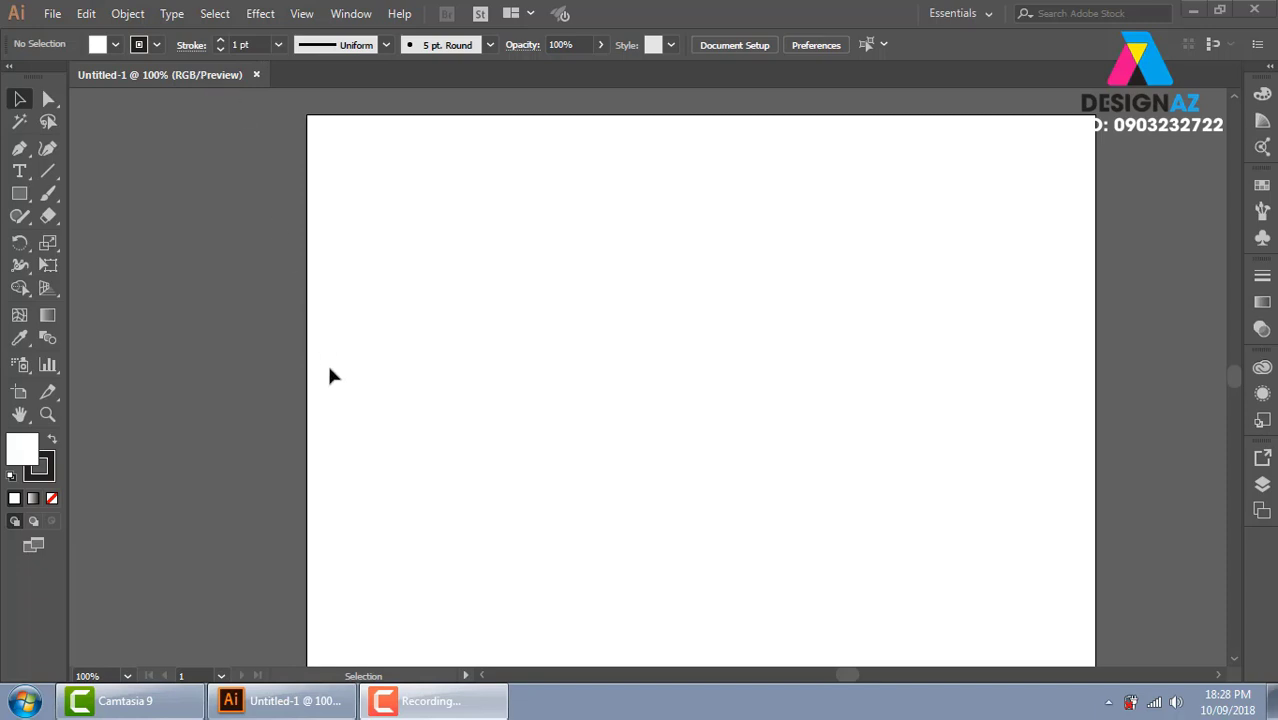
Set the document's colour mode to CMYK Color via the File menu
{"action": "left_click", "coordinate": [58, 16]}
{"action": "mouse_move", "coordinate": [126, 465]}
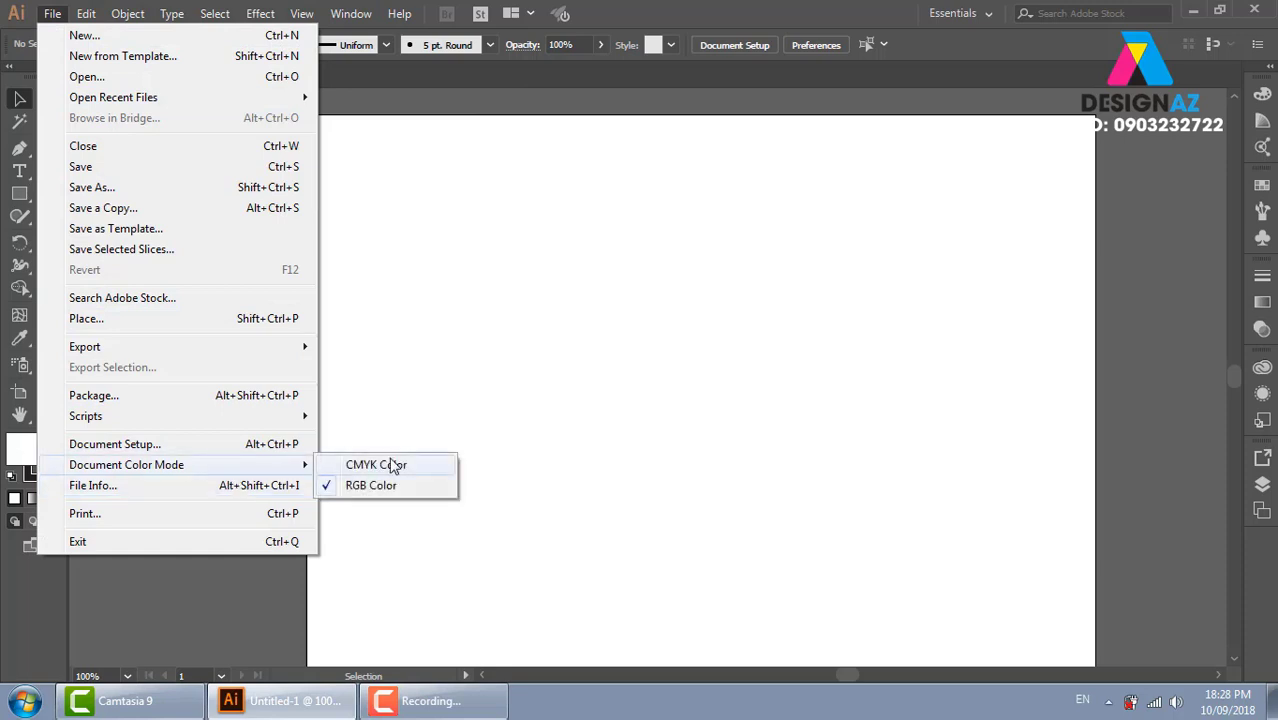
{"action": "left_click", "coordinate": [390, 465]}
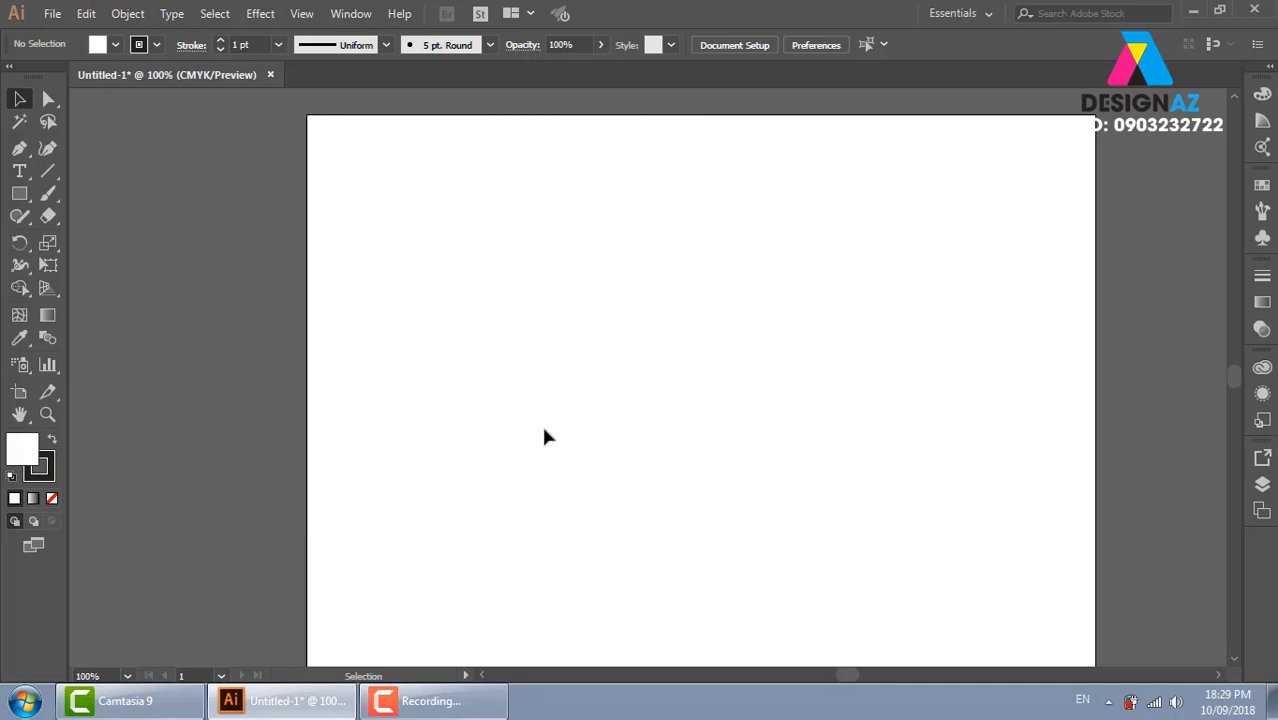
Draw a wide rectangle near the artboard's top-left and select it
{"action": "left_click", "coordinate": [19, 194]}
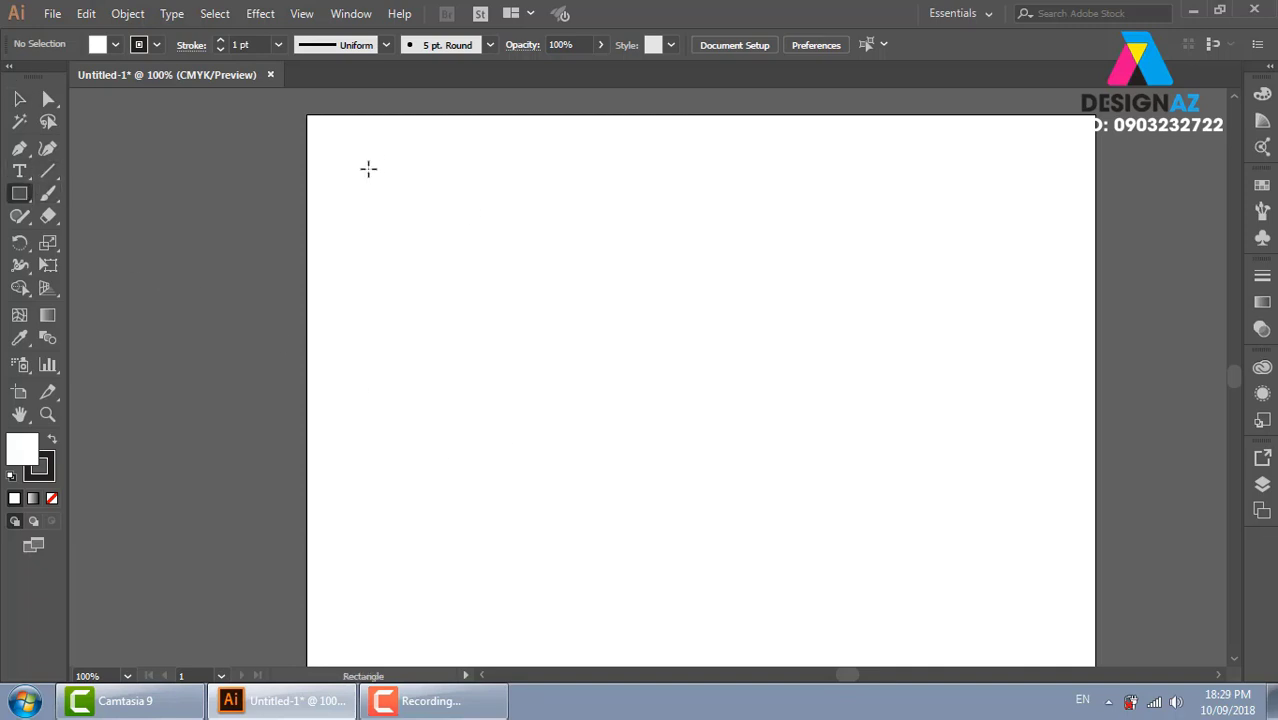
{"action": "mouse_move", "coordinate": [355, 166]}
{"action": "left_mouse_down"}
{"action": "mouse_move", "coordinate": [511, 259]}
{"action": "mouse_move", "coordinate": [763, 340]}
{"action": "left_mouse_up"}
{"action": "left_click", "coordinate": [20, 99]}
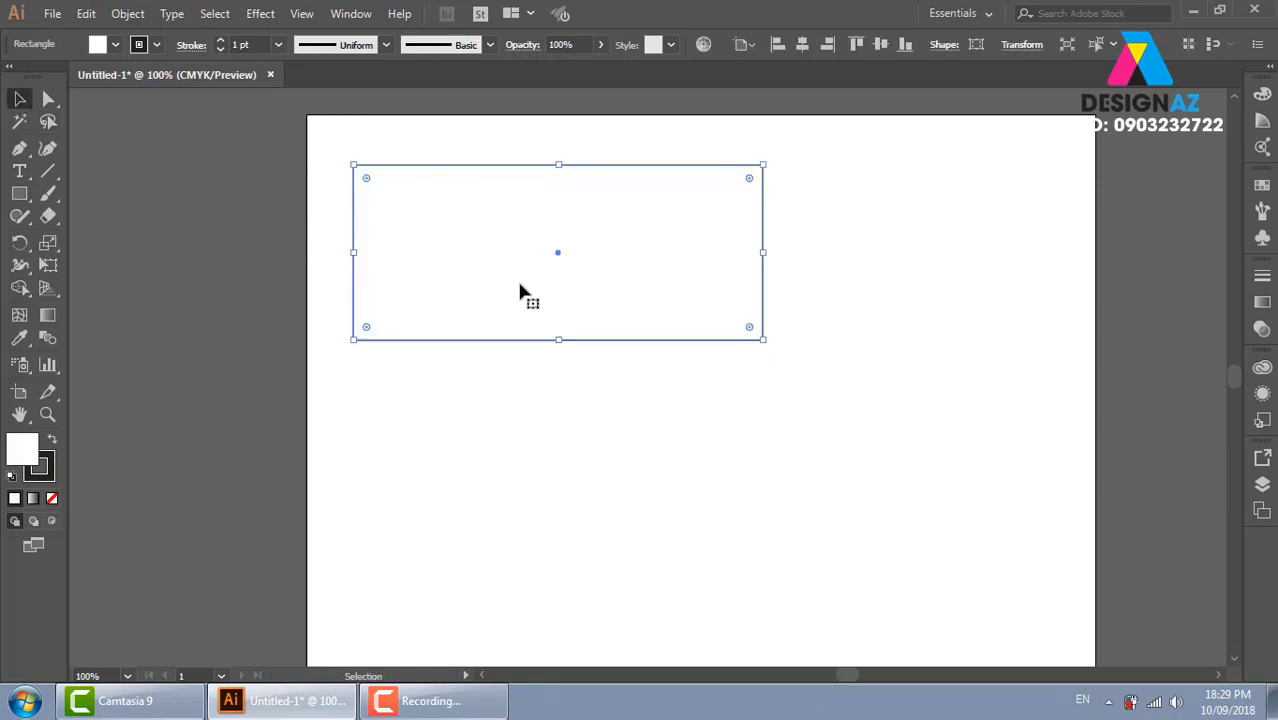
{"action": "left_click_drag", "start_coordinate": [834, 152], "coordinate": [582, 286]}
Remove the rectangle's stroke, keeping its white FFFFFF fill
{"action": "left_click", "coordinate": [40, 468]}
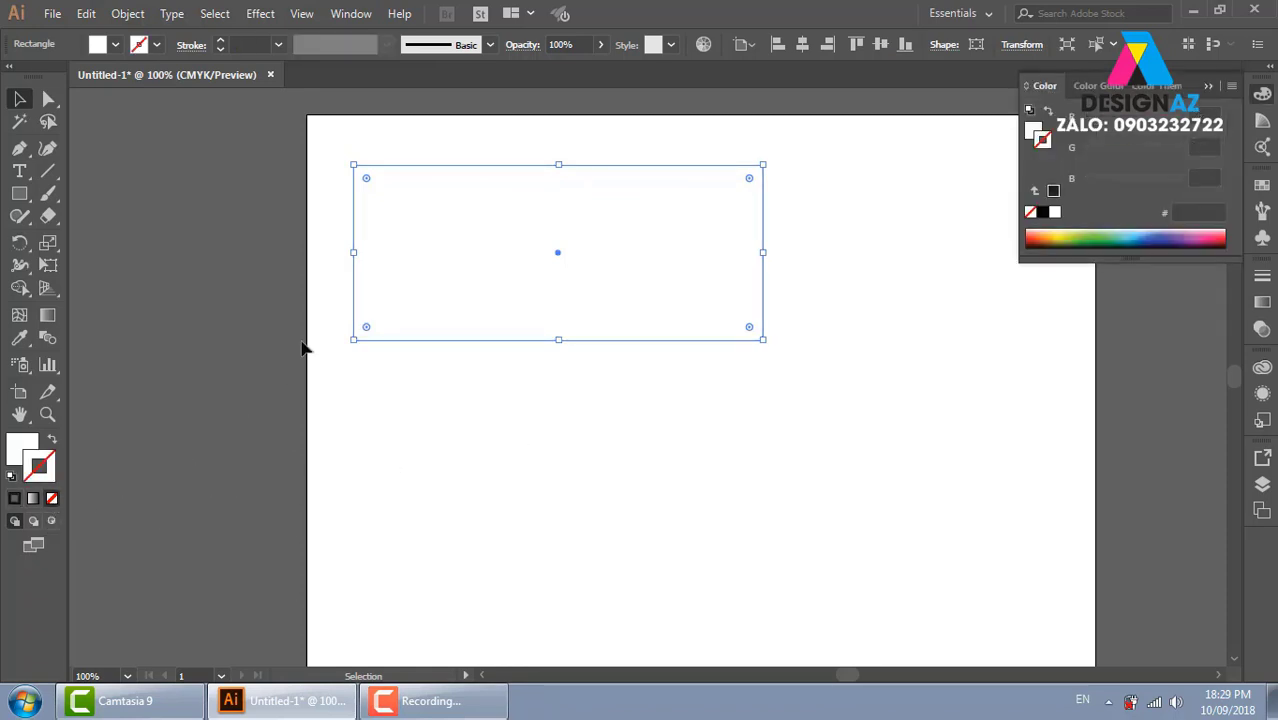
{"action": "left_click", "coordinate": [52, 499]}
{"action": "left_click", "coordinate": [233, 371]}
{"action": "left_click", "coordinate": [22, 447]}
{"action": "left_click_drag", "start_coordinate": [297, 251], "coordinate": [702, 364]}
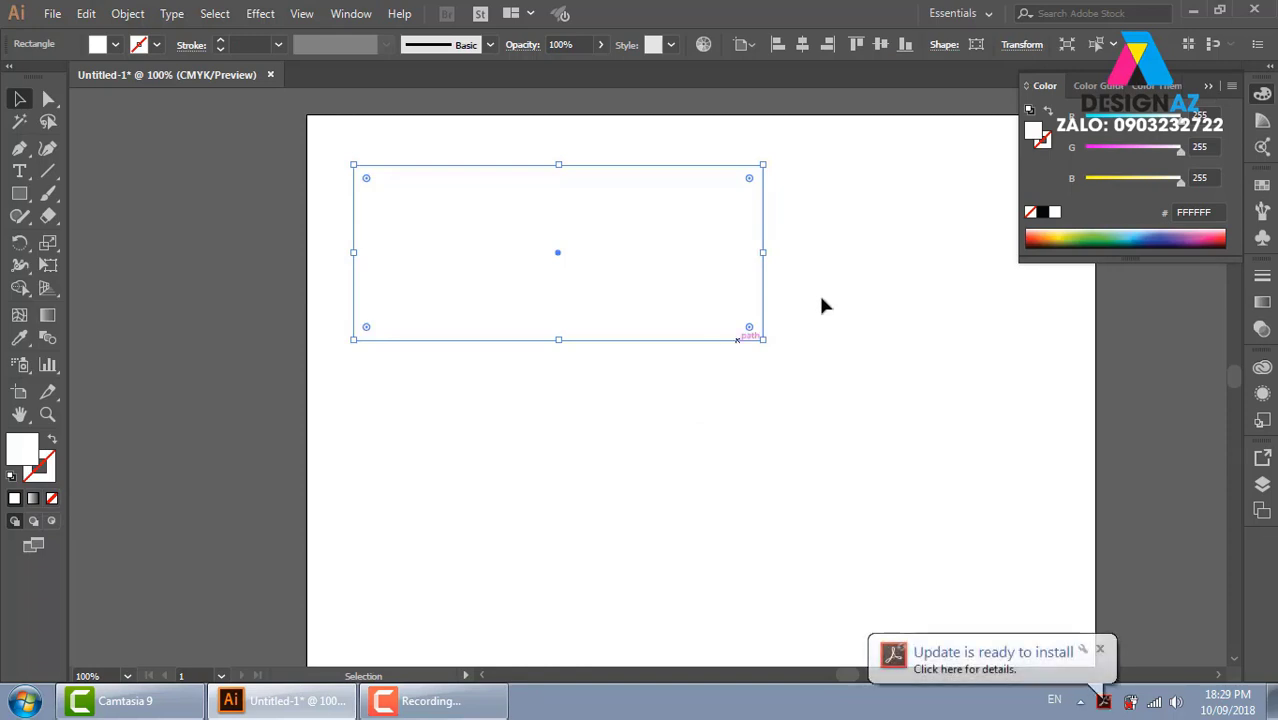
{"action": "left_click", "coordinate": [1099, 649]}
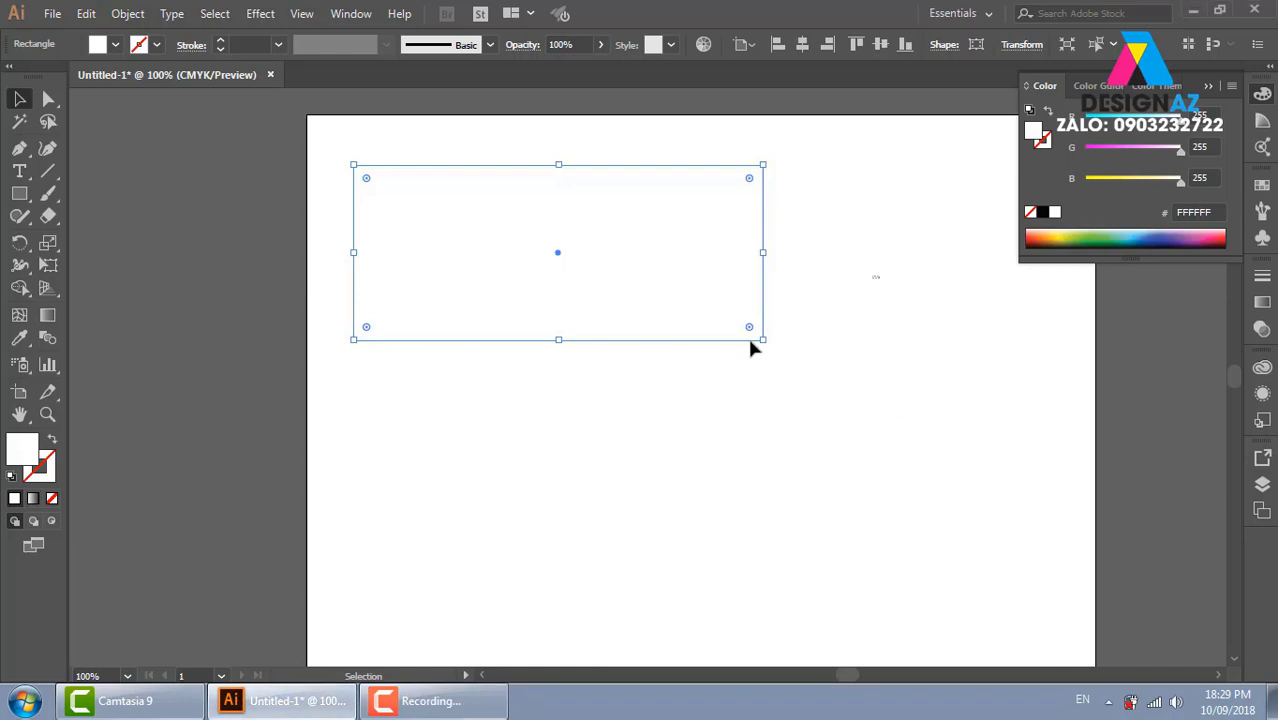
{"action": "left_click", "coordinate": [47, 314]}
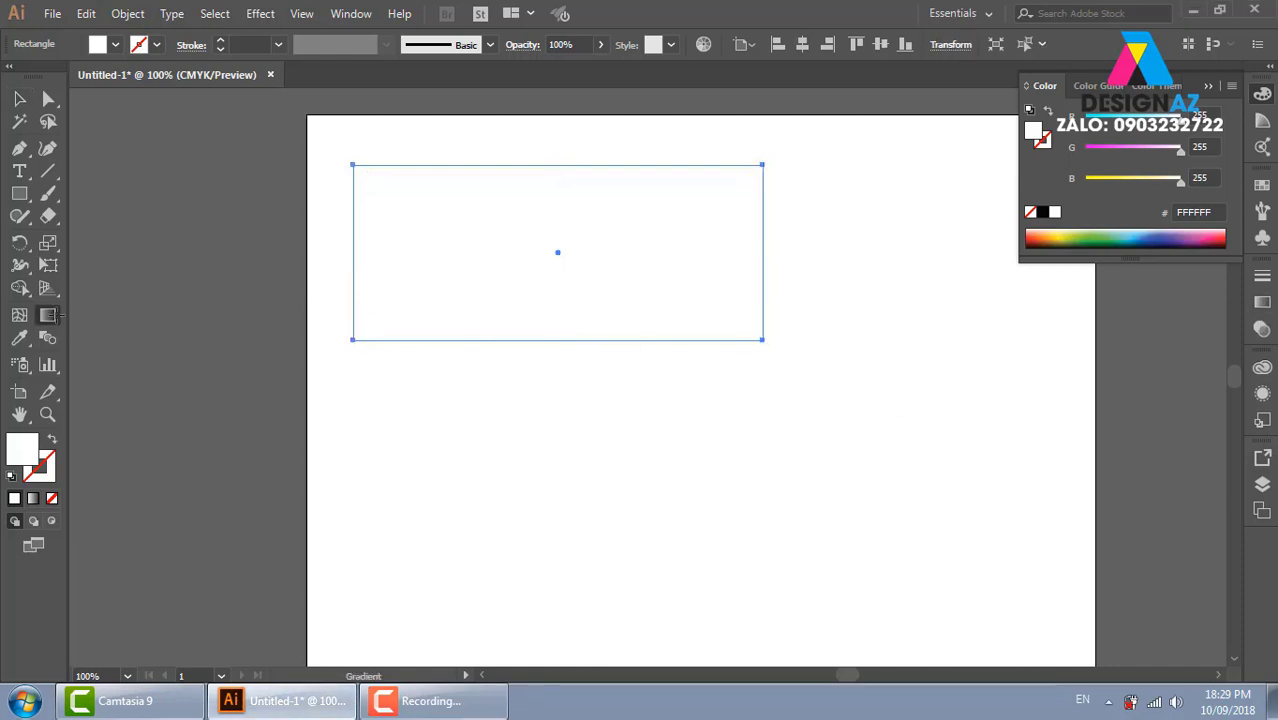
Fill the rectangle with the default linear white-to-black gradient at 0°
{"action": "left_click", "coordinate": [33, 500]}
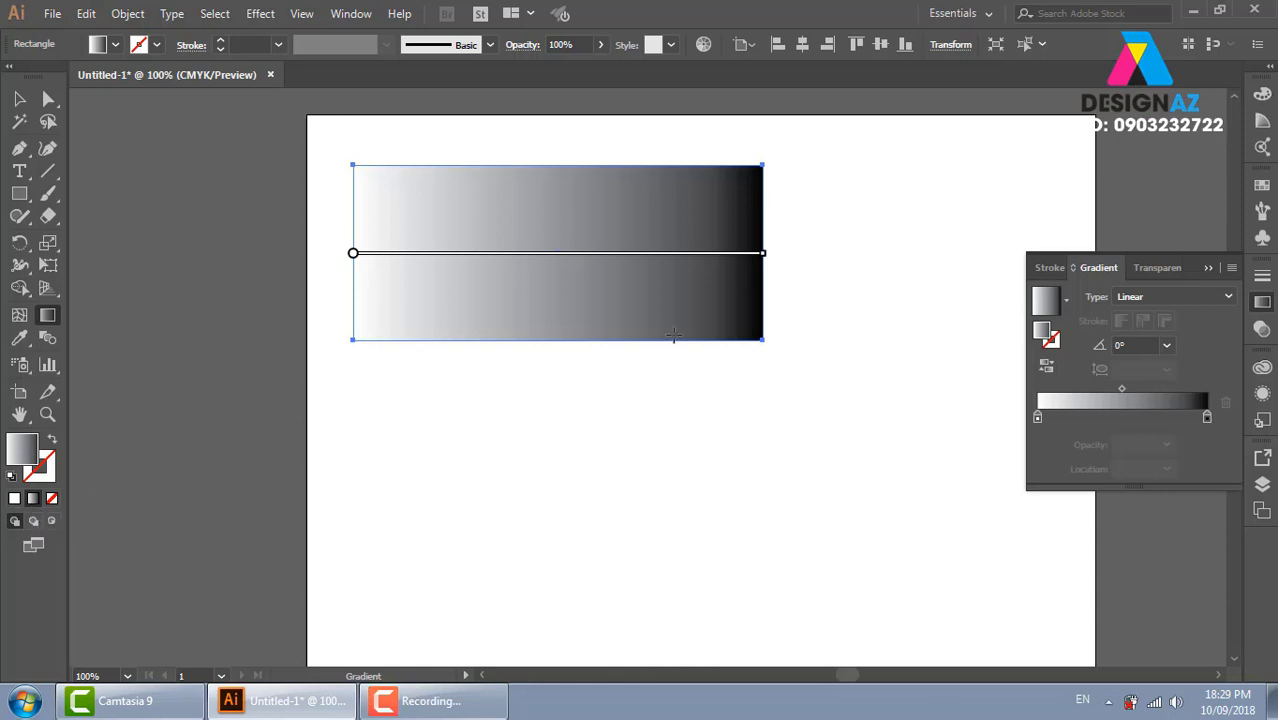
{"action": "left_click", "coordinate": [430, 701]}
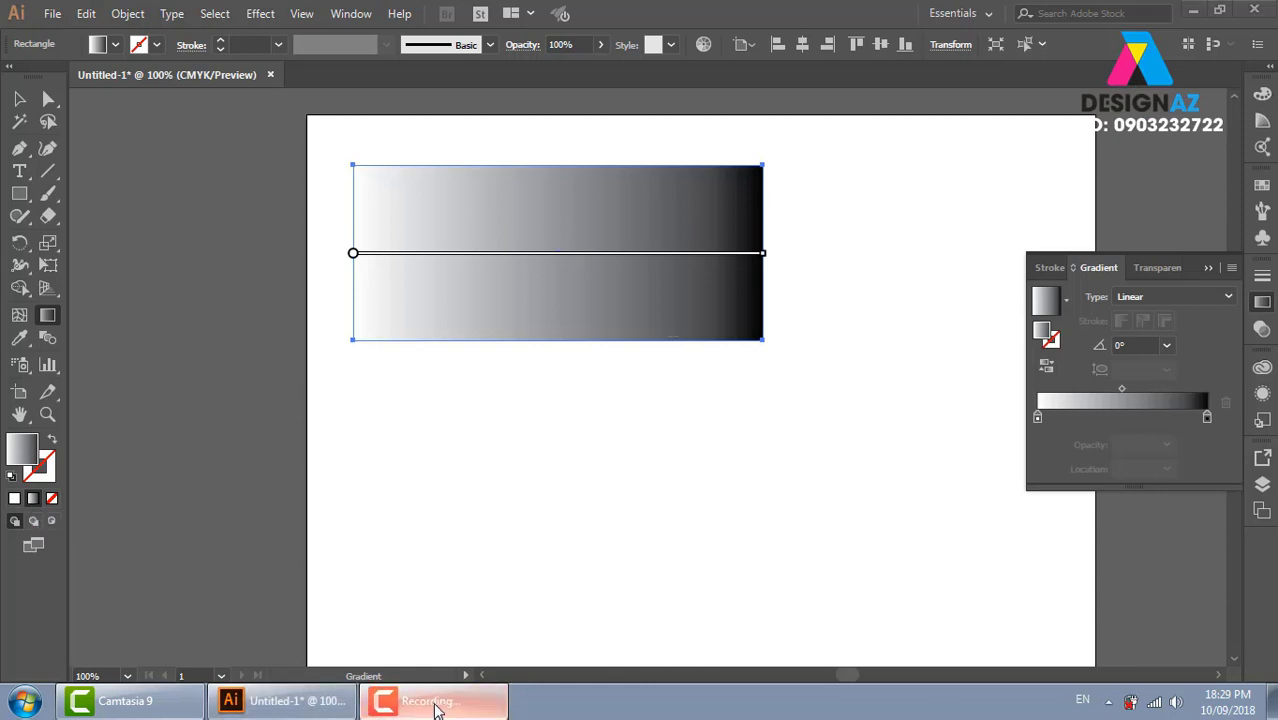
{"action": "left_click", "coordinate": [992, 455]}
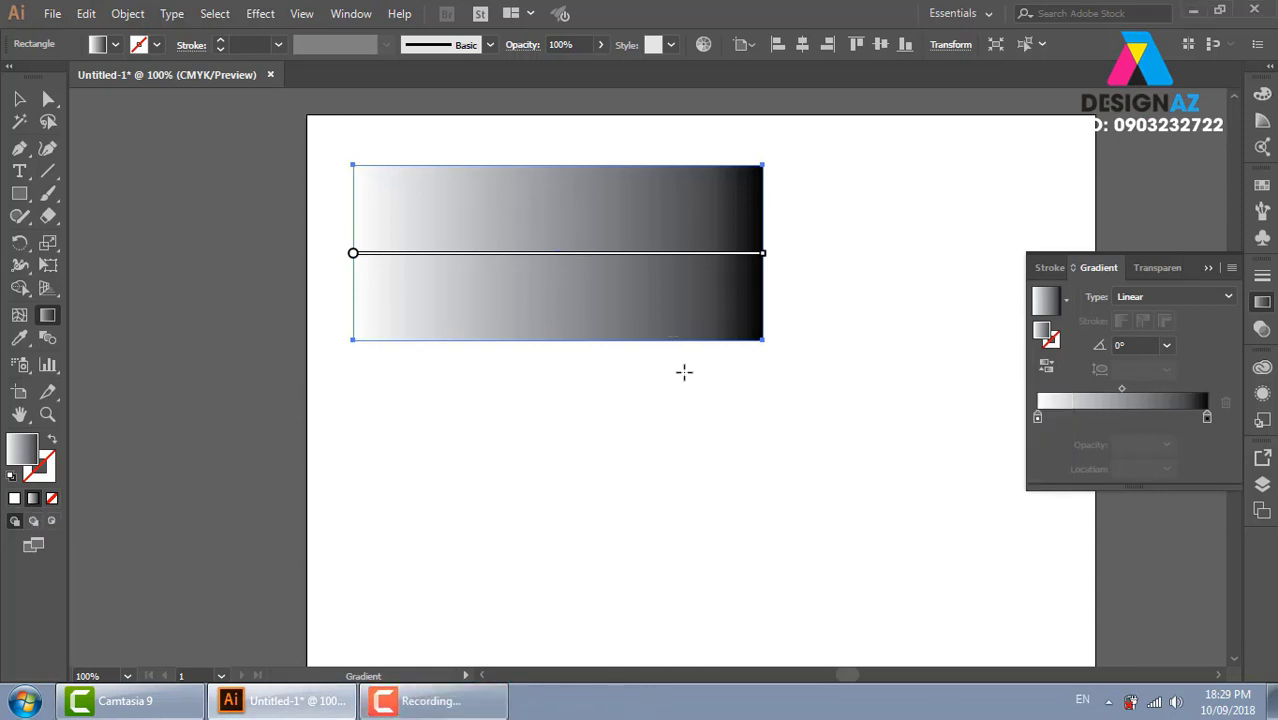
{"action": "left_click", "coordinate": [19, 98]}
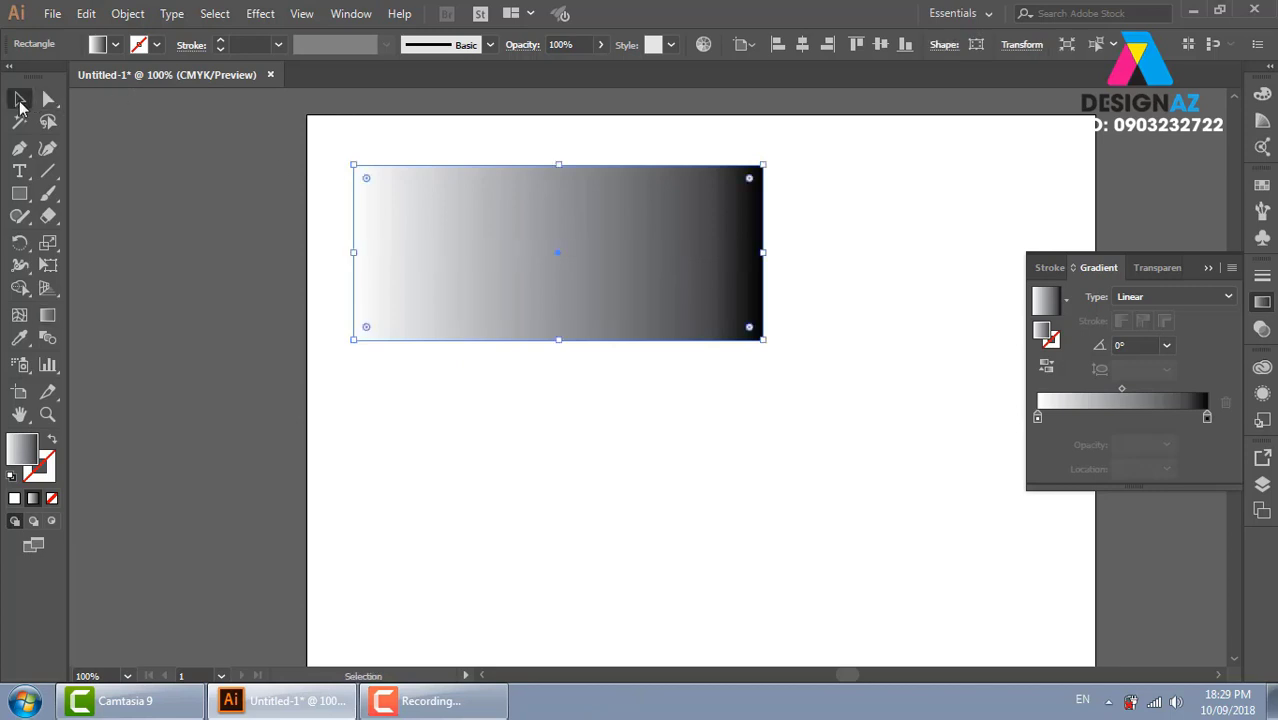
{"action": "left_click", "coordinate": [849, 186]}
{"action": "left_click", "coordinate": [735, 289]}
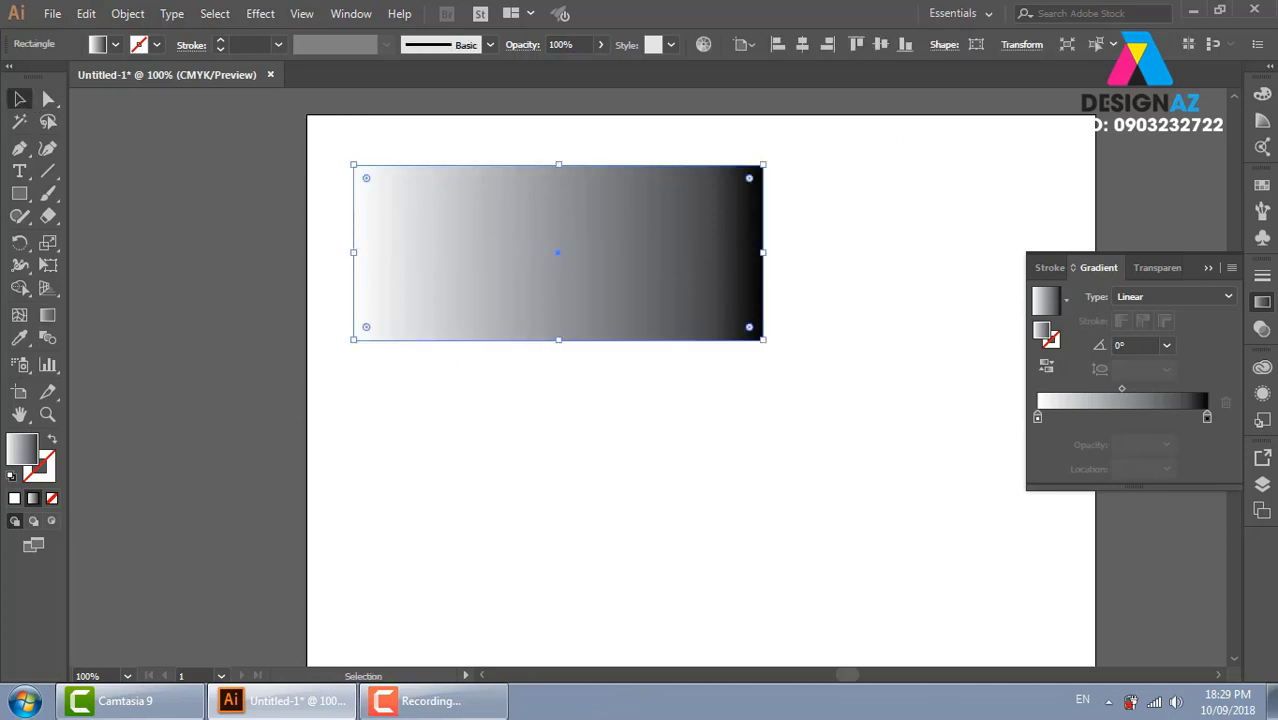
Inspect the black gradient stop's colour options and swatches without changing anything
{"action": "left_click", "coordinate": [1207, 419]}
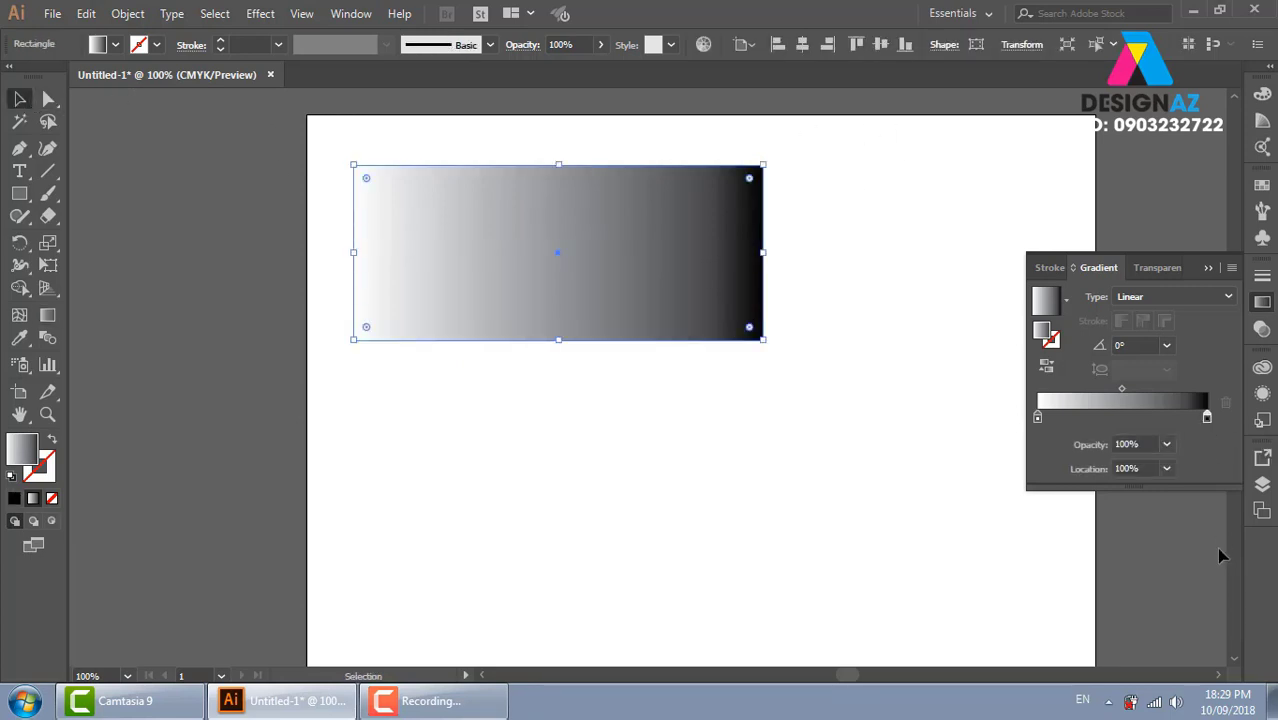
{"action": "double_click", "coordinate": [1207, 419]}
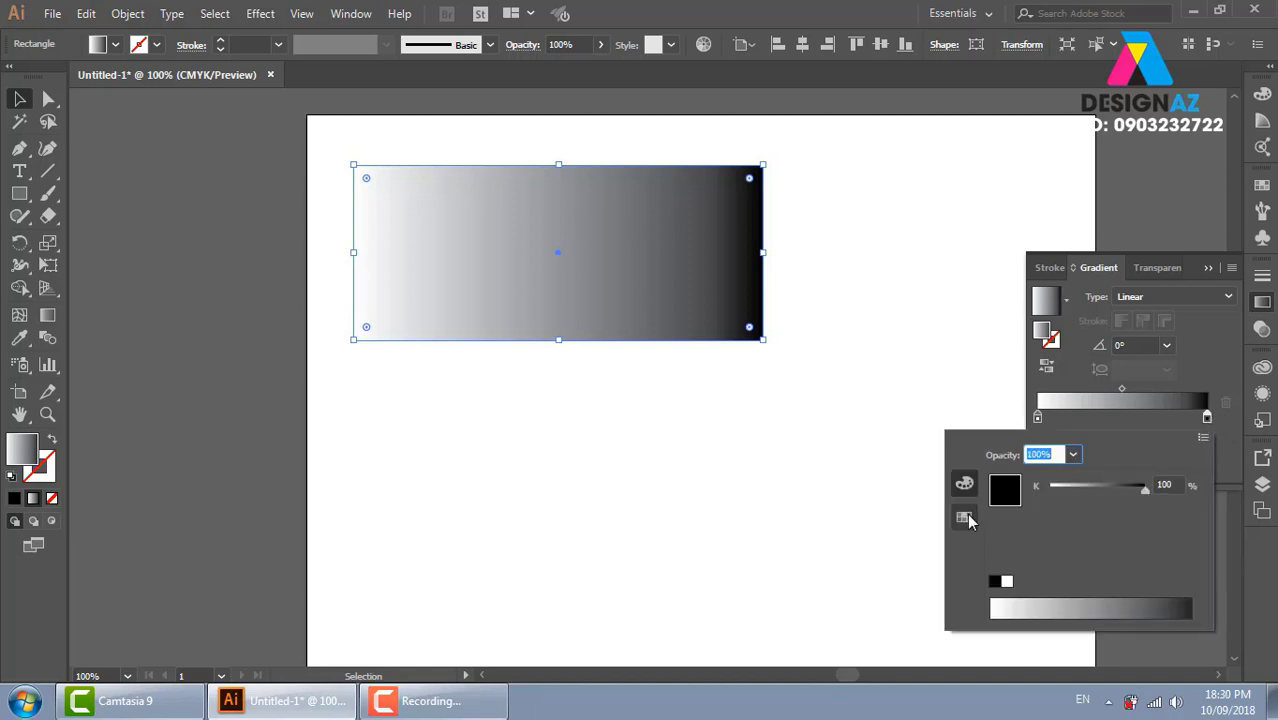
{"action": "left_click", "coordinate": [964, 517]}
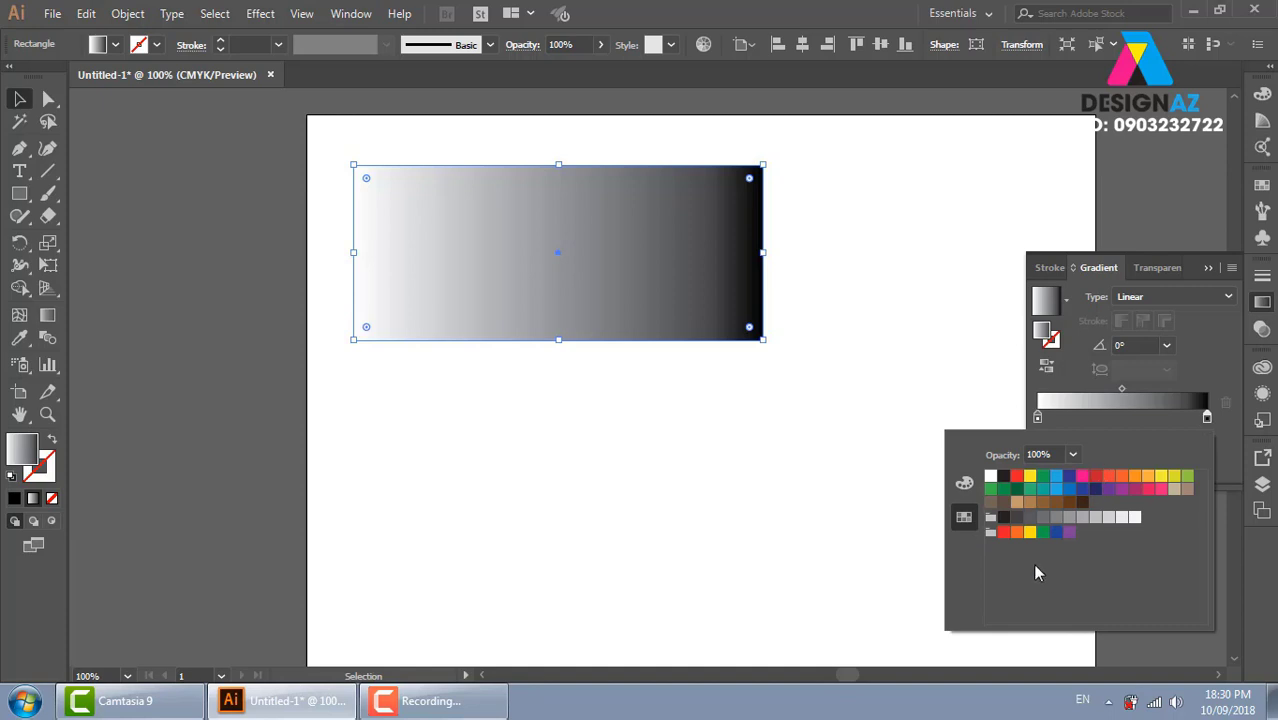
{"action": "left_click", "coordinate": [1207, 417]}
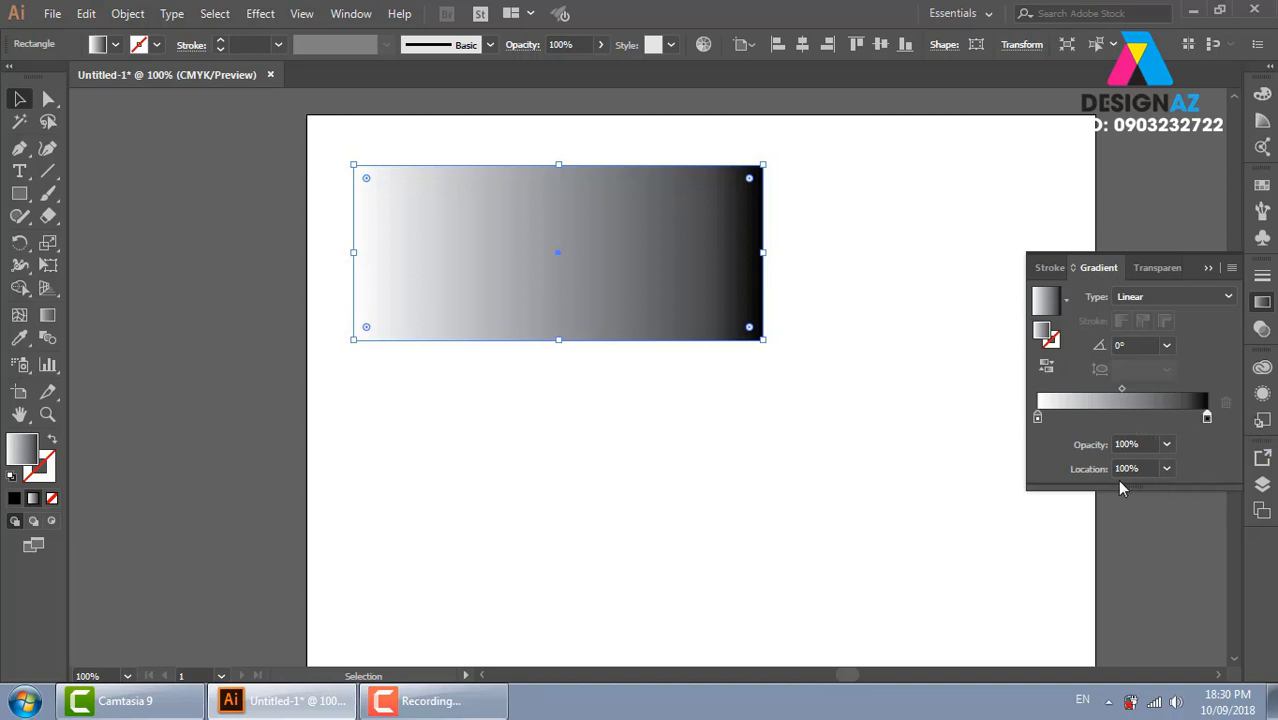
Set the gradient's black stop to deep navy 0C0038, hue 255°, in the Color Picker
{"action": "double_click", "coordinate": [28, 458]}
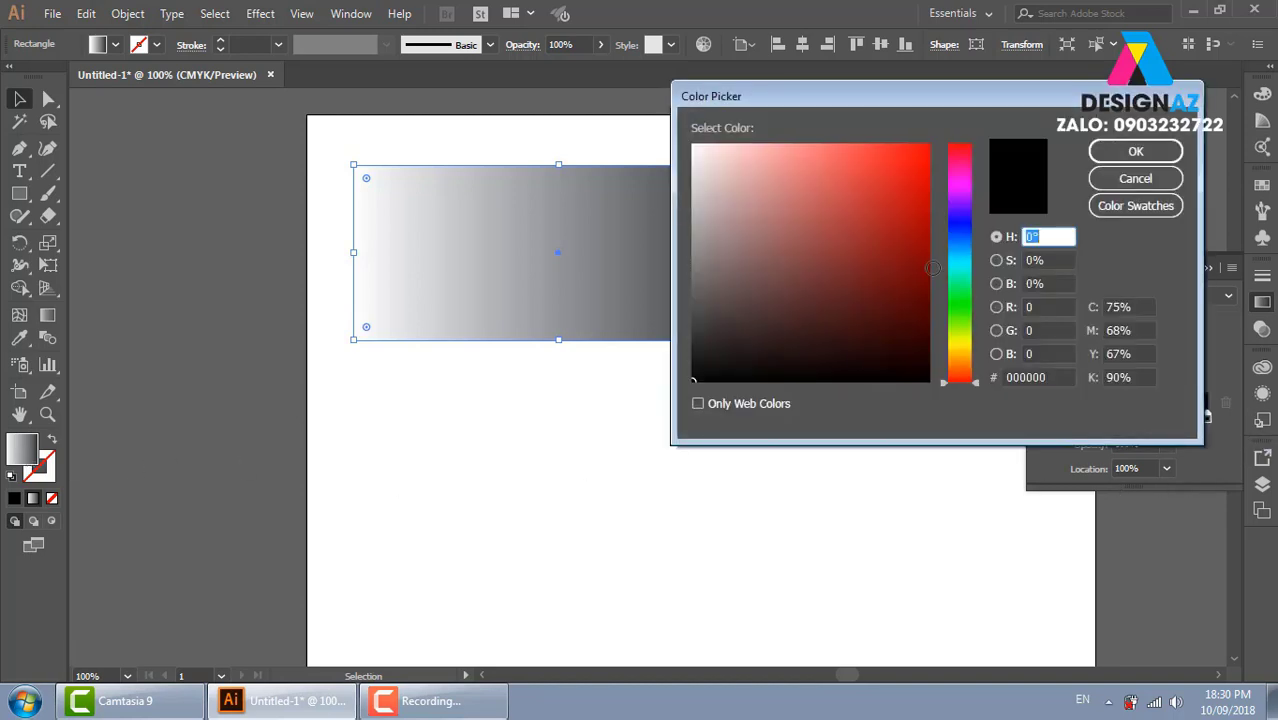
{"action": "left_click", "coordinate": [960, 248]}
{"action": "mouse_move", "coordinate": [912, 326]}
{"action": "left_mouse_down"}
{"action": "mouse_move", "coordinate": [927, 342]}
{"action": "mouse_move", "coordinate": [960, 240]}
{"action": "mouse_move", "coordinate": [955, 207]}
{"action": "left_mouse_up"}
{"action": "left_click", "coordinate": [958, 350]}
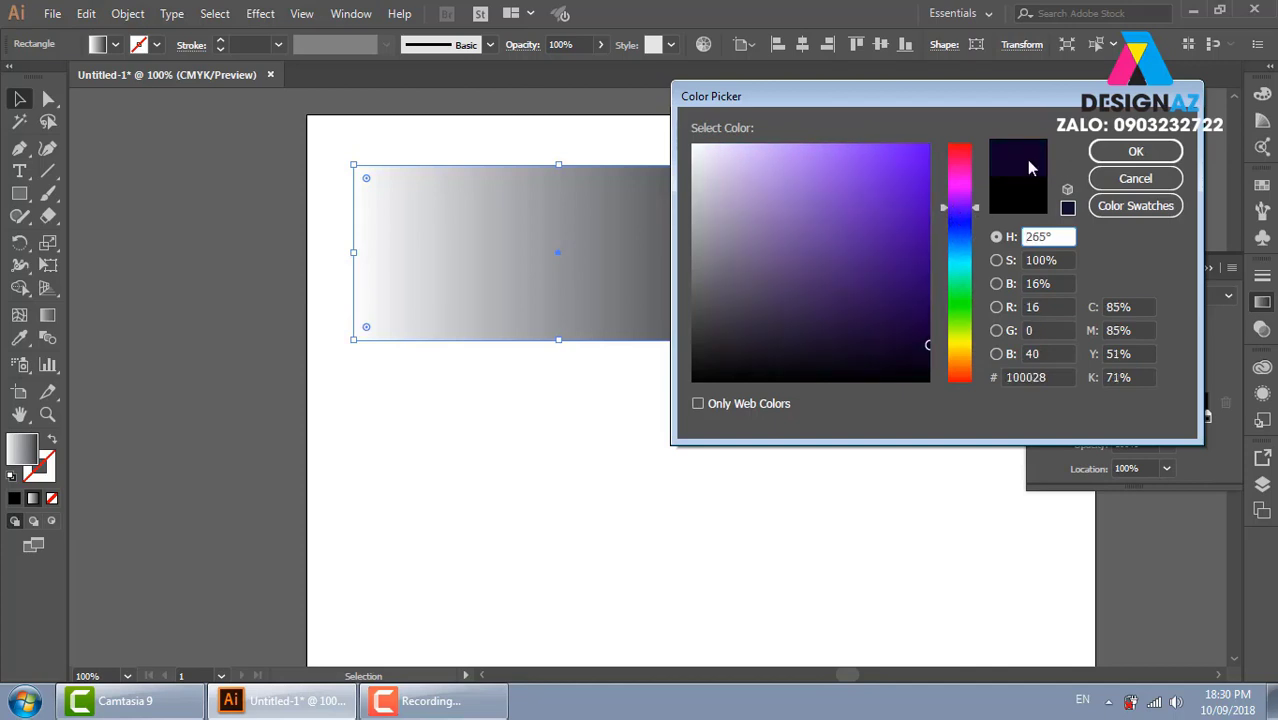
{"action": "left_click_drag", "start_coordinate": [958, 208], "coordinate": [958, 222]}
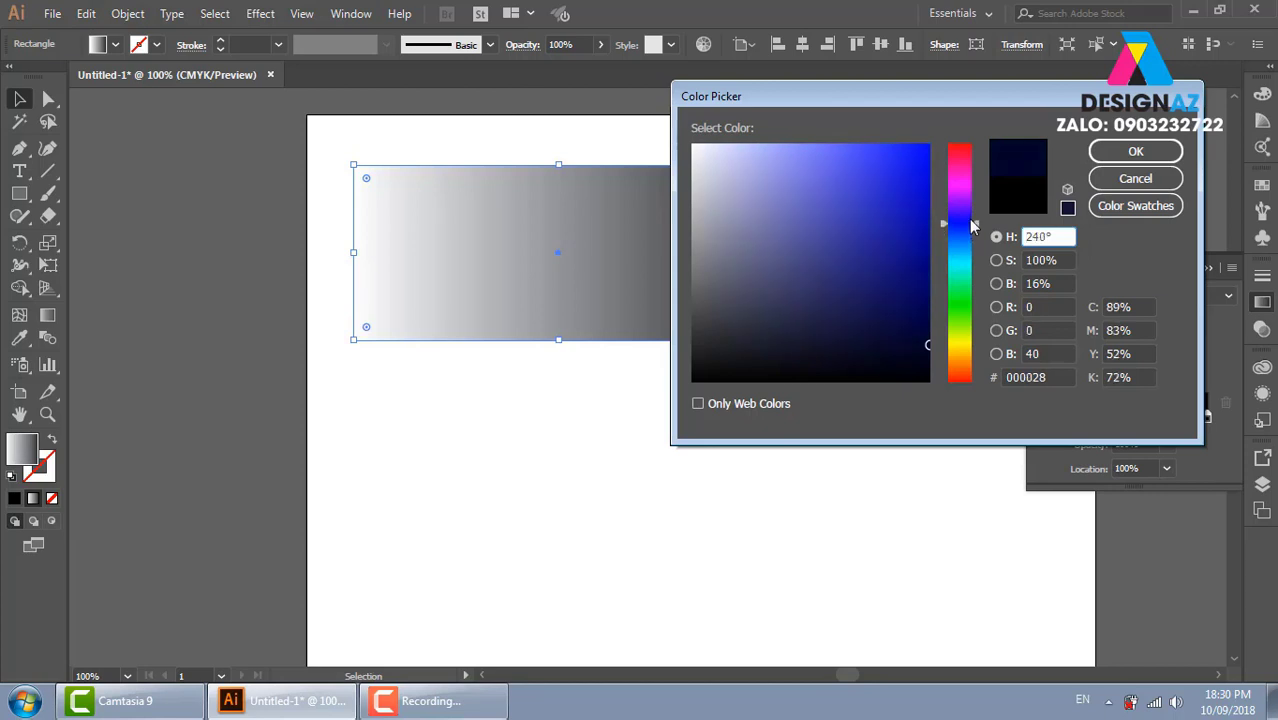
{"action": "left_click", "coordinate": [927, 146]}
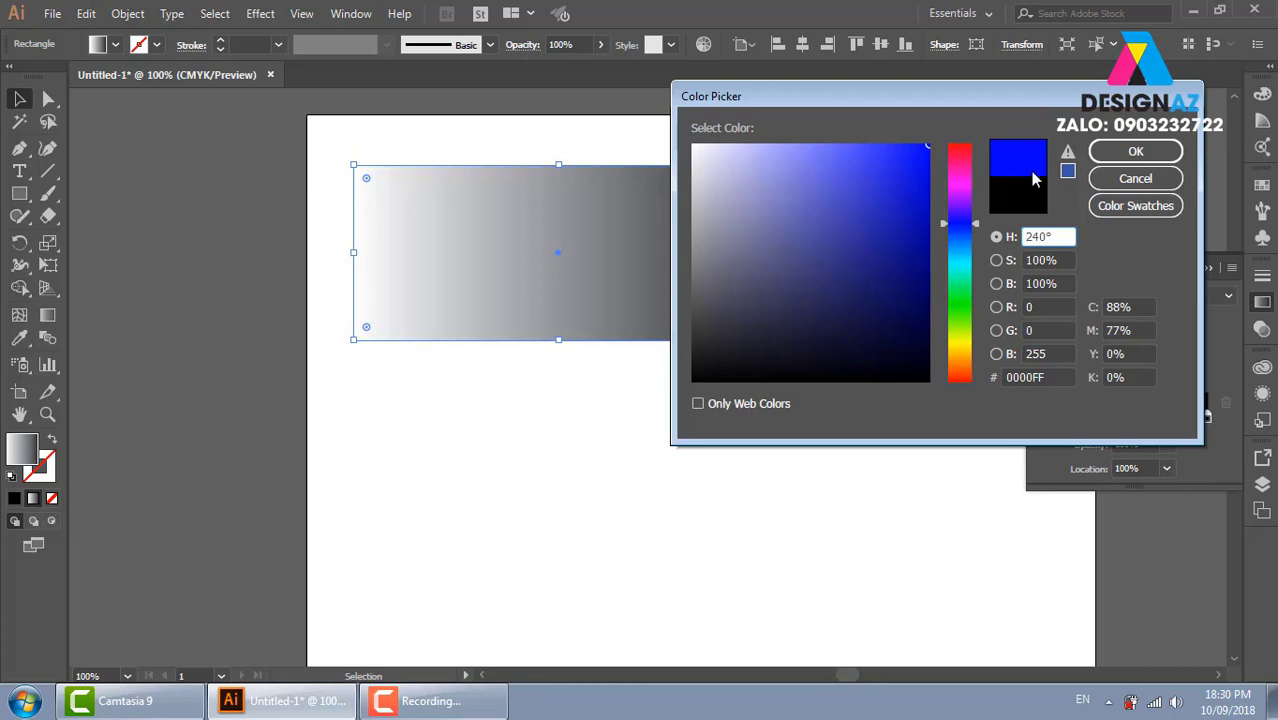
{"action": "left_click", "coordinate": [971, 208]}
{"action": "left_click", "coordinate": [968, 214]}
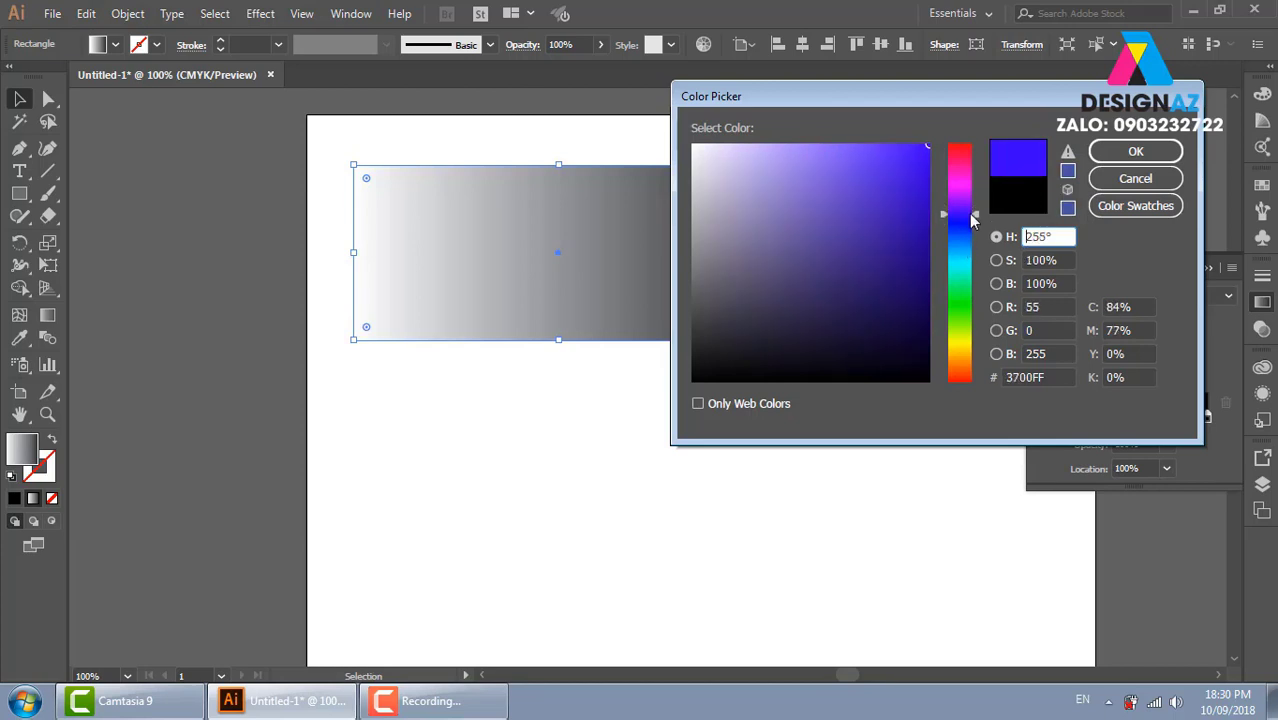
{"action": "left_click_drag", "start_coordinate": [912, 334], "coordinate": [930, 330]}
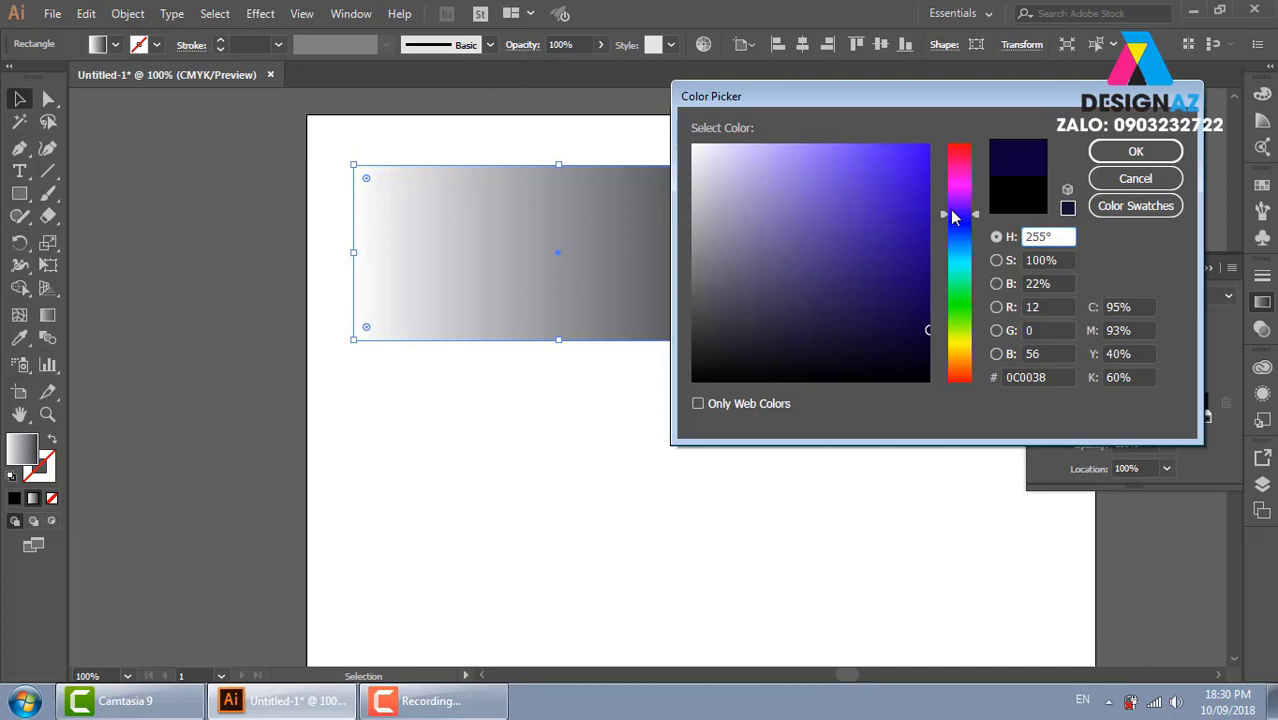
{"action": "left_click", "coordinate": [1134, 153]}
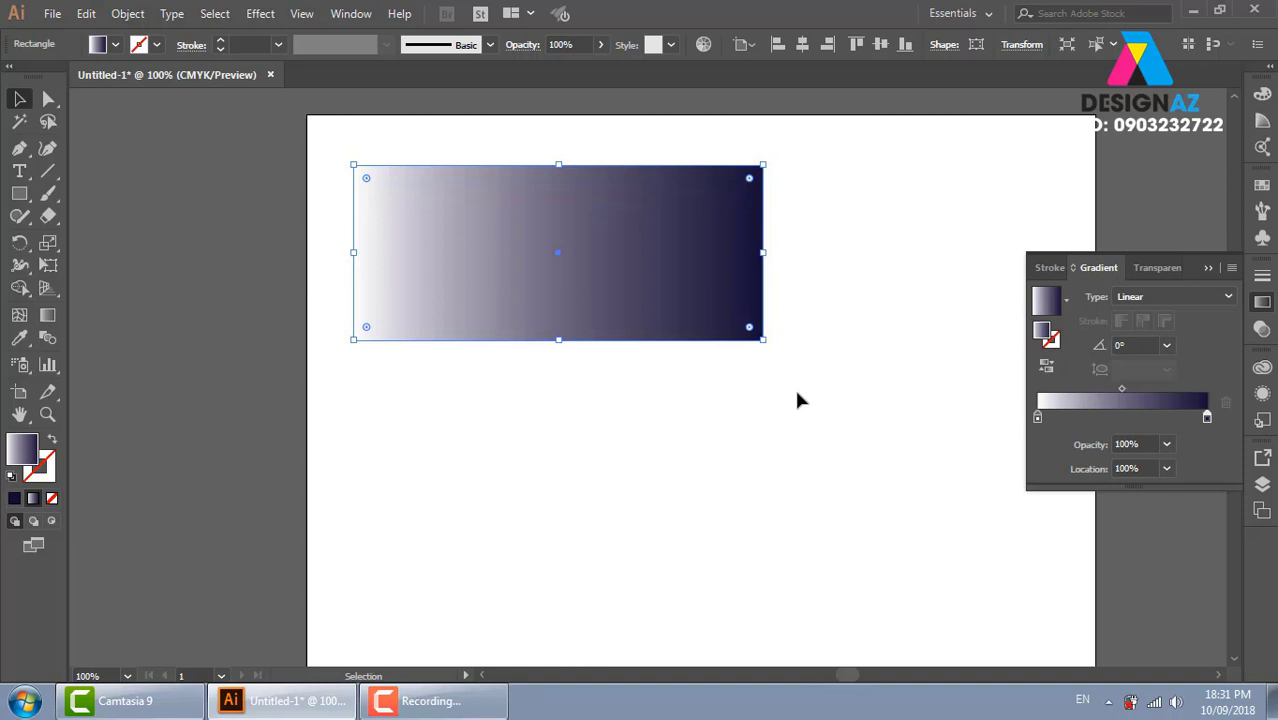
Select the white start stop and try out bright green shades in the Color Picker
{"action": "left_click", "coordinate": [1037, 416]}
{"action": "double_click", "coordinate": [30, 450]}
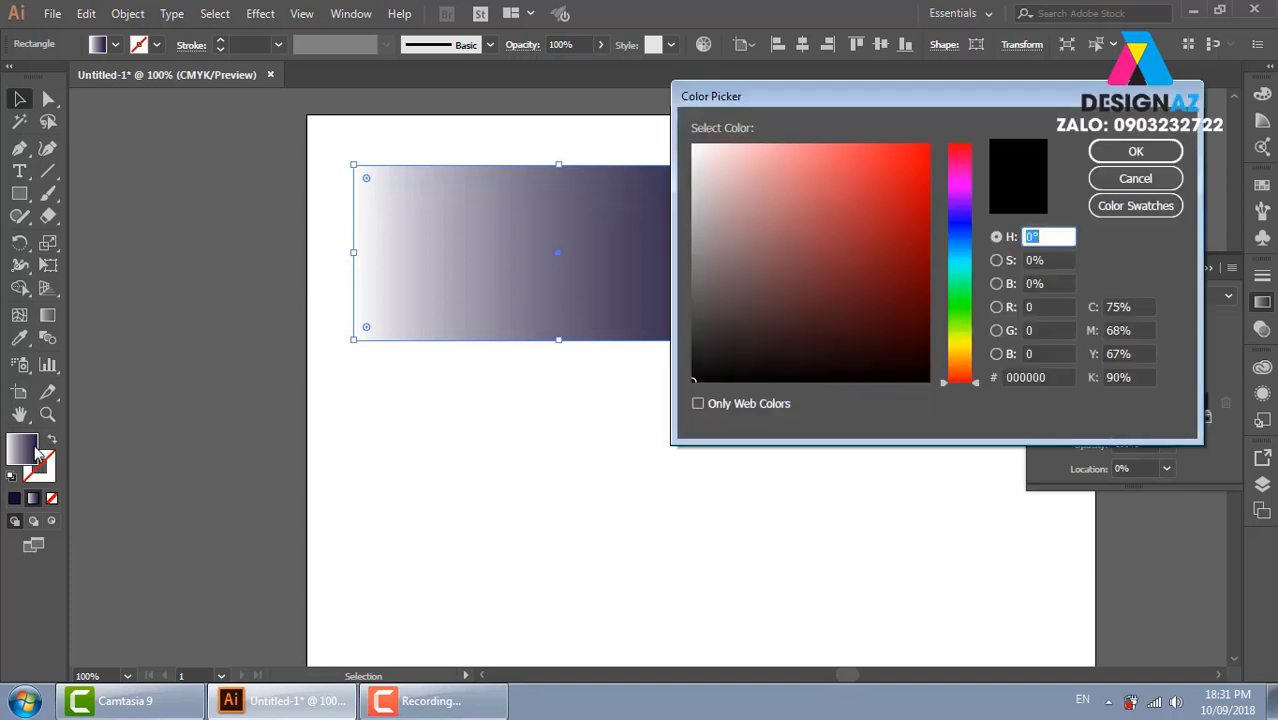
{"action": "left_click", "coordinate": [960, 305]}
{"action": "left_click", "coordinate": [929, 145]}
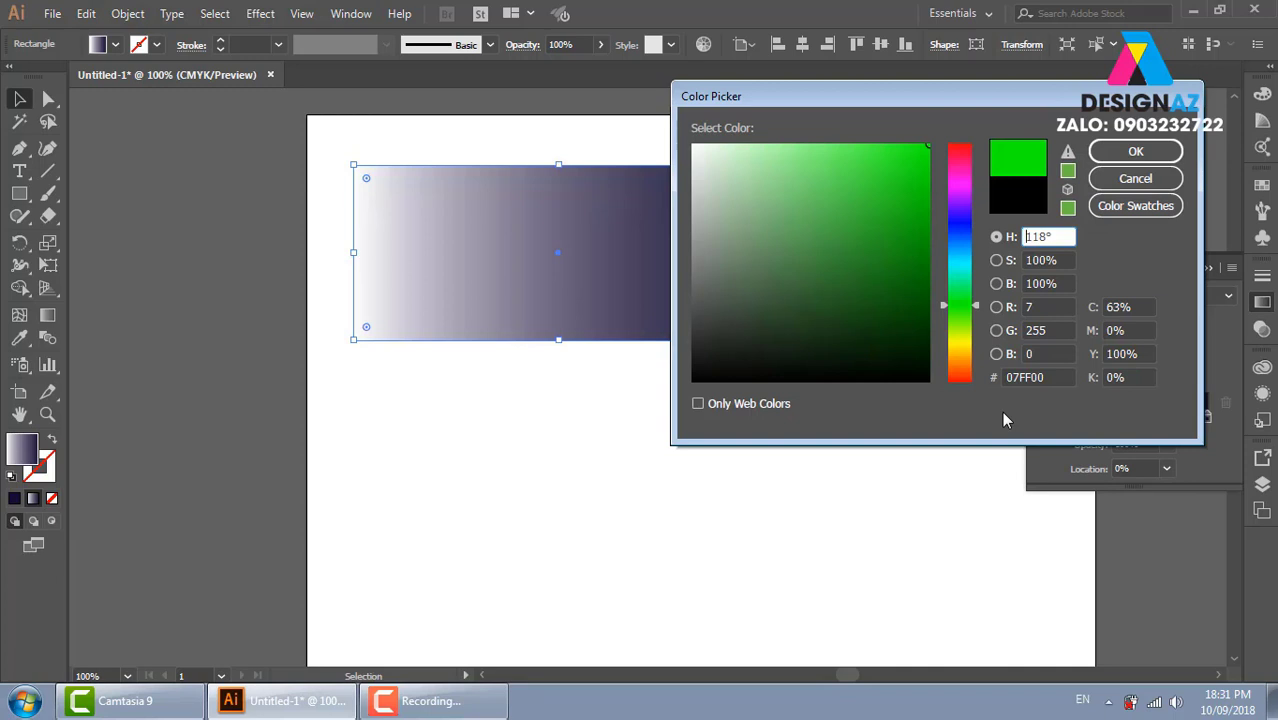
{"action": "mouse_move", "coordinate": [928, 208]}
{"action": "left_mouse_down"}
{"action": "mouse_move", "coordinate": [940, 168]}
{"action": "mouse_move", "coordinate": [943, 201]}
{"action": "mouse_move", "coordinate": [932, 191]}
{"action": "mouse_move", "coordinate": [928, 212]}
{"action": "left_mouse_up"}
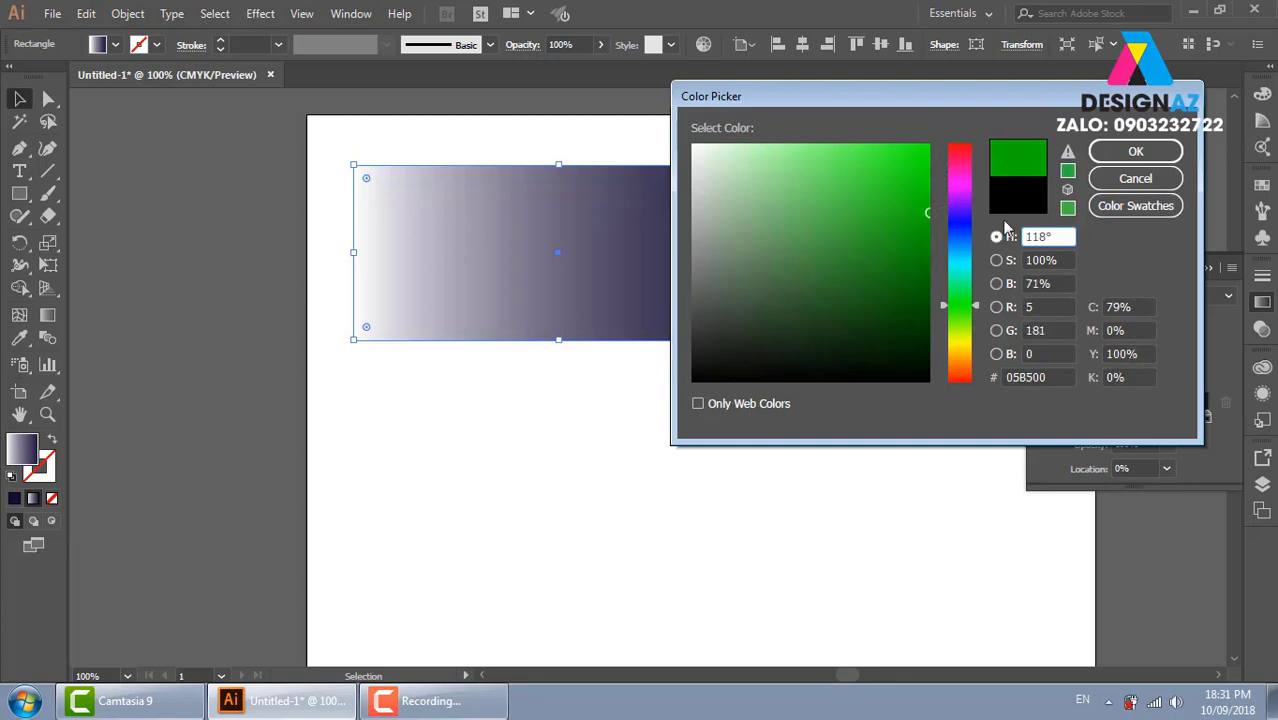
{"action": "left_click", "coordinate": [931, 212]}
{"action": "left_click_drag", "start_coordinate": [931, 212], "coordinate": [928, 216]}
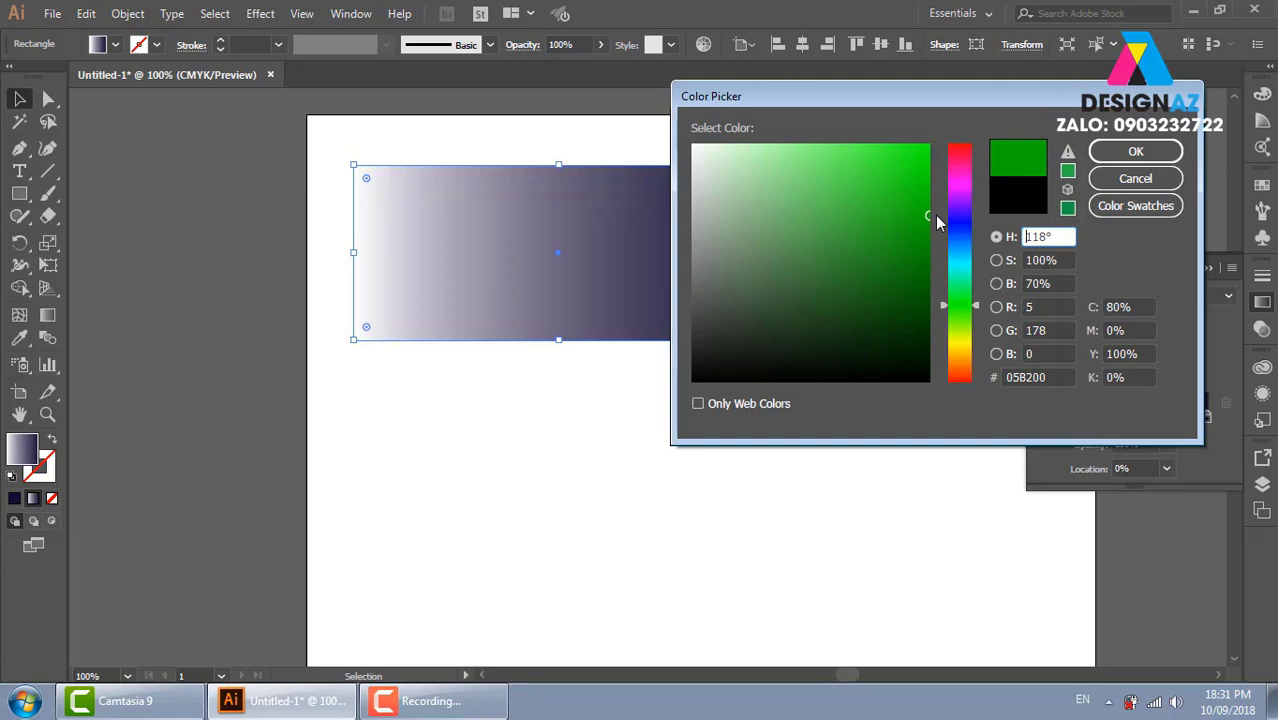
{"action": "left_click", "coordinate": [890, 202]}
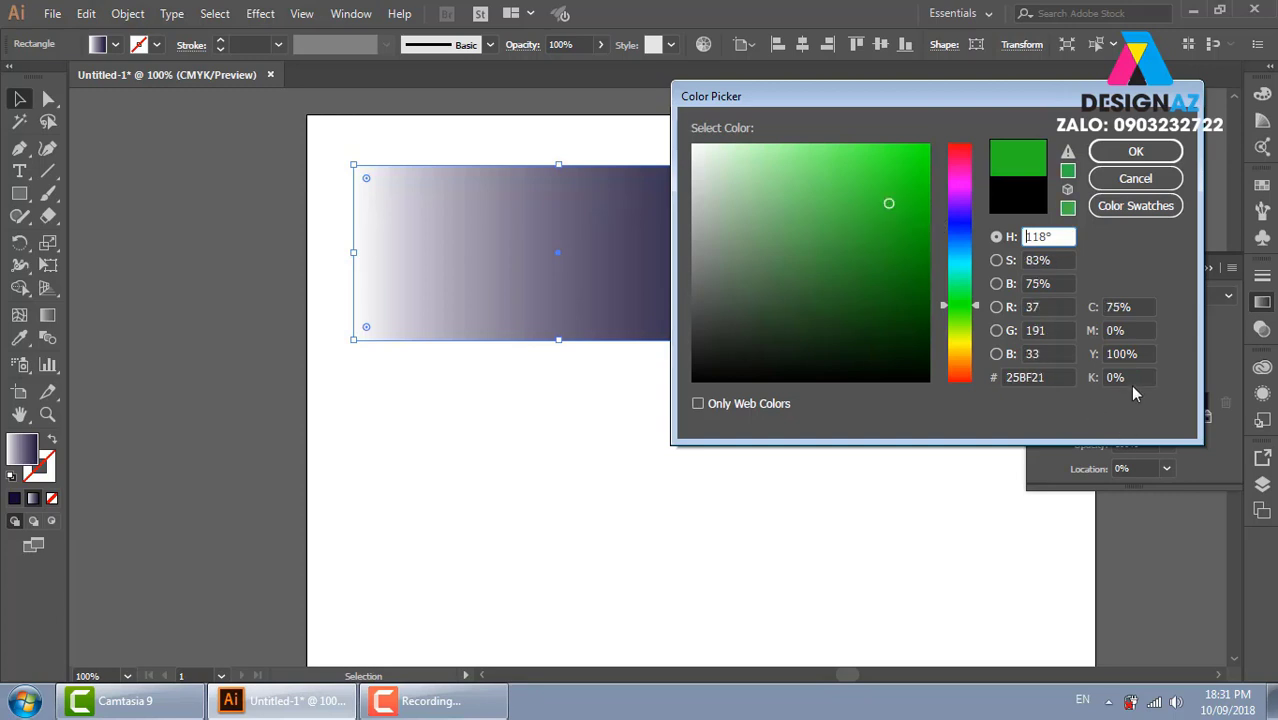
{"action": "left_click", "coordinate": [876, 194]}
{"action": "left_click_drag", "start_coordinate": [876, 194], "coordinate": [928, 175]}
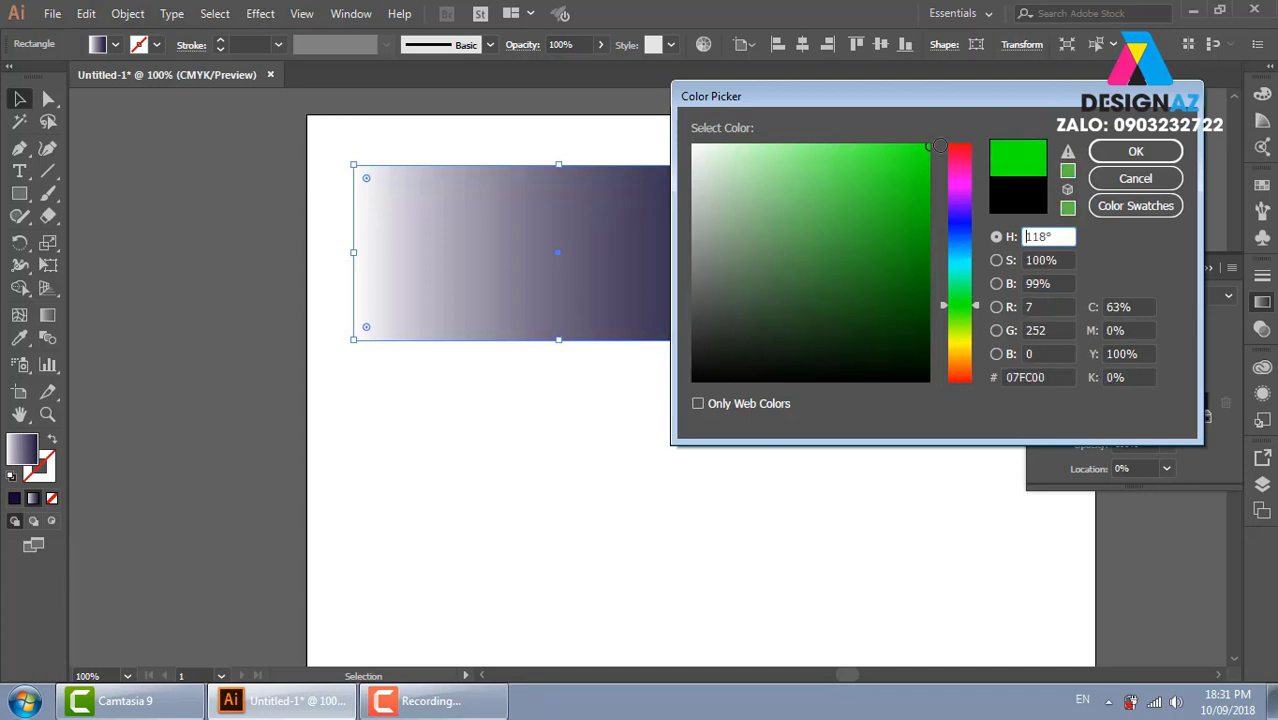
Set the gradient's start stop to dark navy blue 1A3A60
{"action": "left_click", "coordinate": [961, 253]}
{"action": "mouse_move", "coordinate": [961, 258]}
{"action": "left_mouse_down"}
{"action": "mouse_move", "coordinate": [967, 240]}
{"action": "mouse_move", "coordinate": [970, 250]}
{"action": "left_mouse_up"}
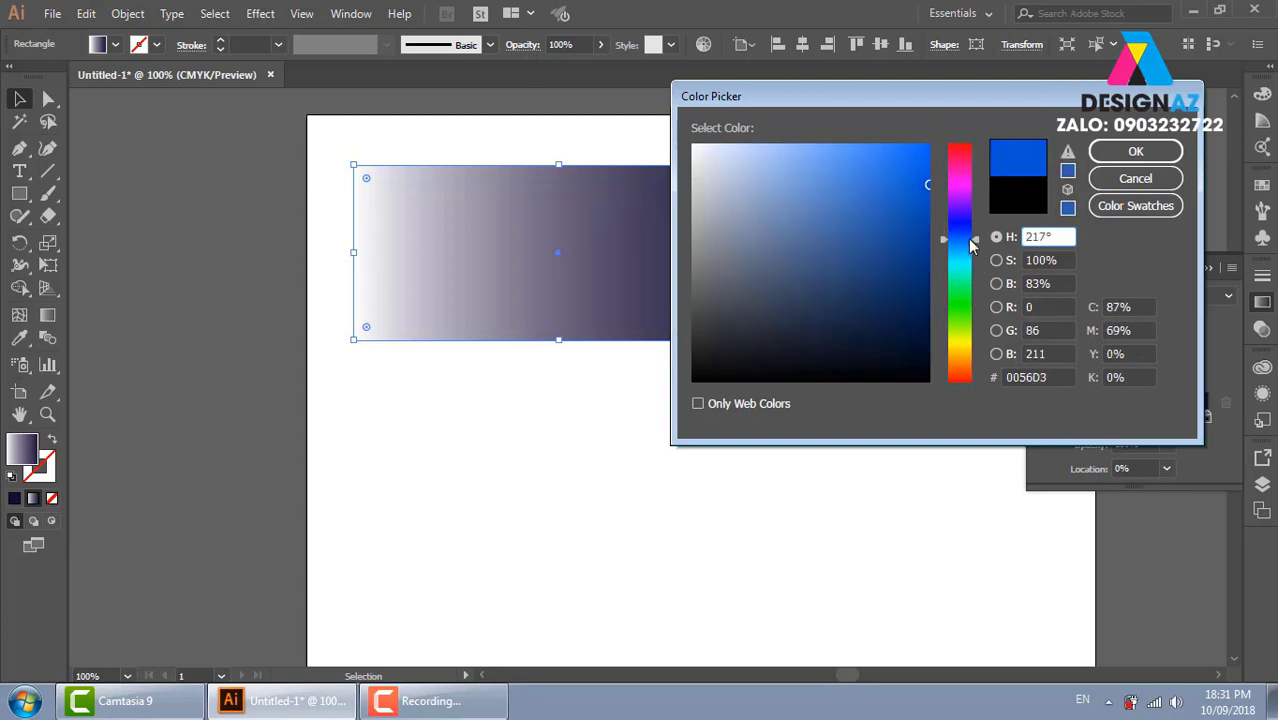
{"action": "left_click_drag", "start_coordinate": [864, 291], "coordinate": [879, 307]}
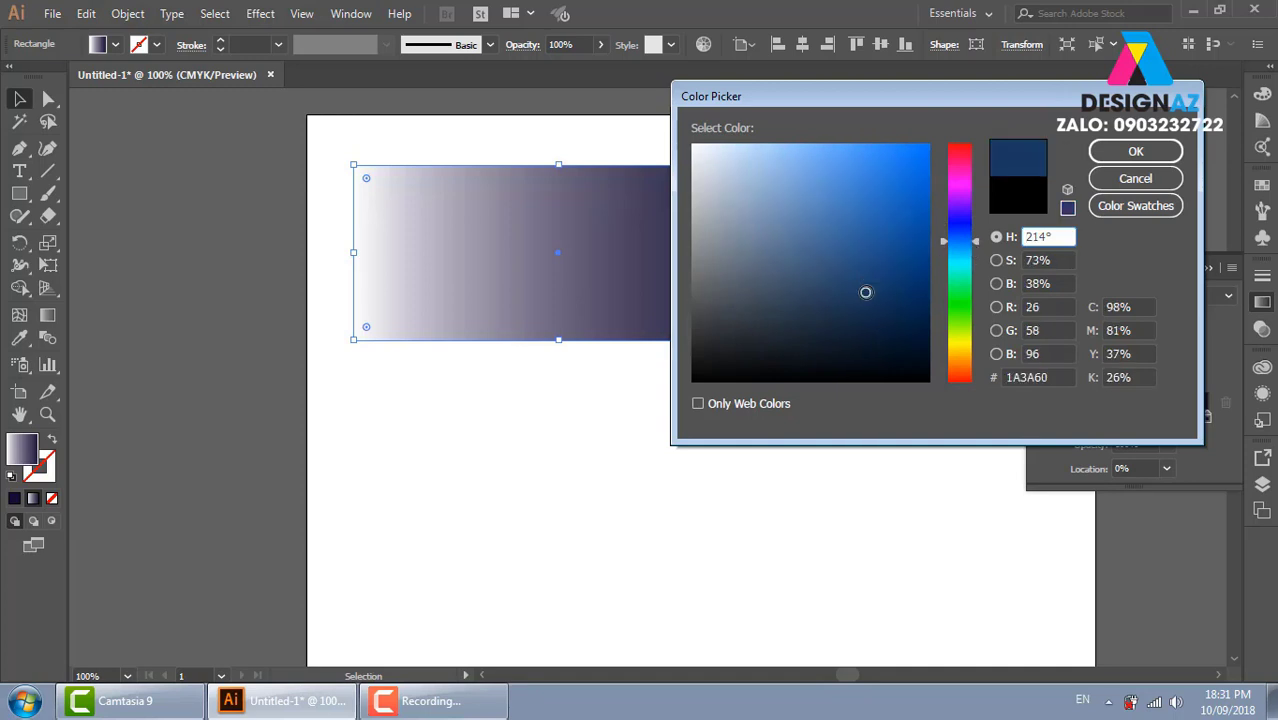
{"action": "left_click", "coordinate": [1136, 151]}
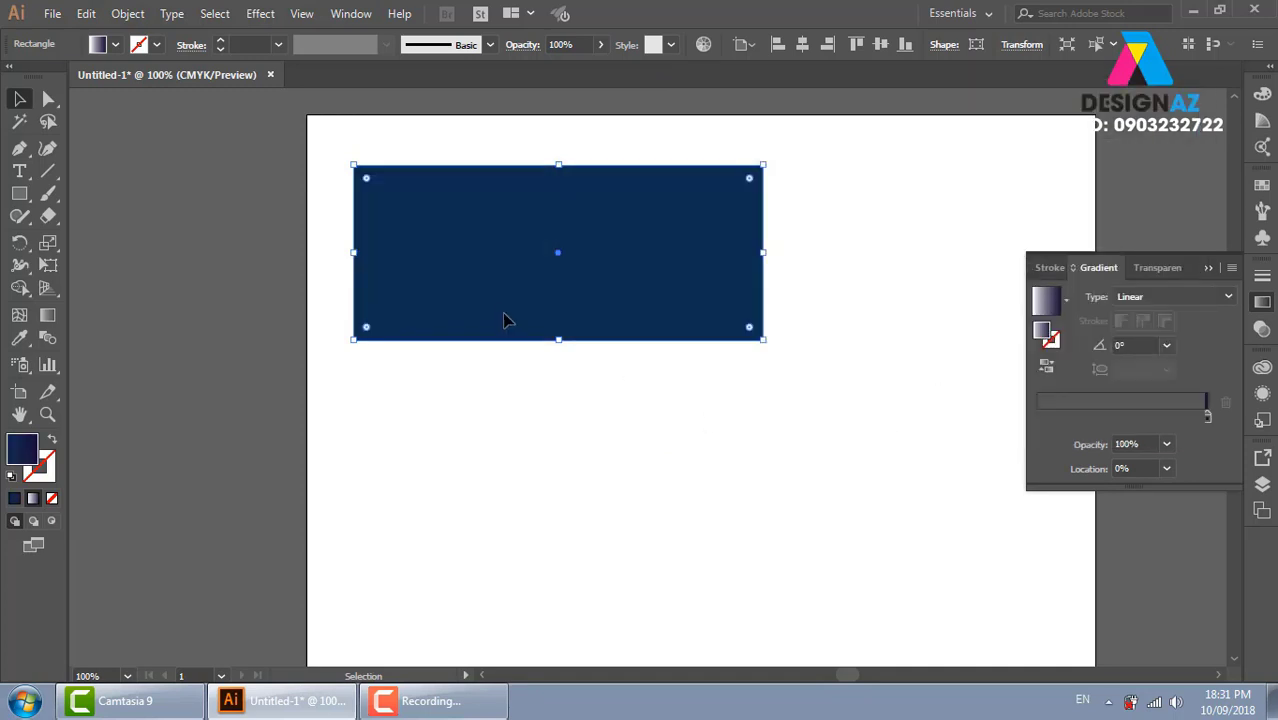
Shift the gradient's start colour to teal blue 00546B at about 194° hue
{"action": "double_click", "coordinate": [22, 452]}
{"action": "left_click_drag", "start_coordinate": [962, 250], "coordinate": [944, 262]}
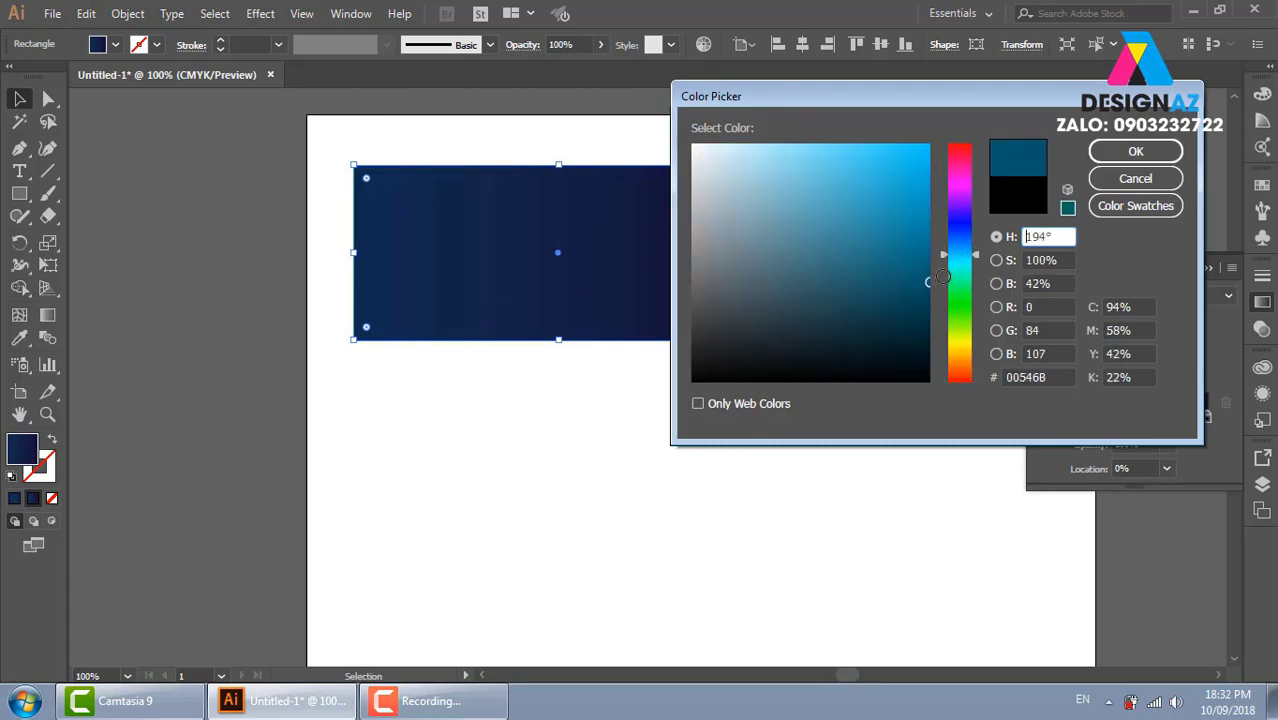
{"action": "left_click", "coordinate": [1155, 154]}
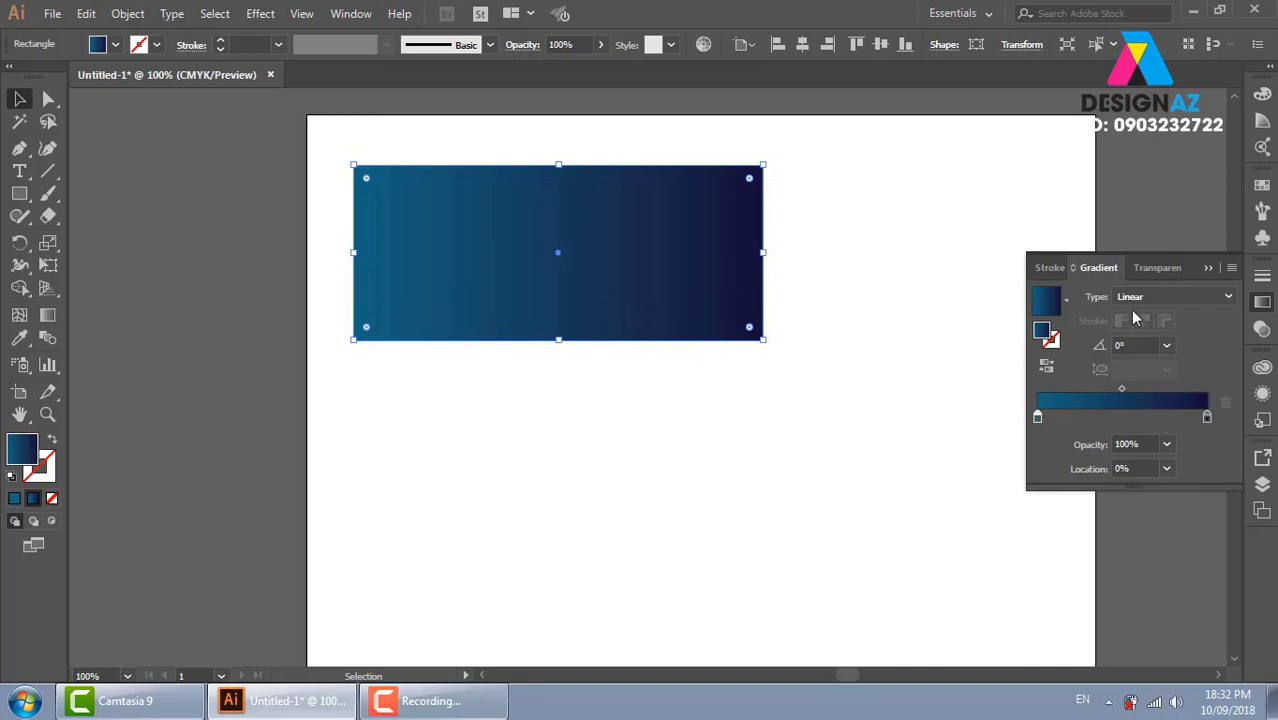
Change the gradient type to Radial and preview it on the rectangle
{"action": "left_click", "coordinate": [1218, 296]}
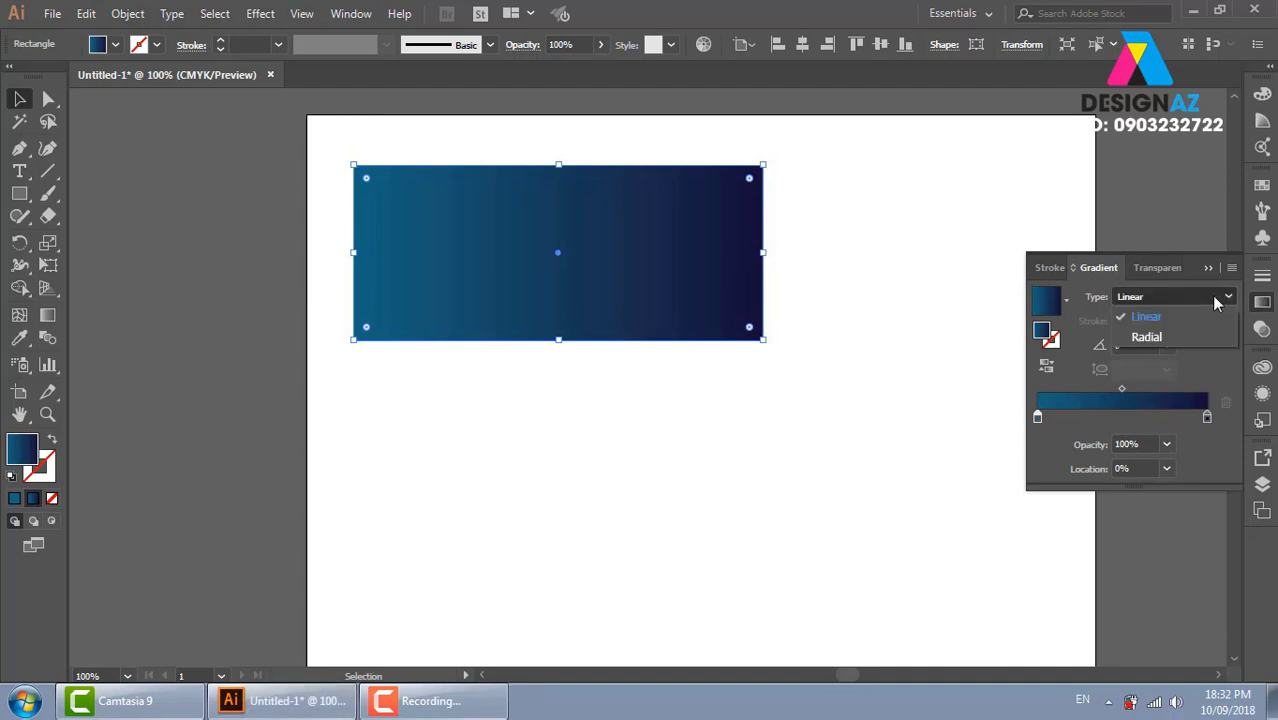
{"action": "left_click", "coordinate": [1177, 336]}
{"action": "left_click", "coordinate": [852, 318]}
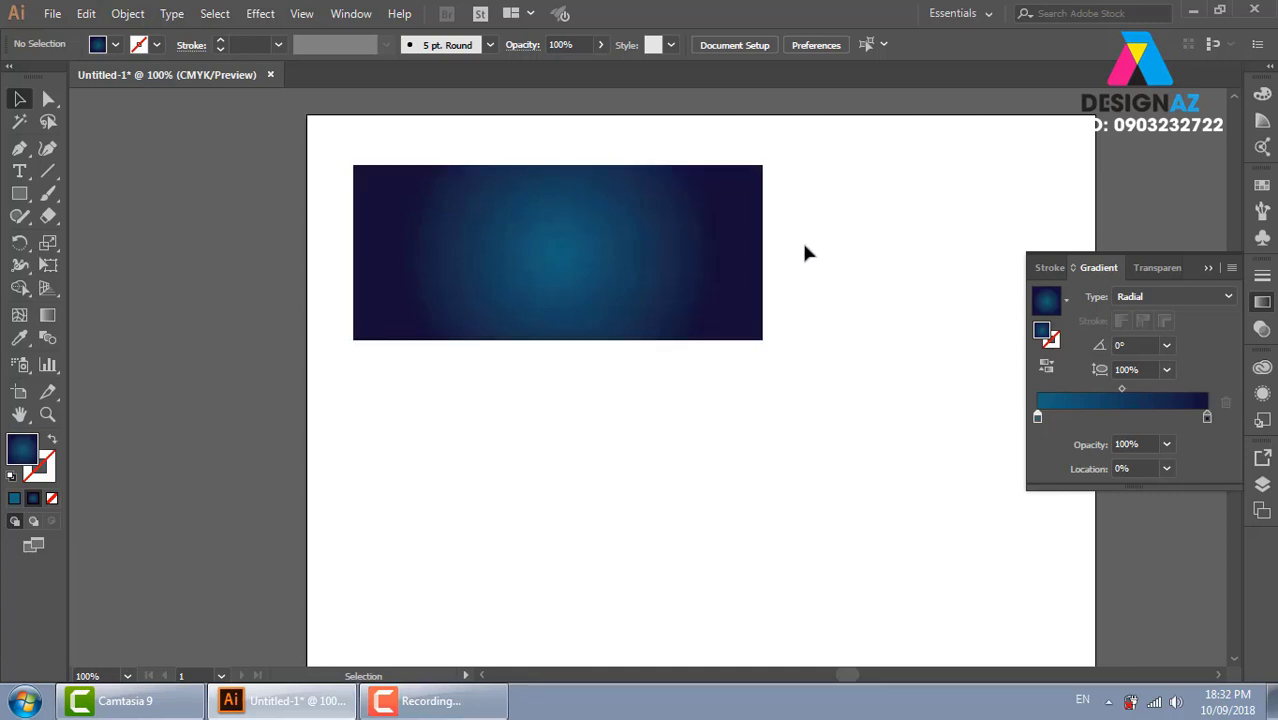
{"action": "left_click", "coordinate": [580, 273]}
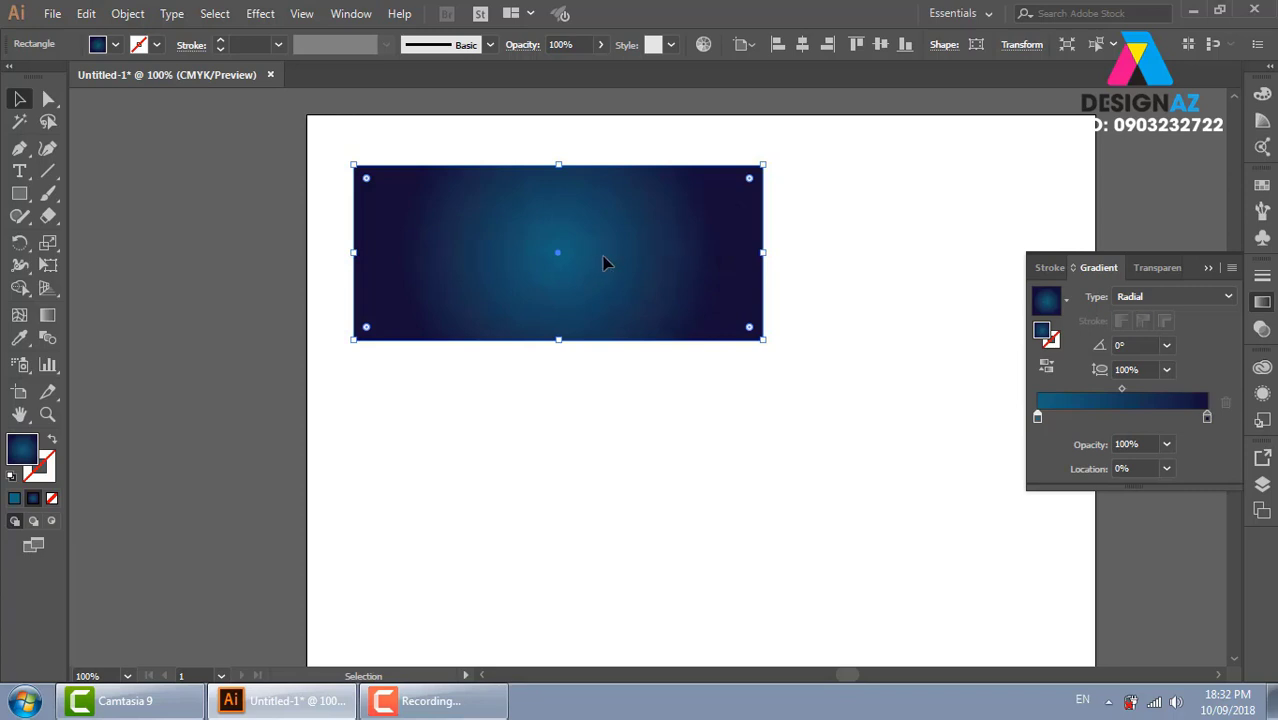
{"action": "key", "text": "g"}
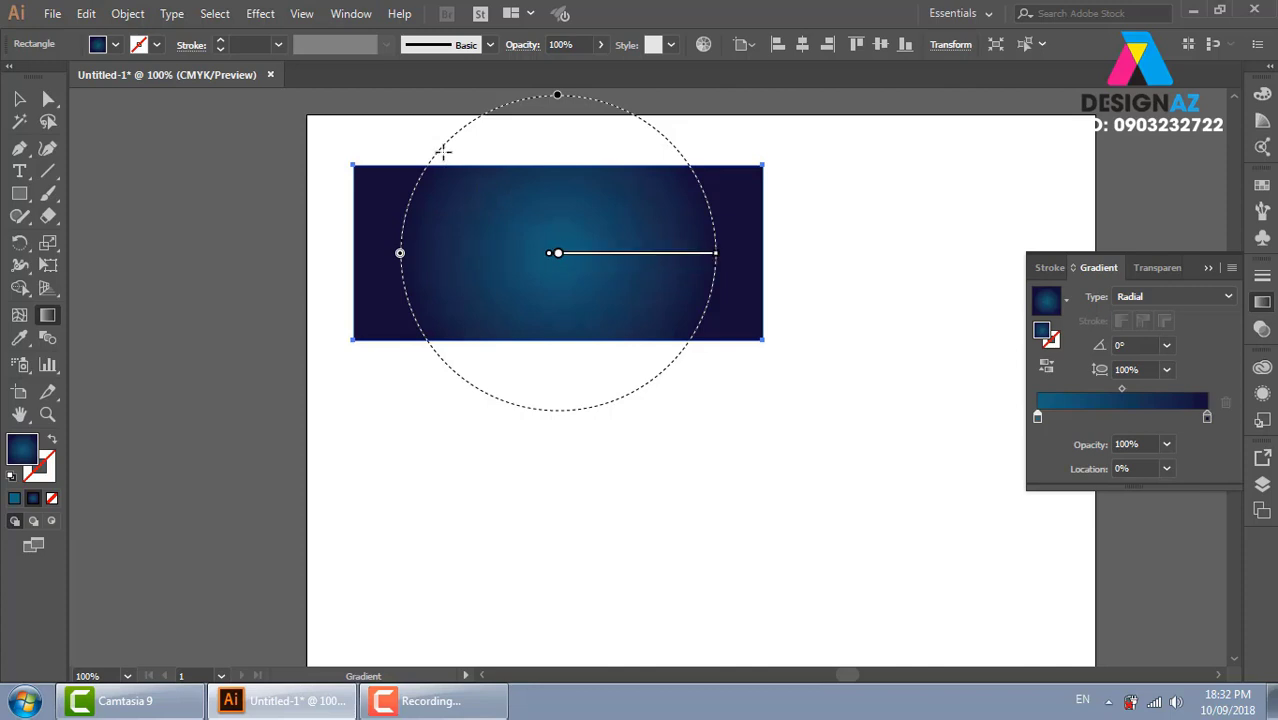
Redraw the radial gradient from upper left toward bottom-right at about -24.4°
{"action": "mouse_move", "coordinate": [460, 214]}
{"action": "mouse_move", "coordinate": [457, 216]}
{"action": "left_mouse_down"}
{"action": "mouse_move", "coordinate": [599, 297]}
{"action": "mouse_move", "coordinate": [763, 331]}
{"action": "left_mouse_up"}
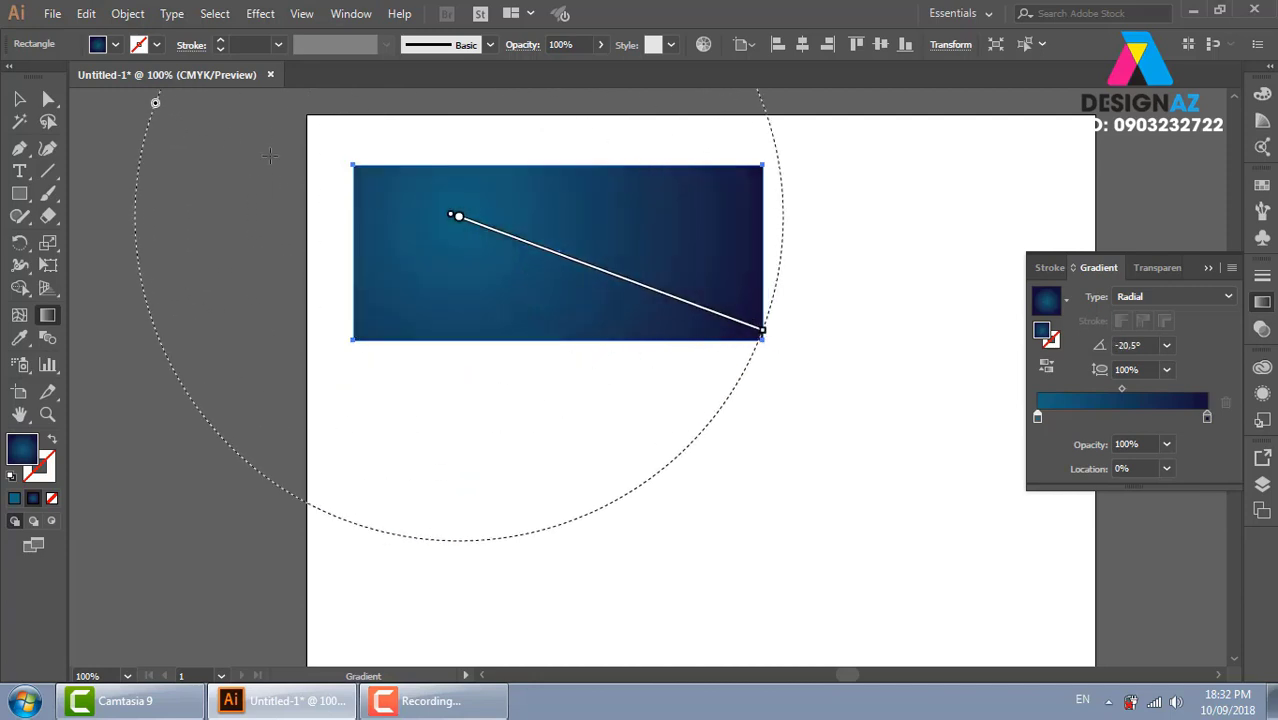
{"action": "left_click", "coordinate": [19, 98]}
{"action": "left_click", "coordinate": [873, 209]}
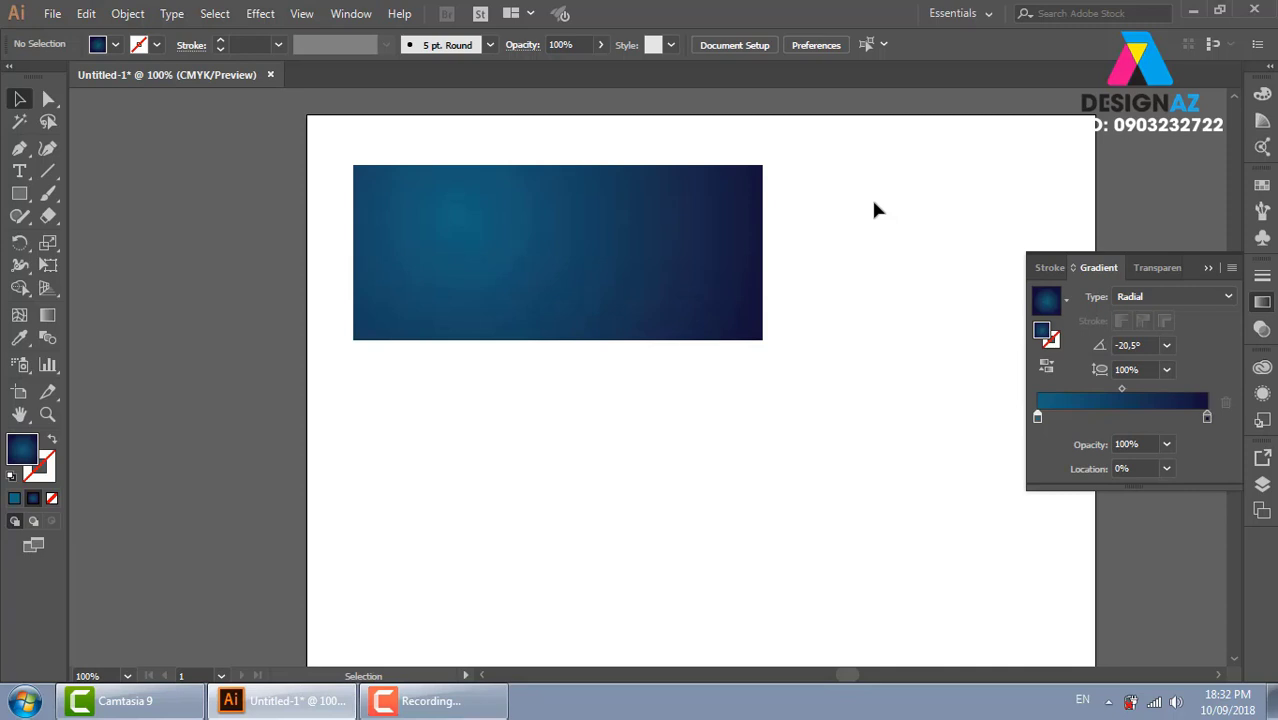
{"action": "left_click", "coordinate": [474, 237]}
{"action": "left_click", "coordinate": [47, 314]}
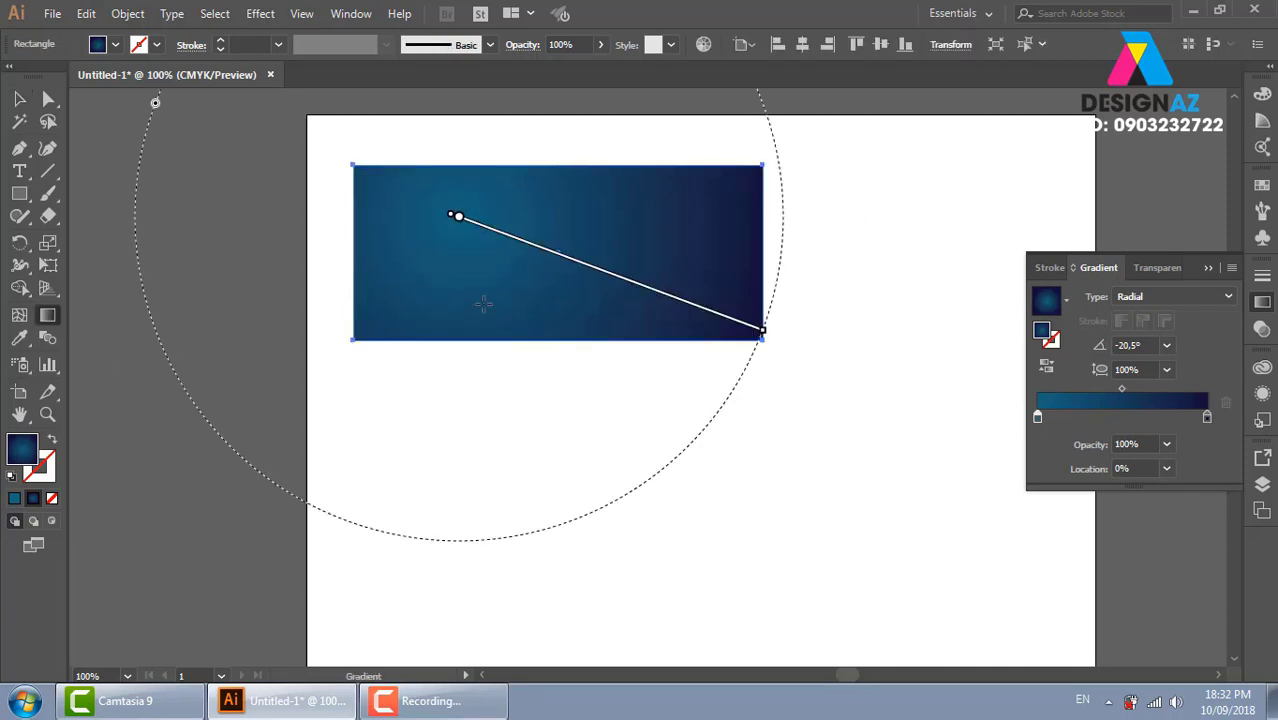
{"action": "left_click_drag", "start_coordinate": [491, 207], "coordinate": [660, 296]}
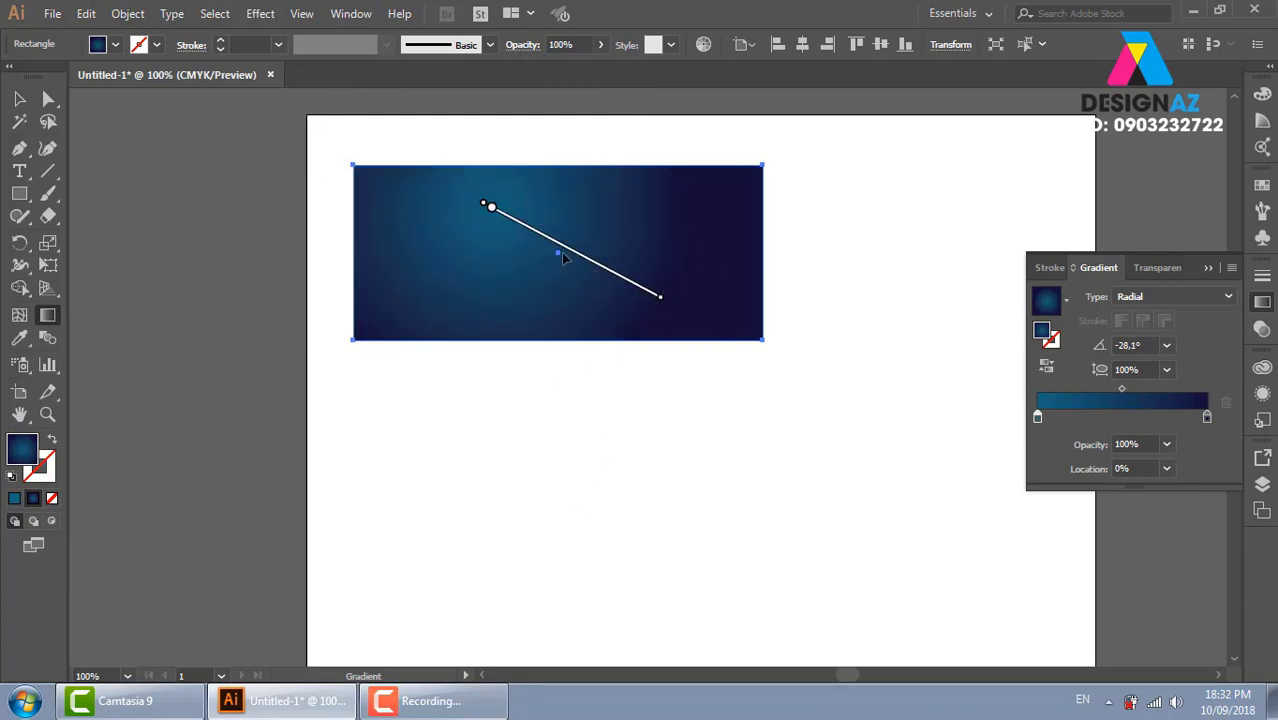
{"action": "left_click_drag", "start_coordinate": [503, 193], "coordinate": [772, 318]}
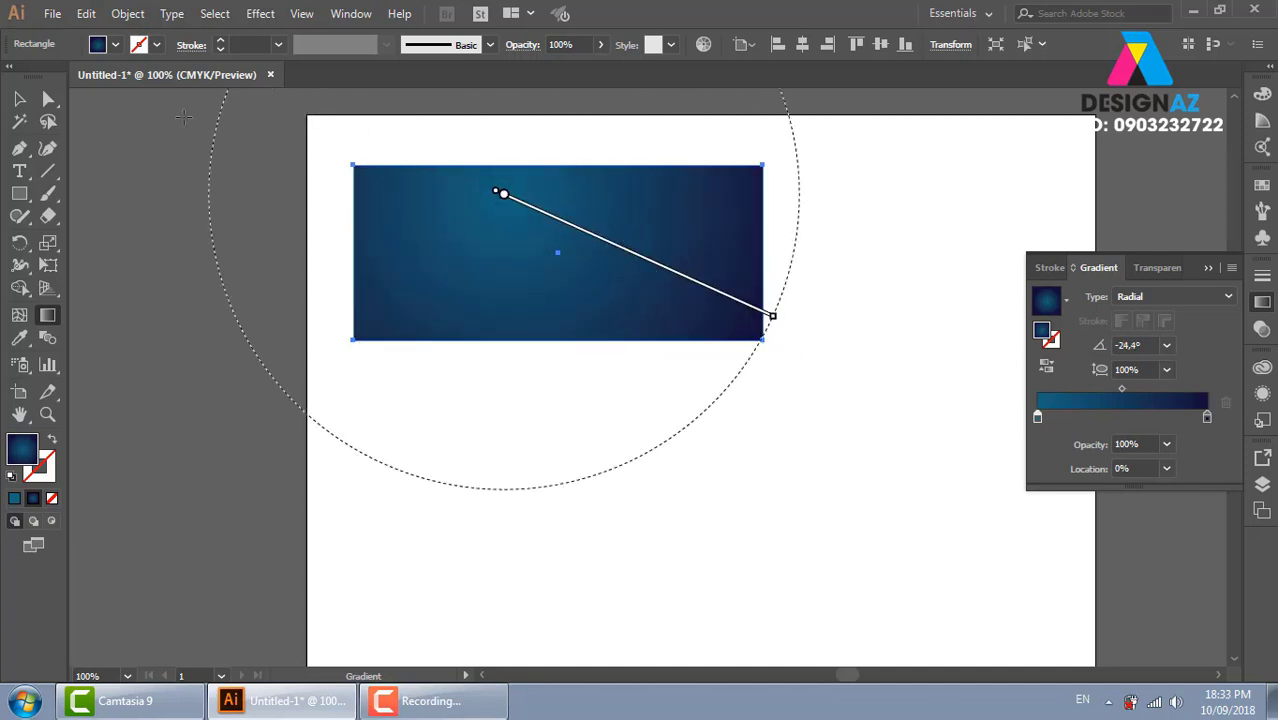
{"action": "key", "text": "v"}
{"action": "left_click", "coordinate": [547, 416]}
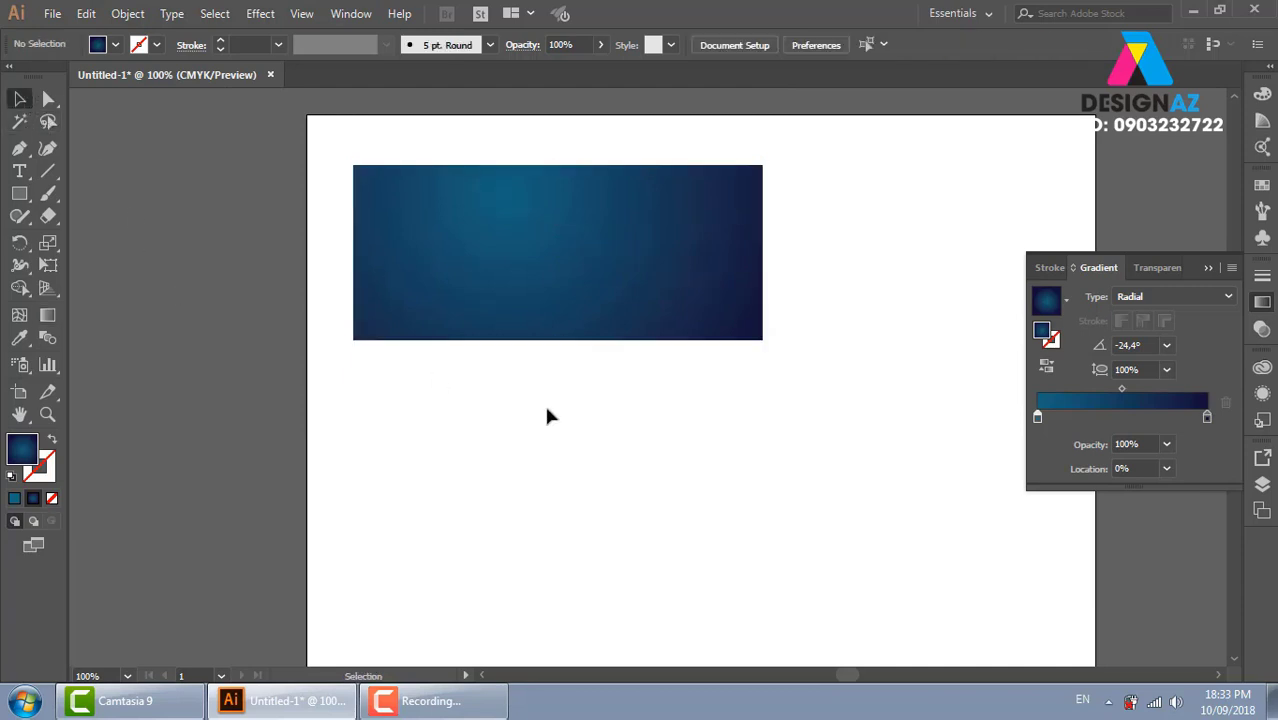
Zoom to 200% and pan so the gradient banner fills the view
{"action": "key", "text": "ctrl+equal"}
{"action": "key", "text": "ctrl+equal"}
{"action": "scroll", "coordinate": [742, 389], "scroll_direction": "up", "scroll_amount": 3}
{"action": "left_click_drag", "start_coordinate": [742, 389], "coordinate": [710, 368]}
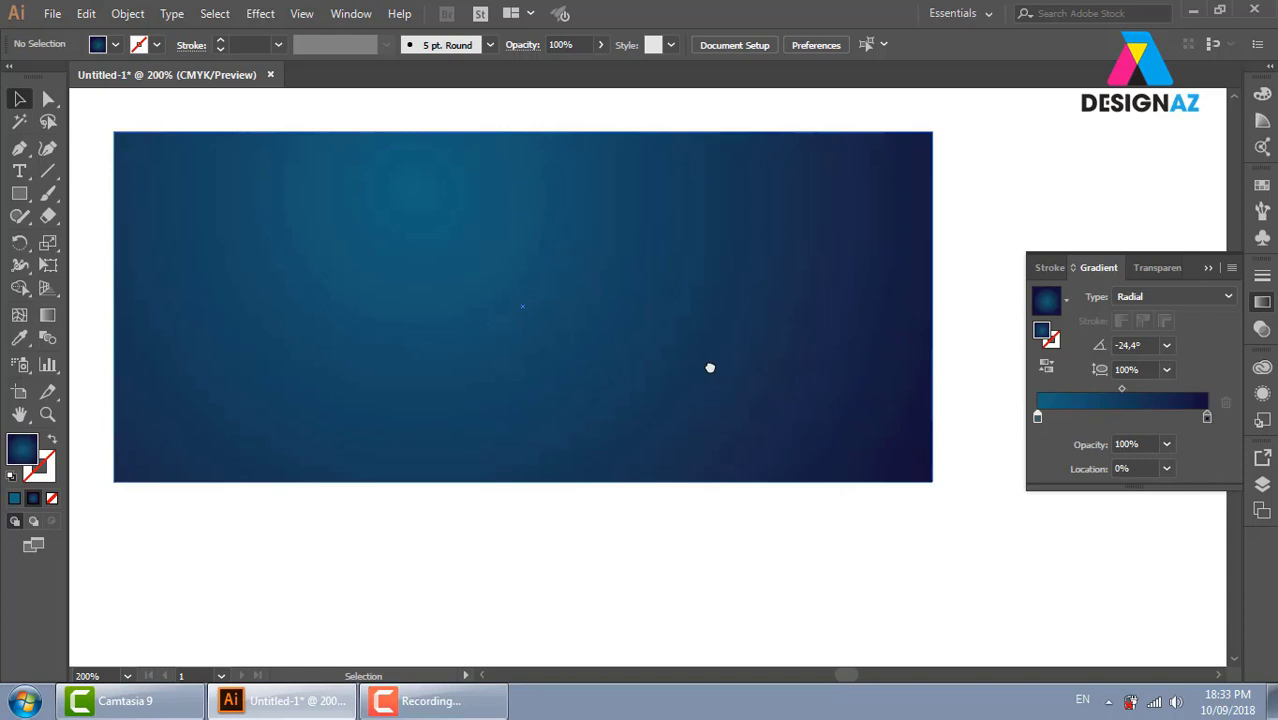
Open the Place dialog and browse to the E:\thuvienanh\tuixach folder
{"action": "left_click", "coordinate": [50, 13]}
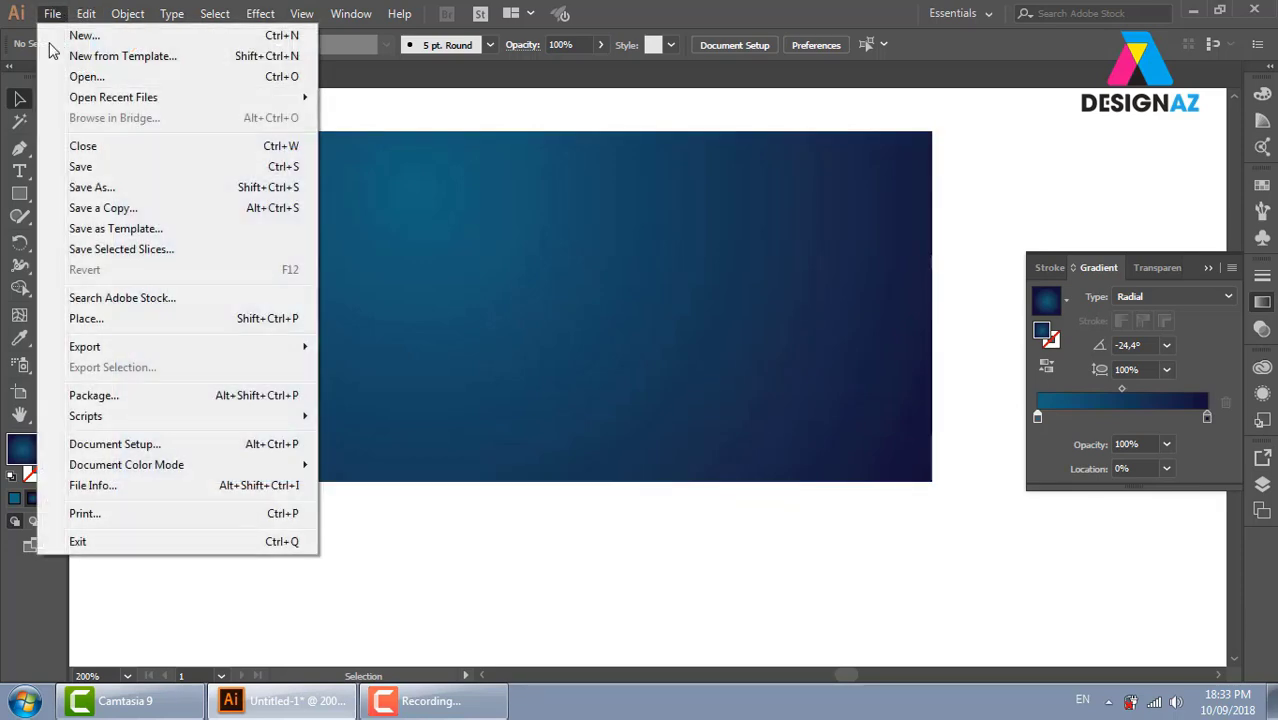
{"action": "left_click", "coordinate": [140, 318]}
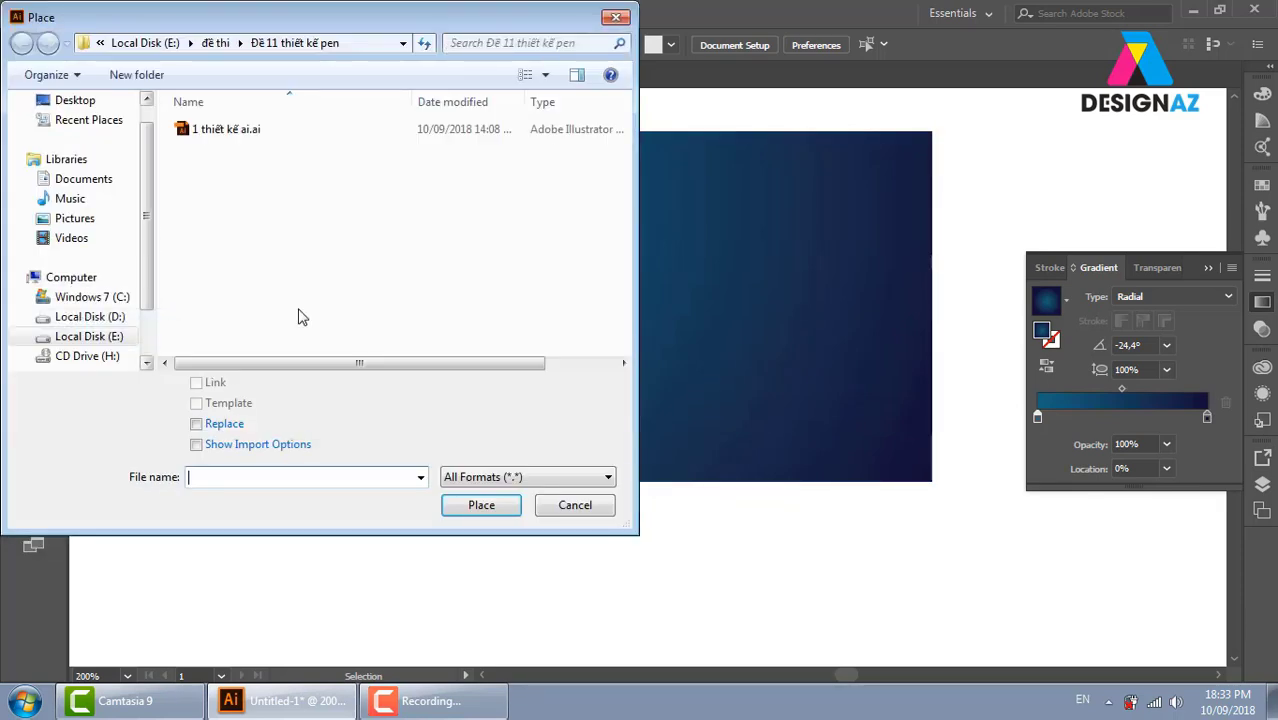
{"action": "left_click", "coordinate": [125, 341]}
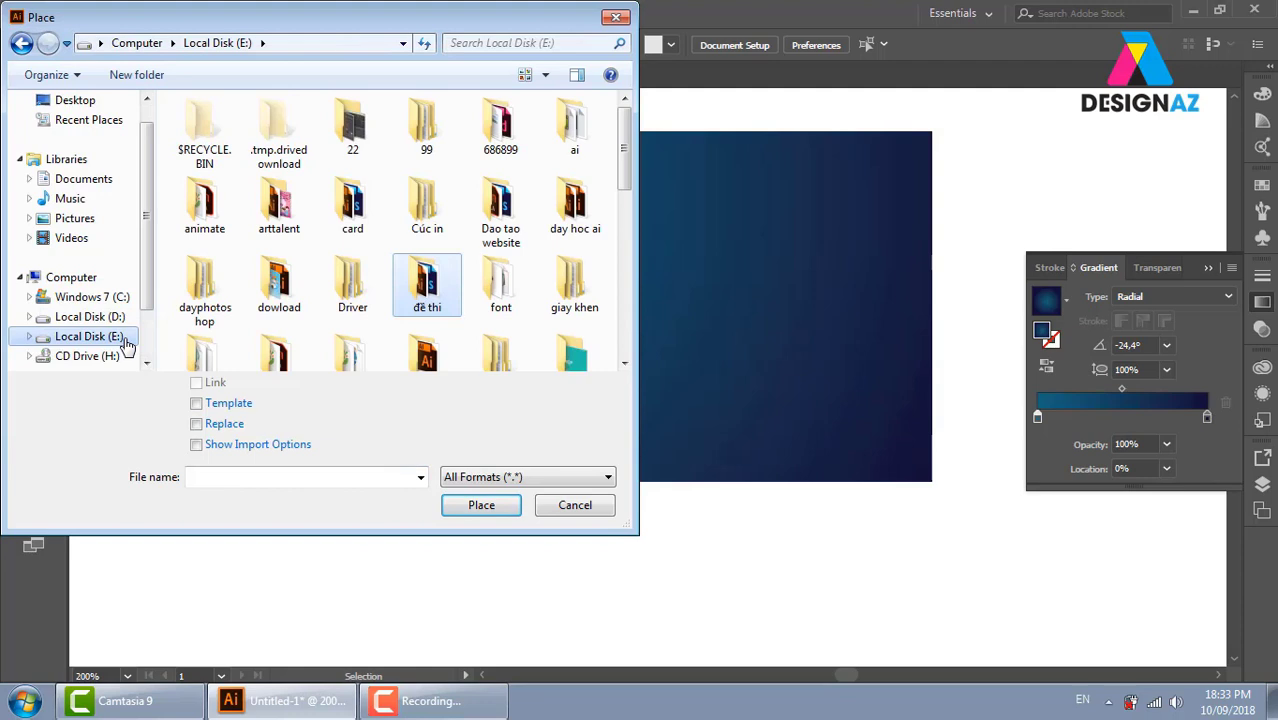
{"action": "scroll", "coordinate": [430, 285], "scroll_direction": "down", "scroll_amount": 5}
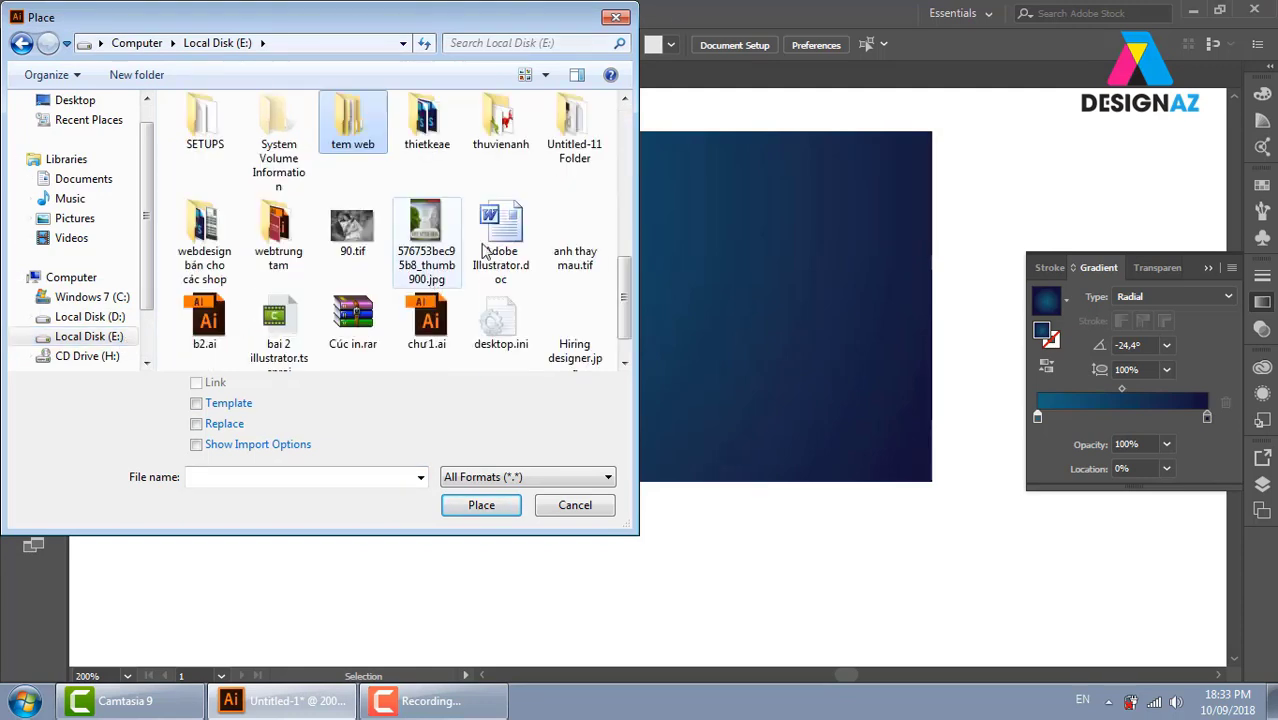
{"action": "double_click", "coordinate": [503, 120]}
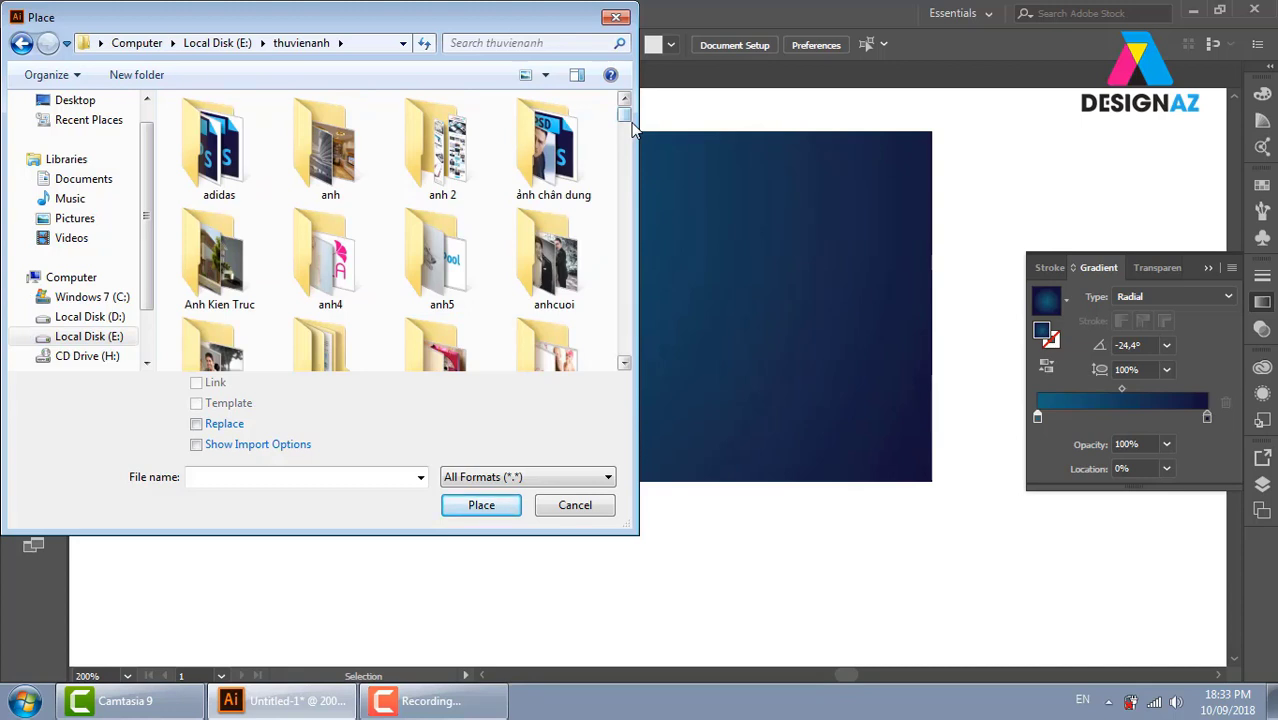
{"action": "left_click", "coordinate": [624, 363]}
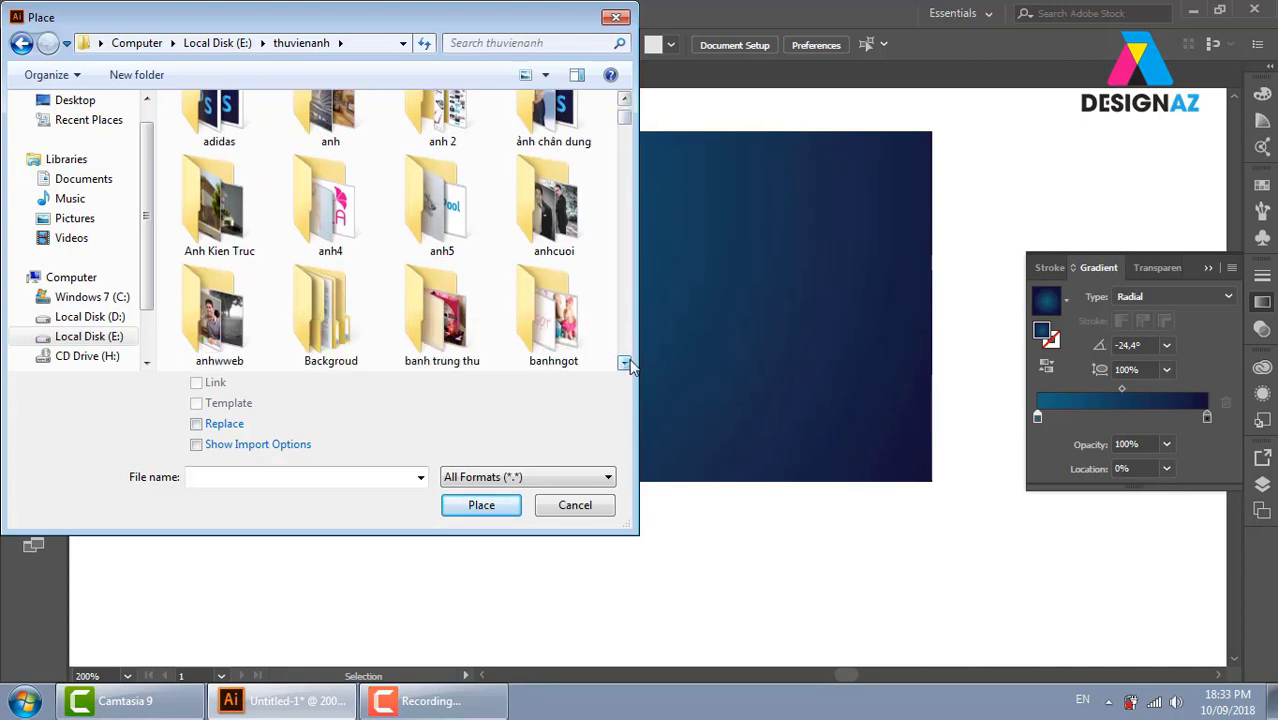
{"action": "left_click", "coordinate": [624, 363]}
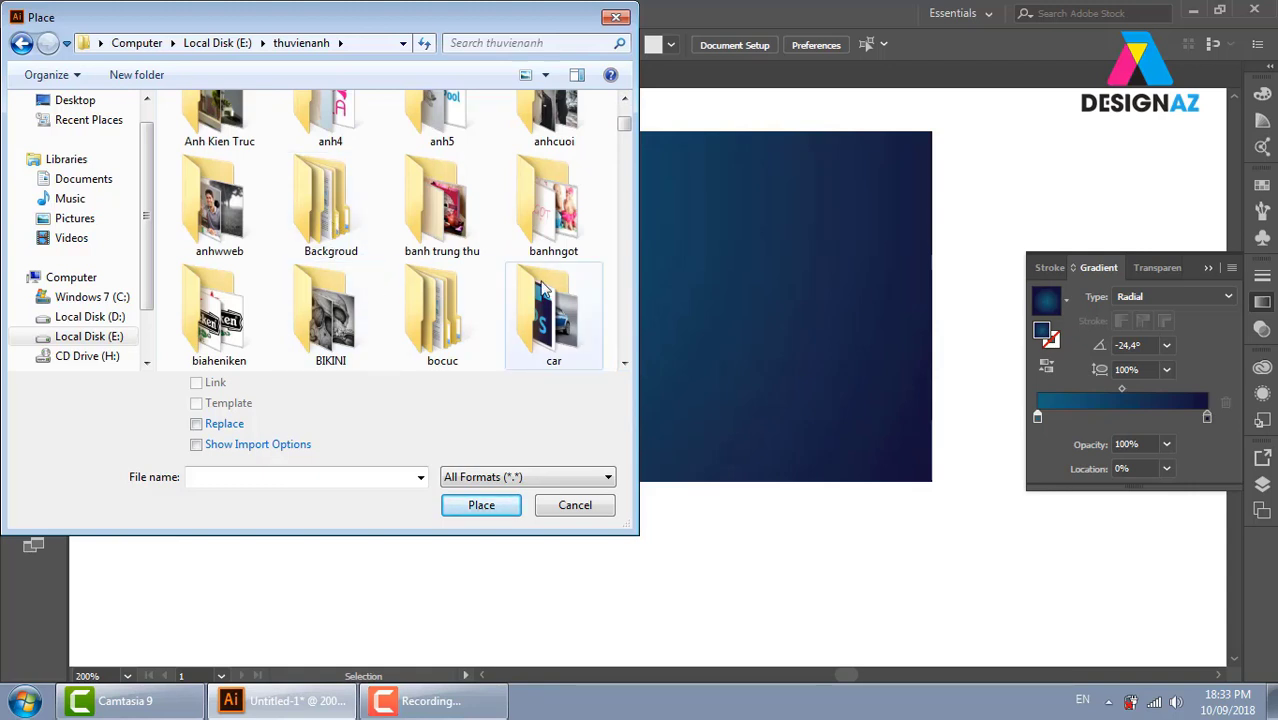
{"action": "left_click", "coordinate": [463, 221]}
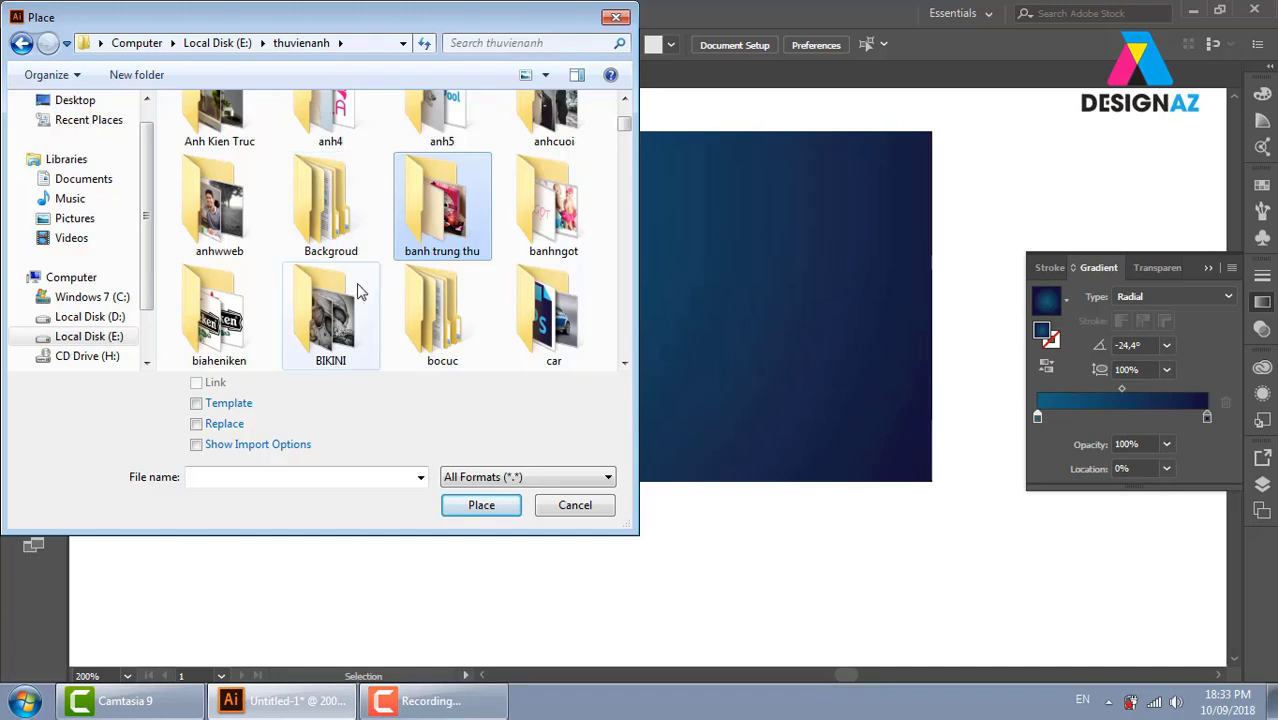
{"action": "key", "text": "t"}
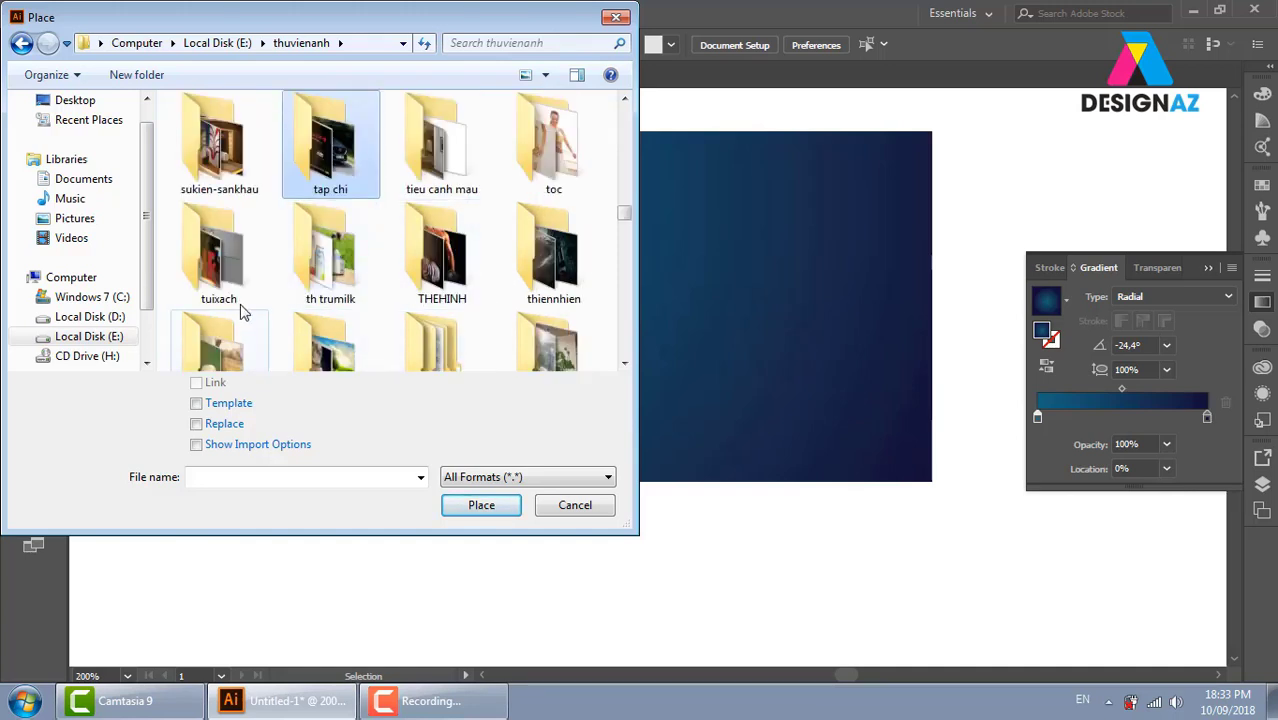
{"action": "double_click", "coordinate": [222, 255]}
Select tui hoa mai (3).jpg, the woman with a blue bag, and load it for placing
{"action": "left_click_drag", "start_coordinate": [623, 155], "coordinate": [624, 141]}
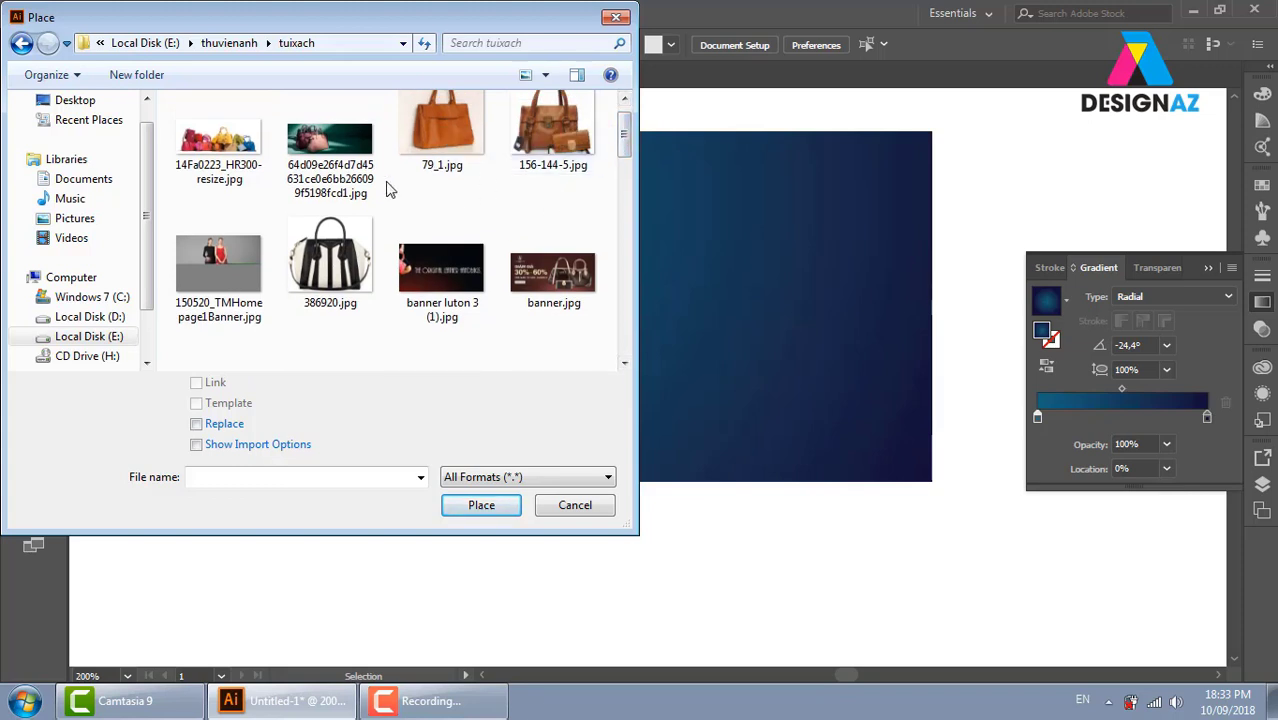
{"action": "left_click", "coordinate": [340, 160]}
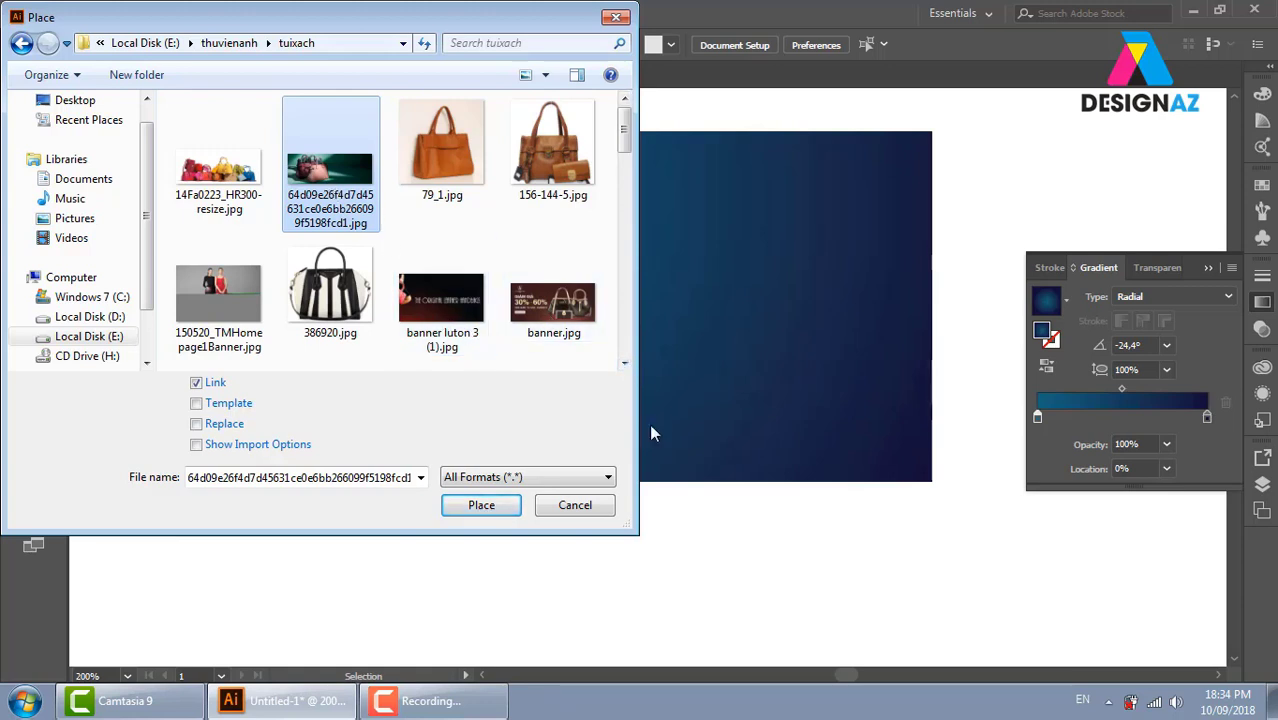
{"action": "left_click", "coordinate": [626, 366]}
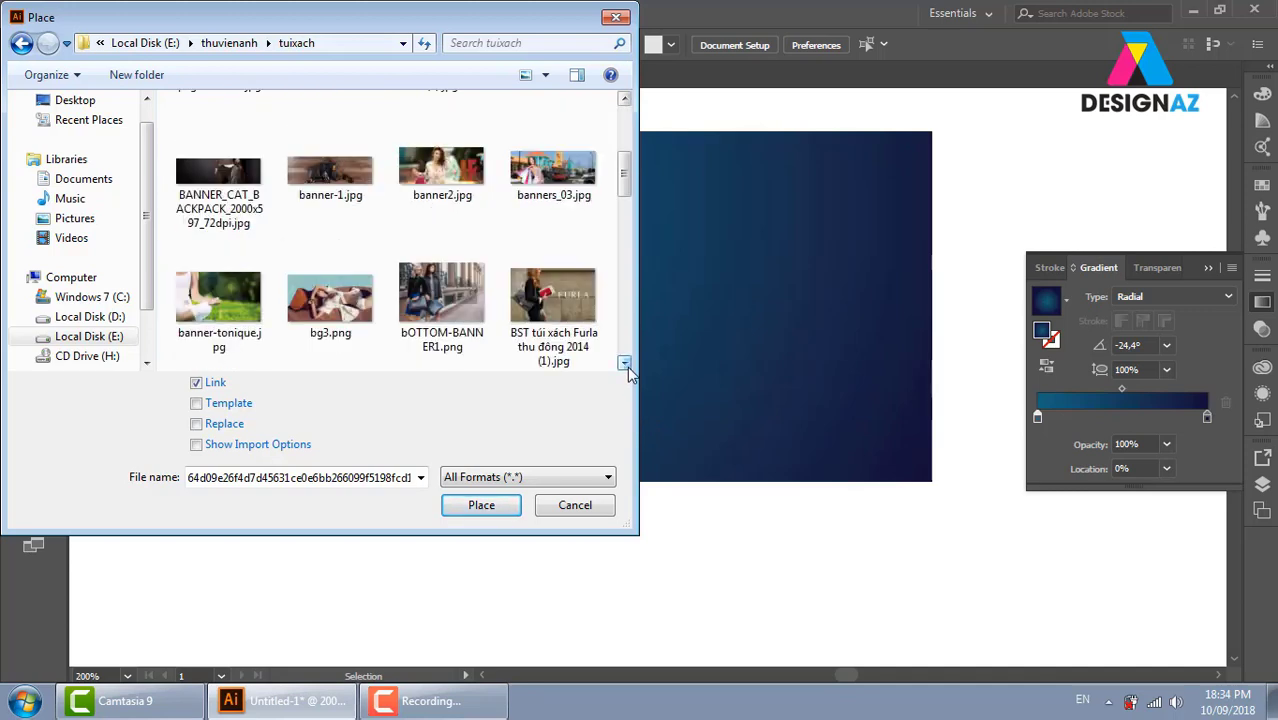
{"action": "left_click", "coordinate": [624, 365]}
{"action": "left_click", "coordinate": [624, 365]}
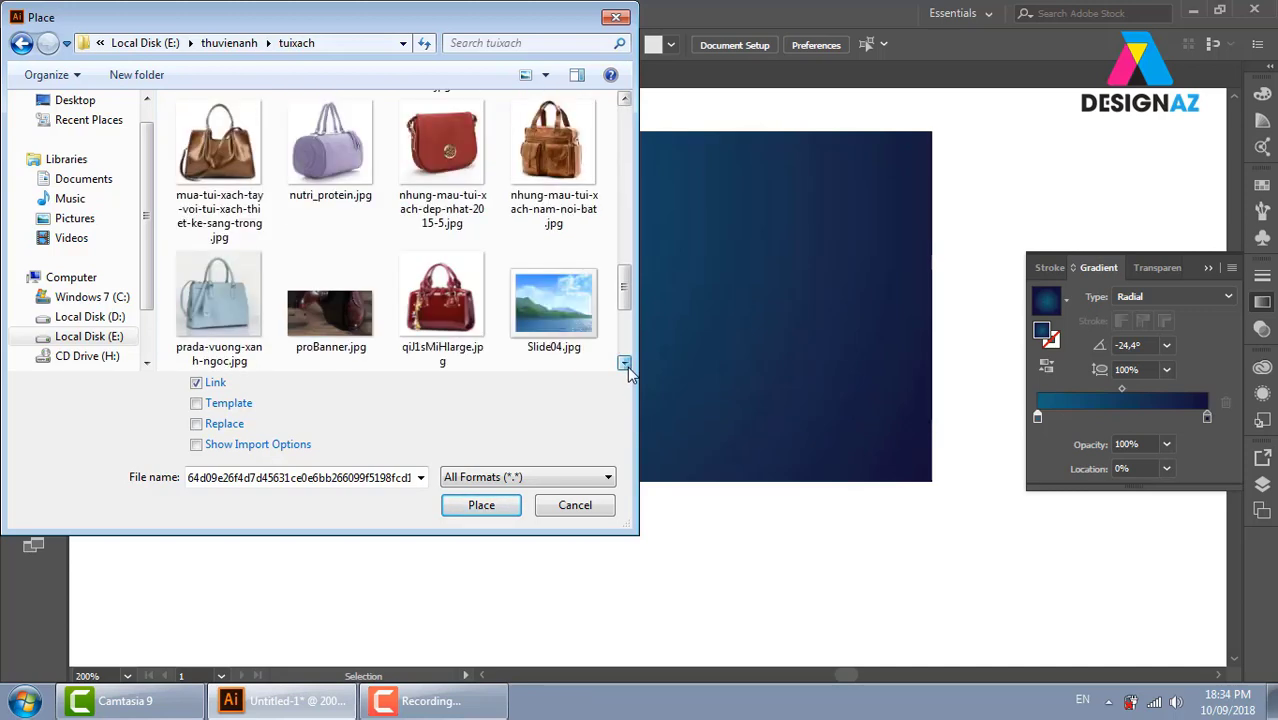
{"action": "left_click", "coordinate": [625, 365]}
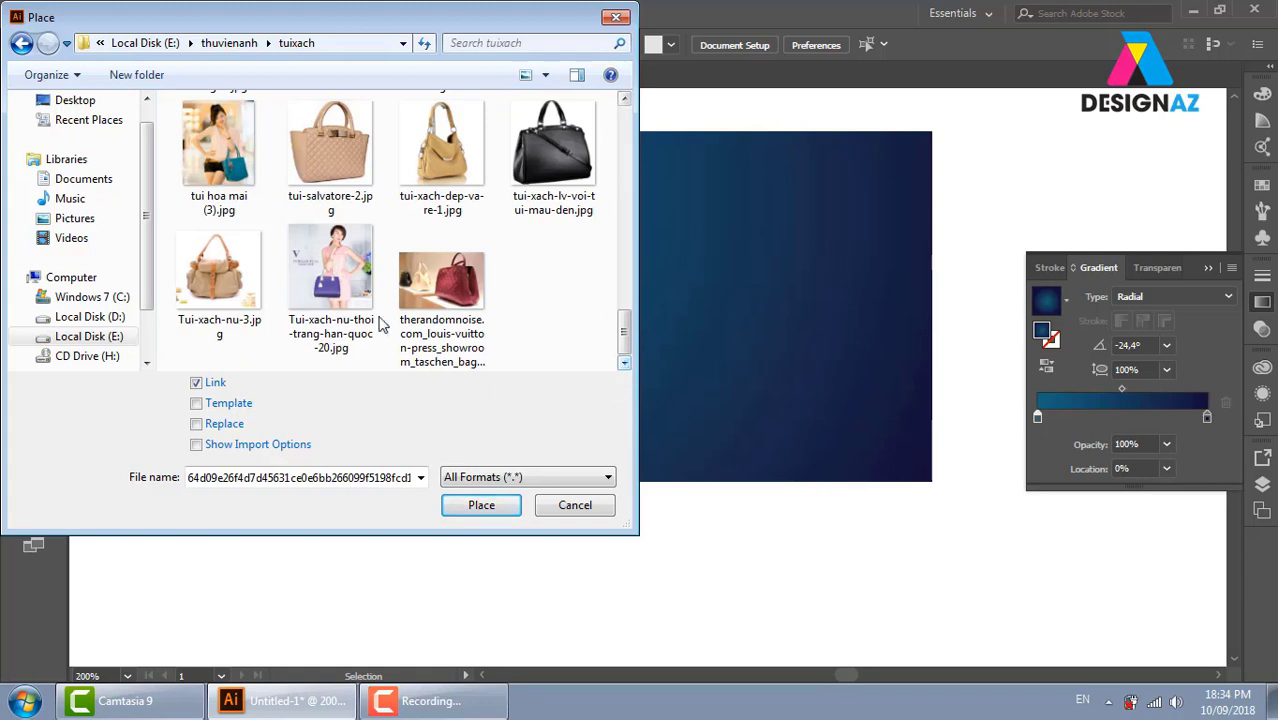
{"action": "left_click", "coordinate": [213, 165]}
{"action": "left_click", "coordinate": [484, 506]}
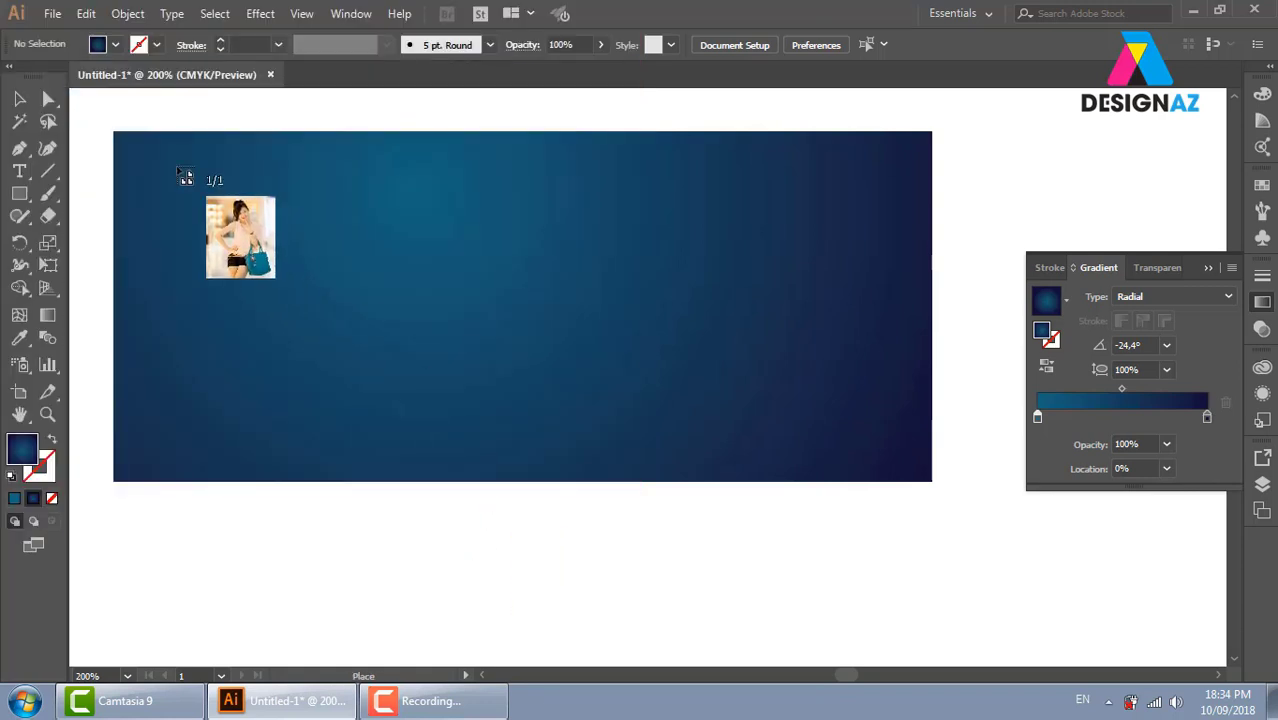
Place the woman-with-bag photo across the banner's left side, then select and delete it
{"action": "left_click_drag", "start_coordinate": [114, 132], "coordinate": [430, 487]}
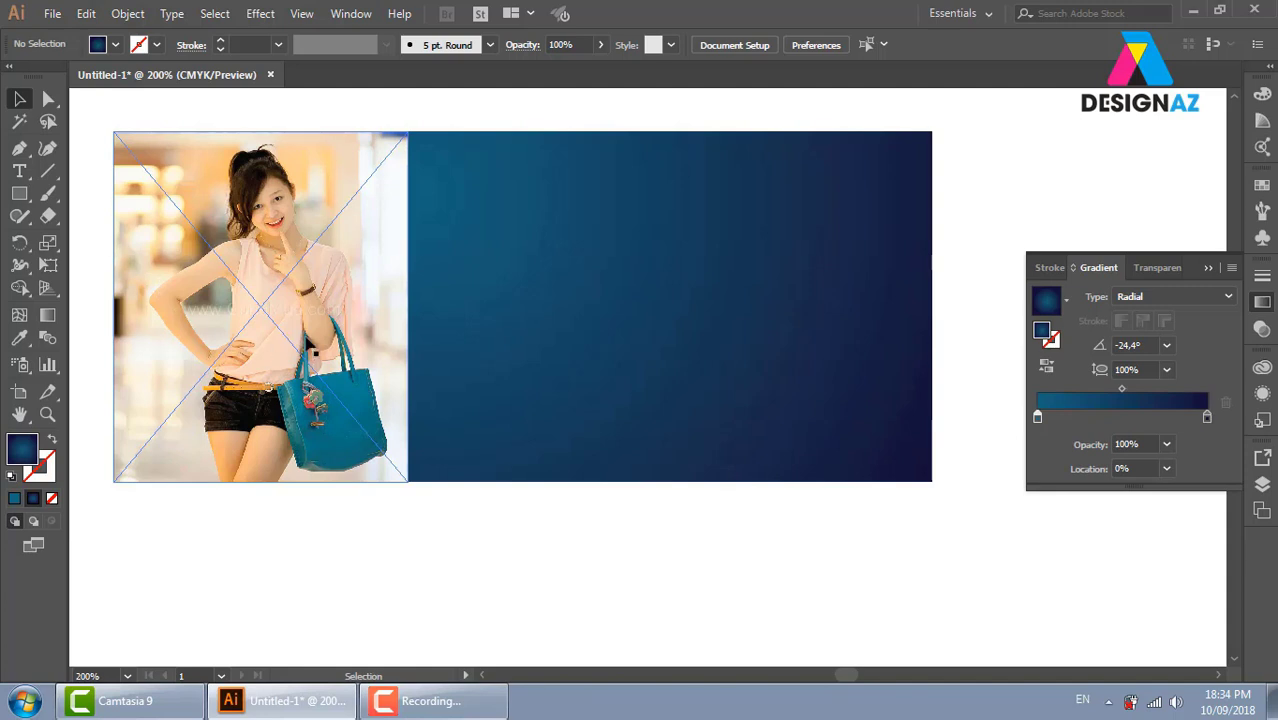
{"action": "left_click", "coordinate": [349, 292]}
{"action": "key", "text": "Delete"}
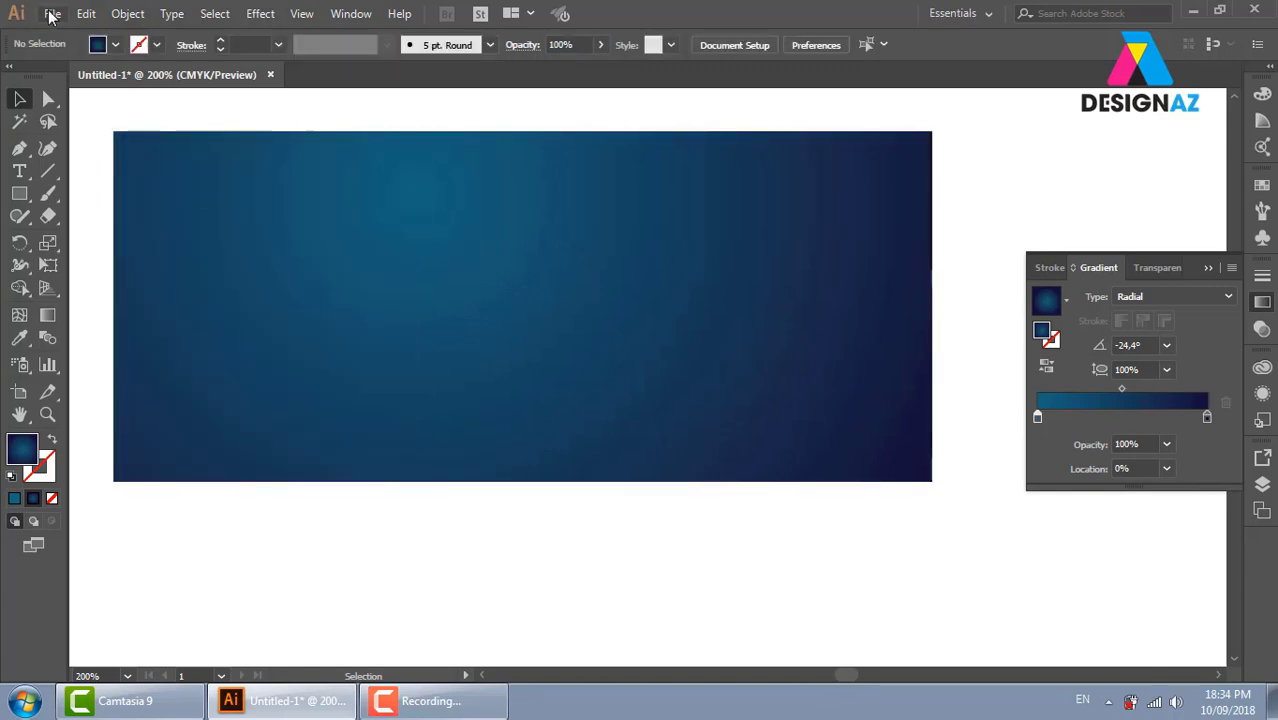
Start File > Place and browse to the thuvienanh > dongho image folder
{"action": "left_click", "coordinate": [52, 13]}
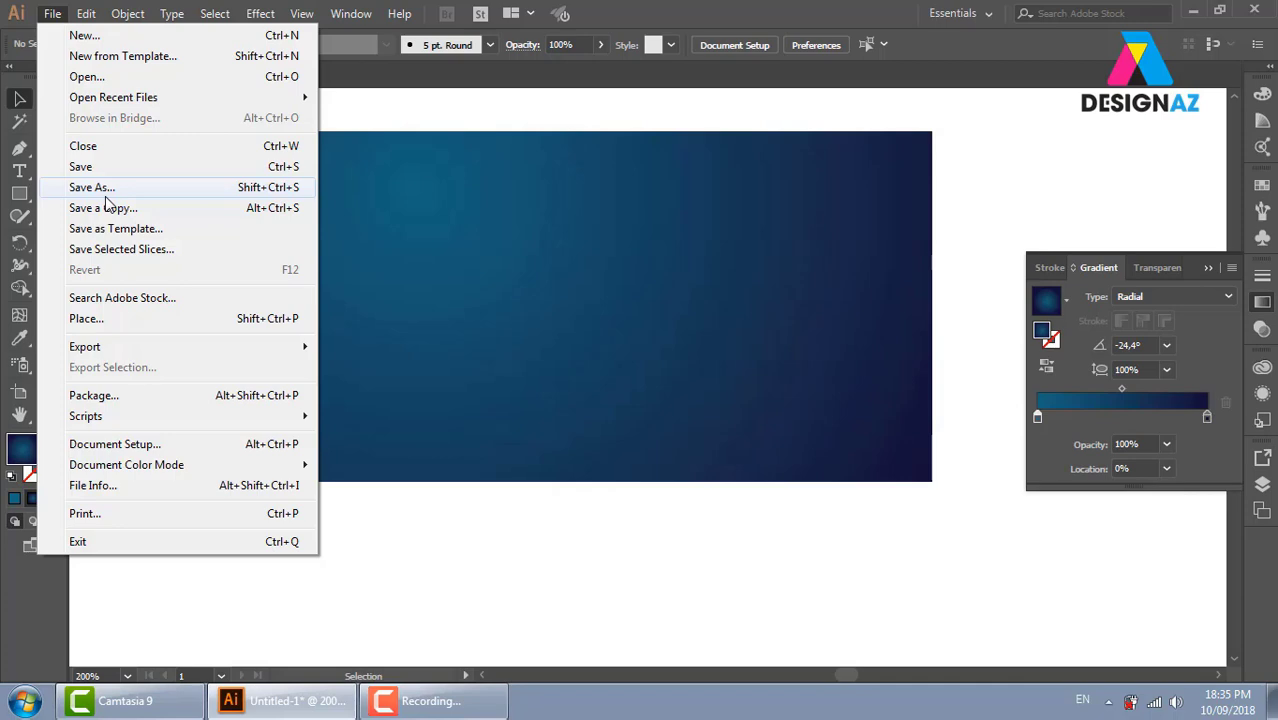
{"action": "left_click", "coordinate": [152, 318]}
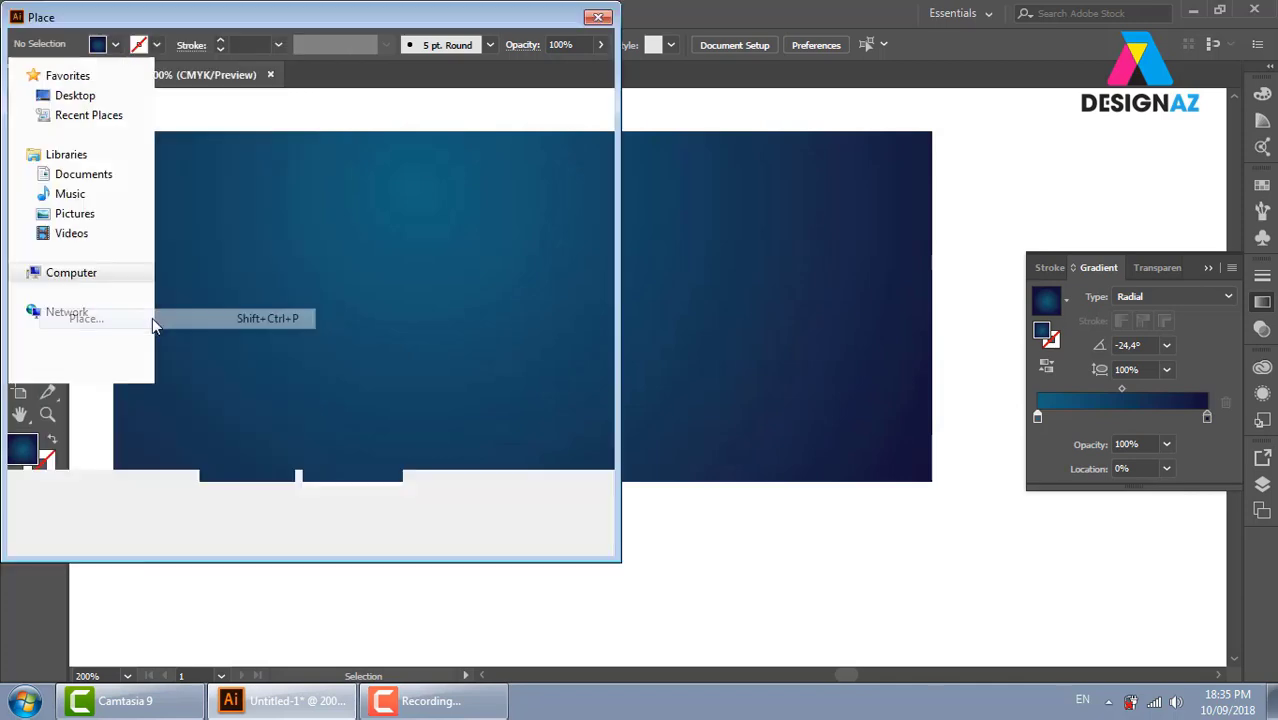
{"action": "left_click", "coordinate": [245, 43]}
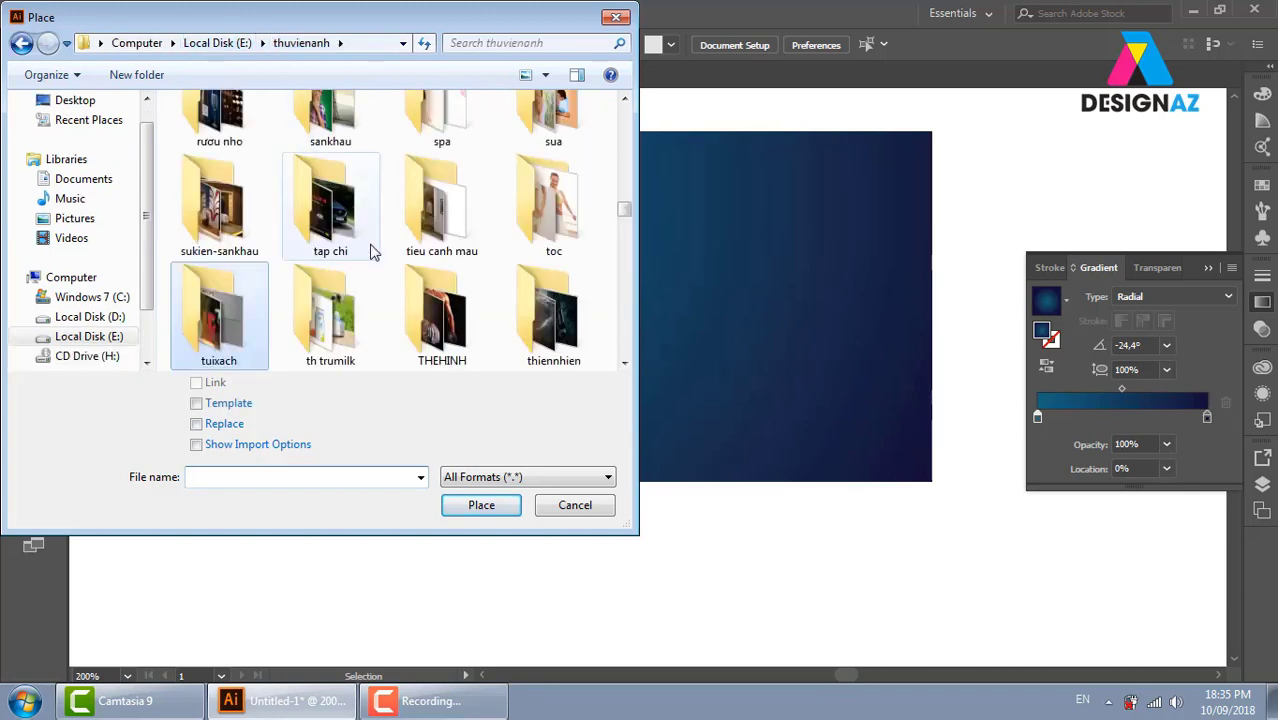
{"action": "left_click", "coordinate": [340, 232]}
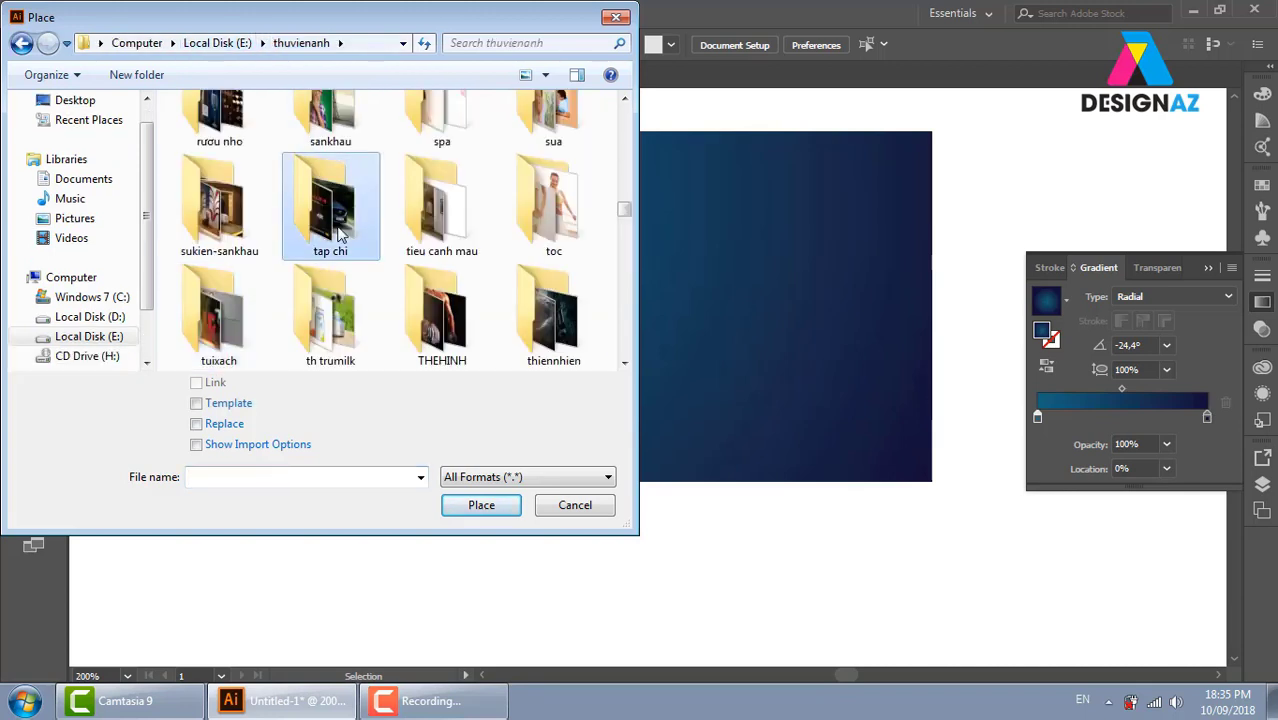
{"action": "double_click", "coordinate": [340, 232]}
{"action": "key", "text": "alt+Up"}
{"action": "key", "text": "alt+Up"}
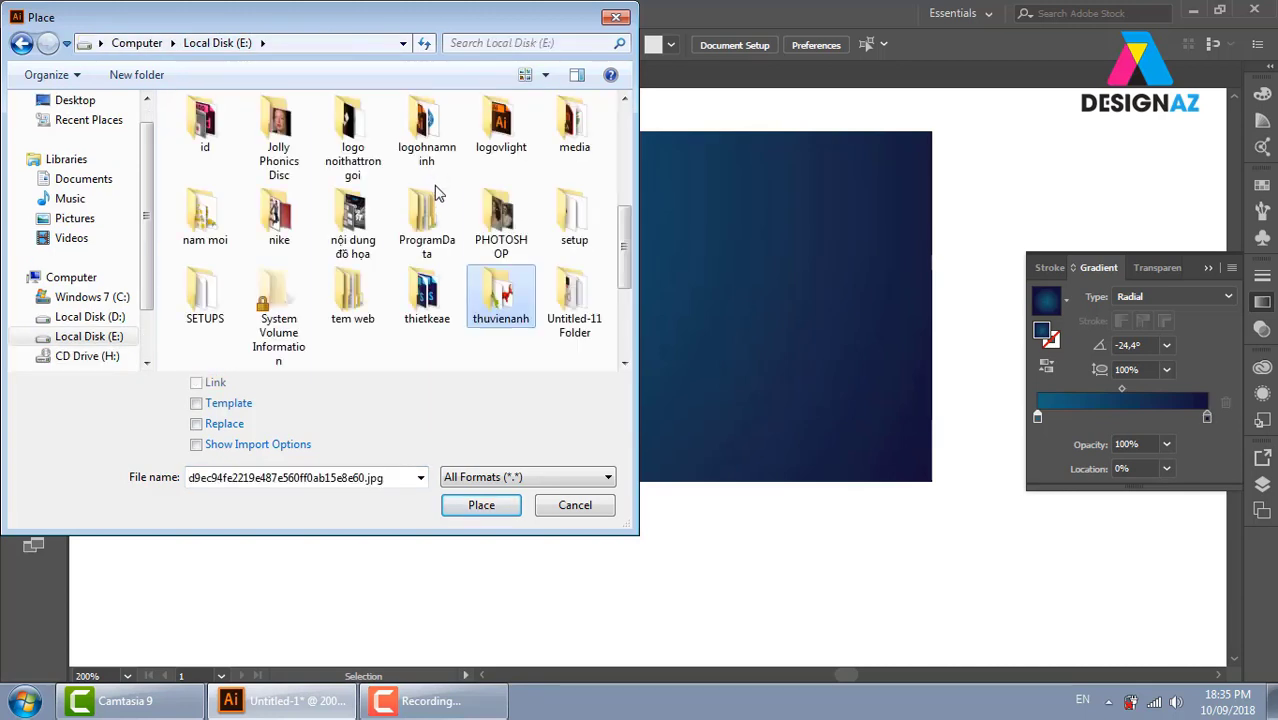
{"action": "double_click", "coordinate": [501, 300]}
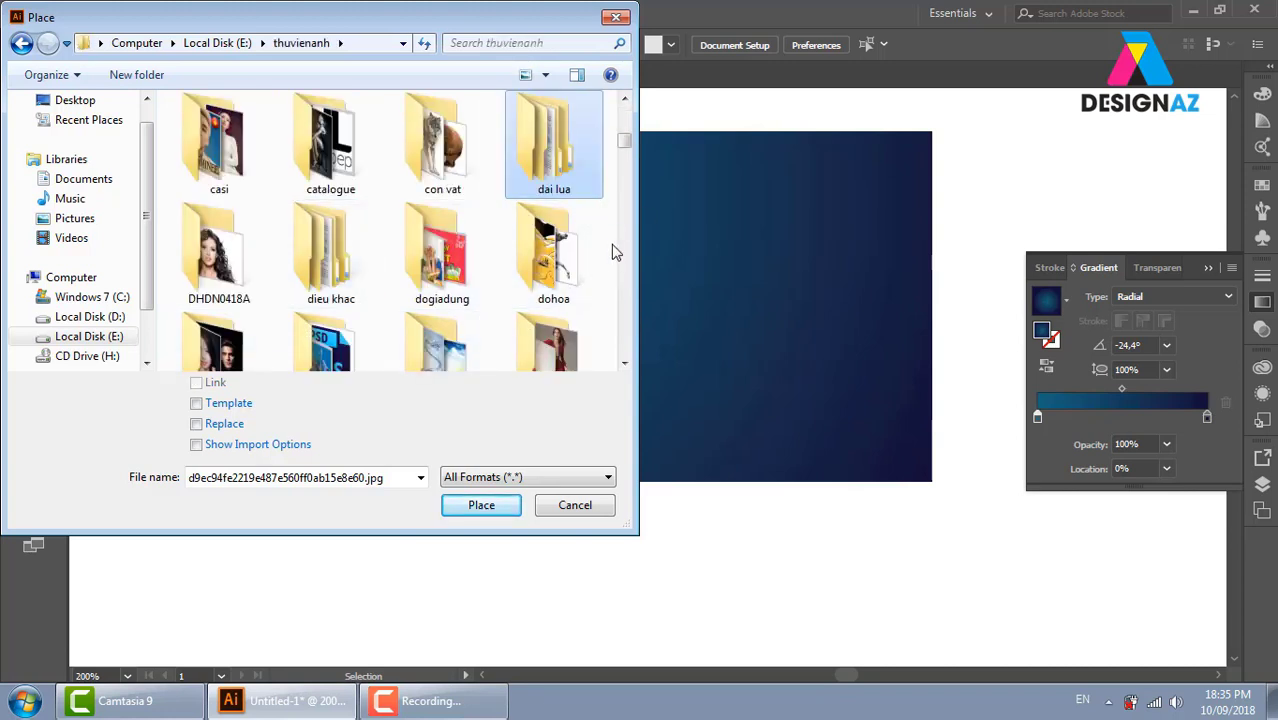
{"action": "double_click", "coordinate": [224, 355]}
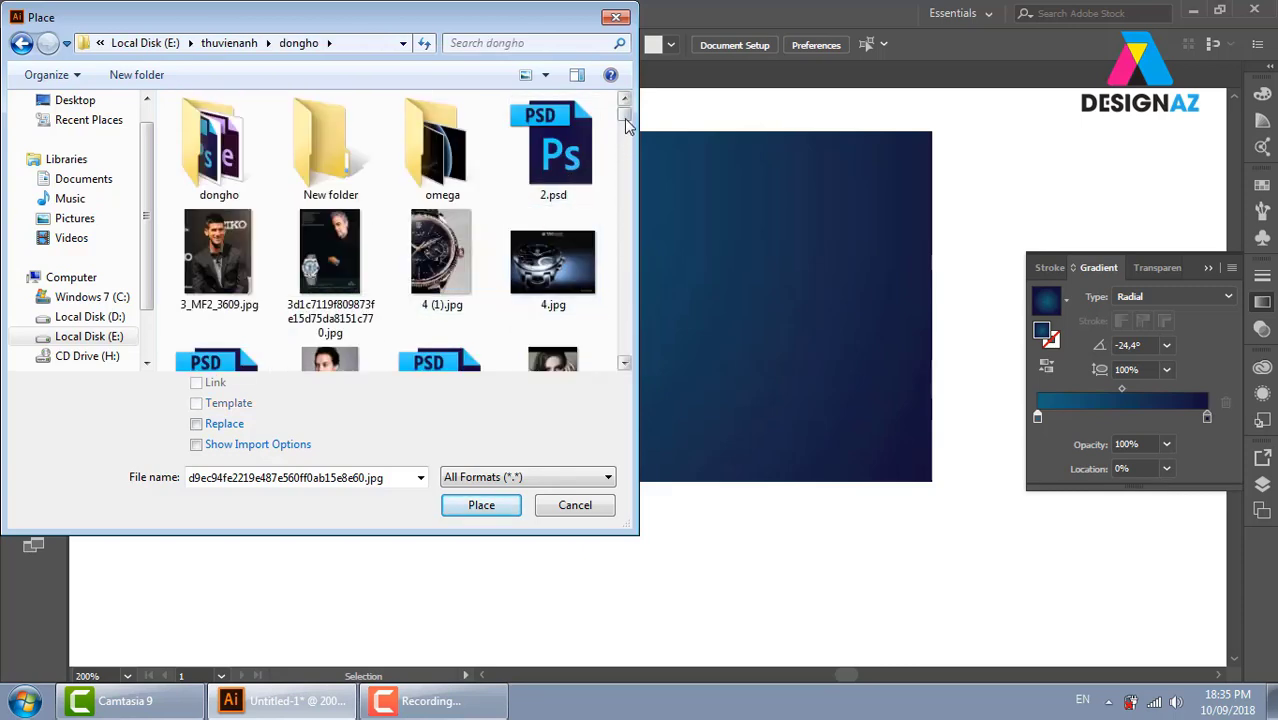
Find the woman's portrait jpg in dongho and load it for placing
{"action": "scroll", "coordinate": [627, 120], "scroll_direction": "down", "scroll_amount": 1}
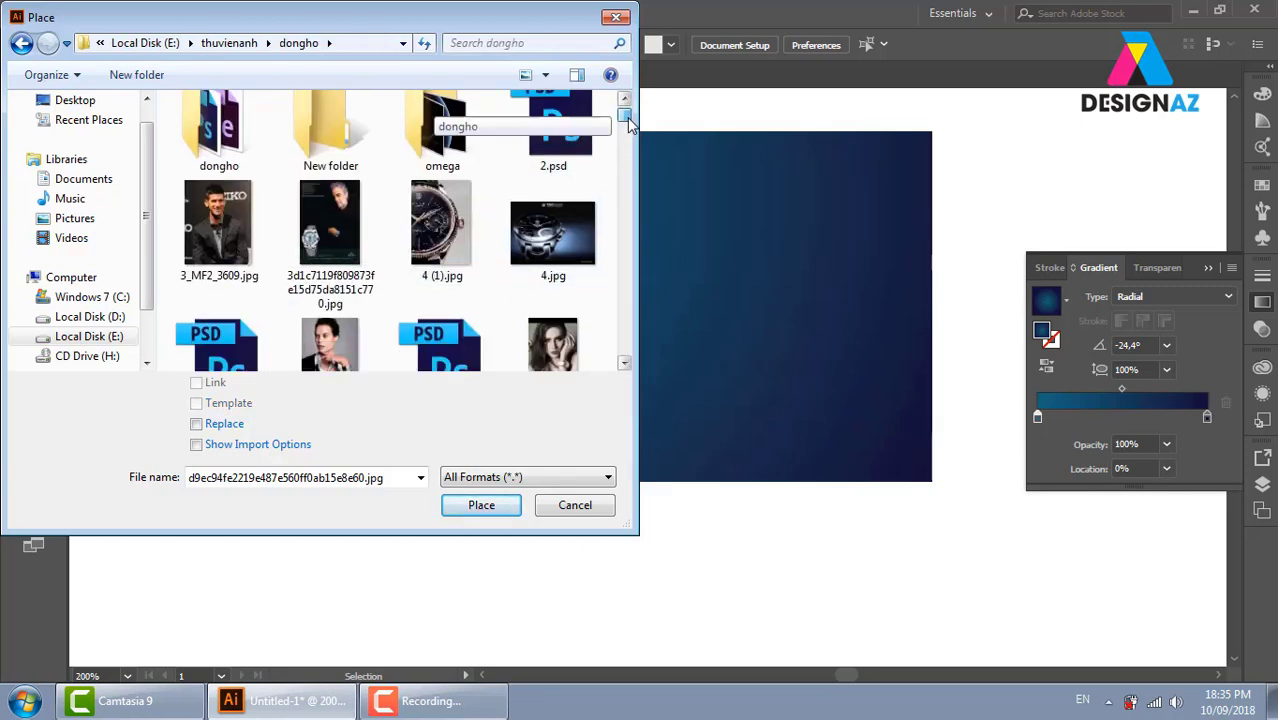
{"action": "scroll", "coordinate": [629, 137], "scroll_direction": "down", "scroll_amount": 3}
{"action": "scroll", "coordinate": [629, 137], "scroll_direction": "down", "scroll_amount": 3}
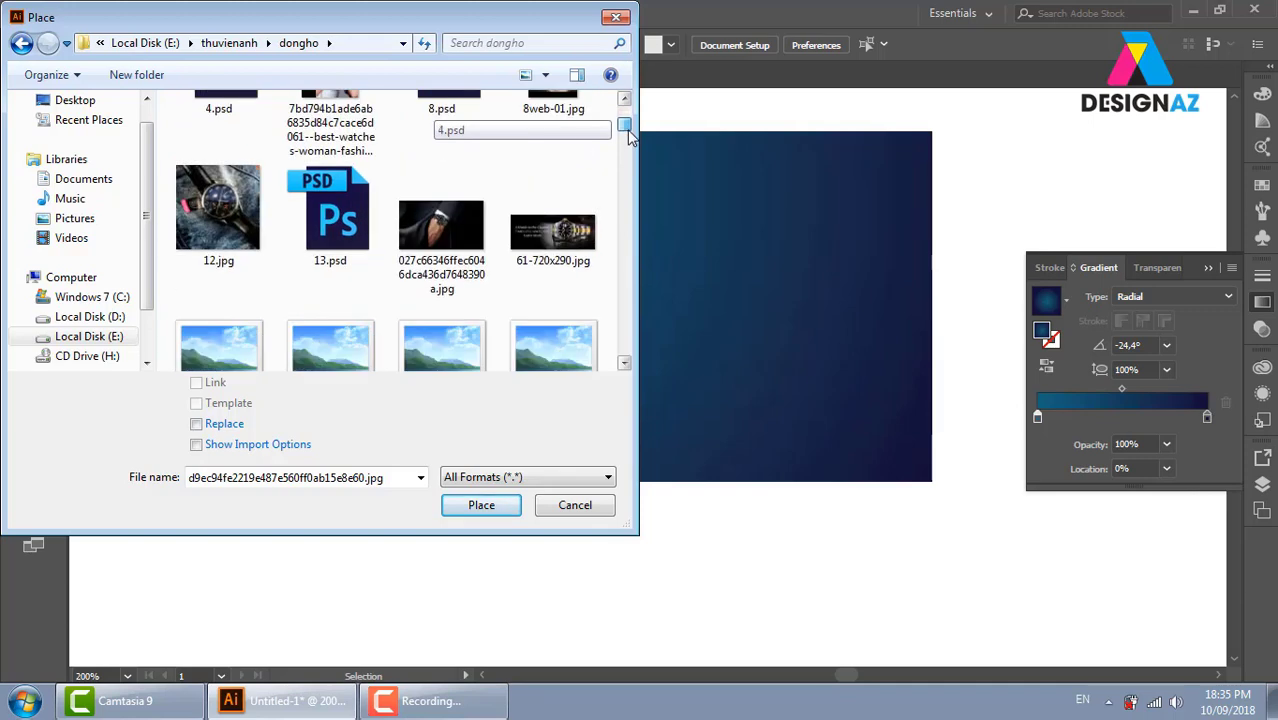
{"action": "scroll", "coordinate": [629, 137], "scroll_direction": "down", "scroll_amount": 3}
{"action": "scroll", "coordinate": [629, 137], "scroll_direction": "down", "scroll_amount": 3}
{"action": "scroll", "coordinate": [631, 143], "scroll_direction": "down", "scroll_amount": 3}
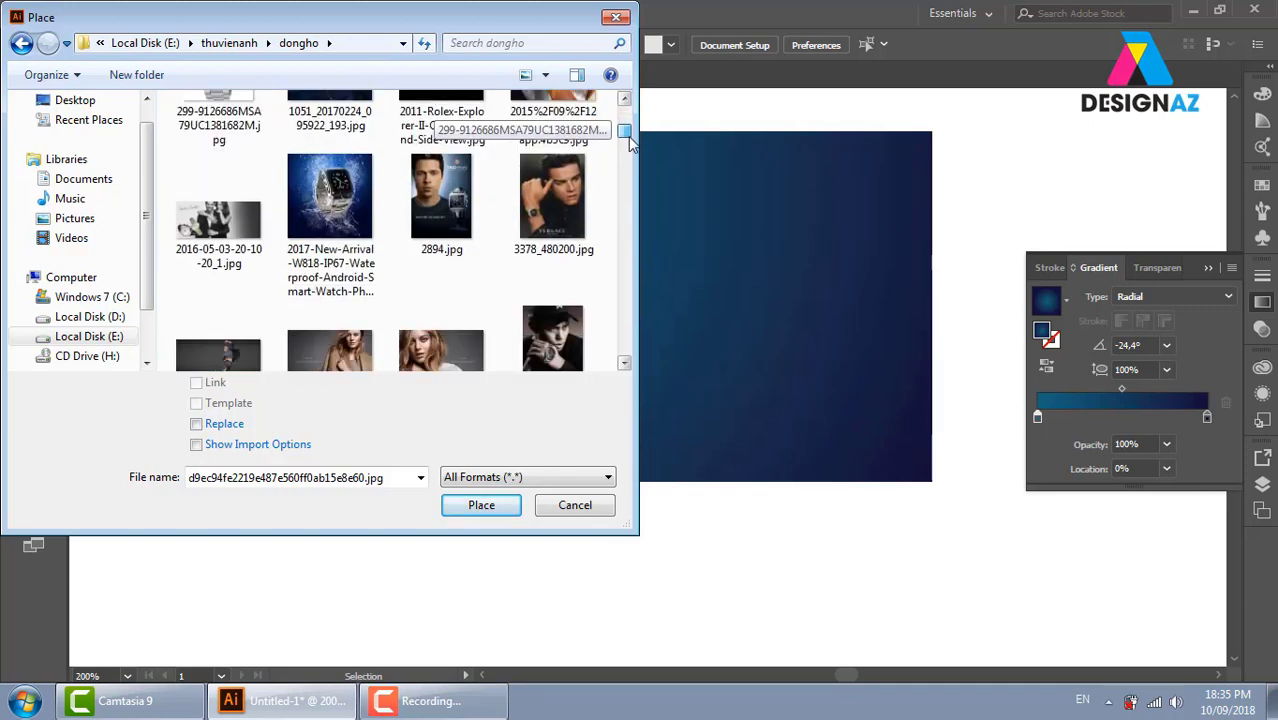
{"action": "scroll", "coordinate": [631, 143], "scroll_direction": "down", "scroll_amount": 3}
{"action": "scroll", "coordinate": [633, 148], "scroll_direction": "down", "scroll_amount": 3}
{"action": "scroll", "coordinate": [636, 152], "scroll_direction": "down", "scroll_amount": 3}
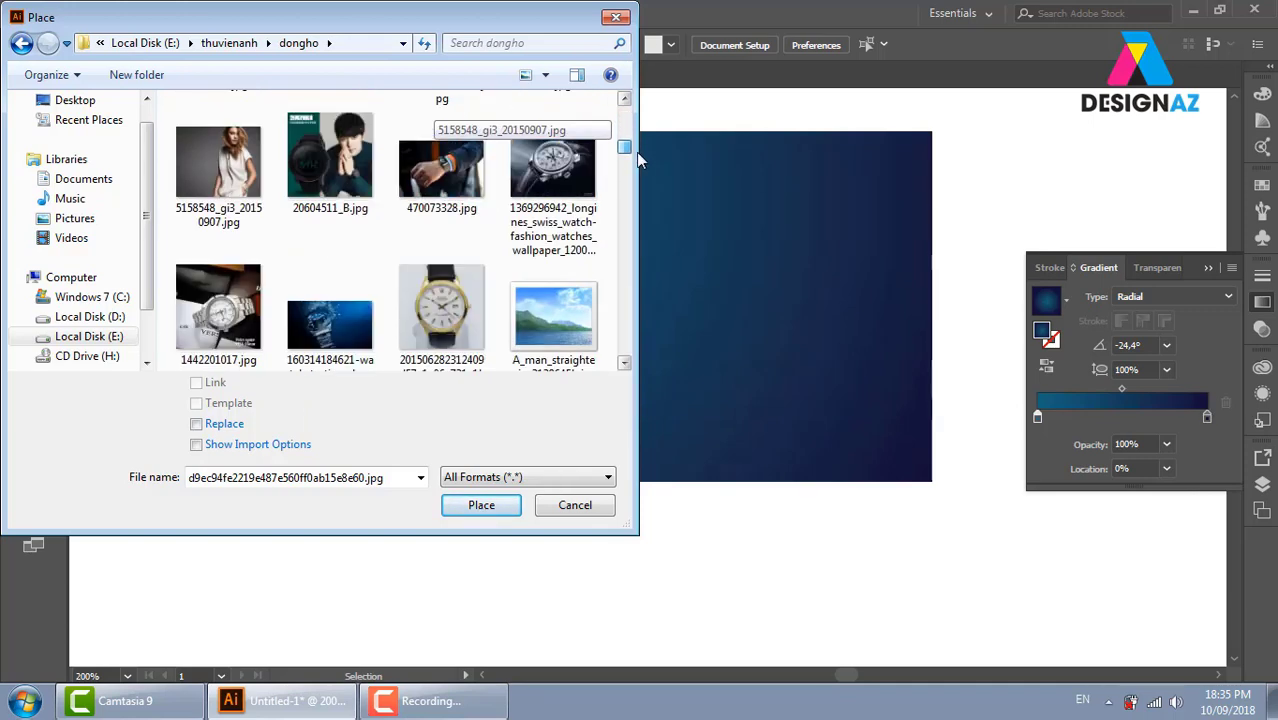
{"action": "scroll", "coordinate": [637, 156], "scroll_direction": "down", "scroll_amount": 2}
{"action": "scroll", "coordinate": [634, 163], "scroll_direction": "down", "scroll_amount": 3}
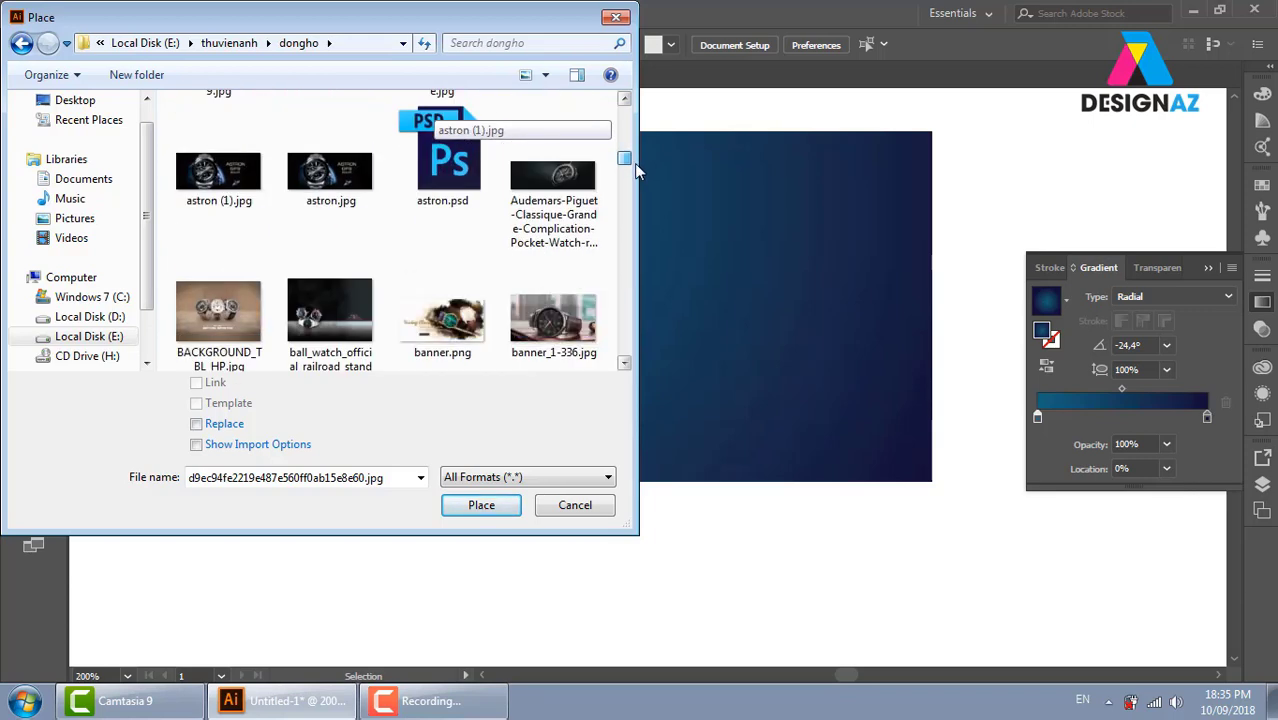
{"action": "scroll", "coordinate": [632, 167], "scroll_direction": "up", "scroll_amount": 2}
{"action": "scroll", "coordinate": [631, 166], "scroll_direction": "up", "scroll_amount": 1}
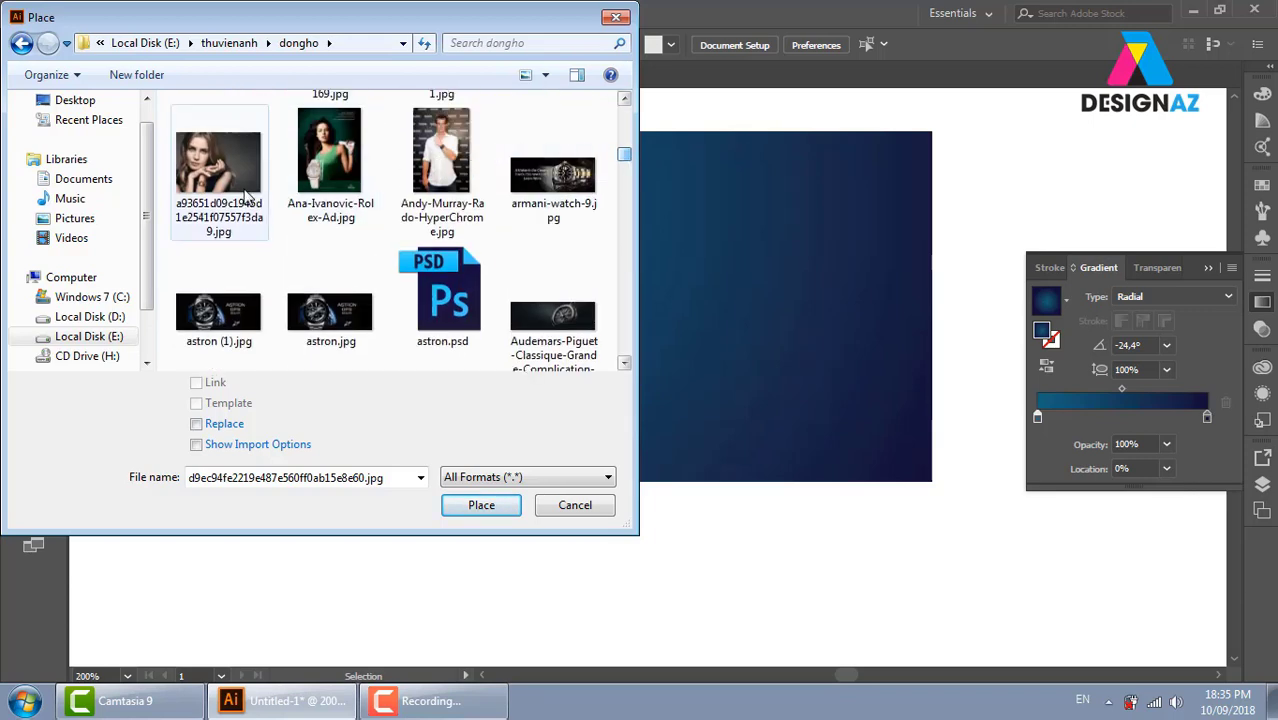
{"action": "left_click", "coordinate": [218, 170]}
{"action": "left_click", "coordinate": [500, 508]}
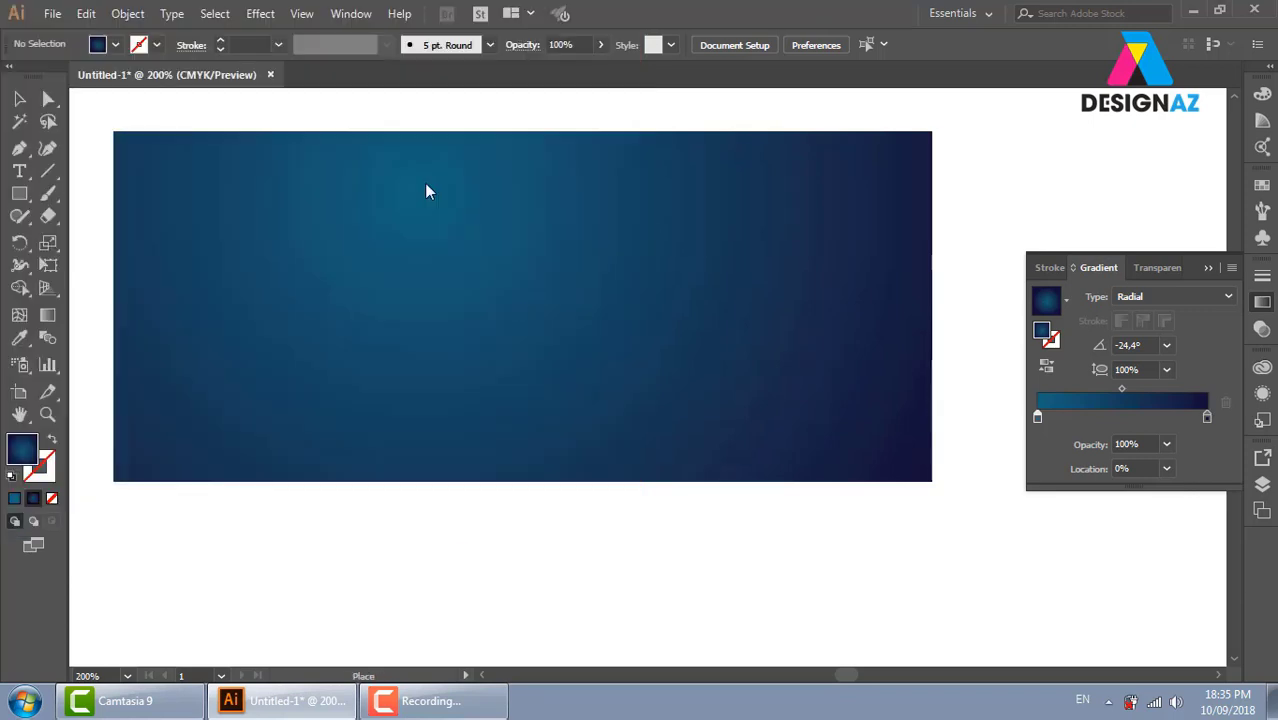
Place the woman's photo from the banner's top-left, sized to fill its left half at full height
{"action": "left_click_drag", "start_coordinate": [114, 132], "coordinate": [730, 488]}
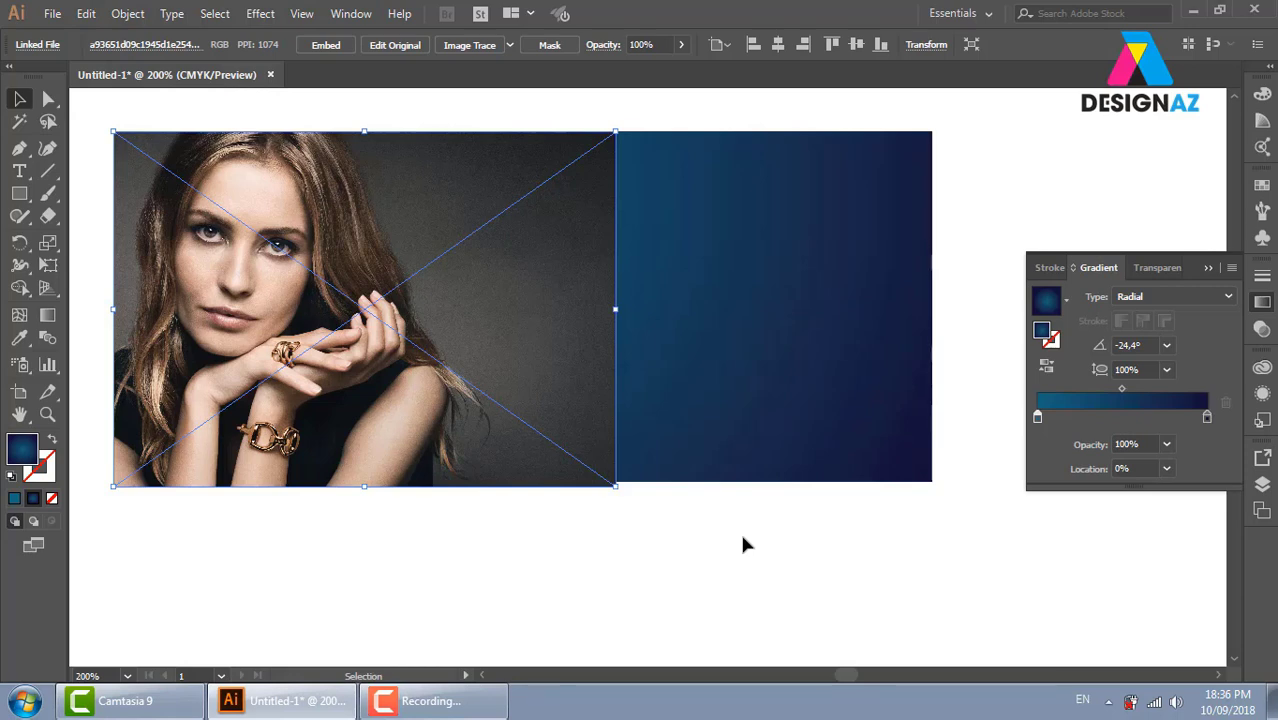
{"action": "left_click", "coordinate": [623, 541]}
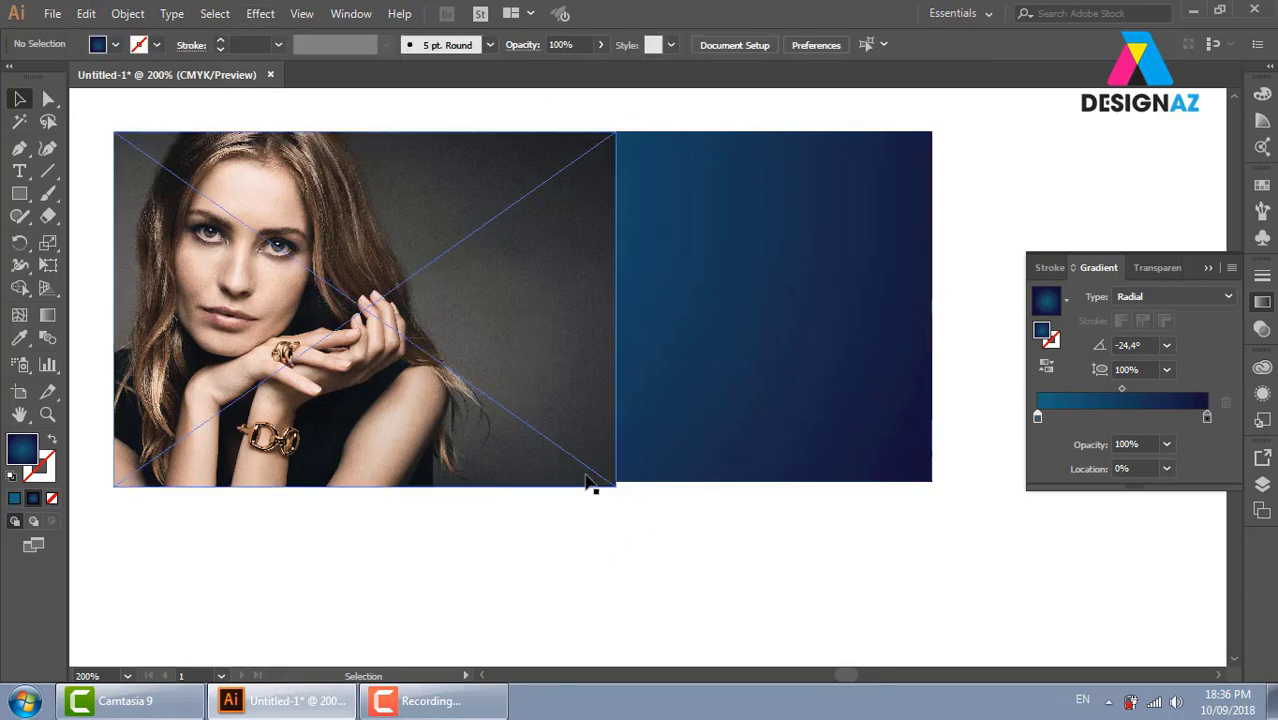
{"action": "left_click", "coordinate": [590, 483]}
{"action": "left_click_drag", "start_coordinate": [615, 486], "coordinate": [605, 482]}
{"action": "left_click", "coordinate": [635, 530]}
{"action": "left_click_drag", "start_coordinate": [588, 543], "coordinate": [607, 528]}
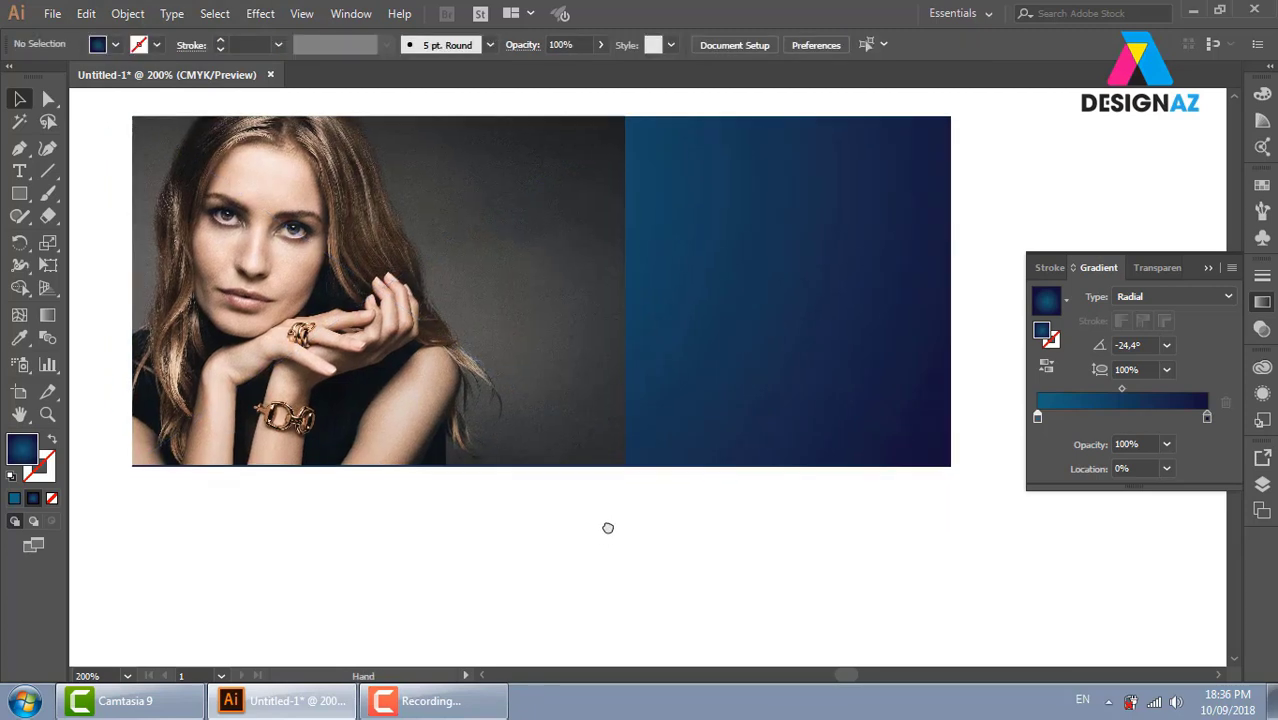
{"action": "key", "text": "ctrl+z"}
{"action": "left_click", "coordinate": [640, 535]}
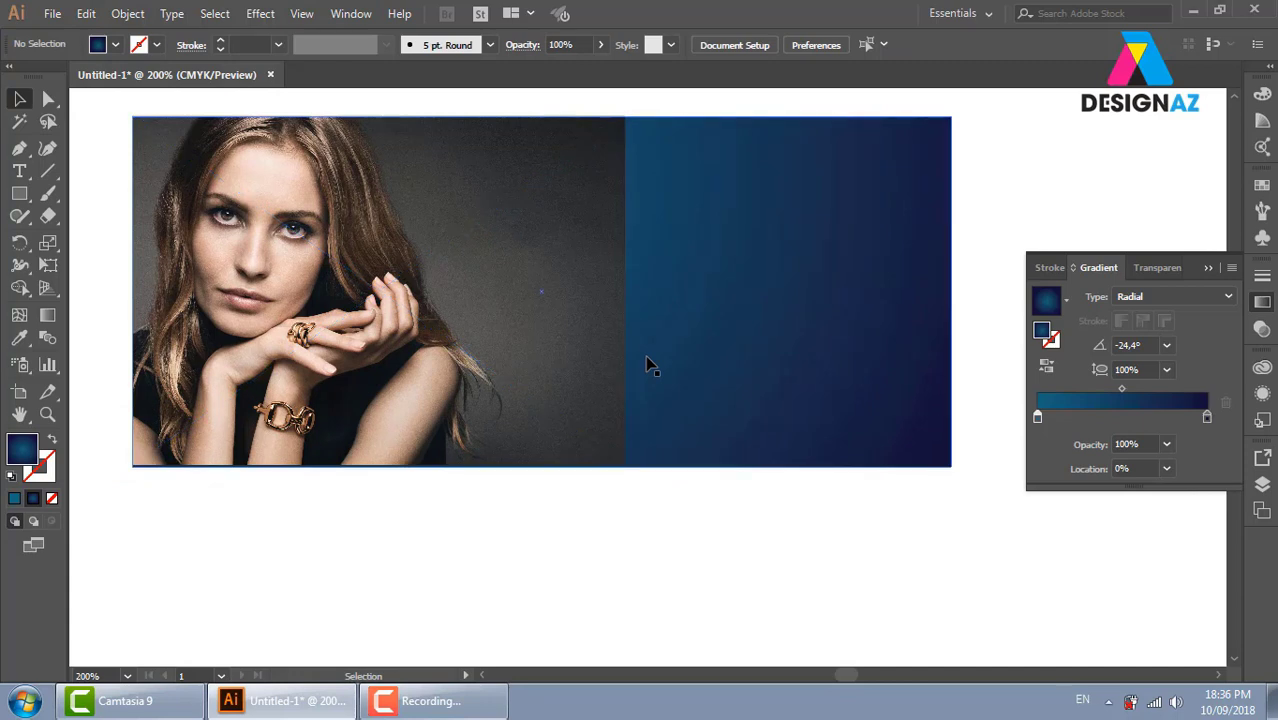
{"action": "left_click", "coordinate": [822, 270]}
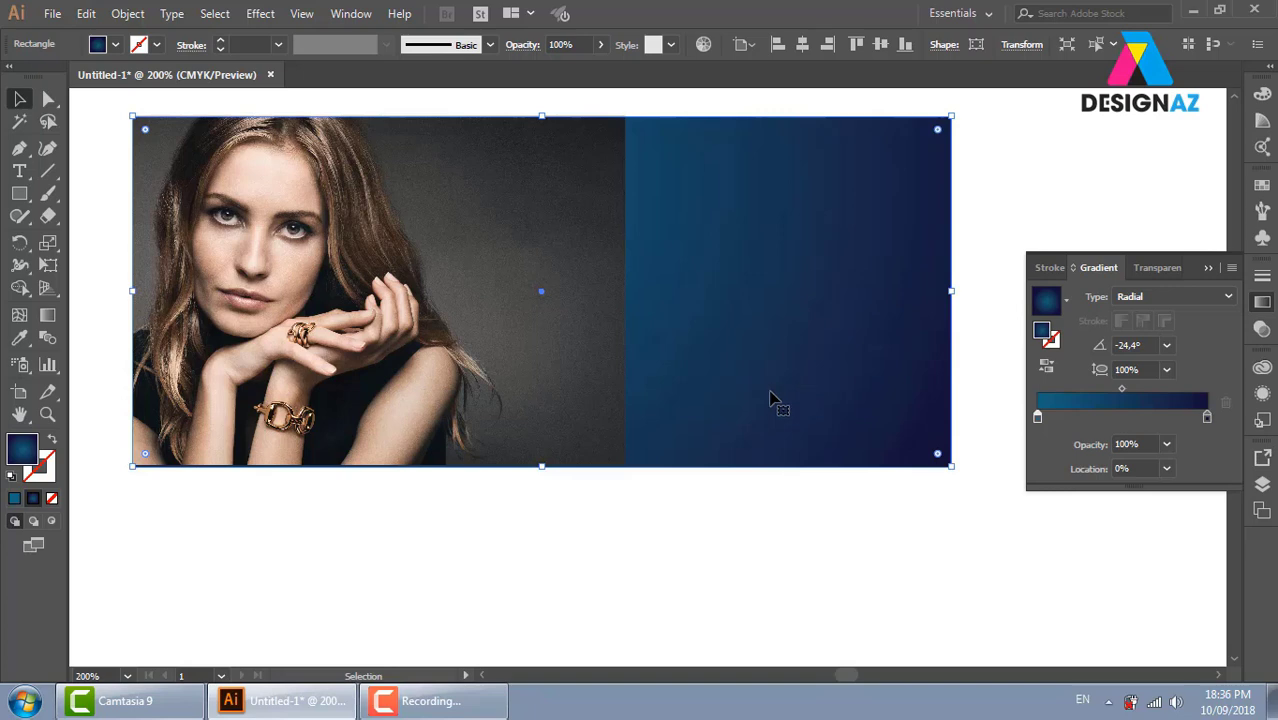
{"action": "left_click", "coordinate": [1207, 417]}
{"action": "key", "text": "i"}
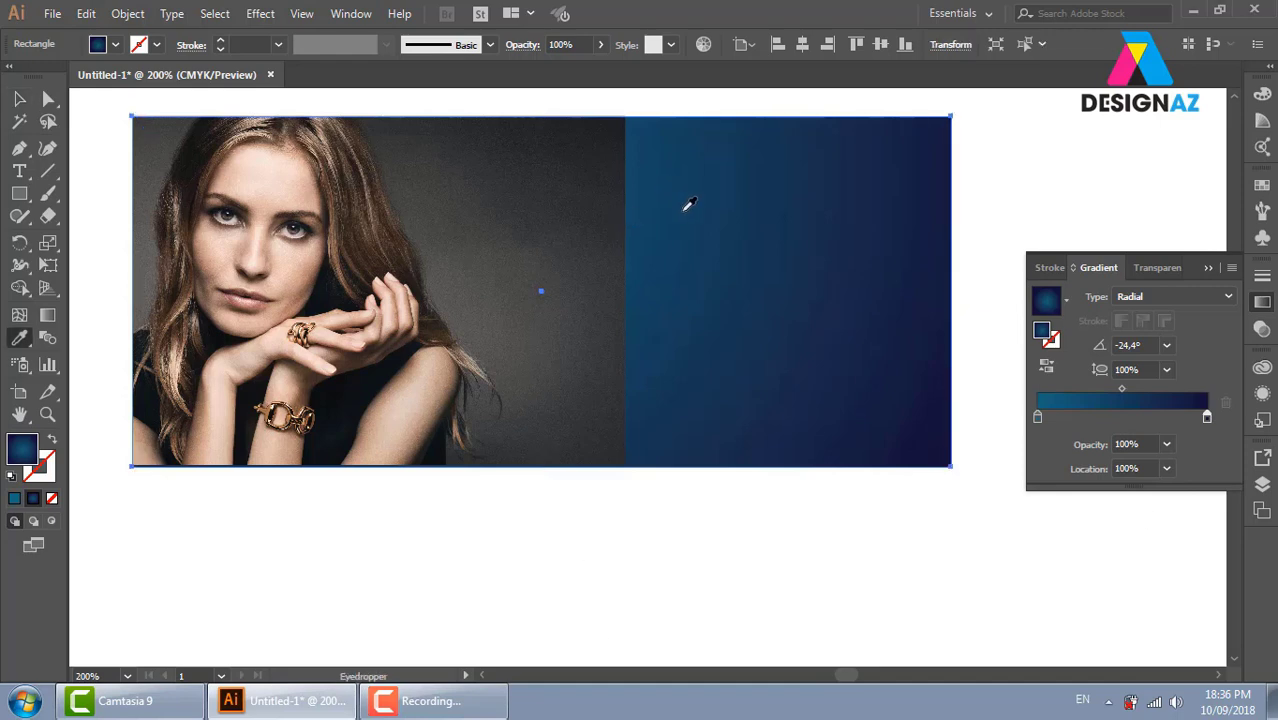
{"action": "left_click", "coordinate": [624, 118], "text": "shift"}
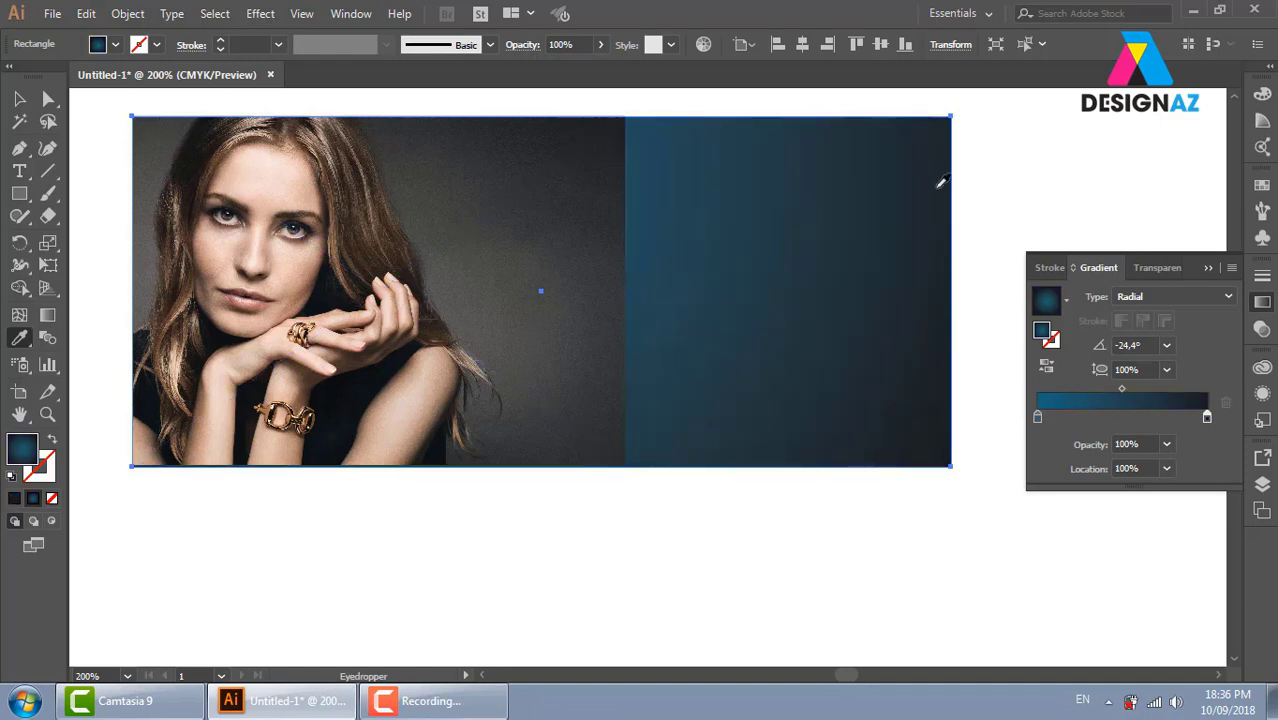
{"action": "left_click", "coordinate": [1037, 418]}
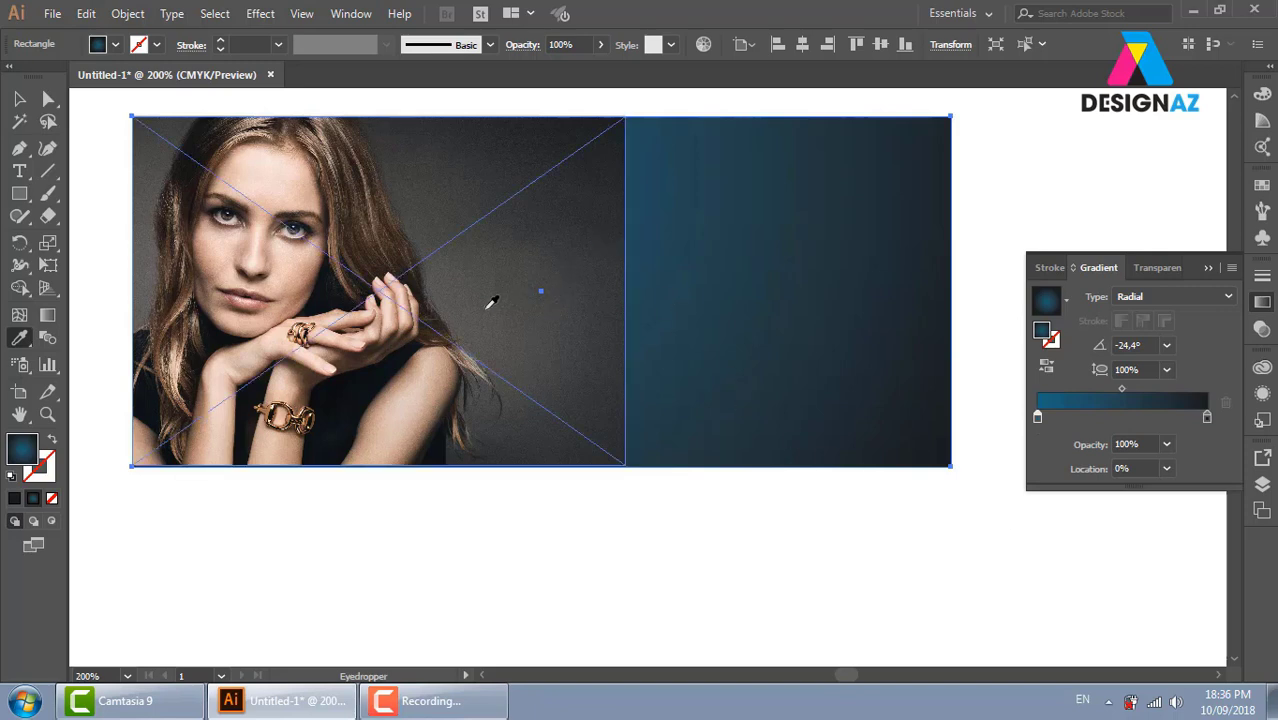
{"action": "left_click", "coordinate": [492, 305], "text": "shift"}
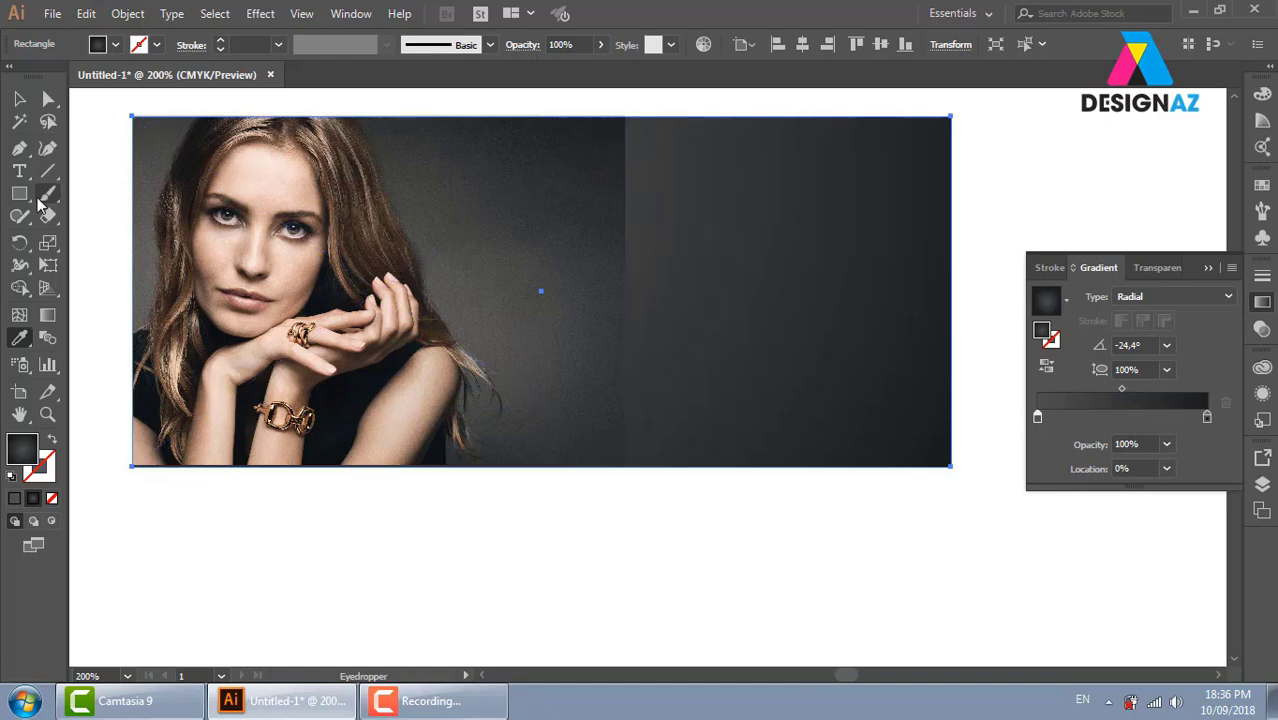
{"action": "left_click", "coordinate": [19, 99]}
{"action": "left_click", "coordinate": [605, 560]}
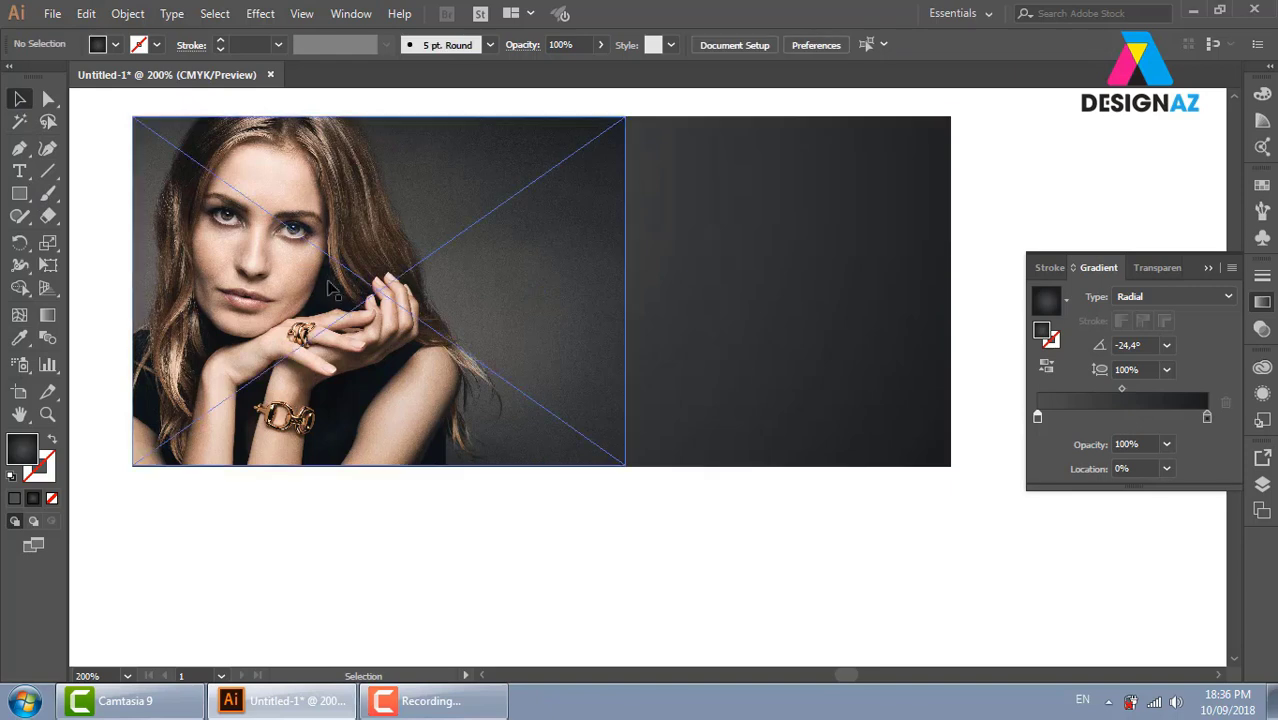
{"action": "left_click", "coordinate": [953, 457]}
{"action": "left_click", "coordinate": [873, 527]}
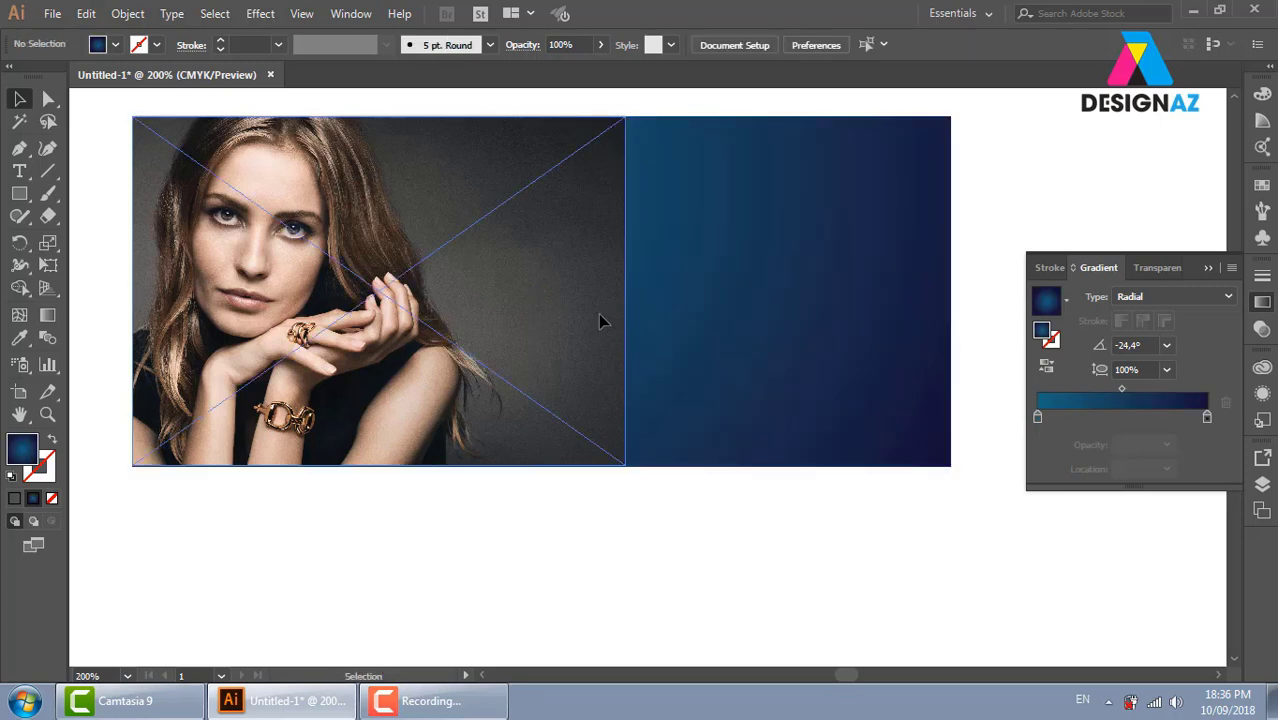
{"action": "left_click", "coordinate": [600, 317]}
{"action": "left_click", "coordinate": [1015, 162]}
{"action": "left_click", "coordinate": [408, 292]}
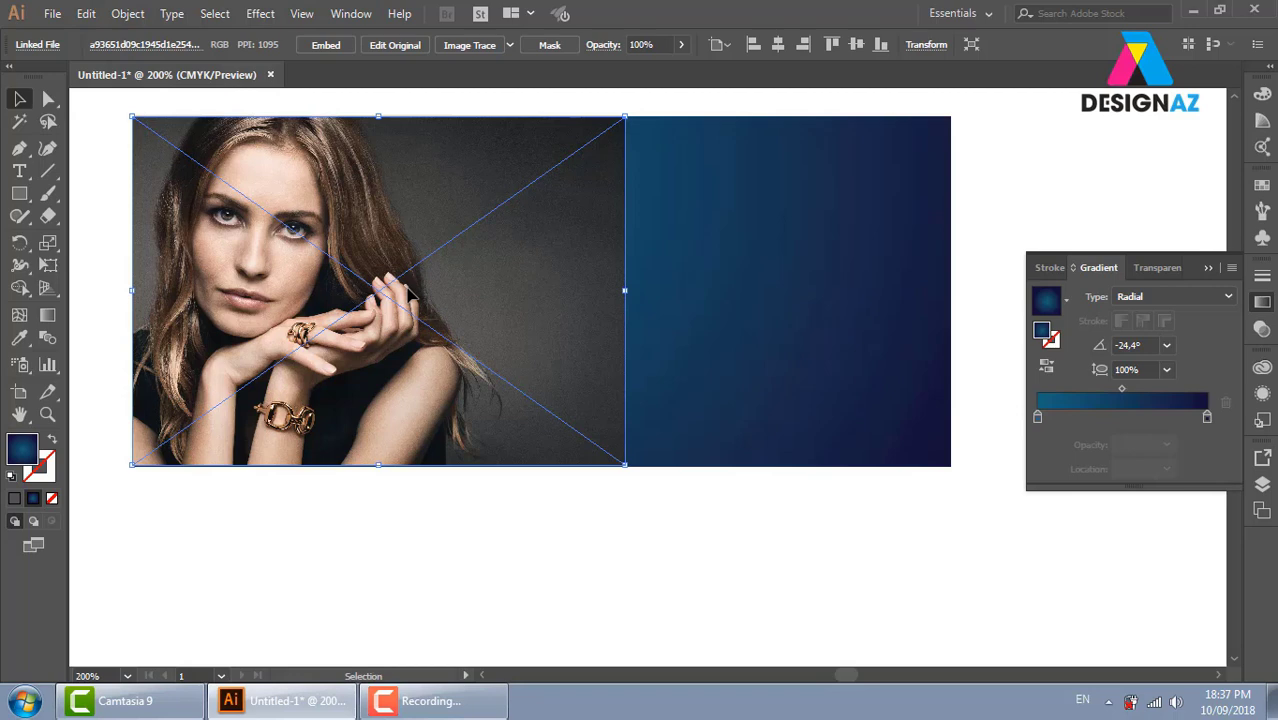
Make an opacity mask for the photo in the Transparency panel
{"action": "left_click", "coordinate": [1262, 329]}
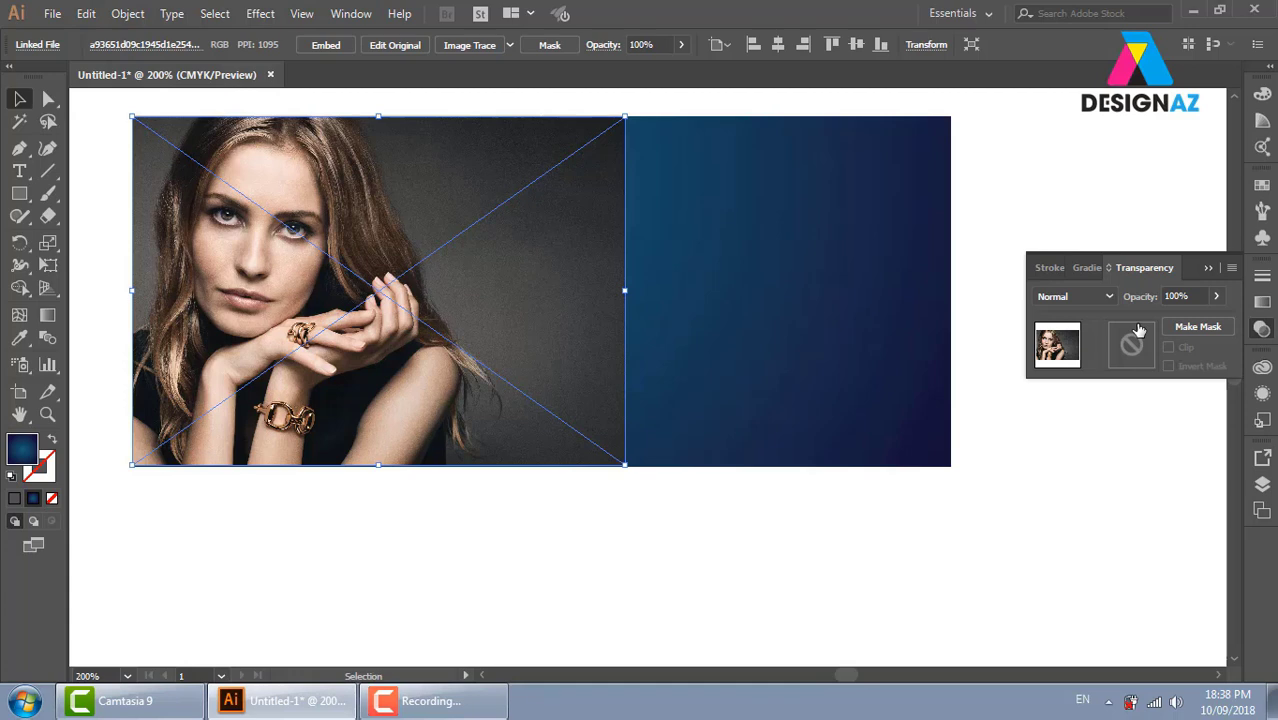
{"action": "left_click", "coordinate": [1132, 342]}
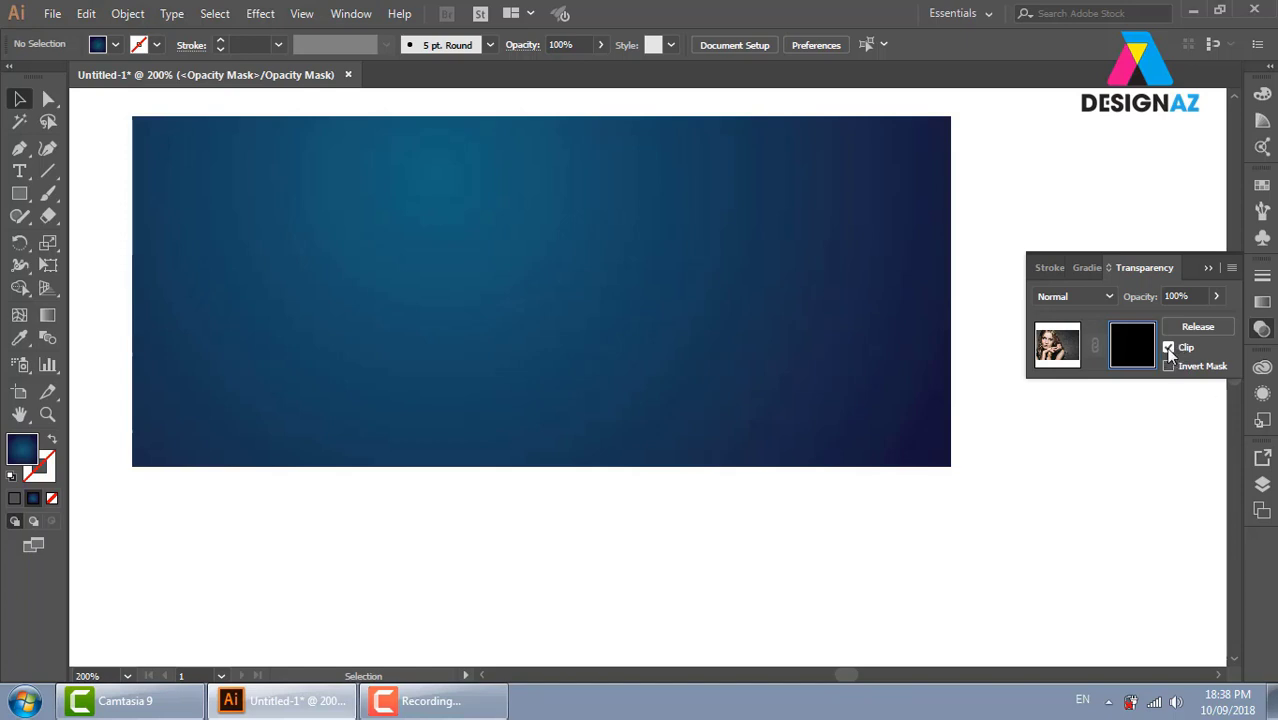
Turn off Clip on the photo's opacity mask so the portrait shows again
{"action": "left_click", "coordinate": [1168, 348]}
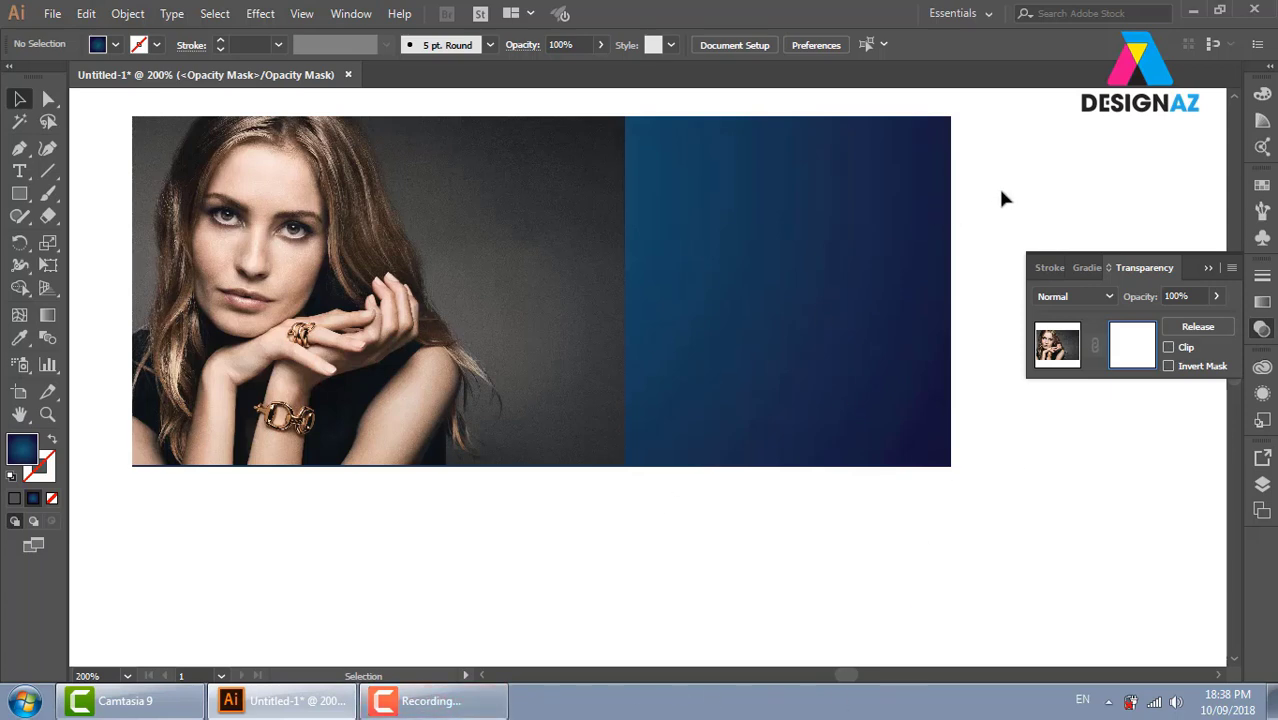
{"action": "left_click", "coordinate": [20, 194]}
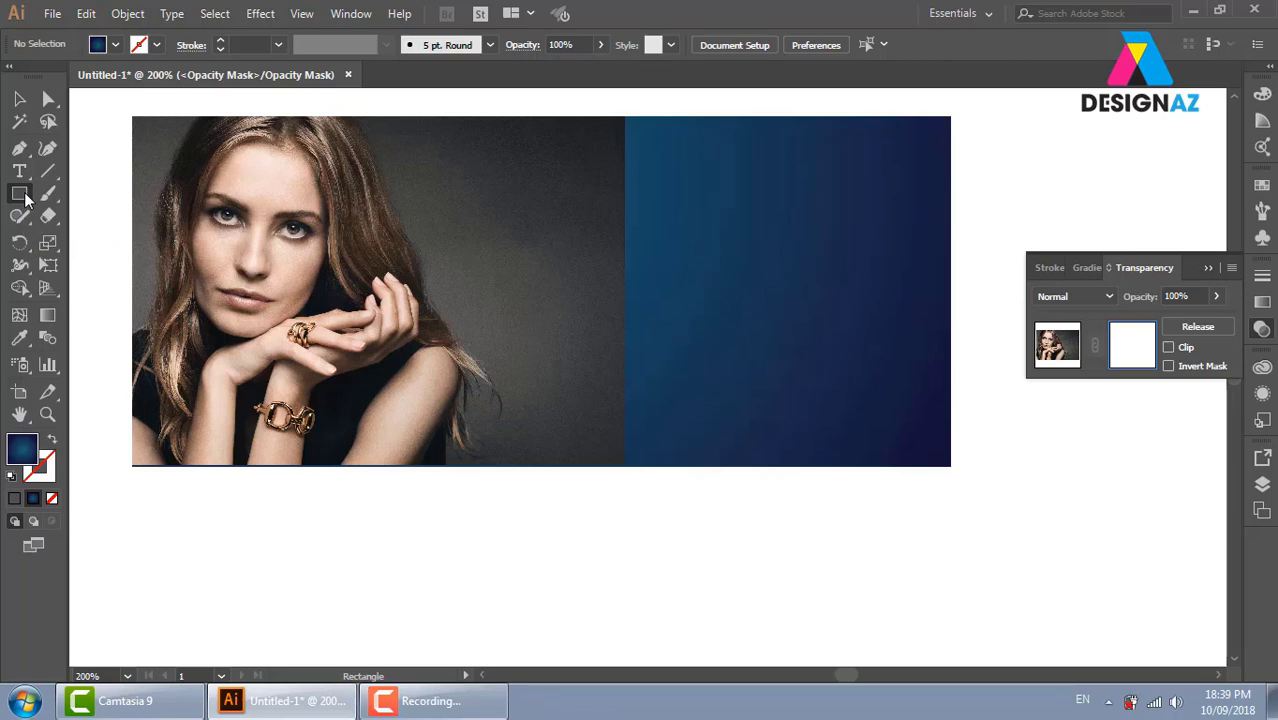
Draw a rectangle covering the whole photo inside the opacity mask
{"action": "left_click", "coordinate": [25, 197]}
{"action": "mouse_move", "coordinate": [127, 112]}
{"action": "left_mouse_down"}
{"action": "mouse_move", "coordinate": [175, 223]}
{"action": "mouse_move", "coordinate": [636, 470]}
{"action": "left_mouse_up"}
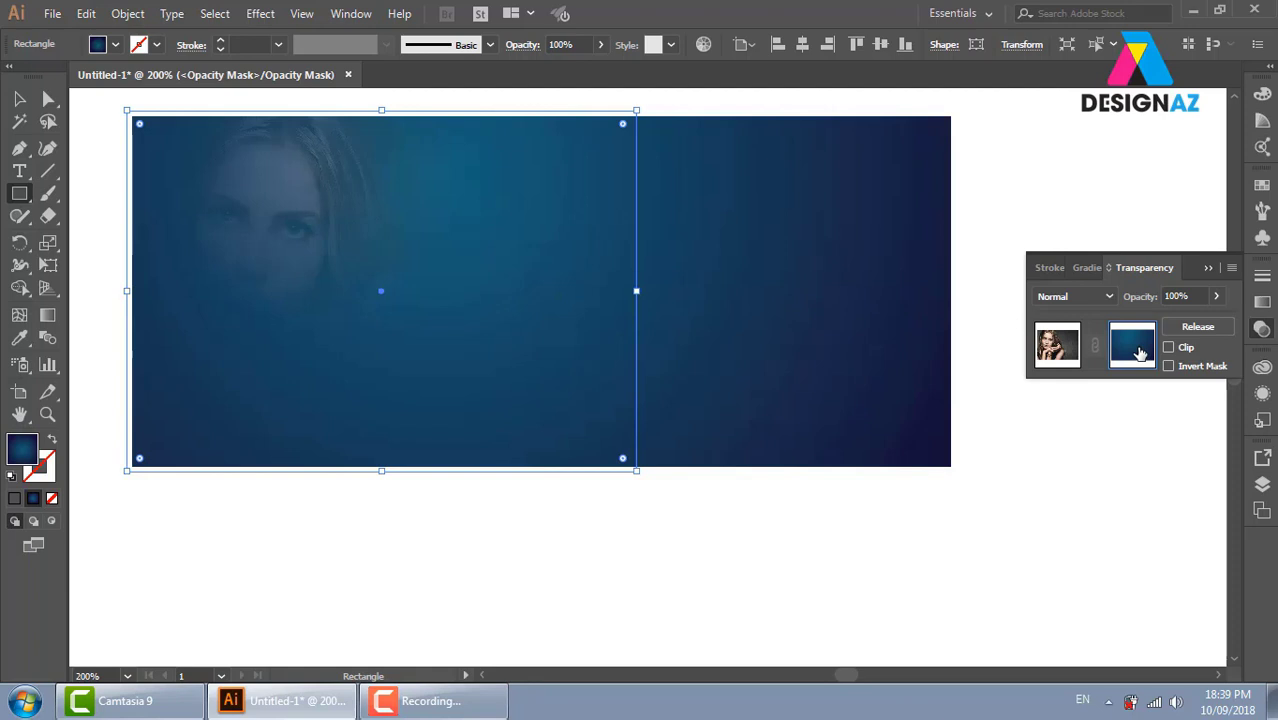
Fill the mask rectangle with a white-to-black gradient and bring up the Gradient panel
{"action": "left_click", "coordinate": [1262, 186]}
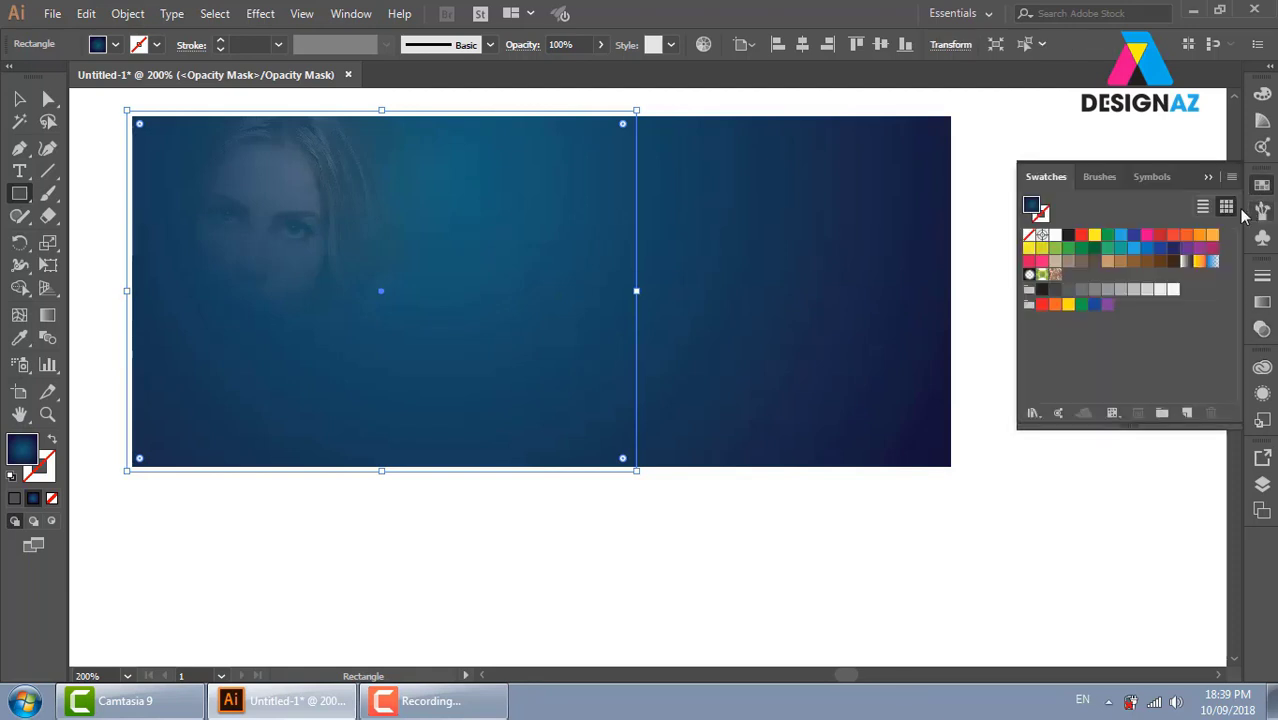
{"action": "left_click", "coordinate": [1186, 263]}
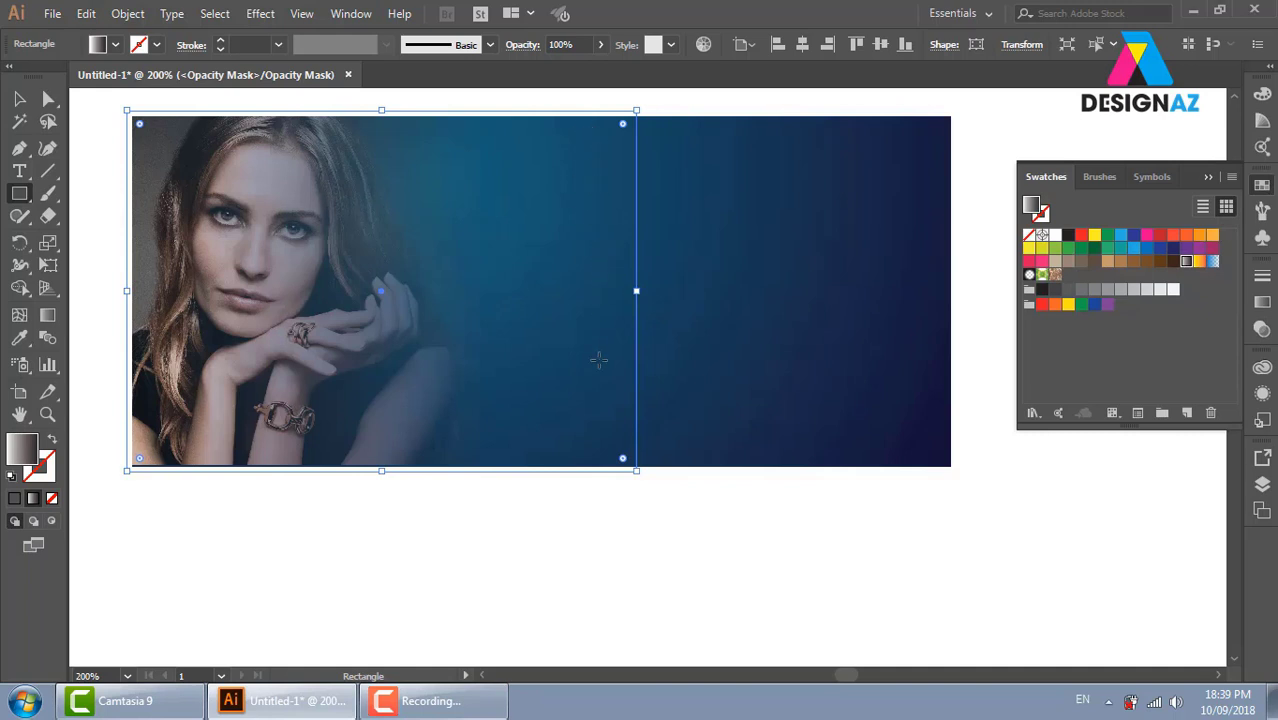
{"action": "left_click", "coordinate": [1263, 332]}
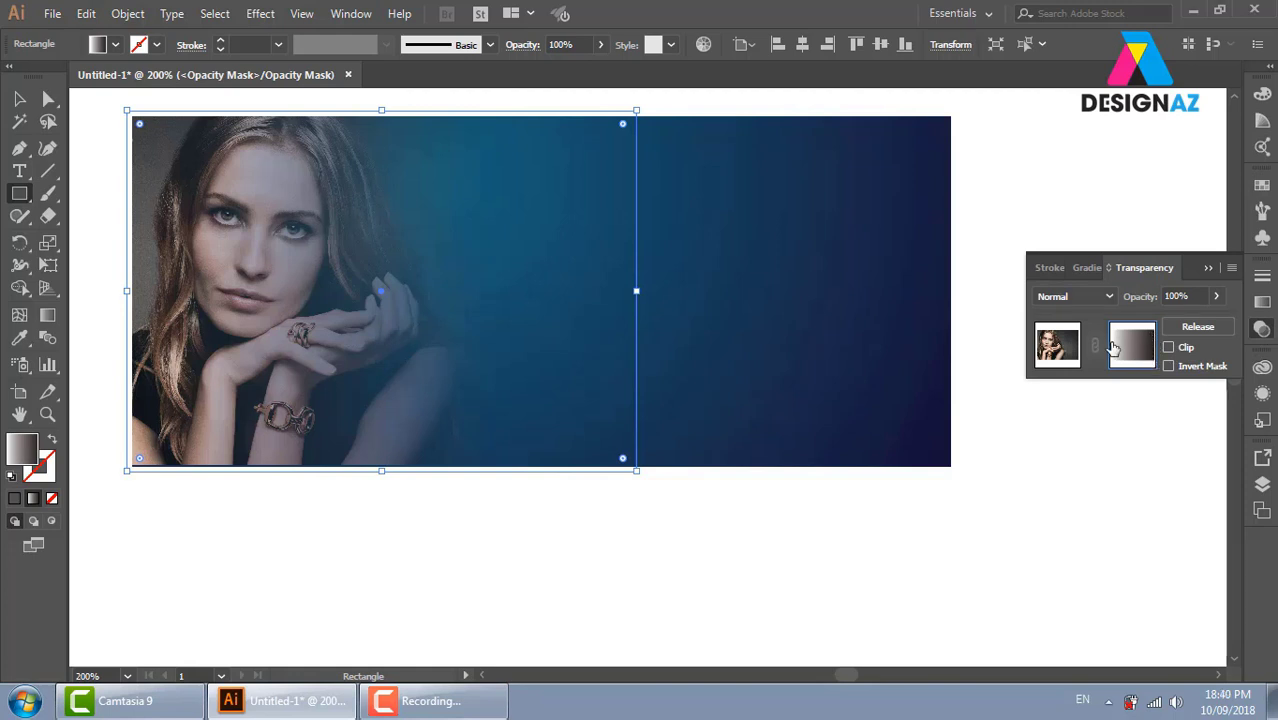
{"action": "left_click", "coordinate": [1262, 302]}
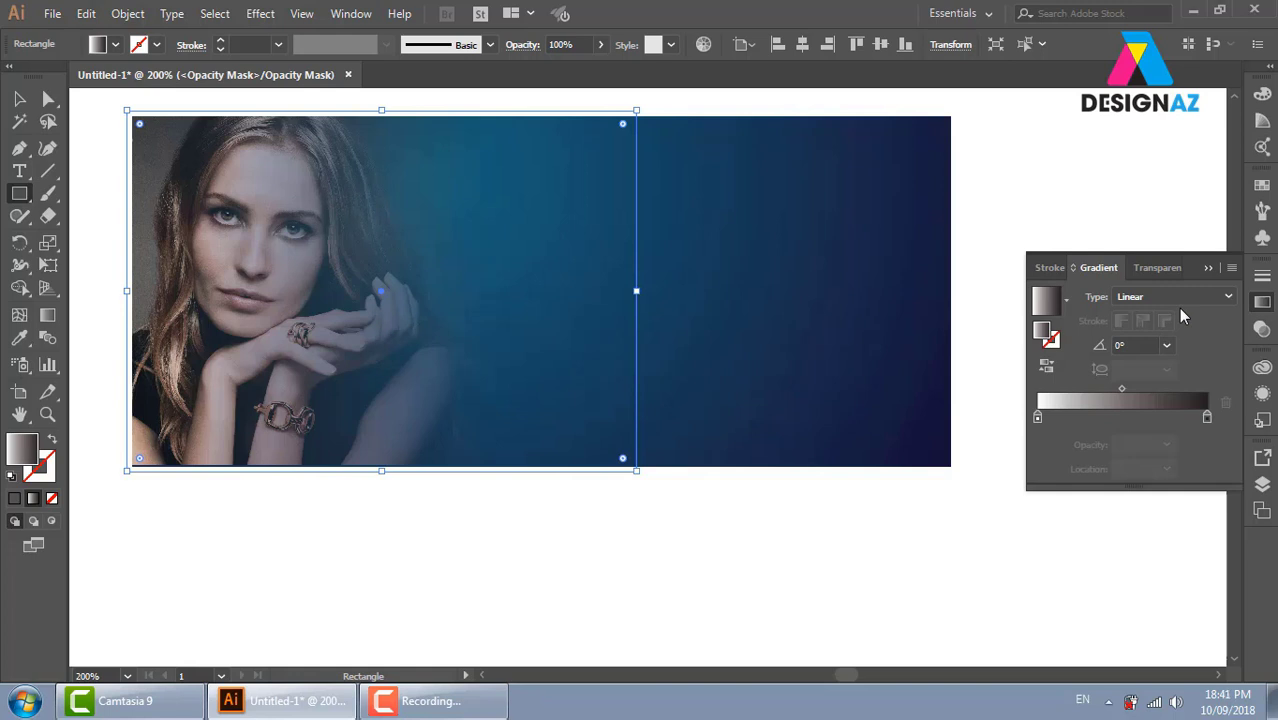
Show the Transparency panel again and switch to the Gradient tool (G) for the mask
{"action": "left_click", "coordinate": [1258, 330]}
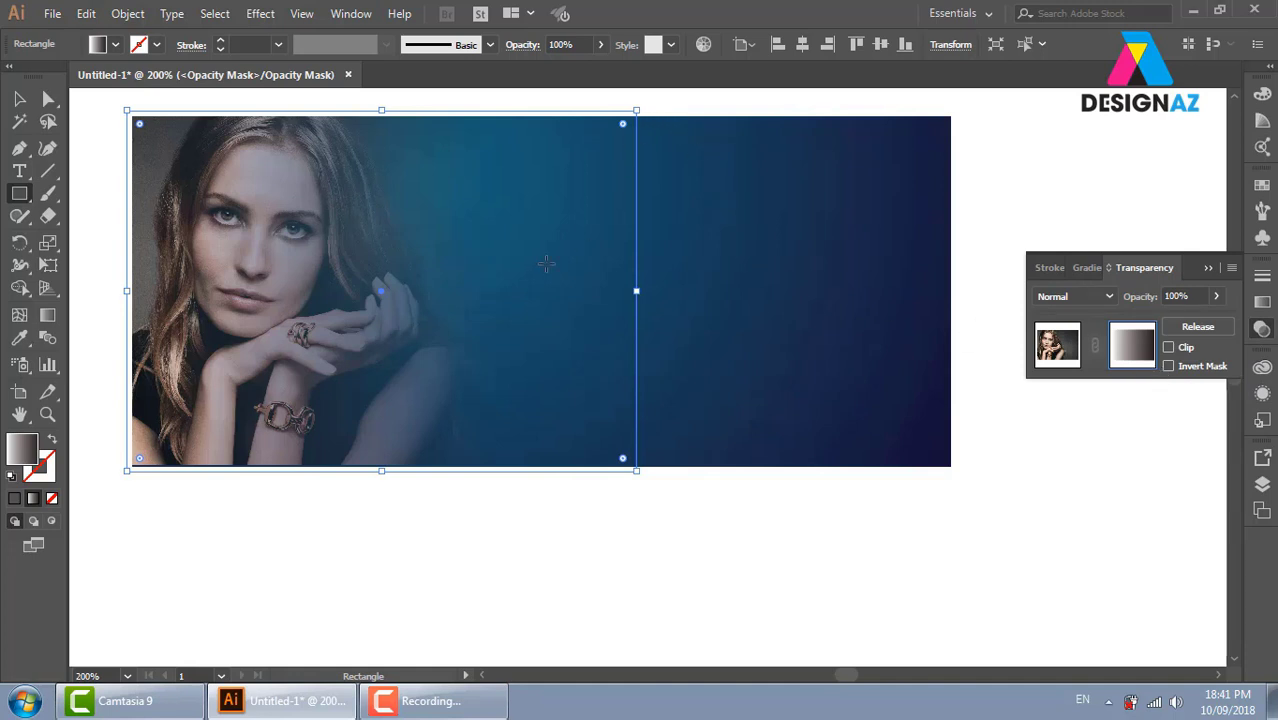
{"action": "key", "text": "g"}
{"action": "key", "text": "g"}
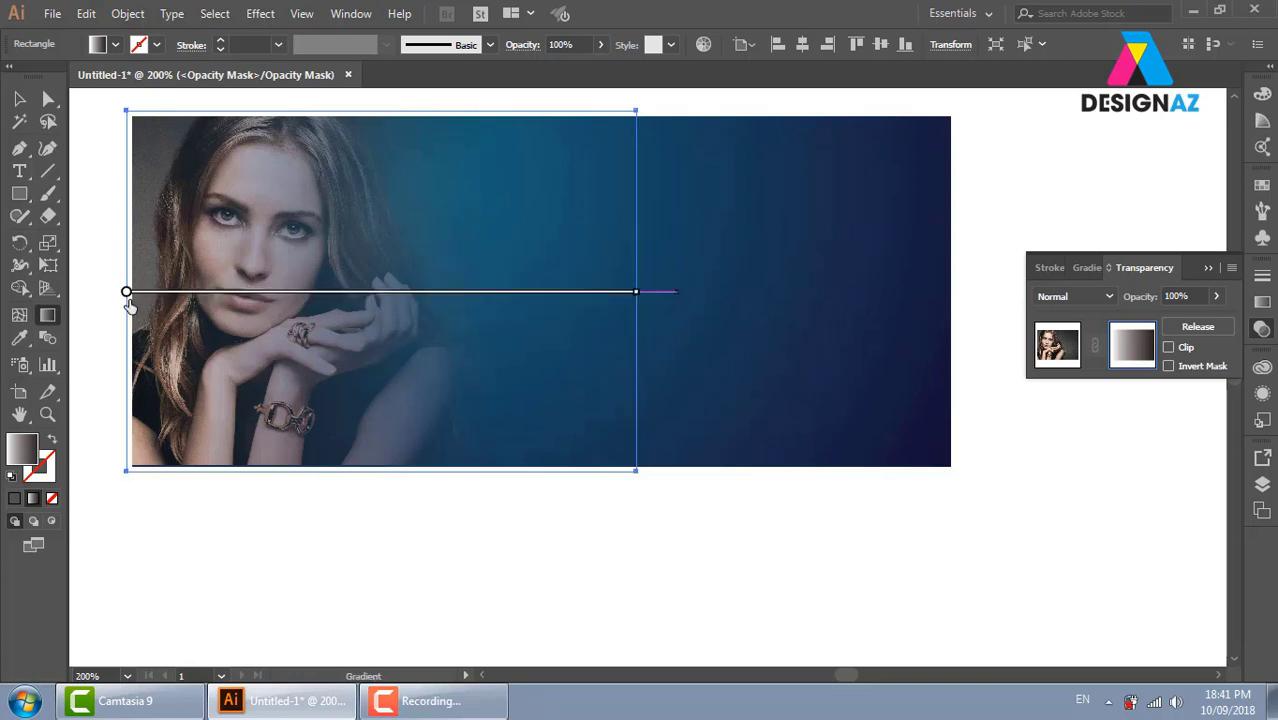
Redraw the mask gradient from the woman's hand to the photo's right edge, then exit mask editing
{"action": "mouse_move", "coordinate": [126, 292]}
{"action": "left_click_drag", "start_coordinate": [362, 264], "coordinate": [621, 267]}
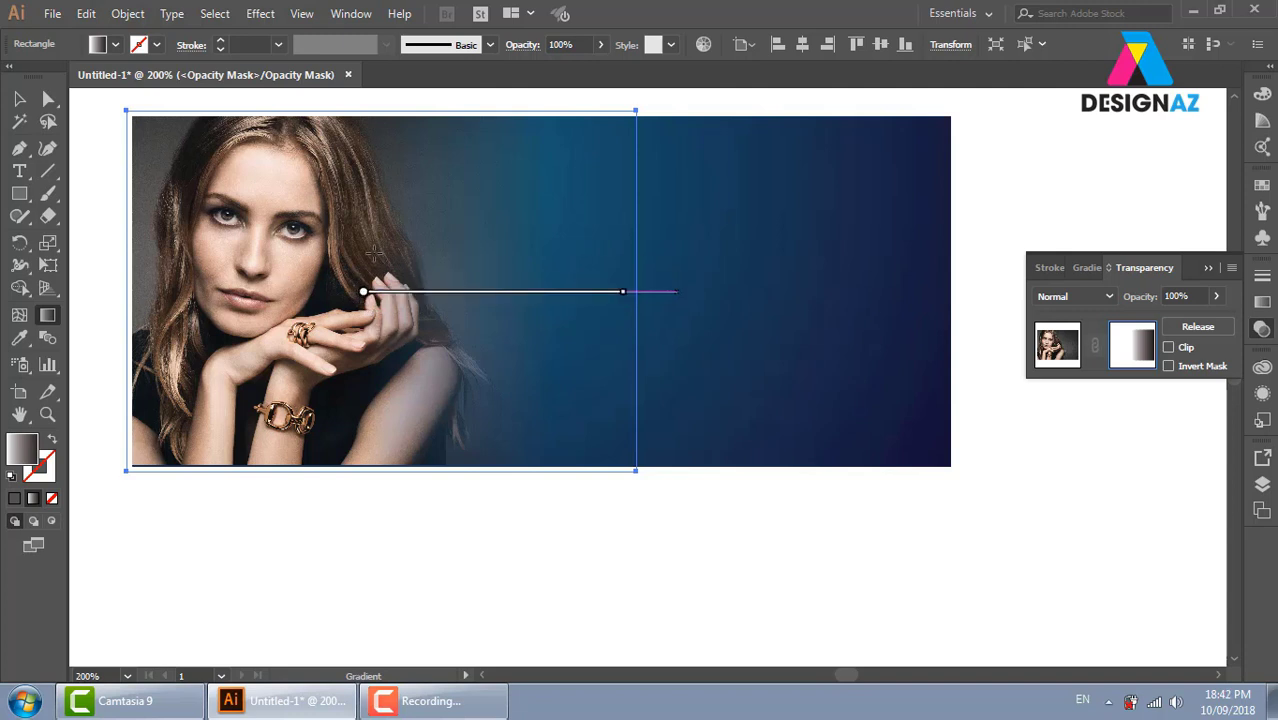
{"action": "left_click_drag", "start_coordinate": [371, 255], "coordinate": [697, 280]}
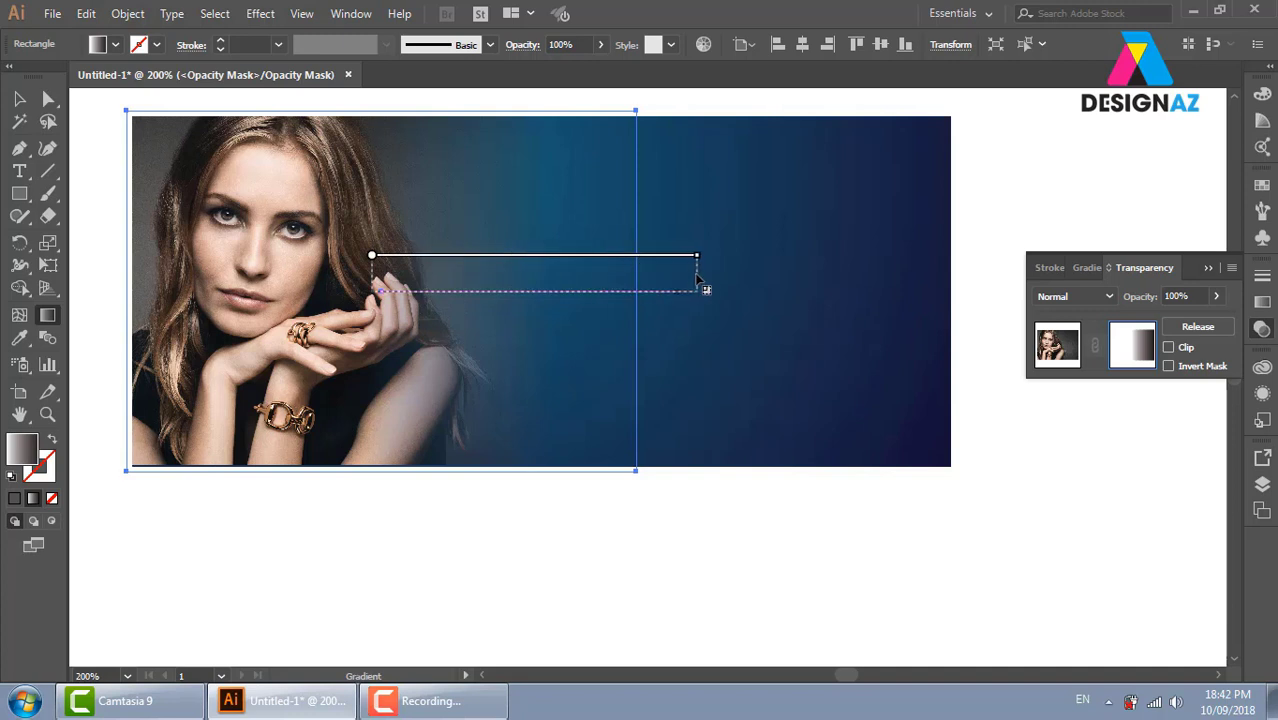
{"action": "left_click_drag", "start_coordinate": [698, 279], "coordinate": [698, 291]}
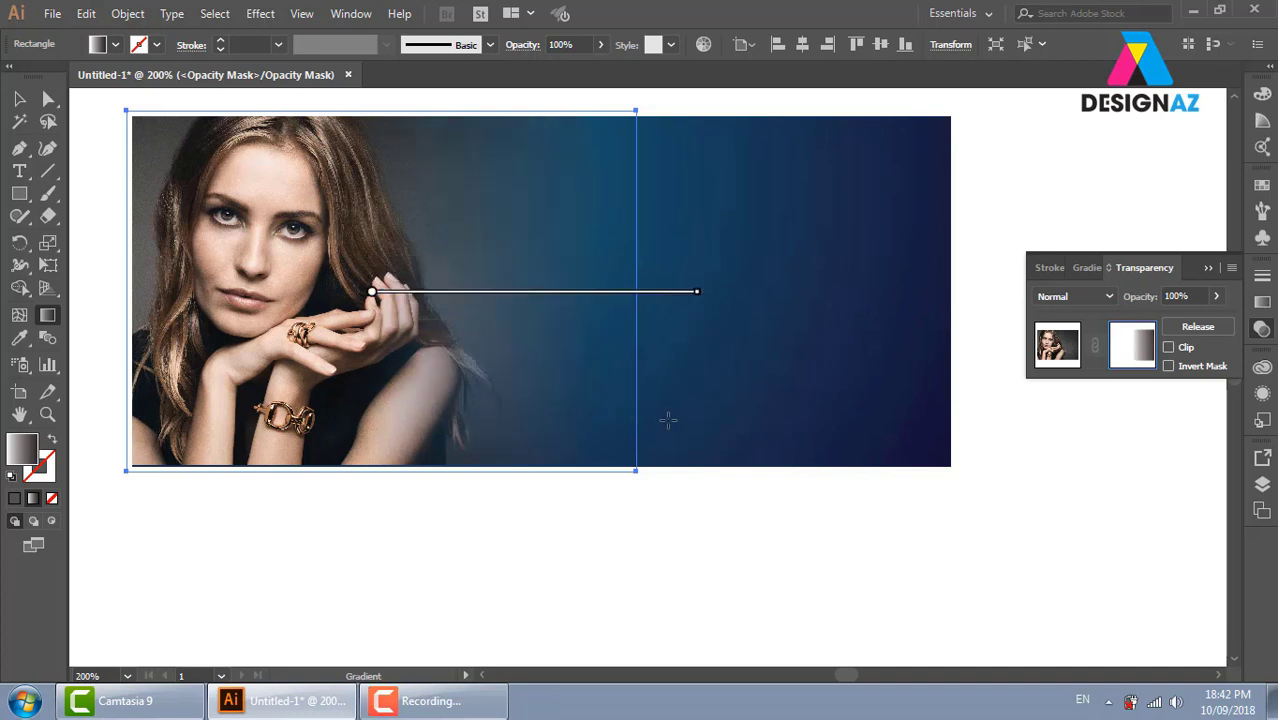
{"action": "left_click_drag", "start_coordinate": [388, 256], "coordinate": [768, 244]}
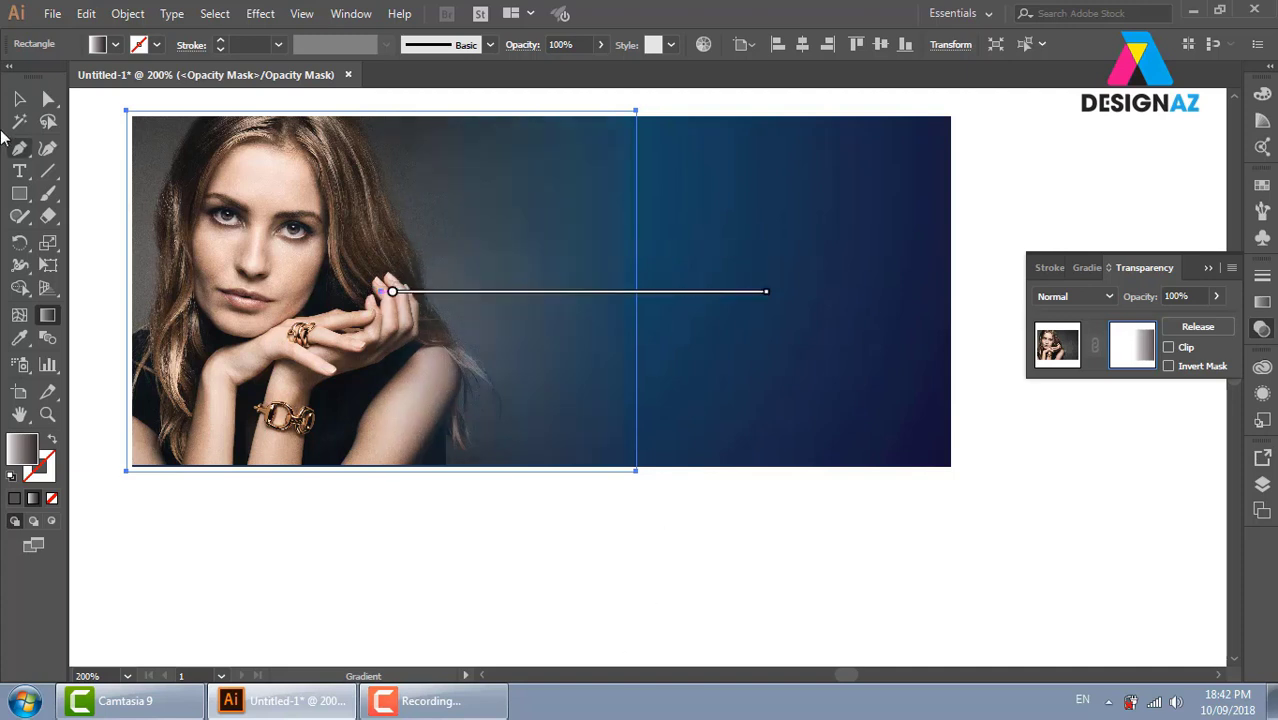
{"action": "left_click", "coordinate": [22, 99]}
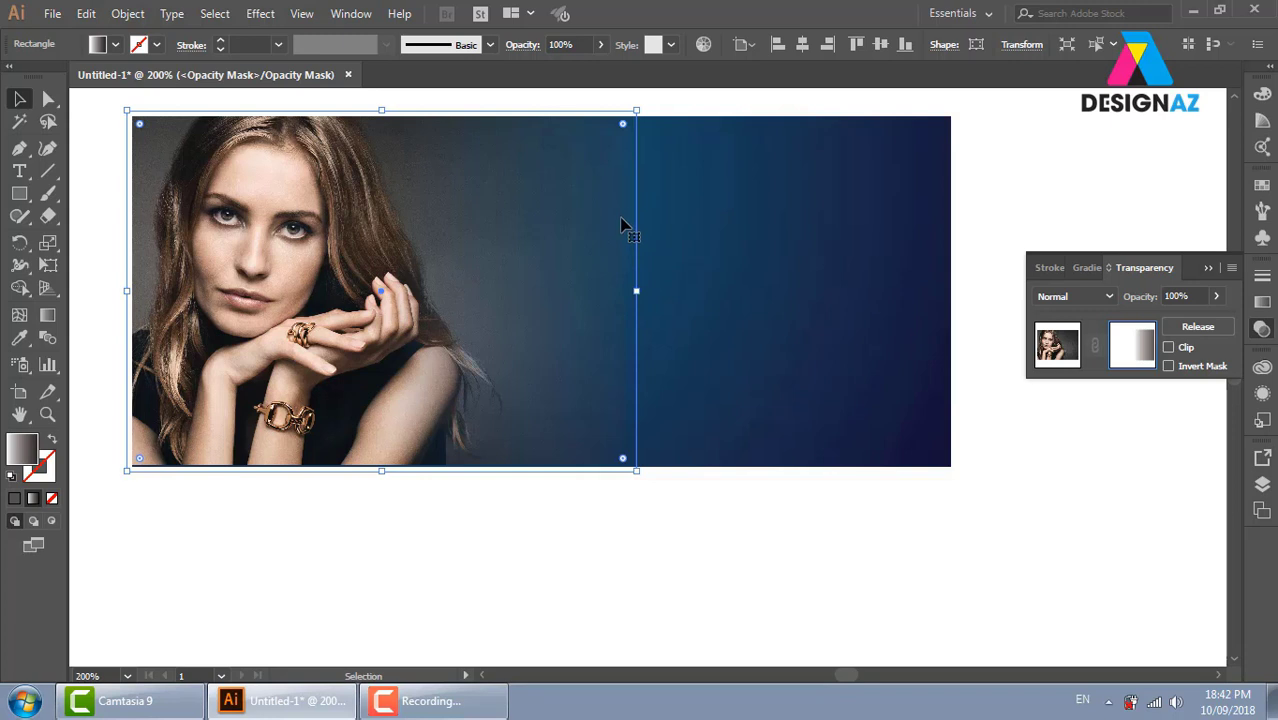
{"action": "left_click", "coordinate": [47, 314]}
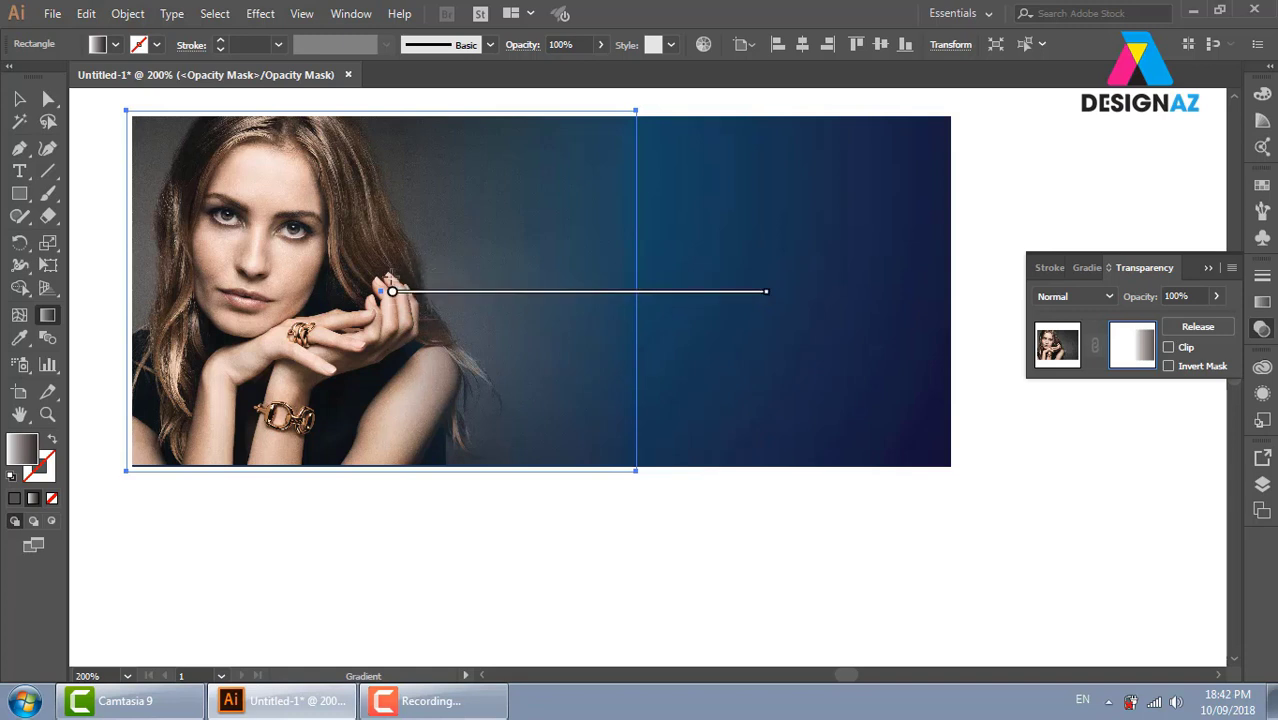
{"action": "left_click_drag", "start_coordinate": [392, 278], "coordinate": [619, 281]}
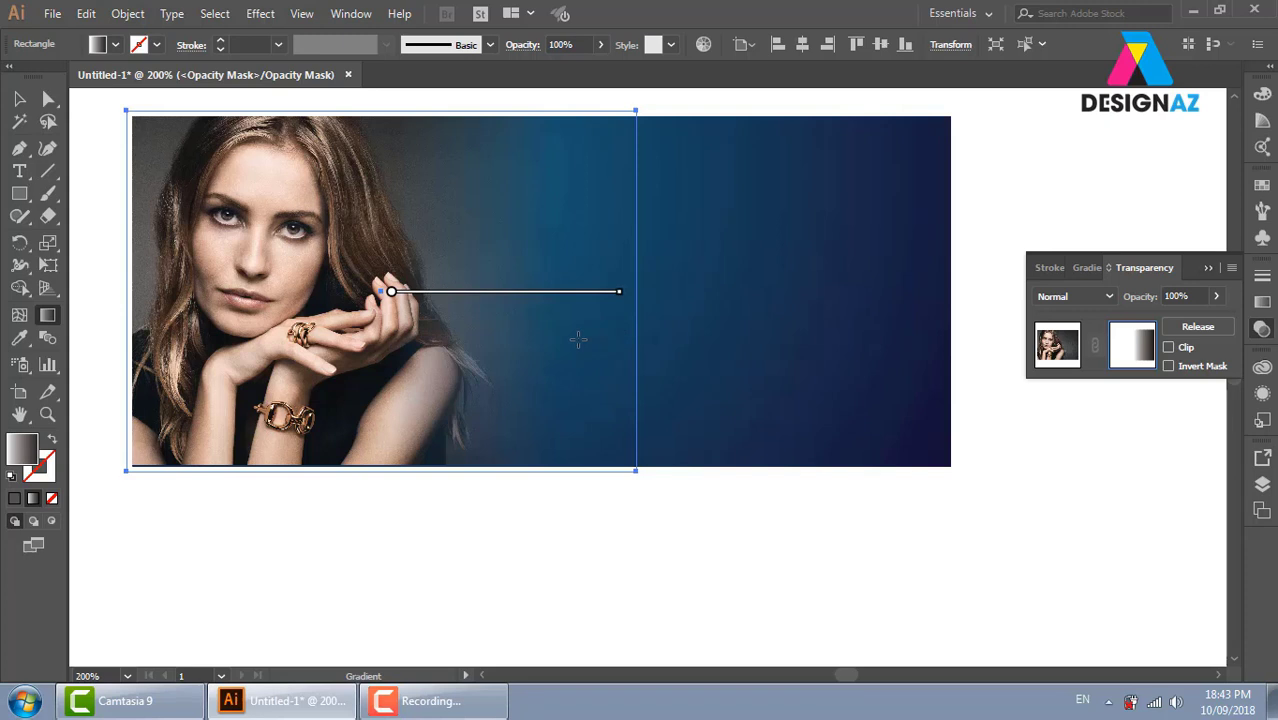
{"action": "left_click", "coordinate": [1058, 348]}
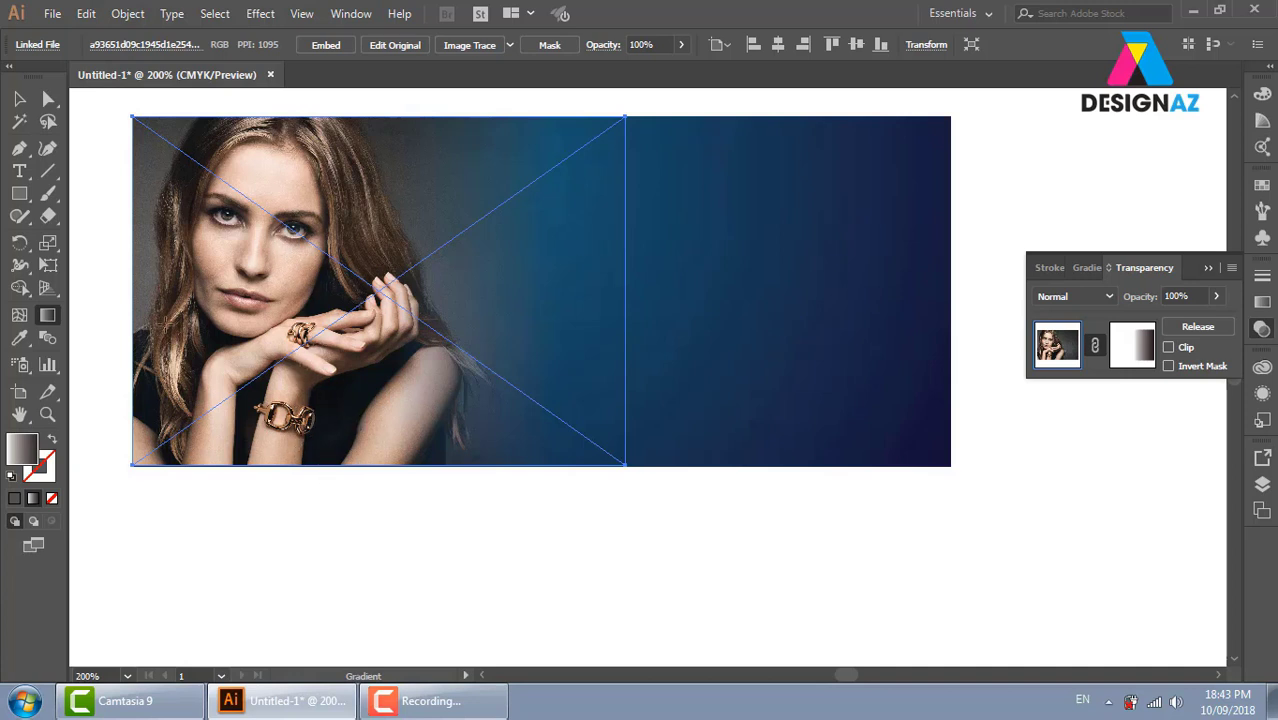
Reselect the portrait photo and re-enter editing of its opacity mask
{"action": "left_click", "coordinate": [19, 99]}
{"action": "left_click", "coordinate": [705, 530]}
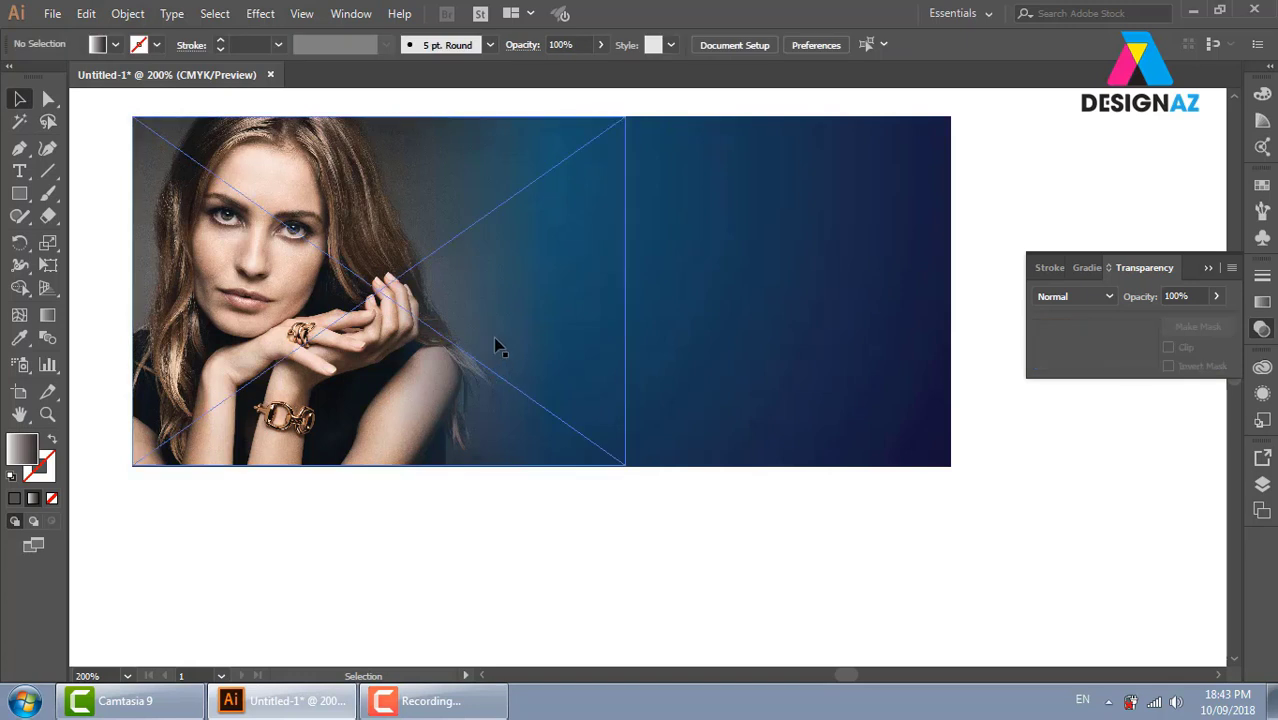
{"action": "left_click", "coordinate": [455, 300]}
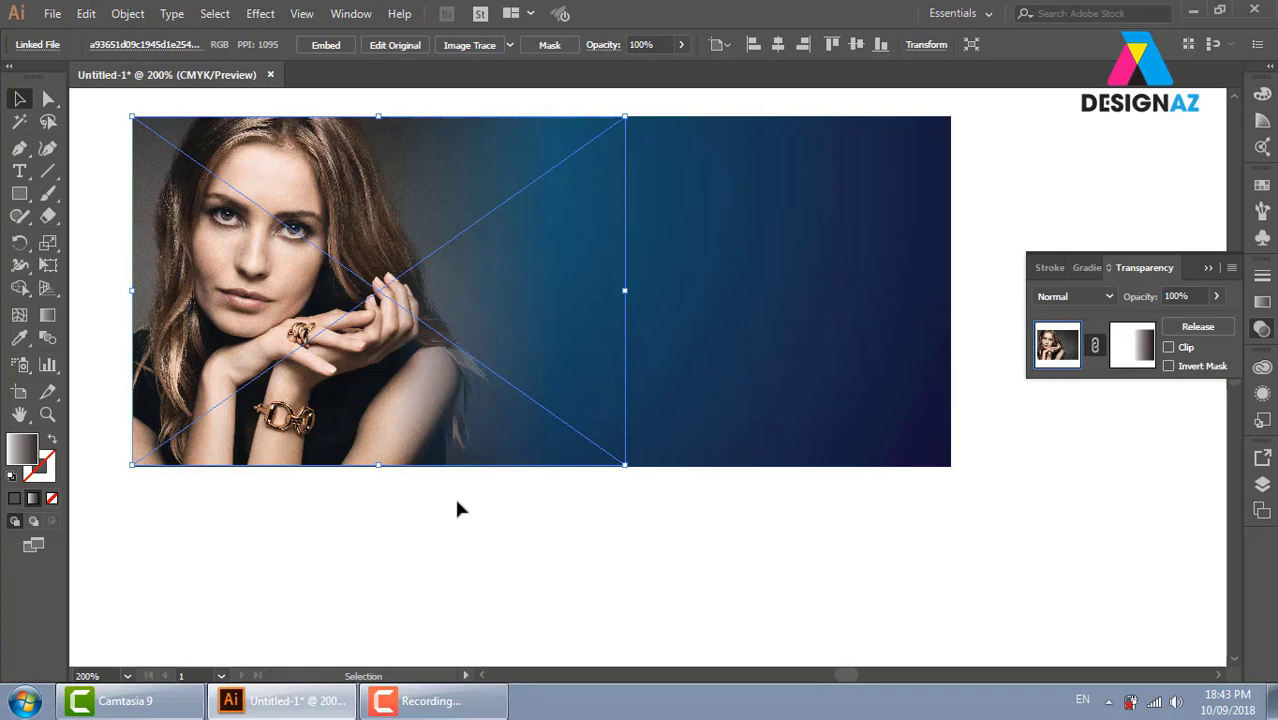
{"action": "left_click", "coordinate": [1131, 354]}
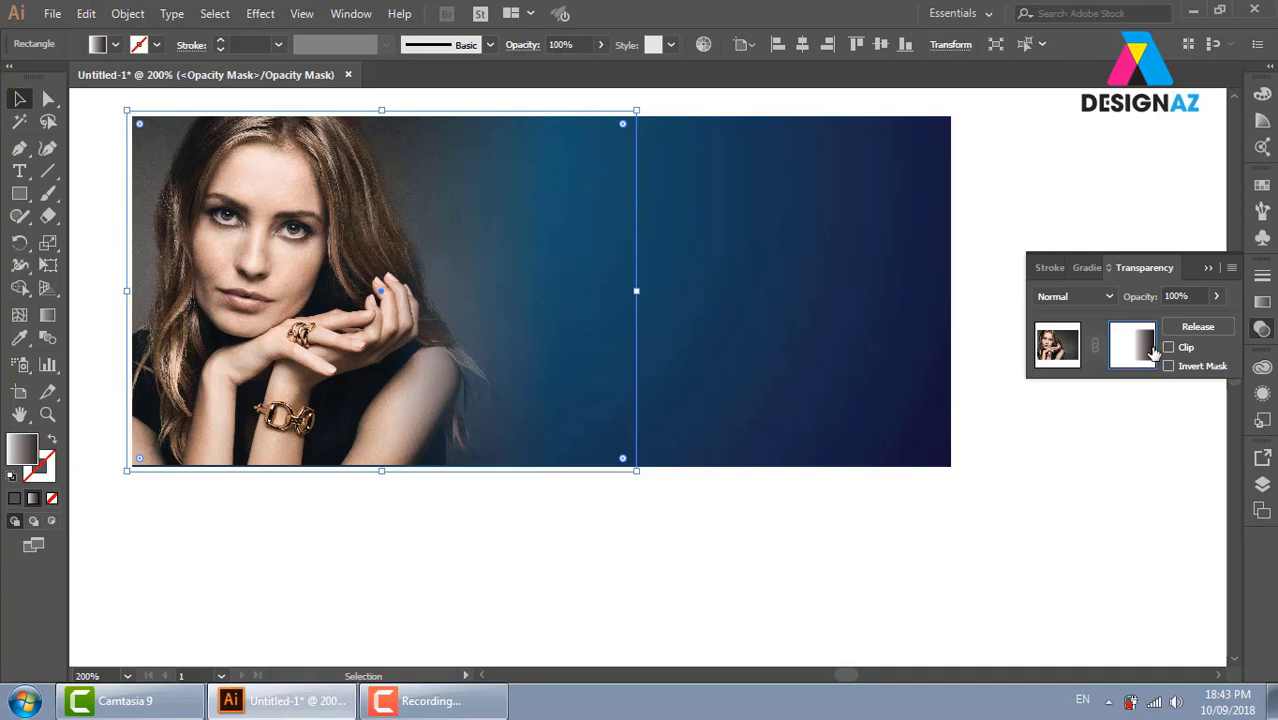
Switch the mask gradient to Radial and drag its centre onto the woman's face
{"action": "key", "text": "g"}
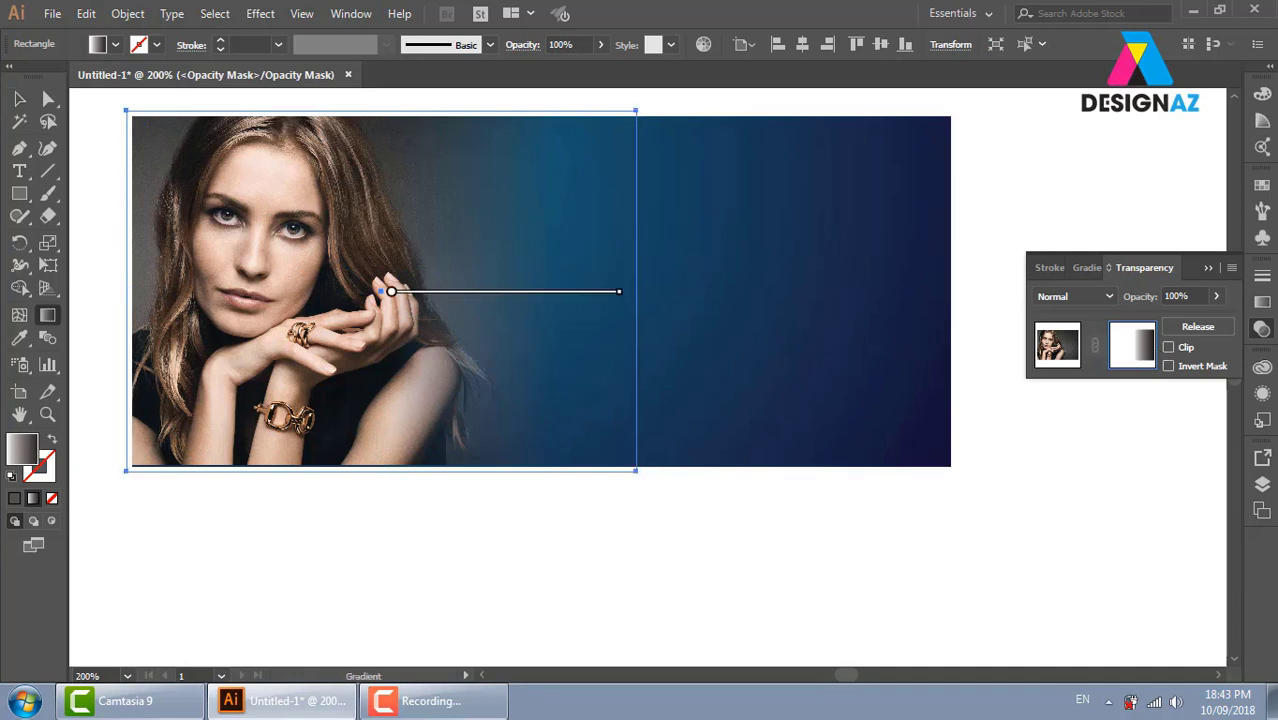
{"action": "left_click", "coordinate": [1262, 302]}
{"action": "left_click", "coordinate": [1176, 298]}
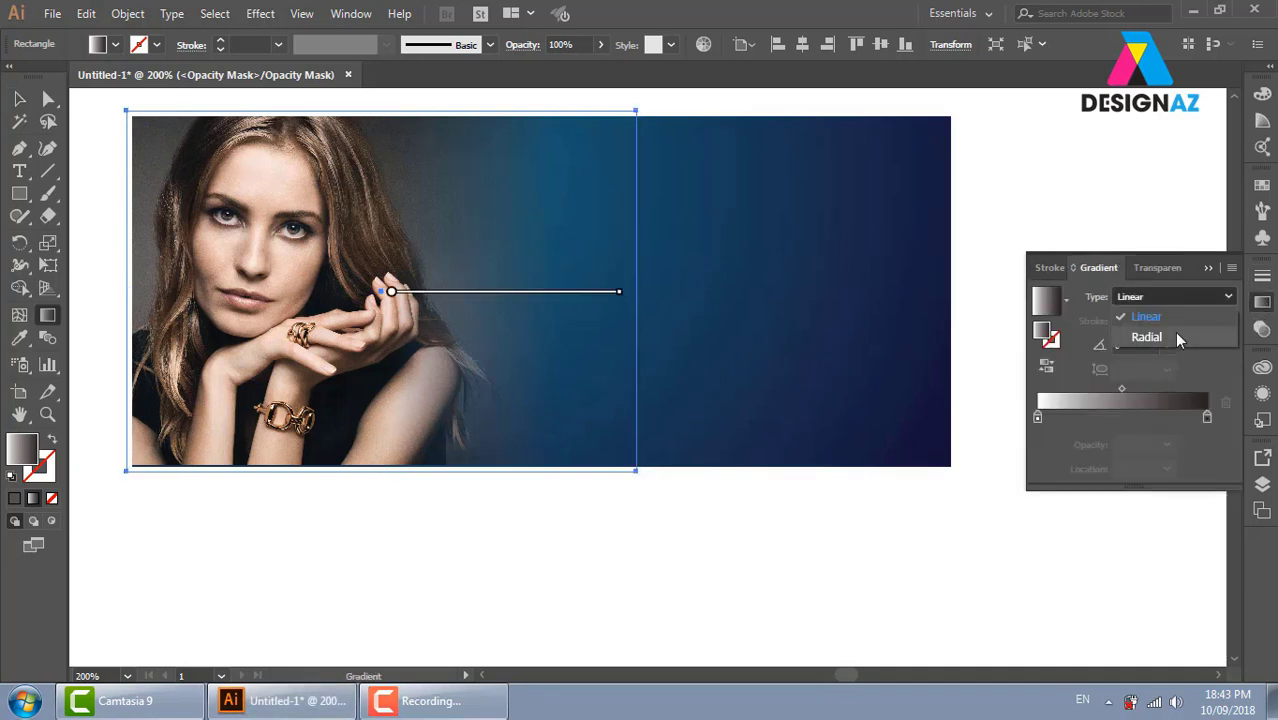
{"action": "left_click", "coordinate": [1177, 337]}
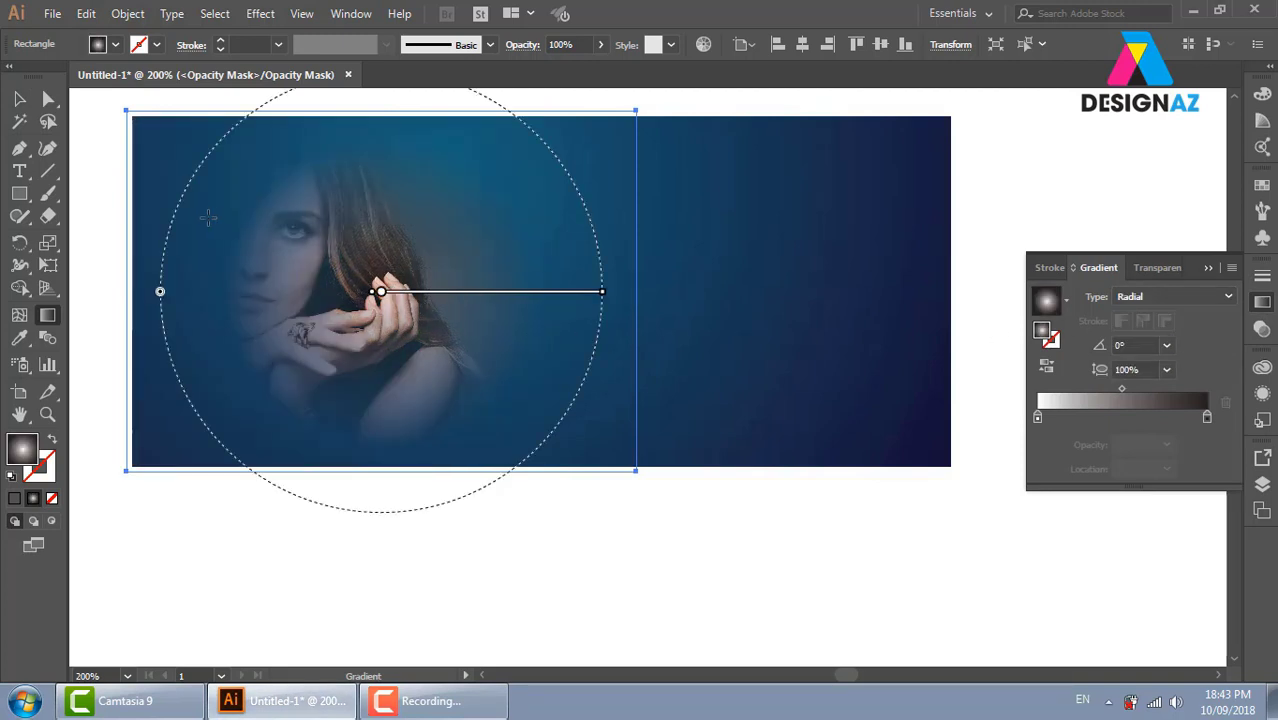
{"action": "left_click_drag", "start_coordinate": [197, 213], "coordinate": [542, 358]}
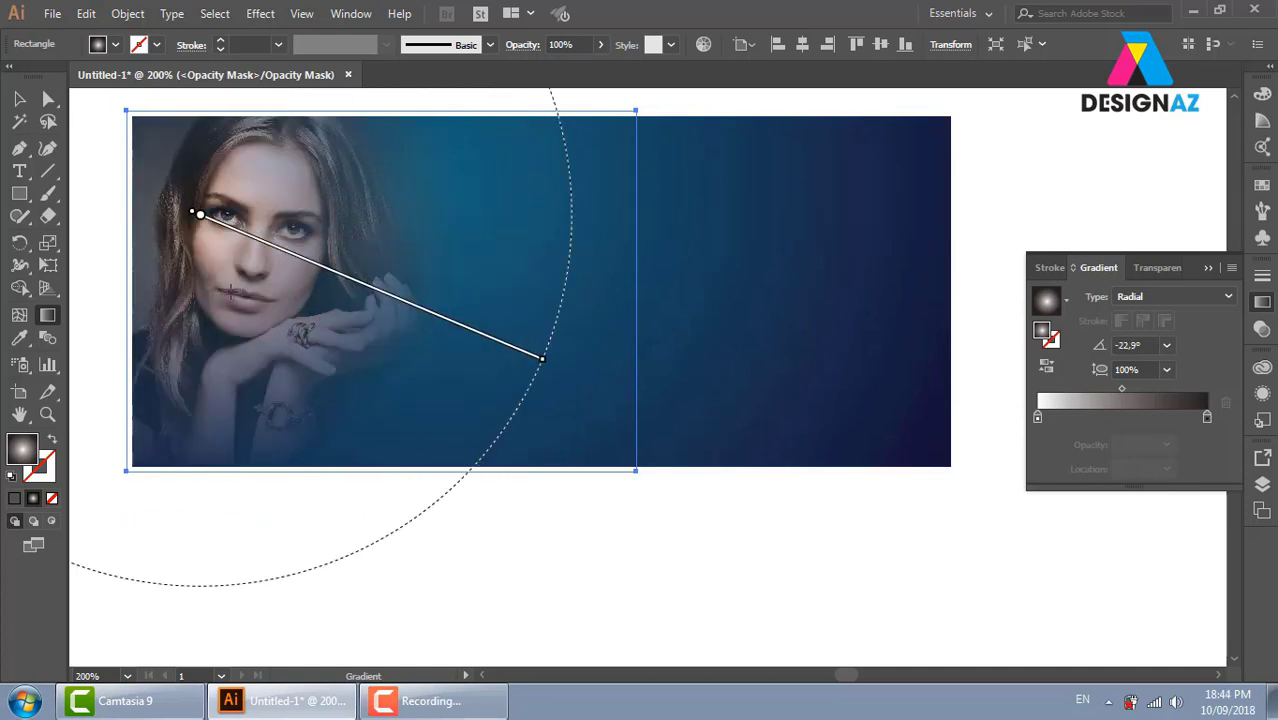
{"action": "mouse_move", "coordinate": [251, 277]}
{"action": "left_mouse_down"}
{"action": "mouse_move", "coordinate": [391, 320]}
{"action": "mouse_move", "coordinate": [538, 327]}
{"action": "left_mouse_up"}
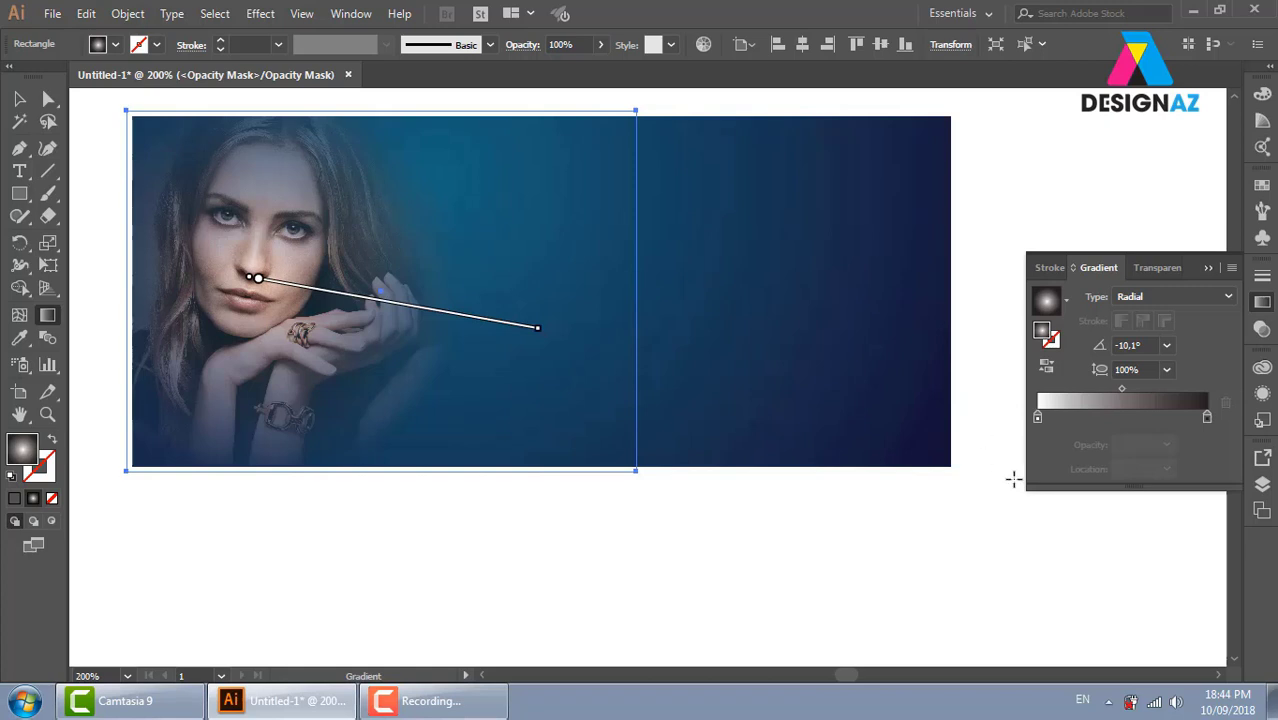
Add a white stop to the radial mask gradient, plus another stop near the slider's middle
{"action": "left_click", "coordinate": [1090, 420]}
{"action": "double_click", "coordinate": [1089, 418]}
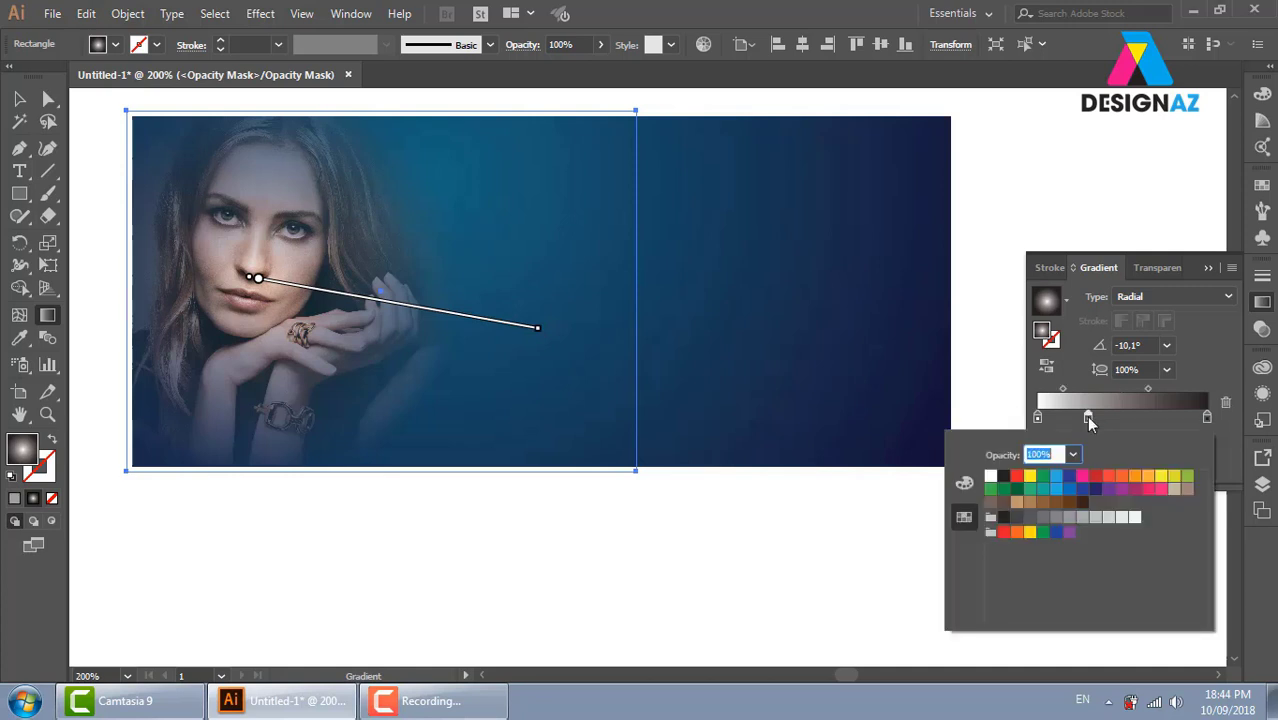
{"action": "left_click", "coordinate": [991, 477]}
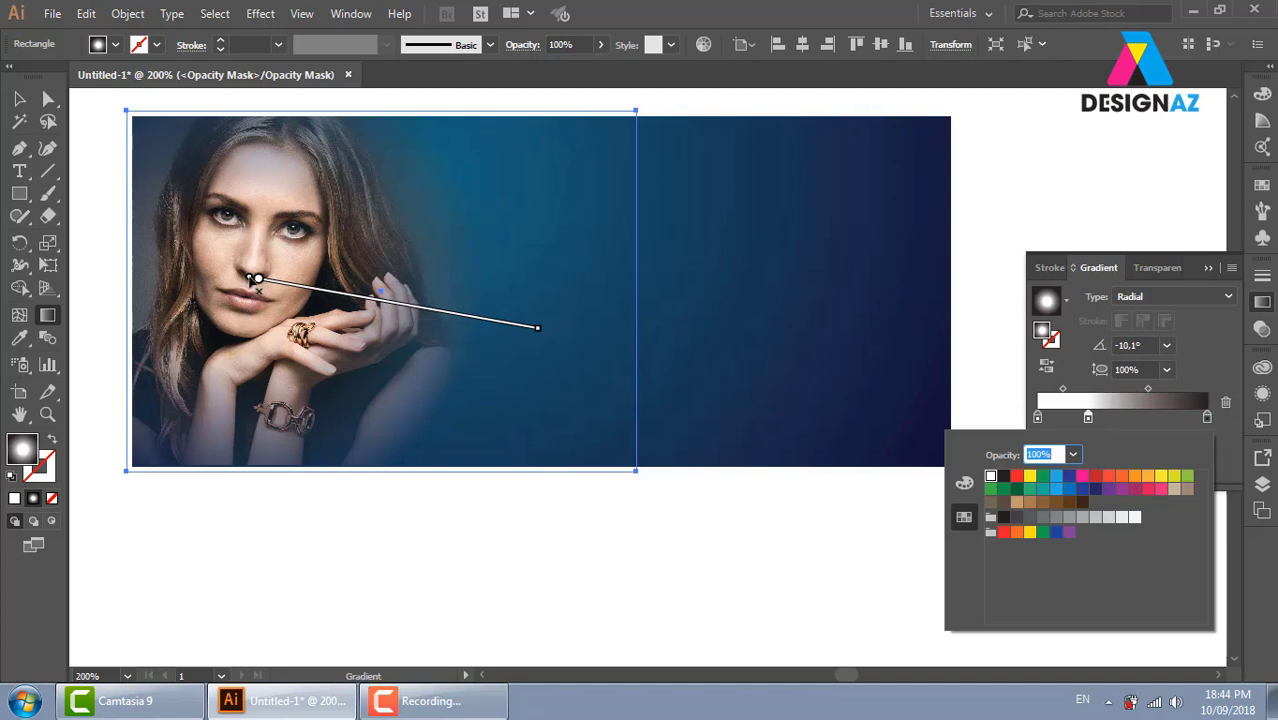
{"action": "left_click", "coordinate": [257, 279]}
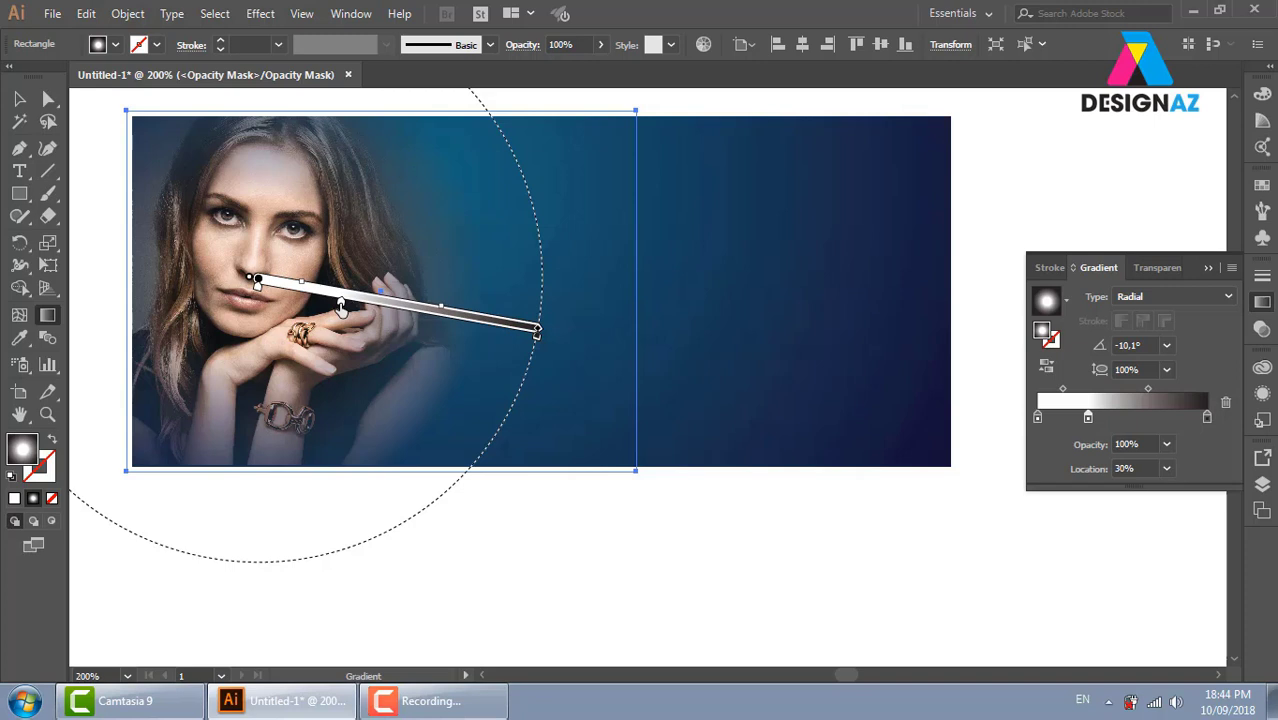
{"action": "mouse_move", "coordinate": [395, 310]}
{"action": "left_click_drag", "start_coordinate": [341, 306], "coordinate": [415, 313]}
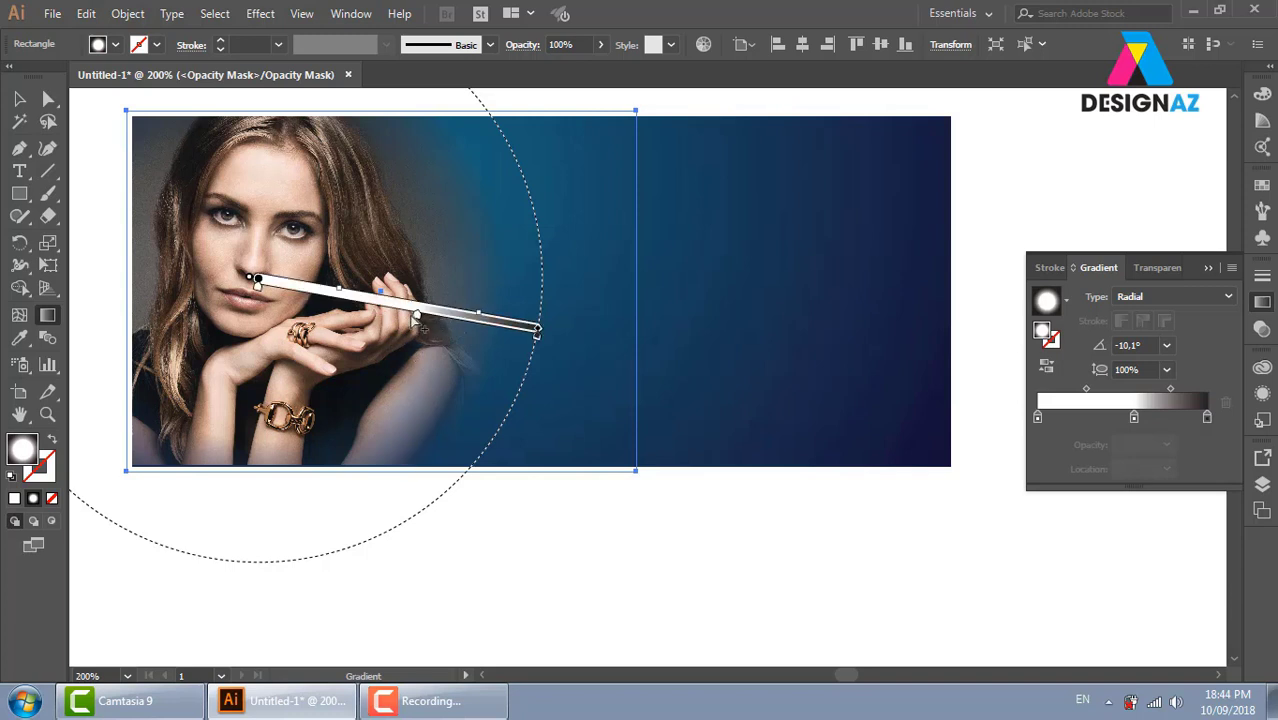
{"action": "left_click", "coordinate": [377, 318]}
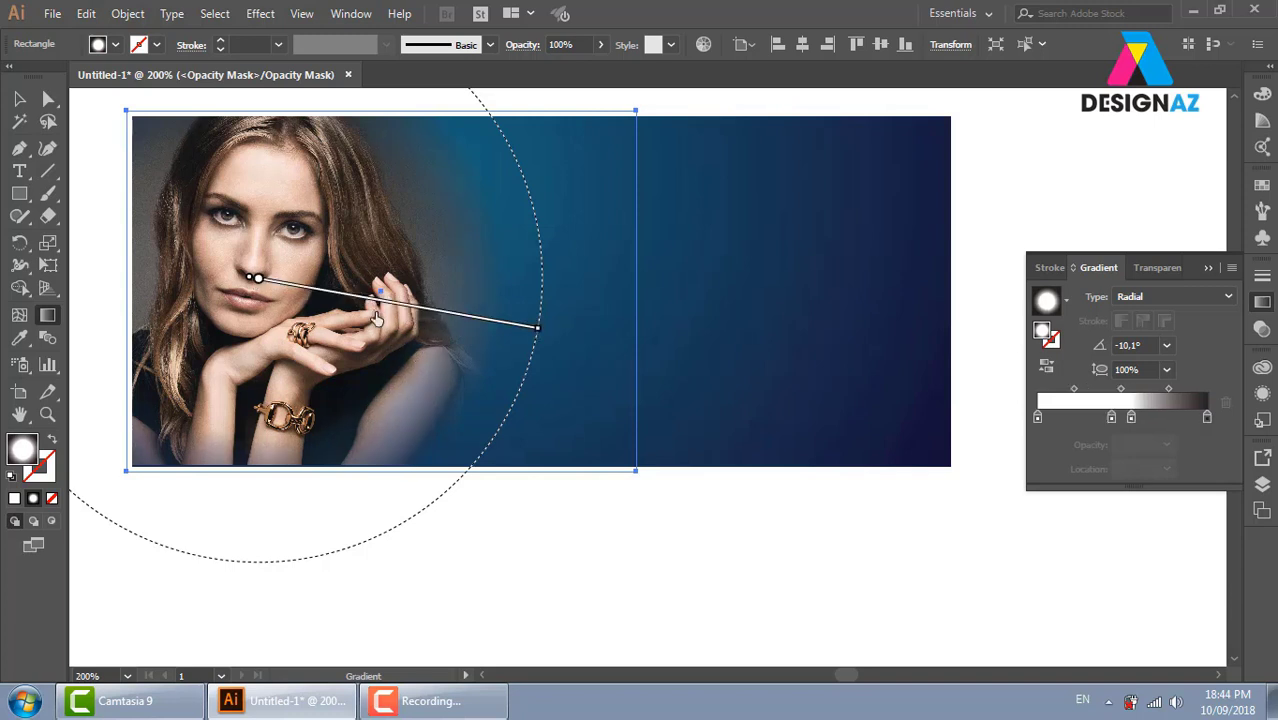
{"action": "mouse_move", "coordinate": [1112, 419]}
{"action": "left_mouse_down"}
{"action": "mouse_move", "coordinate": [1134, 422]}
{"action": "mouse_move", "coordinate": [1122, 420]}
{"action": "left_mouse_up"}
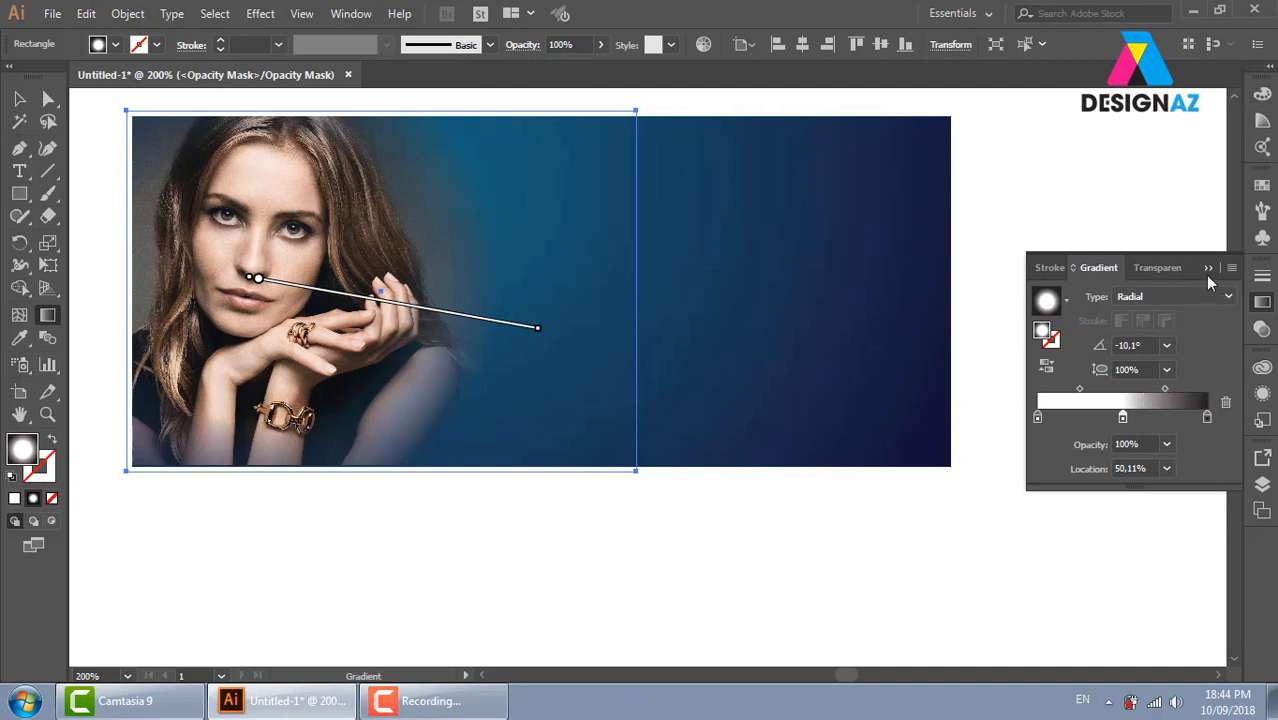
{"action": "left_click", "coordinate": [1157, 267]}
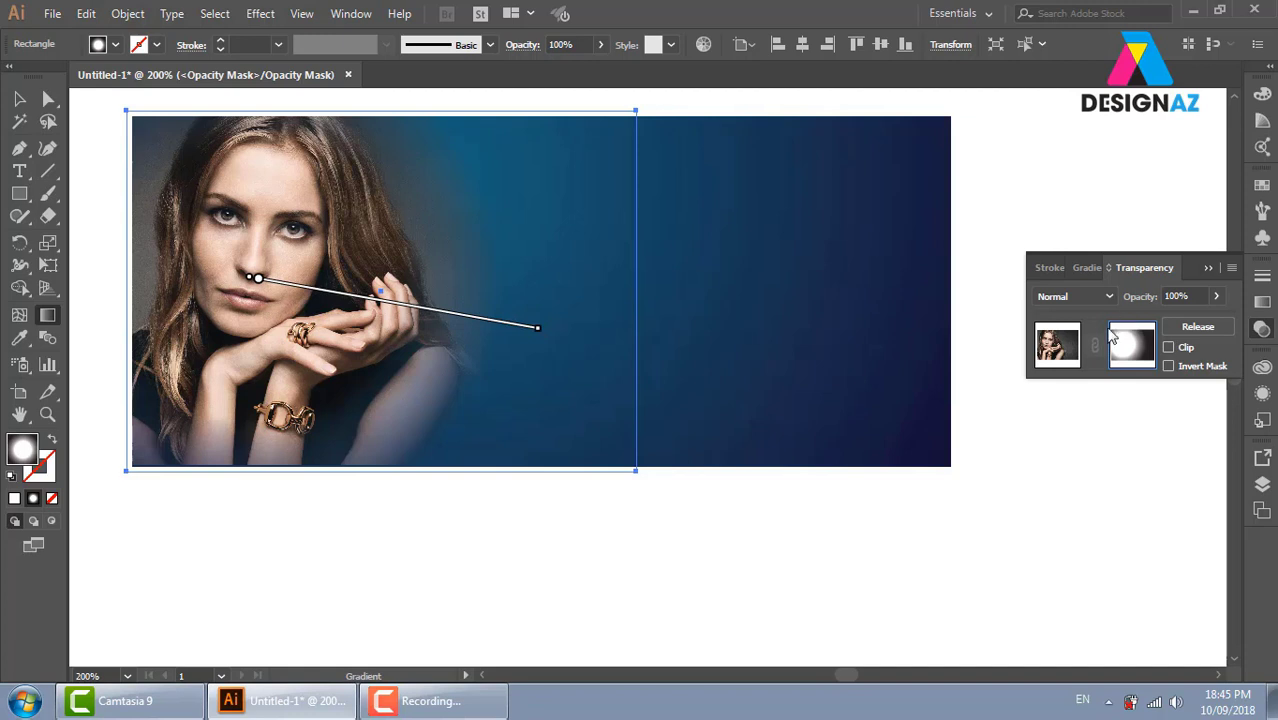
Draw a small rectangle below the banner and exit mask editing back to the photo
{"action": "scroll", "coordinate": [836, 348], "scroll_direction": "down", "scroll_amount": 3}
{"action": "left_click", "coordinate": [19, 193]}
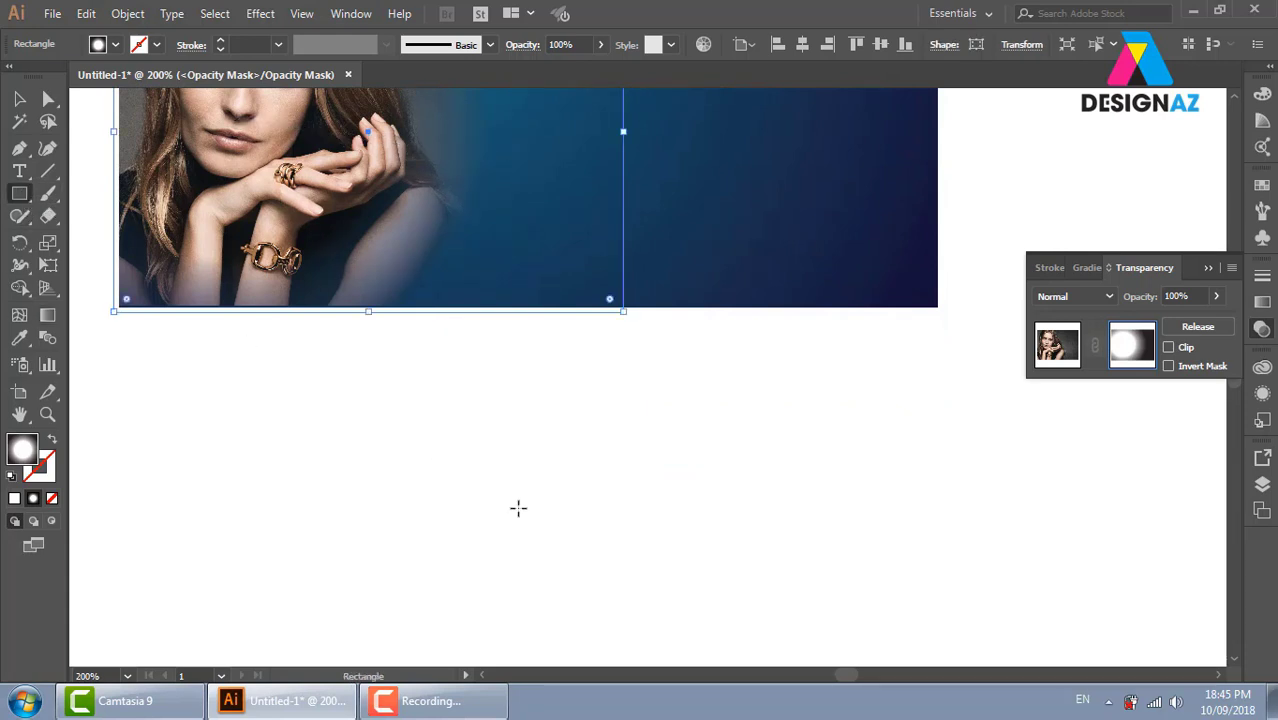
{"action": "left_click_drag", "start_coordinate": [460, 427], "coordinate": [699, 497]}
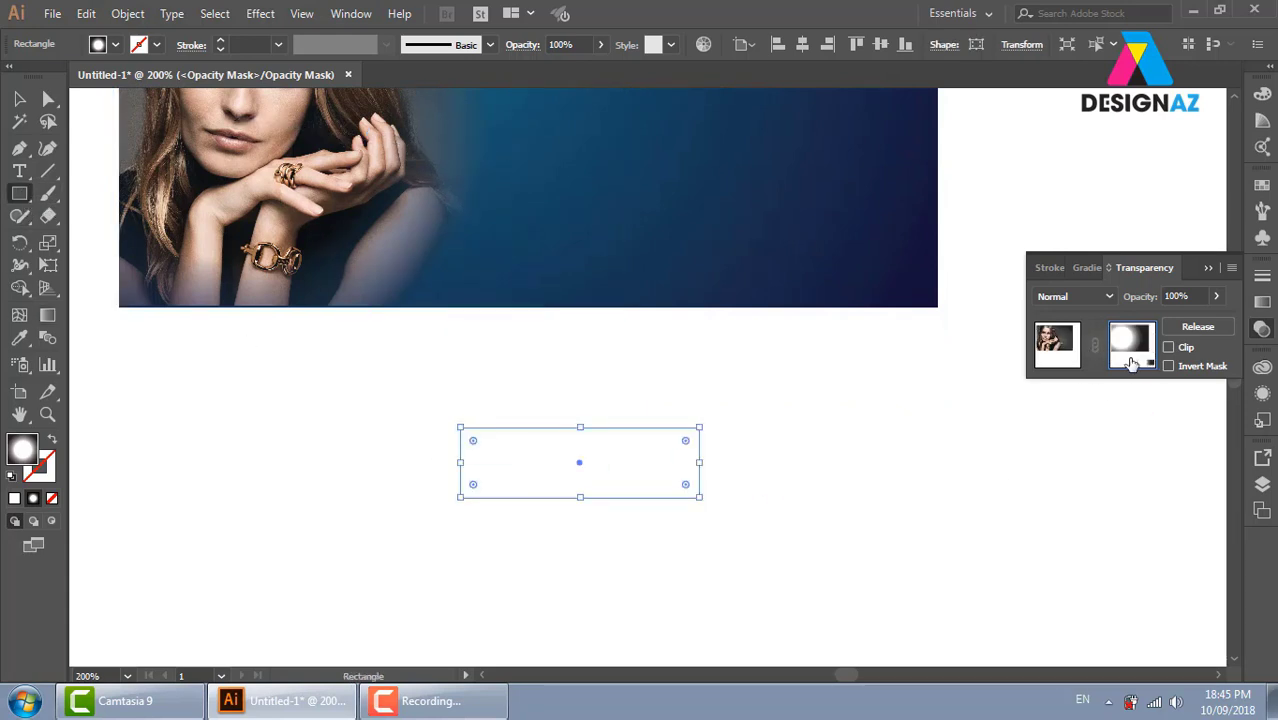
{"action": "left_click", "coordinate": [1130, 362]}
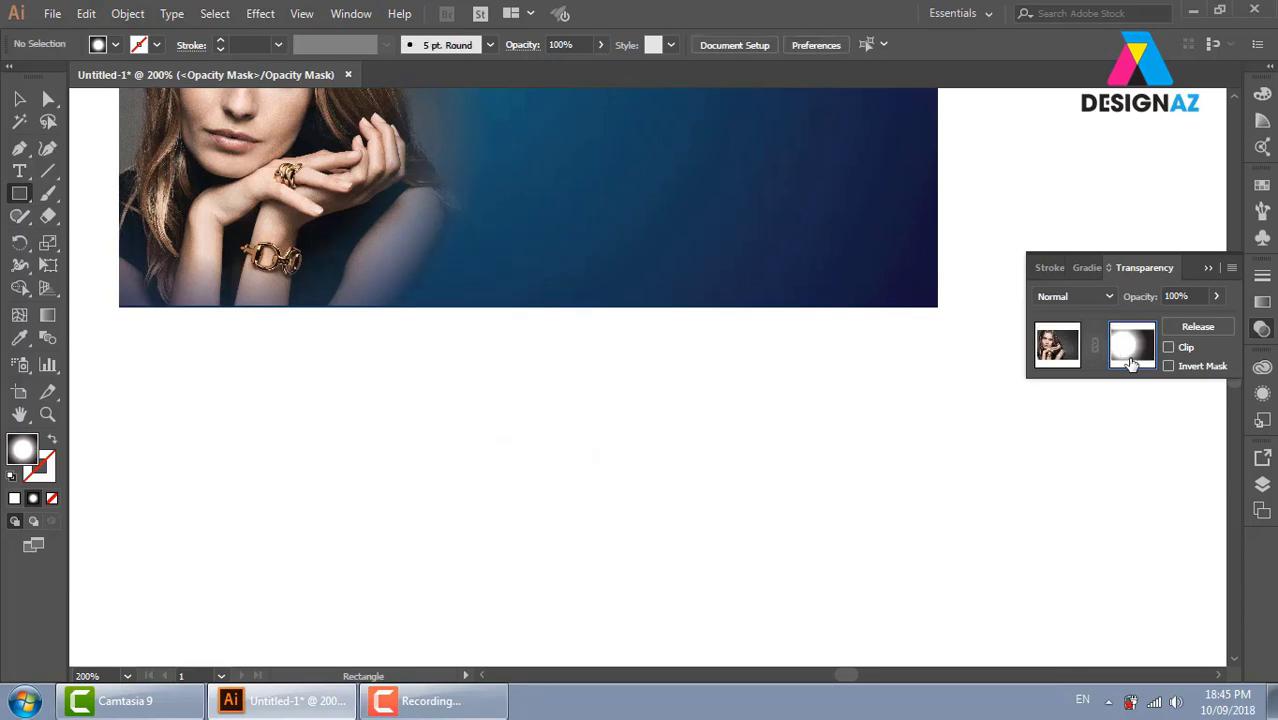
{"action": "left_click", "coordinate": [1064, 362]}
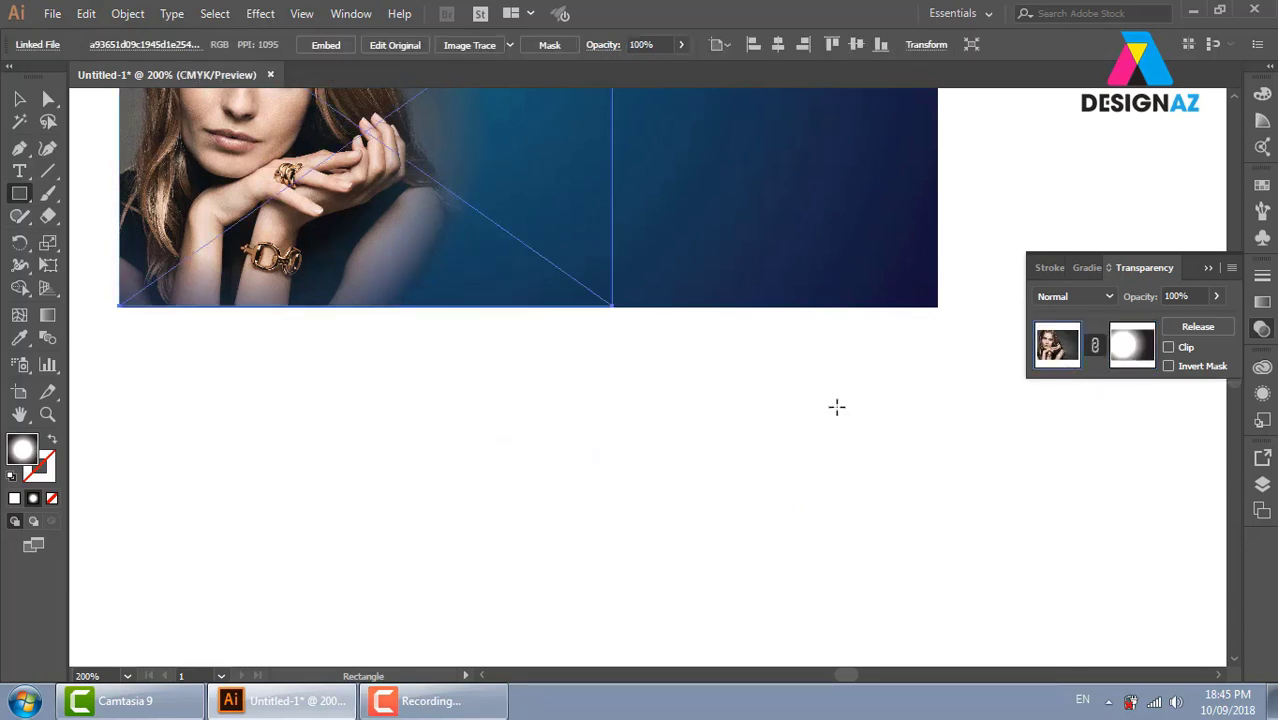
{"action": "left_click_drag", "start_coordinate": [682, 392], "coordinate": [682, 415]}
{"action": "left_click_drag", "start_coordinate": [658, 214], "coordinate": [700, 372]}
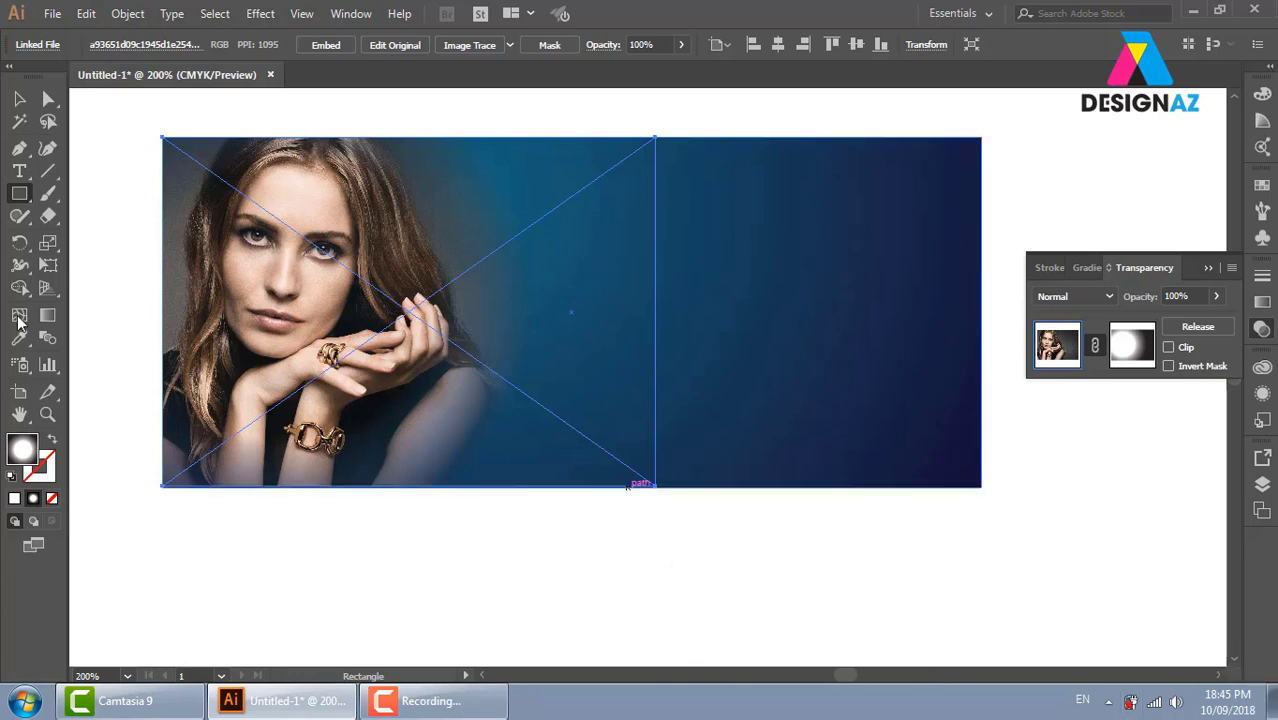
Alt-drag the blue gradient rectangle to duplicate it directly below the original
{"action": "left_click", "coordinate": [19, 99]}
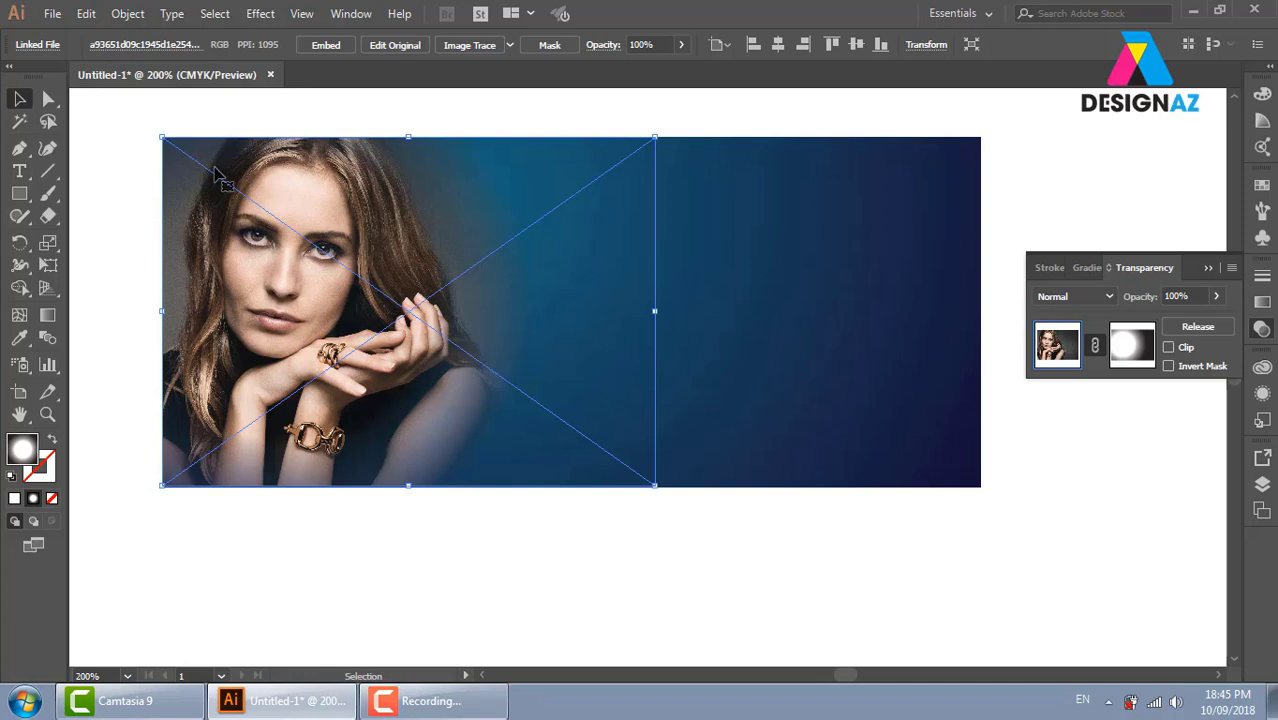
{"action": "scroll", "coordinate": [440, 490], "scroll_direction": "down", "scroll_amount": 1}
{"action": "scroll", "coordinate": [600, 430], "scroll_direction": "down", "scroll_amount": 1}
{"action": "scroll", "coordinate": [700, 400], "scroll_direction": "right", "scroll_amount": 1}
{"action": "left_click", "coordinate": [843, 357]}
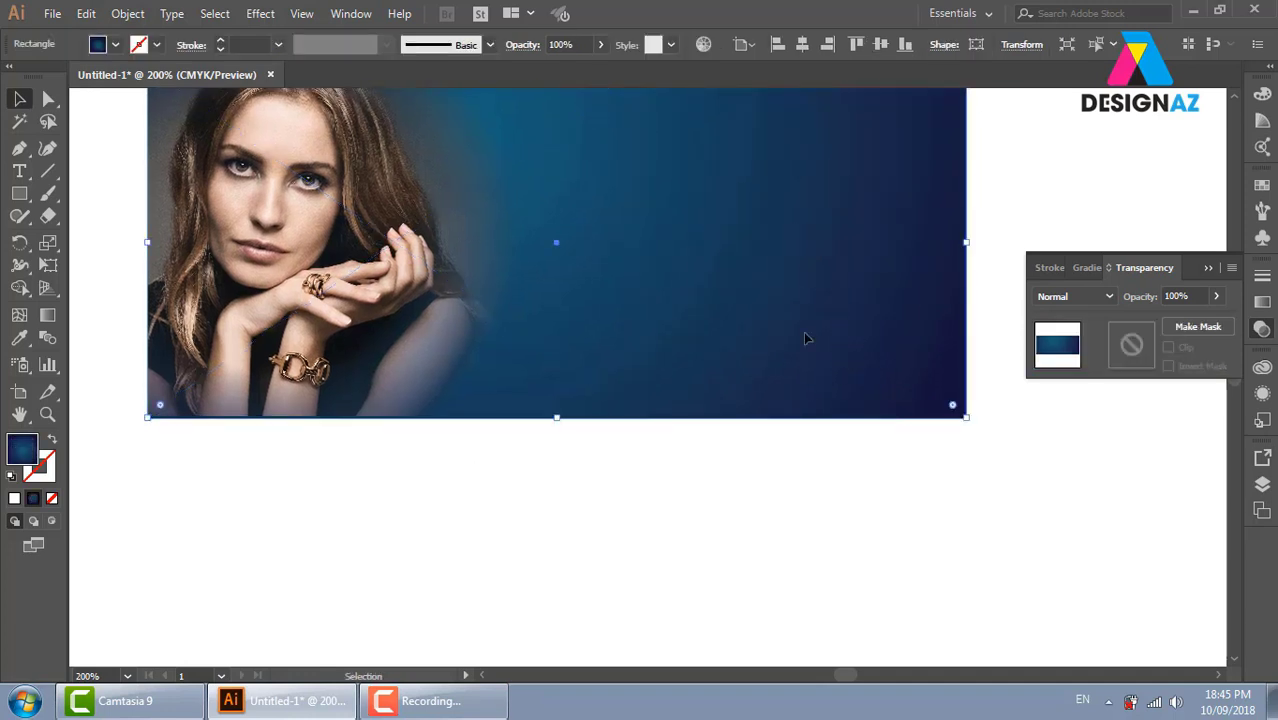
{"action": "left_click_drag", "start_coordinate": [805, 333], "coordinate": [816, 600]}
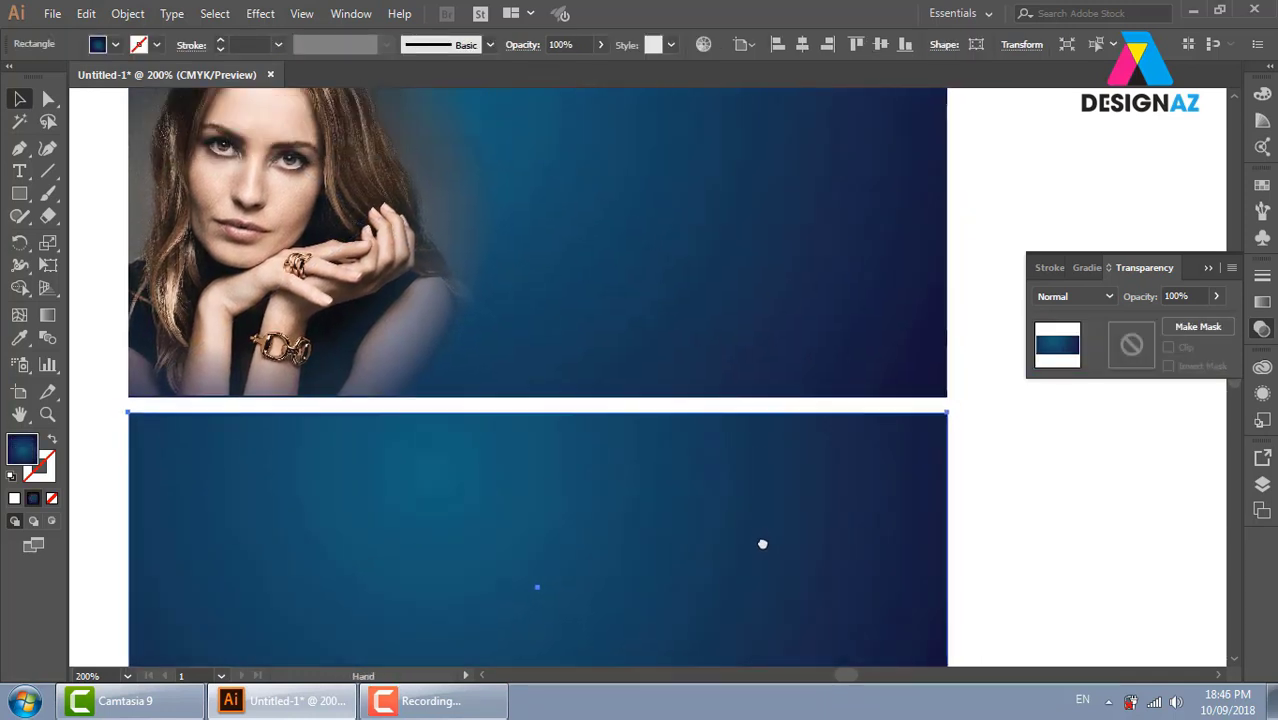
{"action": "scroll", "coordinate": [762, 280], "scroll_direction": "up", "scroll_amount": 1}
{"action": "scroll", "coordinate": [836, 280], "scroll_direction": "up", "scroll_amount": 2}
{"action": "left_click", "coordinate": [838, 312]}
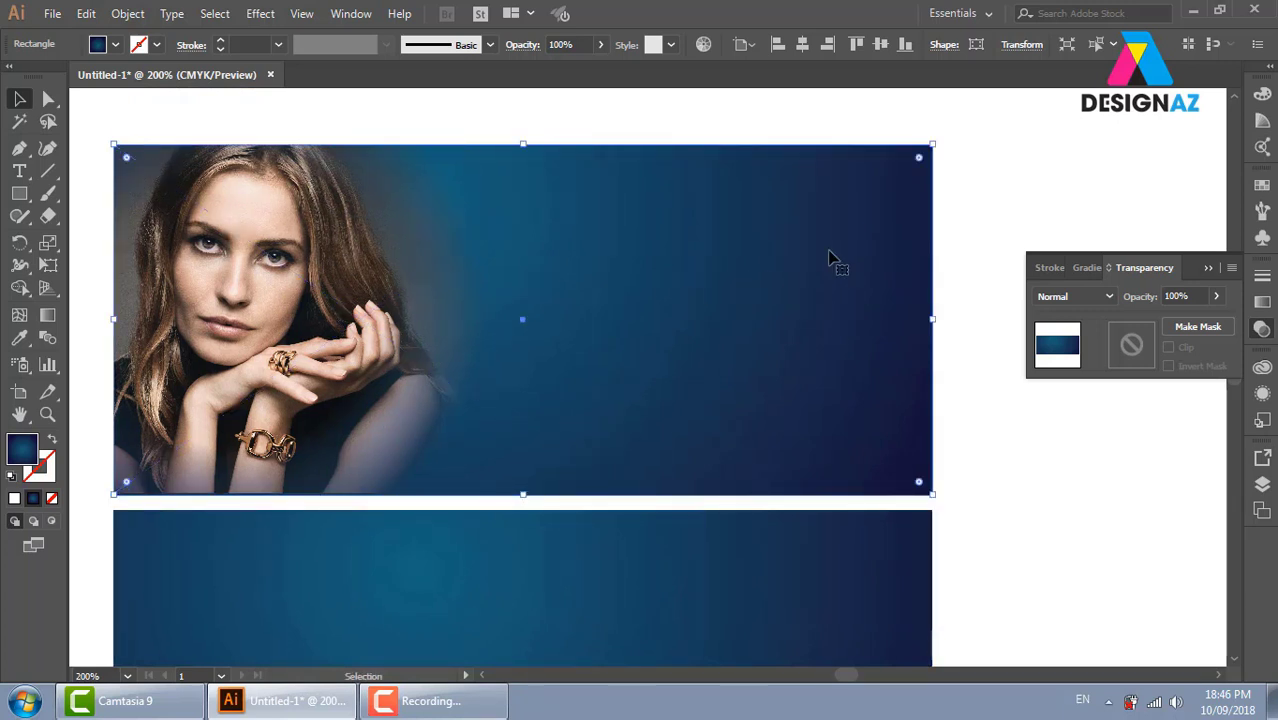
Eyedrop dark hair and skin browns from the photo into the top banner's gradient stops
{"action": "left_click", "coordinate": [1262, 301]}
{"action": "left_click", "coordinate": [1207, 418]}
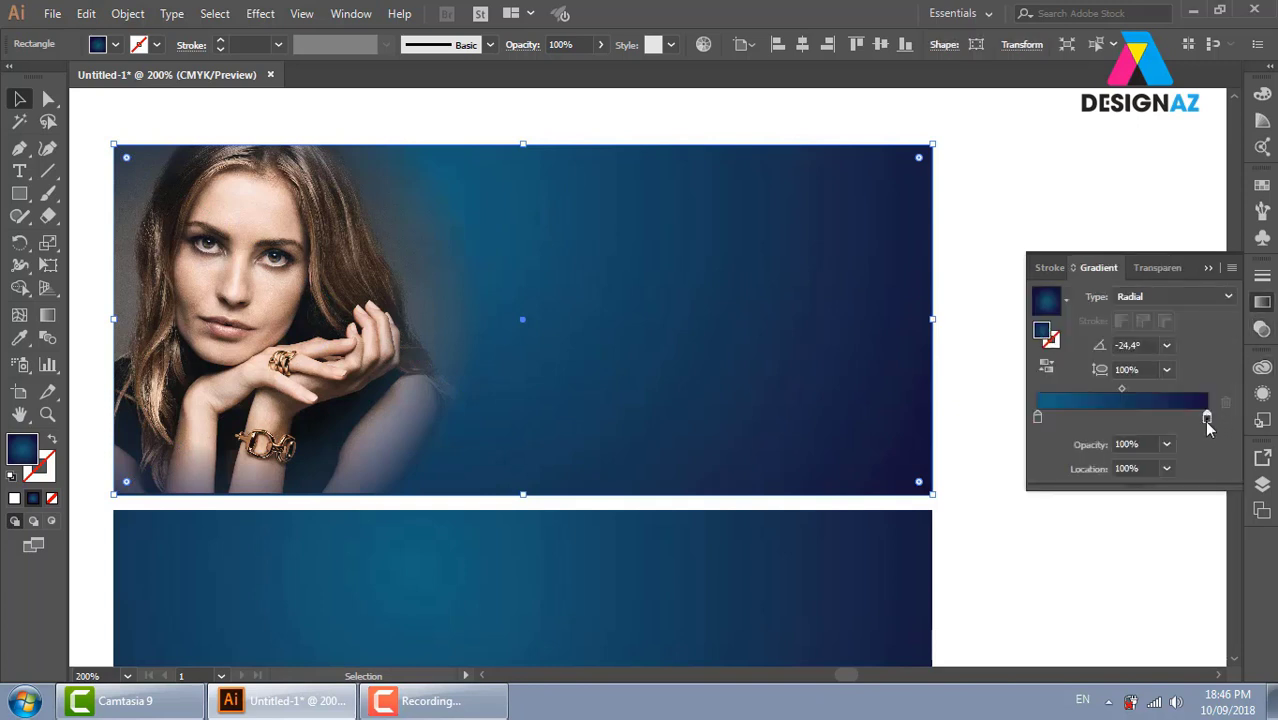
{"action": "key", "text": "i"}
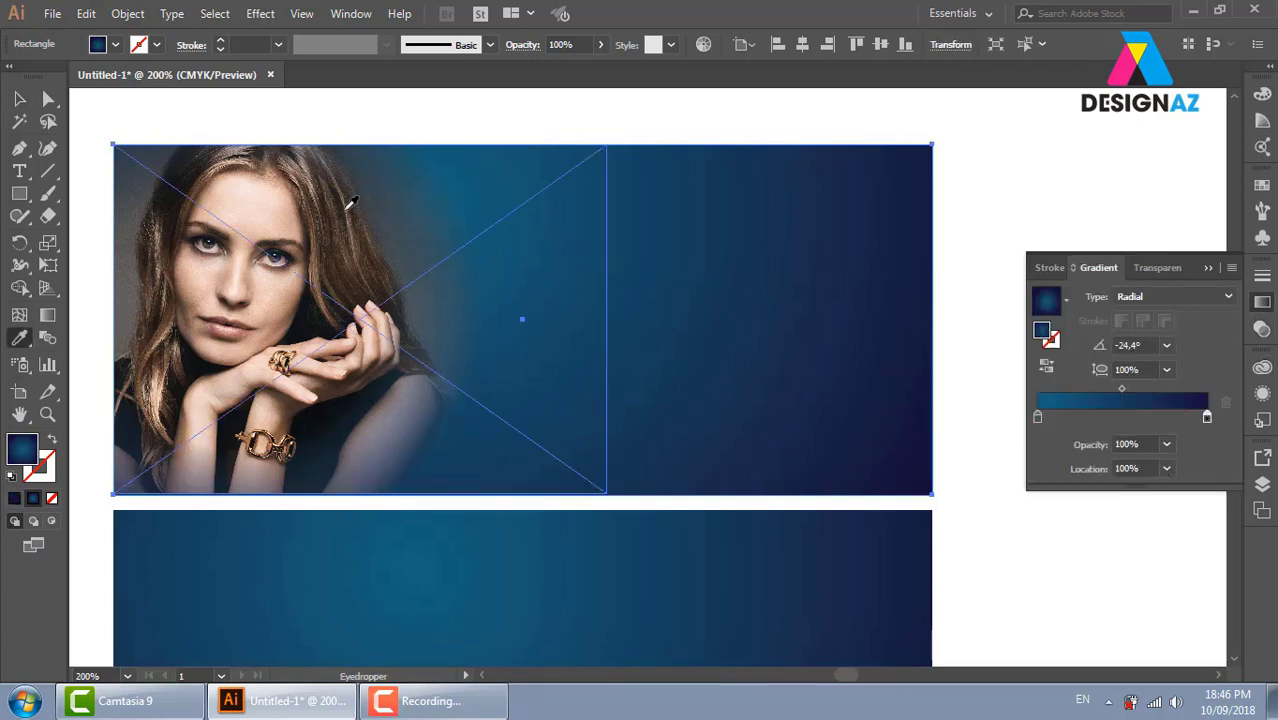
{"action": "left_click", "coordinate": [347, 205]}
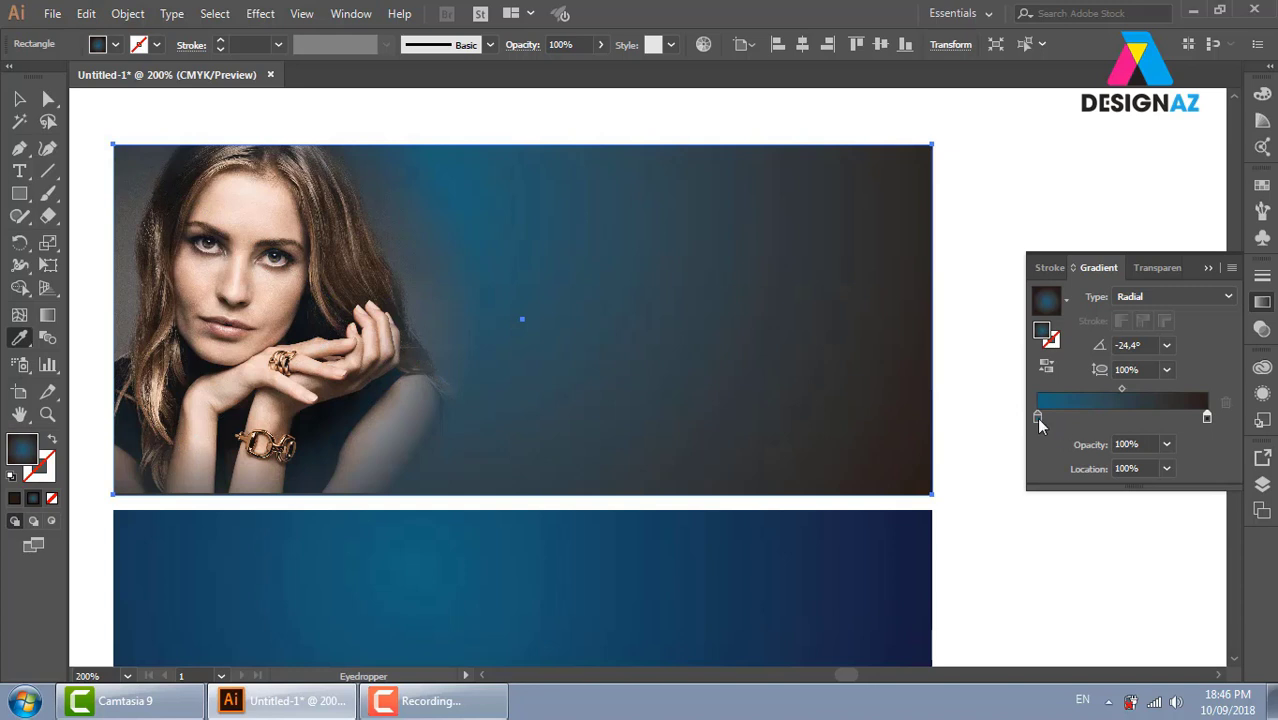
{"action": "left_click", "coordinate": [1037, 417]}
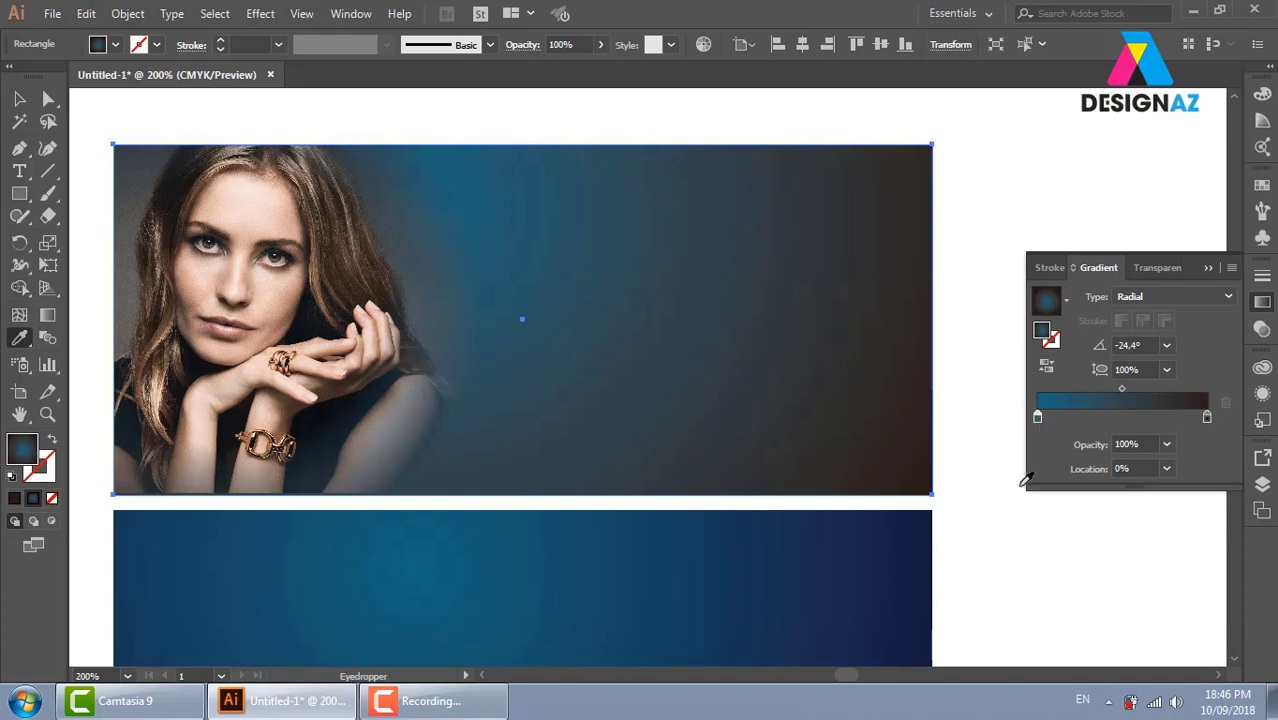
{"action": "left_click", "coordinate": [309, 282]}
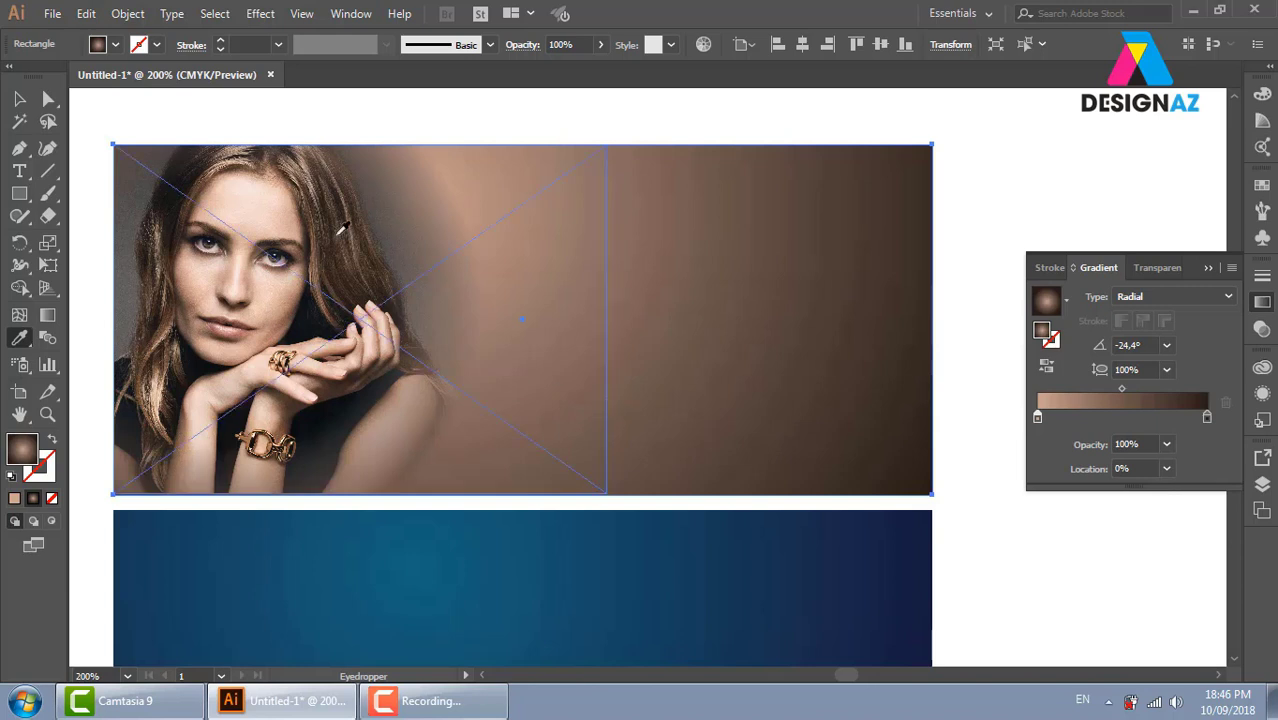
{"action": "left_click", "coordinate": [424, 310]}
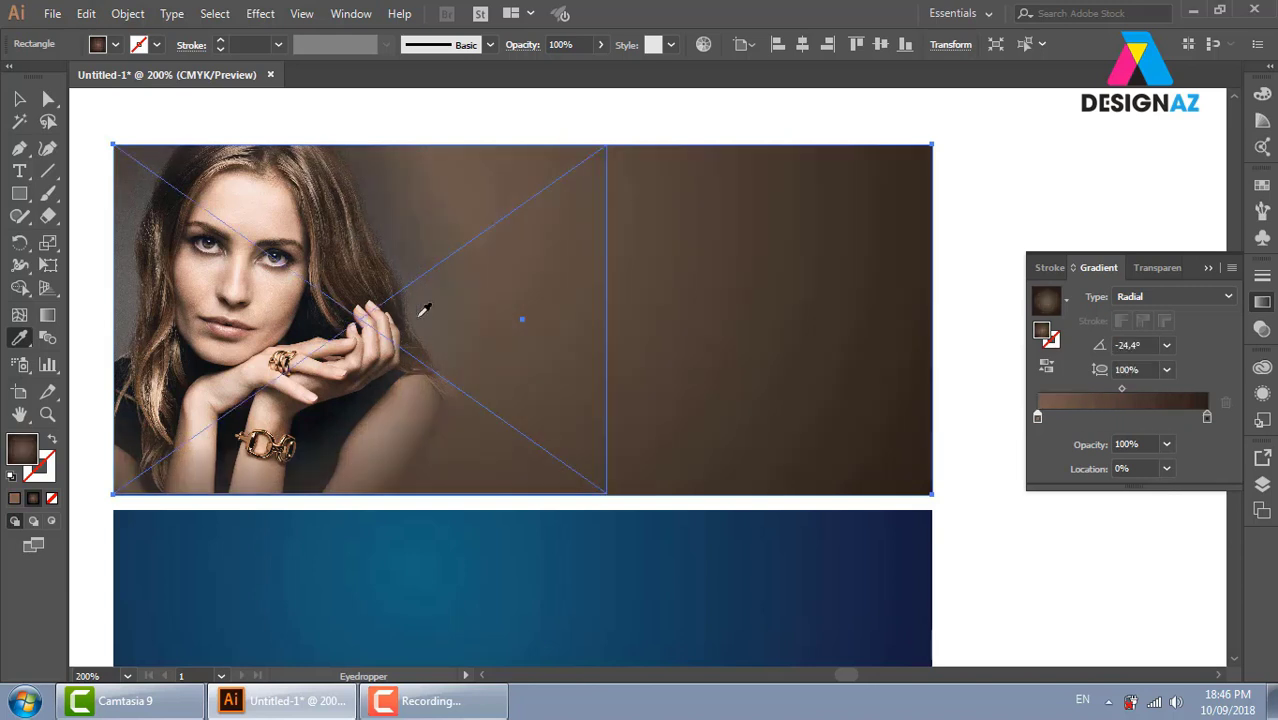
{"action": "left_click", "coordinate": [19, 99]}
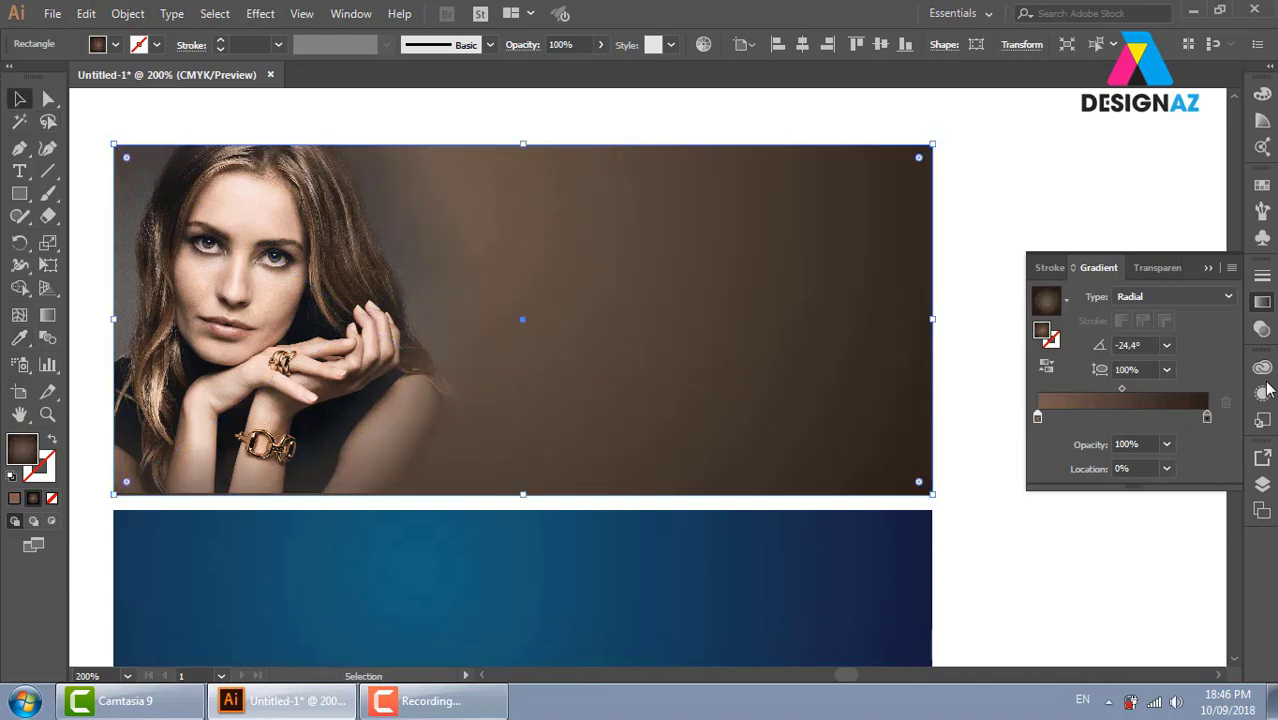
{"action": "left_click", "coordinate": [1261, 330]}
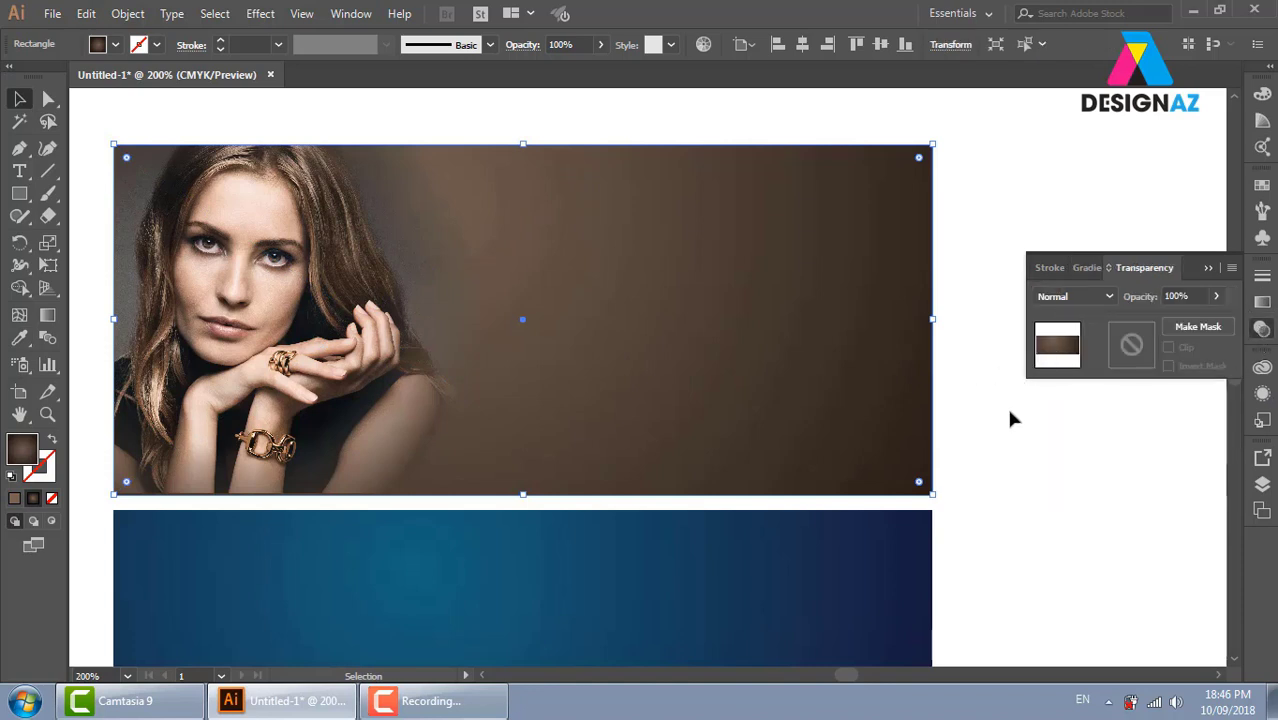
Bring the second banner into view and select its blue gradient rectangle
{"action": "left_click", "coordinate": [1000, 530]}
{"action": "left_click_drag", "start_coordinate": [975, 490], "coordinate": [981, 359]}
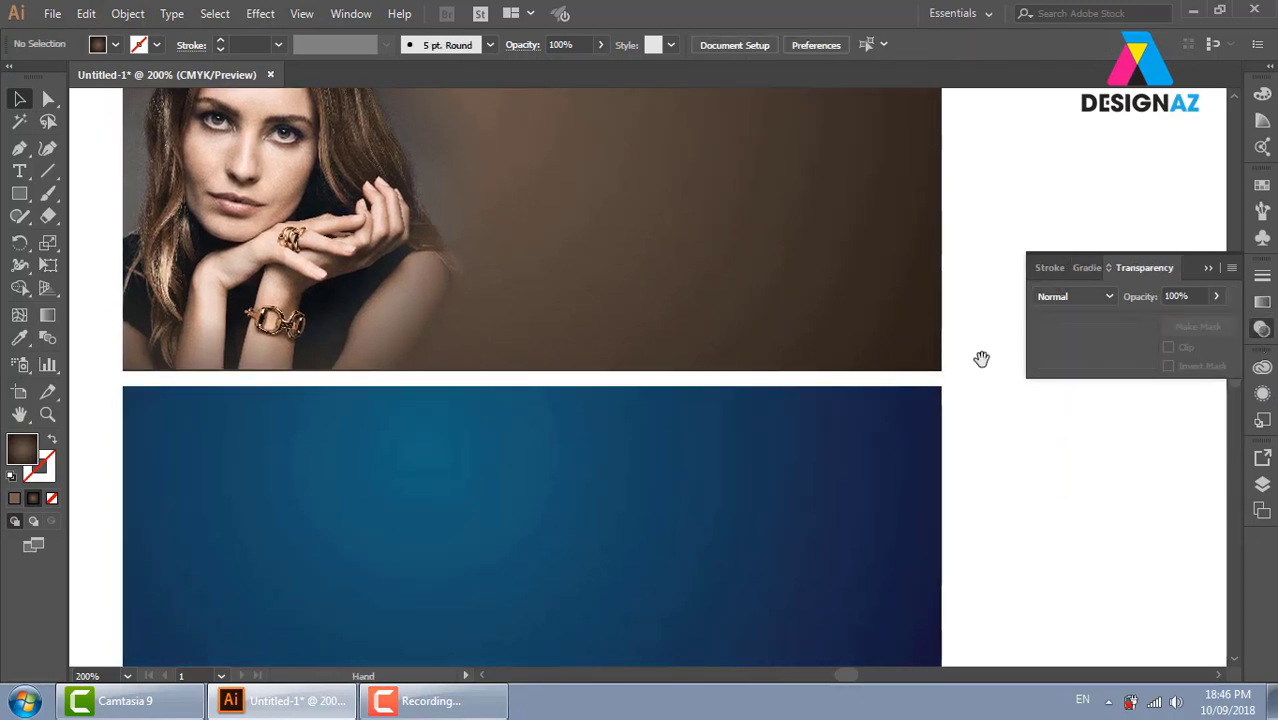
{"action": "left_click_drag", "start_coordinate": [637, 393], "coordinate": [628, 225]}
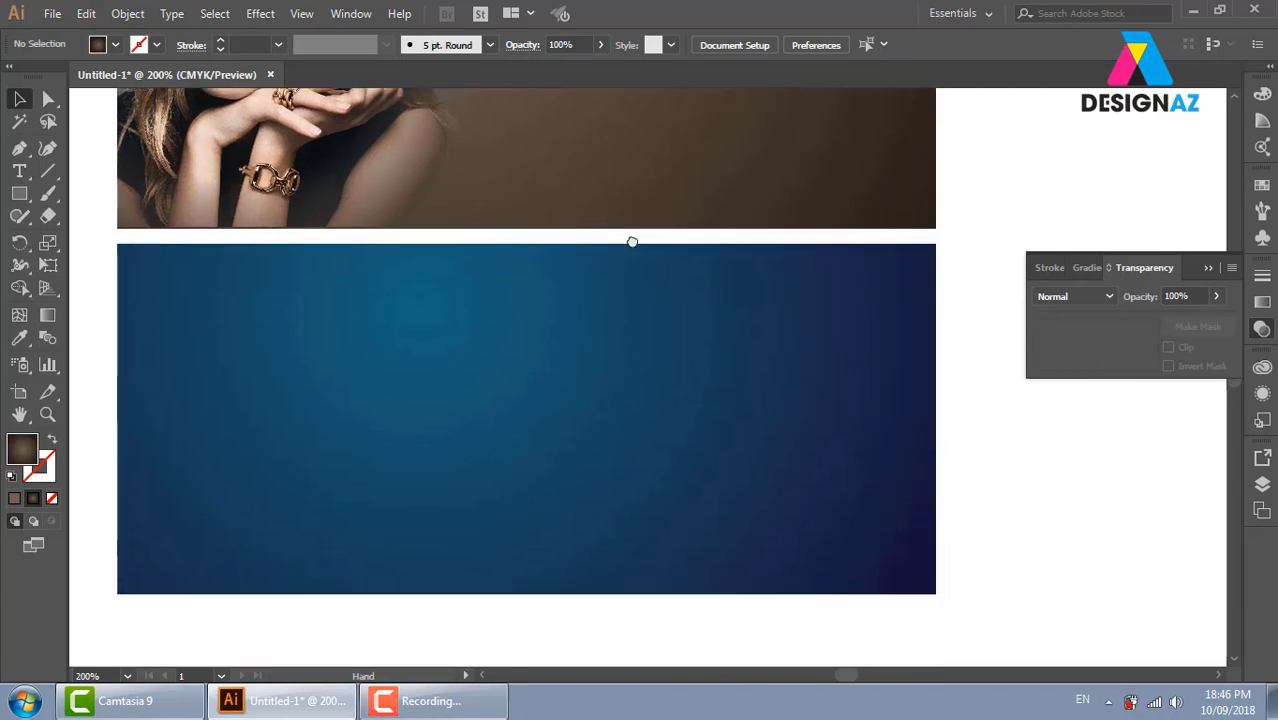
{"action": "key", "text": "v"}
{"action": "left_click", "coordinate": [722, 383]}
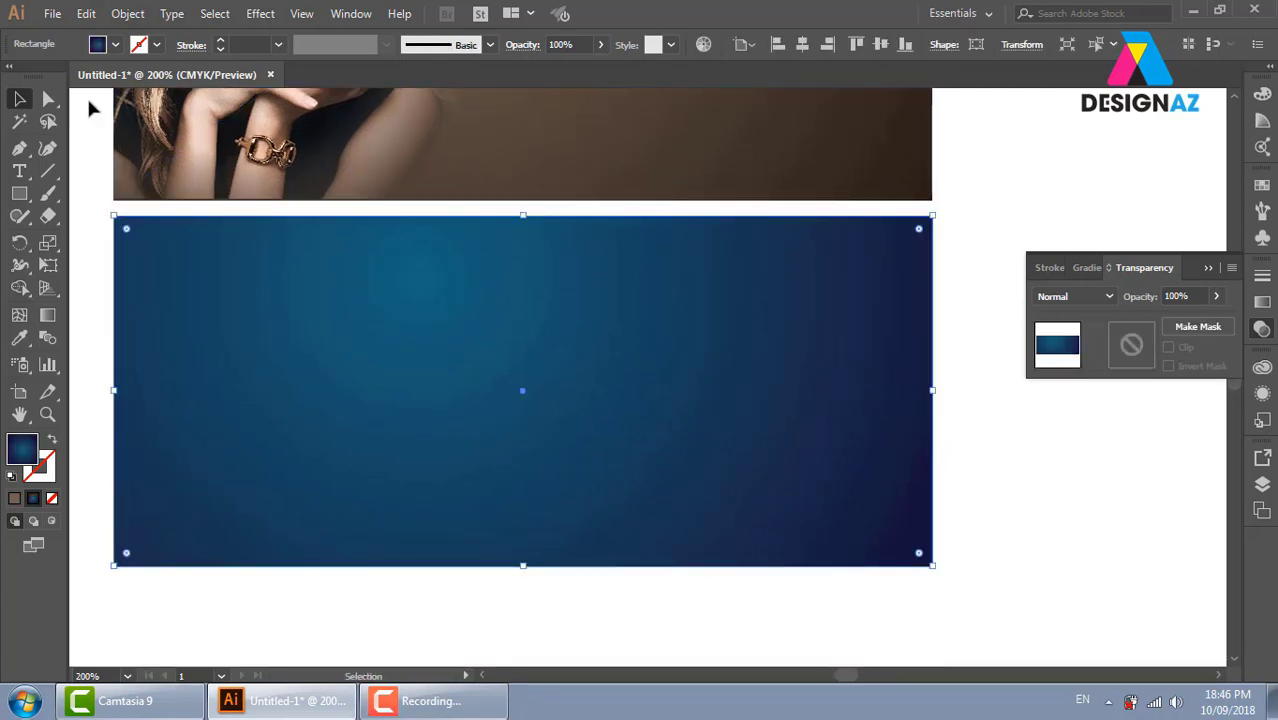
Use File > Place to choose the coco-chanel-mademoiselle roses photo from fashion > chanel
{"action": "left_click", "coordinate": [52, 13]}
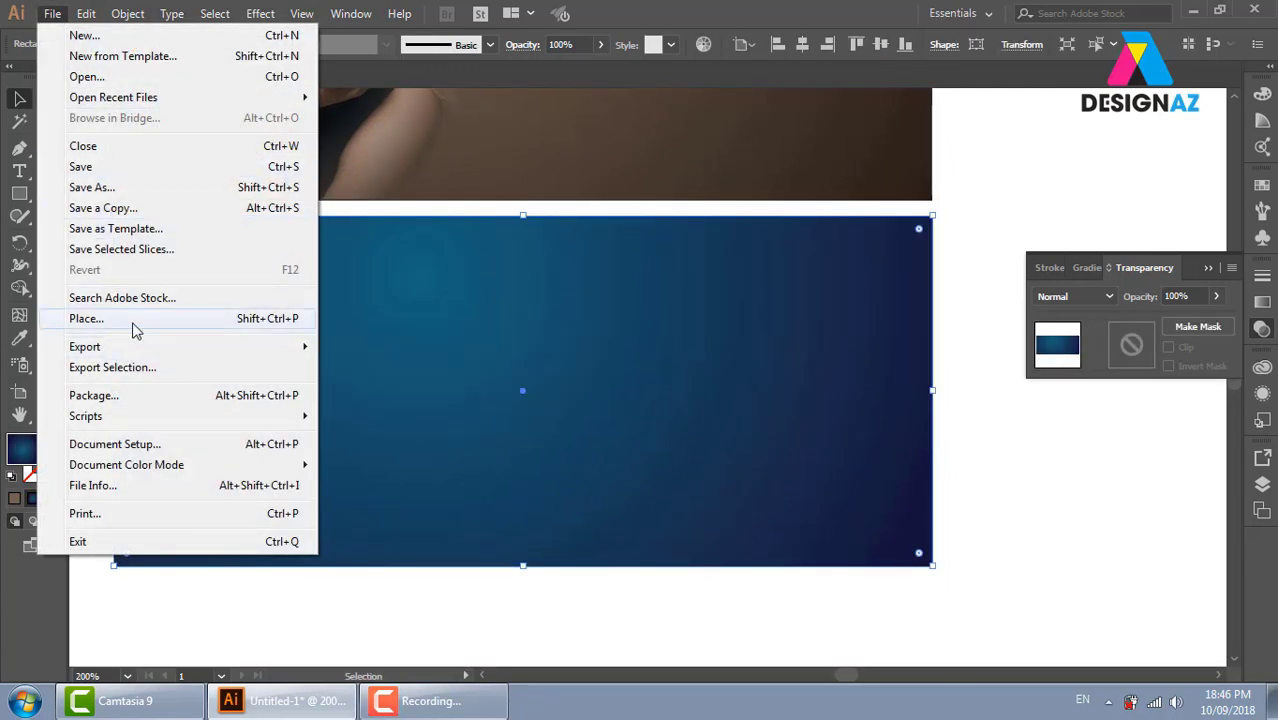
{"action": "left_click", "coordinate": [130, 320]}
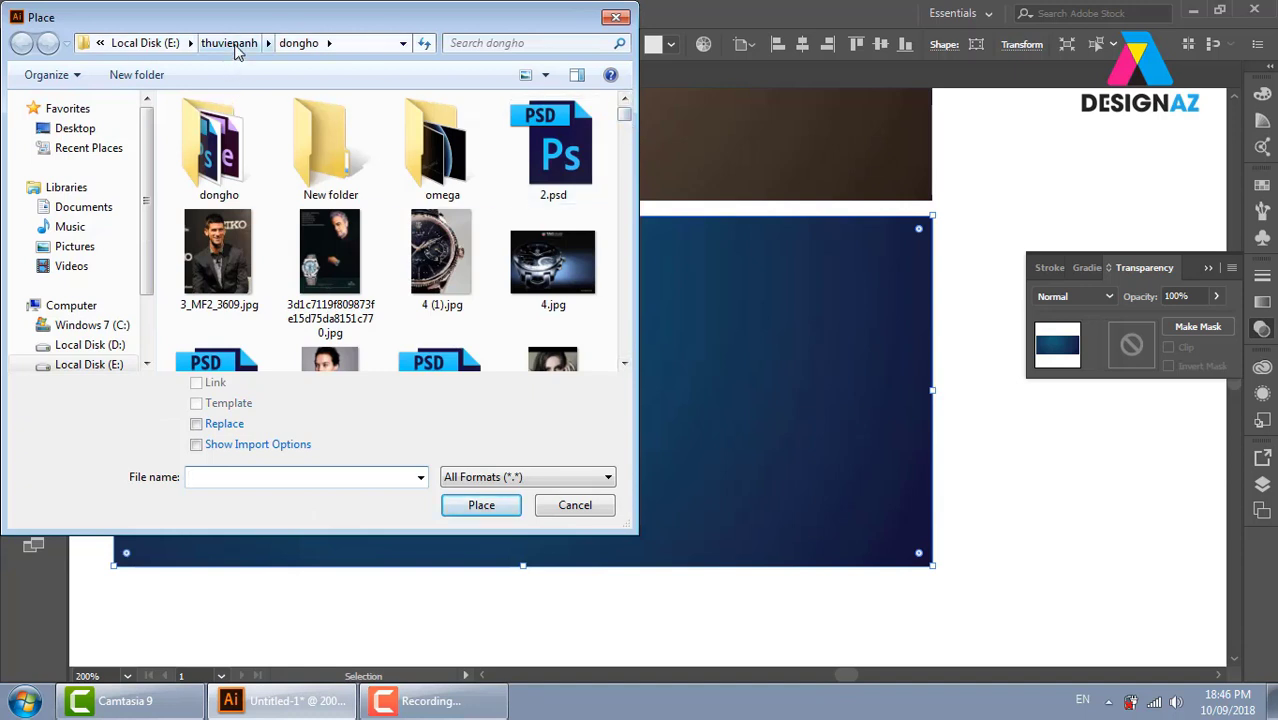
{"action": "left_click", "coordinate": [230, 43]}
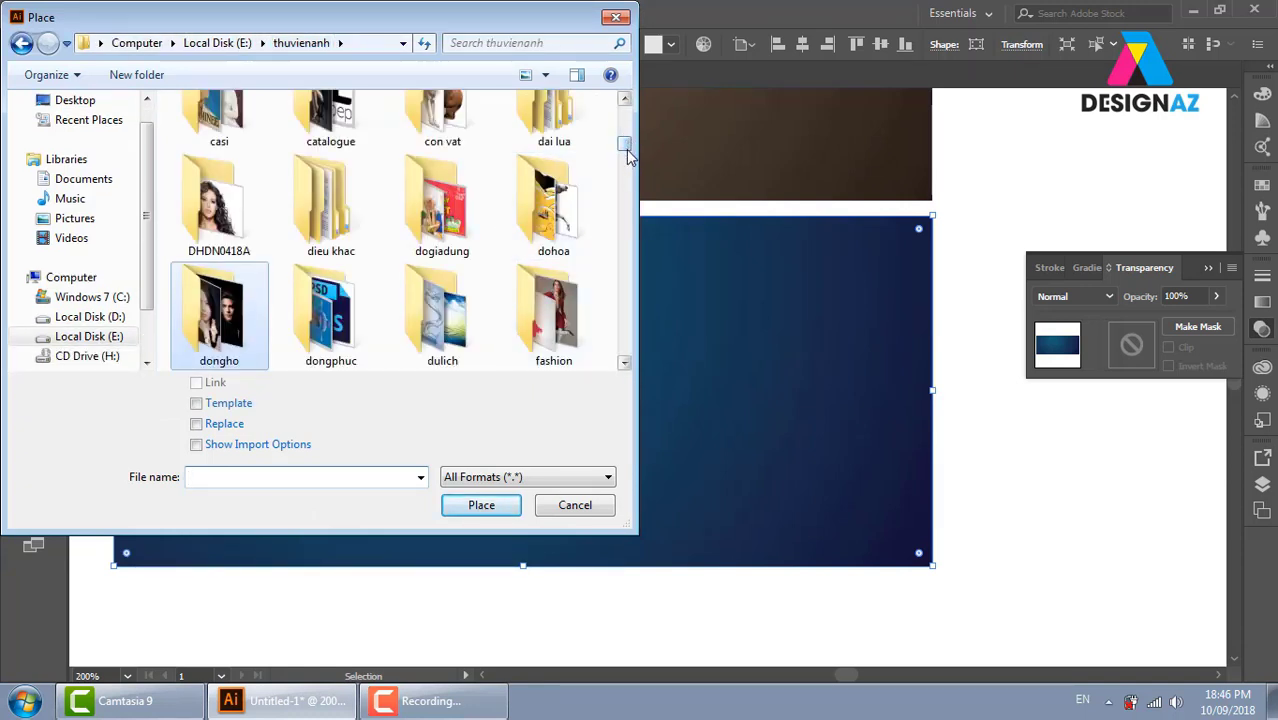
{"action": "scroll", "coordinate": [560, 280], "scroll_direction": "down", "scroll_amount": 1}
{"action": "double_click", "coordinate": [560, 285]}
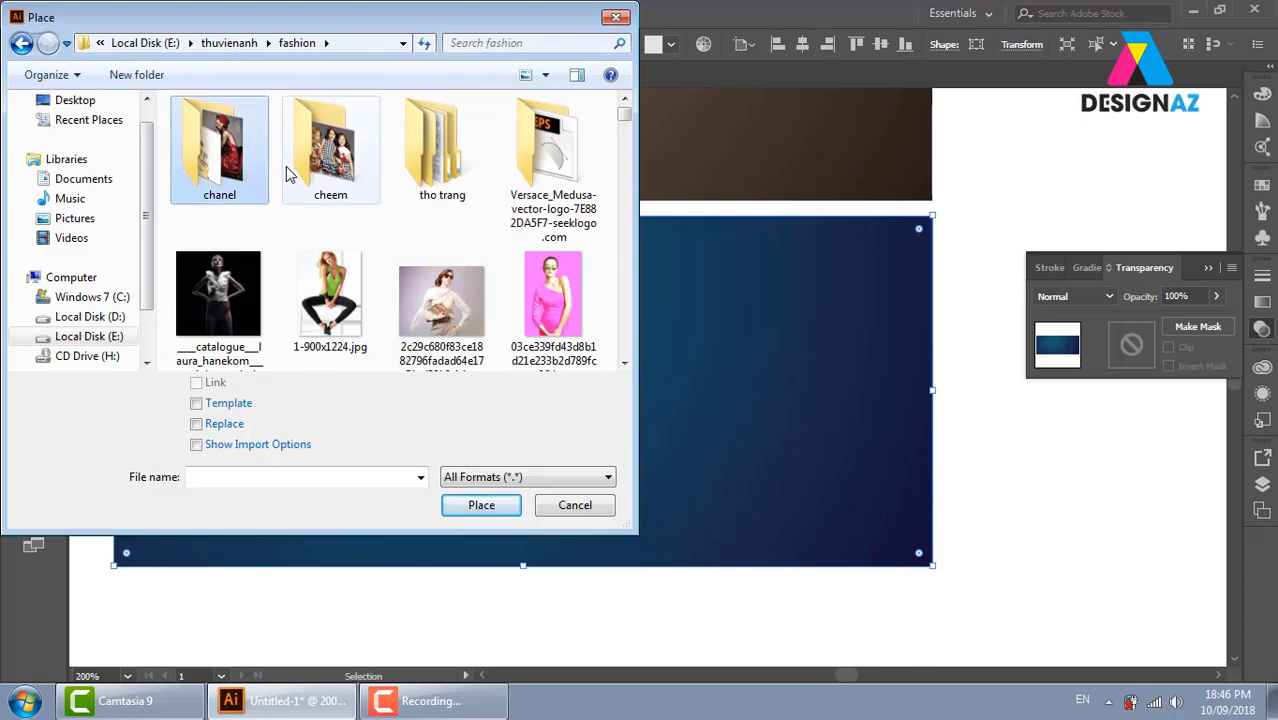
{"action": "double_click", "coordinate": [212, 168]}
{"action": "scroll", "coordinate": [624, 195], "scroll_direction": "down", "scroll_amount": 1}
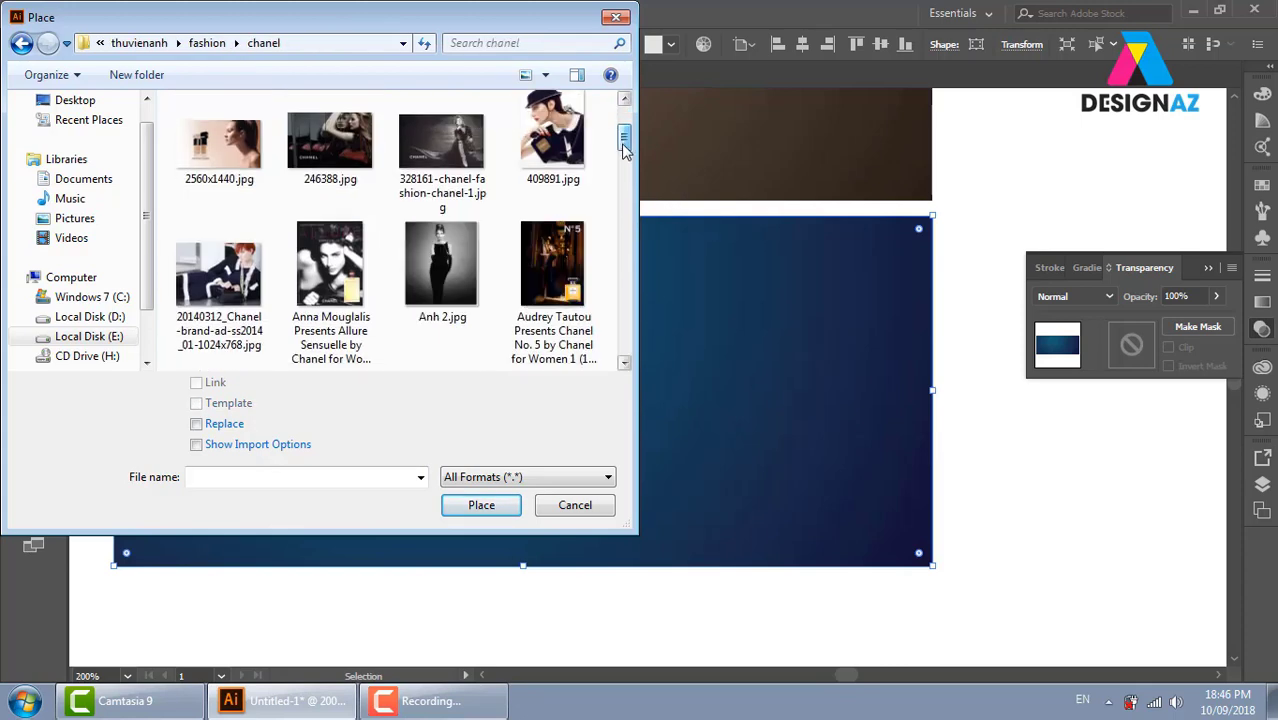
{"action": "scroll", "coordinate": [624, 195], "scroll_direction": "down", "scroll_amount": 1}
{"action": "scroll", "coordinate": [624, 195], "scroll_direction": "down", "scroll_amount": 1}
{"action": "scroll", "coordinate": [624, 195], "scroll_direction": "down", "scroll_amount": 2}
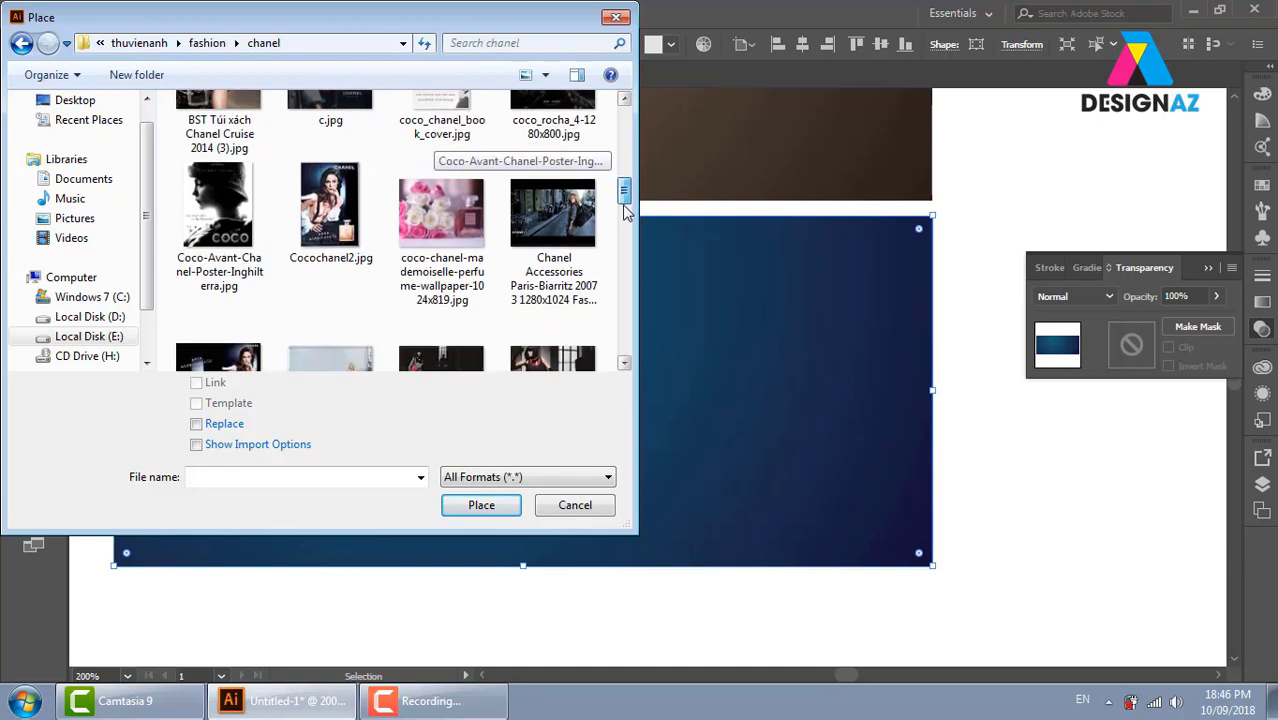
{"action": "left_click", "coordinate": [441, 225]}
Drag out the roses perfume photo over the lower banner, then slide it to the banner's centre
{"action": "left_click", "coordinate": [502, 510]}
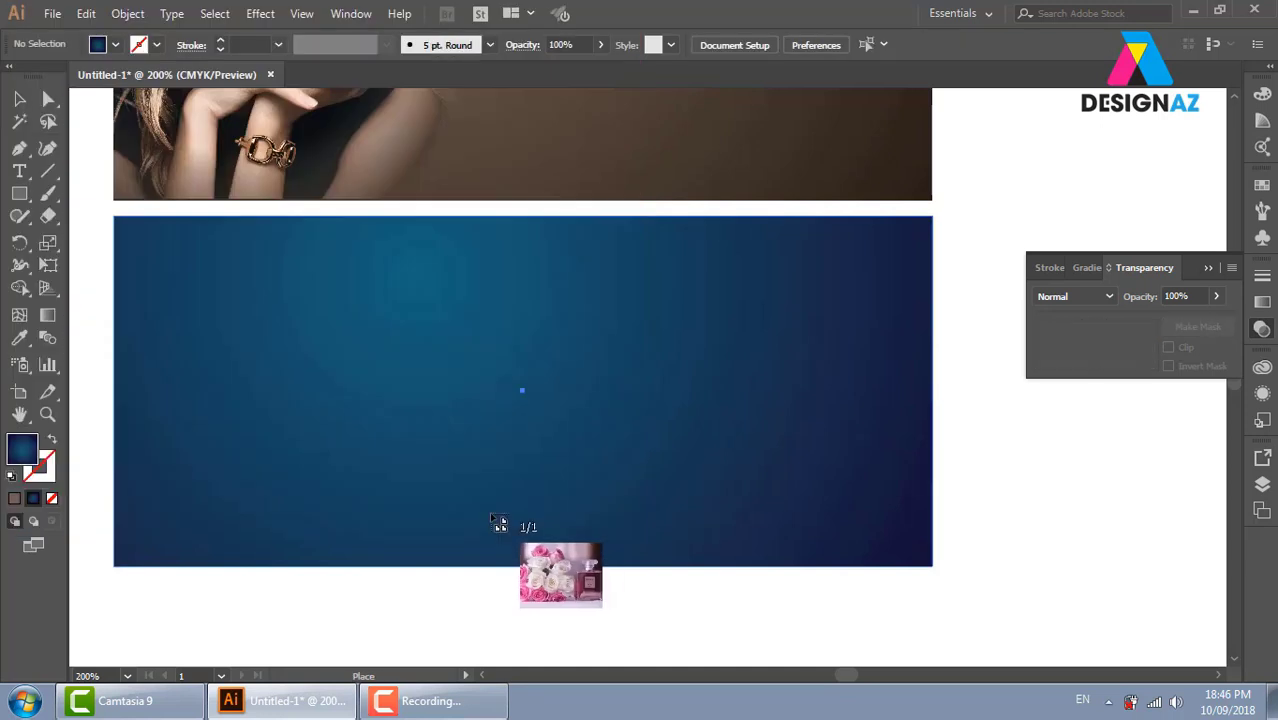
{"action": "left_click_drag", "start_coordinate": [116, 226], "coordinate": [552, 604]}
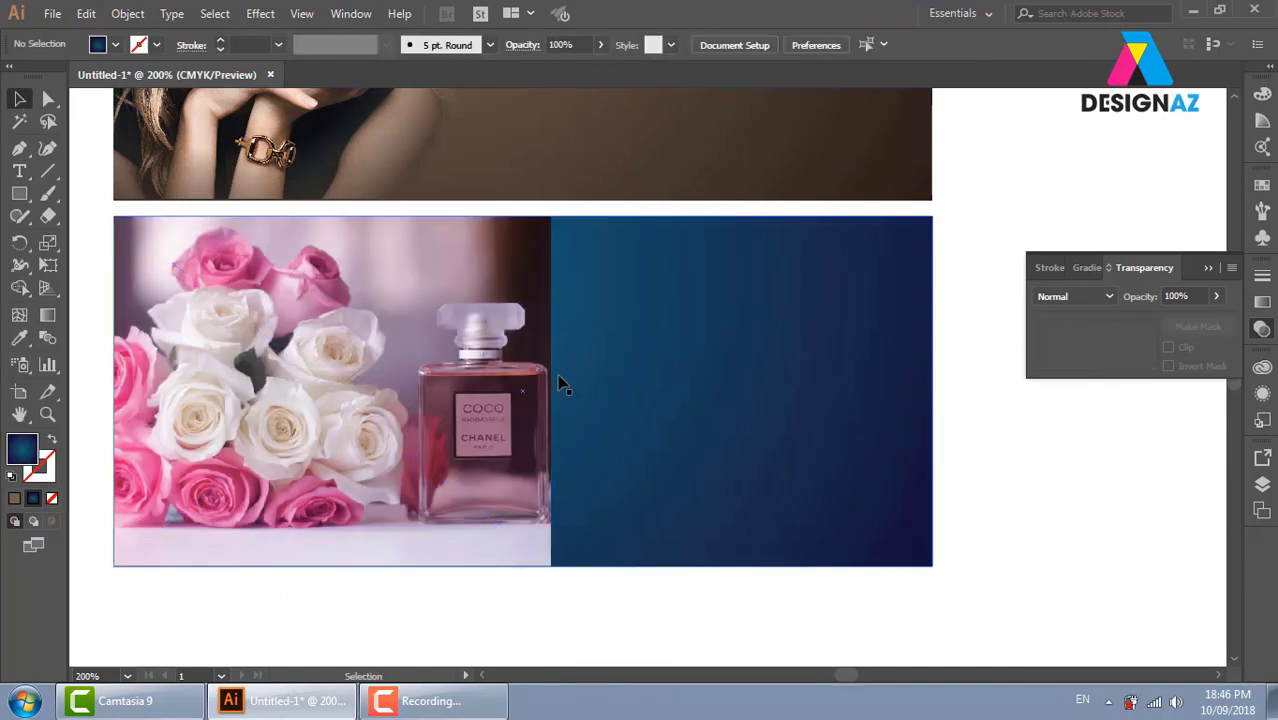
{"action": "left_click_drag", "start_coordinate": [400, 413], "coordinate": [538, 413]}
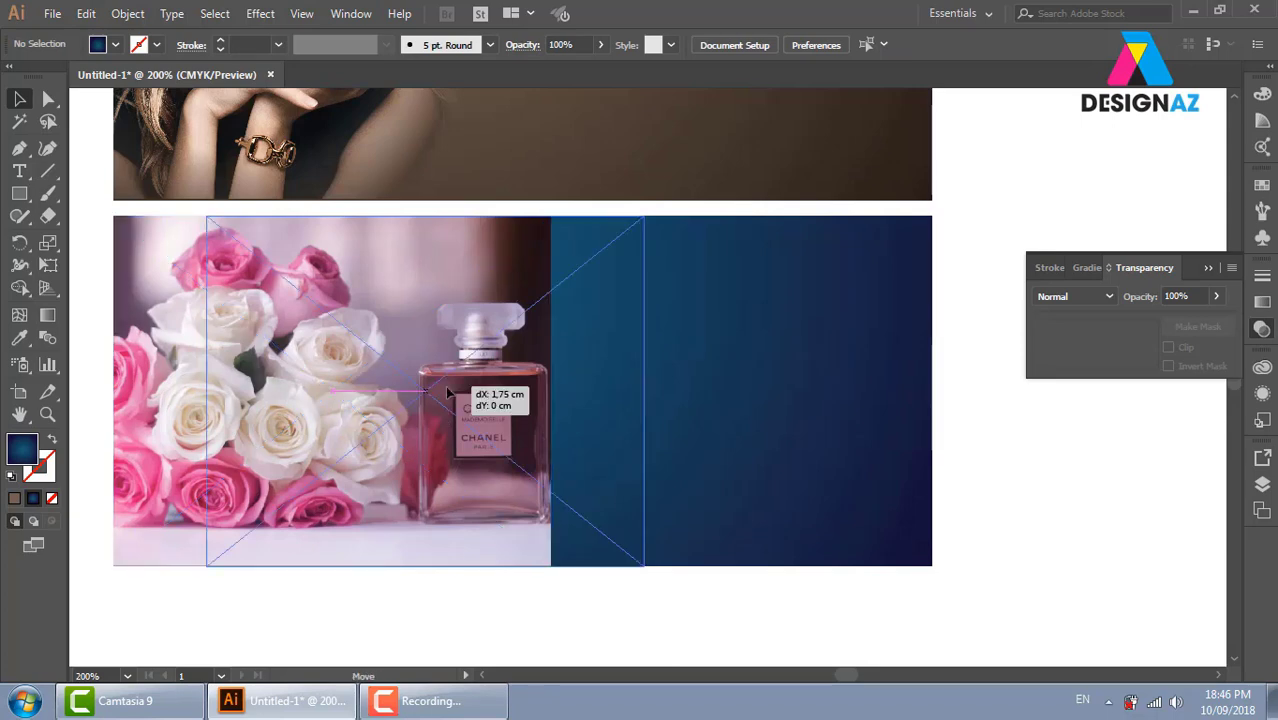
{"action": "key", "text": "ctrl+z"}
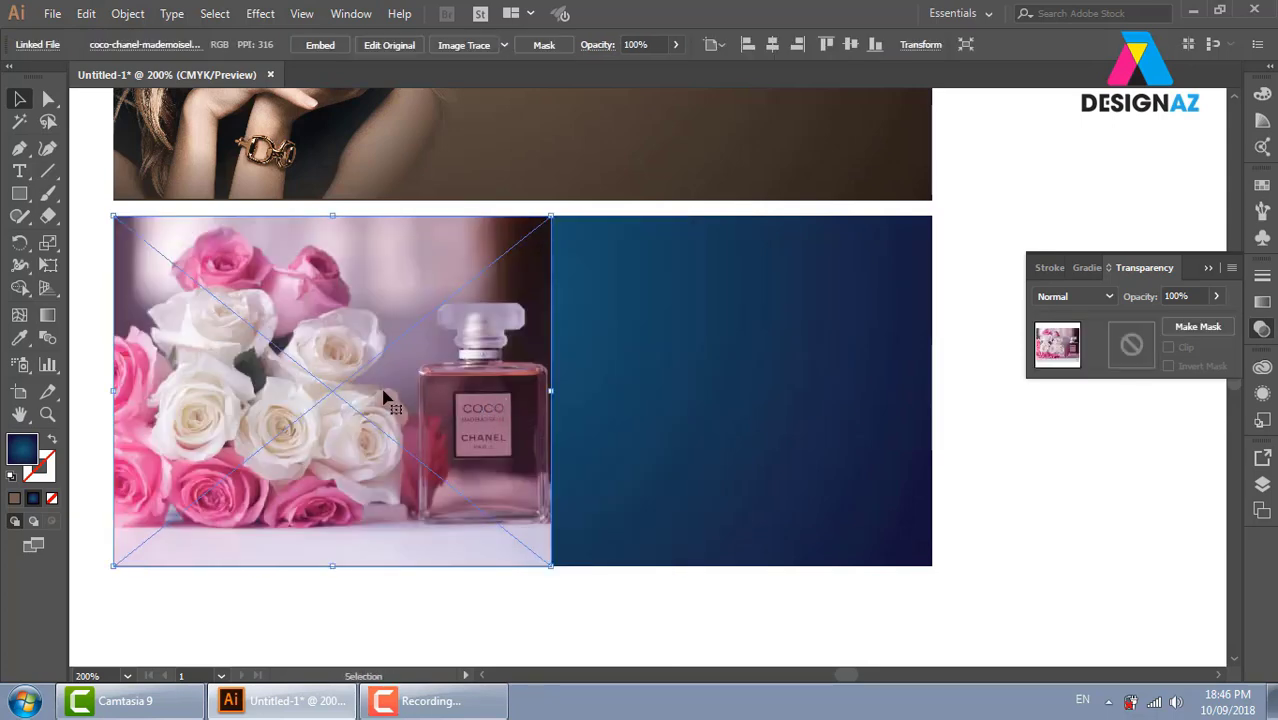
{"action": "left_click_drag", "start_coordinate": [383, 403], "coordinate": [763, 413]}
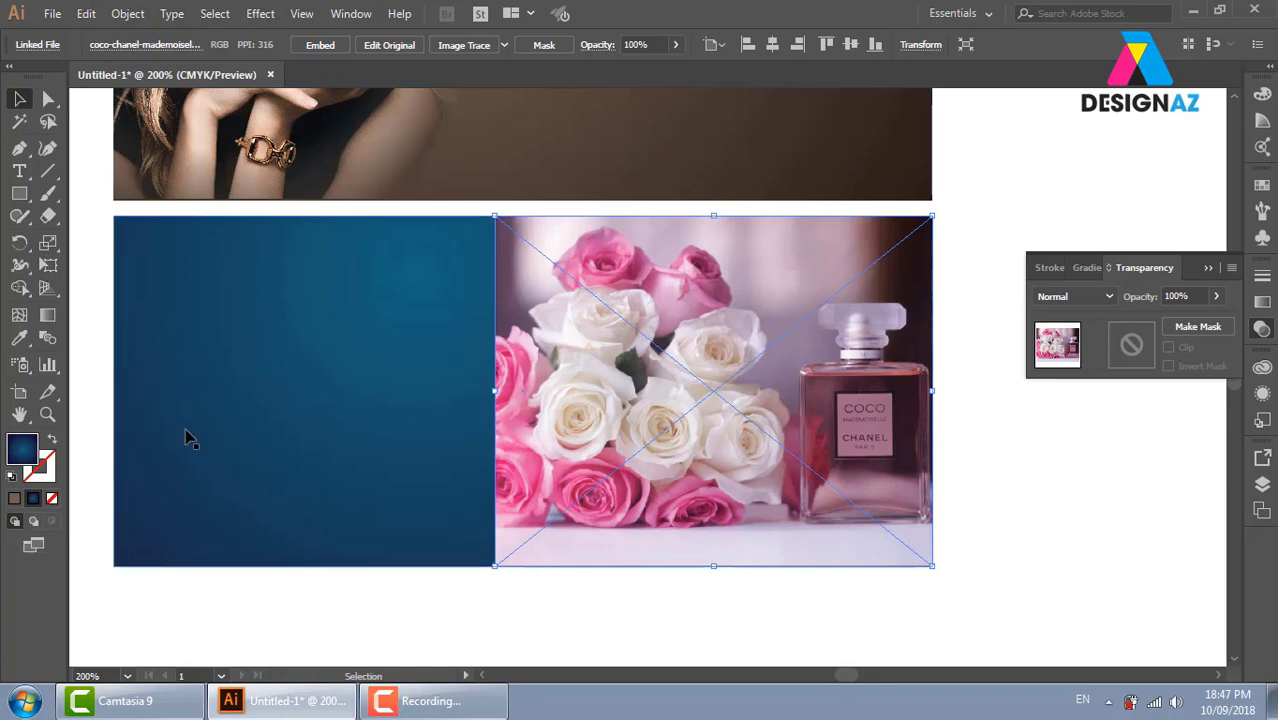
{"action": "key", "text": "ctrl+shift+a"}
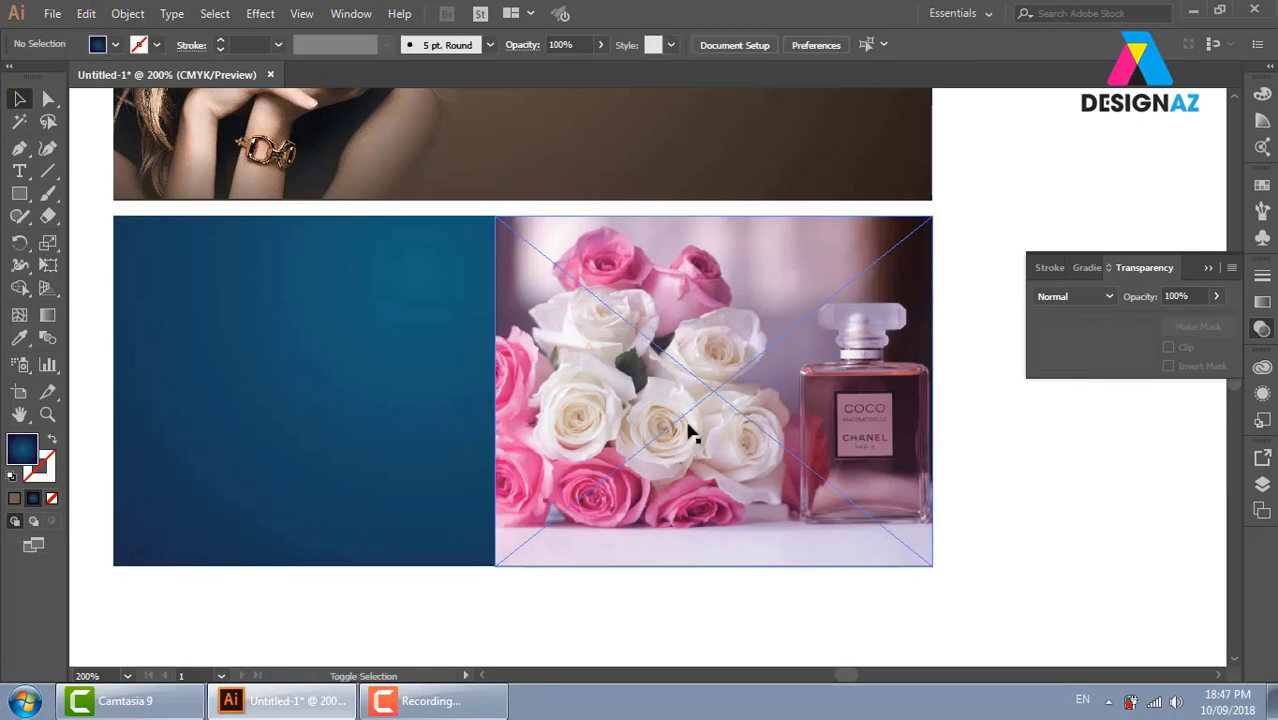
{"action": "left_click_drag", "start_coordinate": [822, 435], "coordinate": [599, 435]}
{"action": "left_click", "coordinate": [1039, 405]}
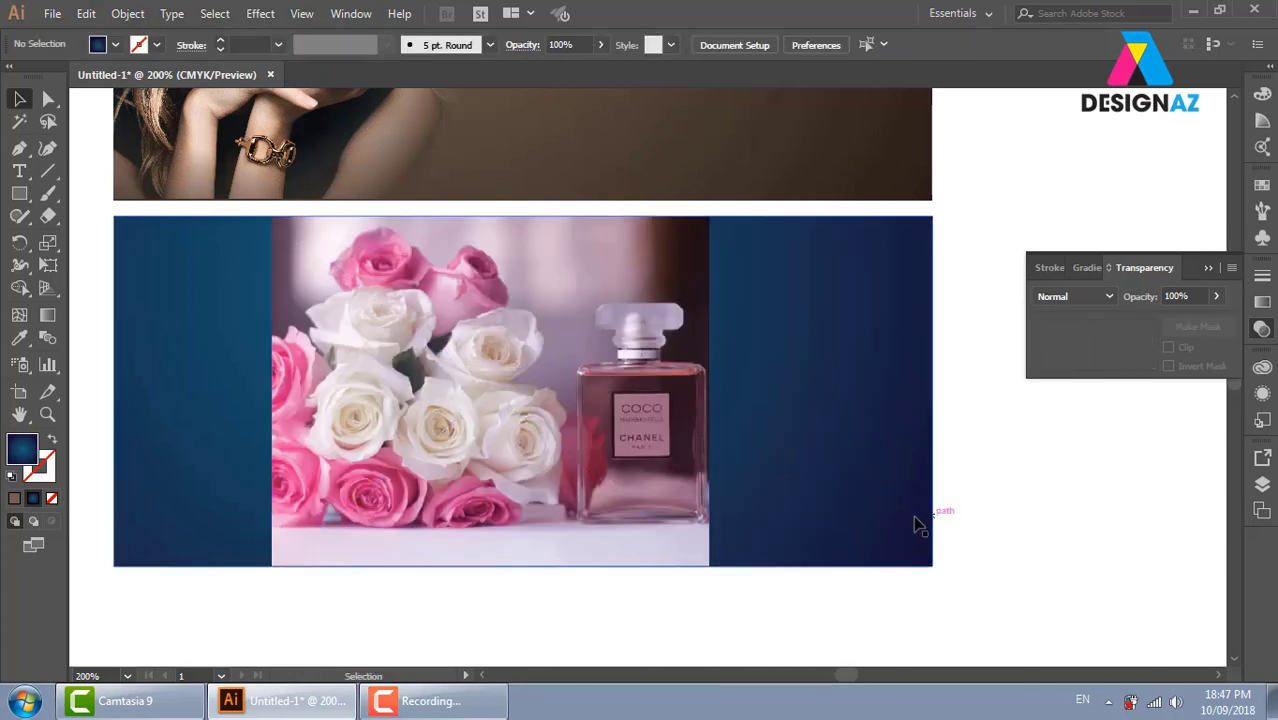
{"action": "left_click", "coordinate": [19, 193]}
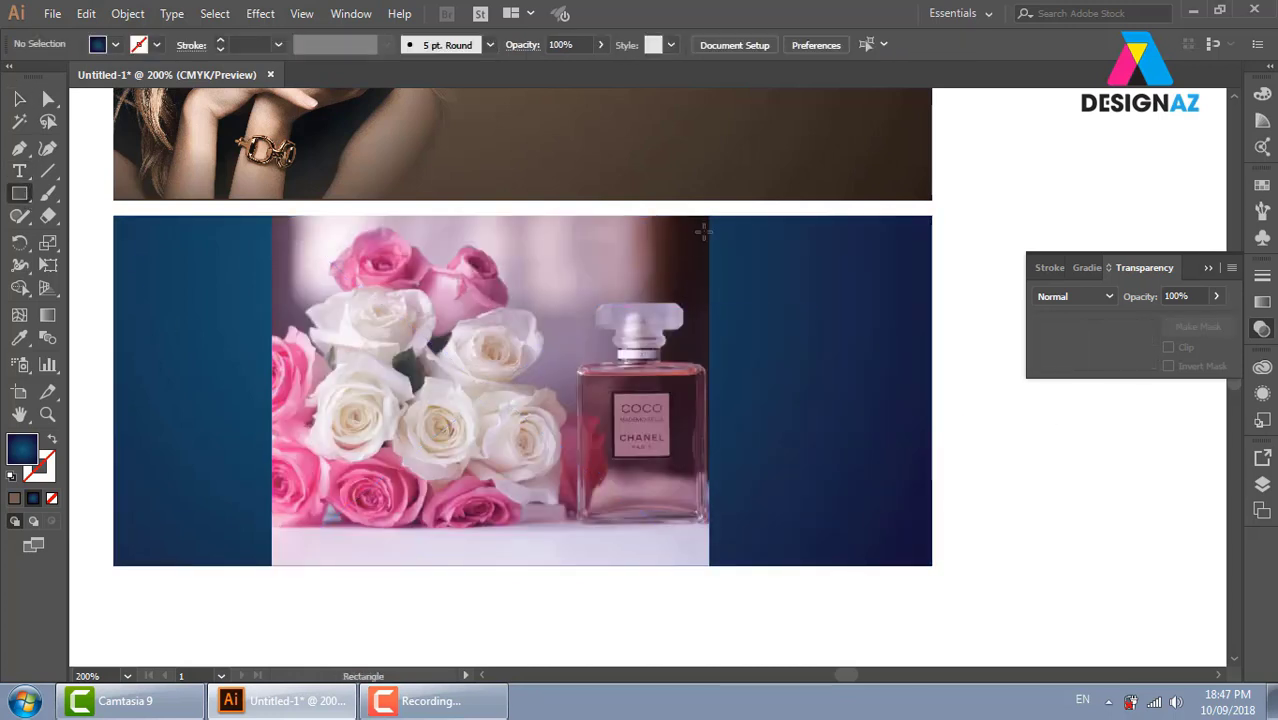
{"action": "left_click_drag", "start_coordinate": [707, 209], "coordinate": [722, 260]}
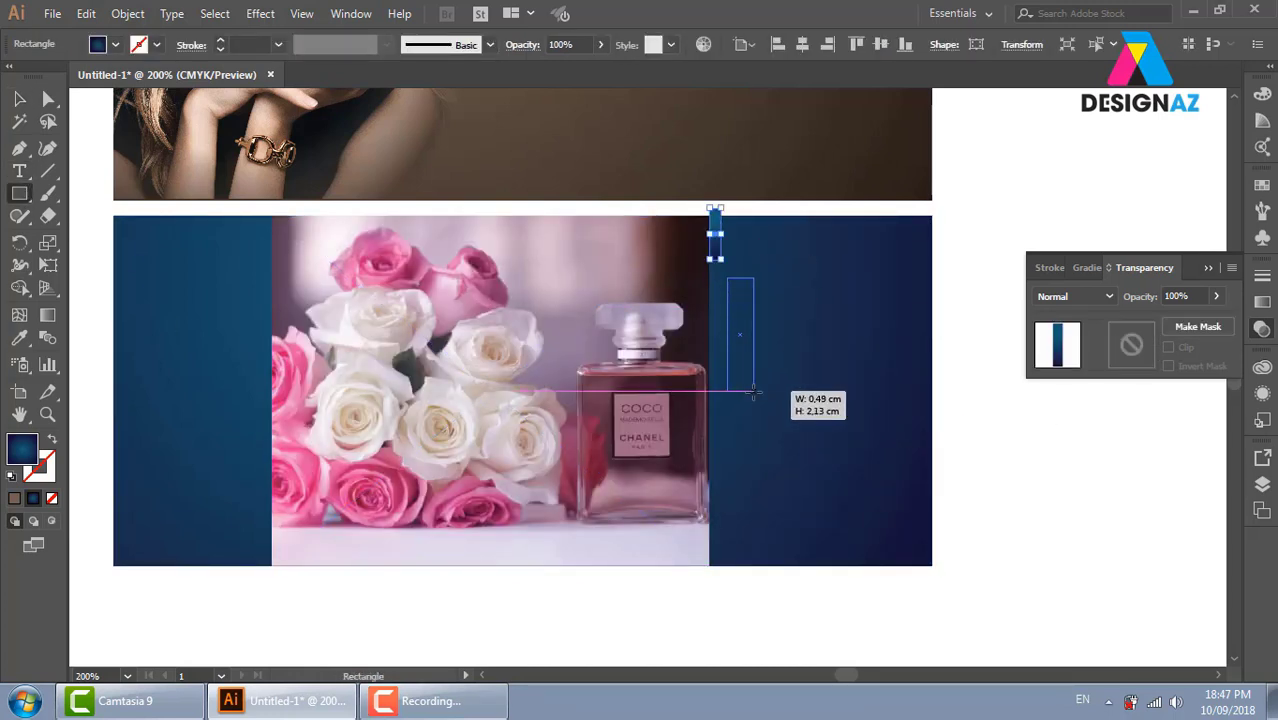
{"action": "key", "text": "Delete"}
{"action": "left_click_drag", "start_coordinate": [705, 209], "coordinate": [816, 597]}
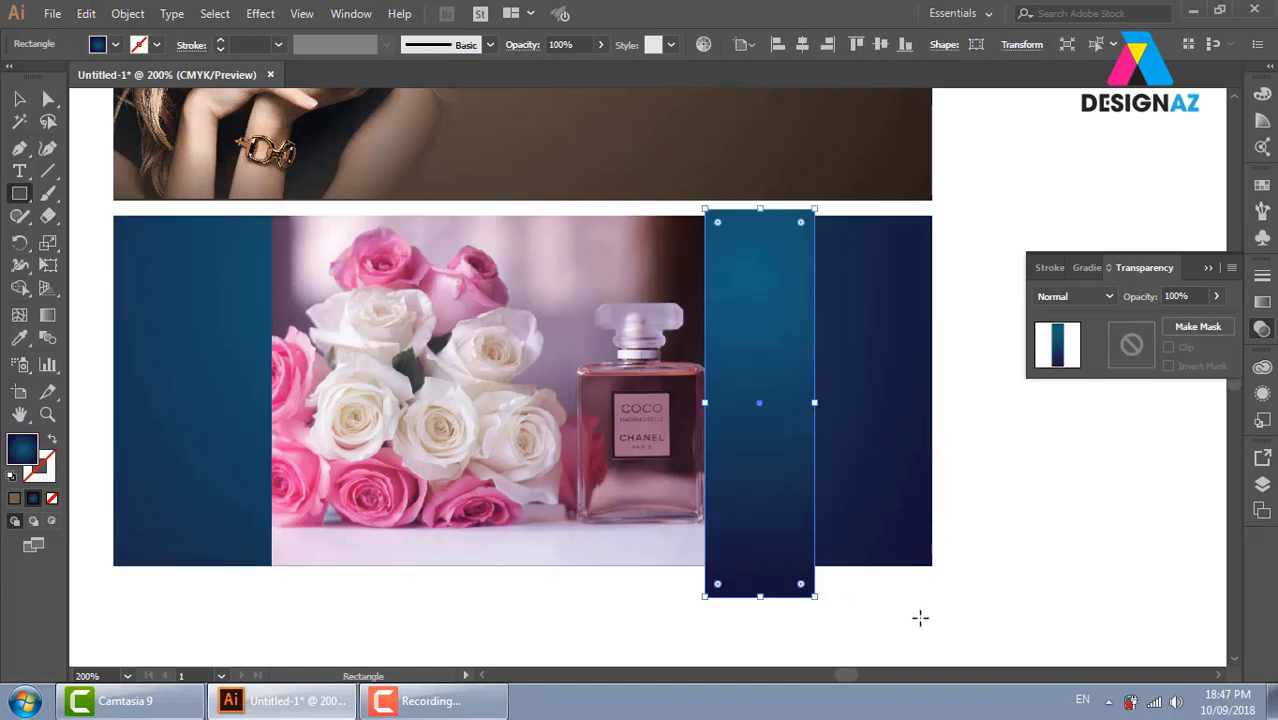
{"action": "key", "text": "d"}
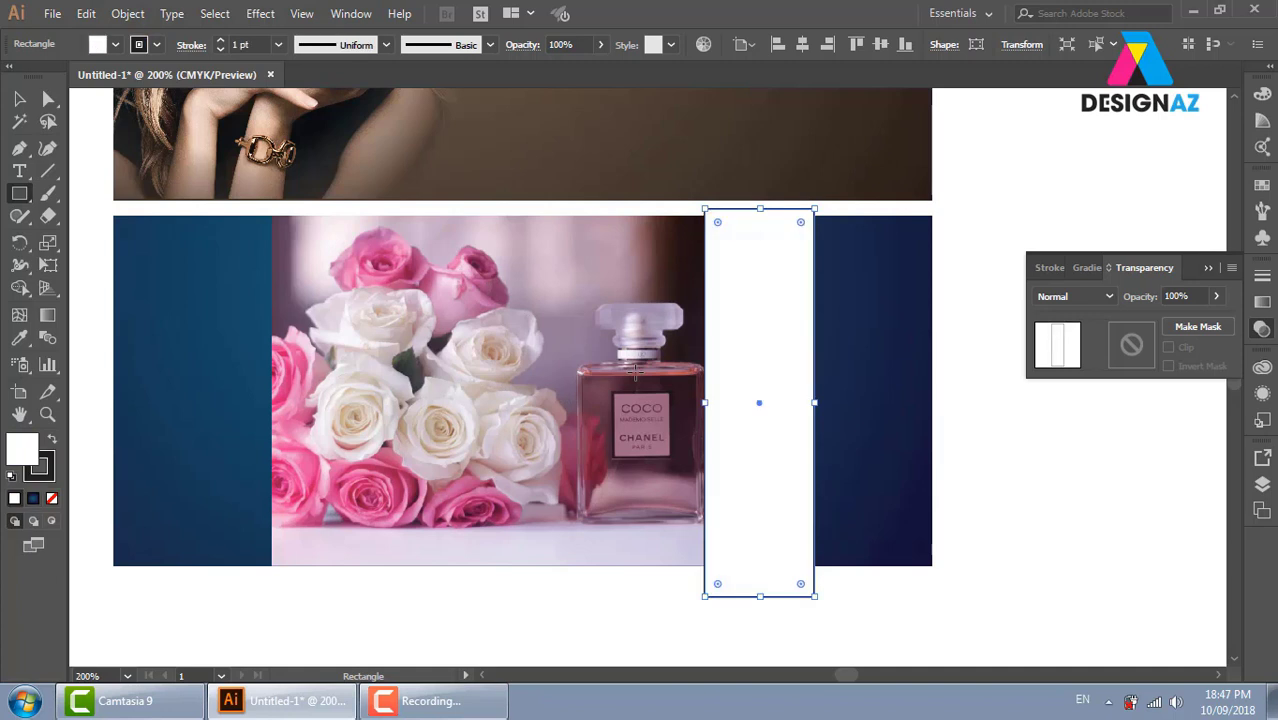
{"action": "key", "text": "slash"}
{"action": "key", "text": "Right"}
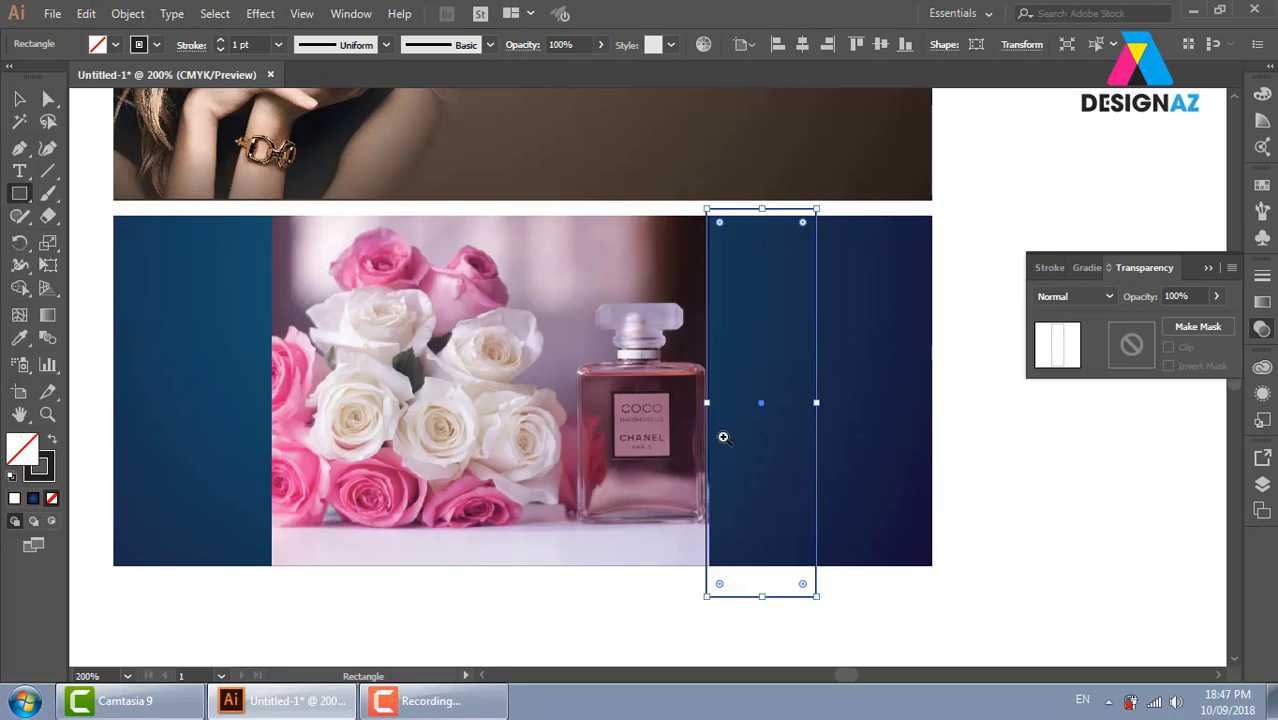
{"action": "key", "text": "z"}
{"action": "left_click_drag", "start_coordinate": [705, 362], "coordinate": [762, 456]}
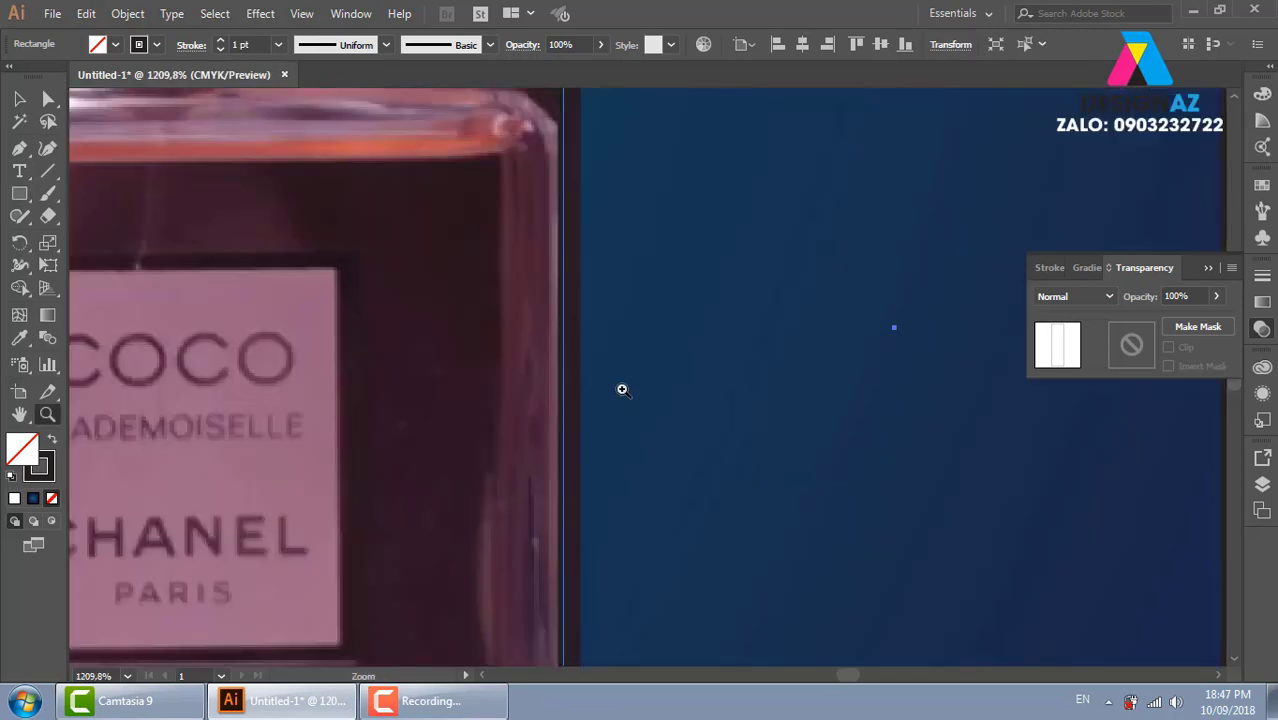
{"action": "left_click", "coordinate": [571, 205], "text": "alt"}
{"action": "left_click", "coordinate": [645, 305], "text": "alt"}
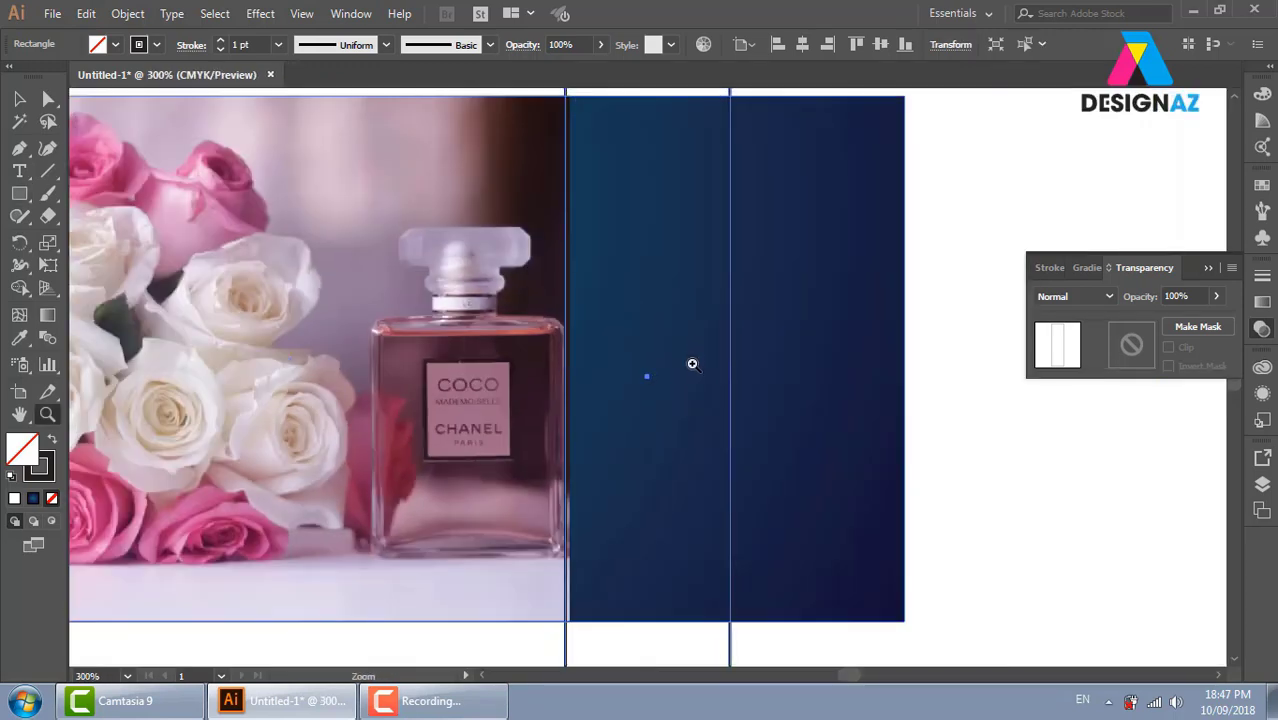
{"action": "left_click", "coordinate": [648, 368], "text": "alt"}
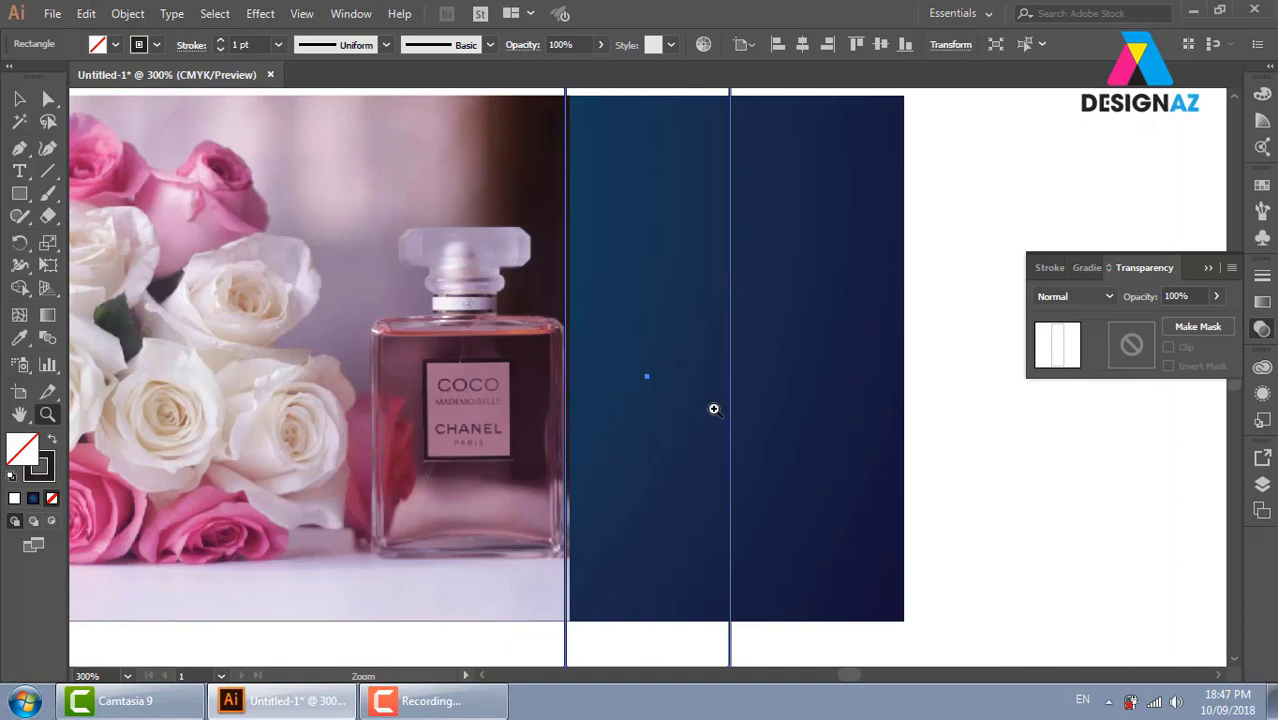
{"action": "left_click", "coordinate": [713, 408], "text": "alt"}
{"action": "left_click", "coordinate": [713, 408], "text": "alt"}
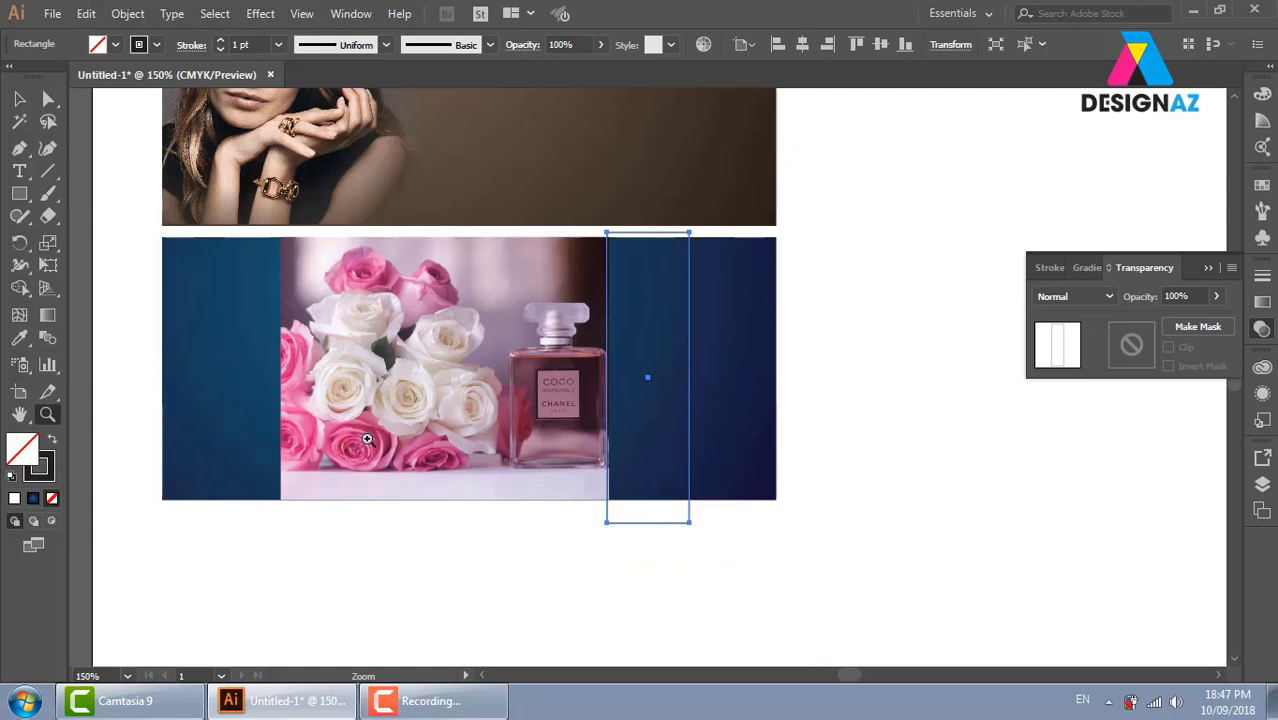
{"action": "left_click", "coordinate": [19, 98]}
{"action": "left_click", "coordinate": [854, 372]}
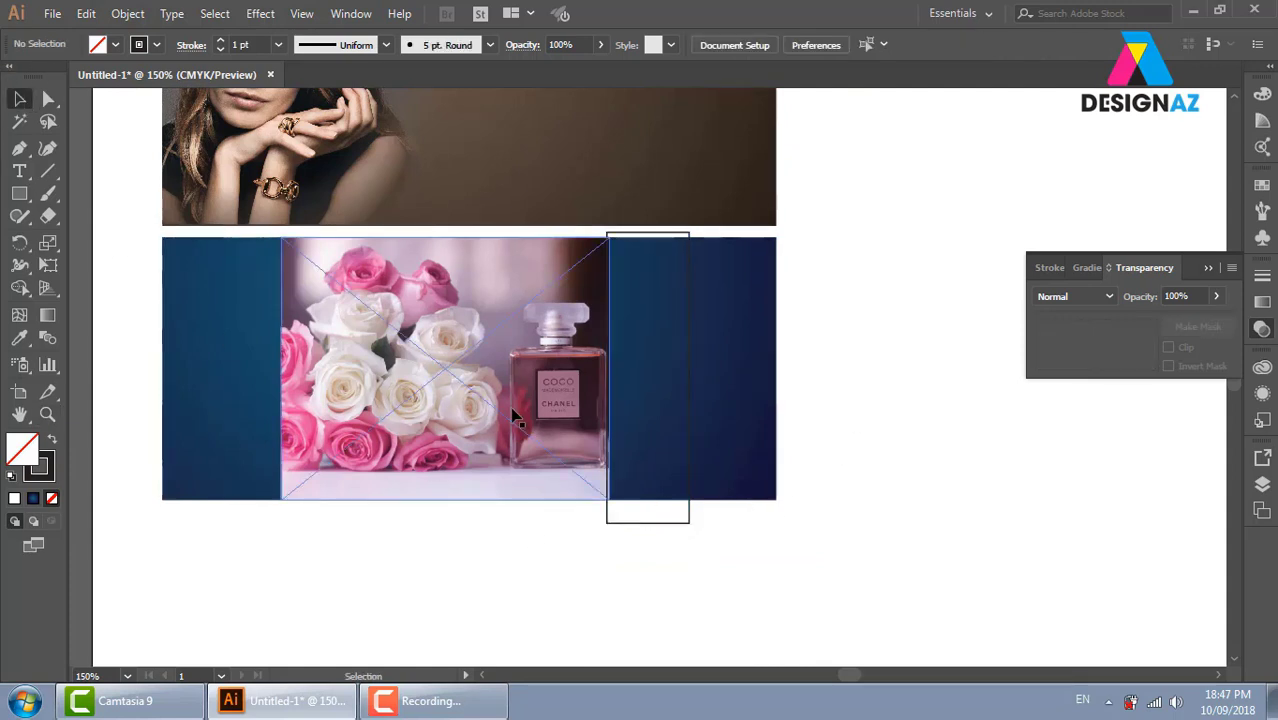
{"action": "left_click", "coordinate": [512, 415]}
{"action": "key", "text": "a"}
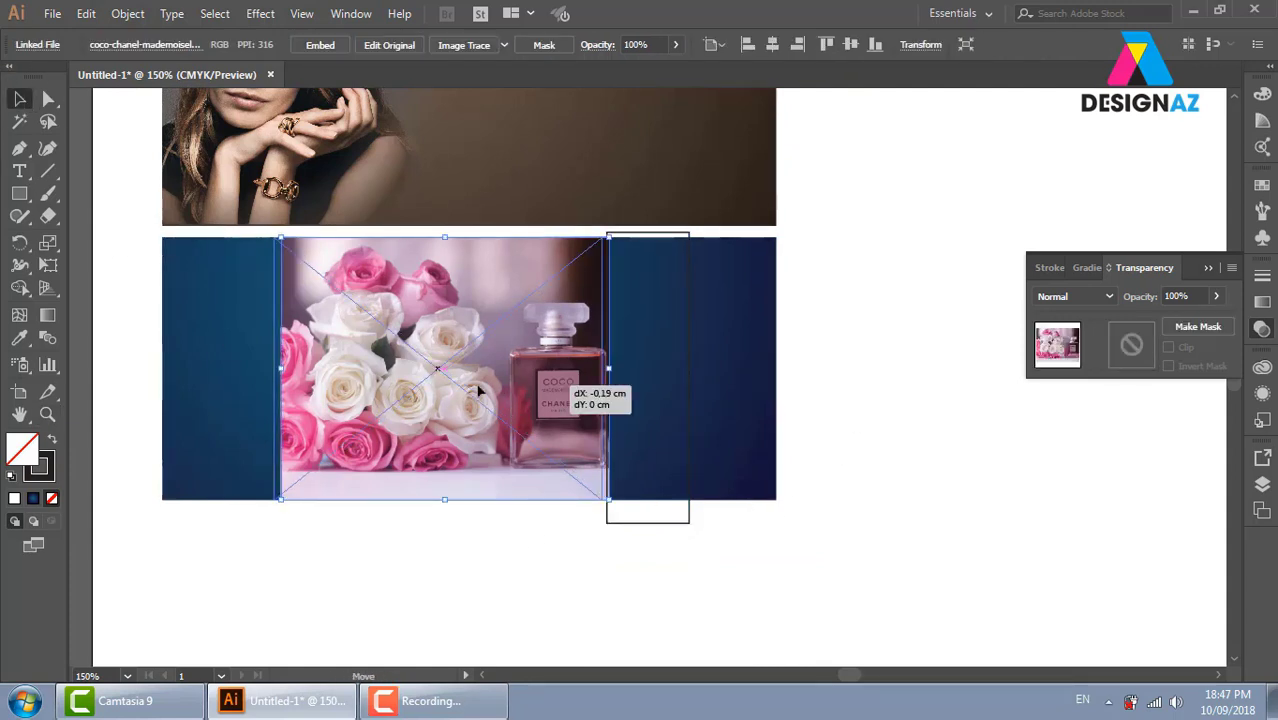
{"action": "left_click_drag", "start_coordinate": [512, 415], "coordinate": [441, 415]}
{"action": "key", "text": "ctrl+z"}
{"action": "key", "text": "v"}
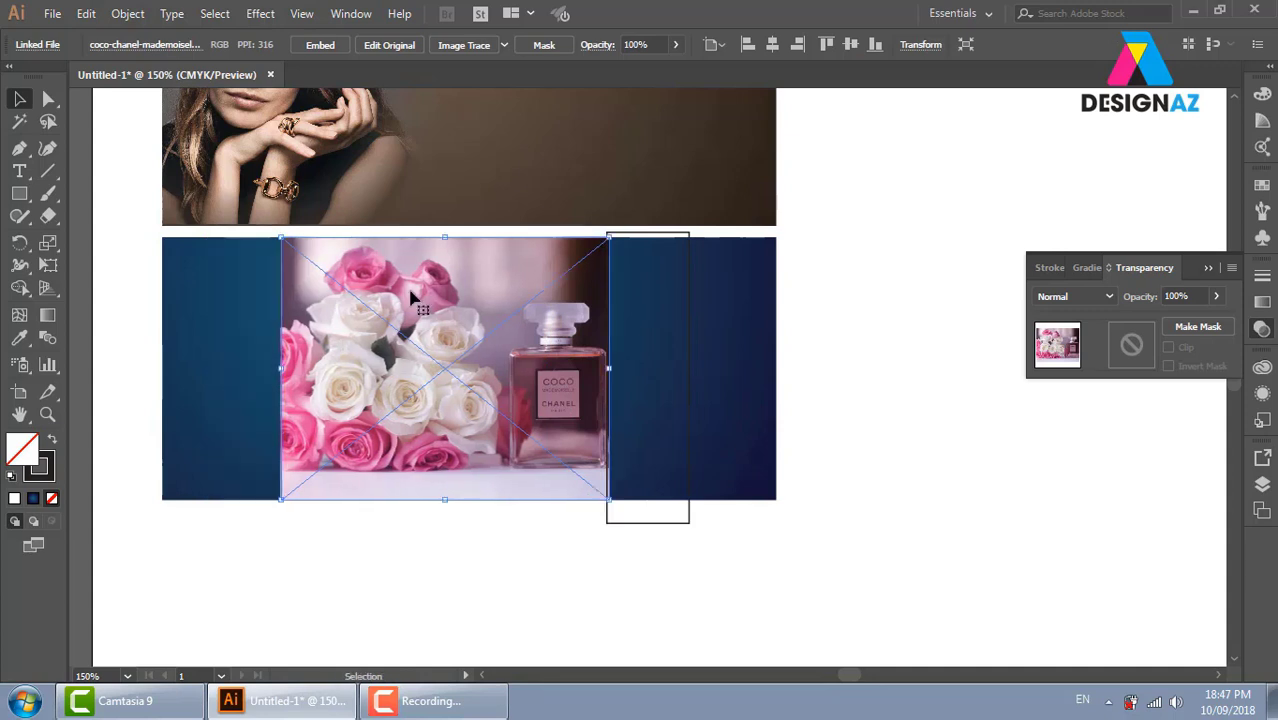
{"action": "key", "text": "a"}
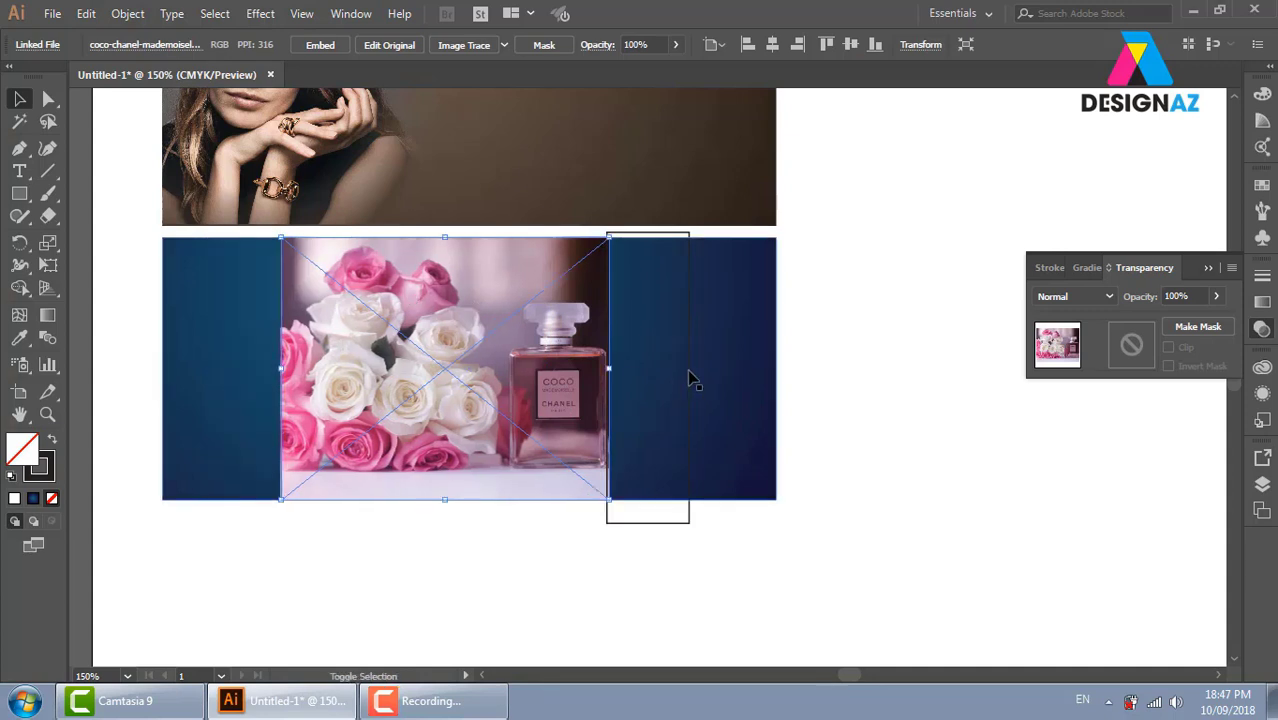
{"action": "left_click", "coordinate": [690, 373], "text": "shift"}
{"action": "key", "text": "ctrl+7"}
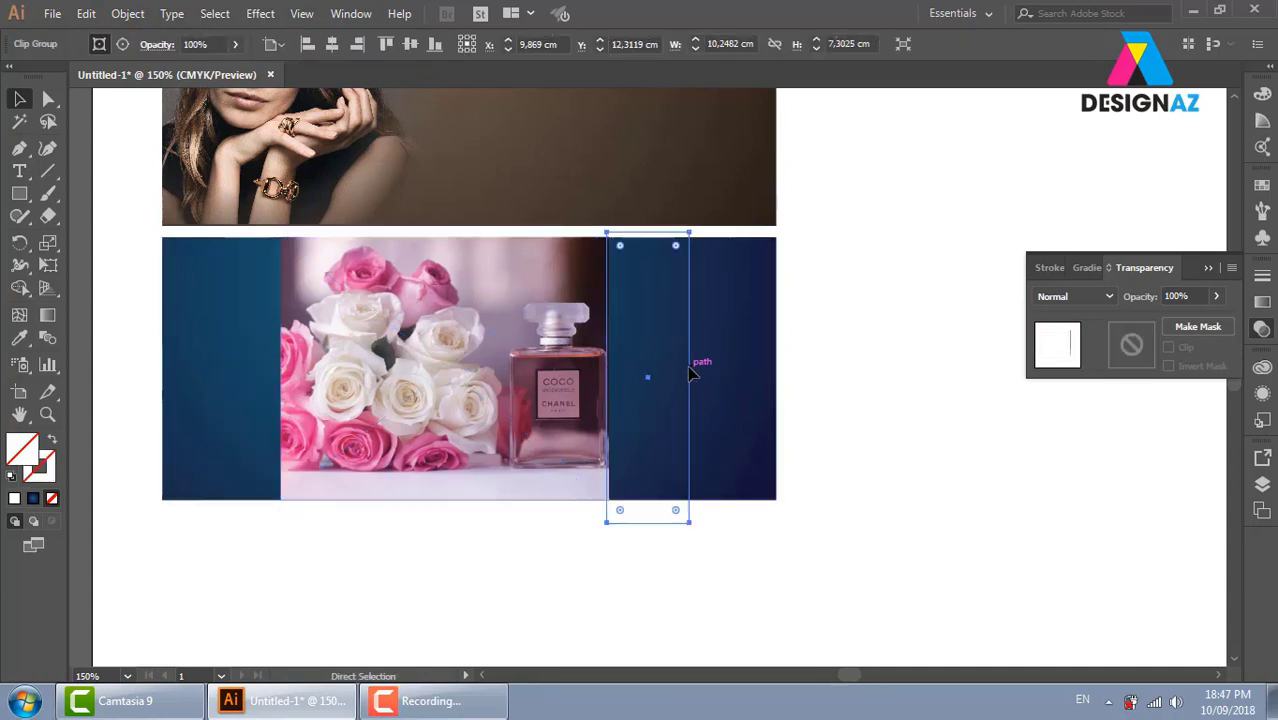
{"action": "key", "text": "v"}
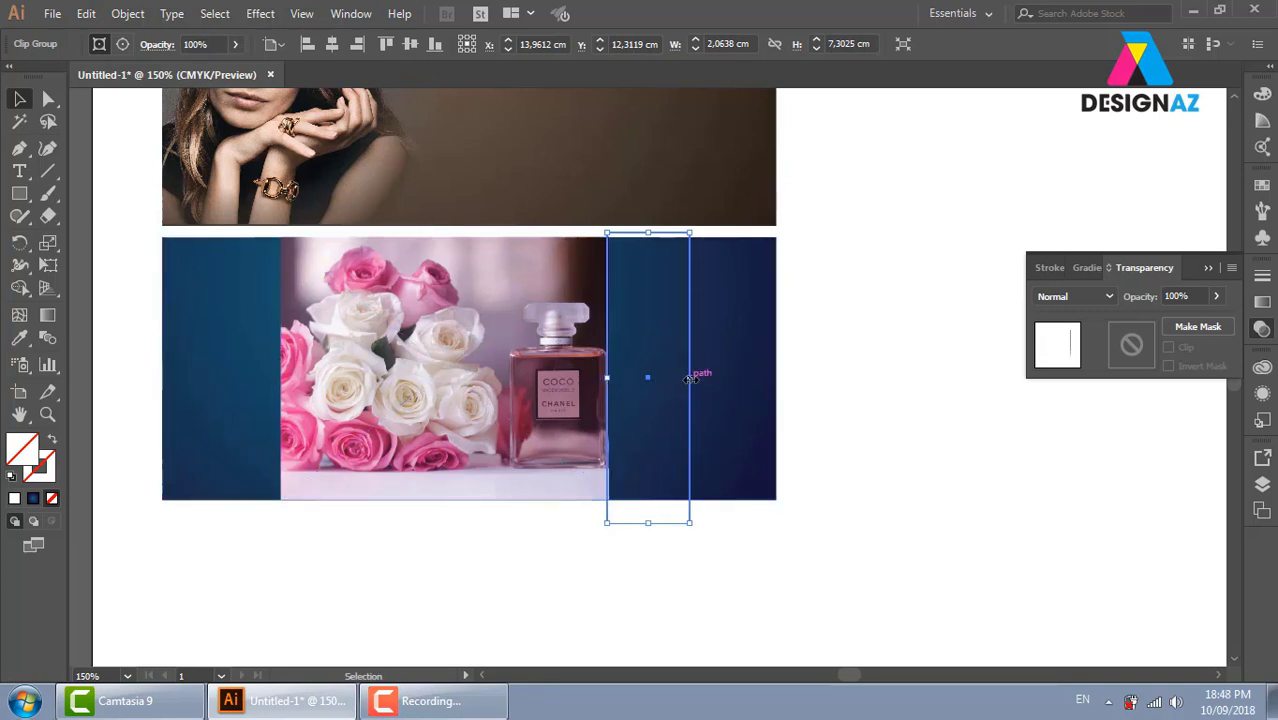
{"action": "left_click_drag", "start_coordinate": [689, 378], "coordinate": [957, 382]}
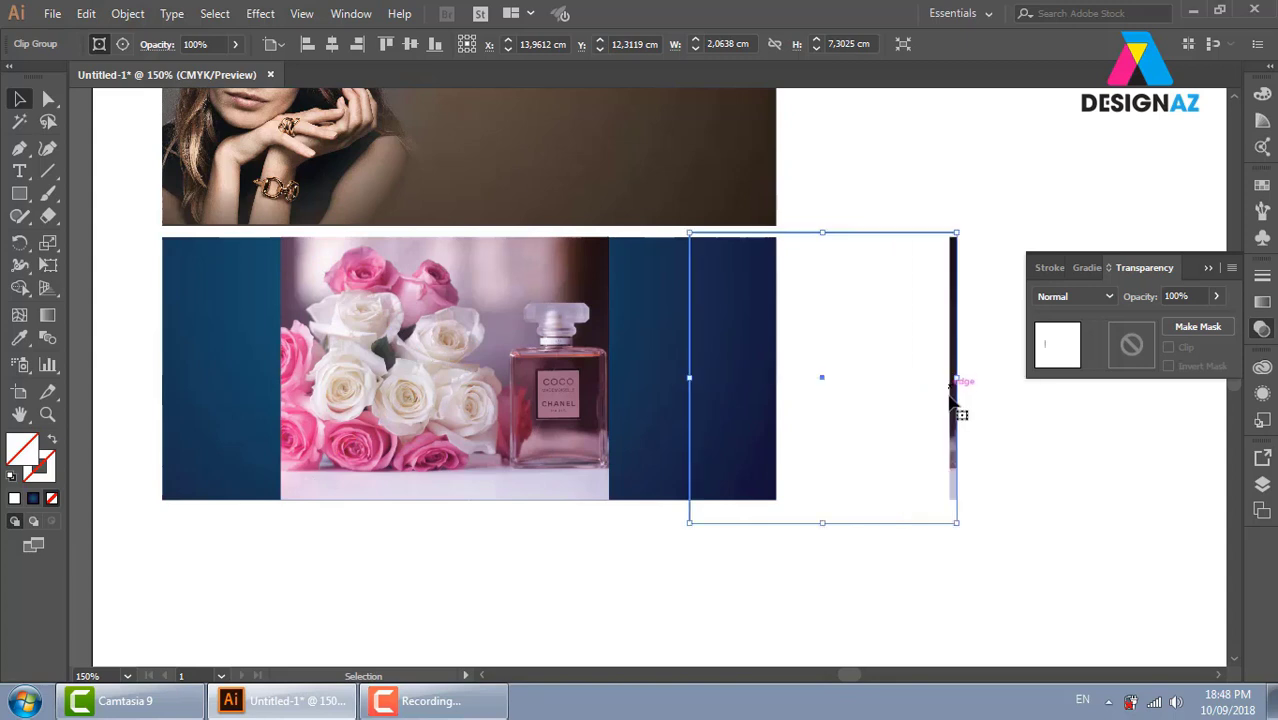
{"action": "left_click_drag", "start_coordinate": [689, 378], "coordinate": [290, 378]}
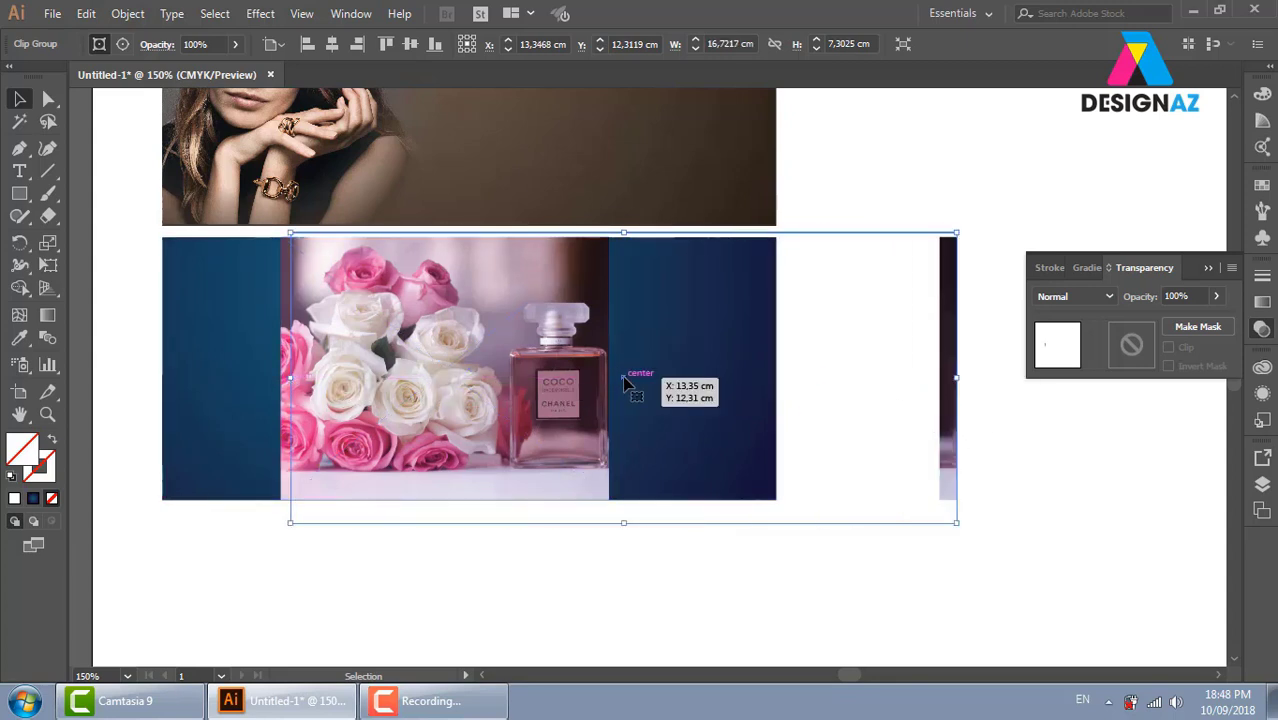
{"action": "key", "text": "ctrl+minus"}
{"action": "key", "text": "ctrl+minus"}
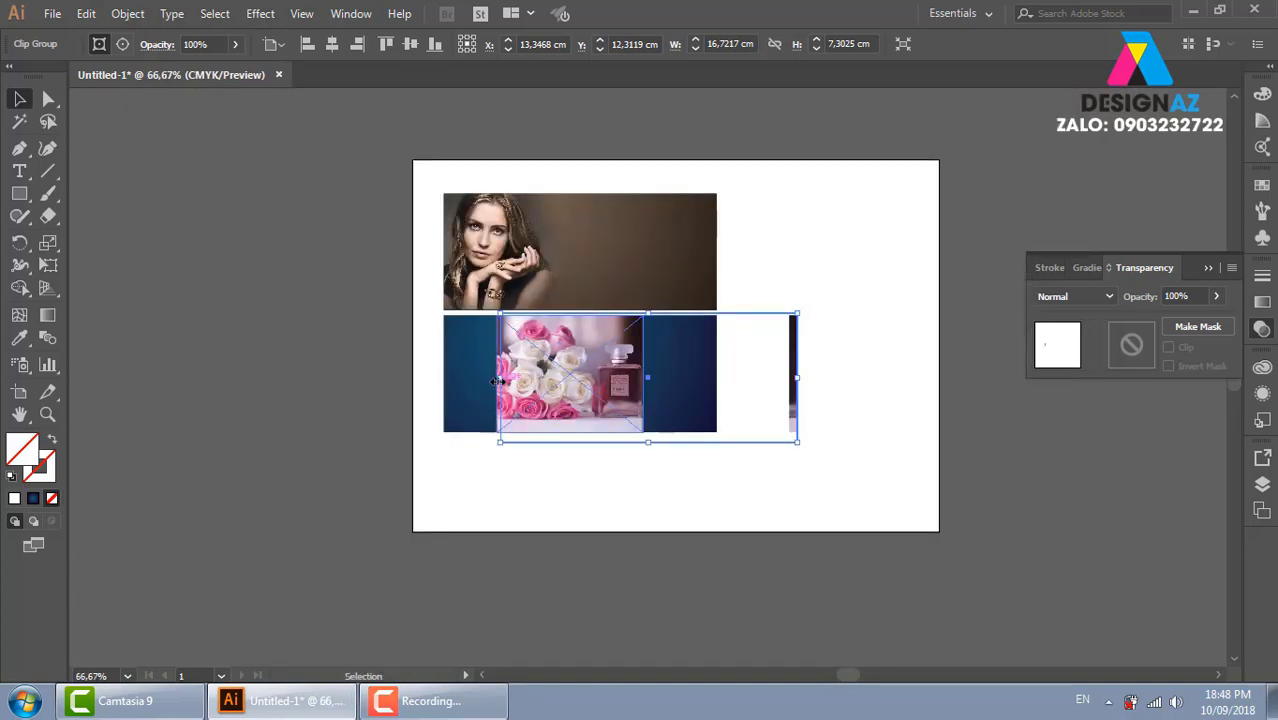
{"action": "left_click_drag", "start_coordinate": [499, 378], "coordinate": [111, 378]}
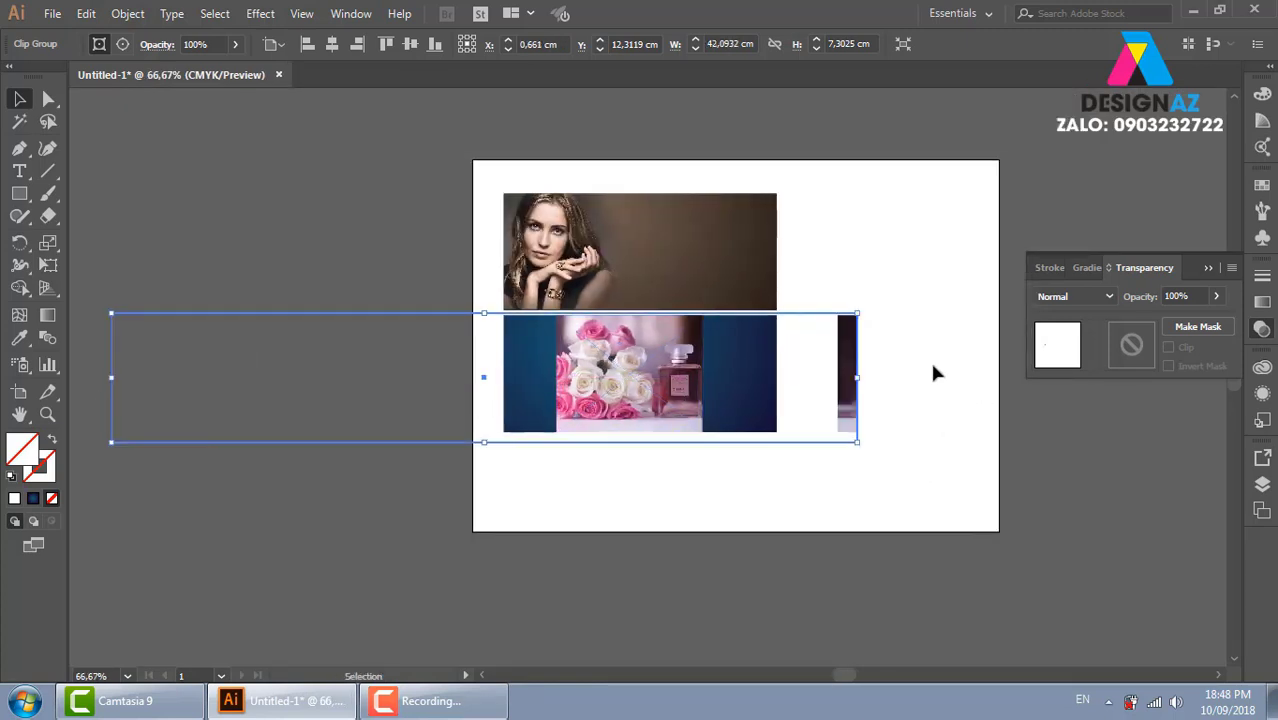
{"action": "left_click_drag", "start_coordinate": [935, 373], "coordinate": [855, 430]}
{"action": "left_click_drag", "start_coordinate": [111, 378], "coordinate": [75, 378]}
{"action": "left_click_drag", "start_coordinate": [893, 391], "coordinate": [710, 405]}
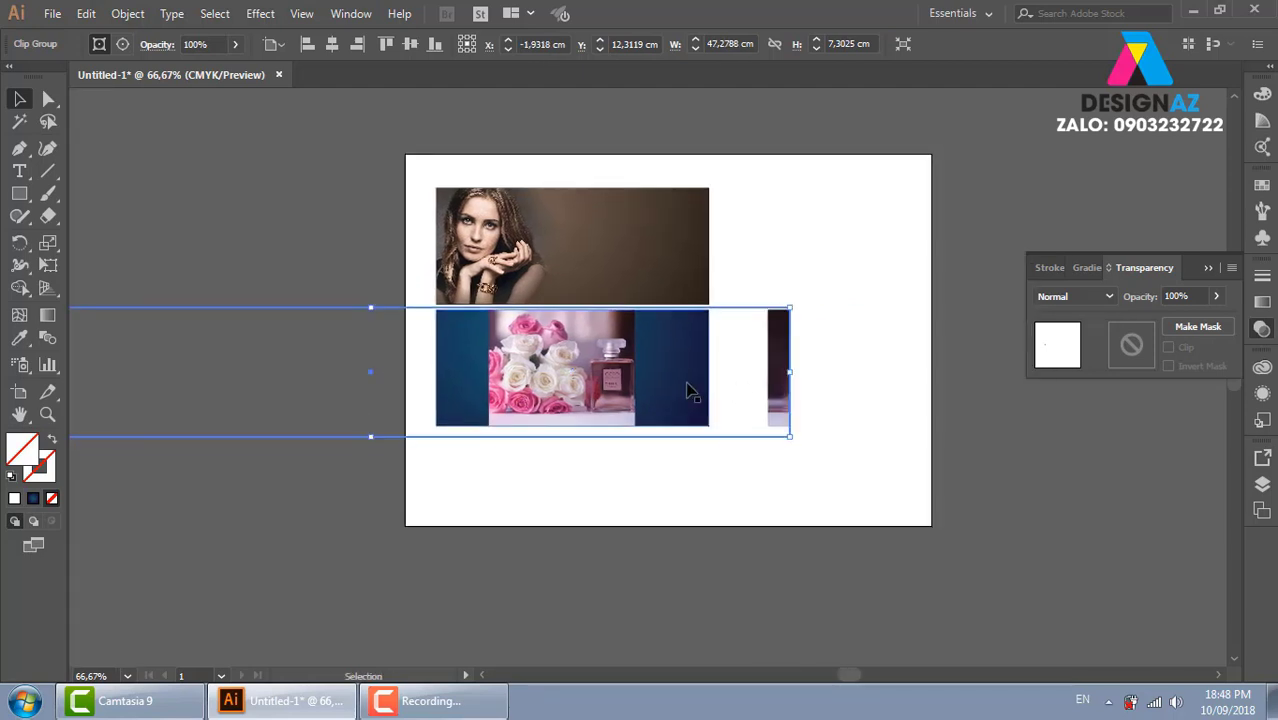
{"action": "key", "text": "ctrl+z"}
{"action": "key", "text": "ctrl+z"}
{"action": "key", "text": "ctrl+z"}
{"action": "key", "text": "ctrl+z"}
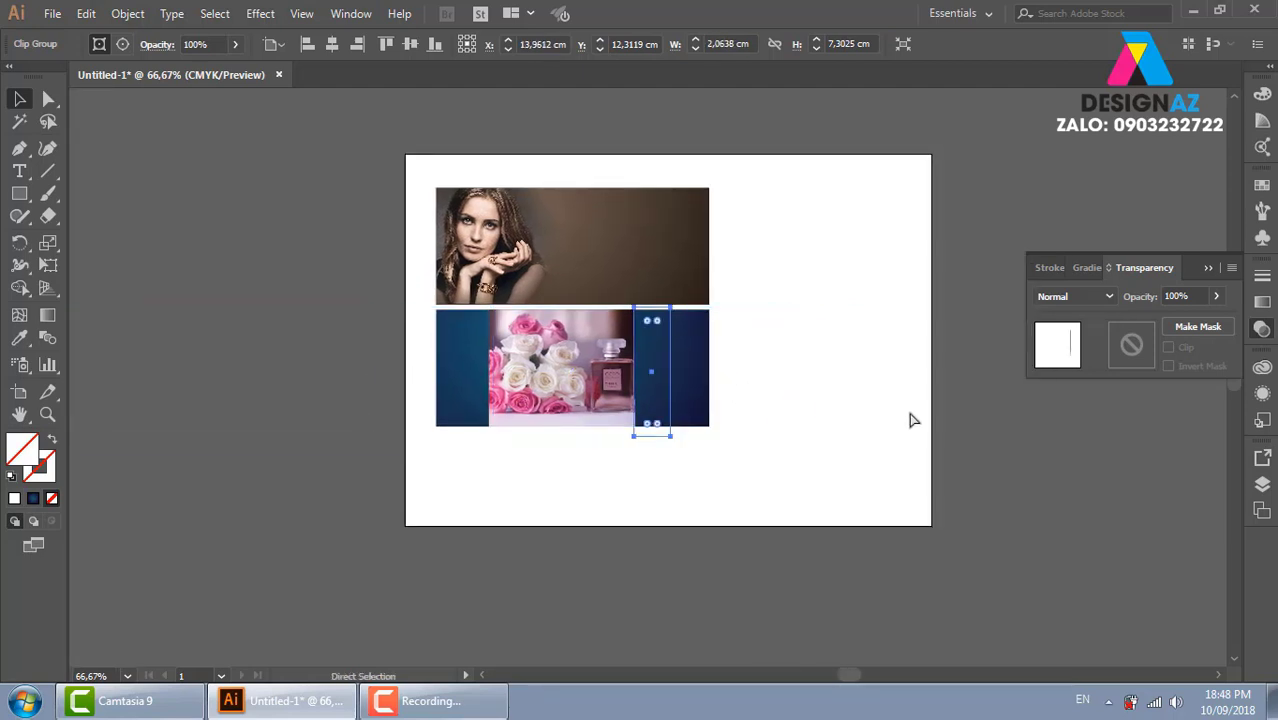
{"action": "key", "text": "z"}
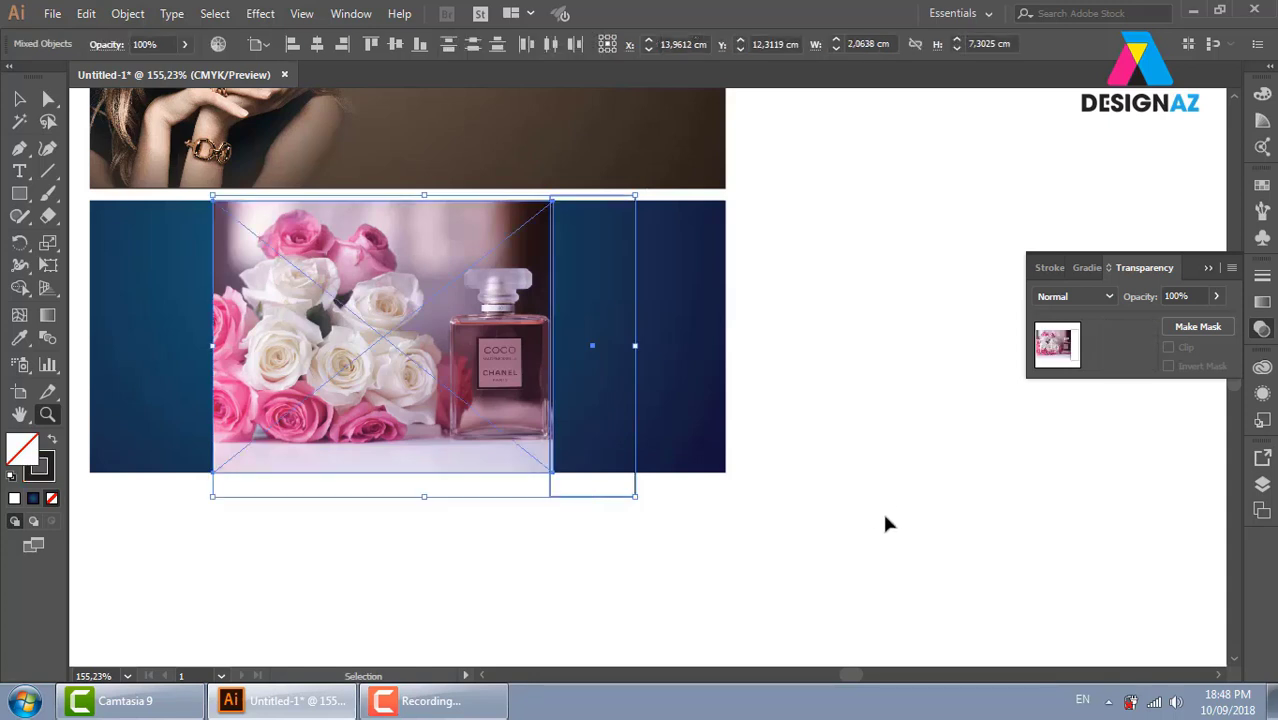
Narrow the tall blue strip rectangle to a thin sliver
{"action": "left_click", "coordinate": [733, 261]}
{"action": "left_click_drag", "start_coordinate": [642, 334], "coordinate": [744, 296]}
{"action": "key", "text": "ctrl+z"}
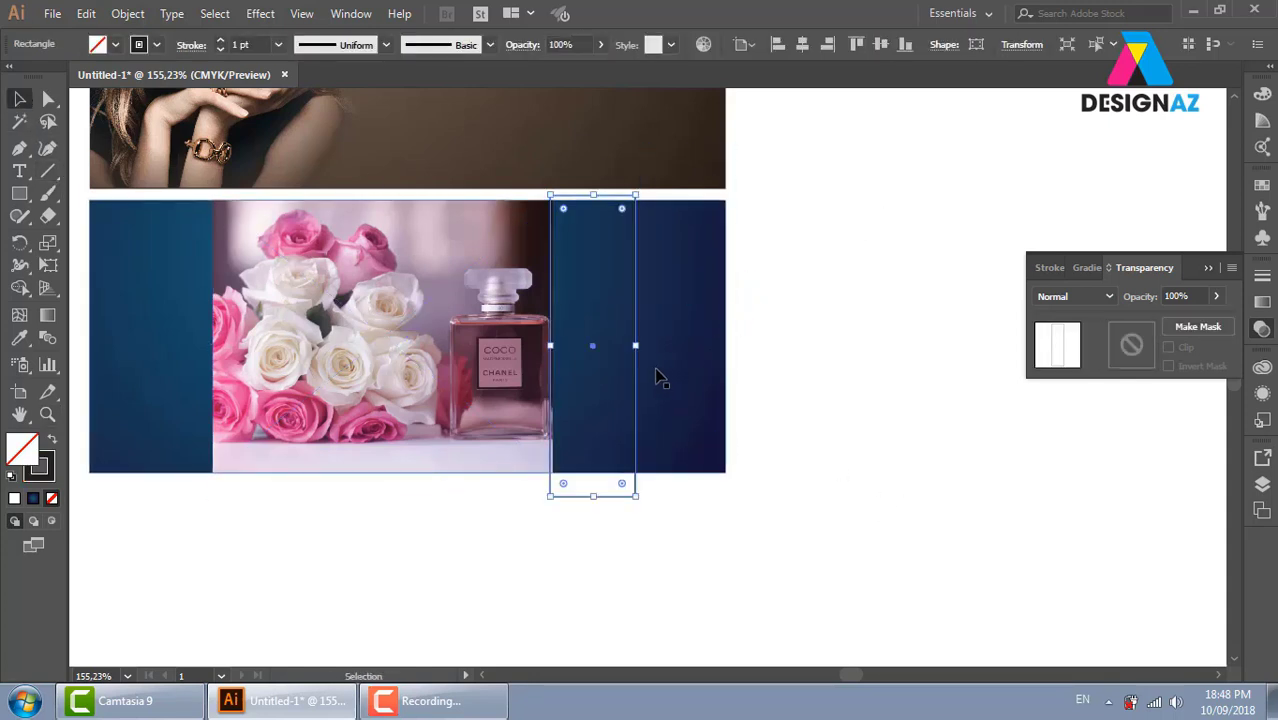
{"action": "left_click_drag", "start_coordinate": [640, 344], "coordinate": [553, 346]}
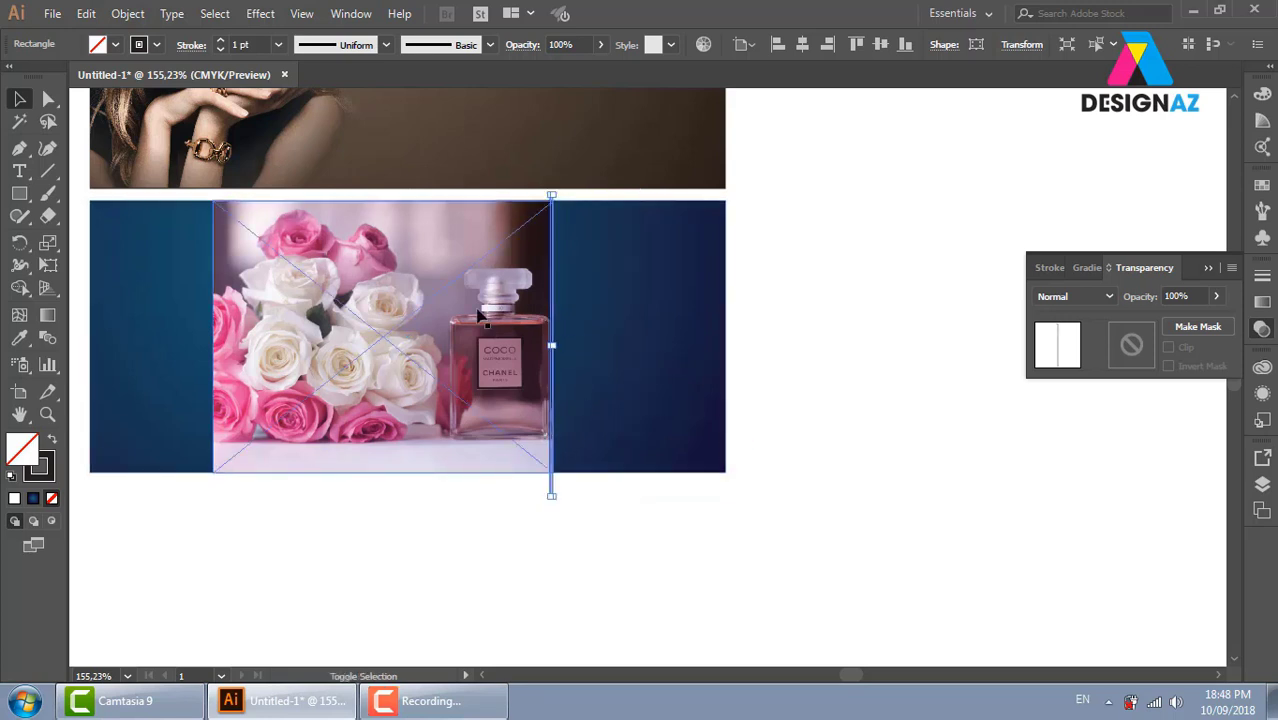
Clip the roses photo to the sliver with Ctrl+7 and stretch it right to 7.9 cm
{"action": "left_click", "coordinate": [477, 313], "text": "shift"}
{"action": "key", "text": "a"}
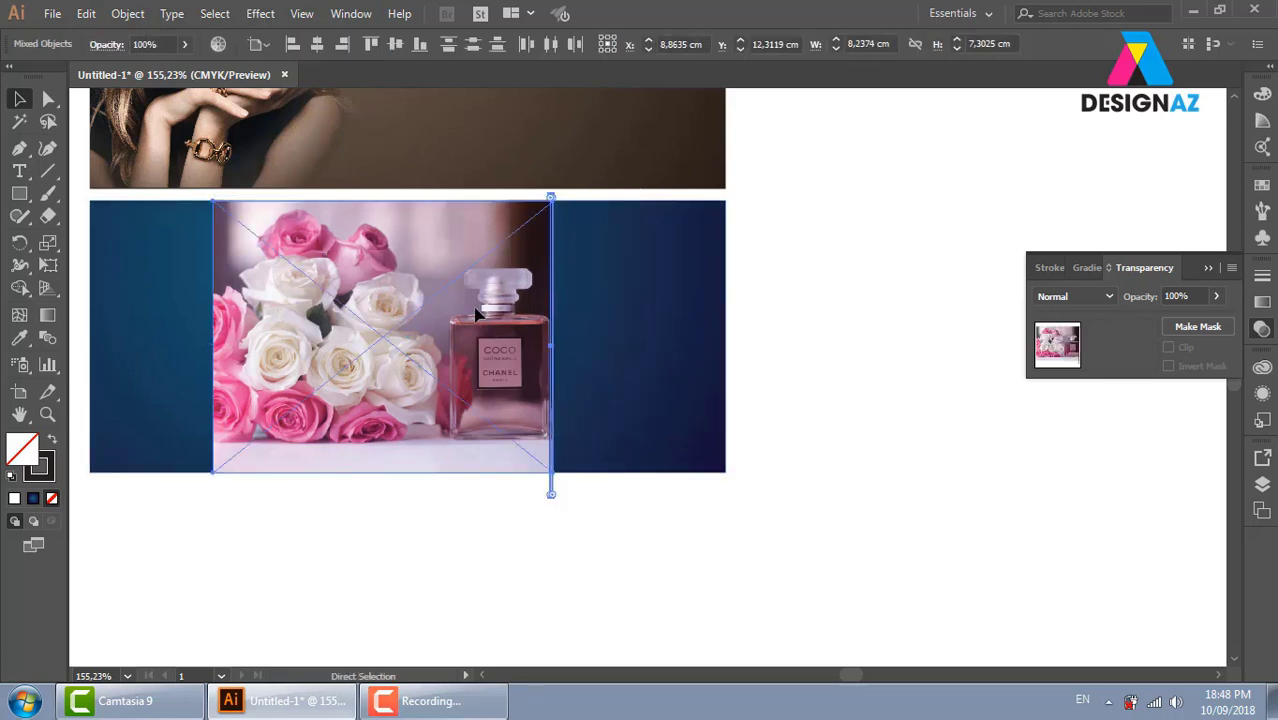
{"action": "key", "text": "ctrl+7"}
{"action": "key", "text": "v"}
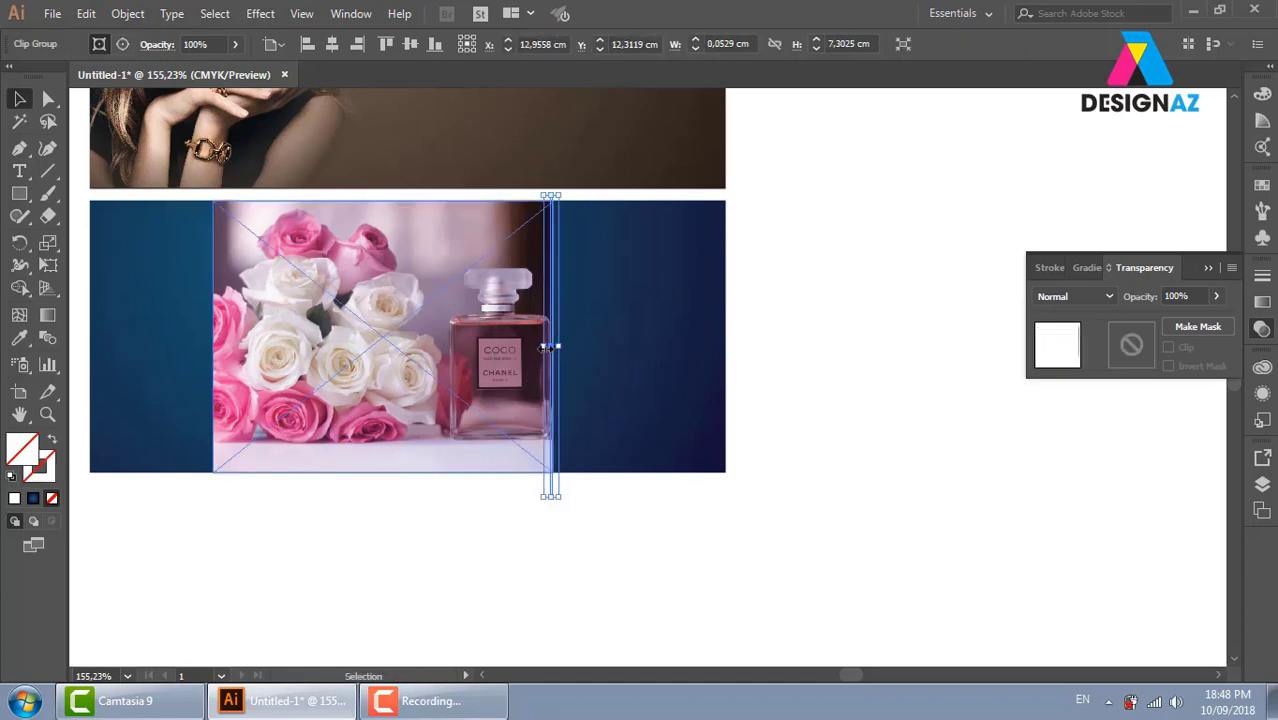
{"action": "mouse_move", "coordinate": [547, 347]}
{"action": "left_mouse_down"}
{"action": "mouse_move", "coordinate": [998, 347]}
{"action": "mouse_move", "coordinate": [970, 346]}
{"action": "left_mouse_up"}
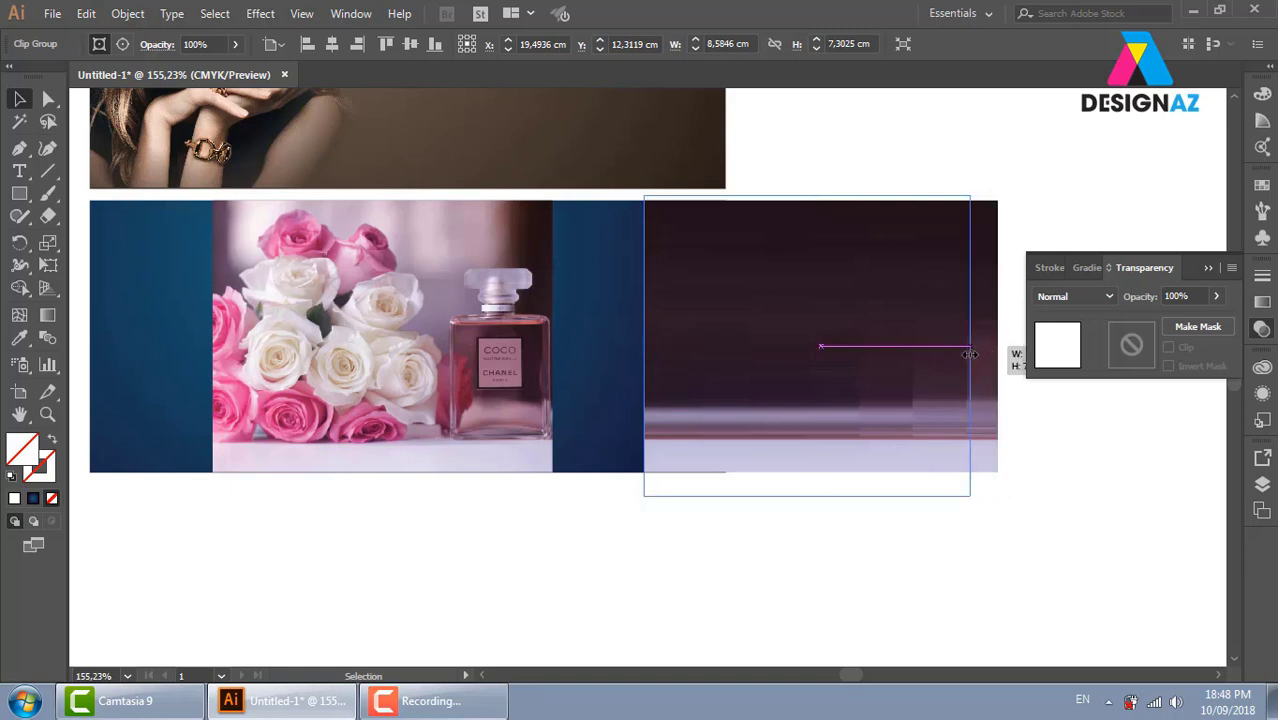
Get rid of the stretched clipped slice after dismissing the objects-too-large warnings
{"action": "mouse_move", "coordinate": [733, 385]}
{"action": "left_mouse_down"}
{"action": "mouse_move", "coordinate": [827, 392]}
{"action": "mouse_move", "coordinate": [788, 395]}
{"action": "left_mouse_up"}
{"action": "left_click", "coordinate": [813, 396]}
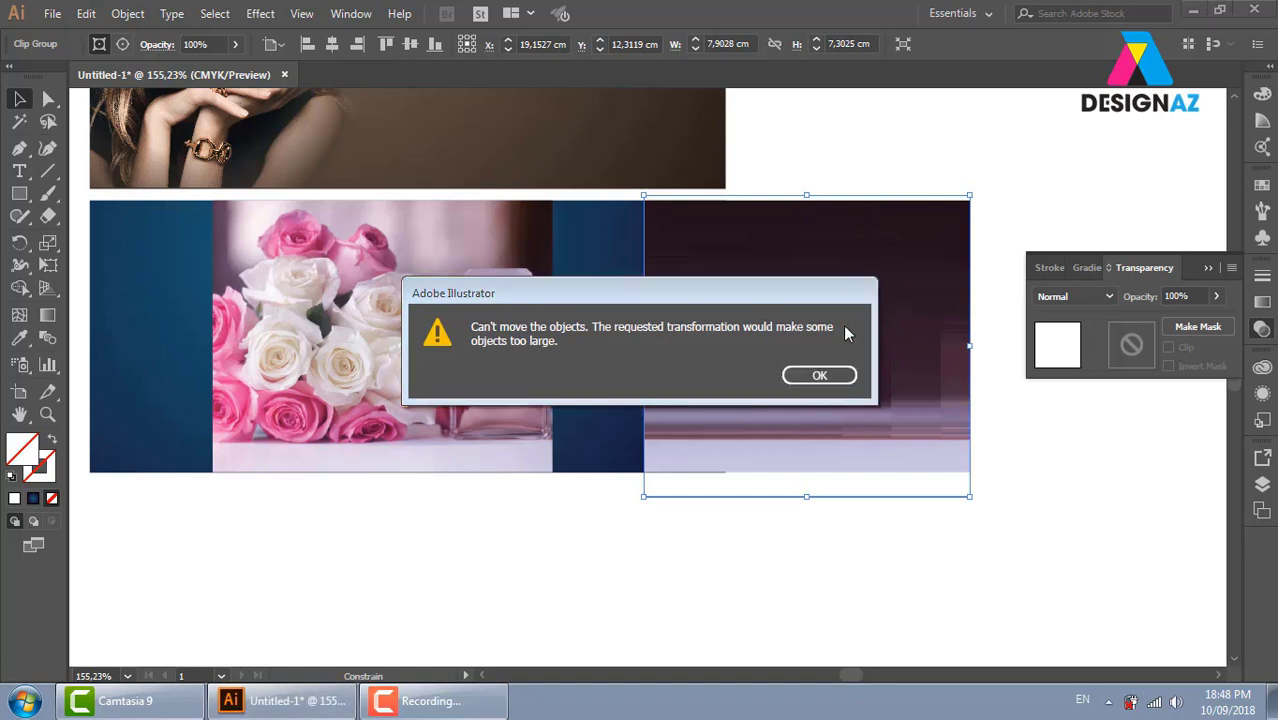
{"action": "left_click", "coordinate": [830, 377]}
{"action": "left_click", "coordinate": [840, 157]}
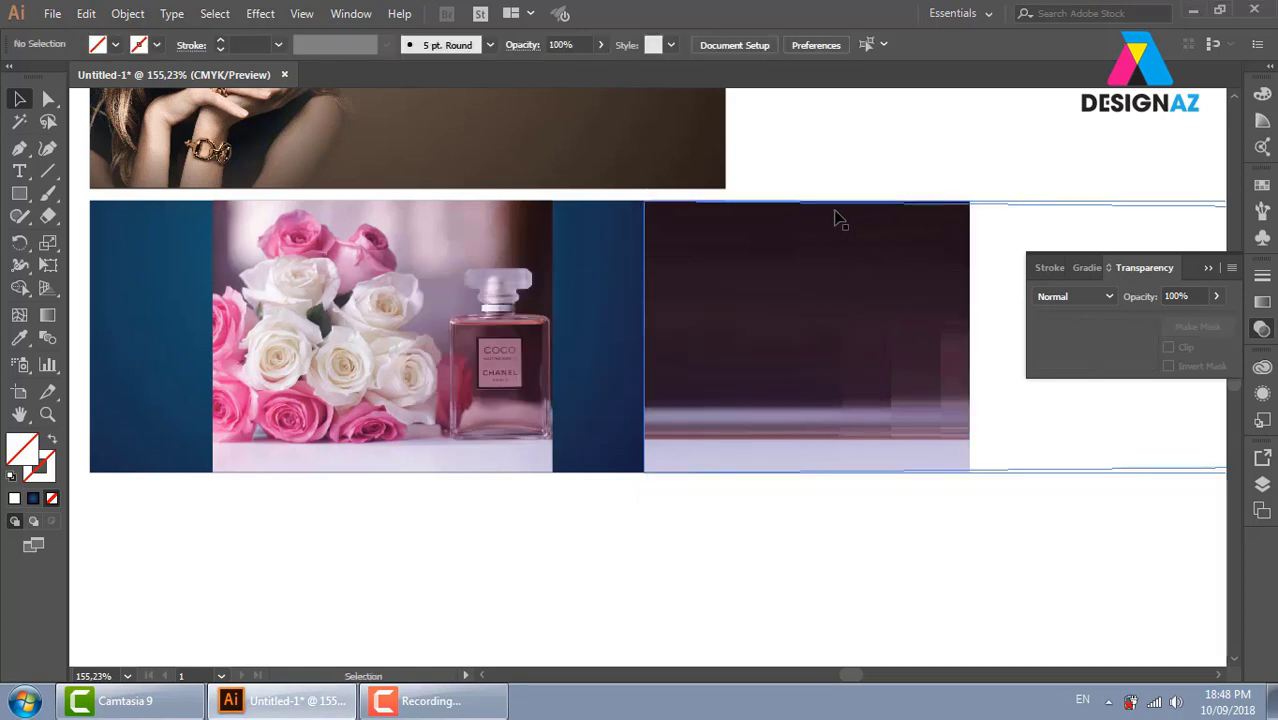
{"action": "left_click", "coordinate": [800, 336]}
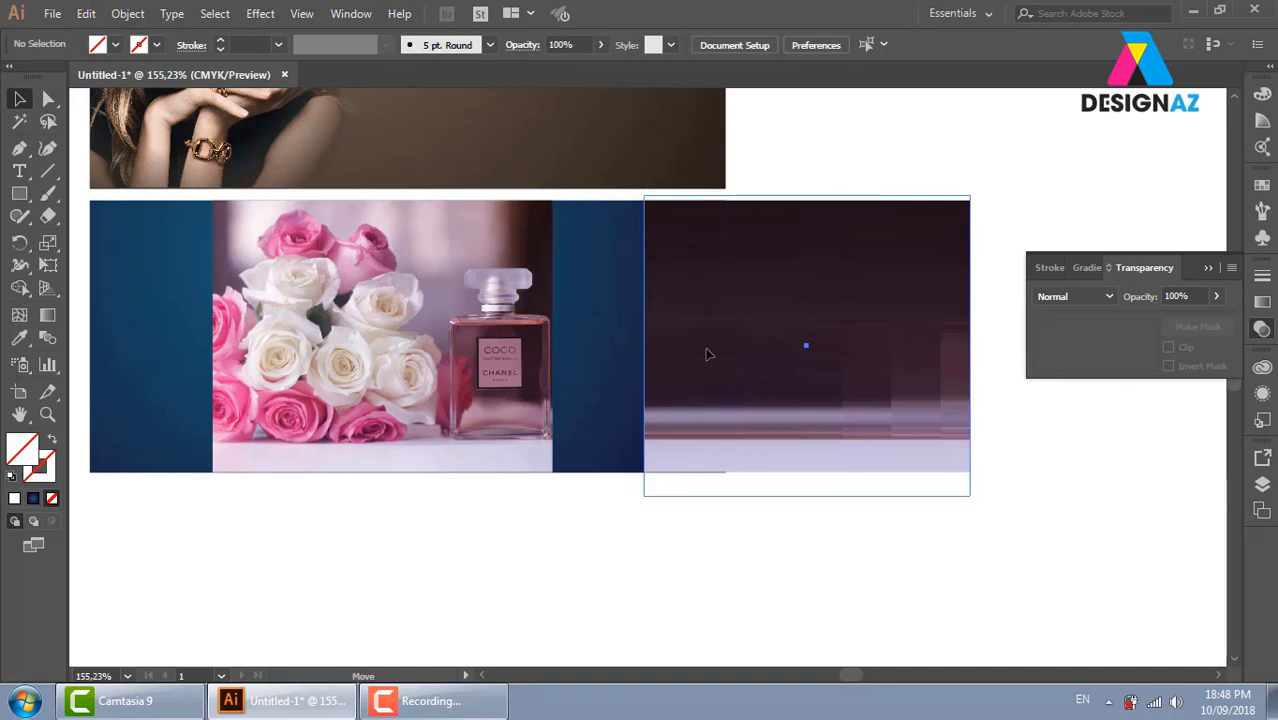
{"action": "left_click_drag", "start_coordinate": [707, 351], "coordinate": [812, 360]}
{"action": "left_click", "coordinate": [822, 379]}
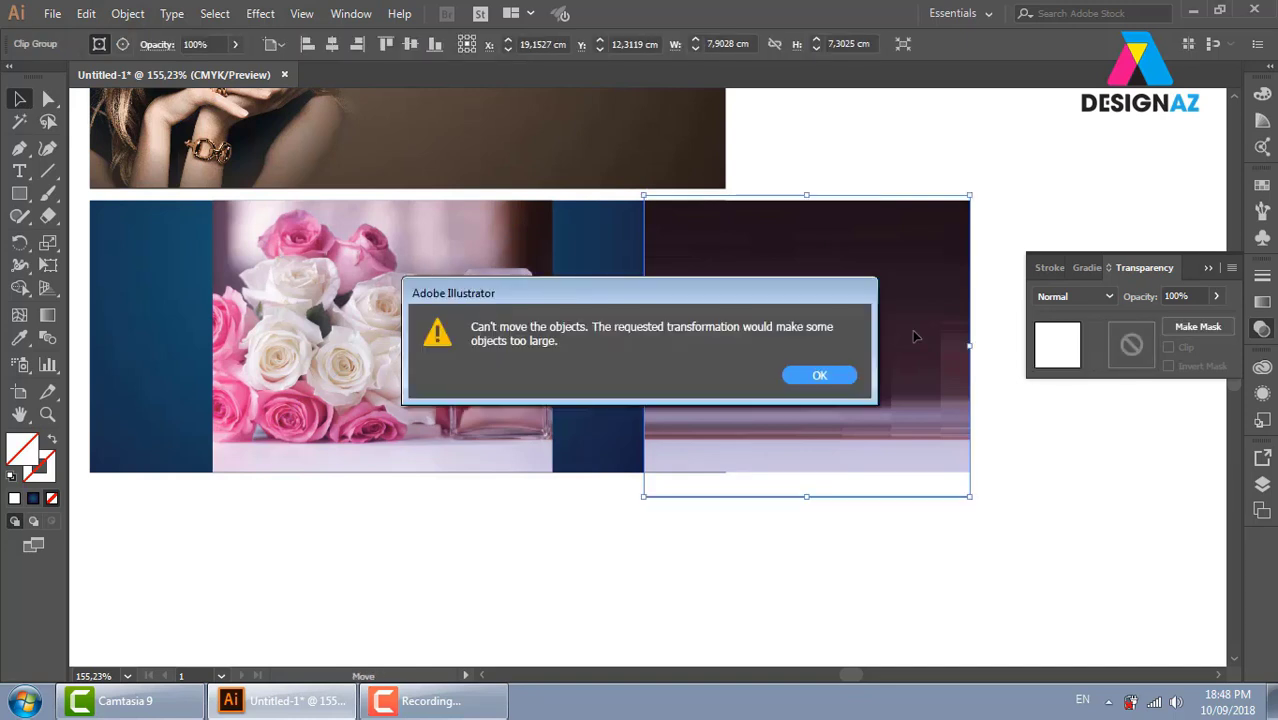
{"action": "left_click", "coordinate": [813, 374]}
{"action": "key", "text": "ctrl+z"}
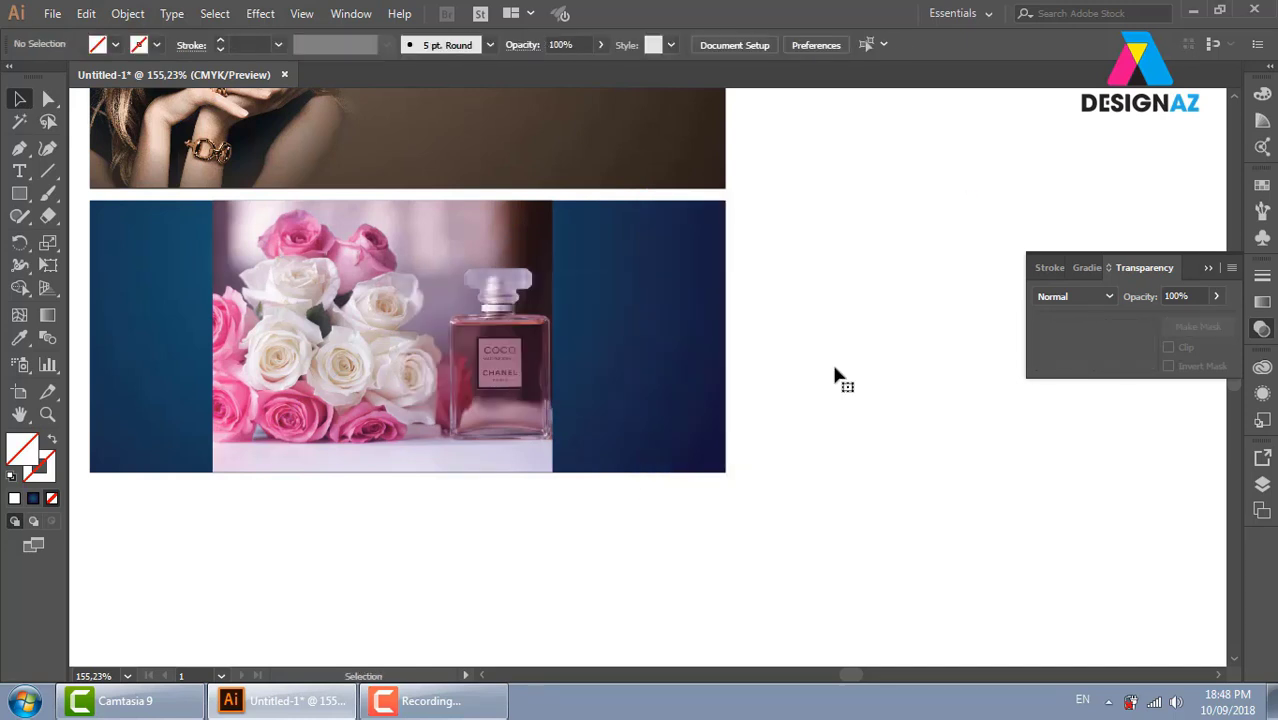
Select the roses photo, shift it left, and delete it
{"action": "left_click", "coordinate": [548, 386]}
{"action": "left_click", "coordinate": [612, 388]}
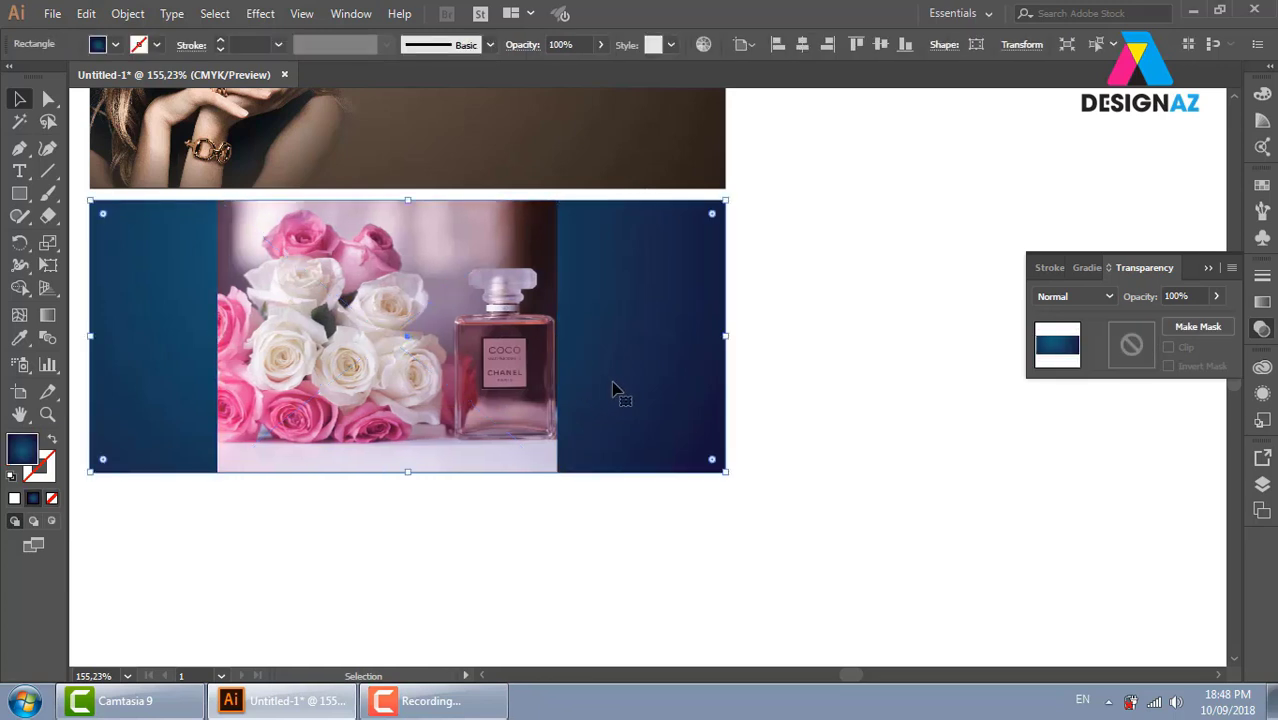
{"action": "left_click_drag", "start_coordinate": [441, 425], "coordinate": [436, 425]}
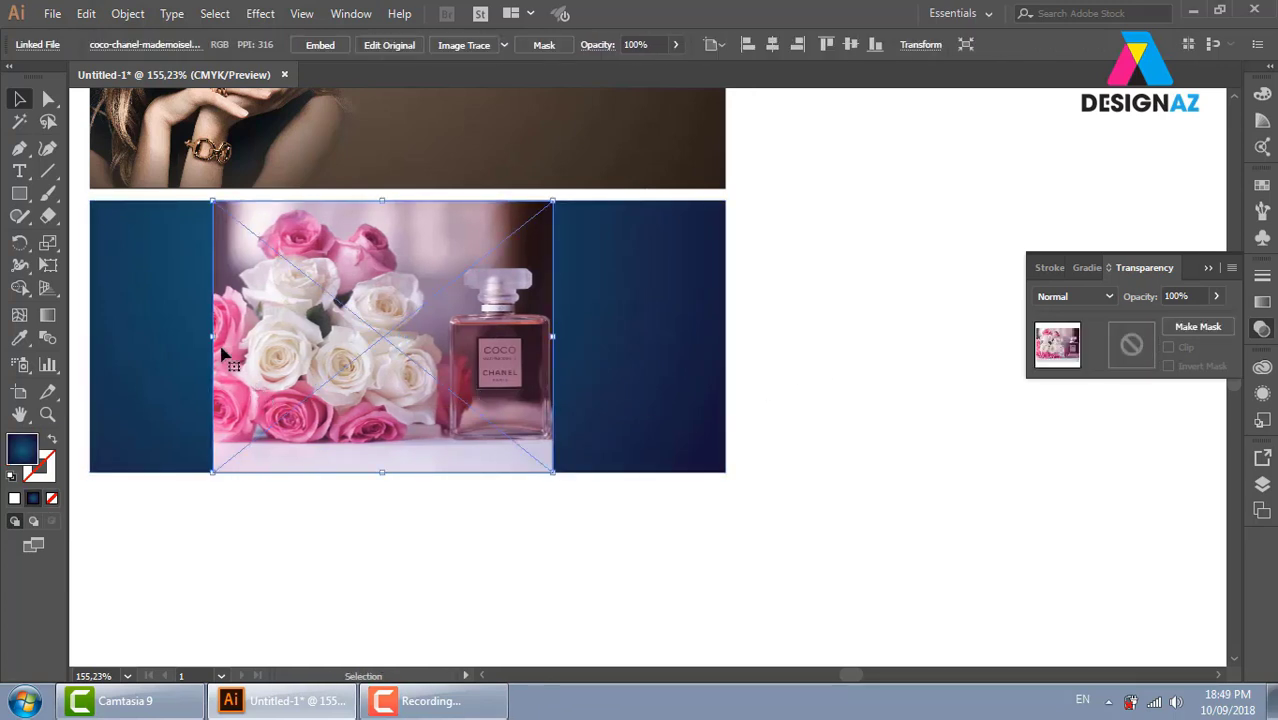
{"action": "left_click_drag", "start_coordinate": [462, 381], "coordinate": [398, 387]}
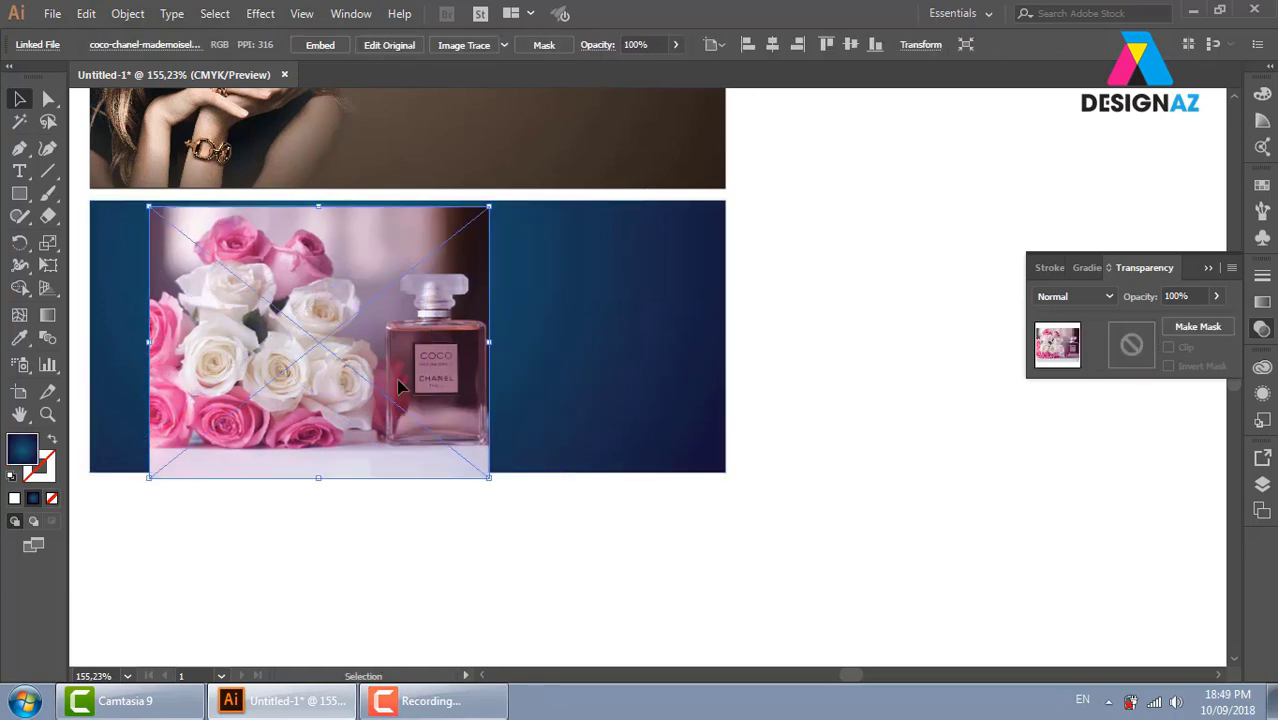
{"action": "key", "text": "Delete"}
Place the f7c20… woman-in-smoke JPG from thuvienanh > nước hoa > nuochoa
{"action": "left_click", "coordinate": [52, 13]}
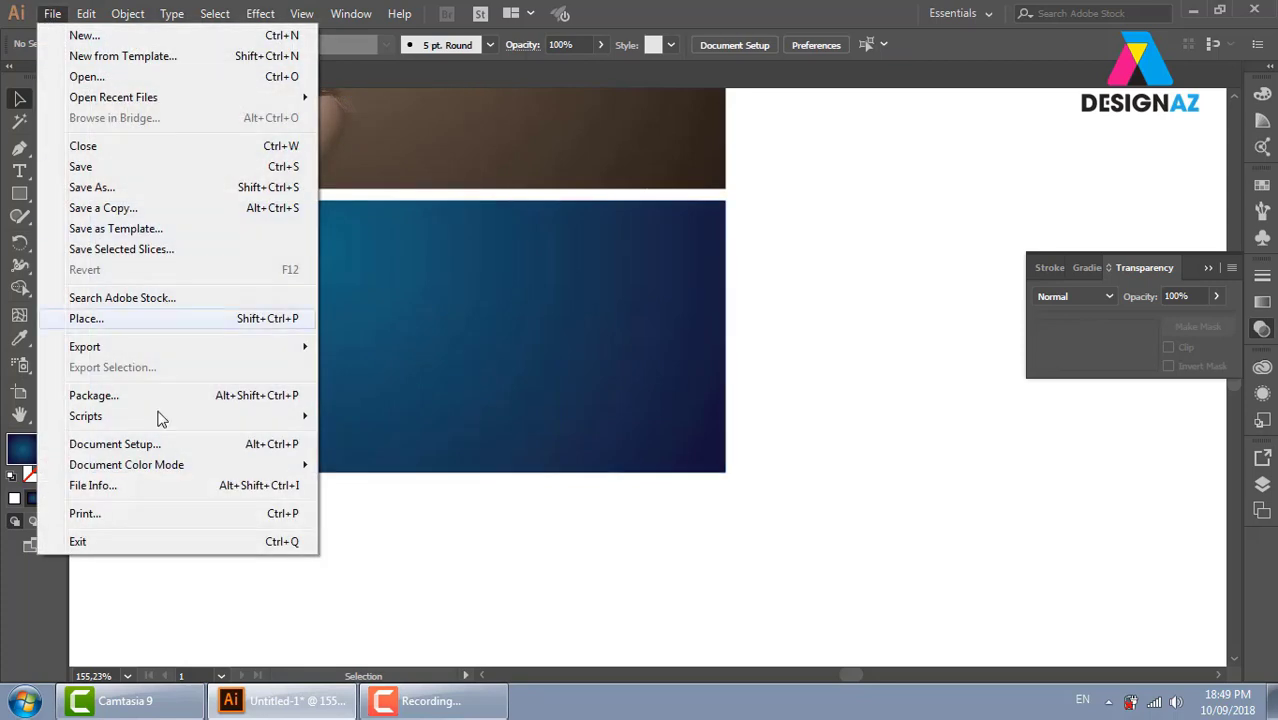
{"action": "left_click", "coordinate": [155, 320]}
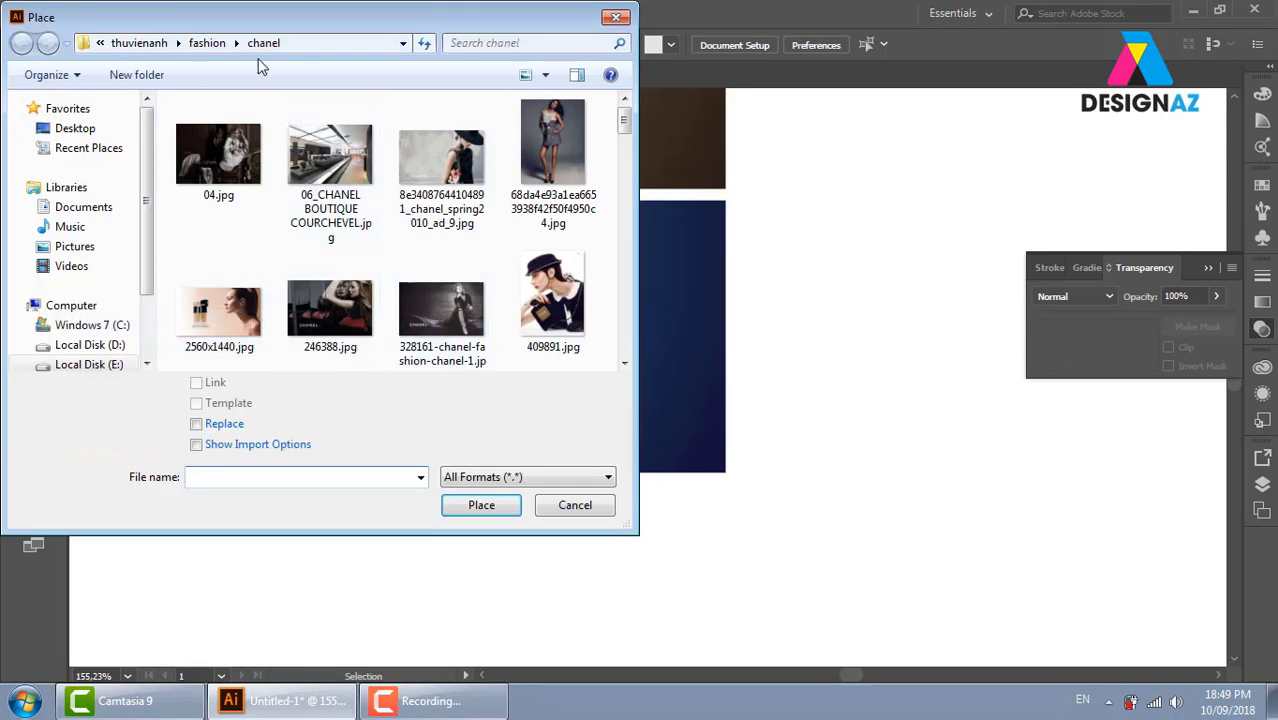
{"action": "left_click", "coordinate": [139, 43]}
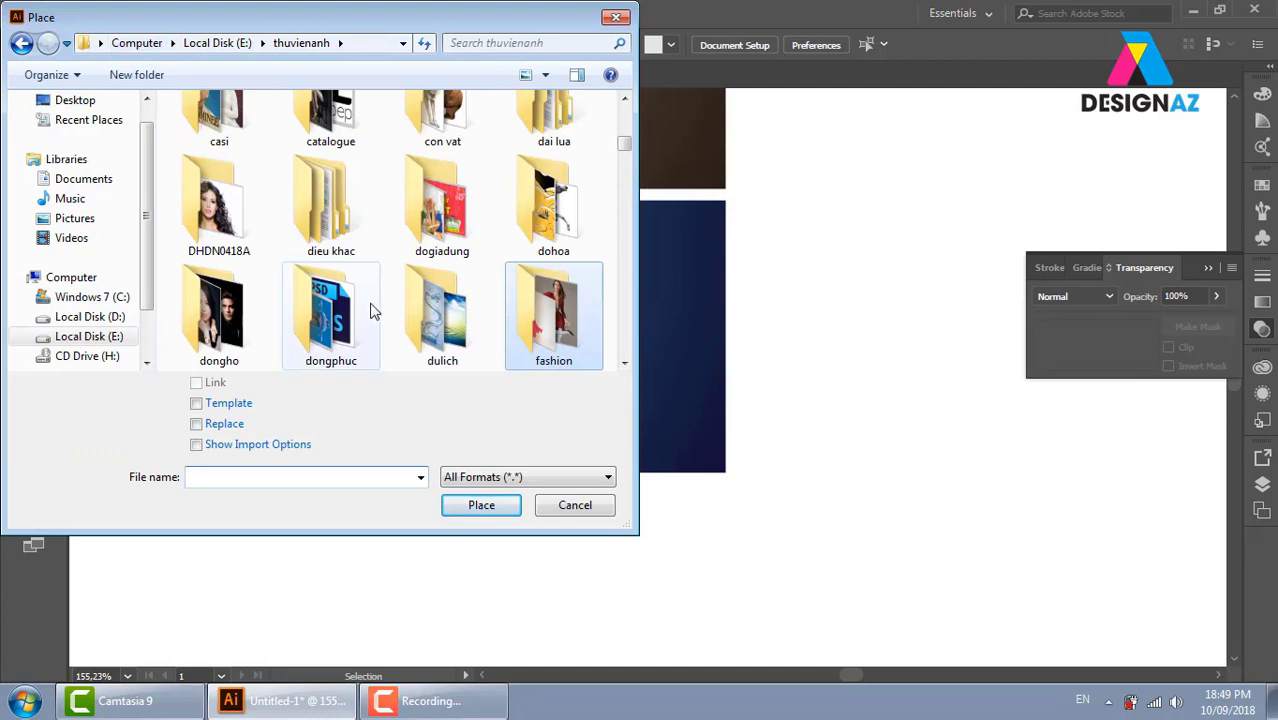
{"action": "left_click", "coordinate": [455, 341]}
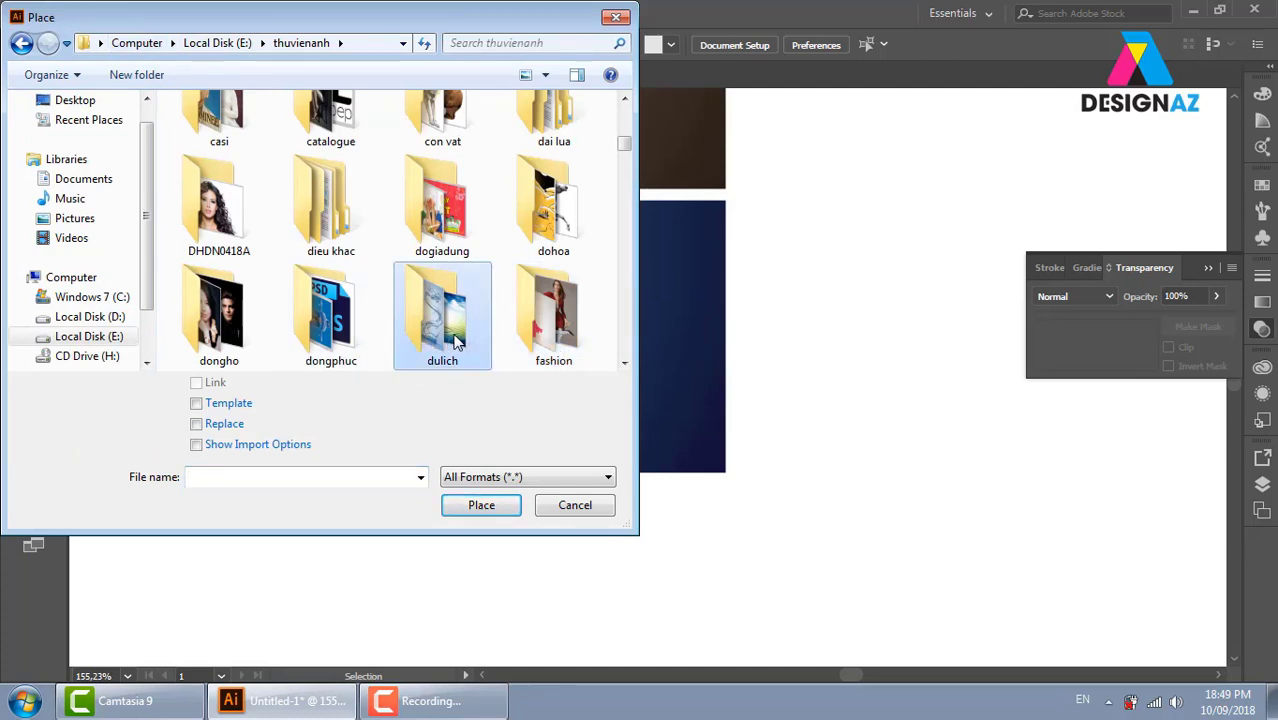
{"action": "key", "text": "n"}
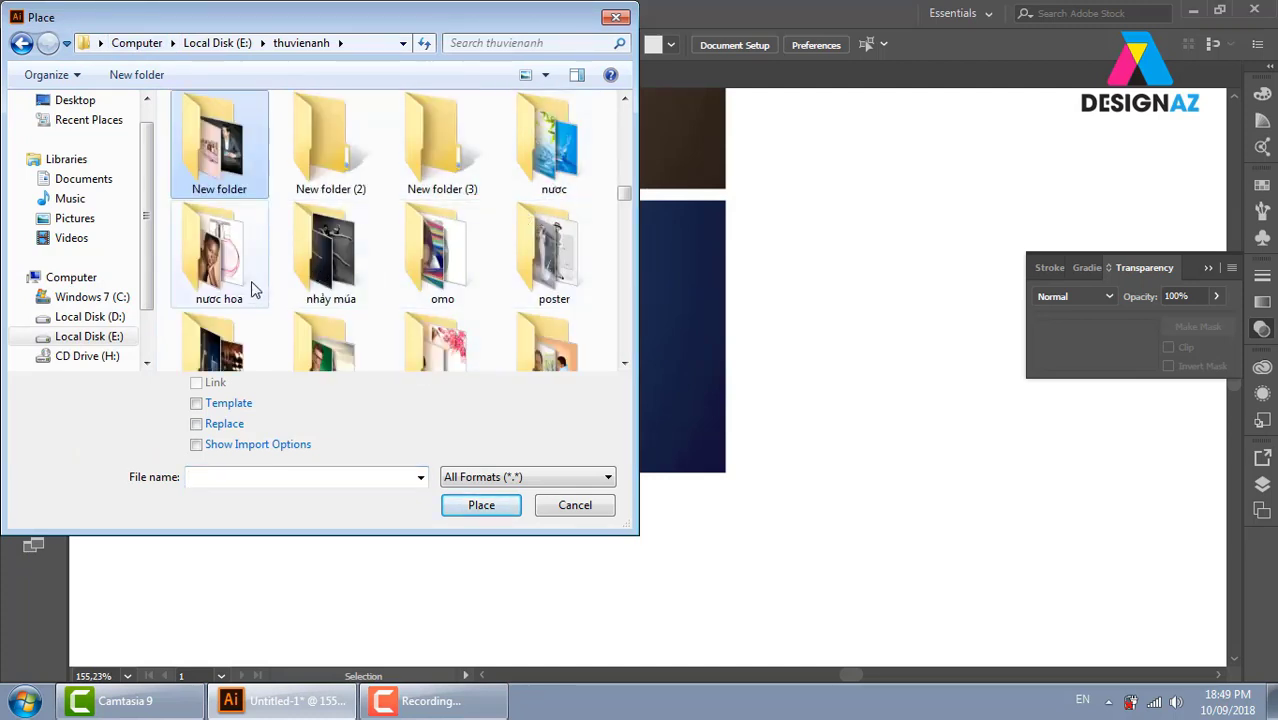
{"action": "double_click", "coordinate": [238, 270]}
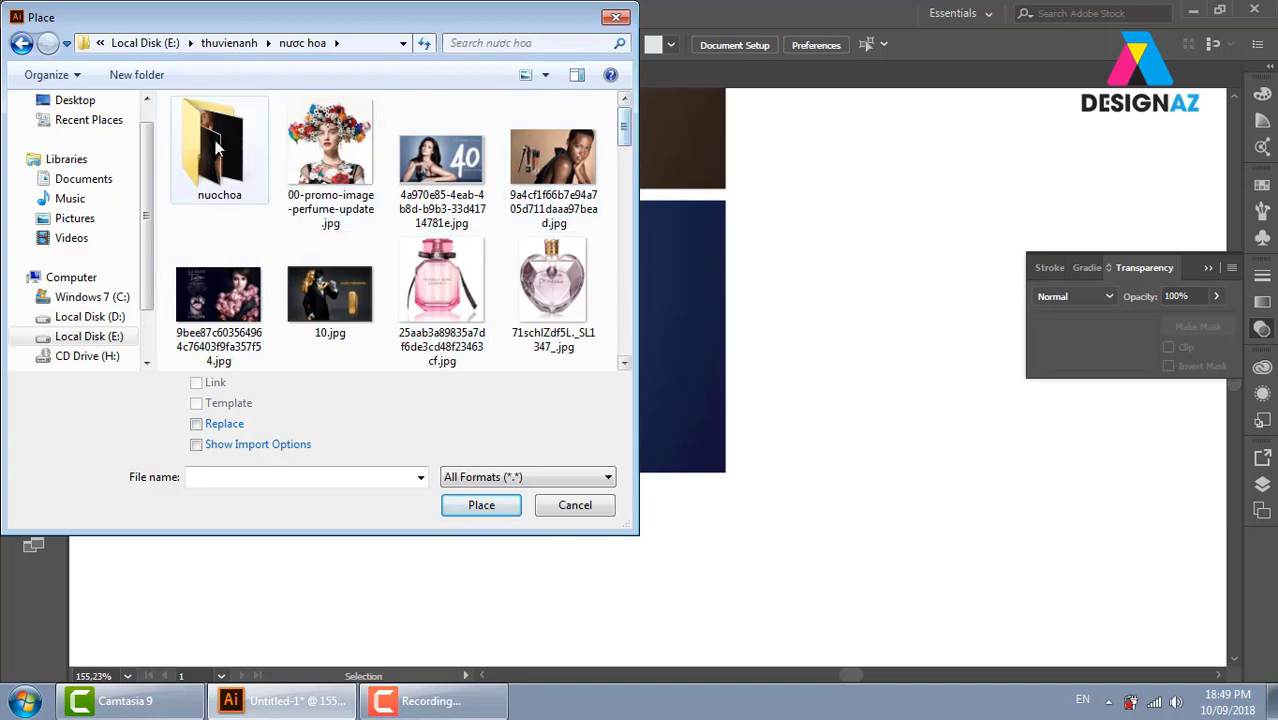
{"action": "double_click", "coordinate": [215, 148]}
{"action": "mouse_move", "coordinate": [624, 118]}
{"action": "left_mouse_down"}
{"action": "mouse_move", "coordinate": [630, 165]}
{"action": "mouse_move", "coordinate": [602, 245]}
{"action": "left_mouse_up"}
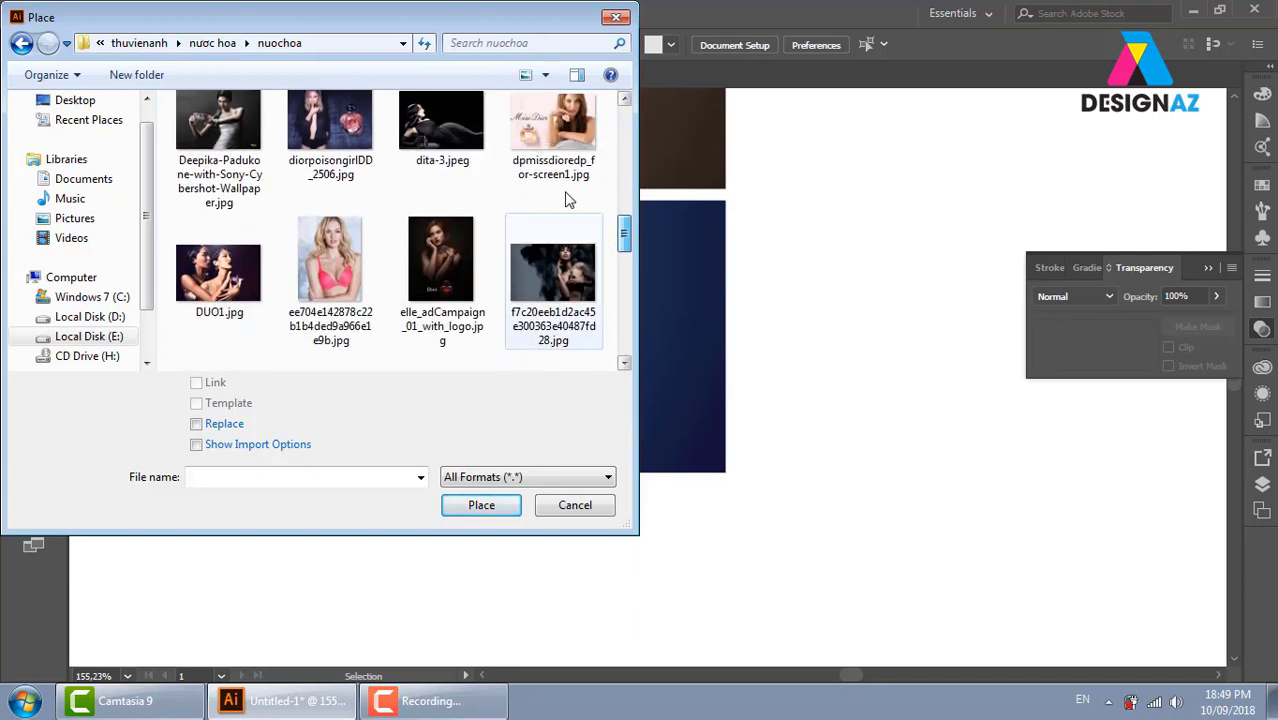
{"action": "left_click_drag", "start_coordinate": [625, 238], "coordinate": [625, 260]}
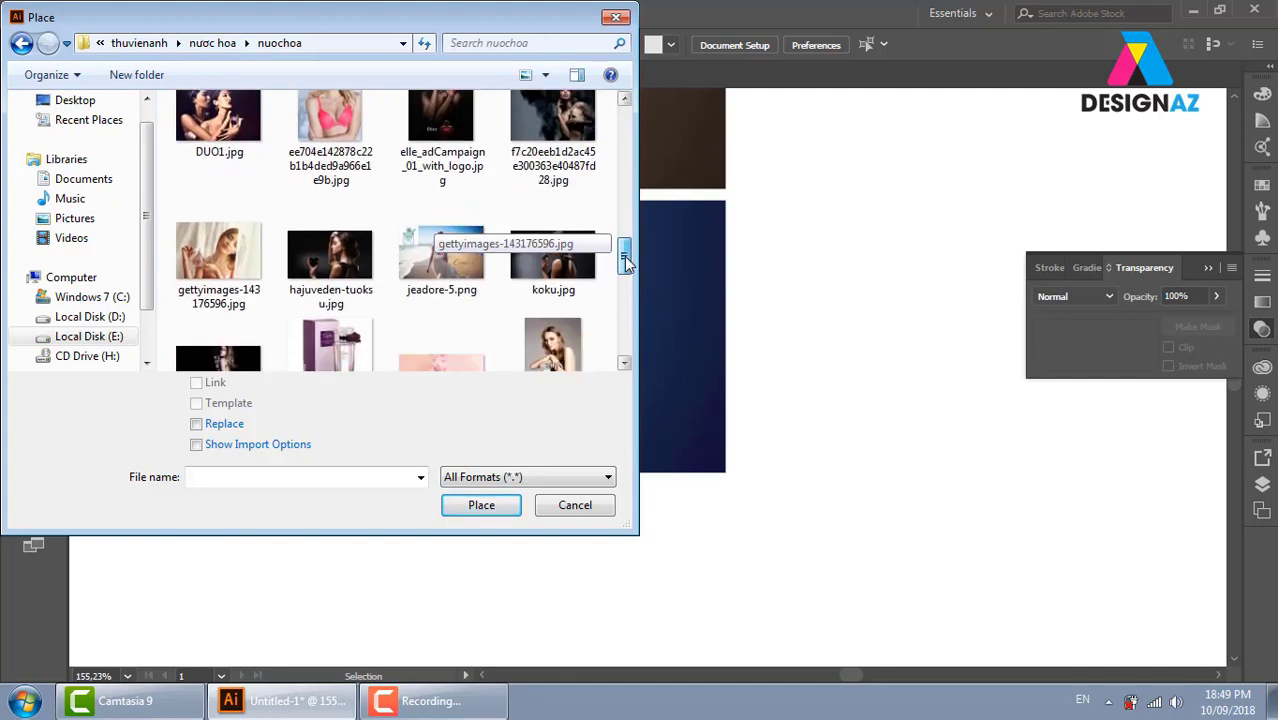
{"action": "left_click", "coordinate": [592, 142]}
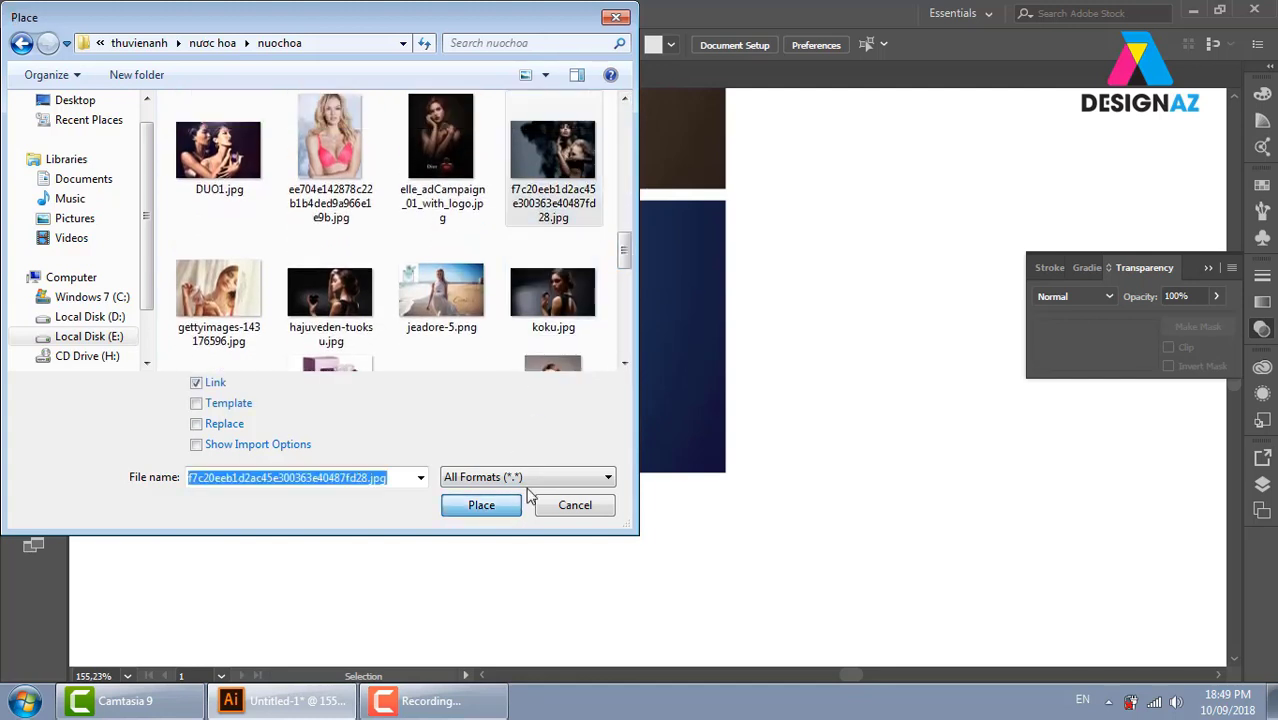
{"action": "left_click", "coordinate": [490, 505]}
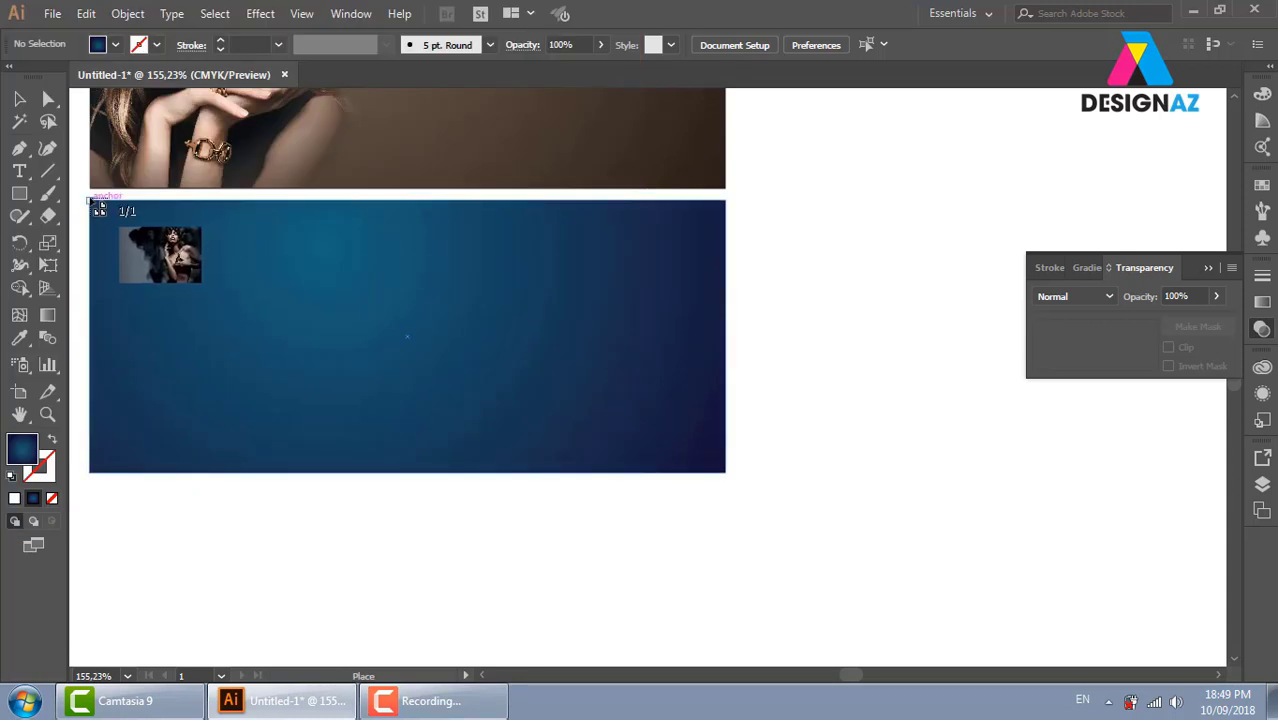
Drag the woman-in-smoke photo onto the blue banner and shift it to the right side
{"action": "left_click_drag", "start_coordinate": [91, 200], "coordinate": [491, 508]}
{"action": "left_click_drag", "start_coordinate": [433, 407], "coordinate": [651, 410]}
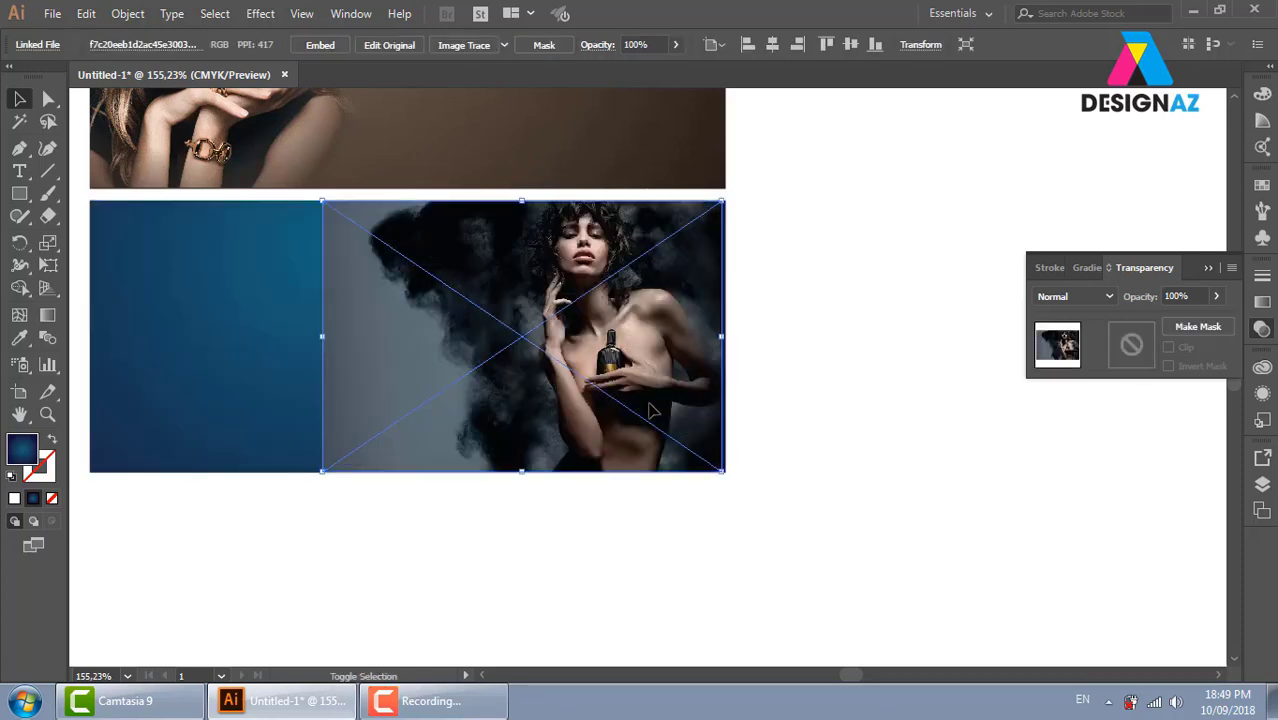
{"action": "left_click", "coordinate": [796, 390]}
{"action": "left_click", "coordinate": [360, 390]}
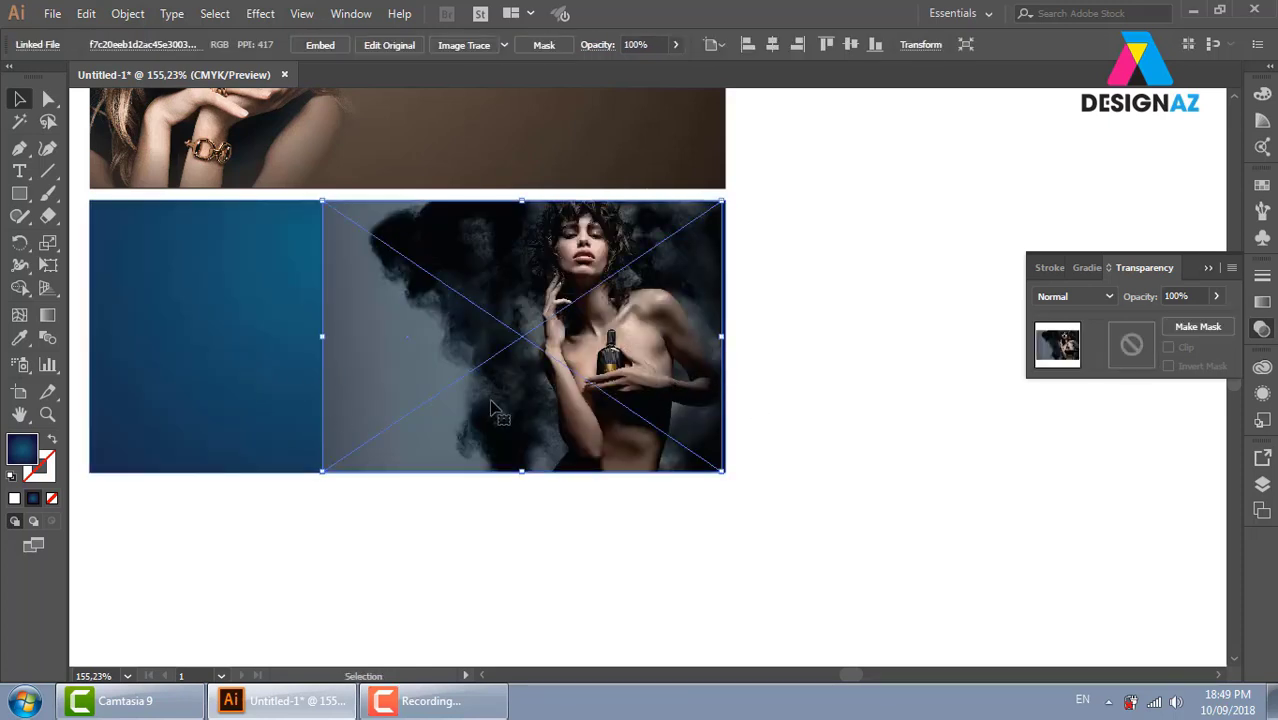
{"action": "key", "text": "Right"}
{"action": "key", "text": "Right"}
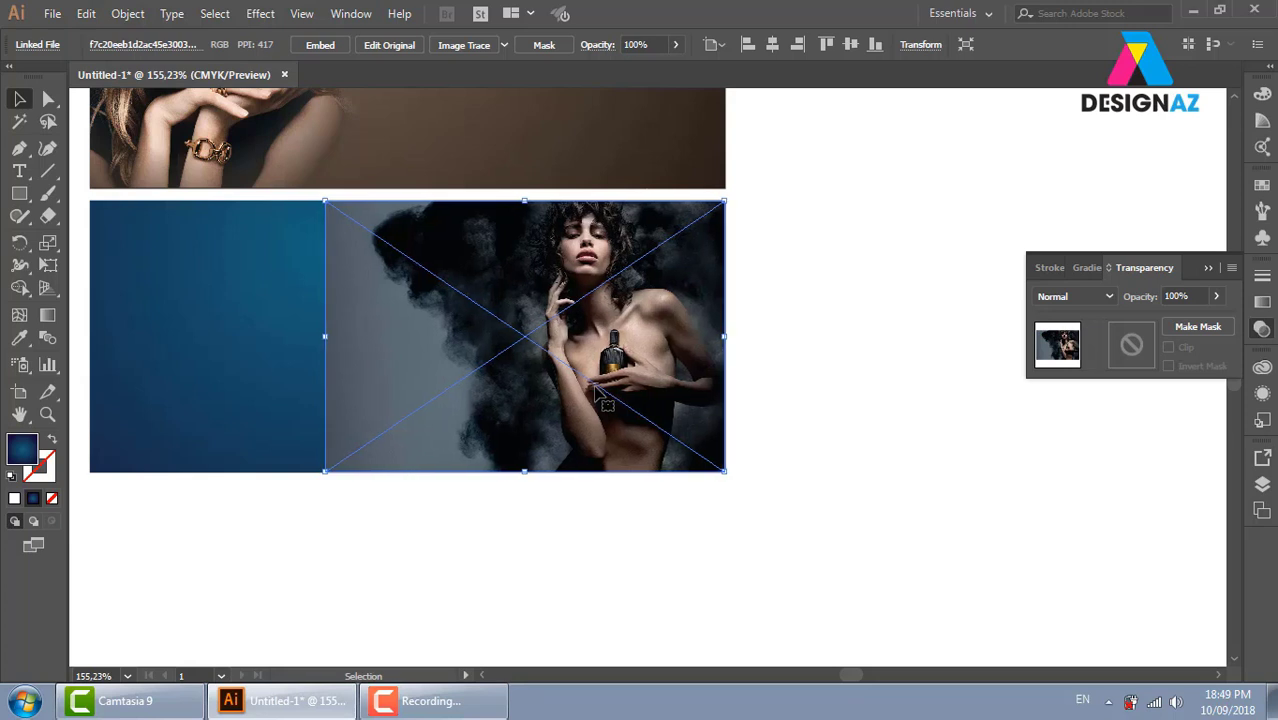
Give the photo an opacity mask with Clip turned off
{"action": "left_click_drag", "start_coordinate": [811, 333], "coordinate": [889, 334]}
{"action": "left_click", "coordinate": [887, 334]}
{"action": "left_click", "coordinate": [600, 330]}
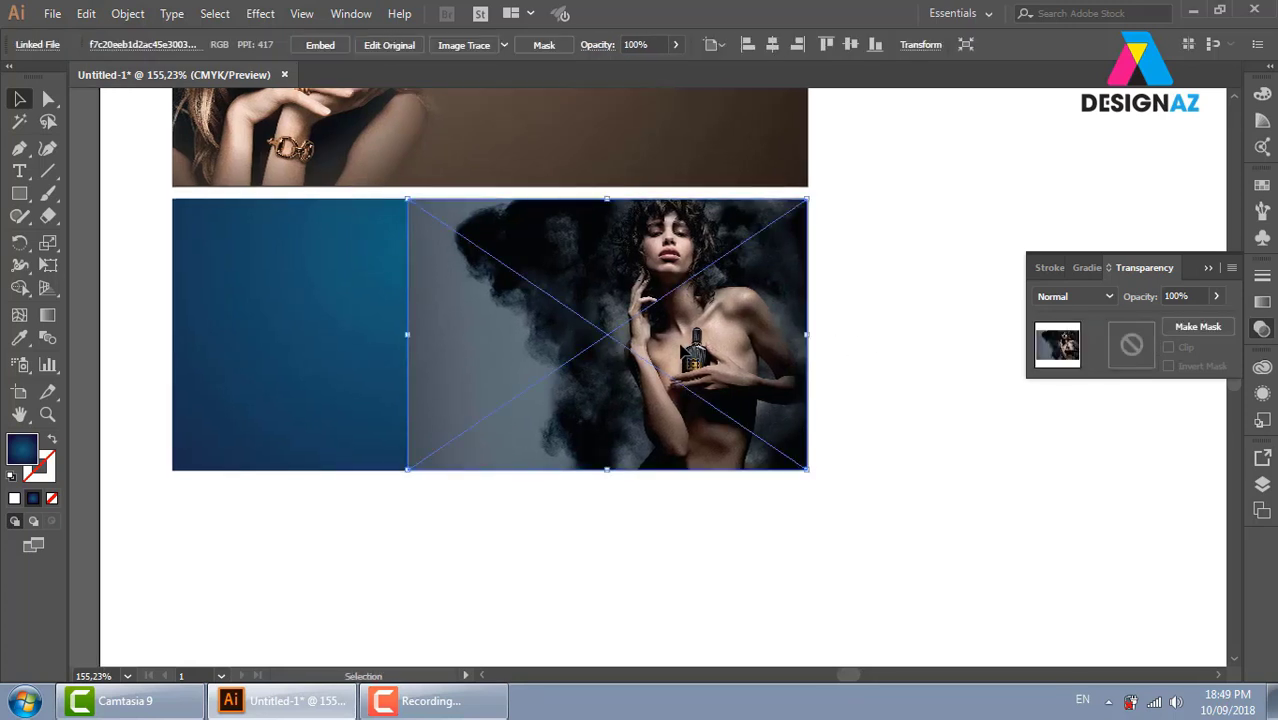
{"action": "left_click", "coordinate": [811, 361]}
{"action": "left_click", "coordinate": [1133, 350]}
{"action": "left_click", "coordinate": [1168, 347]}
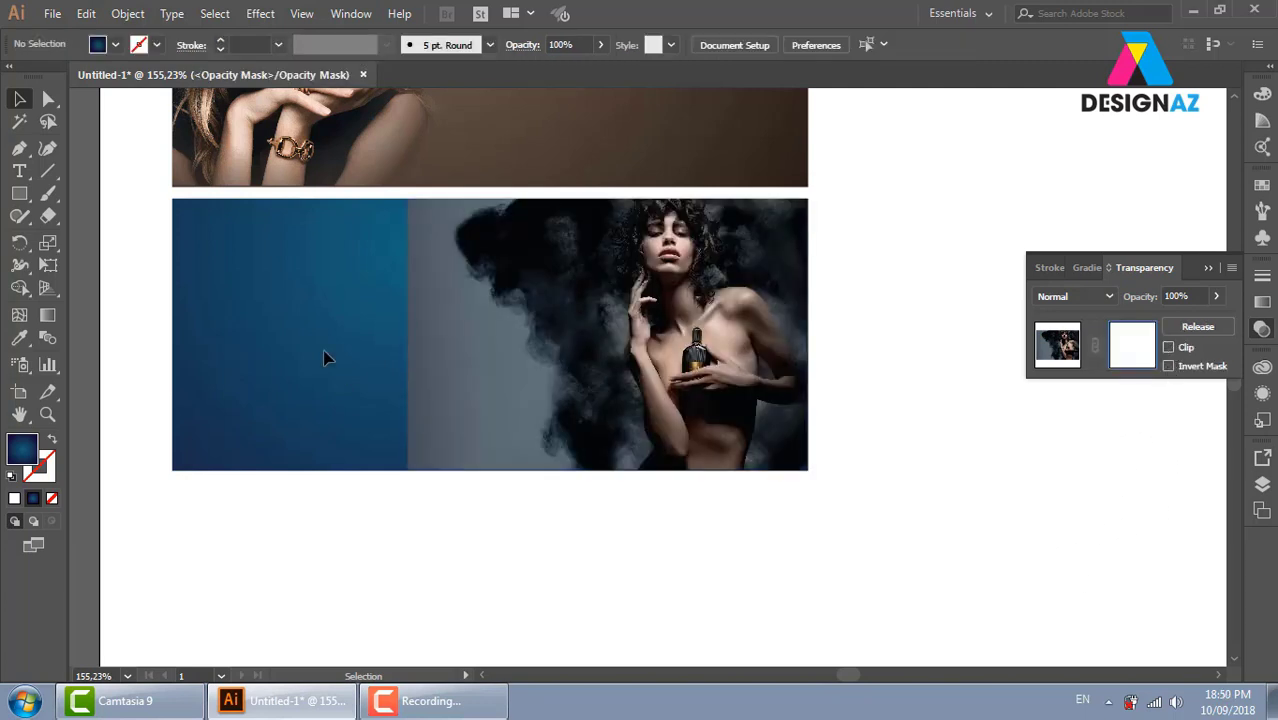
Draw a rectangle over the photo inside the mask and fill it with the white-to-black gradient swatch
{"action": "key", "text": "m"}
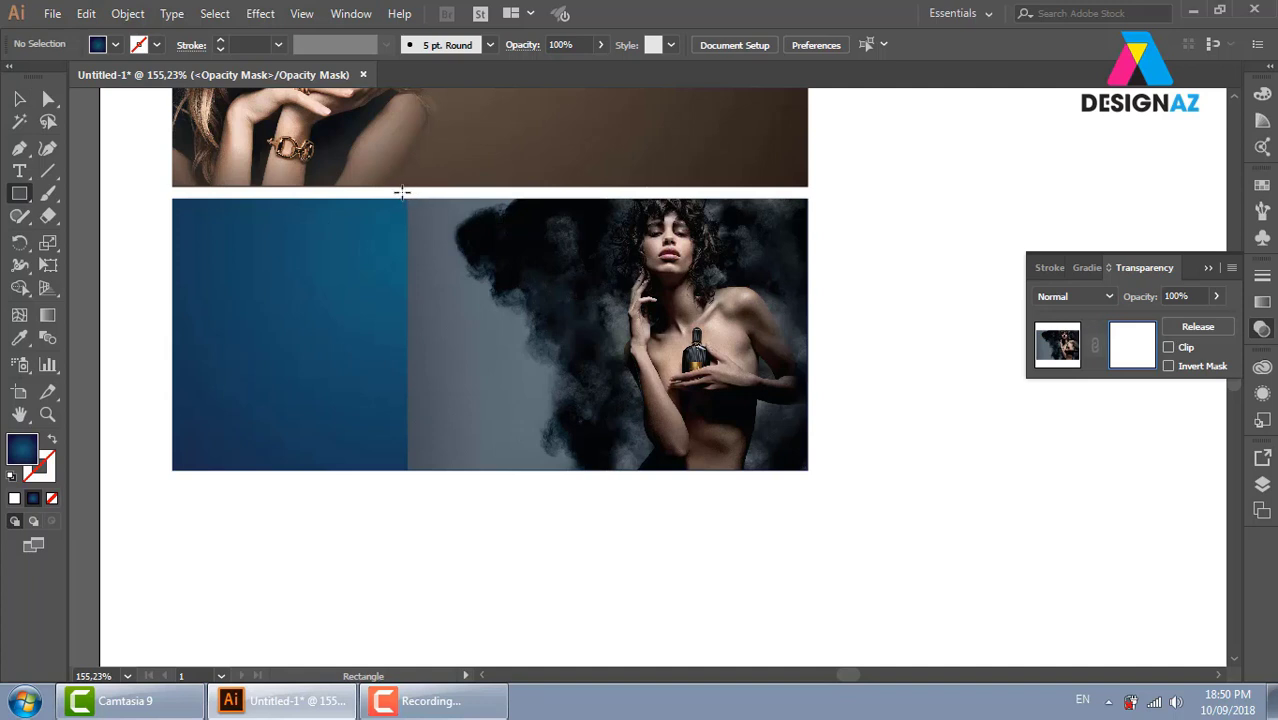
{"action": "left_click", "coordinate": [401, 192]}
{"action": "left_click", "coordinate": [715, 388]}
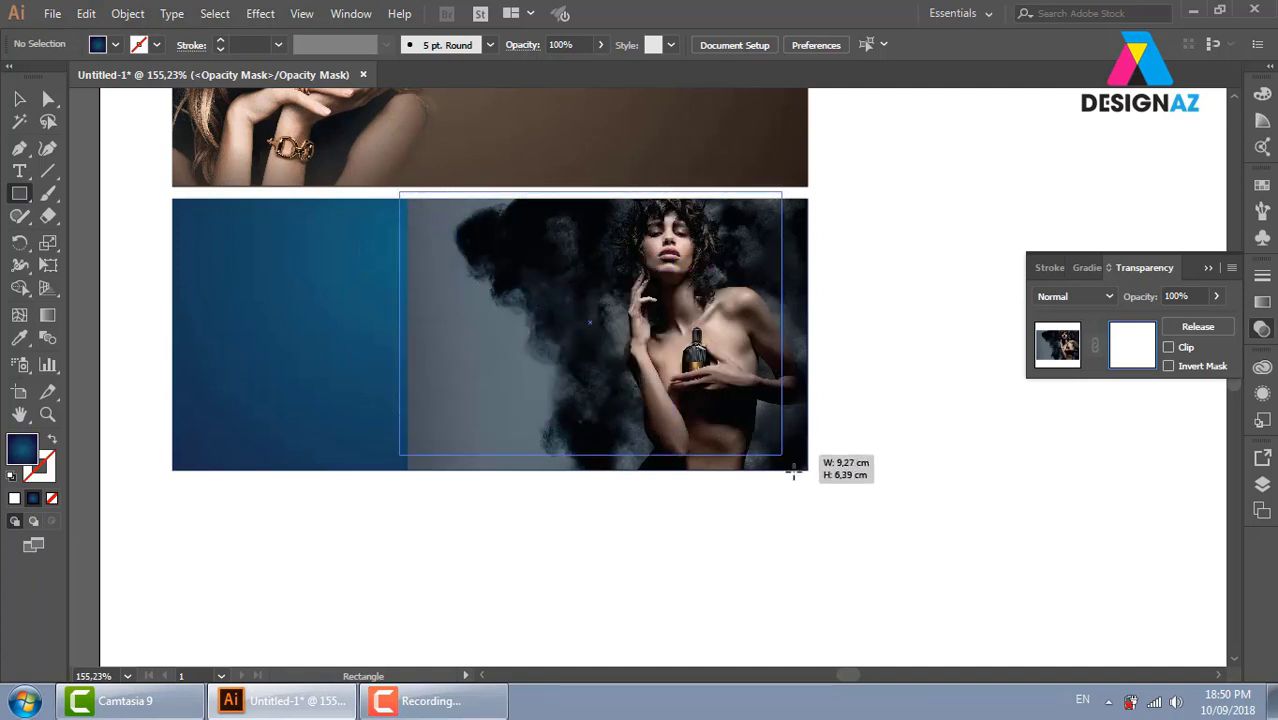
{"action": "left_click_drag", "start_coordinate": [399, 191], "coordinate": [816, 485]}
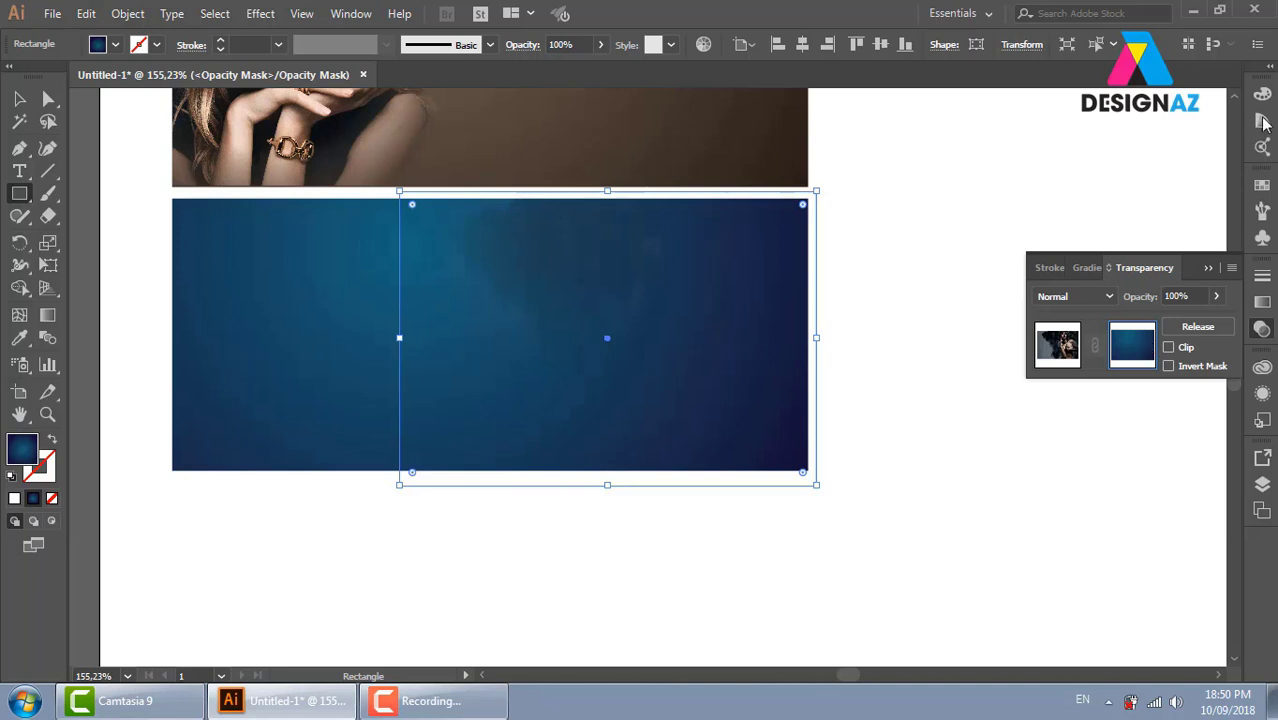
{"action": "left_click", "coordinate": [1262, 186]}
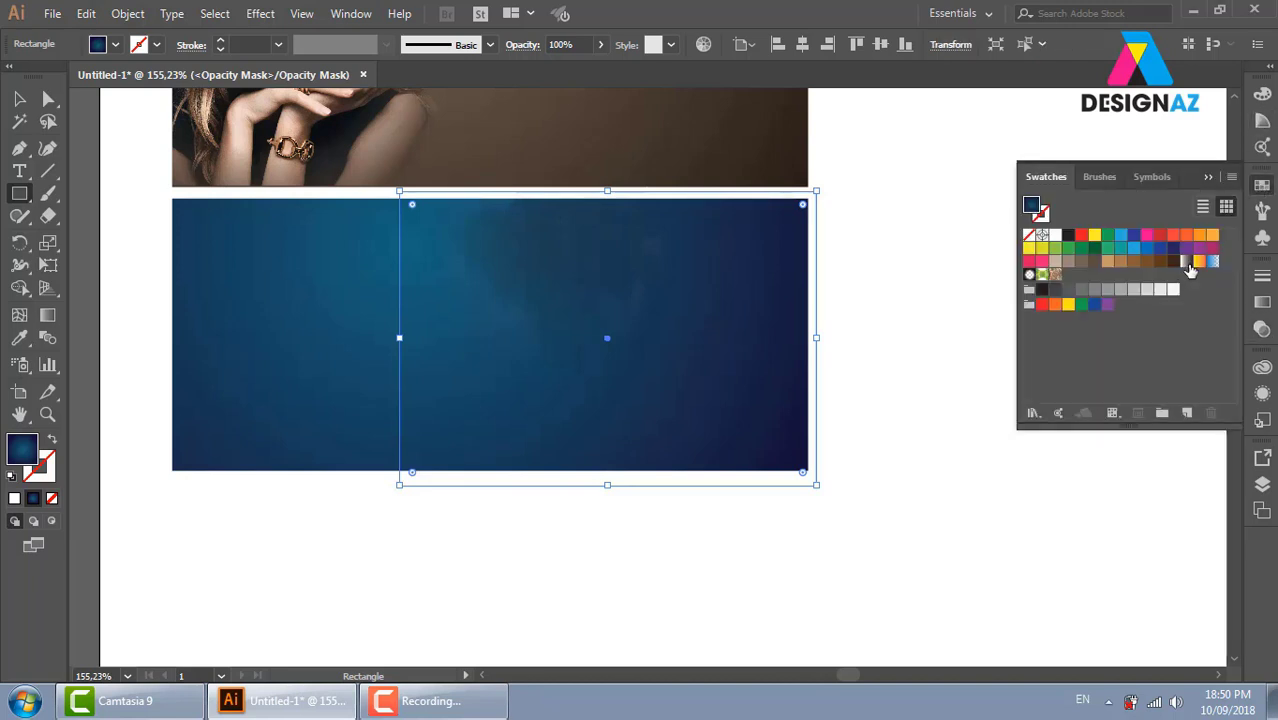
{"action": "left_click", "coordinate": [1187, 262]}
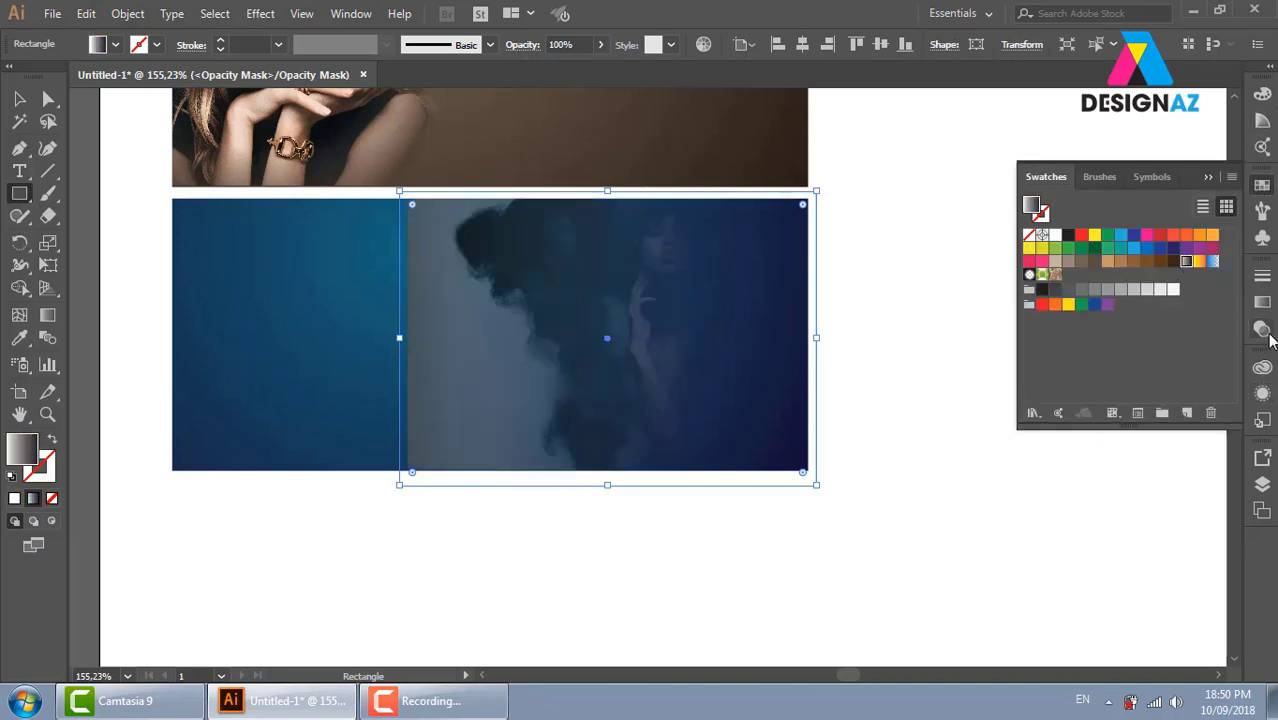
Adjust the mask gradient's stop and span, then reverse it so the woman shows on the right
{"action": "left_click", "coordinate": [1262, 302]}
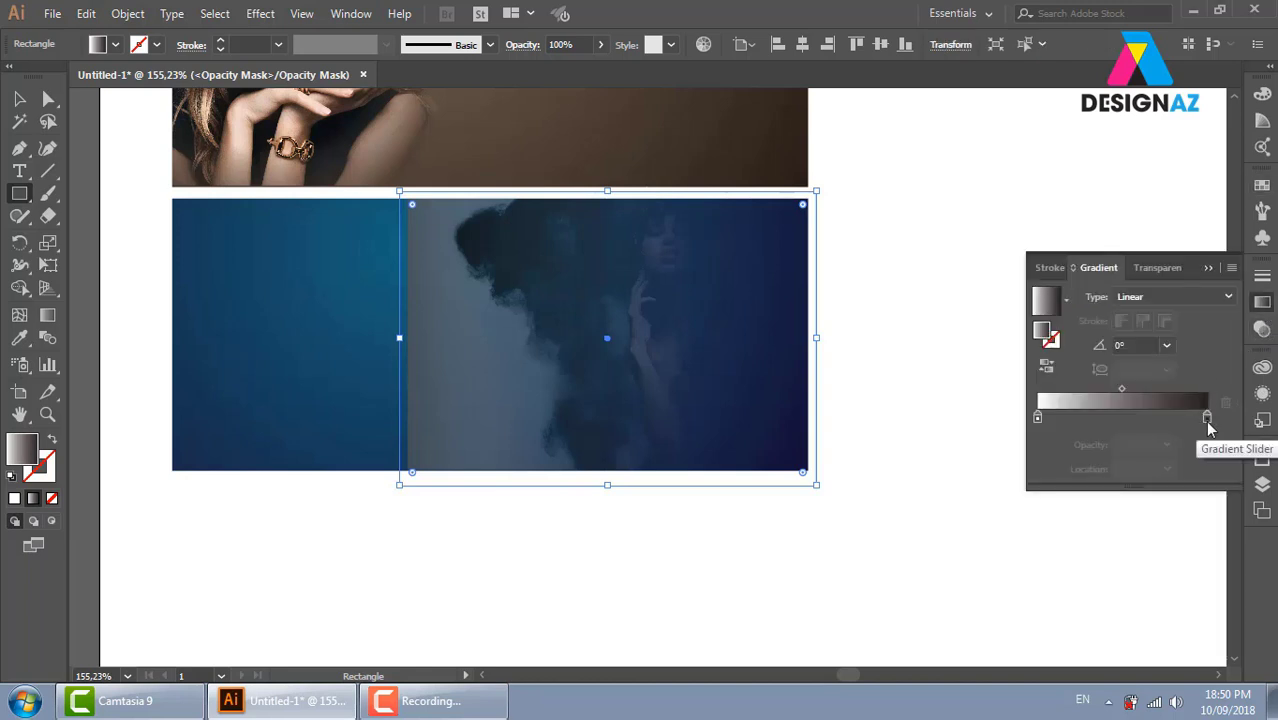
{"action": "left_click", "coordinate": [1207, 420]}
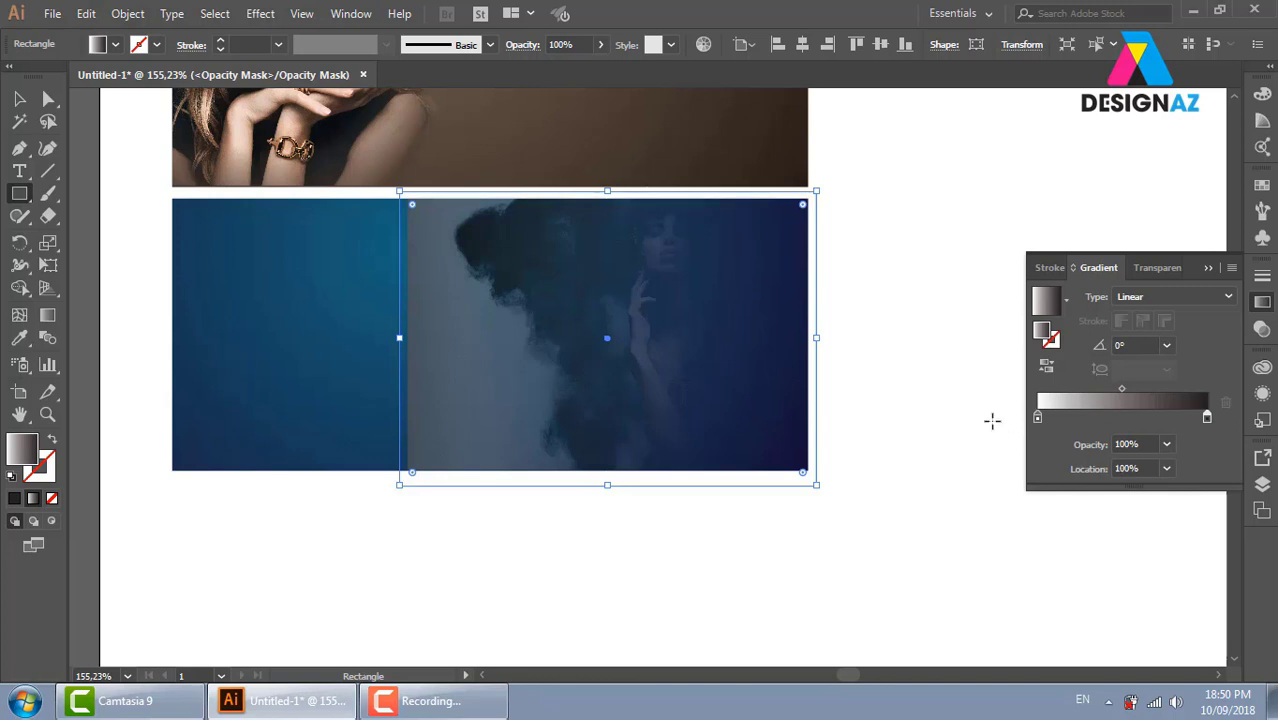
{"action": "left_click_drag", "start_coordinate": [607, 338], "coordinate": [651, 338]}
{"action": "left_click", "coordinate": [1047, 367]}
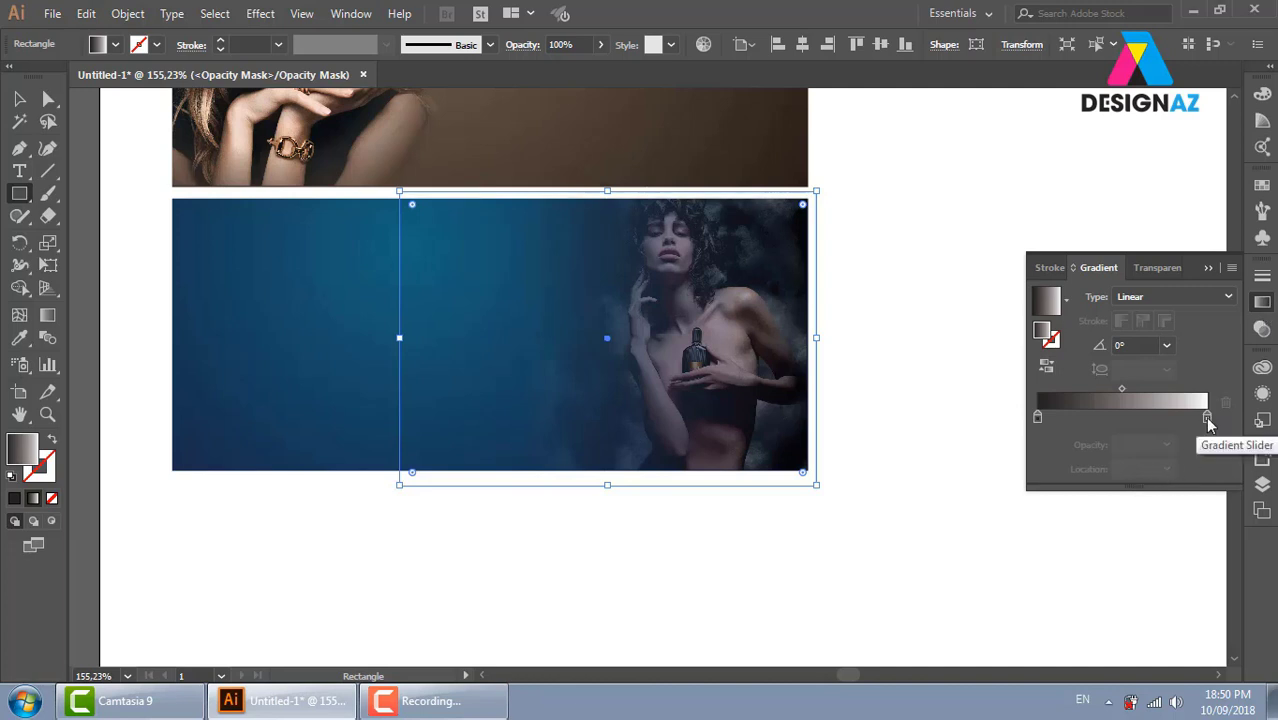
Redraw the mask gradient horizontally across the photo and change its type to radial
{"action": "key", "text": "g"}
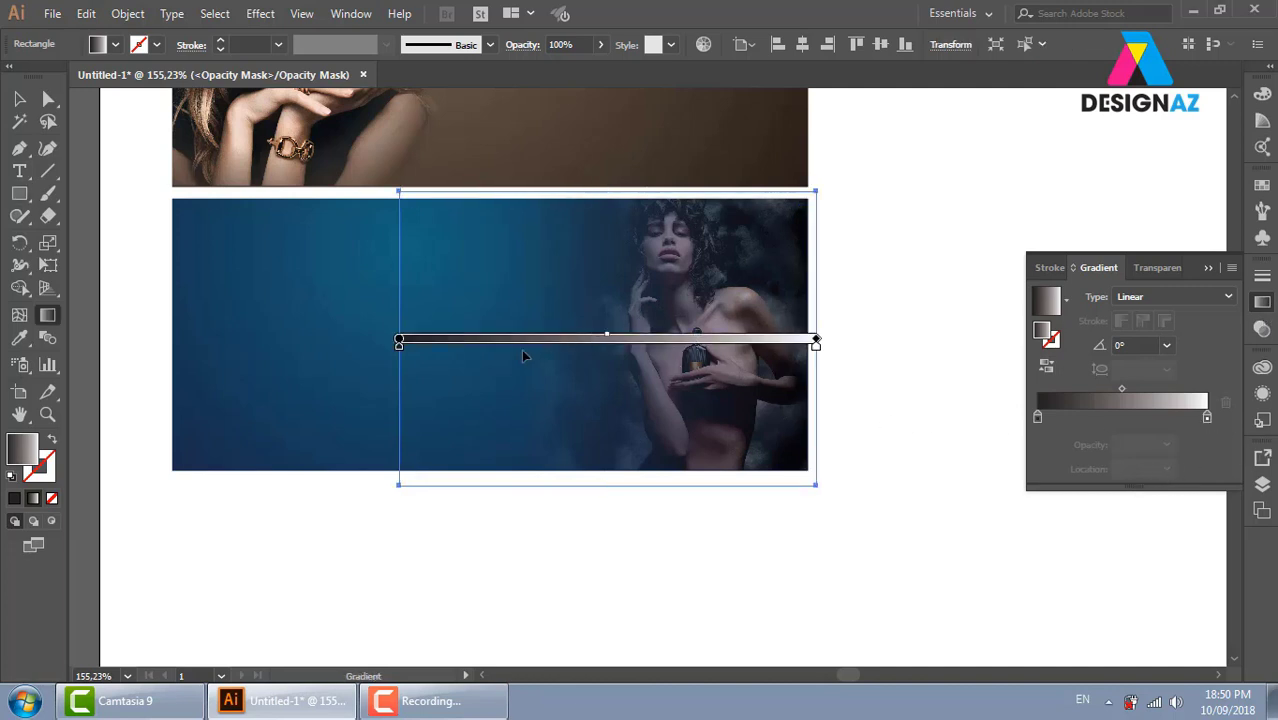
{"action": "left_click_drag", "start_coordinate": [495, 337], "coordinate": [660, 337]}
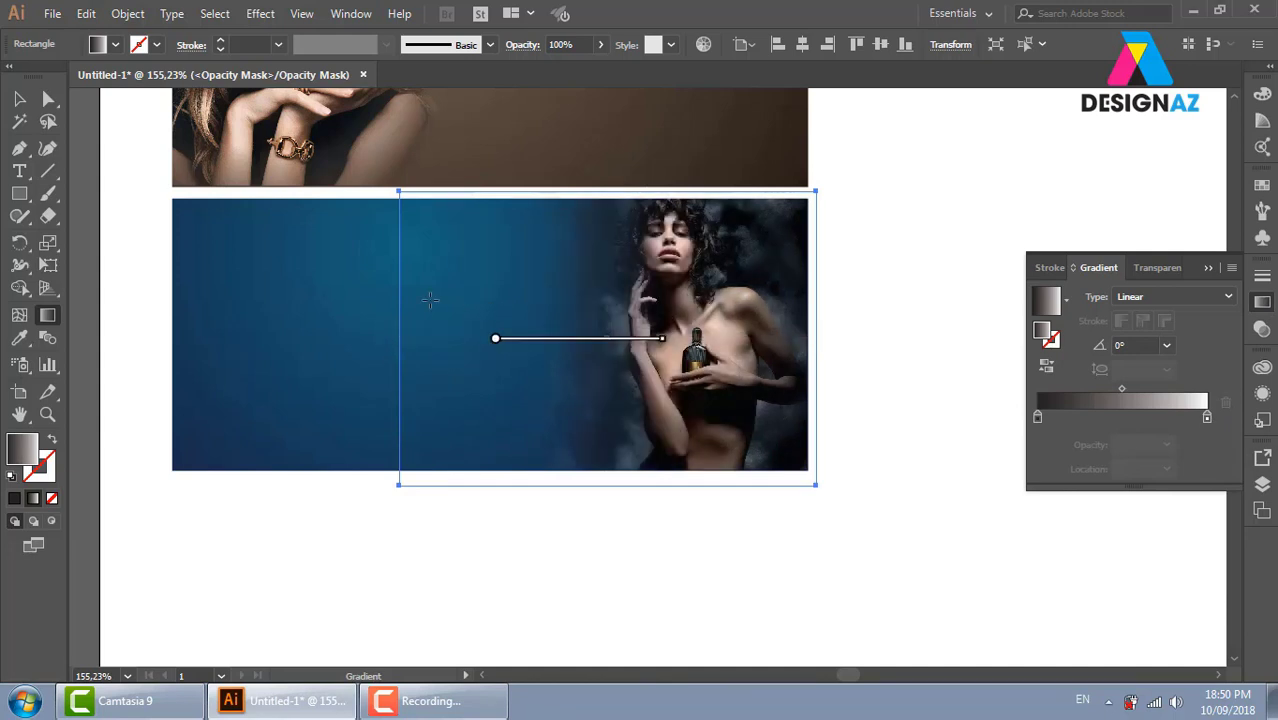
{"action": "left_click_drag", "start_coordinate": [496, 337], "coordinate": [437, 338]}
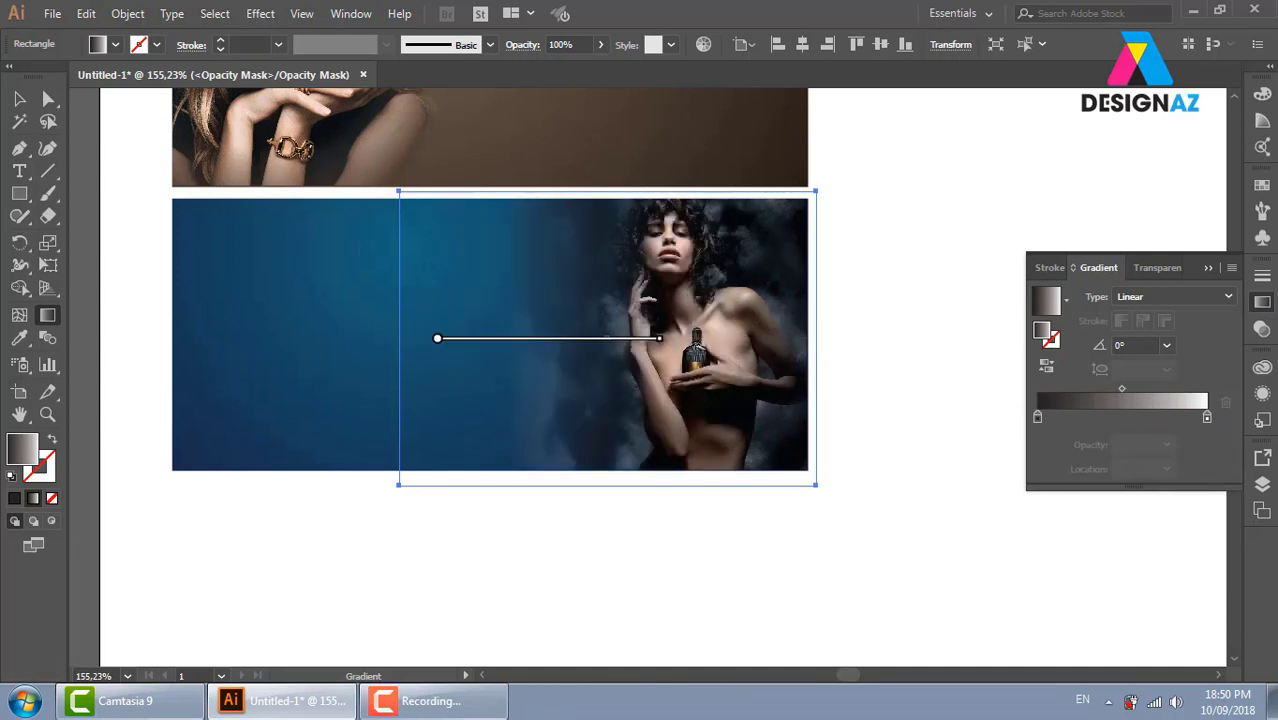
{"action": "left_click", "coordinate": [1261, 328]}
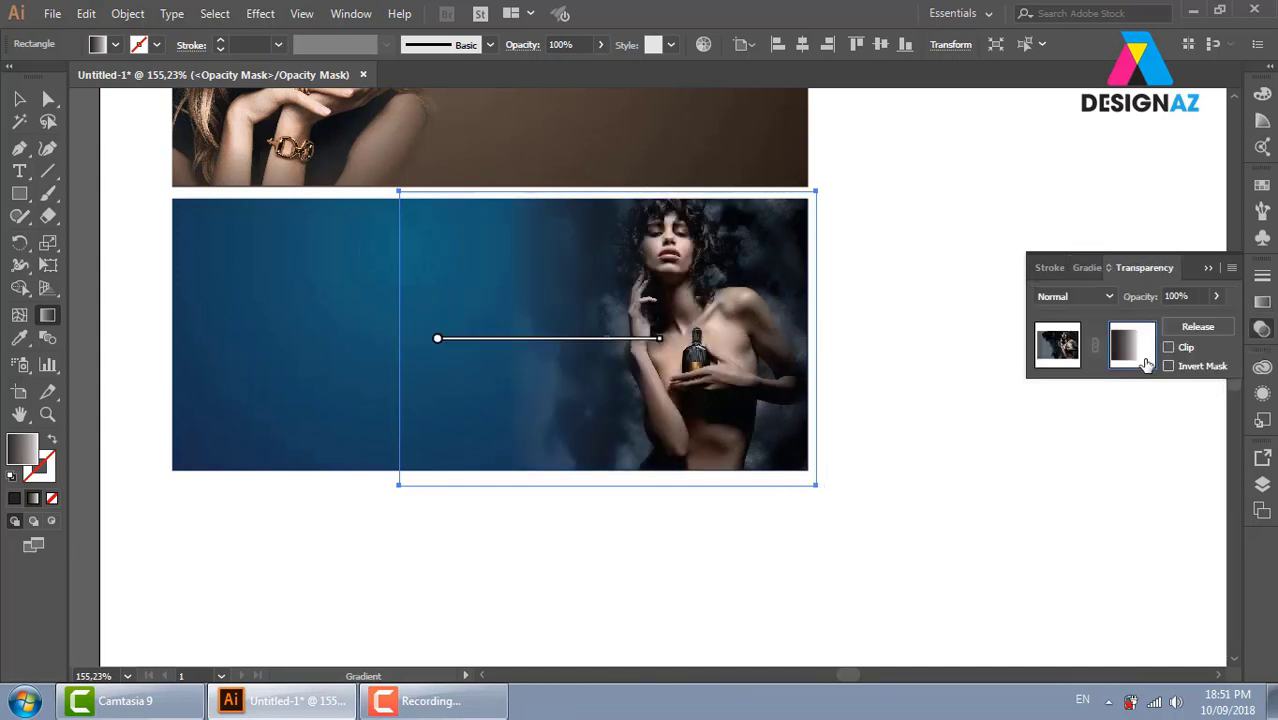
{"action": "left_click", "coordinate": [1262, 301]}
{"action": "left_click", "coordinate": [1210, 300]}
{"action": "left_click", "coordinate": [1147, 337]}
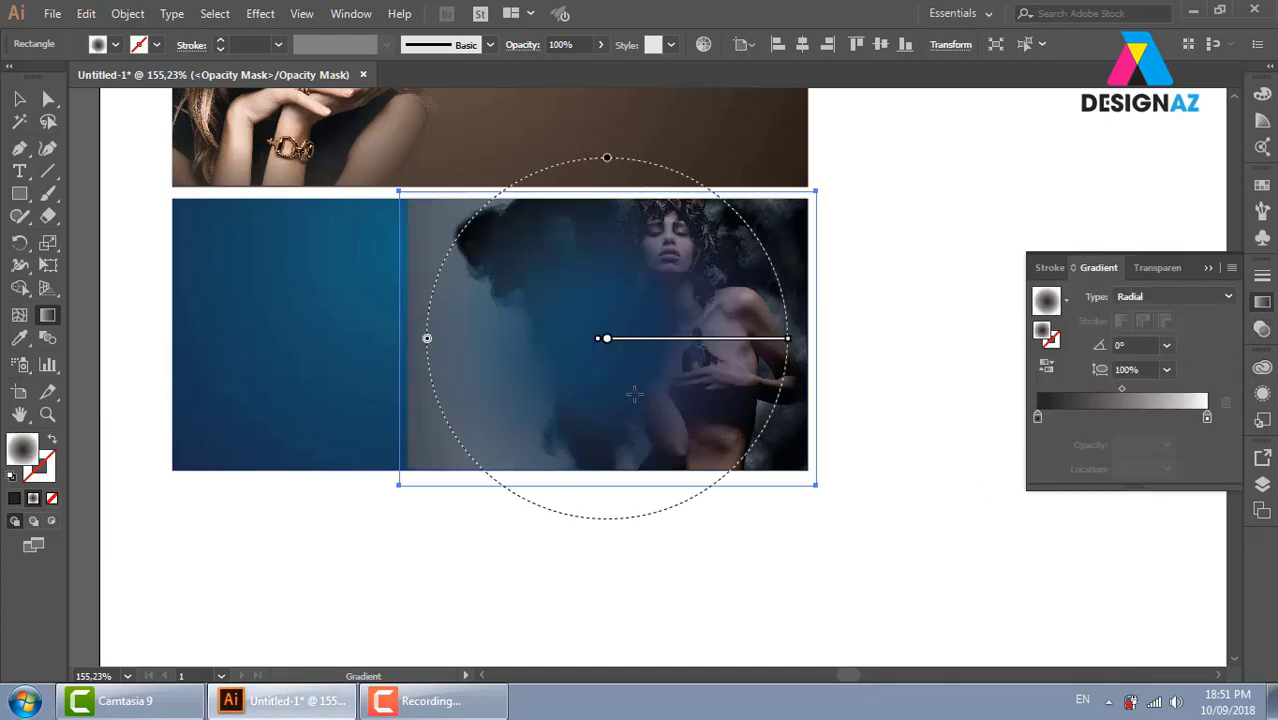
Reverse the radial gradient, enlarge it from the right, add a white stop at 59.19%, and deselect
{"action": "left_click", "coordinate": [1046, 367]}
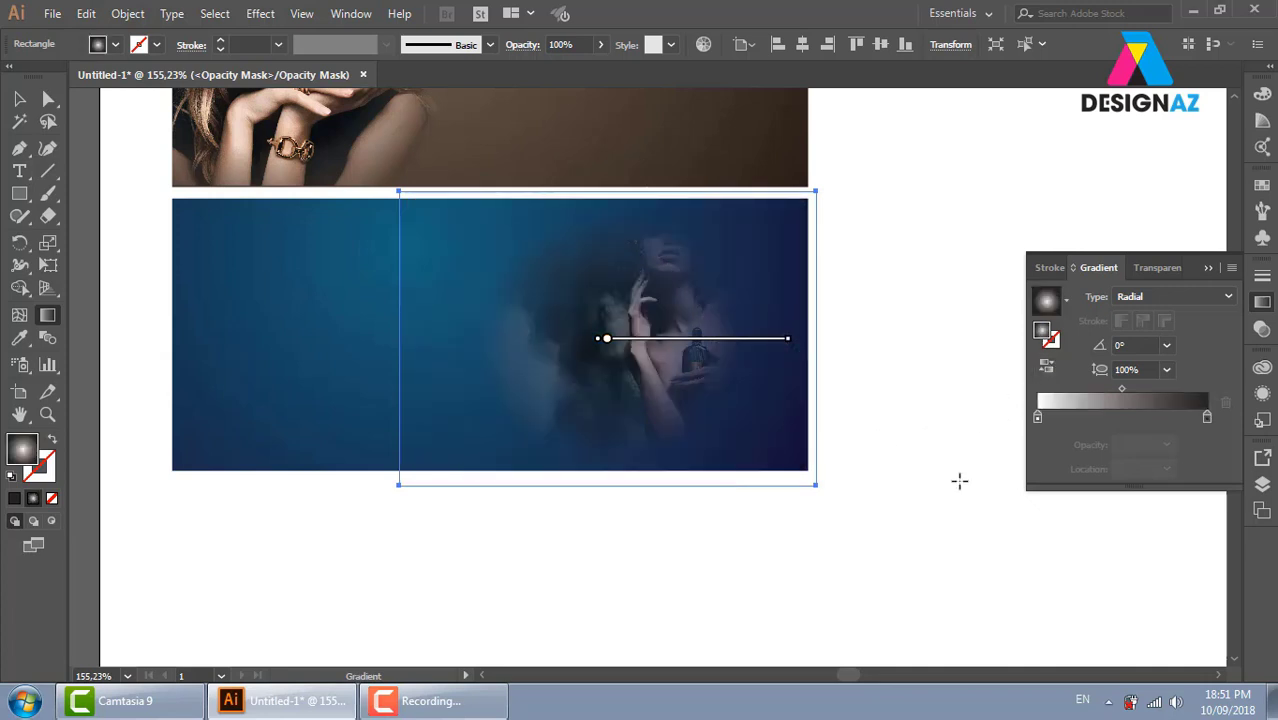
{"action": "left_click_drag", "start_coordinate": [892, 319], "coordinate": [474, 362]}
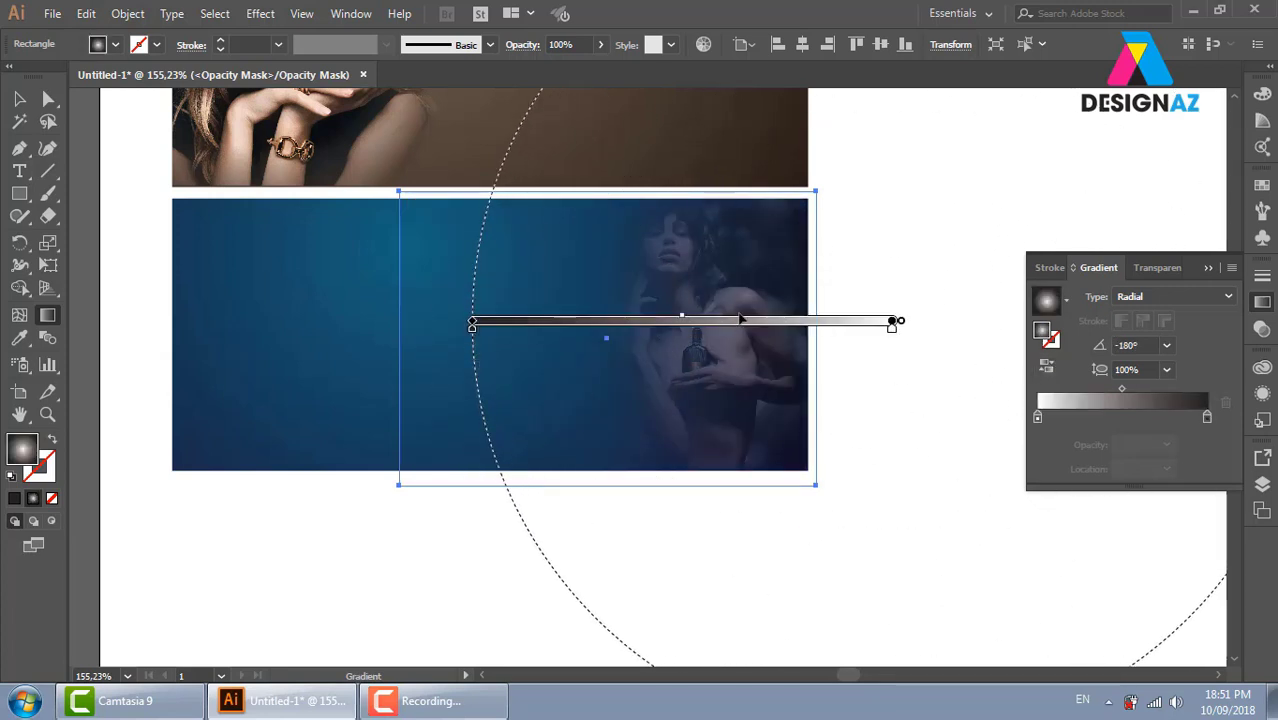
{"action": "left_click_drag", "start_coordinate": [752, 286], "coordinate": [468, 326]}
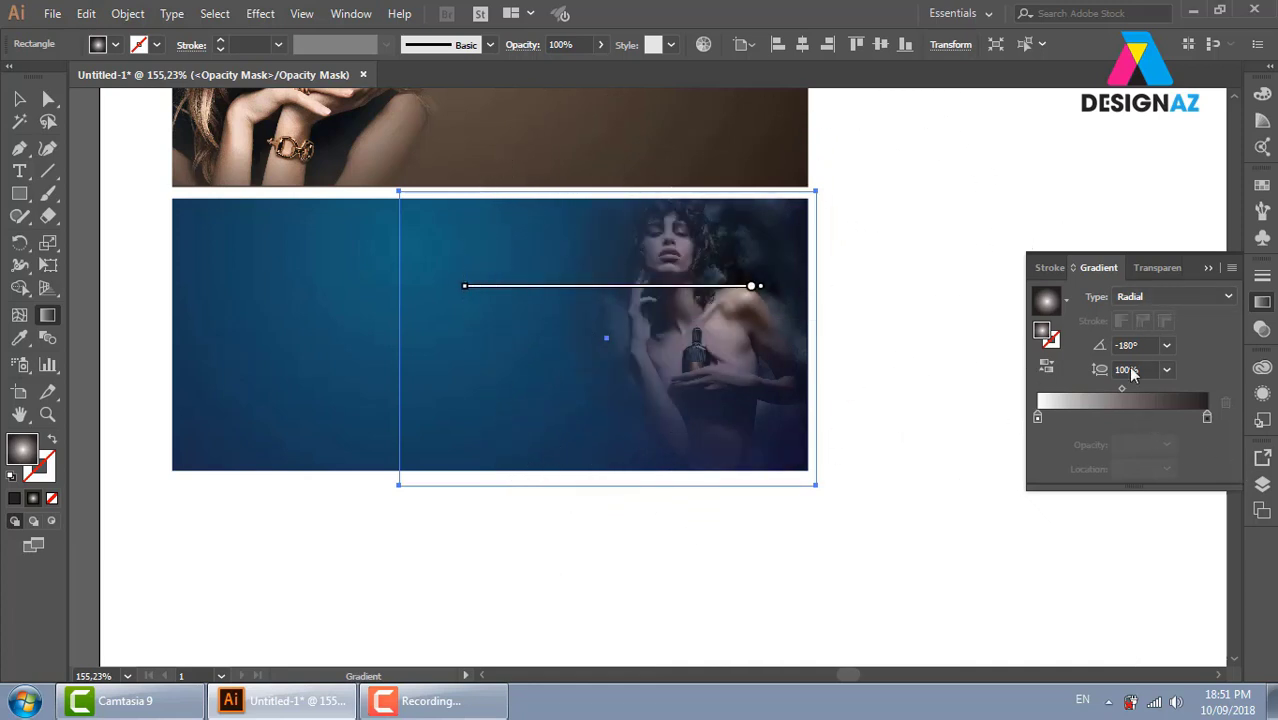
{"action": "left_click", "coordinate": [1140, 420]}
{"action": "double_click", "coordinate": [1137, 417]}
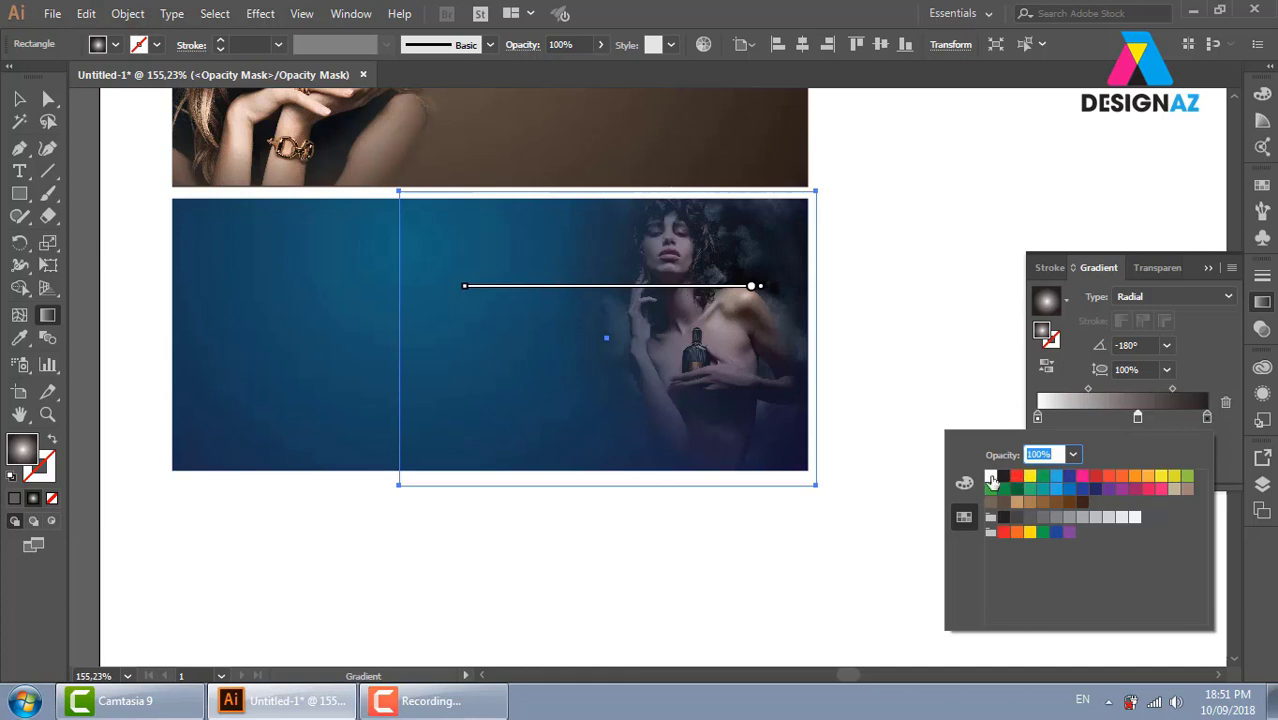
{"action": "left_click", "coordinate": [991, 476]}
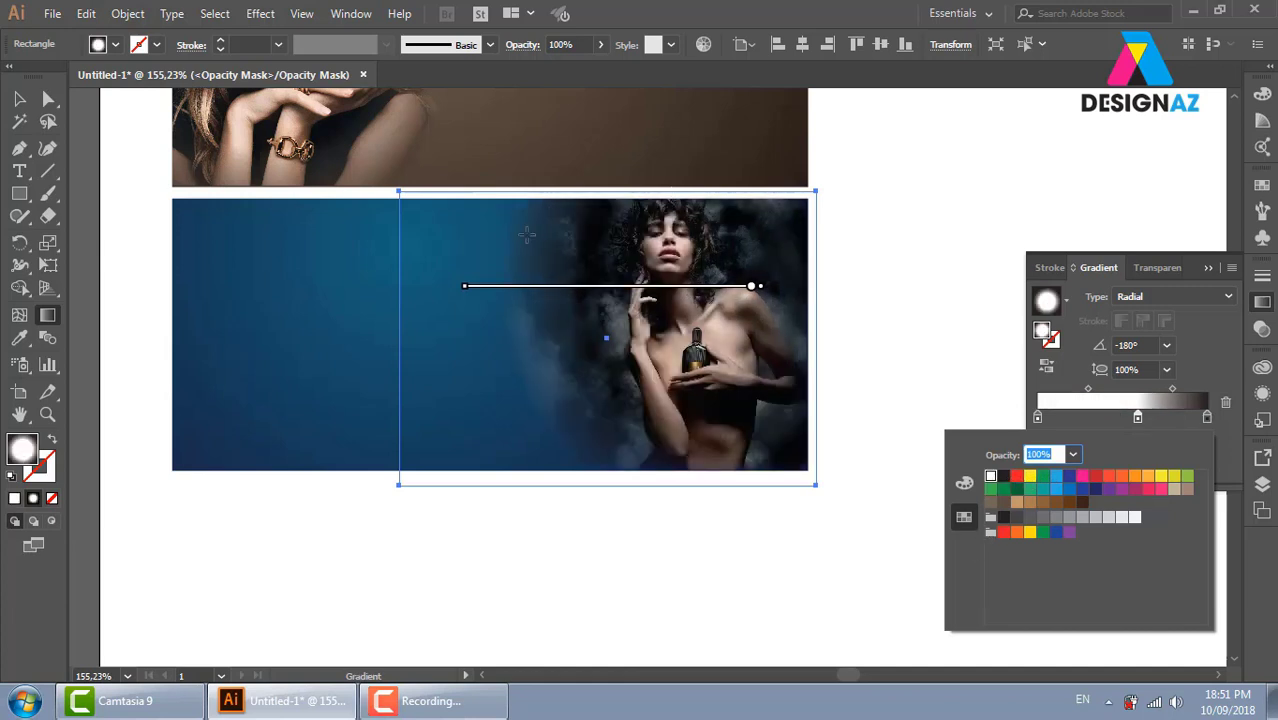
{"action": "key", "text": "Escape"}
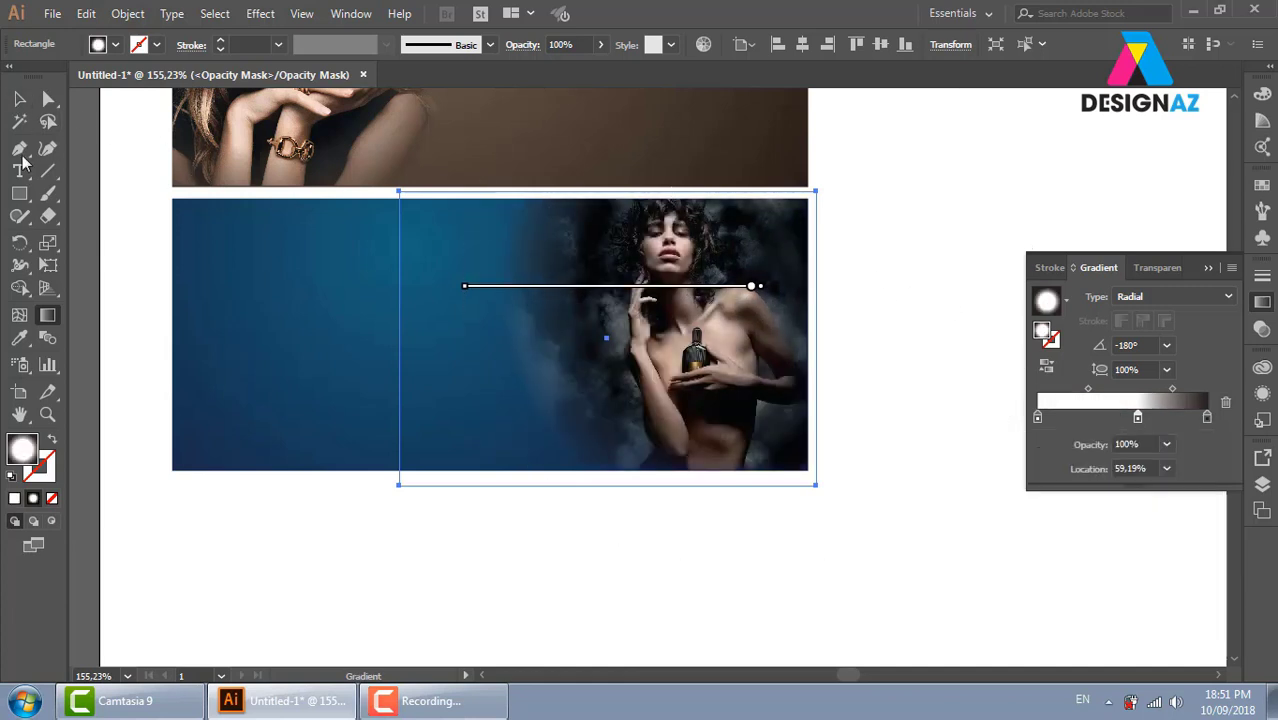
{"action": "left_click", "coordinate": [18, 100]}
{"action": "left_click", "coordinate": [962, 340]}
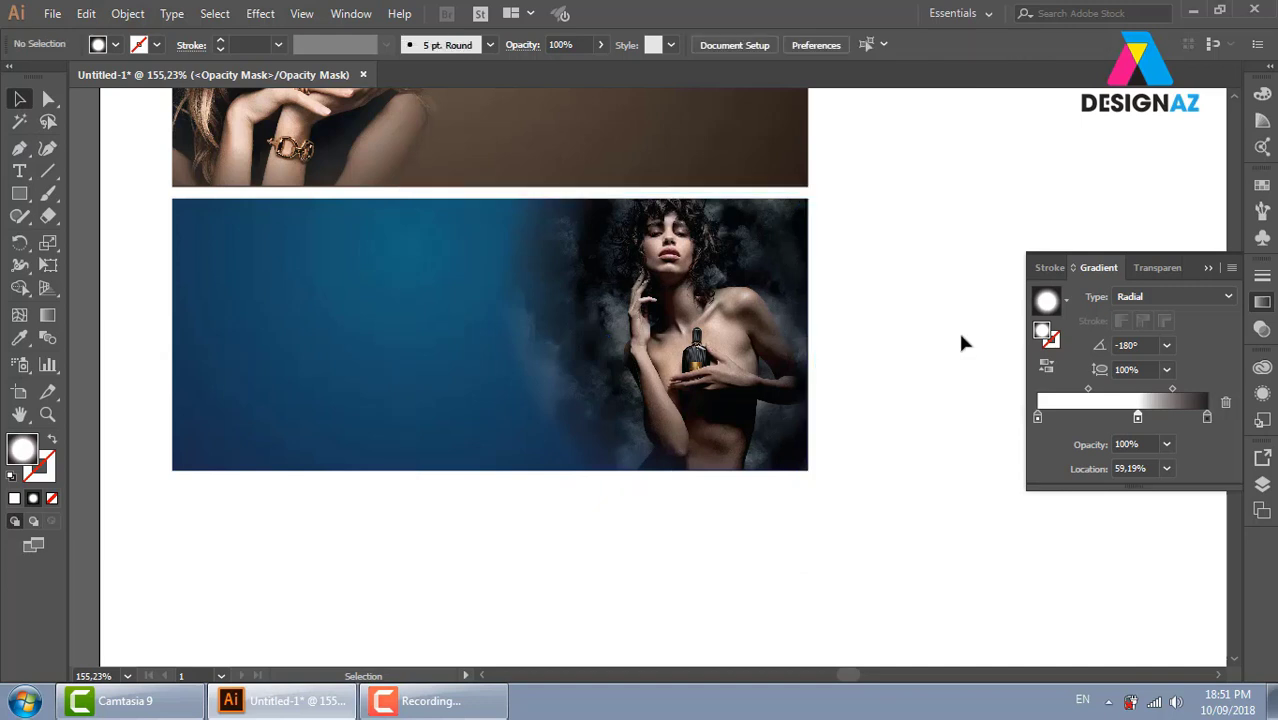
Exit opacity-mask editing and fit the whole artboard in view
{"action": "left_click", "coordinate": [1262, 329]}
{"action": "left_click", "coordinate": [1058, 345]}
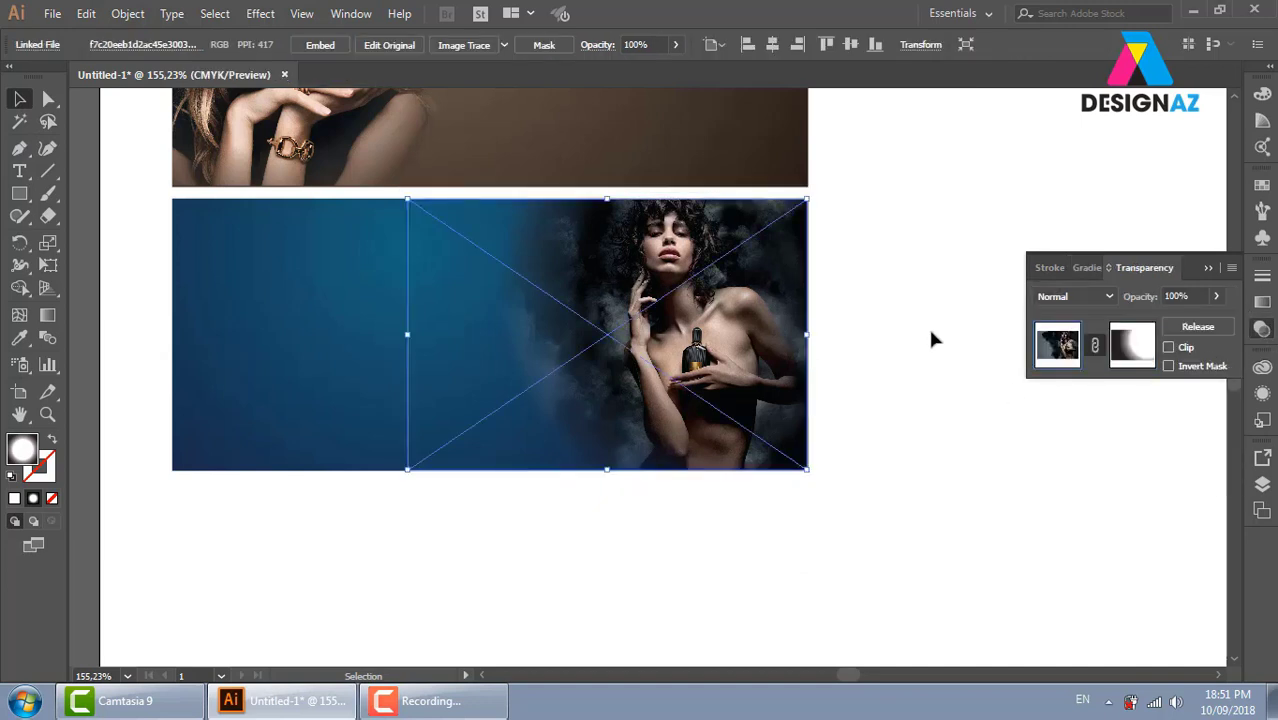
{"action": "left_click", "coordinate": [969, 506]}
{"action": "key", "text": "ctrl+0"}
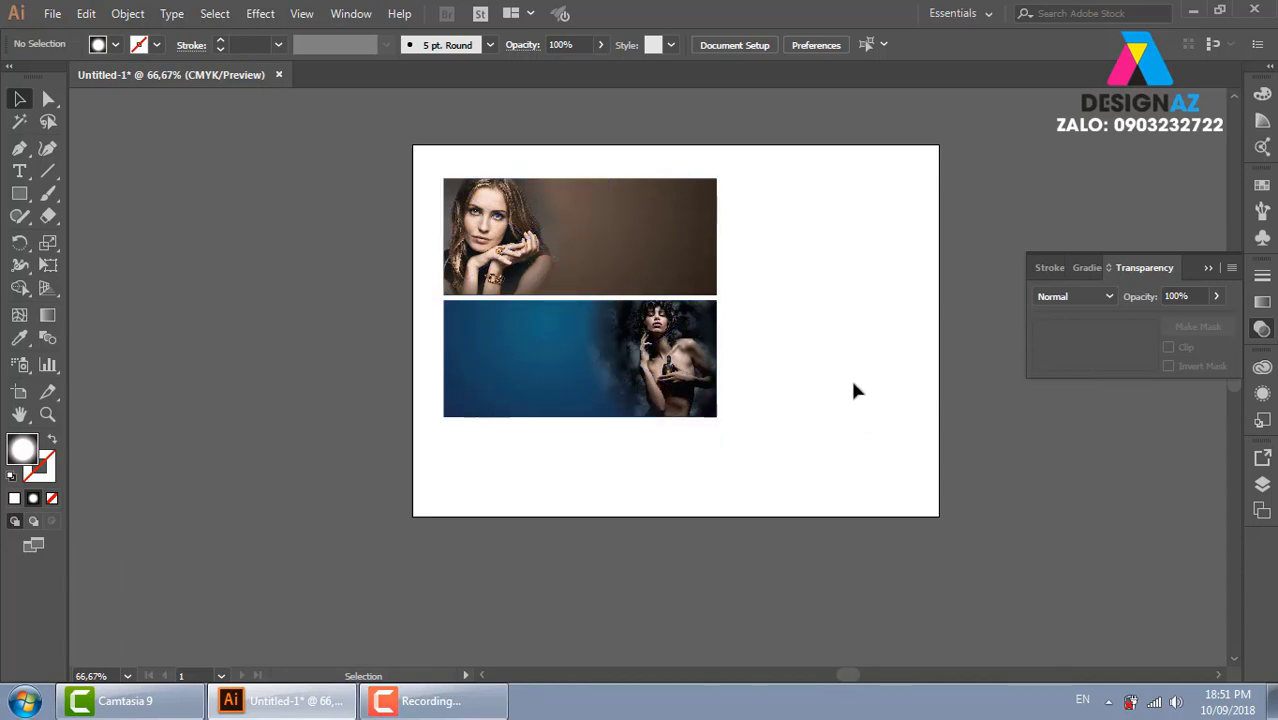
Alt-drag a copy of the blue banner rectangle below the perfume banner, then view it at 100%
{"action": "left_click", "coordinate": [524, 386]}
{"action": "left_click_drag", "start_coordinate": [482, 351], "coordinate": [496, 474]}
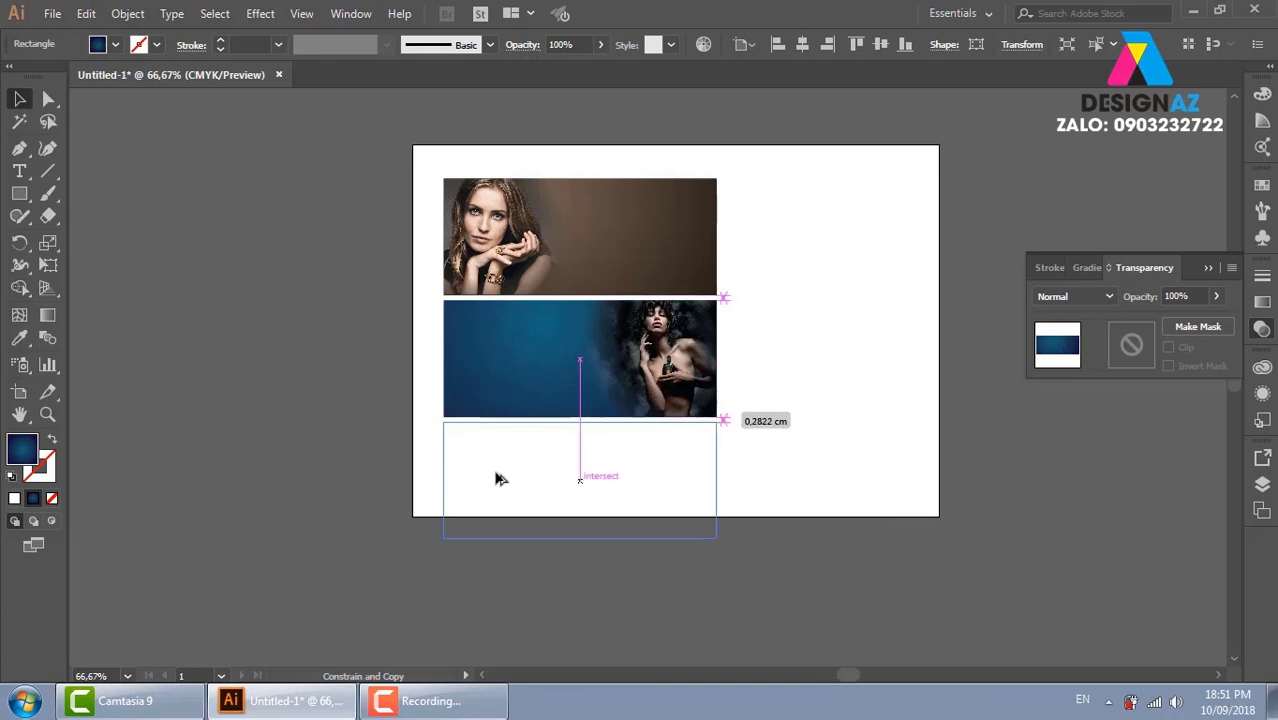
{"action": "left_click", "coordinate": [818, 438]}
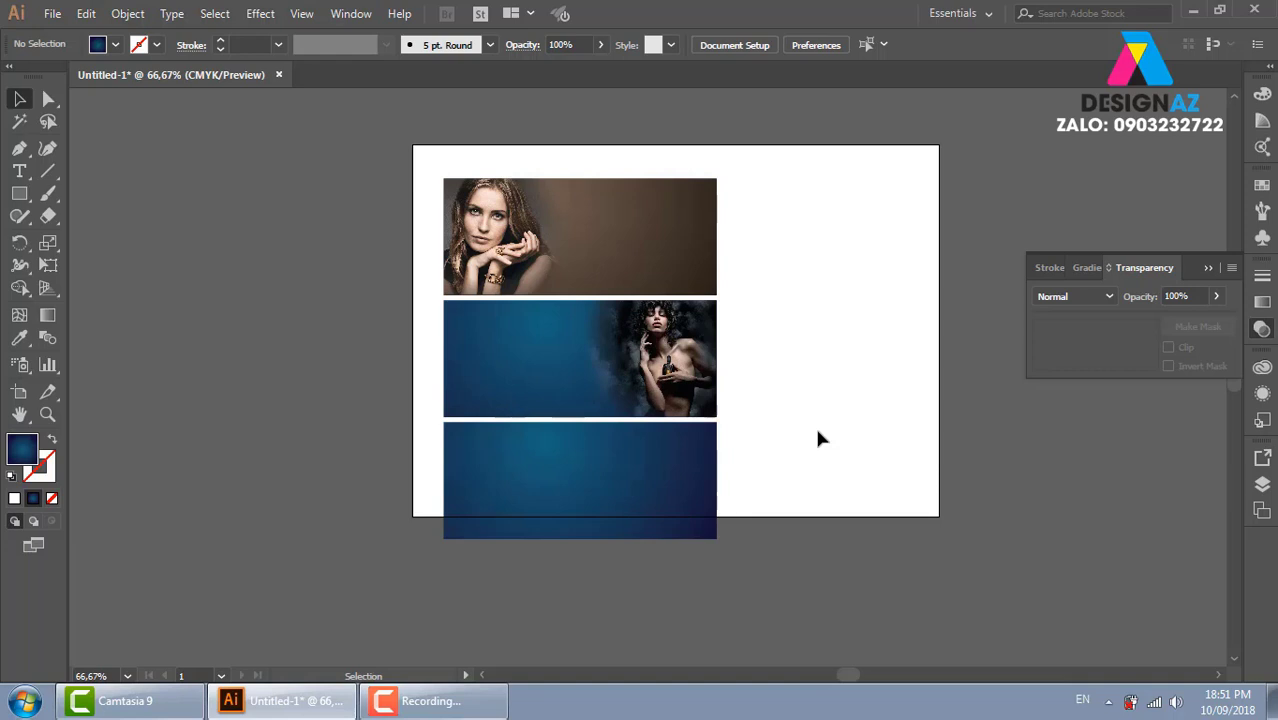
{"action": "key", "text": "ctrl+1"}
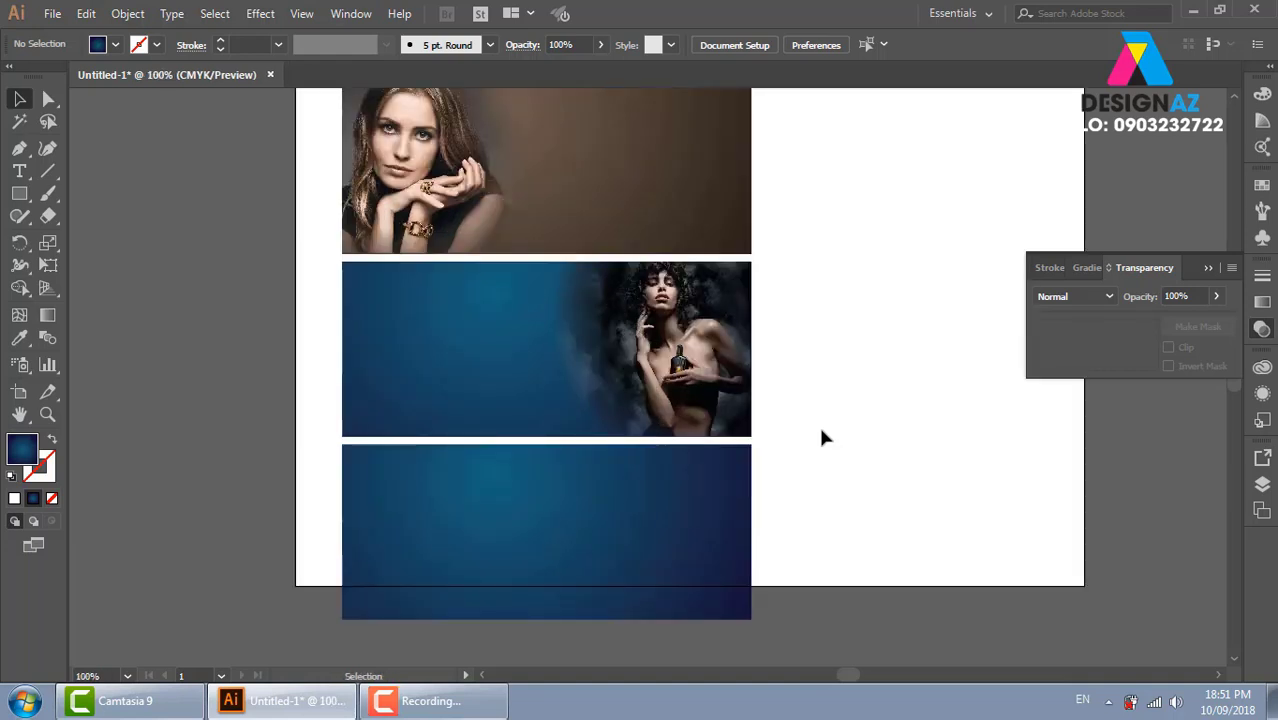
{"action": "left_click_drag", "start_coordinate": [818, 438], "coordinate": [774, 398]}
{"action": "key", "text": "ctrl+shift+h"}
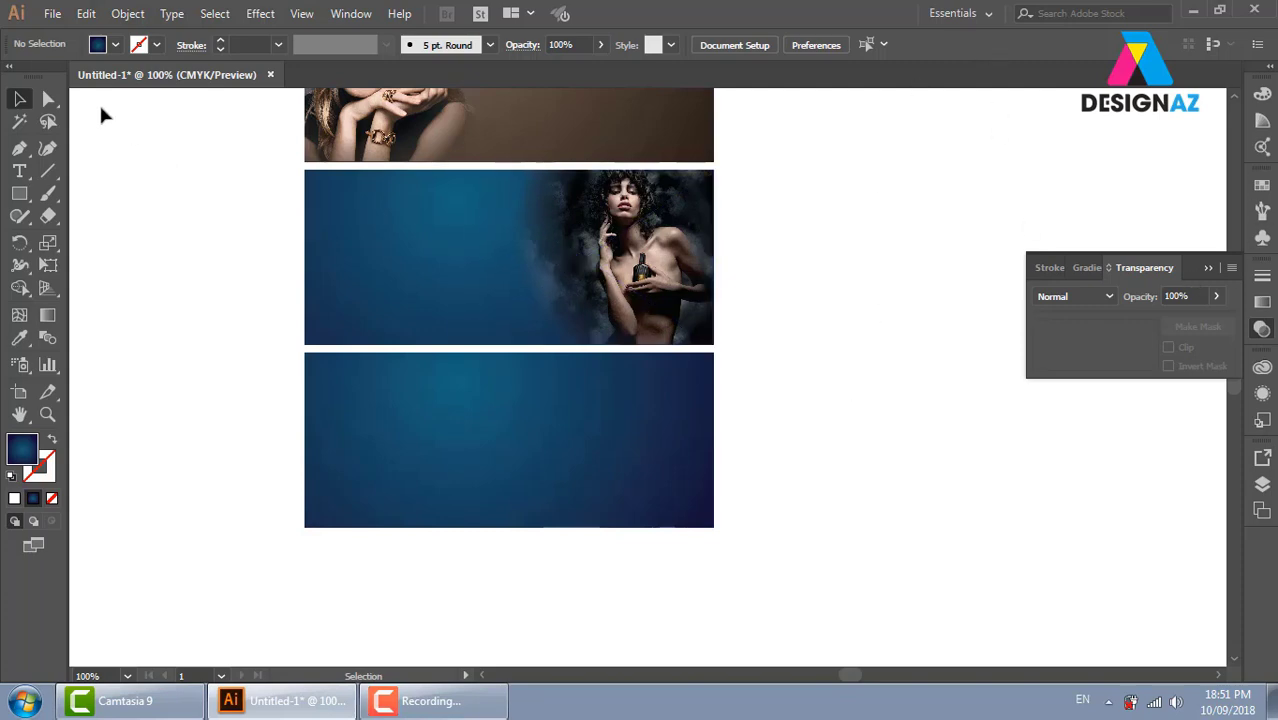
Start File > Place and browse the thuvienanh subfolders, trying New folder (2)
{"action": "left_click", "coordinate": [52, 14]}
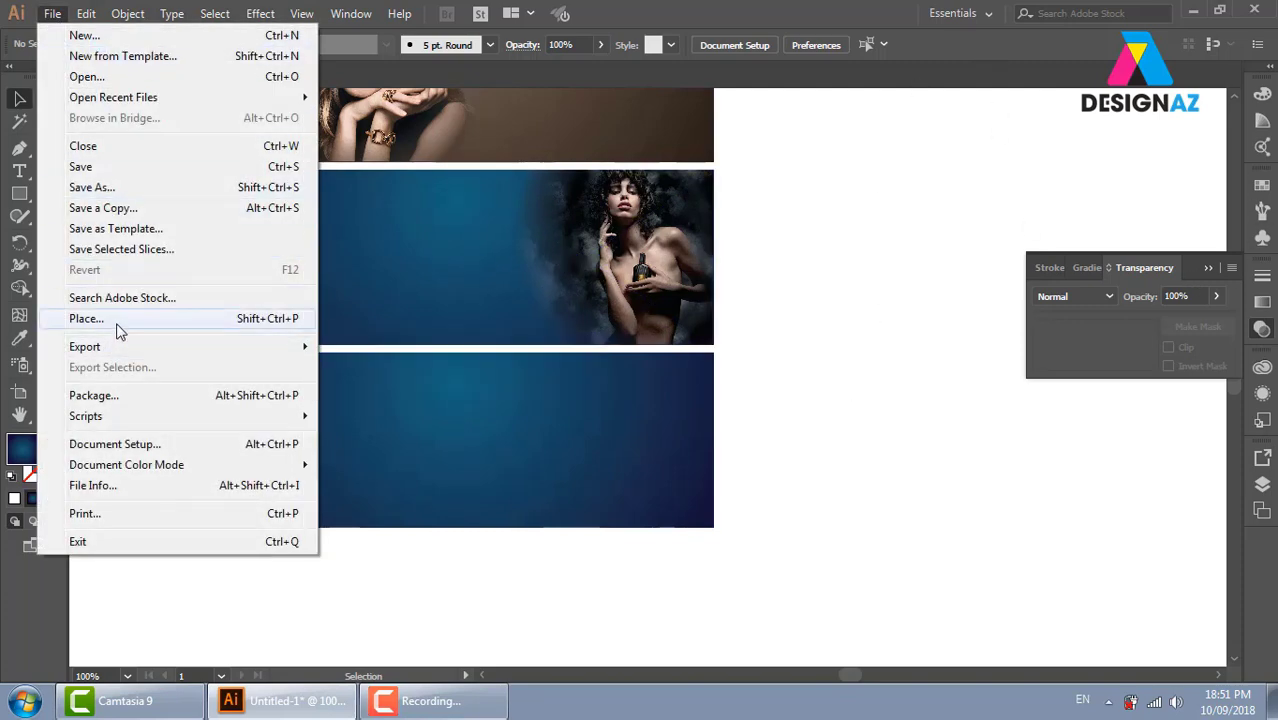
{"action": "left_click", "coordinate": [86, 318]}
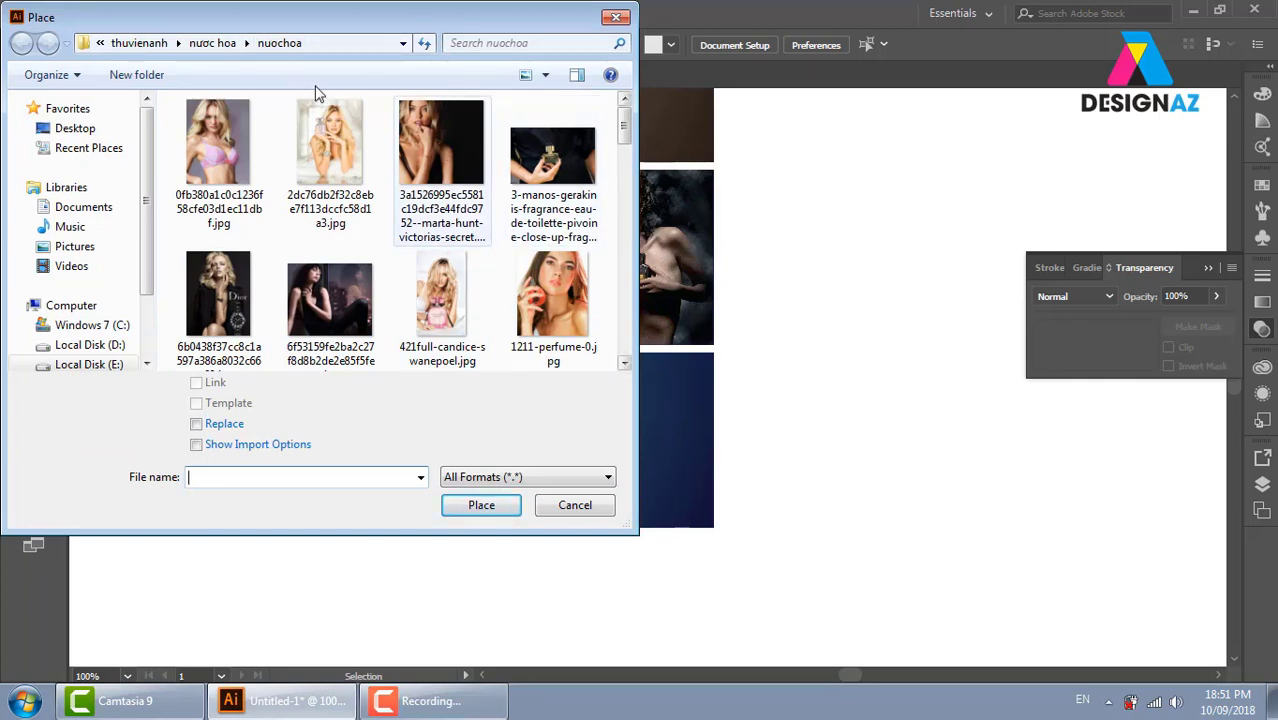
{"action": "left_click", "coordinate": [139, 43]}
{"action": "key", "text": "Right"}
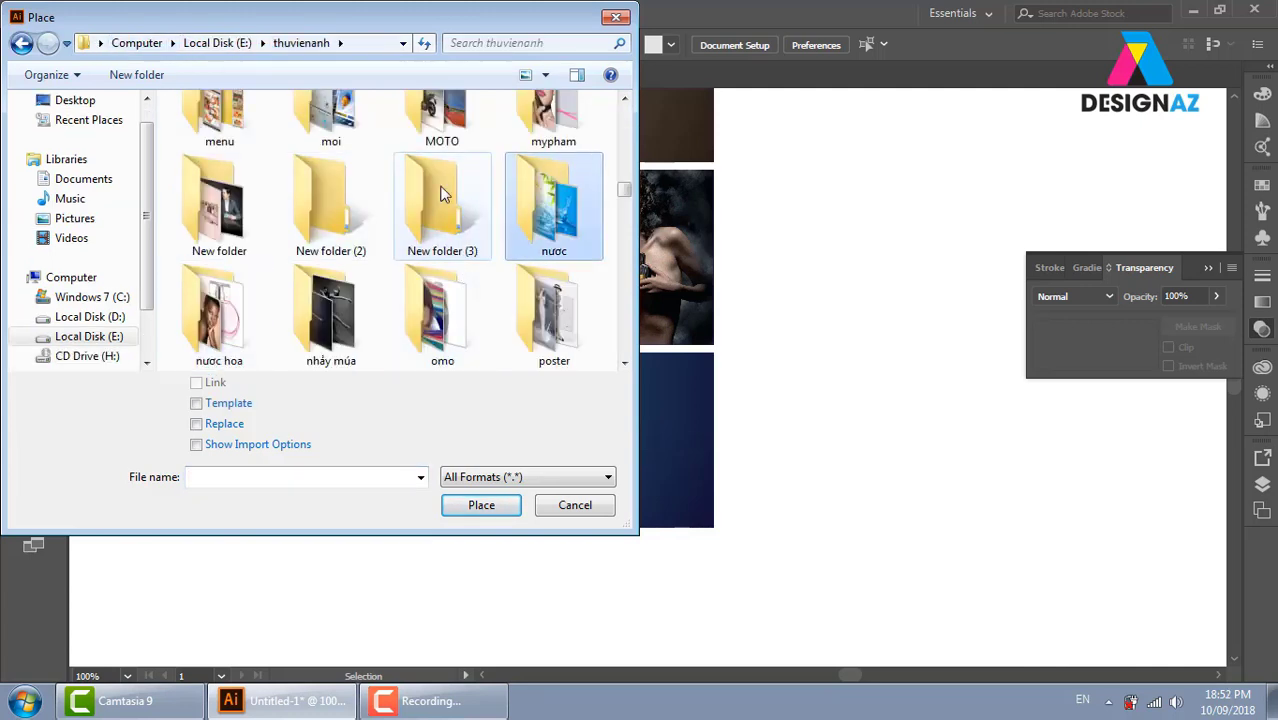
{"action": "key", "text": "Right"}
{"action": "key", "text": "Right"}
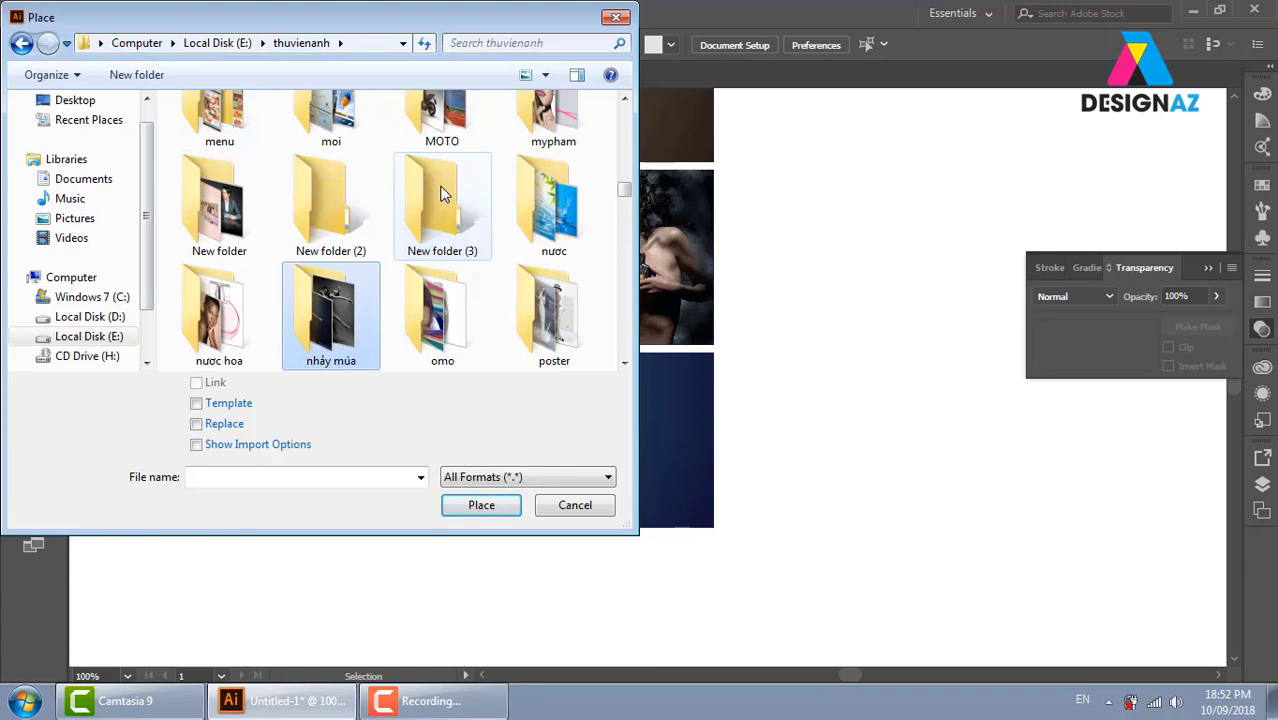
{"action": "double_click", "coordinate": [334, 214]}
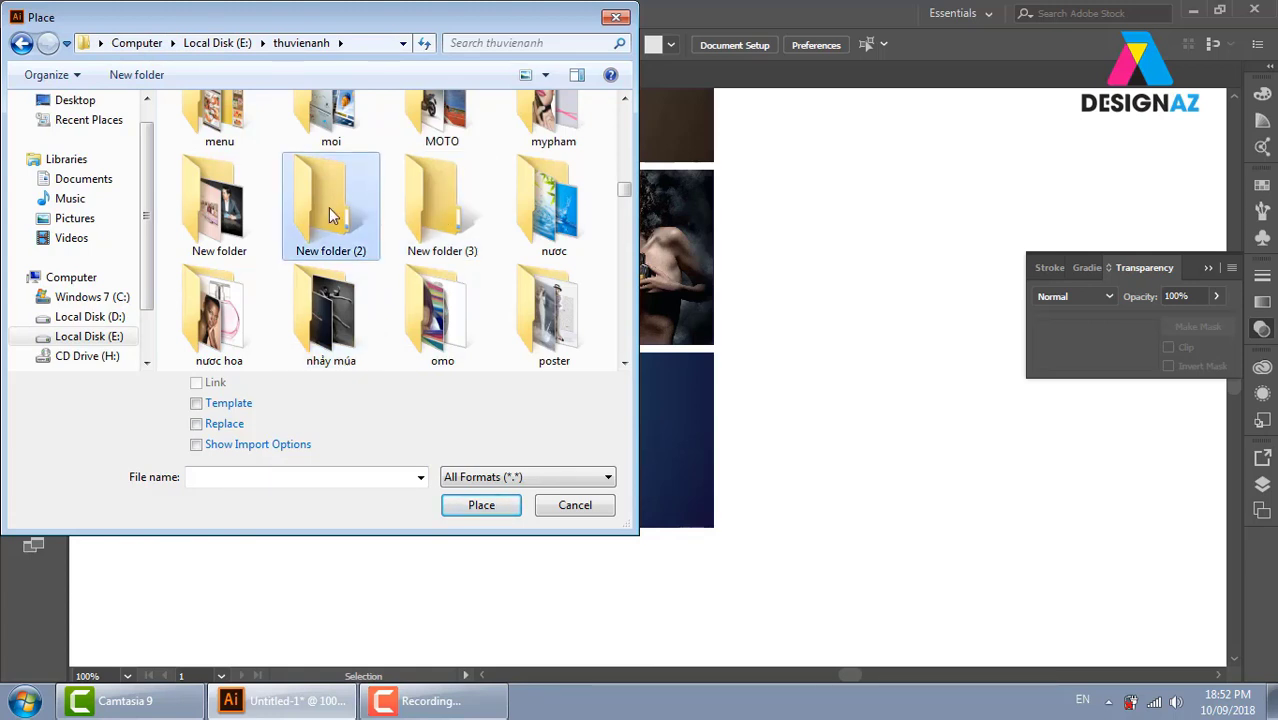
Navigate from thuvienanh into New folder > kythuatso > dienthoai
{"action": "left_click", "coordinate": [21, 43]}
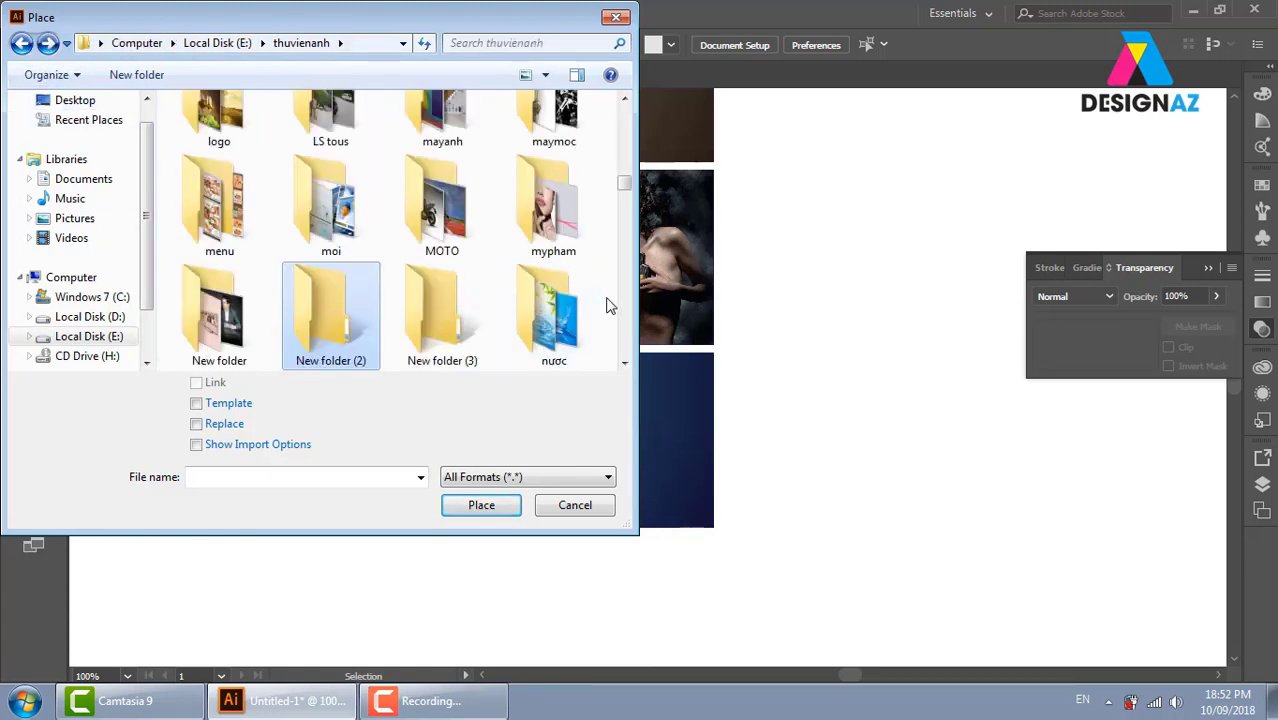
{"action": "left_click", "coordinate": [330, 112]}
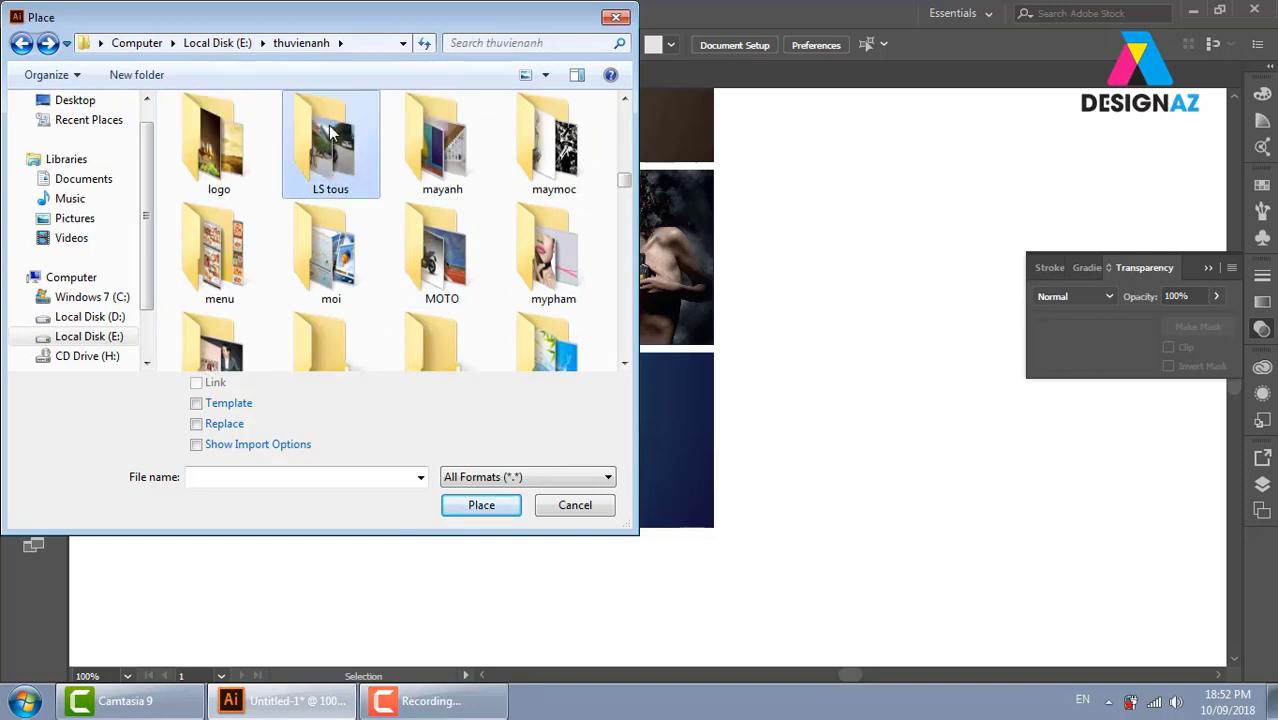
{"action": "scroll", "coordinate": [334, 200], "scroll_direction": "down", "scroll_amount": 2}
{"action": "left_click", "coordinate": [219, 150]}
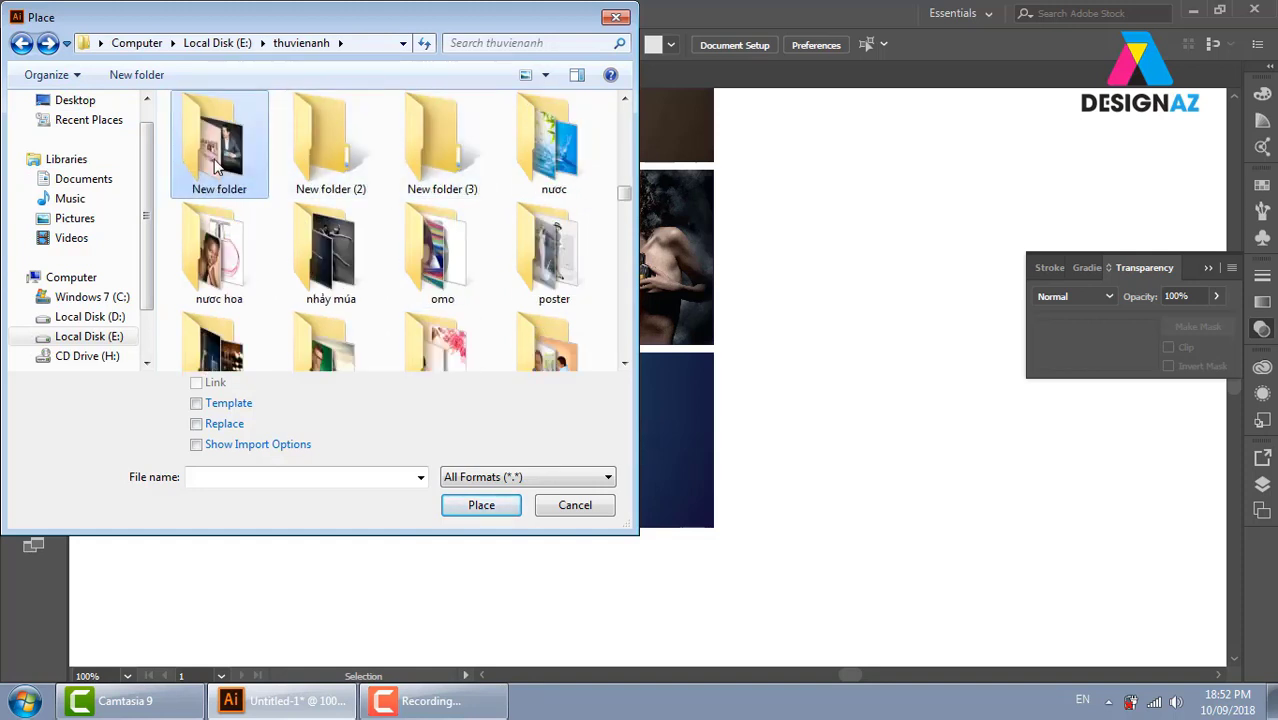
{"action": "double_click", "coordinate": [219, 150]}
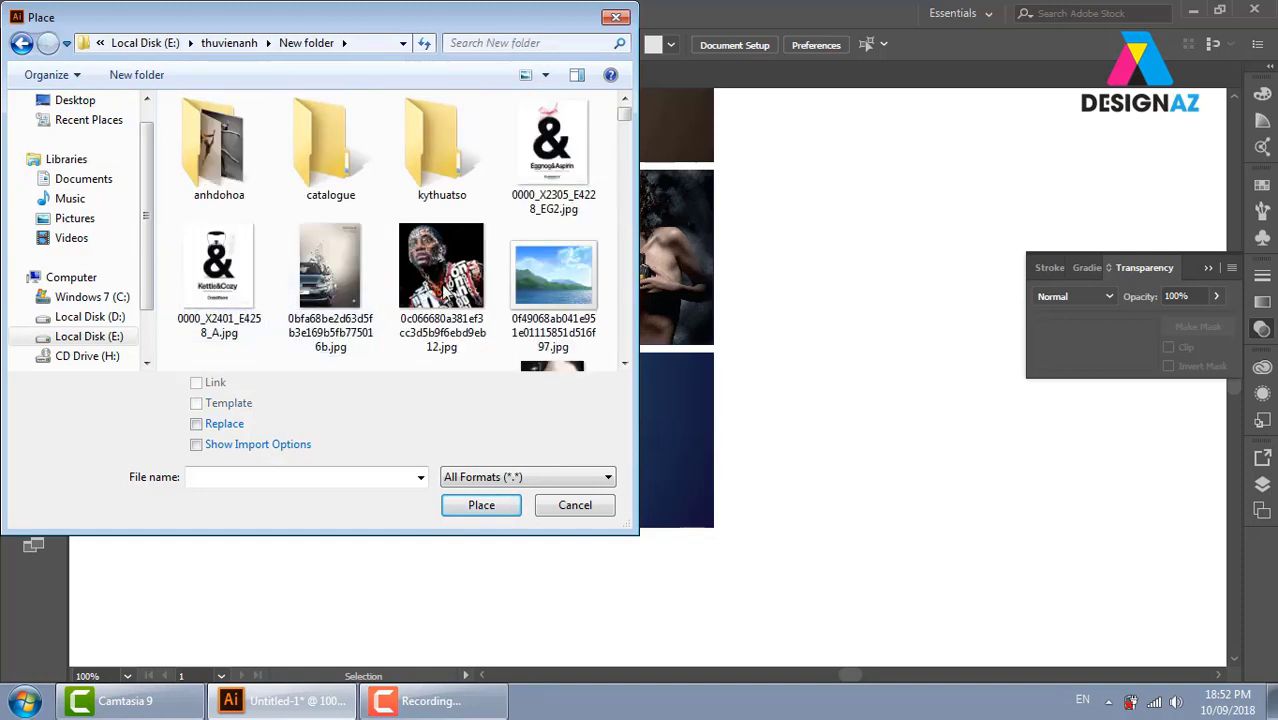
{"action": "double_click", "coordinate": [447, 175]}
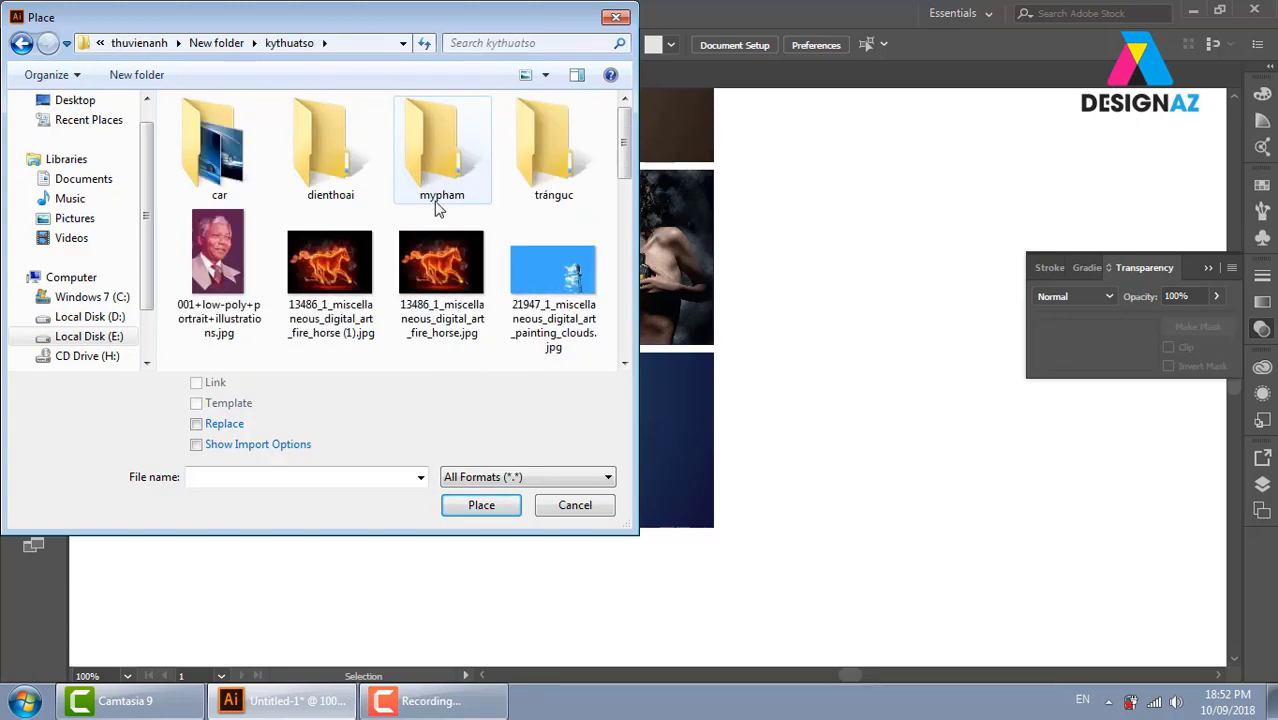
{"action": "double_click", "coordinate": [338, 163]}
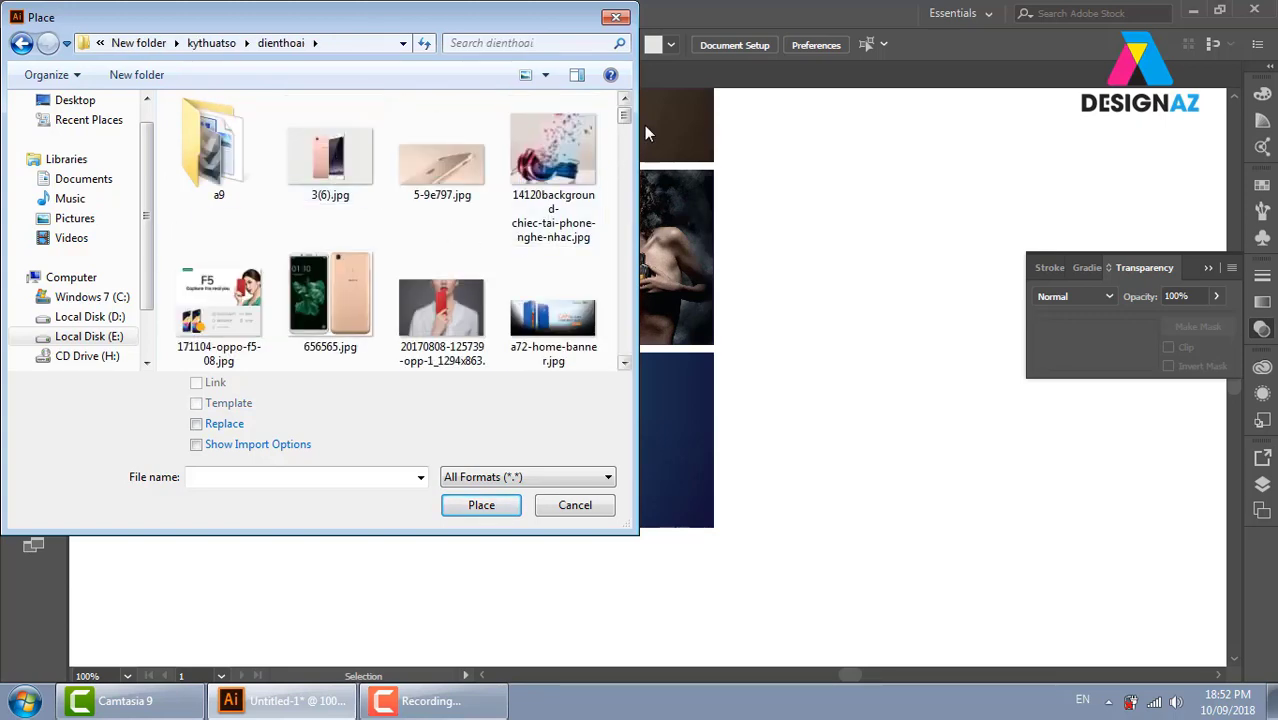
Browse the phone images, selecting the gold iPhone 6 photo and iPhone_6_vs_lenovo_S90(1).jpg
{"action": "left_click_drag", "start_coordinate": [626, 118], "coordinate": [623, 184]}
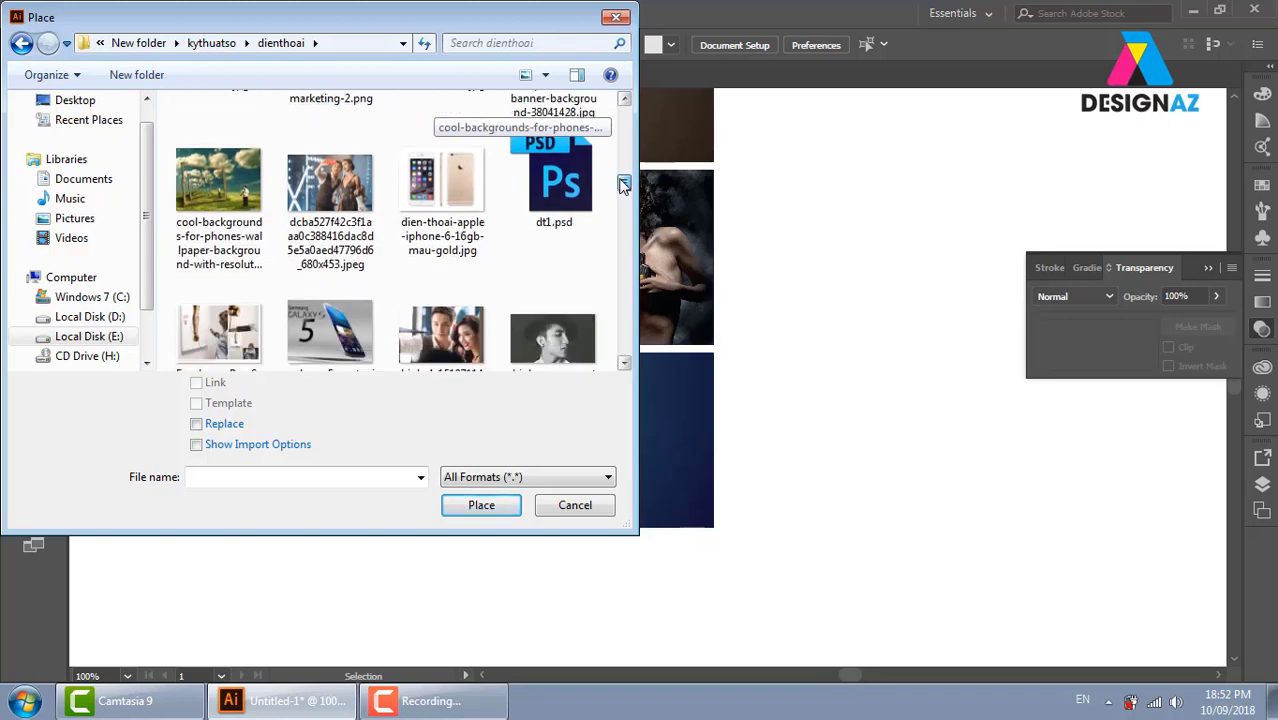
{"action": "left_click", "coordinate": [438, 185]}
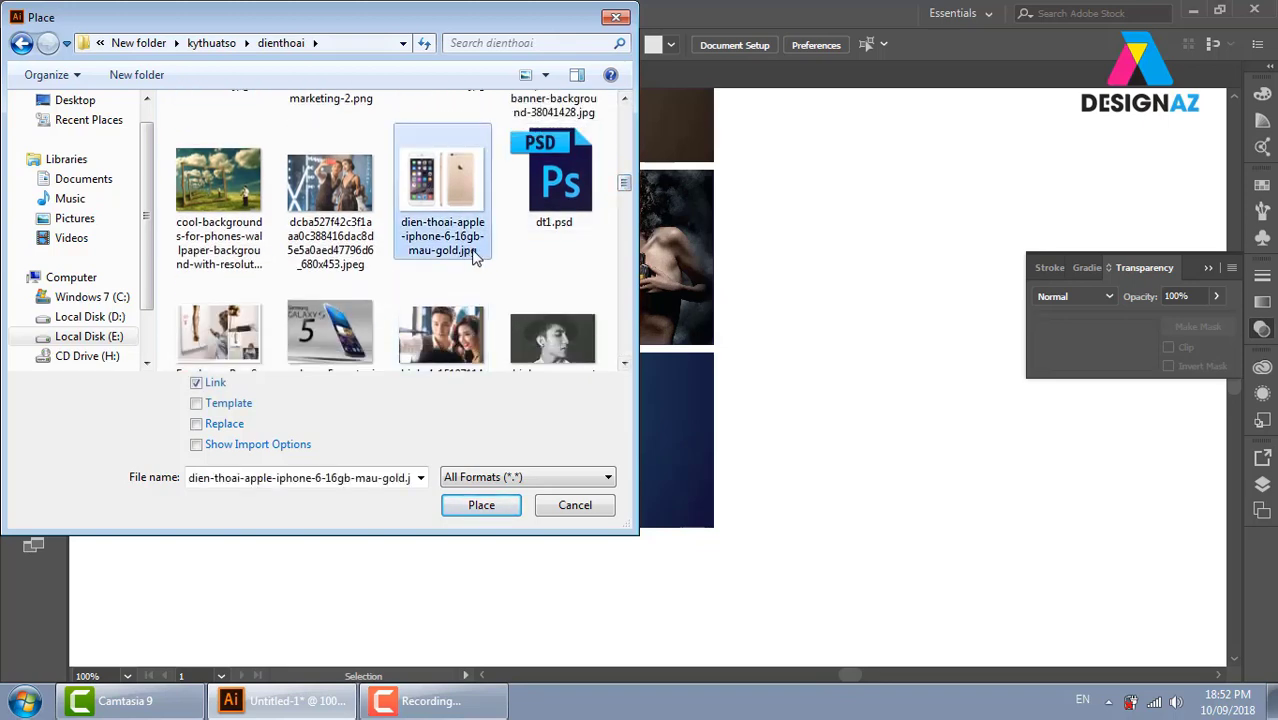
{"action": "left_click_drag", "start_coordinate": [625, 188], "coordinate": [628, 206]}
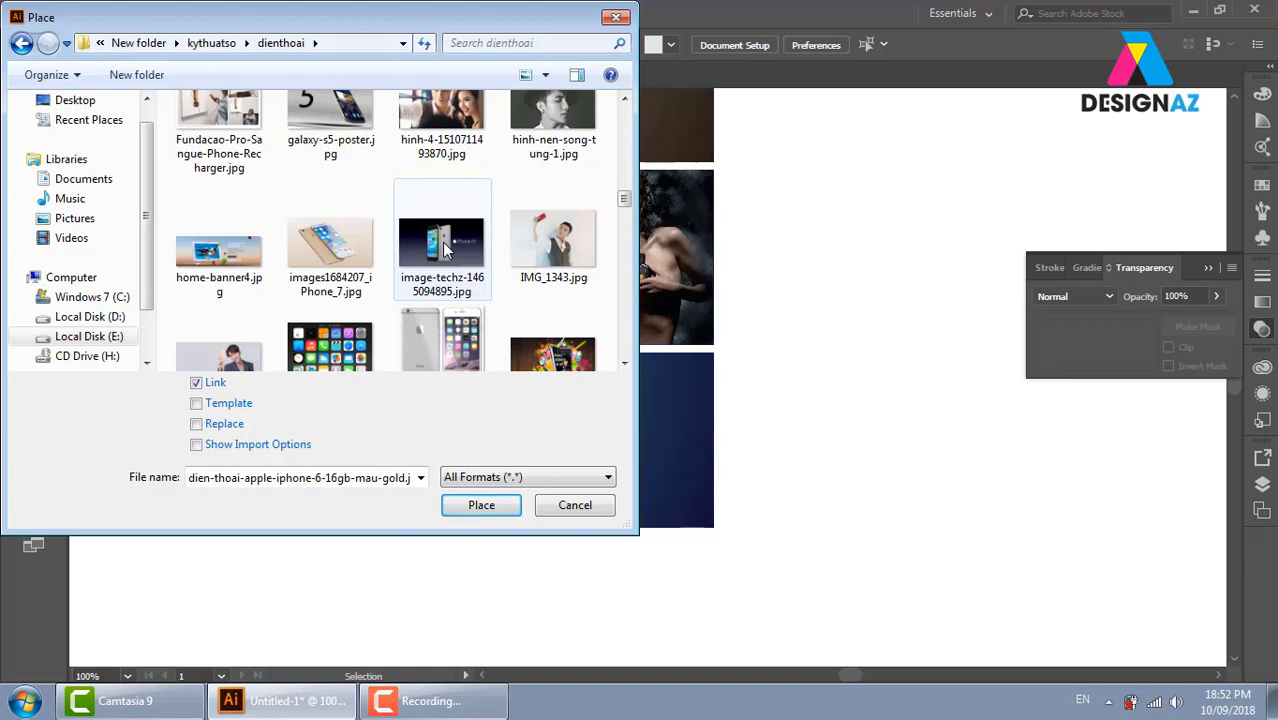
{"action": "left_click_drag", "start_coordinate": [625, 206], "coordinate": [630, 218]}
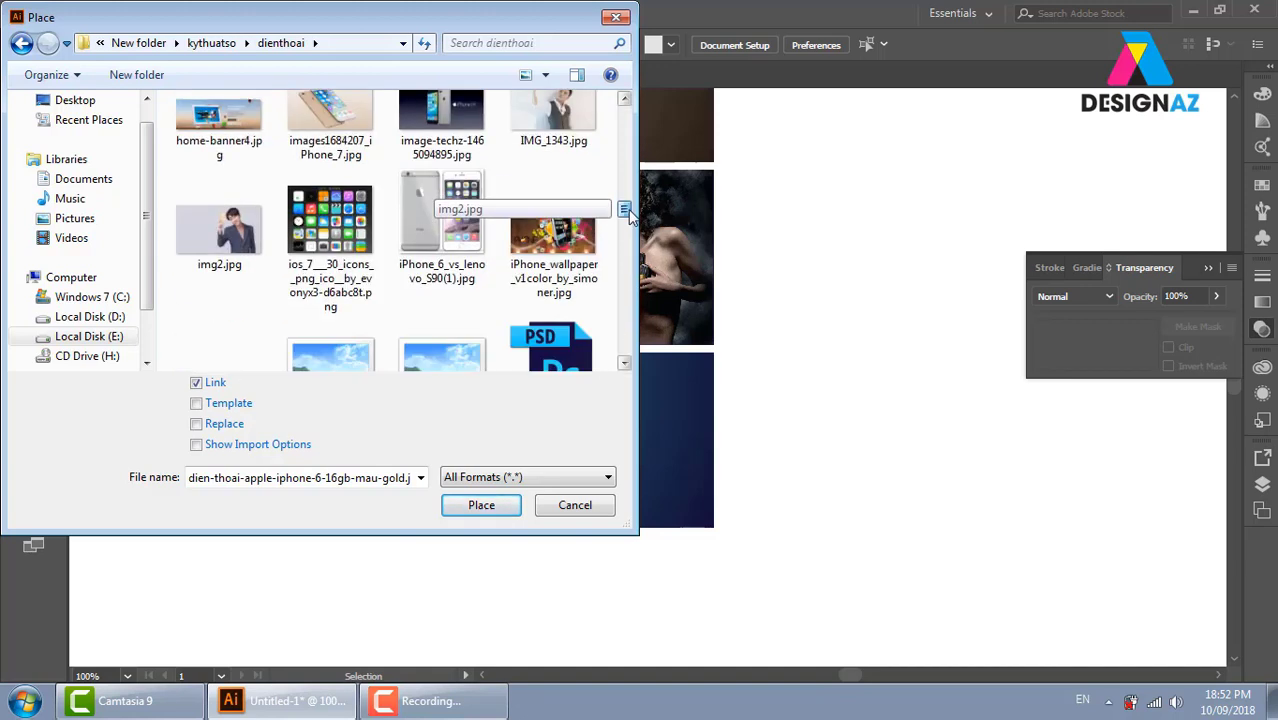
{"action": "left_click", "coordinate": [441, 225]}
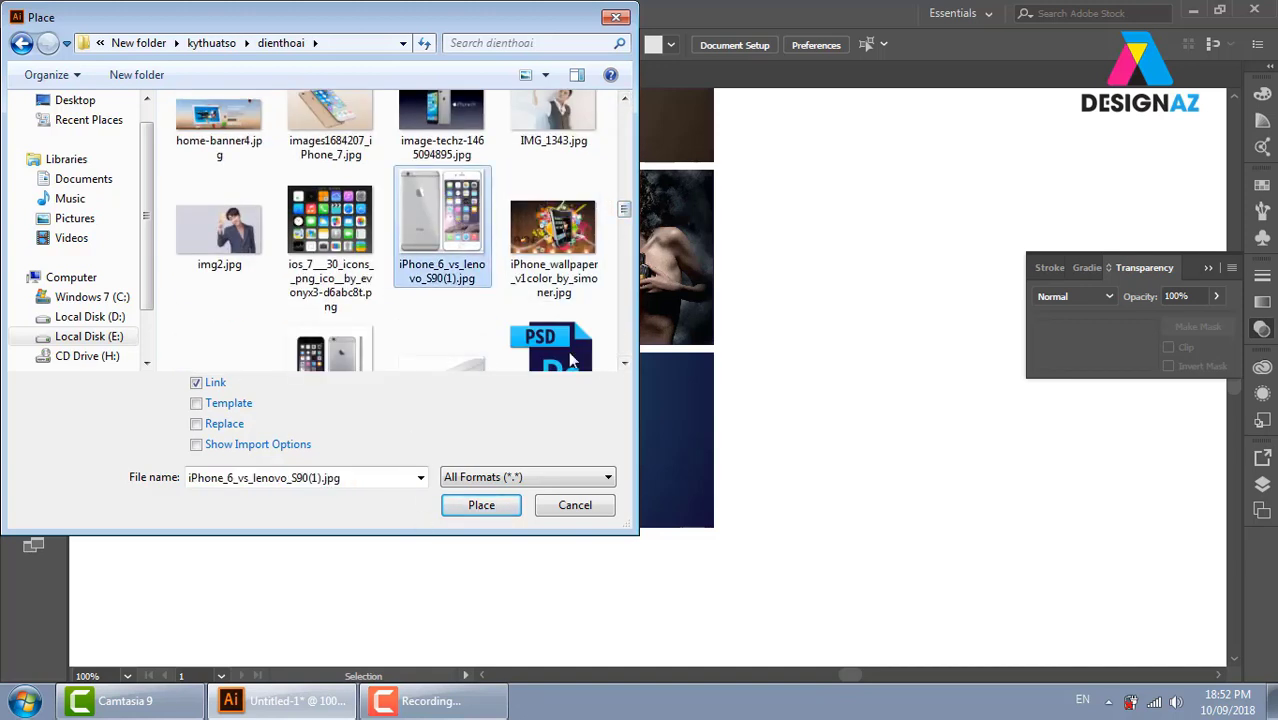
{"action": "left_click_drag", "start_coordinate": [624, 209], "coordinate": [623, 238]}
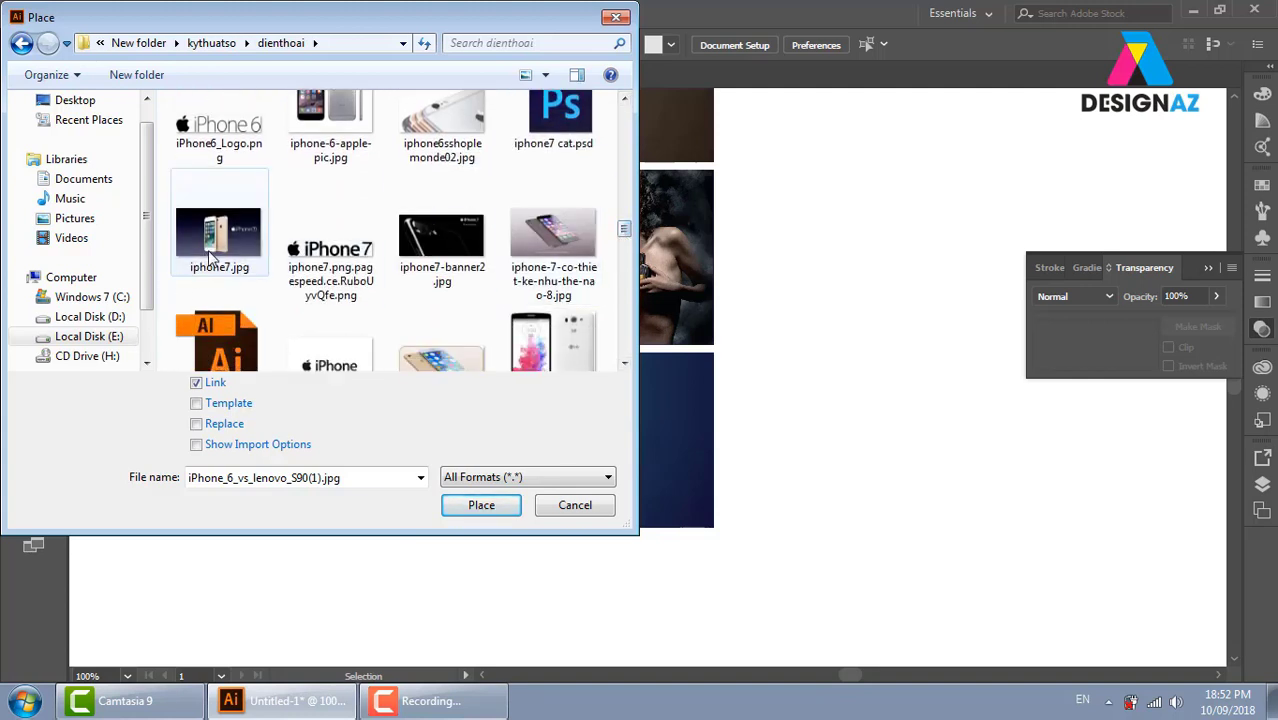
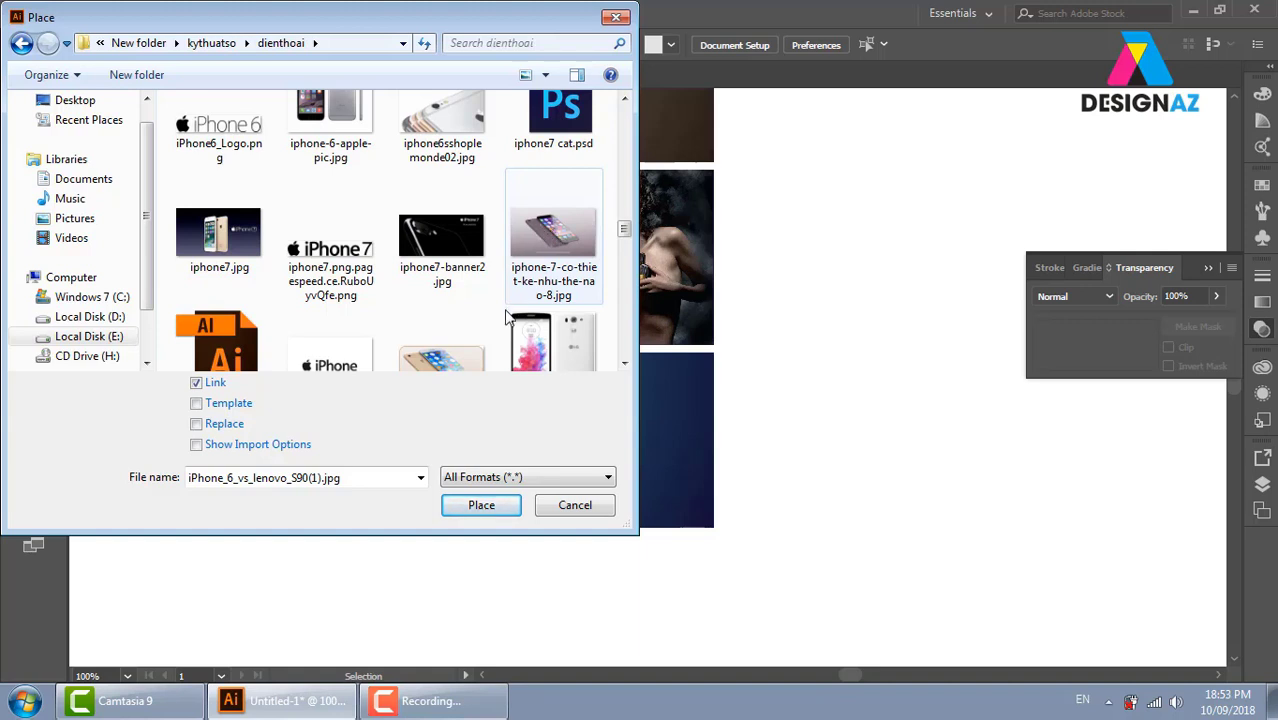
Choose iPhone_6_vs_lenovo_S90(1).jpg from the dienthoai folder and load it for placing
{"action": "left_click", "coordinate": [625, 364]}
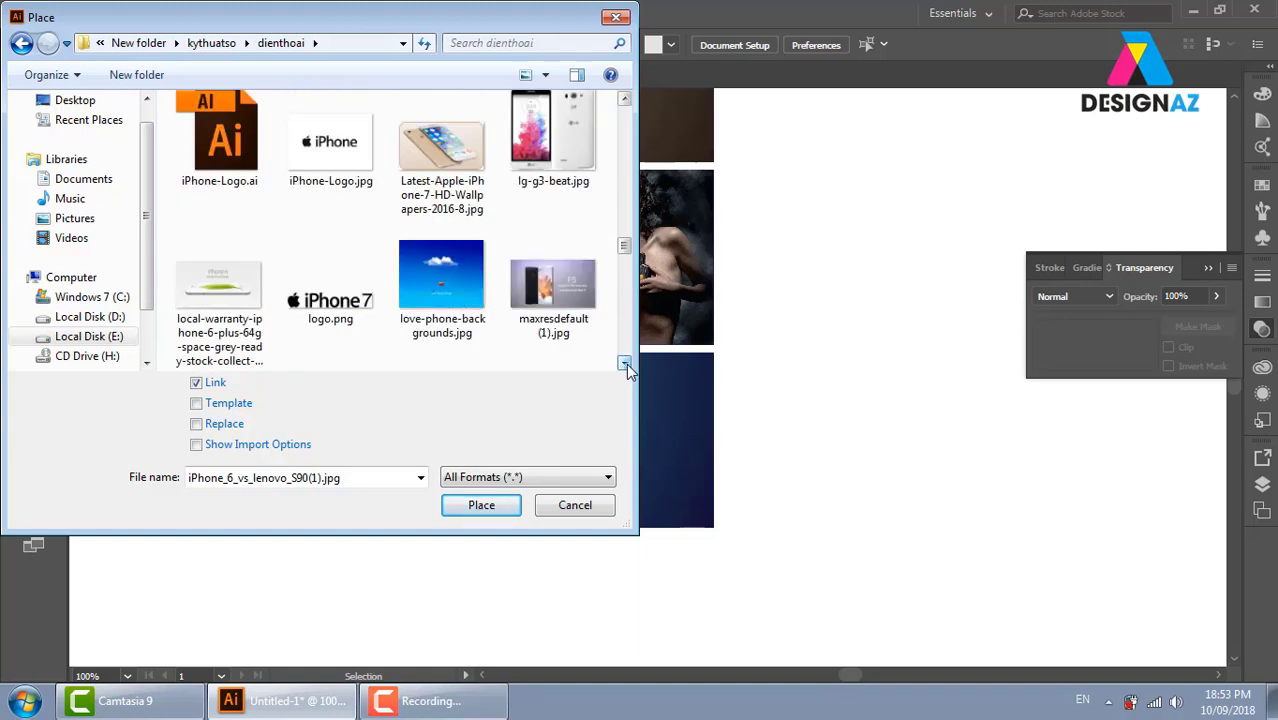
{"action": "left_click", "coordinate": [625, 364]}
{"action": "left_click", "coordinate": [625, 364]}
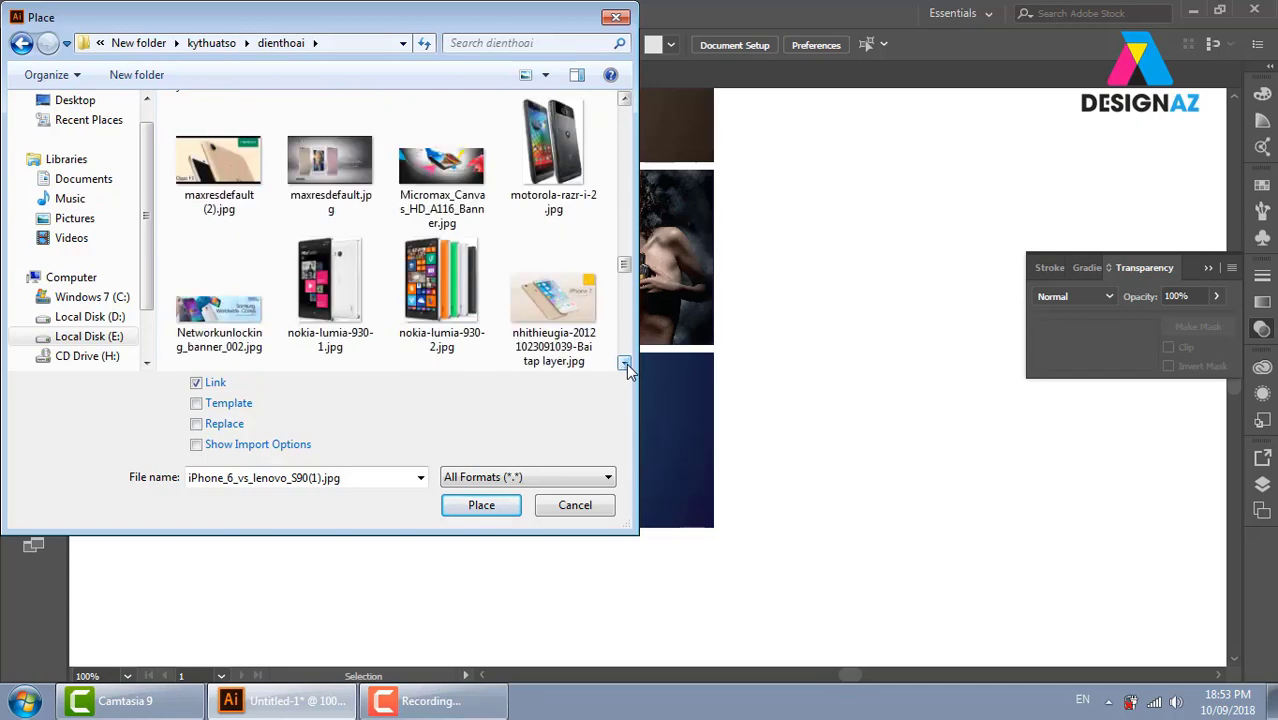
{"action": "left_click", "coordinate": [626, 363]}
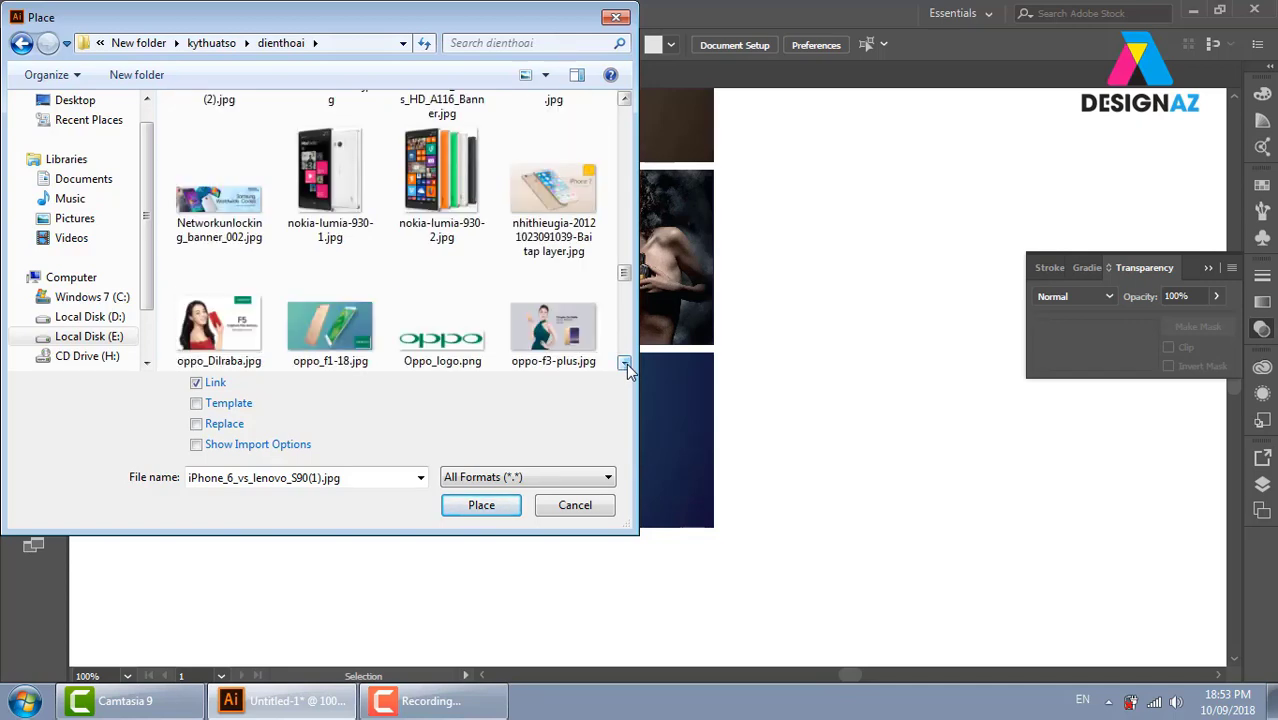
{"action": "left_click", "coordinate": [626, 363]}
{"action": "left_click", "coordinate": [626, 363]}
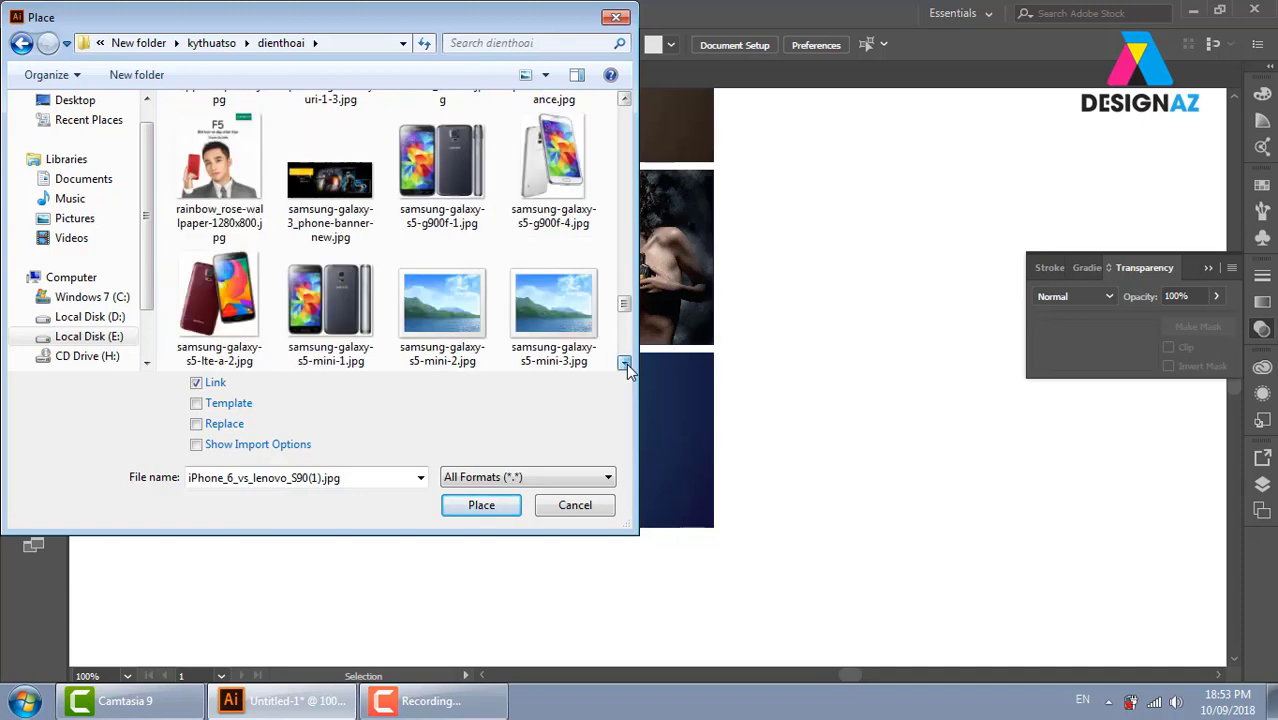
{"action": "left_click", "coordinate": [626, 363]}
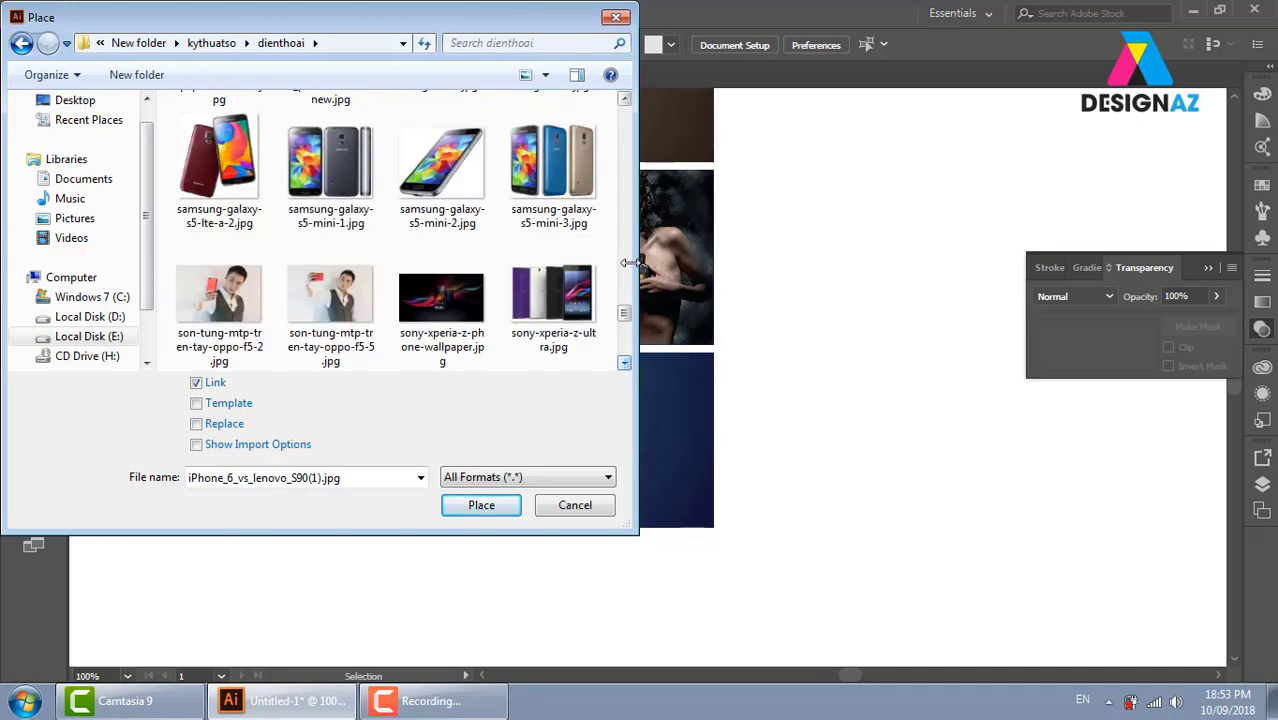
{"action": "mouse_move", "coordinate": [623, 314]}
{"action": "left_mouse_down"}
{"action": "mouse_move", "coordinate": [626, 354]}
{"action": "mouse_move", "coordinate": [626, 206]}
{"action": "left_mouse_up"}
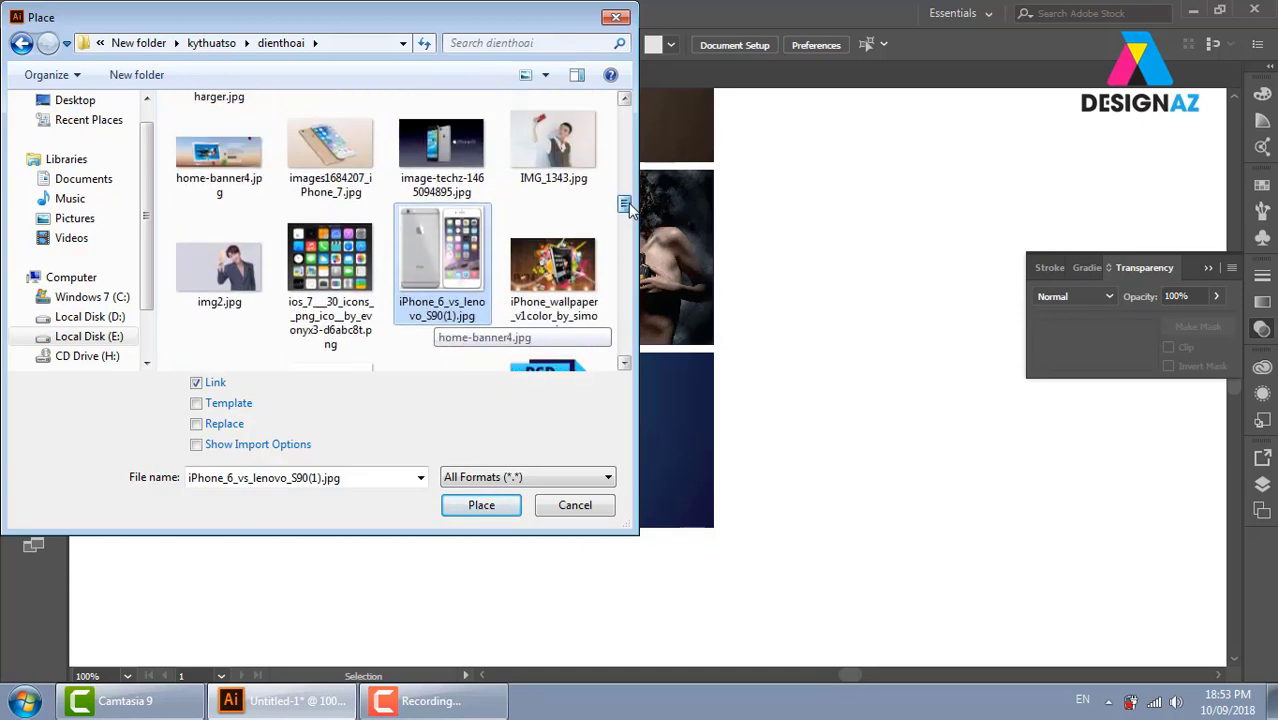
{"action": "left_click", "coordinate": [502, 510]}
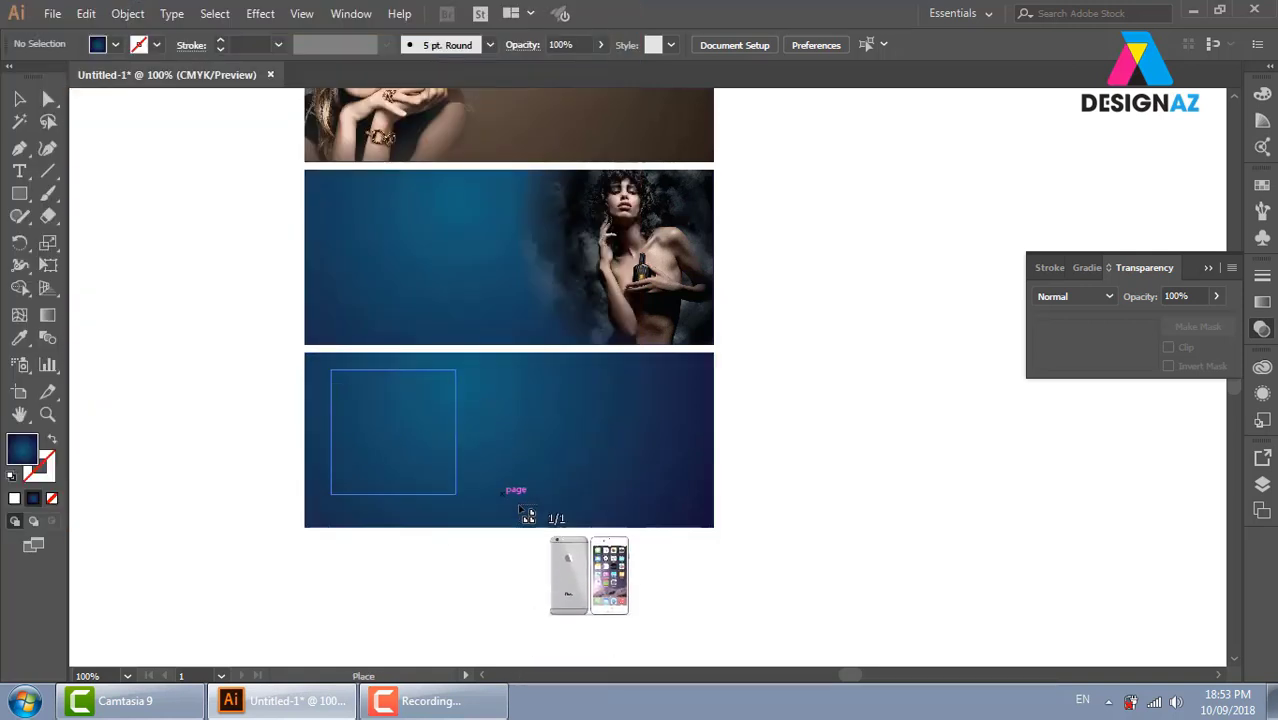
Drop the iPhone photo on the bottom banner's left side and zoom in on the phone
{"action": "left_click_drag", "start_coordinate": [520, 510], "coordinate": [522, 514]}
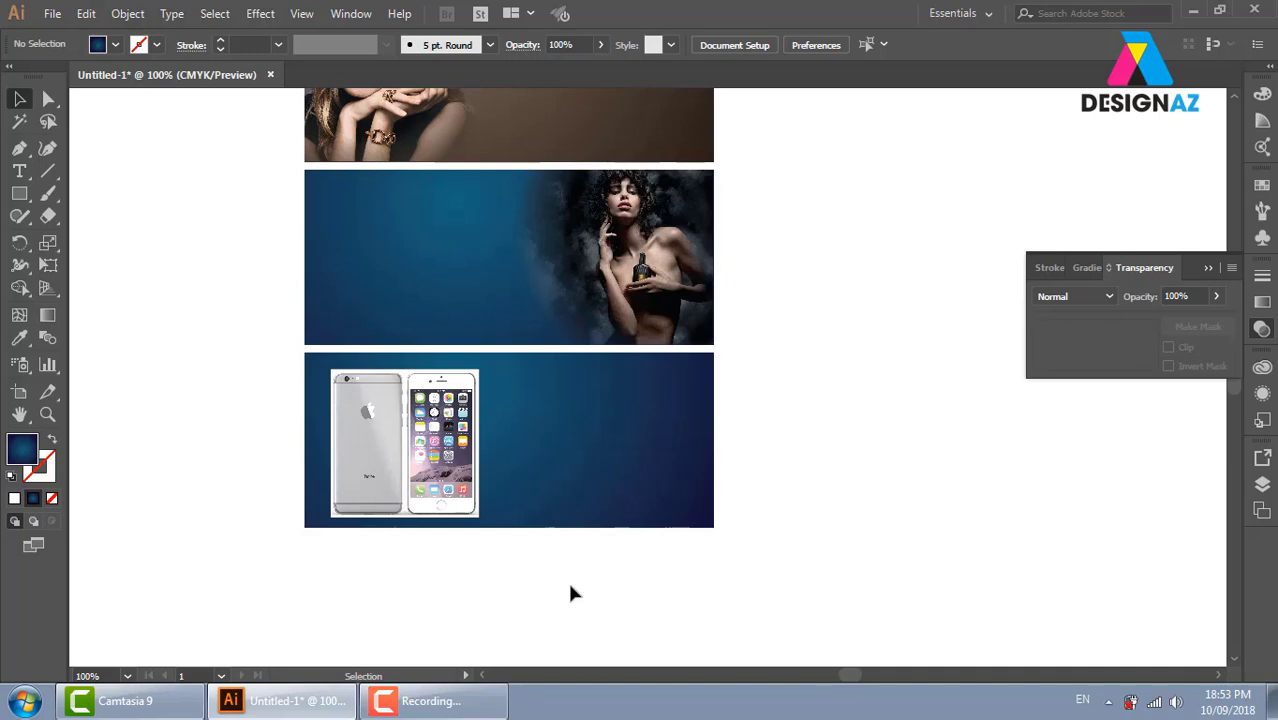
{"action": "key", "text": "ctrl+plus"}
{"action": "key", "text": "ctrl+plus"}
{"action": "key", "text": "ctrl+plus"}
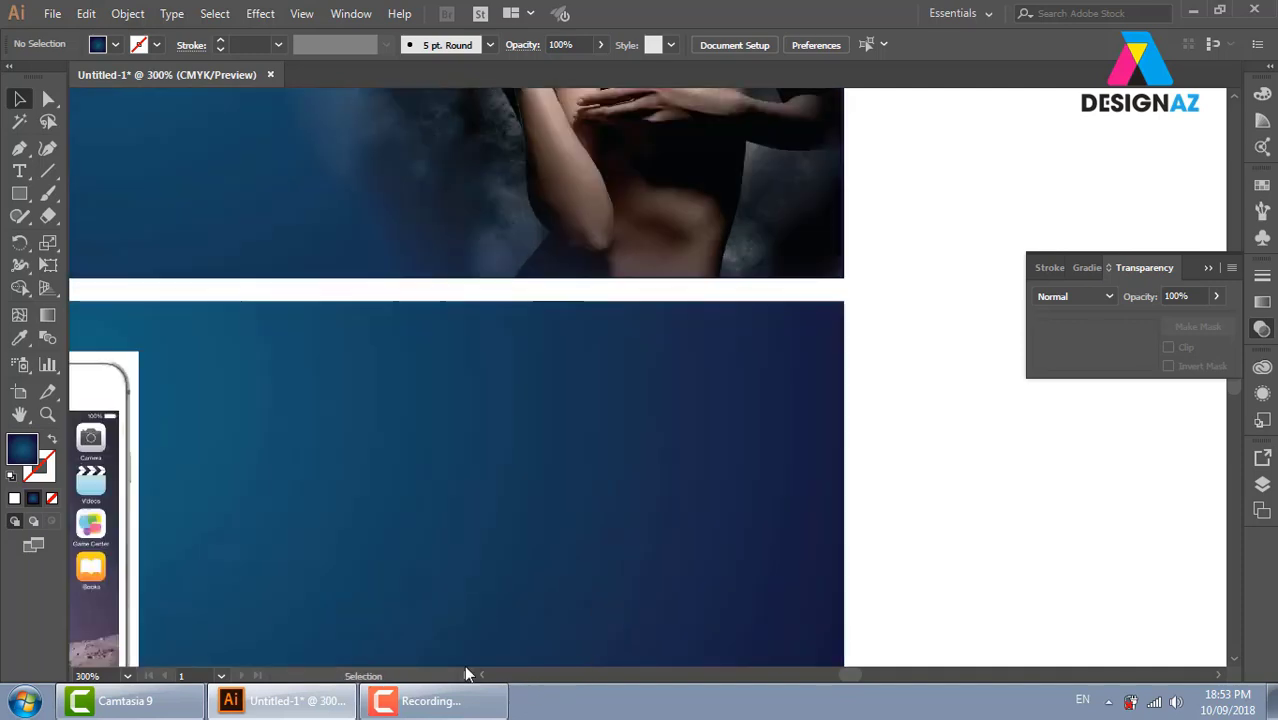
{"action": "scroll", "coordinate": [470, 670], "scroll_direction": "down", "scroll_amount": 5}
{"action": "scroll", "coordinate": [600, 450], "scroll_direction": "left", "scroll_amount": 5}
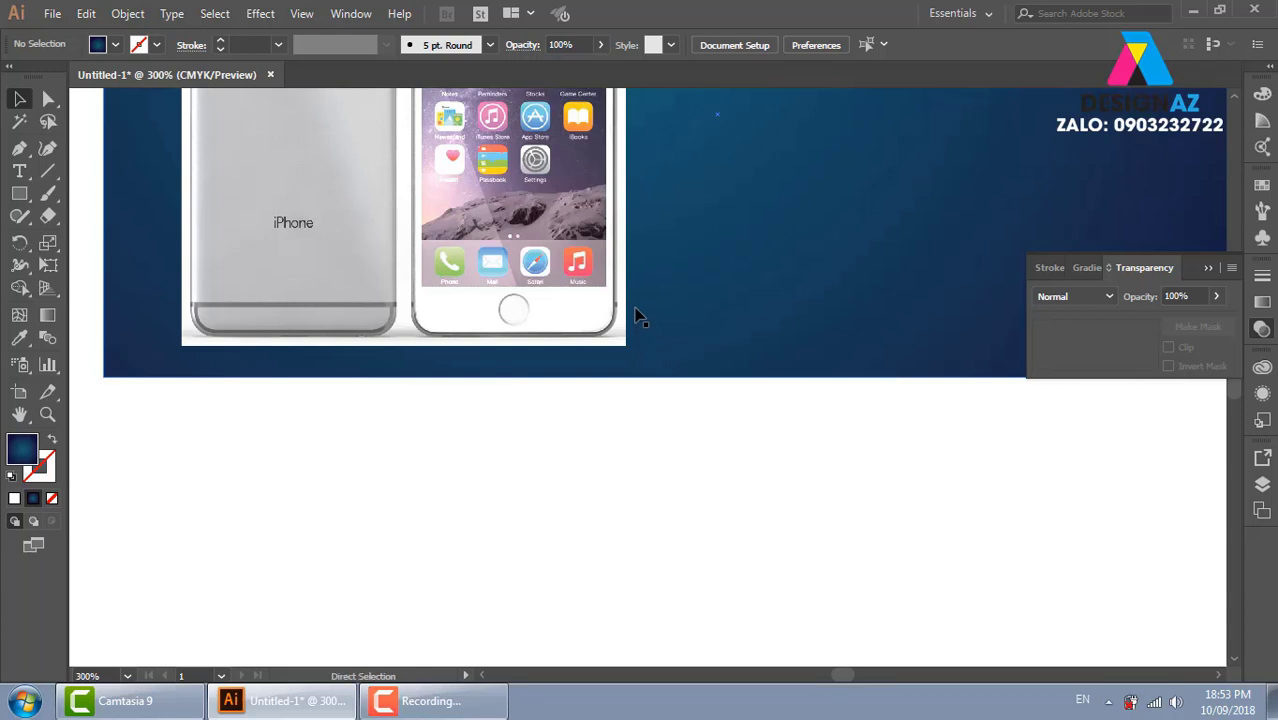
{"action": "scroll", "coordinate": [633, 314], "scroll_direction": "down", "scroll_amount": 3}
{"action": "key", "text": "ctrl+plus"}
{"action": "key", "text": "ctrl+plus"}
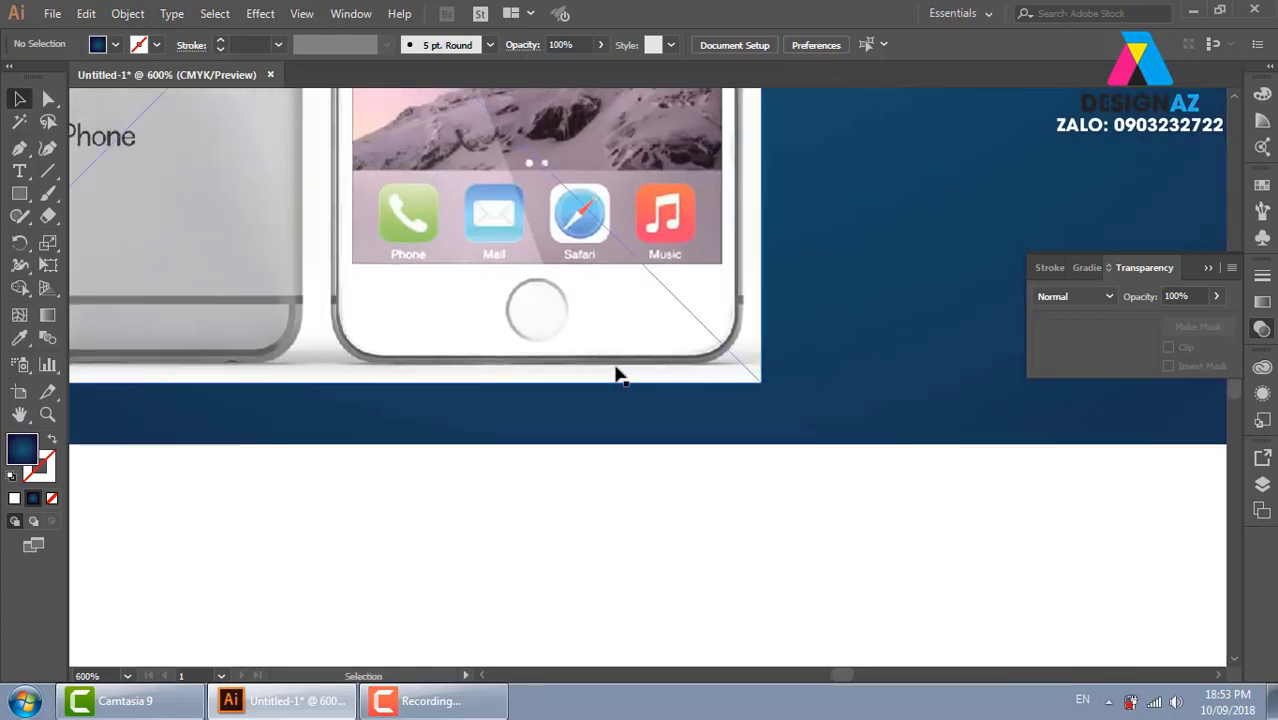
{"action": "key", "text": "ctrl+plus"}
{"action": "scroll", "coordinate": [508, 422], "scroll_direction": "up", "scroll_amount": 1}
{"action": "scroll", "coordinate": [538, 412], "scroll_direction": "up", "scroll_amount": 1}
With the Pen tool, trace the front iPhone's bottom edge, bottom-left corner and lower left side
{"action": "key", "text": "p"}
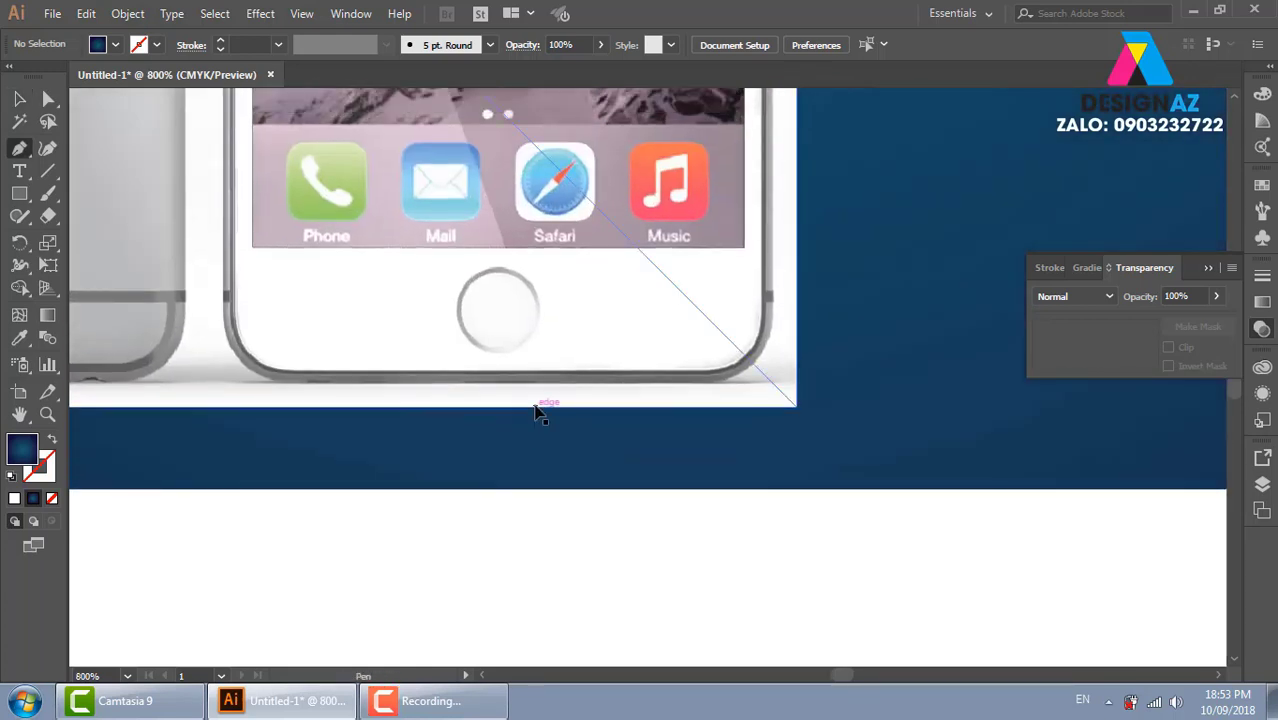
{"action": "left_click", "coordinate": [700, 383]}
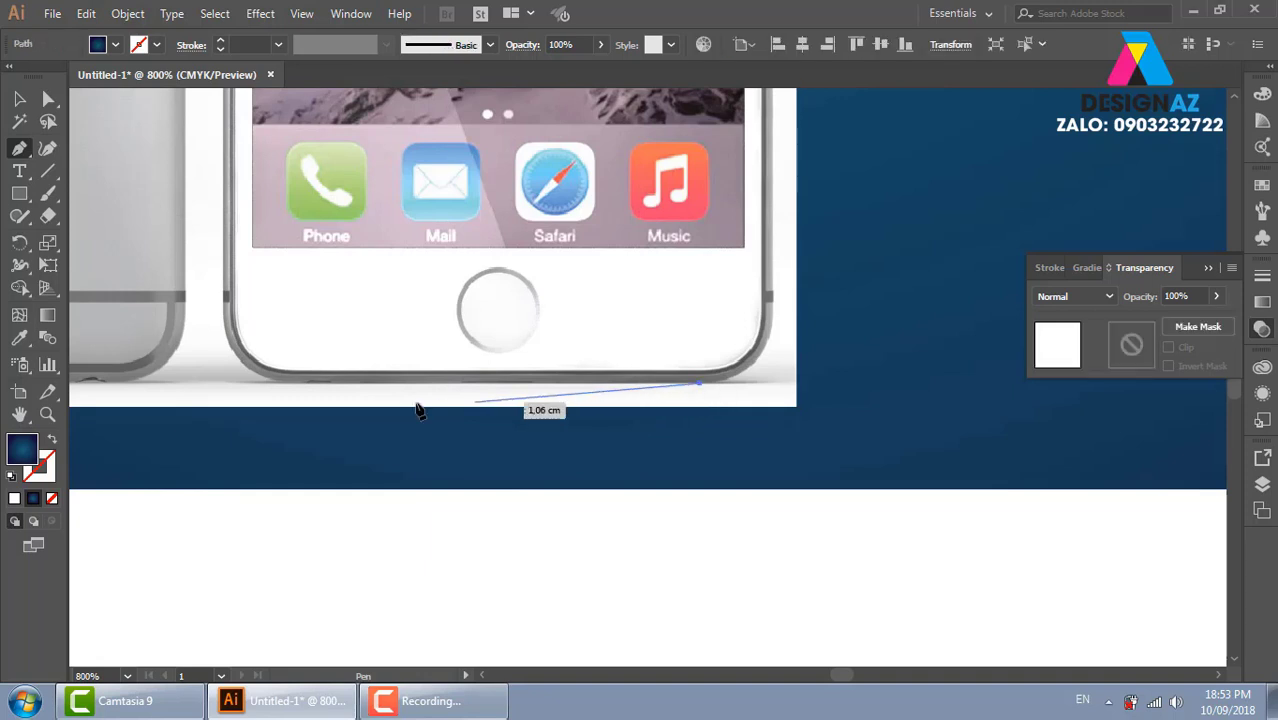
{"action": "left_click", "coordinate": [288, 383]}
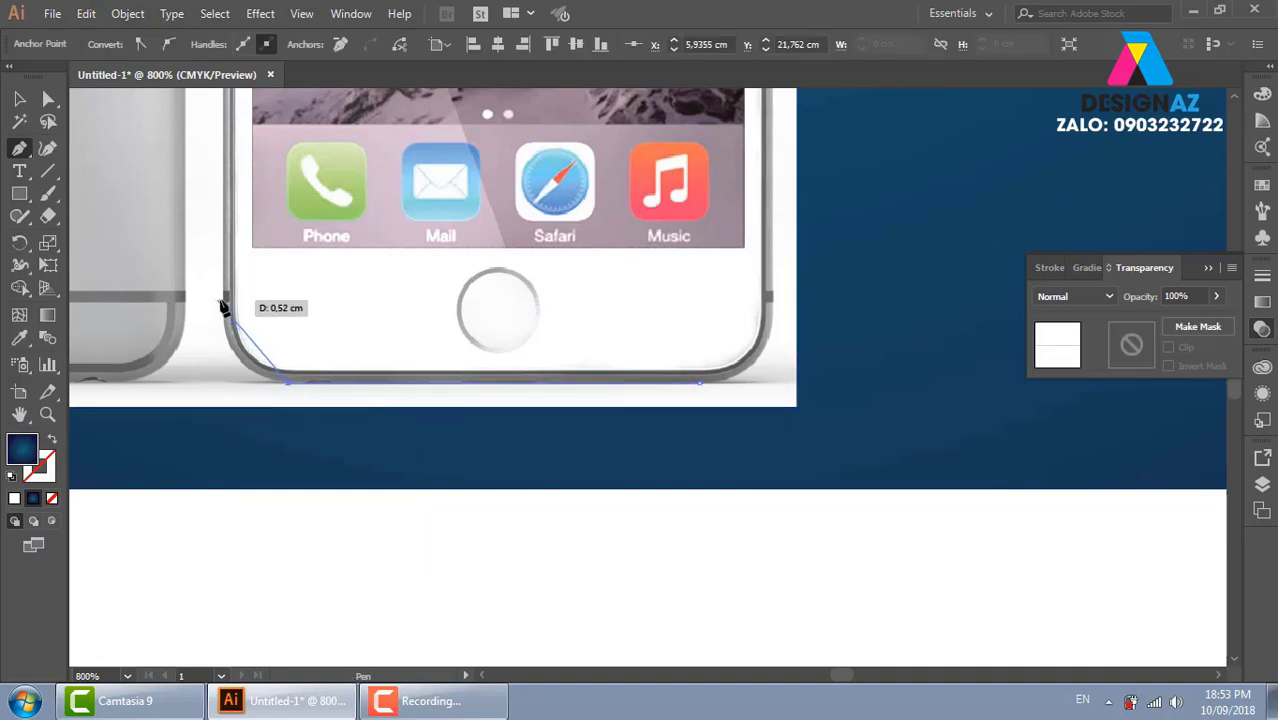
{"action": "left_click_drag", "start_coordinate": [227, 387], "coordinate": [222, 218]}
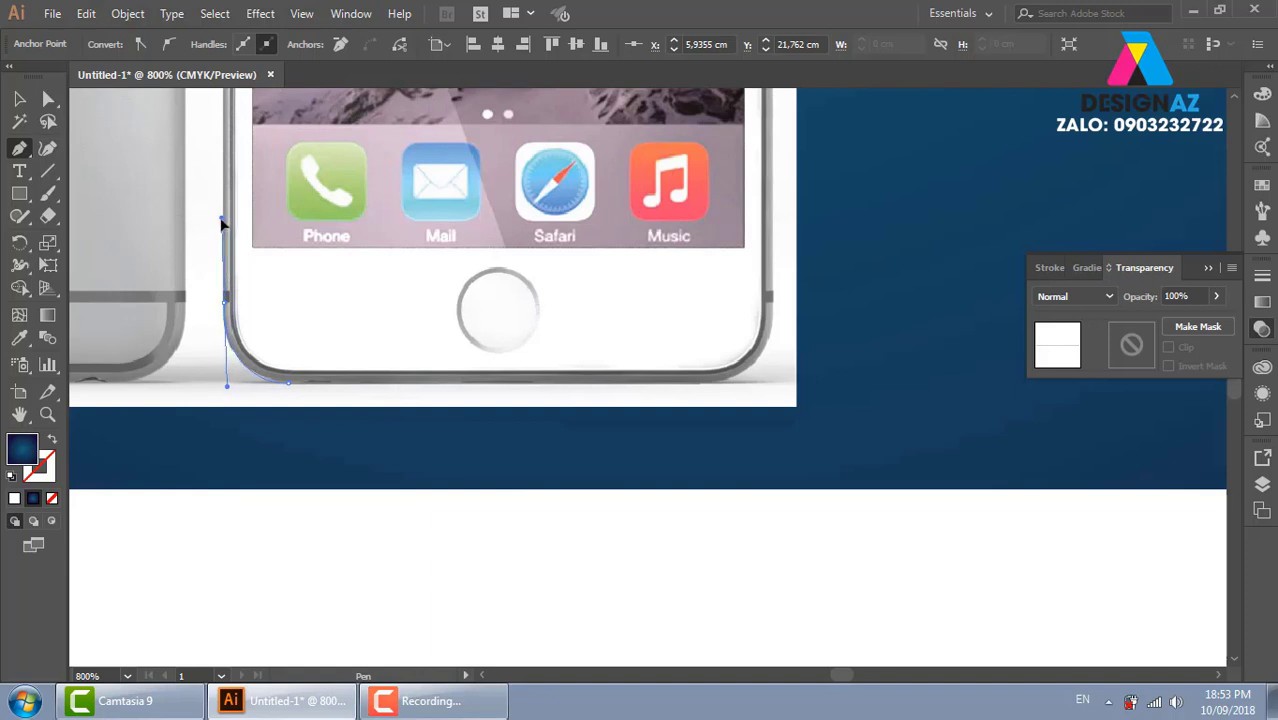
{"action": "mouse_move", "coordinate": [226, 300]}
{"action": "left_mouse_down"}
{"action": "mouse_move", "coordinate": [228, 312]}
{"action": "mouse_move", "coordinate": [242, 305]}
{"action": "left_mouse_up"}
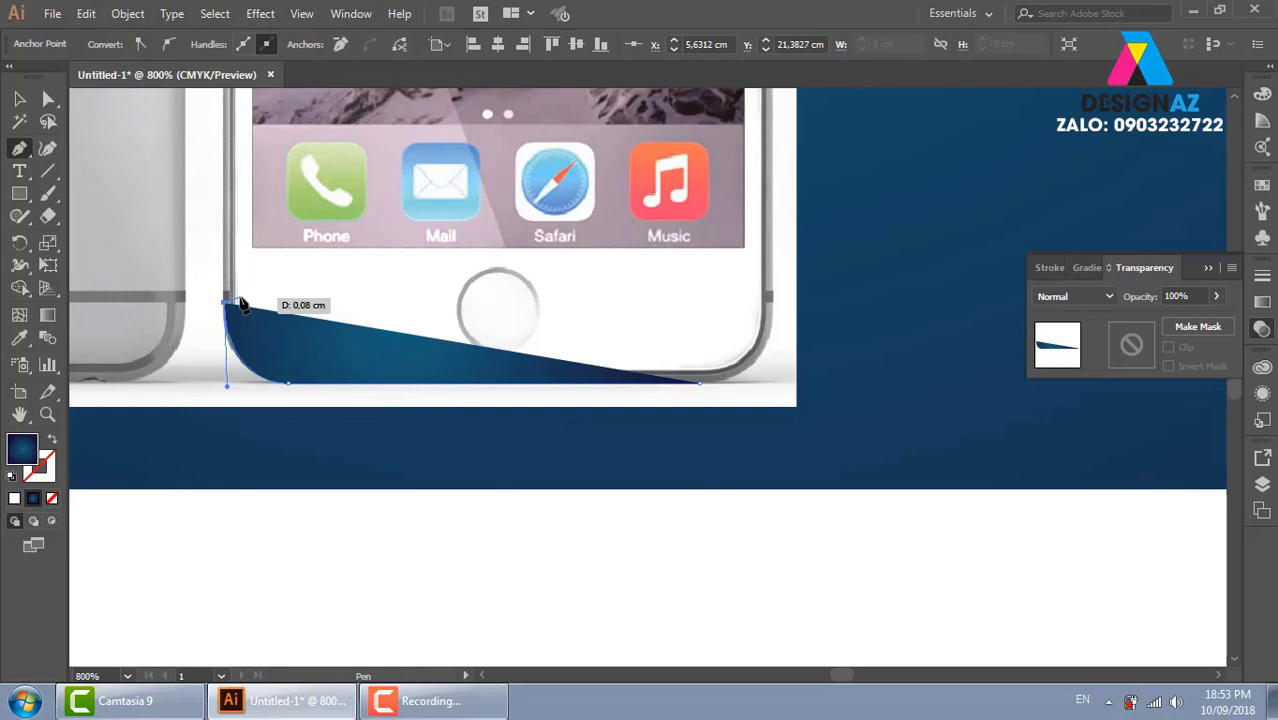
{"action": "scroll", "coordinate": [400, 300], "scroll_direction": "up", "scroll_amount": 3}
{"action": "scroll", "coordinate": [400, 280], "scroll_direction": "up", "scroll_amount": 1}
{"action": "scroll", "coordinate": [393, 261], "scroll_direction": "up", "scroll_amount": 3}
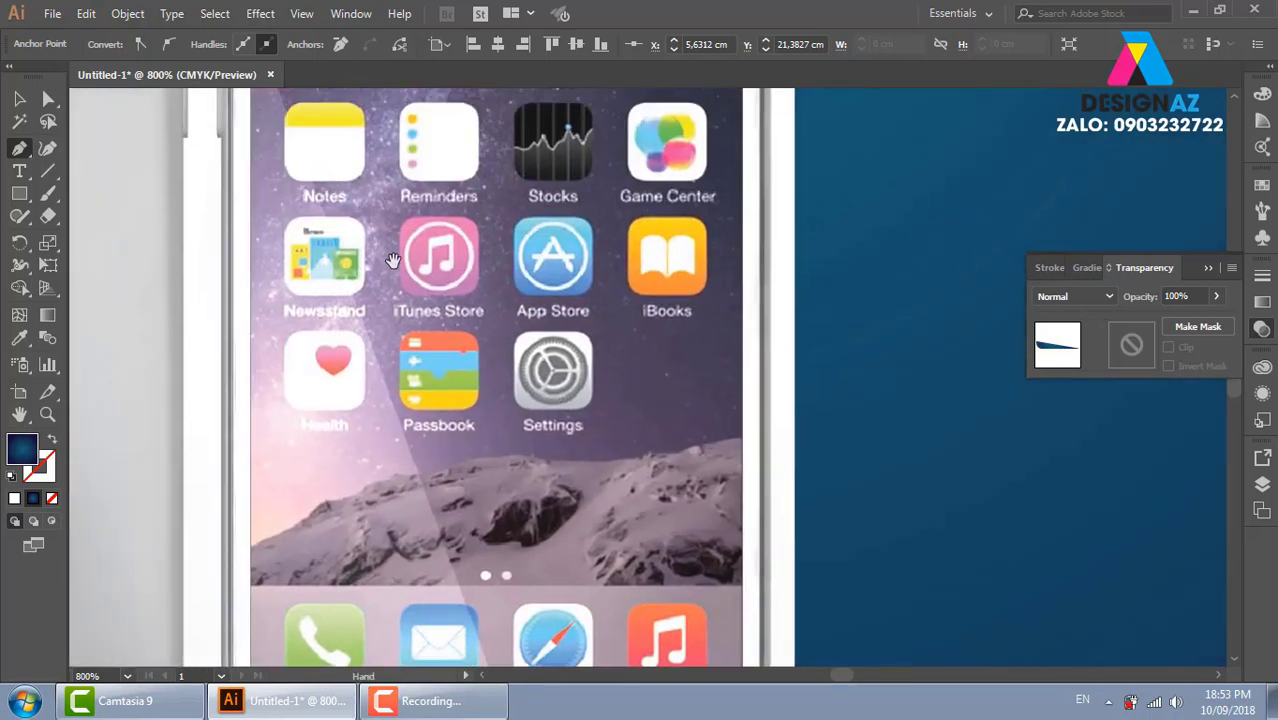
{"action": "scroll", "coordinate": [393, 261], "scroll_direction": "up", "scroll_amount": 5}
{"action": "scroll", "coordinate": [300, 360], "scroll_direction": "up", "scroll_amount": 5}
{"action": "left_click_drag", "start_coordinate": [222, 450], "coordinate": [222, 345]}
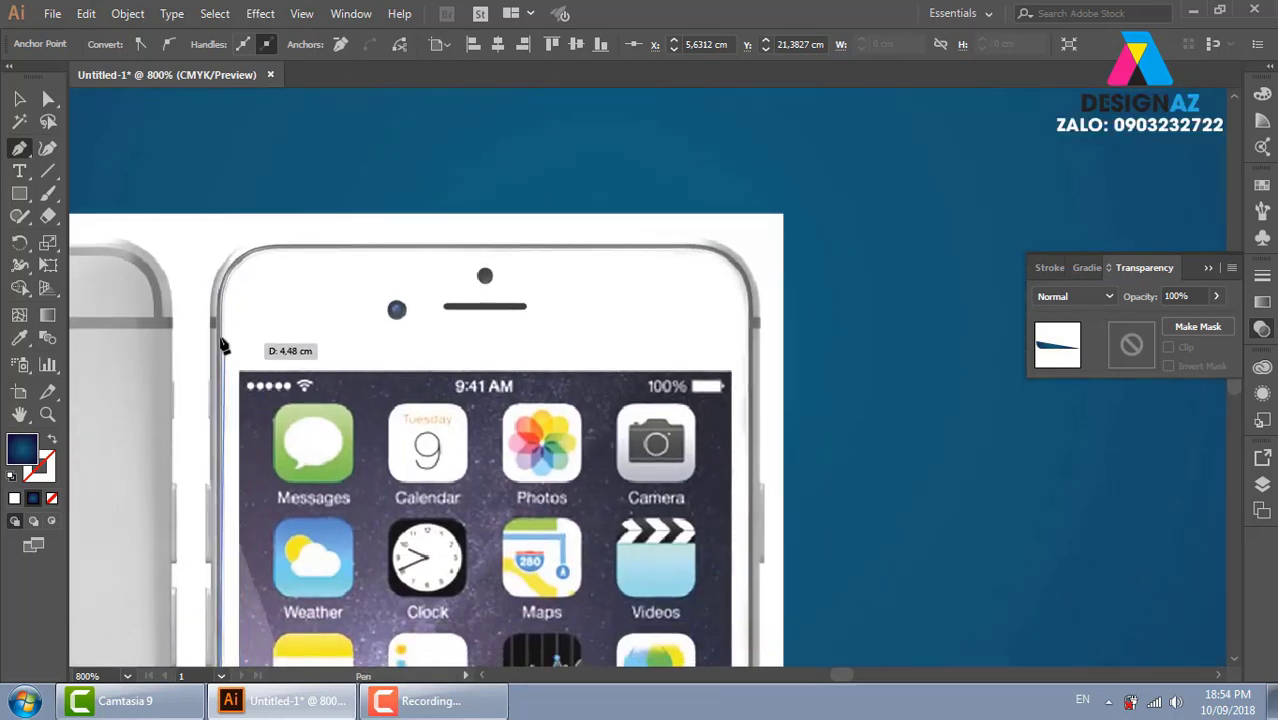
Continue the path around the top corners and right side, rounding the bottom-right corner
{"action": "left_click", "coordinate": [212, 318]}
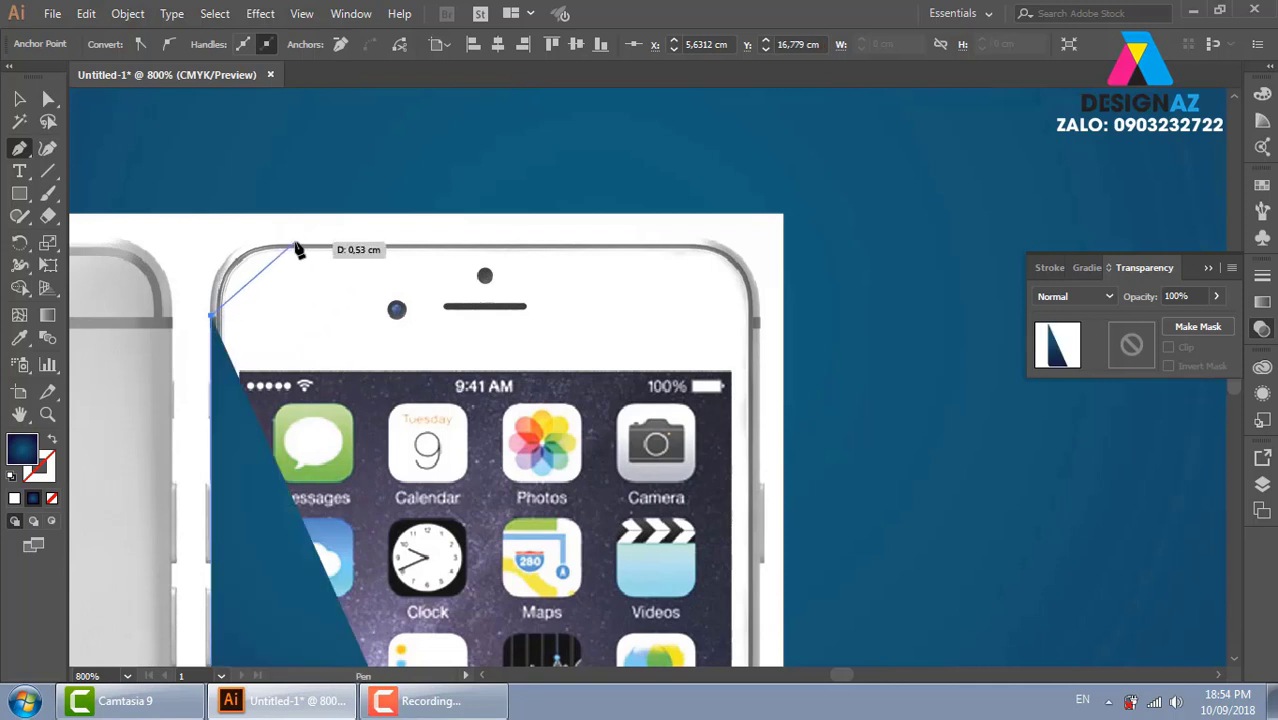
{"action": "left_click_drag", "start_coordinate": [295, 240], "coordinate": [398, 244]}
{"action": "left_click", "coordinate": [295, 241]}
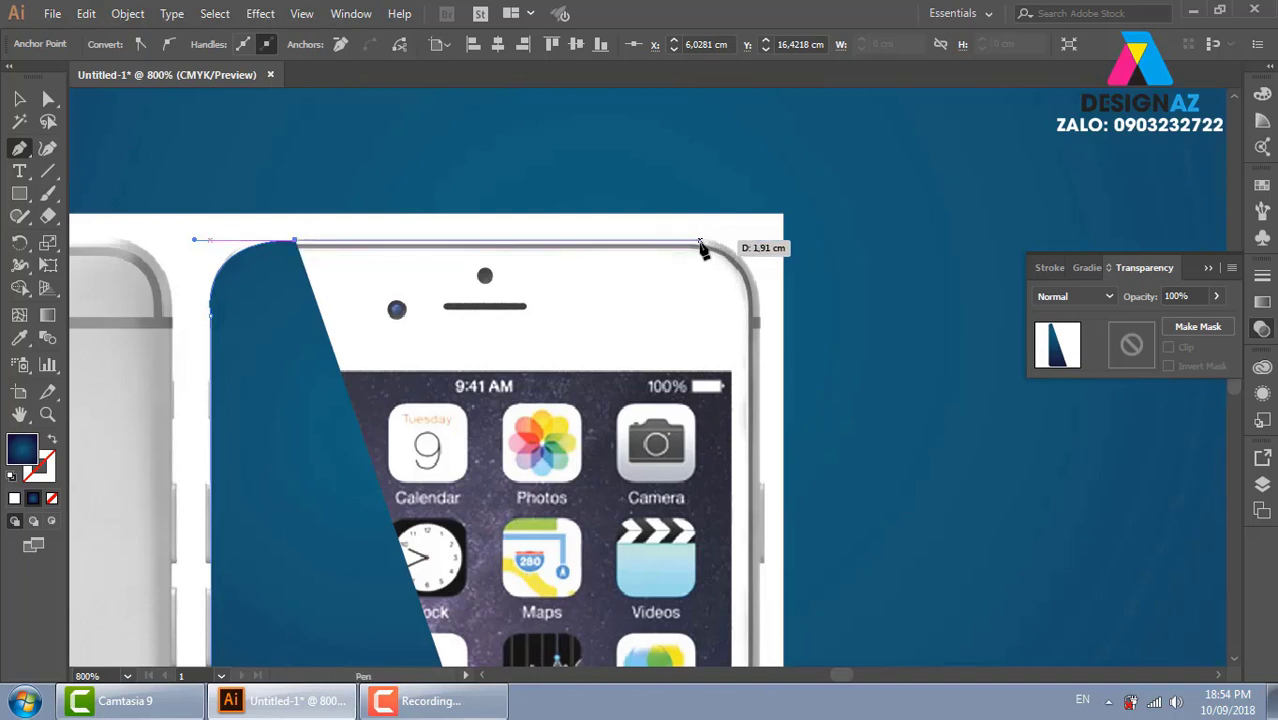
{"action": "left_click", "coordinate": [699, 241]}
{"action": "mouse_move", "coordinate": [758, 344]}
{"action": "left_mouse_down"}
{"action": "mouse_move", "coordinate": [751, 455]}
{"action": "mouse_move", "coordinate": [764, 357]}
{"action": "left_mouse_up"}
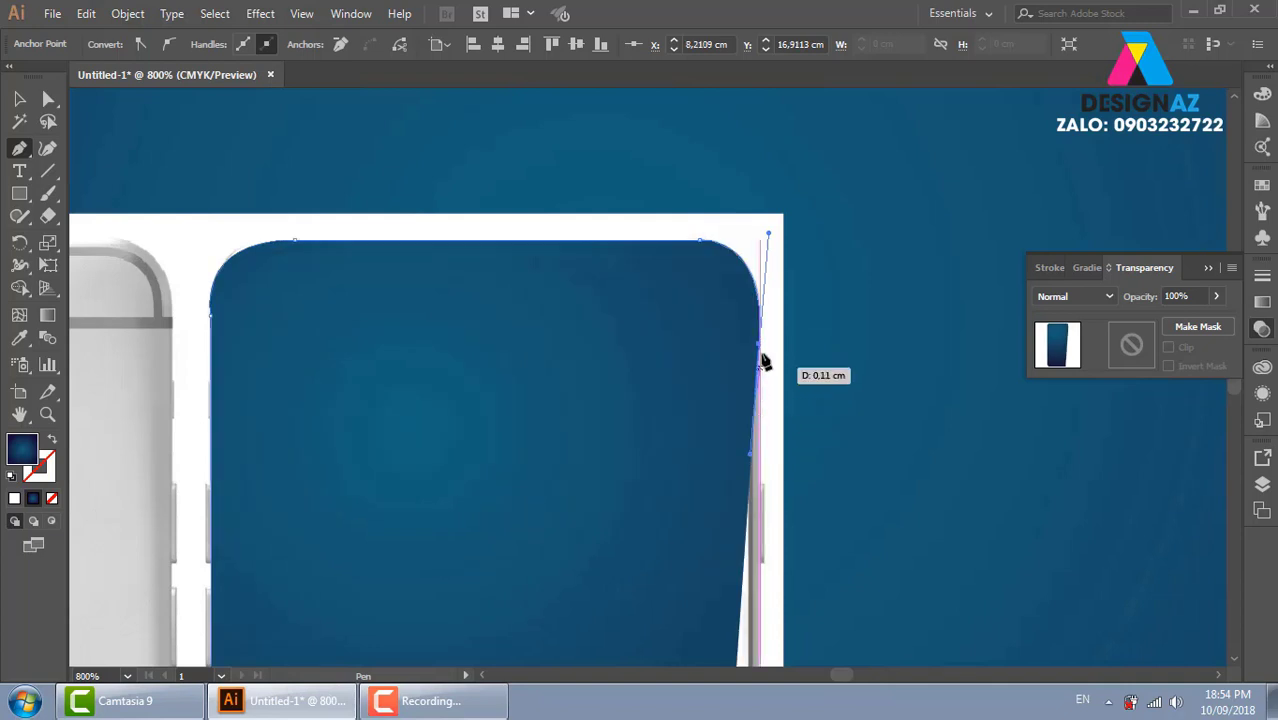
{"action": "mouse_move", "coordinate": [763, 575]}
{"action": "left_mouse_down"}
{"action": "mouse_move", "coordinate": [679, 397]}
{"action": "mouse_move", "coordinate": [650, 209]}
{"action": "left_mouse_up"}
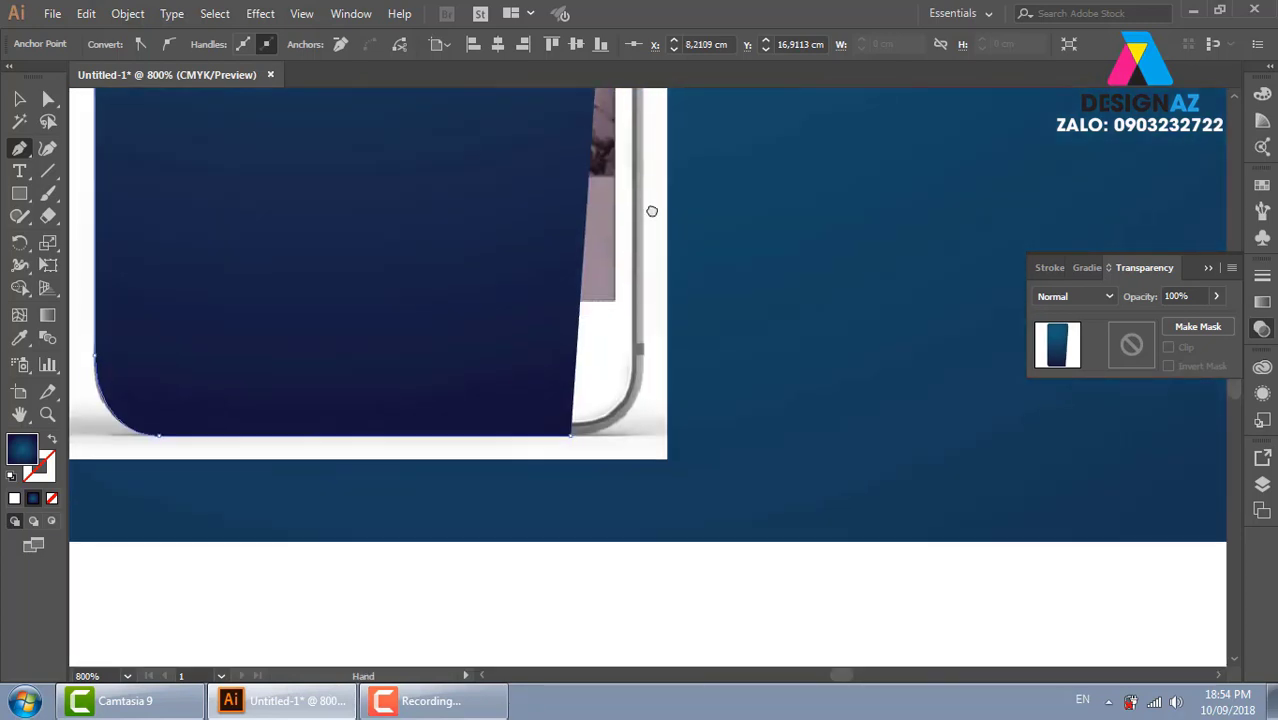
{"action": "left_click", "coordinate": [641, 347]}
{"action": "left_click_drag", "start_coordinate": [571, 446], "coordinate": [484, 443]}
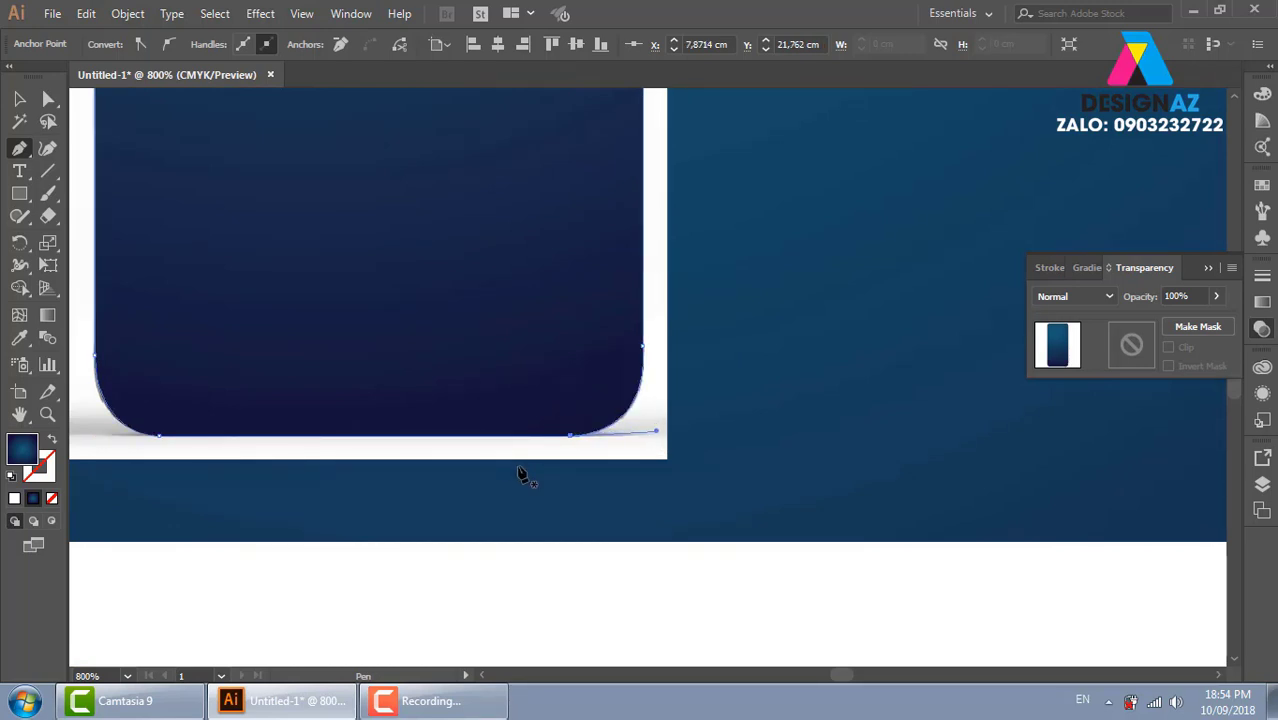
{"action": "scroll", "coordinate": [520, 475], "scroll_direction": "down", "scroll_amount": 2}
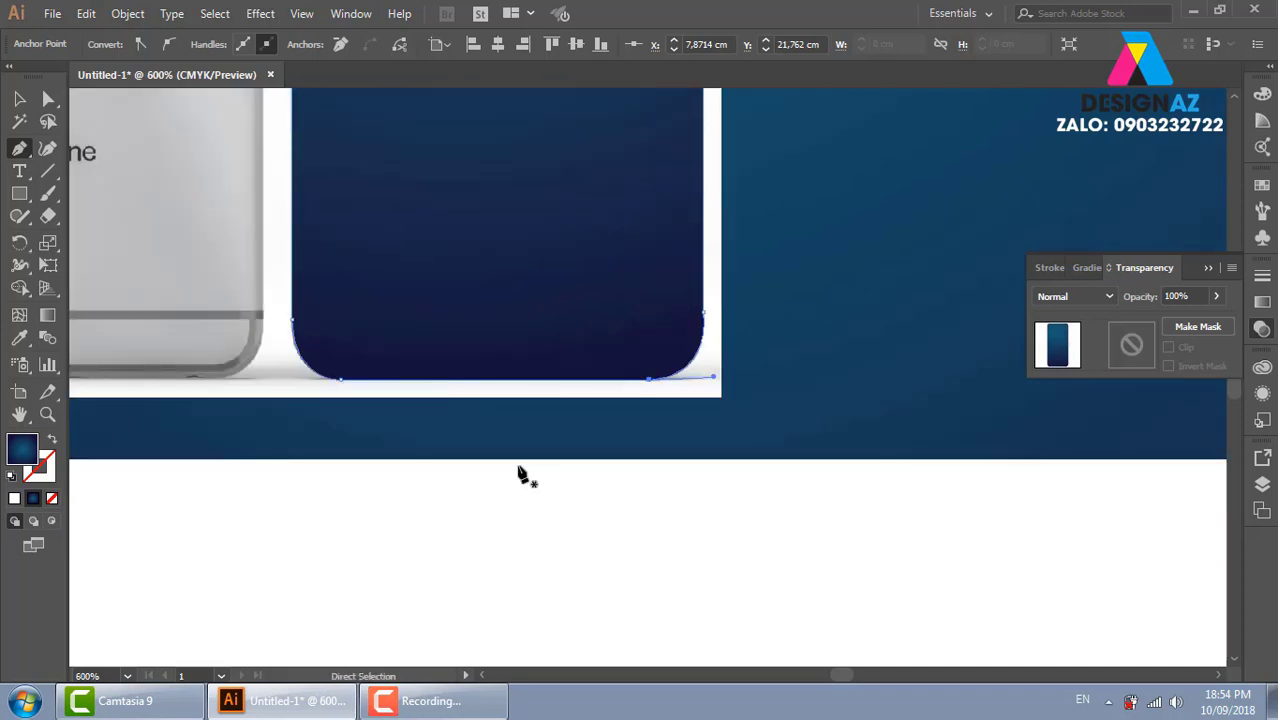
{"action": "scroll", "coordinate": [522, 474], "scroll_direction": "down", "scroll_amount": 1}
{"action": "scroll", "coordinate": [522, 474], "scroll_direction": "down", "scroll_amount": 2}
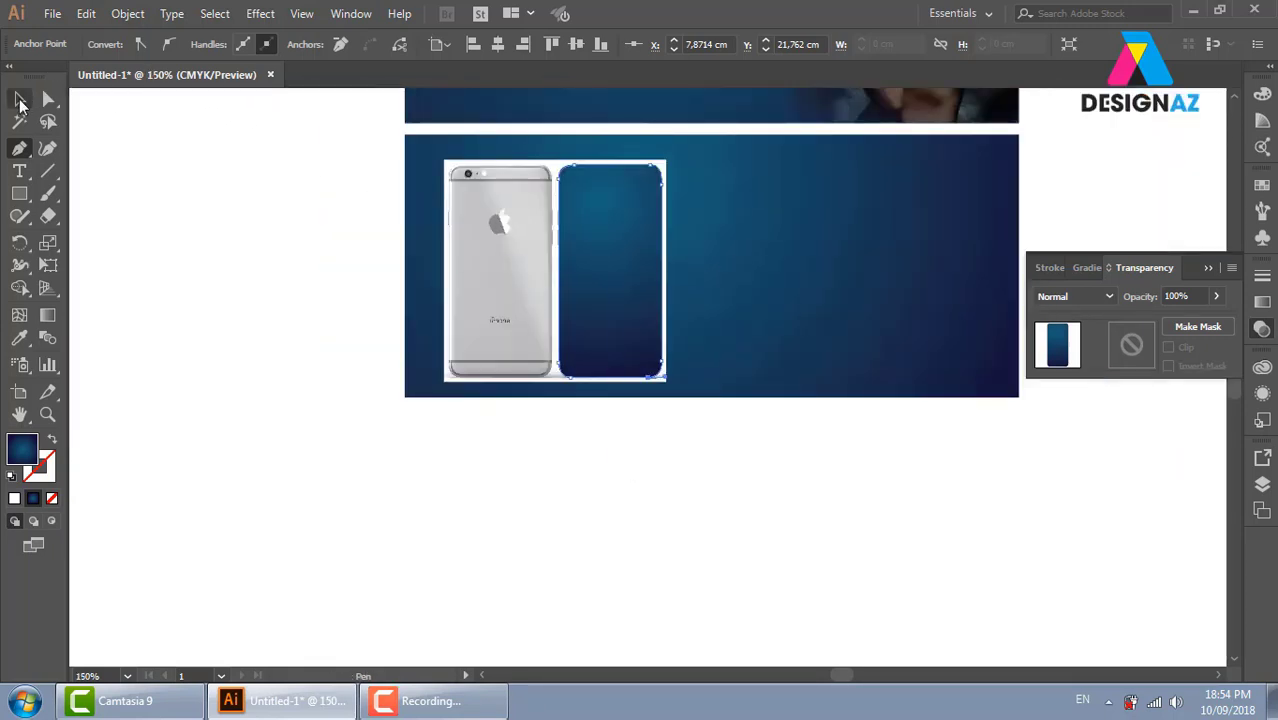
Select the rounded phone shape with the iPhone photo and try copying them leftward
{"action": "left_click", "coordinate": [19, 98]}
{"action": "left_click", "coordinate": [821, 477]}
{"action": "left_click", "coordinate": [613, 302]}
{"action": "left_click", "coordinate": [529, 288], "text": "shift"}
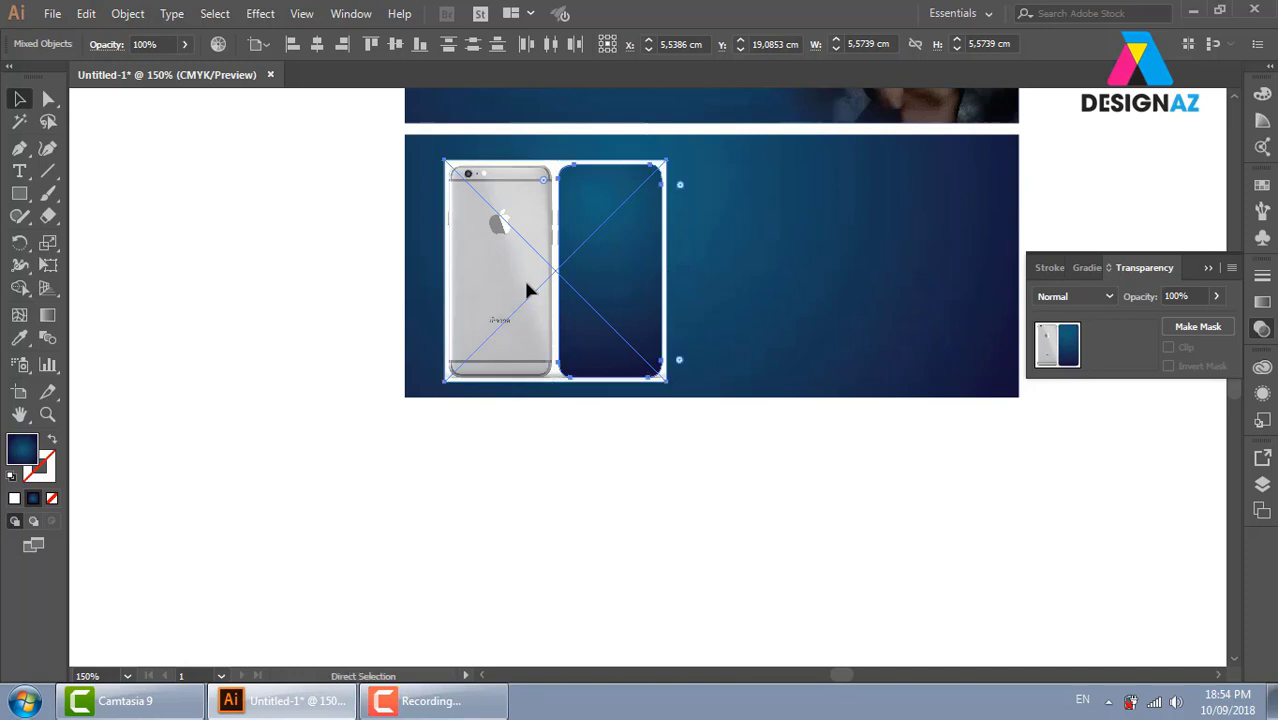
{"action": "key", "text": "ctrl+equal"}
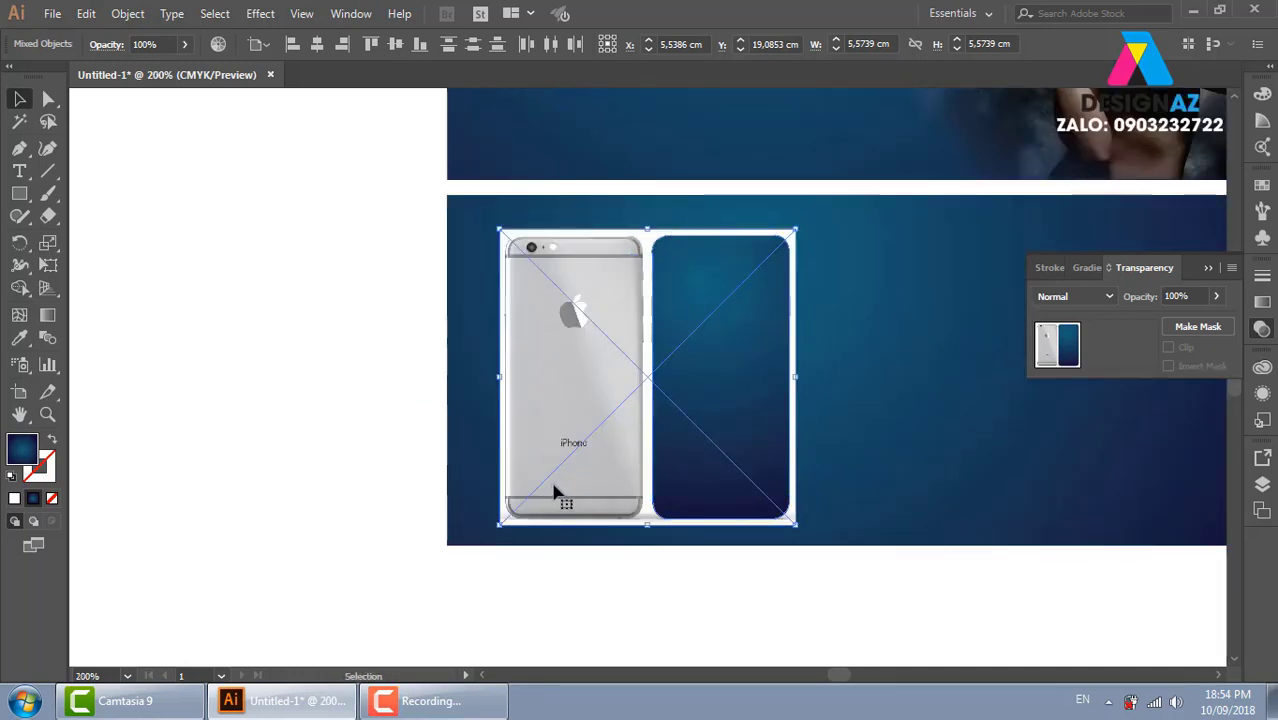
{"action": "mouse_move", "coordinate": [750, 399]}
{"action": "left_mouse_down"}
{"action": "mouse_move", "coordinate": [650, 398]}
{"action": "mouse_move", "coordinate": [747, 399]}
{"action": "mouse_move", "coordinate": [597, 376]}
{"action": "left_mouse_up"}
Copy both blue rounded phone shapes to the left of the banner
{"action": "left_click", "coordinate": [741, 404]}
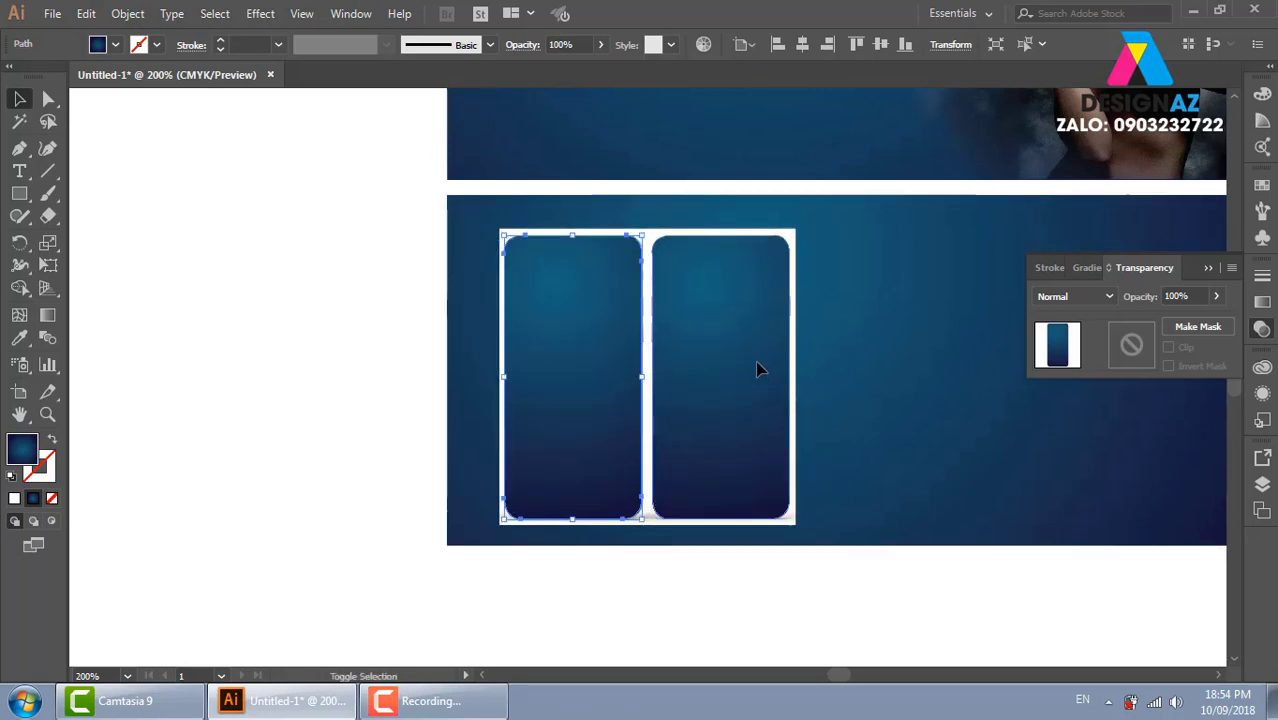
{"action": "left_click", "coordinate": [792, 290], "text": "shift"}
{"action": "left_click_drag", "start_coordinate": [759, 348], "coordinate": [340, 353]}
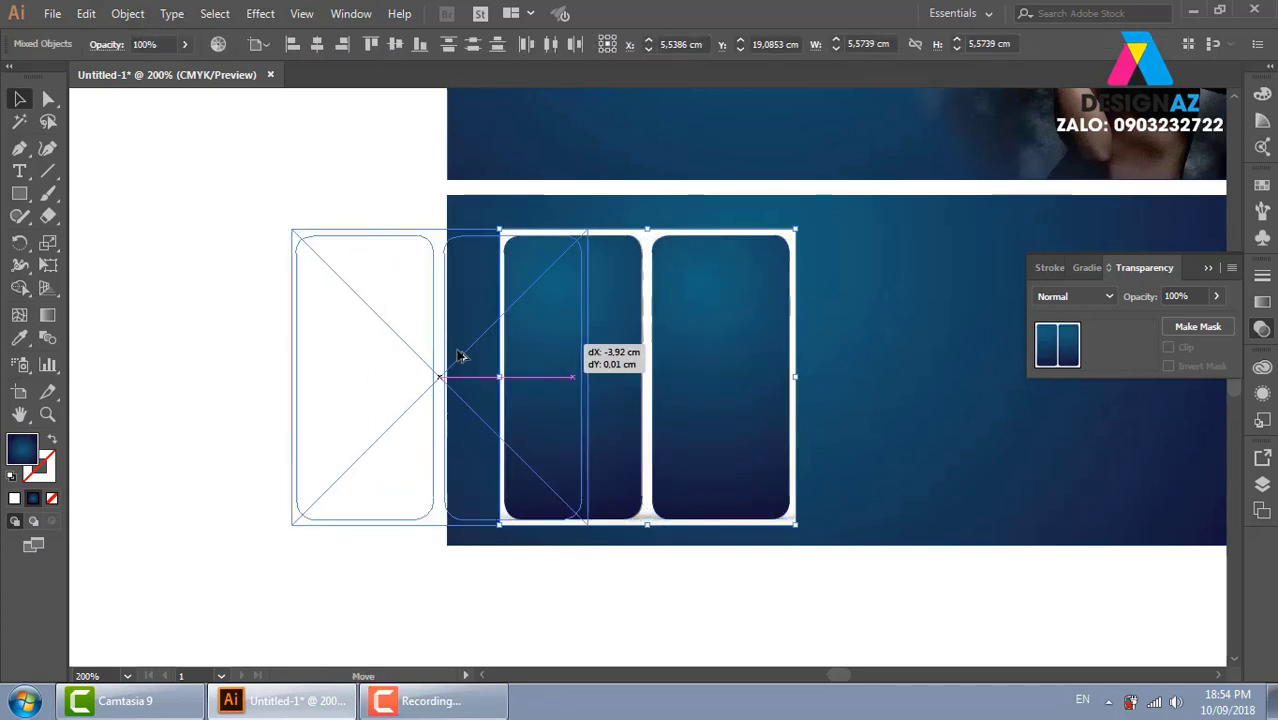
{"action": "left_click_drag", "start_coordinate": [450, 430], "coordinate": [622, 362]}
Delete the blue shape covering the iPhone and the stray iPhone photo
{"action": "left_click", "coordinate": [739, 362]}
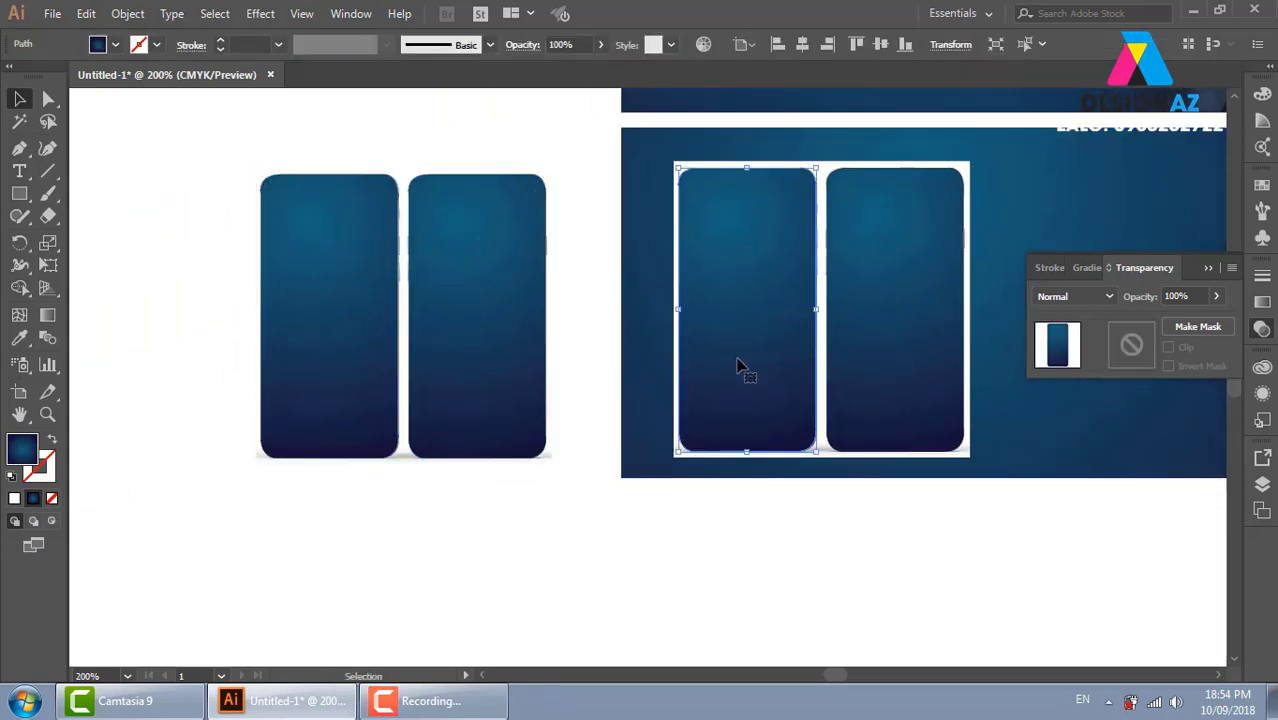
{"action": "key", "text": "Delete"}
{"action": "left_click", "coordinate": [876, 334]}
{"action": "key", "text": "Delete"}
{"action": "left_click", "coordinate": [752, 421]}
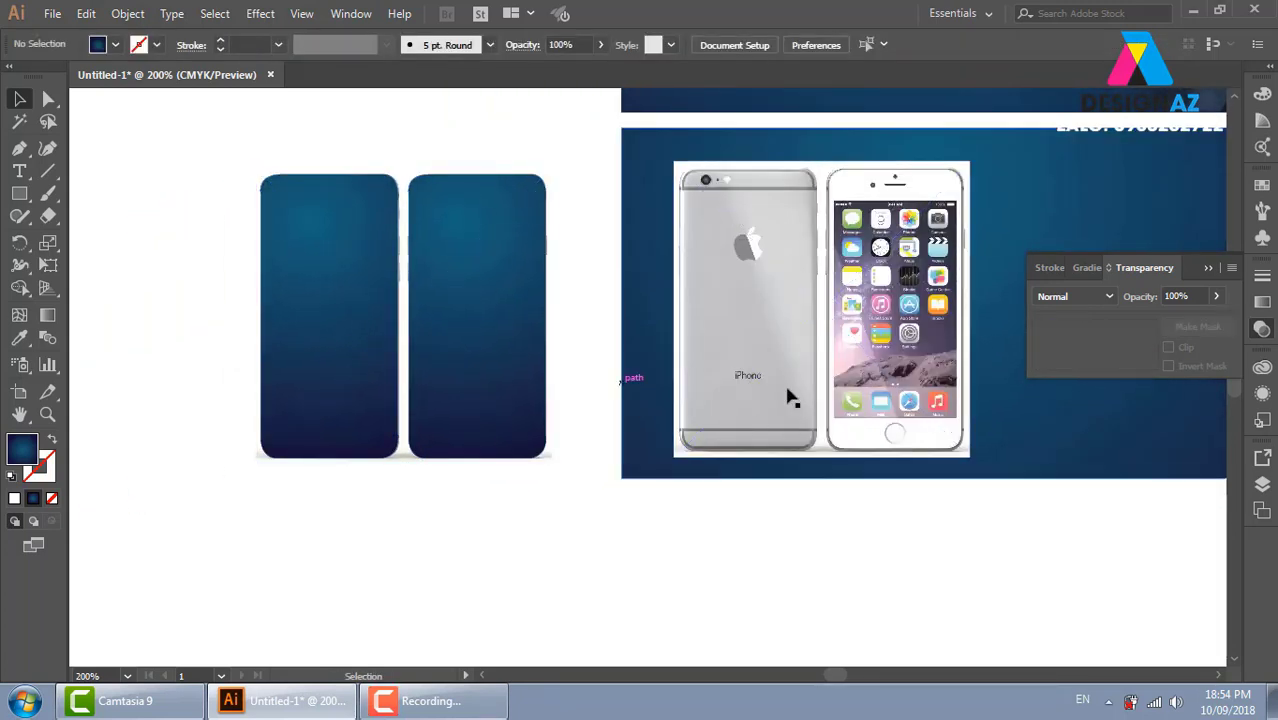
{"action": "key", "text": "Delete"}
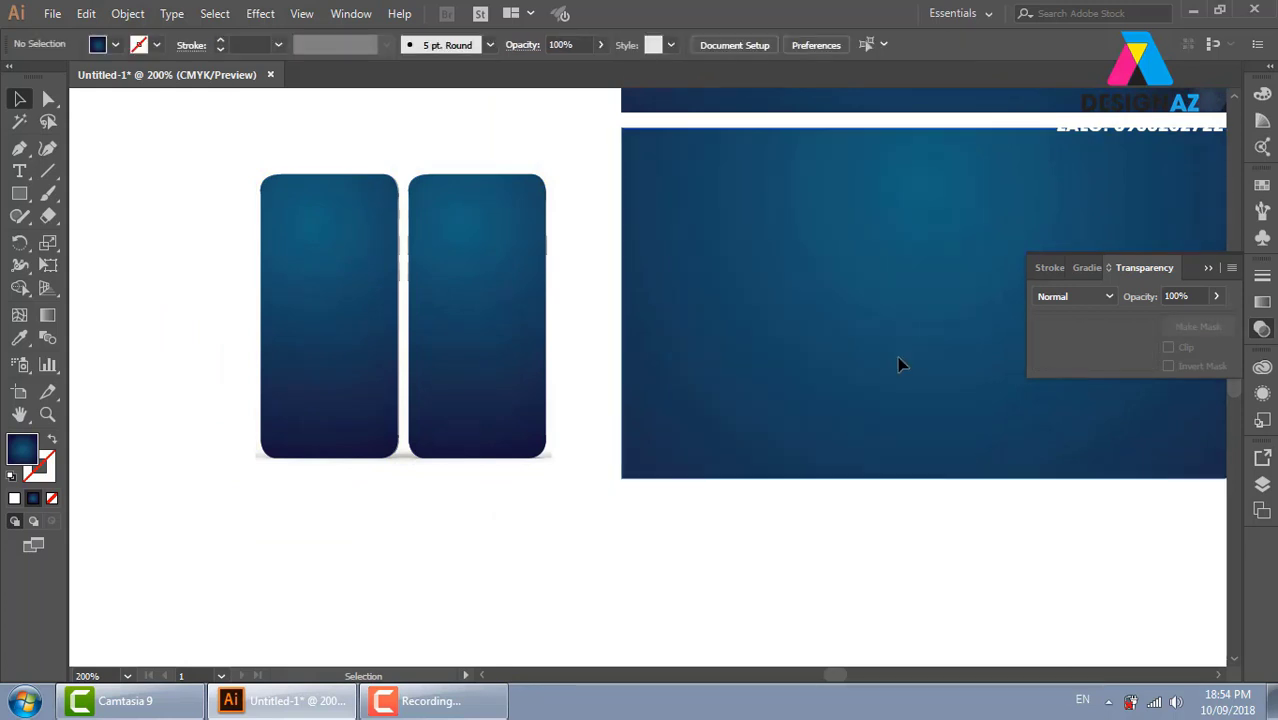
Duplicate the iPhone image with its blue phone shapes below the original
{"action": "left_click", "coordinate": [549, 298]}
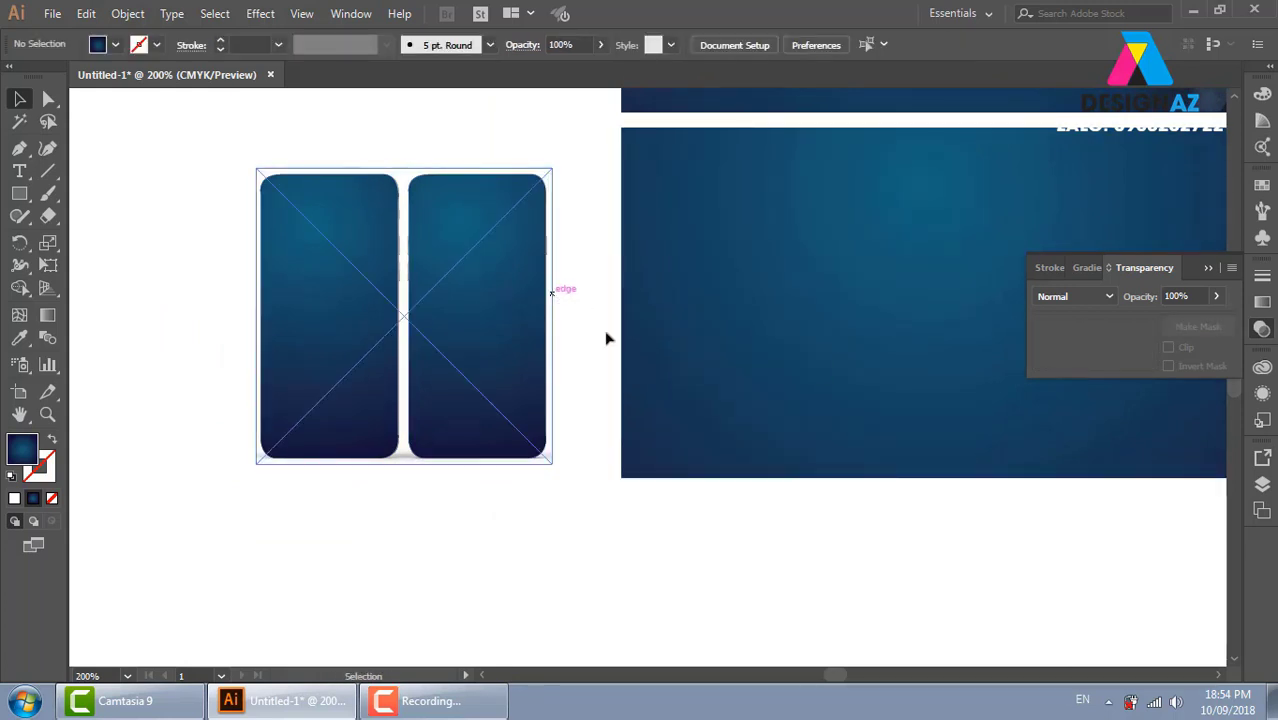
{"action": "left_click_drag", "start_coordinate": [578, 317], "coordinate": [753, 428]}
{"action": "key", "text": "ctrl+z"}
{"action": "left_click_drag", "start_coordinate": [494, 358], "coordinate": [498, 295]}
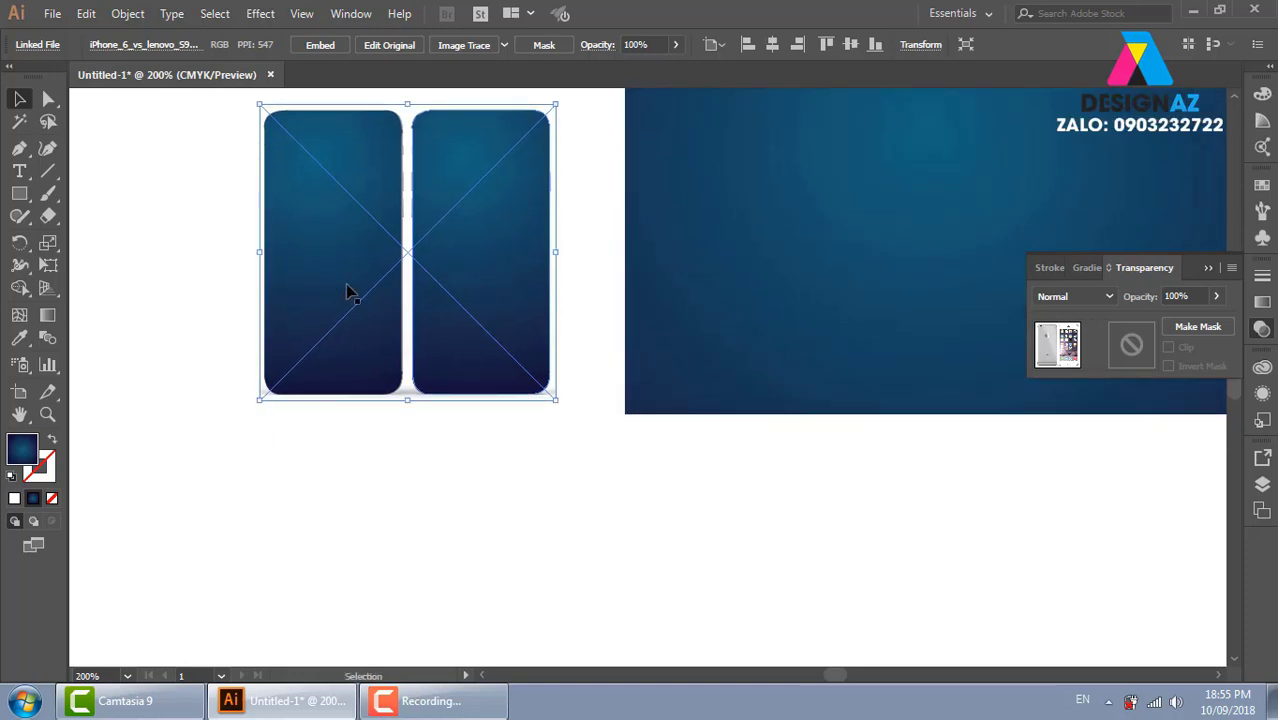
{"action": "mouse_move", "coordinate": [508, 363]}
{"action": "left_mouse_down"}
{"action": "mouse_move", "coordinate": [537, 562]}
{"action": "mouse_move", "coordinate": [600, 546]}
{"action": "left_mouse_up"}
Delete the top-right and bottom-left blue shapes to reveal the front and back phones
{"action": "left_click", "coordinate": [510, 203]}
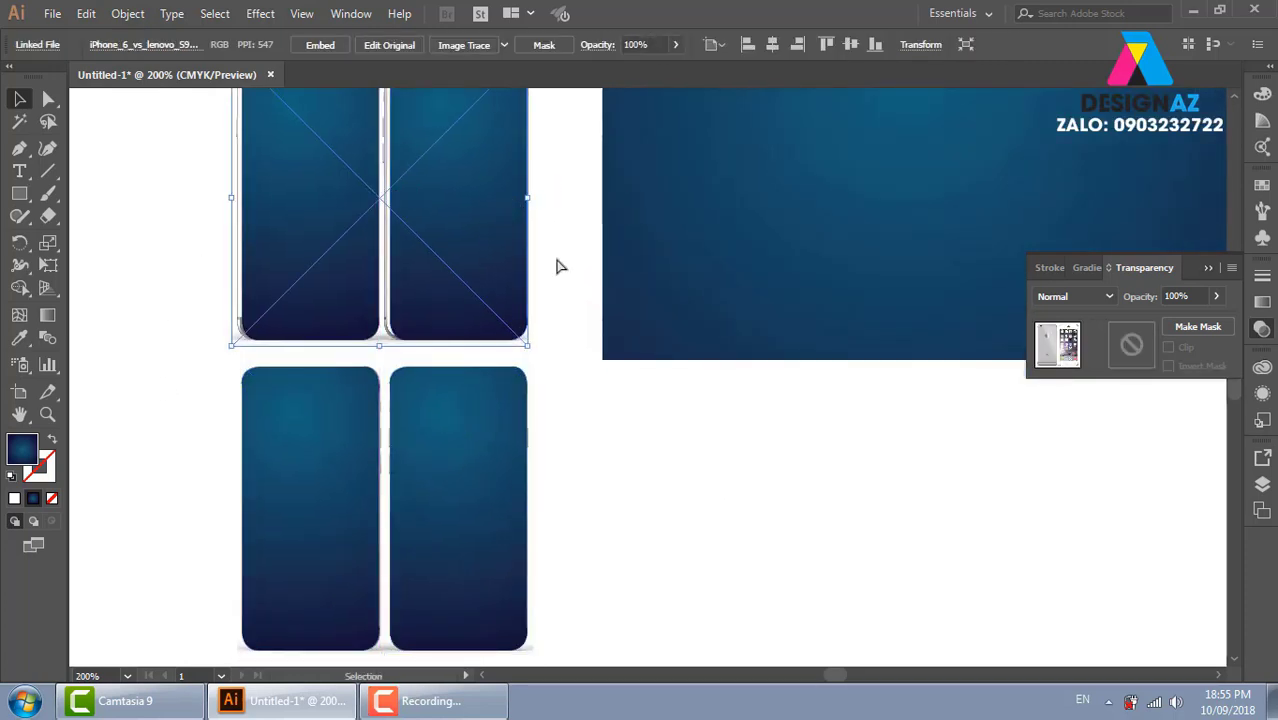
{"action": "left_click", "coordinate": [513, 234]}
{"action": "key", "text": "Delete"}
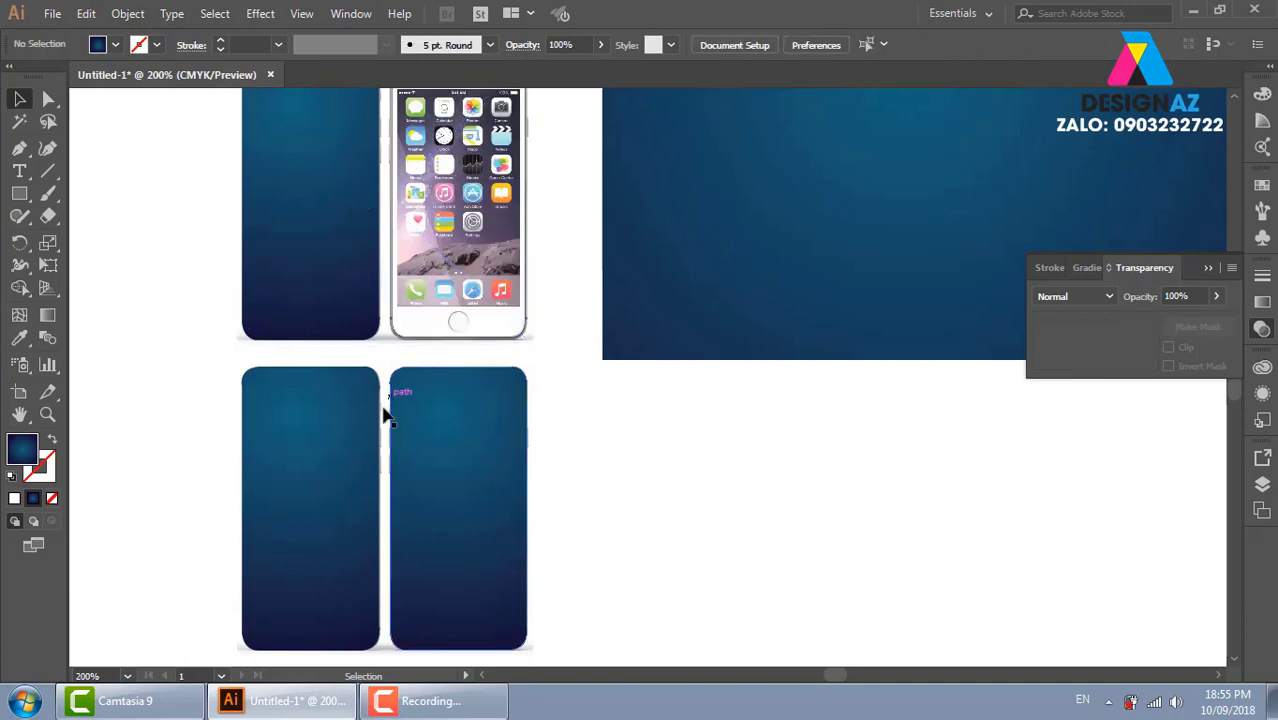
{"action": "left_click", "coordinate": [334, 414]}
{"action": "key", "text": "Delete"}
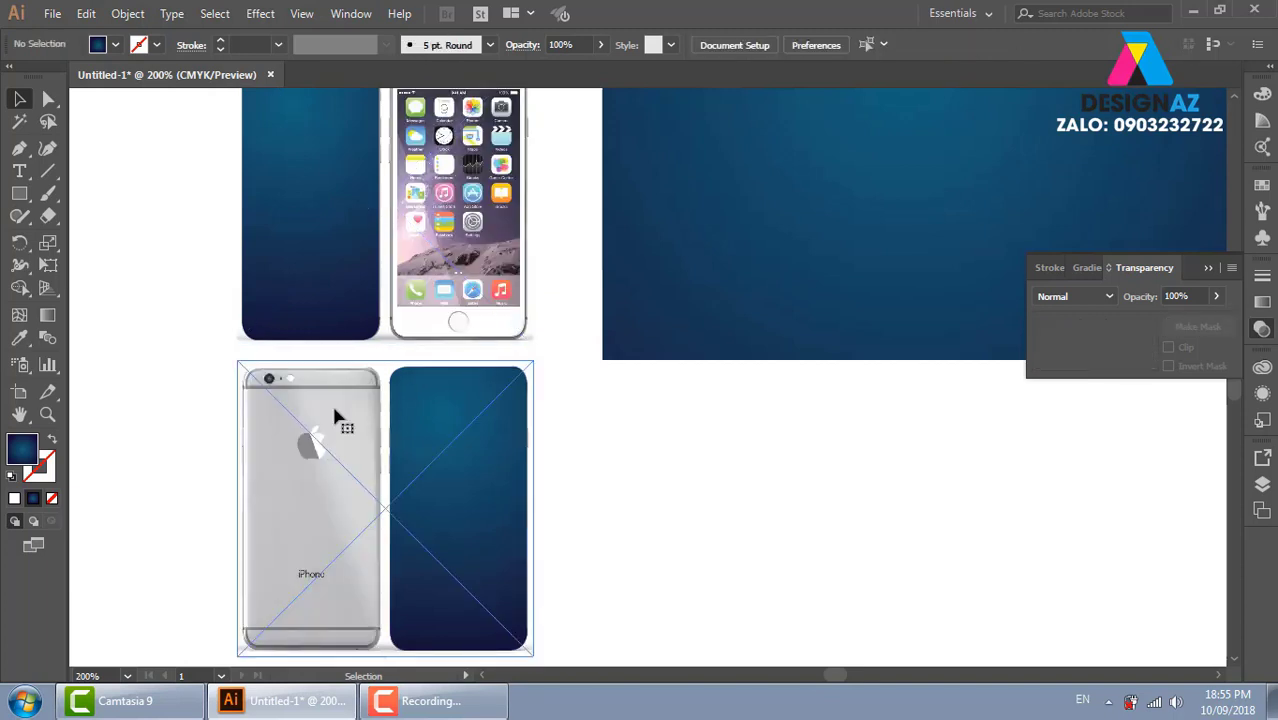
Clip the upper image to show only the back phone and move it onto the banner
{"action": "scroll", "coordinate": [162, 237], "scroll_direction": "up", "scroll_amount": 2}
{"action": "left_click_drag", "start_coordinate": [162, 237], "coordinate": [558, 371]}
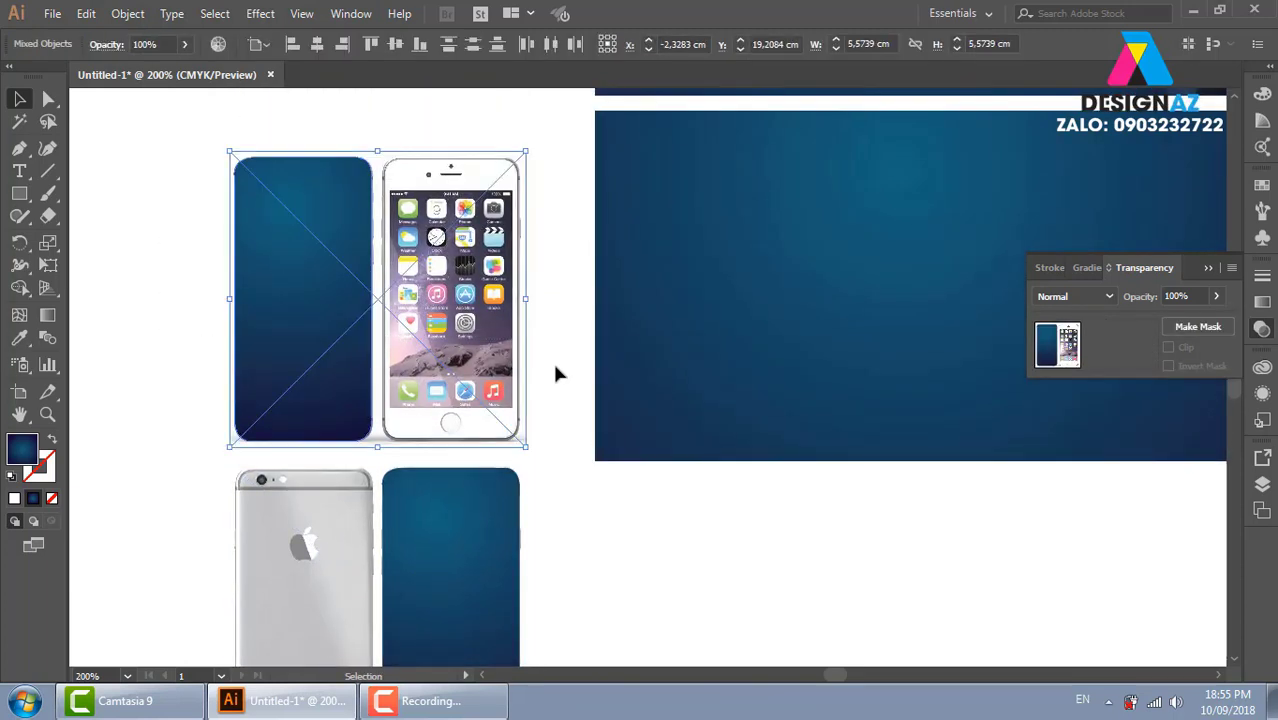
{"action": "key", "text": "ctrl+7"}
{"action": "left_click_drag", "start_coordinate": [360, 360], "coordinate": [890, 337]}
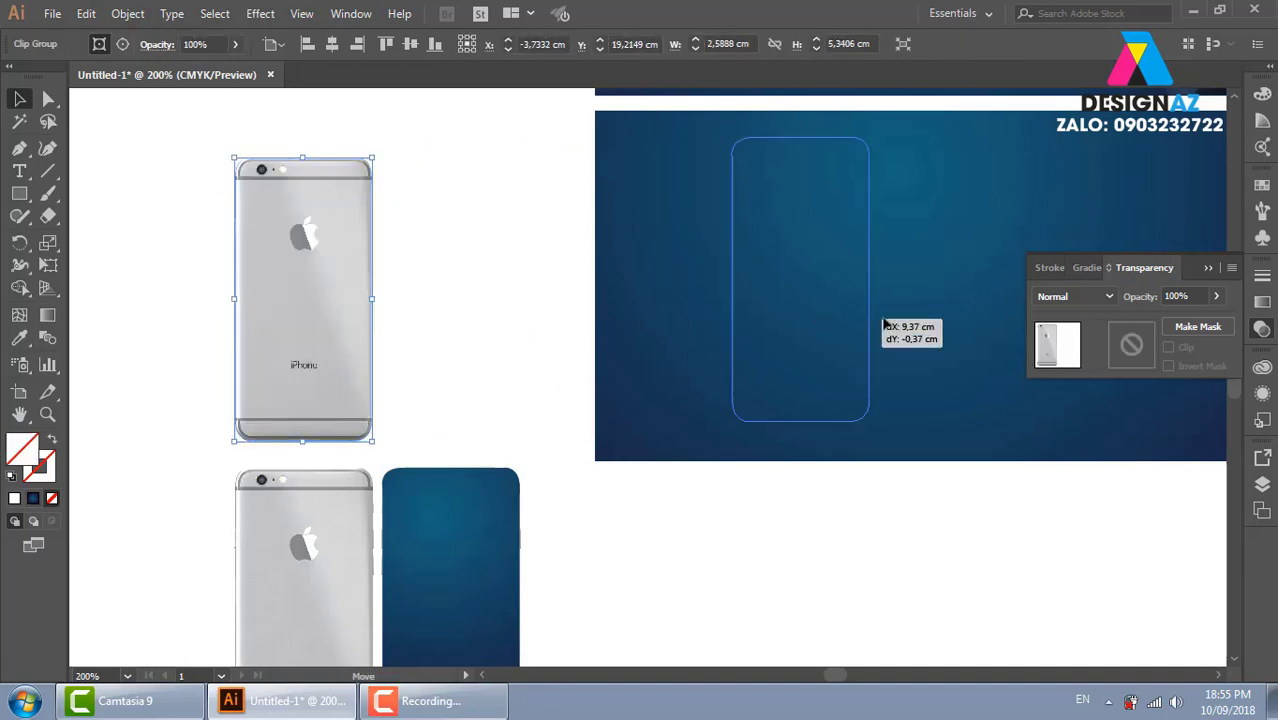
Clip the lower image to show only the front phone and place it over the back phone
{"action": "left_click_drag", "start_coordinate": [588, 478], "coordinate": [601, 286]}
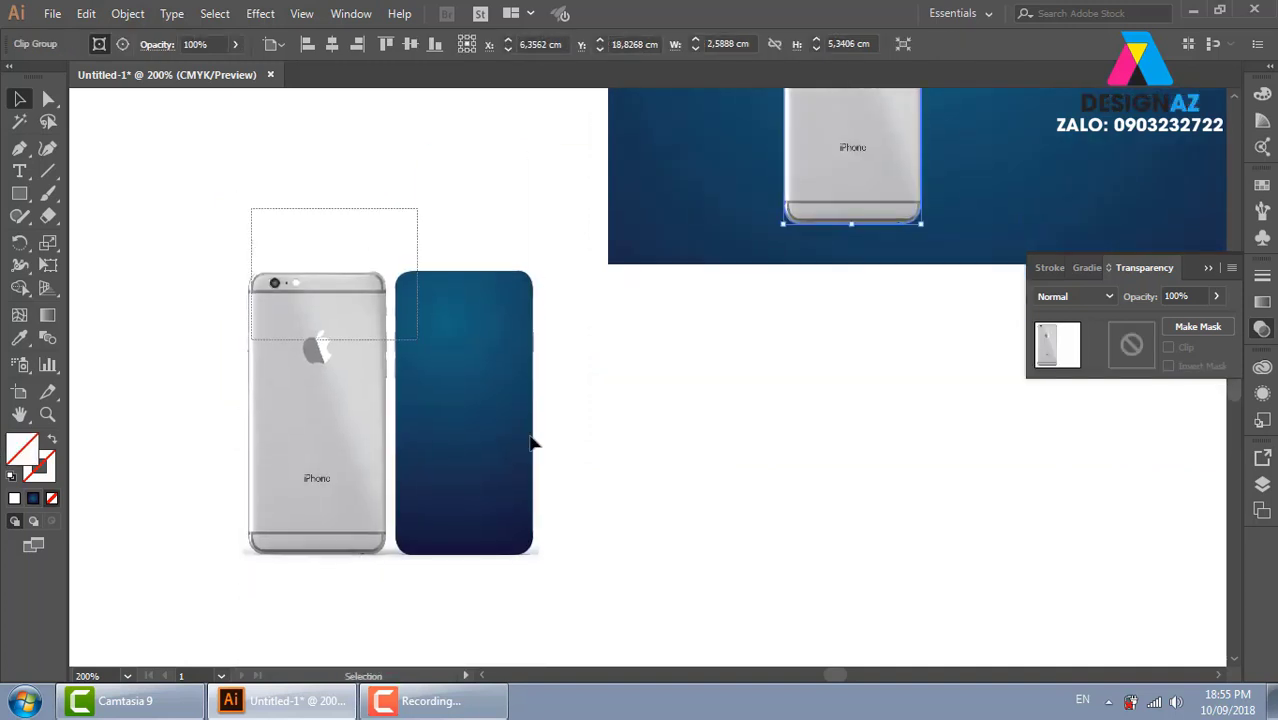
{"action": "mouse_move", "coordinate": [250, 208]}
{"action": "left_mouse_down"}
{"action": "mouse_move", "coordinate": [540, 484]}
{"action": "mouse_move", "coordinate": [507, 573]}
{"action": "left_mouse_up"}
{"action": "key", "text": "ctrl+7"}
{"action": "mouse_move", "coordinate": [444, 481]}
{"action": "left_mouse_down"}
{"action": "mouse_move", "coordinate": [744, 196]}
{"action": "mouse_move", "coordinate": [752, 150]}
{"action": "left_mouse_up"}
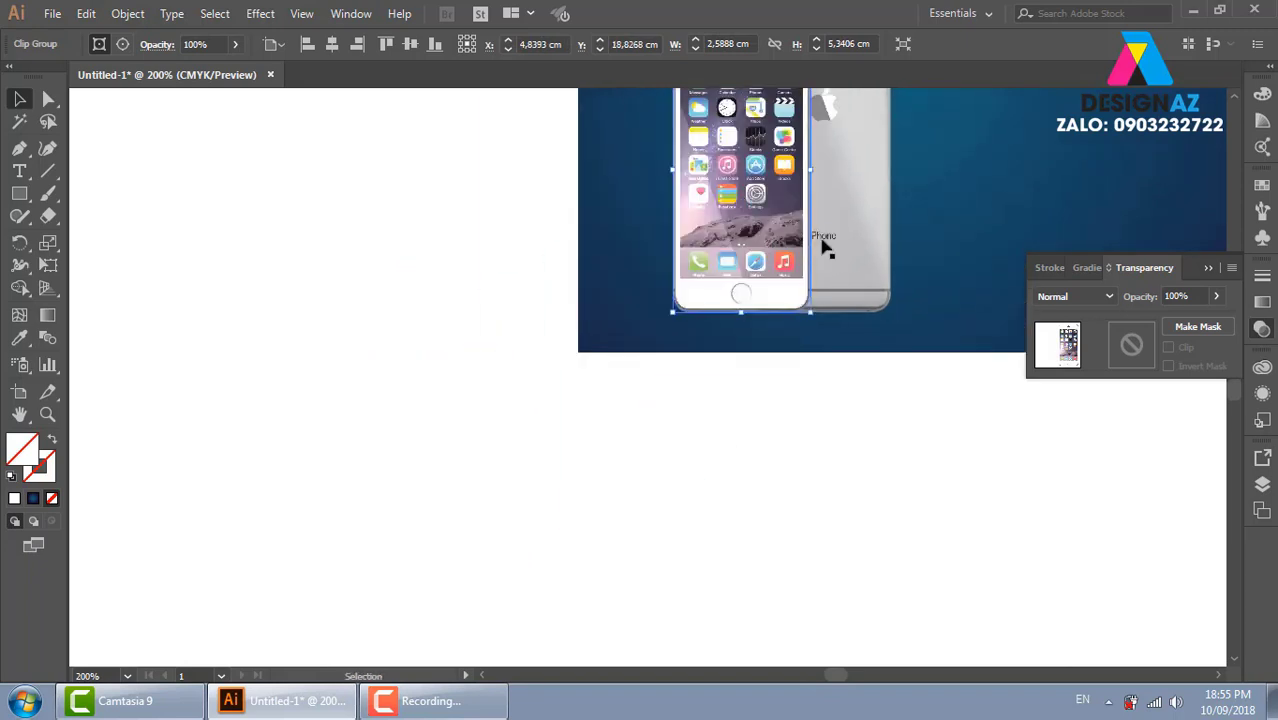
{"action": "left_click_drag", "start_coordinate": [970, 326], "coordinate": [700, 433]}
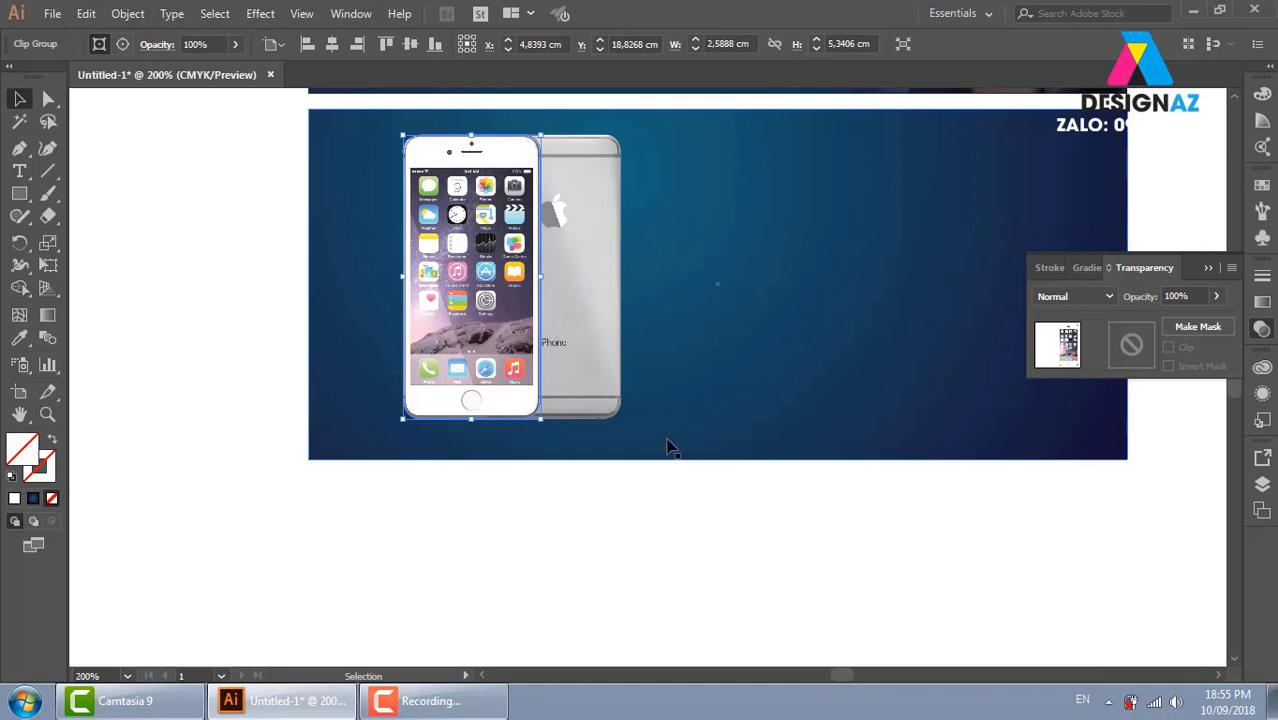
Shrink the back phone and shift it slightly right
{"action": "left_click", "coordinate": [688, 556]}
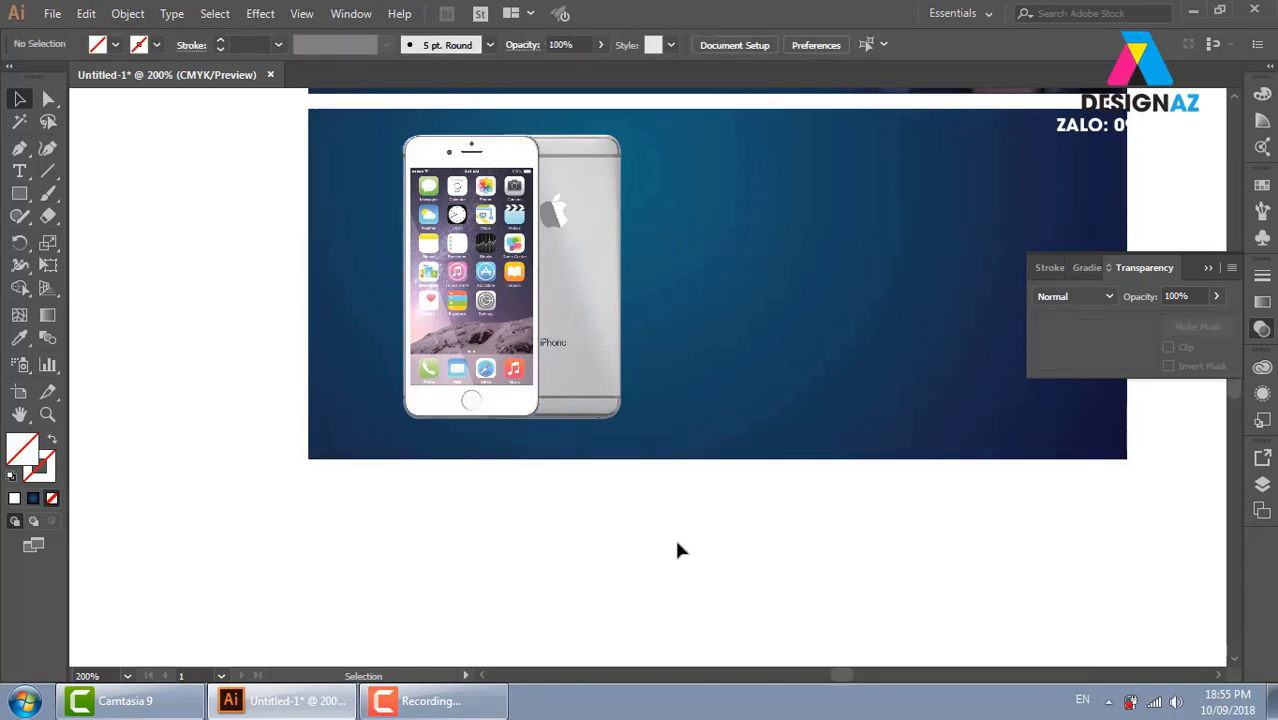
{"action": "left_click", "coordinate": [601, 306]}
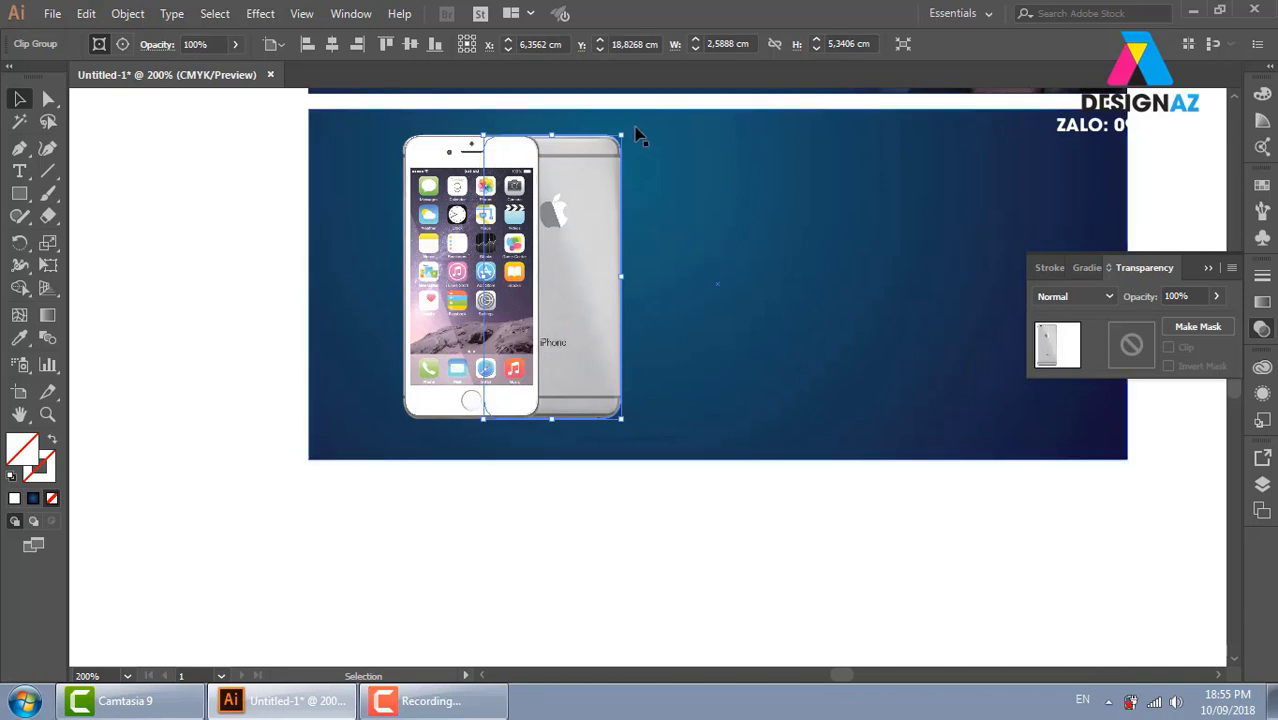
{"action": "left_click_drag", "start_coordinate": [621, 135], "coordinate": [605, 168]}
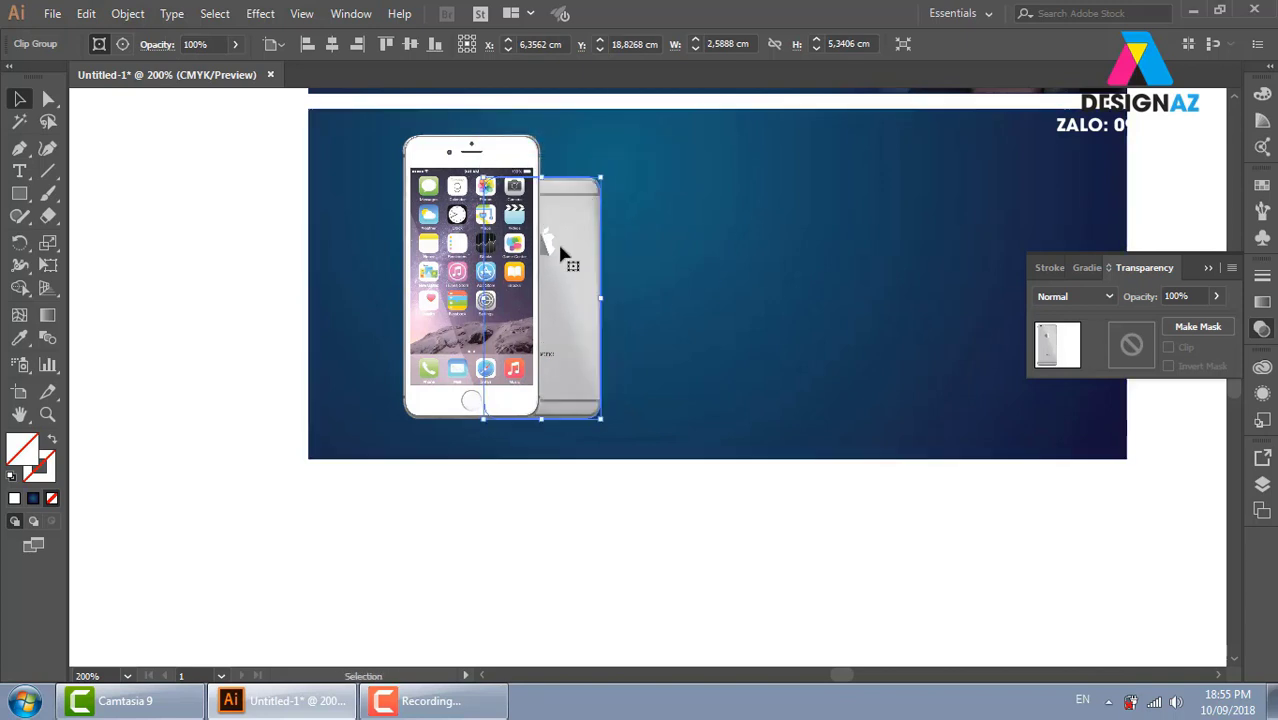
{"action": "left_click_drag", "start_coordinate": [573, 260], "coordinate": [585, 297]}
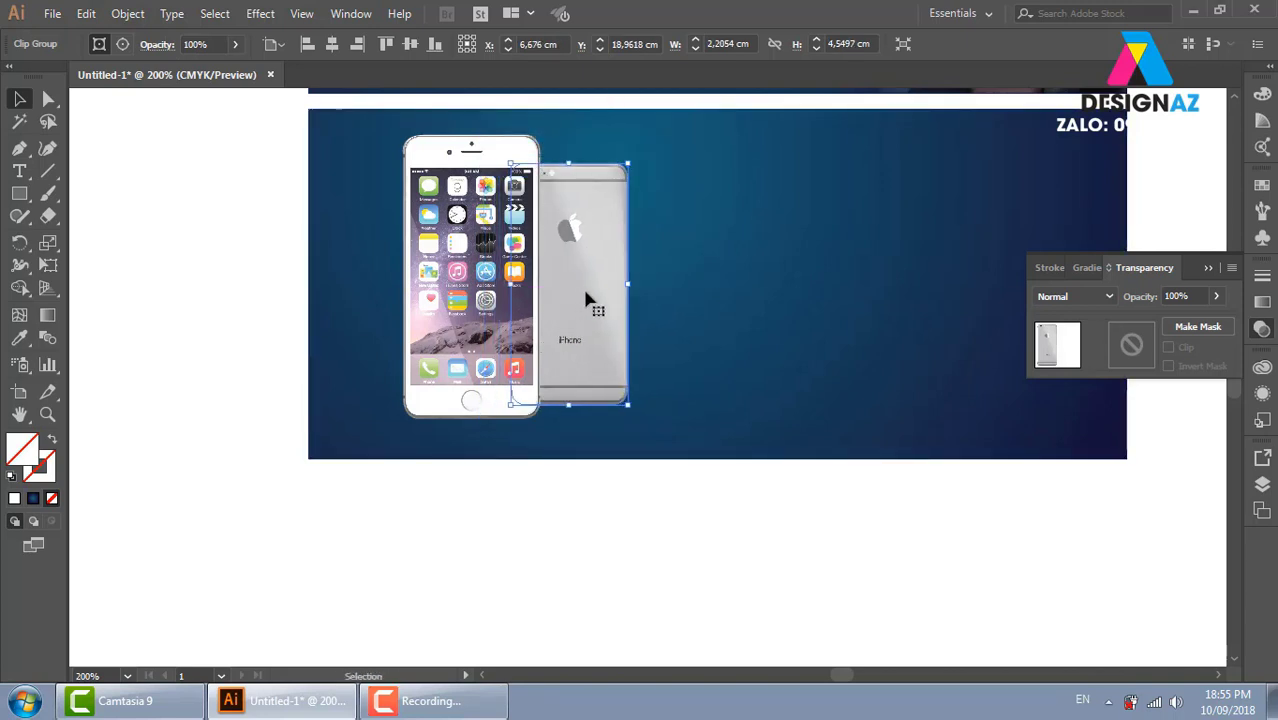
Shrink the front phone and the phone group, shifting them slightly left
{"action": "left_click", "coordinate": [499, 357]}
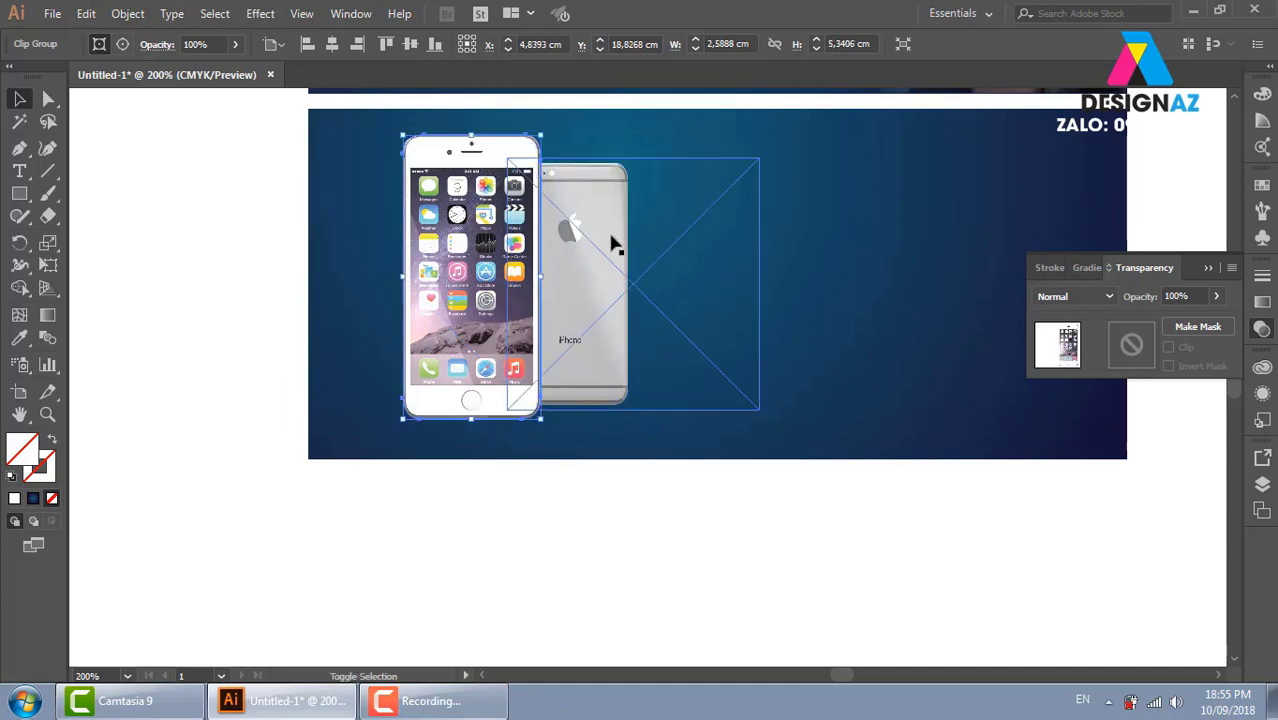
{"action": "left_click", "coordinate": [613, 243]}
{"action": "left_click_drag", "start_coordinate": [636, 133], "coordinate": [613, 150]}
{"action": "left_click_drag", "start_coordinate": [572, 292], "coordinate": [545, 294]}
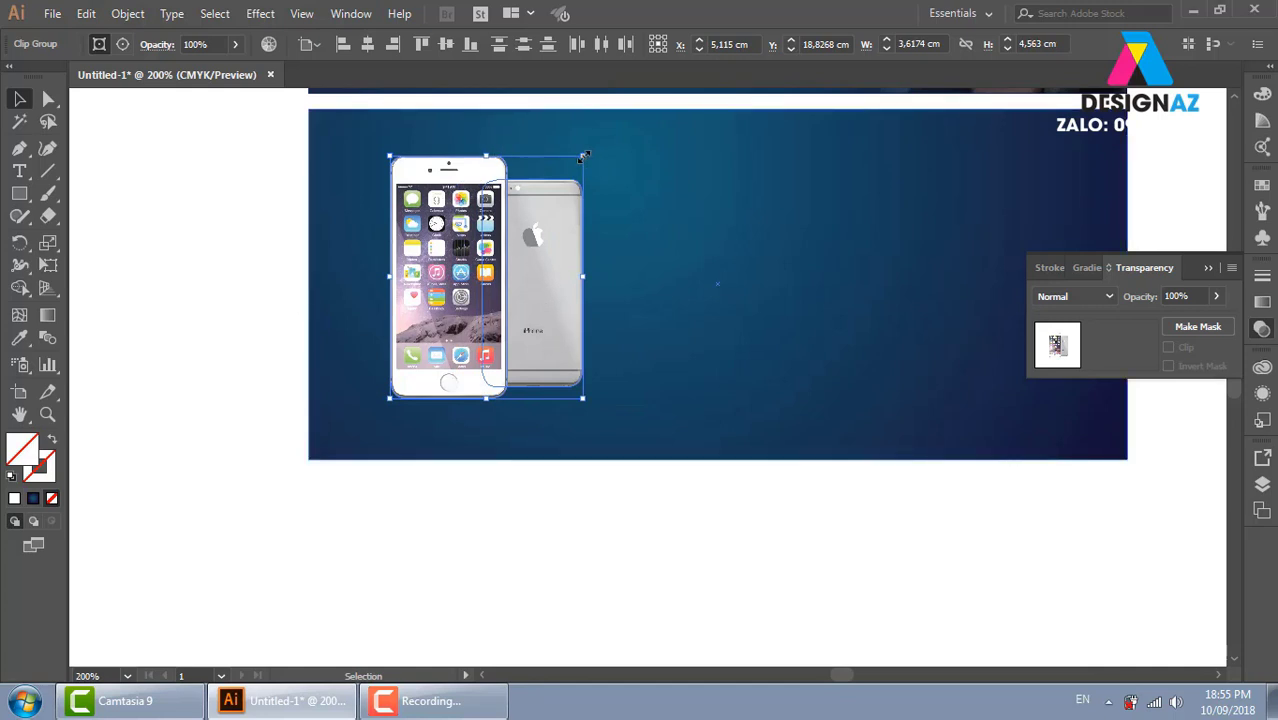
{"action": "left_click_drag", "start_coordinate": [583, 157], "coordinate": [572, 157]}
{"action": "left_click_drag", "start_coordinate": [547, 291], "coordinate": [530, 290]}
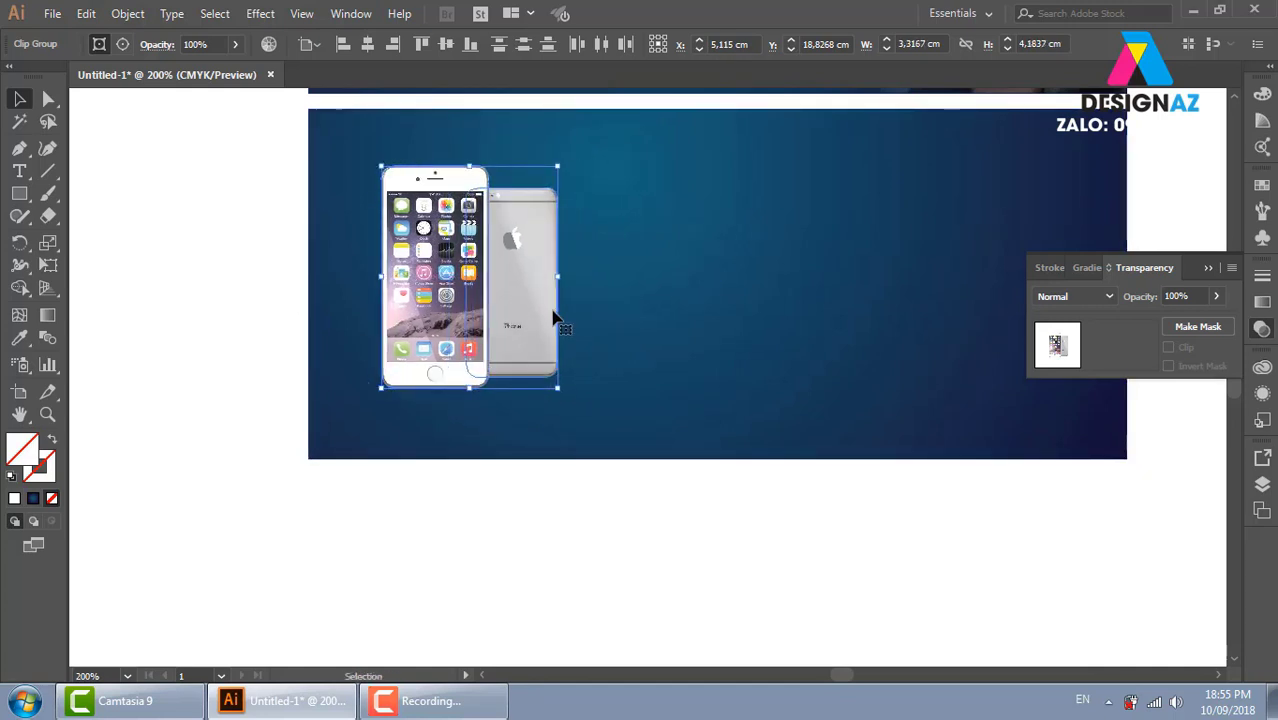
{"action": "left_click_drag", "start_coordinate": [267, 250], "coordinate": [214, 305]}
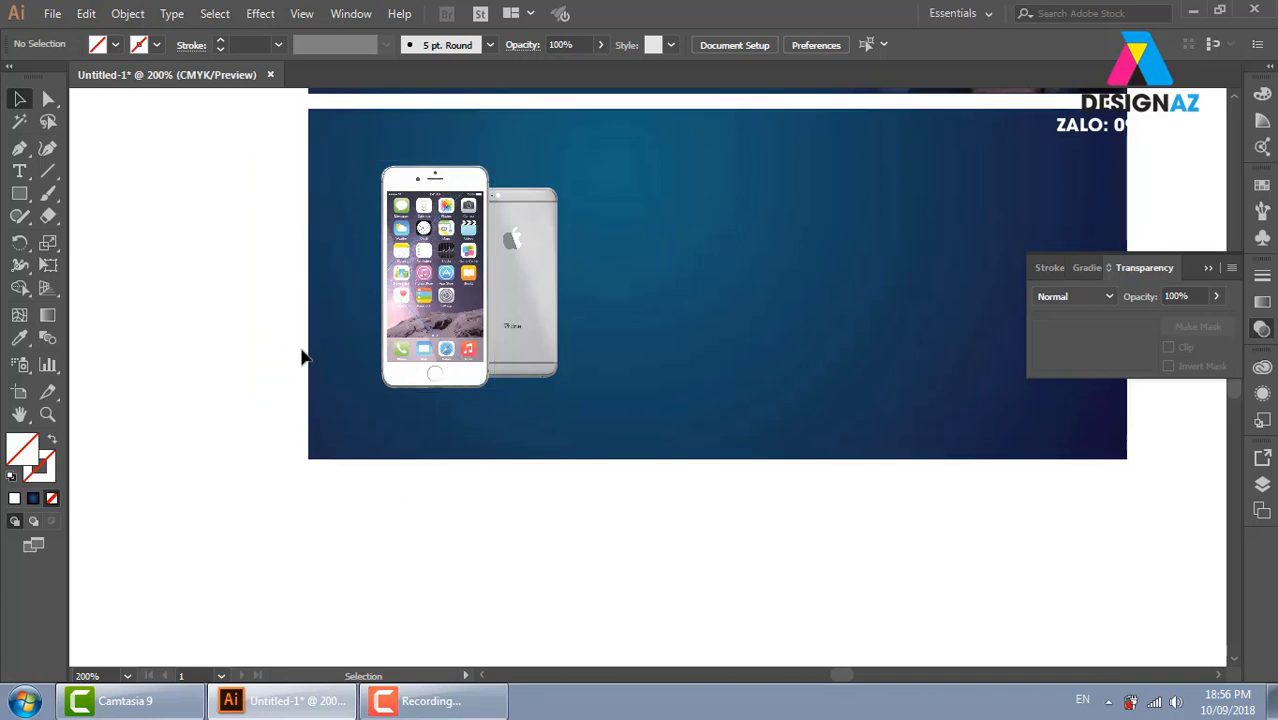
Select the back iPhone and nudge it slightly right
{"action": "left_click", "coordinate": [408, 292]}
{"action": "left_click", "coordinate": [573, 357]}
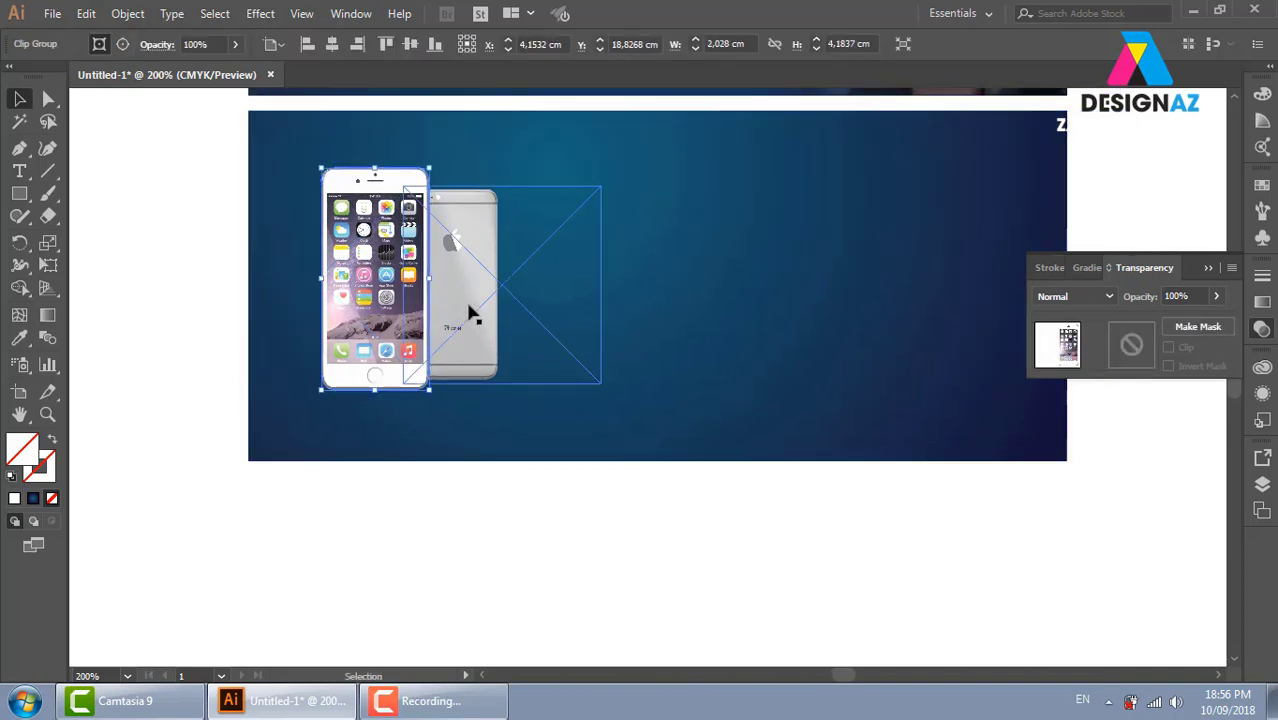
{"action": "left_click", "coordinate": [463, 258]}
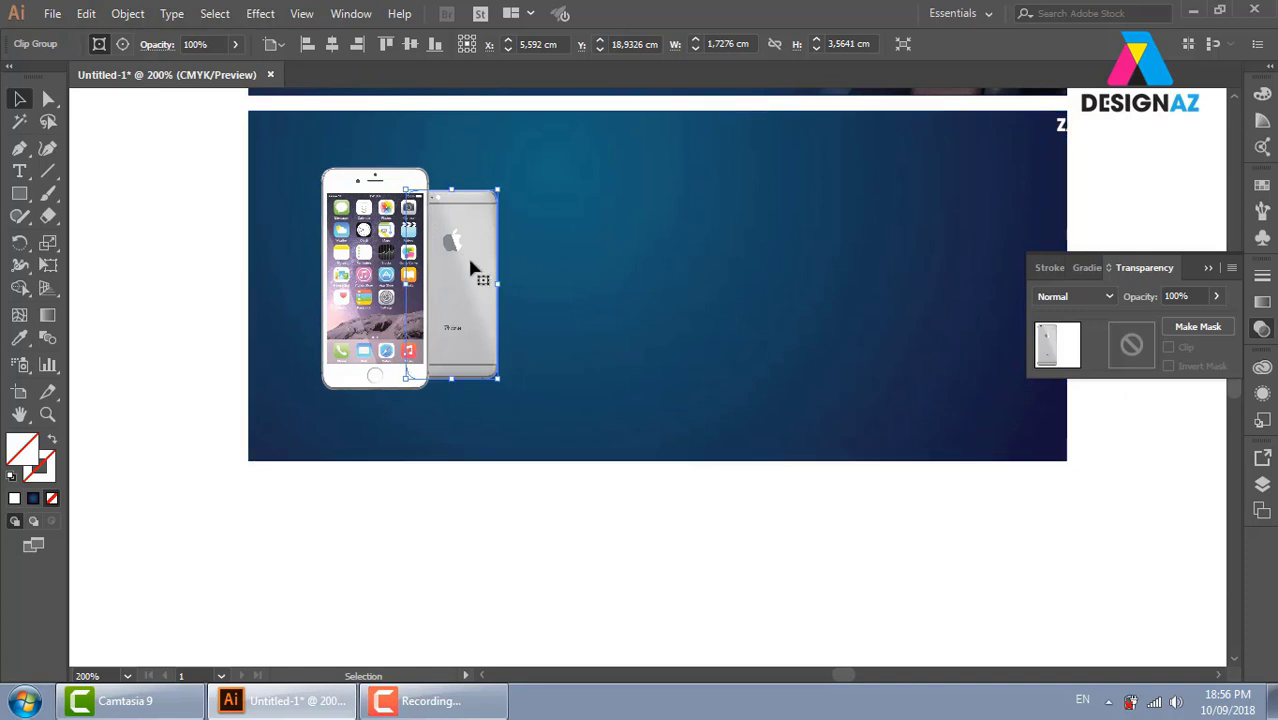
{"action": "left_click_drag", "start_coordinate": [467, 255], "coordinate": [485, 288]}
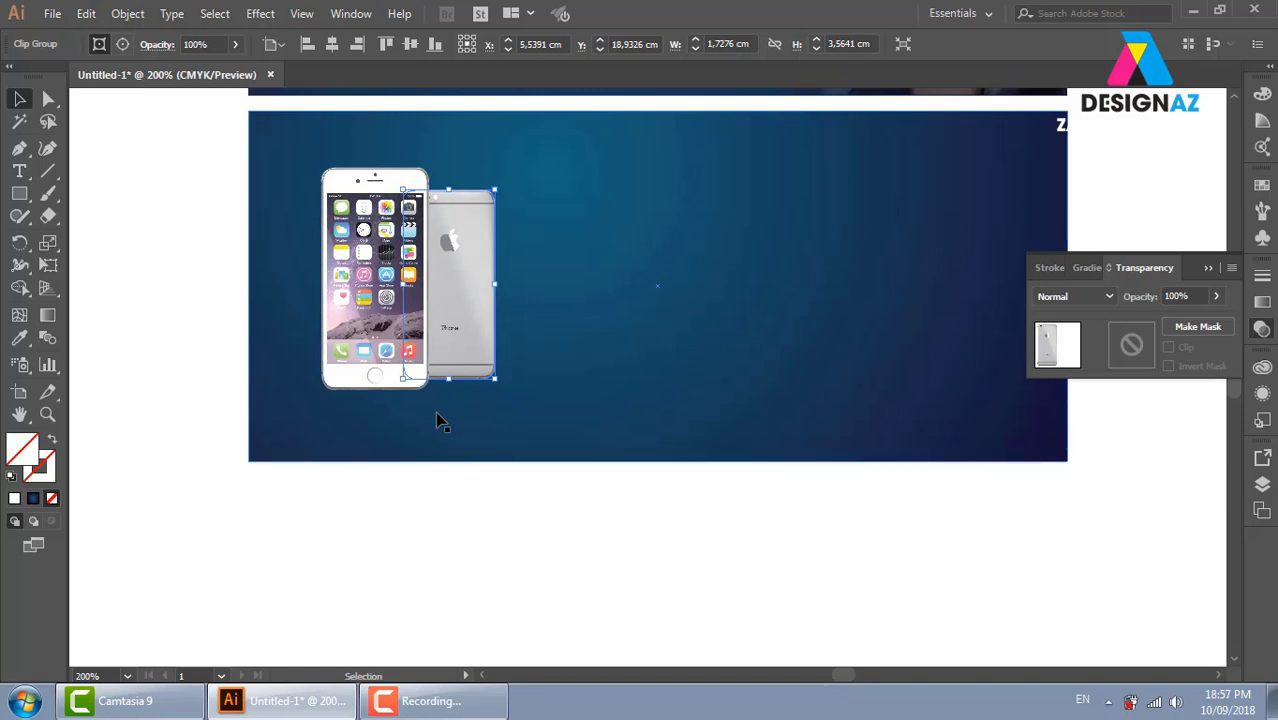
Zoom to 400% and draw a narrow 0.89 × 3.56 cm rectangle along the front phone's right edge
{"action": "key", "text": "ctrl+equal"}
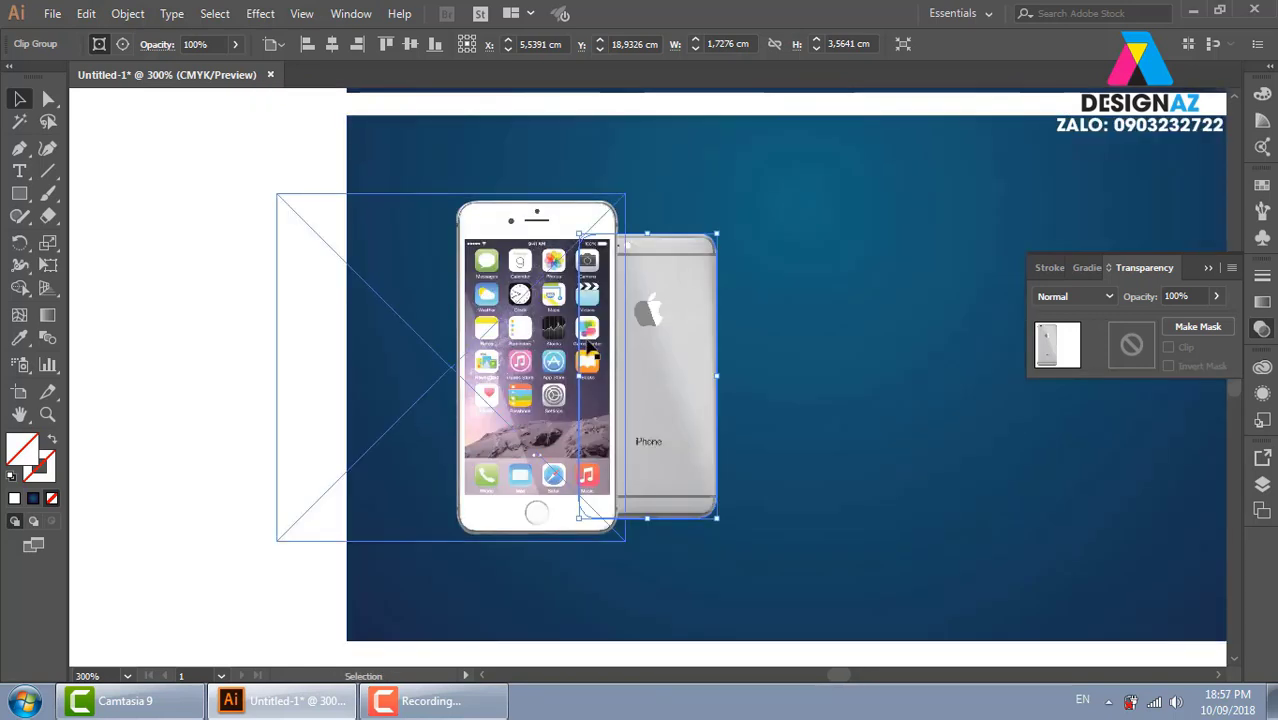
{"action": "key", "text": "ctrl+equal"}
{"action": "left_click", "coordinate": [590, 350]}
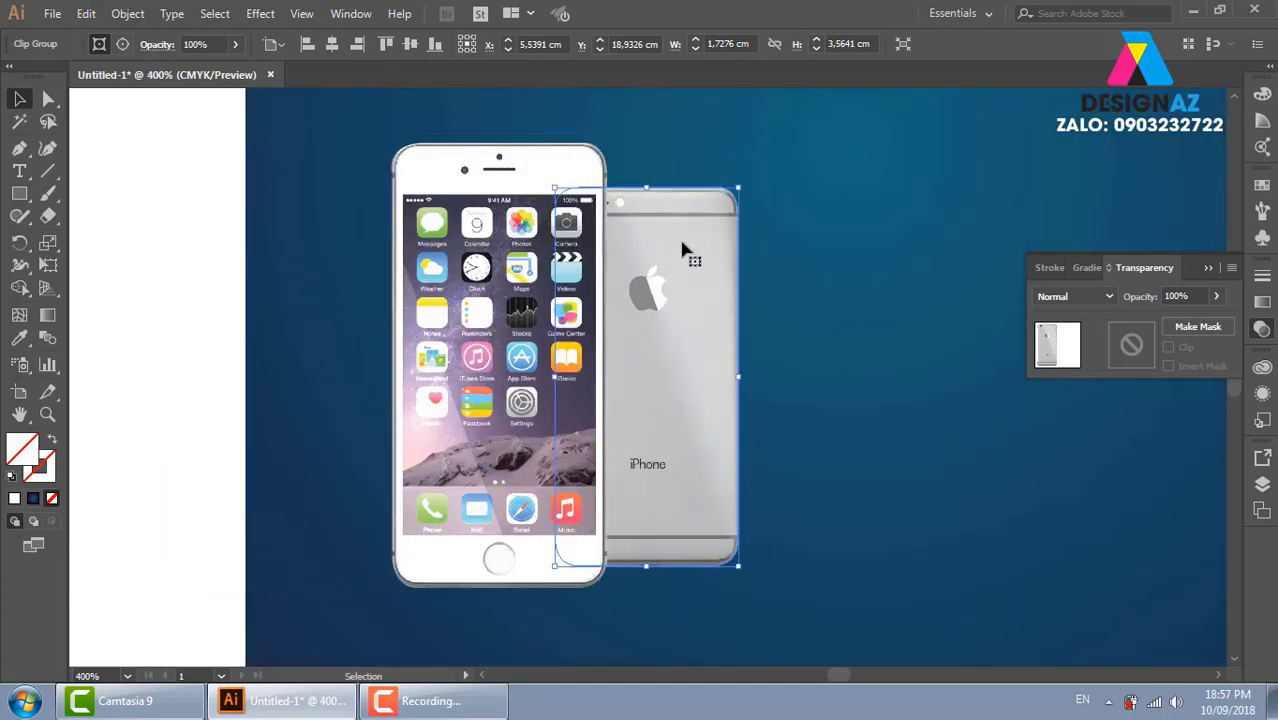
{"action": "left_click", "coordinate": [19, 193]}
{"action": "mouse_move", "coordinate": [580, 188]}
{"action": "left_mouse_down"}
{"action": "mouse_move", "coordinate": [661, 455]}
{"action": "mouse_move", "coordinate": [675, 566]}
{"action": "left_mouse_up"}
Fill the rectangle black and apply a 15,1-pixel Gaussian blur
{"action": "left_click", "coordinate": [1261, 185]}
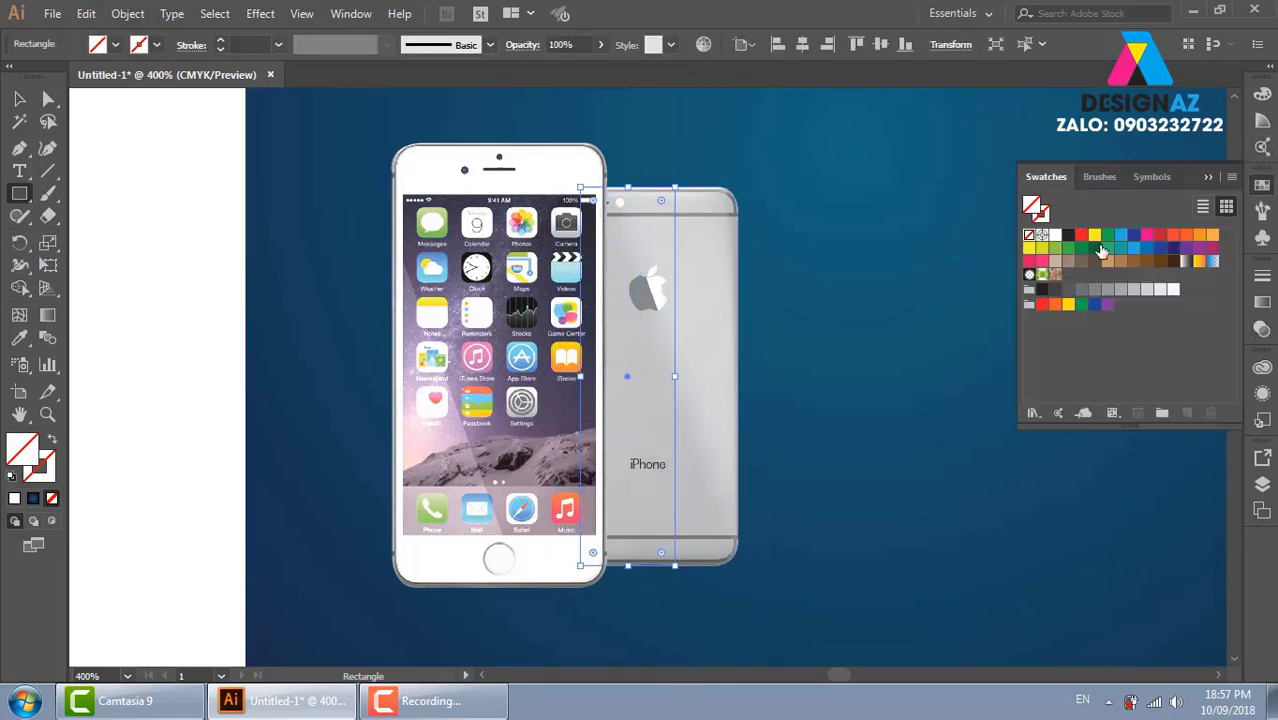
{"action": "left_click", "coordinate": [1067, 235]}
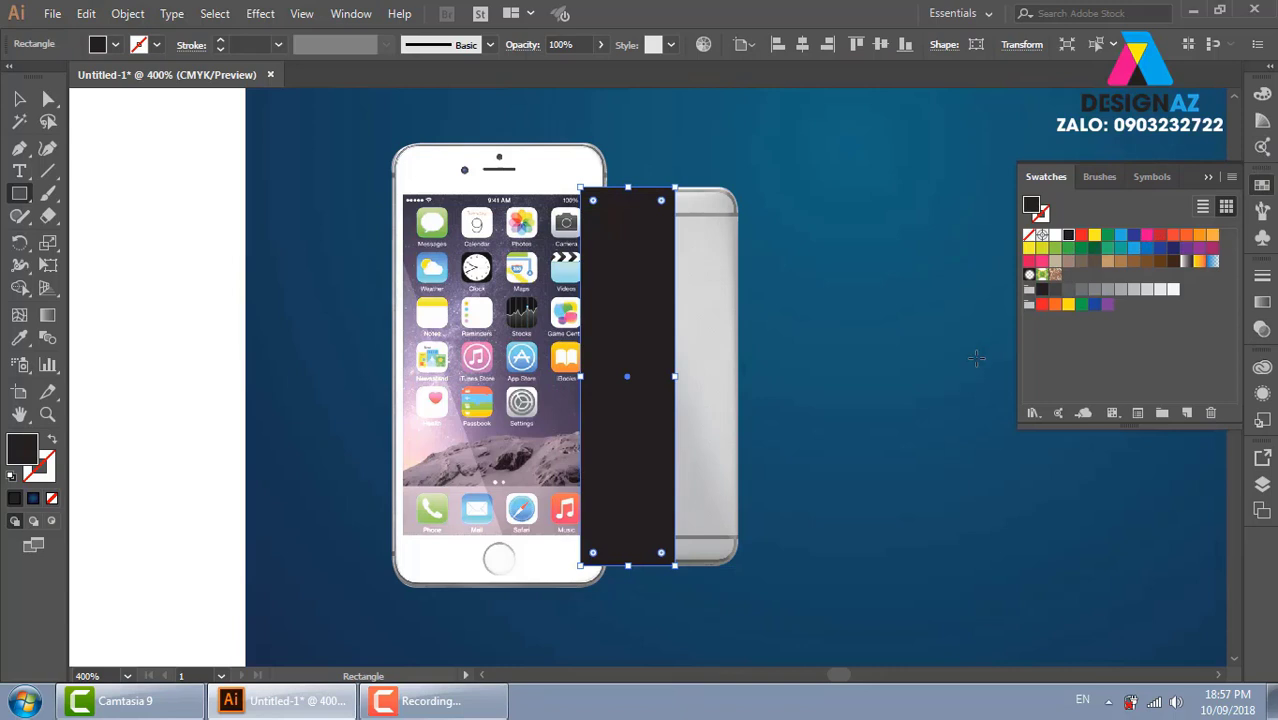
{"action": "left_click", "coordinate": [20, 100]}
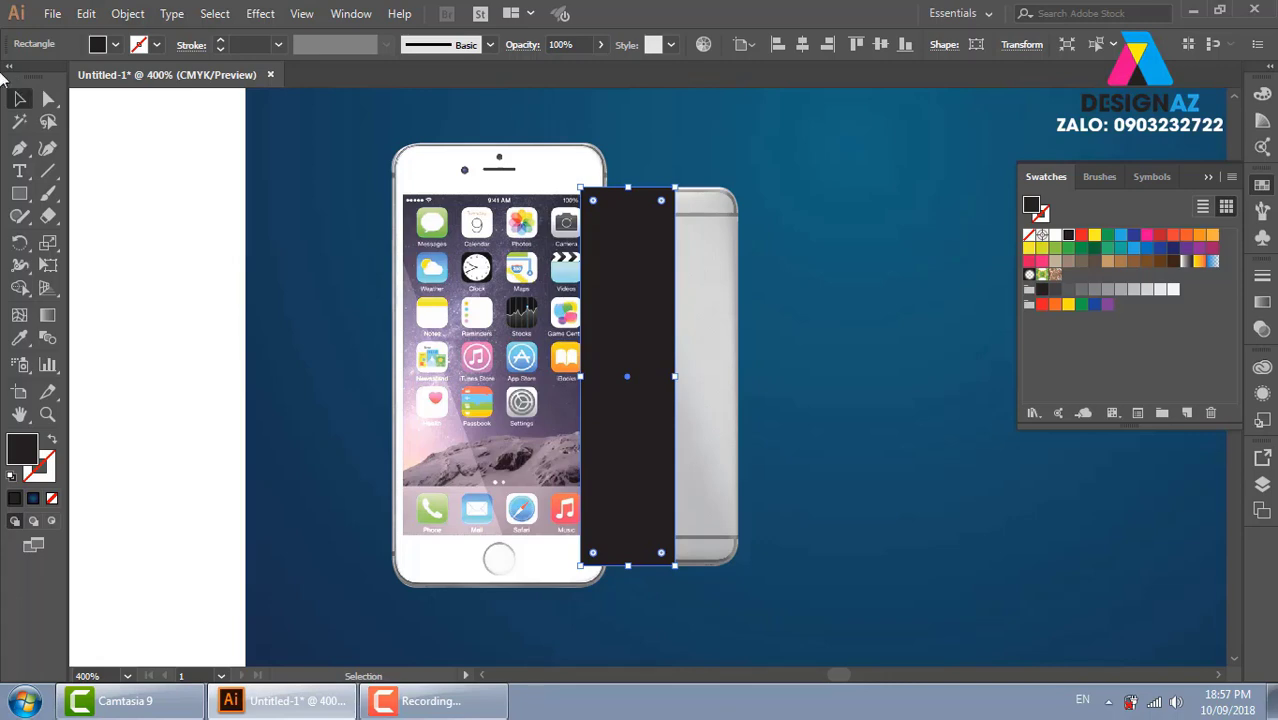
{"action": "left_click", "coordinate": [256, 14]}
{"action": "mouse_move", "coordinate": [300, 327]}
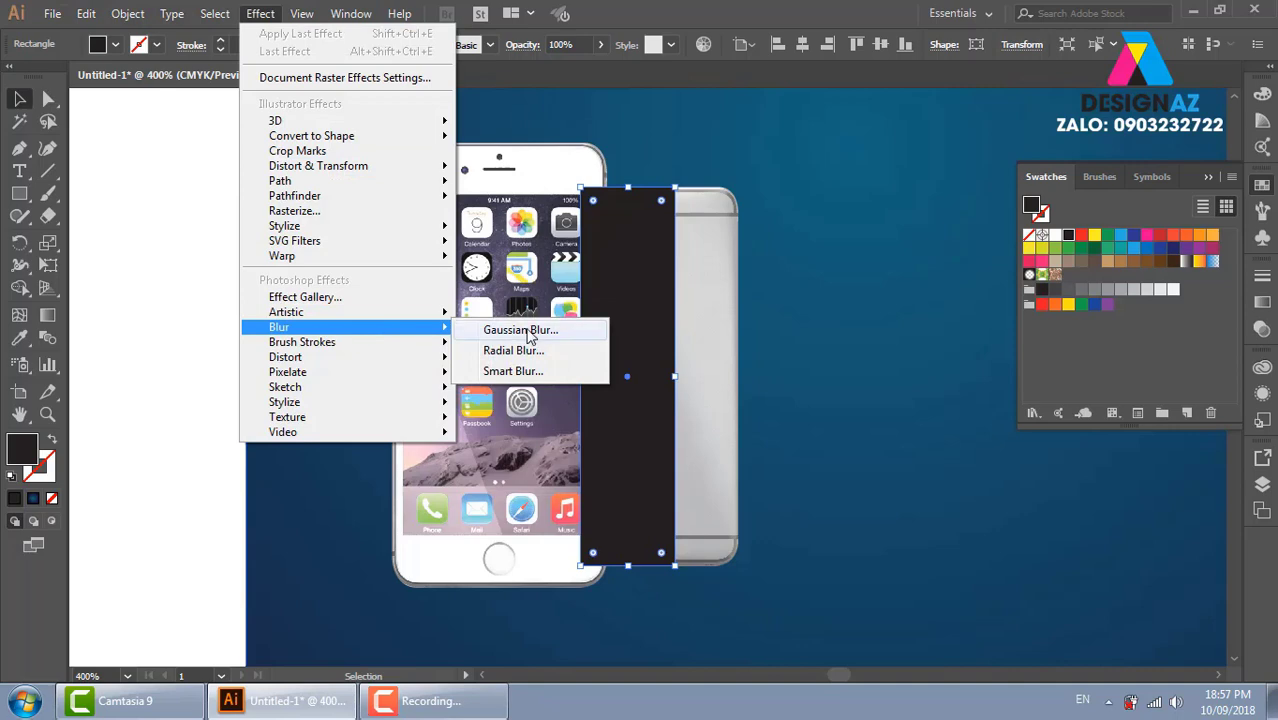
{"action": "left_click", "coordinate": [538, 336]}
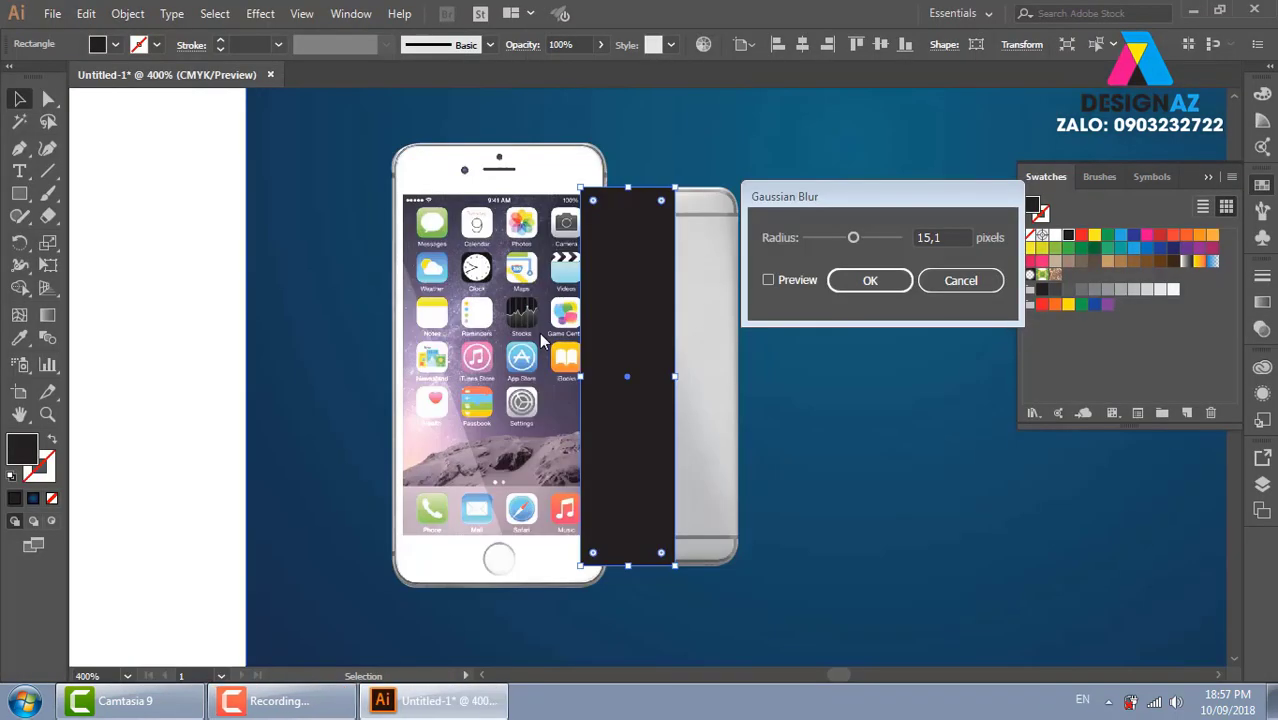
{"action": "left_click", "coordinate": [768, 280]}
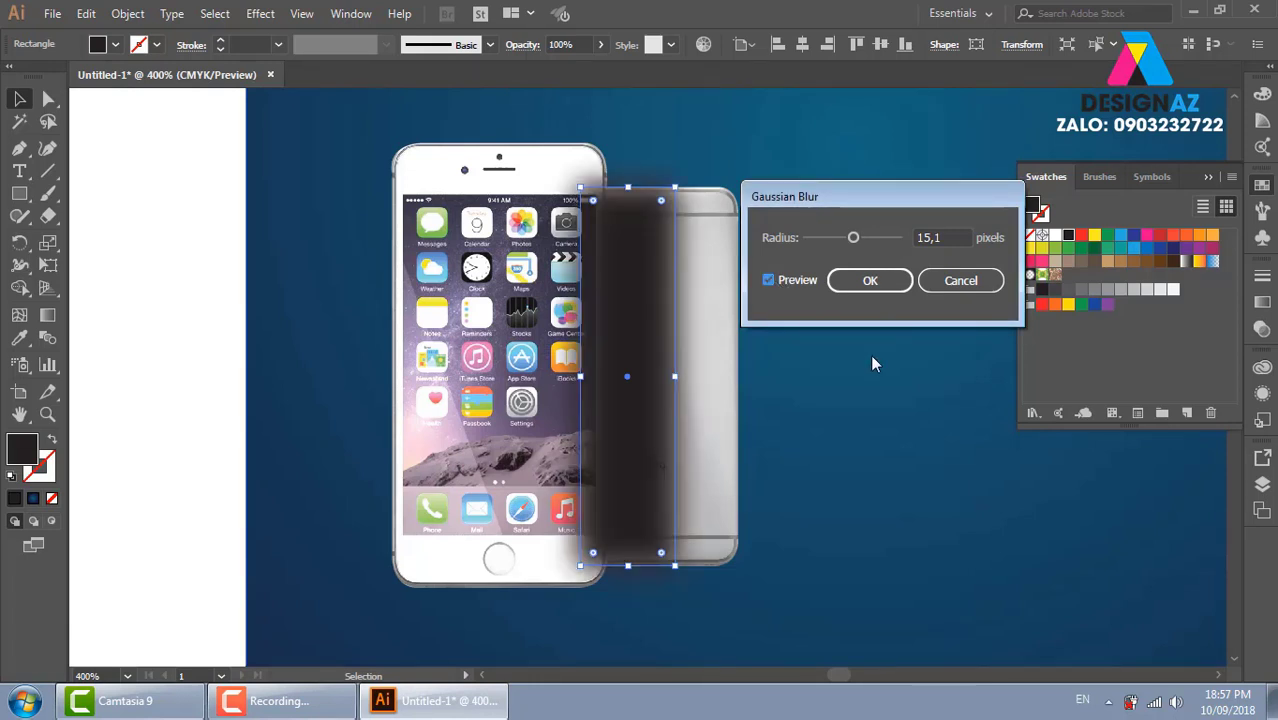
{"action": "left_click", "coordinate": [882, 286]}
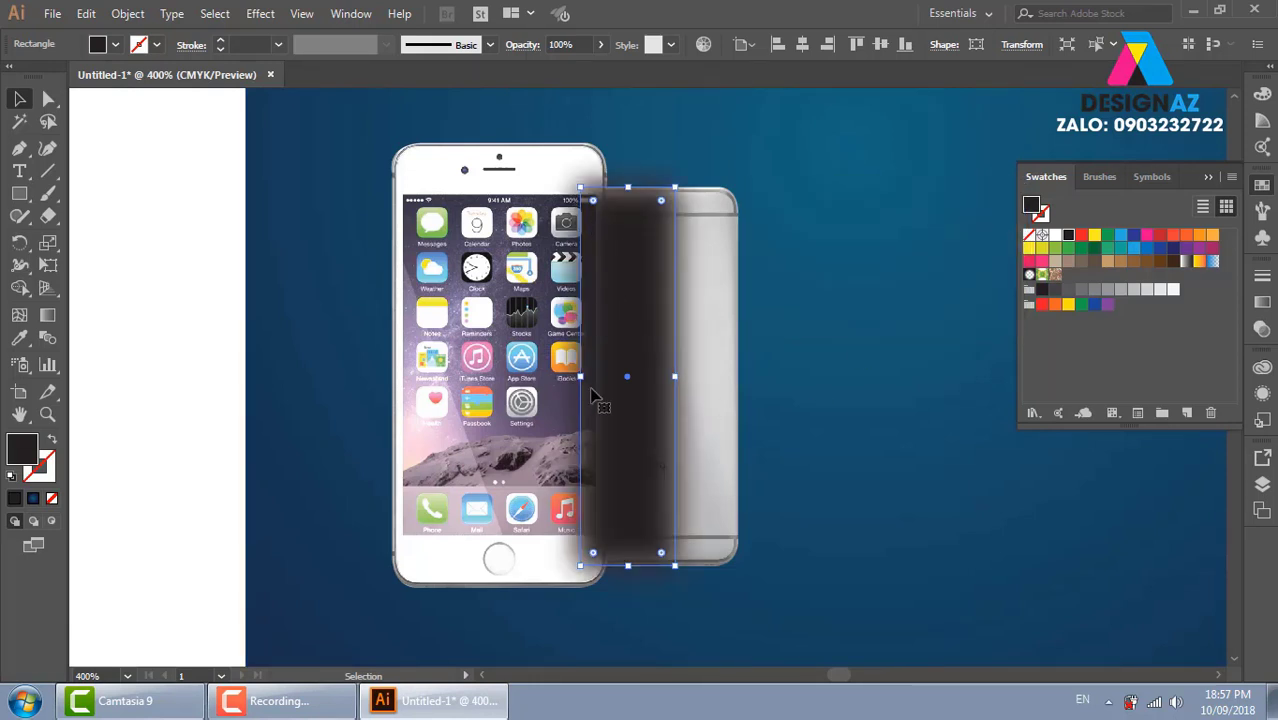
Draw a rectangle over the back phone's area and clip the blurred shadow with it using Ctrl+7
{"action": "left_click", "coordinate": [19, 193]}
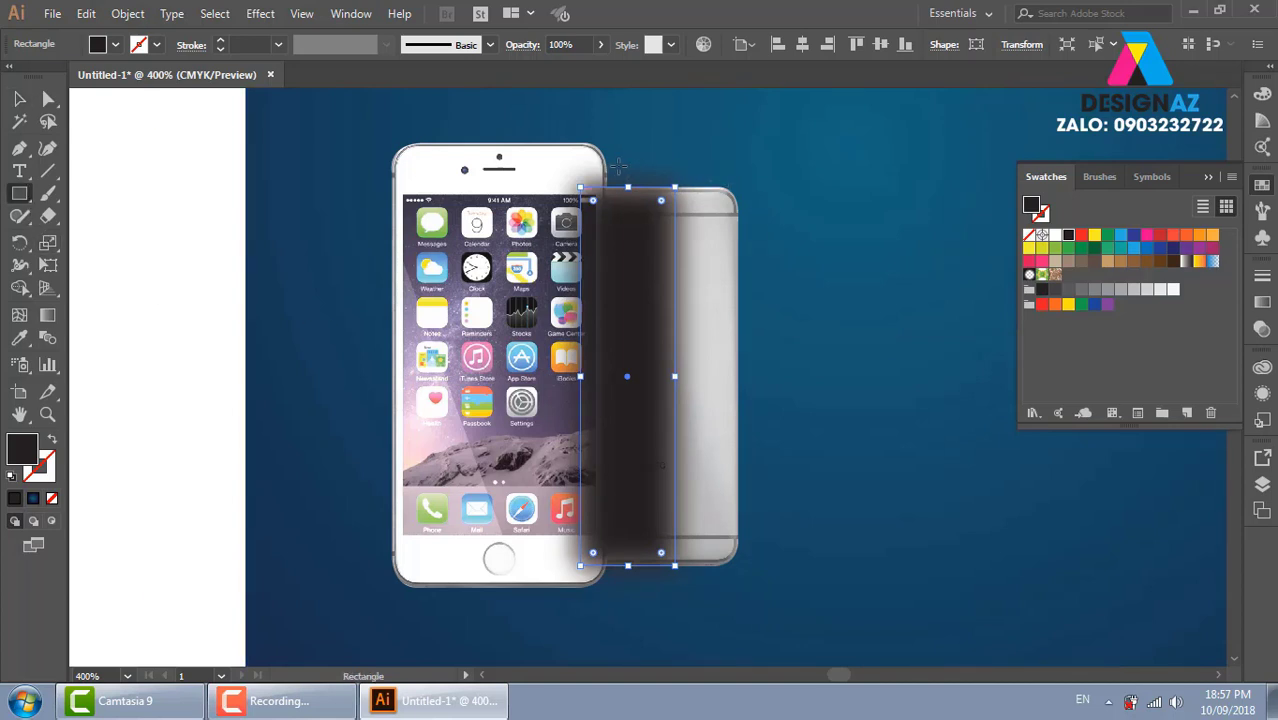
{"action": "mouse_move", "coordinate": [607, 166]}
{"action": "left_mouse_down"}
{"action": "mouse_move", "coordinate": [660, 326]}
{"action": "mouse_move", "coordinate": [769, 518]}
{"action": "left_mouse_up"}
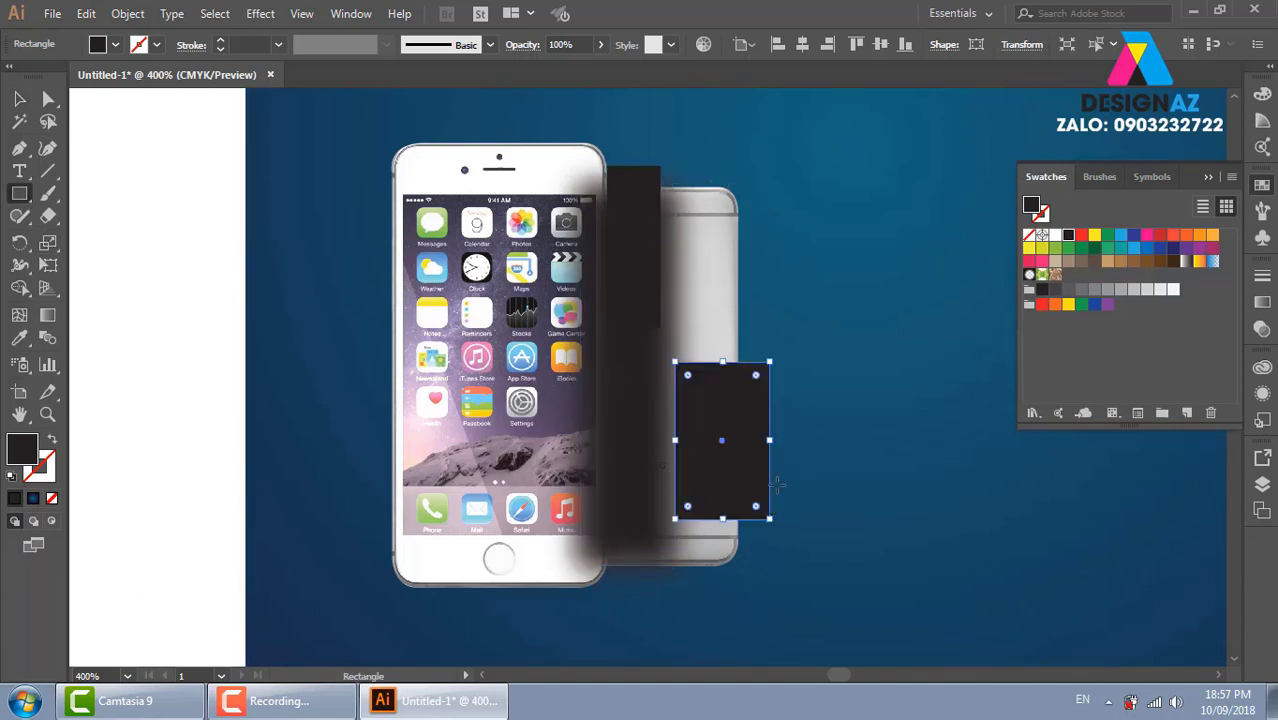
{"action": "key", "text": "ctrl+z"}
{"action": "key", "text": "ctrl+z"}
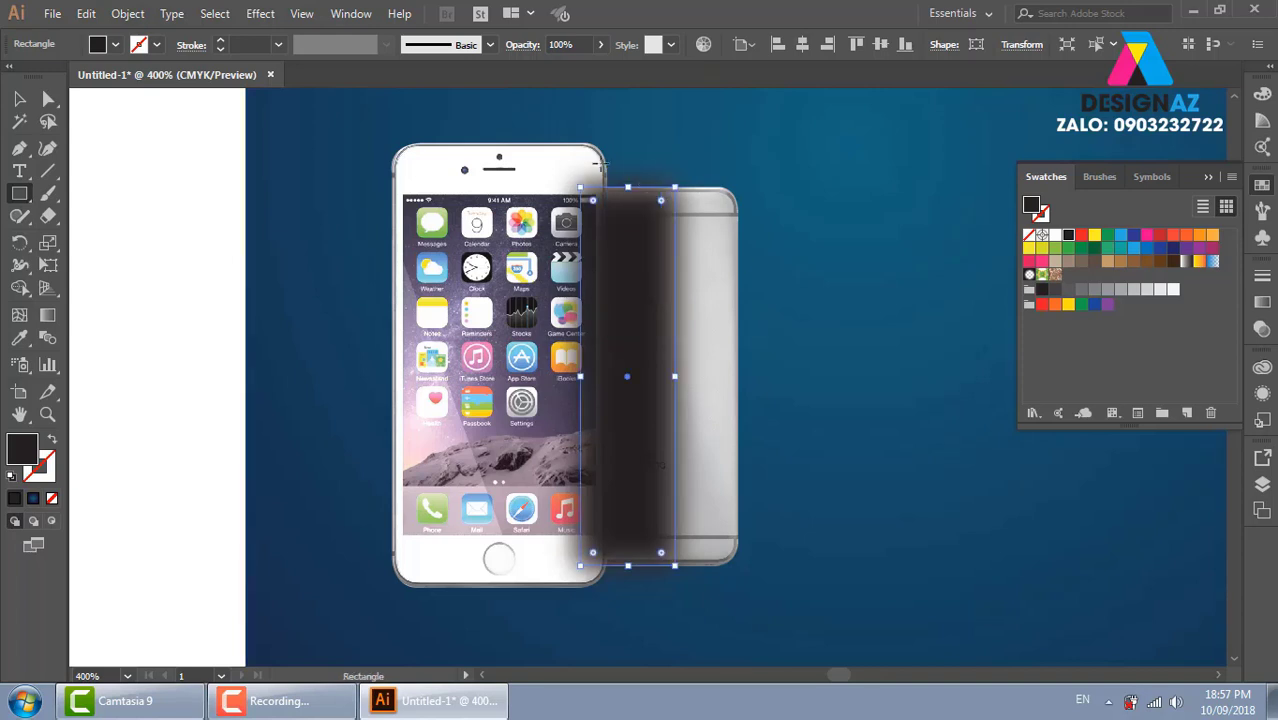
{"action": "left_click_drag", "start_coordinate": [605, 158], "coordinate": [806, 607]}
{"action": "left_click", "coordinate": [19, 98]}
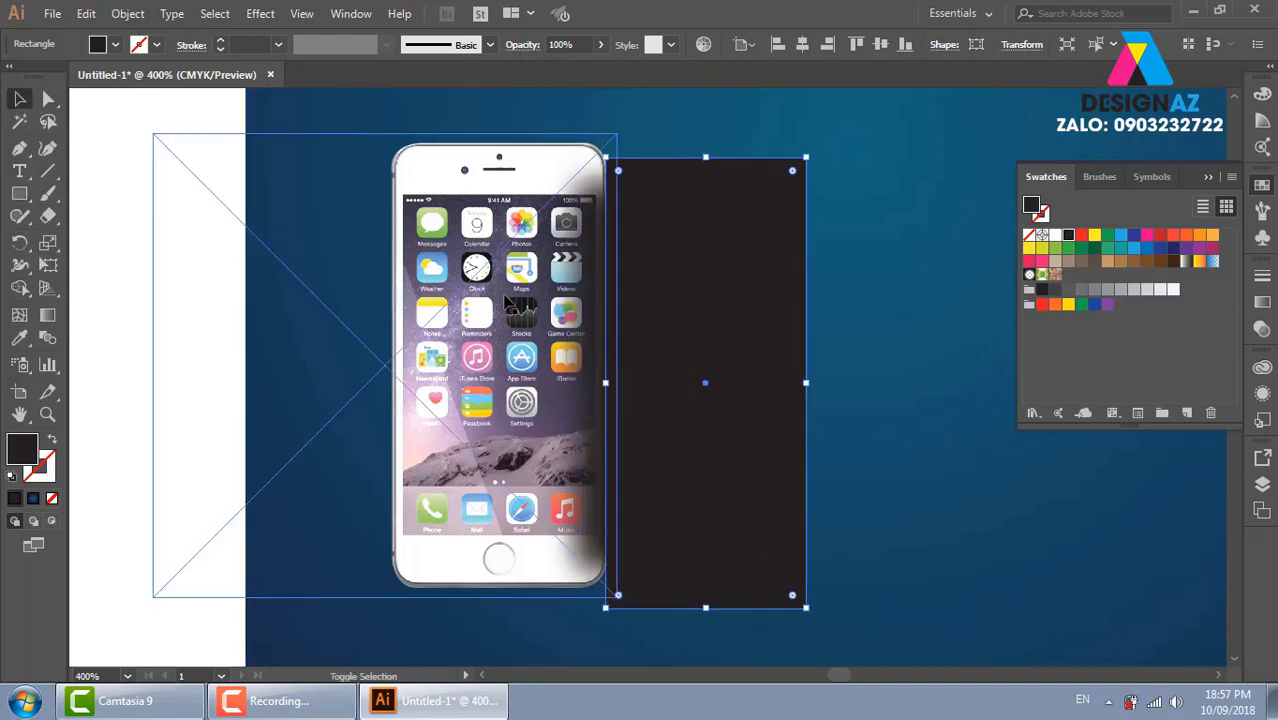
{"action": "left_click", "coordinate": [618, 368], "text": "ctrl"}
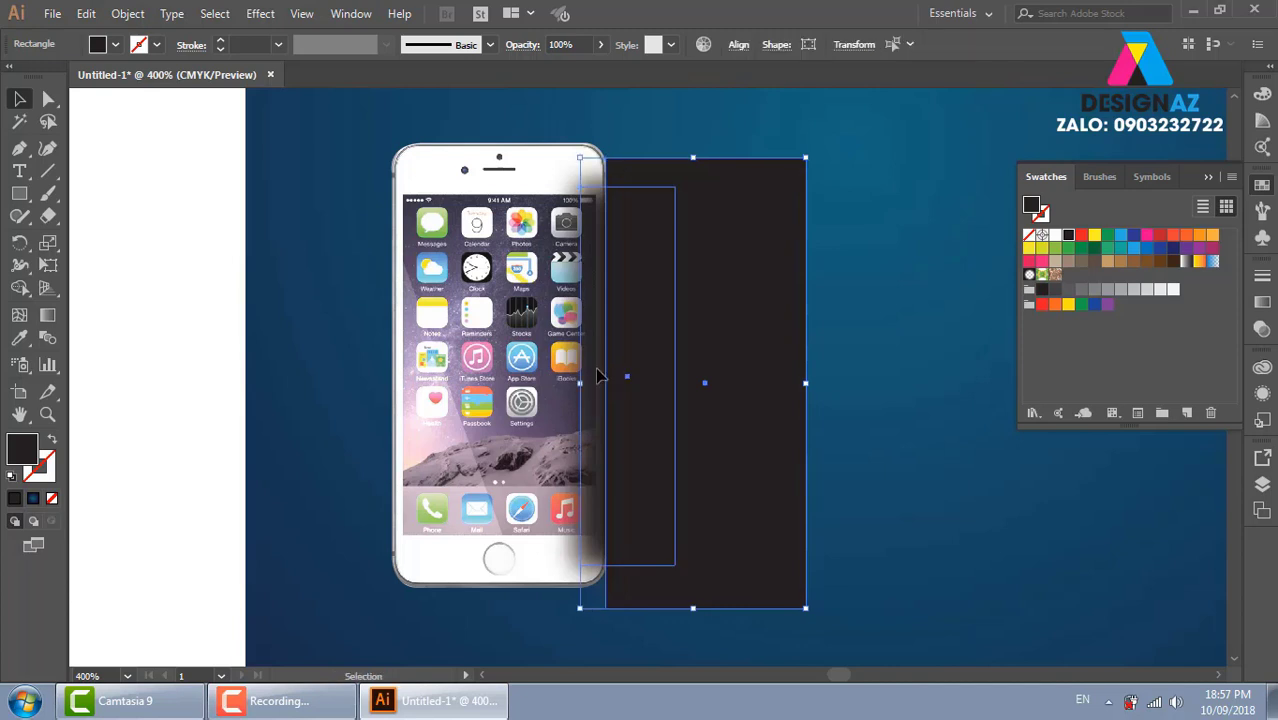
{"action": "key", "text": "ctrl+7"}
Set the clipped shadow group's opacity to 28%, then deselect everything
{"action": "left_click", "coordinate": [975, 470]}
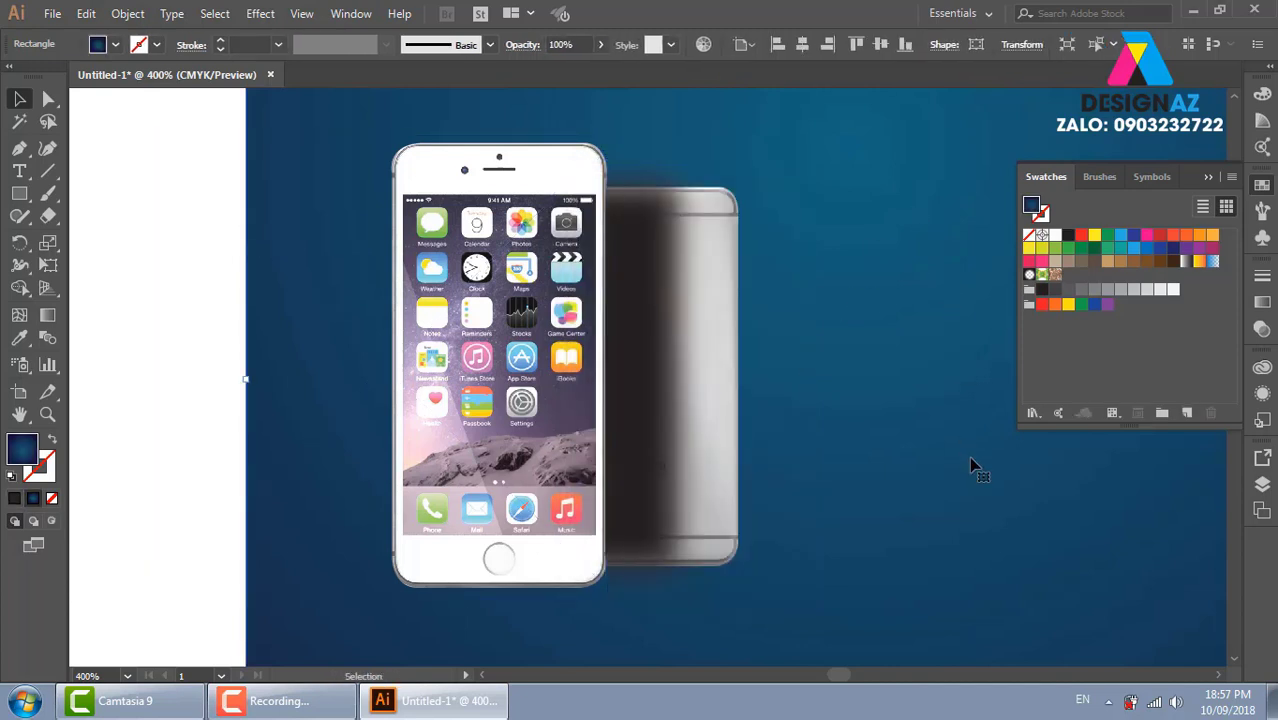
{"action": "left_click", "coordinate": [662, 410]}
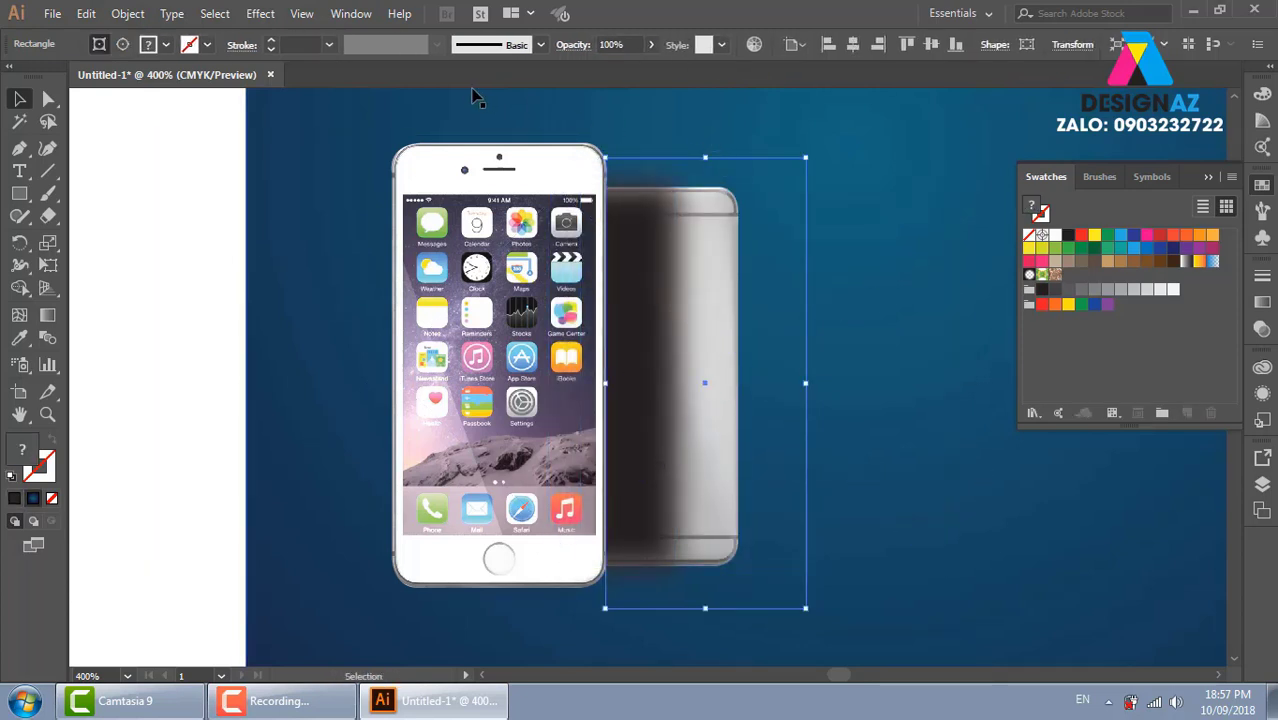
{"action": "left_click", "coordinate": [651, 44]}
{"action": "left_click_drag", "start_coordinate": [652, 67], "coordinate": [598, 67]}
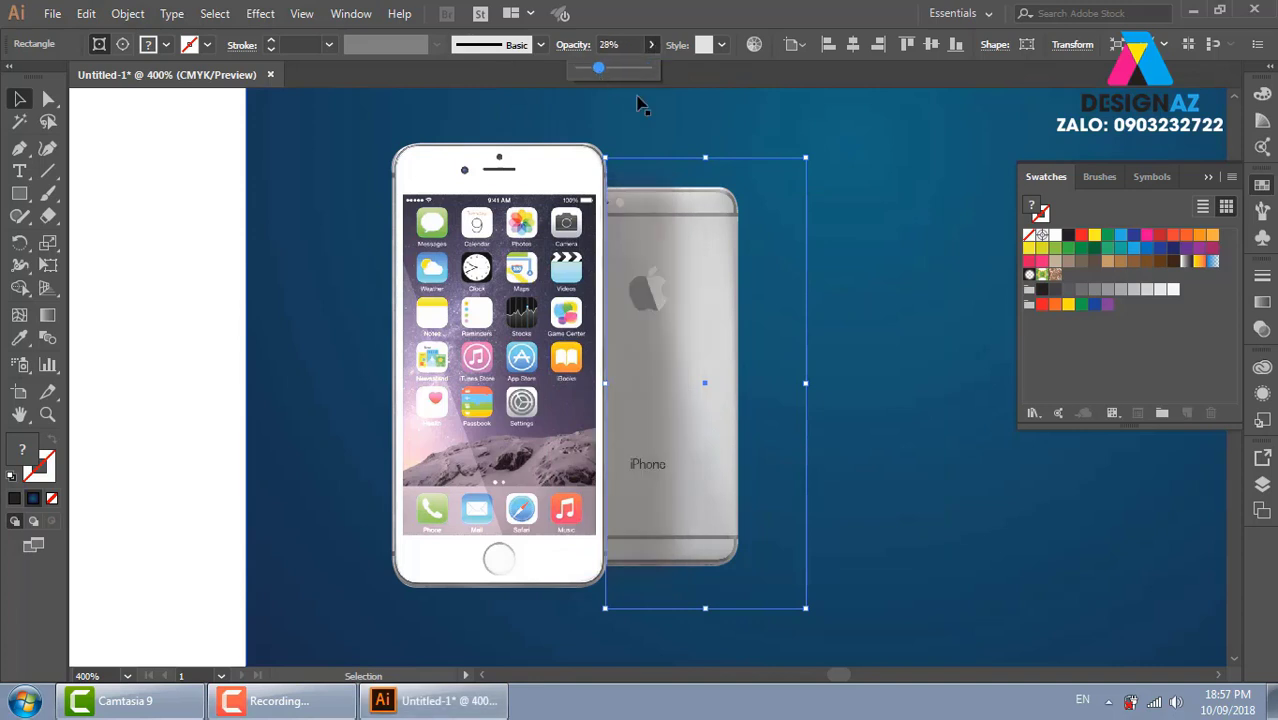
{"action": "left_click", "coordinate": [884, 438]}
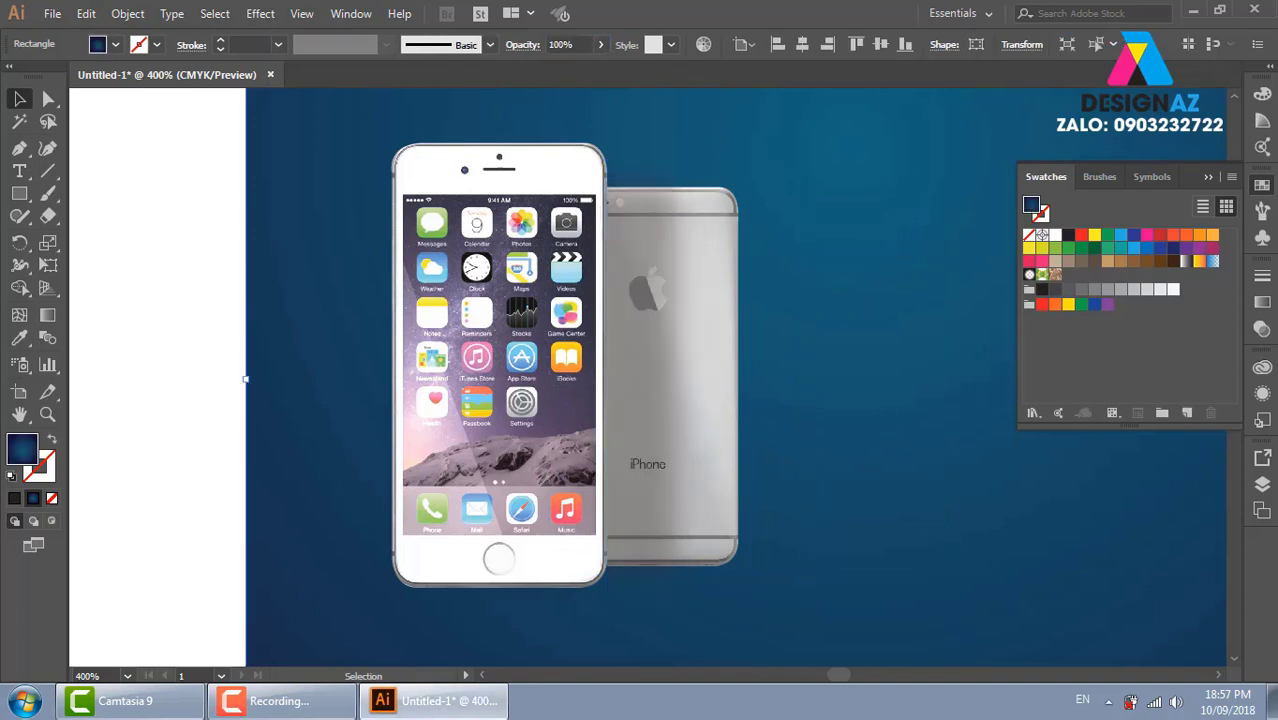
{"action": "left_click", "coordinate": [650, 436]}
{"action": "key", "text": "ctrl+shift+a"}
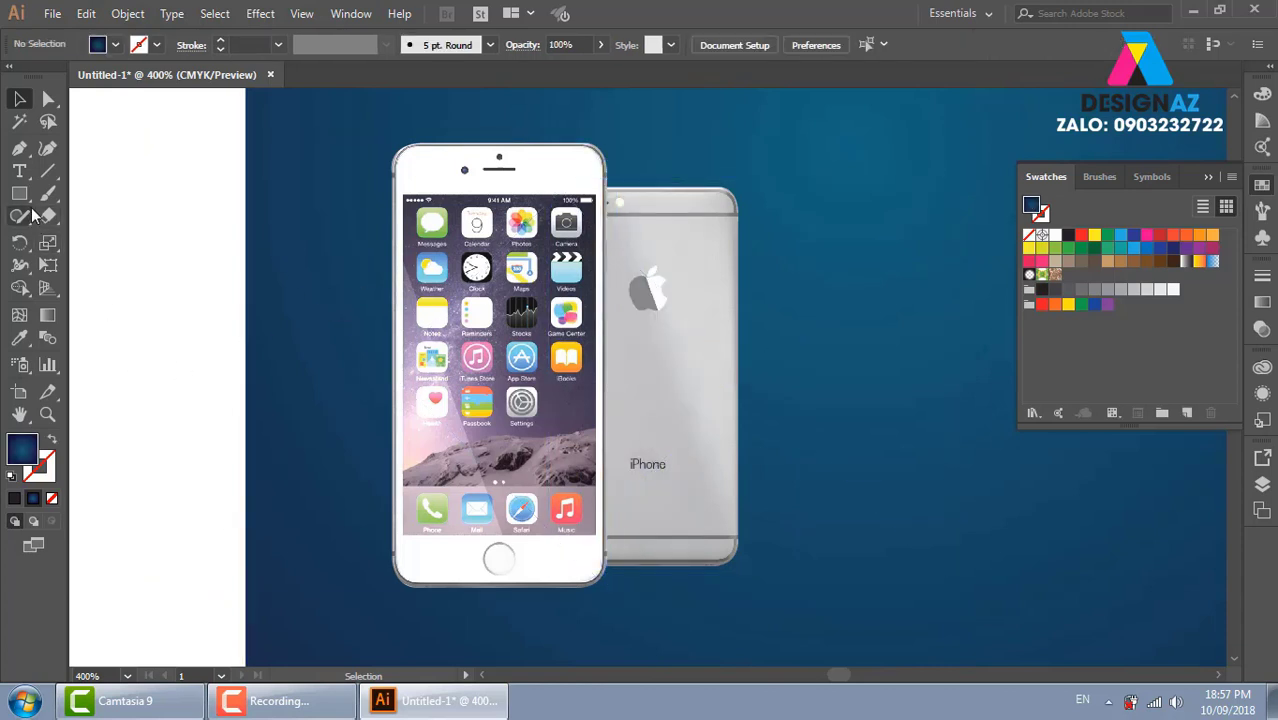
Draw a tall black ellipse along the back phone's left edge and apply a 15.1 px Gaussian Blur
{"action": "left_click_drag", "start_coordinate": [19, 193], "coordinate": [68, 239]}
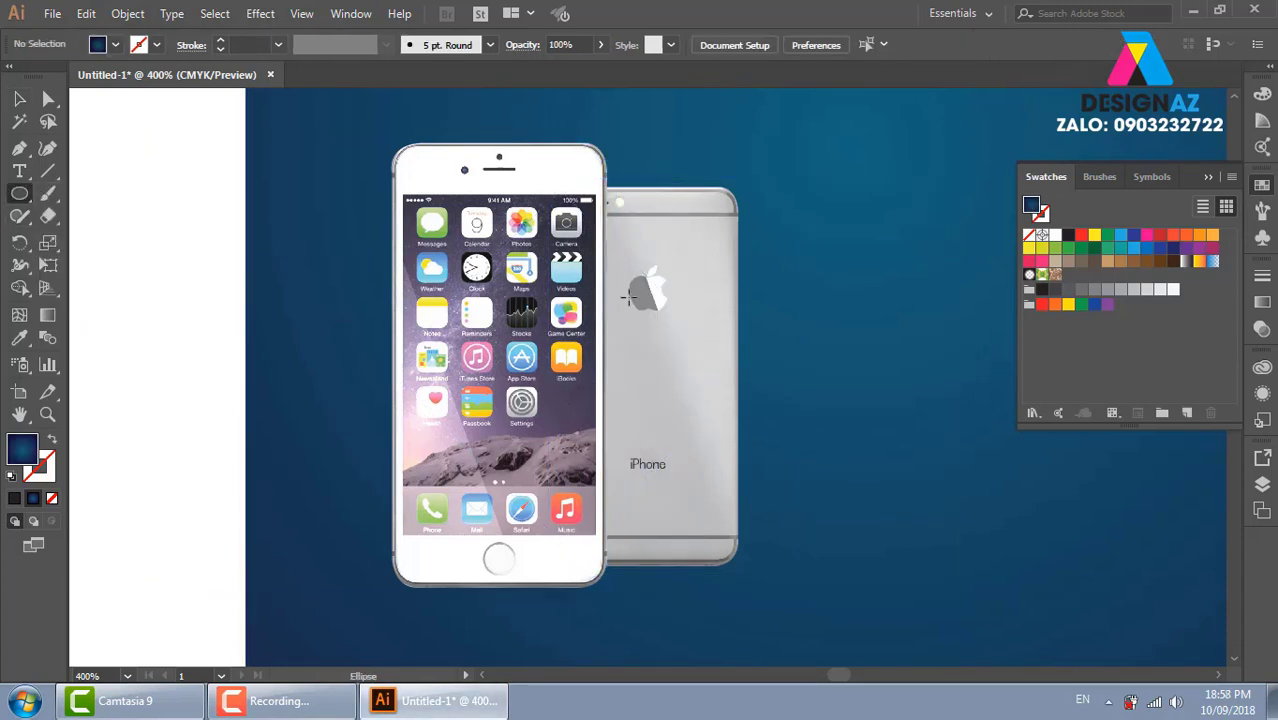
{"action": "left_click_drag", "start_coordinate": [607, 199], "coordinate": [647, 558]}
{"action": "left_click", "coordinate": [1033, 280]}
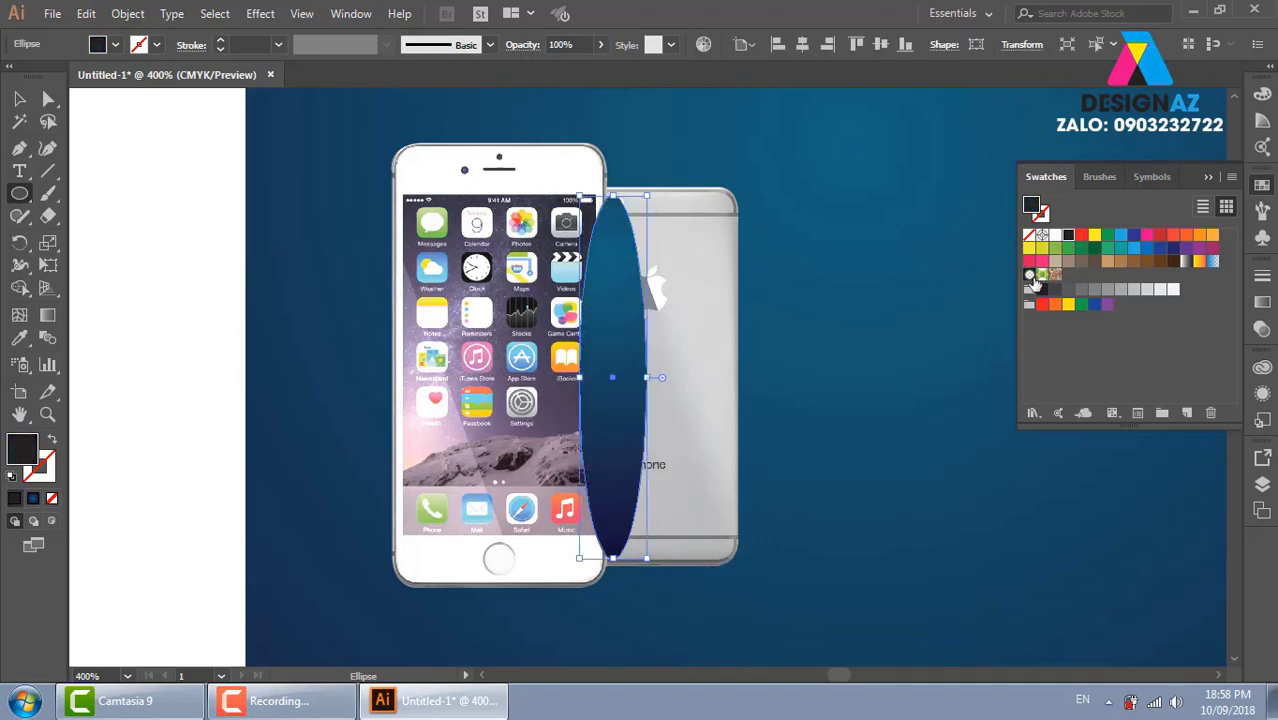
{"action": "left_click", "coordinate": [260, 14]}
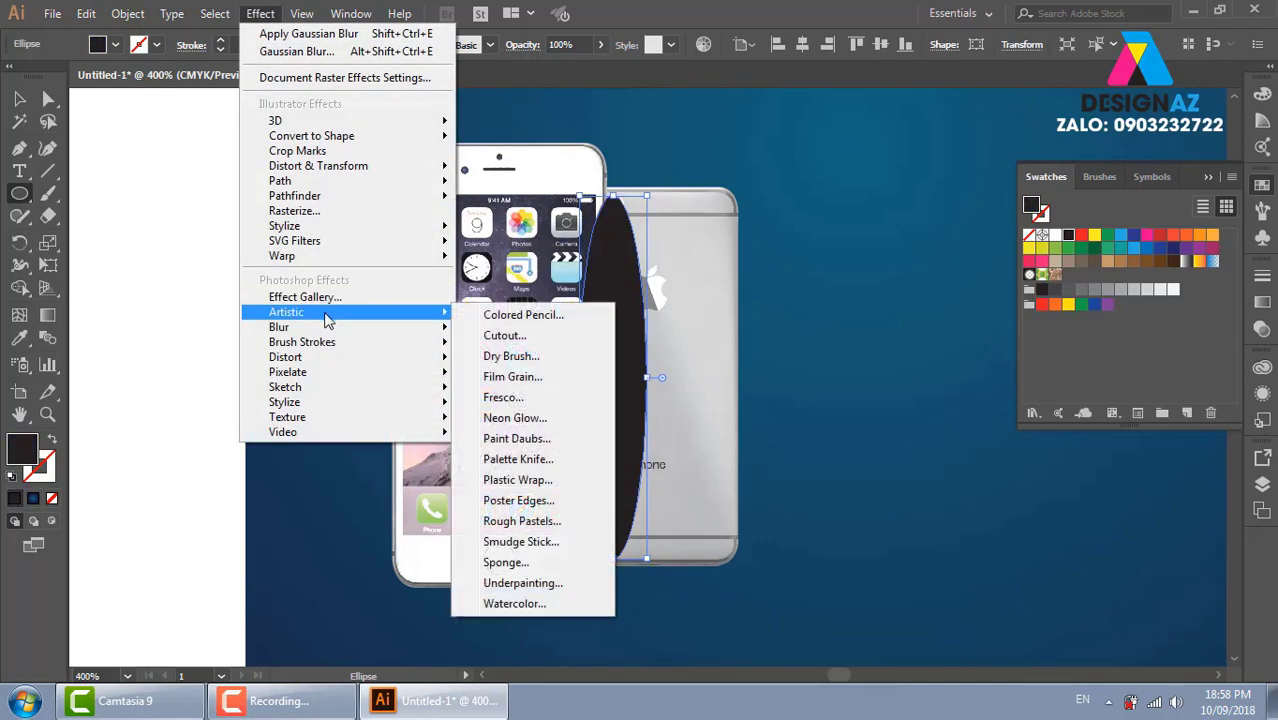
{"action": "mouse_move", "coordinate": [279, 327]}
{"action": "left_click", "coordinate": [505, 332]}
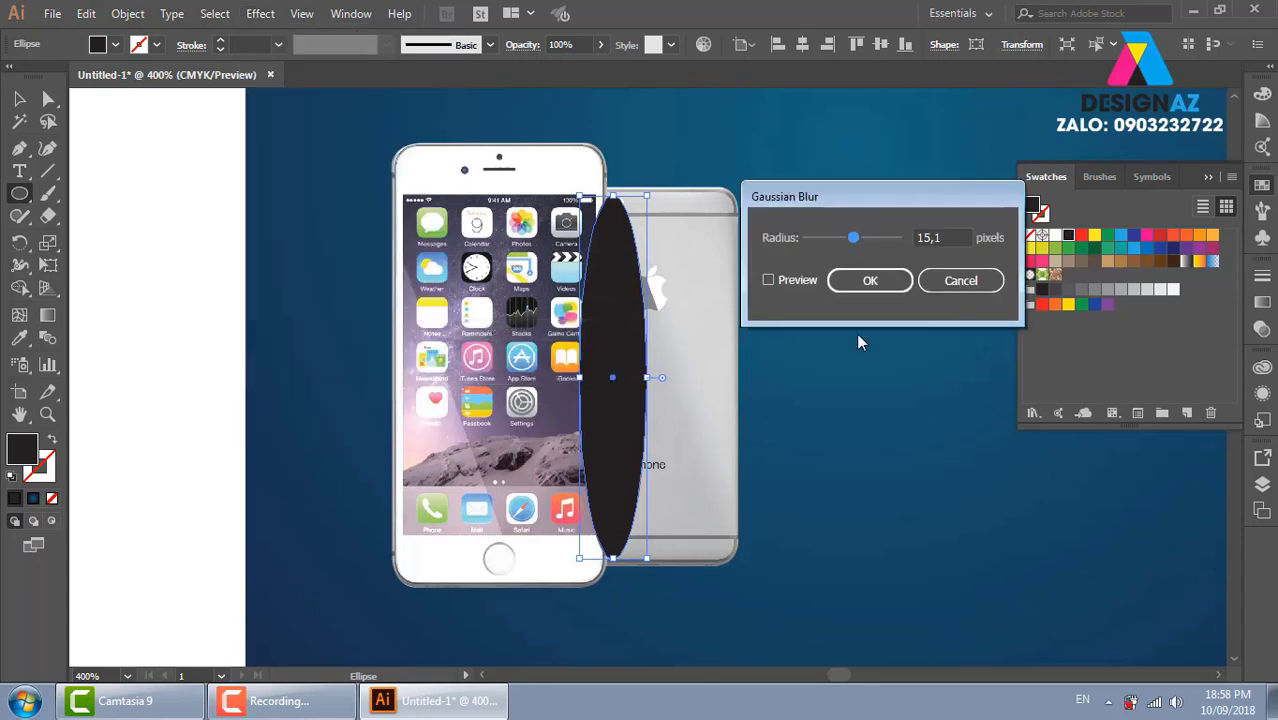
{"action": "left_click", "coordinate": [768, 281]}
{"action": "left_click", "coordinate": [870, 283]}
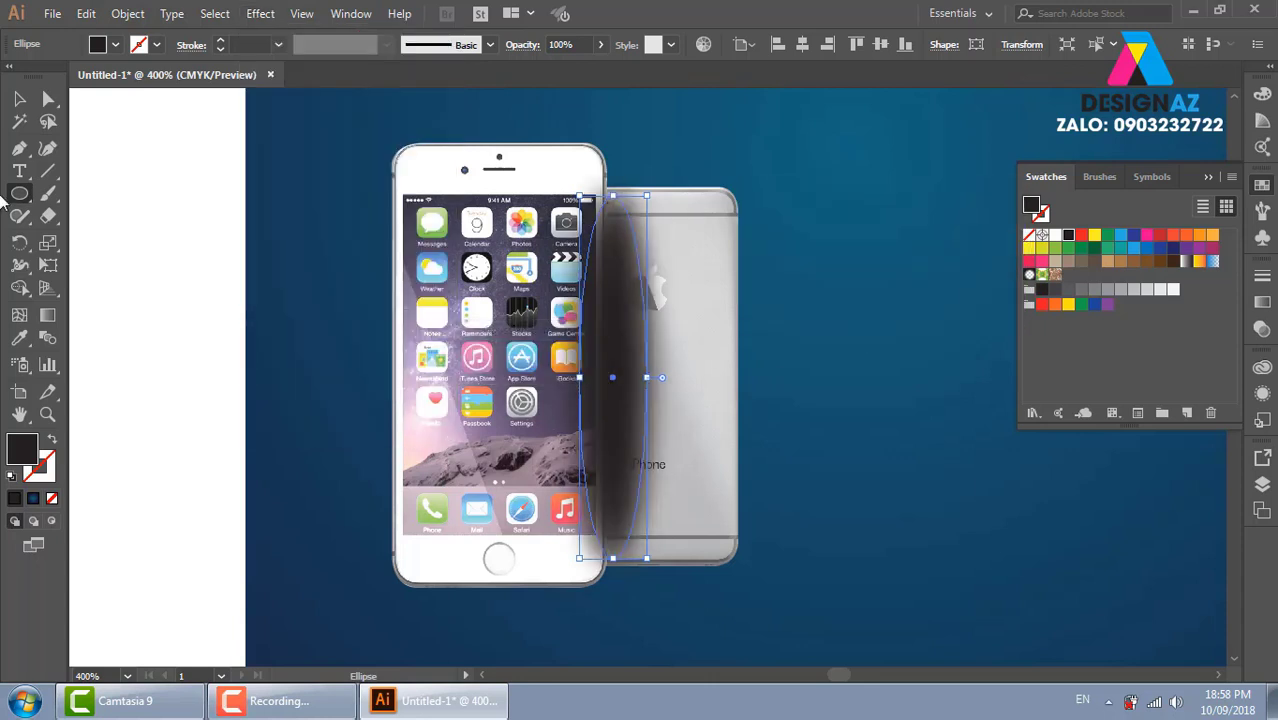
Clip the blurred ellipse with a rectangle covering the back phone (Ctrl+7)
{"action": "left_click_drag", "start_coordinate": [19, 193], "coordinate": [105, 192]}
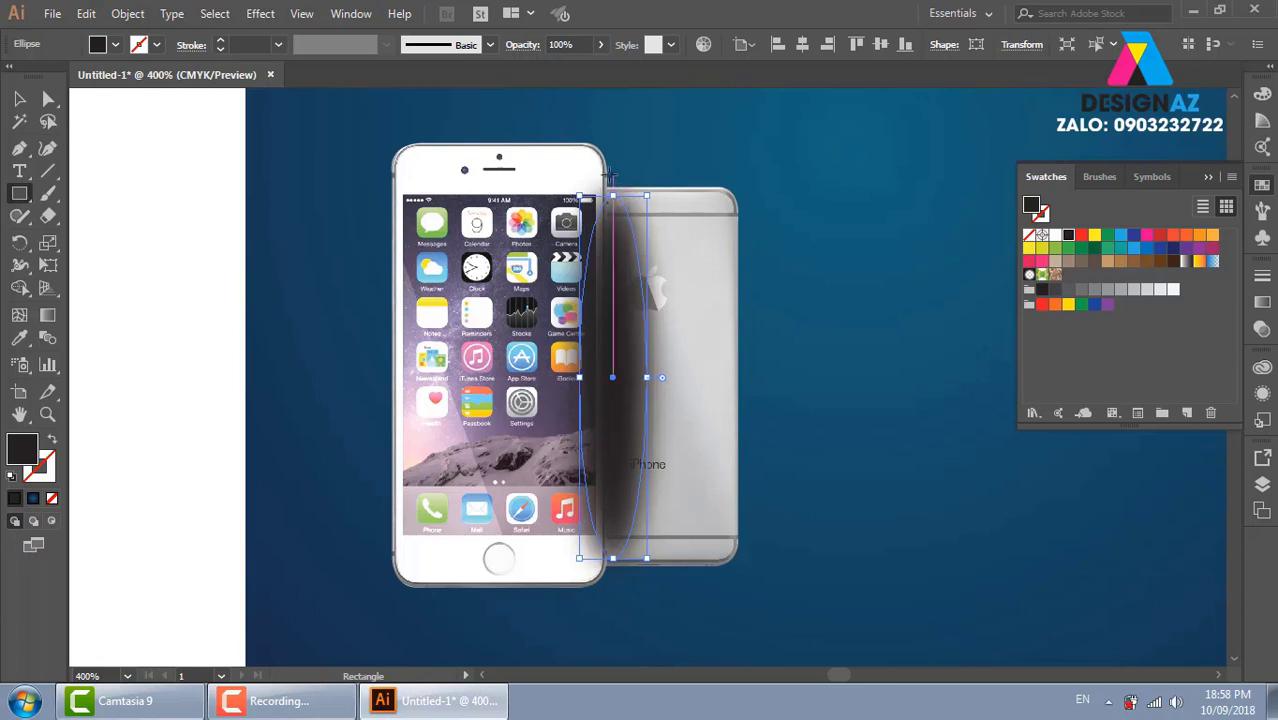
{"action": "left_click_drag", "start_coordinate": [609, 176], "coordinate": [776, 588]}
{"action": "key", "text": "v"}
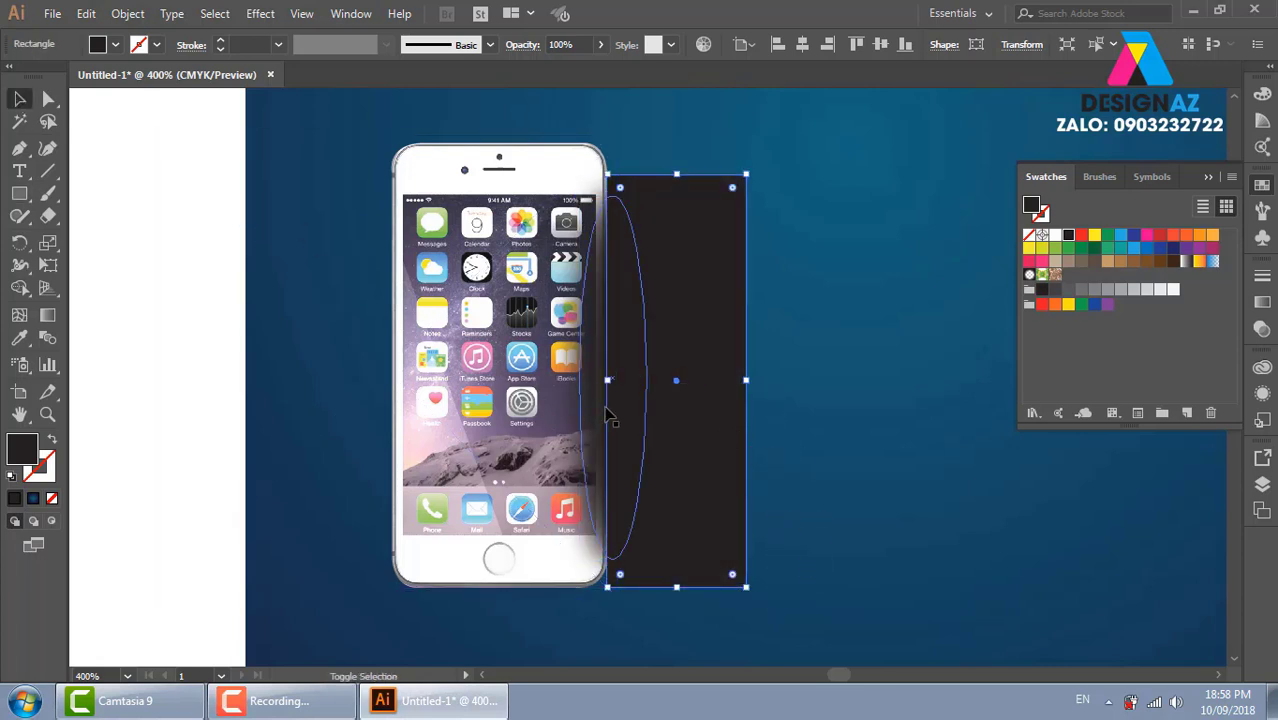
{"action": "left_click", "coordinate": [607, 414], "text": "shift"}
{"action": "key", "text": "ctrl+7"}
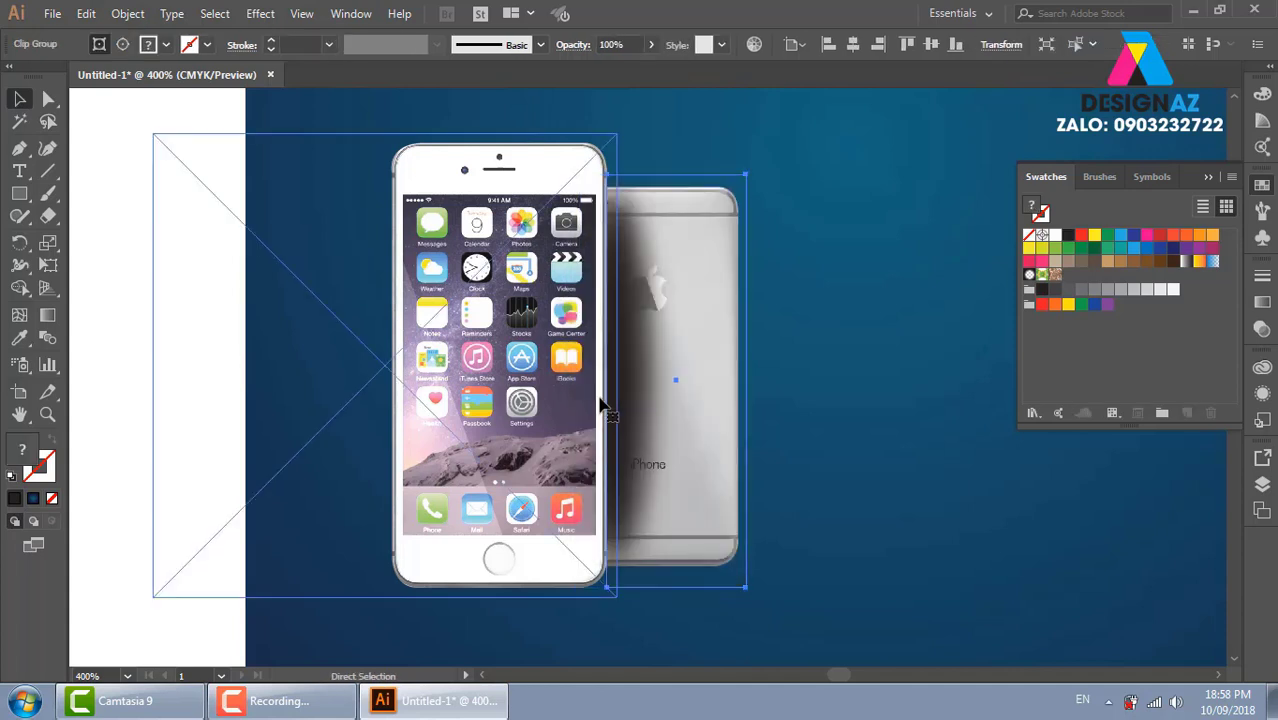
{"action": "left_click", "coordinate": [893, 391]}
{"action": "mouse_move", "coordinate": [713, 403]}
{"action": "left_mouse_down"}
{"action": "mouse_move", "coordinate": [940, 375]}
{"action": "mouse_move", "coordinate": [388, 399]}
{"action": "left_mouse_up"}
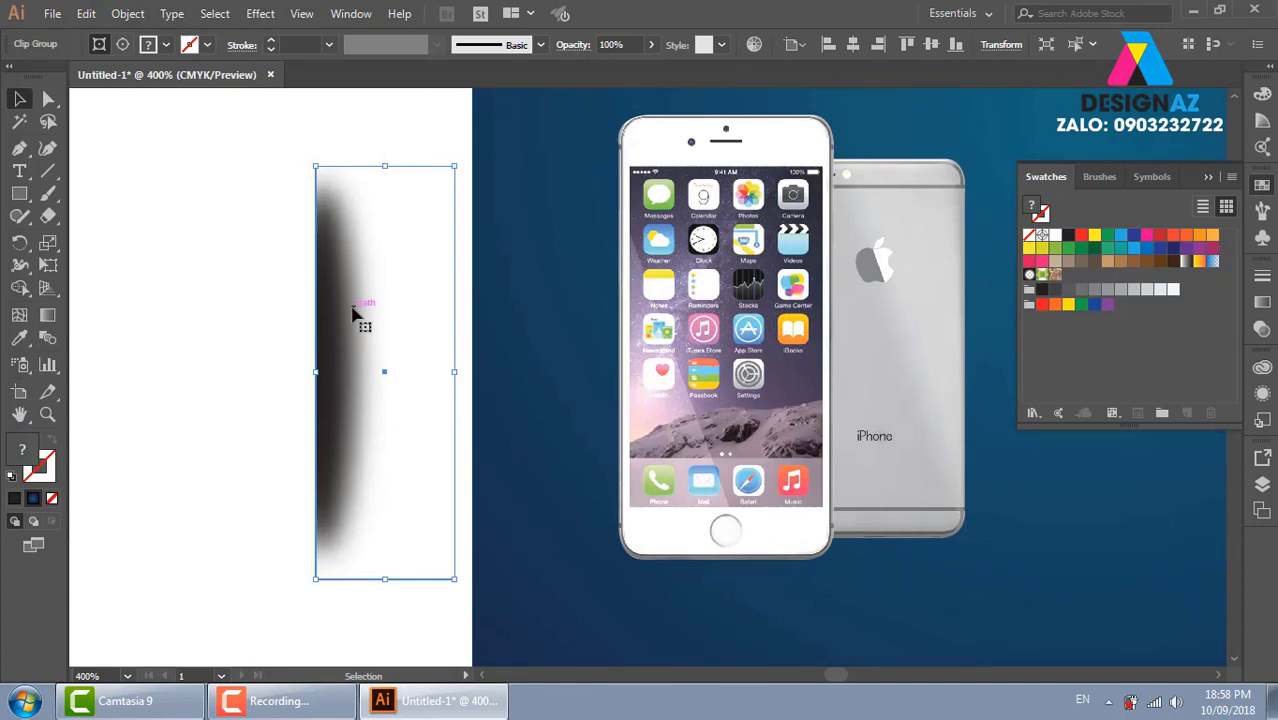
{"action": "key", "text": "ctrl+z"}
{"action": "mouse_move", "coordinate": [979, 155]}
{"action": "left_mouse_down"}
{"action": "mouse_move", "coordinate": [818, 133]}
{"action": "mouse_move", "coordinate": [735, 320]}
{"action": "mouse_move", "coordinate": [713, 326]}
{"action": "left_mouse_up"}
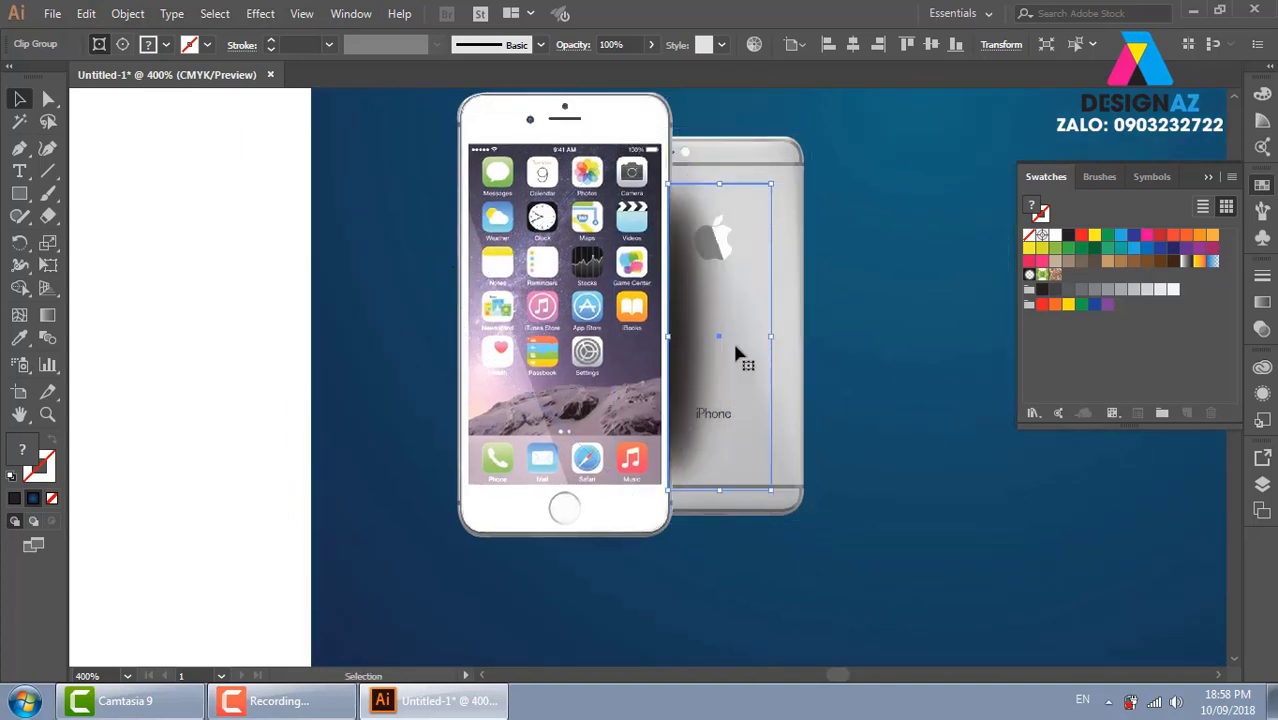
Set the shadow group to Multiply blending at 30% opacity
{"action": "left_click", "coordinate": [1262, 330]}
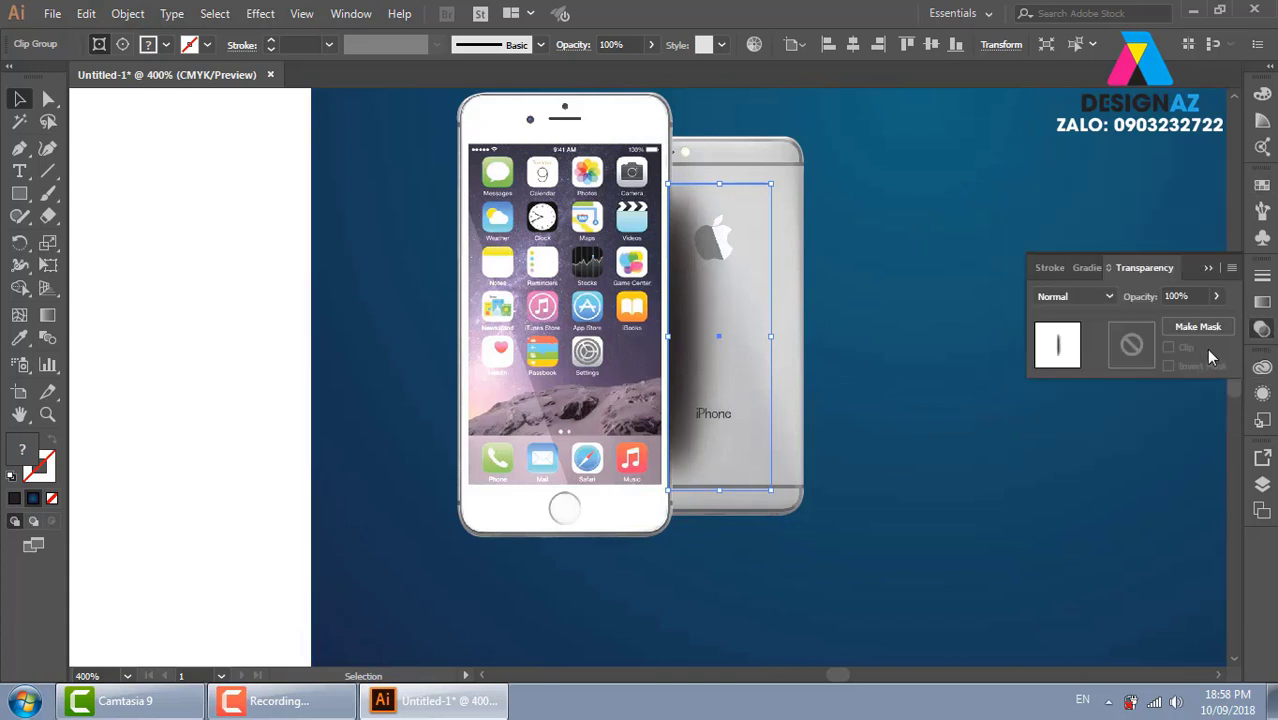
{"action": "left_click", "coordinate": [1100, 296]}
{"action": "left_click", "coordinate": [1070, 364]}
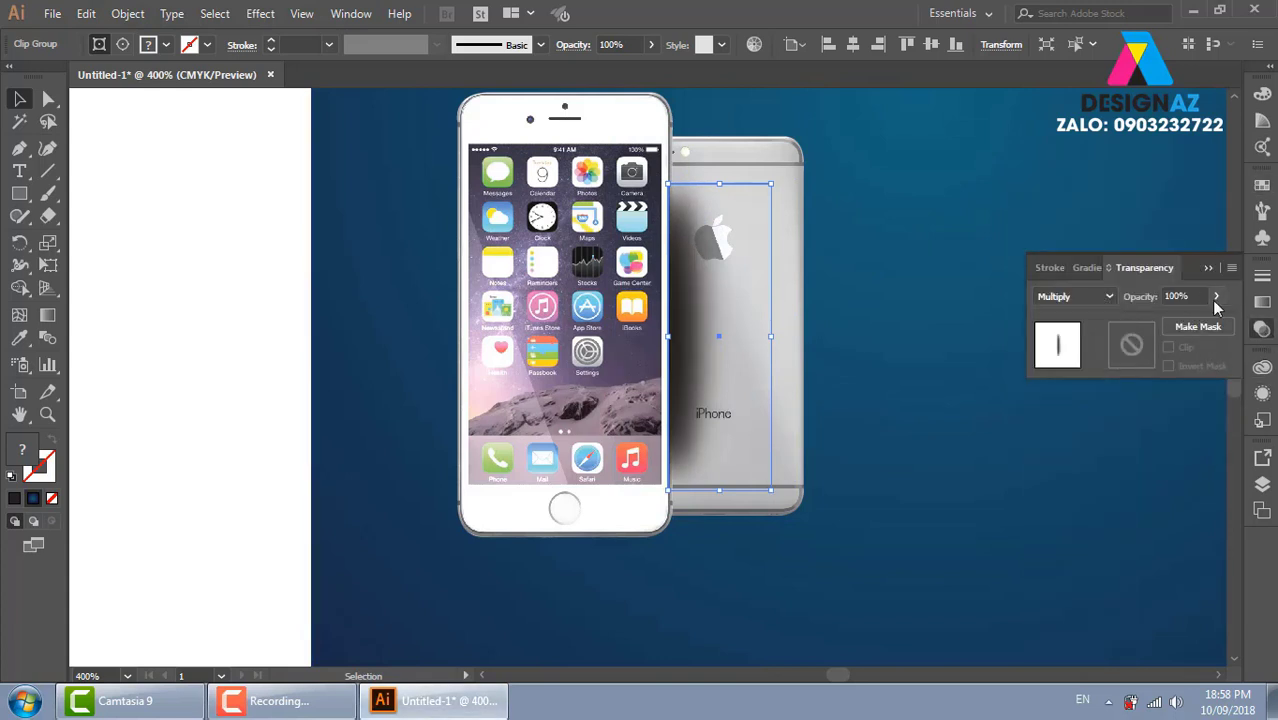
{"action": "left_click", "coordinate": [1216, 298]}
{"action": "left_click_drag", "start_coordinate": [1206, 321], "coordinate": [1166, 321]}
{"action": "left_click", "coordinate": [720, 175]}
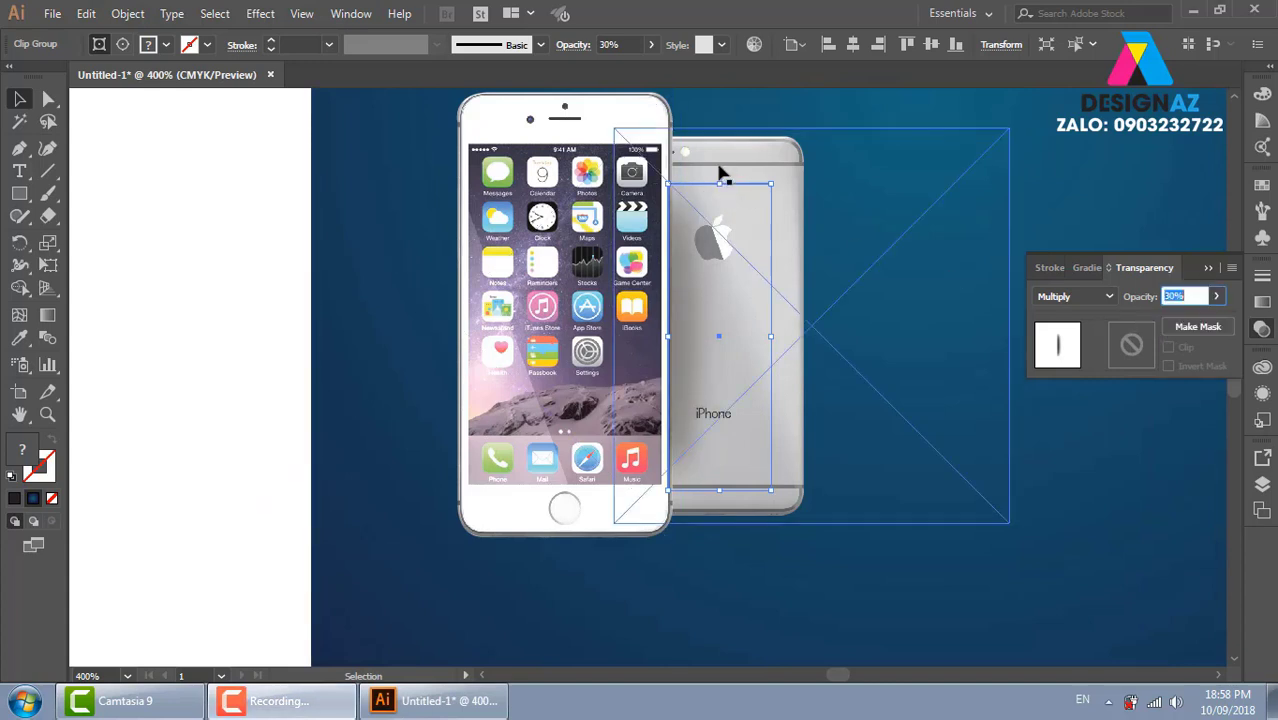
Trim the shadow's clipping area at the top and recheck its opacity across the banner
{"action": "left_click_drag", "start_coordinate": [720, 155], "coordinate": [722, 150]}
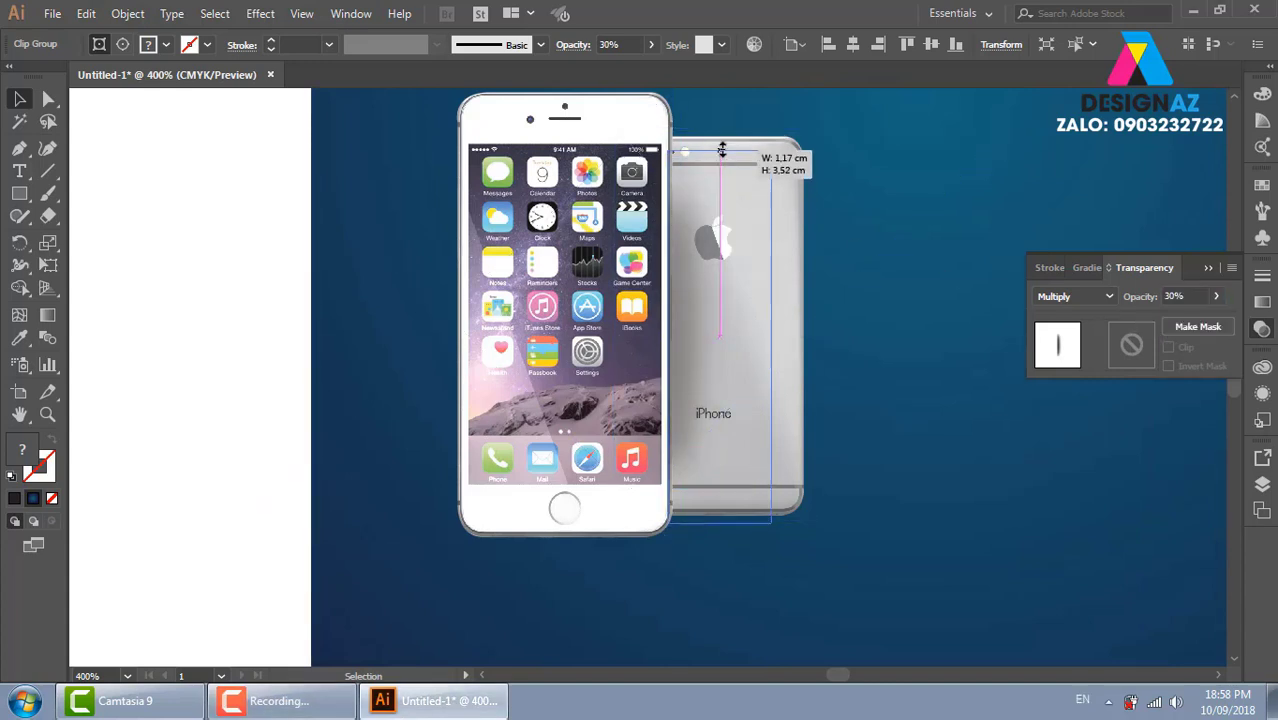
{"action": "left_click", "coordinate": [930, 377]}
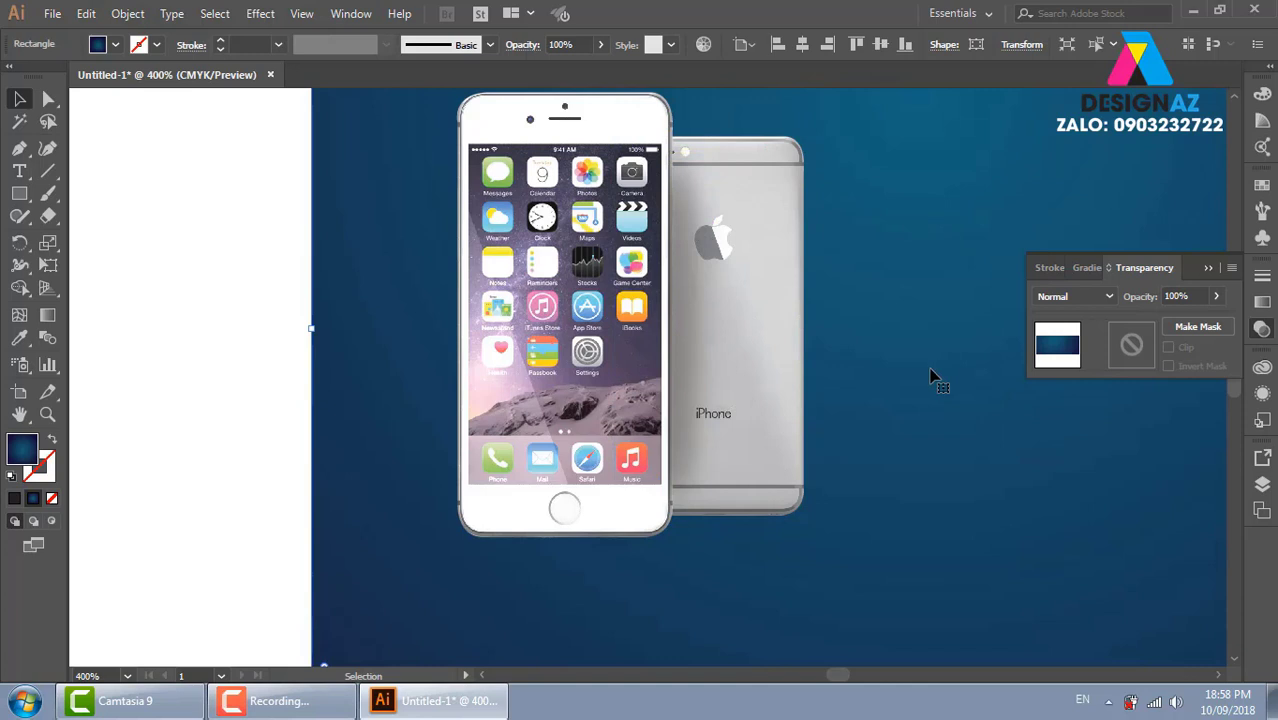
{"action": "key", "text": "ctrl+minus"}
{"action": "key", "text": "ctrl+minus"}
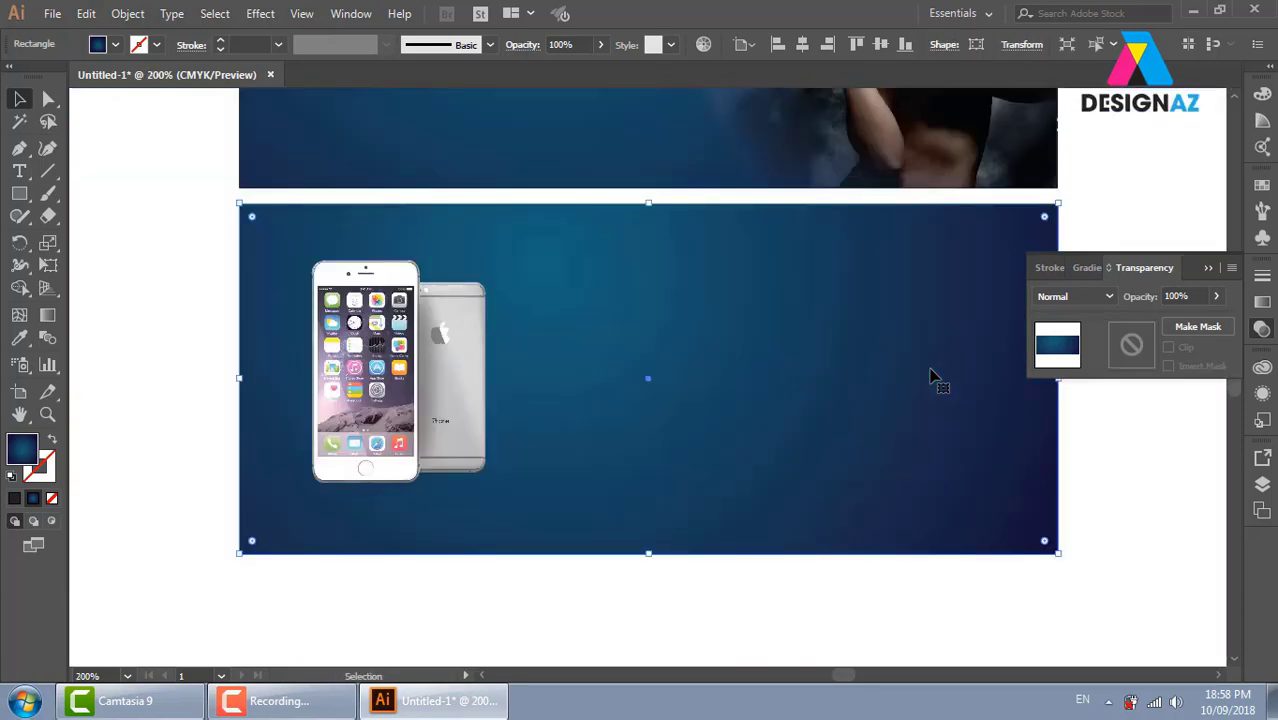
{"action": "left_click", "coordinate": [442, 390]}
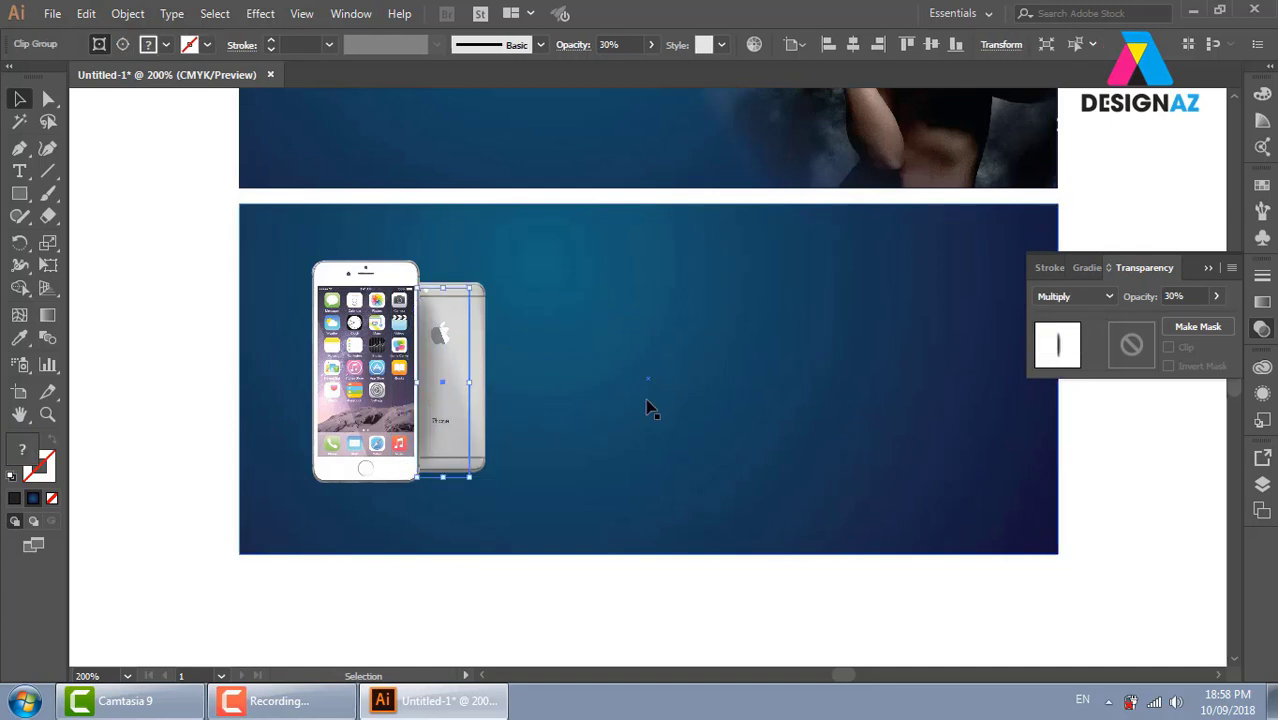
{"action": "left_click", "coordinate": [1216, 297]}
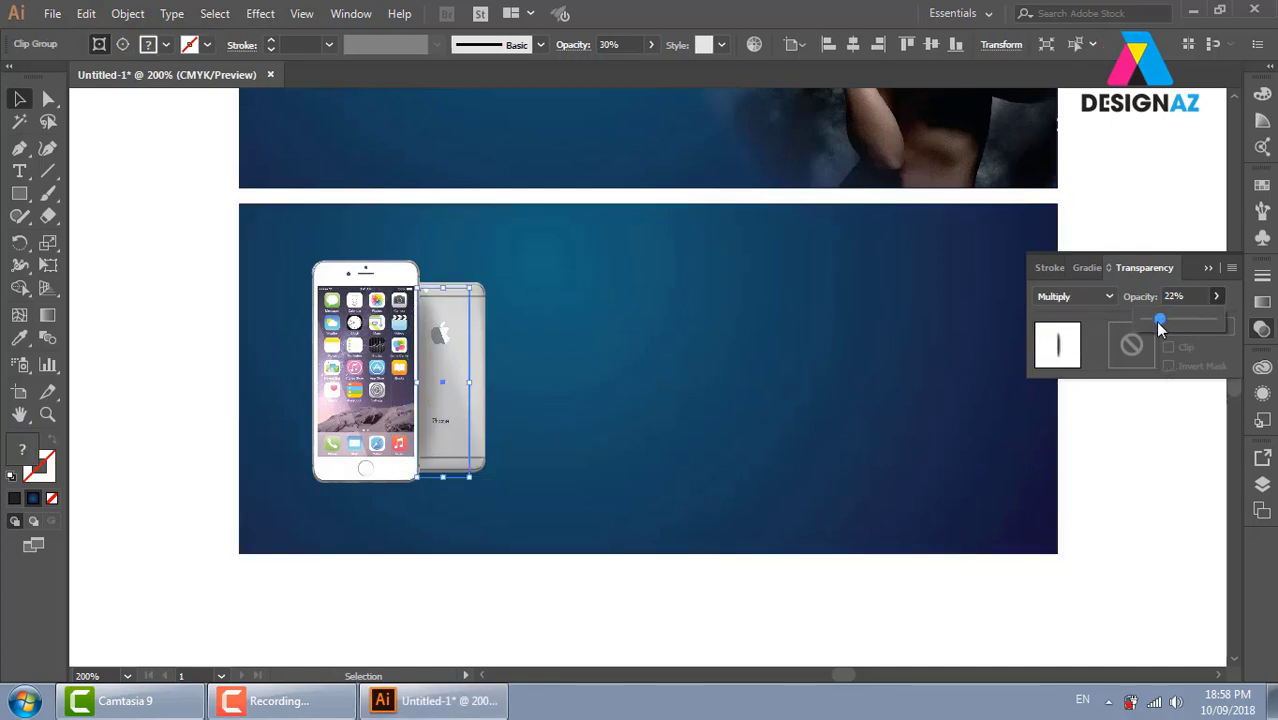
{"action": "left_click", "coordinate": [1103, 515]}
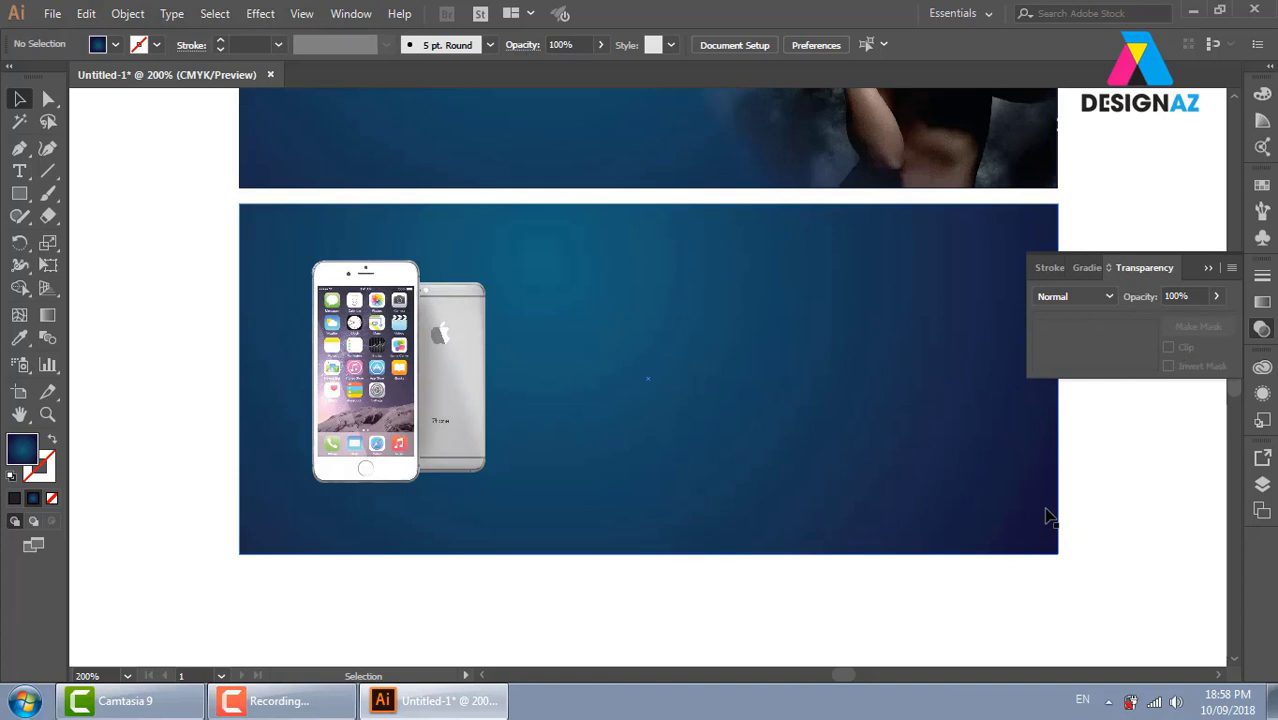
{"action": "key", "text": "ctrl+plus"}
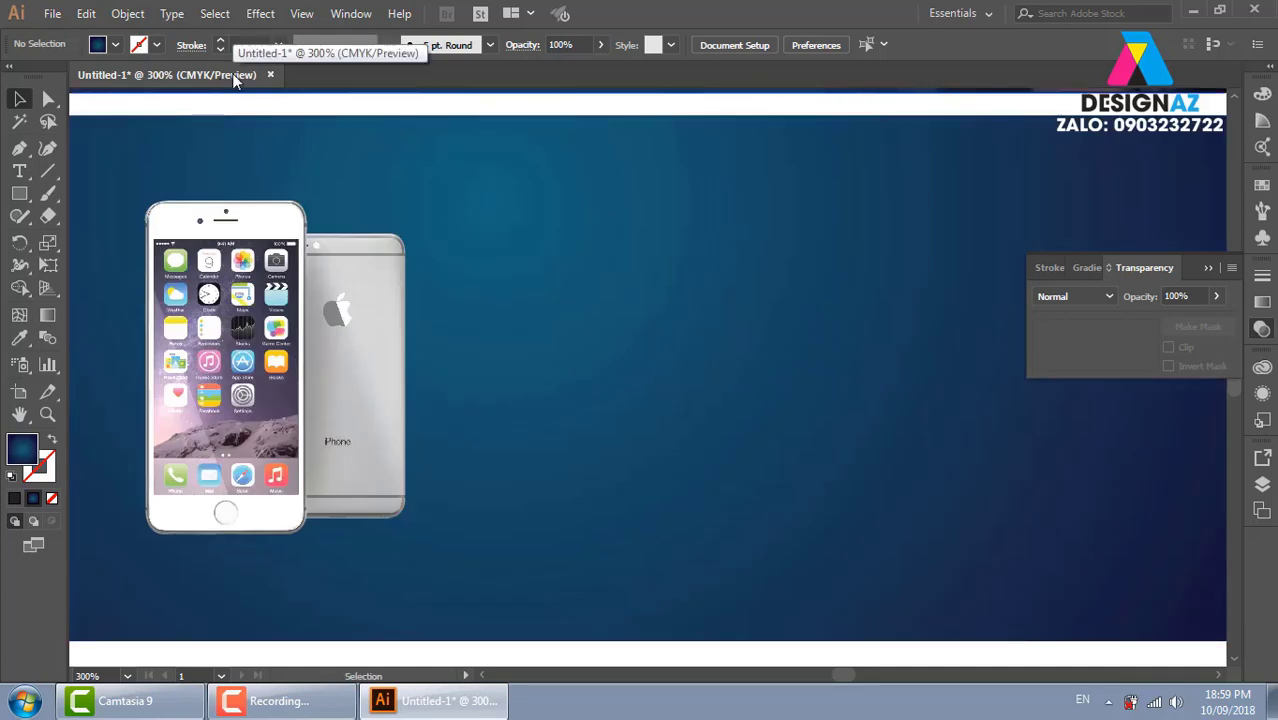
Select the front iPhone image and show its Transparency blending mode list
{"action": "key", "text": "space"}
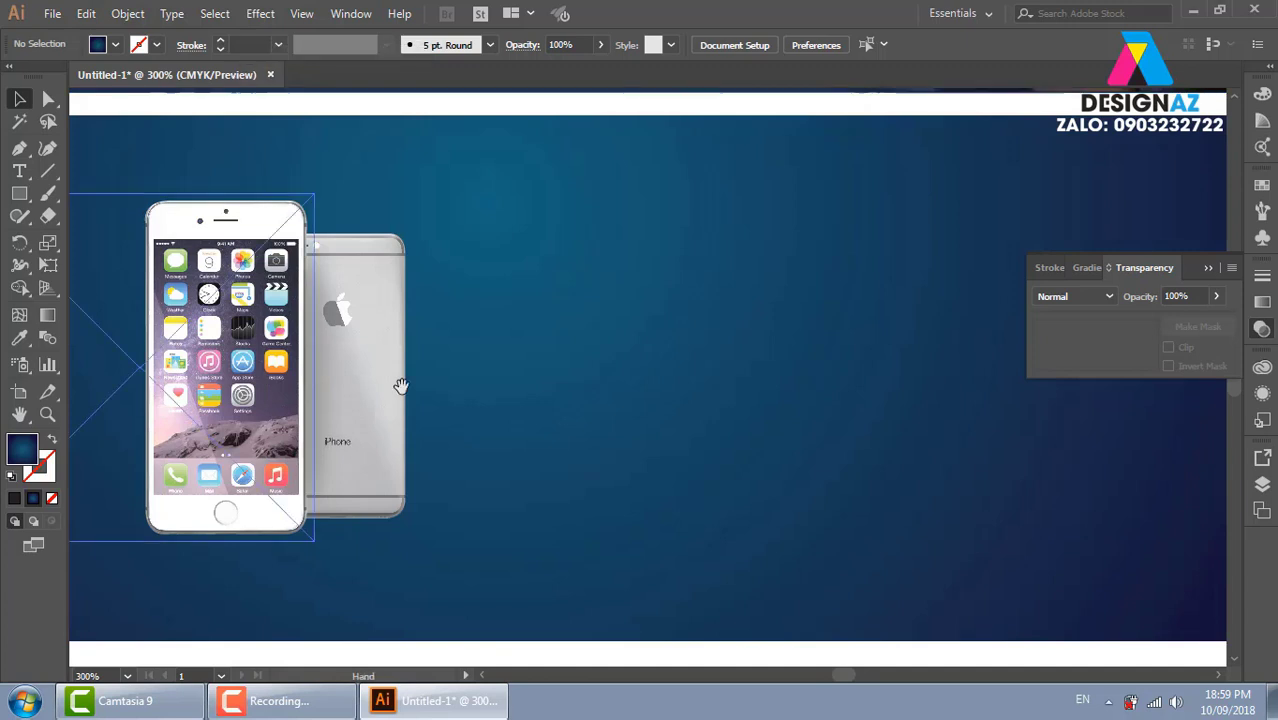
{"action": "left_click_drag", "start_coordinate": [400, 386], "coordinate": [629, 300]}
{"action": "left_click", "coordinate": [490, 420]}
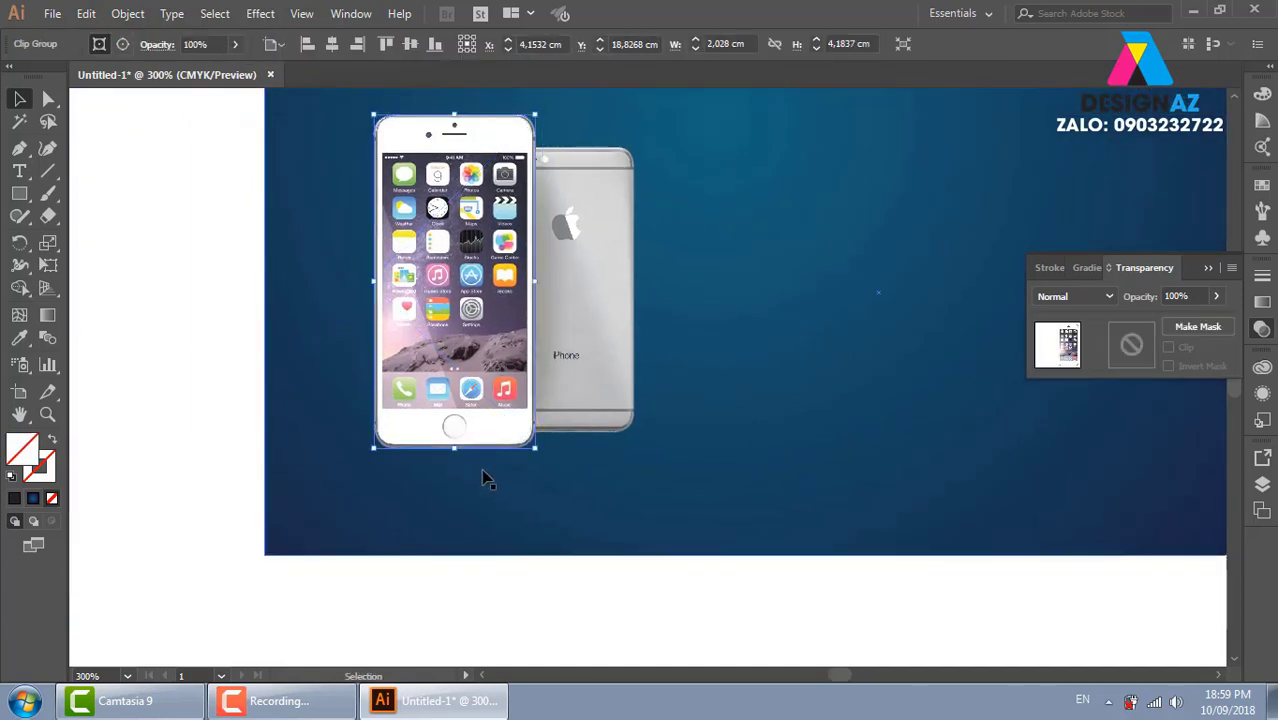
{"action": "left_click", "coordinate": [148, 371]}
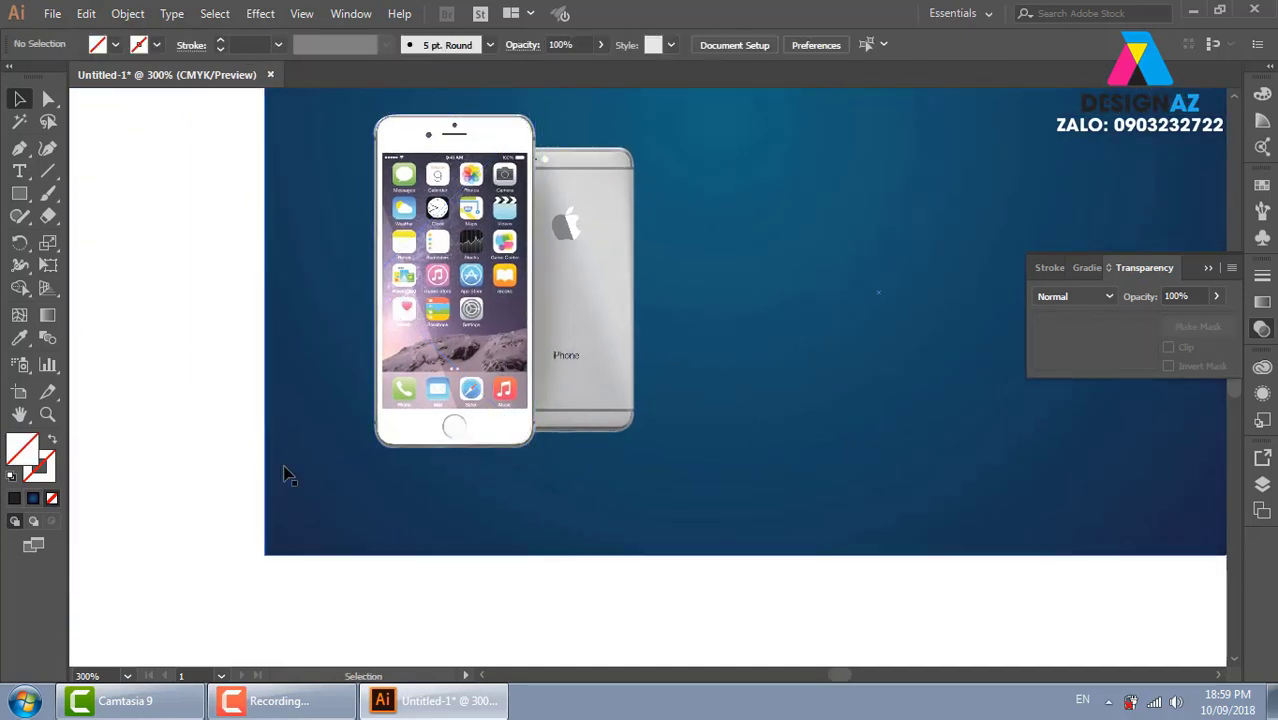
{"action": "left_click", "coordinate": [452, 338]}
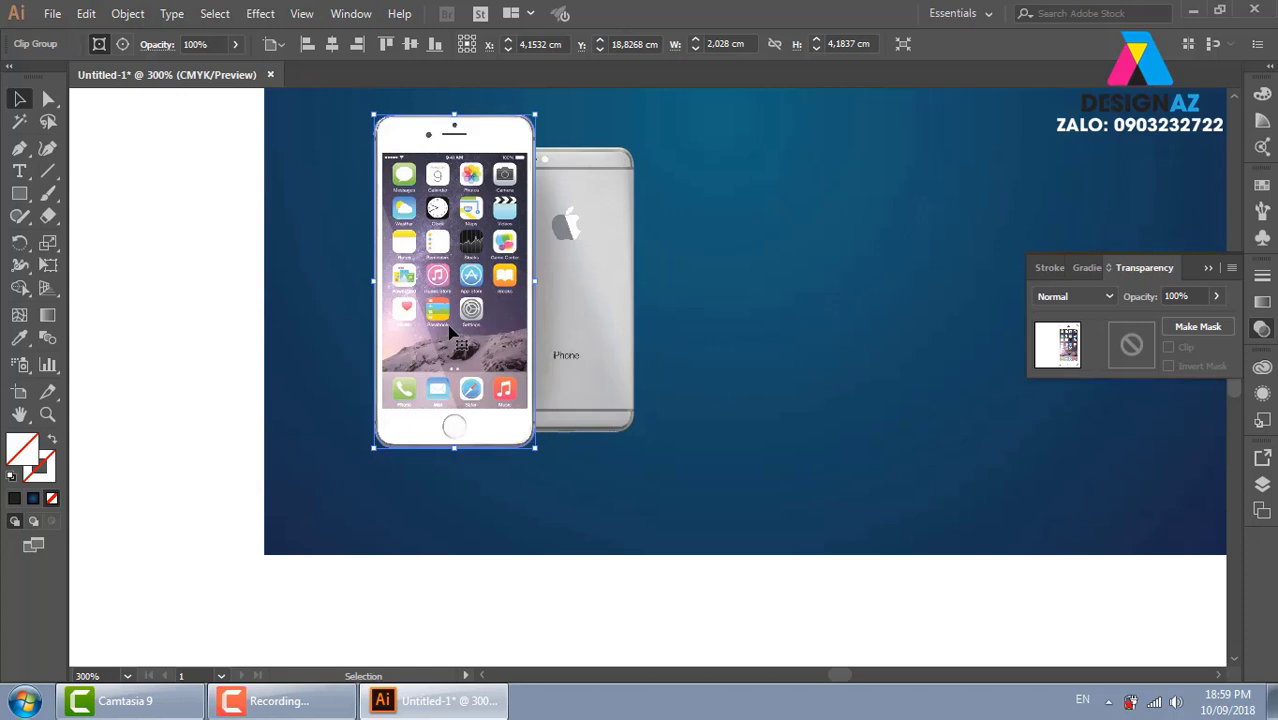
{"action": "left_click", "coordinate": [1107, 298]}
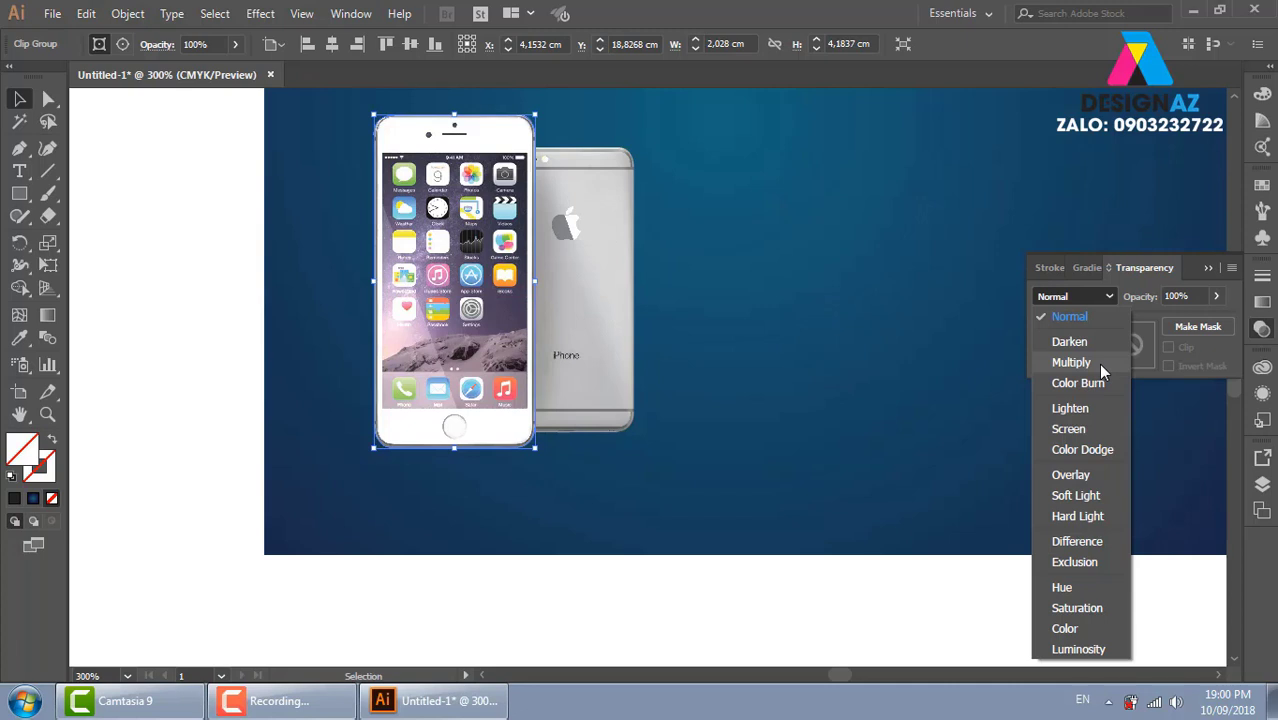
Set the front iPhone to Multiply and flatten its transparency with Preserve Alpha Transparency
{"action": "left_click", "coordinate": [1098, 363]}
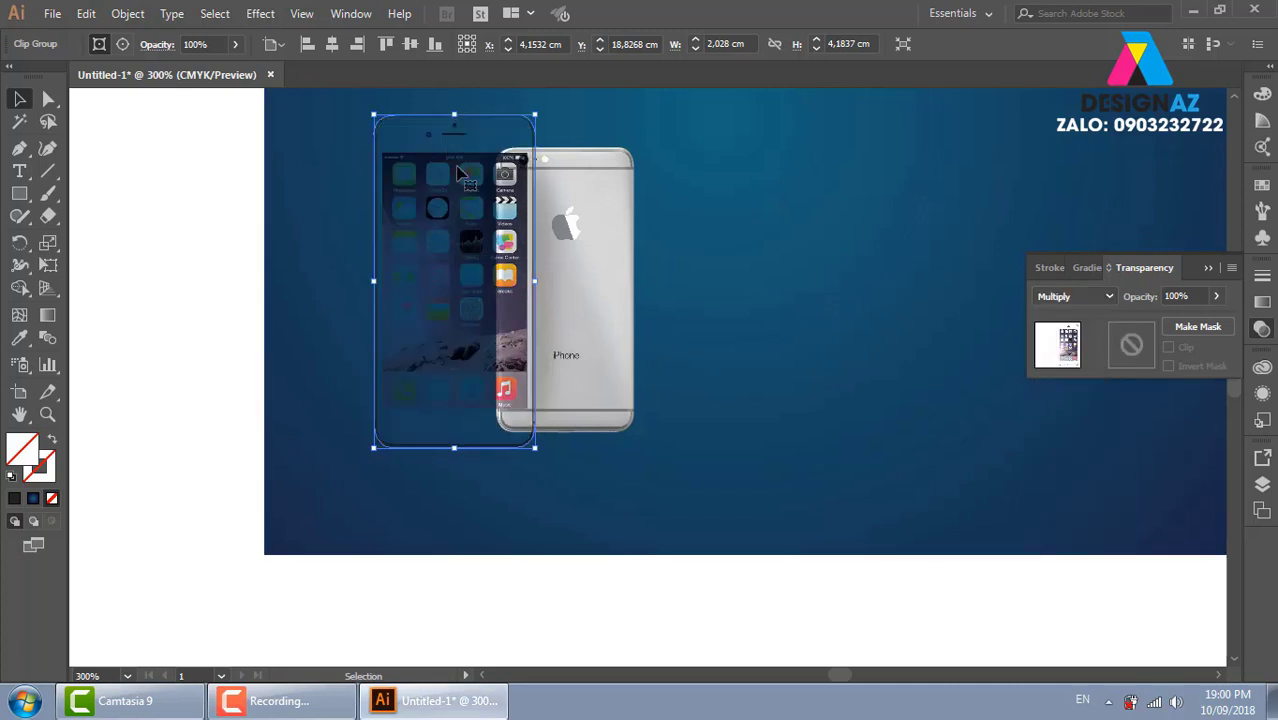
{"action": "left_click", "coordinate": [127, 13]}
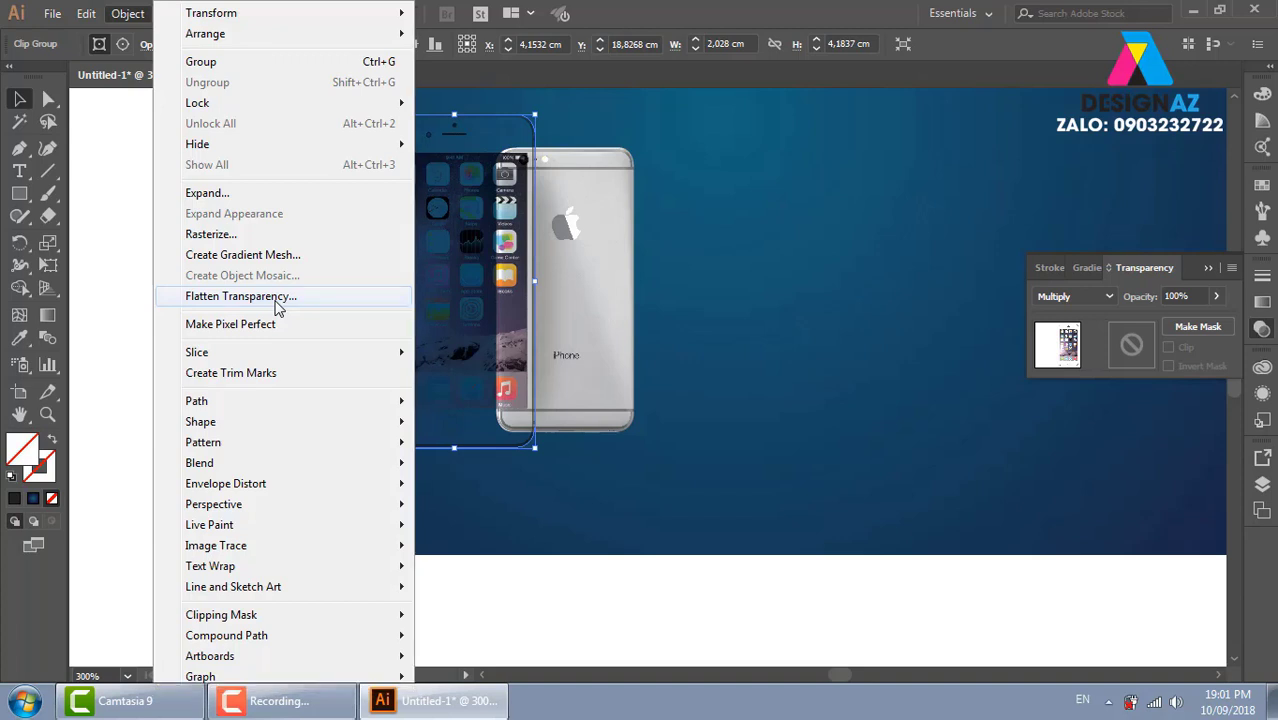
{"action": "left_click", "coordinate": [276, 302]}
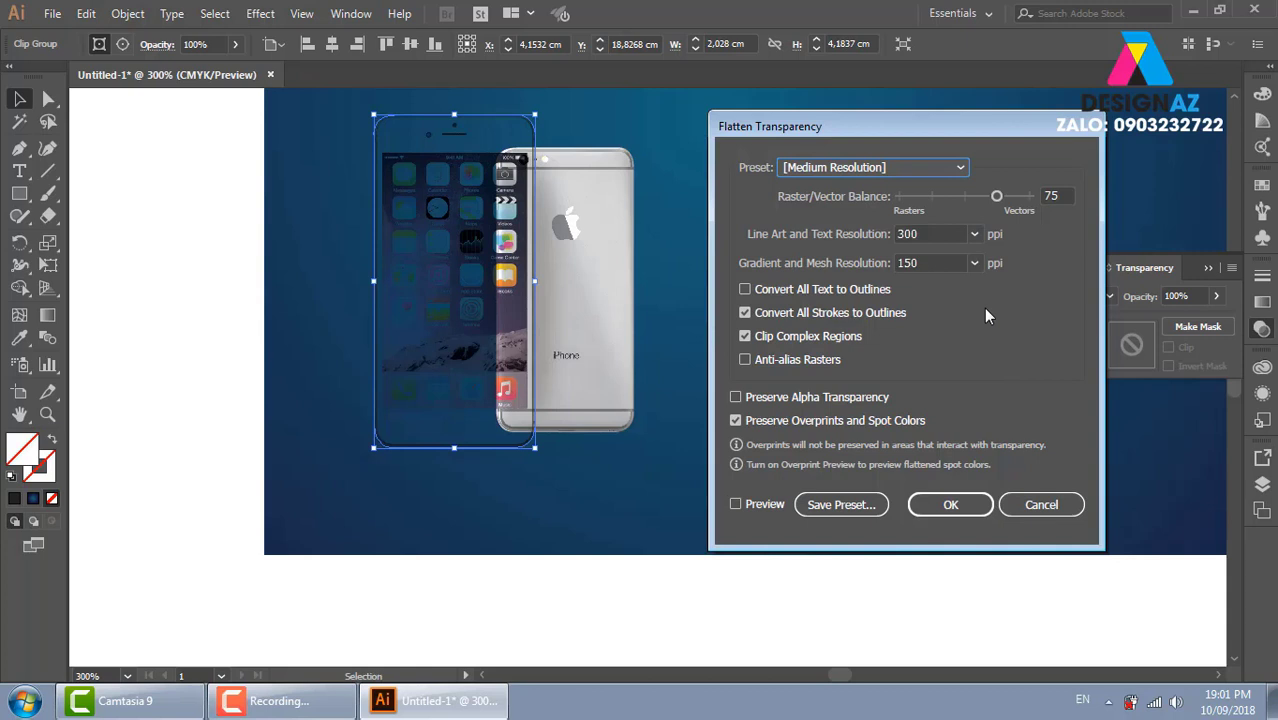
{"action": "left_click", "coordinate": [836, 402]}
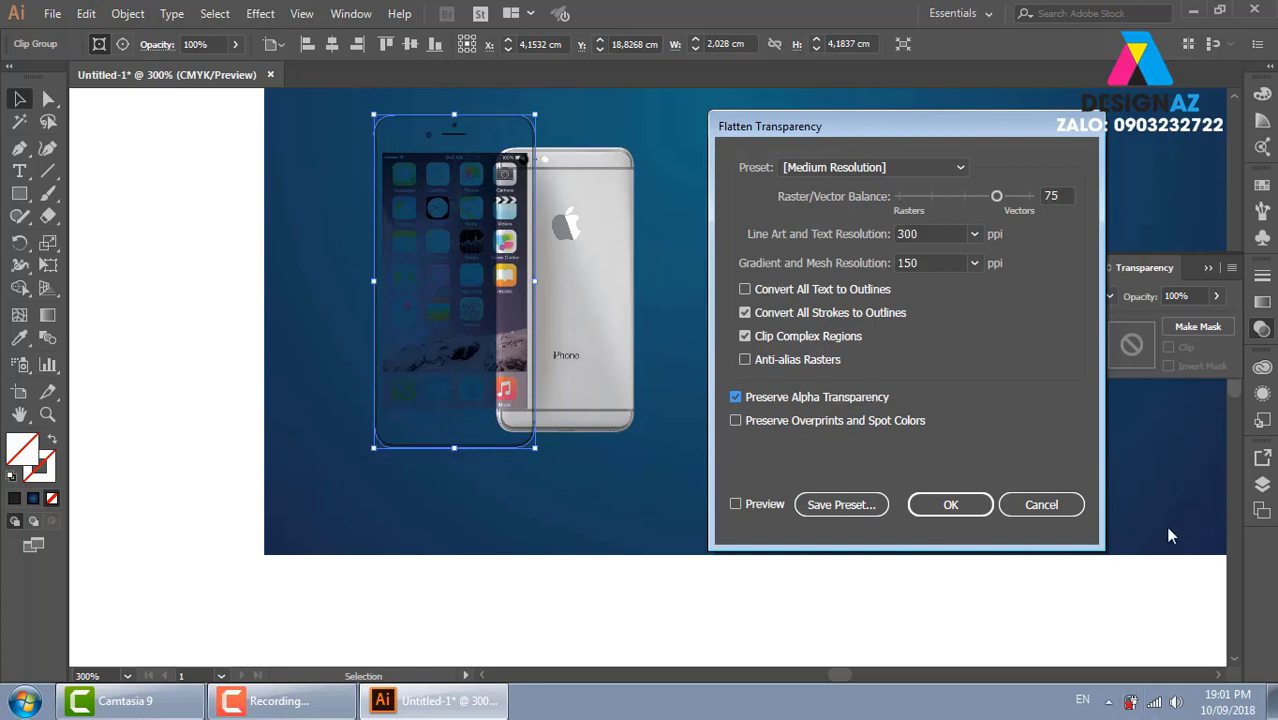
{"action": "left_click", "coordinate": [965, 507]}
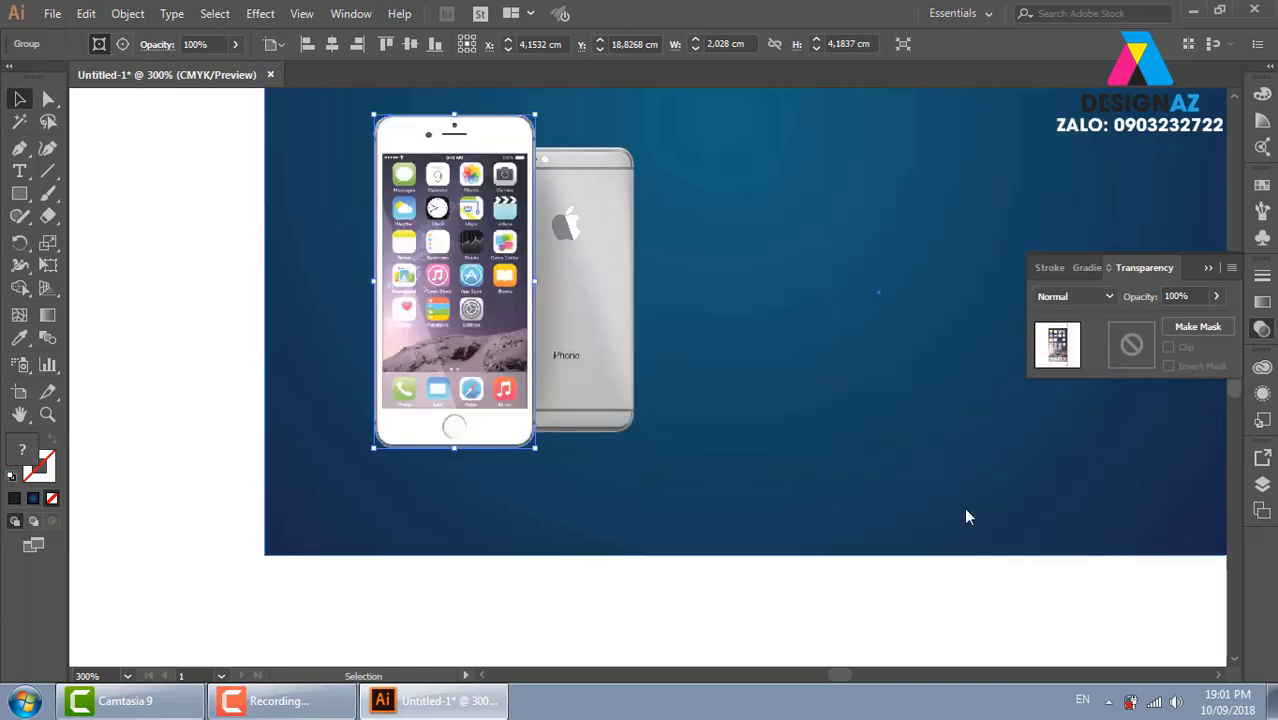
Set the rear iPhone image to Multiply and flatten its transparency
{"action": "left_click", "coordinate": [185, 266]}
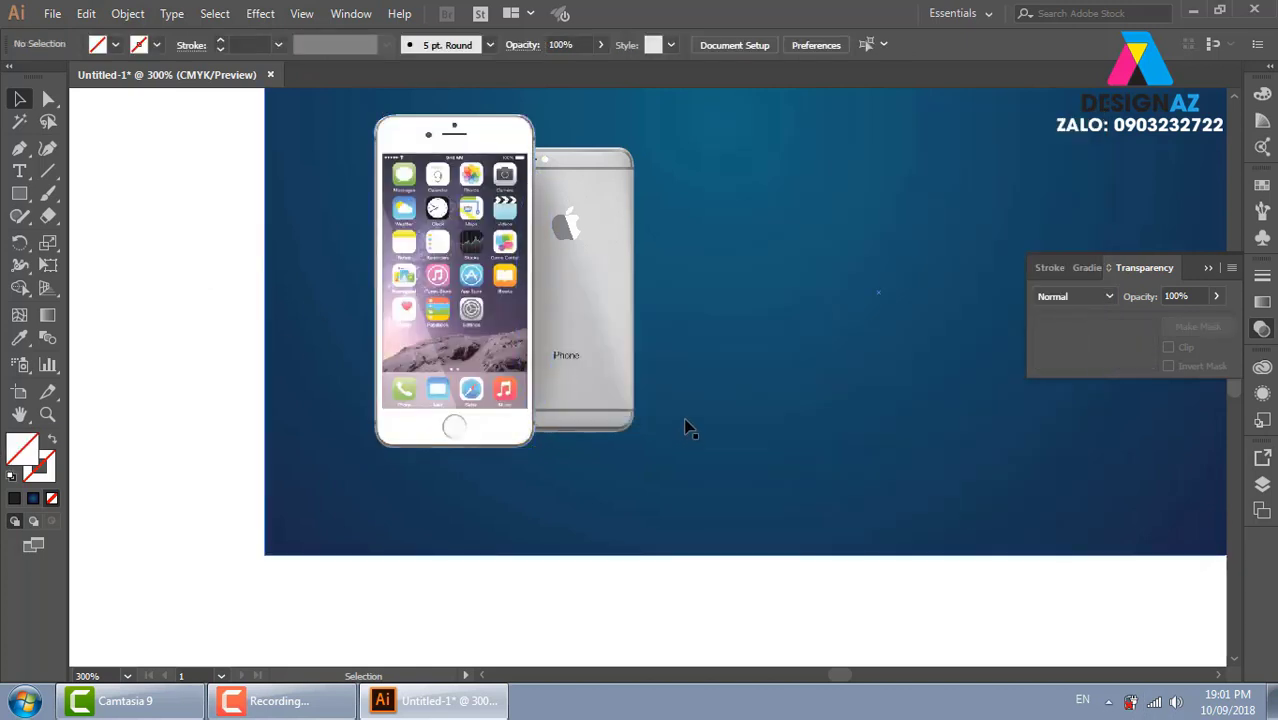
{"action": "left_click", "coordinate": [619, 208]}
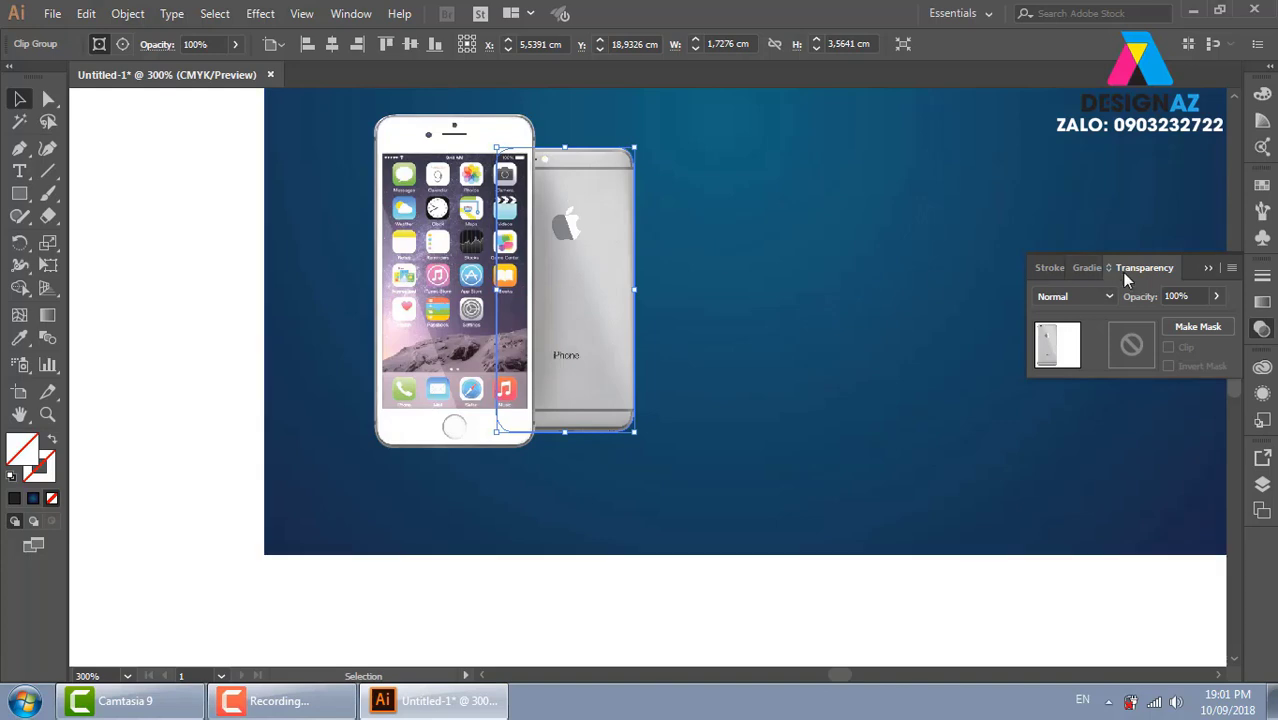
{"action": "left_click", "coordinate": [1078, 295]}
{"action": "left_click", "coordinate": [1073, 361]}
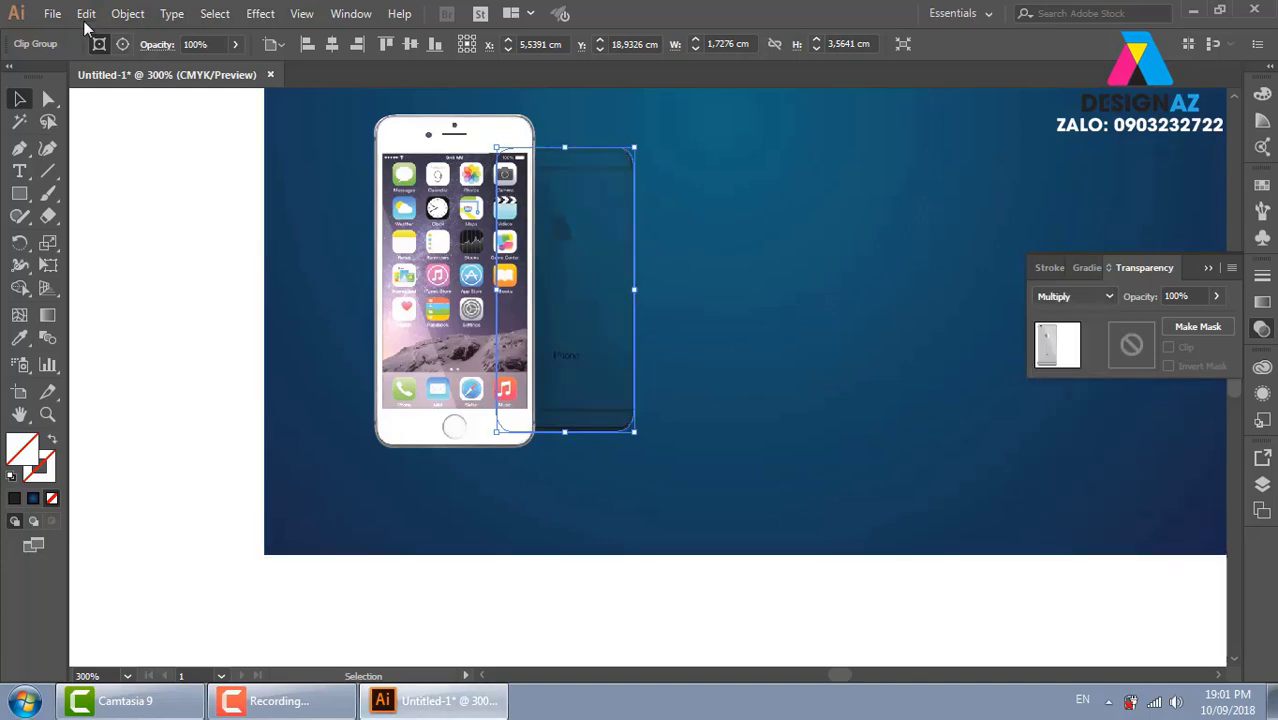
{"action": "left_click", "coordinate": [127, 13]}
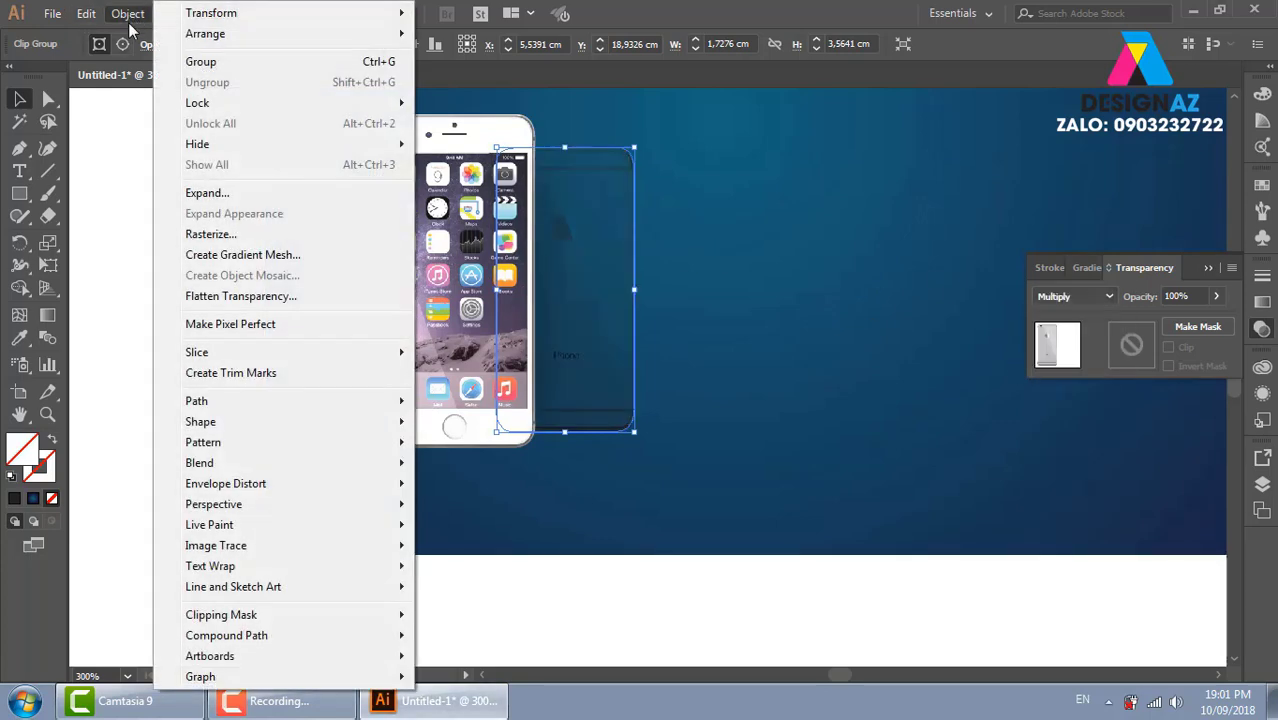
{"action": "left_click", "coordinate": [238, 298]}
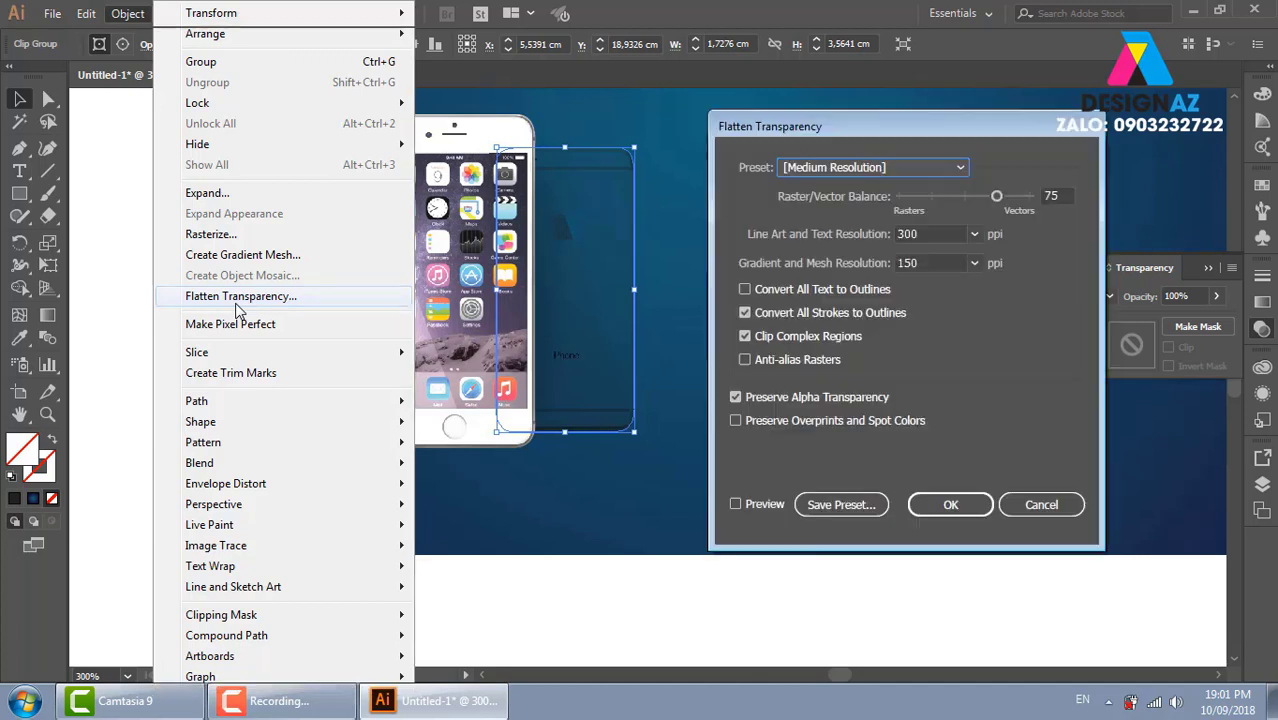
{"action": "left_click", "coordinate": [950, 504]}
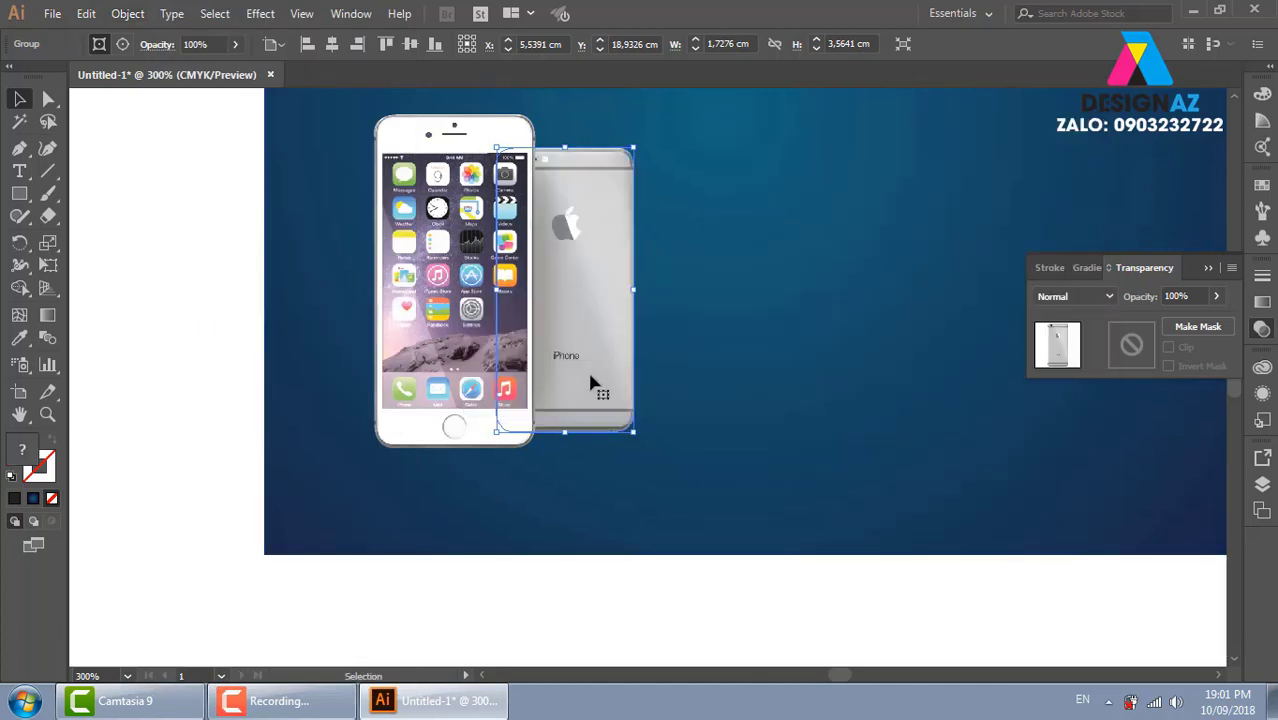
{"action": "left_click", "coordinate": [125, 282]}
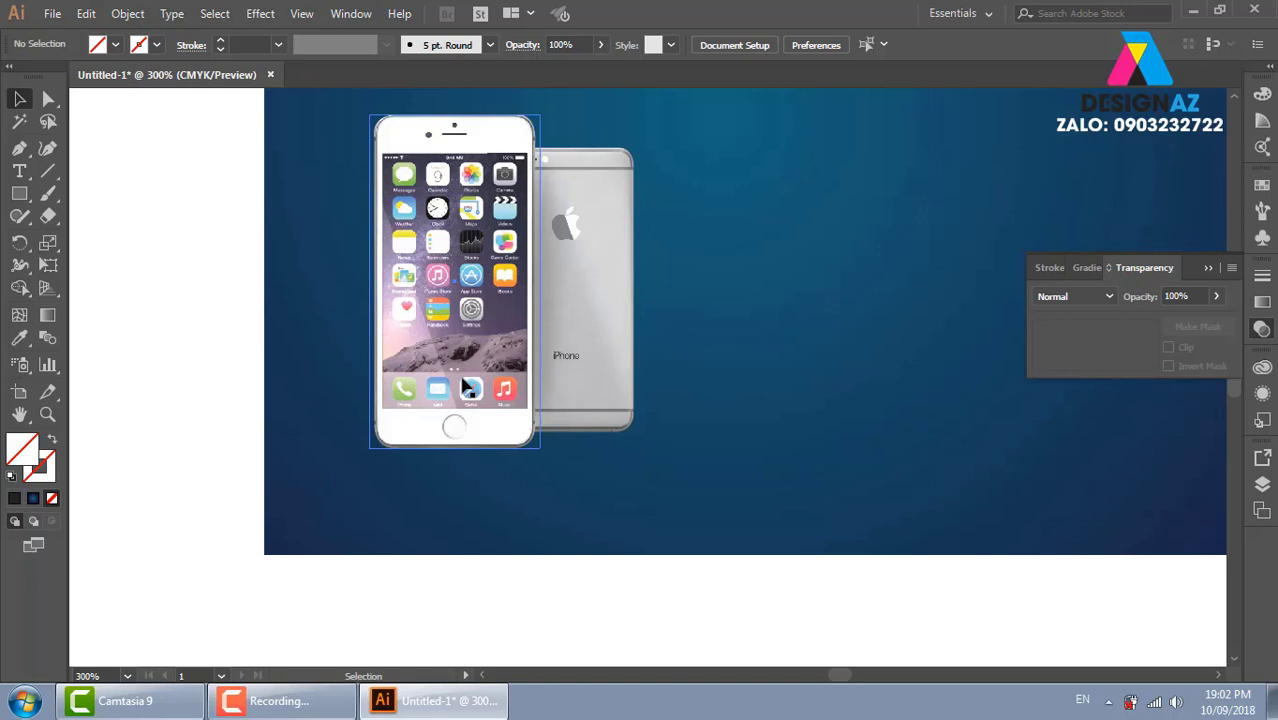
{"action": "left_click", "coordinate": [480, 280]}
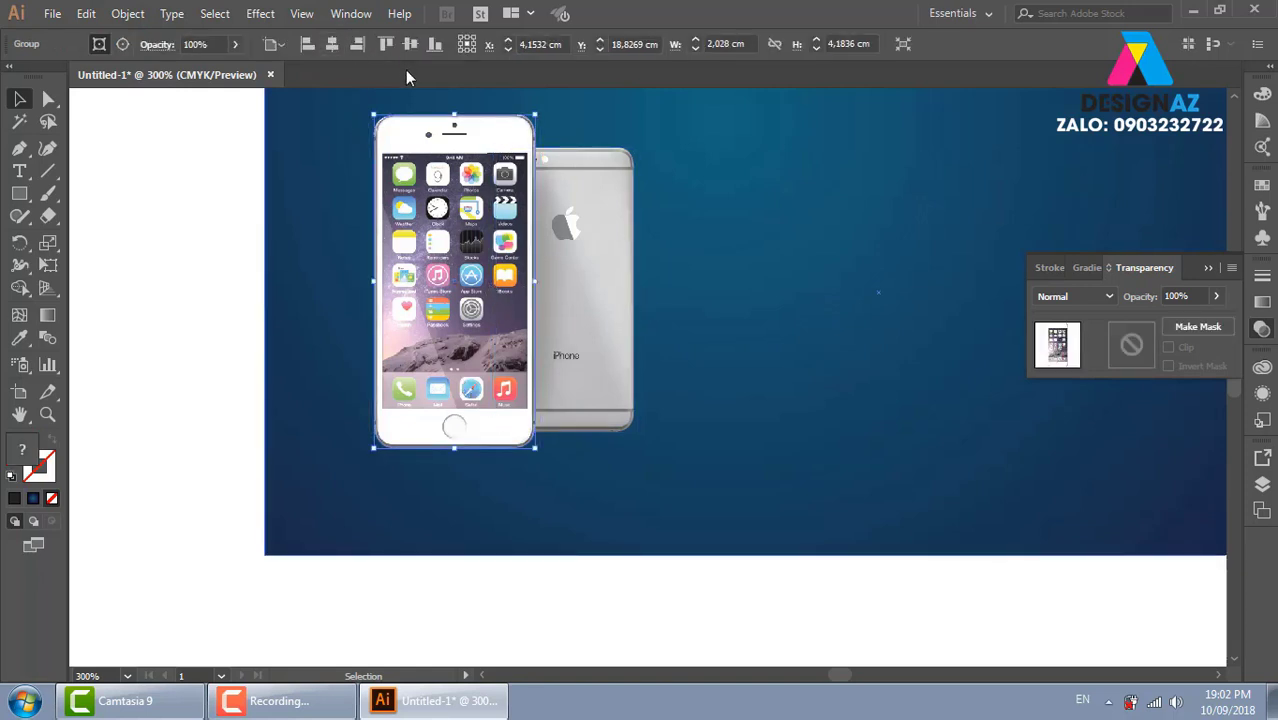
{"action": "double_click", "coordinate": [506, 249]}
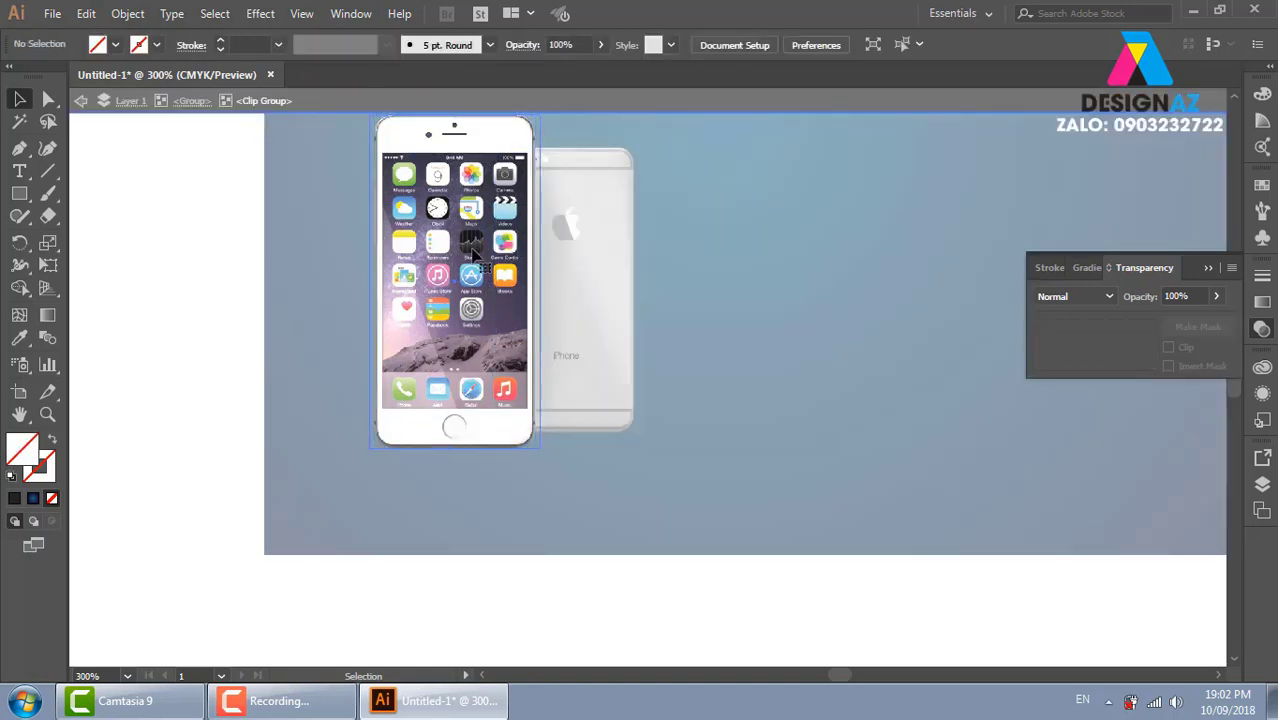
{"action": "double_click", "coordinate": [478, 272]}
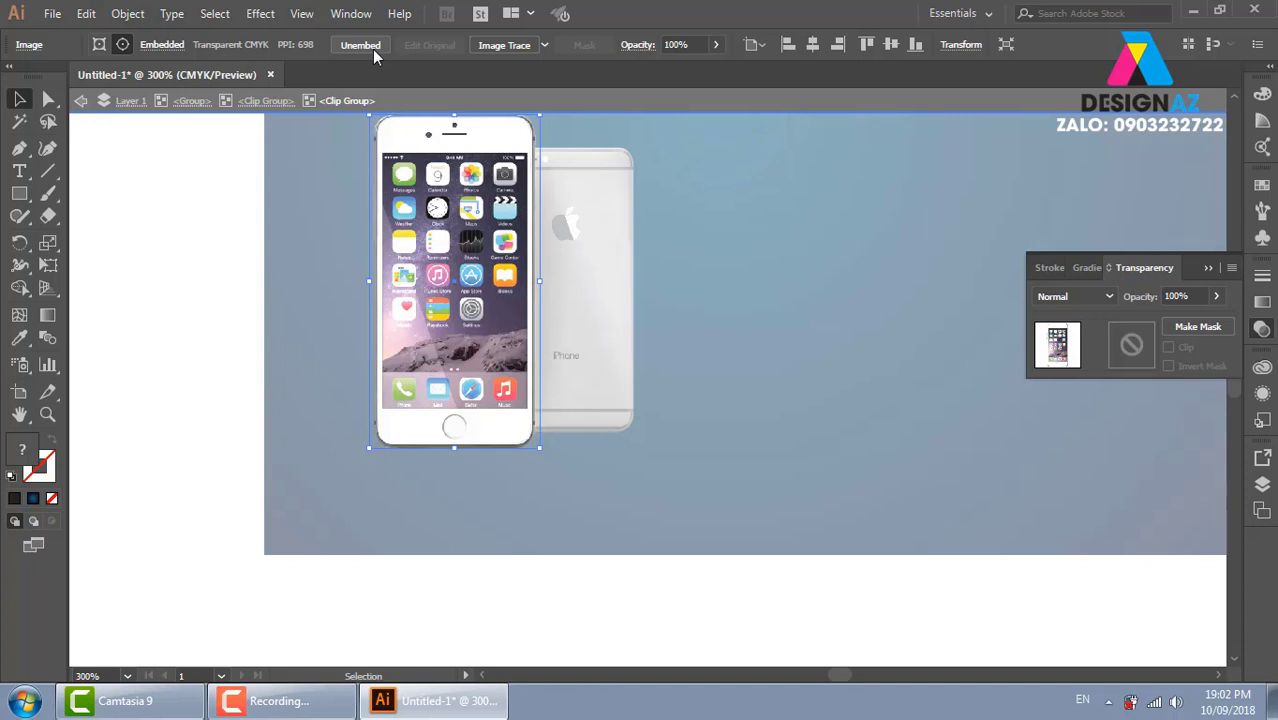
{"action": "left_click", "coordinate": [360, 45]}
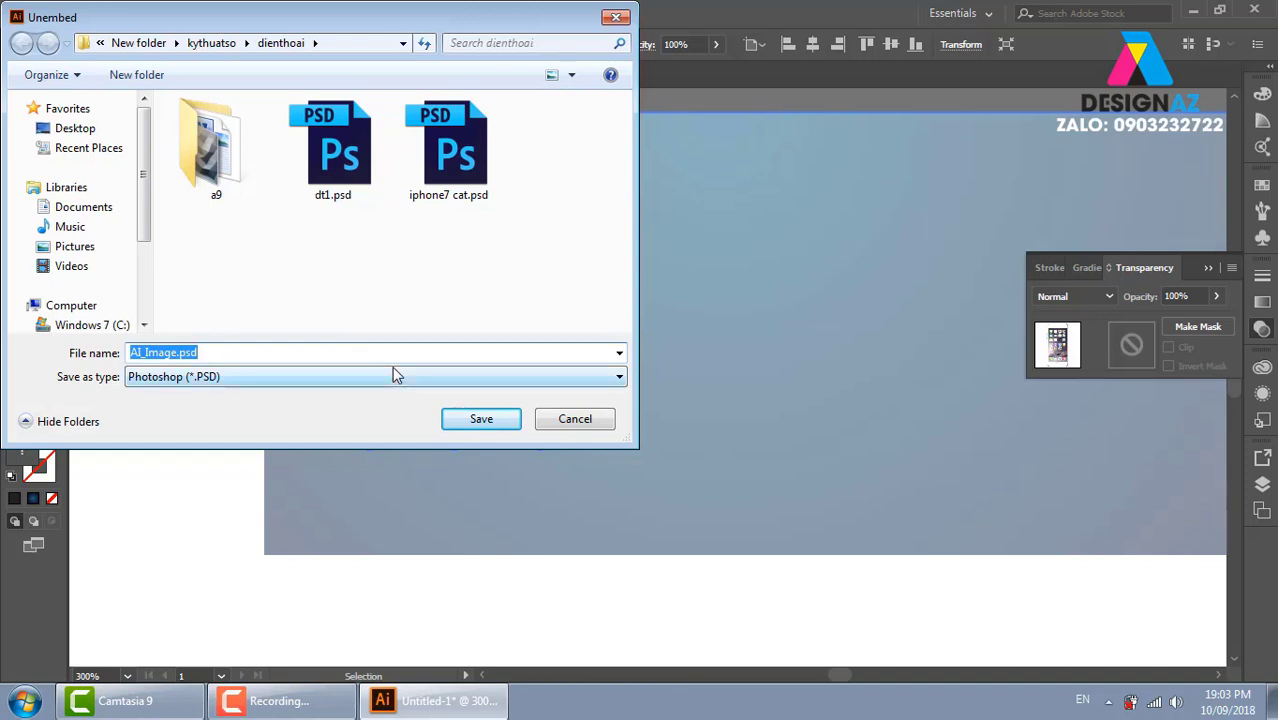
{"action": "left_click", "coordinate": [615, 17]}
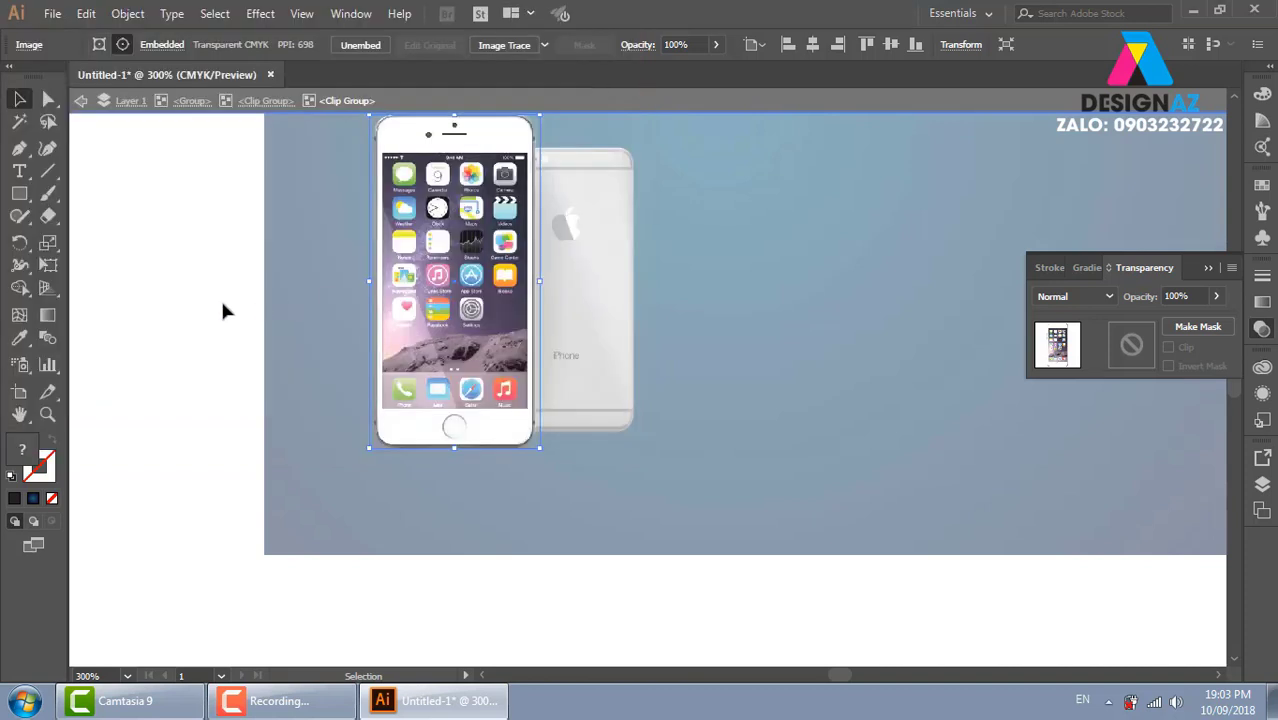
{"action": "double_click", "coordinate": [205, 311]}
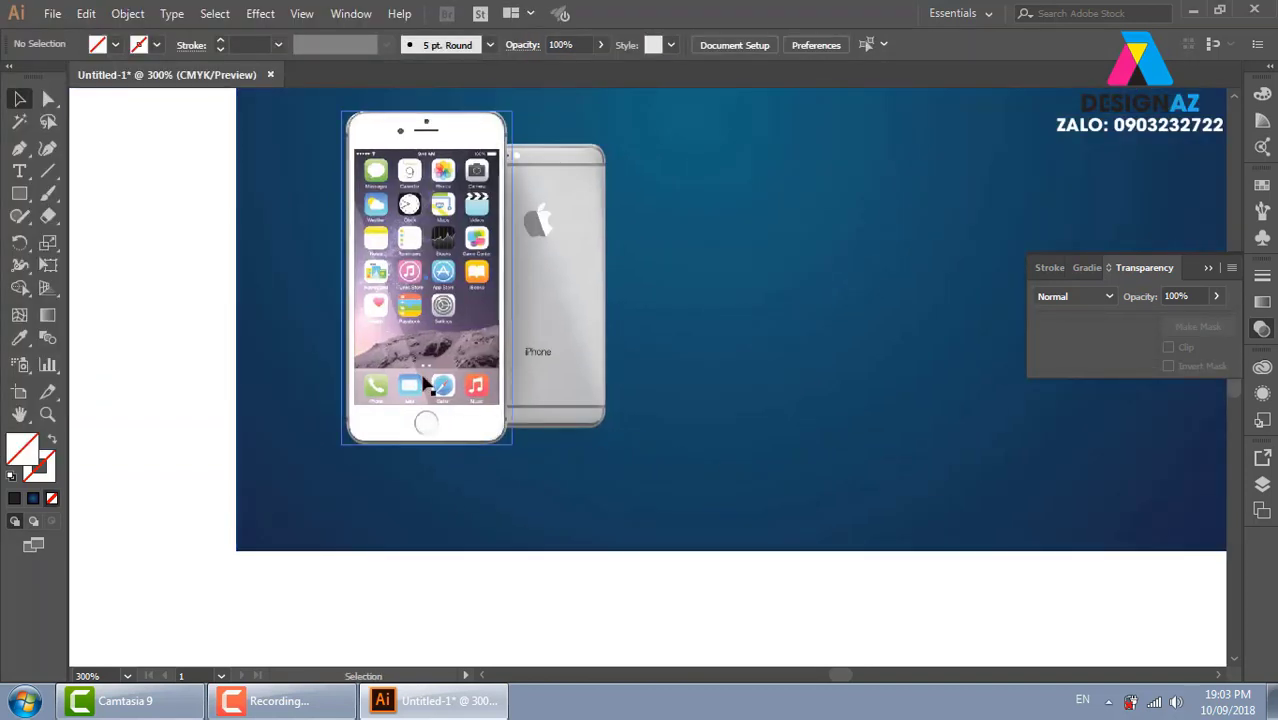
Give the front iPhone group Soft Light blending, undoing accidental shifts of nearby objects
{"action": "left_click", "coordinate": [427, 385]}
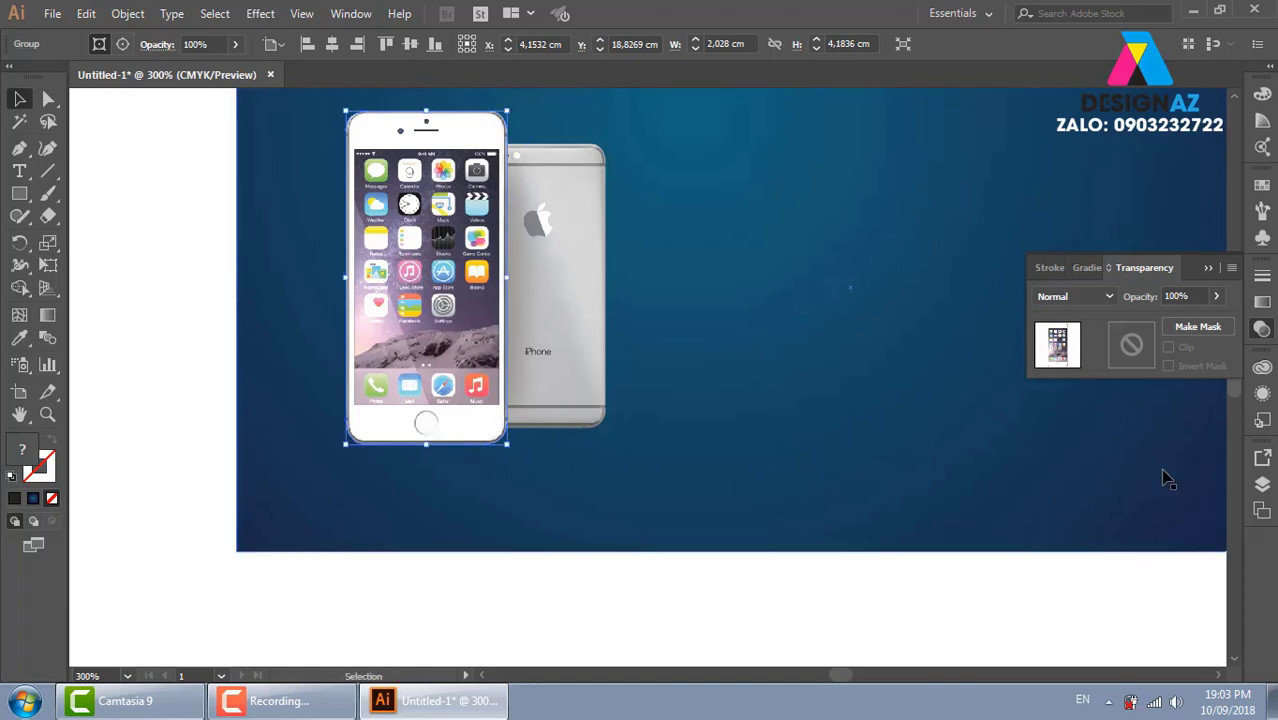
{"action": "left_click", "coordinate": [1100, 296]}
{"action": "left_click", "coordinate": [1076, 496]}
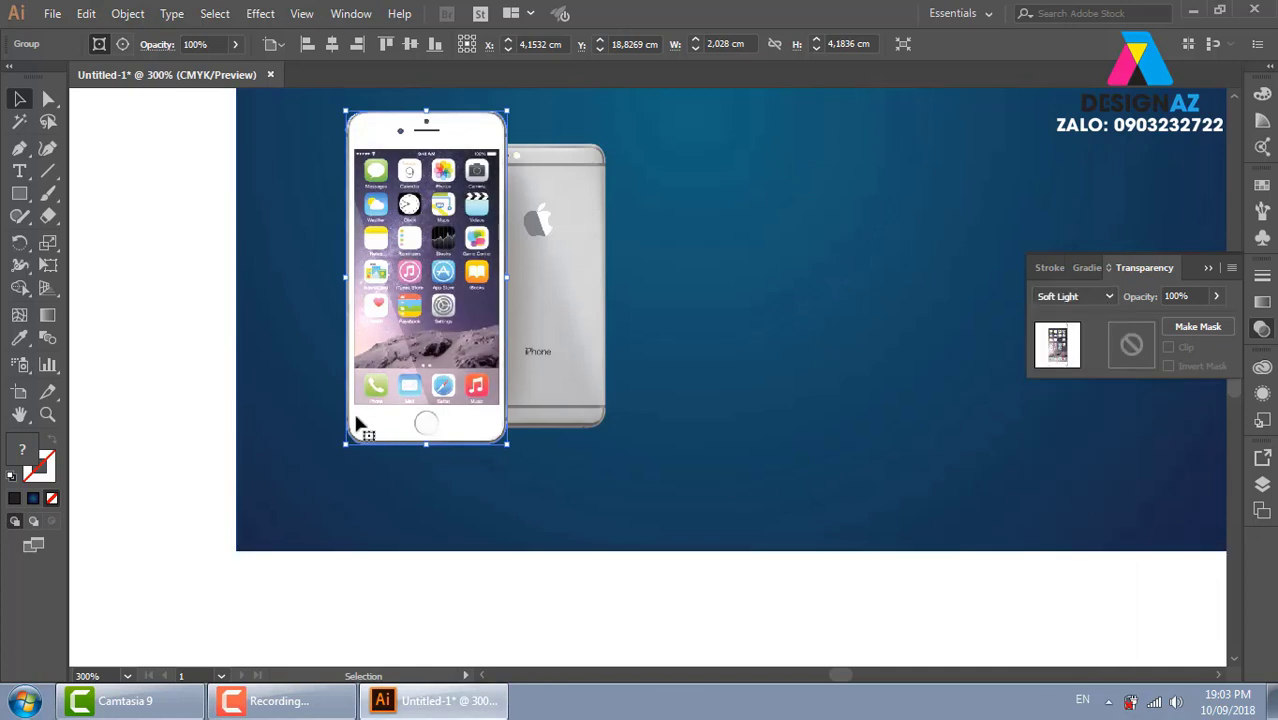
{"action": "left_click", "coordinate": [593, 417]}
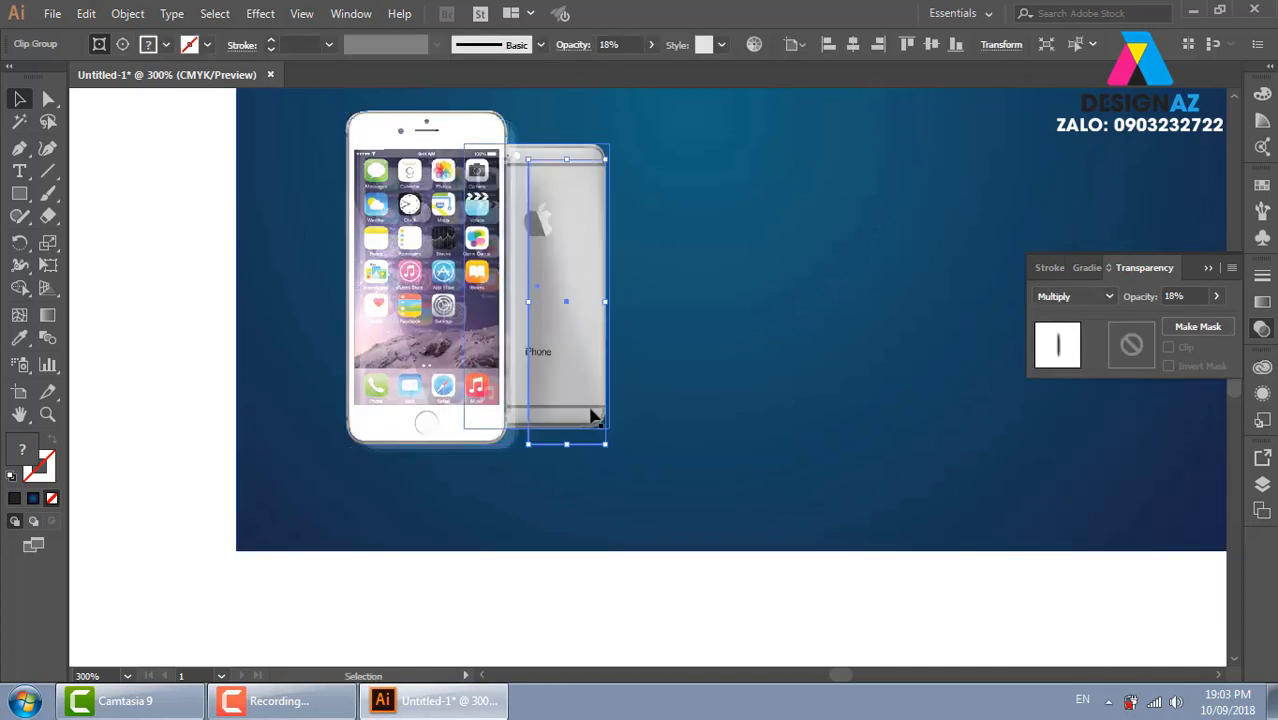
{"action": "left_click_drag", "start_coordinate": [593, 417], "coordinate": [574, 418]}
{"action": "key", "text": "ctrl+z"}
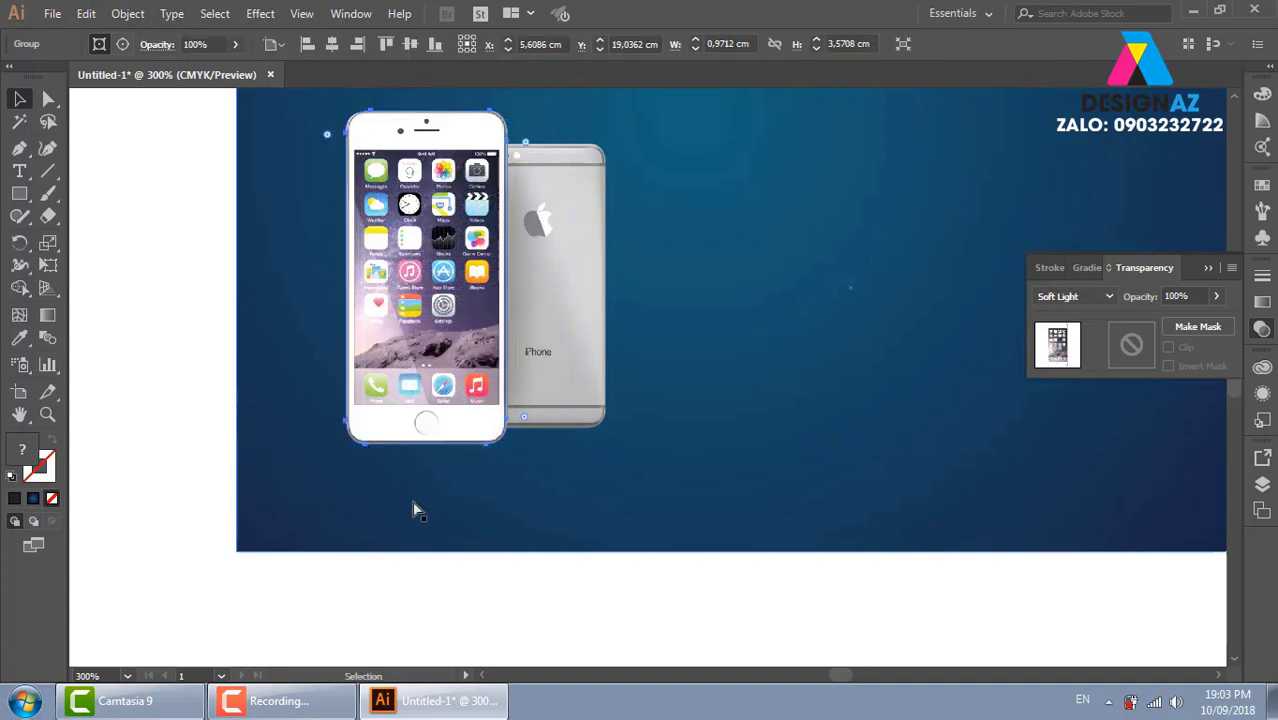
{"action": "key", "text": "ctrl+z"}
{"action": "key", "text": "ctrl+z"}
{"action": "key", "text": "ctrl+z"}
{"action": "key", "text": "ctrl+z"}
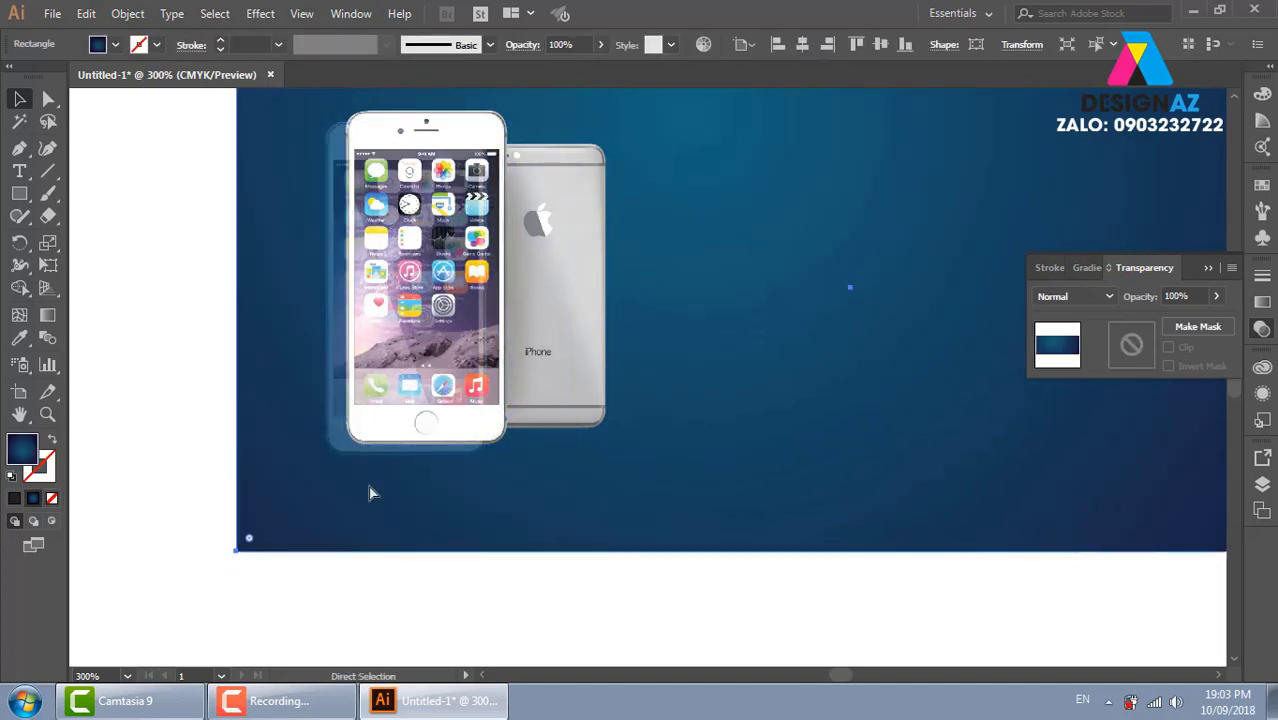
{"action": "key", "text": "ctrl+z"}
{"action": "key", "text": "ctrl+z"}
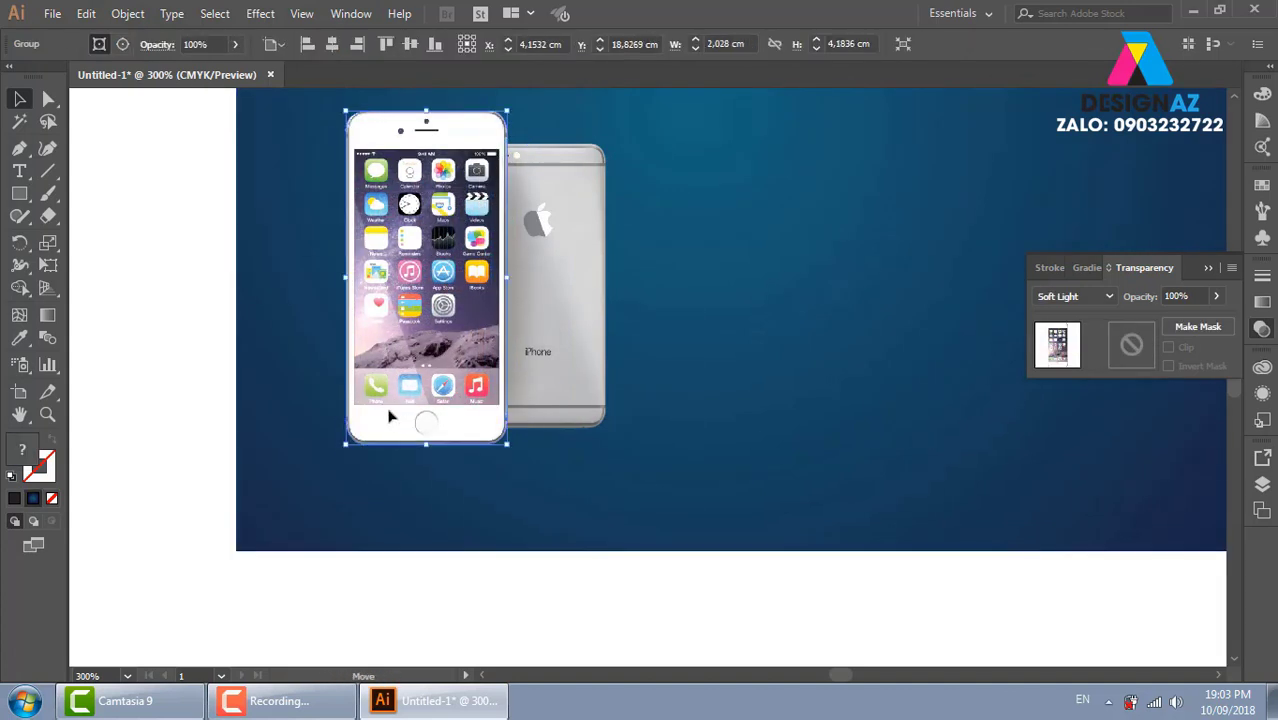
{"action": "left_click_drag", "start_coordinate": [386, 426], "coordinate": [432, 594]}
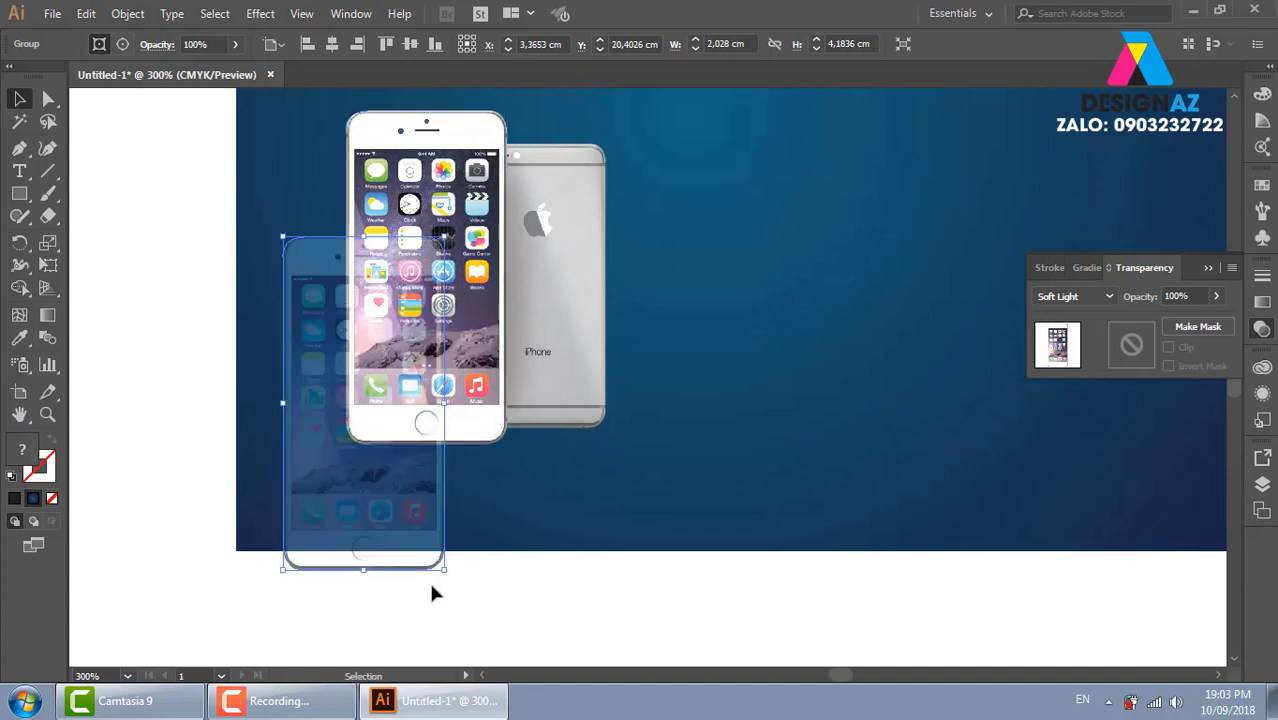
{"action": "key", "text": "ctrl+z"}
Compare Overlay against Soft Light on the front iPhone and keep Soft Light
{"action": "left_click", "coordinate": [440, 346]}
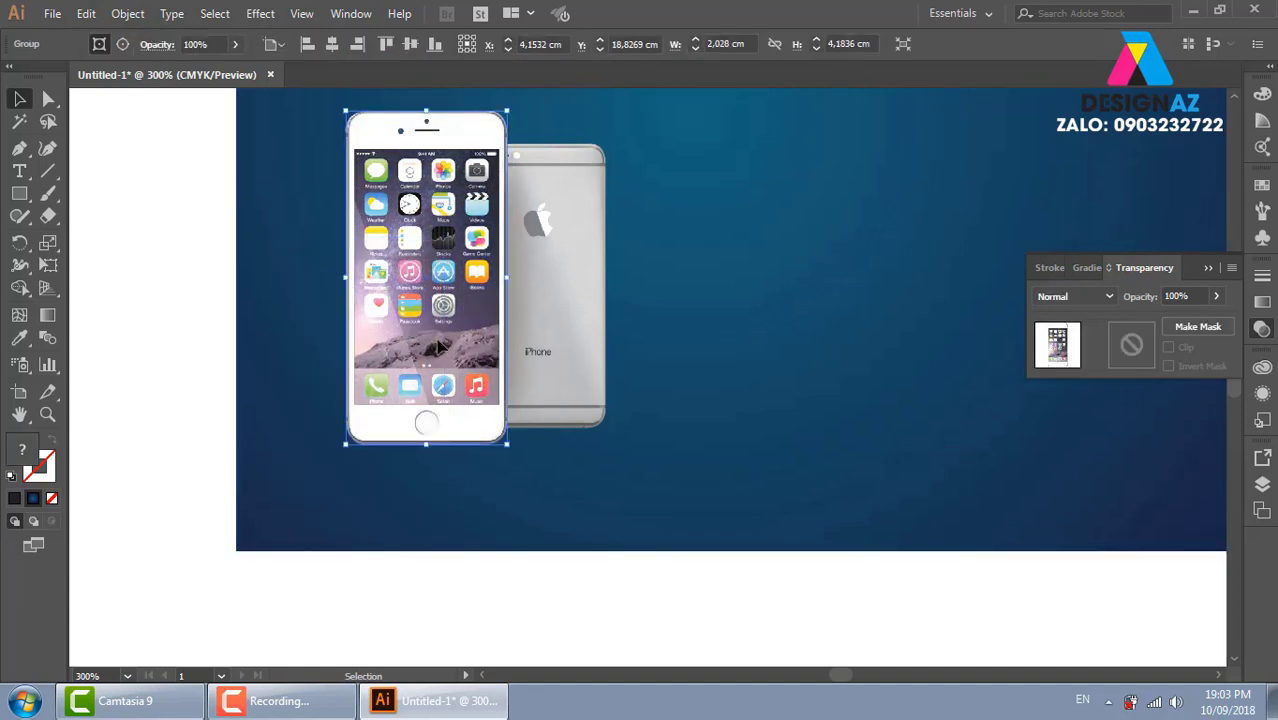
{"action": "key", "text": "v"}
{"action": "left_click", "coordinate": [1108, 297]}
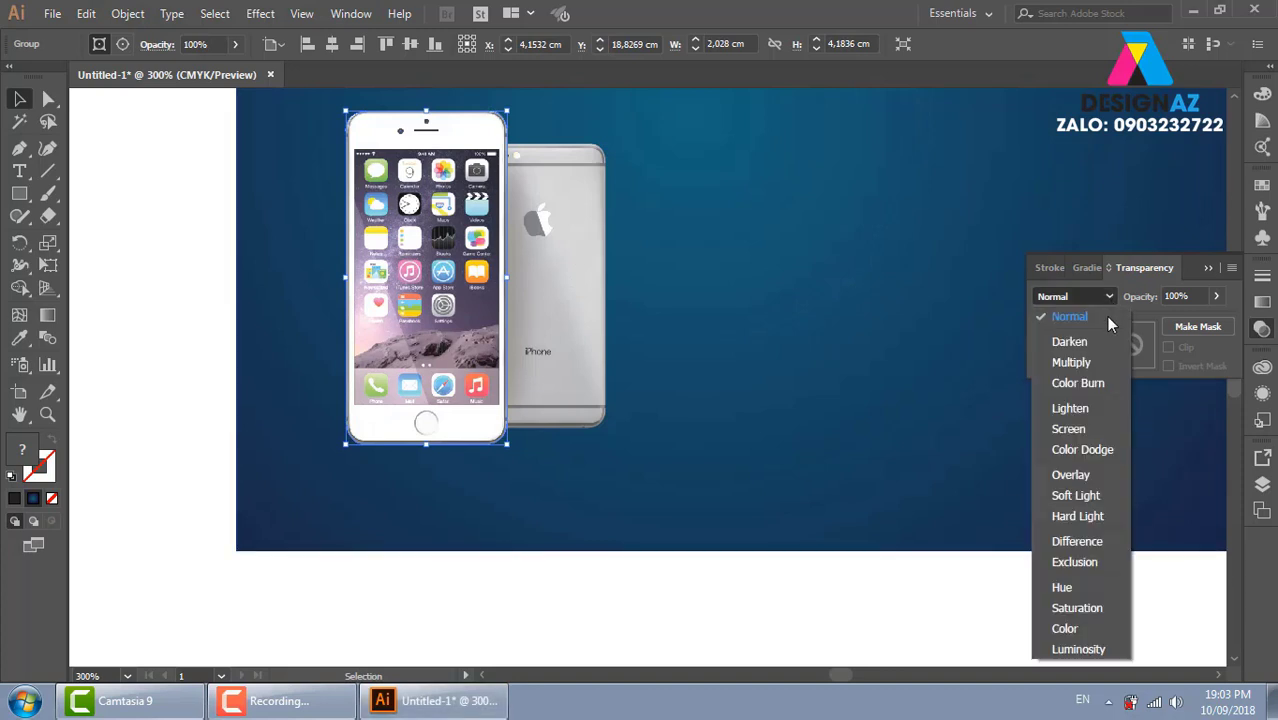
{"action": "left_click", "coordinate": [1072, 474]}
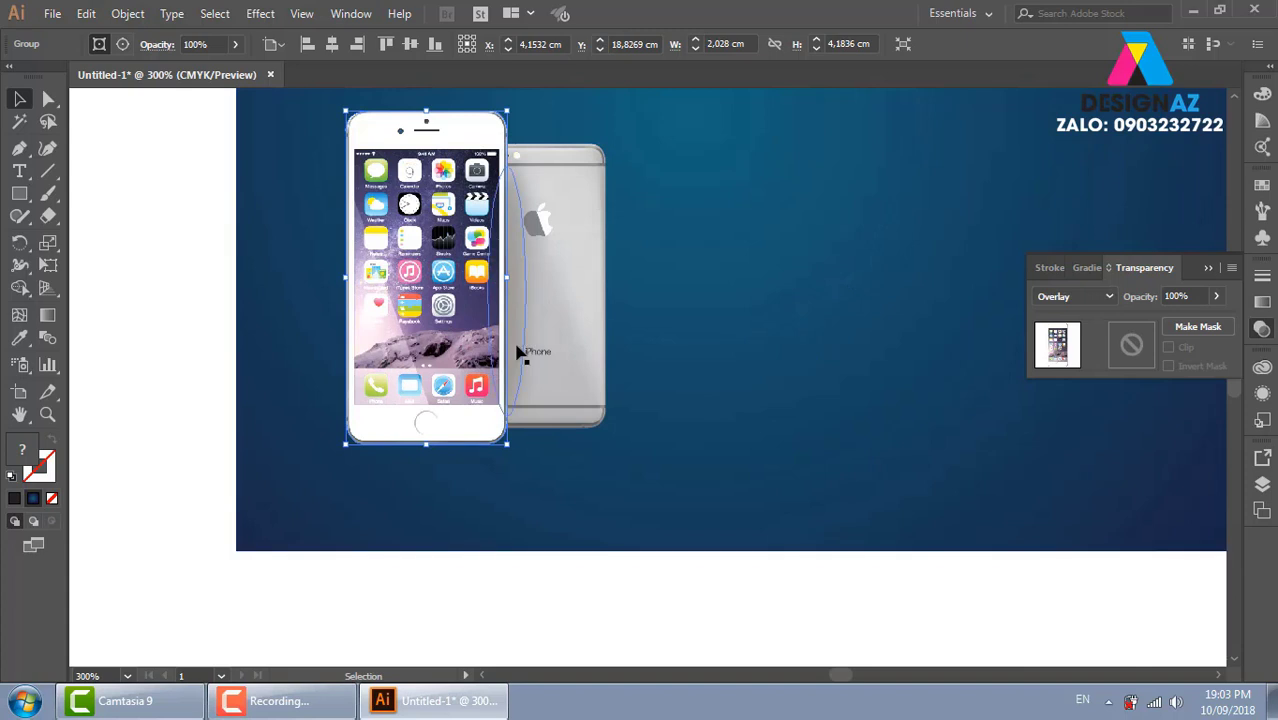
{"action": "left_click", "coordinate": [1108, 297]}
{"action": "left_click", "coordinate": [1078, 495]}
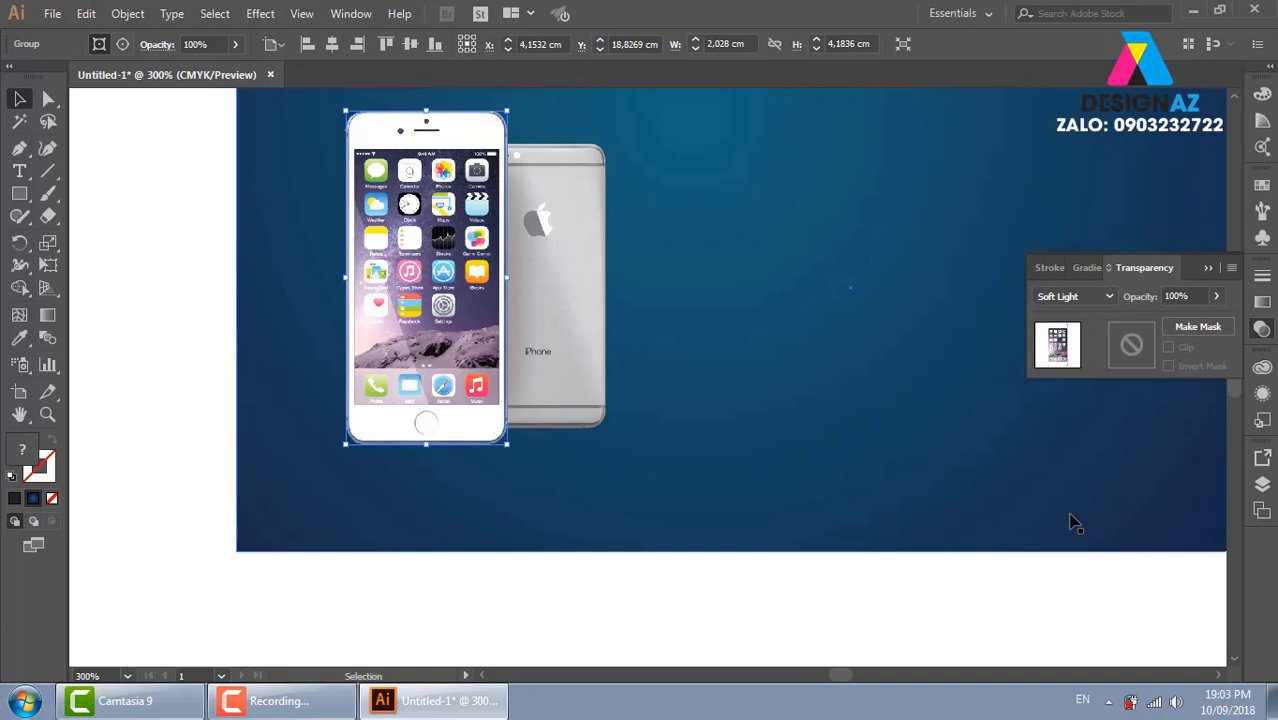
{"action": "left_click", "coordinate": [163, 357]}
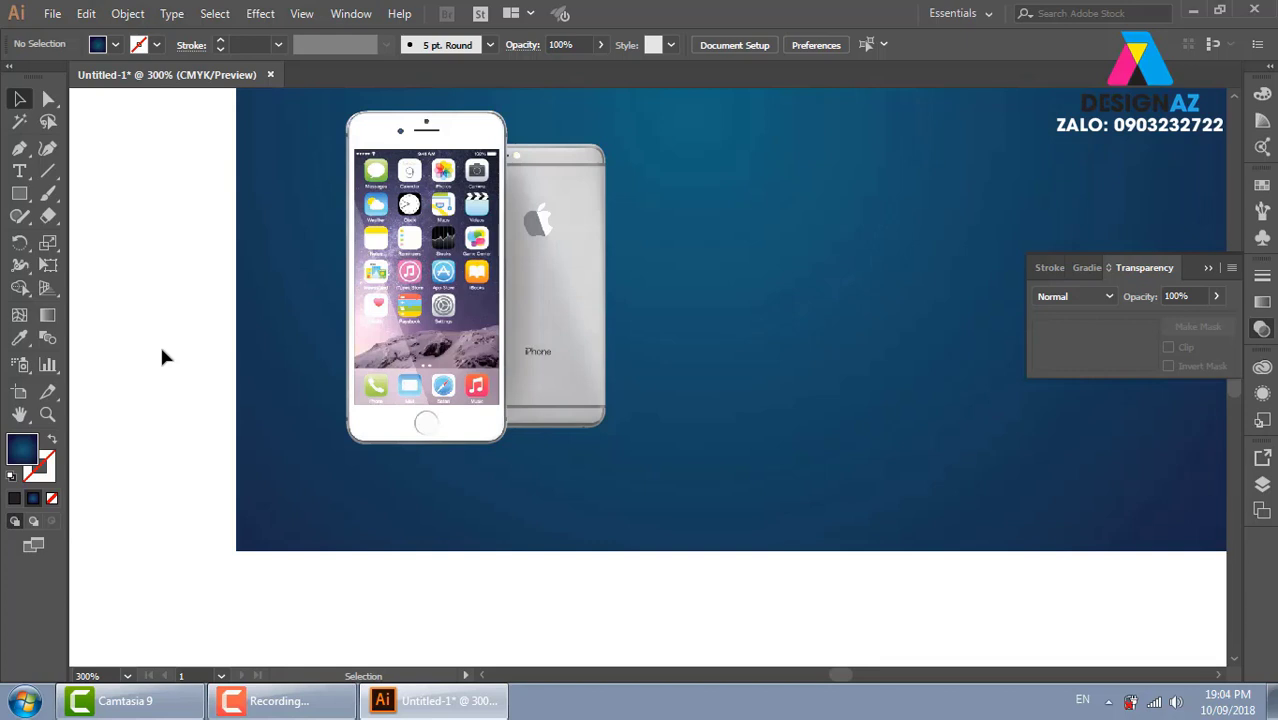
{"action": "key", "text": "ctrl+minus"}
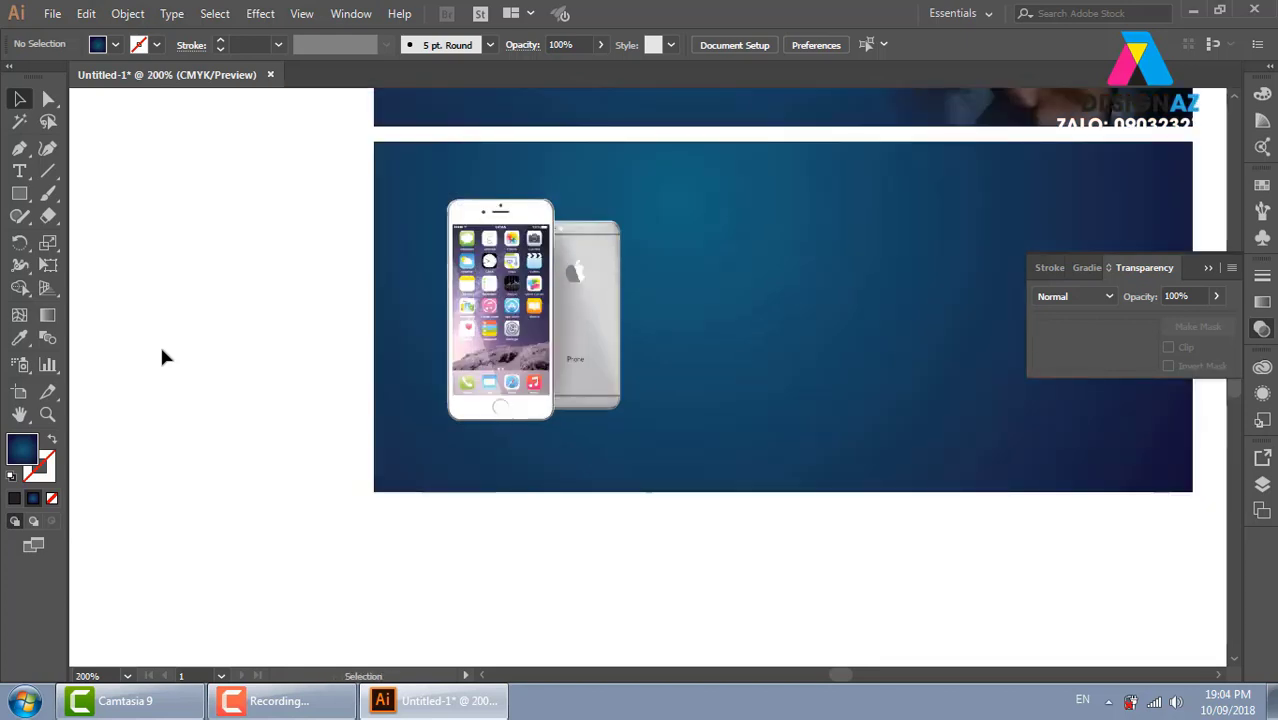
Drag the blue rectangle's top edge down to form a bottom band, then select the front iPhone
{"action": "left_click_drag", "start_coordinate": [828, 362], "coordinate": [570, 350]}
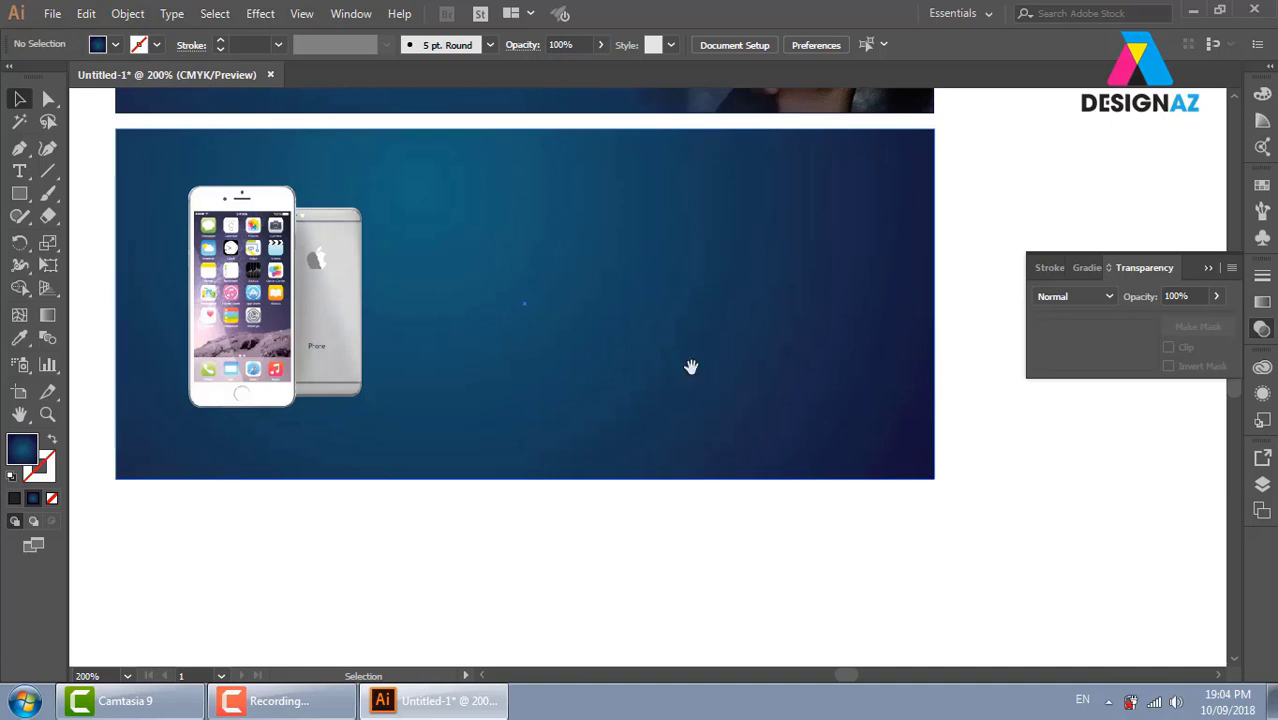
{"action": "left_click_drag", "start_coordinate": [690, 366], "coordinate": [736, 366]}
{"action": "left_click", "coordinate": [681, 229]}
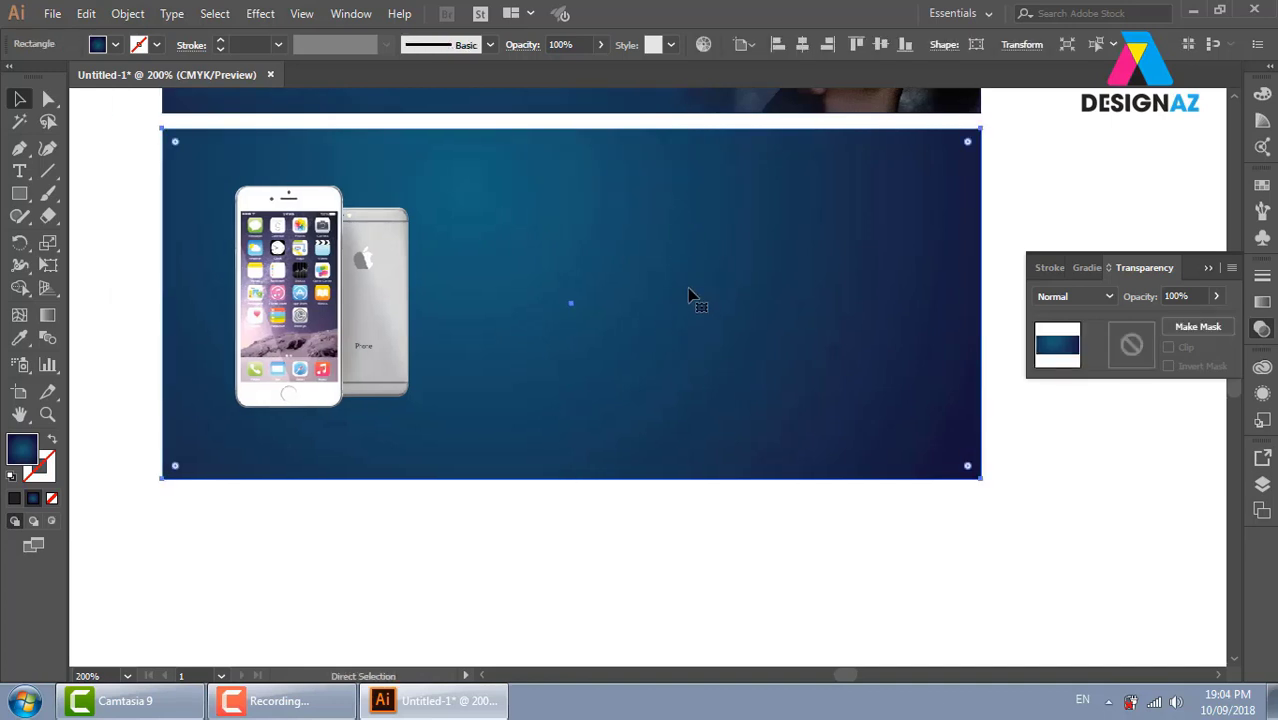
{"action": "left_click_drag", "start_coordinate": [571, 128], "coordinate": [571, 368]}
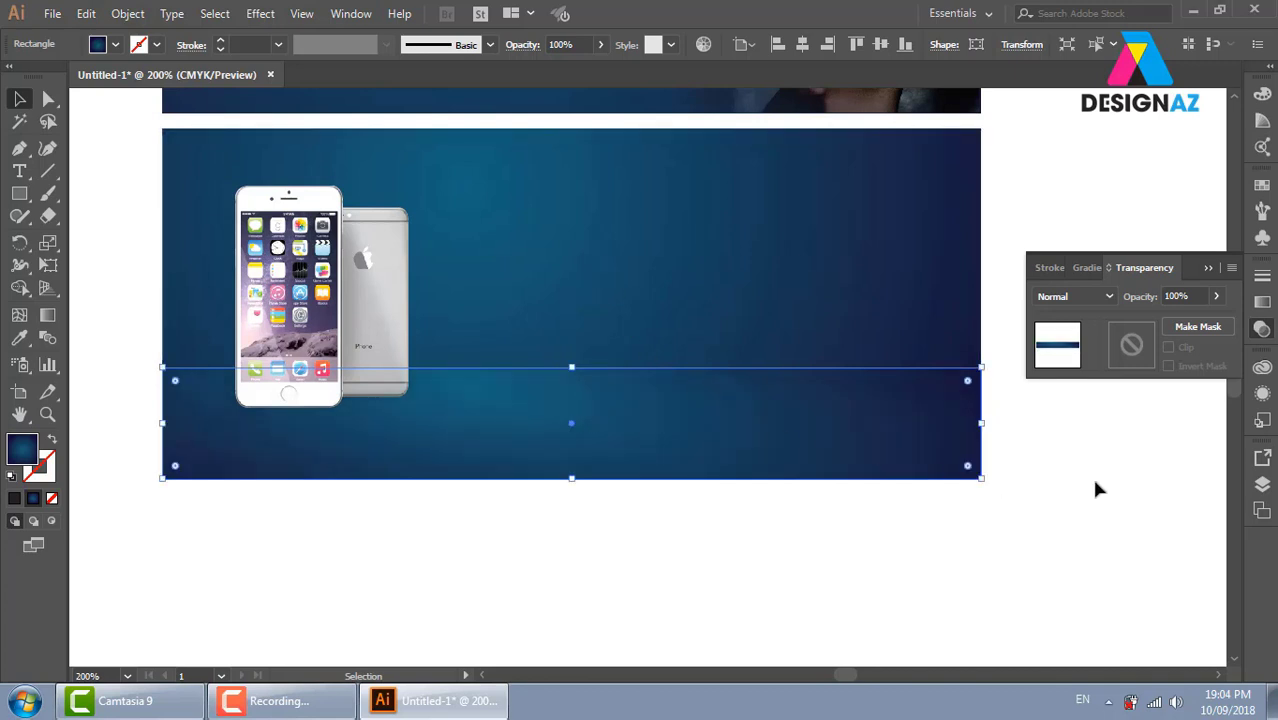
{"action": "left_click", "coordinate": [1148, 500]}
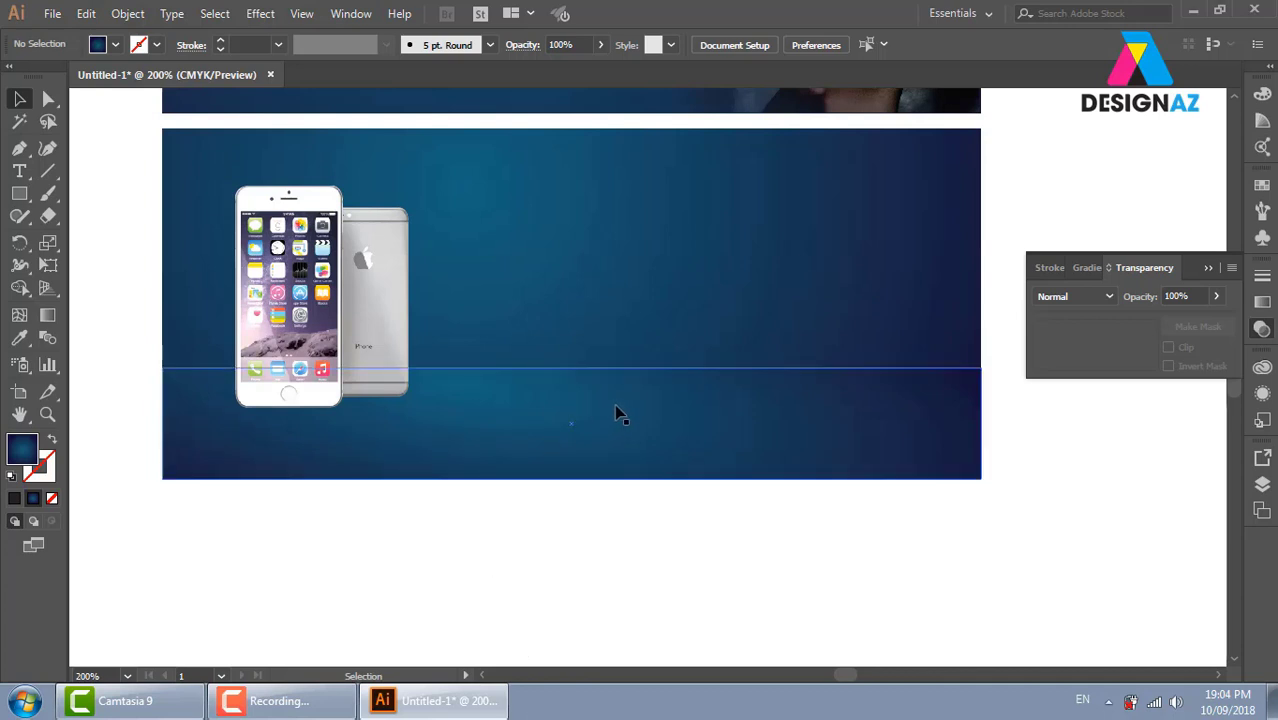
{"action": "left_click", "coordinate": [617, 374]}
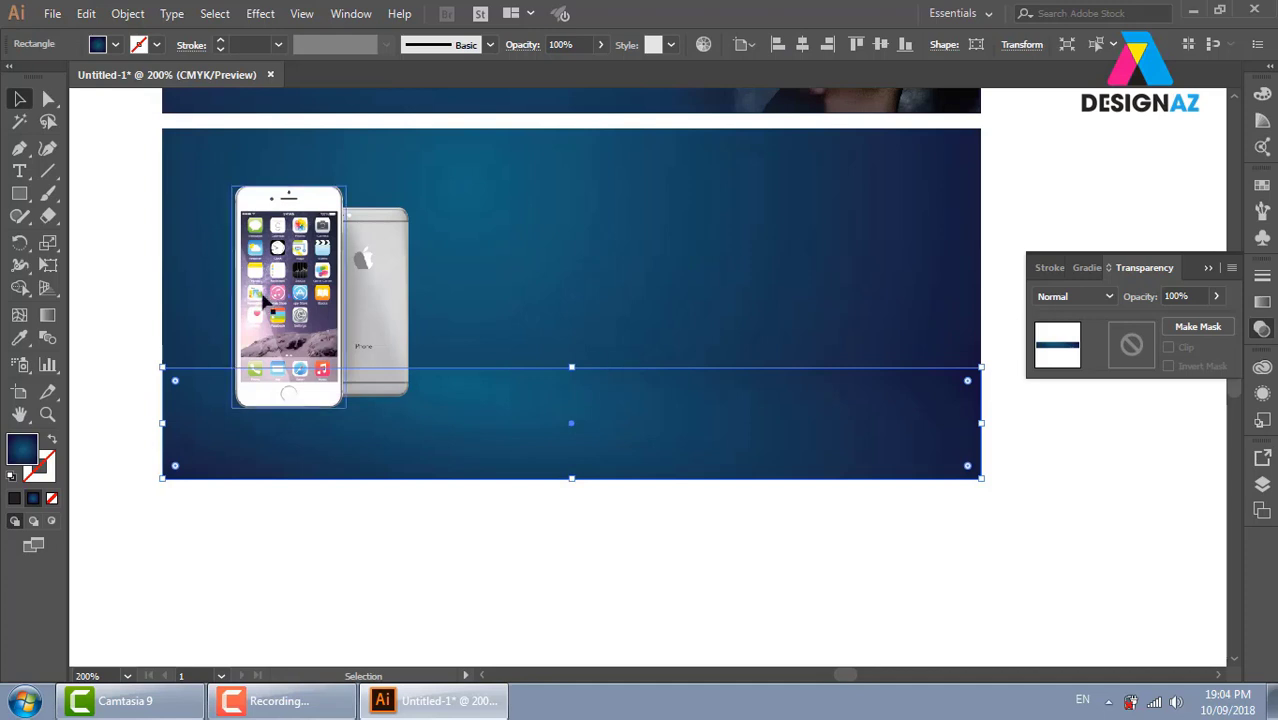
{"action": "left_click", "coordinate": [266, 293]}
{"action": "left_click_drag", "start_coordinate": [480, 497], "coordinate": [570, 465]}
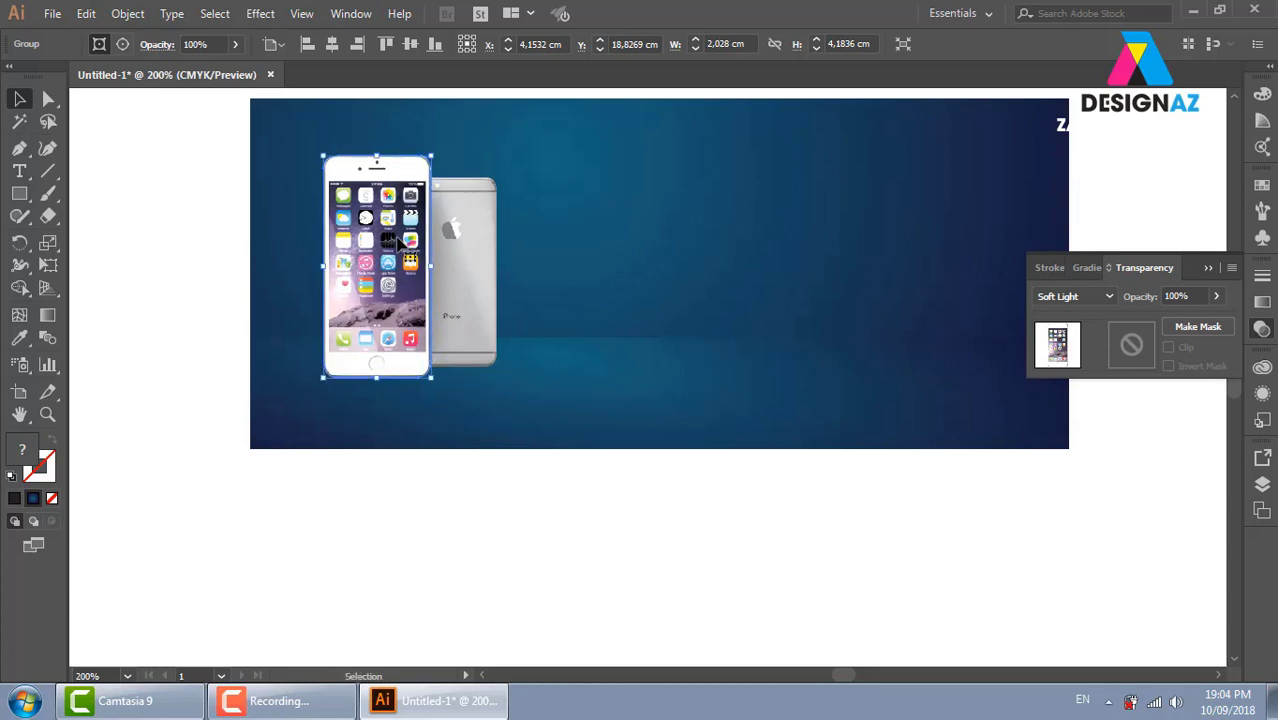
Reset the front iPhone to Normal blending and Alt-drag a vertically flipped copy beneath it
{"action": "left_click", "coordinate": [1096, 298]}
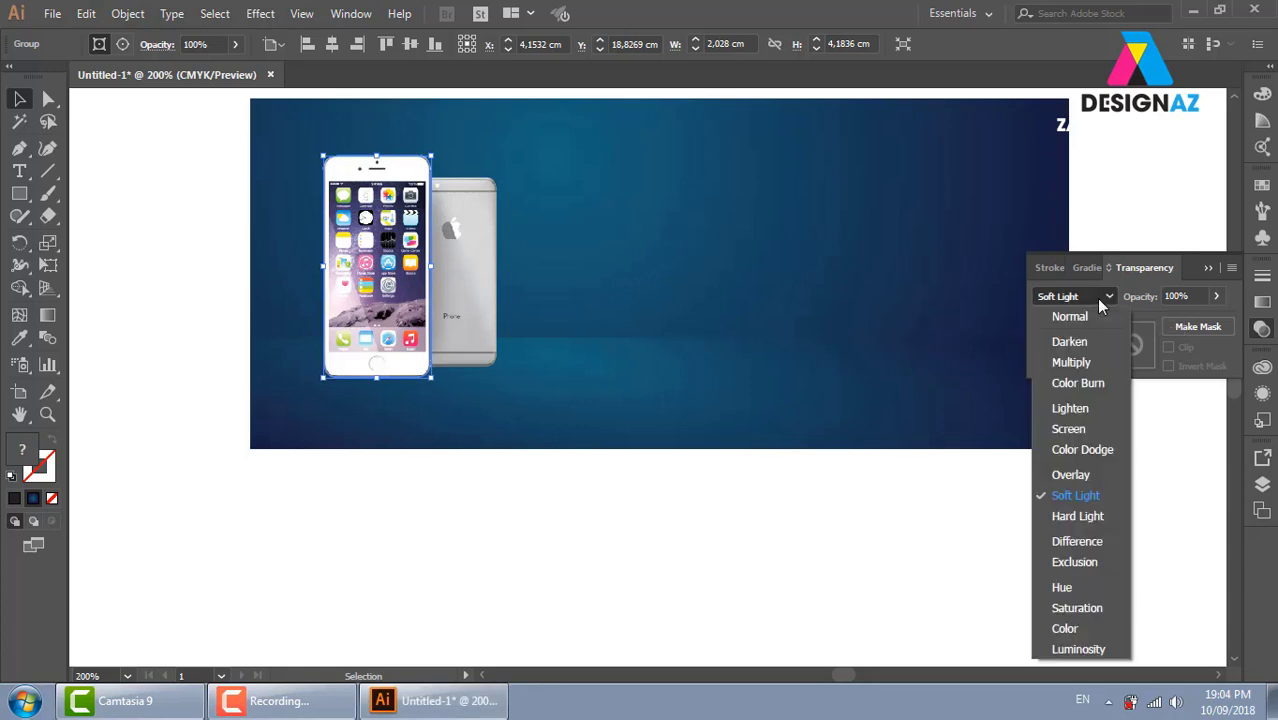
{"action": "left_click", "coordinate": [1086, 316]}
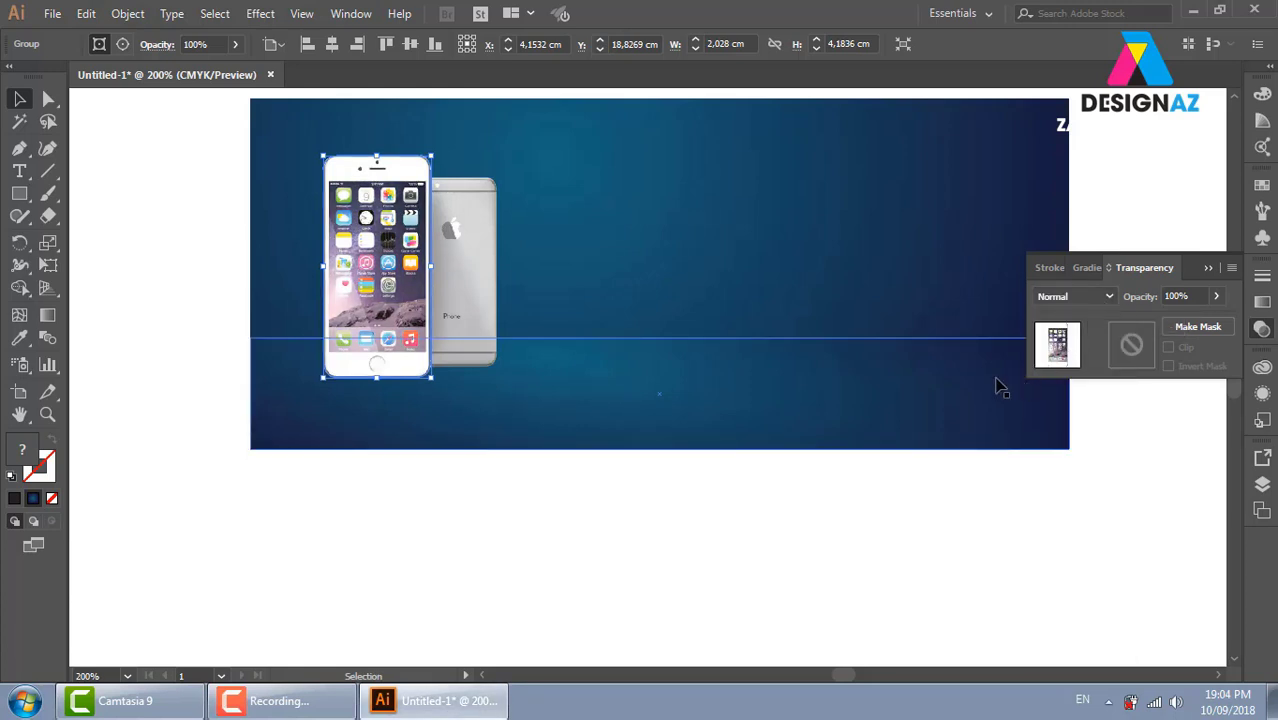
{"action": "left_click_drag", "start_coordinate": [377, 157], "coordinate": [394, 464]}
{"action": "left_click", "coordinate": [388, 486]}
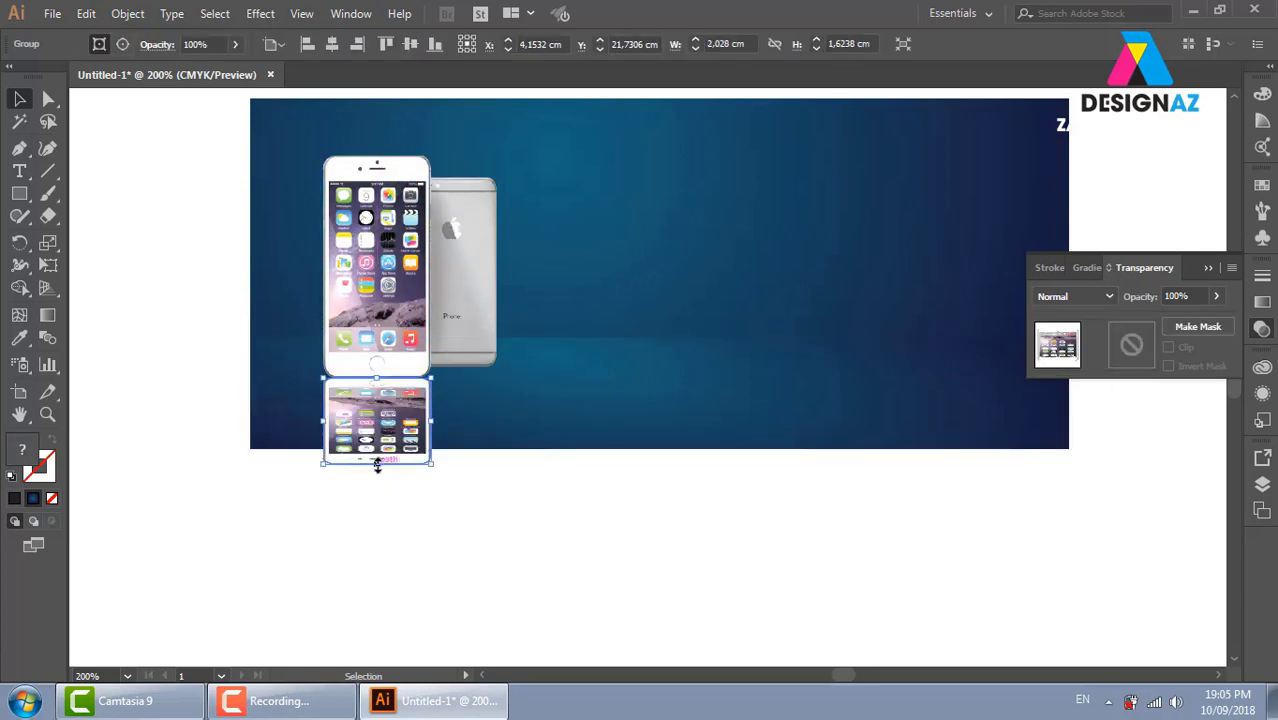
Stretch the flipped reflection copy down to full phone height
{"action": "left_click_drag", "start_coordinate": [377, 463], "coordinate": [375, 533]}
{"action": "left_click", "coordinate": [375, 533]}
{"action": "left_click", "coordinate": [380, 474]}
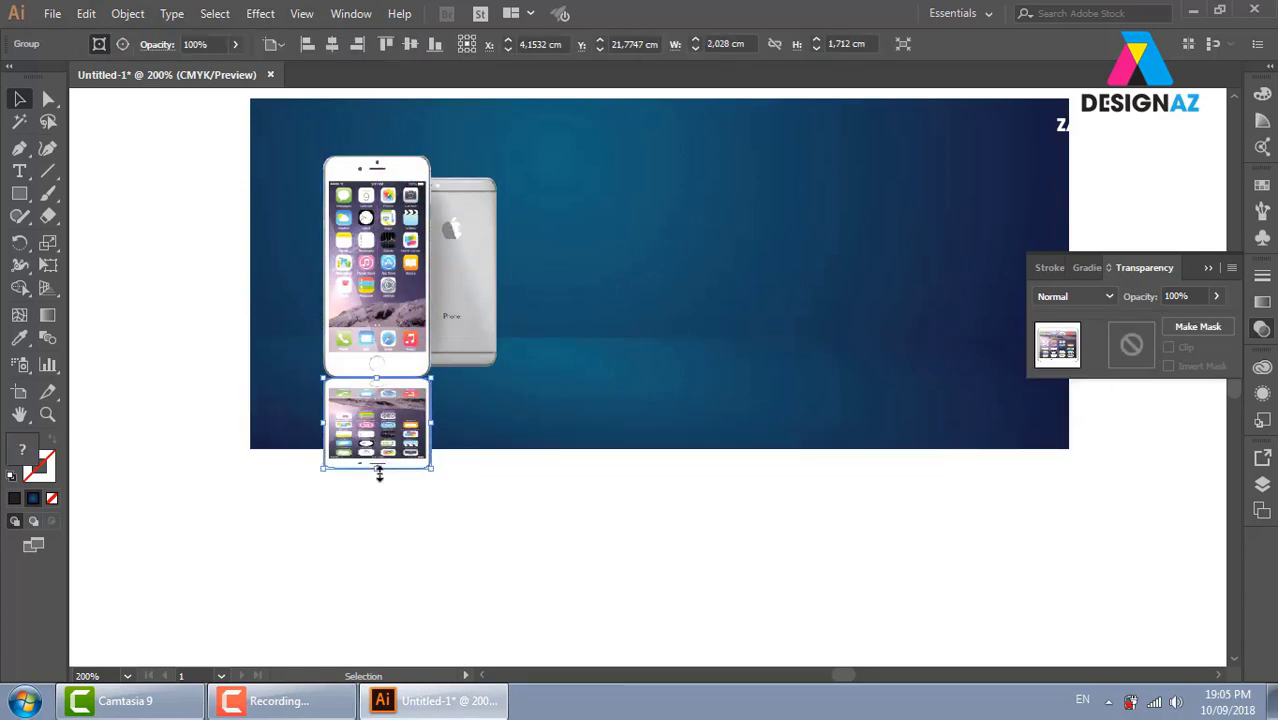
{"action": "left_click", "coordinate": [378, 509]}
{"action": "left_click", "coordinate": [381, 458]}
{"action": "left_click_drag", "start_coordinate": [377, 467], "coordinate": [378, 536]}
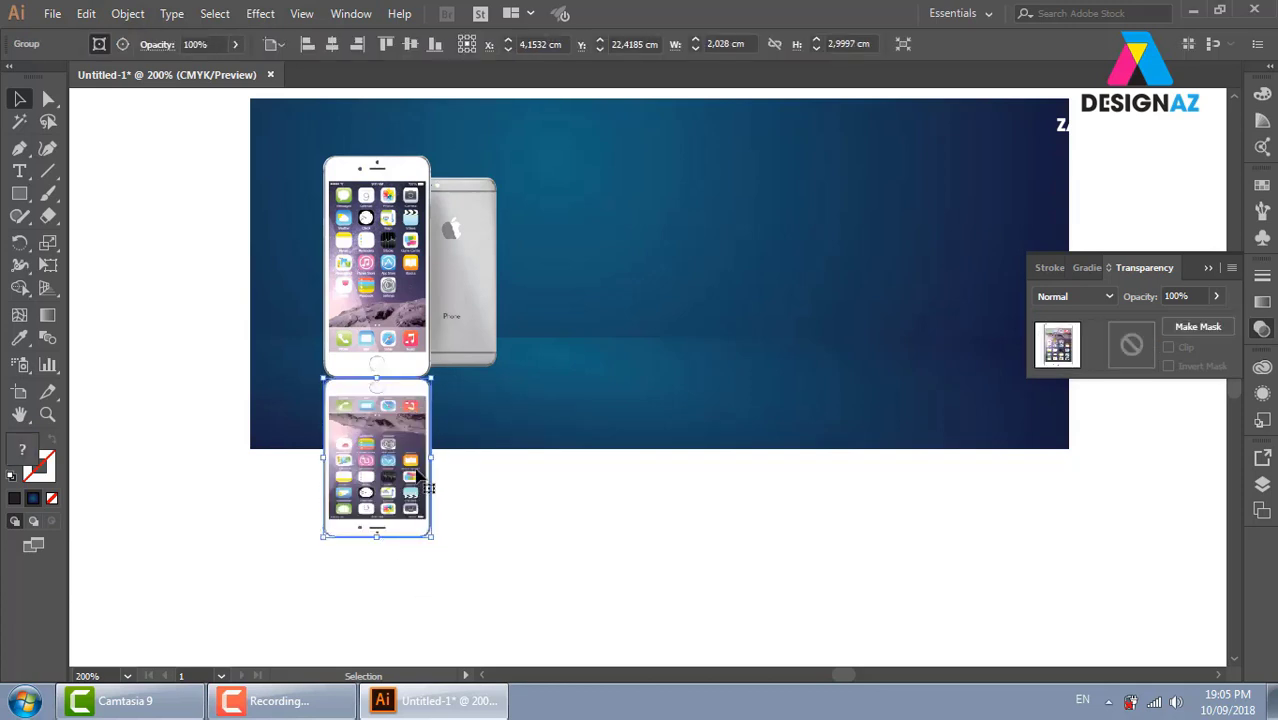
{"action": "left_click", "coordinate": [539, 516]}
Zoom into the join between the phones and nudge the reflection with the arrow key
{"action": "key", "text": "z"}
{"action": "left_click_drag", "start_coordinate": [285, 337], "coordinate": [522, 445]}
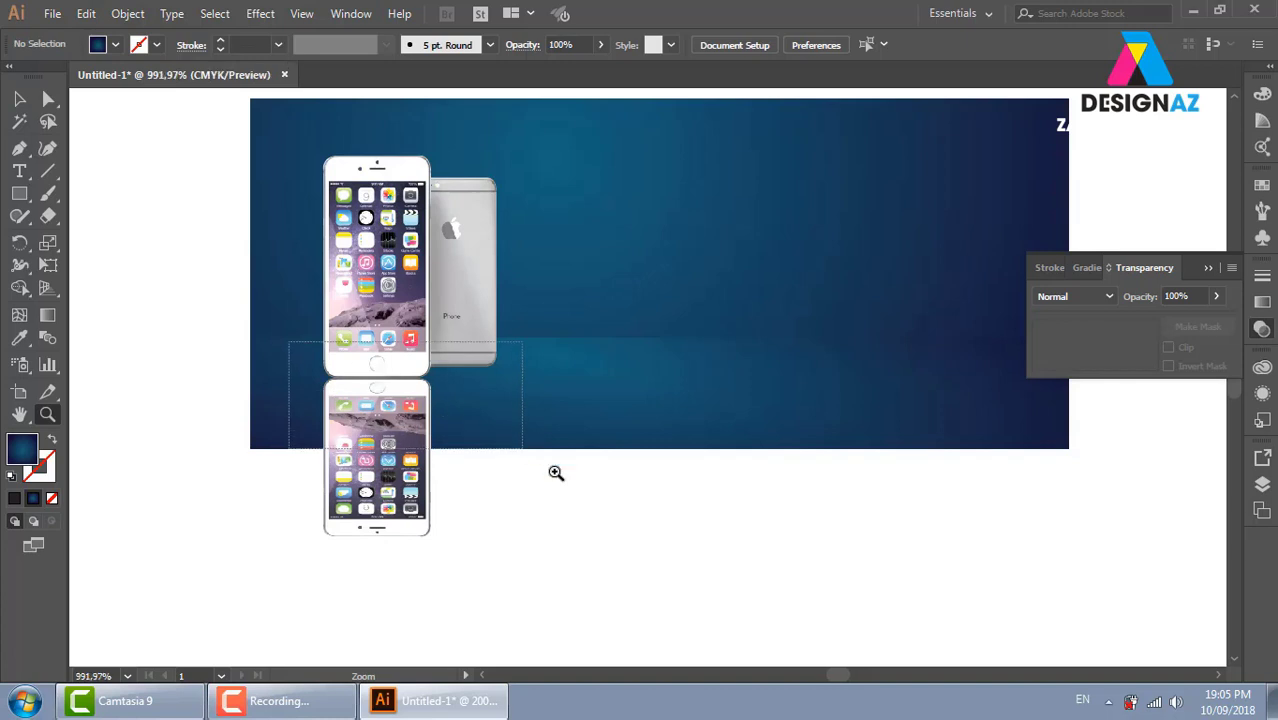
{"action": "key", "text": "v"}
{"action": "left_click", "coordinate": [562, 348]}
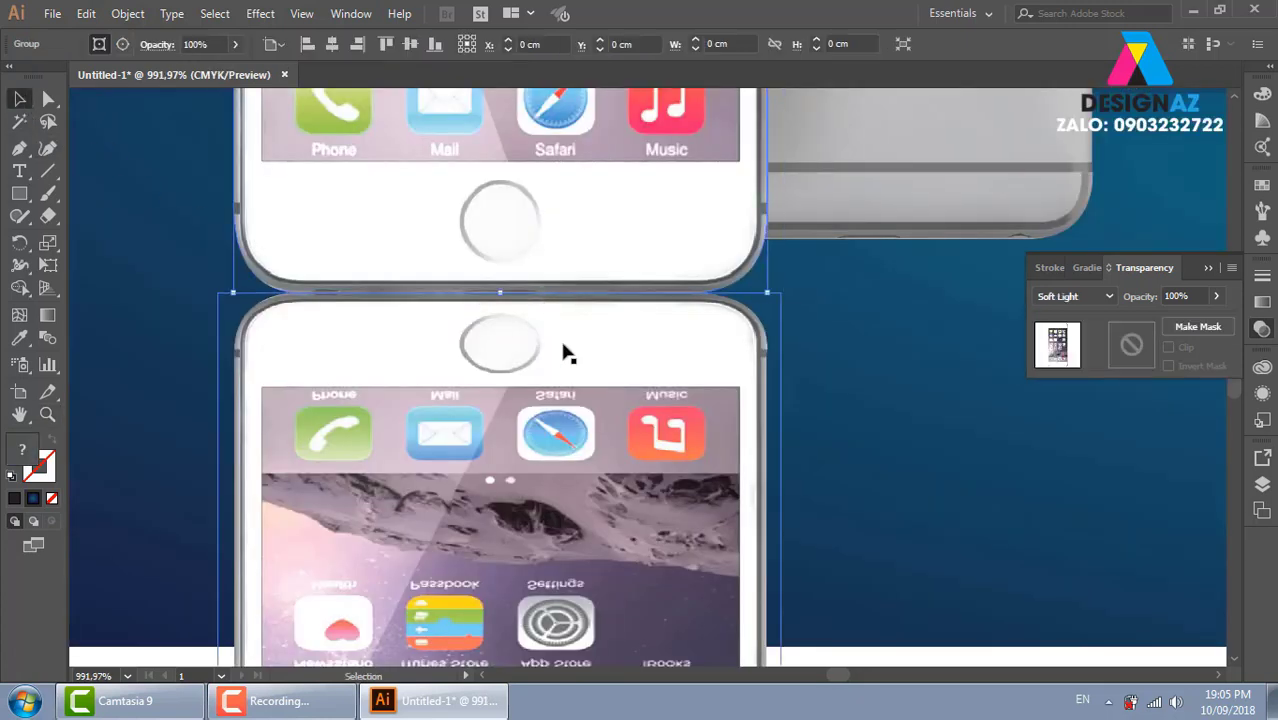
{"action": "key", "text": "Down"}
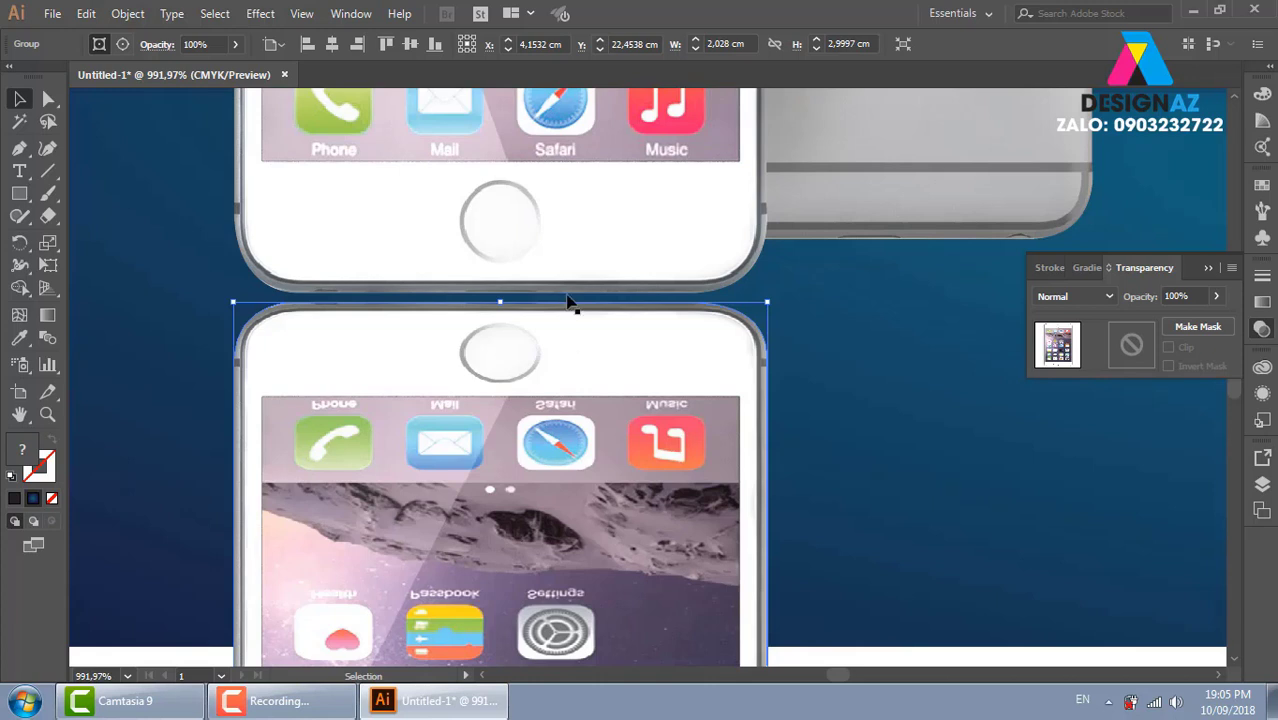
{"action": "key", "text": "ctrl+minus"}
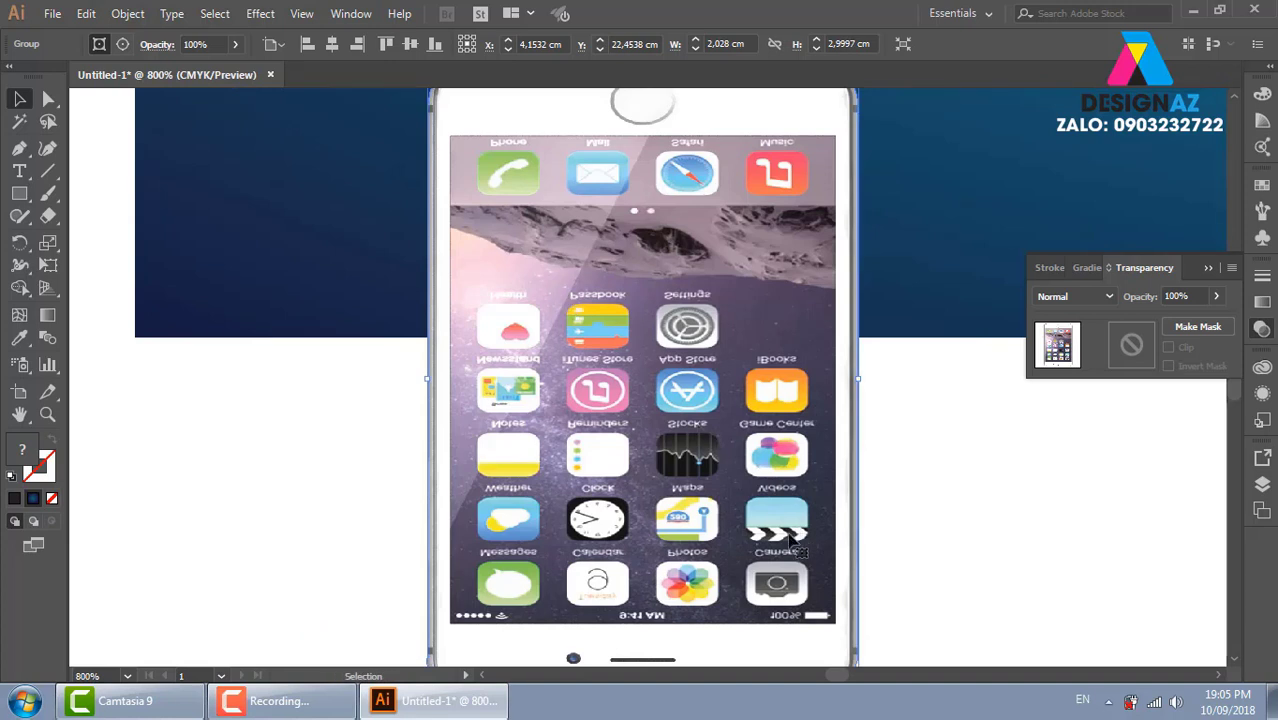
{"action": "mouse_move", "coordinate": [700, 430]}
{"action": "left_mouse_down"}
{"action": "mouse_move", "coordinate": [638, 172]}
{"action": "mouse_move", "coordinate": [655, 410]}
{"action": "left_mouse_up"}
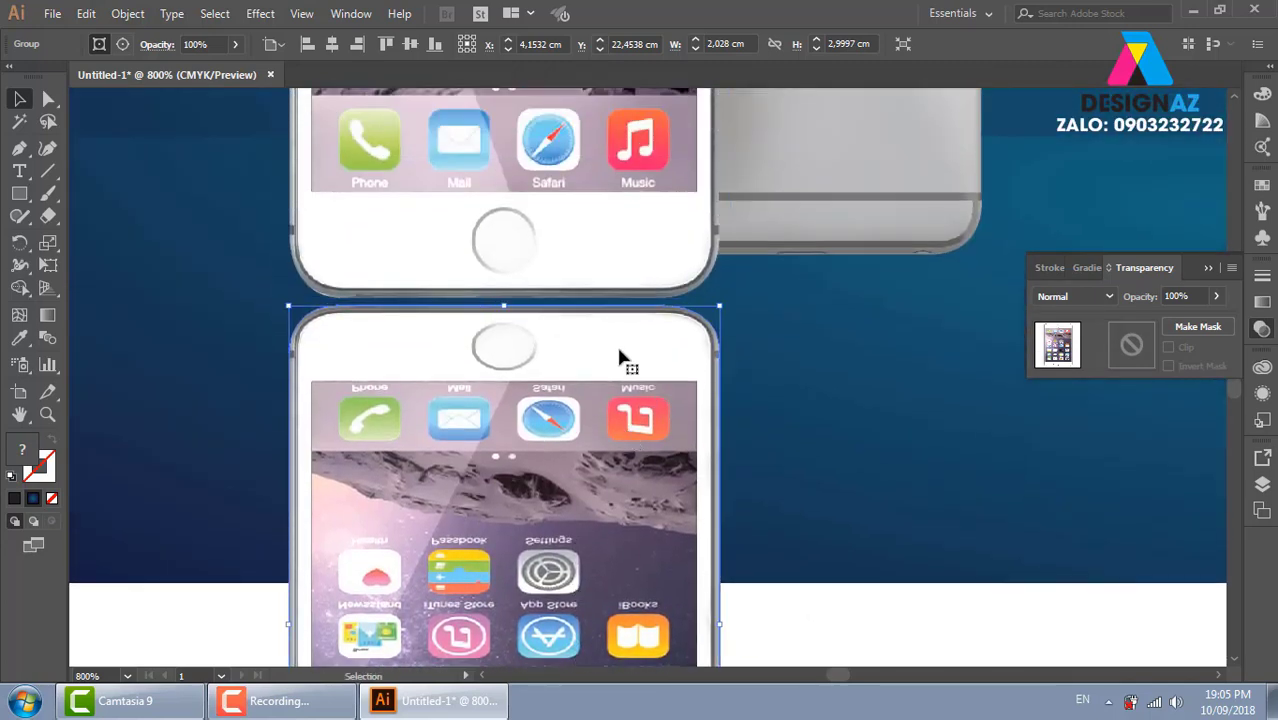
Magnify the seam near the home button and drag the reflection up to close the gap
{"action": "key", "text": "z"}
{"action": "left_click", "coordinate": [615, 365]}
{"action": "left_click_drag", "start_coordinate": [700, 400], "coordinate": [802, 508]}
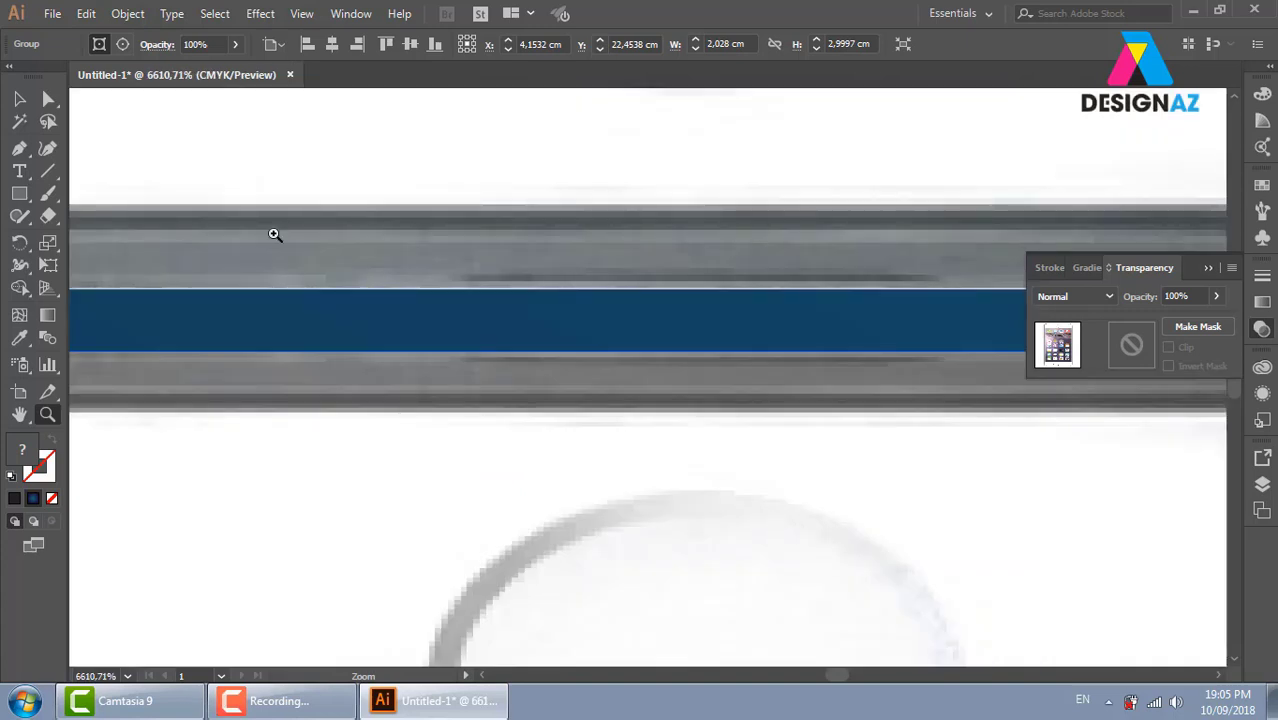
{"action": "key", "text": "y"}
{"action": "left_click", "coordinate": [19, 98]}
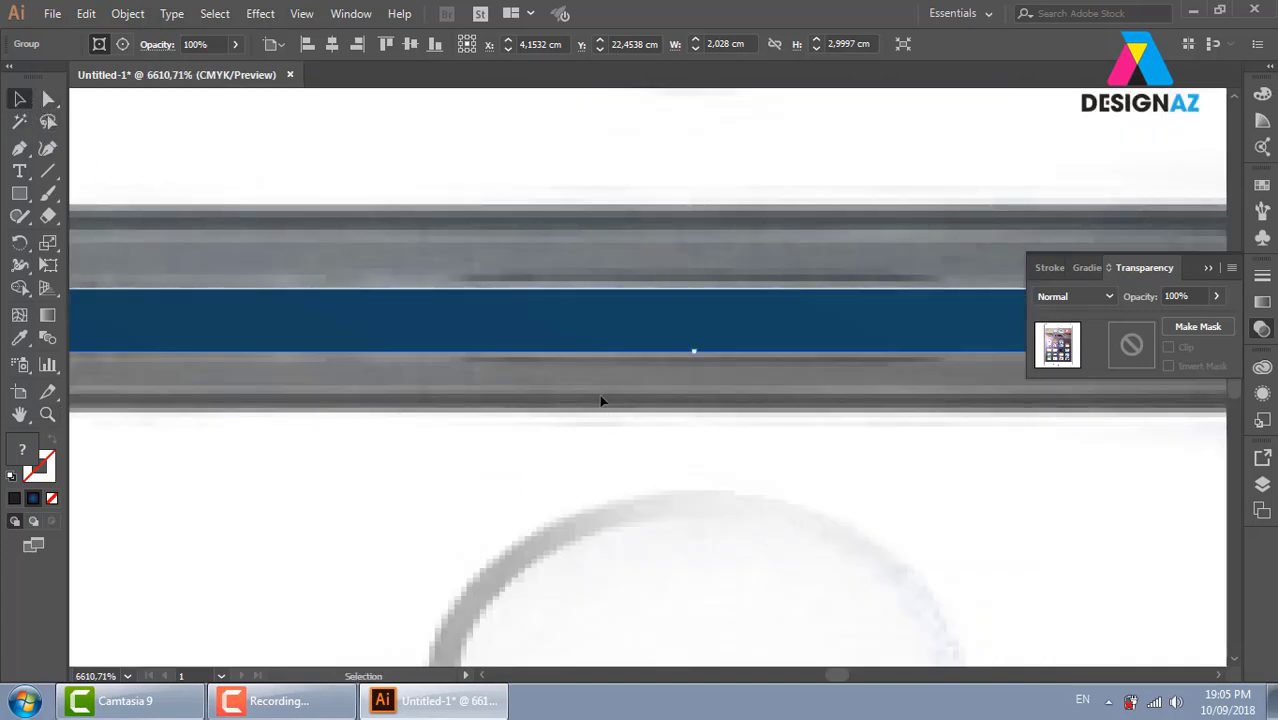
{"action": "left_click_drag", "start_coordinate": [599, 400], "coordinate": [602, 354]}
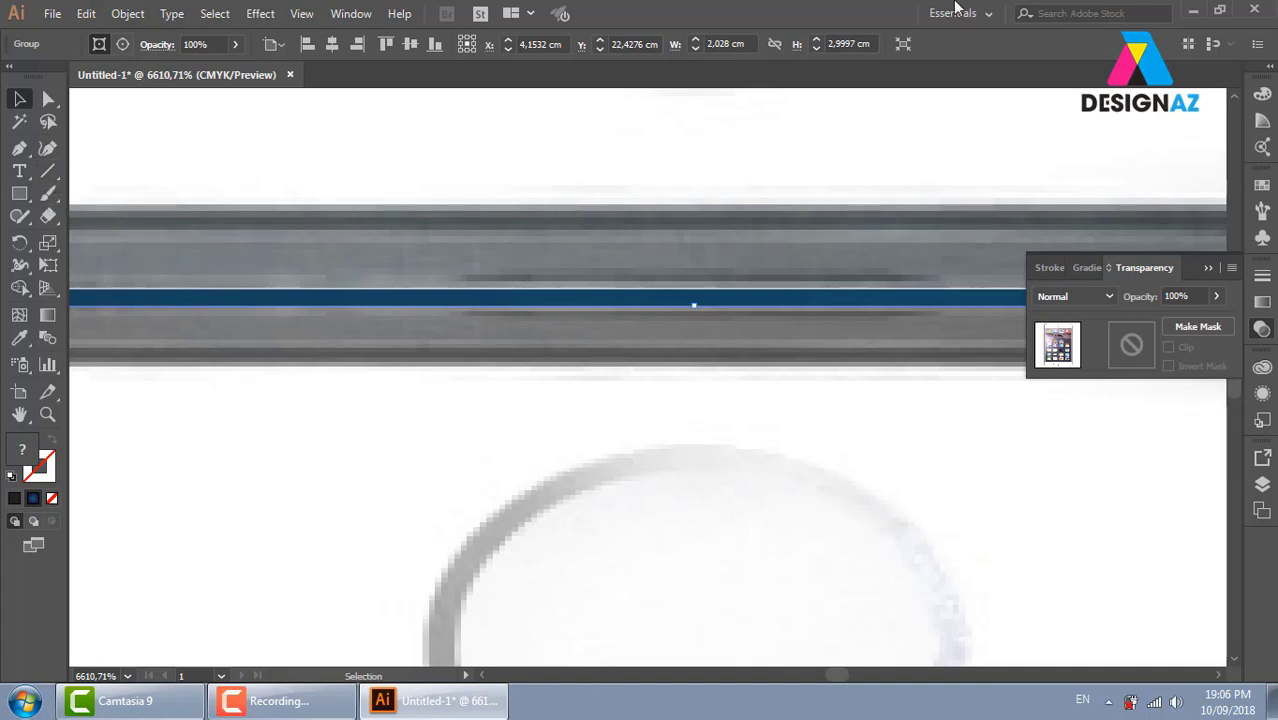
{"action": "key", "text": "ctrl+minus"}
{"action": "key", "text": "ctrl+minus"}
{"action": "key", "text": "ctrl+minus"}
Select the reflected iPhone, make an unclipped opacity mask, and draw a rectangle covering it
{"action": "key", "text": "ctrl+minus"}
{"action": "key", "text": "ctrl+minus"}
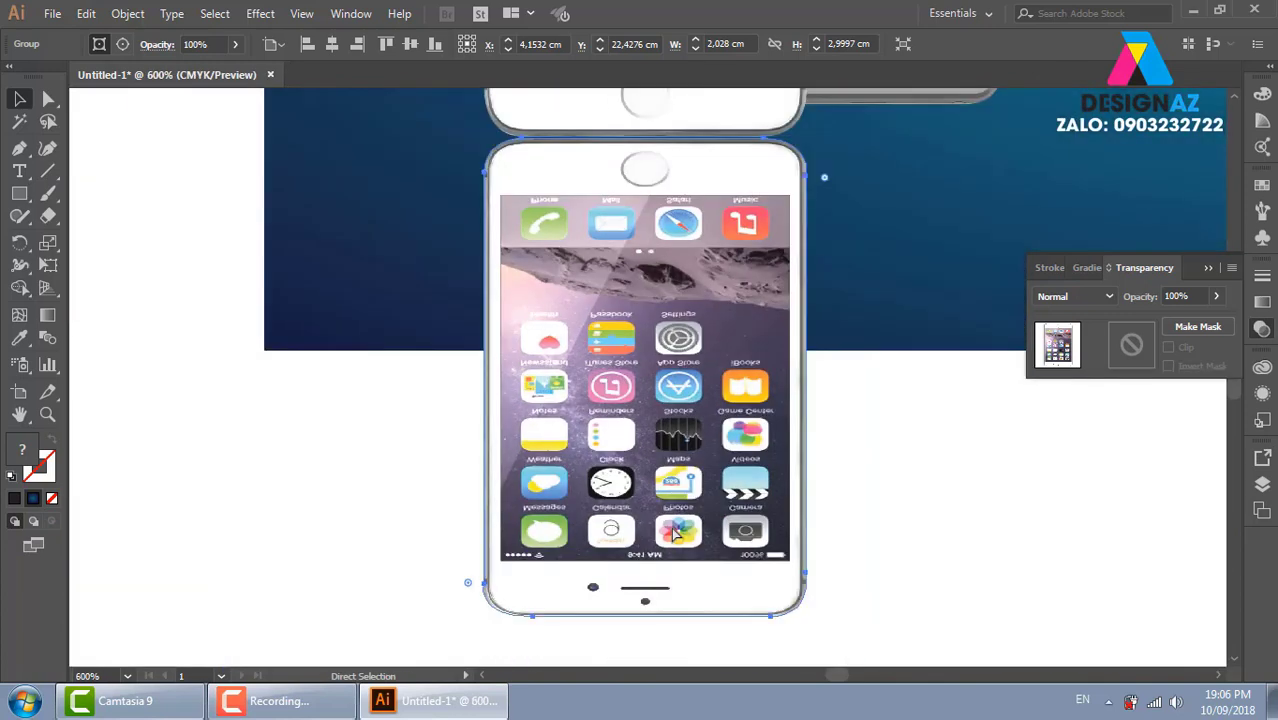
{"action": "key", "text": "ctrl+minus"}
{"action": "key", "text": "ctrl+minus"}
{"action": "left_click", "coordinate": [855, 524]}
{"action": "key", "text": "z"}
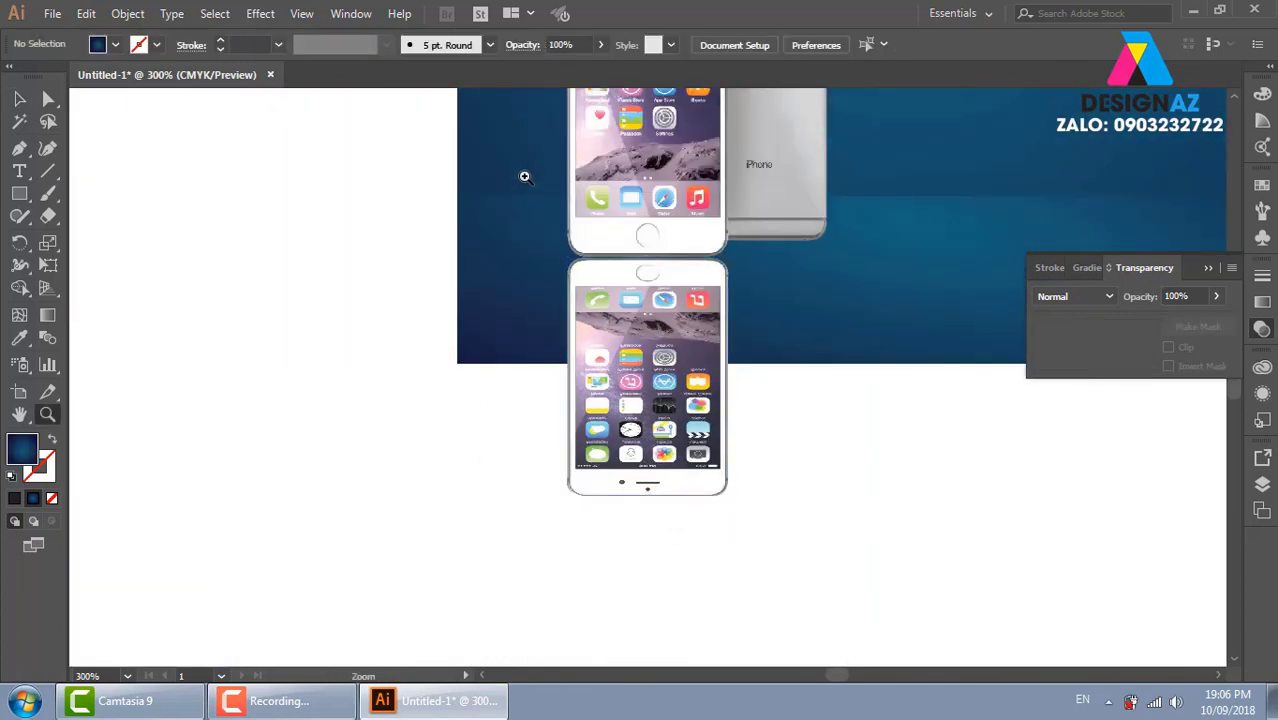
{"action": "left_click_drag", "start_coordinate": [808, 335], "coordinate": [870, 551]}
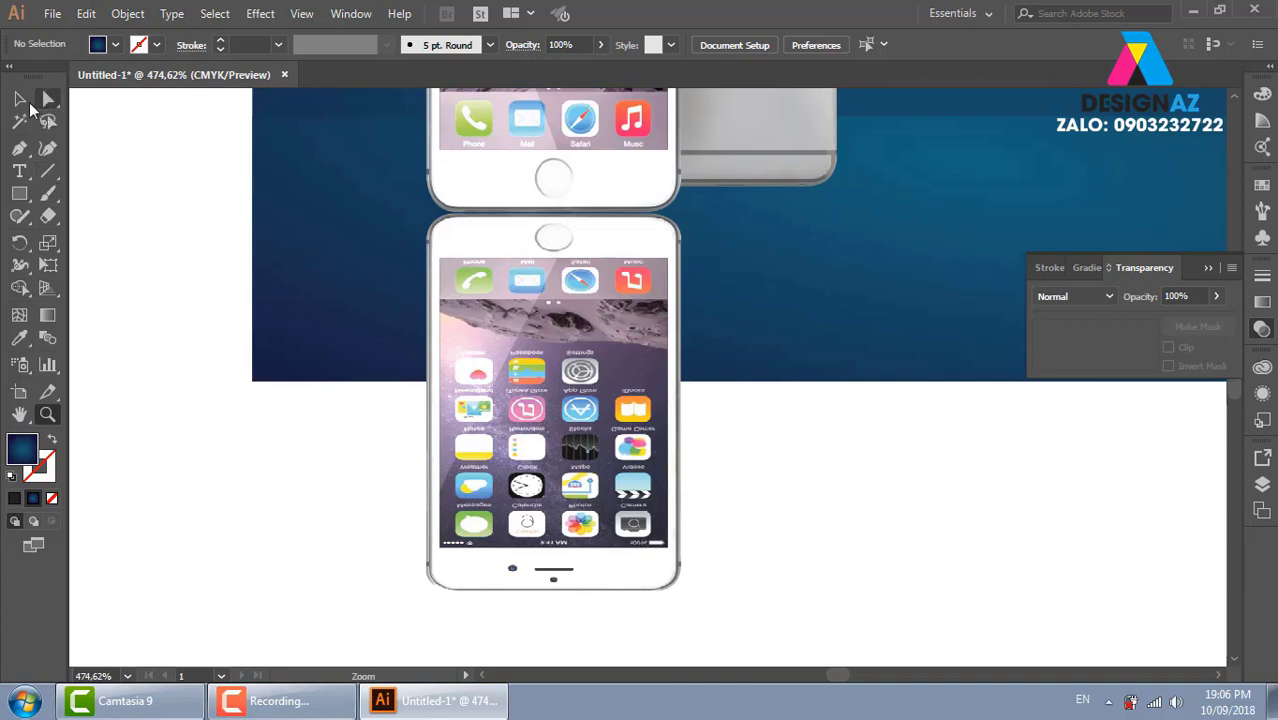
{"action": "left_click", "coordinate": [19, 98]}
{"action": "left_click", "coordinate": [575, 328]}
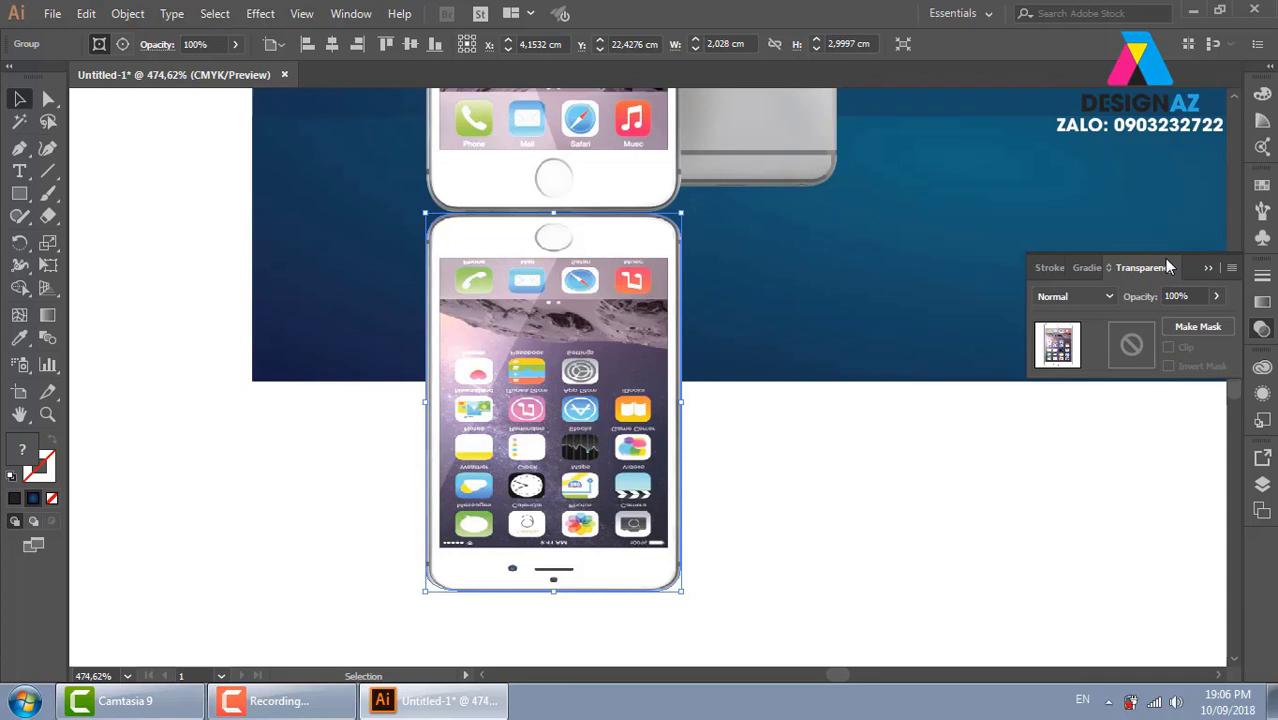
{"action": "double_click", "coordinate": [1134, 345]}
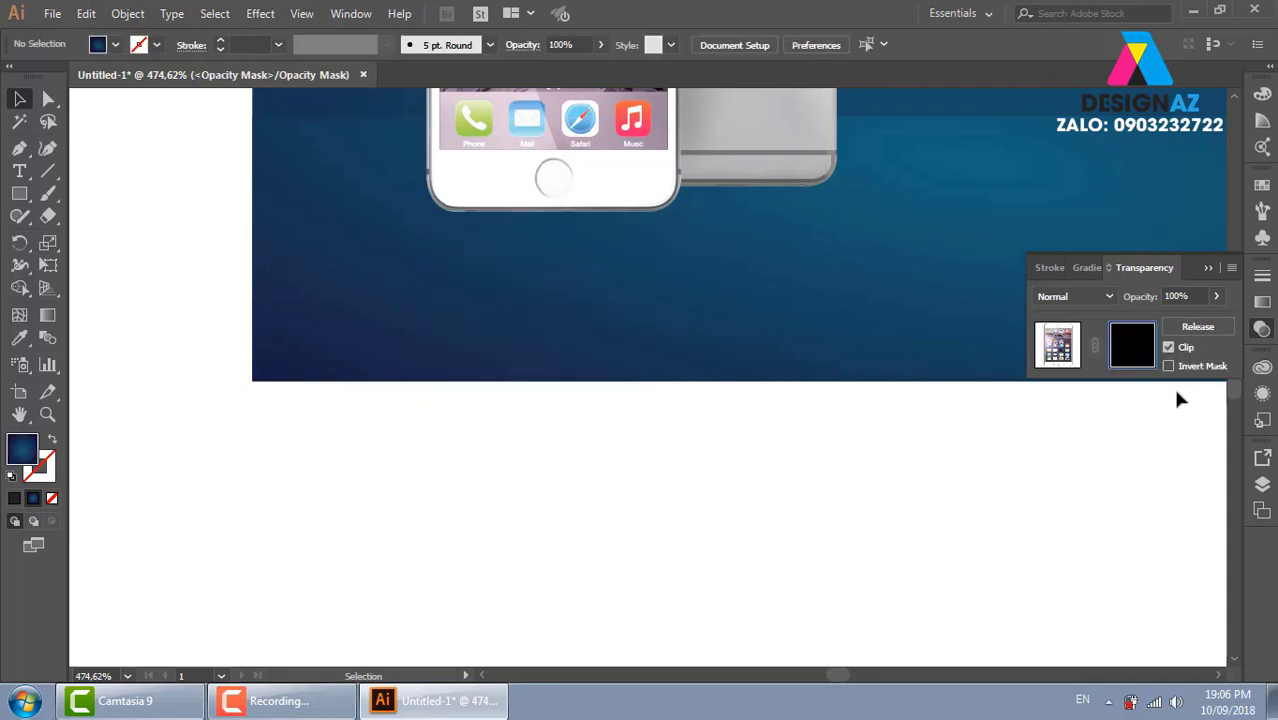
{"action": "left_click", "coordinate": [1168, 347]}
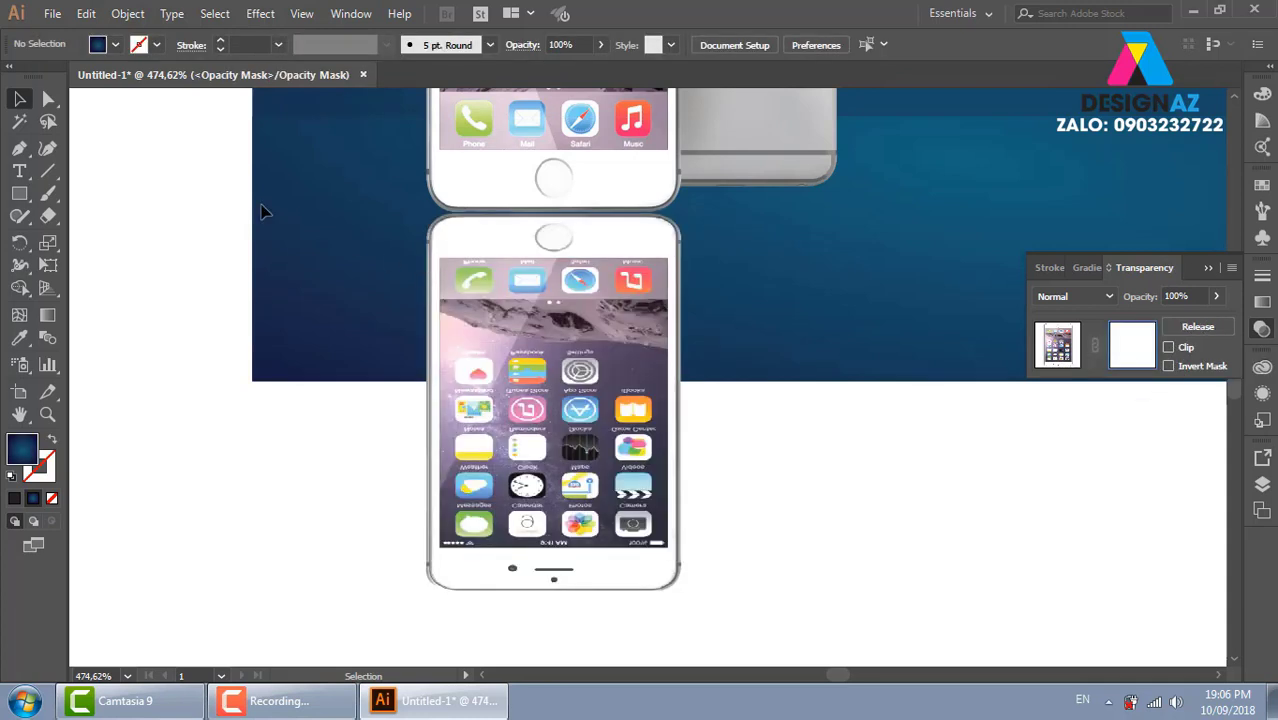
{"action": "left_click", "coordinate": [19, 194]}
{"action": "left_click_drag", "start_coordinate": [418, 203], "coordinate": [692, 605]}
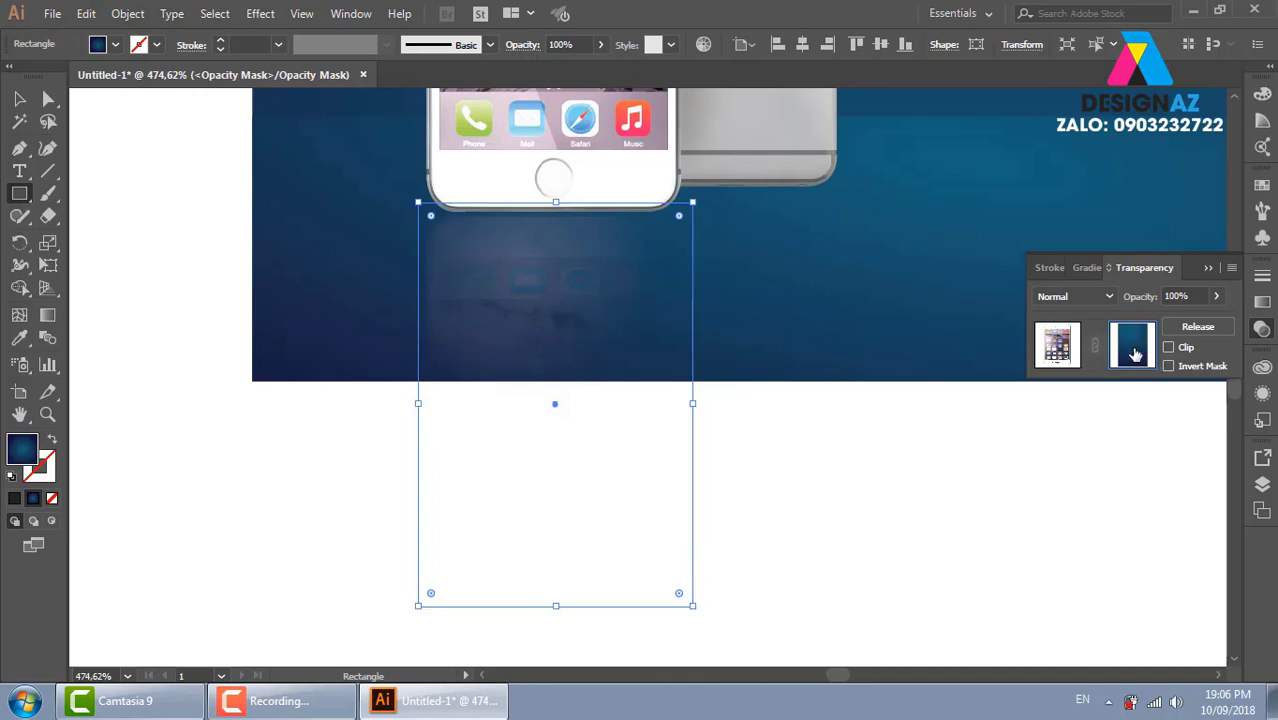
Fill the mask rectangle with the white-to-black gradient
{"action": "left_click", "coordinate": [1262, 185]}
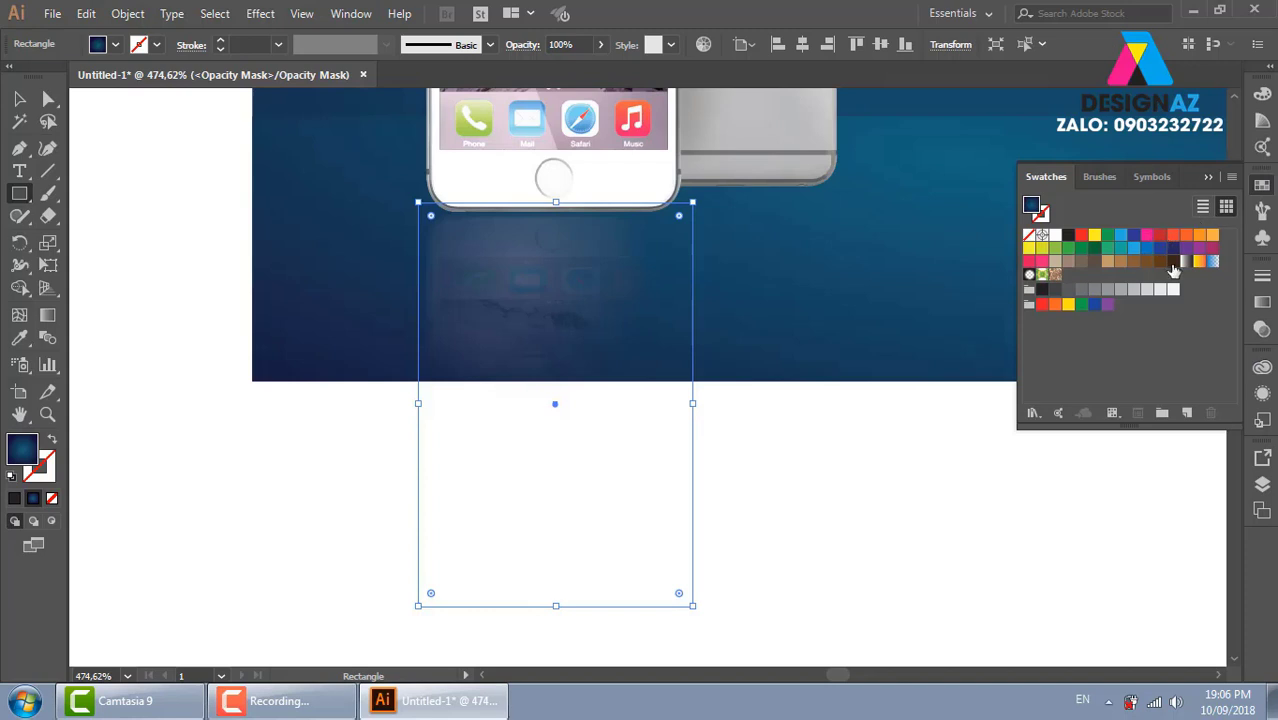
{"action": "left_click", "coordinate": [1185, 262]}
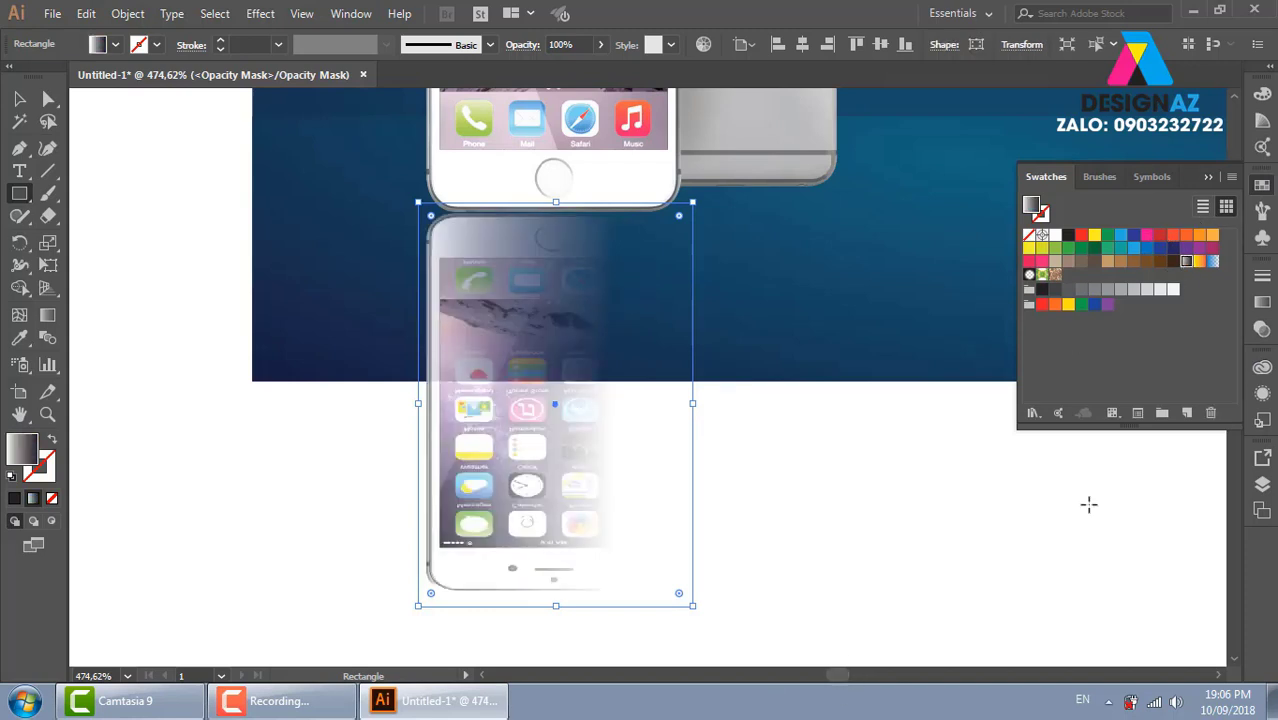
{"action": "left_click", "coordinate": [1262, 301]}
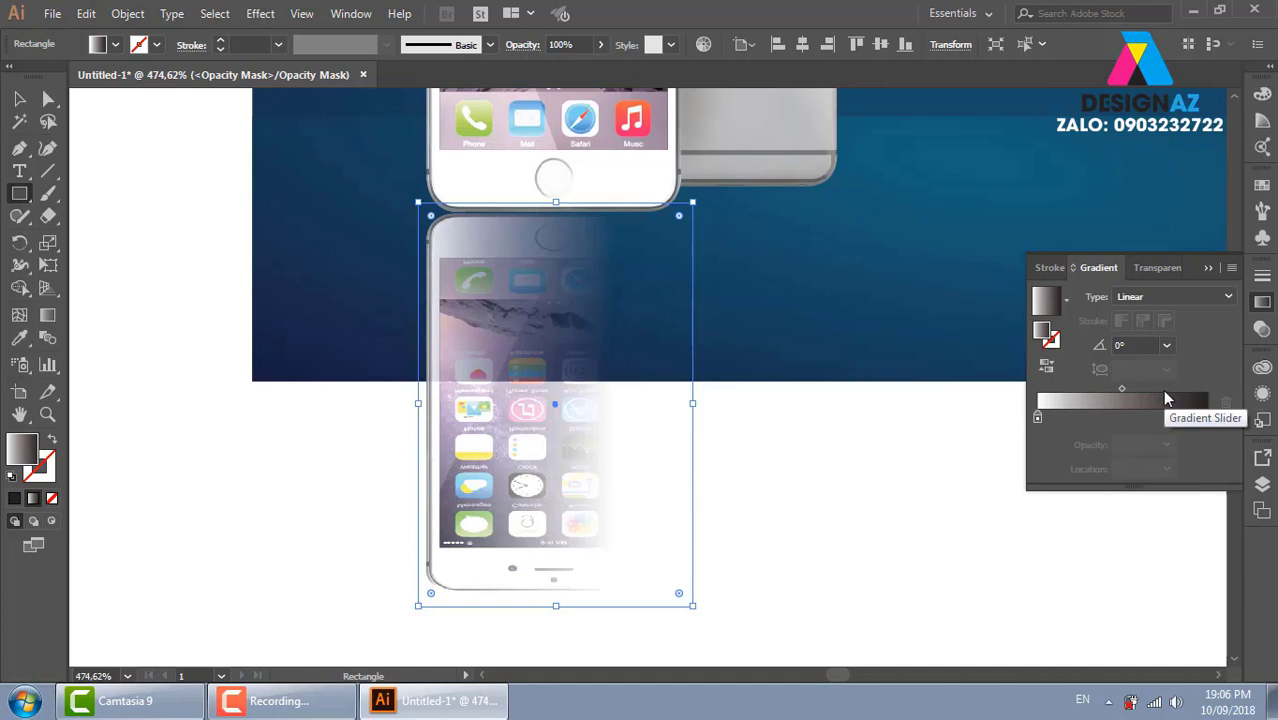
{"action": "scroll", "coordinate": [1162, 389], "scroll_direction": "down", "scroll_amount": 1}
{"action": "left_click_drag", "start_coordinate": [783, 206], "coordinate": [720, 322]}
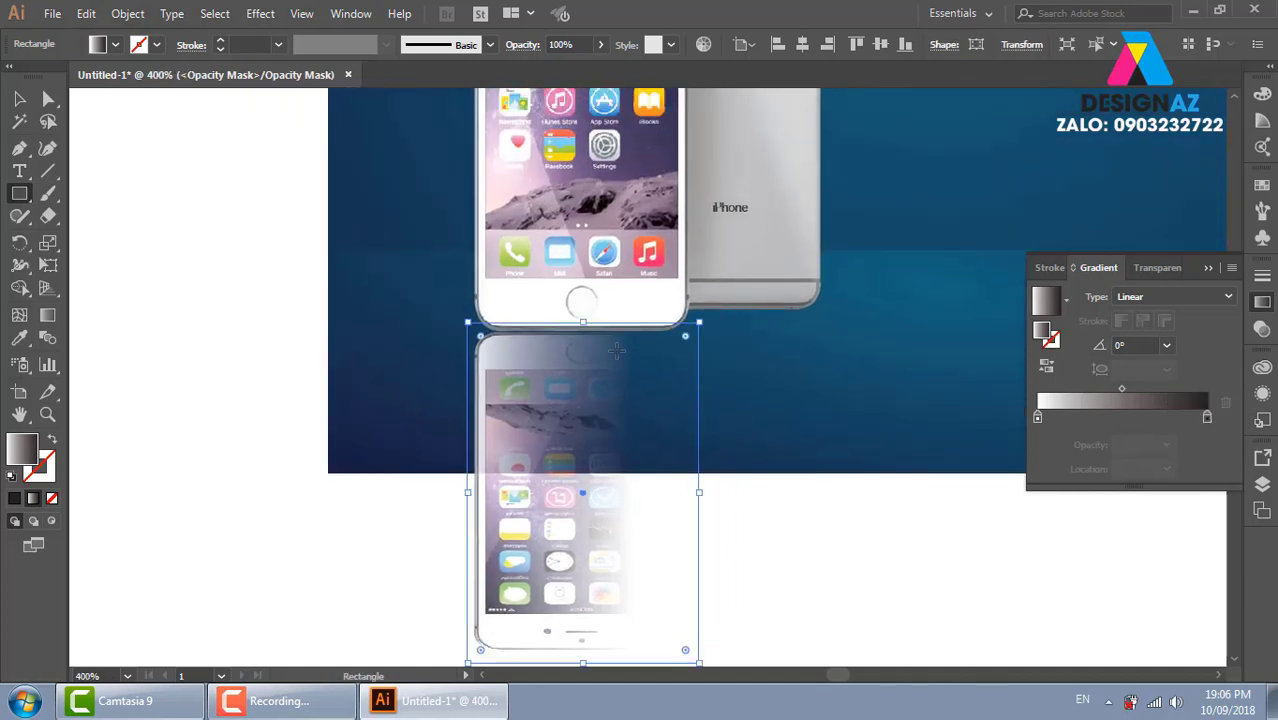
Drag the gradient vertically so the reflection fades out starting just below the phone
{"action": "key", "text": "g"}
{"action": "left_click_drag", "start_coordinate": [601, 322], "coordinate": [601, 352]}
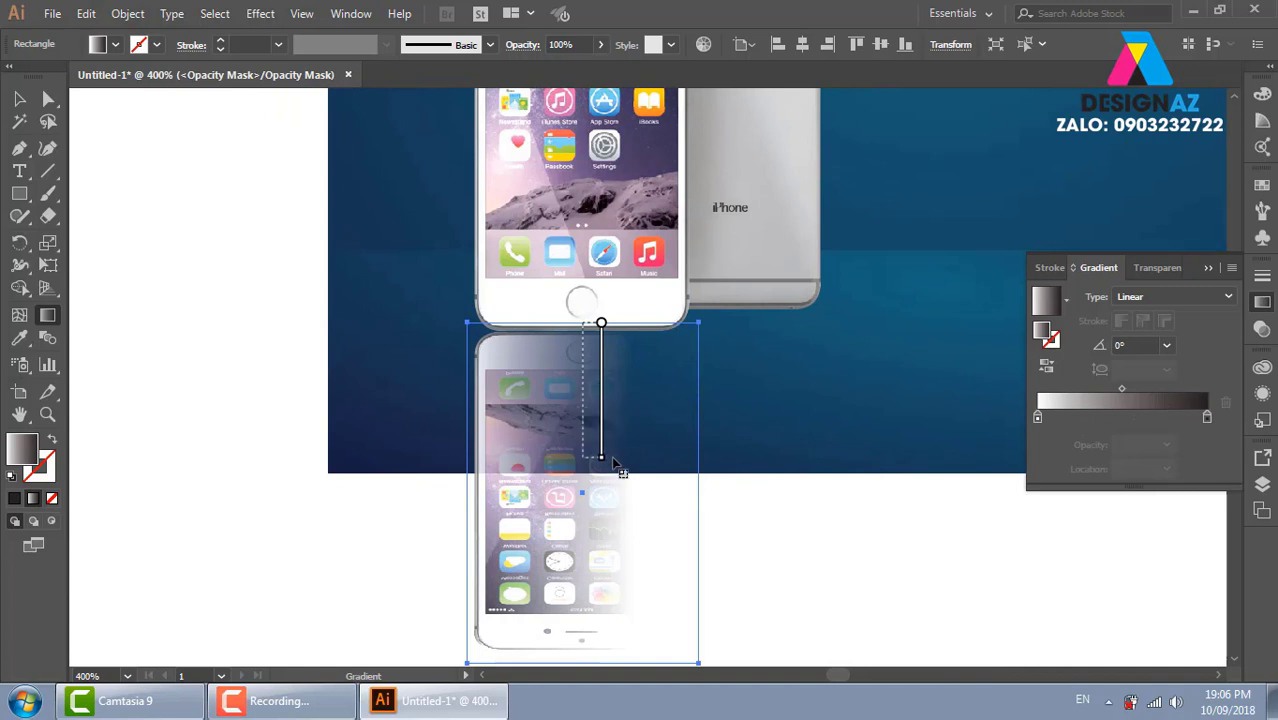
{"action": "left_click_drag", "start_coordinate": [612, 458], "coordinate": [612, 461]}
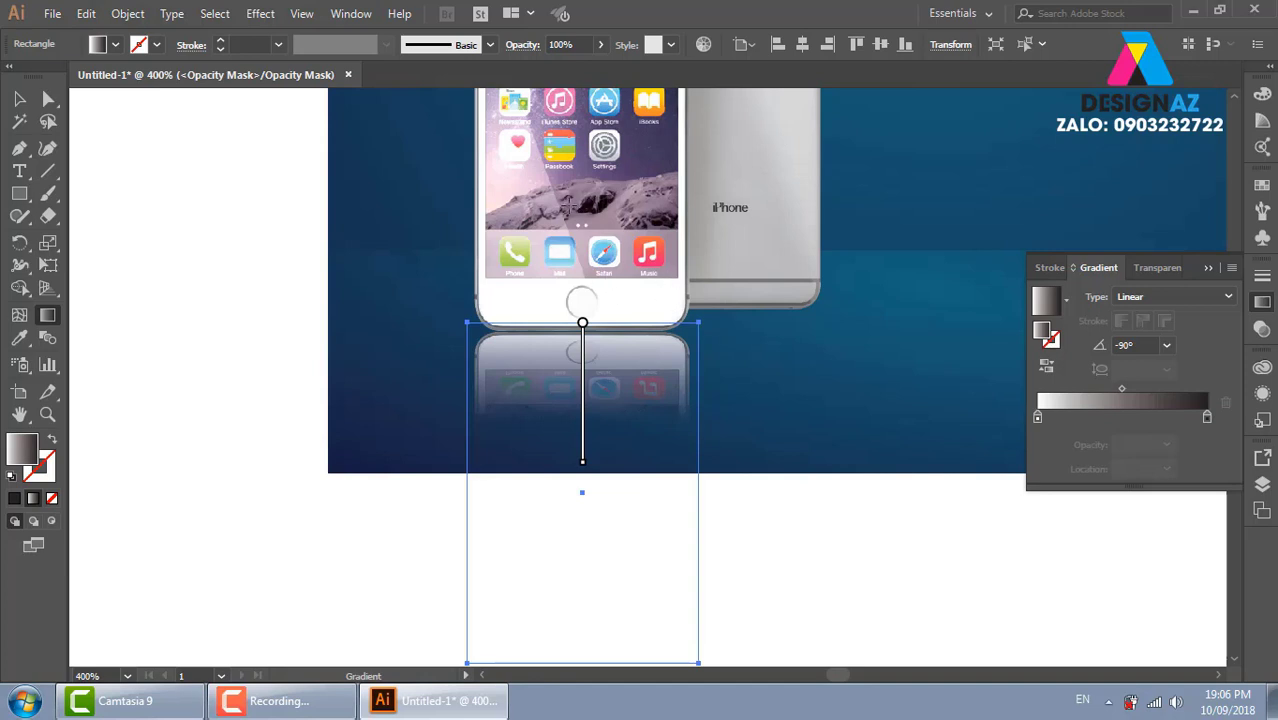
{"action": "left_click_drag", "start_coordinate": [582, 206], "coordinate": [604, 462]}
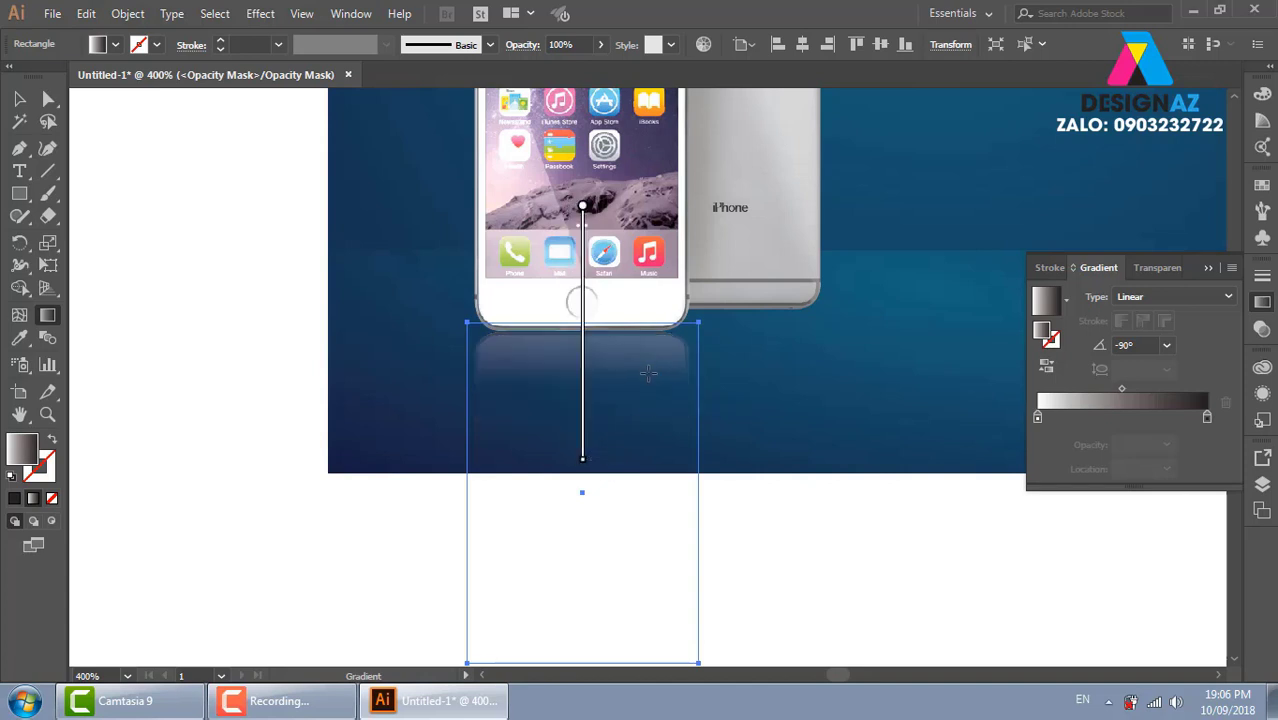
{"action": "left_click_drag", "start_coordinate": [604, 268], "coordinate": [638, 462]}
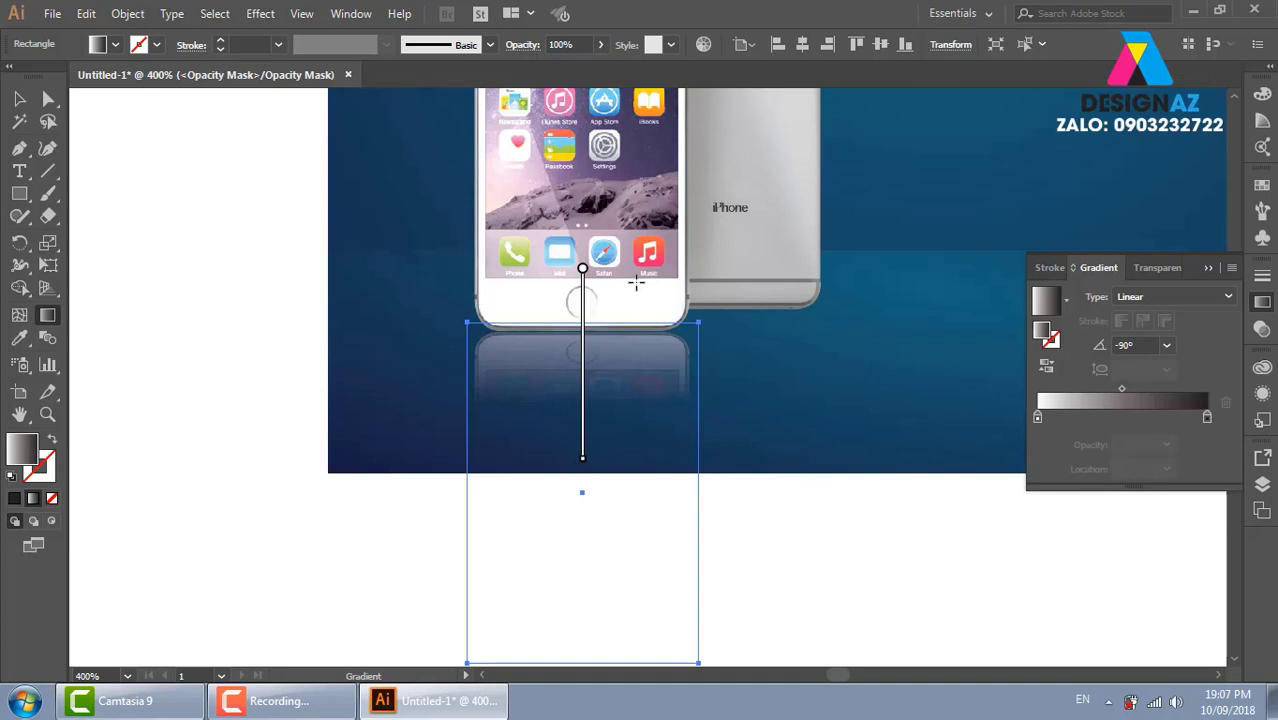
{"action": "mouse_move", "coordinate": [582, 340]}
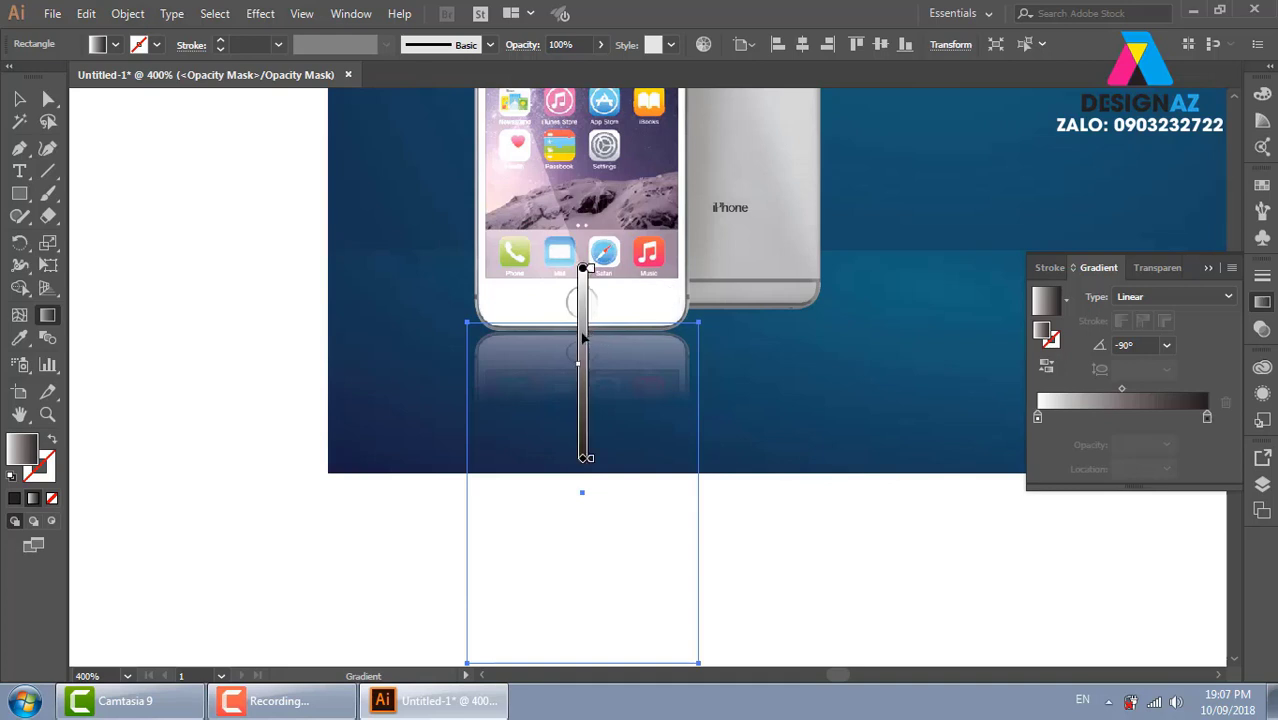
{"action": "left_click", "coordinate": [19, 98]}
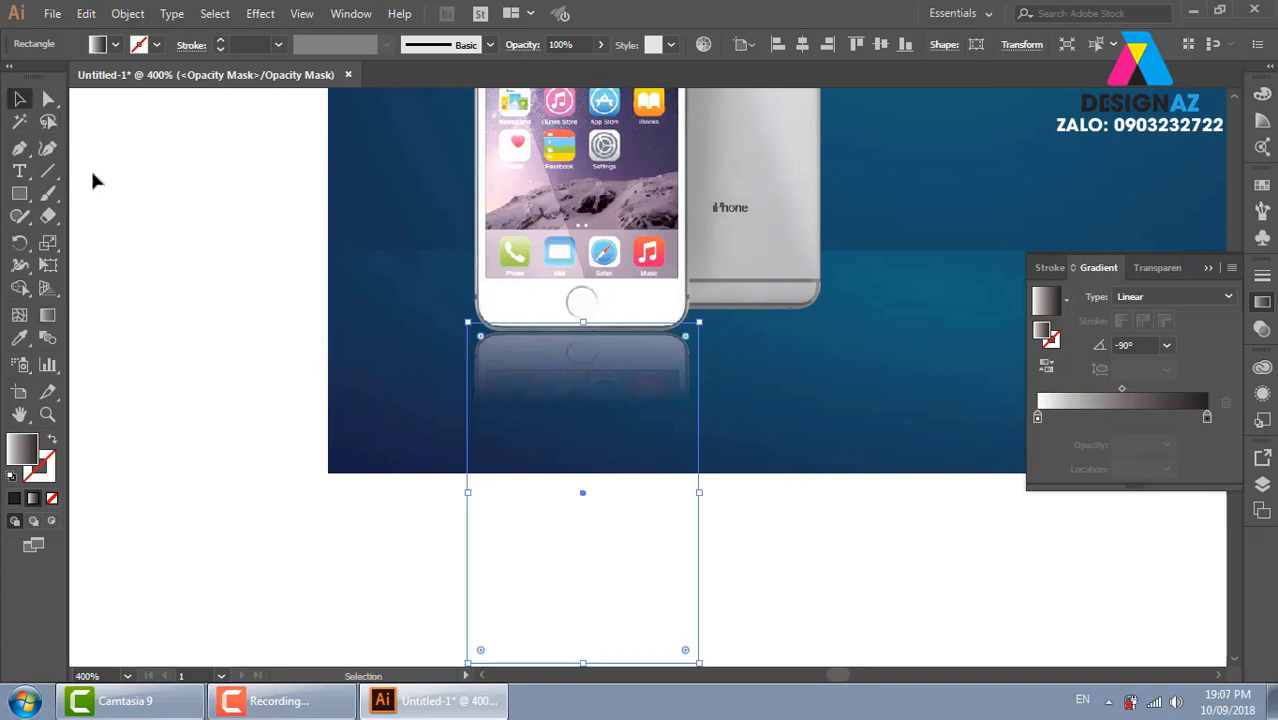
Exit opacity mask editing and check the reflection and the back silver phone
{"action": "left_click", "coordinate": [1262, 329]}
{"action": "left_click", "coordinate": [1052, 352]}
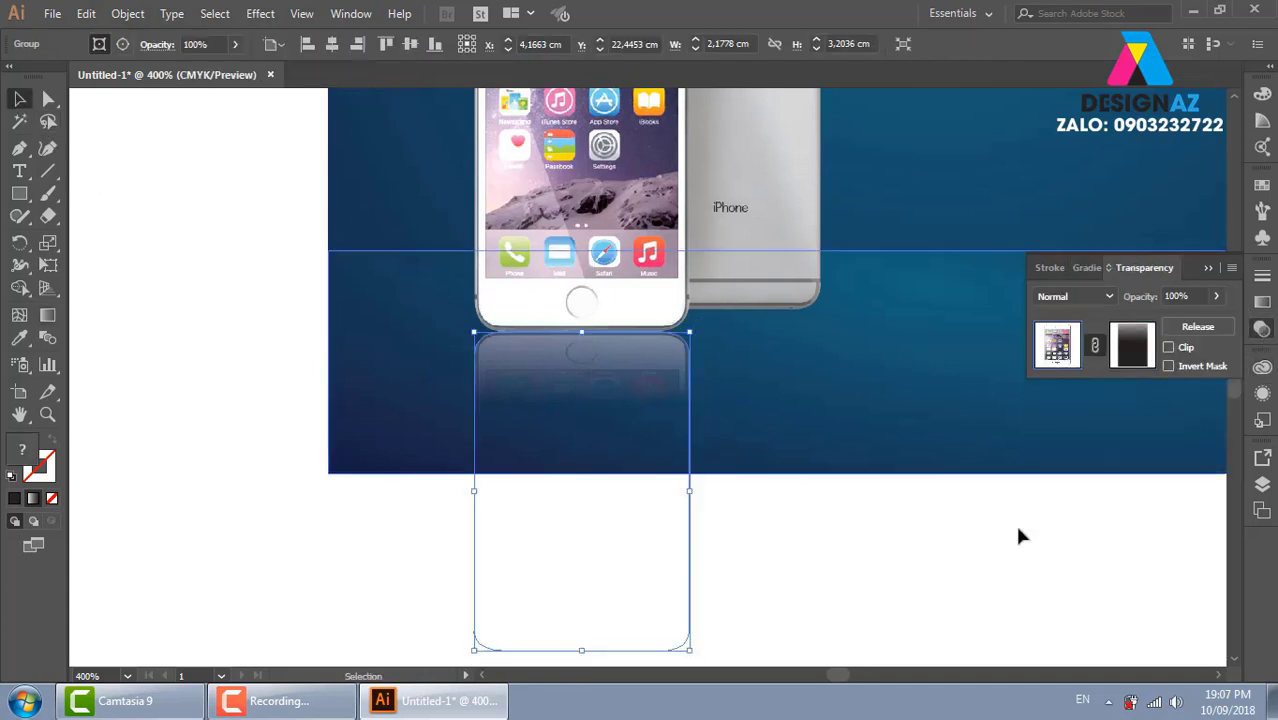
{"action": "left_click", "coordinate": [1022, 615]}
{"action": "scroll", "coordinate": [1031, 583], "scroll_direction": "down", "scroll_amount": 2, "text": "alt"}
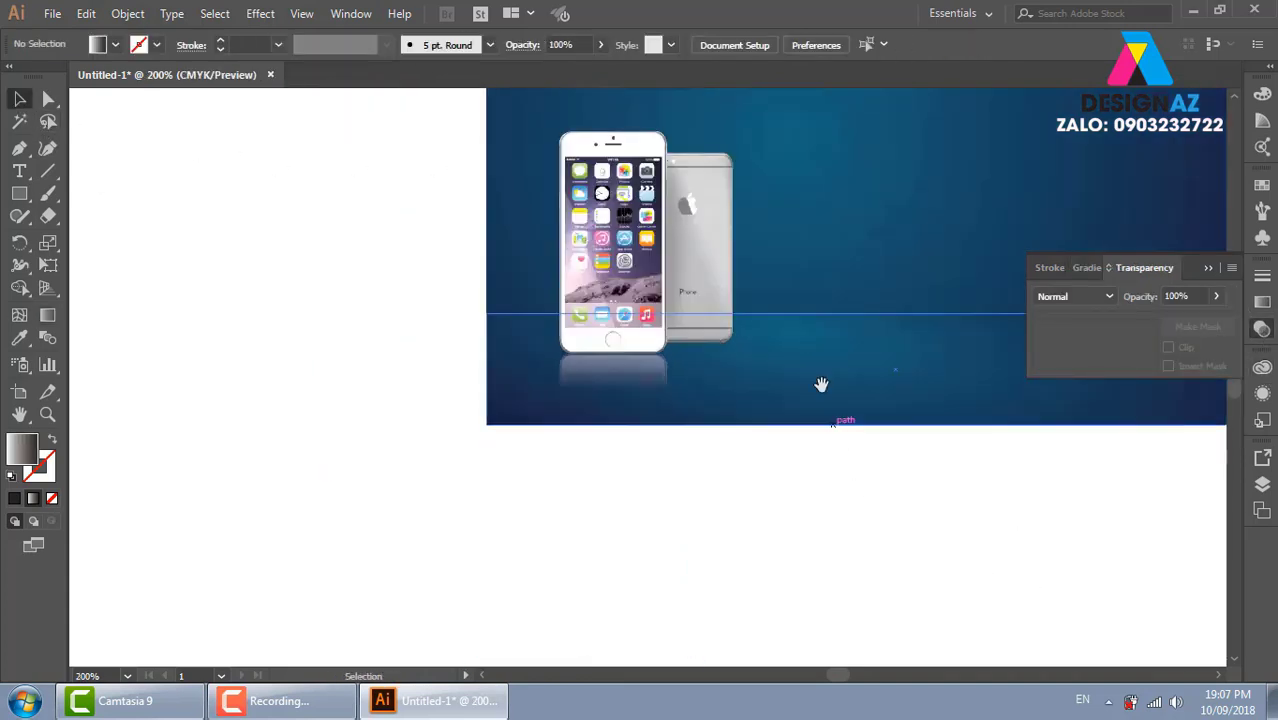
{"action": "left_click", "coordinate": [518, 438]}
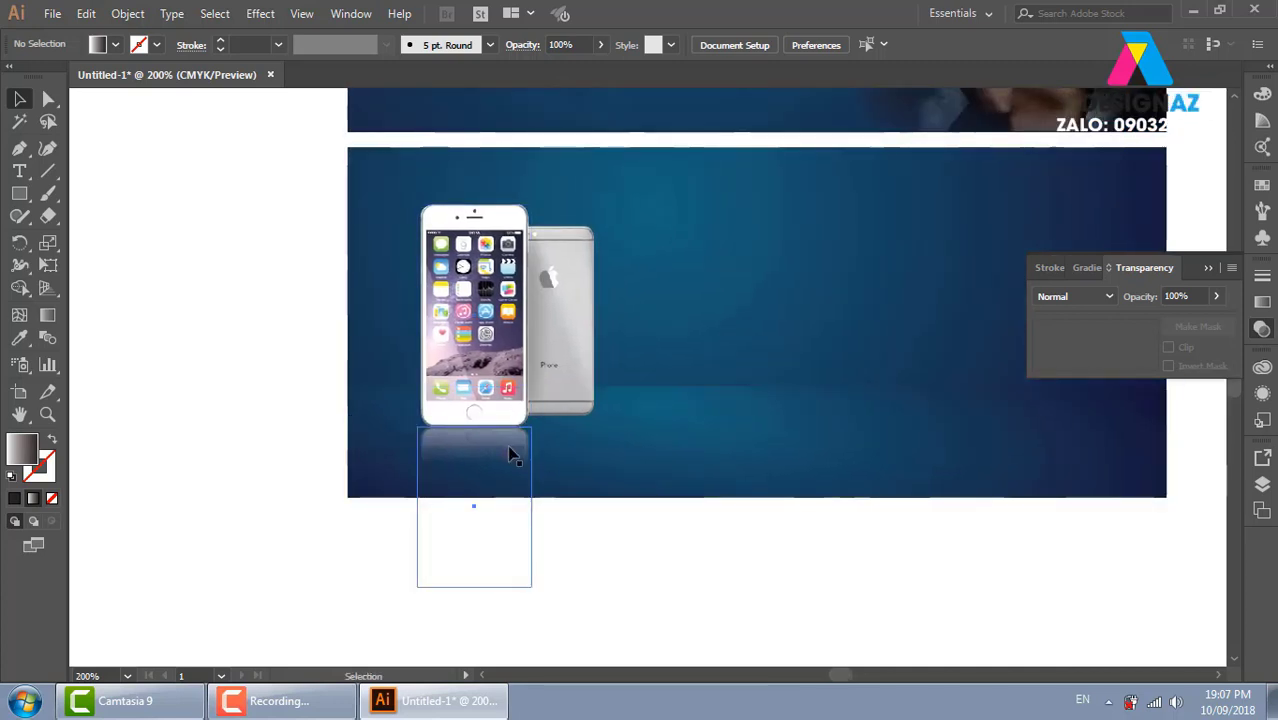
{"action": "left_click", "coordinate": [855, 619]}
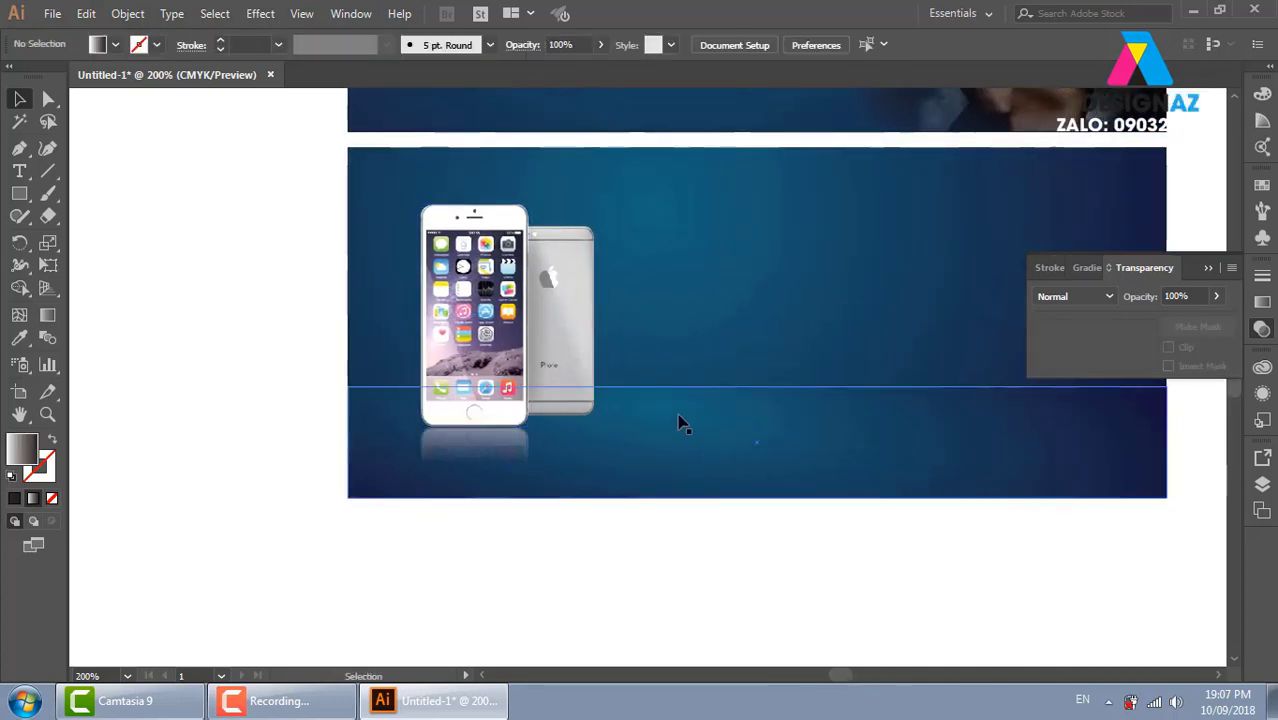
{"action": "left_click", "coordinate": [573, 337]}
Flip a copy of the back silver phone below it and give it an unclipped opacity mask
{"action": "left_click", "coordinate": [685, 538]}
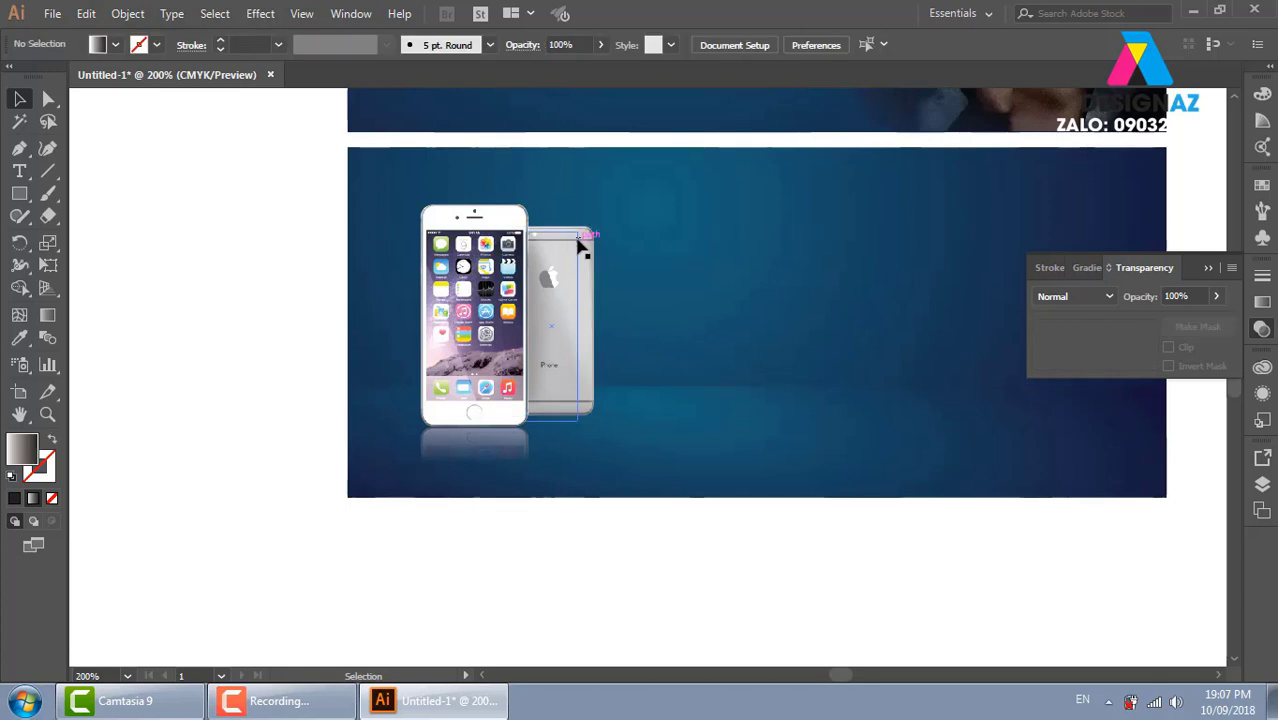
{"action": "left_click", "coordinate": [586, 247]}
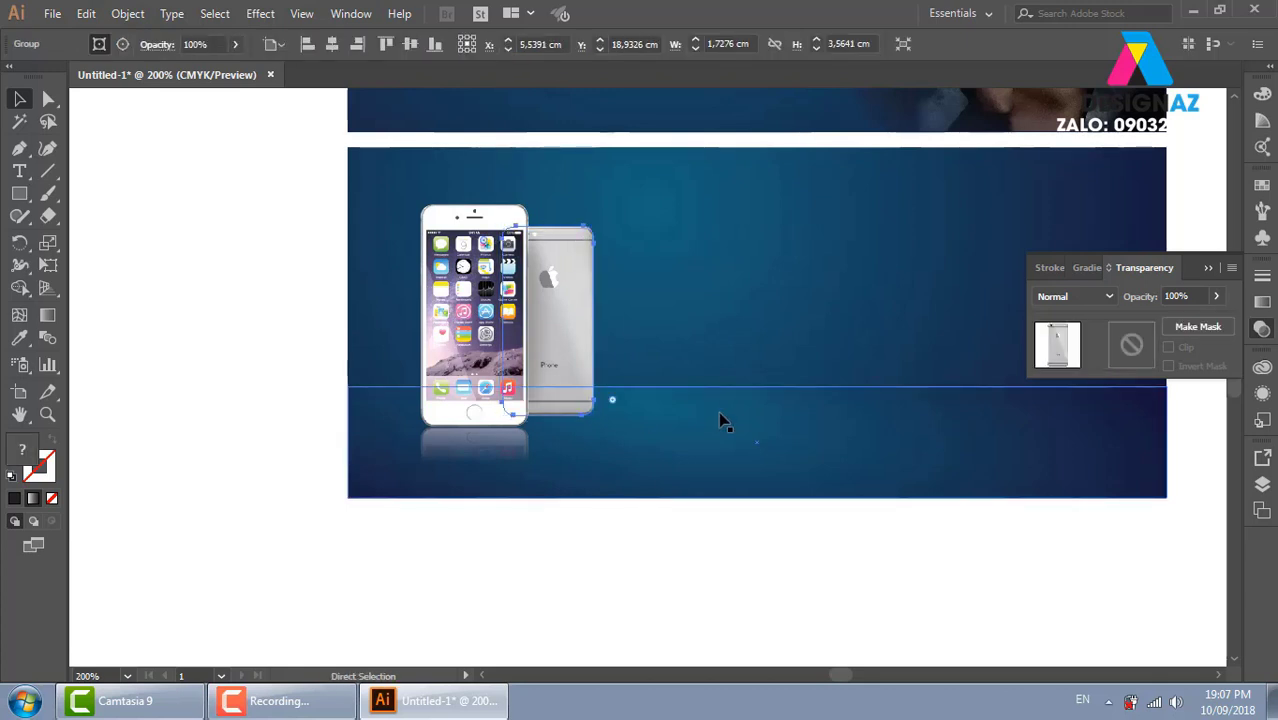
{"action": "left_click_drag", "start_coordinate": [547, 226], "coordinate": [547, 492]}
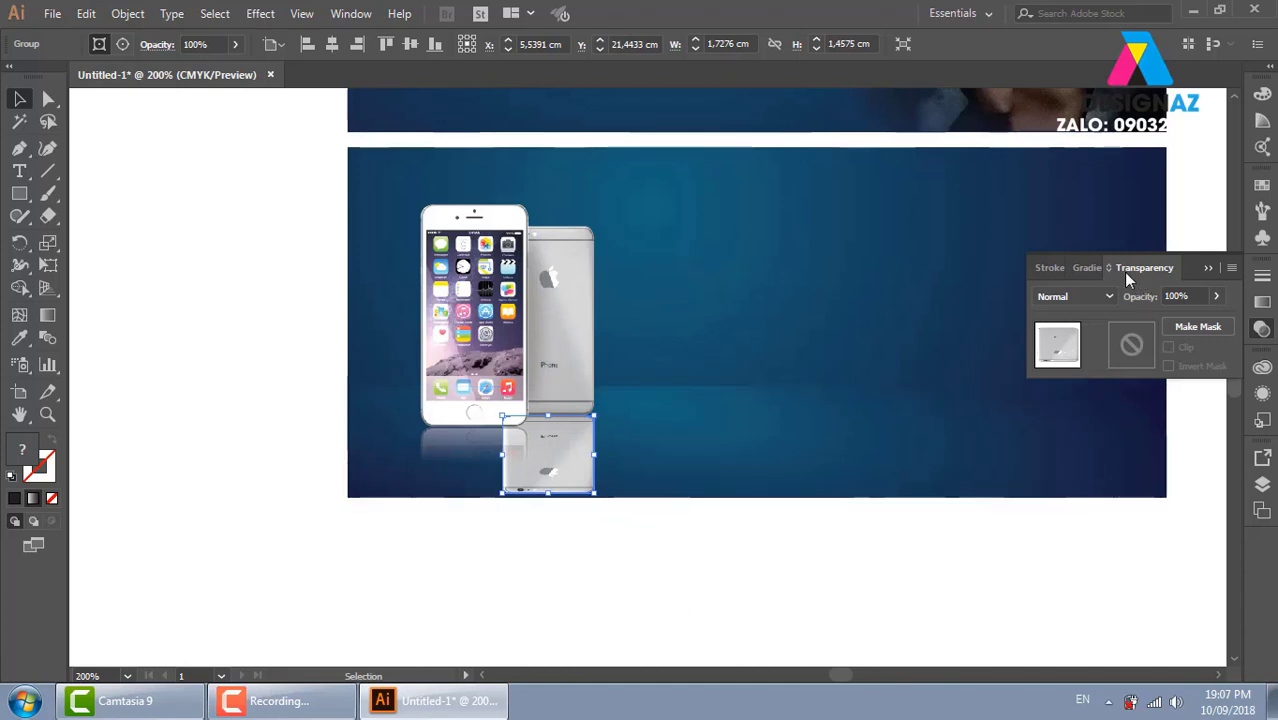
{"action": "left_click", "coordinate": [1136, 348]}
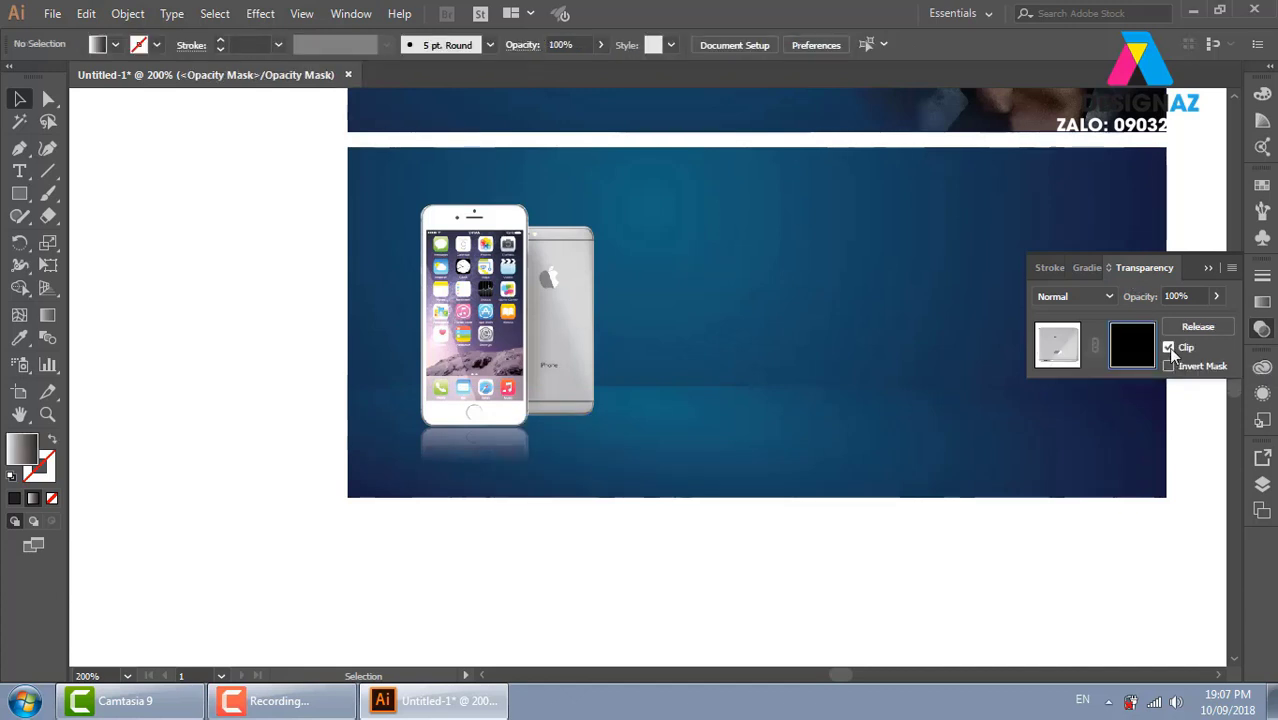
{"action": "left_click", "coordinate": [1168, 348]}
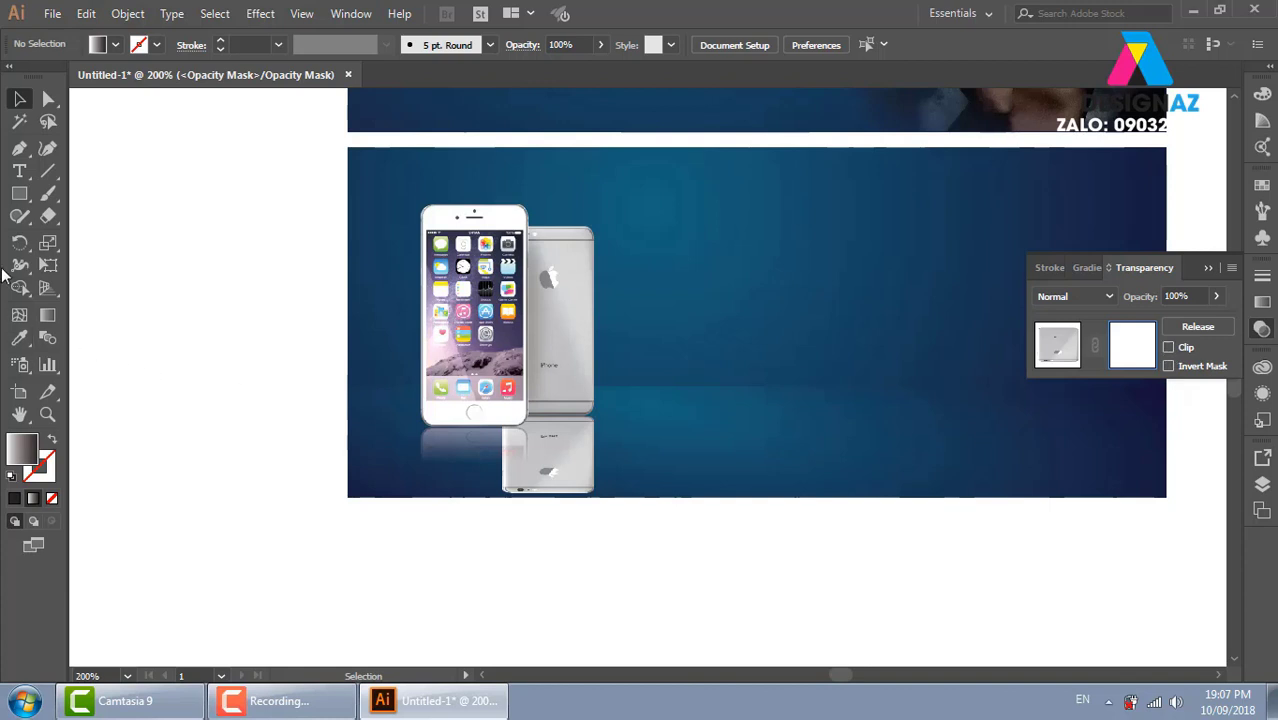
Draw a gradient-filled rectangle over the back phone's reflection inside the mask
{"action": "left_click", "coordinate": [18, 195]}
{"action": "left_click_drag", "start_coordinate": [489, 393], "coordinate": [607, 511]}
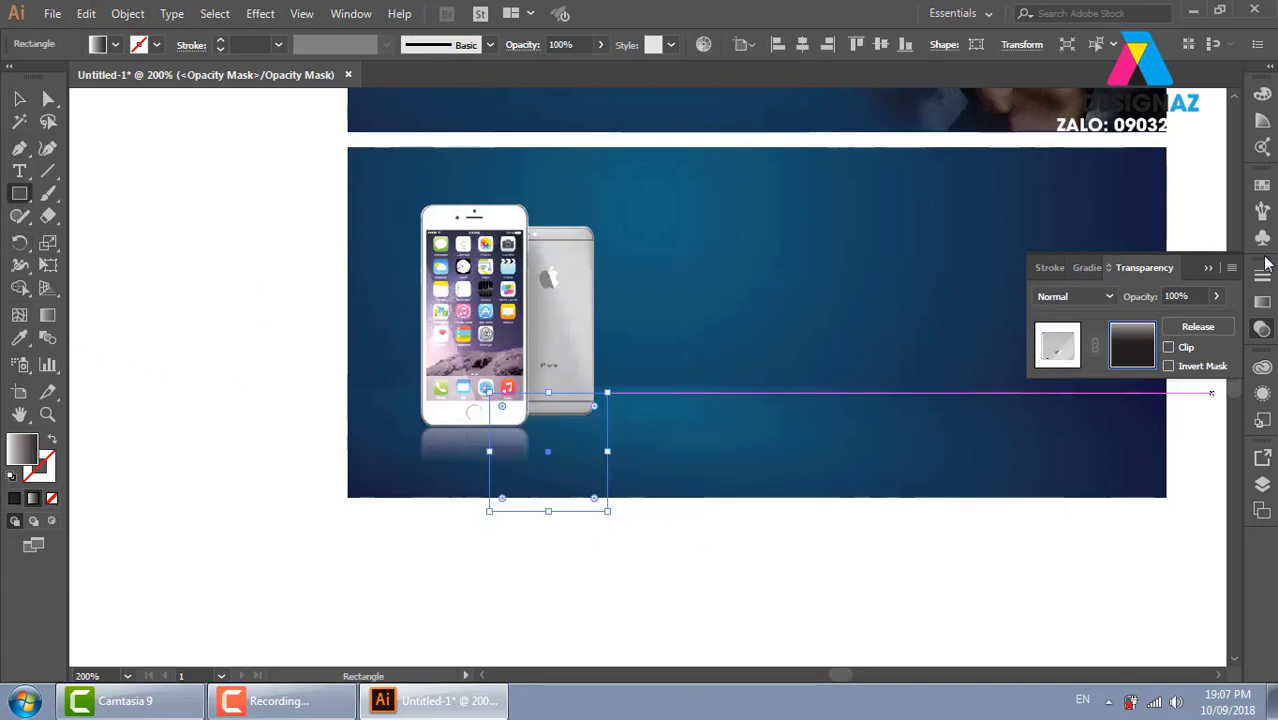
{"action": "left_click", "coordinate": [1263, 303]}
{"action": "left_click", "coordinate": [1168, 406]}
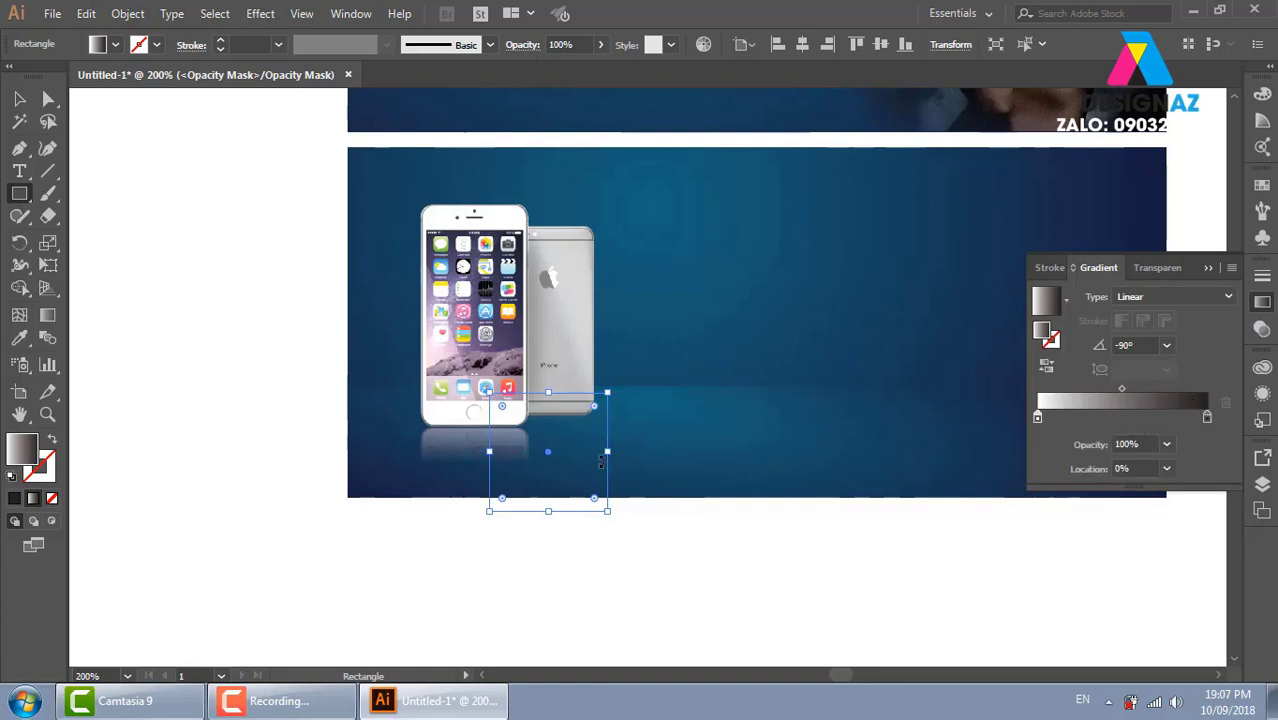
Reposition and tilt the mask gradient over the reflection to -99.1°
{"action": "key", "text": "g"}
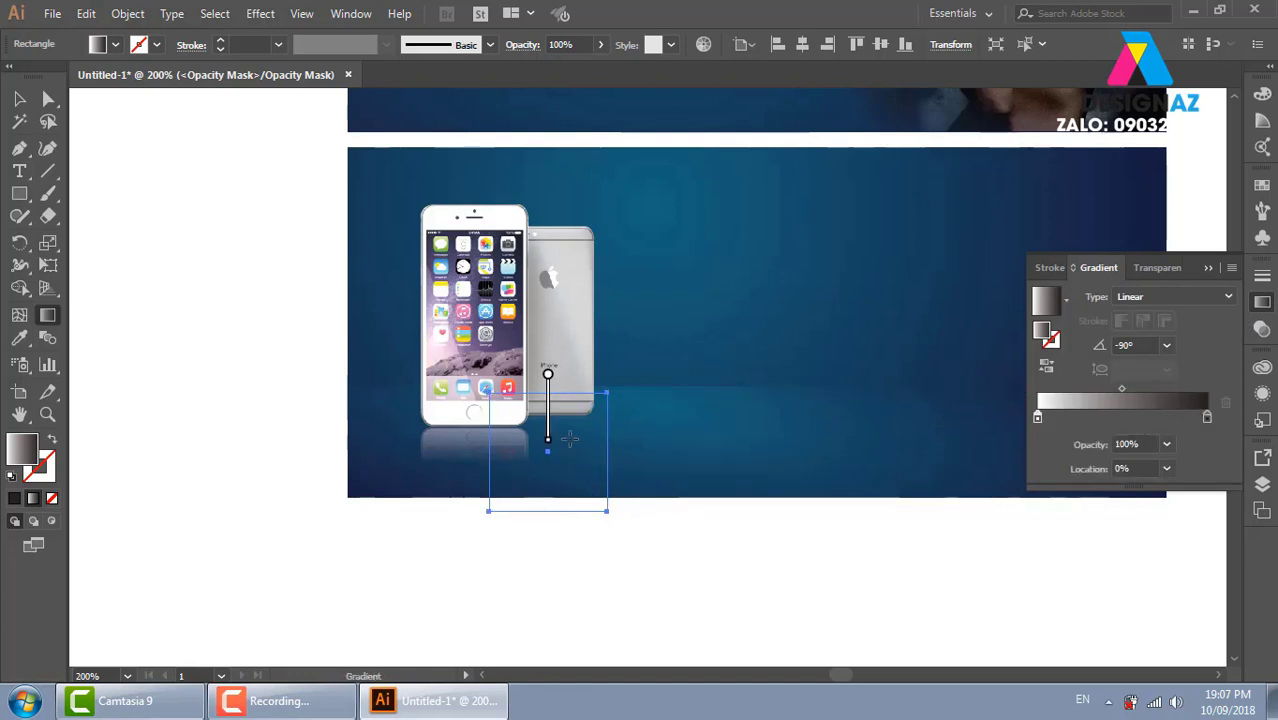
{"action": "left_click_drag", "start_coordinate": [548, 451], "coordinate": [548, 468]}
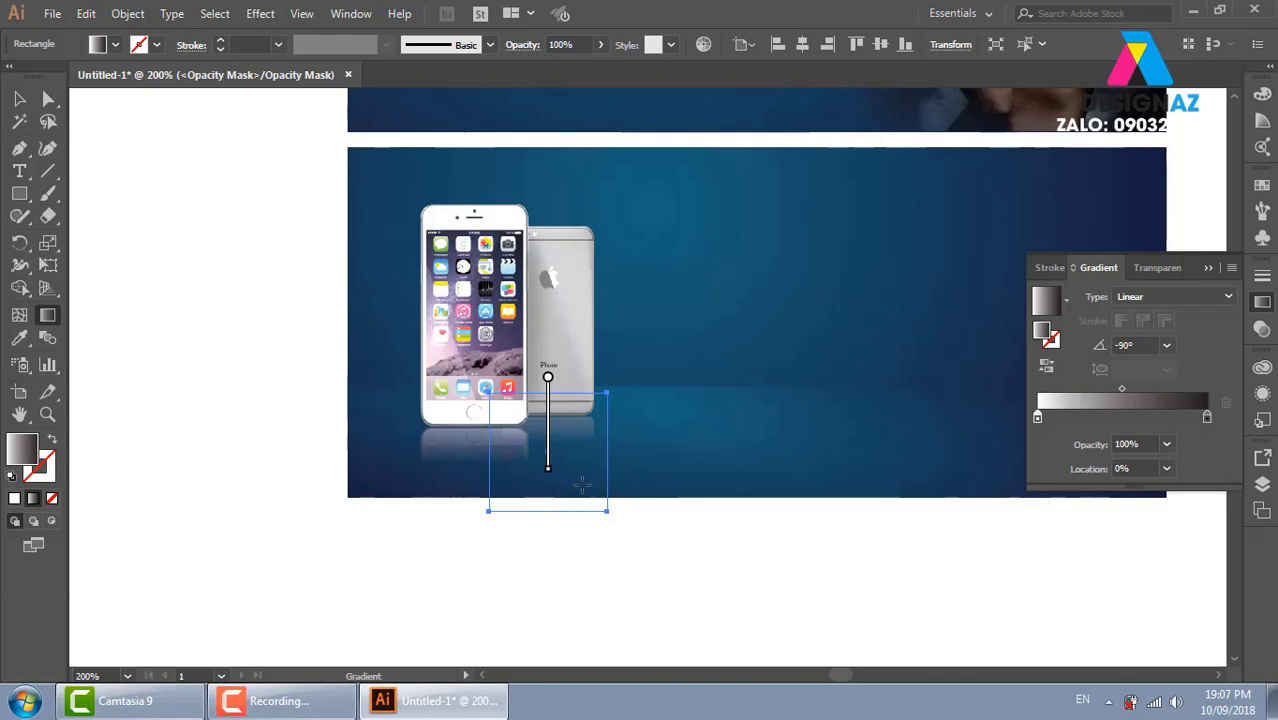
{"action": "left_click_drag", "start_coordinate": [548, 377], "coordinate": [549, 388]}
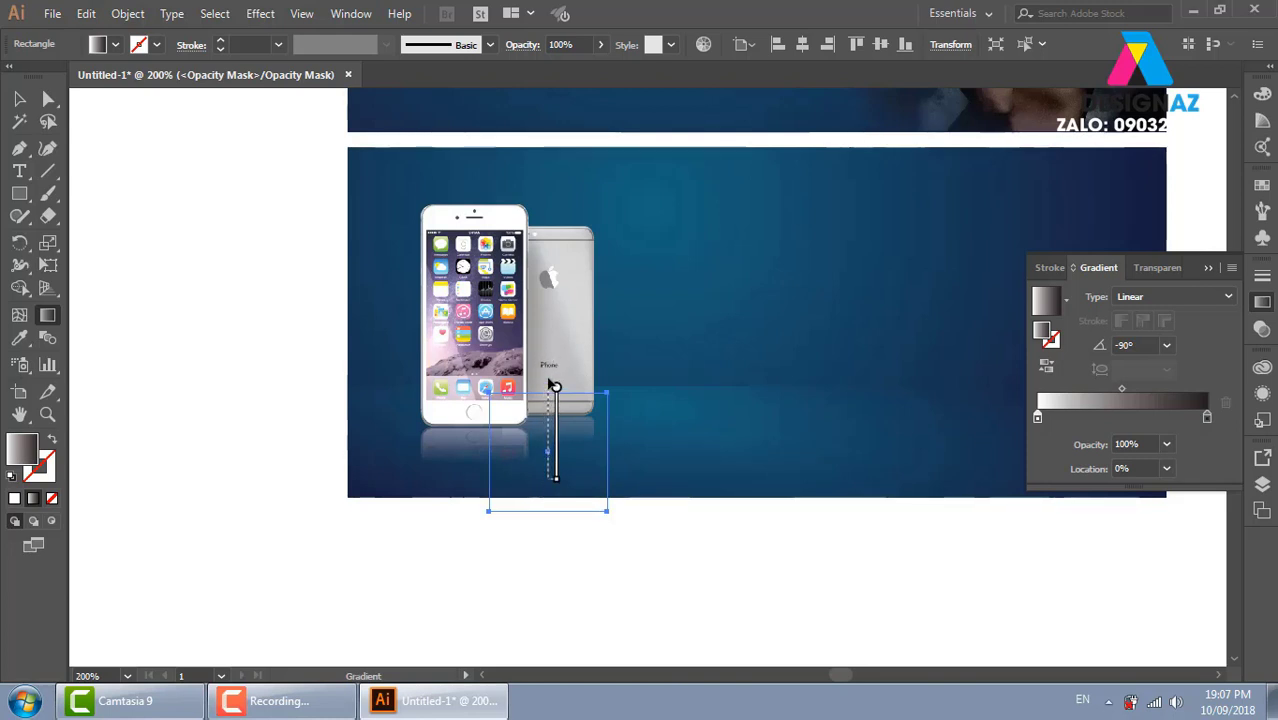
{"action": "left_click_drag", "start_coordinate": [569, 354], "coordinate": [569, 447]}
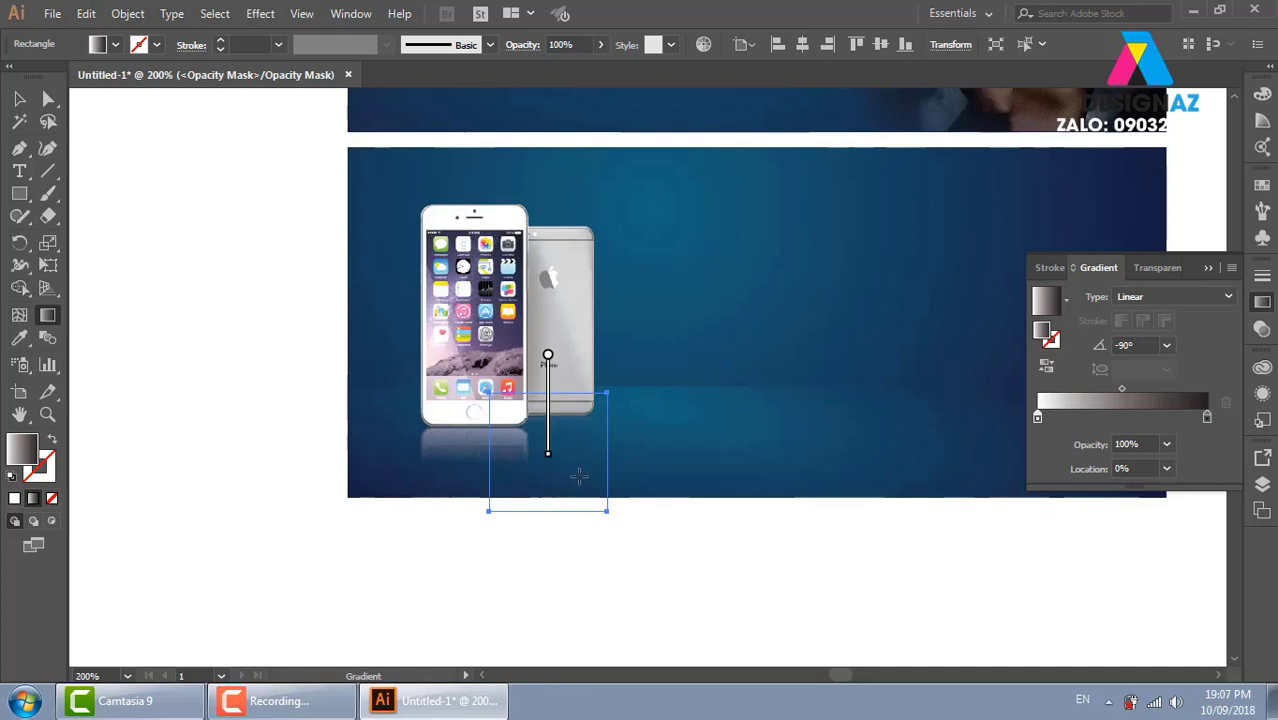
{"action": "left_click_drag", "start_coordinate": [581, 359], "coordinate": [555, 465]}
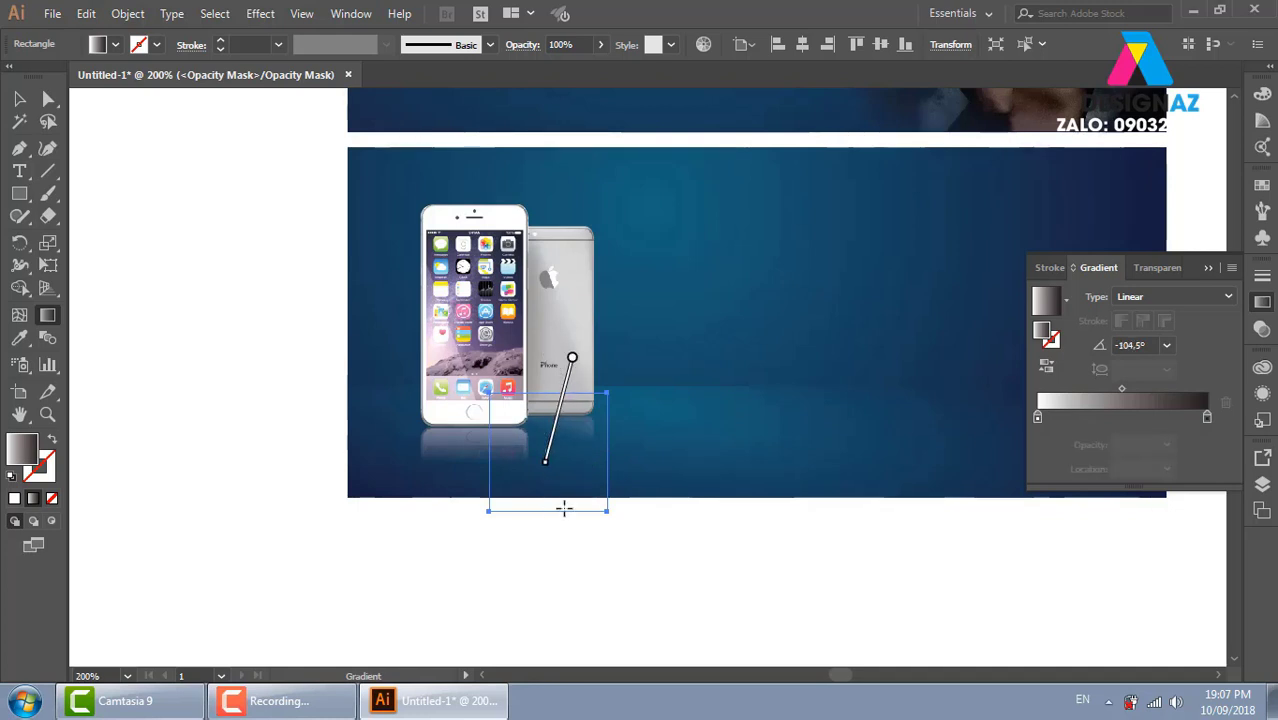
{"action": "left_click_drag", "start_coordinate": [561, 371], "coordinate": [543, 477]}
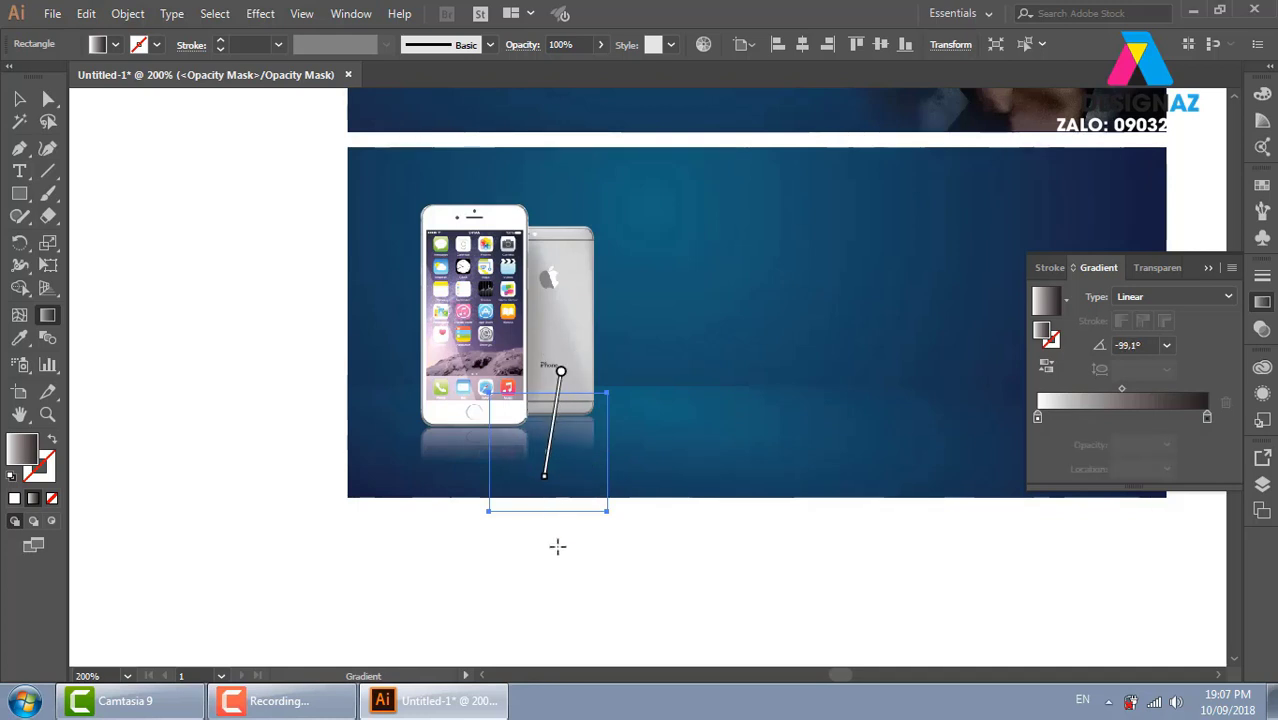
{"action": "scroll", "coordinate": [567, 559], "scroll_direction": "up", "scroll_amount": 1}
{"action": "scroll", "coordinate": [567, 557], "scroll_direction": "up", "scroll_amount": 2}
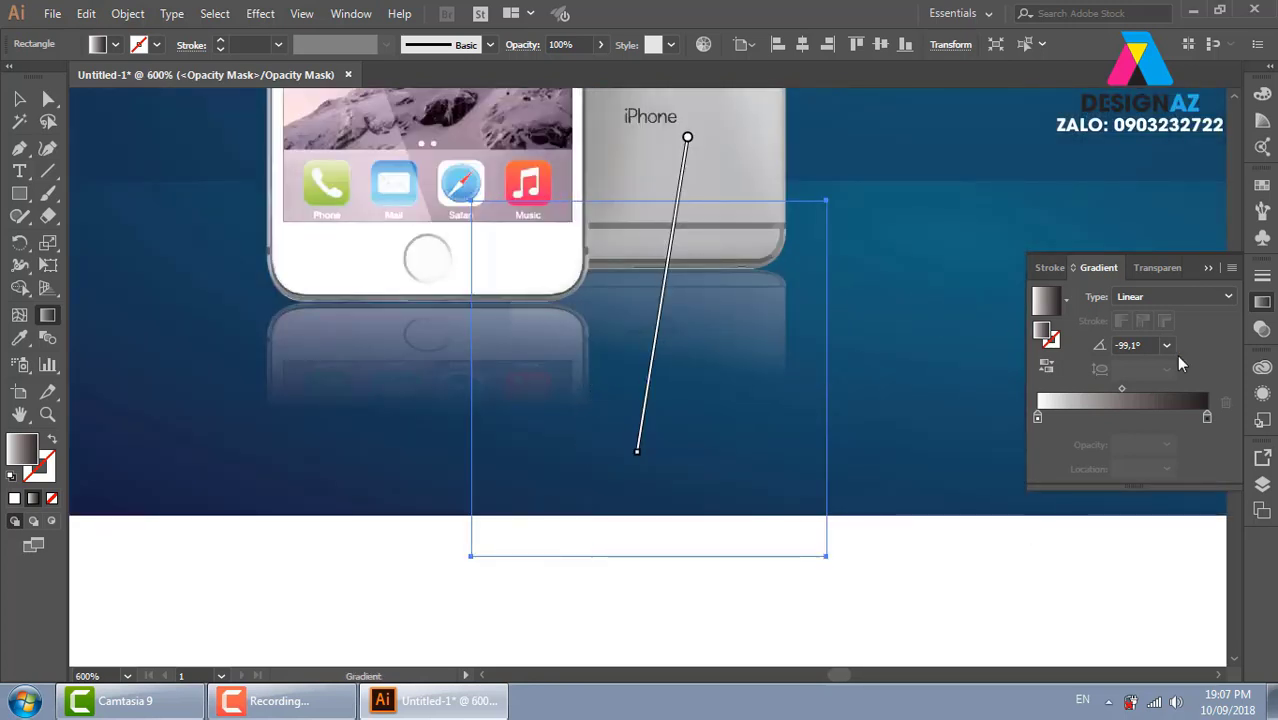
Exit opacity mask editing, deselect the reflection and zoom out to the whole banner
{"action": "left_click", "coordinate": [1262, 329]}
{"action": "left_click", "coordinate": [1078, 345]}
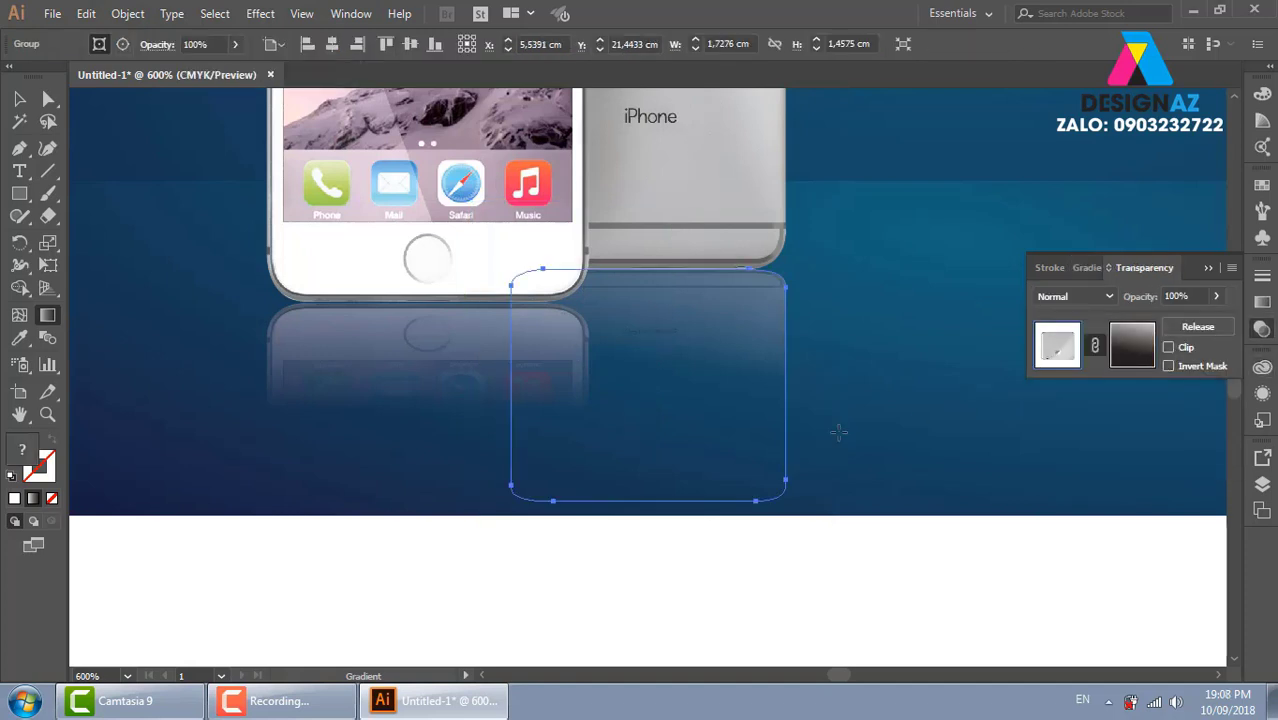
{"action": "left_click", "coordinate": [19, 98]}
{"action": "left_click", "coordinate": [962, 570]}
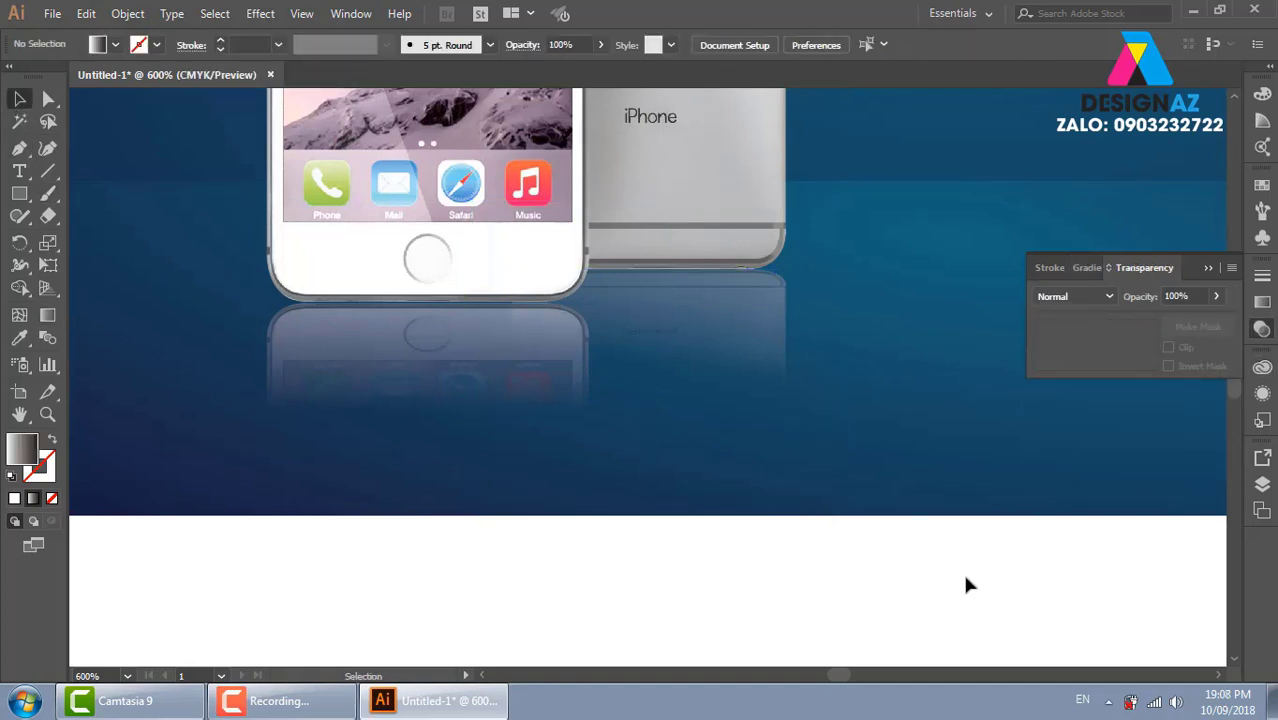
{"action": "key", "text": "ctrl+minus"}
{"action": "key", "text": "ctrl+minus"}
{"action": "key", "text": "ctrl+minus"}
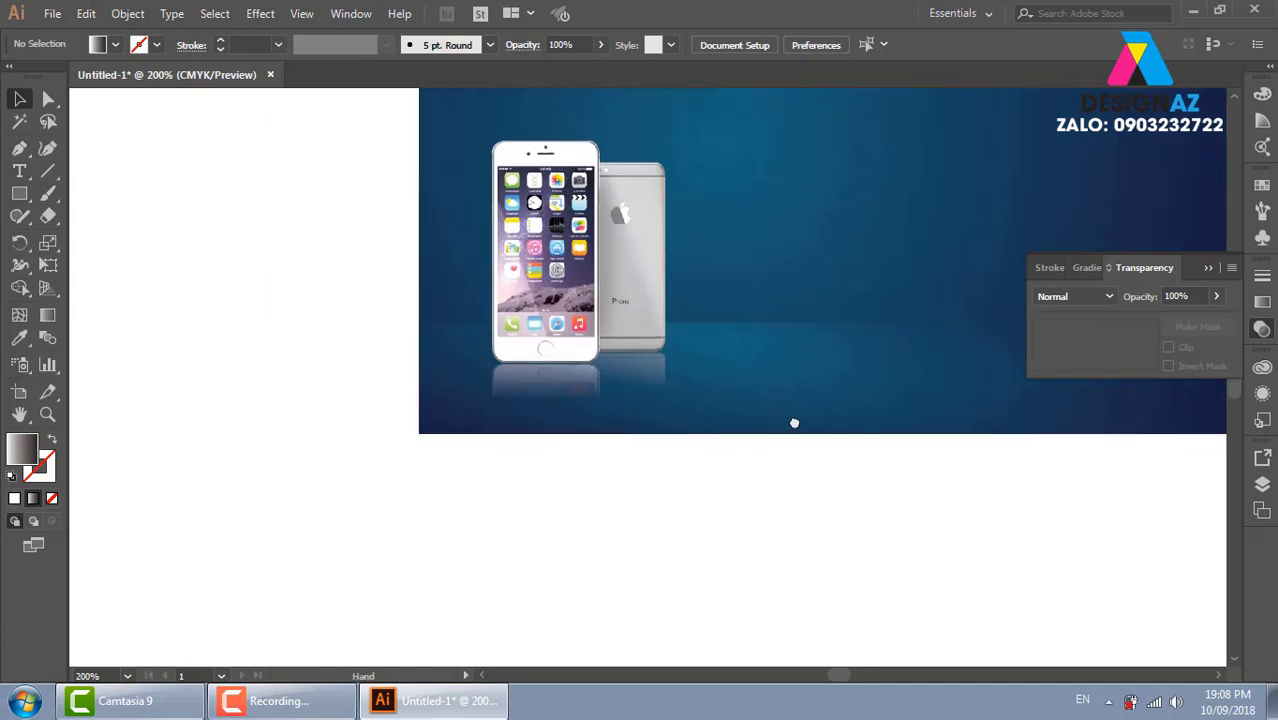
{"action": "left_click_drag", "start_coordinate": [793, 422], "coordinate": [655, 493]}
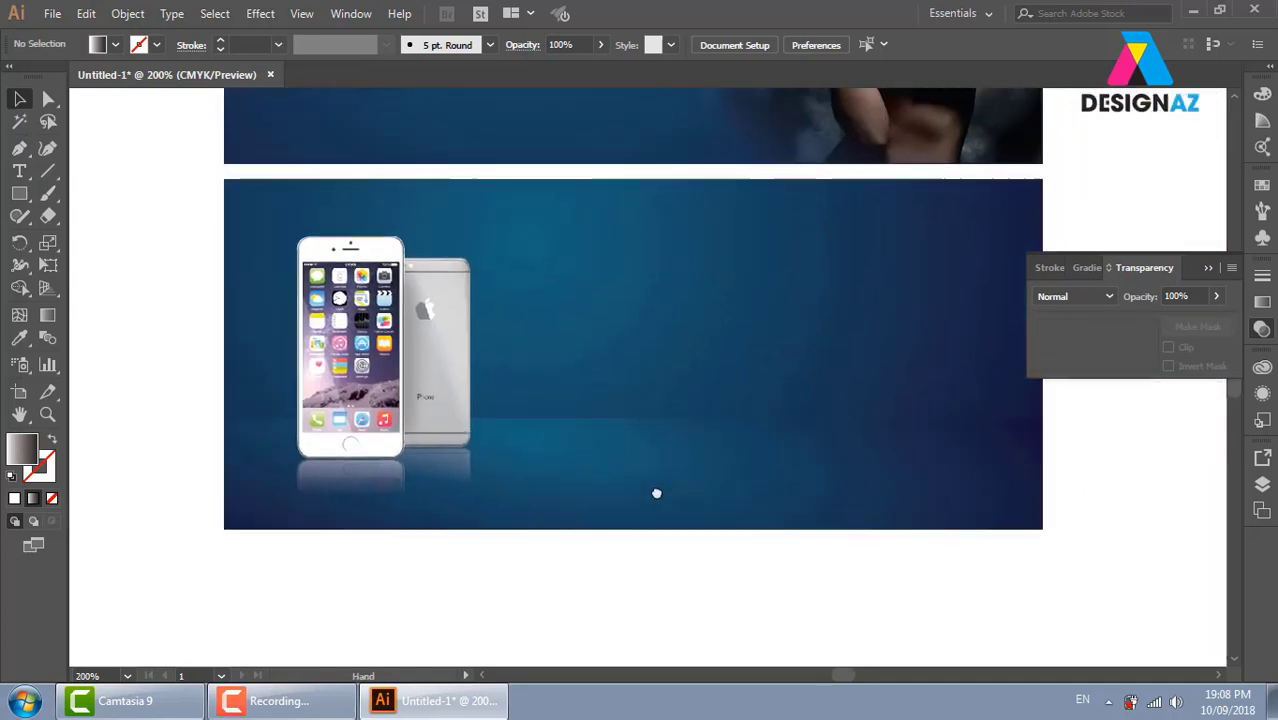
{"action": "left_click", "coordinate": [472, 463]}
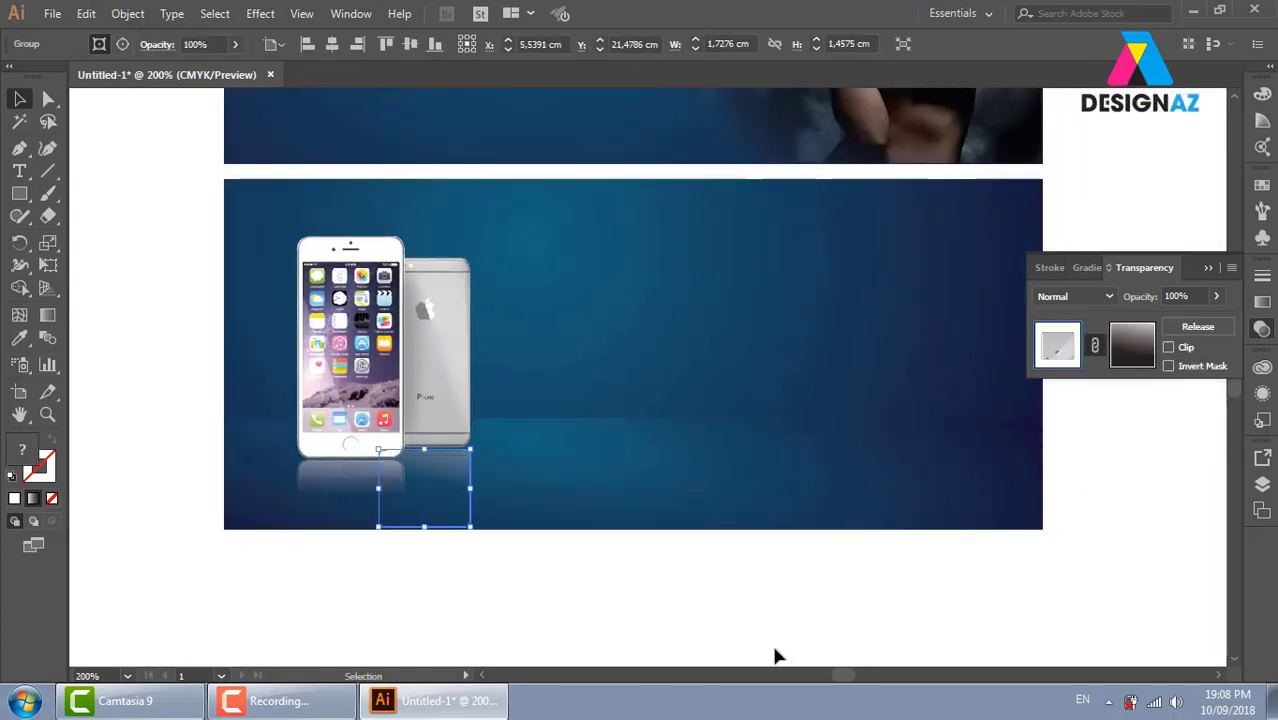
{"action": "left_click", "coordinate": [1033, 667]}
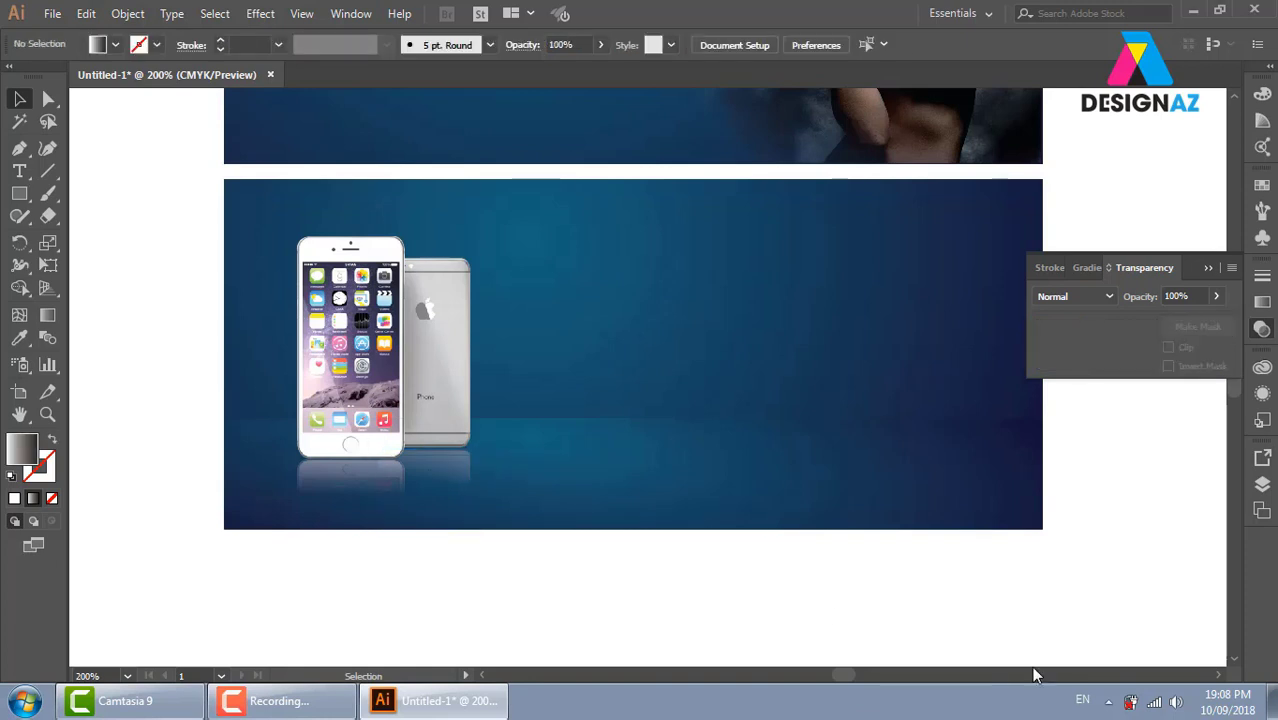
{"action": "left_click", "coordinate": [366, 486]}
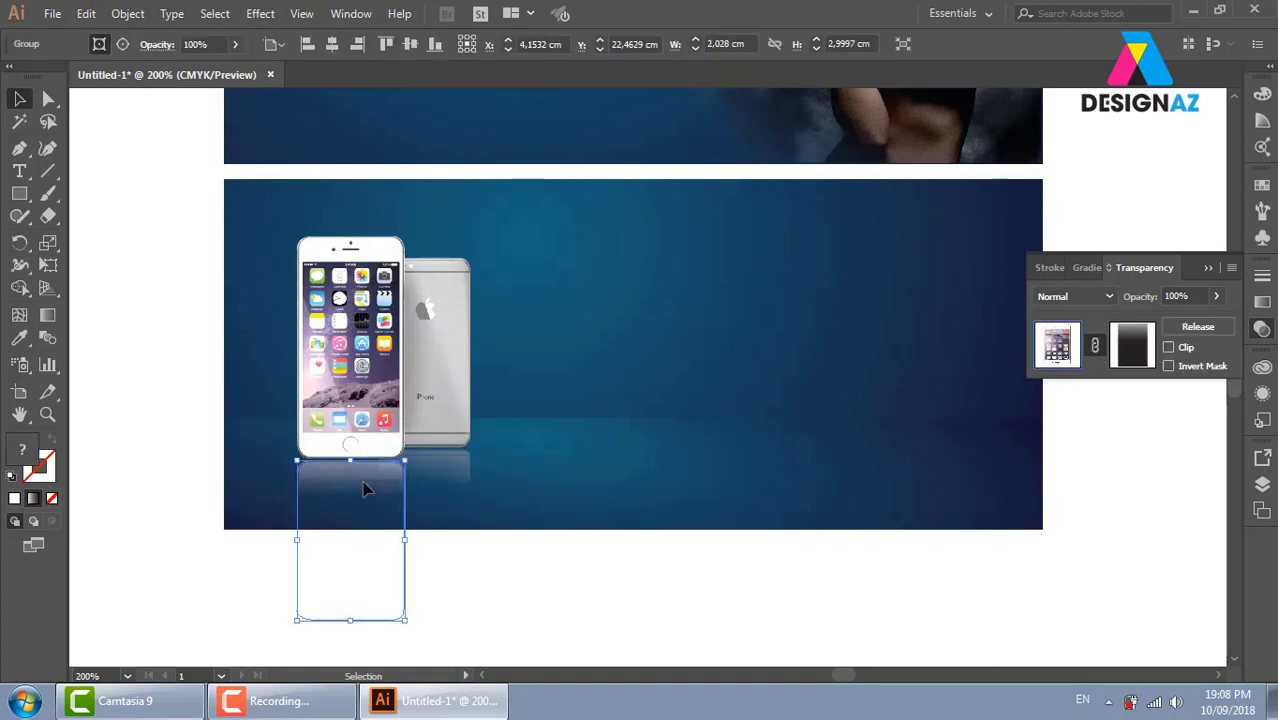
{"action": "left_click", "coordinate": [623, 595]}
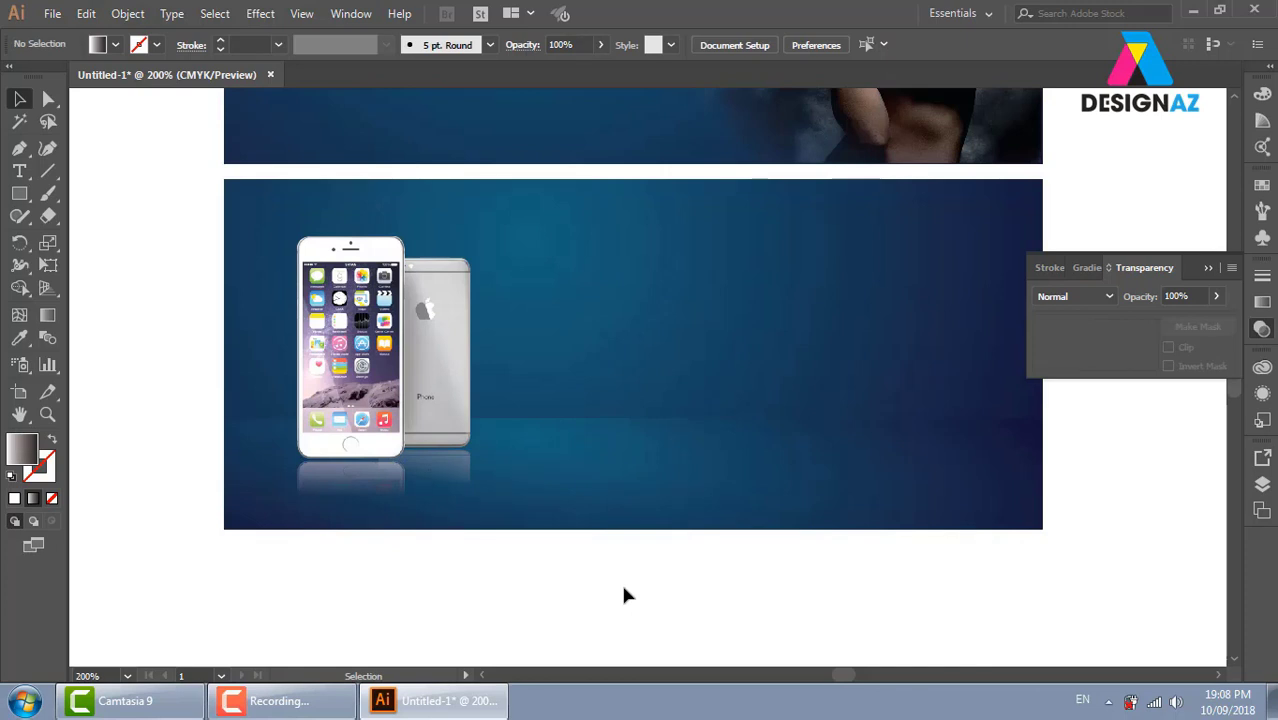
{"action": "key", "text": "z"}
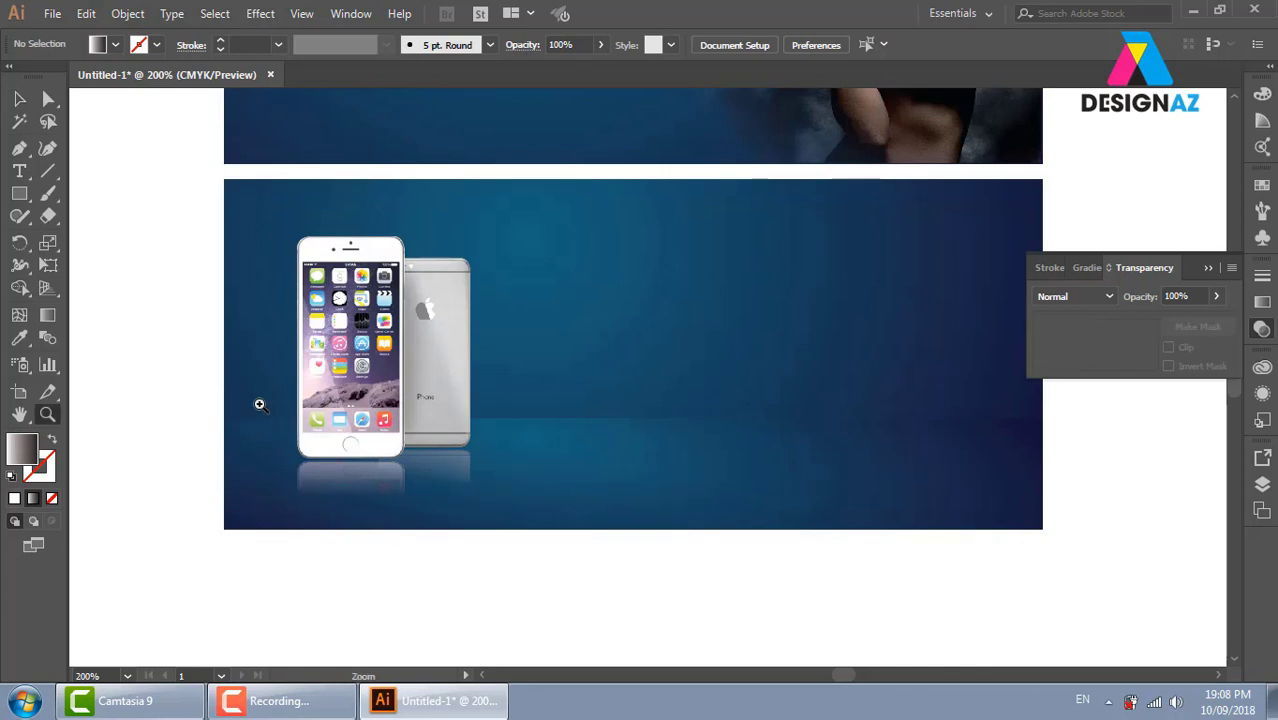
{"action": "left_click_drag", "start_coordinate": [267, 407], "coordinate": [591, 519]}
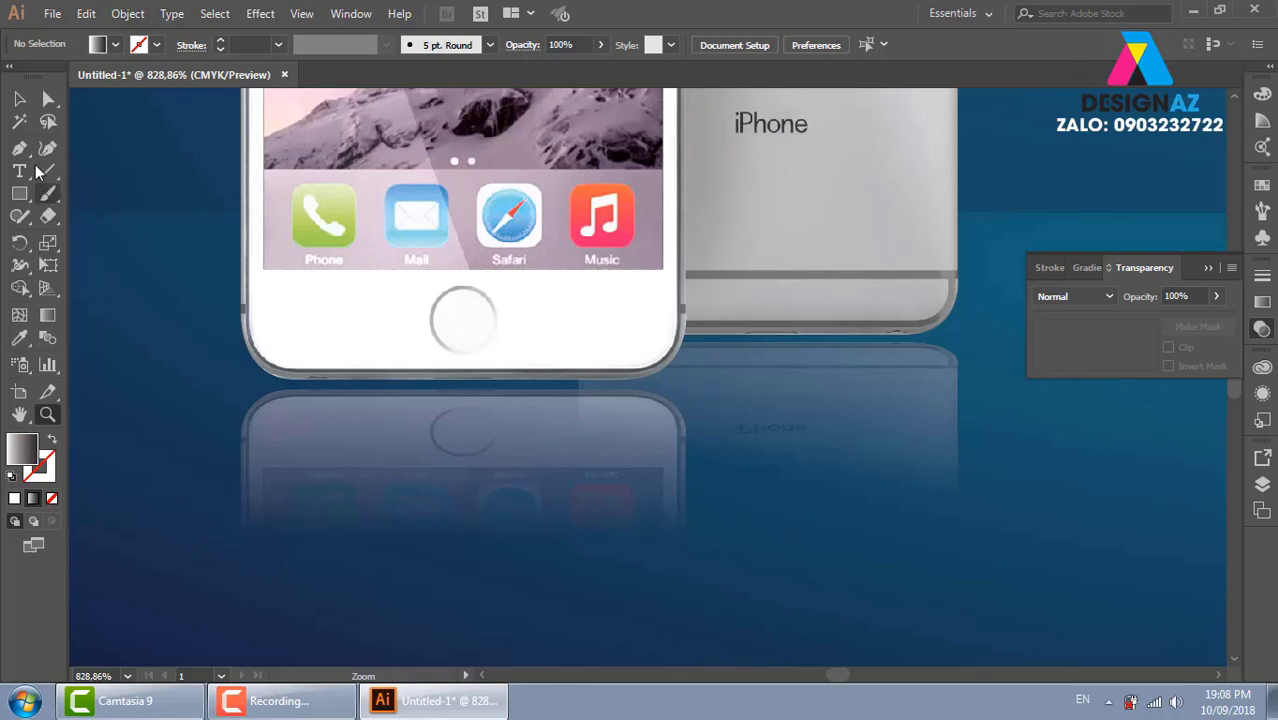
Draw a thin ellipse just beneath the front iPhone's base
{"action": "left_click", "coordinate": [19, 193]}
{"action": "left_click", "coordinate": [80, 239]}
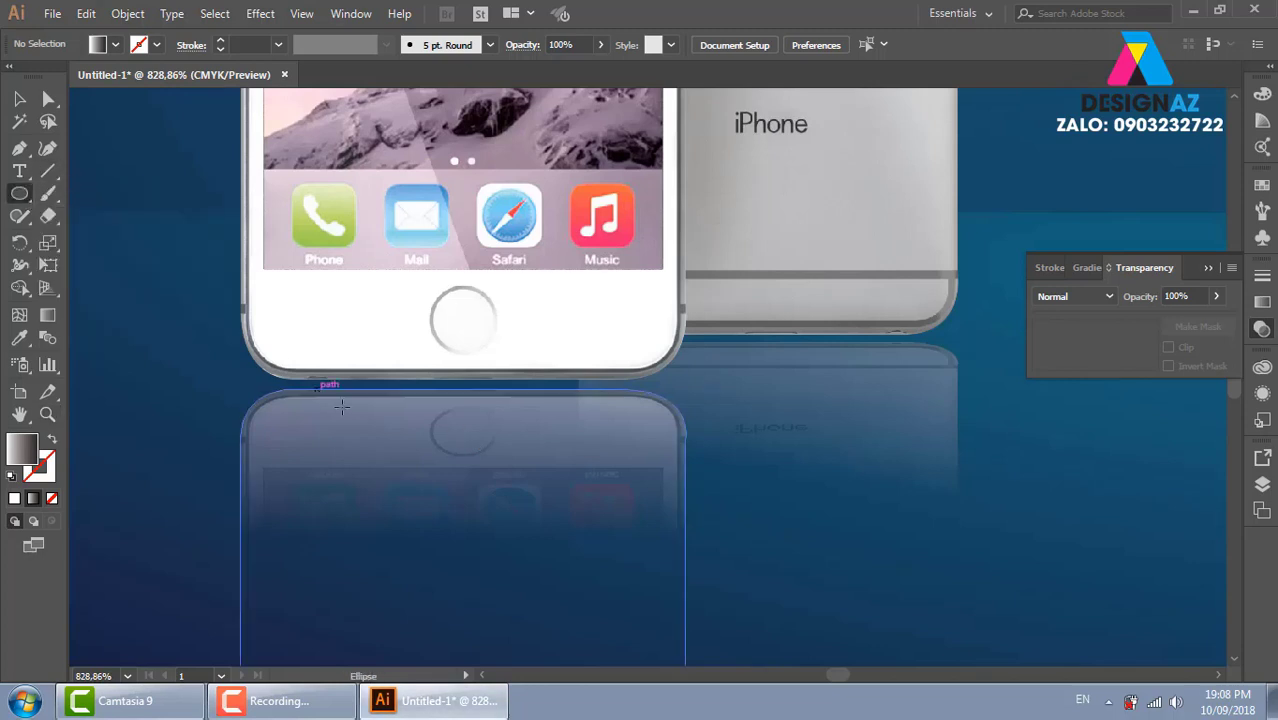
{"action": "mouse_move", "coordinate": [265, 378]}
{"action": "left_mouse_down"}
{"action": "mouse_move", "coordinate": [658, 398]}
{"action": "mouse_move", "coordinate": [671, 416]}
{"action": "left_mouse_up"}
{"action": "left_click_drag", "start_coordinate": [449, 438], "coordinate": [784, 438]}
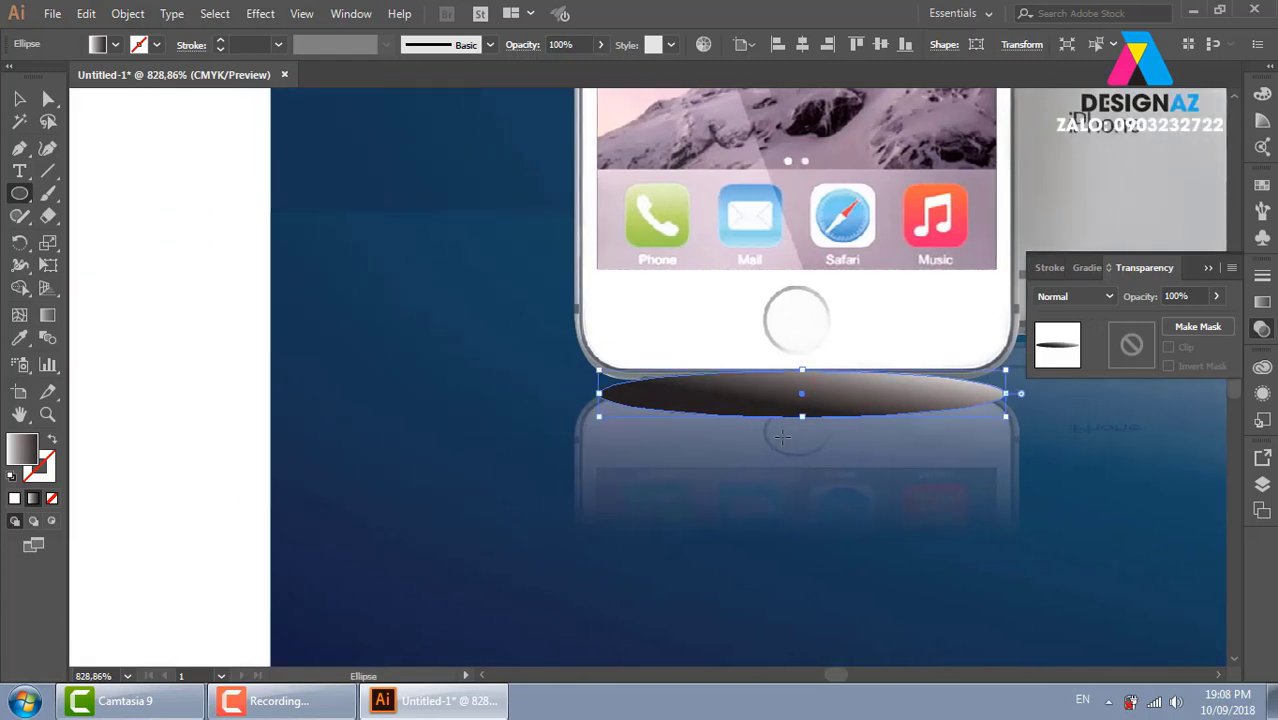
Fill the ellipse with the banner's background blue using the Eyedropper
{"action": "key", "text": "i"}
{"action": "left_click", "coordinate": [346, 311]}
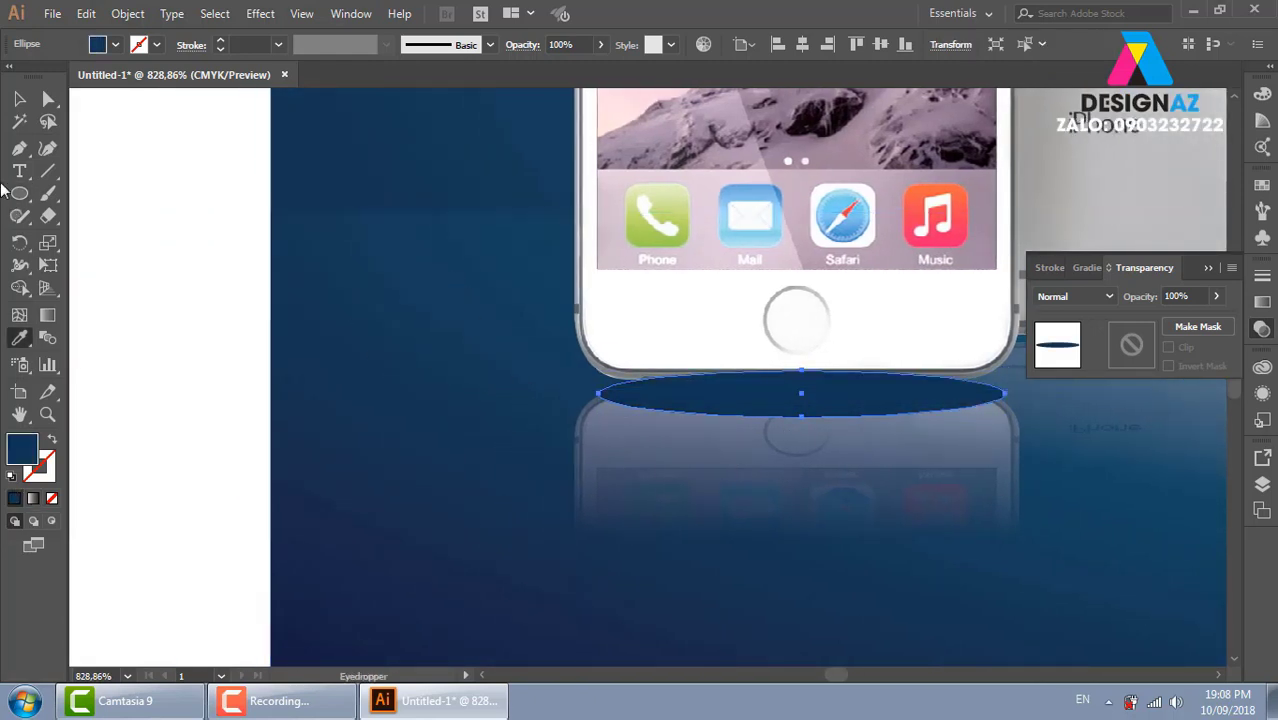
{"action": "left_click", "coordinate": [19, 99]}
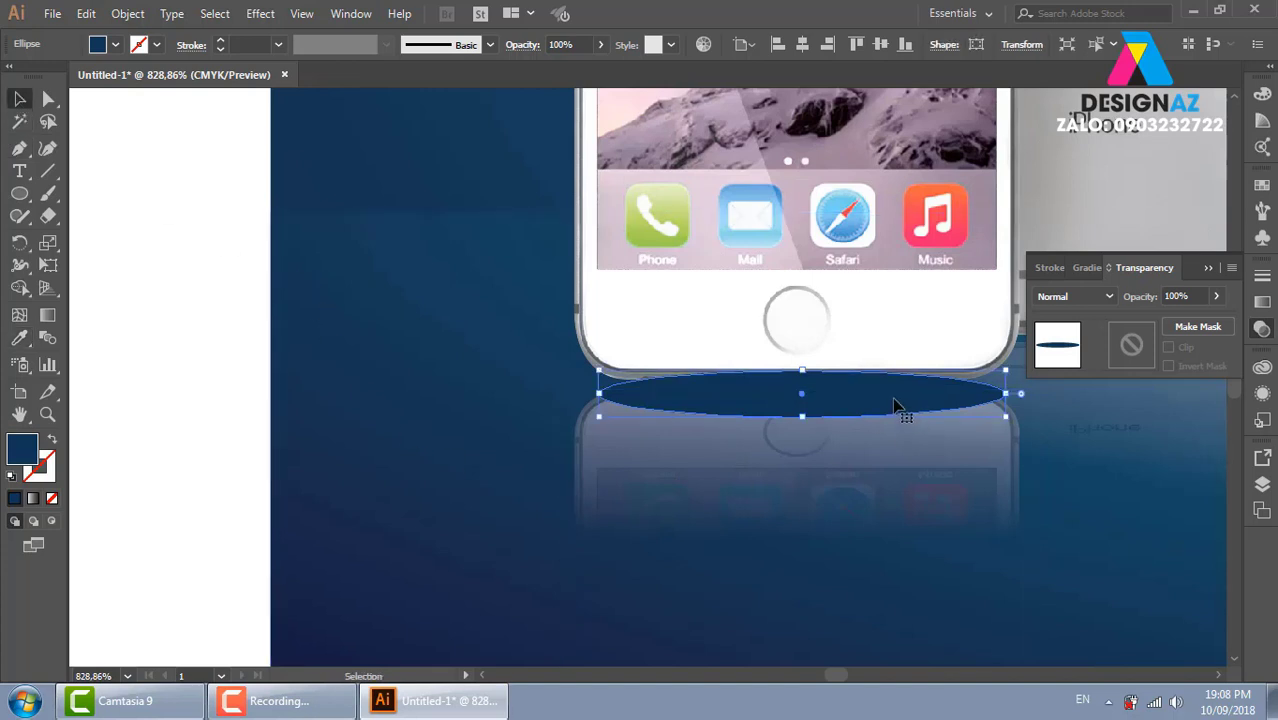
{"action": "key", "text": "i"}
{"action": "left_click", "coordinate": [965, 410]}
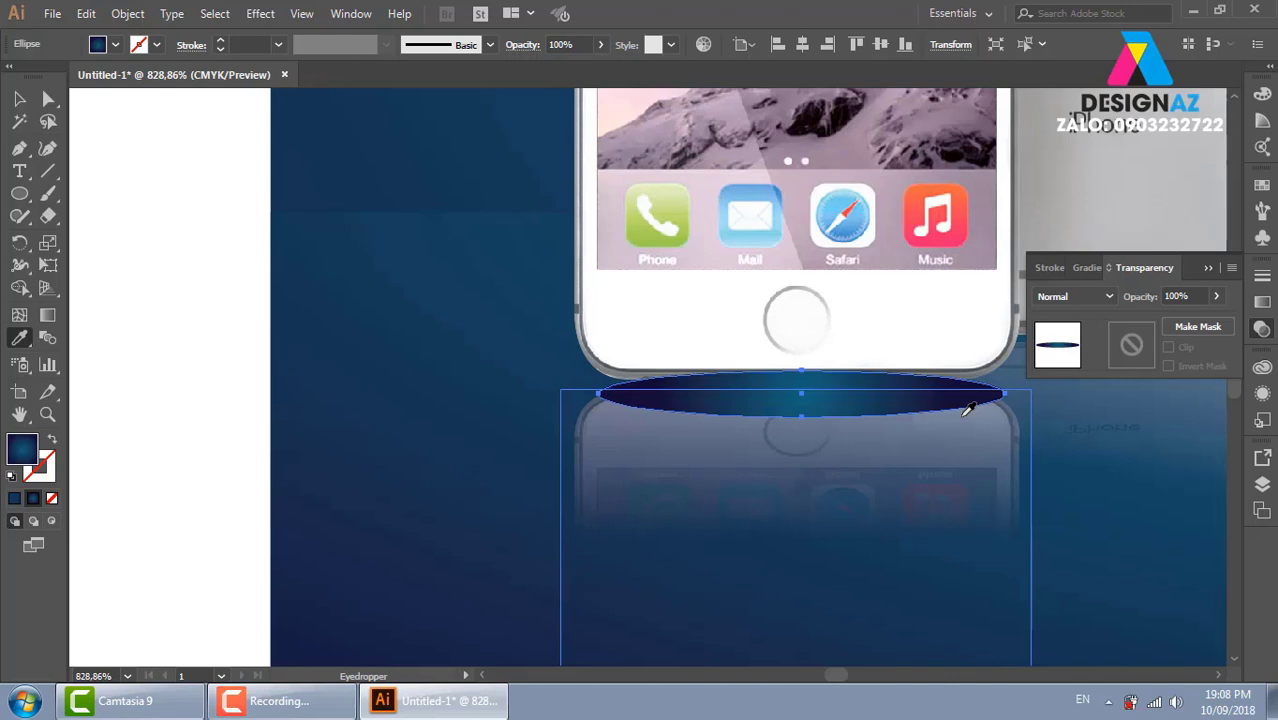
{"action": "left_click", "coordinate": [351, 271]}
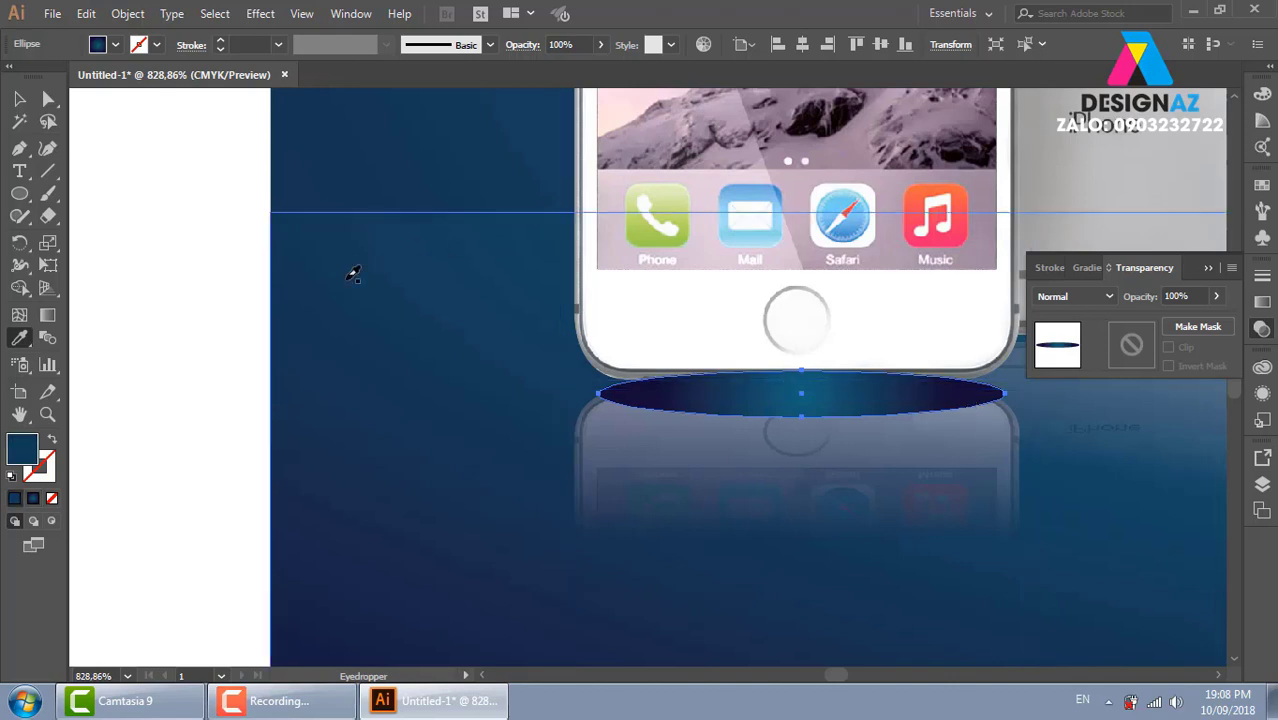
Pan the view and leave only the shadow ellipse selected
{"action": "left_click_drag", "start_coordinate": [864, 456], "coordinate": [622, 466]}
{"action": "left_click", "coordinate": [19, 98]}
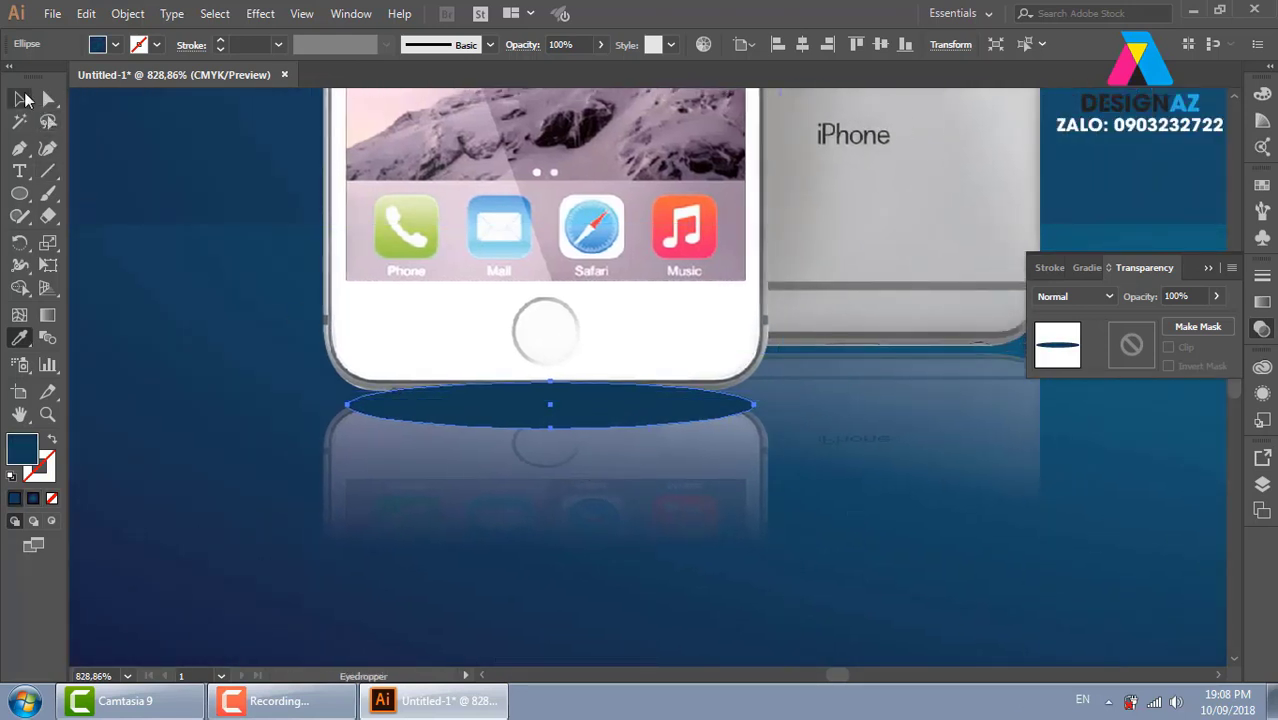
{"action": "left_click", "coordinate": [650, 508], "text": "shift"}
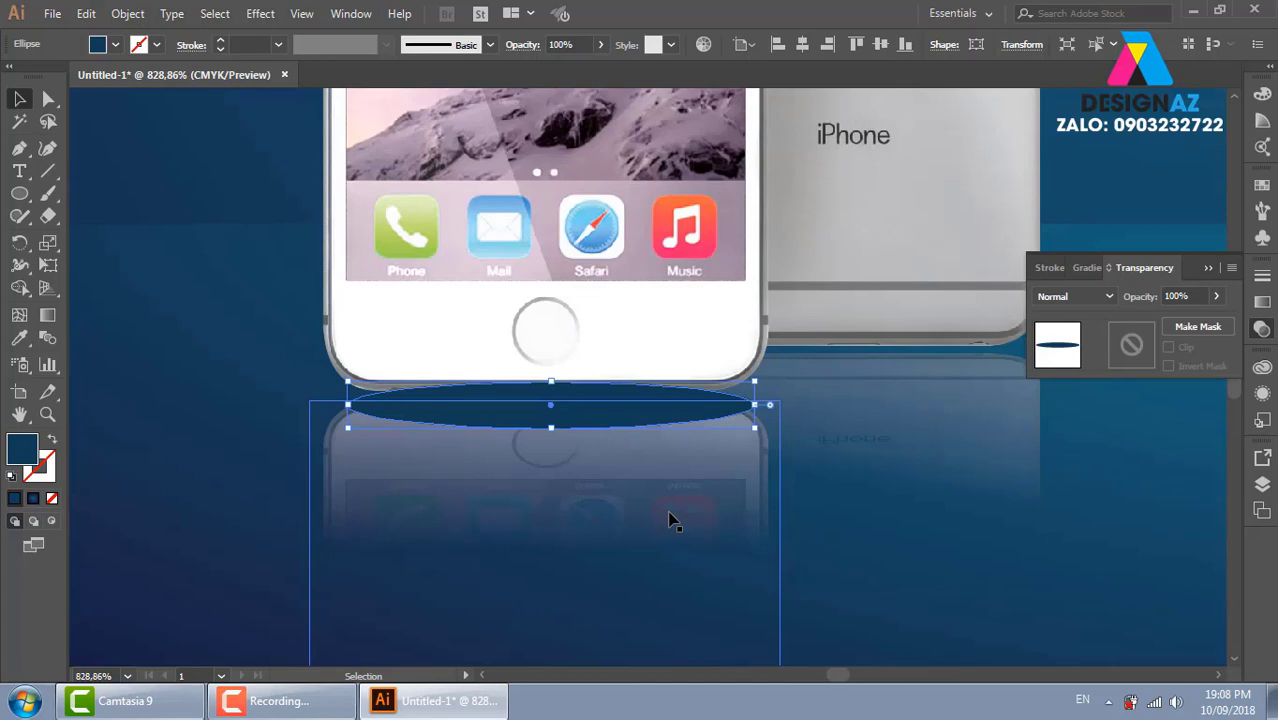
{"action": "left_click", "coordinate": [648, 518], "text": "shift"}
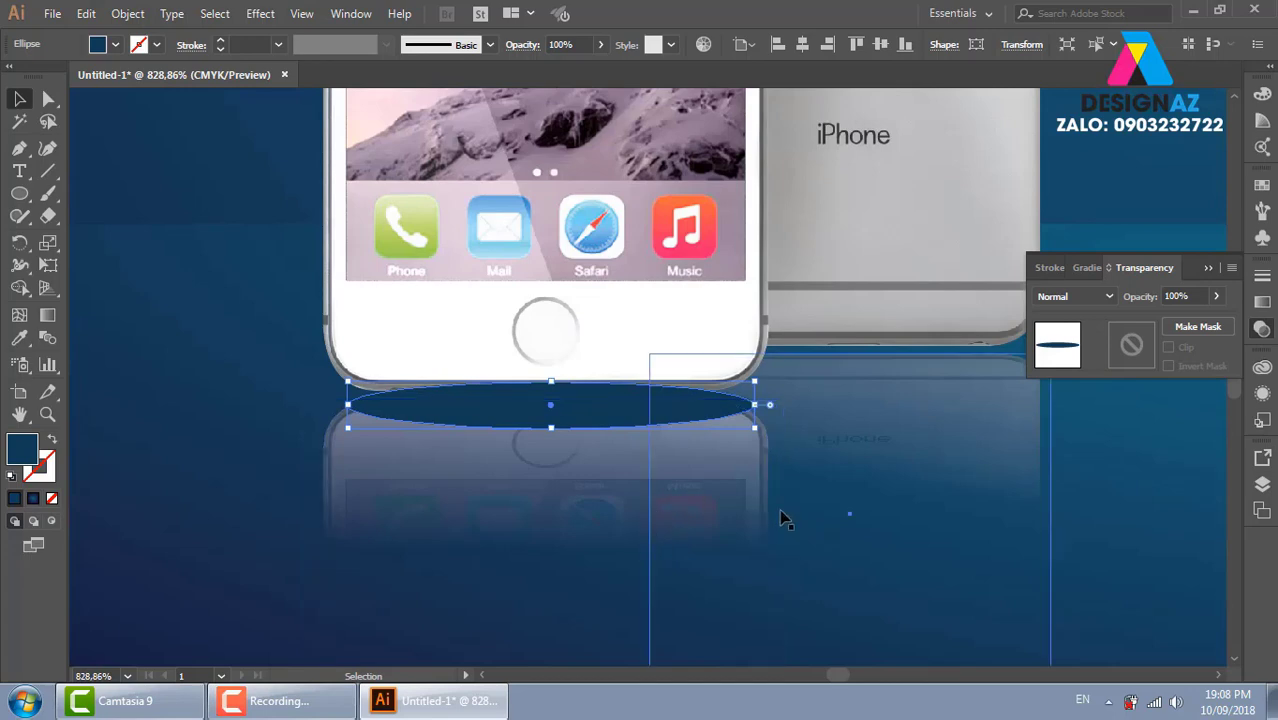
{"action": "left_click", "coordinate": [260, 13]}
{"action": "mouse_move", "coordinate": [300, 327]}
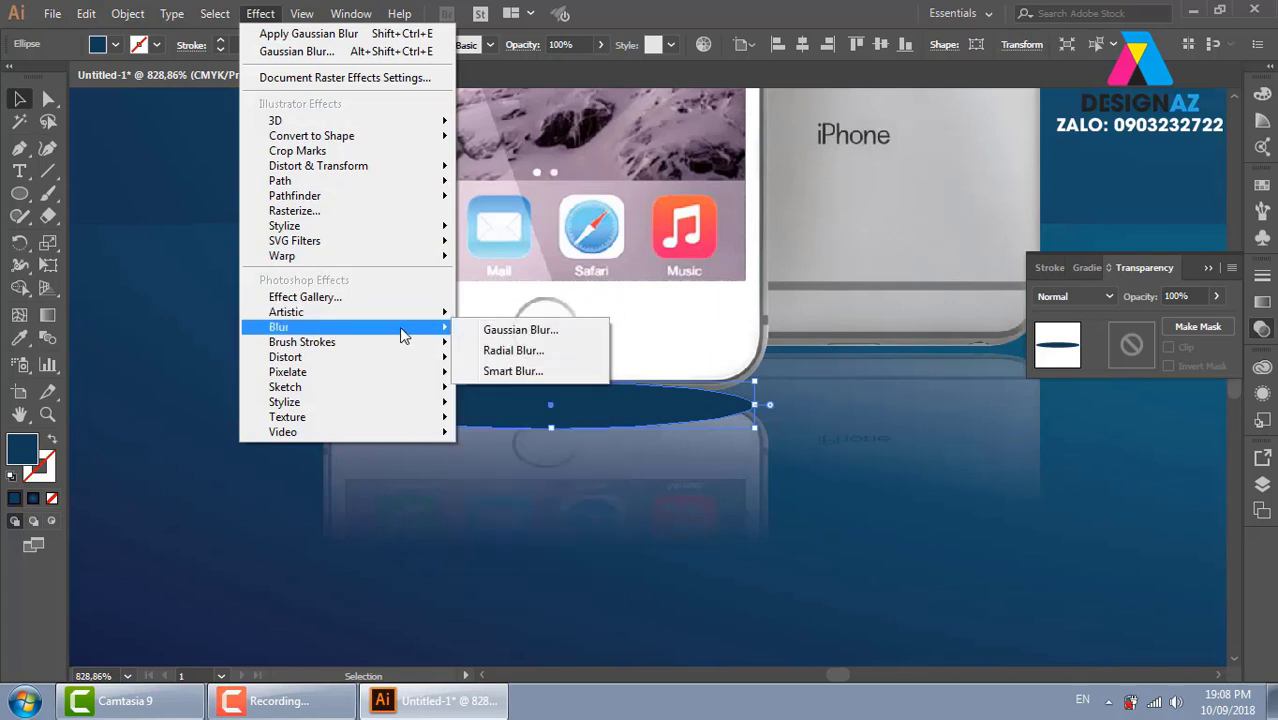
Apply a Gaussian Blur of 8,4 px to the shadow ellipse
{"action": "left_click", "coordinate": [518, 330]}
{"action": "left_click", "coordinate": [768, 280]}
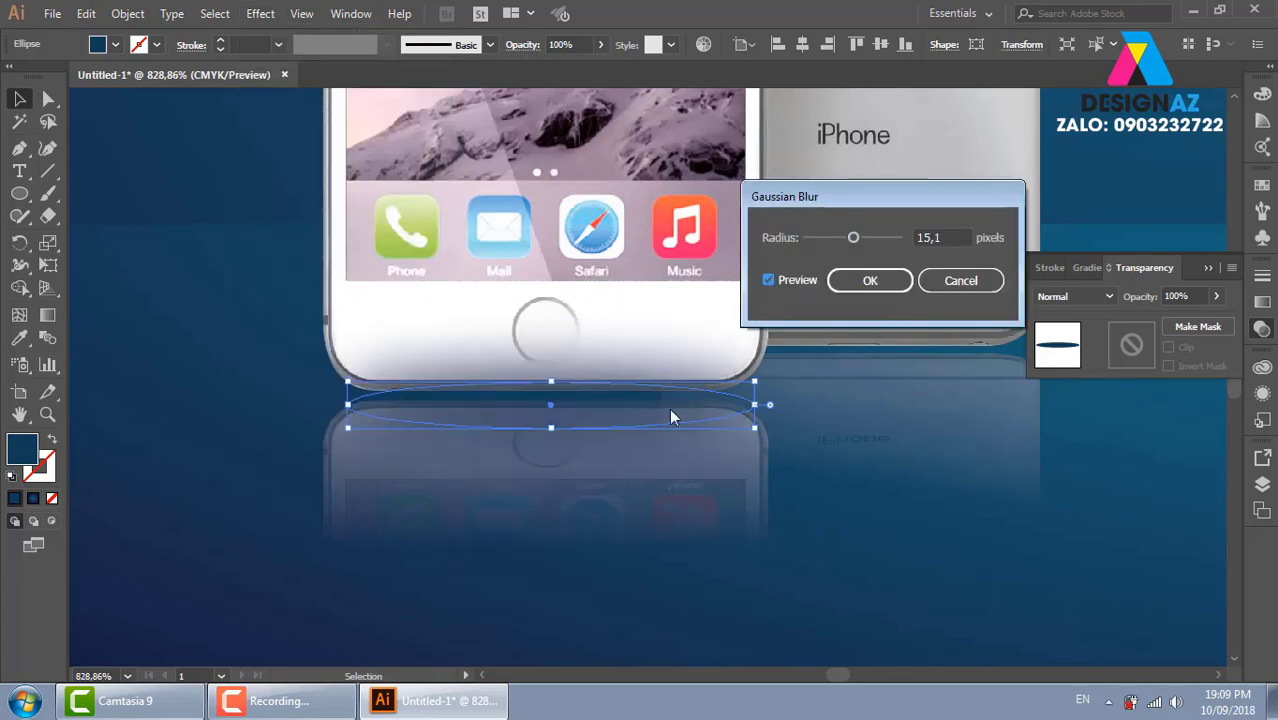
{"action": "left_click_drag", "start_coordinate": [852, 239], "coordinate": [843, 240]}
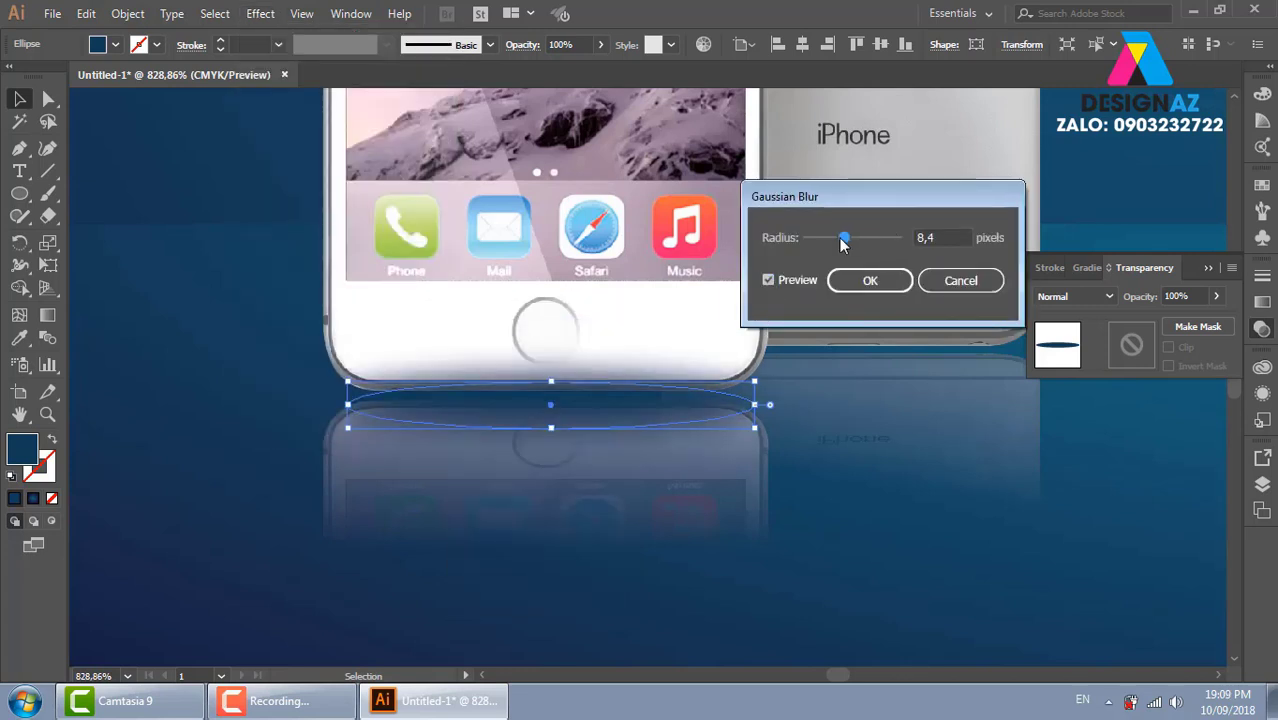
{"action": "left_click", "coordinate": [908, 283]}
Set the shadow ellipse to Multiply blending at 61% opacity
{"action": "left_click", "coordinate": [1109, 296]}
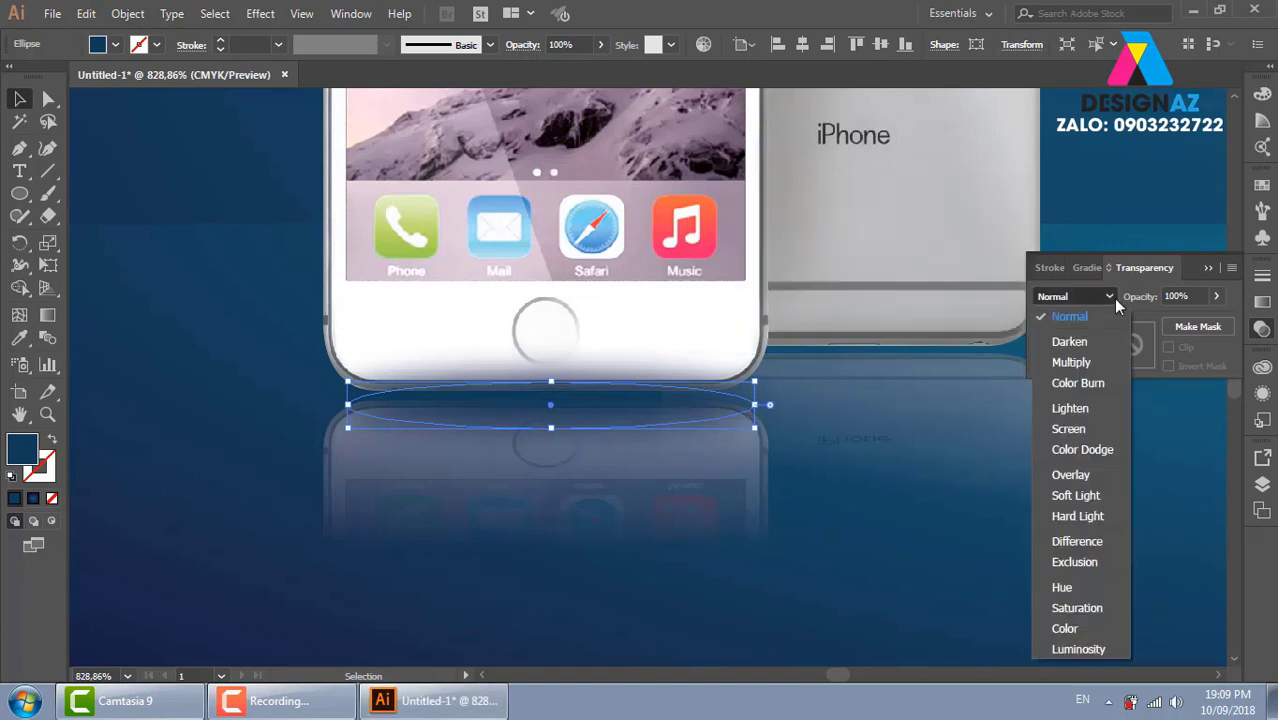
{"action": "left_click", "coordinate": [1092, 362]}
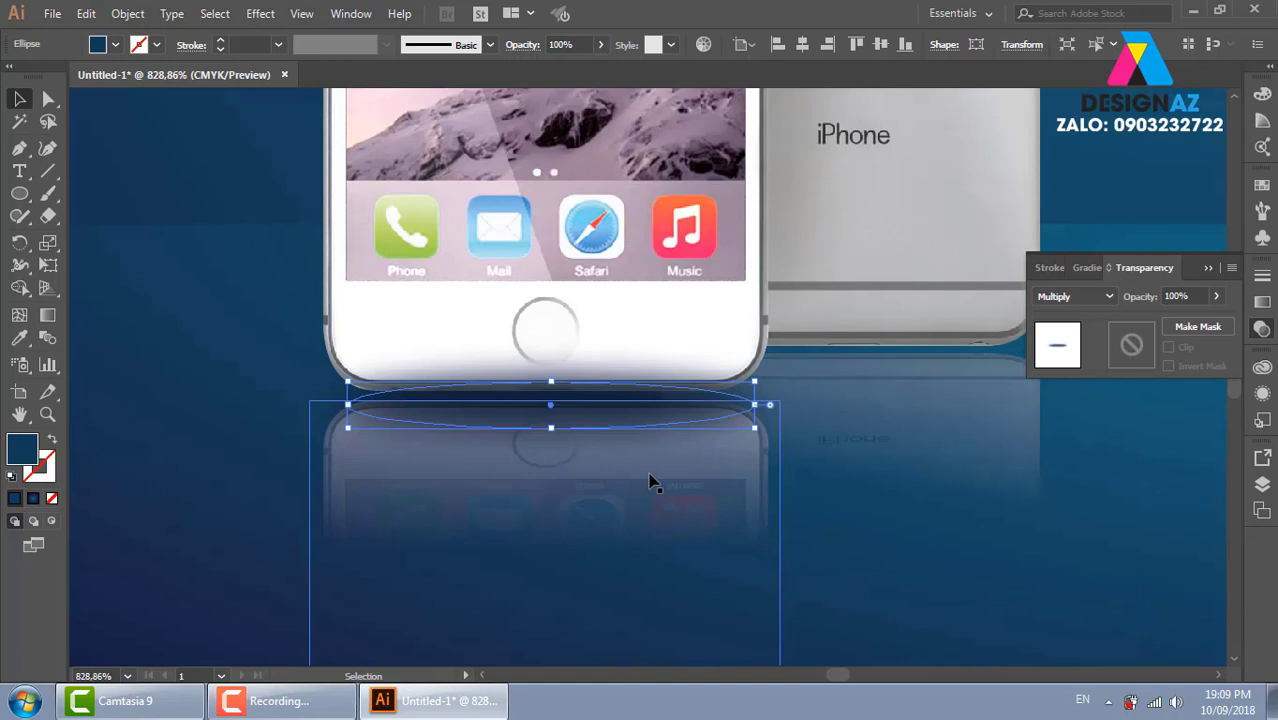
{"action": "left_click", "coordinate": [1216, 296]}
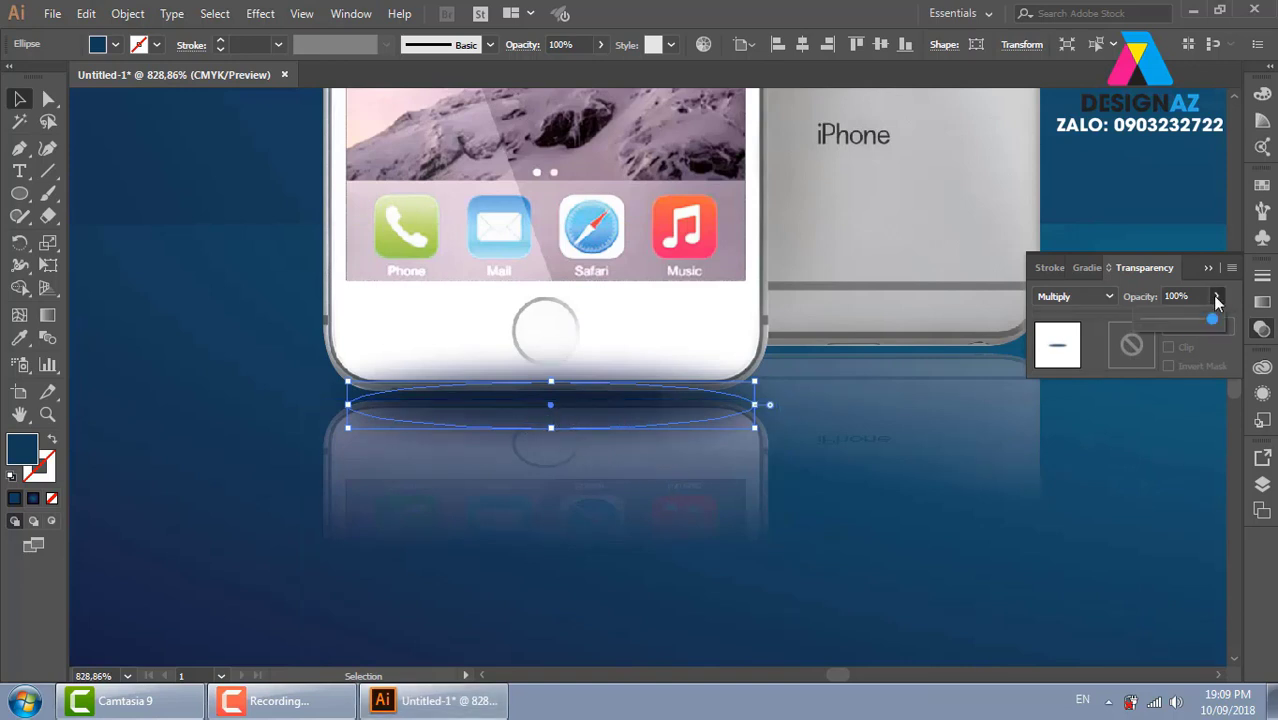
{"action": "left_click_drag", "start_coordinate": [1200, 325], "coordinate": [1183, 325]}
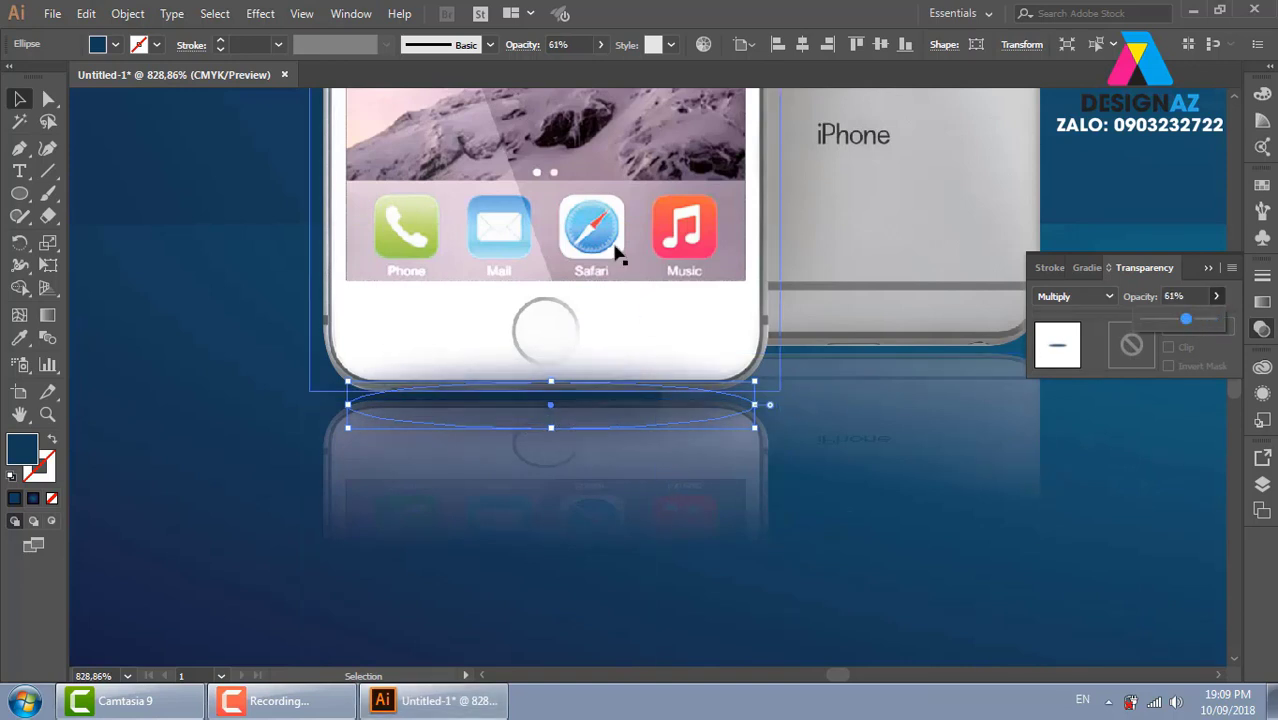
{"action": "left_click", "coordinate": [635, 412]}
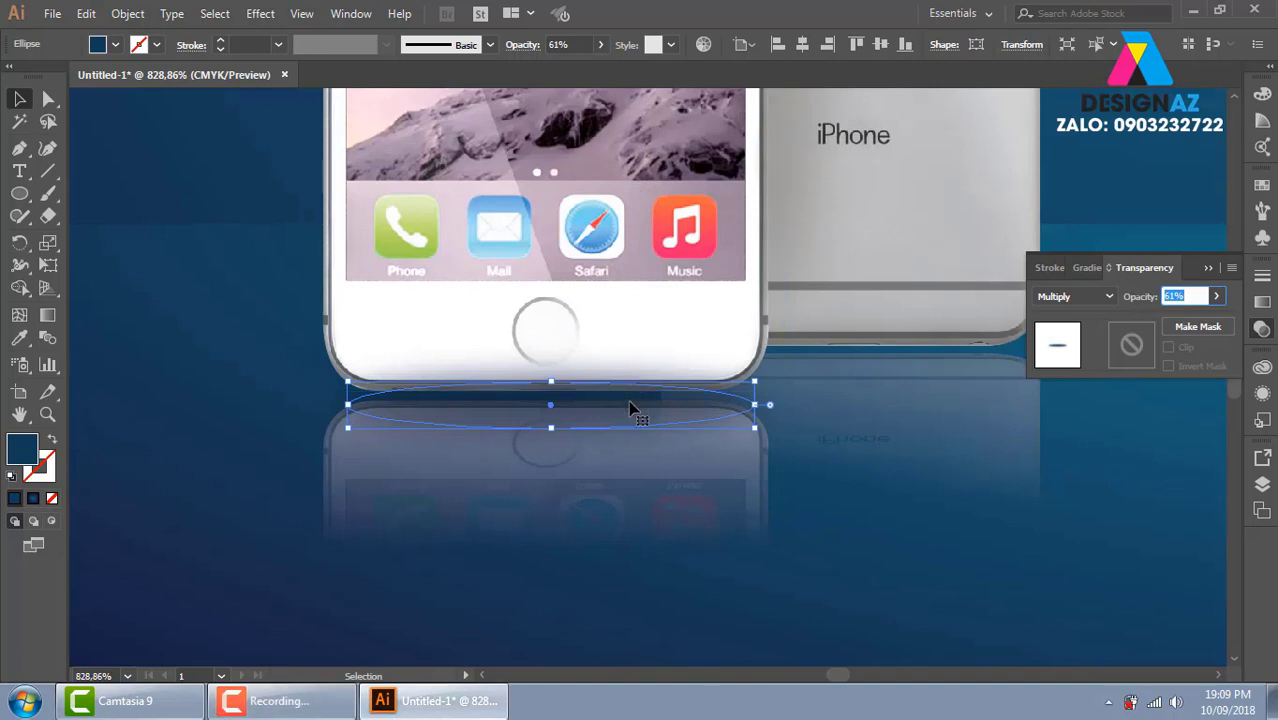
{"action": "scroll", "coordinate": [633, 438], "scroll_direction": "down", "scroll_amount": 1}
{"action": "scroll", "coordinate": [633, 438], "scroll_direction": "down", "scroll_amount": 2}
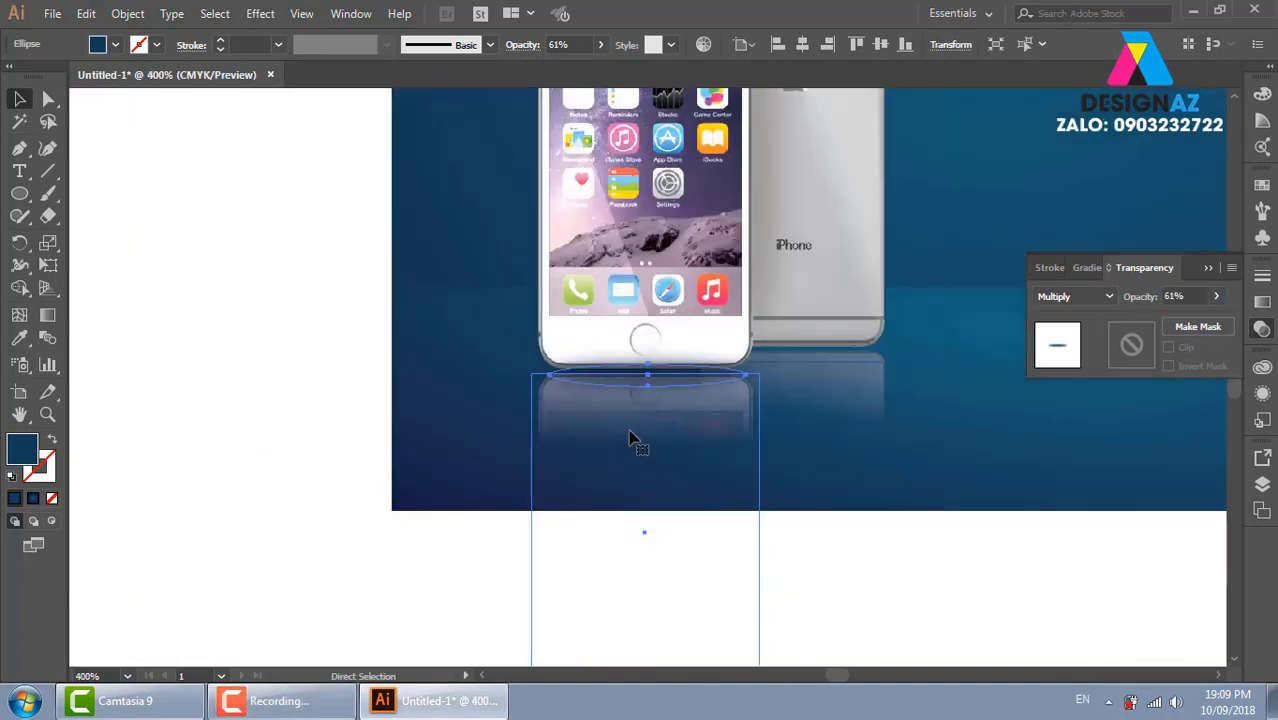
{"action": "left_click_drag", "start_coordinate": [787, 420], "coordinate": [783, 415]}
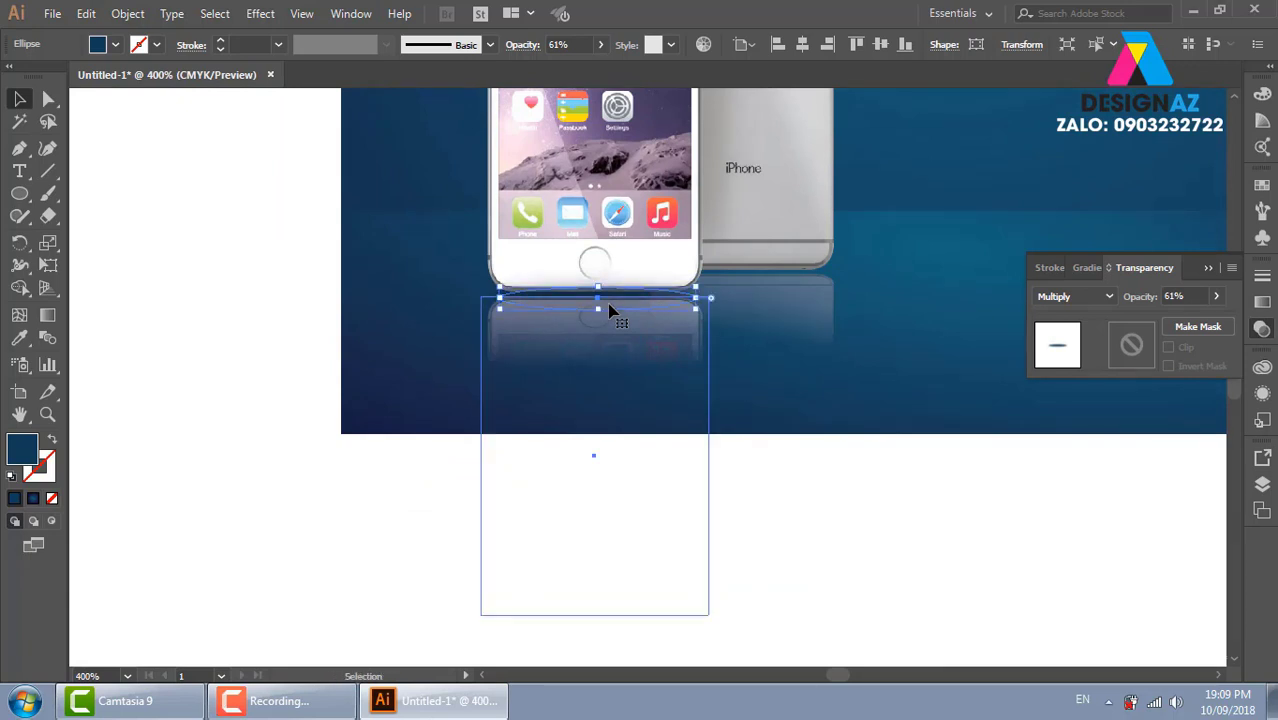
Place a copy of the shadow ellipse under the back iPhone and zoom out
{"action": "left_click", "coordinate": [932, 607]}
{"action": "left_click", "coordinate": [688, 417]}
{"action": "key", "text": "a"}
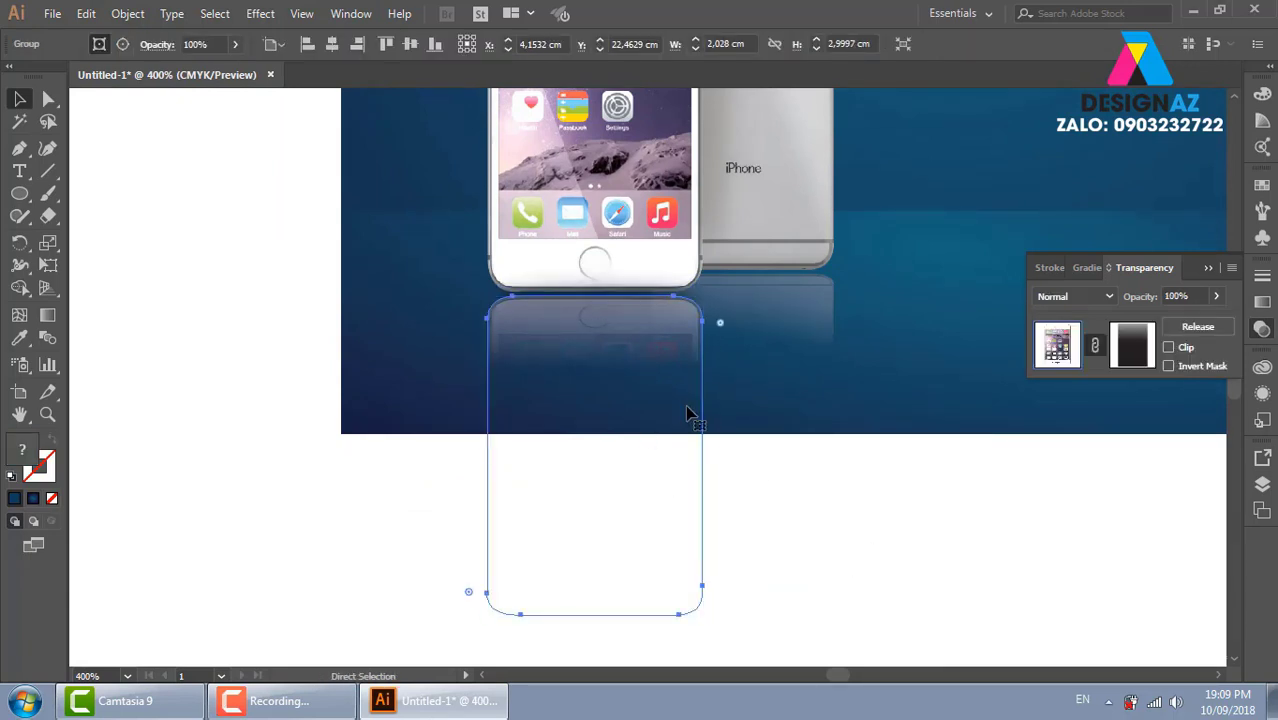
{"action": "key", "text": "v"}
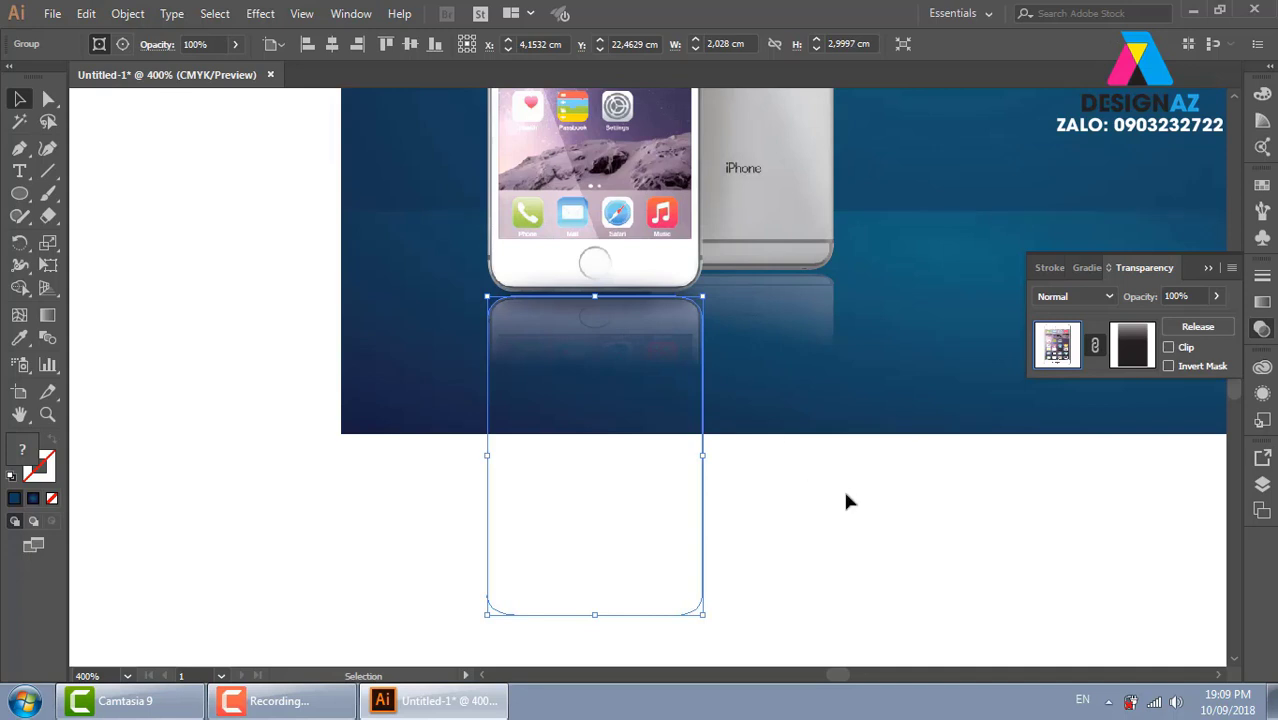
{"action": "left_click", "coordinate": [845, 500]}
{"action": "left_click", "coordinate": [640, 306]}
{"action": "mouse_move", "coordinate": [648, 305]}
{"action": "left_mouse_down"}
{"action": "mouse_move", "coordinate": [783, 271]}
{"action": "mouse_move", "coordinate": [860, 275]}
{"action": "mouse_move", "coordinate": [836, 269]}
{"action": "left_mouse_up"}
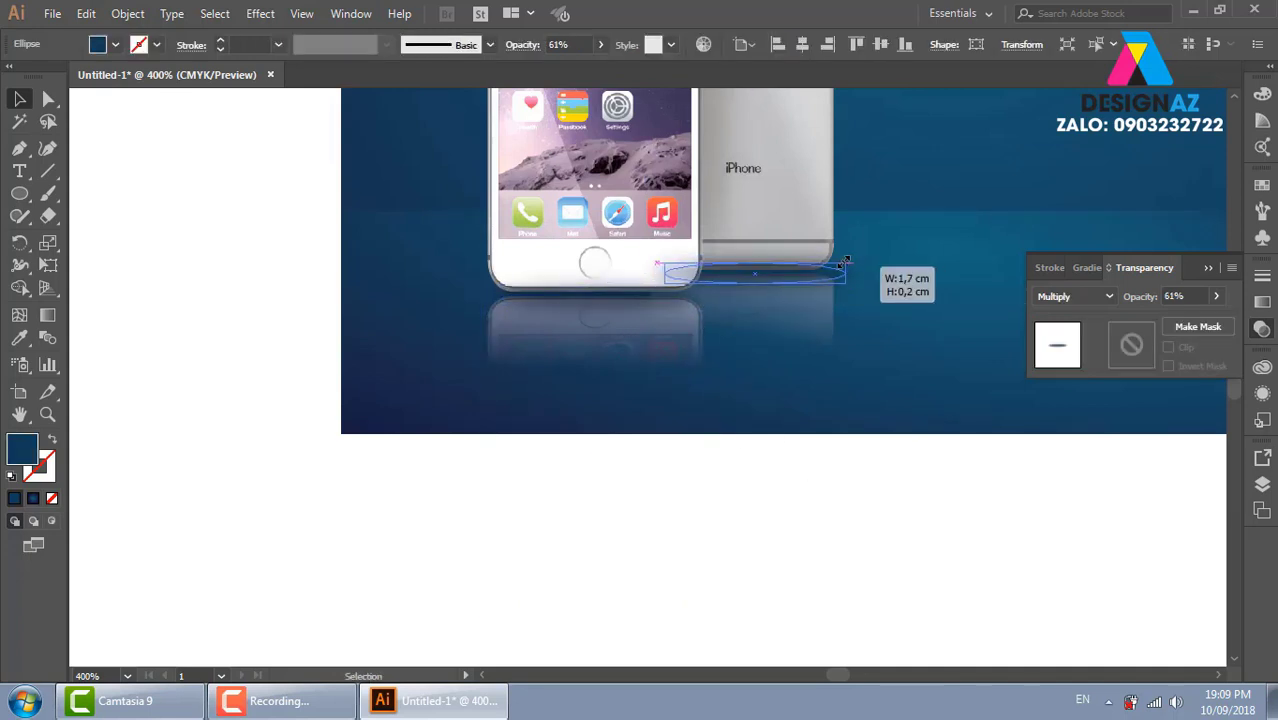
{"action": "left_click_drag", "start_coordinate": [903, 402], "coordinate": [732, 719]}
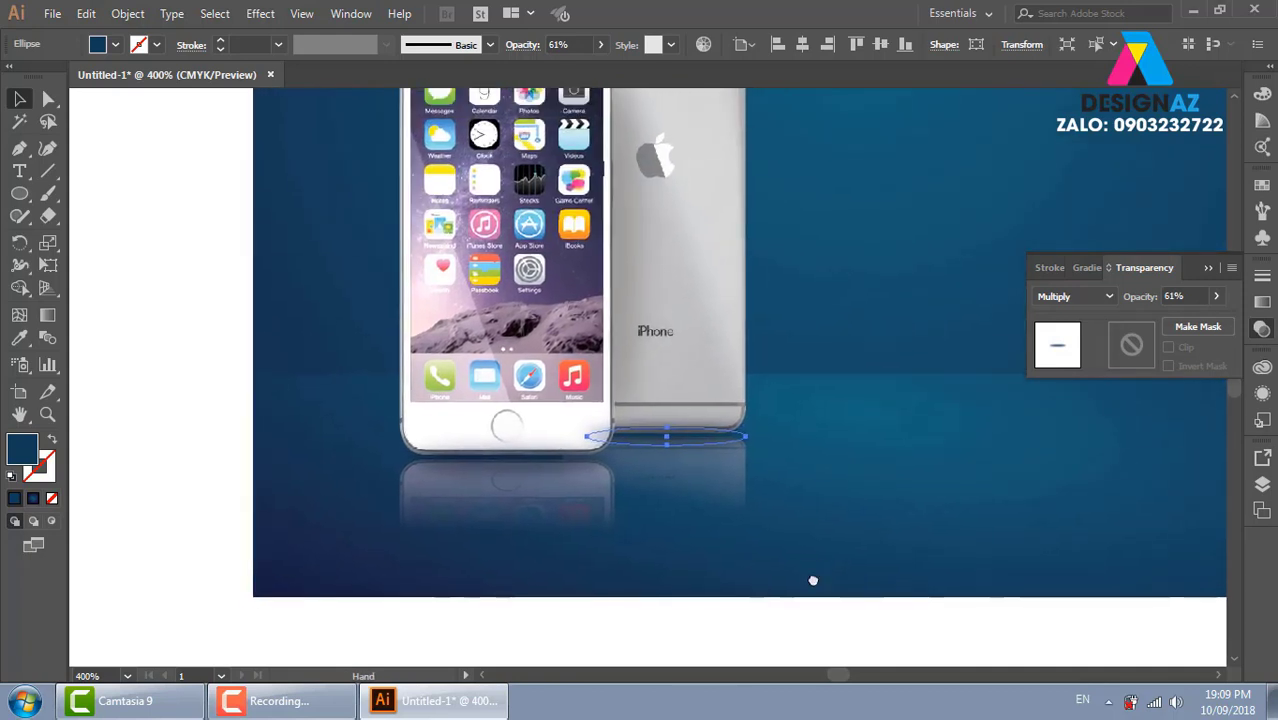
{"action": "key", "text": "ctrl+minus"}
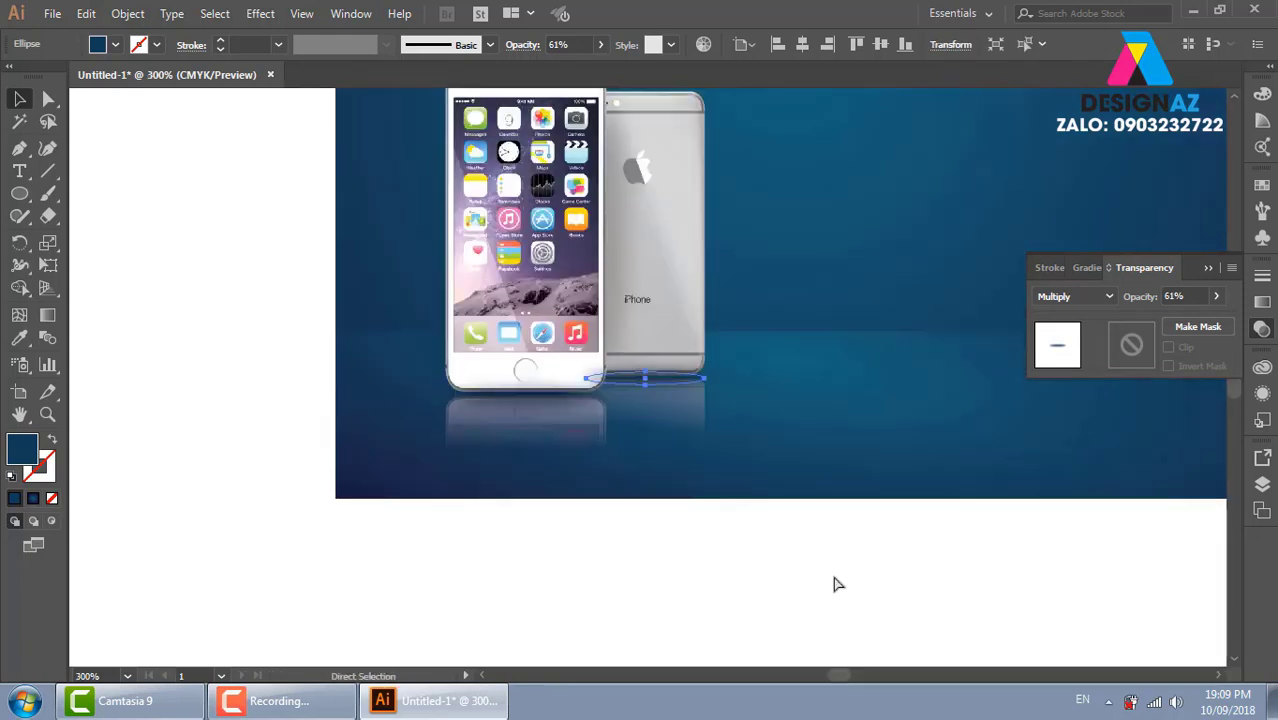
{"action": "key", "text": "ctrl+minus"}
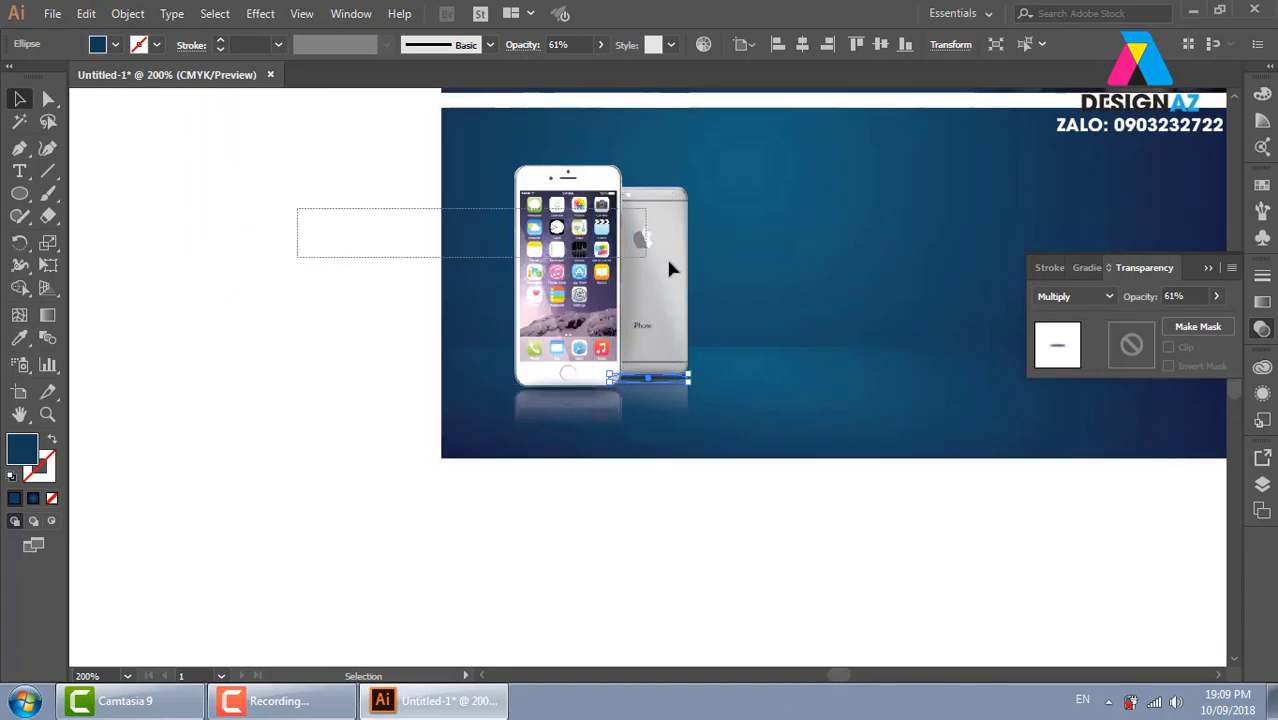
Select the iPhone group, try moving it left, then undo the move
{"action": "left_click_drag", "start_coordinate": [318, 231], "coordinate": [675, 262]}
{"action": "left_click", "coordinate": [642, 270]}
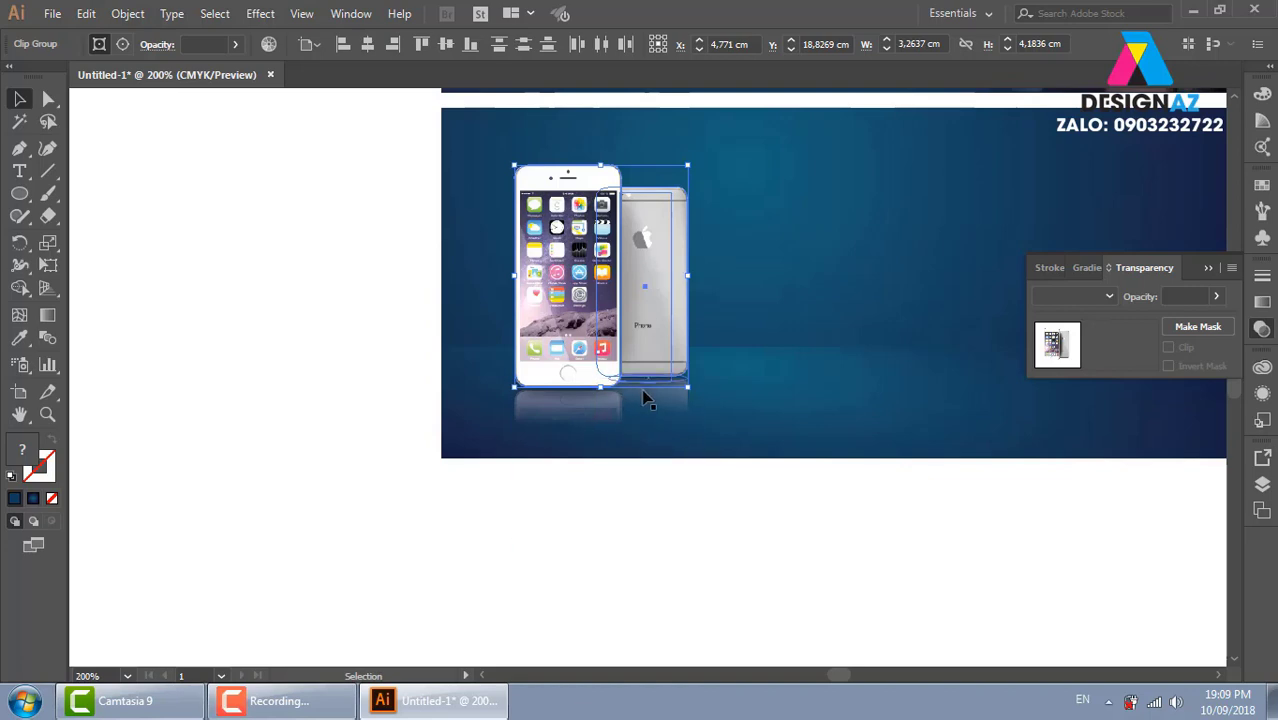
{"action": "left_click_drag", "start_coordinate": [643, 395], "coordinate": [362, 441]}
{"action": "left_click_drag", "start_coordinate": [713, 205], "coordinate": [465, 605]}
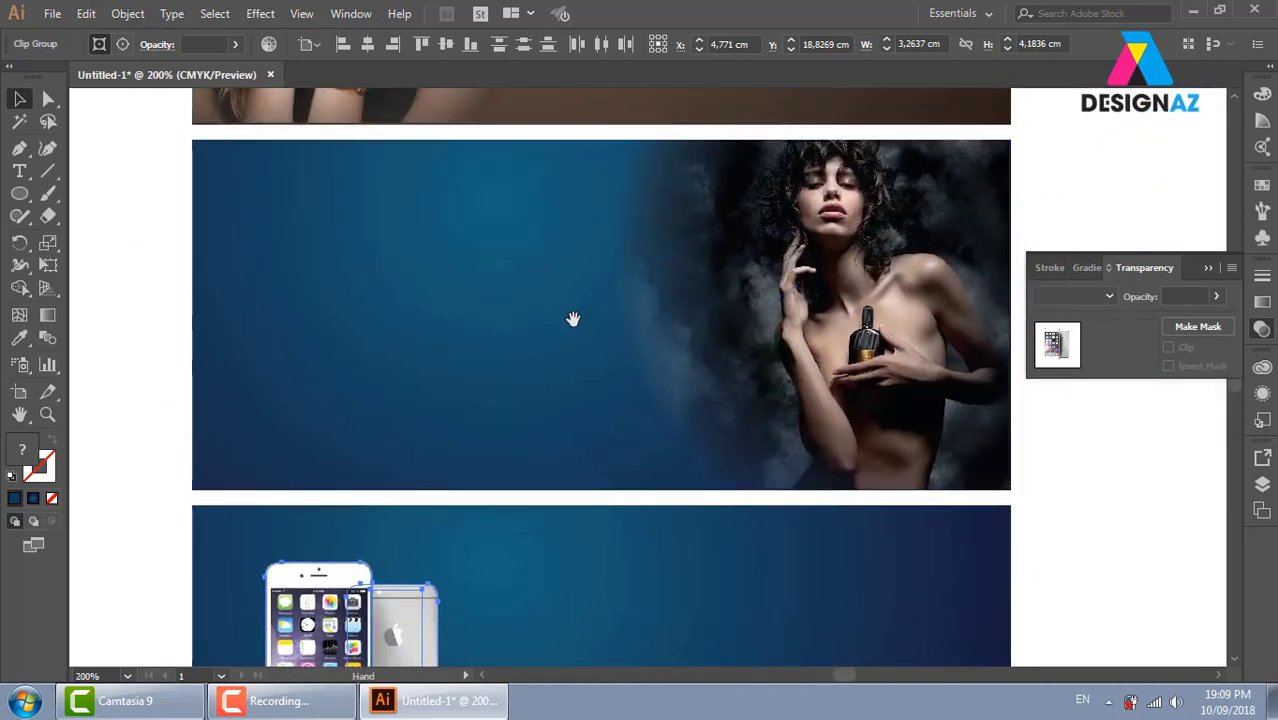
{"action": "left_click_drag", "start_coordinate": [551, 400], "coordinate": [602, 343]}
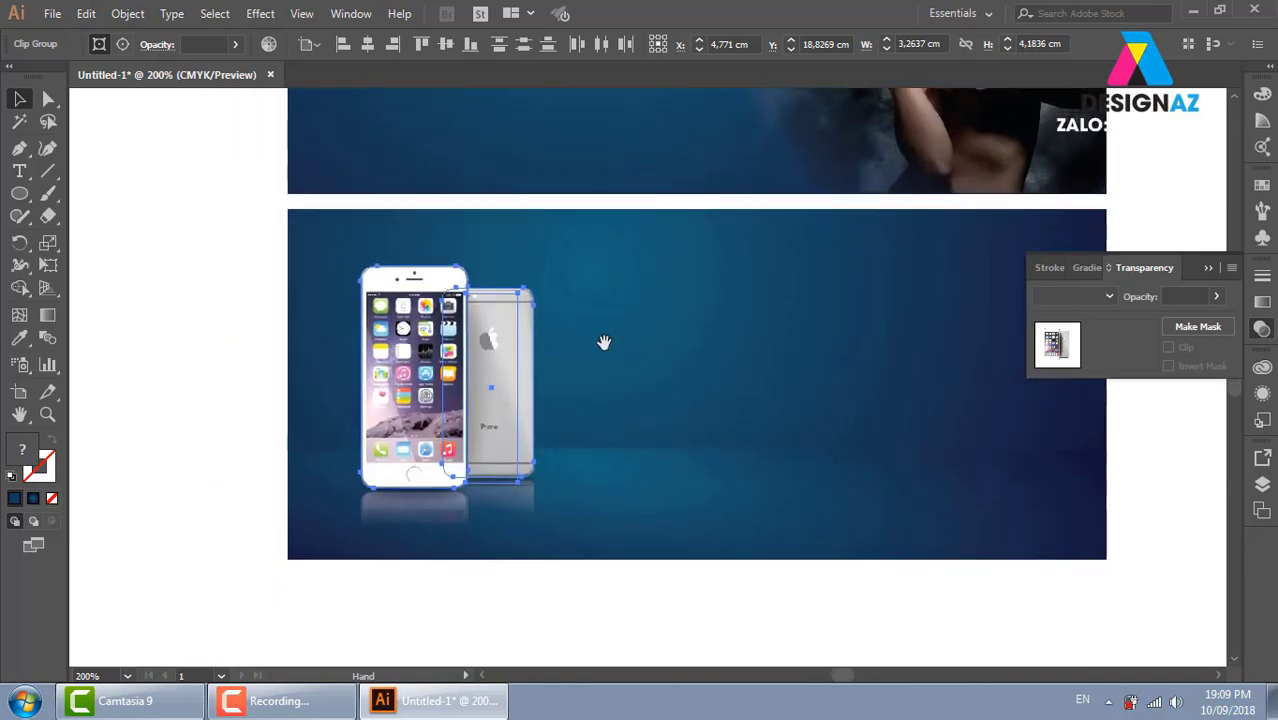
{"action": "left_click", "coordinate": [736, 397]}
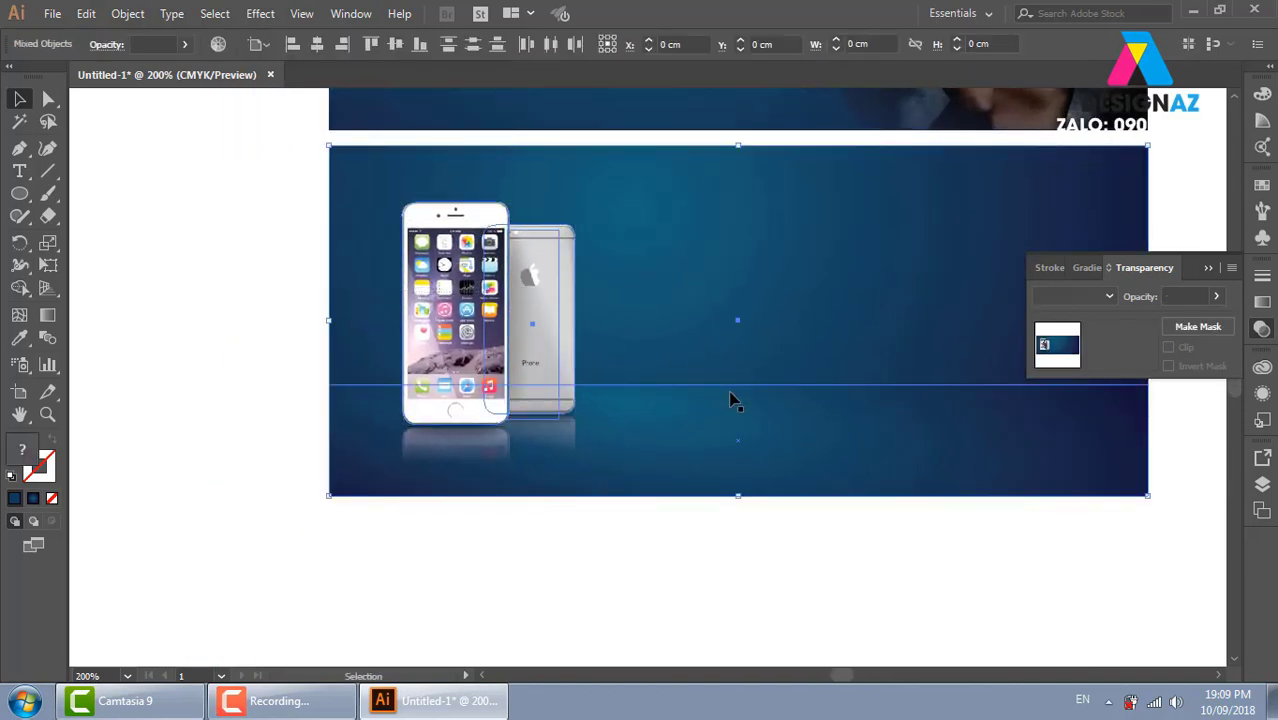
{"action": "left_click", "coordinate": [546, 246], "text": "shift"}
{"action": "left_click", "coordinate": [360, 172], "text": "shift"}
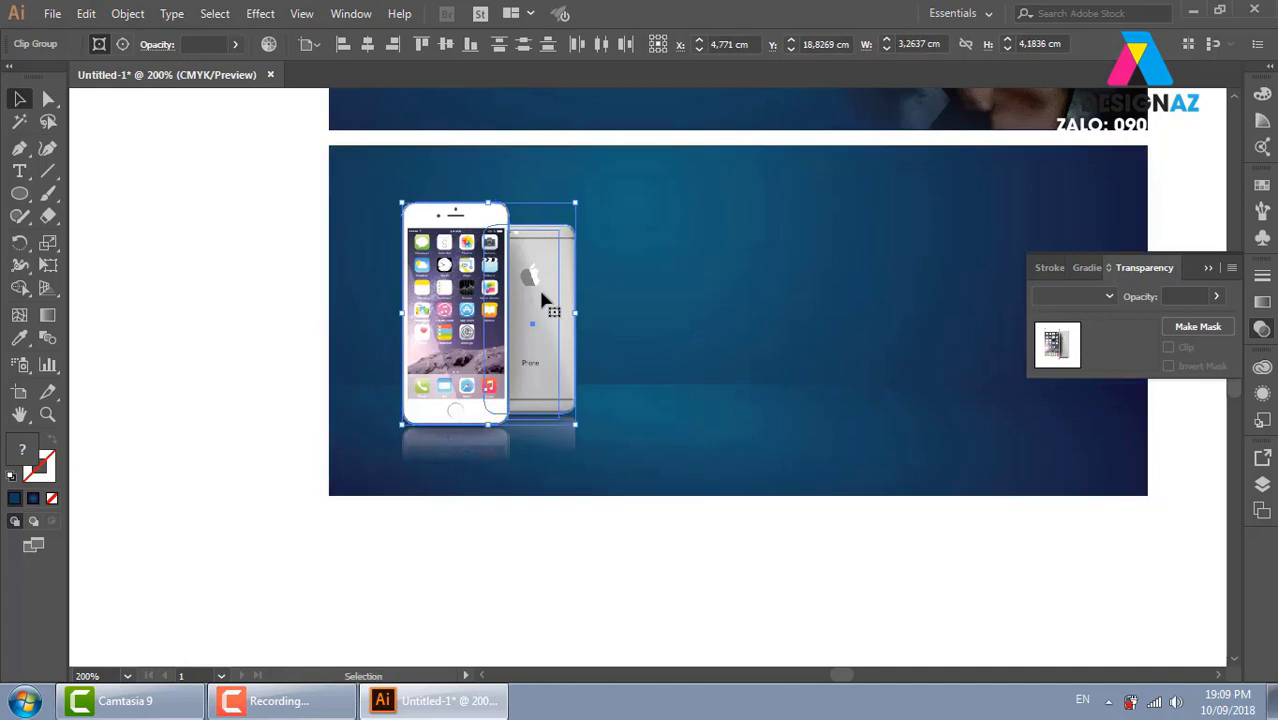
{"action": "left_click_drag", "start_coordinate": [540, 290], "coordinate": [200, 290]}
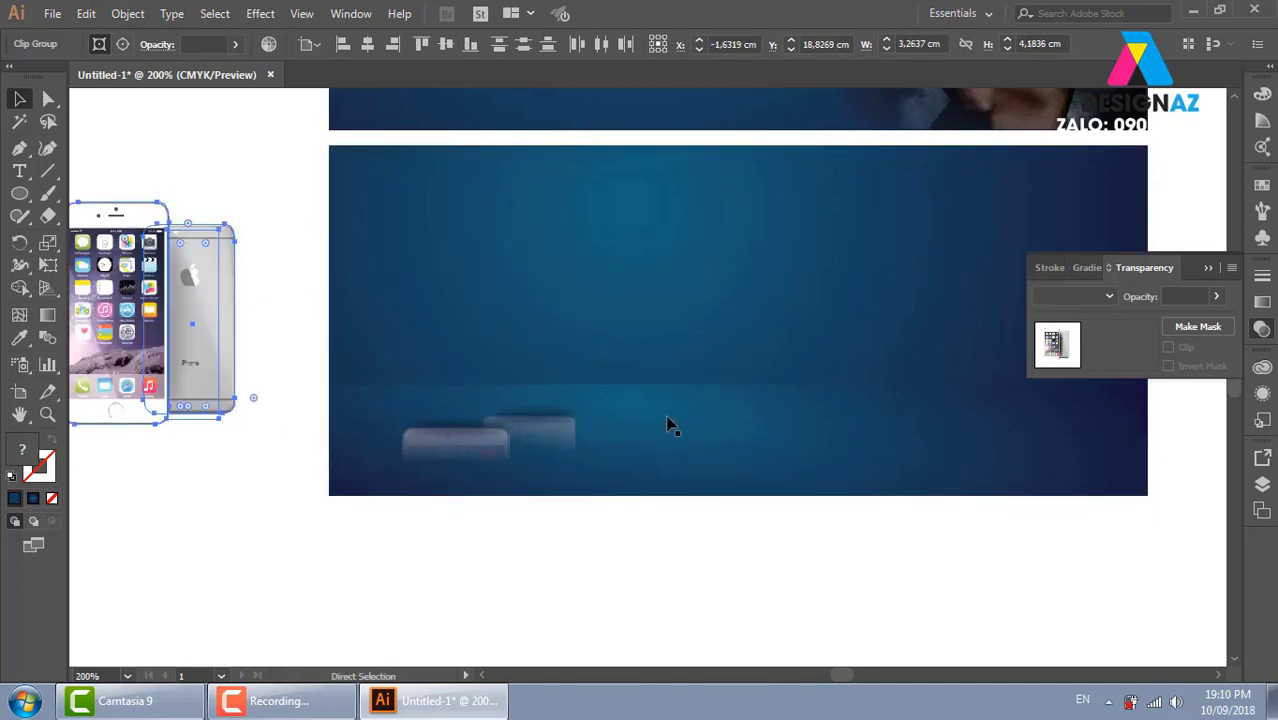
{"action": "key", "text": "ctrl+z"}
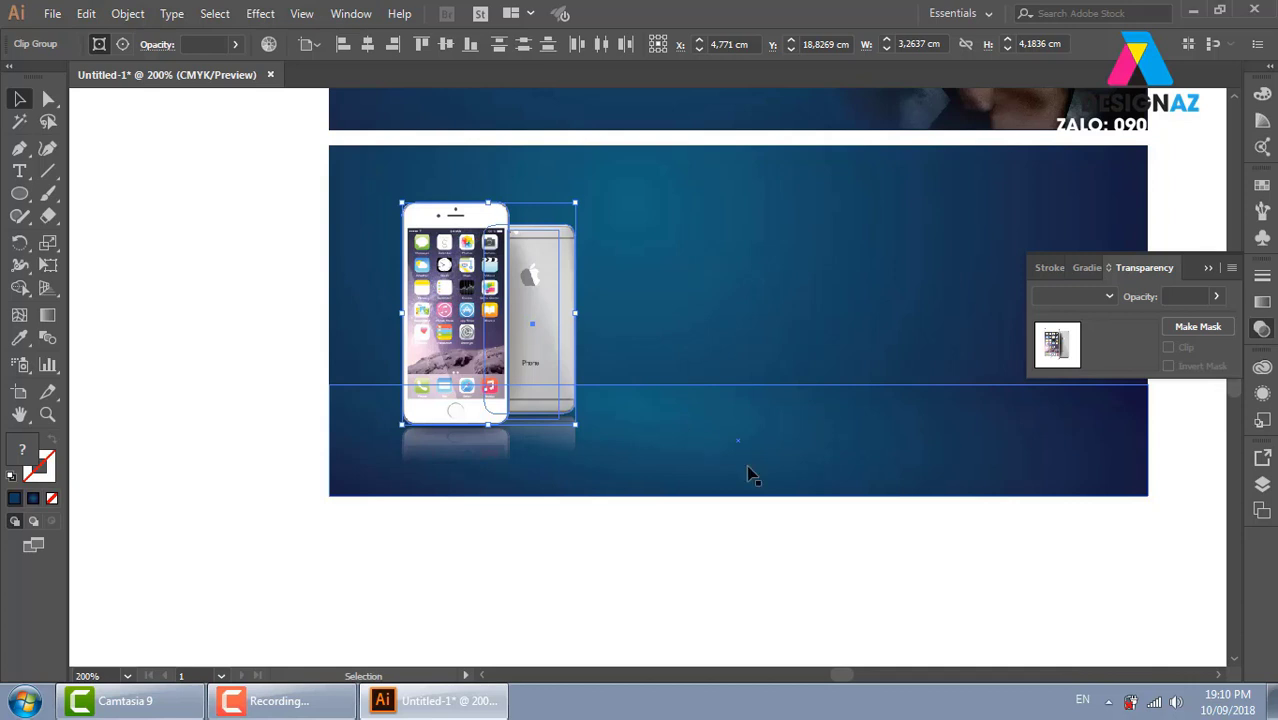
Close the Transparency panel, recentre the banner and deselect the phones
{"action": "left_click", "coordinate": [1208, 268]}
{"action": "left_click_drag", "start_coordinate": [1072, 485], "coordinate": [926, 451]}
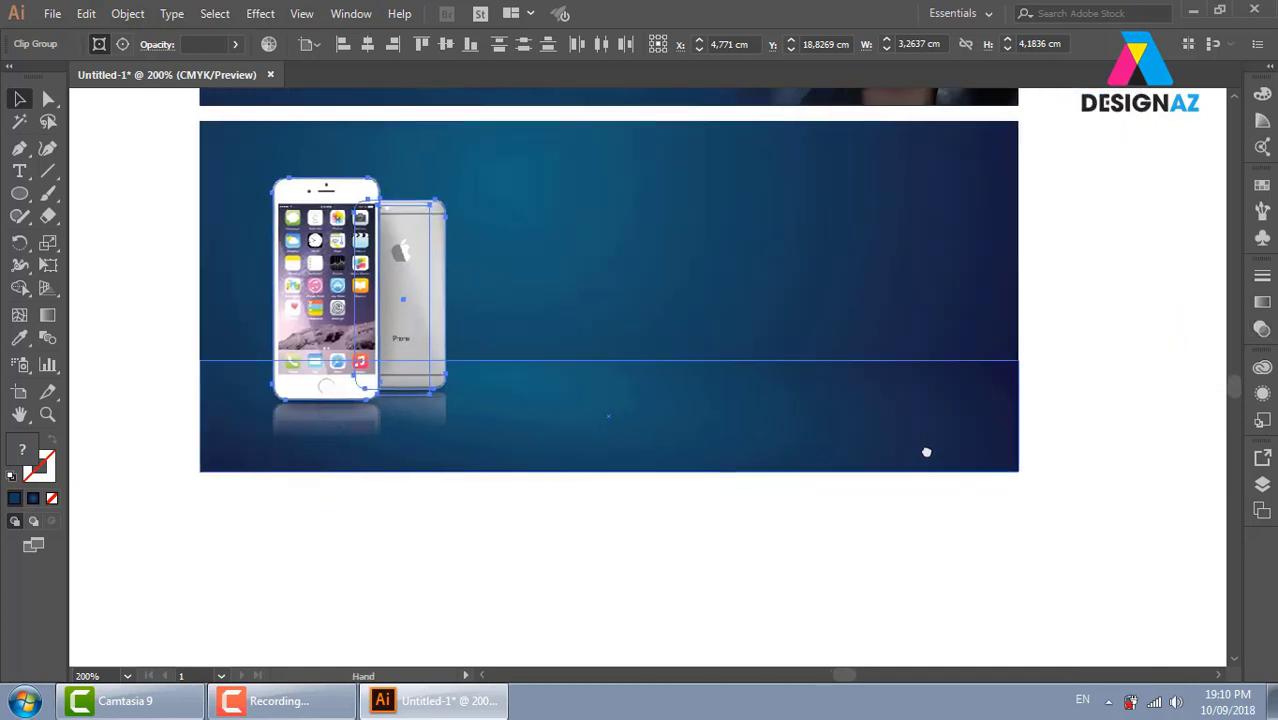
{"action": "left_click", "coordinate": [1083, 360]}
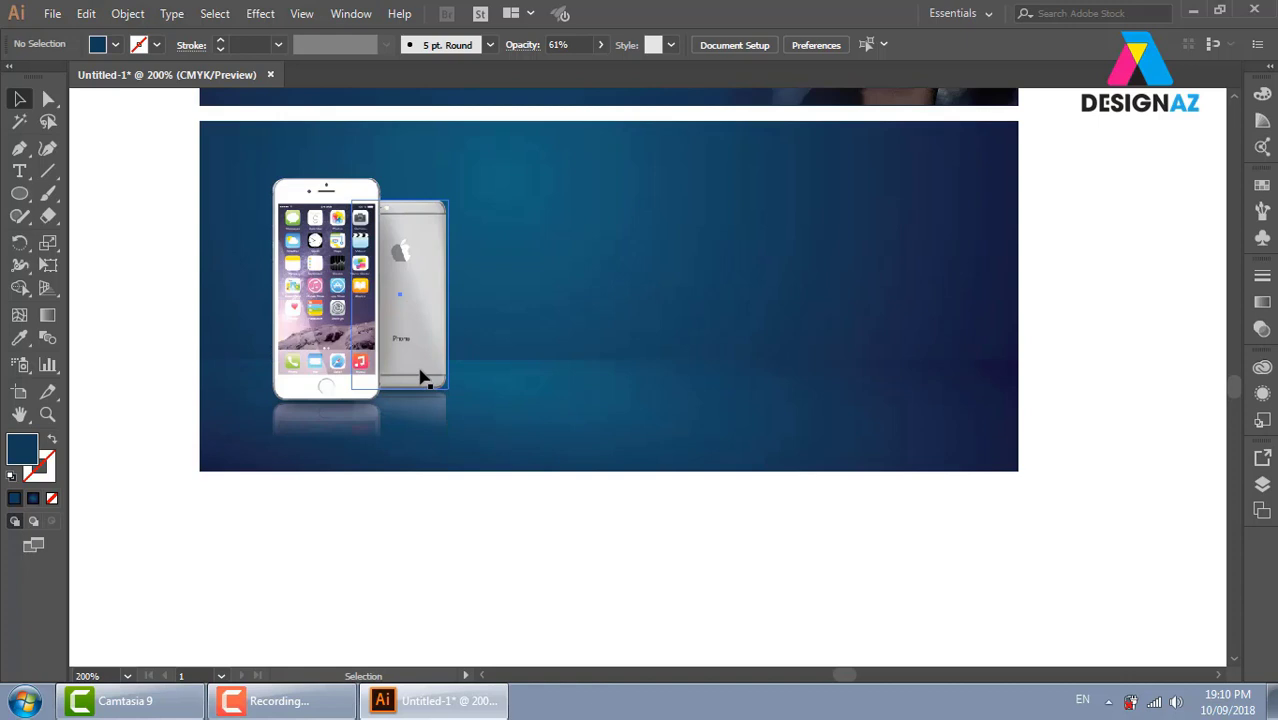
Fill the lower band rectangle with white from Swatches and zoom out to 150%
{"action": "left_click", "coordinate": [987, 282]}
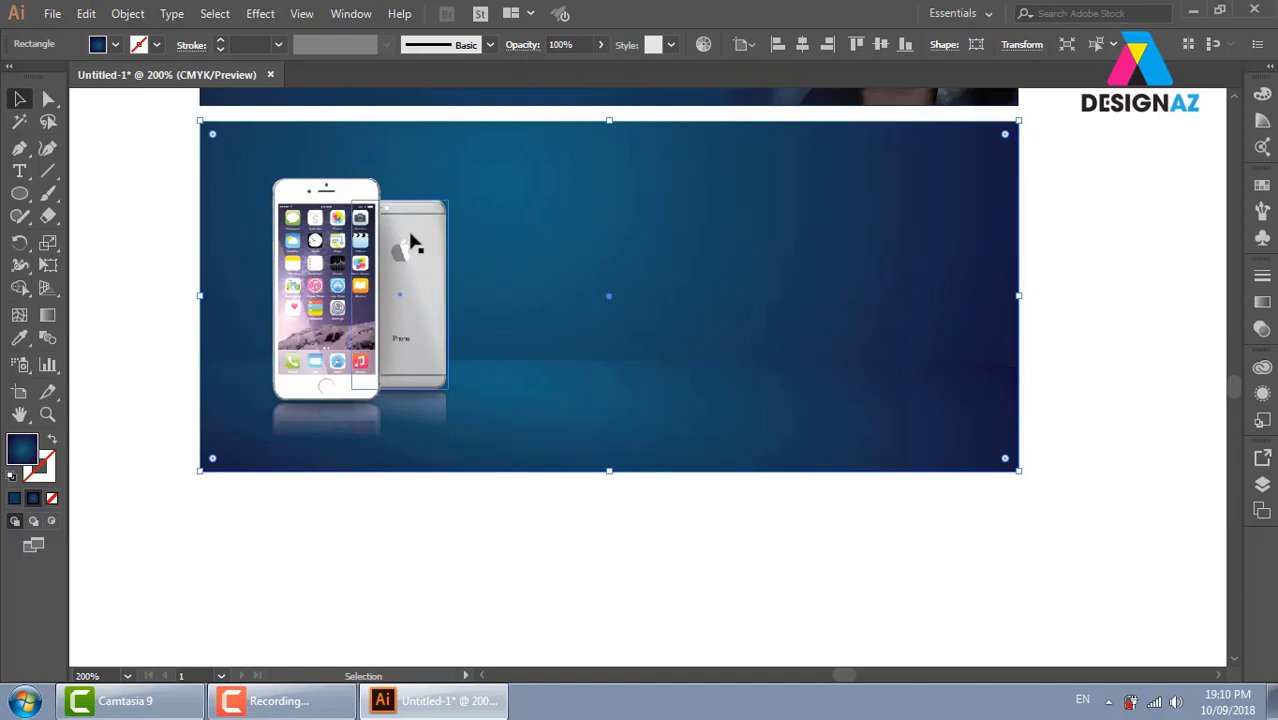
{"action": "left_click", "coordinate": [1064, 362]}
{"action": "left_click", "coordinate": [752, 418]}
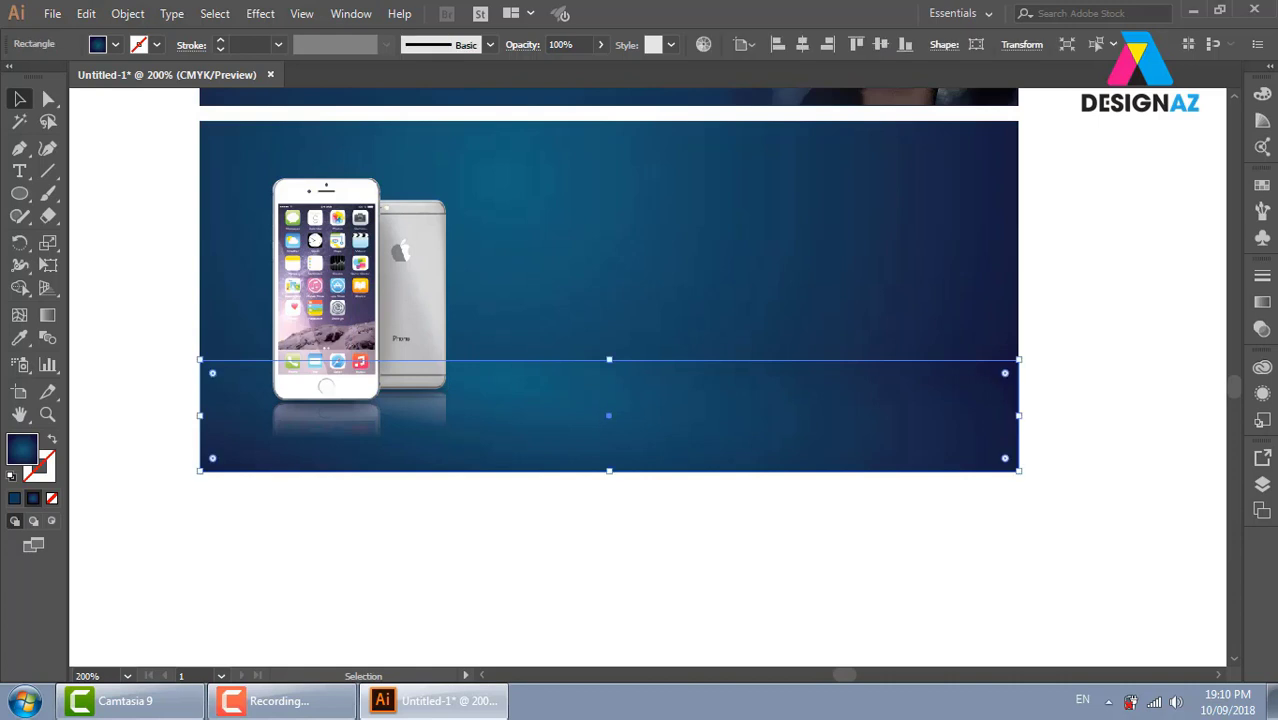
{"action": "left_click", "coordinate": [1262, 185]}
{"action": "left_click", "coordinate": [1054, 234]}
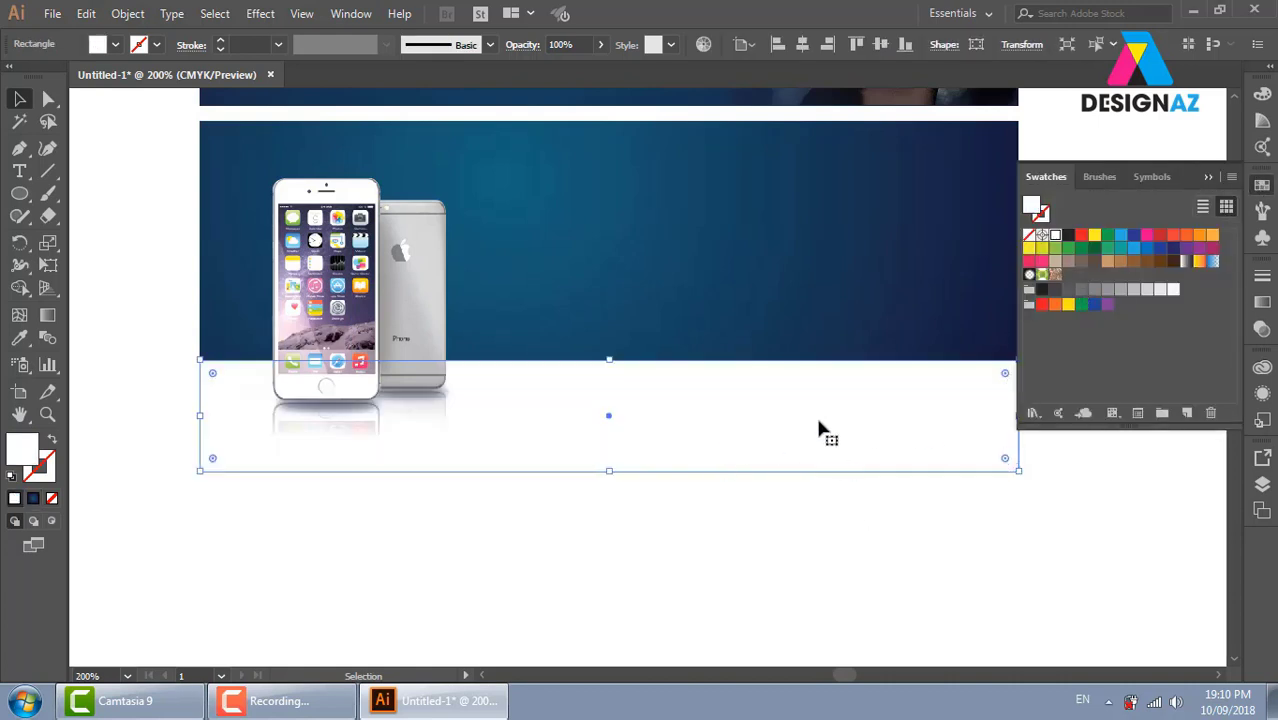
{"action": "left_click", "coordinate": [1207, 176]}
{"action": "key", "text": "ctrl+minus"}
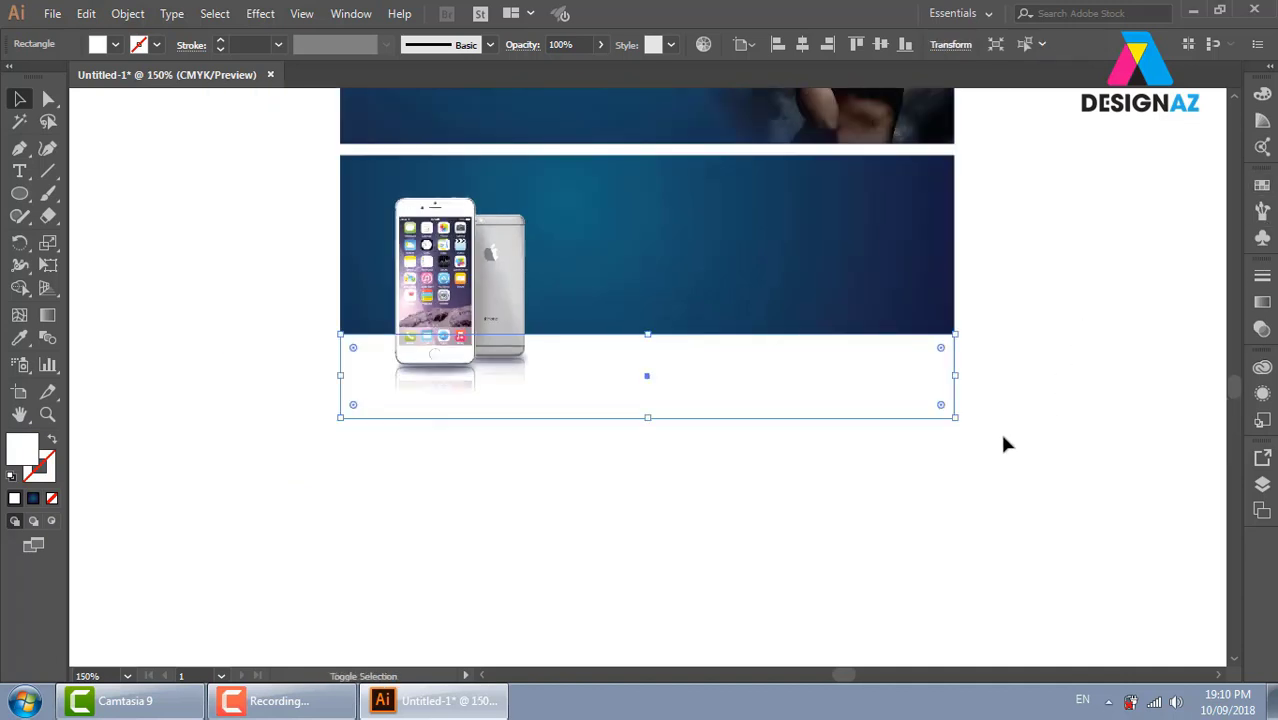
{"action": "key", "text": "shift+c"}
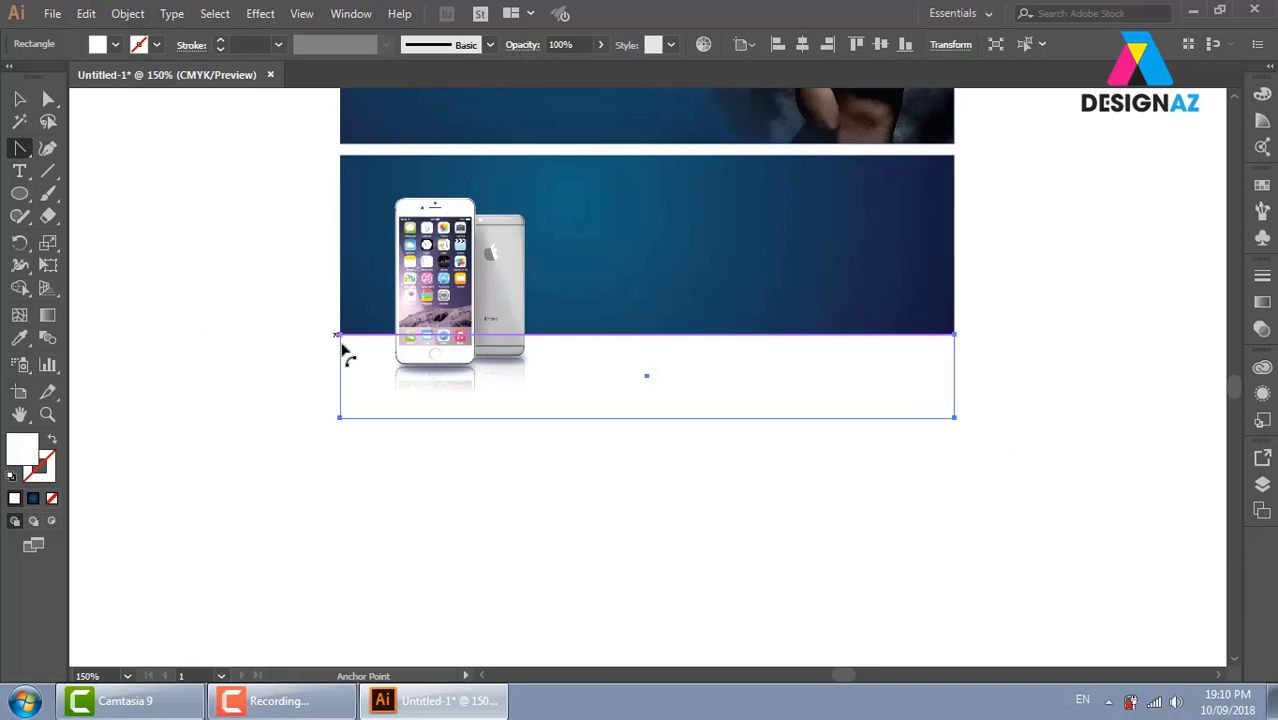
Pull handles from the band's top-left anchor to bow its top edge upward, then select it
{"action": "left_click_drag", "start_coordinate": [340, 335], "coordinate": [367, 366]}
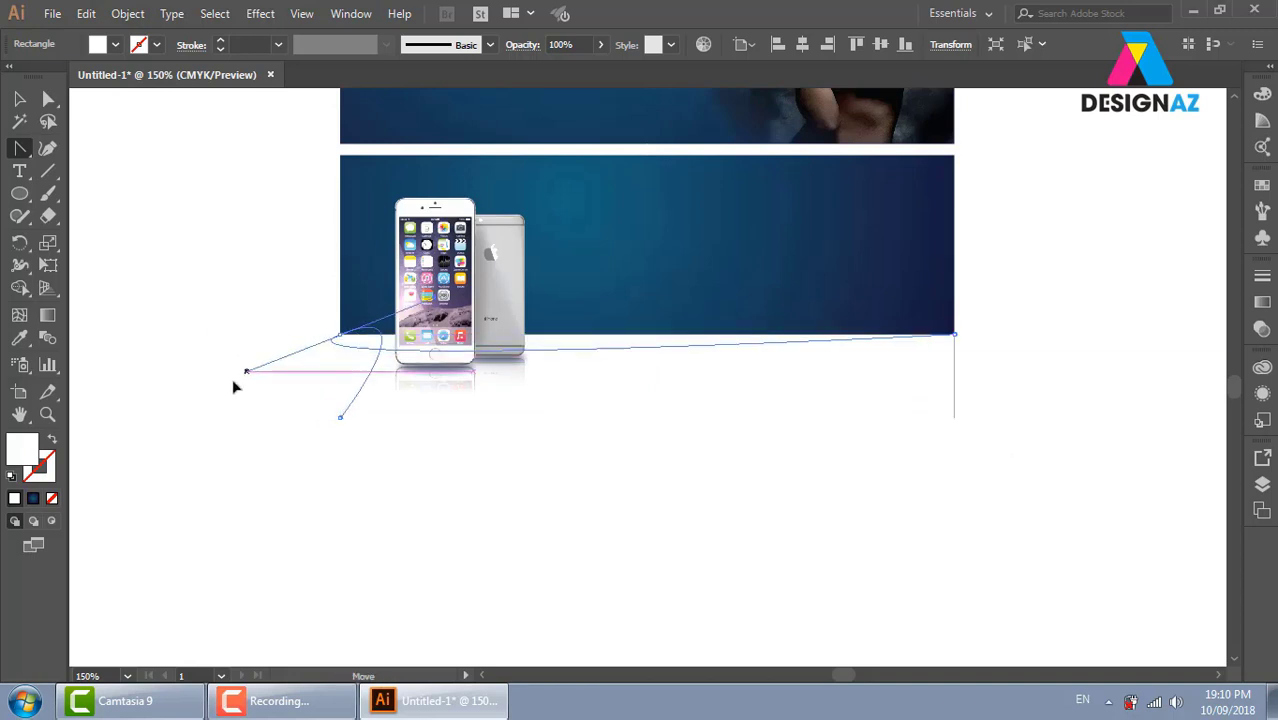
{"action": "mouse_move", "coordinate": [456, 343]}
{"action": "left_mouse_down"}
{"action": "mouse_move", "coordinate": [747, 234]}
{"action": "mouse_move", "coordinate": [776, 257]}
{"action": "mouse_move", "coordinate": [708, 251]}
{"action": "mouse_move", "coordinate": [725, 251]}
{"action": "left_mouse_up"}
{"action": "scroll", "coordinate": [565, 428], "scroll_direction": "left", "scroll_amount": 3}
{"action": "scroll", "coordinate": [342, 378], "scroll_direction": "left", "scroll_amount": 2}
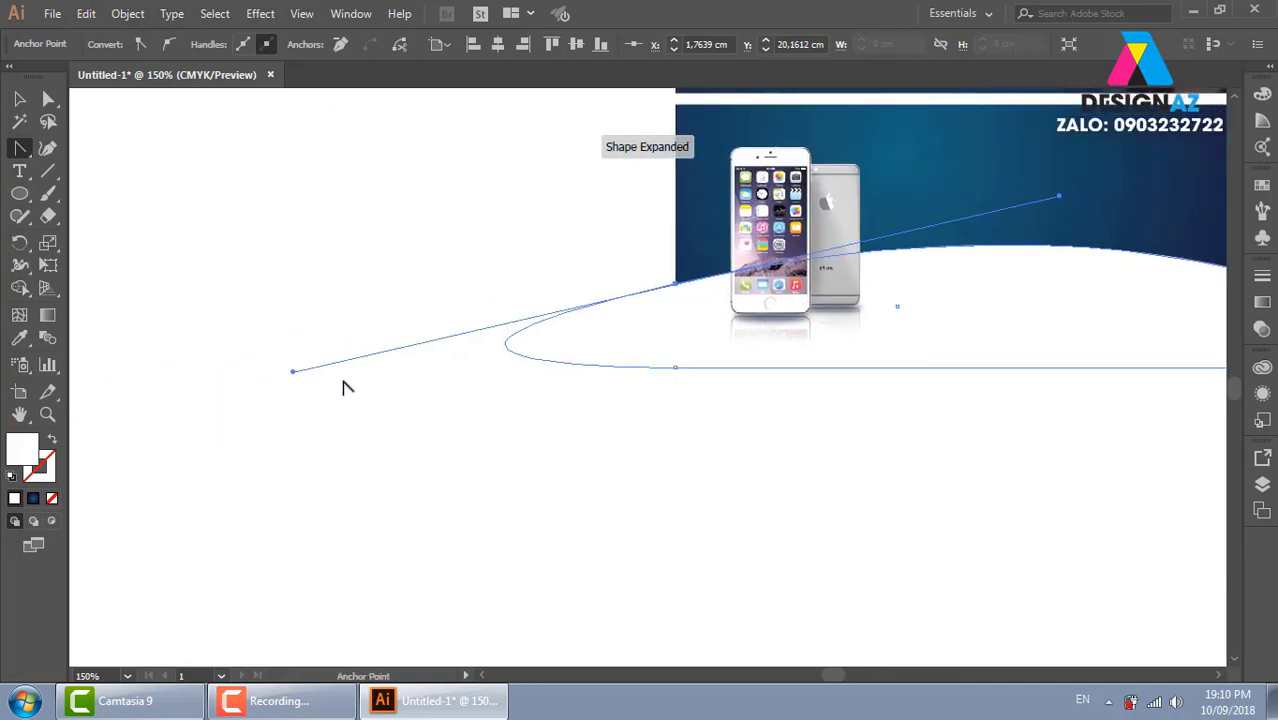
{"action": "left_click", "coordinate": [292, 375]}
{"action": "scroll", "coordinate": [605, 362], "scroll_direction": "right", "scroll_amount": 5}
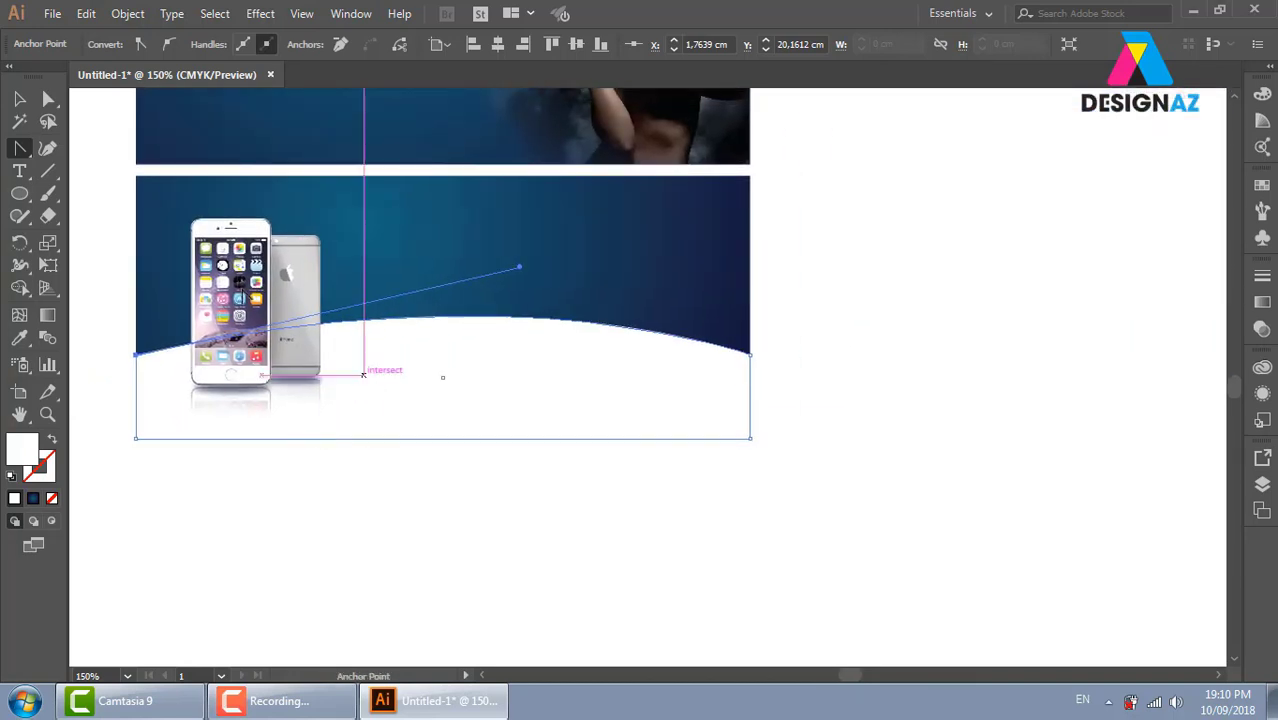
{"action": "left_click", "coordinate": [20, 100]}
{"action": "scroll", "coordinate": [700, 340], "scroll_direction": "left", "scroll_amount": 3}
{"action": "scroll", "coordinate": [700, 340], "scroll_direction": "down", "scroll_amount": 1}
{"action": "left_click", "coordinate": [990, 320]}
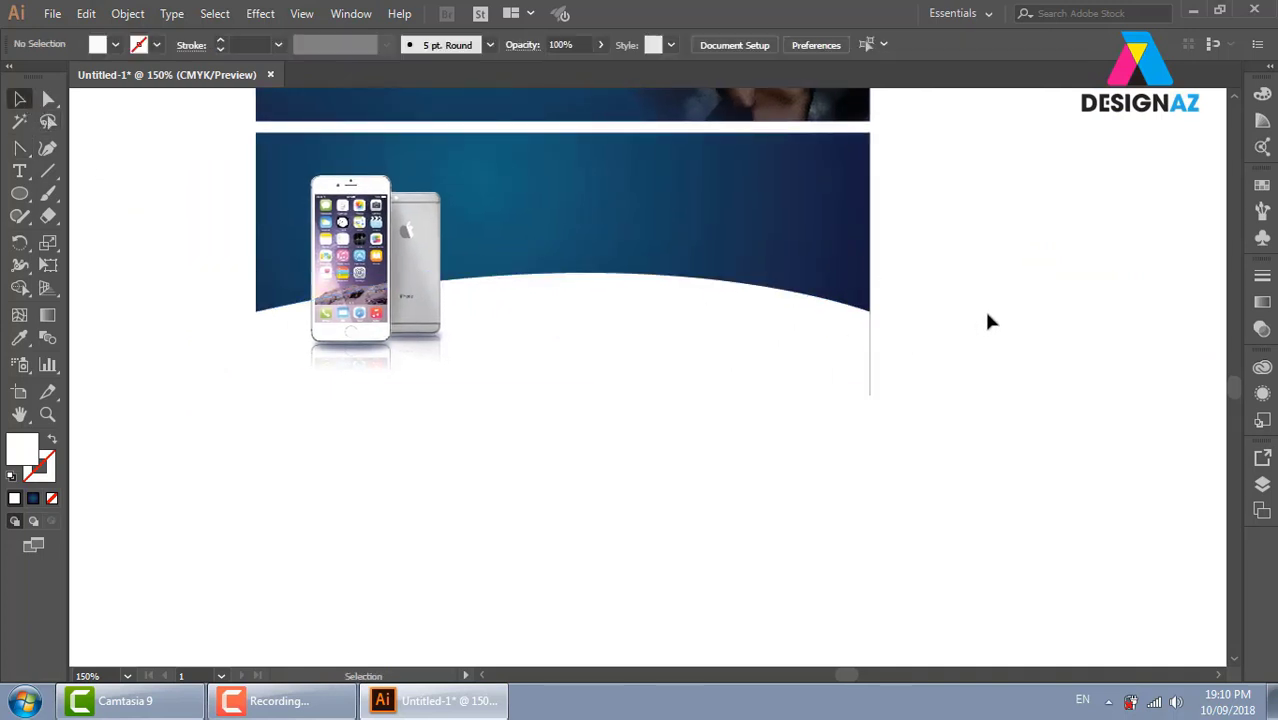
{"action": "left_click", "coordinate": [757, 324]}
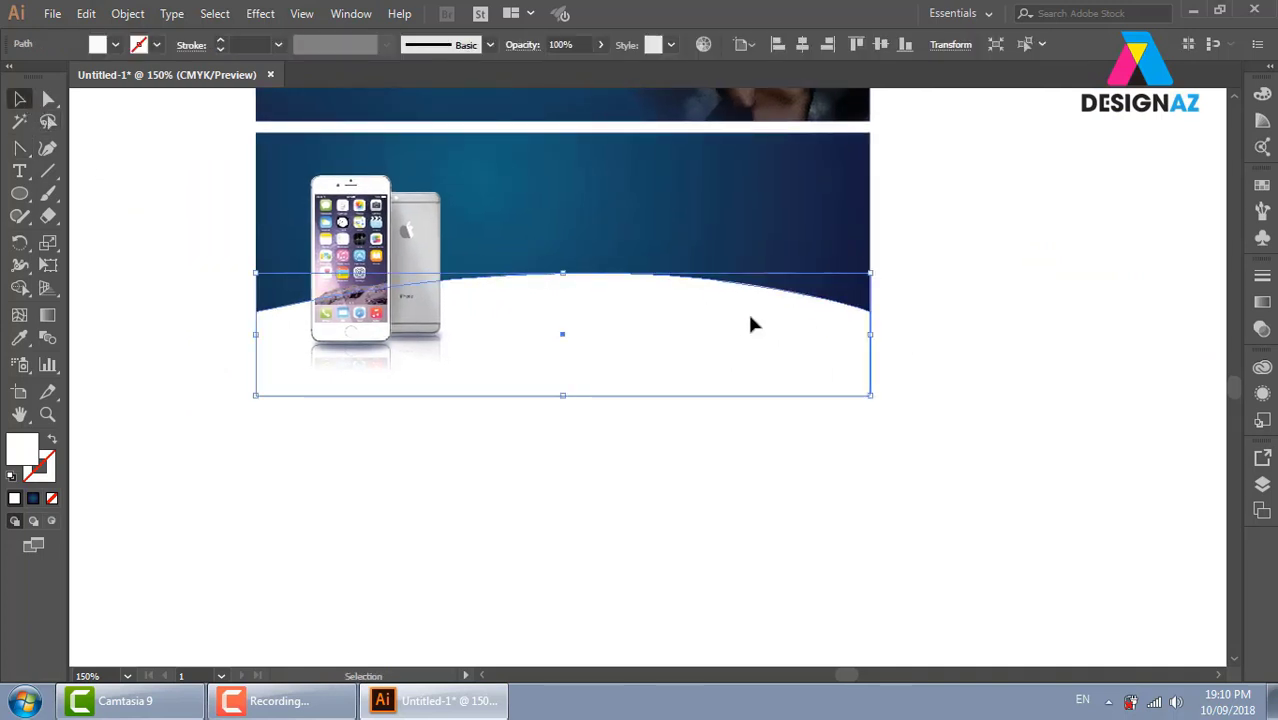
Add an opacity mask to the white band in Transparency and turn Clip off
{"action": "left_click", "coordinate": [1262, 328]}
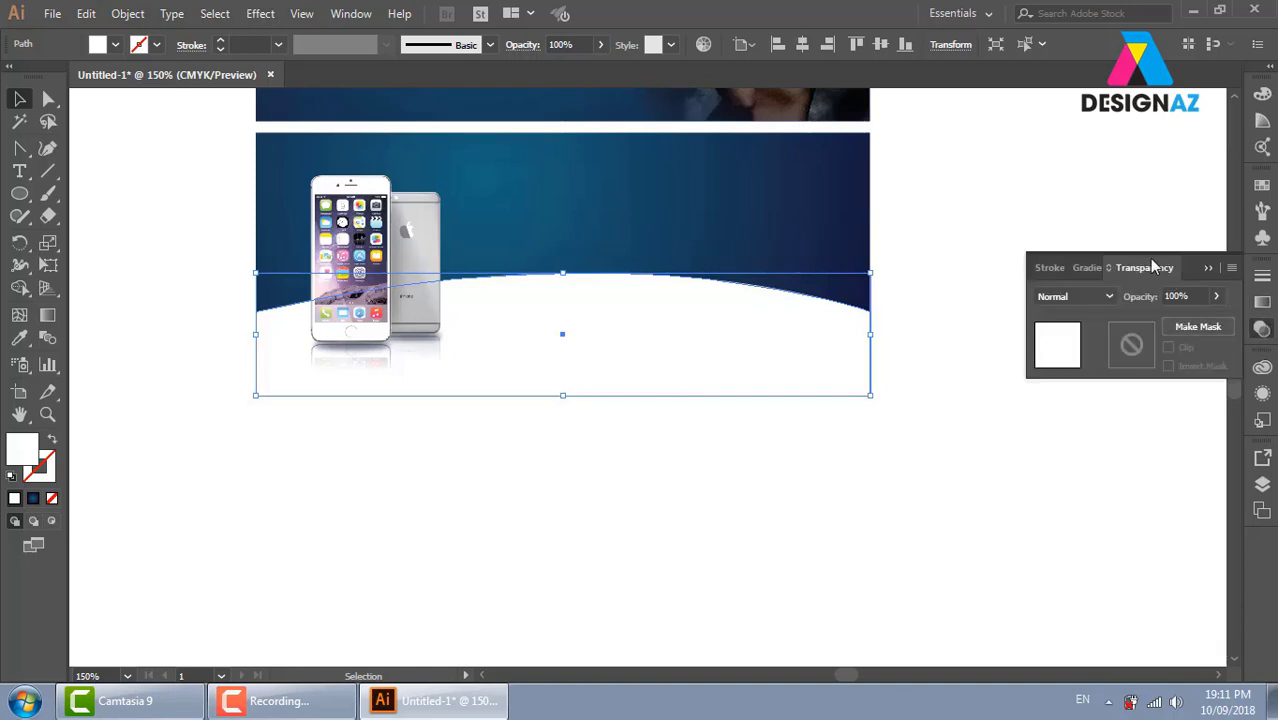
{"action": "double_click", "coordinate": [1133, 344]}
{"action": "left_click", "coordinate": [1168, 348]}
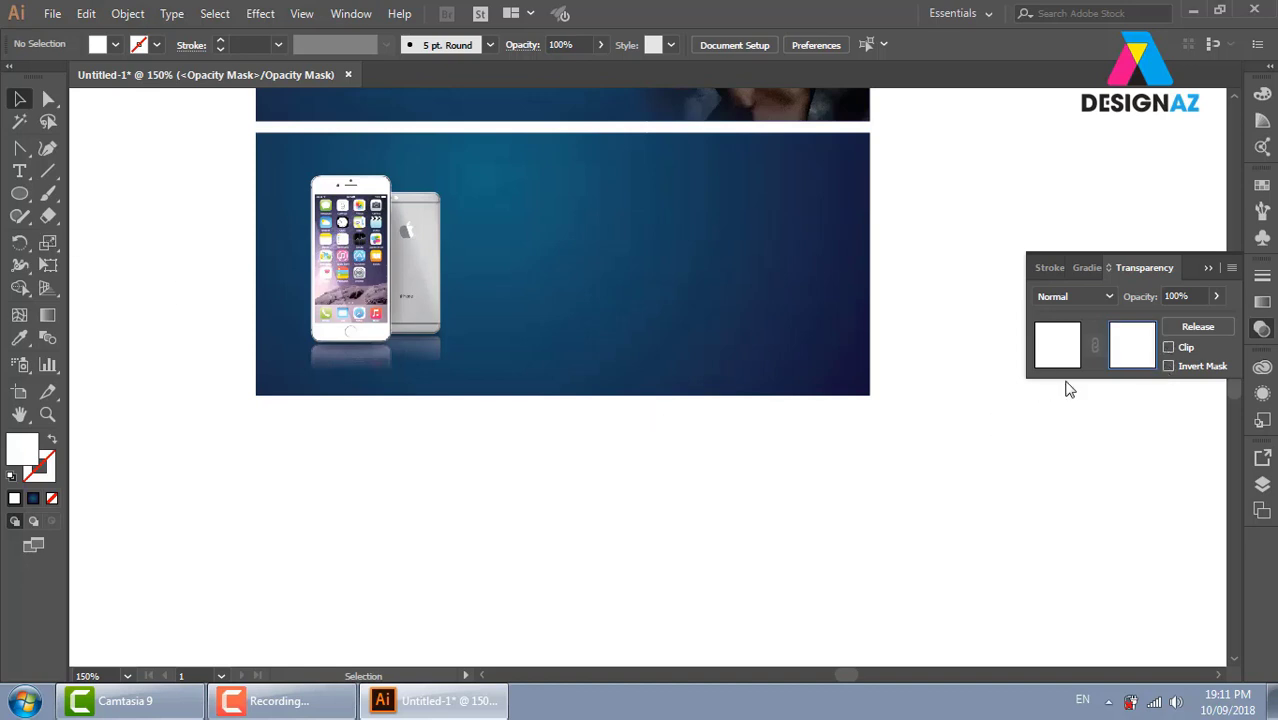
{"action": "key", "text": "ctrl+z"}
{"action": "left_click", "coordinate": [1168, 347]}
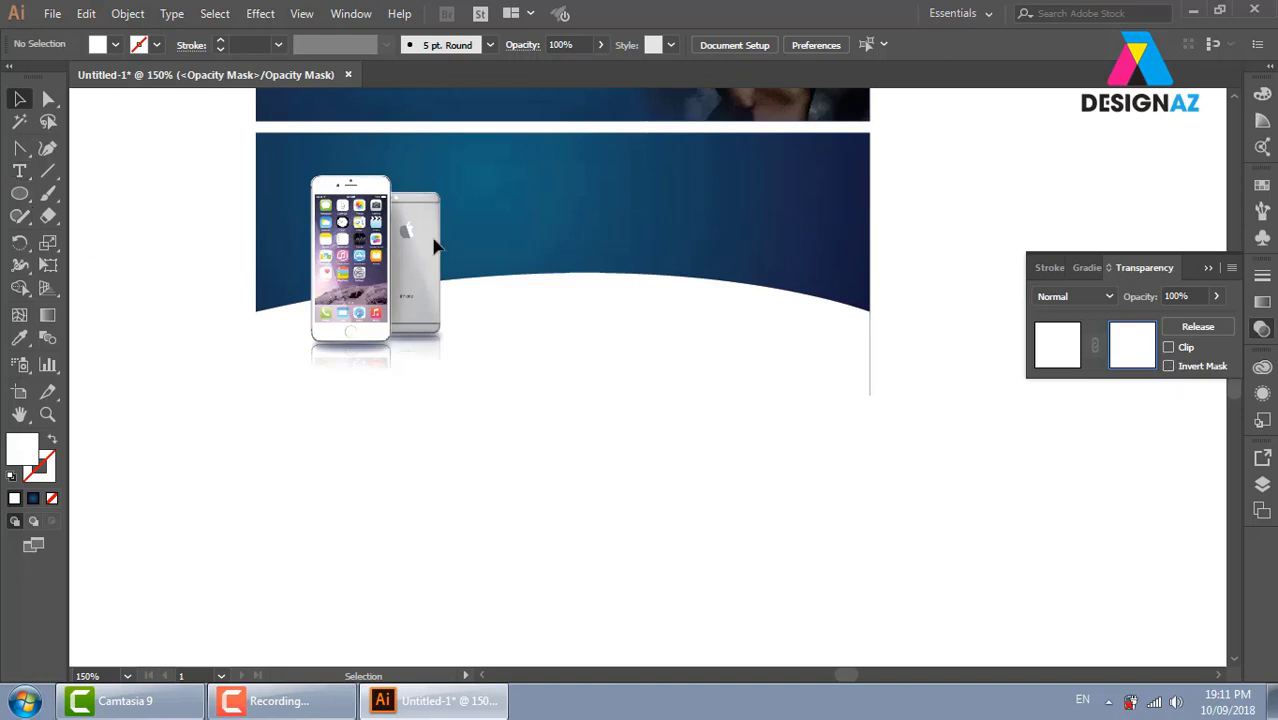
{"action": "left_click_drag", "start_coordinate": [19, 194], "coordinate": [107, 199]}
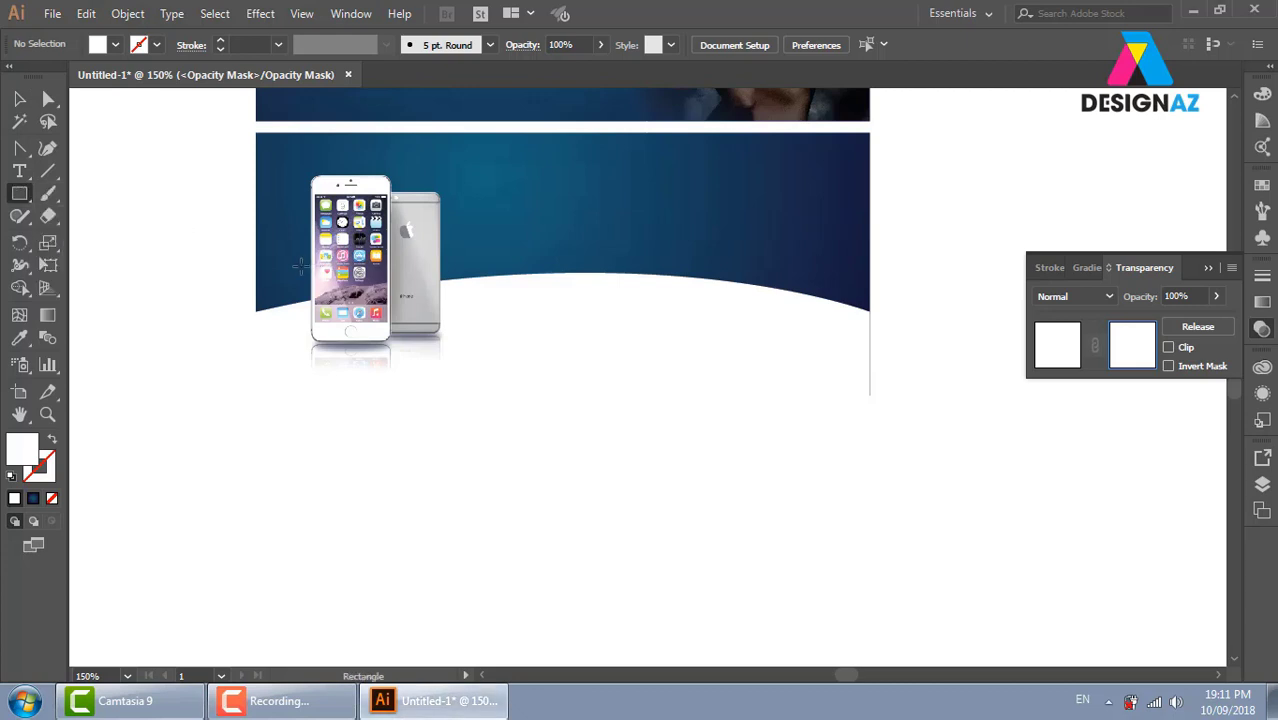
Draw a mask rectangle over the band with the white-black gradient running vertically down
{"action": "left_click_drag", "start_coordinate": [226, 243], "coordinate": [881, 409]}
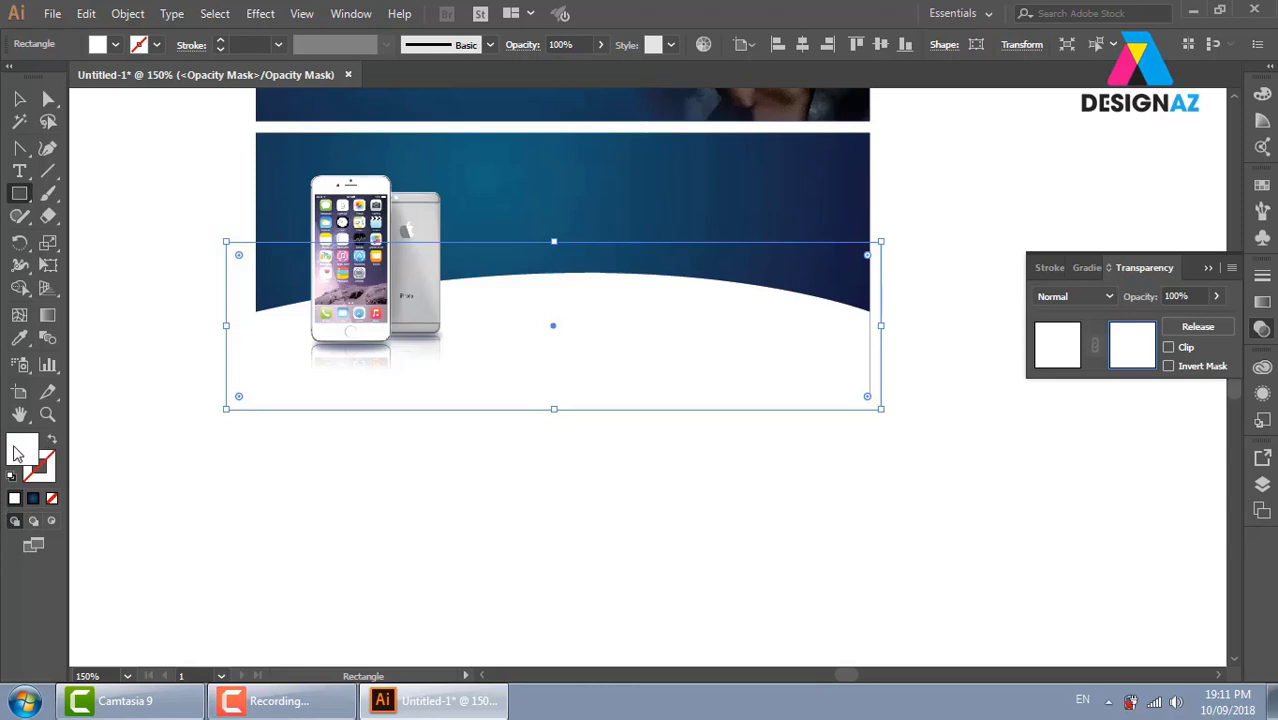
{"action": "left_click", "coordinate": [1262, 210]}
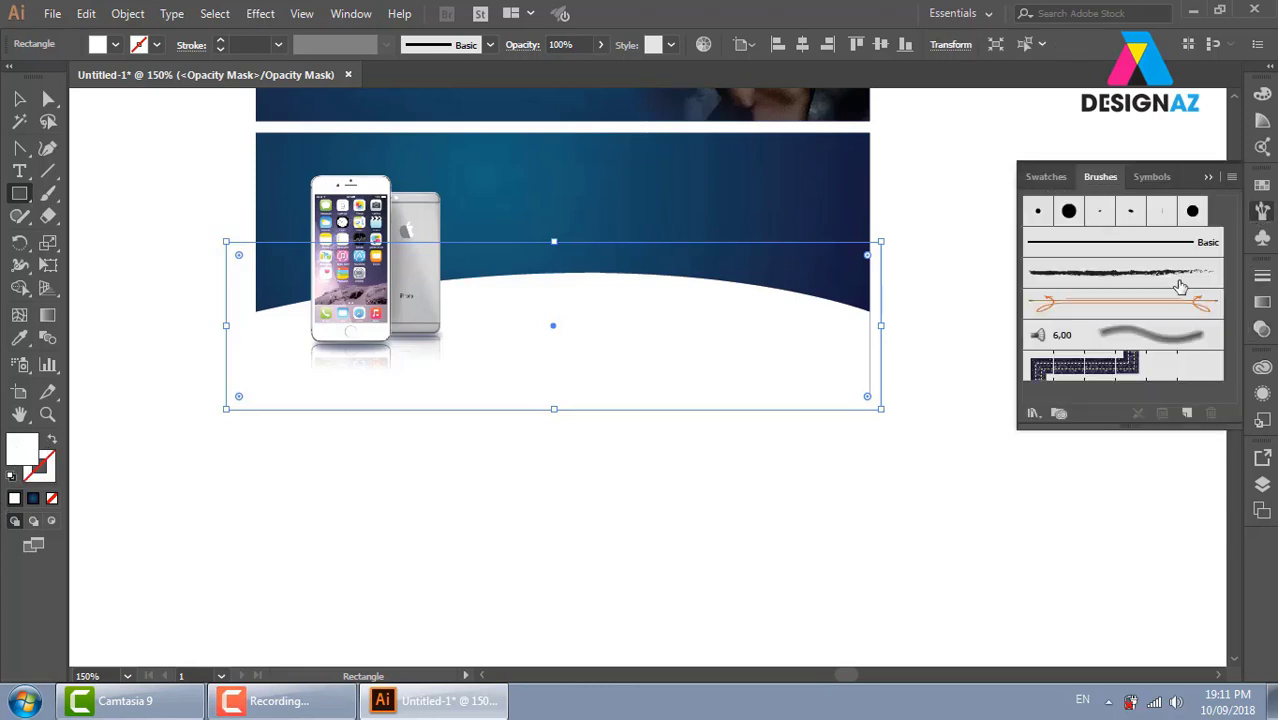
{"action": "left_click", "coordinate": [1262, 185]}
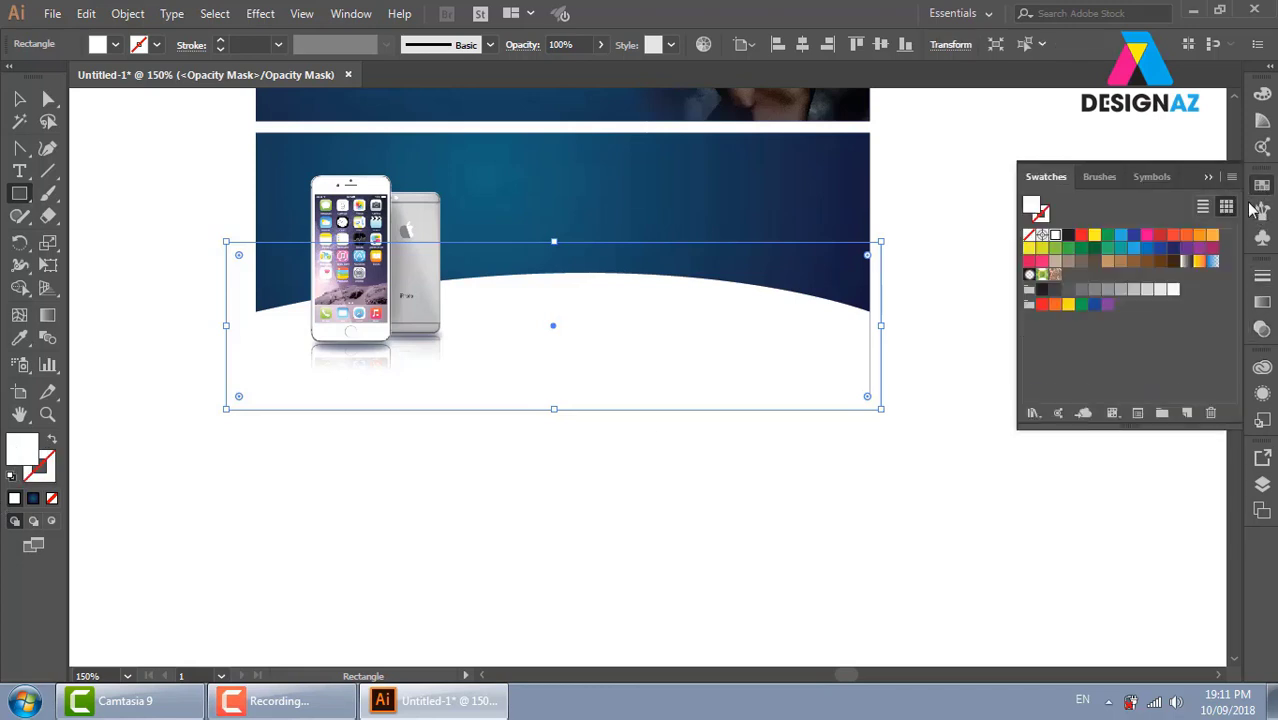
{"action": "left_click", "coordinate": [1184, 264]}
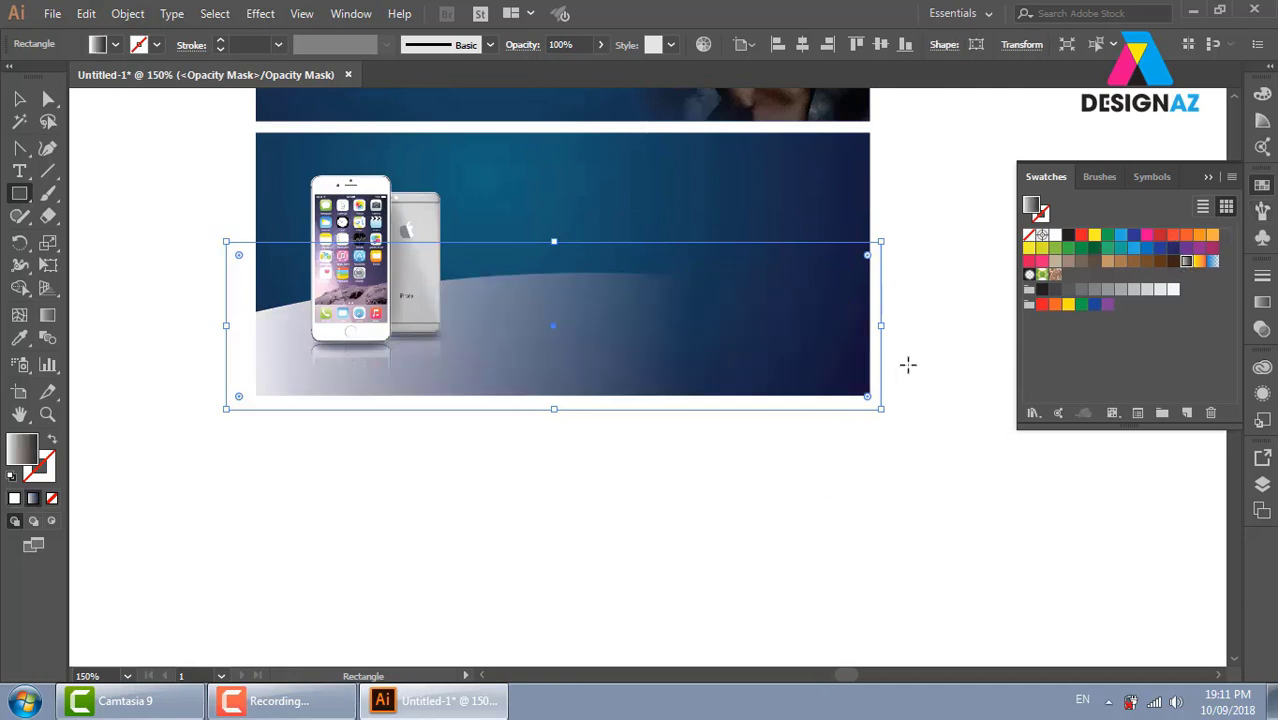
{"action": "key", "text": "g"}
{"action": "left_click_drag", "start_coordinate": [553, 200], "coordinate": [553, 368]}
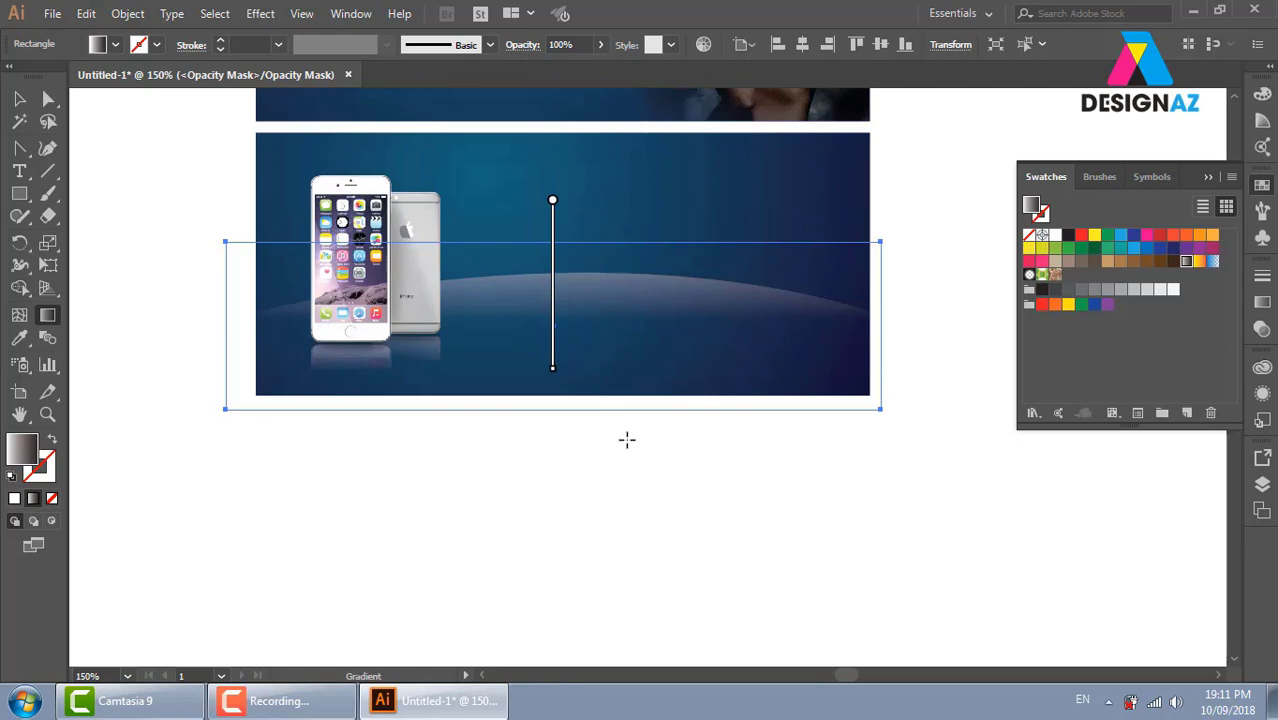
Exit mask editing back to the artwork and reselect the curved white band
{"action": "left_click", "coordinate": [20, 96]}
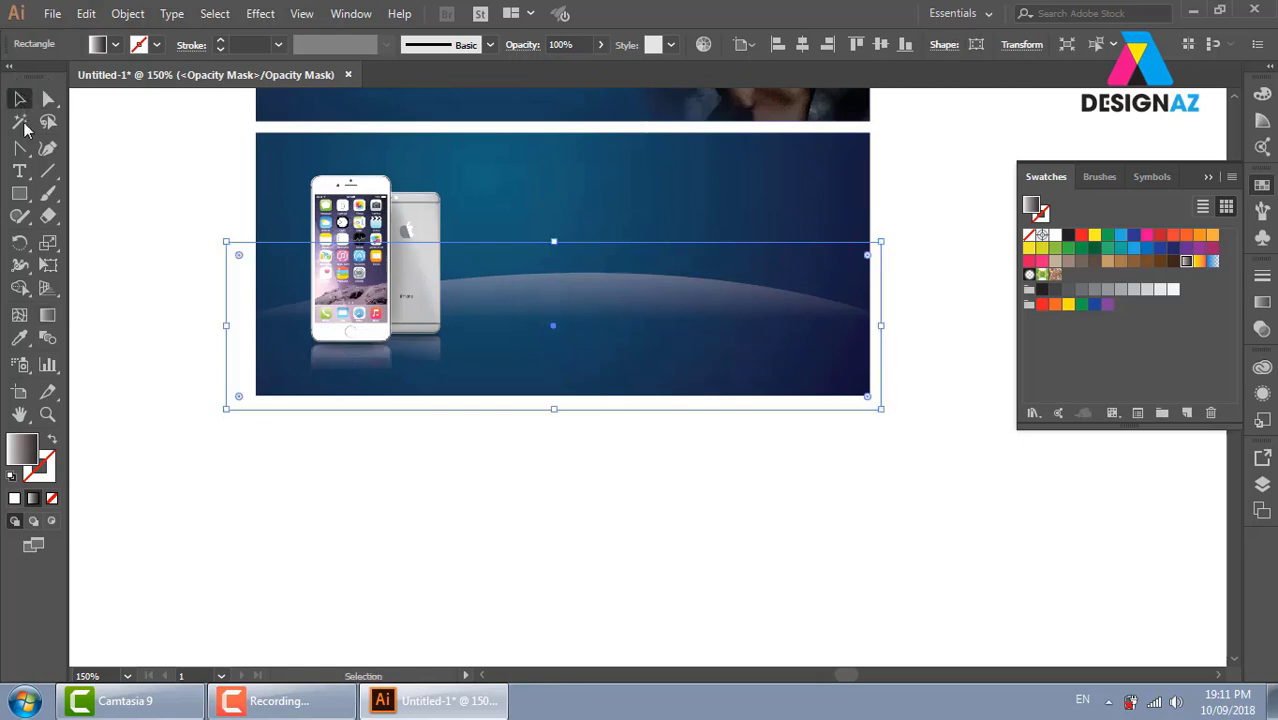
{"action": "left_click", "coordinate": [1262, 330]}
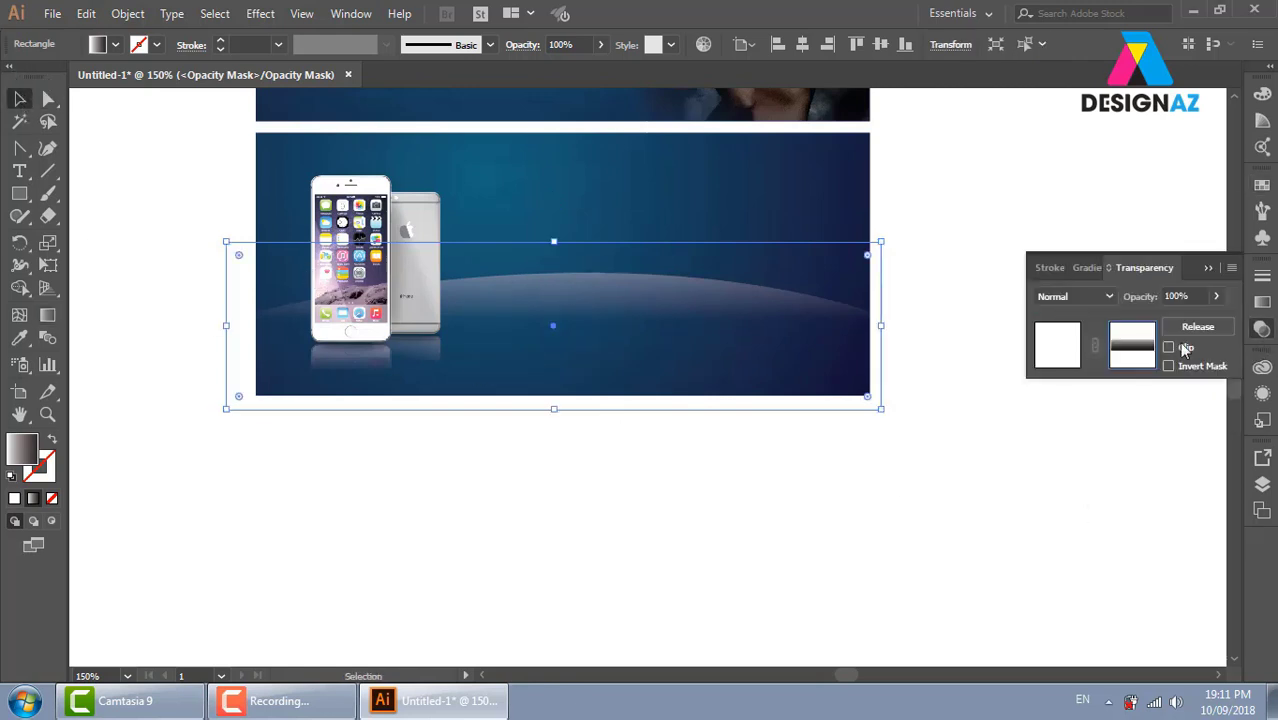
{"action": "left_click", "coordinate": [1076, 345]}
{"action": "left_click", "coordinate": [955, 506]}
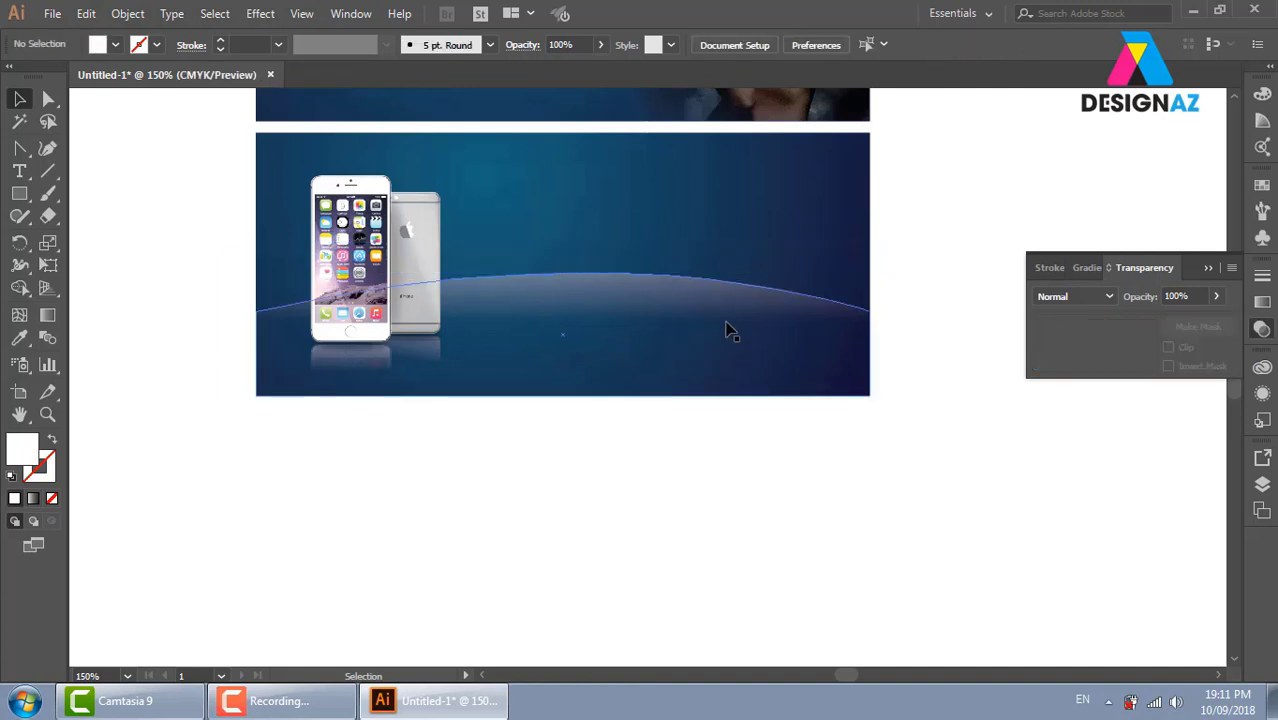
{"action": "left_click", "coordinate": [727, 330]}
{"action": "left_click", "coordinate": [1071, 296]}
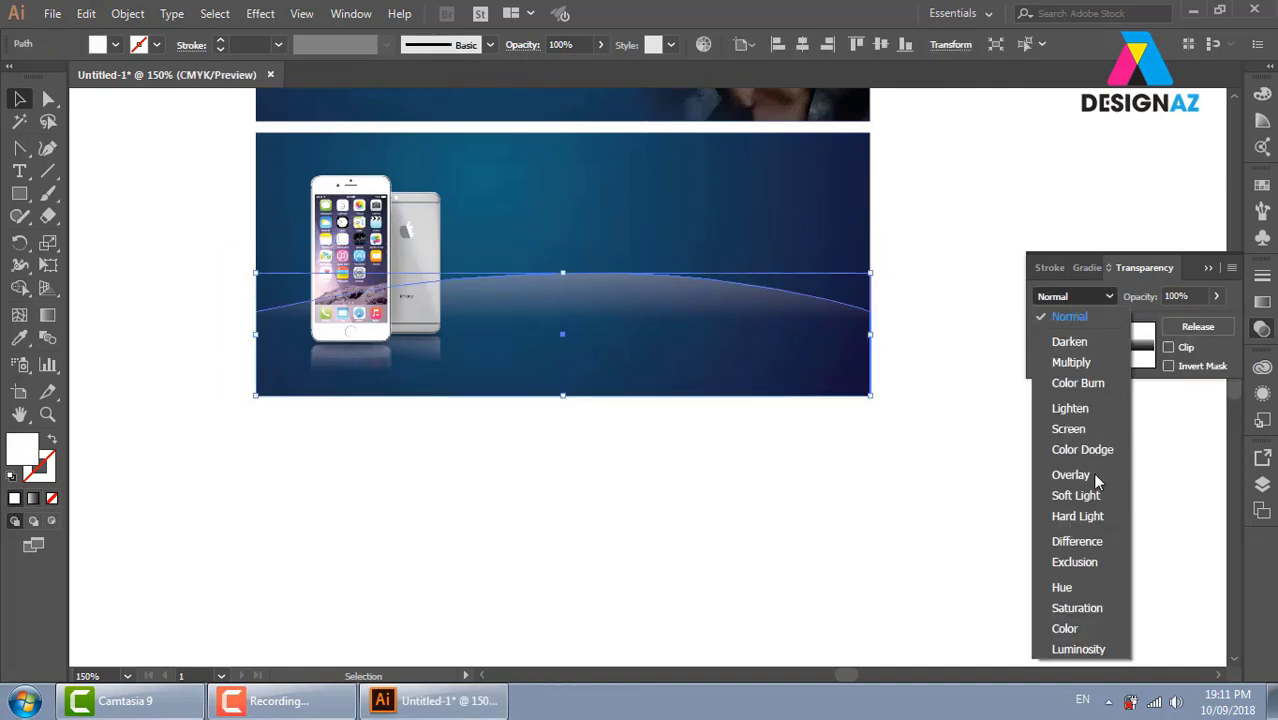
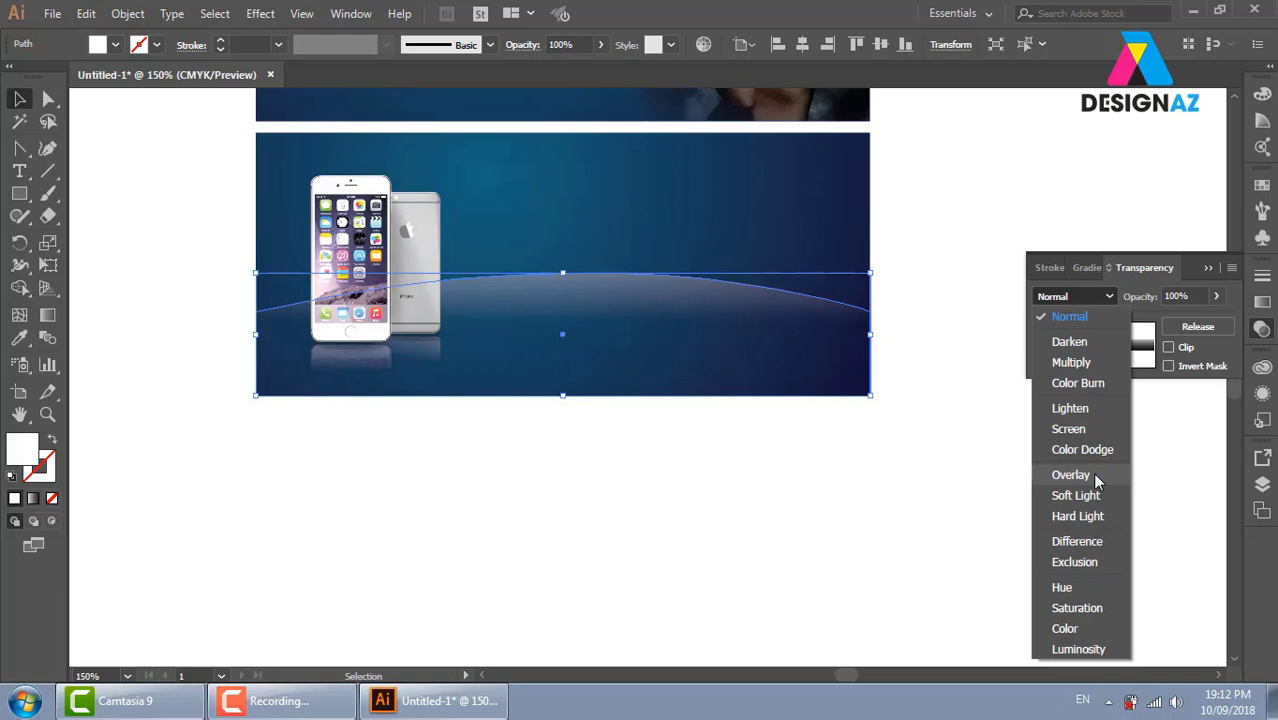
Set the masked glow arc to Overlay, zoom to 200%, and reselect the arc
{"action": "left_click", "coordinate": [1095, 476]}
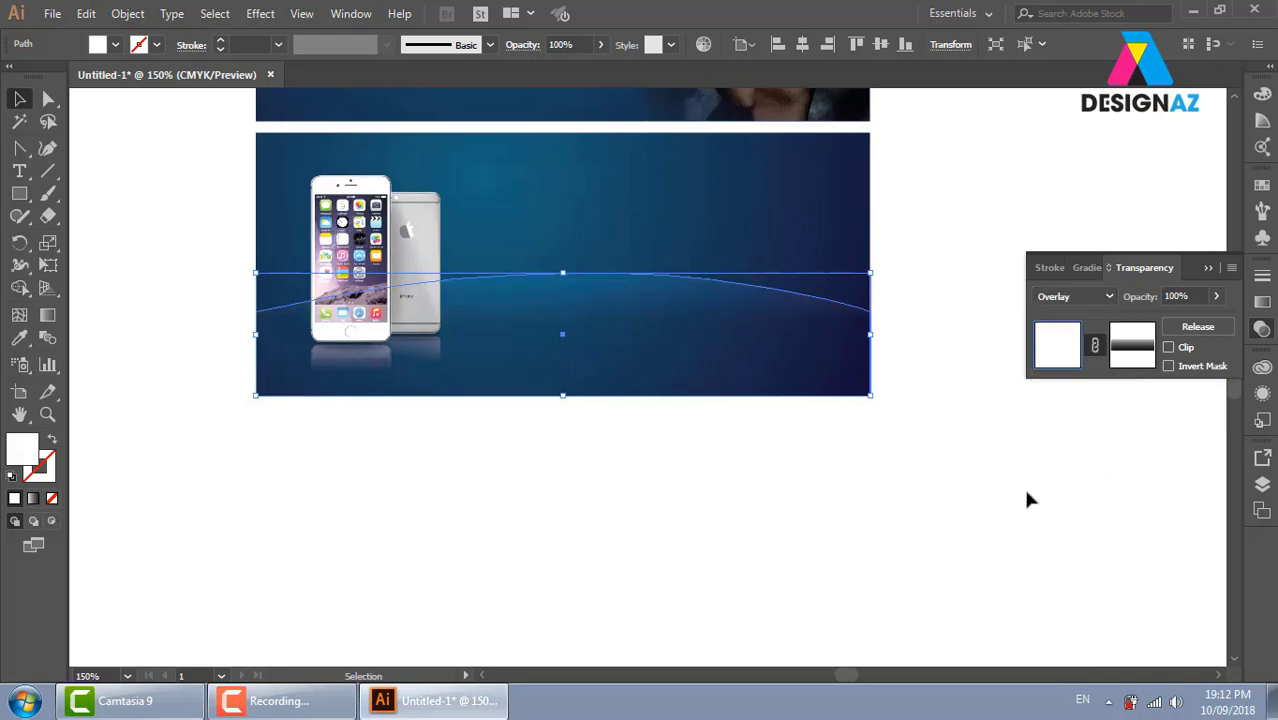
{"action": "left_click", "coordinate": [982, 496]}
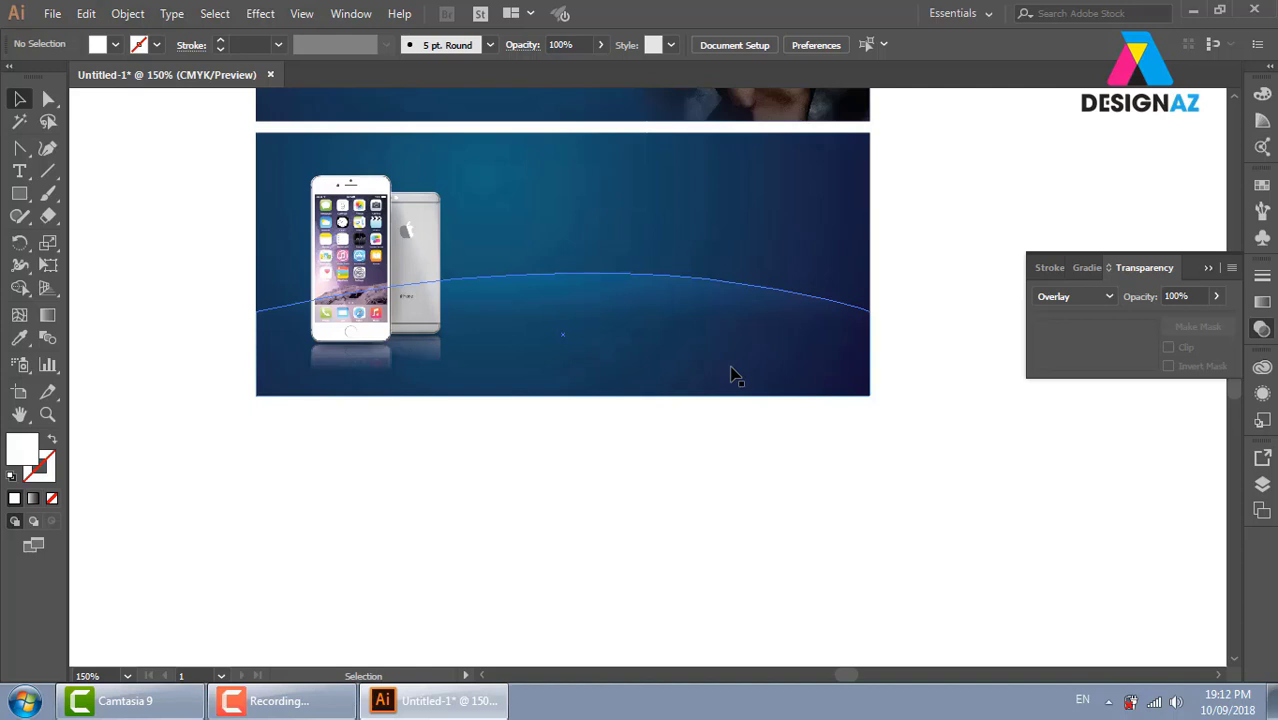
{"action": "key", "text": "ctrl+plus"}
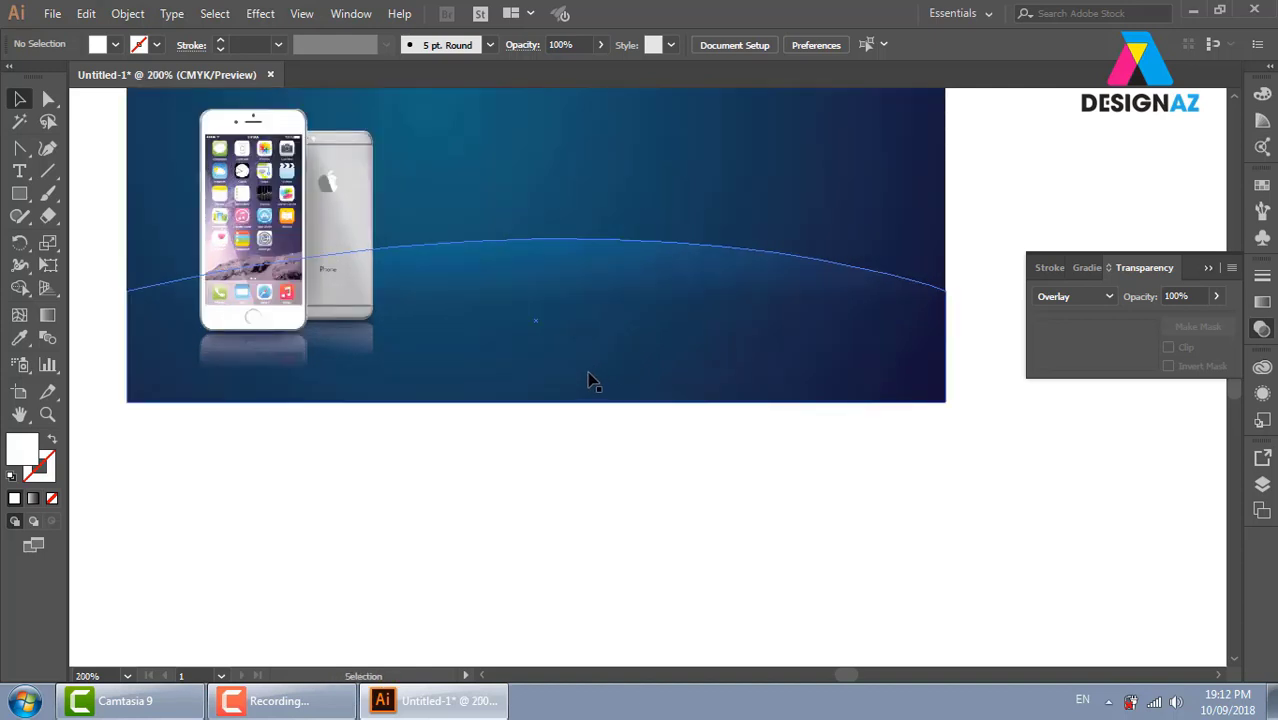
{"action": "scroll", "coordinate": [575, 370], "scroll_direction": "up", "scroll_amount": 1}
{"action": "left_click", "coordinate": [740, 355]}
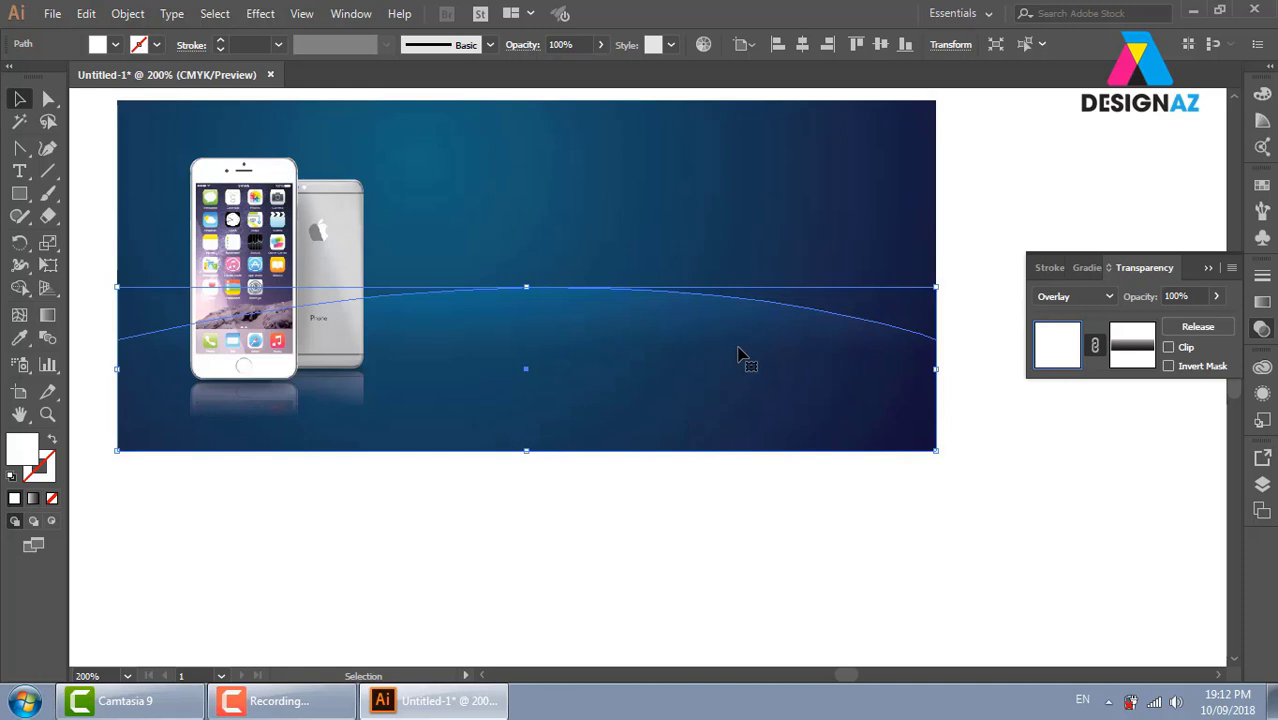
Lower the arc's right anchor and pull its handle so the curve bends more gently
{"action": "left_click", "coordinate": [48, 99]}
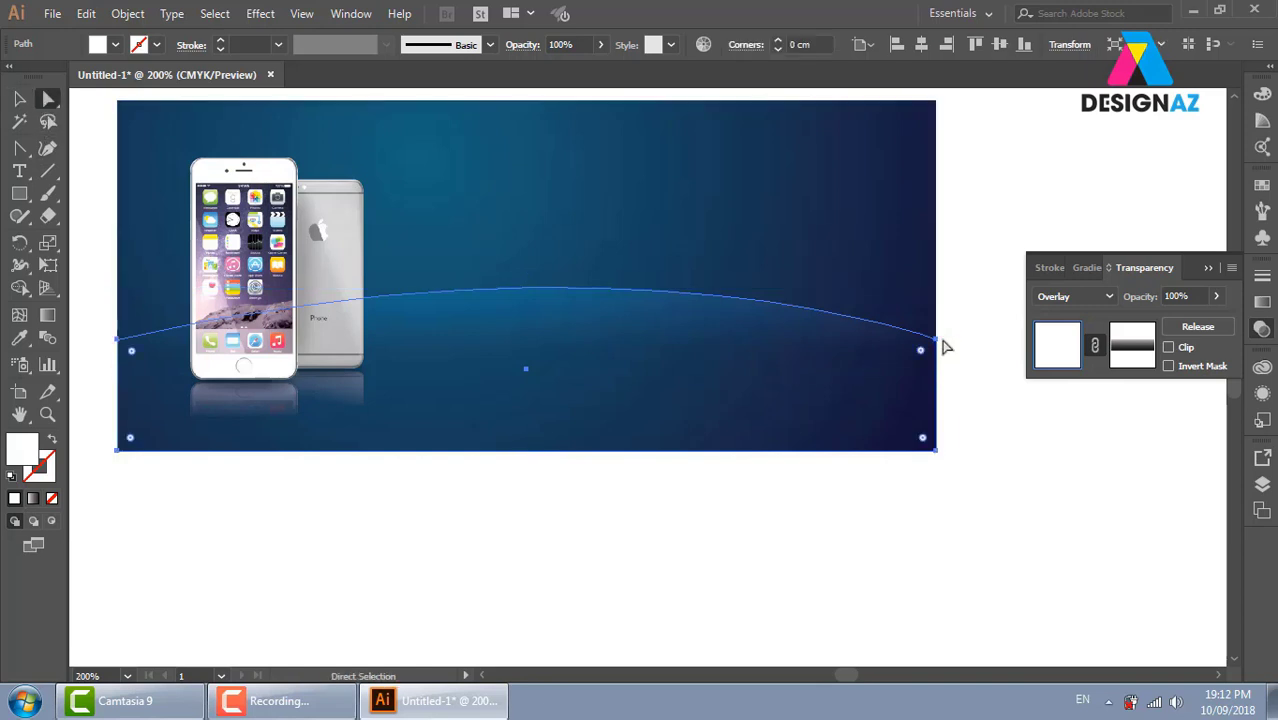
{"action": "left_click_drag", "start_coordinate": [935, 341], "coordinate": [935, 361]}
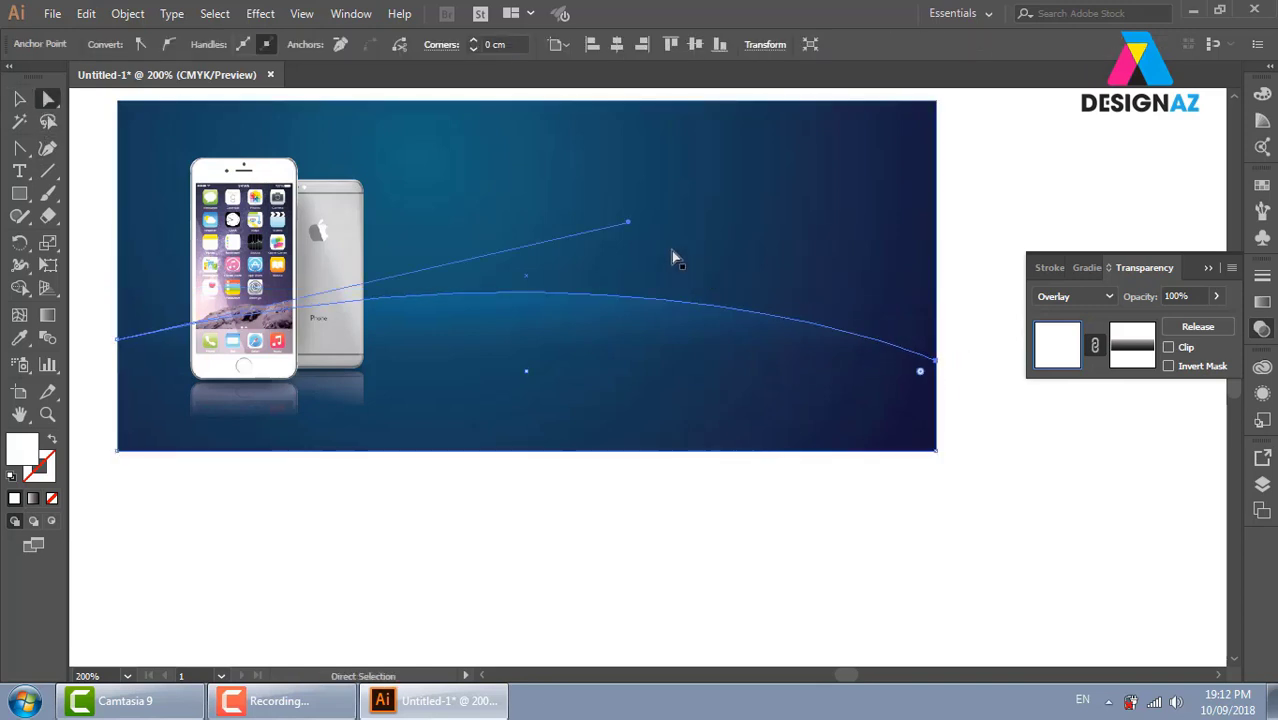
{"action": "left_click_drag", "start_coordinate": [628, 221], "coordinate": [598, 208]}
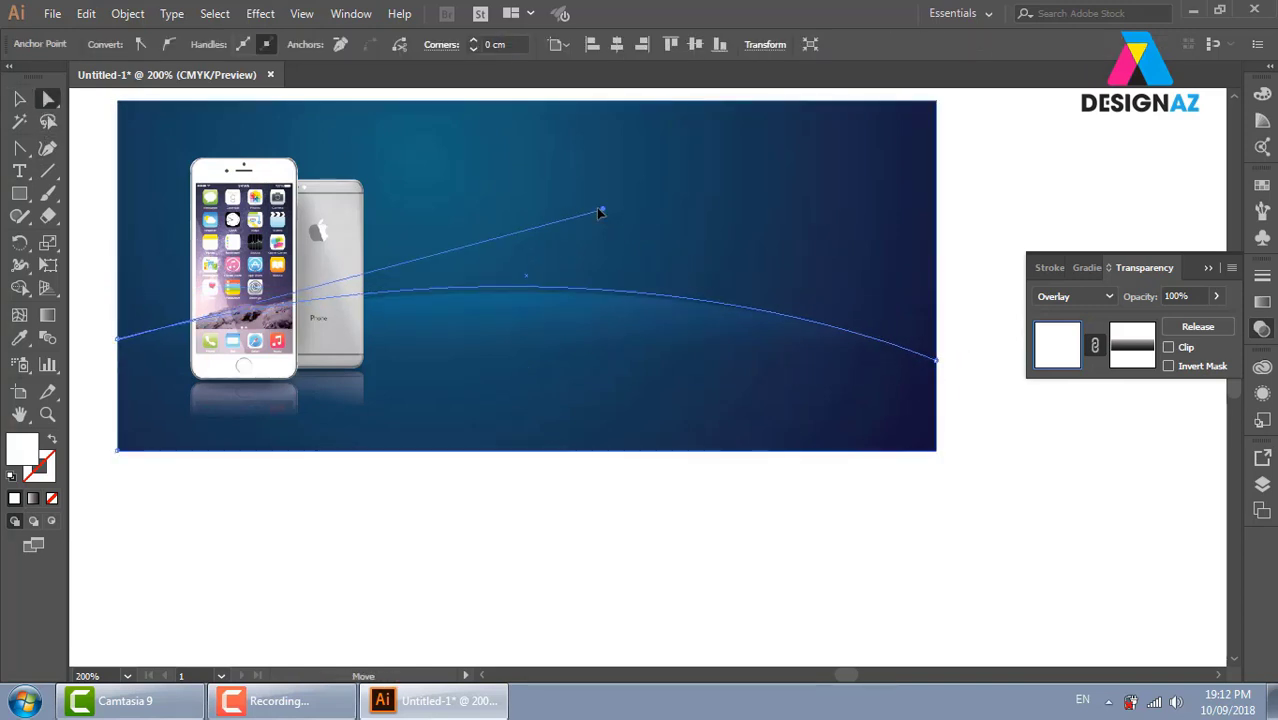
{"action": "left_click", "coordinate": [19, 99]}
{"action": "left_click", "coordinate": [685, 567]}
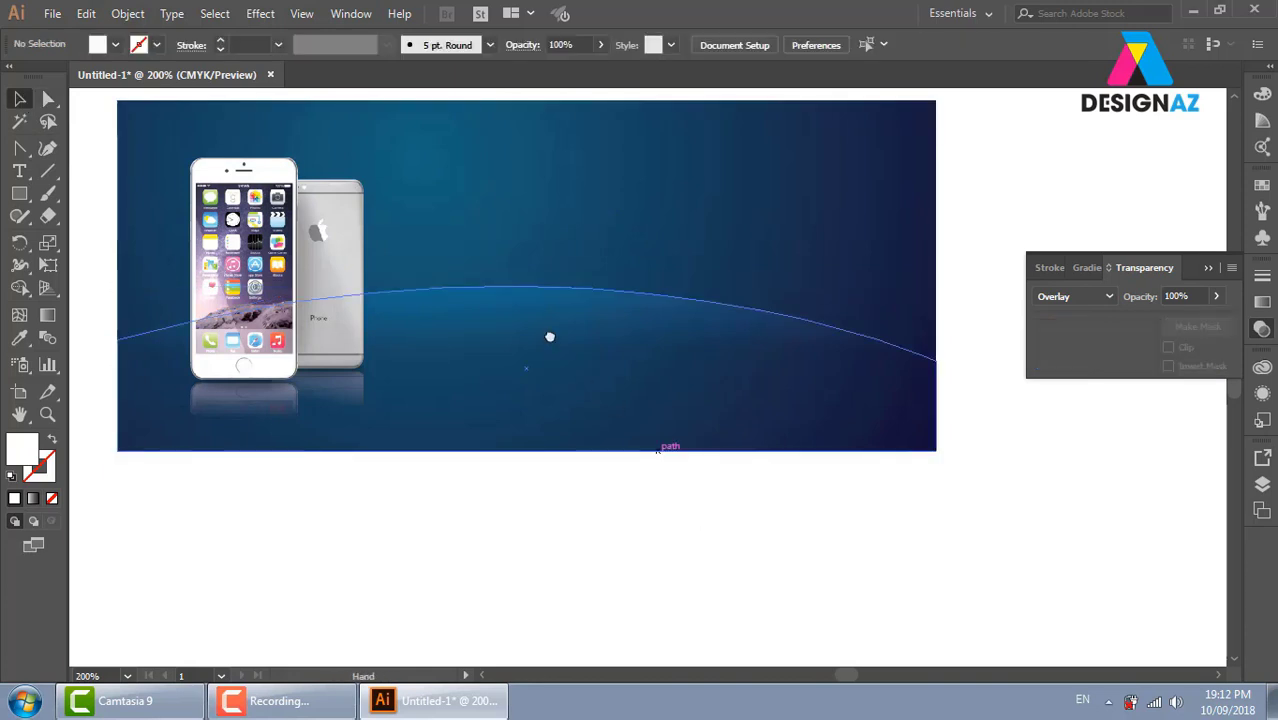
{"action": "left_click_drag", "start_coordinate": [549, 337], "coordinate": [575, 380]}
Reselect the glow arc, swap its fill and stroke, then deselect and zoom back out
{"action": "left_click", "coordinate": [587, 369]}
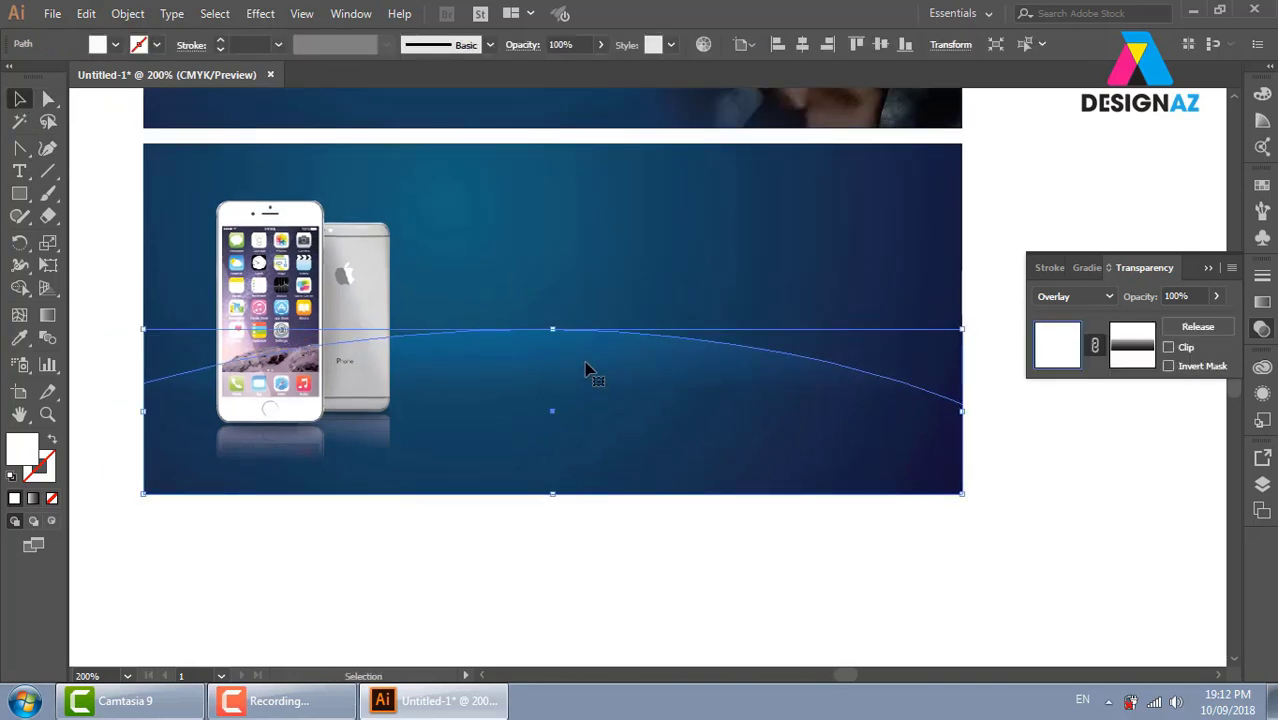
{"action": "key", "text": "a"}
{"action": "key", "text": "v"}
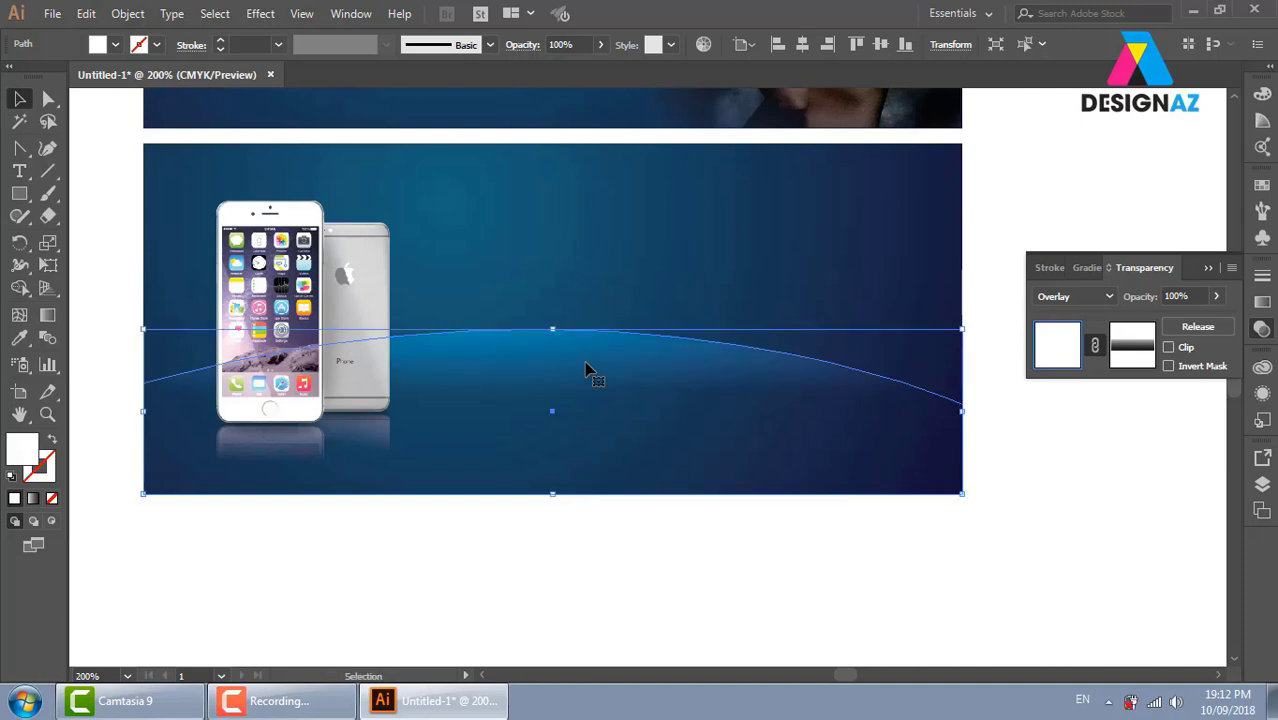
{"action": "key", "text": "ctrl+plus"}
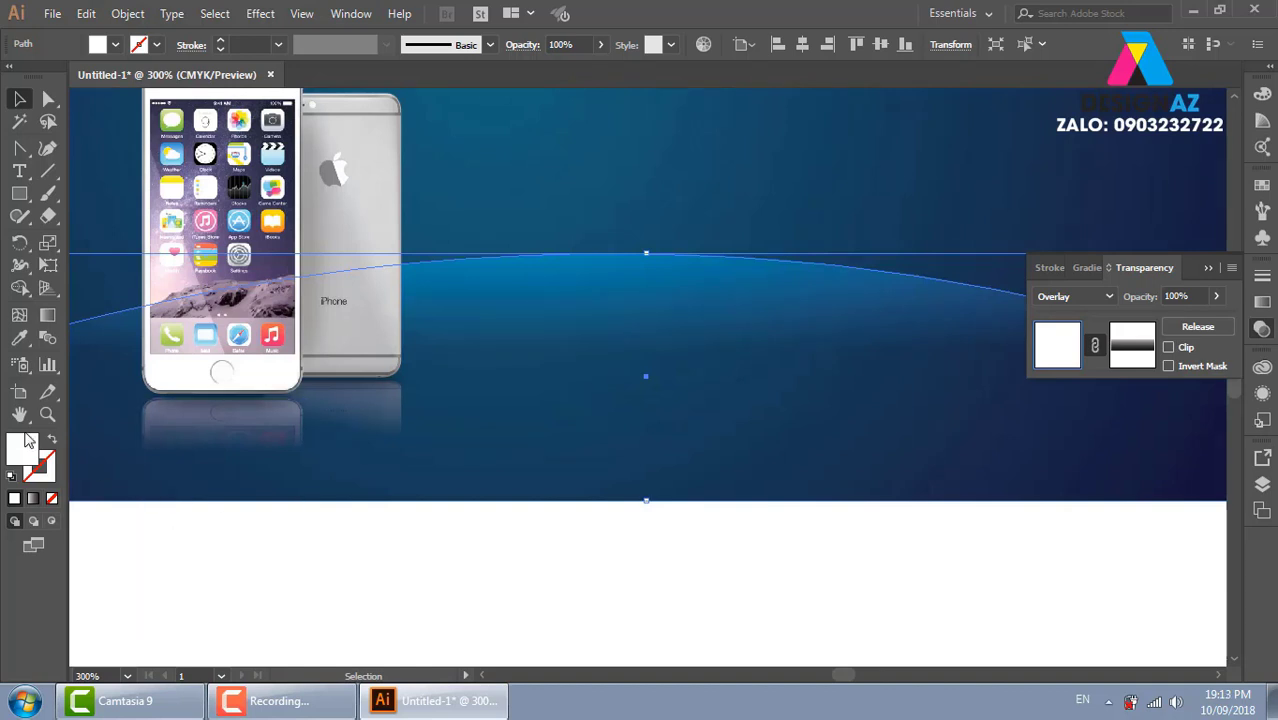
{"action": "key", "text": "shift+x"}
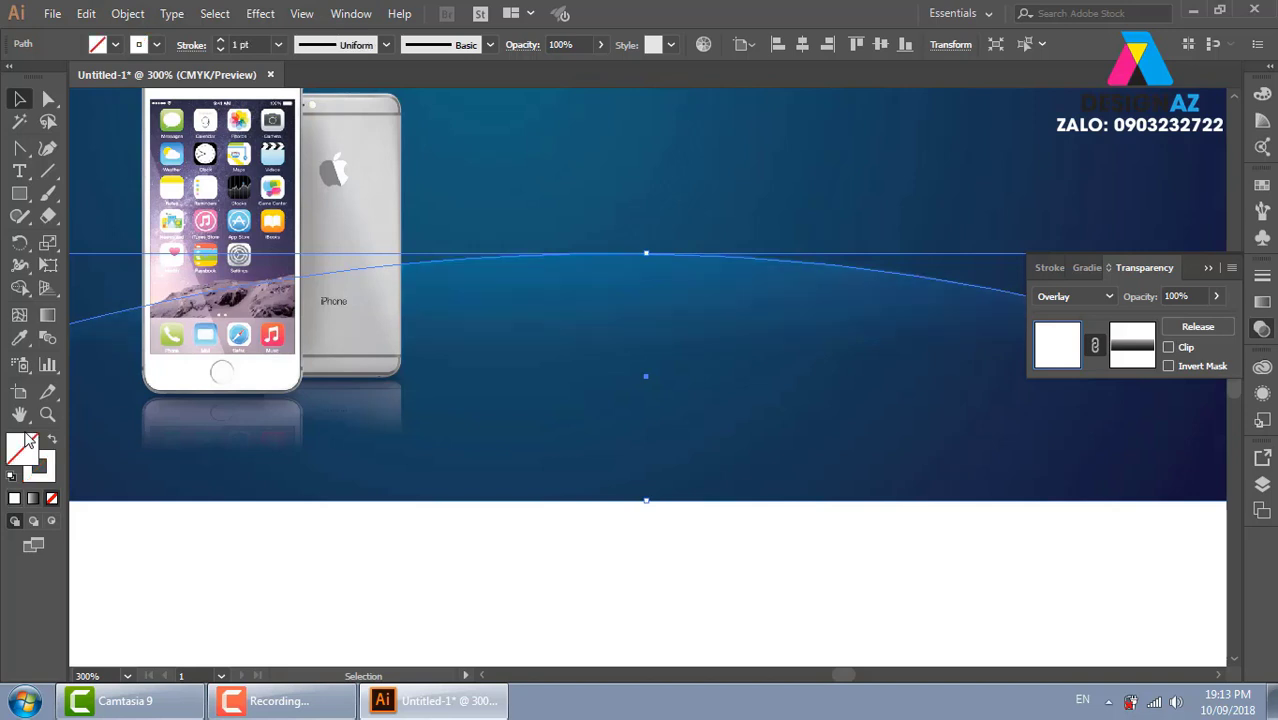
{"action": "left_click", "coordinate": [762, 566]}
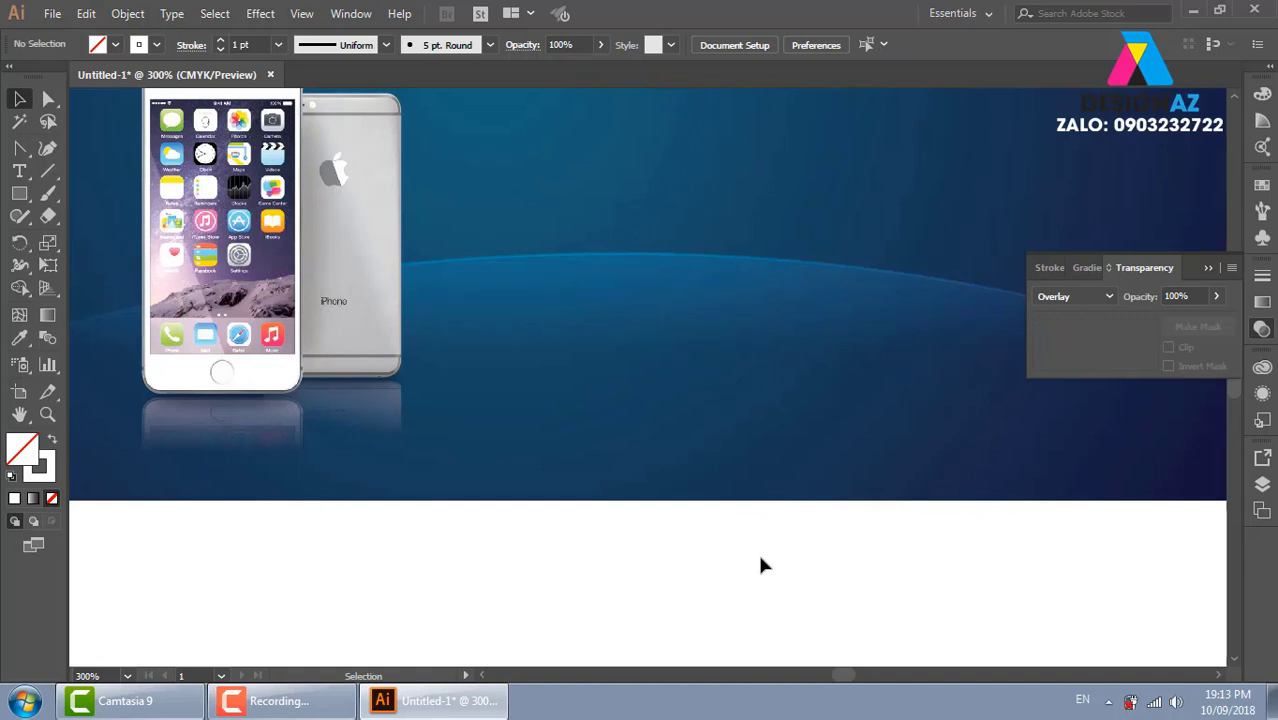
{"action": "key", "text": "ctrl+minus"}
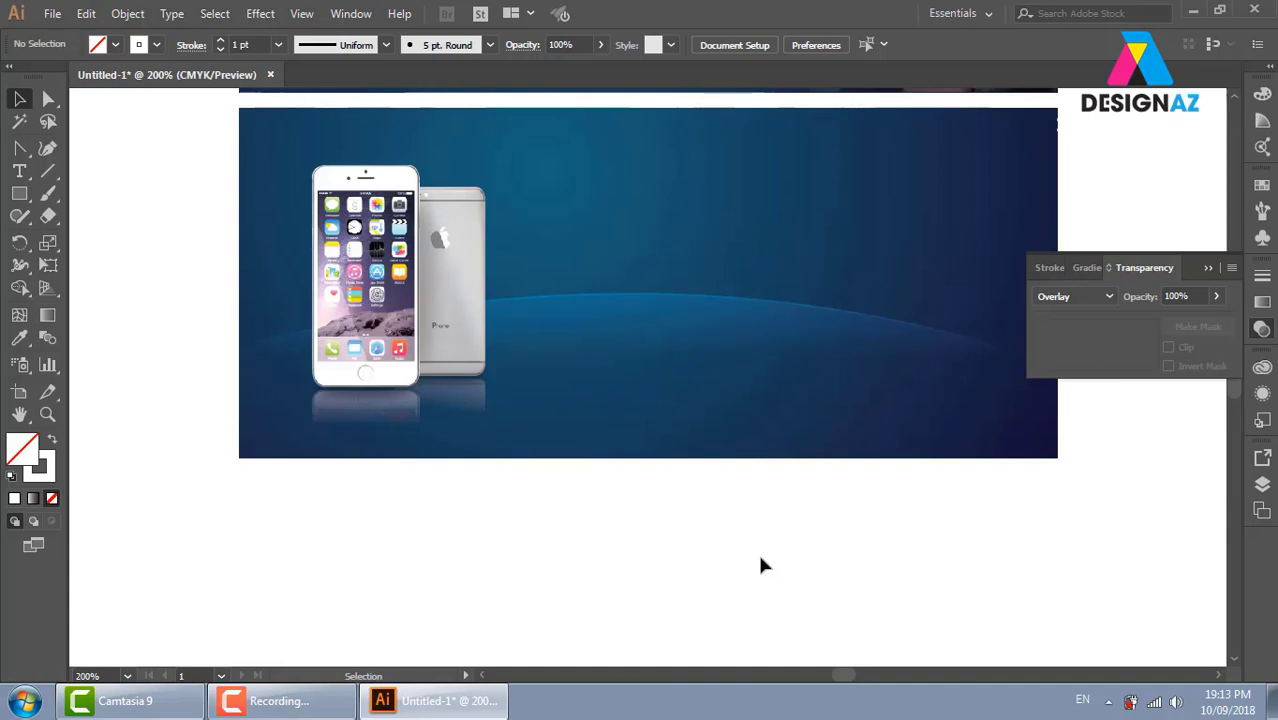
Alt-drag a duplicate of the curved glow arc higher on the banner
{"action": "left_click_drag", "start_coordinate": [767, 429], "coordinate": [696, 440]}
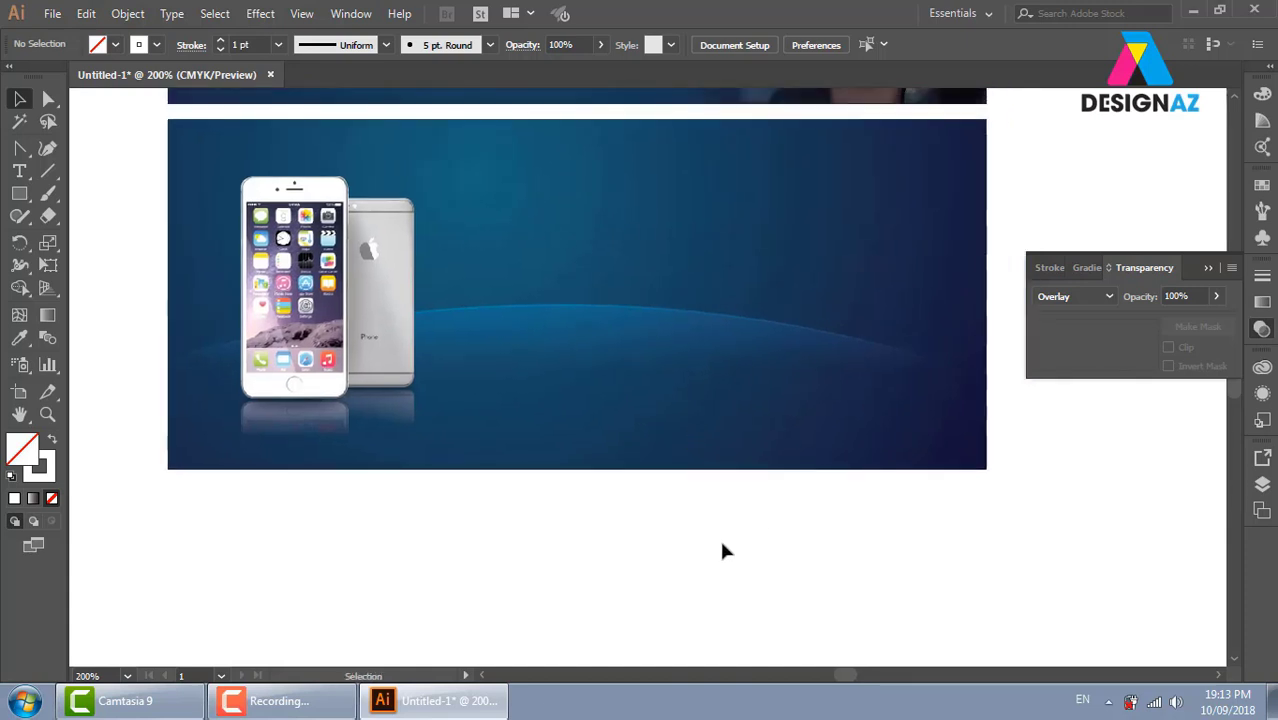
{"action": "left_click", "coordinate": [502, 313]}
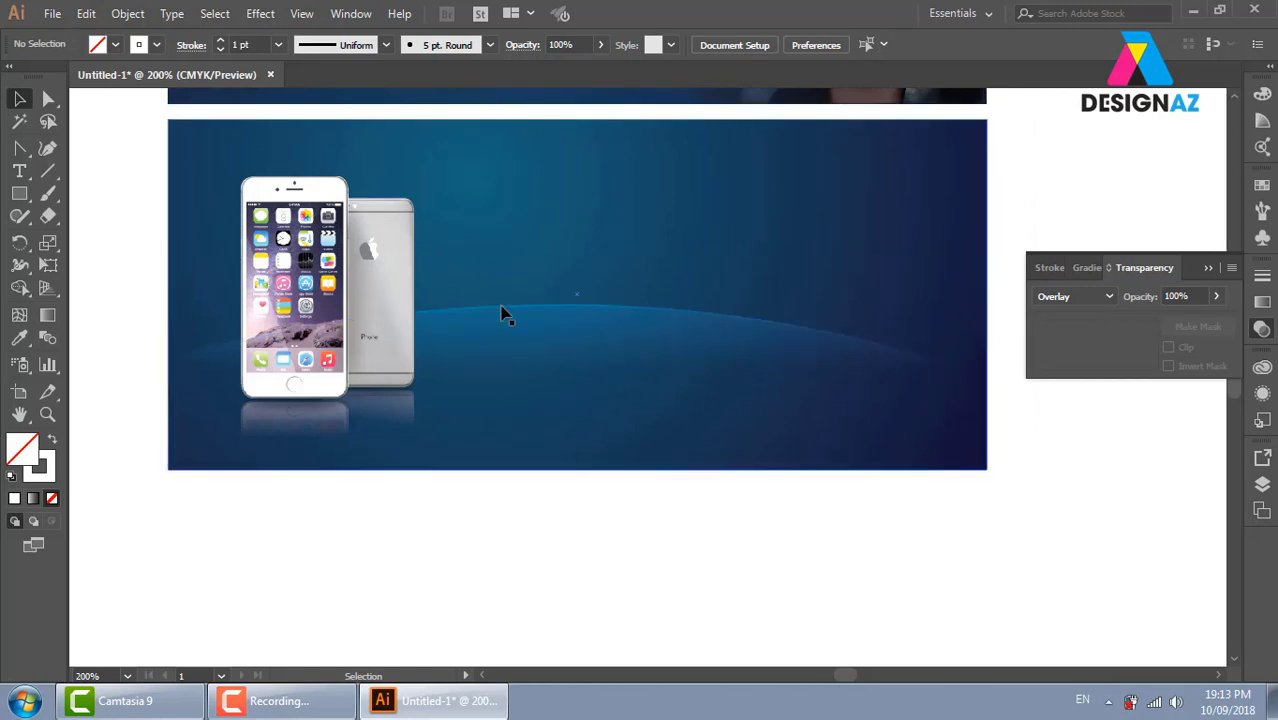
{"action": "left_click", "coordinate": [476, 508]}
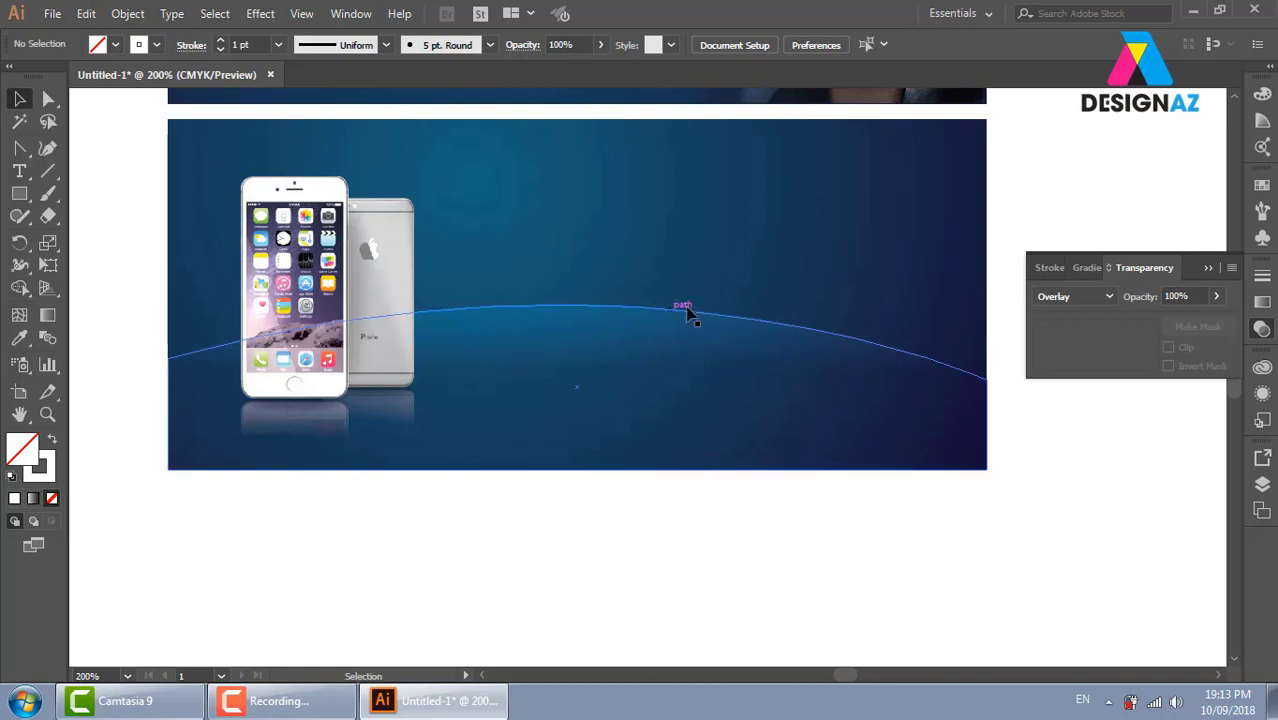
{"action": "left_click", "coordinate": [860, 316]}
{"action": "left_click", "coordinate": [832, 399]}
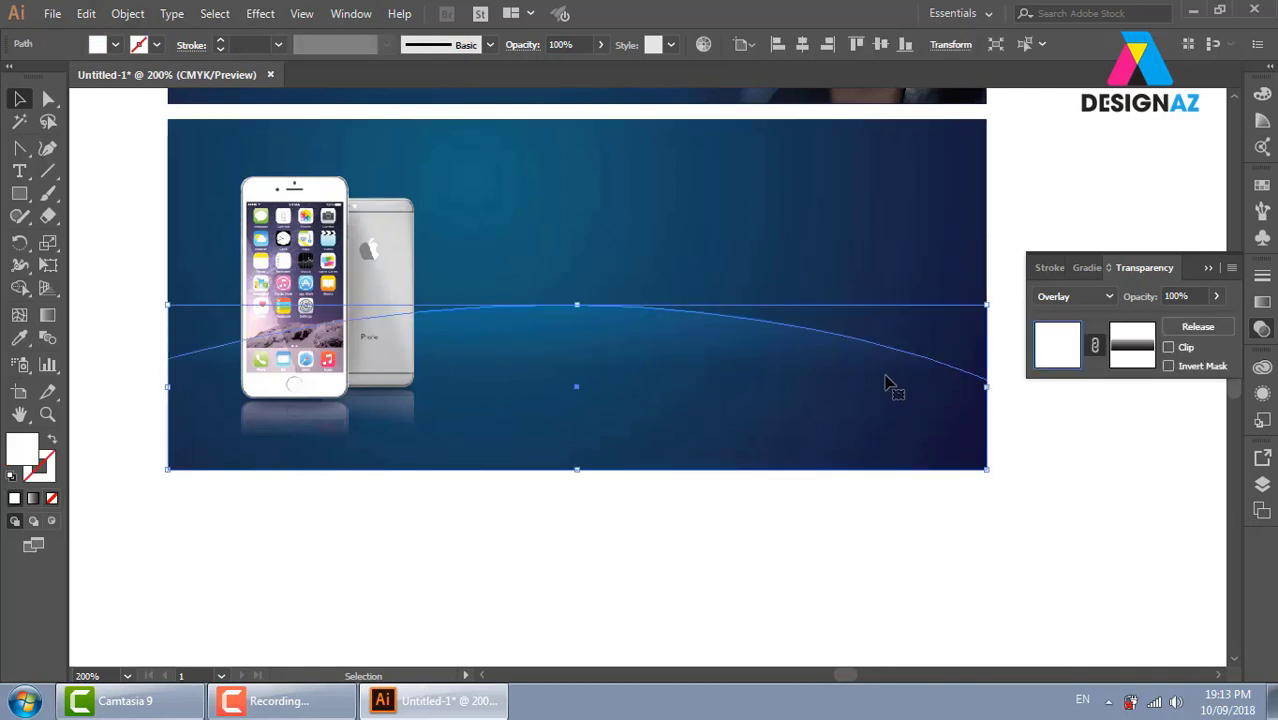
{"action": "left_click_drag", "start_coordinate": [764, 385], "coordinate": [905, 235]}
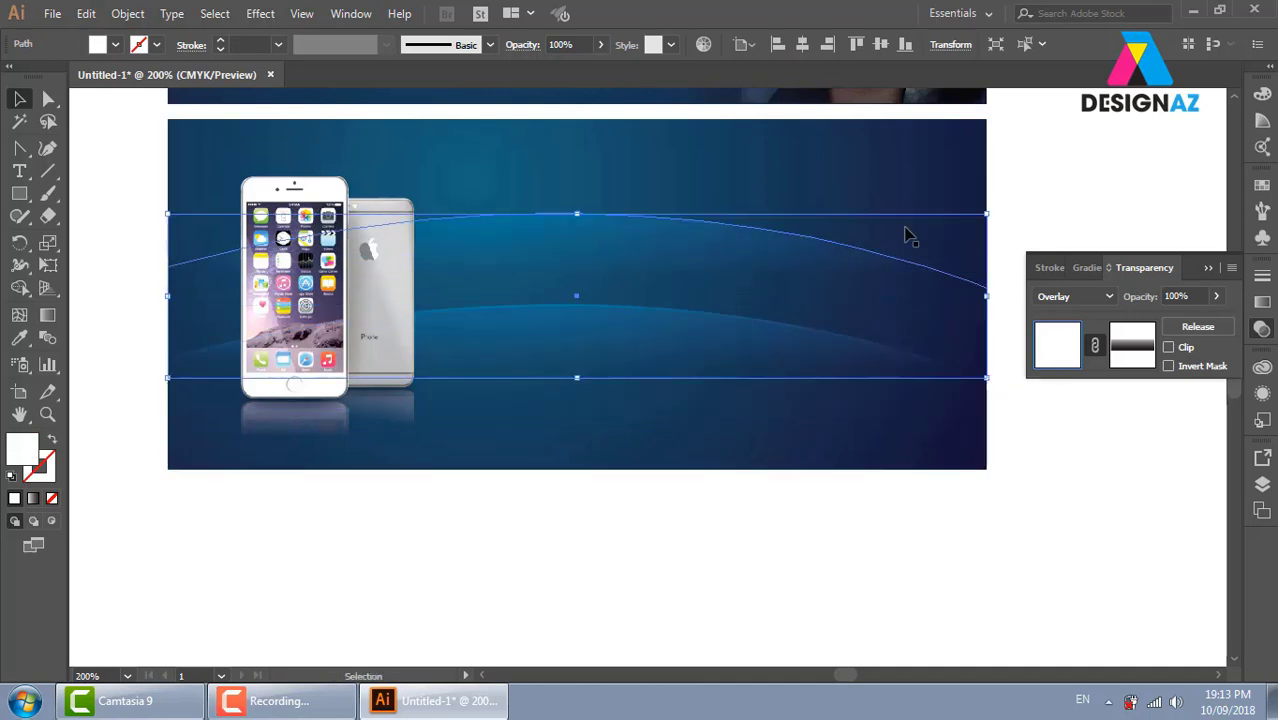
Rotate the copy 90° to vertical, shorten it to banner height, and move it over the phones
{"action": "left_click_drag", "start_coordinate": [997, 209], "coordinate": [585, 480]}
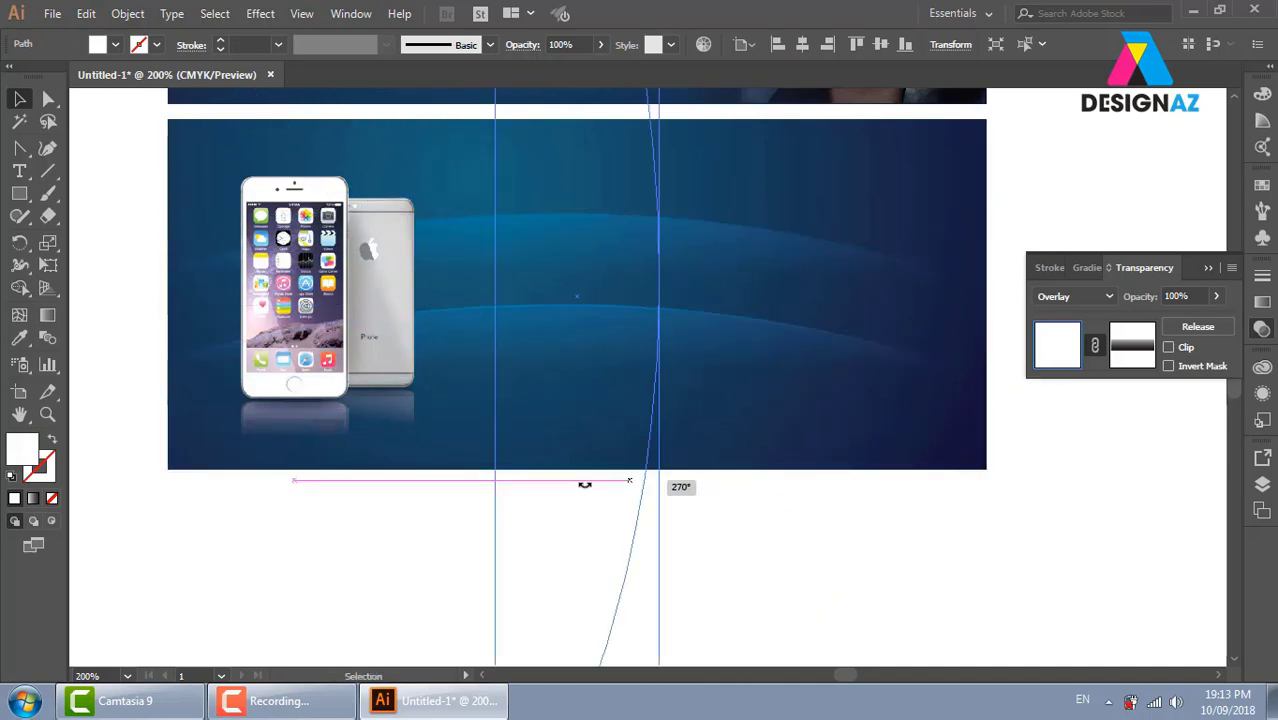
{"action": "scroll", "coordinate": [685, 478], "scroll_direction": "down", "scroll_amount": 1}
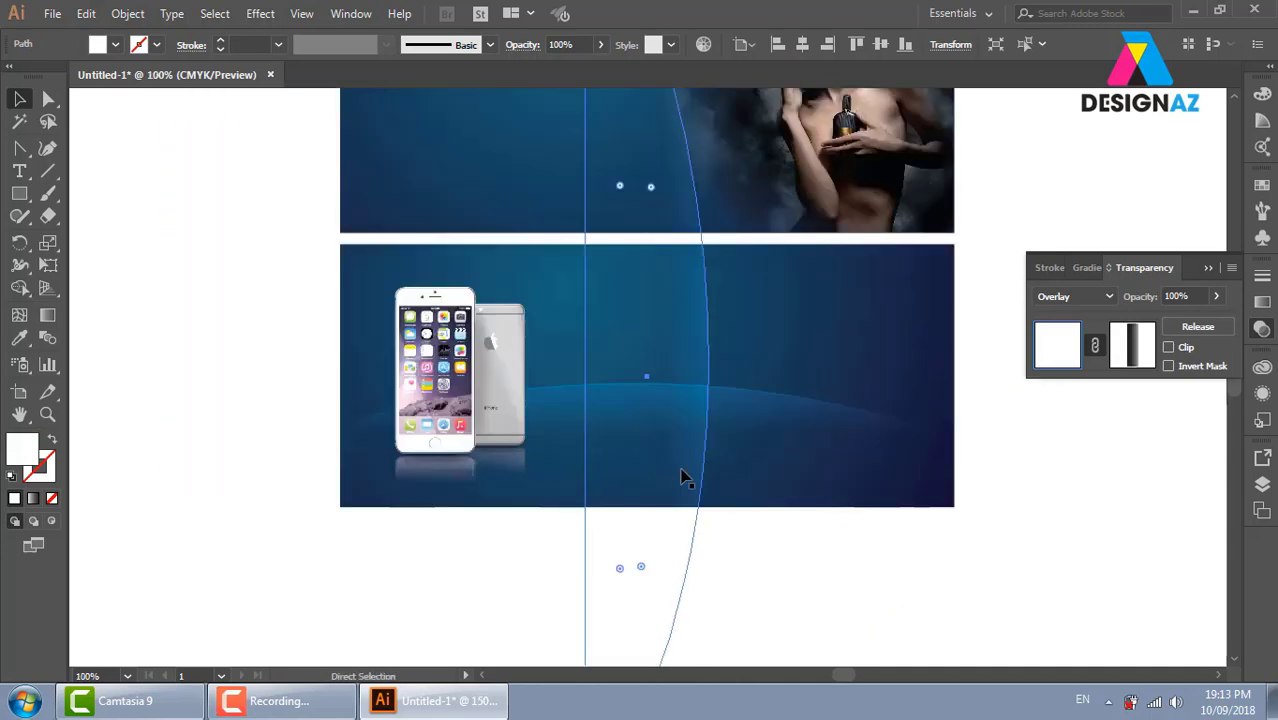
{"action": "scroll", "coordinate": [681, 476], "scroll_direction": "down", "scroll_amount": 2}
{"action": "left_click_drag", "start_coordinate": [649, 246], "coordinate": [648, 318]}
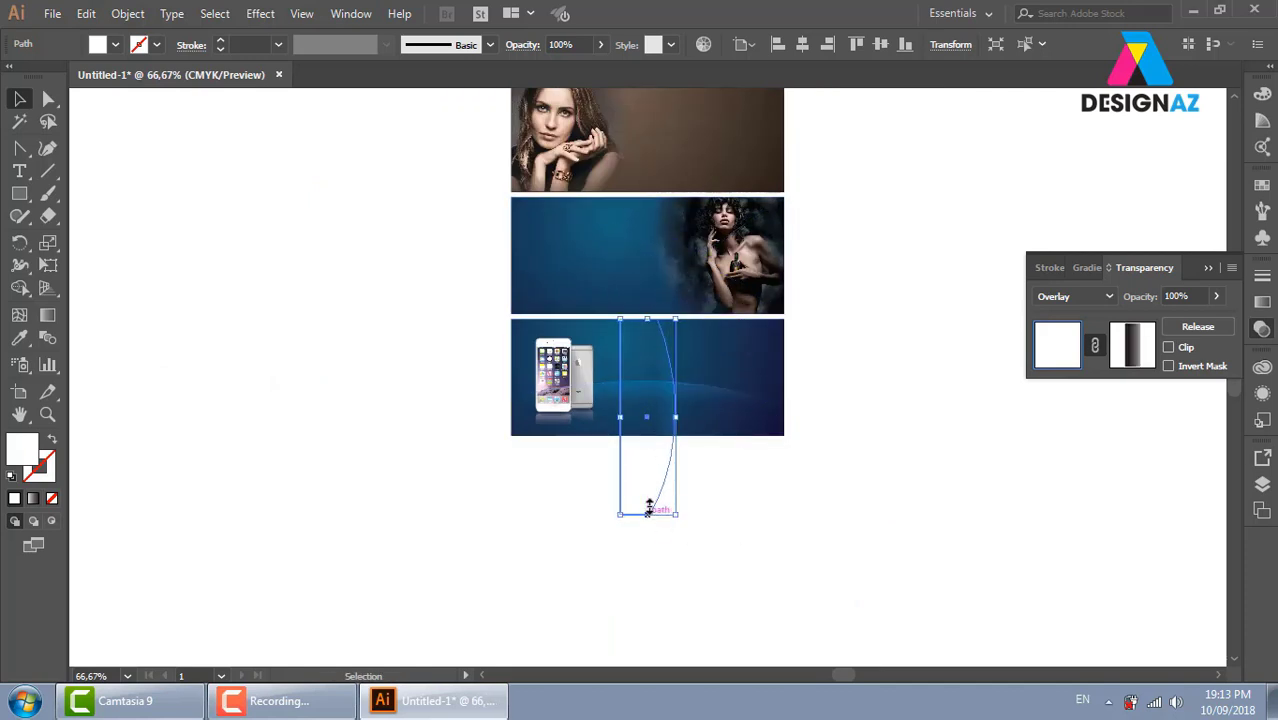
{"action": "left_click_drag", "start_coordinate": [650, 513], "coordinate": [651, 437]}
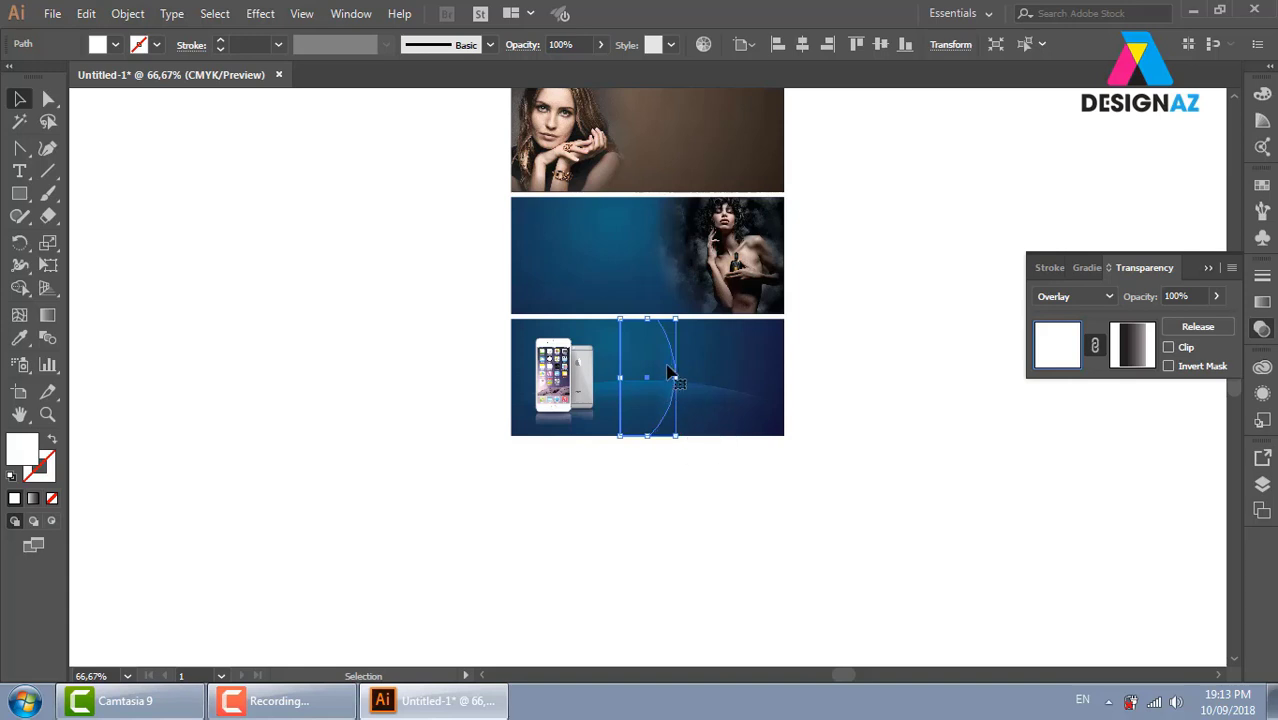
{"action": "left_click_drag", "start_coordinate": [672, 372], "coordinate": [500, 373]}
Zoom in on the phones and move the vertical glow arc just right of them
{"action": "left_click", "coordinate": [590, 510]}
{"action": "key", "text": "z"}
{"action": "left_click_drag", "start_coordinate": [462, 300], "coordinate": [727, 478]}
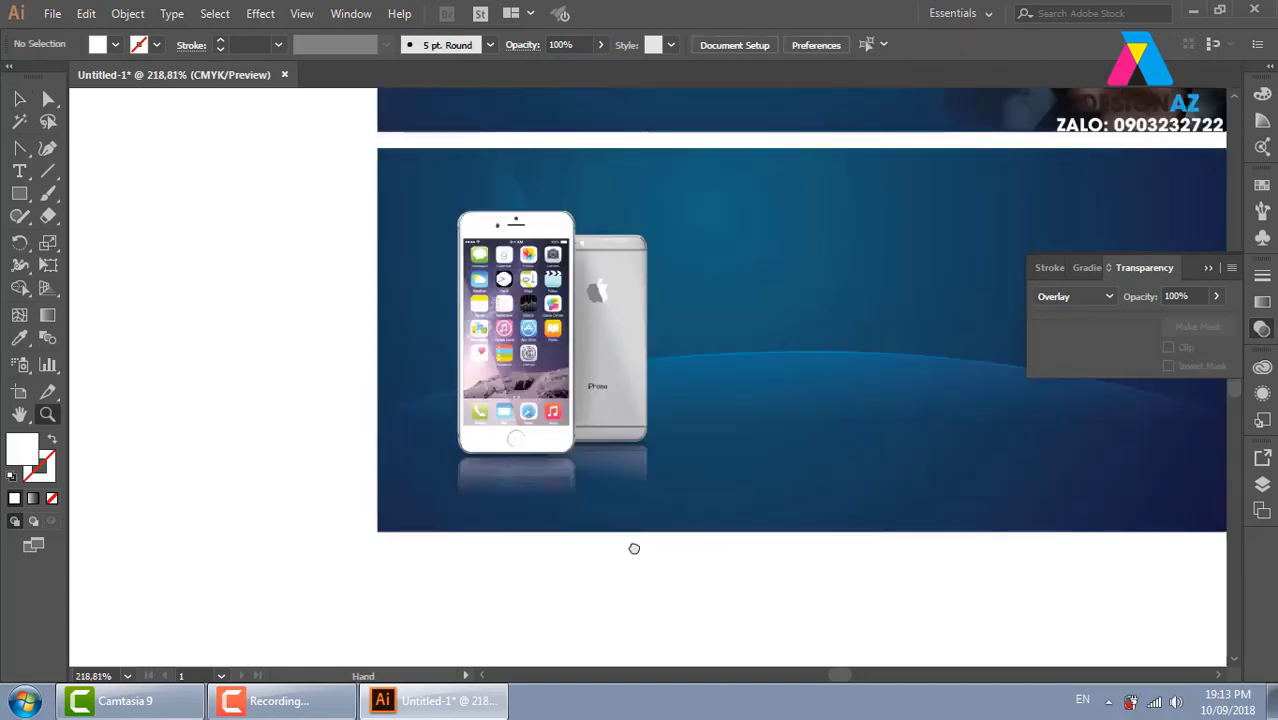
{"action": "left_click", "coordinate": [20, 98]}
{"action": "left_click", "coordinate": [510, 333]}
{"action": "mouse_move", "coordinate": [513, 333]}
{"action": "left_mouse_down"}
{"action": "mouse_move", "coordinate": [645, 337]}
{"action": "mouse_move", "coordinate": [630, 348]}
{"action": "left_mouse_up"}
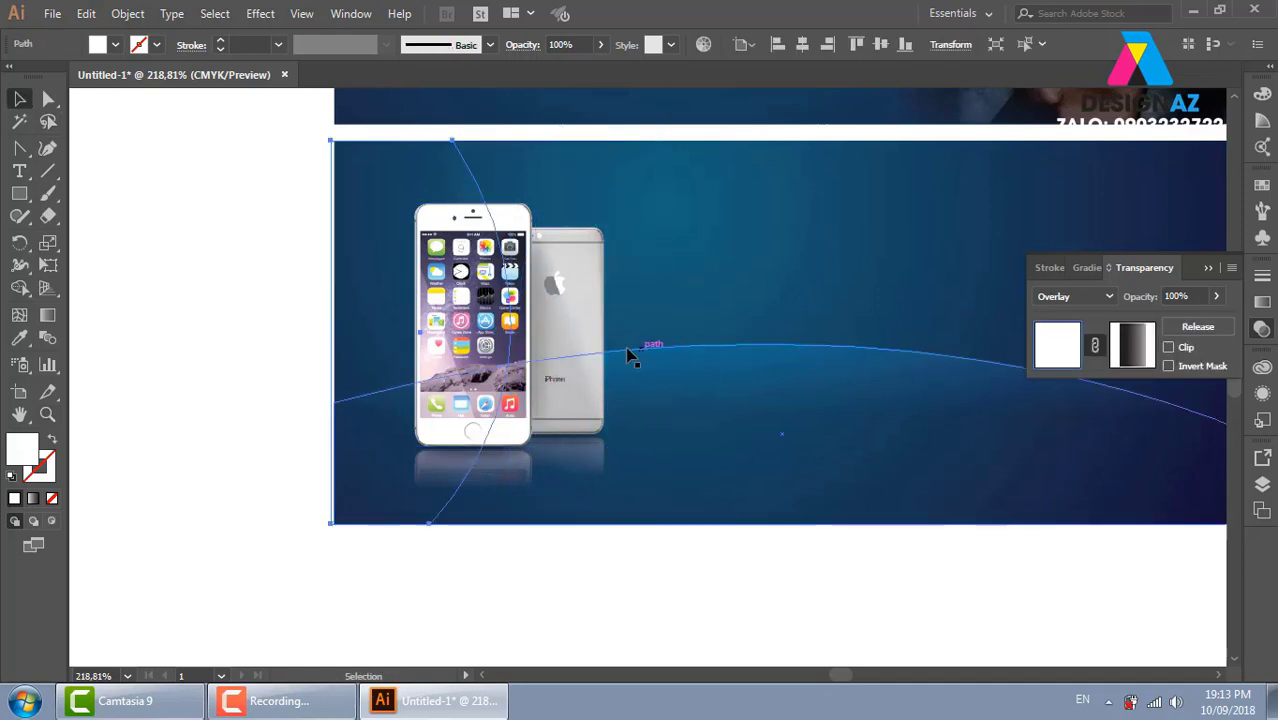
{"action": "key", "text": "ctrl+z"}
{"action": "left_click_drag", "start_coordinate": [491, 193], "coordinate": [640, 198]}
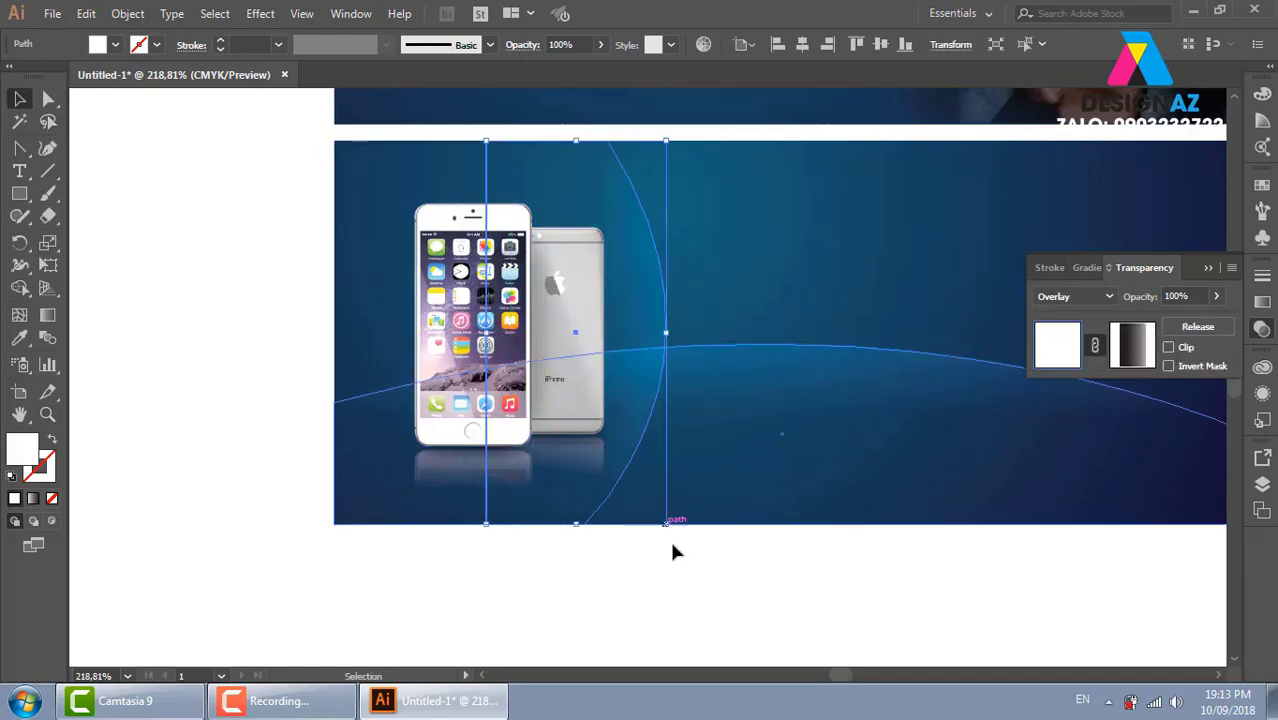
{"action": "left_click", "coordinate": [766, 645]}
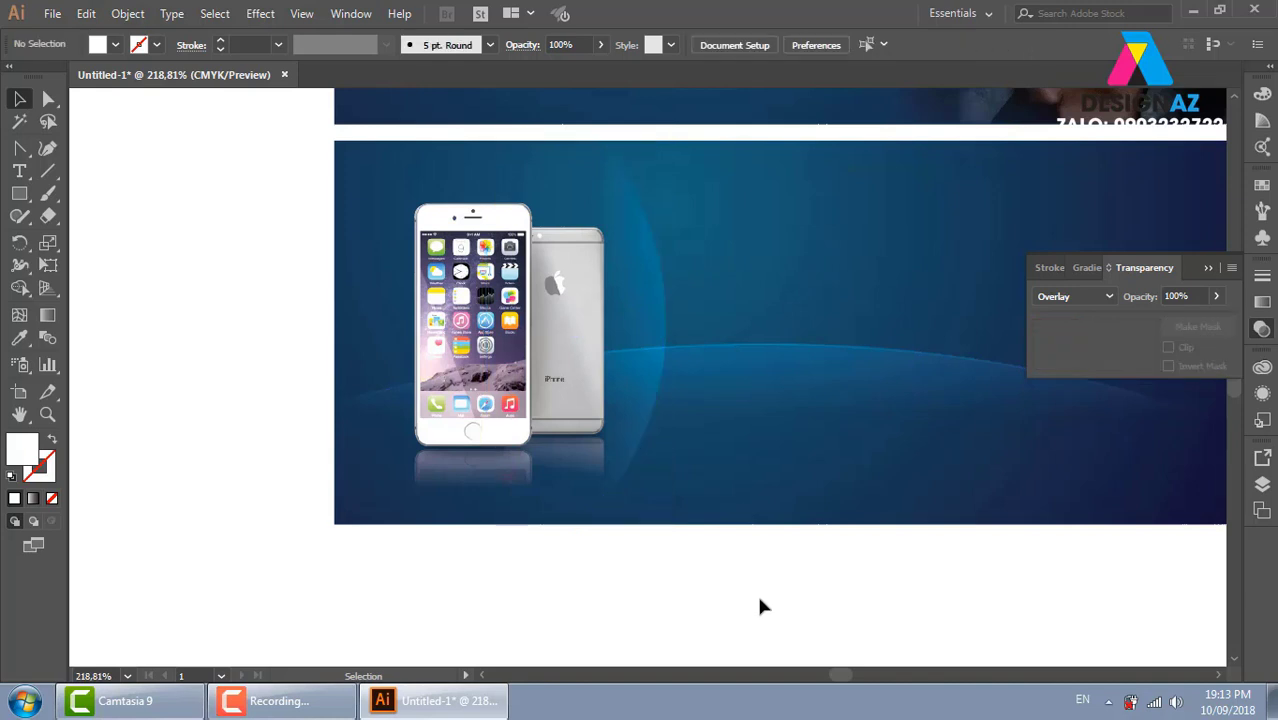
{"action": "left_click_drag", "start_coordinate": [645, 308], "coordinate": [708, 305]}
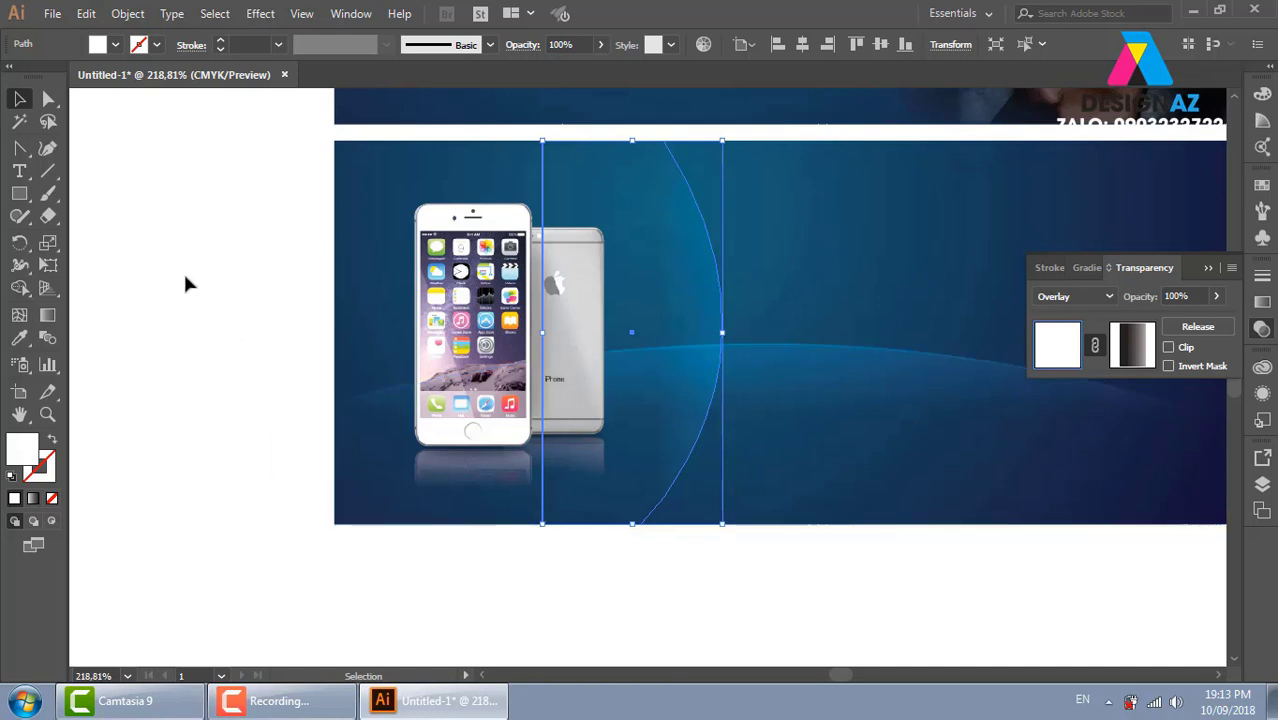
Drag the vertical arc's left anchors out to the banner's left edge
{"action": "left_click", "coordinate": [48, 98]}
{"action": "left_click", "coordinate": [542, 141]}
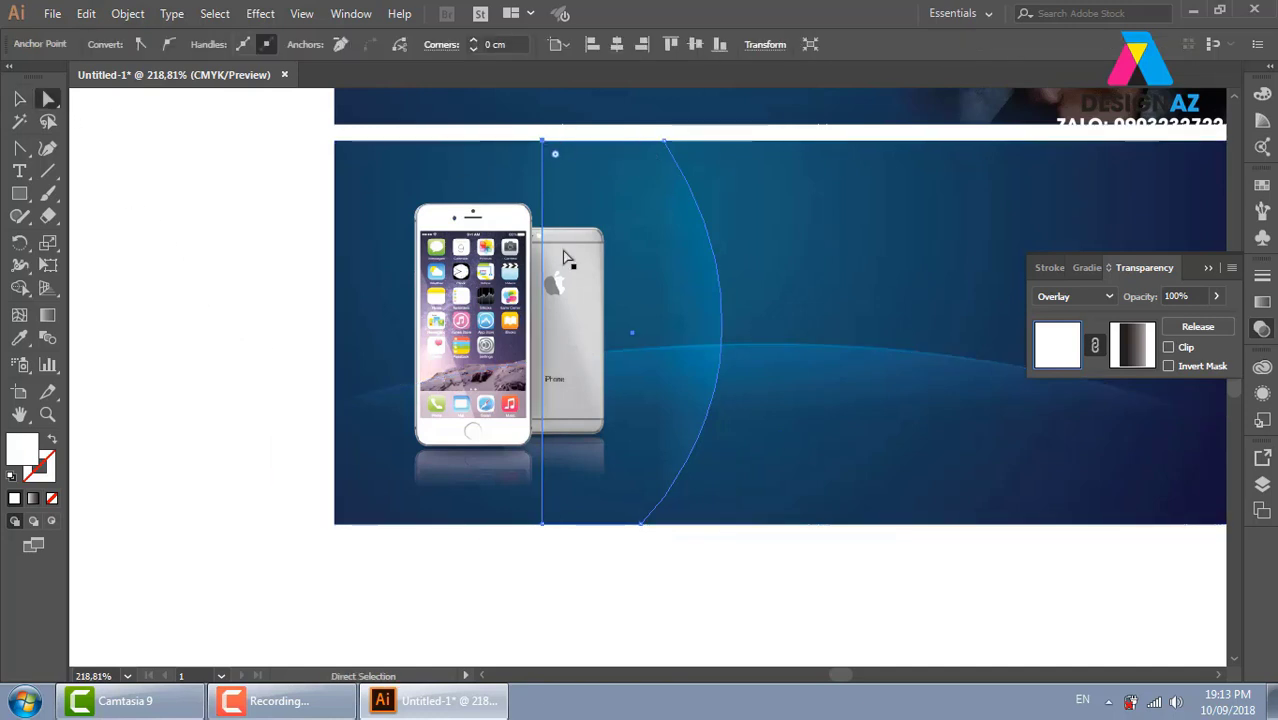
{"action": "left_click_drag", "start_coordinate": [542, 526], "coordinate": [336, 528]}
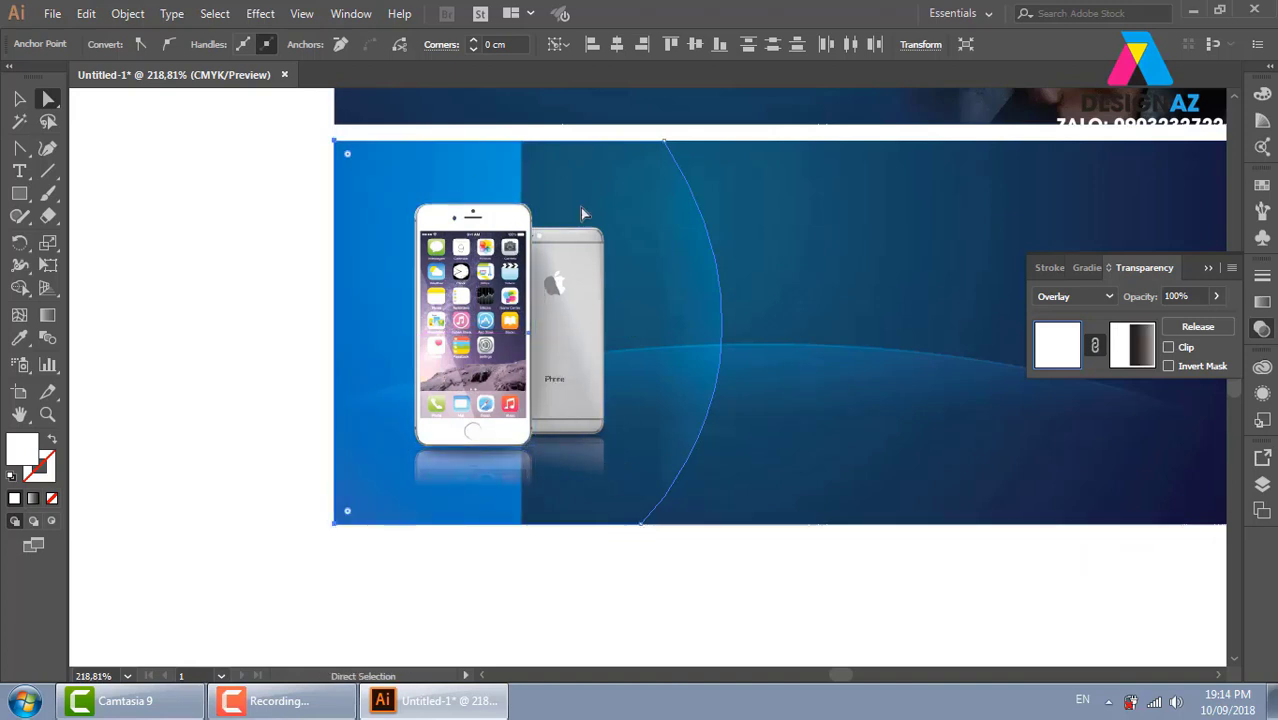
In the arc's opacity mask, stretch the gradient rectangle left across the phones
{"action": "left_click", "coordinate": [1128, 350]}
{"action": "left_click", "coordinate": [607, 270]}
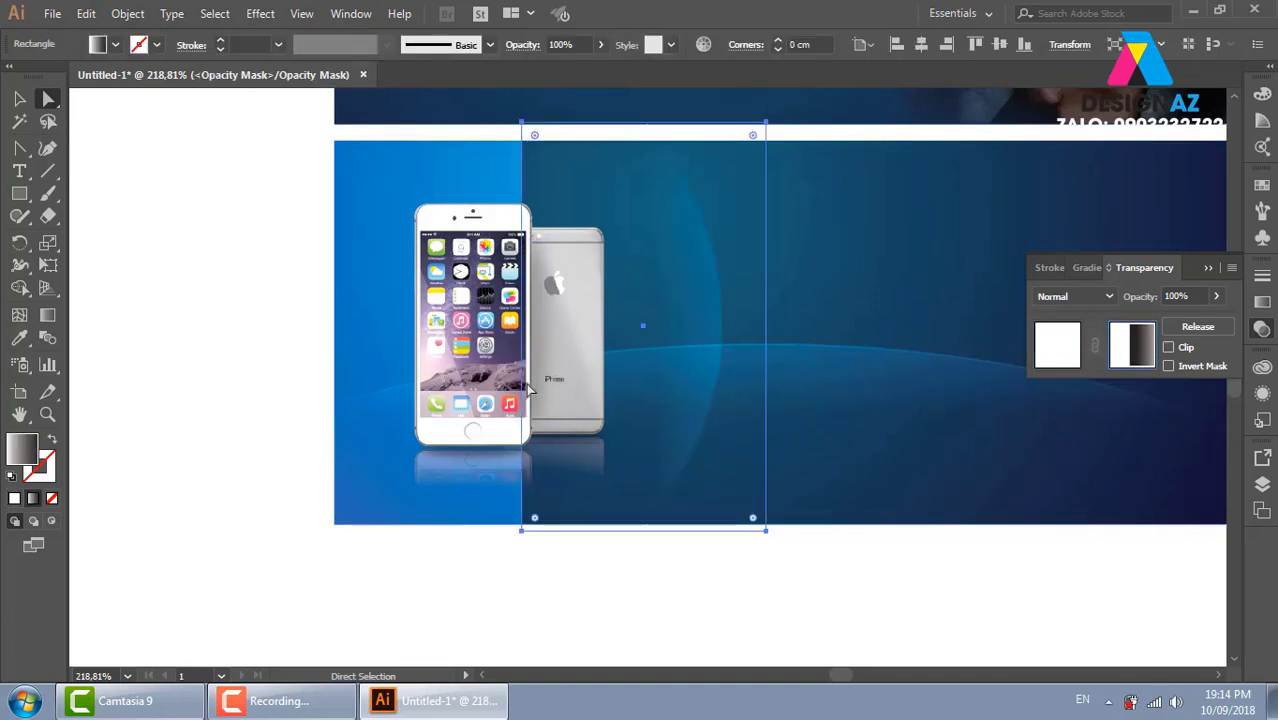
{"action": "left_click", "coordinate": [20, 99]}
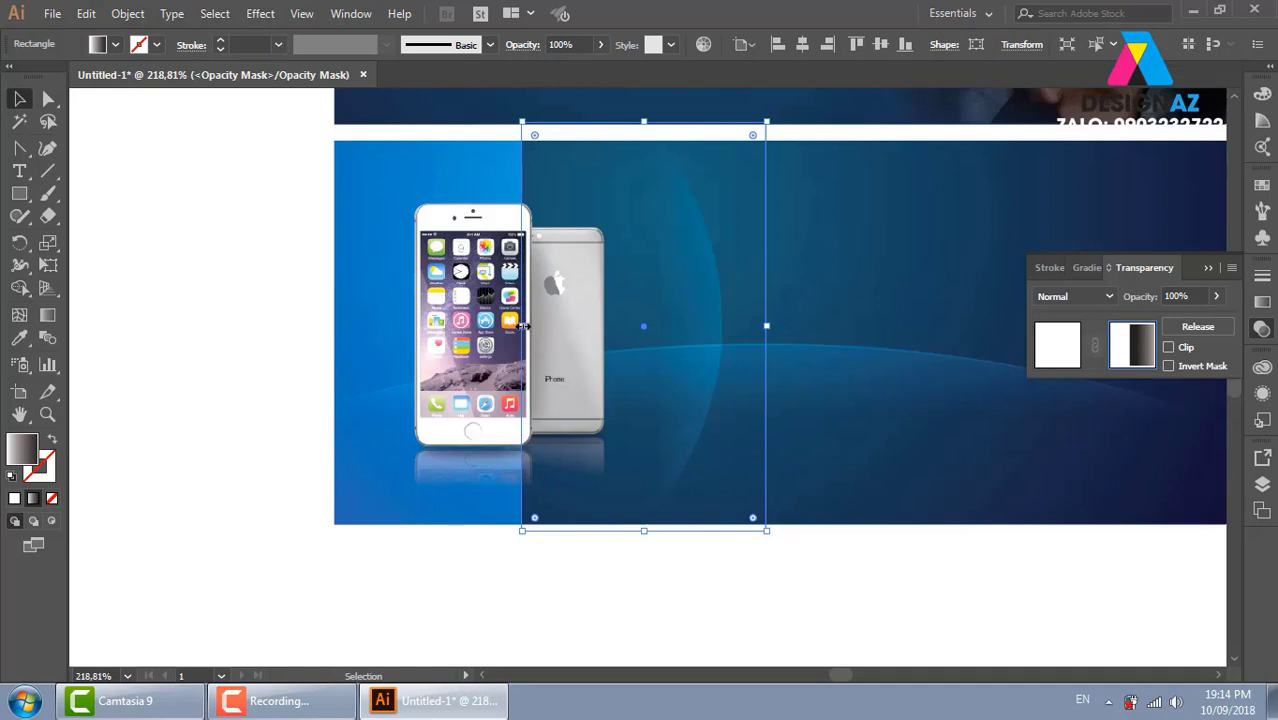
{"action": "mouse_move", "coordinate": [521, 335]}
{"action": "left_mouse_down"}
{"action": "mouse_move", "coordinate": [311, 349]}
{"action": "mouse_move", "coordinate": [325, 350]}
{"action": "left_mouse_up"}
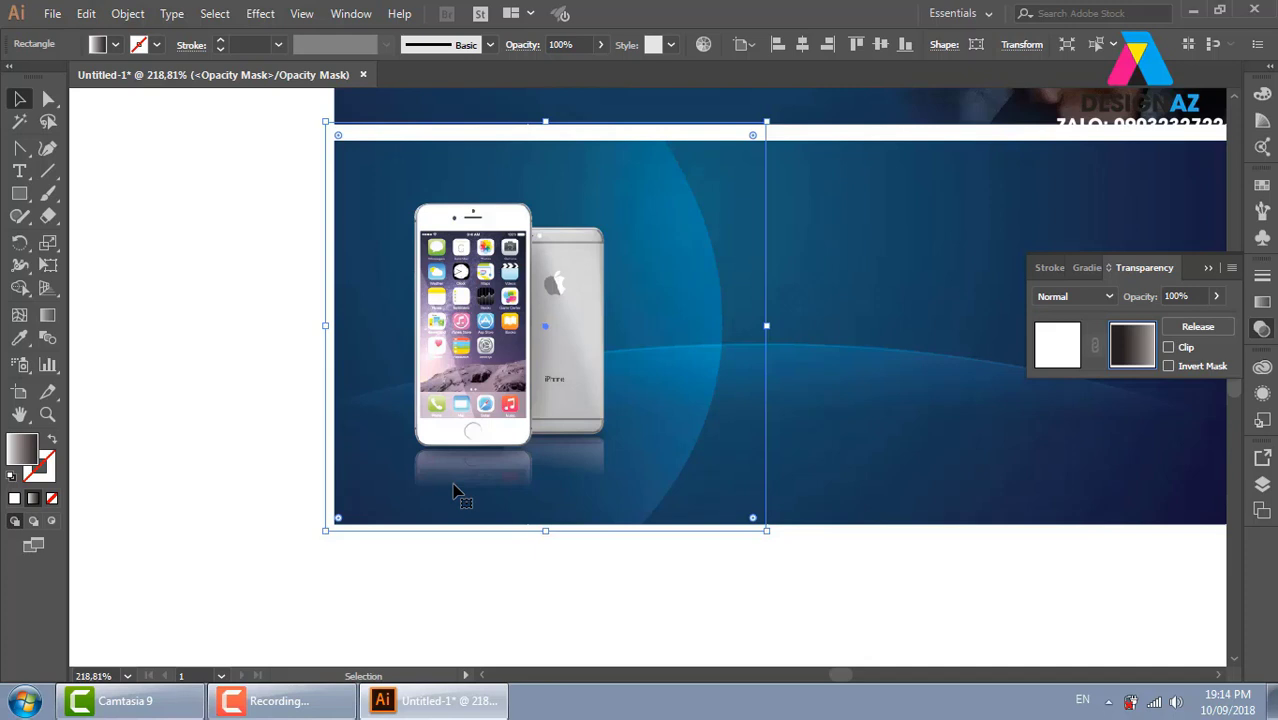
{"action": "left_click", "coordinate": [997, 612]}
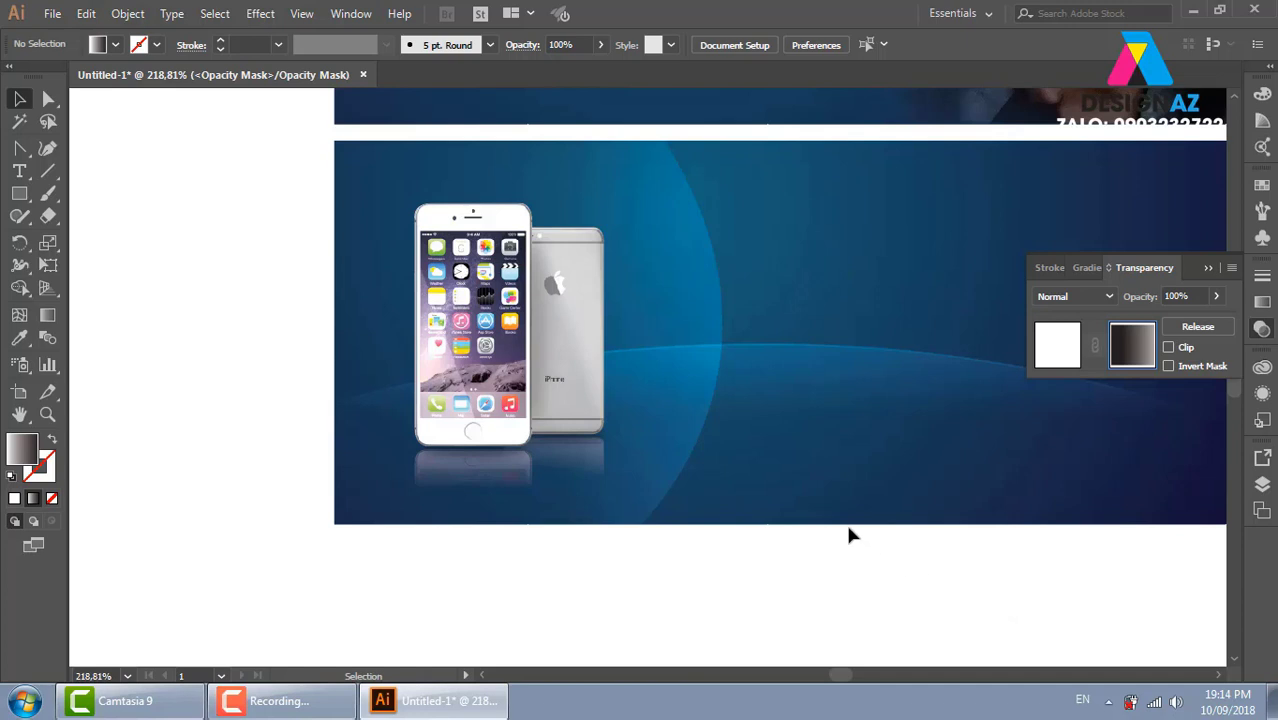
Leave mask editing and return to the artwork
{"action": "left_click", "coordinate": [720, 445]}
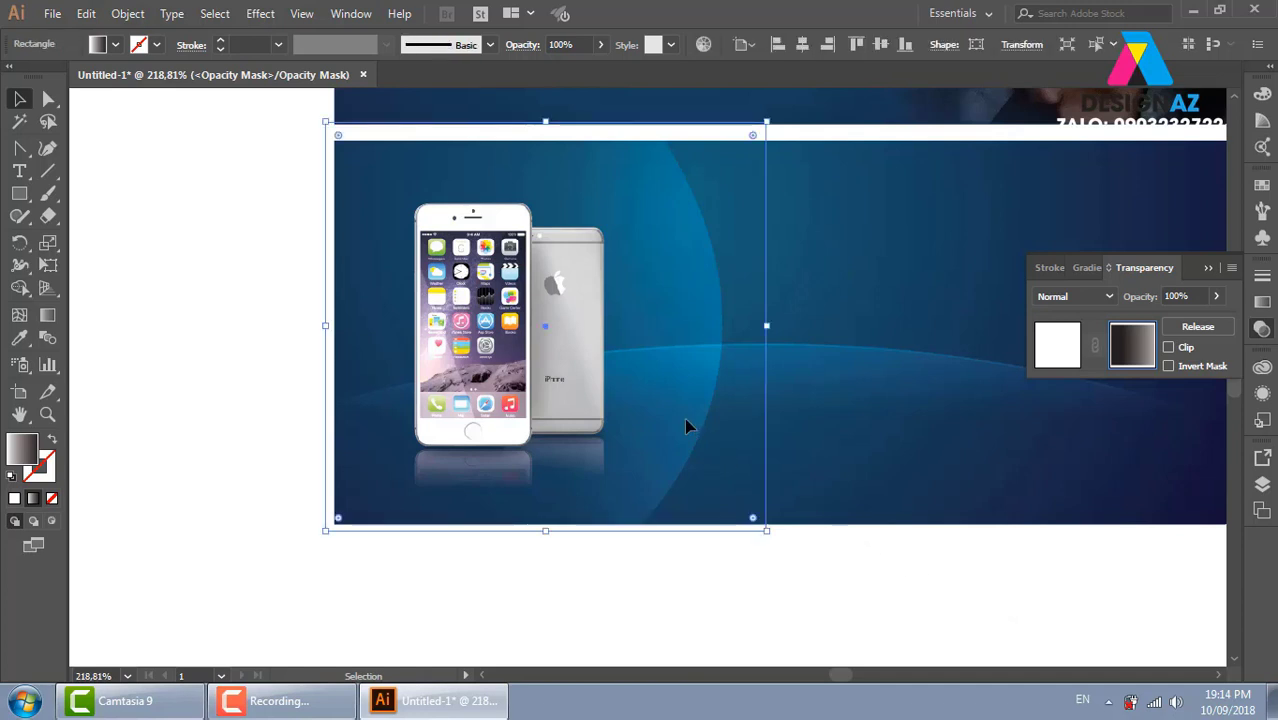
{"action": "left_click", "coordinate": [1060, 355]}
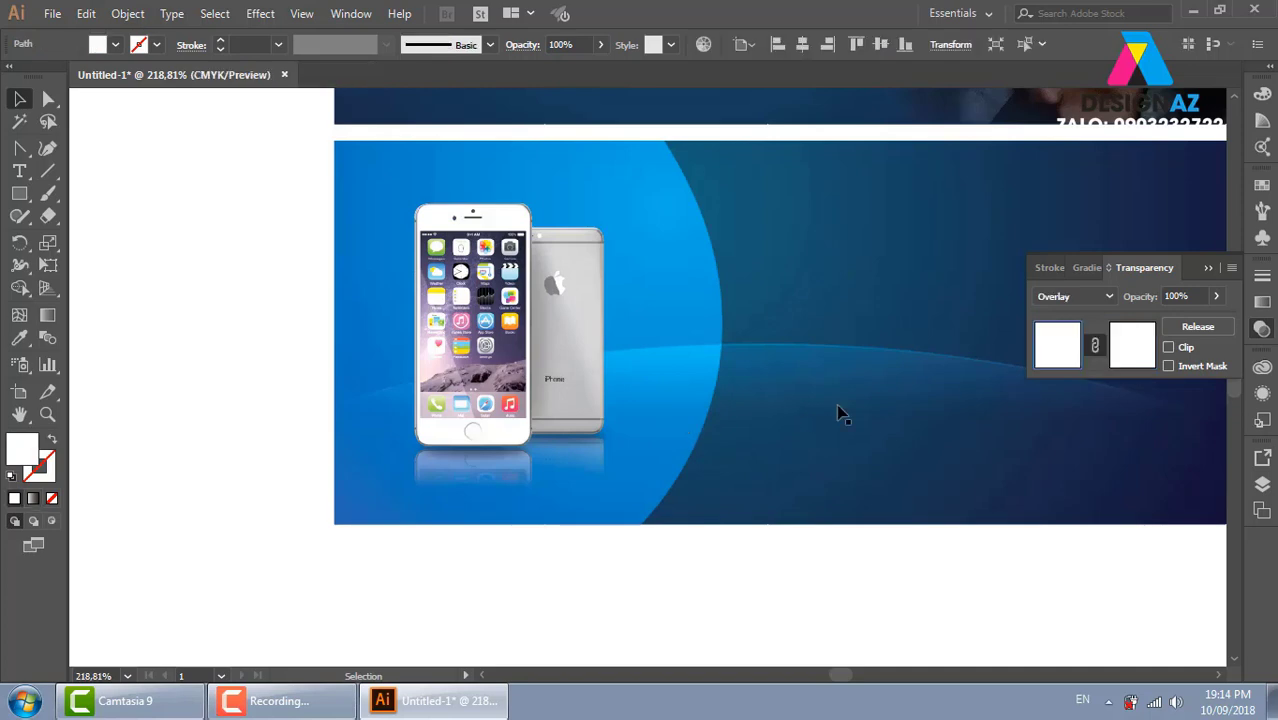
{"action": "left_click", "coordinate": [685, 362]}
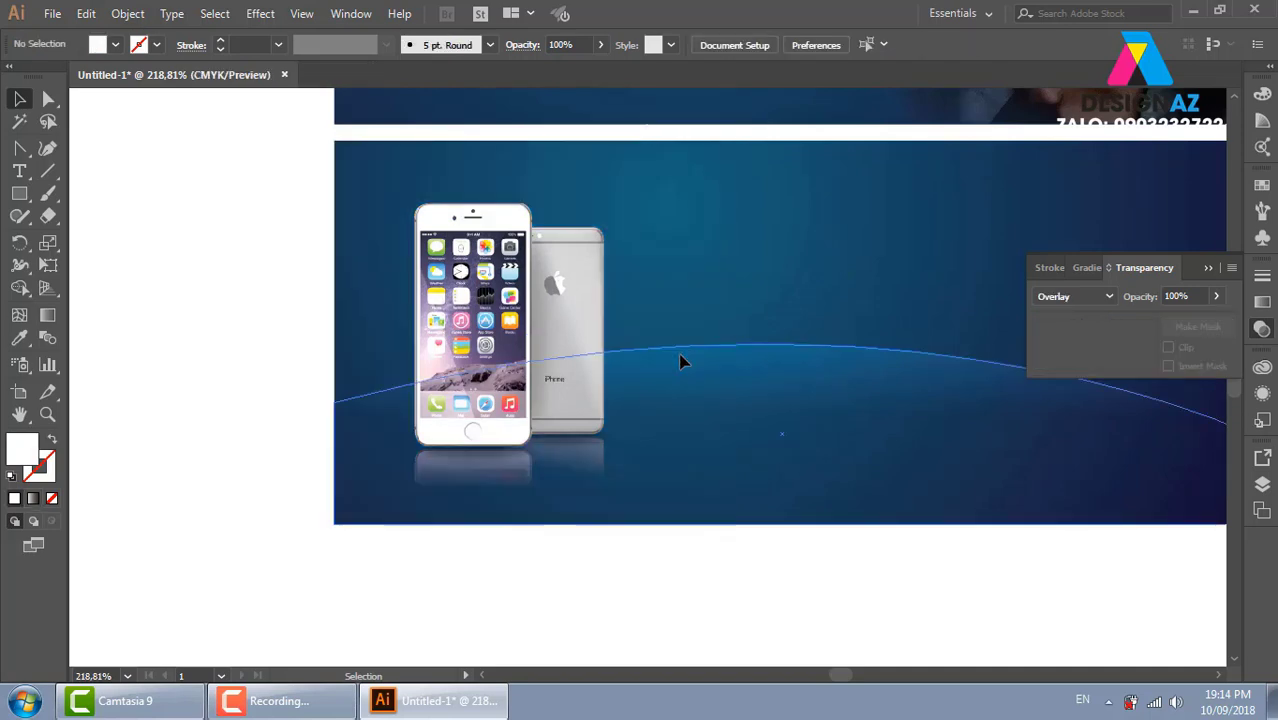
Place 1 (1).jpg from E:\thuvienanh\Backgroud\texture, dragging it onto the banner
{"action": "left_click", "coordinate": [51, 14]}
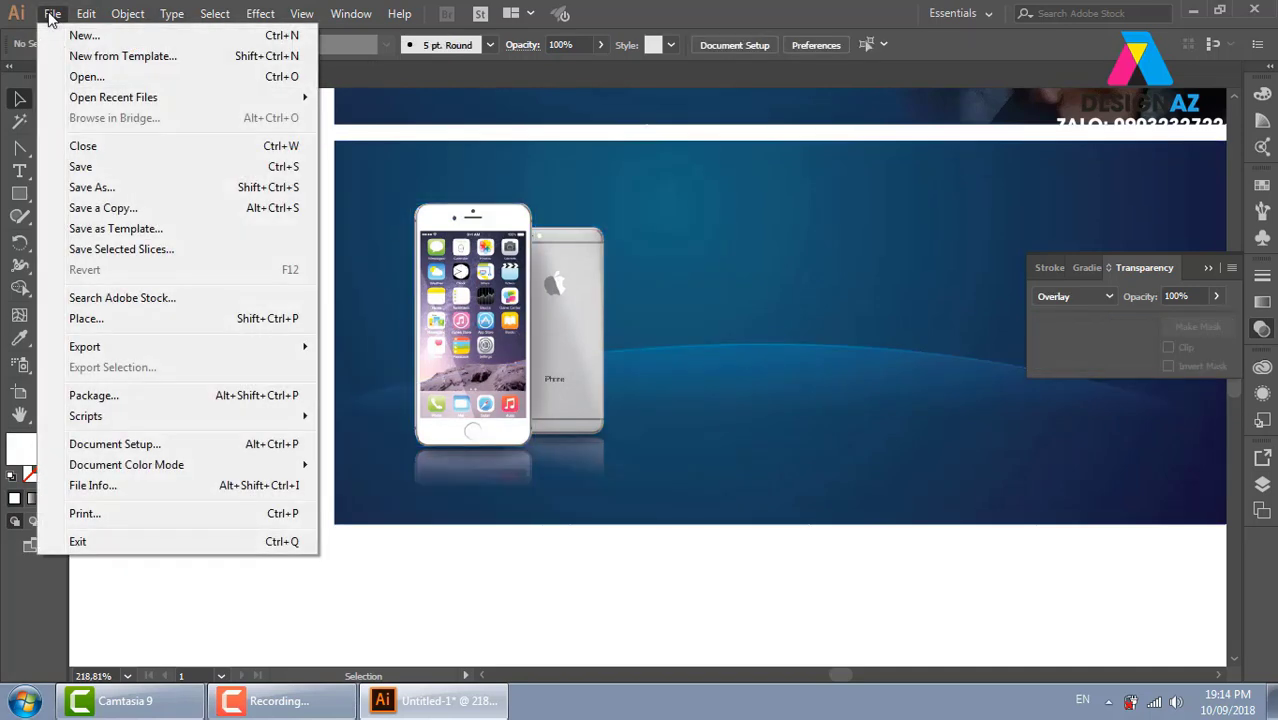
{"action": "left_click", "coordinate": [131, 319]}
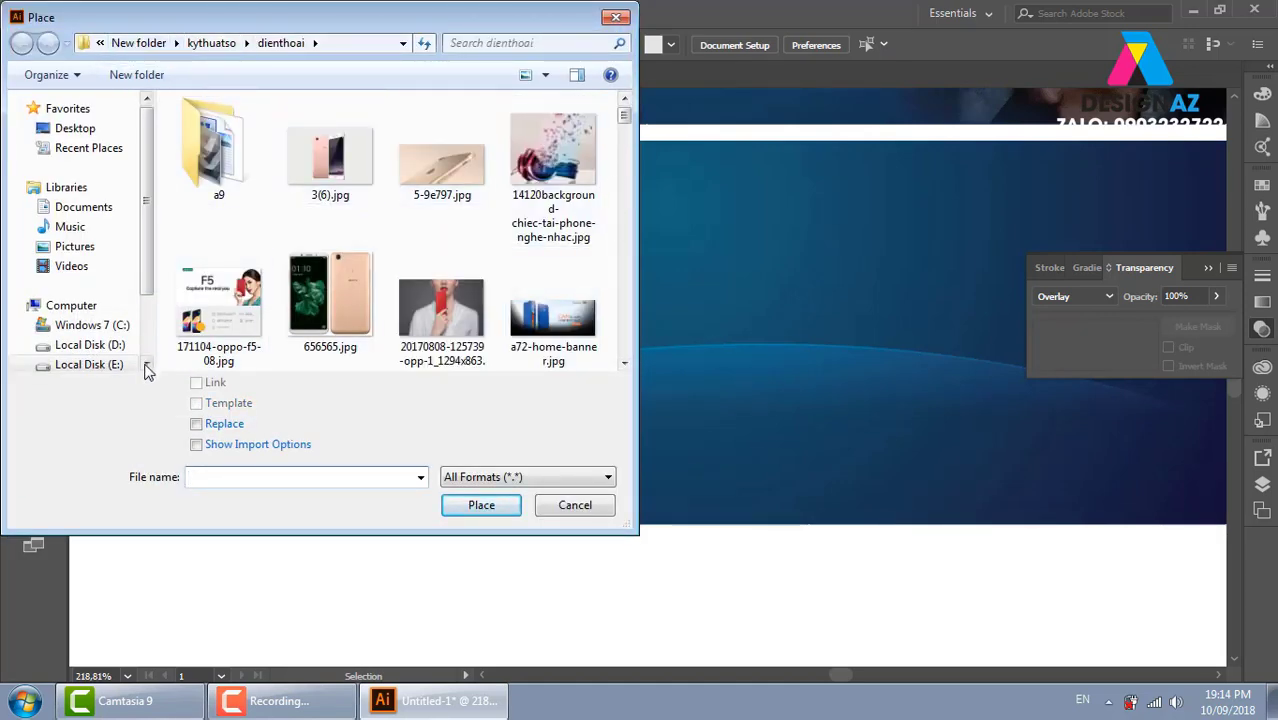
{"action": "left_click", "coordinate": [105, 364]}
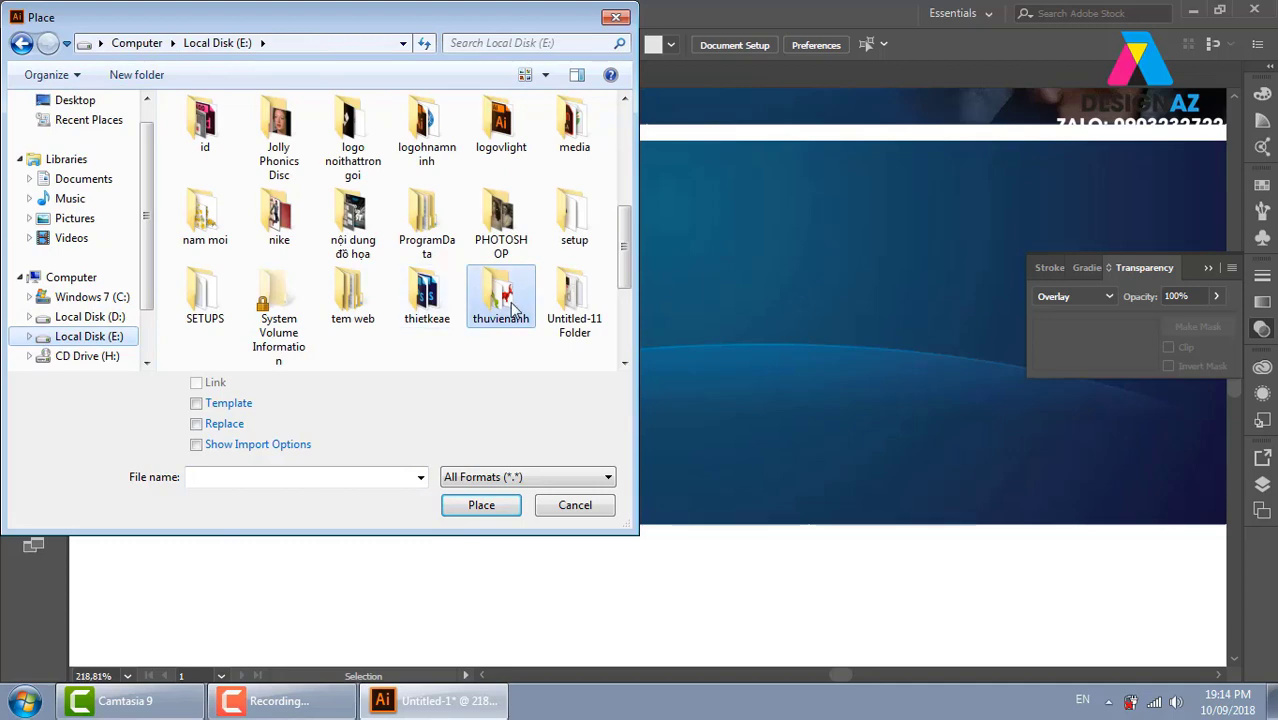
{"action": "double_click", "coordinate": [501, 300]}
{"action": "scroll", "coordinate": [357, 262], "scroll_direction": "down", "scroll_amount": 3}
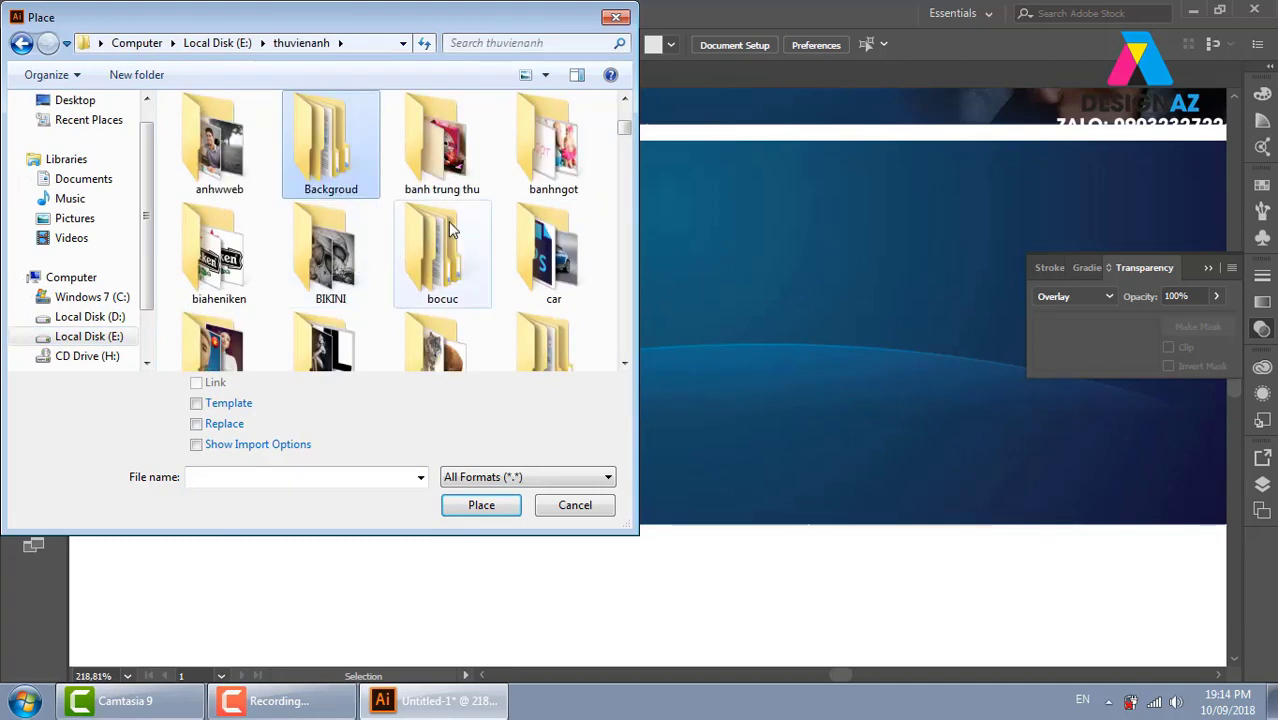
{"action": "double_click", "coordinate": [355, 172]}
{"action": "left_click", "coordinate": [220, 212]}
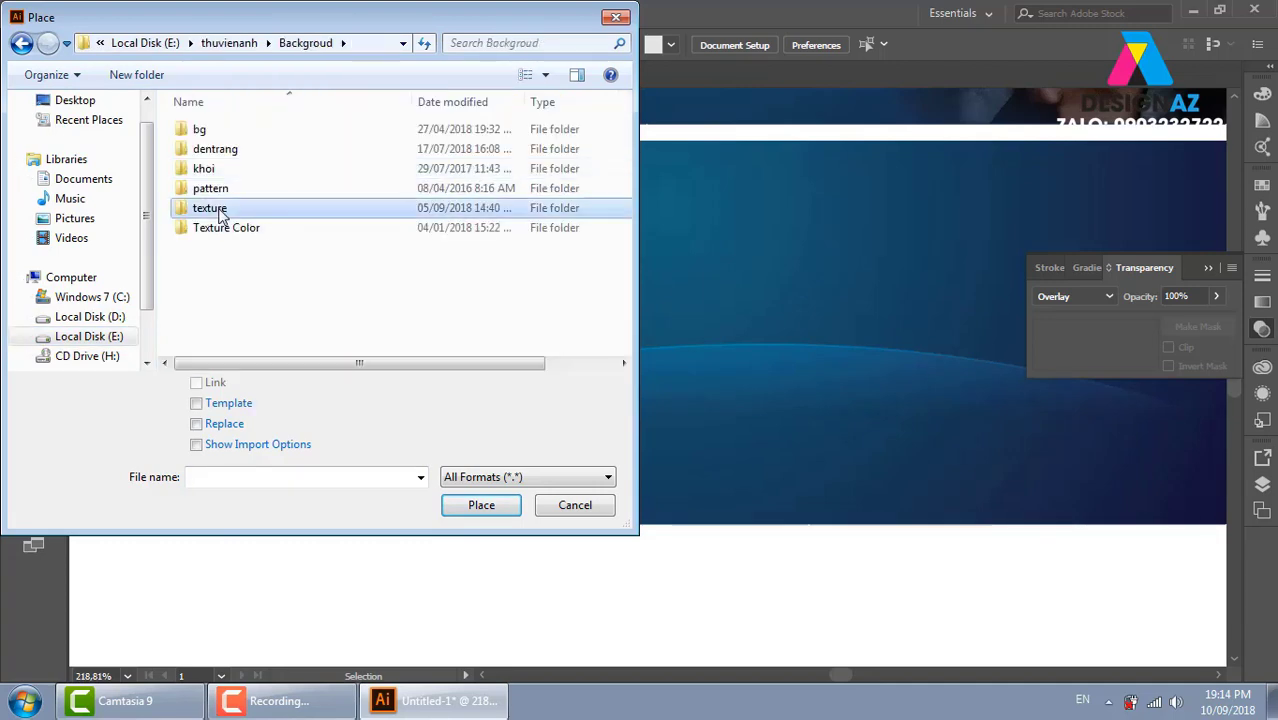
{"action": "double_click", "coordinate": [222, 212]}
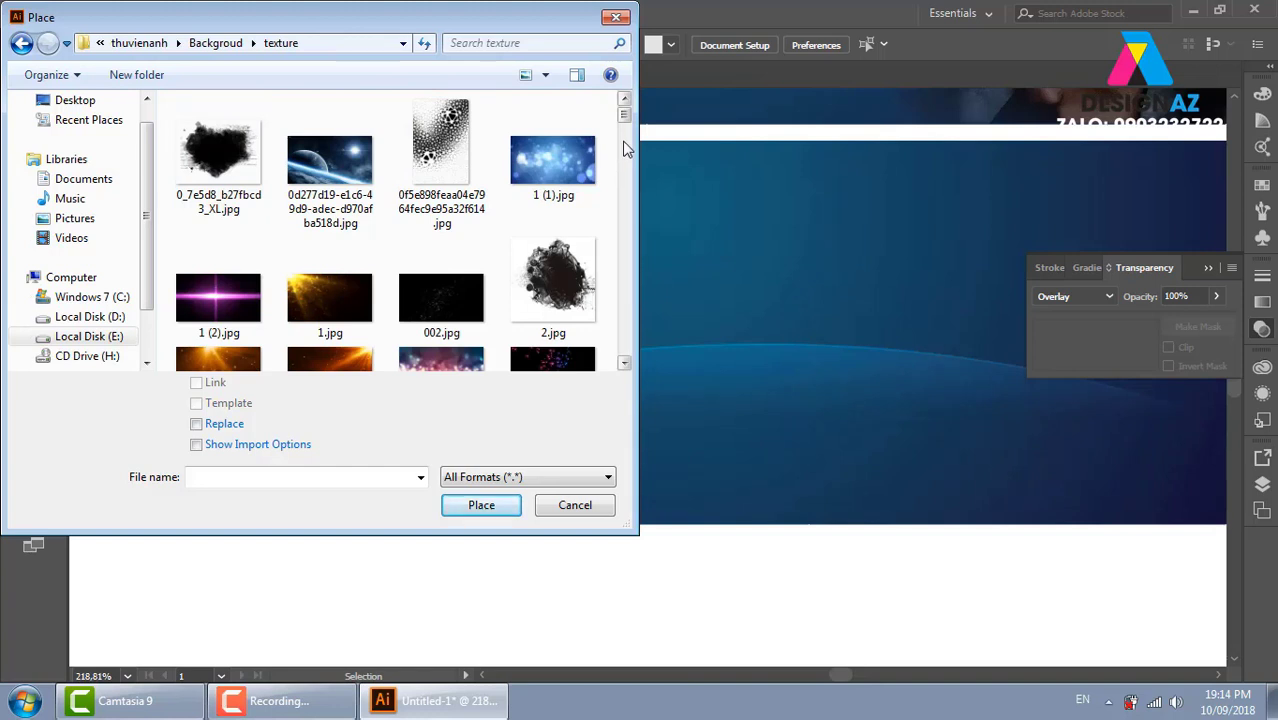
{"action": "left_click", "coordinate": [560, 190]}
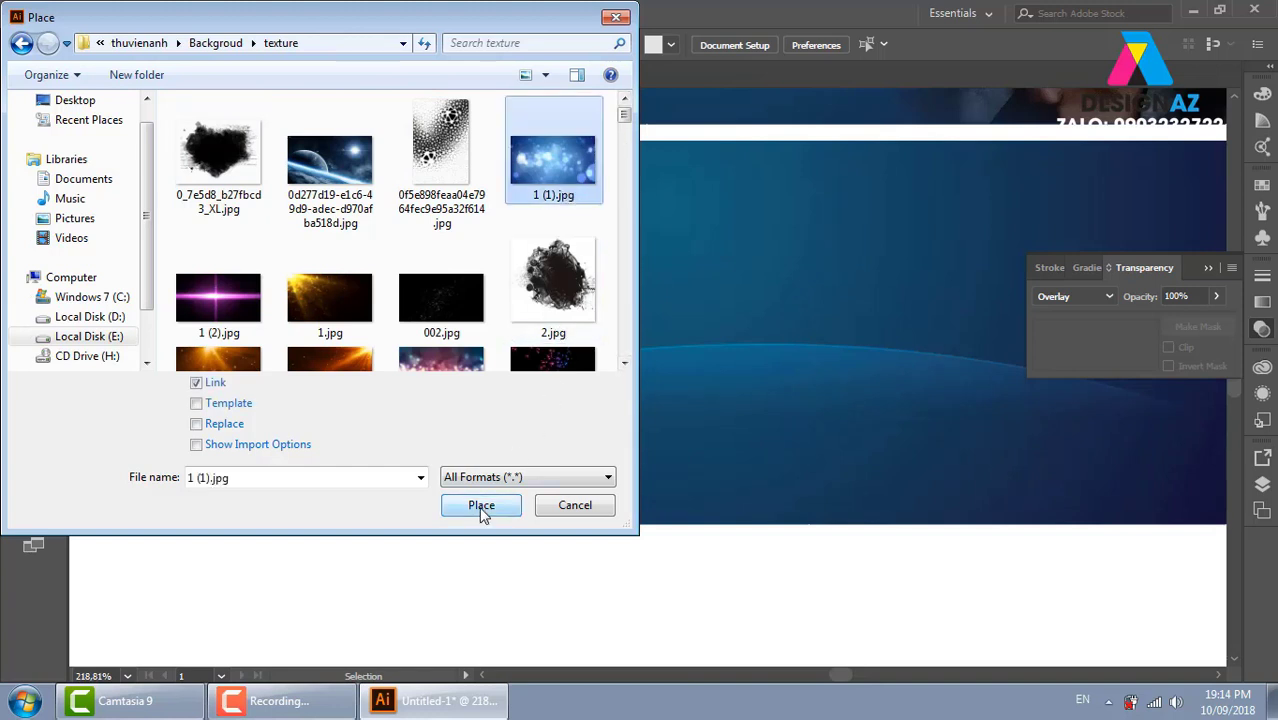
{"action": "left_click", "coordinate": [481, 505]}
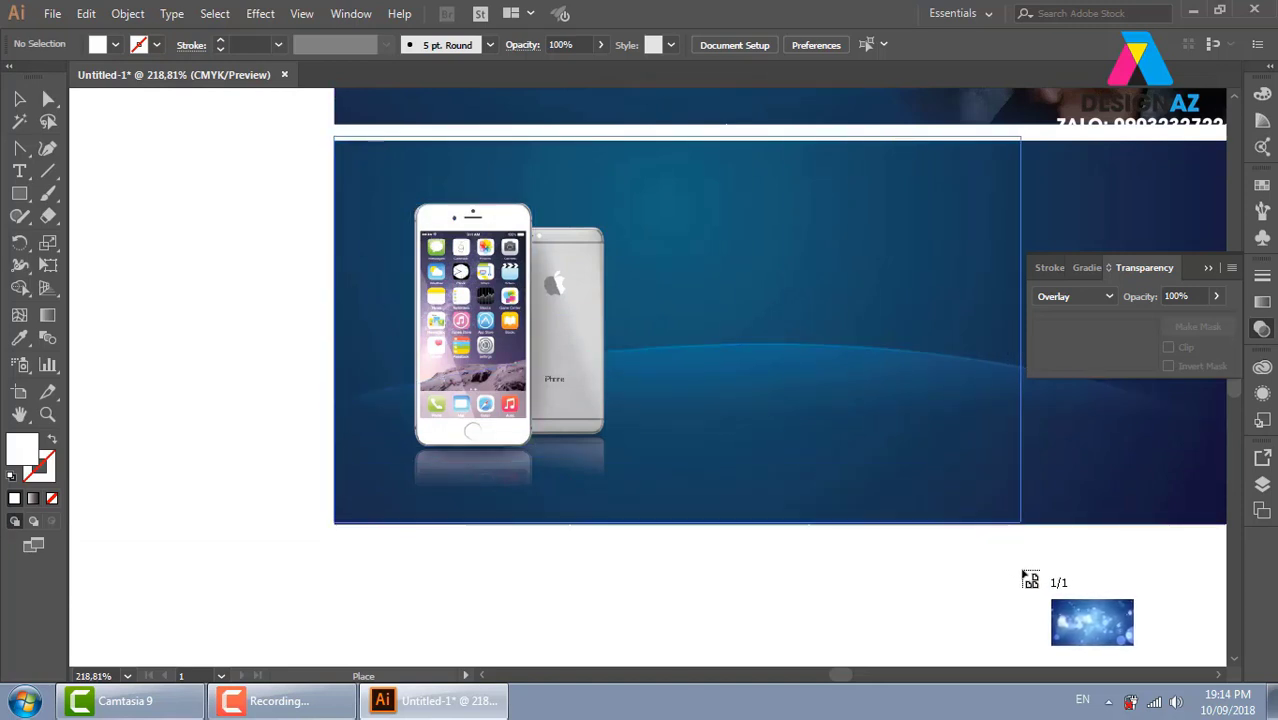
{"action": "left_click_drag", "start_coordinate": [688, 398], "coordinate": [1030, 578]}
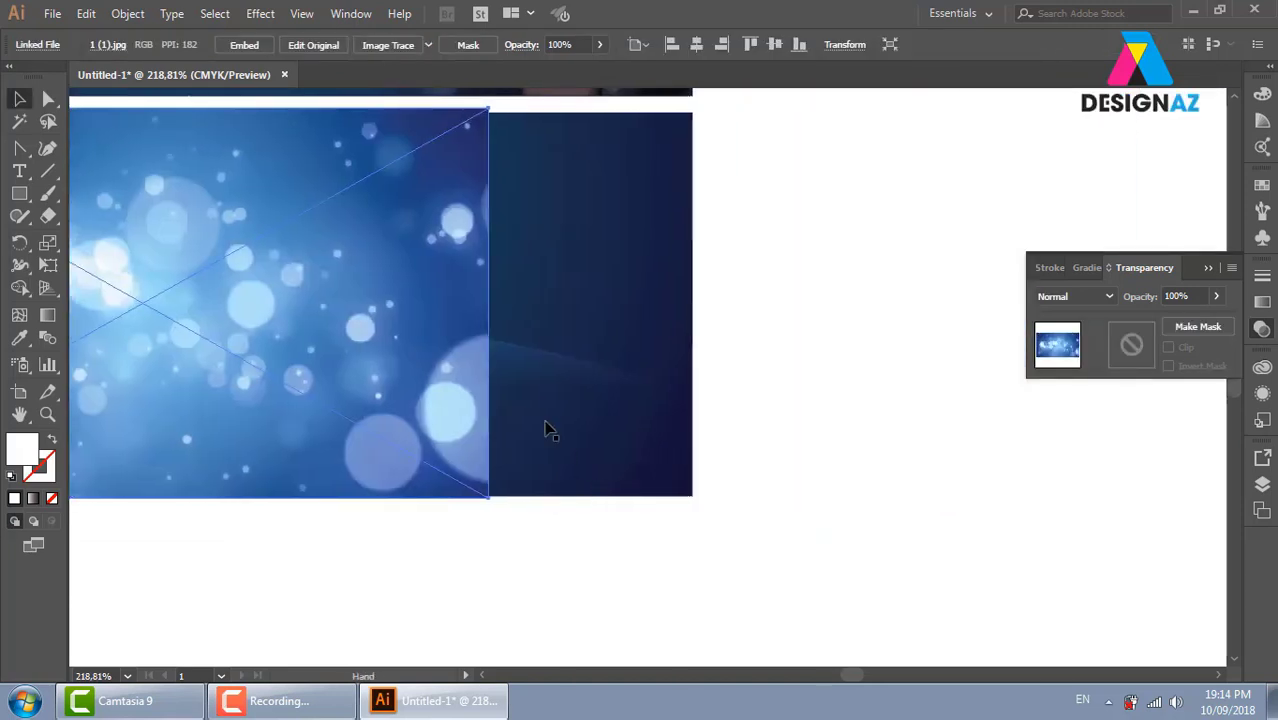
Enlarge the bokeh image to the banner's full width and send it behind the phones
{"action": "left_click_drag", "start_coordinate": [431, 220], "coordinate": [470, 229]}
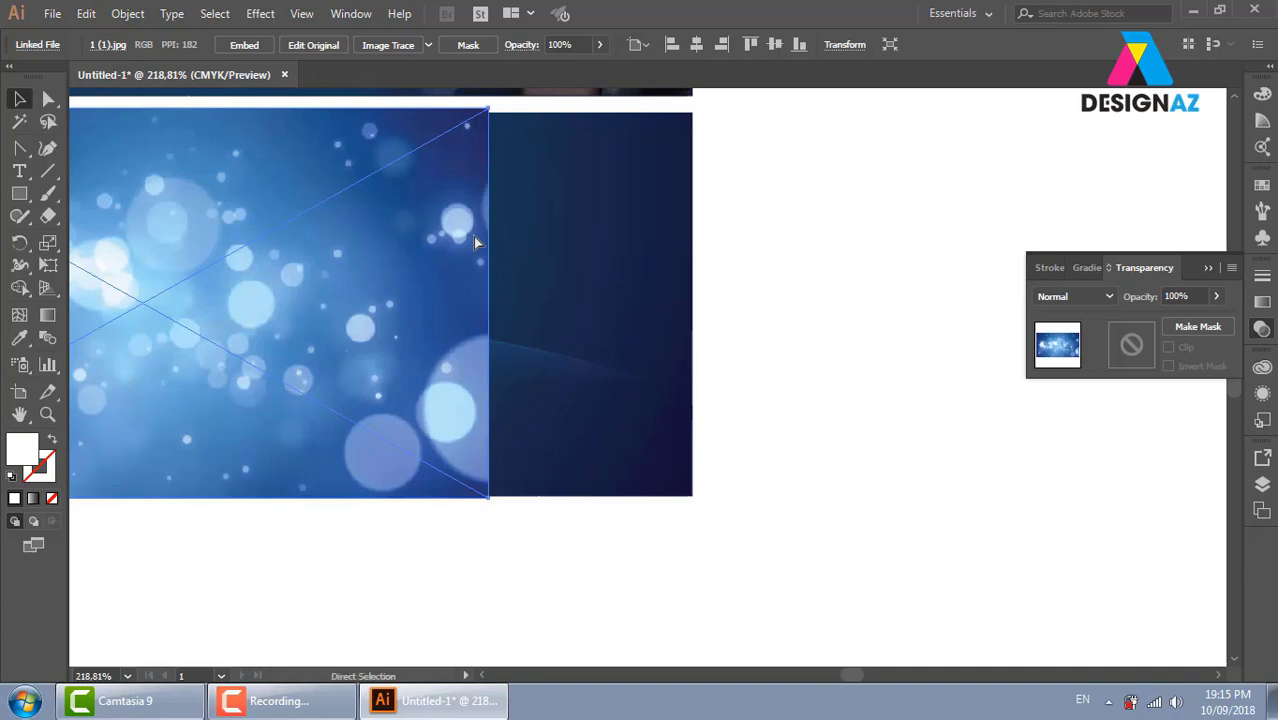
{"action": "key", "text": "ctrl+minus"}
{"action": "key", "text": "ctrl+minus"}
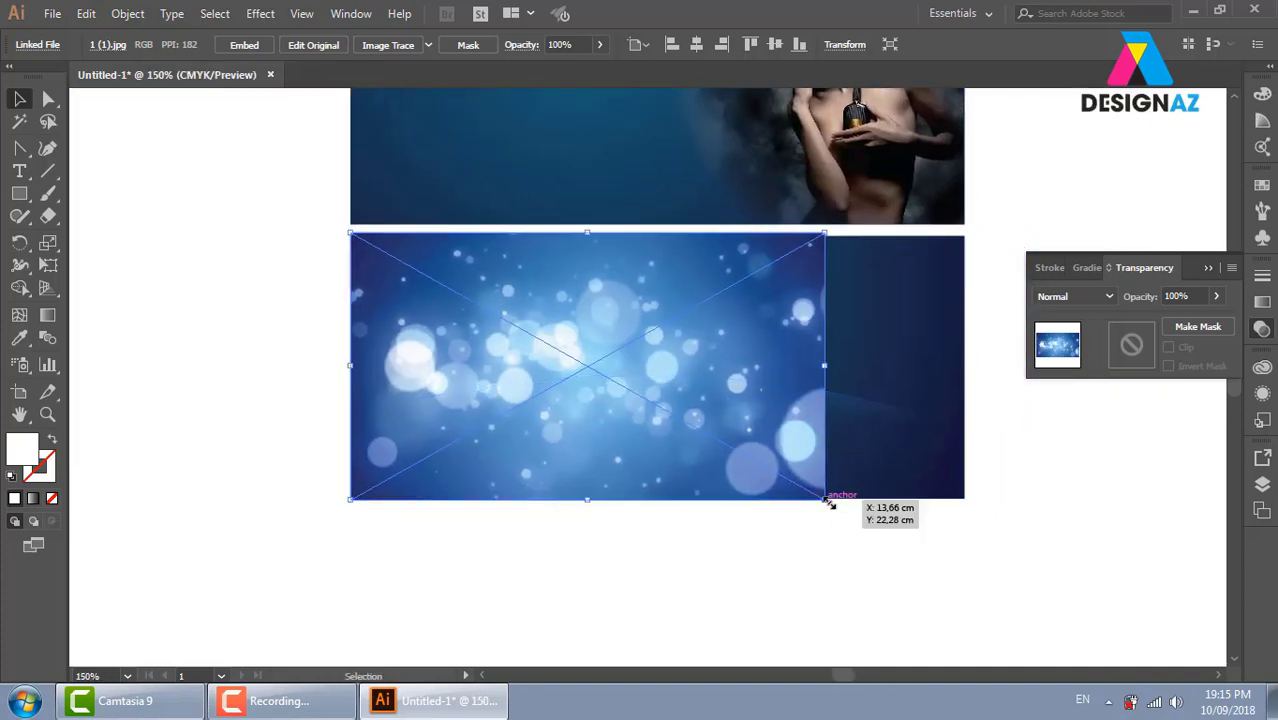
{"action": "left_click_drag", "start_coordinate": [824, 498], "coordinate": [963, 578]}
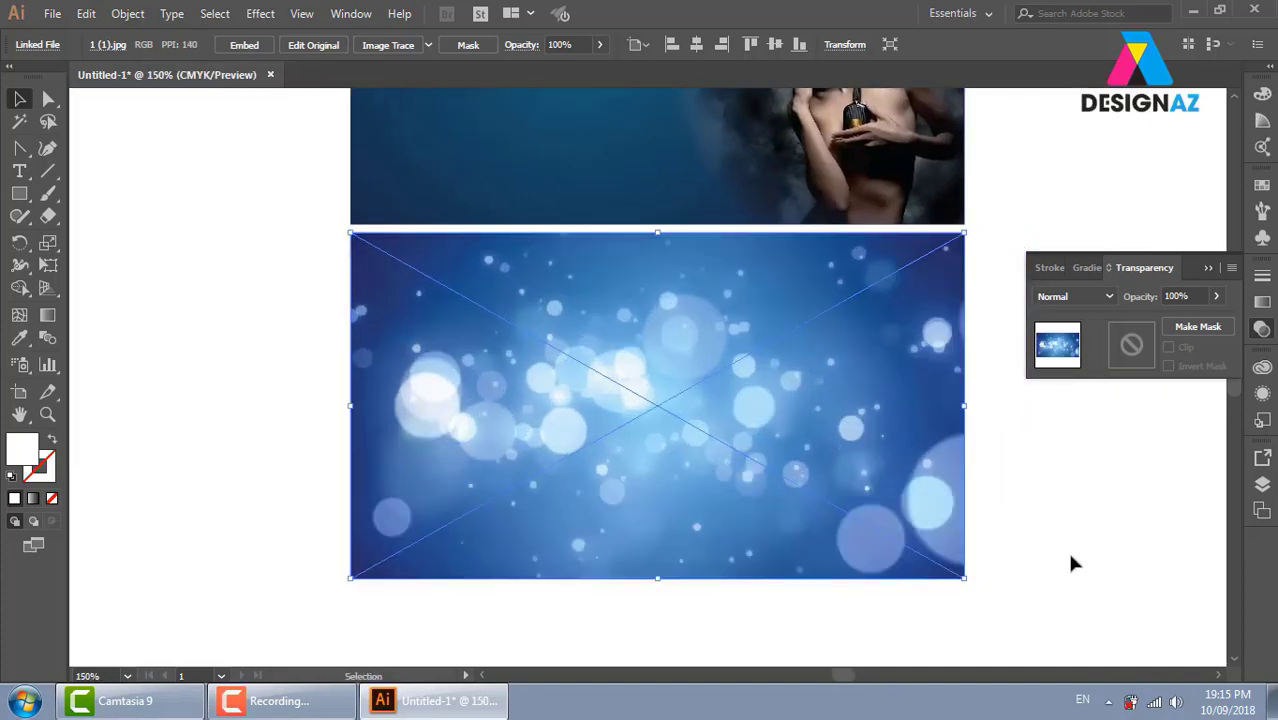
{"action": "key", "text": "ctrl"}
{"action": "key", "text": "ctrl+bracketleft"}
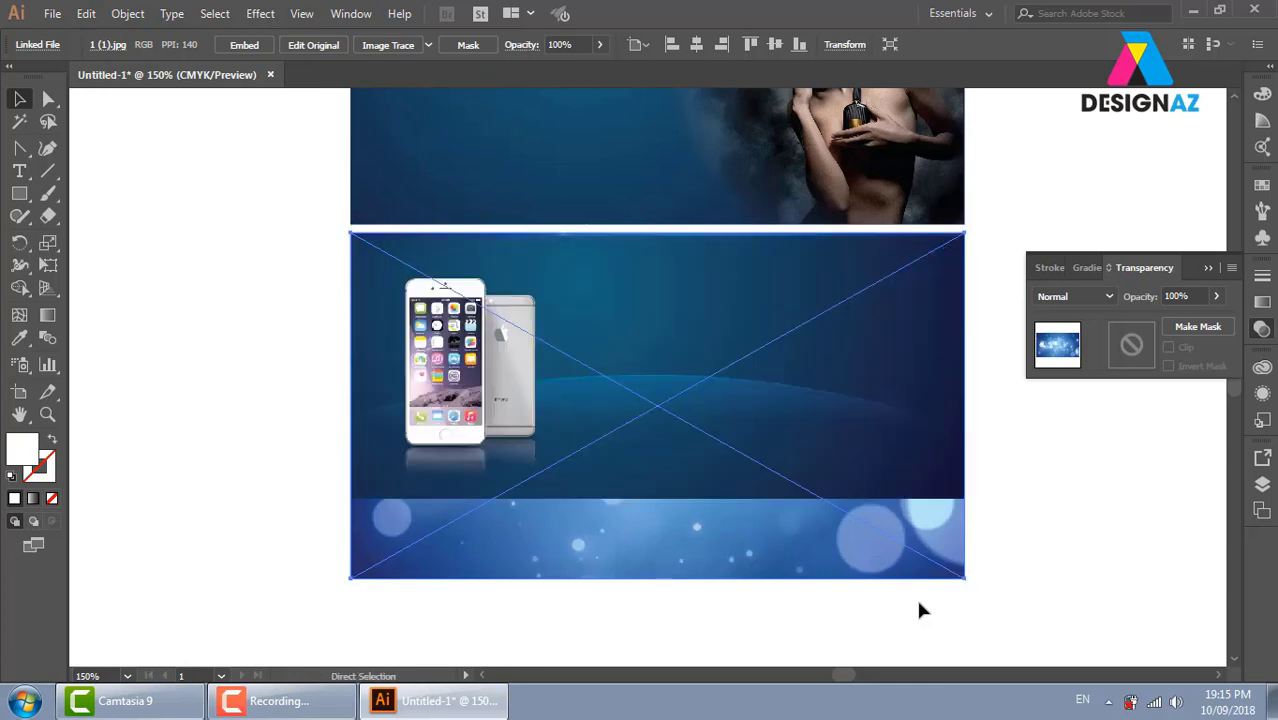
Send the dark blue rectangle behind the bokeh and move the bokeh image up
{"action": "left_click", "coordinate": [1087, 525]}
{"action": "left_click", "coordinate": [940, 370]}
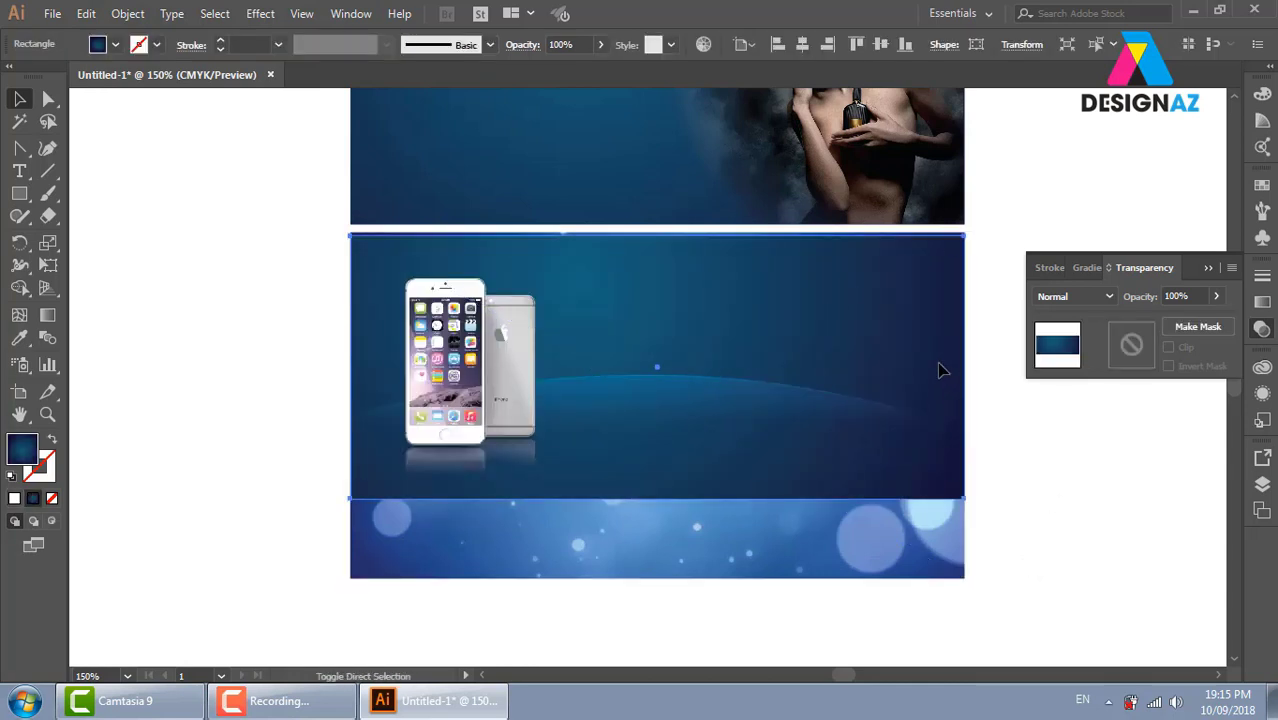
{"action": "key", "text": "ctrl+bracketleft"}
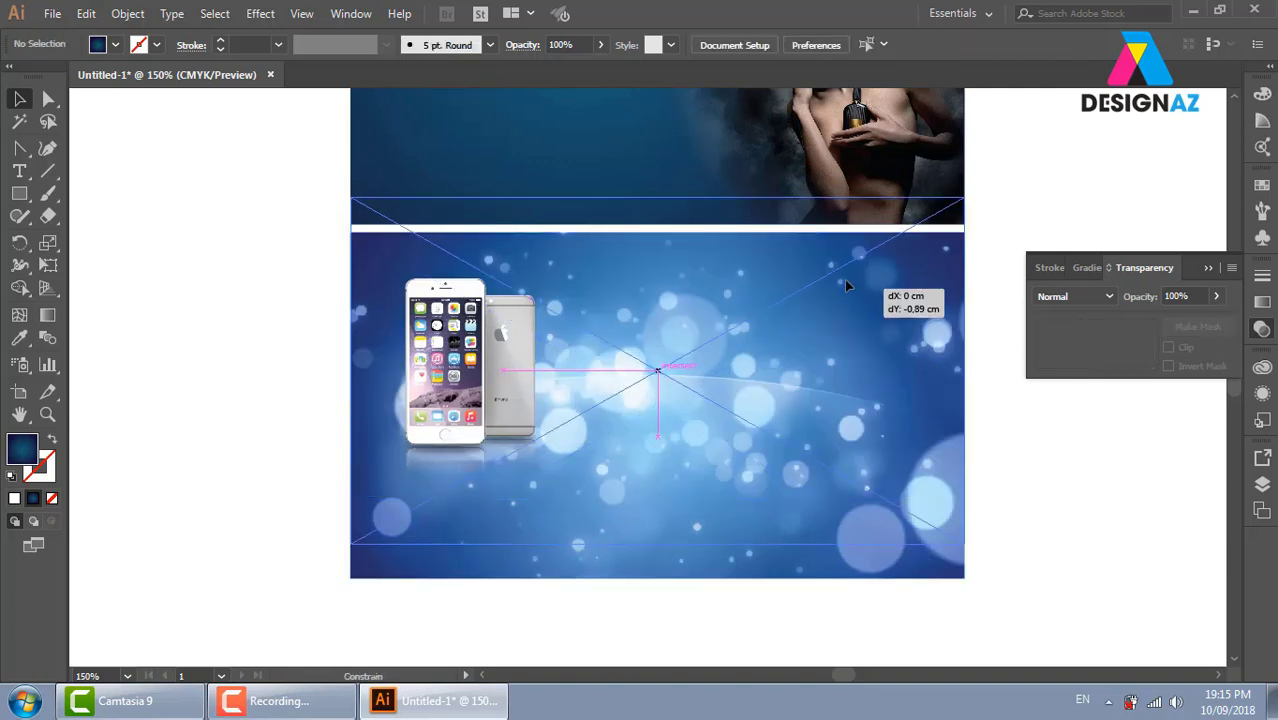
{"action": "mouse_move", "coordinate": [921, 431]}
{"action": "left_mouse_down"}
{"action": "mouse_move", "coordinate": [890, 361]}
{"action": "mouse_move", "coordinate": [846, 373]}
{"action": "left_mouse_up"}
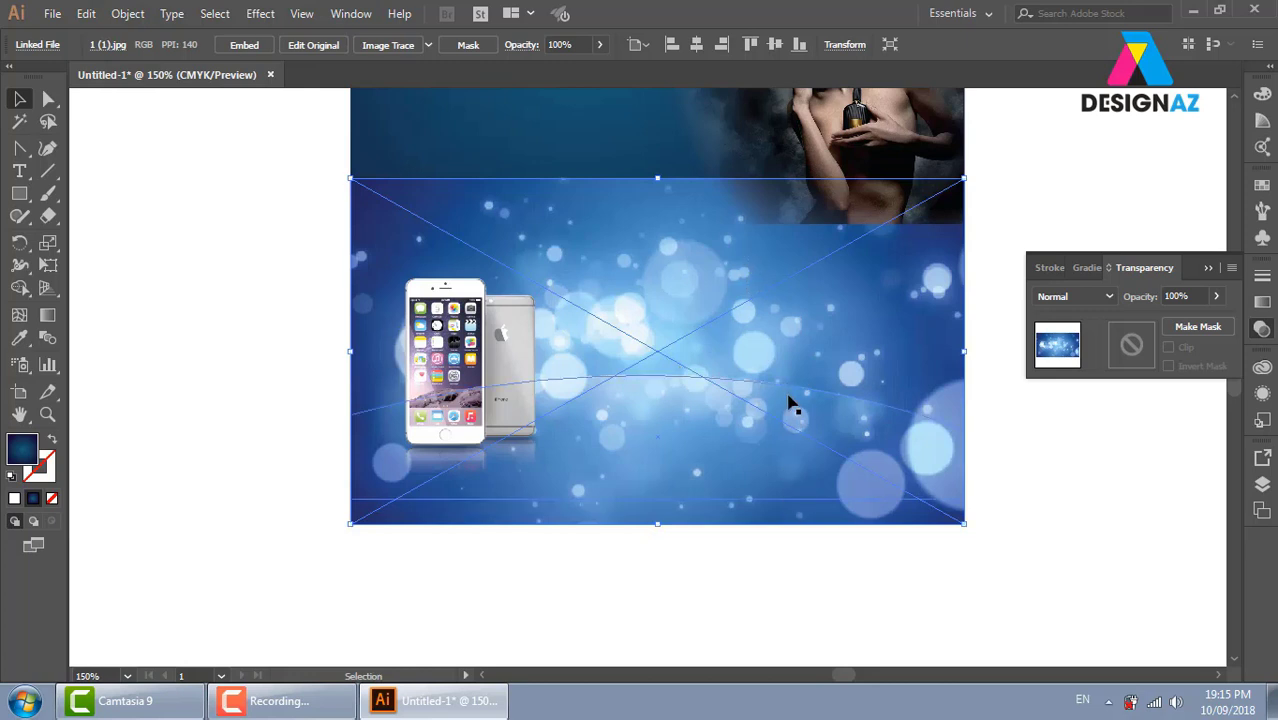
{"action": "left_click", "coordinate": [1034, 416]}
{"action": "left_click", "coordinate": [920, 363]}
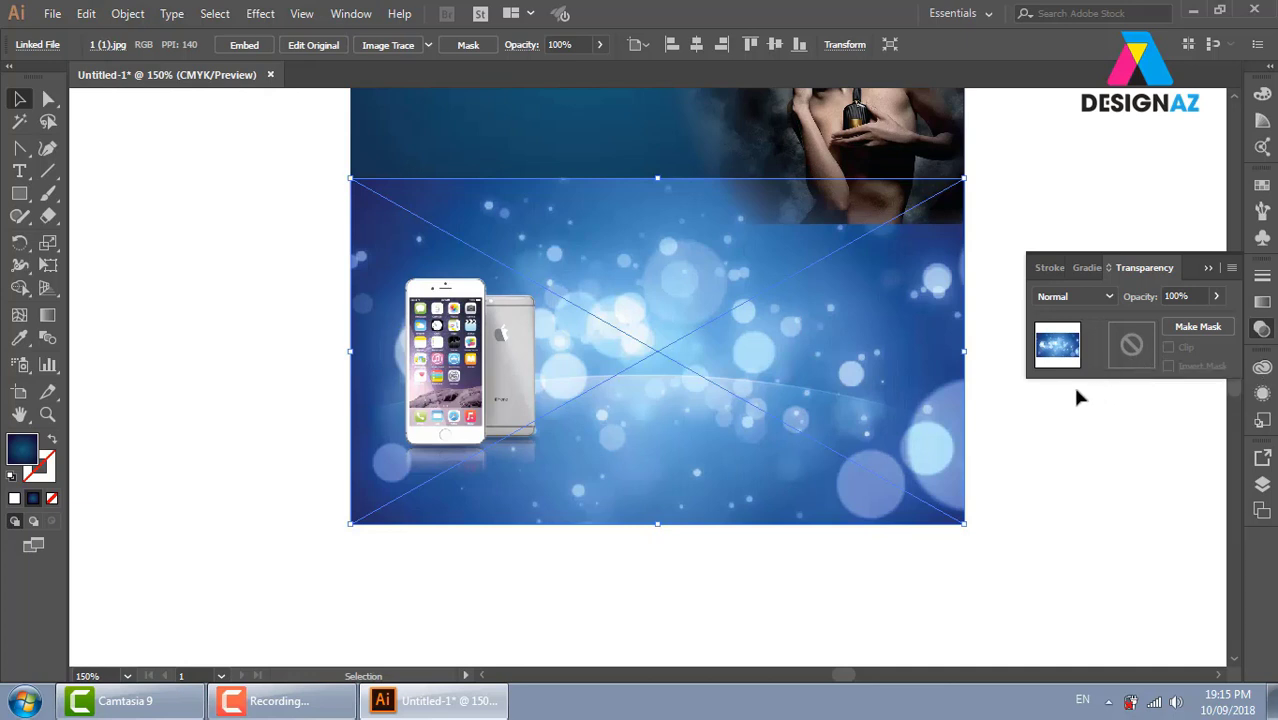
{"action": "left_click", "coordinate": [1045, 420]}
{"action": "left_click", "coordinate": [797, 330]}
Add an opacity mask to the bokeh image holding a gradient-filled rectangle over it
{"action": "double_click", "coordinate": [1131, 345]}
{"action": "left_click", "coordinate": [1168, 347]}
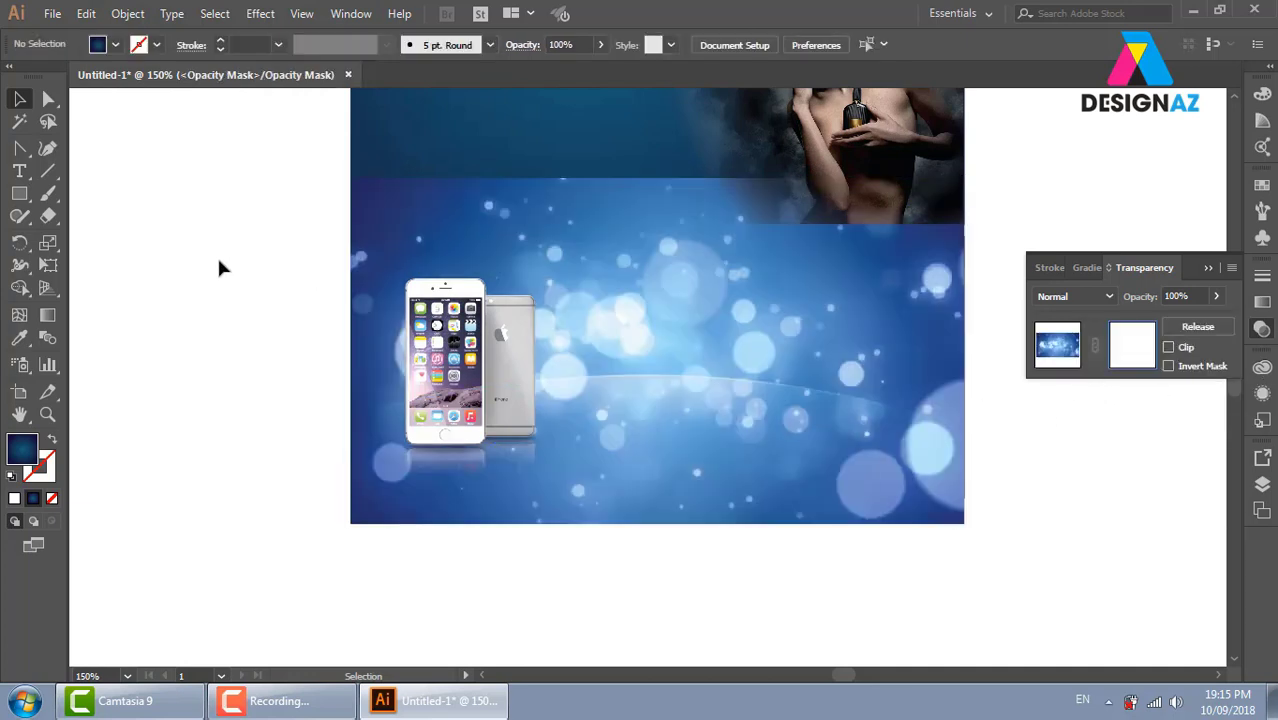
{"action": "left_click", "coordinate": [19, 193]}
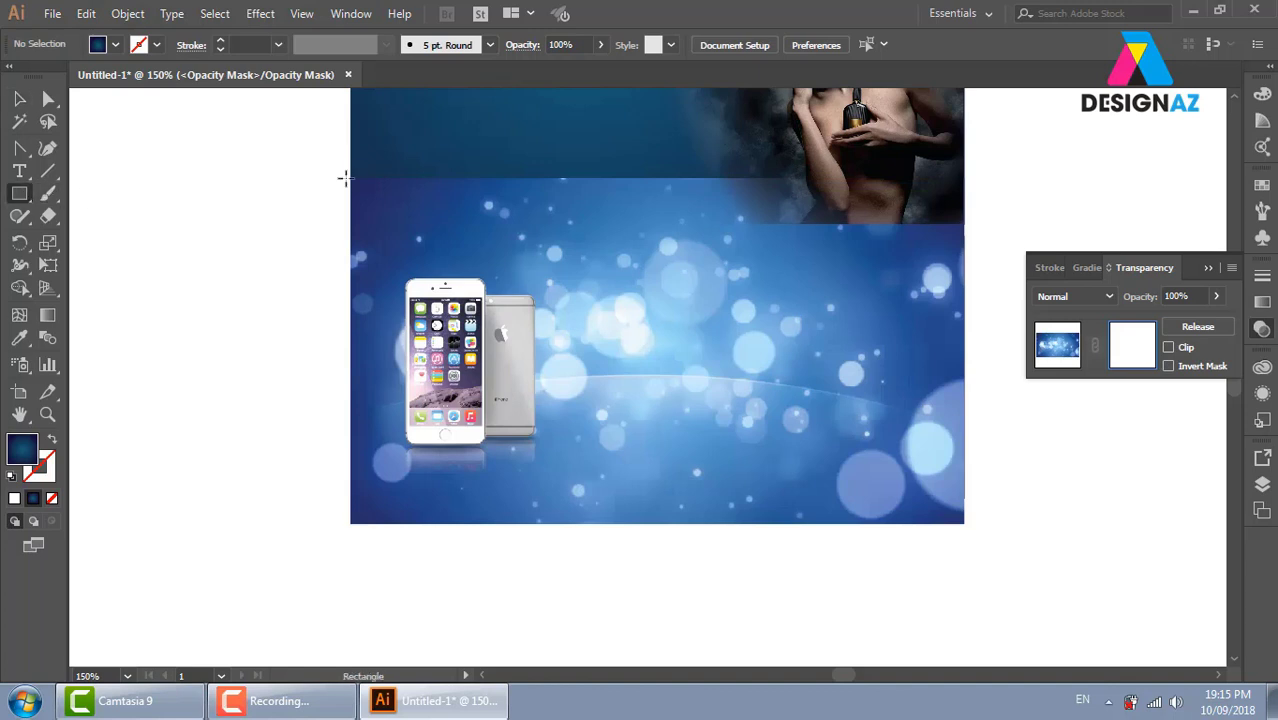
{"action": "left_click_drag", "start_coordinate": [344, 178], "coordinate": [976, 538]}
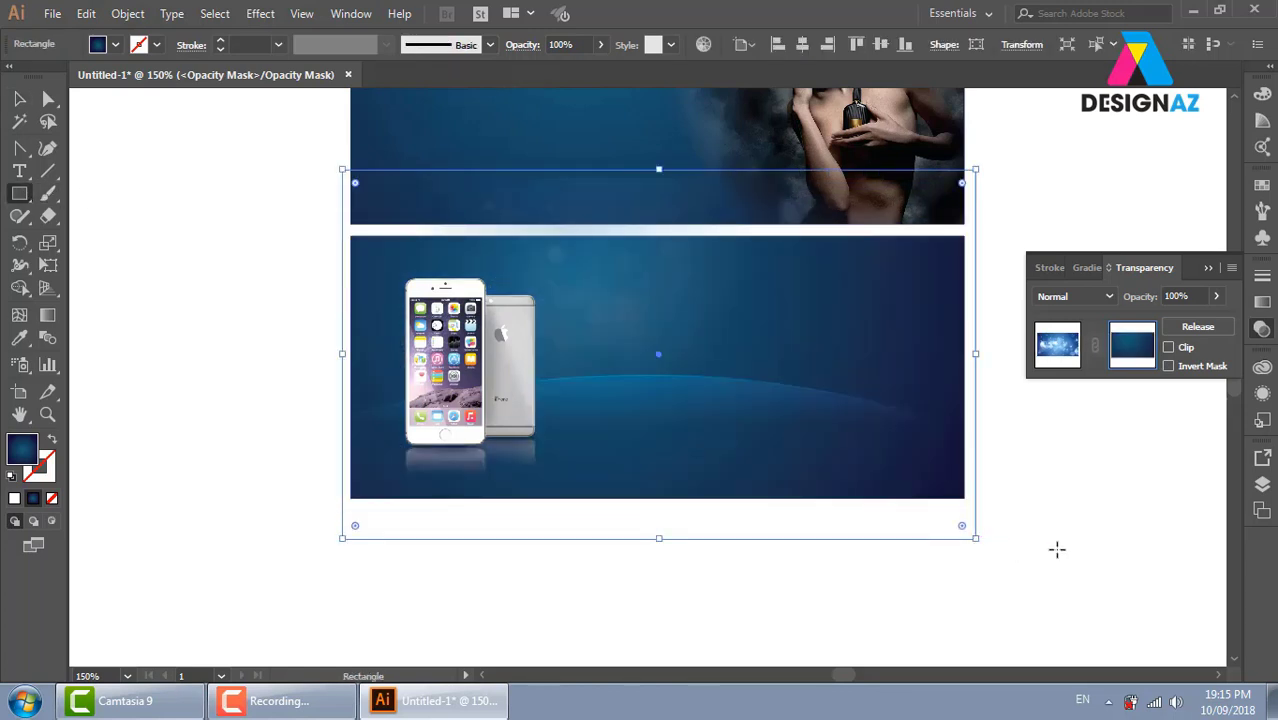
{"action": "left_click", "coordinate": [1262, 185]}
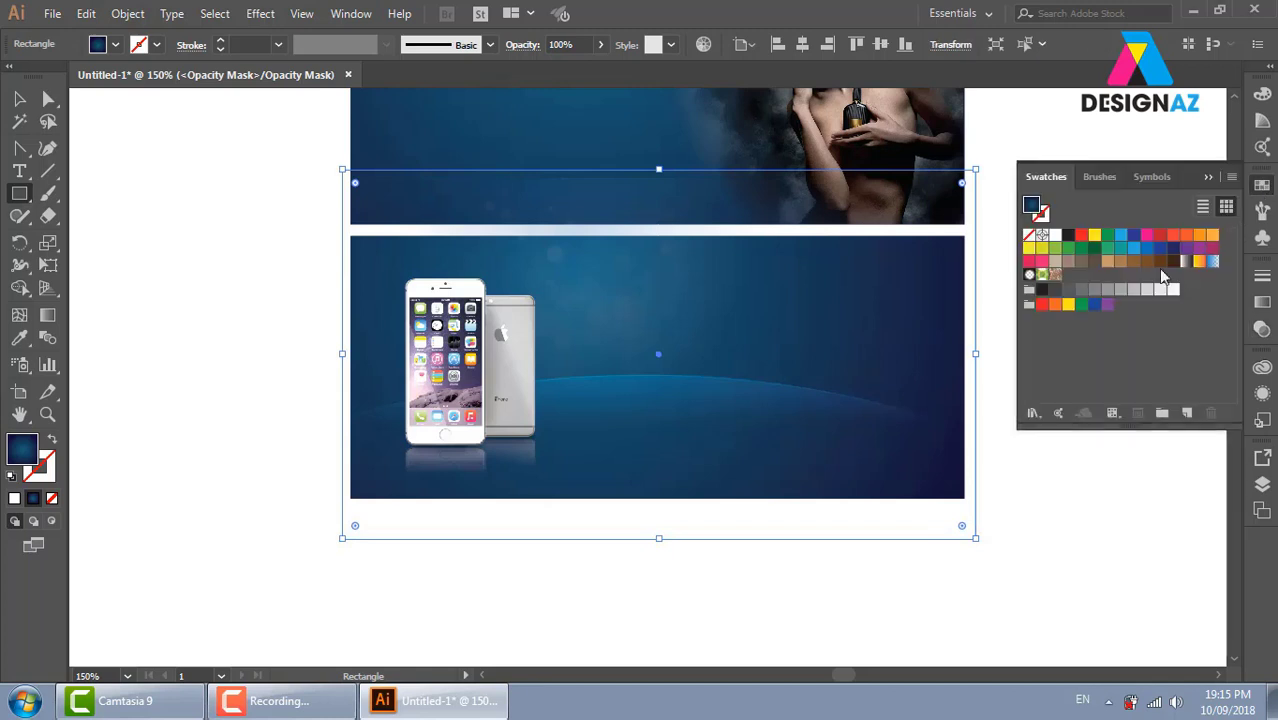
{"action": "left_click", "coordinate": [1185, 262]}
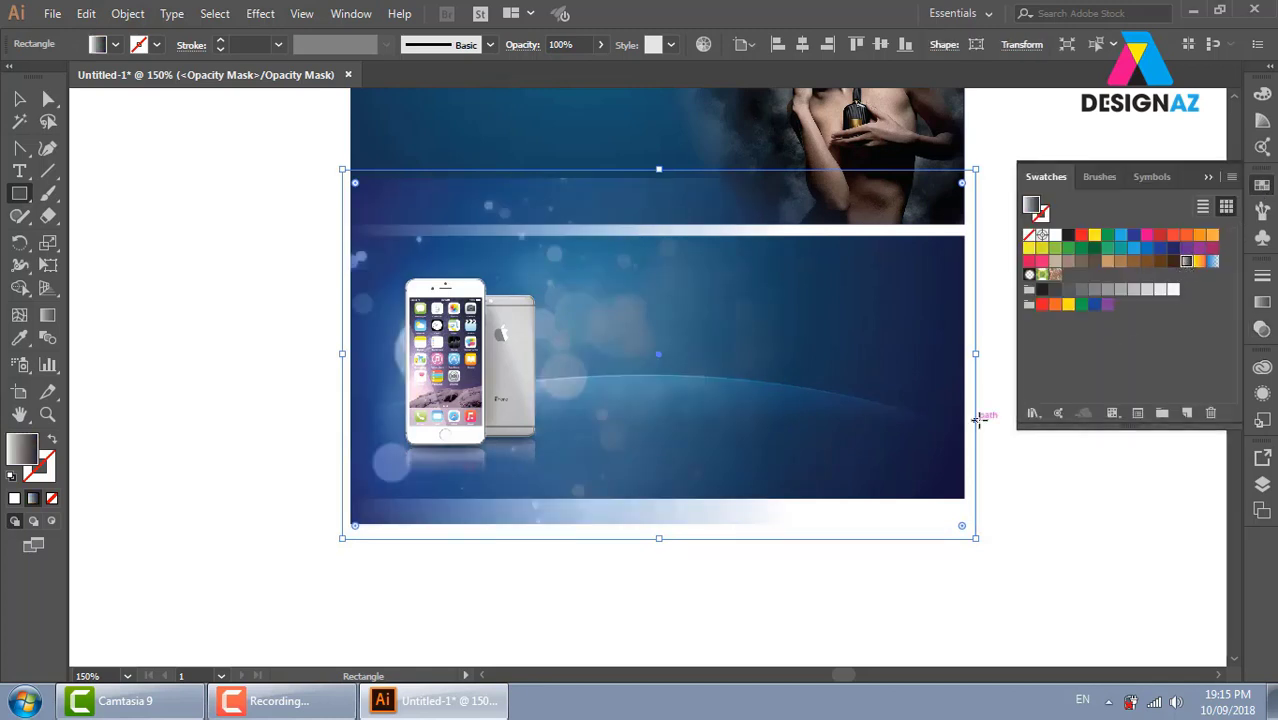
{"action": "left_click", "coordinate": [1262, 300]}
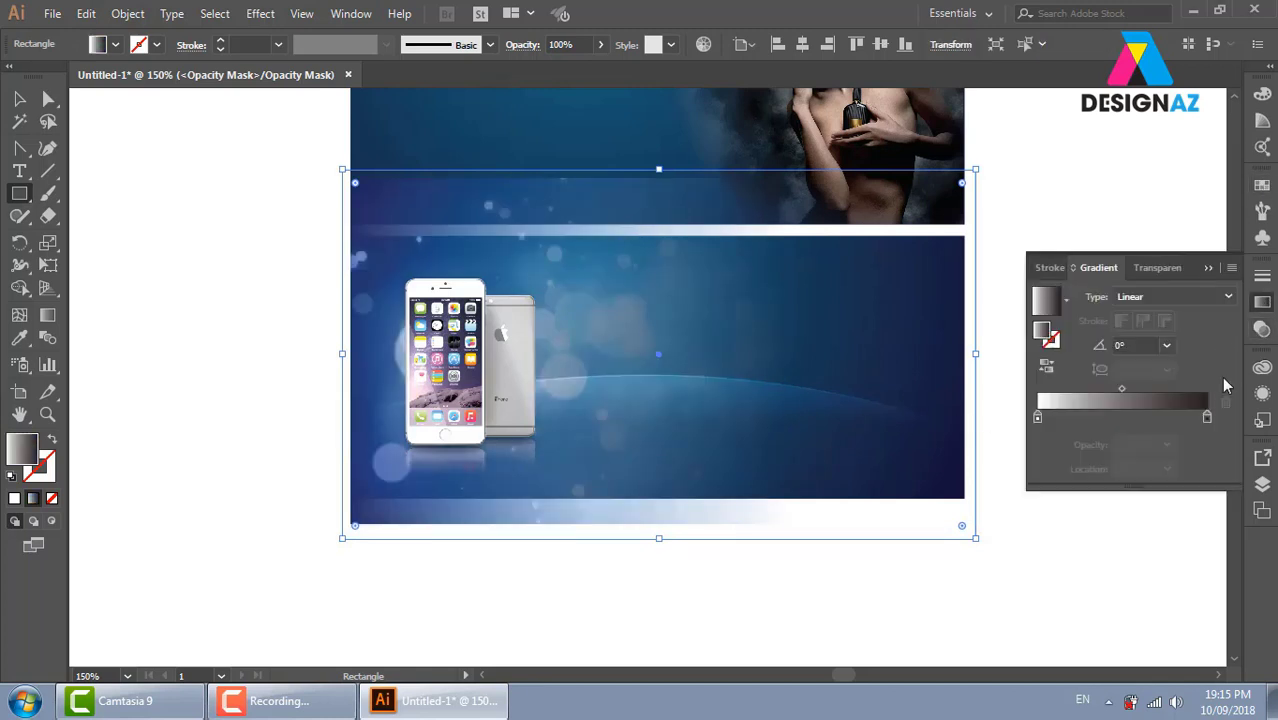
Make both gradient end stops black and add a white stop in the middle
{"action": "double_click", "coordinate": [1206, 418]}
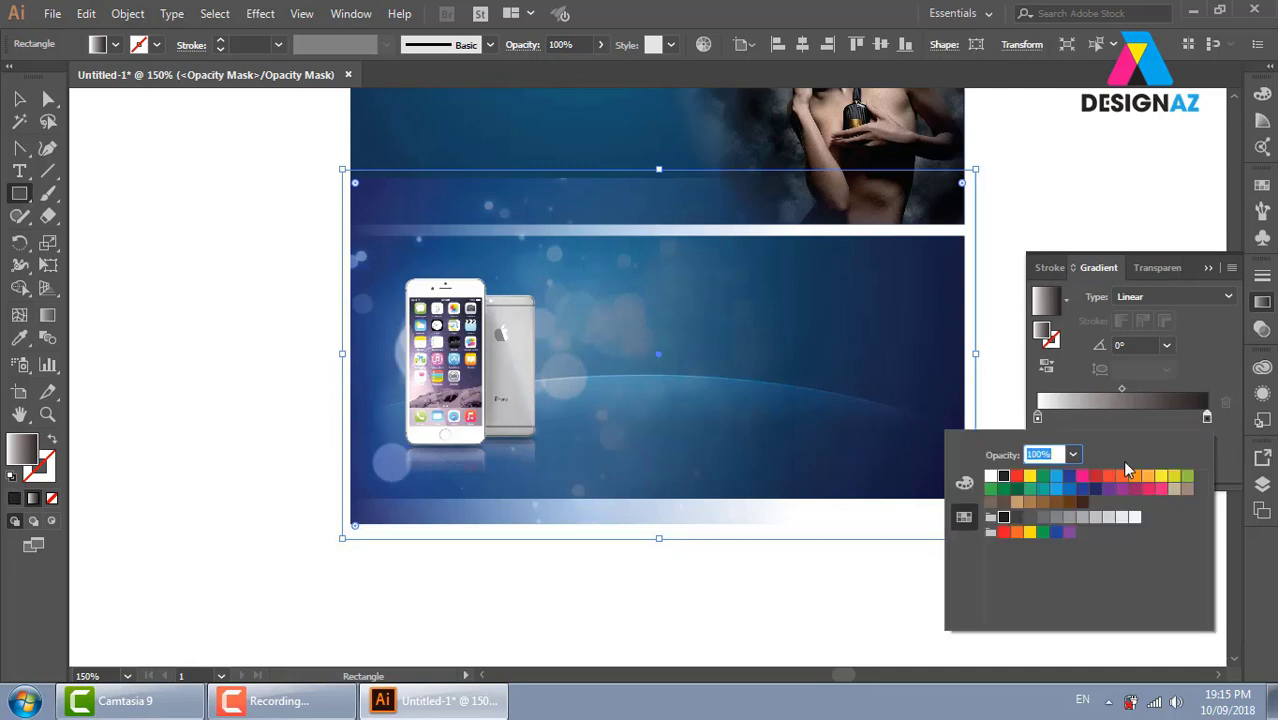
{"action": "left_click", "coordinate": [1005, 518]}
{"action": "left_click", "coordinate": [964, 482]}
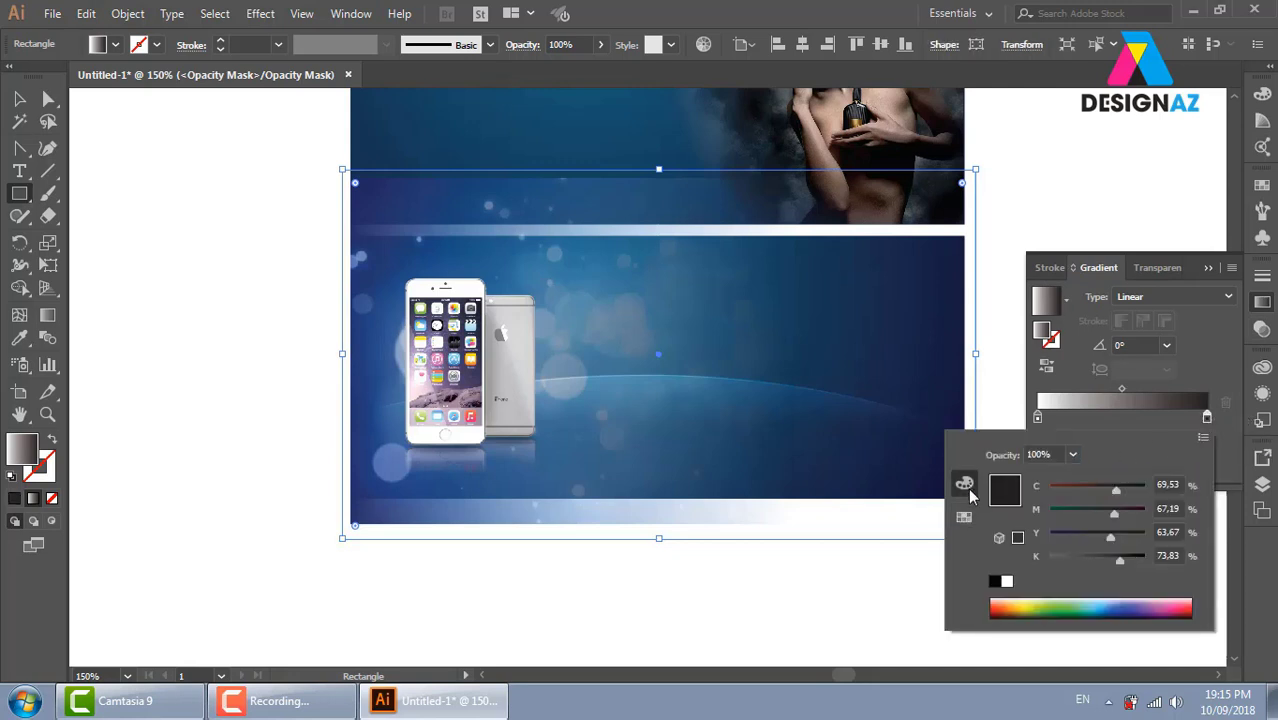
{"action": "left_click", "coordinate": [996, 582]}
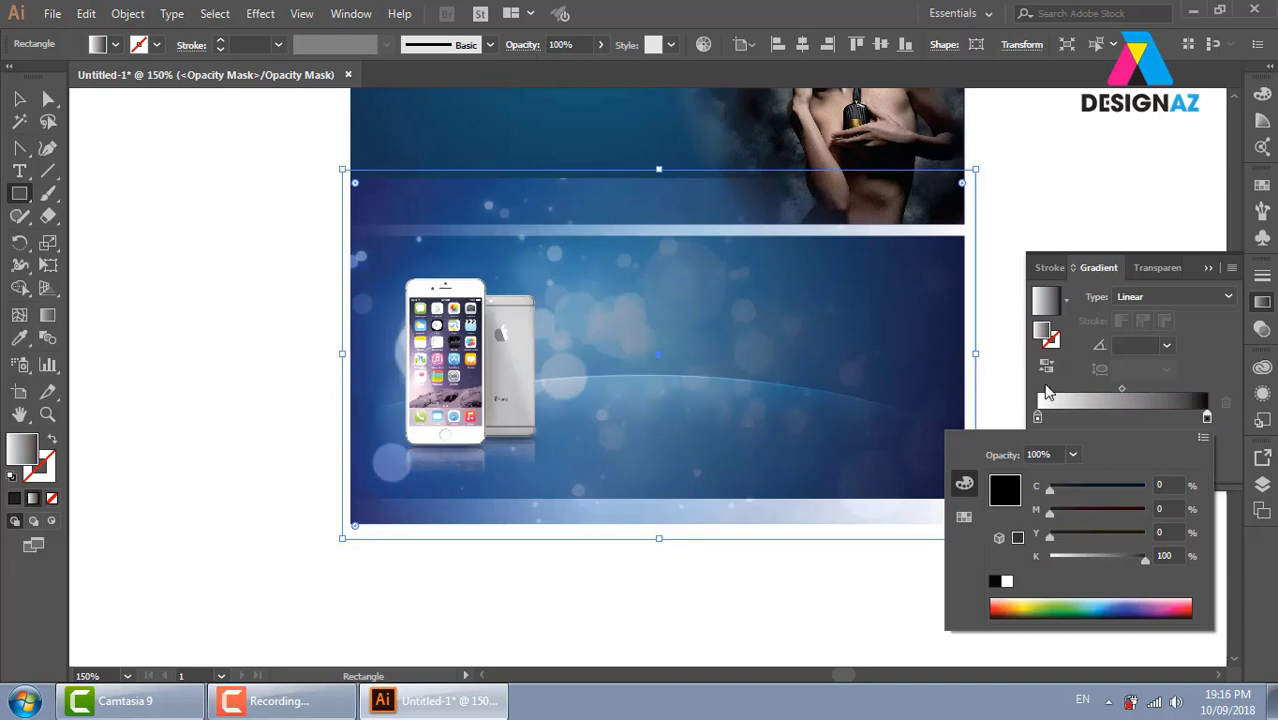
{"action": "double_click", "coordinate": [1038, 420]}
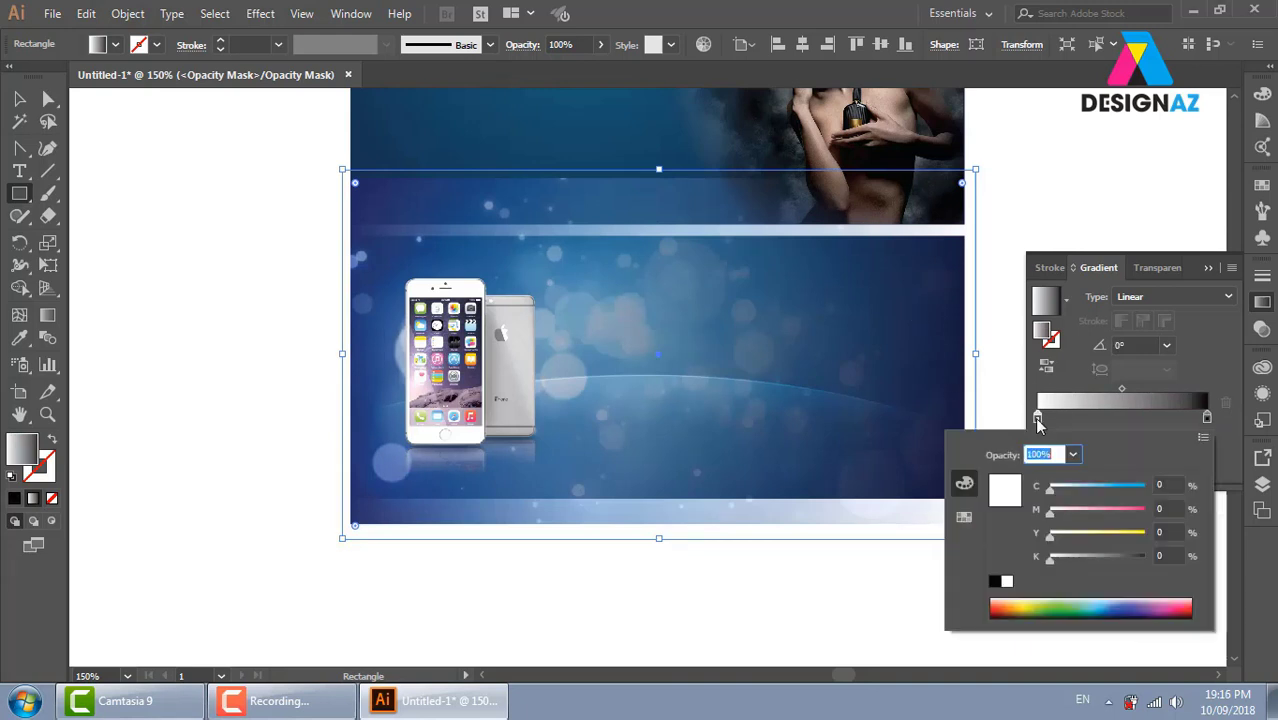
{"action": "left_click", "coordinate": [996, 582]}
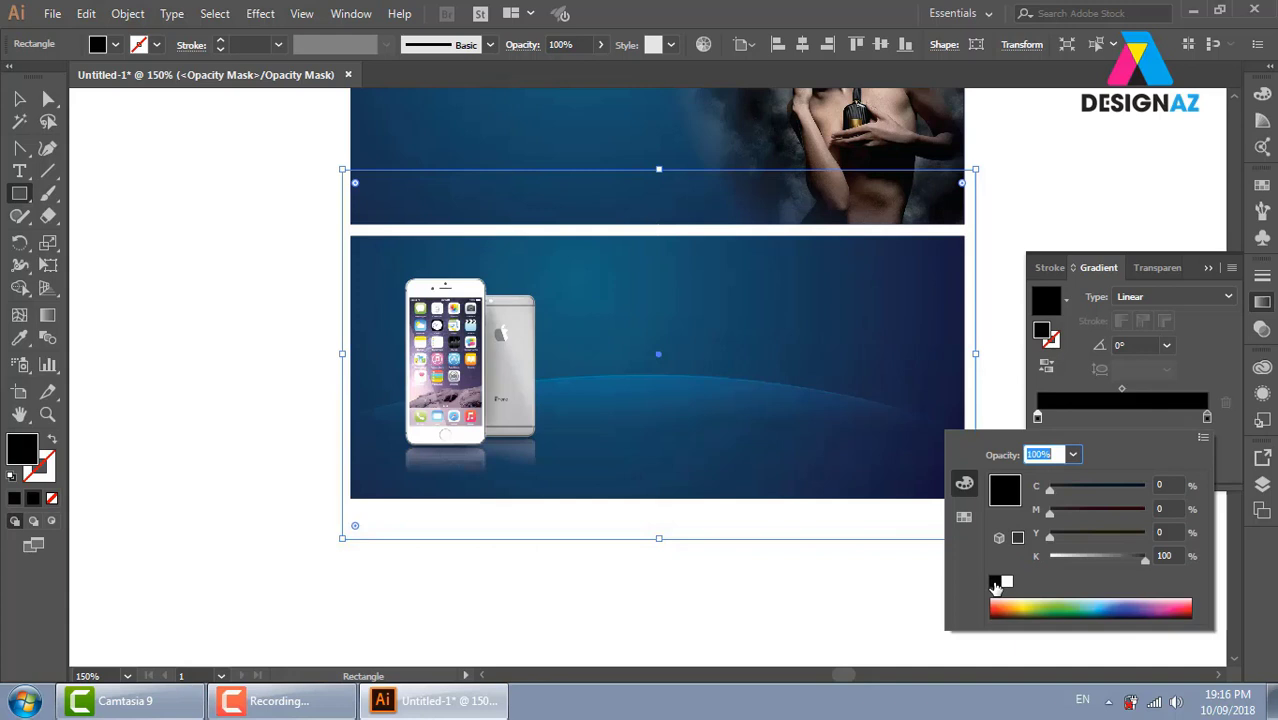
{"action": "left_click", "coordinate": [1122, 417]}
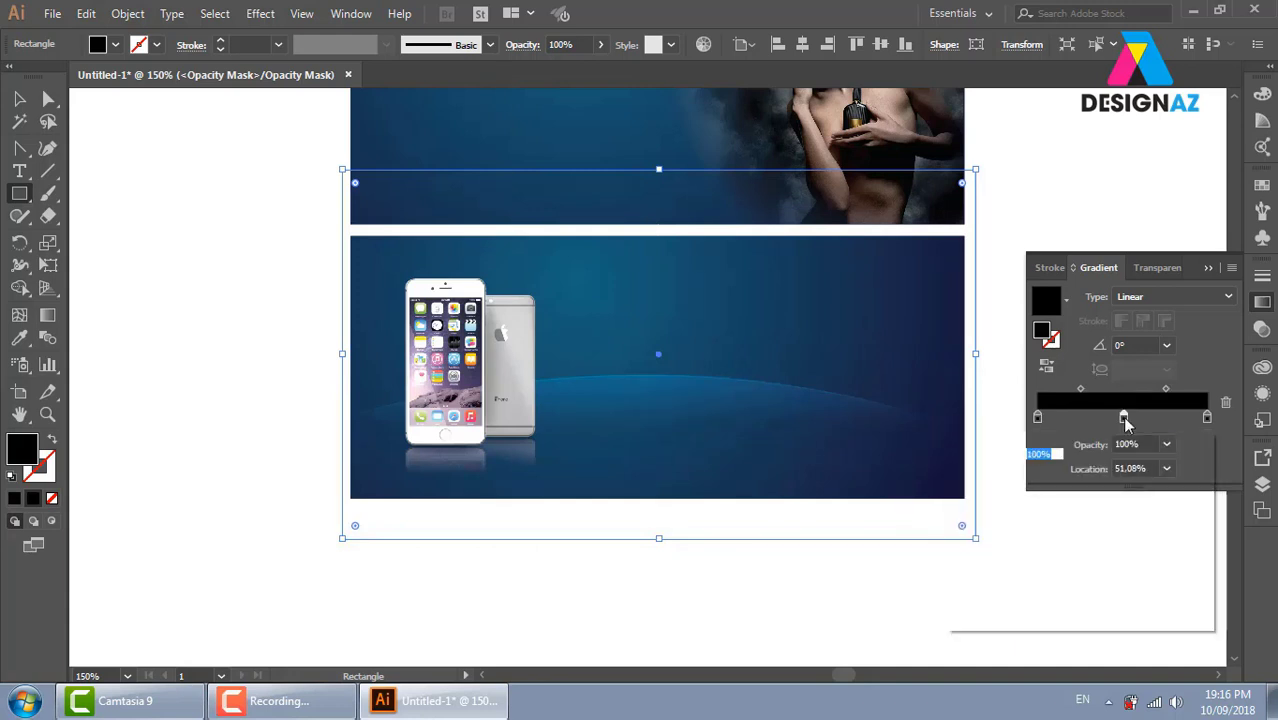
{"action": "double_click", "coordinate": [1123, 417]}
{"action": "left_click", "coordinate": [1006, 582]}
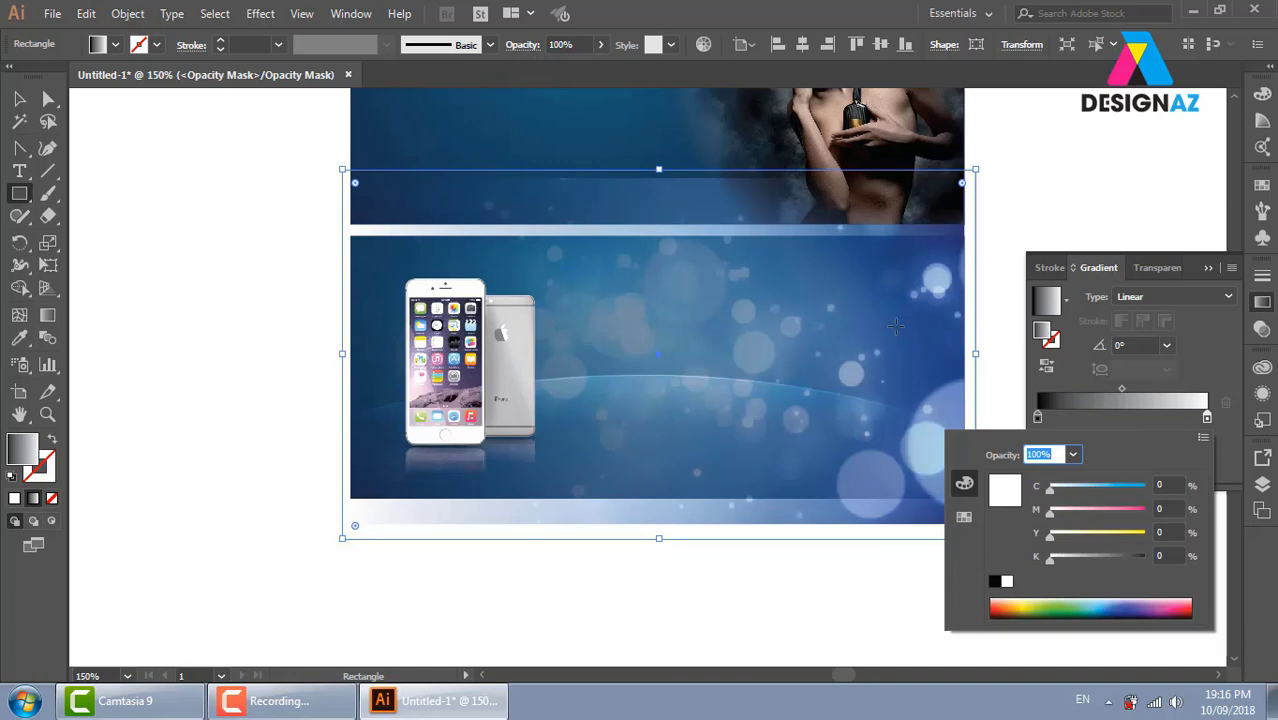
{"action": "key", "text": "Escape"}
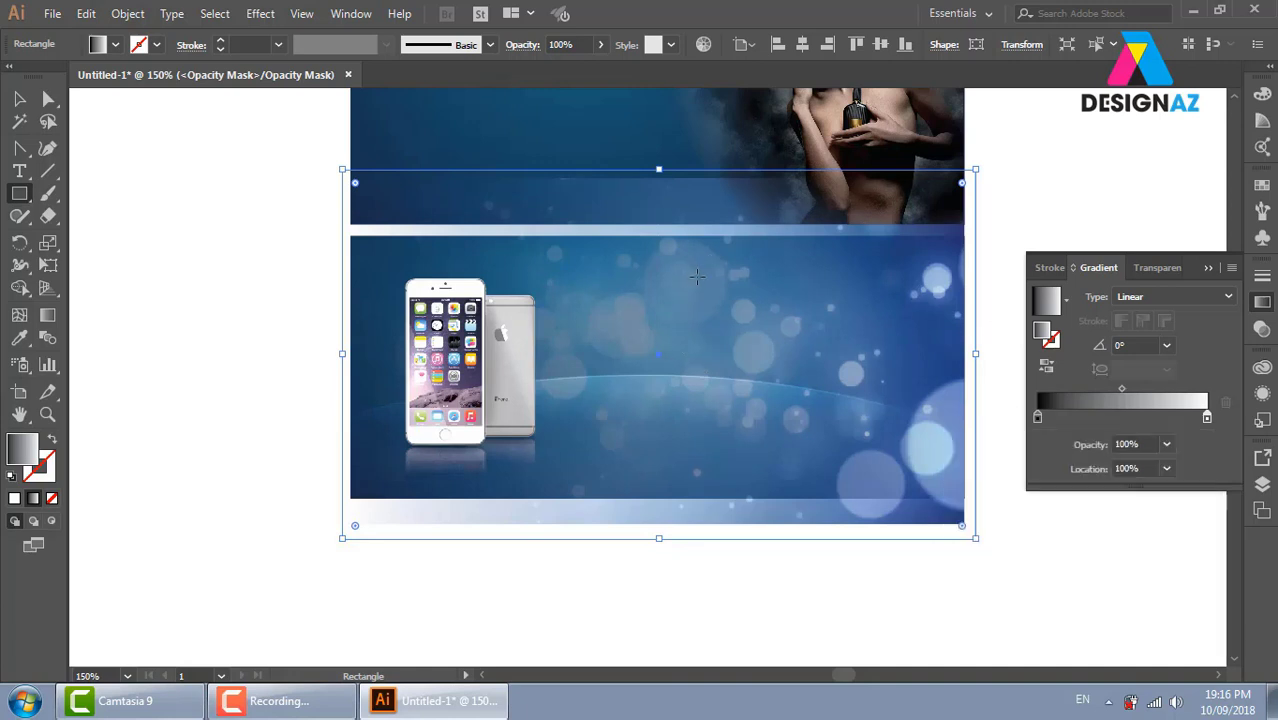
Run the mask gradient vertically, with a black right stop and a white middle stop
{"action": "key", "text": "g"}
{"action": "left_click_drag", "start_coordinate": [695, 266], "coordinate": [682, 445]}
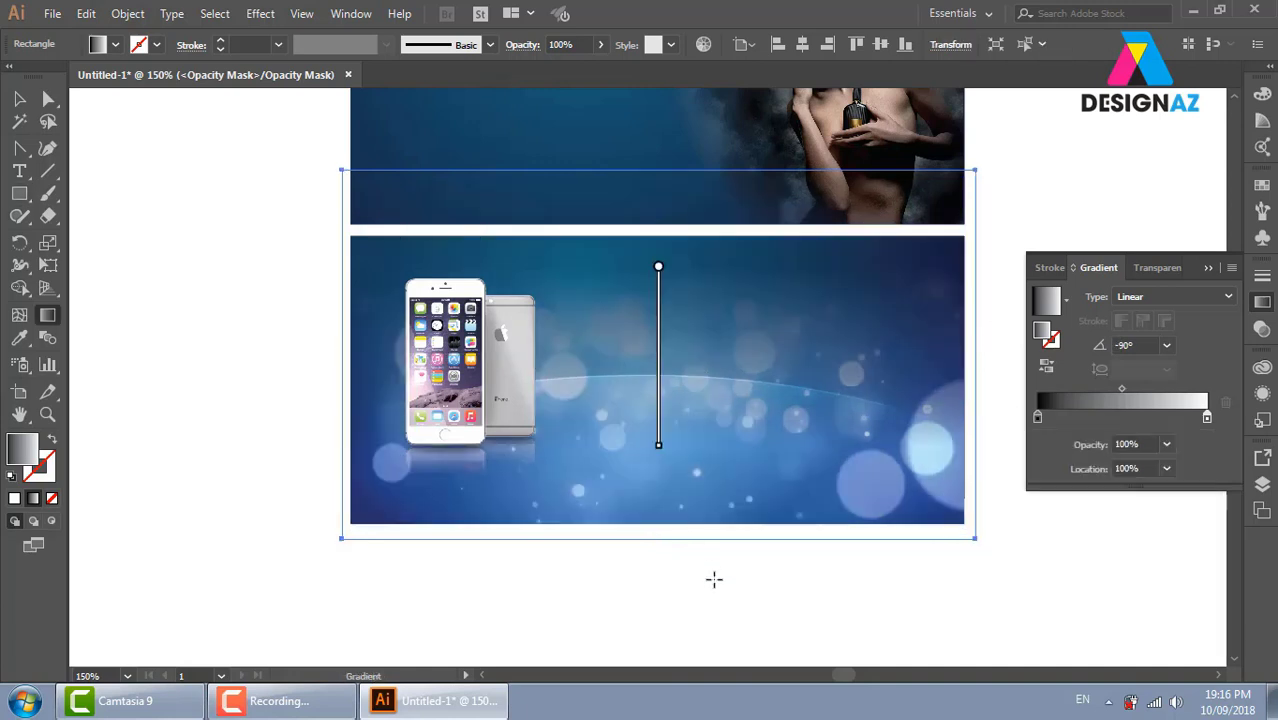
{"action": "left_click_drag", "start_coordinate": [704, 274], "coordinate": [707, 442]}
{"action": "double_click", "coordinate": [1206, 418]}
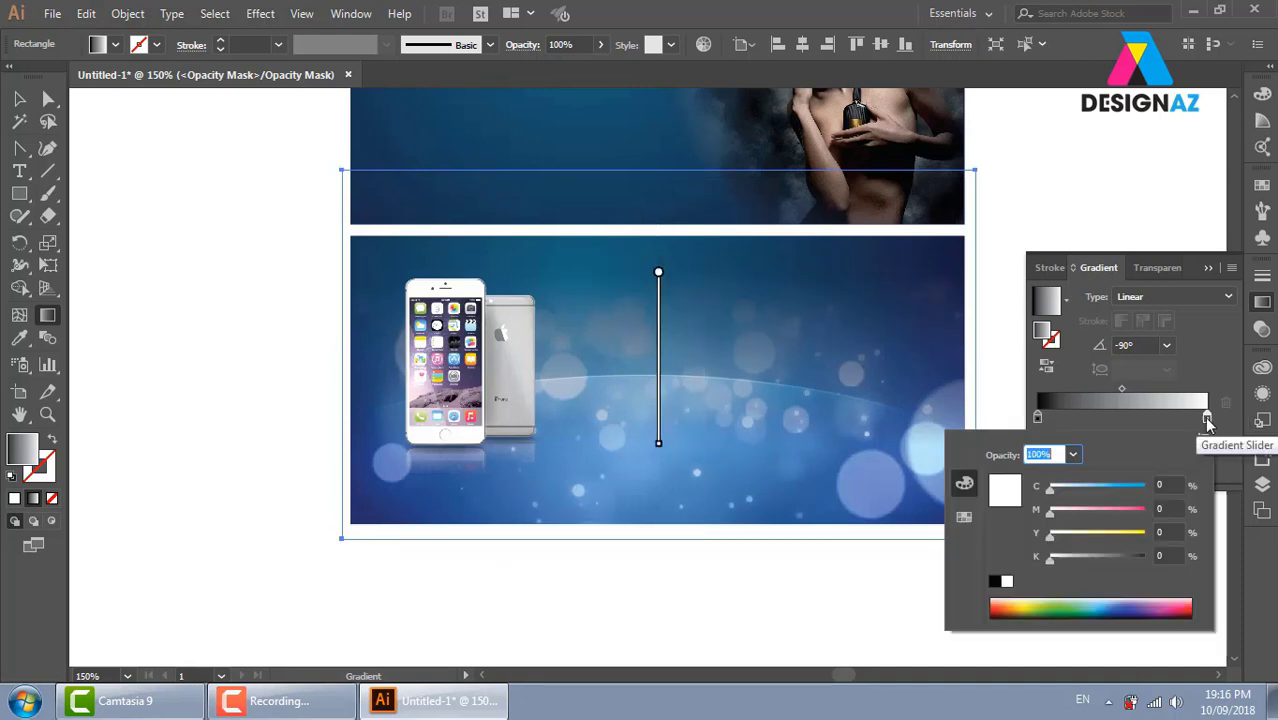
{"action": "left_click", "coordinate": [995, 581]}
{"action": "left_click", "coordinate": [1121, 420]}
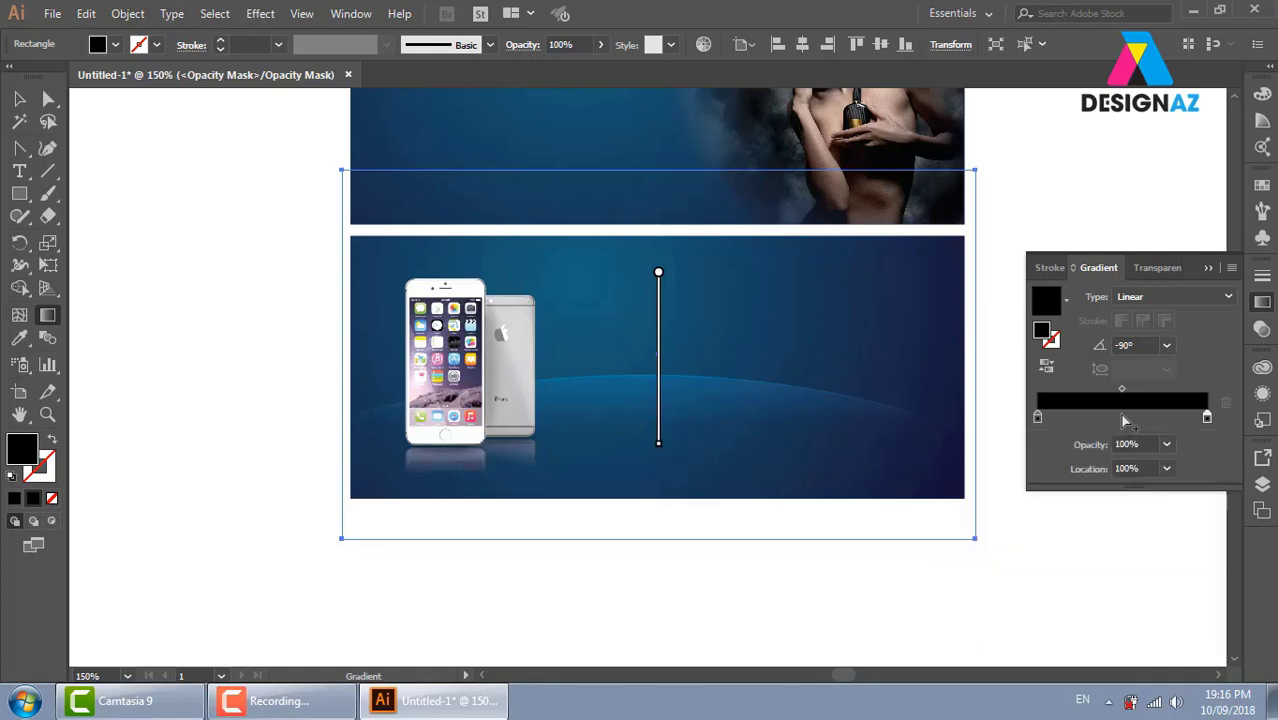
{"action": "double_click", "coordinate": [1121, 417]}
{"action": "left_click", "coordinate": [1006, 582]}
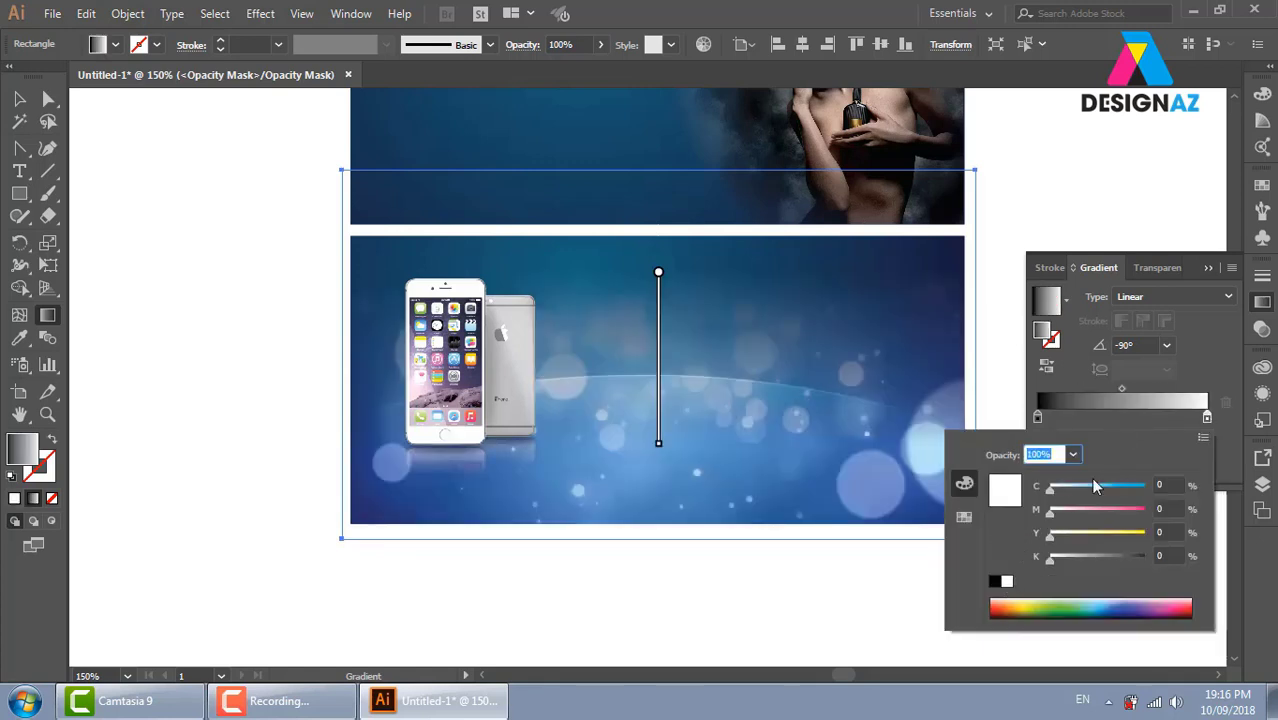
Reset the right stop to black and add a white middle stop at 51.62%
{"action": "left_click", "coordinate": [1206, 418]}
{"action": "double_click", "coordinate": [1206, 418]}
{"action": "left_click", "coordinate": [995, 582]}
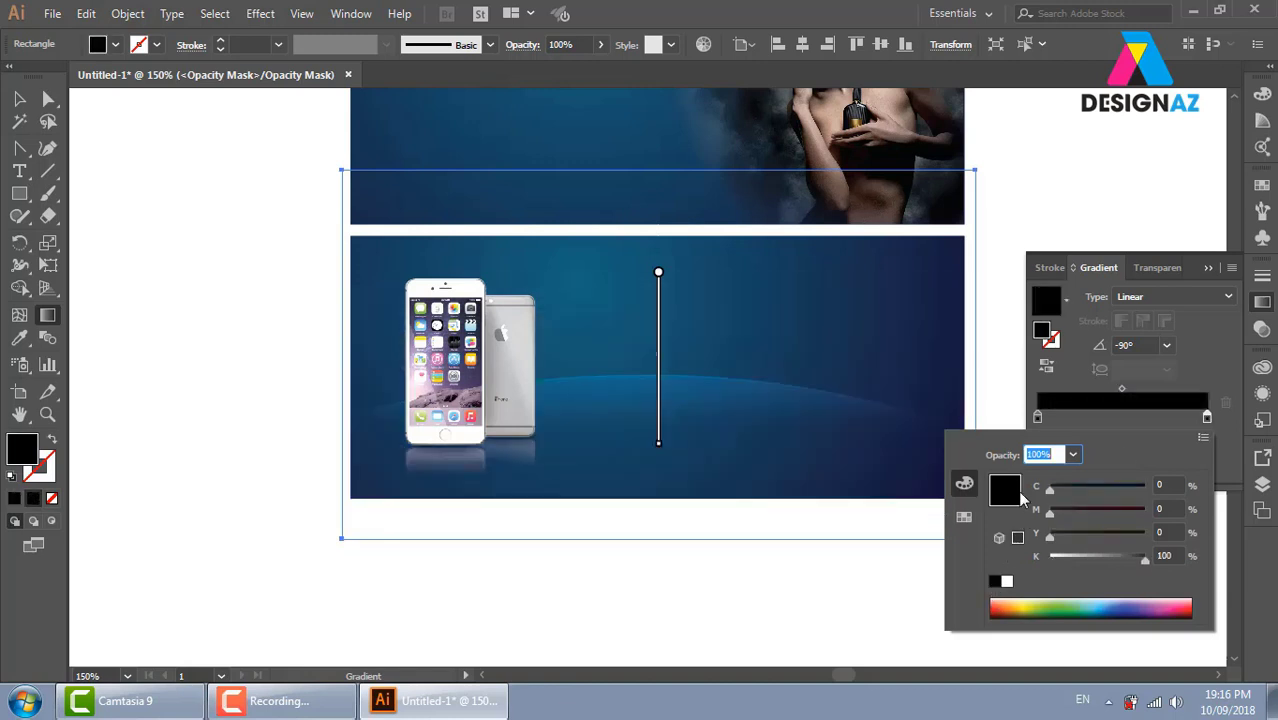
{"action": "left_click", "coordinate": [964, 517]}
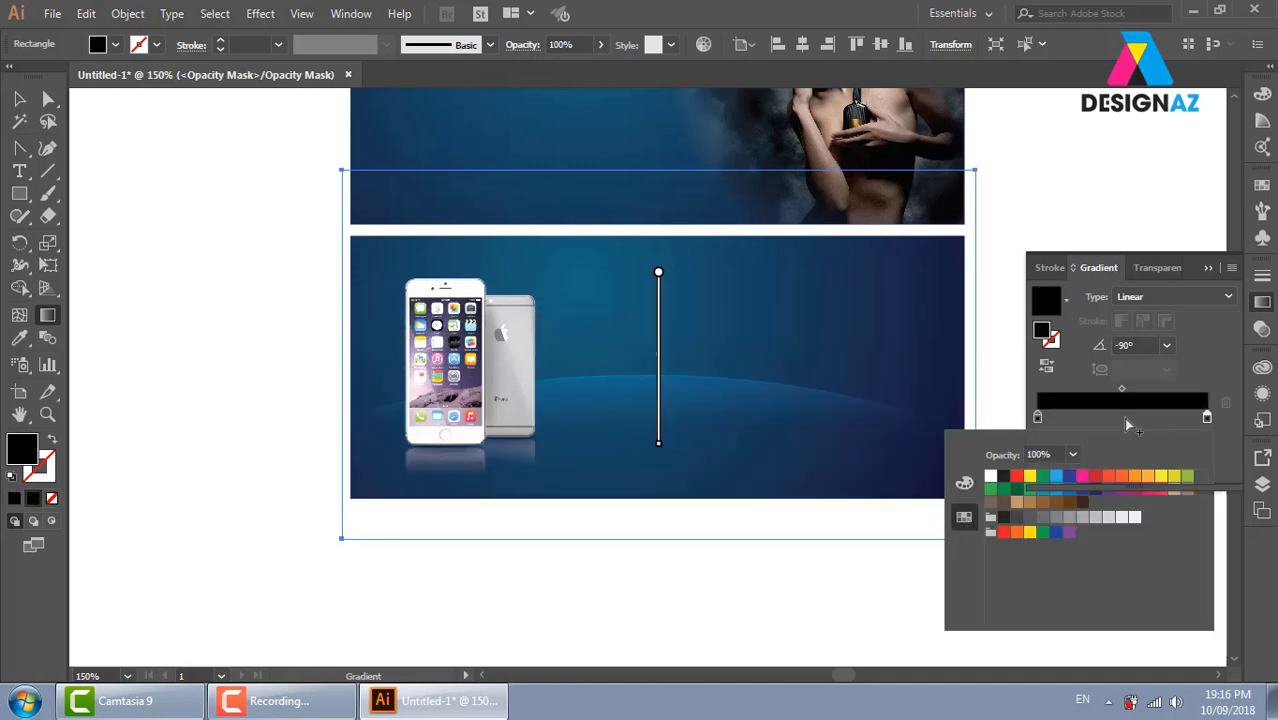
{"action": "double_click", "coordinate": [1124, 417]}
{"action": "left_click", "coordinate": [990, 477]}
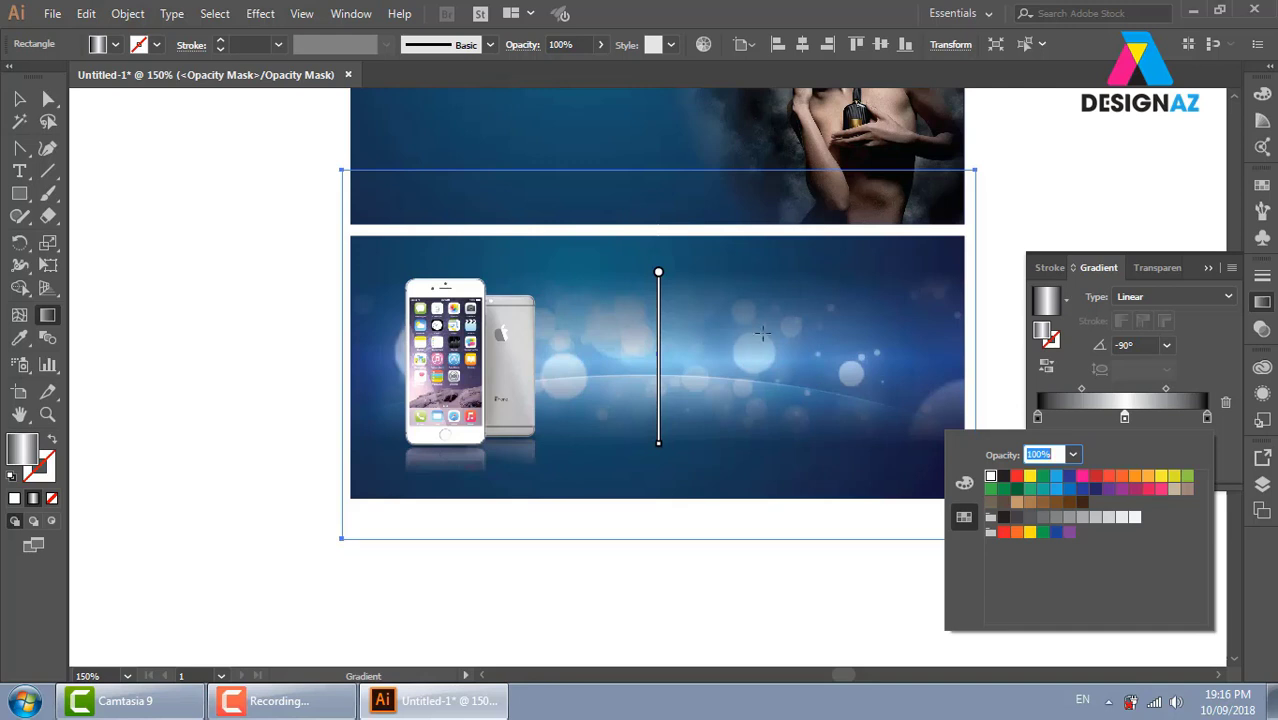
{"action": "left_click", "coordinate": [768, 271]}
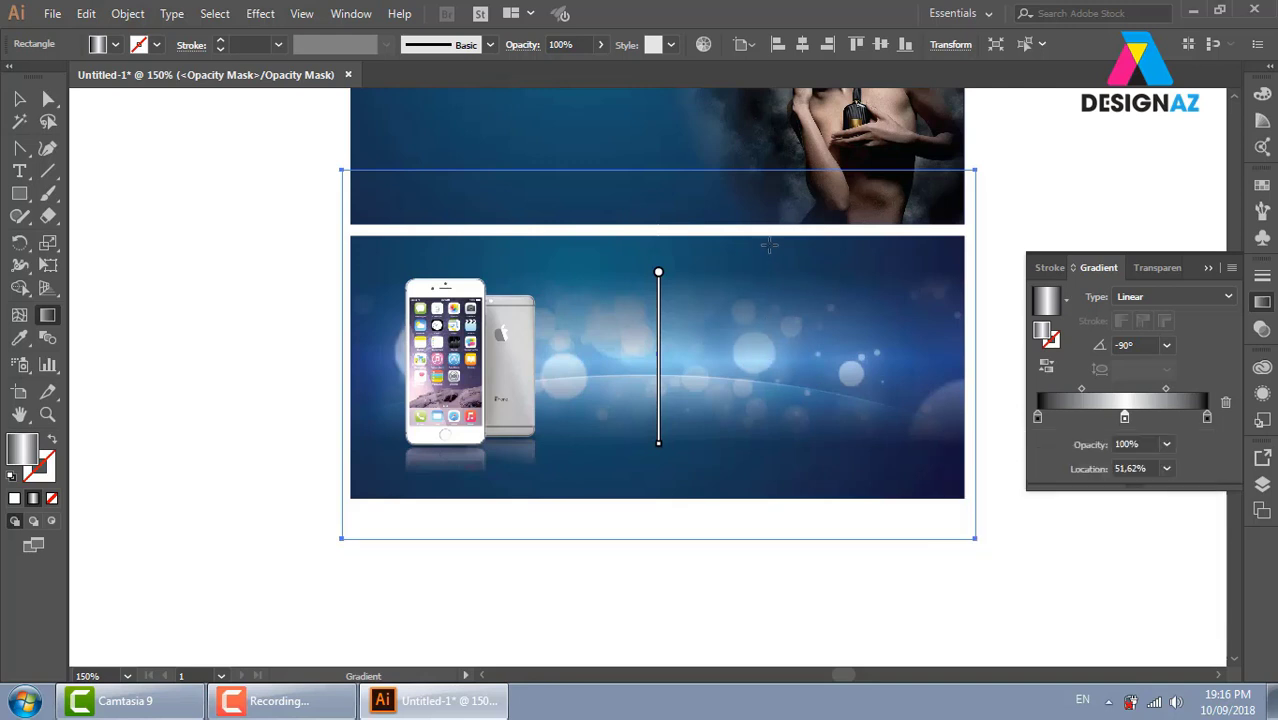
Redraw the vertical gradient across the image's full height and leave mask editing
{"action": "left_click_drag", "start_coordinate": [769, 246], "coordinate": [770, 398]}
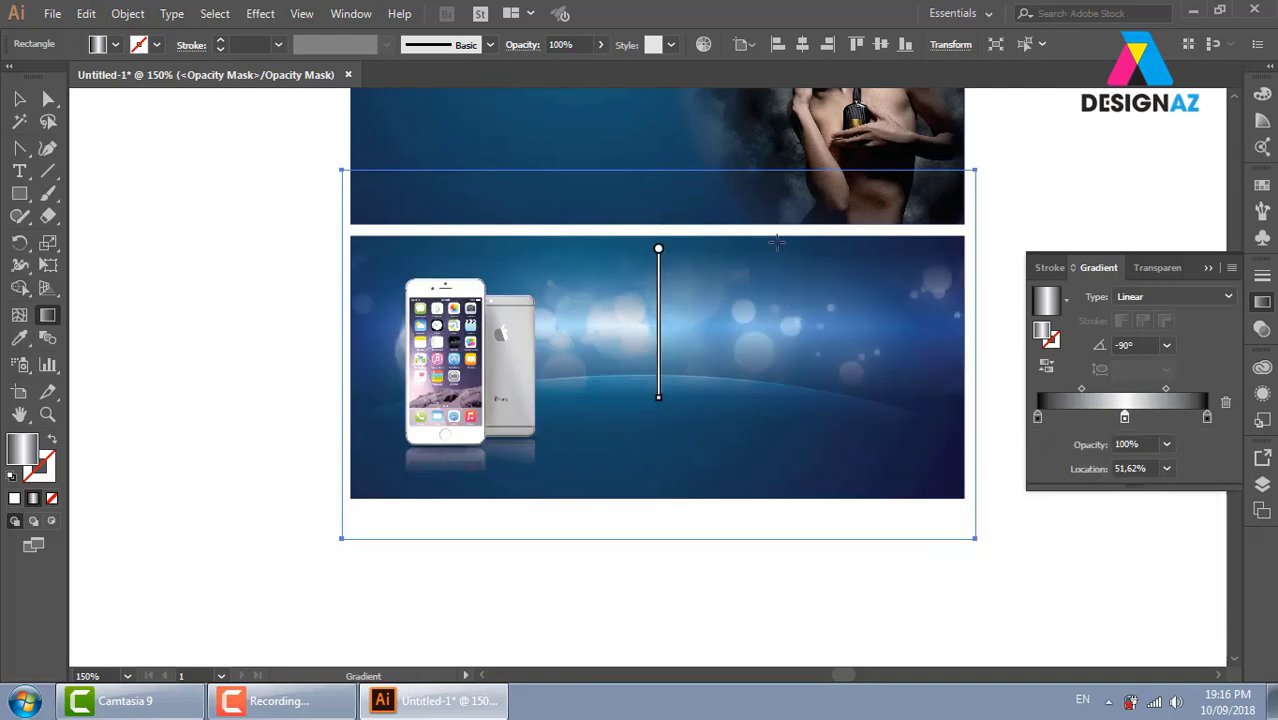
{"action": "left_click_drag", "start_coordinate": [776, 240], "coordinate": [776, 482]}
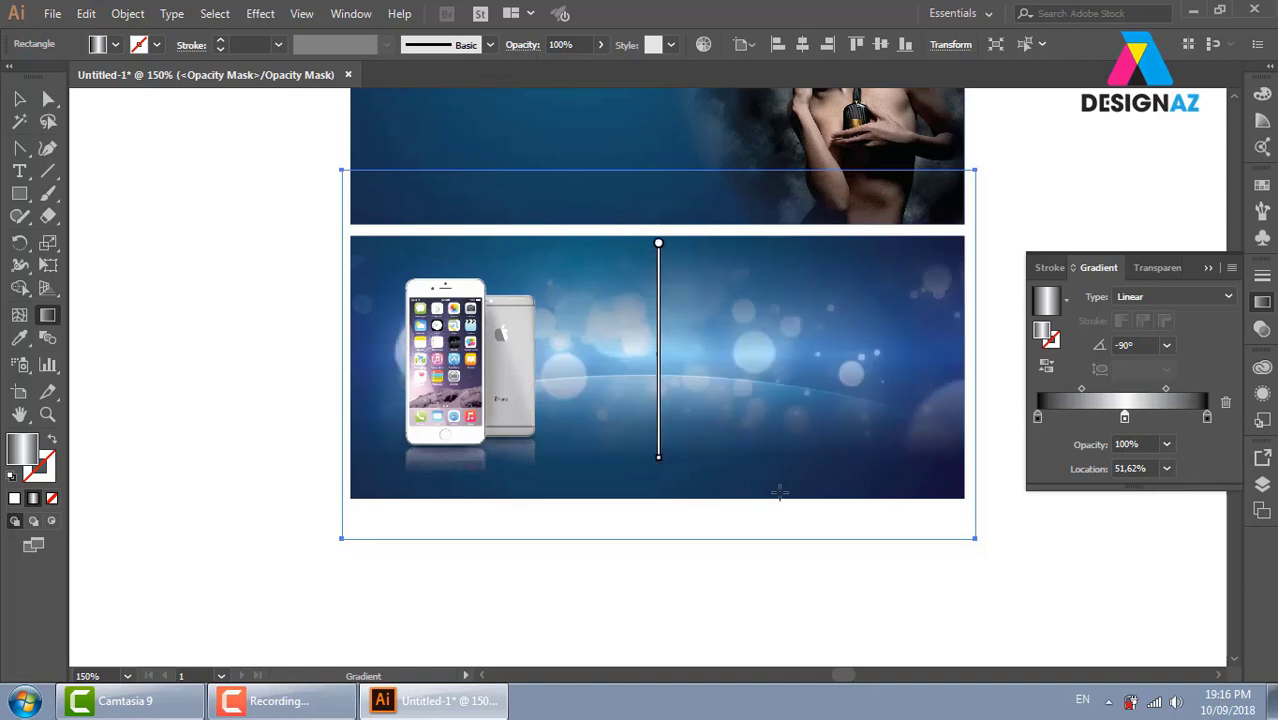
{"action": "left_click_drag", "start_coordinate": [755, 234], "coordinate": [760, 455]}
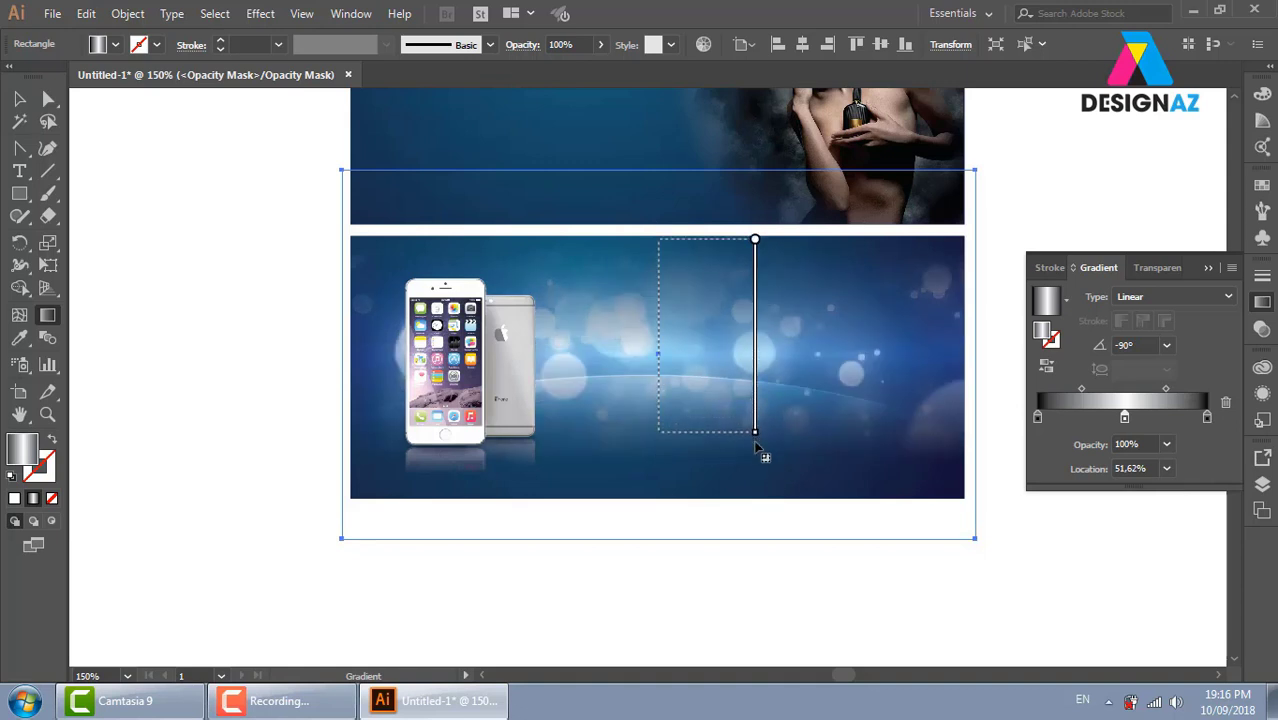
{"action": "left_click", "coordinate": [1262, 332]}
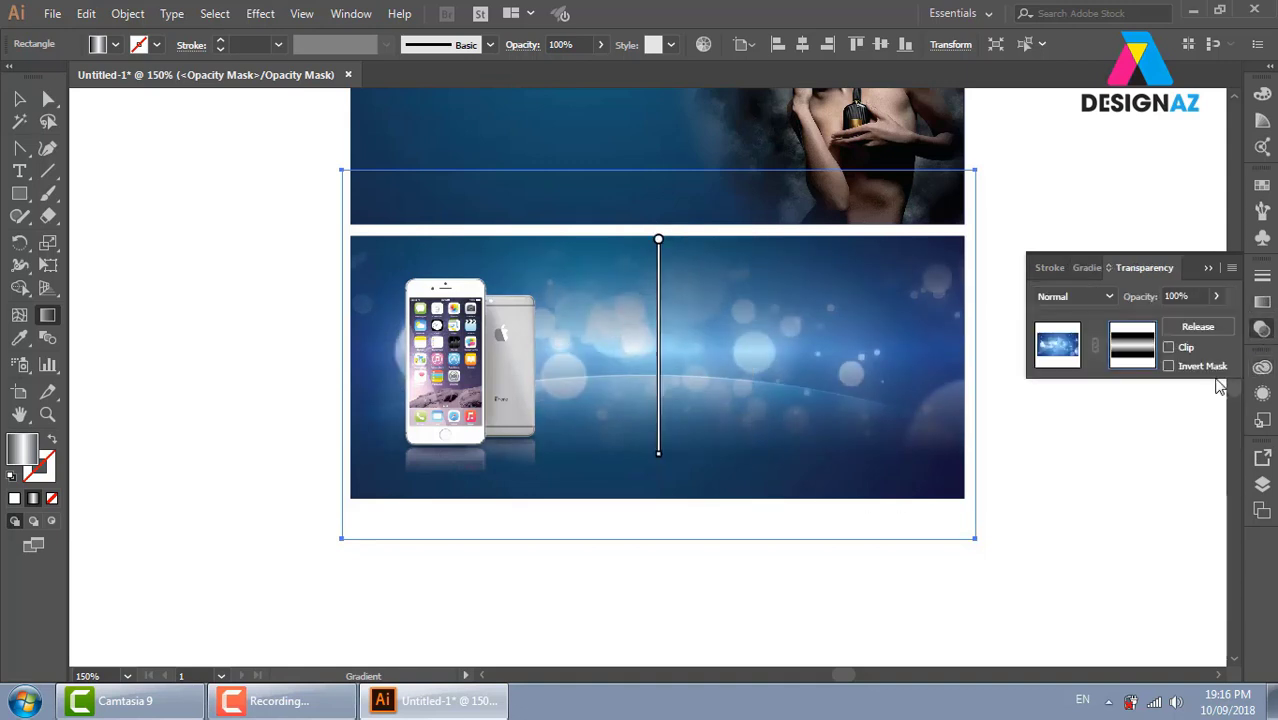
{"action": "left_click", "coordinate": [1058, 346]}
Move the curved overlay glow up to the banner's bottom edge
{"action": "left_click", "coordinate": [19, 99]}
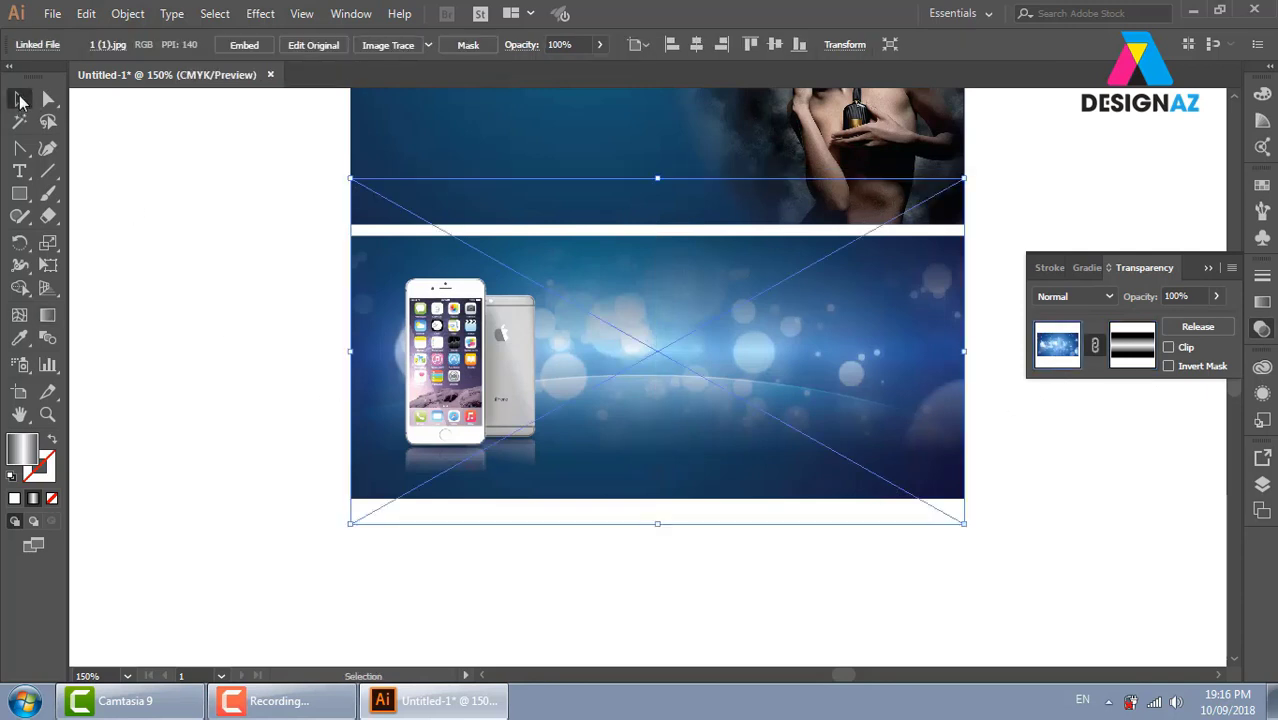
{"action": "left_click", "coordinate": [115, 258]}
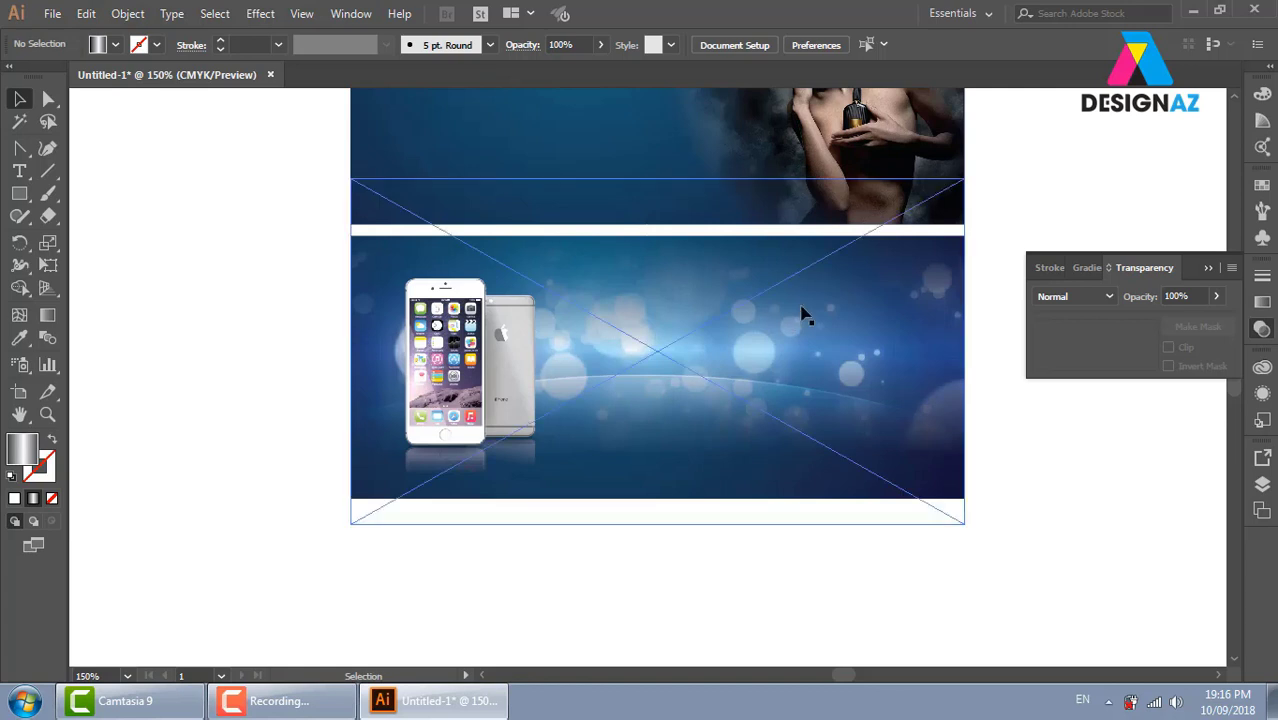
{"action": "left_click", "coordinate": [748, 447]}
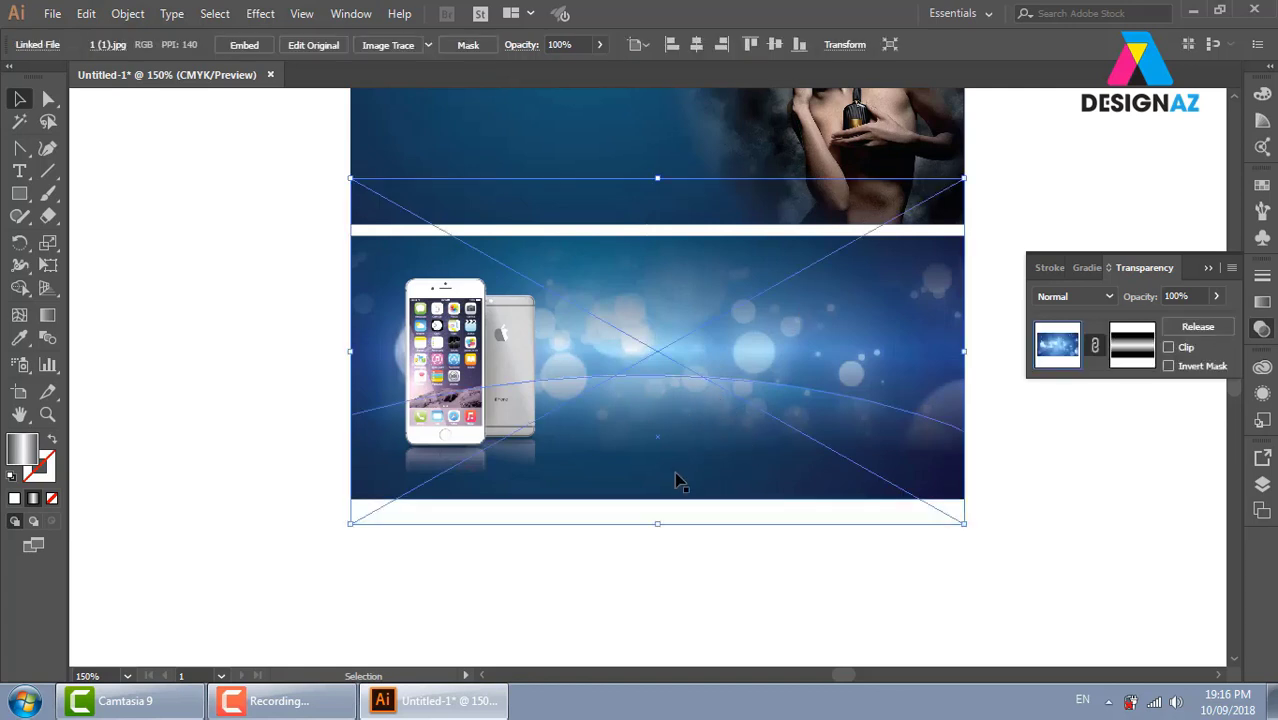
{"action": "left_click", "coordinate": [993, 484]}
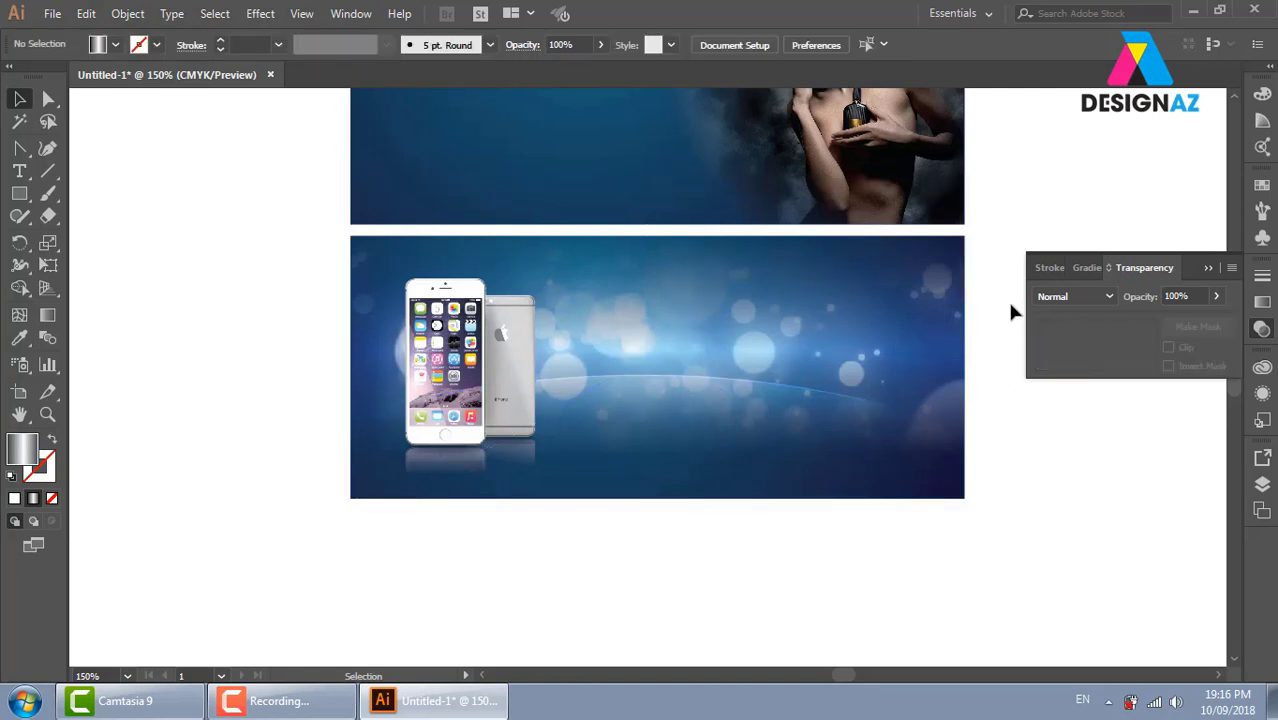
{"action": "left_click_drag", "start_coordinate": [962, 291], "coordinate": [958, 394]}
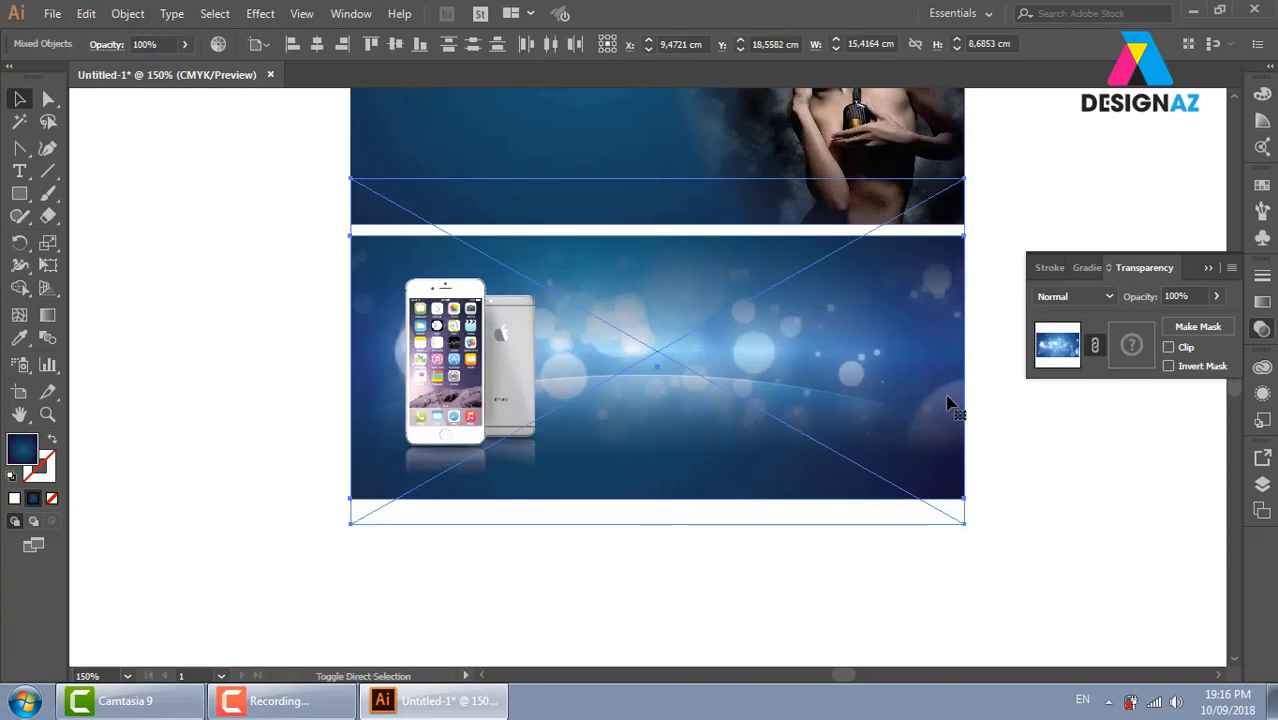
{"action": "key", "text": "ctrl"}
{"action": "left_click", "coordinate": [1003, 428]}
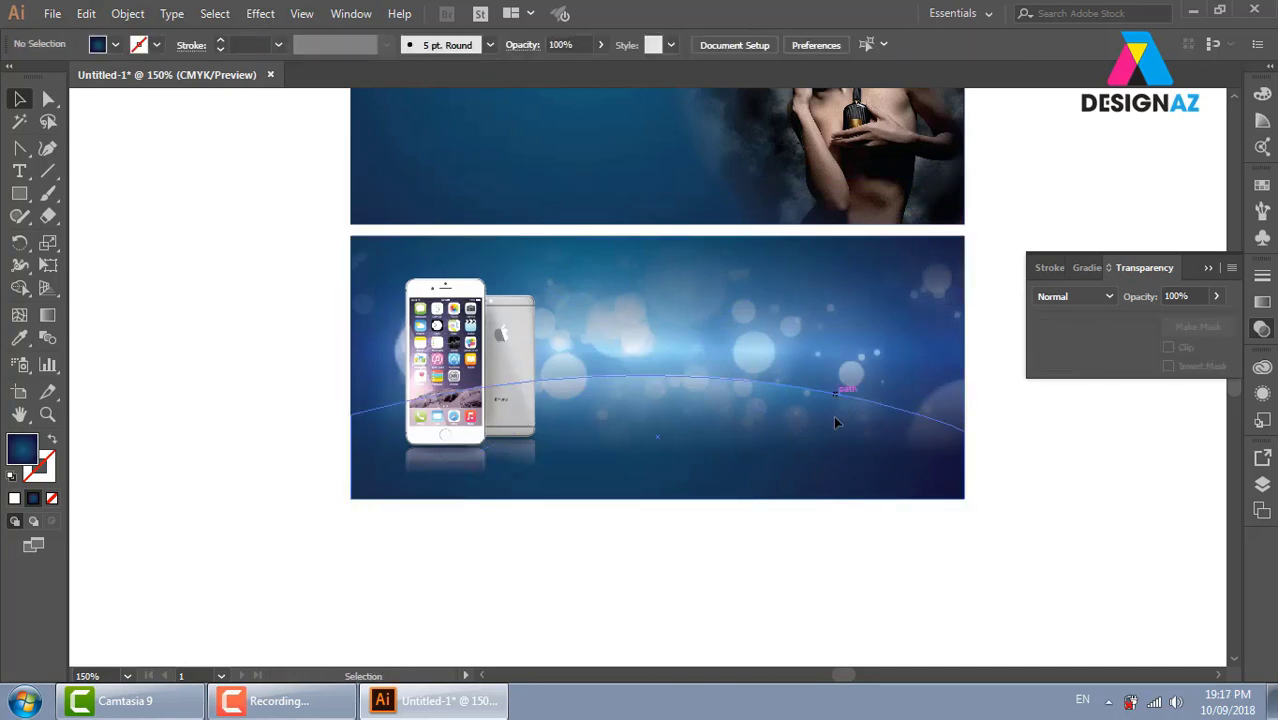
{"action": "left_click", "coordinate": [845, 470]}
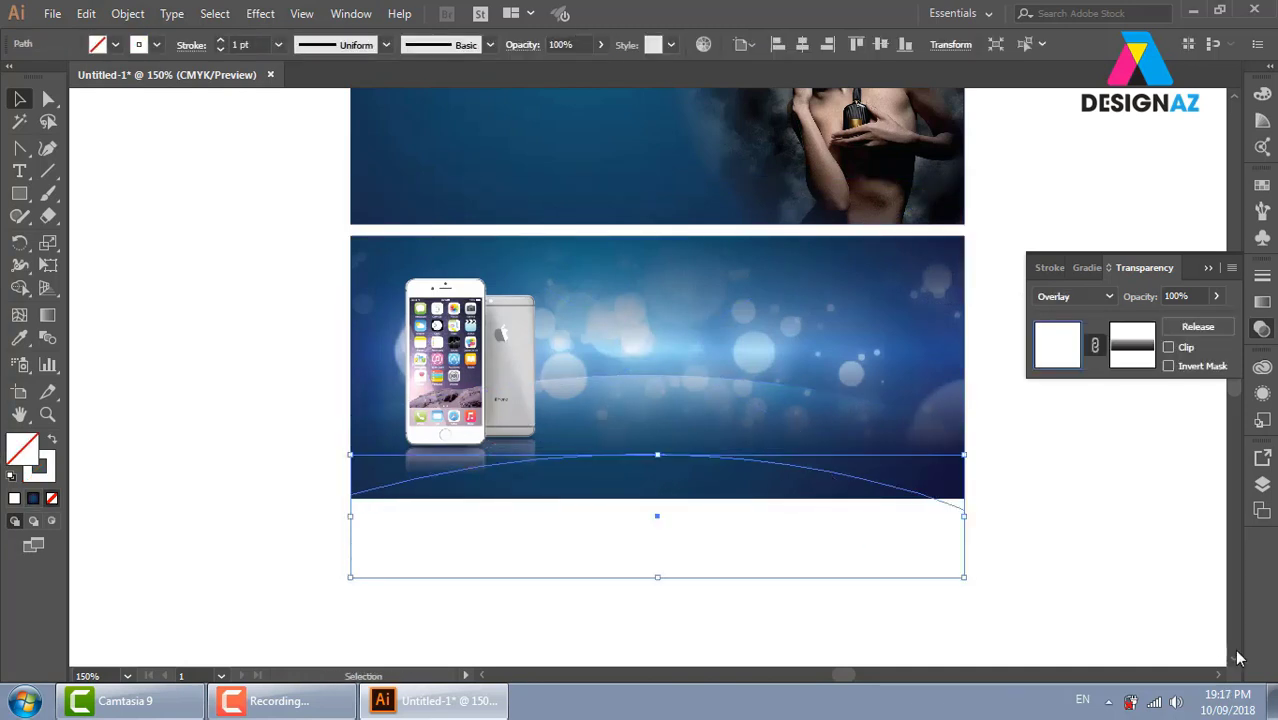
{"action": "left_click_drag", "start_coordinate": [930, 560], "coordinate": [930, 480]}
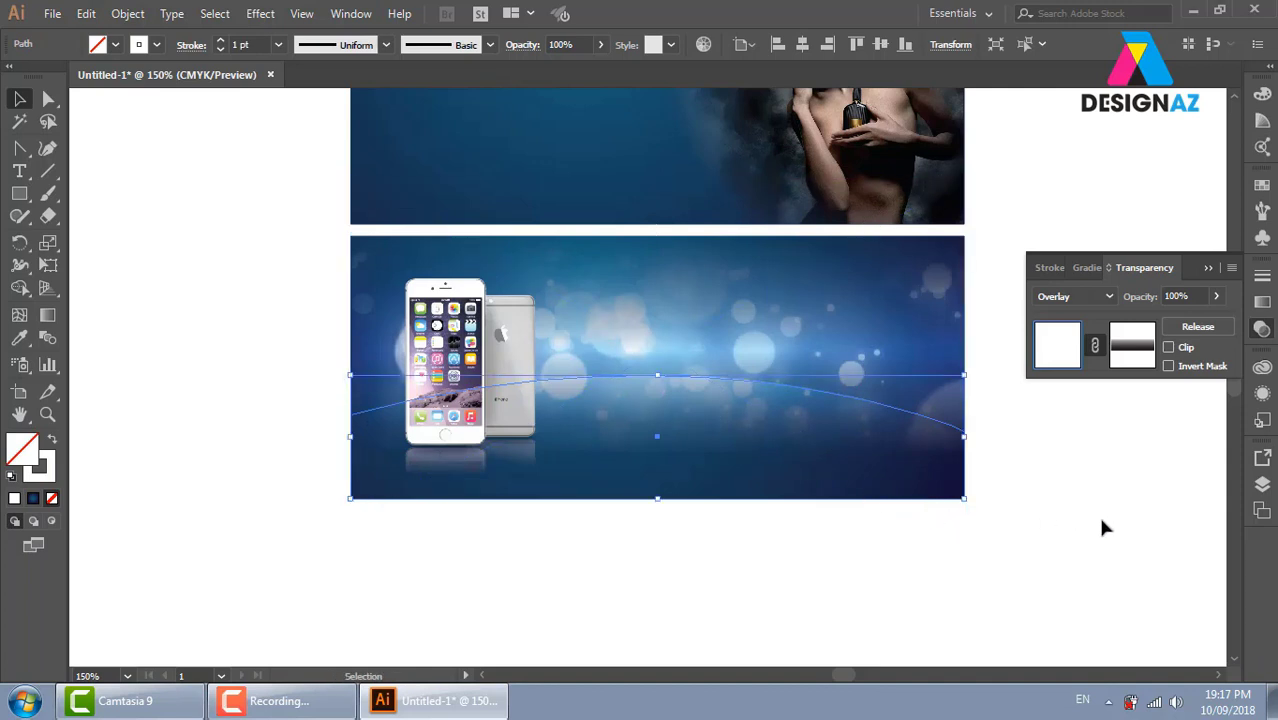
Delete the masked bokeh image and select the blue gradient background
{"action": "left_click", "coordinate": [790, 395], "text": "shift"}
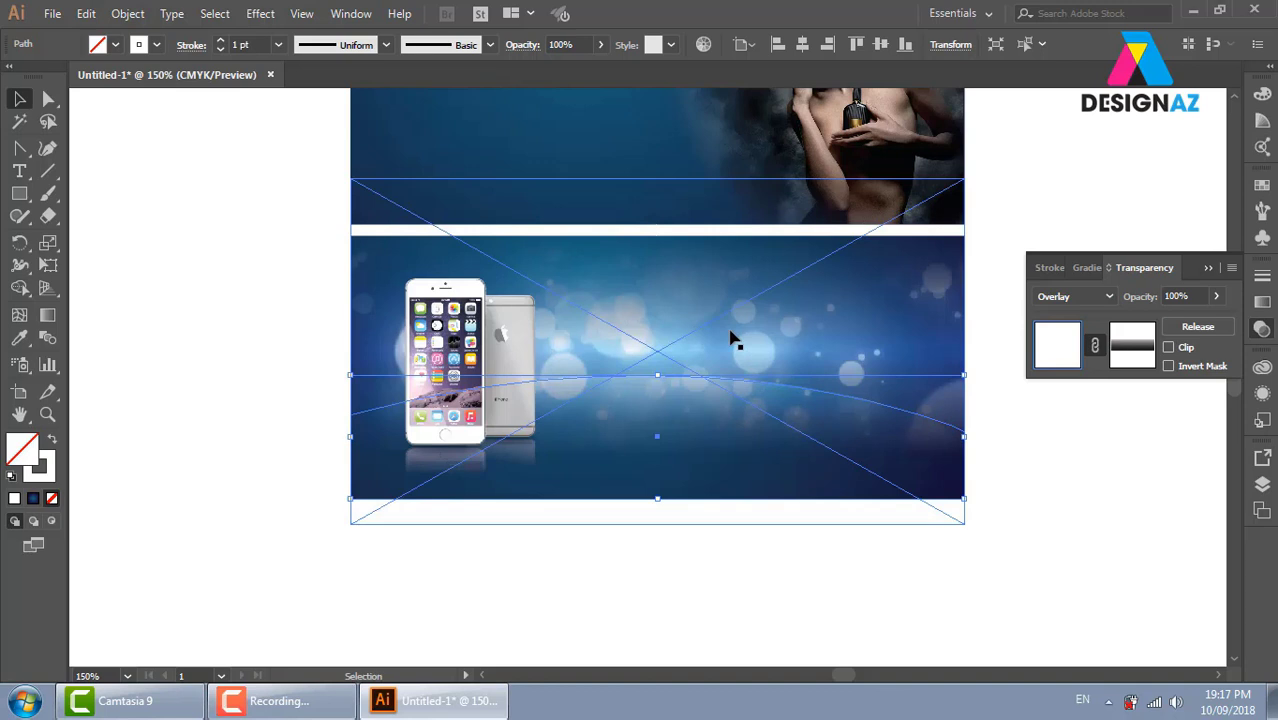
{"action": "left_click", "coordinate": [790, 419]}
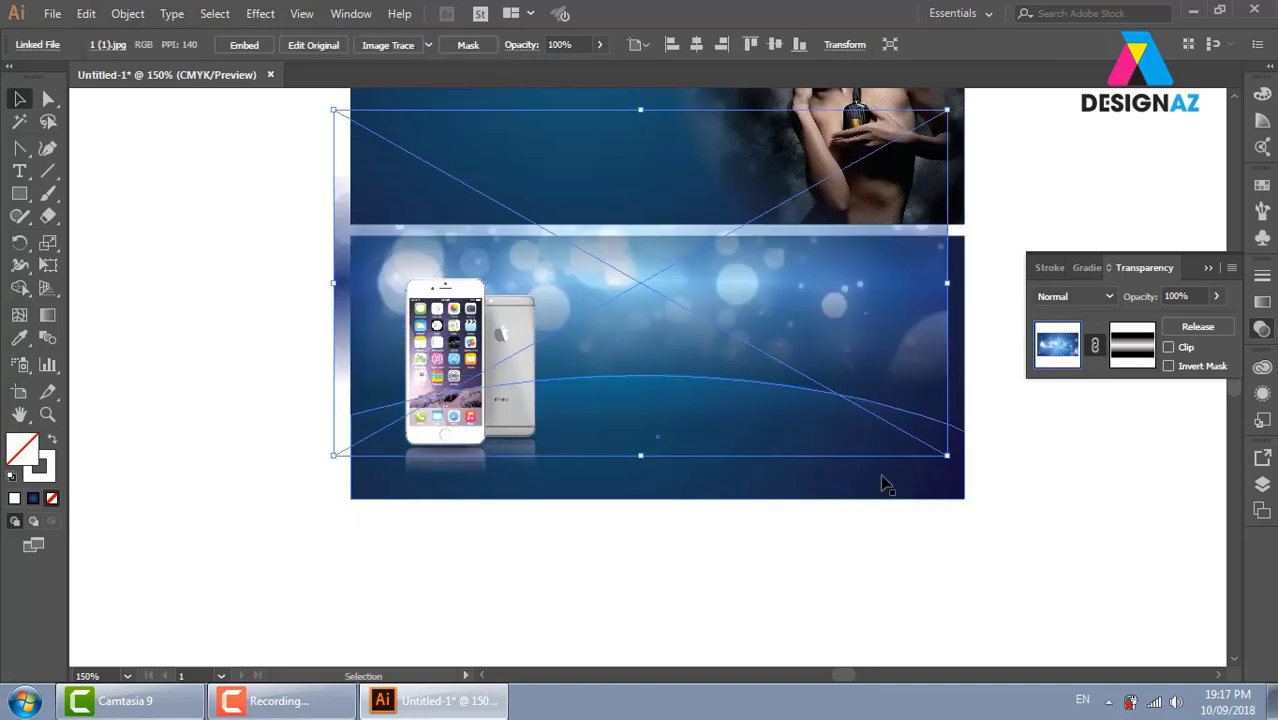
{"action": "key", "text": "Delete"}
{"action": "left_click", "coordinate": [745, 390]}
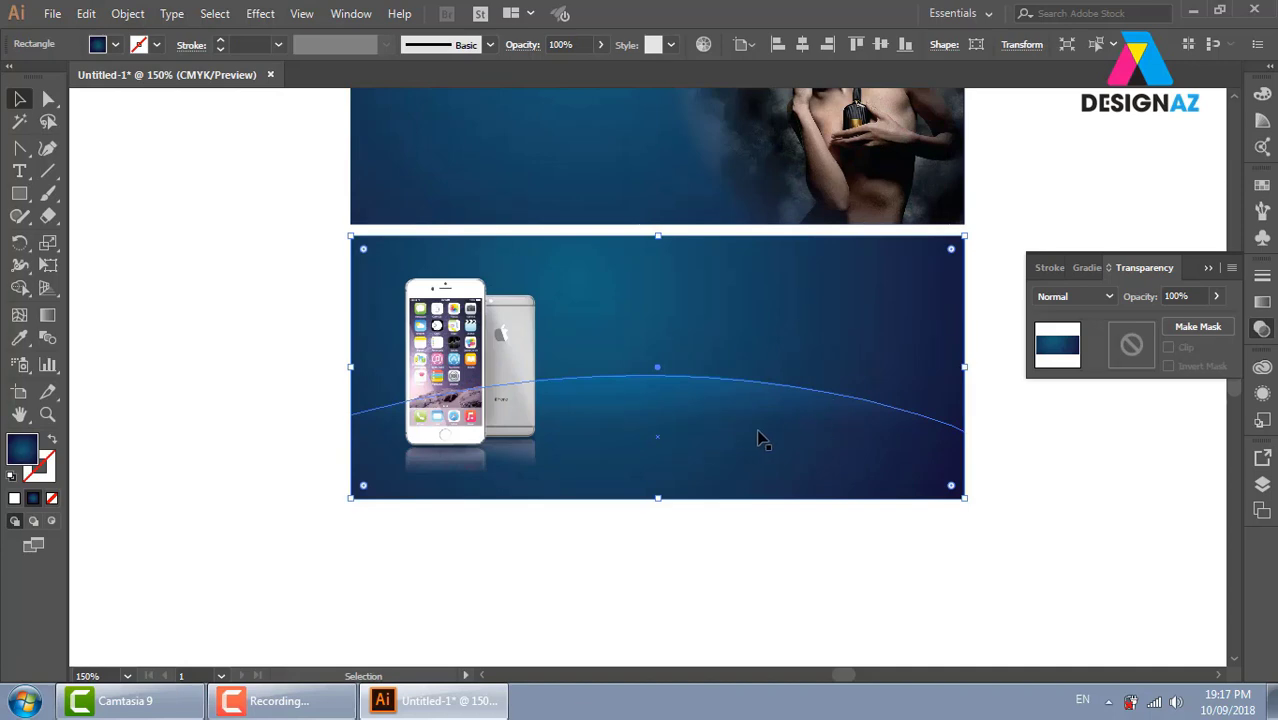
Place Ubuntu-Wallpapers-1024x768.jpg and drag it out from the top-left to cover the banner artboard
{"action": "left_click", "coordinate": [52, 14]}
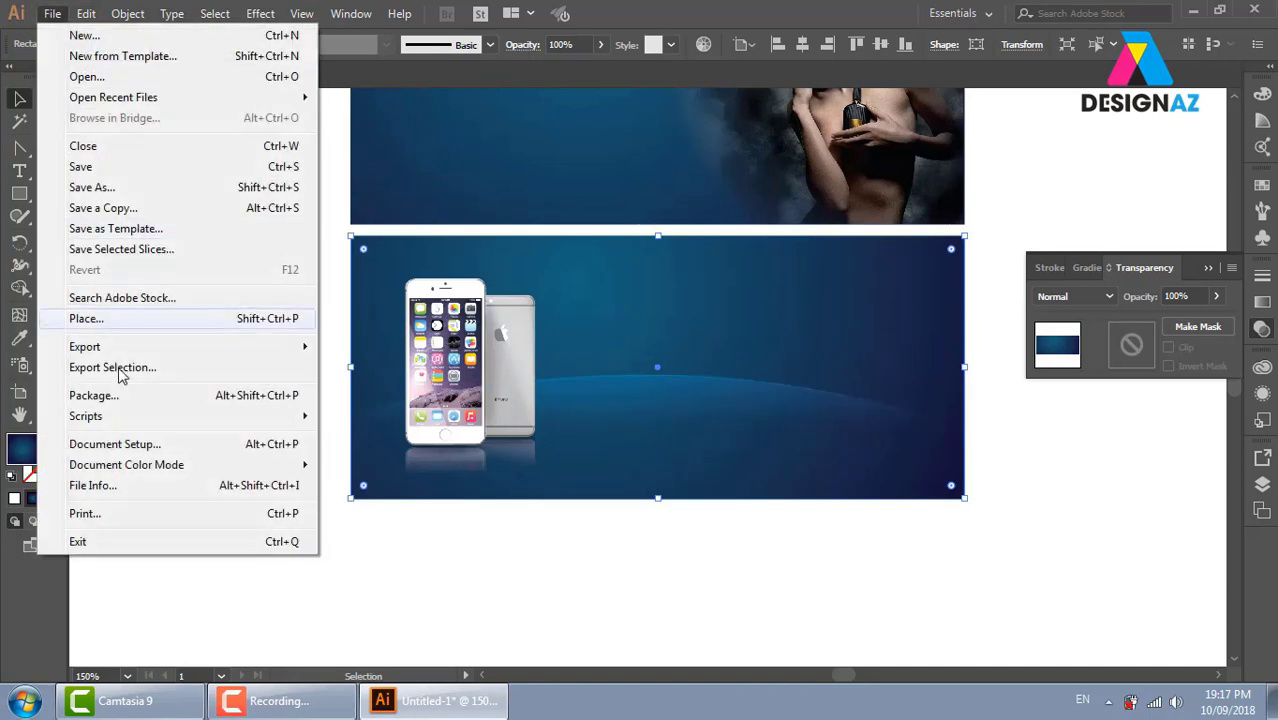
{"action": "left_click", "coordinate": [126, 316]}
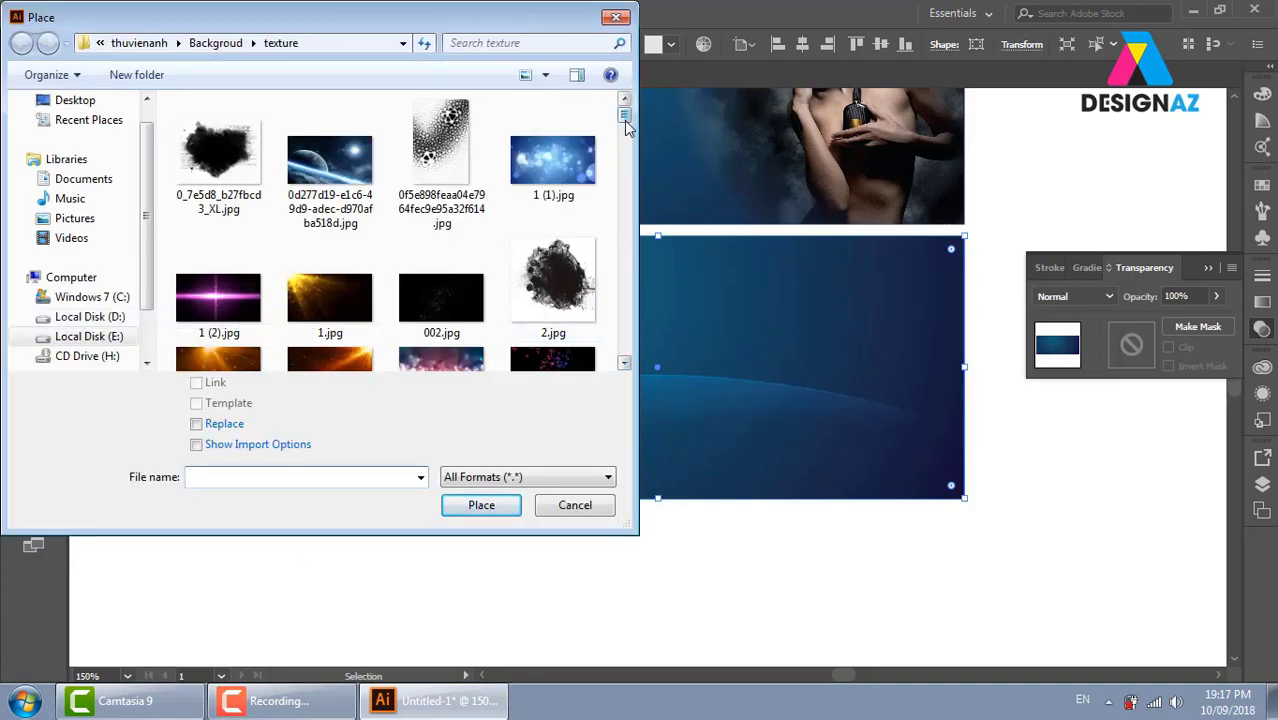
{"action": "left_click_drag", "start_coordinate": [624, 115], "coordinate": [626, 347]}
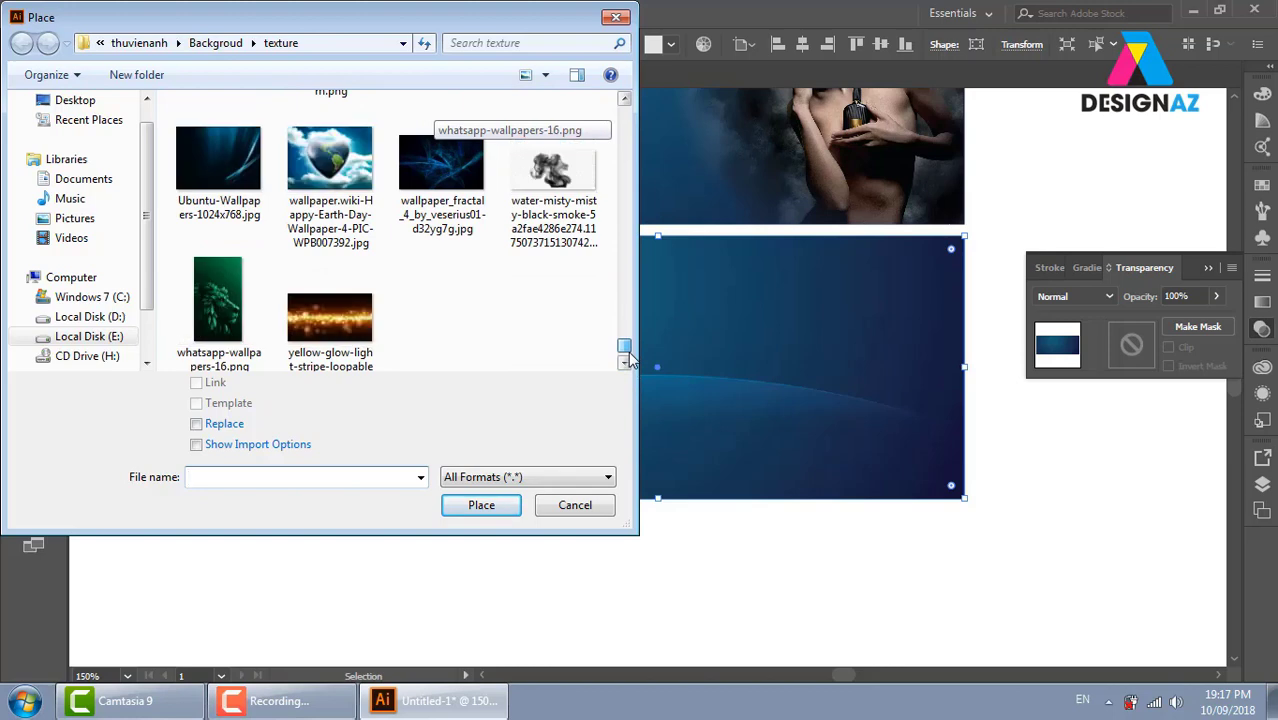
{"action": "scroll", "coordinate": [450, 300], "scroll_direction": "up", "scroll_amount": 2}
{"action": "left_click", "coordinate": [250, 362]}
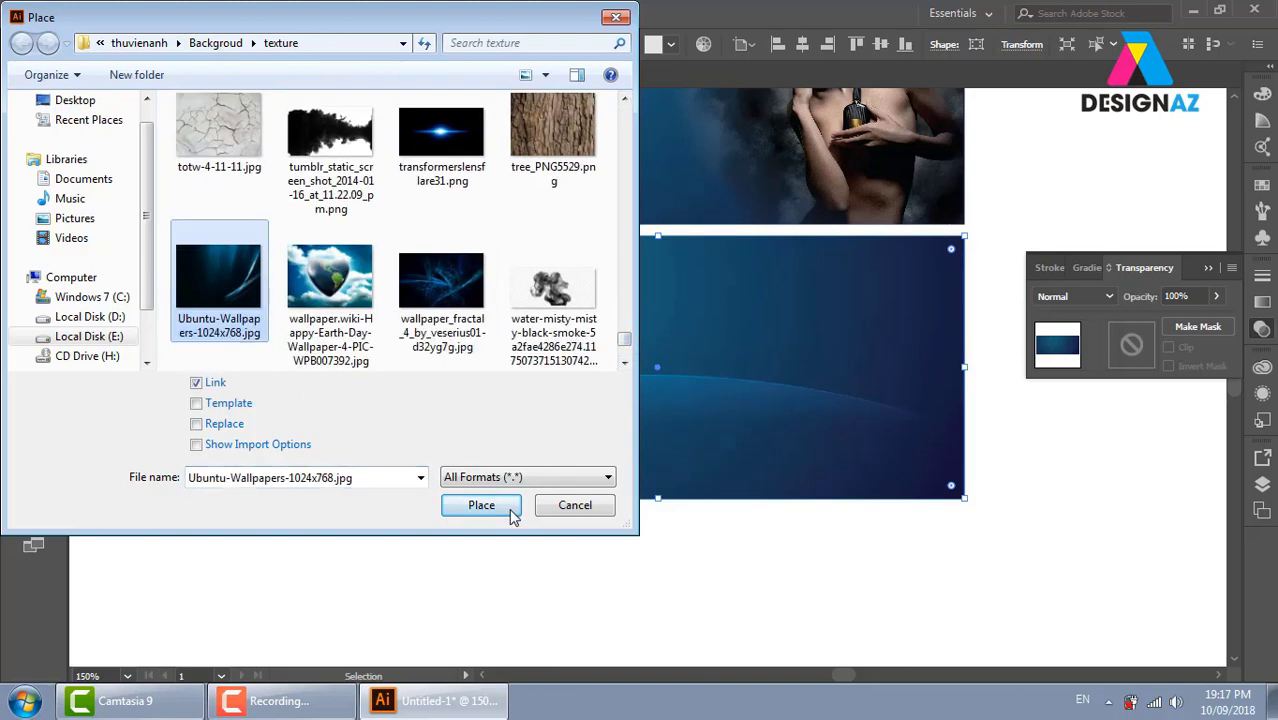
{"action": "left_click", "coordinate": [470, 505]}
{"action": "left_click_drag", "start_coordinate": [352, 237], "coordinate": [1012, 680]}
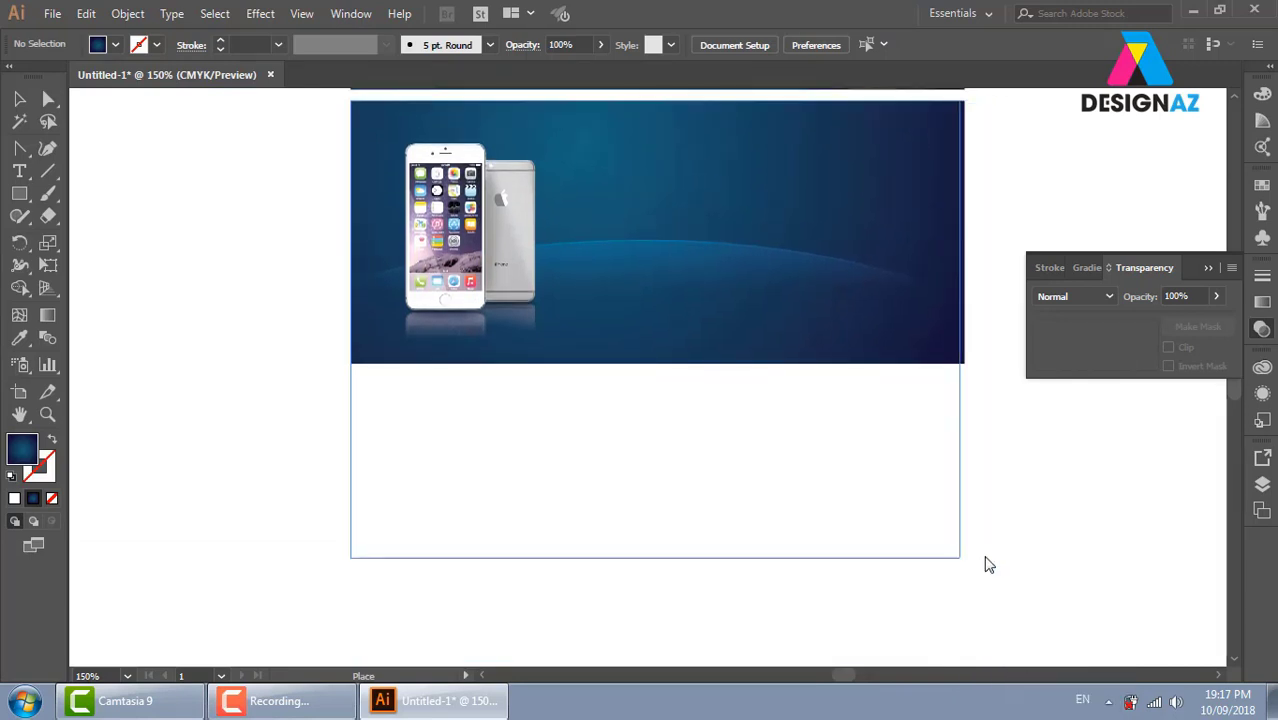
{"action": "left_click_drag", "start_coordinate": [1012, 680], "coordinate": [993, 568]}
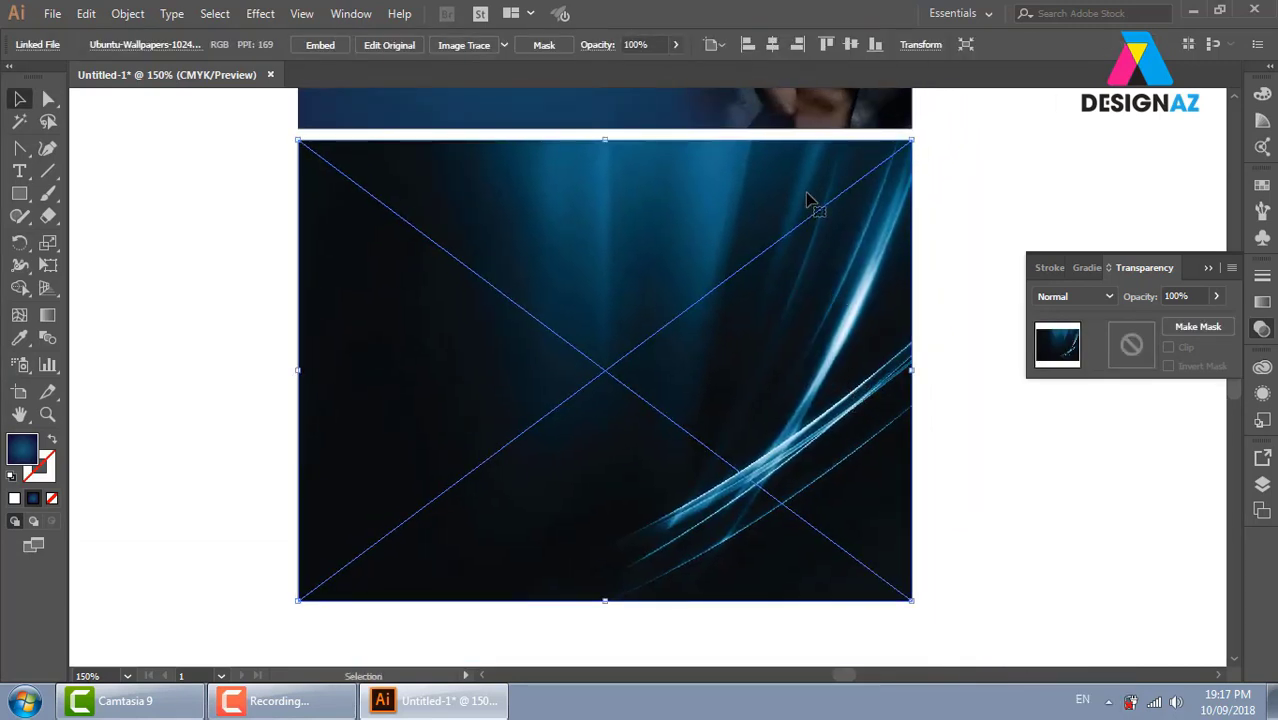
Make an unclipped opacity mask on the wallpaper and fill a banner-sized mask rectangle with a black-to-white gradient
{"action": "left_click", "coordinate": [1140, 350]}
{"action": "left_click", "coordinate": [1178, 347]}
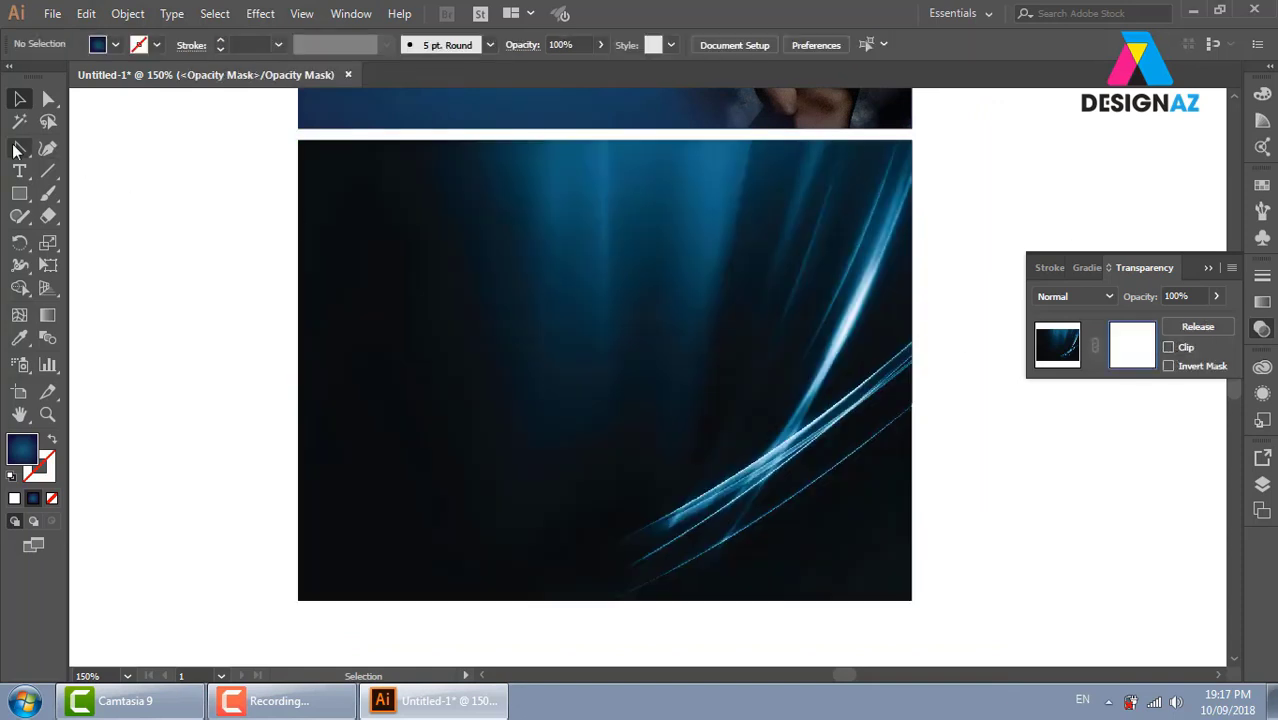
{"action": "left_click", "coordinate": [20, 196]}
{"action": "left_click_drag", "start_coordinate": [283, 133], "coordinate": [922, 610]}
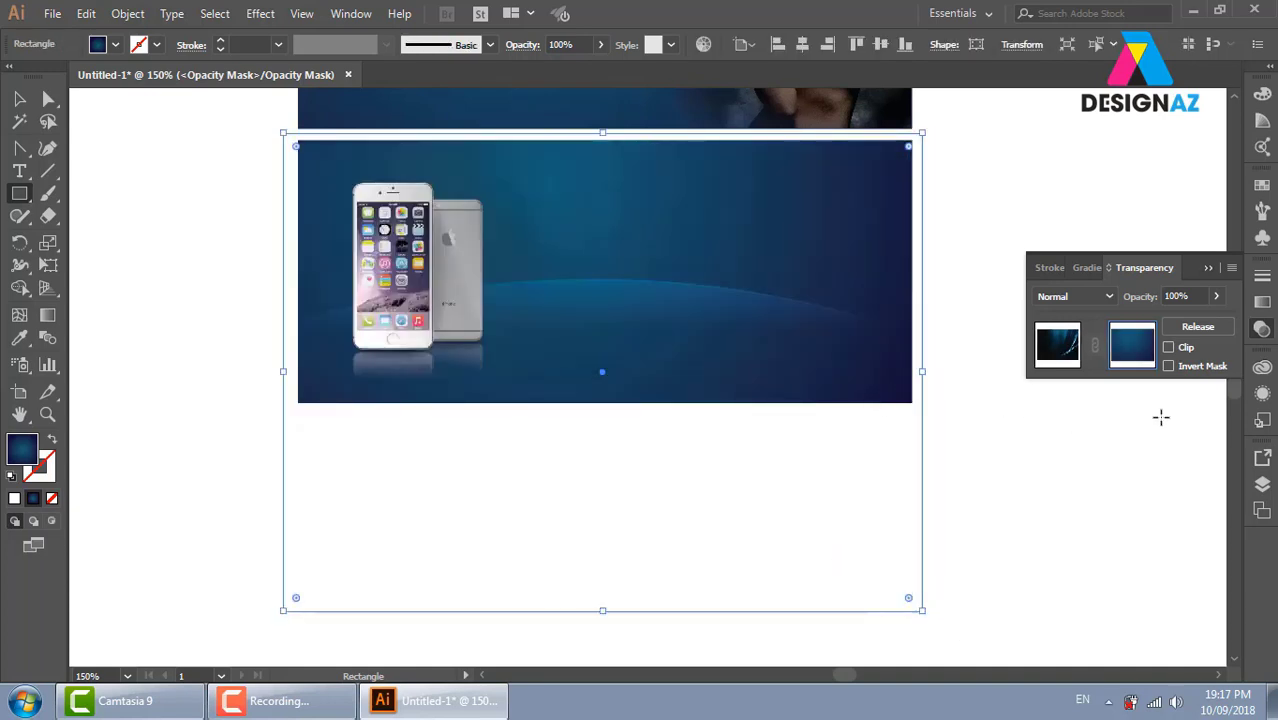
{"action": "left_click", "coordinate": [1262, 185]}
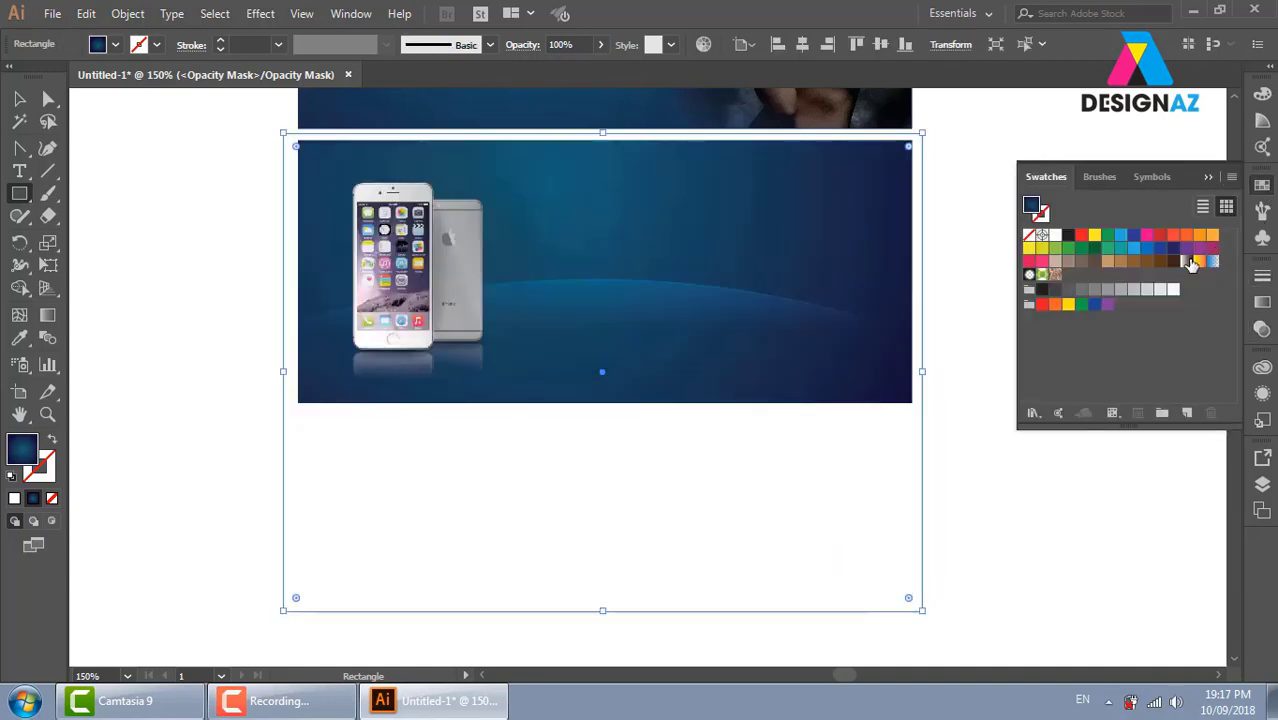
{"action": "left_click", "coordinate": [1191, 263]}
Drag the mask gradient vertically from the top of the banner down past the middle
{"action": "left_click", "coordinate": [1262, 329]}
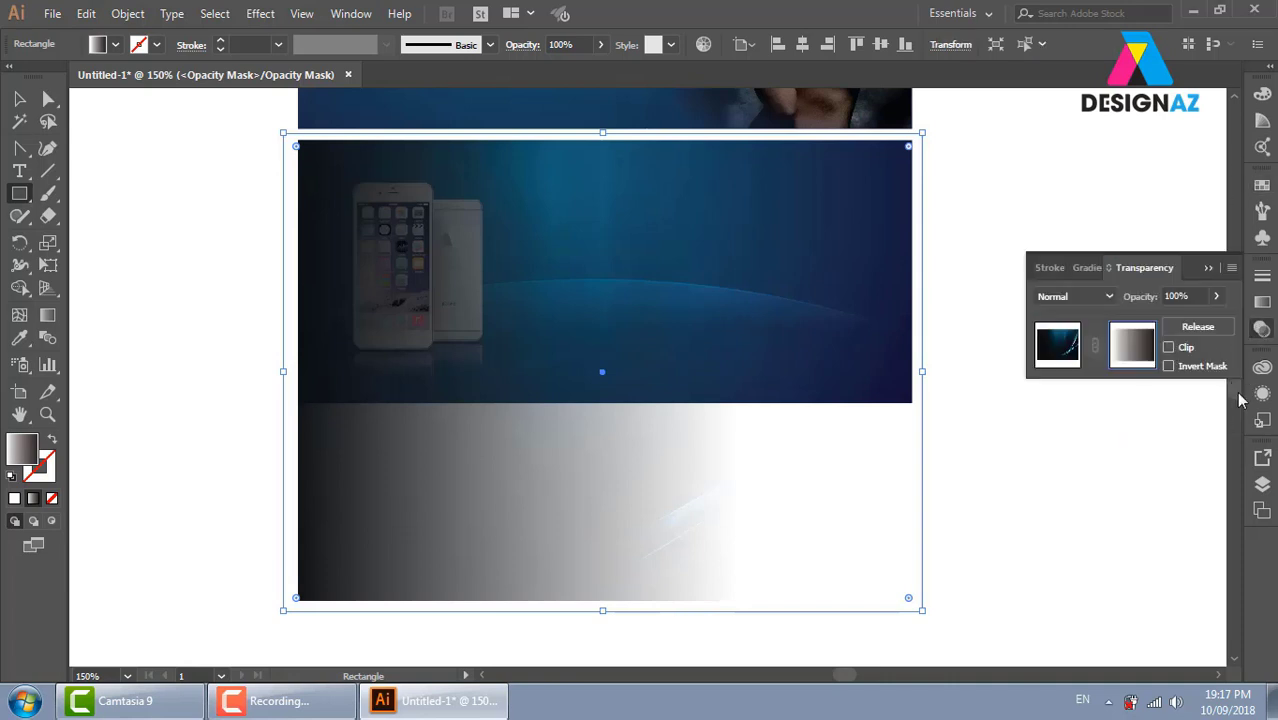
{"action": "key", "text": "g"}
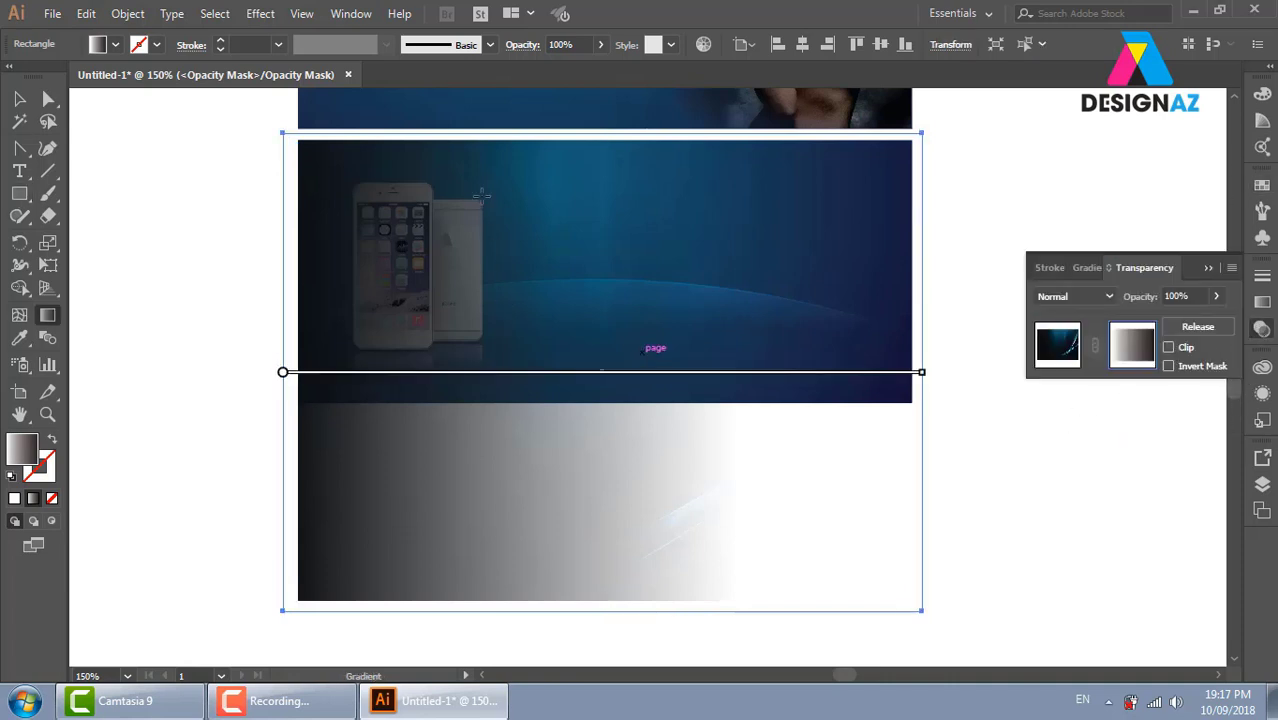
{"action": "left_click_drag", "start_coordinate": [630, 152], "coordinate": [640, 308]}
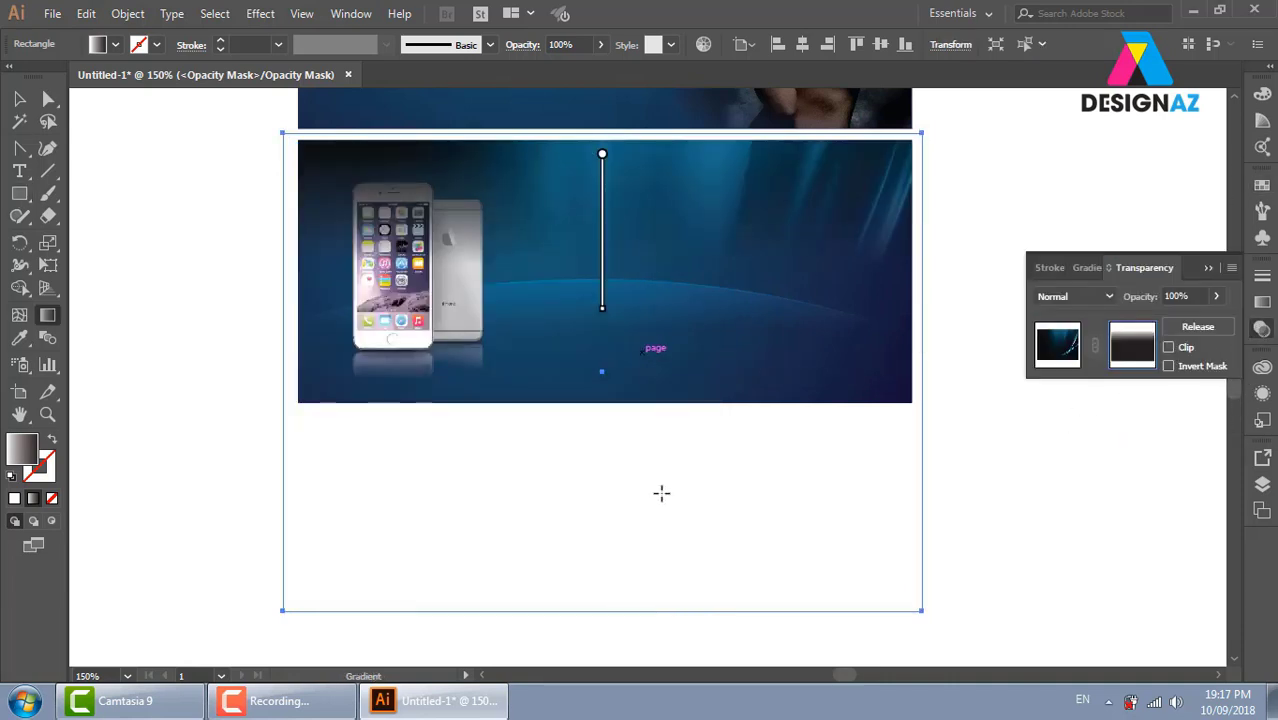
{"action": "left_click_drag", "start_coordinate": [703, 143], "coordinate": [707, 360]}
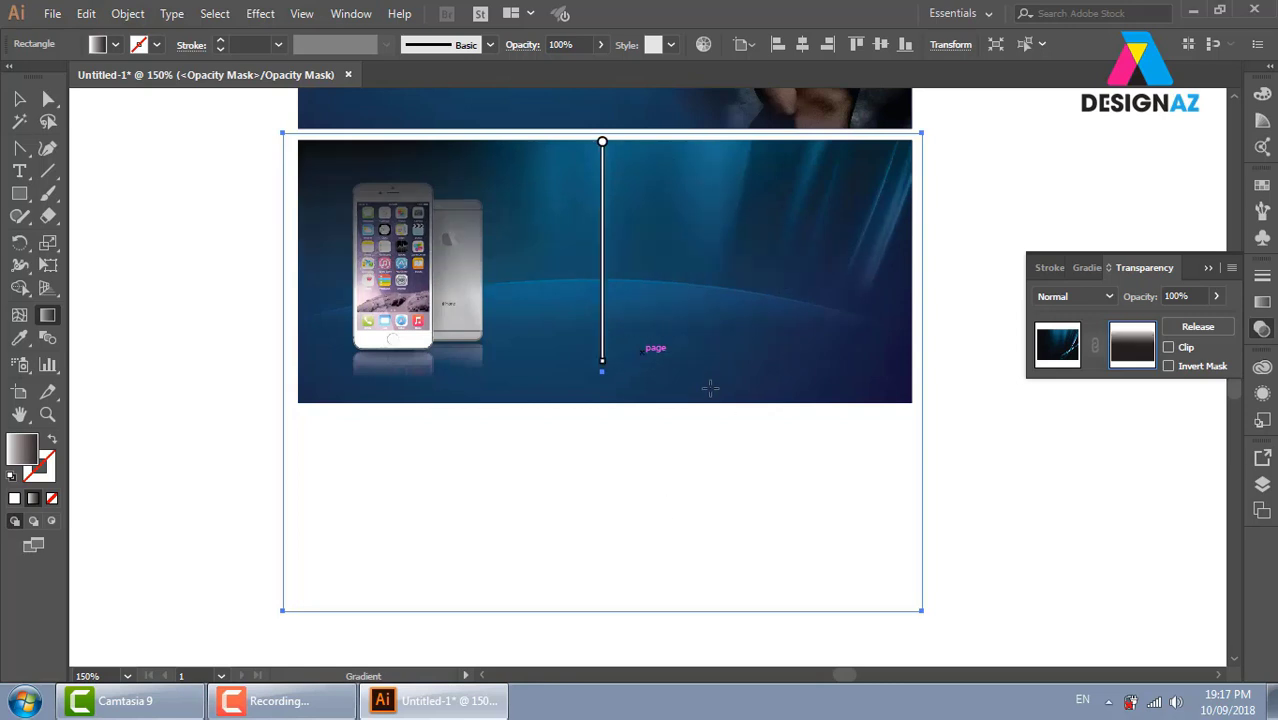
Set the right gradient stop to black in CMYK and exit opacity mask editing
{"action": "left_click", "coordinate": [1262, 302]}
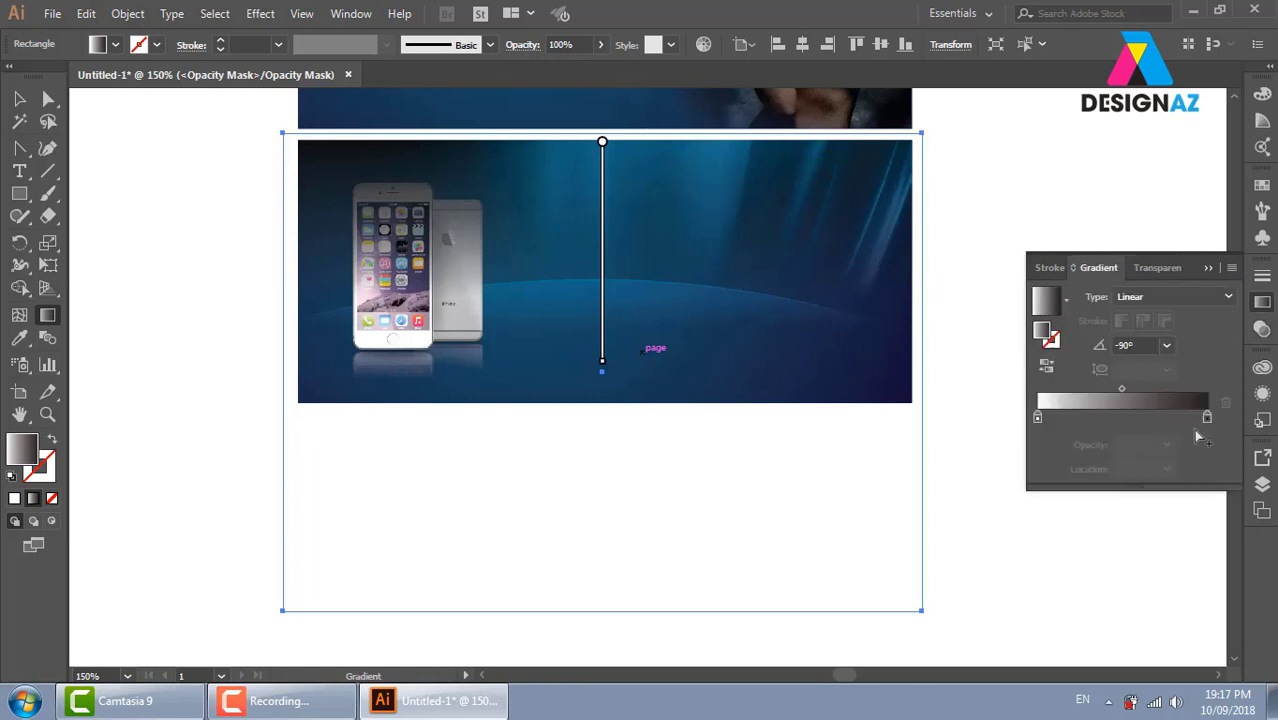
{"action": "double_click", "coordinate": [1207, 417]}
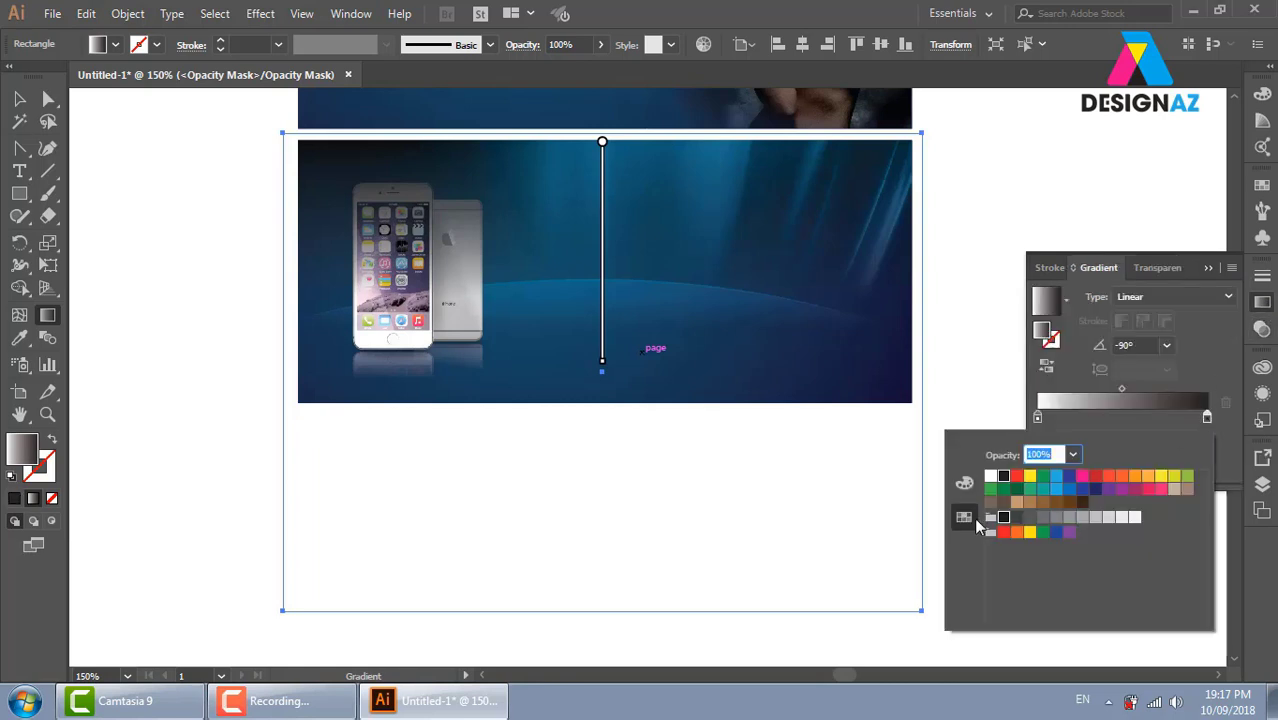
{"action": "left_click", "coordinate": [964, 485]}
{"action": "left_click", "coordinate": [995, 582]}
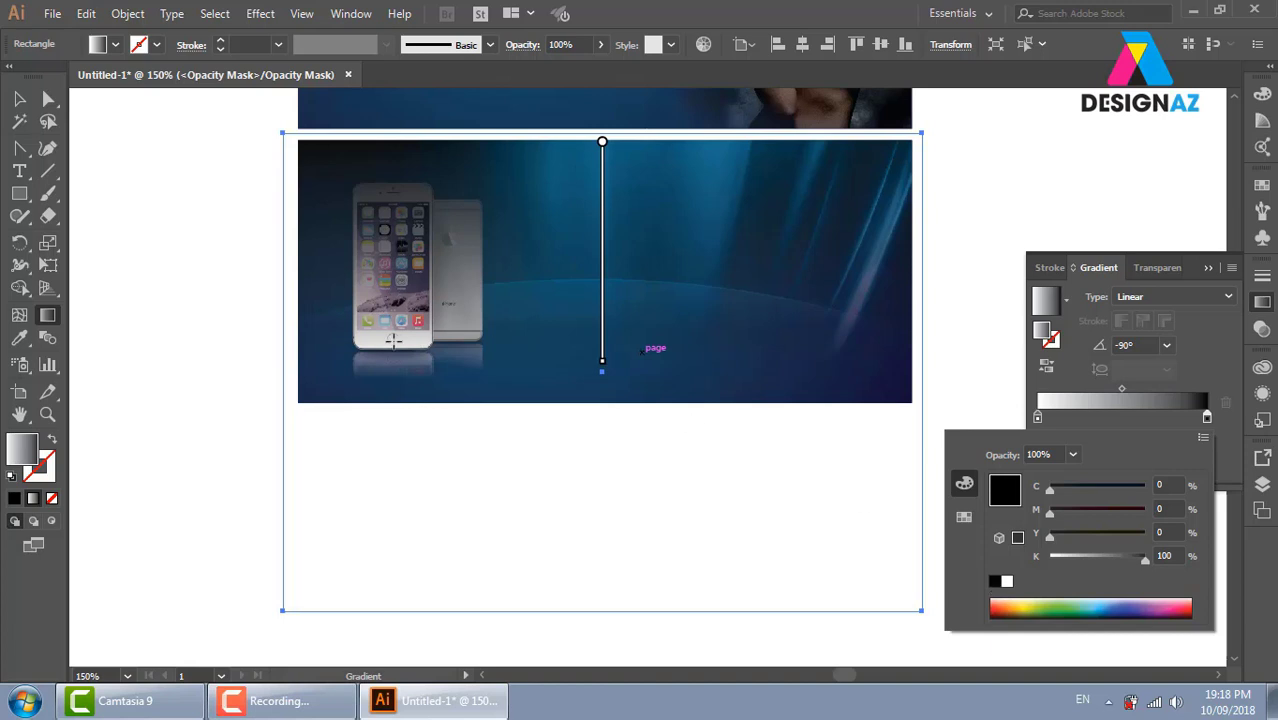
{"action": "left_click", "coordinate": [645, 303]}
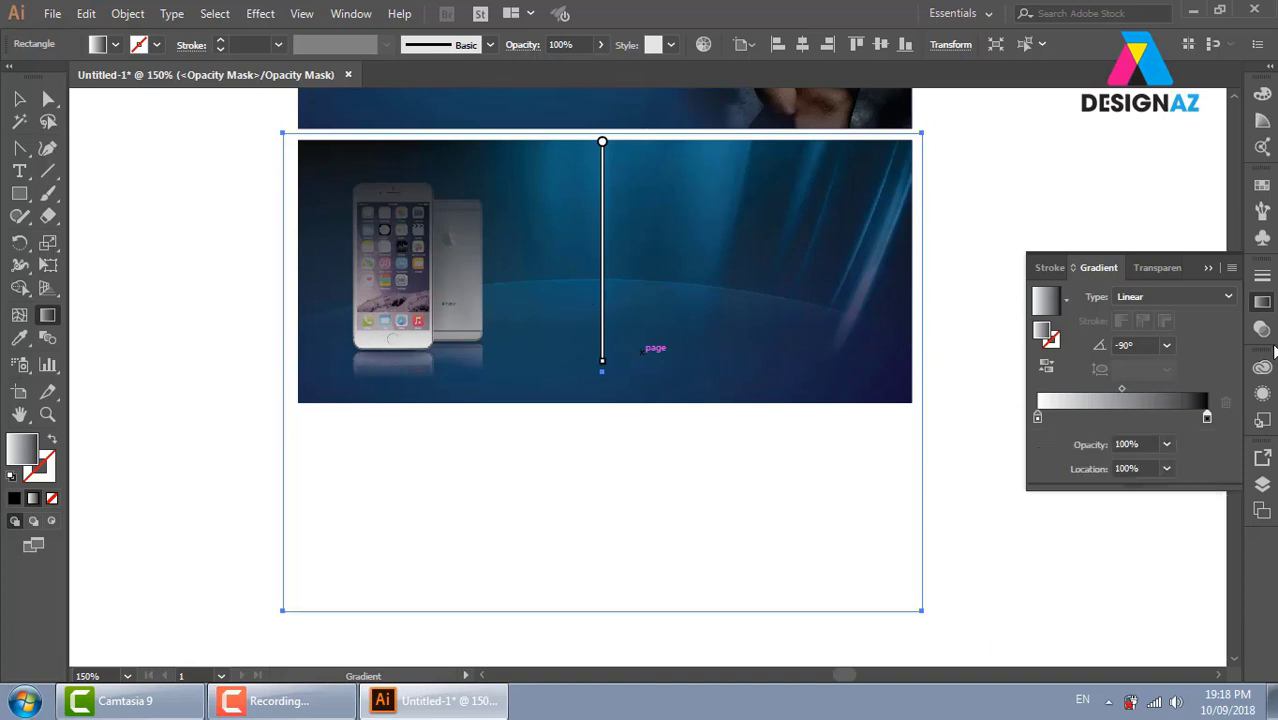
{"action": "left_click", "coordinate": [1262, 328]}
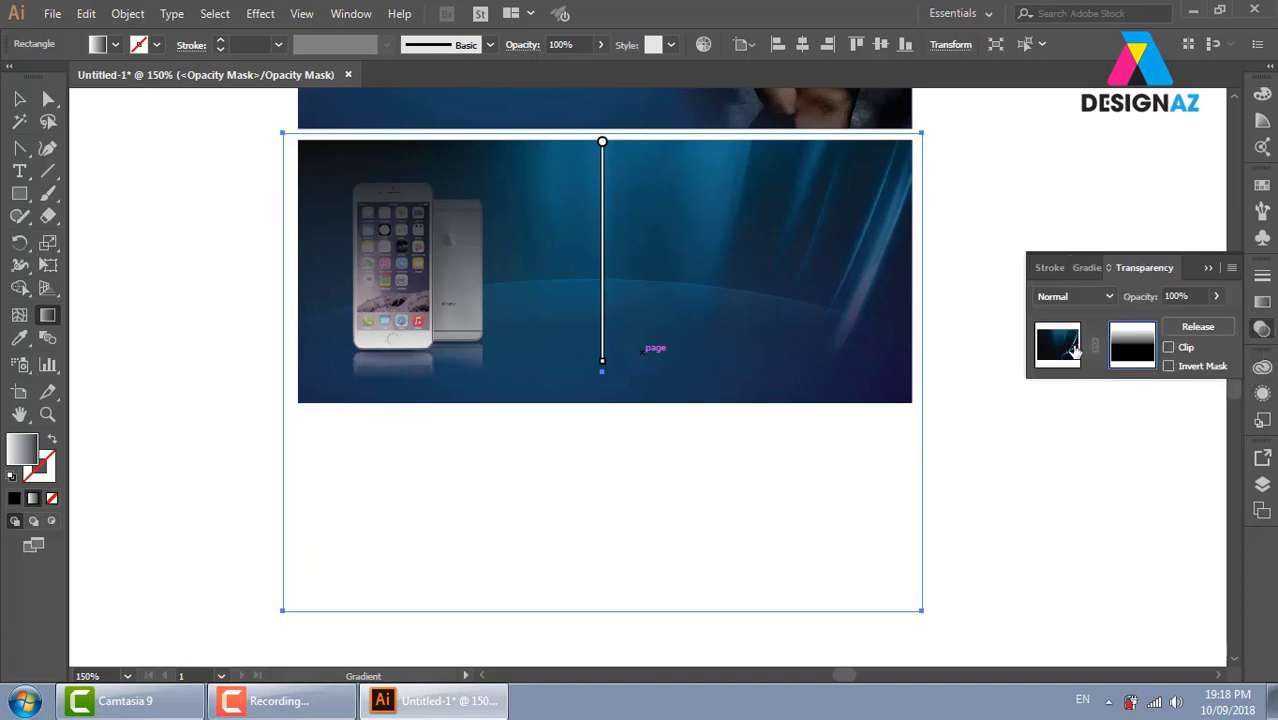
{"action": "left_click", "coordinate": [1058, 345]}
{"action": "left_click", "coordinate": [19, 99]}
Clear the selection, scroll the canvas, and open File > Place on the texture folder
{"action": "left_click", "coordinate": [966, 190]}
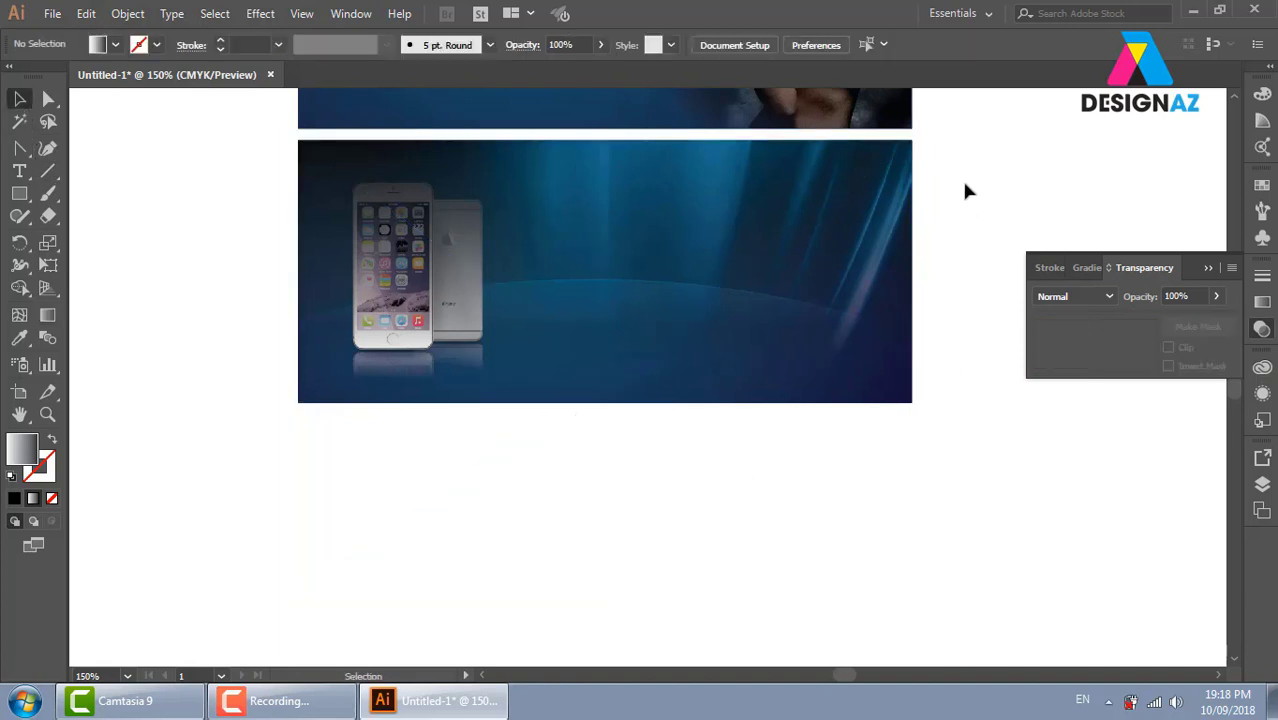
{"action": "mouse_move", "coordinate": [966, 190]}
{"action": "left_mouse_down"}
{"action": "mouse_move", "coordinate": [845, 237]}
{"action": "mouse_move", "coordinate": [855, 257]}
{"action": "left_mouse_up"}
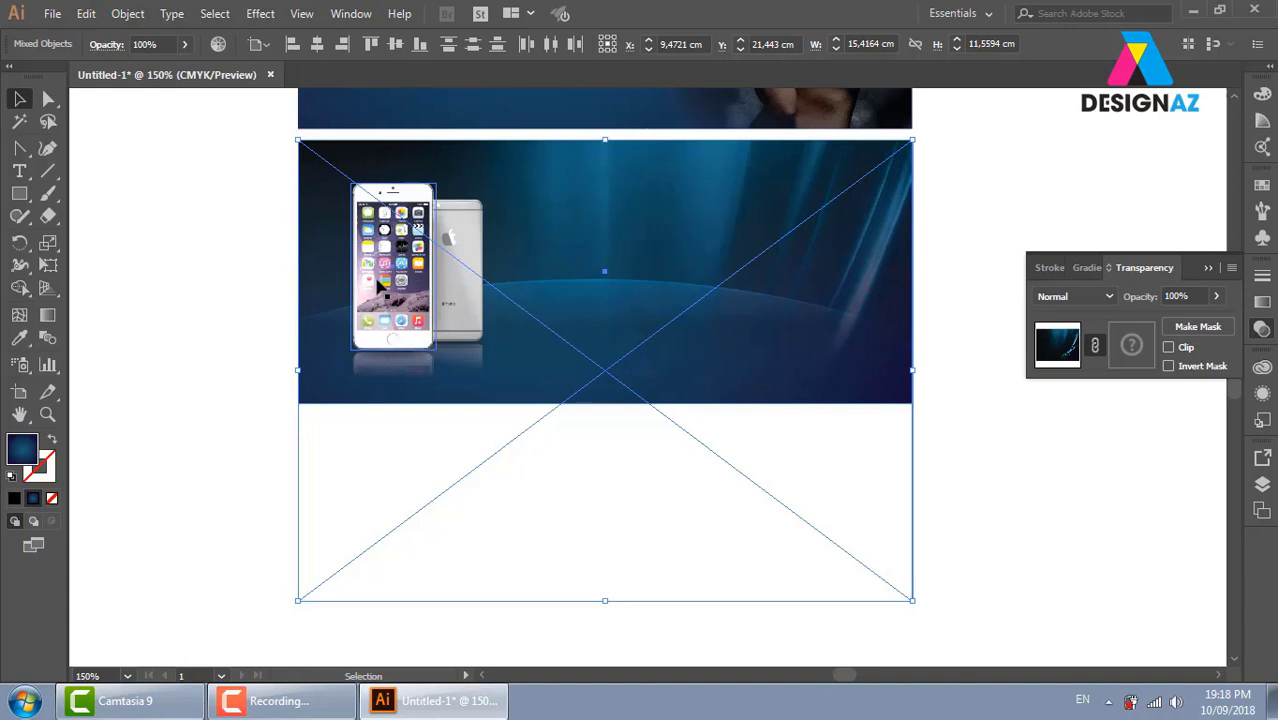
{"action": "left_click", "coordinate": [915, 229]}
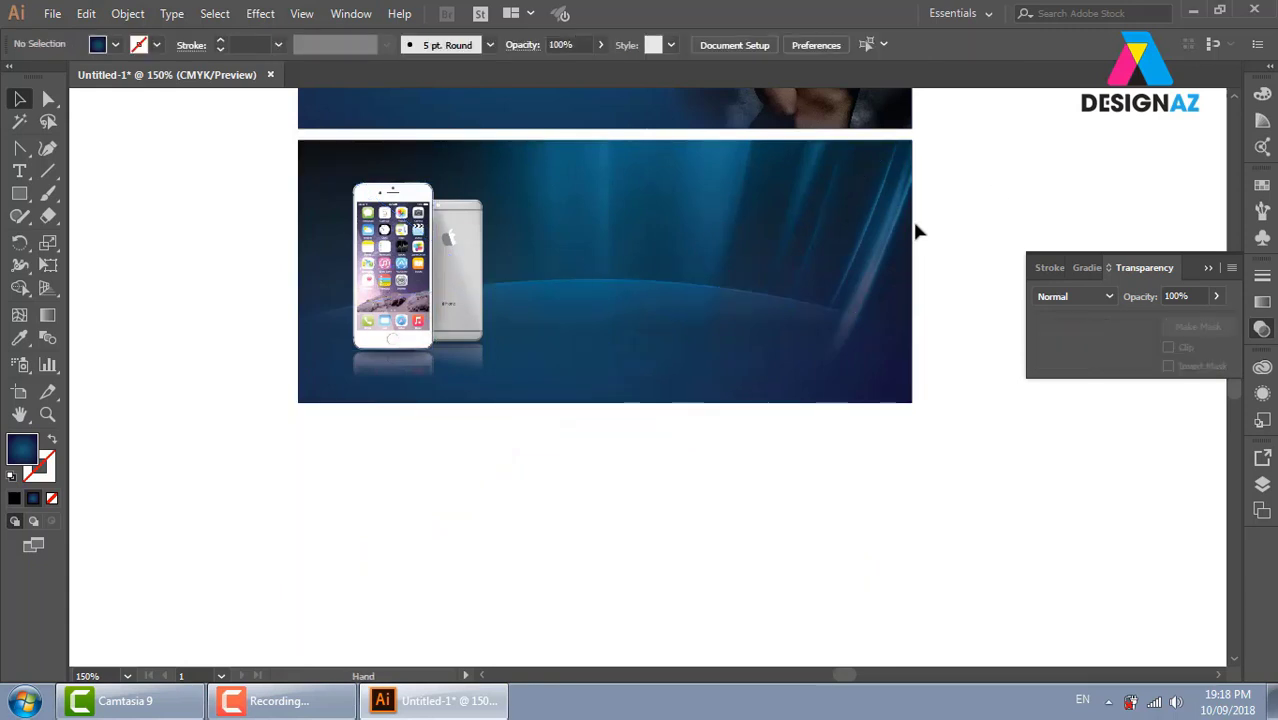
{"action": "scroll", "coordinate": [915, 232], "scroll_direction": "right", "scroll_amount": 3}
{"action": "scroll", "coordinate": [912, 240], "scroll_direction": "up", "scroll_amount": 2}
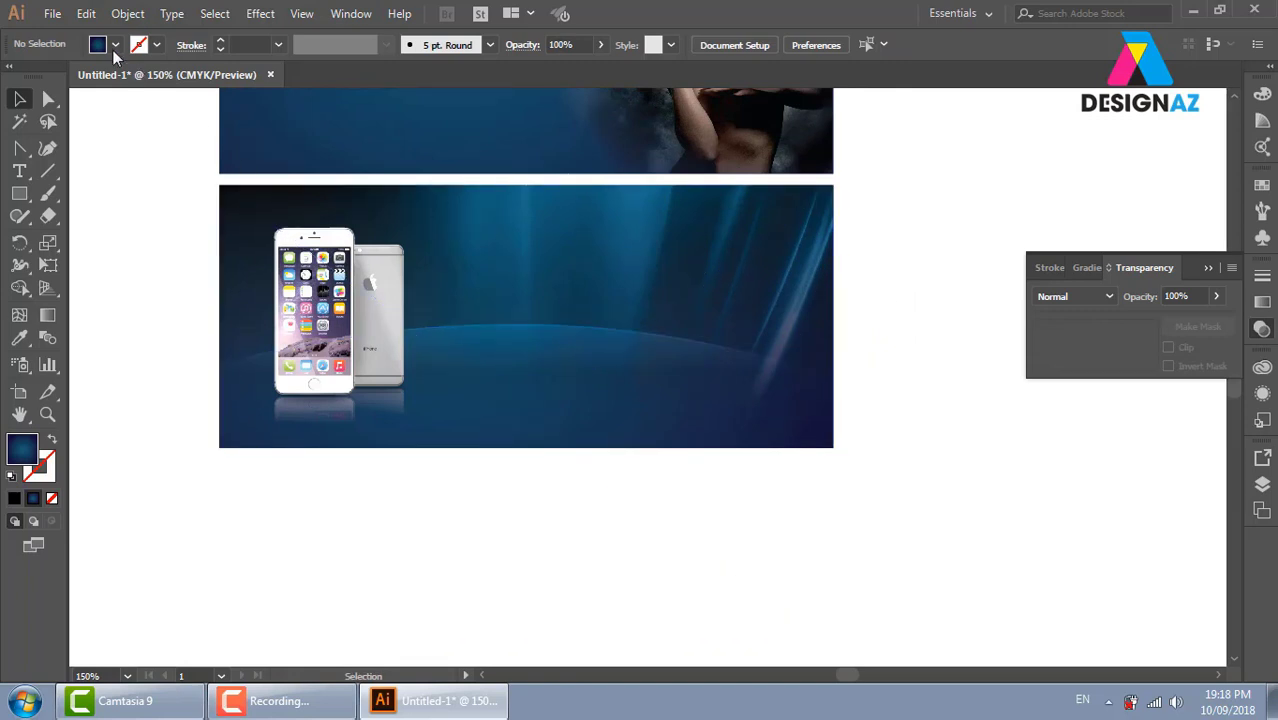
{"action": "left_click", "coordinate": [50, 14]}
{"action": "left_click", "coordinate": [114, 319]}
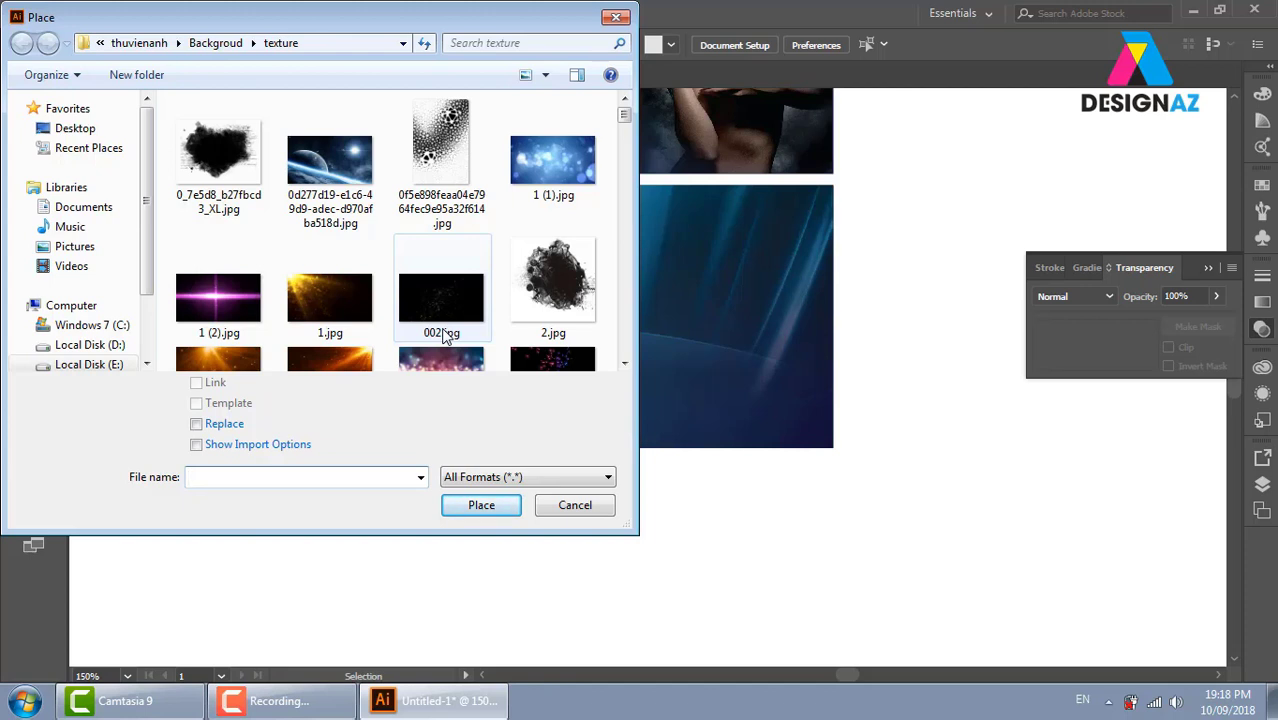
Browse from thuvienanh into New folder > kythuatso, briefly opening the car folder
{"action": "left_click", "coordinate": [139, 43]}
{"action": "left_click", "coordinate": [340, 220]}
{"action": "scroll", "coordinate": [340, 220], "scroll_direction": "down", "scroll_amount": 5}
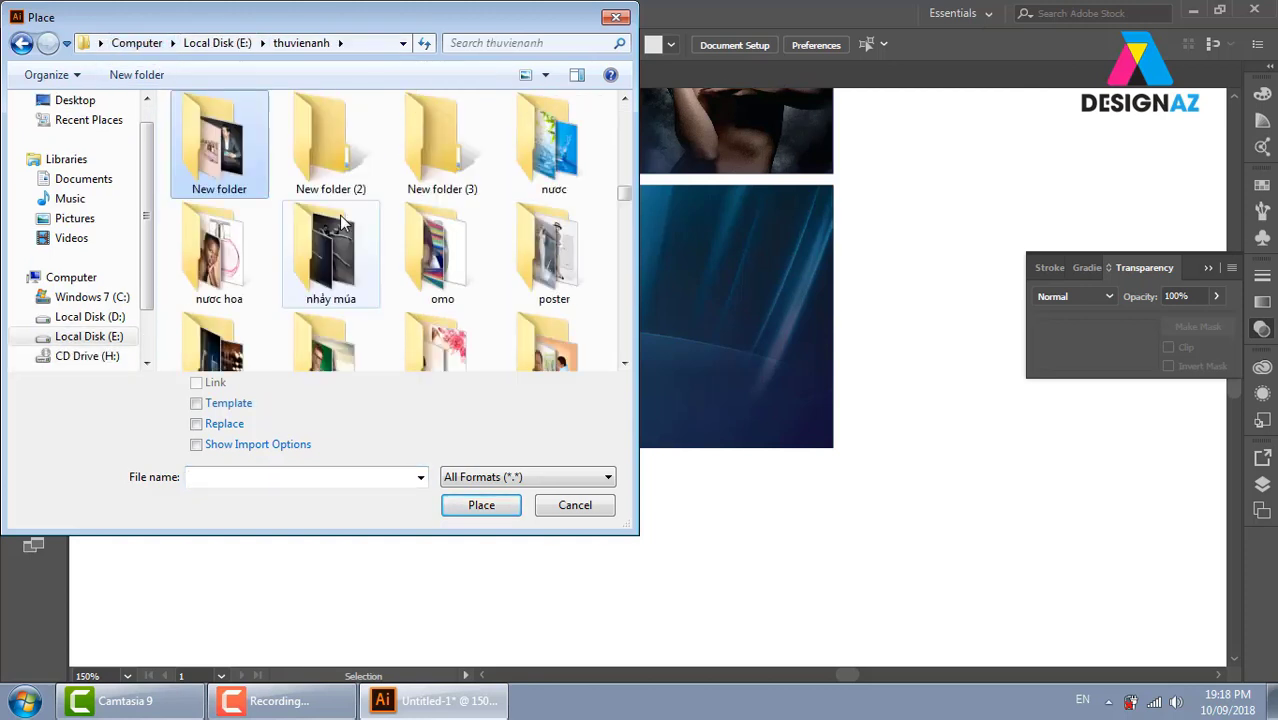
{"action": "double_click", "coordinate": [254, 168]}
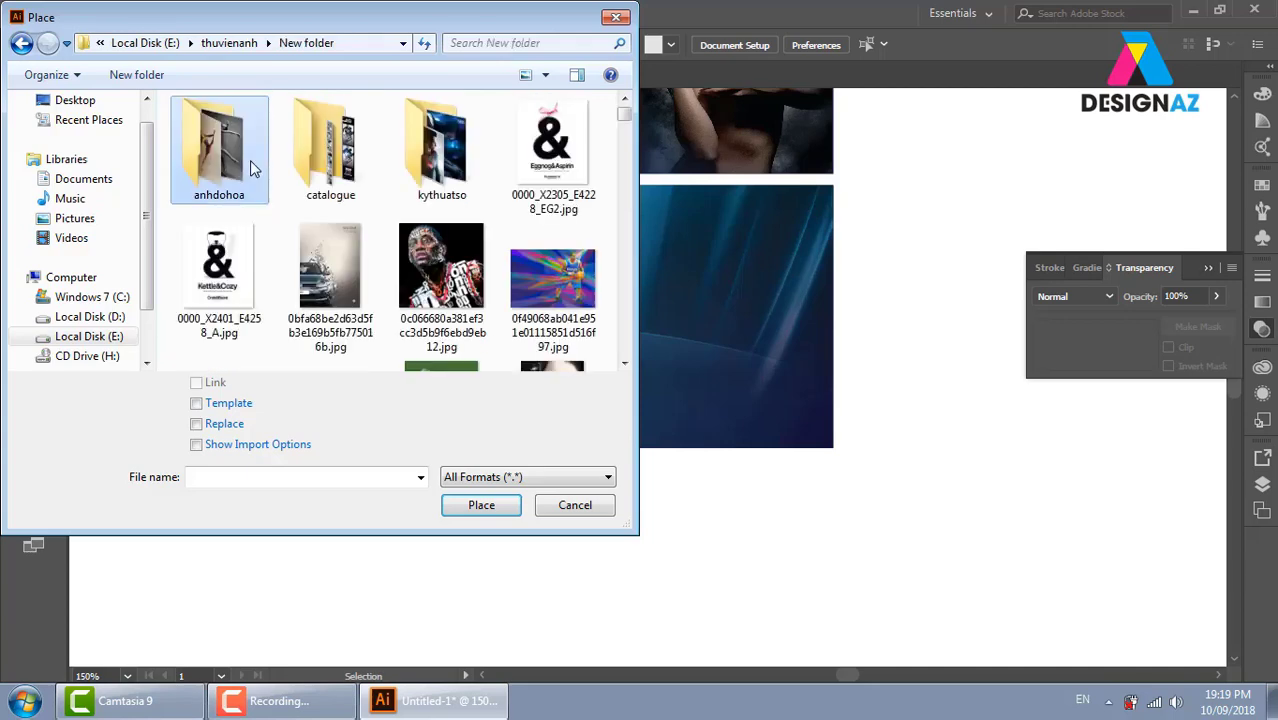
{"action": "double_click", "coordinate": [460, 172]}
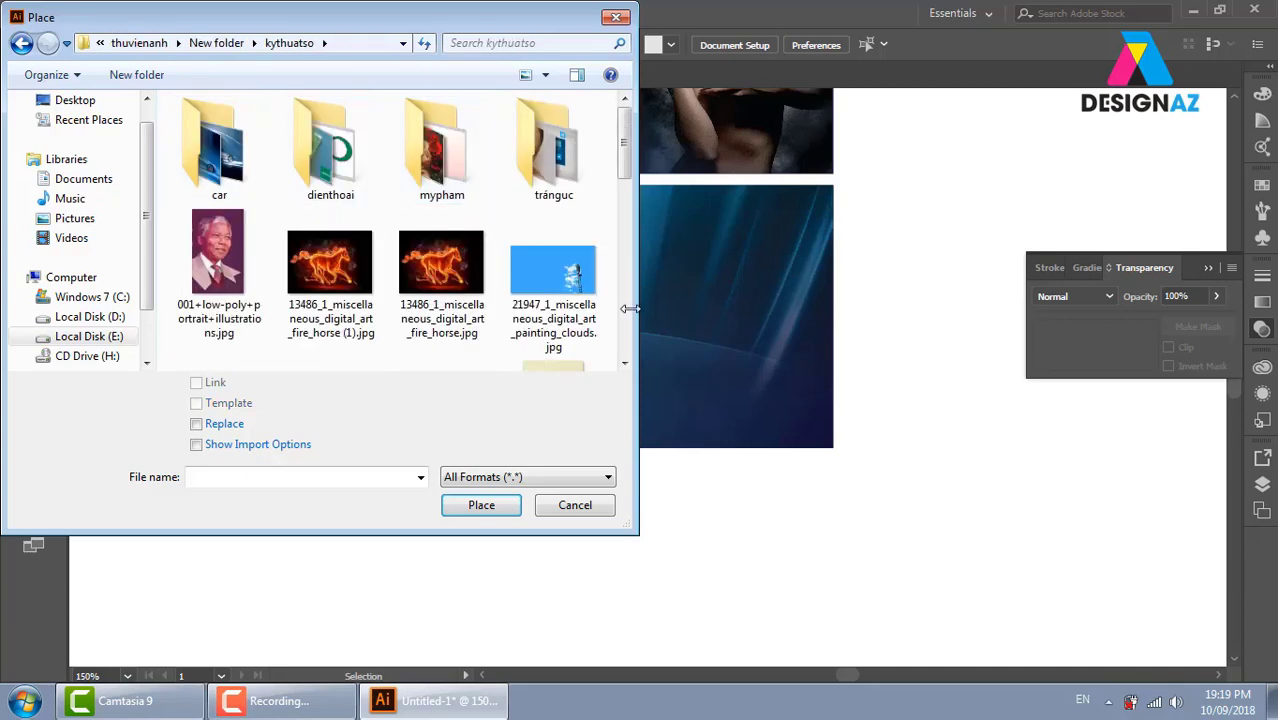
{"action": "mouse_move", "coordinate": [622, 172]}
{"action": "left_mouse_down"}
{"action": "mouse_move", "coordinate": [620, 305]}
{"action": "mouse_move", "coordinate": [622, 120]}
{"action": "left_mouse_up"}
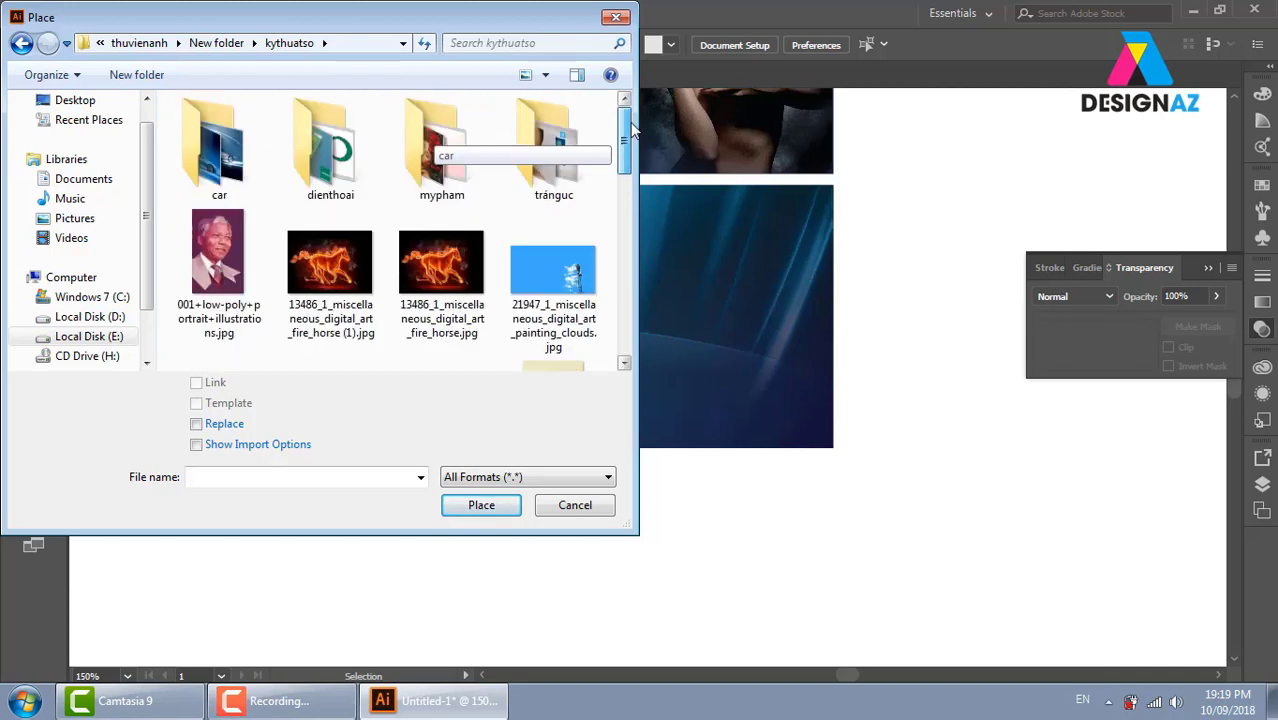
{"action": "double_click", "coordinate": [205, 125]}
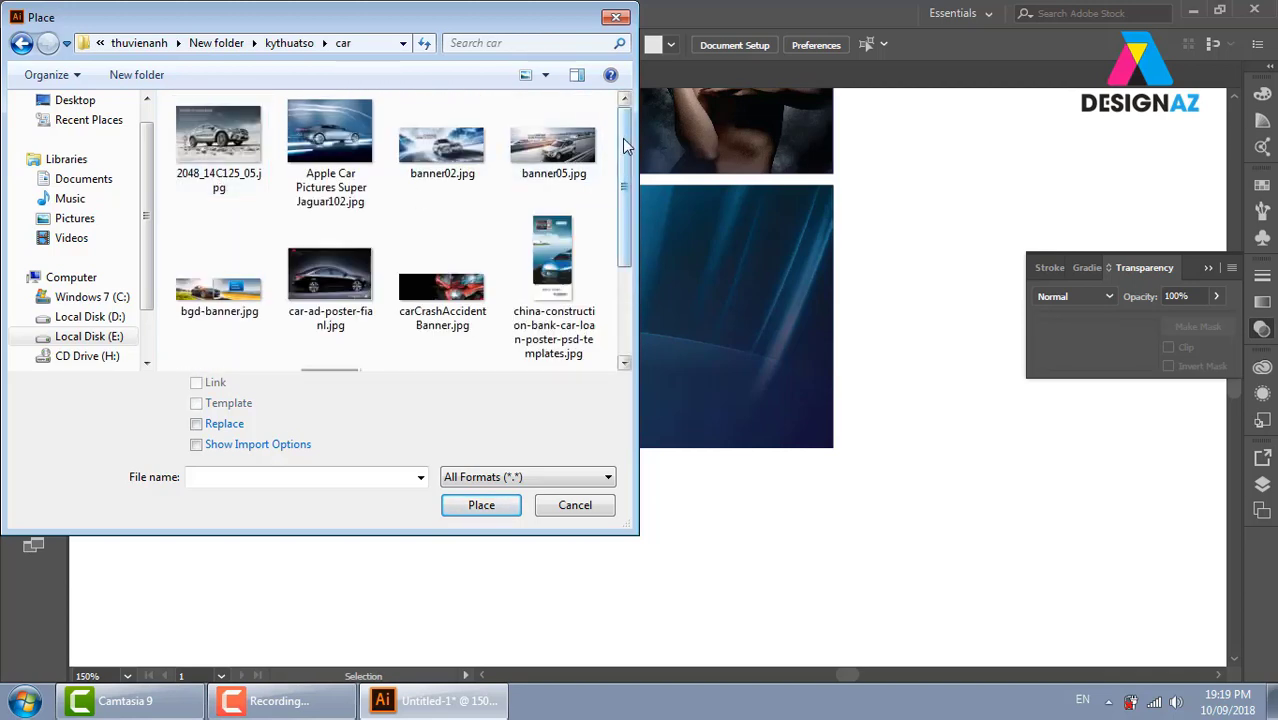
Go back to kythuatso, open the dienthoai folder, and select logo.png
{"action": "left_click", "coordinate": [222, 45]}
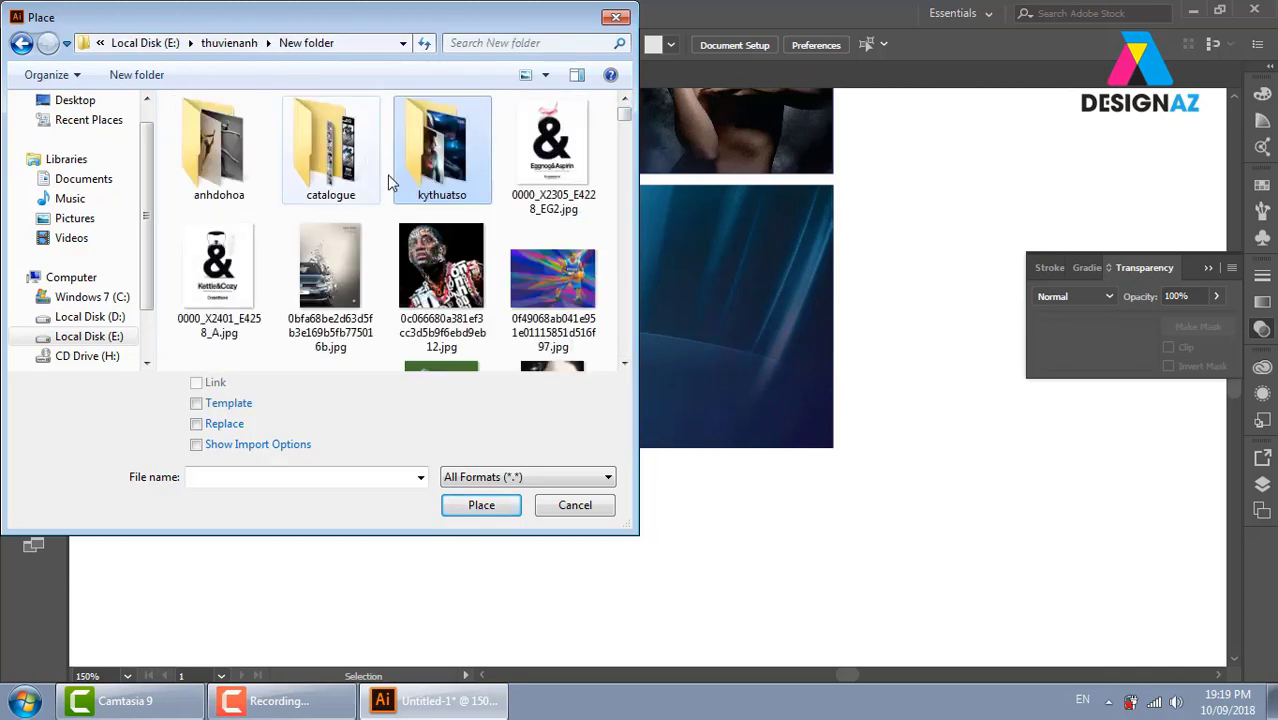
{"action": "double_click", "coordinate": [445, 150]}
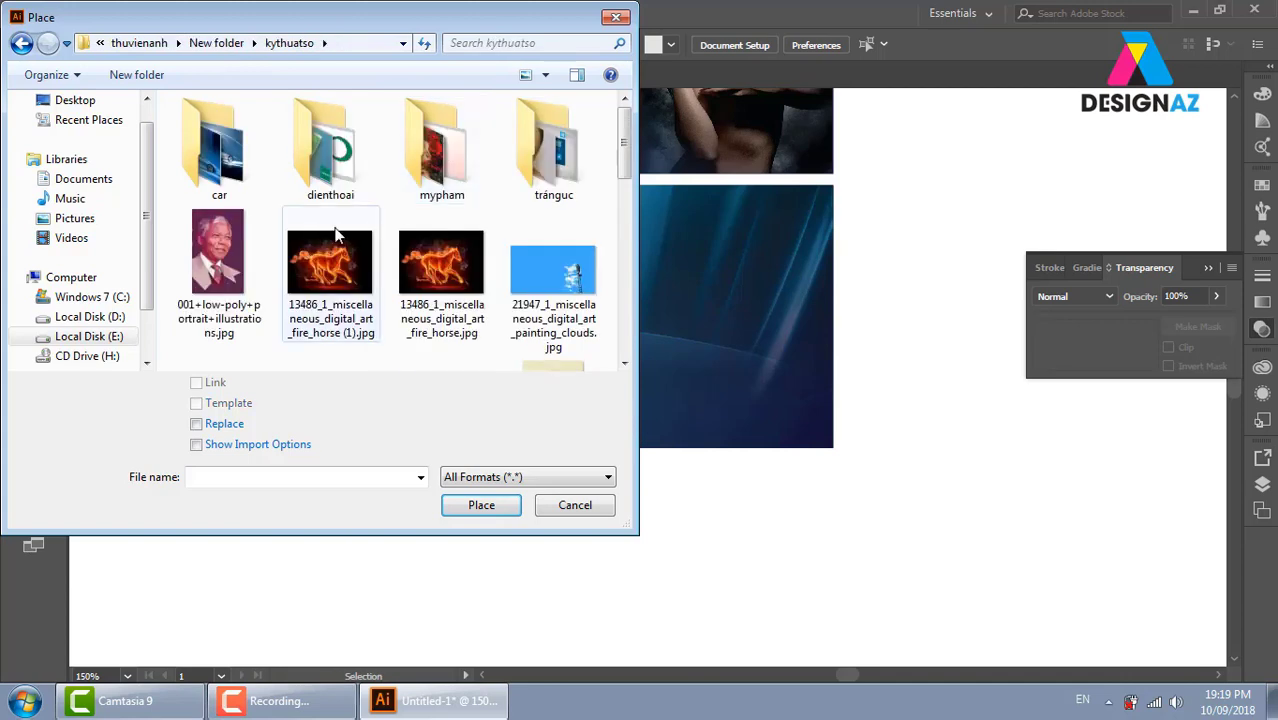
{"action": "double_click", "coordinate": [330, 150]}
{"action": "left_click_drag", "start_coordinate": [625, 133], "coordinate": [612, 213]}
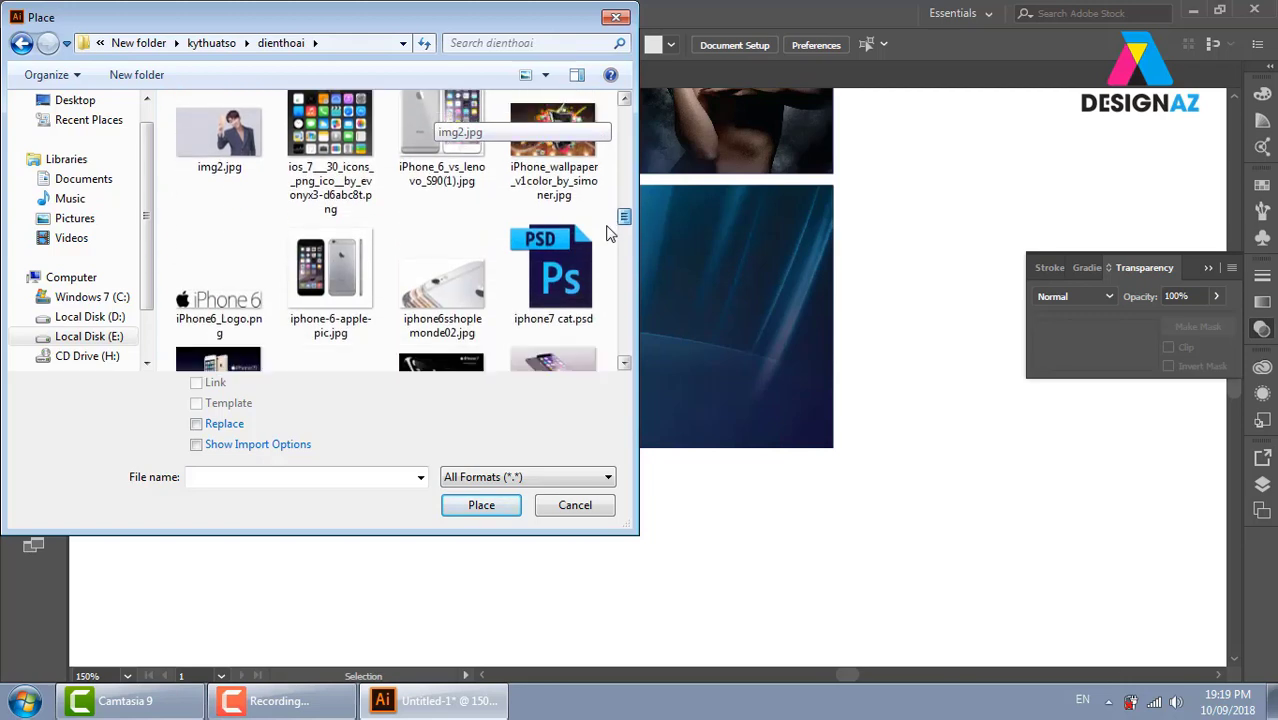
{"action": "mouse_move", "coordinate": [612, 213]}
{"action": "left_mouse_down"}
{"action": "mouse_move", "coordinate": [604, 345]}
{"action": "mouse_move", "coordinate": [594, 262]}
{"action": "left_mouse_up"}
{"action": "scroll", "coordinate": [597, 262], "scroll_direction": "up", "scroll_amount": 1}
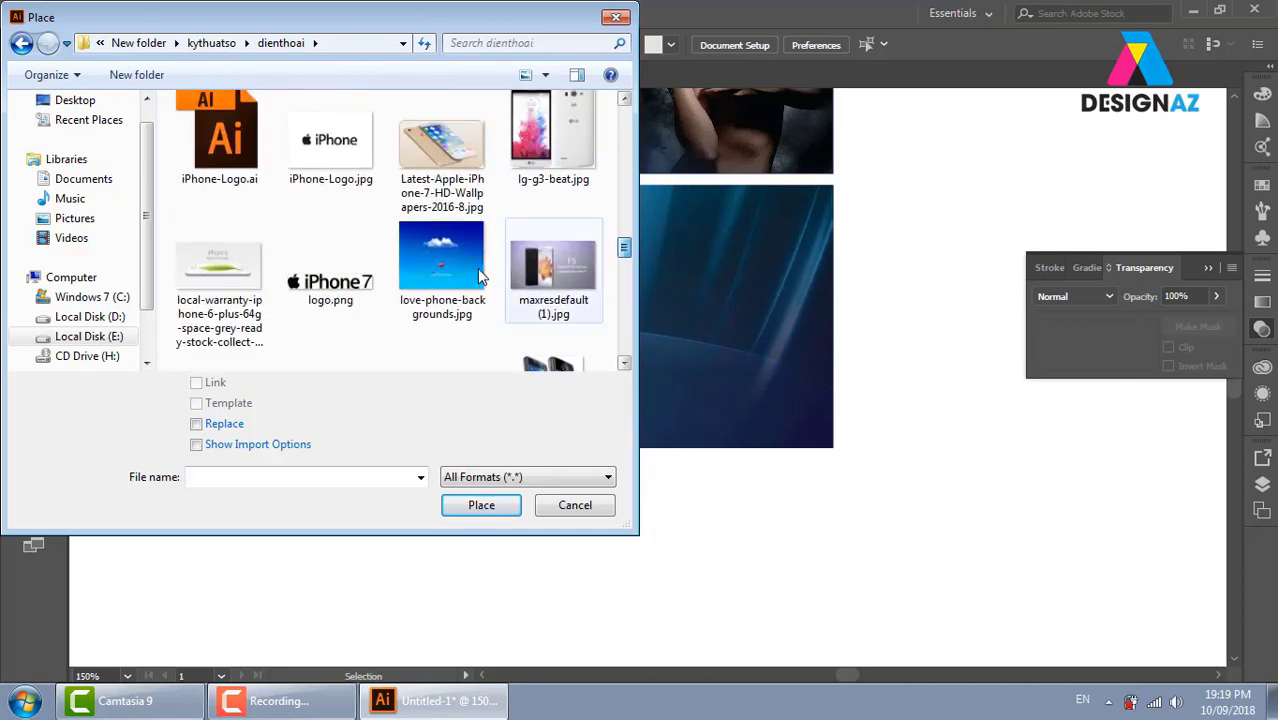
{"action": "left_click", "coordinate": [330, 265]}
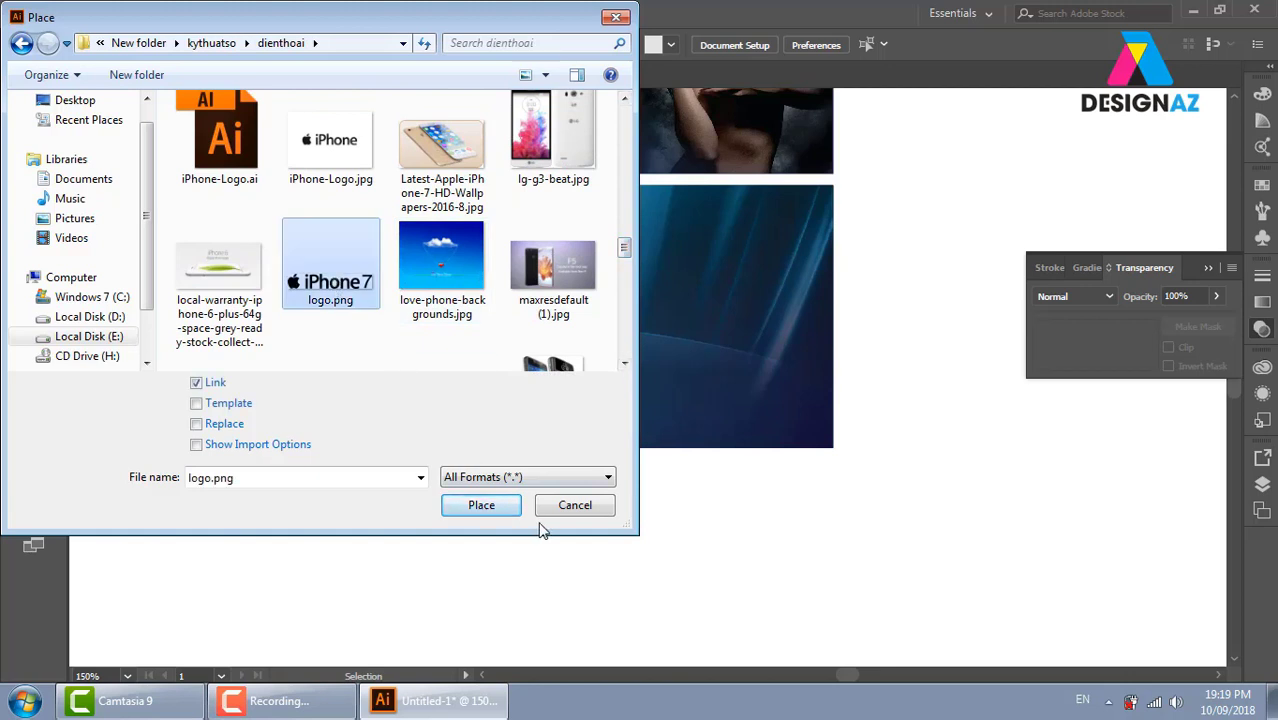
Place logo.png as a rectangle above and right of the phones, then reselect it
{"action": "left_click", "coordinate": [481, 505]}
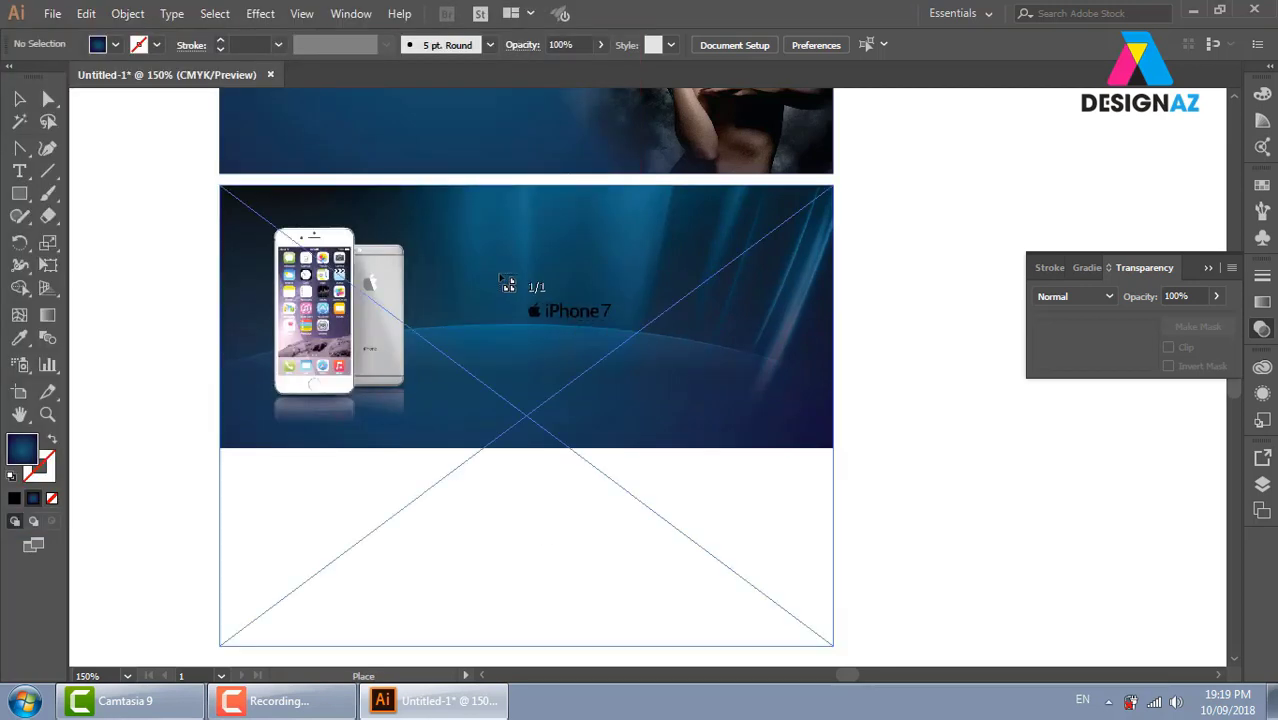
{"action": "left_click_drag", "start_coordinate": [461, 228], "coordinate": [688, 400]}
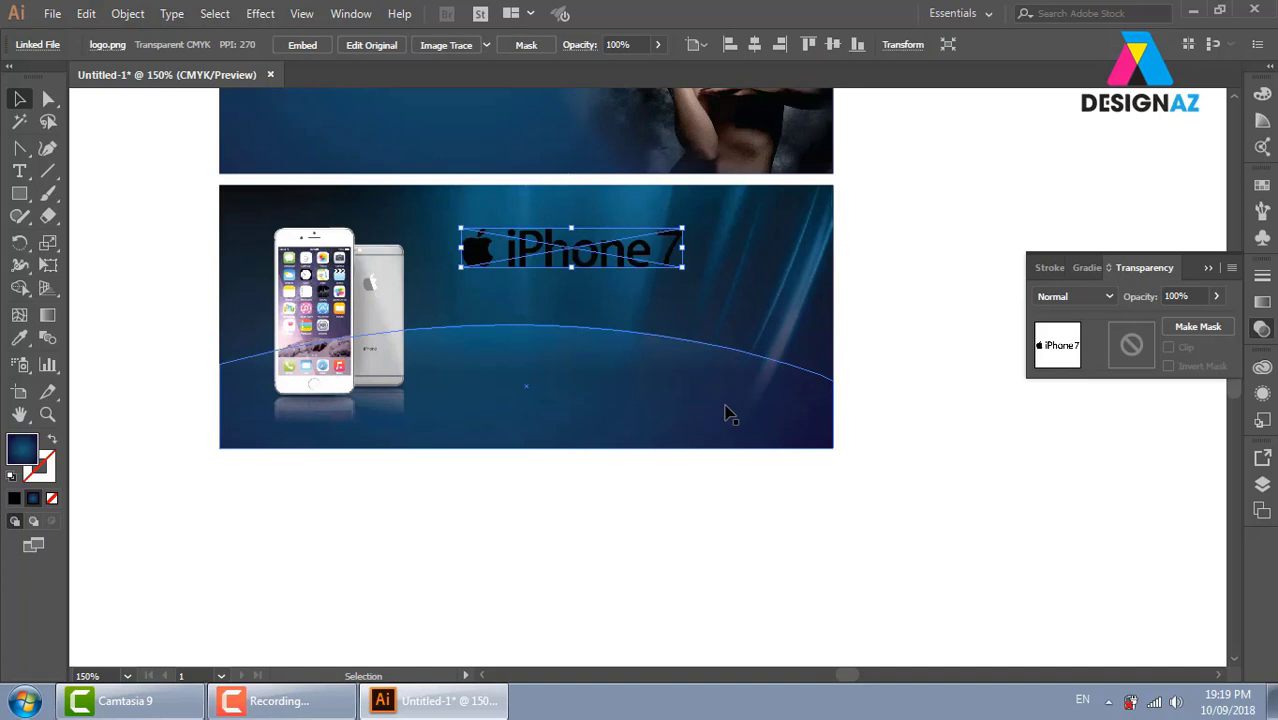
{"action": "left_click", "coordinate": [927, 209]}
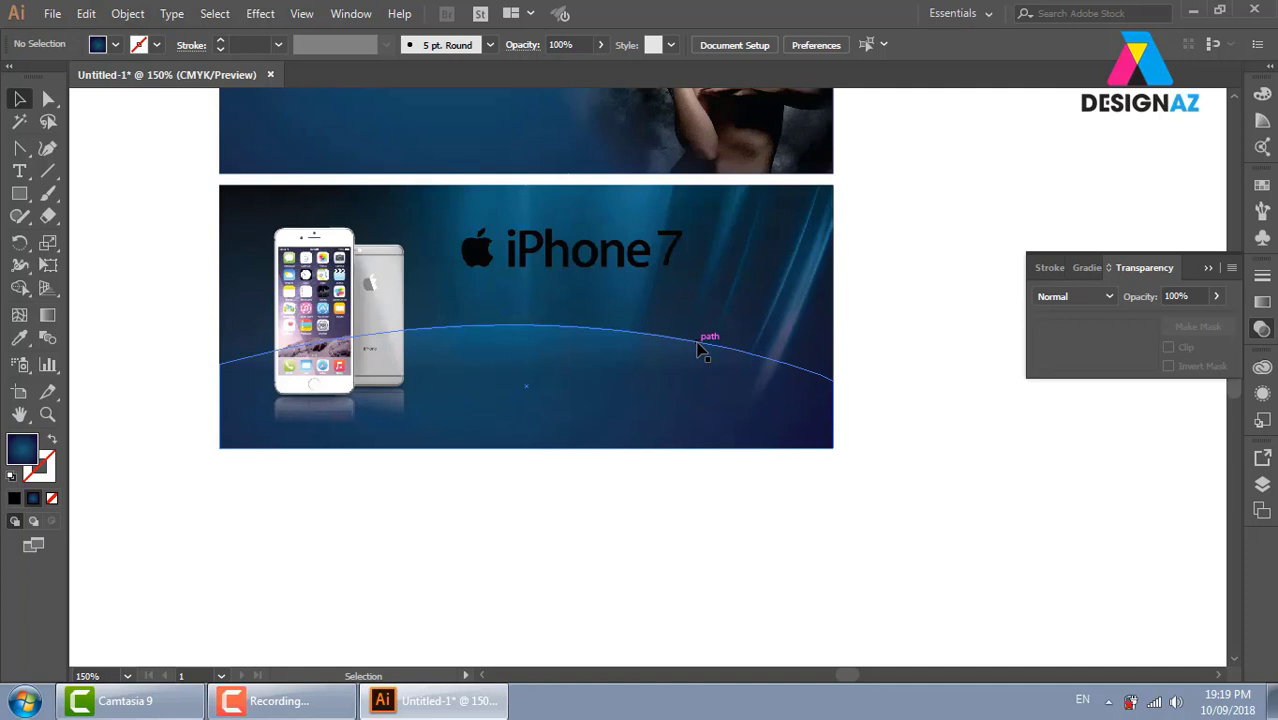
{"action": "left_click", "coordinate": [585, 263]}
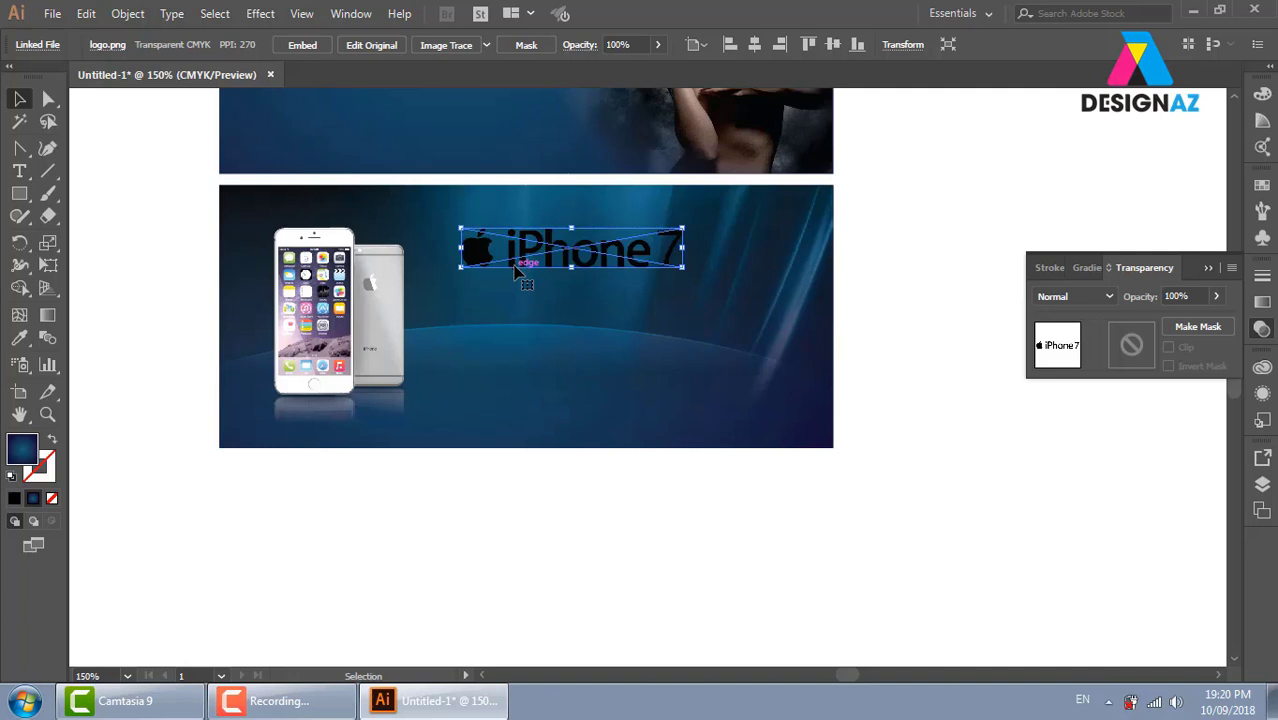
Drag the iPhone 7 logo right off the artboard, zoom to inspect it, and try Image Trace and Expand
{"action": "left_click_drag", "start_coordinate": [672, 344], "coordinate": [563, 327]}
{"action": "left_click_drag", "start_coordinate": [541, 248], "coordinate": [955, 313]}
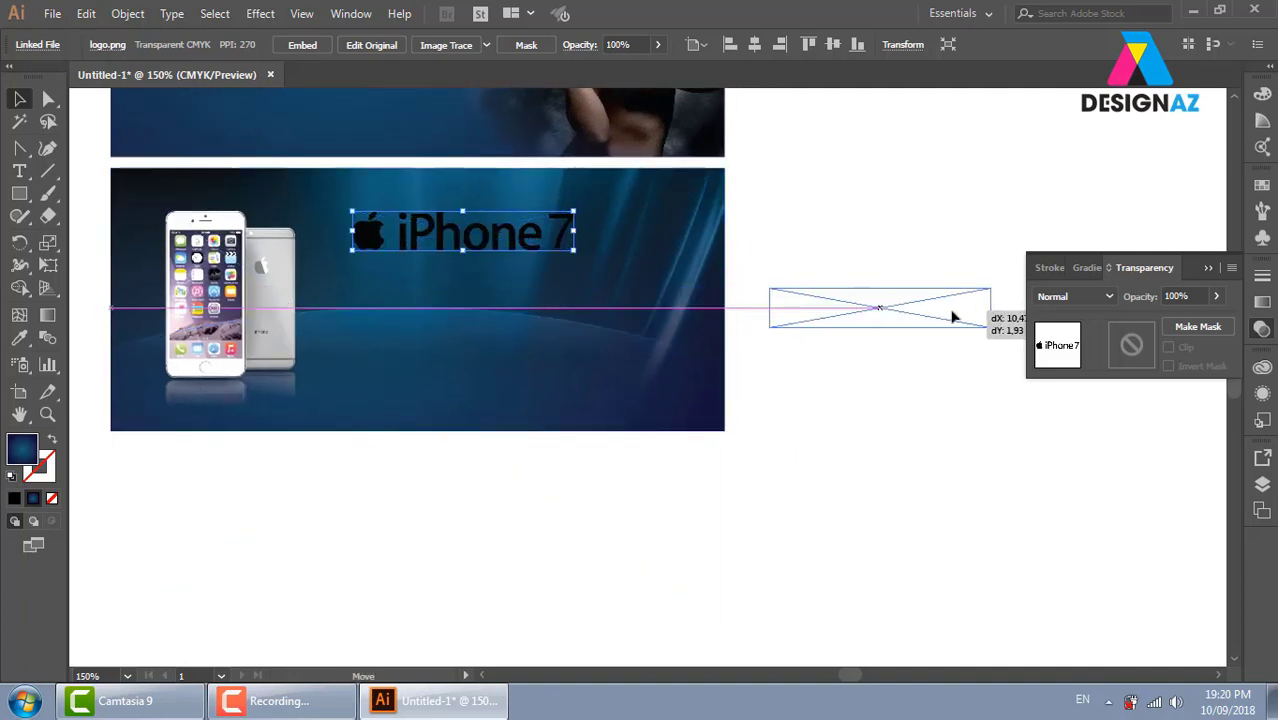
{"action": "left_click_drag", "start_coordinate": [752, 252], "coordinate": [1015, 377]}
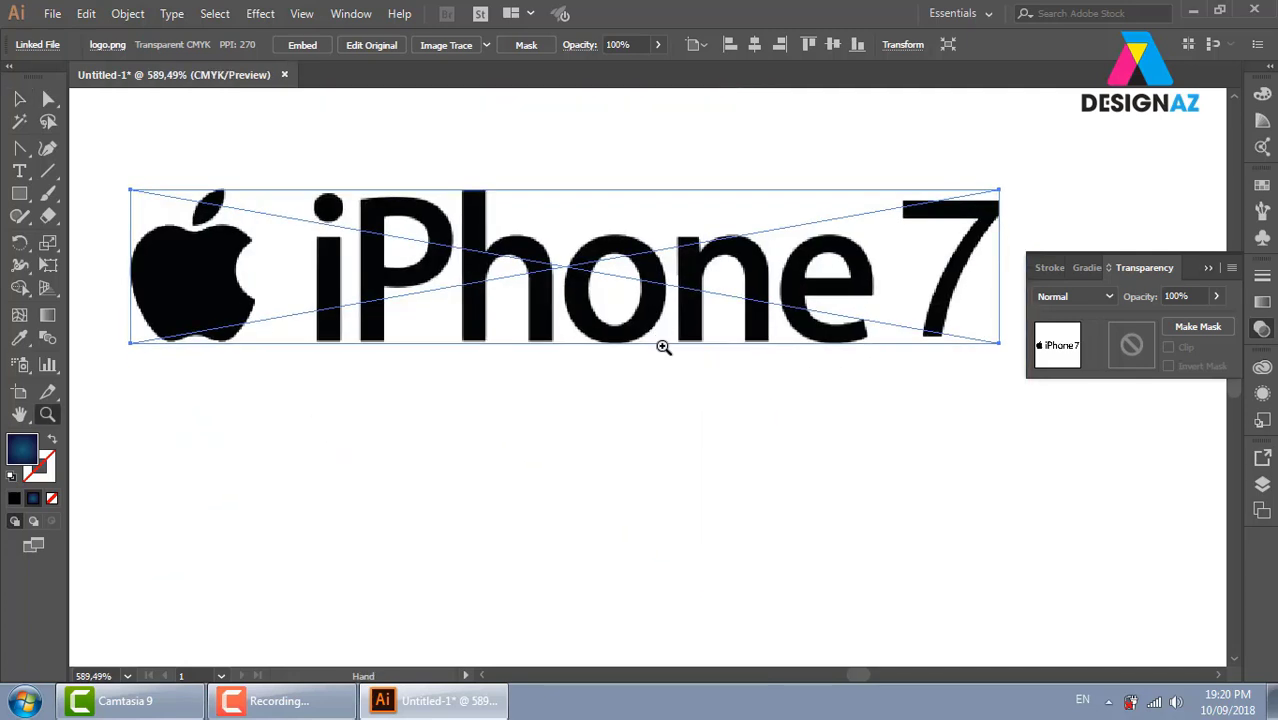
{"action": "left_click", "coordinate": [19, 99]}
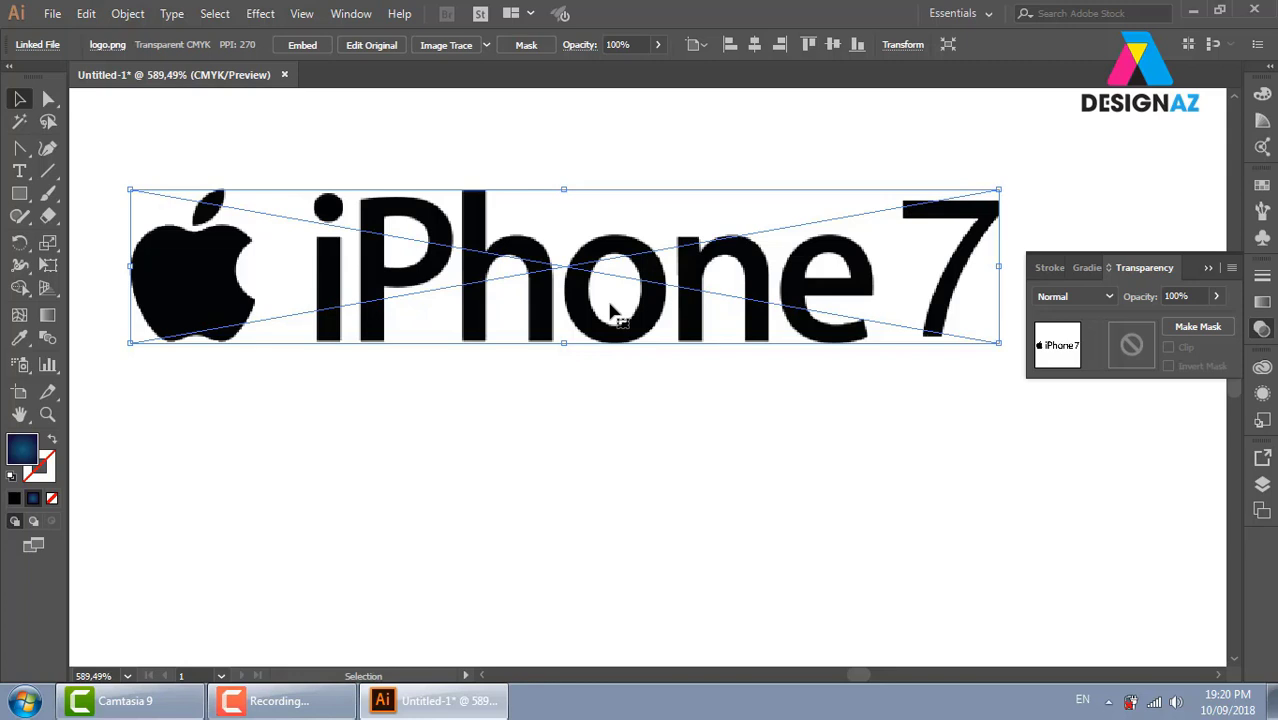
{"action": "key", "text": "ctrl+minus"}
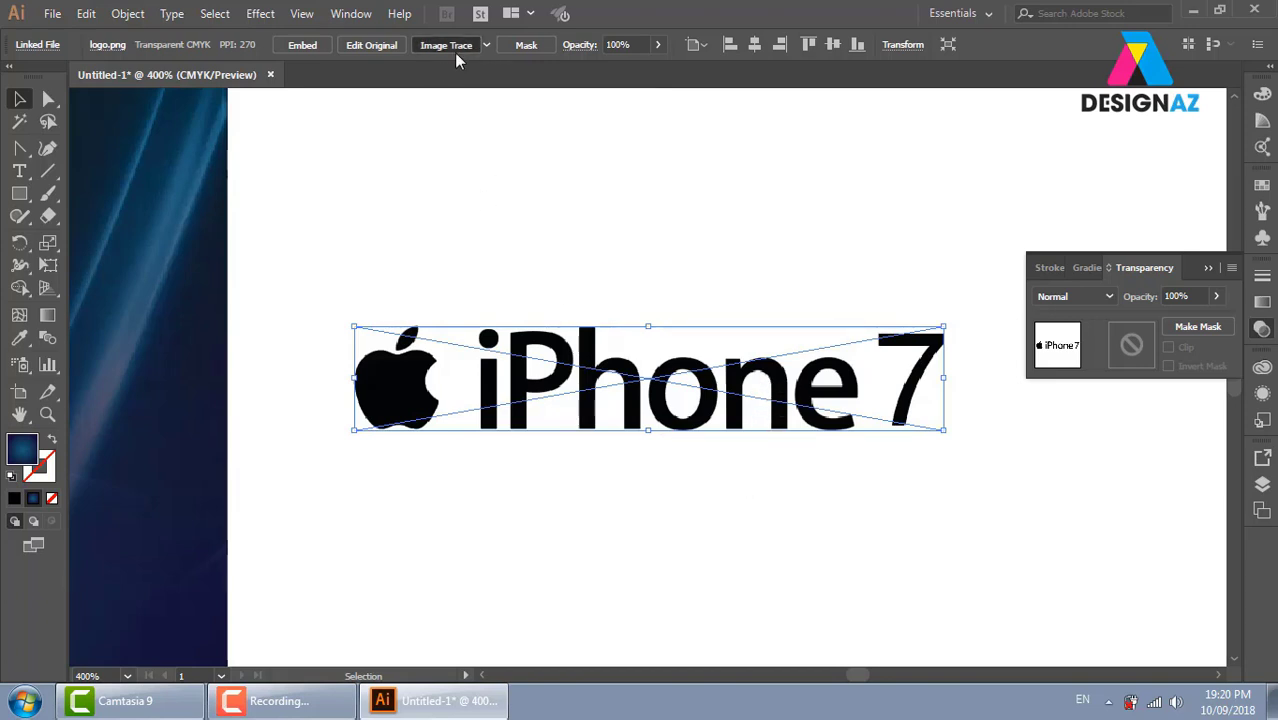
{"action": "left_click", "coordinate": [452, 46]}
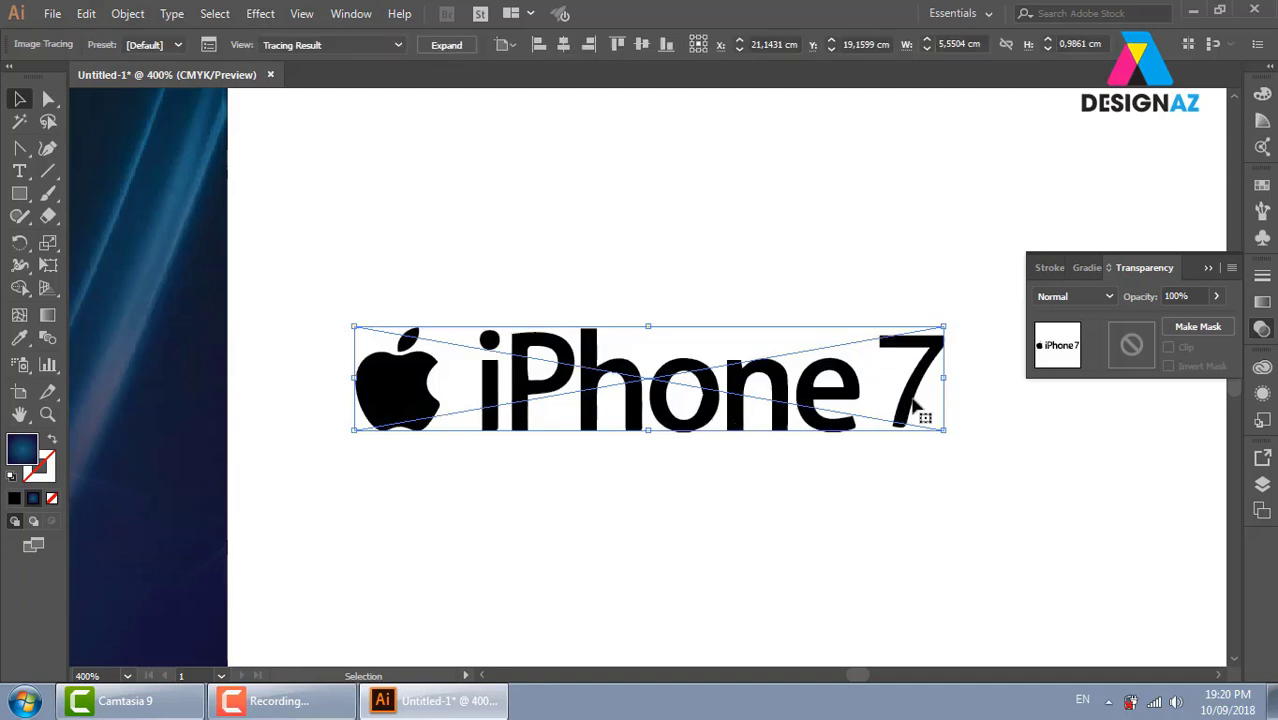
{"action": "left_click", "coordinate": [450, 47]}
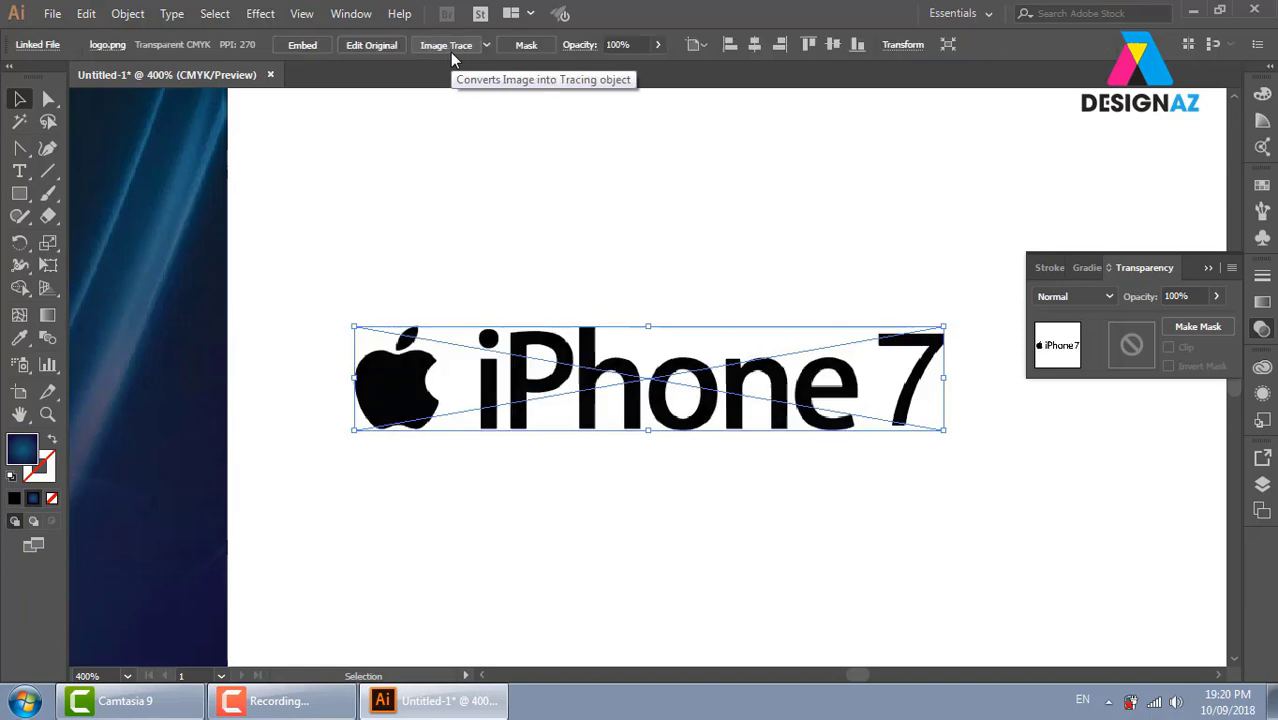
Place the NaturalPress jpg from drive D: tuwlieu > n, above the iPhone 7 logo
{"action": "left_click", "coordinate": [52, 13]}
{"action": "left_click", "coordinate": [108, 320]}
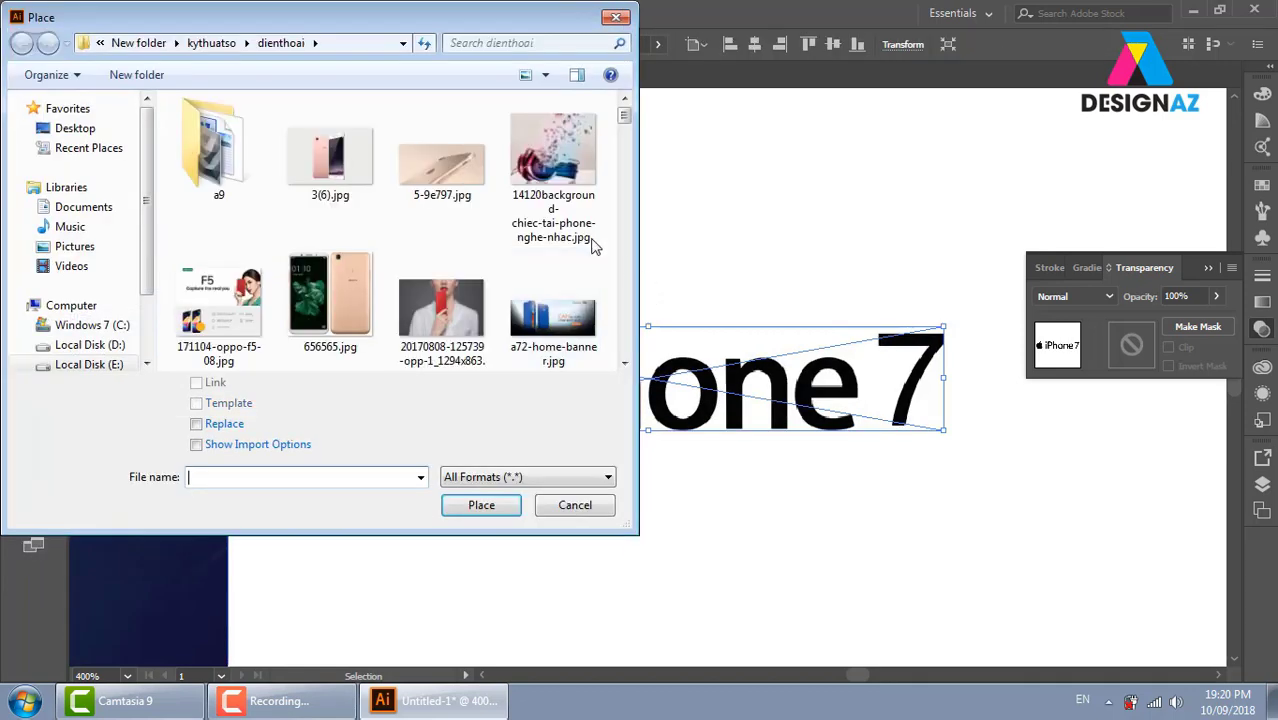
{"action": "mouse_move", "coordinate": [90, 364]}
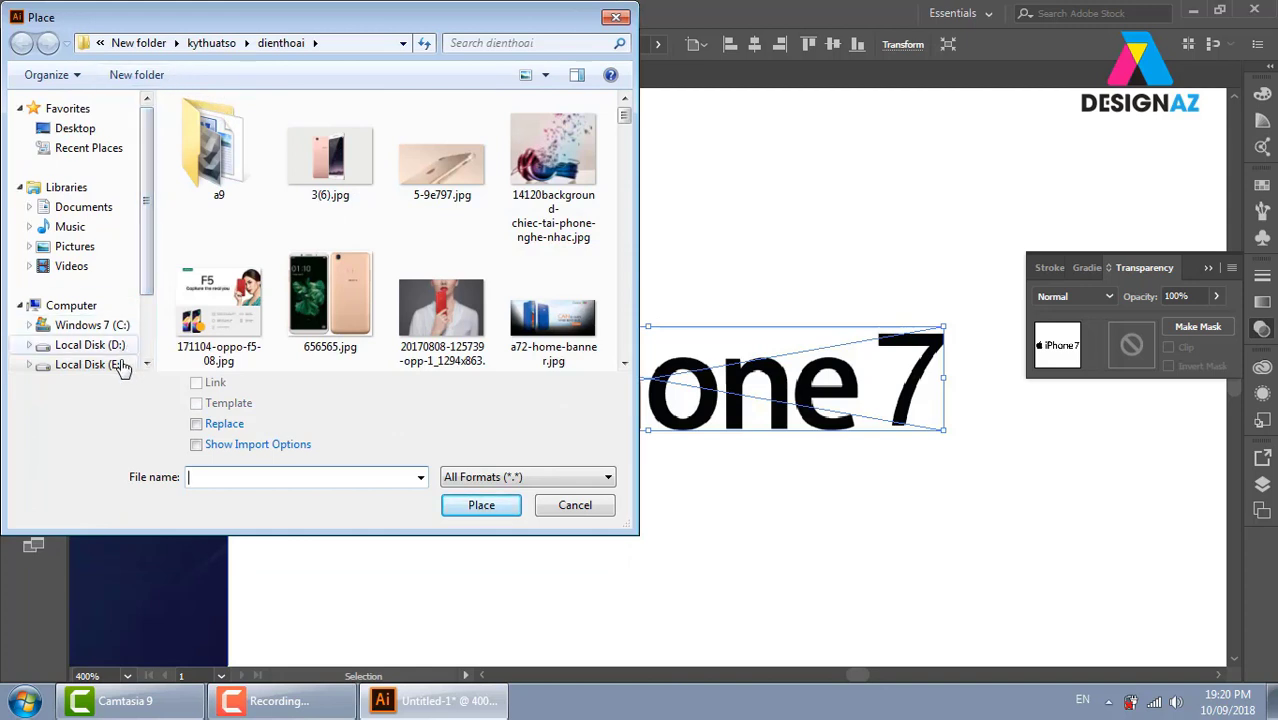
{"action": "left_click", "coordinate": [118, 366]}
{"action": "left_click", "coordinate": [115, 318]}
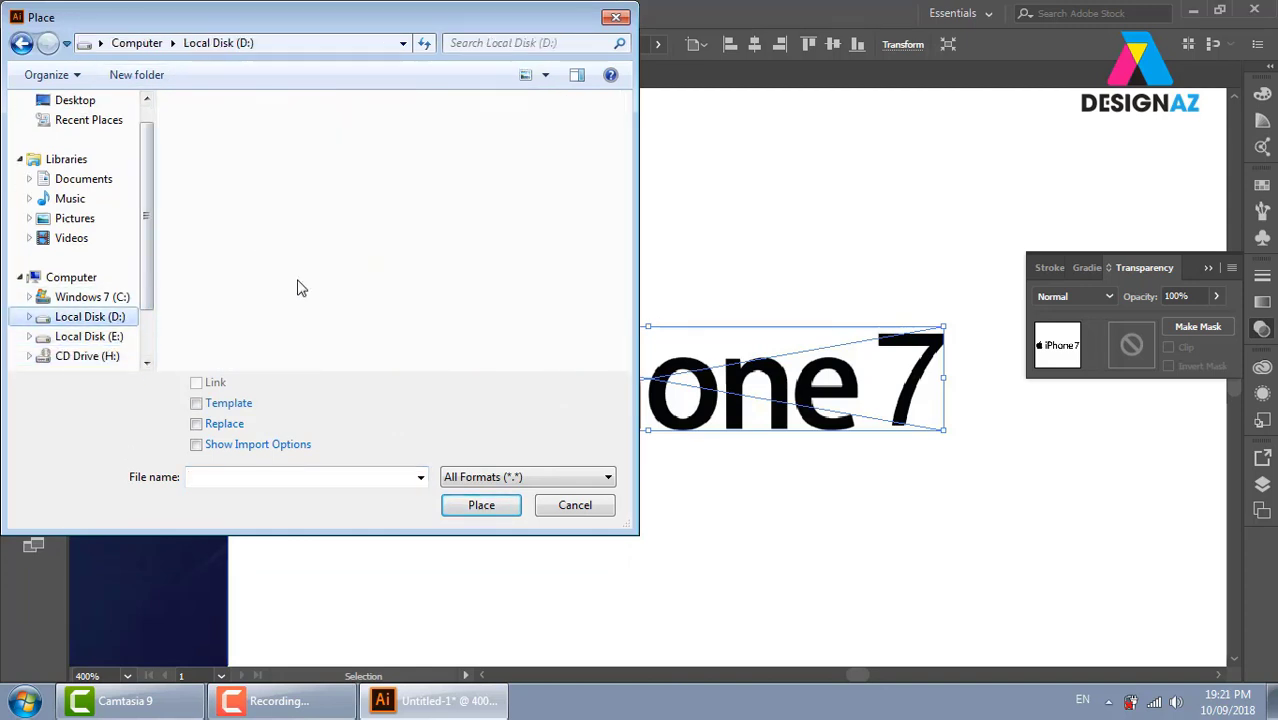
{"action": "scroll", "coordinate": [460, 130], "scroll_direction": "down", "scroll_amount": 10}
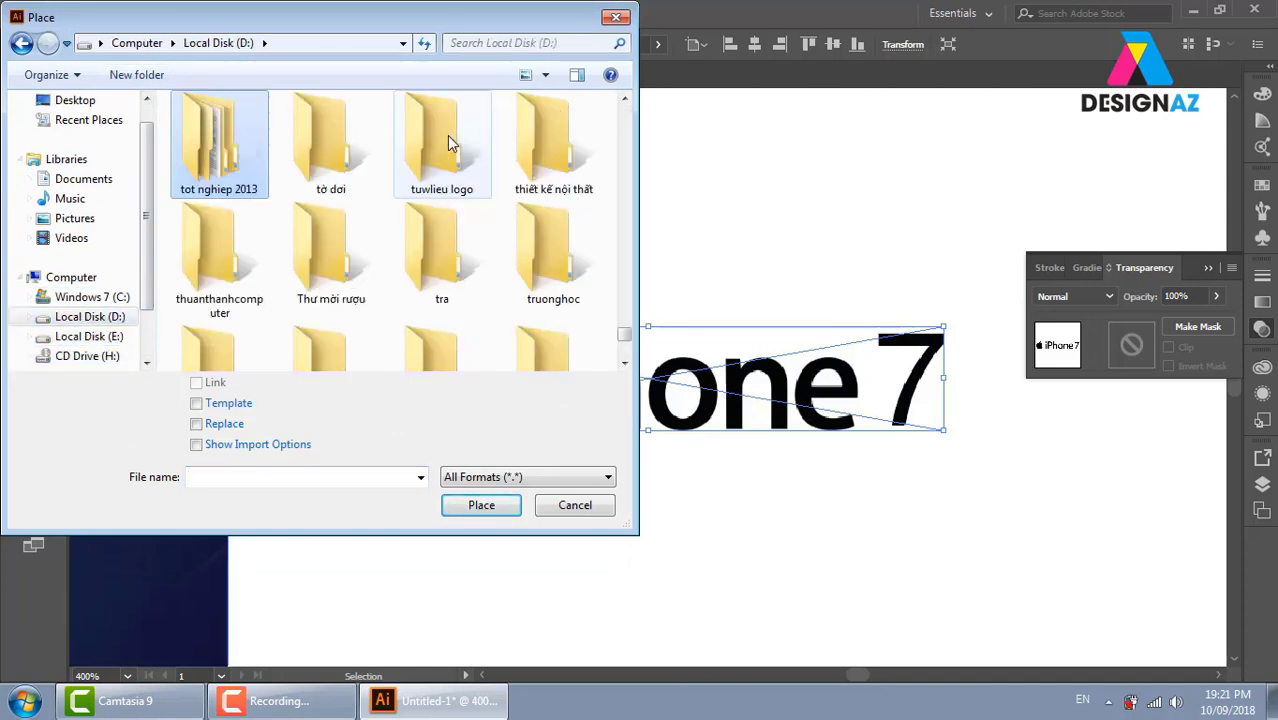
{"action": "double_click", "coordinate": [441, 150]}
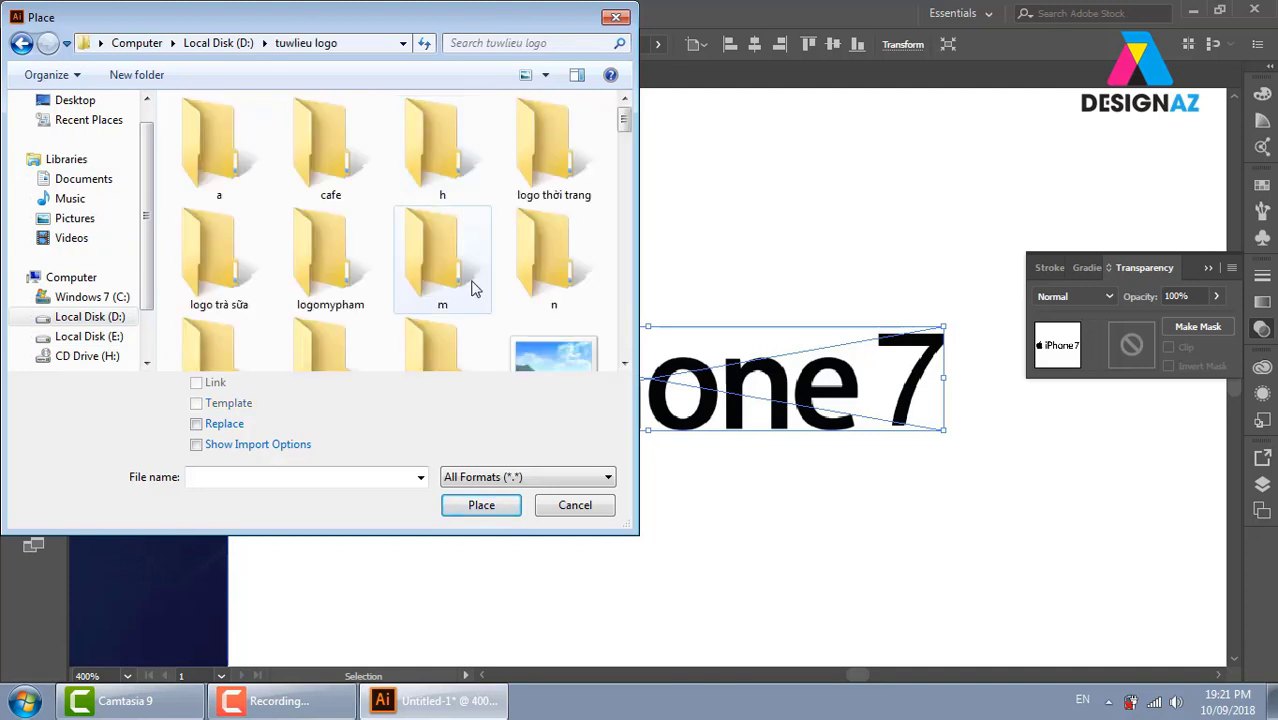
{"action": "double_click", "coordinate": [553, 258]}
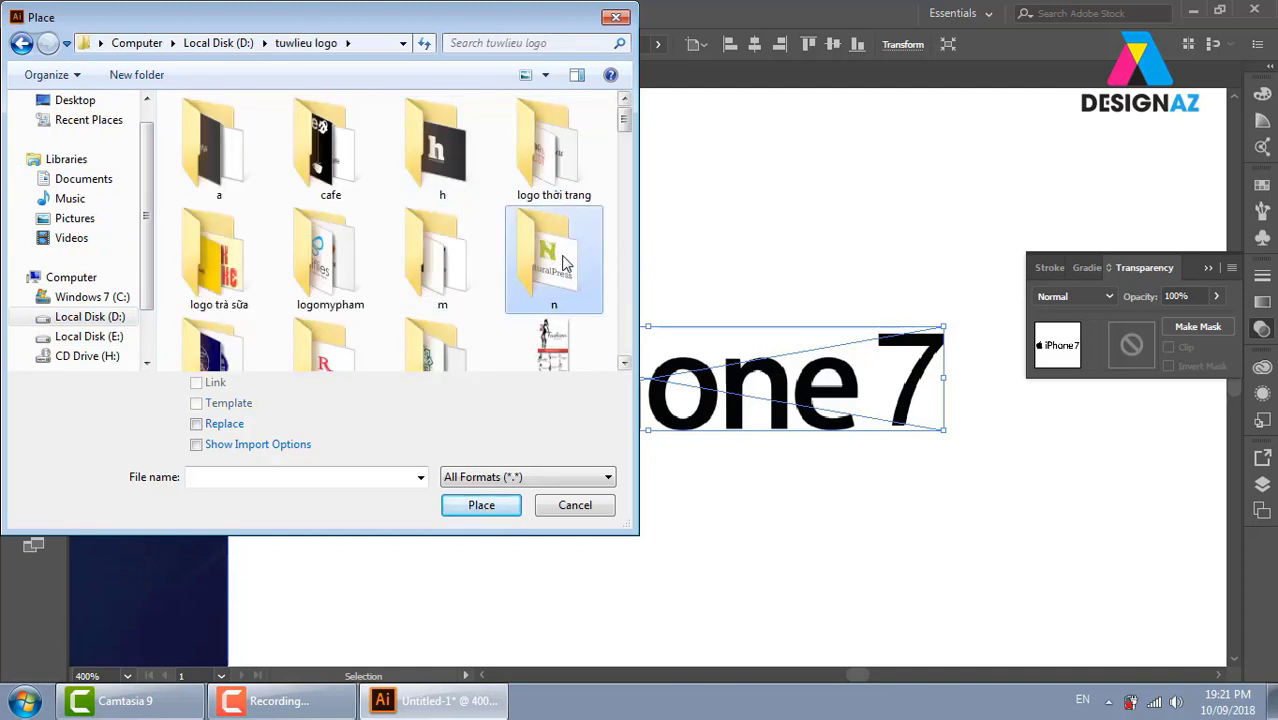
{"action": "left_click", "coordinate": [218, 155]}
{"action": "left_click", "coordinate": [481, 505]}
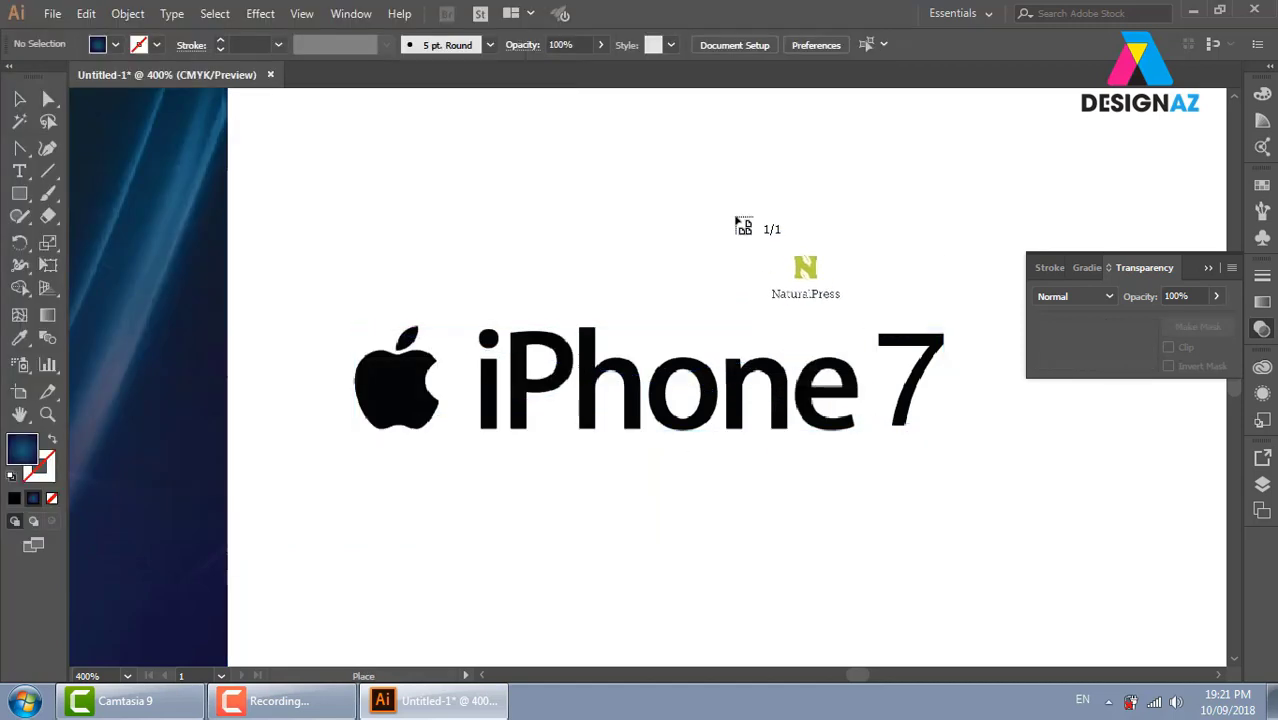
{"action": "left_click_drag", "start_coordinate": [657, 158], "coordinate": [870, 312]}
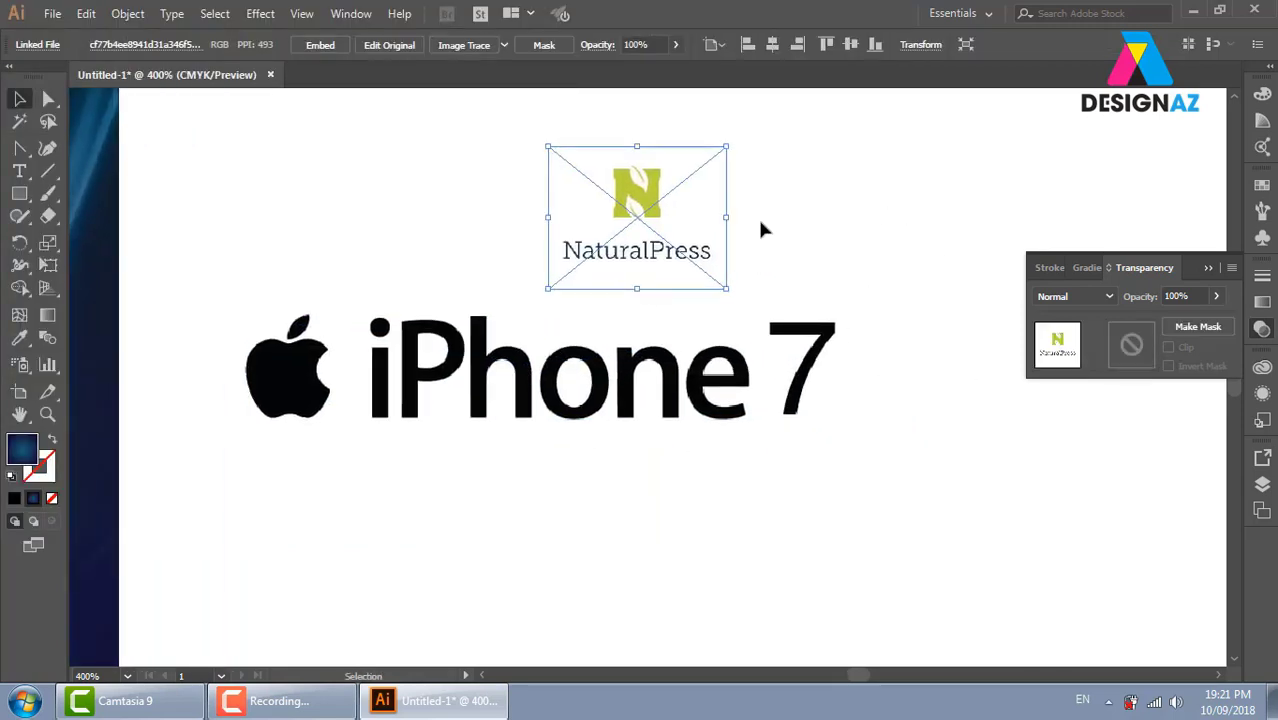
Image-trace the NaturalPress logo, undo the default trace, and retrace with the 3 Colors preset
{"action": "key", "text": "z"}
{"action": "left_click_drag", "start_coordinate": [485, 172], "coordinate": [984, 486]}
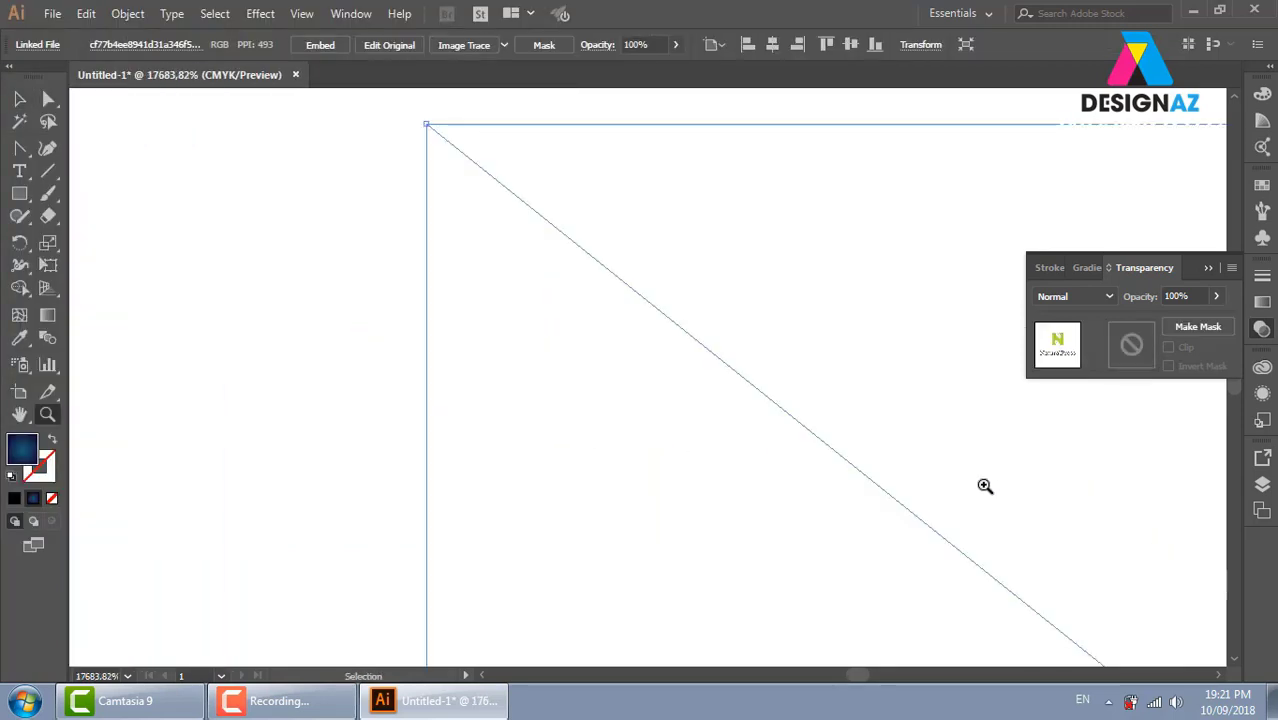
{"action": "key", "text": "ctrl+minus"}
{"action": "key", "text": "ctrl+minus"}
{"action": "key", "text": "ctrl+minus"}
{"action": "key", "text": "ctrl+minus"}
{"action": "key", "text": "ctrl+minus"}
{"action": "key", "text": "ctrl+minus"}
{"action": "key", "text": "ctrl+minus"}
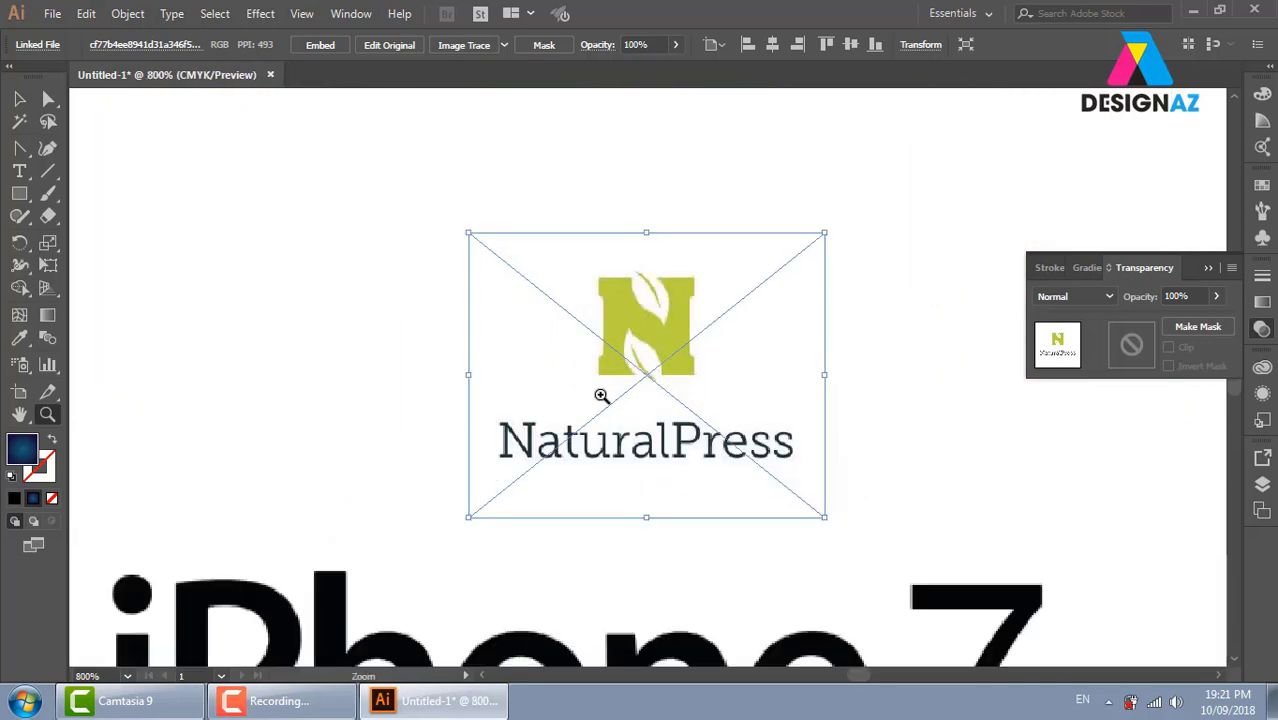
{"action": "left_click", "coordinate": [19, 98]}
{"action": "left_click", "coordinate": [187, 226]}
{"action": "left_click", "coordinate": [748, 303]}
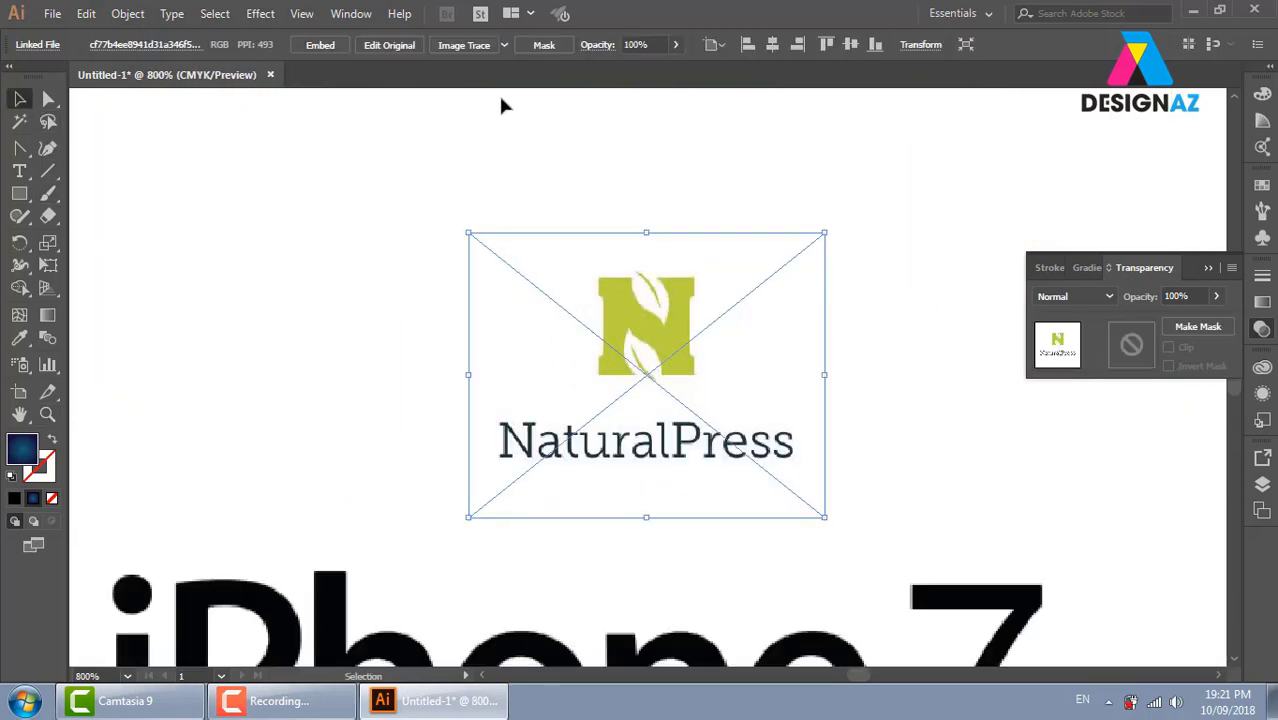
{"action": "left_click", "coordinate": [482, 46]}
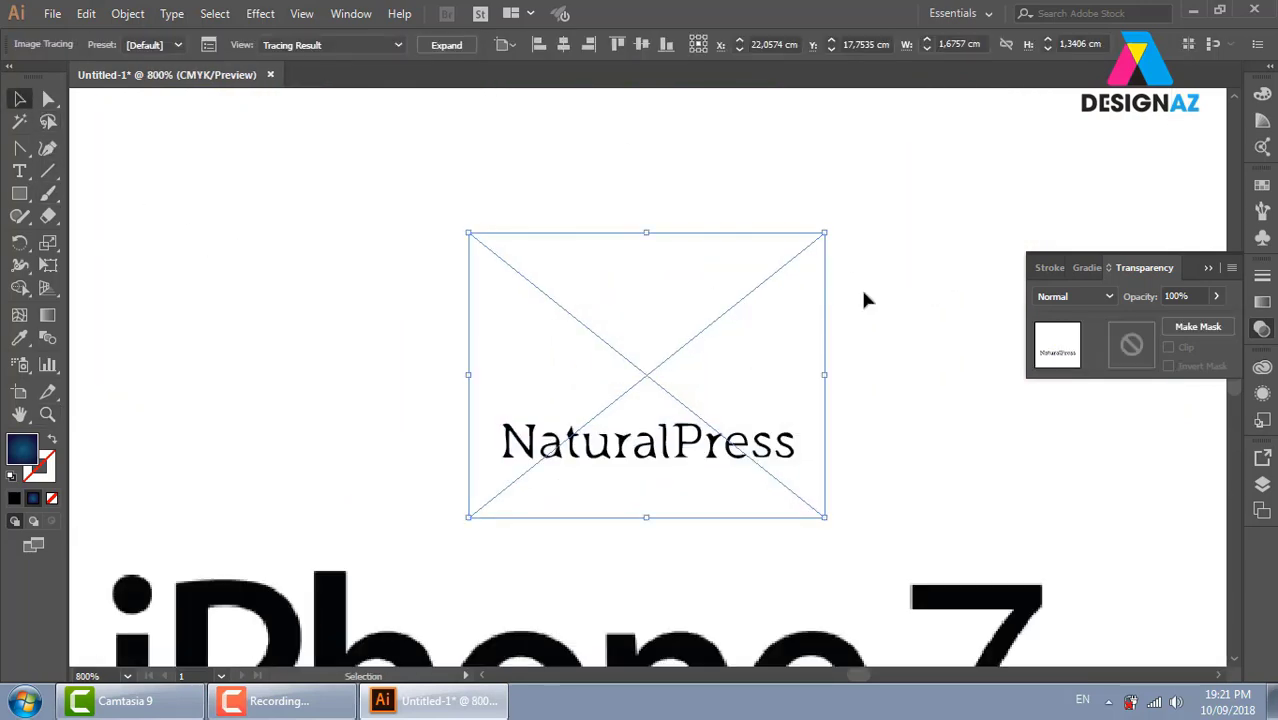
{"action": "key", "text": "ctrl+z"}
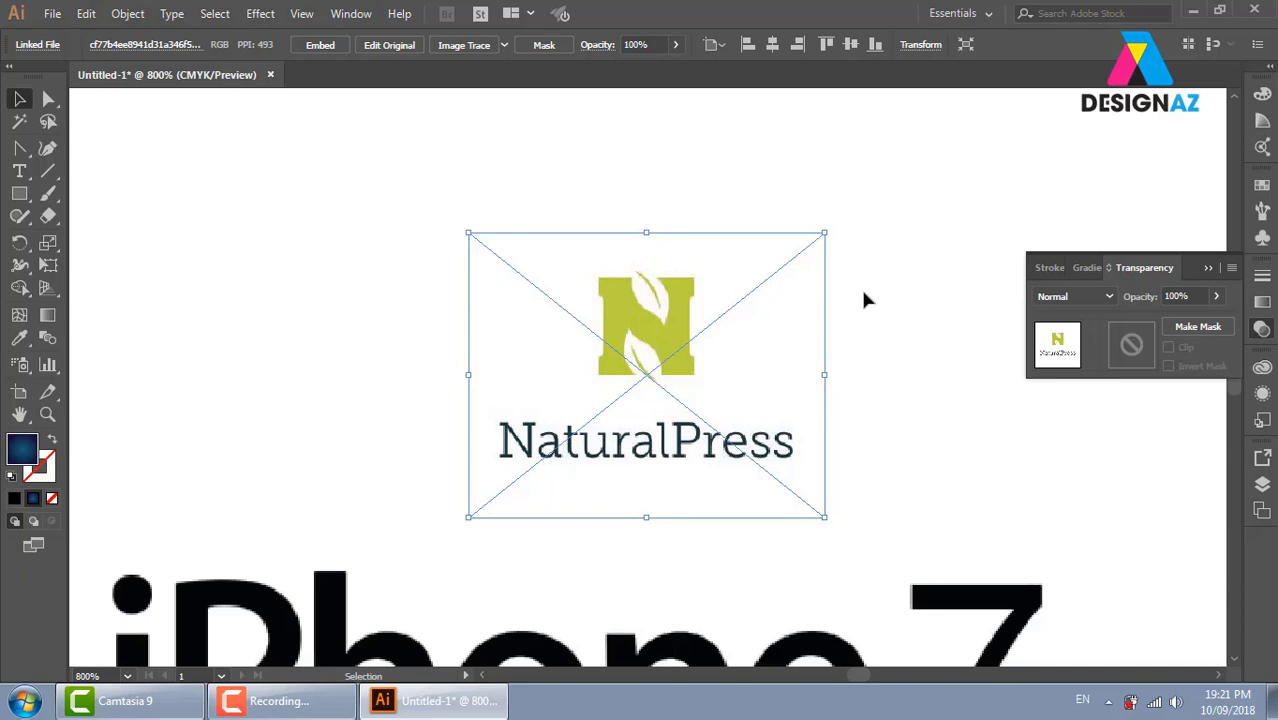
{"action": "left_click", "coordinate": [505, 46]}
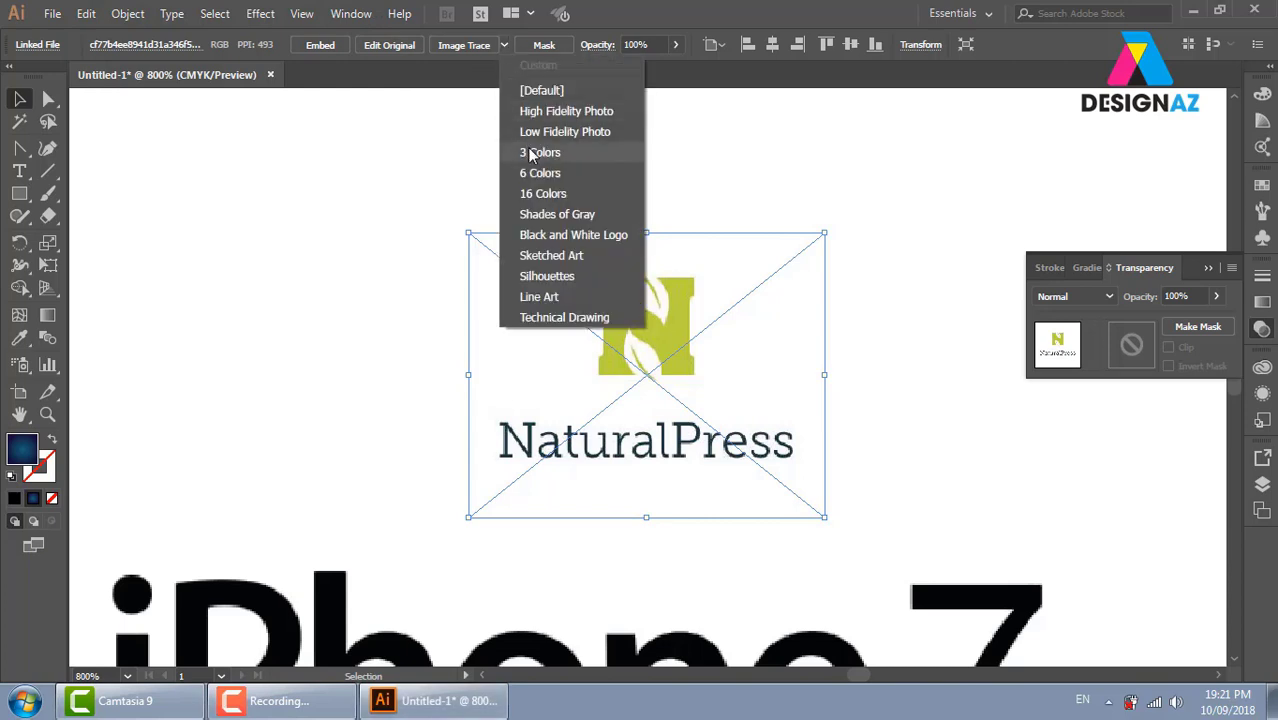
{"action": "left_click", "coordinate": [530, 153]}
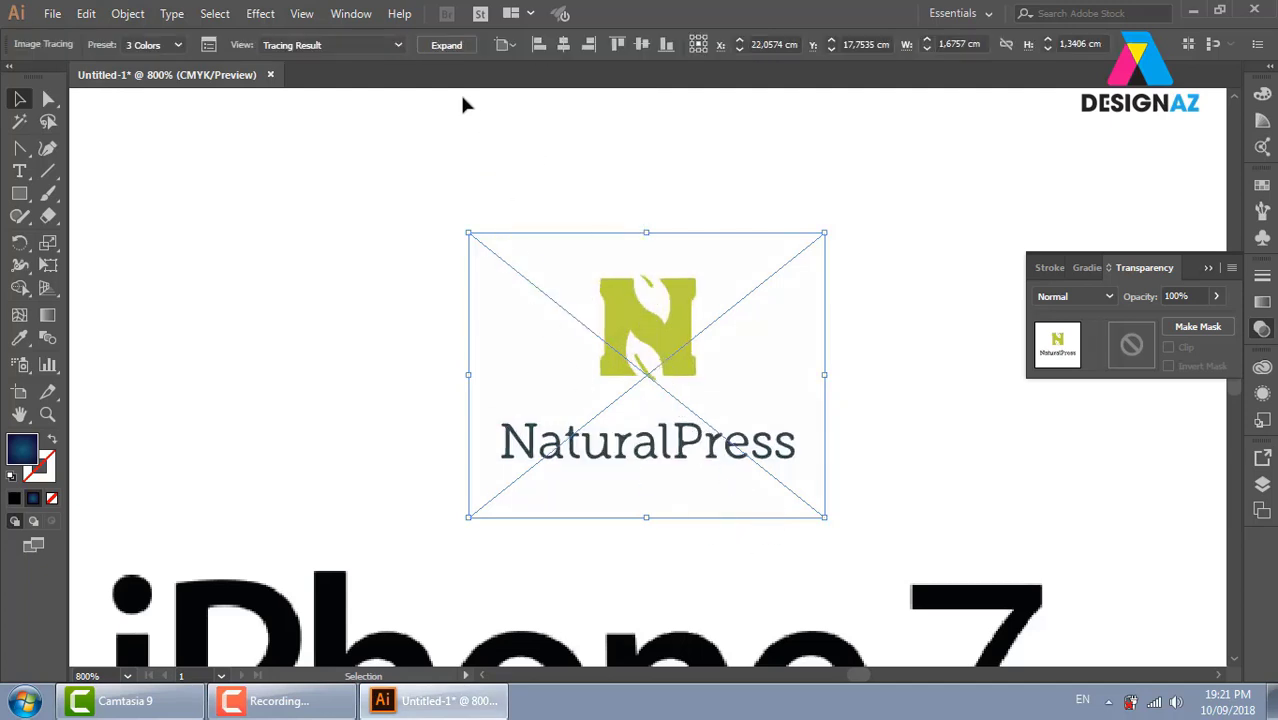
Expand the traced NaturalPress logo, move the group up-left, and ungroup it into separate paths
{"action": "left_click", "coordinate": [449, 50]}
{"action": "left_click", "coordinate": [870, 194]}
{"action": "right_click", "coordinate": [798, 303]}
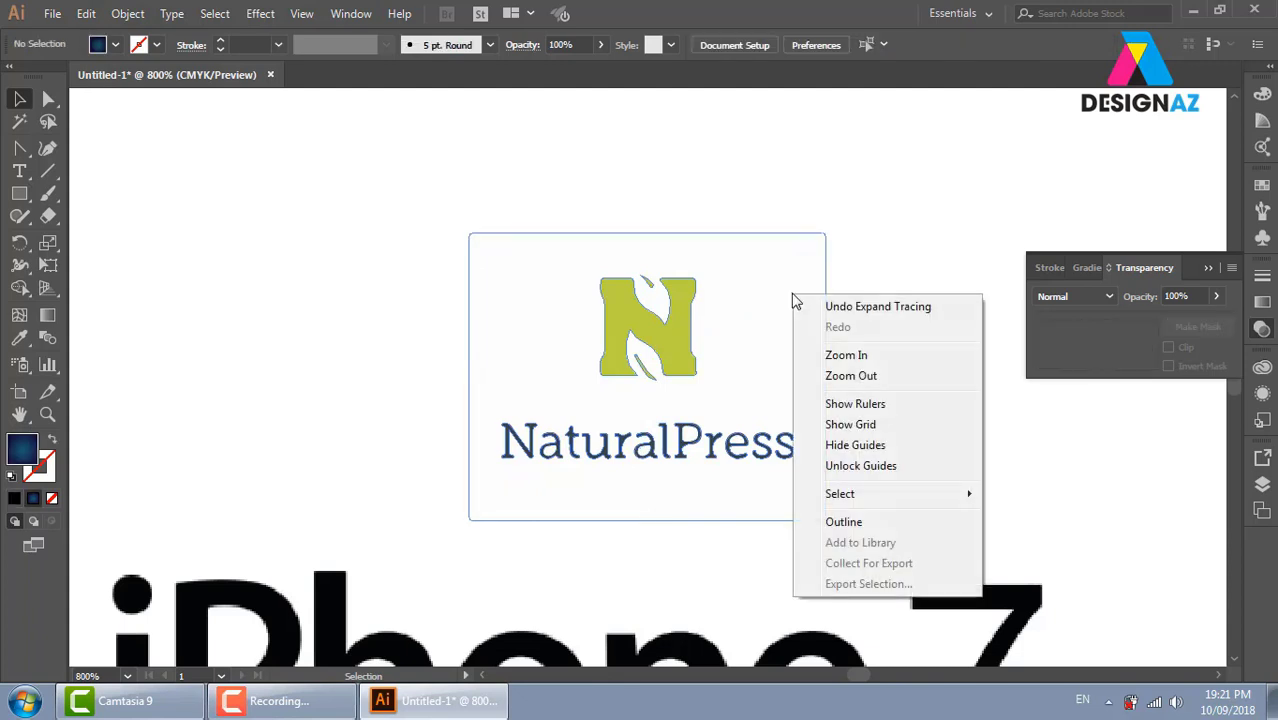
{"action": "left_click", "coordinate": [913, 174]}
{"action": "mouse_move", "coordinate": [779, 314]}
{"action": "left_mouse_down"}
{"action": "mouse_move", "coordinate": [782, 274]}
{"action": "mouse_move", "coordinate": [895, 211]}
{"action": "left_mouse_up"}
{"action": "right_click", "coordinate": [780, 245]}
{"action": "left_click", "coordinate": [830, 376]}
Pull the green N and white path apart, then select and delete all the logo pieces
{"action": "left_click_drag", "start_coordinate": [650, 245], "coordinate": [845, 199]}
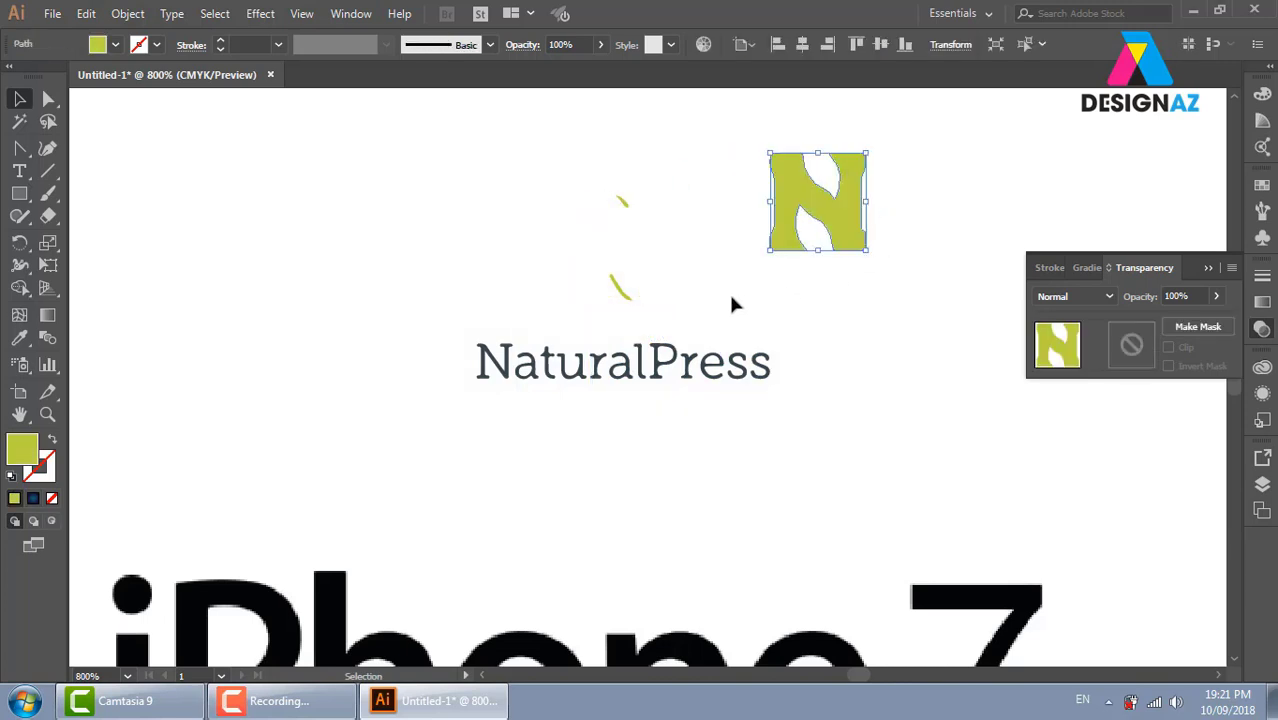
{"action": "left_click", "coordinate": [630, 212]}
{"action": "left_click_drag", "start_coordinate": [625, 205], "coordinate": [686, 157]}
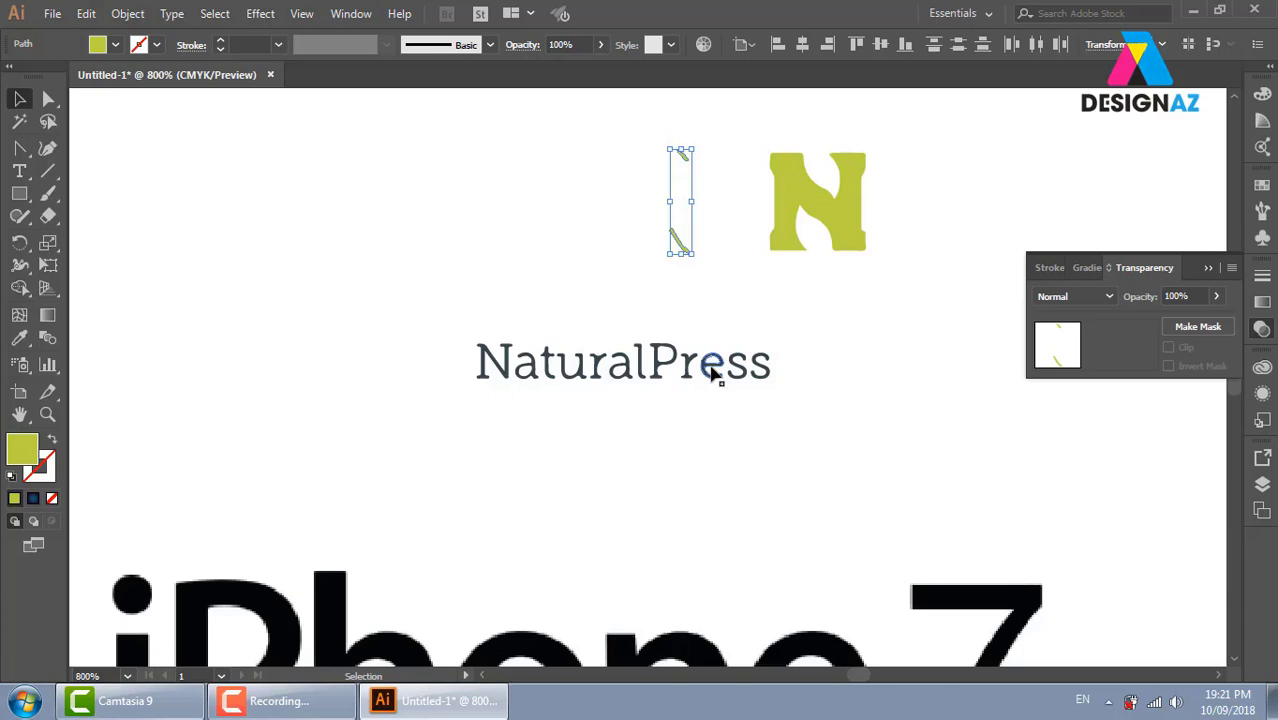
{"action": "mouse_move", "coordinate": [388, 130]}
{"action": "left_mouse_down"}
{"action": "mouse_move", "coordinate": [947, 473]}
{"action": "mouse_move", "coordinate": [950, 427]}
{"action": "left_mouse_up"}
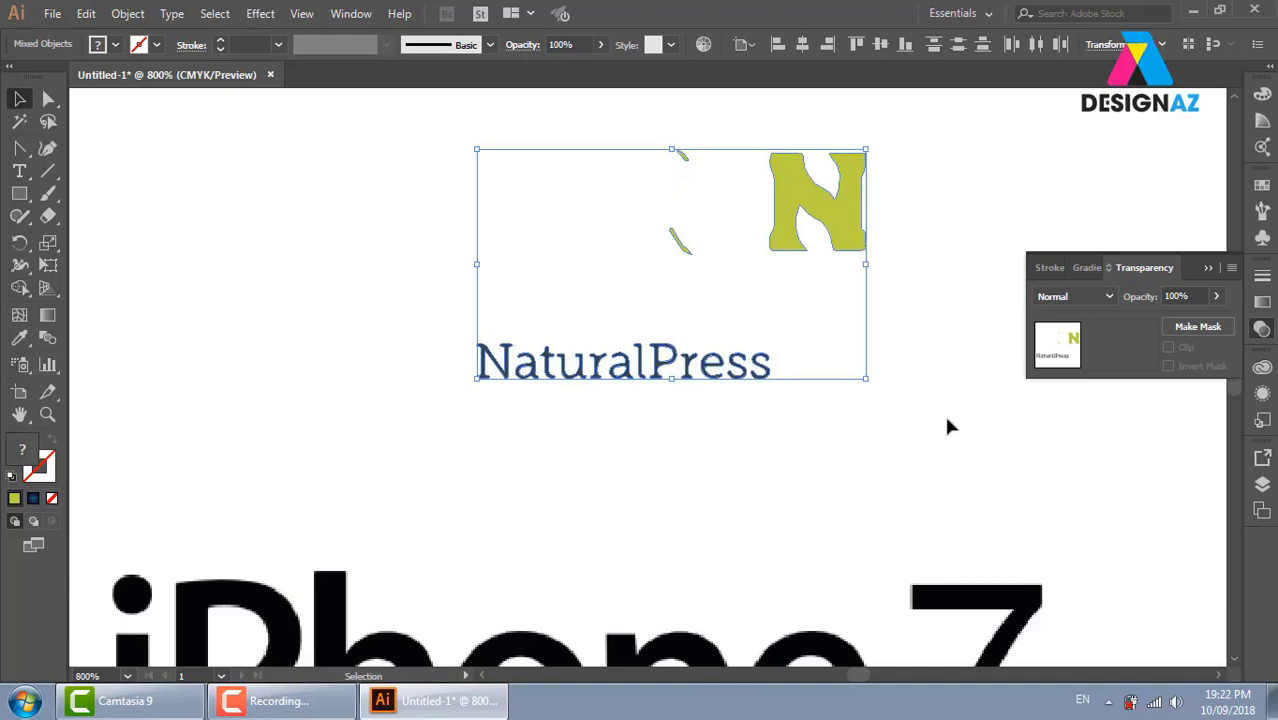
{"action": "key", "text": "Delete"}
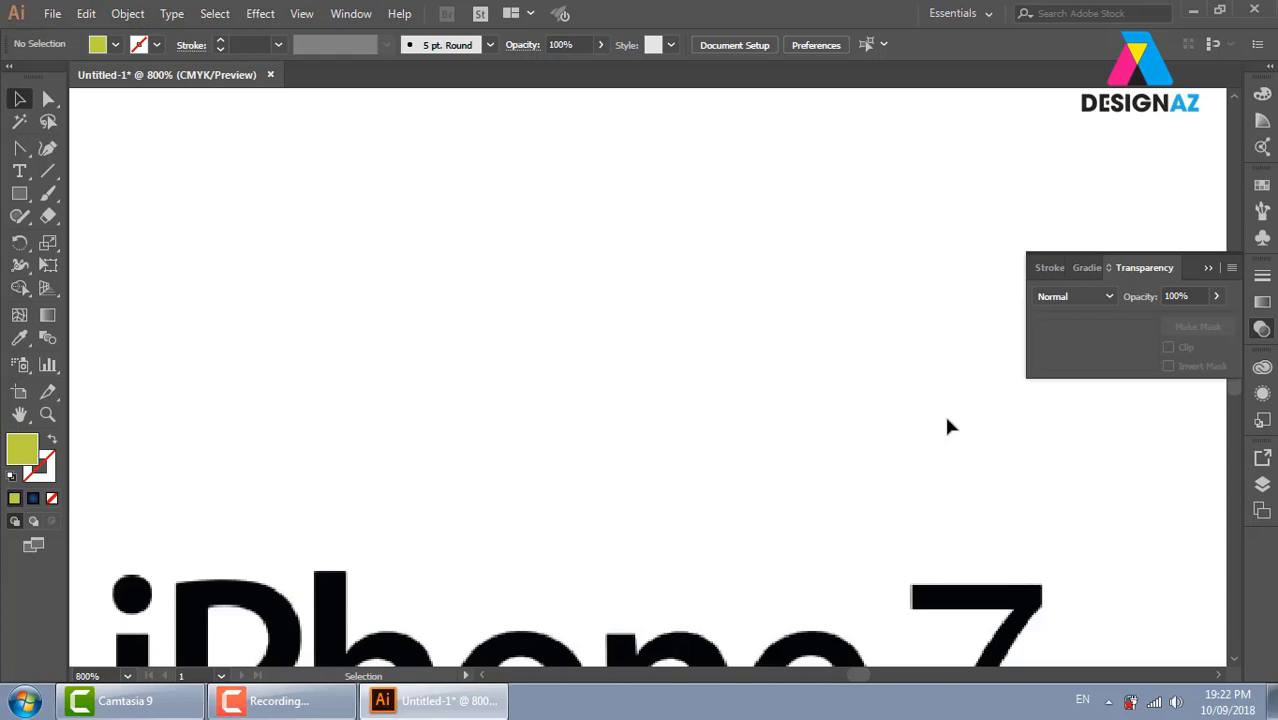
Trace and expand the iPhone 7 logo, then Magic Wand-select and delete its white leftovers
{"action": "scroll", "coordinate": [900, 470], "scroll_direction": "down", "scroll_amount": 3}
{"action": "left_click", "coordinate": [770, 490]}
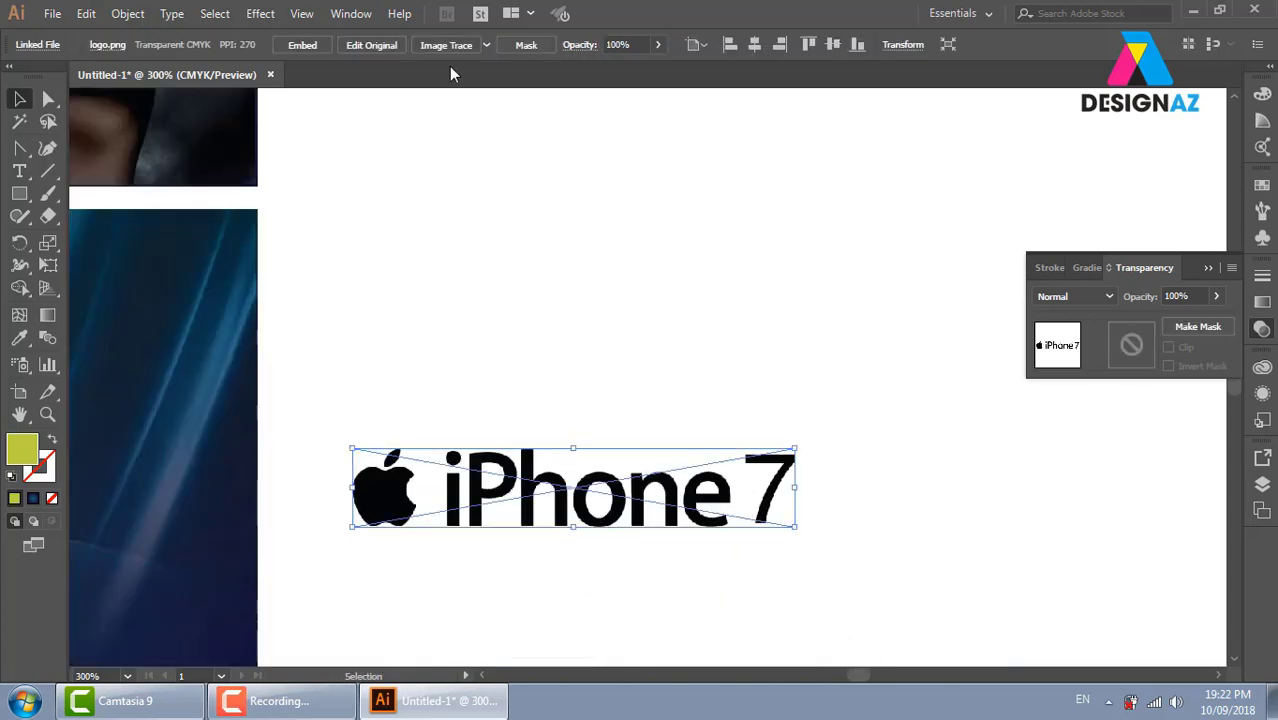
{"action": "left_click", "coordinate": [458, 50]}
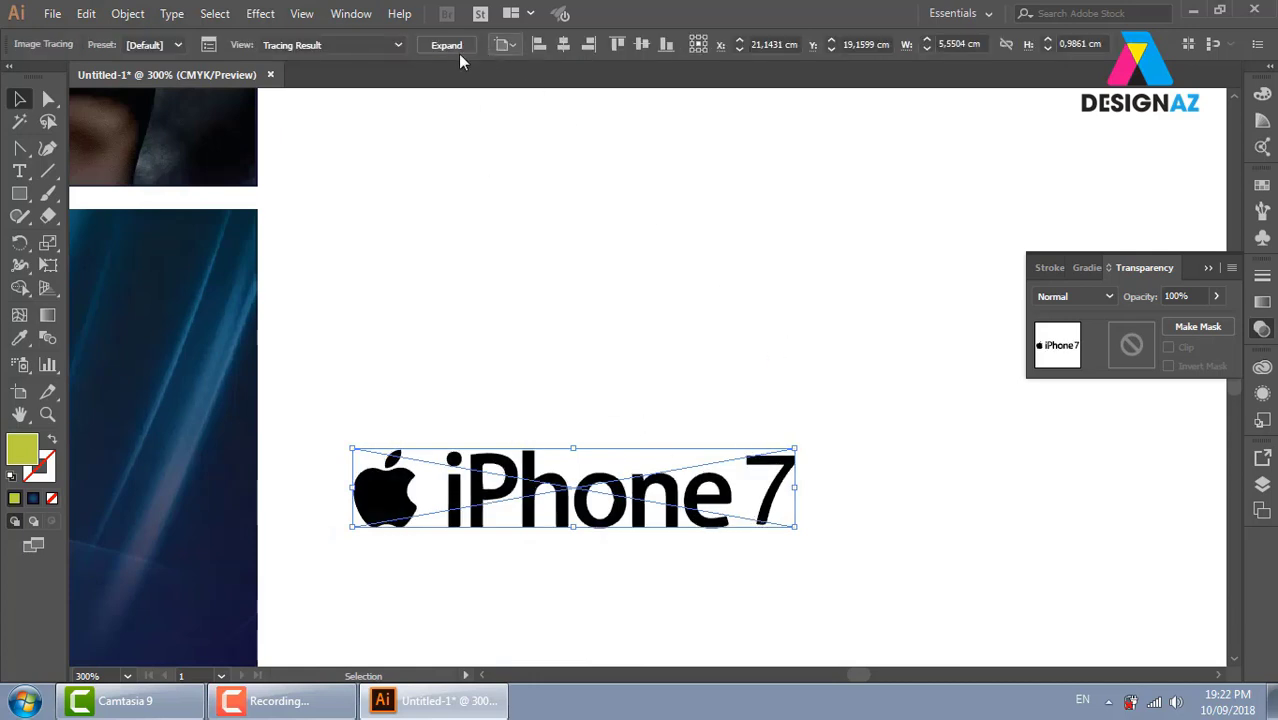
{"action": "left_click", "coordinate": [456, 48]}
{"action": "left_click", "coordinate": [600, 230]}
{"action": "key", "text": "y"}
{"action": "left_click", "coordinate": [608, 445]}
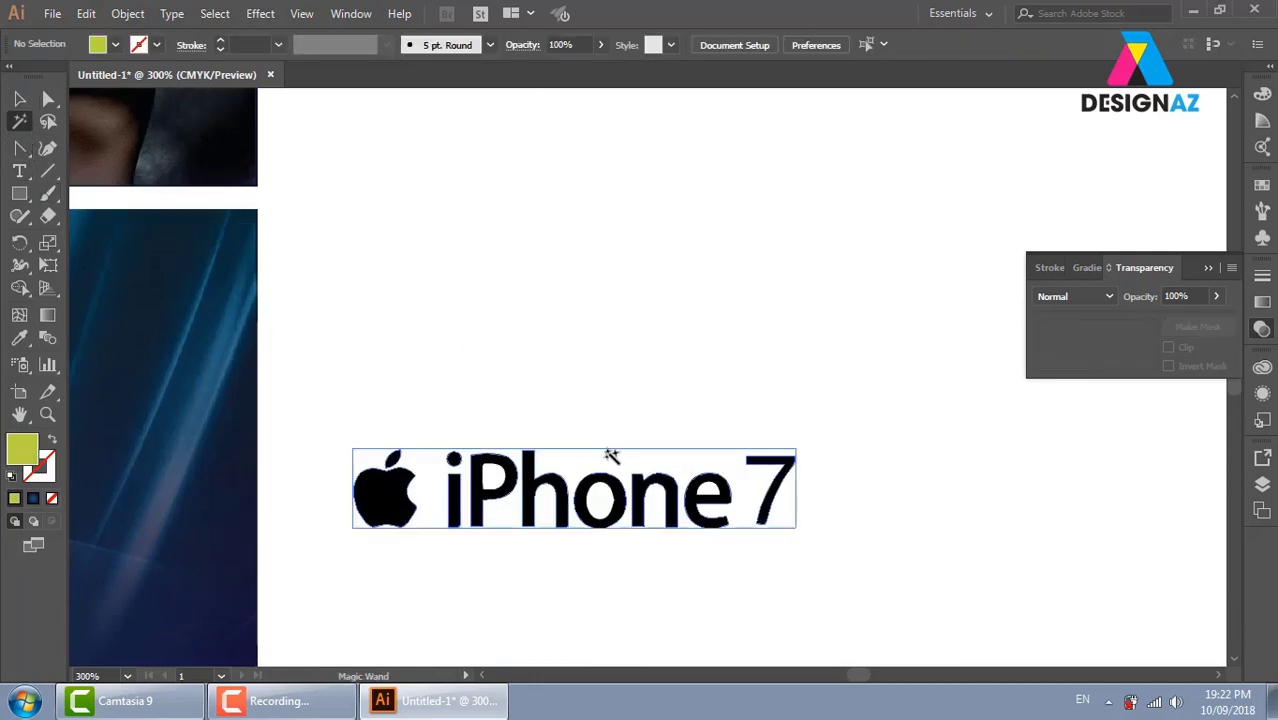
{"action": "key", "text": "Delete"}
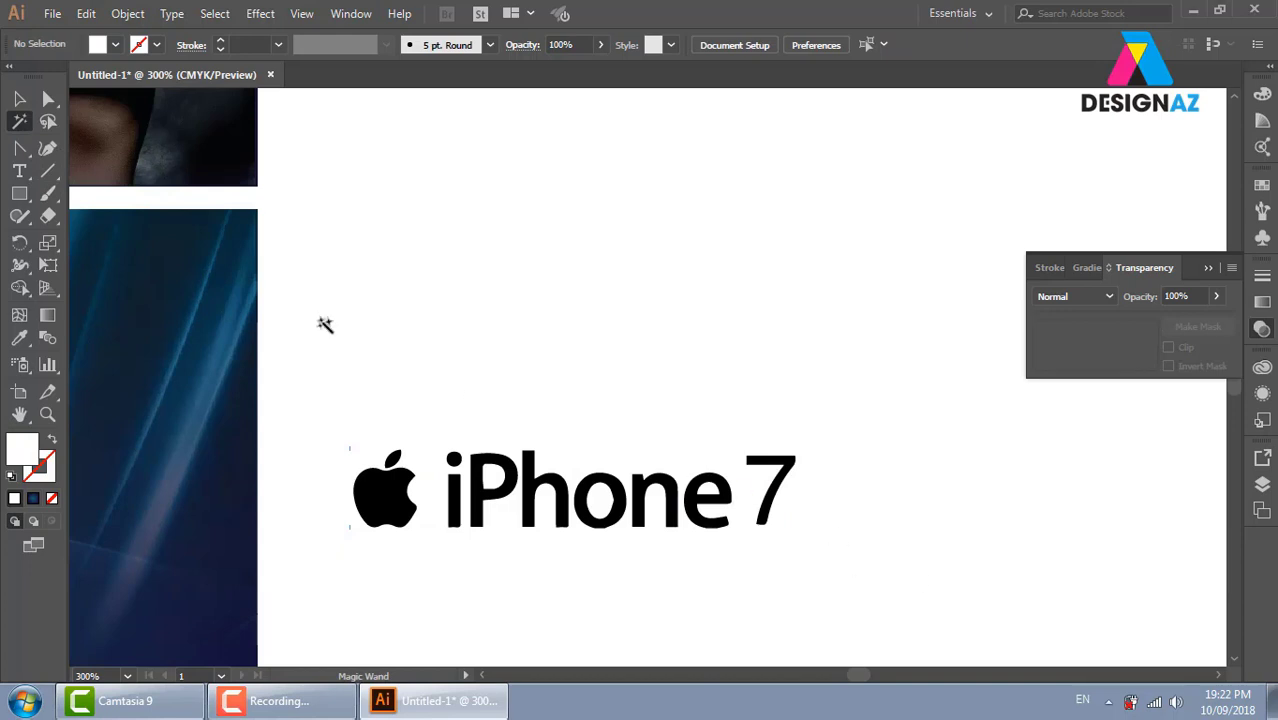
Move the black iPhone 7 logo onto the blue banner, scale it down, and center it near the top
{"action": "left_click", "coordinate": [19, 98]}
{"action": "left_click_drag", "start_coordinate": [345, 412], "coordinate": [800, 560]}
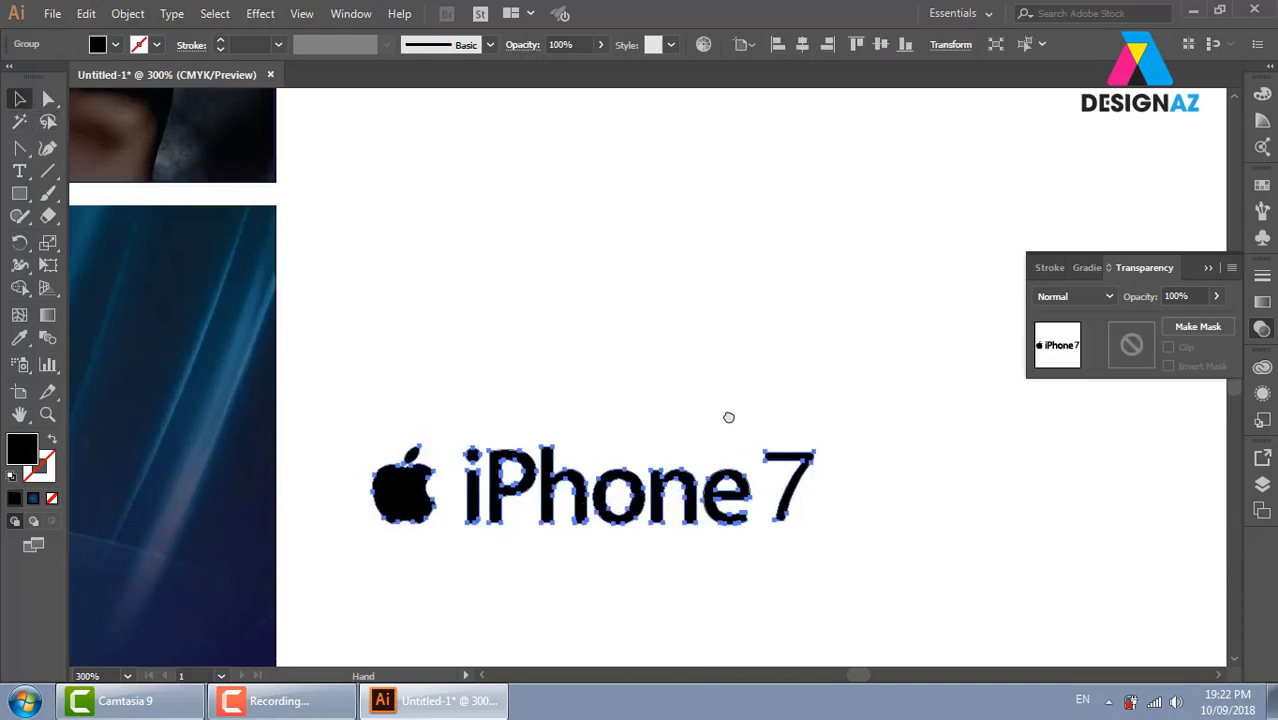
{"action": "left_click_drag", "start_coordinate": [728, 417], "coordinate": [991, 315]}
{"action": "left_click_drag", "start_coordinate": [829, 400], "coordinate": [192, 257]}
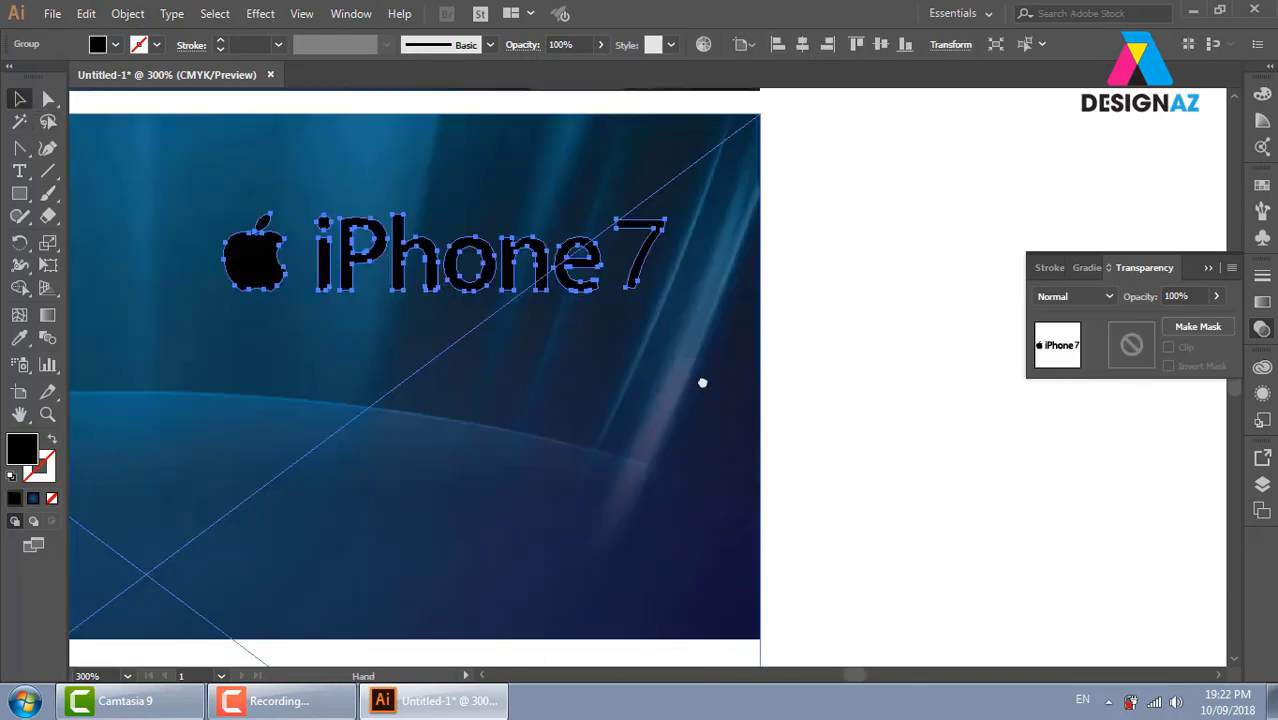
{"action": "left_click_drag", "start_coordinate": [458, 330], "coordinate": [898, 352]}
{"action": "left_click_drag", "start_coordinate": [867, 231], "coordinate": [726, 257]}
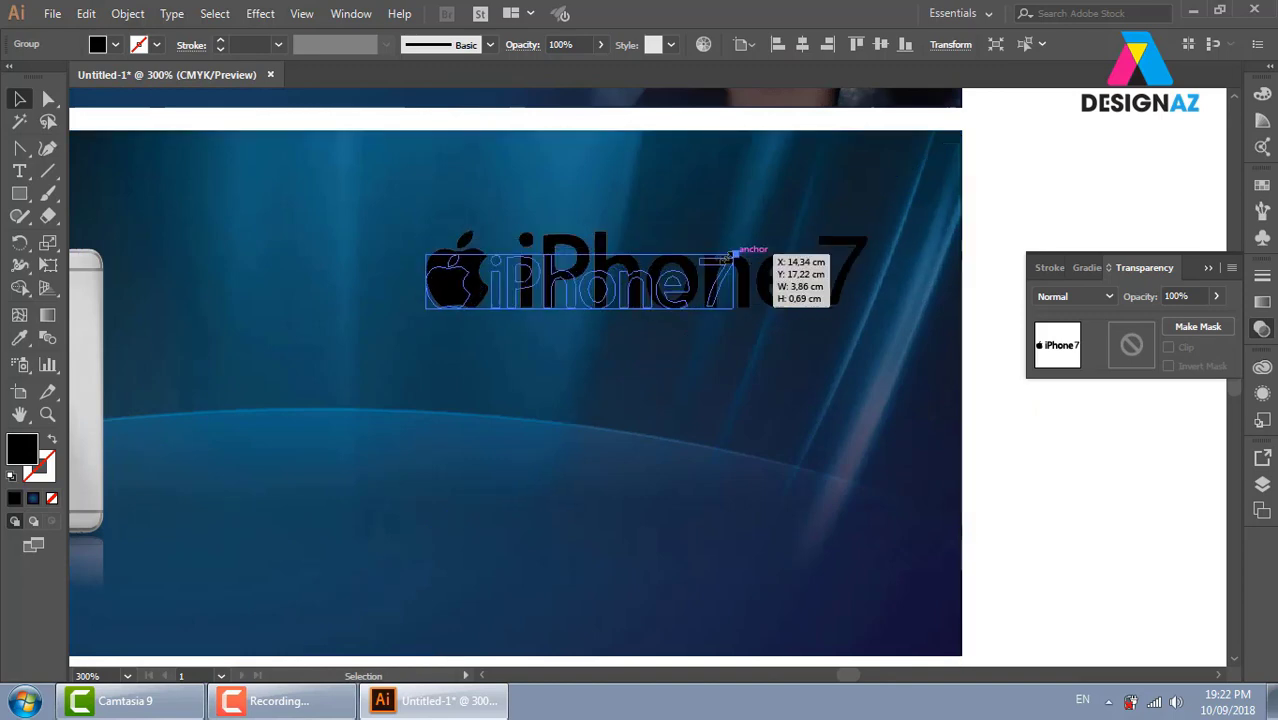
{"action": "left_click_drag", "start_coordinate": [645, 305], "coordinate": [514, 308]}
{"action": "scroll", "coordinate": [593, 345], "scroll_direction": "left", "scroll_amount": 3}
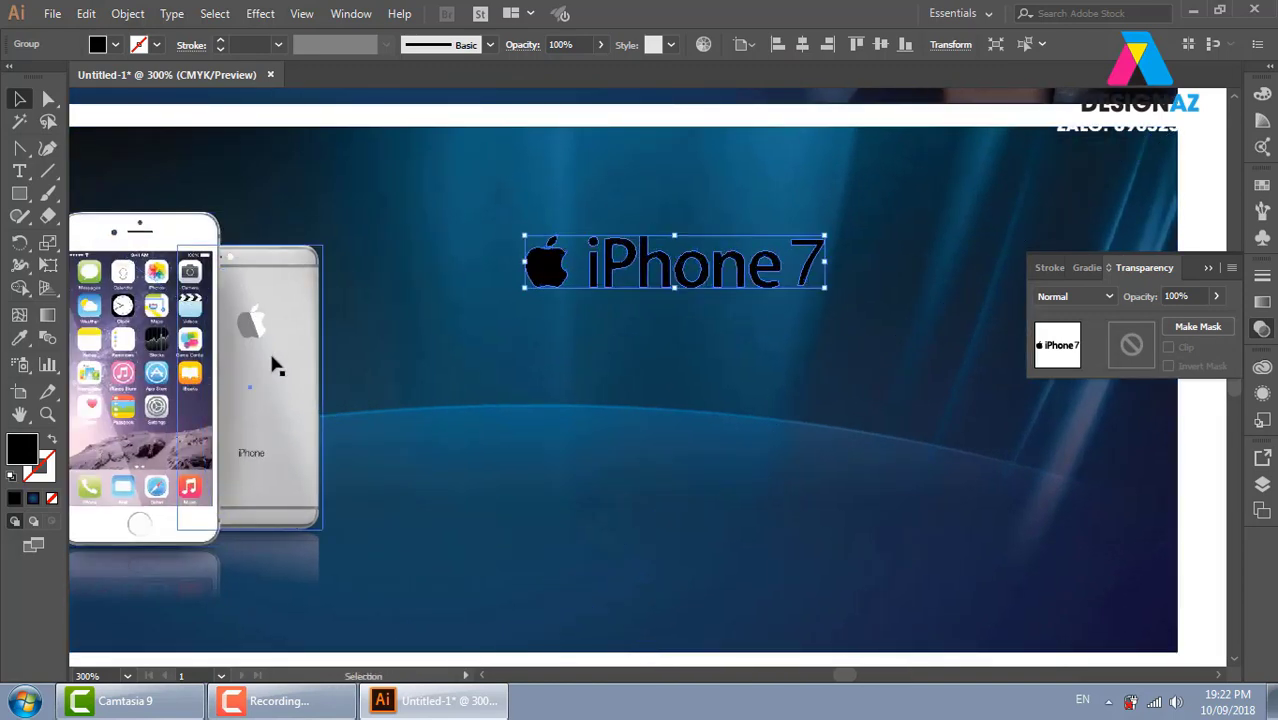
Sample the phone edge's light grey with the Eyedropper and apply a gradient fill to the logo
{"action": "key", "text": "i"}
{"action": "left_click", "coordinate": [595, 438]}
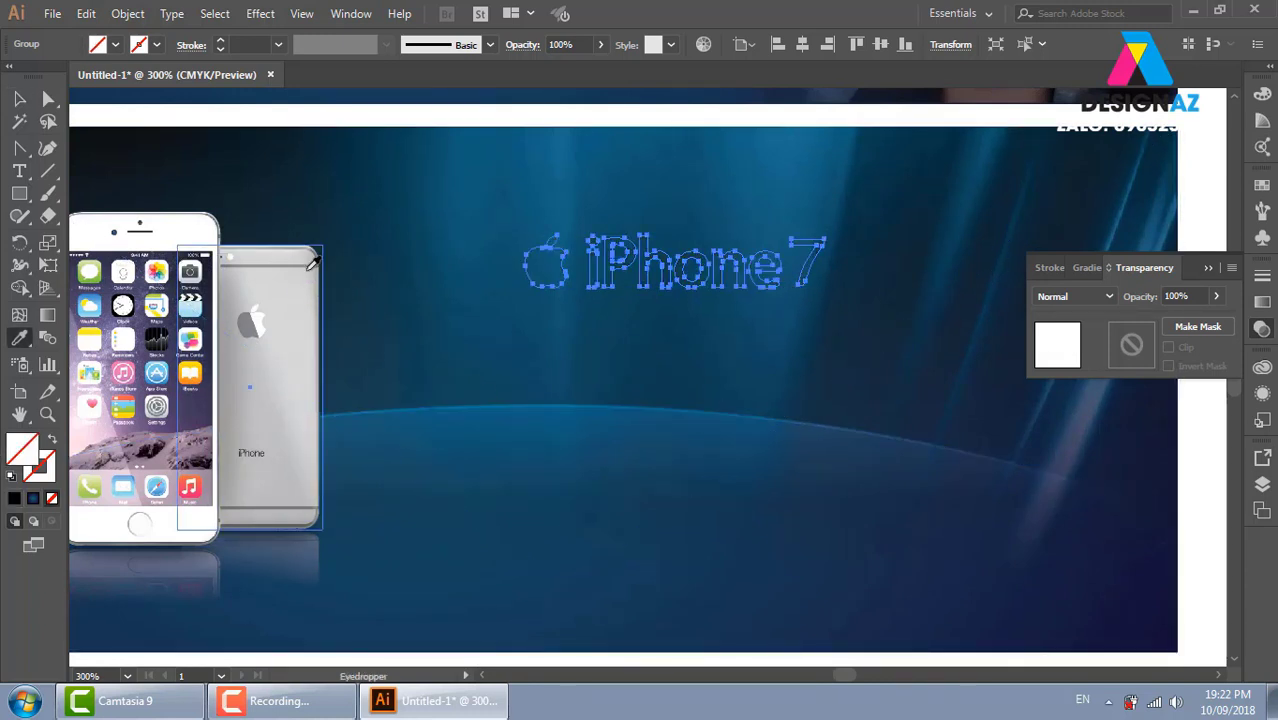
{"action": "left_click", "coordinate": [199, 217]}
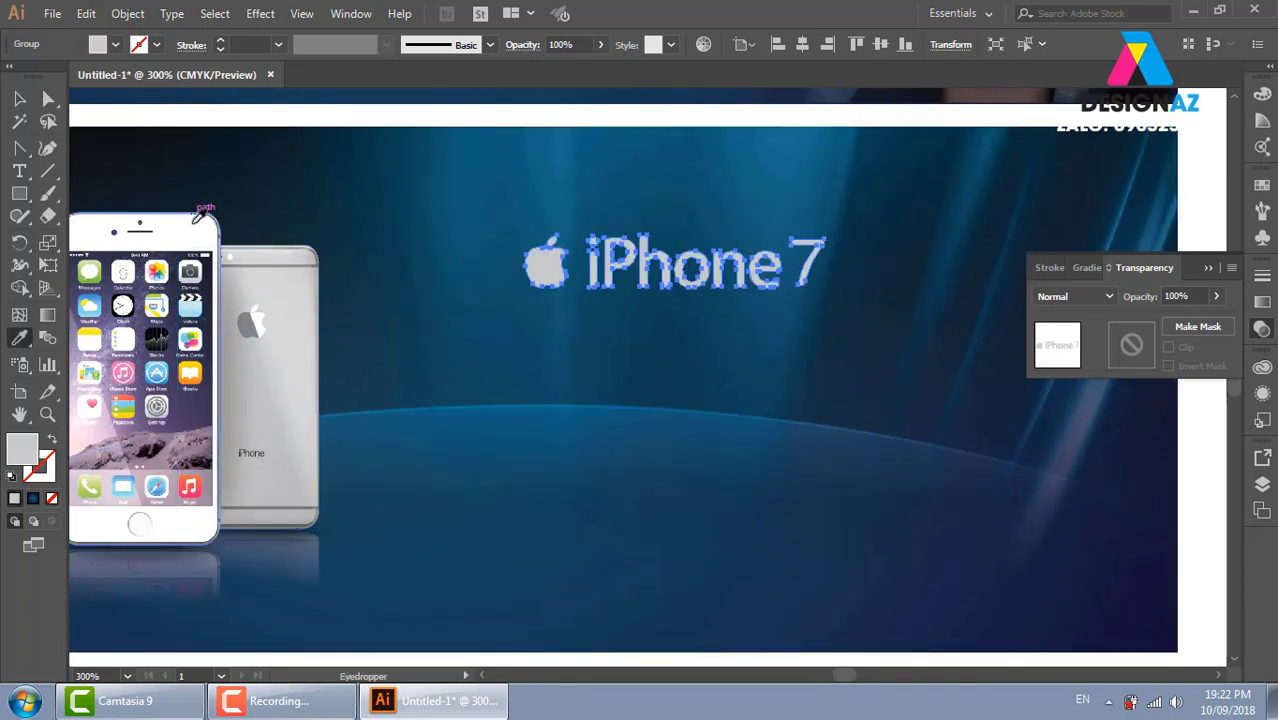
{"action": "left_click", "coordinate": [1262, 300]}
{"action": "left_click", "coordinate": [1148, 404]}
{"action": "key", "text": "v"}
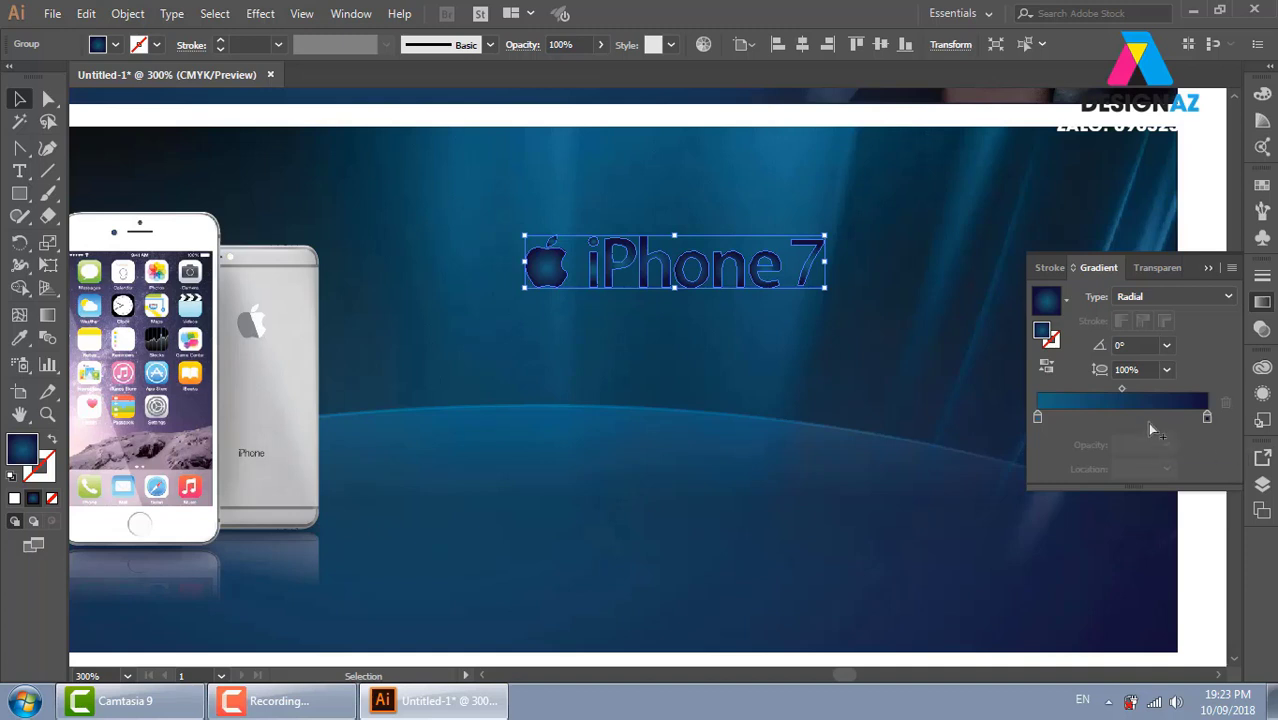
Set both the left and right gradient stops to white from the swatches
{"action": "left_click", "coordinate": [1206, 420]}
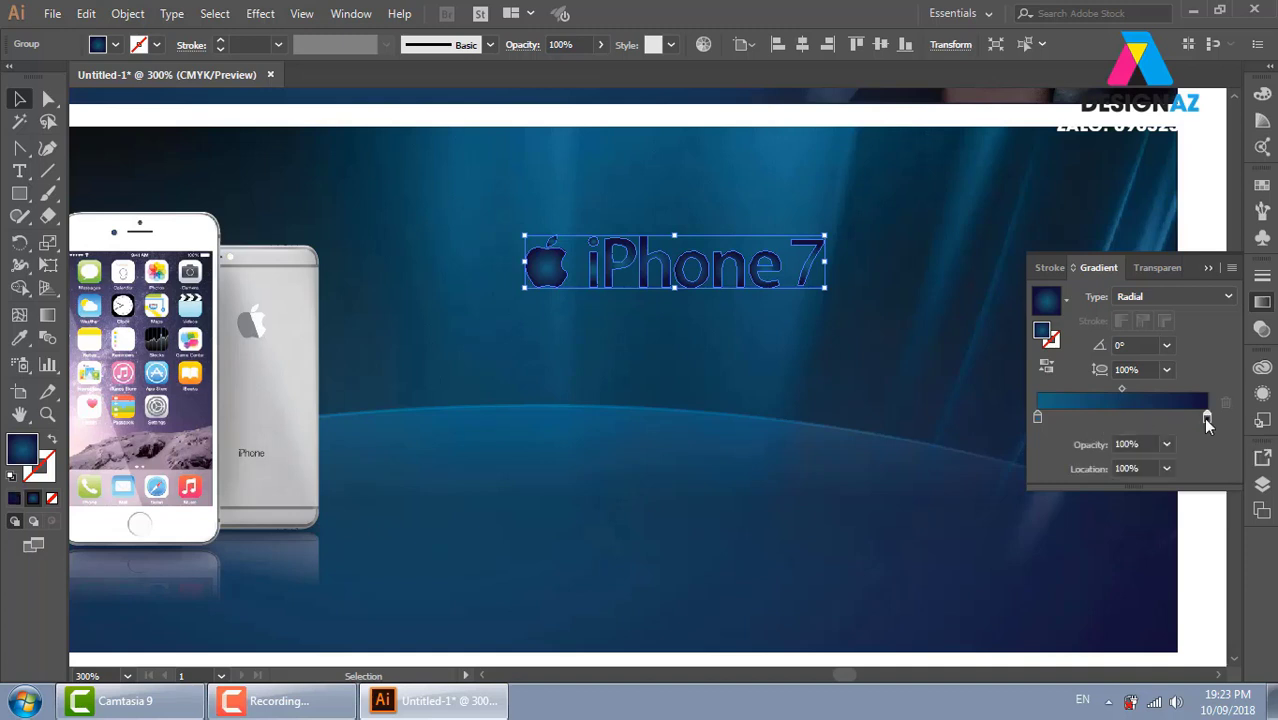
{"action": "double_click", "coordinate": [1206, 420]}
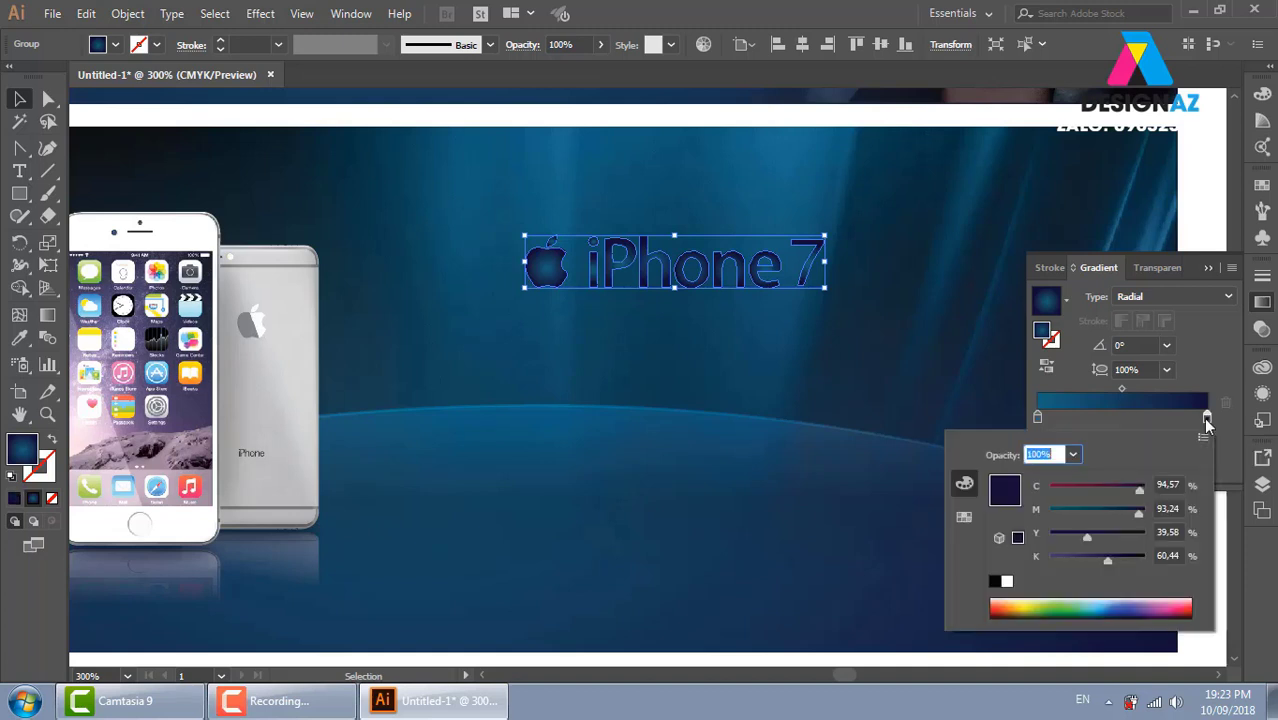
{"action": "left_click", "coordinate": [964, 517]}
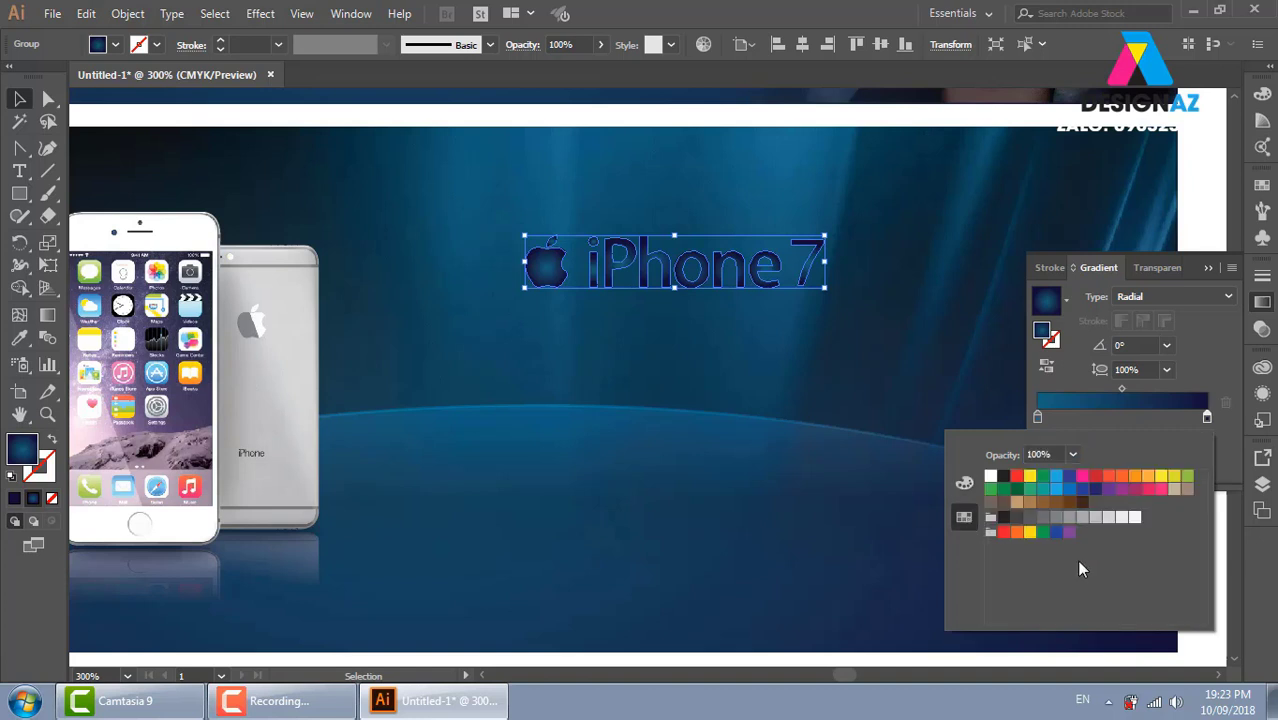
{"action": "left_click", "coordinate": [1134, 517]}
{"action": "left_click", "coordinate": [1038, 417]}
{"action": "double_click", "coordinate": [1038, 417]}
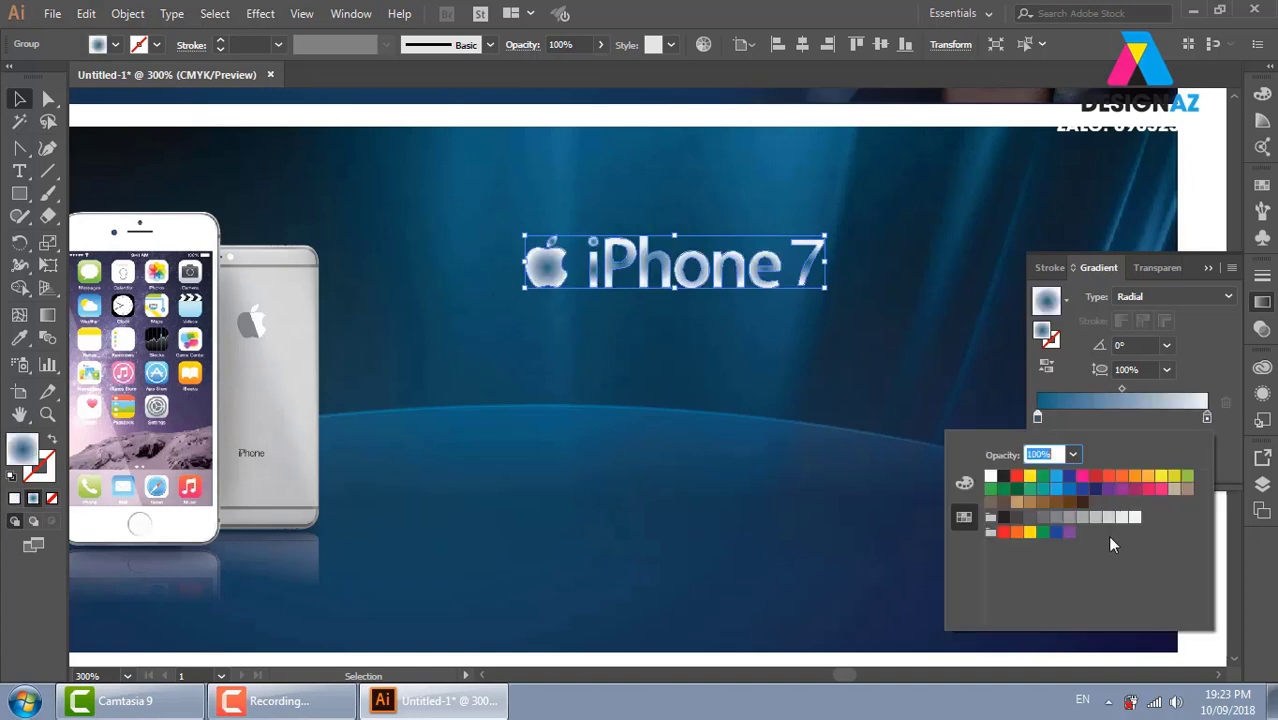
{"action": "left_click", "coordinate": [1134, 517]}
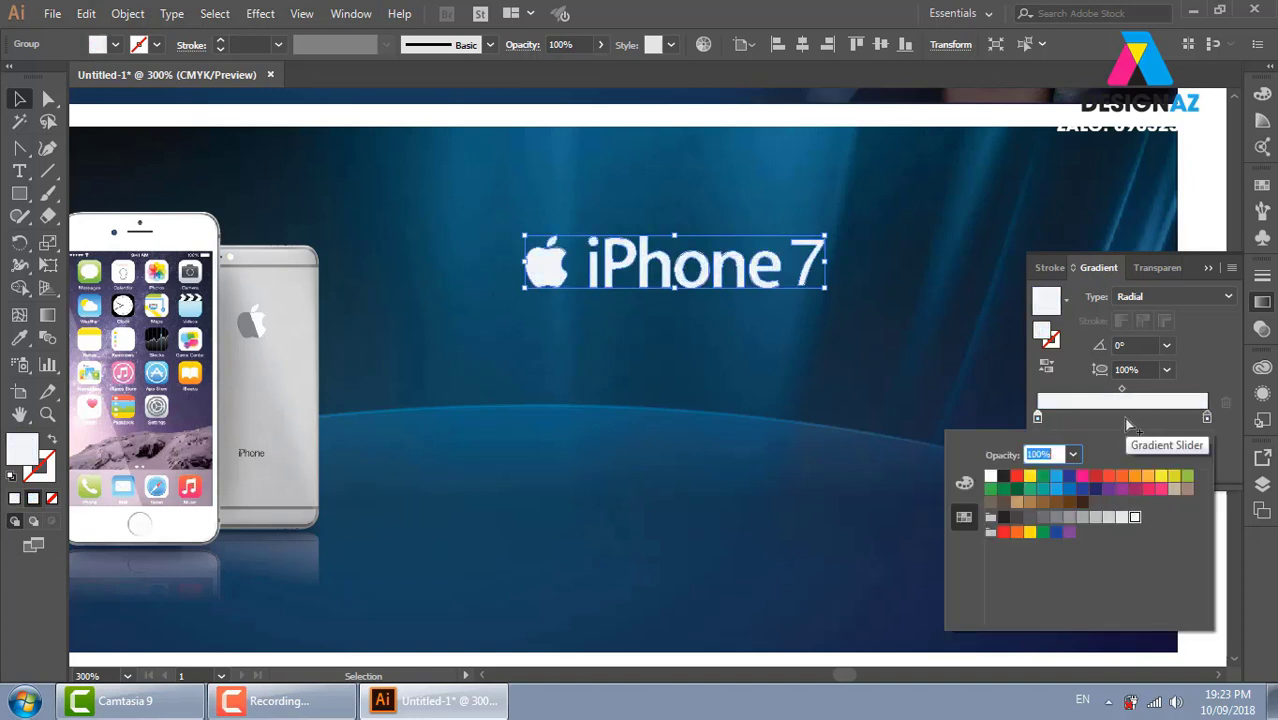
Add a mid-grey middle stop and set the gradient type to Linear
{"action": "left_click", "coordinate": [1124, 417]}
{"action": "double_click", "coordinate": [1124, 417]}
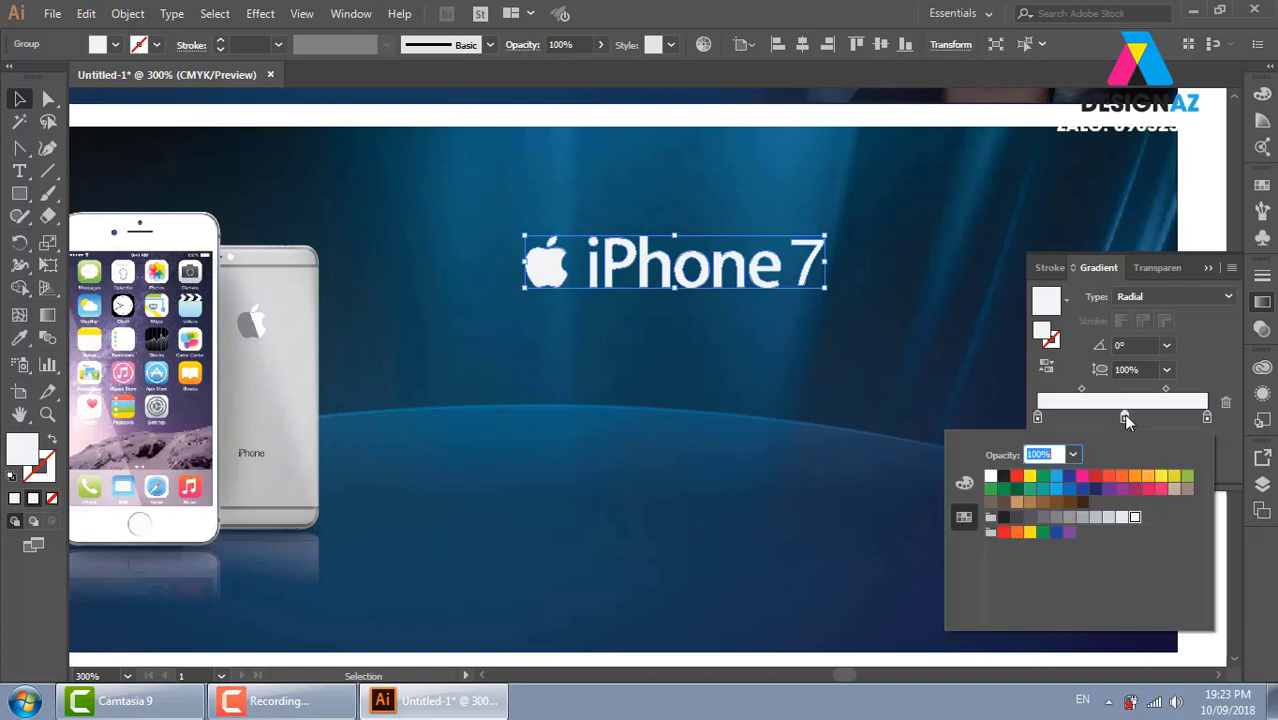
{"action": "left_click", "coordinate": [1107, 518]}
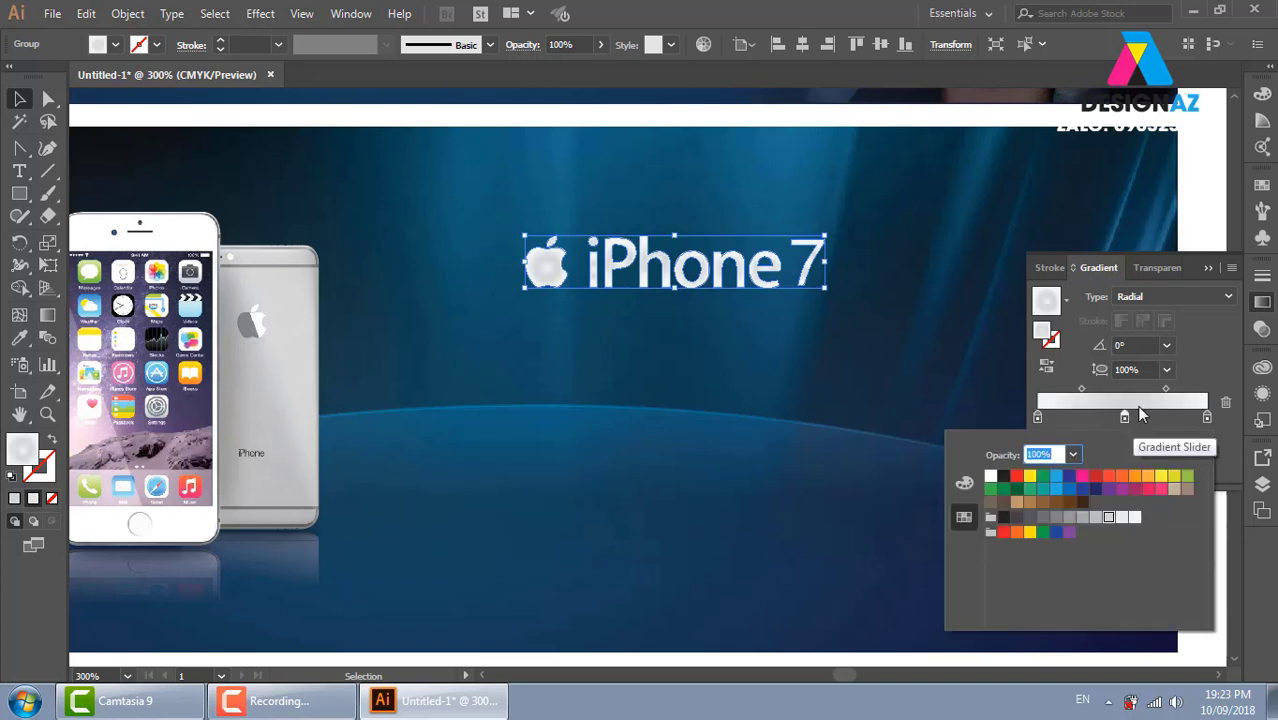
{"action": "left_click", "coordinate": [1082, 517]}
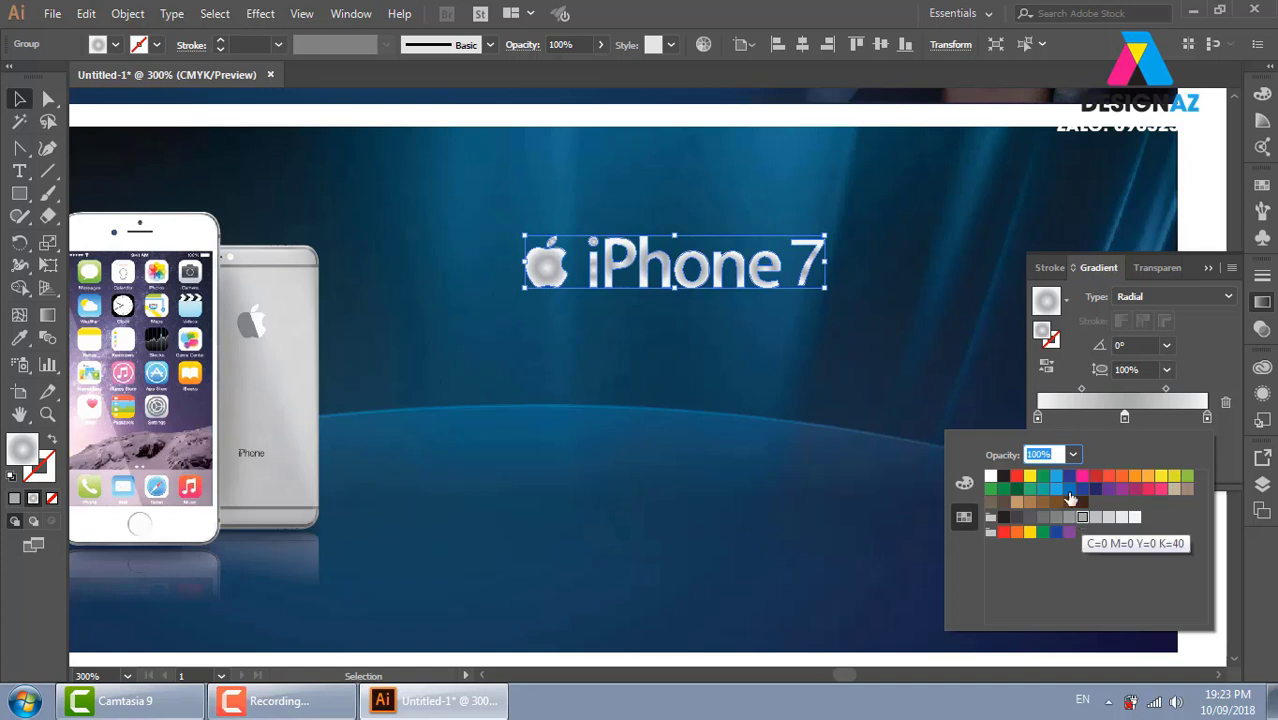
{"action": "left_click", "coordinate": [1163, 296]}
{"action": "left_click", "coordinate": [1166, 317]}
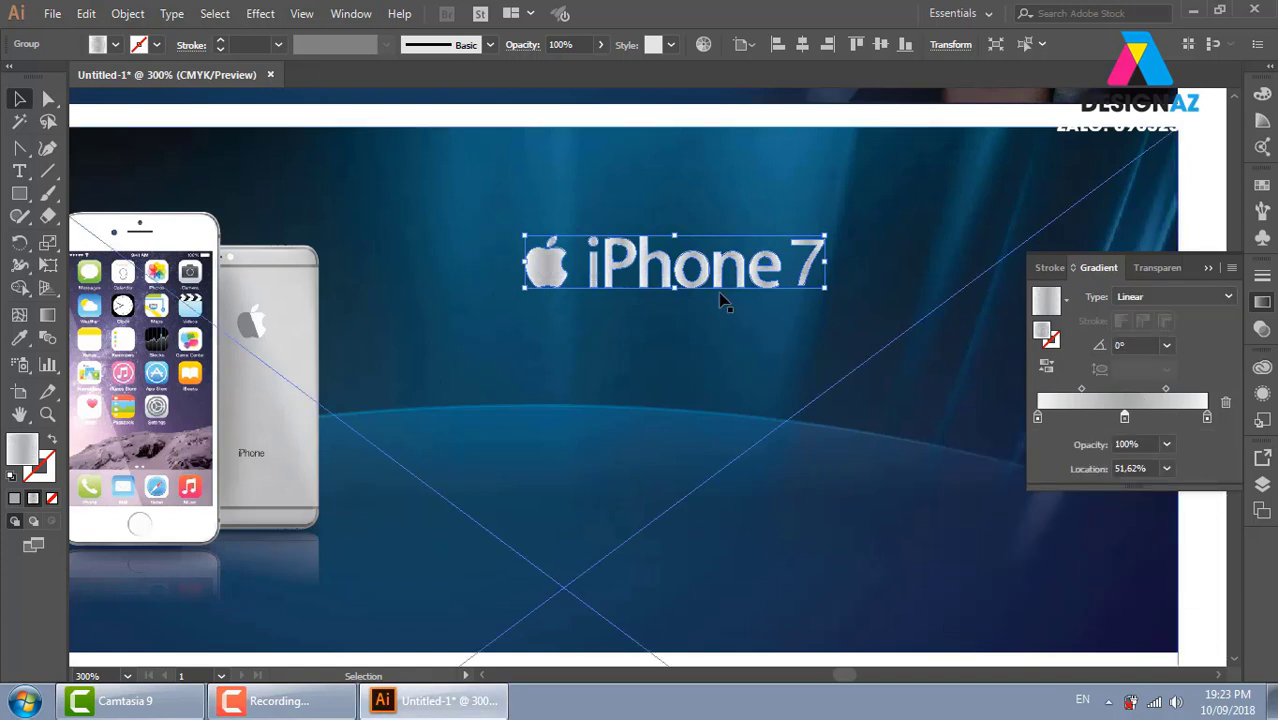
Drag the gradient vertically from top to bottom across the logo
{"action": "key", "text": "g"}
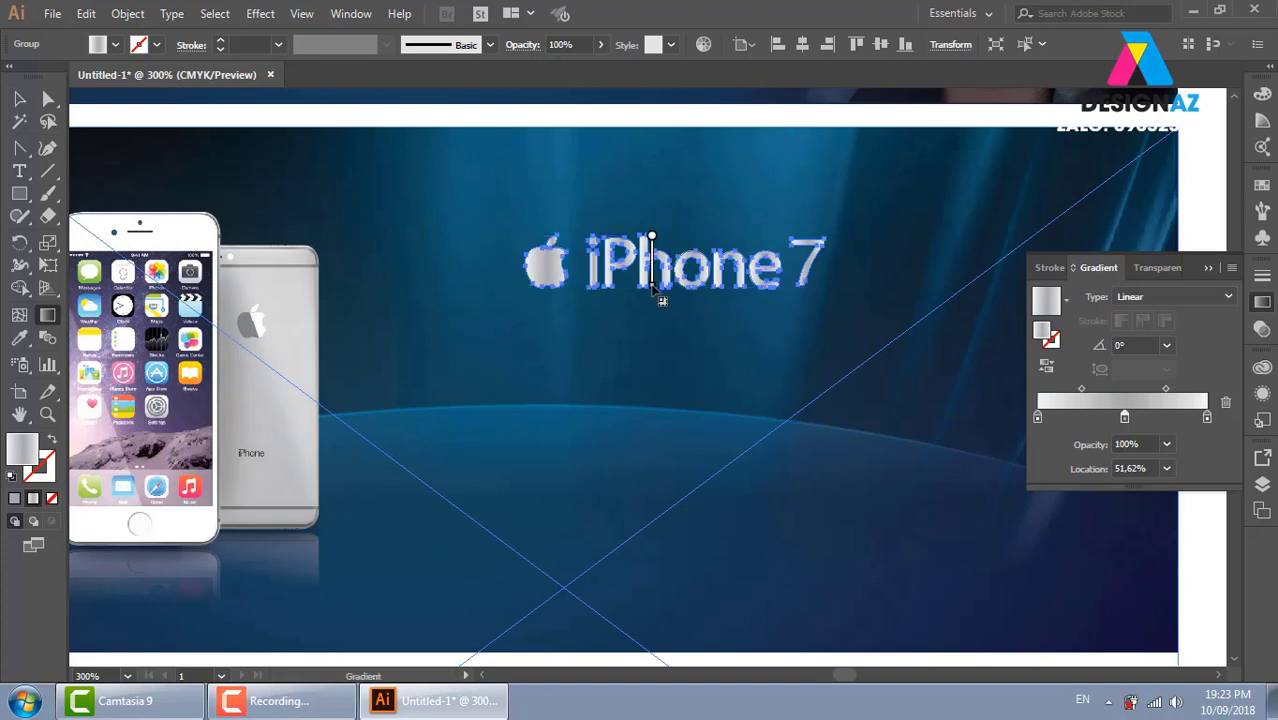
{"action": "left_click_drag", "start_coordinate": [653, 232], "coordinate": [668, 302]}
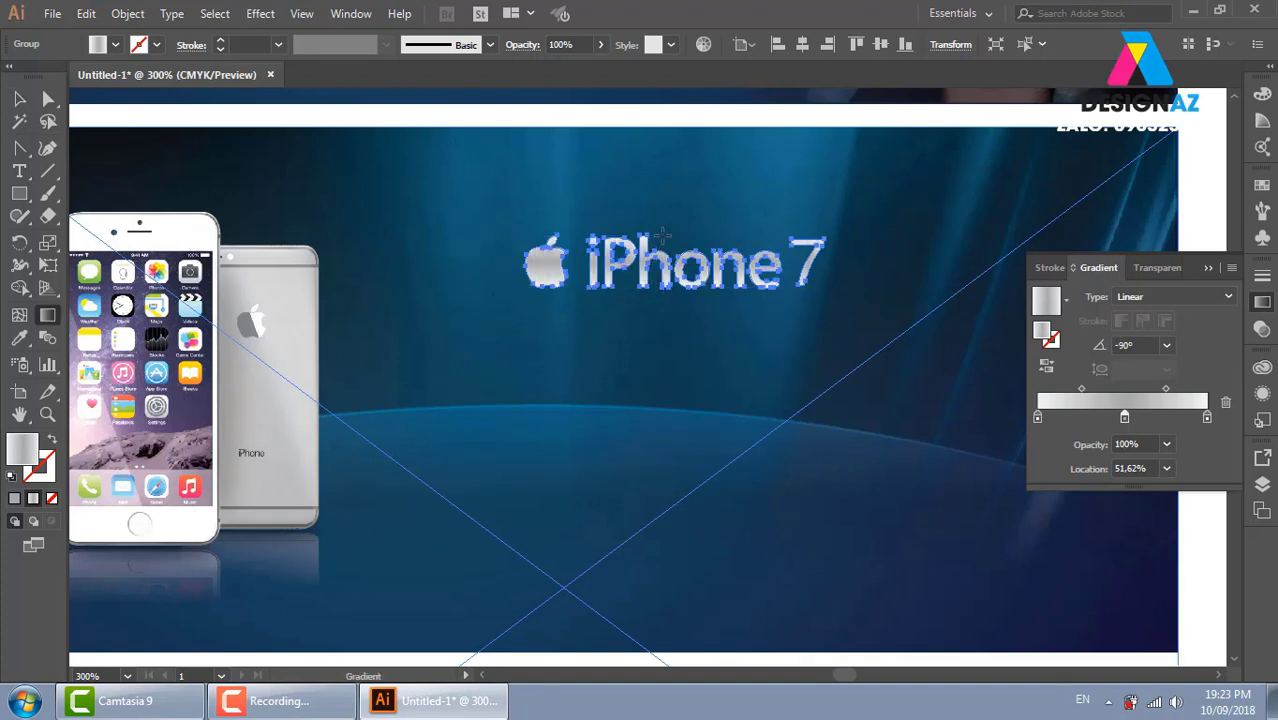
{"action": "left_click_drag", "start_coordinate": [655, 232], "coordinate": [665, 300]}
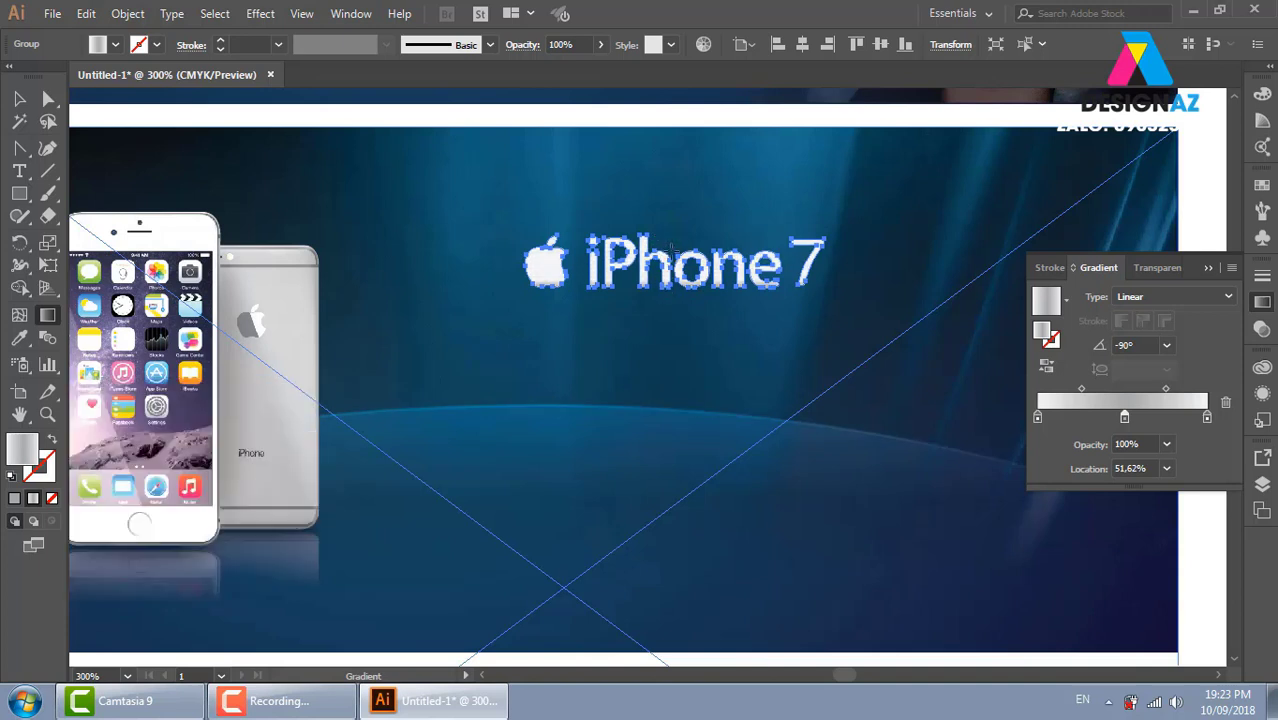
{"action": "left_click_drag", "start_coordinate": [671, 246], "coordinate": [683, 338]}
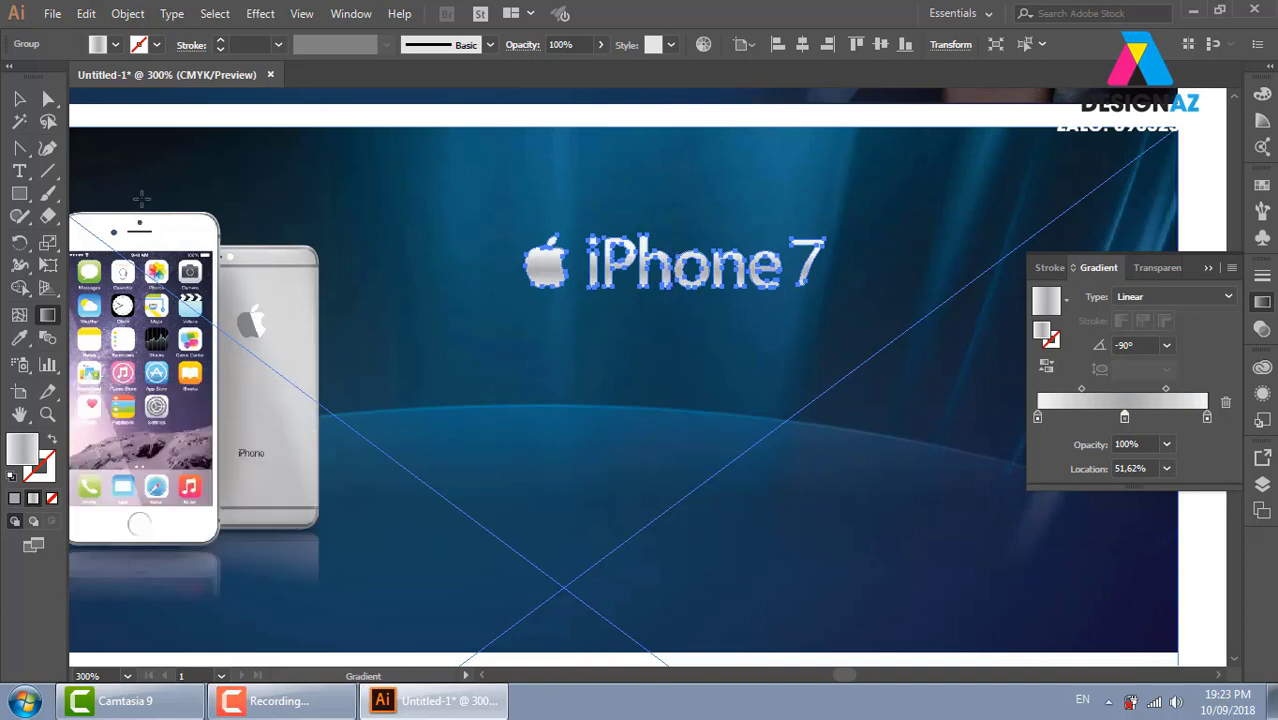
{"action": "left_click", "coordinate": [19, 98]}
Zoom in to inspect the silver iPhone 7 logo, then zoom back out to the banner
{"action": "left_click", "coordinate": [728, 119]}
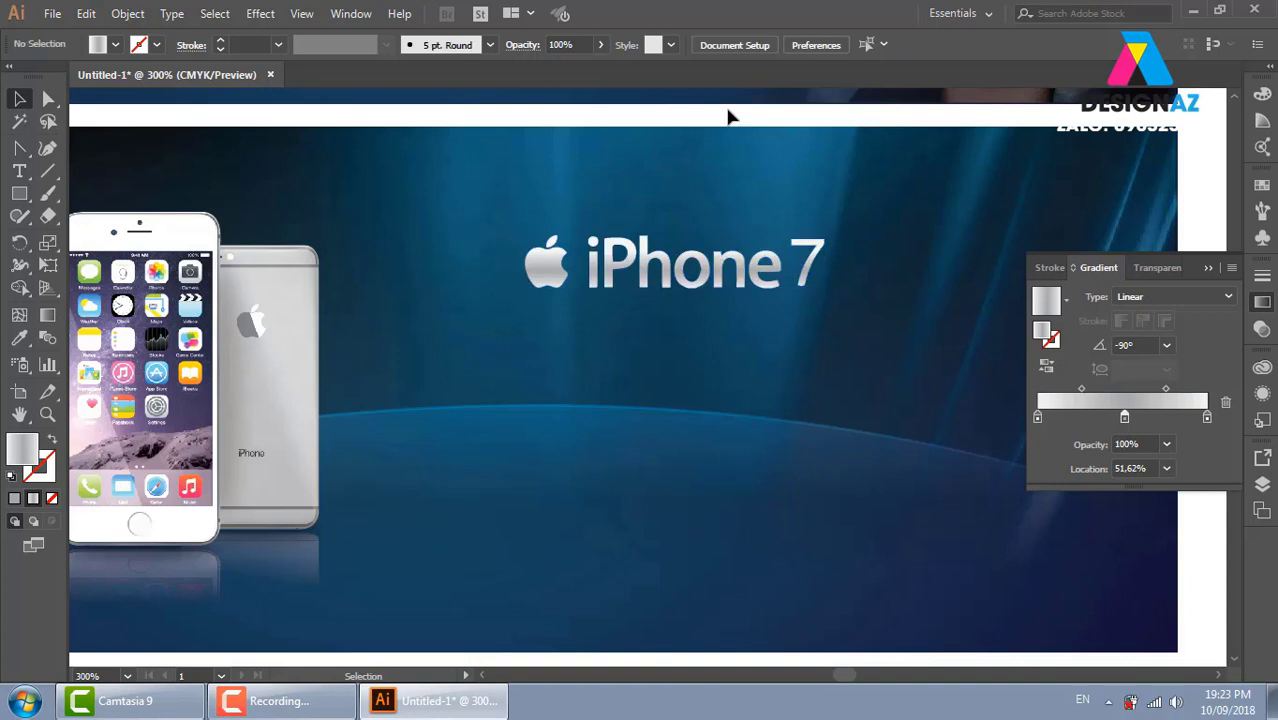
{"action": "key", "text": "z"}
{"action": "left_click_drag", "start_coordinate": [472, 202], "coordinate": [1058, 366]}
{"action": "left_click_drag", "start_coordinate": [788, 482], "coordinate": [812, 483]}
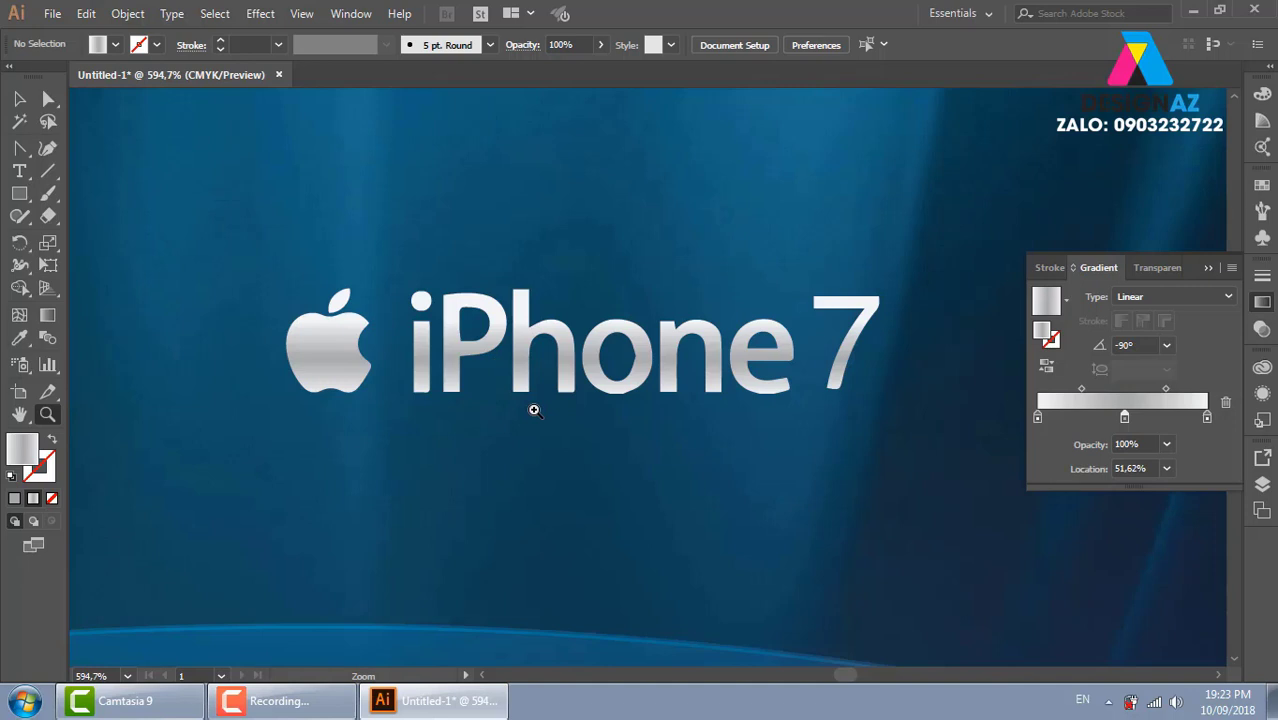
{"action": "left_click", "coordinate": [567, 346], "text": "alt"}
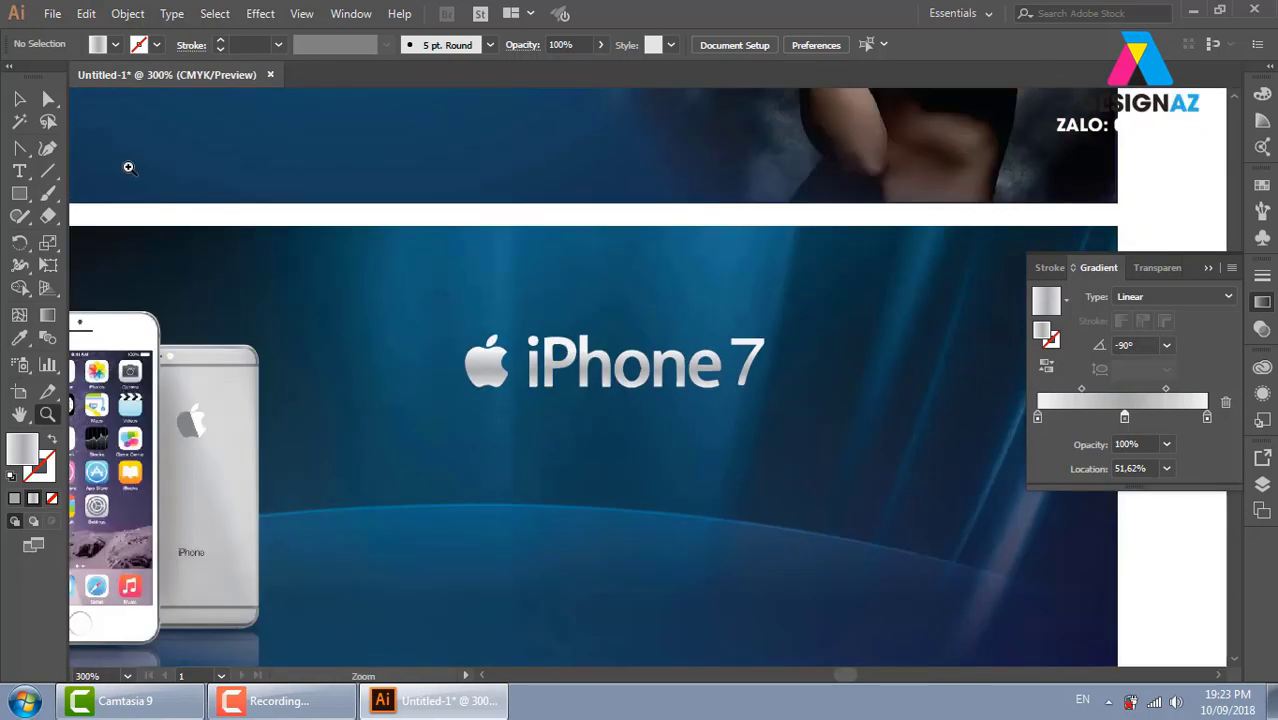
Alt-drag a copy of the iPhone 7 logo onto the white pasteboard and position it
{"action": "left_click", "coordinate": [19, 98]}
{"action": "left_click_drag", "start_coordinate": [679, 352], "coordinate": [354, 320]}
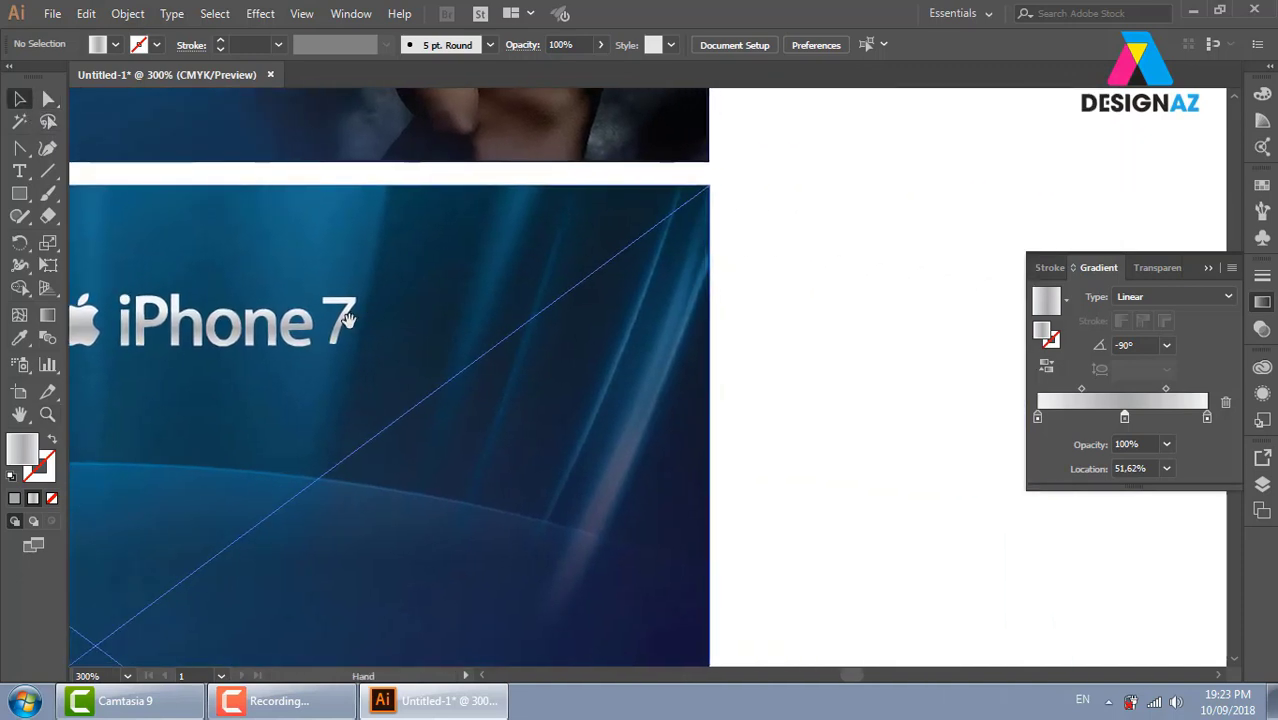
{"action": "left_click", "coordinate": [335, 338]}
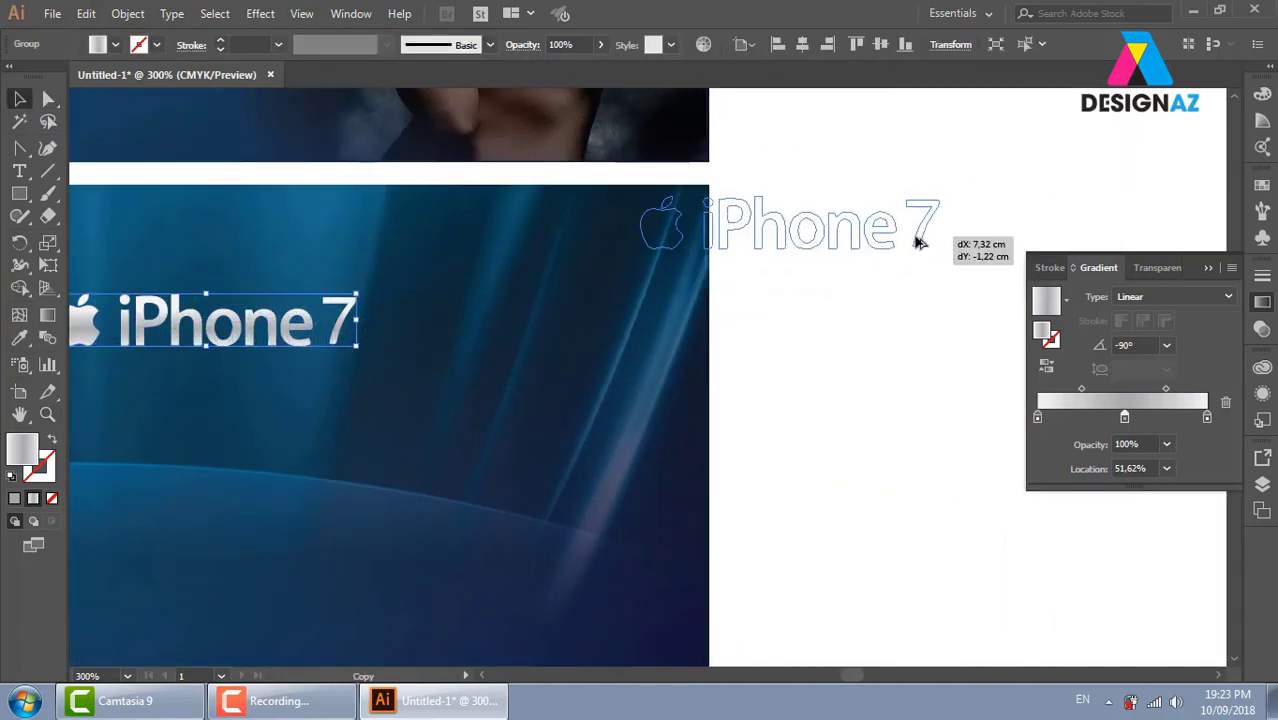
{"action": "left_click_drag", "start_coordinate": [333, 338], "coordinate": [918, 240]}
{"action": "scroll", "coordinate": [430, 280], "scroll_direction": "right", "scroll_amount": 5}
{"action": "left_click_drag", "start_coordinate": [440, 240], "coordinate": [645, 276]}
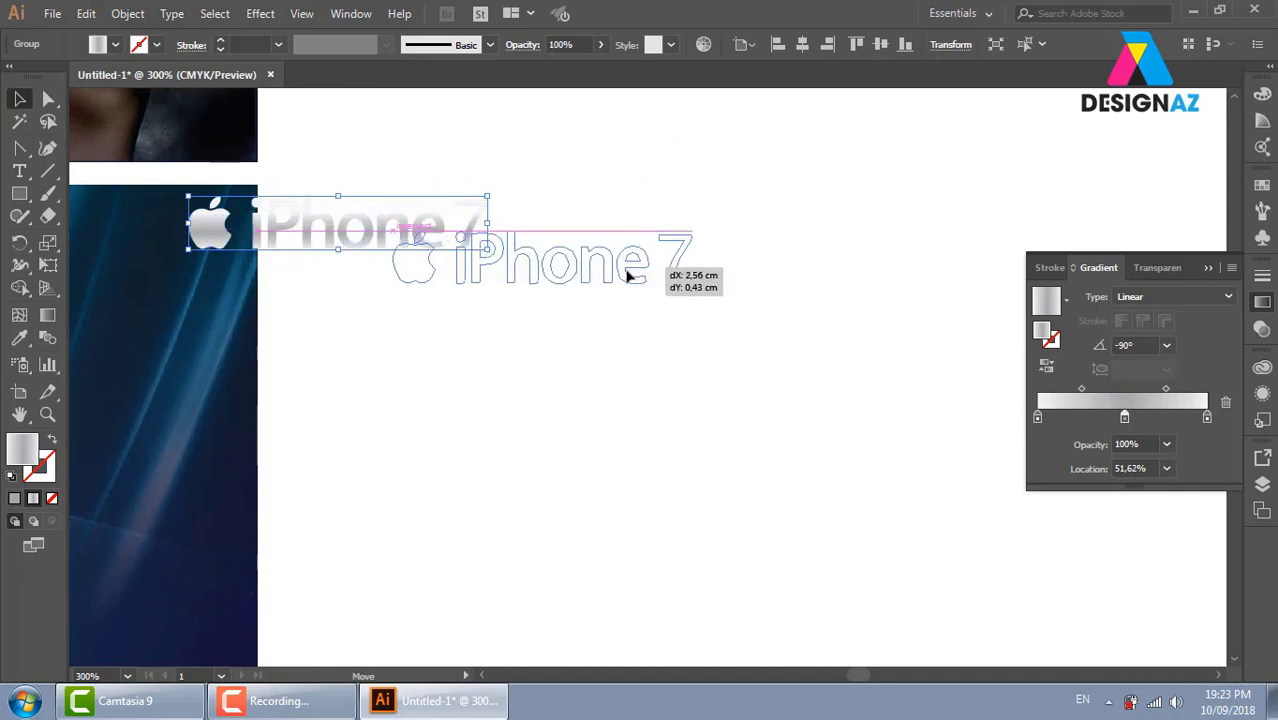
{"action": "left_click", "coordinate": [690, 400]}
{"action": "left_click_drag", "start_coordinate": [356, 190], "coordinate": [456, 244]}
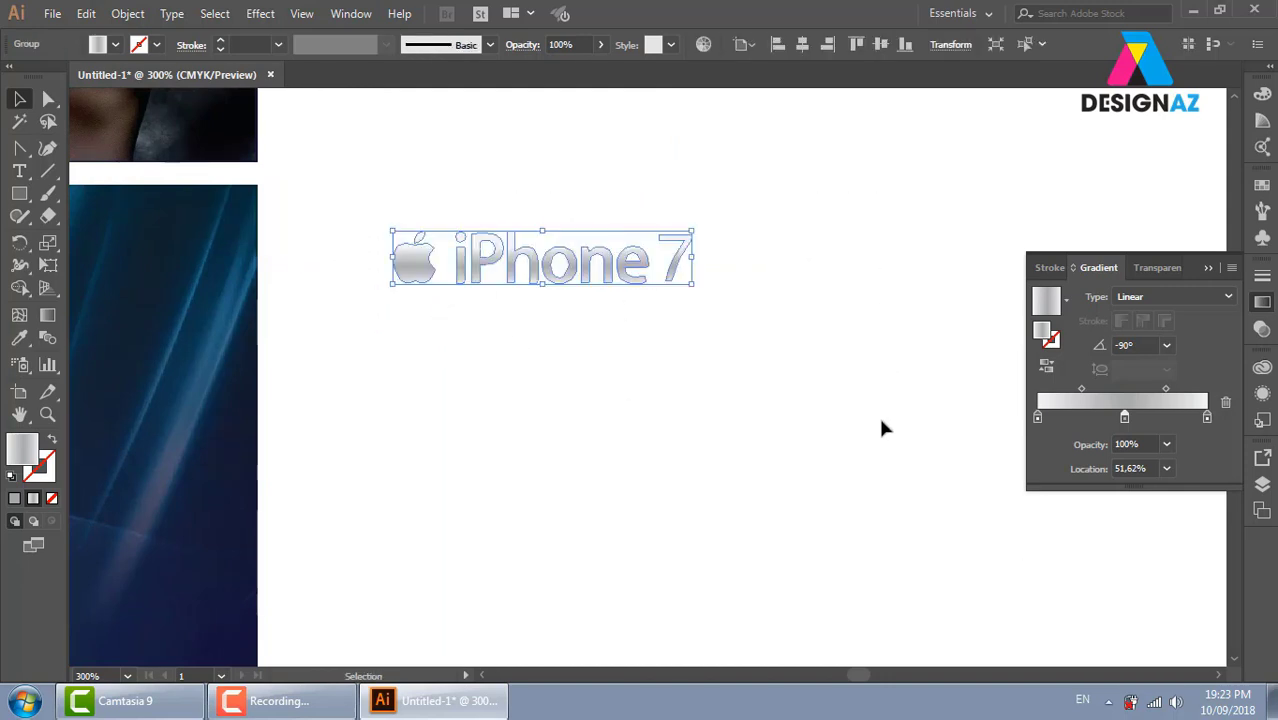
{"action": "left_click", "coordinate": [1262, 186]}
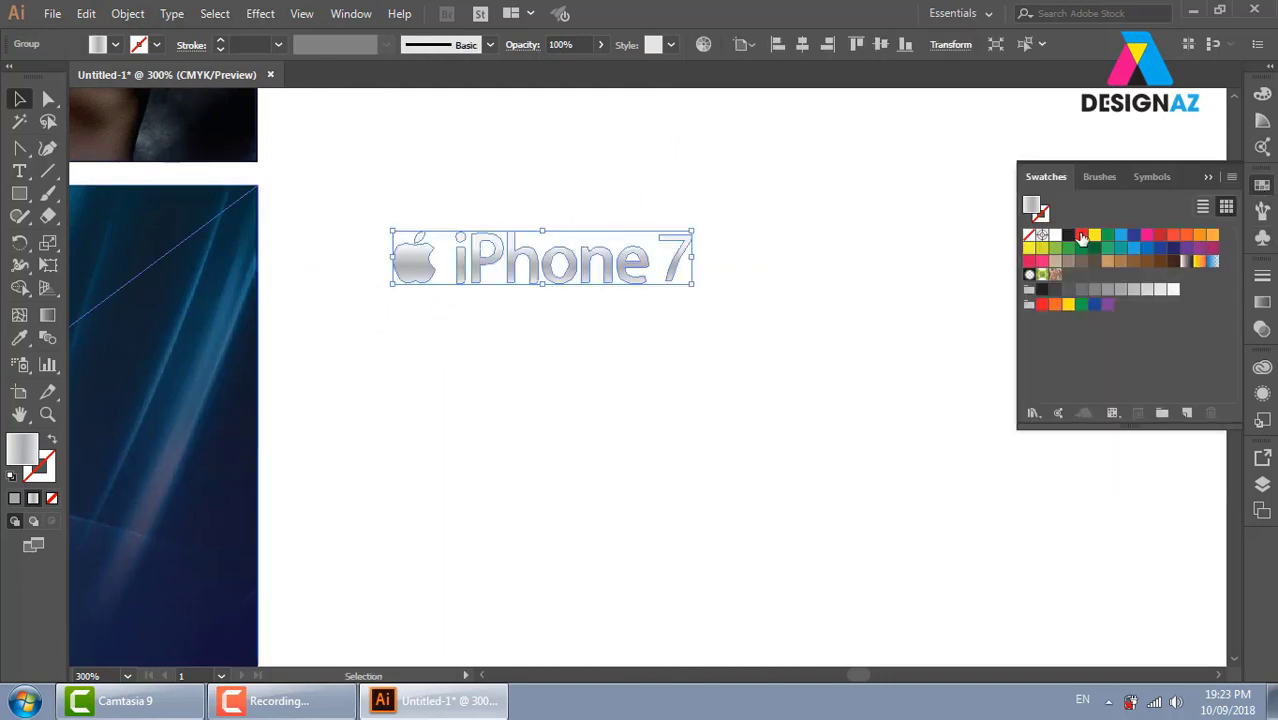
Fill the logo copy with solid black and ungroup it
{"action": "left_click", "coordinate": [1068, 235]}
{"action": "left_click", "coordinate": [535, 278]}
{"action": "left_click_drag", "start_coordinate": [362, 194], "coordinate": [804, 364]}
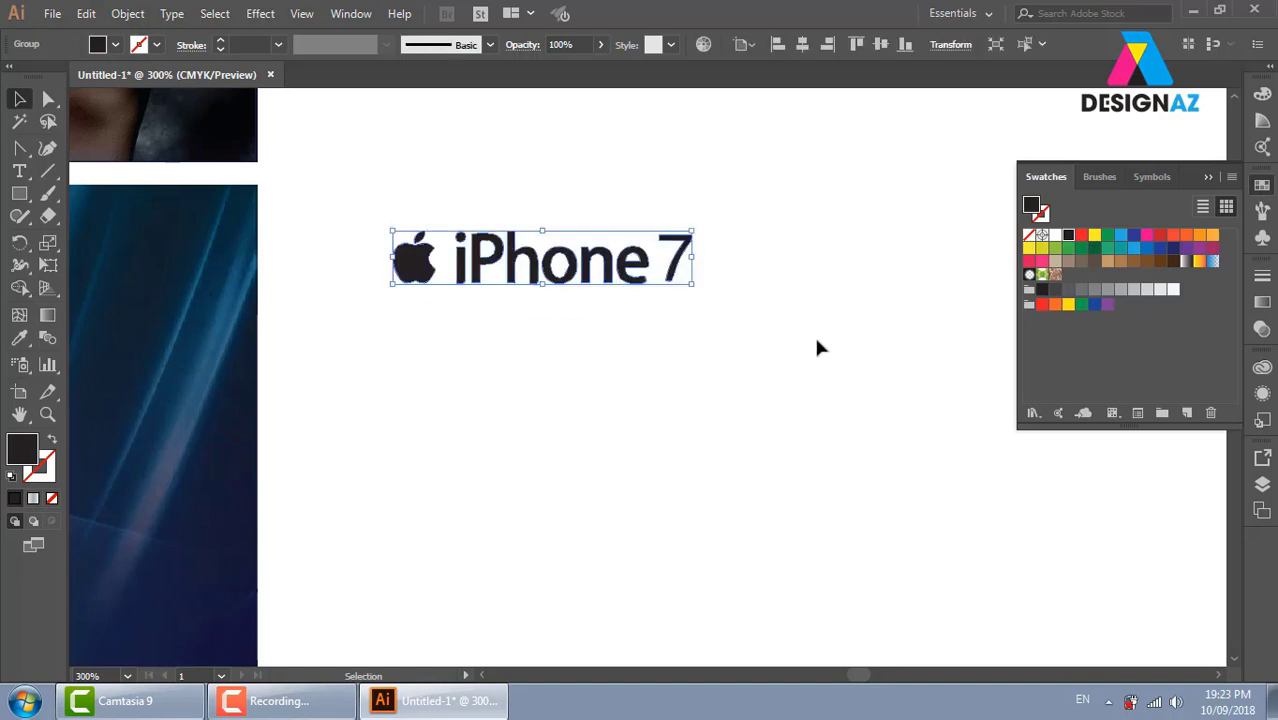
{"action": "right_click", "coordinate": [615, 268]}
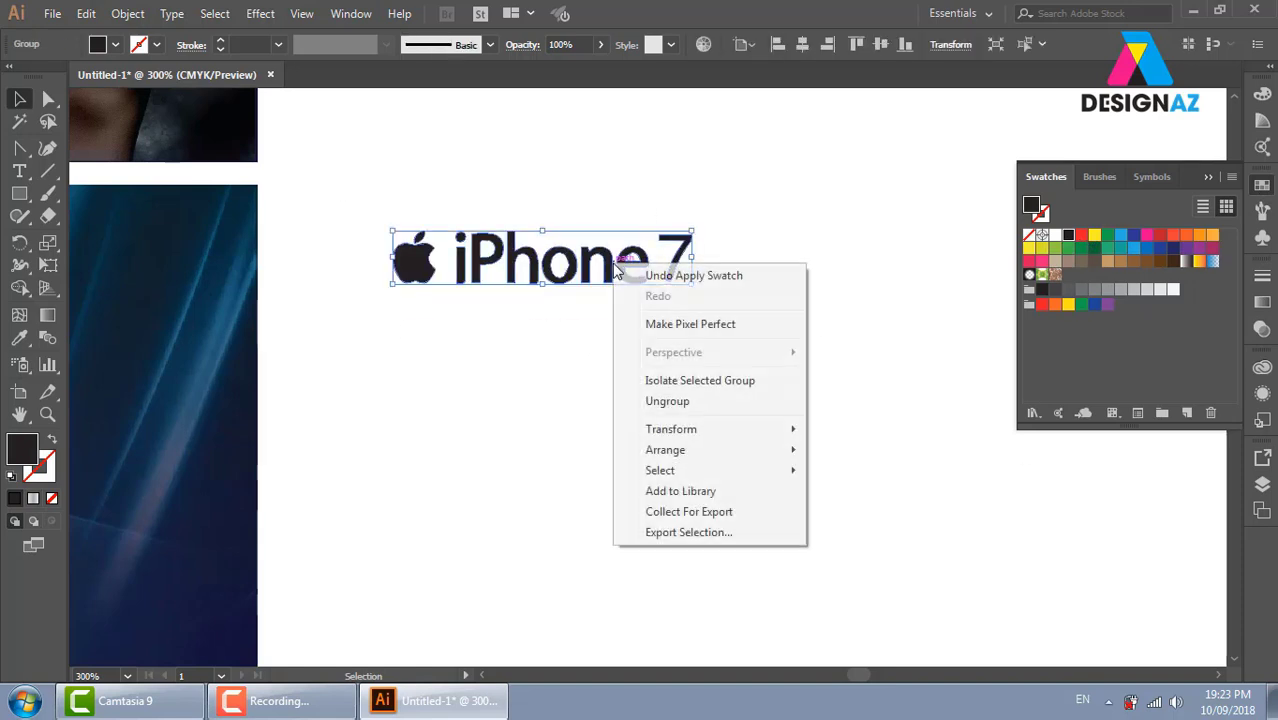
{"action": "left_click", "coordinate": [655, 401]}
{"action": "left_click", "coordinate": [725, 400]}
Convert the iPhone 7 text to outlines (Shift+Ctrl+O) and ungroup the letters
{"action": "left_click_drag", "start_coordinate": [378, 209], "coordinate": [905, 390]}
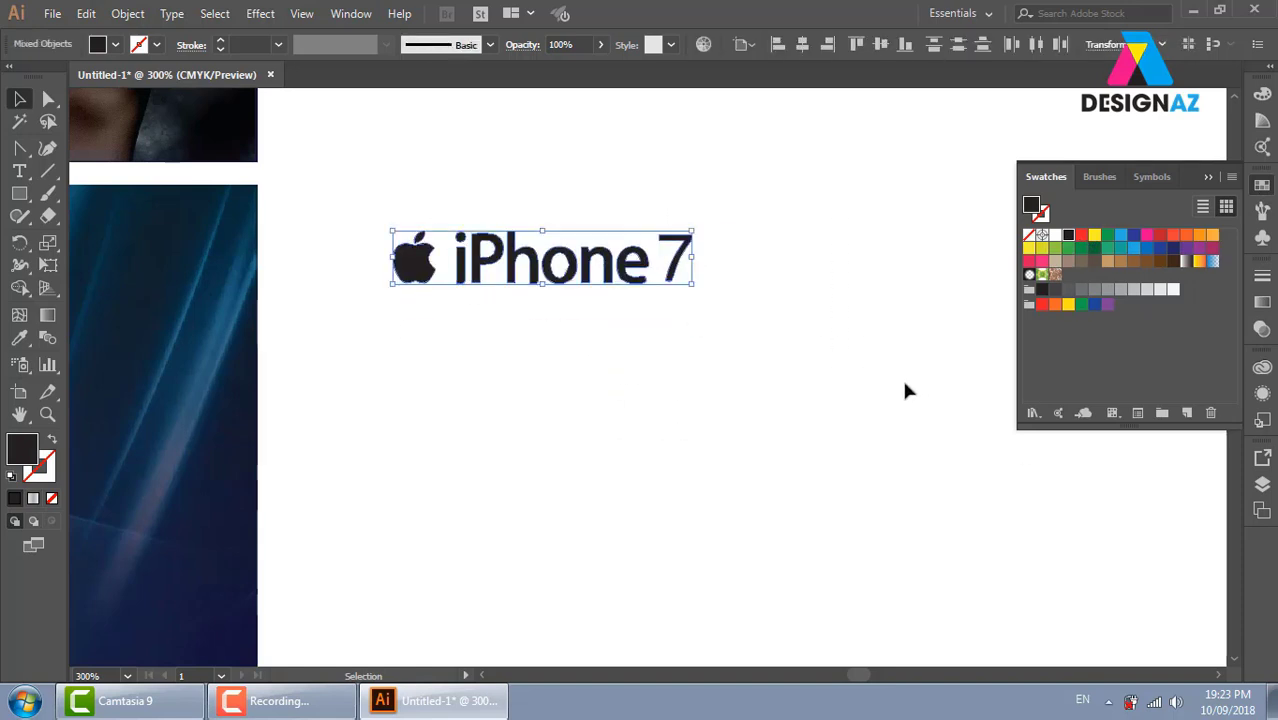
{"action": "left_click", "coordinate": [130, 14]}
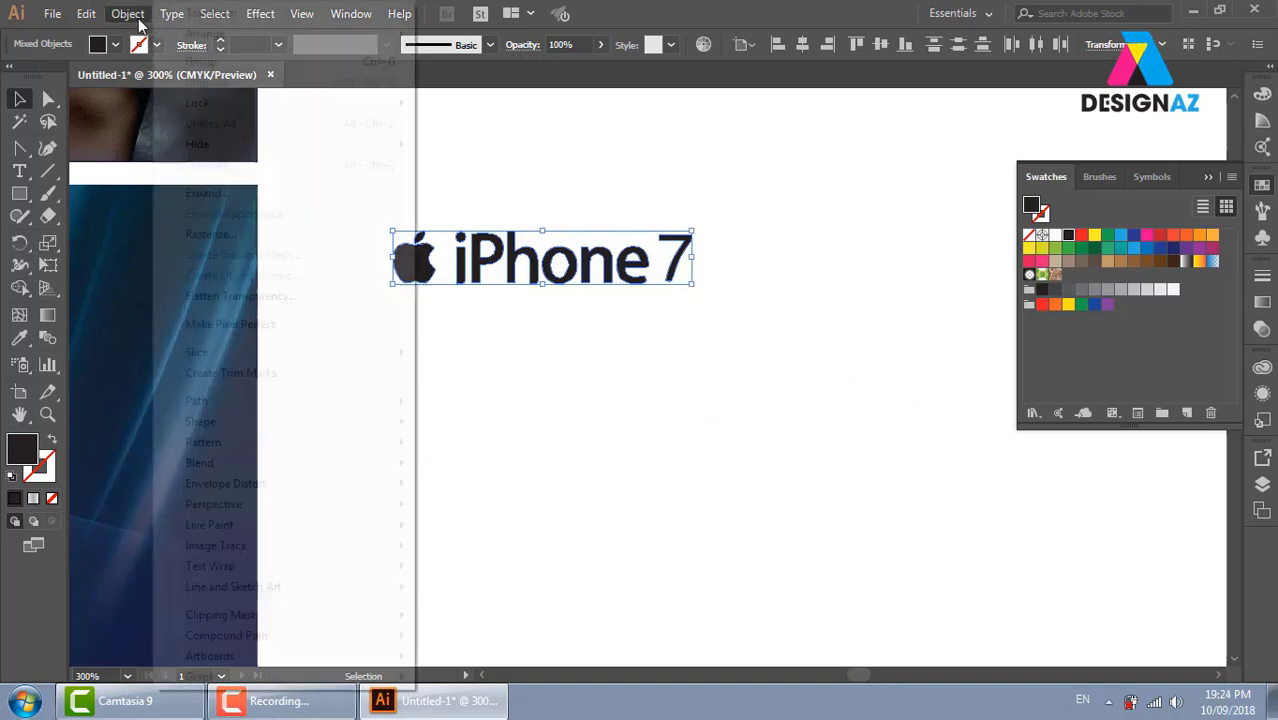
{"action": "mouse_move", "coordinate": [197, 401]}
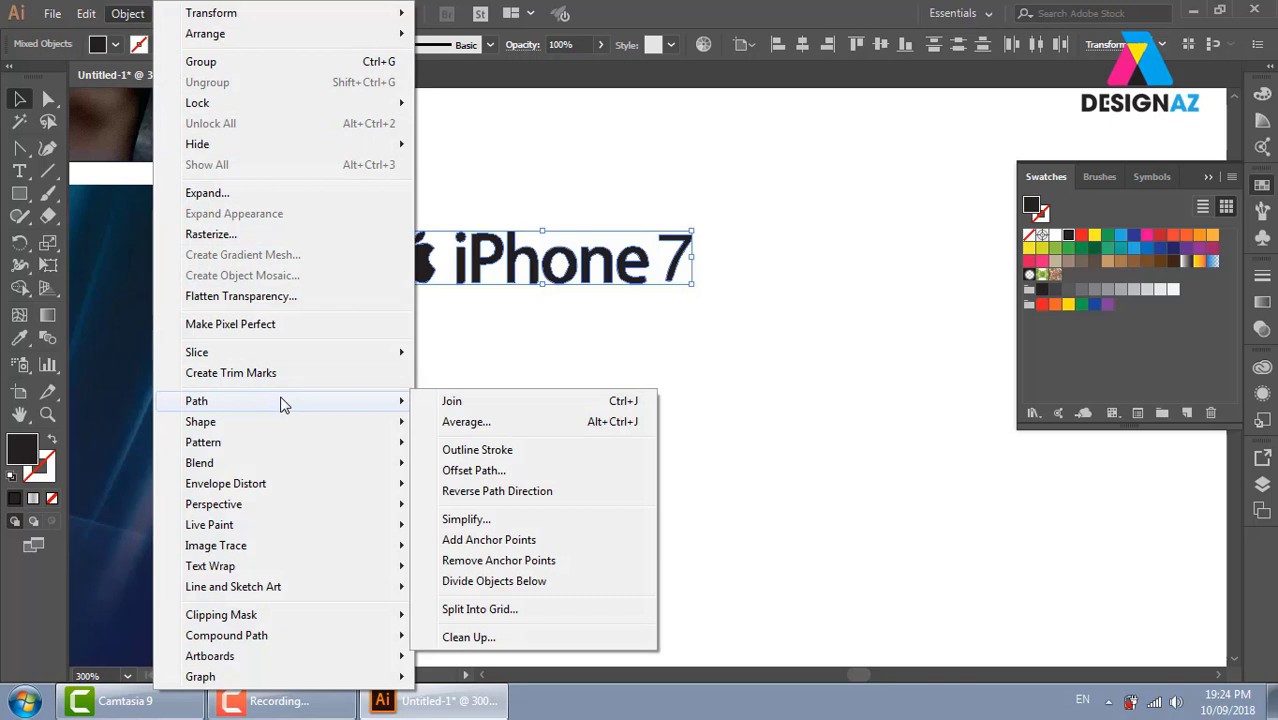
{"action": "left_click", "coordinate": [740, 335]}
{"action": "key", "text": "ctrl+a"}
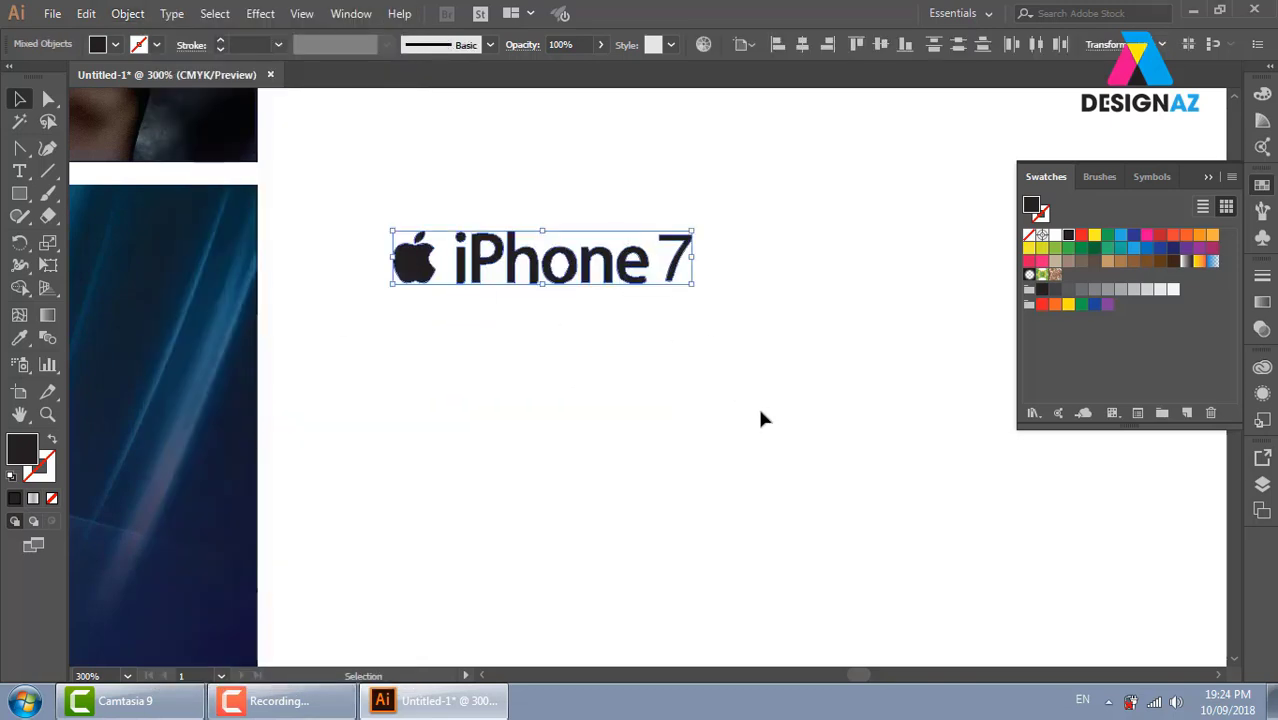
{"action": "key", "text": "shift+ctrl+o"}
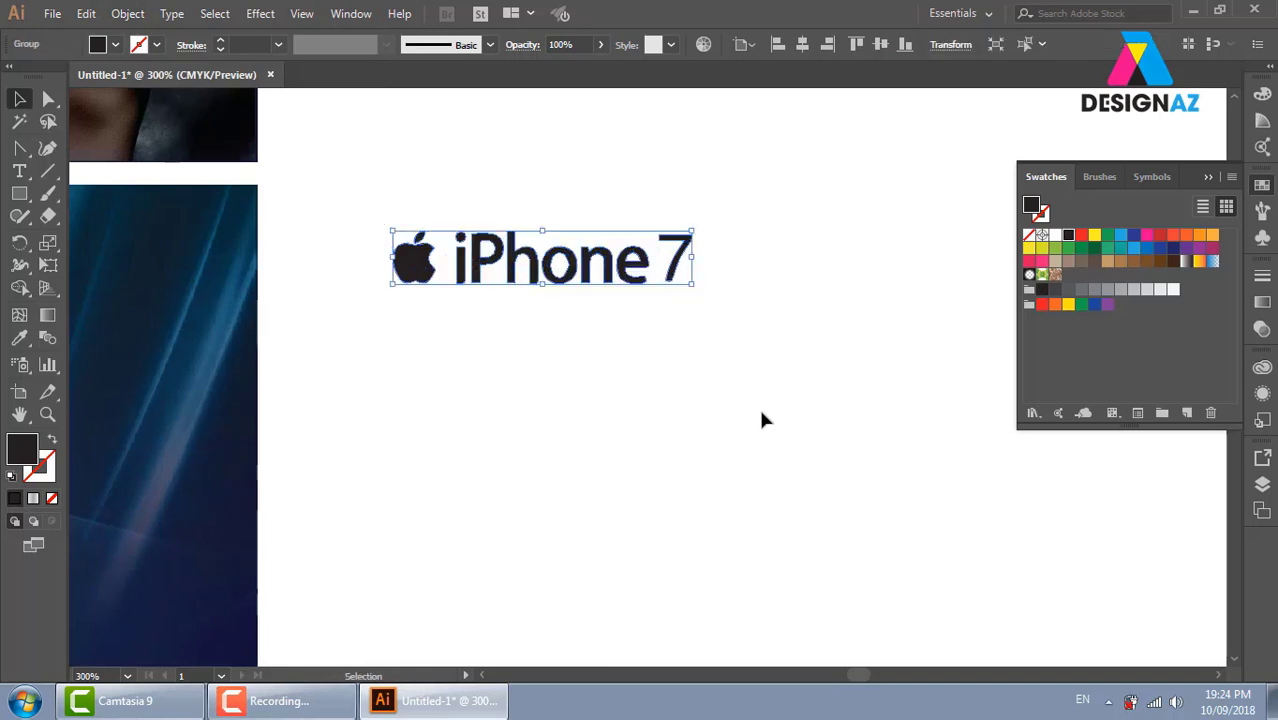
{"action": "right_click", "coordinate": [646, 266]}
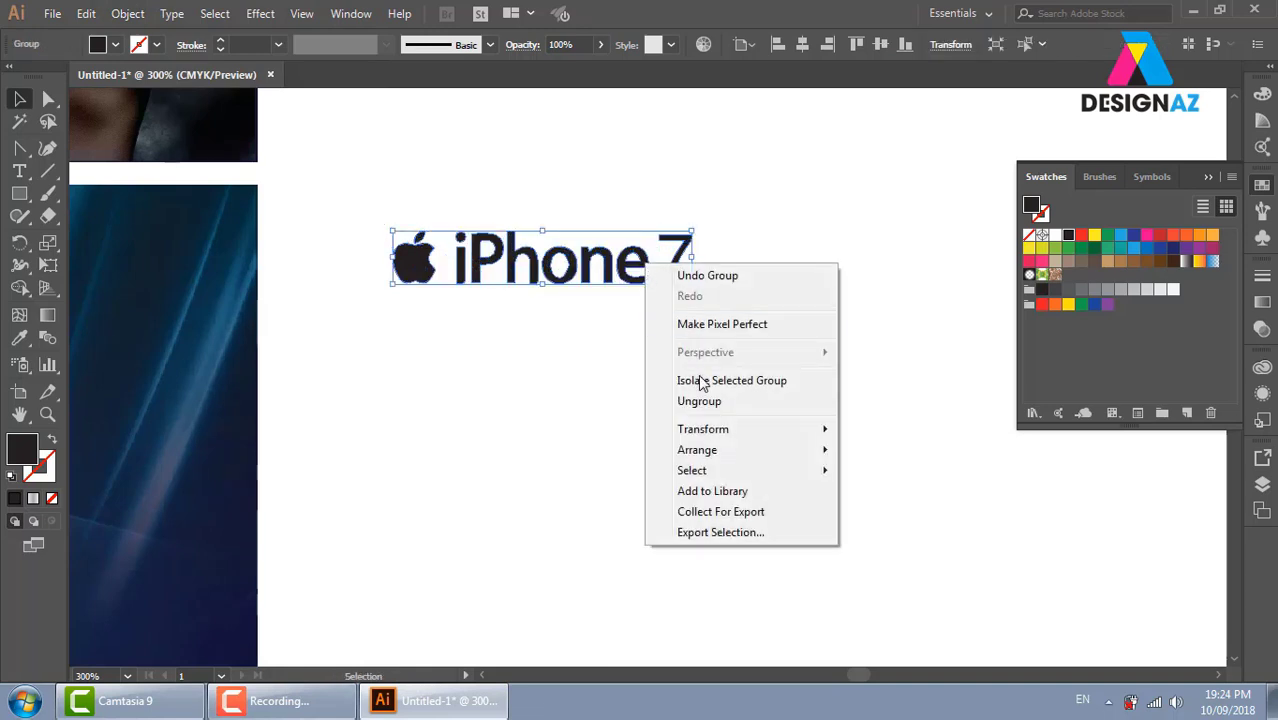
{"action": "left_click", "coordinate": [856, 186]}
{"action": "left_click", "coordinate": [19, 193]}
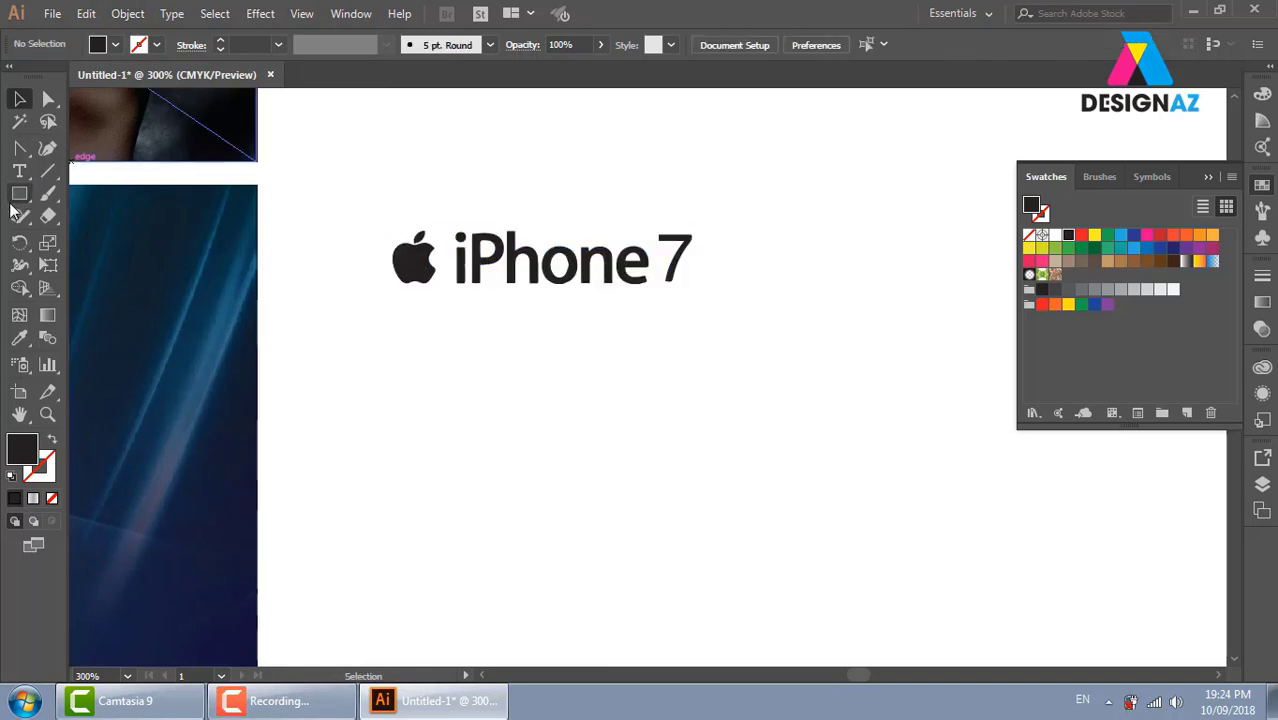
Draw an outline-only rectangle across the logo's lower half, top edge aligned through the letters
{"action": "left_click_drag", "start_coordinate": [334, 357], "coordinate": [816, 258]}
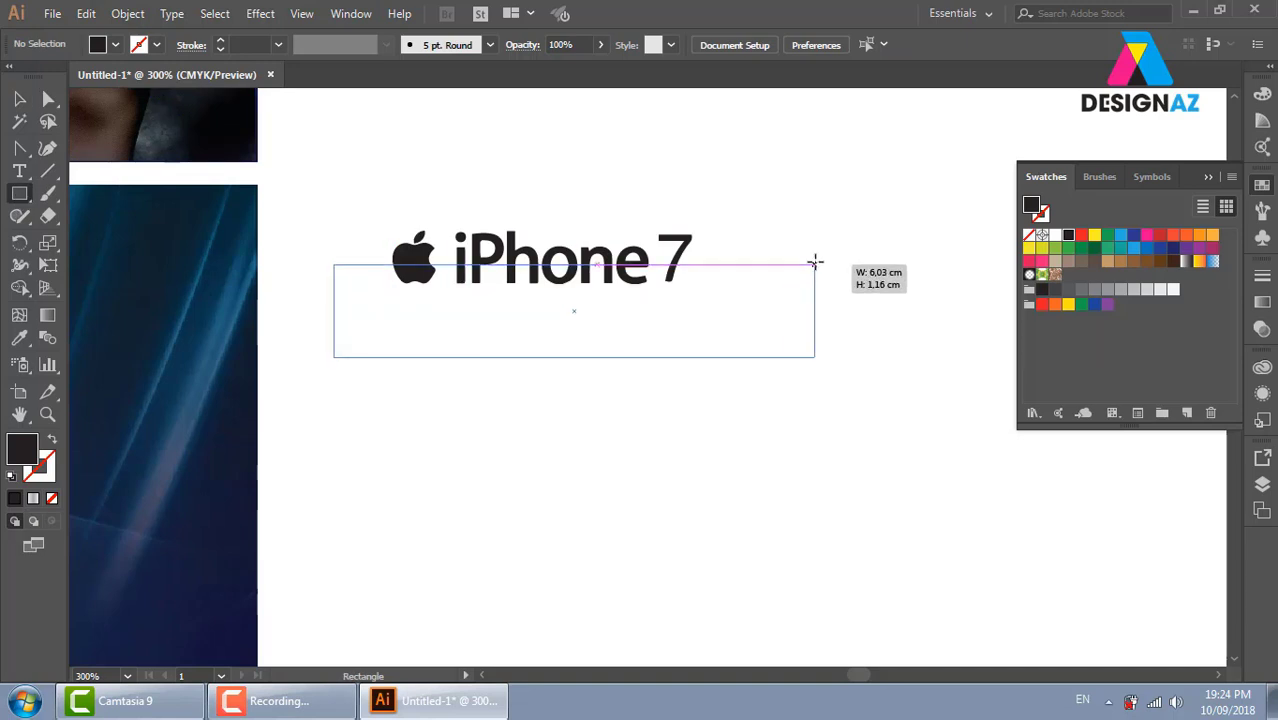
{"action": "key", "text": "z"}
{"action": "left_click_drag", "start_coordinate": [456, 185], "coordinate": [807, 432]}
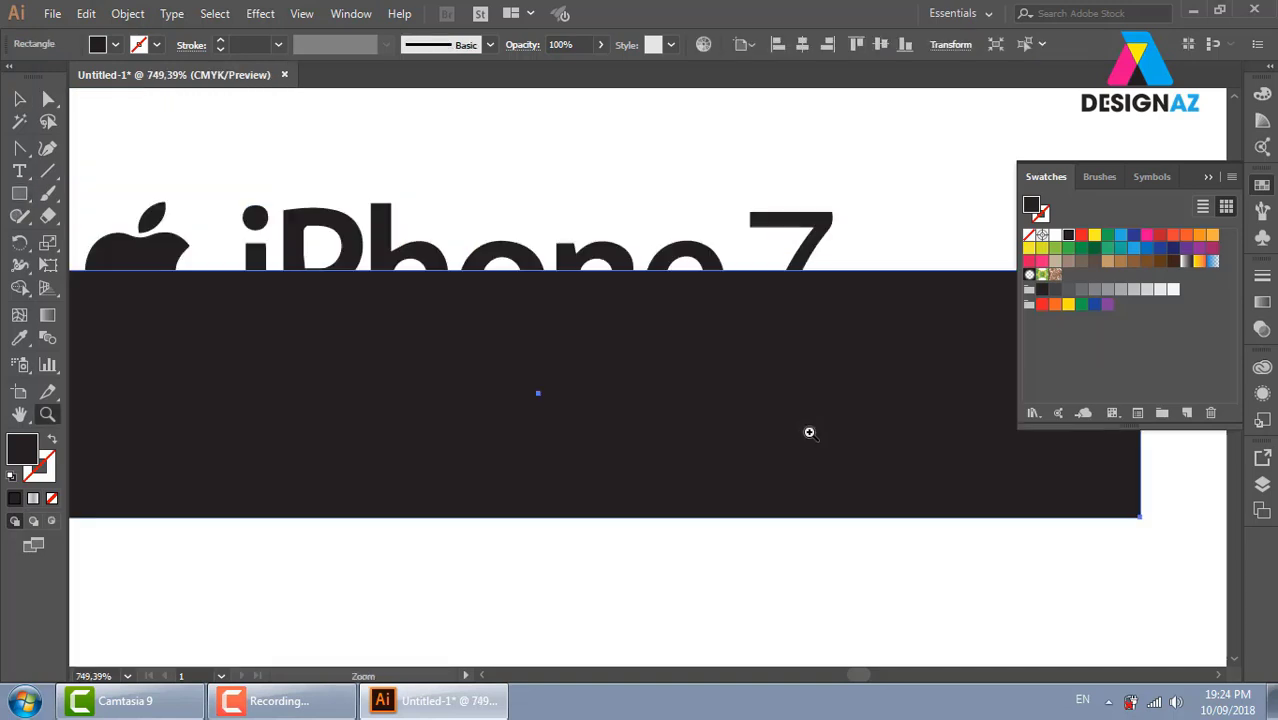
{"action": "key", "text": "shift+x"}
{"action": "left_click", "coordinate": [19, 98]}
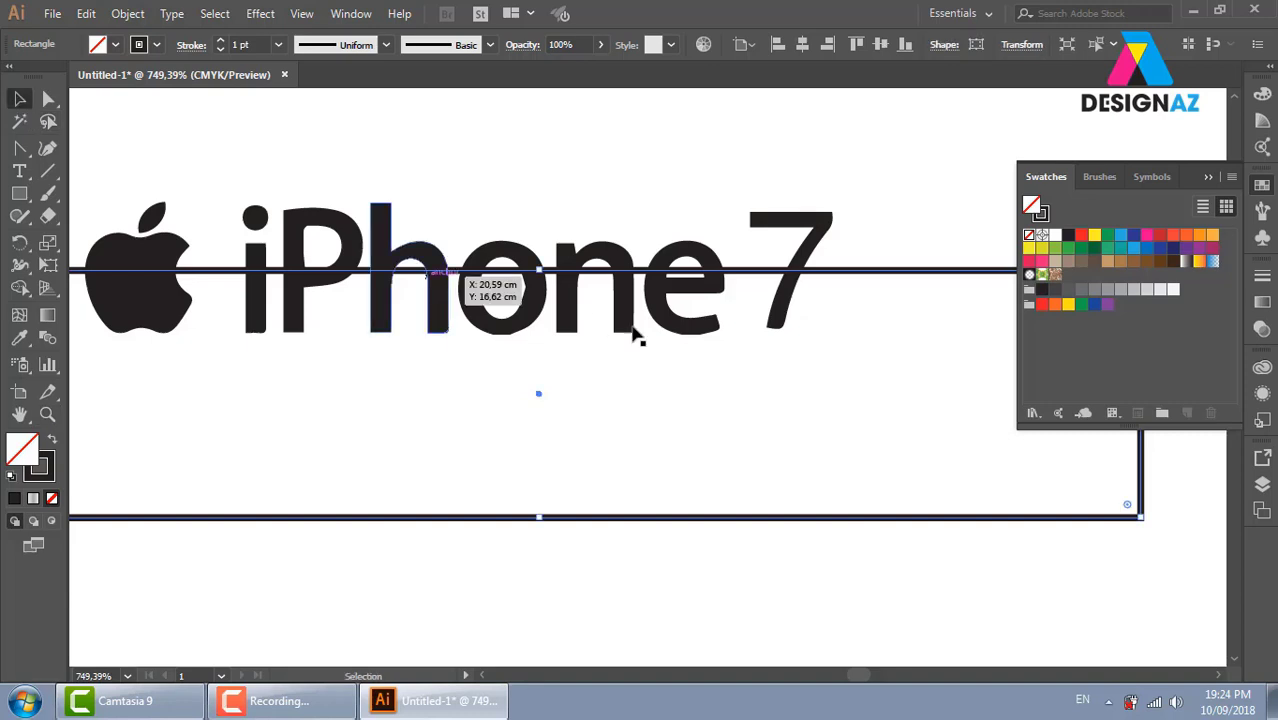
{"action": "left_click_drag", "start_coordinate": [538, 270], "coordinate": [539, 276]}
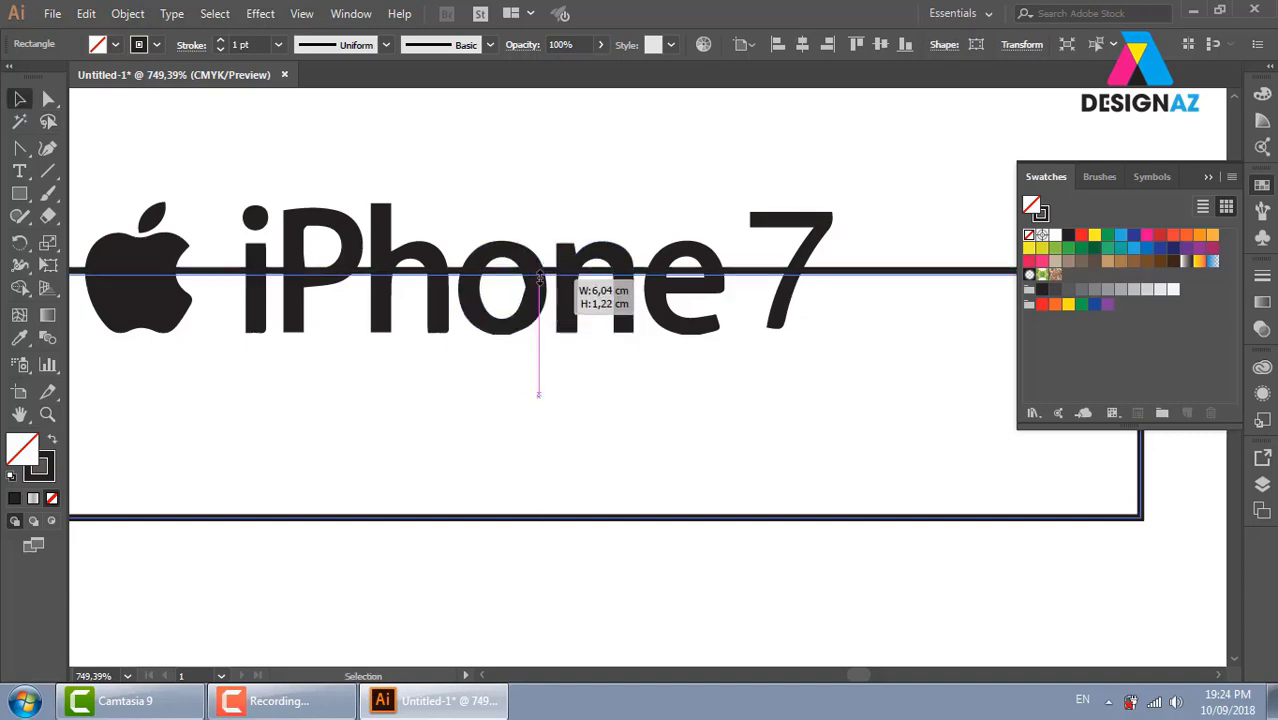
{"action": "left_click", "coordinate": [645, 152]}
{"action": "key", "text": "ctrl+minus"}
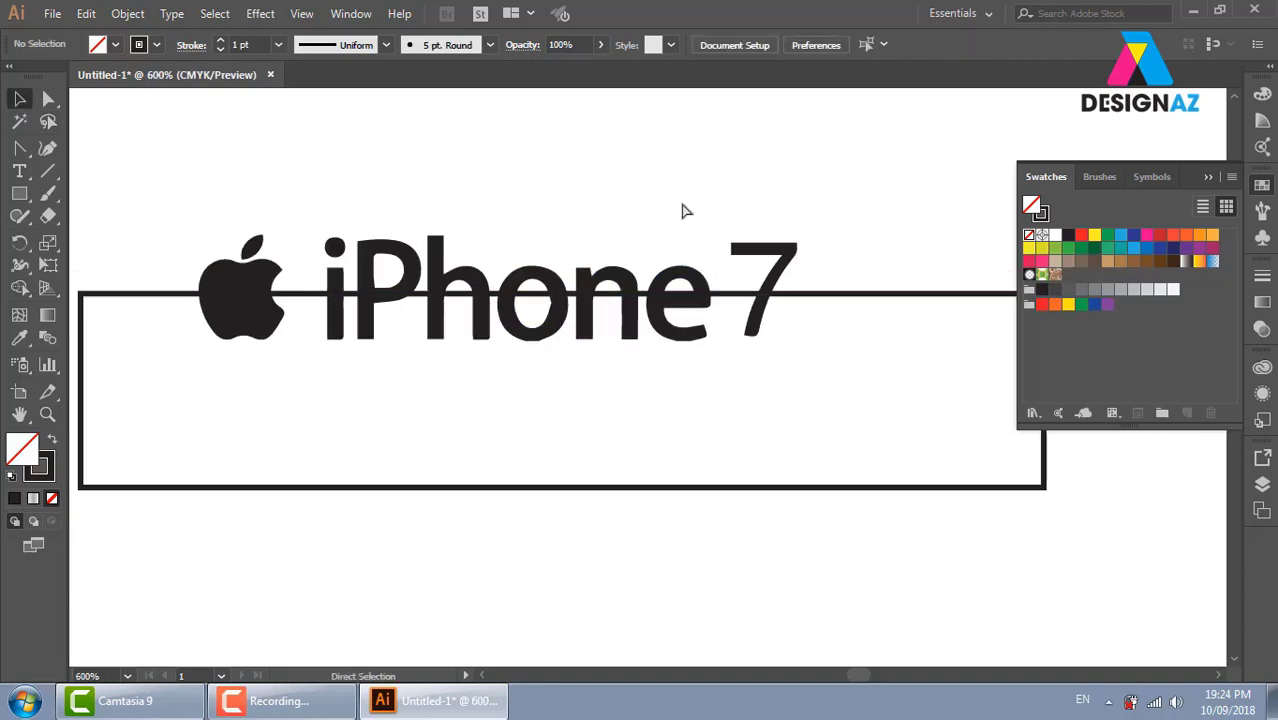
{"action": "key", "text": "ctrl+minus"}
{"action": "key", "text": "ctrl+minus"}
Try Pathfinder Minus Front on rectangle and letters, then make the letters one compound path
{"action": "left_click", "coordinate": [789, 343]}
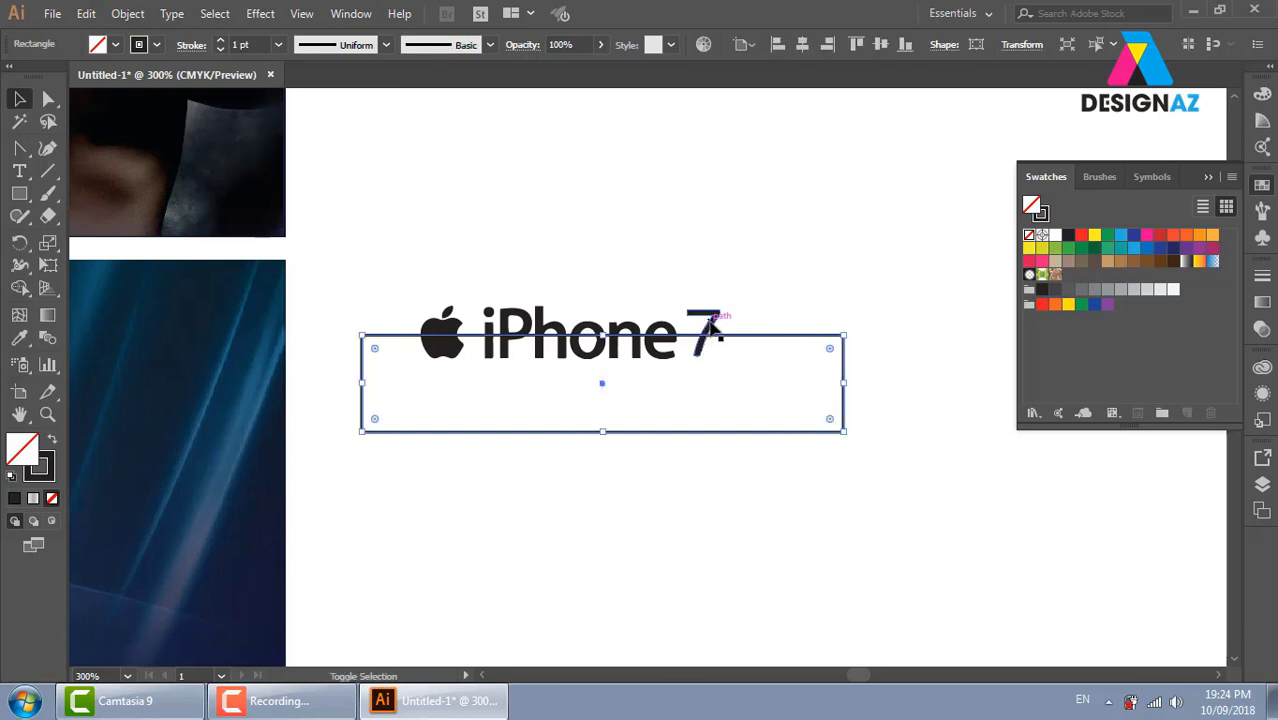
{"action": "left_click", "coordinate": [715, 335], "text": "shift"}
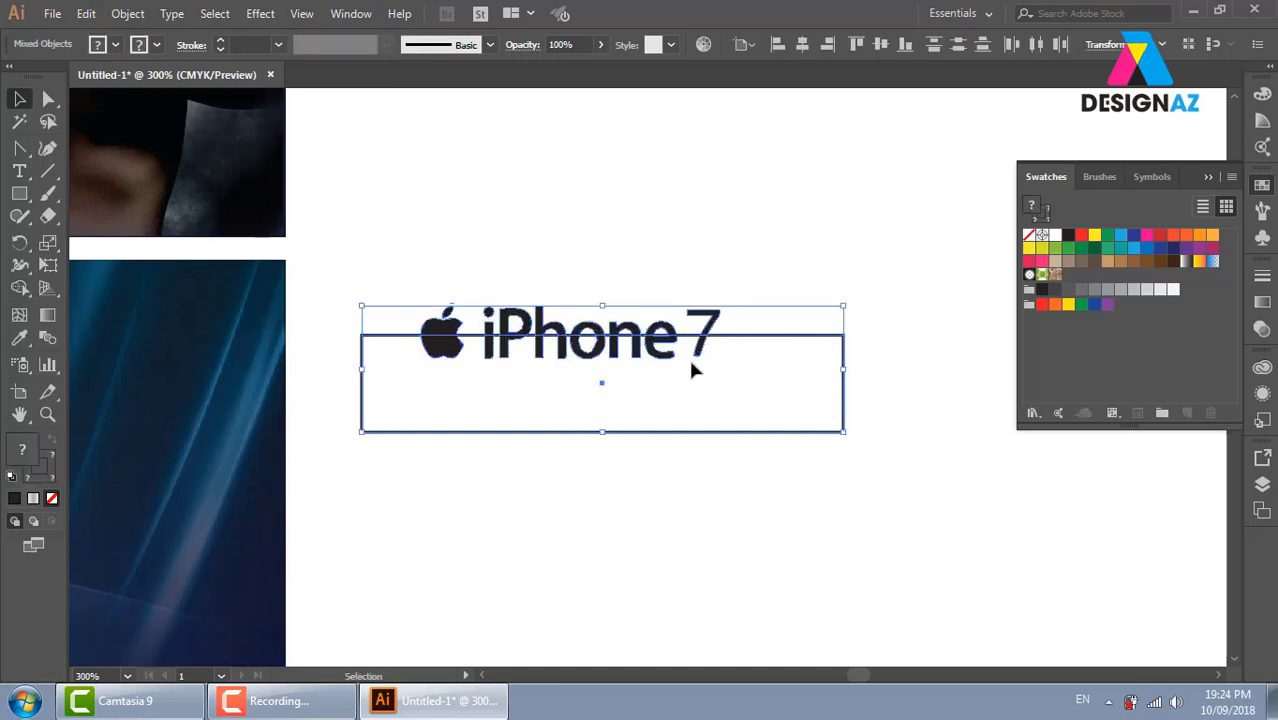
{"action": "key", "text": "shift+F7"}
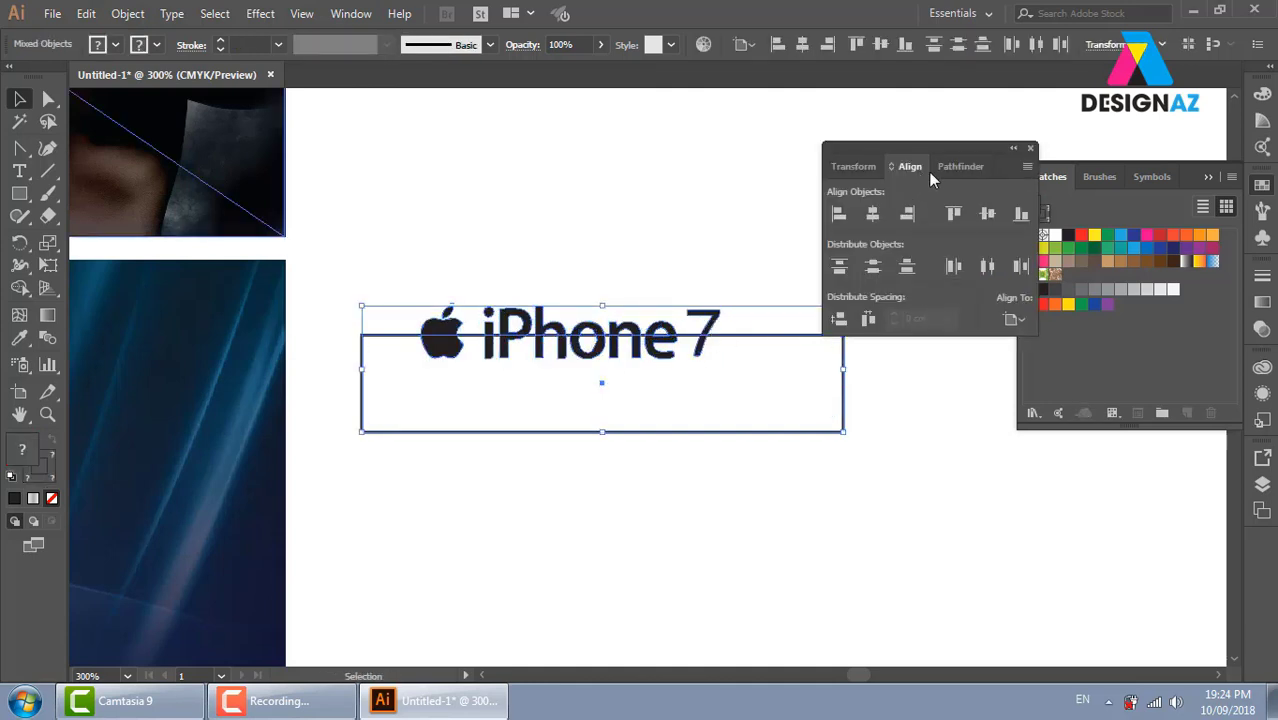
{"action": "left_click", "coordinate": [935, 167]}
{"action": "left_click", "coordinate": [872, 215]}
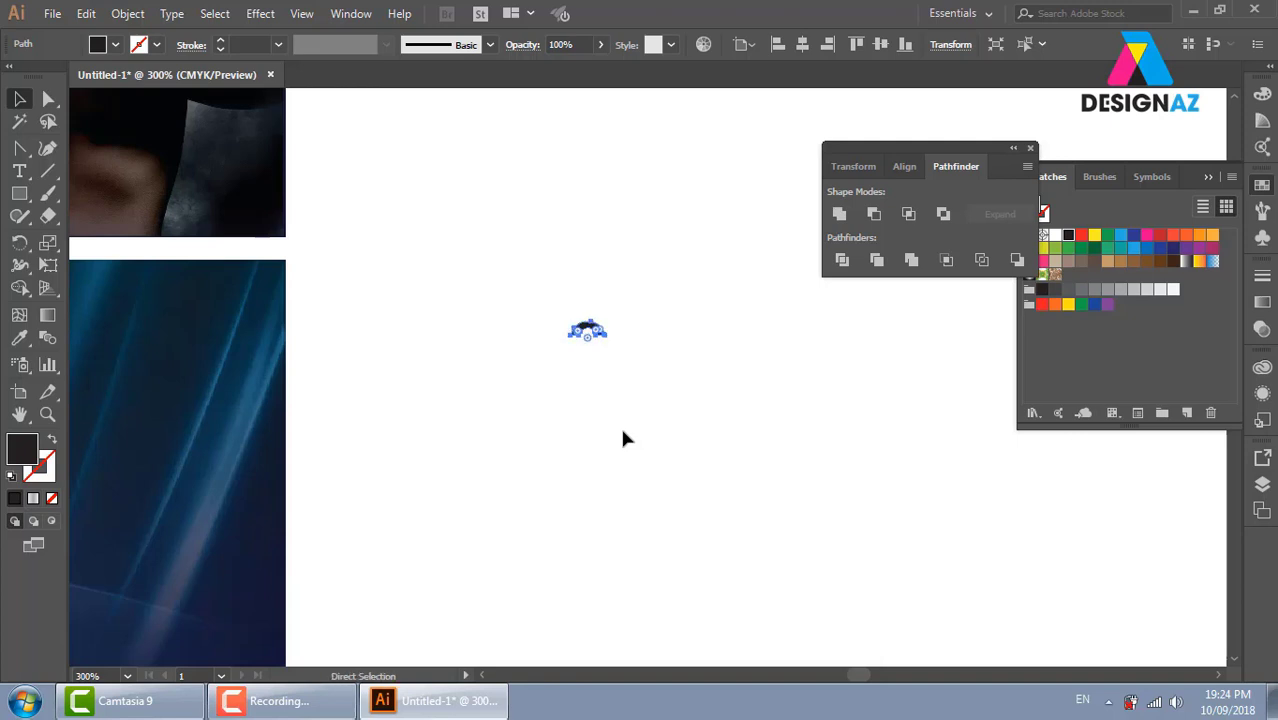
{"action": "left_click_drag", "start_coordinate": [672, 333], "coordinate": [672, 334]}
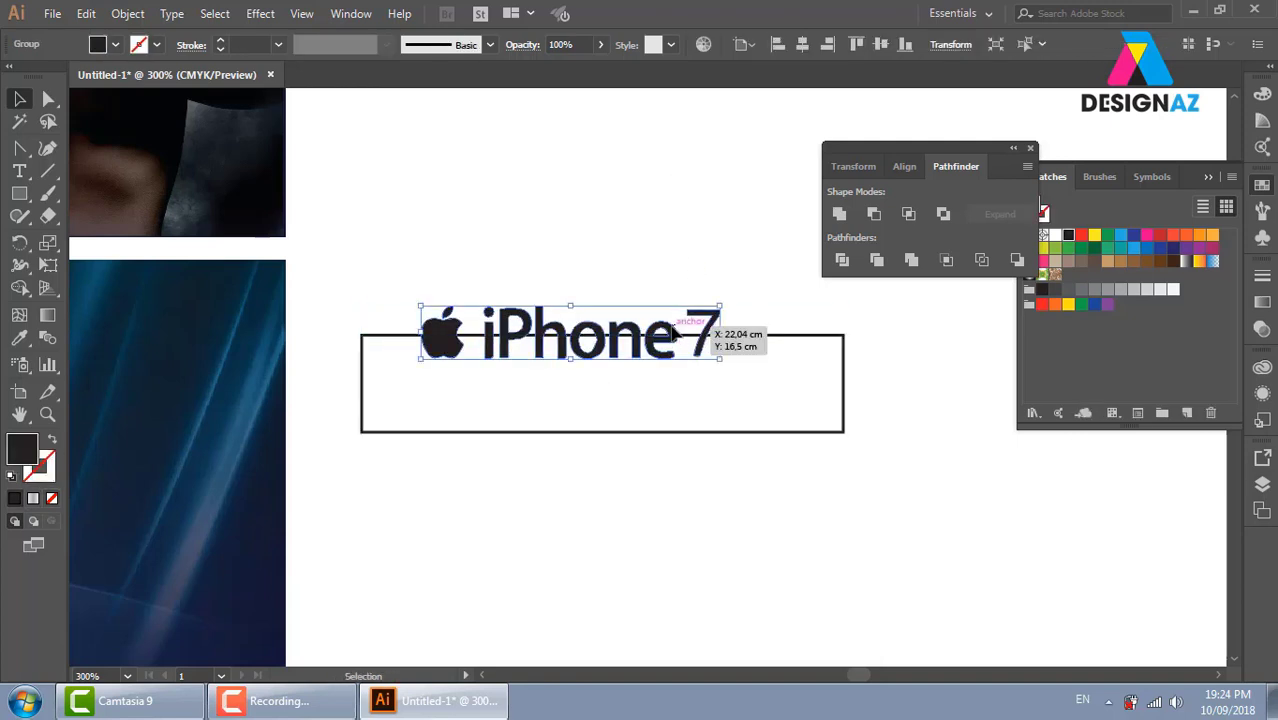
{"action": "left_click", "coordinate": [130, 14]}
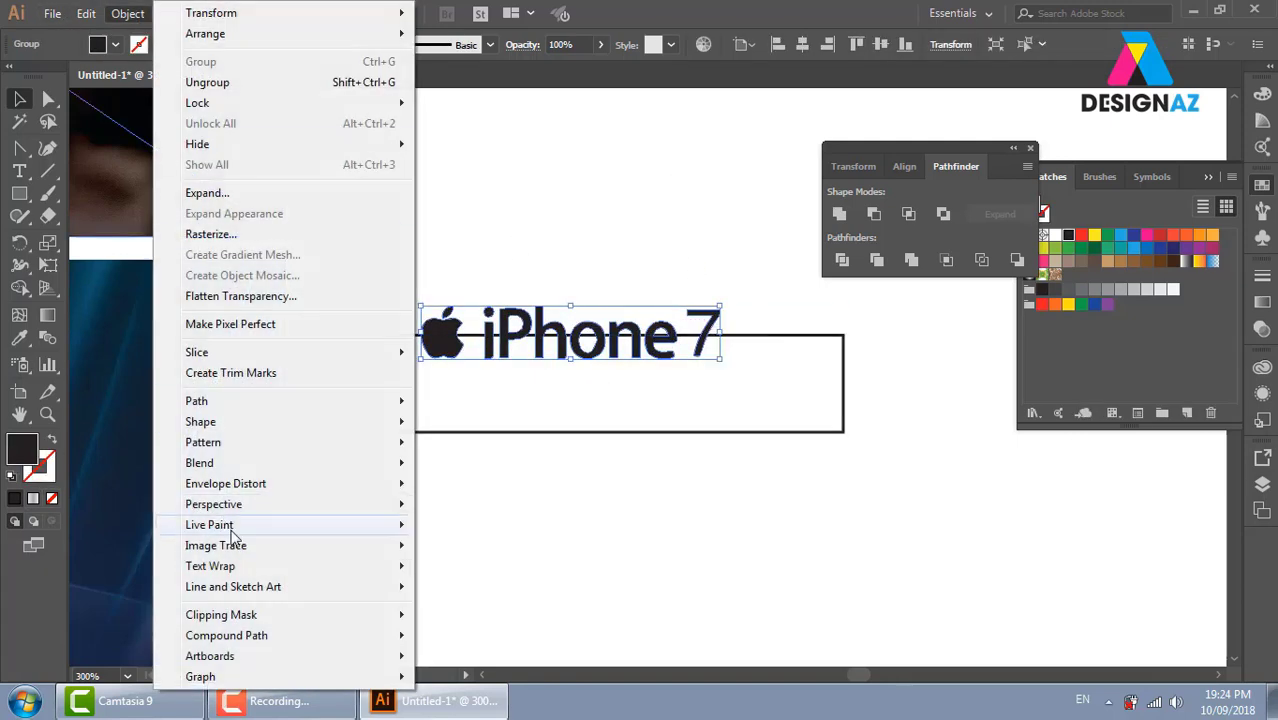
{"action": "mouse_move", "coordinate": [226, 635]}
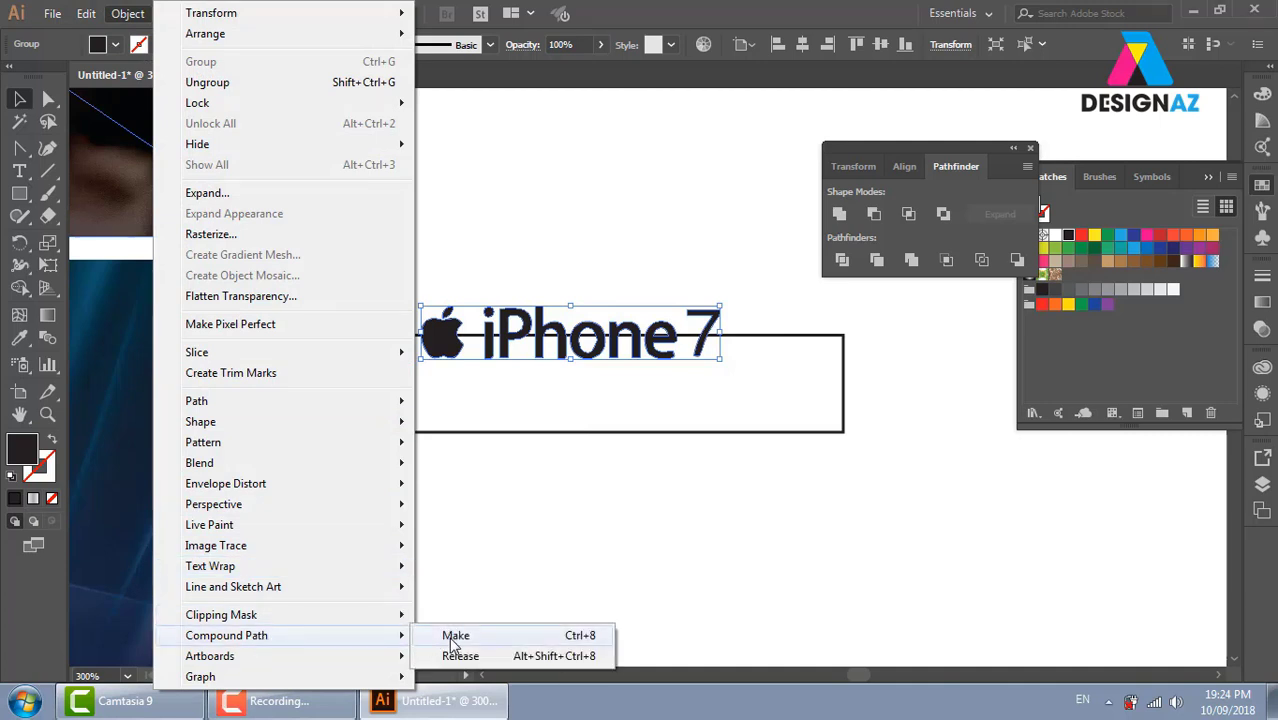
{"action": "left_click", "coordinate": [452, 638]}
Select the rectangle plus the iPhone 7 compound path and apply Pathfinder Minus Front
{"action": "left_click", "coordinate": [742, 314]}
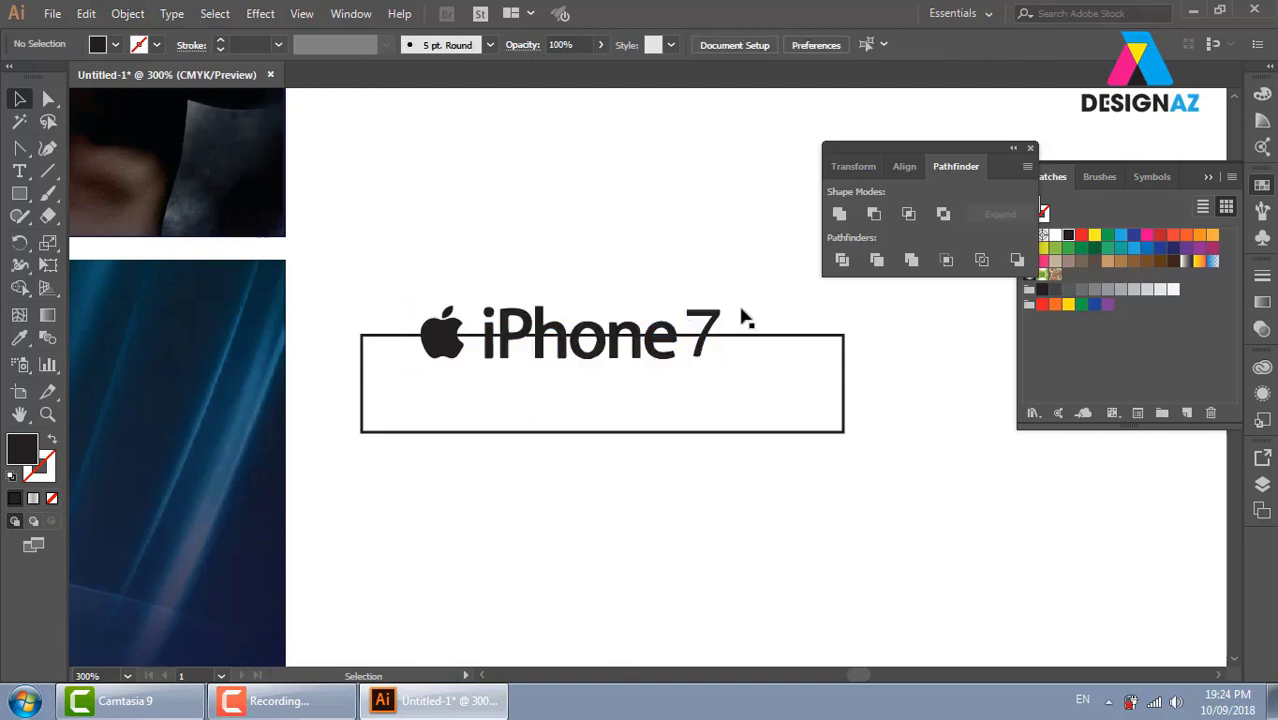
{"action": "left_click", "coordinate": [813, 336]}
{"action": "left_click", "coordinate": [713, 318], "text": "shift"}
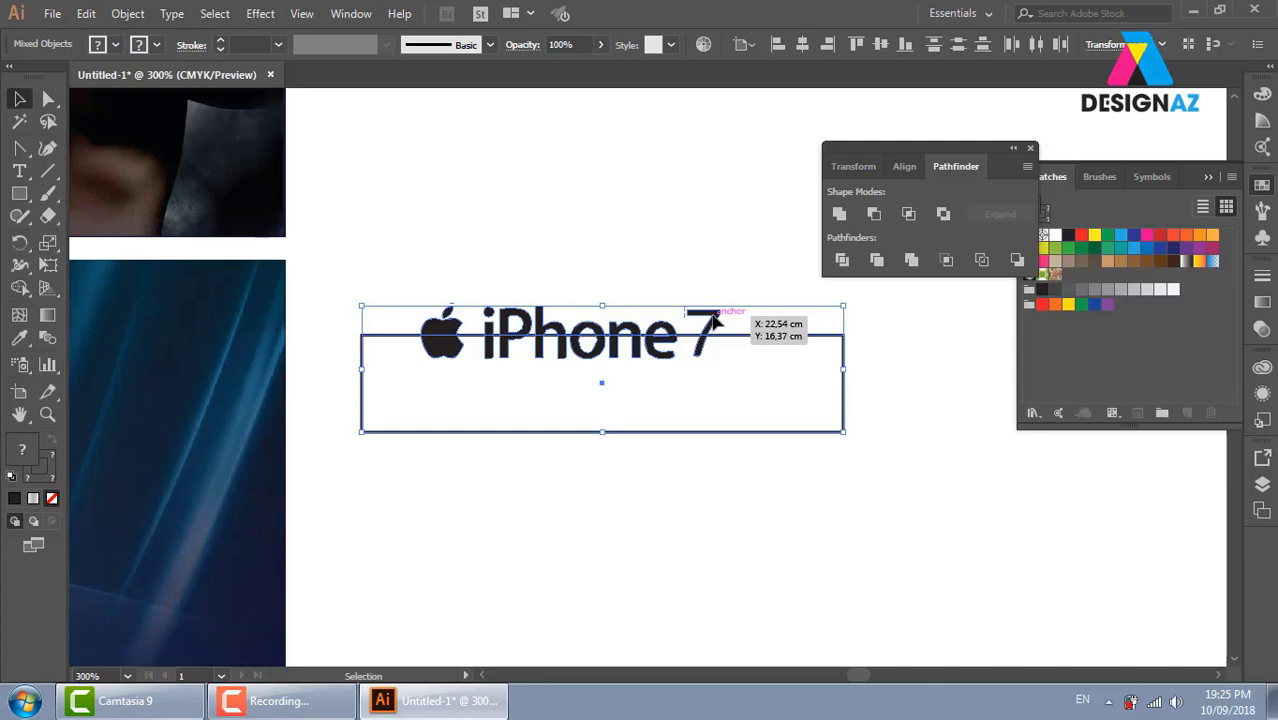
{"action": "left_click", "coordinate": [874, 215]}
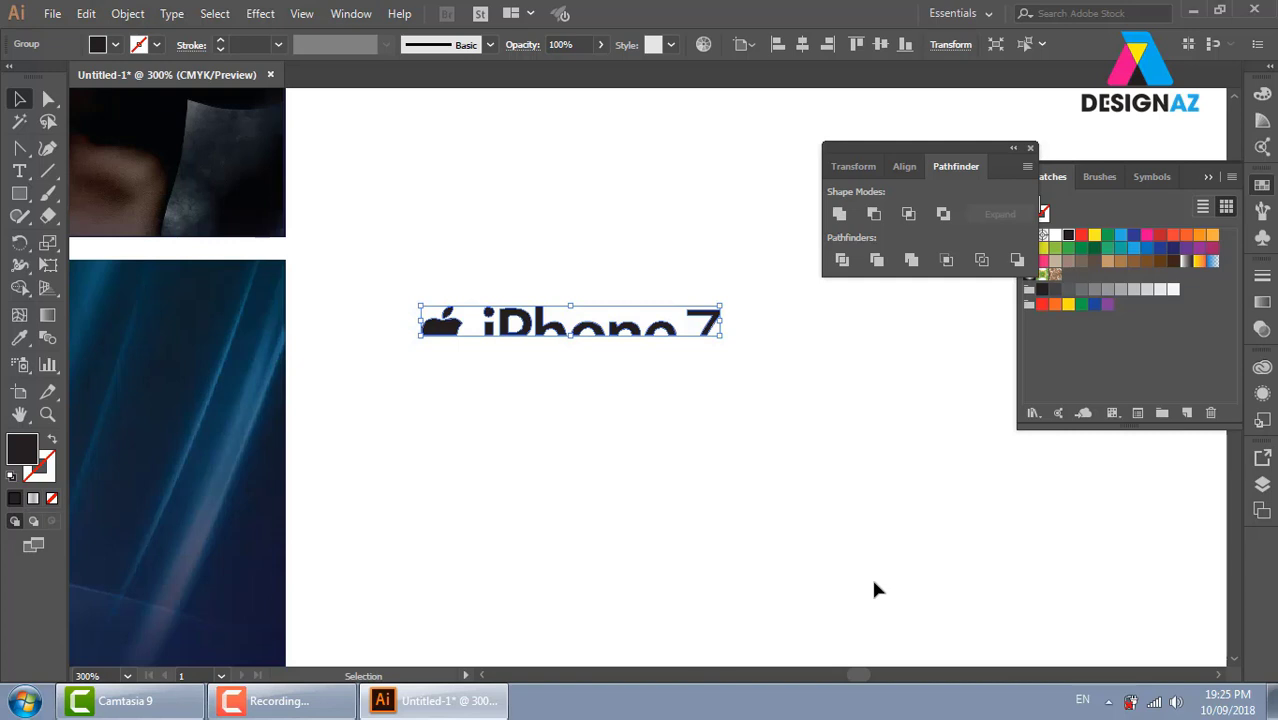
Move the cut top-half logo onto the banner over its silver iPhone 7 lettering
{"action": "key", "text": "ctrl+minus"}
{"action": "key", "text": "ctrl+minus"}
{"action": "key", "text": "ctrl+minus"}
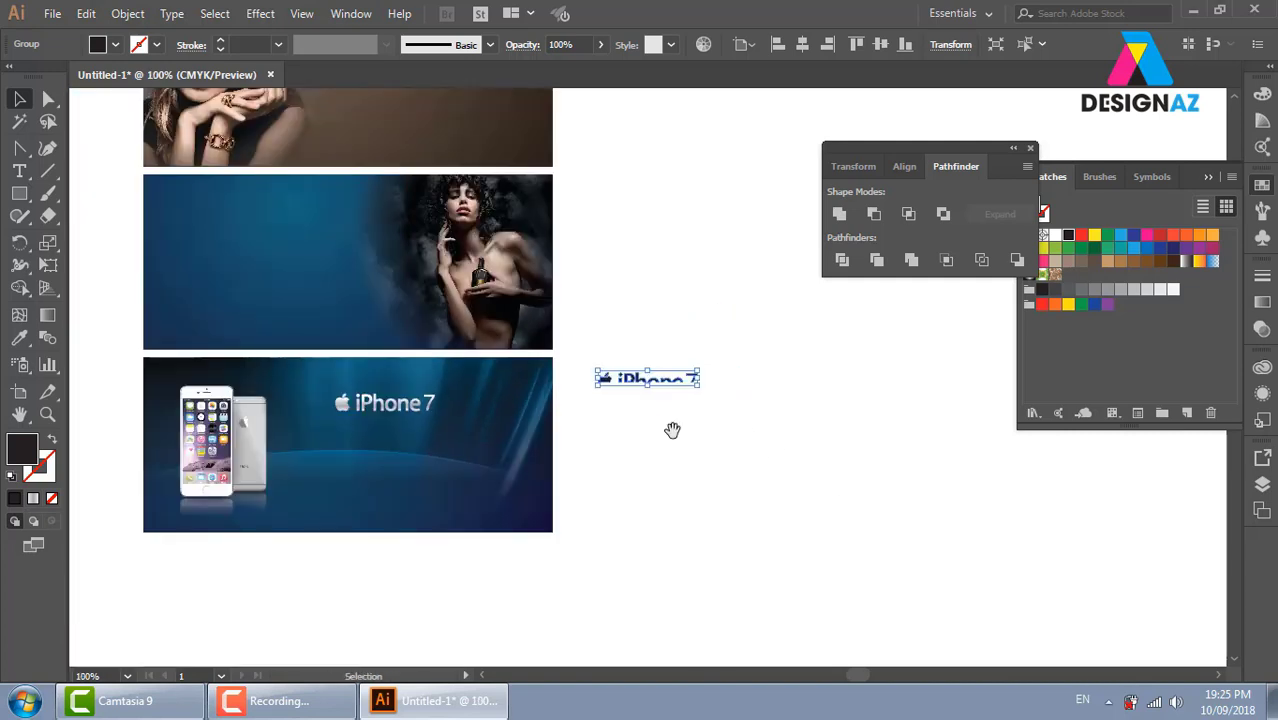
{"action": "mouse_move", "coordinate": [672, 430]}
{"action": "left_mouse_down"}
{"action": "mouse_move", "coordinate": [824, 417]}
{"action": "mouse_move", "coordinate": [588, 398]}
{"action": "mouse_move", "coordinate": [663, 398]}
{"action": "left_mouse_up"}
{"action": "left_click", "coordinate": [825, 448]}
{"action": "key", "text": "z"}
{"action": "left_click", "coordinate": [556, 357]}
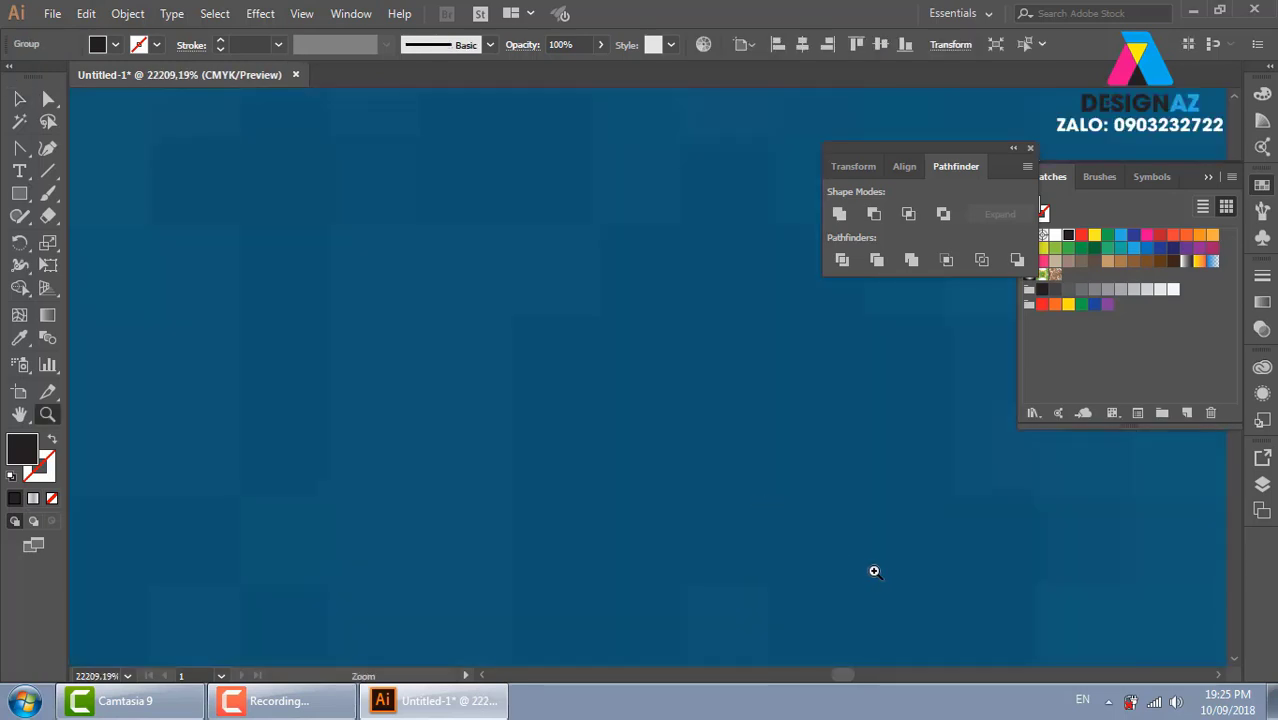
{"action": "key", "text": "space"}
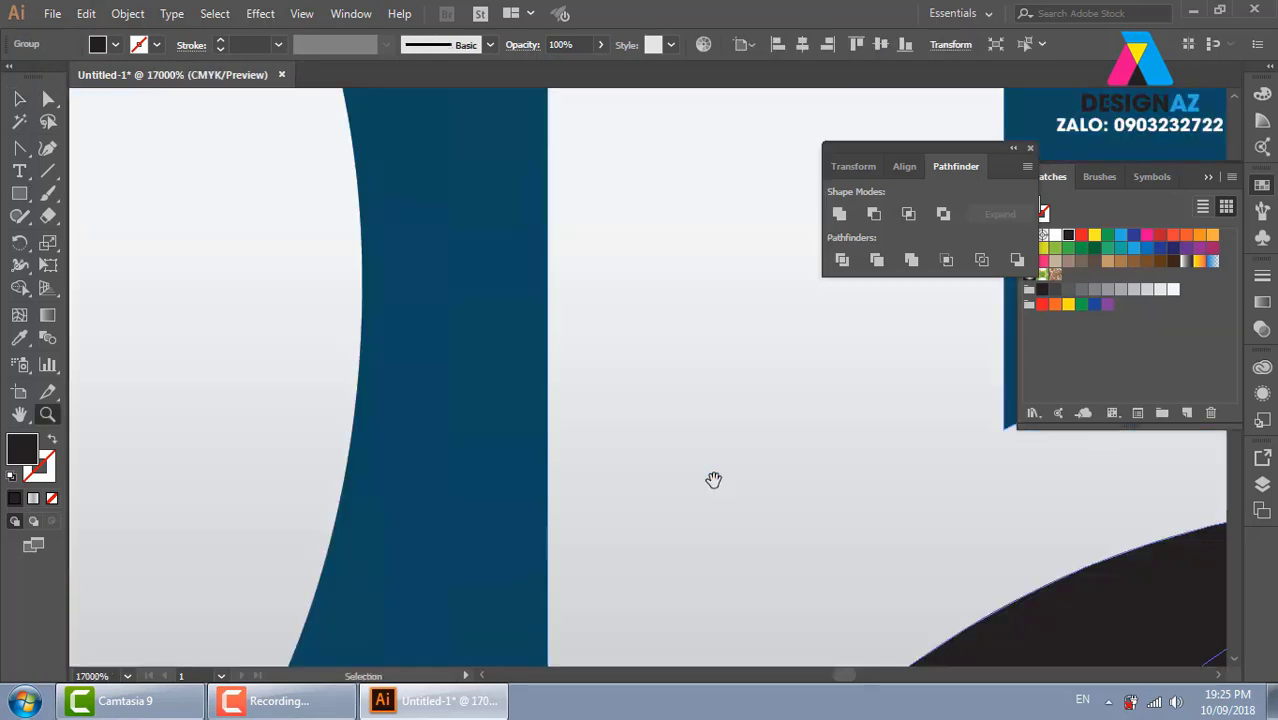
{"action": "scroll", "coordinate": [713, 481], "scroll_direction": "down", "scroll_amount": 3}
{"action": "scroll", "coordinate": [713, 481], "scroll_direction": "down", "scroll_amount": 3}
{"action": "scroll", "coordinate": [713, 481], "scroll_direction": "down", "scroll_amount": 2}
{"action": "scroll", "coordinate": [713, 481], "scroll_direction": "down", "scroll_amount": 2}
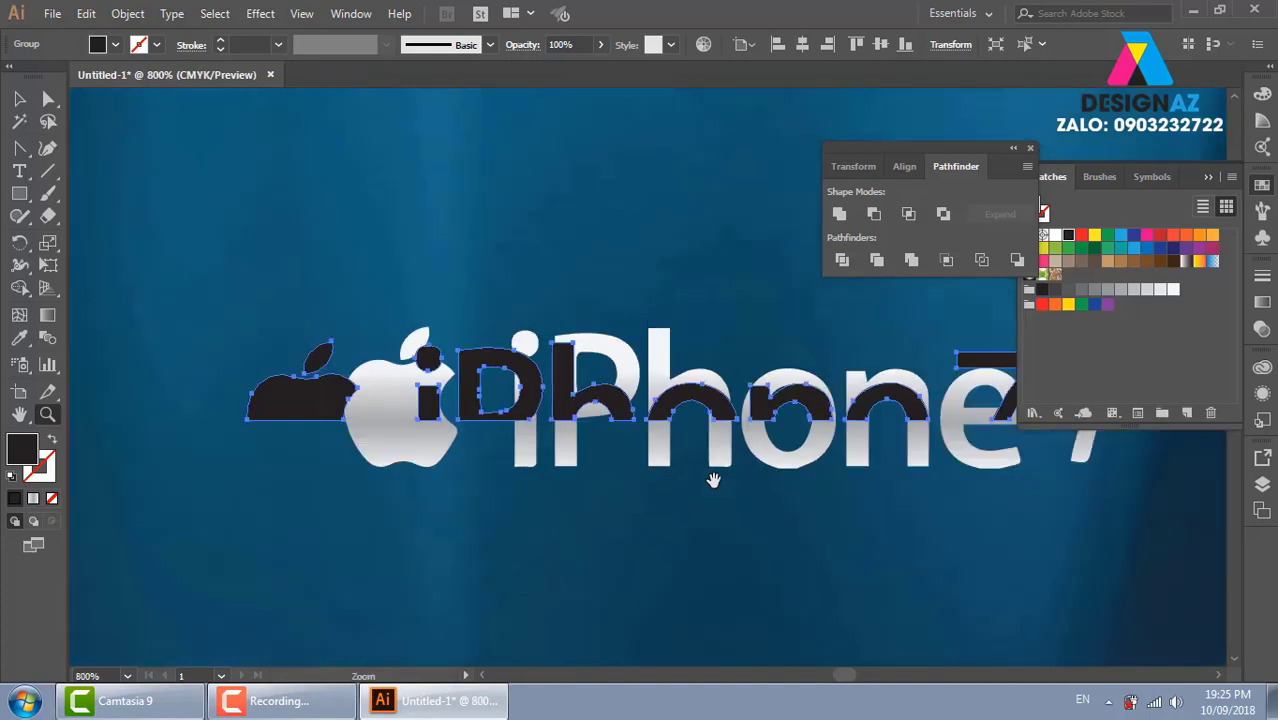
{"action": "left_click", "coordinate": [18, 100]}
{"action": "mouse_move", "coordinate": [287, 398]}
{"action": "left_mouse_down"}
{"action": "mouse_move", "coordinate": [418, 379]}
{"action": "mouse_move", "coordinate": [490, 445]}
{"action": "left_mouse_up"}
Align the cut apple precisely over the original and fill the cut letters white
{"action": "key", "text": "z"}
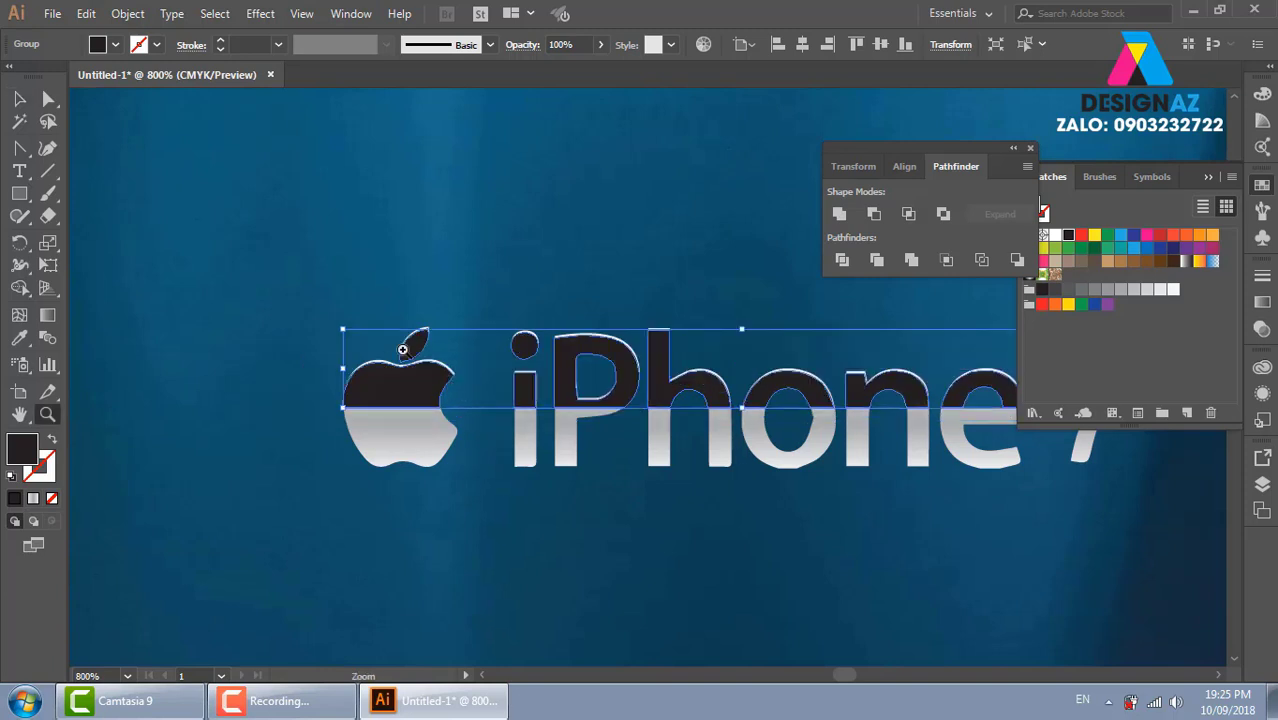
{"action": "mouse_move", "coordinate": [363, 314]}
{"action": "left_mouse_down"}
{"action": "mouse_move", "coordinate": [530, 442]}
{"action": "mouse_move", "coordinate": [519, 397]}
{"action": "mouse_move", "coordinate": [563, 414]}
{"action": "left_mouse_up"}
{"action": "key", "text": "v"}
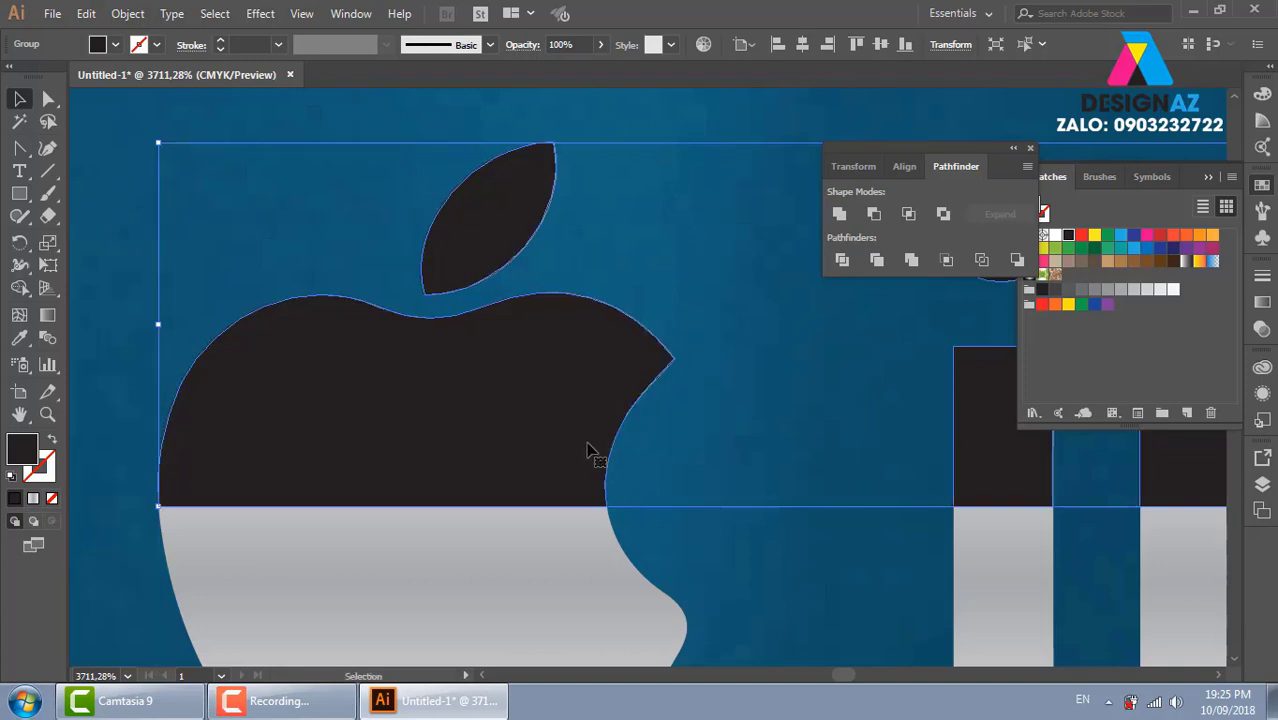
{"action": "key", "text": "ctrl+minus"}
{"action": "key", "text": "ctrl+minus"}
{"action": "key", "text": "ctrl+minus"}
{"action": "key", "text": "ctrl+minus"}
{"action": "left_click", "coordinate": [1055, 235]}
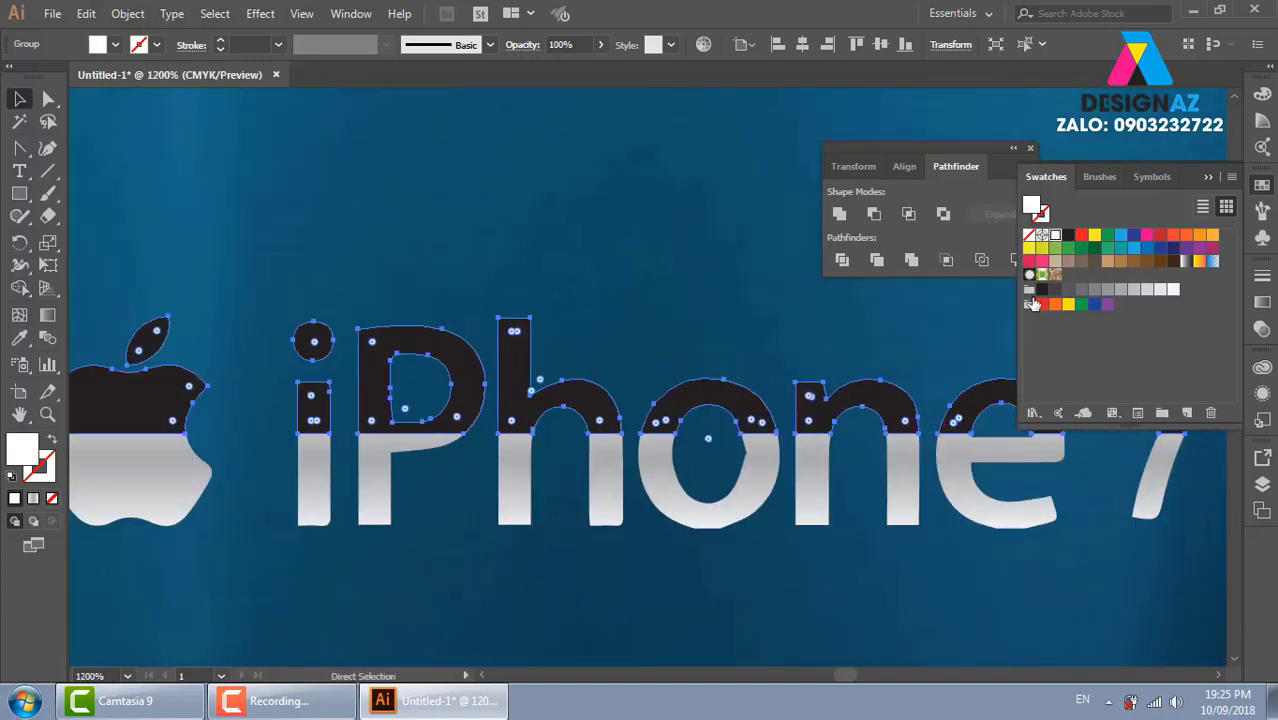
{"action": "key", "text": "v"}
{"action": "left_click", "coordinate": [599, 47]}
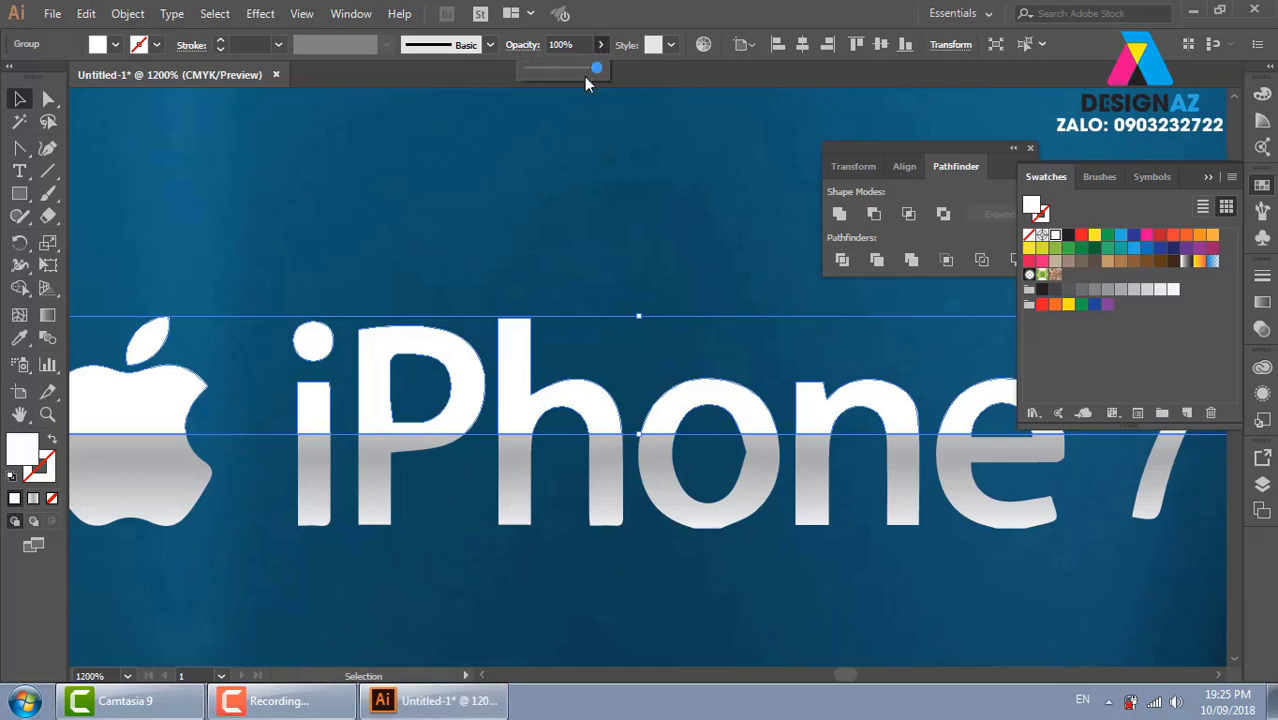
{"action": "left_click", "coordinate": [668, 227]}
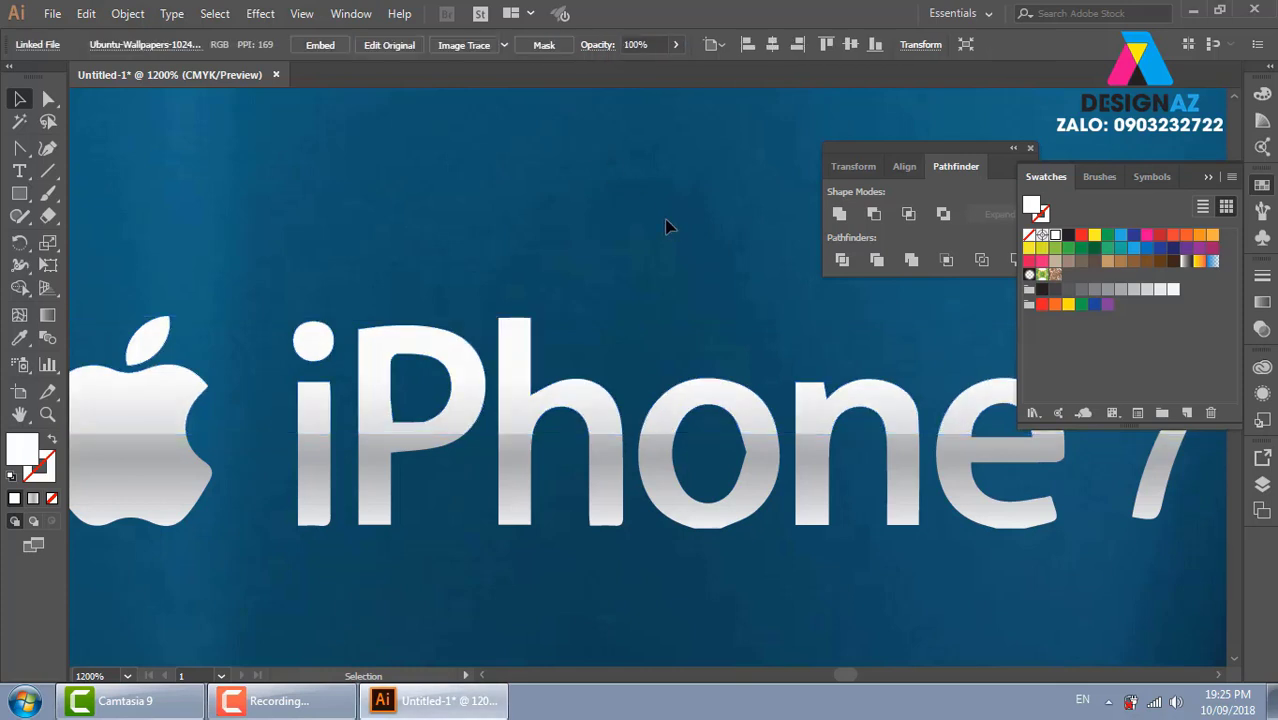
{"action": "key", "text": "ctrl+minus"}
{"action": "key", "text": "ctrl+minus"}
{"action": "key", "text": "ctrl+minus"}
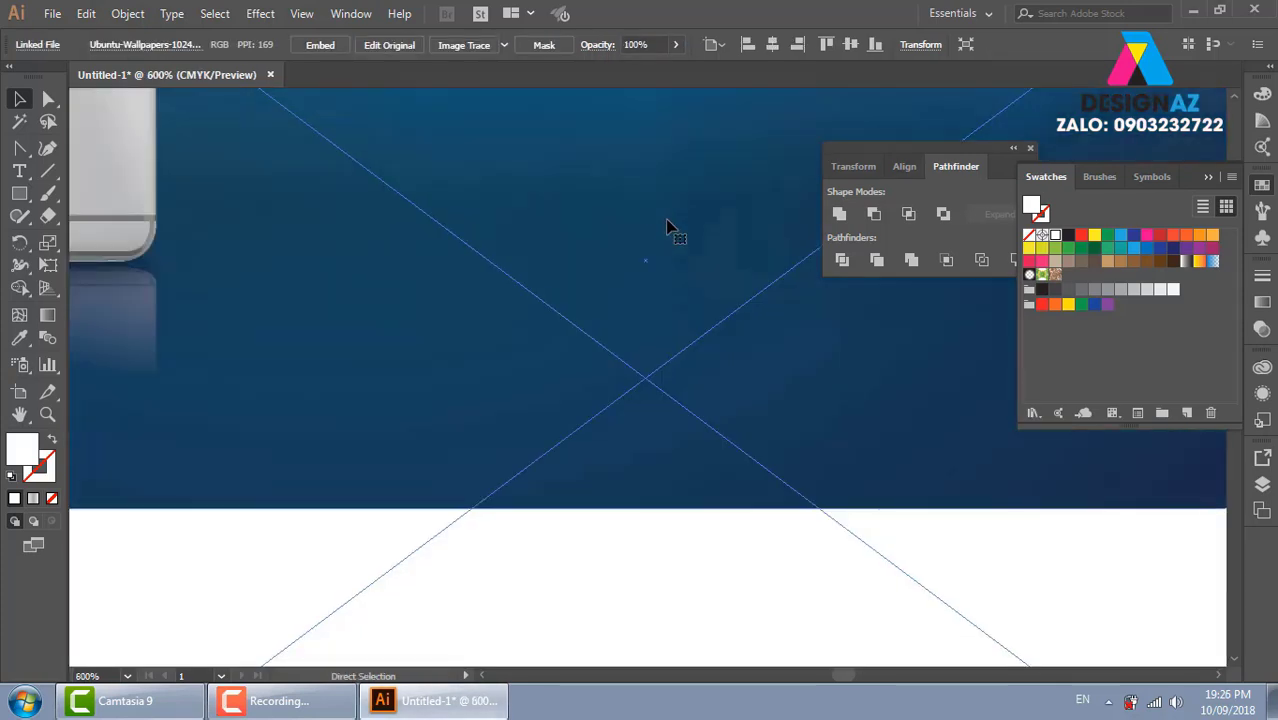
{"action": "key", "text": "ctrl+minus"}
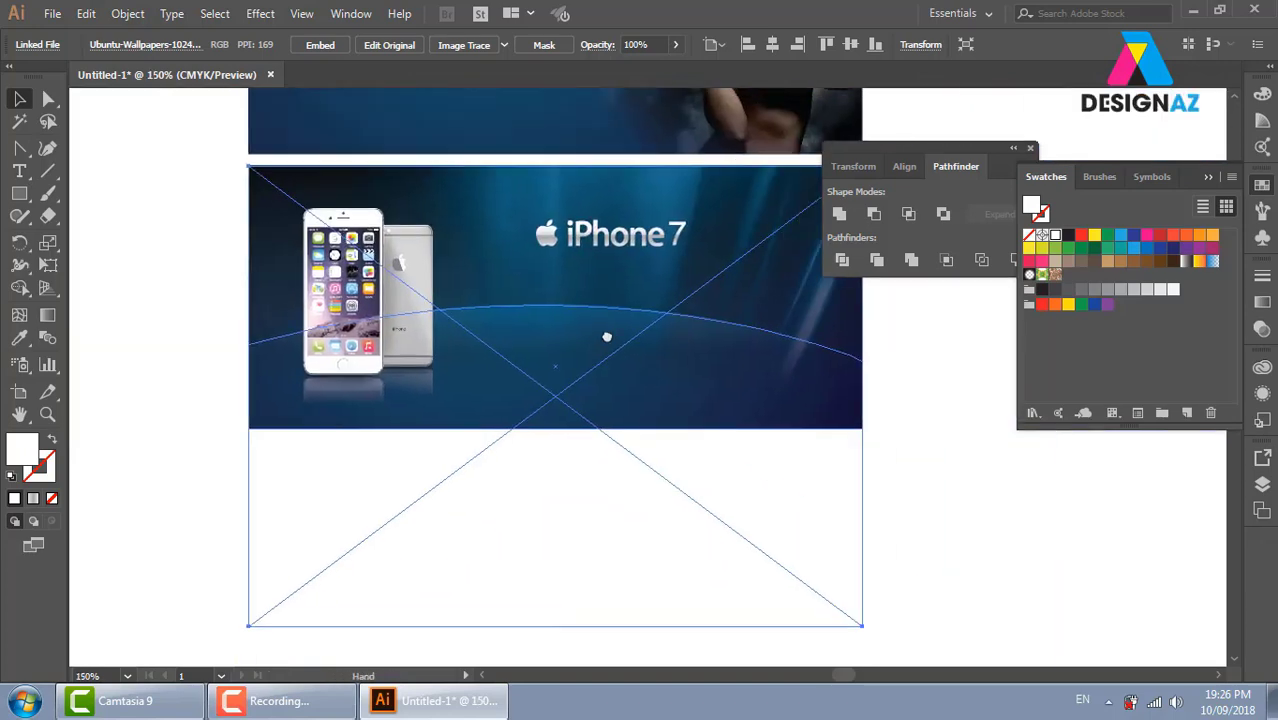
{"action": "key", "text": "z"}
{"action": "left_click_drag", "start_coordinate": [375, 187], "coordinate": [726, 348]}
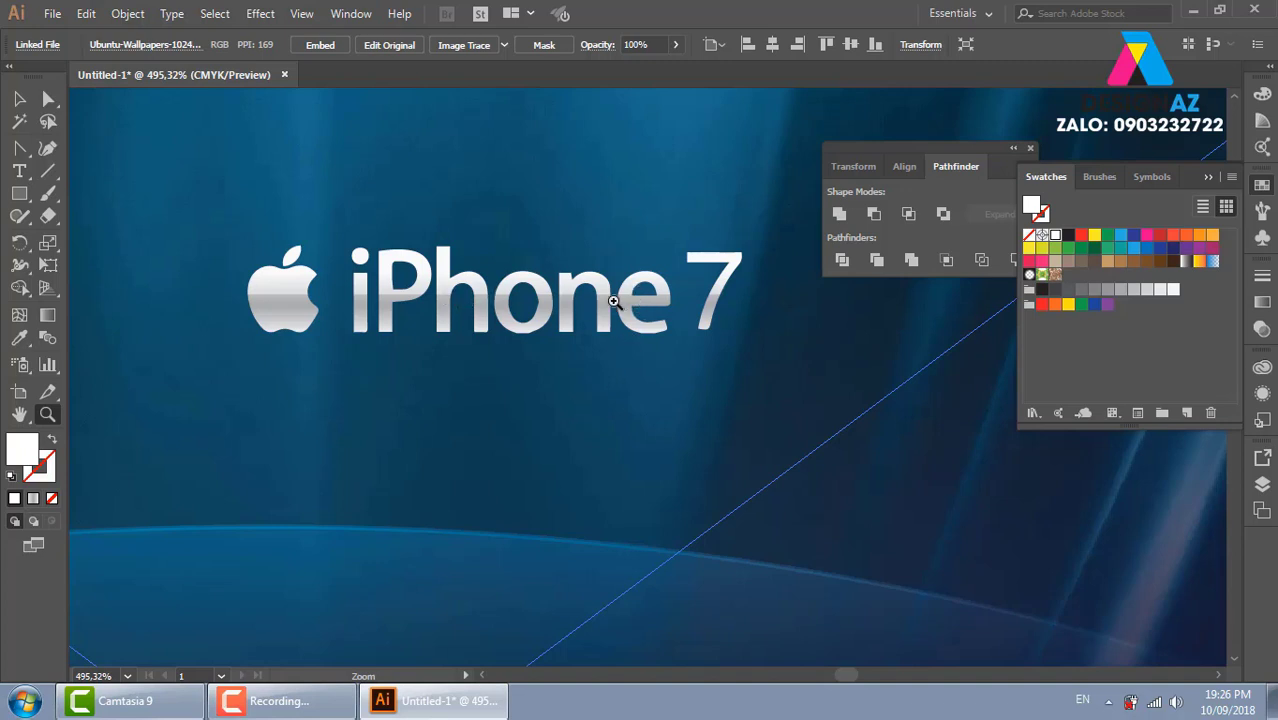
{"action": "left_click", "coordinate": [19, 98]}
{"action": "left_click", "coordinate": [527, 292]}
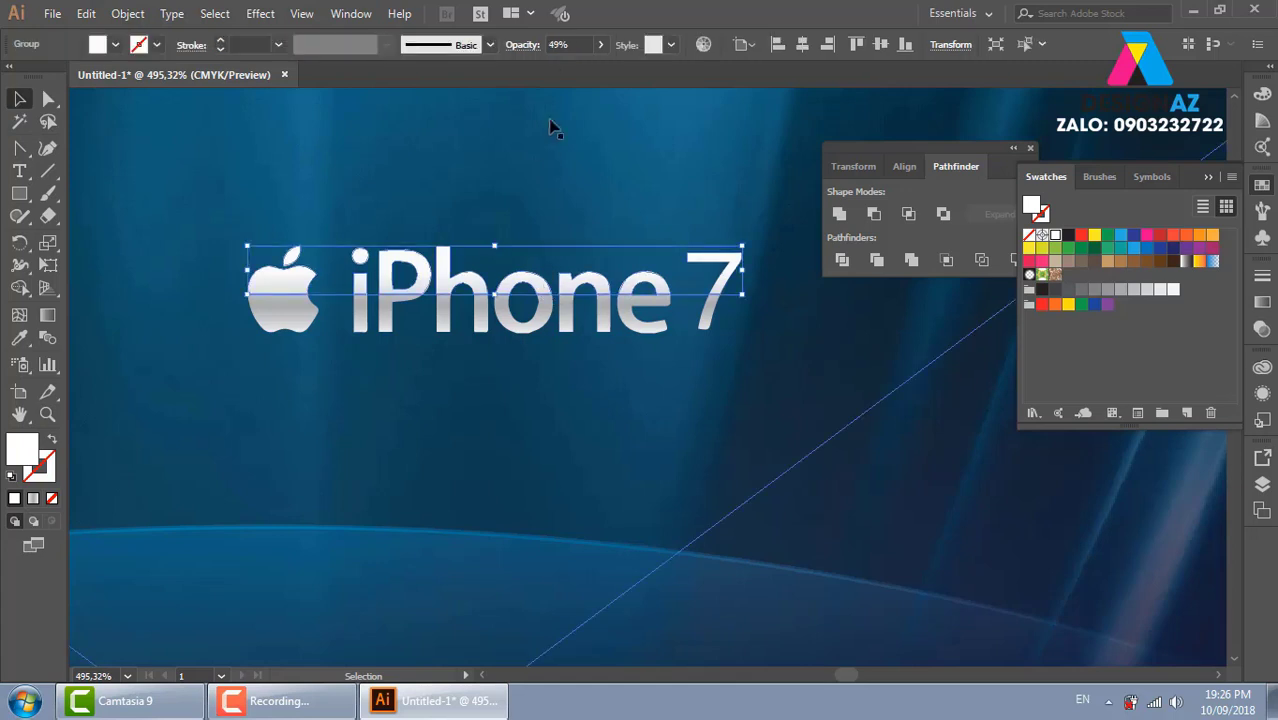
{"action": "left_click", "coordinate": [565, 44]}
{"action": "type", "text": "30"}
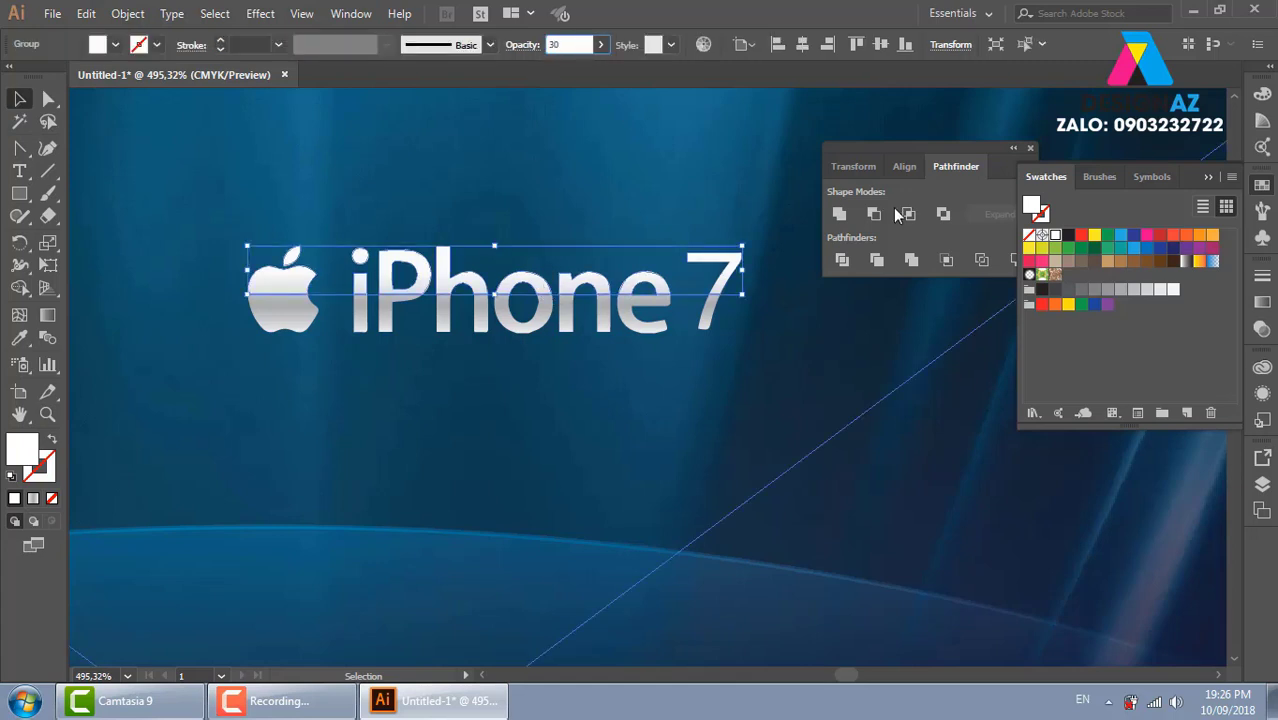
{"action": "left_click", "coordinate": [678, 203]}
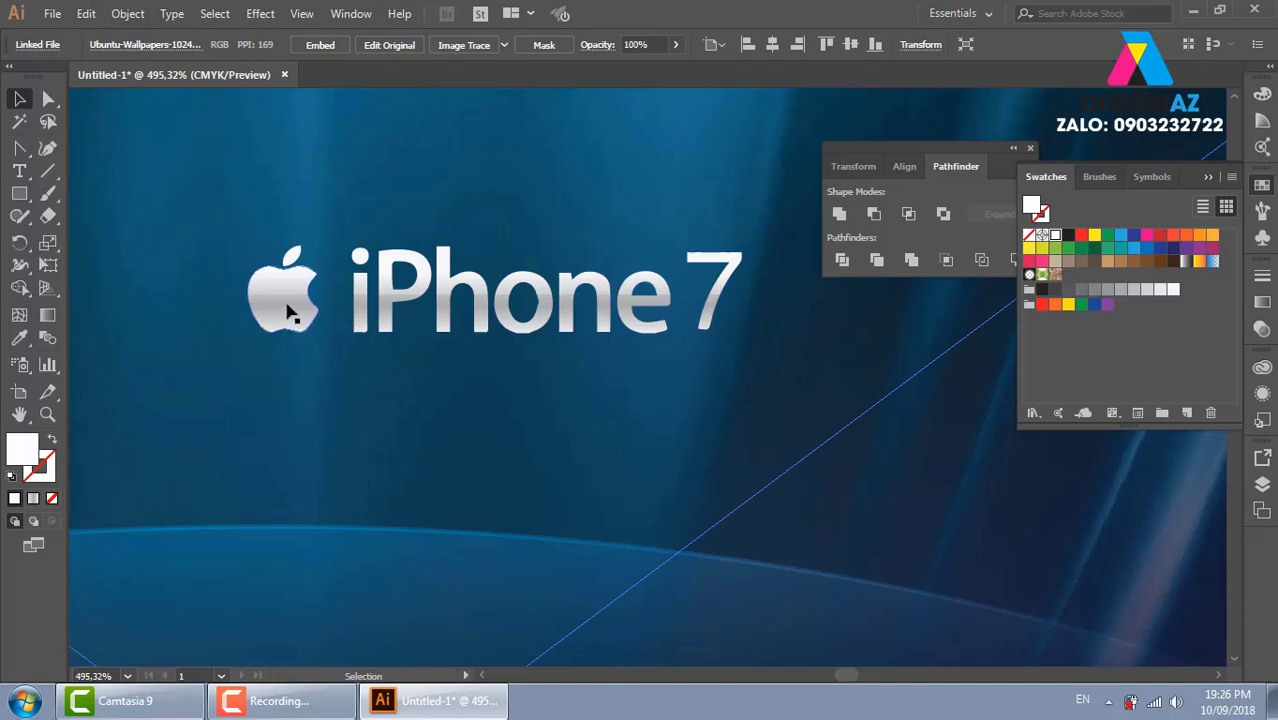
{"action": "left_click_drag", "start_coordinate": [456, 431], "coordinate": [919, 305]}
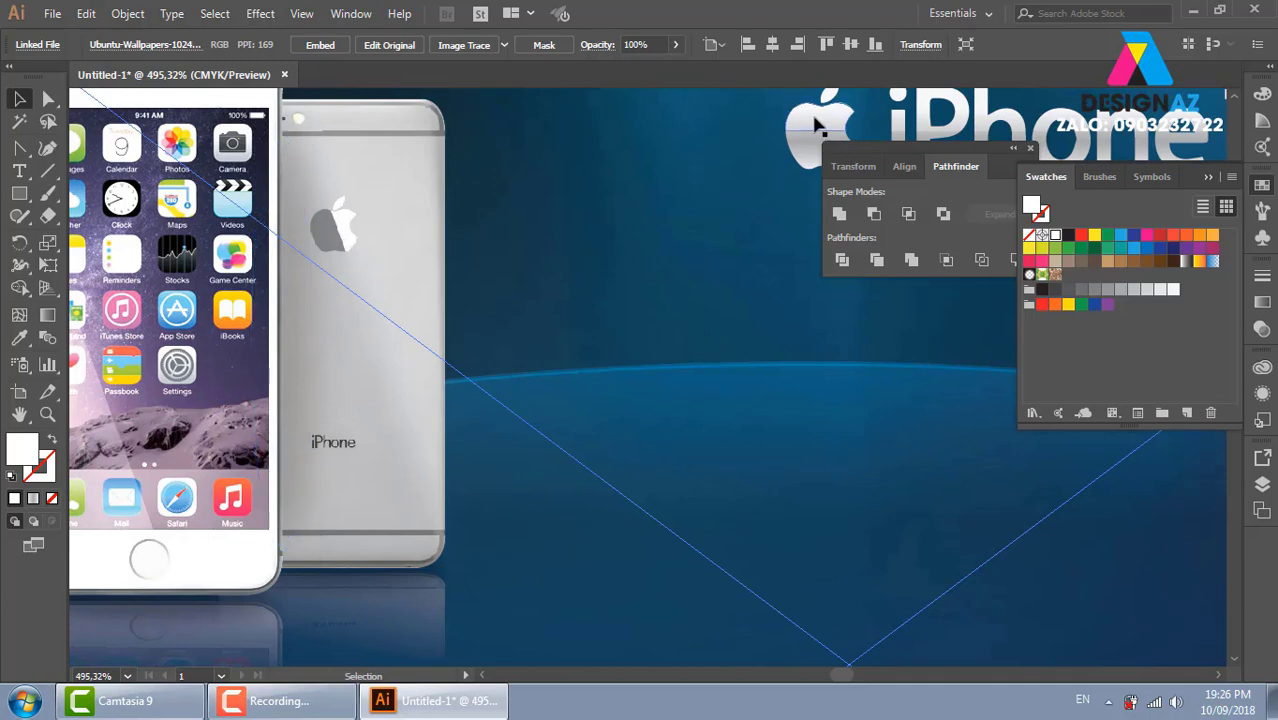
{"action": "left_click_drag", "start_coordinate": [653, 348], "coordinate": [146, 439]}
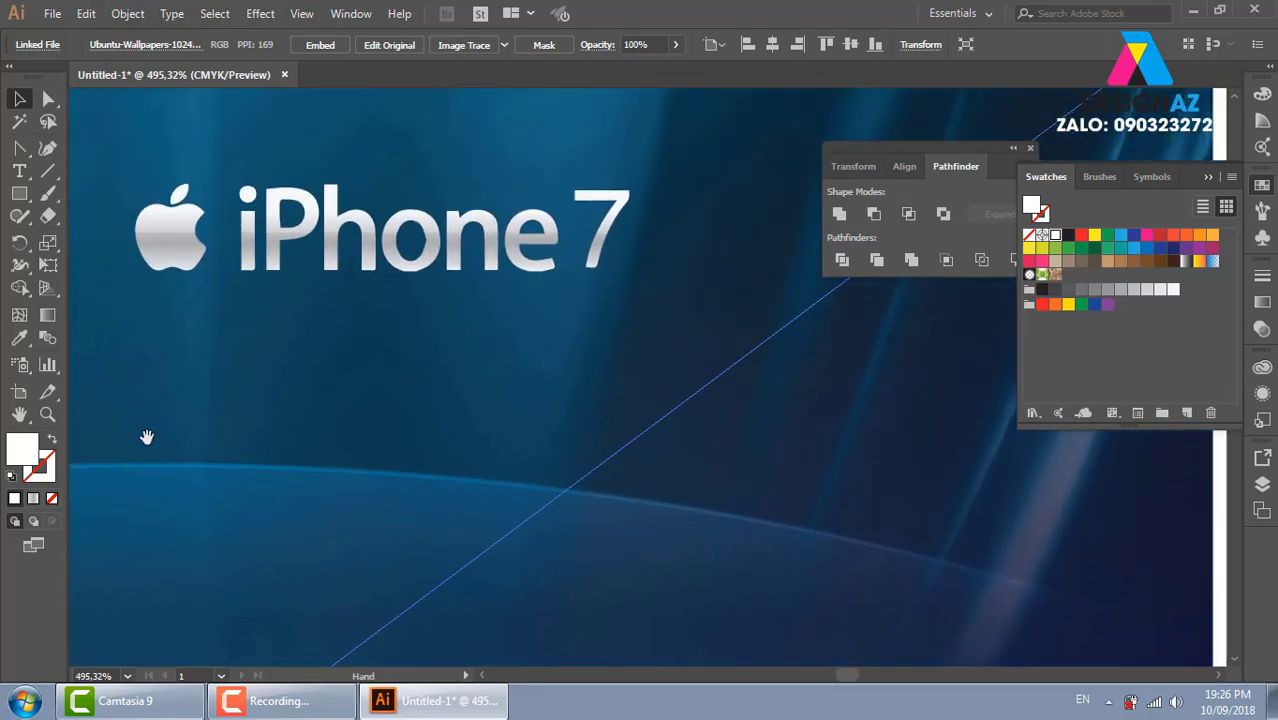
{"action": "key", "text": "ctrl+1"}
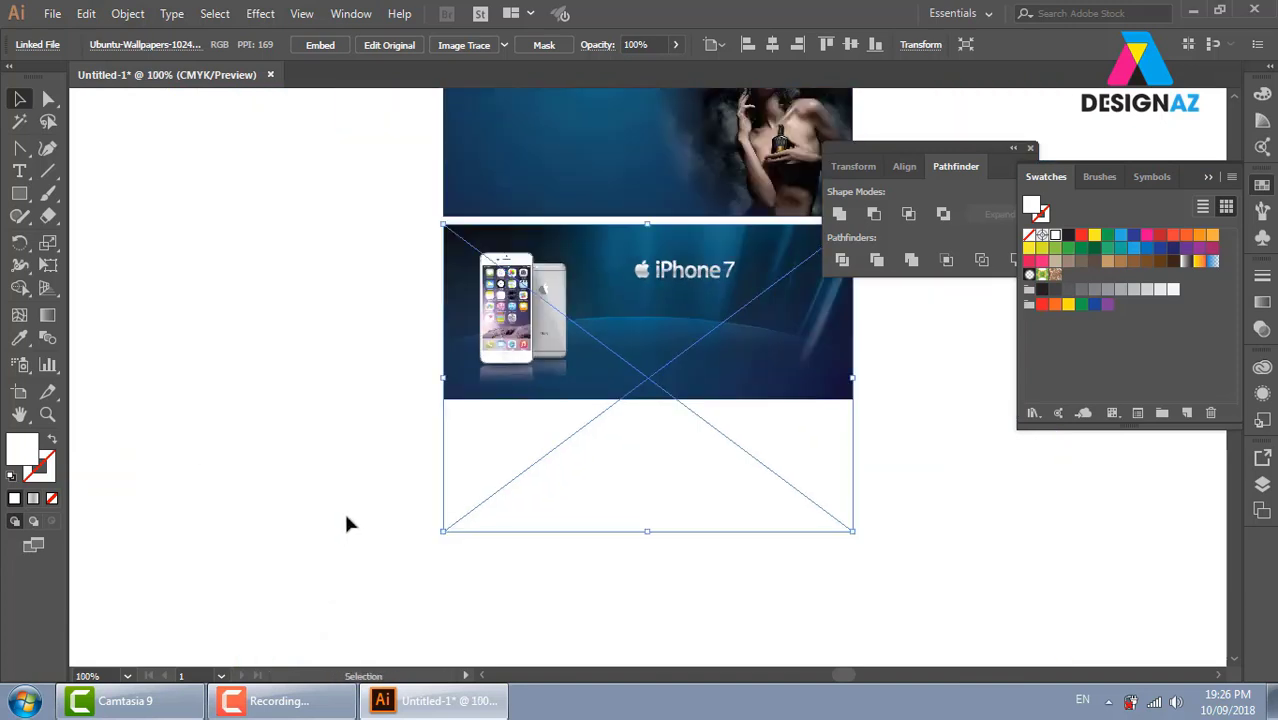
Clip the iPhone background image to the banner rectangle with Ctrl+7
{"action": "left_click_drag", "start_coordinate": [737, 416], "coordinate": [684, 394]}
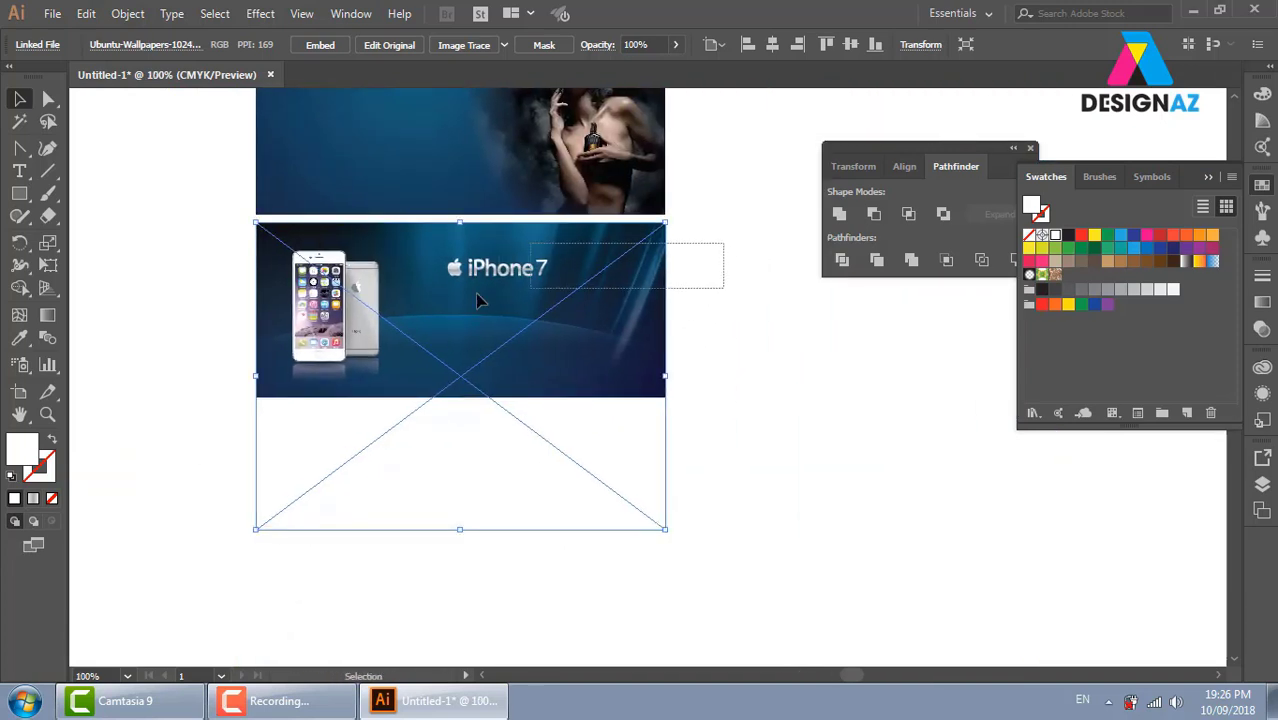
{"action": "left_click_drag", "start_coordinate": [716, 250], "coordinate": [549, 356]}
{"action": "key", "text": "ctrl+7"}
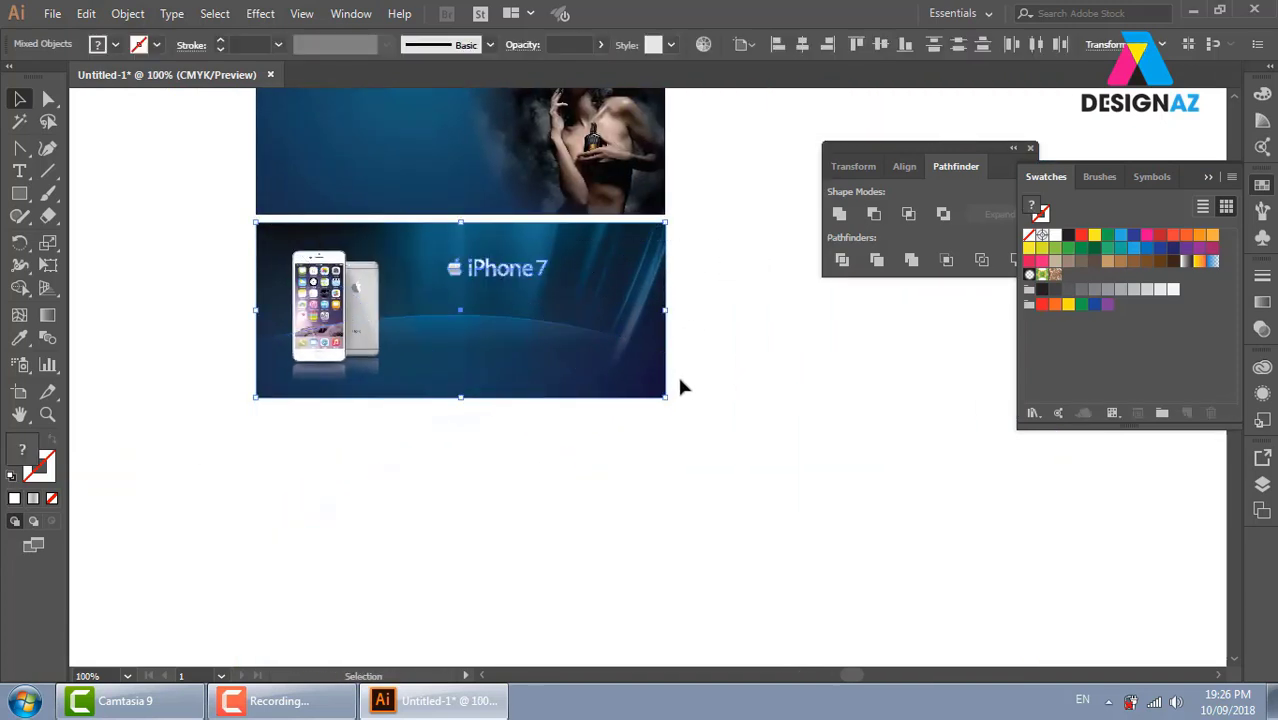
{"action": "left_click", "coordinate": [700, 292]}
Scale up the iPhone 7 title and recentre the banner in view
{"action": "left_click_drag", "start_coordinate": [713, 257], "coordinate": [454, 285]}
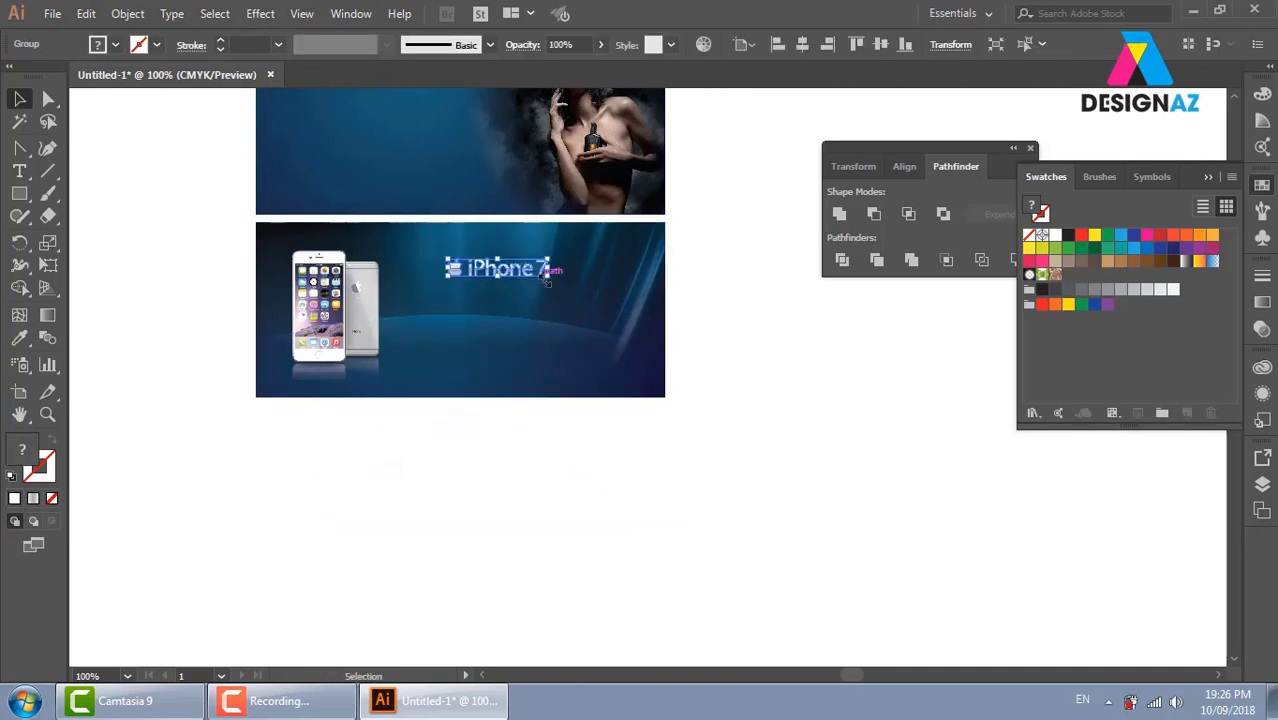
{"action": "mouse_move", "coordinate": [549, 282]}
{"action": "left_mouse_down"}
{"action": "mouse_move", "coordinate": [565, 283]}
{"action": "mouse_move", "coordinate": [514, 270]}
{"action": "left_mouse_up"}
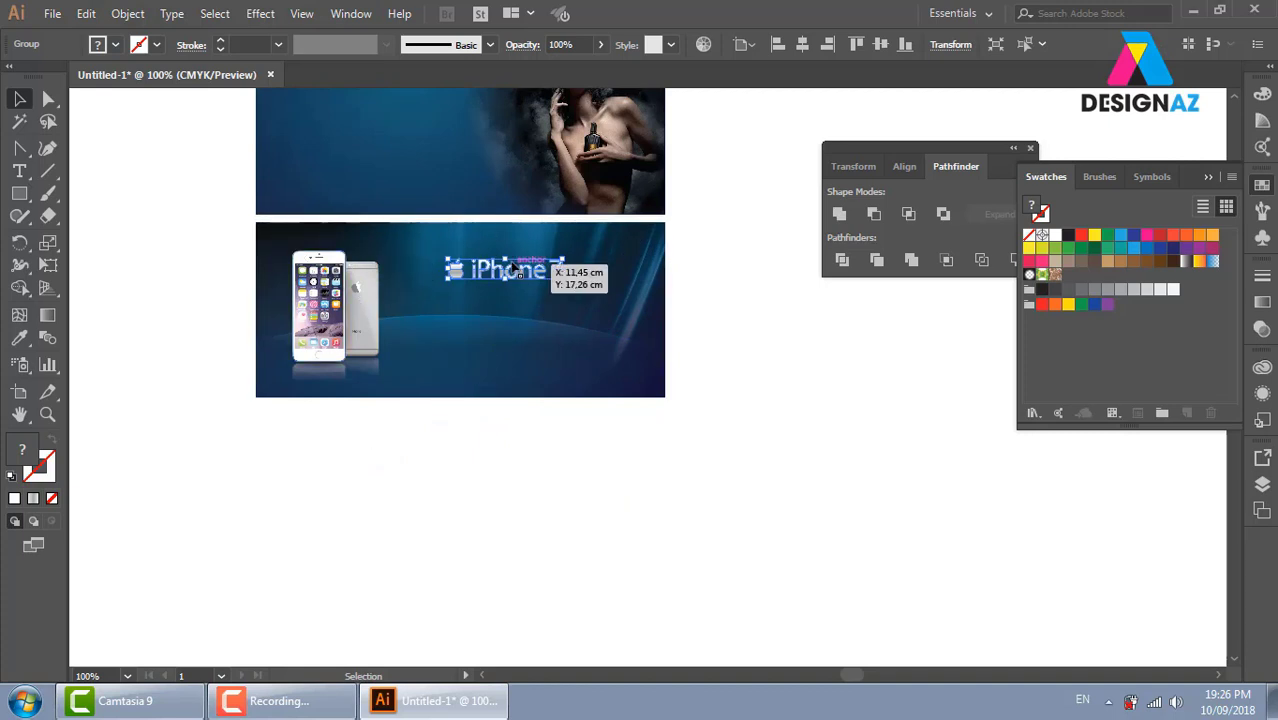
{"action": "key", "text": "ctrl+="}
{"action": "left_click_drag", "start_coordinate": [730, 457], "coordinate": [615, 327]}
{"action": "left_click", "coordinate": [615, 327]}
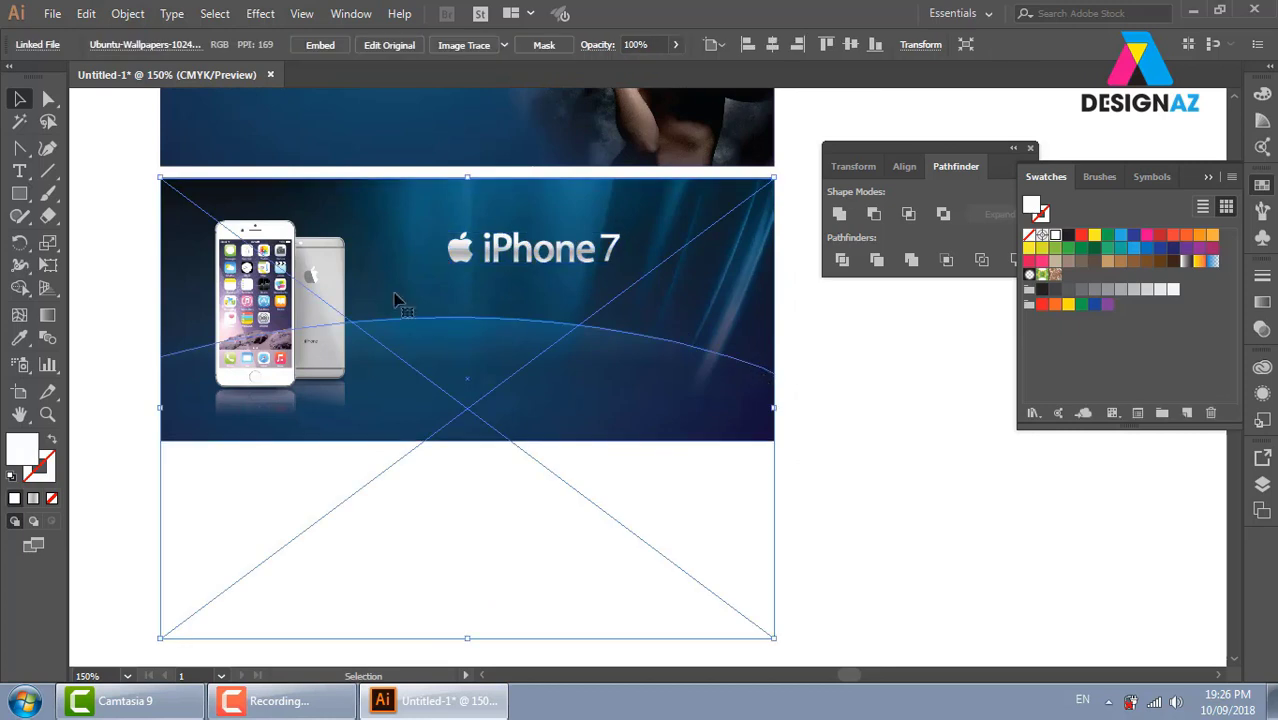
{"action": "left_click", "coordinate": [19, 171]}
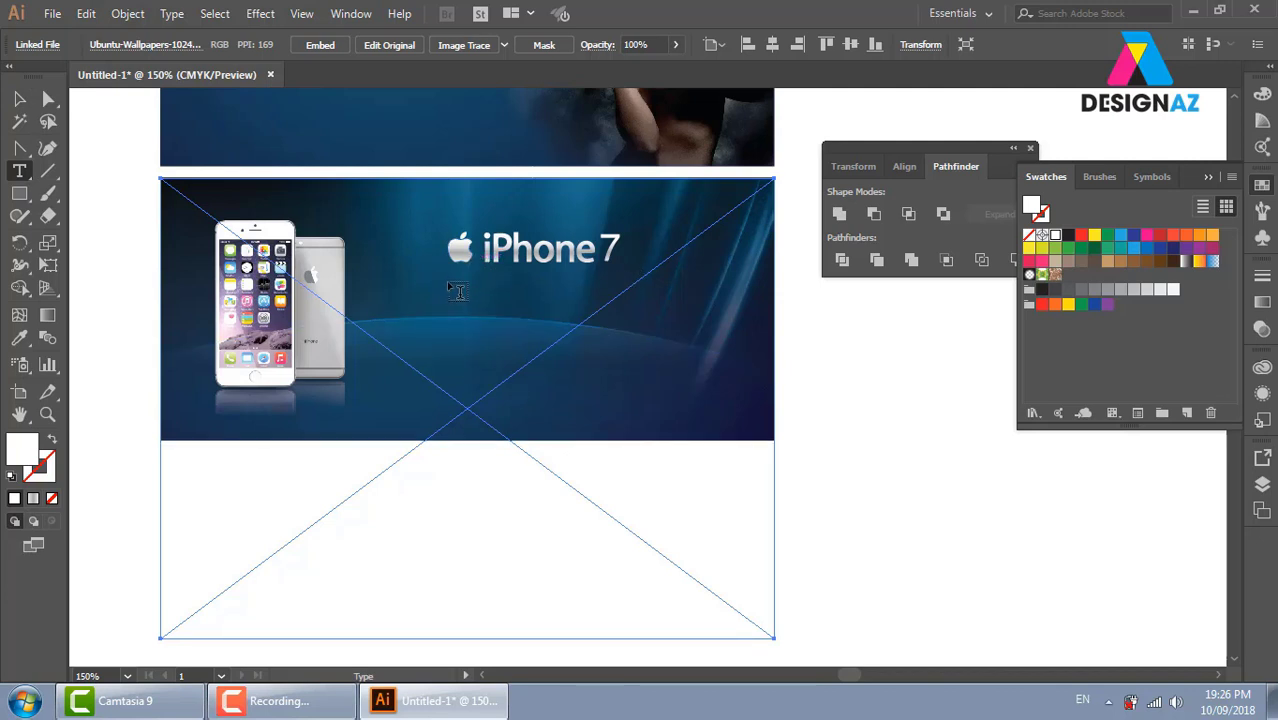
Add a Lorem ipsum text area below the iPhone 7 title, set to 9 pt white
{"action": "left_click_drag", "start_coordinate": [447, 282], "coordinate": [690, 437]}
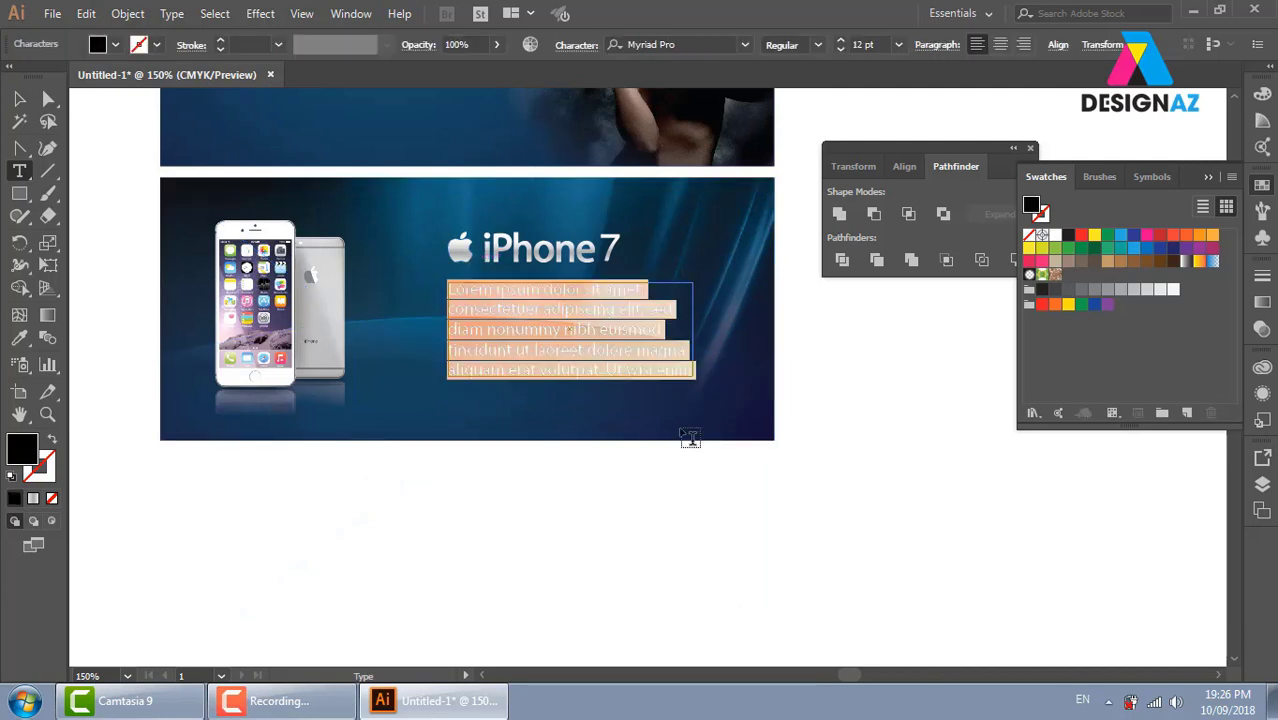
{"action": "left_click", "coordinate": [19, 98]}
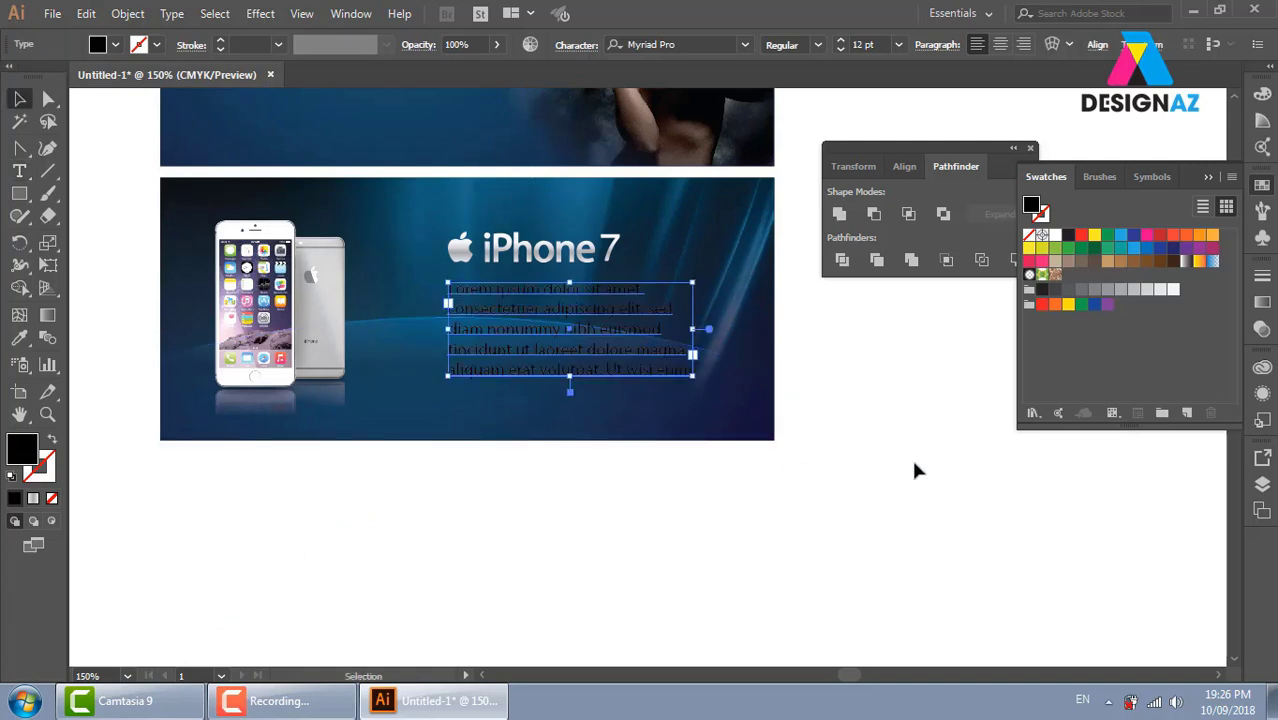
{"action": "left_click", "coordinate": [940, 441]}
{"action": "left_click", "coordinate": [628, 305]}
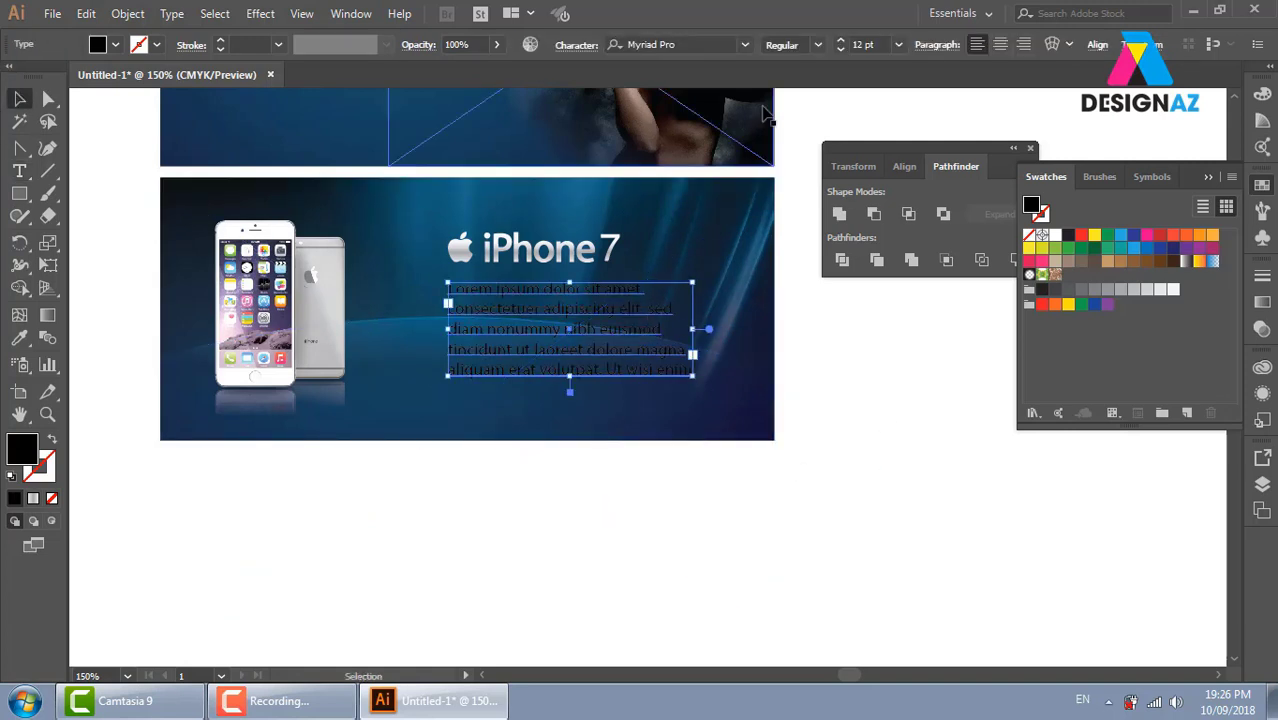
{"action": "left_click", "coordinate": [899, 45]}
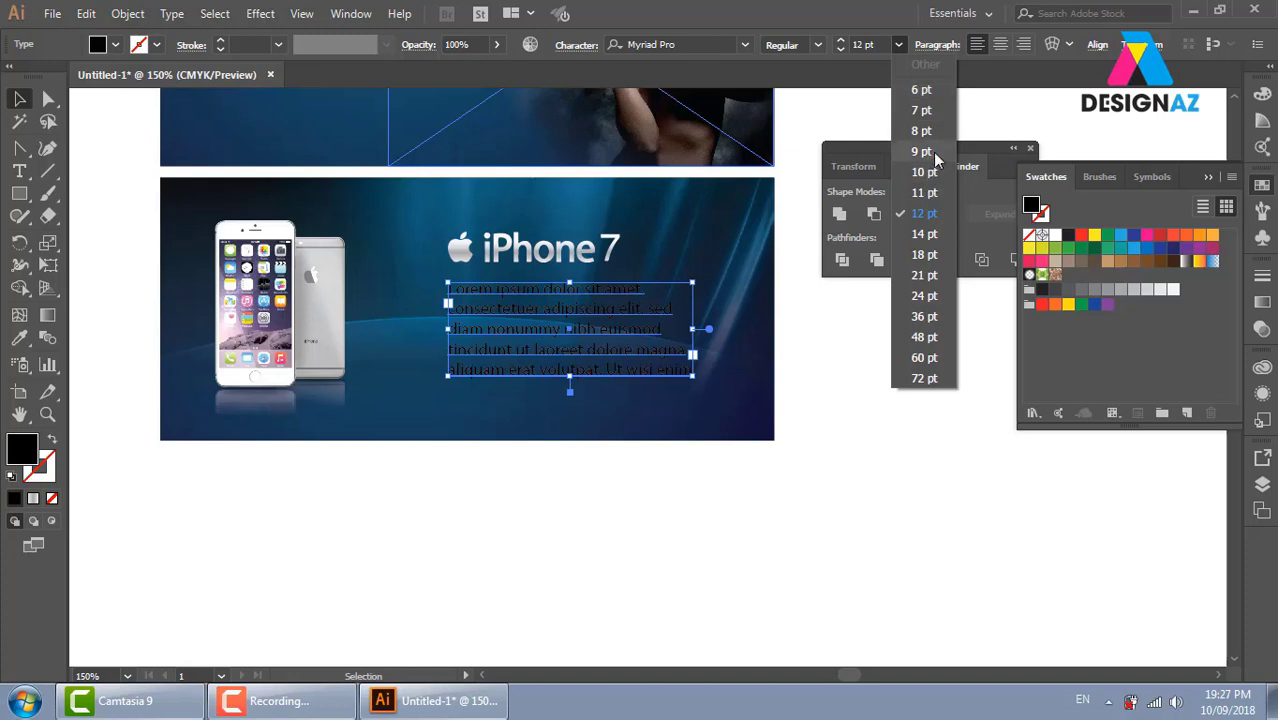
{"action": "left_click", "coordinate": [922, 160]}
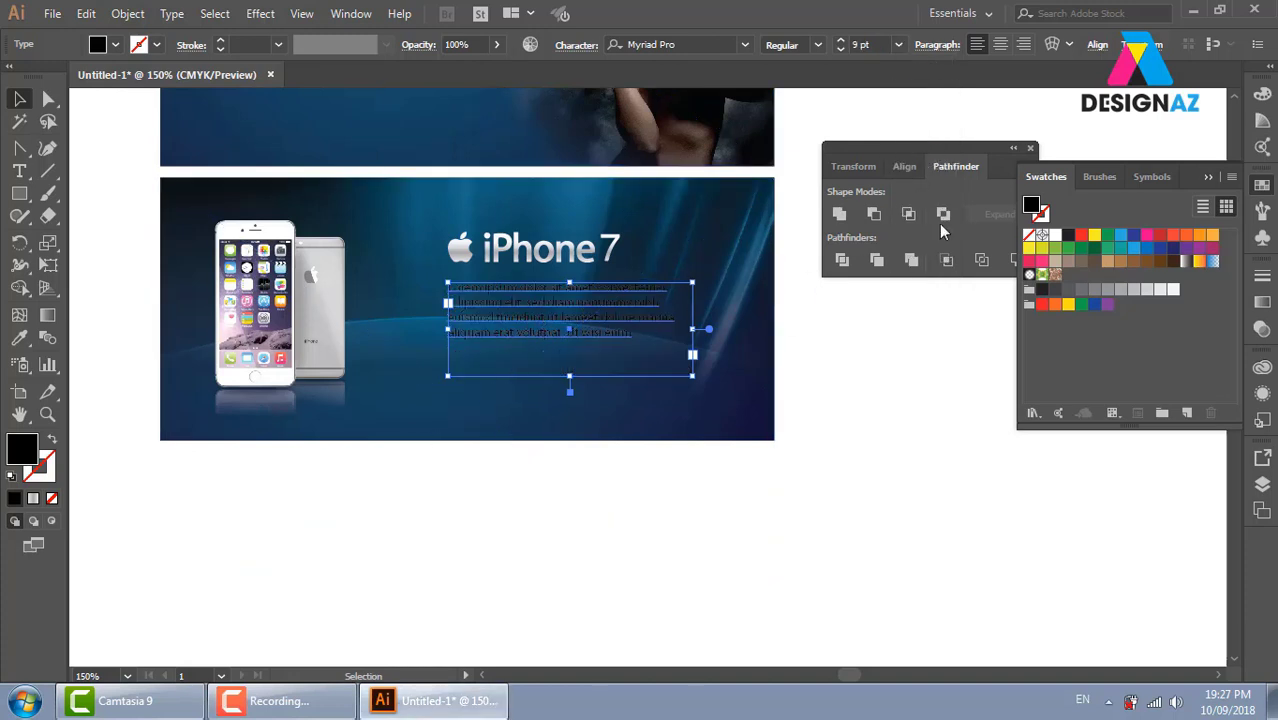
{"action": "left_click", "coordinate": [1055, 235]}
{"action": "left_click", "coordinate": [880, 440]}
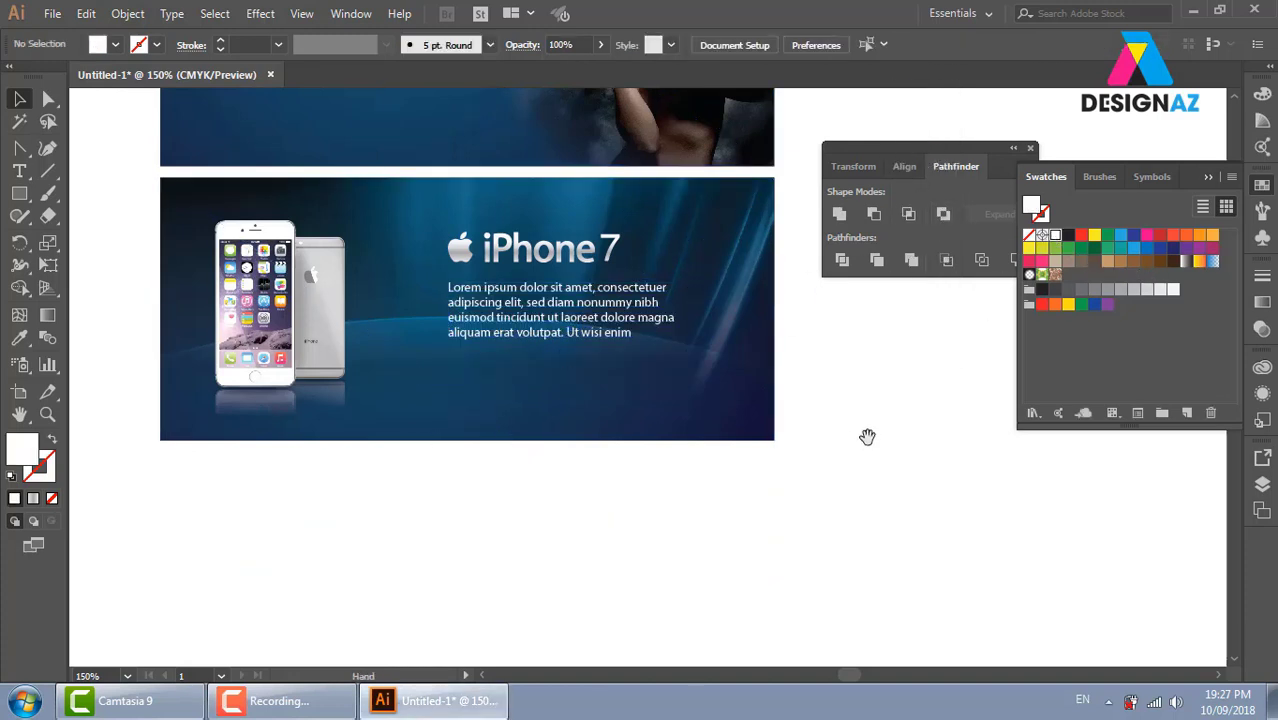
{"action": "left_click_drag", "start_coordinate": [864, 434], "coordinate": [616, 404]}
{"action": "left_click", "coordinate": [480, 300]}
Move the iPhone 7 title and body text together slightly left and down
{"action": "left_click", "coordinate": [460, 240]}
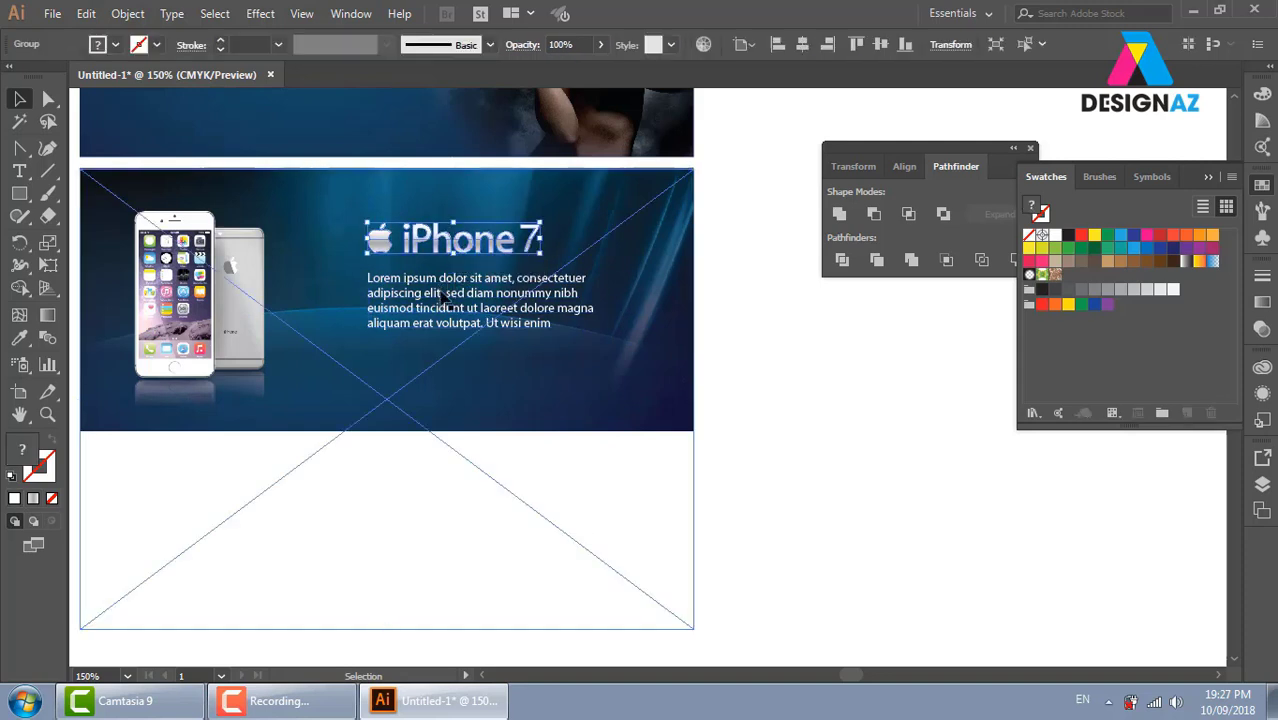
{"action": "left_click", "coordinate": [455, 287]}
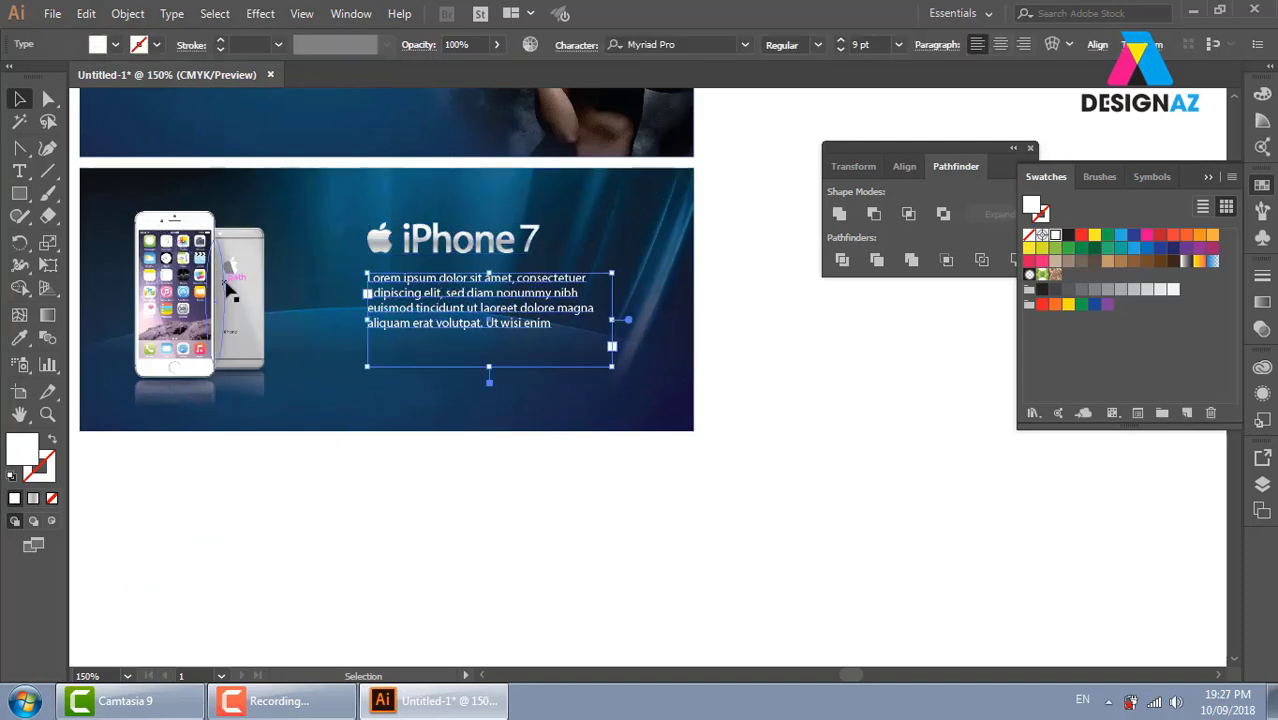
{"action": "left_click", "coordinate": [757, 403]}
{"action": "left_click", "coordinate": [430, 290]}
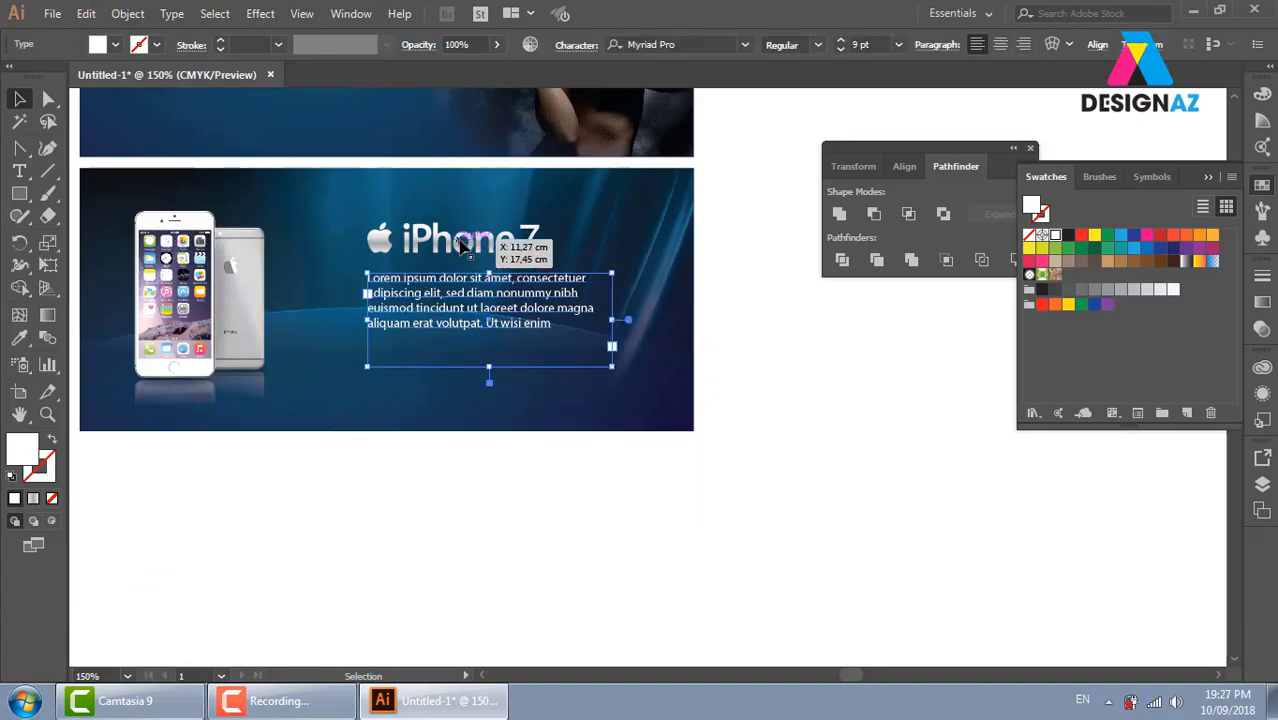
{"action": "left_click", "coordinate": [461, 245], "text": "shift"}
{"action": "left_click_drag", "start_coordinate": [461, 245], "coordinate": [425, 245]}
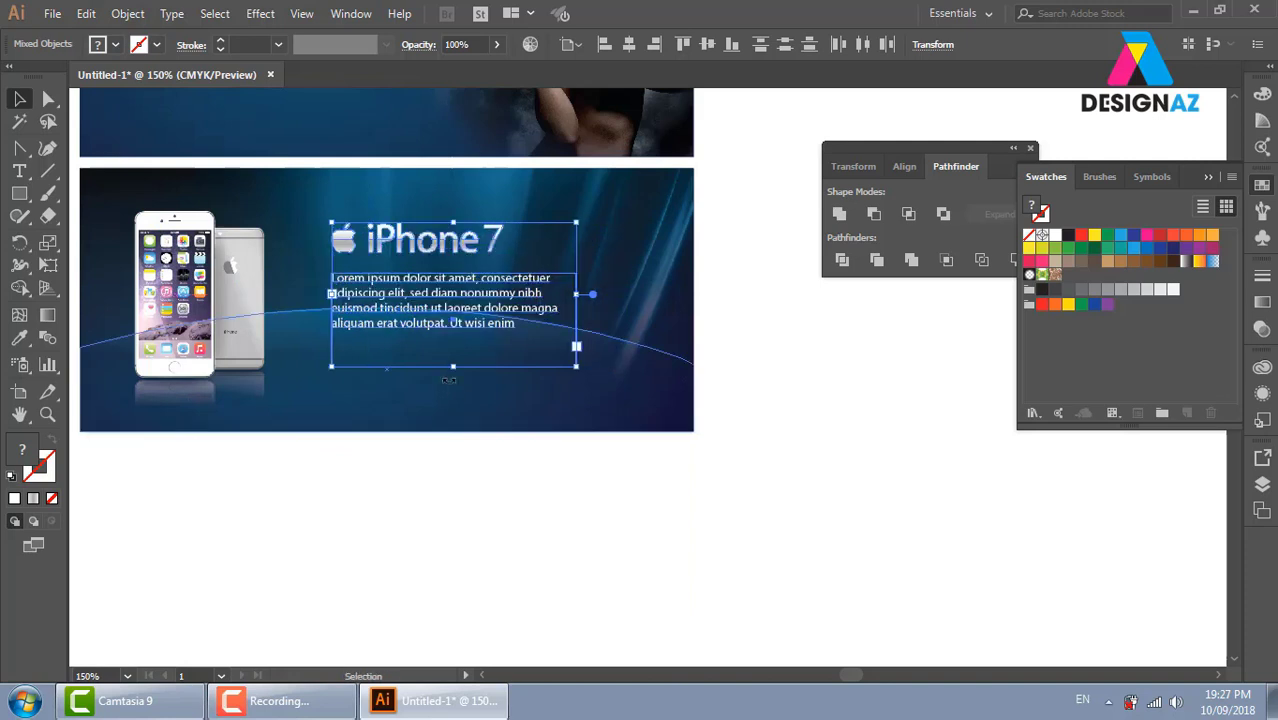
{"action": "left_click_drag", "start_coordinate": [449, 380], "coordinate": [452, 389]}
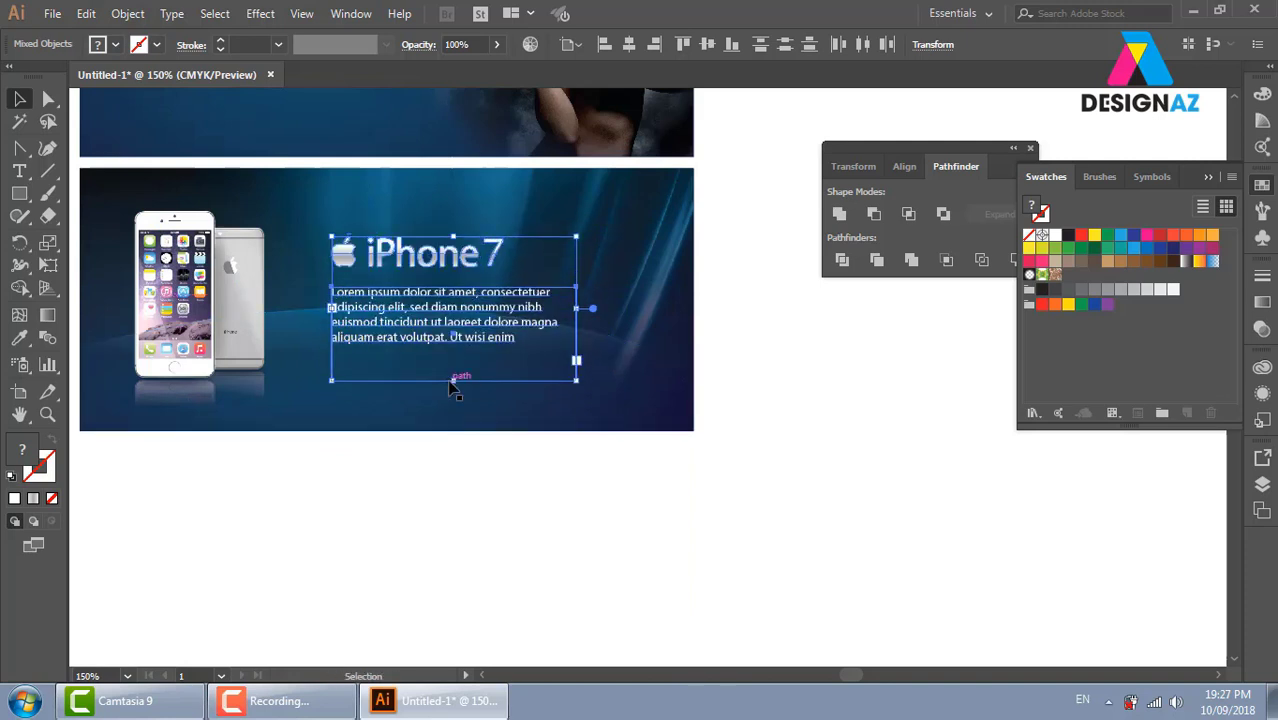
{"action": "left_click", "coordinate": [693, 428]}
Shift the phones, title and paragraph right together, then nudge them one step left
{"action": "scroll", "coordinate": [688, 400], "scroll_direction": "left", "scroll_amount": 2}
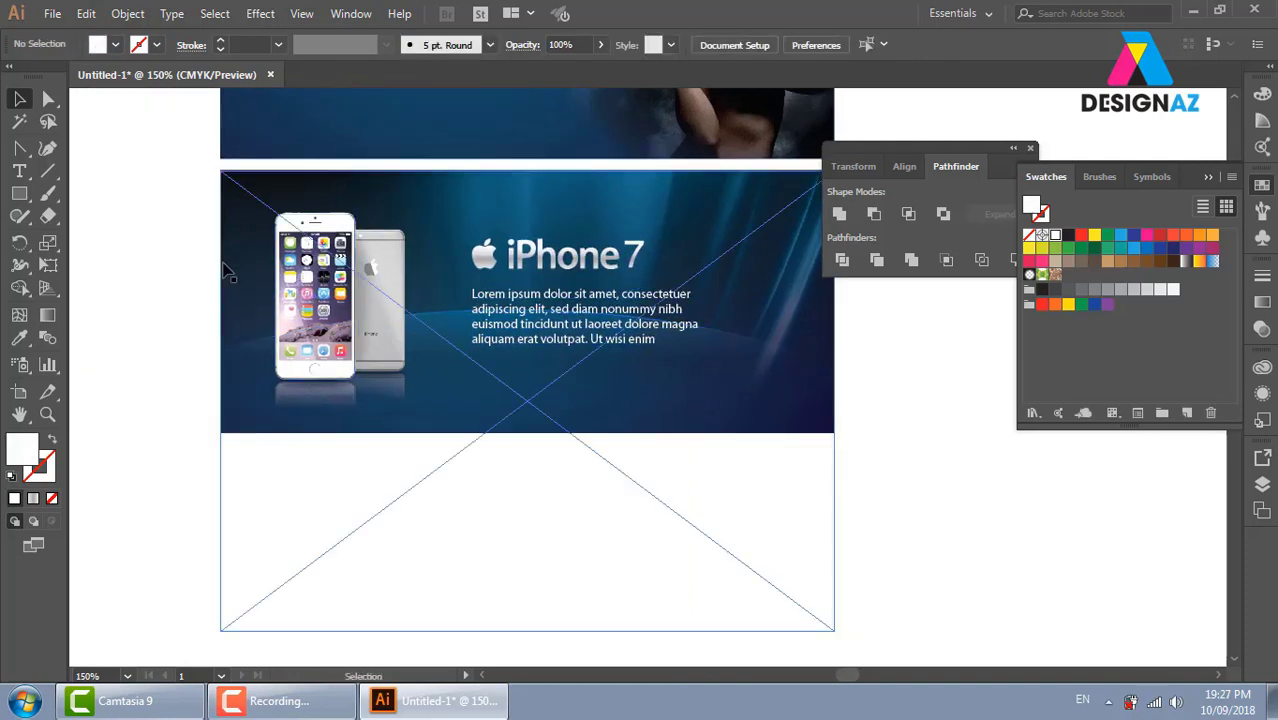
{"action": "left_click", "coordinate": [351, 283]}
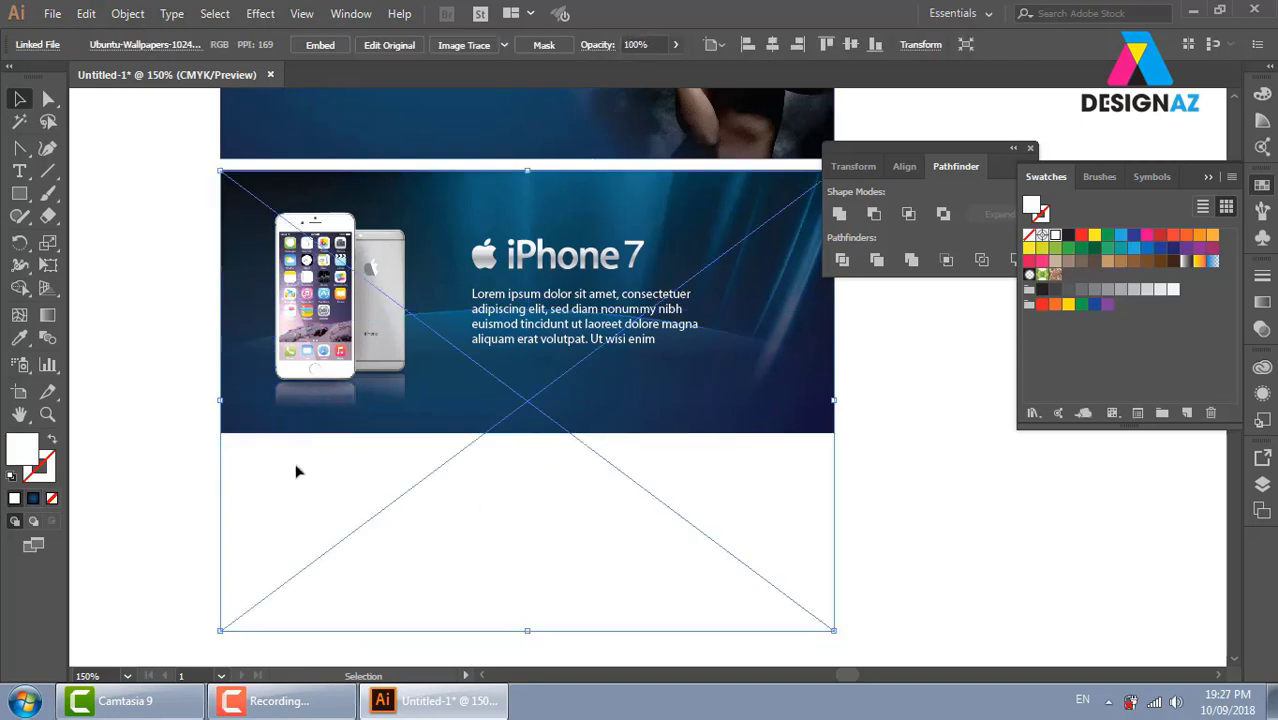
{"action": "mouse_move", "coordinate": [237, 479]}
{"action": "left_mouse_down"}
{"action": "mouse_move", "coordinate": [543, 341]}
{"action": "mouse_move", "coordinate": [398, 514]}
{"action": "left_mouse_up"}
{"action": "left_click_drag", "start_coordinate": [136, 252], "coordinate": [730, 393]}
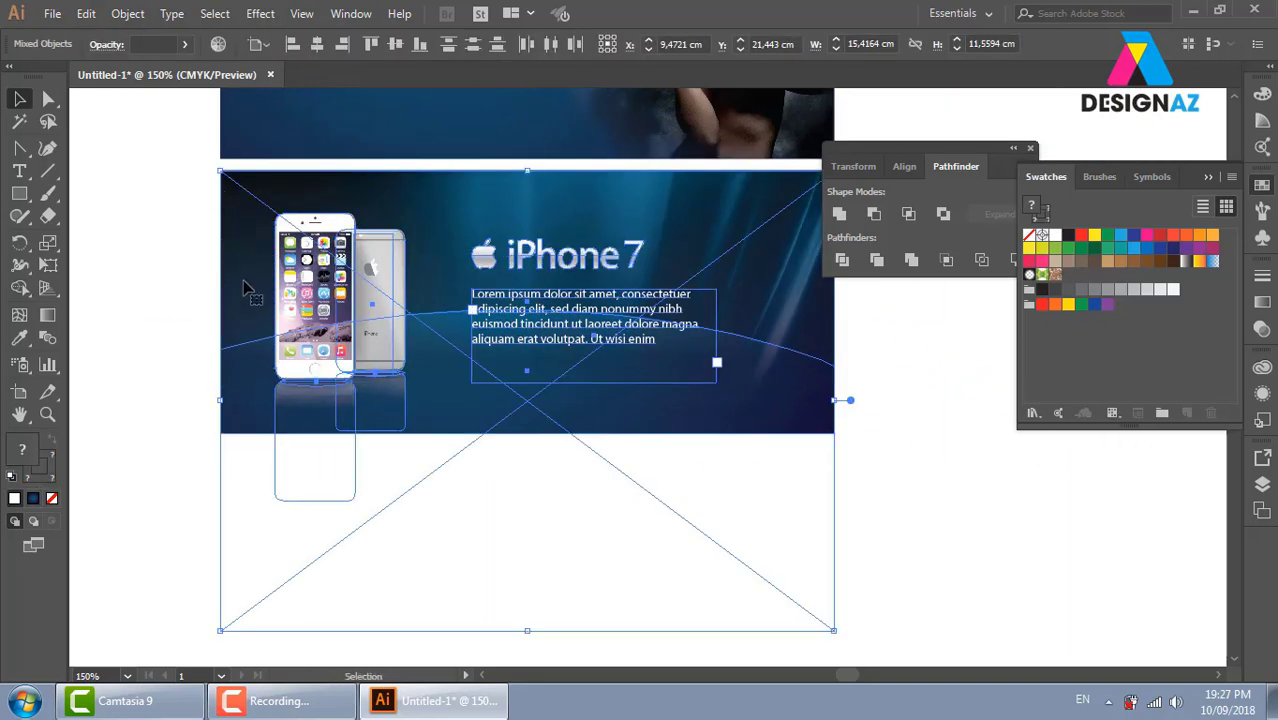
{"action": "left_click", "coordinate": [175, 220]}
{"action": "left_click_drag", "start_coordinate": [128, 191], "coordinate": [740, 298]}
{"action": "mouse_move", "coordinate": [173, 180]}
{"action": "left_mouse_down"}
{"action": "mouse_move", "coordinate": [615, 288]}
{"action": "mouse_move", "coordinate": [561, 265]}
{"action": "left_mouse_up"}
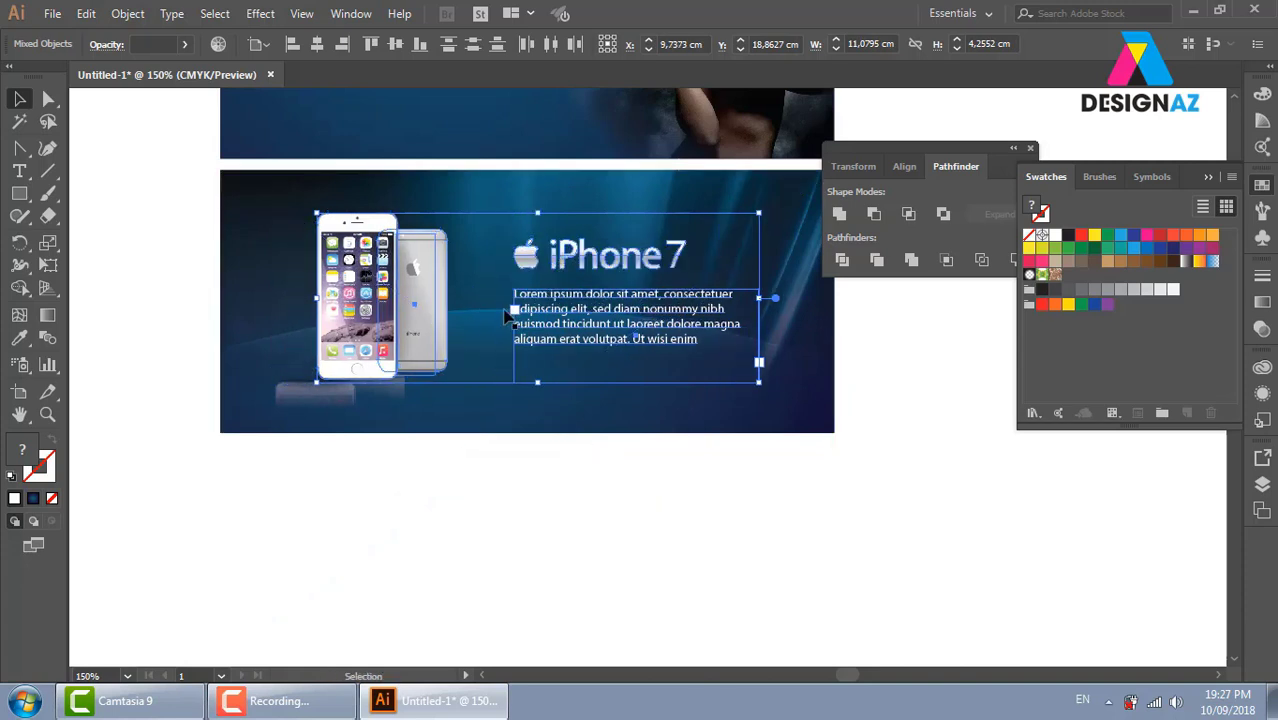
{"action": "key", "text": "Left"}
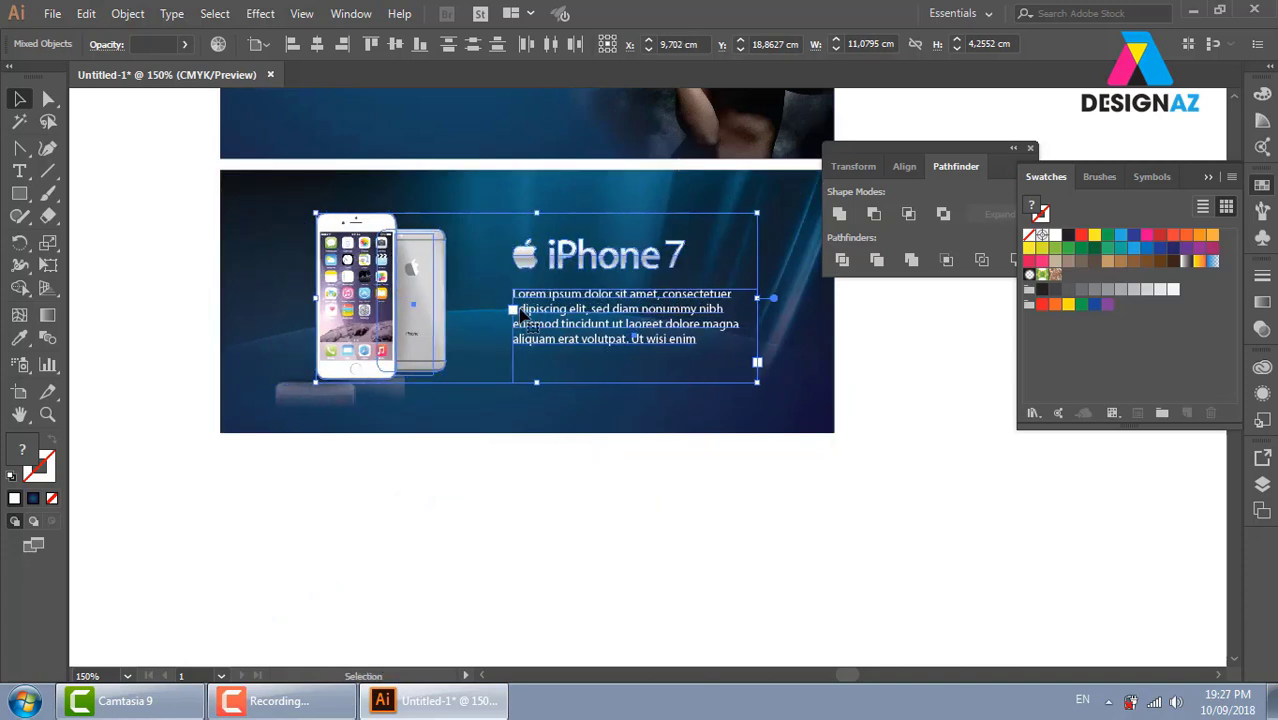
Nudge the reflection shapes and ellipse shadow right, beneath the front iPhone
{"action": "left_click", "coordinate": [143, 402]}
{"action": "left_click", "coordinate": [310, 400]}
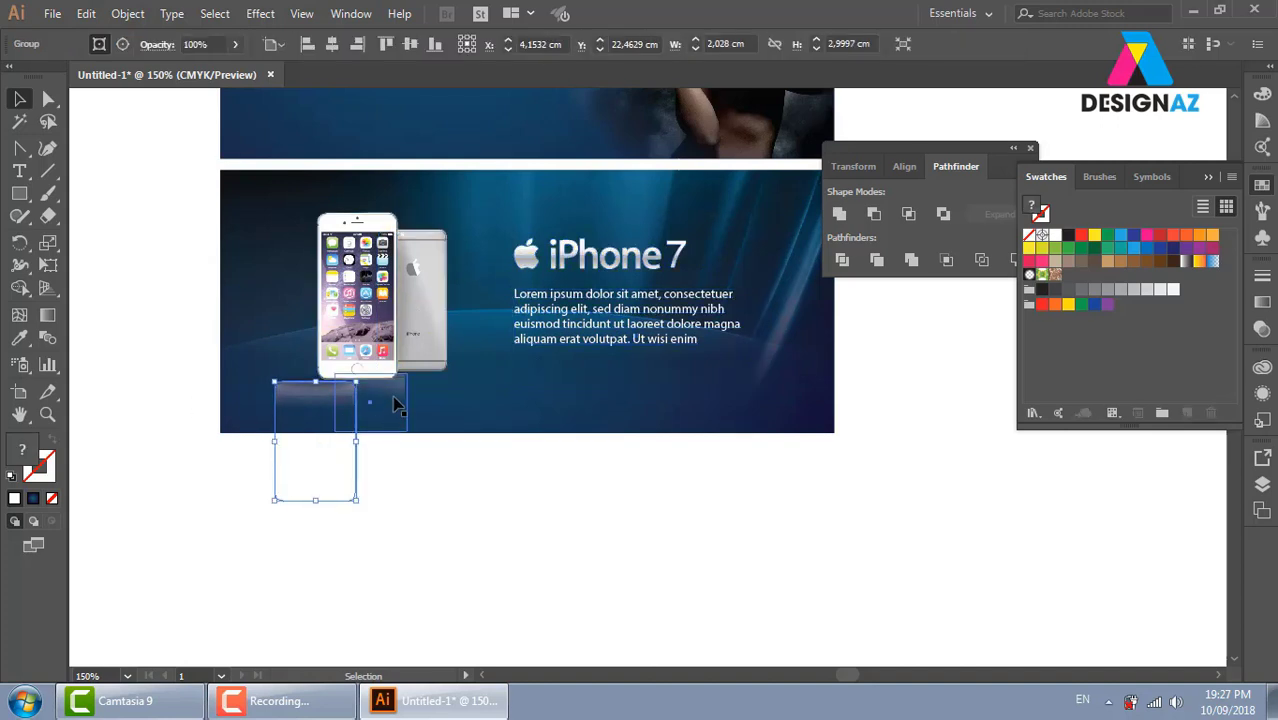
{"action": "key", "text": "a"}
{"action": "key", "text": "shift+Right"}
{"action": "key", "text": "shift+Right"}
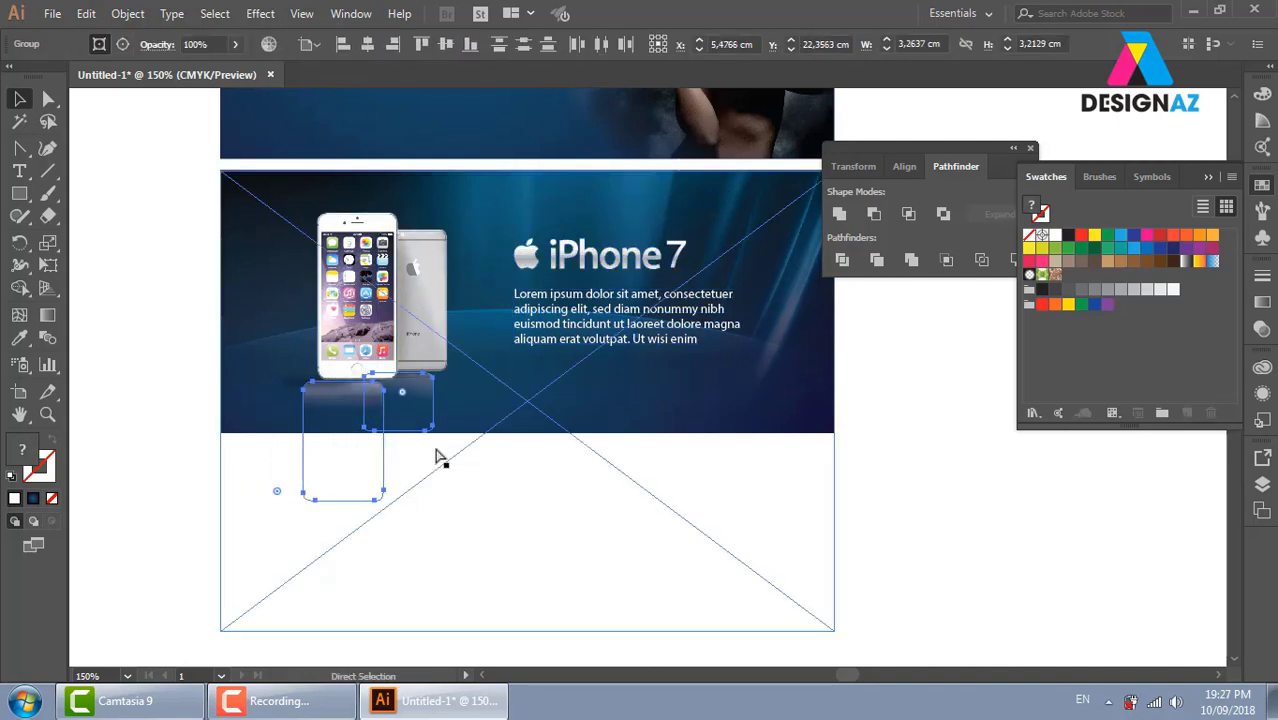
{"action": "key", "text": "shift+Right"}
{"action": "left_click", "coordinate": [308, 399]}
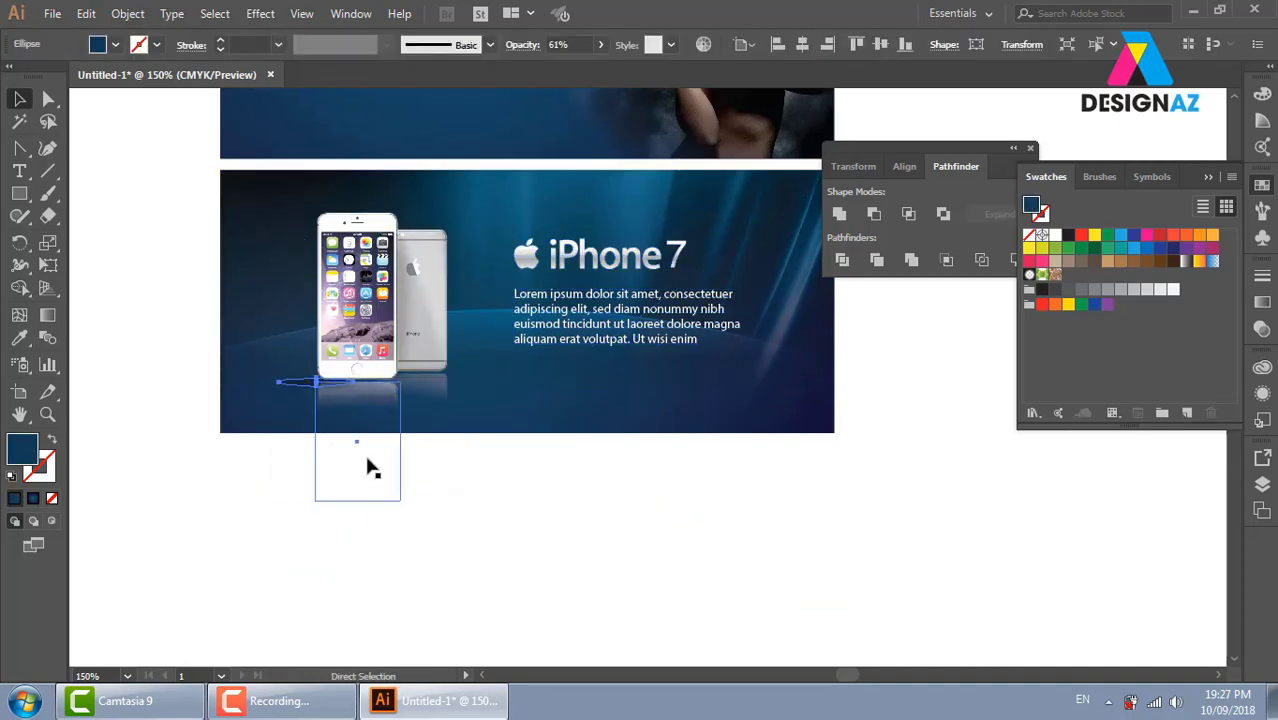
{"action": "key", "text": "shift+Right"}
{"action": "key", "text": "shift+Right"}
{"action": "key", "text": "shift+Right"}
{"action": "key", "text": "v"}
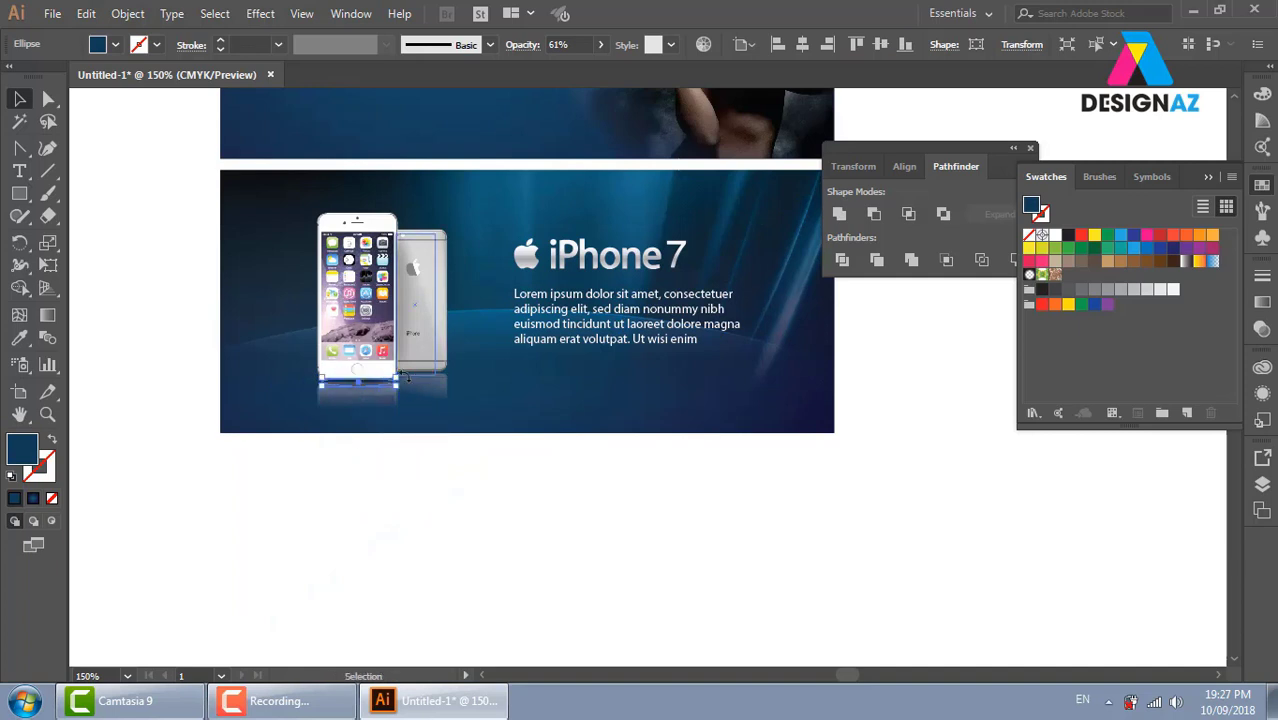
Zoom in to check the shadow under the phone, then return to the banner view
{"action": "key", "text": "z"}
{"action": "left_click_drag", "start_coordinate": [310, 280], "coordinate": [534, 435]}
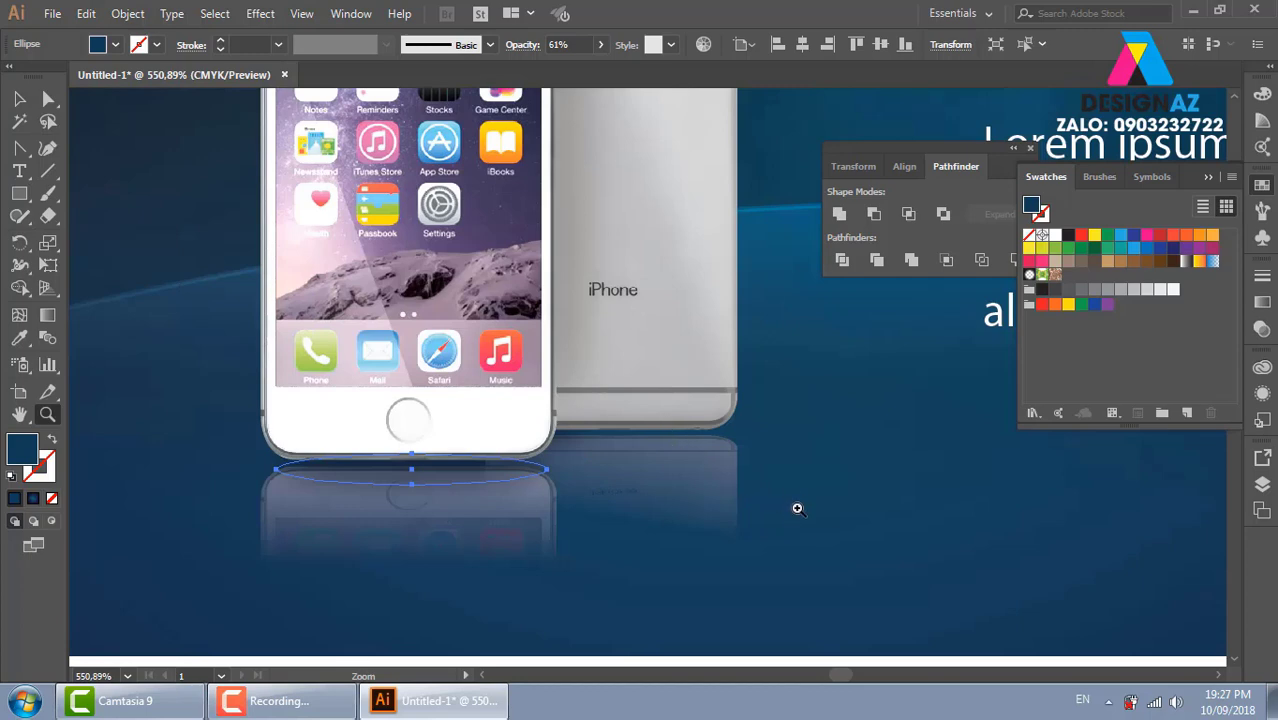
{"action": "key", "text": "ctrl+minus"}
{"action": "key", "text": "ctrl+minus"}
{"action": "key", "text": "ctrl+minus"}
{"action": "key", "text": "ctrl+minus"}
{"action": "key", "text": "ctrl+minus"}
{"action": "key", "text": "ctrl+minus"}
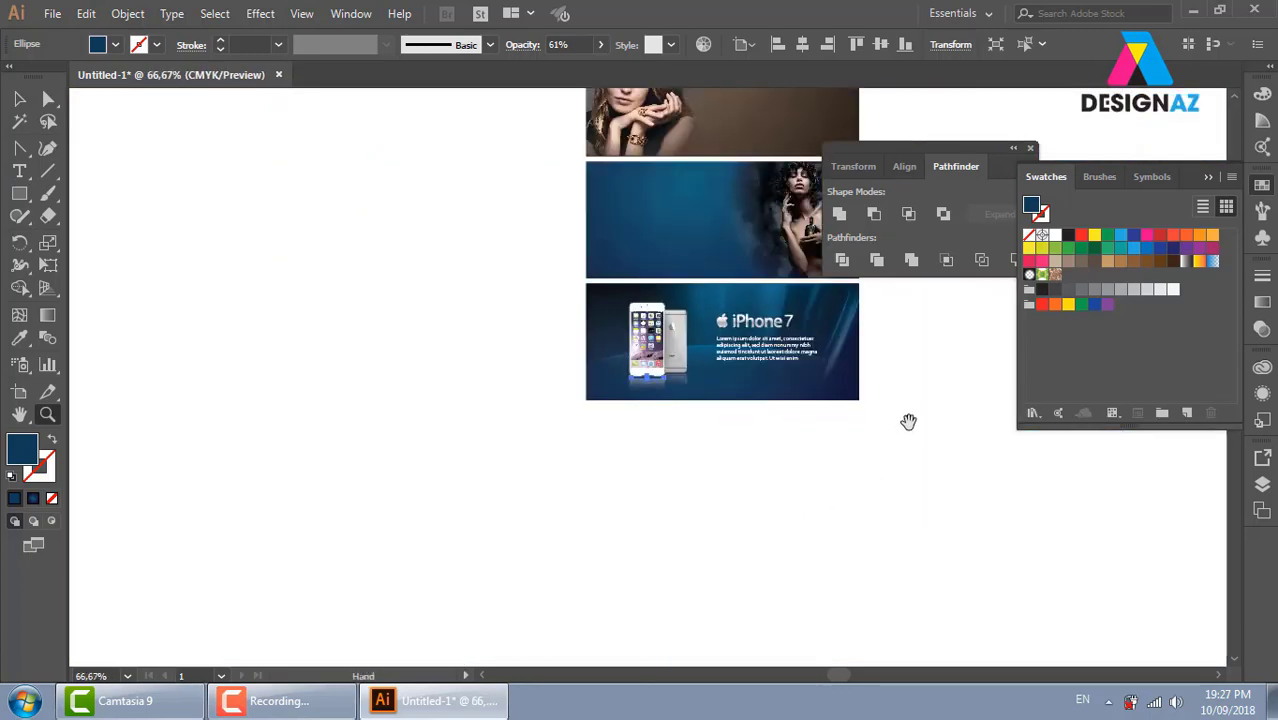
{"action": "left_click_drag", "start_coordinate": [908, 421], "coordinate": [793, 463]}
{"action": "left_click_drag", "start_coordinate": [414, 274], "coordinate": [905, 471]}
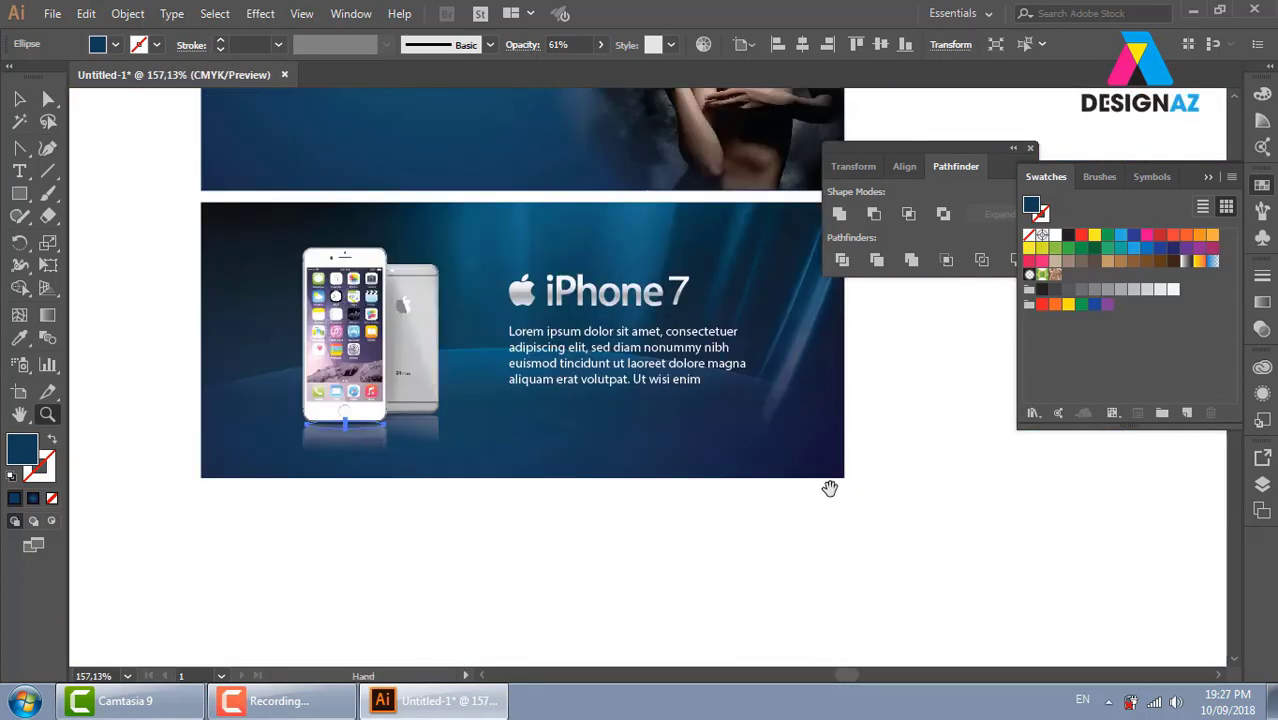
{"action": "left_click_drag", "start_coordinate": [829, 488], "coordinate": [797, 490]}
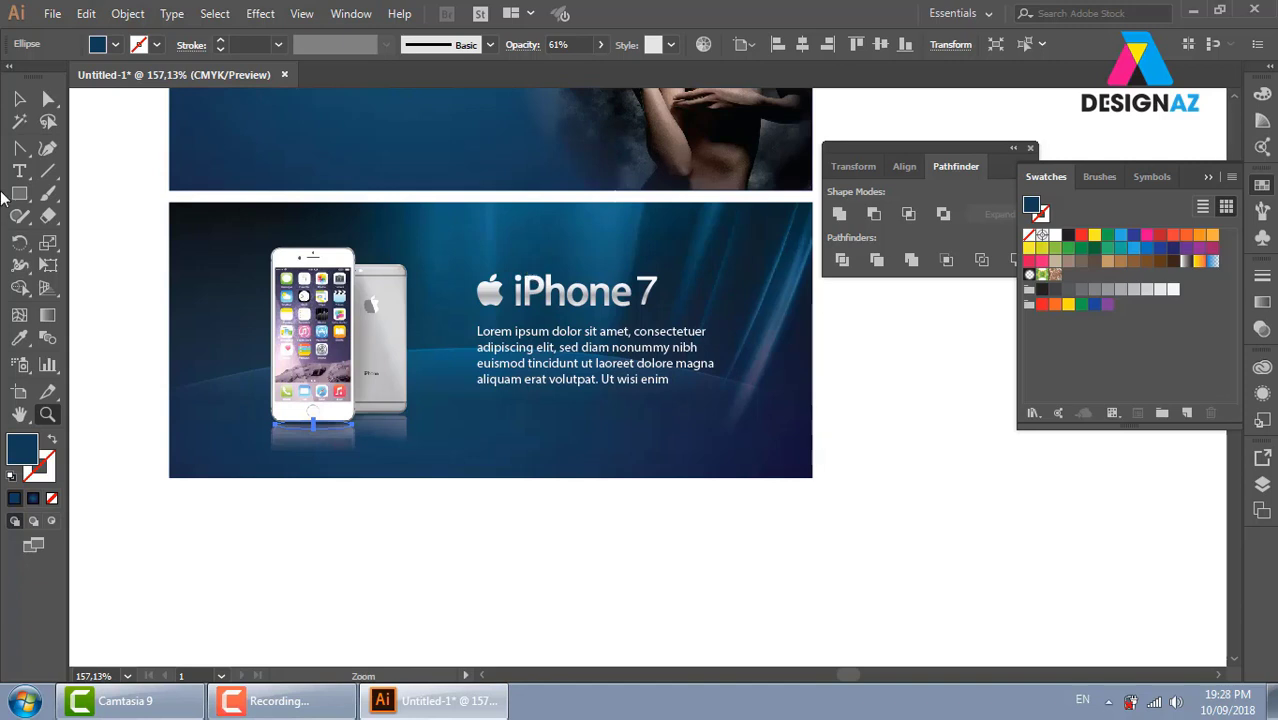
Draw a white-filled circle beside the iPhone 7 heading and nudge it slightly down
{"action": "left_click", "coordinate": [19, 99]}
{"action": "left_click", "coordinate": [100, 222]}
{"action": "left_click_drag", "start_coordinate": [19, 193], "coordinate": [70, 242]}
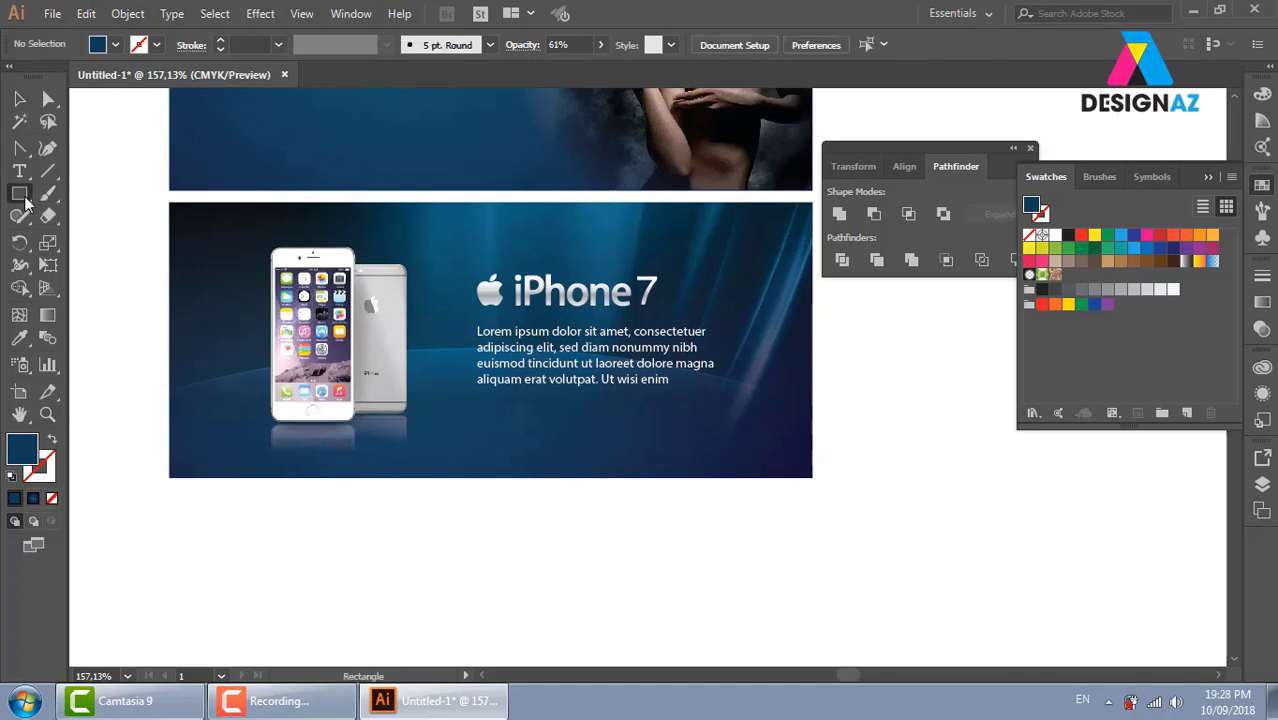
{"action": "left_click_drag", "start_coordinate": [395, 213], "coordinate": [501, 319]}
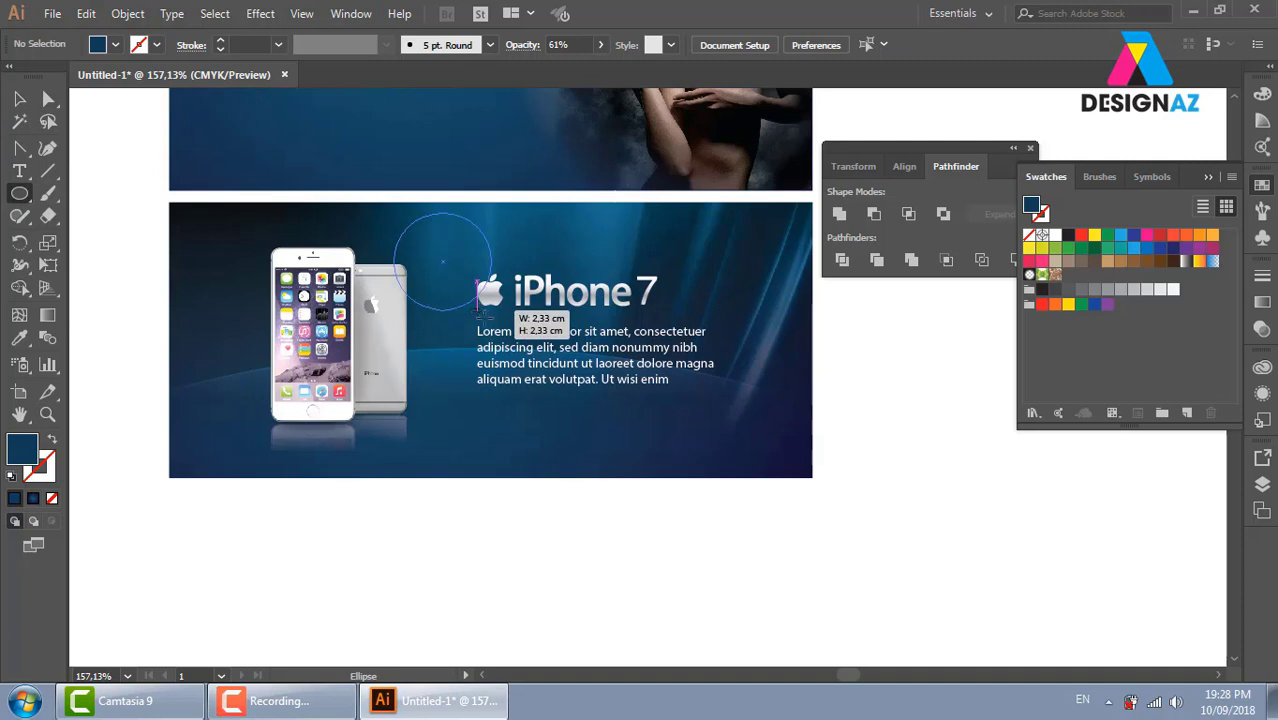
{"action": "left_click", "coordinate": [1055, 235]}
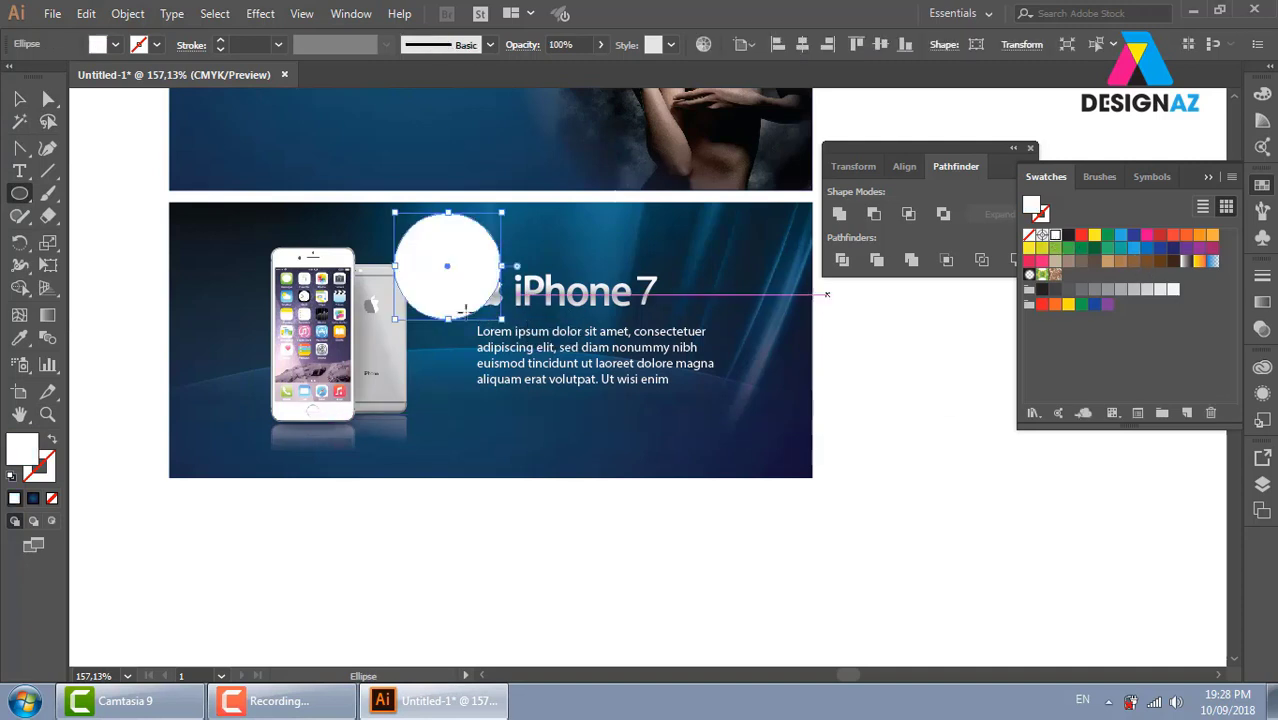
{"action": "left_click", "coordinate": [19, 99]}
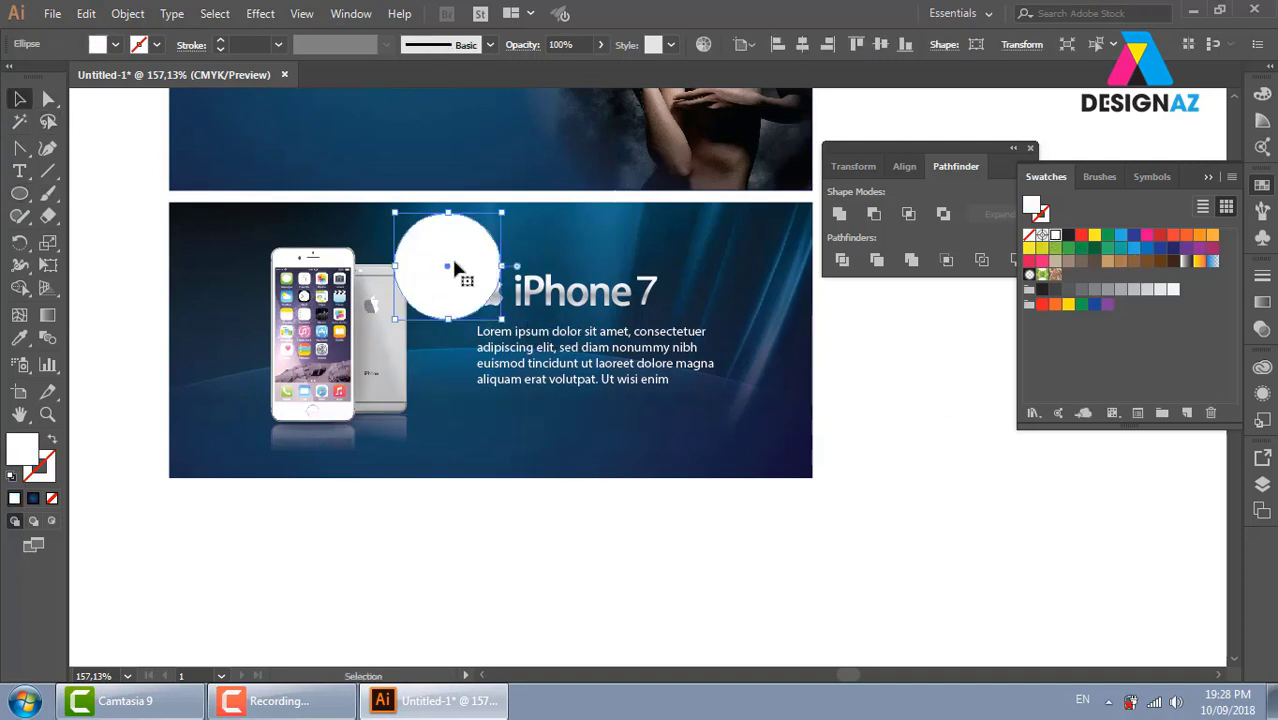
{"action": "left_click_drag", "start_coordinate": [452, 268], "coordinate": [452, 289]}
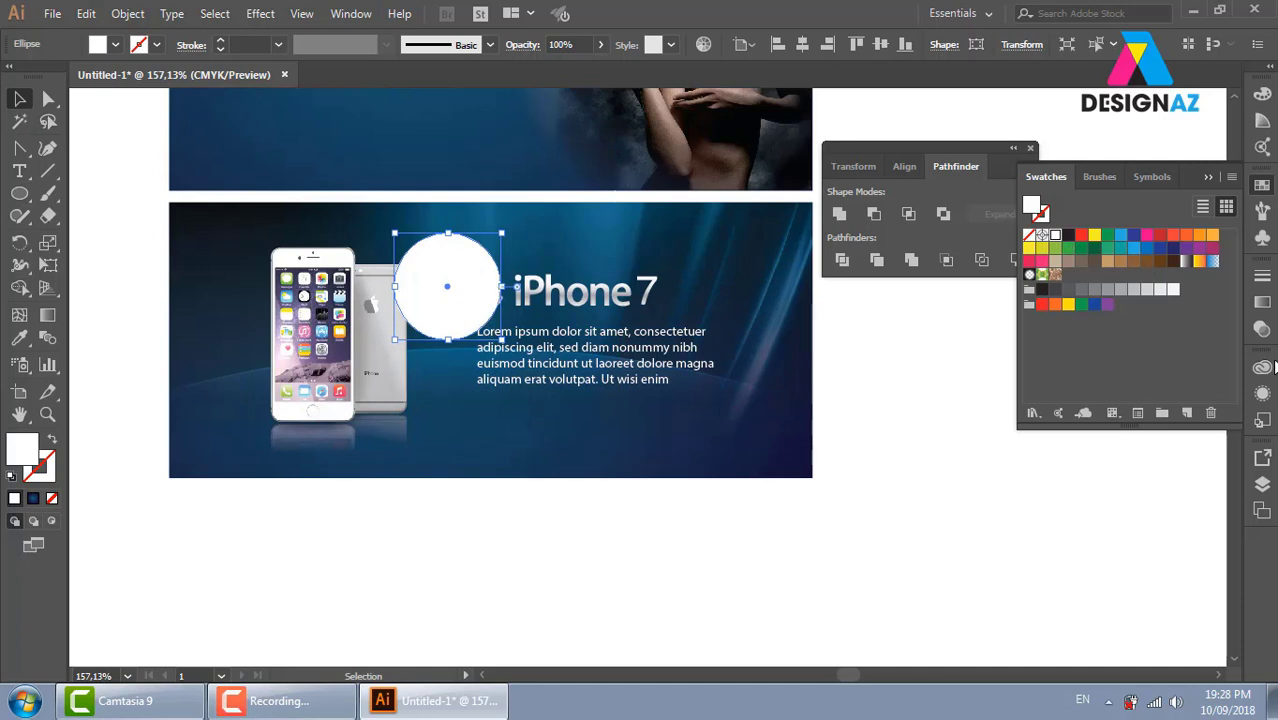
Make an opacity mask for the circle with clipping turned off, and start editing it
{"action": "left_click", "coordinate": [1262, 330]}
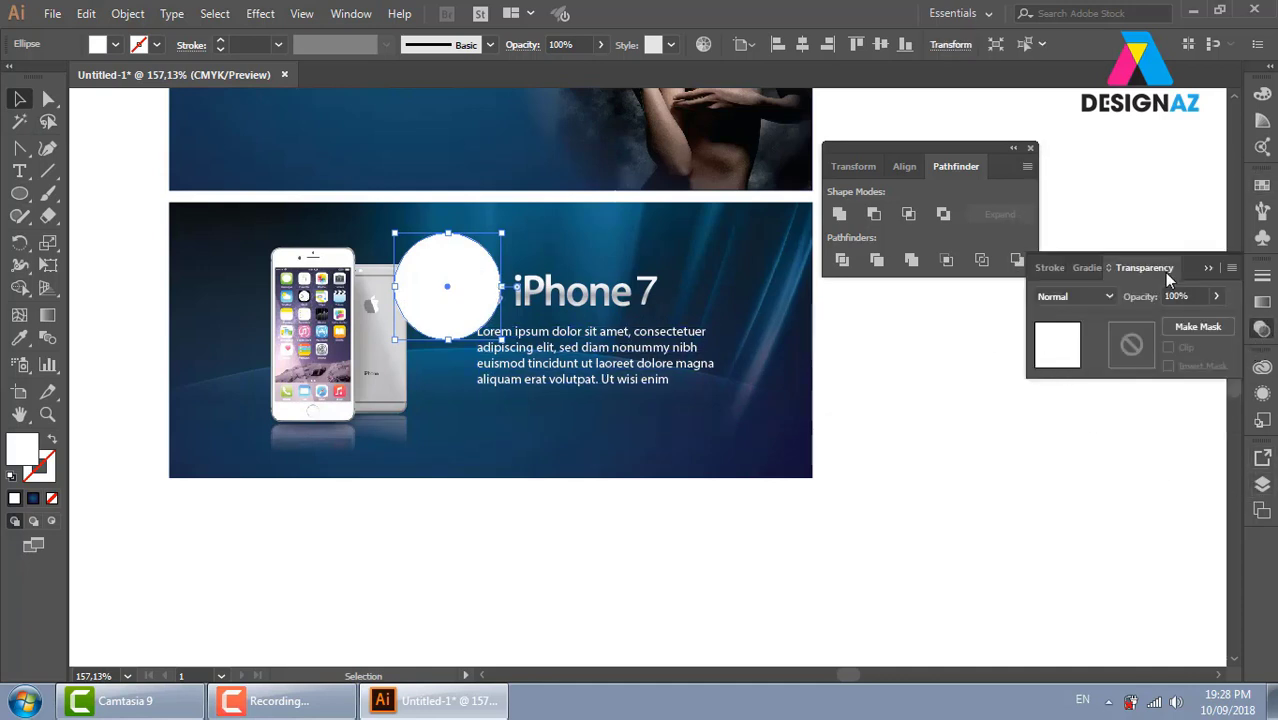
{"action": "double_click", "coordinate": [1140, 347]}
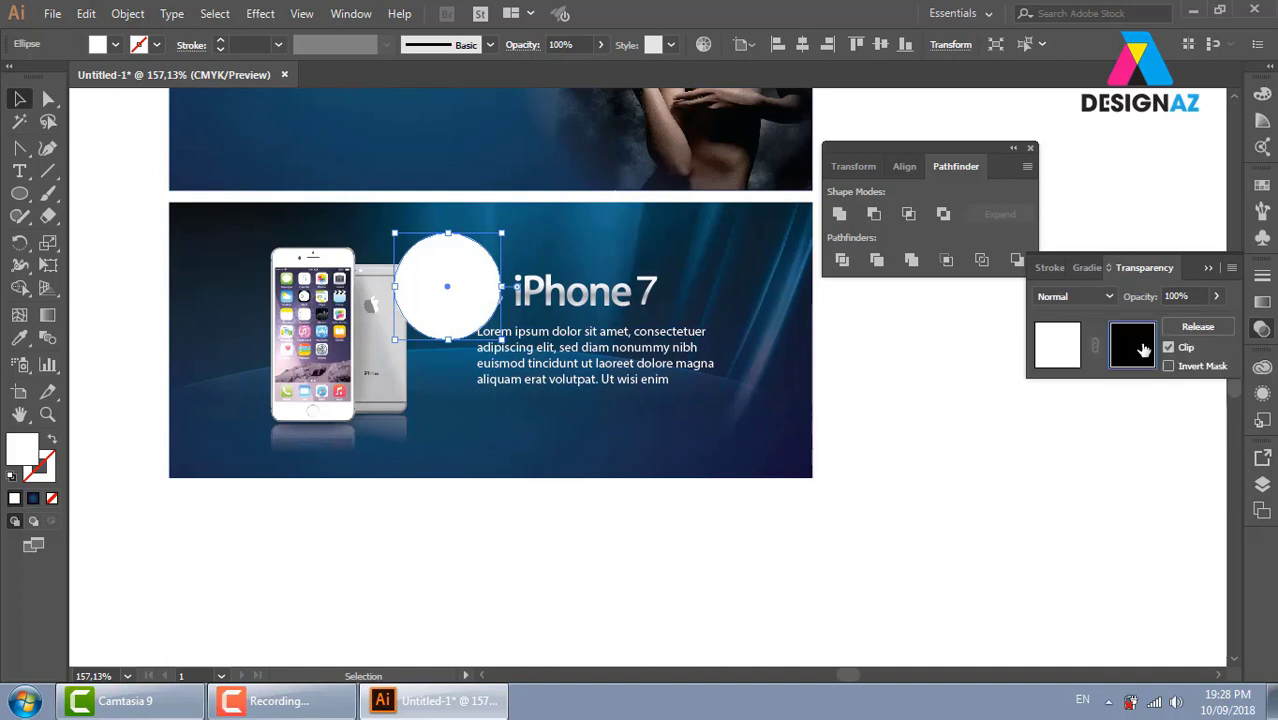
{"action": "left_click", "coordinate": [1143, 348]}
{"action": "left_click", "coordinate": [1168, 347]}
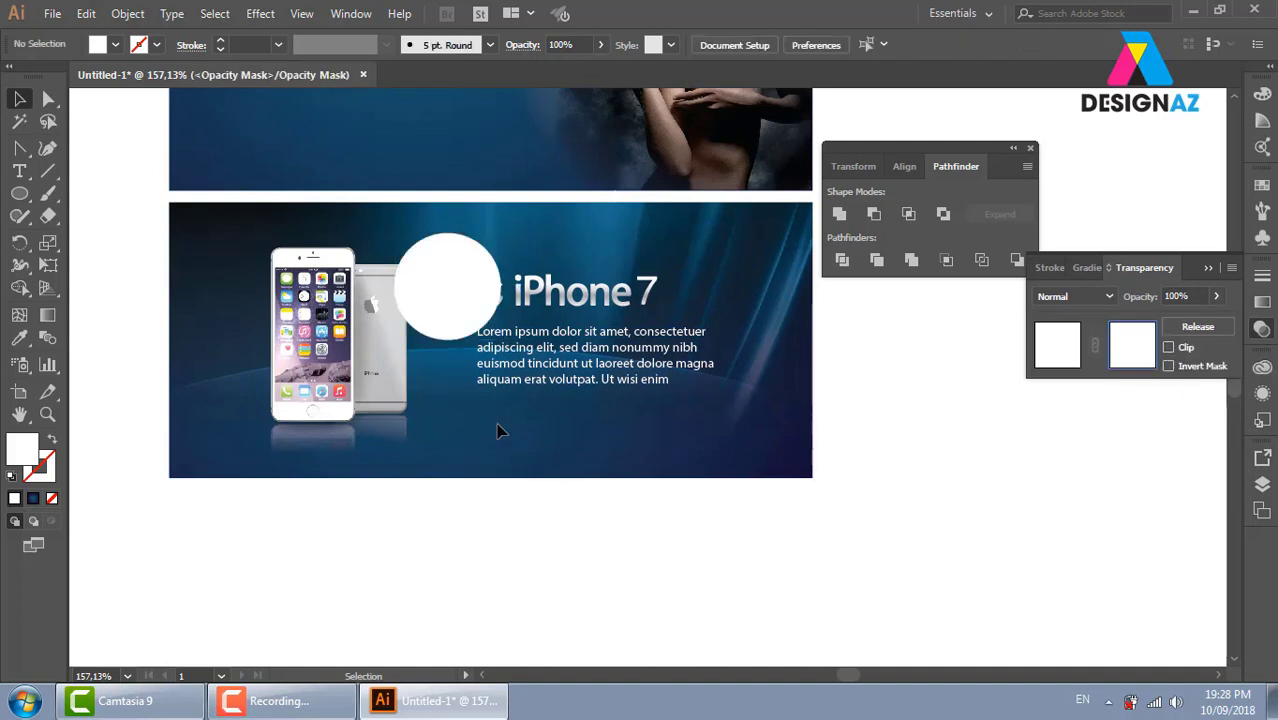
Fill a mask rectangle over the circle with a diagonal white-to-black gradient
{"action": "left_click", "coordinate": [21, 196]}
{"action": "left_click", "coordinate": [110, 193]}
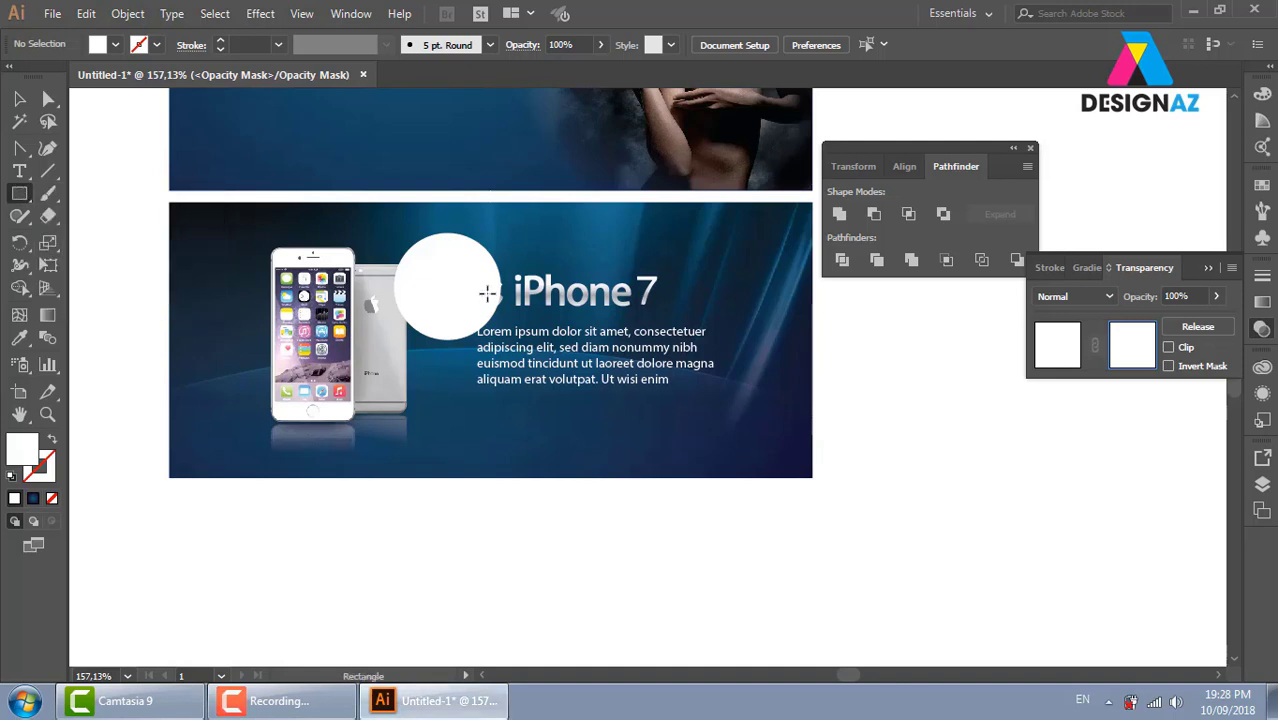
{"action": "left_click_drag", "start_coordinate": [379, 222], "coordinate": [511, 354]}
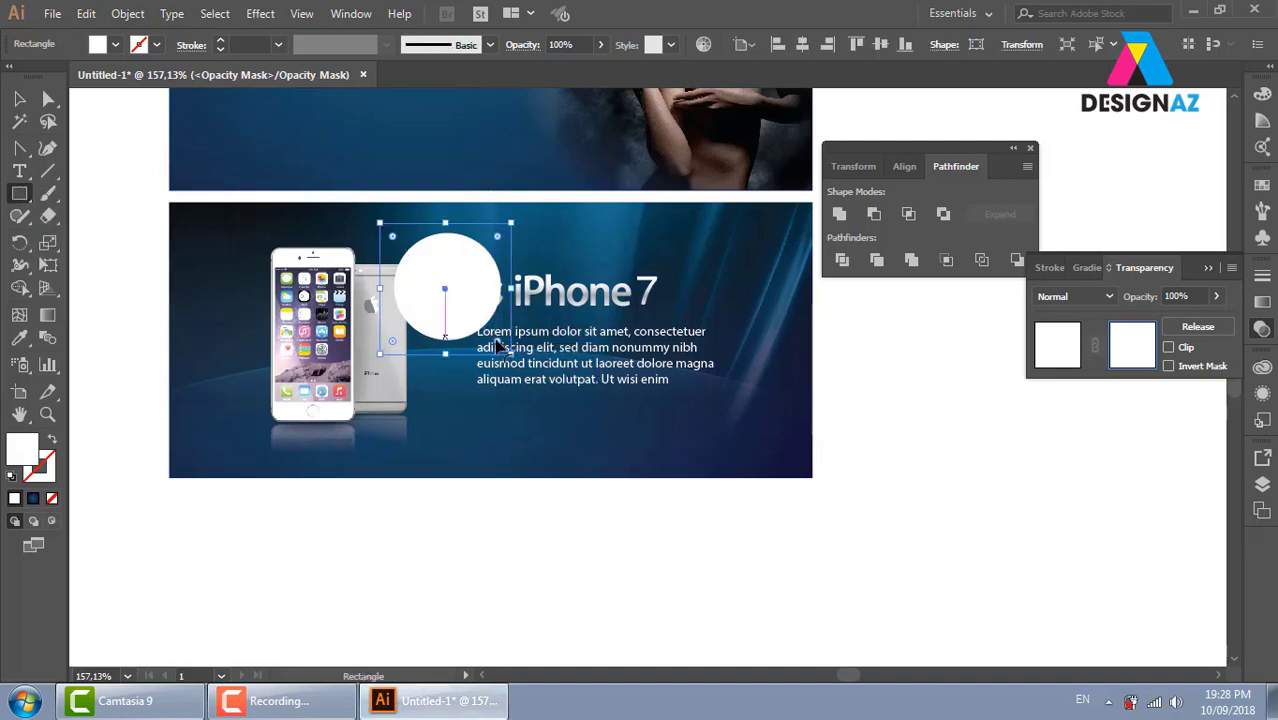
{"action": "left_click", "coordinate": [1262, 185]}
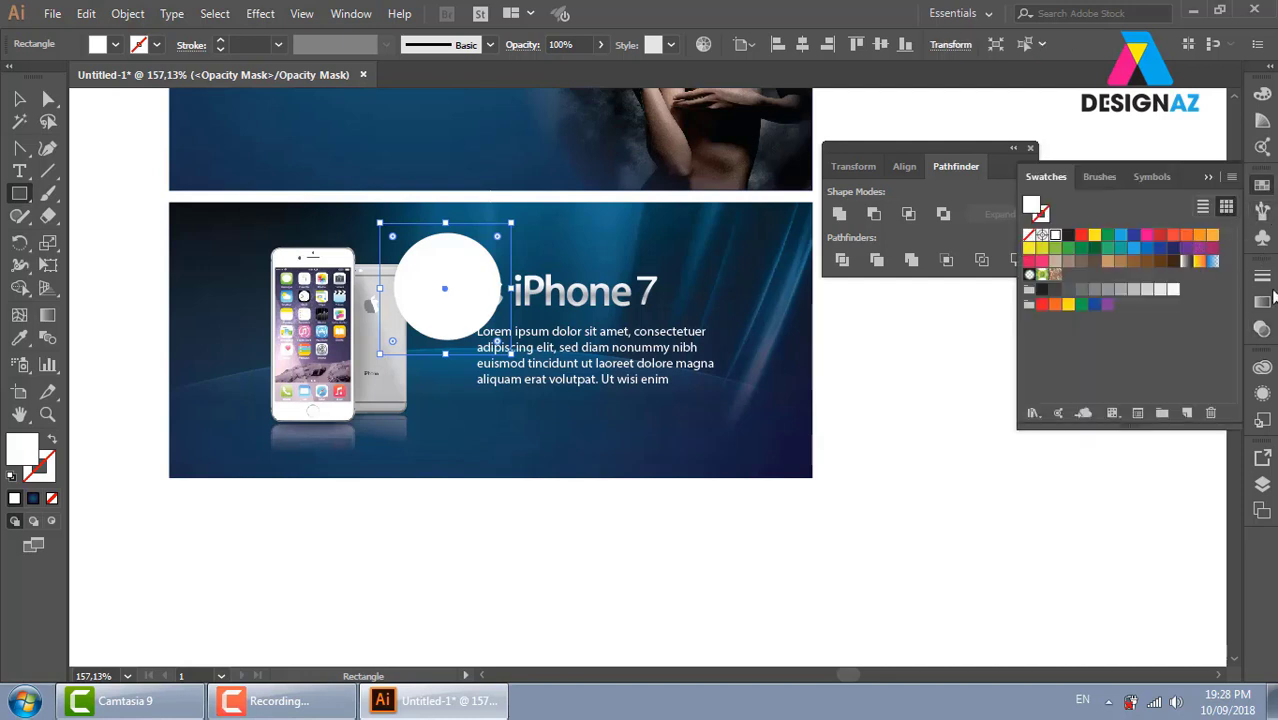
{"action": "left_click", "coordinate": [1186, 261]}
{"action": "key", "text": "g"}
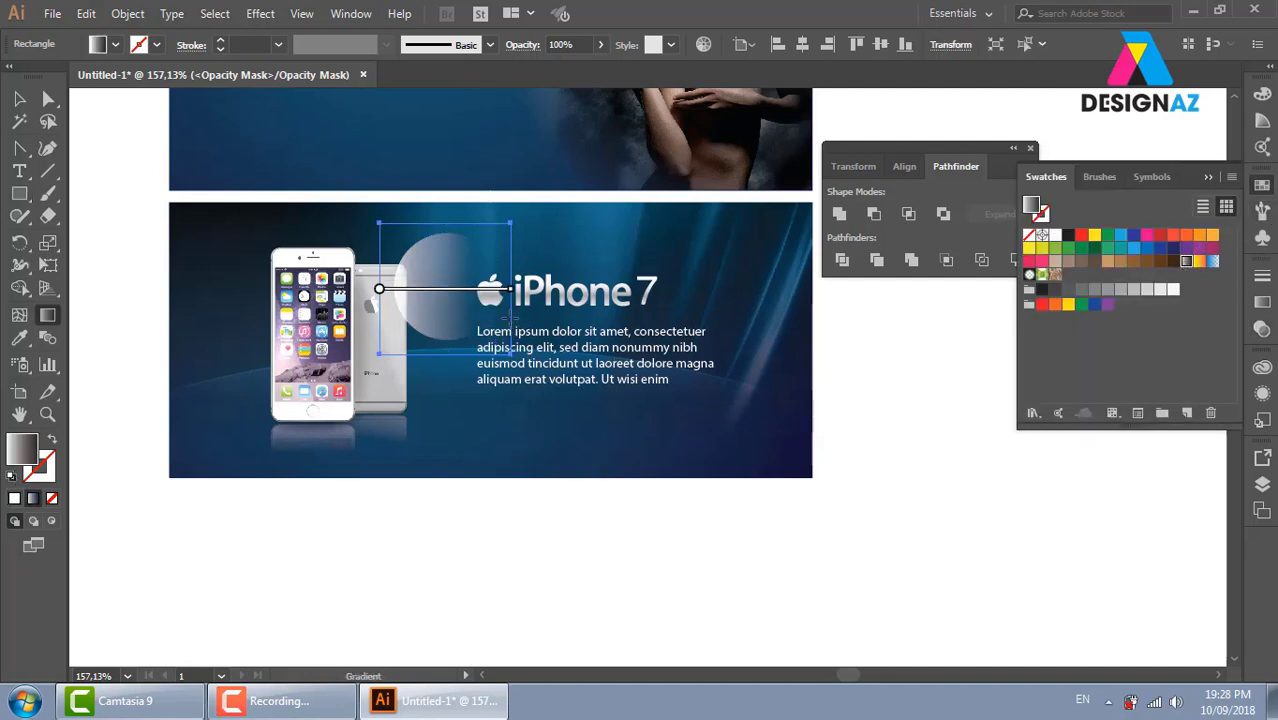
{"action": "left_click_drag", "start_coordinate": [402, 238], "coordinate": [480, 330]}
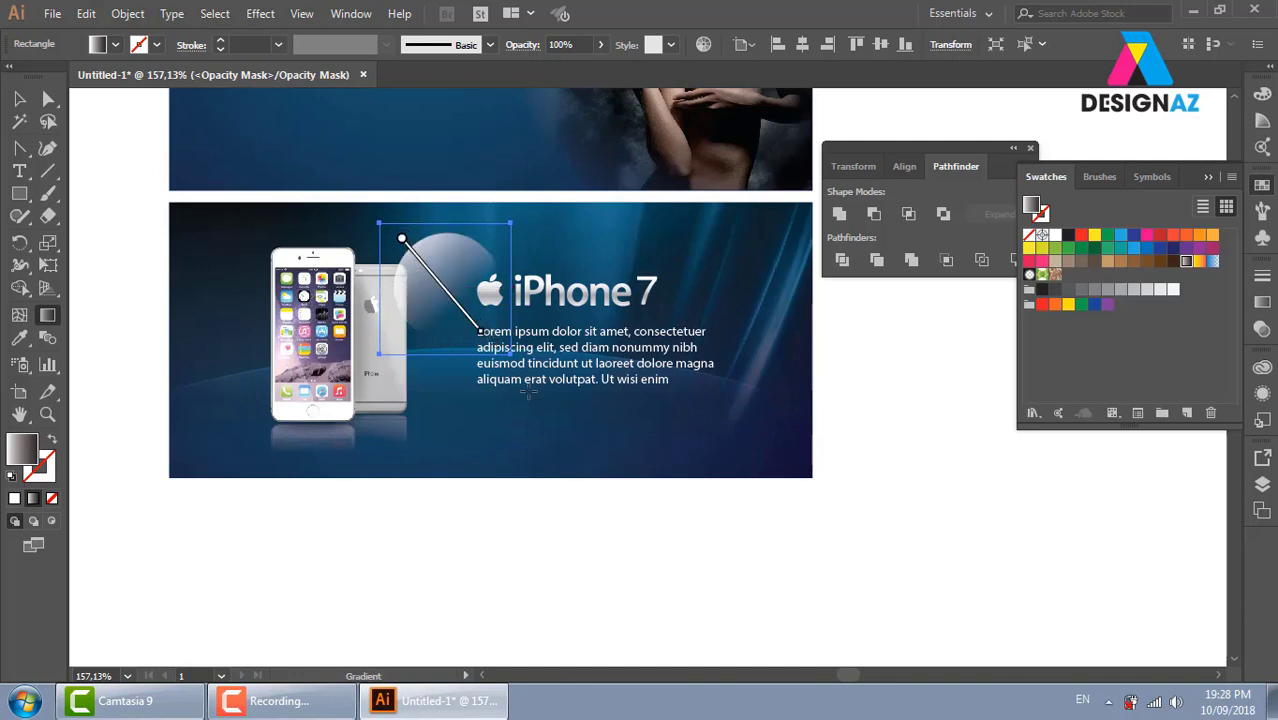
{"action": "left_click_drag", "start_coordinate": [363, 199], "coordinate": [516, 366]}
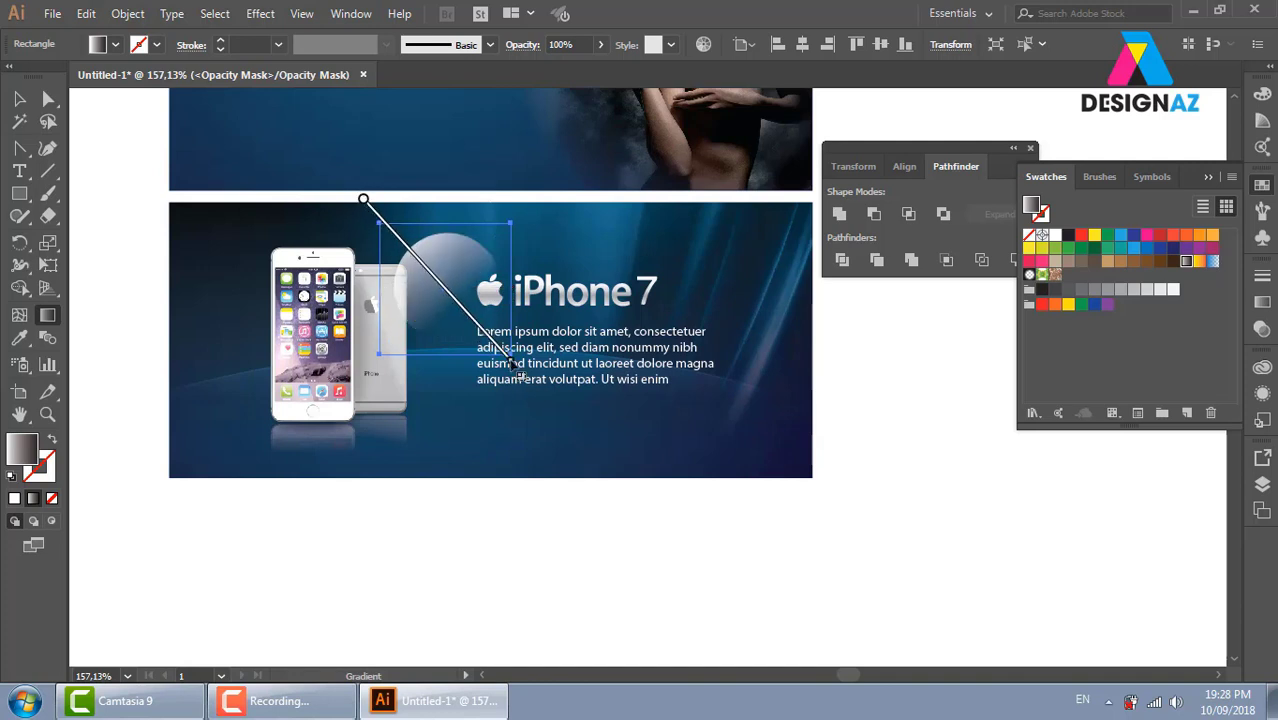
Exit mask editing and move the faded circle to the right of the iPhone 7 heading
{"action": "left_click", "coordinate": [19, 98]}
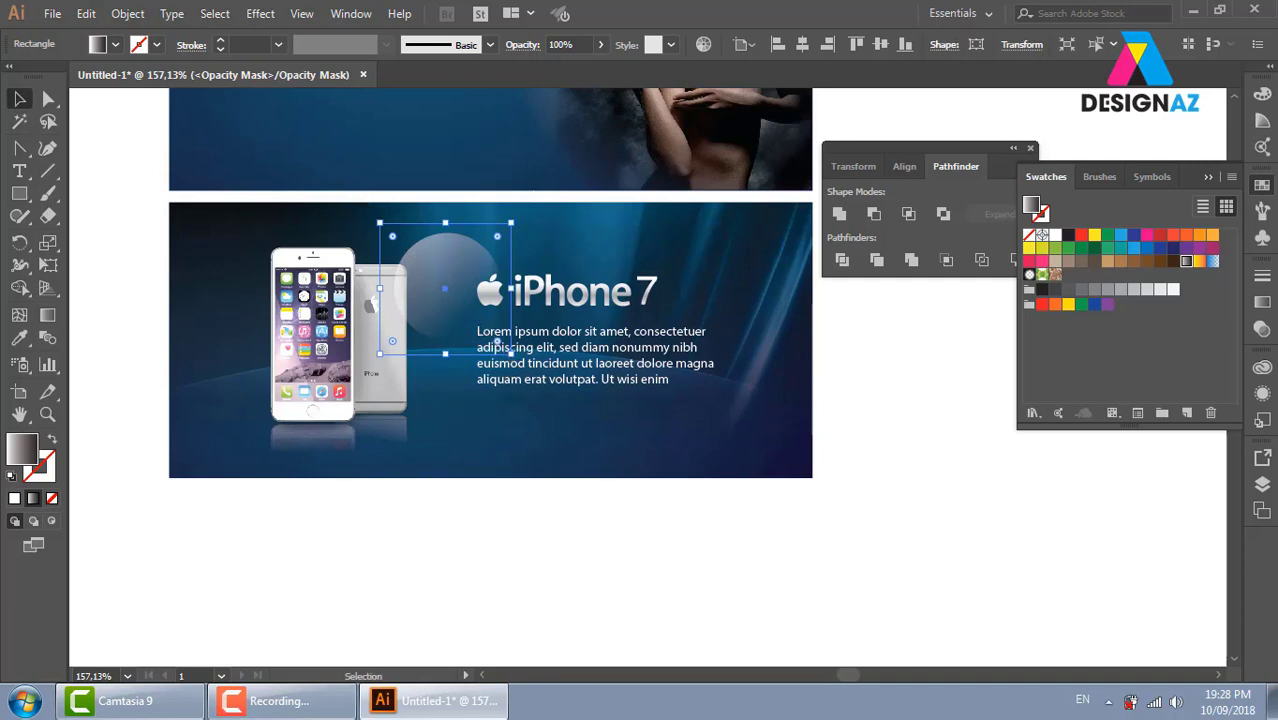
{"action": "left_click", "coordinate": [1262, 328]}
{"action": "left_click", "coordinate": [1052, 345]}
{"action": "left_click", "coordinate": [815, 460]}
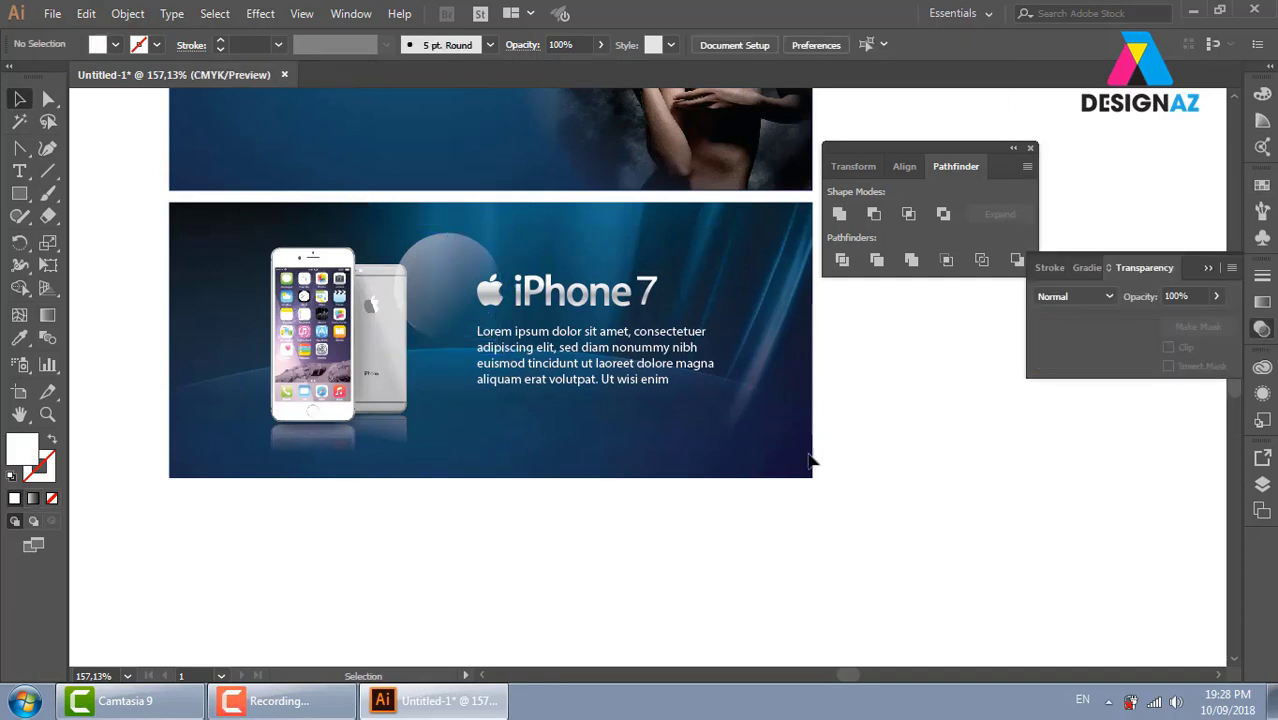
{"action": "left_click_drag", "start_coordinate": [445, 273], "coordinate": [687, 263]}
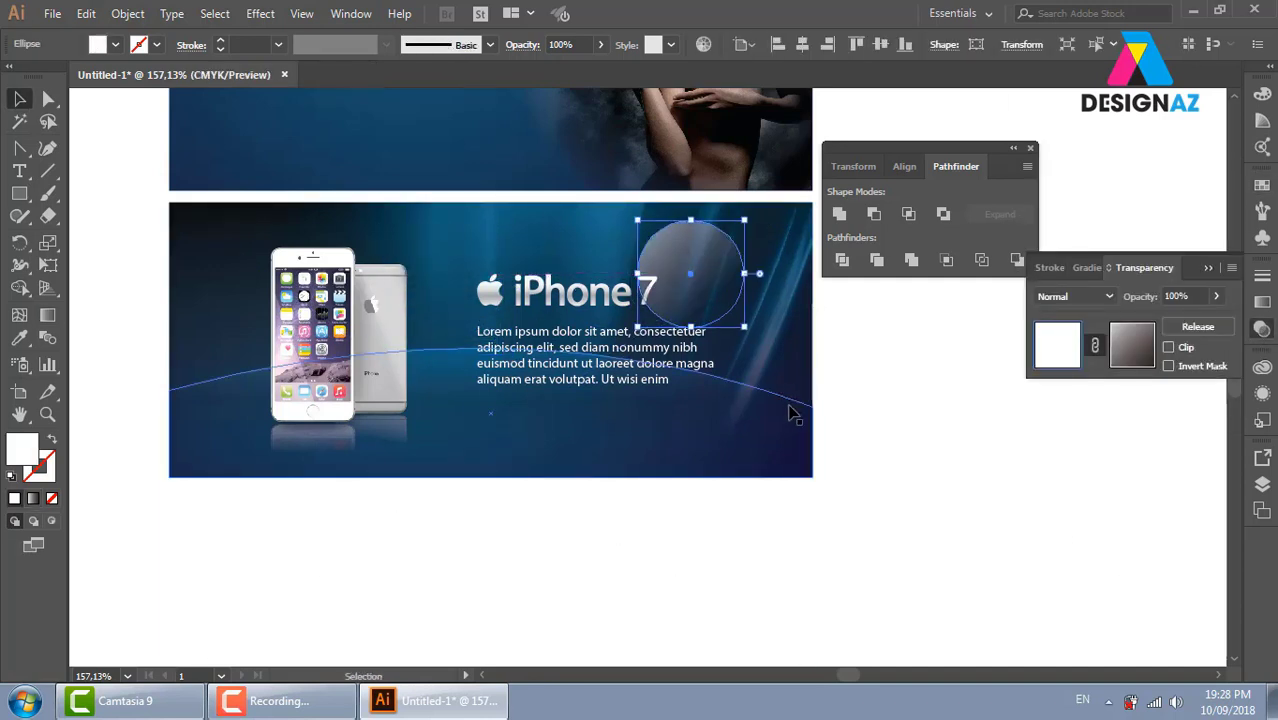
Set the faded circle's blend mode to Overlay
{"action": "left_click", "coordinate": [1109, 297]}
{"action": "left_click", "coordinate": [1070, 474]}
{"action": "left_click", "coordinate": [1070, 538]}
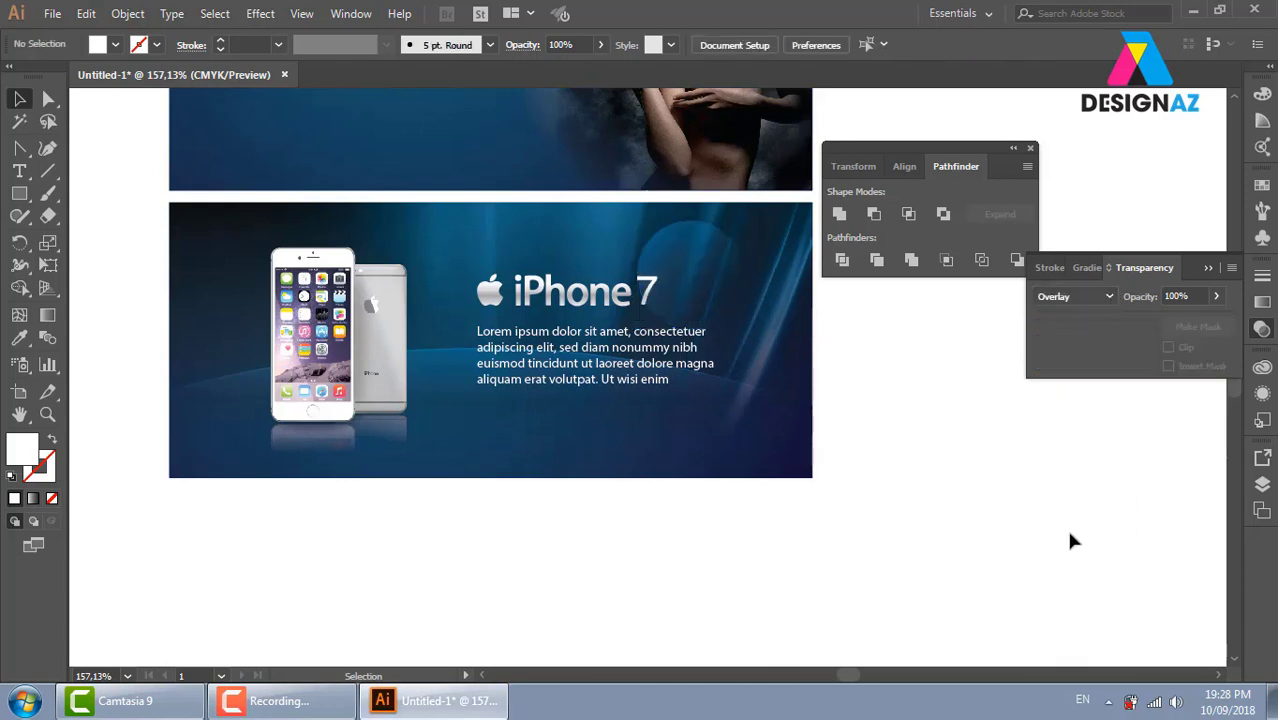
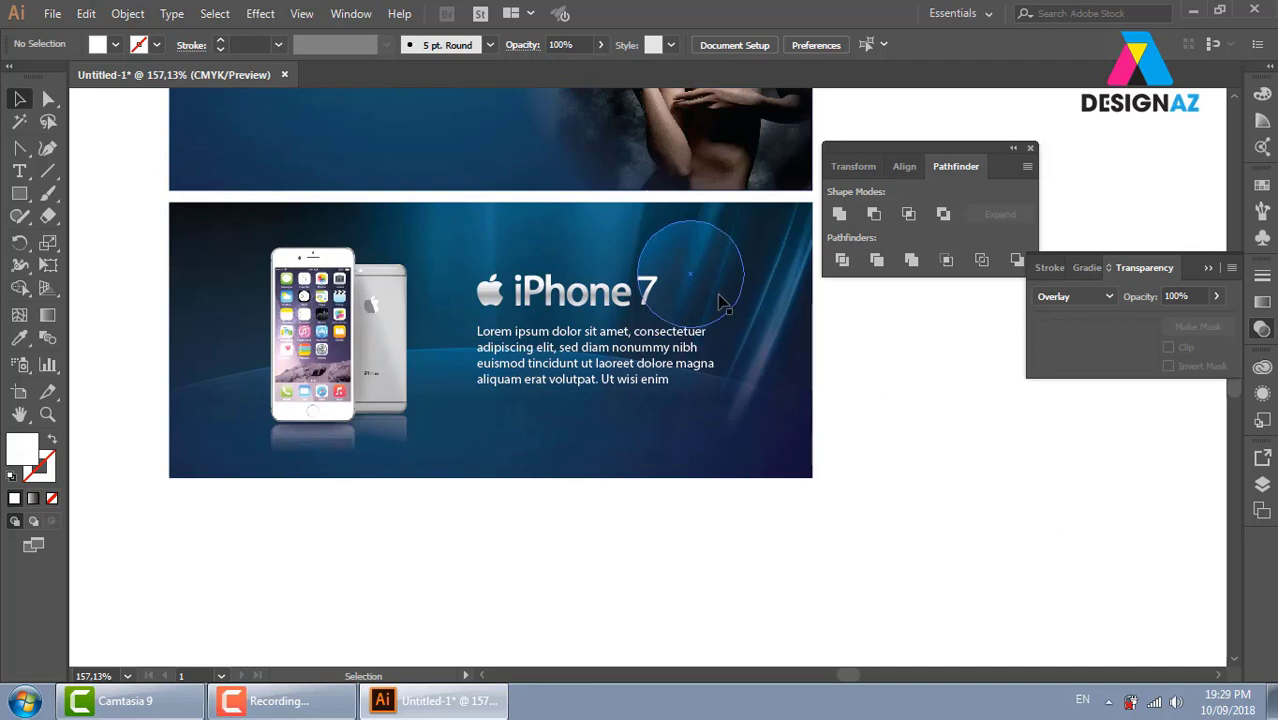
Move a faint glow circle toward the banner top and rotate it over the iPhone 7 title
{"action": "left_click_drag", "start_coordinate": [696, 293], "coordinate": [712, 302]}
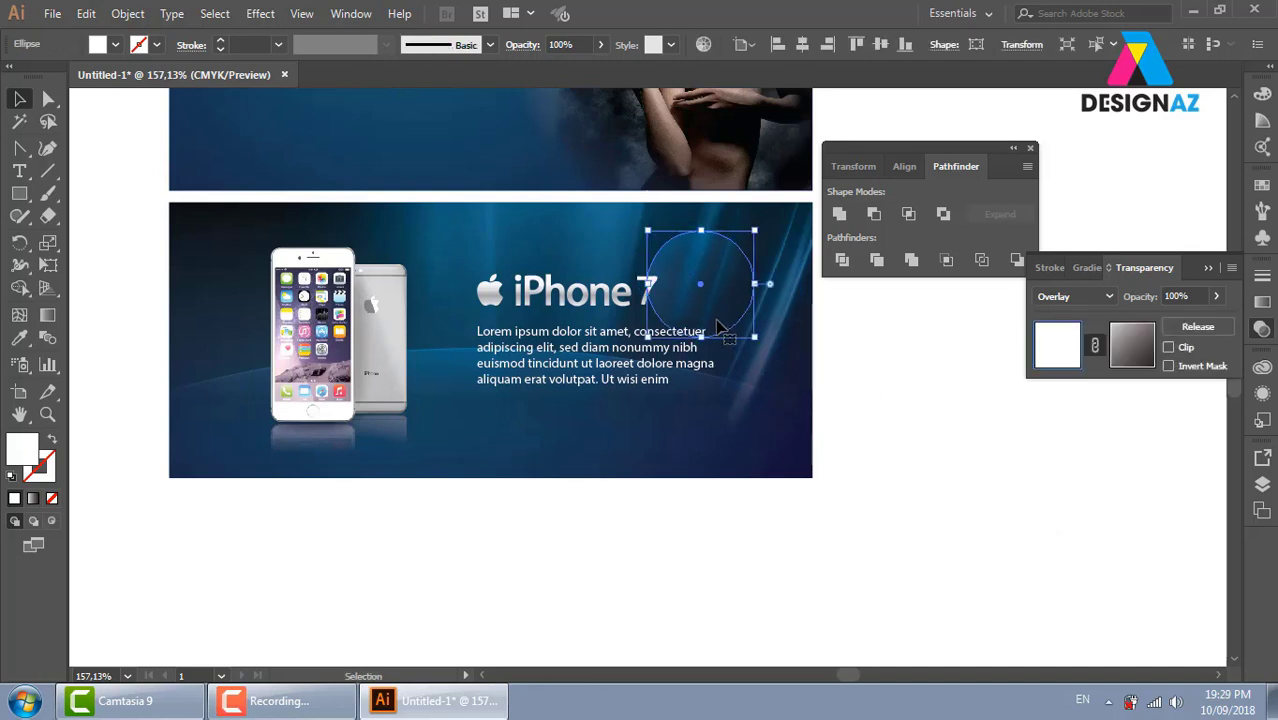
{"action": "mouse_move", "coordinate": [712, 302]}
{"action": "left_mouse_down"}
{"action": "mouse_move", "coordinate": [704, 224]}
{"action": "mouse_move", "coordinate": [684, 233]}
{"action": "left_mouse_up"}
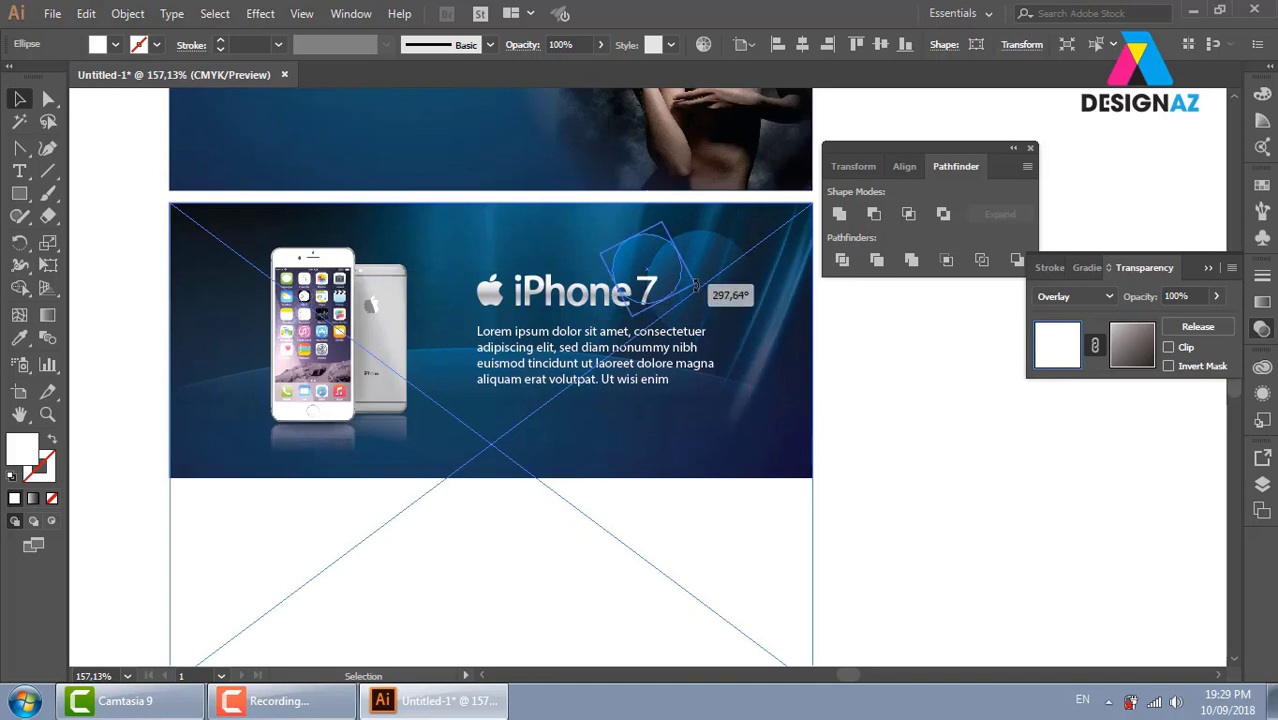
{"action": "left_click_drag", "start_coordinate": [637, 253], "coordinate": [657, 237]}
{"action": "left_click", "coordinate": [884, 377]}
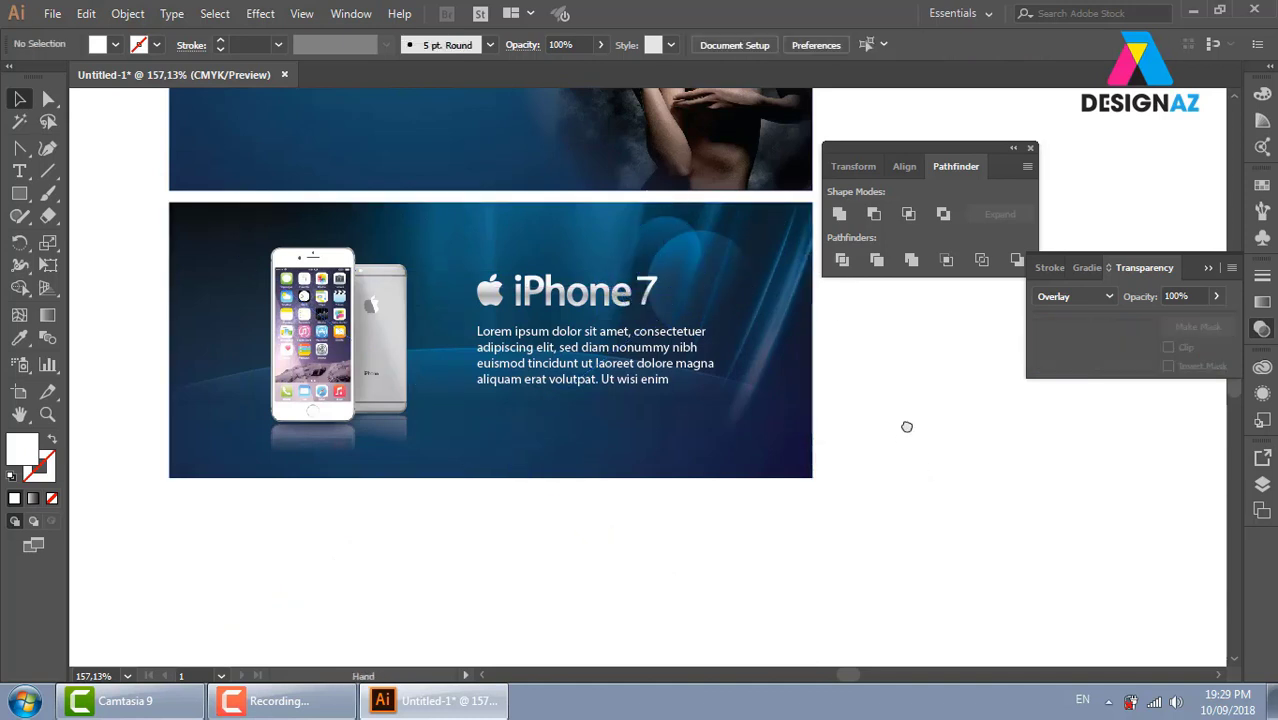
Move a glow circle left onto the phones and enlarge it to about 3.5 cm
{"action": "left_click_drag", "start_coordinate": [708, 252], "coordinate": [401, 247]}
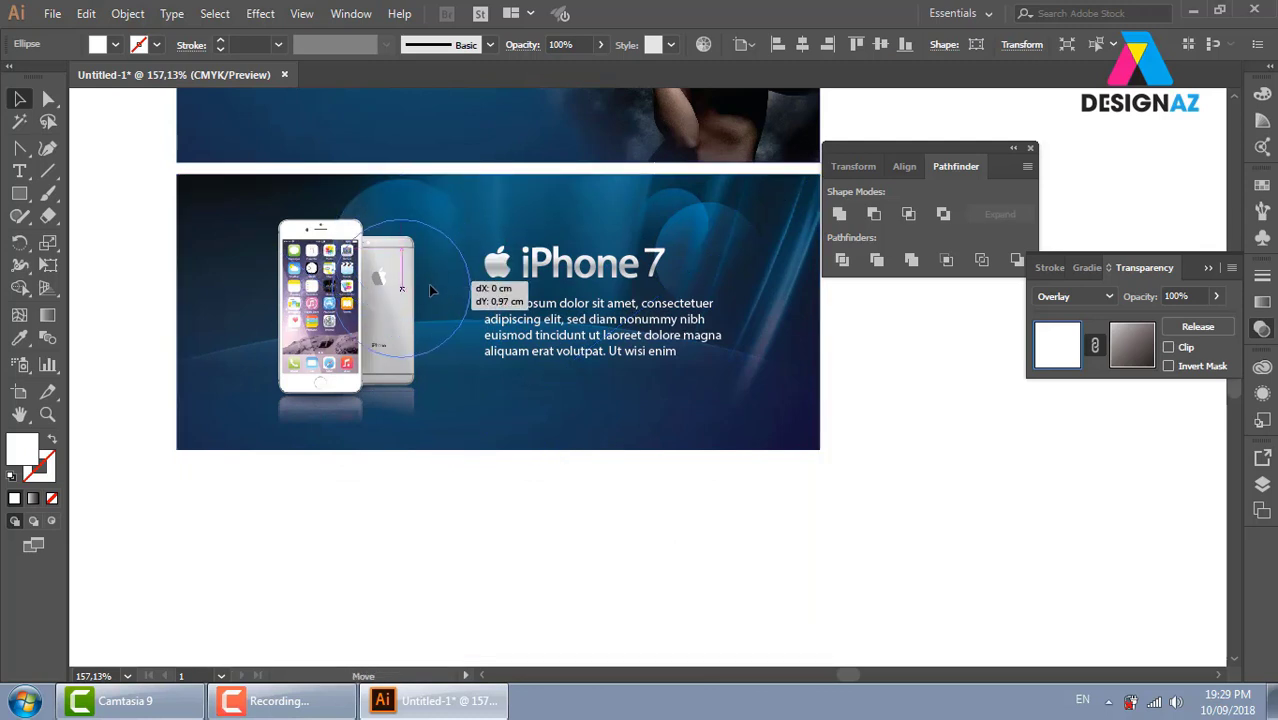
{"action": "mouse_move", "coordinate": [463, 190]}
{"action": "left_mouse_down"}
{"action": "mouse_move", "coordinate": [470, 285]}
{"action": "mouse_move", "coordinate": [312, 272]}
{"action": "left_mouse_up"}
{"action": "left_click", "coordinate": [950, 421]}
{"action": "left_click_drag", "start_coordinate": [342, 187], "coordinate": [402, 128]}
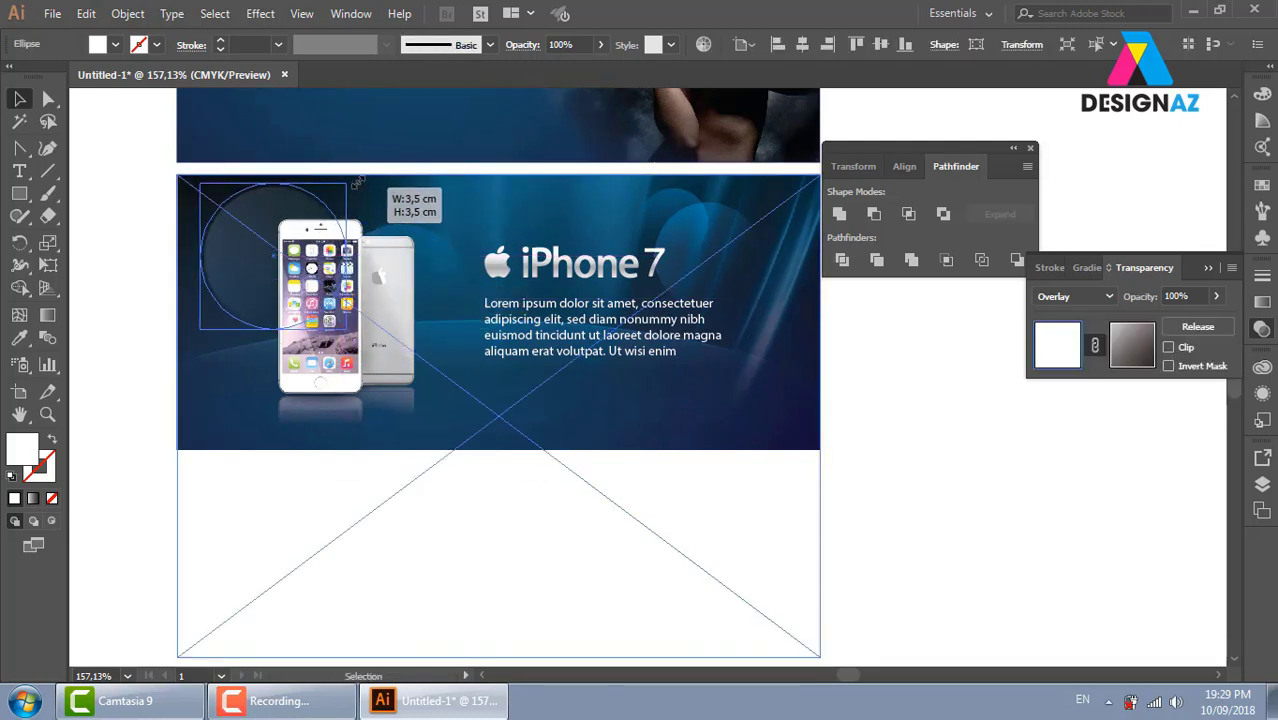
{"action": "left_click_drag", "start_coordinate": [270, 243], "coordinate": [231, 205]}
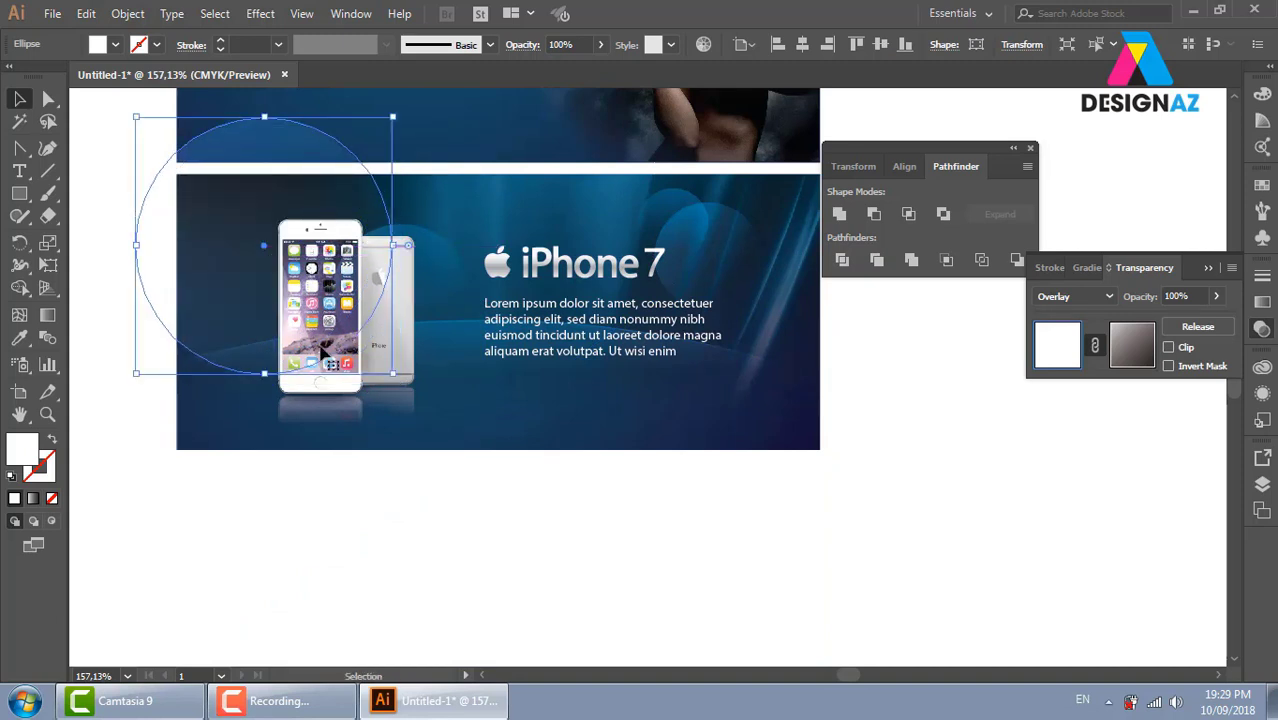
{"action": "left_click", "coordinate": [105, 311]}
{"action": "left_click_drag", "start_coordinate": [360, 562], "coordinate": [318, 559]}
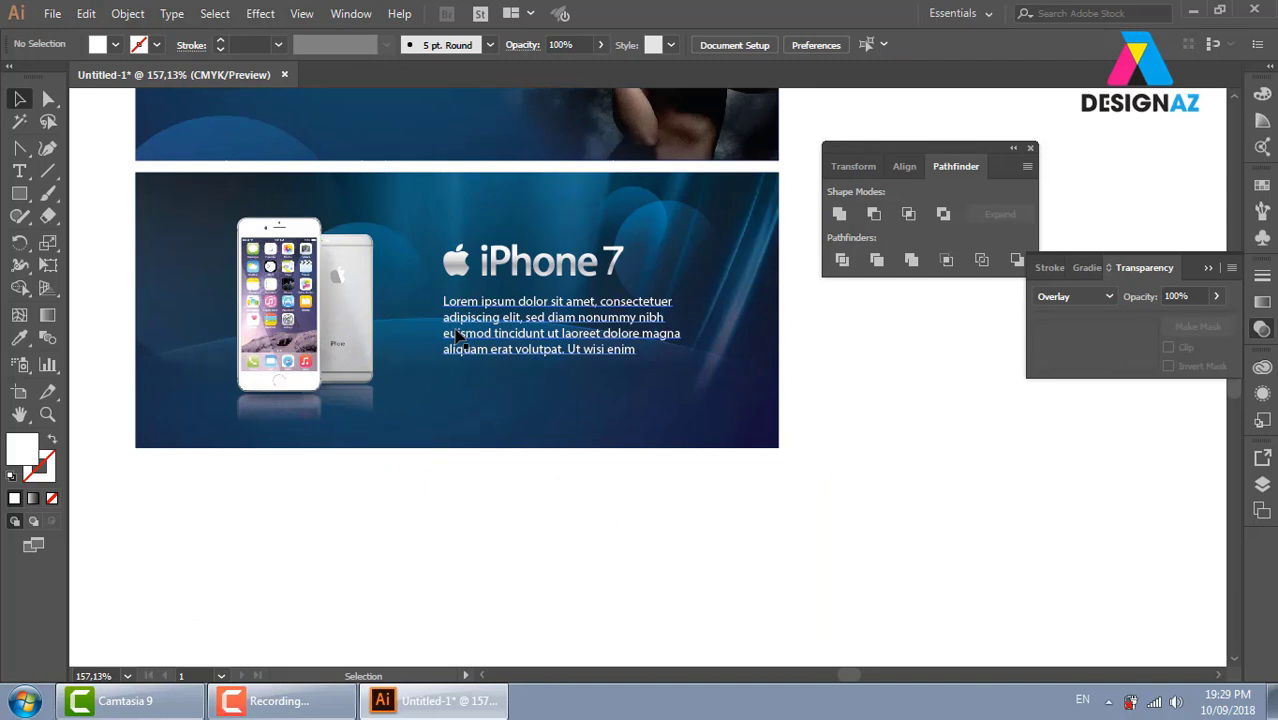
Alt-drag a copy of the large circle to a new spot and nudge the small circle near iPhone 7
{"action": "left_click", "coordinate": [218, 185]}
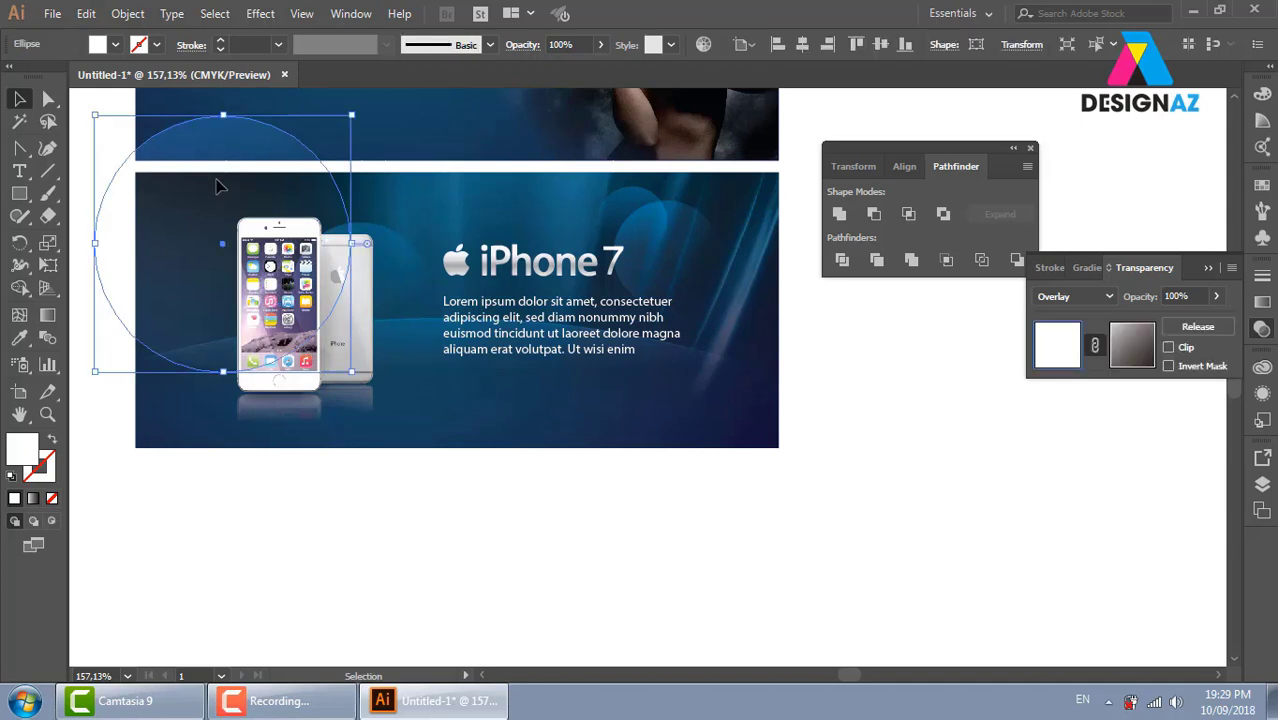
{"action": "mouse_move", "coordinate": [218, 185]}
{"action": "left_mouse_down"}
{"action": "mouse_move", "coordinate": [640, 318]}
{"action": "mouse_move", "coordinate": [676, 392]}
{"action": "left_mouse_up"}
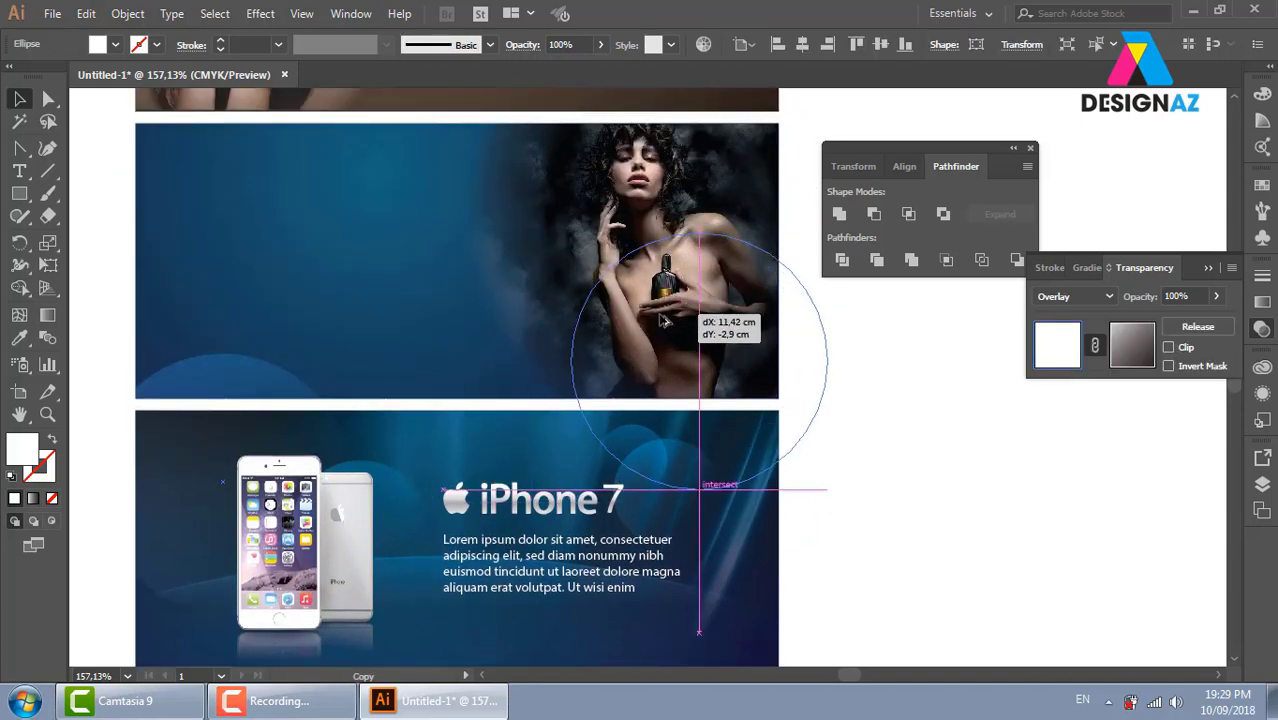
{"action": "left_click_drag", "start_coordinate": [832, 597], "coordinate": [765, 417]}
{"action": "left_click", "coordinate": [765, 417]}
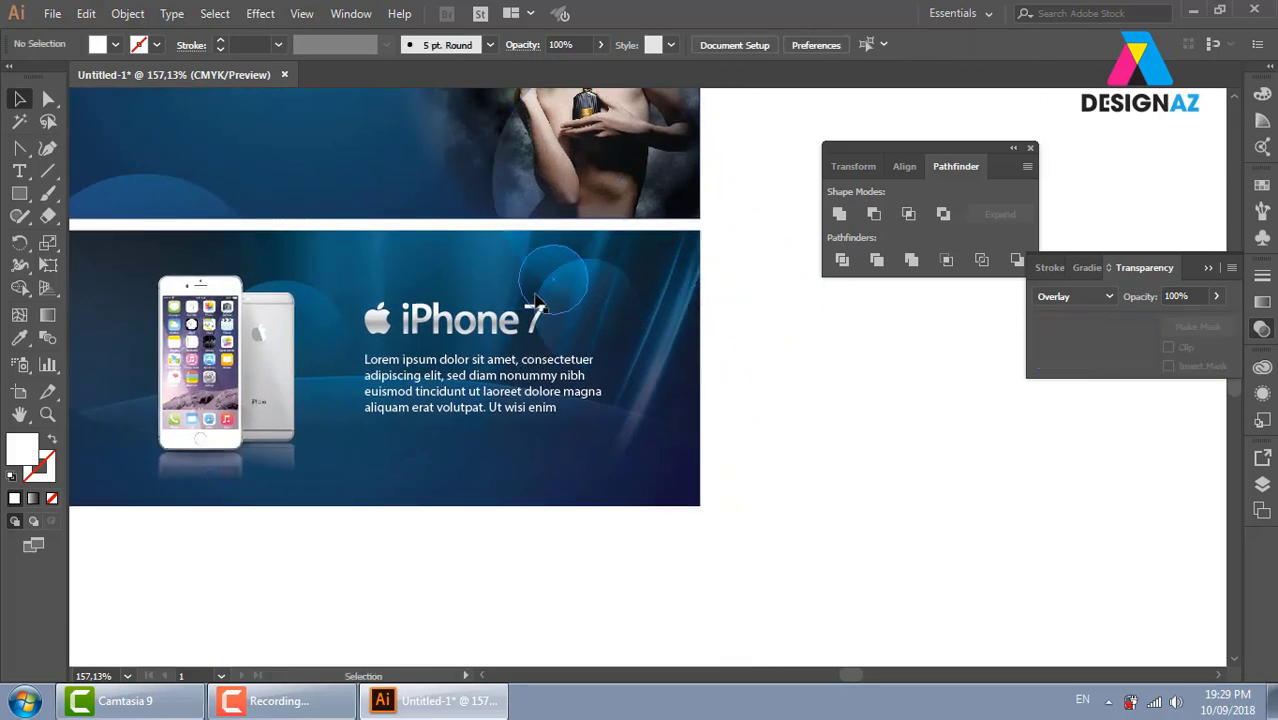
{"action": "left_click_drag", "start_coordinate": [560, 292], "coordinate": [548, 284]}
{"action": "left_click_drag", "start_coordinate": [630, 460], "coordinate": [708, 440]}
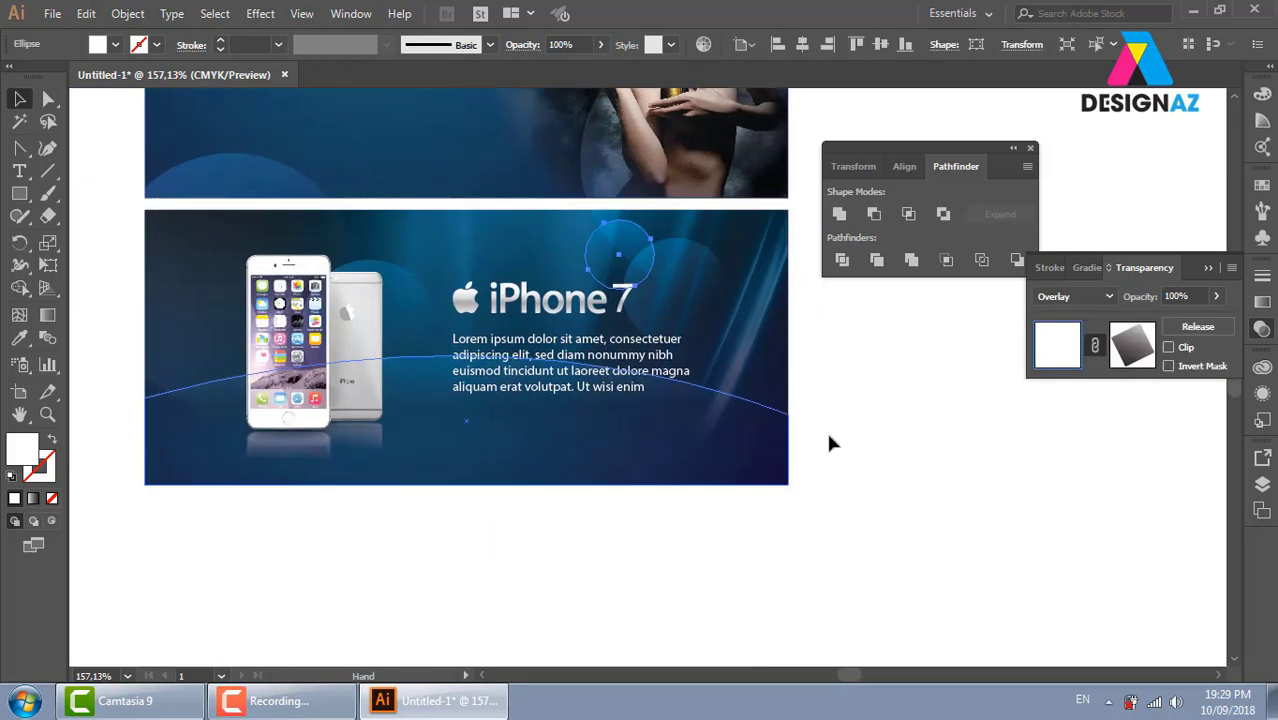
Reposition the larger glow circle near the phone
{"action": "left_click", "coordinate": [830, 442]}
{"action": "mouse_move", "coordinate": [416, 302]}
{"action": "left_mouse_down"}
{"action": "mouse_move", "coordinate": [513, 236]}
{"action": "mouse_move", "coordinate": [458, 246]}
{"action": "left_mouse_up"}
{"action": "left_click", "coordinate": [957, 483]}
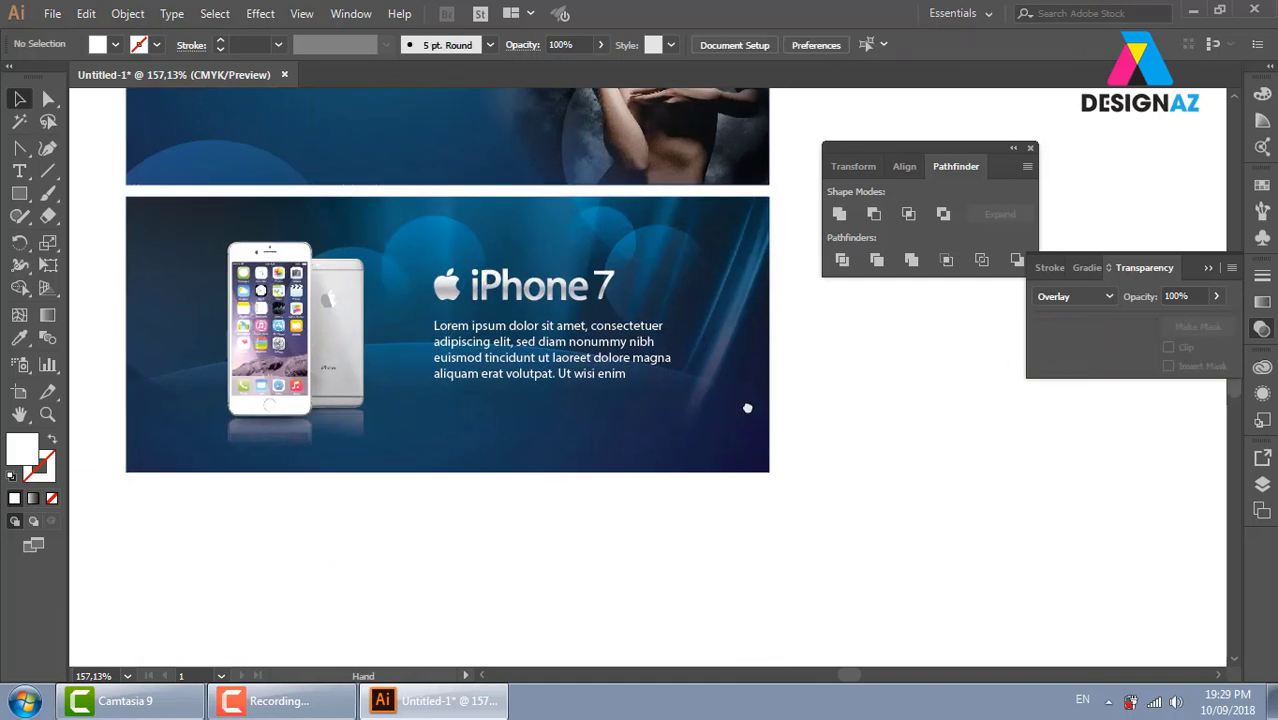
{"action": "left_click_drag", "start_coordinate": [778, 428], "coordinate": [748, 404]}
{"action": "left_click", "coordinate": [432, 237]}
{"action": "key", "text": "a"}
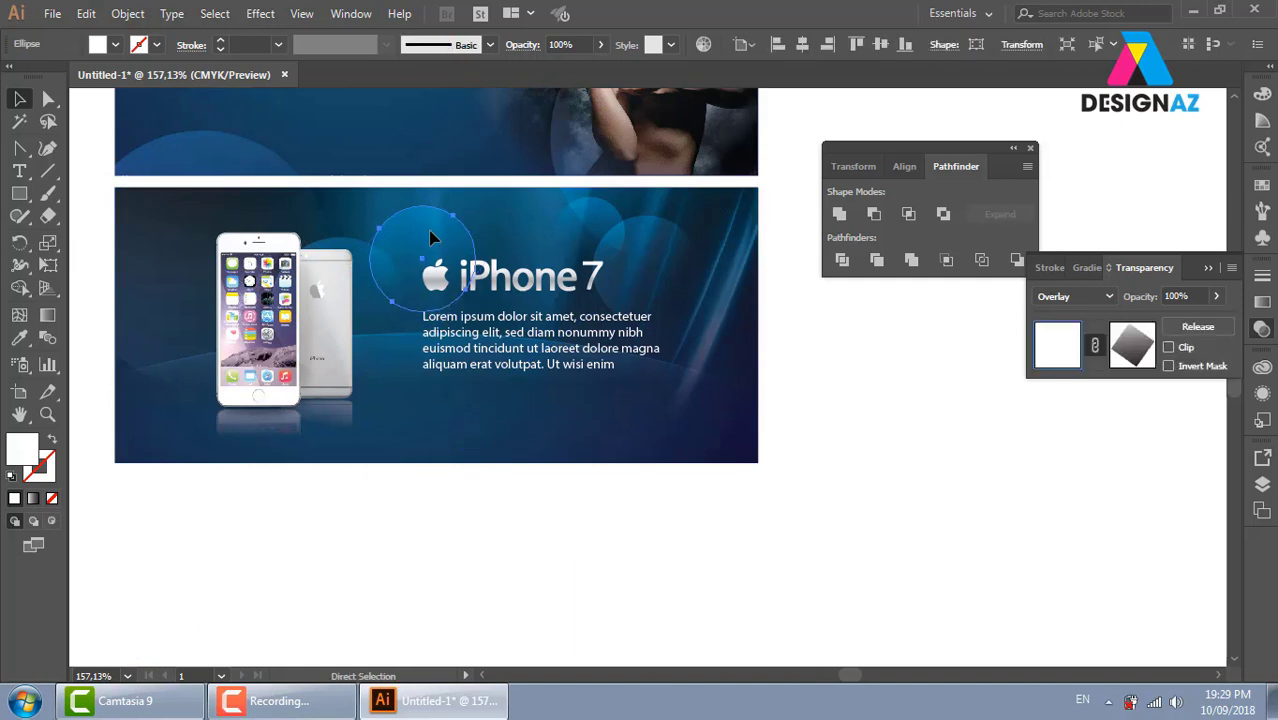
{"action": "key", "text": "v"}
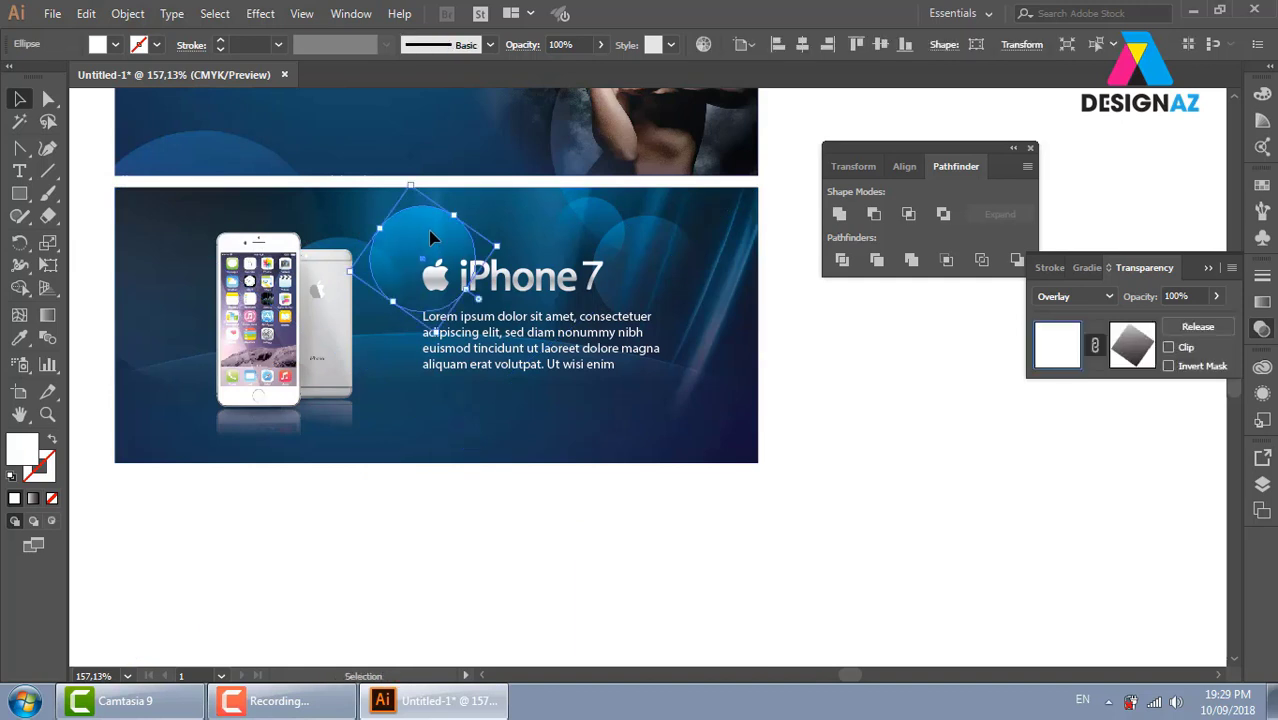
{"action": "left_click", "coordinate": [85, 272]}
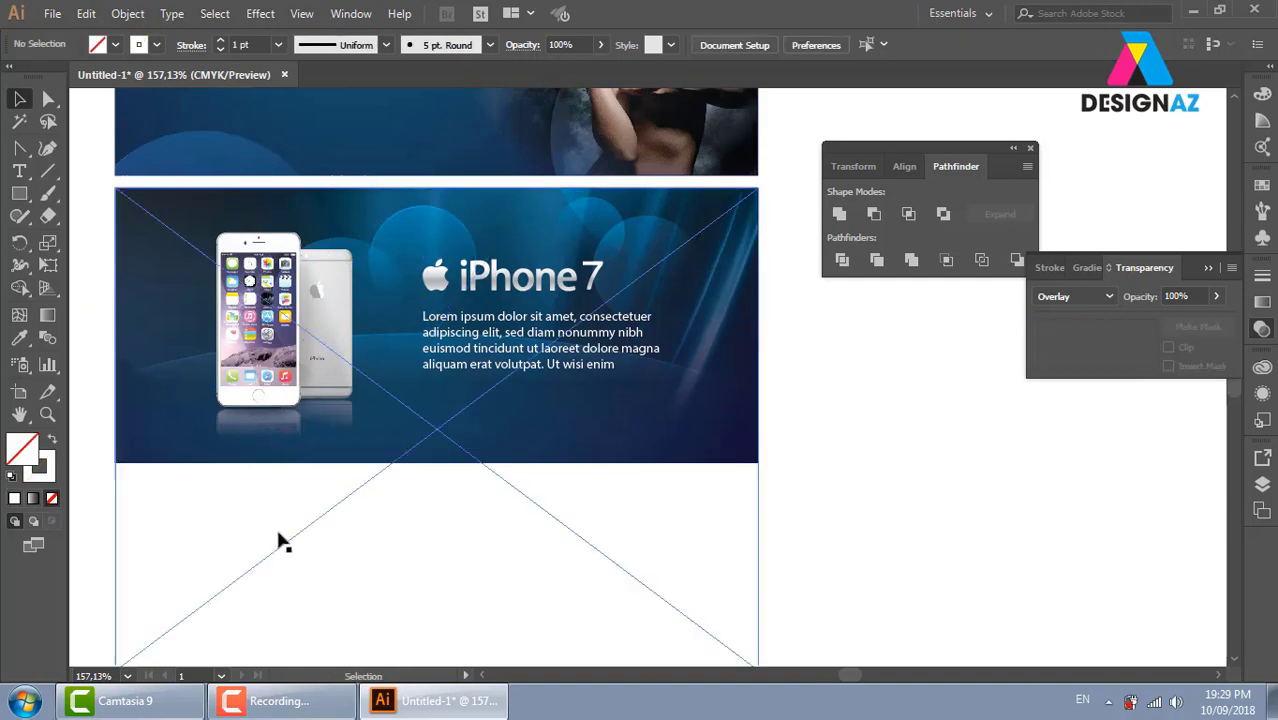
Zoom into the iPhone banner and shift the glow circle near the title left
{"action": "key", "text": "z"}
{"action": "left_click_drag", "start_coordinate": [278, 164], "coordinate": [700, 506]}
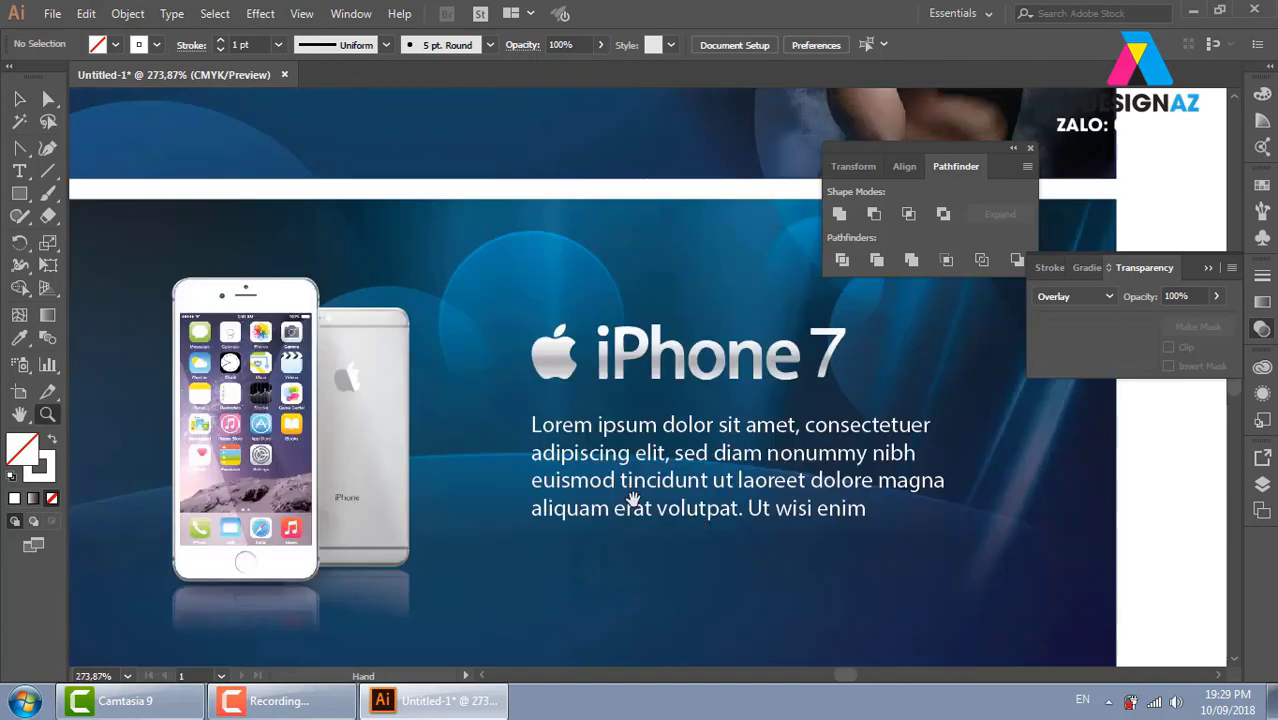
{"action": "left_click_drag", "start_coordinate": [655, 473], "coordinate": [412, 440]}
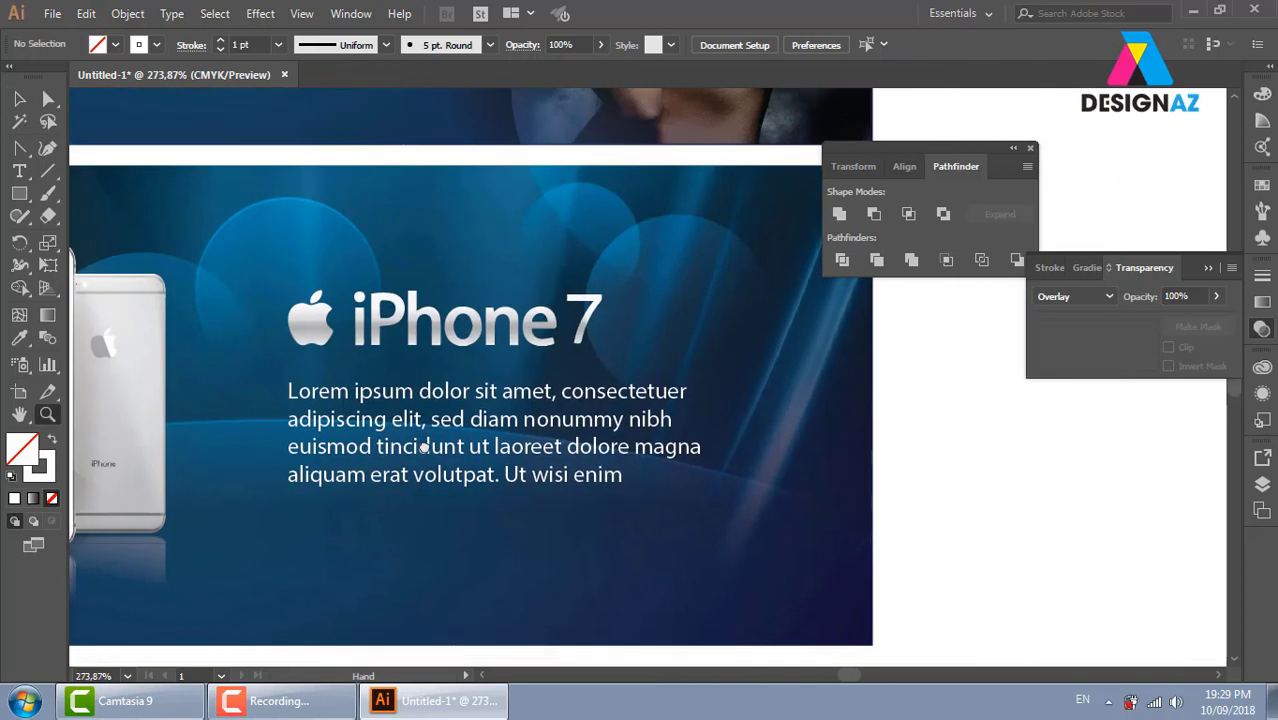
{"action": "left_click", "coordinate": [19, 99]}
{"action": "left_click", "coordinate": [565, 262]}
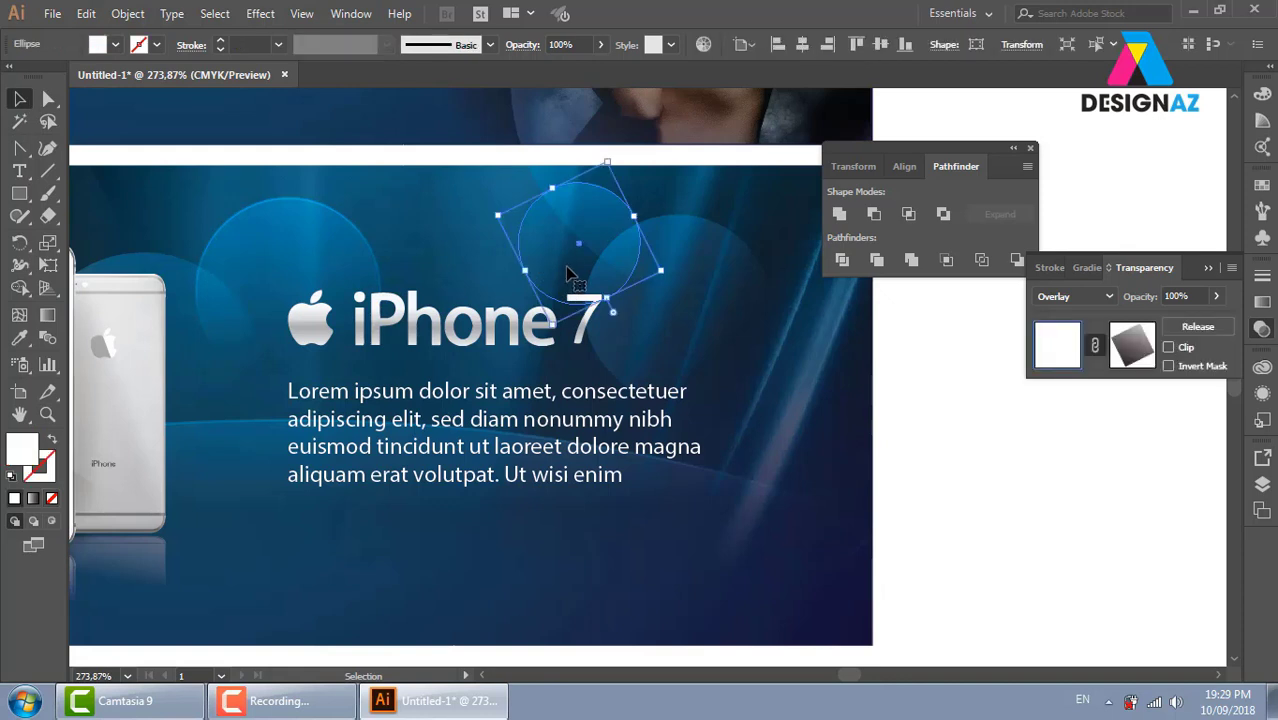
{"action": "left_click_drag", "start_coordinate": [565, 262], "coordinate": [482, 262]}
Move the circle up-left above the title and give it a 0.5 pt stroke
{"action": "left_click", "coordinate": [474, 338]}
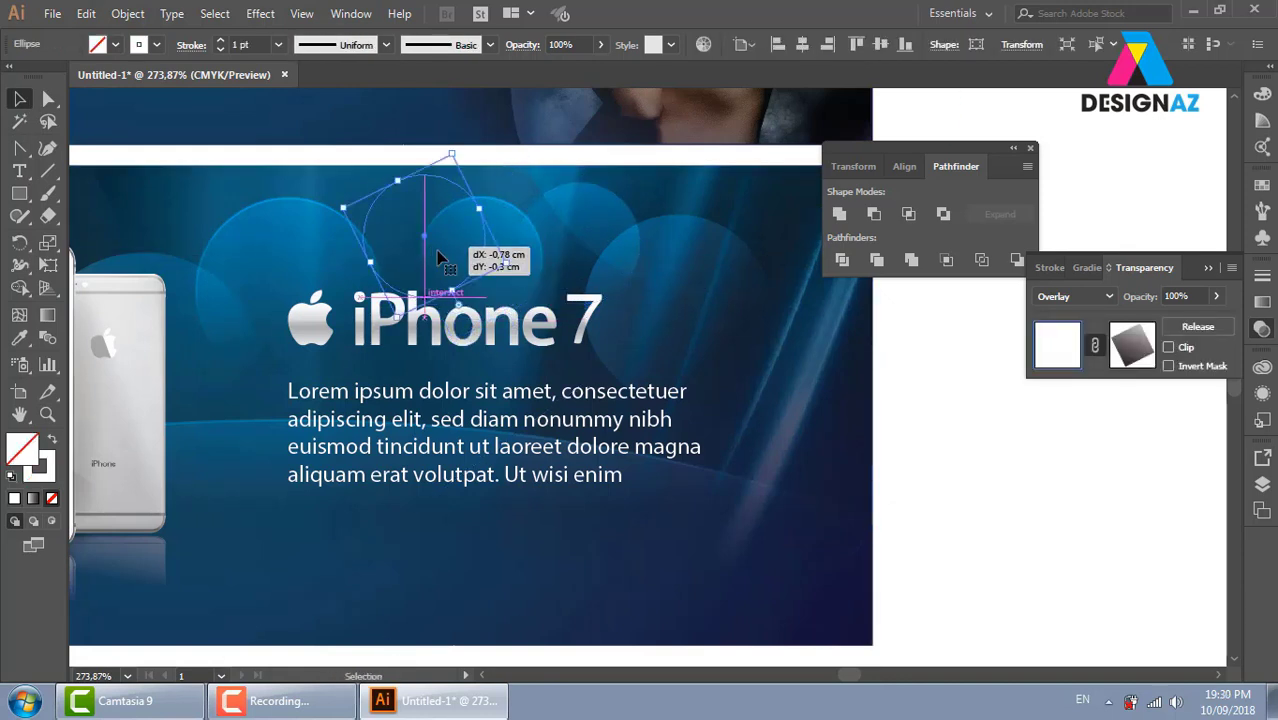
{"action": "left_click", "coordinate": [921, 491]}
{"action": "left_click_drag", "start_coordinate": [490, 270], "coordinate": [442, 234]}
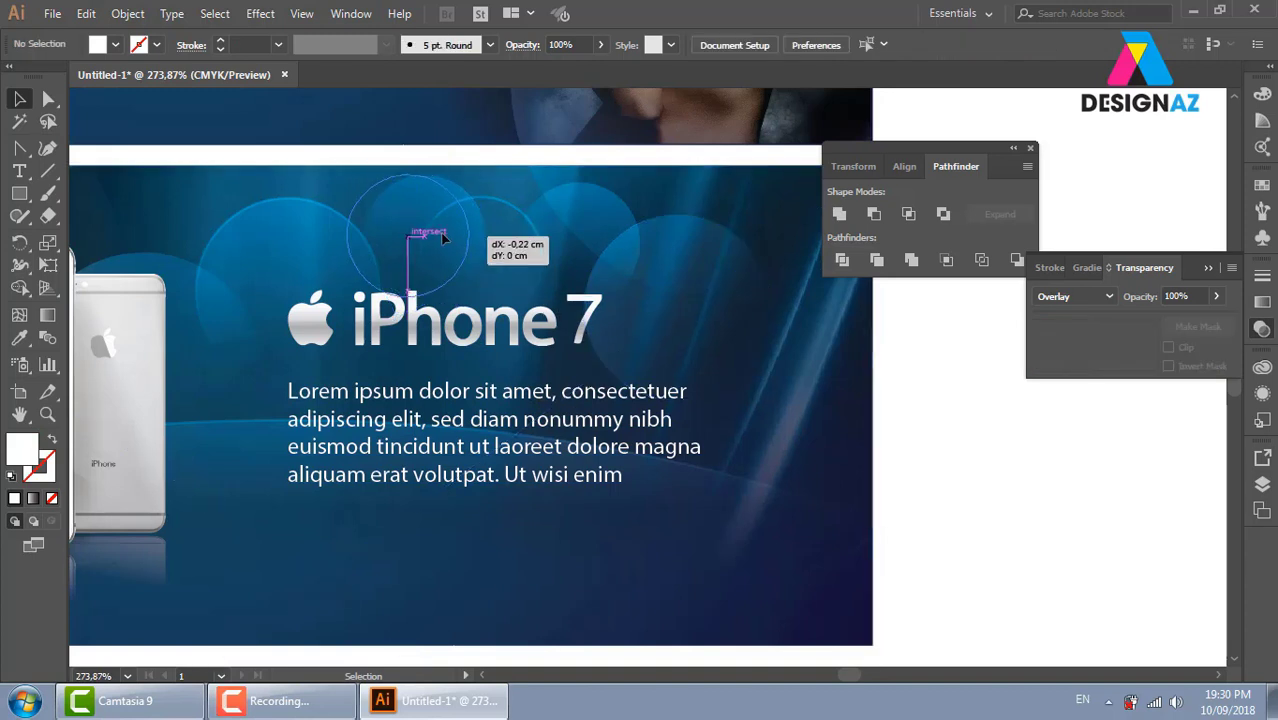
{"action": "left_click", "coordinate": [522, 271]}
{"action": "left_click", "coordinate": [502, 216]}
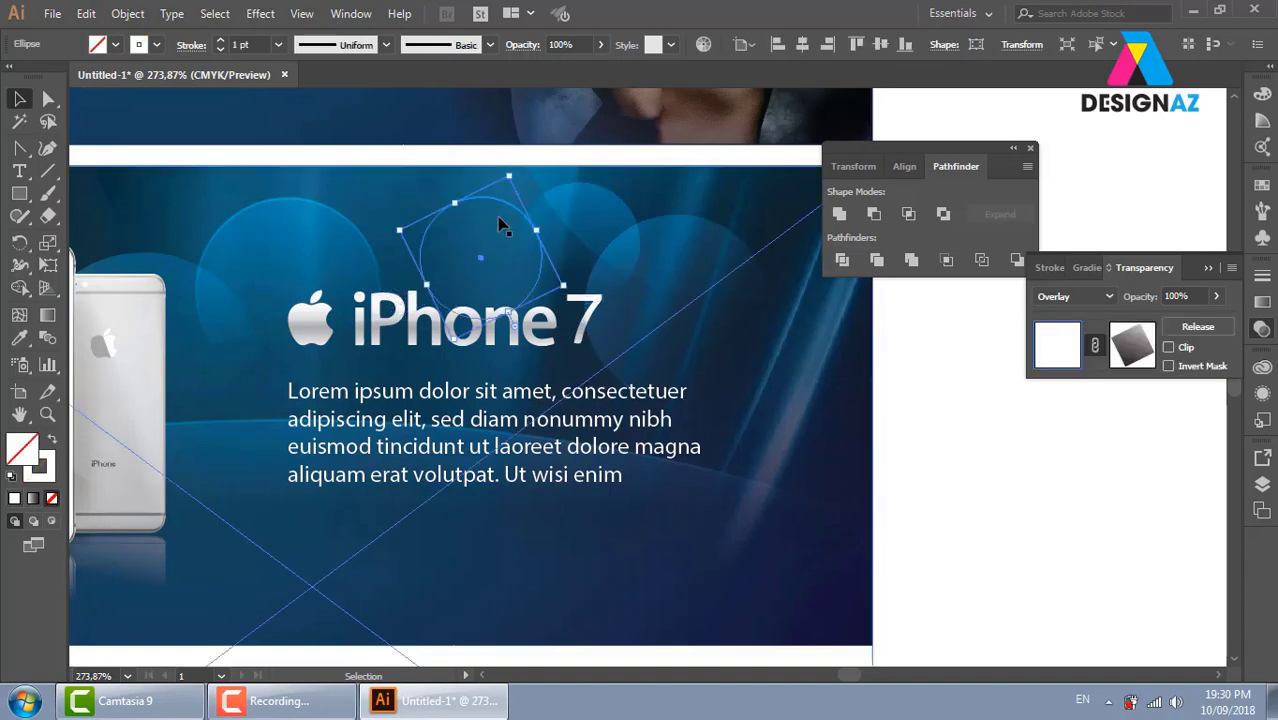
{"action": "left_click", "coordinate": [278, 44]}
{"action": "left_click", "coordinate": [302, 88]}
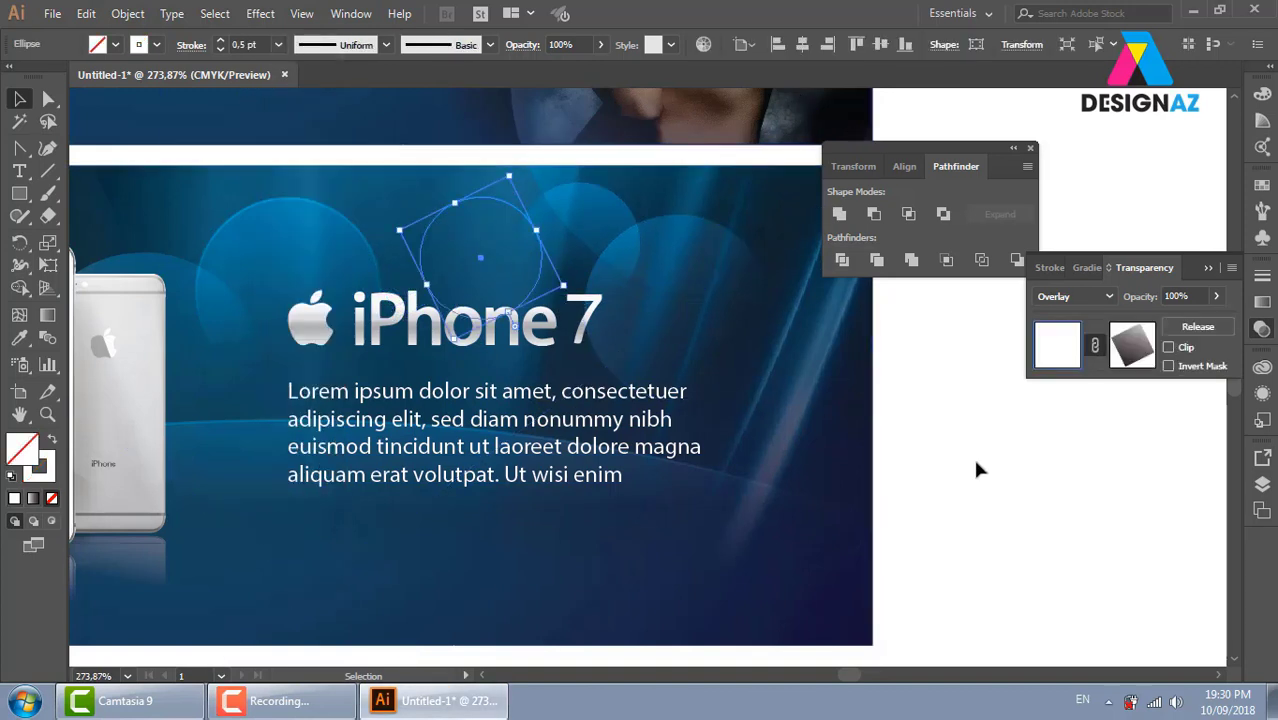
{"action": "left_click", "coordinate": [988, 470]}
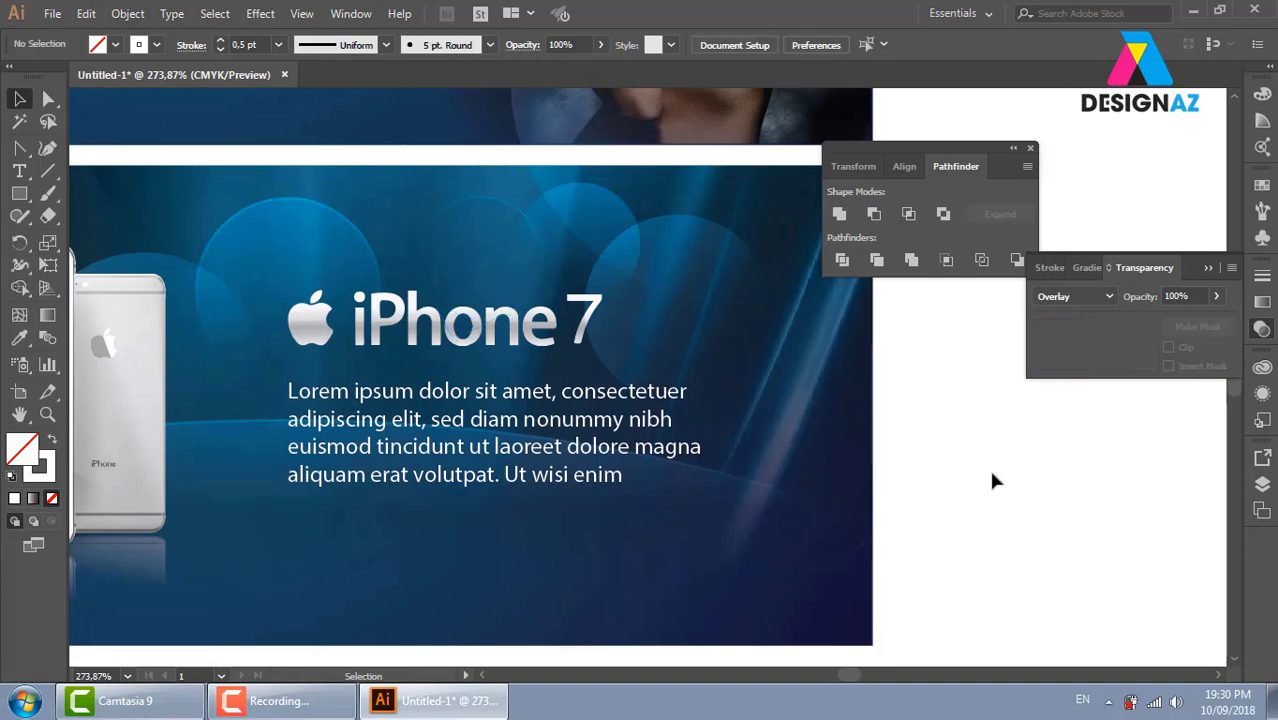
Resize the glow circle above the title and move the small circle further up-left
{"action": "left_click", "coordinate": [518, 196]}
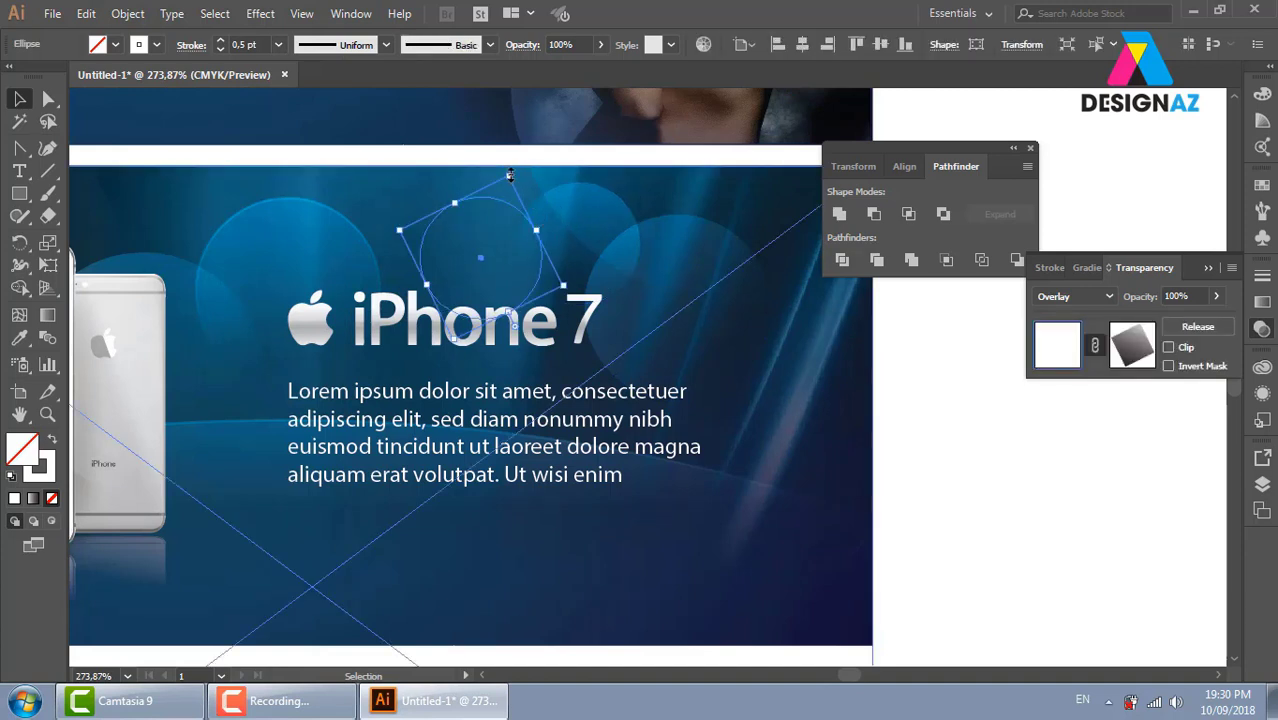
{"action": "left_click_drag", "start_coordinate": [510, 175], "coordinate": [543, 214]}
{"action": "left_click", "coordinate": [950, 380]}
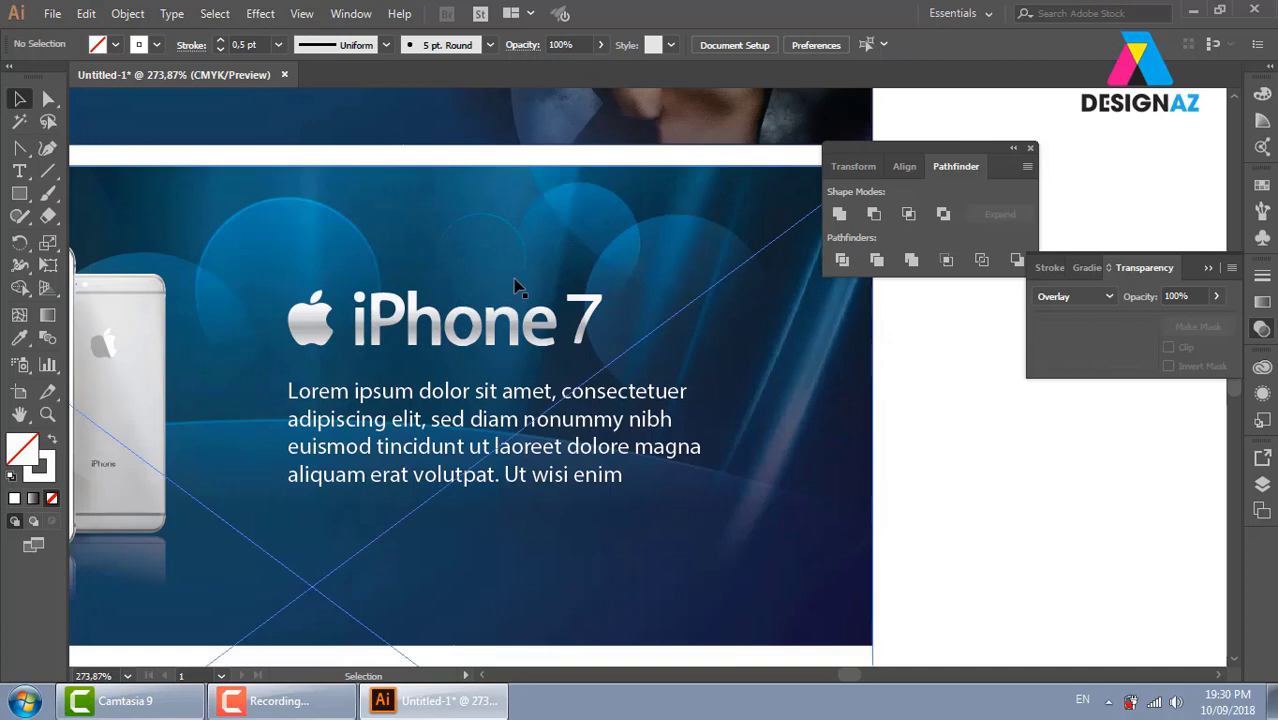
{"action": "left_click_drag", "start_coordinate": [516, 287], "coordinate": [455, 271]}
{"action": "mouse_move", "coordinate": [473, 201]}
{"action": "left_mouse_down"}
{"action": "mouse_move", "coordinate": [463, 190]}
{"action": "mouse_move", "coordinate": [508, 254]}
{"action": "mouse_move", "coordinate": [549, 283]}
{"action": "mouse_move", "coordinate": [536, 283]}
{"action": "left_mouse_up"}
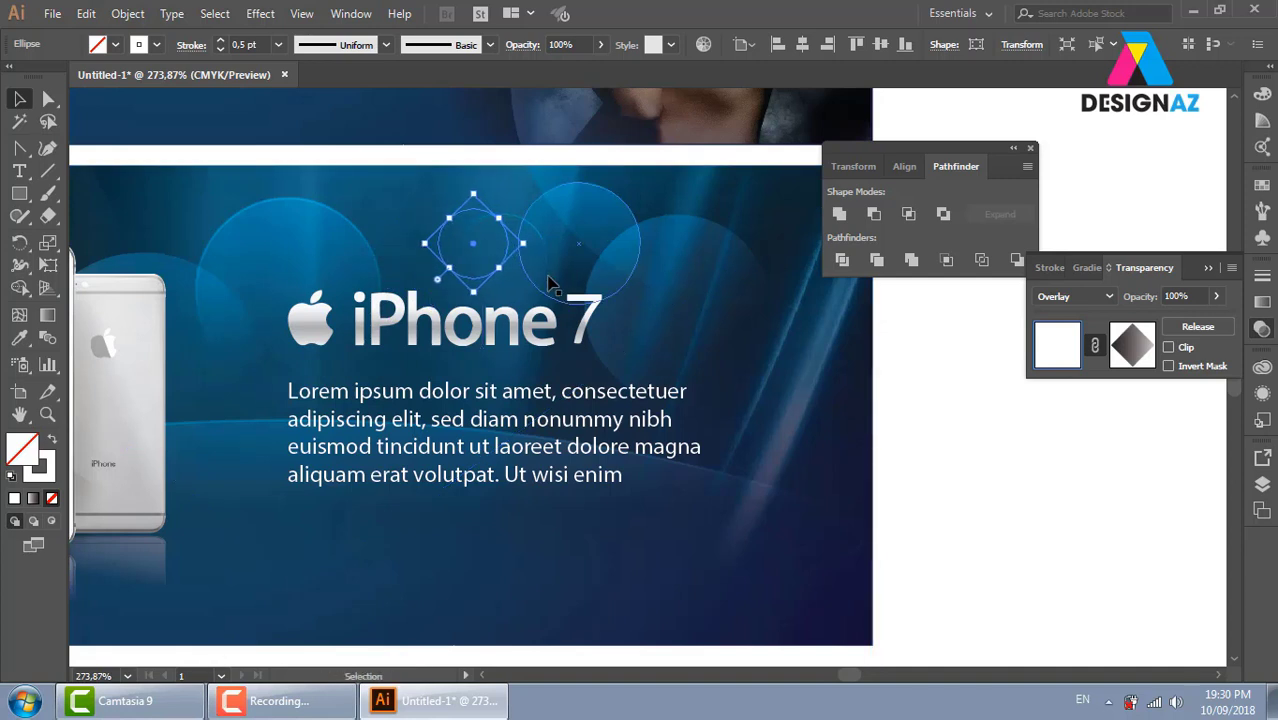
{"action": "left_click", "coordinate": [942, 471]}
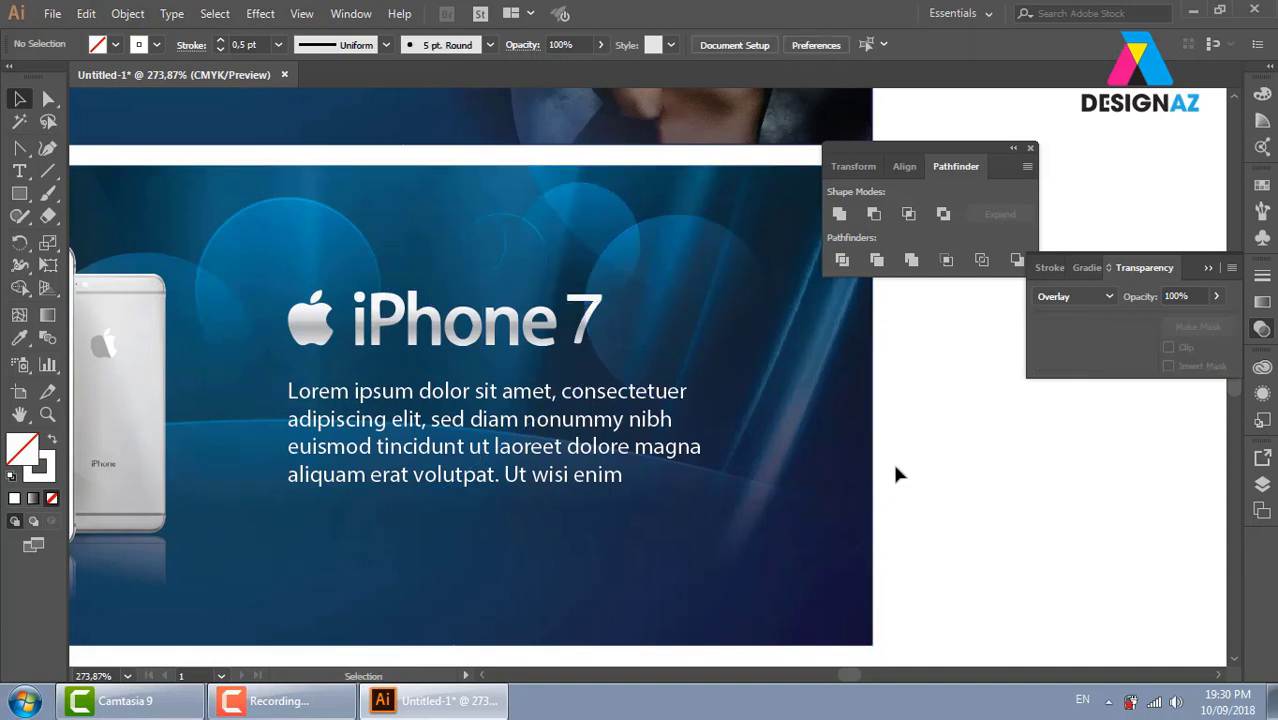
Check the large masked circle and the smaller right circle by selecting them
{"action": "left_click", "coordinate": [665, 291]}
{"action": "left_click", "coordinate": [703, 360]}
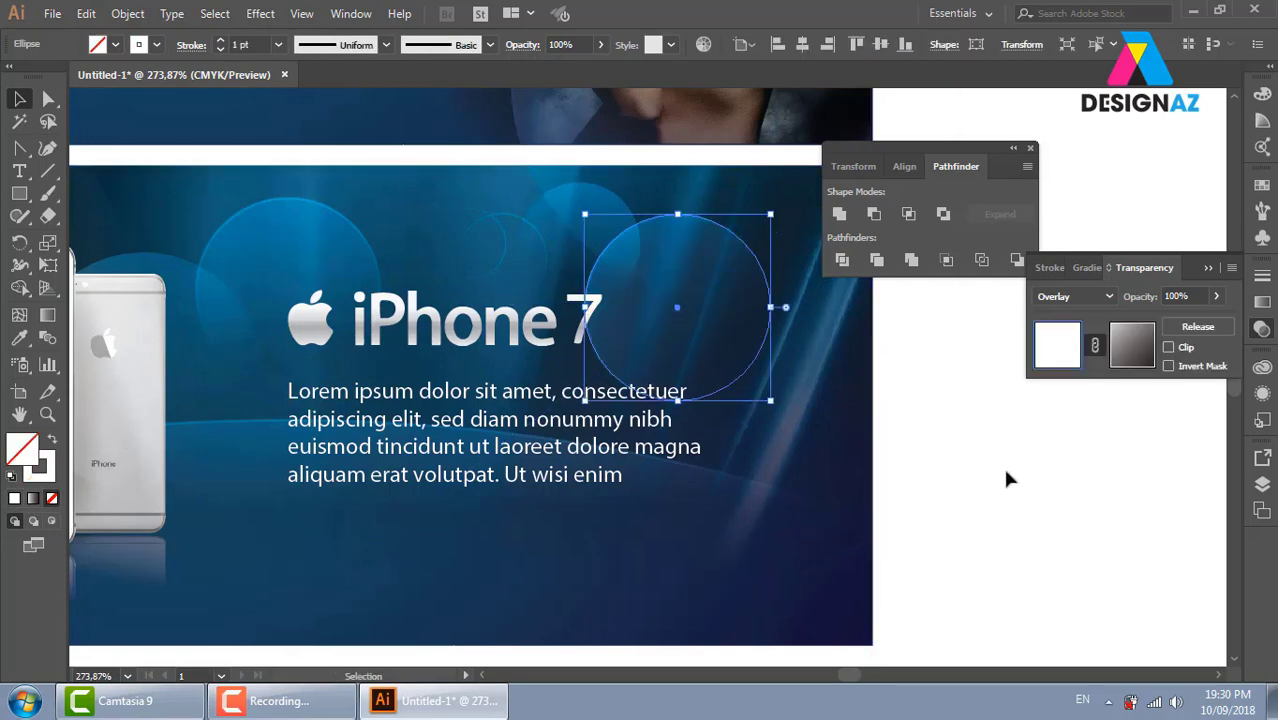
{"action": "left_click", "coordinate": [941, 491]}
{"action": "scroll", "coordinate": [763, 357], "scroll_direction": "up", "scroll_amount": 3}
{"action": "scroll", "coordinate": [763, 357], "scroll_direction": "left", "scroll_amount": 3}
{"action": "left_click", "coordinate": [760, 293]}
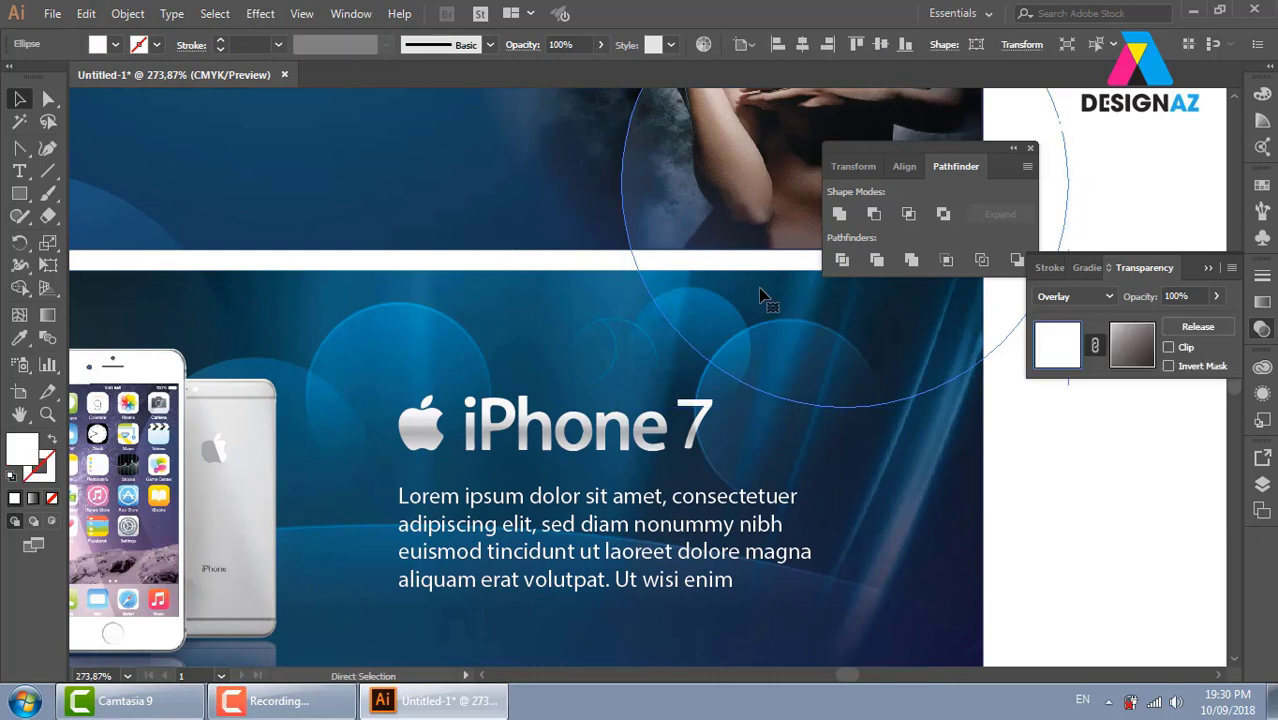
{"action": "left_click", "coordinate": [1124, 568]}
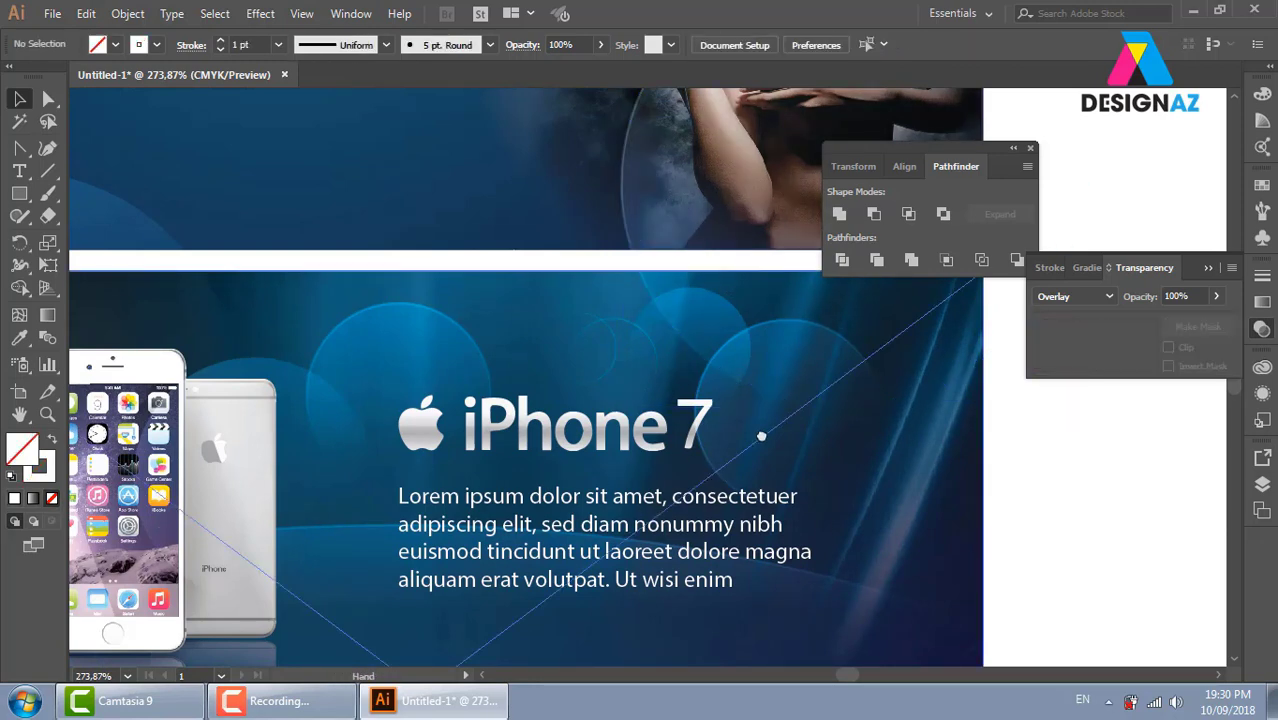
Place the glow circle at the upper left of the phones and zoom out to 150%
{"action": "scroll", "coordinate": [600, 410], "scroll_direction": "left", "scroll_amount": 6}
{"action": "scroll", "coordinate": [600, 410], "scroll_direction": "down", "scroll_amount": 1}
{"action": "left_click", "coordinate": [505, 350]}
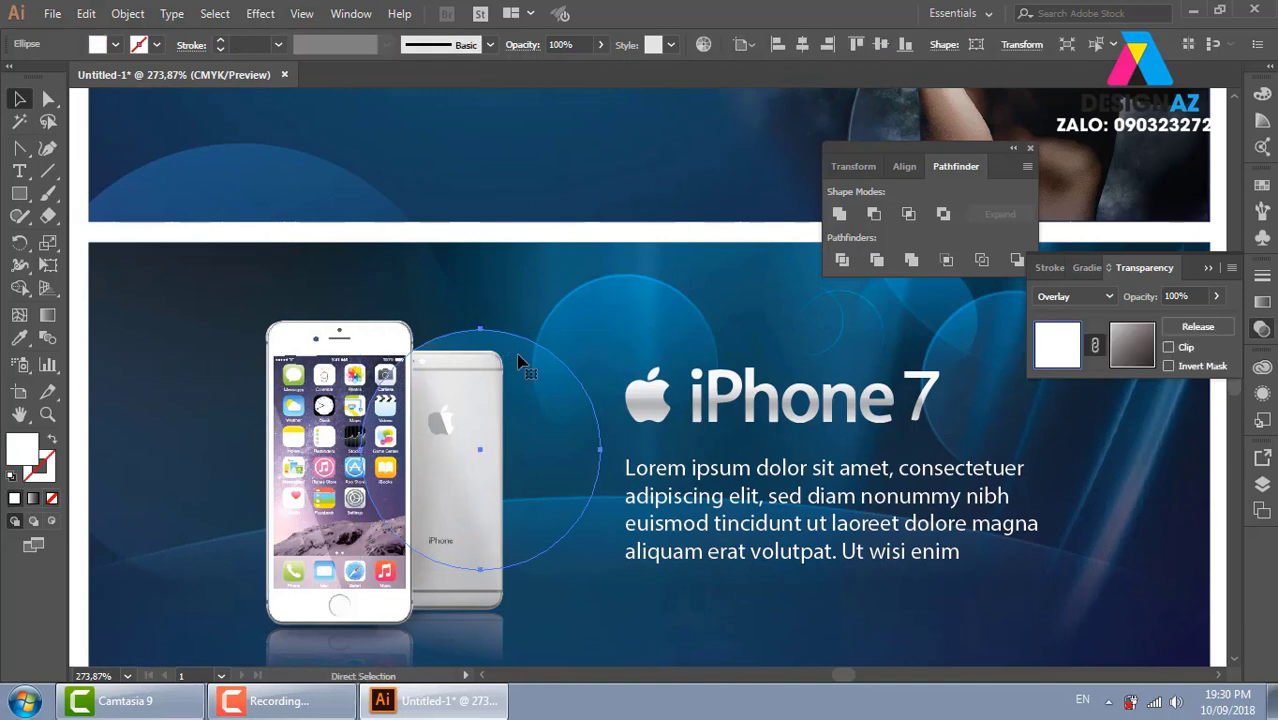
{"action": "left_click_drag", "start_coordinate": [518, 360], "coordinate": [278, 277]}
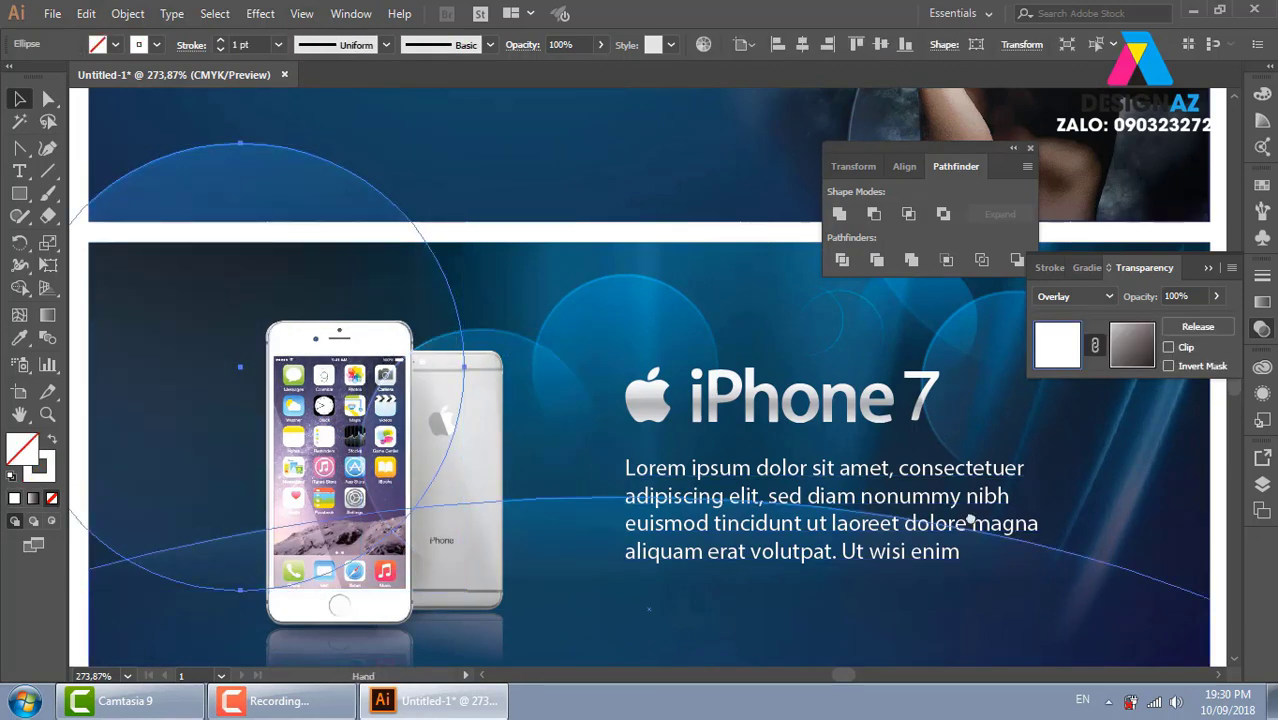
{"action": "left_click_drag", "start_coordinate": [970, 519], "coordinate": [750, 427]}
{"action": "key", "text": "ctrl+minus"}
{"action": "key", "text": "ctrl+minus"}
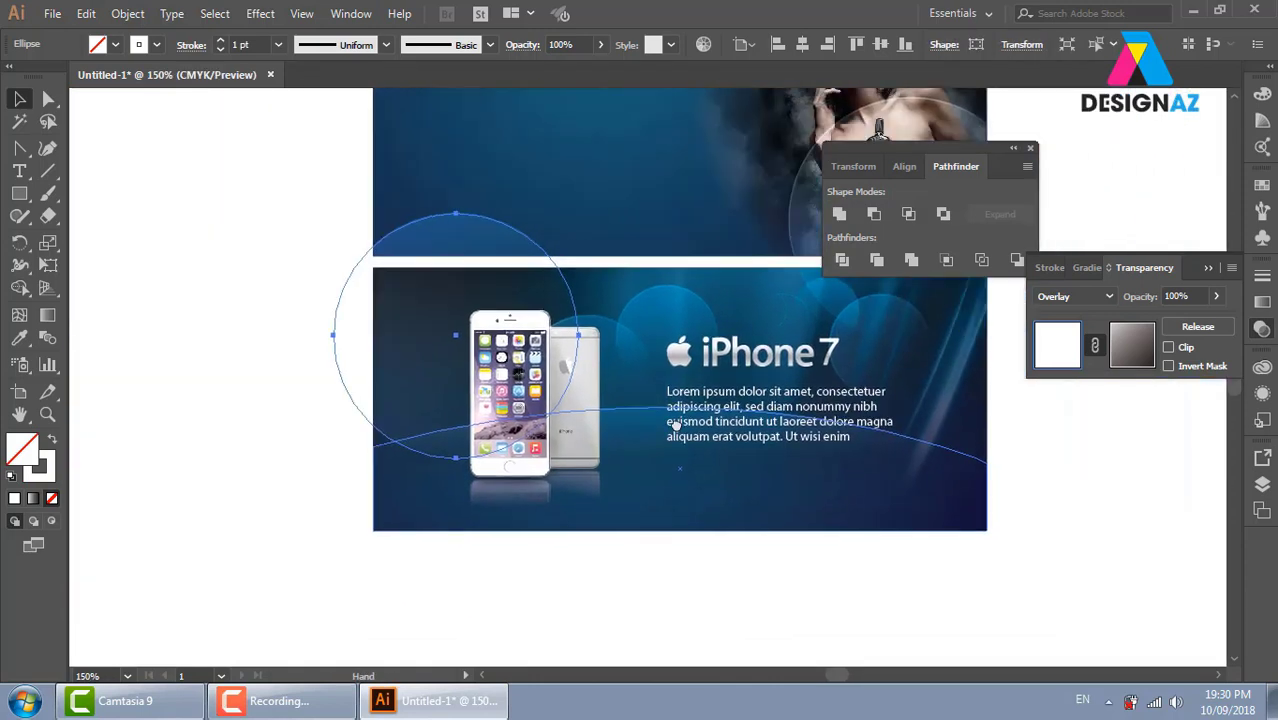
{"action": "left_click_drag", "start_coordinate": [1140, 560], "coordinate": [935, 445]}
{"action": "left_click", "coordinate": [975, 445]}
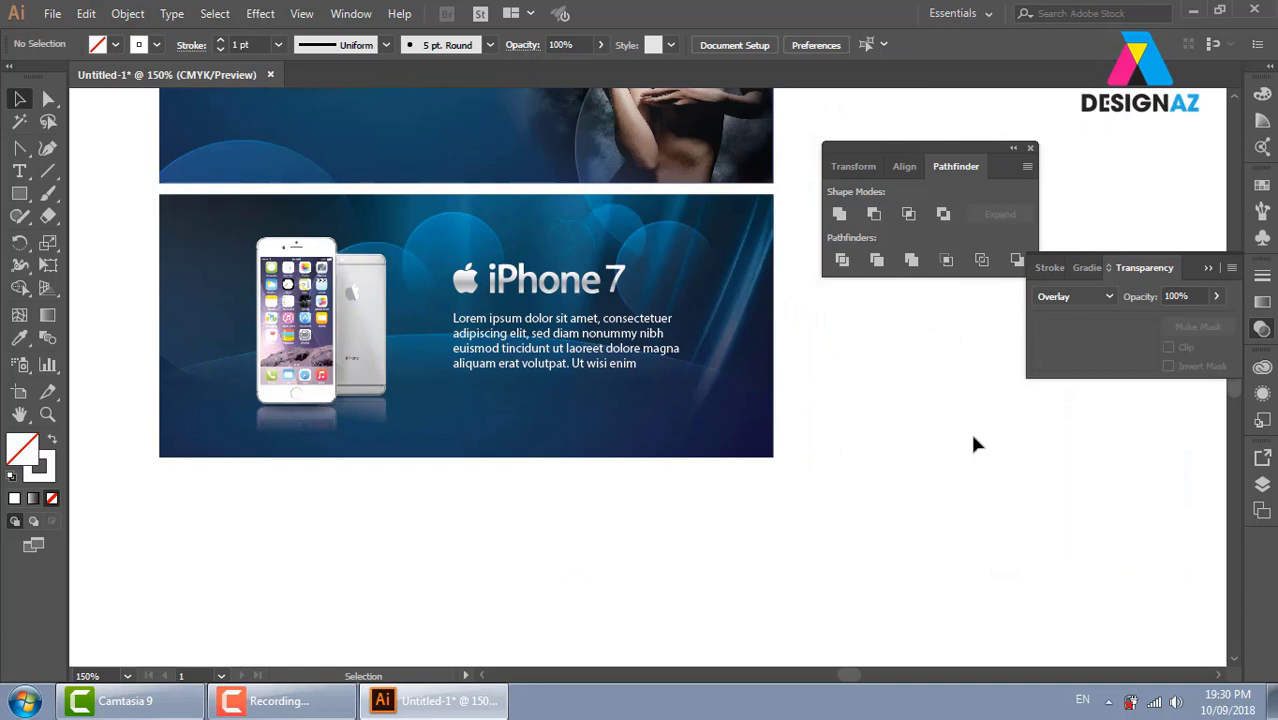
Remove the accidental paste and pick the Flare Tool from the shape-tools flyout
{"action": "key", "text": "ctrl+v"}
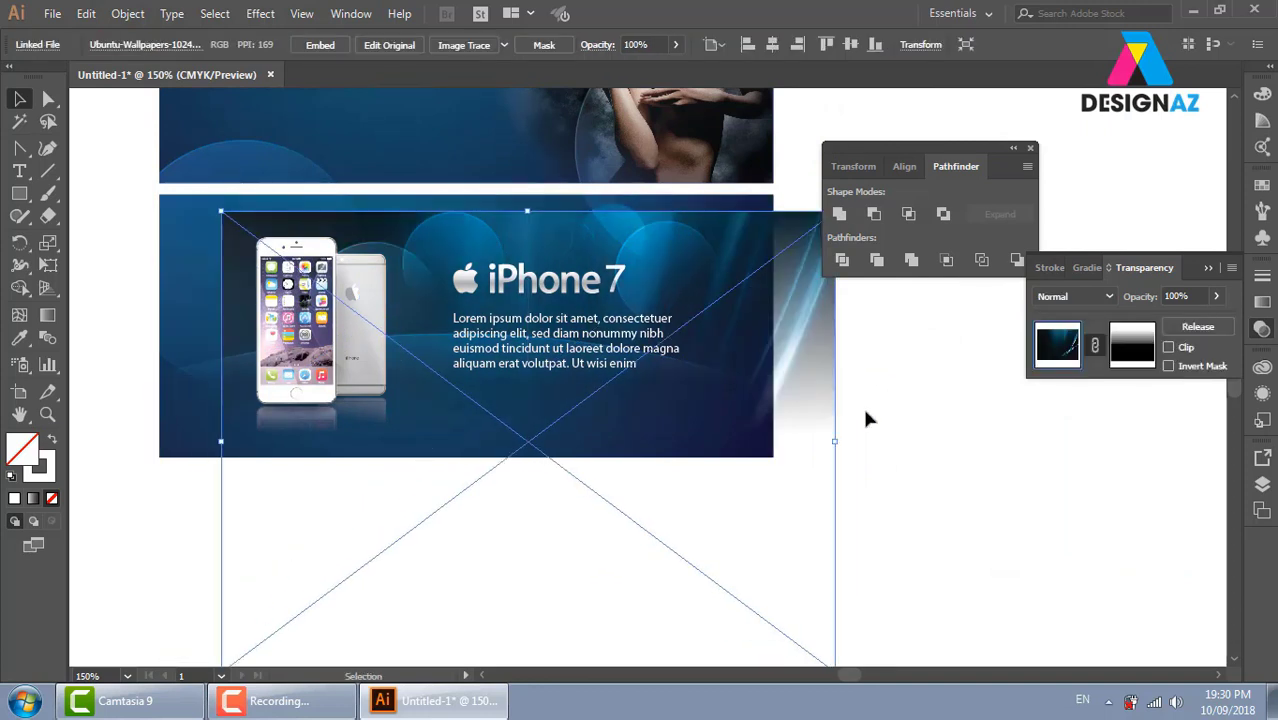
{"action": "key", "text": "Delete"}
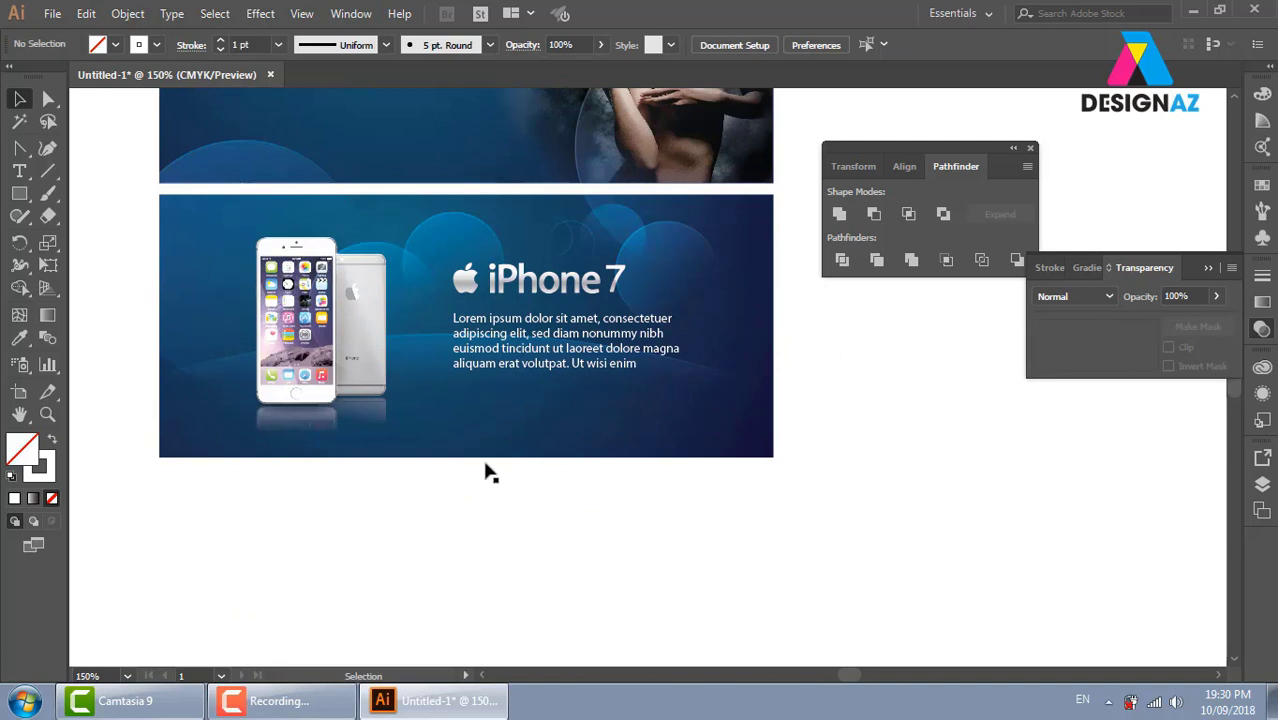
{"action": "left_click", "coordinate": [27, 197]}
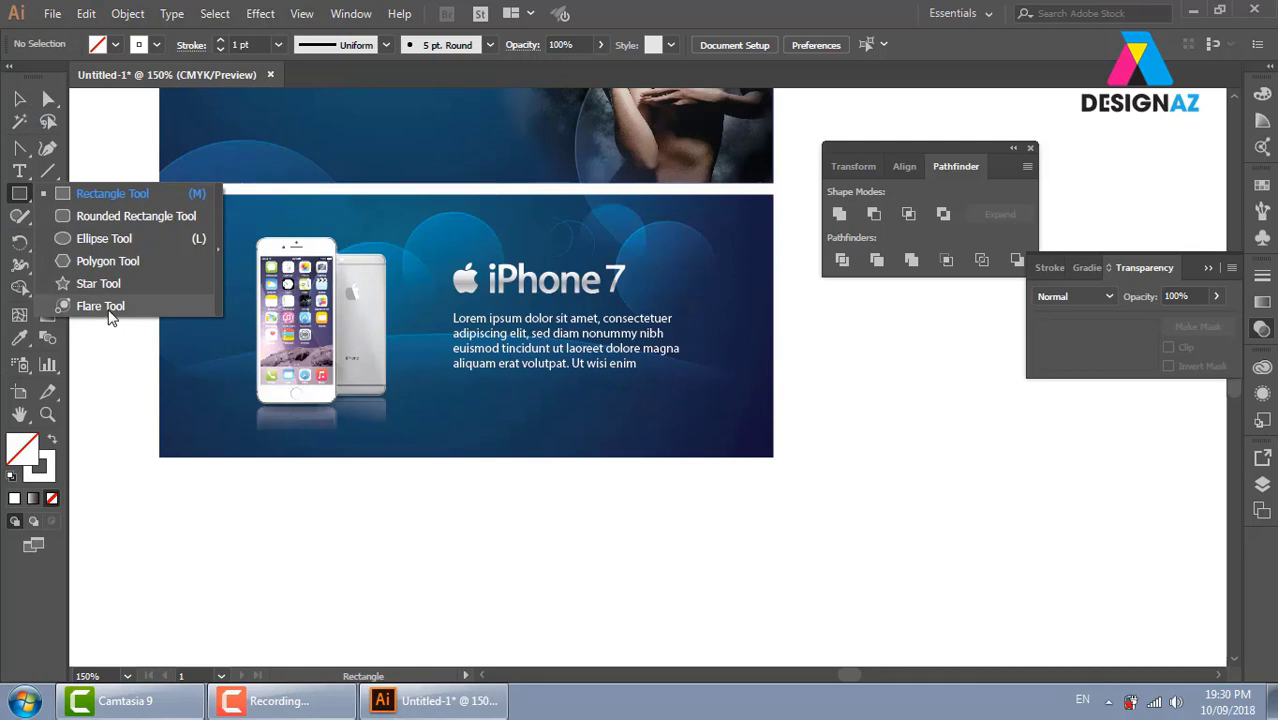
{"action": "left_click", "coordinate": [108, 308]}
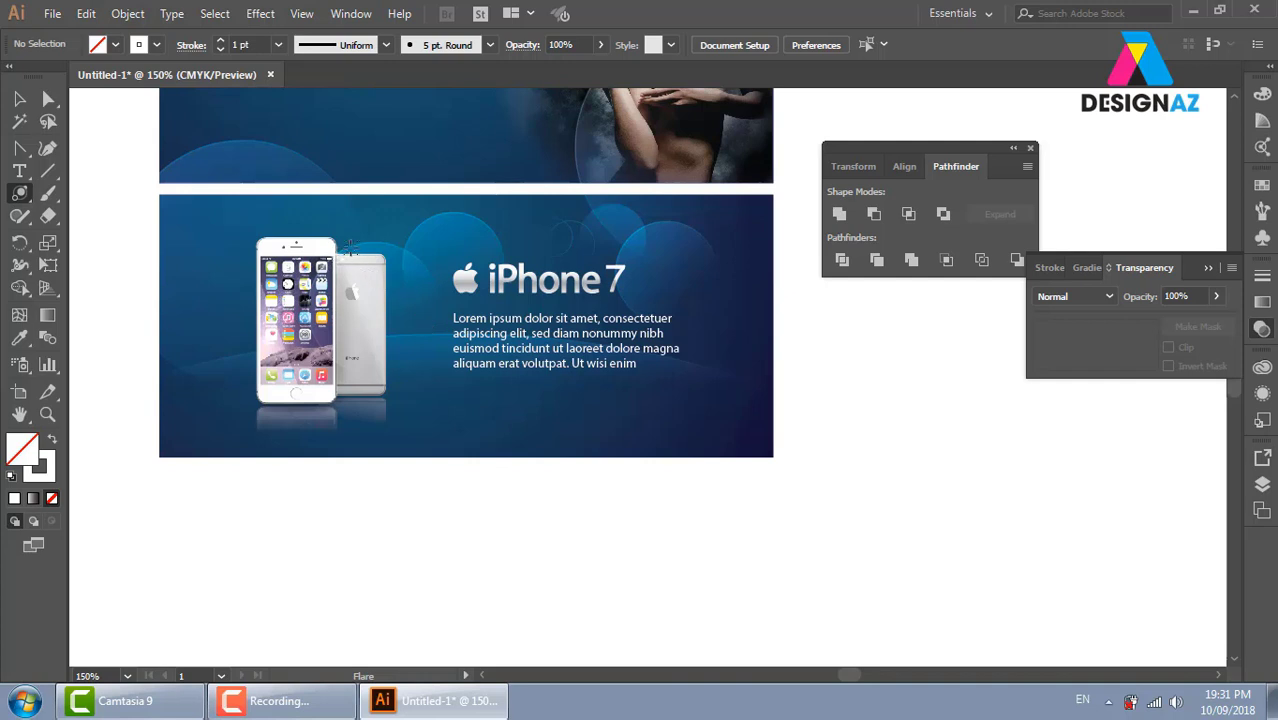
Draw a lens flare over the phones and set its blend mode to Overlay
{"action": "mouse_move", "coordinate": [352, 241]}
{"action": "left_mouse_down"}
{"action": "mouse_move", "coordinate": [400, 290]}
{"action": "mouse_move", "coordinate": [610, 348]}
{"action": "left_mouse_up"}
{"action": "left_click", "coordinate": [22, 96]}
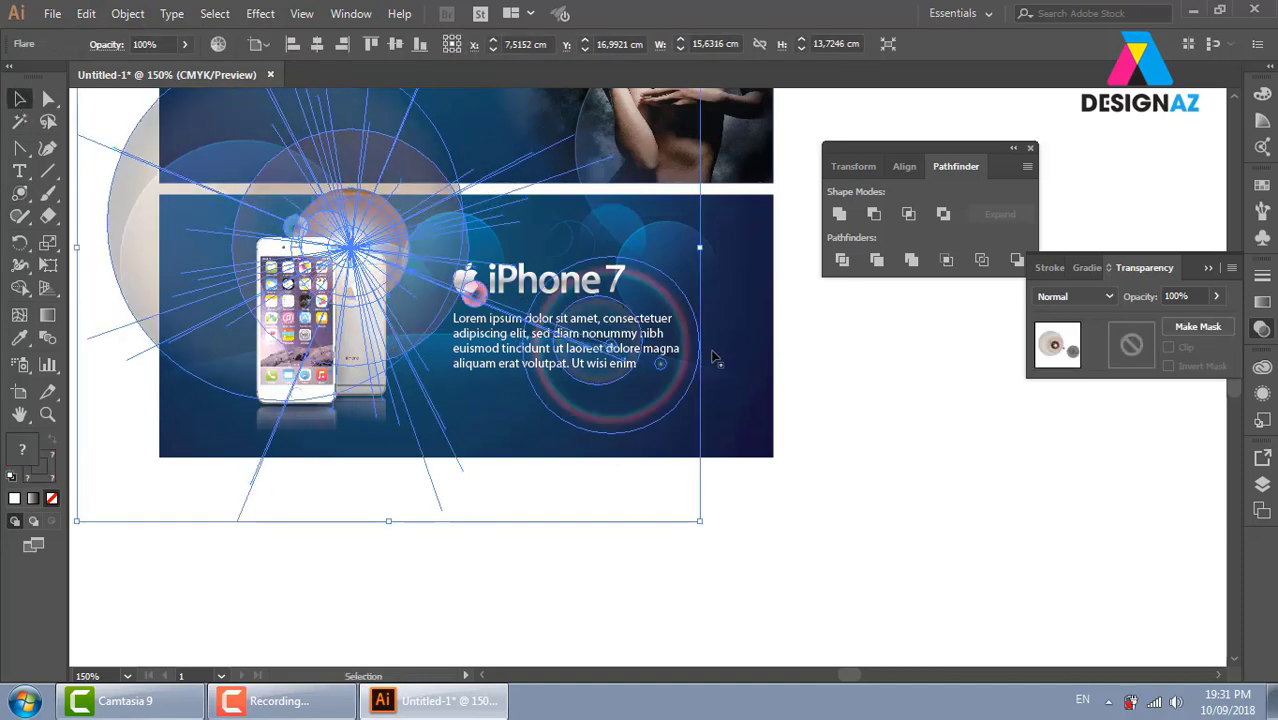
{"action": "left_click", "coordinate": [827, 382]}
{"action": "left_click", "coordinate": [362, 237]}
{"action": "left_click", "coordinate": [1080, 298]}
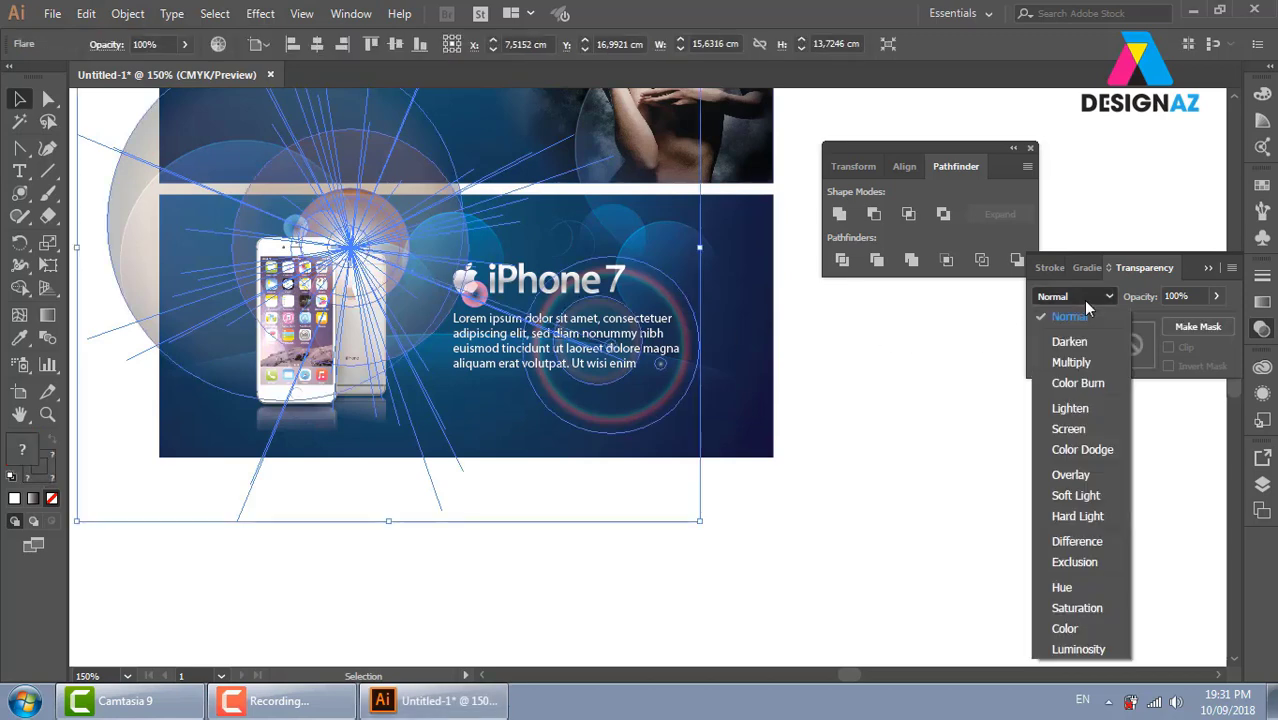
{"action": "left_click", "coordinate": [1081, 476]}
{"action": "left_click", "coordinate": [982, 526]}
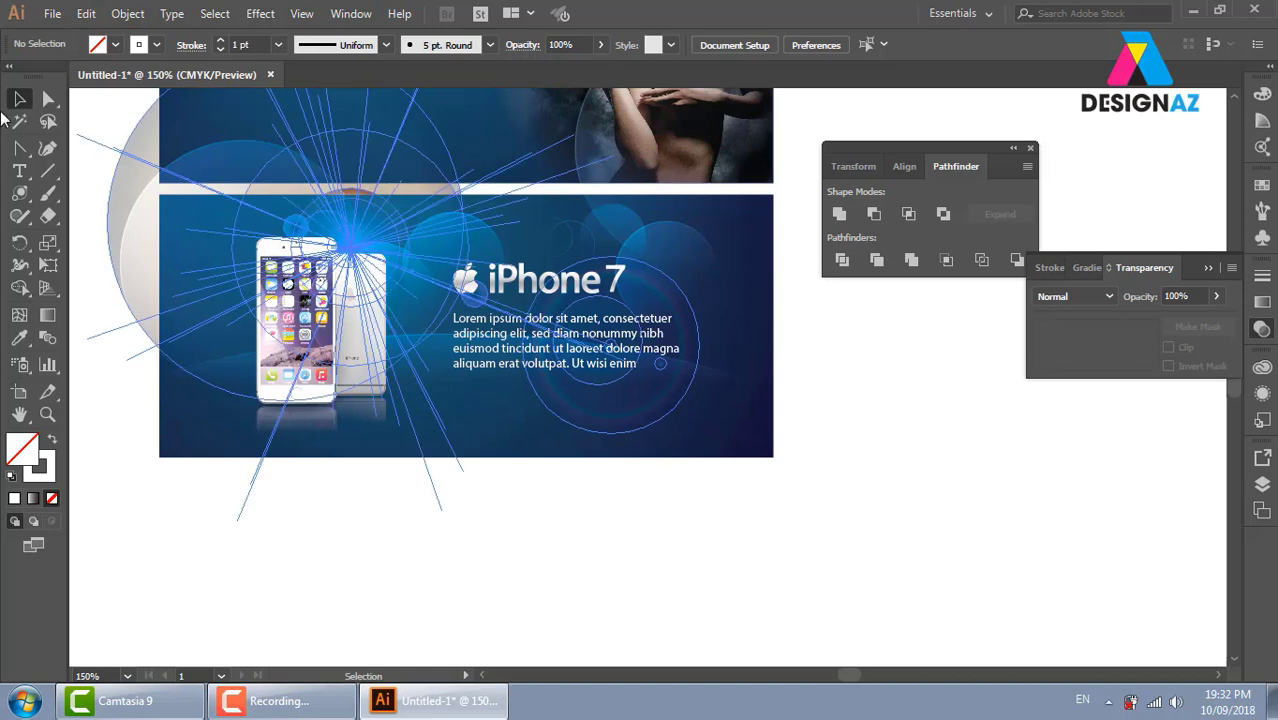
{"action": "left_click_drag", "start_coordinate": [881, 494], "coordinate": [878, 479]}
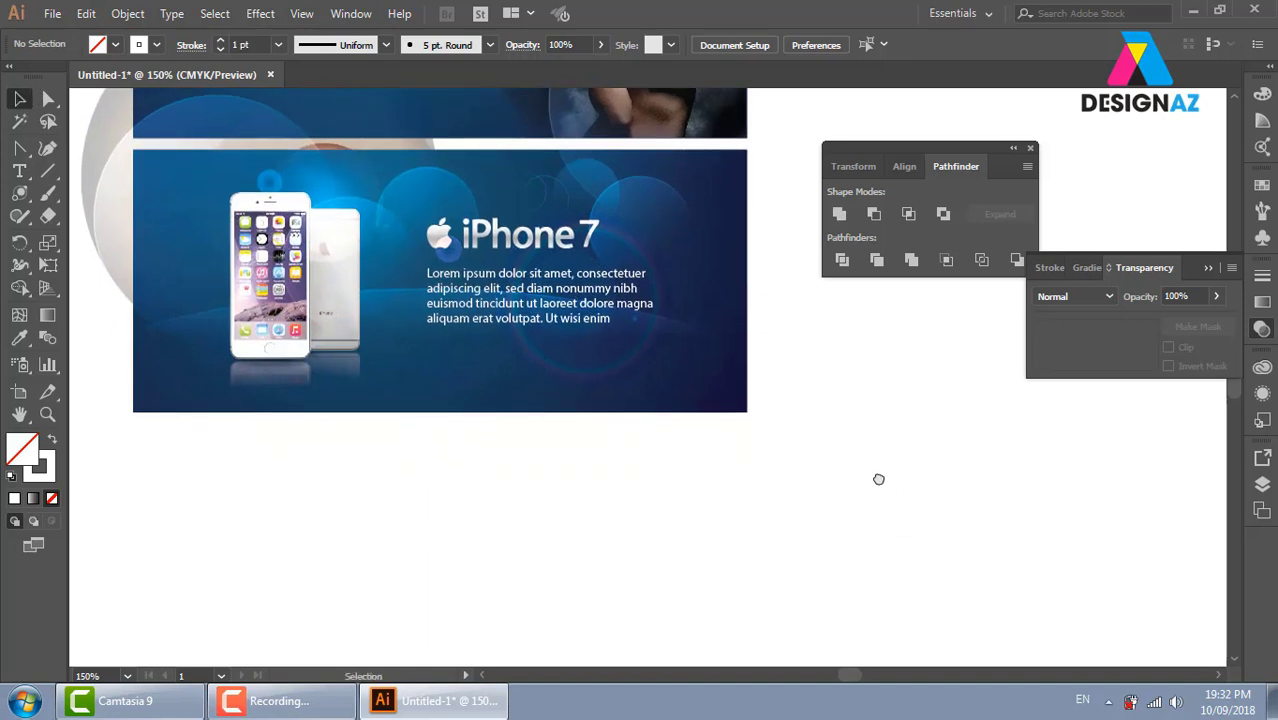
{"action": "left_click_drag", "start_coordinate": [553, 185], "coordinate": [576, 535]}
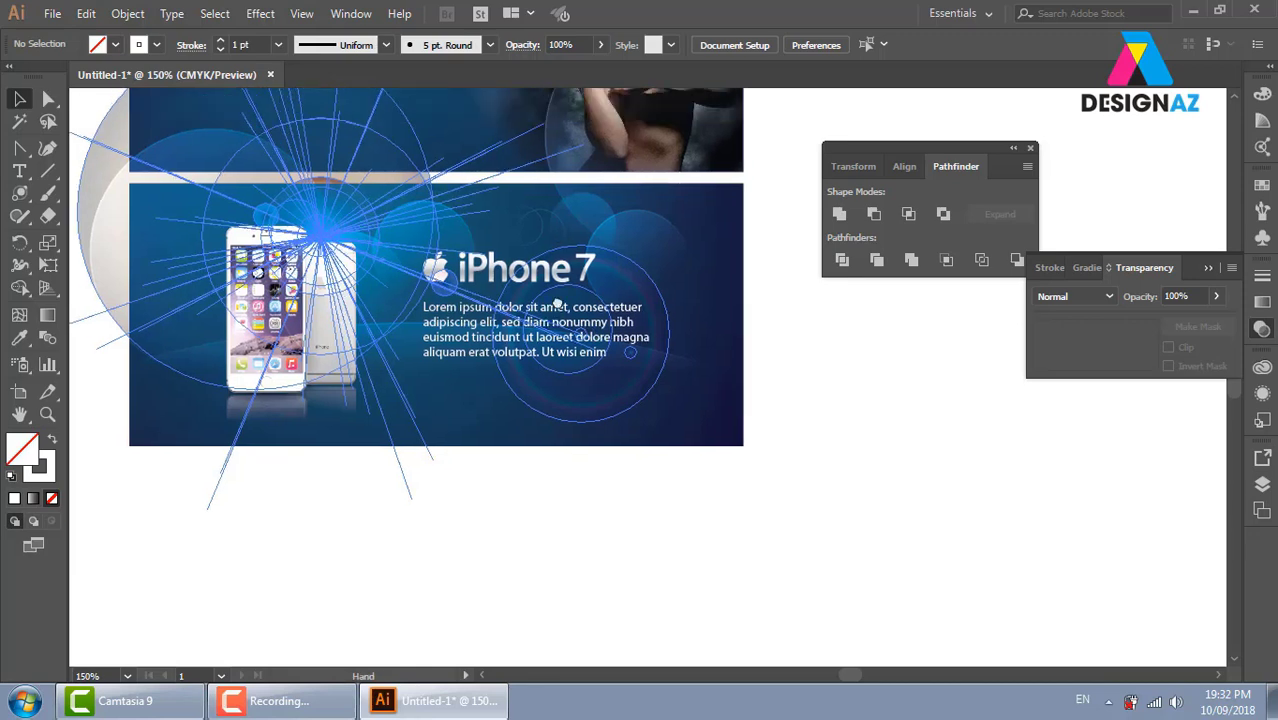
{"action": "left_click", "coordinate": [703, 323]}
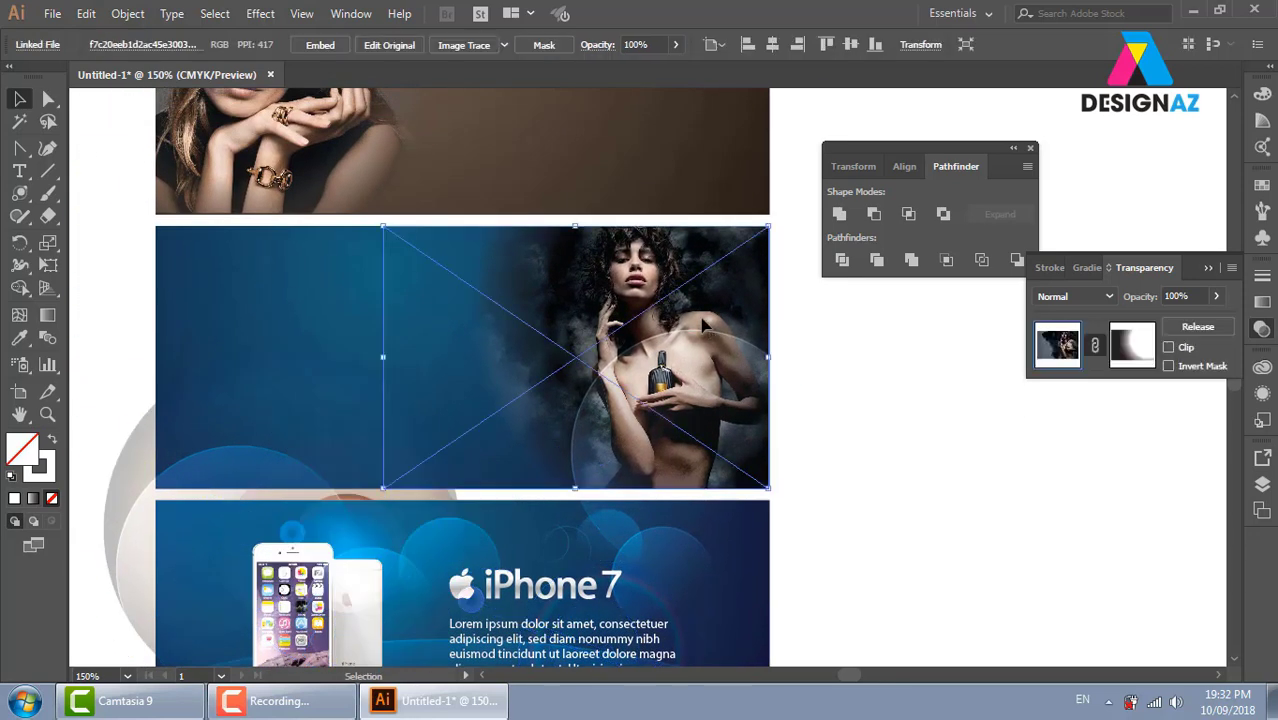
{"action": "scroll", "coordinate": [395, 255], "scroll_direction": "up", "scroll_amount": 2}
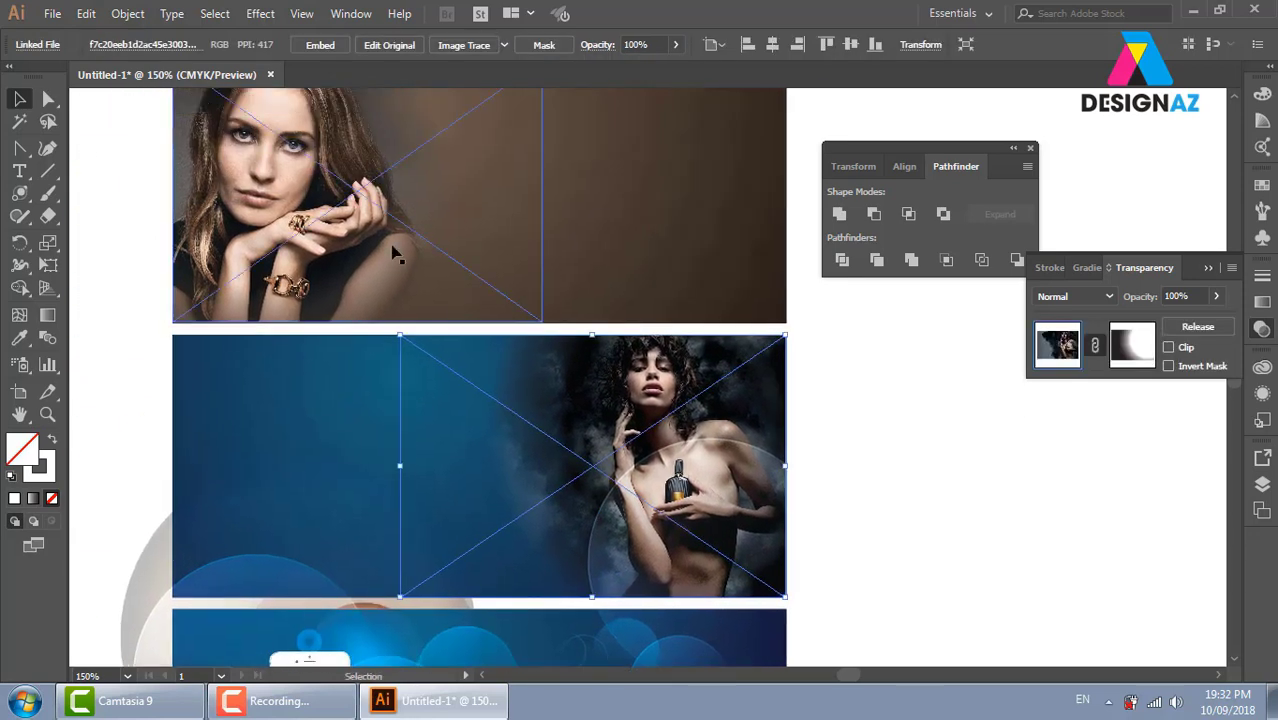
{"action": "left_click", "coordinate": [872, 375]}
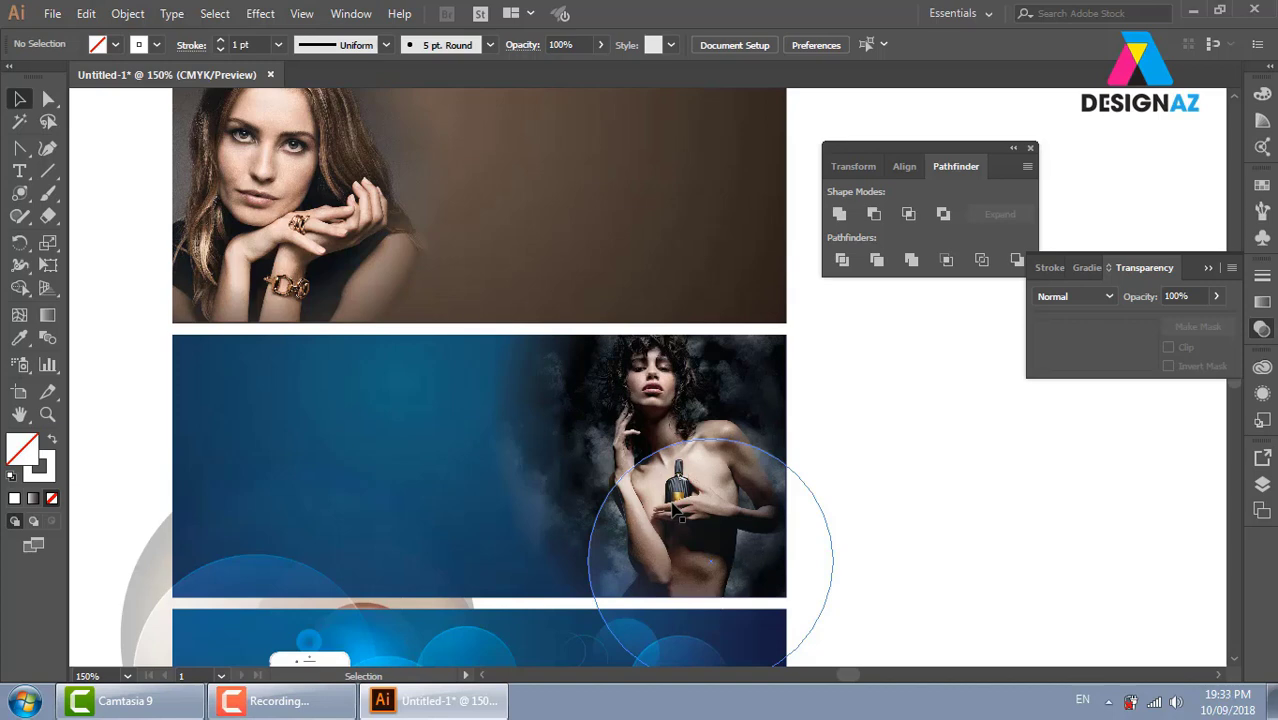
{"action": "scroll", "coordinate": [474, 446], "scroll_direction": "down", "scroll_amount": 3}
{"action": "scroll", "coordinate": [285, 275], "scroll_direction": "down", "scroll_amount": 2}
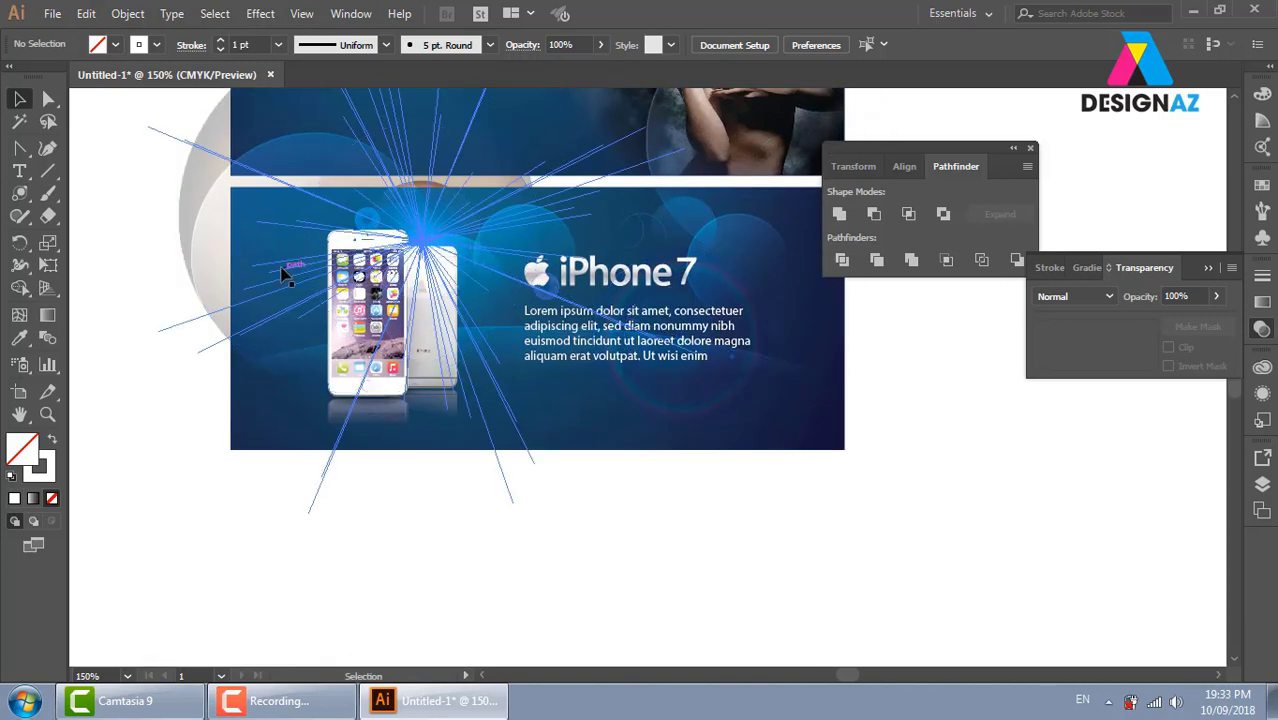
Alt+Shift-drag a copy of the whole iPhone 7 banner straight below the original
{"action": "left_click_drag", "start_coordinate": [198, 538], "coordinate": [876, 222]}
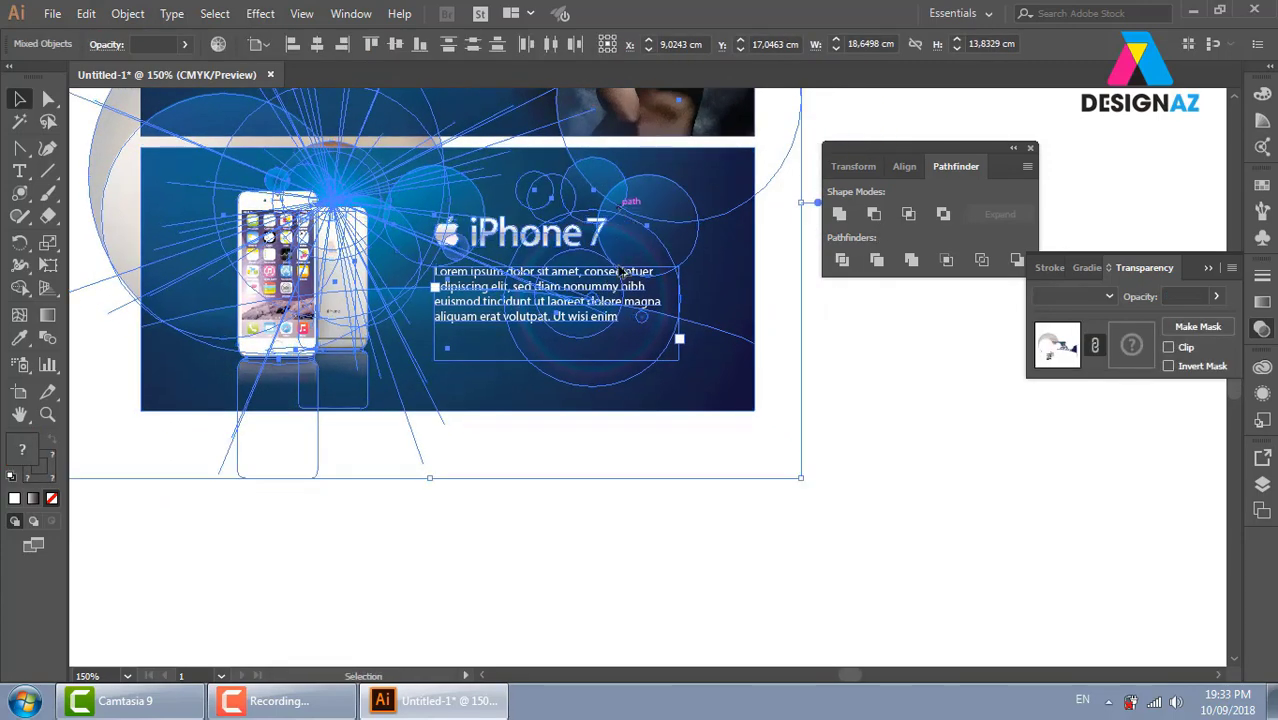
{"action": "left_click_drag", "start_coordinate": [645, 205], "coordinate": [647, 485]}
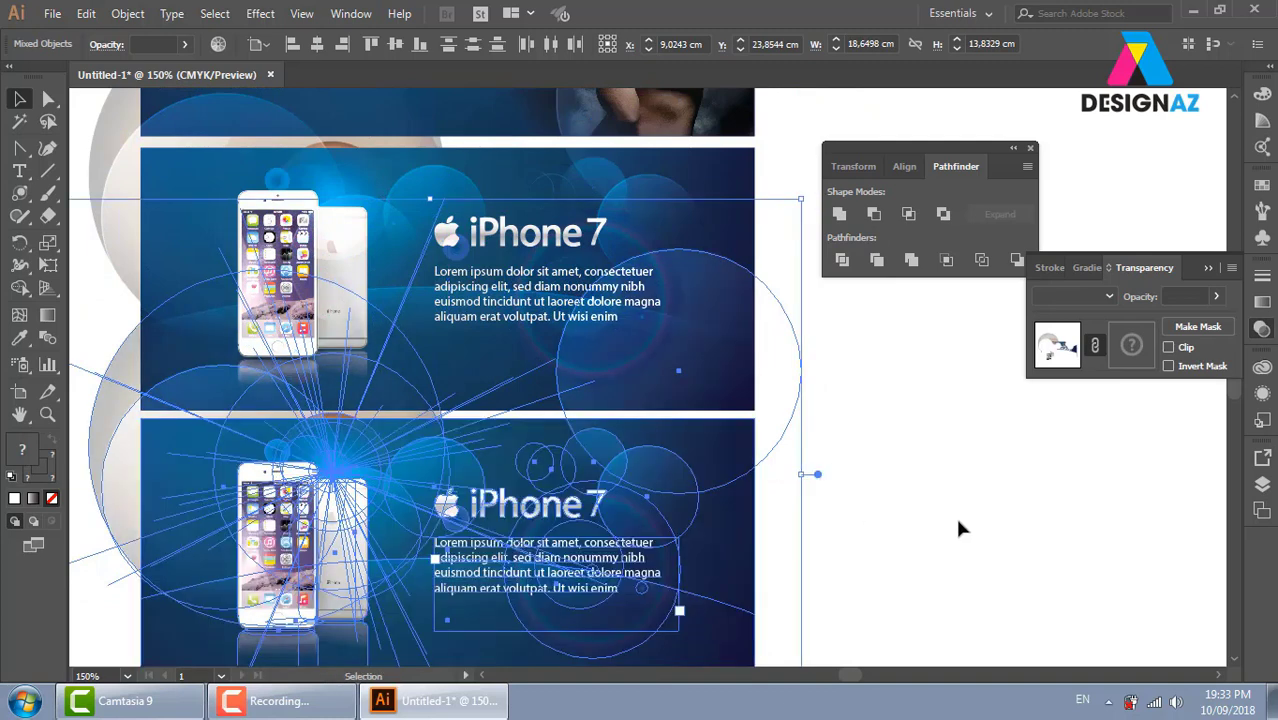
{"action": "left_click", "coordinate": [958, 481]}
Delete the lens flare and the glow ellipses around the phone on the lower banner
{"action": "left_click", "coordinate": [771, 414]}
{"action": "key", "text": "Delete"}
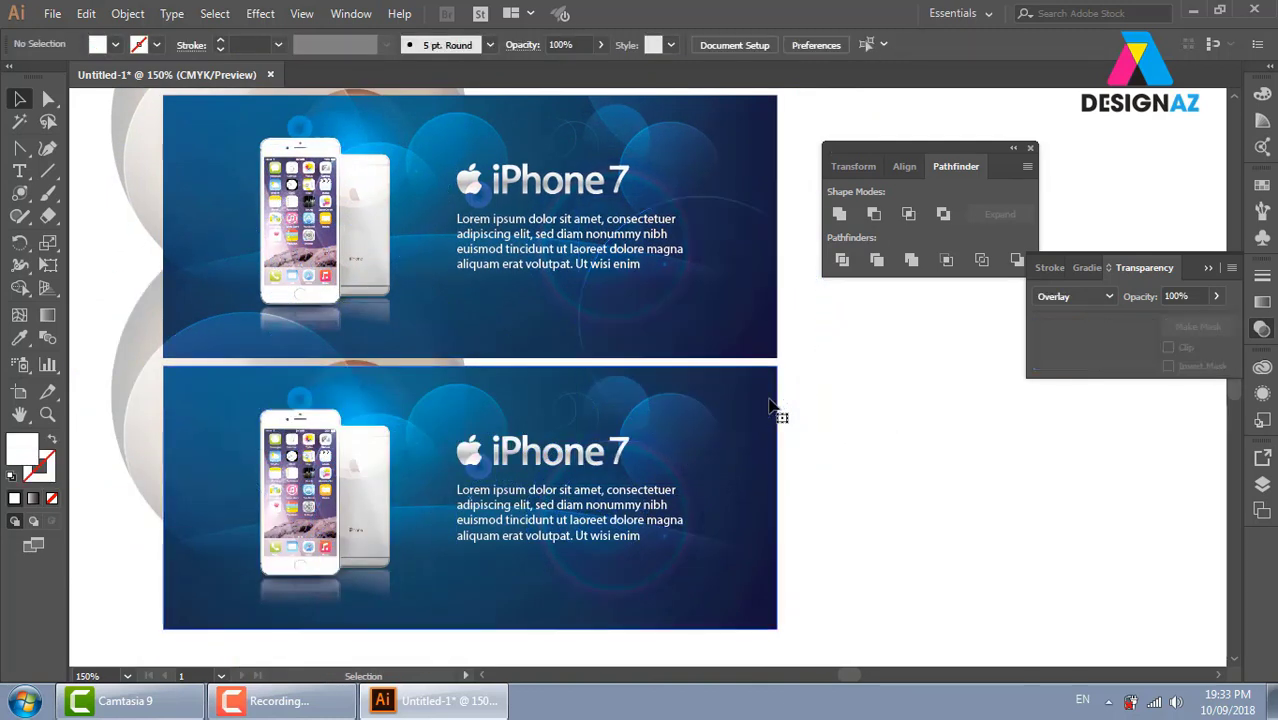
{"action": "left_click_drag", "start_coordinate": [775, 413], "coordinate": [379, 385]}
{"action": "left_click", "coordinate": [172, 418]}
{"action": "key", "text": "Delete"}
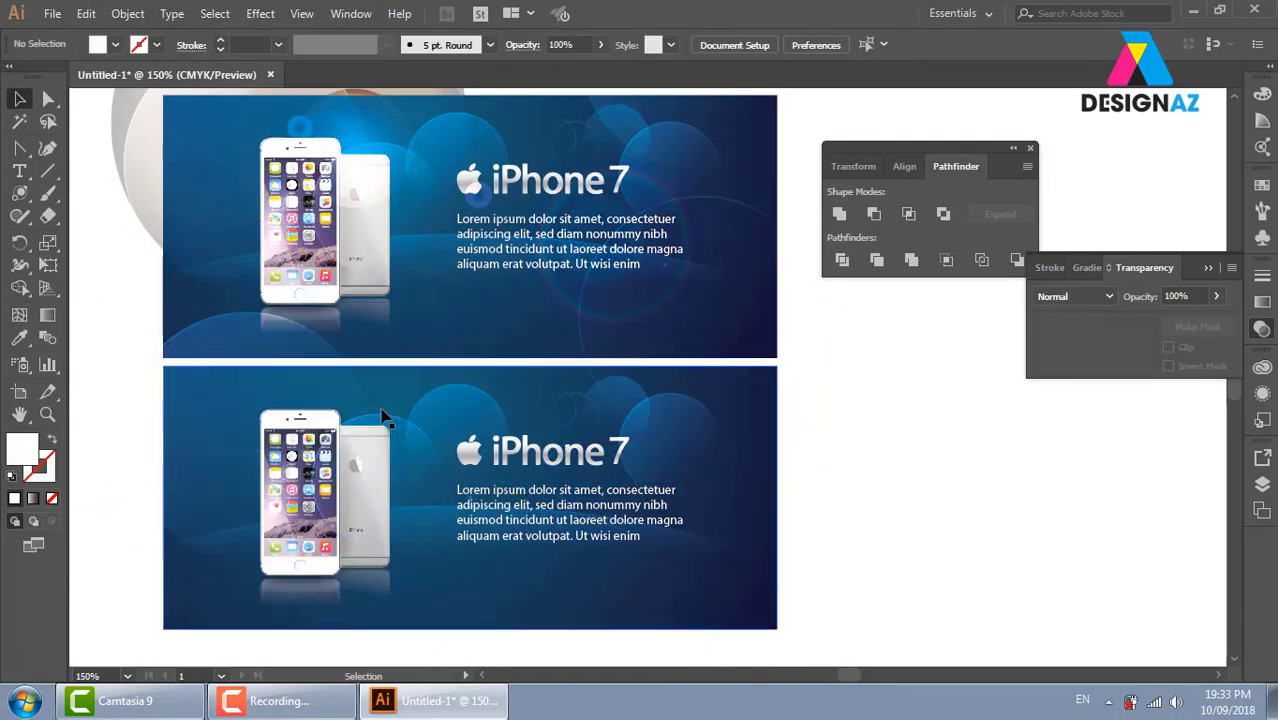
{"action": "left_click", "coordinate": [410, 412]}
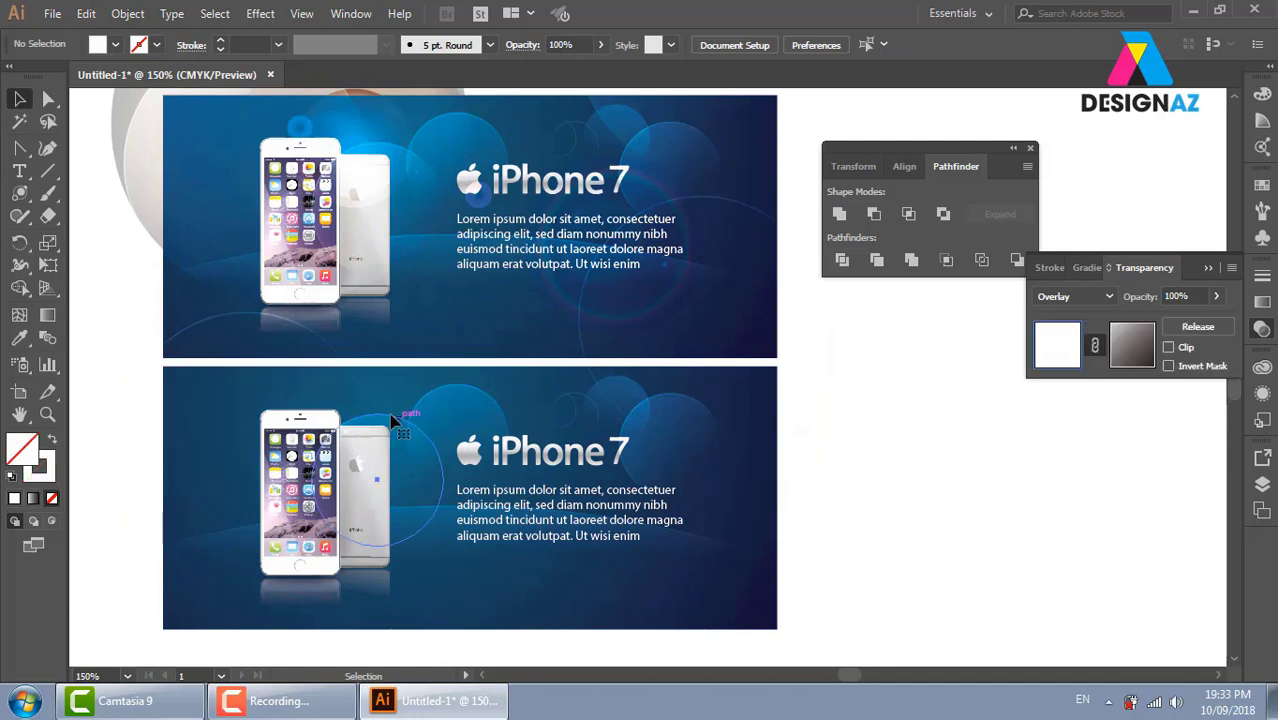
{"action": "key", "text": "Delete"}
{"action": "left_click", "coordinate": [490, 400]}
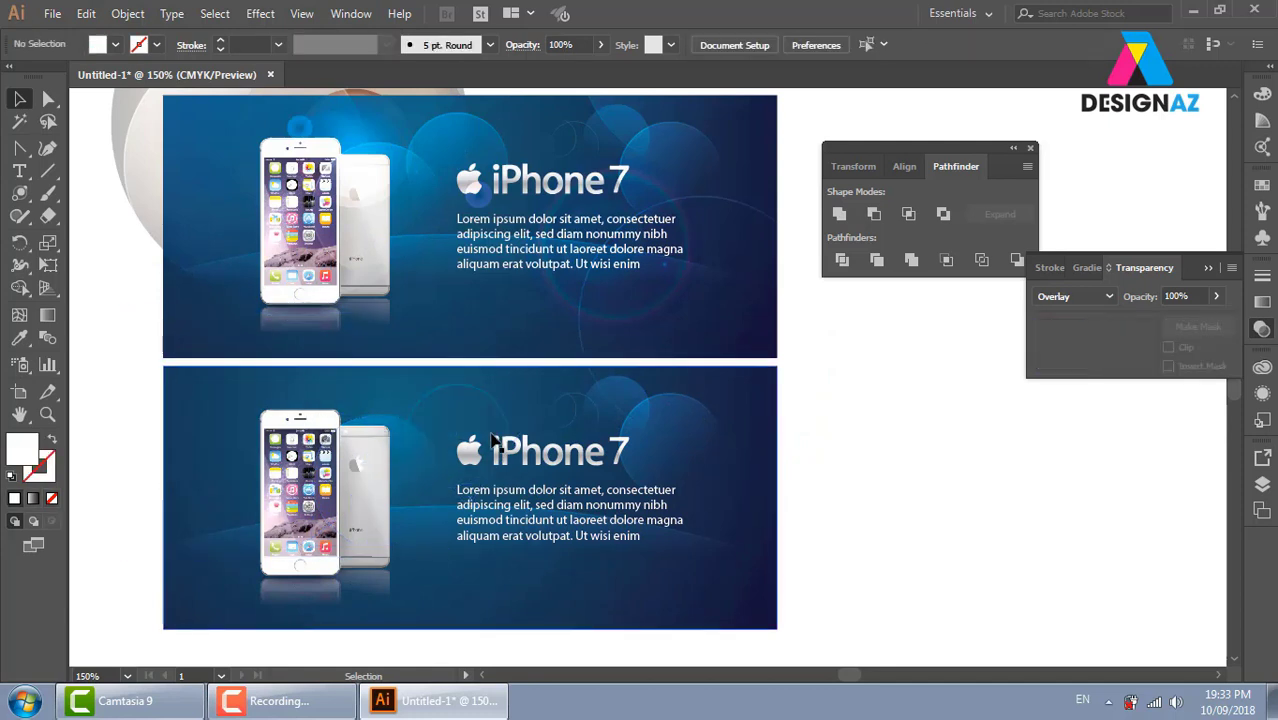
{"action": "key", "text": "Delete"}
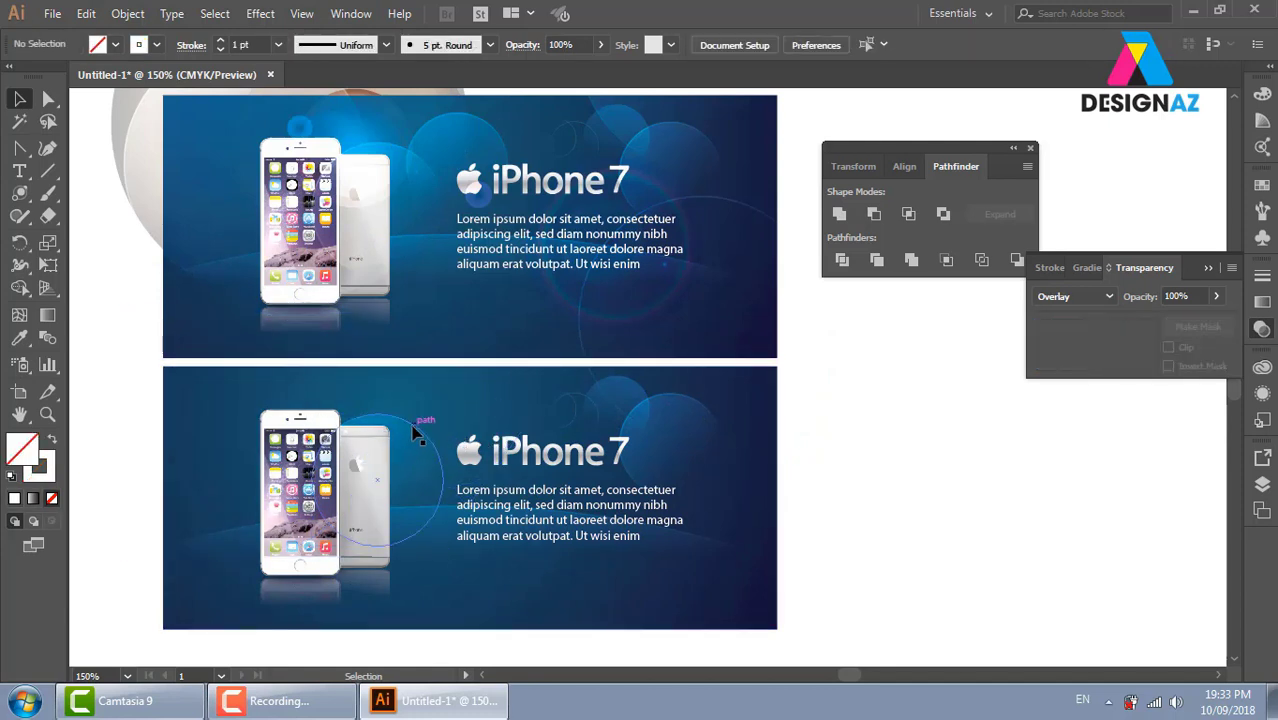
{"action": "left_click", "coordinate": [420, 430]}
{"action": "key", "text": "Delete"}
Delete the remaining faint circles near the heading of the lower banner
{"action": "scroll", "coordinate": [548, 537], "scroll_direction": "down", "scroll_amount": 3}
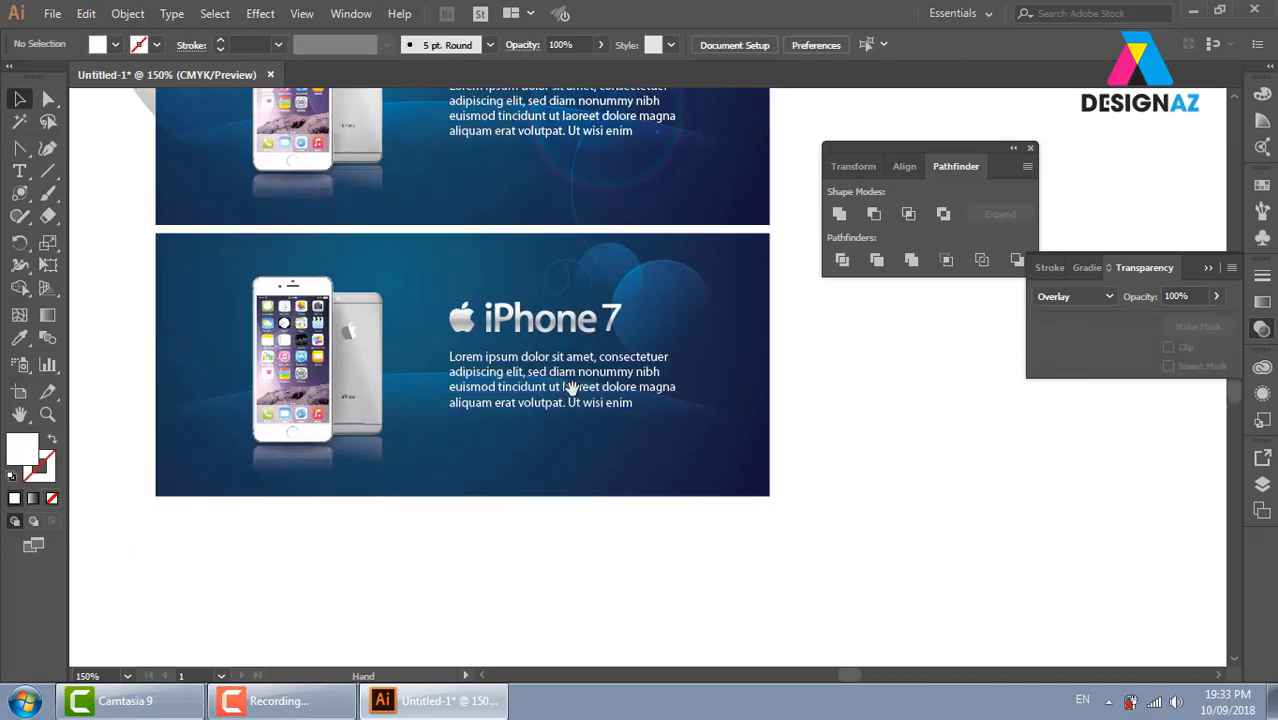
{"action": "left_click", "coordinate": [693, 320]}
{"action": "key", "text": "Delete"}
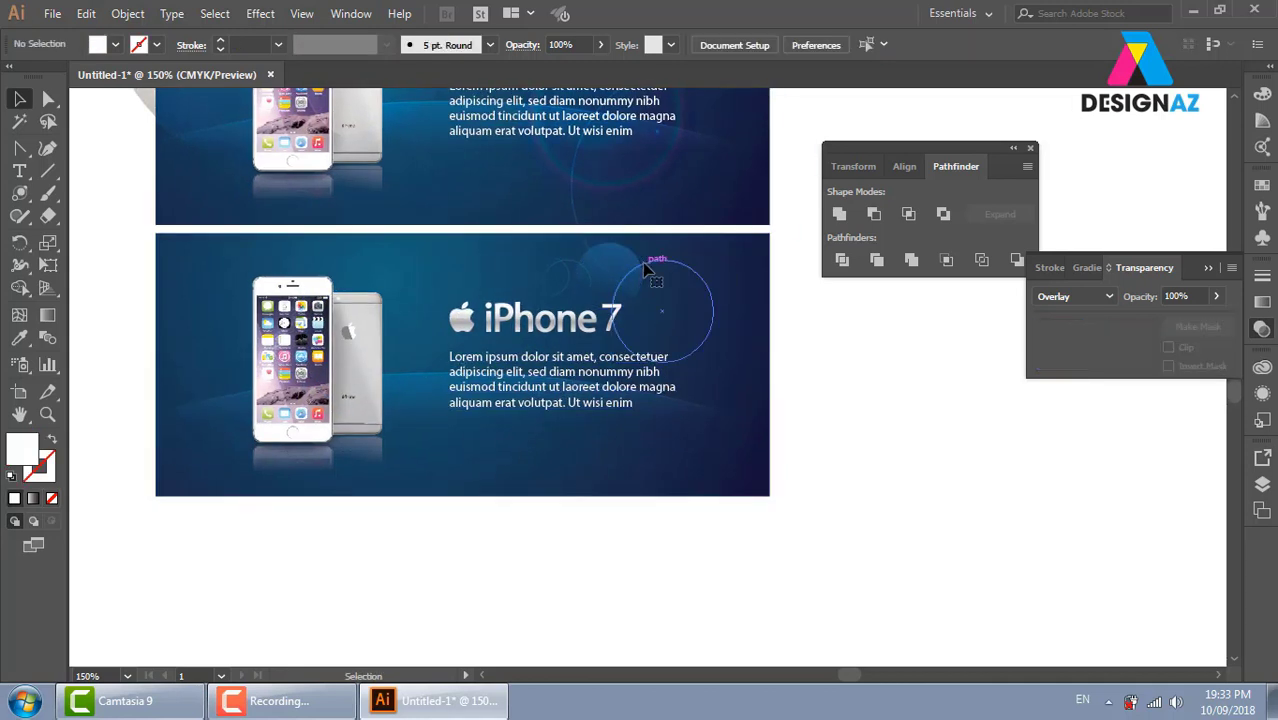
{"action": "left_click", "coordinate": [633, 272]}
{"action": "key", "text": "Delete"}
{"action": "left_click", "coordinate": [595, 285]}
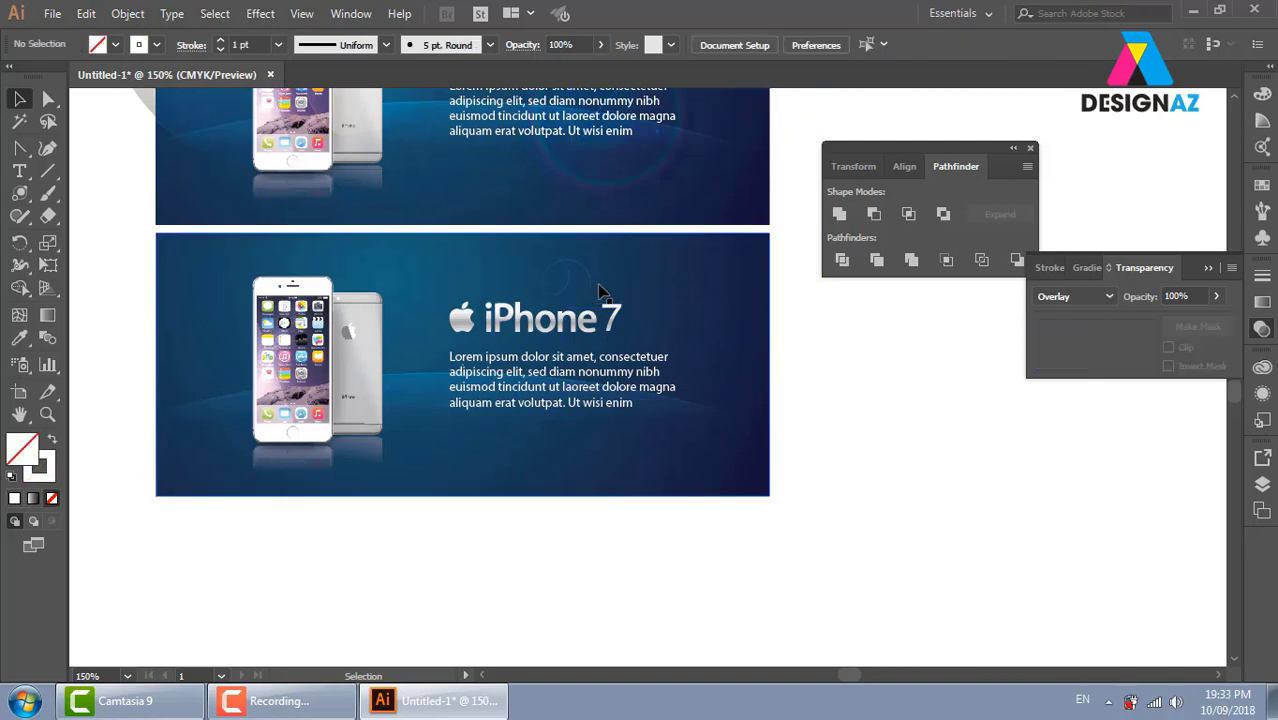
{"action": "key", "text": "Delete"}
{"action": "left_click", "coordinate": [573, 287]}
{"action": "key", "text": "Delete"}
Zoom into the lower banner and draw a circle around the iPhone
{"action": "key", "text": "z"}
{"action": "left_click_drag", "start_coordinate": [125, 192], "coordinate": [688, 539]}
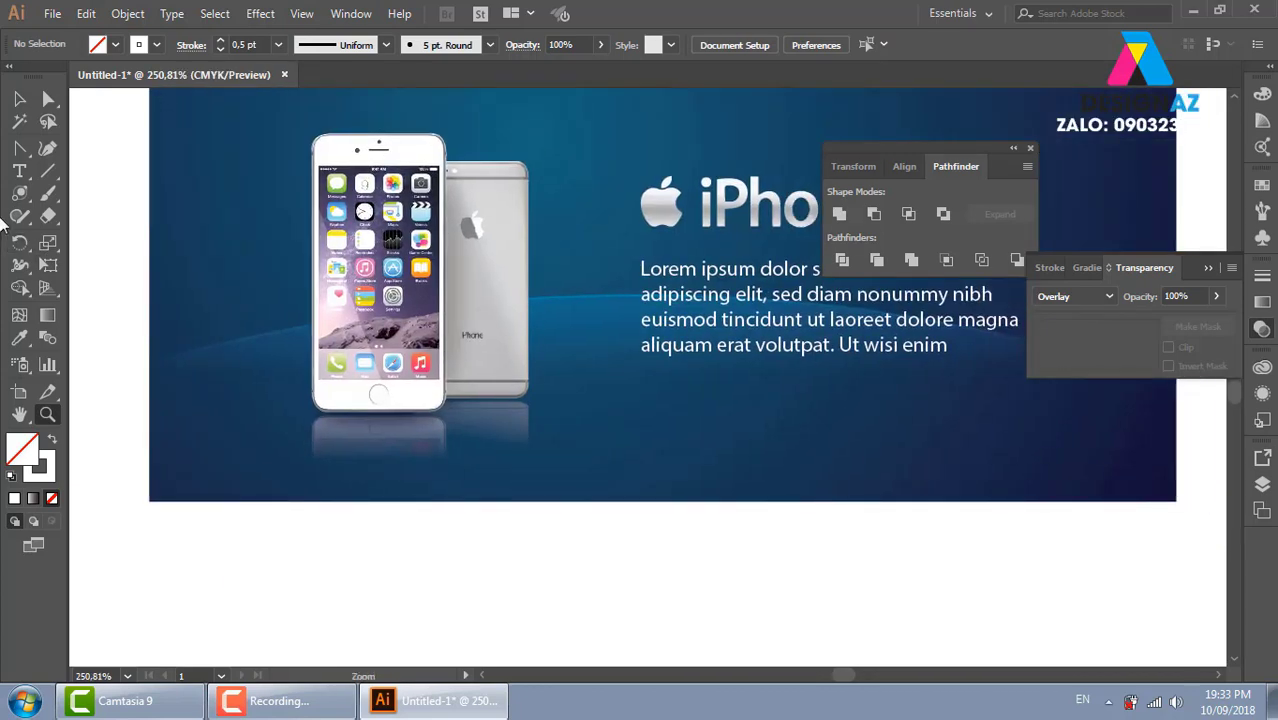
{"action": "left_click", "coordinate": [21, 196]}
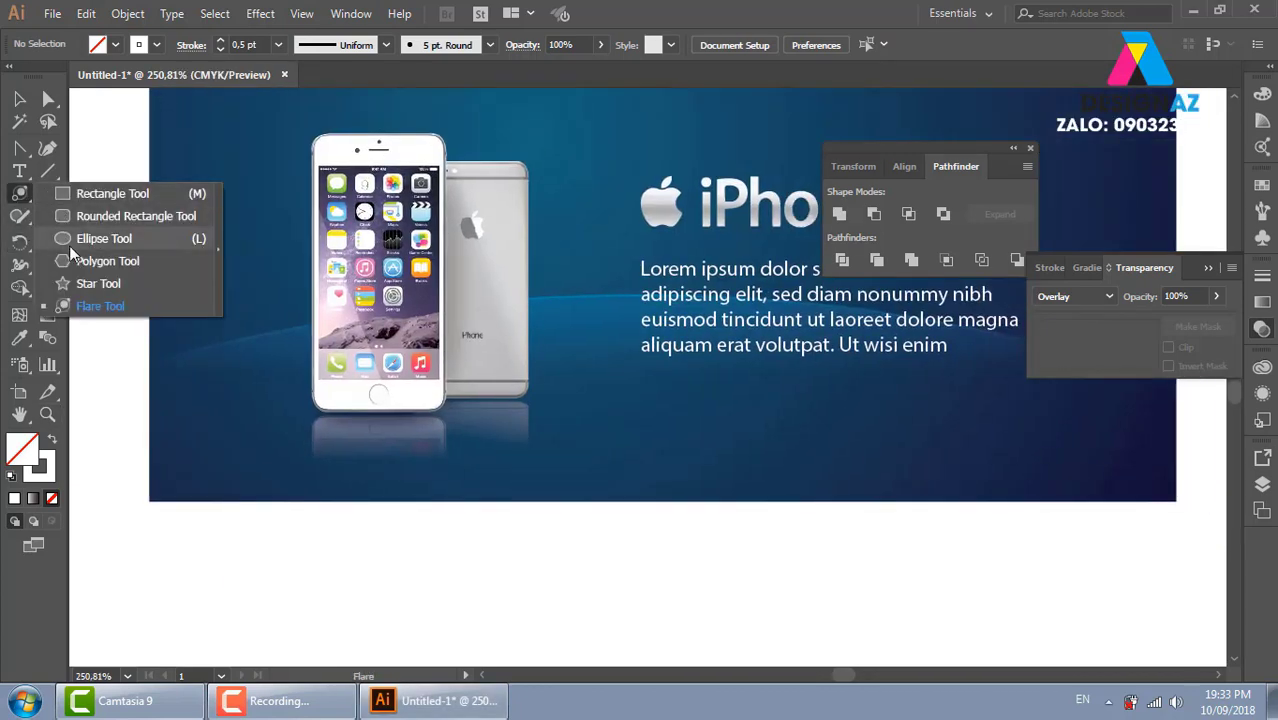
{"action": "left_click", "coordinate": [104, 238]}
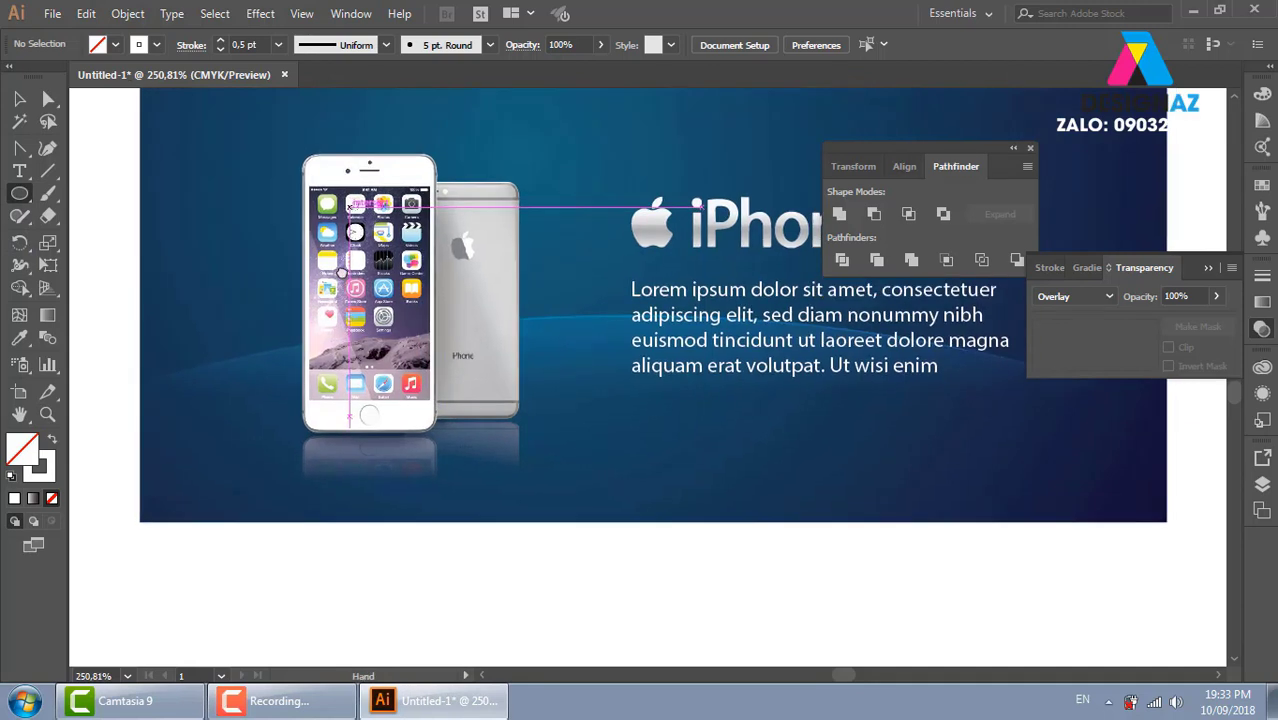
{"action": "scroll", "coordinate": [217, 187], "scroll_direction": "up", "scroll_amount": 3}
{"action": "left_click_drag", "start_coordinate": [365, 329], "coordinate": [551, 491]}
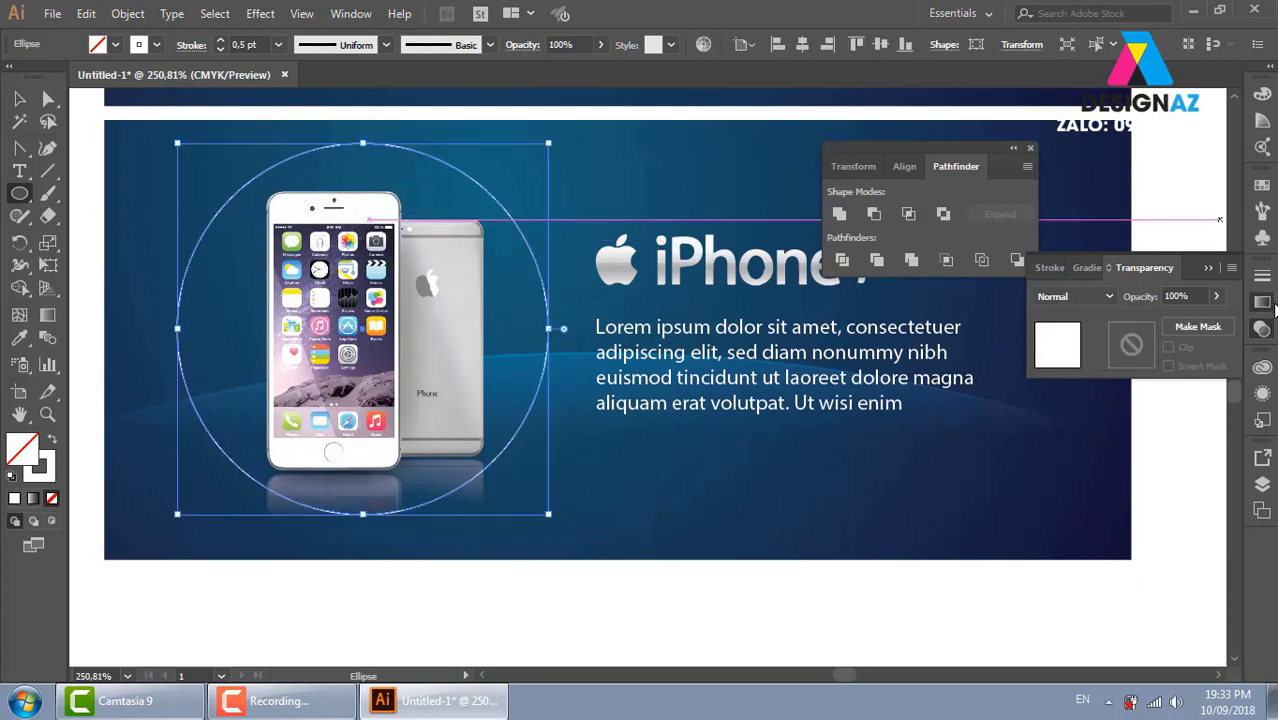
Fill the circle with a white gradient whose left stop is at 0% opacity
{"action": "left_click", "coordinate": [1263, 303]}
{"action": "left_click", "coordinate": [1204, 418]}
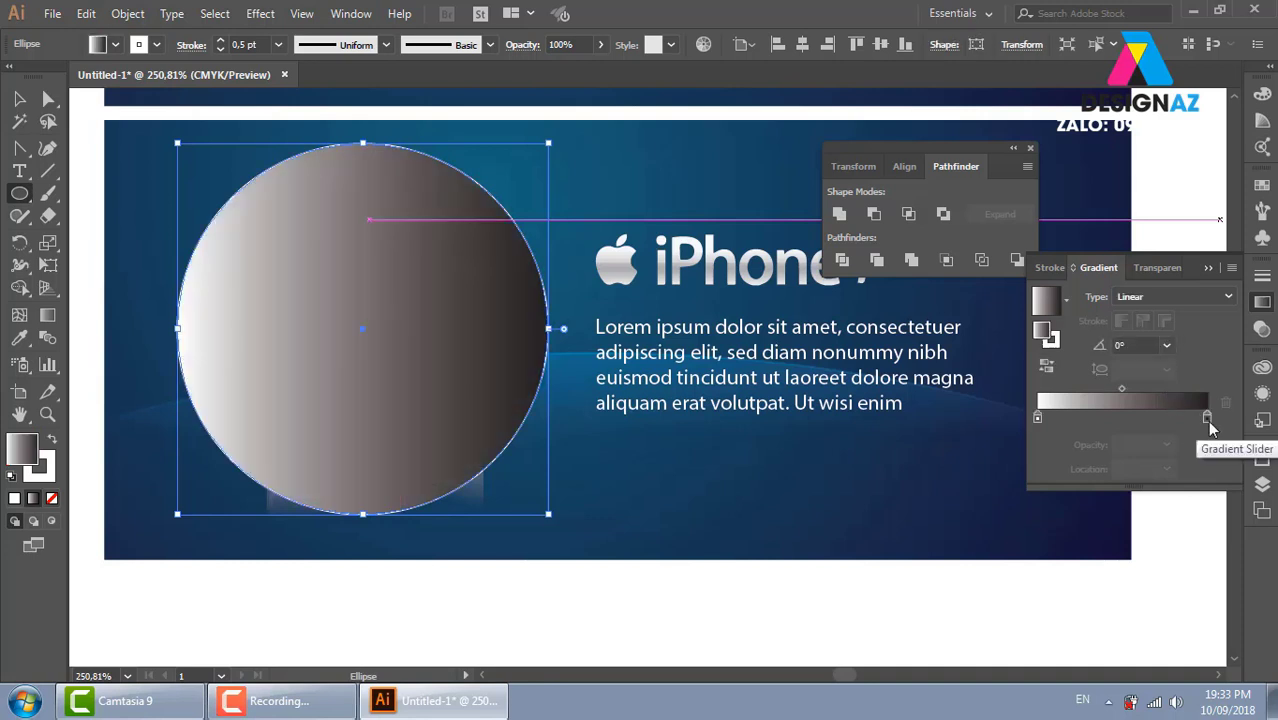
{"action": "double_click", "coordinate": [1205, 418]}
{"action": "left_click", "coordinate": [989, 477]}
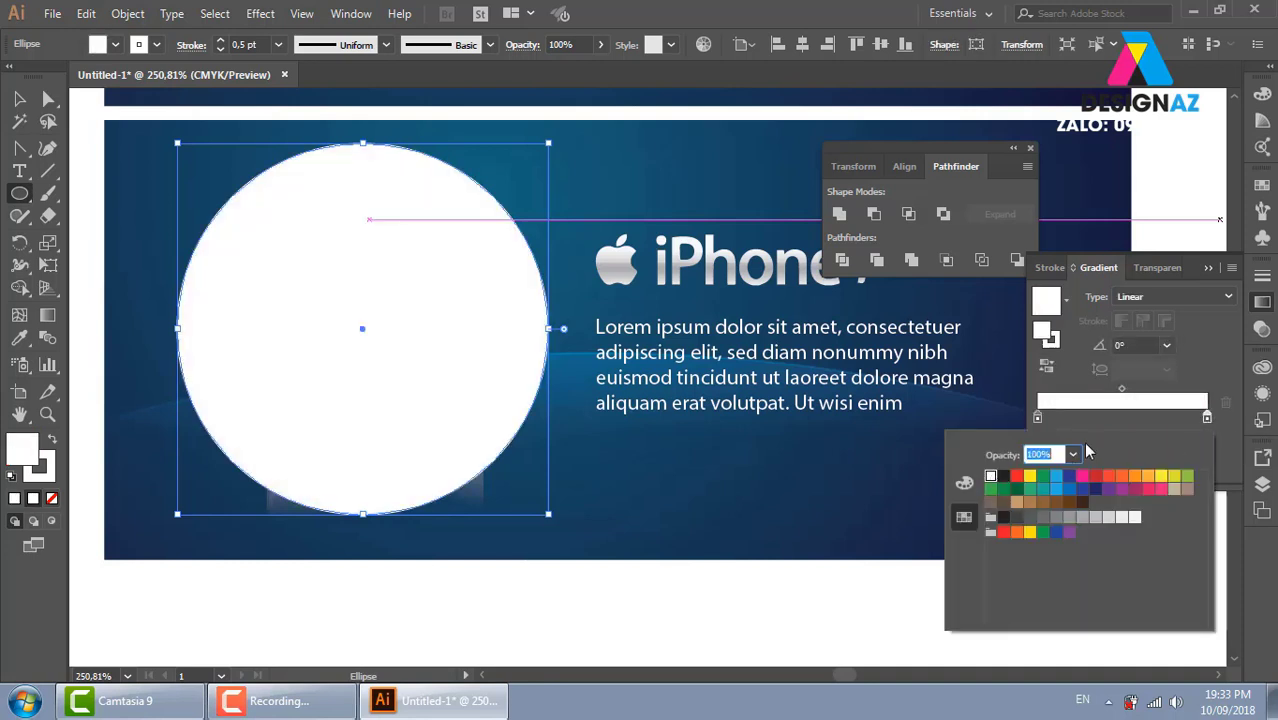
{"action": "left_click", "coordinate": [1037, 418]}
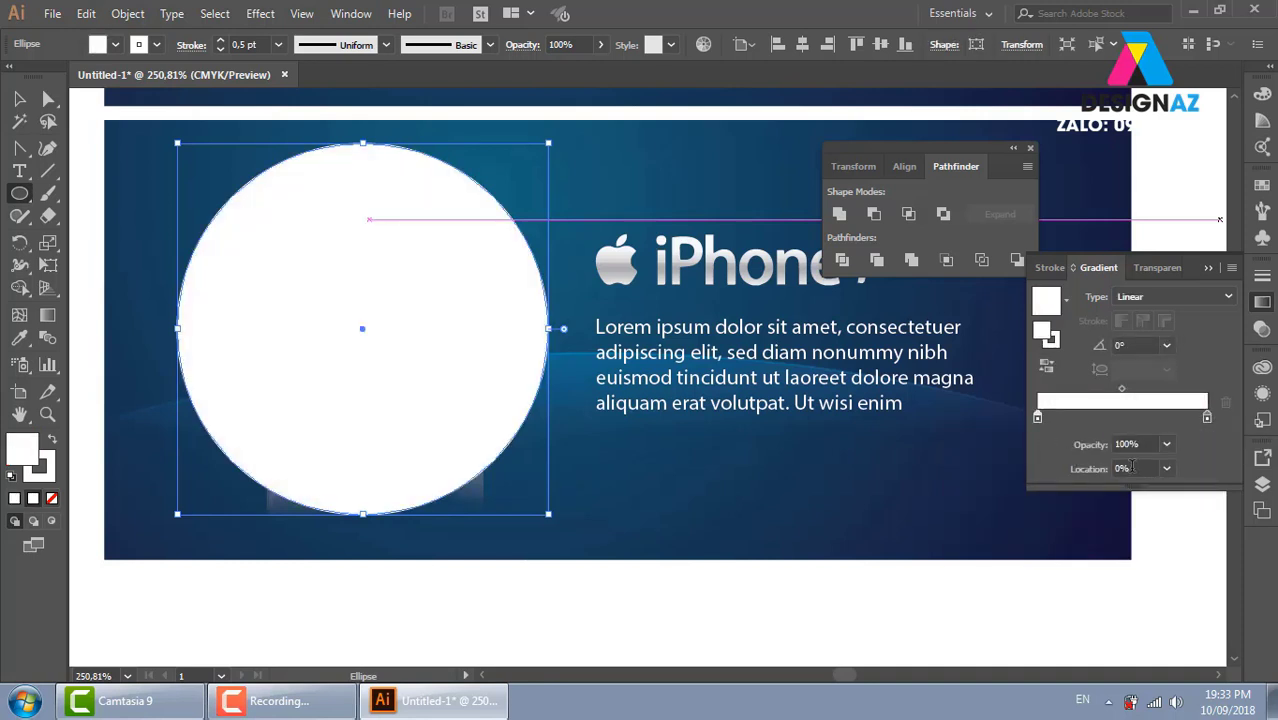
{"action": "left_click", "coordinate": [1140, 444]}
{"action": "type", "text": "0"}
{"action": "key", "text": "Return"}
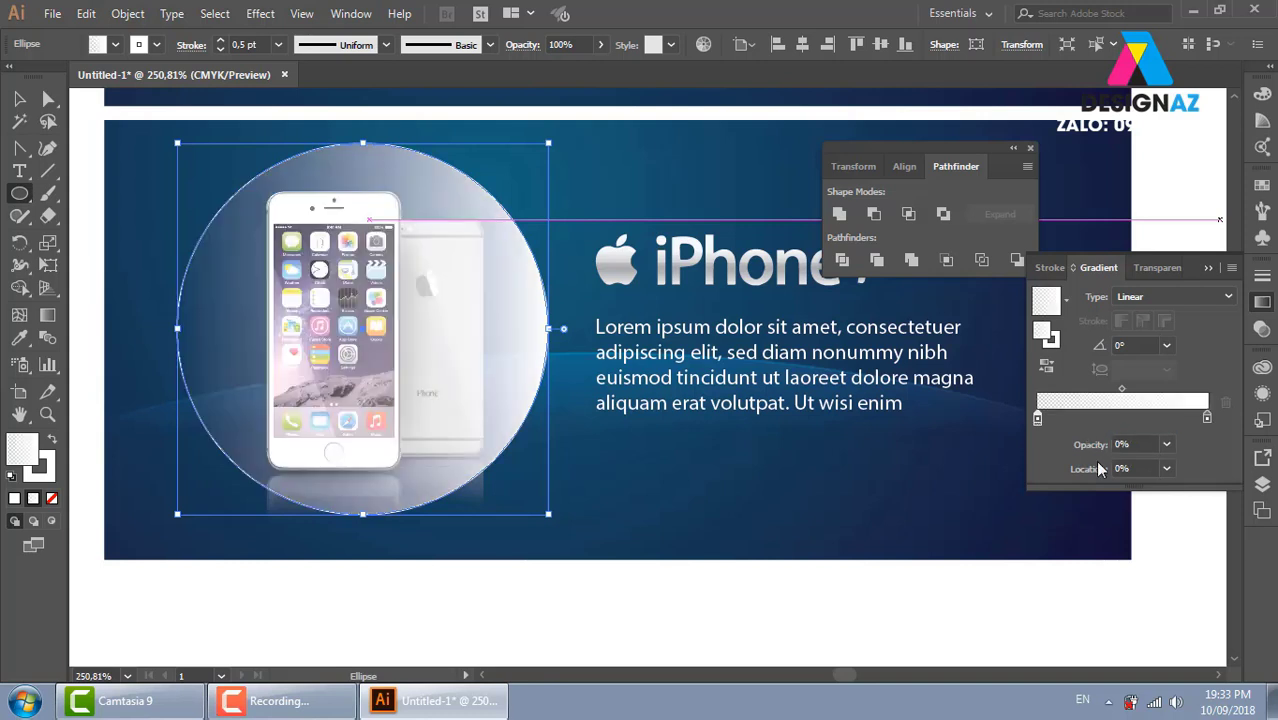
Make the gradient radial with its midpoint pushed out to about 87%
{"action": "left_click", "coordinate": [1212, 296]}
{"action": "left_click", "coordinate": [1186, 334]}
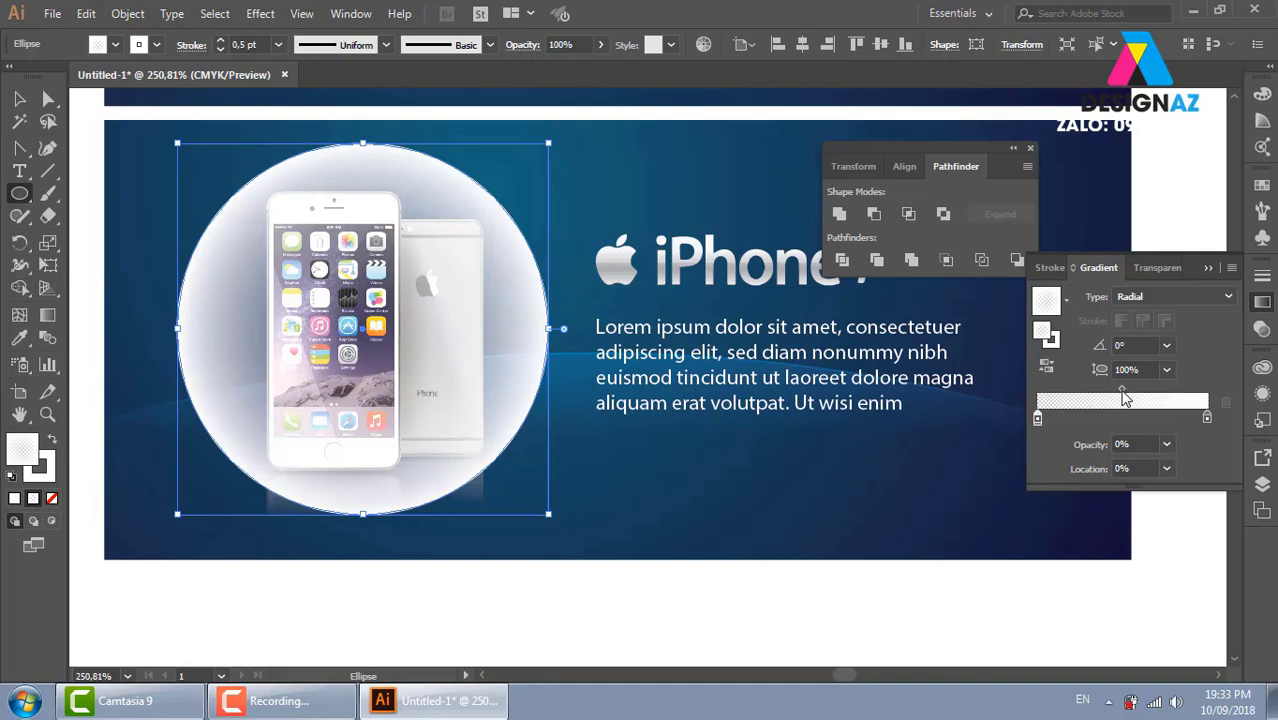
{"action": "left_click_drag", "start_coordinate": [1122, 389], "coordinate": [1187, 390]}
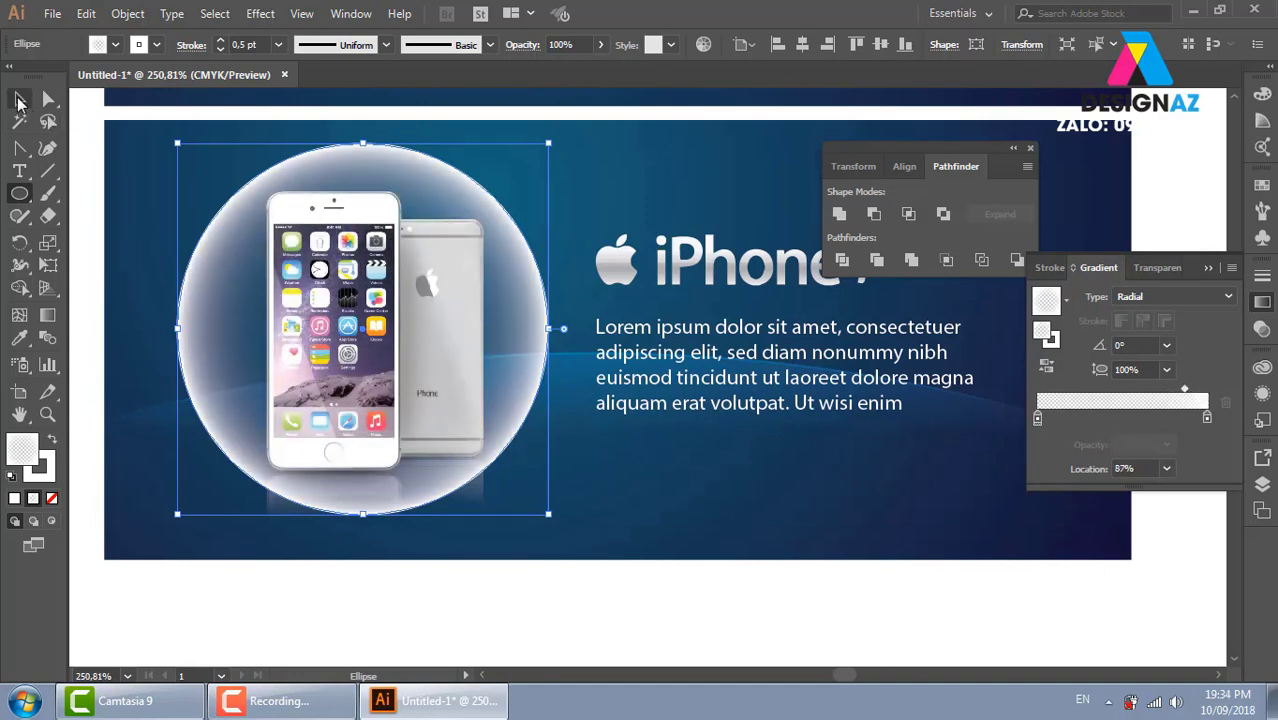
{"action": "left_click", "coordinate": [19, 98]}
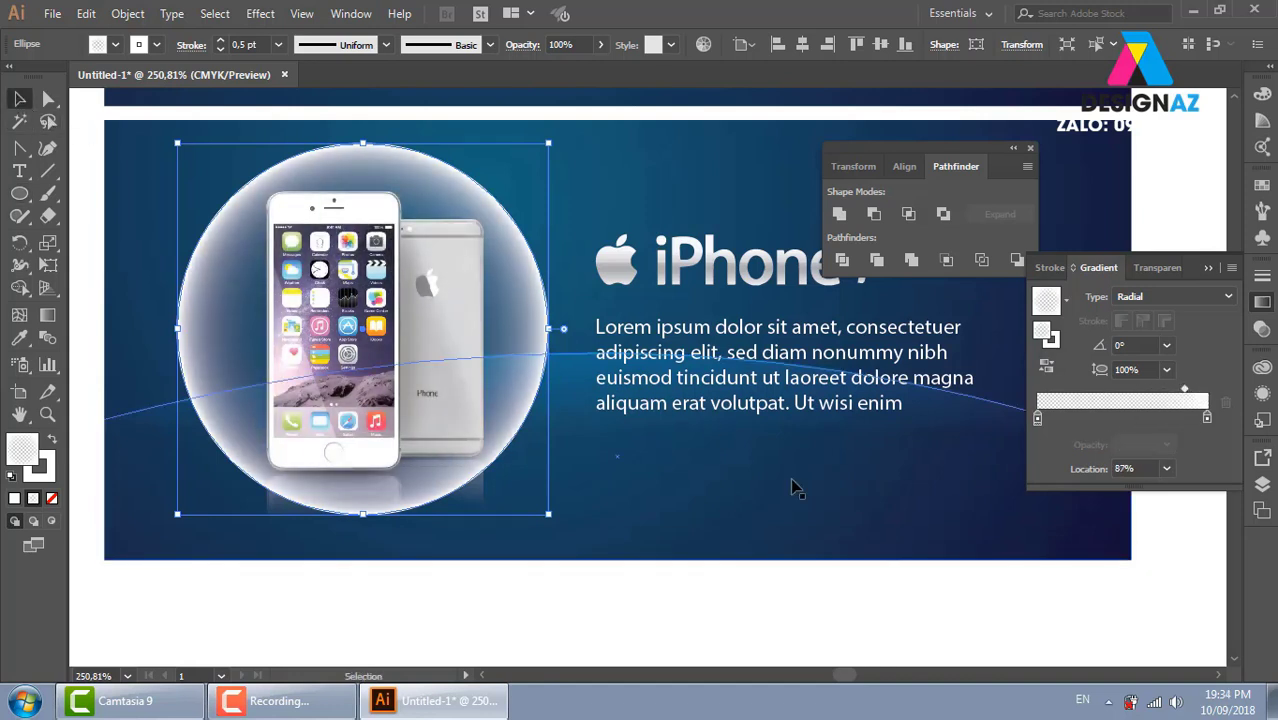
{"action": "left_click", "coordinate": [1187, 199]}
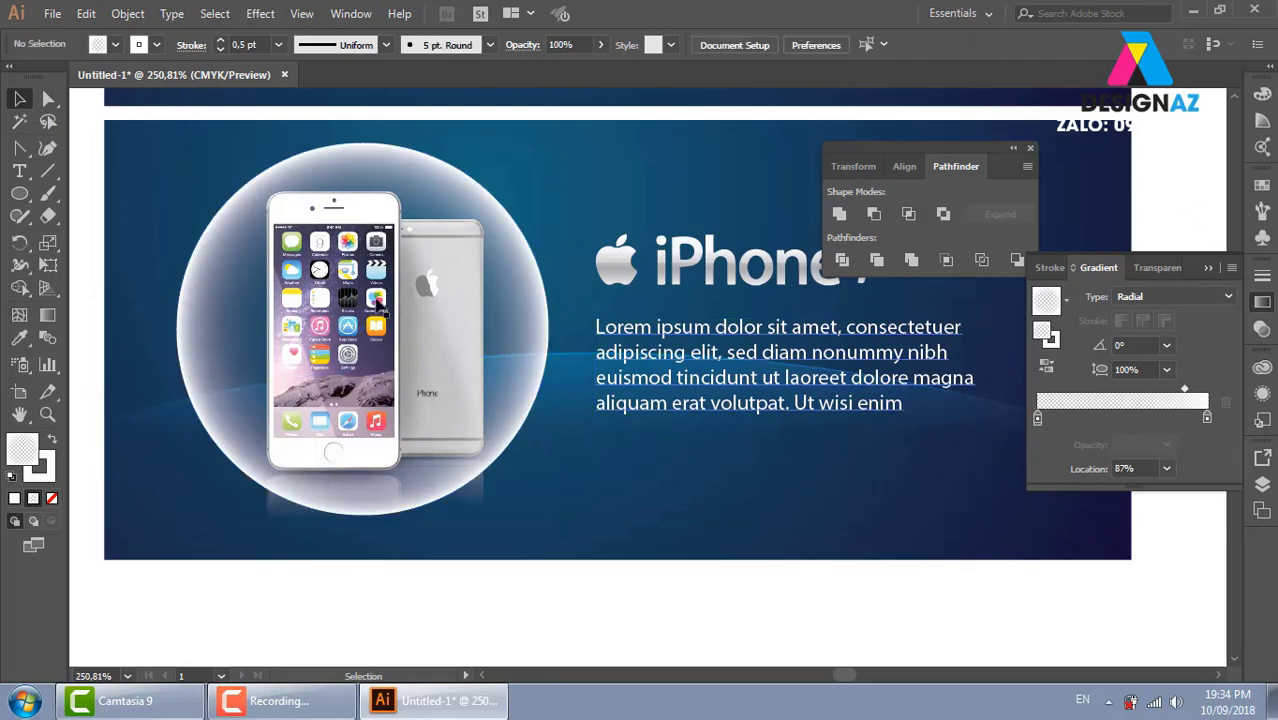
Redirect the circle's gradient vertically, running upward from its lower centre
{"action": "left_click", "coordinate": [462, 196]}
{"action": "key", "text": "g"}
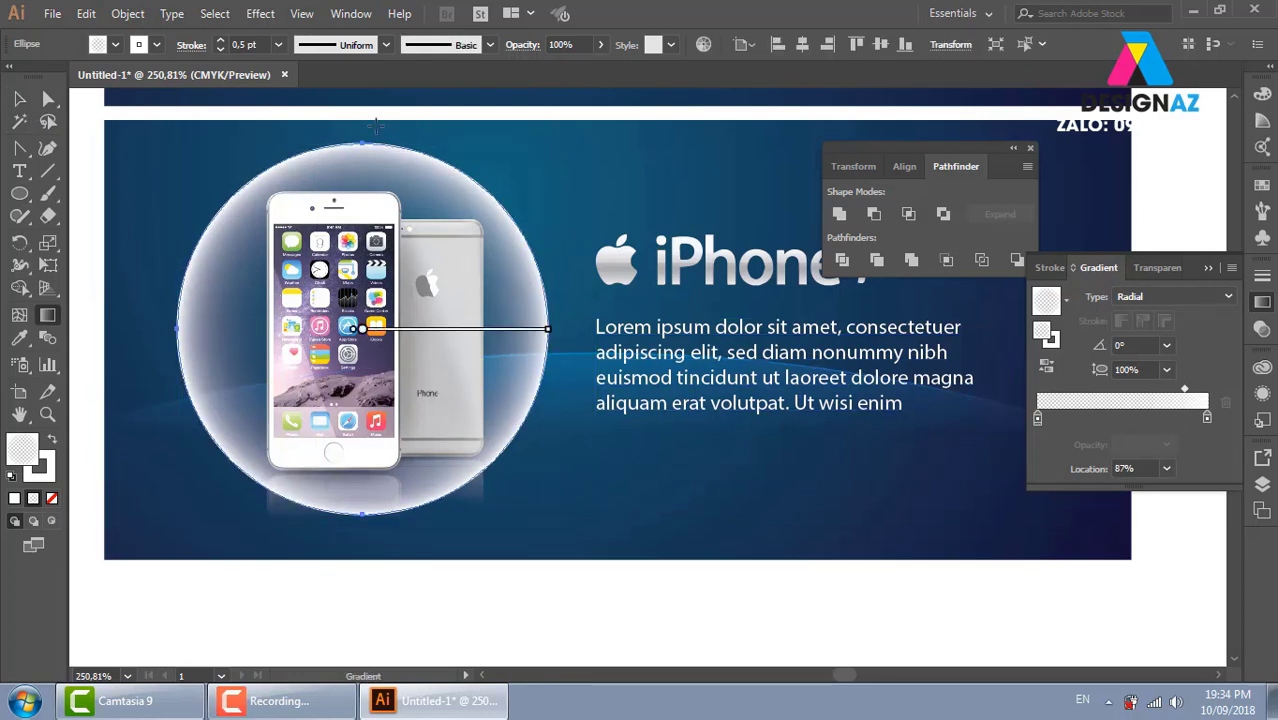
{"action": "left_click_drag", "start_coordinate": [370, 117], "coordinate": [373, 369]}
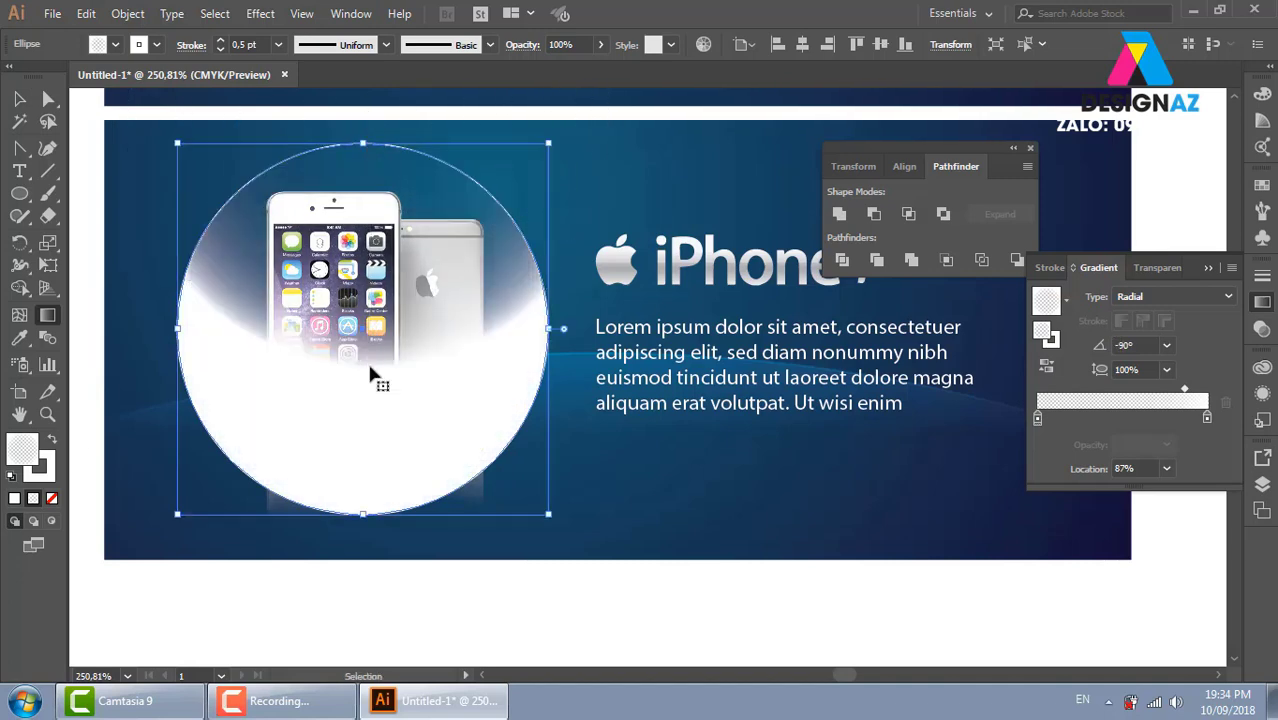
{"action": "left_click_drag", "start_coordinate": [365, 480], "coordinate": [365, 195]}
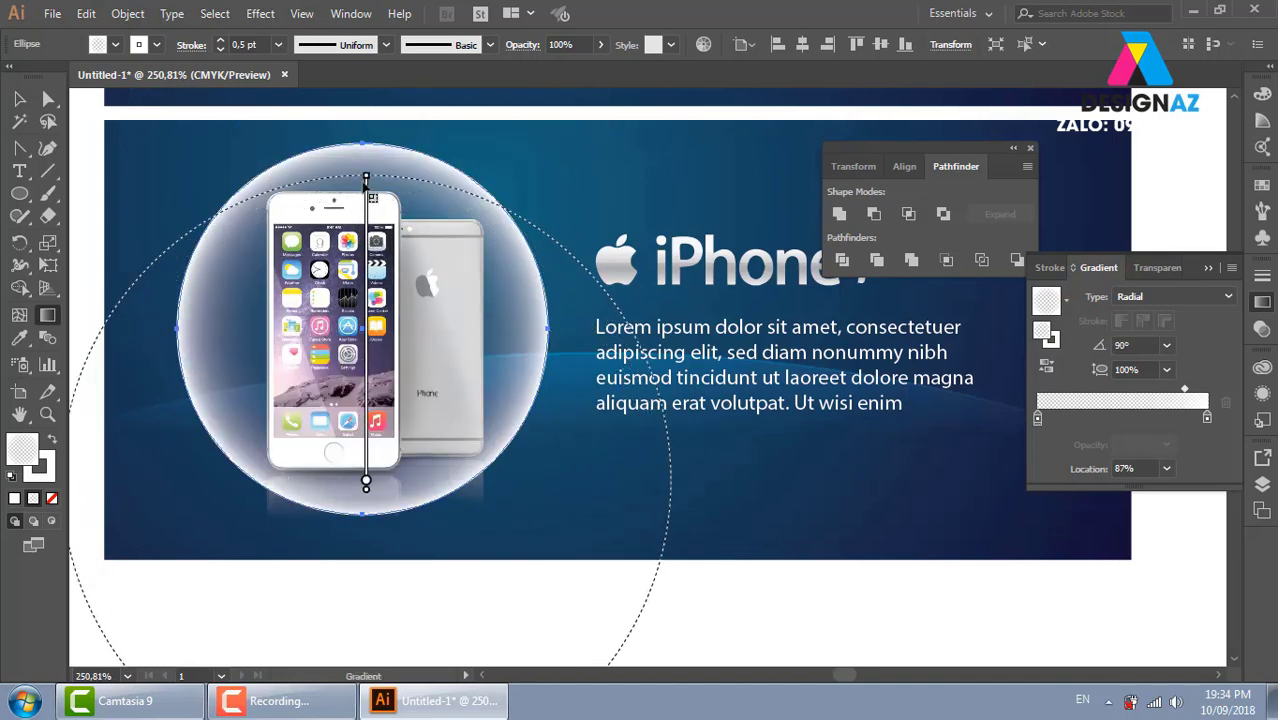
{"action": "key", "text": "ctrl+z"}
{"action": "key", "text": "ctrl+z"}
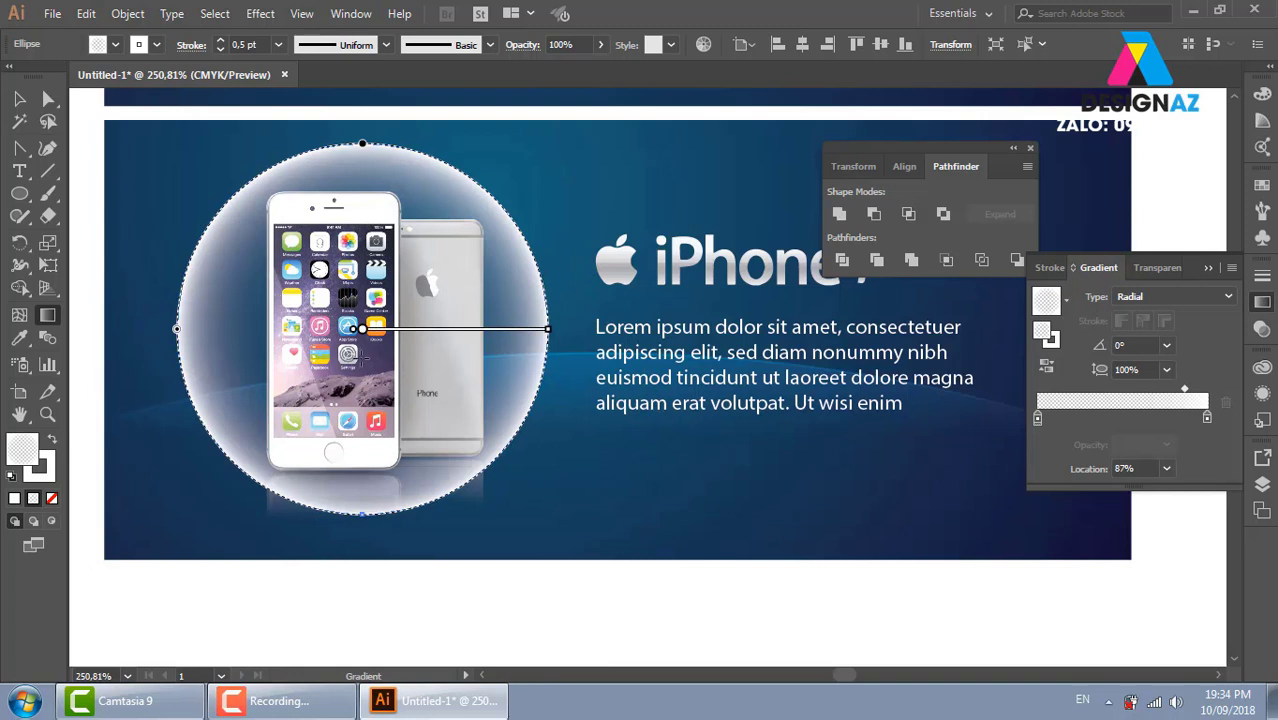
{"action": "left_click_drag", "start_coordinate": [359, 357], "coordinate": [371, 171]}
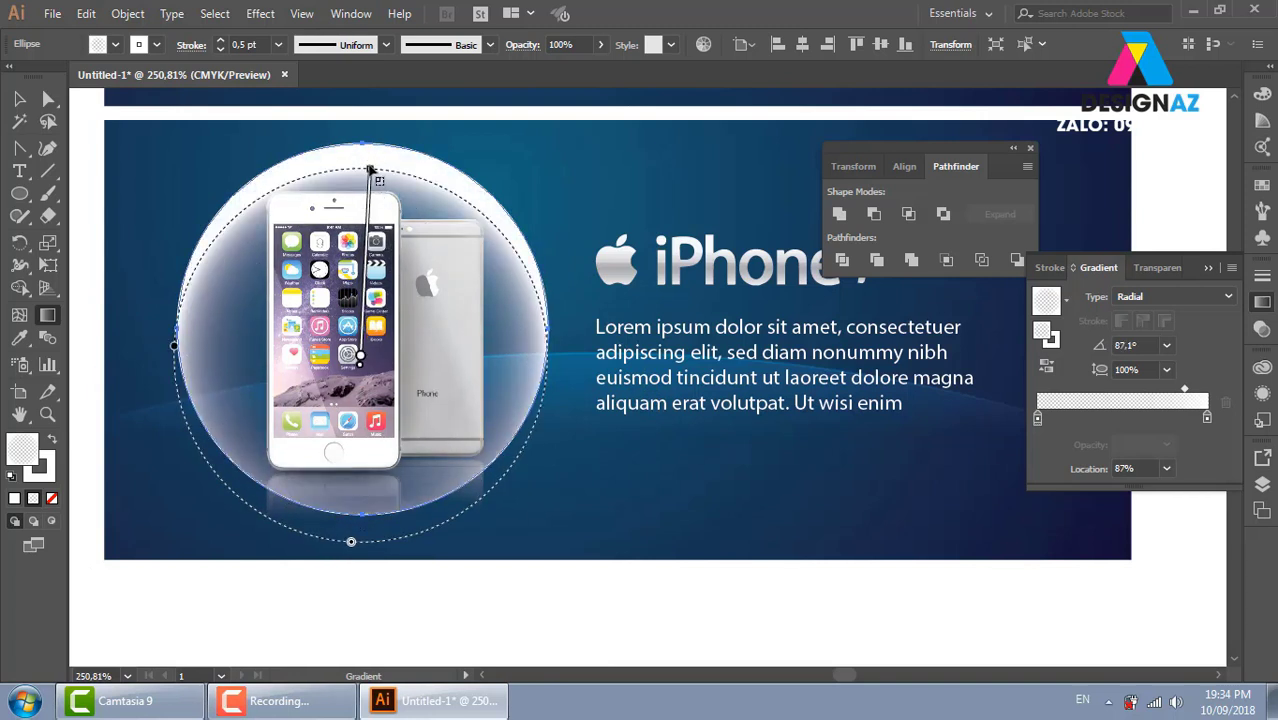
{"action": "left_click_drag", "start_coordinate": [370, 169], "coordinate": [348, 140]}
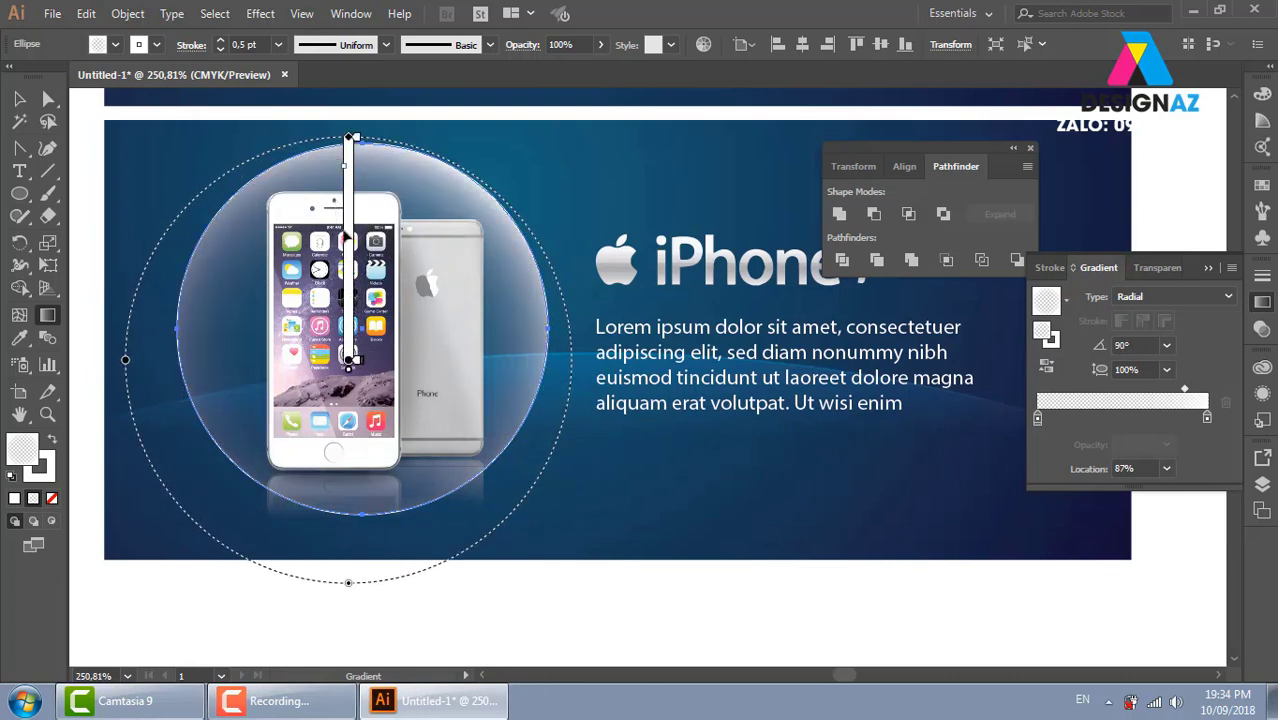
{"action": "key", "text": "v"}
{"action": "left_click", "coordinate": [1163, 195]}
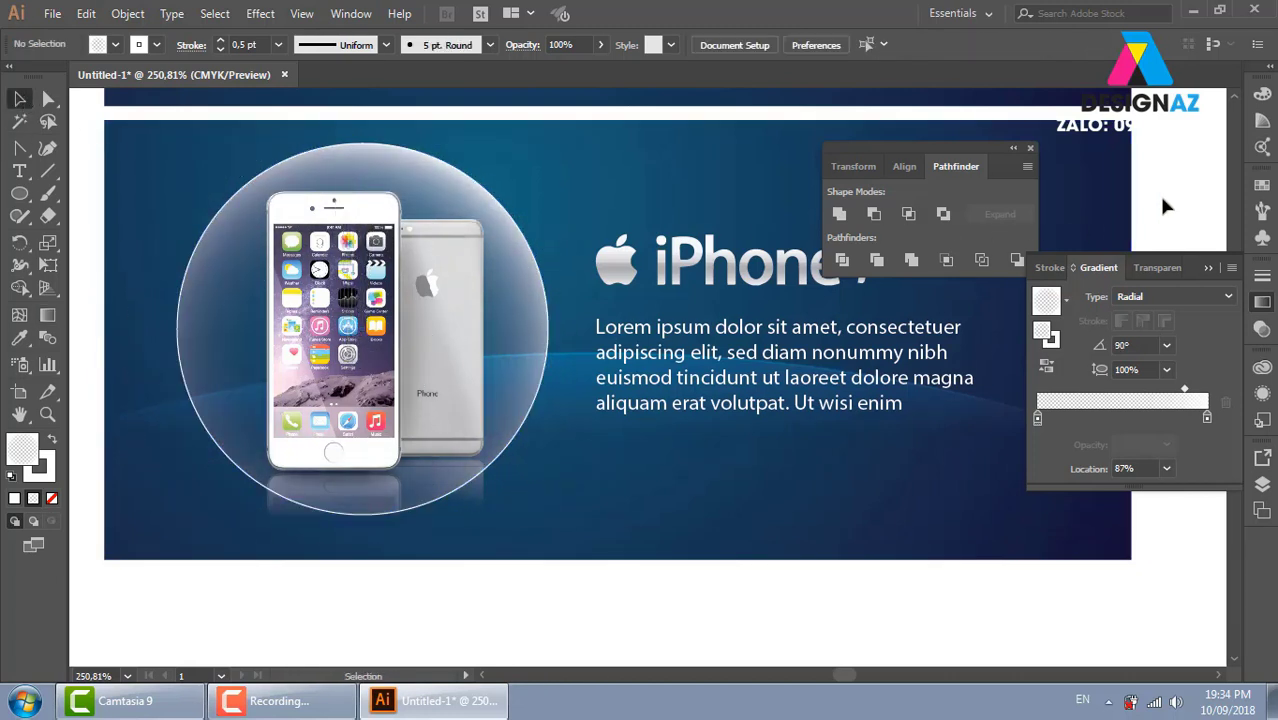
Set the glow circle's stroke to None and check the 87% gradient midpoint
{"action": "left_click", "coordinate": [509, 438]}
{"action": "key", "text": "x"}
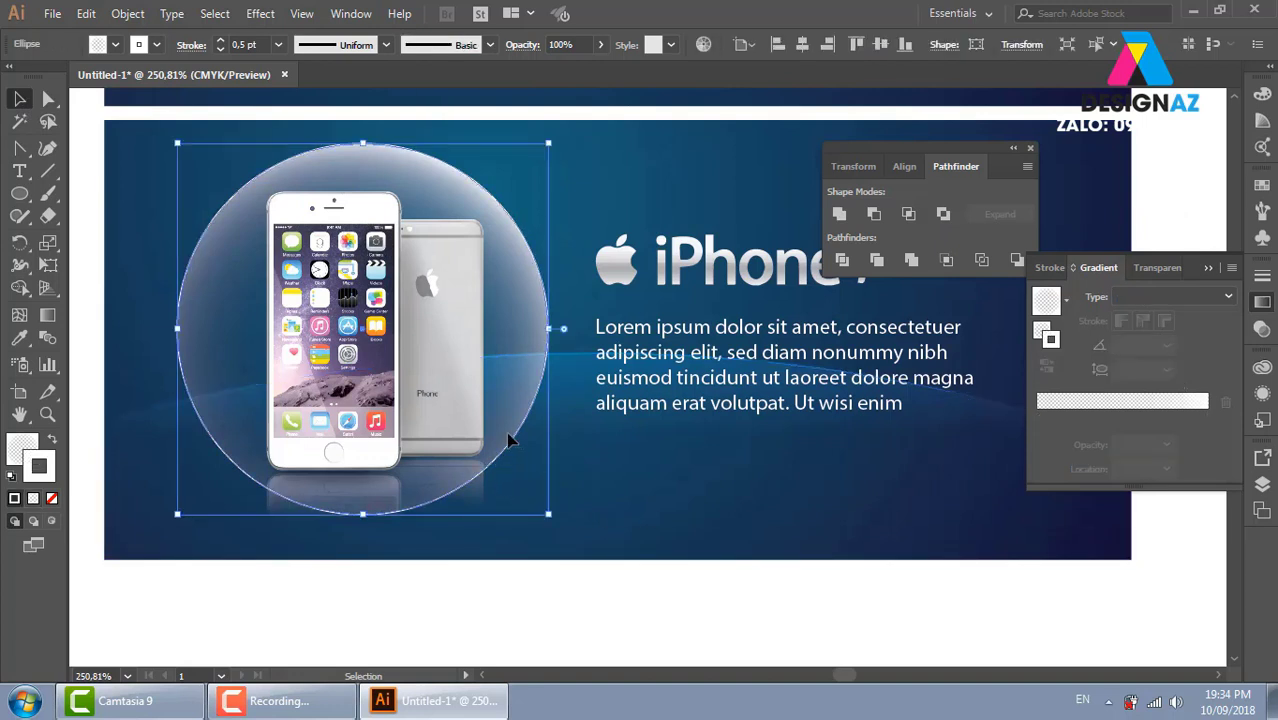
{"action": "key", "text": "slash"}
{"action": "left_click", "coordinate": [1205, 215]}
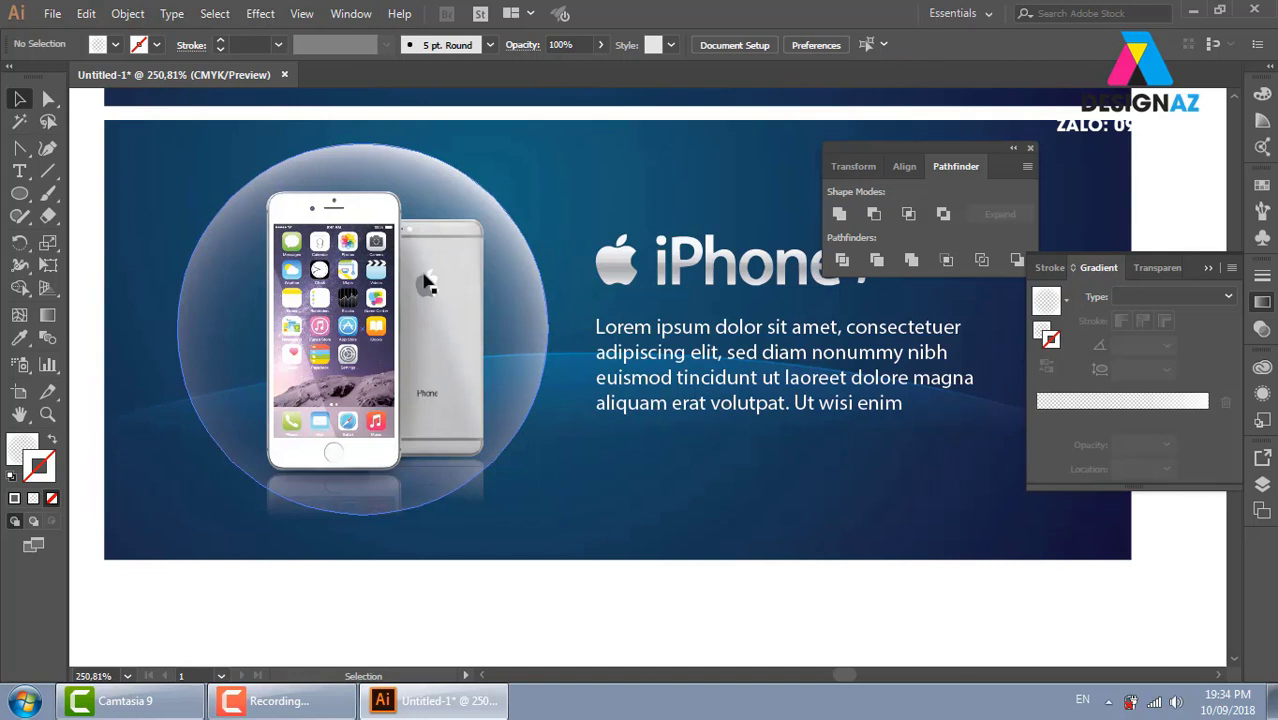
{"action": "key", "text": "a"}
{"action": "left_click", "coordinate": [516, 446]}
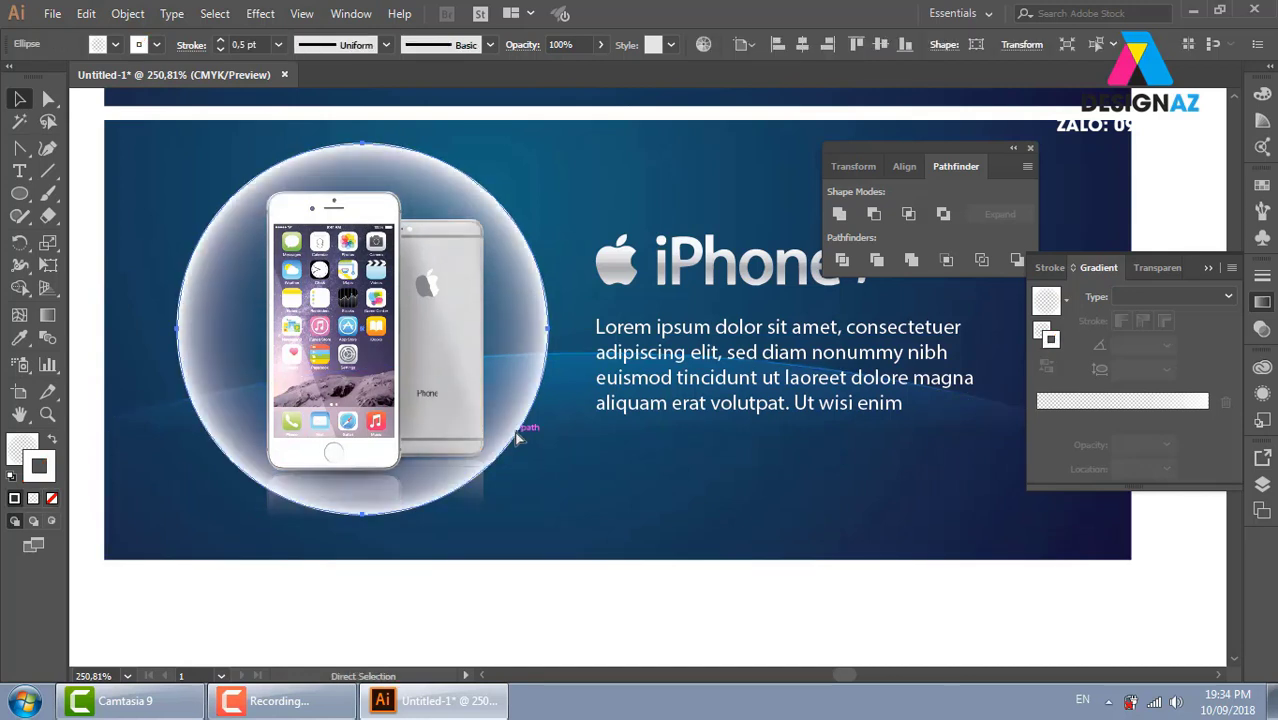
{"action": "key", "text": "v"}
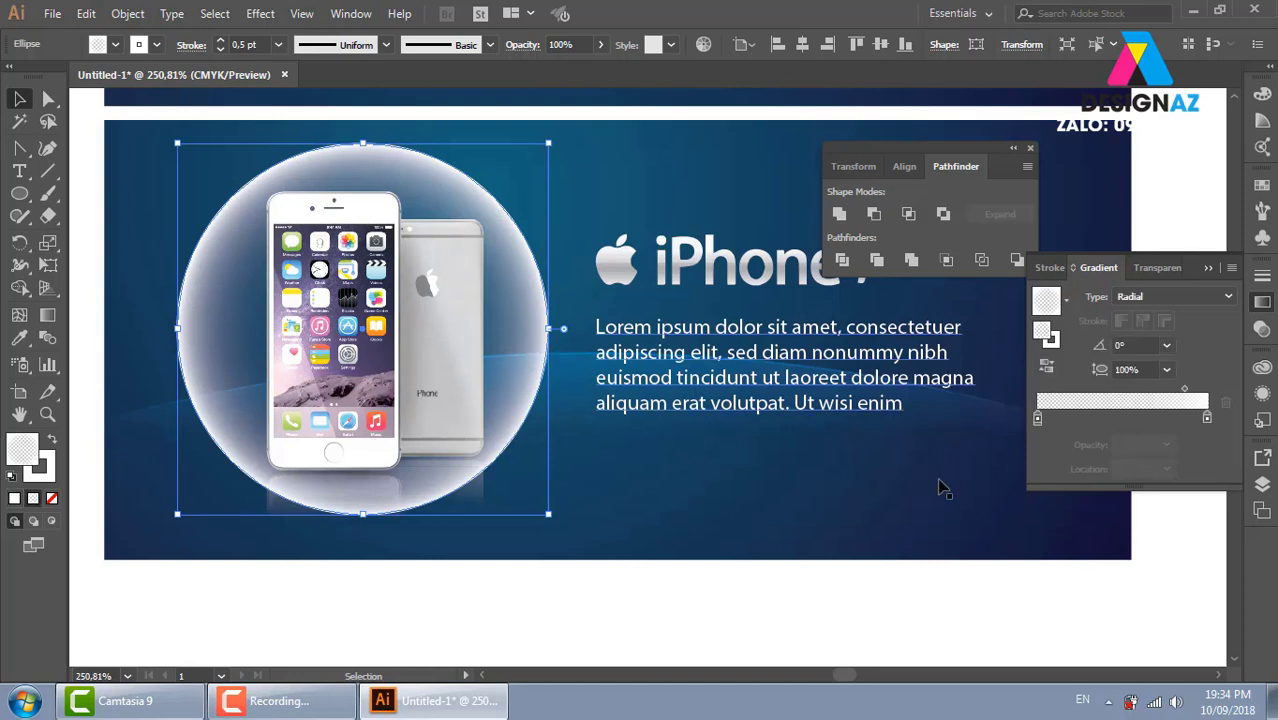
{"action": "left_click", "coordinate": [1186, 391]}
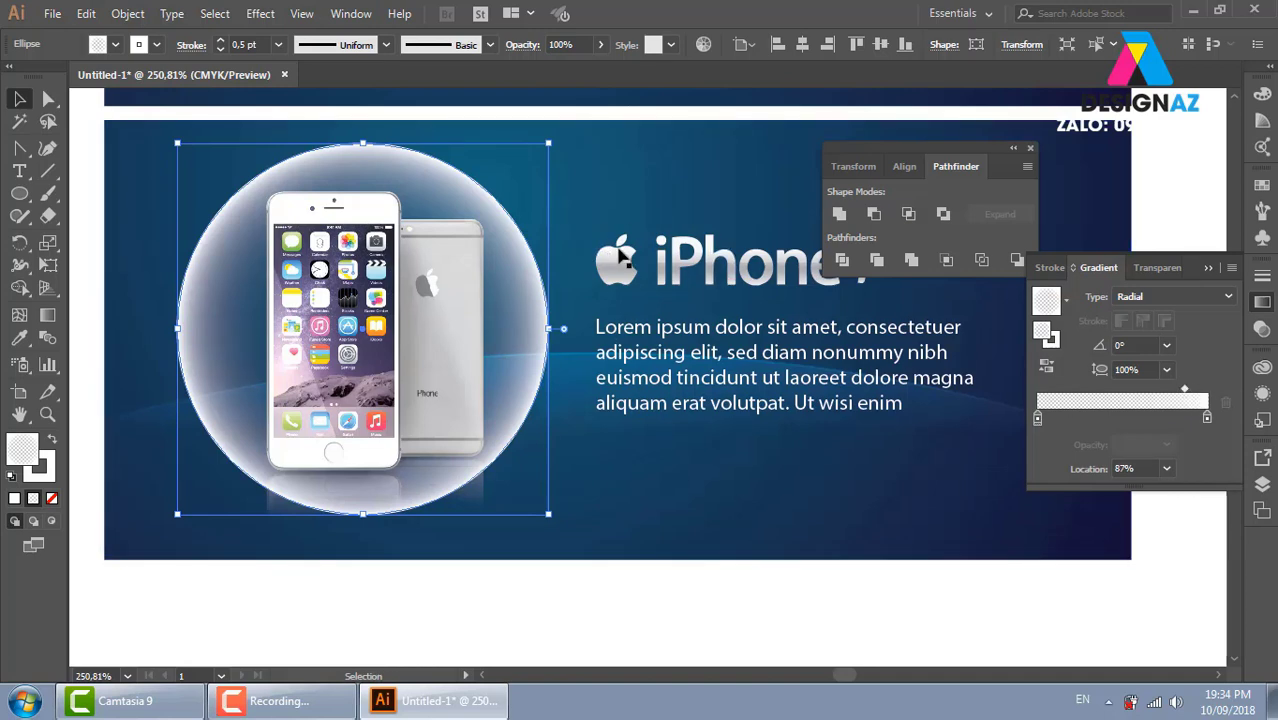
{"action": "scroll", "coordinate": [610, 248], "scroll_direction": "down", "scroll_amount": 3}
Set the glow circle around the phone to Overlay blend mode
{"action": "left_click_drag", "start_coordinate": [622, 251], "coordinate": [565, 430]}
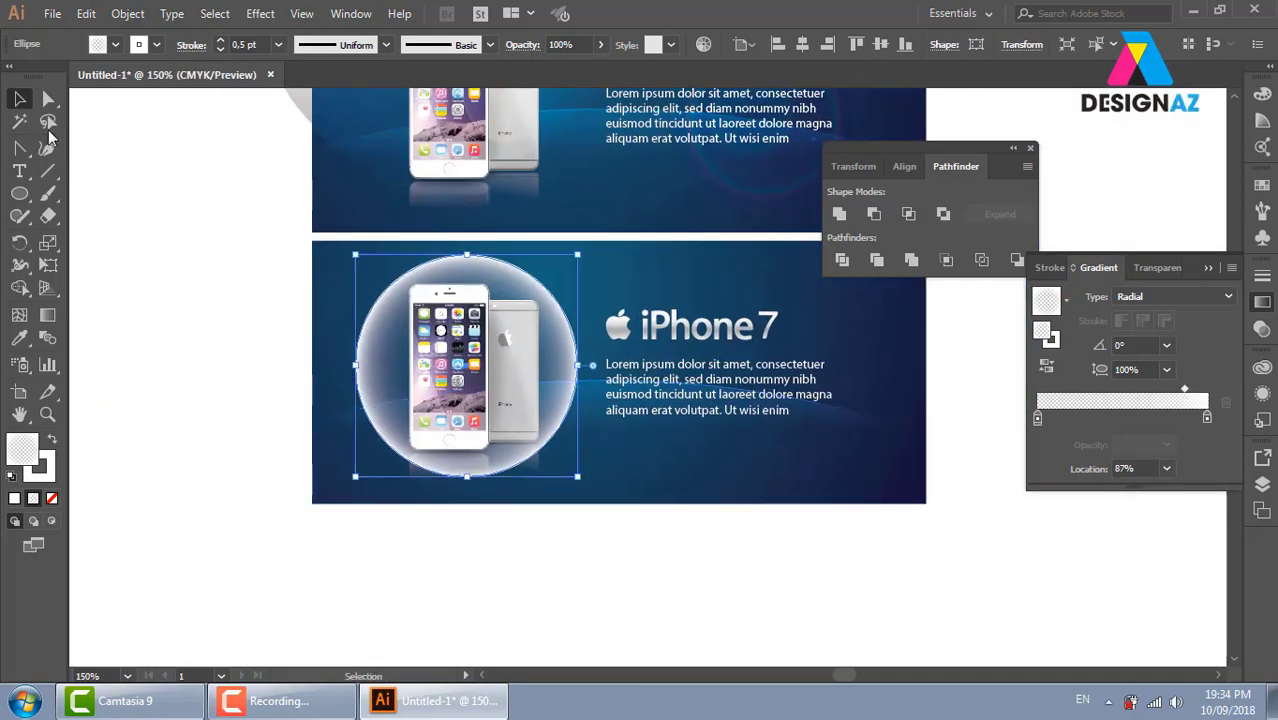
{"action": "left_click", "coordinate": [272, 349]}
{"action": "left_click", "coordinate": [566, 356]}
{"action": "left_click", "coordinate": [1262, 328]}
{"action": "left_click", "coordinate": [1080, 296]}
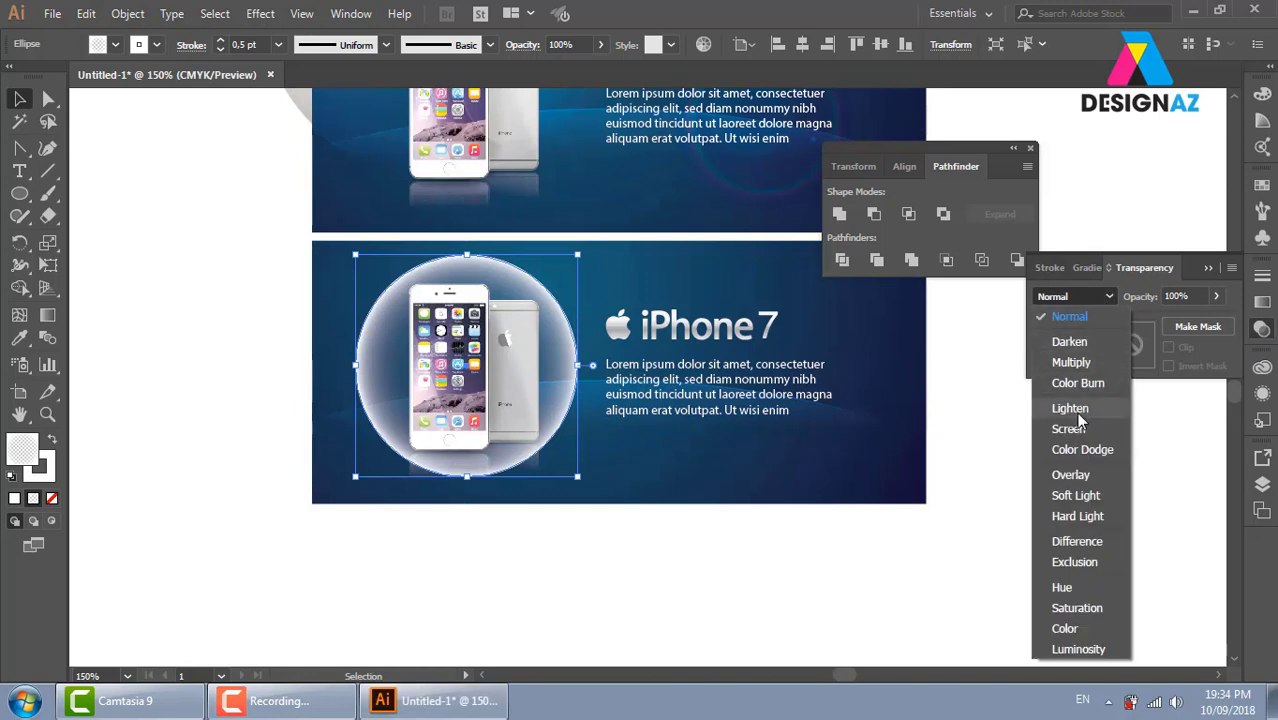
{"action": "left_click", "coordinate": [1070, 474]}
Reselect the glow circle and add an opacity mask to it
{"action": "left_click", "coordinate": [1036, 517]}
{"action": "left_click_drag", "start_coordinate": [1036, 517], "coordinate": [936, 508]}
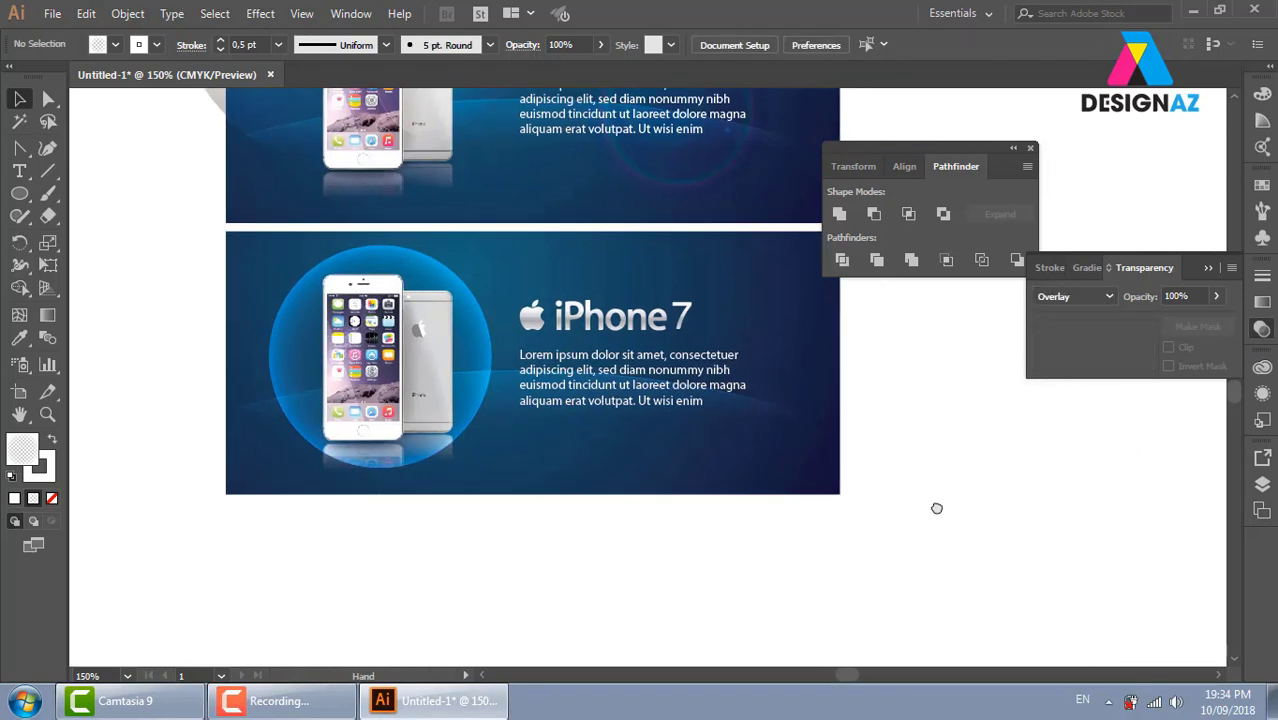
{"action": "left_click", "coordinate": [490, 355]}
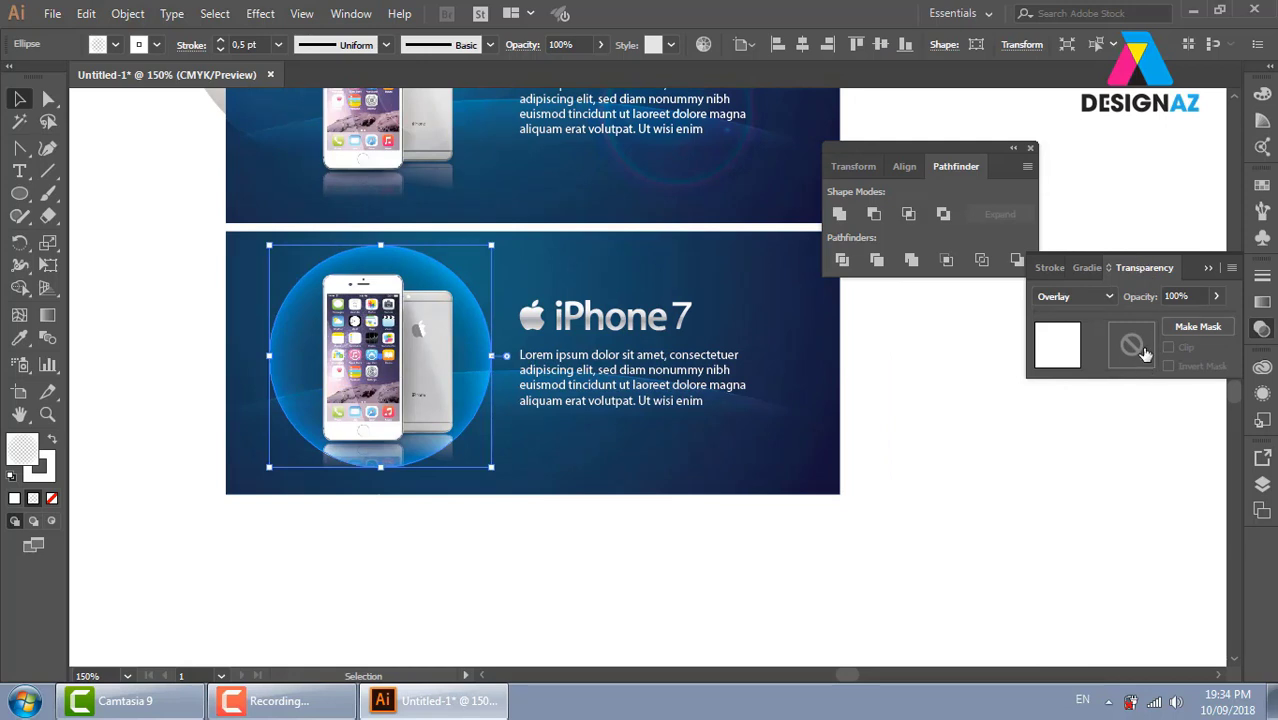
{"action": "left_click", "coordinate": [1132, 344]}
Unclip the mask and draw a gradient-filled rectangle over the banner's left part inside it
{"action": "left_click", "coordinate": [1168, 347]}
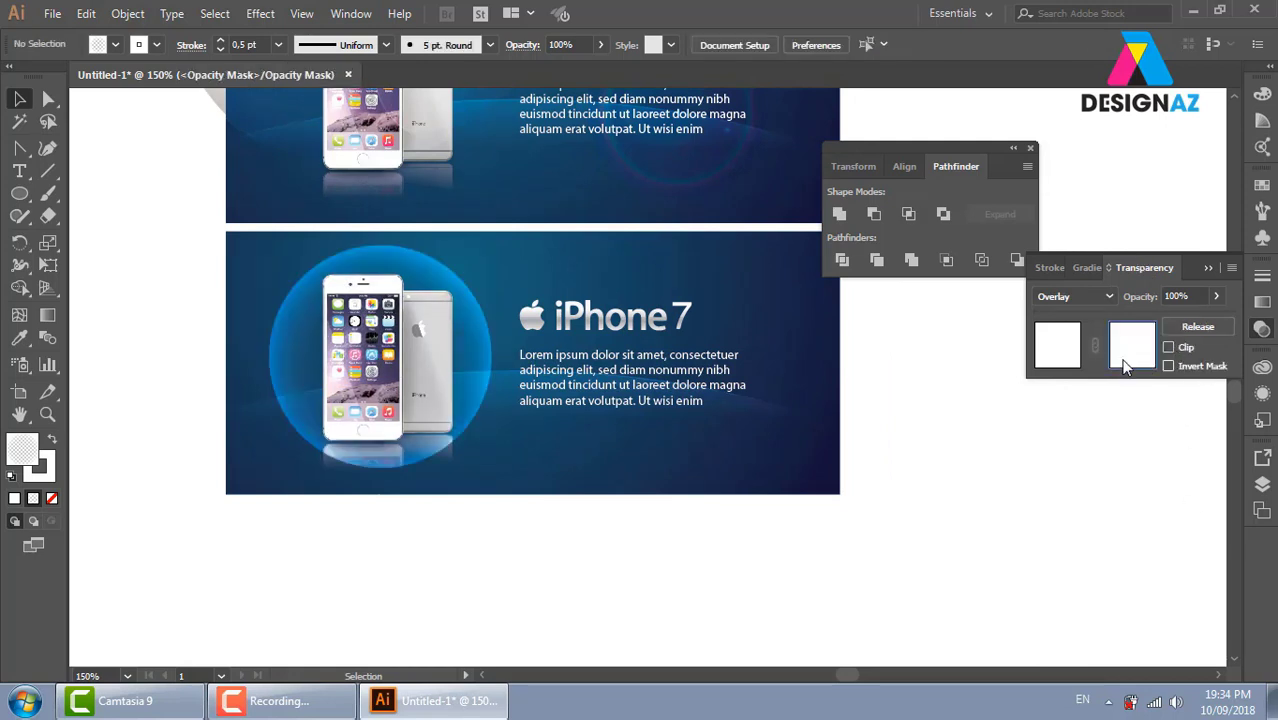
{"action": "left_click_drag", "start_coordinate": [23, 200], "coordinate": [110, 194]}
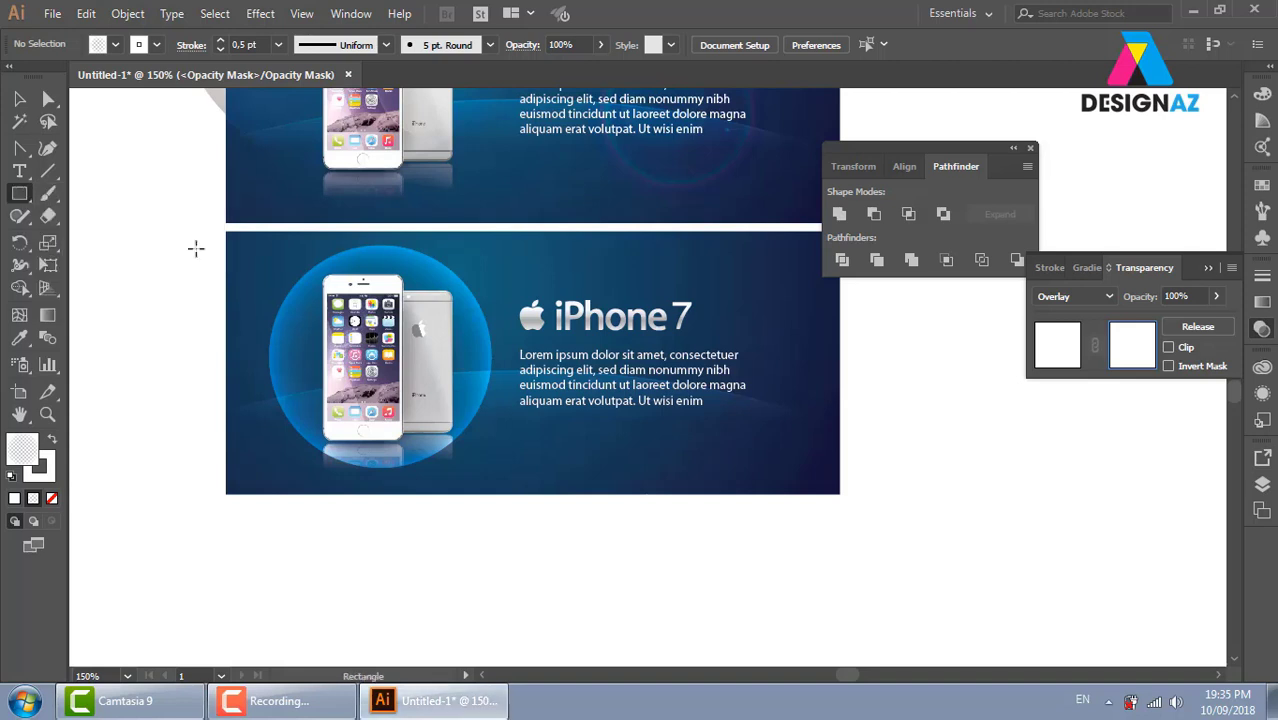
{"action": "left_click_drag", "start_coordinate": [246, 222], "coordinate": [499, 523]}
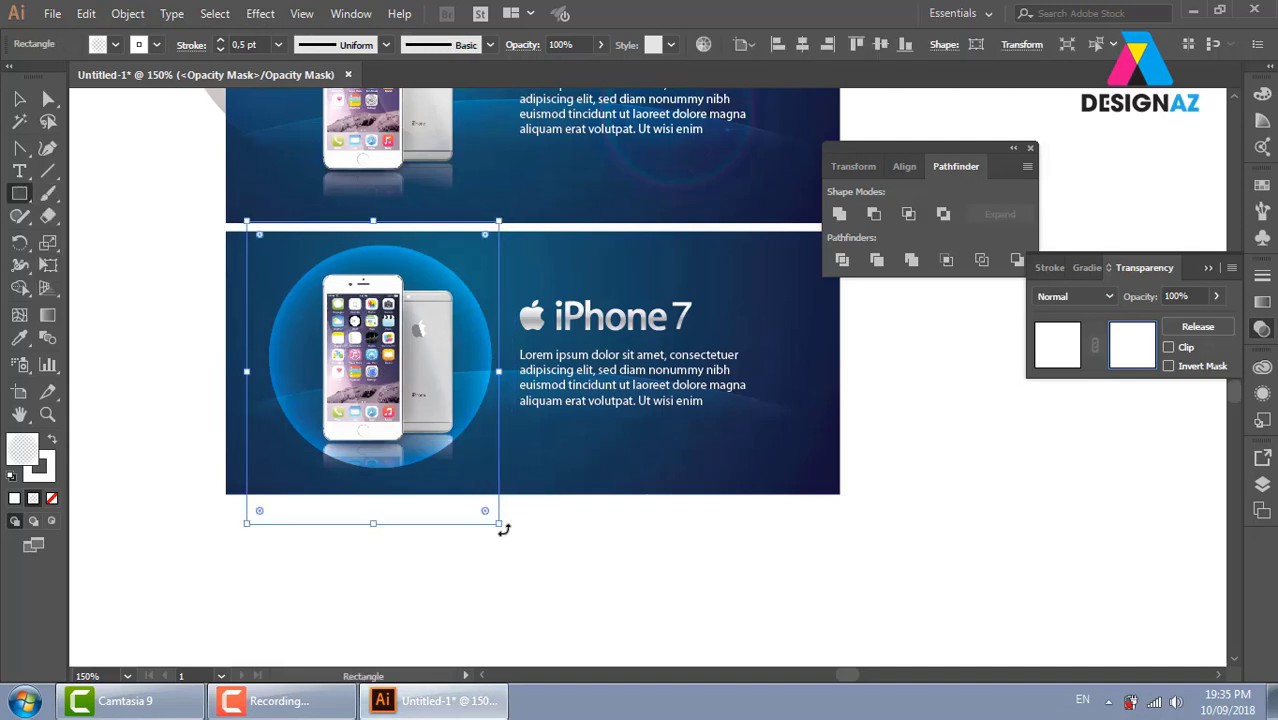
{"action": "left_click", "coordinate": [1262, 185]}
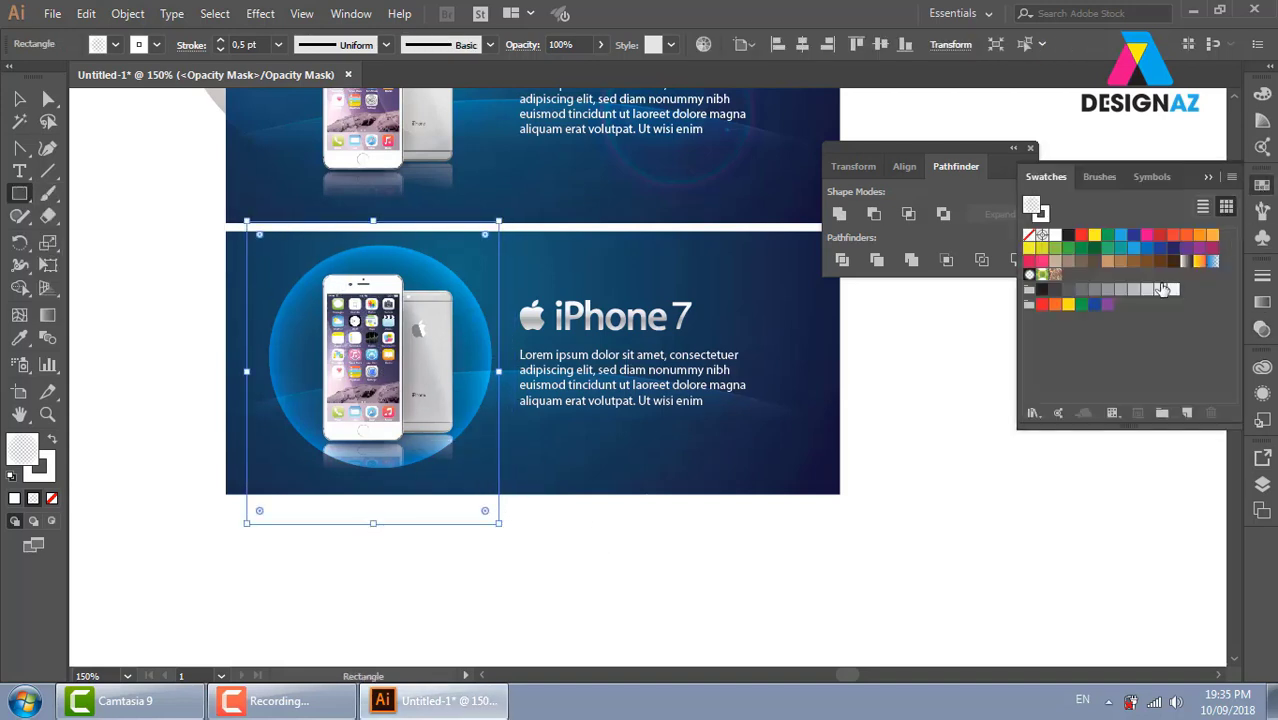
{"action": "left_click", "coordinate": [1185, 261]}
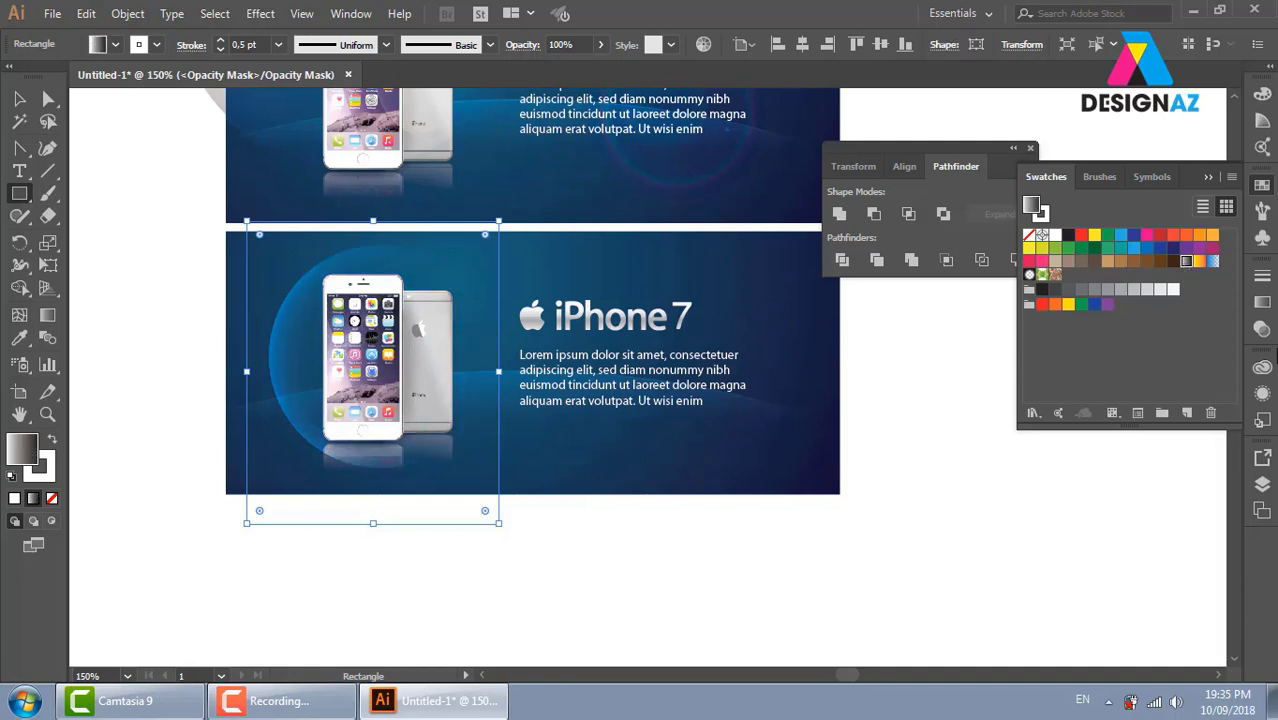
Make the mask gradient run vertically from the rectangle's top edge downward
{"action": "left_click", "coordinate": [1261, 330]}
{"action": "left_click", "coordinate": [1262, 302]}
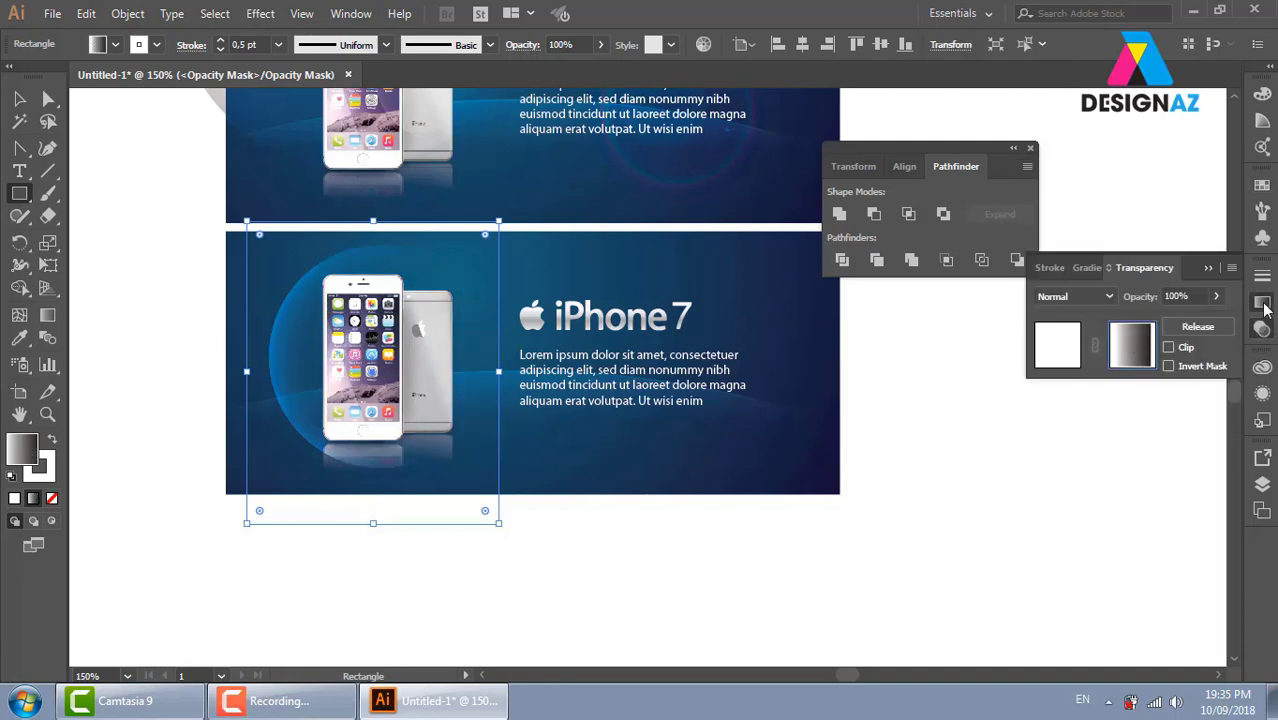
{"action": "key", "text": "g"}
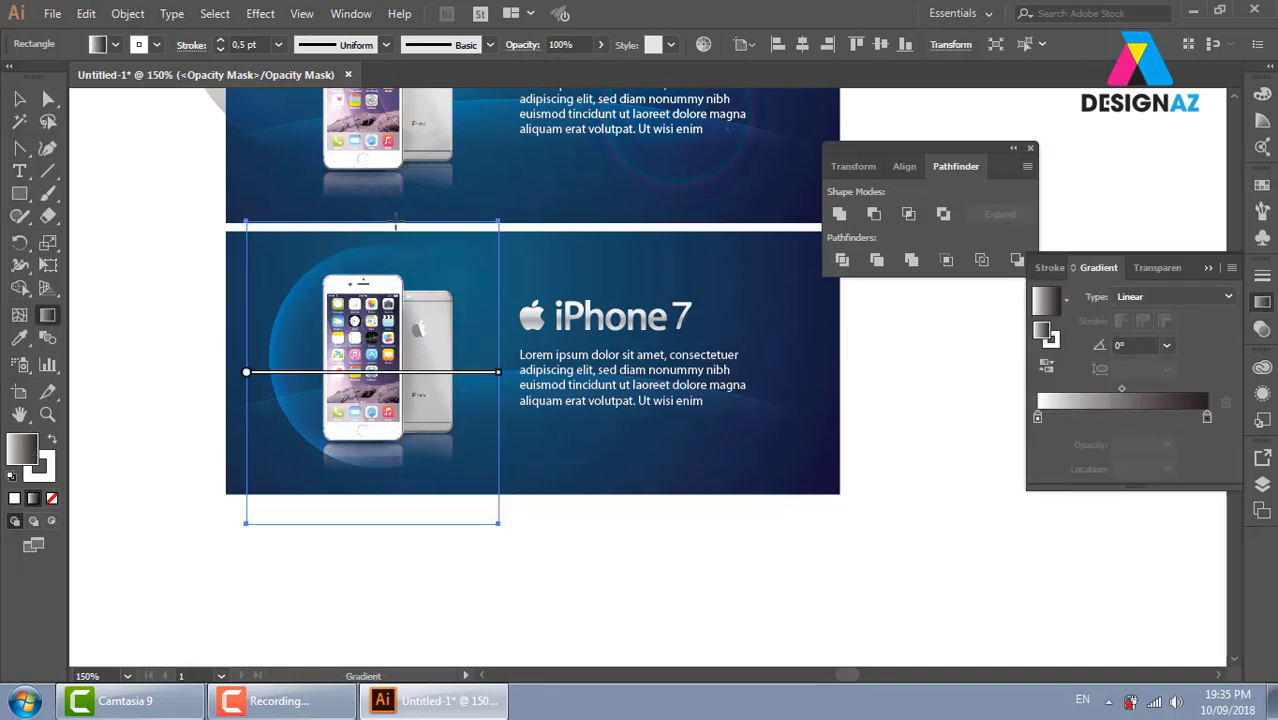
{"action": "left_click_drag", "start_coordinate": [371, 292], "coordinate": [371, 370]}
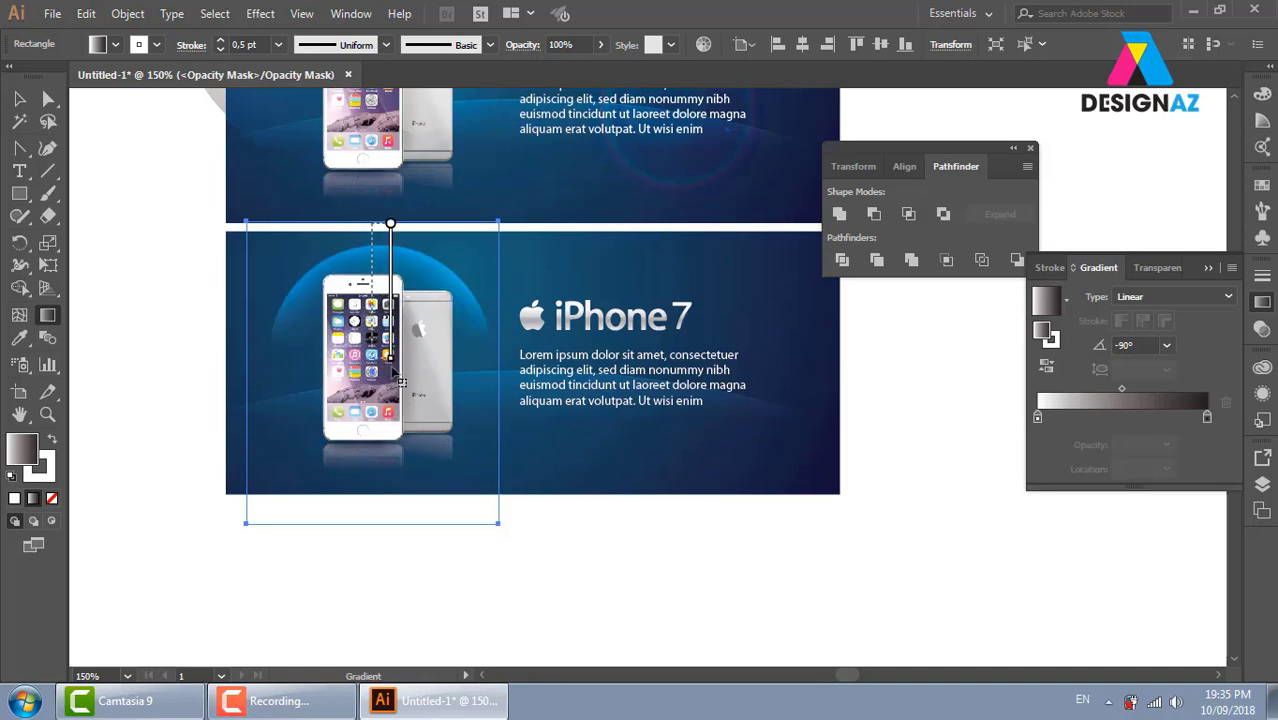
{"action": "left_click_drag", "start_coordinate": [391, 224], "coordinate": [371, 370]}
{"action": "left_click_drag", "start_coordinate": [400, 215], "coordinate": [419, 418]}
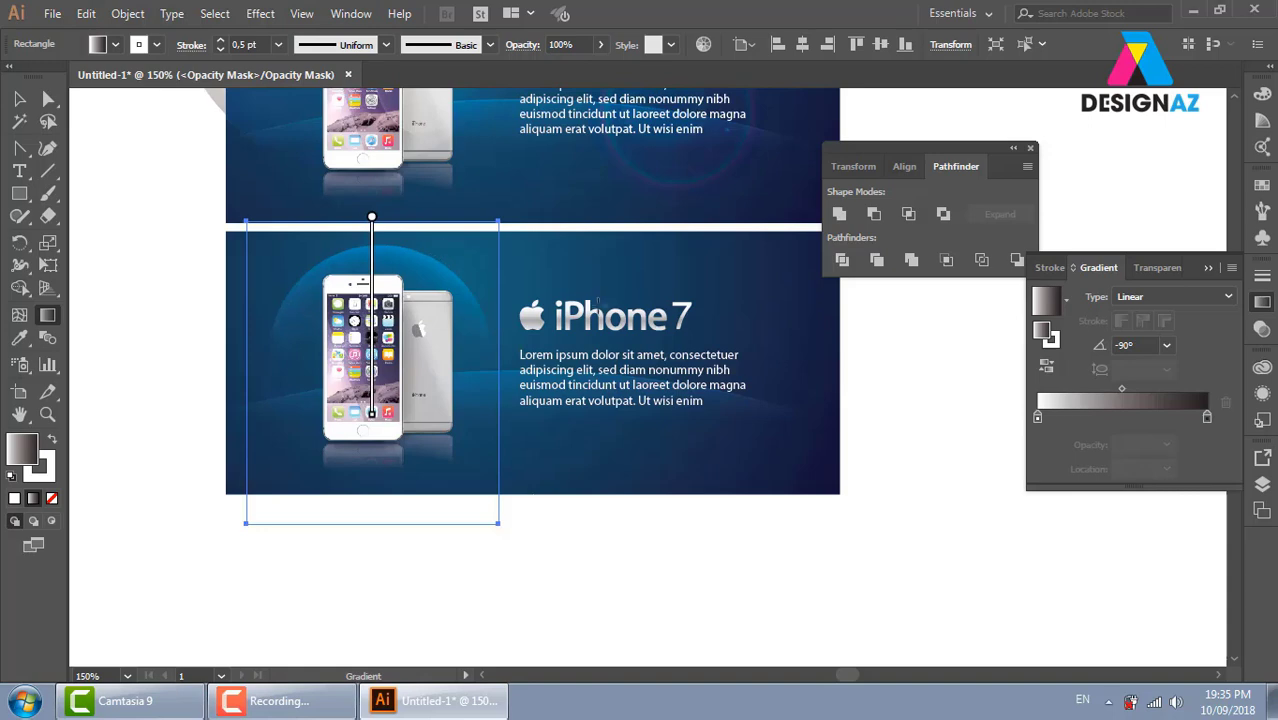
Exit opacity-mask editing and zoom in on the glow circle
{"action": "left_click", "coordinate": [19, 99]}
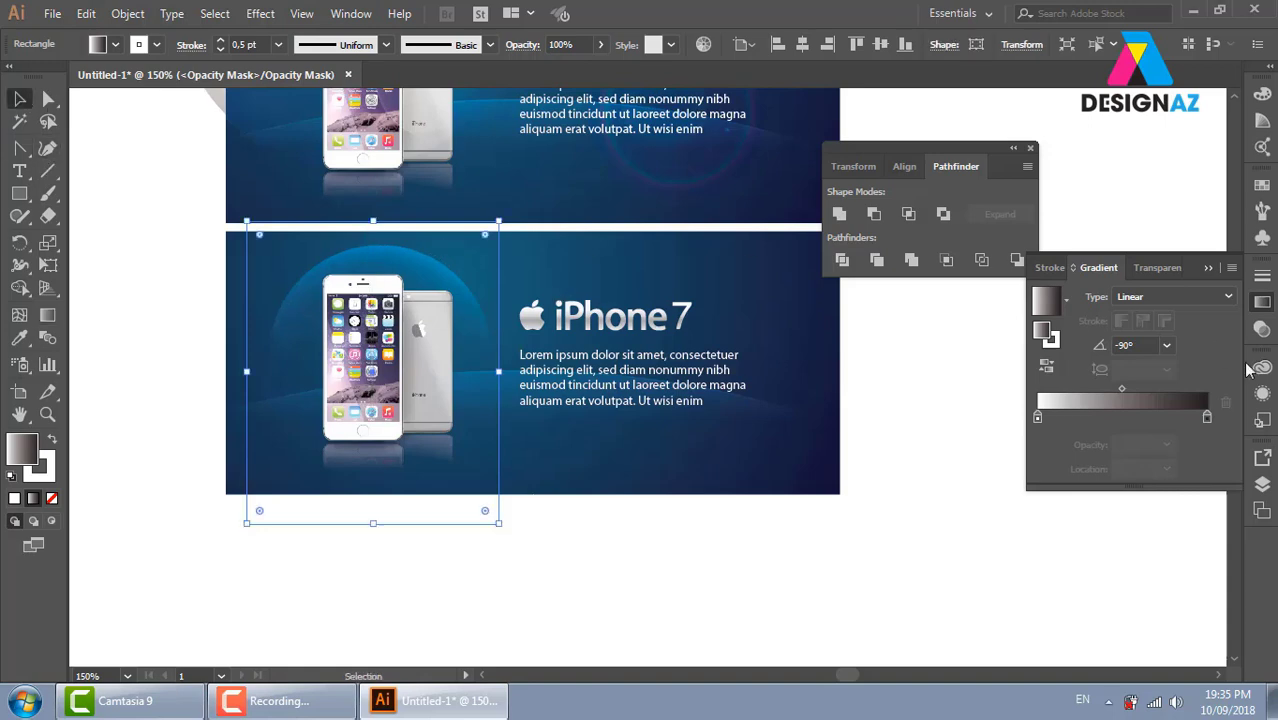
{"action": "left_click", "coordinate": [1262, 328]}
{"action": "left_click", "coordinate": [1053, 366]}
{"action": "left_click", "coordinate": [1065, 496]}
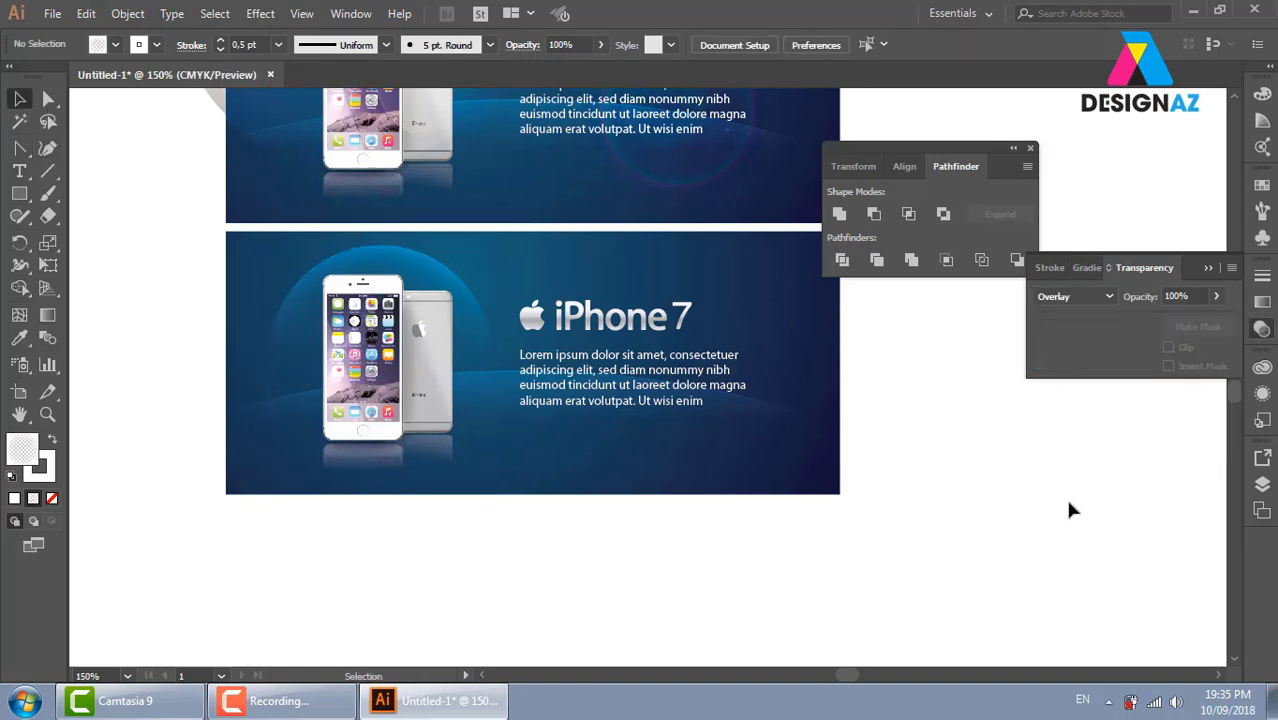
{"action": "key", "text": "ctrl+plus"}
{"action": "key", "text": "ctrl+plus"}
{"action": "left_click_drag", "start_coordinate": [435, 395], "coordinate": [830, 476]}
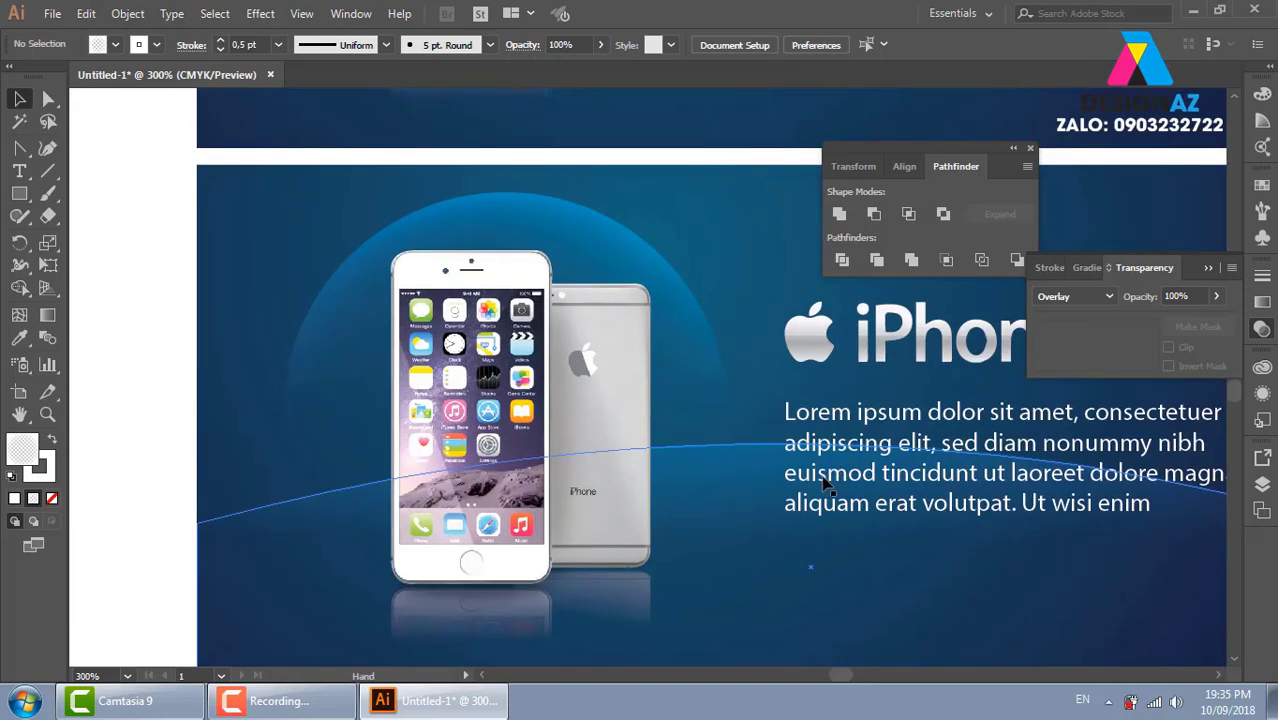
{"action": "left_click", "coordinate": [662, 278]}
{"action": "key", "text": "v"}
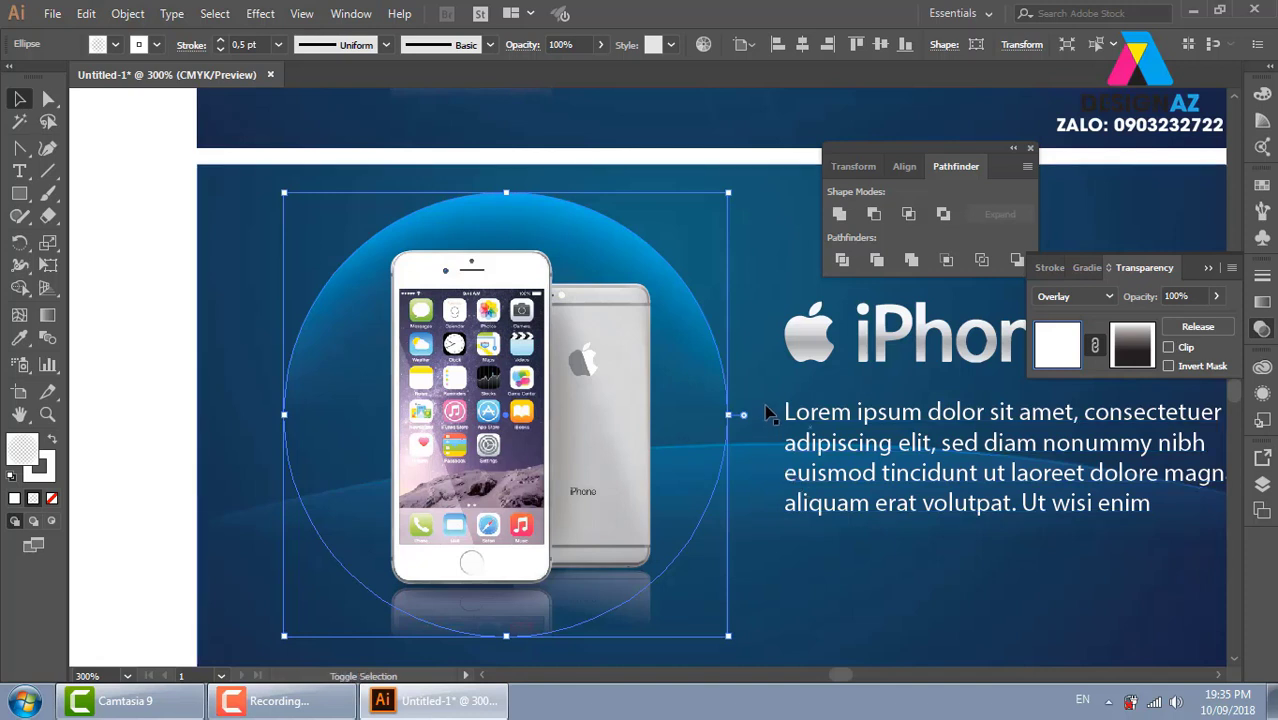
{"action": "left_click", "coordinate": [170, 487]}
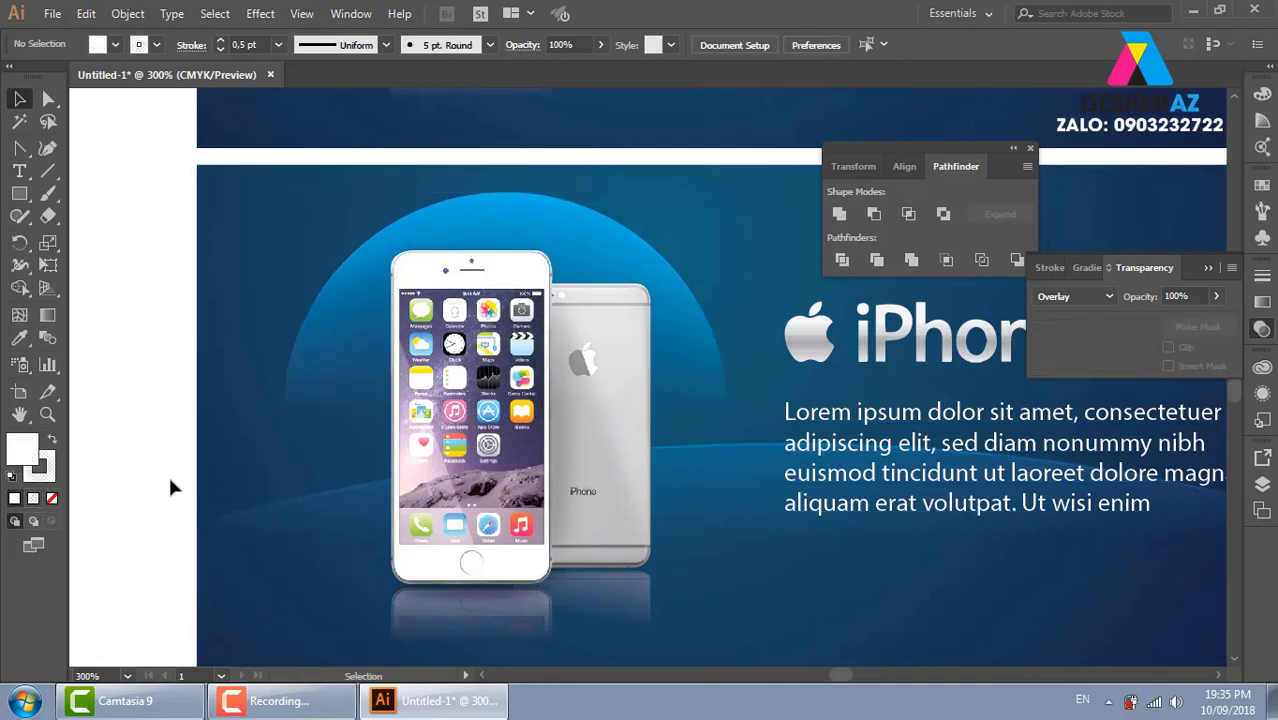
{"action": "left_click", "coordinate": [559, 191]}
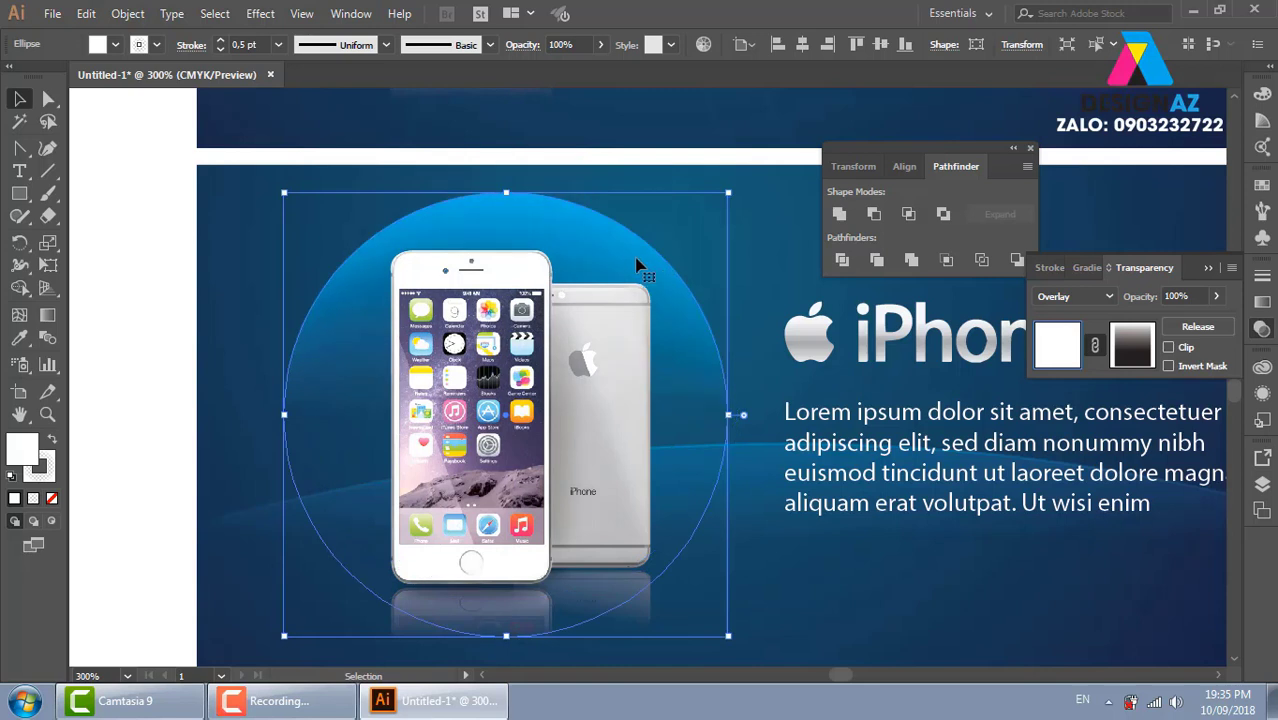
{"action": "key", "text": "shift"}
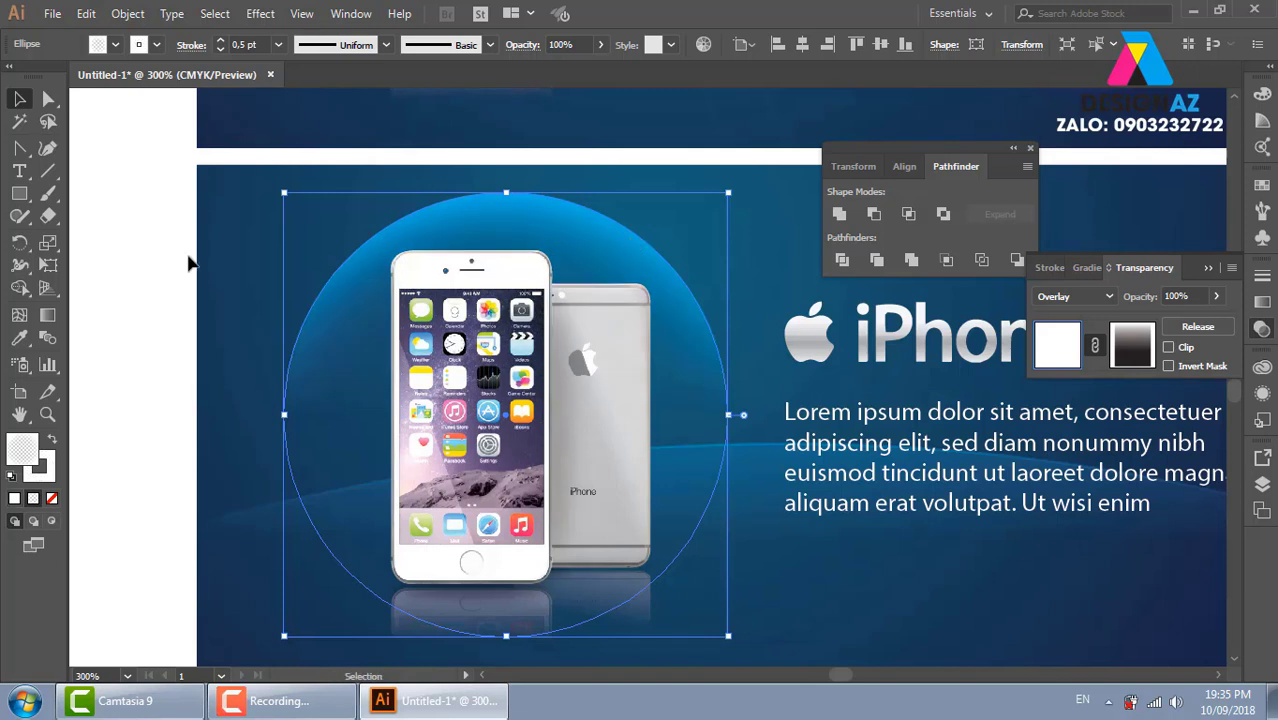
{"action": "left_click", "coordinate": [137, 277]}
{"action": "left_click", "coordinate": [580, 212]}
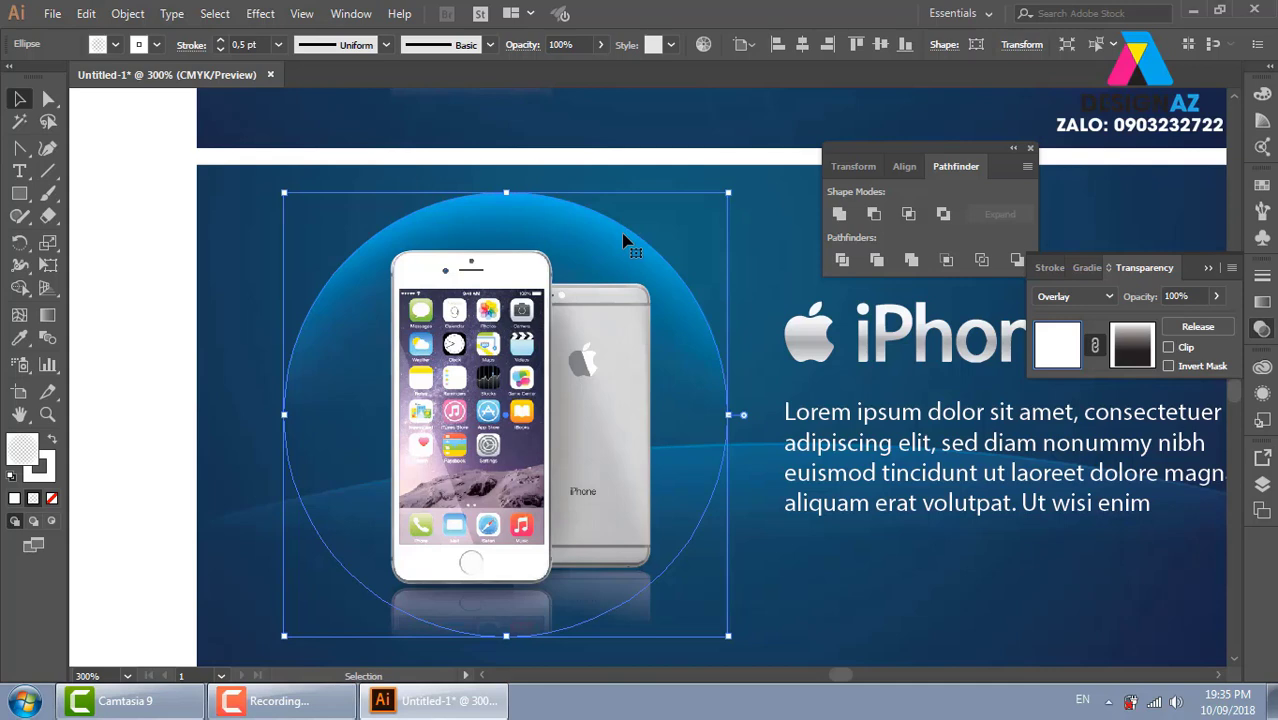
{"action": "key", "text": "ctrl+shift+a"}
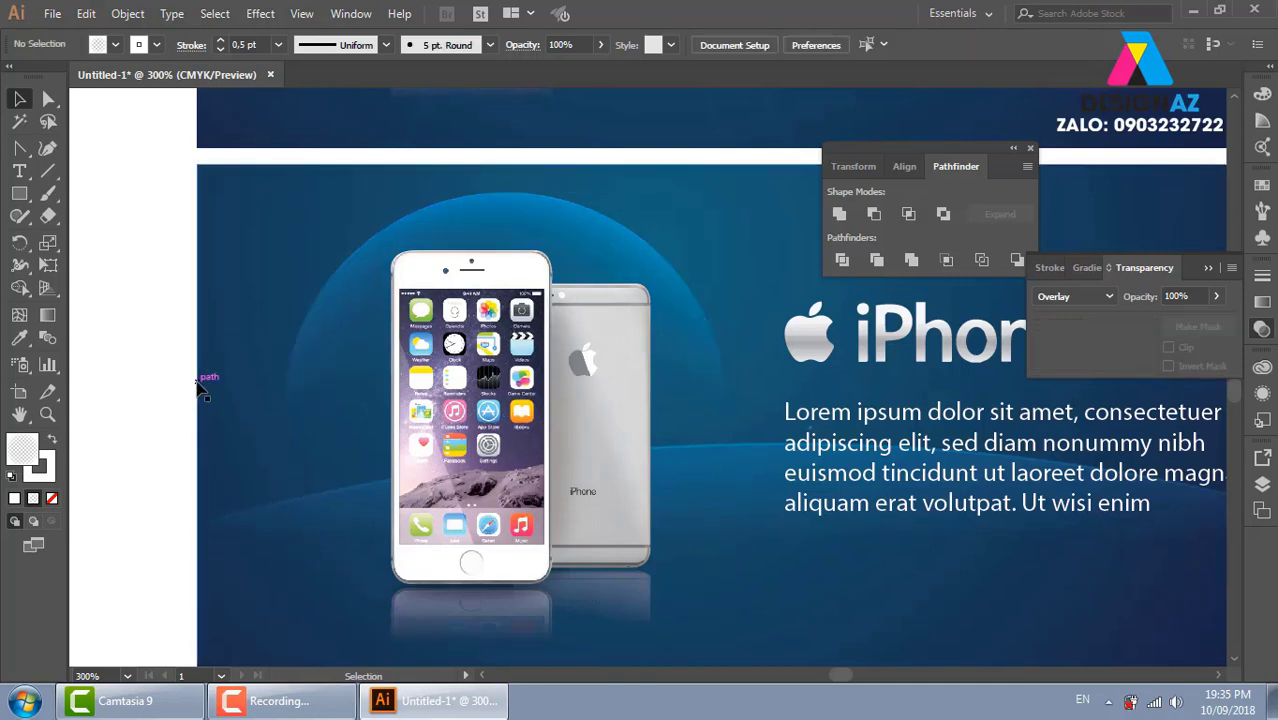
{"action": "key", "text": "ctrl+minus"}
{"action": "key", "text": "ctrl+minus"}
{"action": "left_click_drag", "start_coordinate": [671, 510], "coordinate": [444, 572]}
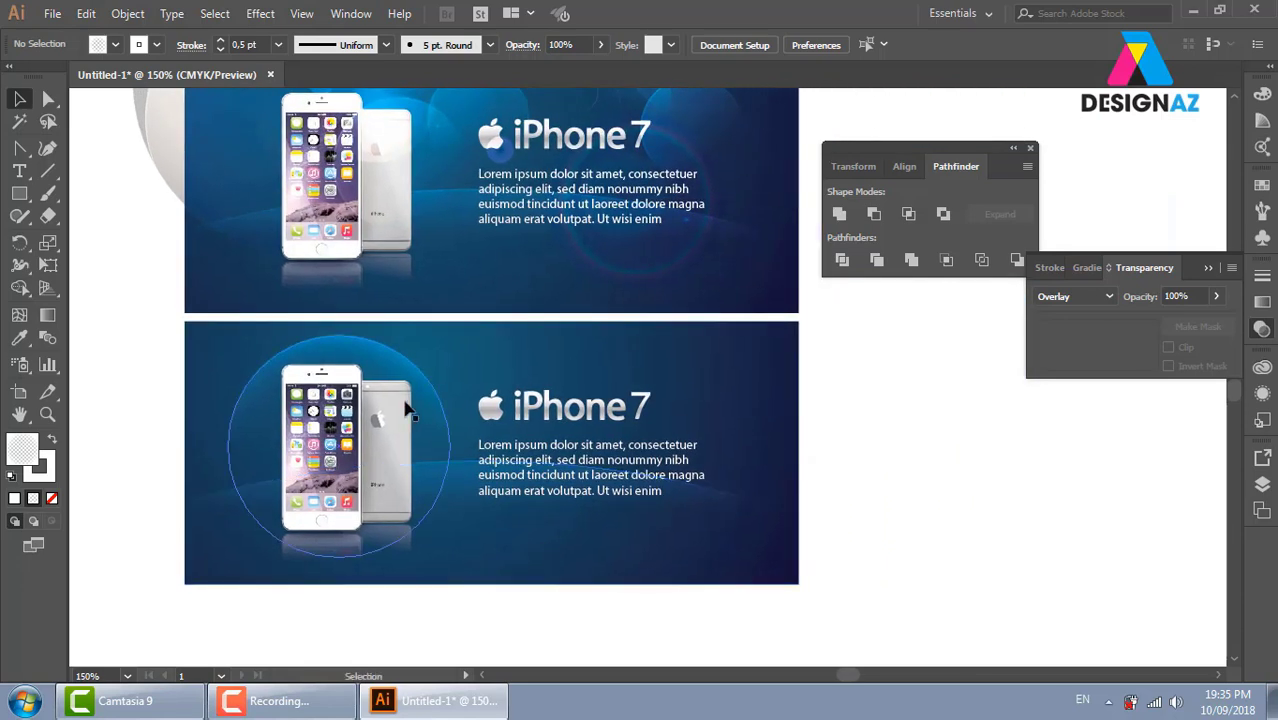
Select the perfume model image and open its opacity mask for editing
{"action": "scroll", "coordinate": [588, 376], "scroll_direction": "up", "scroll_amount": 5}
{"action": "scroll", "coordinate": [588, 376], "scroll_direction": "up", "scroll_amount": 5}
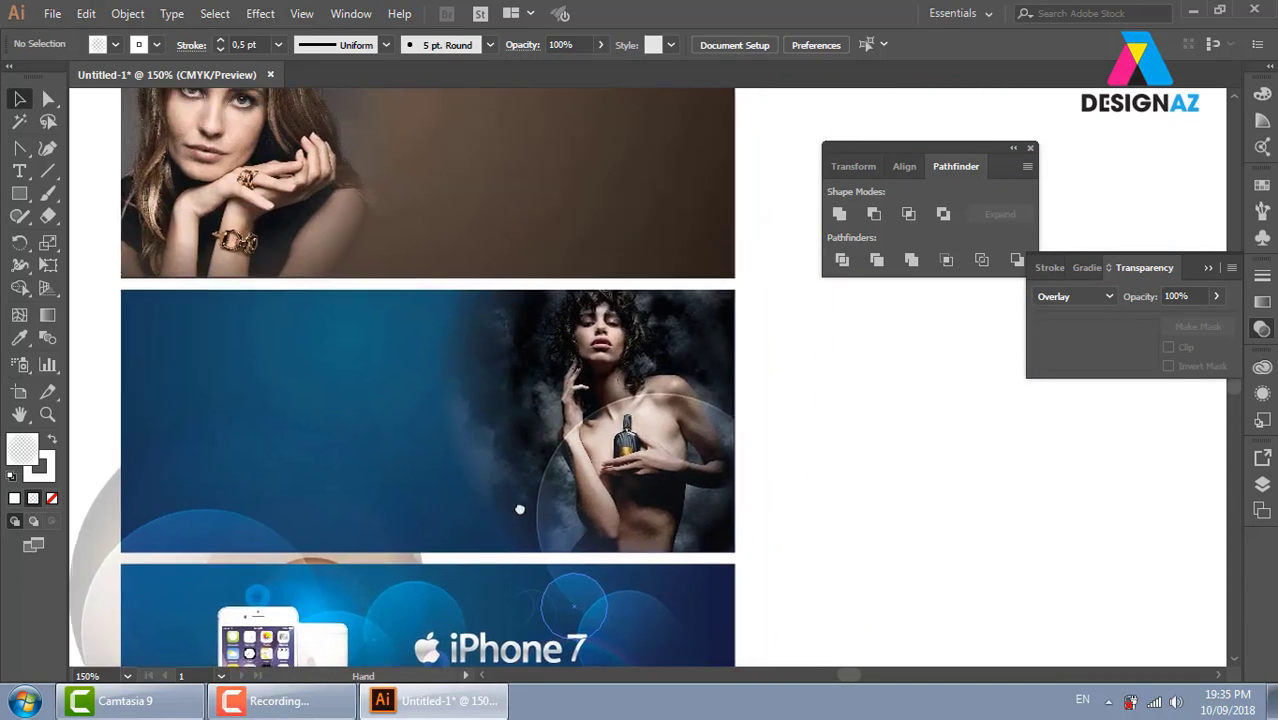
{"action": "left_click", "coordinate": [510, 430]}
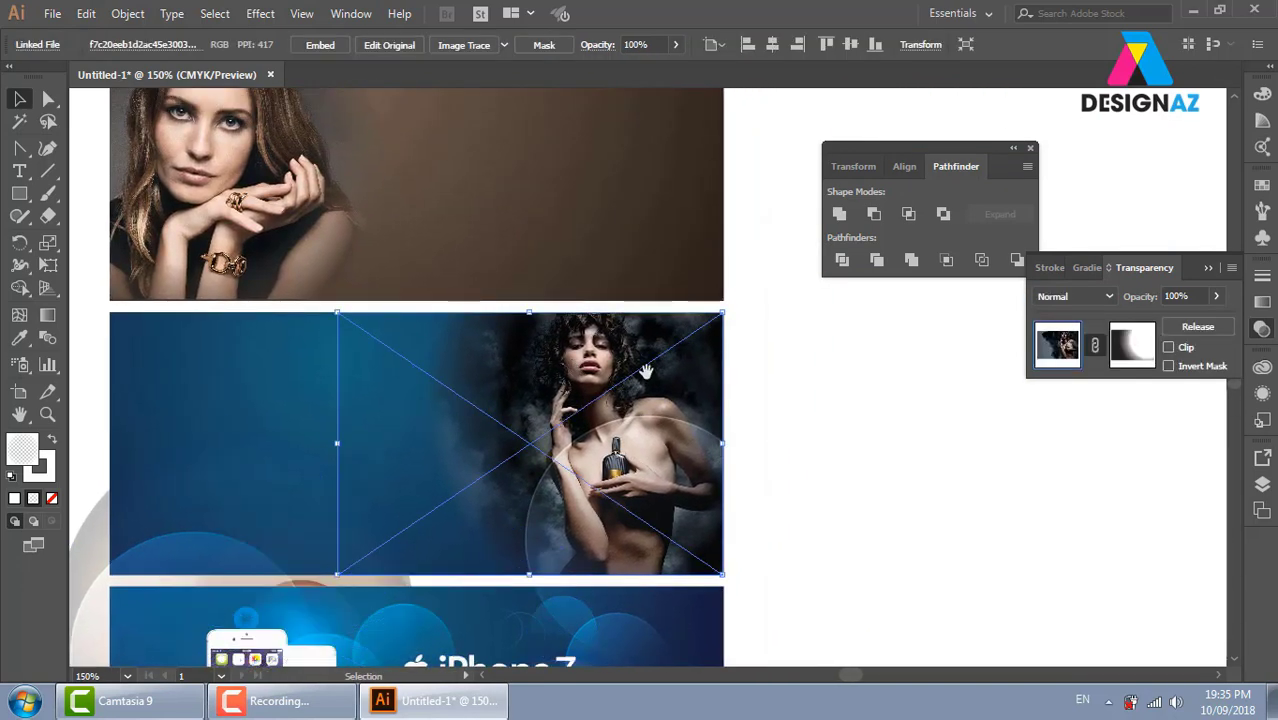
{"action": "left_click_drag", "start_coordinate": [604, 360], "coordinate": [690, 340]}
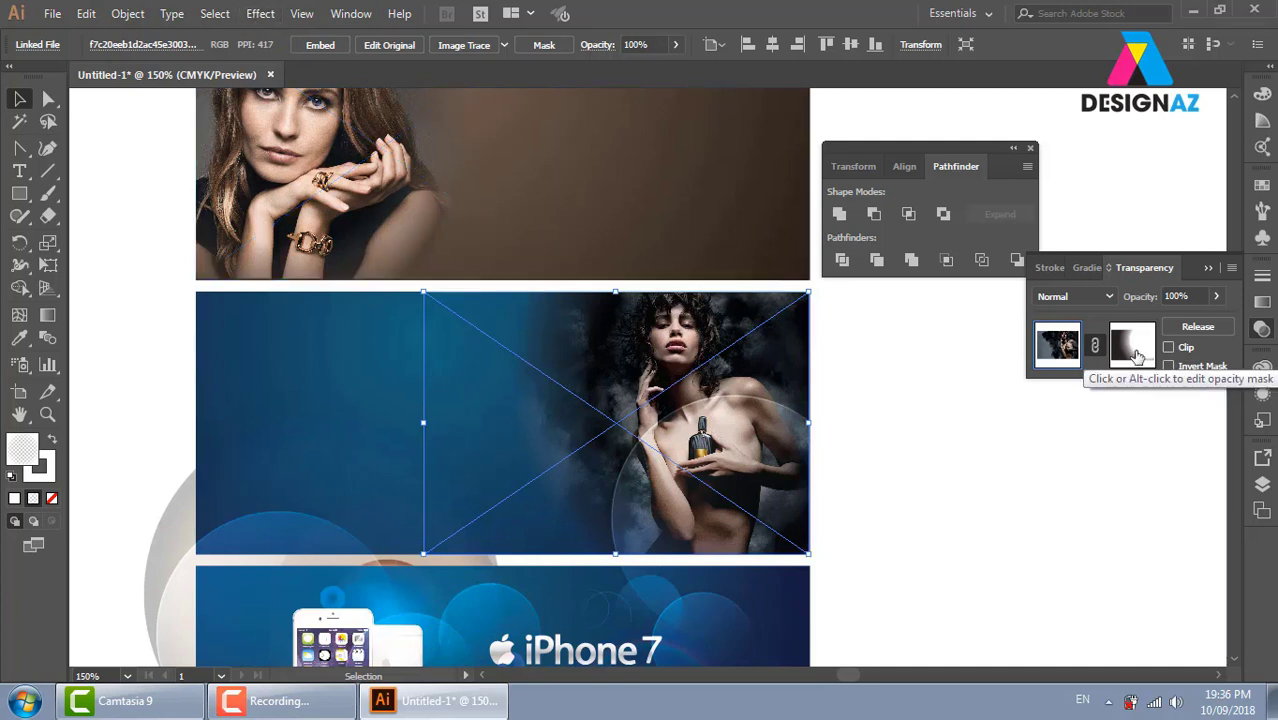
{"action": "left_click", "coordinate": [1143, 348]}
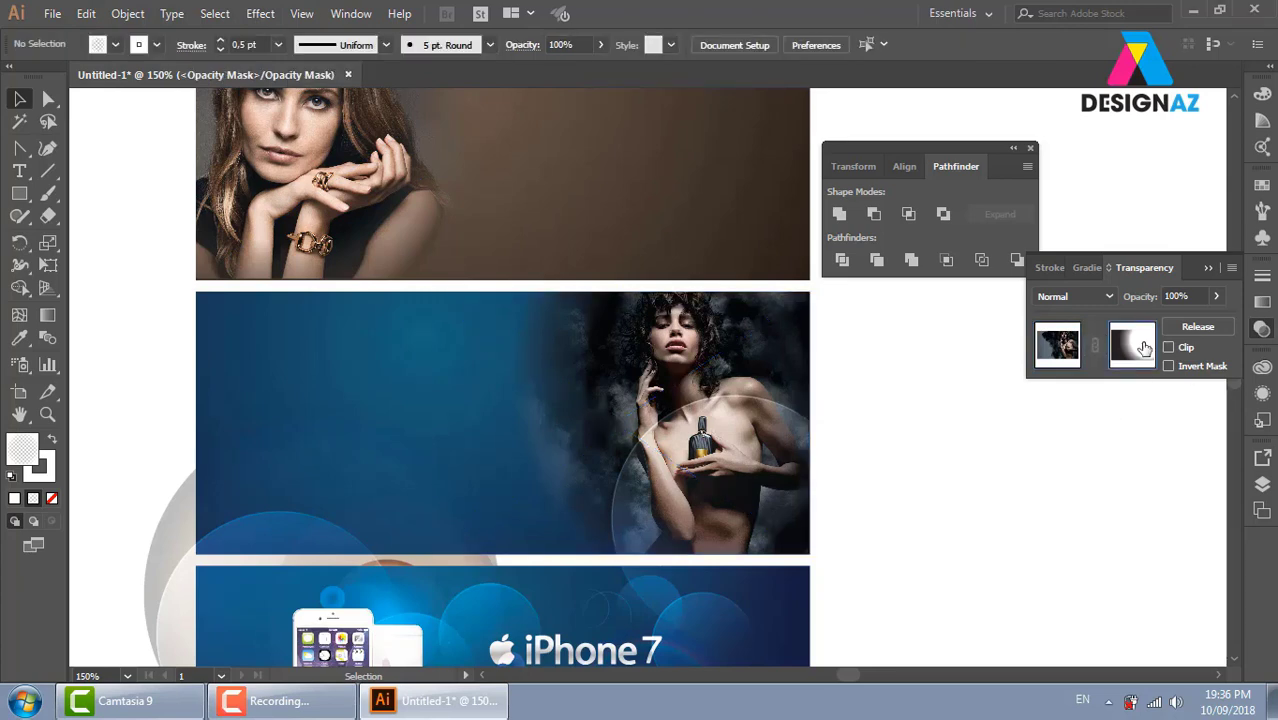
Select the mask's gradient rectangle and bring up the Effect menu
{"action": "left_click", "coordinate": [520, 390]}
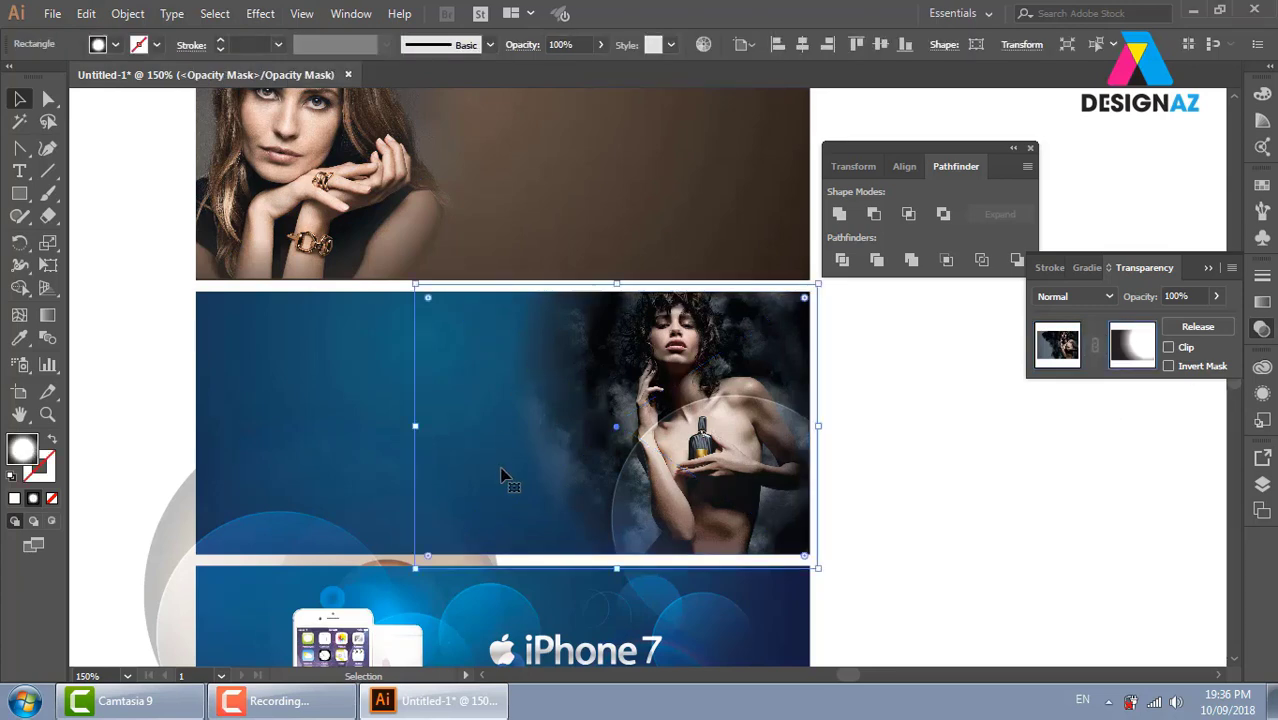
{"action": "key", "text": "ctrl+plus"}
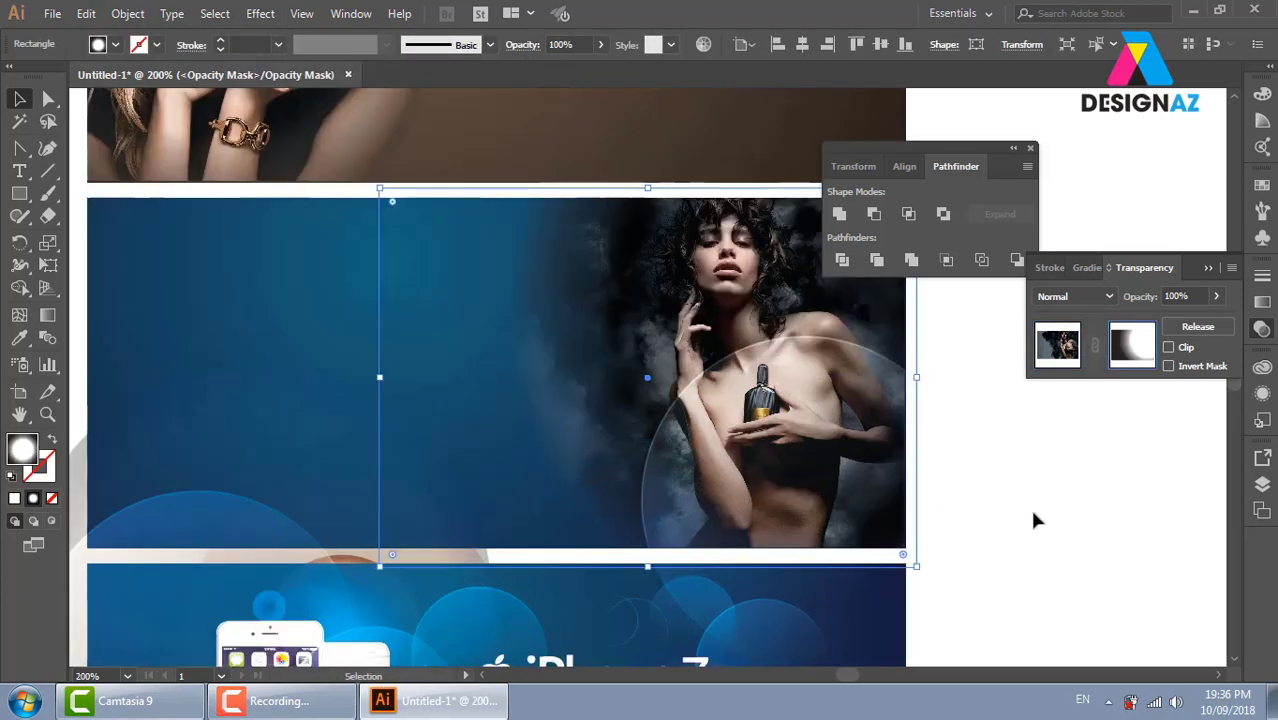
{"action": "left_click", "coordinate": [1033, 513]}
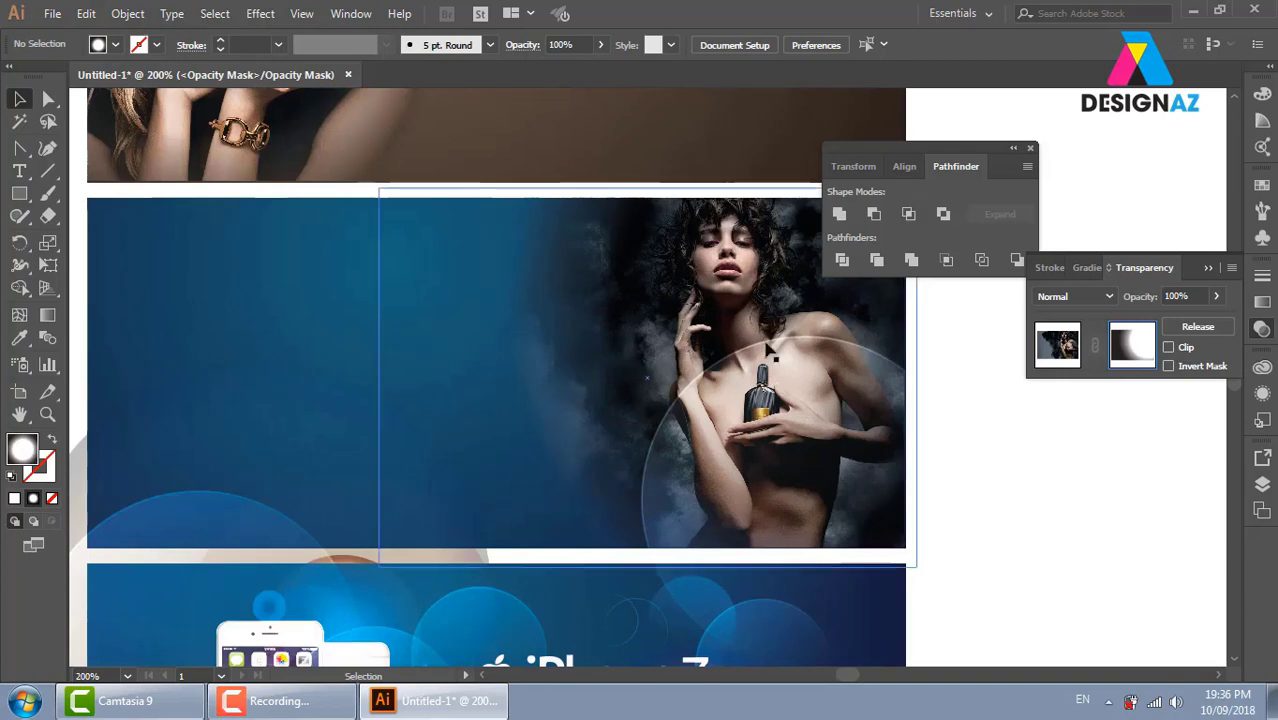
{"action": "left_click", "coordinate": [500, 372]}
{"action": "left_click", "coordinate": [259, 14]}
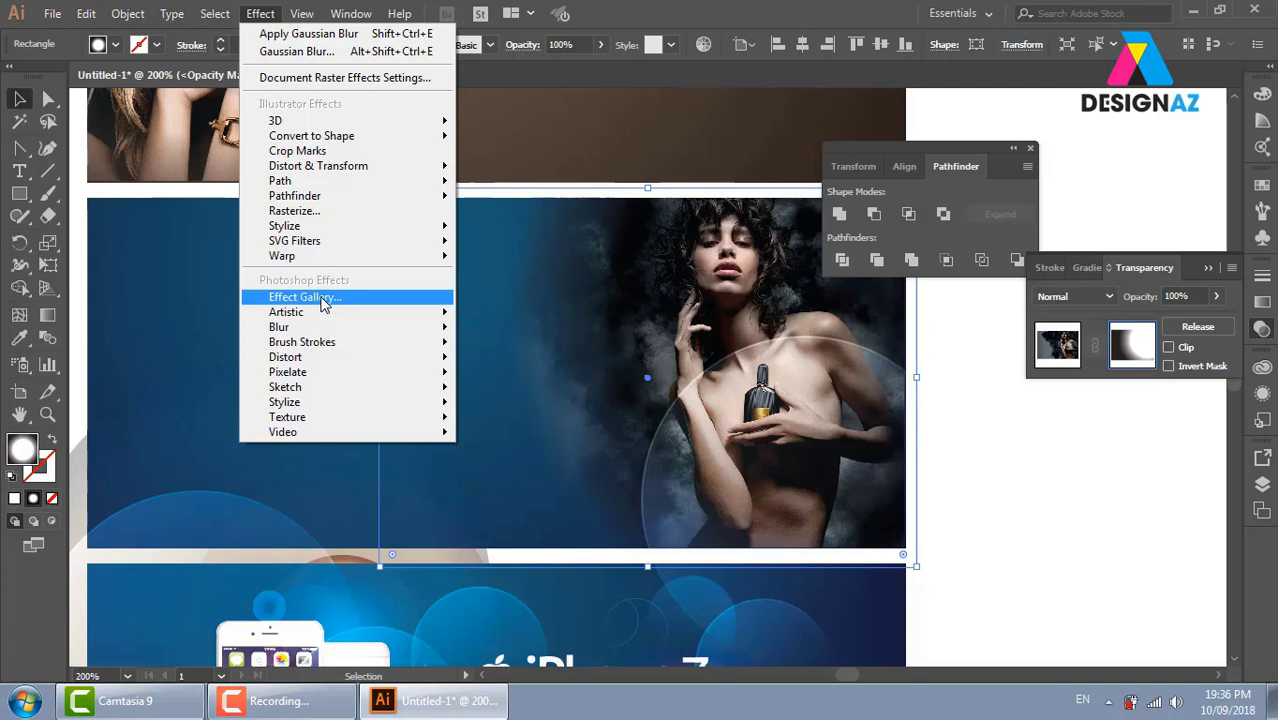
Apply Effect Gallery's Cutout to the mask gradient with levels raised from 4 to 8
{"action": "left_click", "coordinate": [322, 298]}
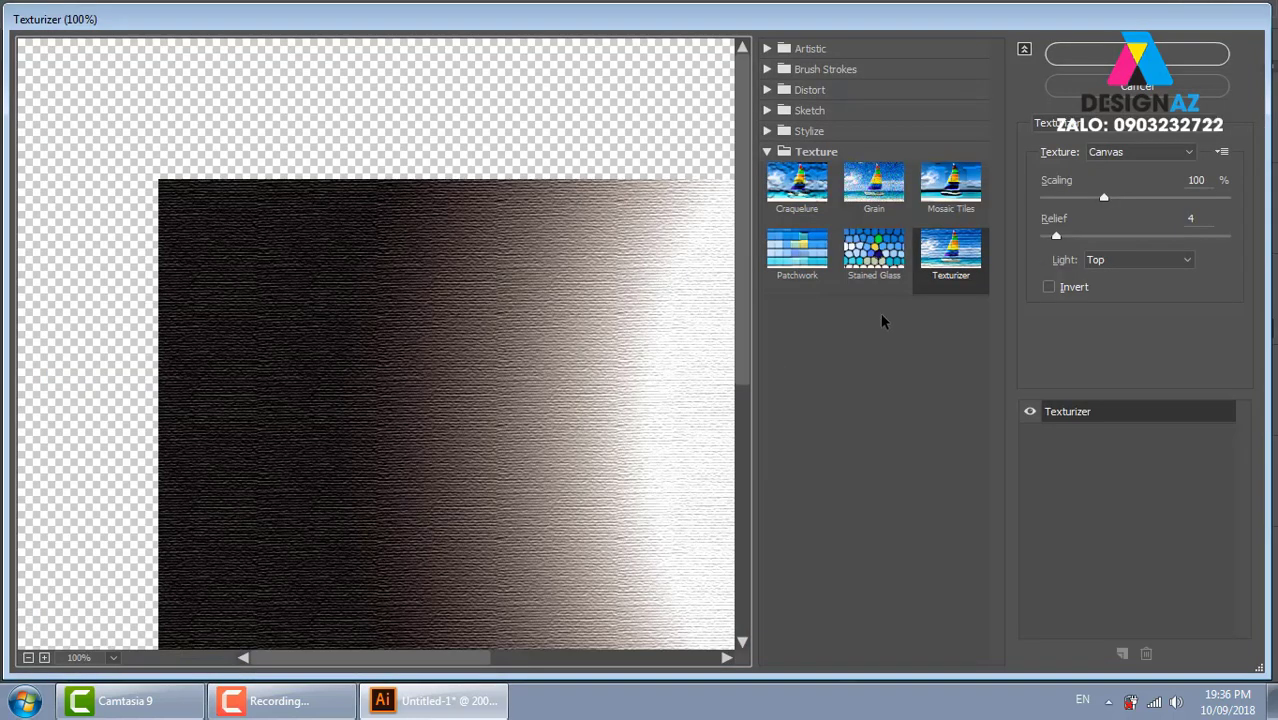
{"action": "left_click", "coordinate": [830, 49]}
{"action": "left_click", "coordinate": [874, 80]}
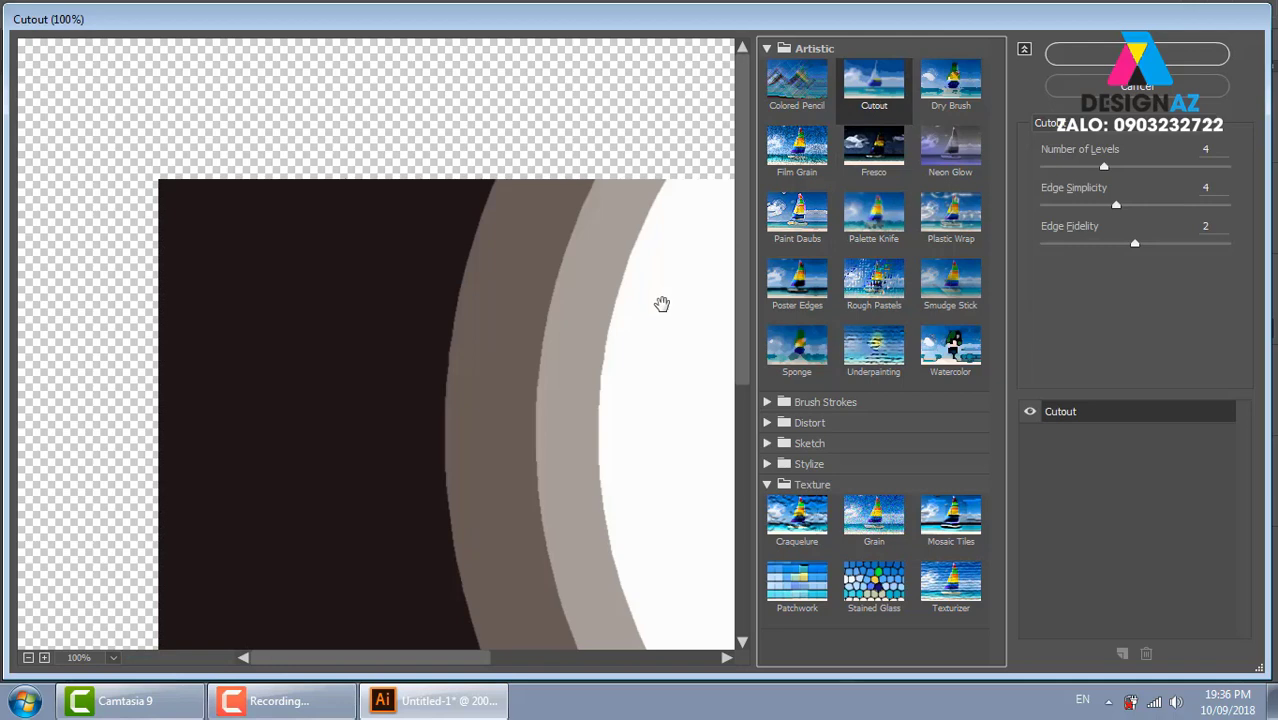
{"action": "key", "text": "ctrl+minus"}
{"action": "key", "text": "ctrl+minus"}
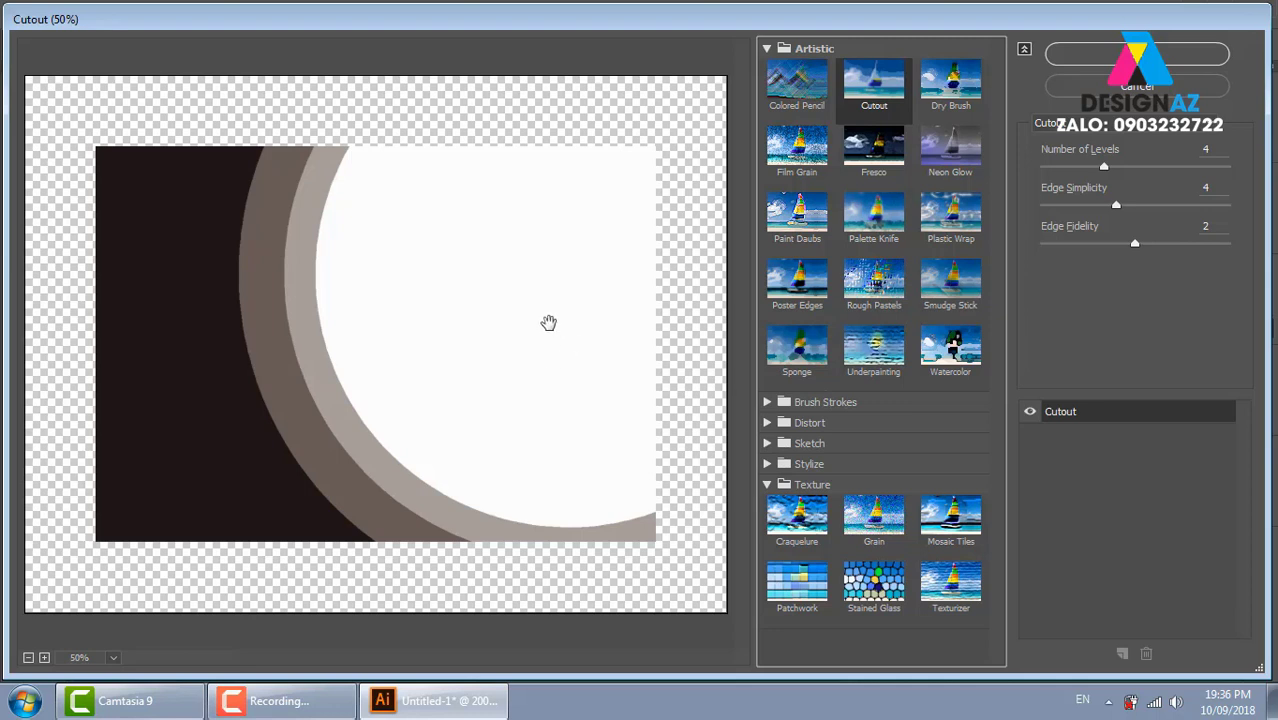
{"action": "left_click_drag", "start_coordinate": [1104, 167], "coordinate": [1228, 167]}
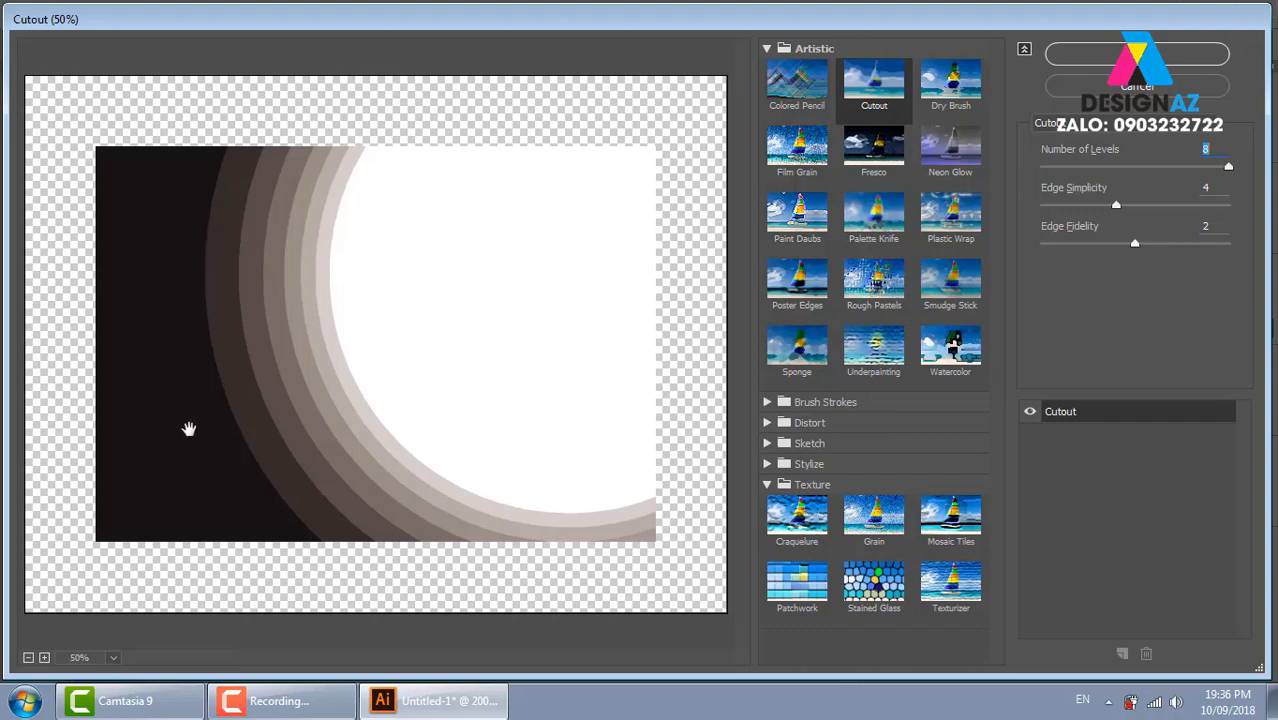
{"action": "left_click", "coordinate": [1105, 54]}
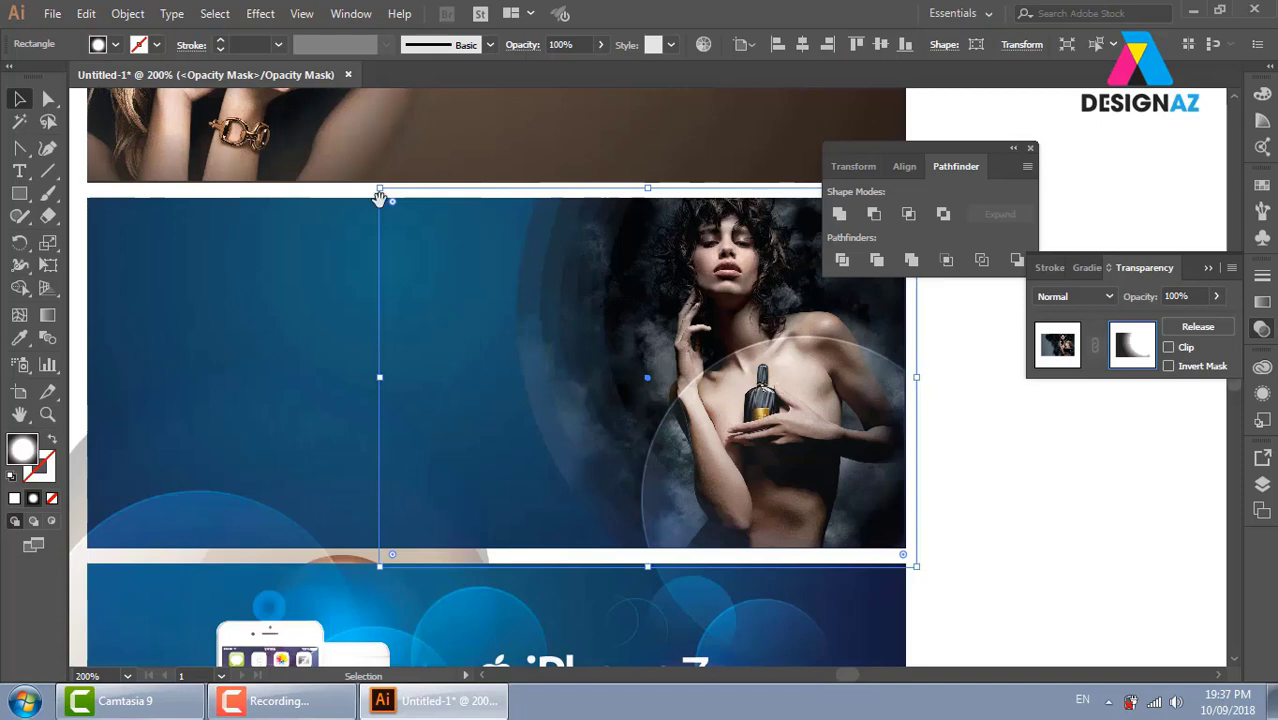
{"action": "scroll", "coordinate": [322, 380], "scroll_direction": "up", "scroll_amount": 5}
Leave the perfume mask and open the portrait photo's mask, selecting its gradient rectangle
{"action": "left_click", "coordinate": [632, 420]}
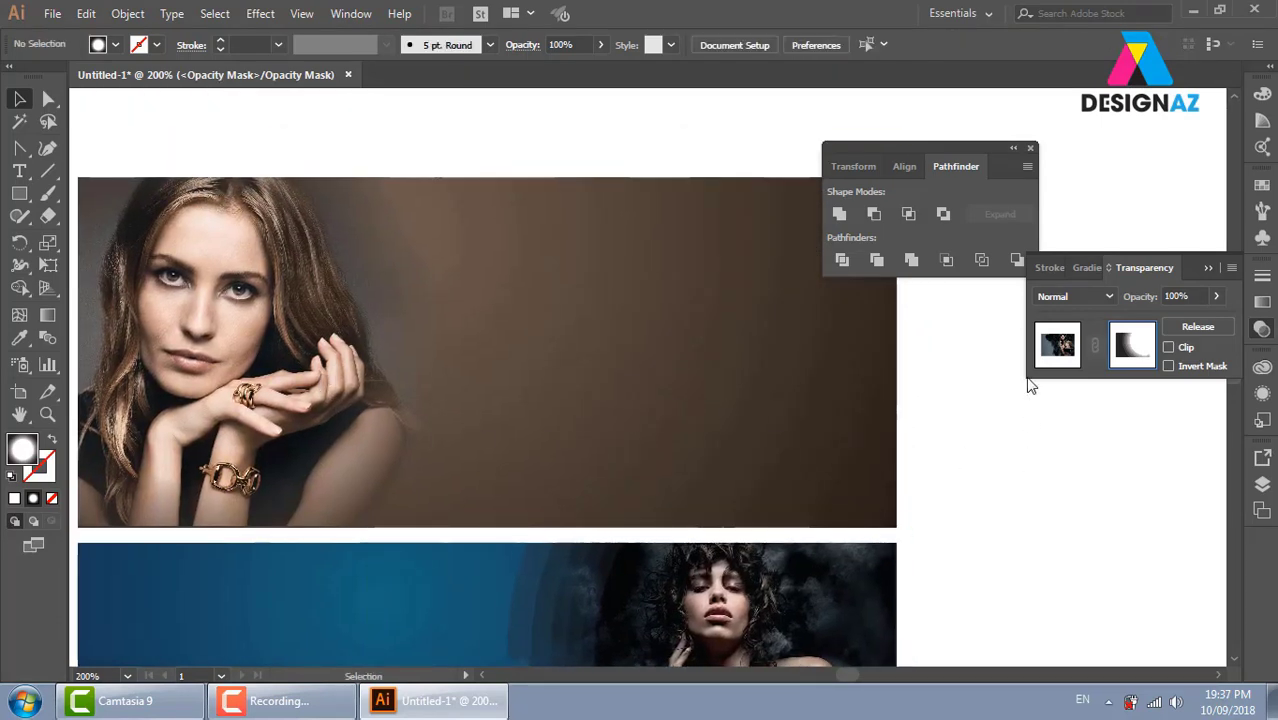
{"action": "left_click", "coordinate": [1057, 345]}
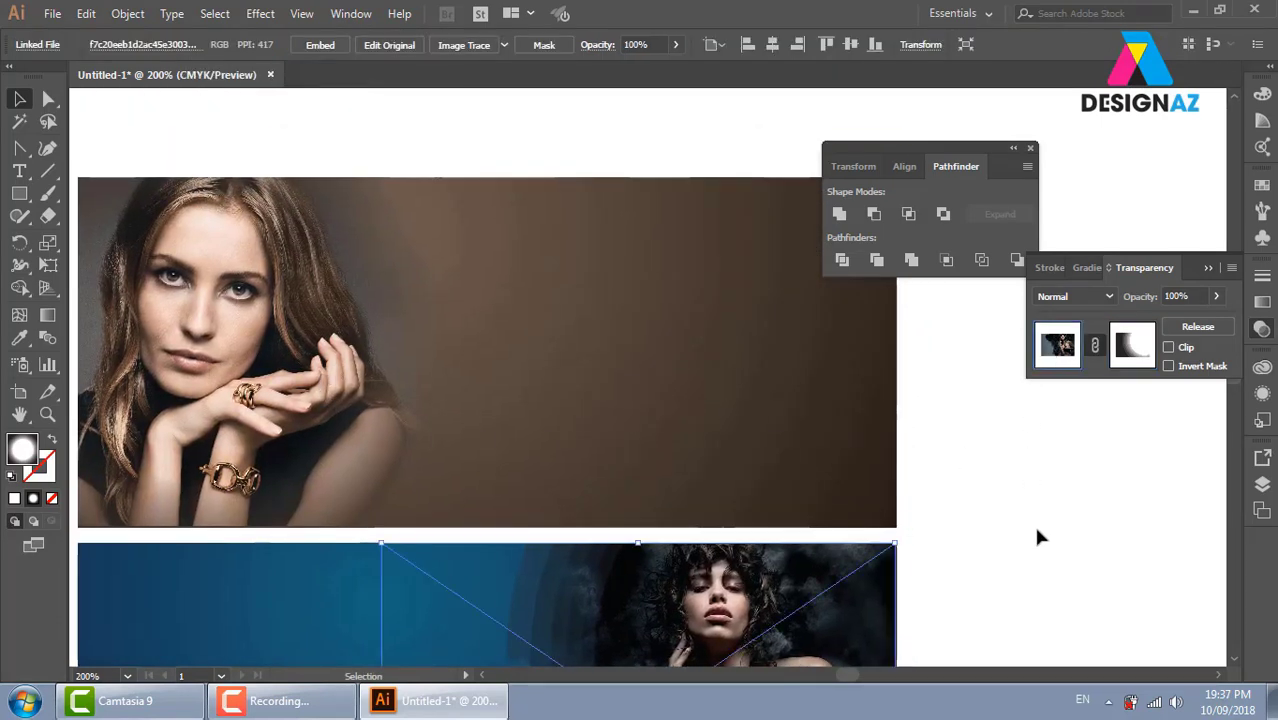
{"action": "left_click", "coordinate": [1133, 347]}
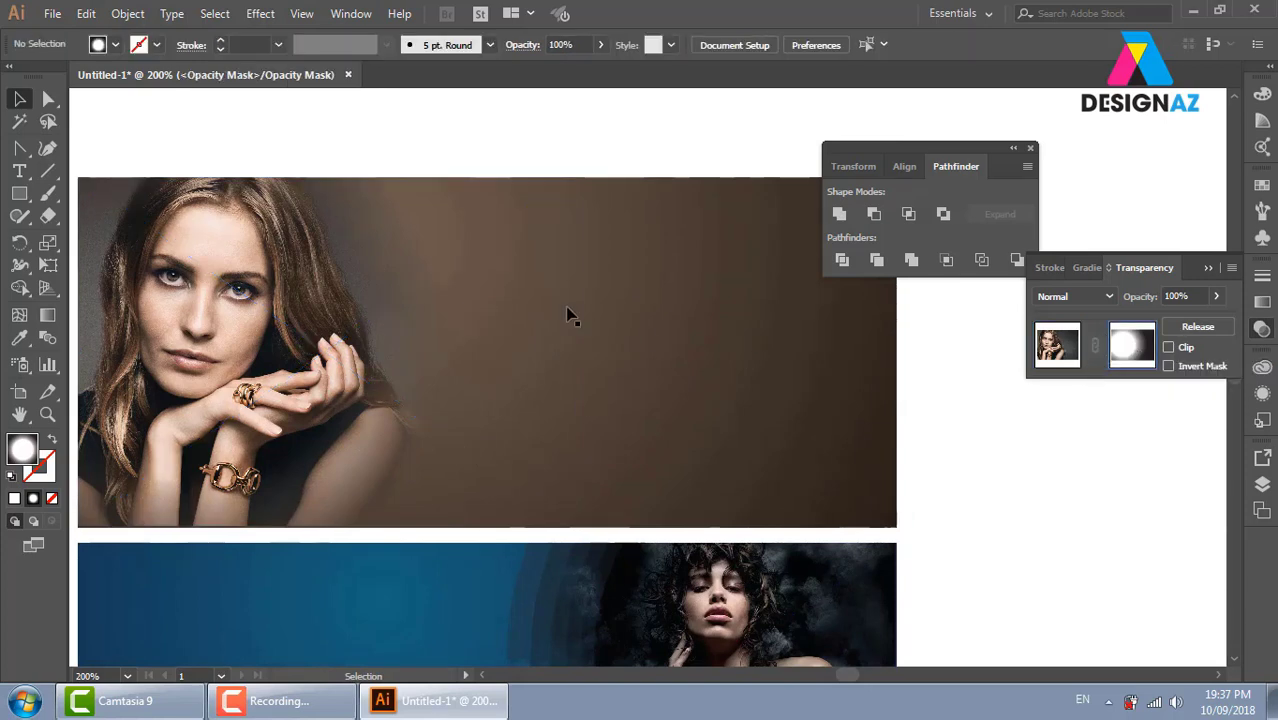
{"action": "left_click", "coordinate": [398, 362]}
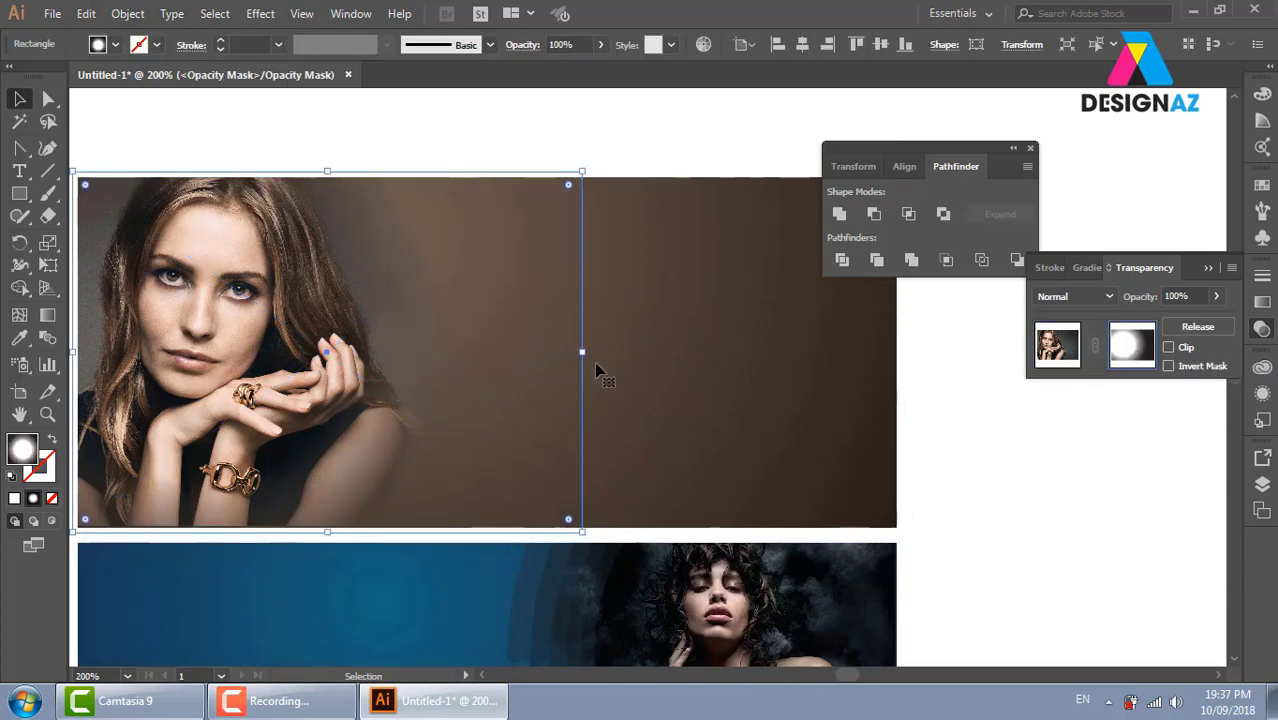
Try the Cutout effect on the portrait's mask gradient, then undo it
{"action": "left_click", "coordinate": [268, 13]}
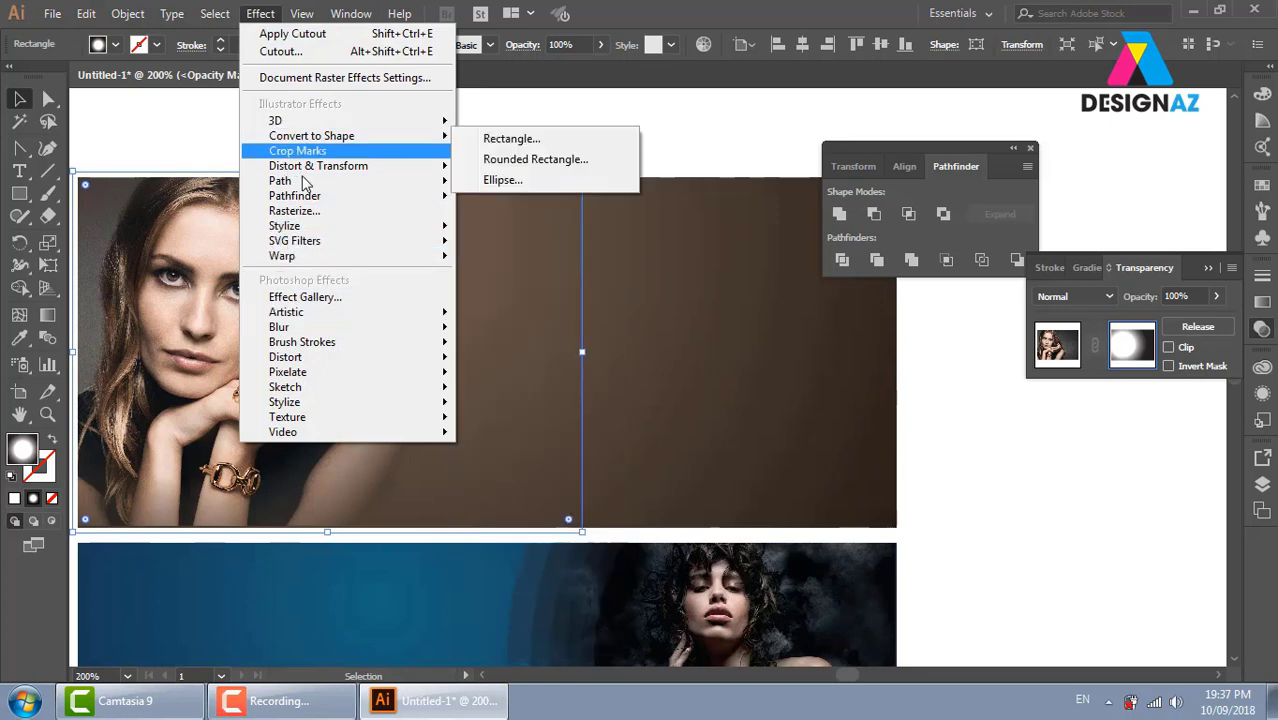
{"action": "mouse_move", "coordinate": [286, 312]}
{"action": "left_click", "coordinate": [305, 297]}
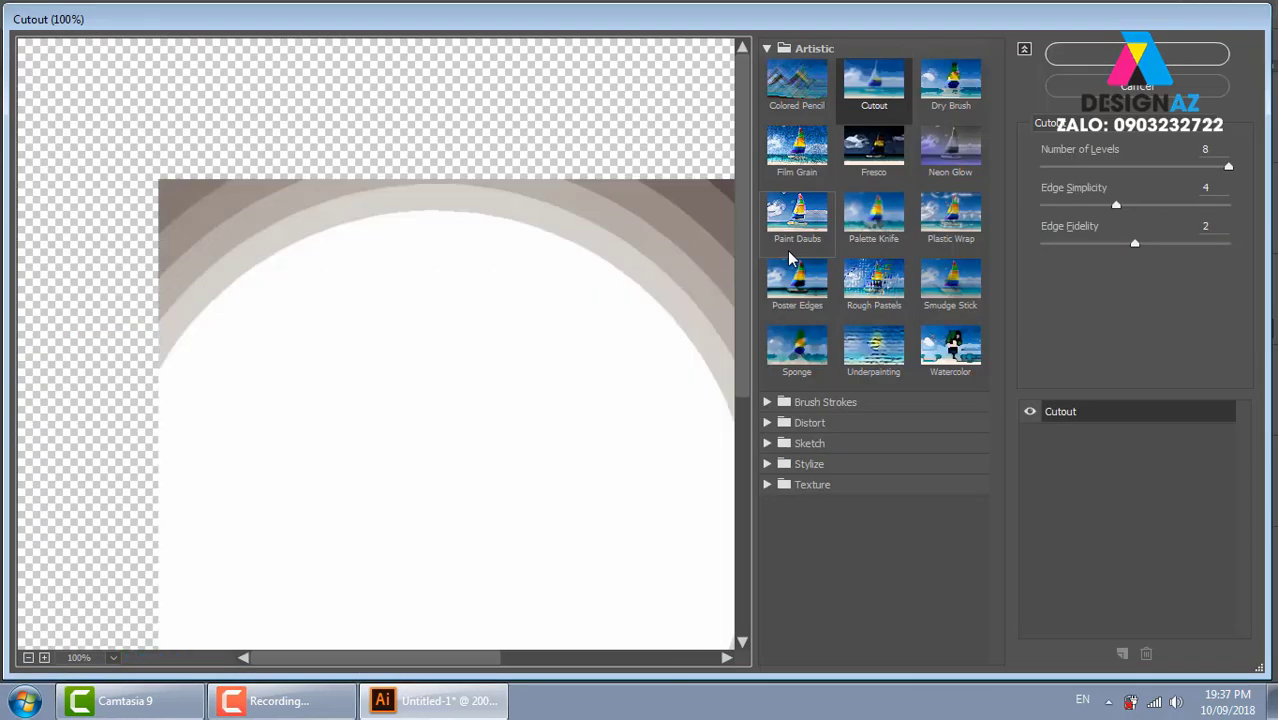
{"action": "left_click", "coordinate": [1095, 54]}
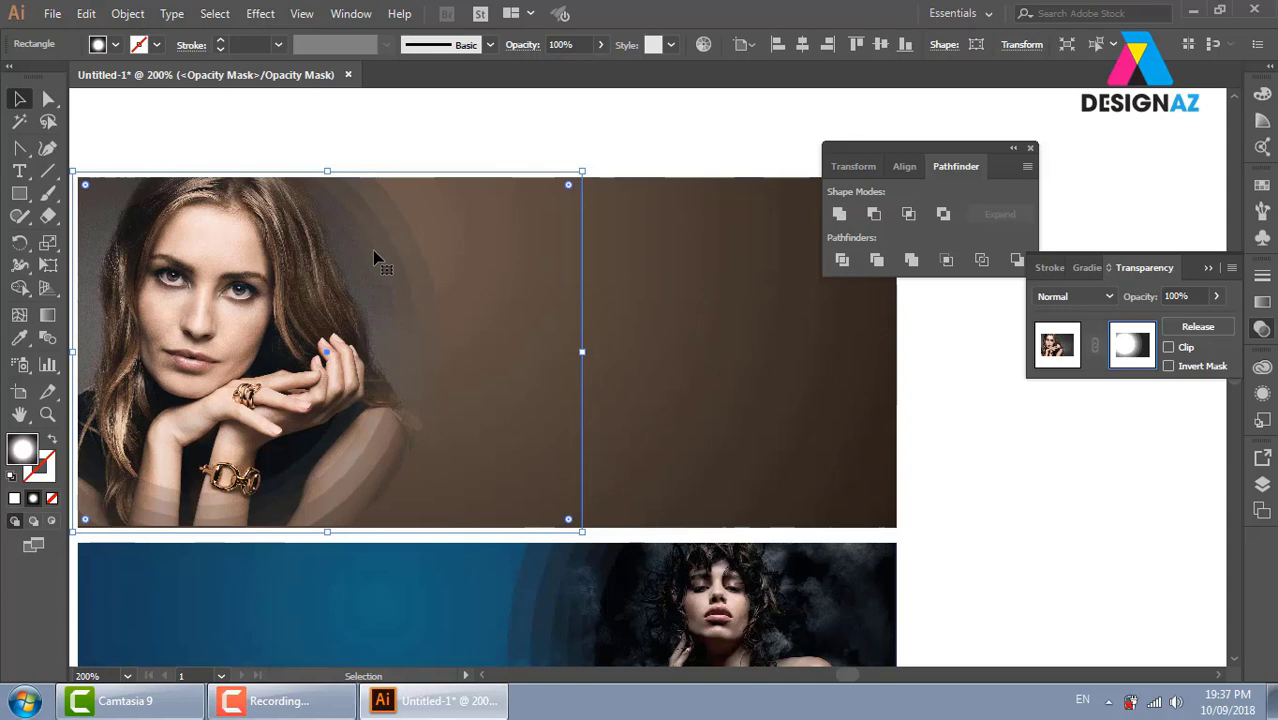
{"action": "key", "text": "ctrl+z"}
{"action": "left_click", "coordinate": [907, 437]}
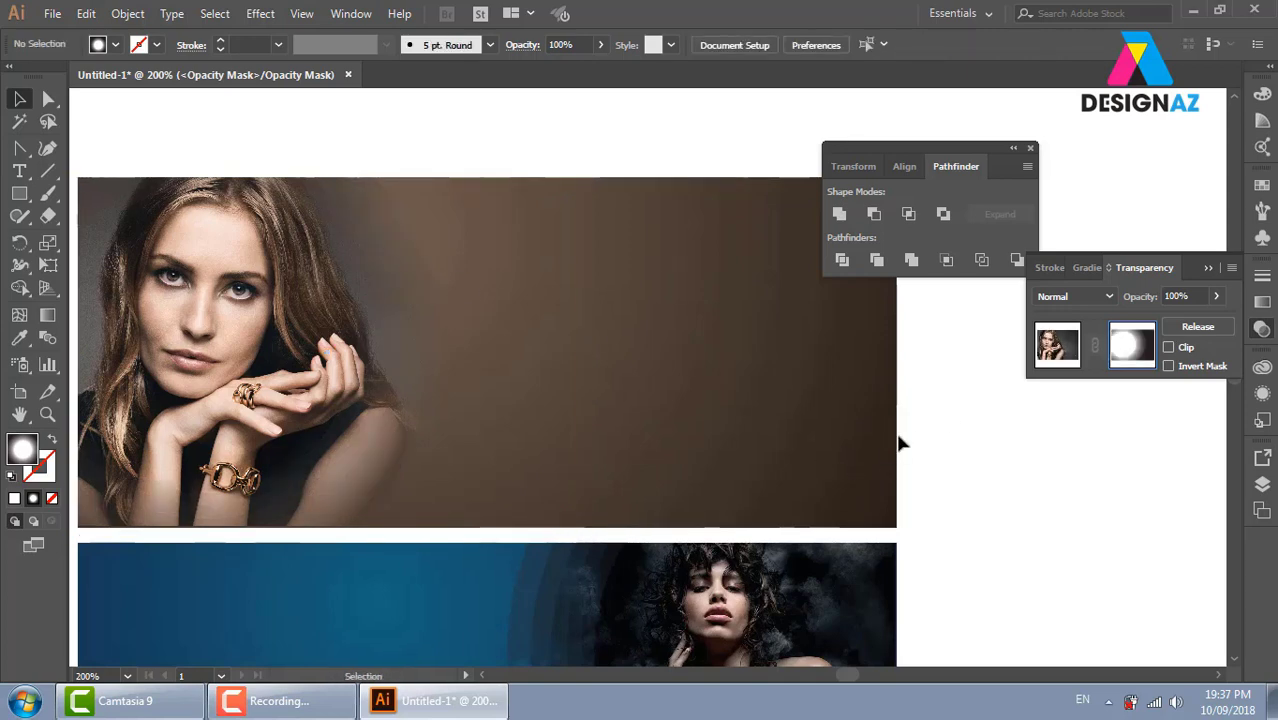
Set the brown rectangle to Multiply blend mode, undoing two accidental moves
{"action": "left_click", "coordinate": [1057, 345]}
{"action": "left_click_drag", "start_coordinate": [802, 411], "coordinate": [920, 426]}
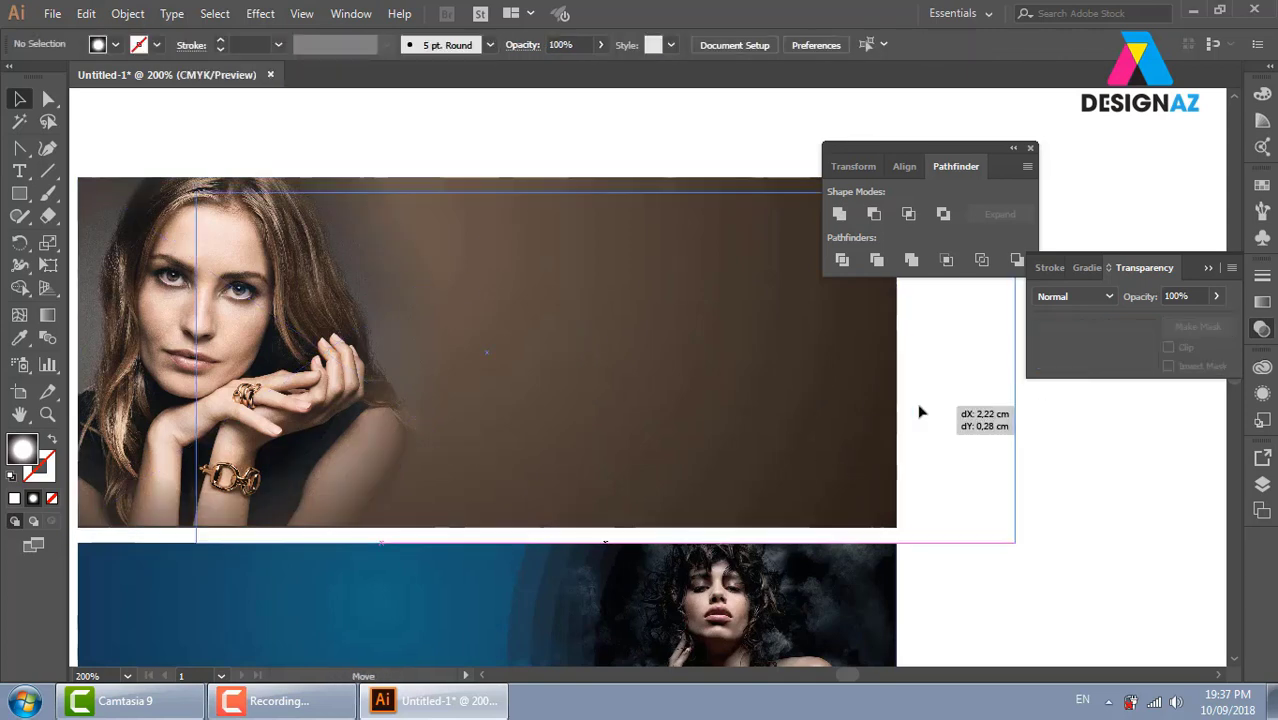
{"action": "key", "text": "ctrl+z"}
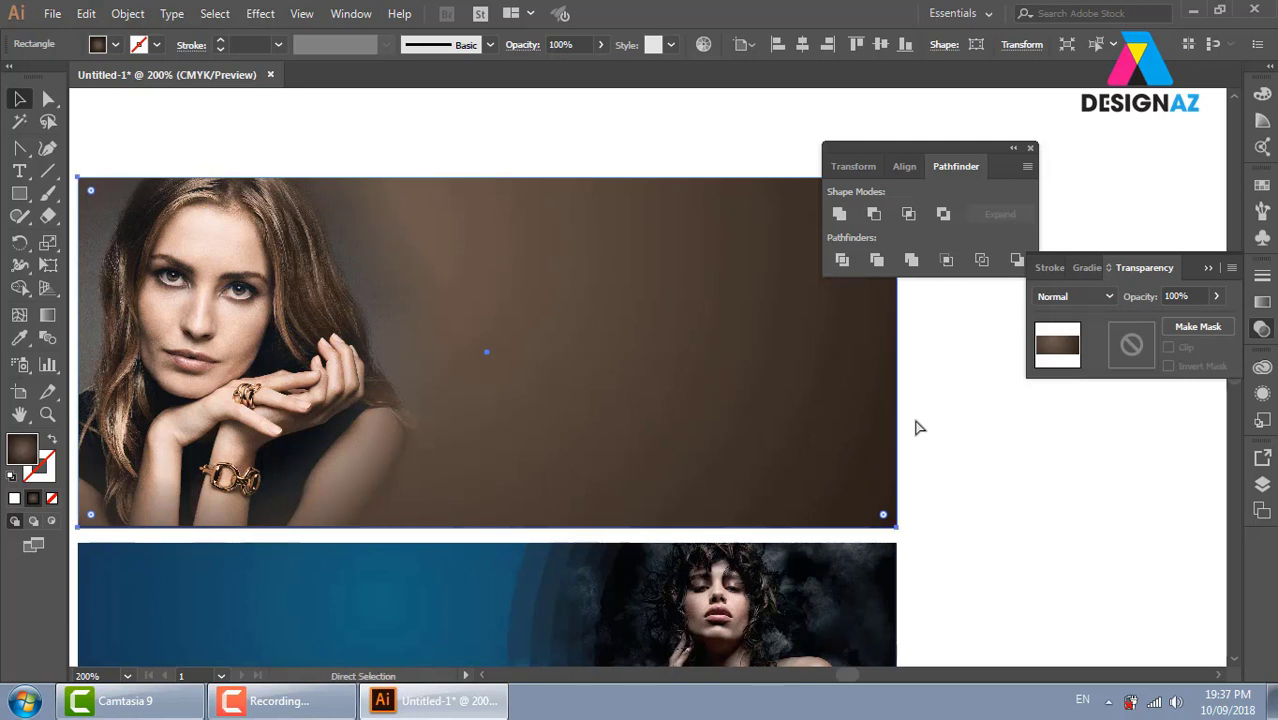
{"action": "left_click_drag", "start_coordinate": [882, 437], "coordinate": [878, 541]}
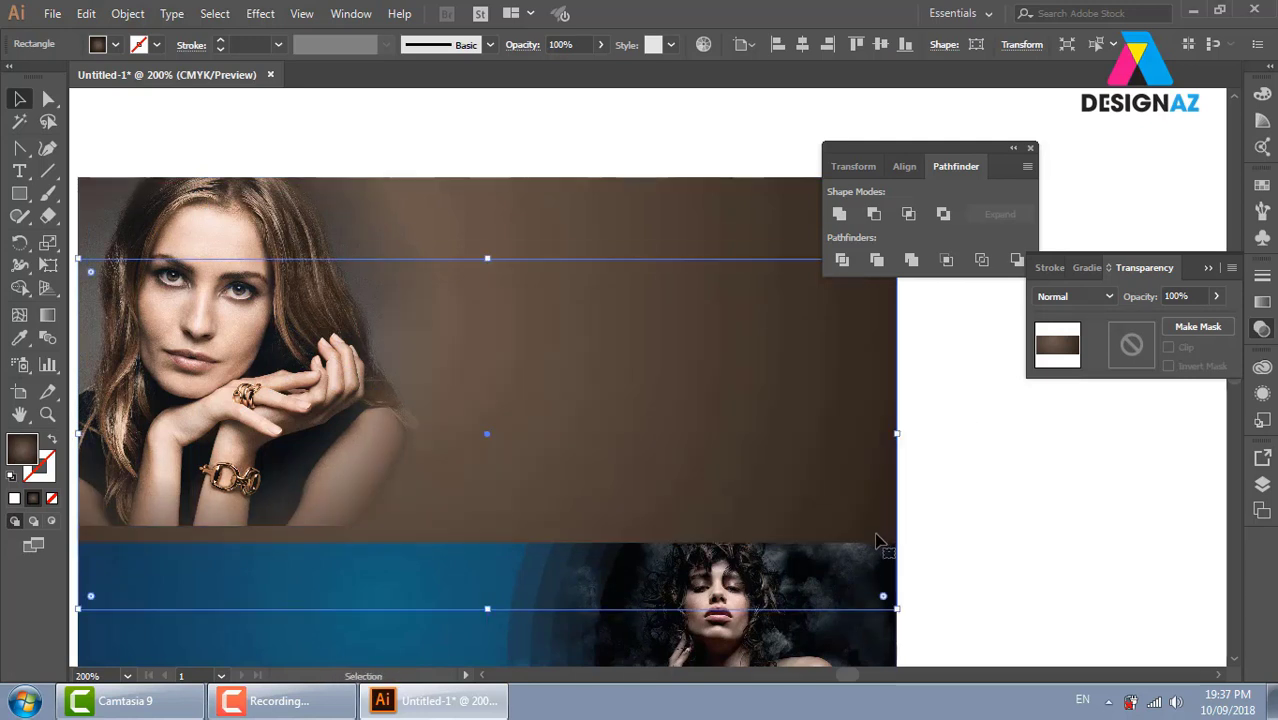
{"action": "key", "text": "ctrl+z"}
{"action": "left_click", "coordinate": [1100, 296]}
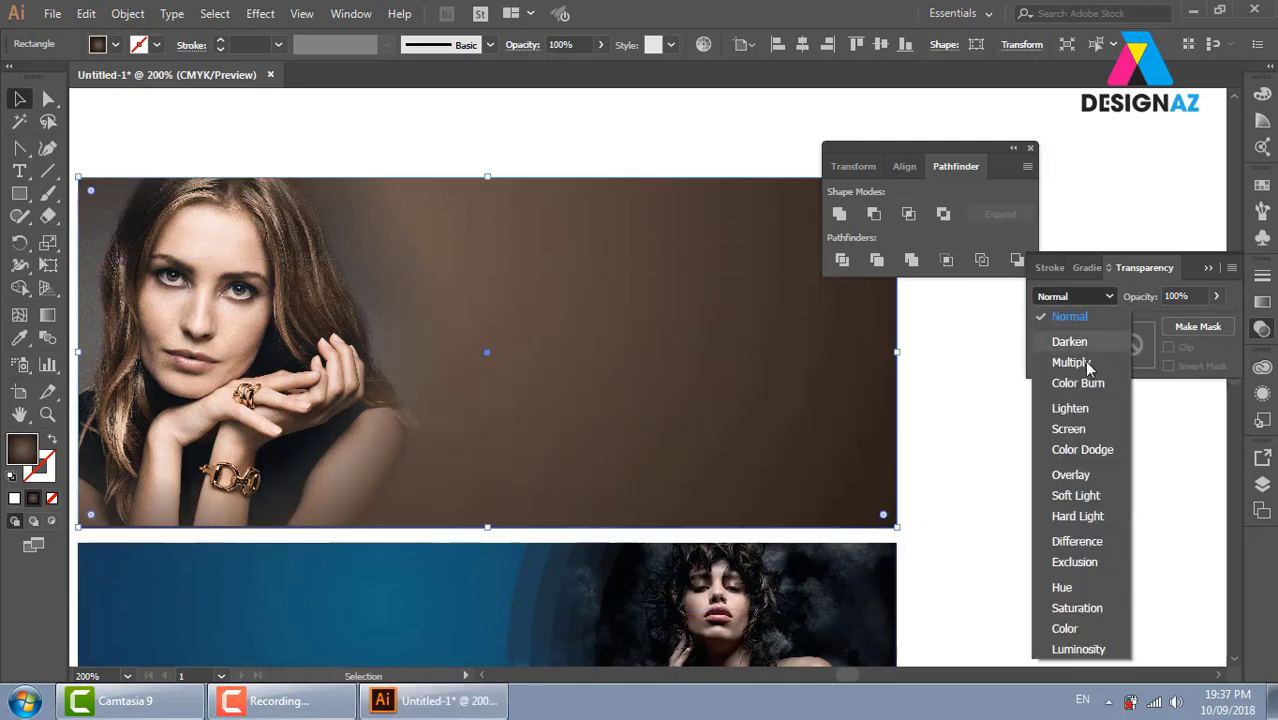
{"action": "left_click", "coordinate": [1076, 362]}
{"action": "left_click", "coordinate": [1049, 474]}
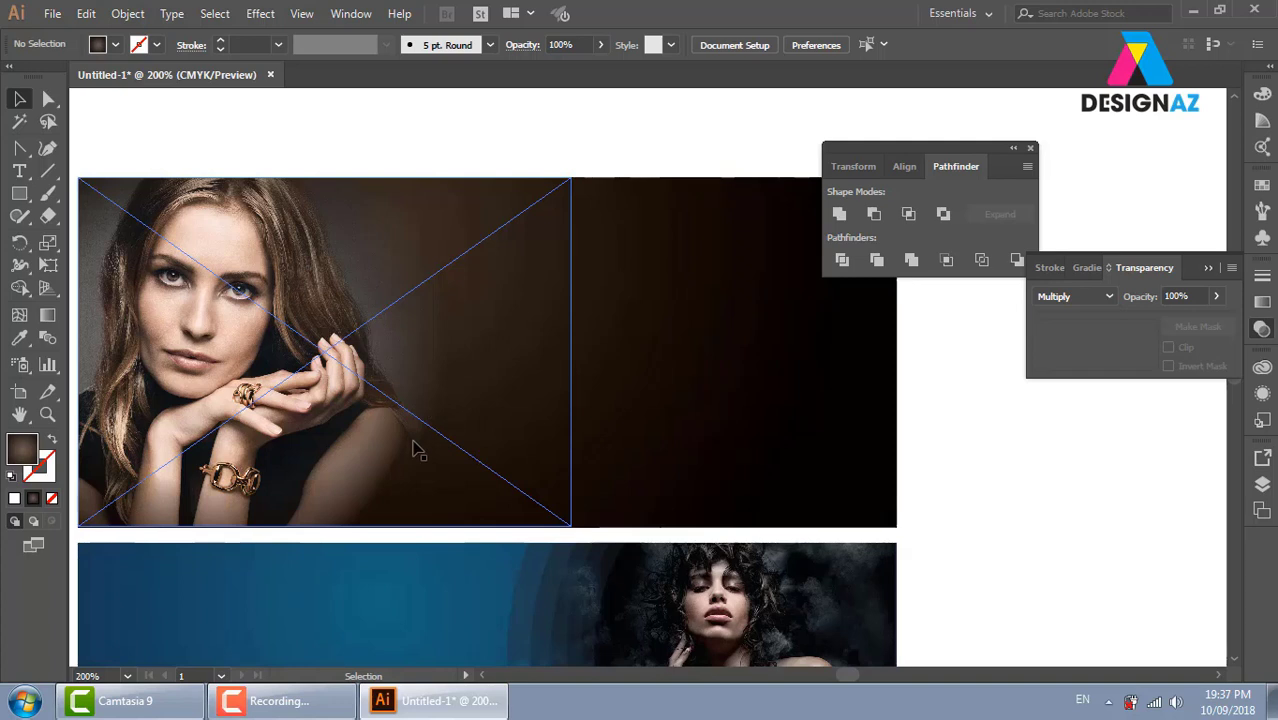
{"action": "left_click", "coordinate": [441, 341]}
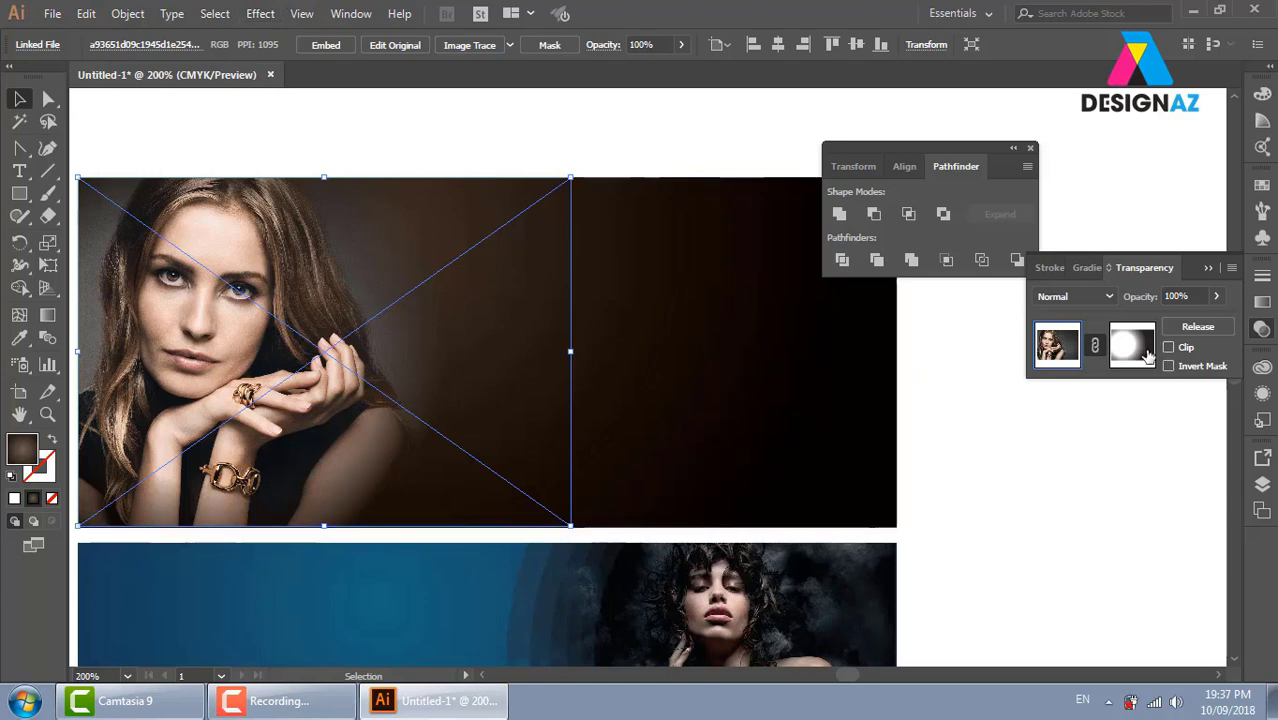
Add an opacity mask to the dark rectangle and make its gradient linear
{"action": "left_click", "coordinate": [864, 434]}
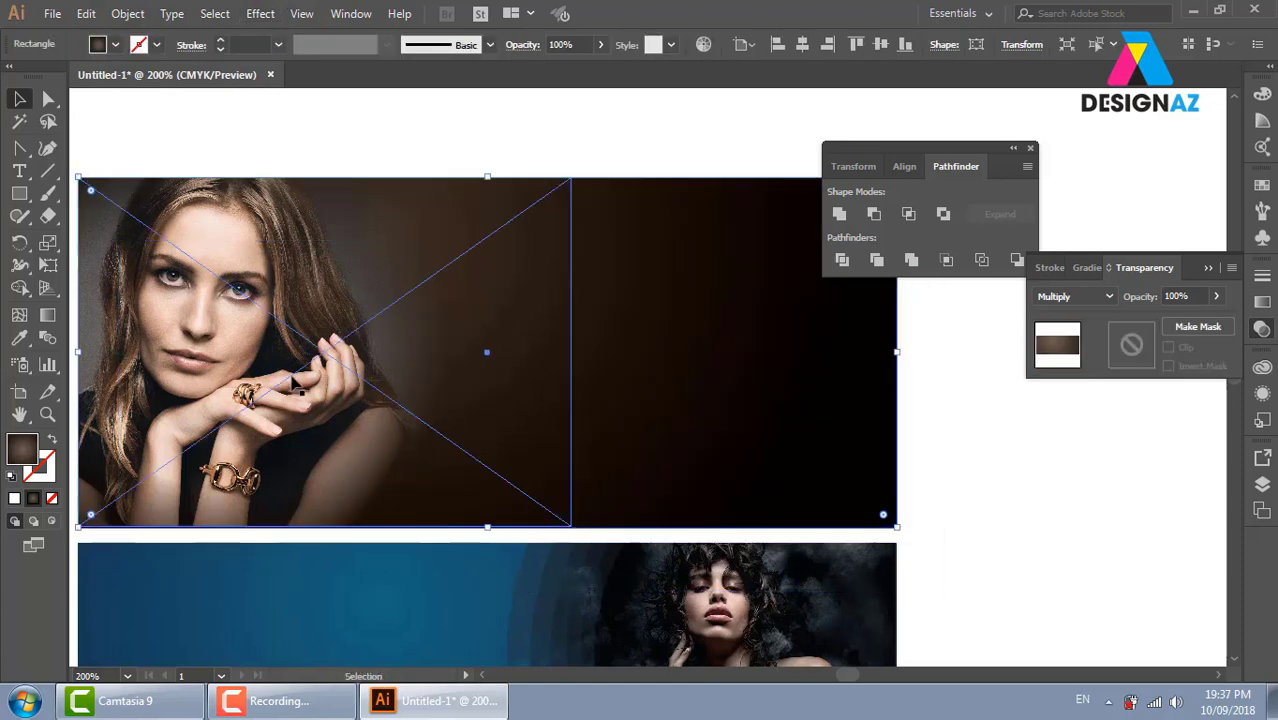
{"action": "left_click", "coordinate": [1198, 326]}
{"action": "left_click", "coordinate": [1131, 344]}
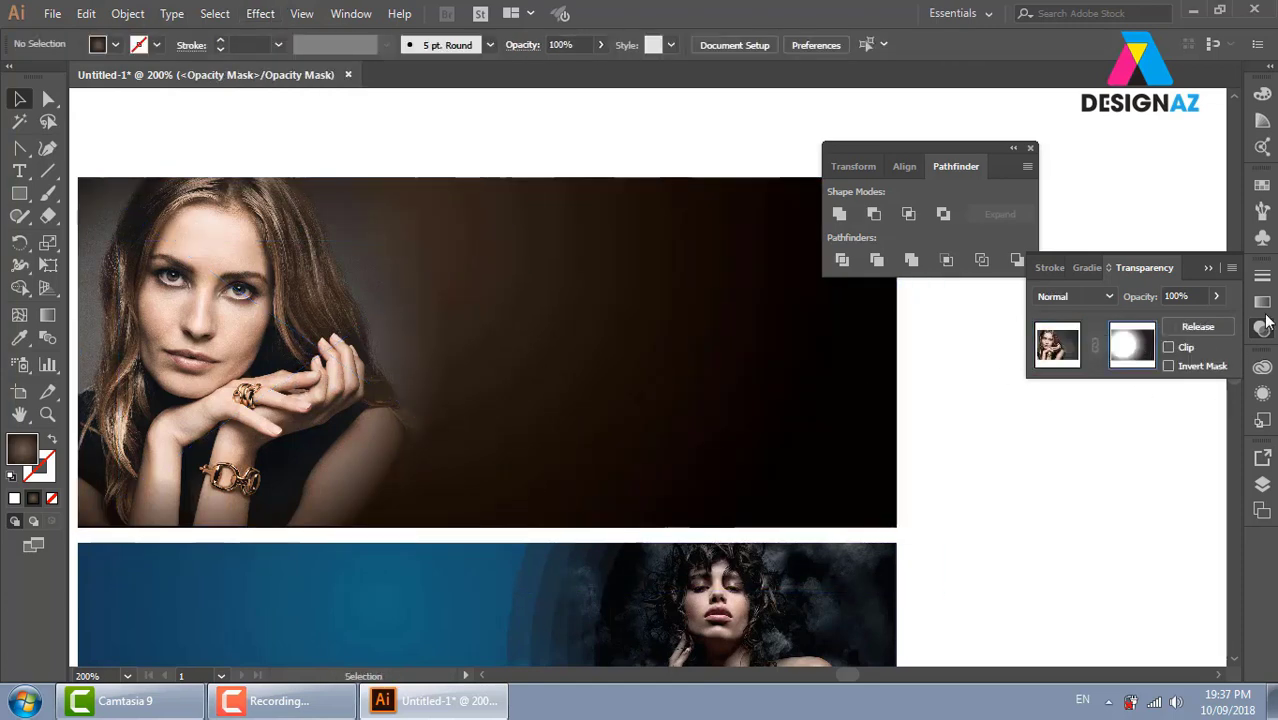
{"action": "left_click", "coordinate": [325, 425]}
{"action": "left_click", "coordinate": [1262, 302]}
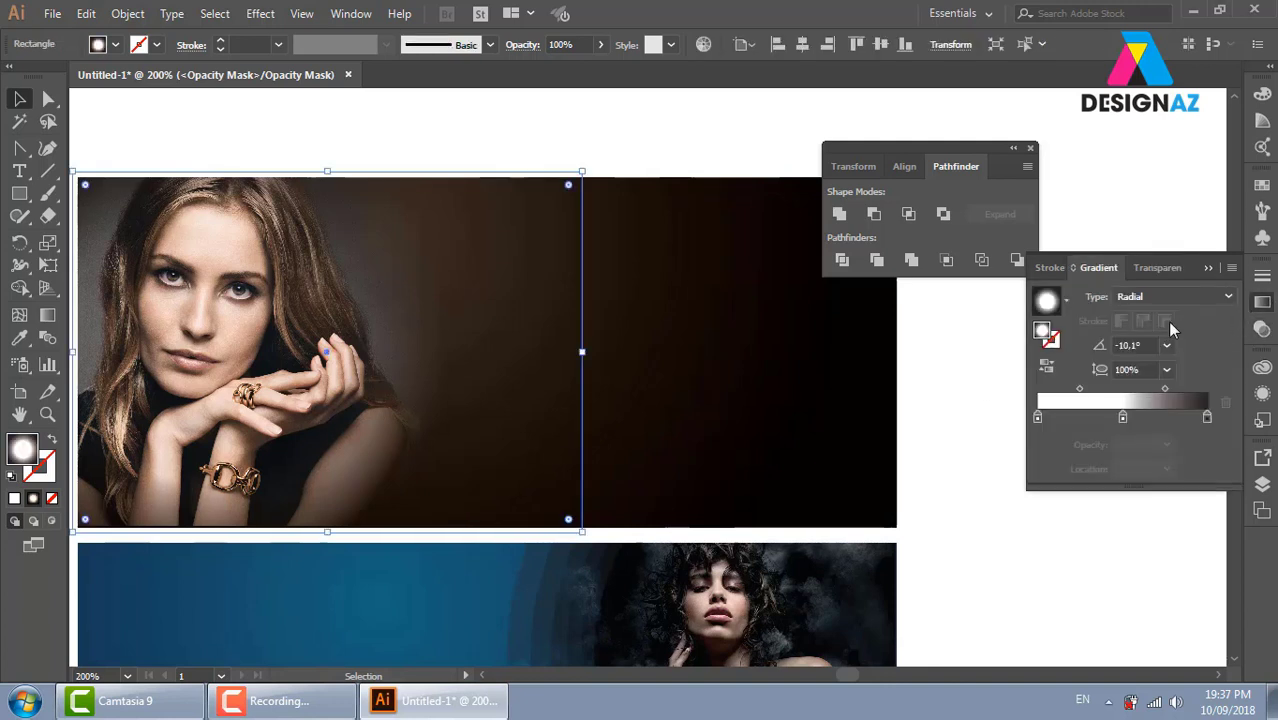
{"action": "left_click", "coordinate": [1173, 298]}
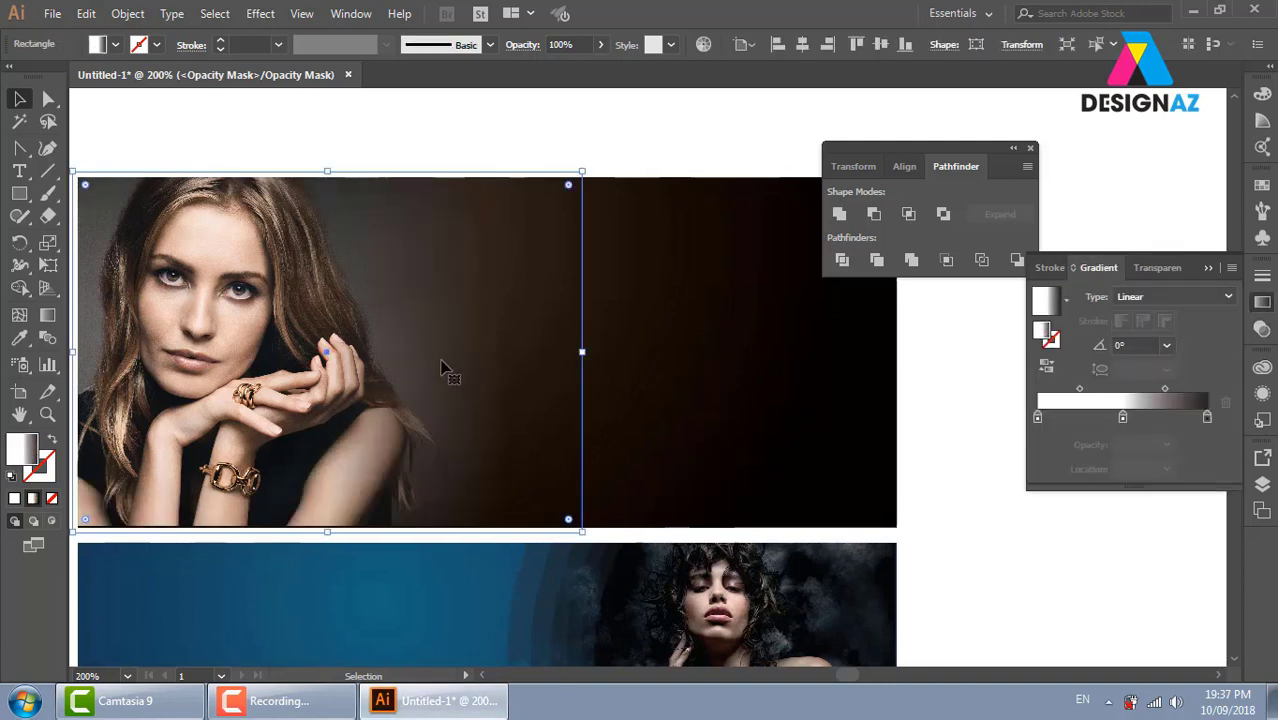
Apply the Cutout effect from the Effect Gallery to the mask gradient
{"action": "left_click", "coordinate": [613, 137]}
{"action": "left_click", "coordinate": [451, 265]}
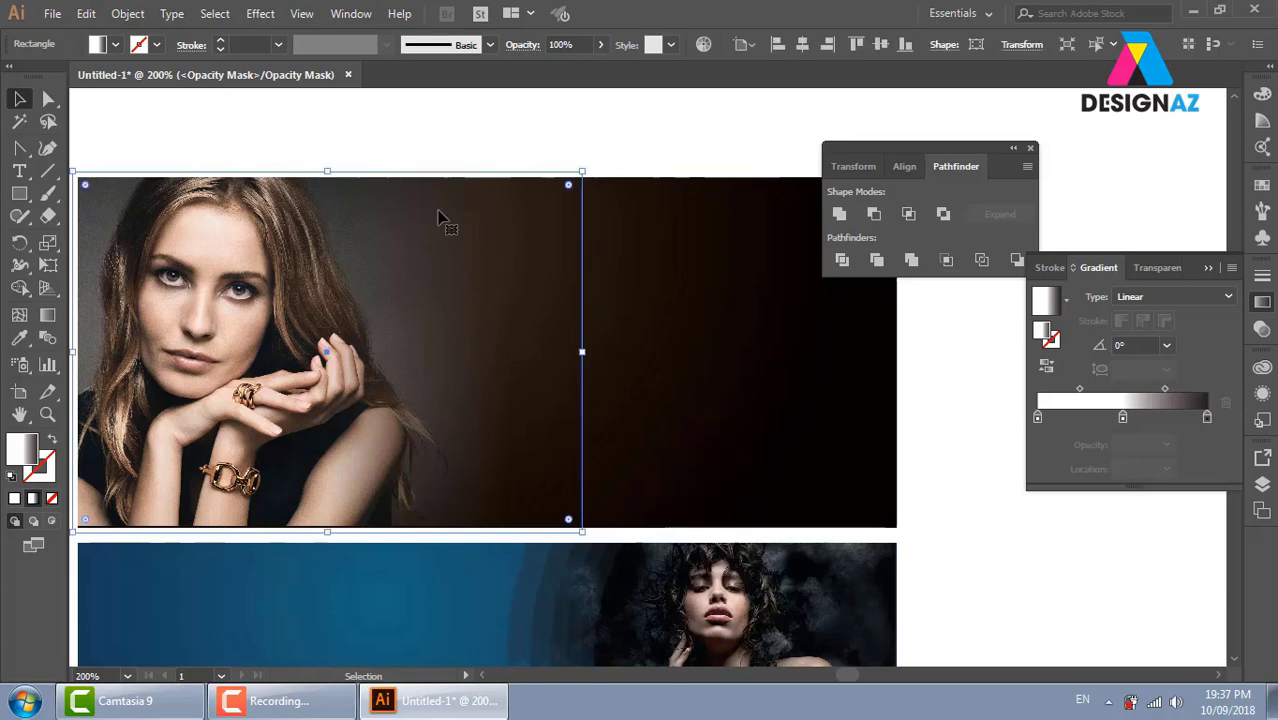
{"action": "left_click", "coordinate": [262, 14]}
{"action": "mouse_move", "coordinate": [311, 136]}
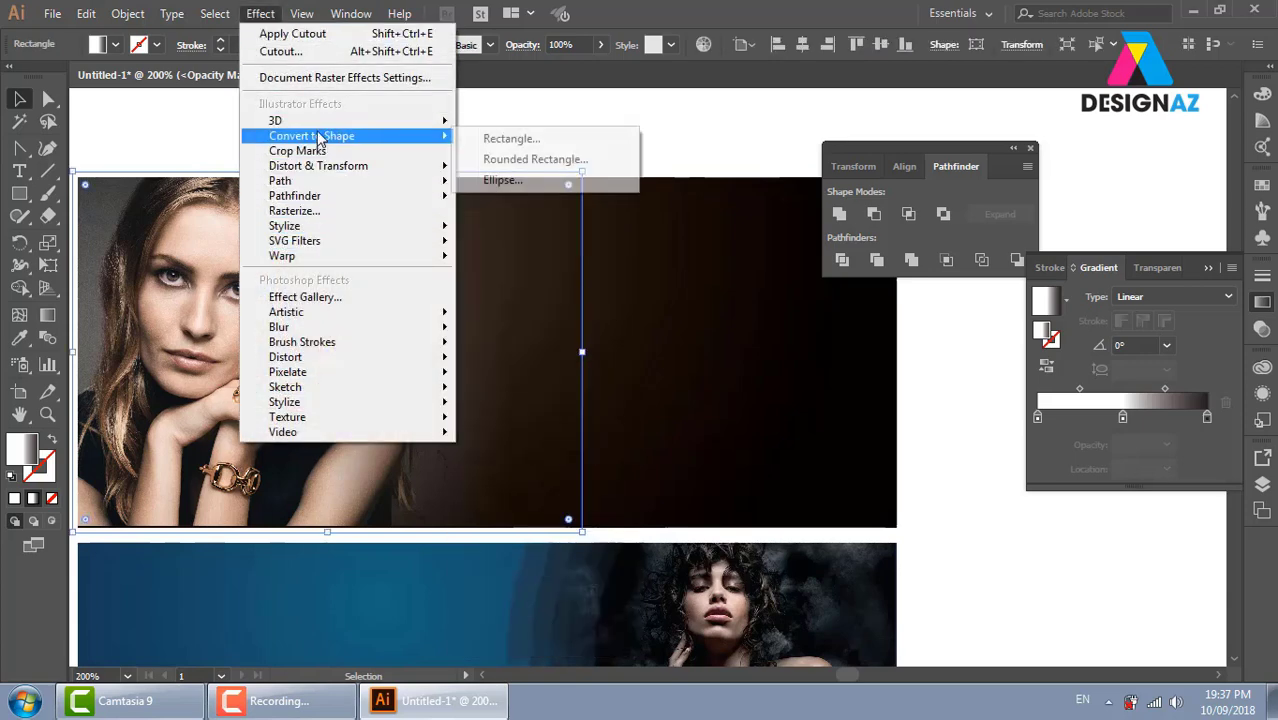
{"action": "left_click", "coordinate": [298, 297]}
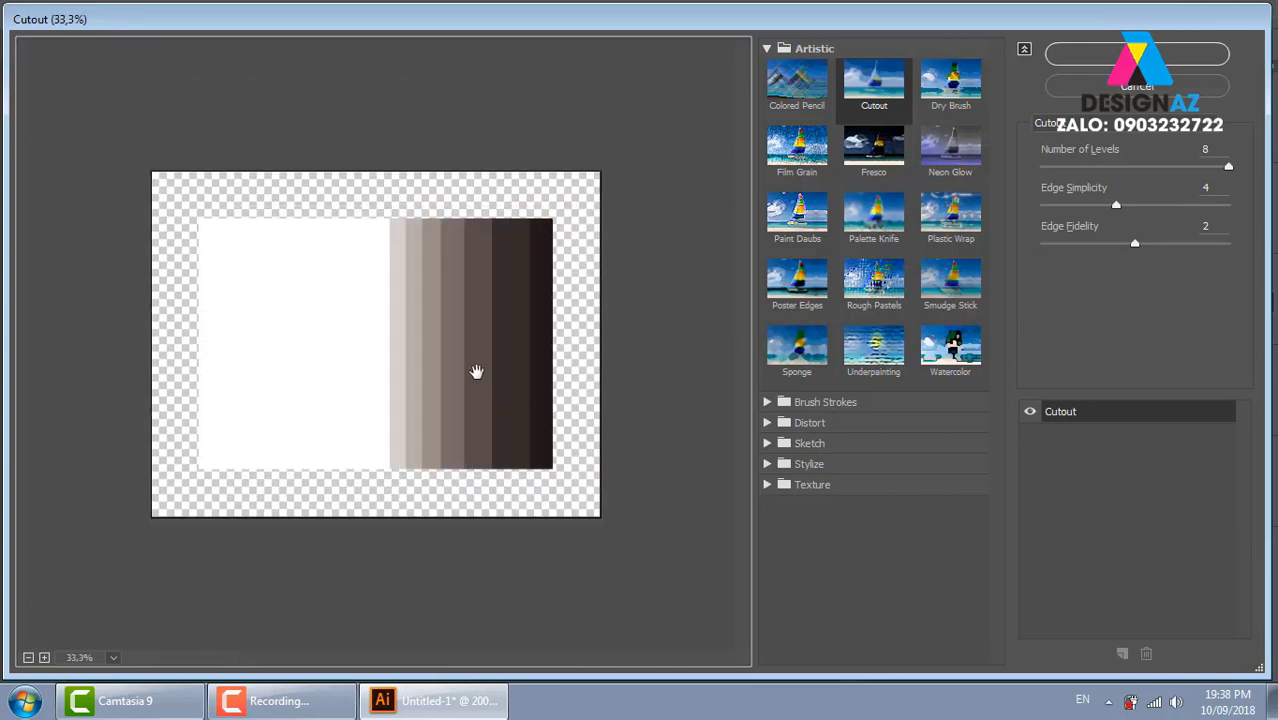
{"action": "left_click", "coordinate": [1175, 55]}
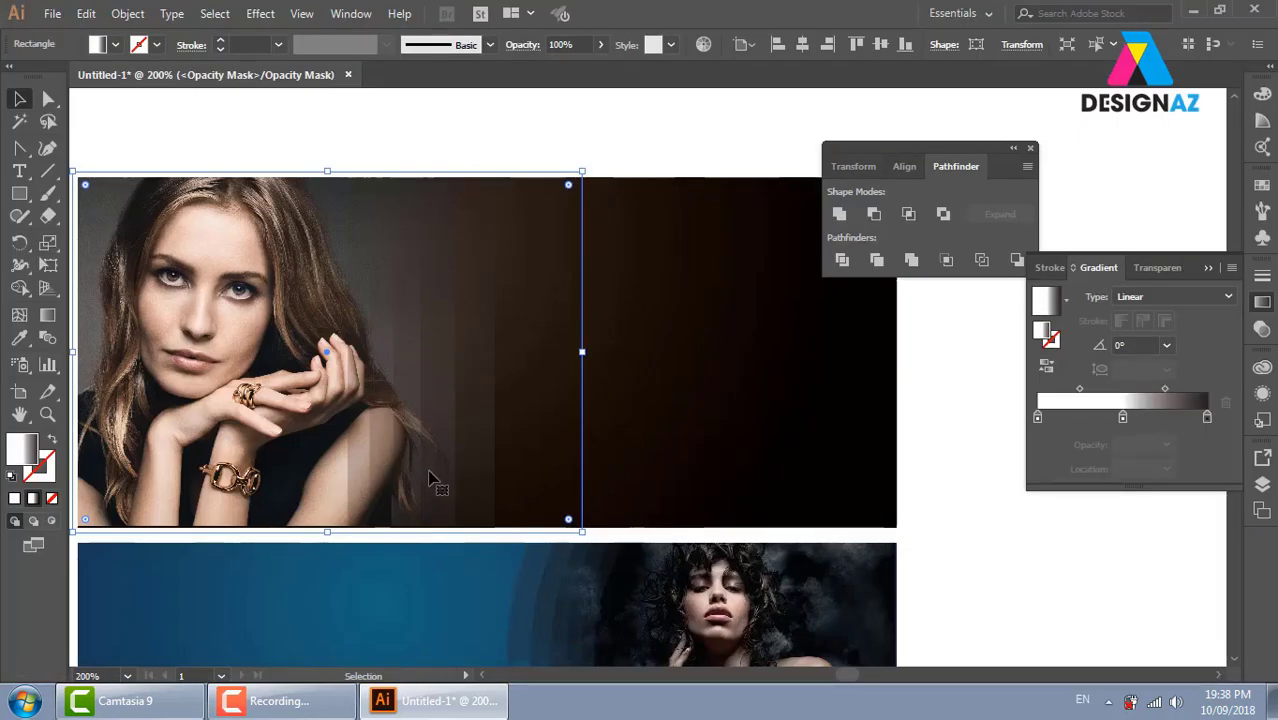
Preview Artistic and Brush Strokes filters on the mask in the Effect Gallery
{"action": "left_click", "coordinate": [275, 18]}
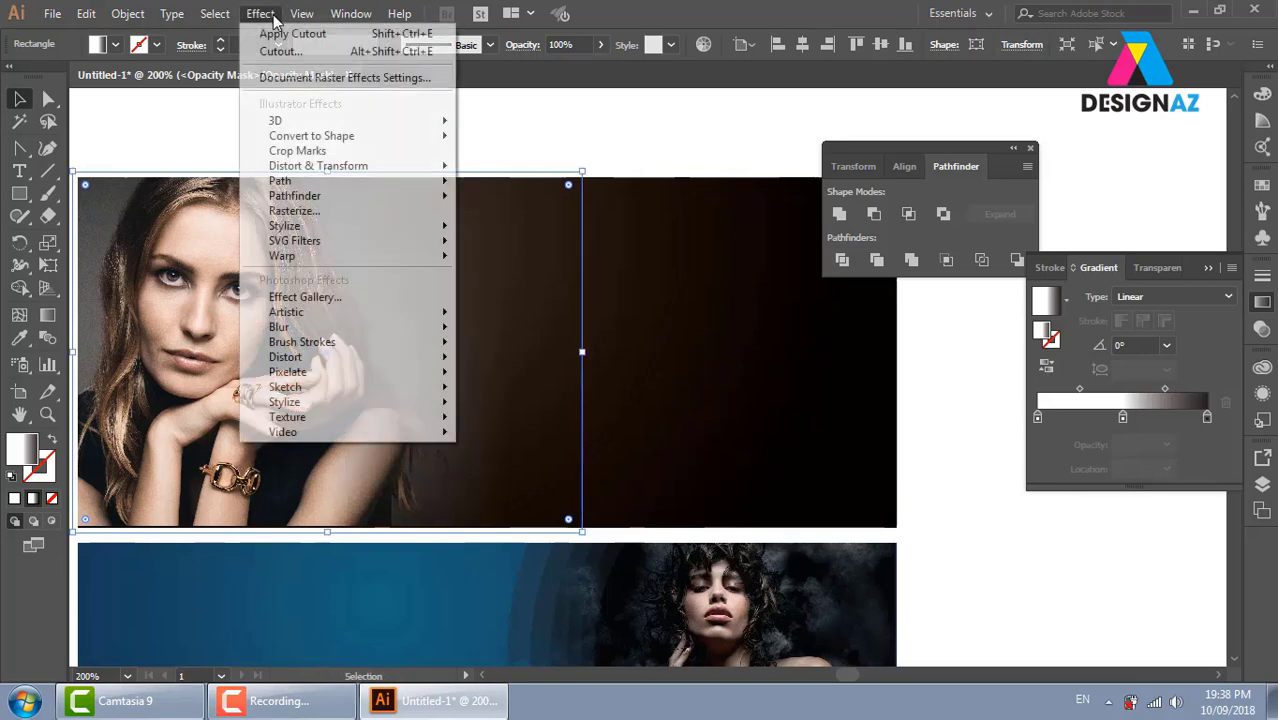
{"action": "left_click", "coordinate": [320, 298]}
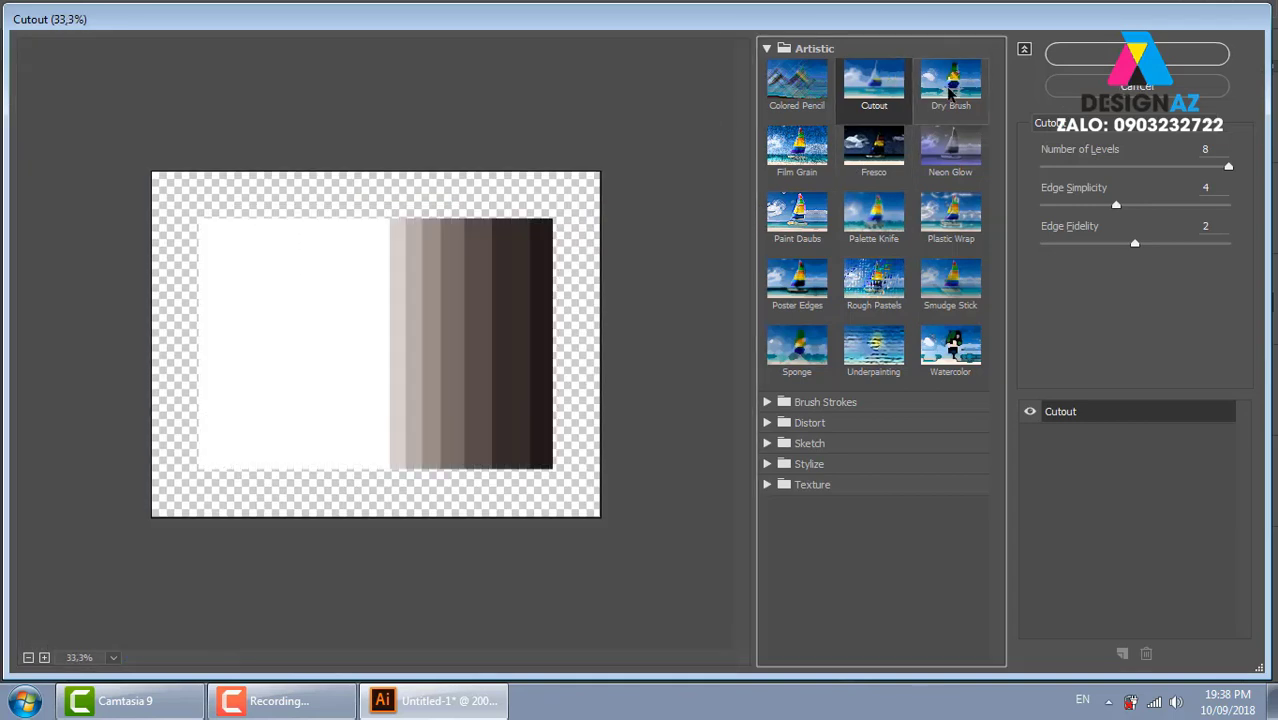
{"action": "left_click", "coordinate": [950, 88]}
{"action": "left_click", "coordinate": [882, 224]}
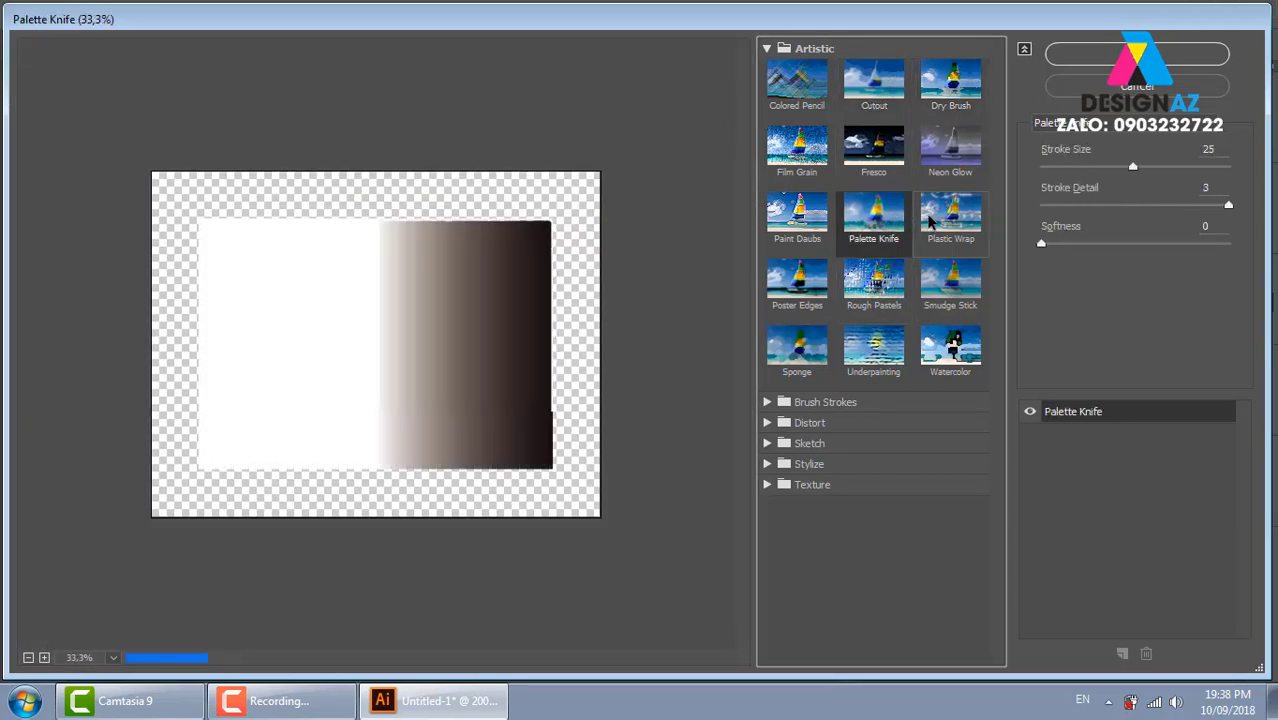
{"action": "left_click", "coordinate": [950, 215]}
{"action": "left_click", "coordinate": [822, 285]}
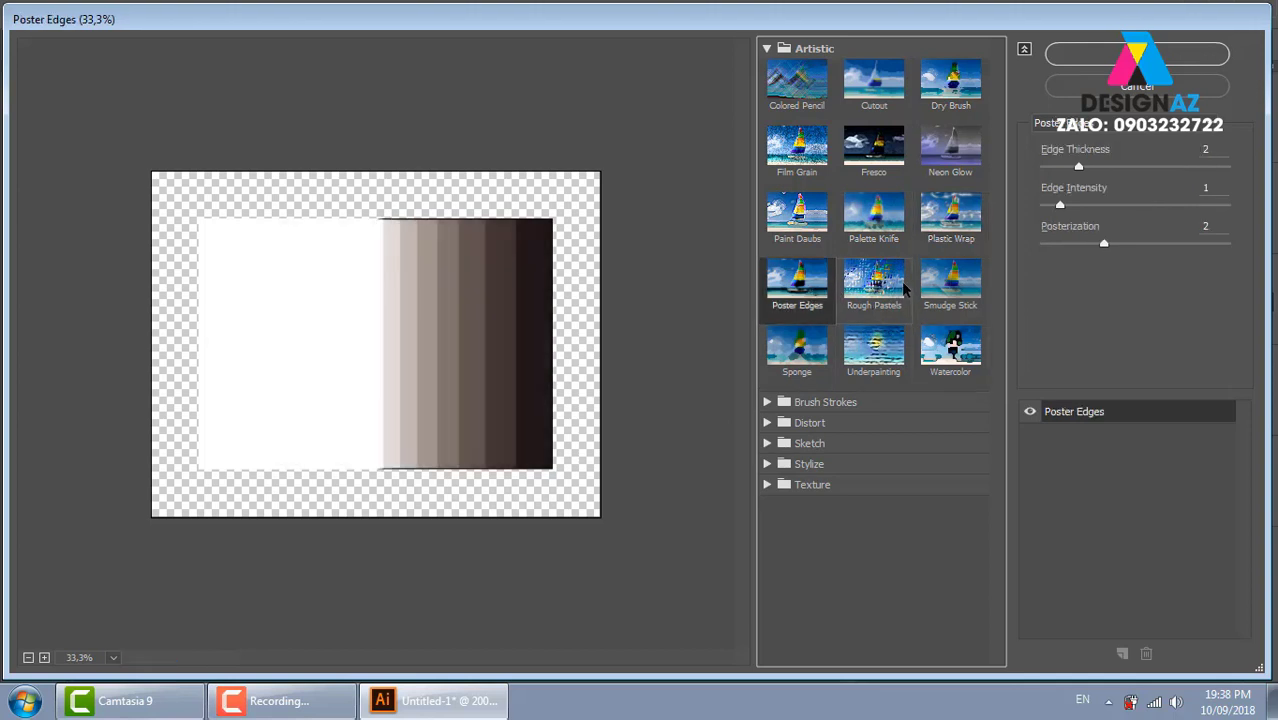
{"action": "left_click", "coordinate": [874, 282]}
{"action": "left_click", "coordinate": [950, 282]}
{"action": "left_click", "coordinate": [825, 402]}
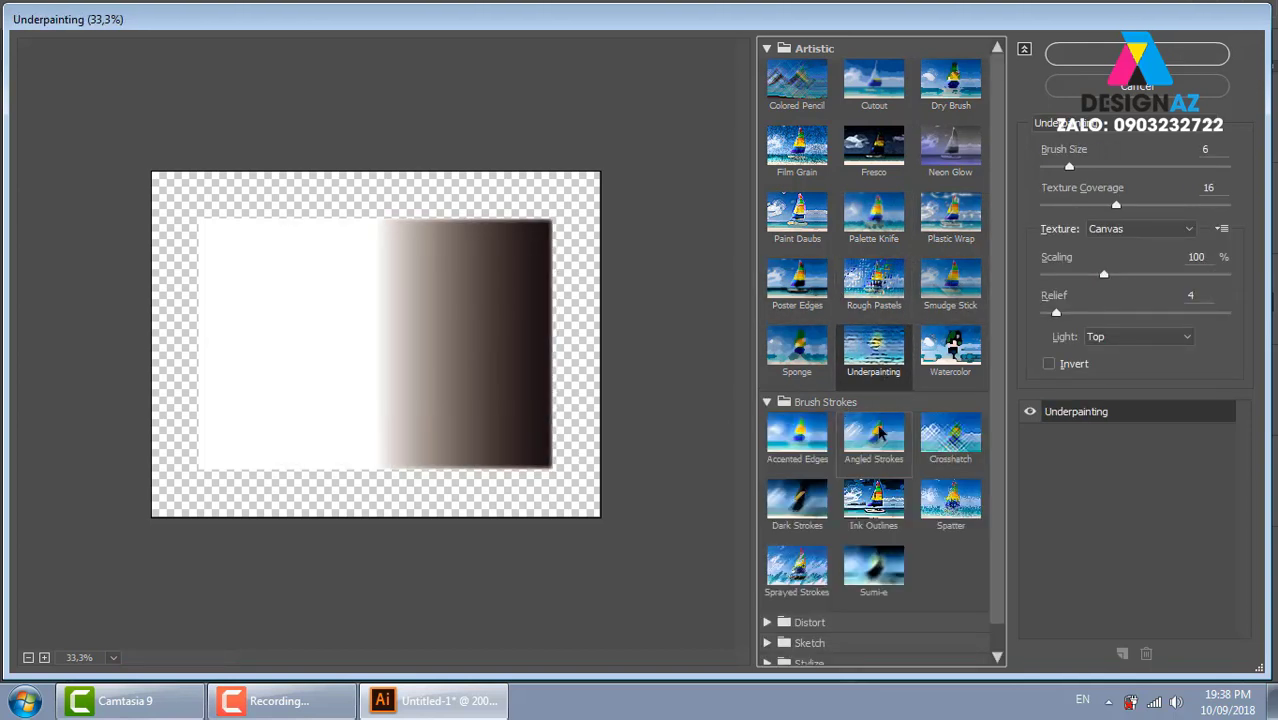
{"action": "left_click", "coordinate": [870, 440]}
{"action": "left_click", "coordinate": [766, 452]}
{"action": "left_click", "coordinate": [797, 505]}
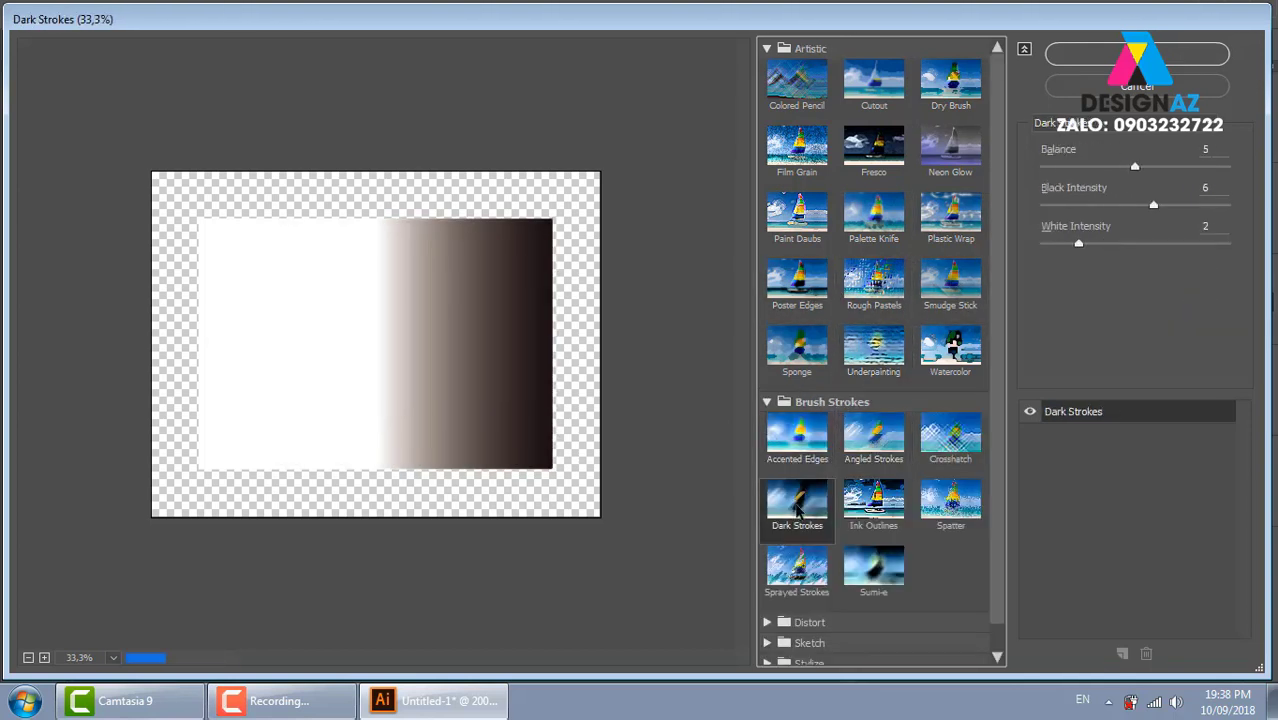
{"action": "left_click", "coordinate": [940, 505]}
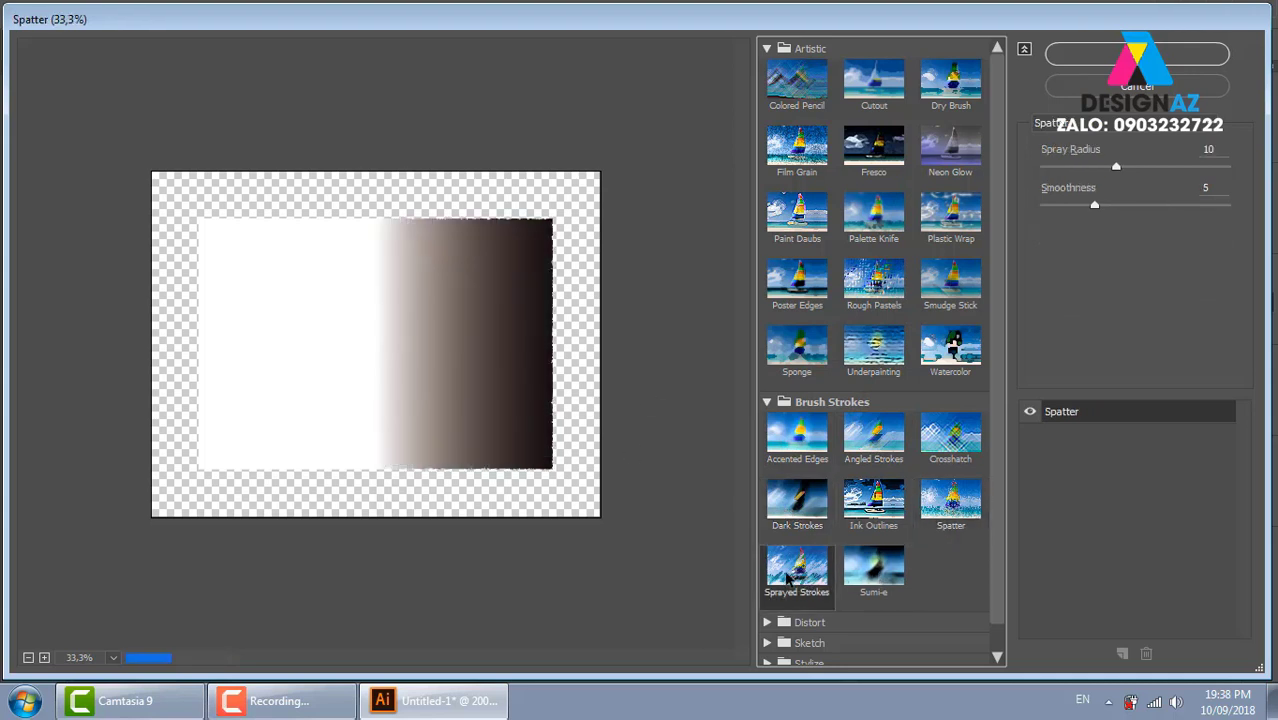
{"action": "left_click", "coordinate": [797, 568]}
{"action": "left_click", "coordinate": [873, 568]}
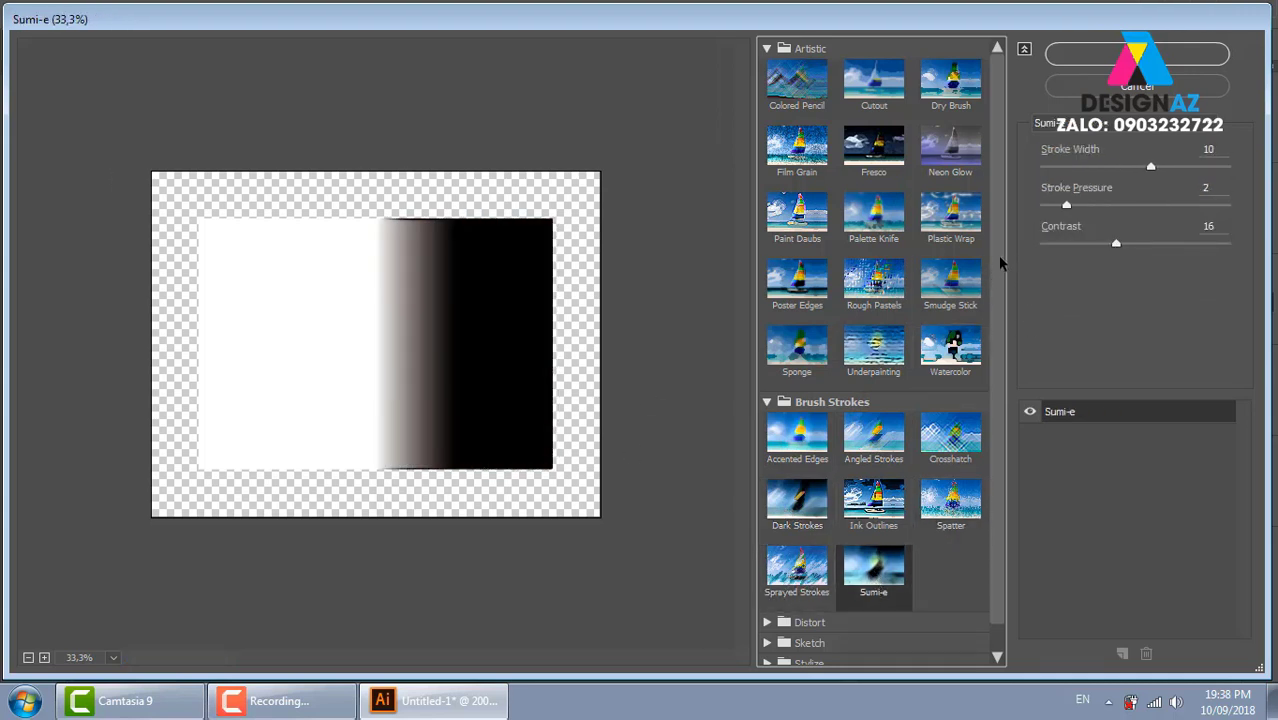
Preview Distort and Sketch filters, then apply Graphic Pen (length 15, balance 50, Right Diagonal)
{"action": "scroll", "coordinate": [997, 262], "scroll_direction": "down", "scroll_amount": 1}
{"action": "left_click", "coordinate": [874, 594]}
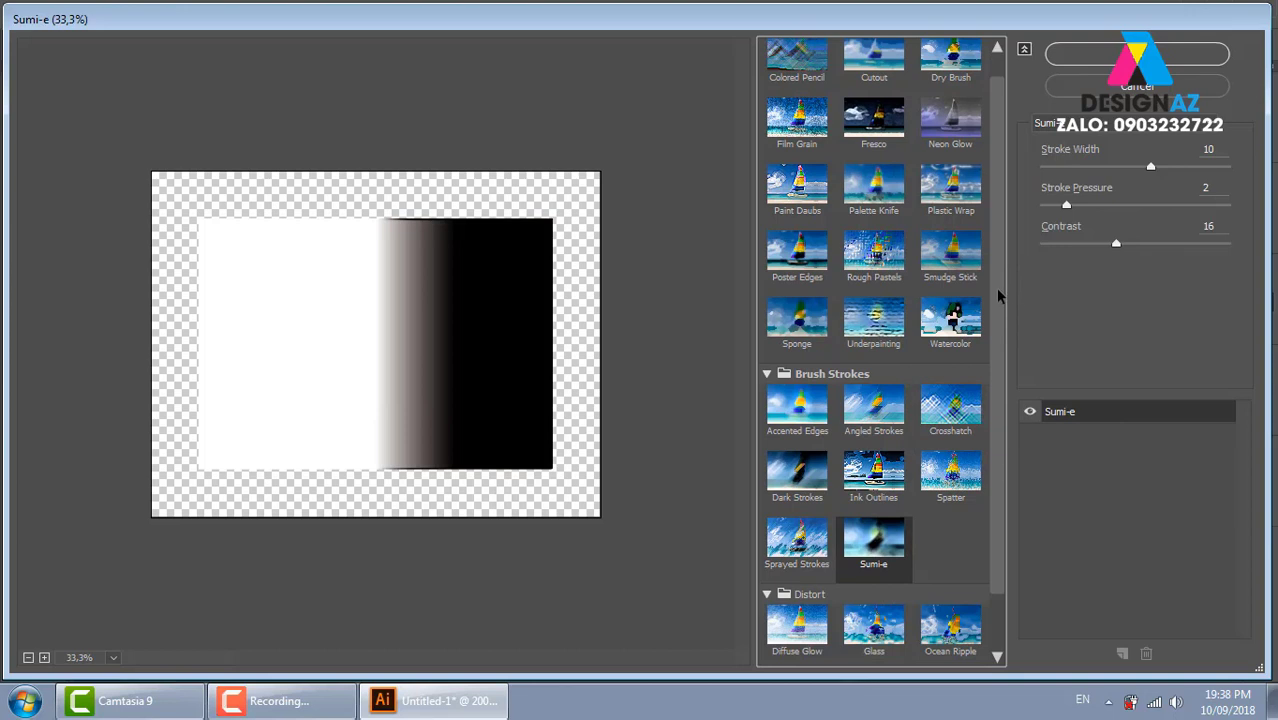
{"action": "scroll", "coordinate": [998, 290], "scroll_direction": "down", "scroll_amount": 2}
{"action": "left_click", "coordinate": [873, 560]}
{"action": "left_click", "coordinate": [950, 560]}
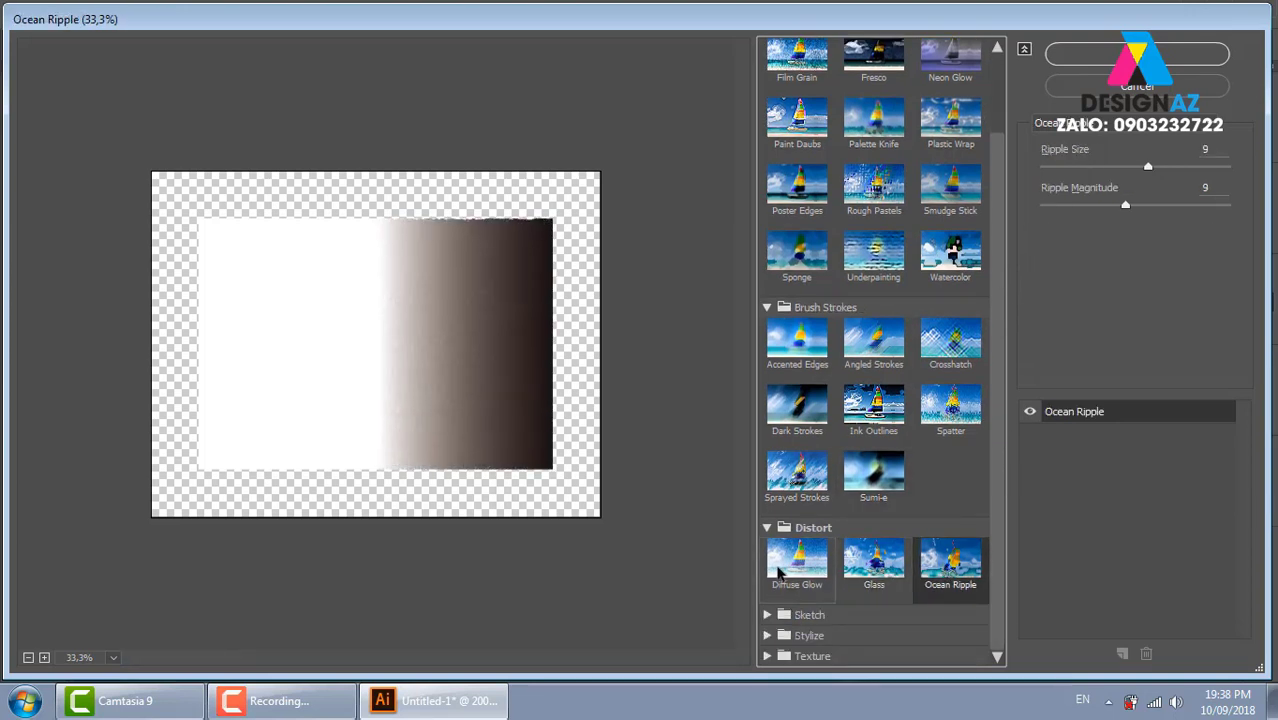
{"action": "left_click", "coordinate": [785, 570]}
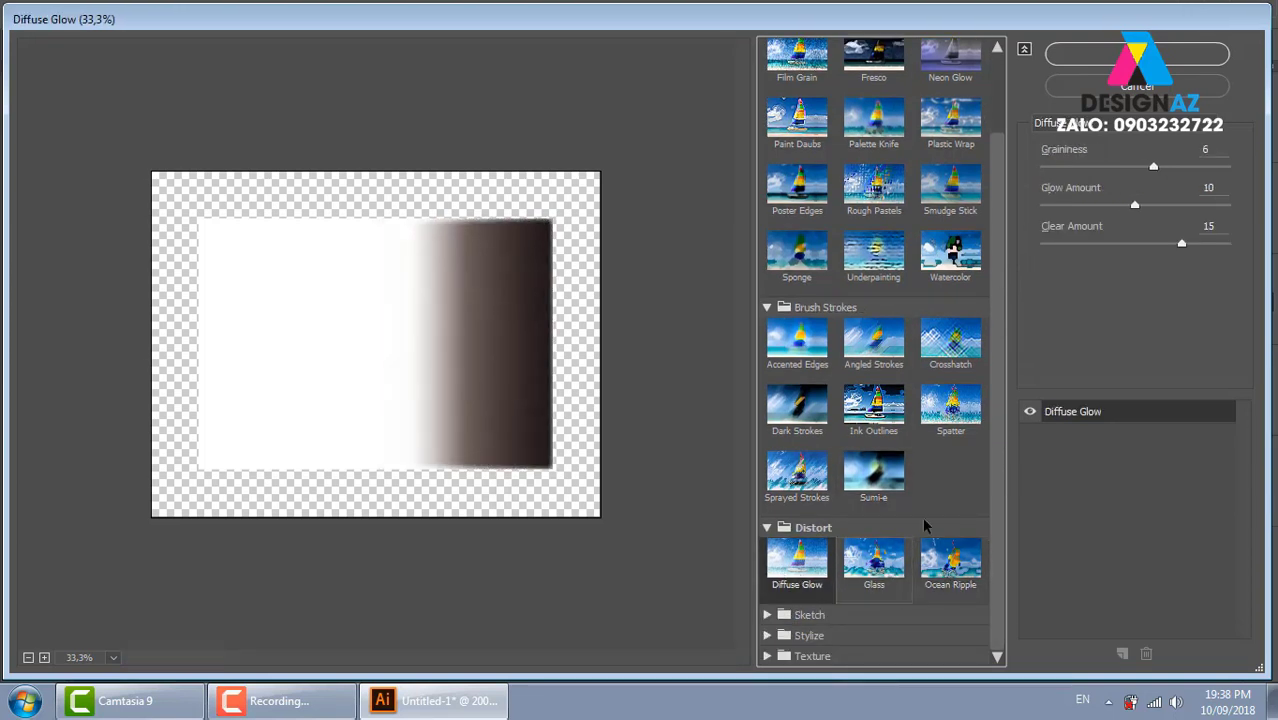
{"action": "left_click", "coordinate": [850, 610]}
{"action": "left_click_drag", "start_coordinate": [995, 430], "coordinate": [989, 599]}
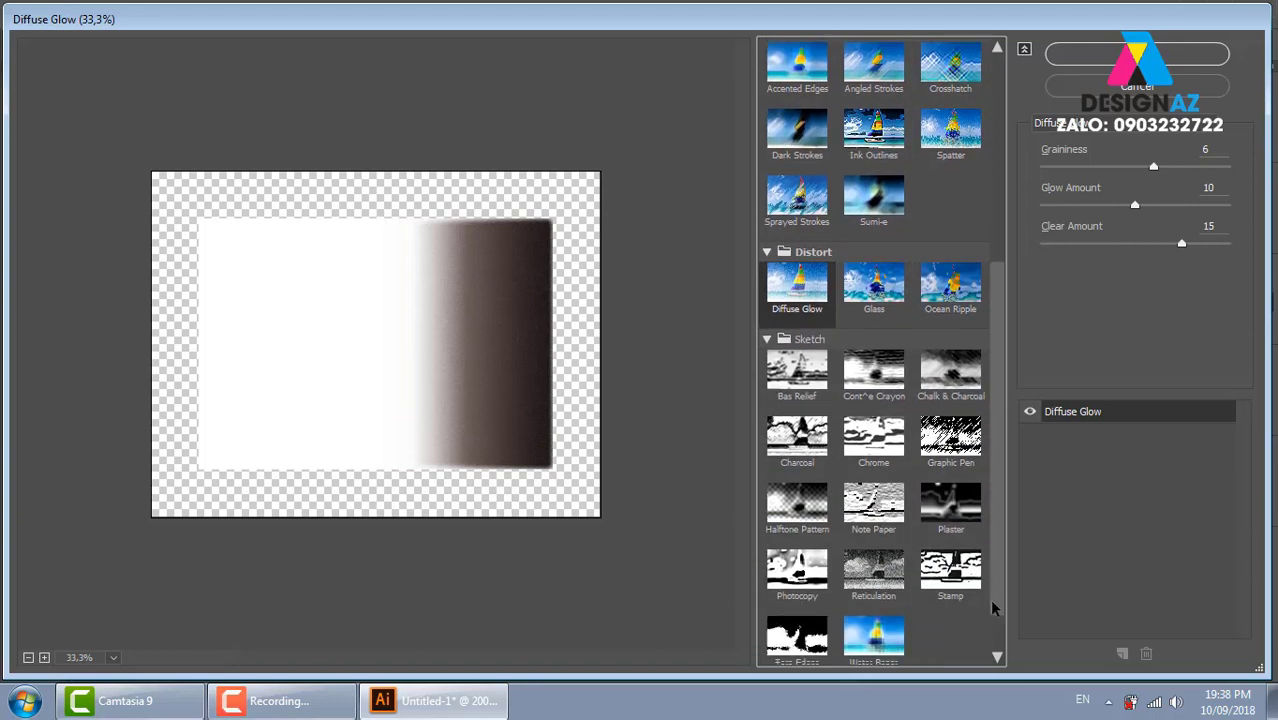
{"action": "left_click", "coordinate": [797, 325]}
{"action": "left_click", "coordinate": [797, 455]}
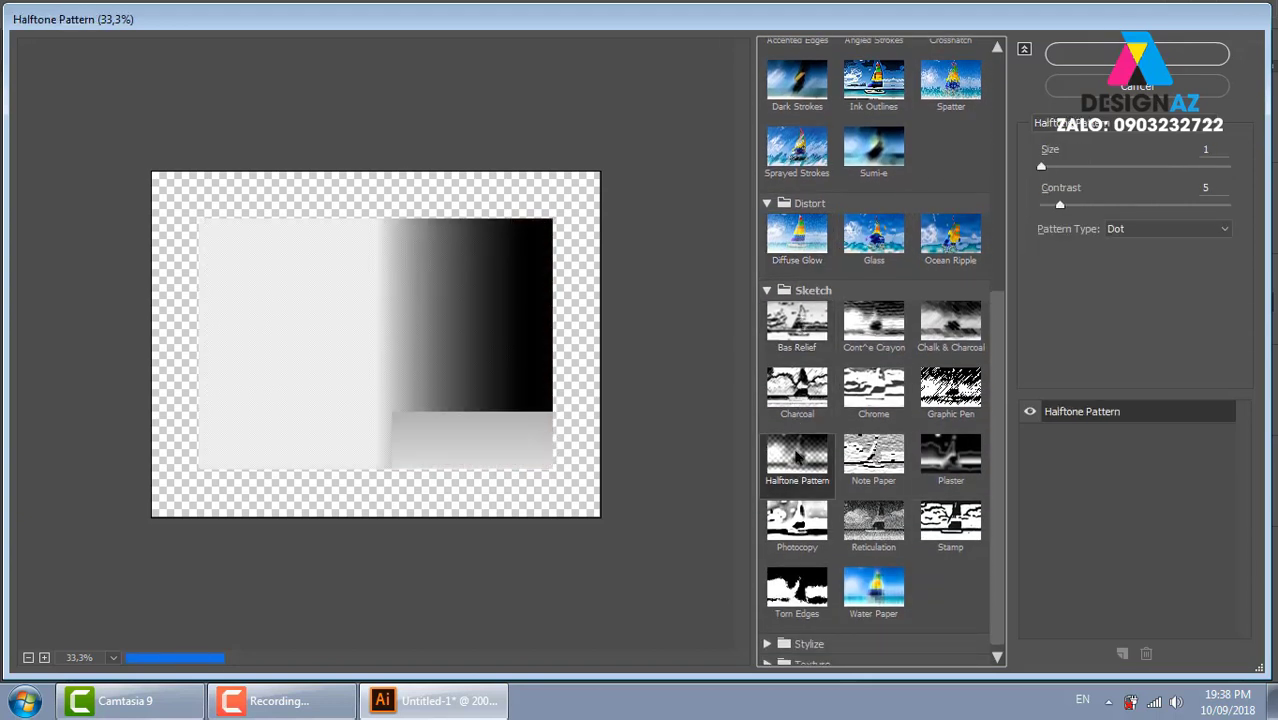
{"action": "left_click", "coordinate": [950, 390]}
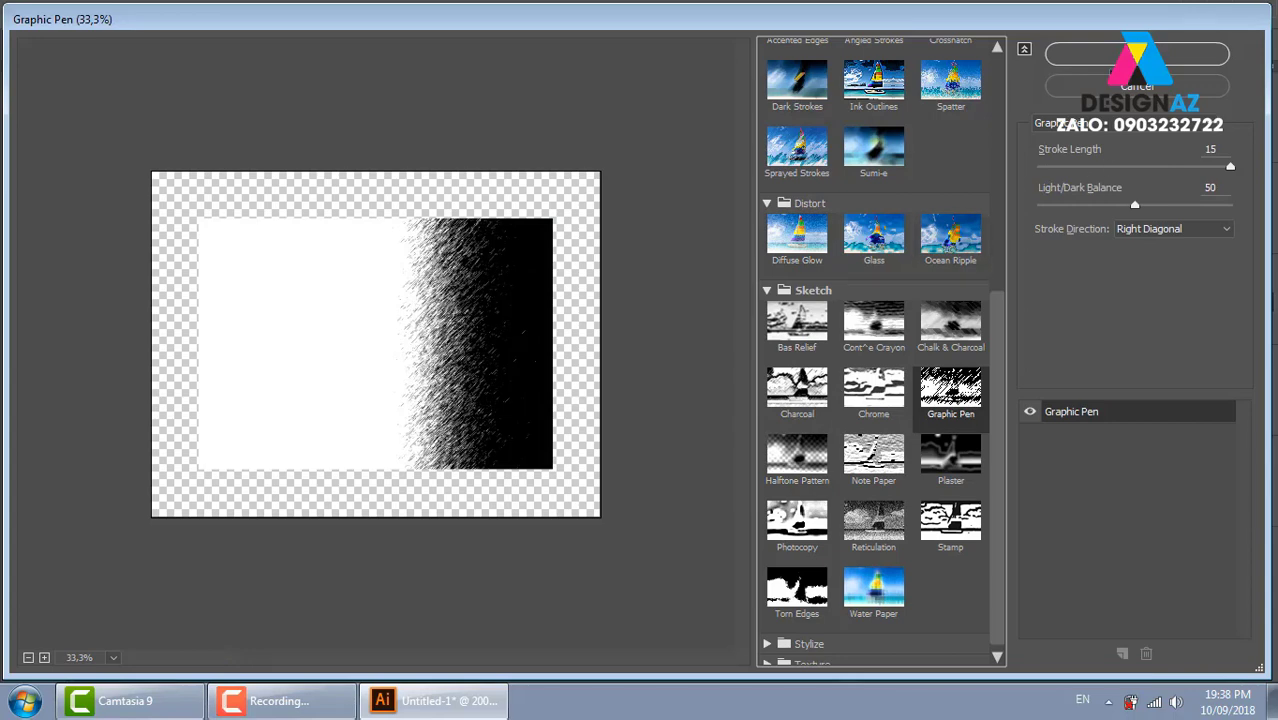
{"action": "key", "text": "Return"}
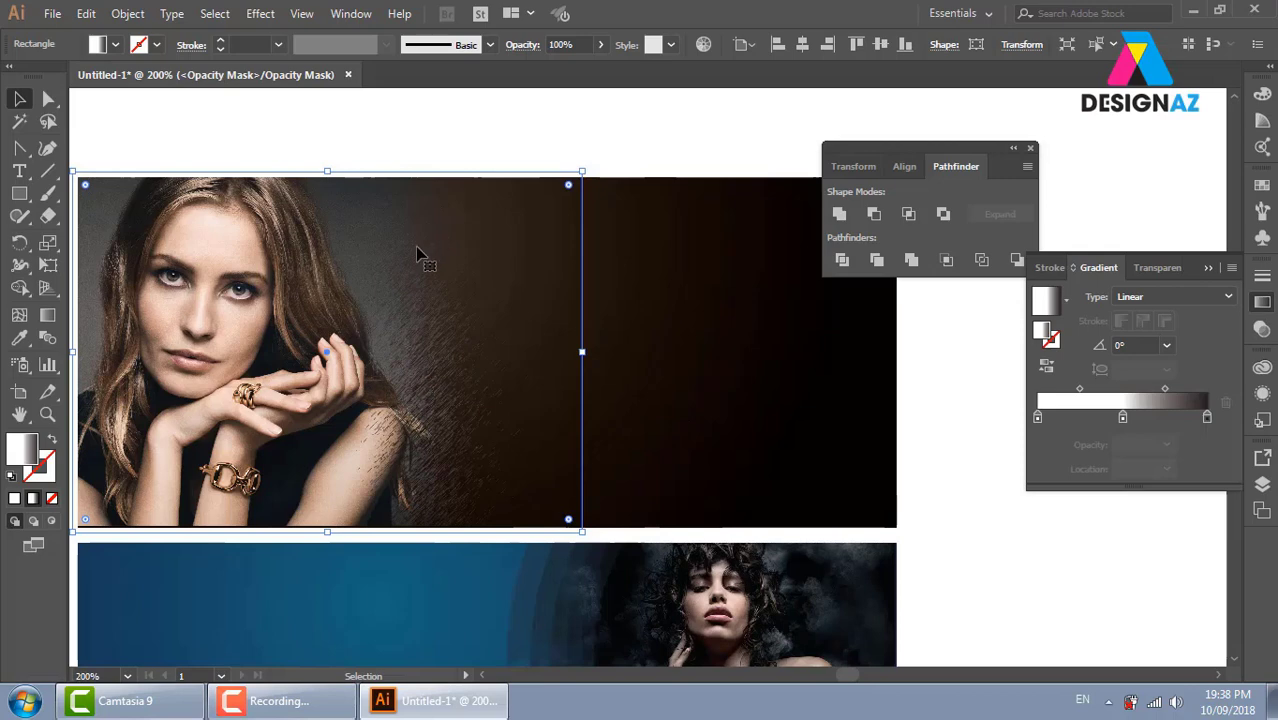
Exit opacity-mask editing and delete the dark overlay rectangle
{"action": "left_click", "coordinate": [785, 455]}
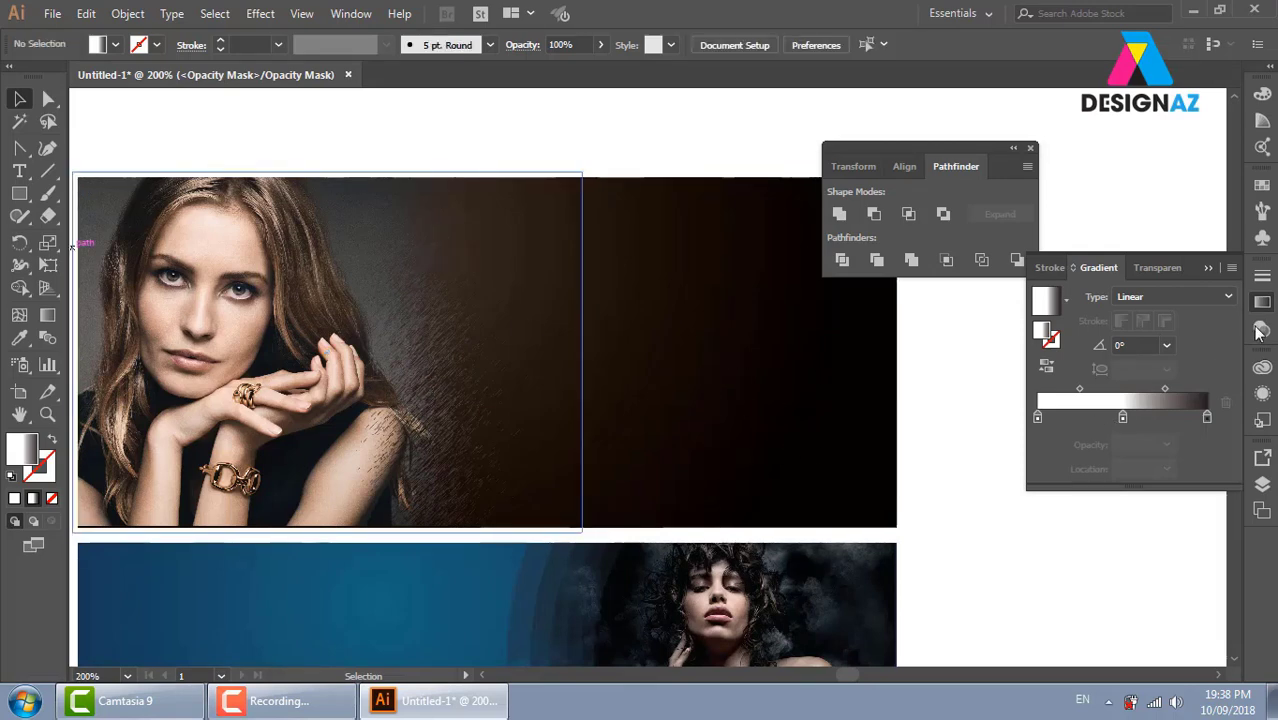
{"action": "left_click", "coordinate": [1262, 329]}
{"action": "left_click", "coordinate": [1057, 345]}
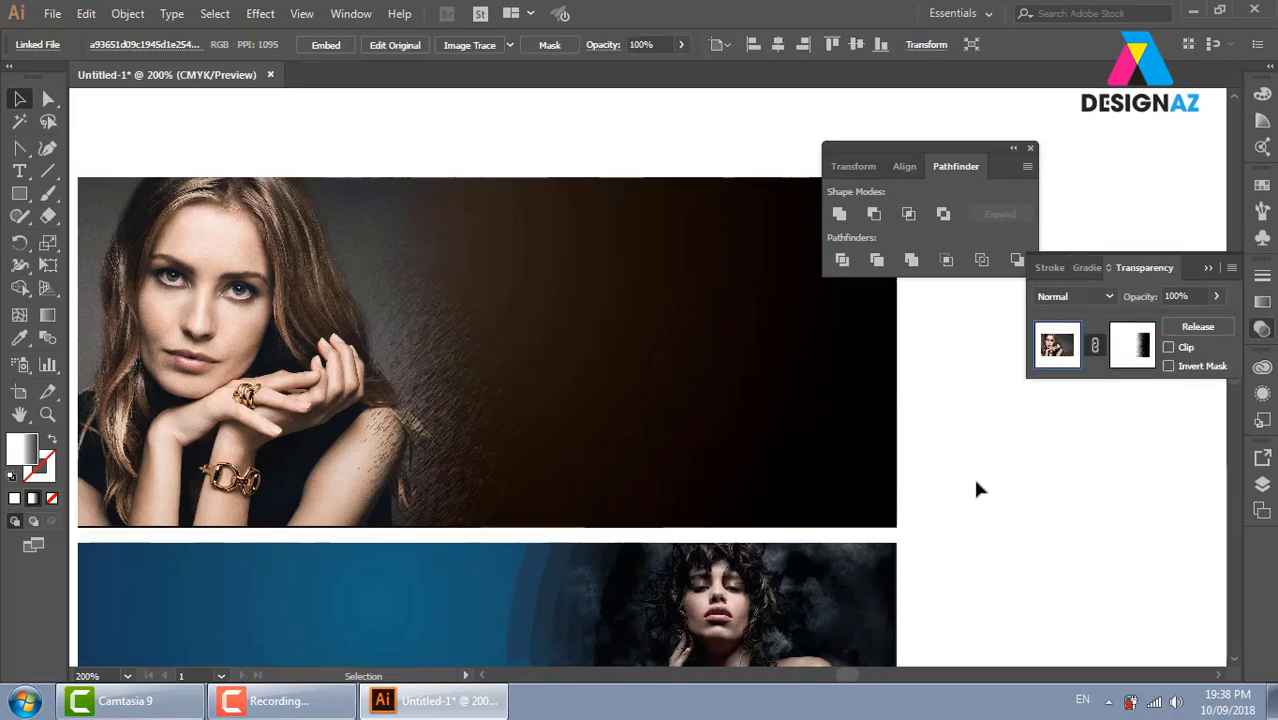
{"action": "left_click", "coordinate": [853, 480]}
{"action": "key", "text": "Delete"}
Fill the background rectangle behind the portrait with pure black (000000)
{"action": "left_click", "coordinate": [853, 480]}
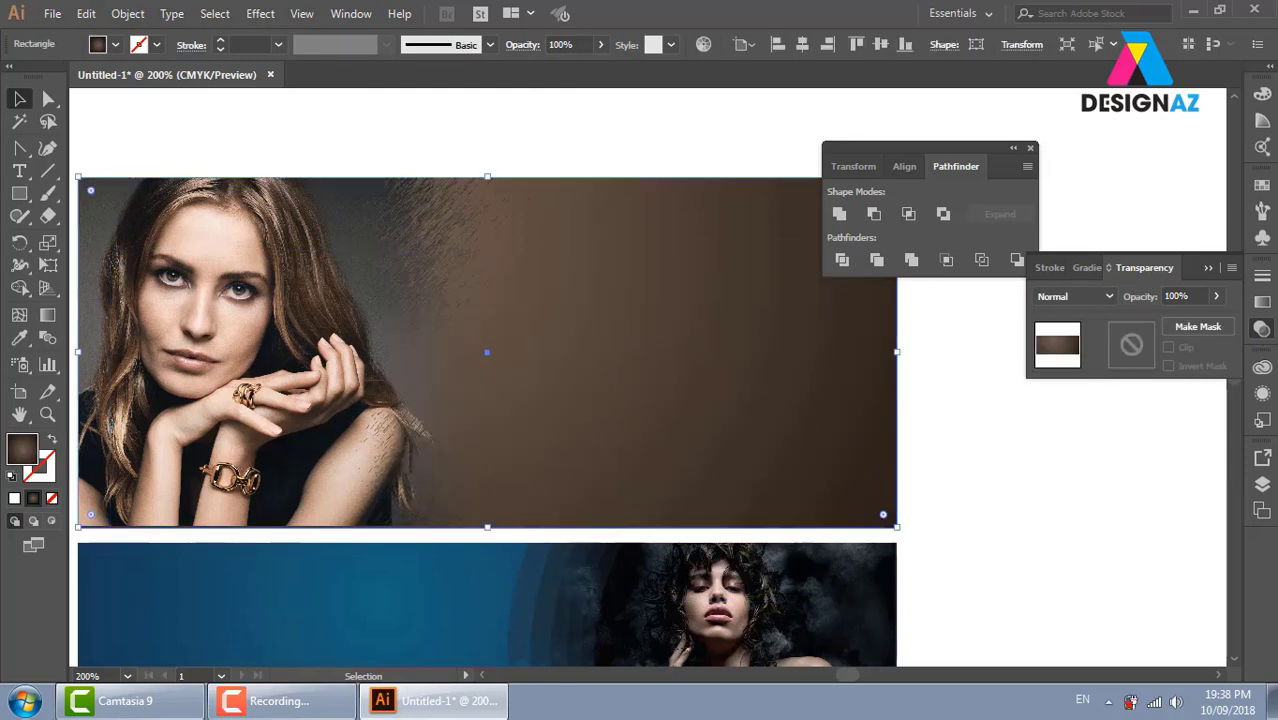
{"action": "left_click", "coordinate": [1261, 186]}
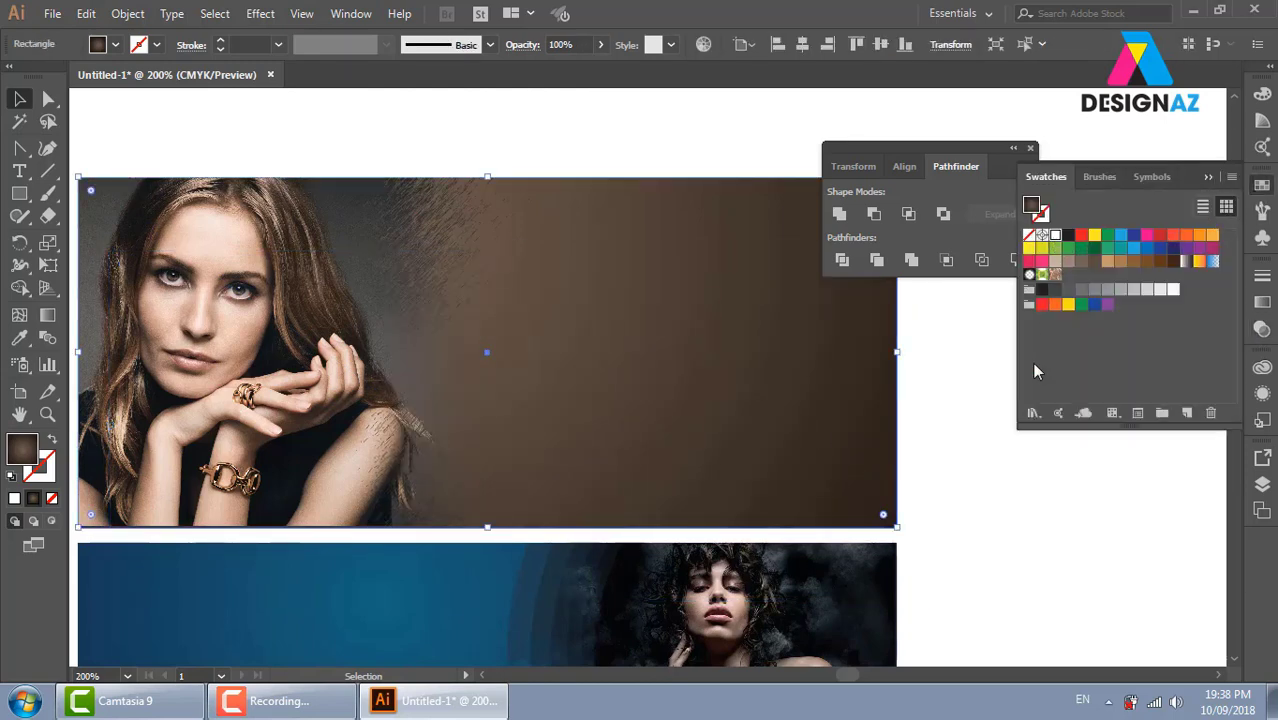
{"action": "left_click", "coordinate": [1055, 235]}
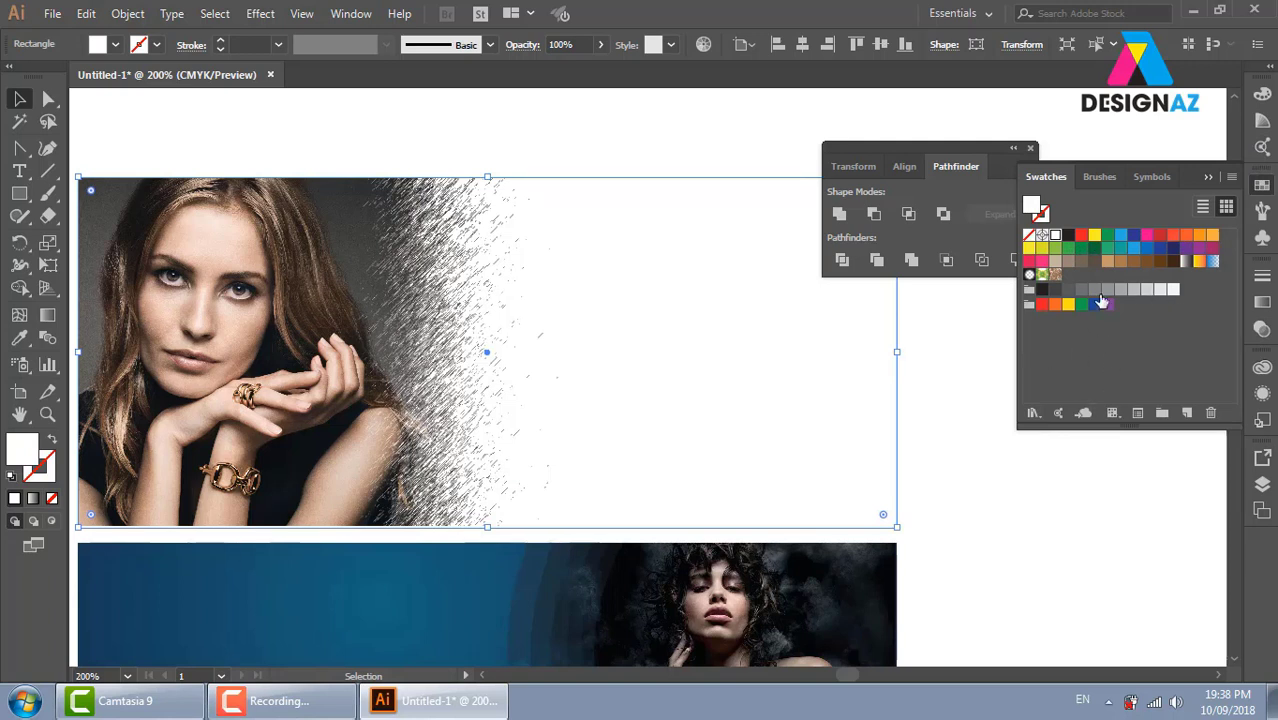
{"action": "left_click", "coordinate": [1042, 289]}
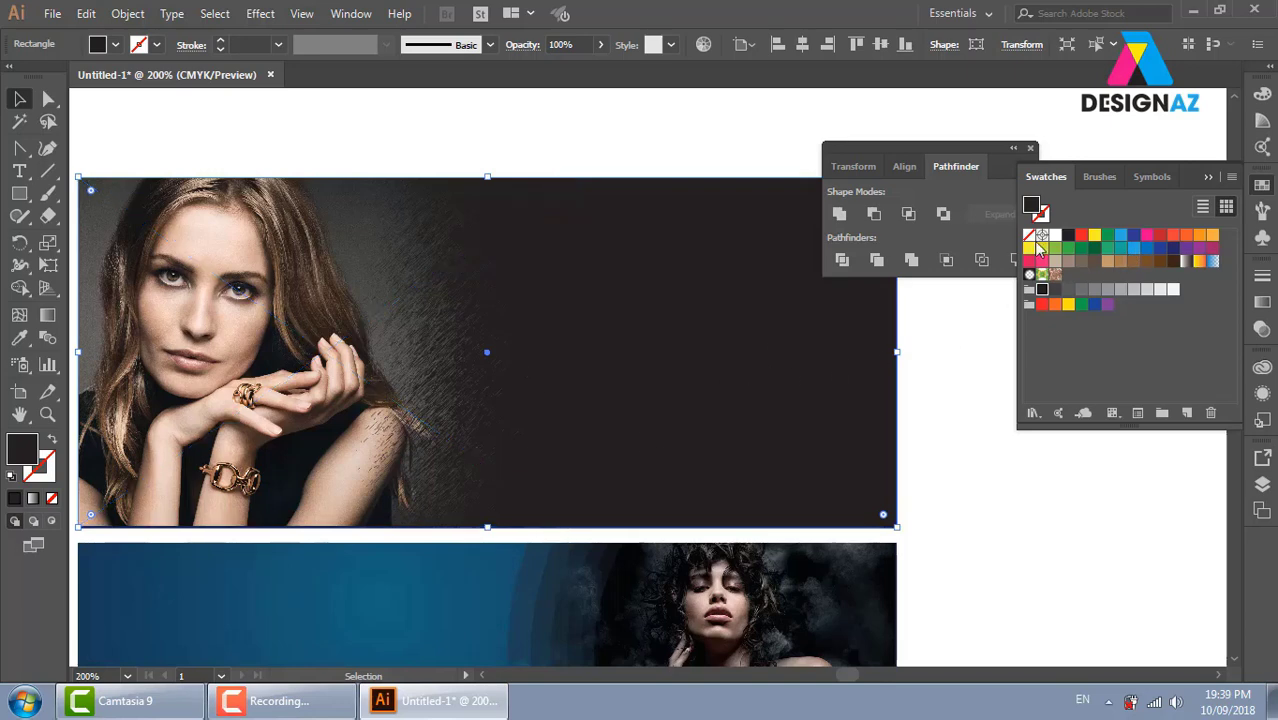
{"action": "double_click", "coordinate": [10, 450]}
{"action": "left_click", "coordinate": [756, 300]}
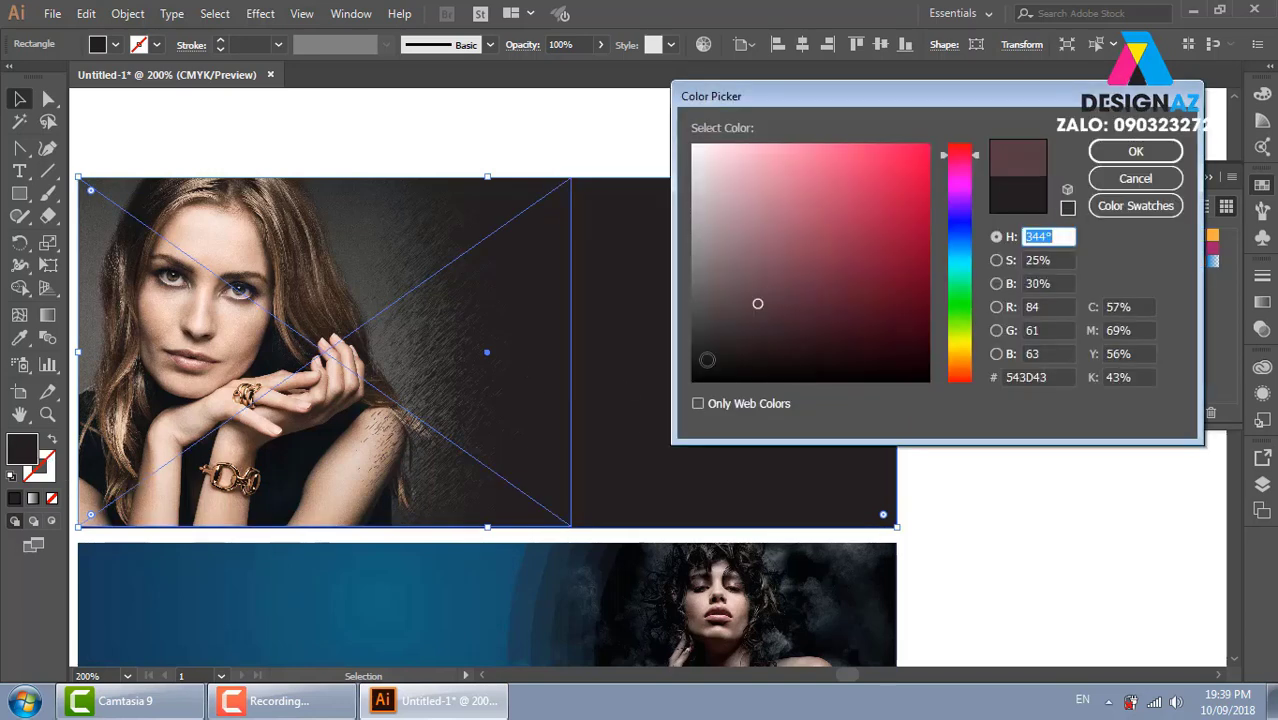
{"action": "left_click", "coordinate": [693, 380]}
{"action": "left_click", "coordinate": [1136, 151]}
{"action": "left_click", "coordinate": [1089, 541]}
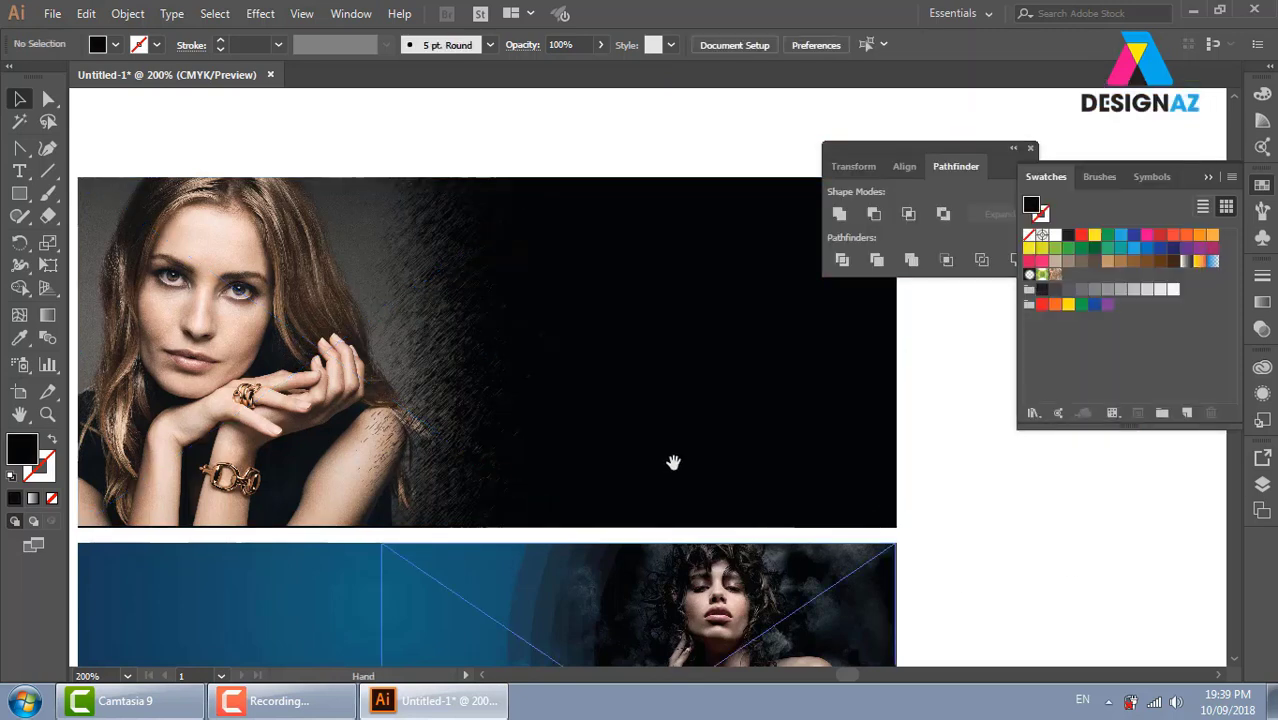
{"action": "left_click_drag", "start_coordinate": [671, 457], "coordinate": [761, 419]}
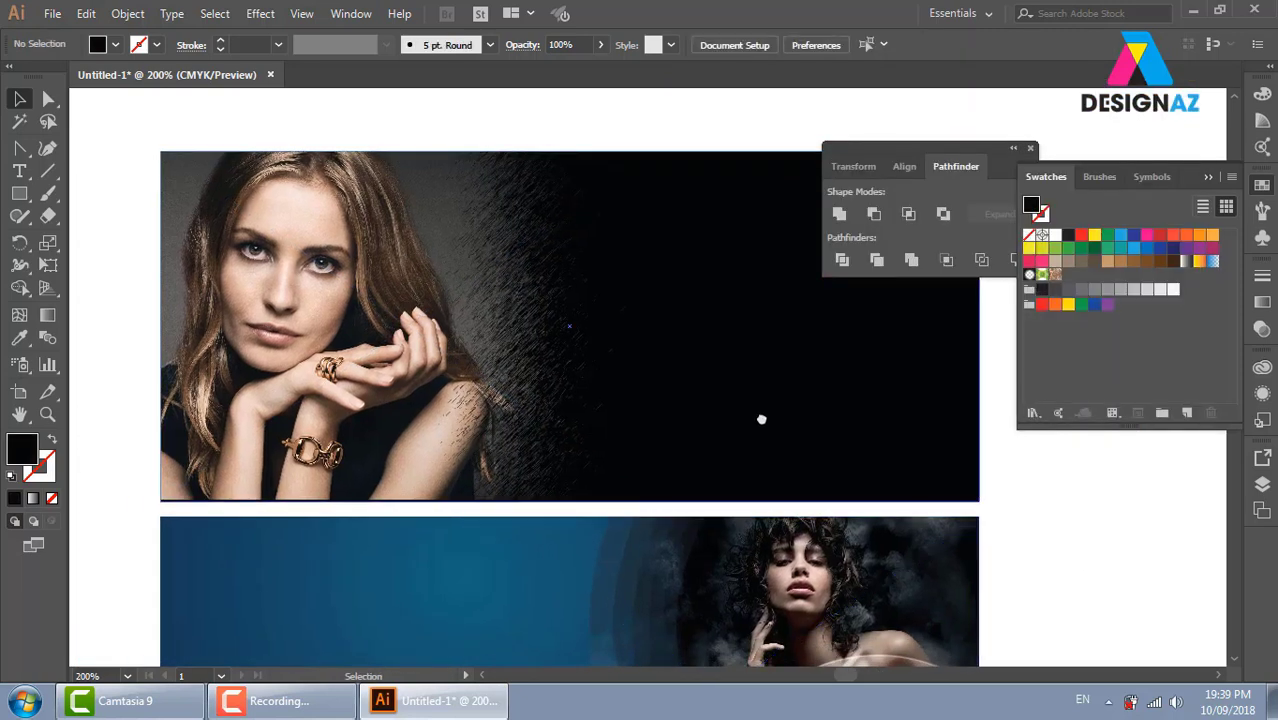
Open the photo's opacity mask and delete its Graphic Pen effect in the Appearance panel
{"action": "left_click", "coordinate": [620, 433]}
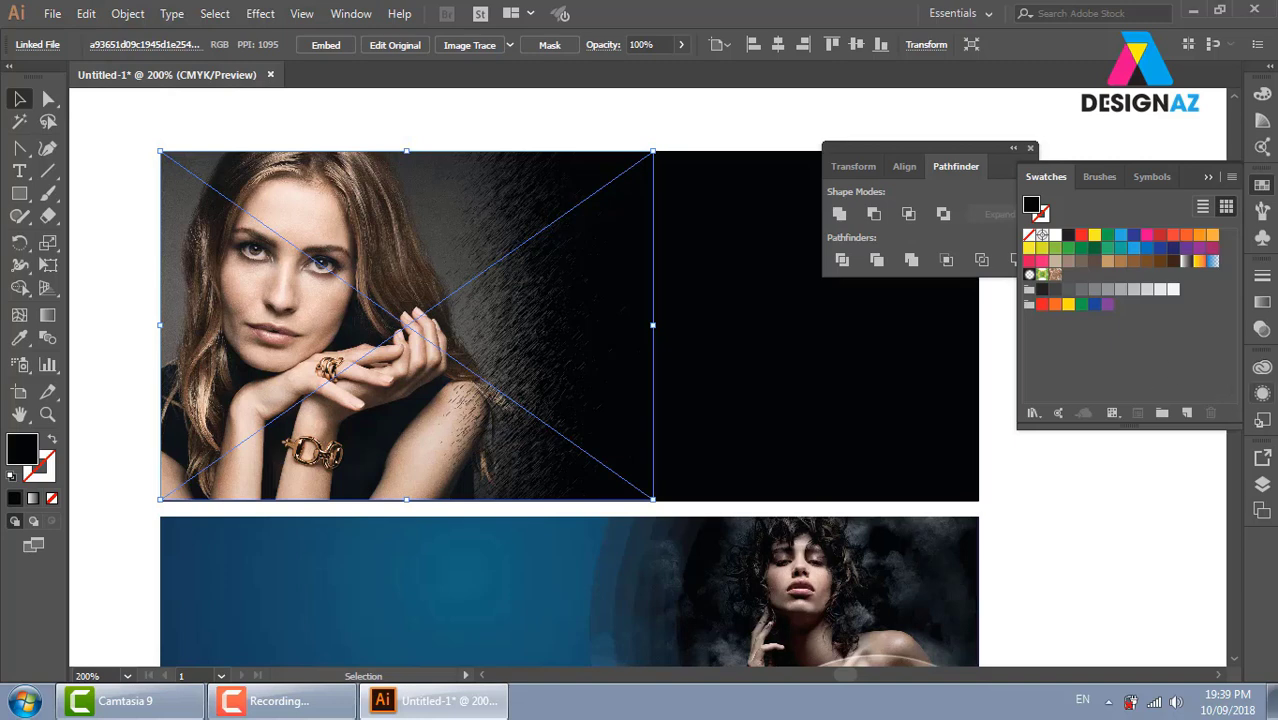
{"action": "left_click", "coordinate": [1262, 328]}
{"action": "left_click", "coordinate": [1140, 350]}
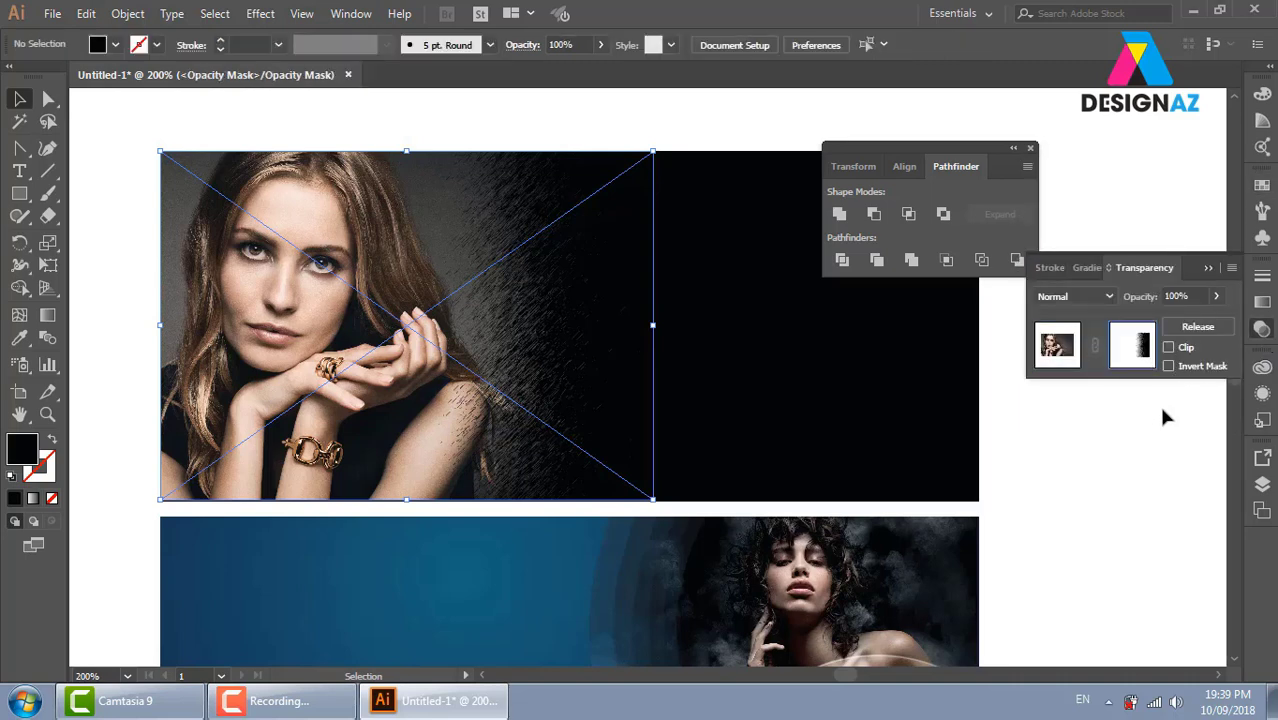
{"action": "left_click", "coordinate": [585, 378]}
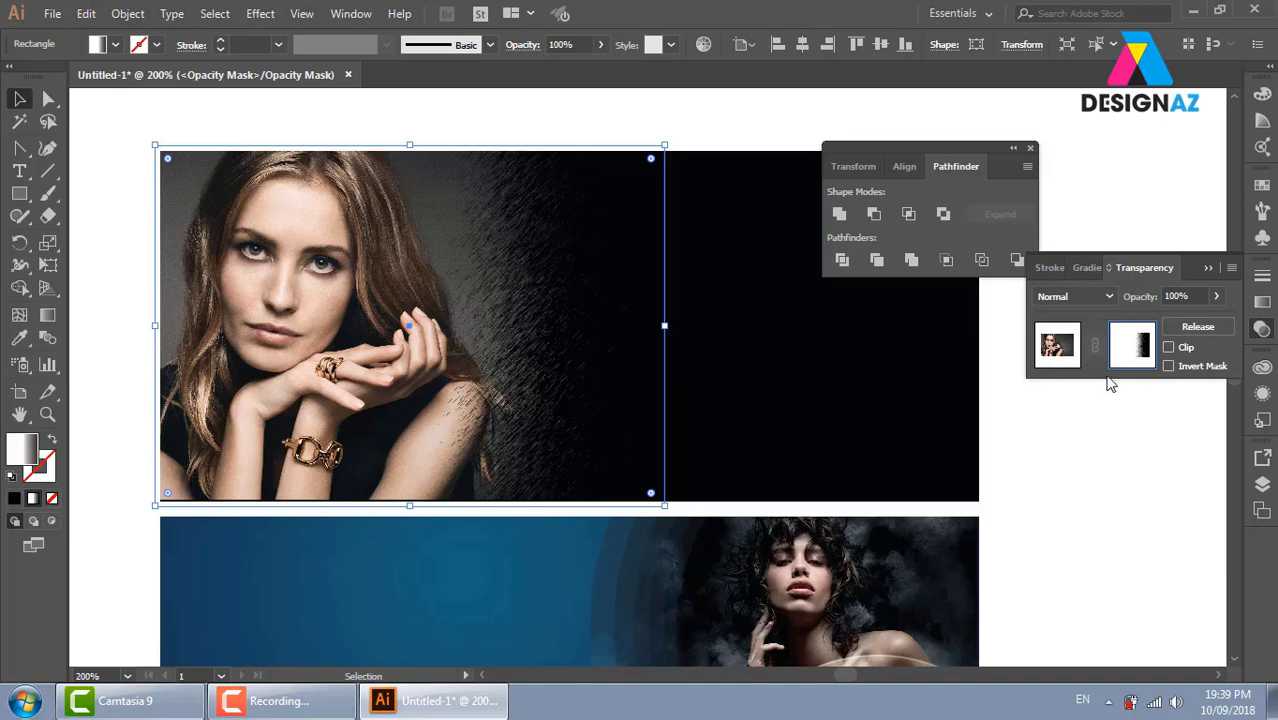
{"action": "left_click", "coordinate": [1264, 395]}
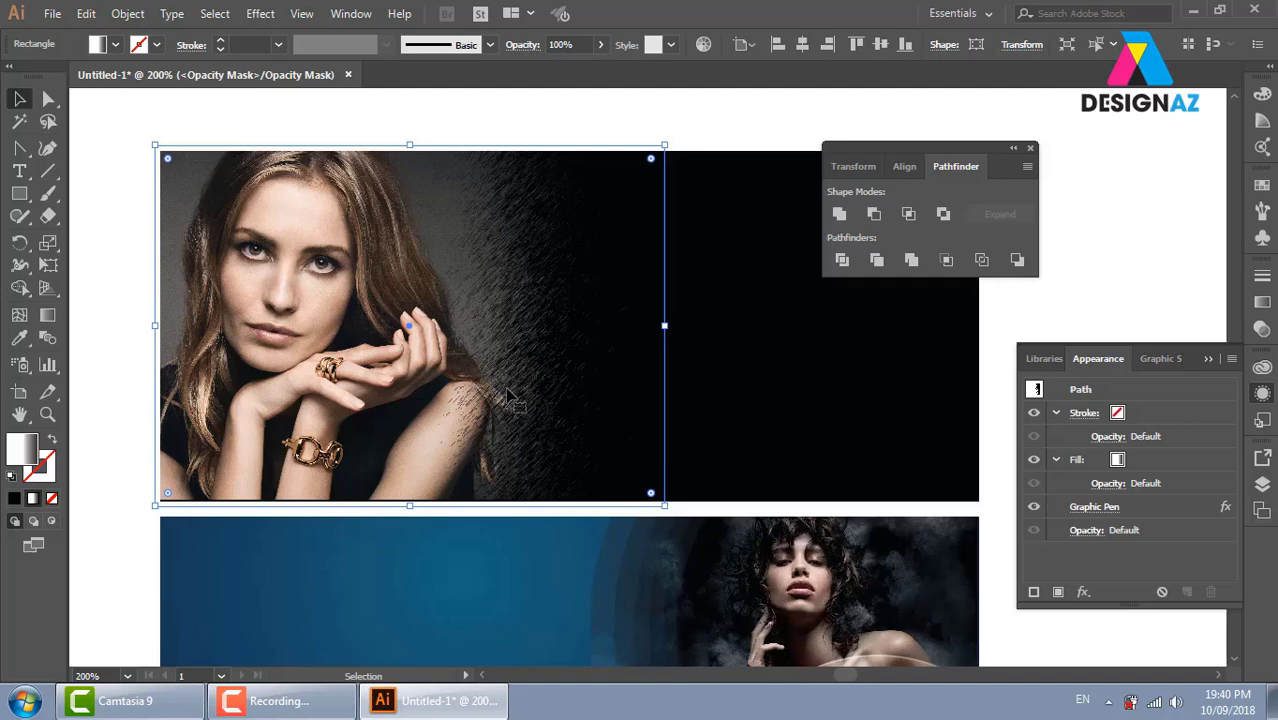
{"action": "left_click", "coordinate": [1198, 512]}
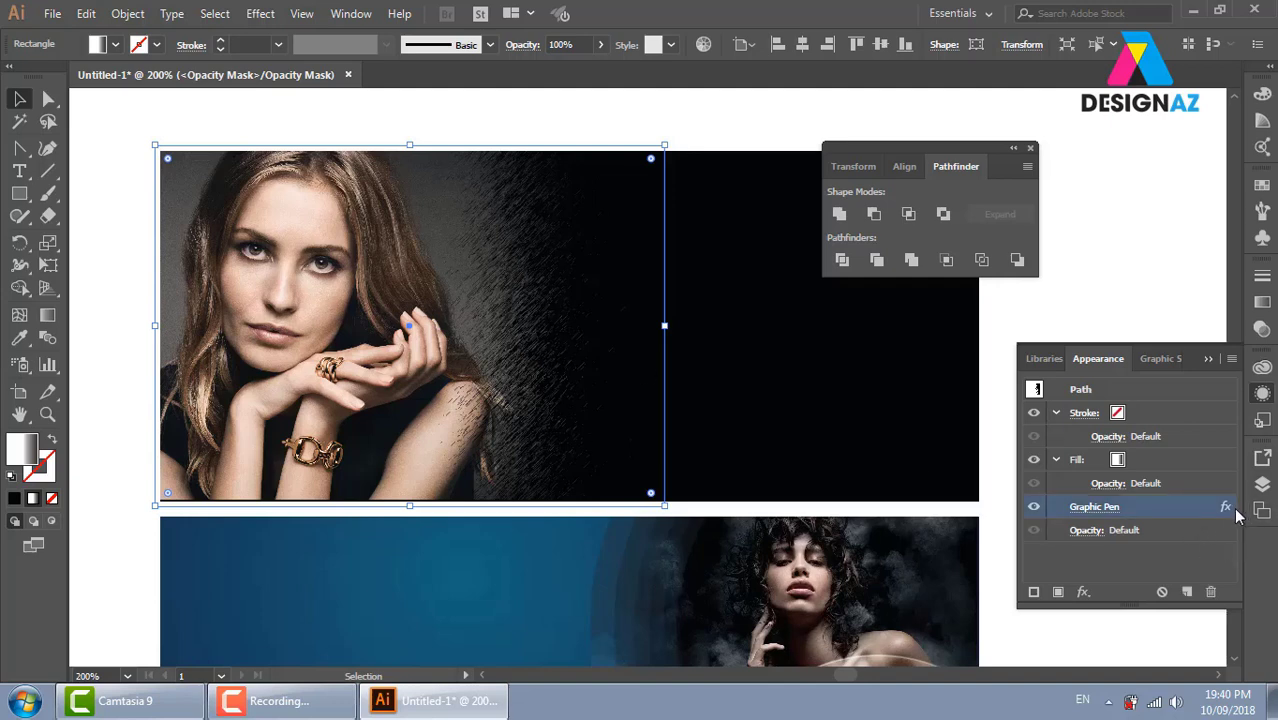
{"action": "left_click", "coordinate": [1211, 593]}
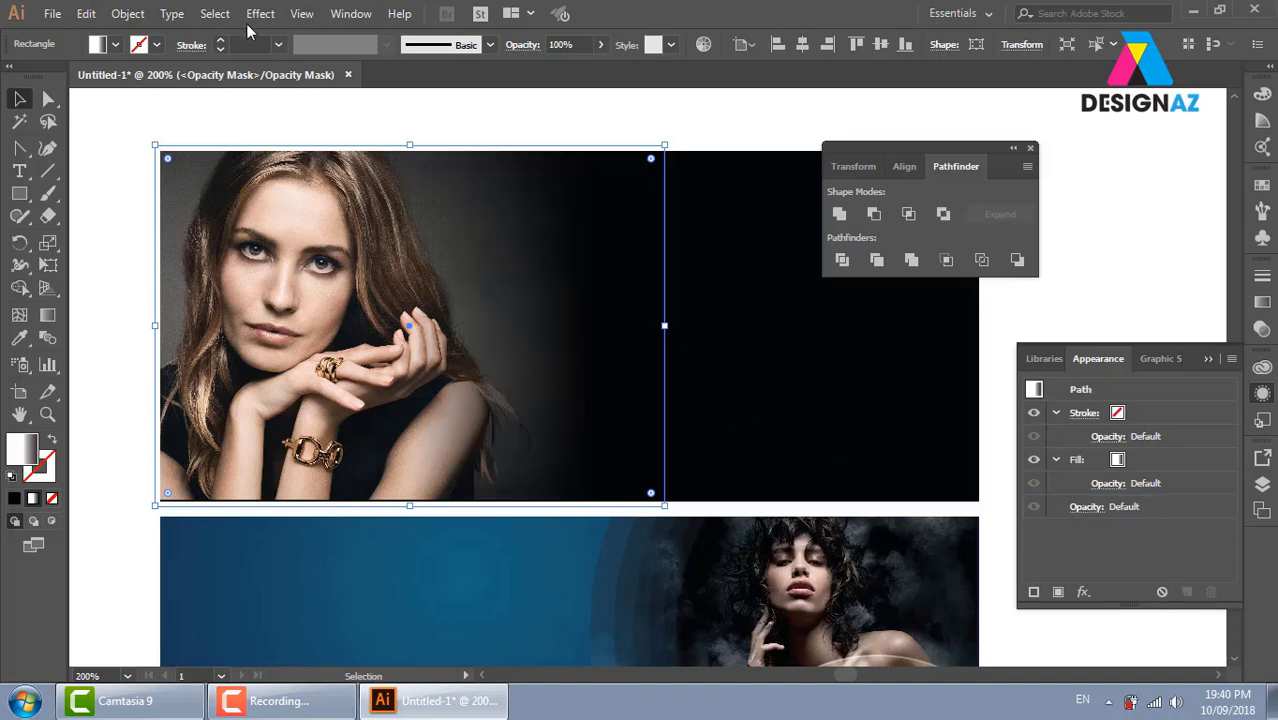
{"action": "left_click", "coordinate": [1262, 329]}
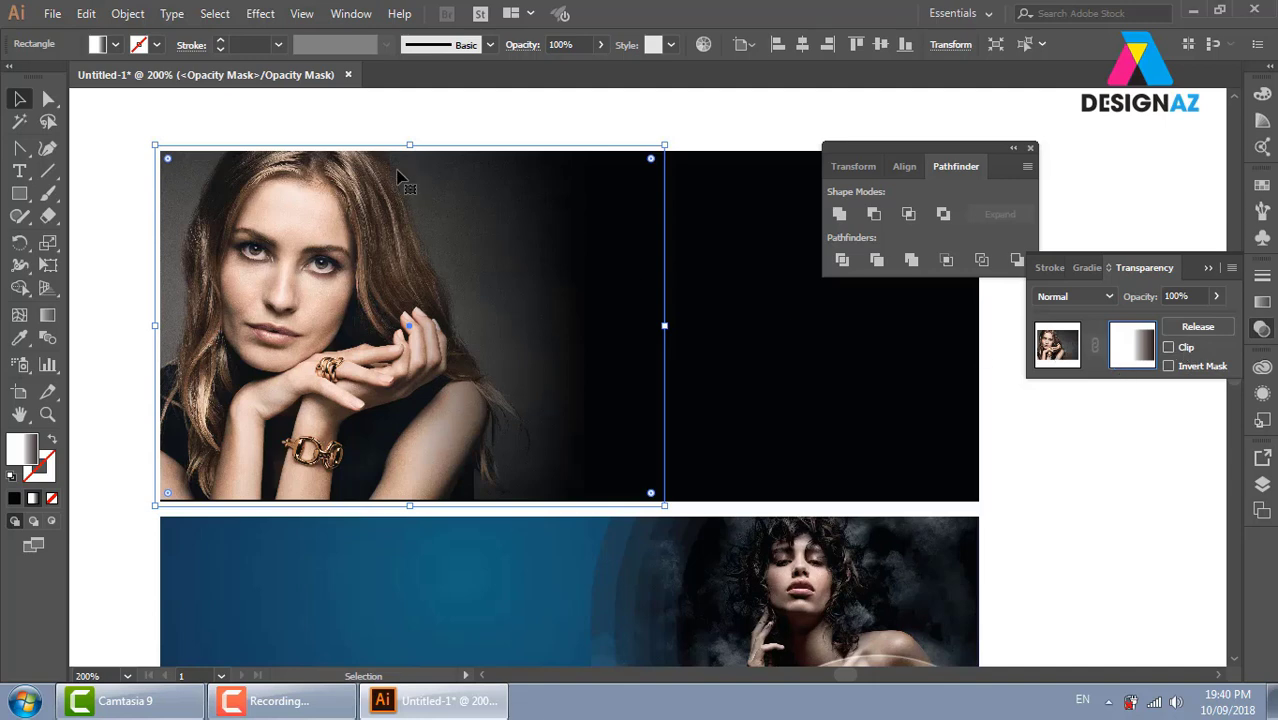
Apply Pixelate > Color Halftone with default settings to the photo's mask
{"action": "left_click", "coordinate": [261, 15]}
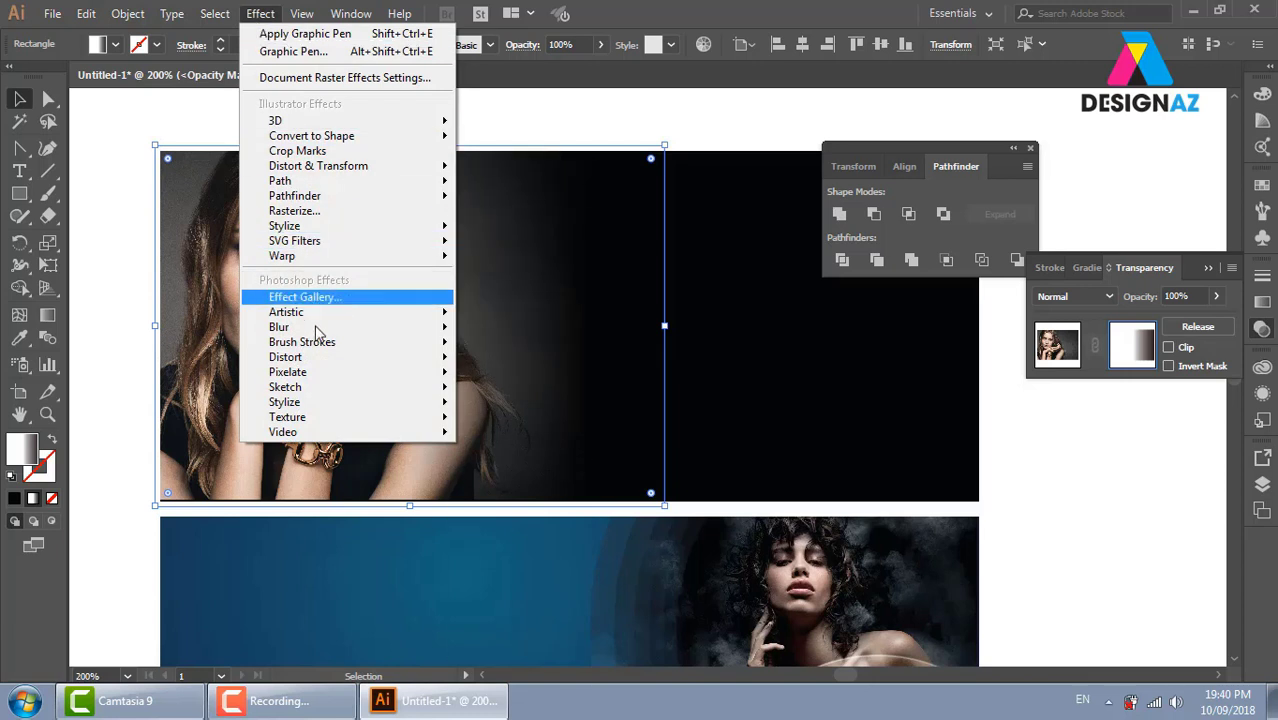
{"action": "mouse_move", "coordinate": [288, 372]}
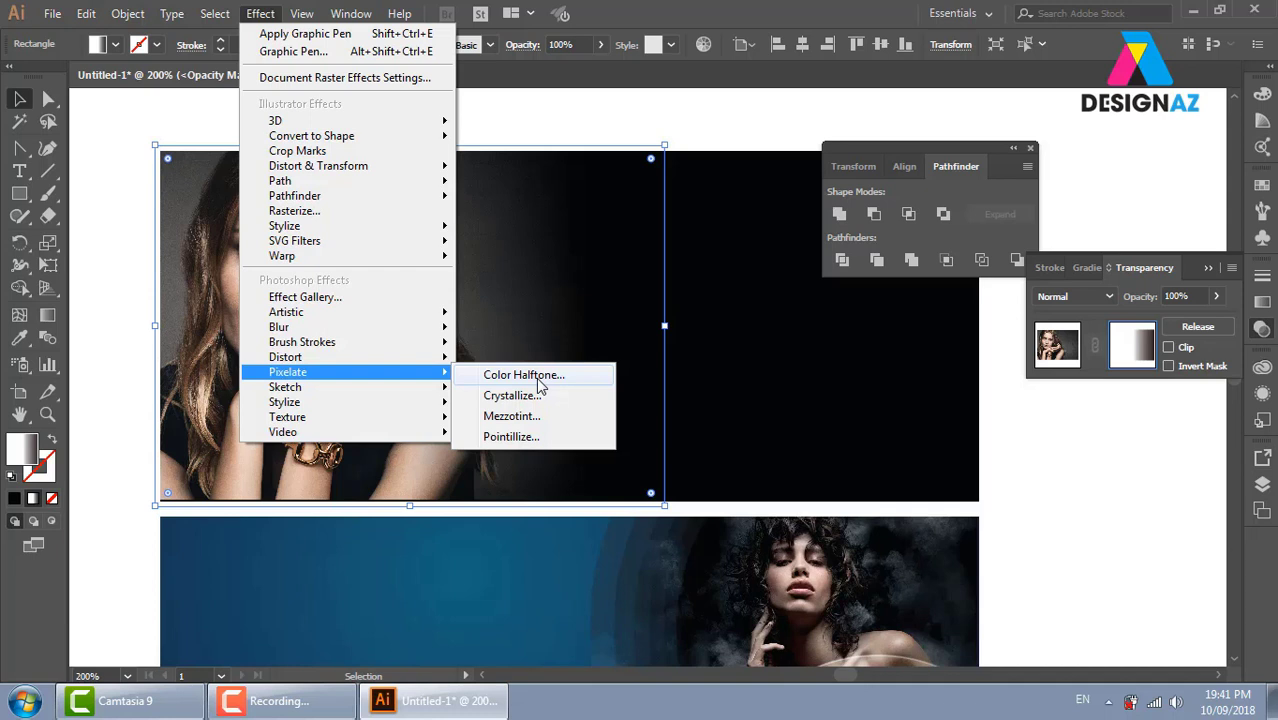
{"action": "left_click", "coordinate": [540, 386]}
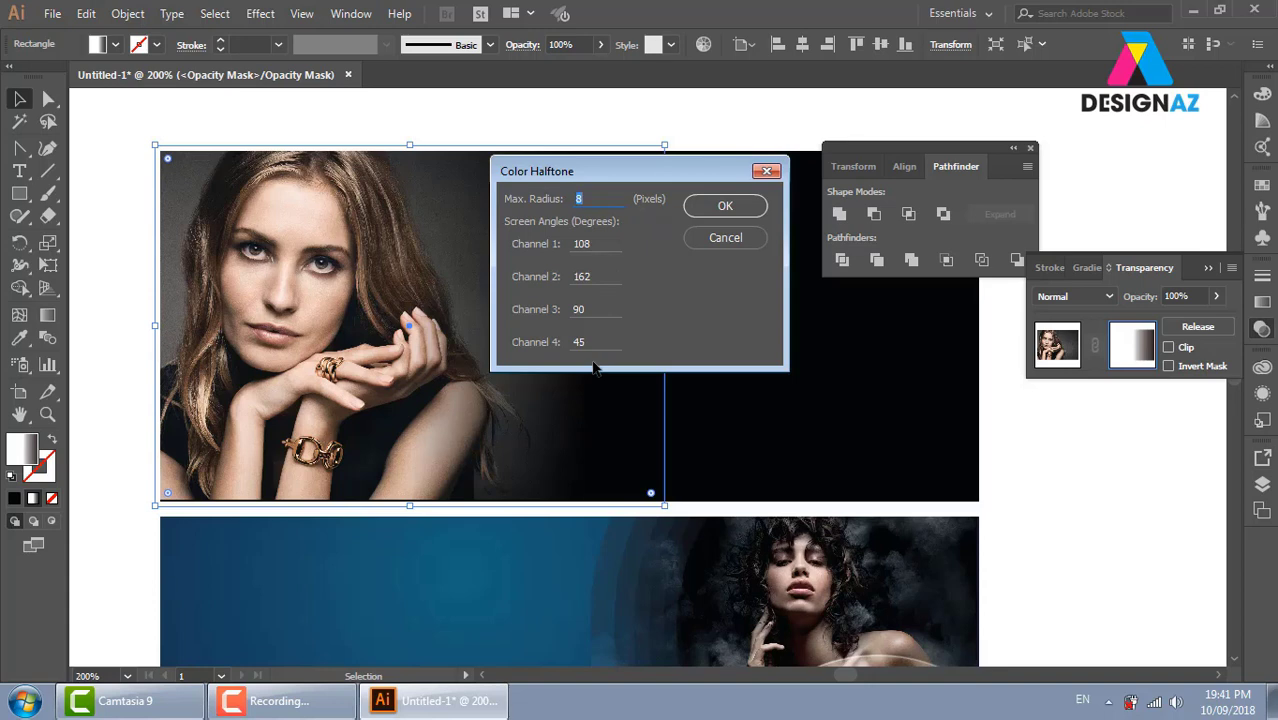
{"action": "left_click", "coordinate": [708, 211]}
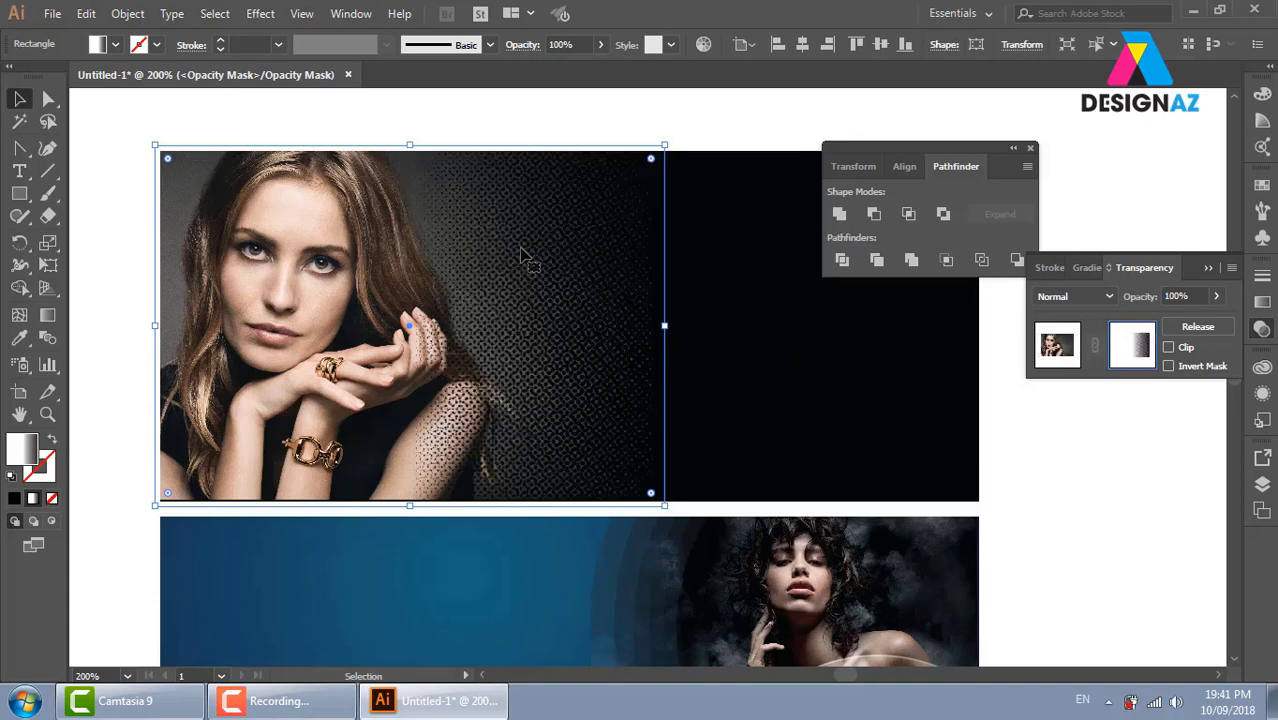
Zoom to 400% and redraw the mask's horizontal fade gradient across the photo
{"action": "key", "text": "ctrl+plus"}
{"action": "key", "text": "ctrl+plus"}
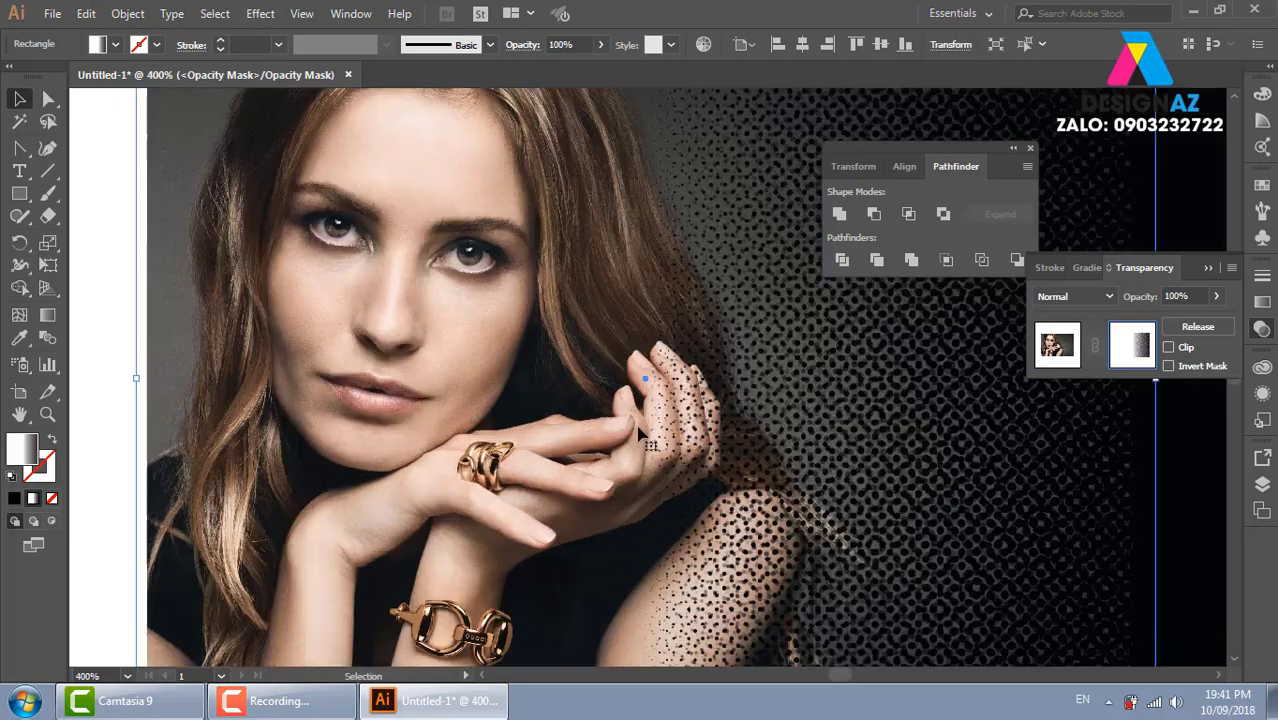
{"action": "scroll", "coordinate": [646, 442], "scroll_direction": "right", "scroll_amount": 3}
{"action": "scroll", "coordinate": [570, 442], "scroll_direction": "right", "scroll_amount": 3}
{"action": "key", "text": "g"}
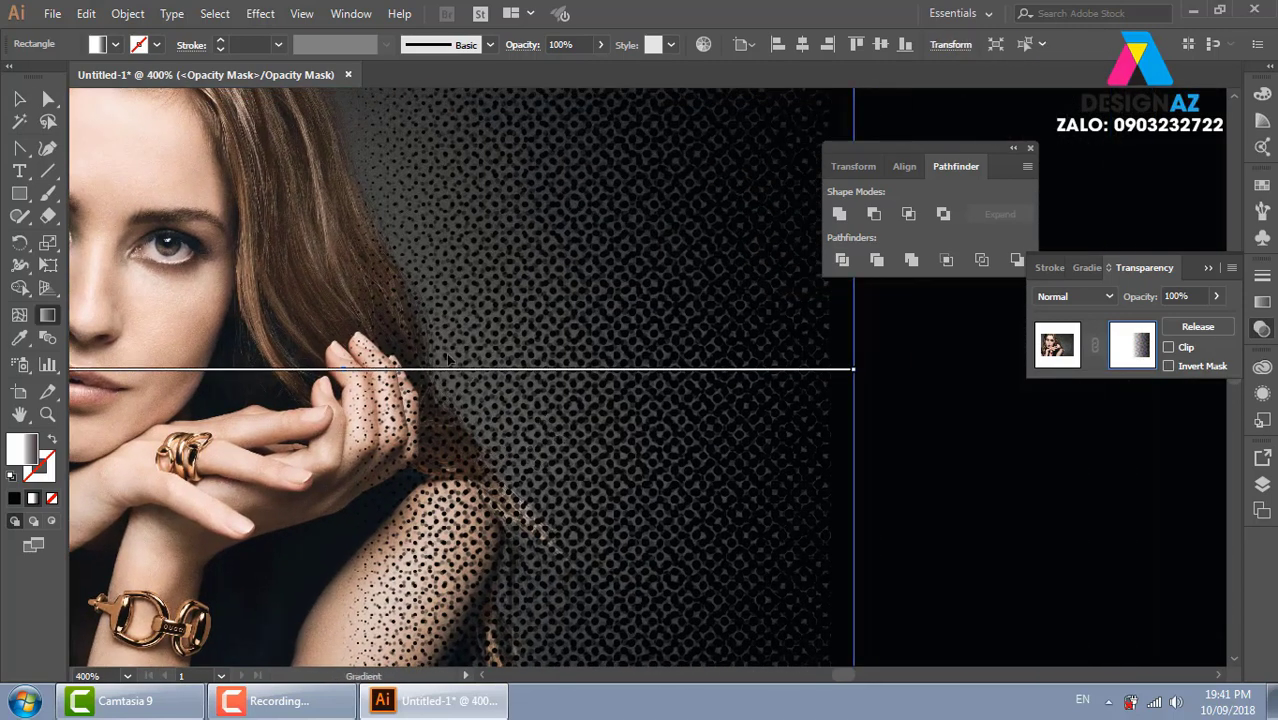
{"action": "left_click_drag", "start_coordinate": [413, 329], "coordinate": [676, 330]}
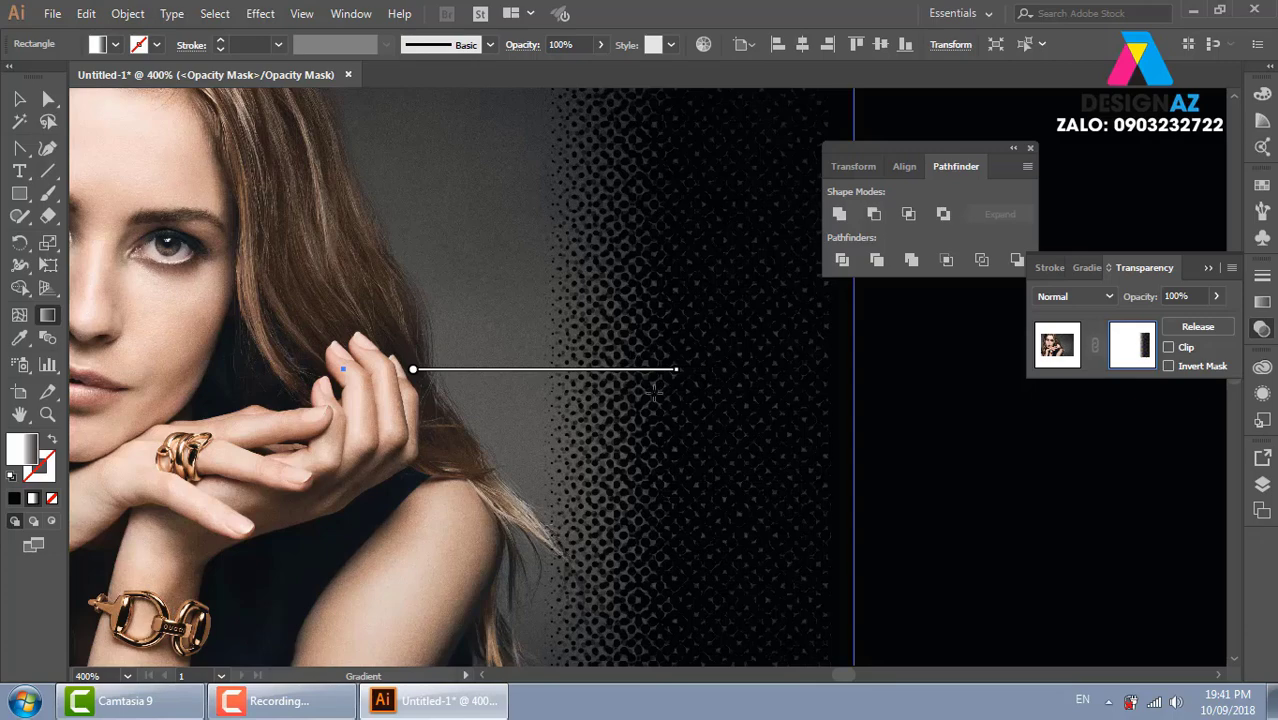
{"action": "left_click_drag", "start_coordinate": [652, 393], "coordinate": [853, 369]}
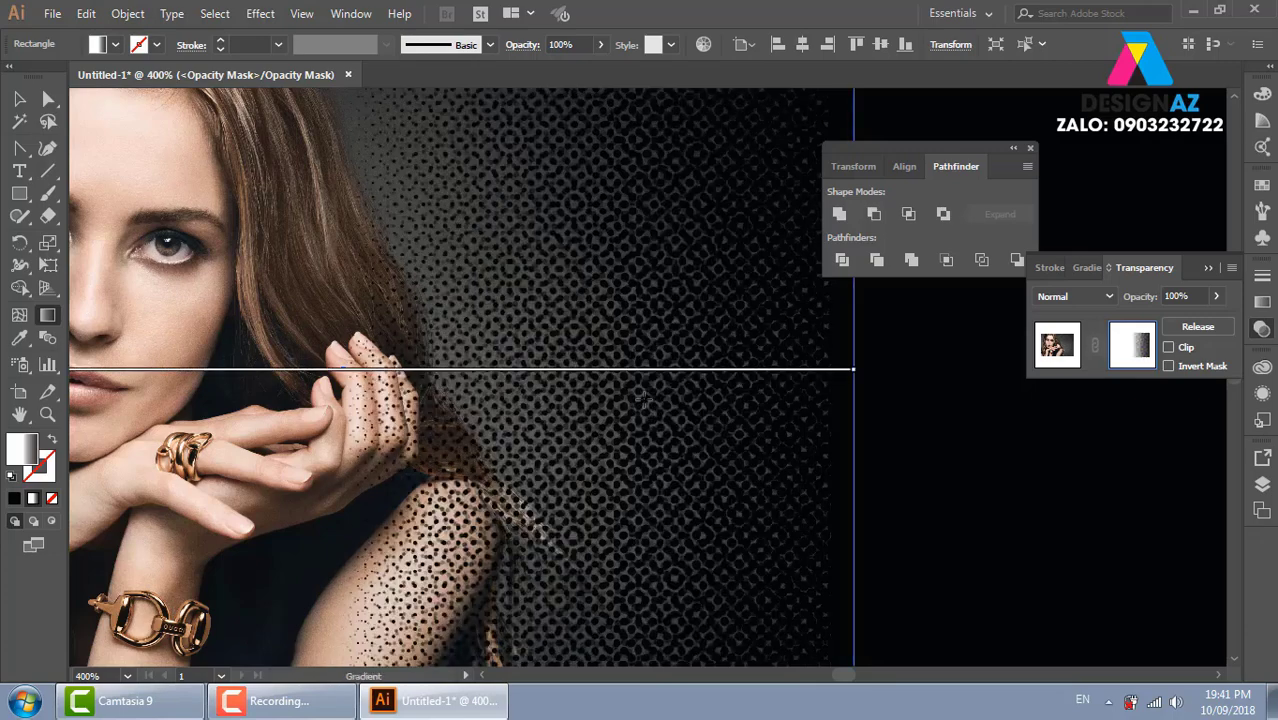
{"action": "scroll", "coordinate": [958, 392], "scroll_direction": "down", "scroll_amount": 2}
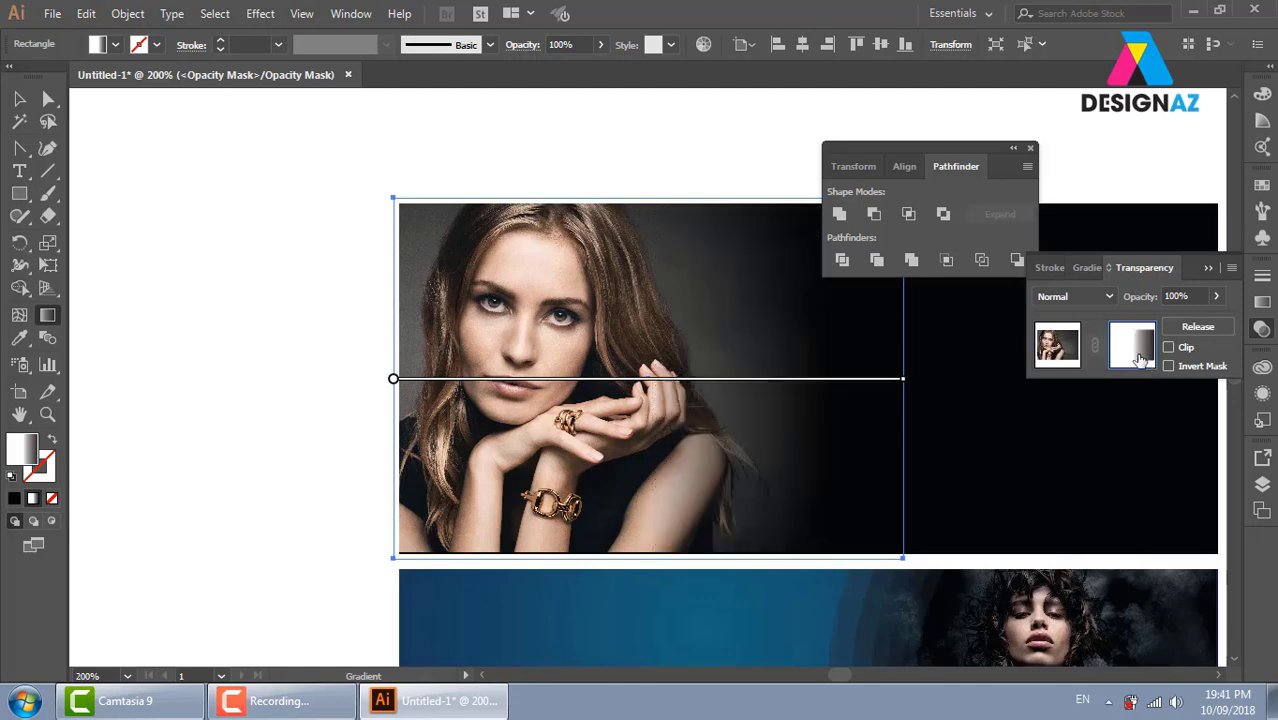
Crystallize the portrait banner's opacity mask at cell size 78, then exit mask editing
{"action": "left_click", "coordinate": [259, 16]}
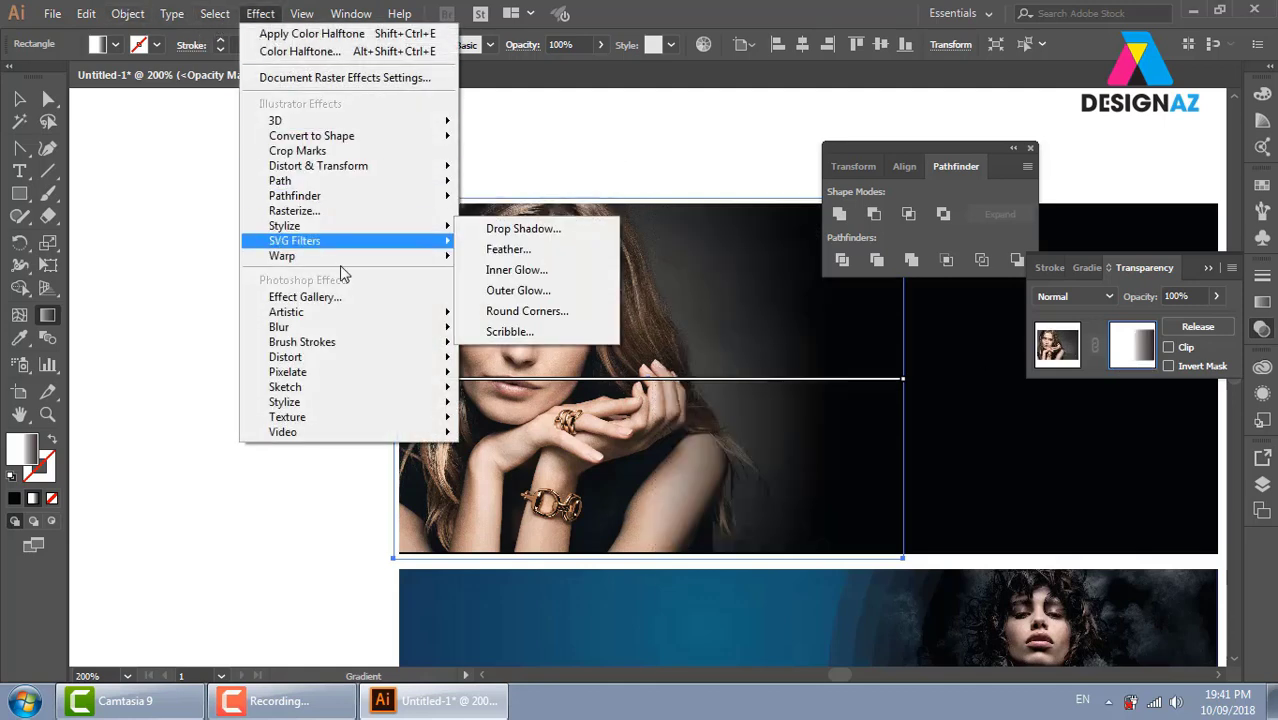
{"action": "mouse_move", "coordinate": [288, 372]}
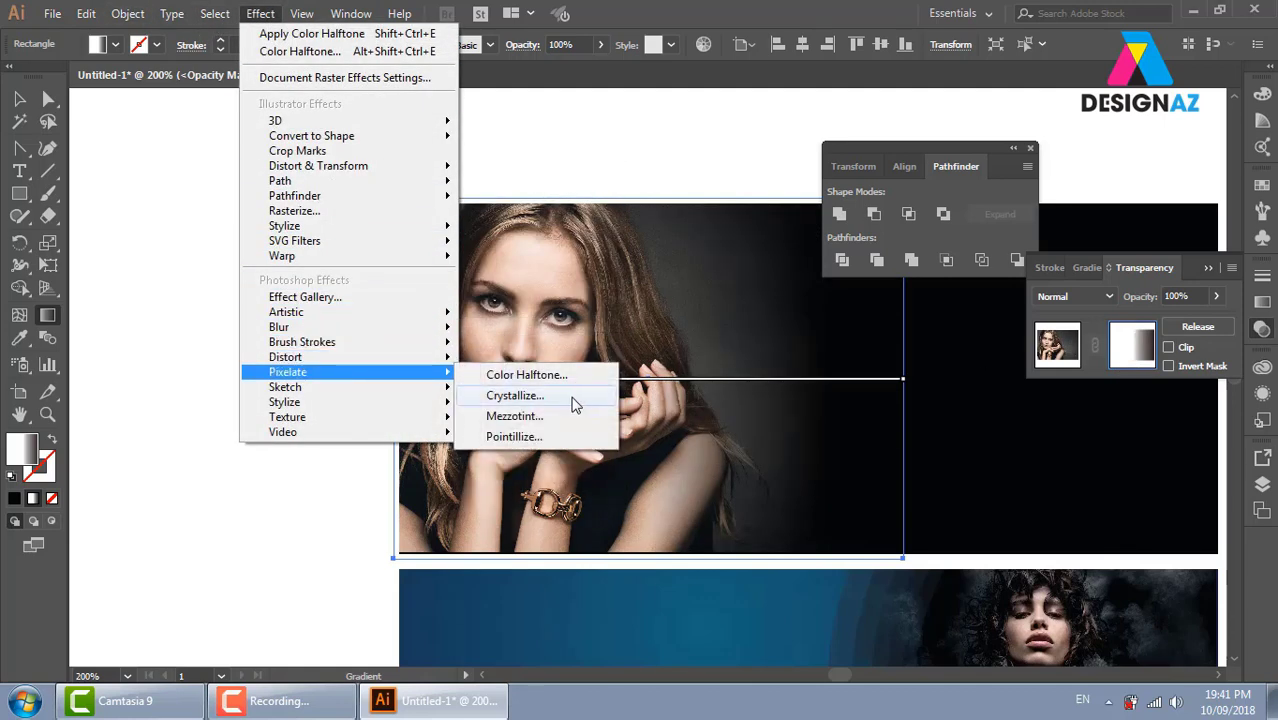
{"action": "left_click", "coordinate": [605, 399]}
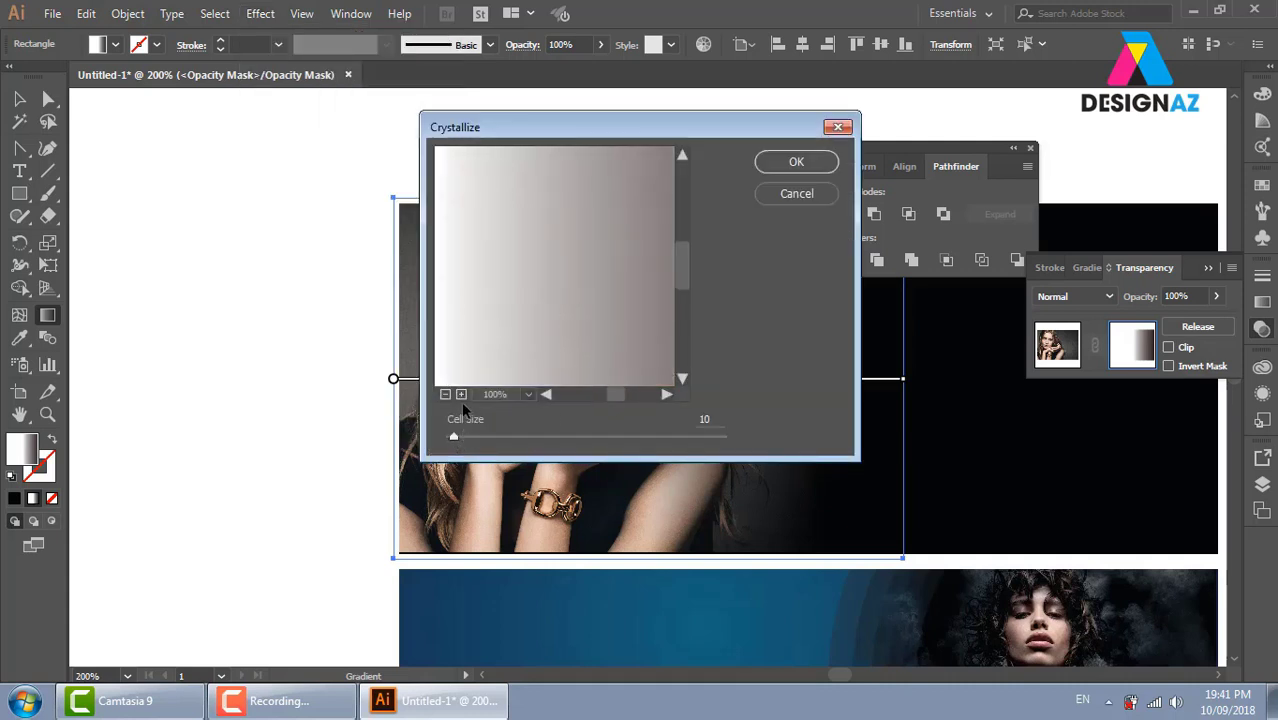
{"action": "left_click", "coordinate": [517, 436]}
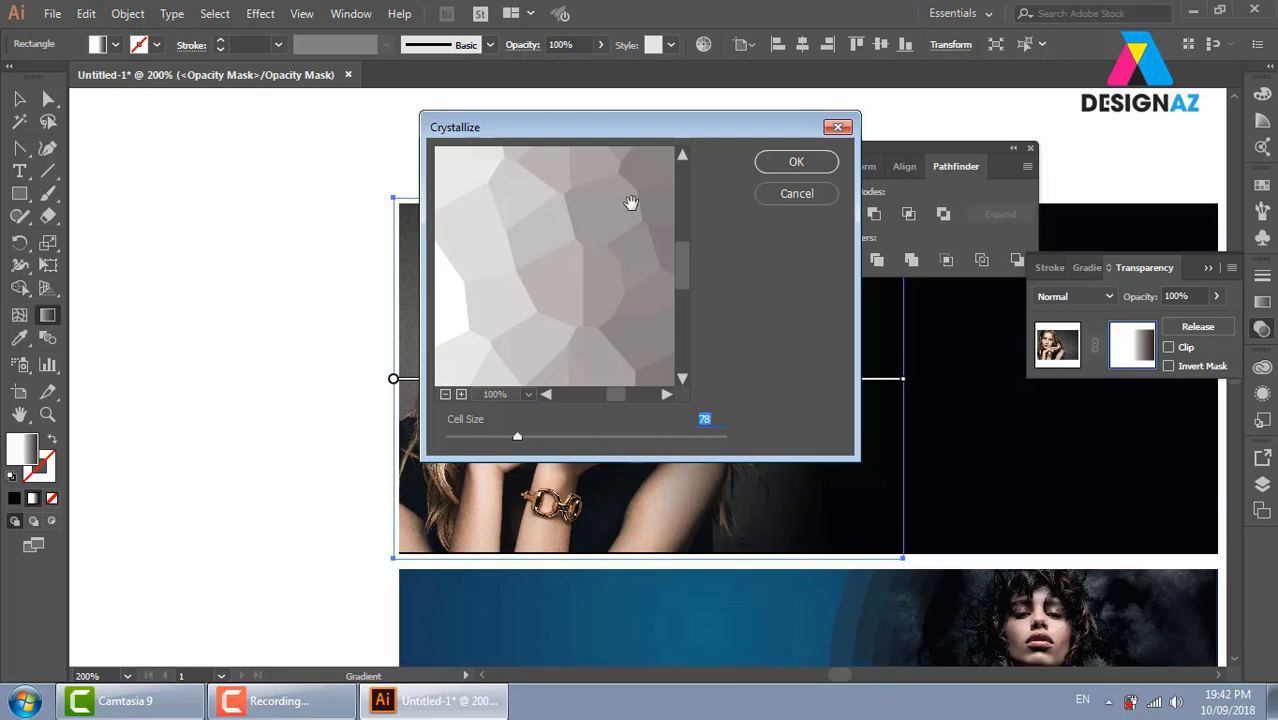
{"action": "left_click", "coordinate": [775, 166]}
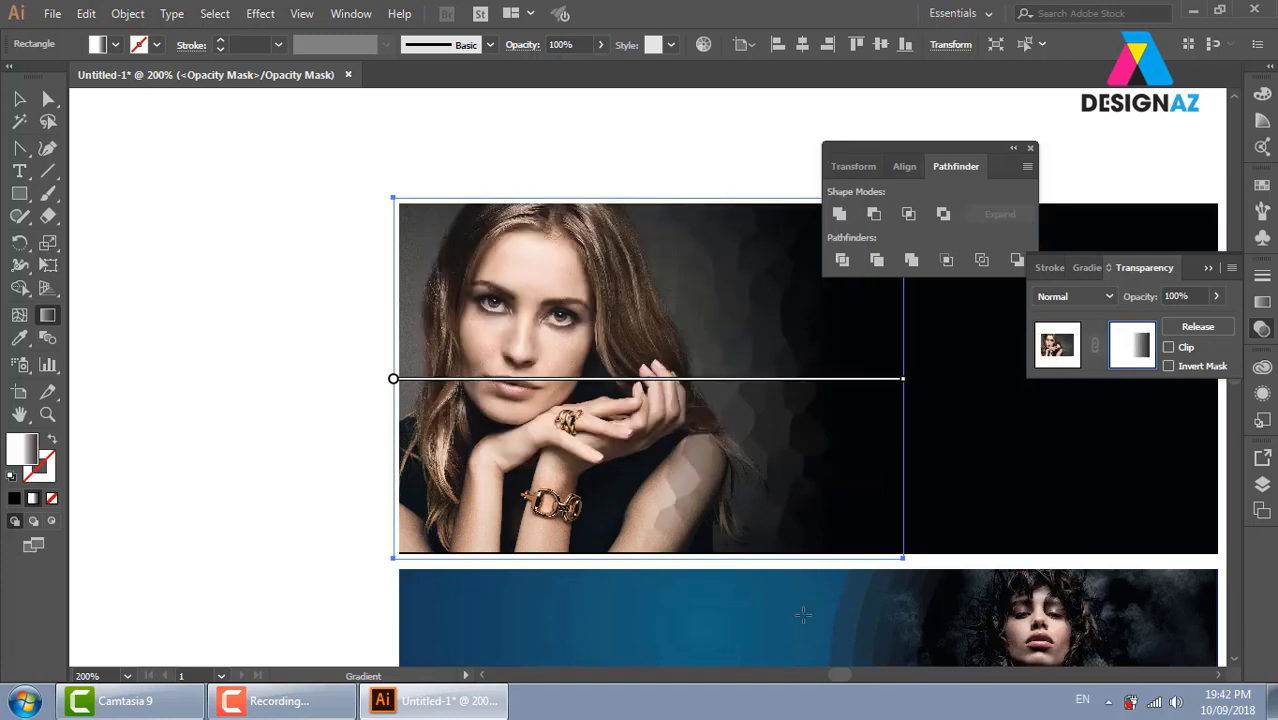
{"action": "left_click", "coordinate": [1057, 345]}
Select the perfume banner image and its opacity mask's gradient rectangle
{"action": "left_click_drag", "start_coordinate": [982, 557], "coordinate": [750, 450]}
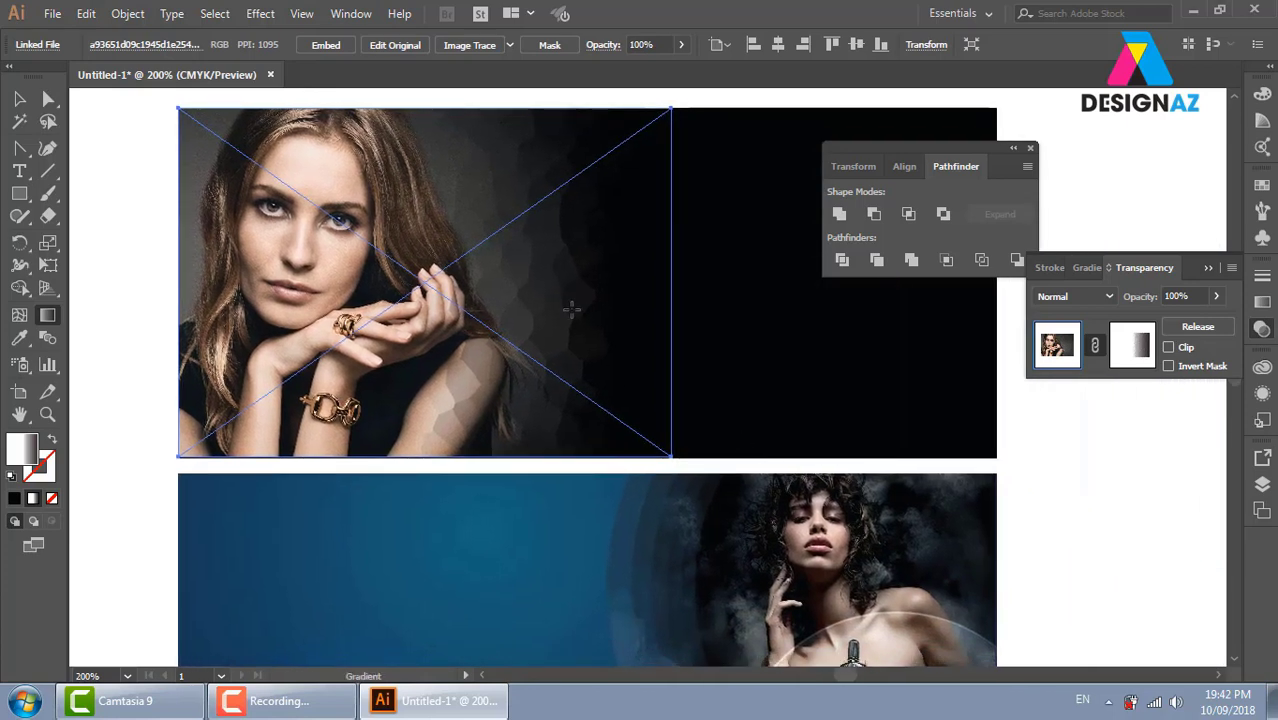
{"action": "left_click_drag", "start_coordinate": [571, 308], "coordinate": [451, 169]}
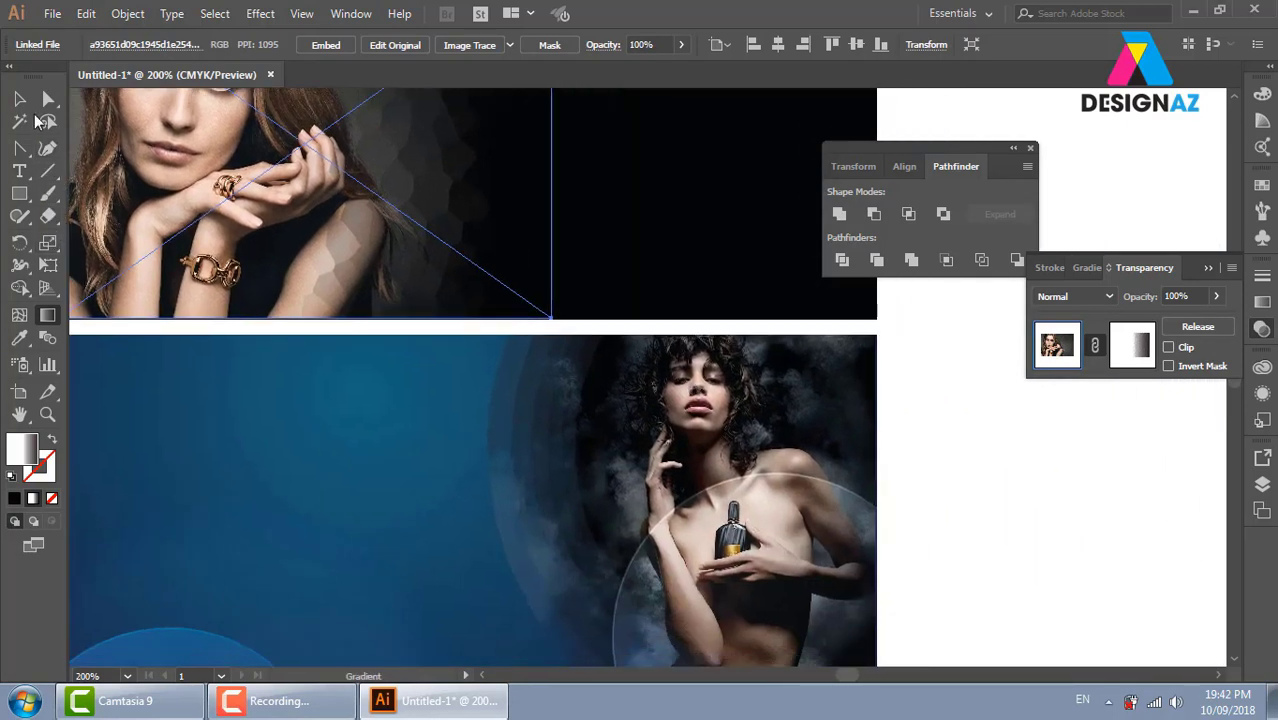
{"action": "left_click", "coordinate": [19, 98]}
{"action": "left_click", "coordinate": [630, 432]}
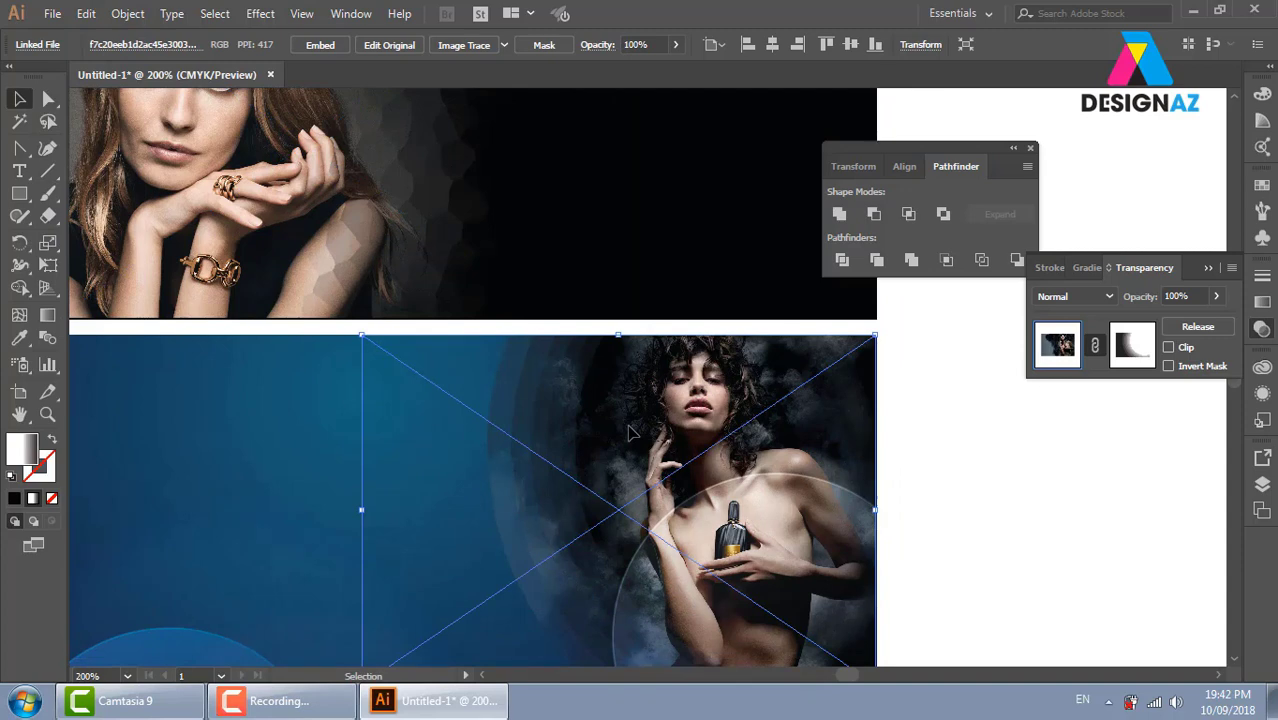
{"action": "left_click", "coordinate": [1145, 348]}
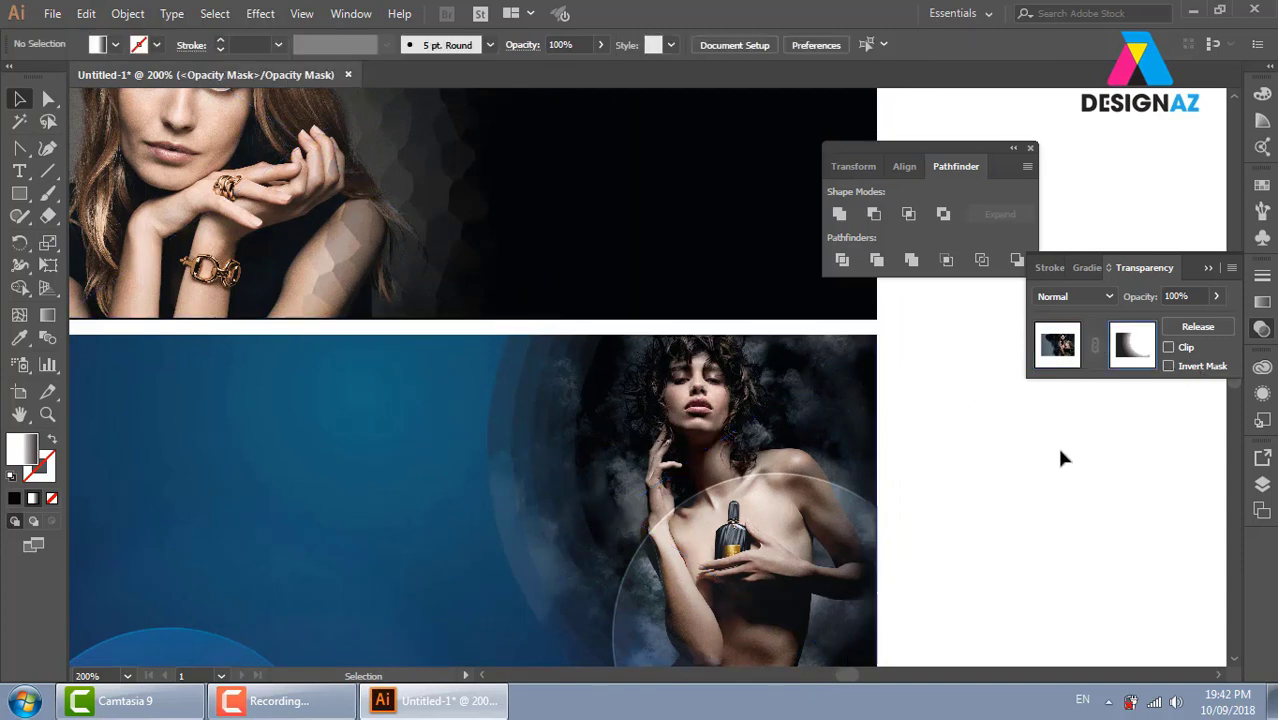
{"action": "left_click", "coordinate": [617, 416]}
Apply Crystallize at cell size 78 to the perfume mask and exit mask editing
{"action": "left_click", "coordinate": [260, 13]}
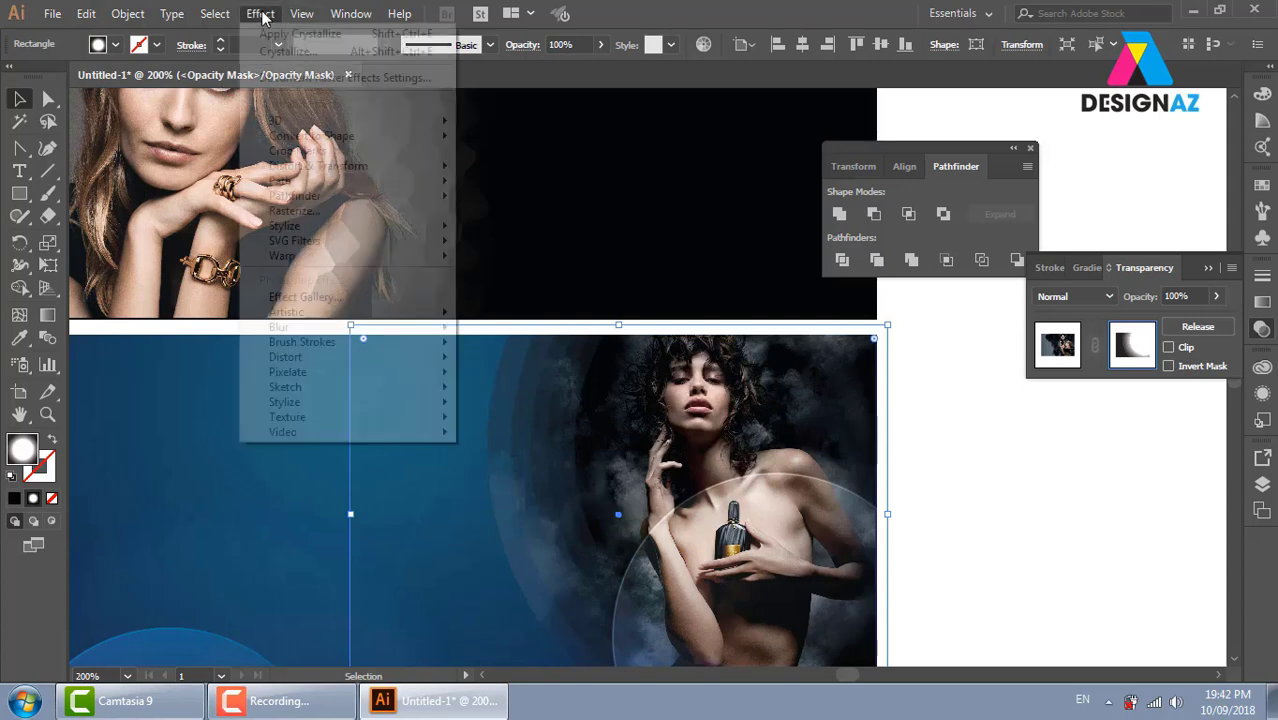
{"action": "mouse_move", "coordinate": [288, 372]}
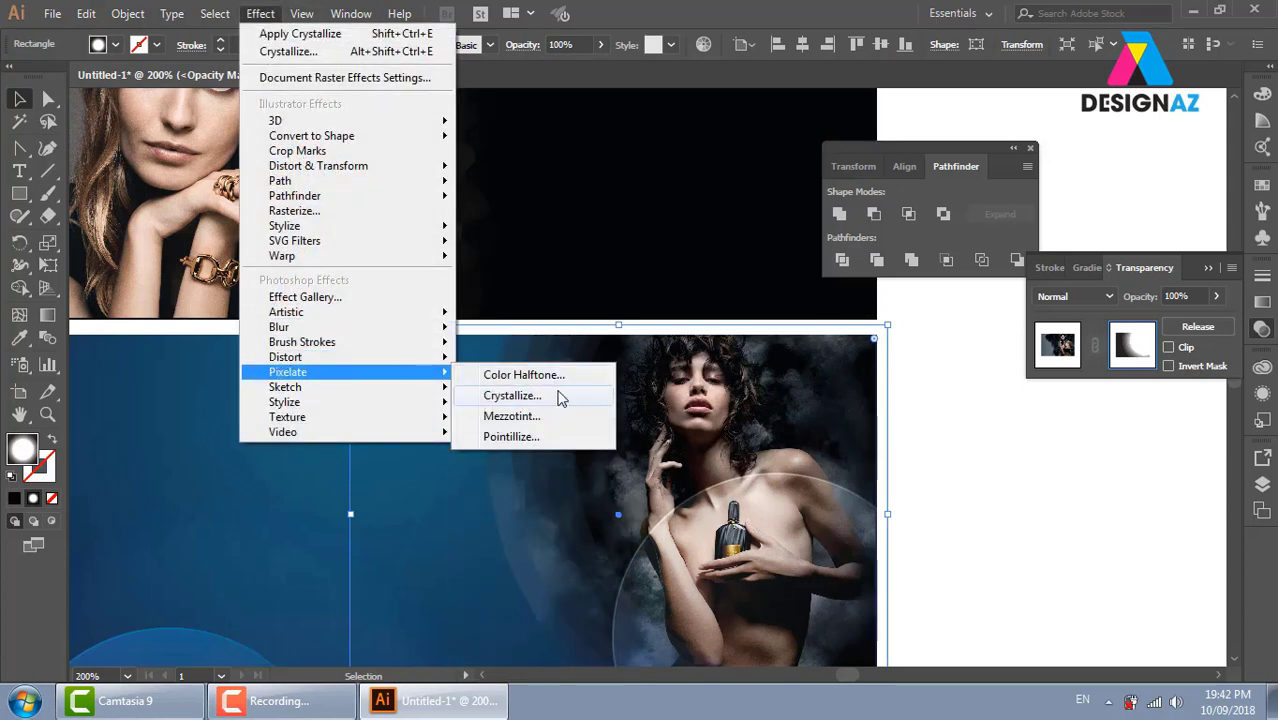
{"action": "left_click", "coordinate": [512, 395]}
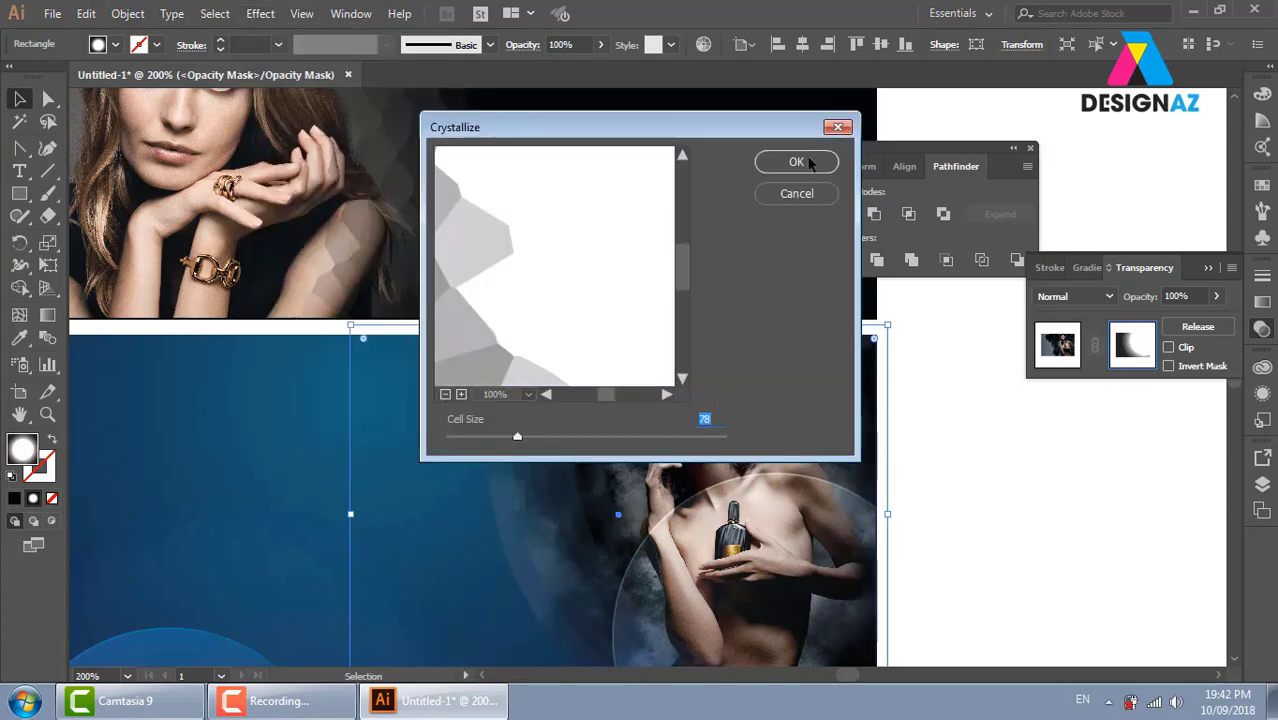
{"action": "left_click", "coordinate": [796, 162]}
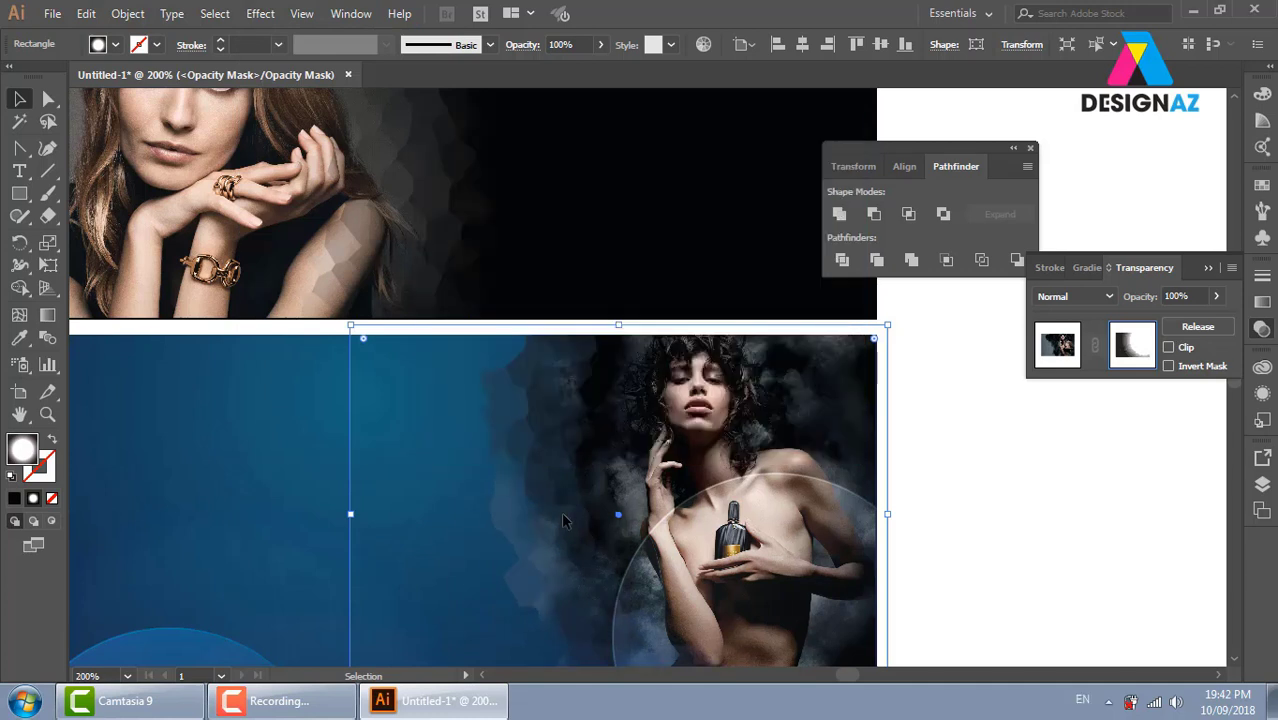
{"action": "scroll", "coordinate": [540, 430], "scroll_direction": "down", "scroll_amount": 2}
{"action": "scroll", "coordinate": [510, 350], "scroll_direction": "down", "scroll_amount": 2}
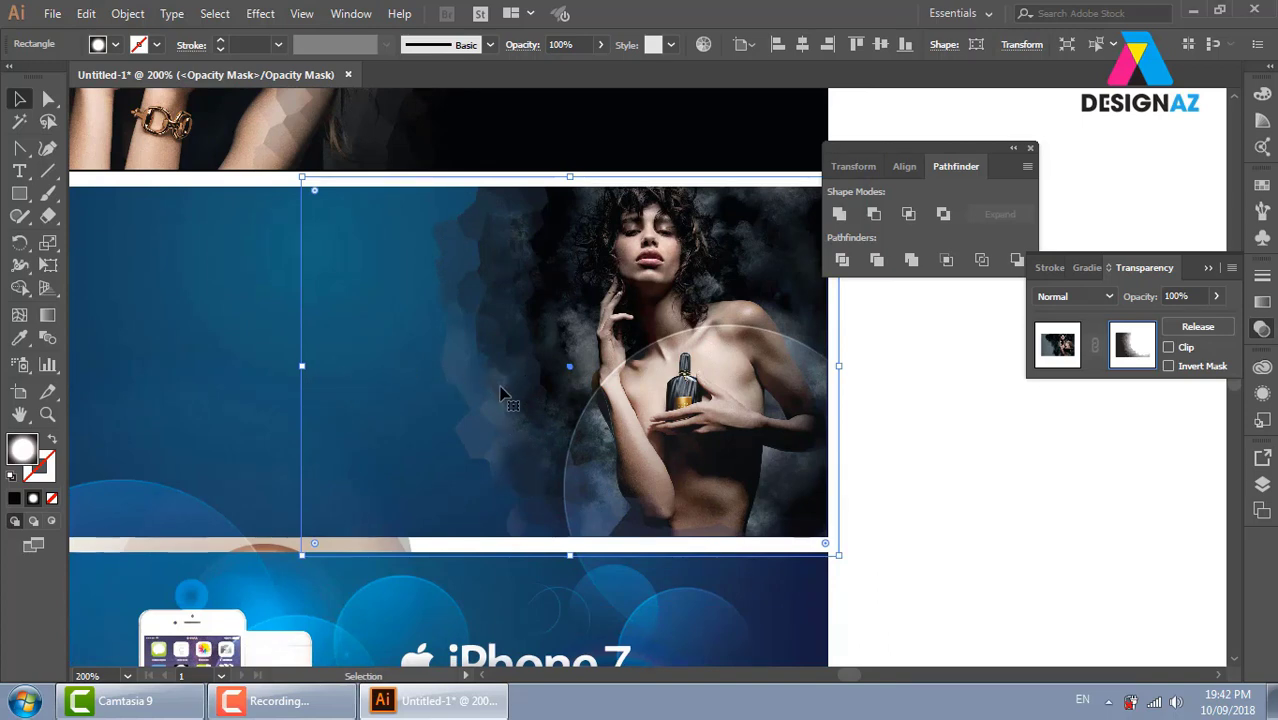
{"action": "left_click", "coordinate": [1058, 344]}
{"action": "left_click", "coordinate": [292, 368]}
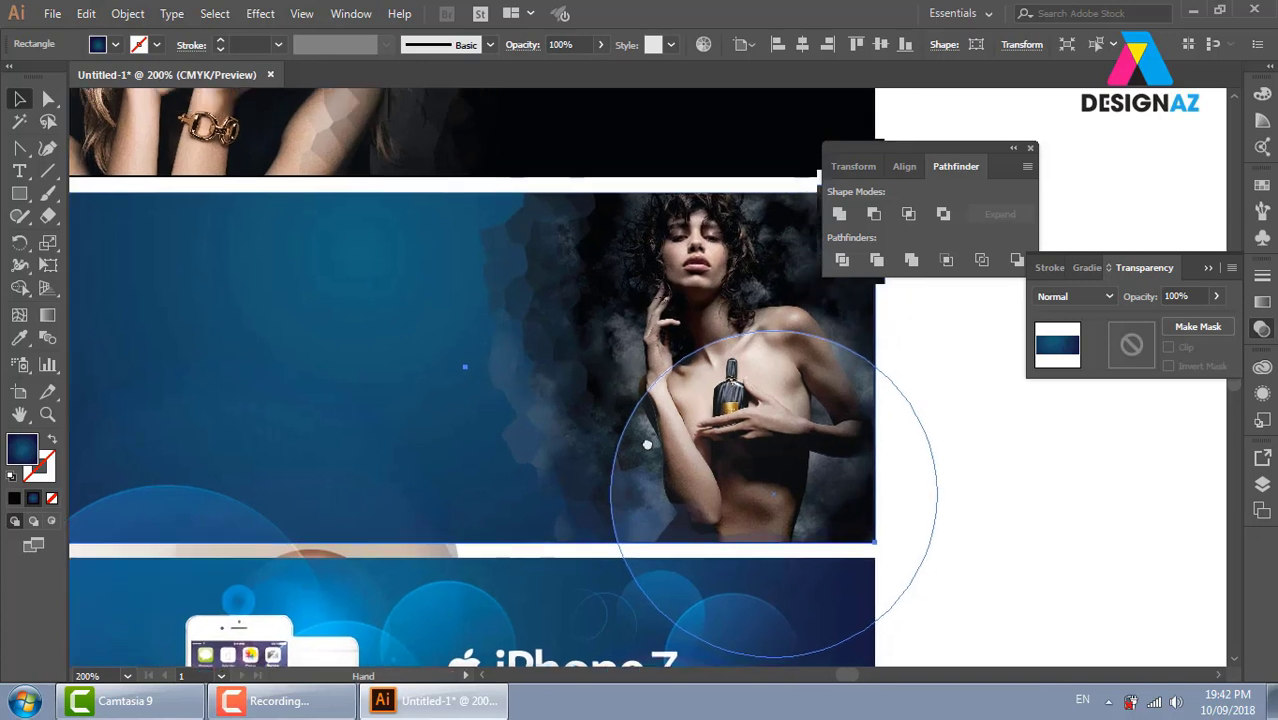
{"action": "mouse_move", "coordinate": [290, 368]}
{"action": "left_mouse_down"}
{"action": "mouse_move", "coordinate": [582, 392]}
{"action": "mouse_move", "coordinate": [485, 408]}
{"action": "mouse_move", "coordinate": [527, 372]}
{"action": "left_mouse_up"}
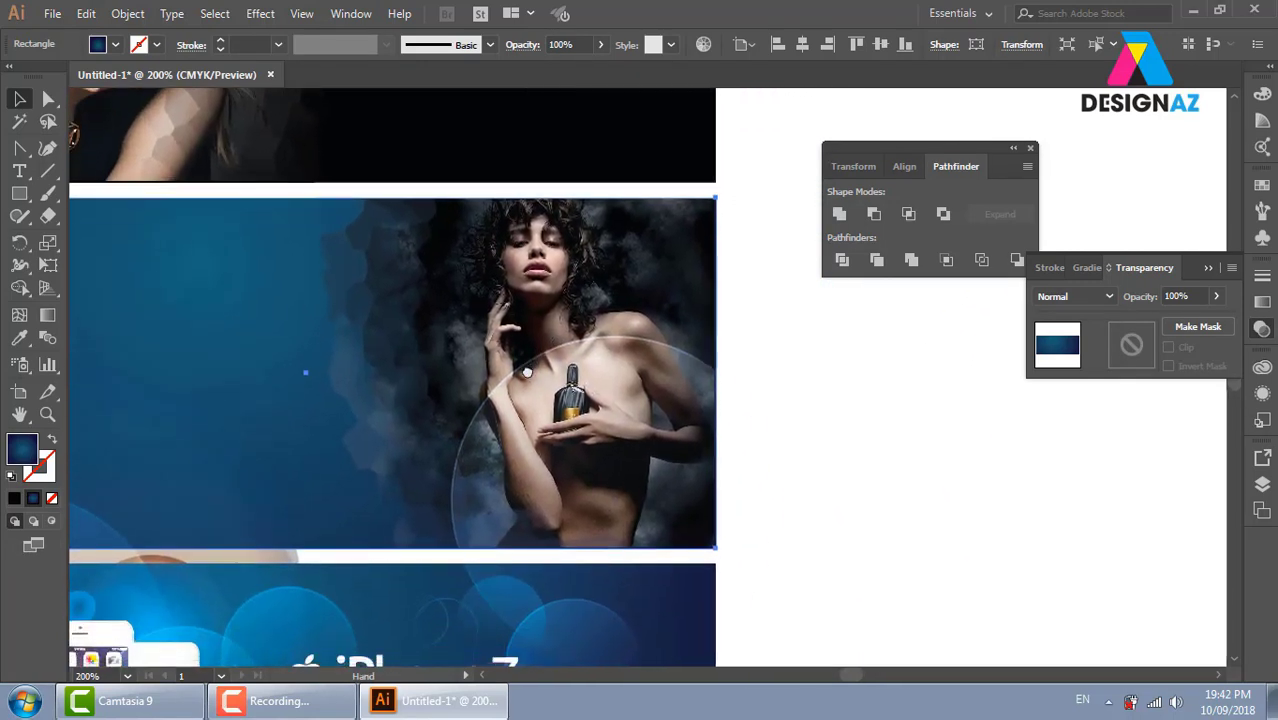
{"action": "left_click", "coordinate": [19, 193]}
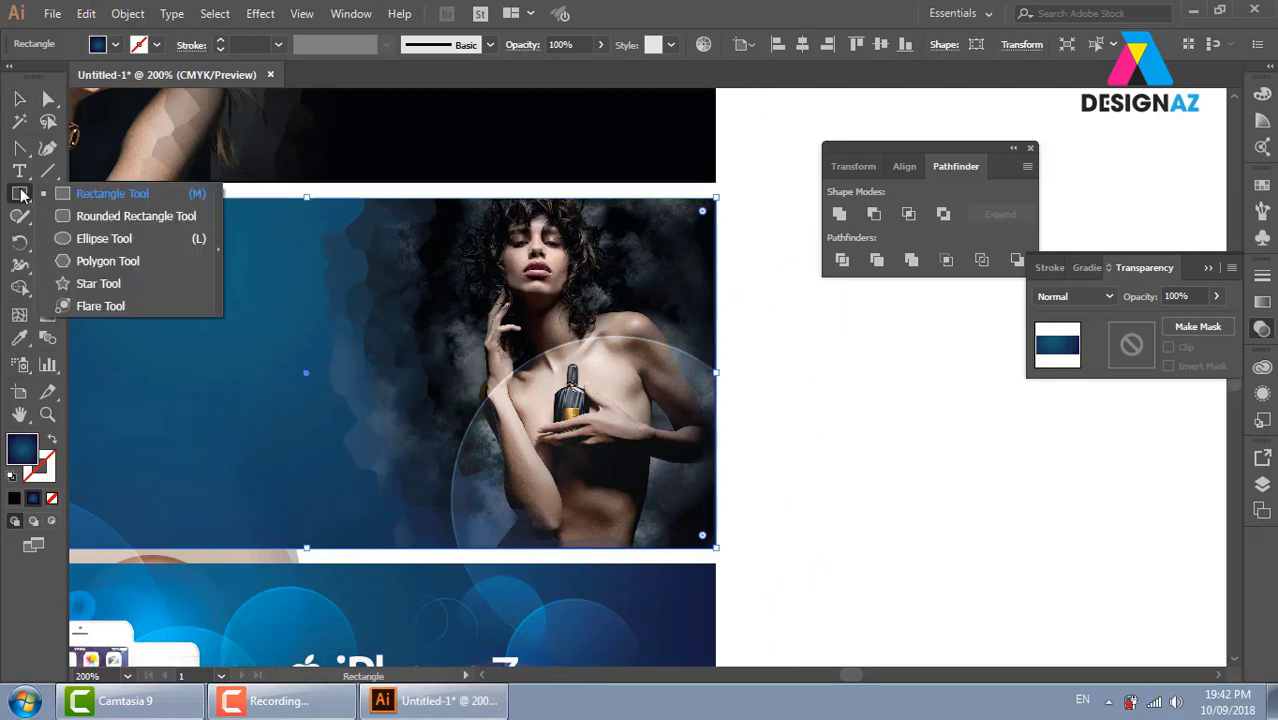
Draw a white-filled circle on the left of the perfume banner's blue area
{"action": "left_click", "coordinate": [107, 241]}
{"action": "left_click_drag", "start_coordinate": [318, 348], "coordinate": [456, 474]}
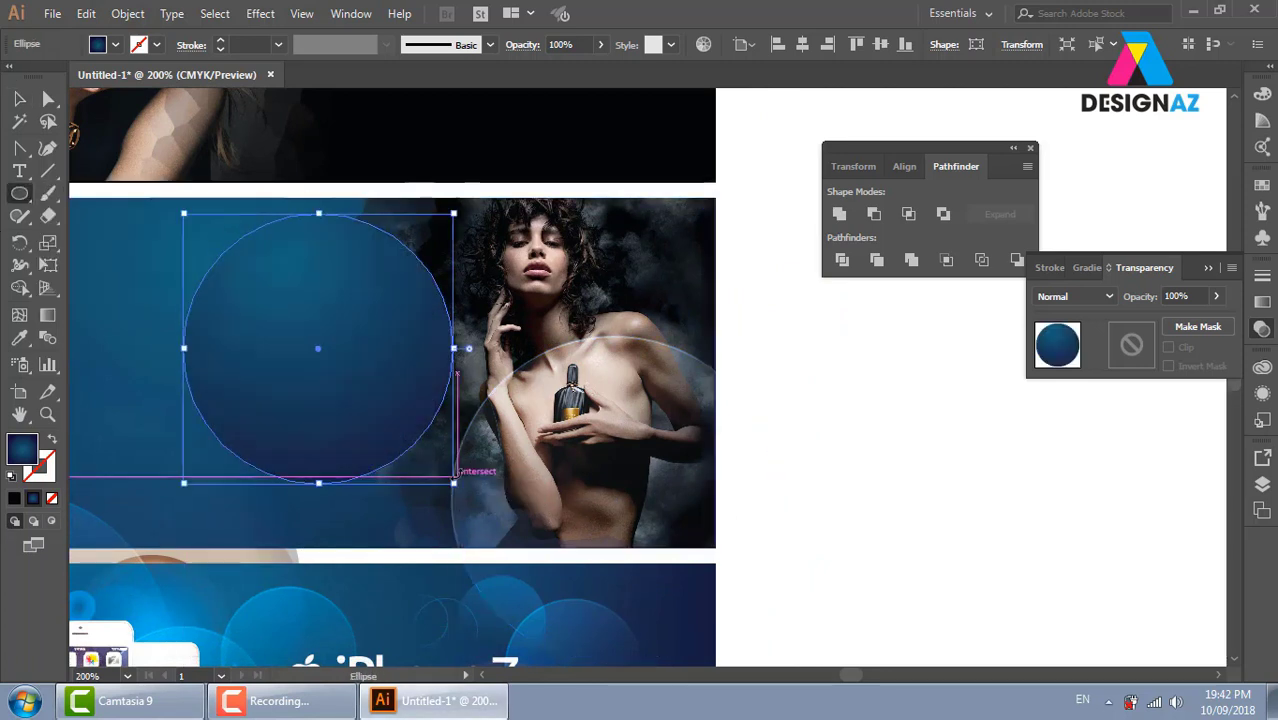
{"action": "left_click", "coordinate": [1261, 185]}
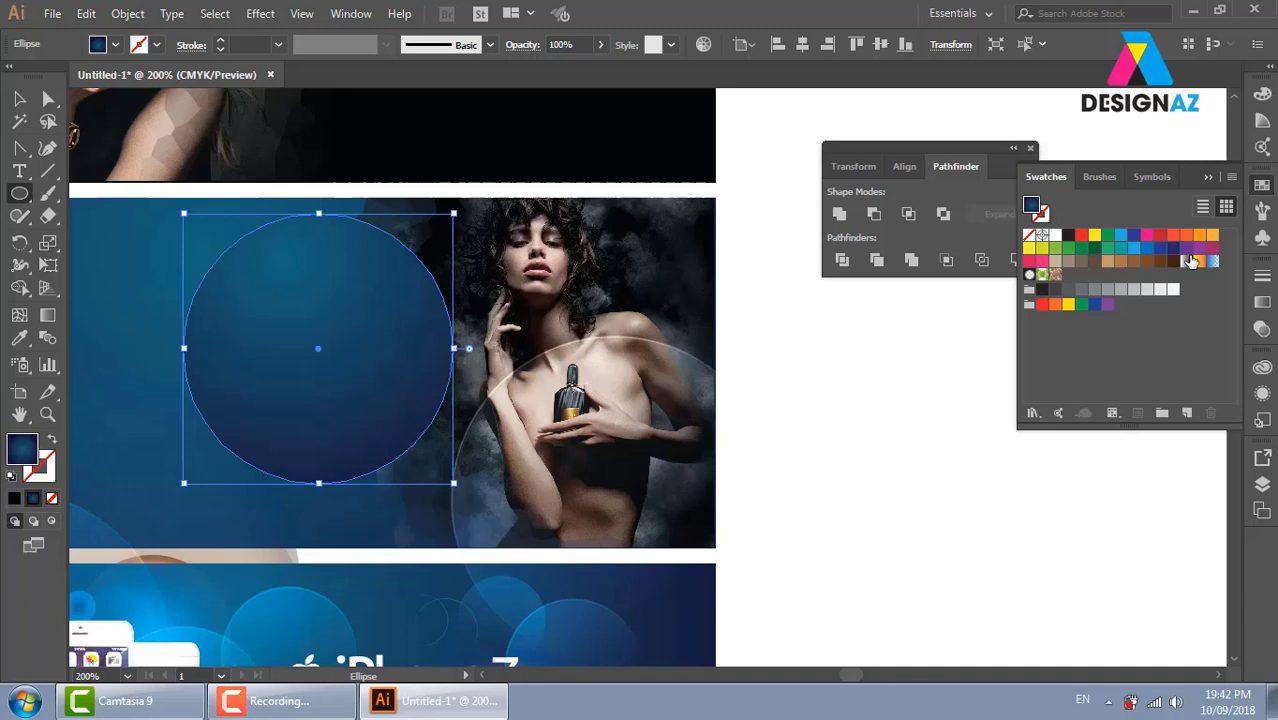
{"action": "left_click", "coordinate": [1056, 235]}
{"action": "key", "text": "v"}
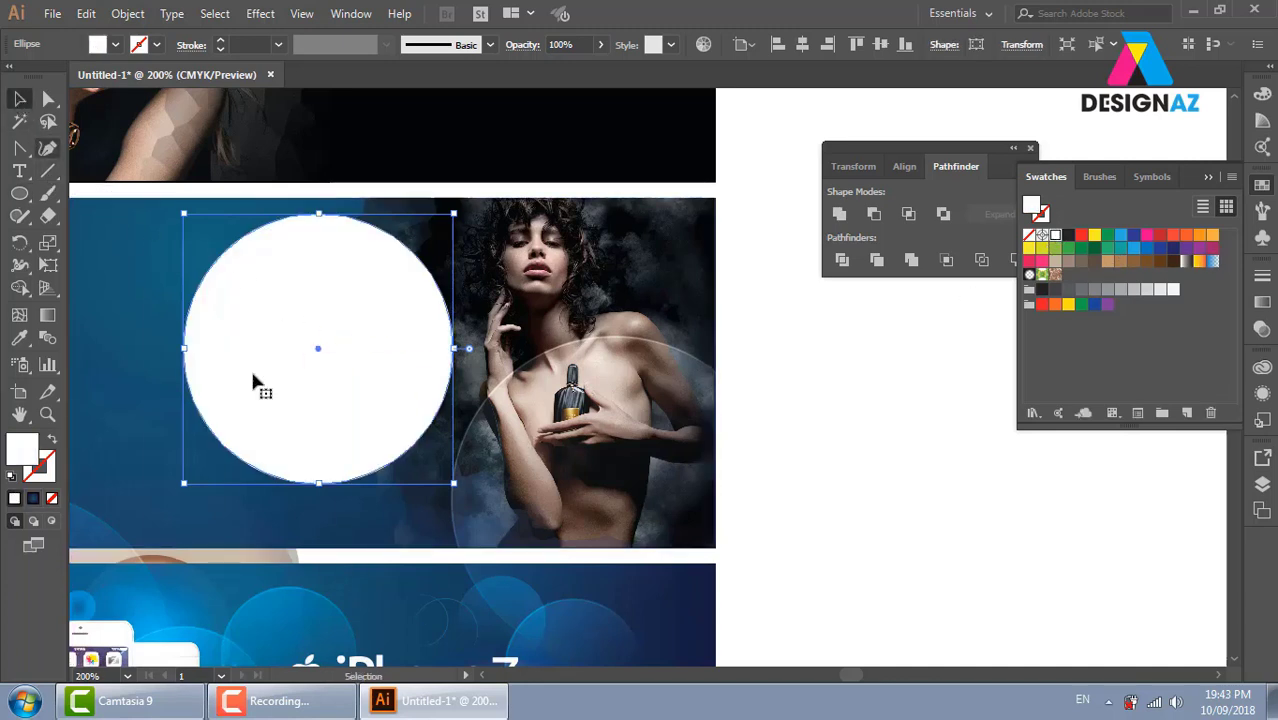
{"action": "left_click", "coordinate": [19, 193]}
{"action": "left_click_drag", "start_coordinate": [158, 192], "coordinate": [473, 513]}
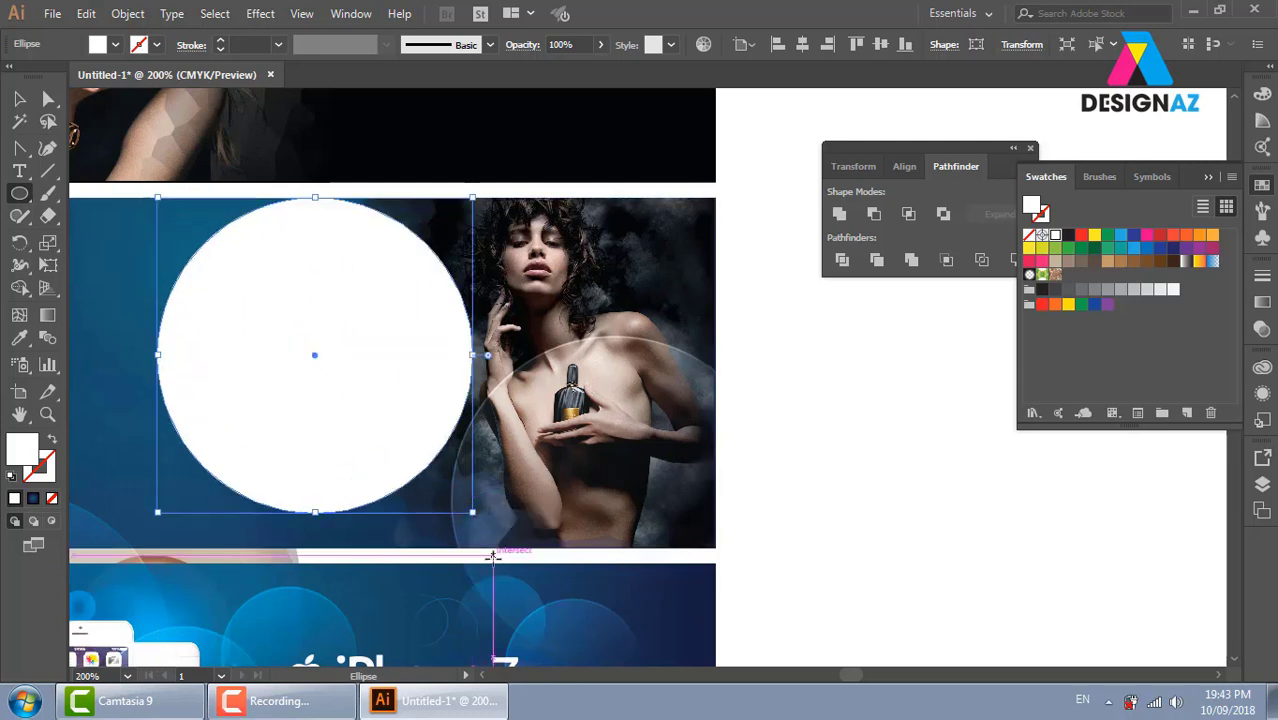
{"action": "key", "text": "ctrl+z"}
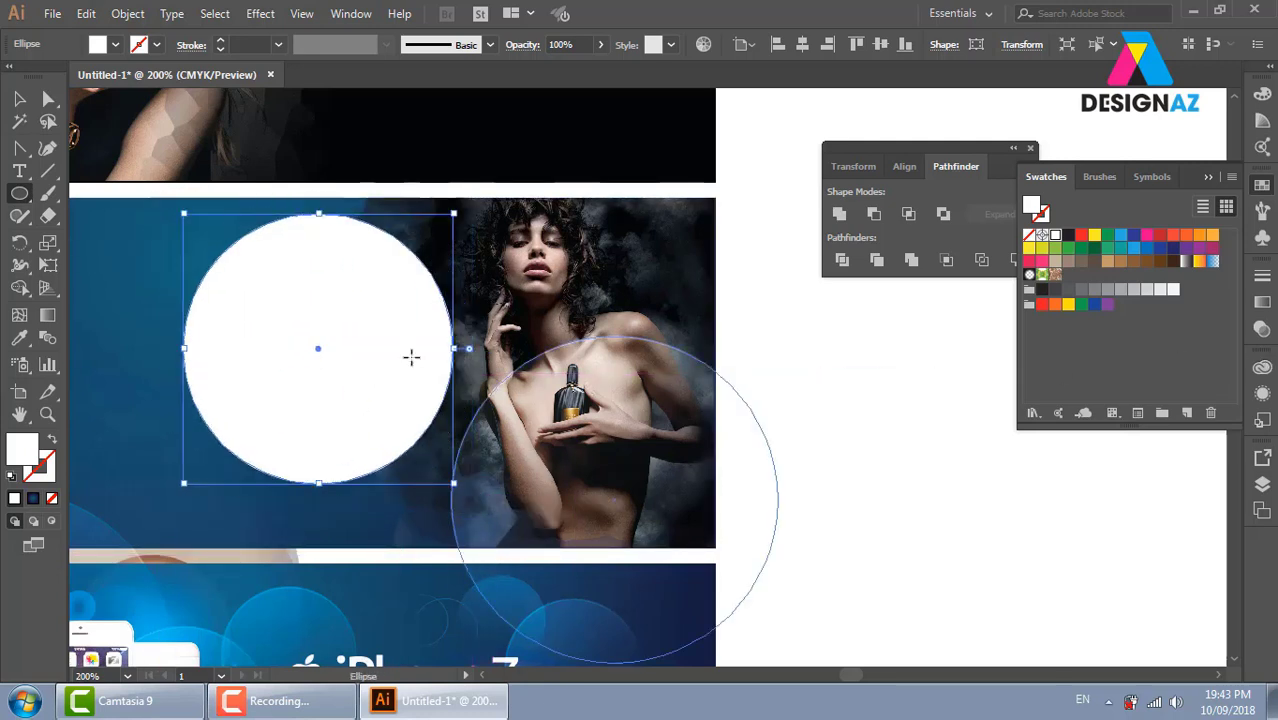
{"action": "left_click", "coordinate": [19, 98]}
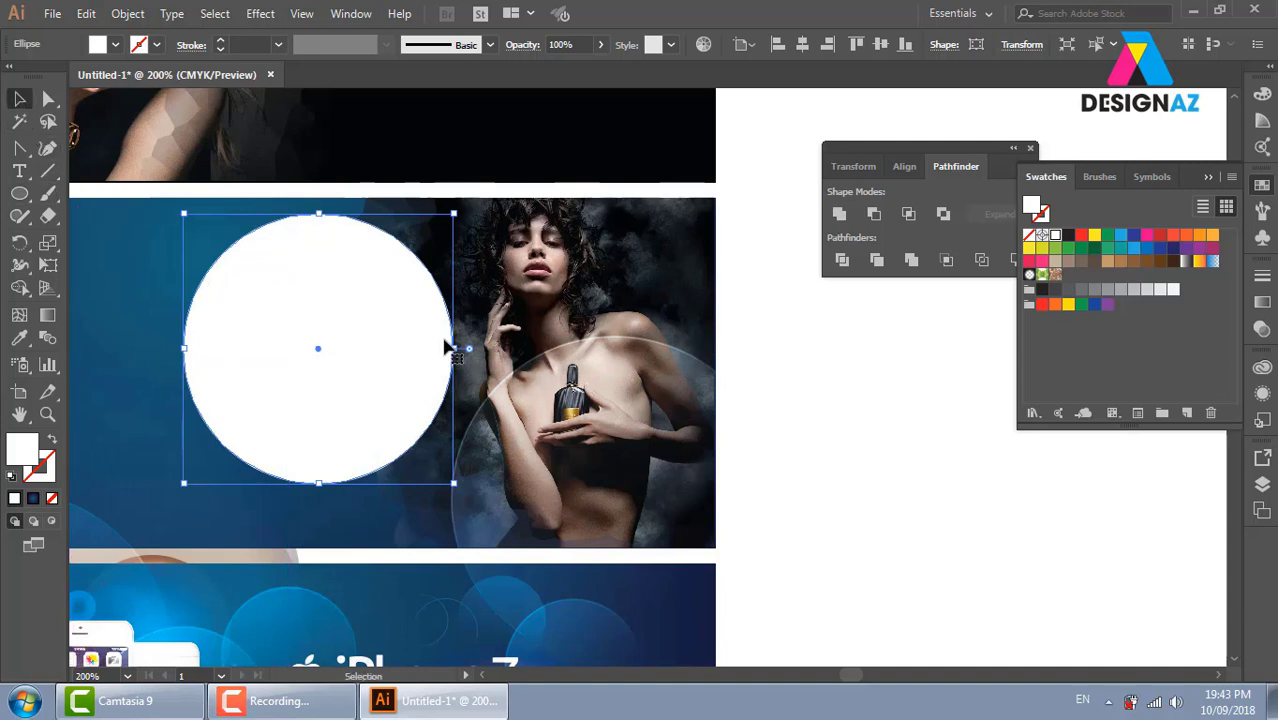
{"action": "left_click", "coordinate": [1262, 328]}
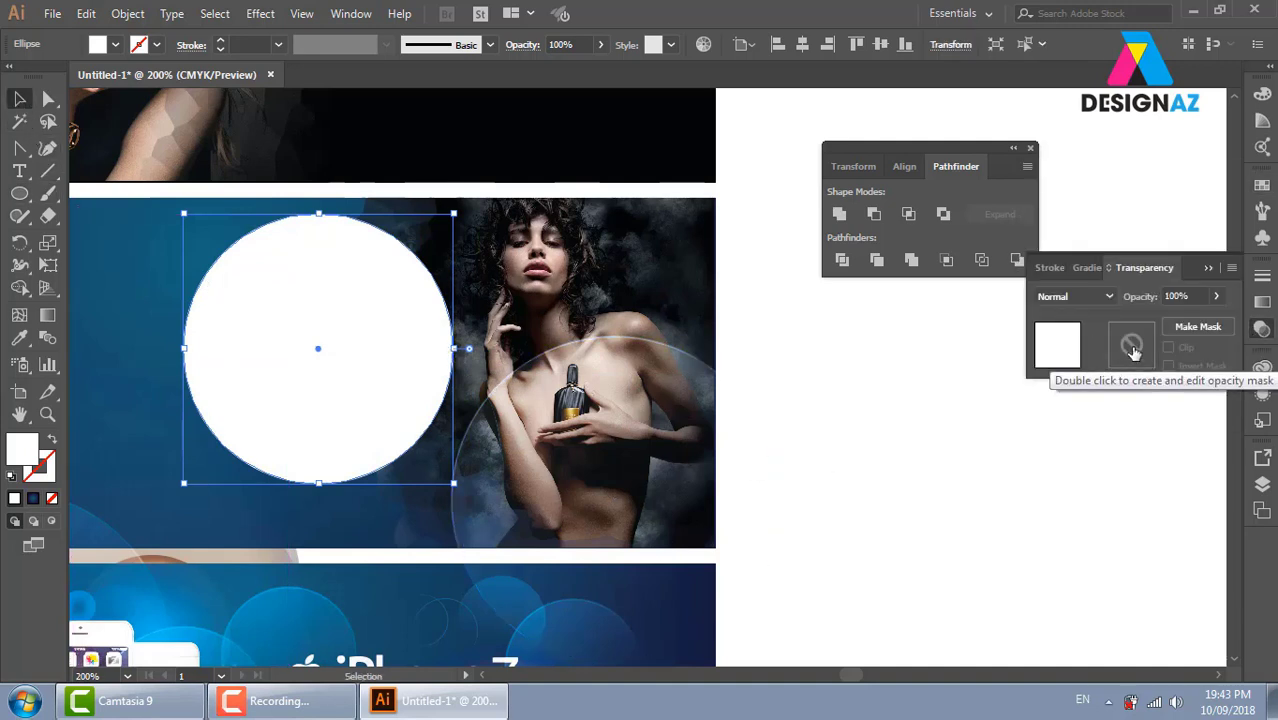
Give the white circle an unclipped opacity mask holding a gradient-filled circle
{"action": "double_click", "coordinate": [1131, 344]}
{"action": "left_click", "coordinate": [1168, 347]}
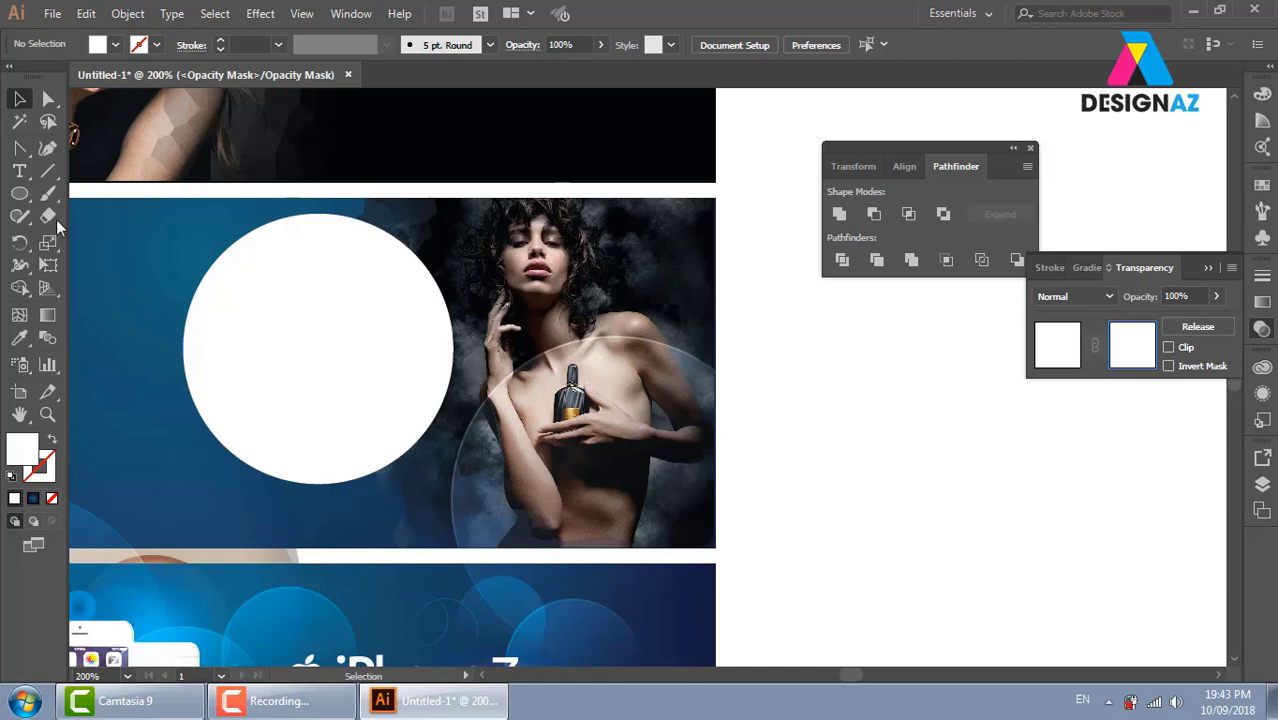
{"action": "left_click", "coordinate": [19, 193]}
{"action": "mouse_move", "coordinate": [182, 203]}
{"action": "left_mouse_down"}
{"action": "mouse_move", "coordinate": [451, 457]}
{"action": "mouse_move", "coordinate": [460, 491]}
{"action": "left_mouse_up"}
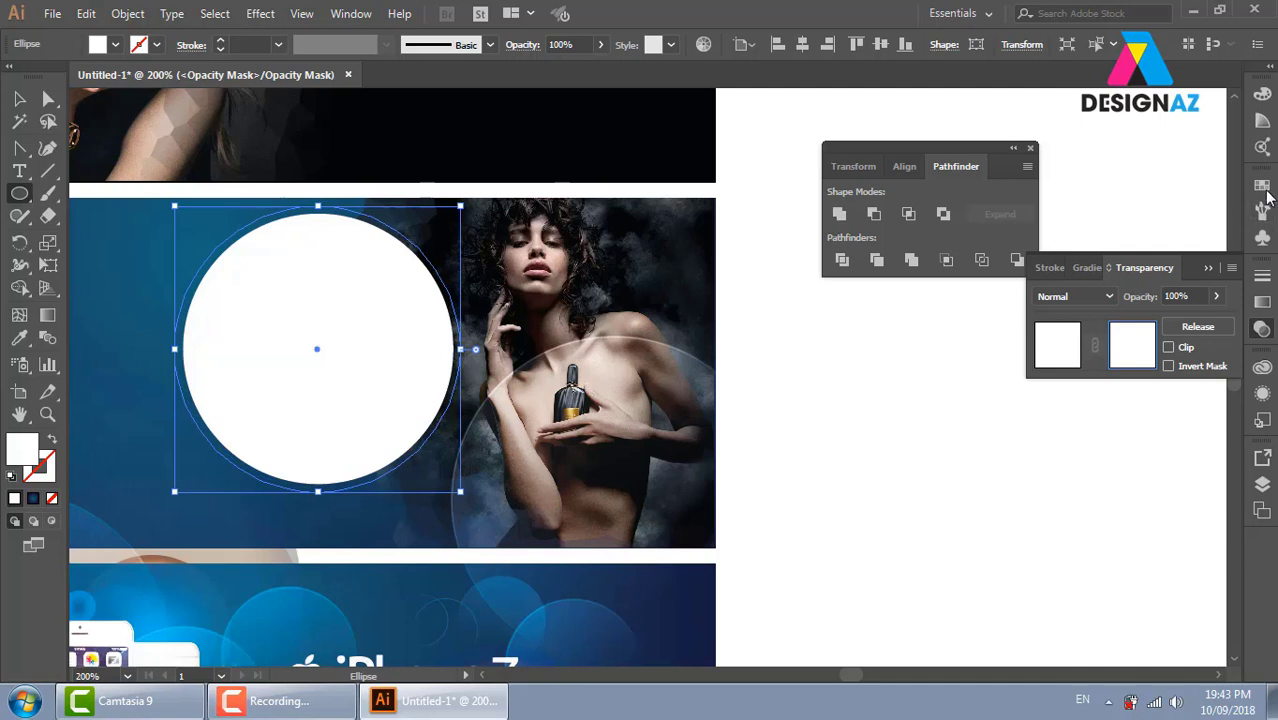
{"action": "left_click", "coordinate": [1263, 186]}
{"action": "left_click", "coordinate": [1186, 261]}
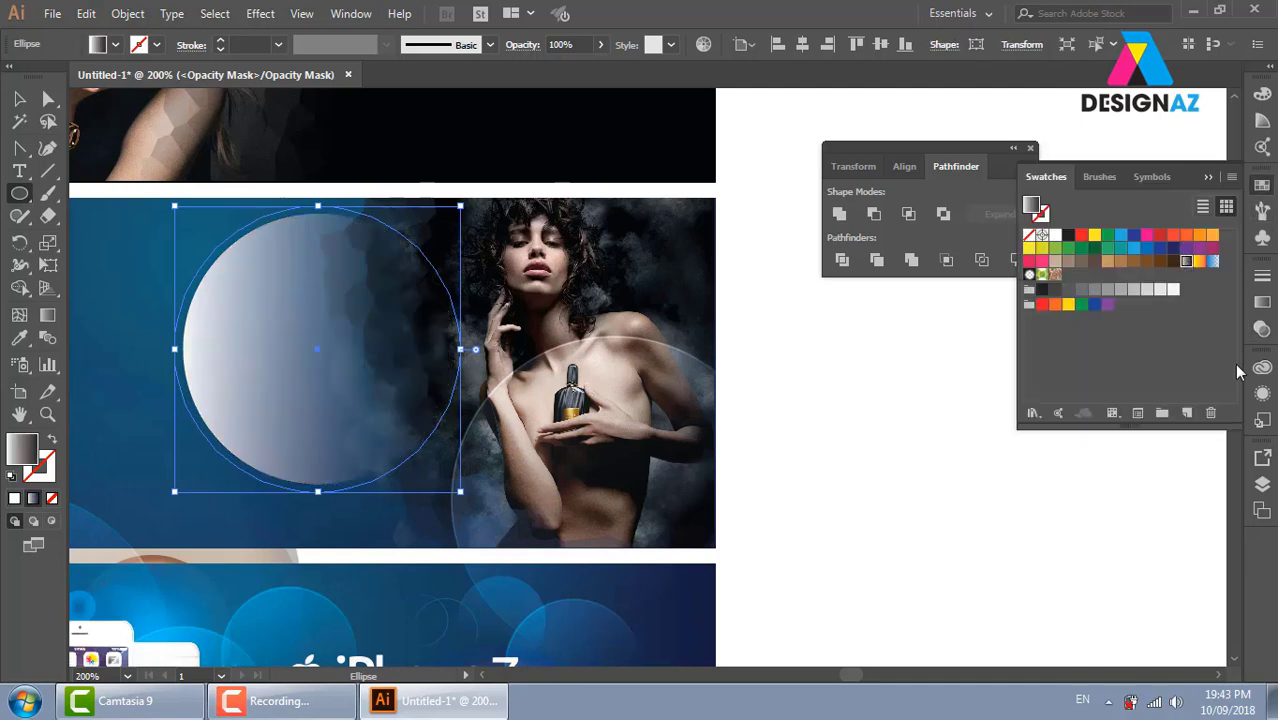
Make the mask gradient radial with a pure black end stop
{"action": "left_click", "coordinate": [1262, 302]}
{"action": "left_click", "coordinate": [1207, 417]}
{"action": "double_click", "coordinate": [1207, 417]}
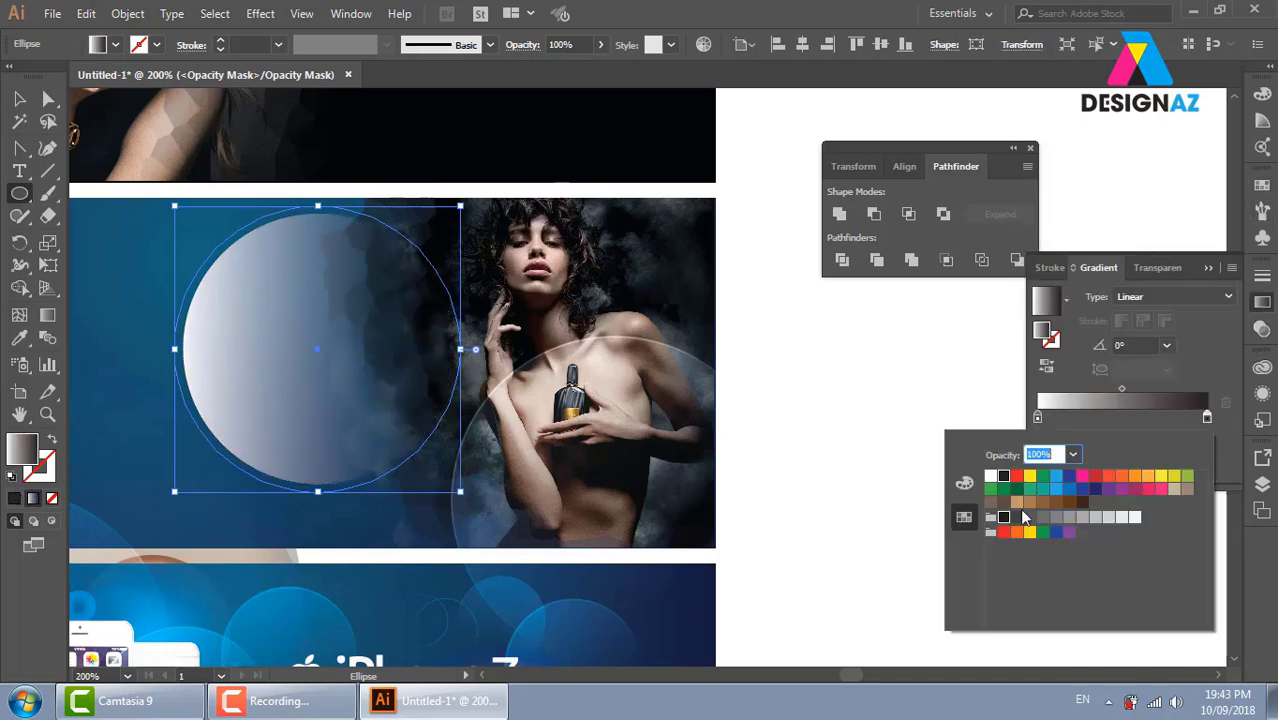
{"action": "left_click", "coordinate": [964, 483]}
{"action": "left_click", "coordinate": [995, 582]}
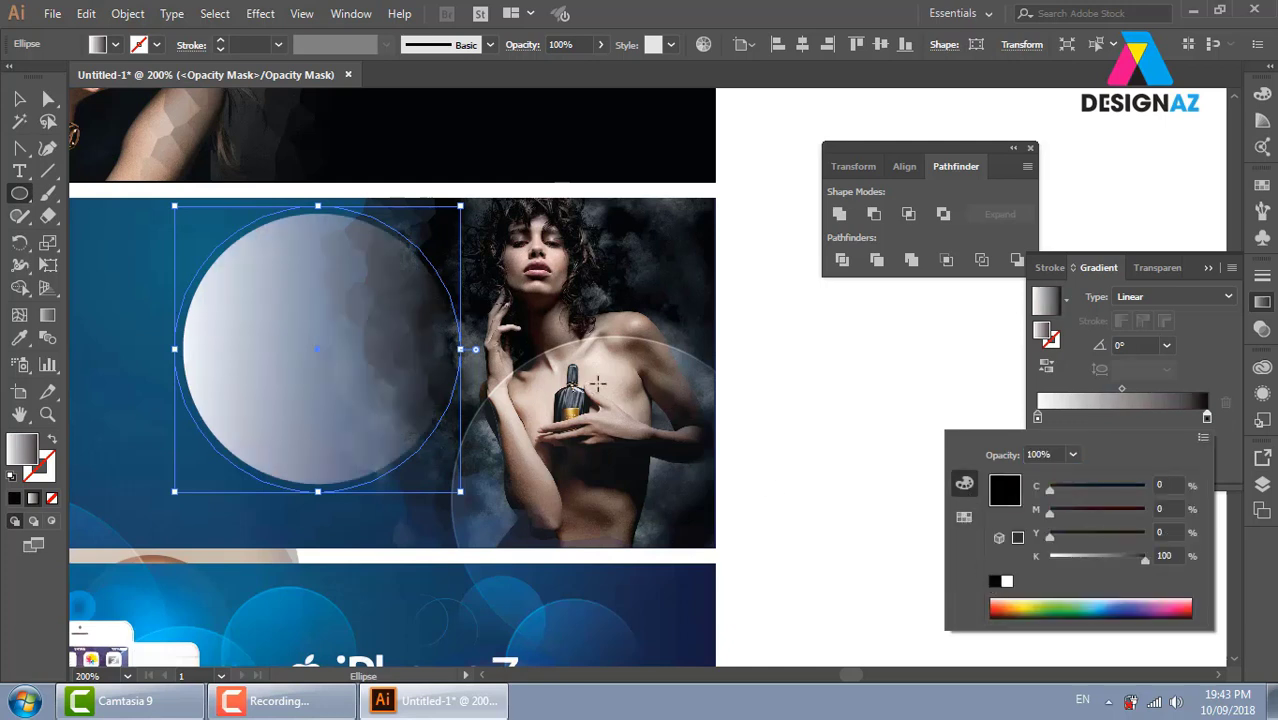
{"action": "left_click", "coordinate": [1198, 292]}
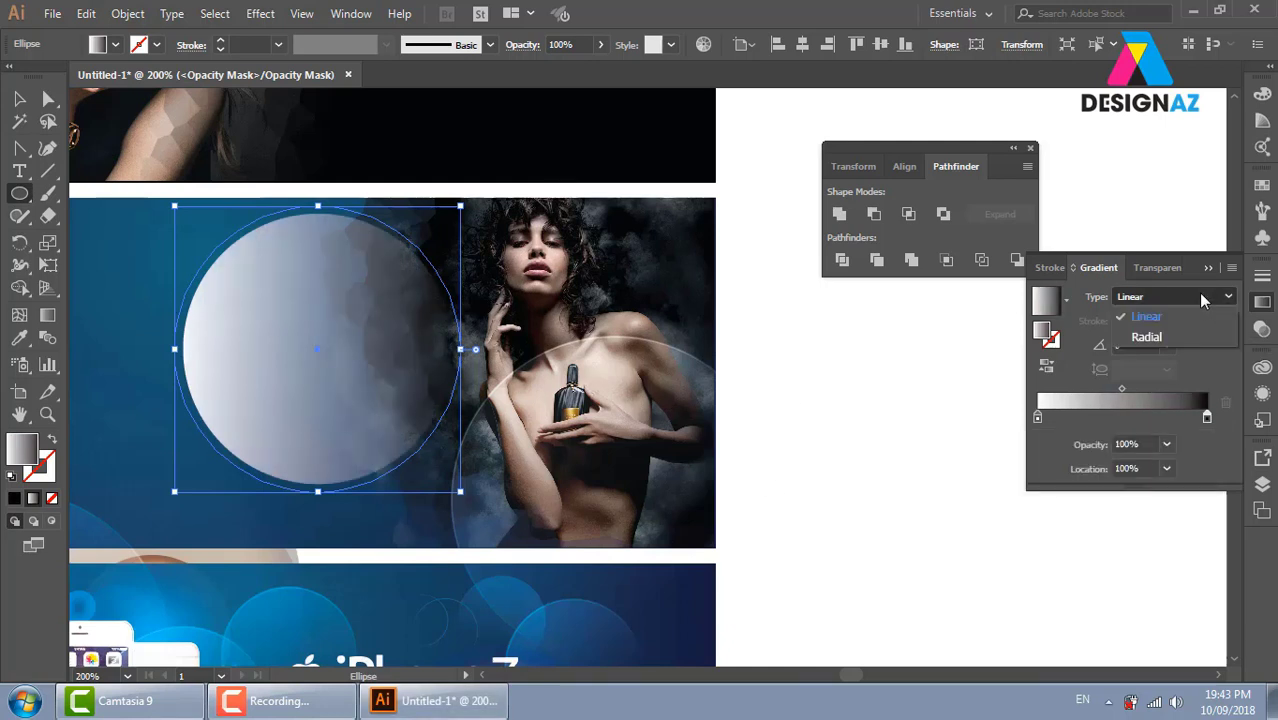
{"action": "left_click", "coordinate": [1157, 336]}
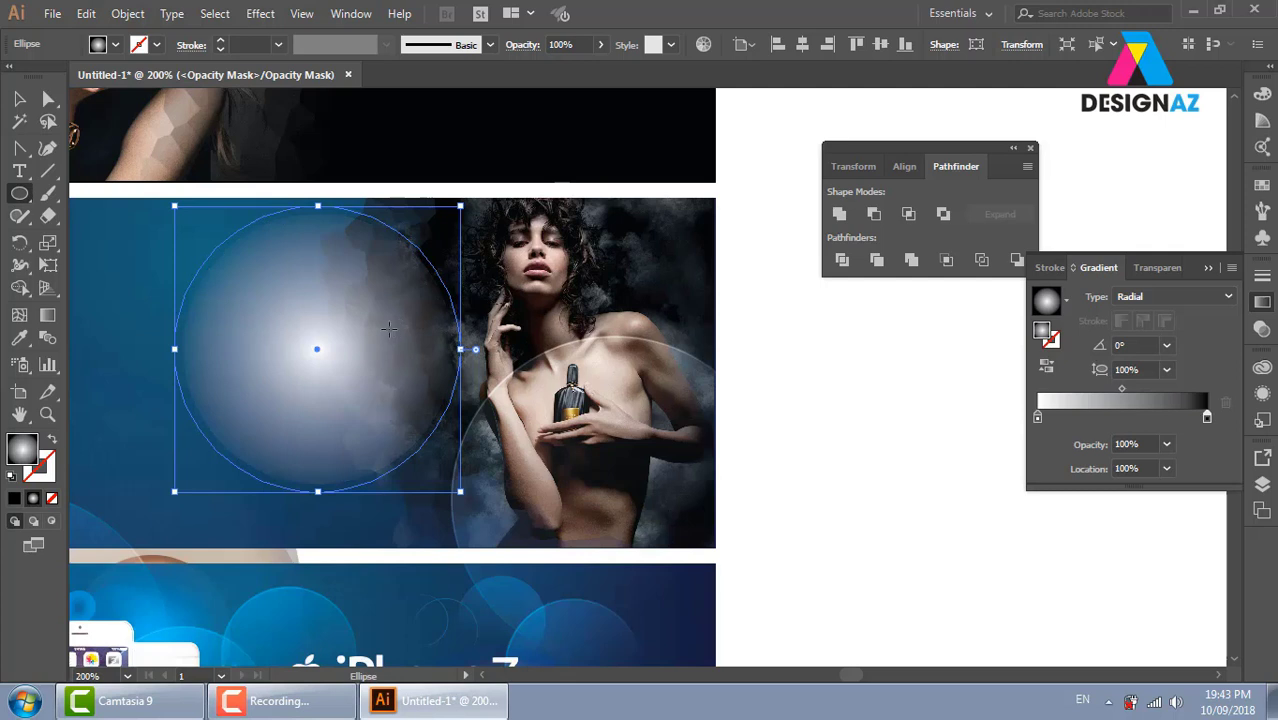
Widen the radial gradient across the circle to form a soft glow
{"action": "key", "text": "g"}
{"action": "left_click_drag", "start_coordinate": [314, 328], "coordinate": [423, 328]}
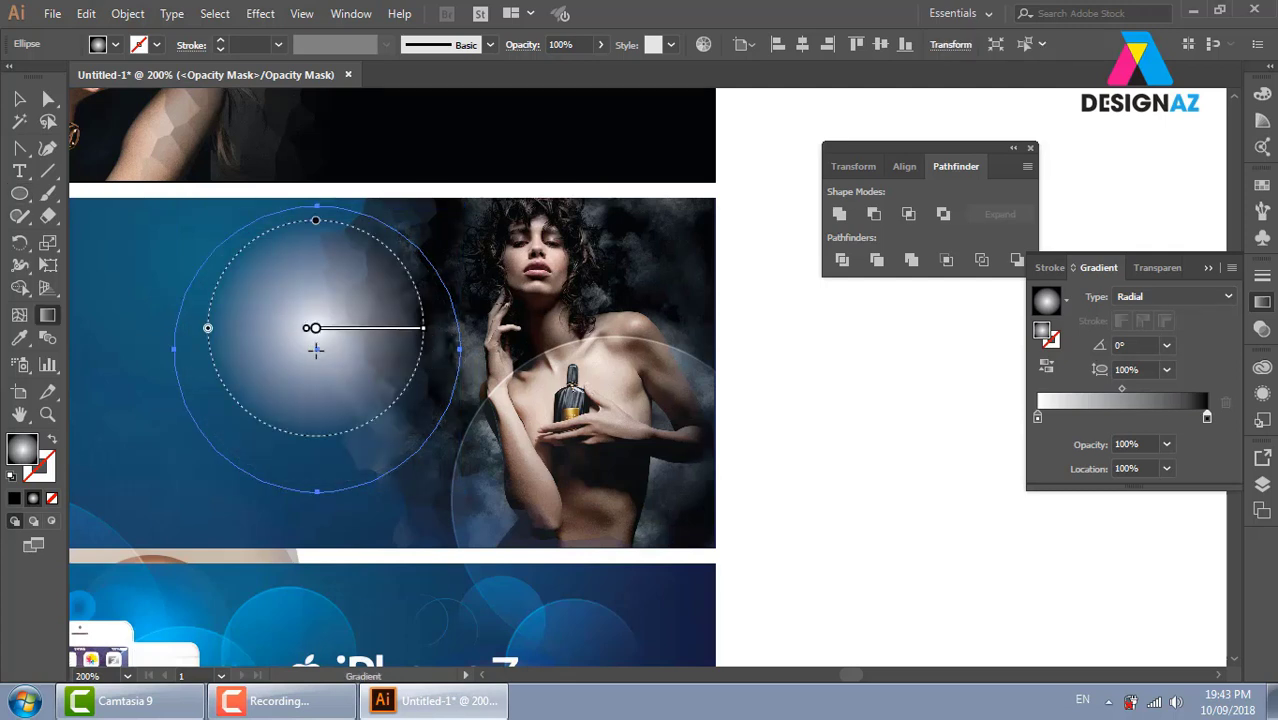
{"action": "left_click_drag", "start_coordinate": [315, 349], "coordinate": [453, 351]}
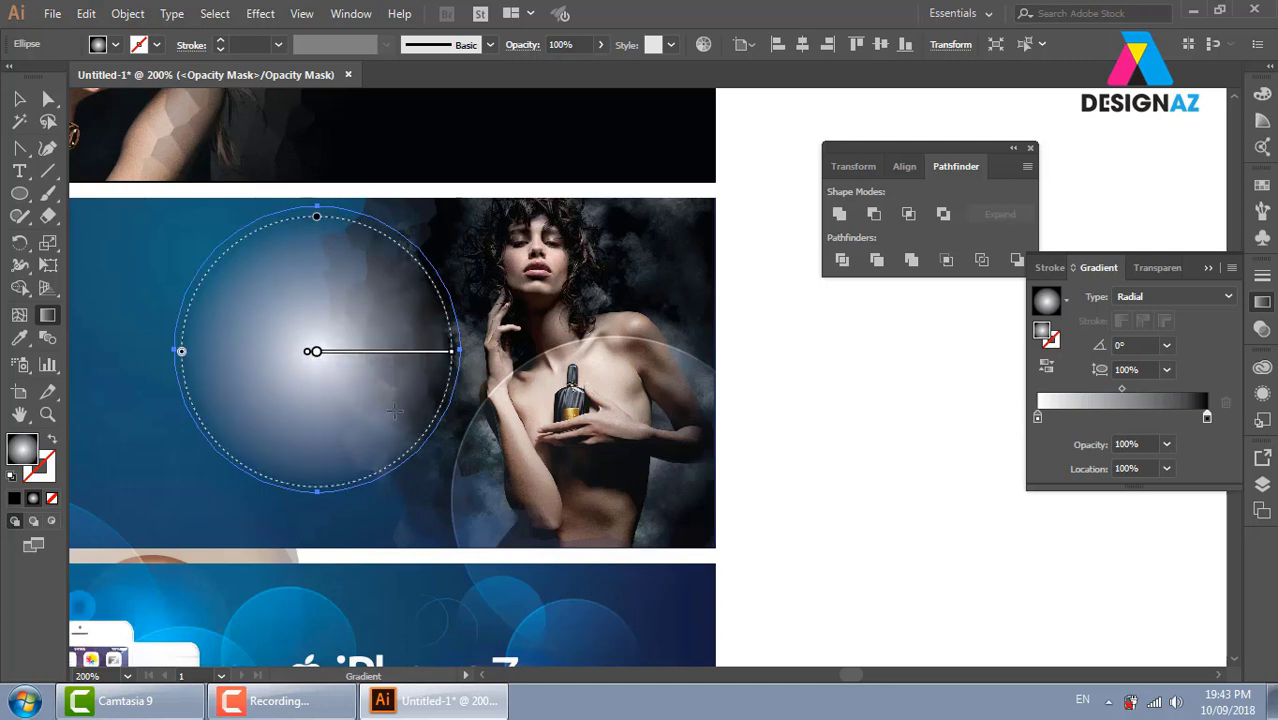
{"action": "left_click", "coordinate": [1262, 329]}
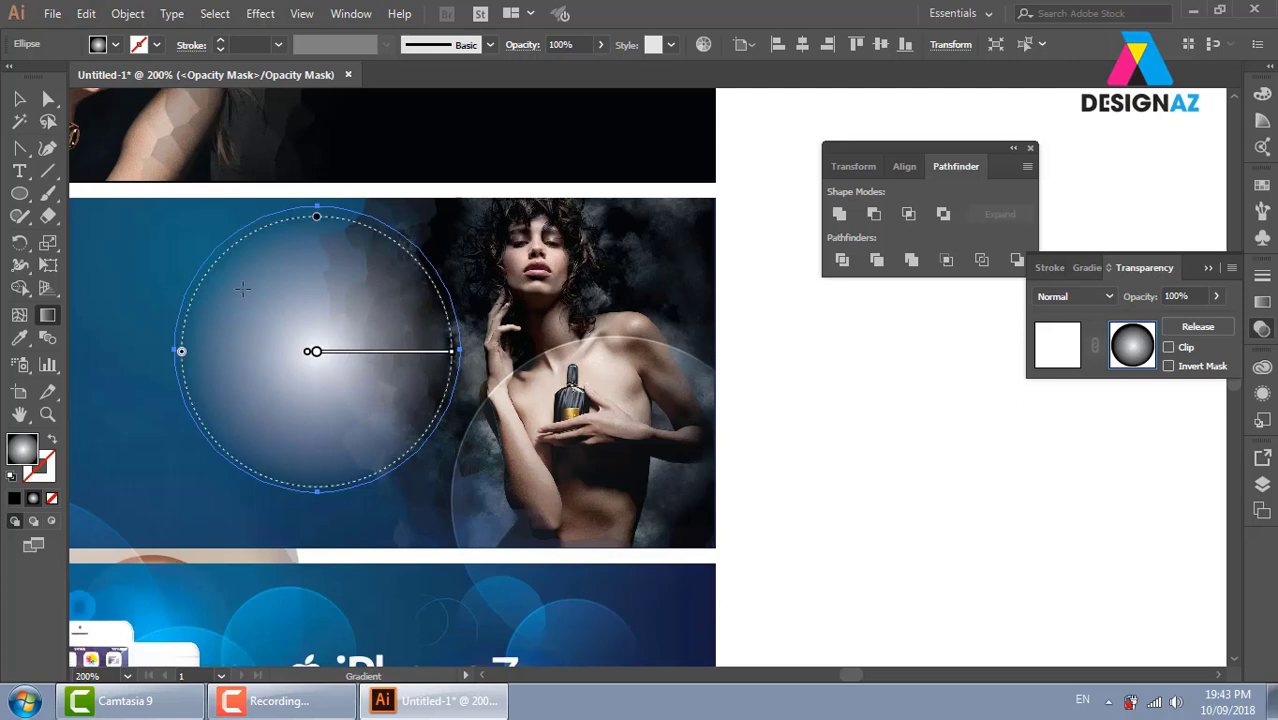
{"action": "left_click", "coordinate": [257, 15]}
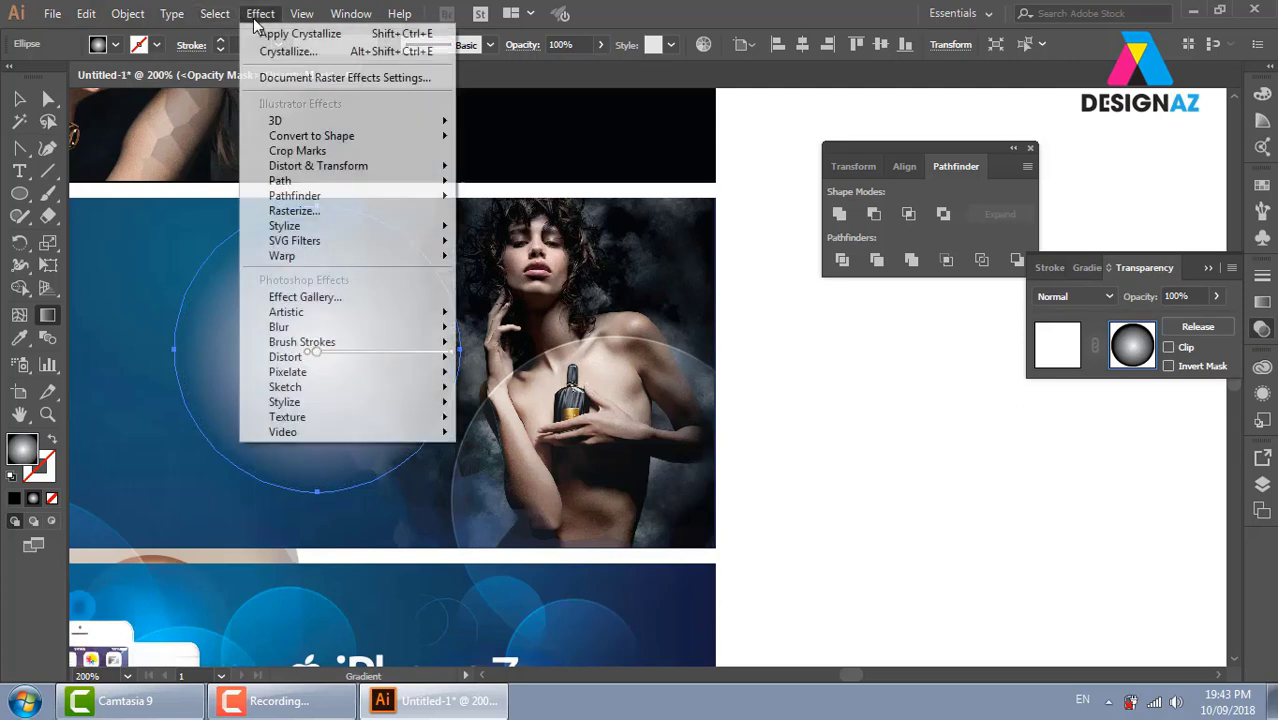
{"action": "mouse_move", "coordinate": [290, 372]}
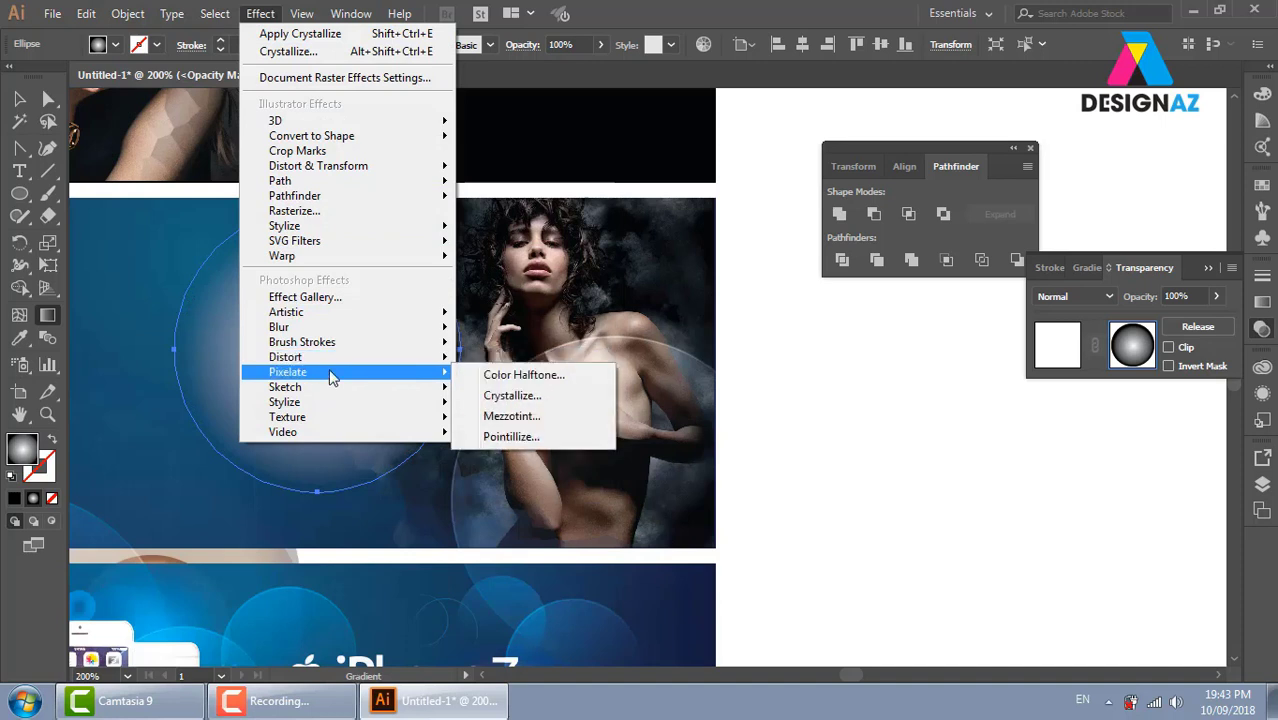
Crystallize the glow circle's gradient mask at cell size 78 and exit the mask
{"action": "left_click", "coordinate": [503, 396]}
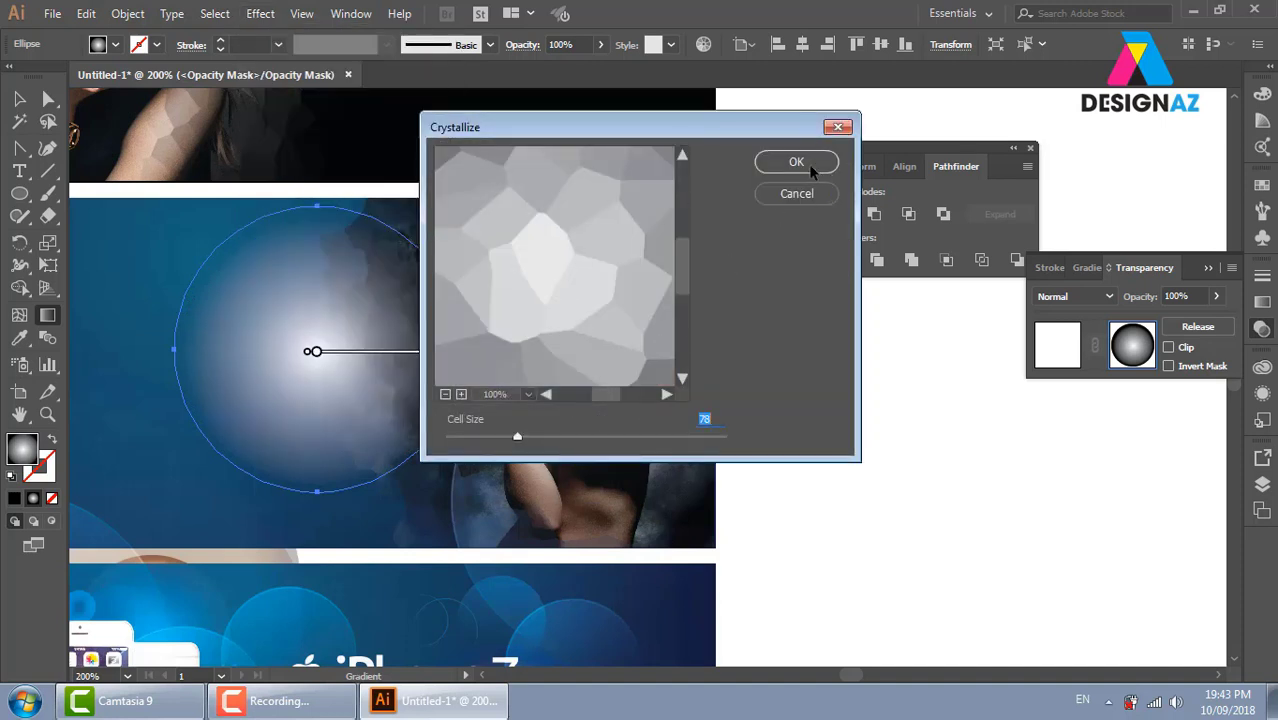
{"action": "left_click", "coordinate": [796, 162]}
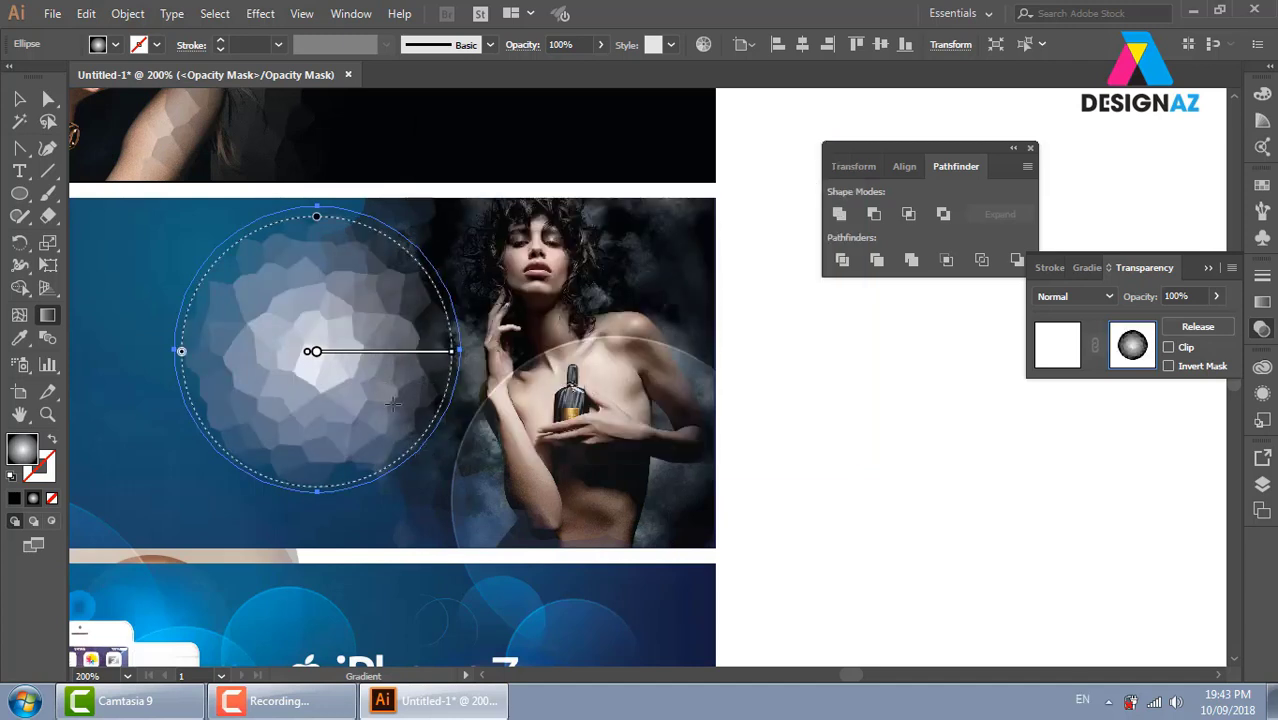
{"action": "left_click", "coordinate": [1056, 346]}
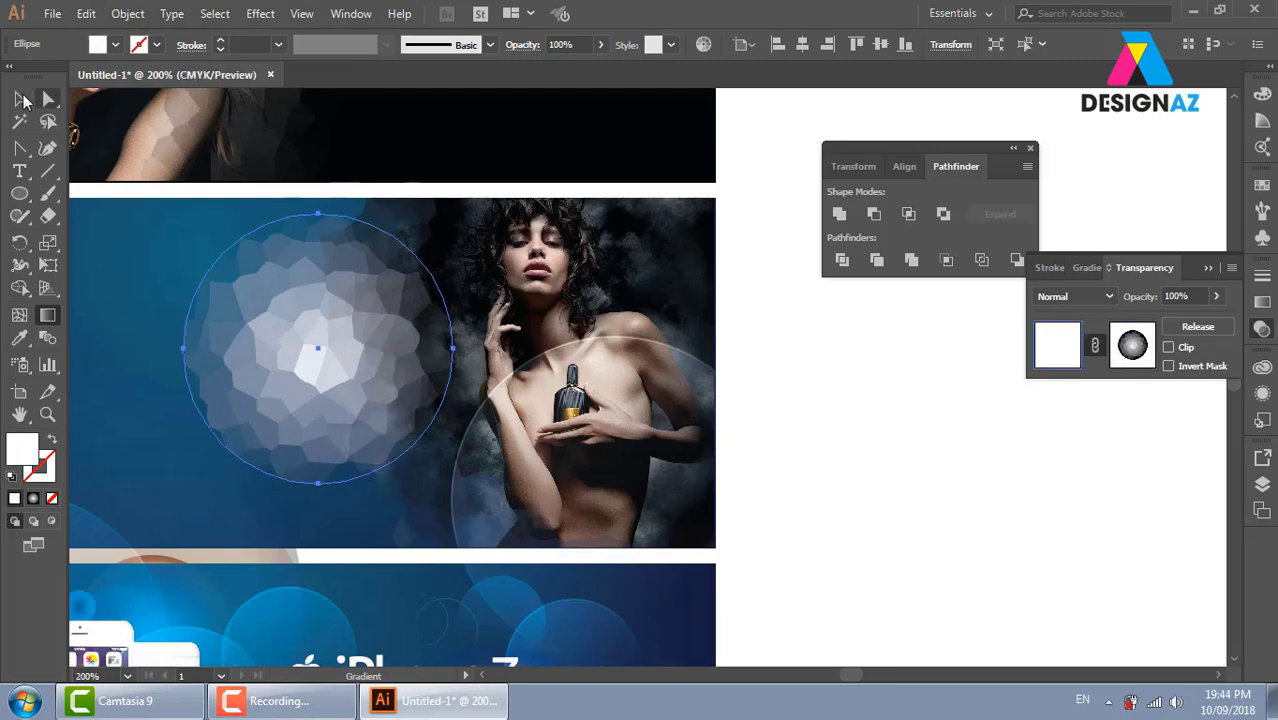
Move the crystallized glow circle up-left on the perfume banner
{"action": "left_click", "coordinate": [19, 98]}
{"action": "left_click", "coordinate": [859, 533]}
{"action": "left_click_drag", "start_coordinate": [747, 470], "coordinate": [922, 427]}
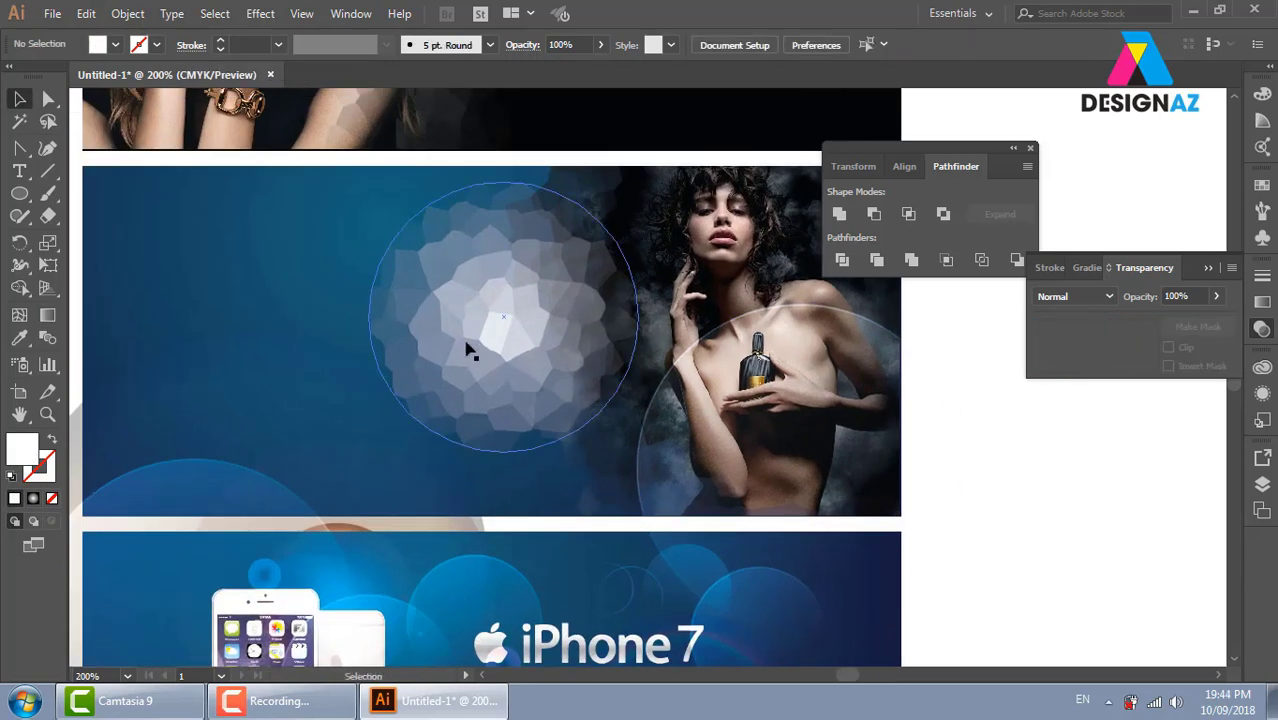
{"action": "left_click_drag", "start_coordinate": [468, 348], "coordinate": [251, 311]}
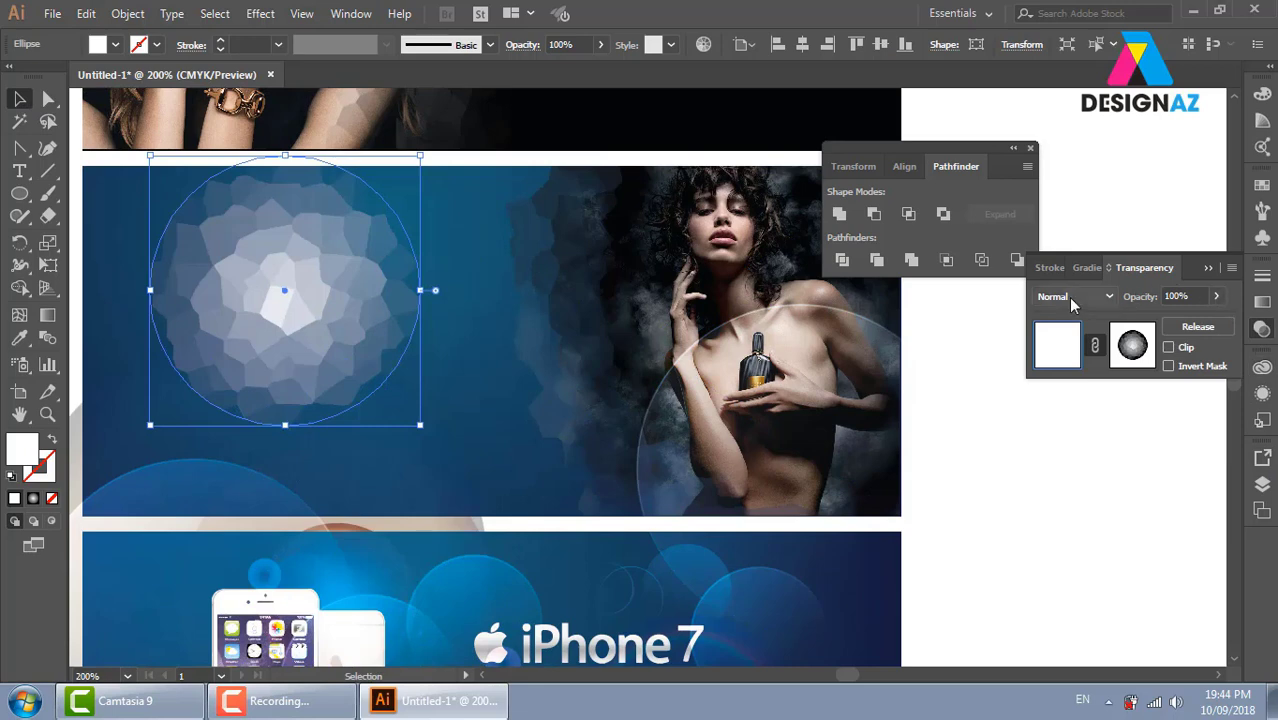
Set the glow circle's blend mode to Overlay
{"action": "left_click", "coordinate": [1072, 296]}
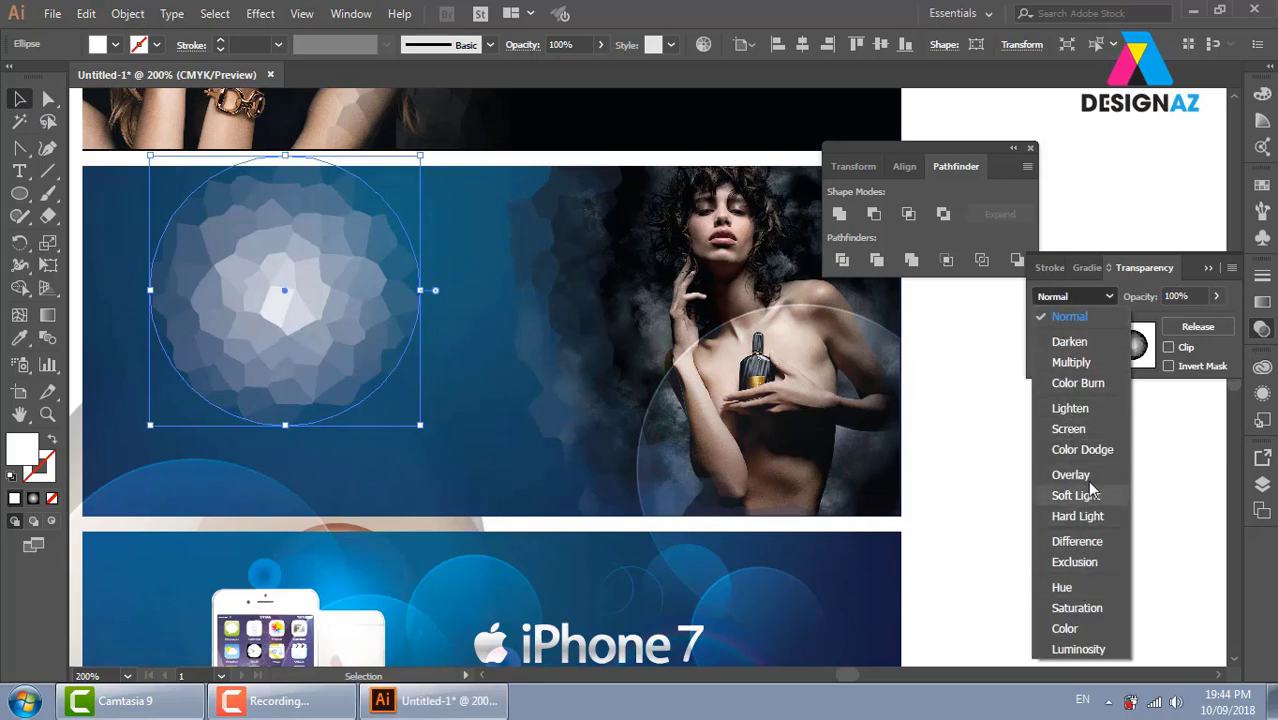
{"action": "left_click", "coordinate": [1070, 474]}
{"action": "left_click", "coordinate": [1092, 522]}
Delete the lens flare from the iPhone banner
{"action": "left_click_drag", "start_coordinate": [633, 422], "coordinate": [668, 167]}
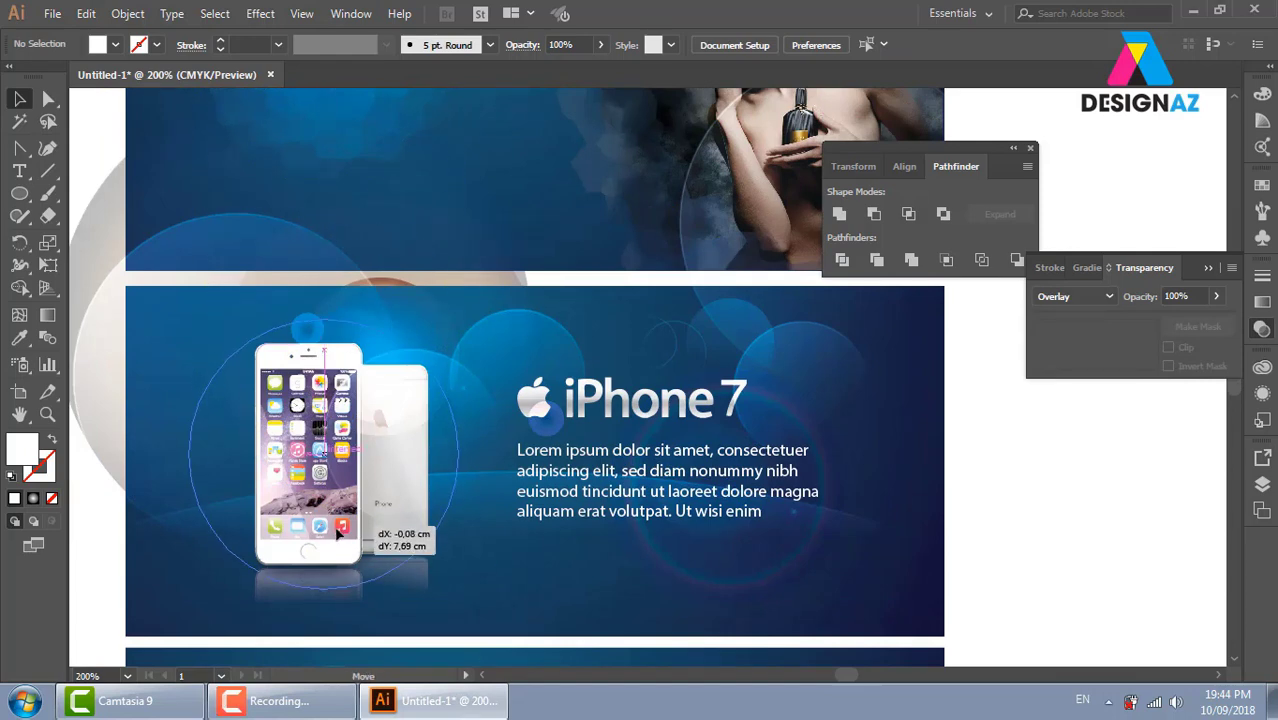
{"action": "left_click", "coordinate": [459, 511]}
{"action": "left_click", "coordinate": [142, 362]}
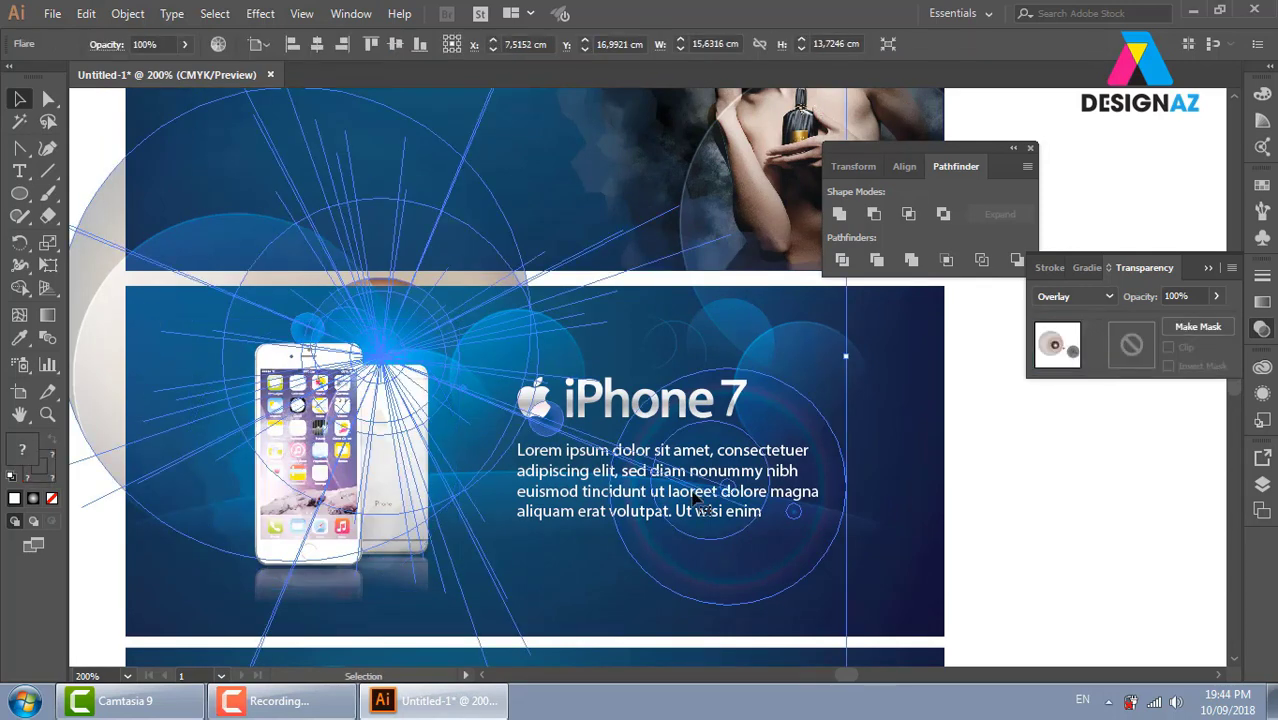
{"action": "left_click_drag", "start_coordinate": [700, 503], "coordinate": [940, 488]}
{"action": "left_click", "coordinate": [182, 474]}
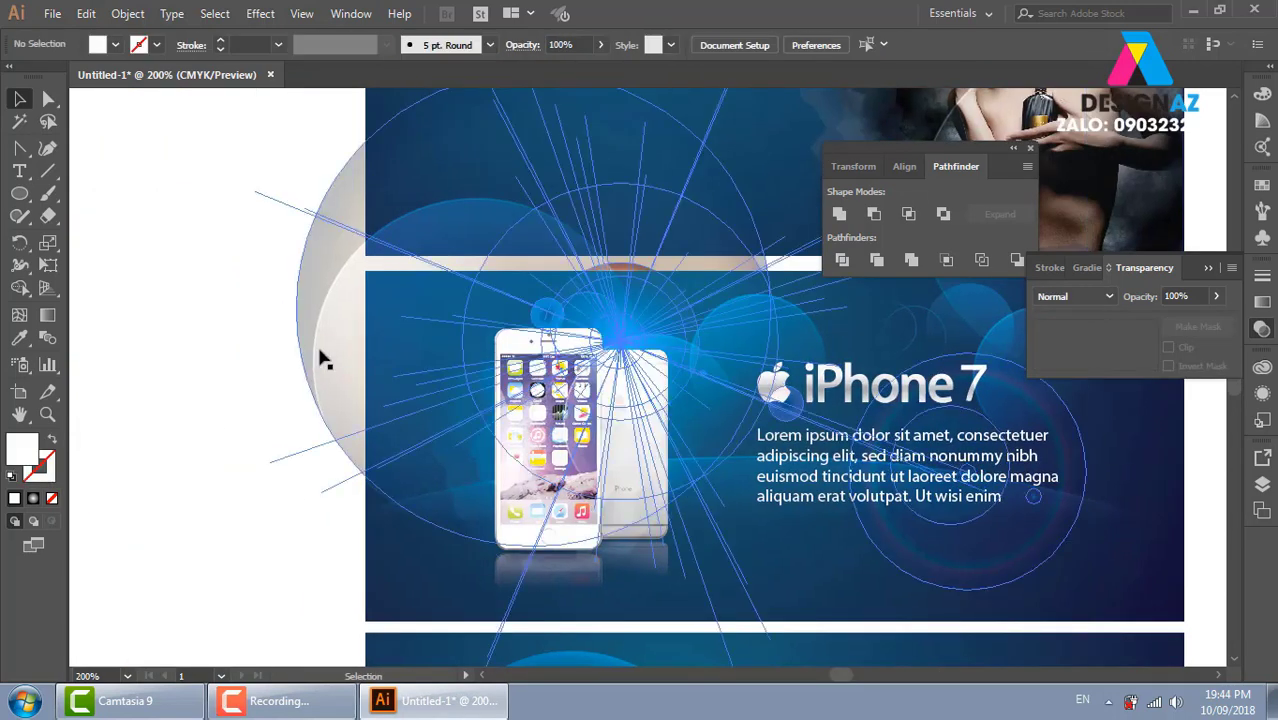
{"action": "left_click", "coordinate": [300, 335]}
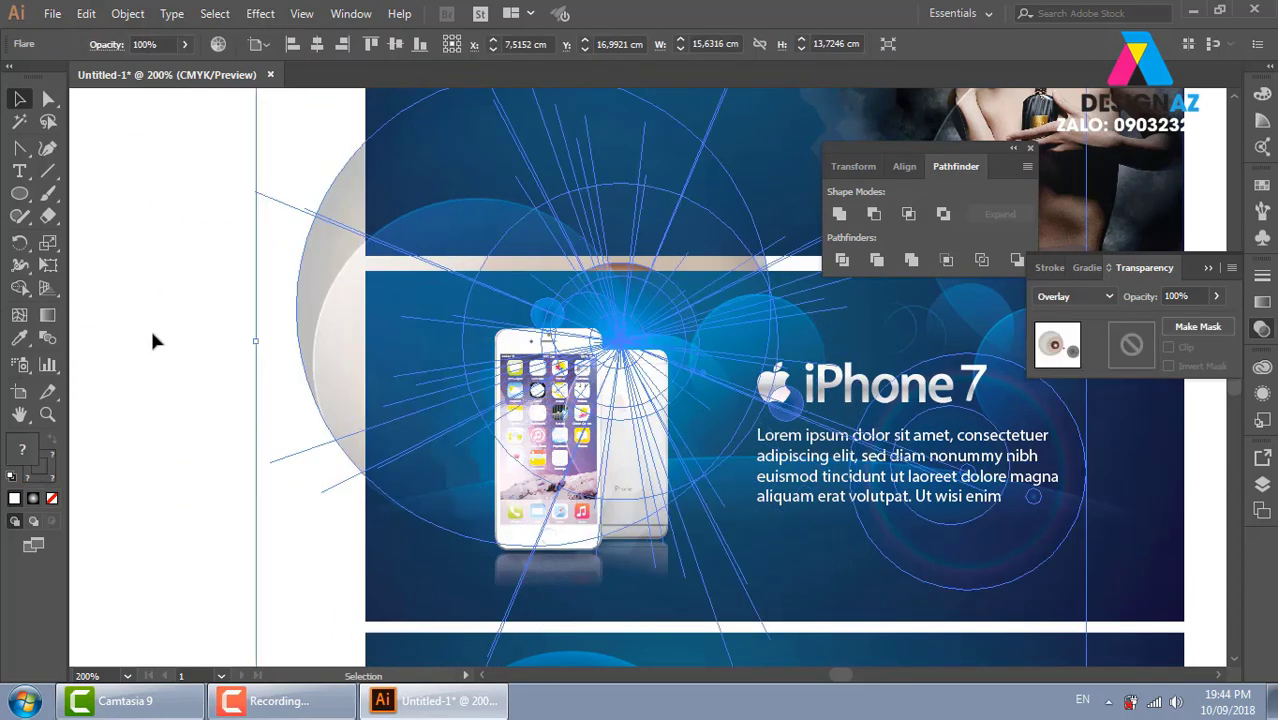
{"action": "left_click", "coordinate": [153, 341]}
{"action": "key", "text": "Delete"}
Enlarge a glow circle to banner height and move it over the perfume model
{"action": "left_click", "coordinate": [150, 337]}
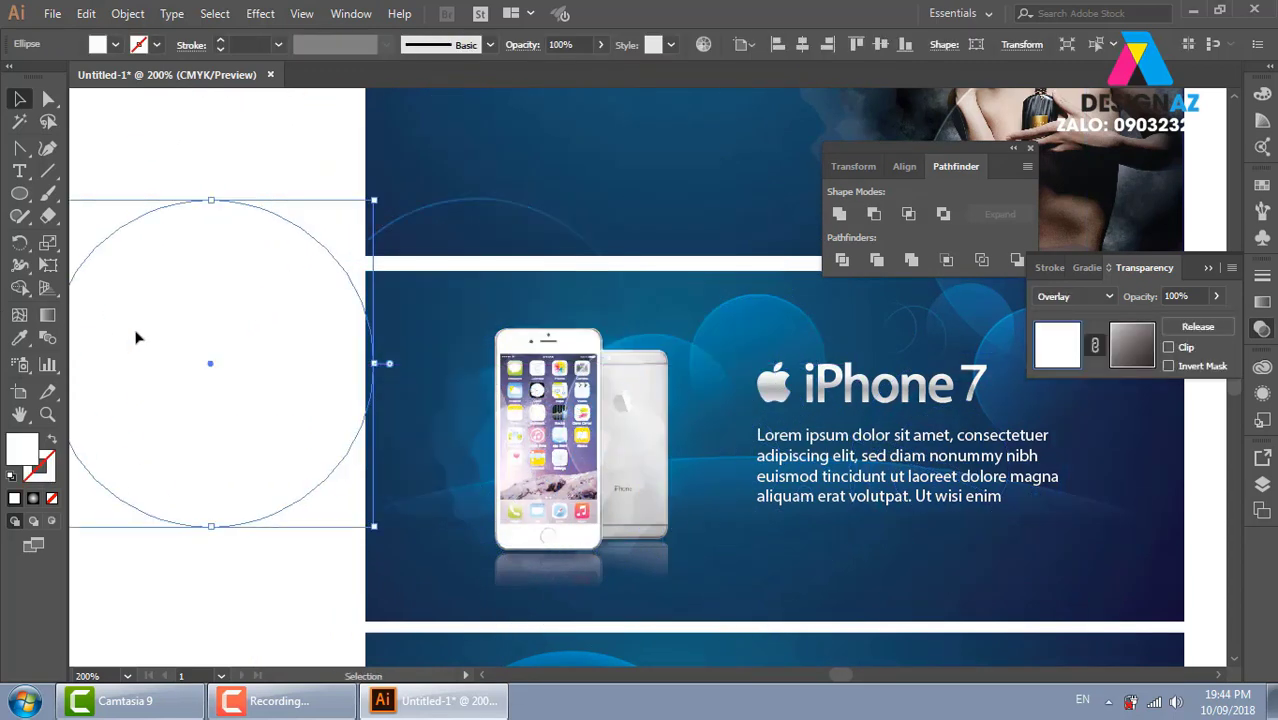
{"action": "left_click", "coordinate": [338, 420]}
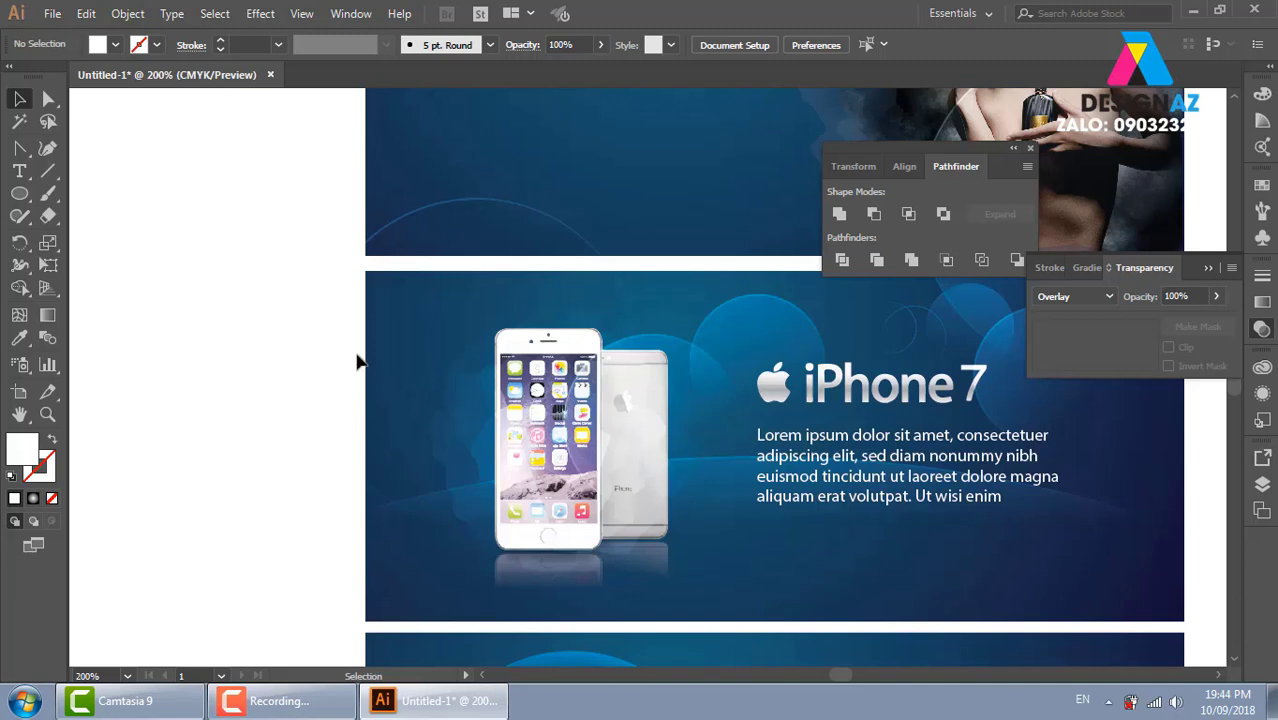
{"action": "left_click", "coordinate": [440, 210]}
{"action": "key", "text": "ctrl+z"}
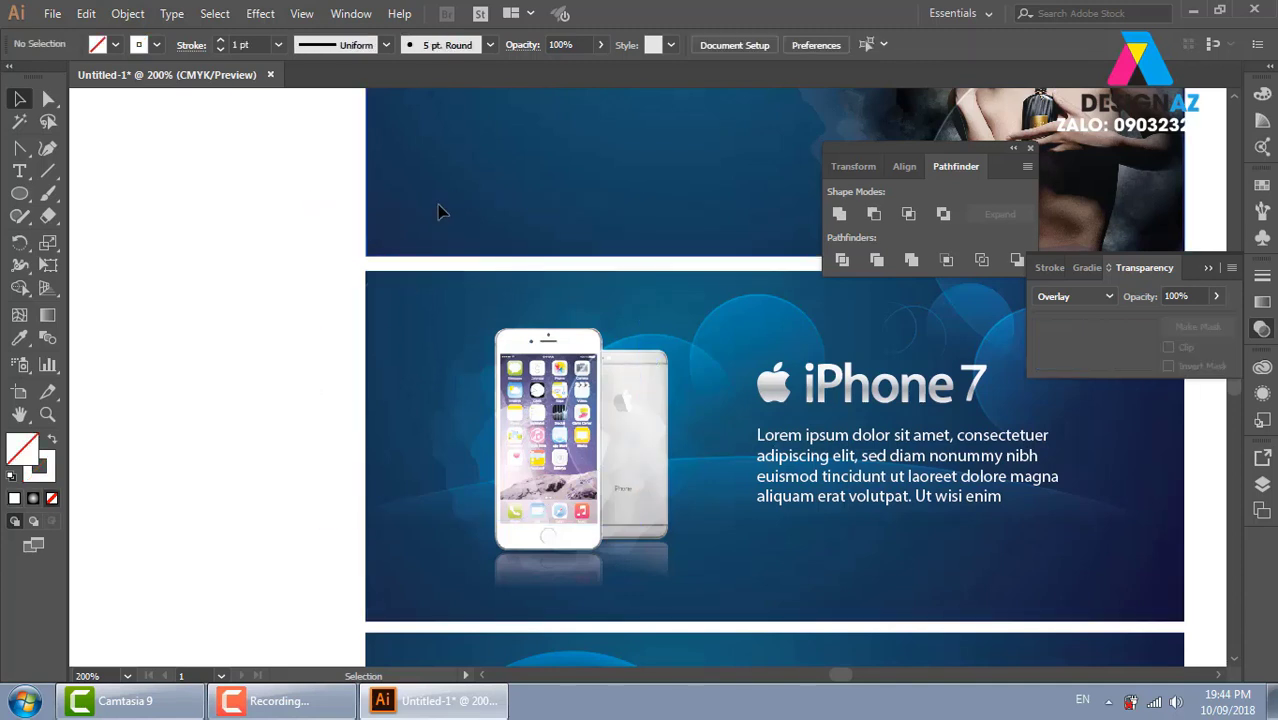
{"action": "key", "text": "ctrl+z"}
{"action": "left_click", "coordinate": [462, 375]}
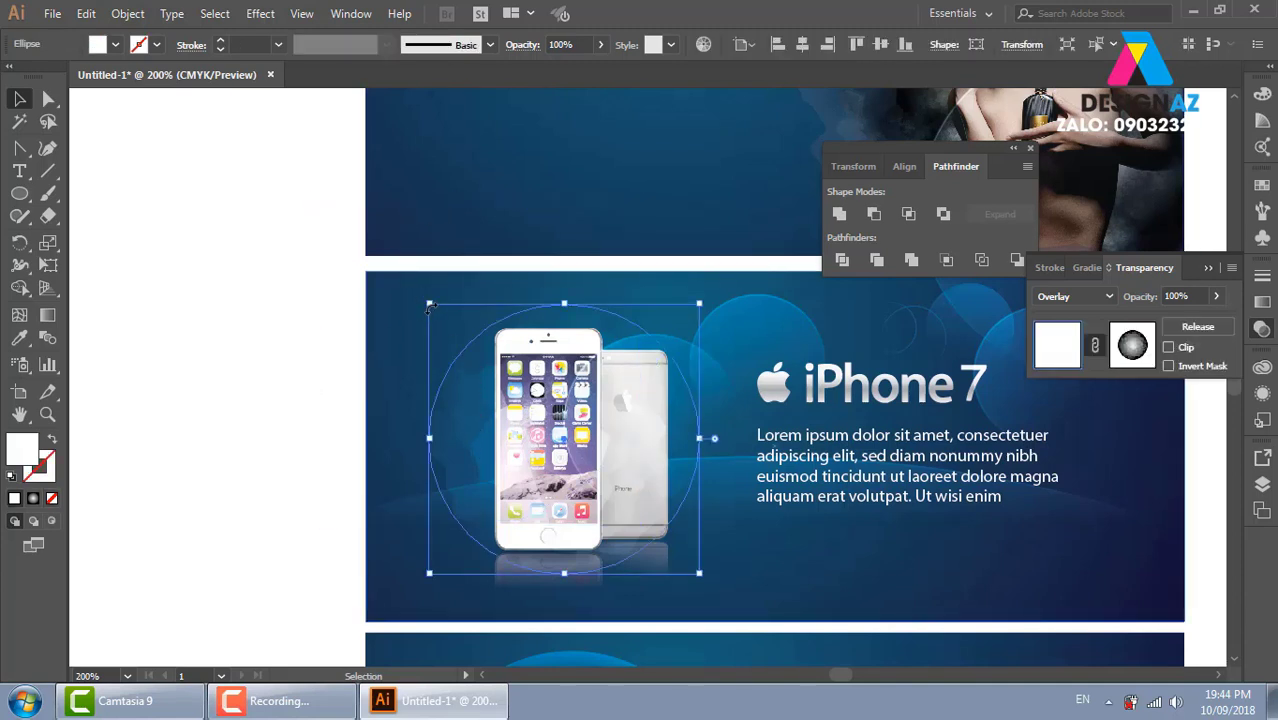
{"action": "left_click_drag", "start_coordinate": [429, 303], "coordinate": [380, 256]}
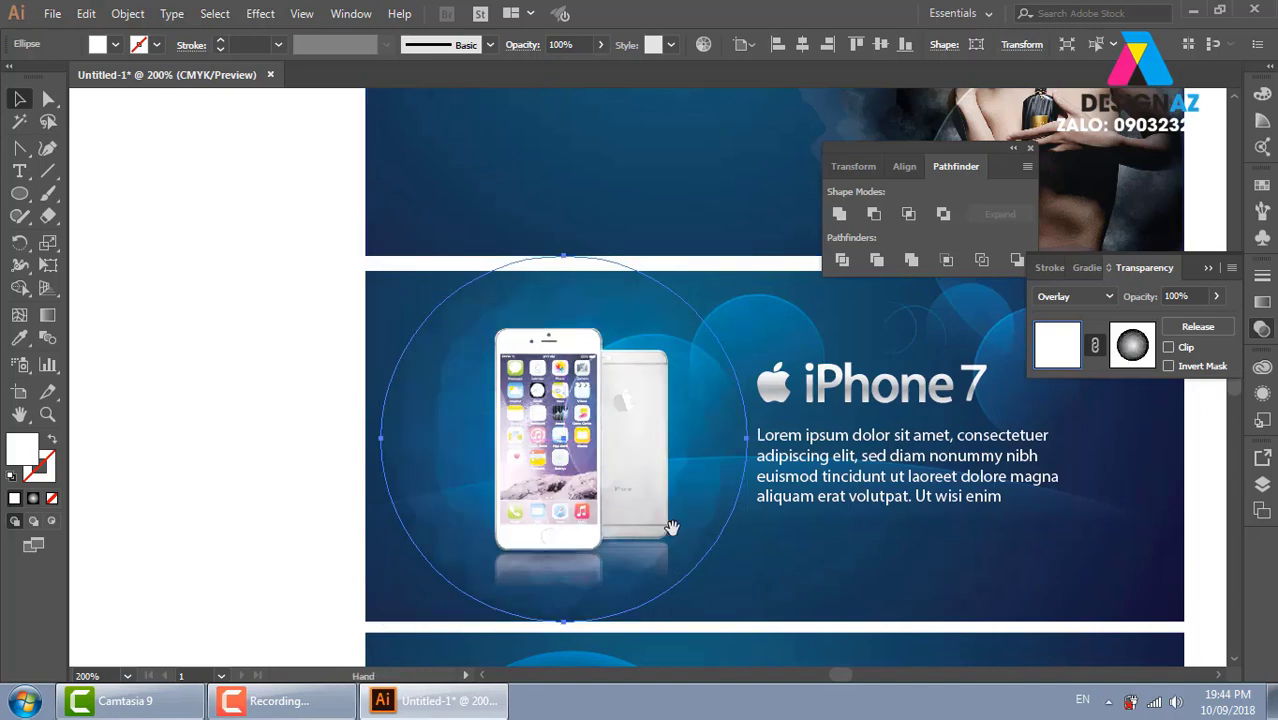
{"action": "mouse_move", "coordinate": [671, 527]}
{"action": "left_mouse_down"}
{"action": "mouse_move", "coordinate": [473, 398]}
{"action": "mouse_move", "coordinate": [427, 390]}
{"action": "left_mouse_up"}
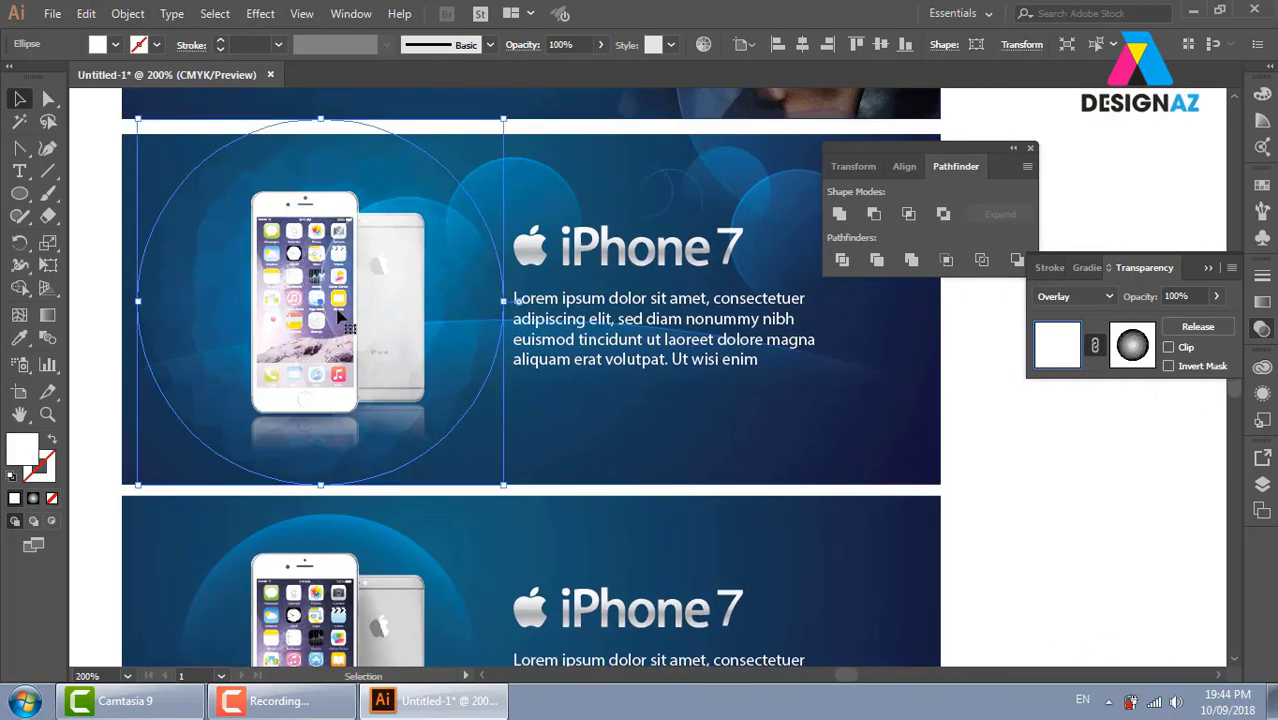
{"action": "mouse_move", "coordinate": [220, 330]}
{"action": "left_mouse_down"}
{"action": "mouse_move", "coordinate": [179, 269]}
{"action": "mouse_move", "coordinate": [228, 548]}
{"action": "left_mouse_up"}
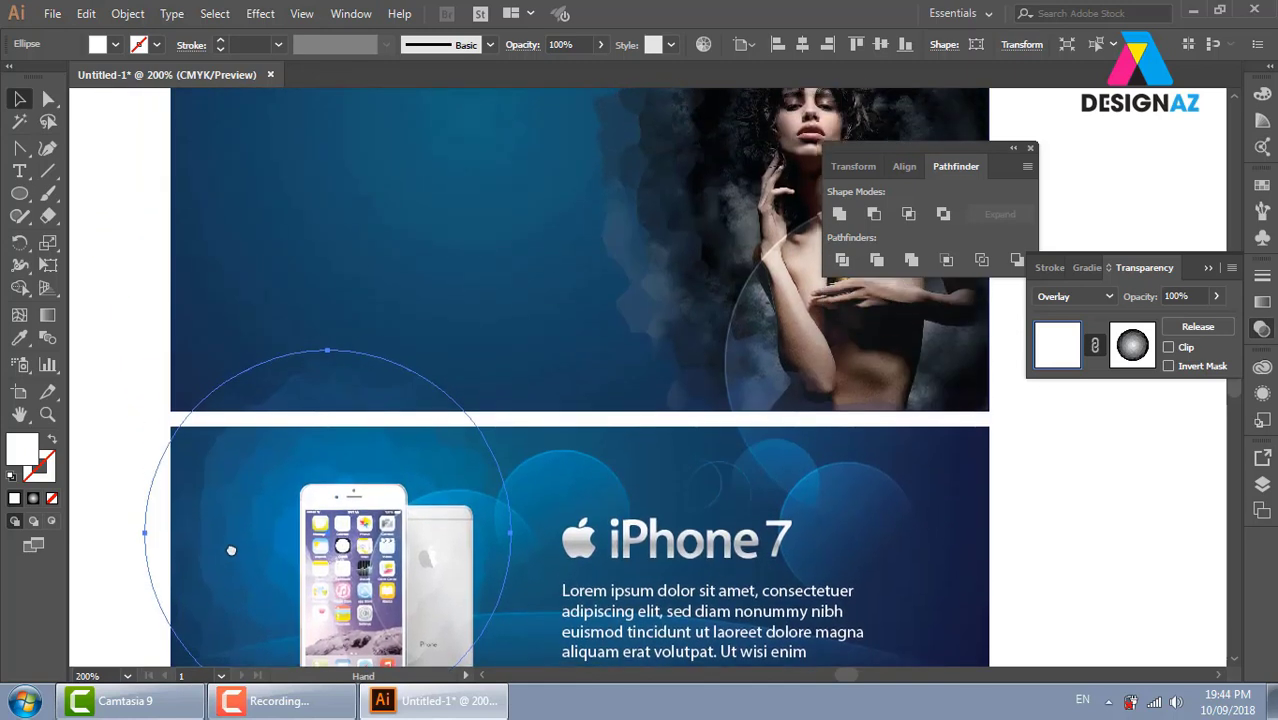
{"action": "left_click_drag", "start_coordinate": [254, 500], "coordinate": [305, 307]}
{"action": "mouse_move", "coordinate": [450, 308]}
{"action": "left_mouse_down"}
{"action": "mouse_move", "coordinate": [203, 335]}
{"action": "mouse_move", "coordinate": [440, 320]}
{"action": "mouse_move", "coordinate": [430, 264]}
{"action": "left_mouse_up"}
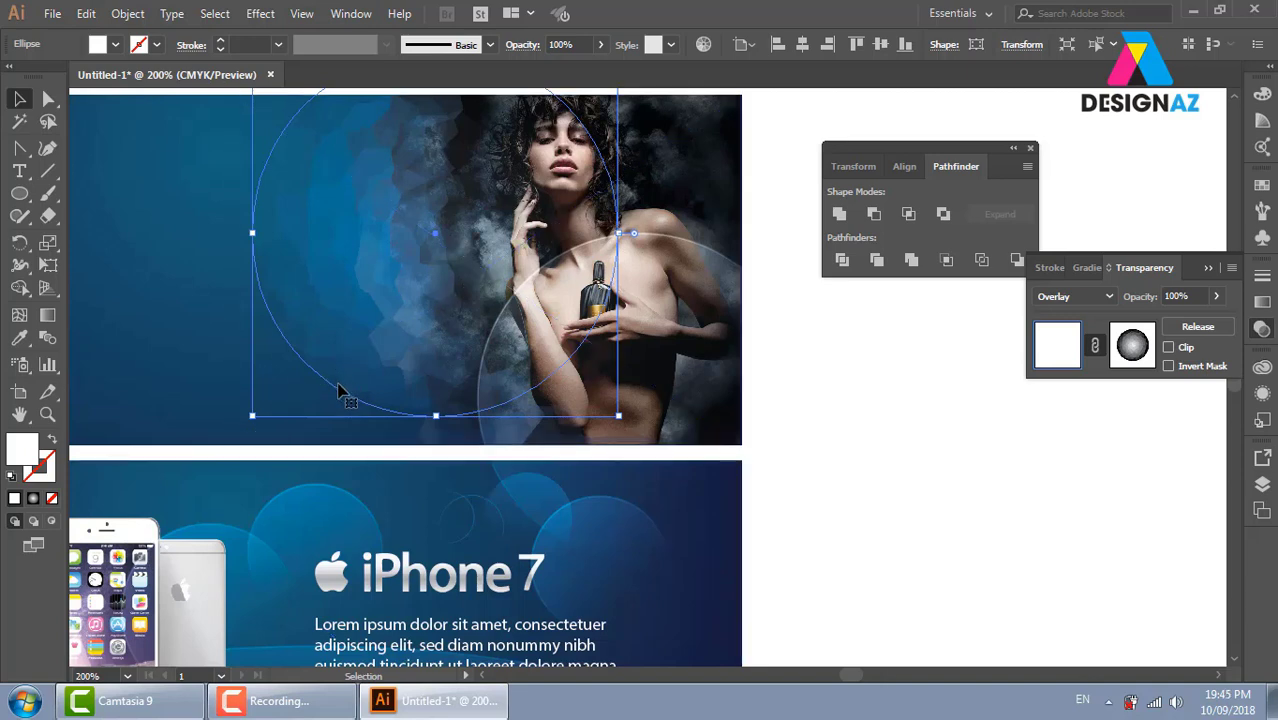
Shift the large glow circle left and down within the perfume banner
{"action": "left_click_drag", "start_coordinate": [352, 392], "coordinate": [297, 322]}
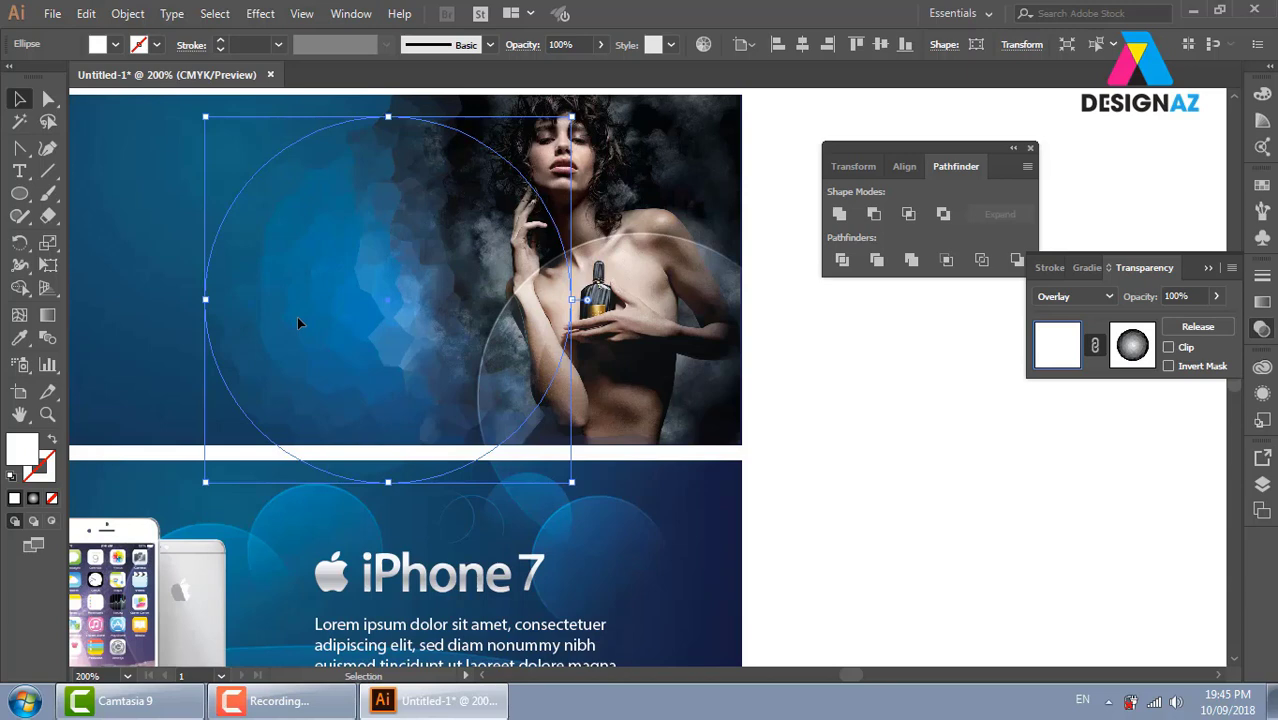
{"action": "key", "text": "ctrl+shift+a"}
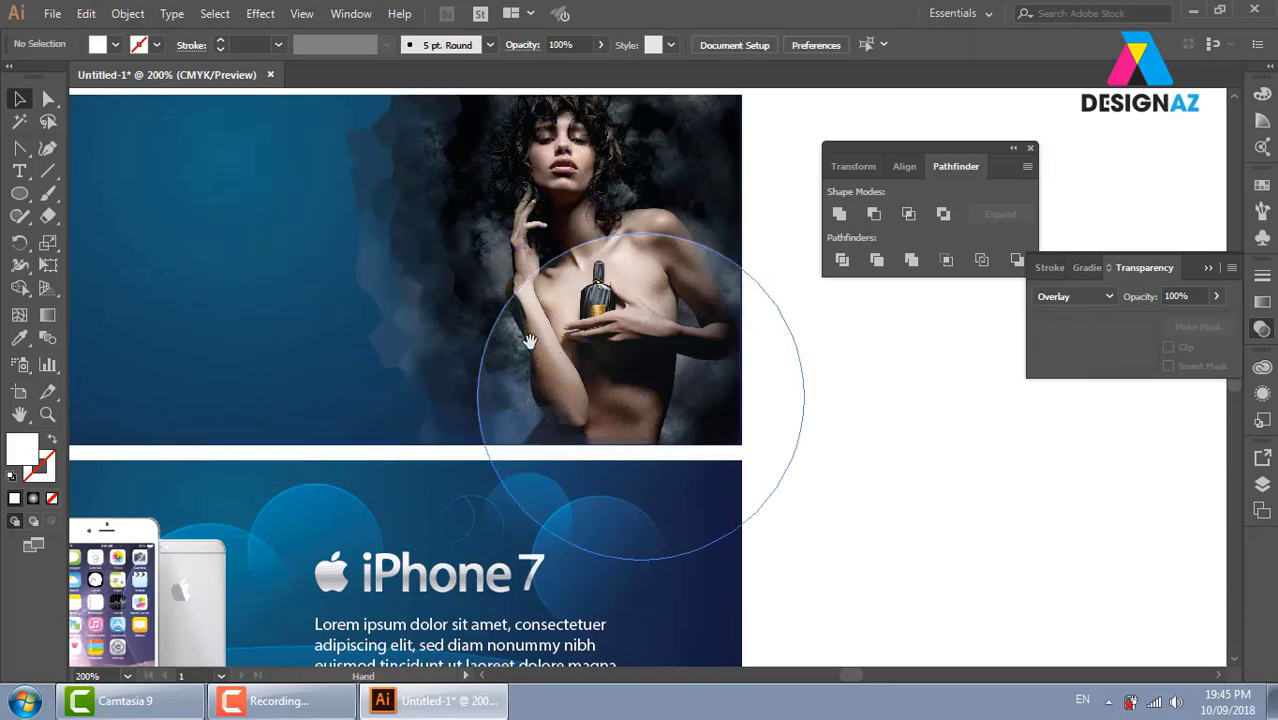
{"action": "left_click_drag", "start_coordinate": [587, 290], "coordinate": [422, 385]}
Select the model photo, minimize Illustrator to the desktop, and launch Cốc Cốc
{"action": "left_click", "coordinate": [424, 385]}
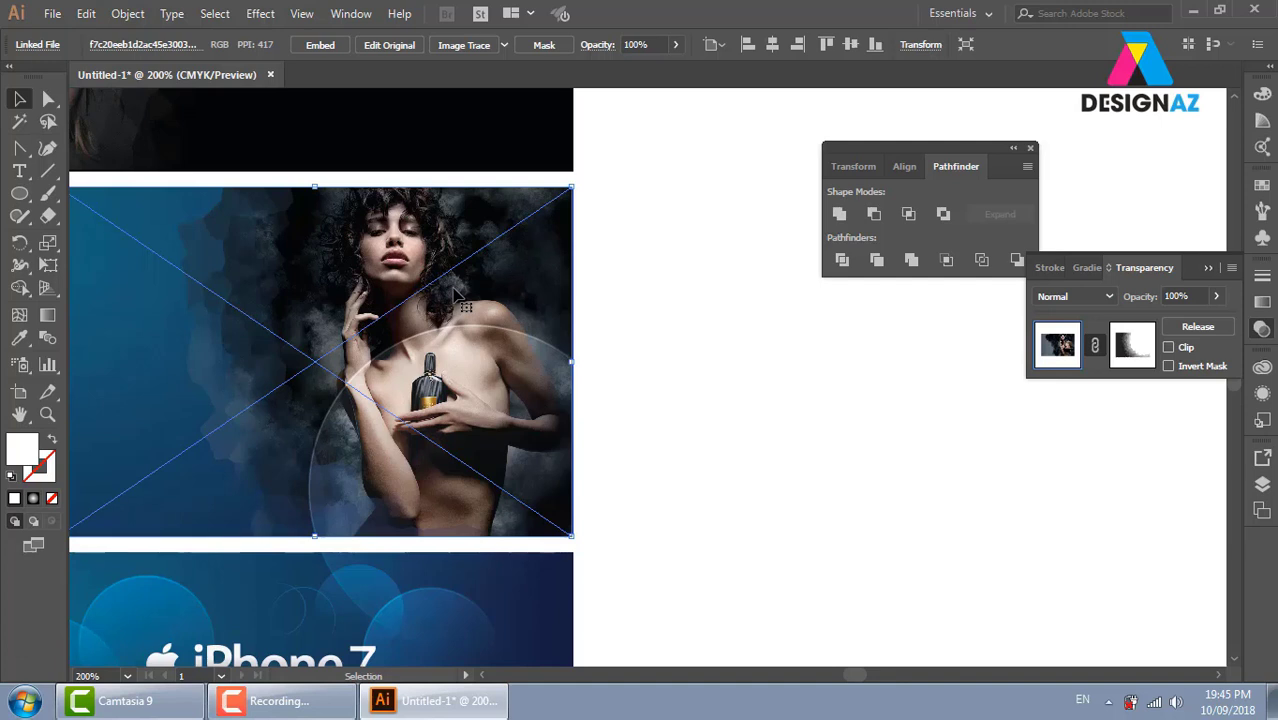
{"action": "key", "text": "super+d"}
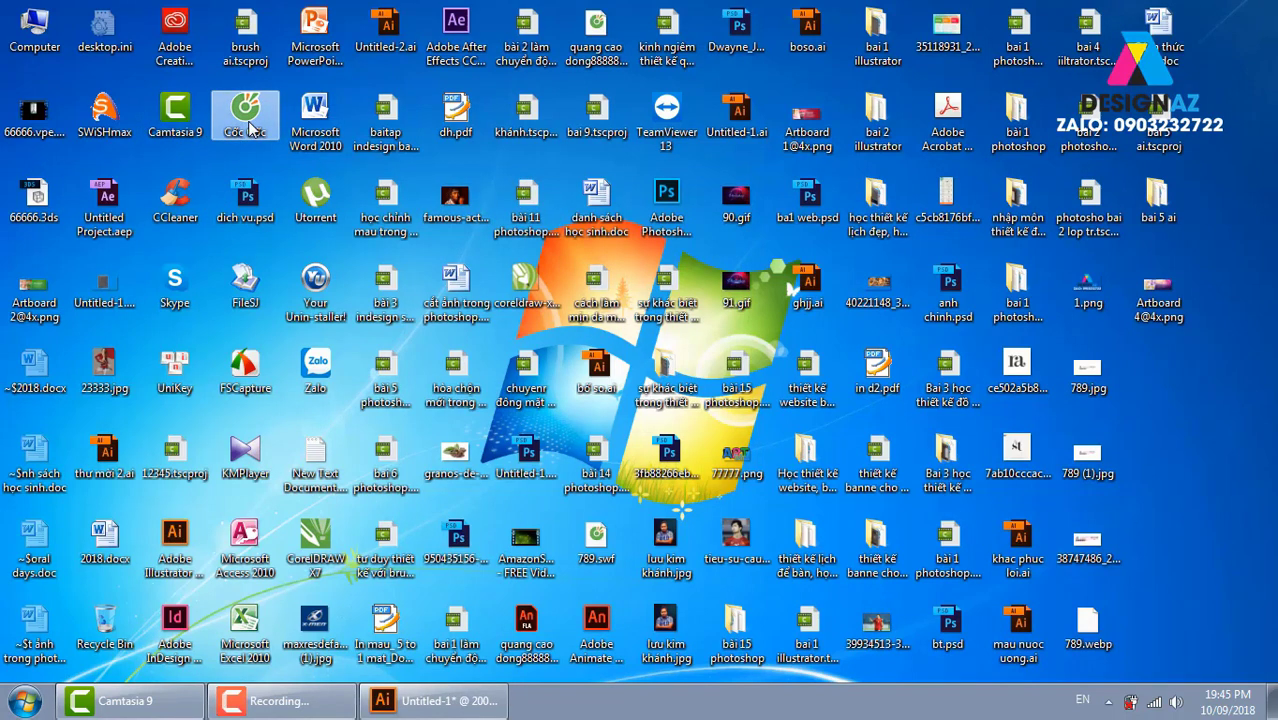
{"action": "double_click", "coordinate": [245, 115]}
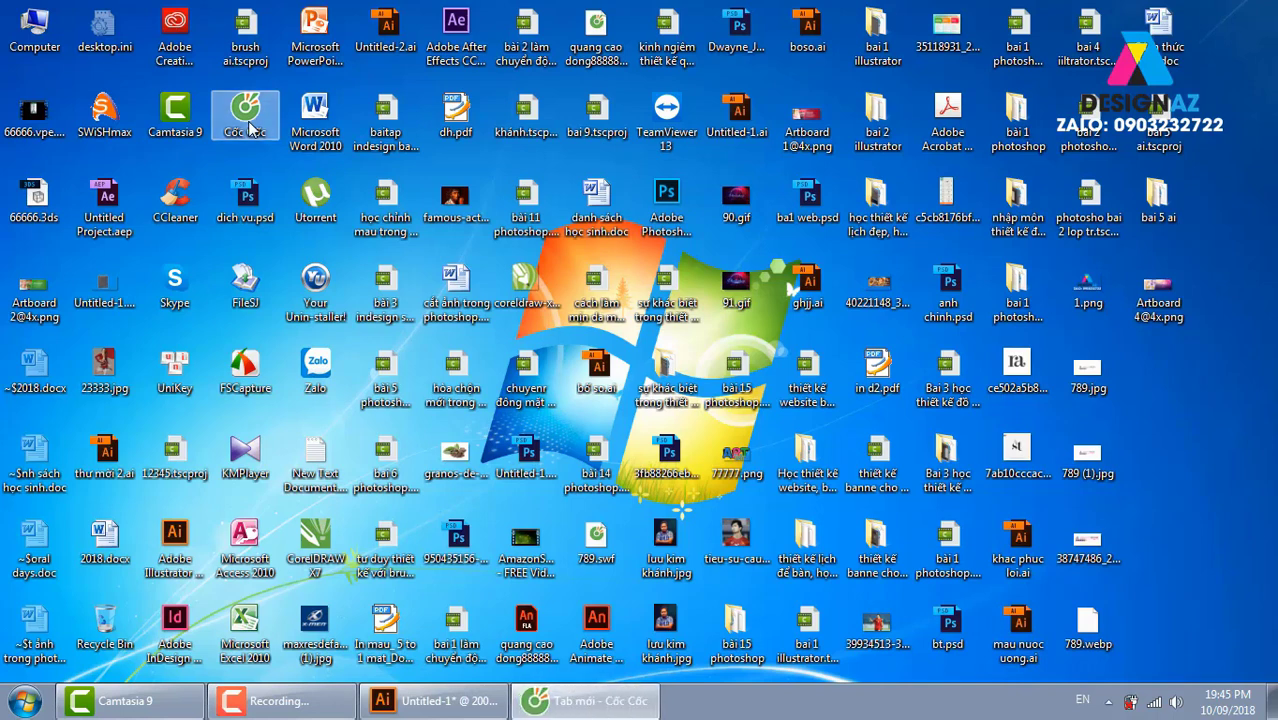
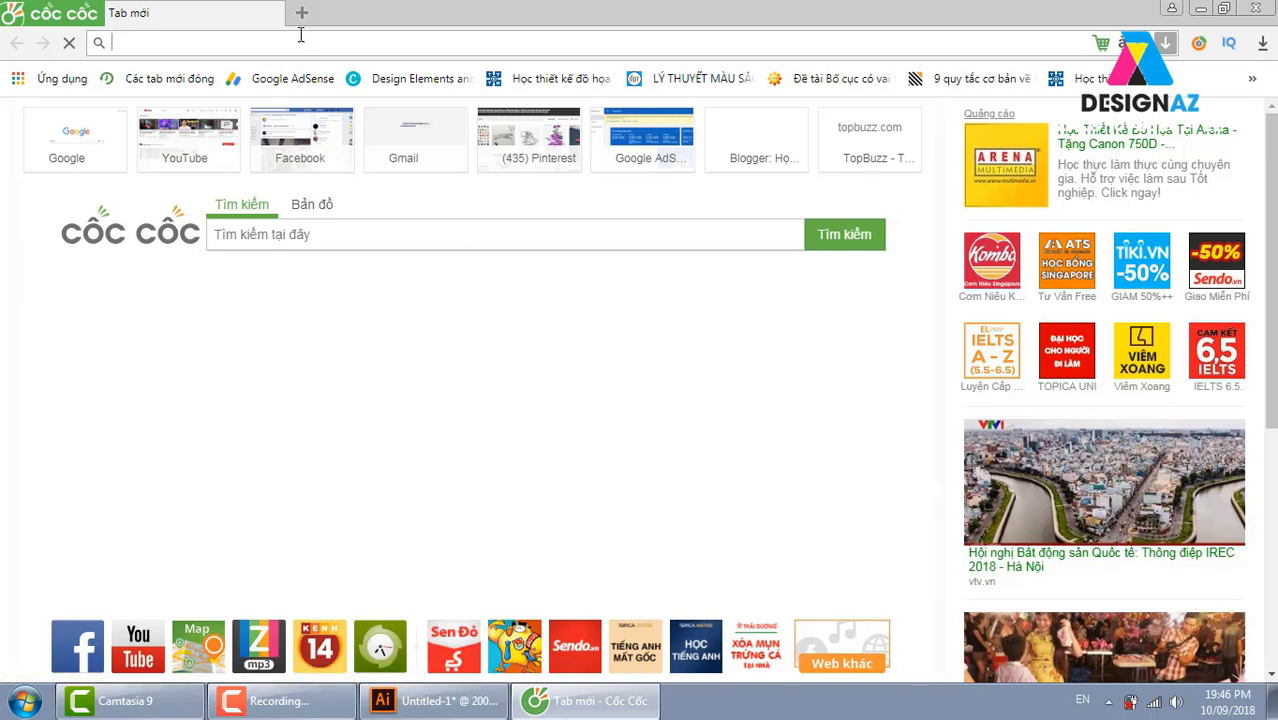
Go to google.com and search for the 'mask photoshop' suggestion
{"action": "type", "text": "google.com"}
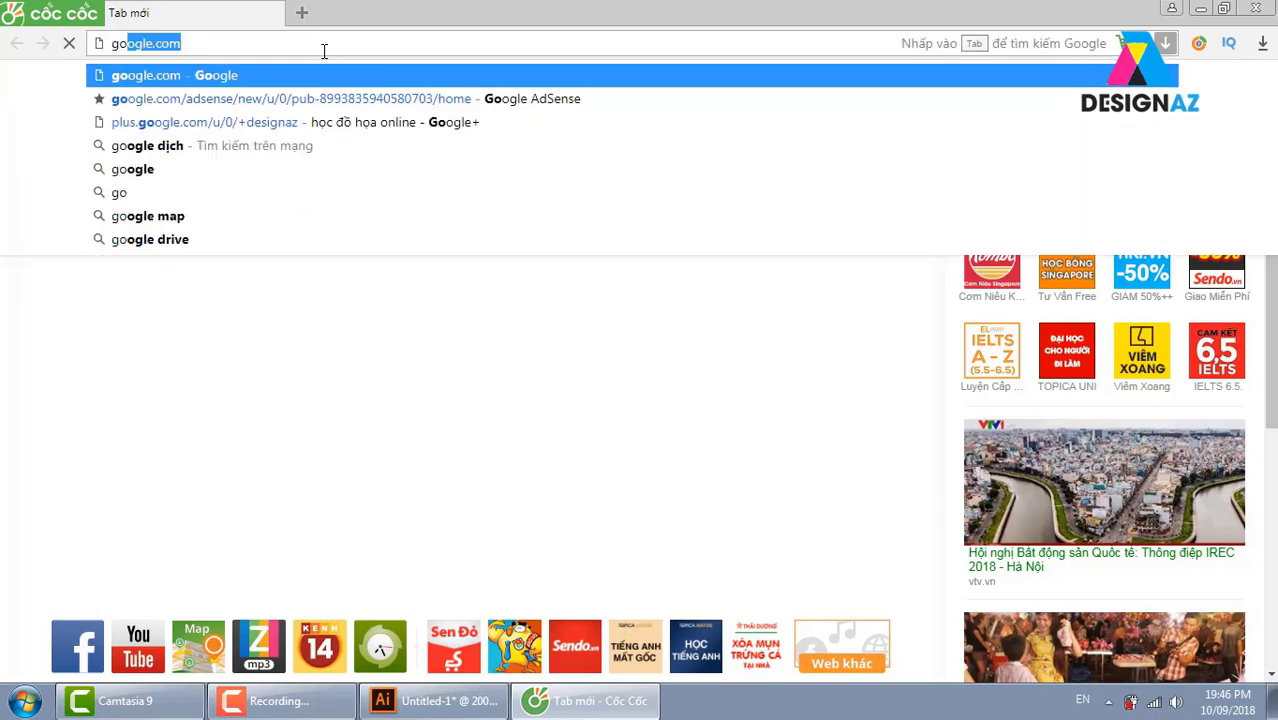
{"action": "key", "text": "Return"}
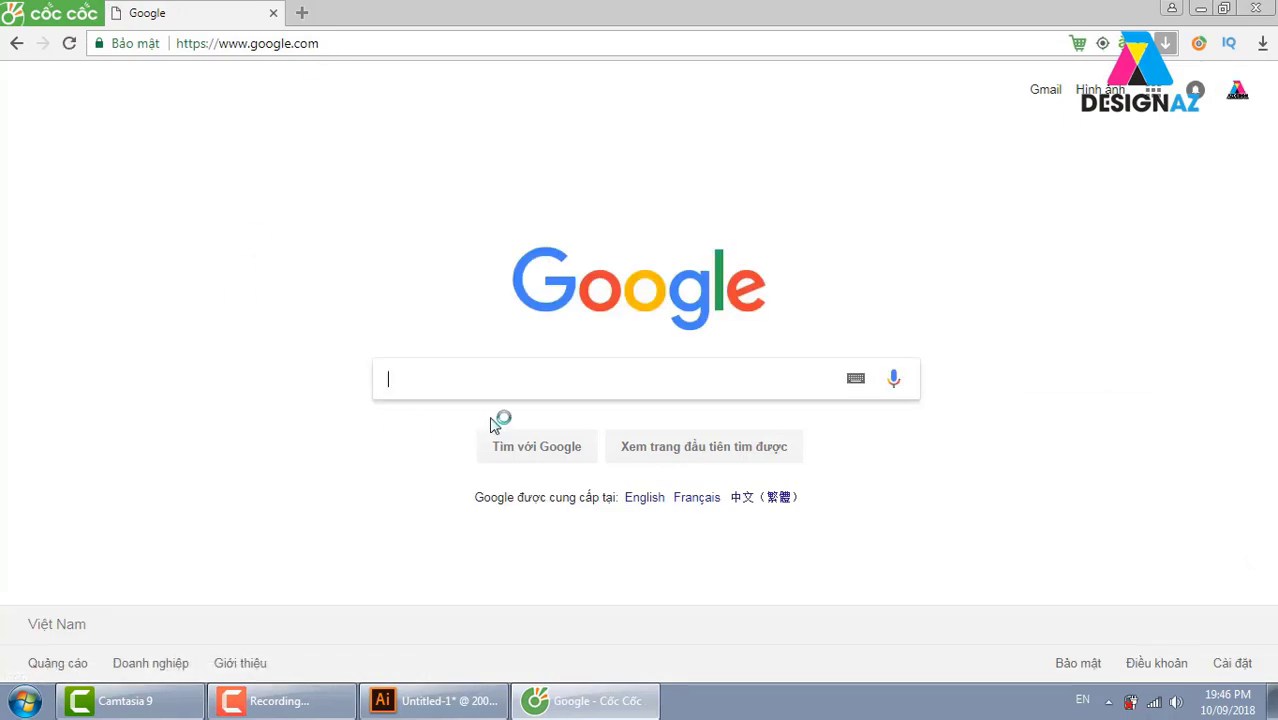
{"action": "type", "text": "mas"}
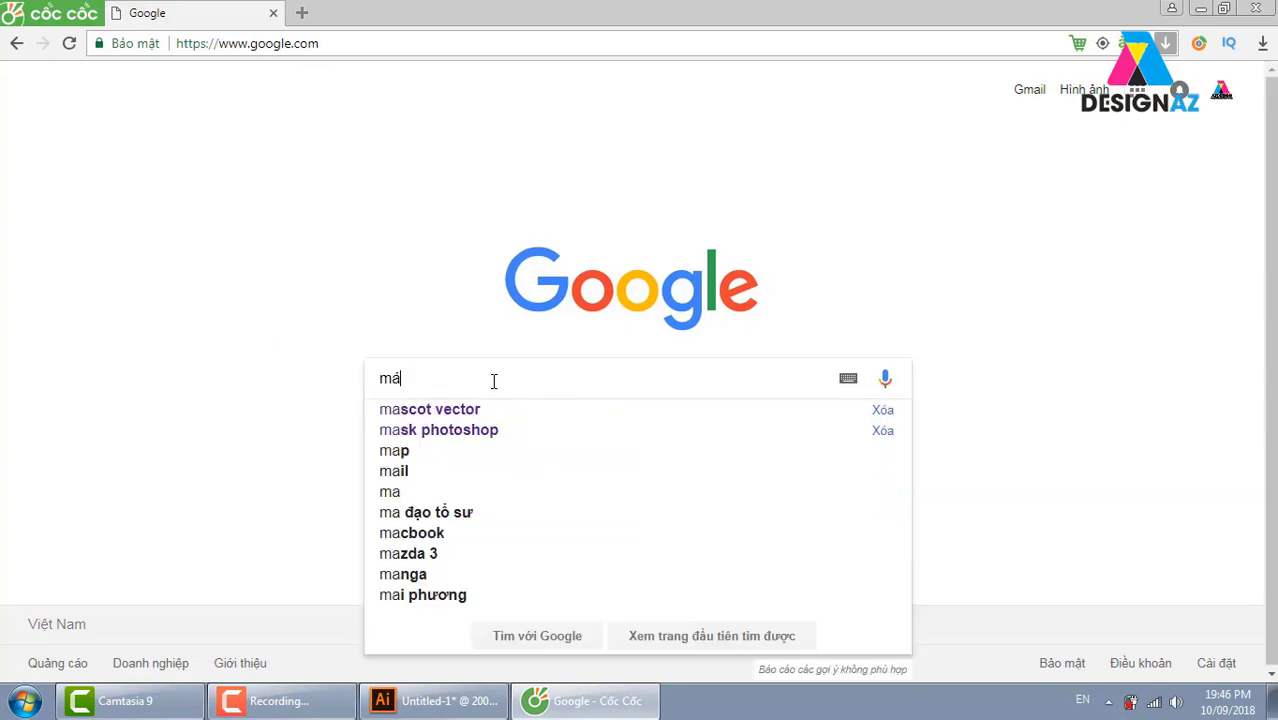
{"action": "type", "text": "k"}
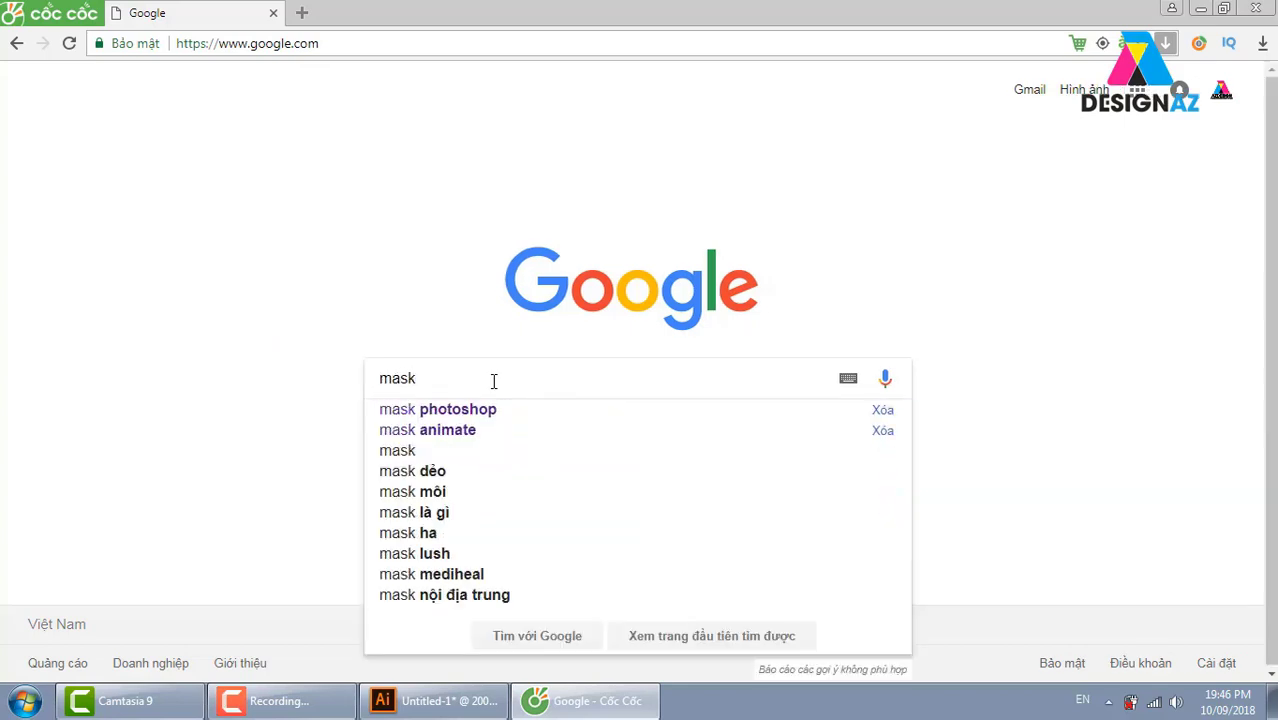
{"action": "key", "text": "Down"}
{"action": "key", "text": "Return"}
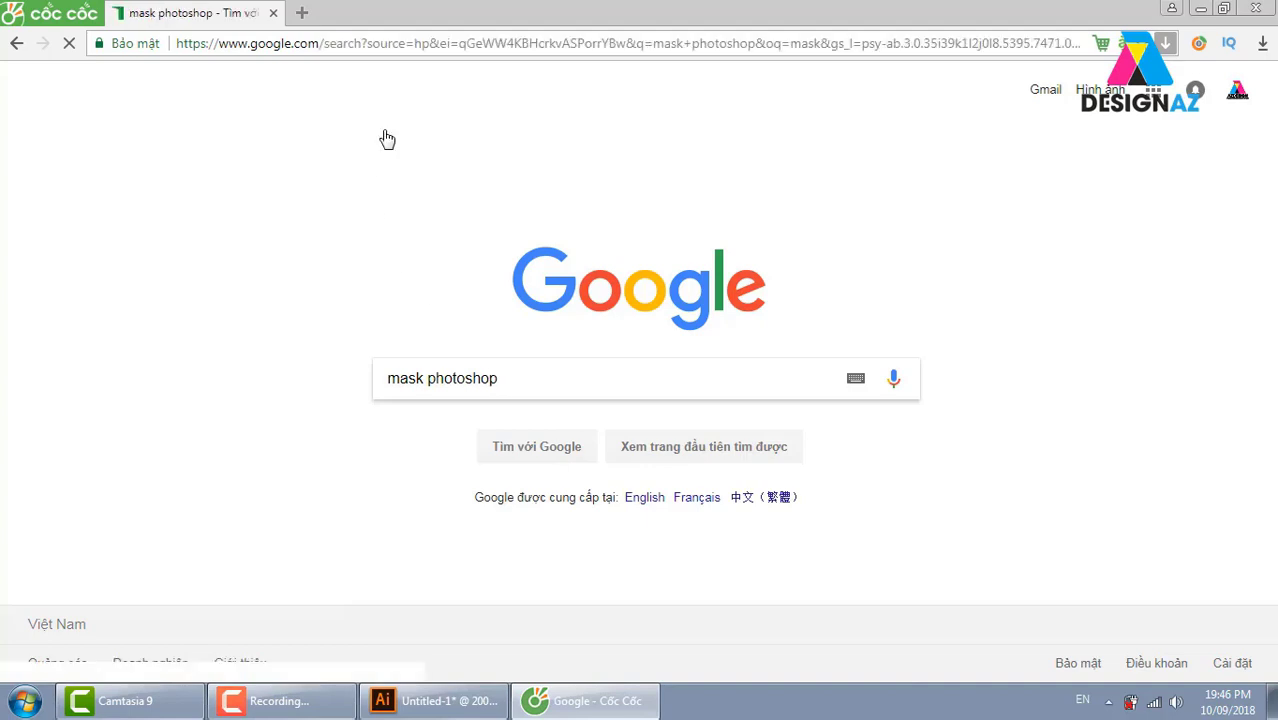
Show image results for 'mask photoshop' and filter them to large (Lớn) size
{"action": "left_click", "coordinate": [265, 163]}
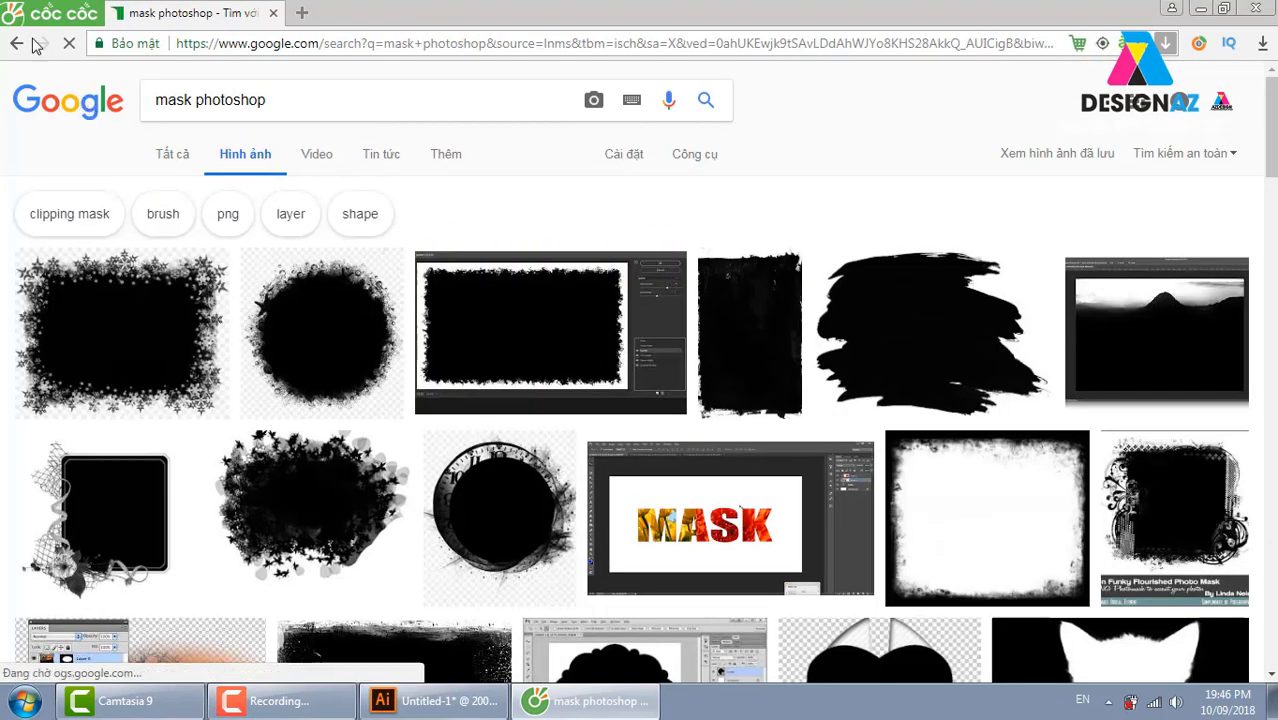
{"action": "left_click", "coordinate": [17, 44]}
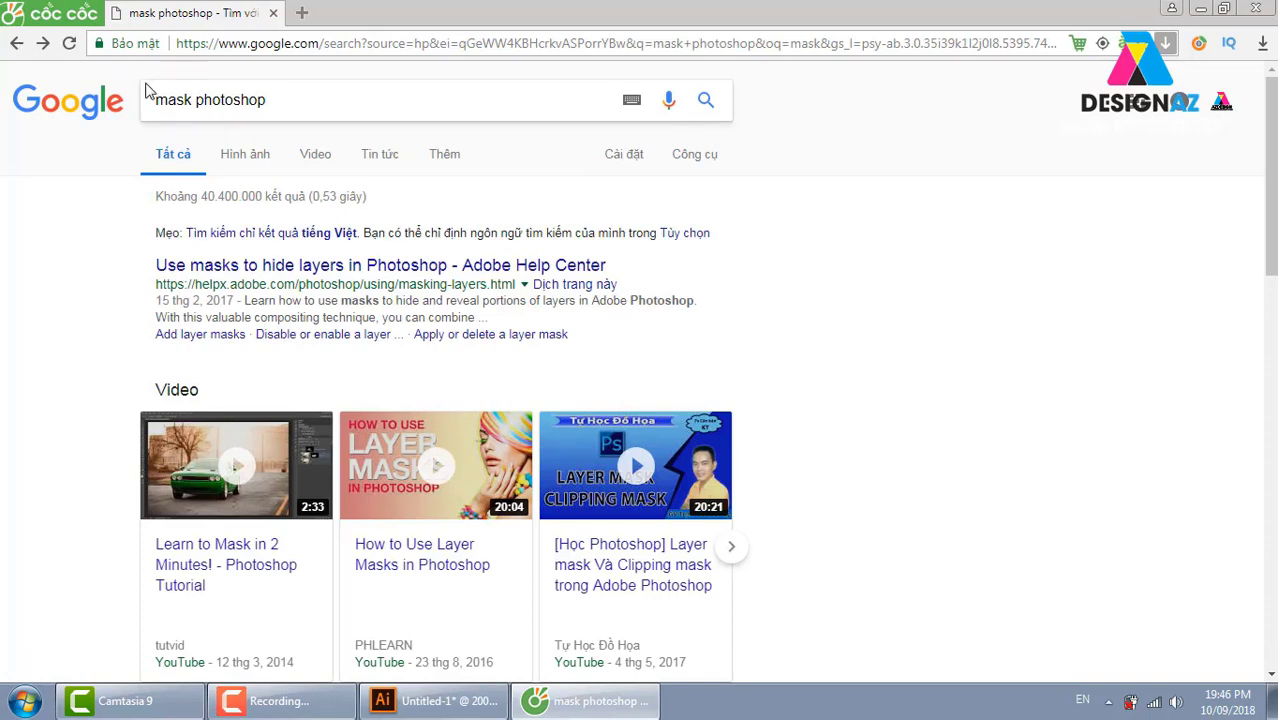
{"action": "left_click", "coordinate": [263, 160]}
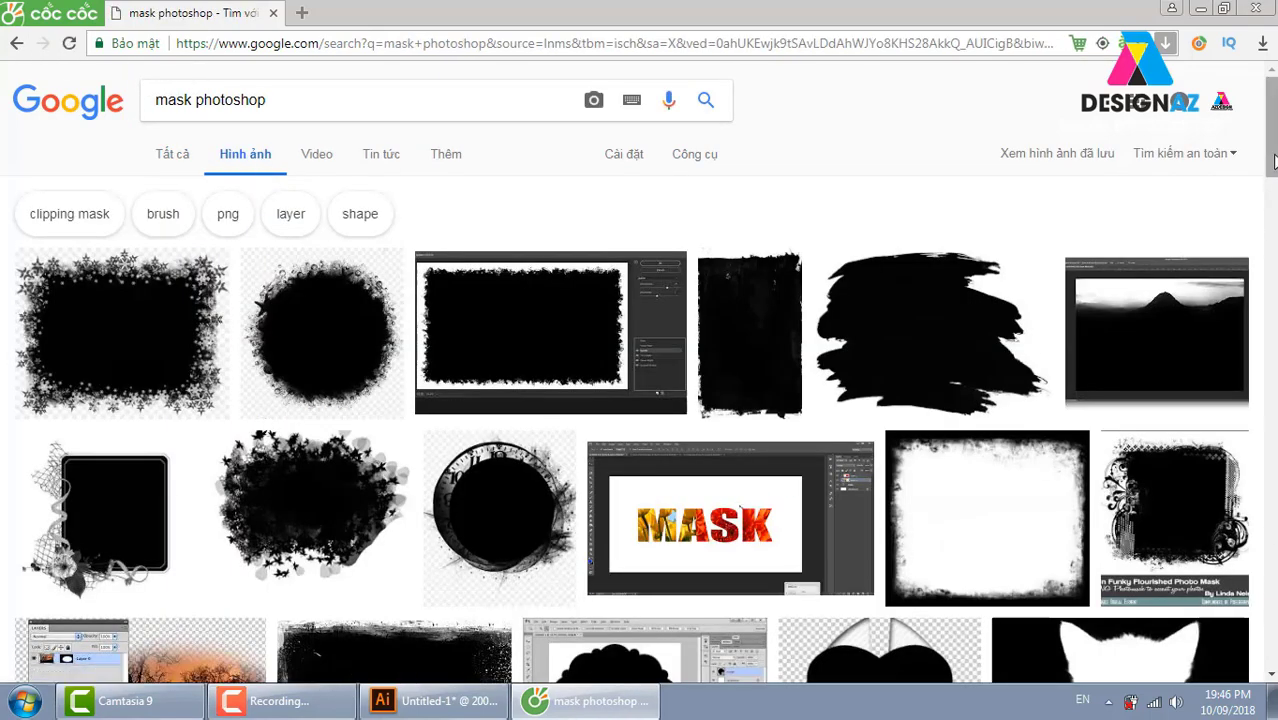
{"action": "left_click_drag", "start_coordinate": [1269, 160], "coordinate": [1268, 320]}
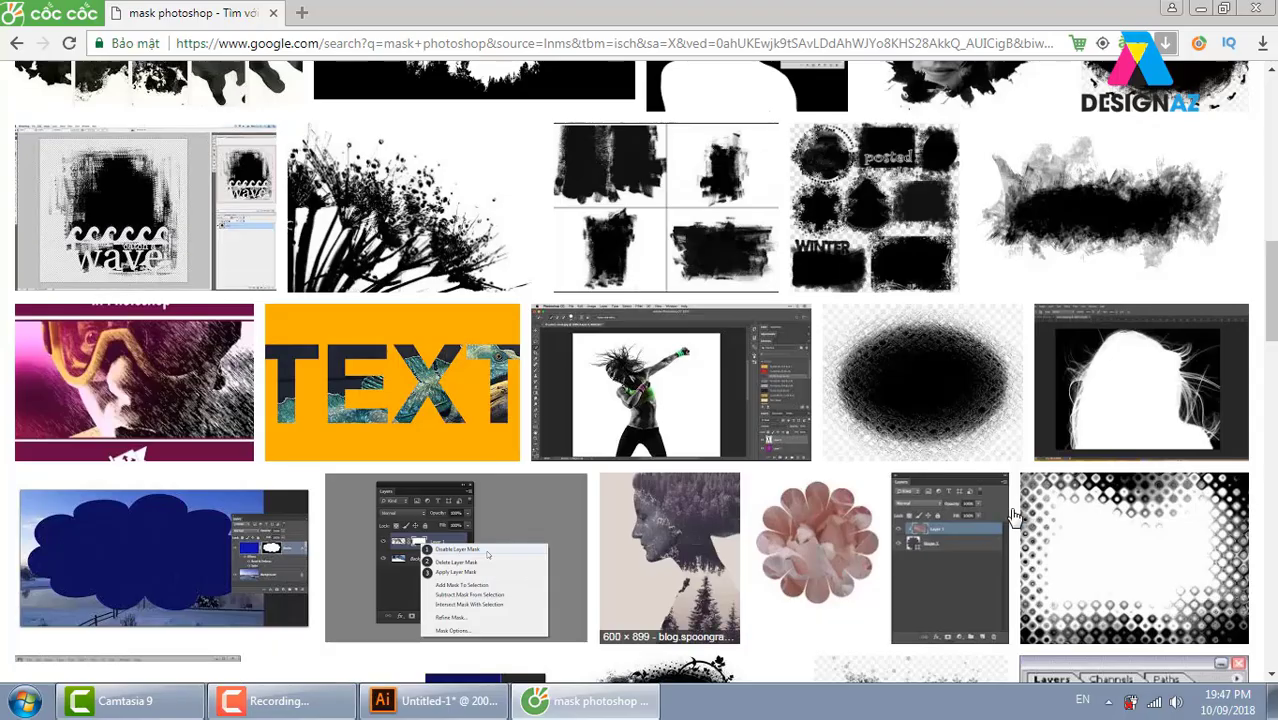
{"action": "left_click_drag", "start_coordinate": [1273, 265], "coordinate": [1270, 610]}
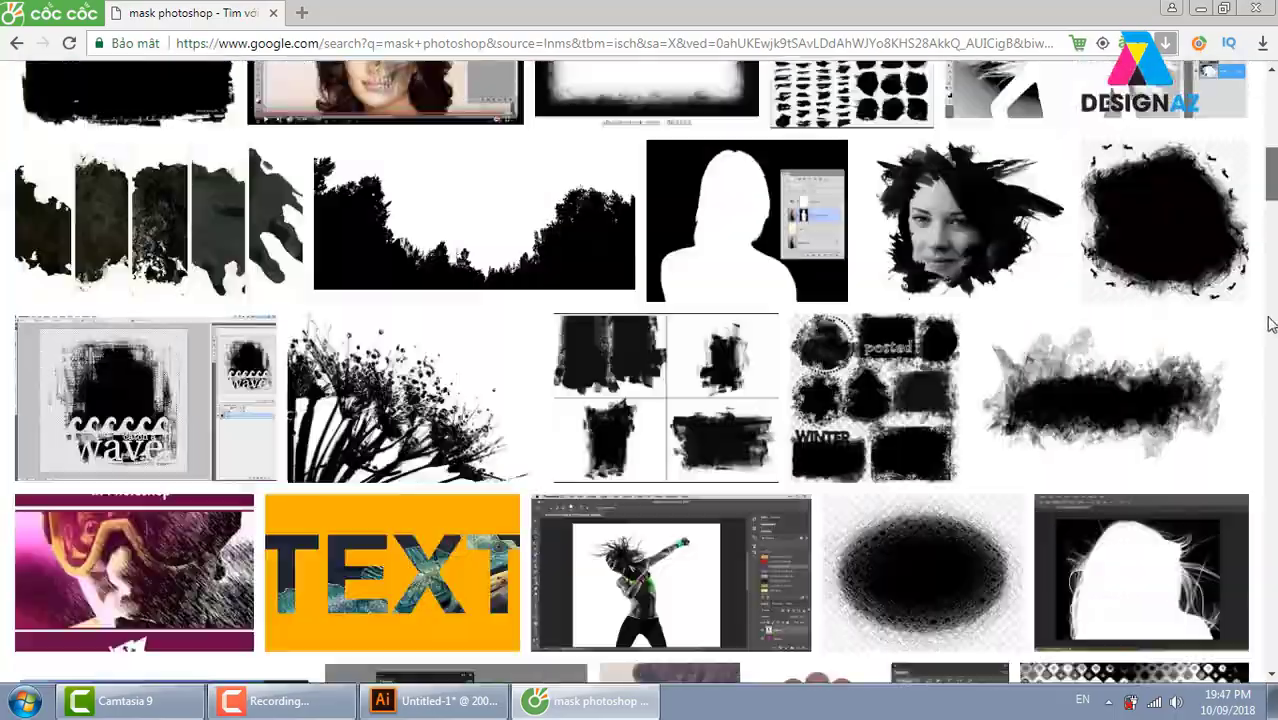
{"action": "left_click_drag", "start_coordinate": [1270, 610], "coordinate": [1270, 90]}
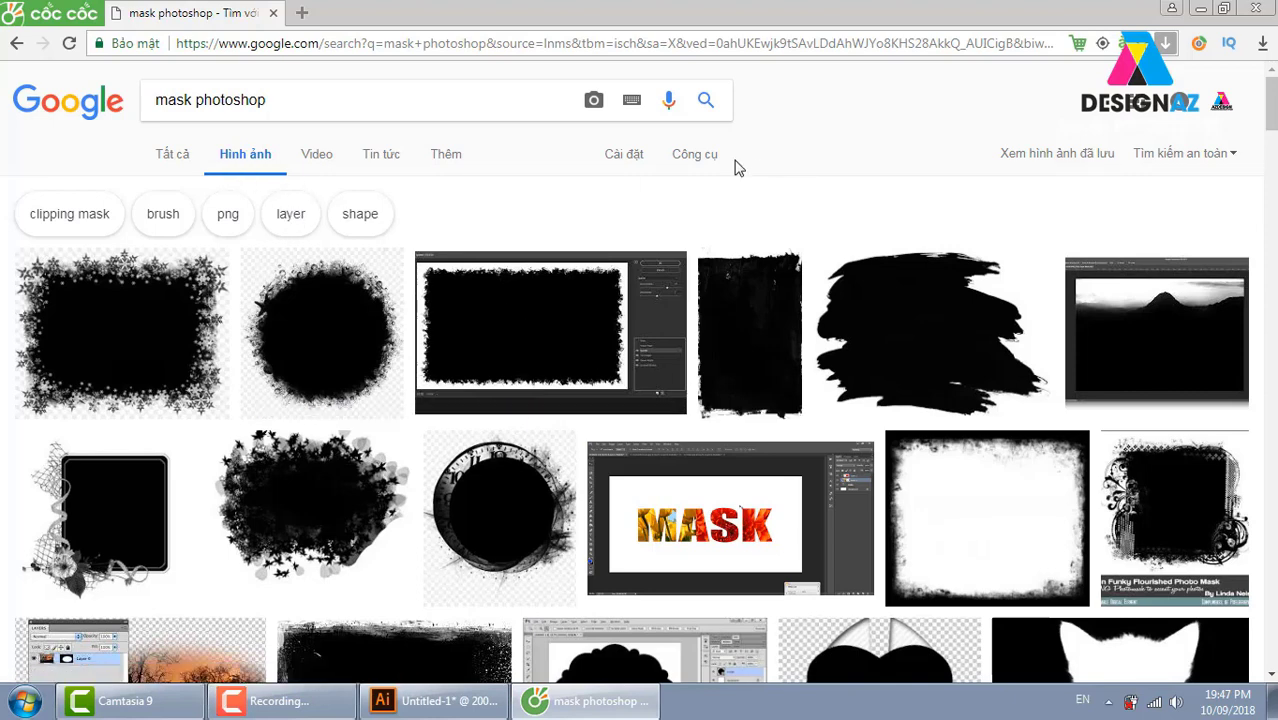
{"action": "left_click", "coordinate": [700, 155]}
{"action": "left_click", "coordinate": [188, 188]}
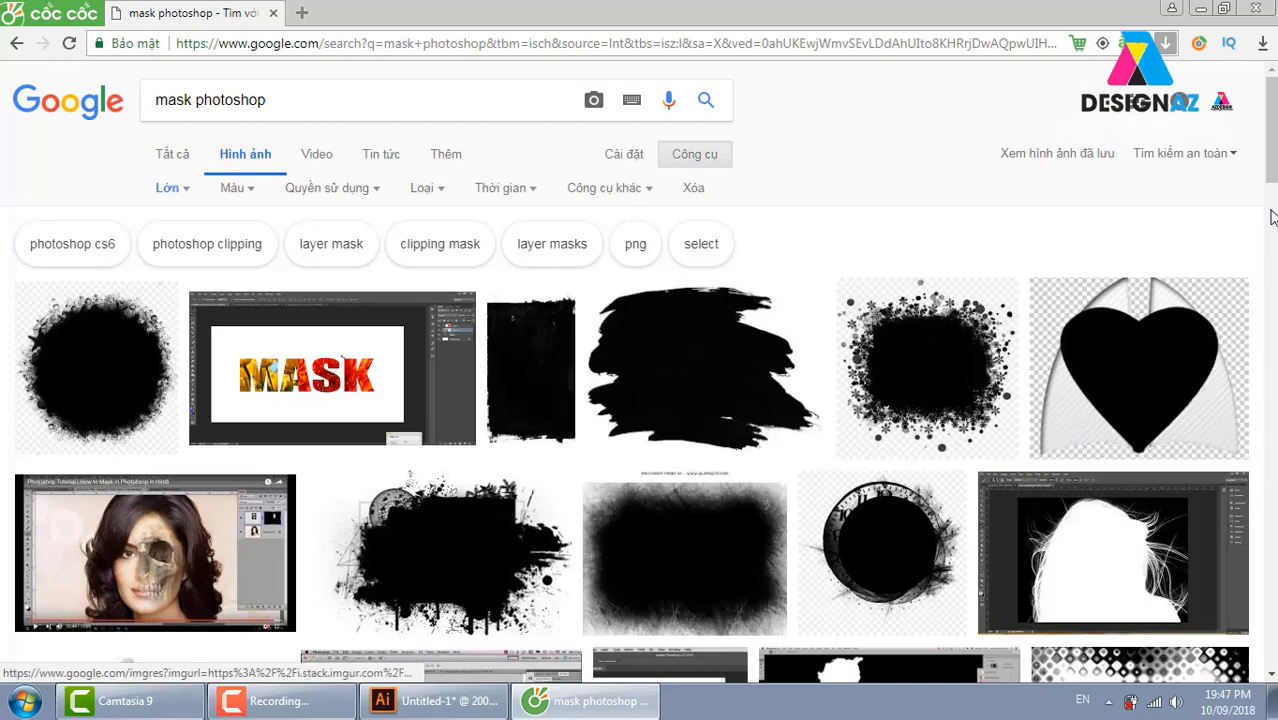
Browse the large-image results and preview the grunge mask image
{"action": "left_click", "coordinate": [1270, 218]}
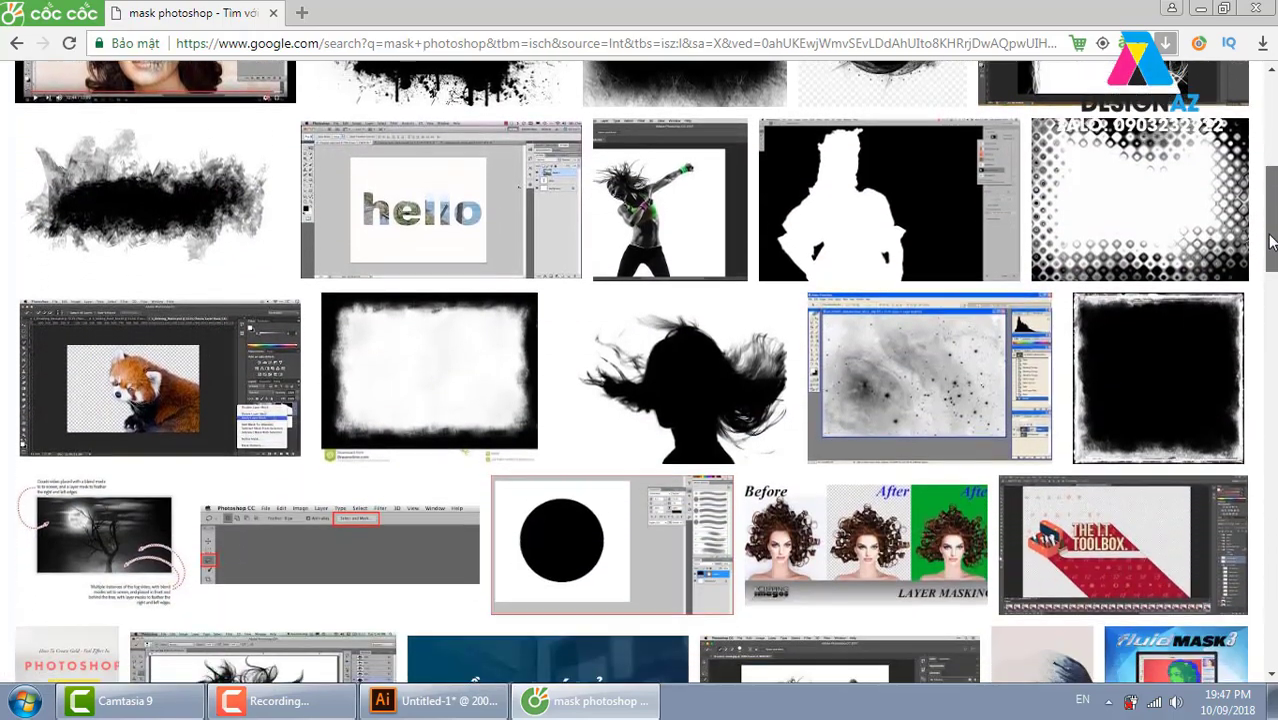
{"action": "left_click_drag", "start_coordinate": [1270, 240], "coordinate": [1270, 515]}
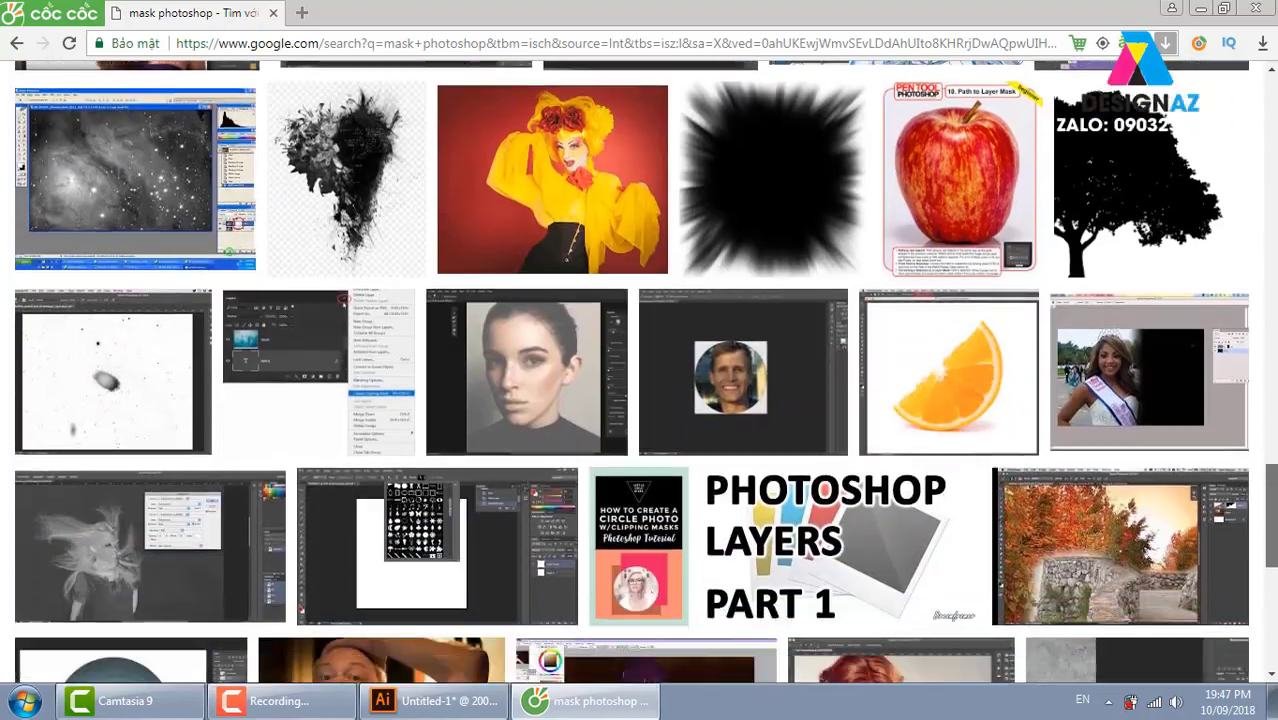
{"action": "scroll", "coordinate": [640, 370], "scroll_direction": "down", "scroll_amount": 1}
{"action": "scroll", "coordinate": [640, 370], "scroll_direction": "down", "scroll_amount": 5}
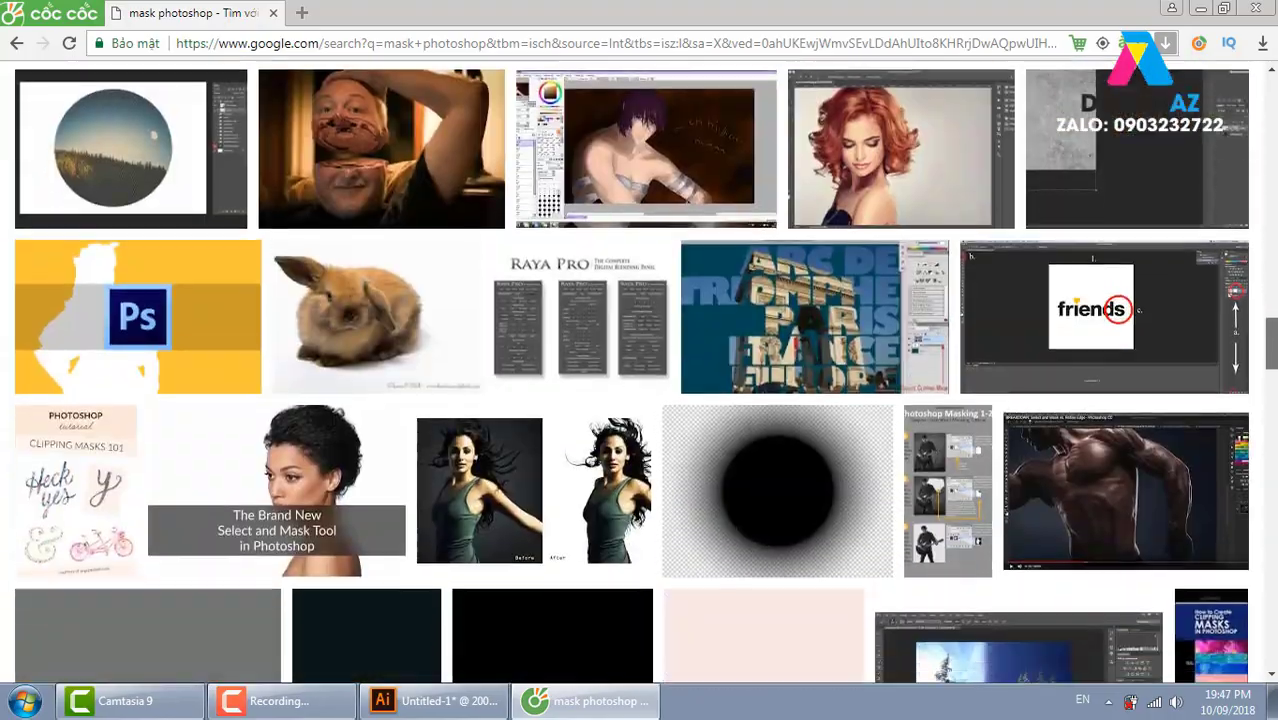
{"action": "scroll", "coordinate": [640, 370], "scroll_direction": "down", "scroll_amount": 3}
{"action": "scroll", "coordinate": [640, 370], "scroll_direction": "up", "scroll_amount": 10}
{"action": "scroll", "coordinate": [640, 370], "scroll_direction": "up", "scroll_amount": 10}
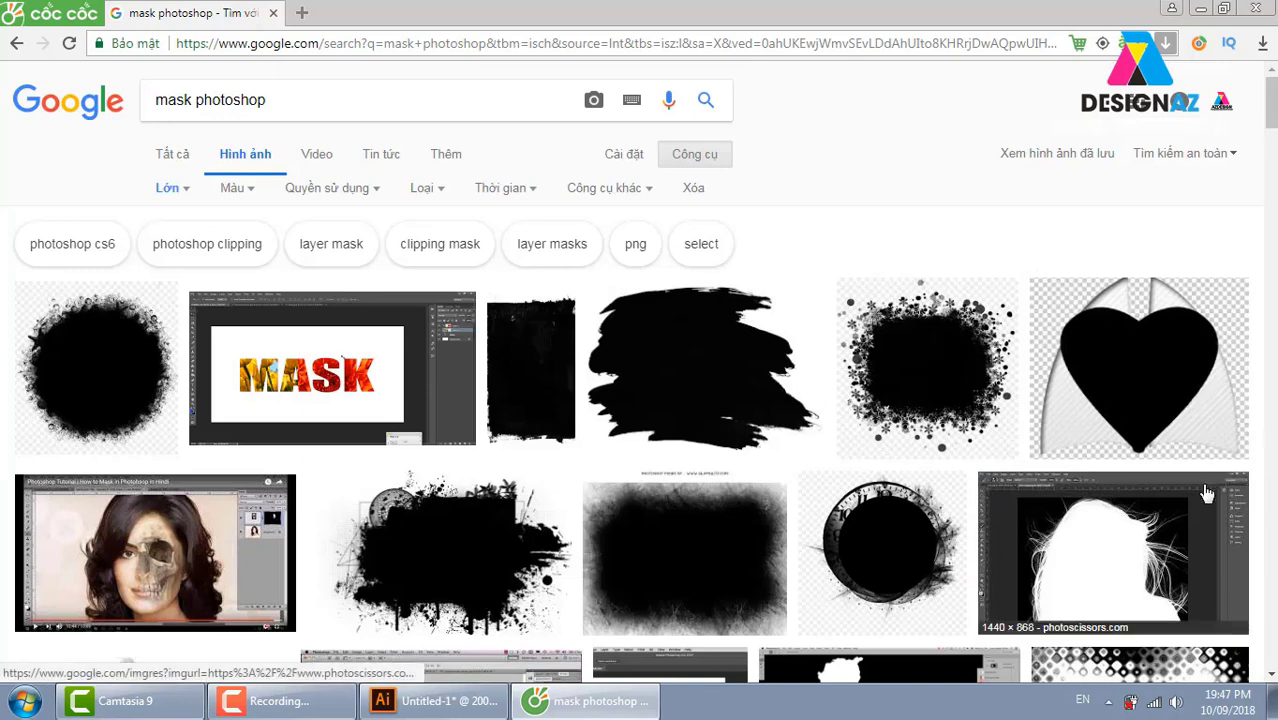
{"action": "left_click", "coordinate": [449, 560]}
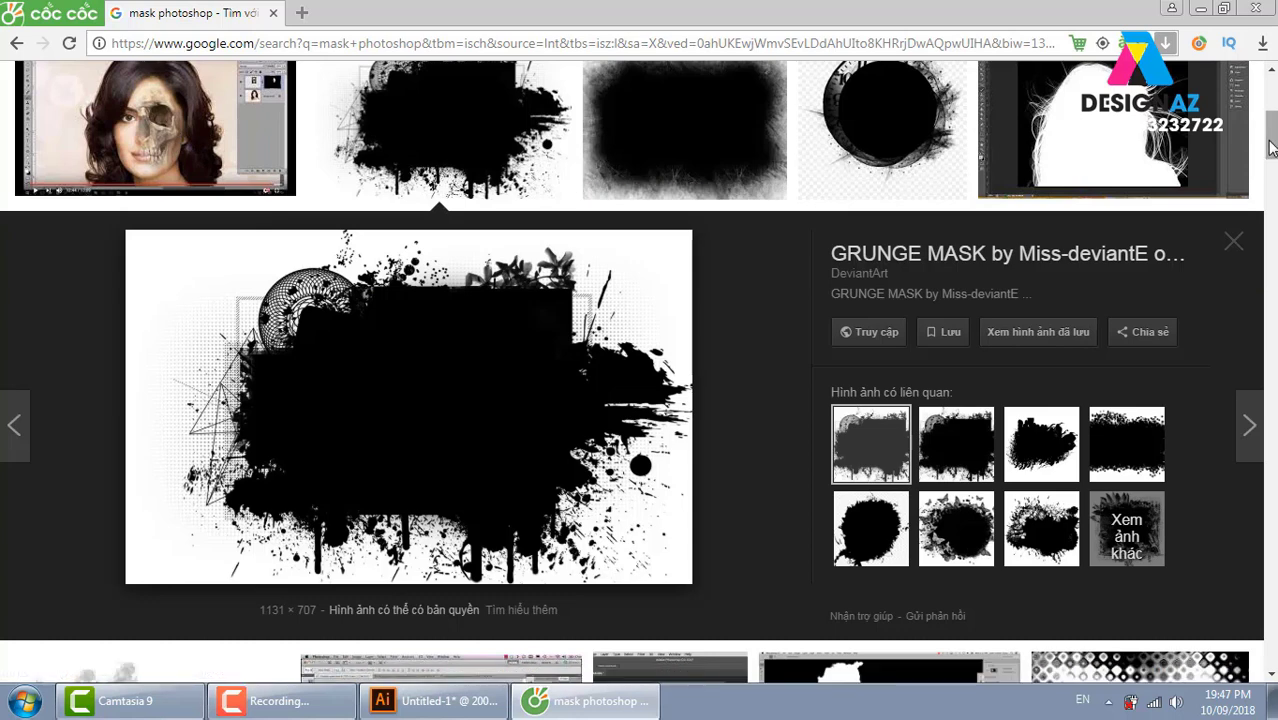
{"action": "left_click_drag", "start_coordinate": [1270, 148], "coordinate": [1270, 110]}
Reset the image size filter to any size (Mọi kích thước)
{"action": "left_click", "coordinate": [172, 190]}
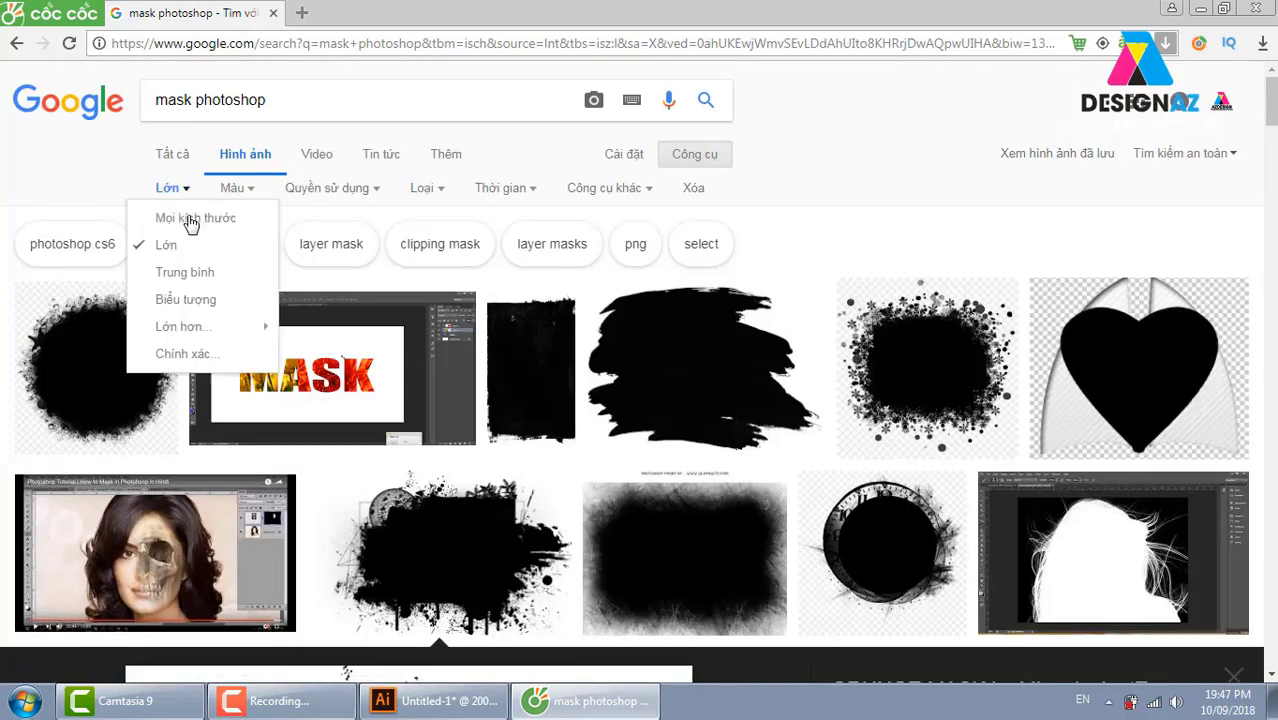
{"action": "left_click", "coordinate": [190, 220]}
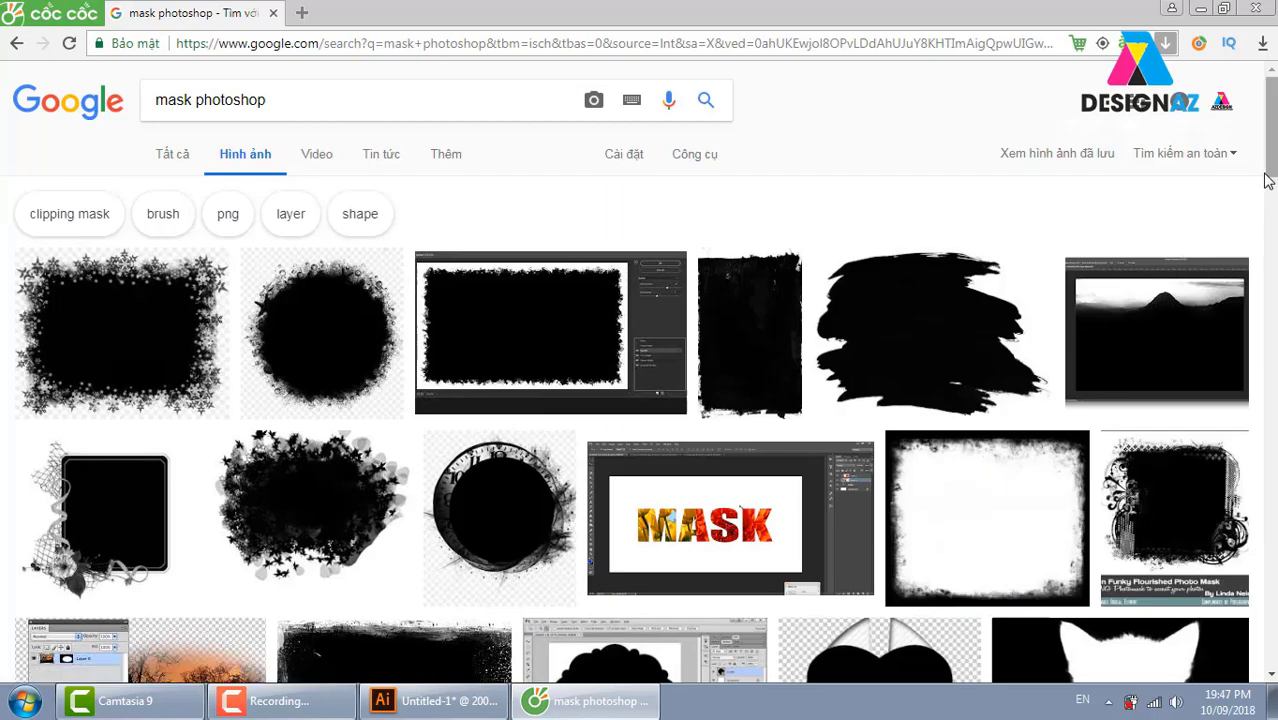
{"action": "left_click_drag", "start_coordinate": [1268, 180], "coordinate": [1274, 370]}
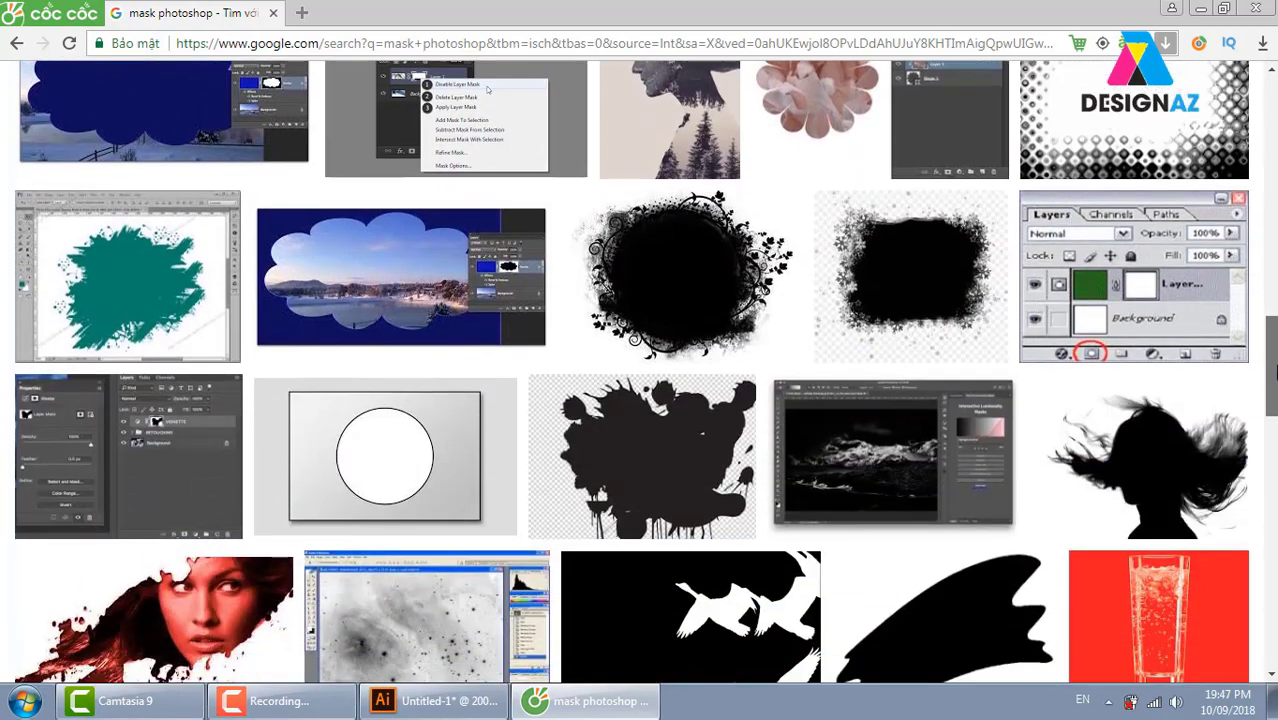
{"action": "left_click_drag", "start_coordinate": [1274, 370], "coordinate": [1274, 430]}
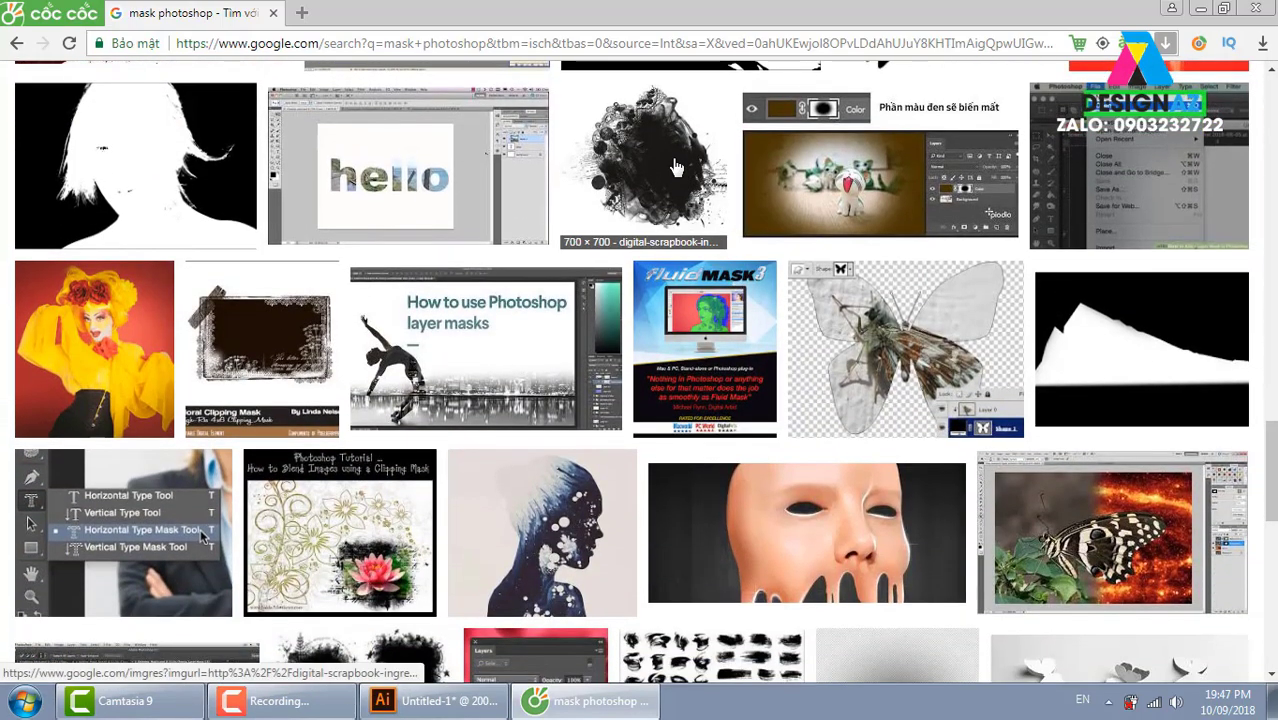
Open the splattered mask and one more mask image in new tabs
{"action": "right_click", "coordinate": [672, 160]}
{"action": "left_click", "coordinate": [705, 170]}
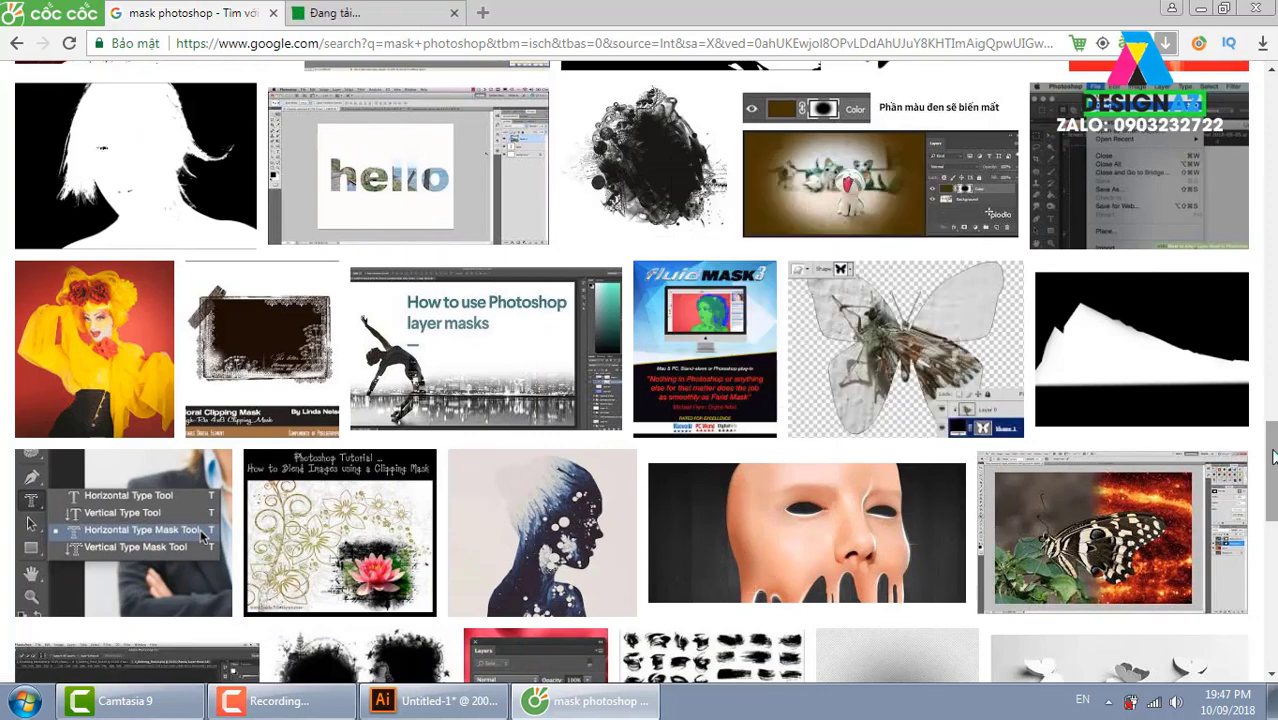
{"action": "left_click_drag", "start_coordinate": [1274, 456], "coordinate": [1274, 527]}
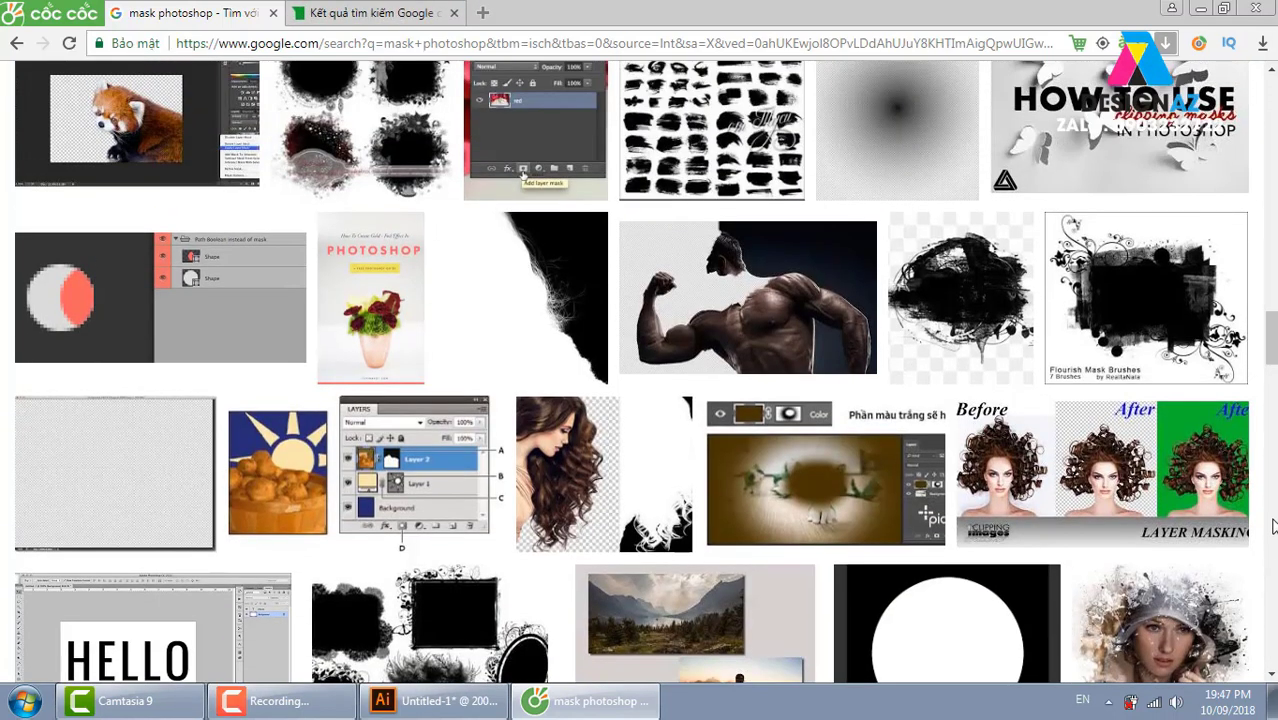
{"action": "right_click", "coordinate": [992, 283]}
{"action": "left_click", "coordinate": [1030, 296]}
{"action": "left_click_drag", "start_coordinate": [1272, 352], "coordinate": [1268, 607]}
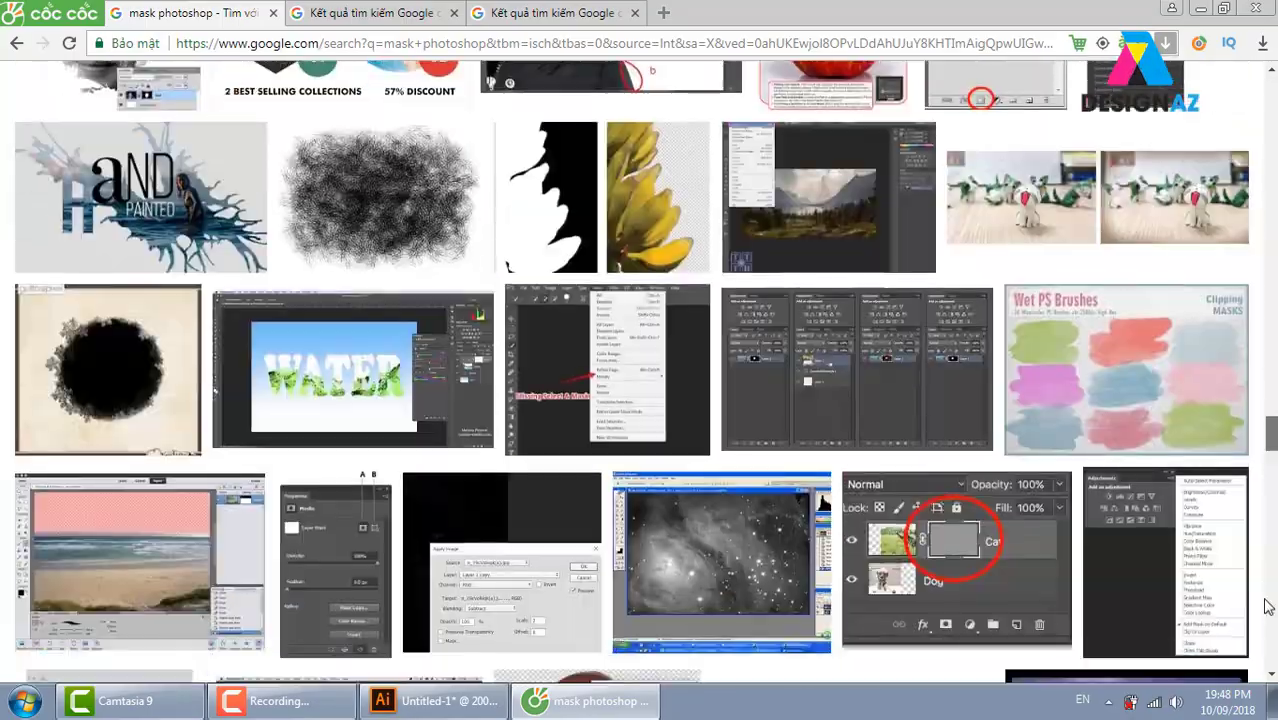
{"action": "scroll", "coordinate": [900, 450], "scroll_direction": "up", "scroll_amount": 10}
{"action": "scroll", "coordinate": [614, 284], "scroll_direction": "up", "scroll_amount": 10}
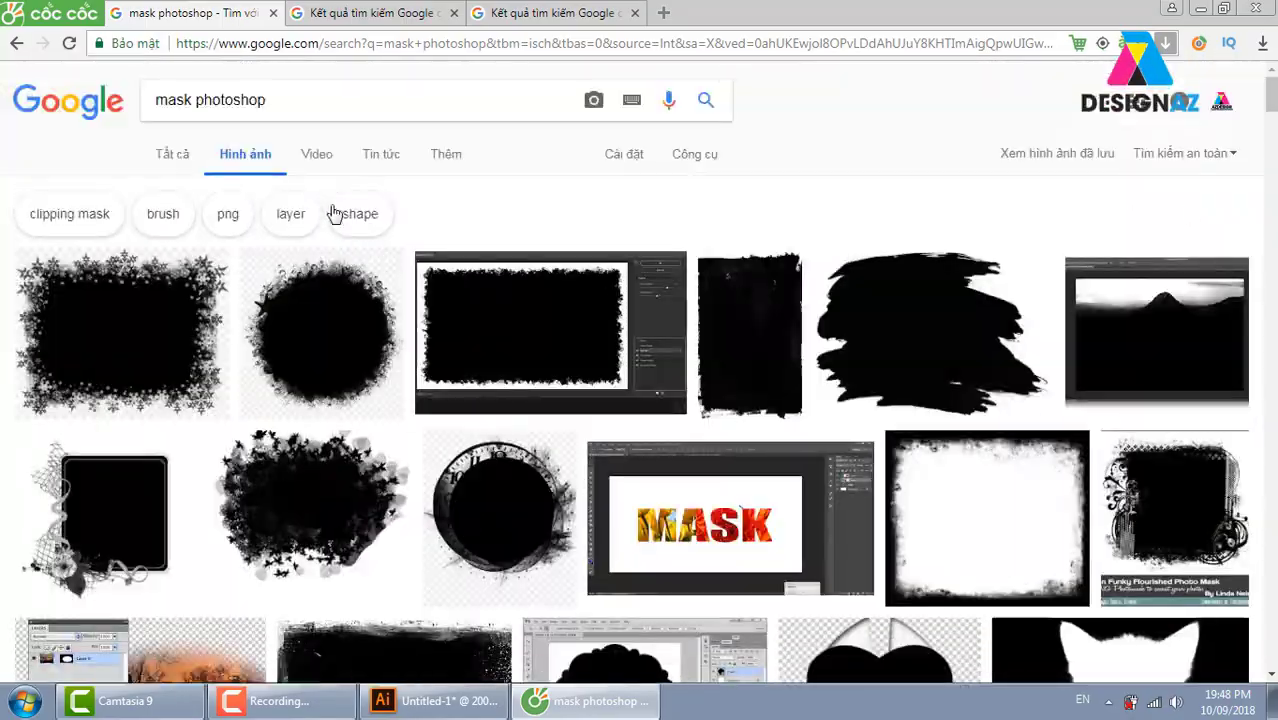
Search images for 'mask photoshop png' and scroll far down the results
{"action": "left_click", "coordinate": [310, 99]}
{"action": "type", "text": "png"}
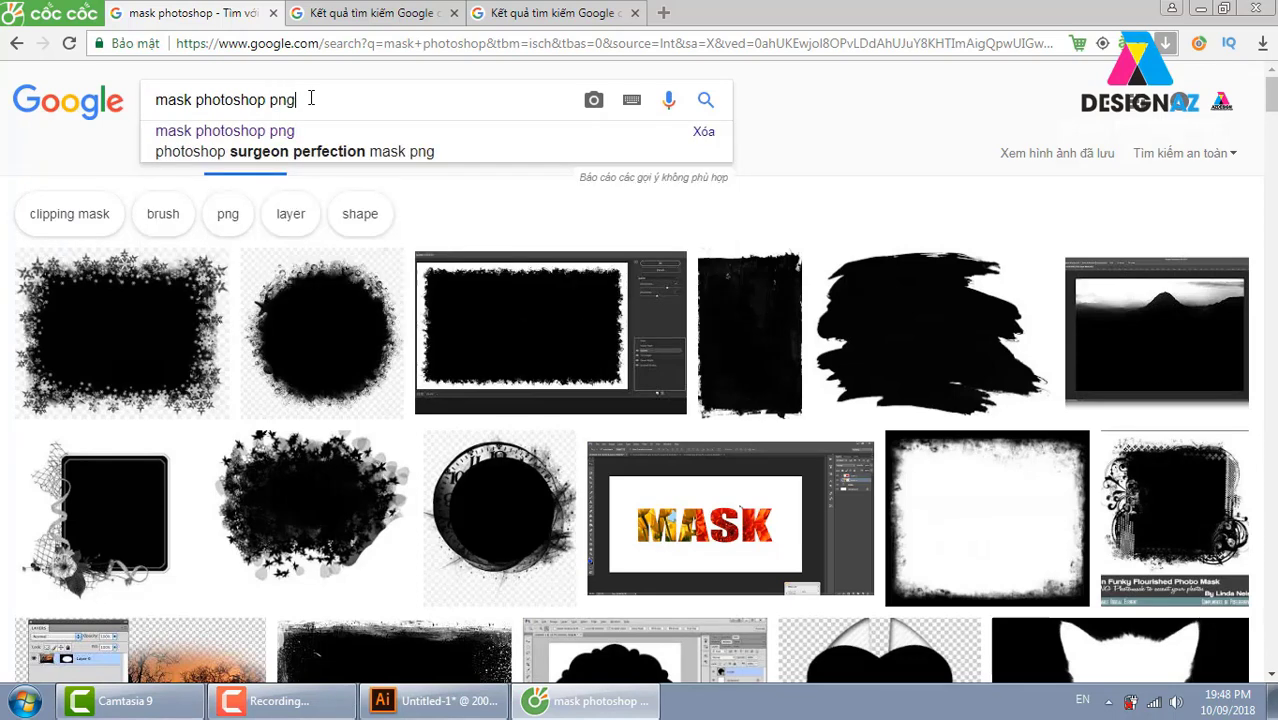
{"action": "key", "text": "Return"}
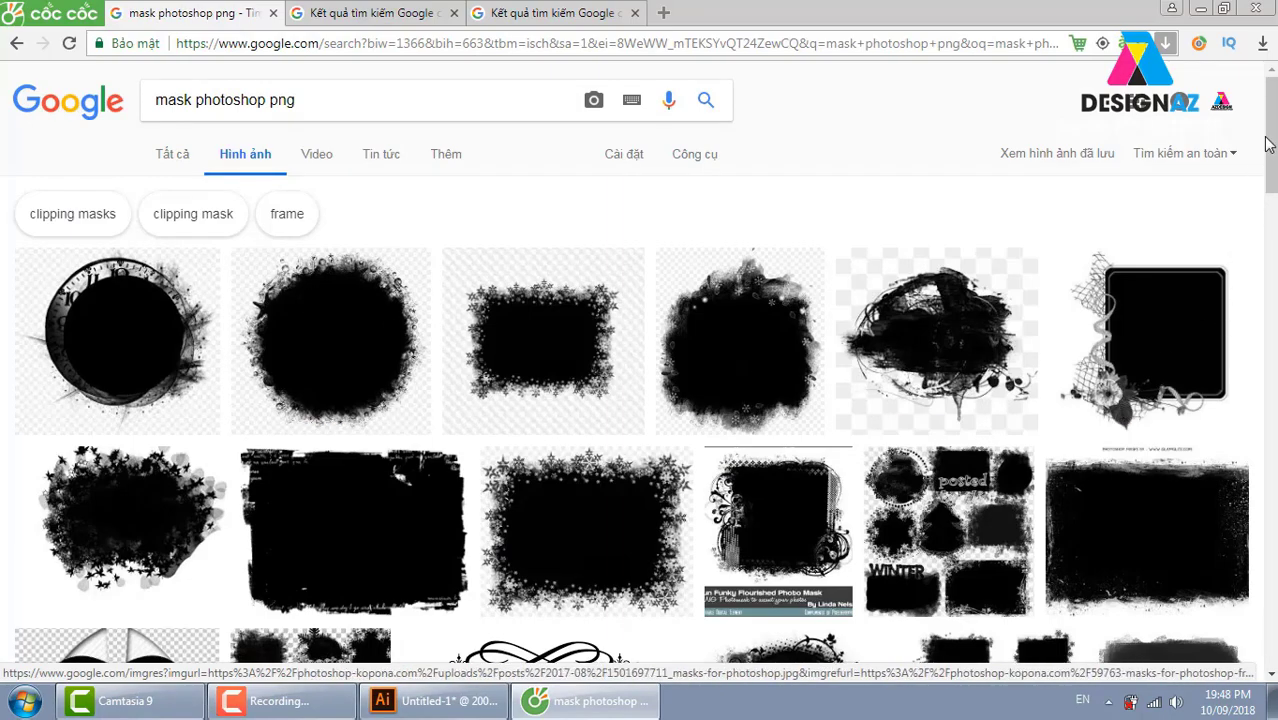
{"action": "left_click_drag", "start_coordinate": [1272, 133], "coordinate": [1273, 330]}
{"action": "scroll", "coordinate": [640, 370], "scroll_direction": "down", "scroll_amount": 1}
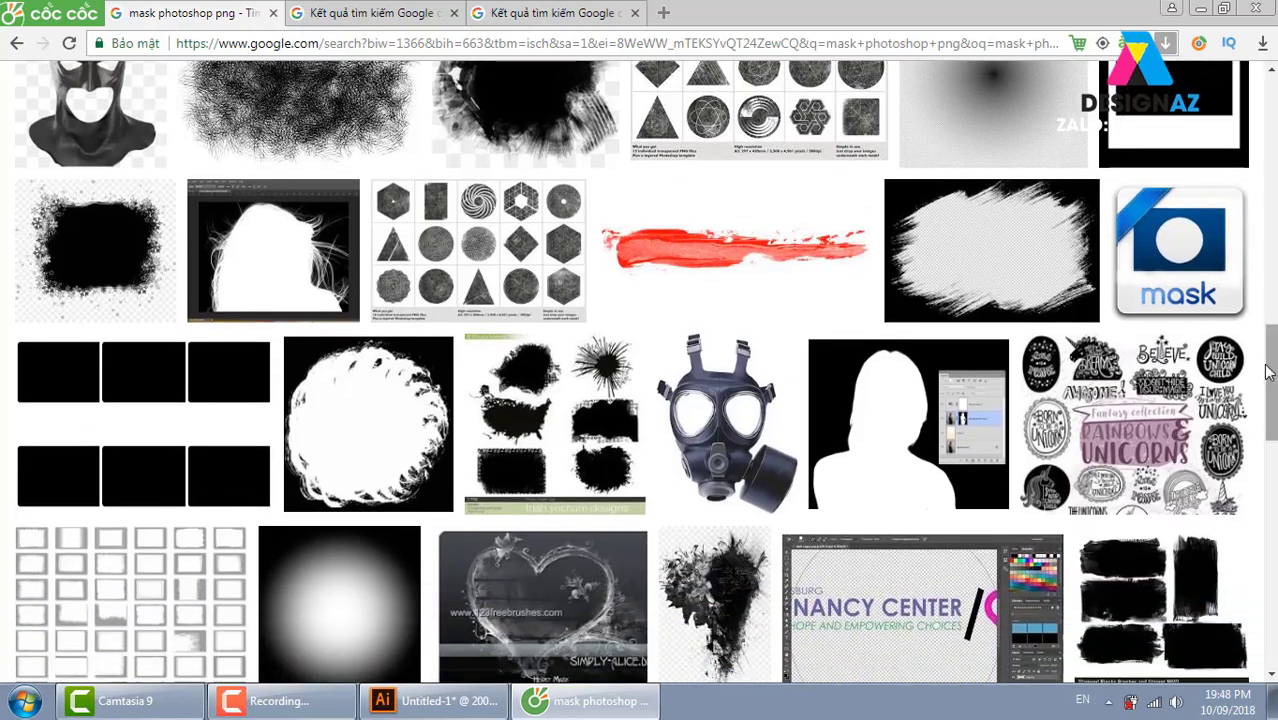
{"action": "scroll", "coordinate": [640, 370], "scroll_direction": "down", "scroll_amount": 2}
{"action": "scroll", "coordinate": [640, 370], "scroll_direction": "down", "scroll_amount": 1}
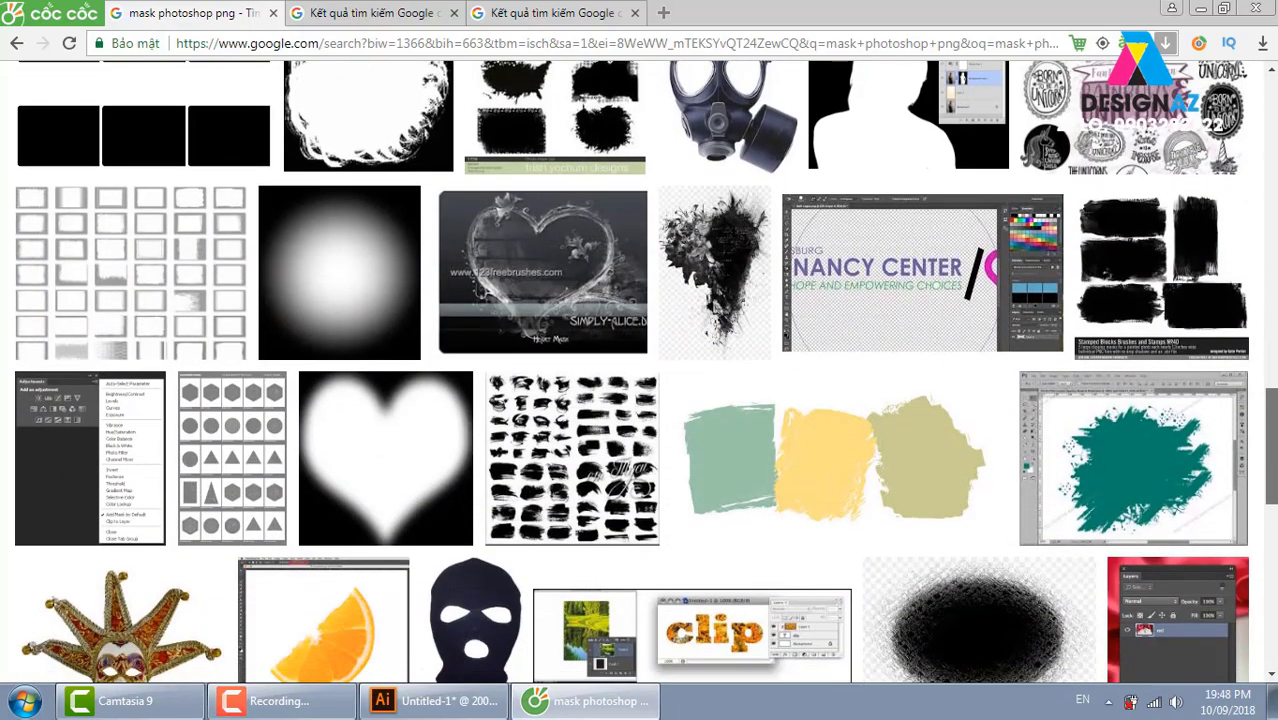
{"action": "scroll", "coordinate": [640, 370], "scroll_direction": "down", "scroll_amount": 3}
{"action": "scroll", "coordinate": [640, 370], "scroll_direction": "down", "scroll_amount": 5}
{"action": "scroll", "coordinate": [640, 370], "scroll_direction": "down", "scroll_amount": 2}
{"action": "scroll", "coordinate": [640, 370], "scroll_direction": "down", "scroll_amount": 2}
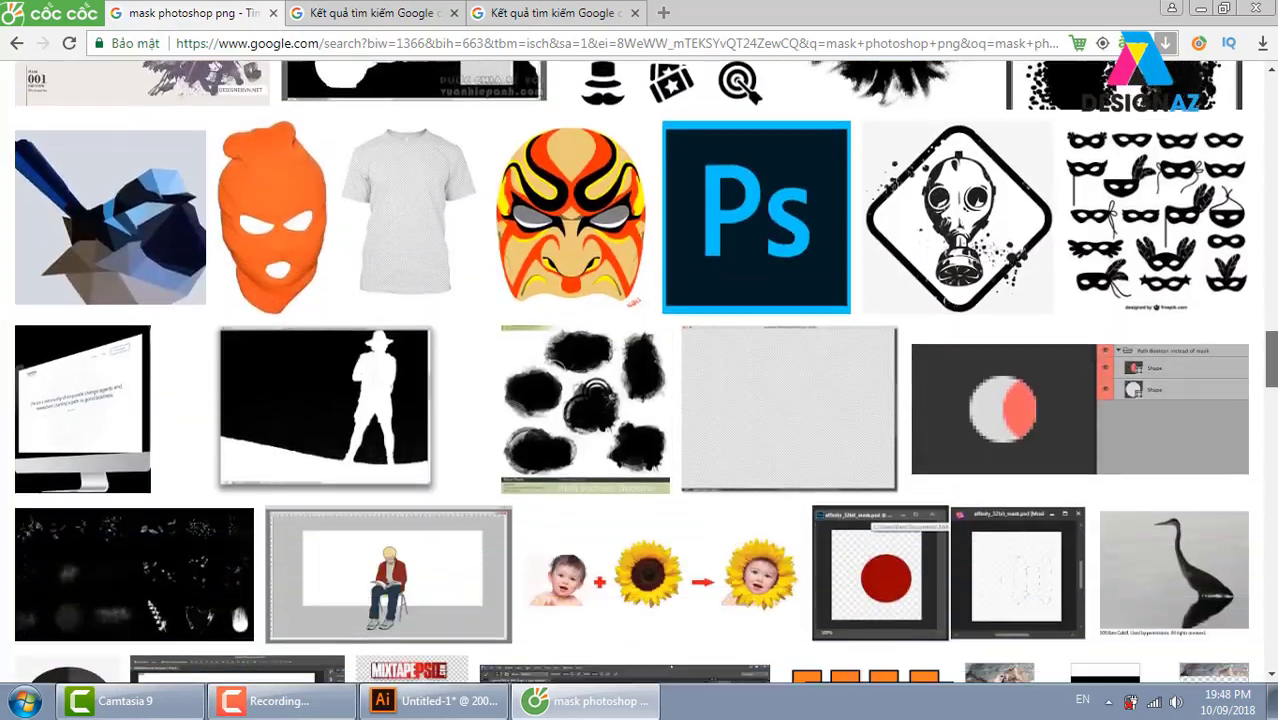
{"action": "scroll", "coordinate": [640, 370], "scroll_direction": "down", "scroll_amount": 2}
{"action": "scroll", "coordinate": [640, 370], "scroll_direction": "down", "scroll_amount": 1}
{"action": "scroll", "coordinate": [640, 370], "scroll_direction": "down", "scroll_amount": 2}
{"action": "scroll", "coordinate": [640, 370], "scroll_direction": "down", "scroll_amount": 2}
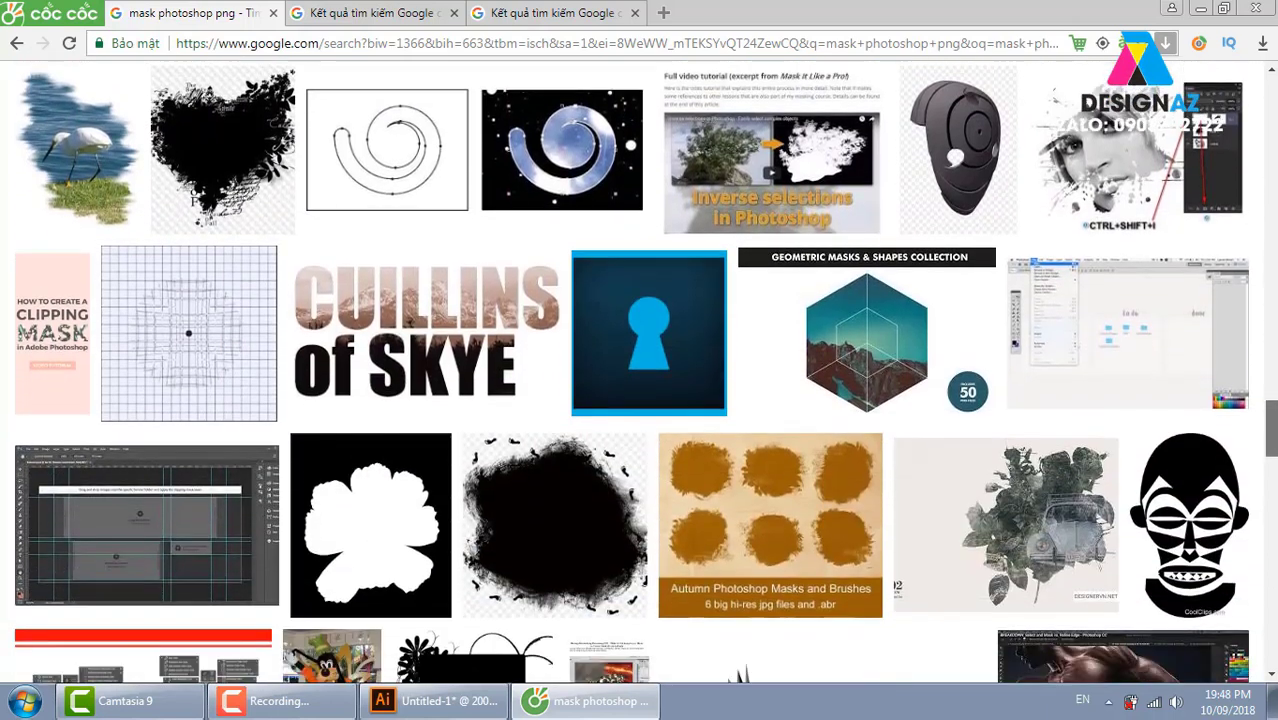
{"action": "scroll", "coordinate": [640, 370], "scroll_direction": "down", "scroll_amount": 1}
Open the black splatter photo mask from the related images
{"action": "left_click", "coordinate": [405, 22]}
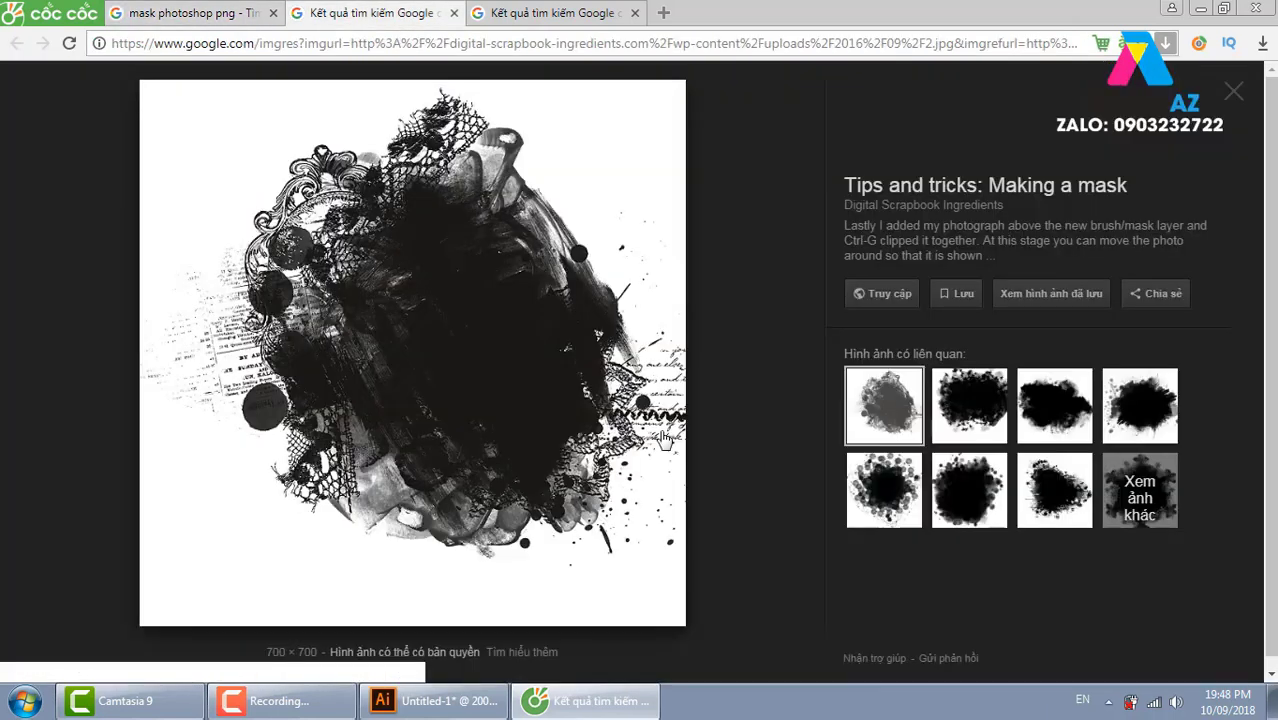
{"action": "right_click", "coordinate": [465, 258]}
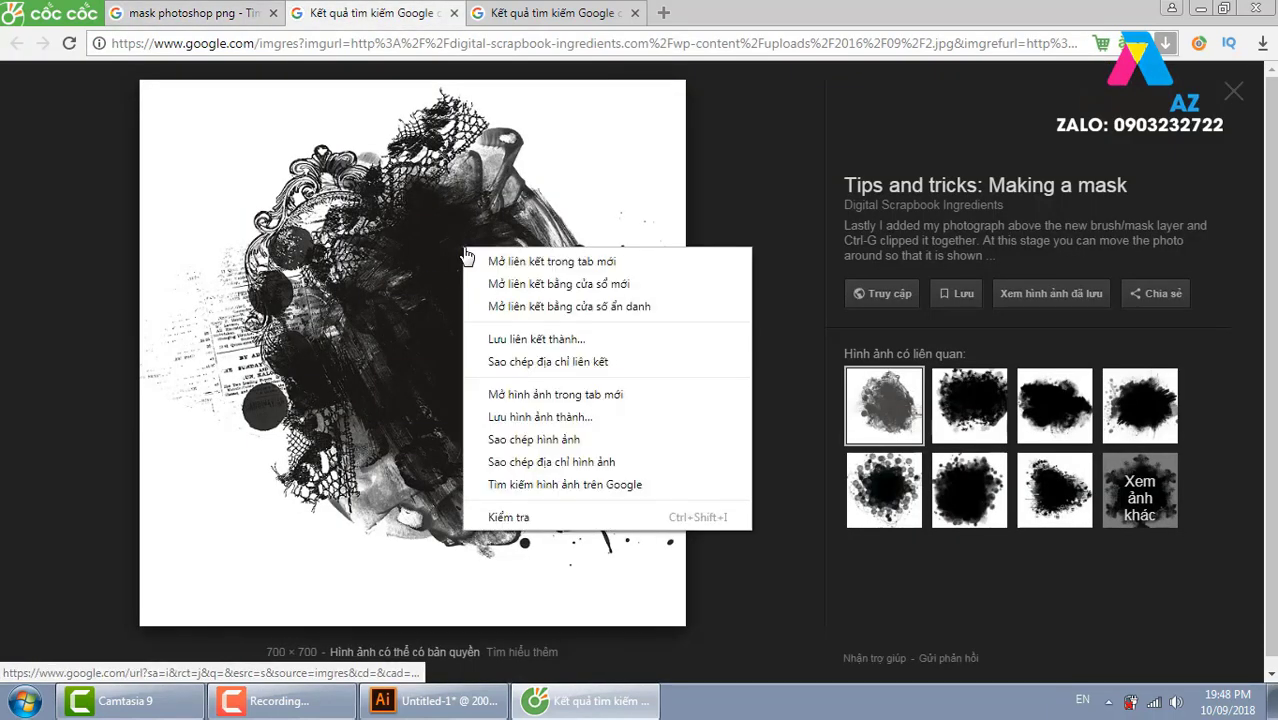
{"action": "left_click", "coordinate": [972, 490]}
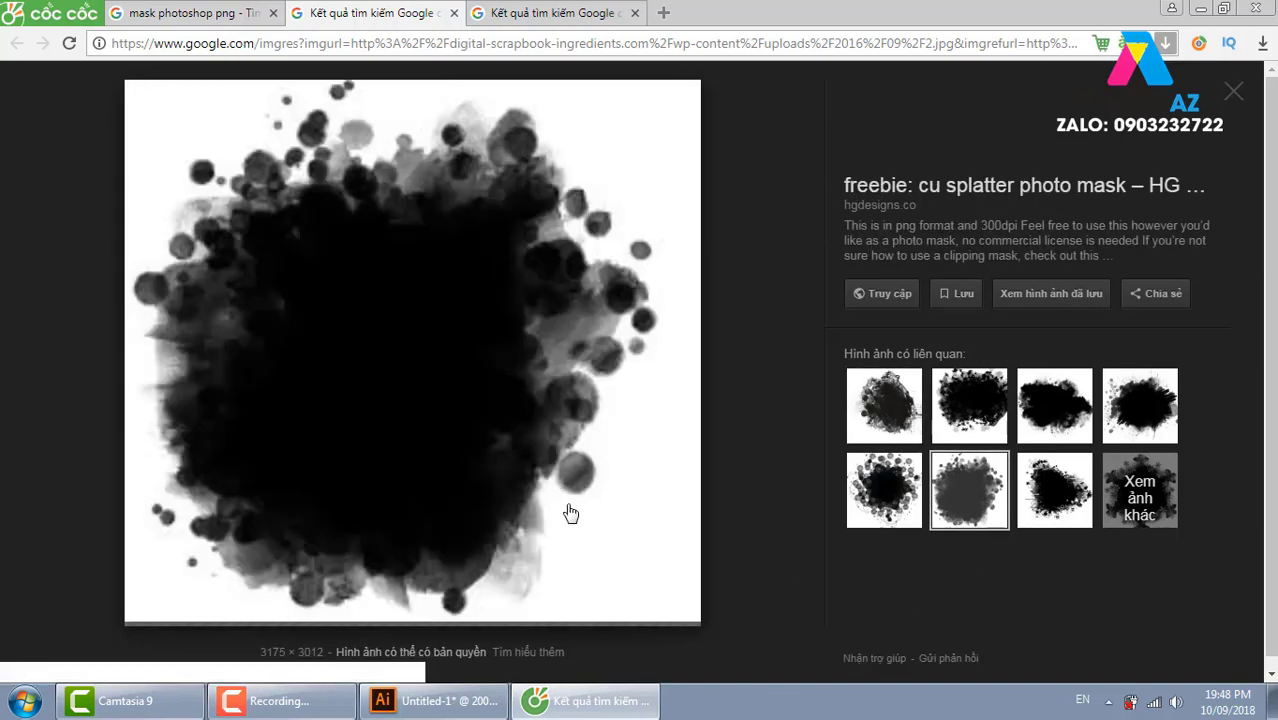
Save the splatter image to the Desktop as hg-cu-splatter-photo-mask.png
{"action": "right_click", "coordinate": [434, 228]}
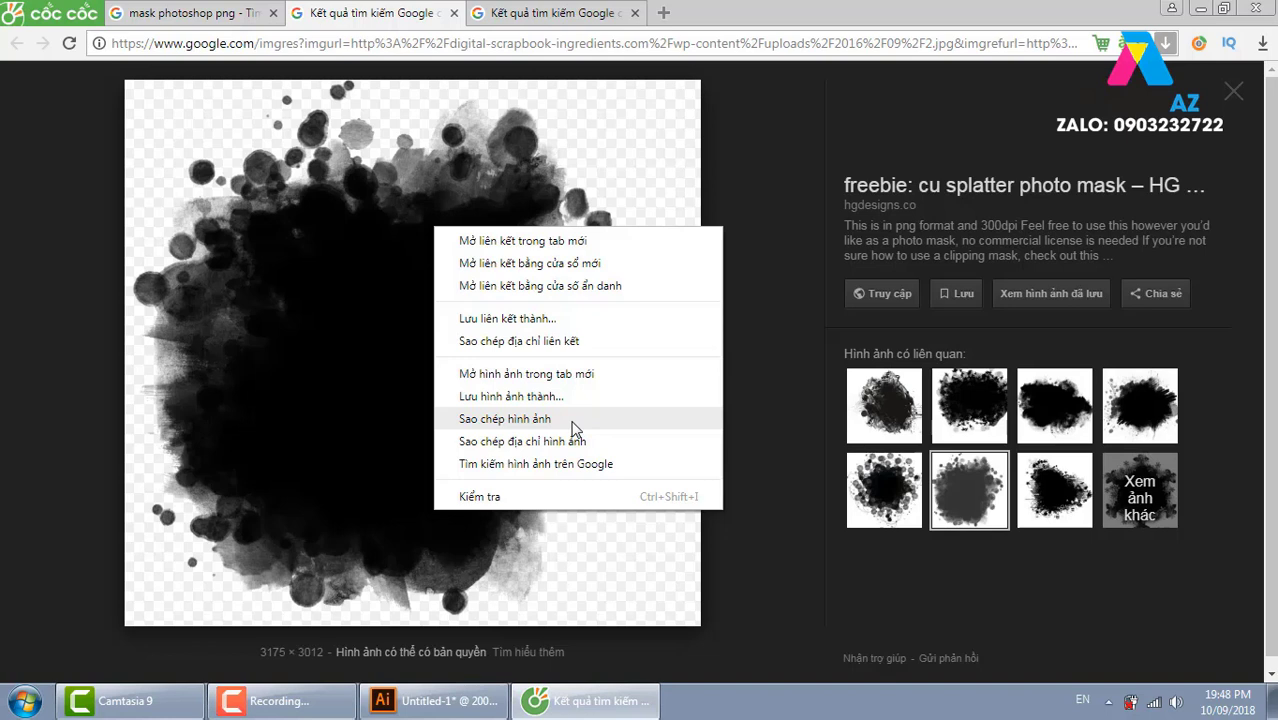
{"action": "left_click", "coordinate": [538, 396]}
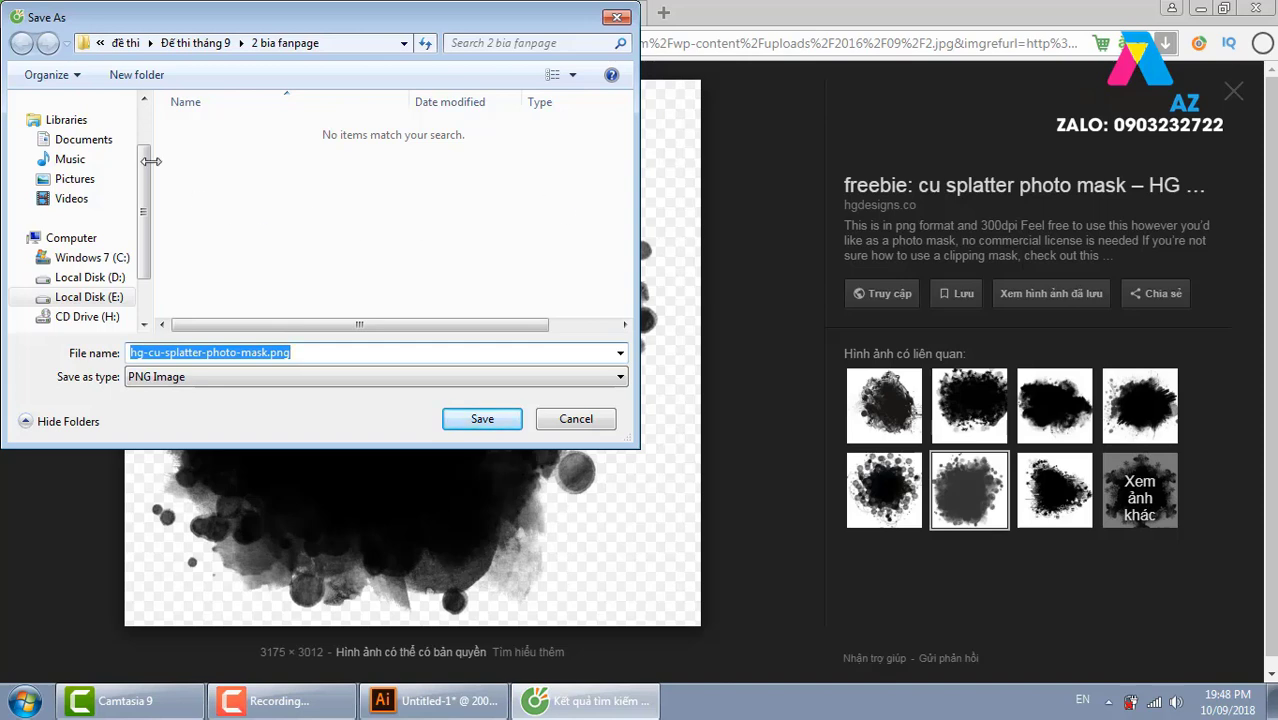
{"action": "scroll", "coordinate": [104, 138], "scroll_direction": "up", "scroll_amount": 1}
{"action": "left_click", "coordinate": [102, 133]}
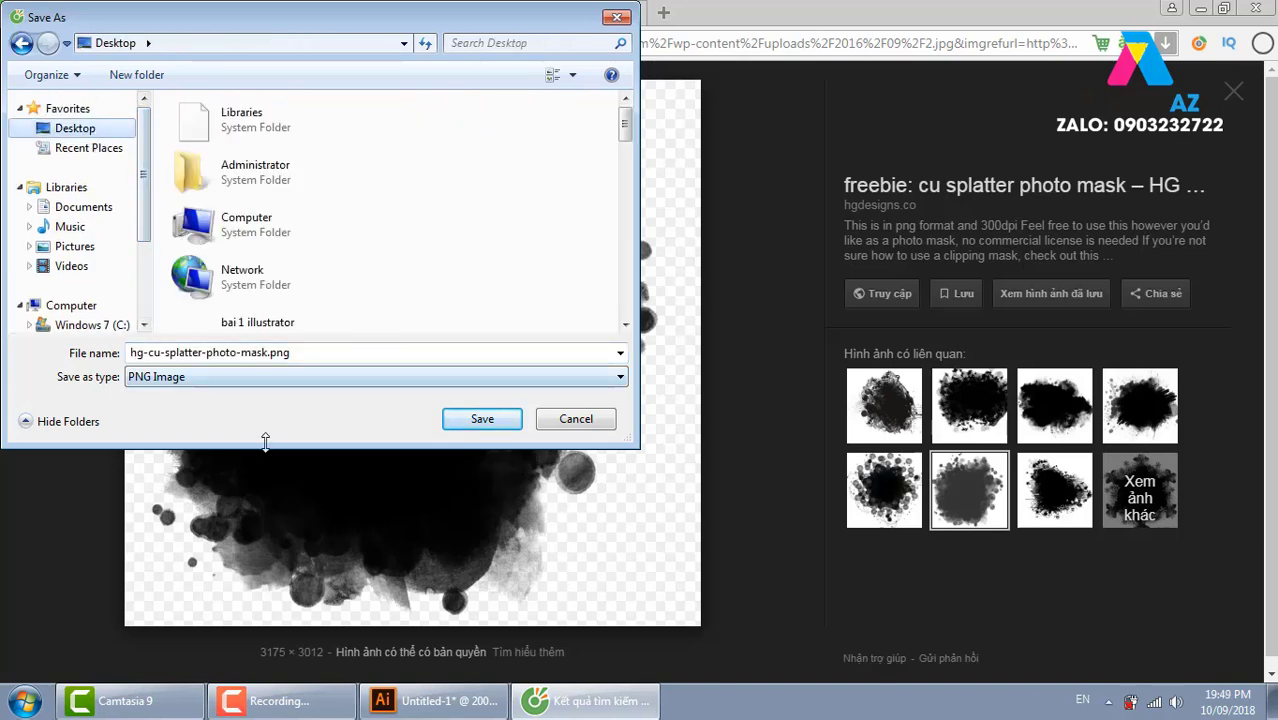
{"action": "left_click", "coordinate": [476, 419]}
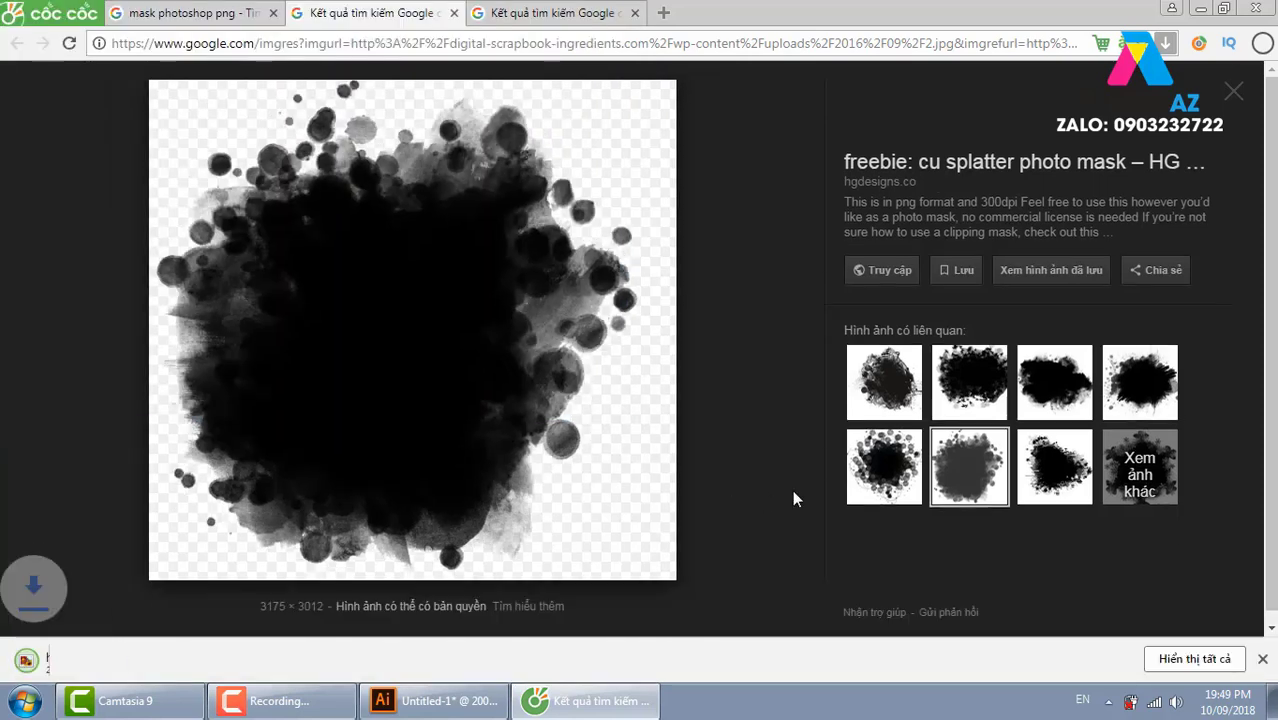
Back in Illustrator, delete the gradient from the perfume photo's opacity mask
{"action": "key", "text": "super+d"}
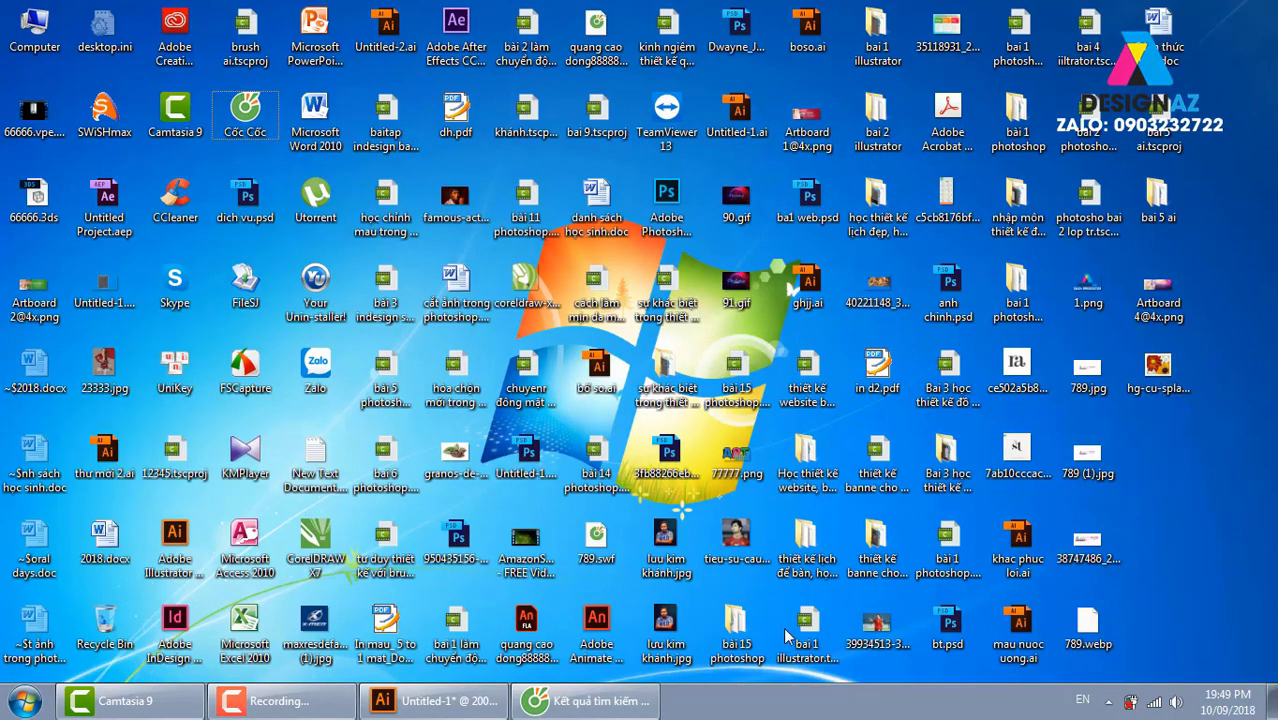
{"action": "left_click", "coordinate": [430, 701]}
{"action": "left_click", "coordinate": [716, 394]}
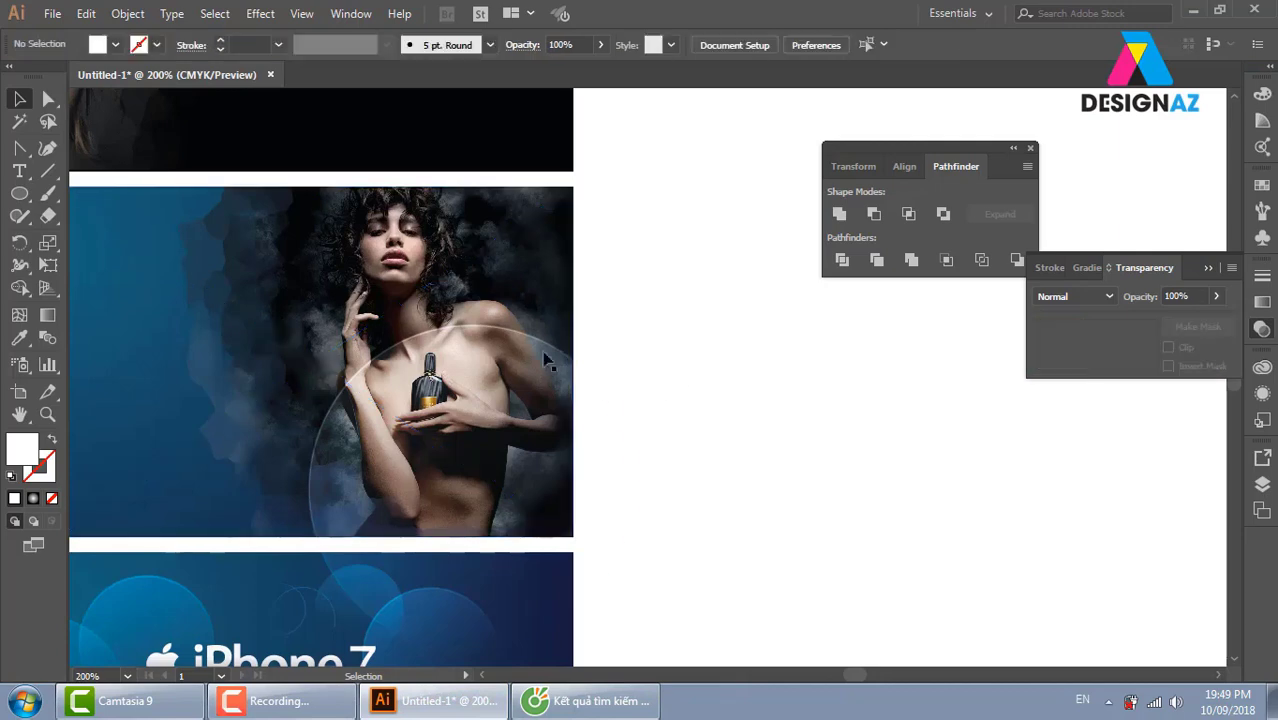
{"action": "key", "text": "ctrl+z"}
{"action": "left_click", "coordinate": [741, 328]}
{"action": "left_click", "coordinate": [1132, 345]}
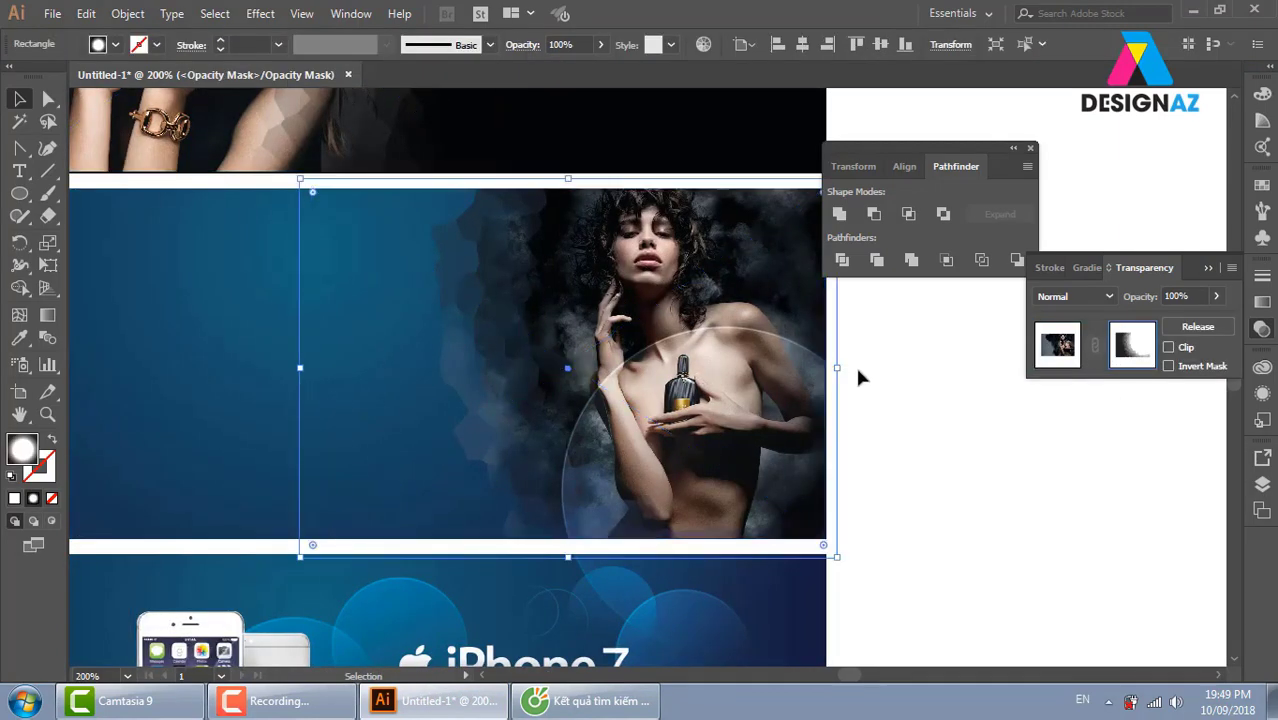
{"action": "key", "text": "Delete"}
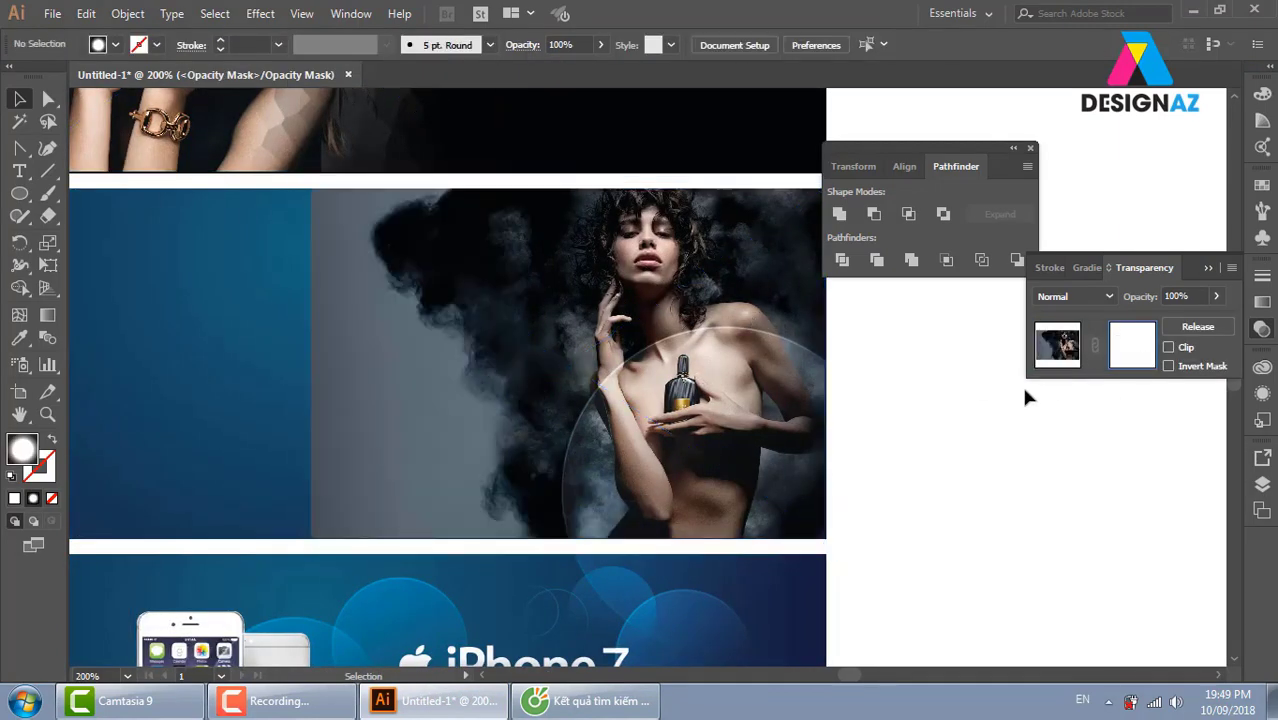
{"action": "left_click", "coordinate": [1048, 350]}
{"action": "left_click", "coordinate": [1015, 553]}
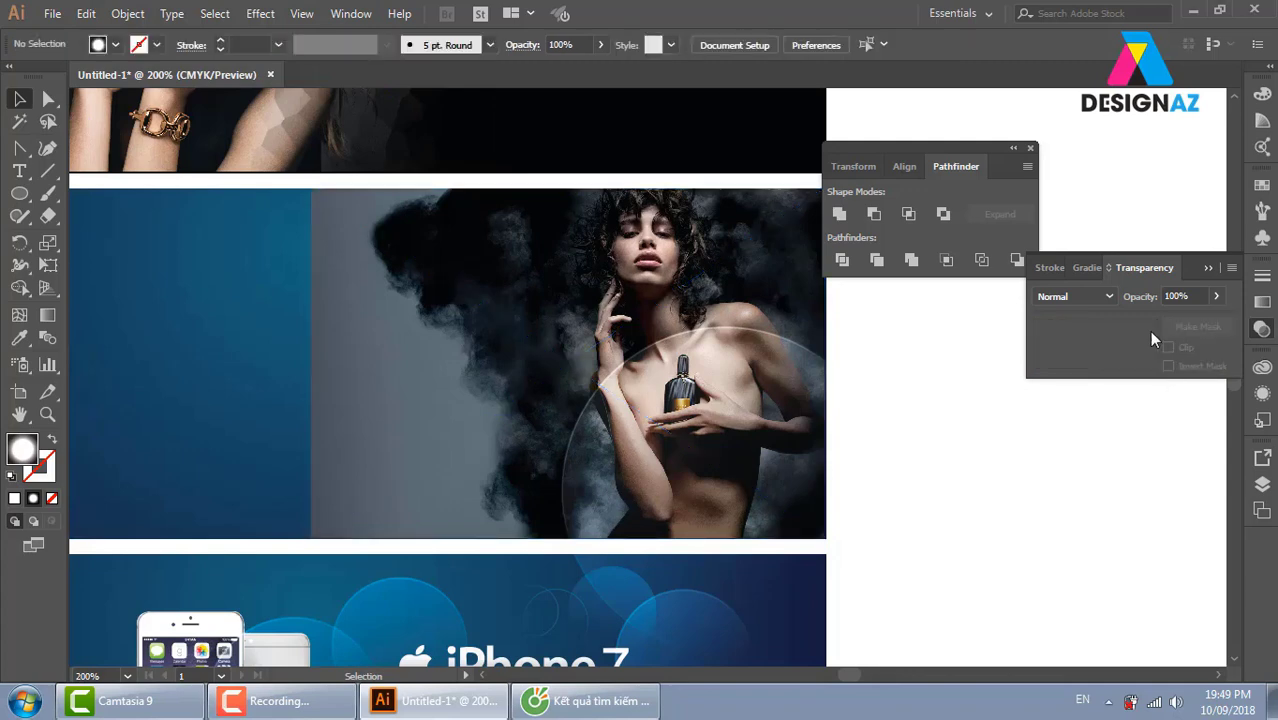
Start placing an image from the Desktop folder via File > Place
{"action": "left_click", "coordinate": [760, 400]}
{"action": "left_click", "coordinate": [52, 13]}
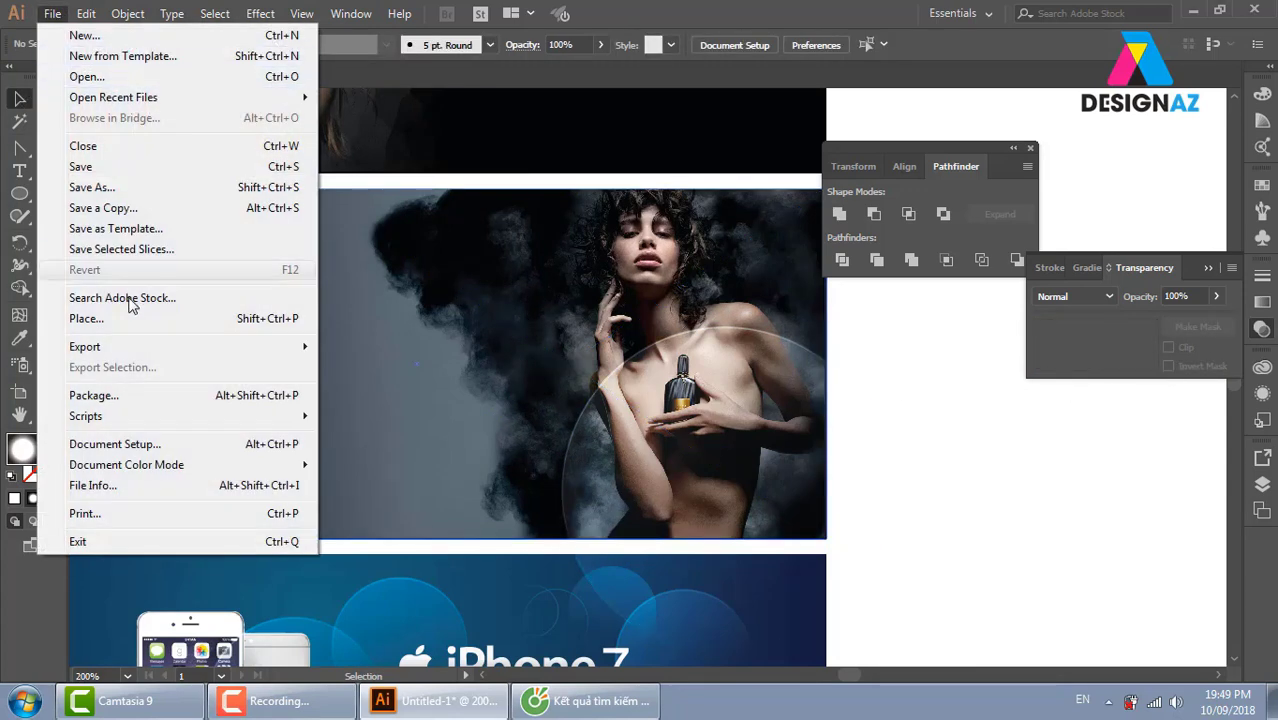
{"action": "left_click", "coordinate": [86, 318]}
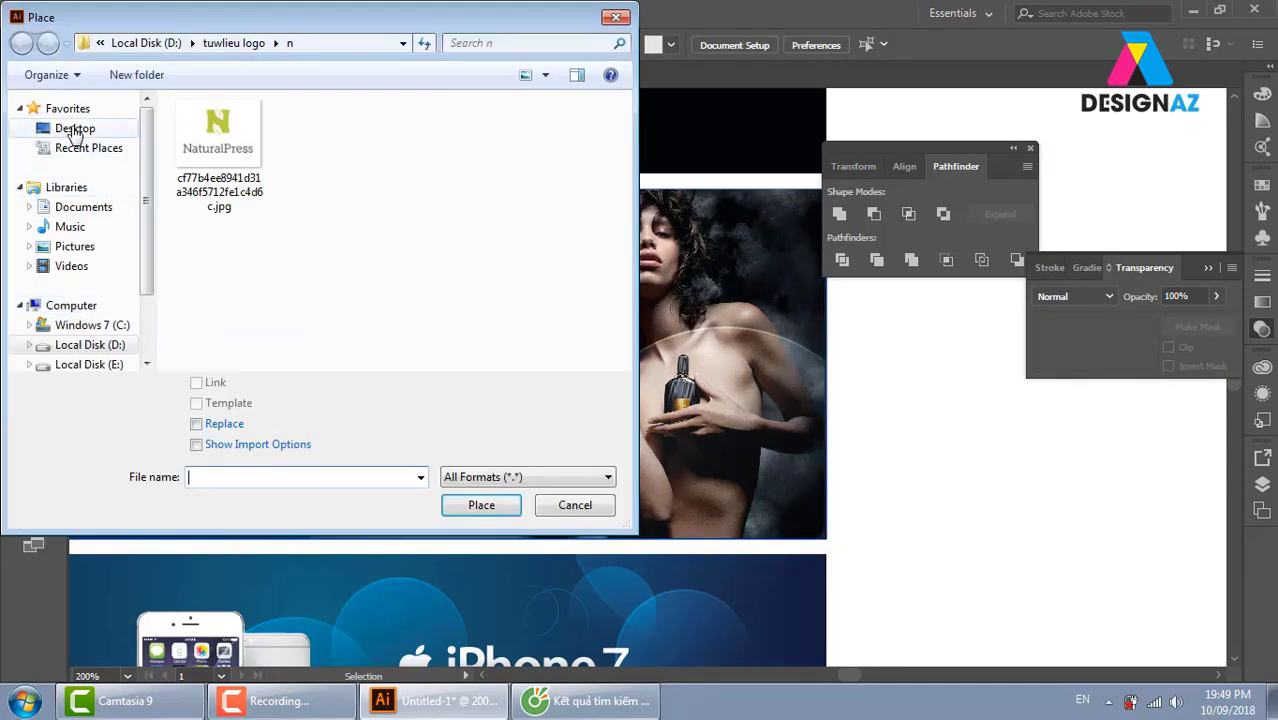
{"action": "left_click", "coordinate": [75, 130]}
{"action": "scroll", "coordinate": [626, 135], "scroll_direction": "down", "scroll_amount": 3}
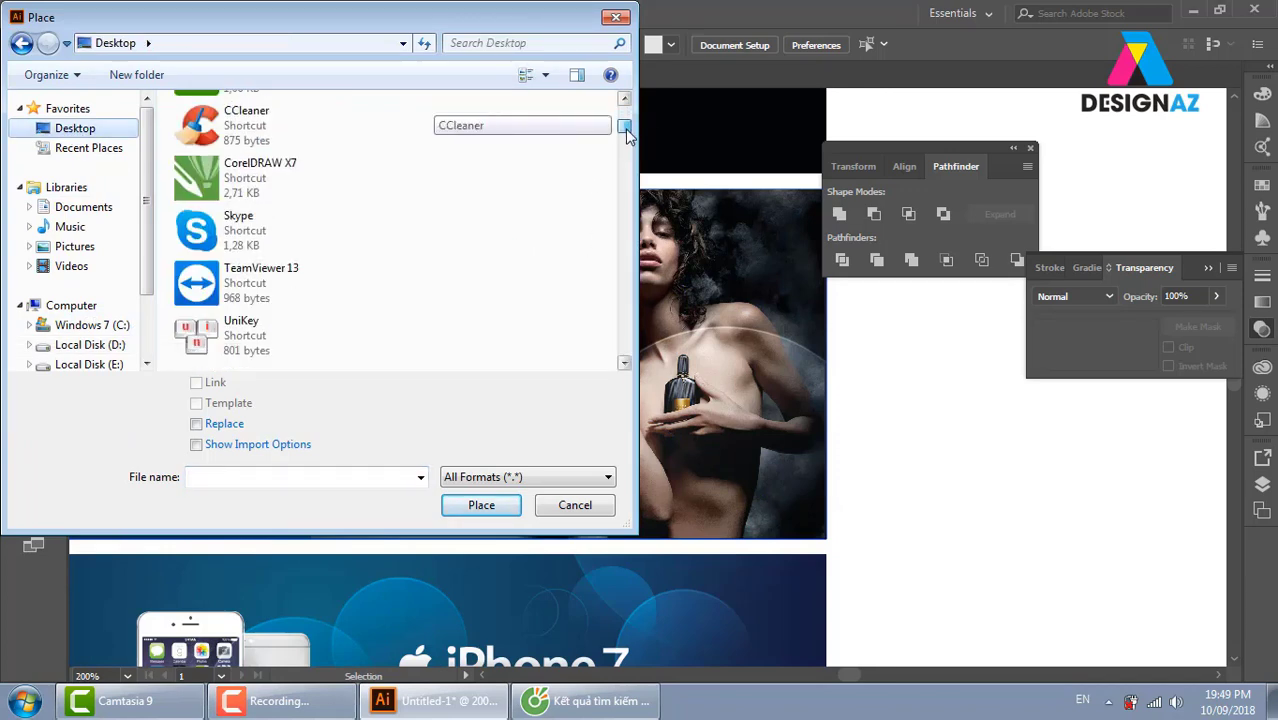
{"action": "left_click_drag", "start_coordinate": [626, 135], "coordinate": [645, 208]}
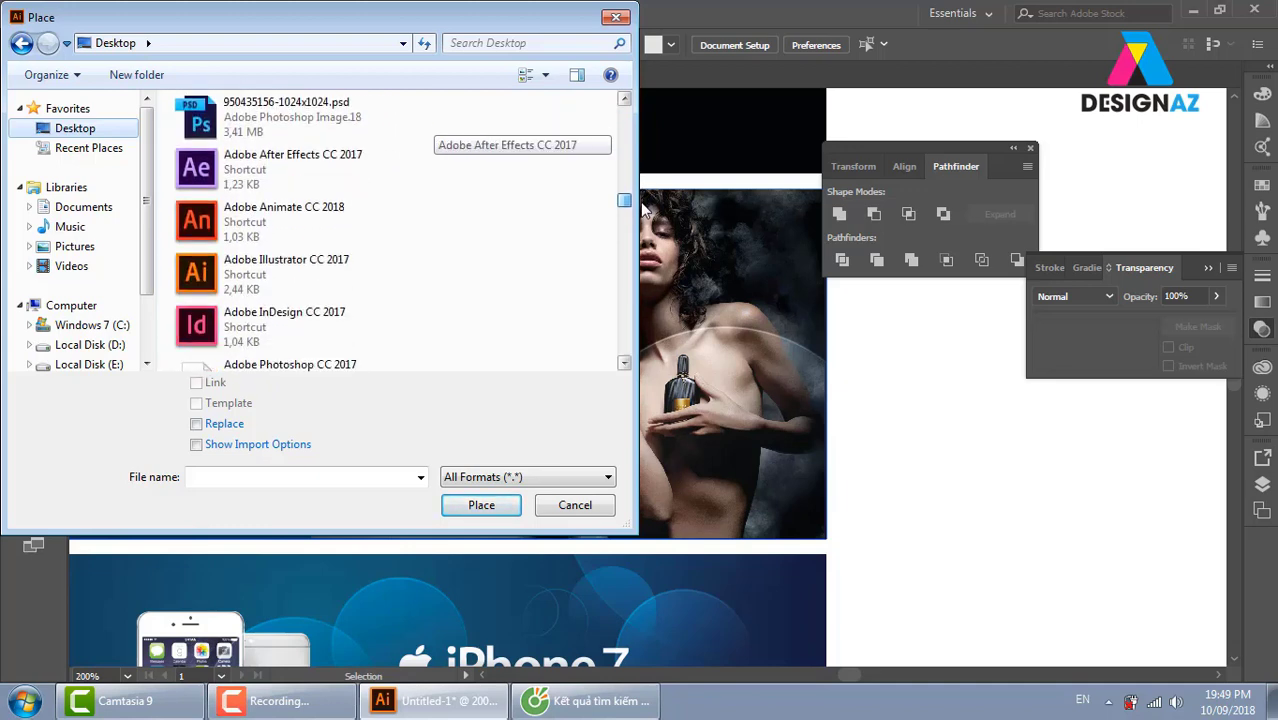
{"action": "left_click_drag", "start_coordinate": [645, 208], "coordinate": [632, 240]}
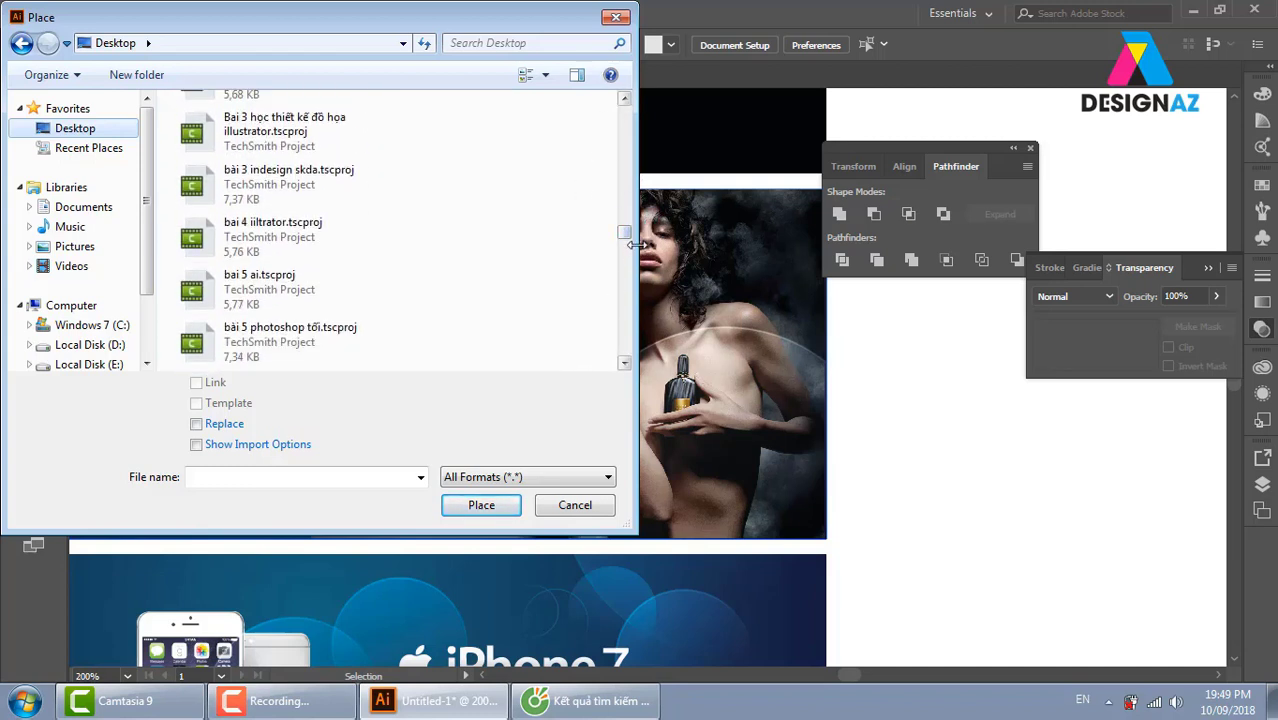
{"action": "left_click_drag", "start_coordinate": [625, 240], "coordinate": [630, 258]}
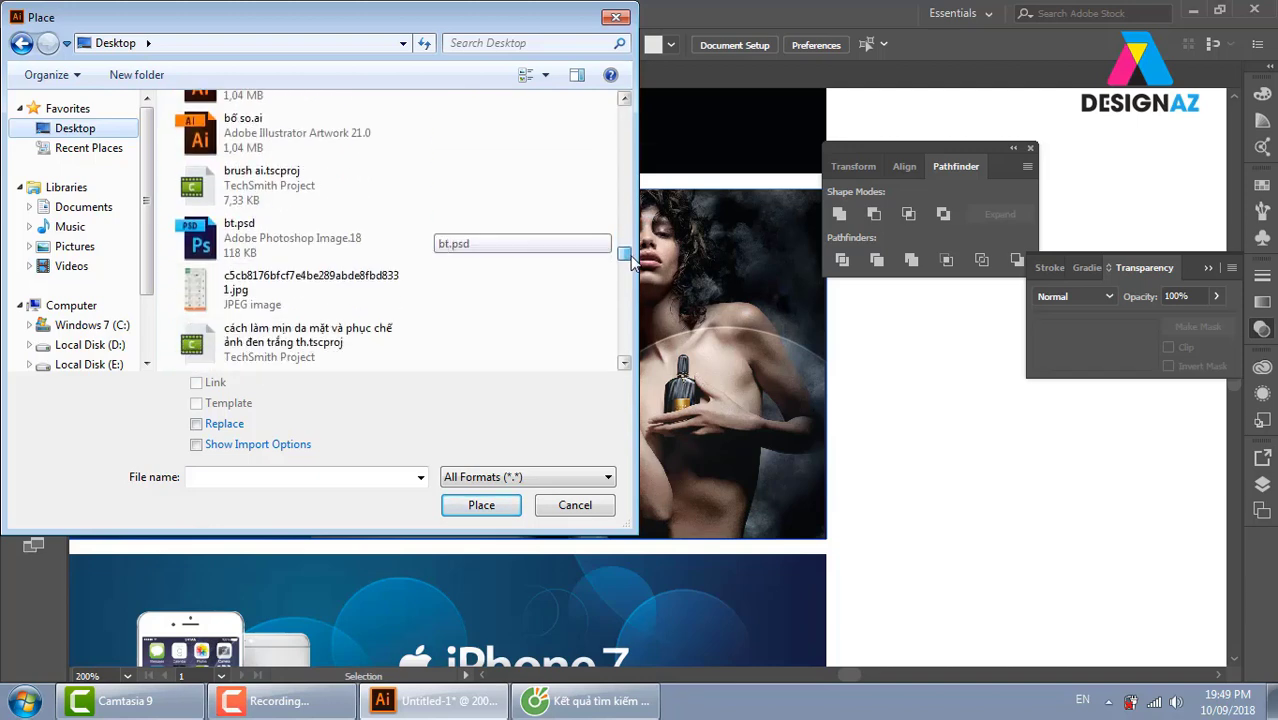
Filter the files to PNG and place hg-cu-splatter-photo-mask.png
{"action": "left_click", "coordinate": [538, 480]}
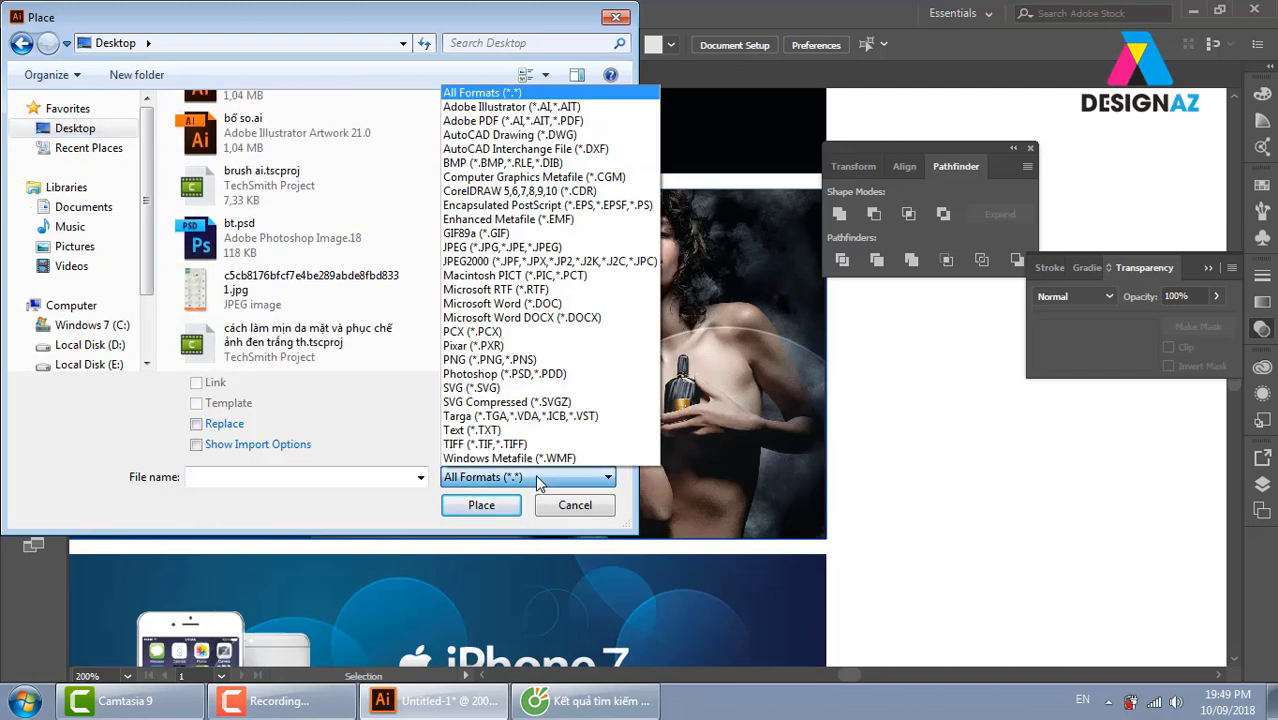
{"action": "left_click", "coordinate": [540, 359]}
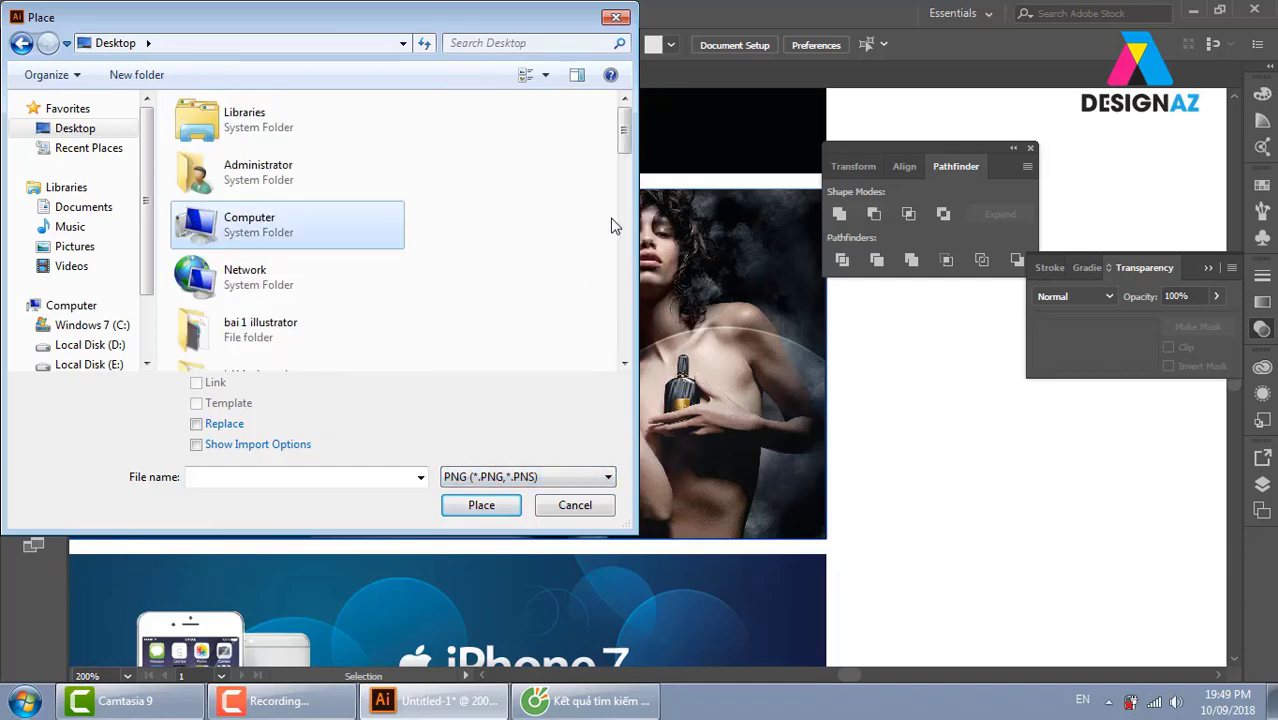
{"action": "left_click_drag", "start_coordinate": [624, 130], "coordinate": [624, 352]}
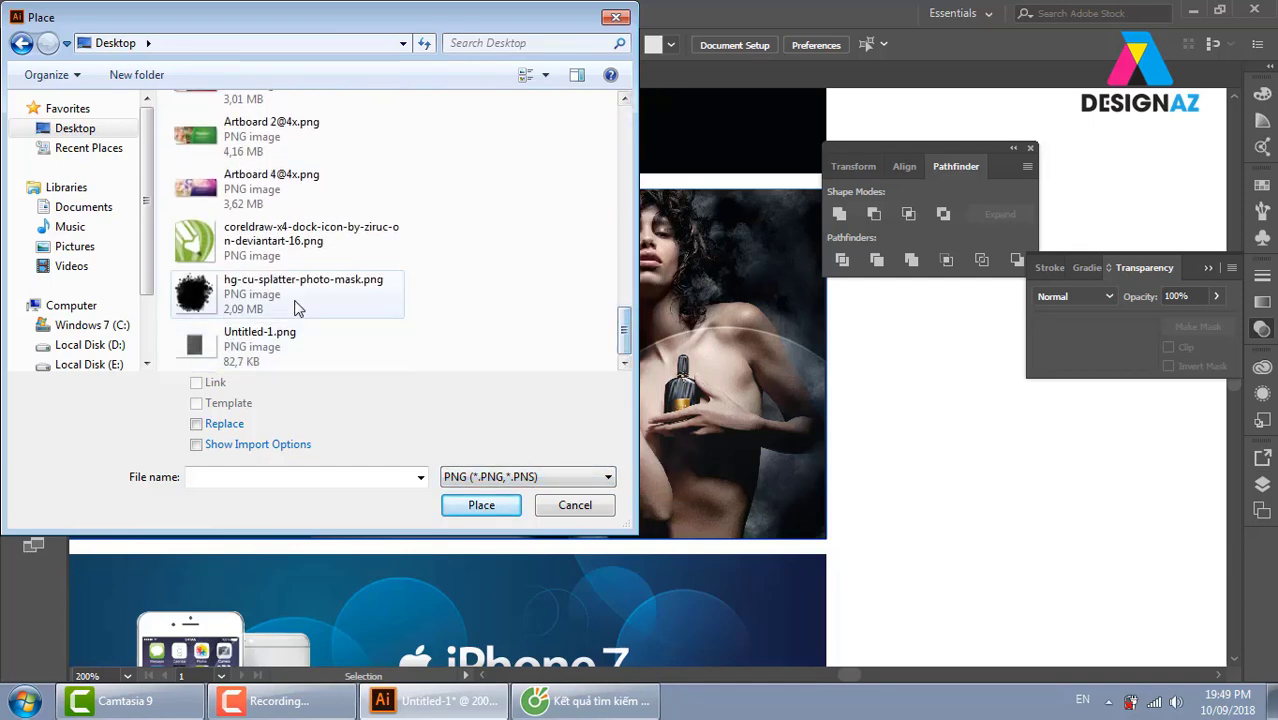
{"action": "left_click", "coordinate": [296, 309]}
{"action": "left_click", "coordinate": [484, 505]}
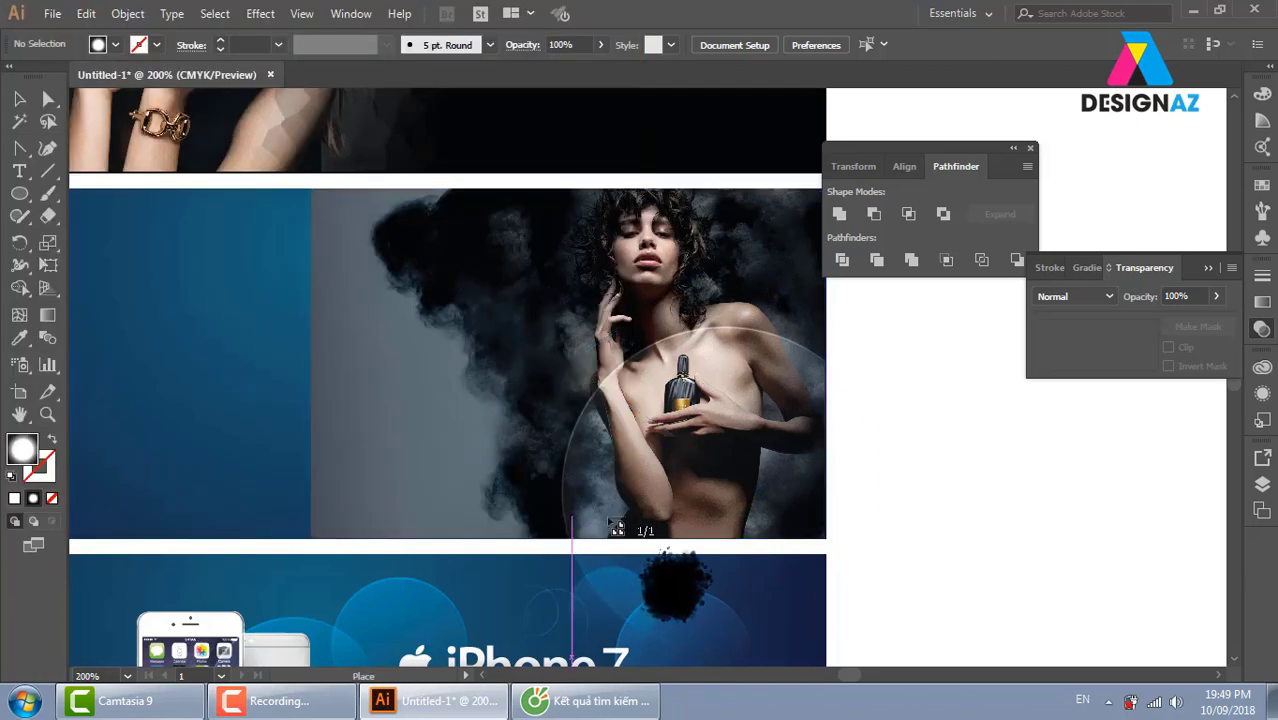
Drop the splatter onto the canvas, enlarge it, and position it over the perfume photo
{"action": "left_click_drag", "start_coordinate": [616, 528], "coordinate": [491, 506]}
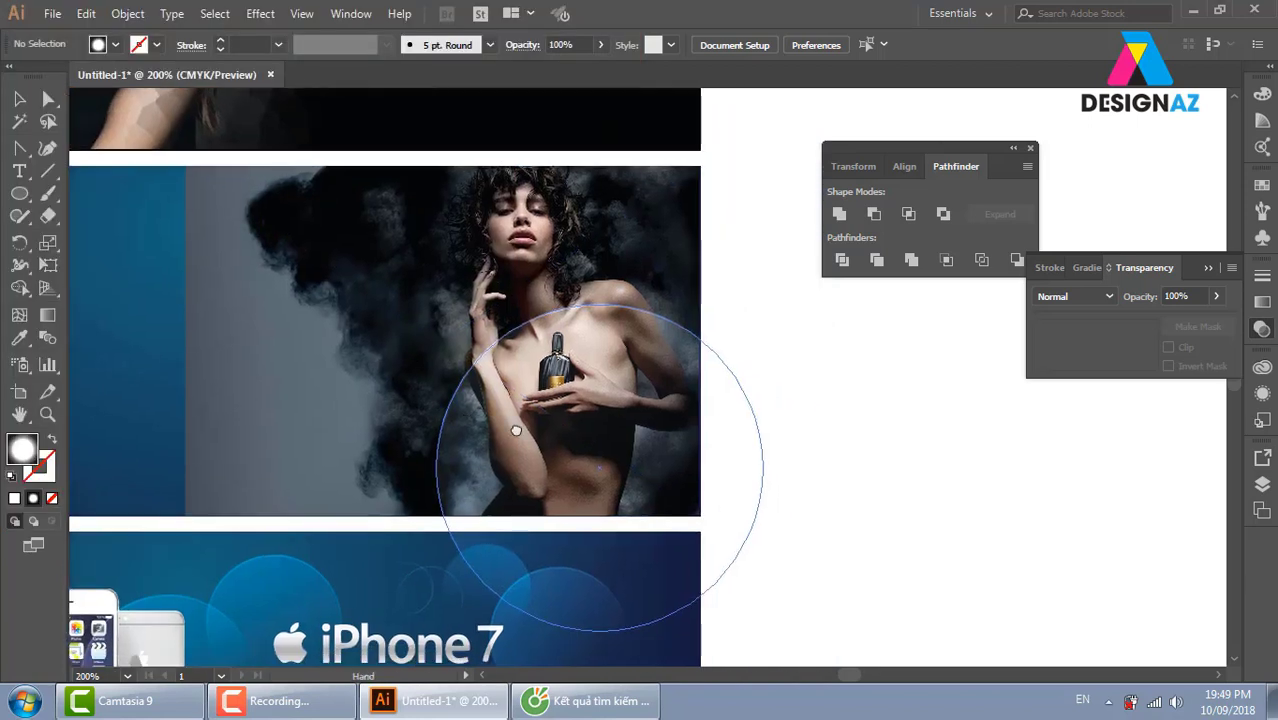
{"action": "left_click", "coordinate": [785, 530]}
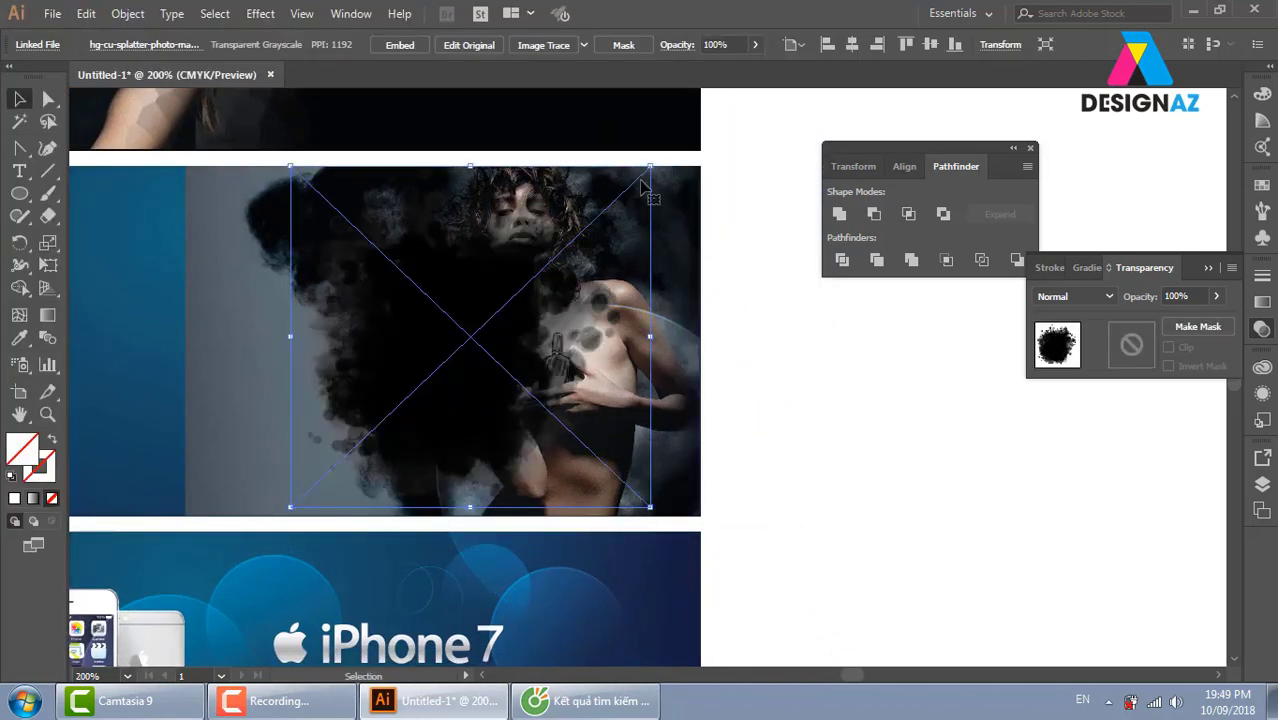
{"action": "mouse_move", "coordinate": [641, 180]}
{"action": "left_mouse_down"}
{"action": "mouse_move", "coordinate": [668, 187]}
{"action": "mouse_move", "coordinate": [713, 148]}
{"action": "left_mouse_up"}
{"action": "left_click_drag", "start_coordinate": [542, 328], "coordinate": [541, 375]}
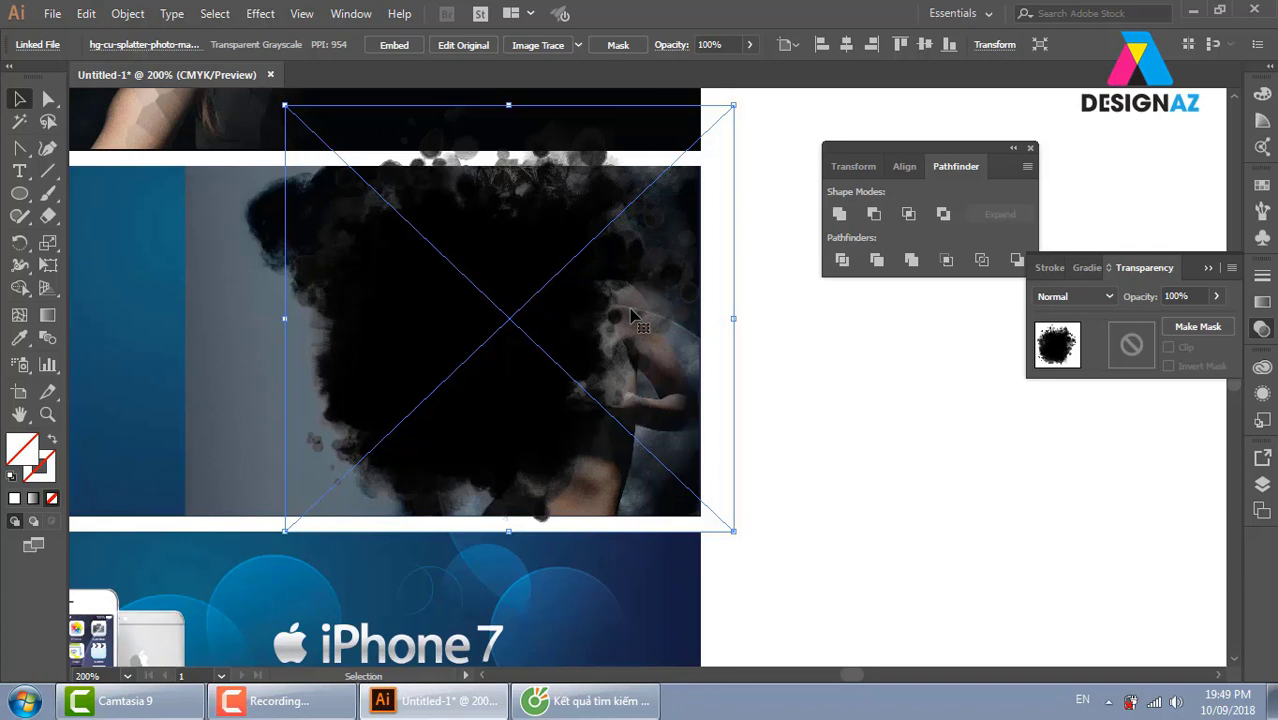
{"action": "left_click_drag", "start_coordinate": [590, 266], "coordinate": [592, 286]}
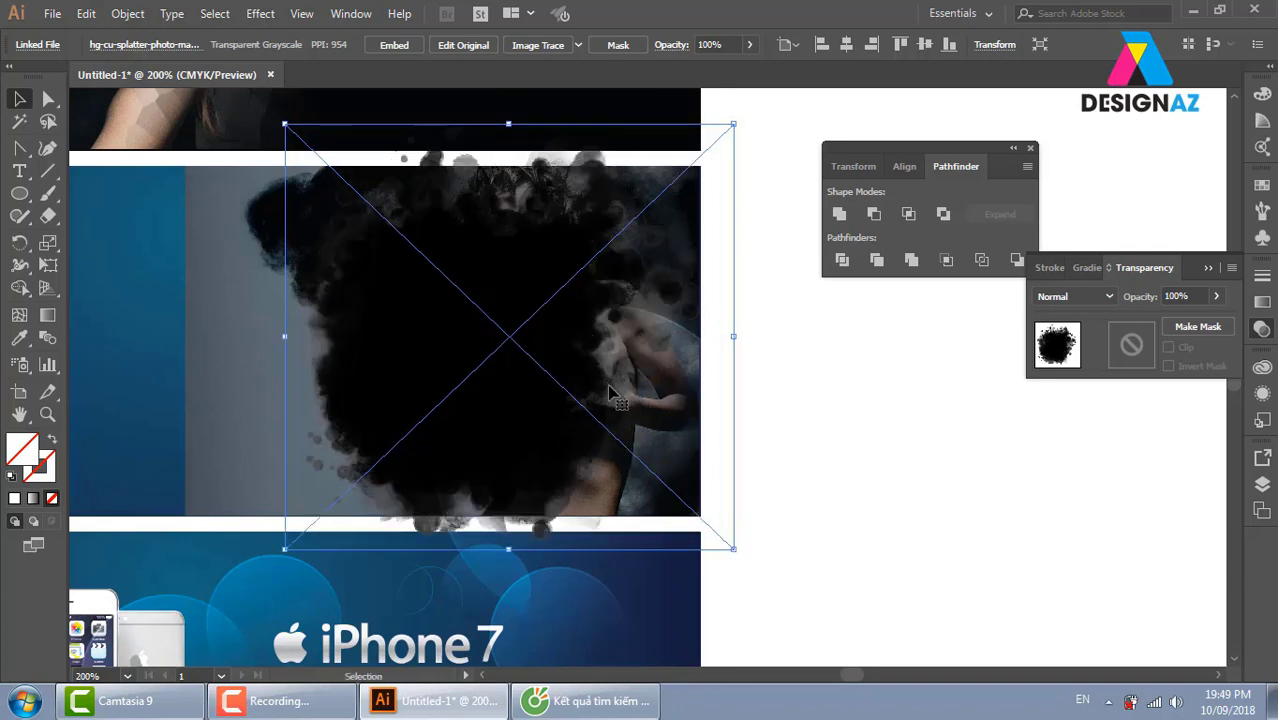
{"action": "mouse_move", "coordinate": [585, 396]}
{"action": "left_mouse_down"}
{"action": "mouse_move", "coordinate": [561, 387]}
{"action": "mouse_move", "coordinate": [597, 476]}
{"action": "left_mouse_up"}
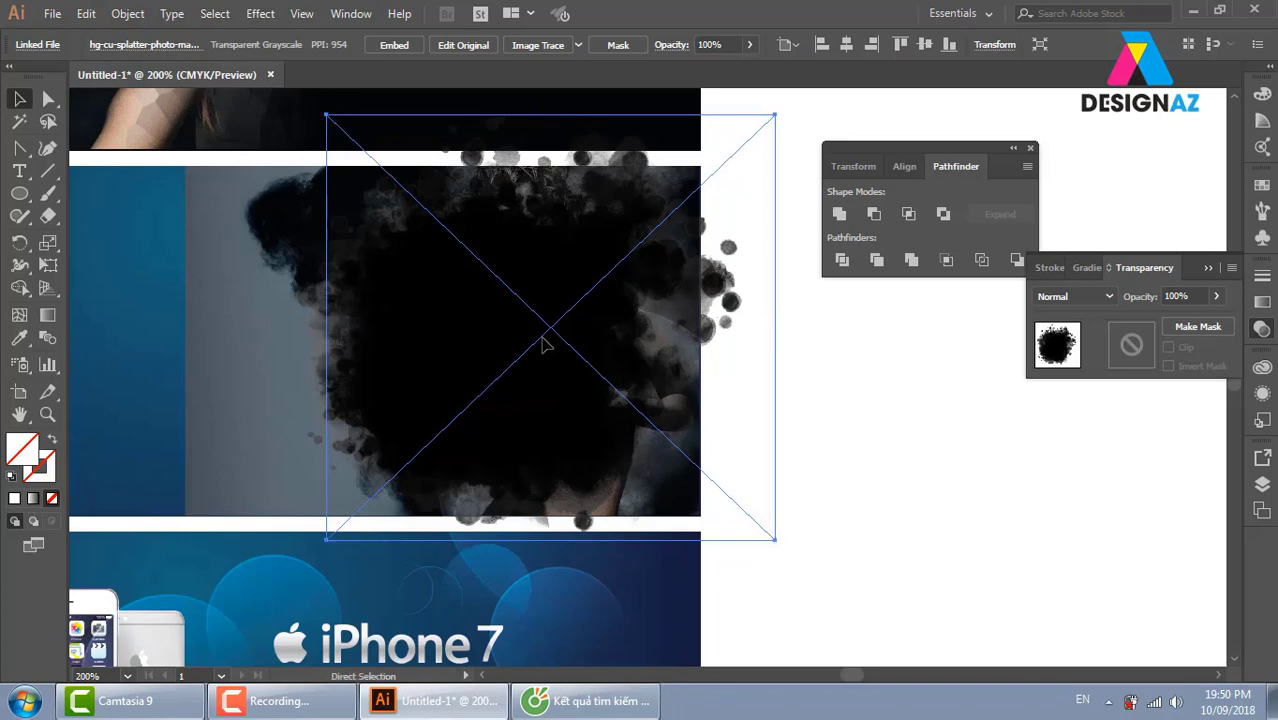
Undo and redo to compare the banner with and without the enlarged splatter
{"action": "key", "text": "ctrl+z"}
{"action": "left_click", "coordinate": [590, 370]}
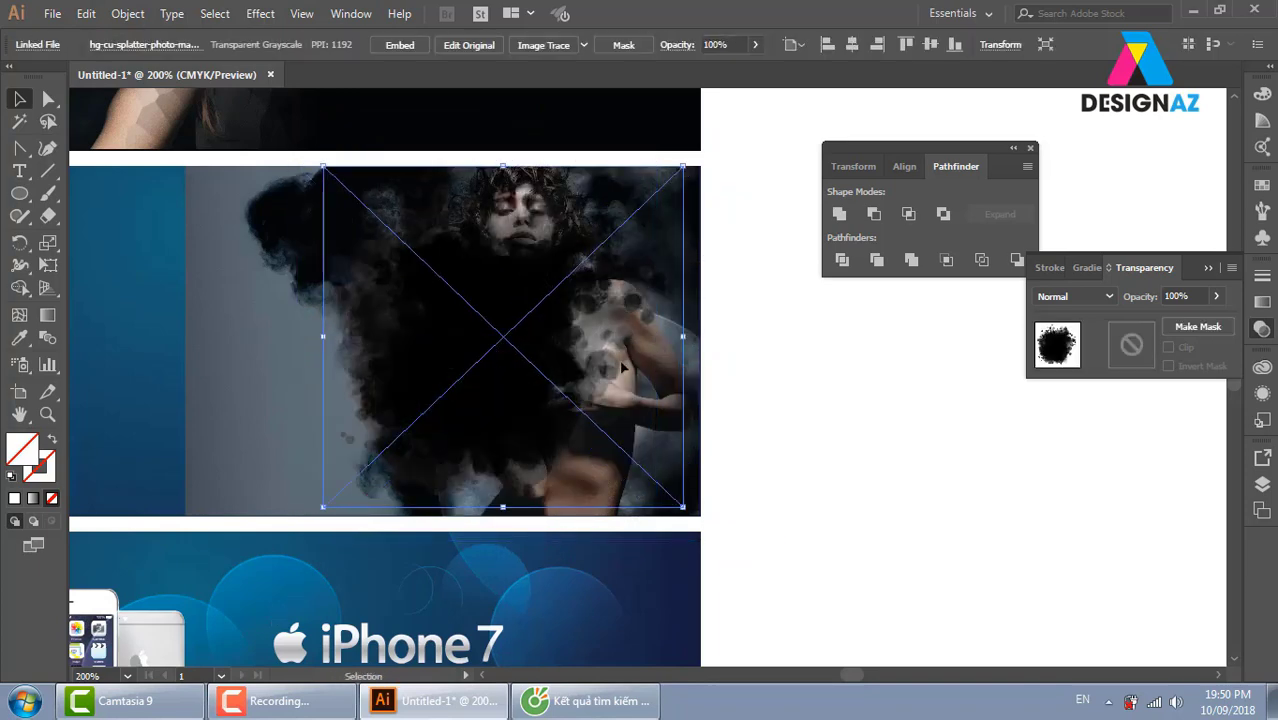
{"action": "key", "text": "ctrl+z"}
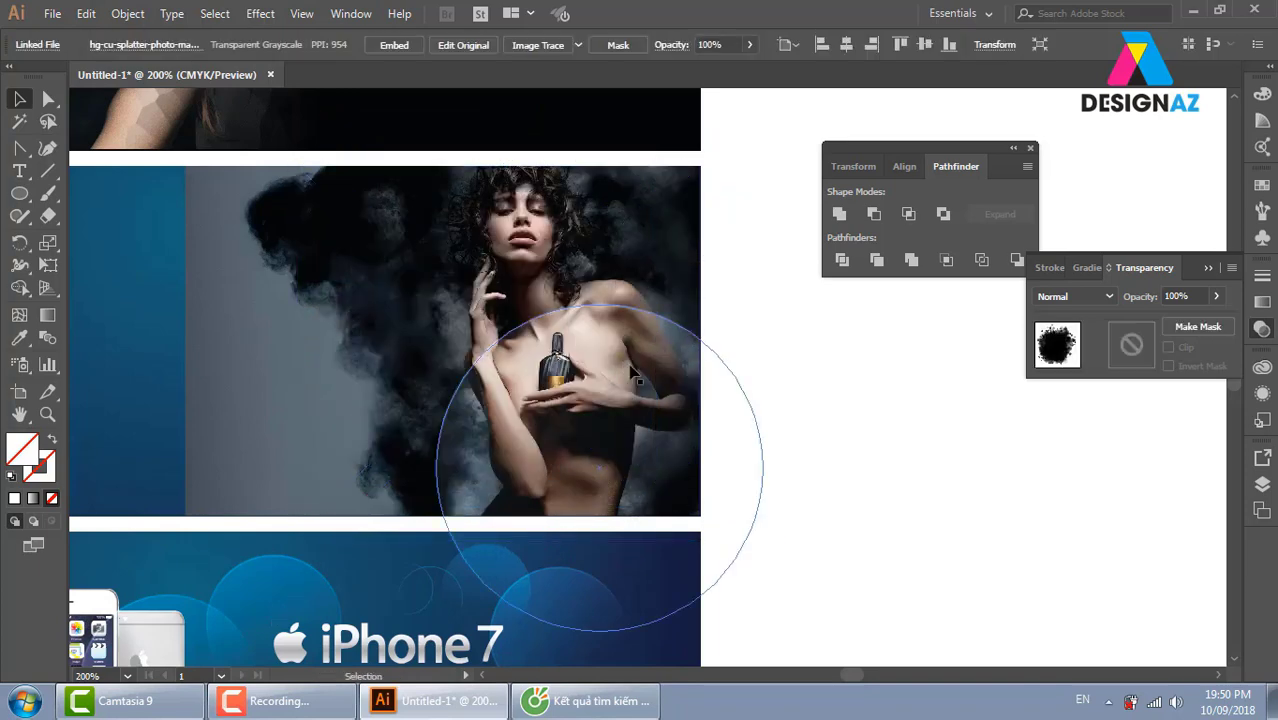
{"action": "key", "text": "ctrl+shift+z"}
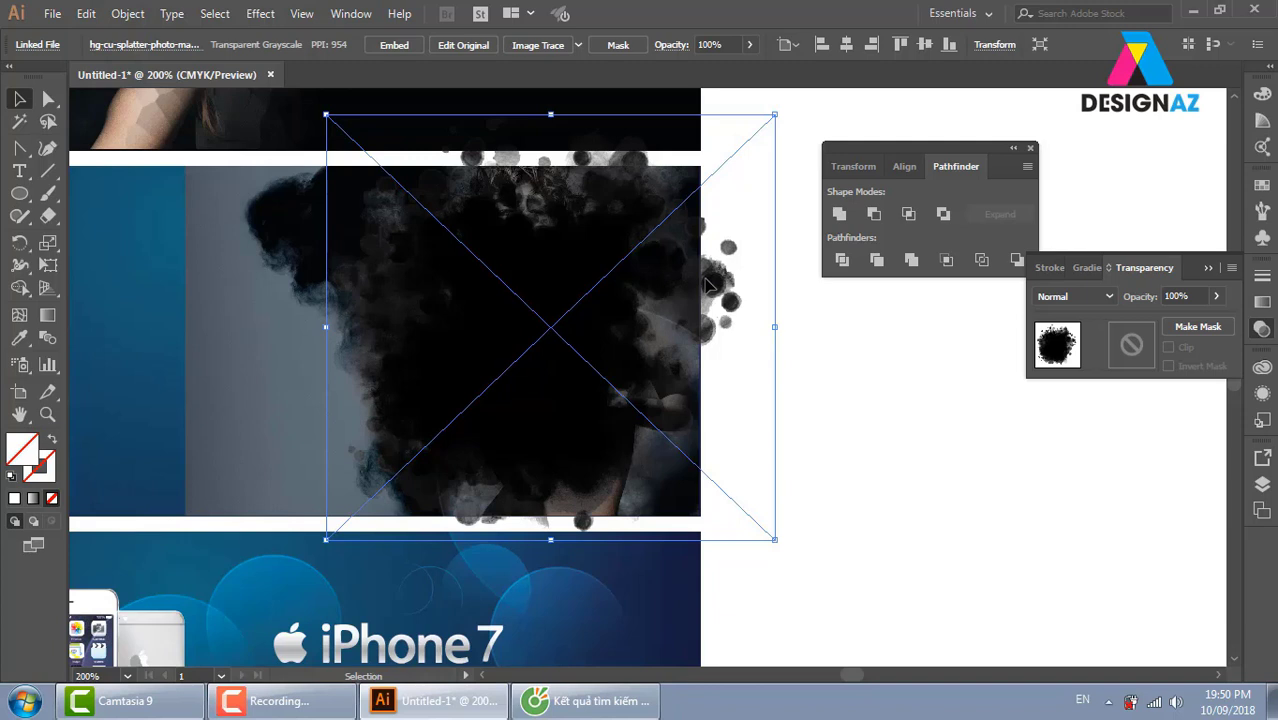
{"action": "left_click", "coordinate": [86, 13]}
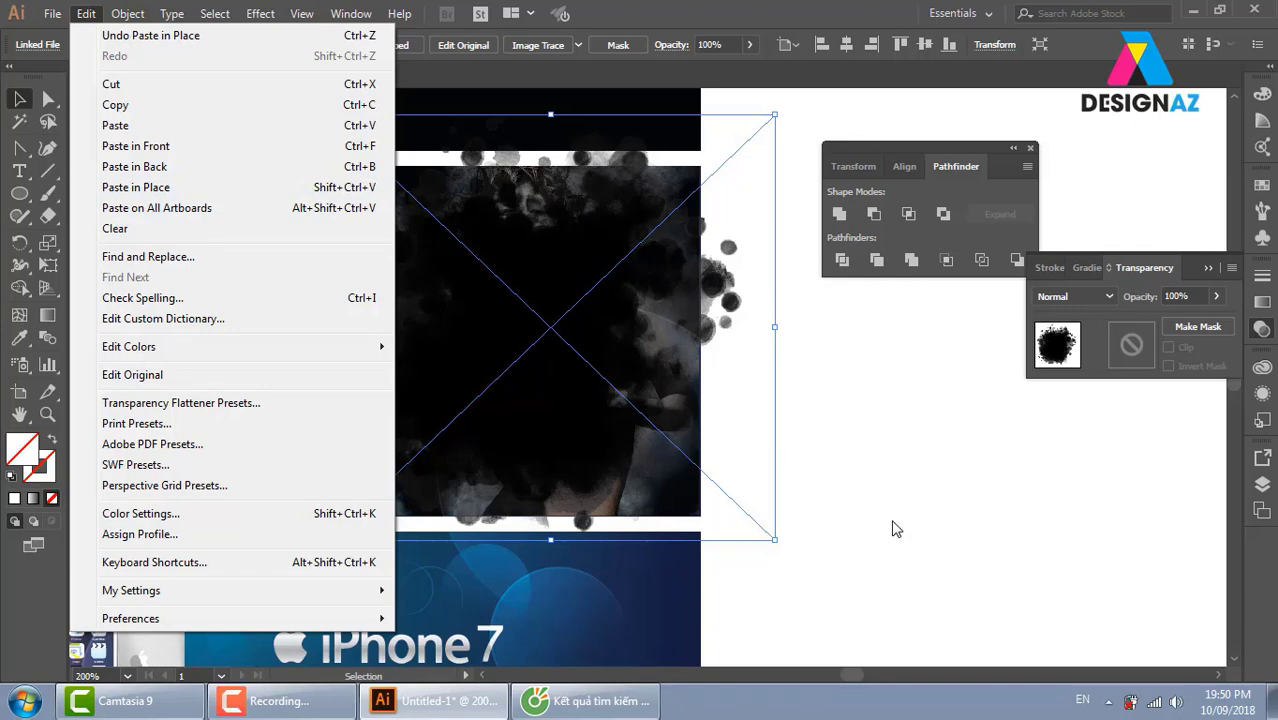
Cut the splatter image and move the circle off the photo, down-right
{"action": "left_click", "coordinate": [838, 486]}
{"action": "left_click", "coordinate": [599, 373]}
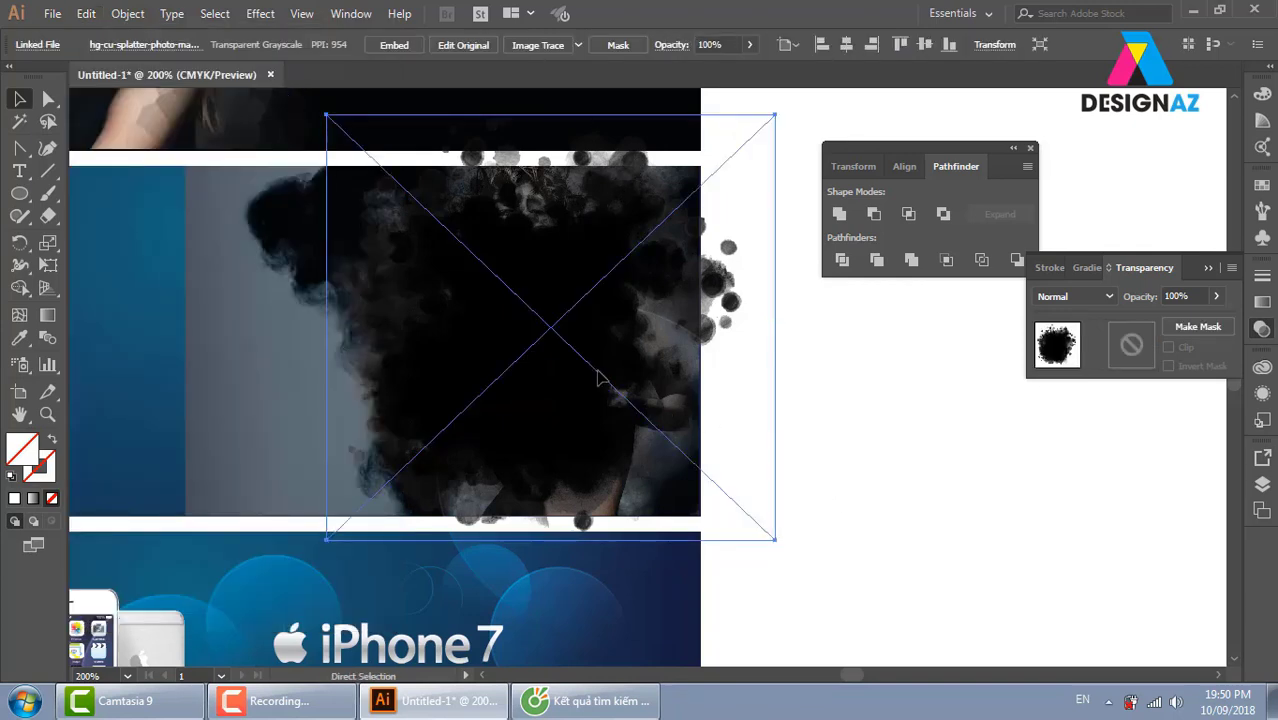
{"action": "key", "text": "Delete"}
{"action": "left_click", "coordinate": [603, 378]}
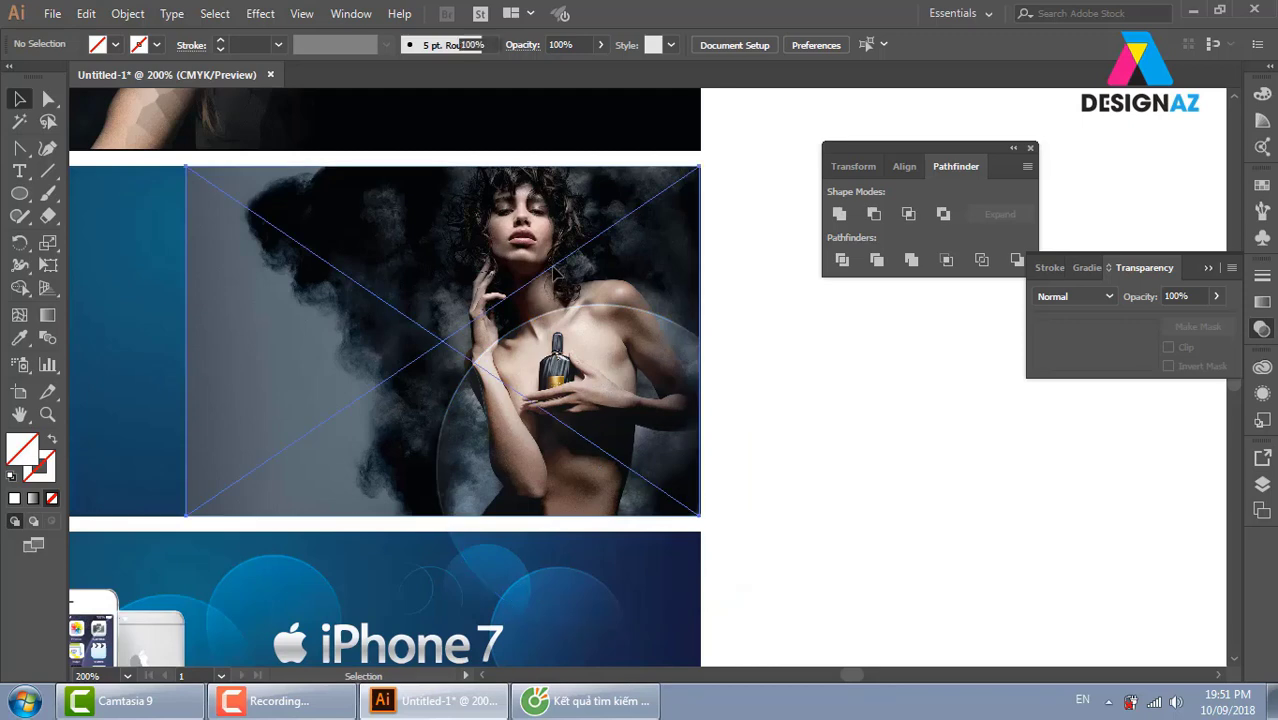
{"action": "left_click", "coordinate": [764, 322]}
{"action": "left_click_drag", "start_coordinate": [645, 318], "coordinate": [733, 371]}
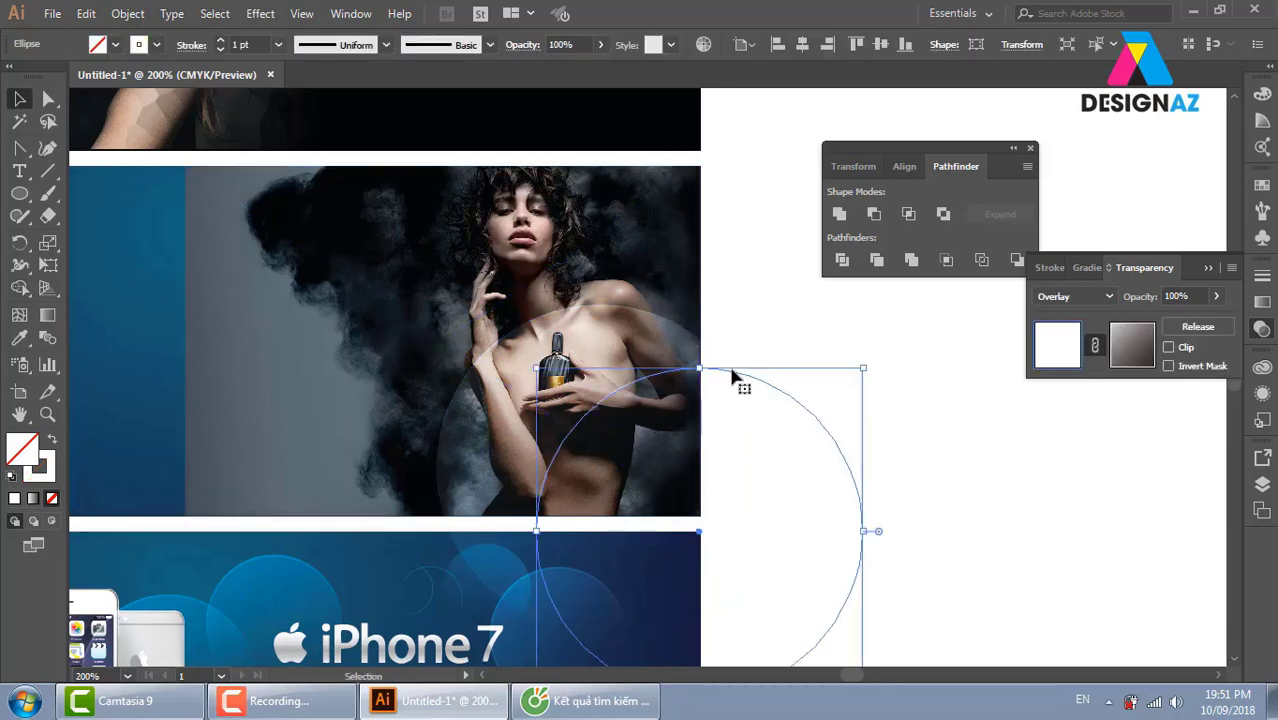
Paste the splatter into the photo's opacity mask with Clip and Invert Mask on
{"action": "left_click", "coordinate": [537, 305]}
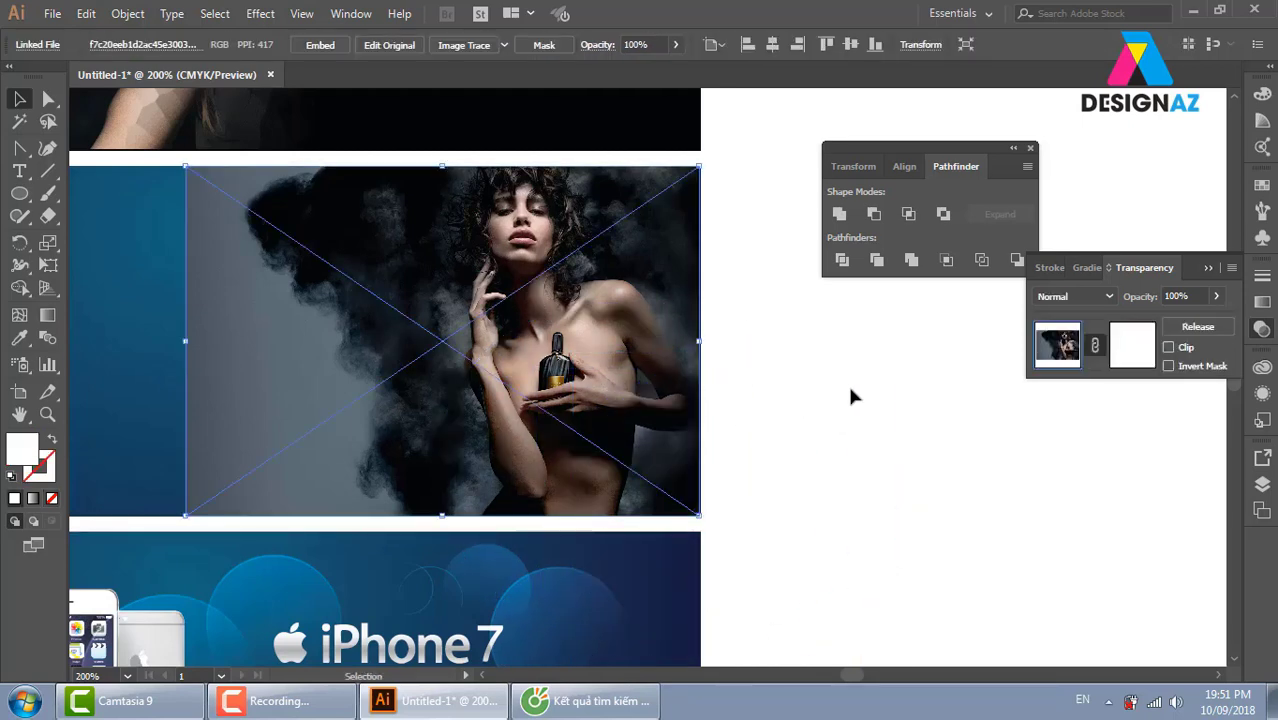
{"action": "left_click", "coordinate": [1122, 340]}
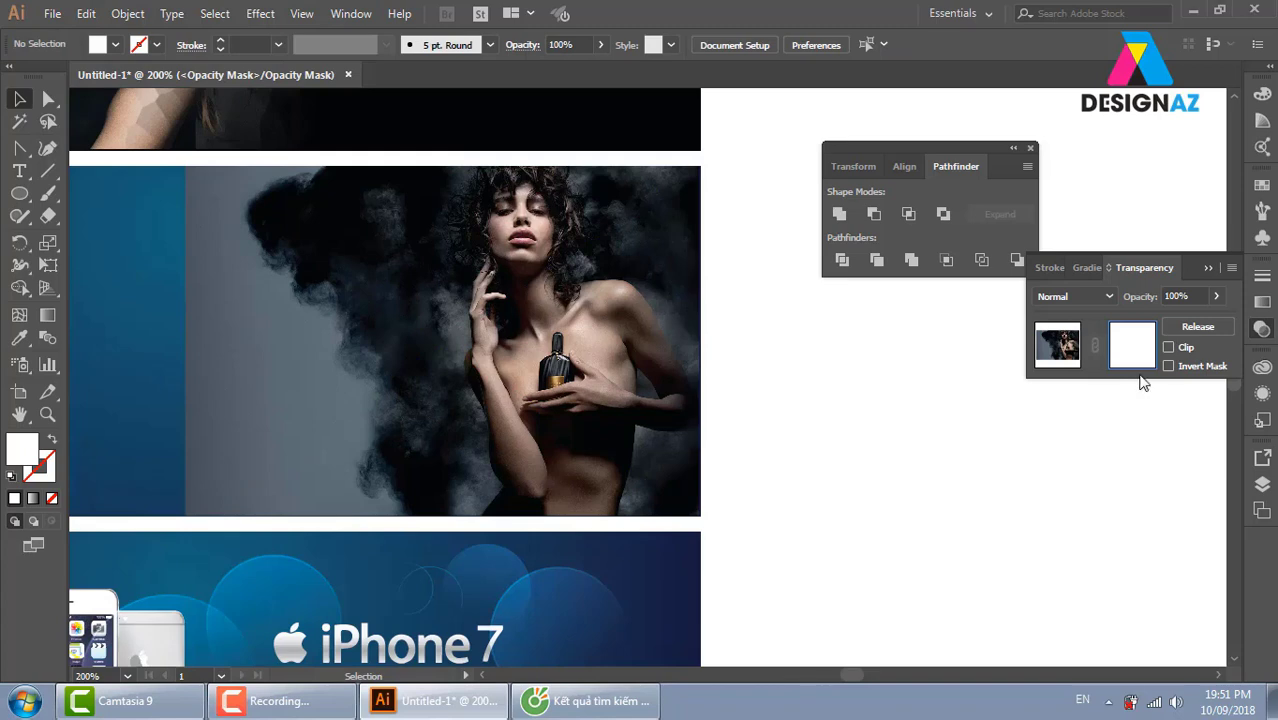
{"action": "key", "text": "ctrl+f"}
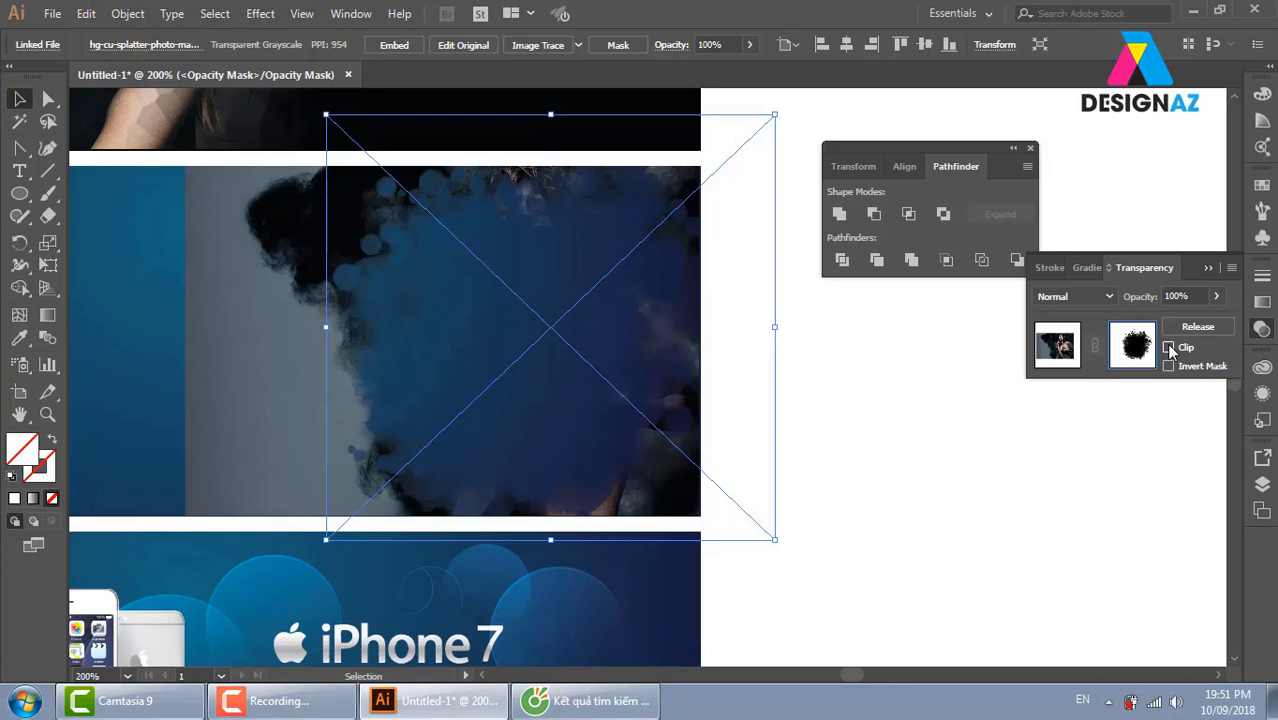
{"action": "left_click", "coordinate": [1168, 347]}
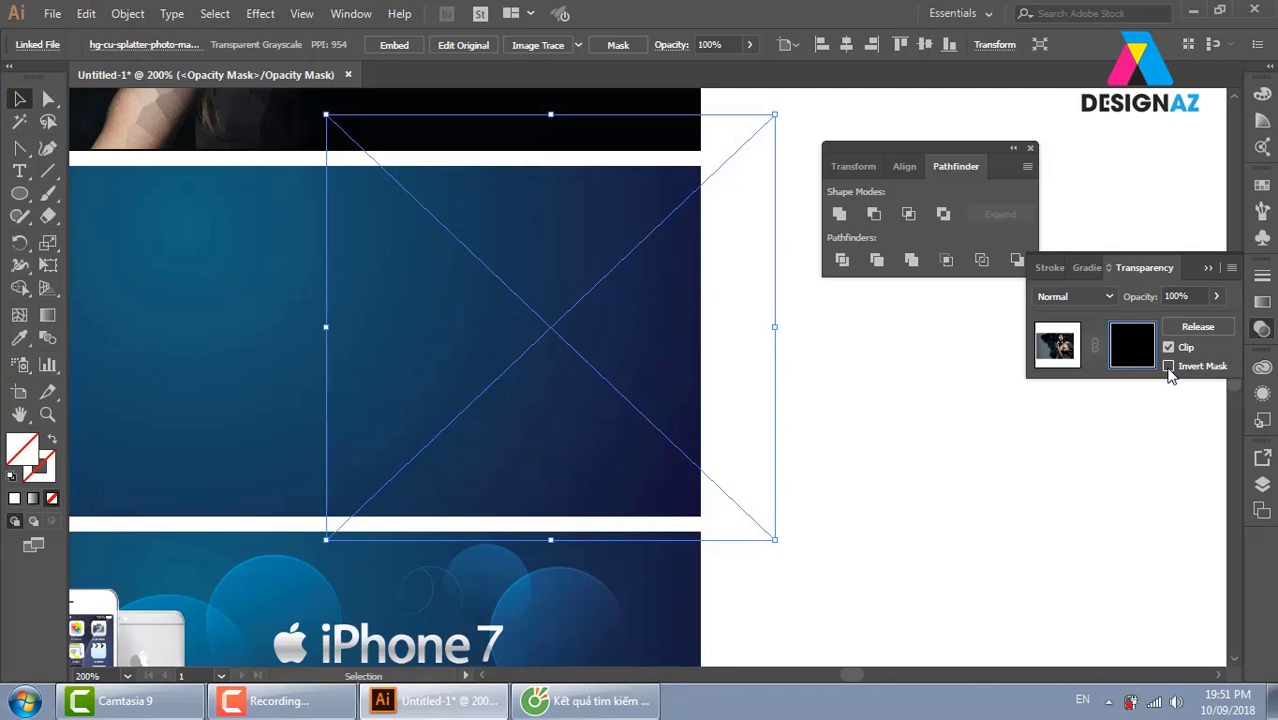
{"action": "left_click", "coordinate": [1168, 367]}
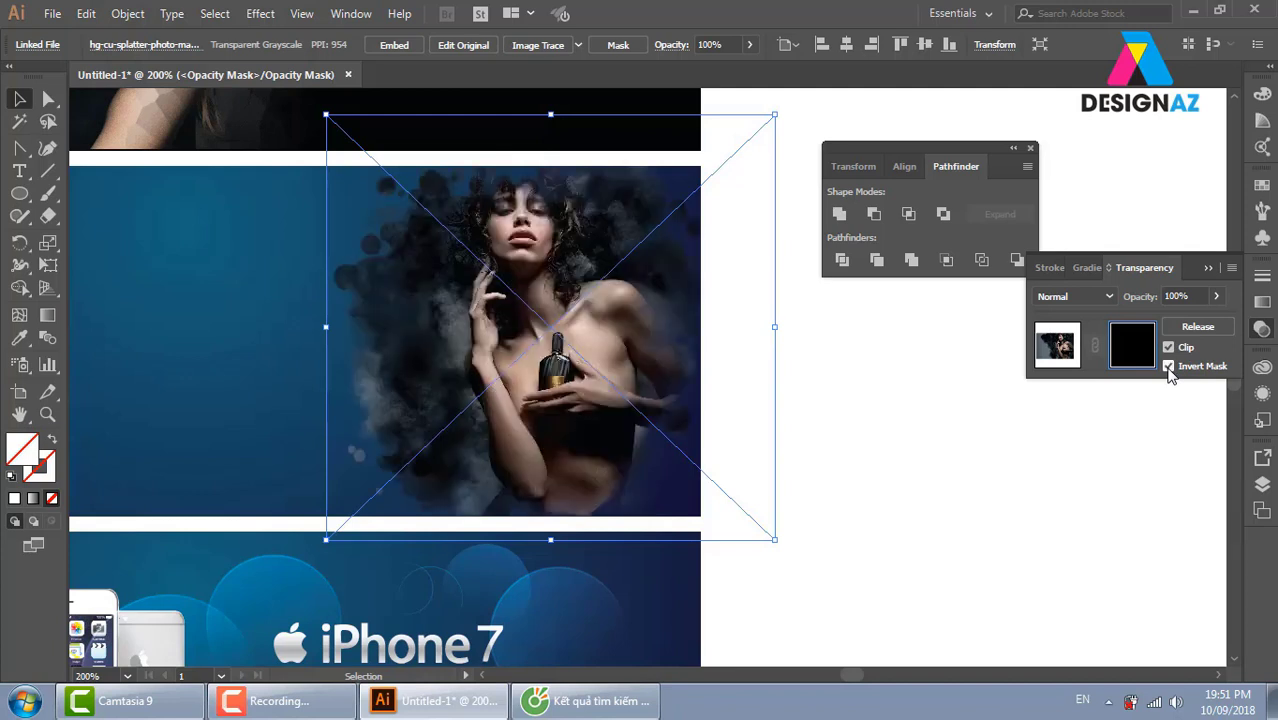
{"action": "left_click", "coordinate": [1052, 350]}
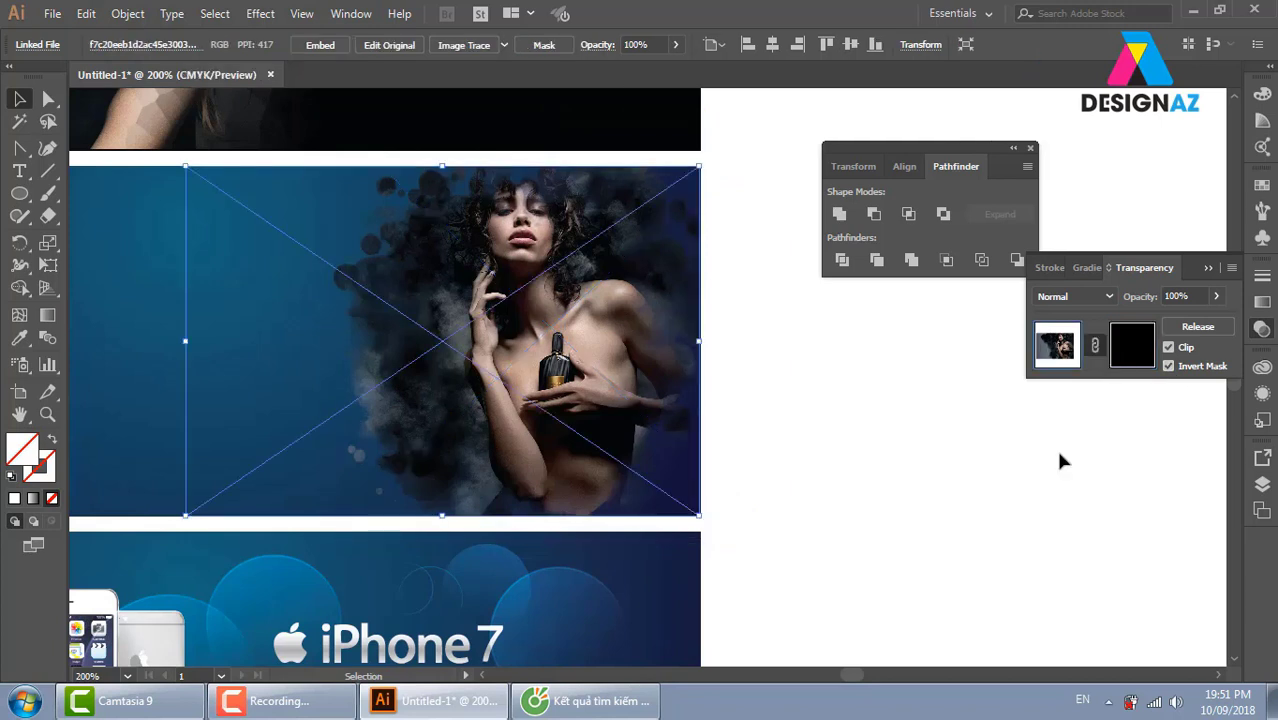
{"action": "left_click", "coordinate": [1061, 456]}
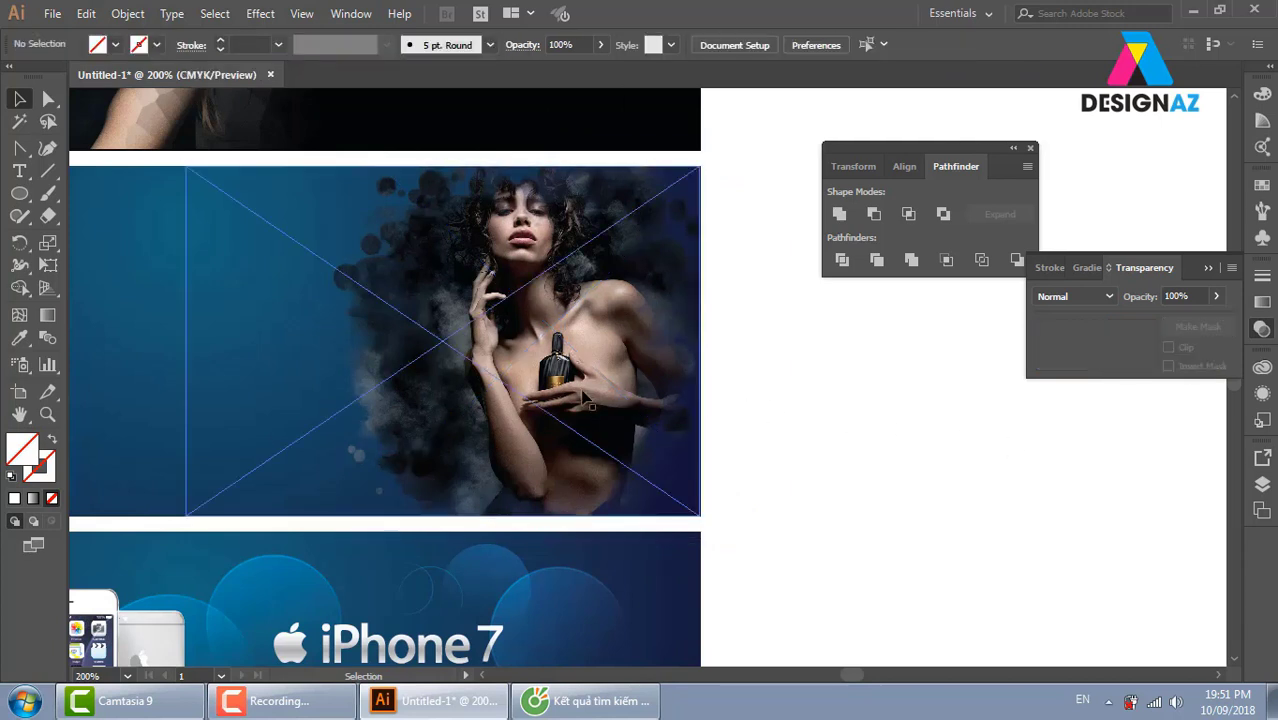
Fill the blue background rectangle with a light grey swatch
{"action": "scroll", "coordinate": [647, 413], "scroll_direction": "up", "scroll_amount": 1}
{"action": "left_click", "coordinate": [416, 408]}
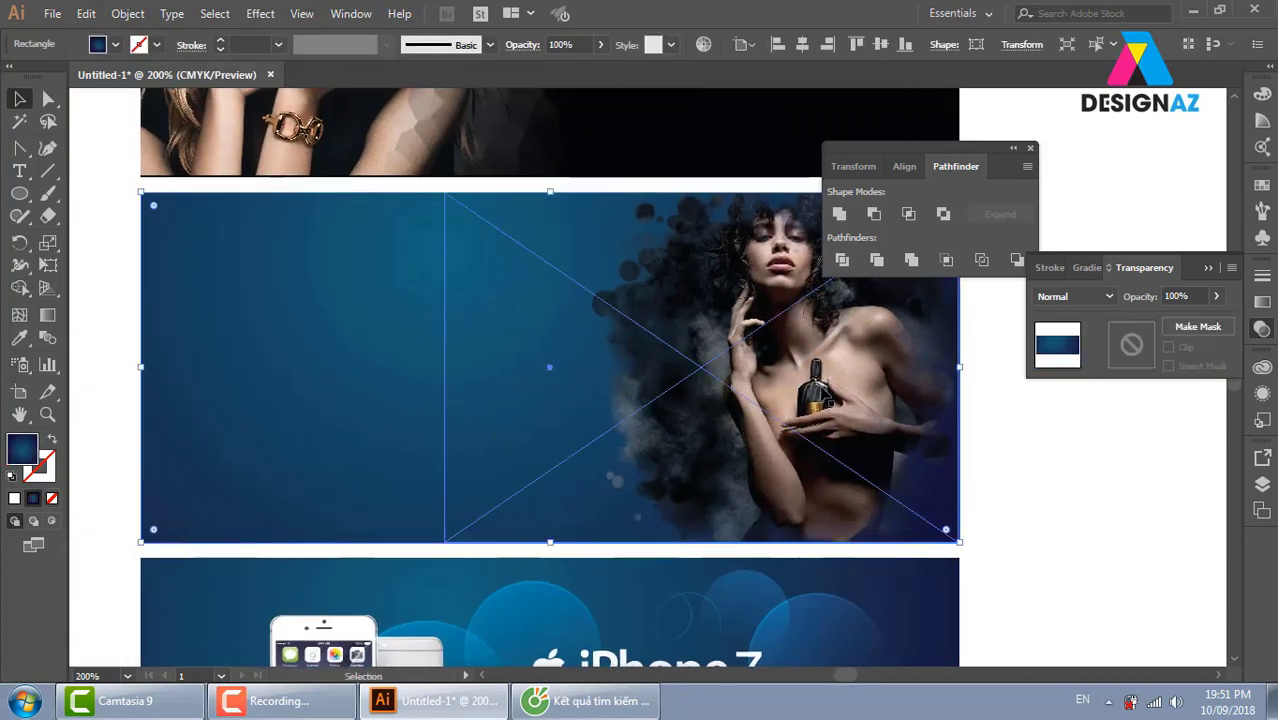
{"action": "left_click", "coordinate": [1262, 185]}
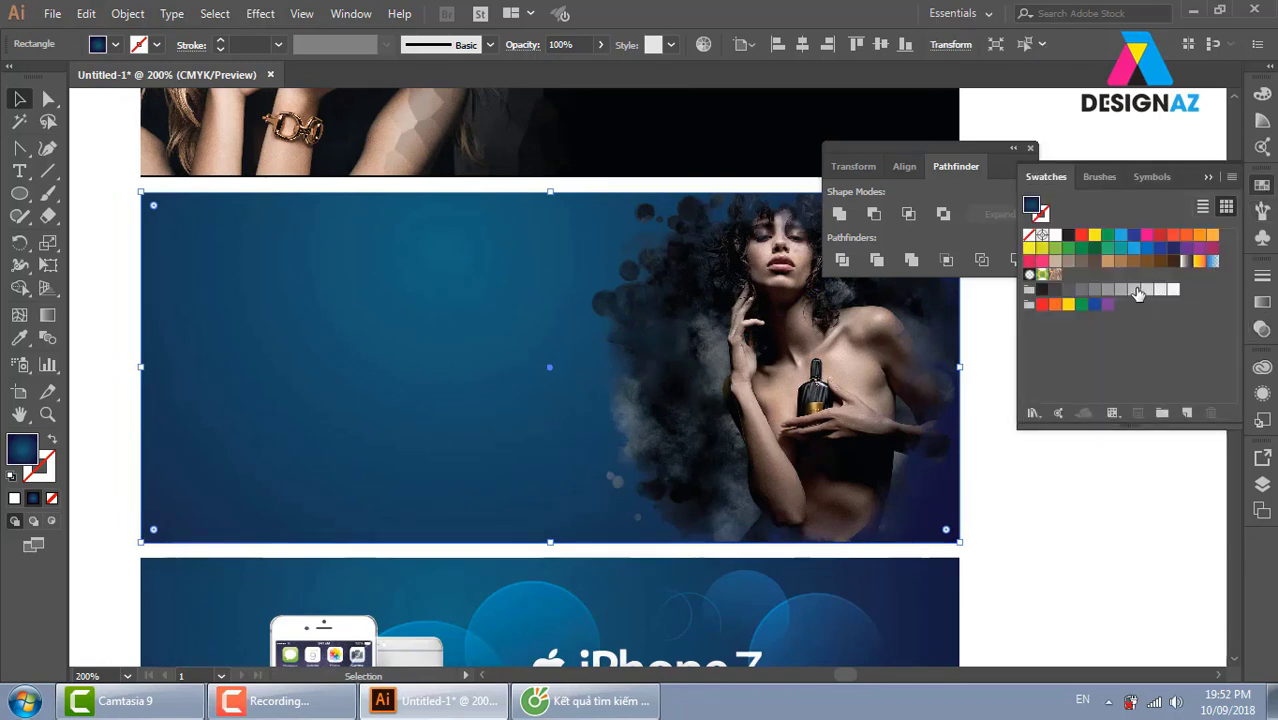
{"action": "left_click", "coordinate": [1133, 289]}
{"action": "left_click_drag", "start_coordinate": [1132, 559], "coordinate": [770, 491]}
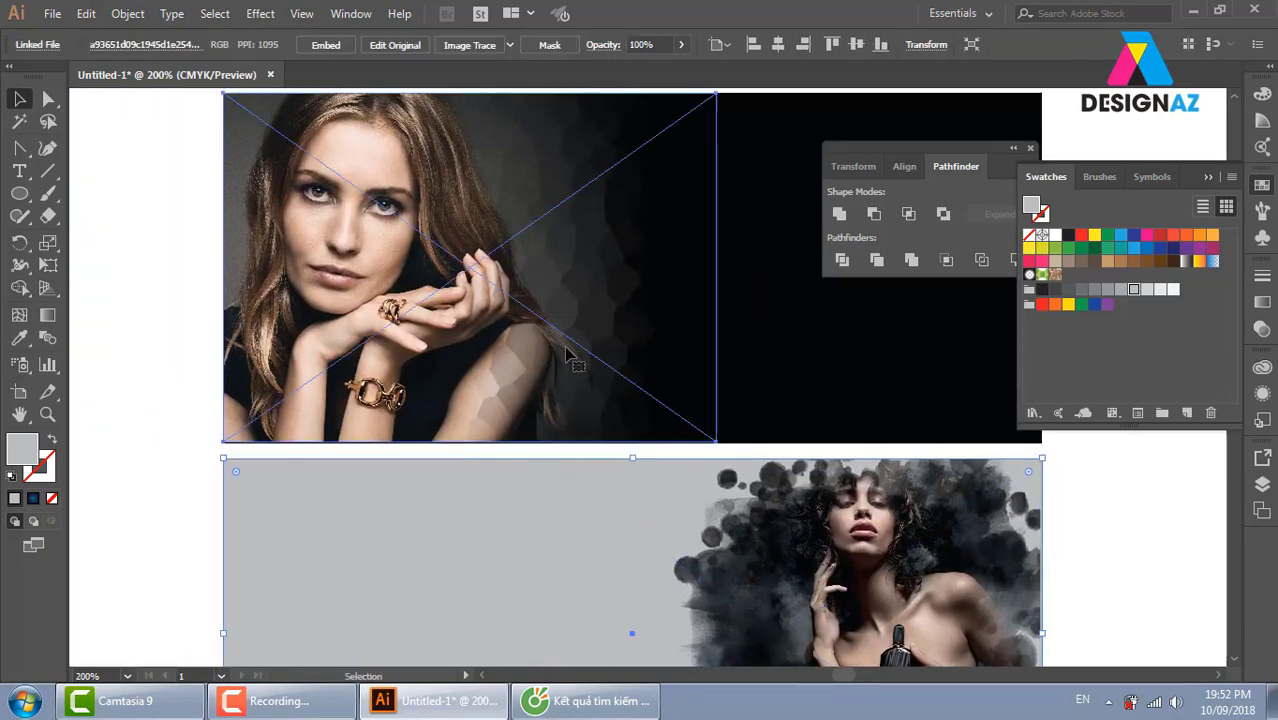
Delete the gradient from the jewellery model photo's opacity mask and return to editing the photo
{"action": "left_click", "coordinate": [566, 352]}
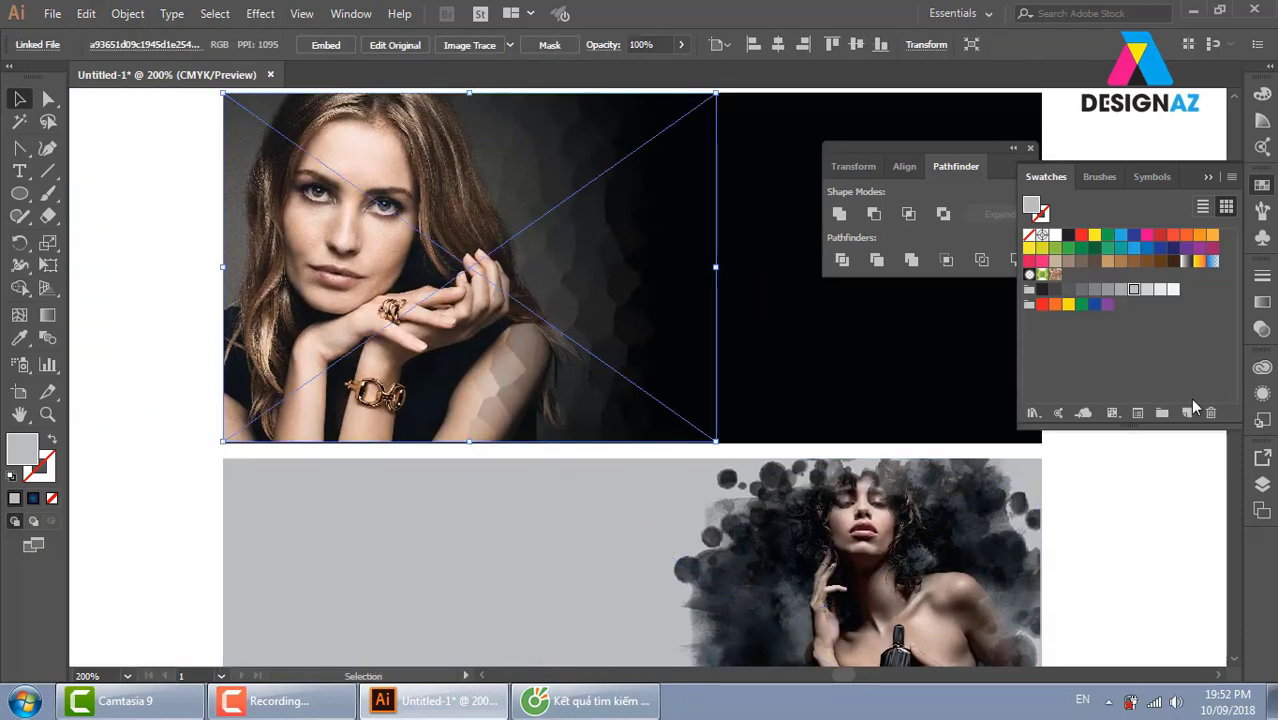
{"action": "left_click", "coordinate": [1262, 330]}
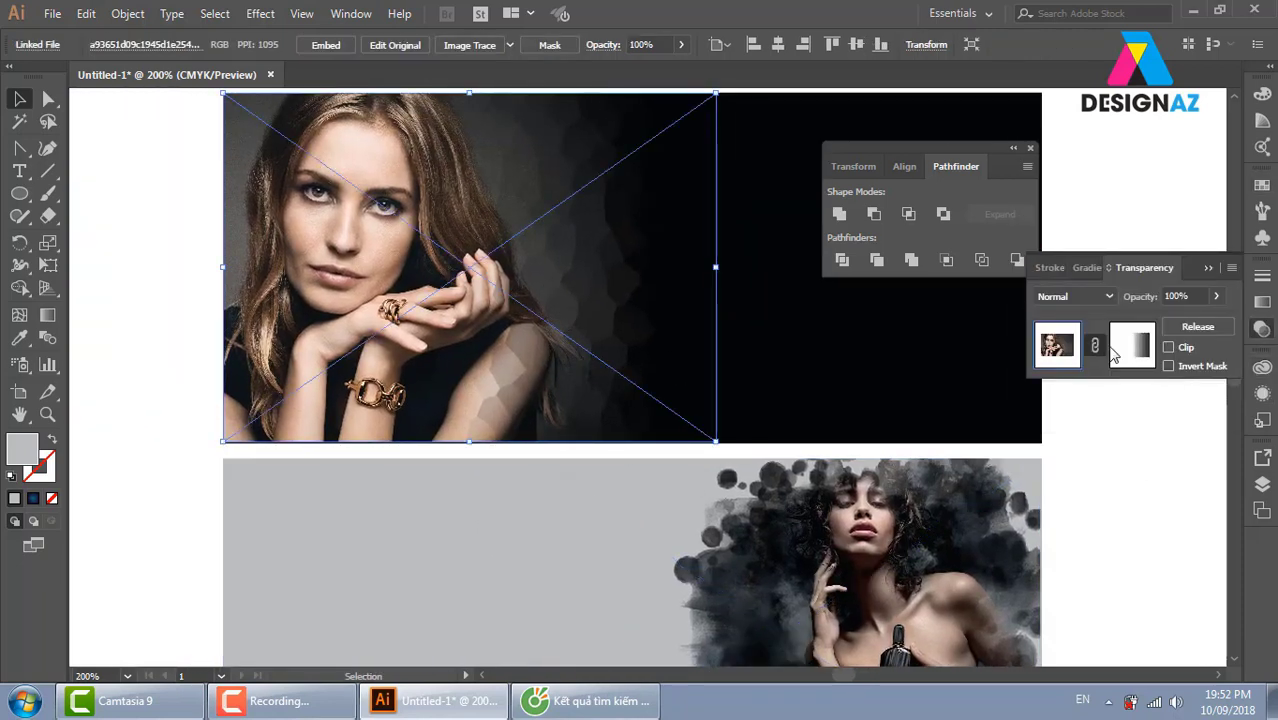
{"action": "left_click", "coordinate": [1122, 352]}
{"action": "left_click", "coordinate": [538, 312]}
{"action": "key", "text": "Delete"}
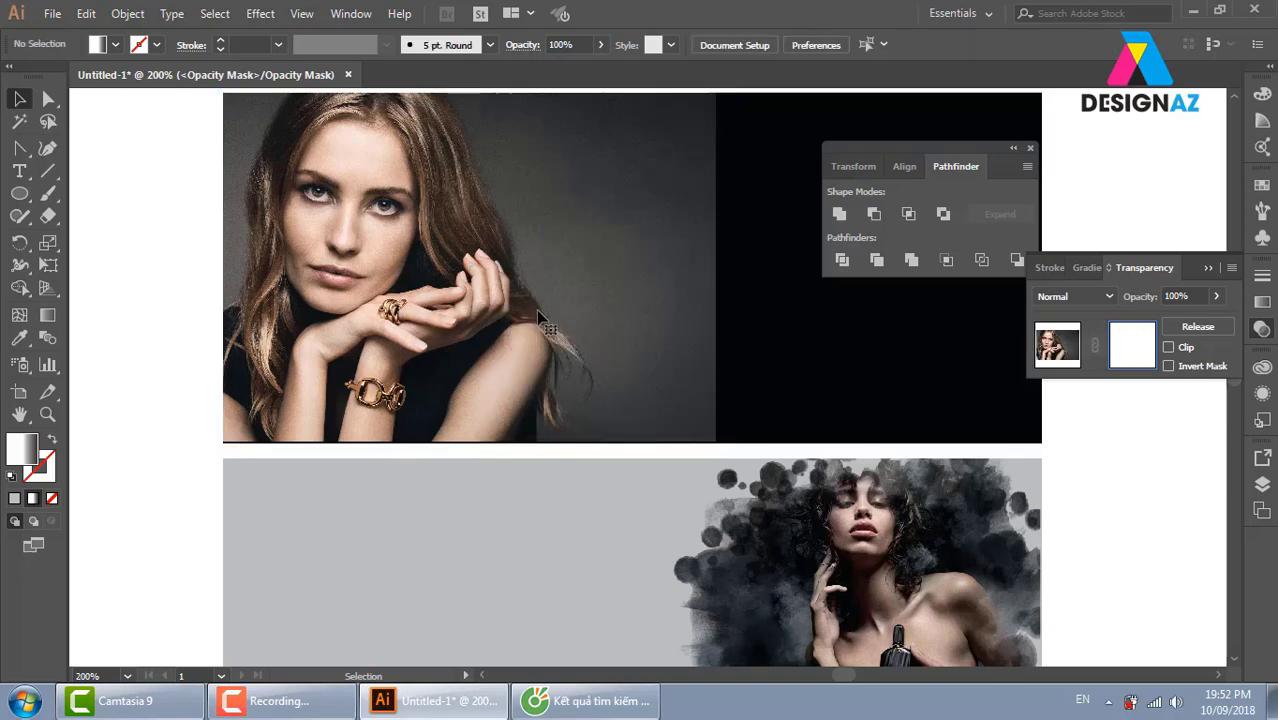
{"action": "left_click", "coordinate": [1058, 350]}
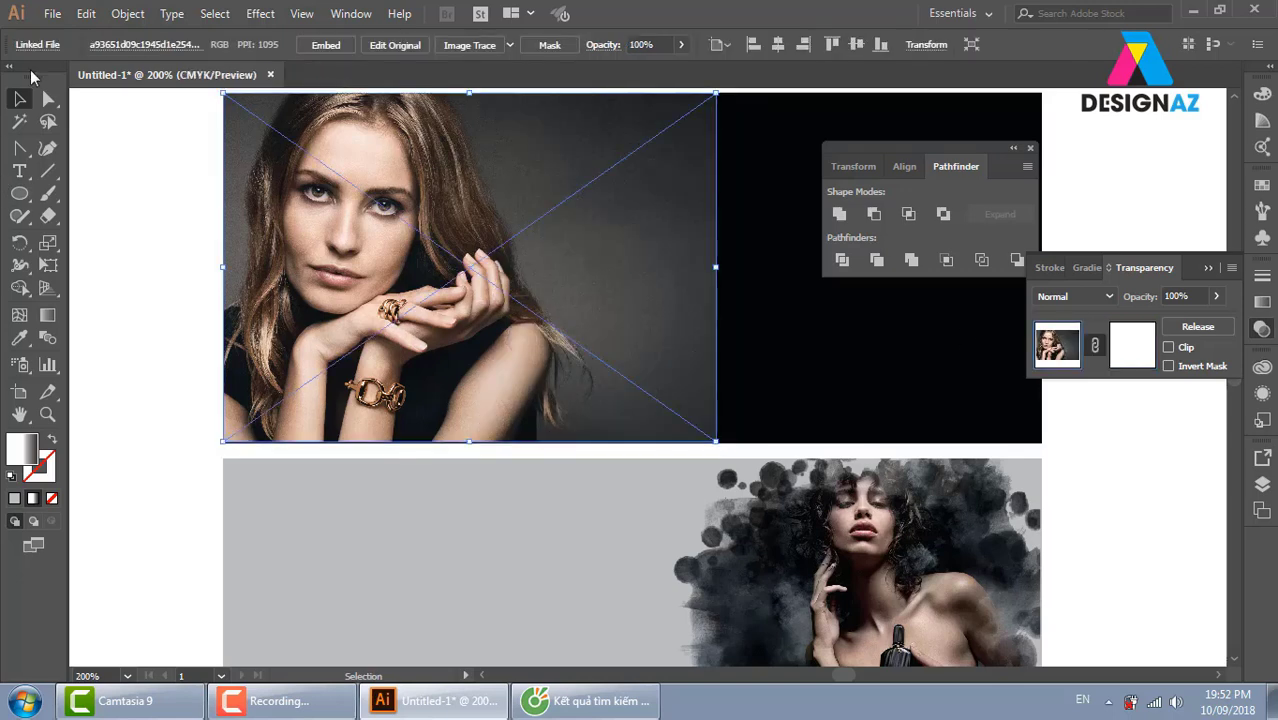
Start placing an image and browse to the thuvienanh folder on Local Disk (E:)
{"action": "left_click", "coordinate": [52, 13]}
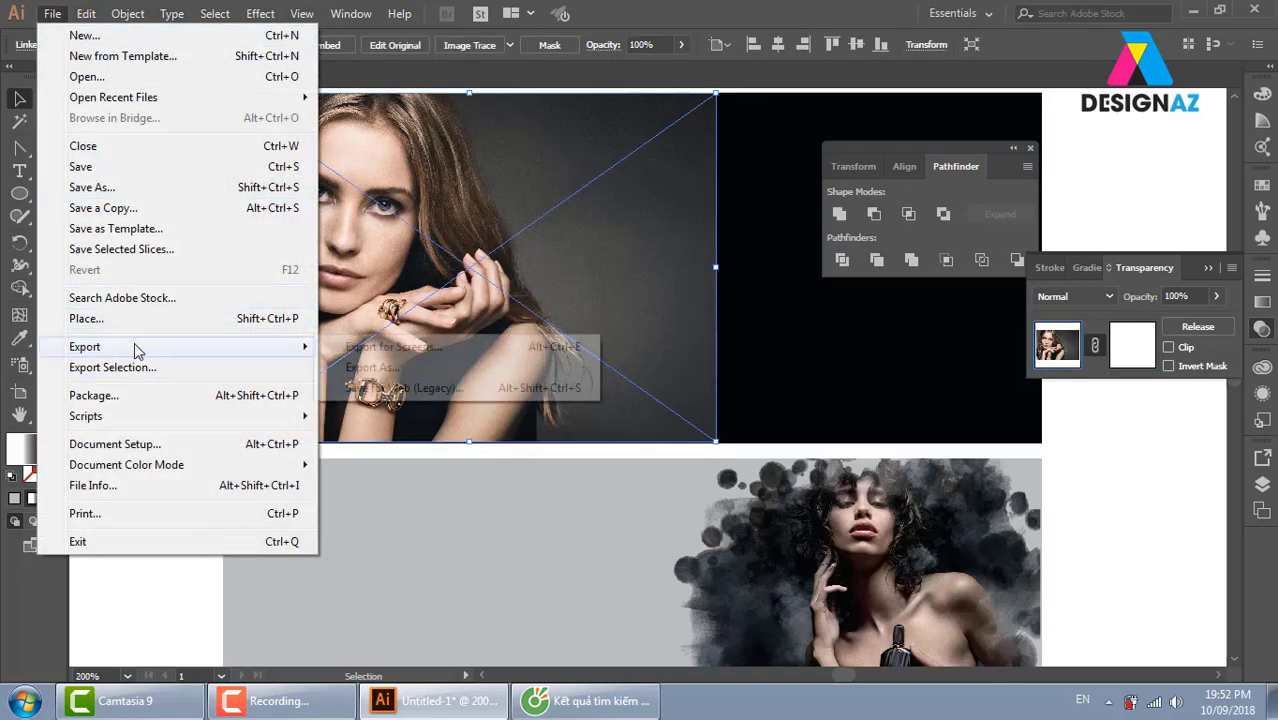
{"action": "left_click", "coordinate": [86, 318]}
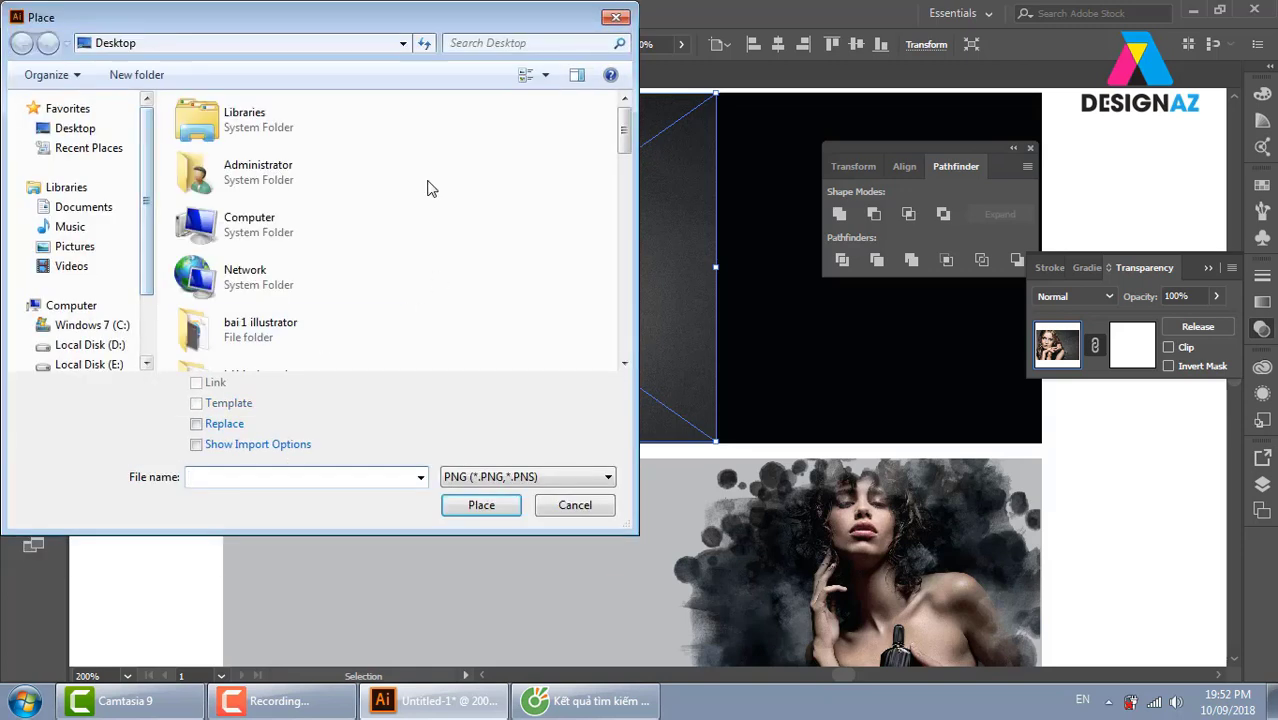
{"action": "double_click", "coordinate": [250, 224]}
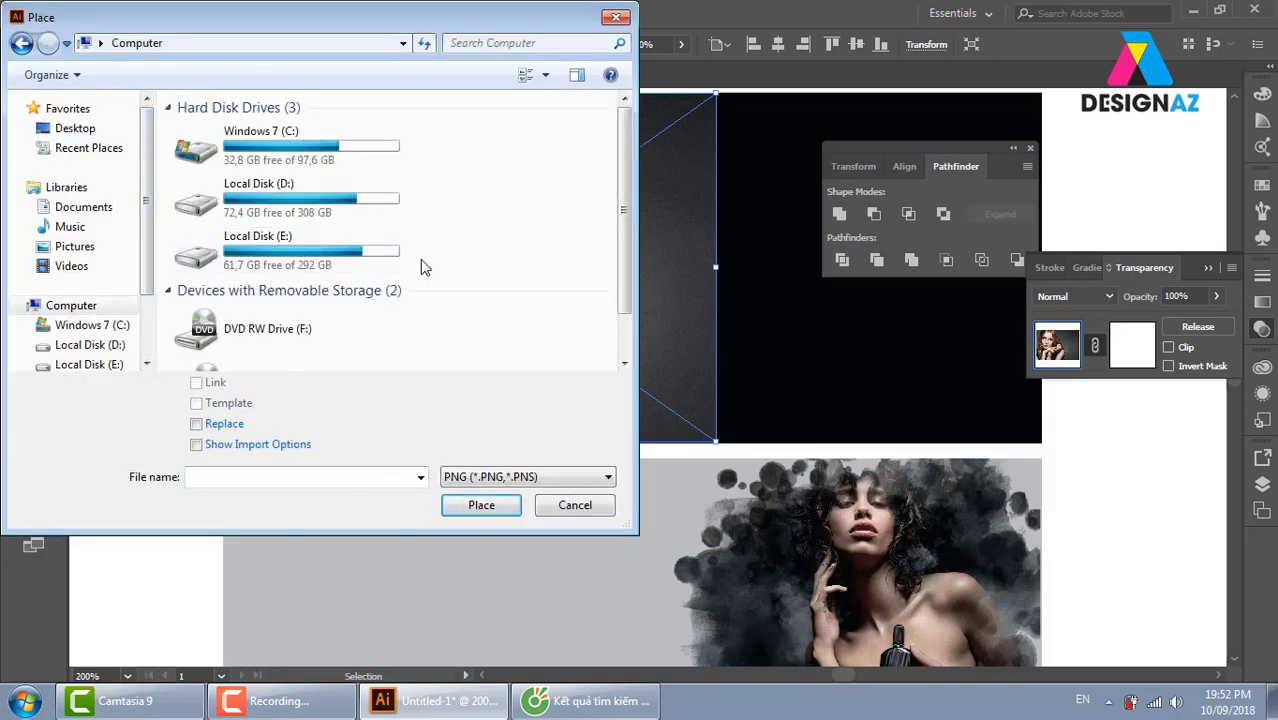
{"action": "double_click", "coordinate": [302, 253]}
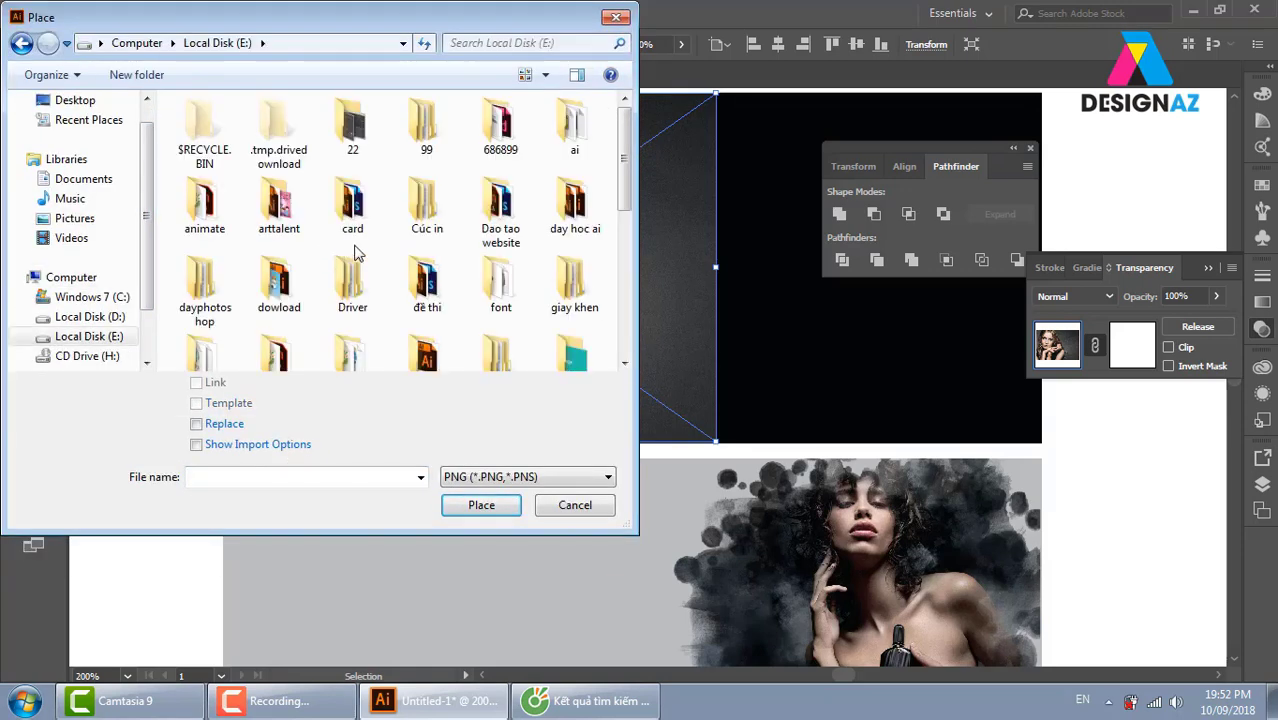
{"action": "left_click", "coordinate": [445, 295]}
{"action": "key", "text": "t"}
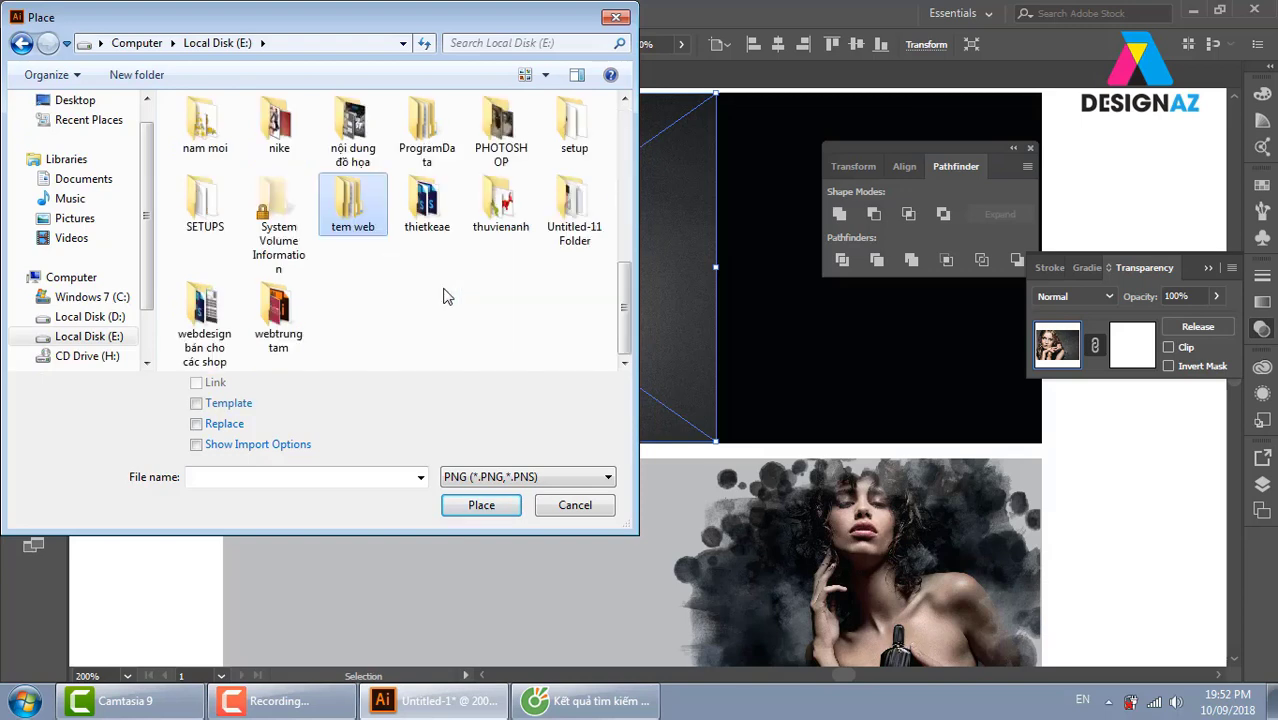
{"action": "double_click", "coordinate": [497, 208]}
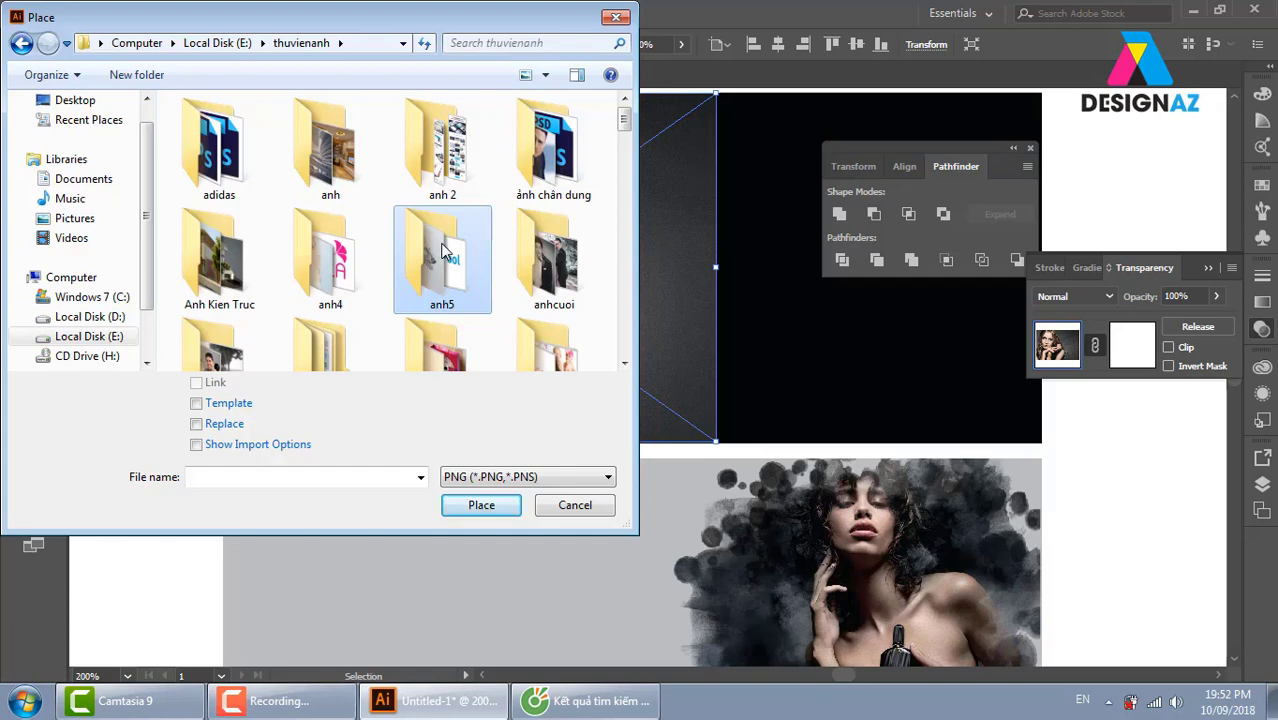
In catalogue > chatlieu, show All Formats and select the hair illustration image
{"action": "scroll", "coordinate": [445, 250], "scroll_direction": "down", "scroll_amount": 3}
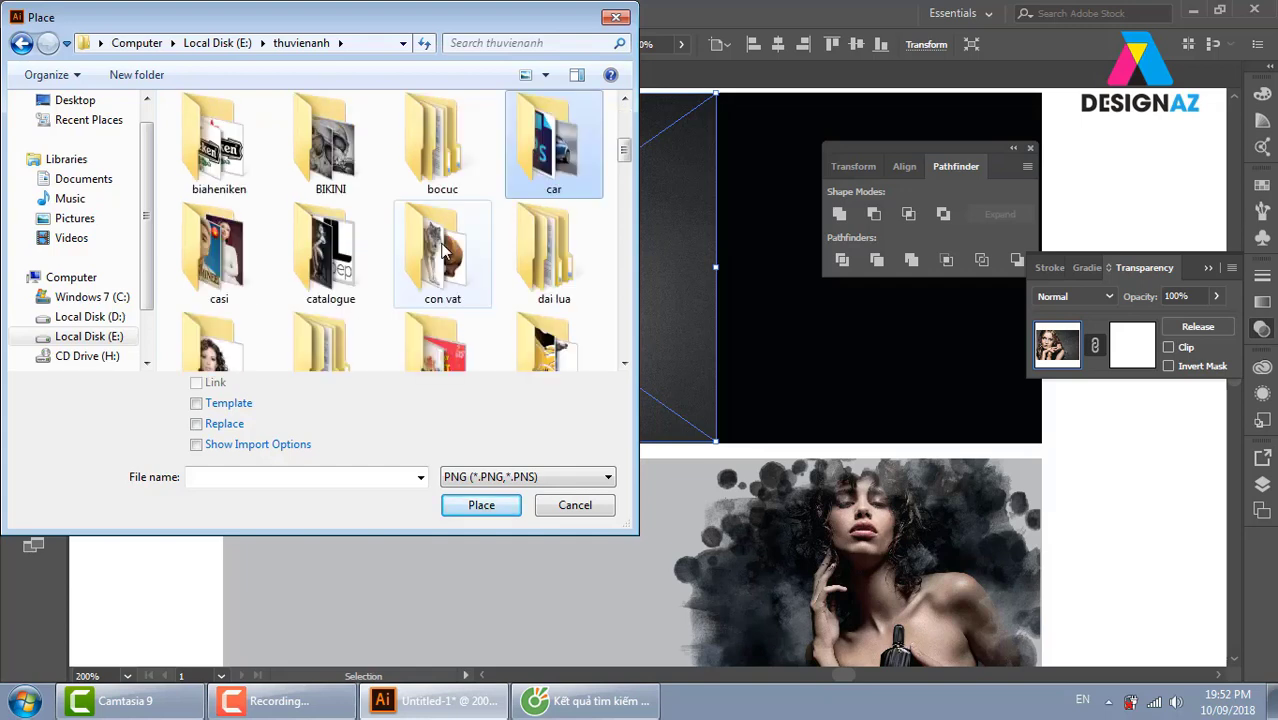
{"action": "double_click", "coordinate": [345, 275]}
{"action": "double_click", "coordinate": [449, 258]}
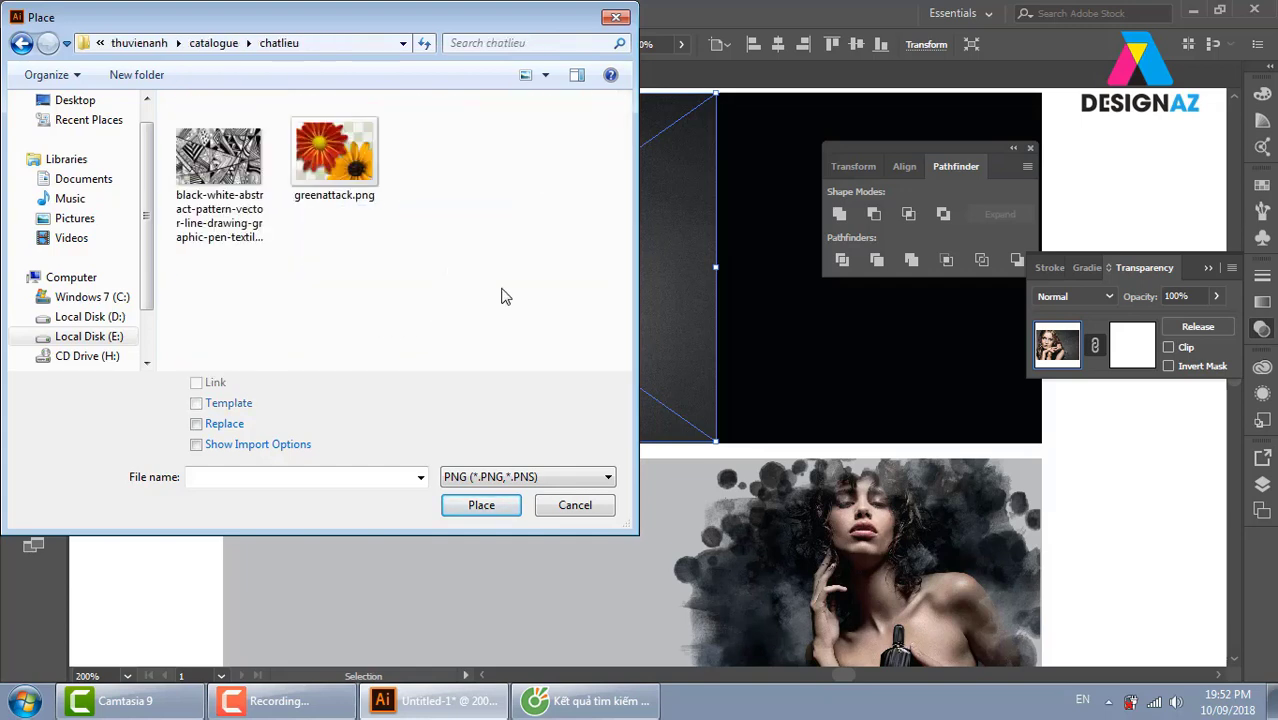
{"action": "left_click", "coordinate": [570, 476]}
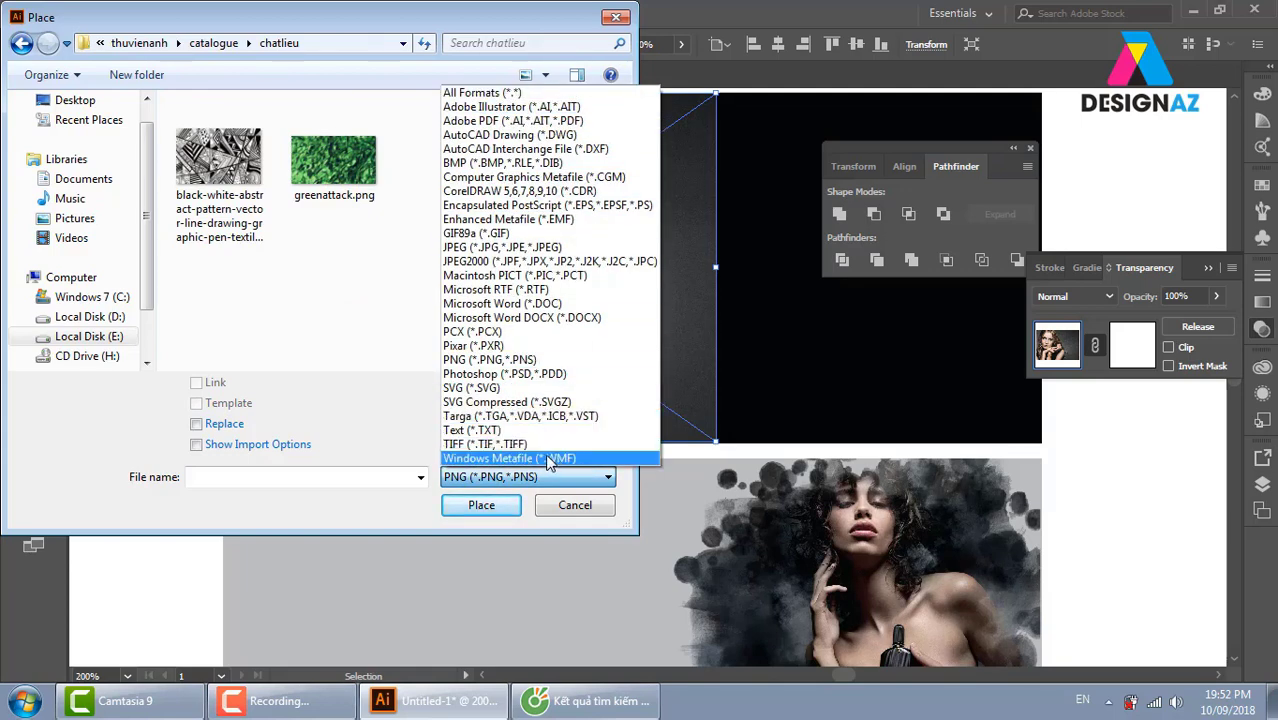
{"action": "left_click", "coordinate": [540, 92]}
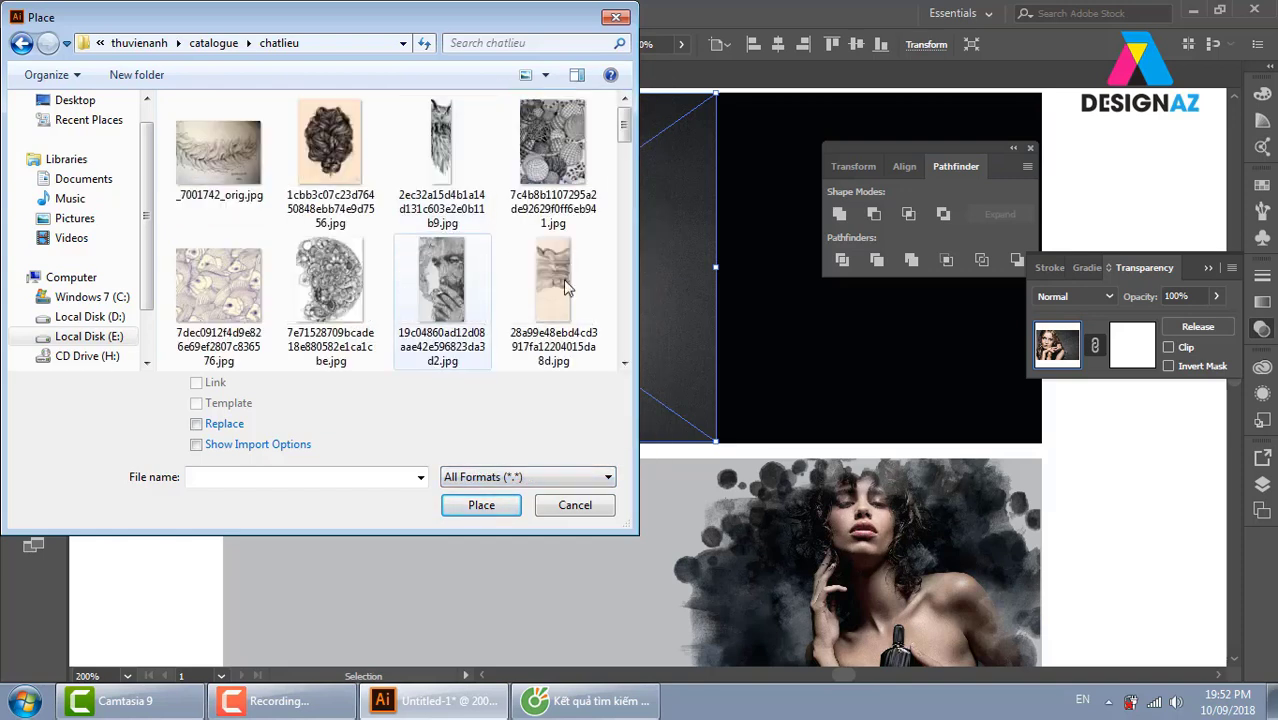
{"action": "left_click", "coordinate": [330, 150]}
Place the hair image beside the banners, shrunk to about 7.33 × 9.79 cm
{"action": "left_click", "coordinate": [481, 505]}
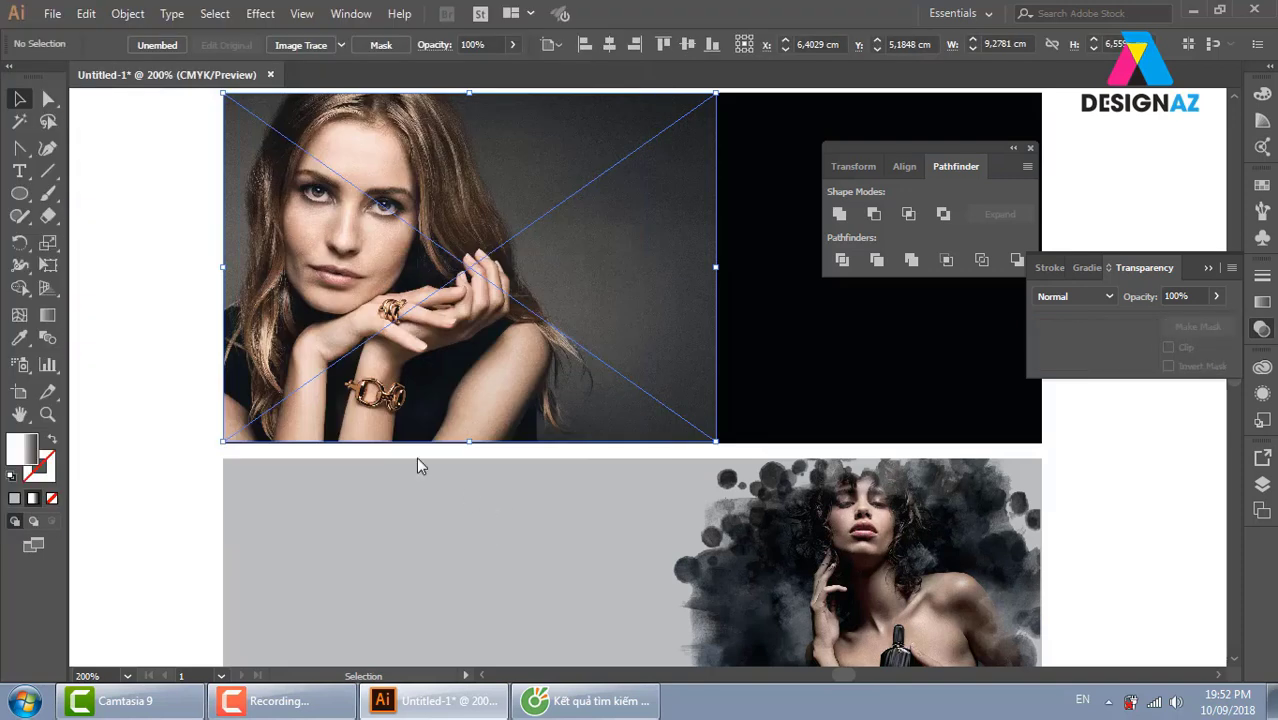
{"action": "left_click_drag", "start_coordinate": [908, 517], "coordinate": [492, 273]}
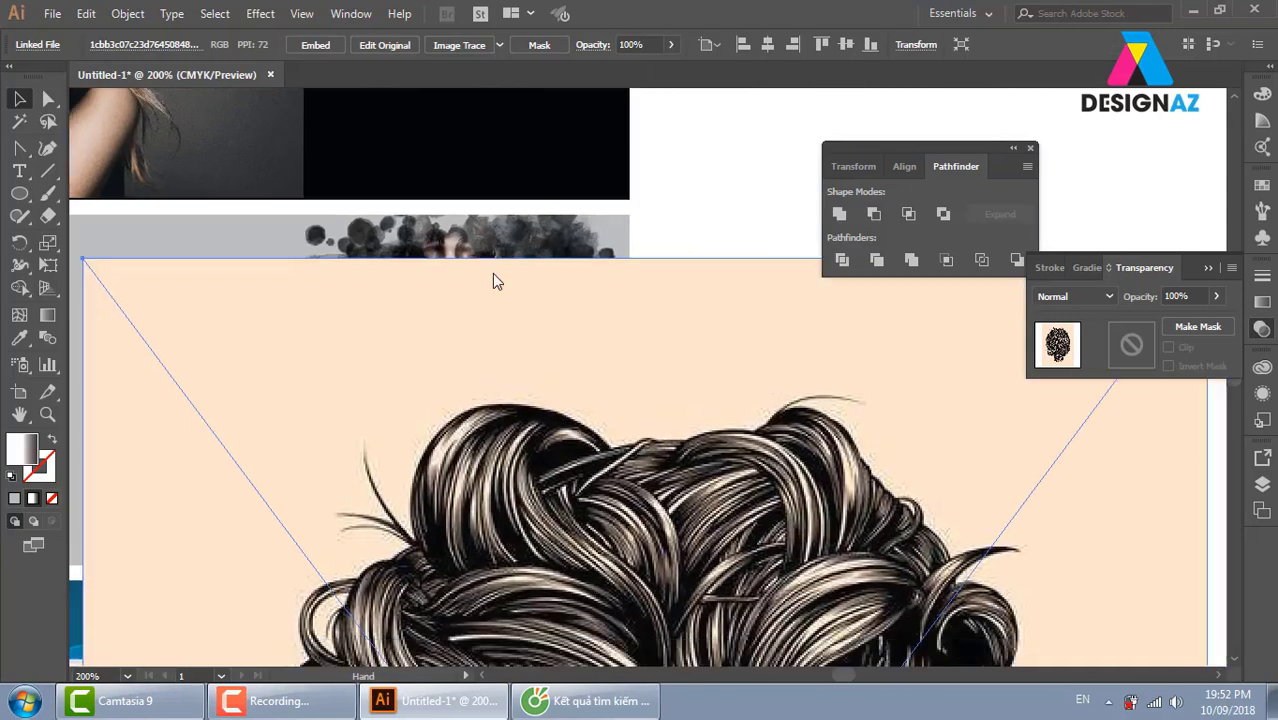
{"action": "key", "text": "ctrl+minus"}
{"action": "key", "text": "ctrl+minus"}
{"action": "key", "text": "ctrl+minus"}
{"action": "key", "text": "ctrl+minus"}
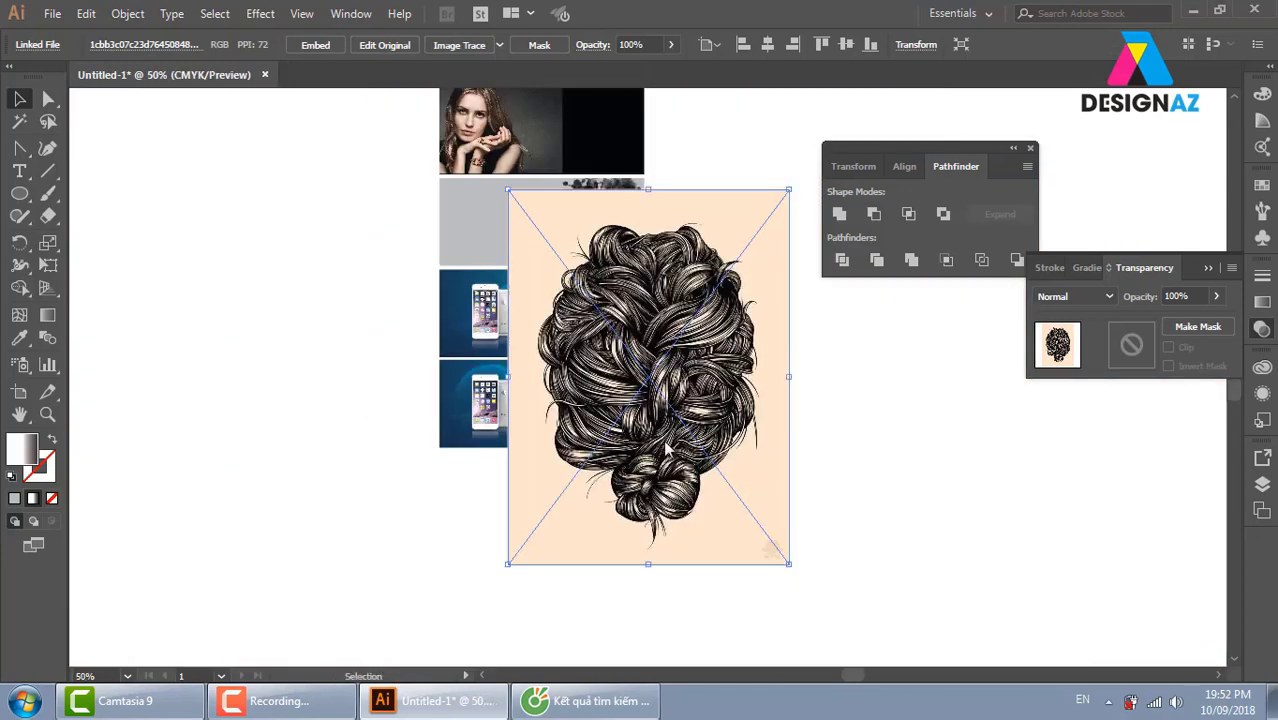
{"action": "mouse_move", "coordinate": [668, 450]}
{"action": "left_mouse_down"}
{"action": "mouse_move", "coordinate": [490, 430]}
{"action": "mouse_move", "coordinate": [502, 390]}
{"action": "left_mouse_up"}
{"action": "left_click_drag", "start_coordinate": [570, 227], "coordinate": [500, 302]}
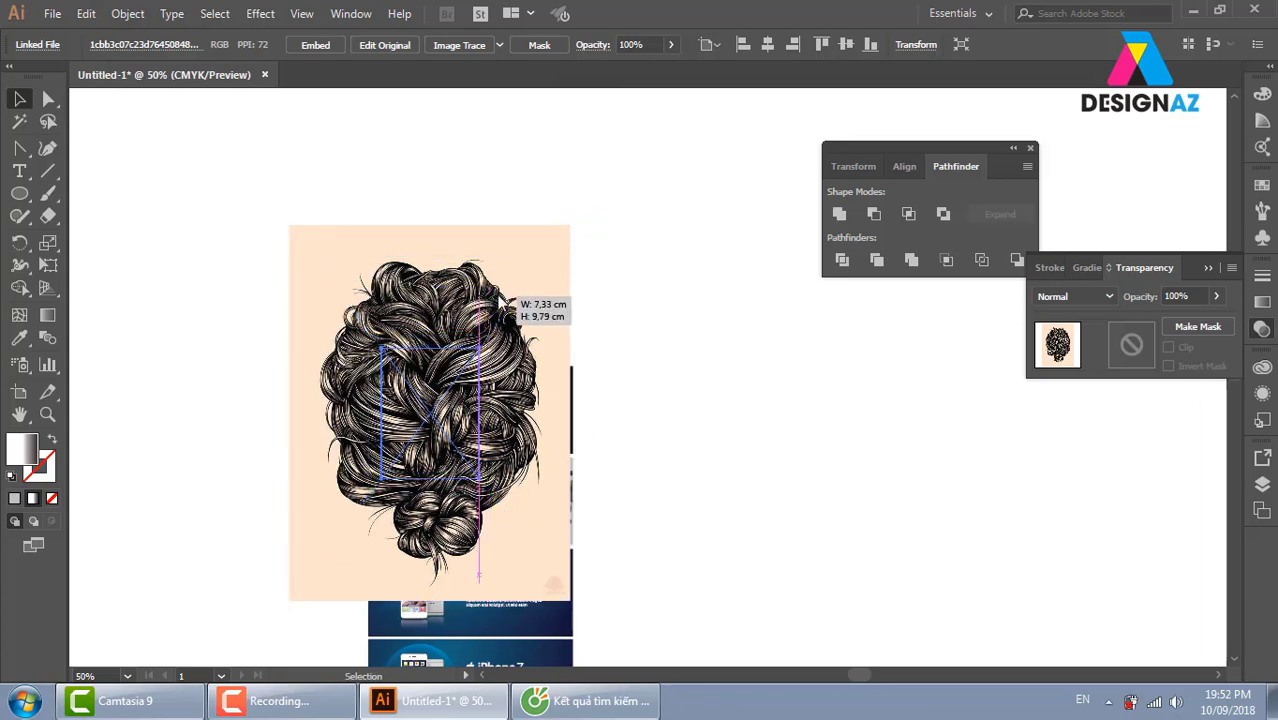
{"action": "left_click", "coordinate": [556, 328]}
Zoom in and align the hair image with the jewellery photo's left edge
{"action": "key", "text": "z"}
{"action": "left_click_drag", "start_coordinate": [288, 277], "coordinate": [576, 506]}
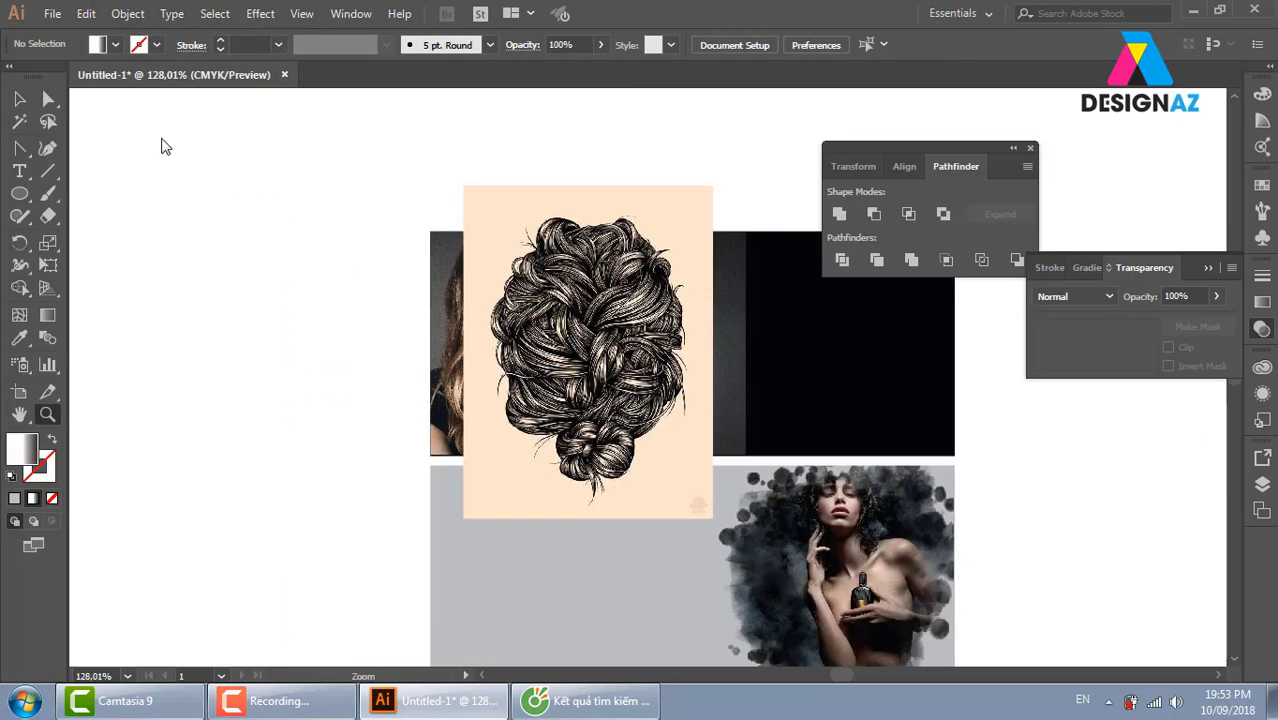
{"action": "left_click", "coordinate": [19, 99]}
{"action": "left_click", "coordinate": [588, 350]}
{"action": "left_click_drag", "start_coordinate": [676, 434], "coordinate": [604, 415]}
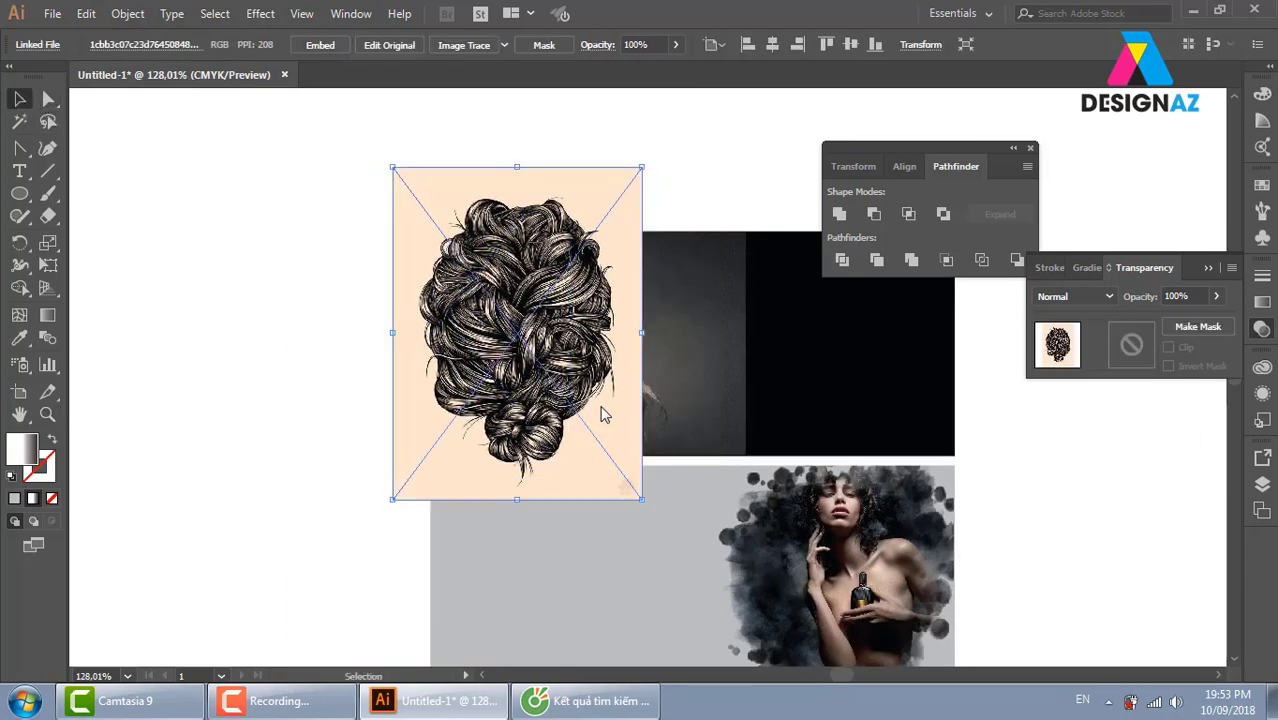
{"action": "key", "text": "z"}
{"action": "left_click_drag", "start_coordinate": [390, 184], "coordinate": [786, 534]}
{"action": "left_click_drag", "start_coordinate": [714, 363], "coordinate": [660, 361]}
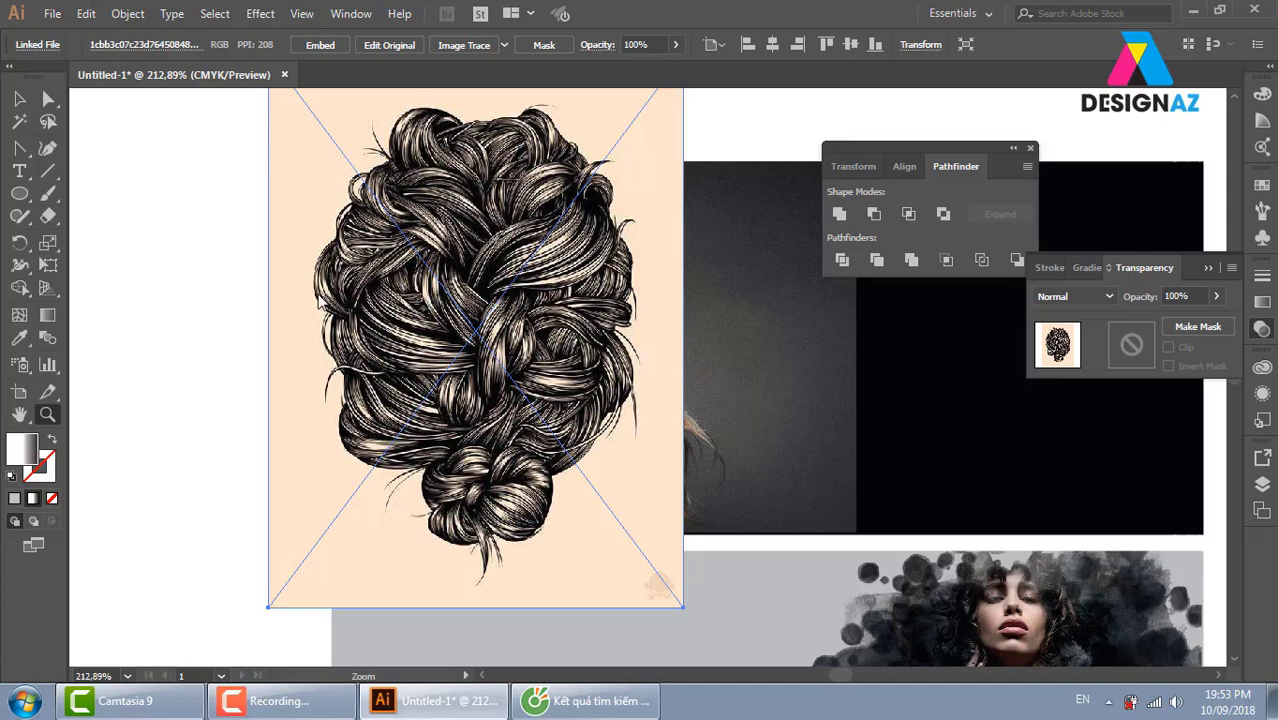
Cut the hair drawing and create an empty opacity mask on the portrait photo
{"action": "left_click", "coordinate": [19, 99]}
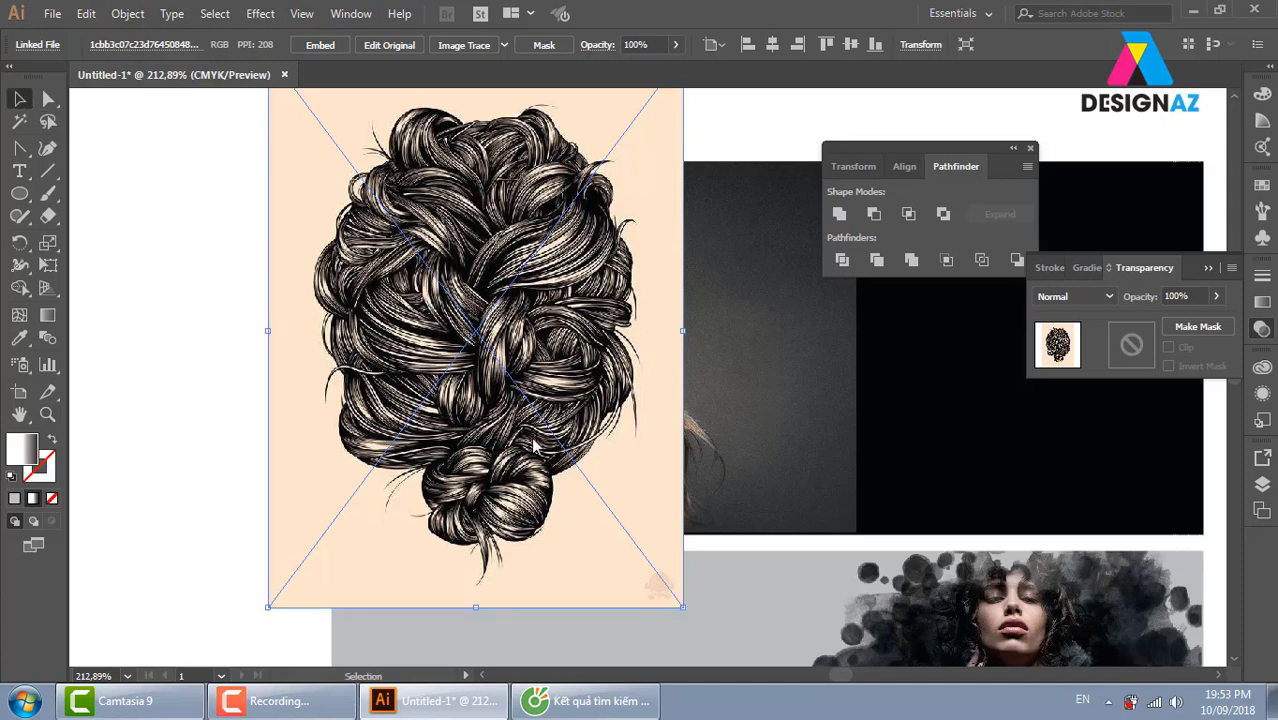
{"action": "key", "text": "ctrl+x"}
{"action": "left_click", "coordinate": [650, 360]}
{"action": "left_click", "coordinate": [1197, 326]}
Paste the hair drawing into the portrait's mask, position it, and enable Clip and Invert Mask
{"action": "left_click", "coordinate": [1131, 350]}
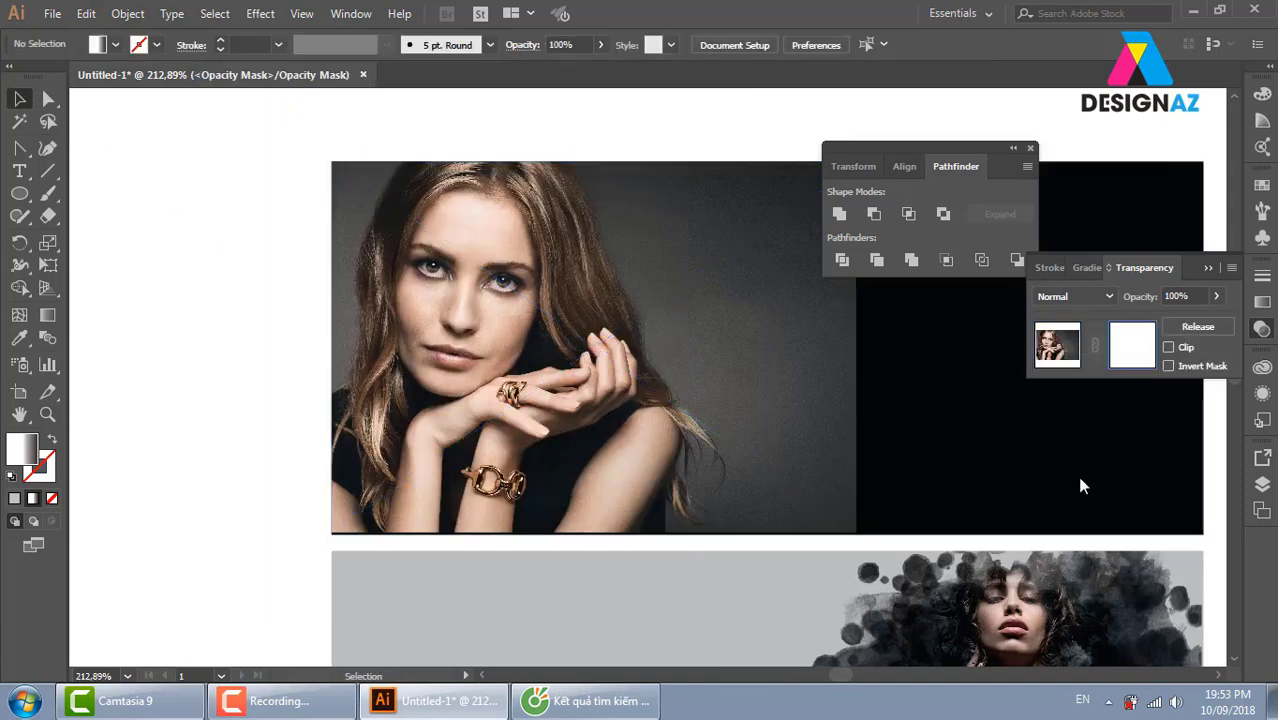
{"action": "key", "text": "ctrl+v"}
{"action": "left_click_drag", "start_coordinate": [516, 329], "coordinate": [573, 403]}
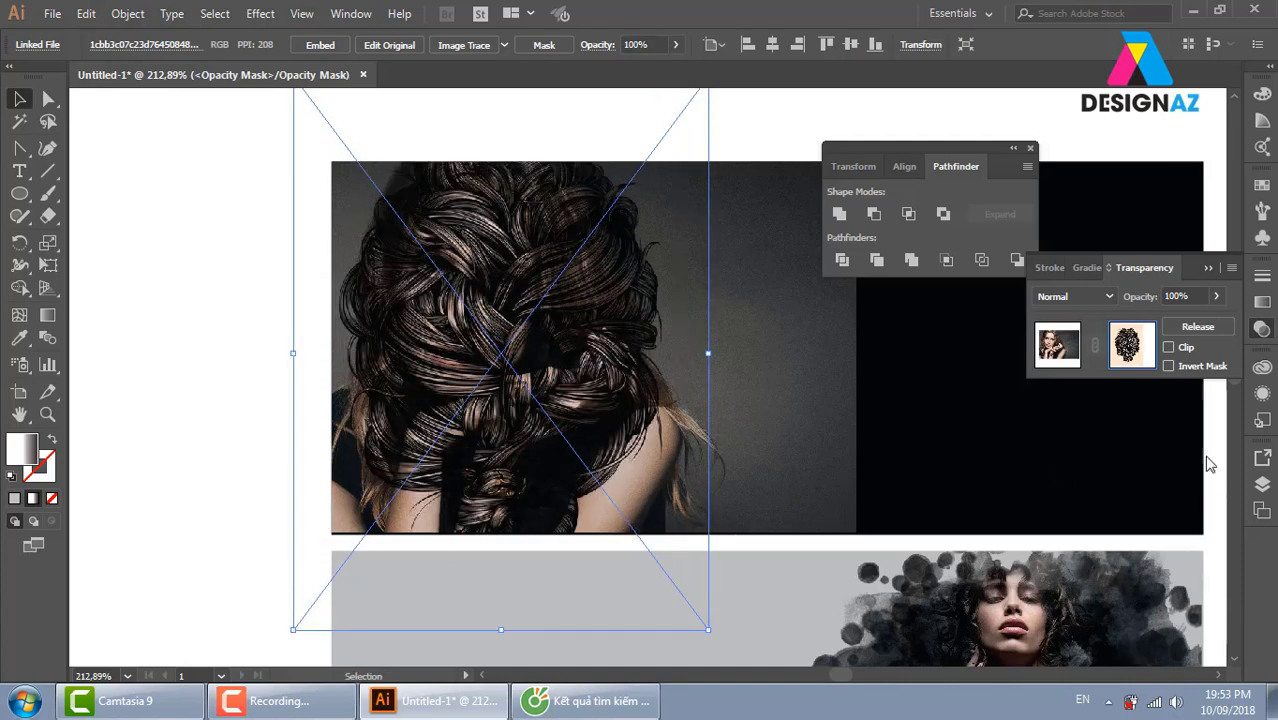
{"action": "left_click", "coordinate": [1168, 347]}
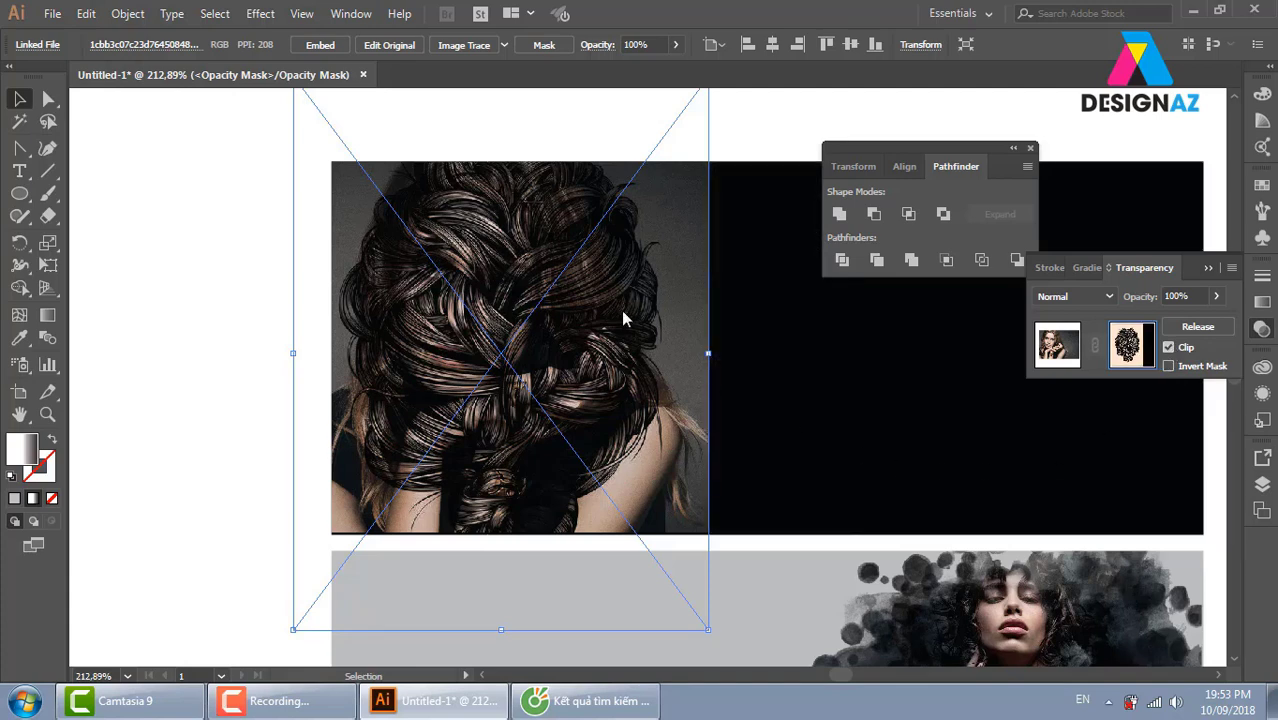
{"action": "left_click", "coordinate": [1168, 366]}
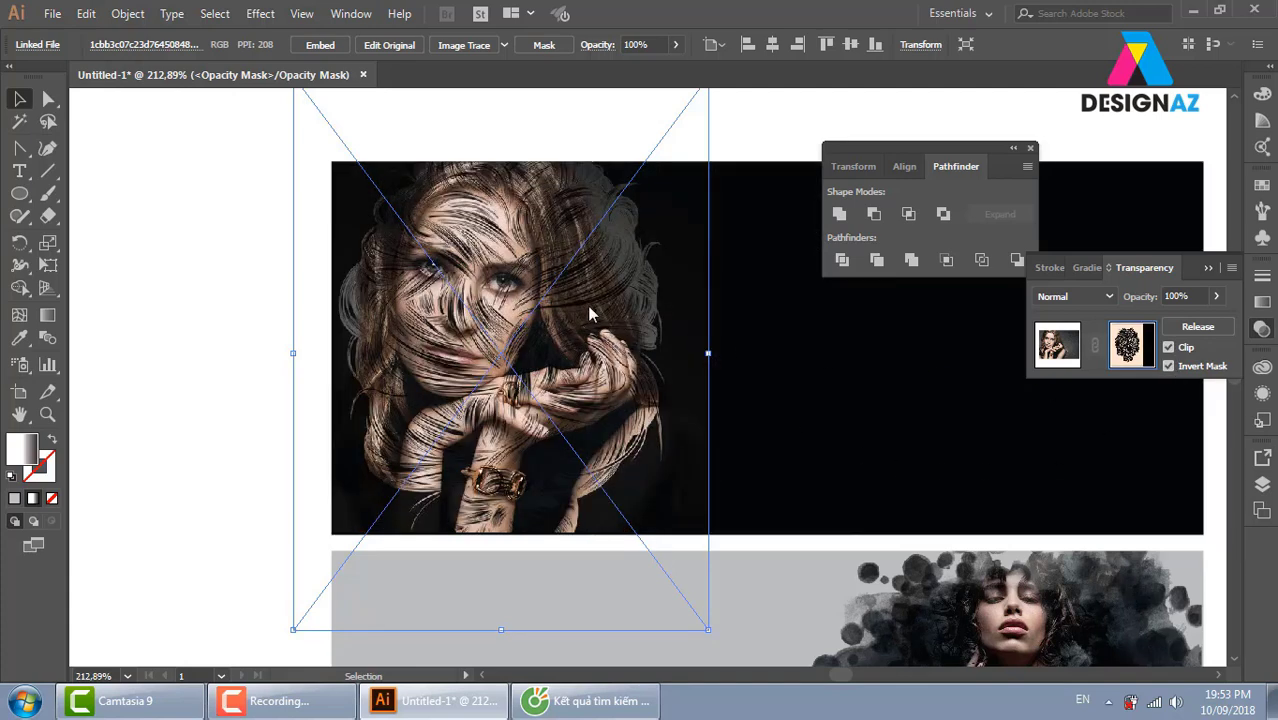
{"action": "left_click", "coordinate": [170, 448]}
{"action": "scroll", "coordinate": [160, 500], "scroll_direction": "right", "scroll_amount": 2}
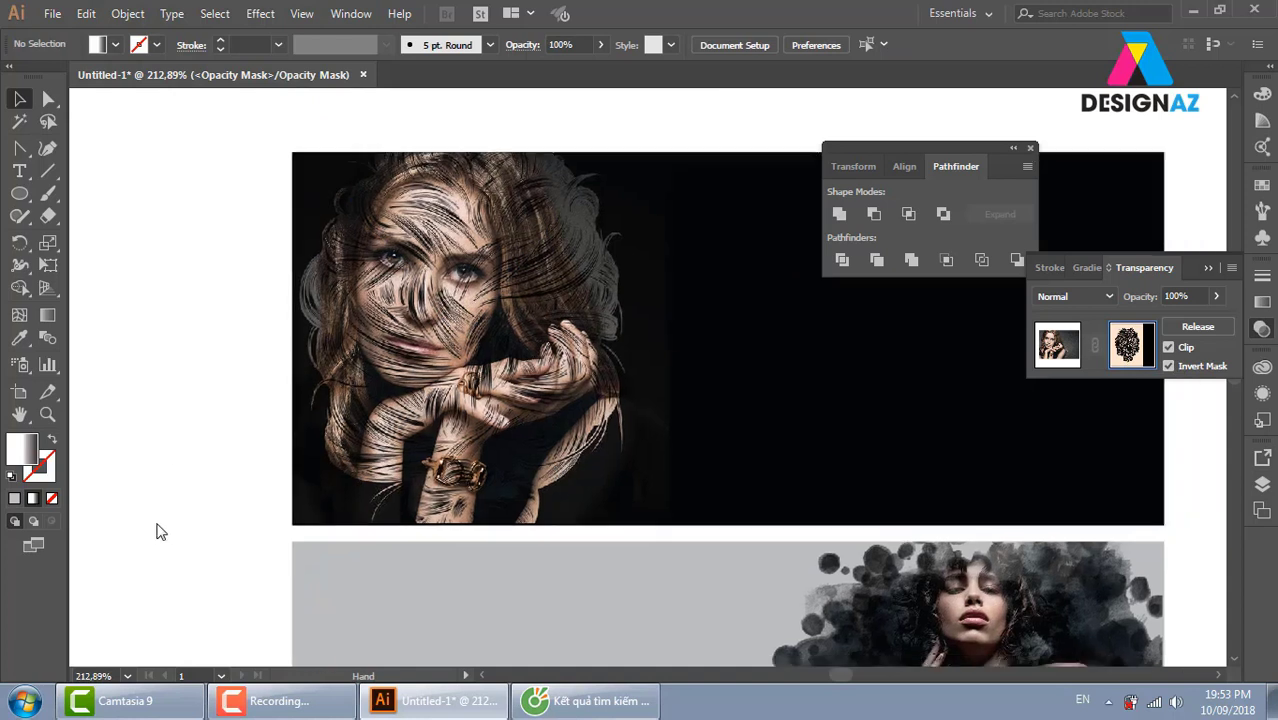
{"action": "scroll", "coordinate": [168, 600], "scroll_direction": "right", "scroll_amount": 1}
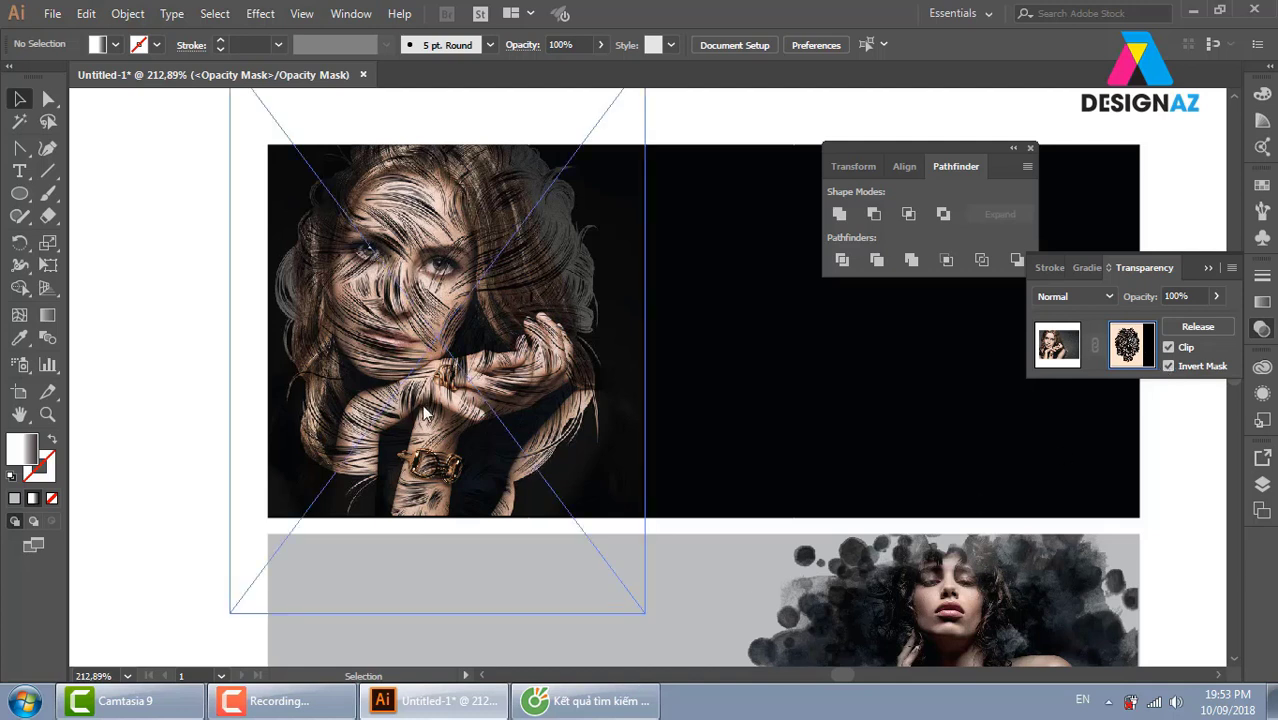
{"action": "left_click", "coordinate": [20, 193]}
{"action": "left_click_drag", "start_coordinate": [316, 162], "coordinate": [512, 434]}
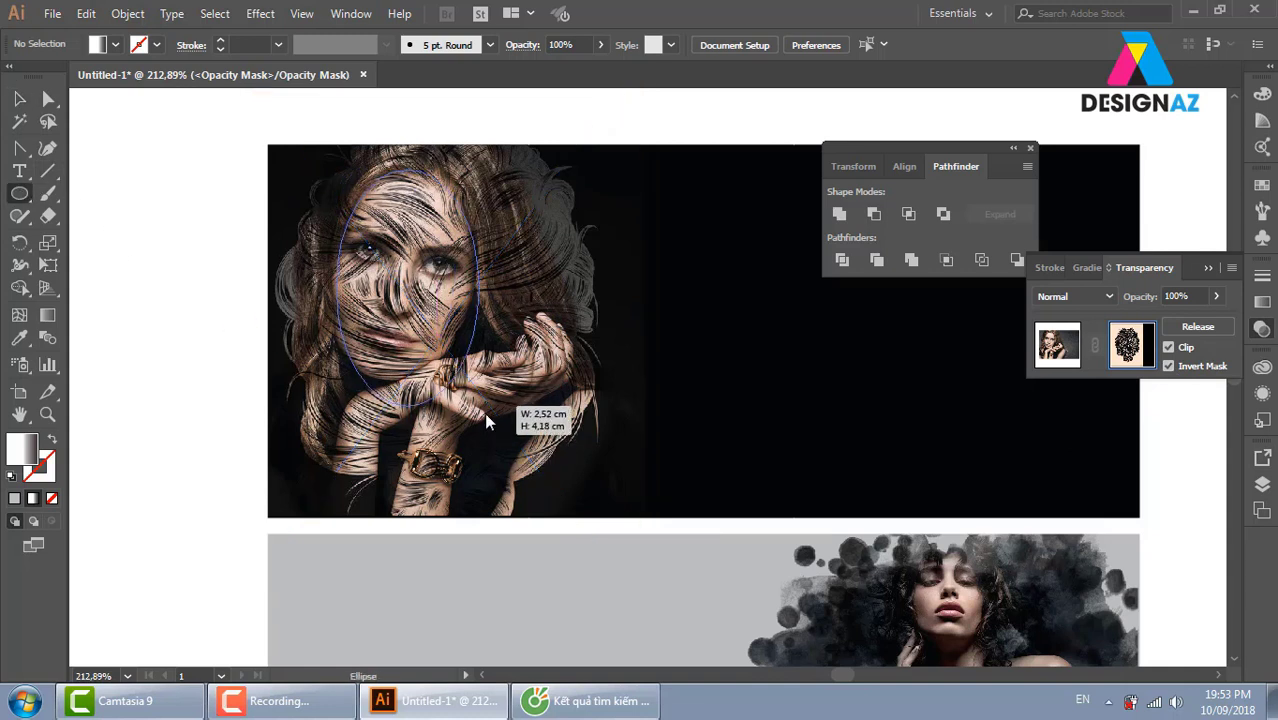
{"action": "left_click", "coordinate": [1262, 185]}
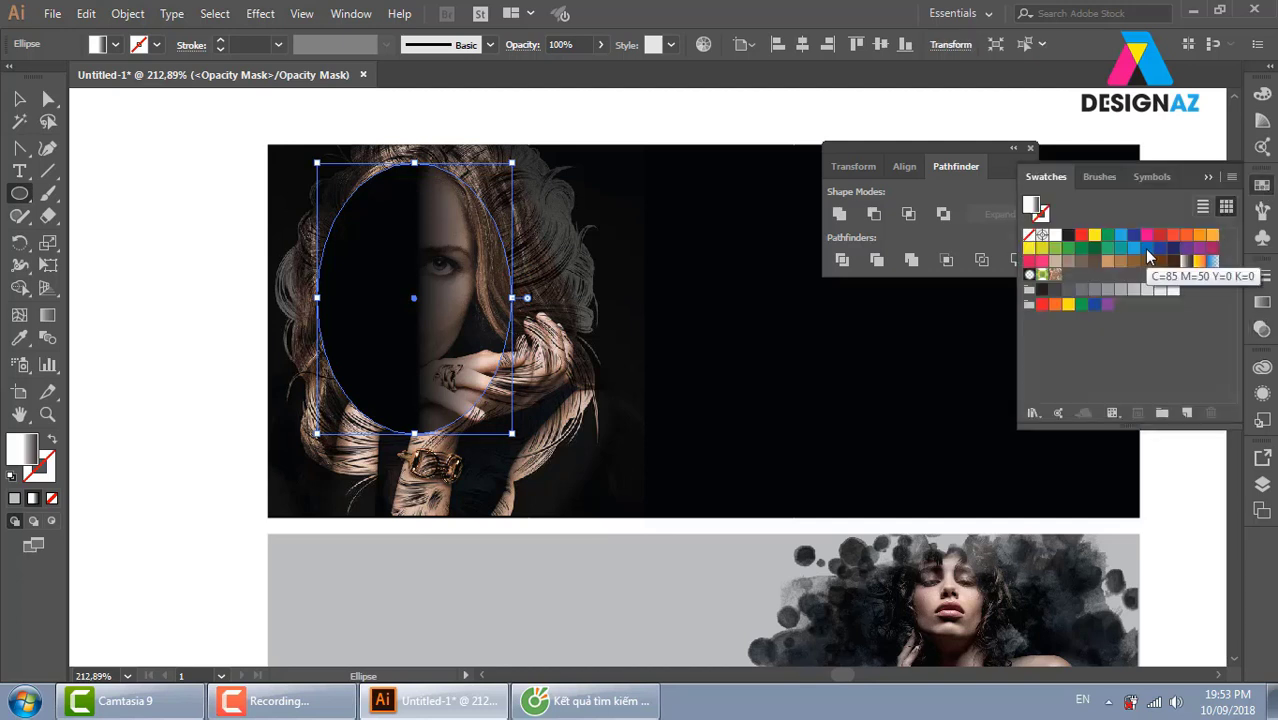
{"action": "left_click", "coordinate": [1068, 236]}
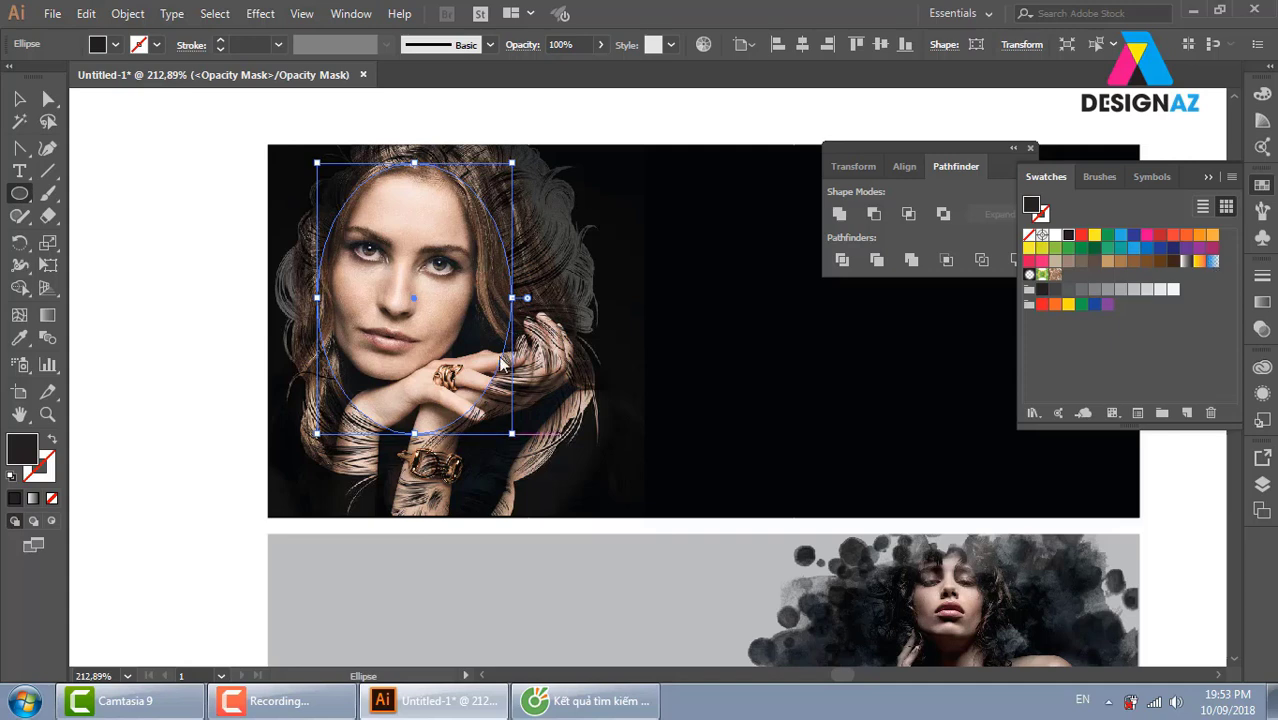
{"action": "left_click", "coordinate": [19, 99]}
{"action": "left_click", "coordinate": [172, 367]}
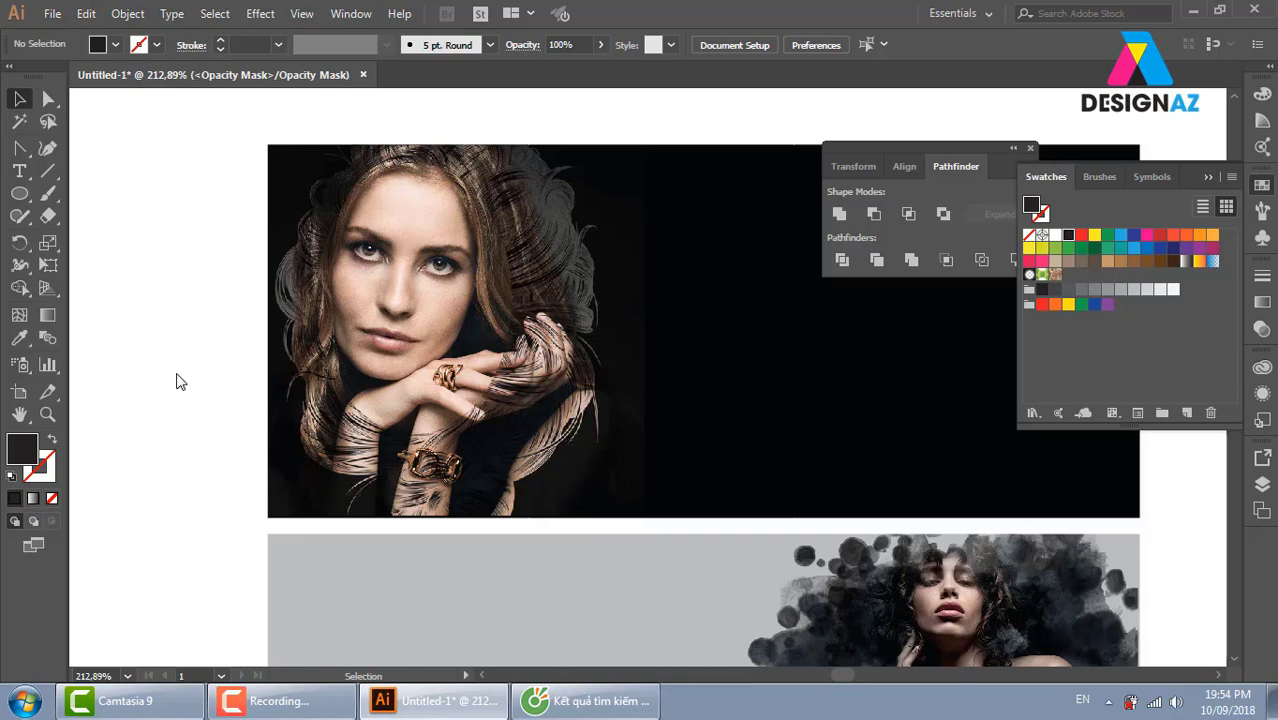
{"action": "left_click", "coordinate": [470, 426]}
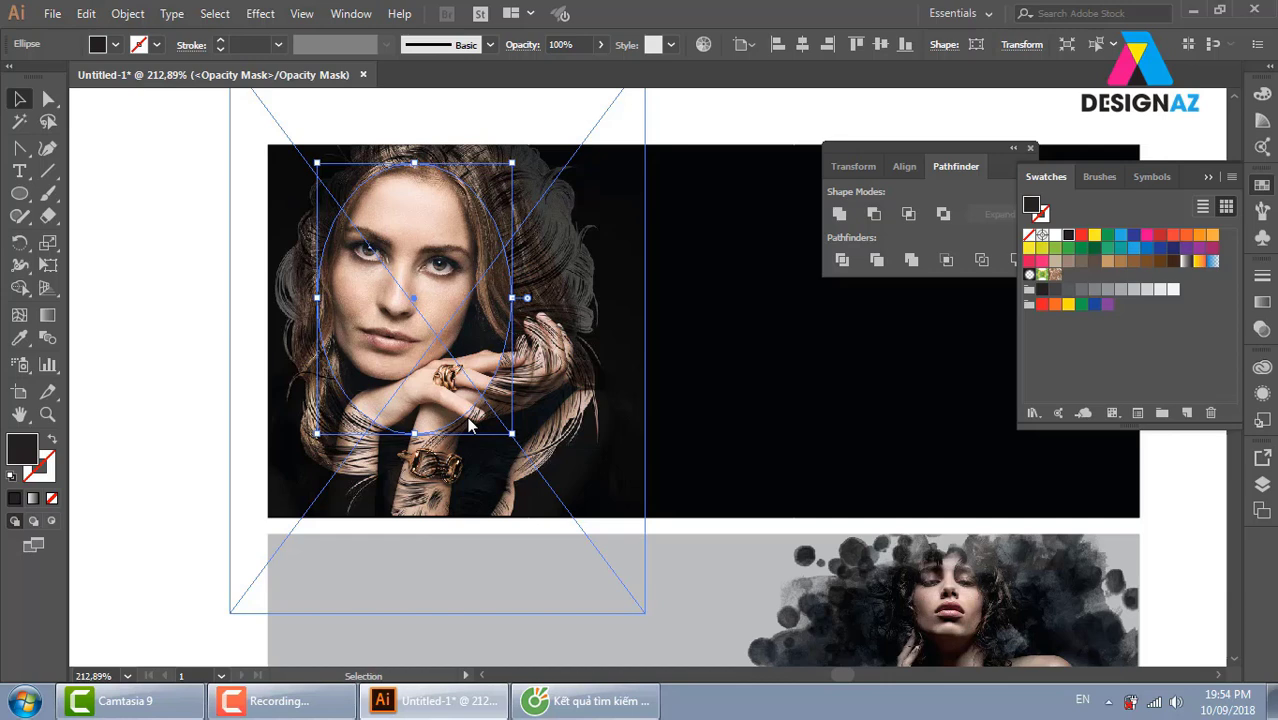
{"action": "left_click_drag", "start_coordinate": [478, 341], "coordinate": [533, 335]}
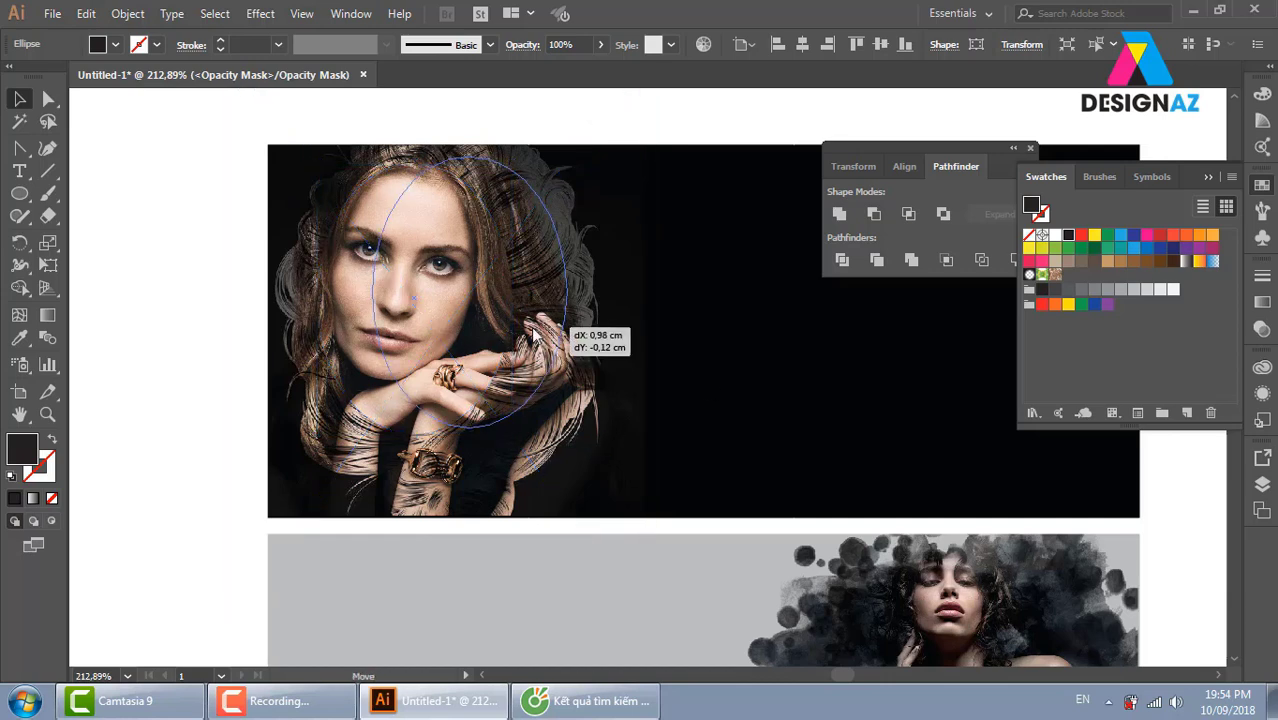
{"action": "key", "text": "Delete"}
{"action": "left_click", "coordinate": [552, 362]}
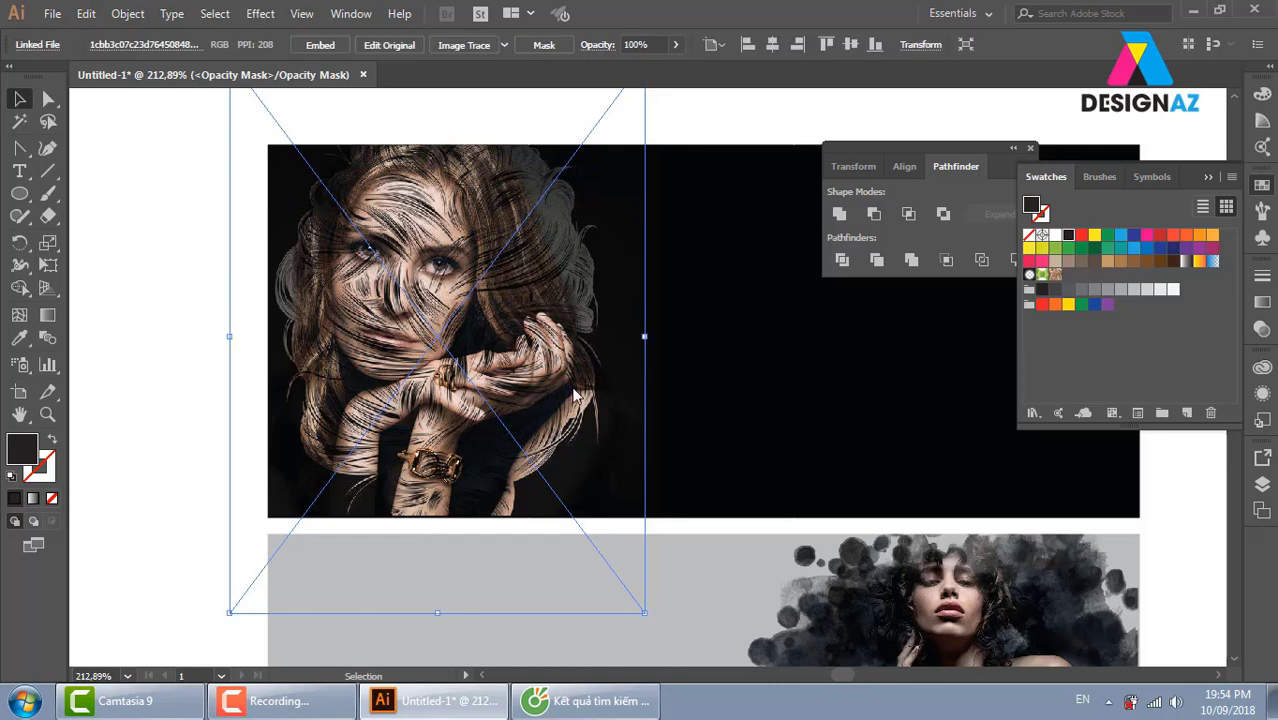
{"action": "left_click", "coordinate": [1261, 330]}
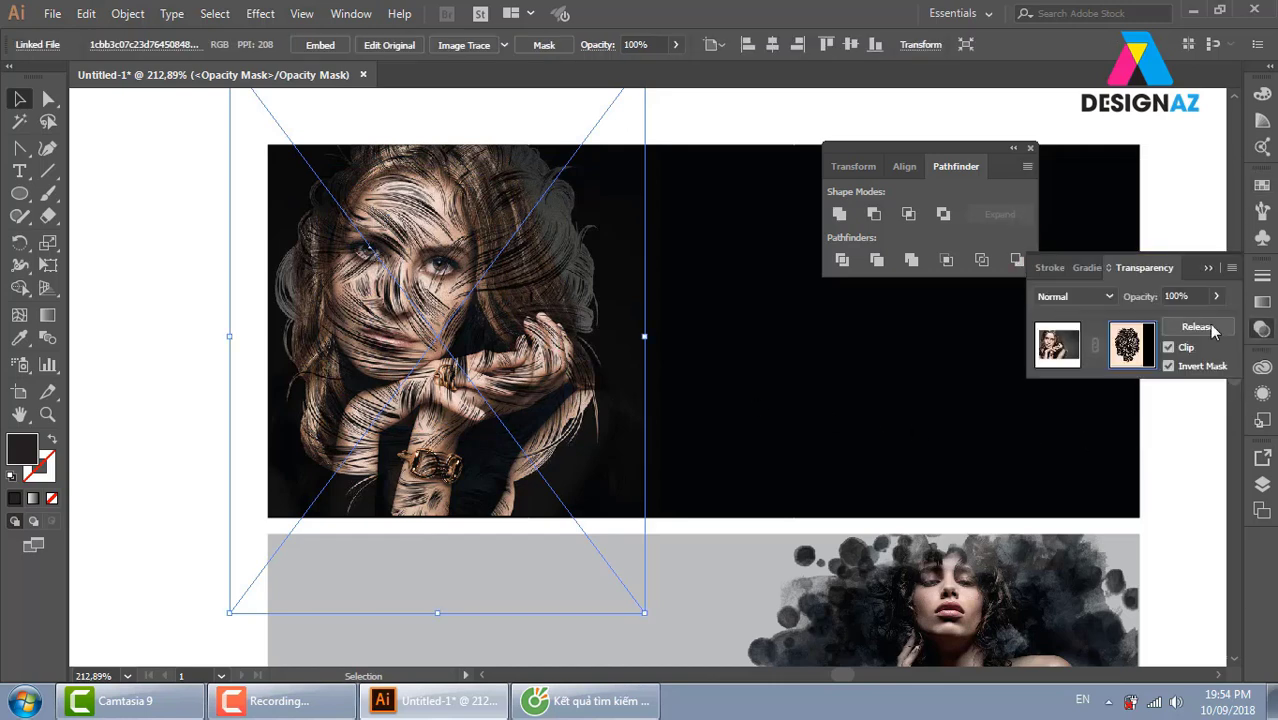
{"action": "key", "text": "Delete"}
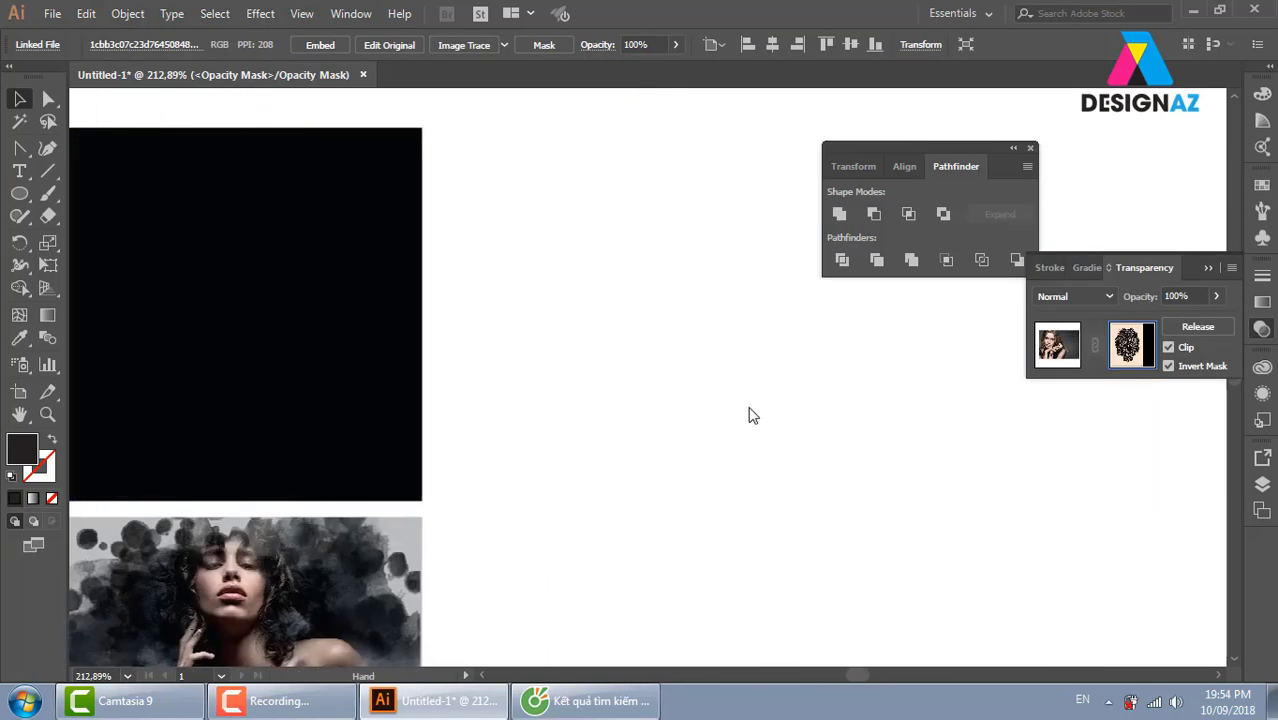
Leave opacity mask editing and return to the artwork
{"action": "left_click", "coordinate": [52, 13]}
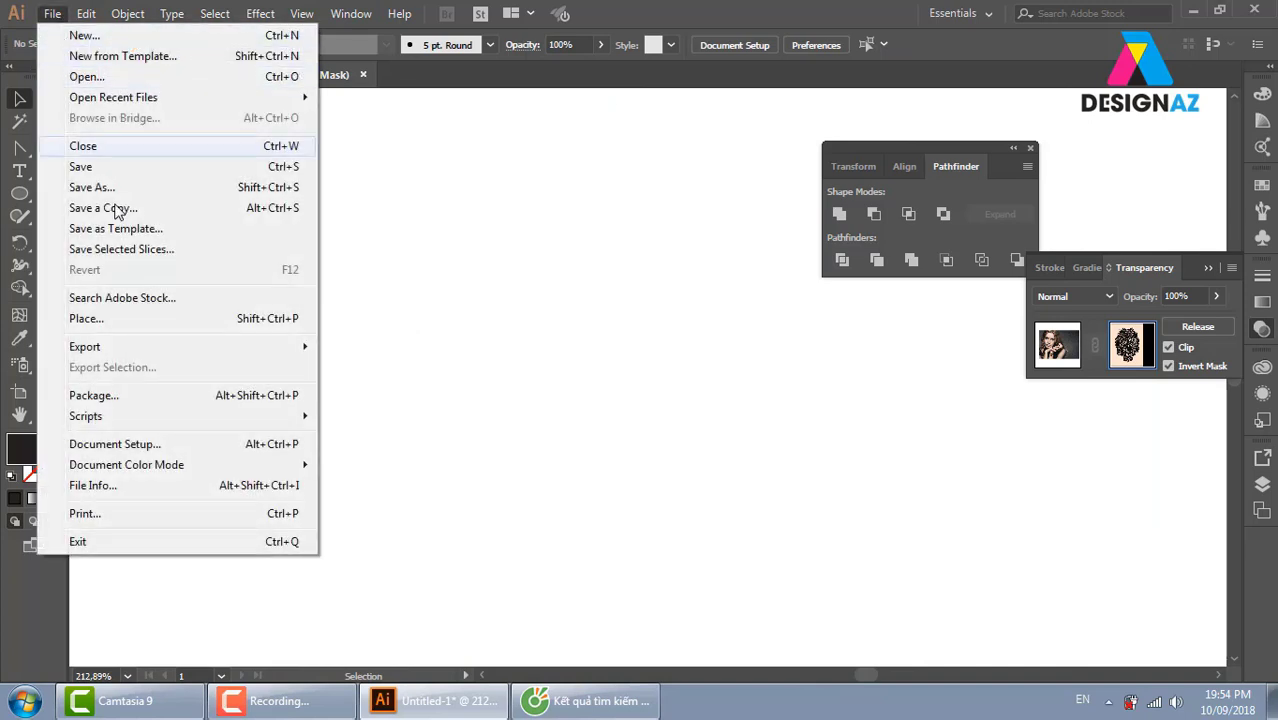
{"action": "left_click", "coordinate": [480, 265]}
{"action": "left_click", "coordinate": [19, 170]}
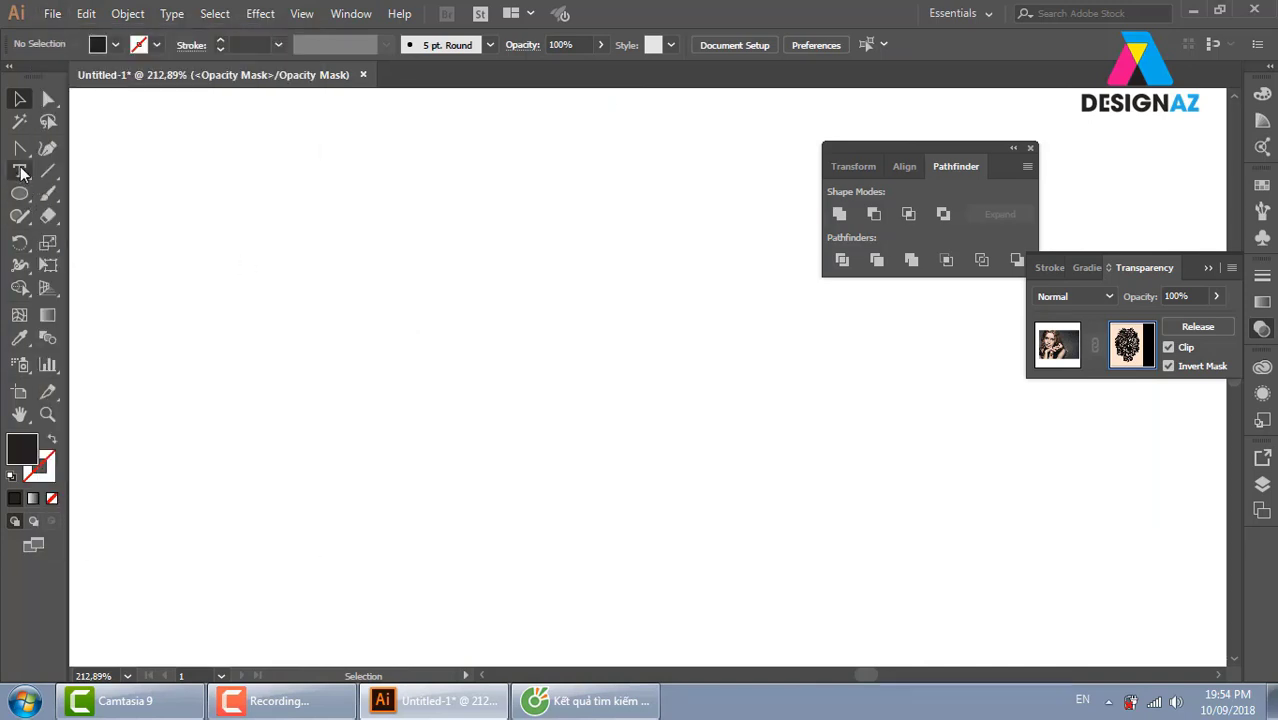
{"action": "left_click", "coordinate": [338, 305]}
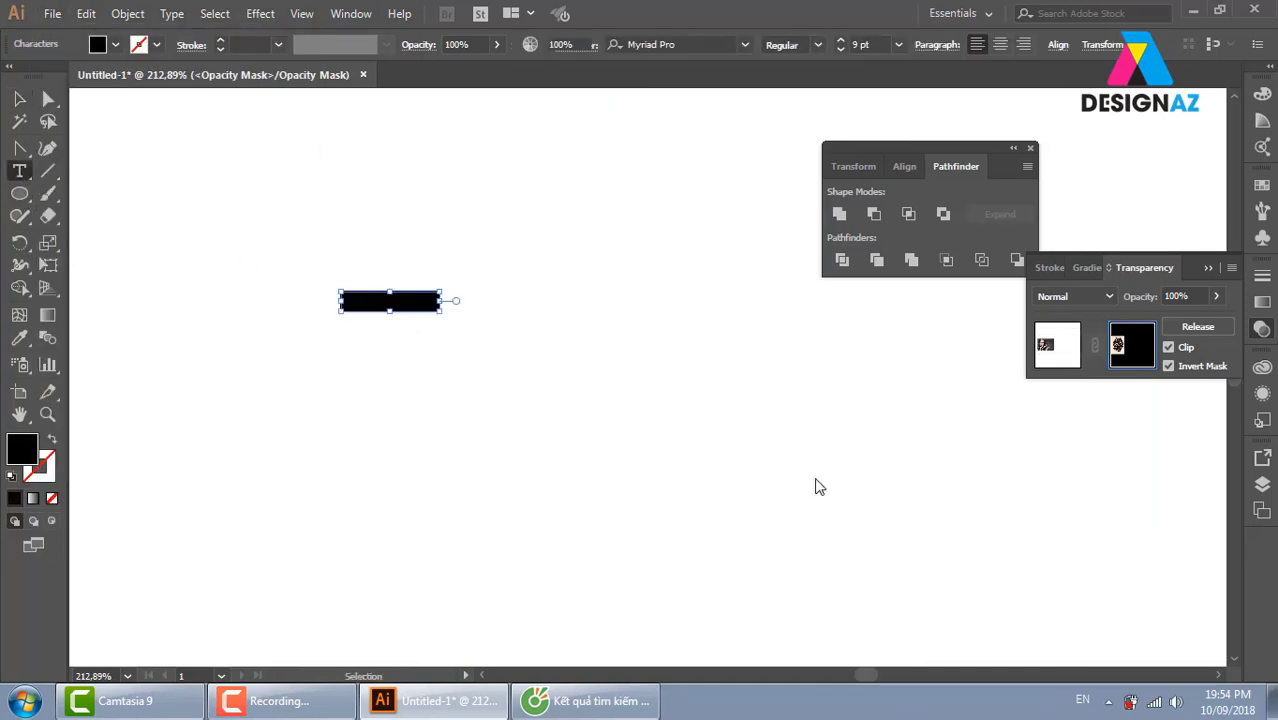
{"action": "left_click", "coordinate": [1058, 350]}
Type the heading 'Hoa van' on empty canvas and enlarge it to about 47 pt
{"action": "left_click", "coordinate": [316, 283]}
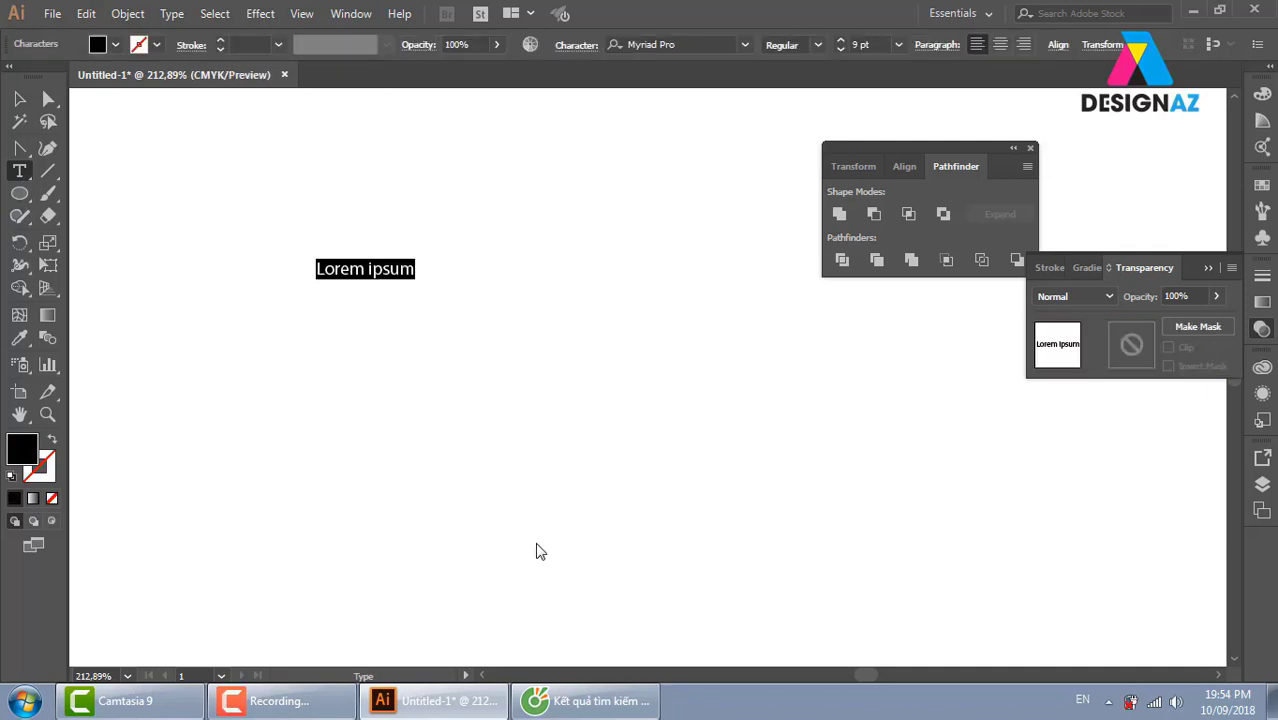
{"action": "type", "text": "H"}
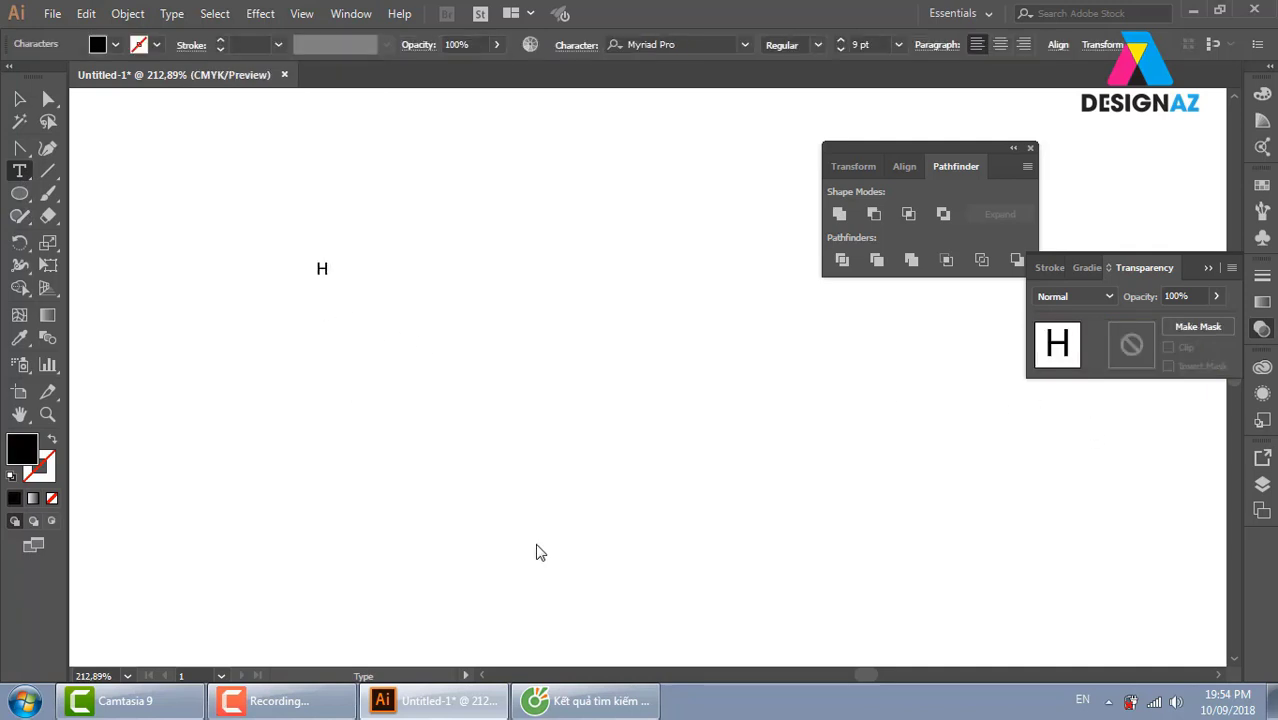
{"action": "key", "text": "BackSpace"}
{"action": "type", "text": "Hoa van"}
{"action": "left_click", "coordinate": [19, 98]}
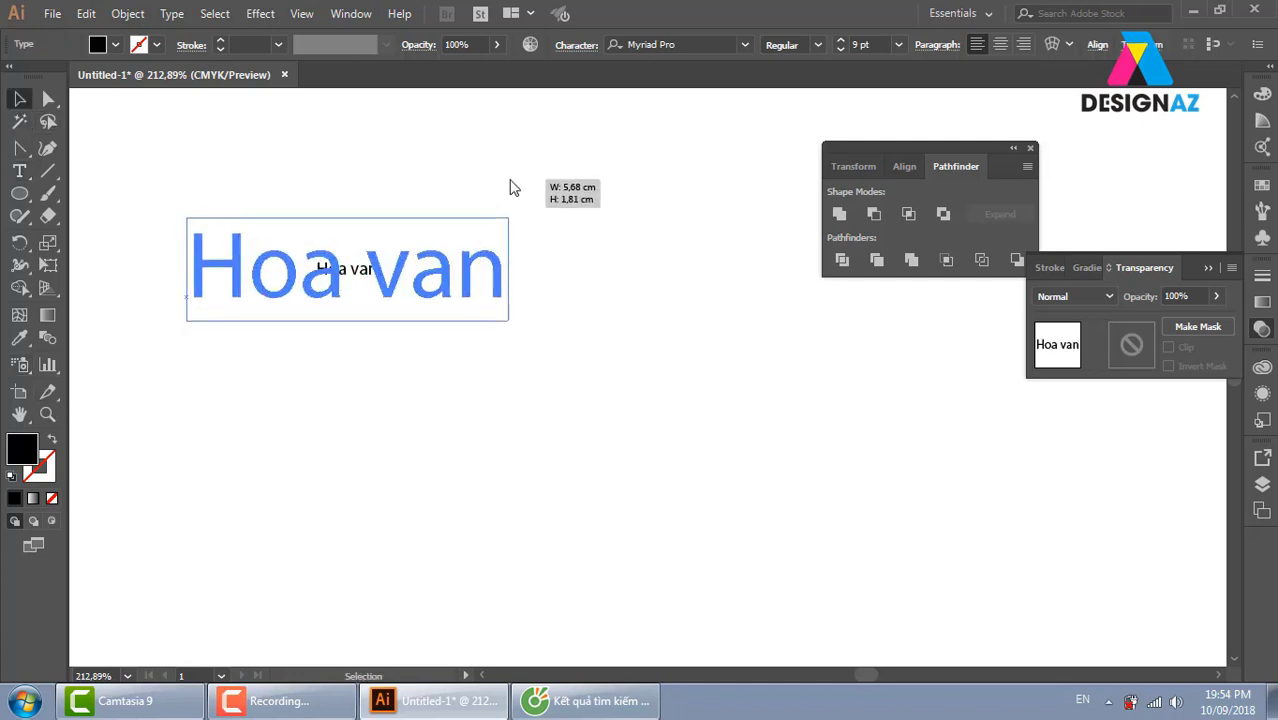
{"action": "left_click_drag", "start_coordinate": [380, 260], "coordinate": [513, 185]}
{"action": "left_click_drag", "start_coordinate": [426, 277], "coordinate": [508, 277]}
Make the Hoa van heading Myriad Pro Bold and adjust its letter spacing
{"action": "left_click", "coordinate": [816, 45]}
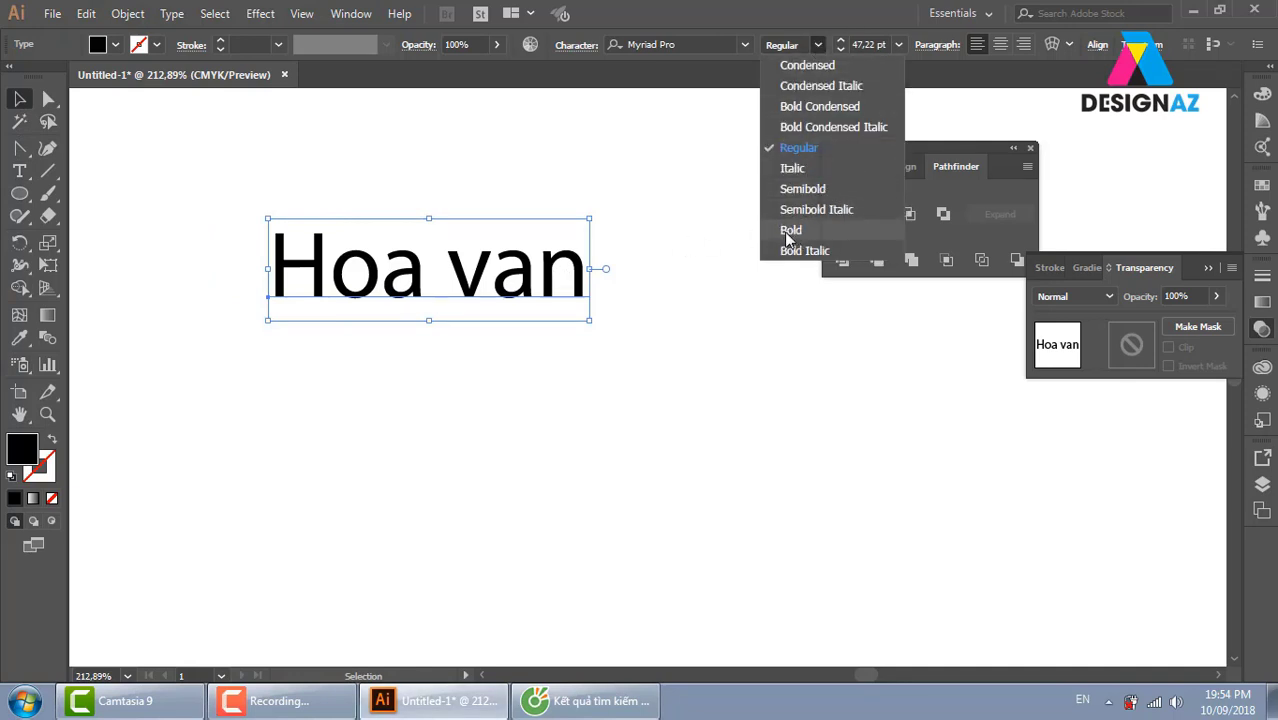
{"action": "left_click", "coordinate": [788, 230]}
{"action": "left_click", "coordinate": [650, 260]}
{"action": "left_click", "coordinate": [531, 282]}
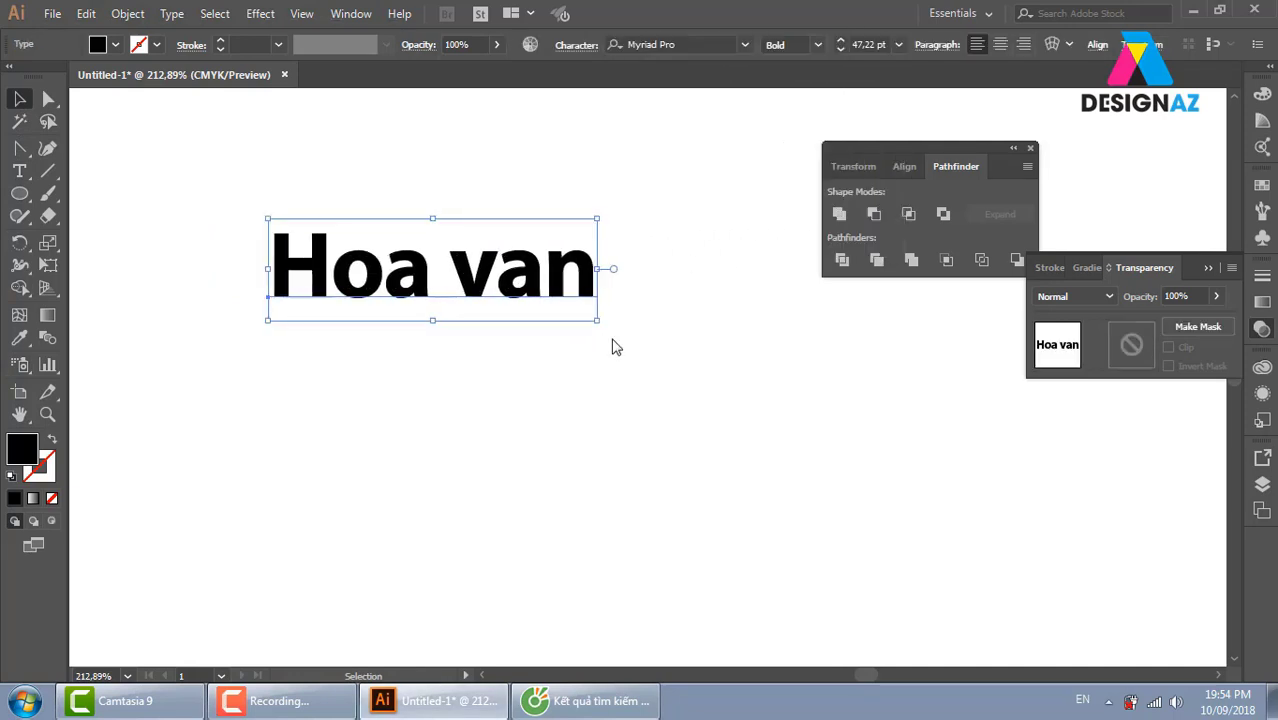
{"action": "key", "text": "alt+Left"}
{"action": "key", "text": "alt+Left"}
{"action": "key", "text": "alt+Left"}
{"action": "key", "text": "alt+Left"}
{"action": "key", "text": "alt+Right"}
{"action": "key", "text": "alt+Right"}
{"action": "key", "text": "alt+Right"}
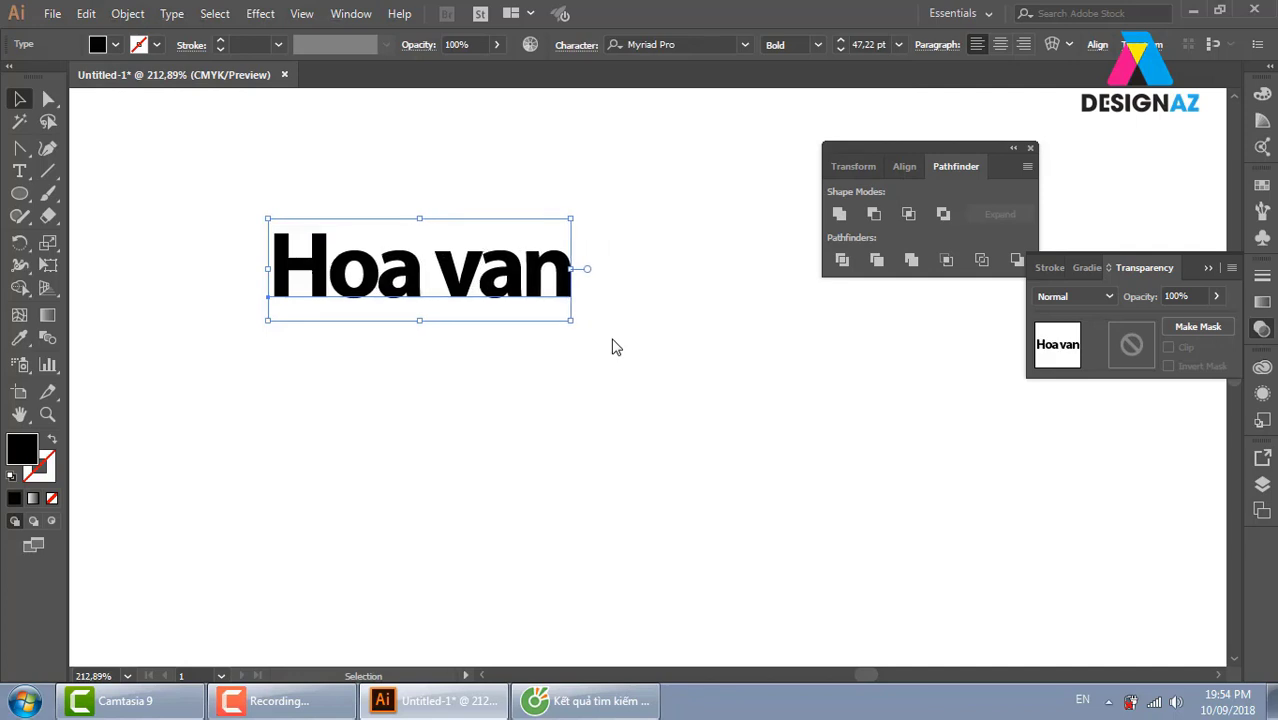
{"action": "left_click", "coordinate": [191, 179]}
{"action": "key", "text": "z"}
{"action": "mouse_move", "coordinate": [191, 179]}
{"action": "left_mouse_down"}
{"action": "mouse_move", "coordinate": [716, 408]}
{"action": "mouse_move", "coordinate": [607, 360]}
{"action": "left_mouse_up"}
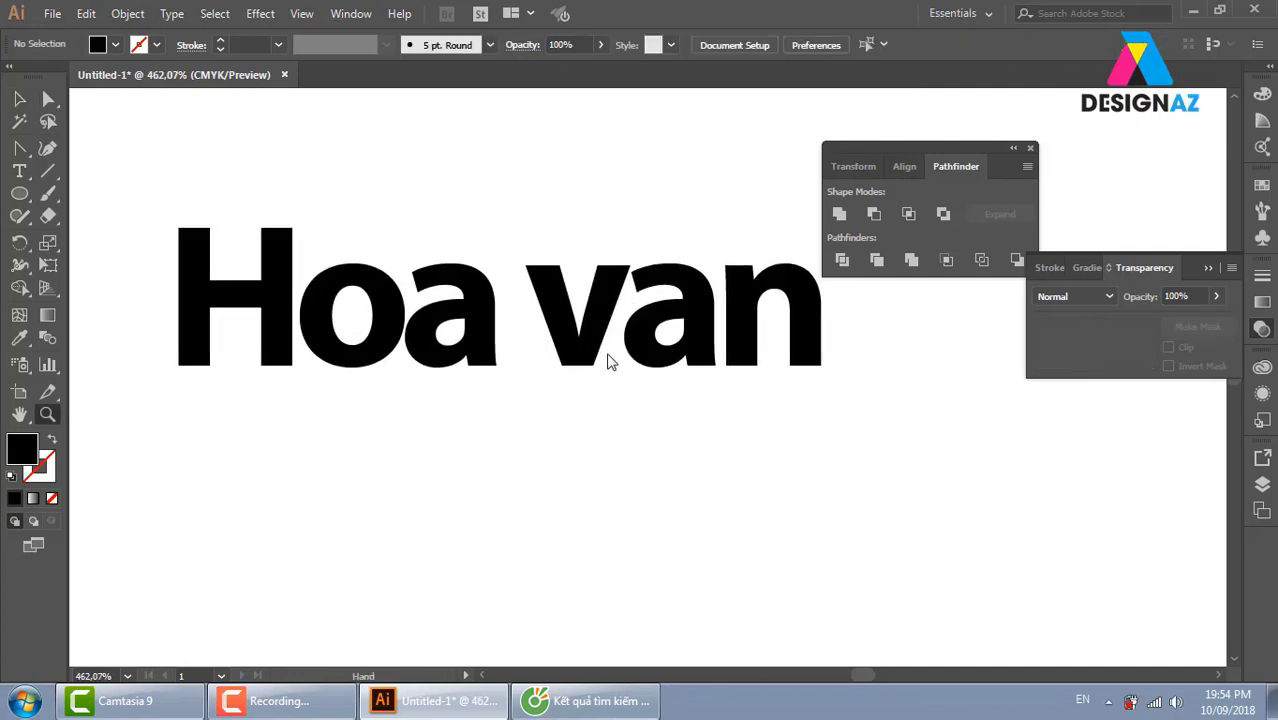
Place the Trippy_by_paranoidbadger.jpg pattern image across the Hoa van heading
{"action": "left_click", "coordinate": [19, 98]}
{"action": "left_click", "coordinate": [52, 13]}
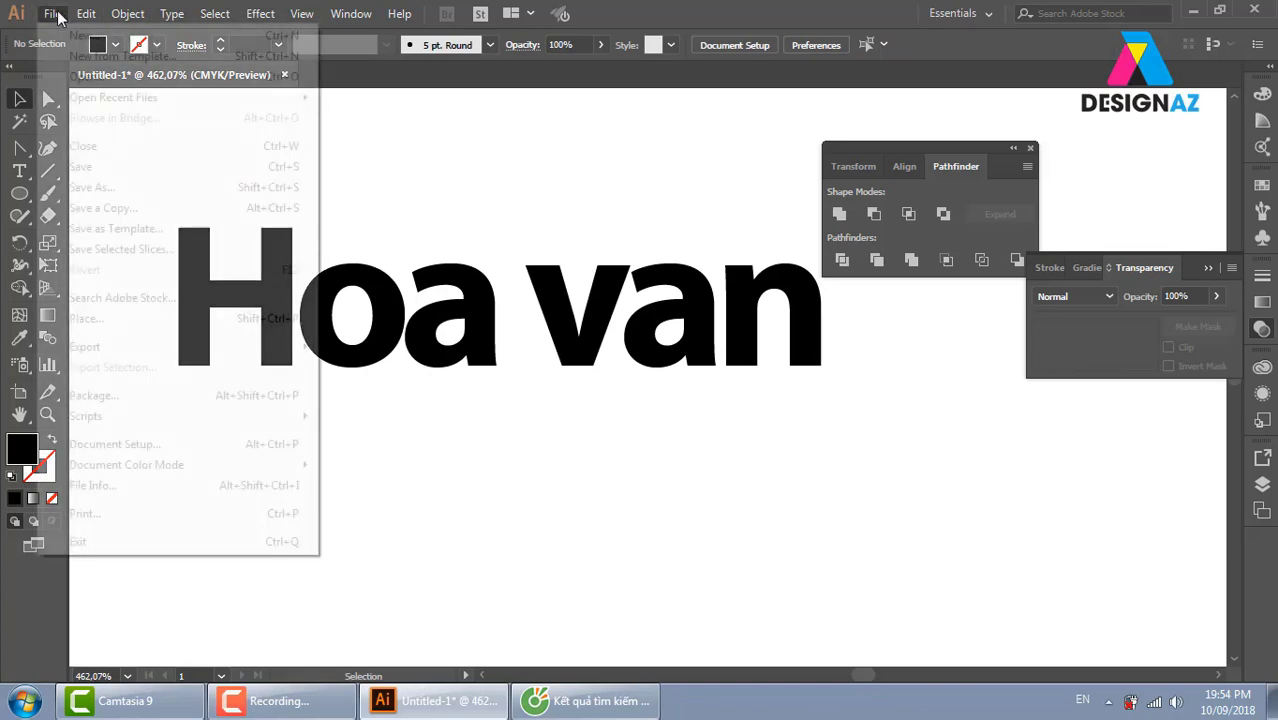
{"action": "left_click", "coordinate": [115, 320]}
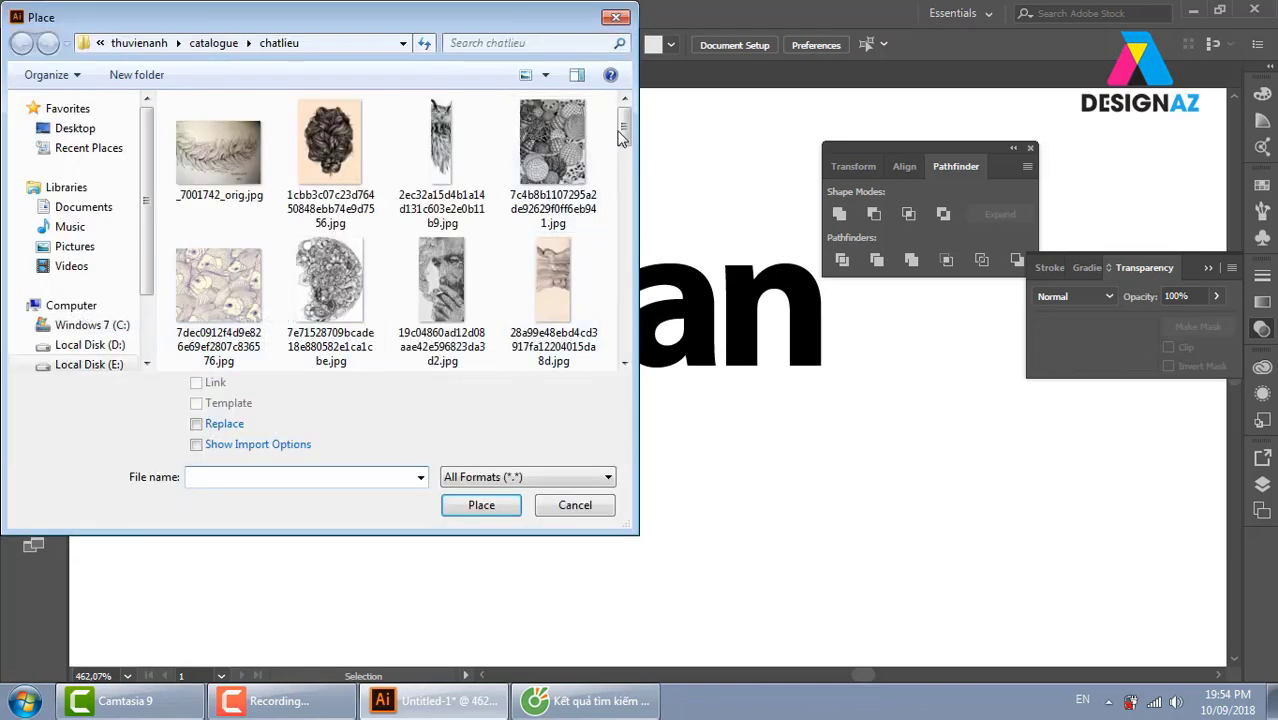
{"action": "left_click_drag", "start_coordinate": [624, 118], "coordinate": [628, 340]}
{"action": "left_click", "coordinate": [330, 280]}
{"action": "left_click", "coordinate": [484, 504]}
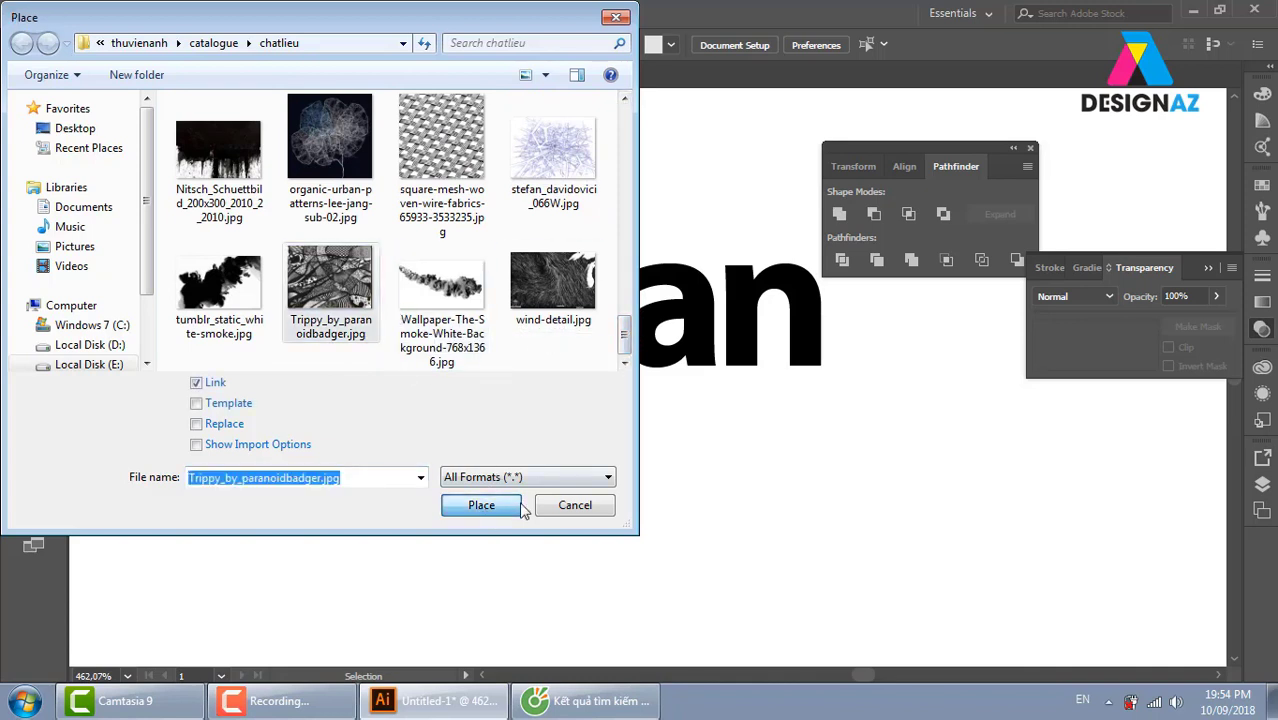
{"action": "mouse_move", "coordinate": [165, 209]}
{"action": "left_mouse_down"}
{"action": "mouse_move", "coordinate": [945, 630]}
{"action": "mouse_move", "coordinate": [950, 543]}
{"action": "left_mouse_up"}
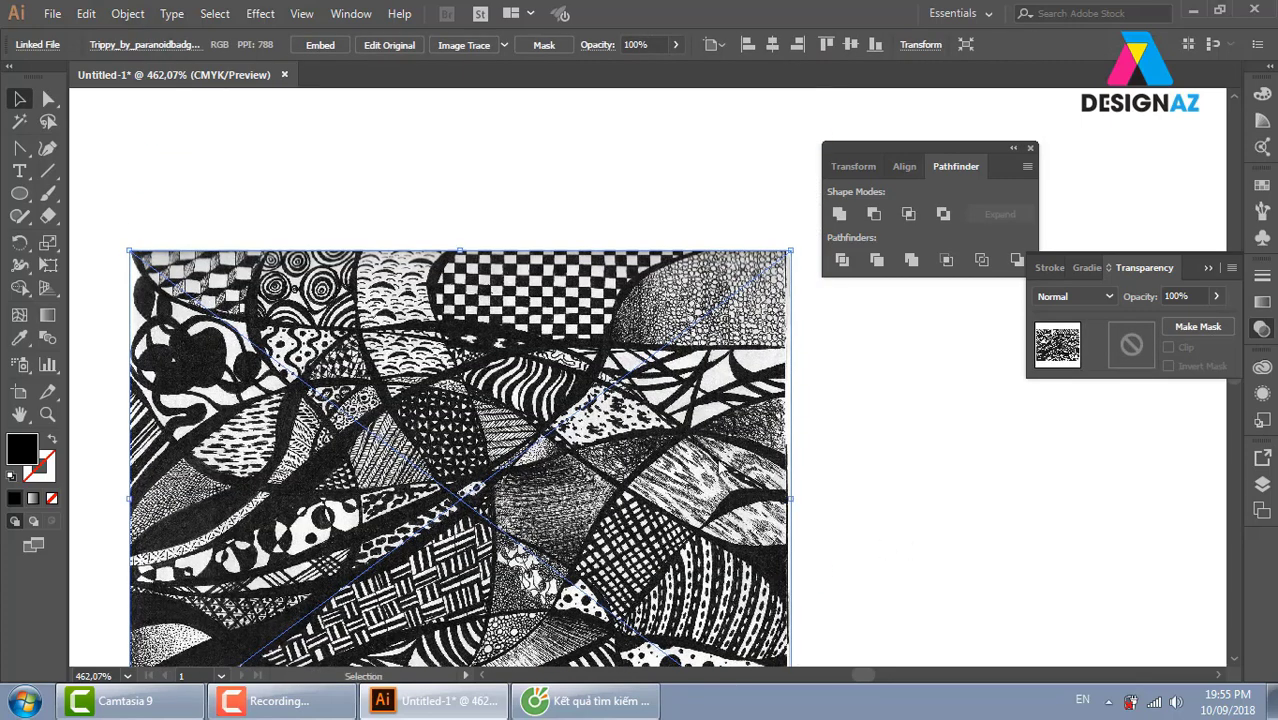
Send the pattern behind the text and clip it to the lettering with Ctrl+7
{"action": "key", "text": "ctrl+shift+bracketleft"}
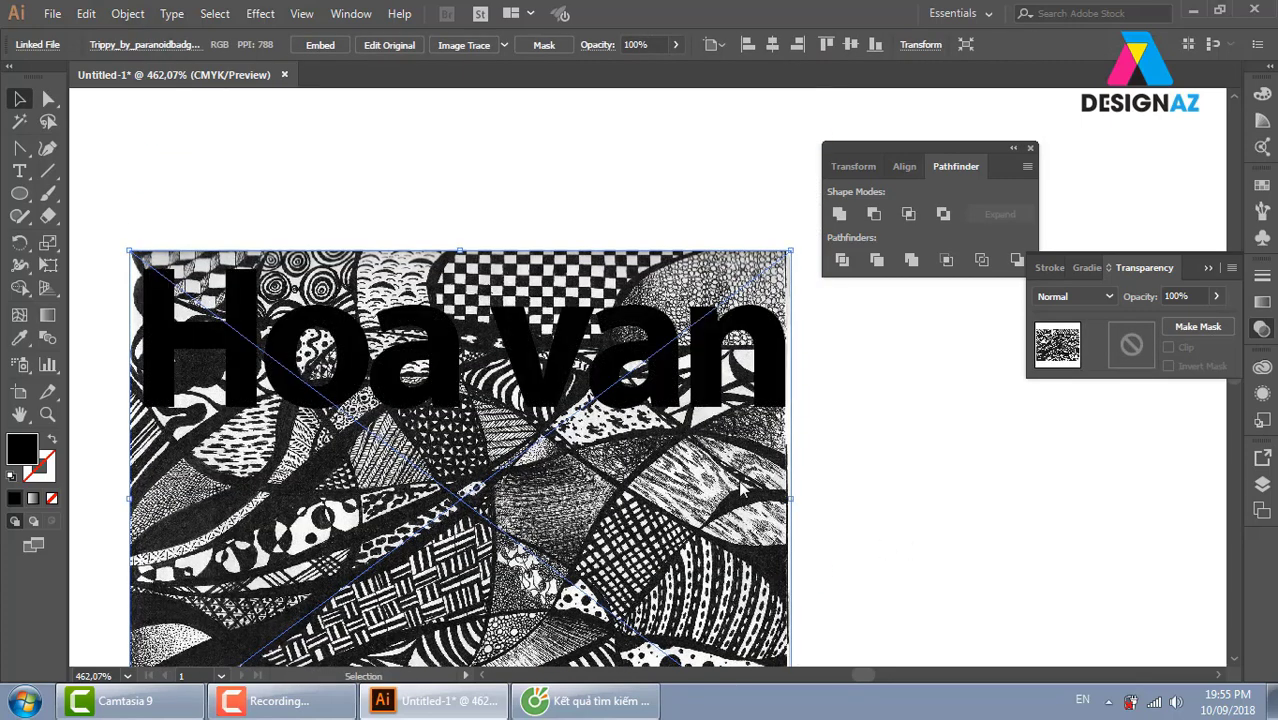
{"action": "key", "text": "ctrl+a"}
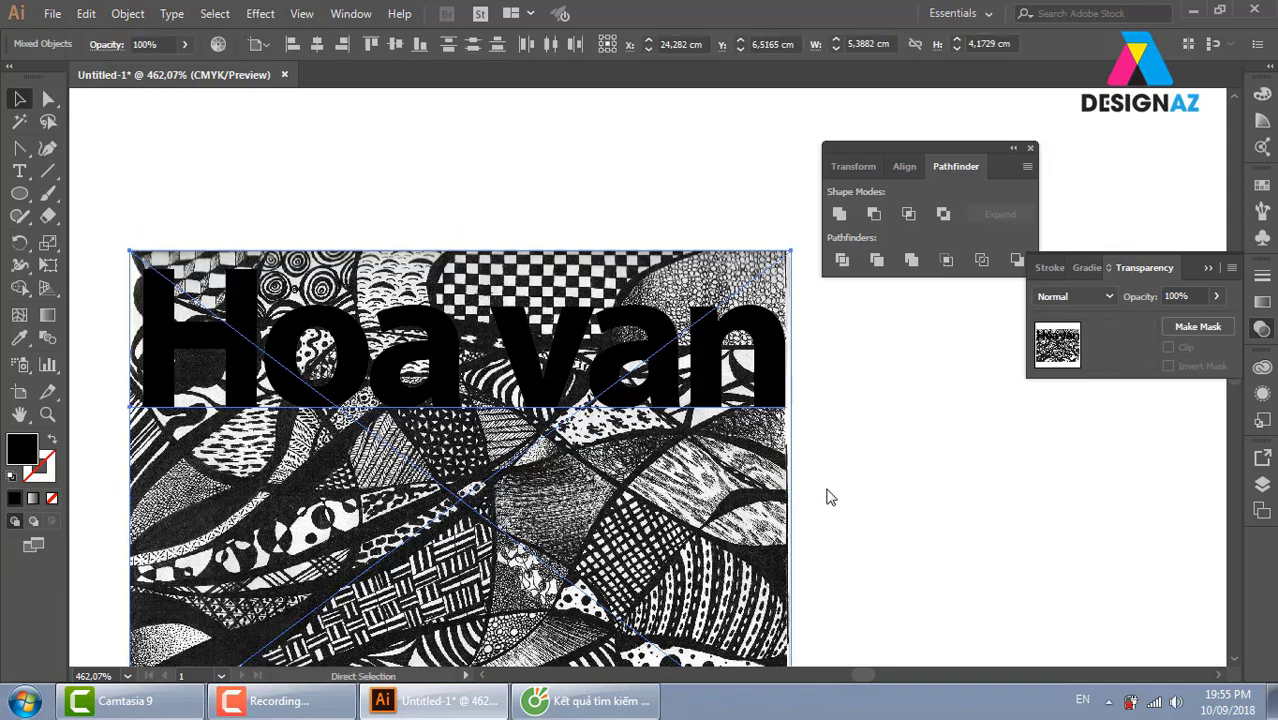
{"action": "key", "text": "ctrl+7"}
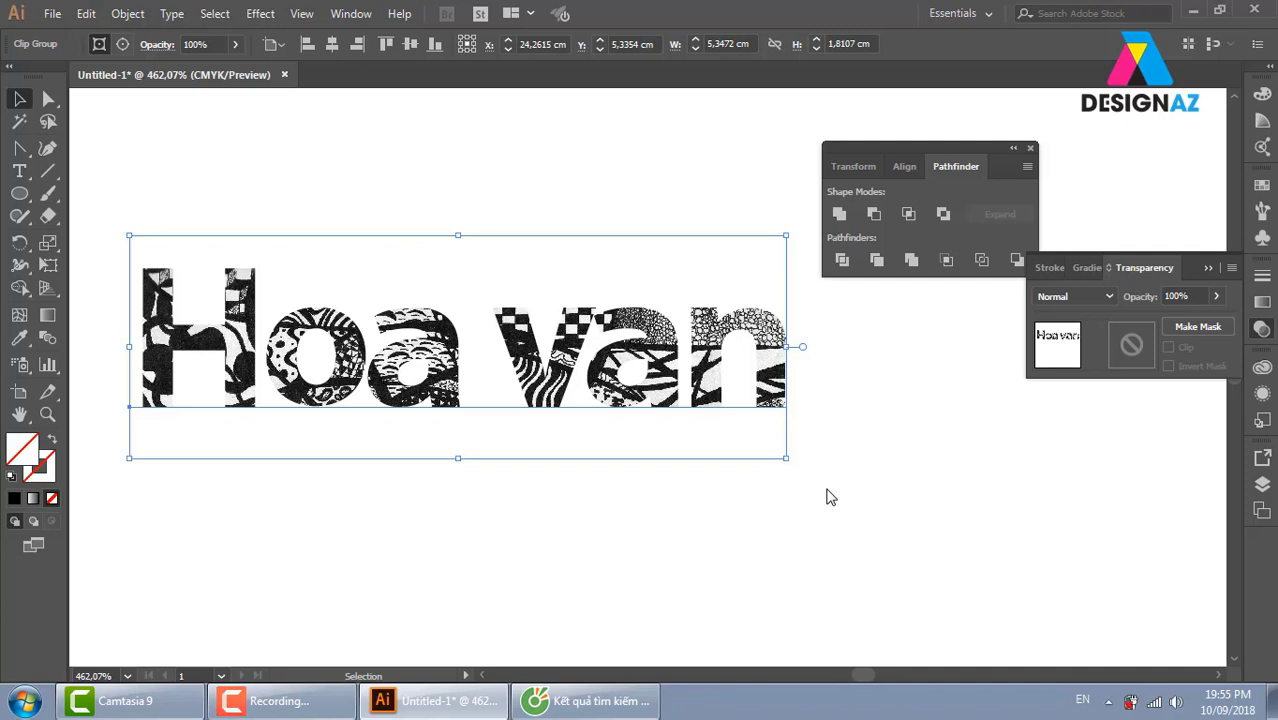
Release the clipping mask and remove the pattern image from the canvas
{"action": "left_click", "coordinate": [1262, 185]}
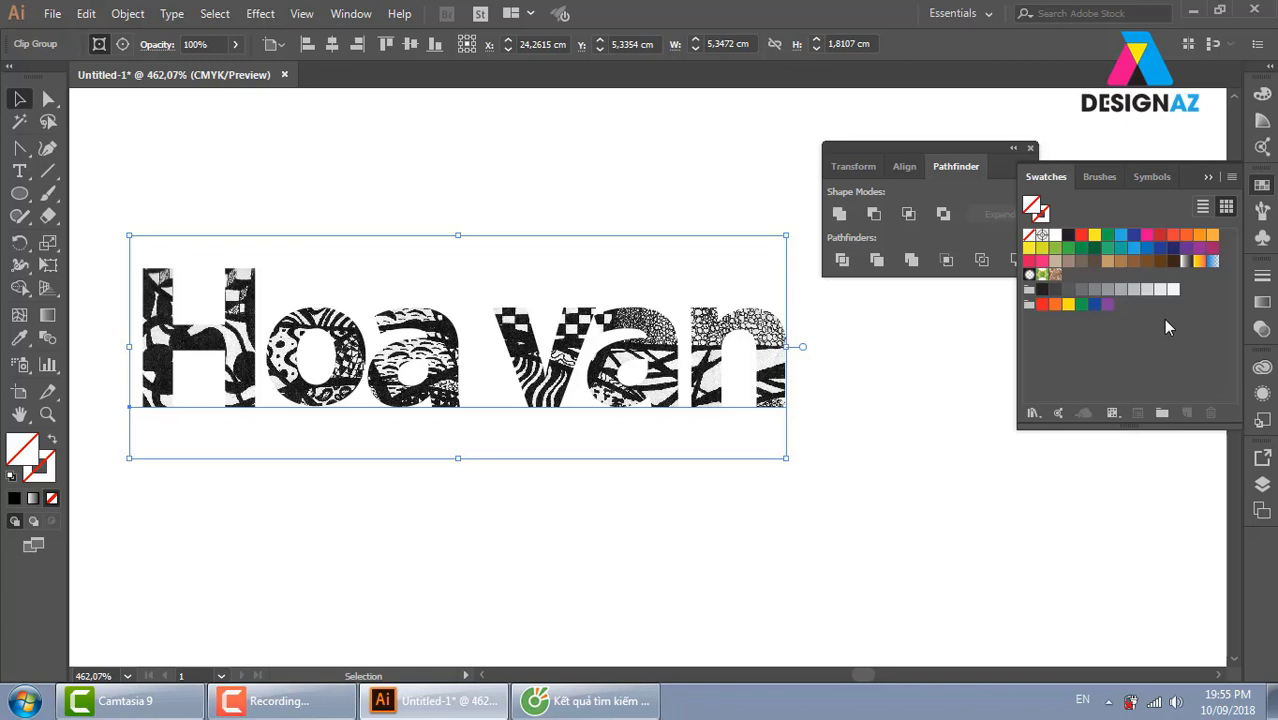
{"action": "key", "text": "ctrl+alt+7"}
{"action": "left_click", "coordinate": [564, 188]}
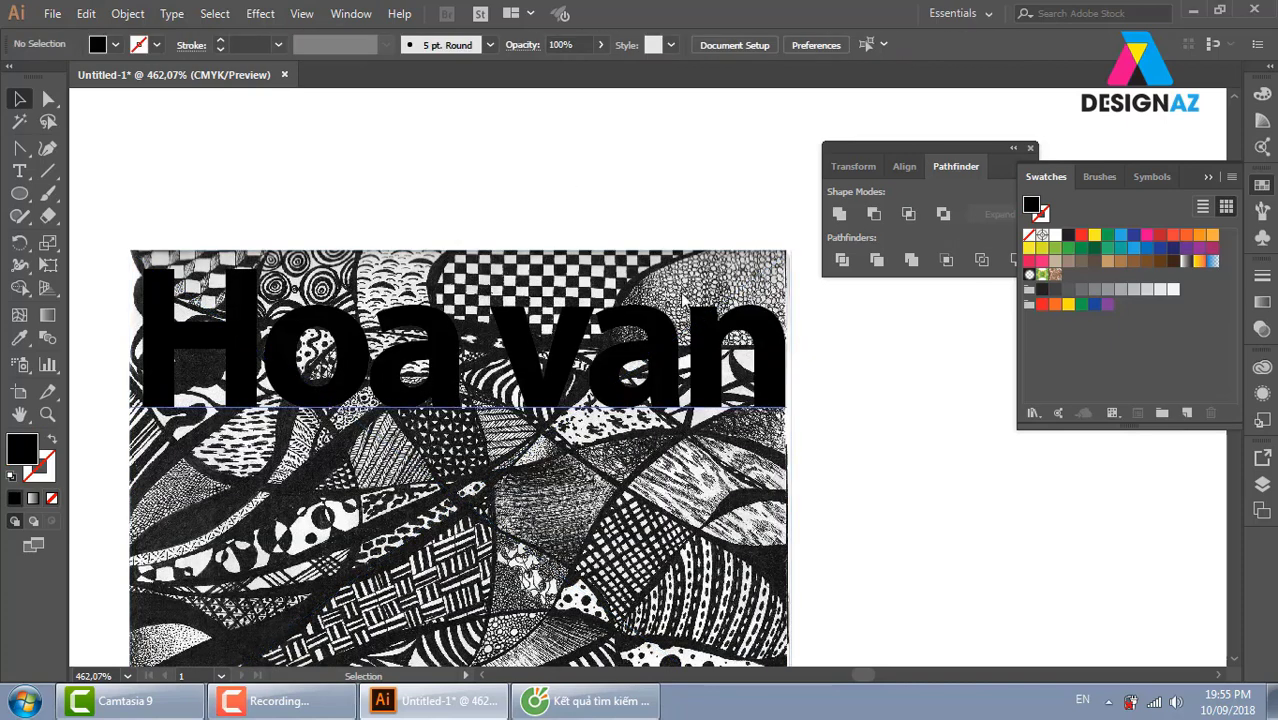
{"action": "left_click", "coordinate": [760, 344]}
{"action": "key", "text": "ctrl+z"}
{"action": "key", "text": "ctrl+z"}
{"action": "key", "text": "ctrl+shift+z"}
{"action": "key", "text": "ctrl+shift+z"}
{"action": "left_click", "coordinate": [765, 178]}
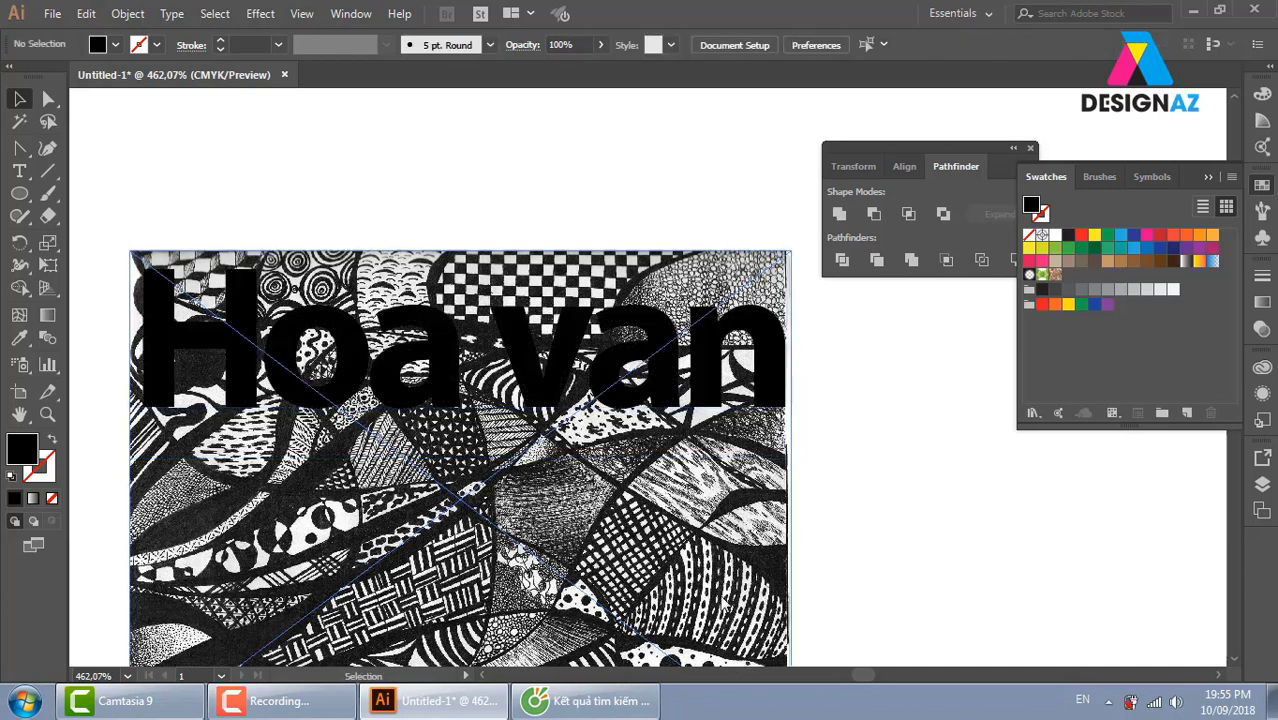
{"action": "left_click", "coordinate": [738, 585]}
{"action": "key", "text": "Delete"}
Give the Hoa van text an opacity mask holding the pasted pattern, inverted
{"action": "left_click", "coordinate": [664, 370]}
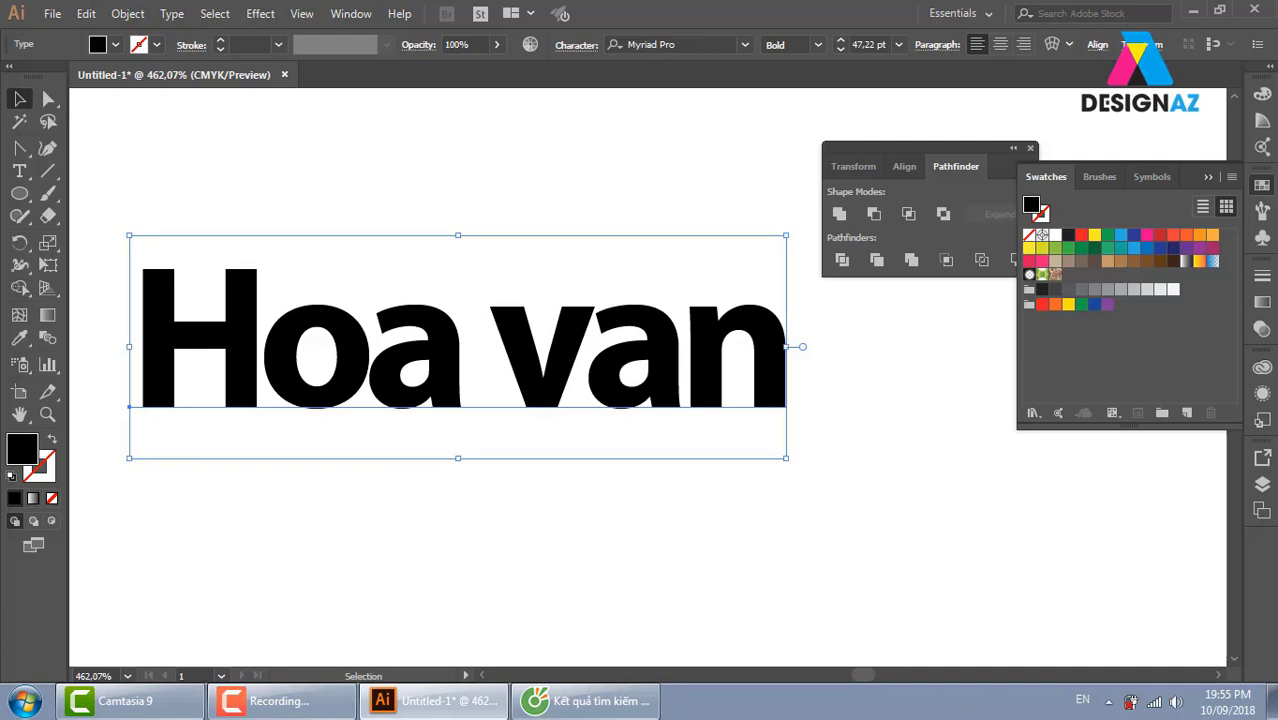
{"action": "left_click", "coordinate": [1262, 329]}
{"action": "left_click", "coordinate": [1138, 340]}
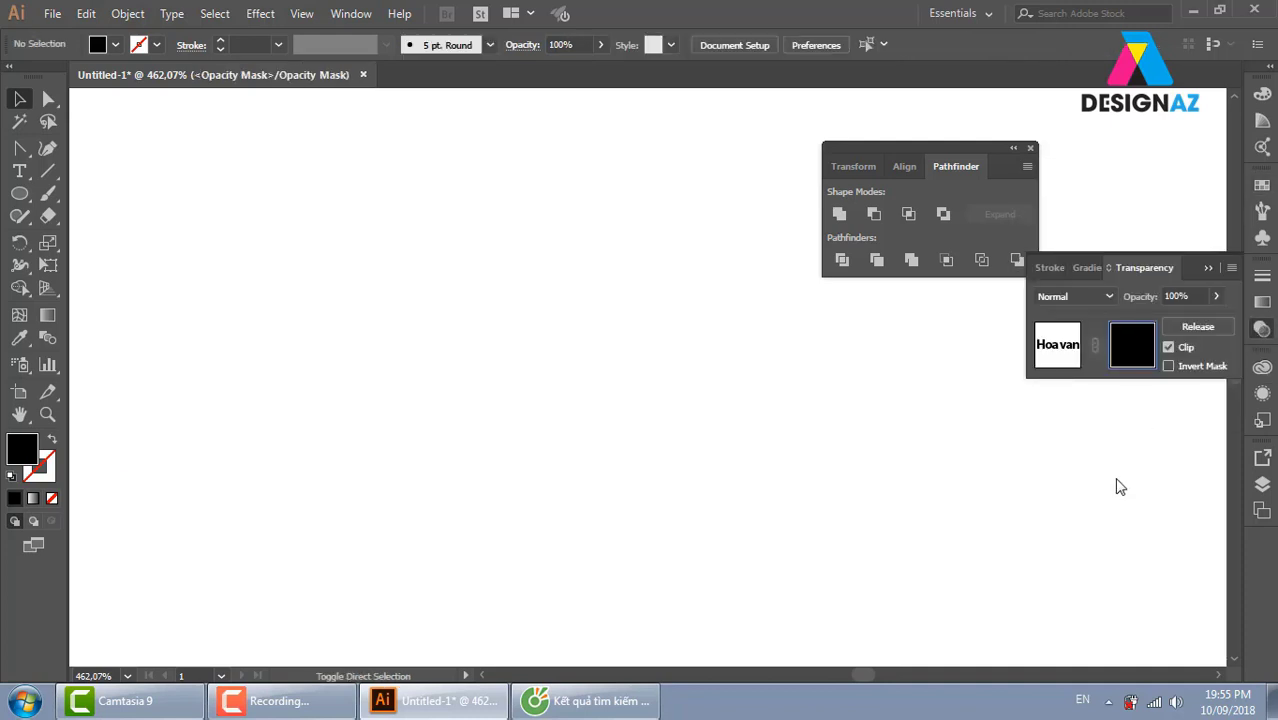
{"action": "key", "text": "ctrl+f"}
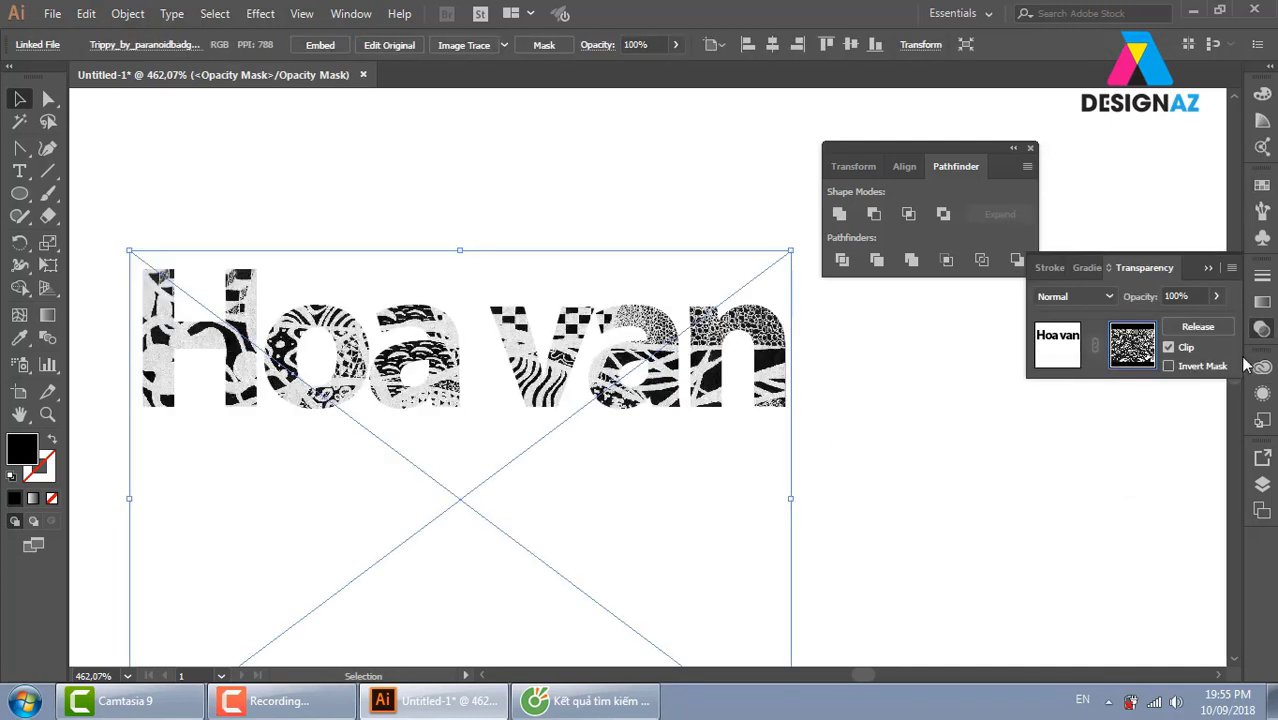
{"action": "left_click", "coordinate": [1168, 366]}
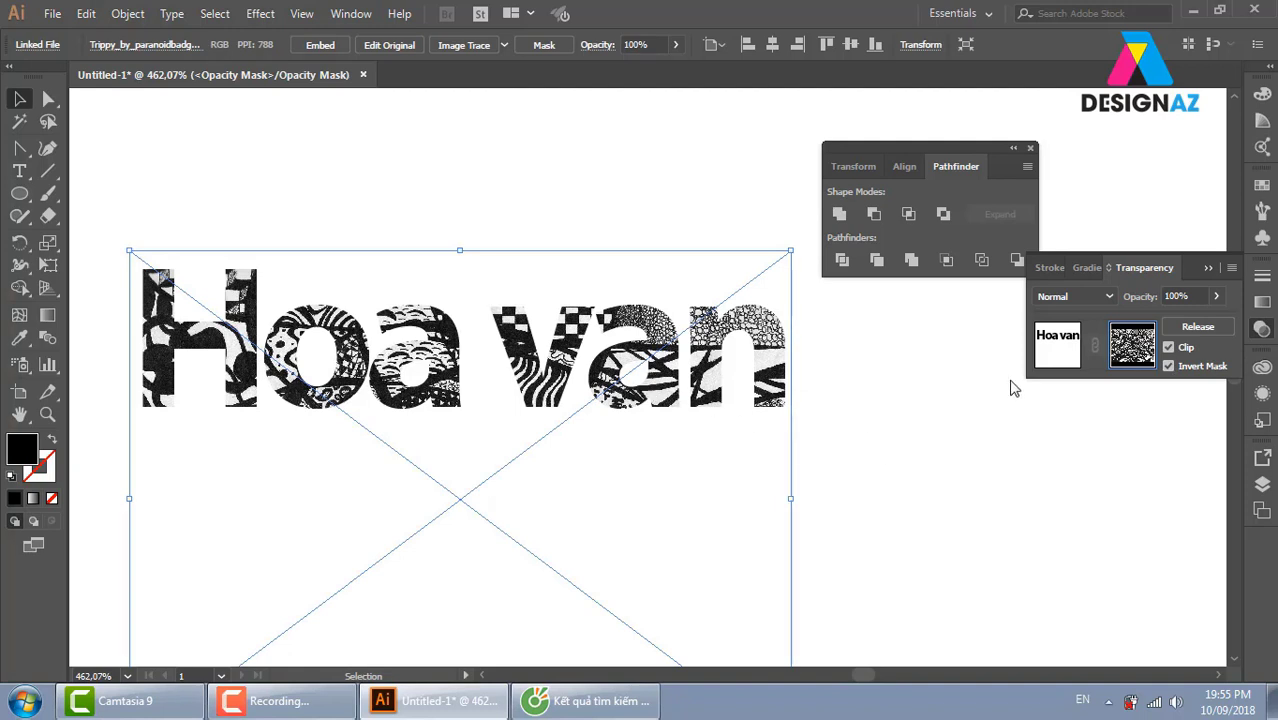
{"action": "left_click", "coordinate": [1057, 345]}
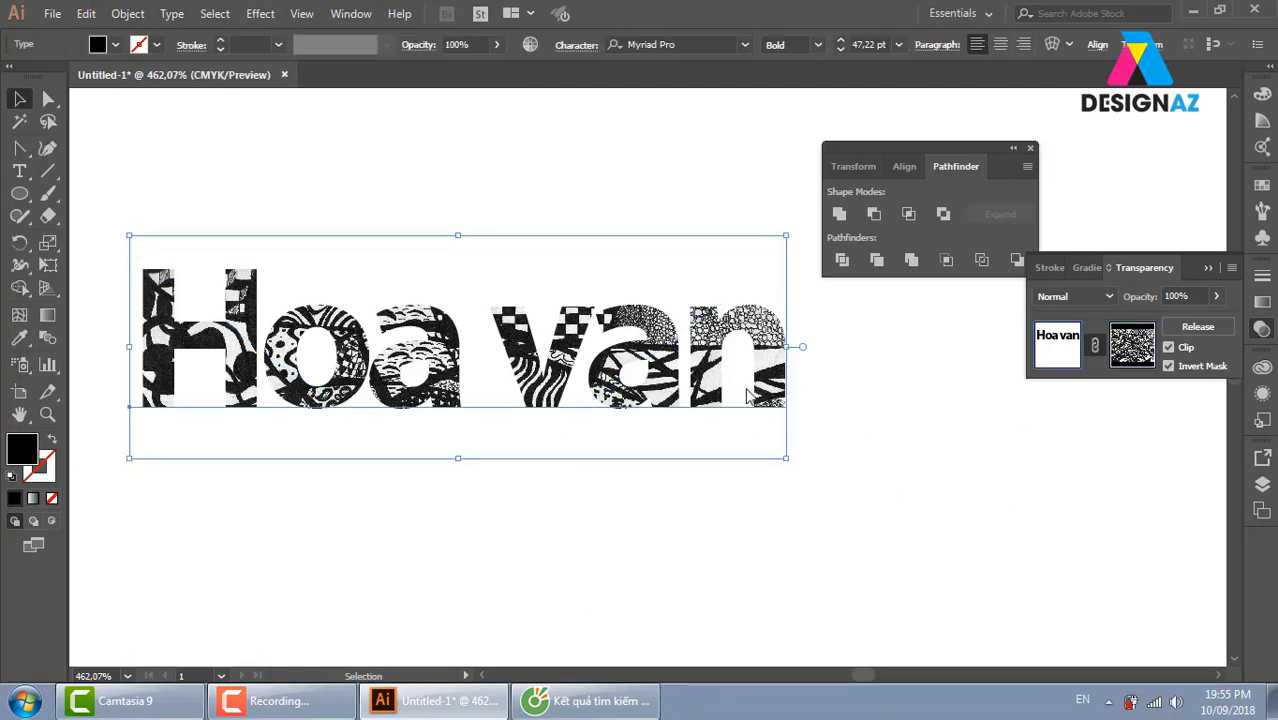
Try red, orange gradient, brown and grey-brown fills on the lettering, settling on light blue
{"action": "left_click", "coordinate": [1262, 185]}
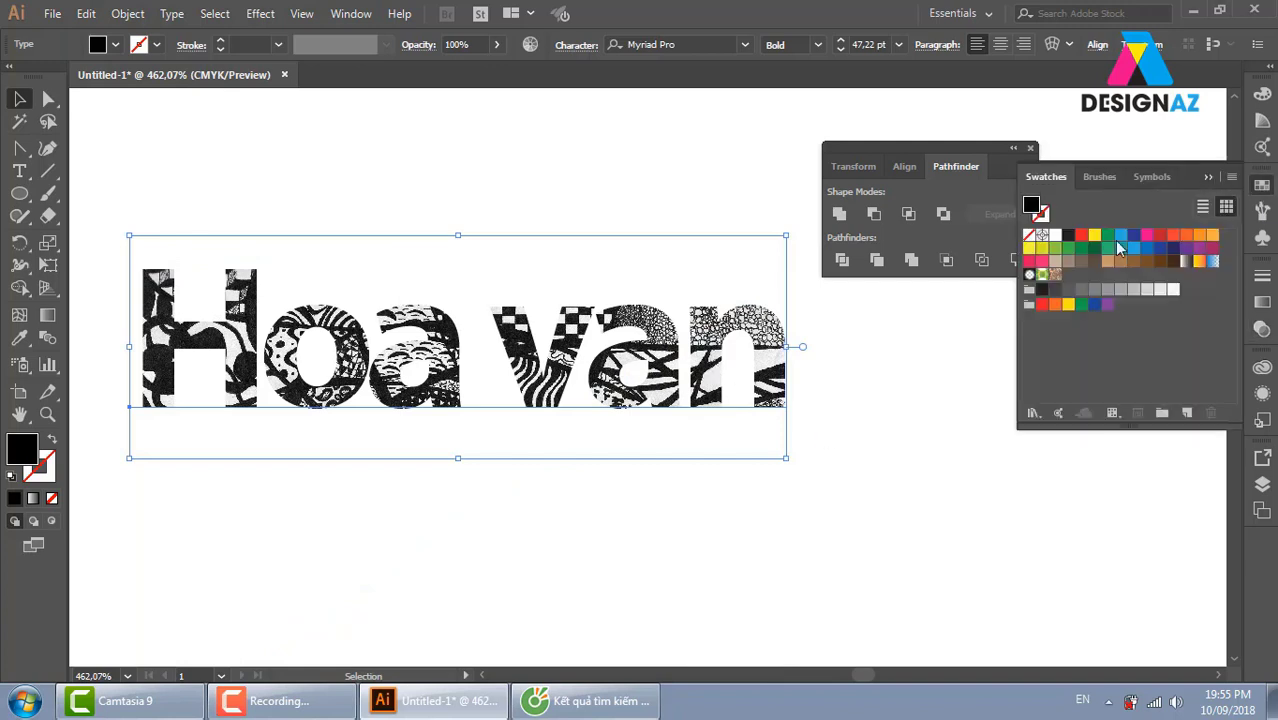
{"action": "left_click", "coordinate": [1120, 236]}
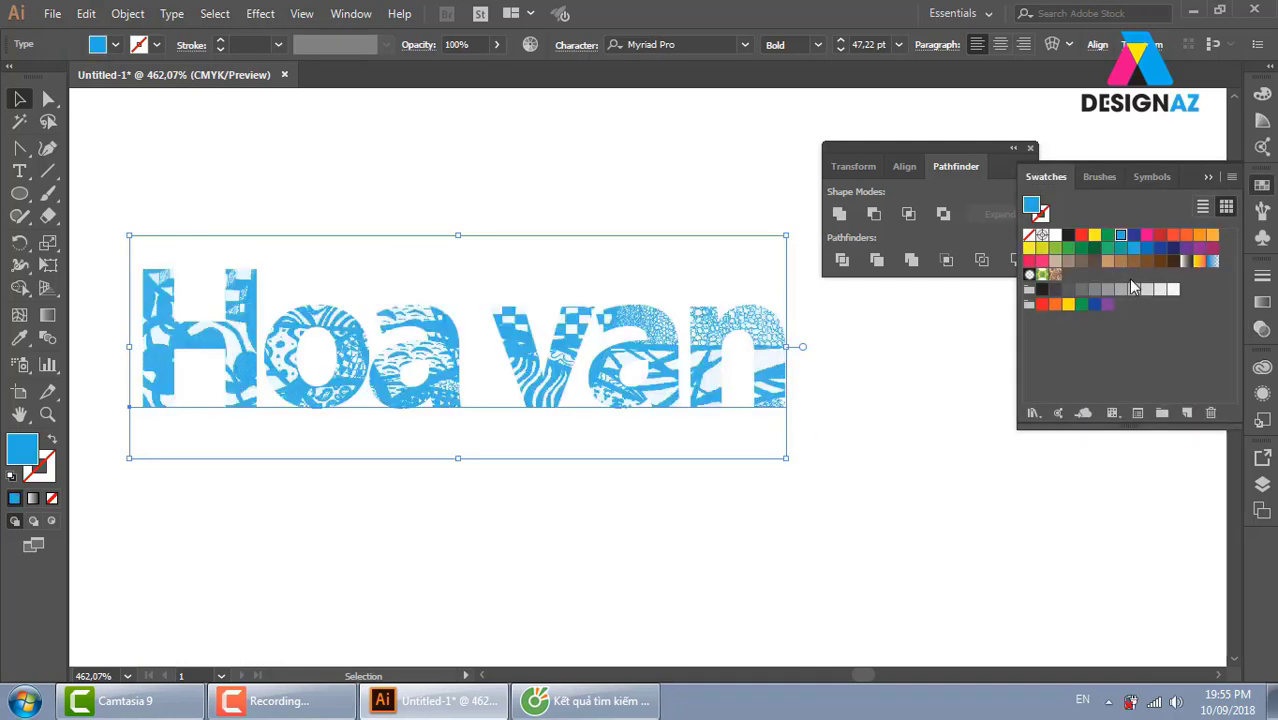
{"action": "left_click", "coordinate": [1168, 237]}
{"action": "left_click", "coordinate": [1205, 258]}
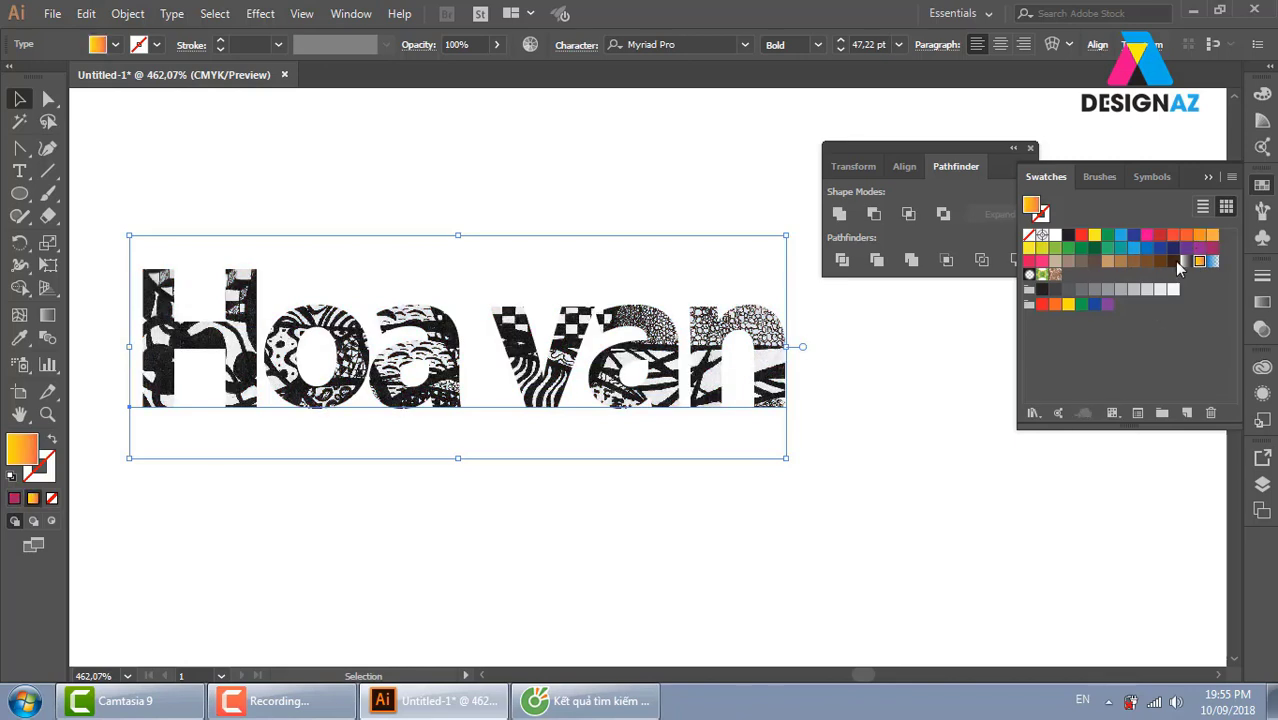
{"action": "left_click", "coordinate": [1159, 261]}
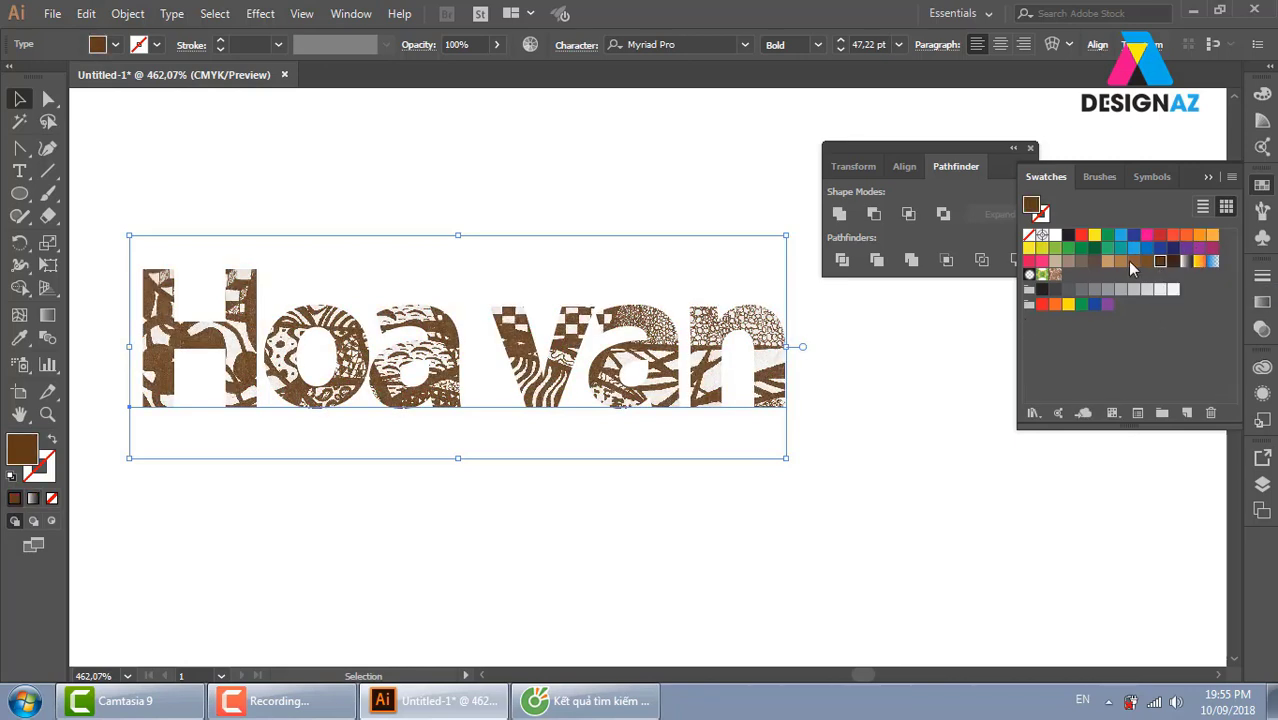
{"action": "left_click", "coordinate": [1200, 261]}
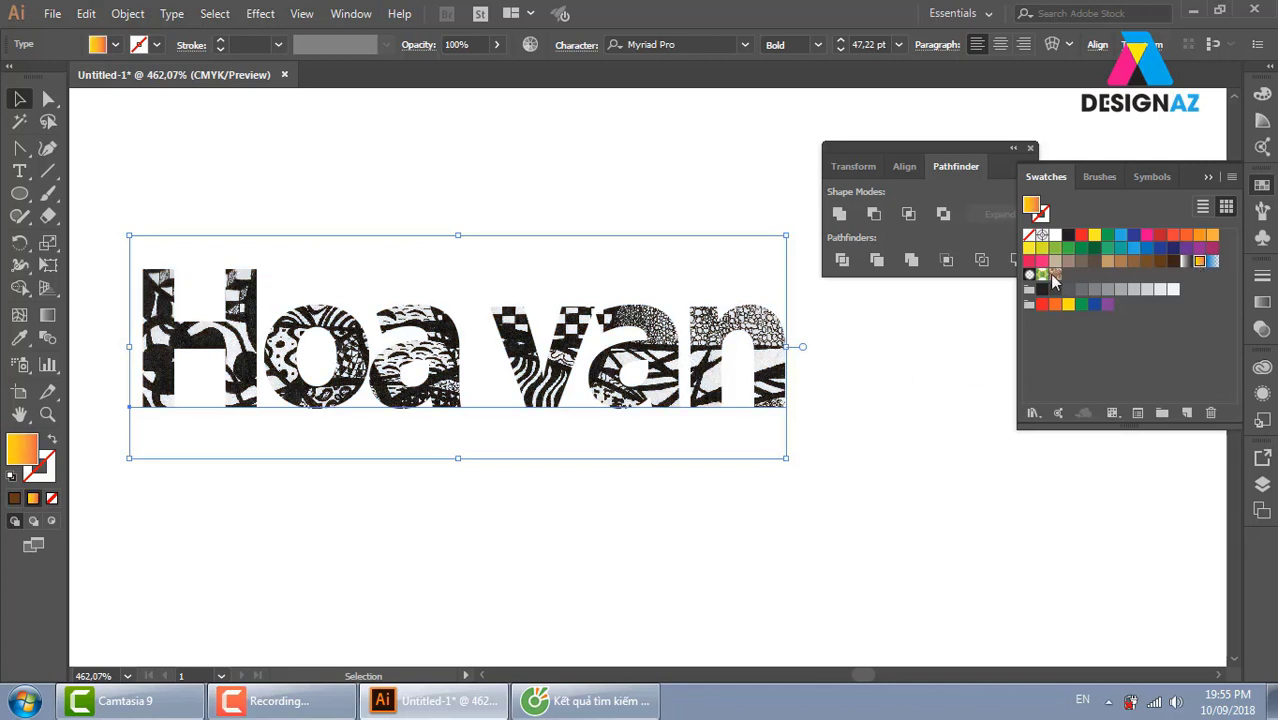
{"action": "left_click", "coordinate": [1083, 261]}
{"action": "left_click", "coordinate": [1121, 235]}
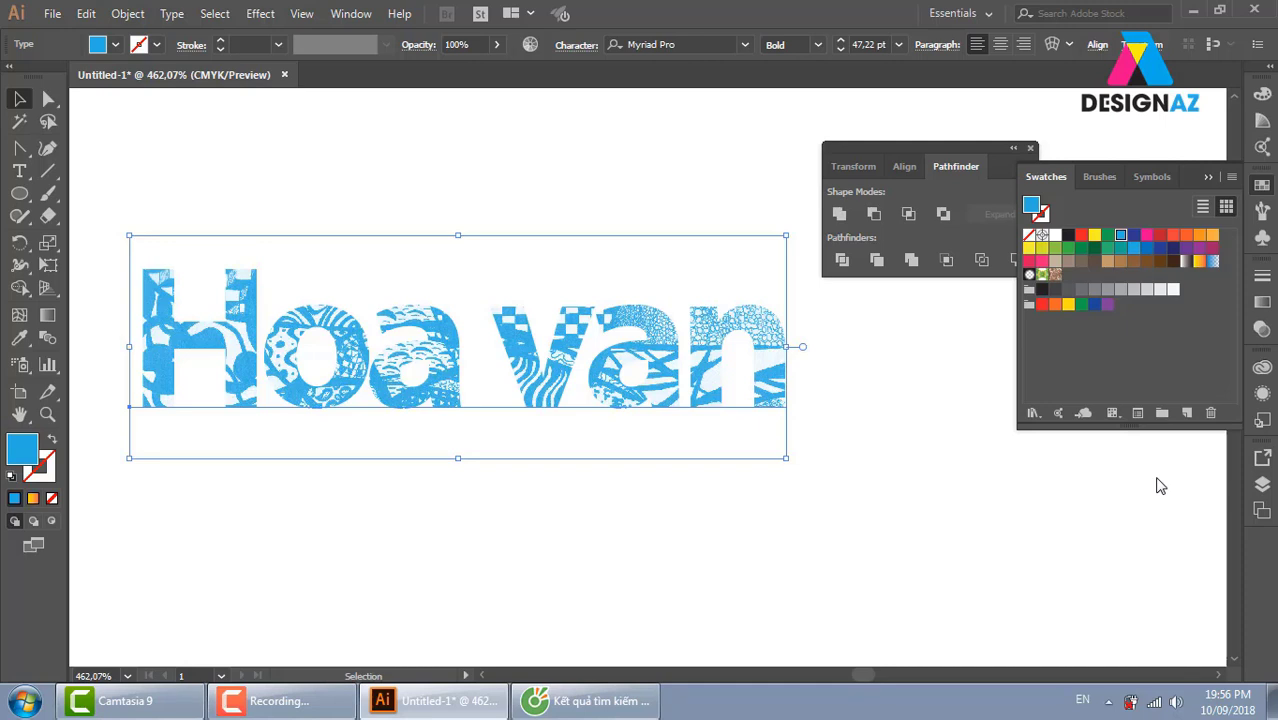
{"action": "left_click", "coordinate": [332, 206]}
Delete the Hoa van text and start placing a new image
{"action": "left_click", "coordinate": [485, 405]}
{"action": "key", "text": "Delete"}
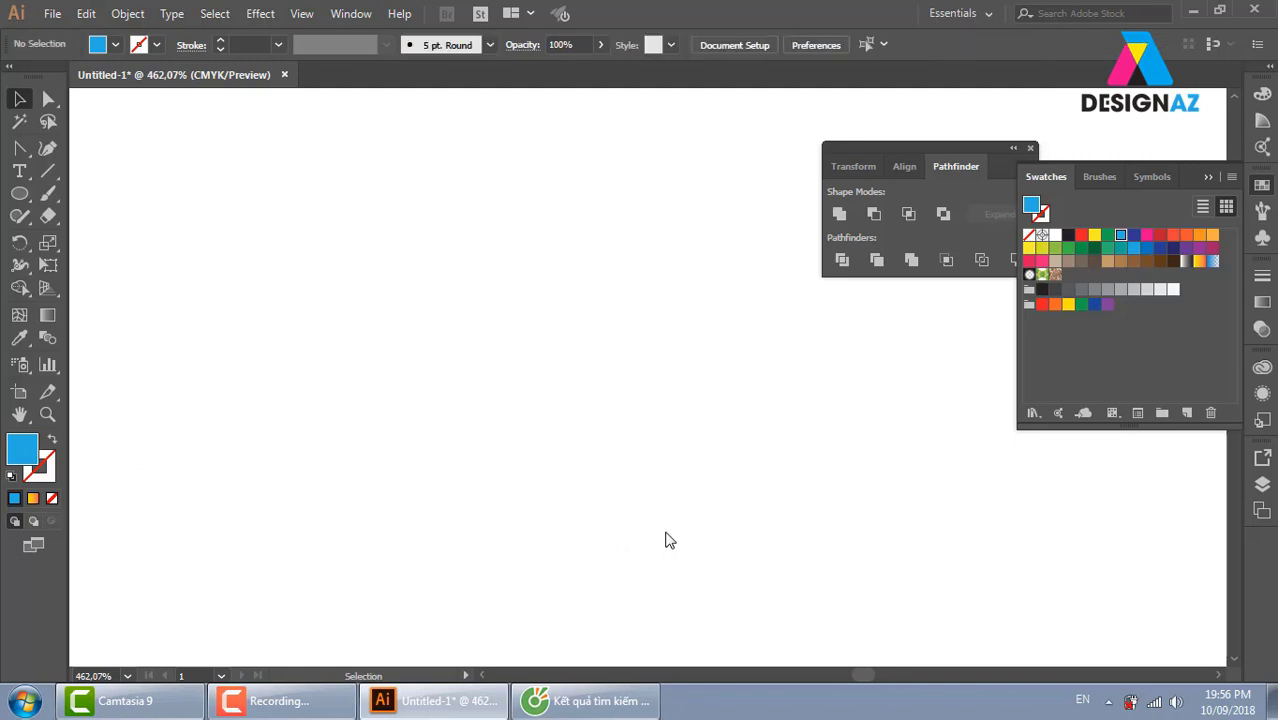
{"action": "left_click", "coordinate": [52, 13]}
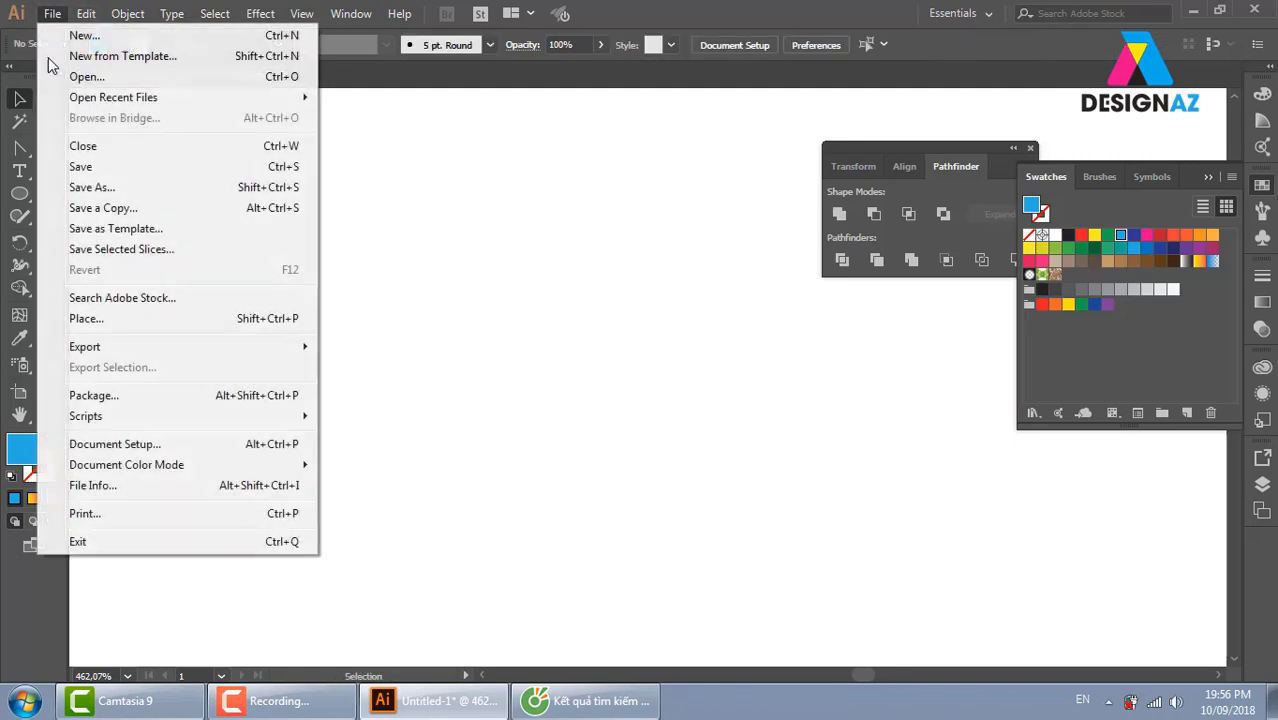
{"action": "left_click", "coordinate": [168, 320]}
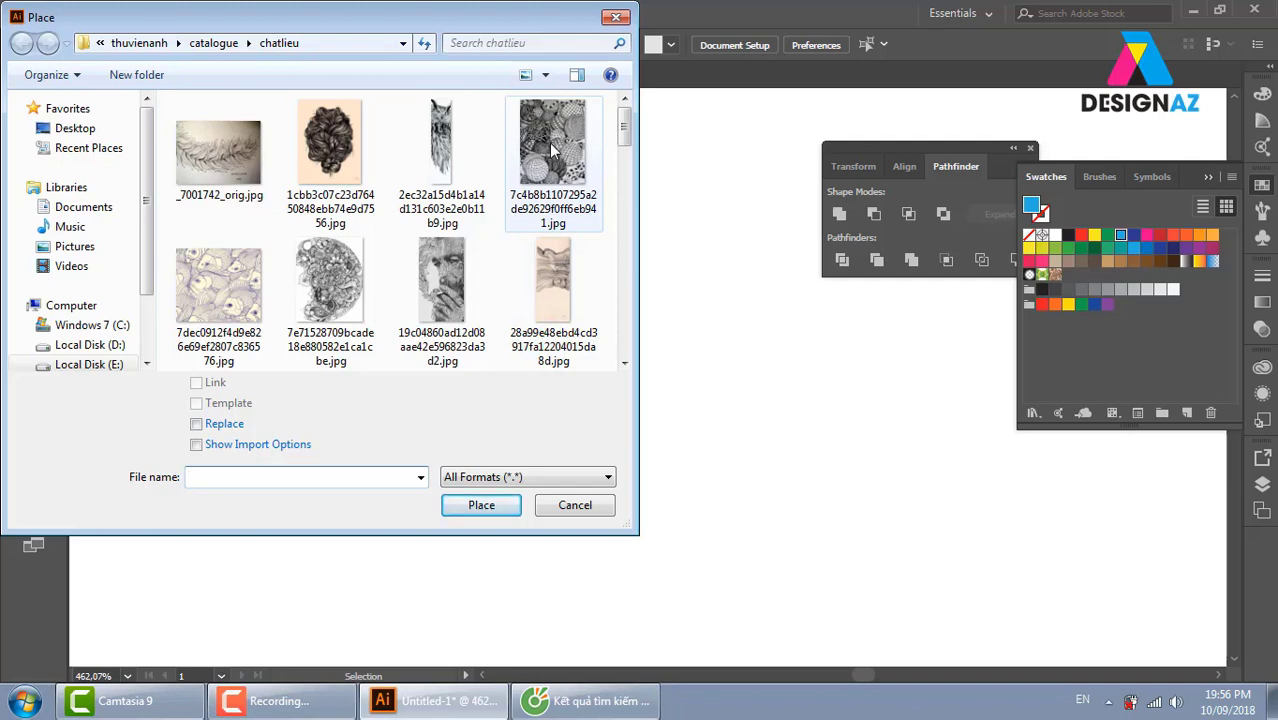
{"action": "left_click_drag", "start_coordinate": [624, 140], "coordinate": [621, 336]}
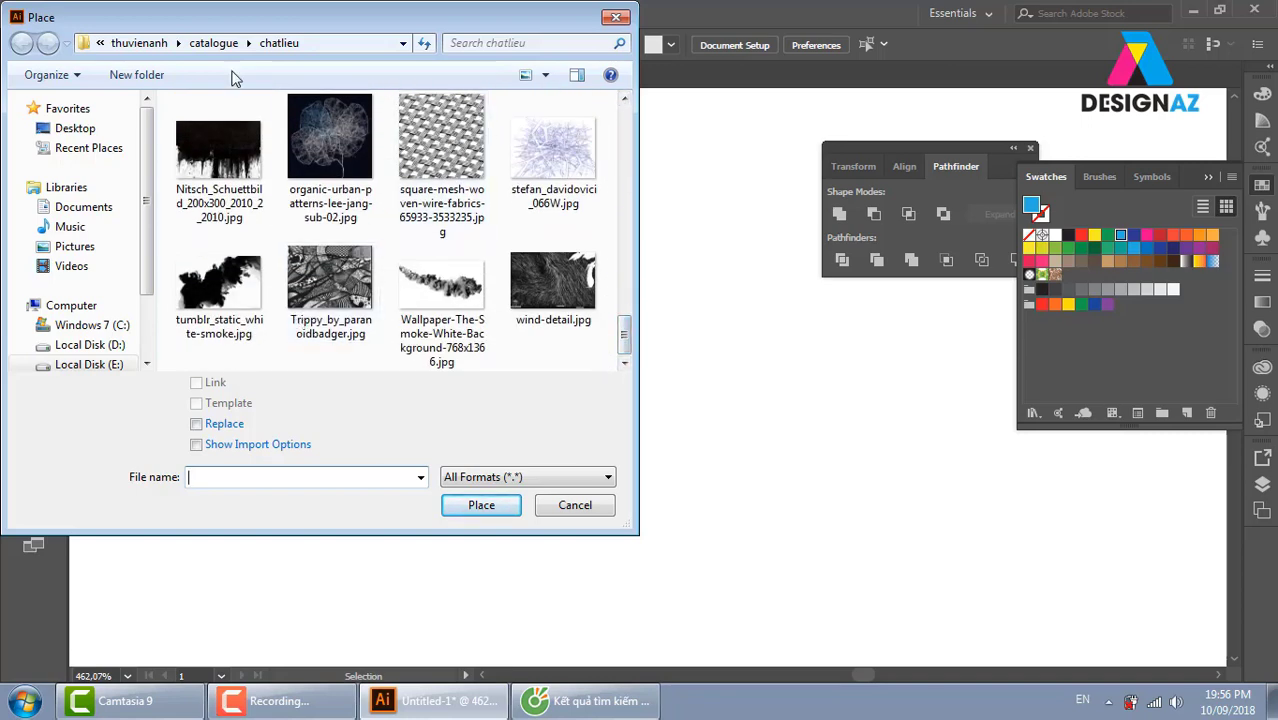
Browse to Local Disk (E:) > thuvienanh > hinhhoa > dh
{"action": "left_click", "coordinate": [224, 45]}
{"action": "left_click", "coordinate": [147, 46]}
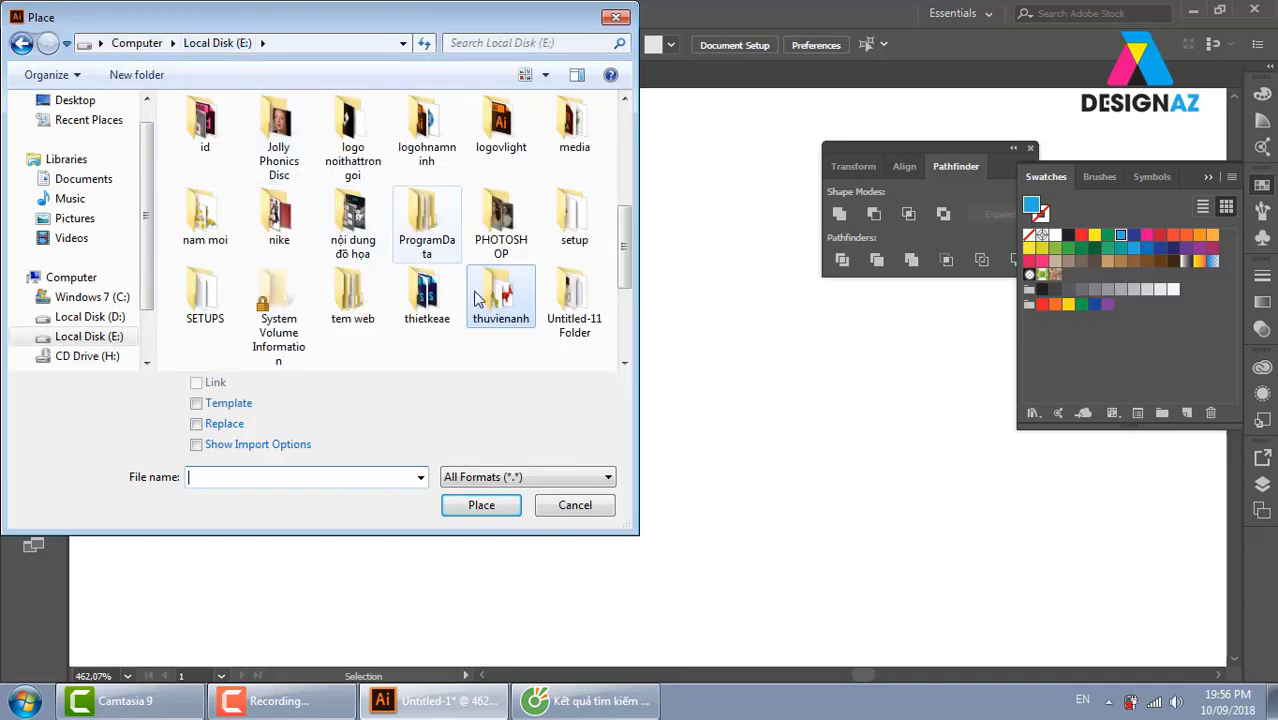
{"action": "double_click", "coordinate": [511, 302]}
{"action": "left_click", "coordinate": [448, 282]}
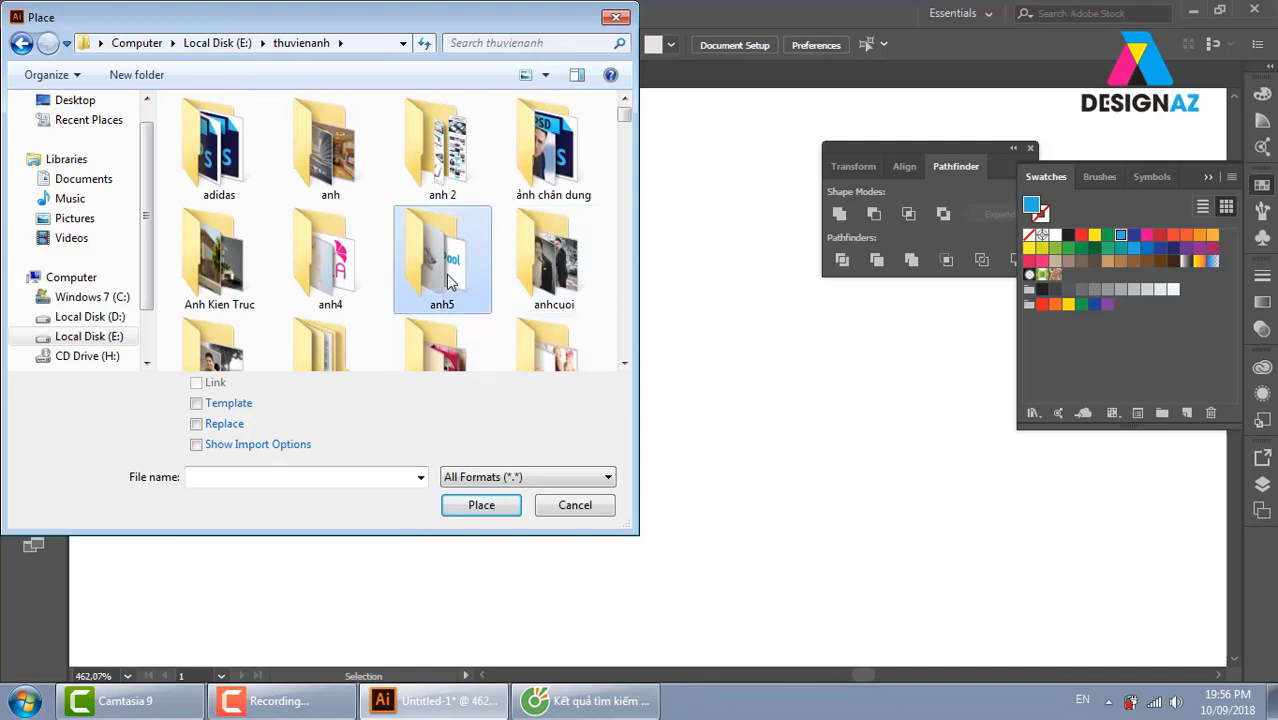
{"action": "key", "text": "h"}
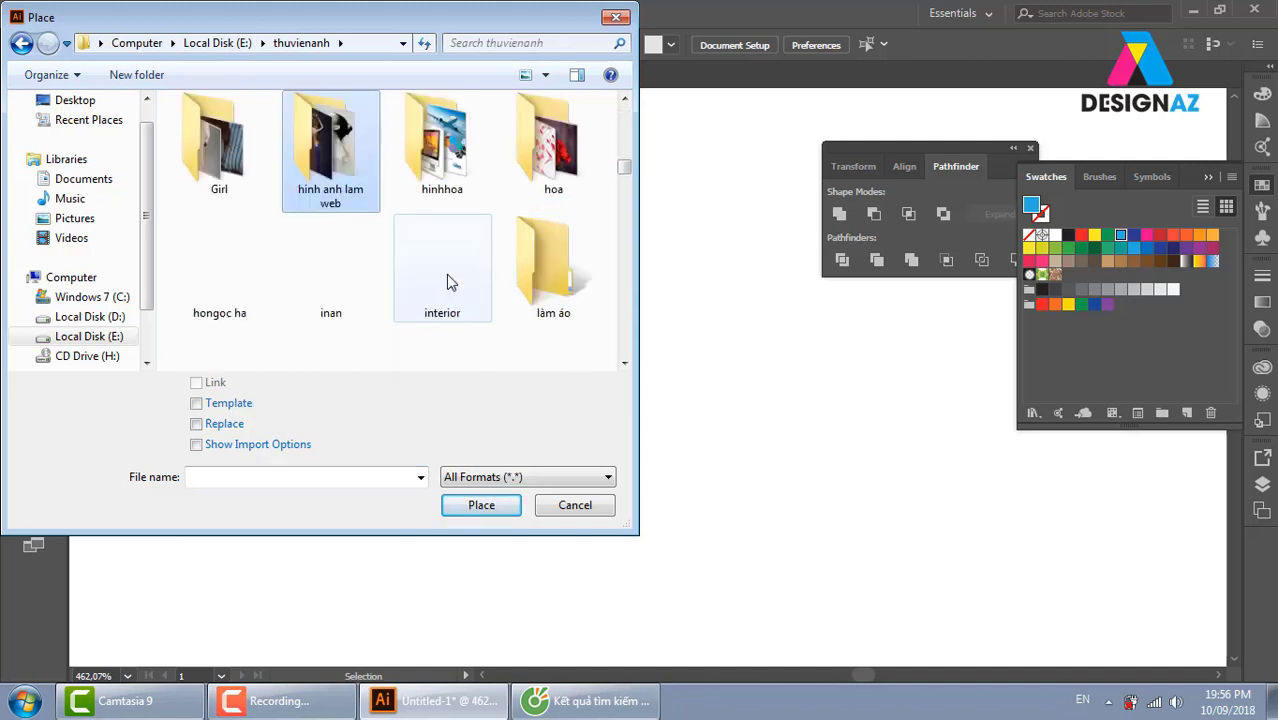
{"action": "double_click", "coordinate": [453, 143]}
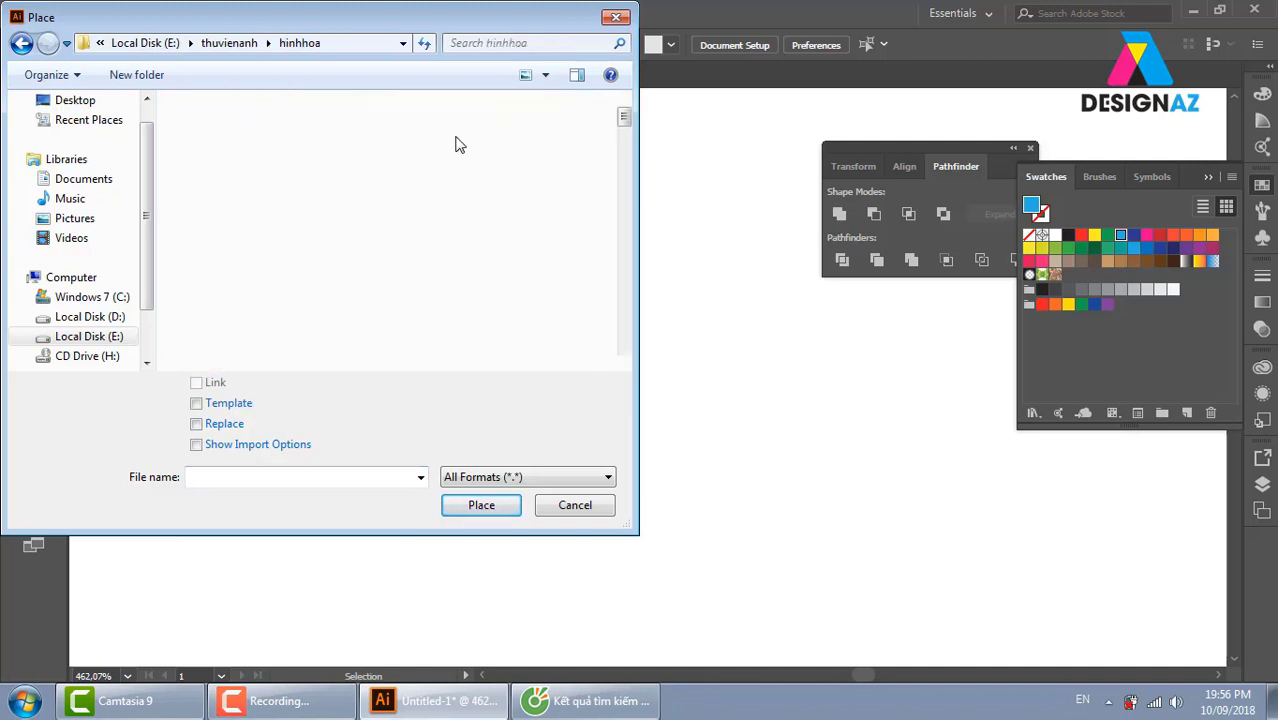
{"action": "double_click", "coordinate": [330, 150]}
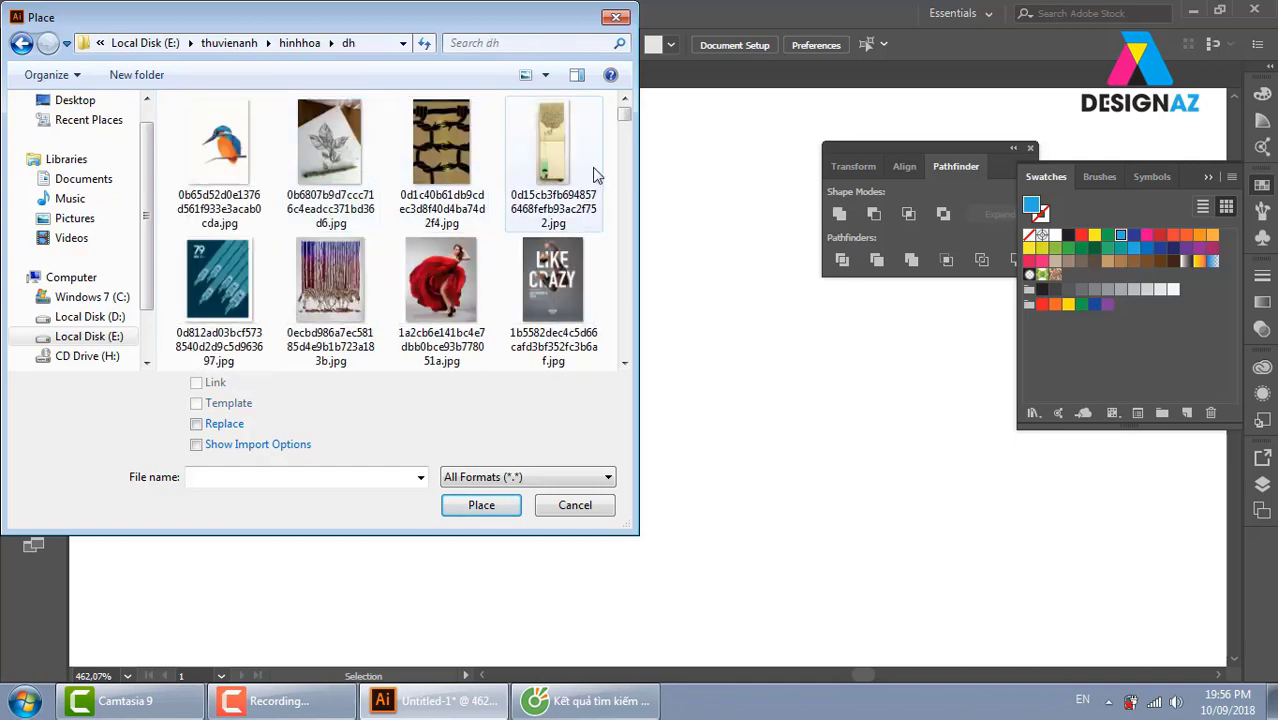
Place the fish print 18f3ea5eab4decc208f91f1dfea4b280.jpg on the left of the artboard
{"action": "scroll", "coordinate": [628, 120], "scroll_direction": "down", "scroll_amount": 1}
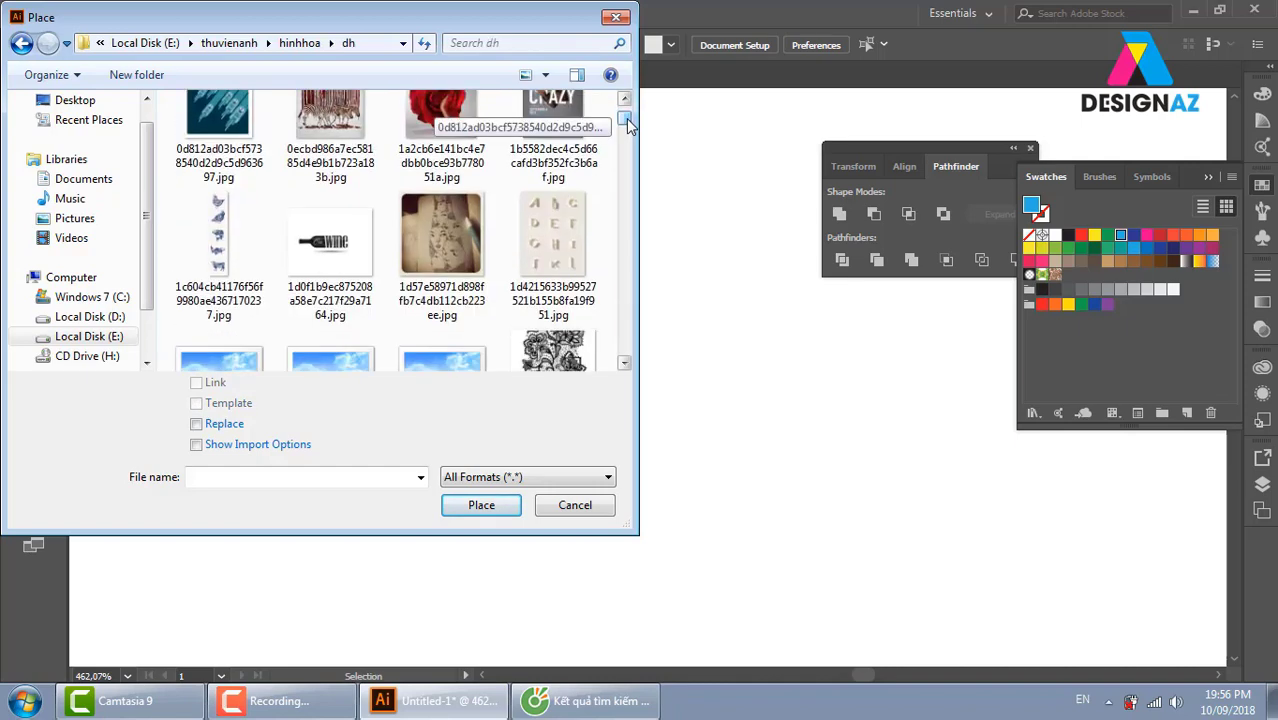
{"action": "left_click", "coordinate": [626, 364]}
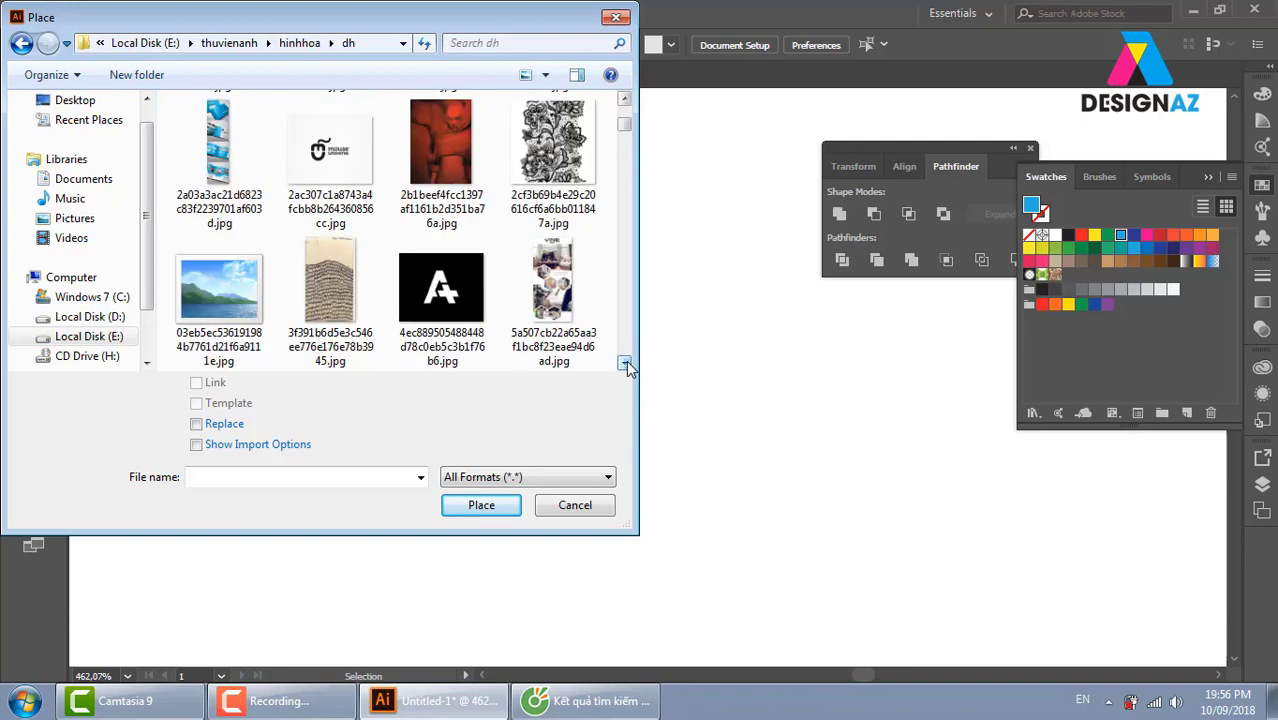
{"action": "left_click", "coordinate": [626, 364]}
{"action": "left_click", "coordinate": [626, 364]}
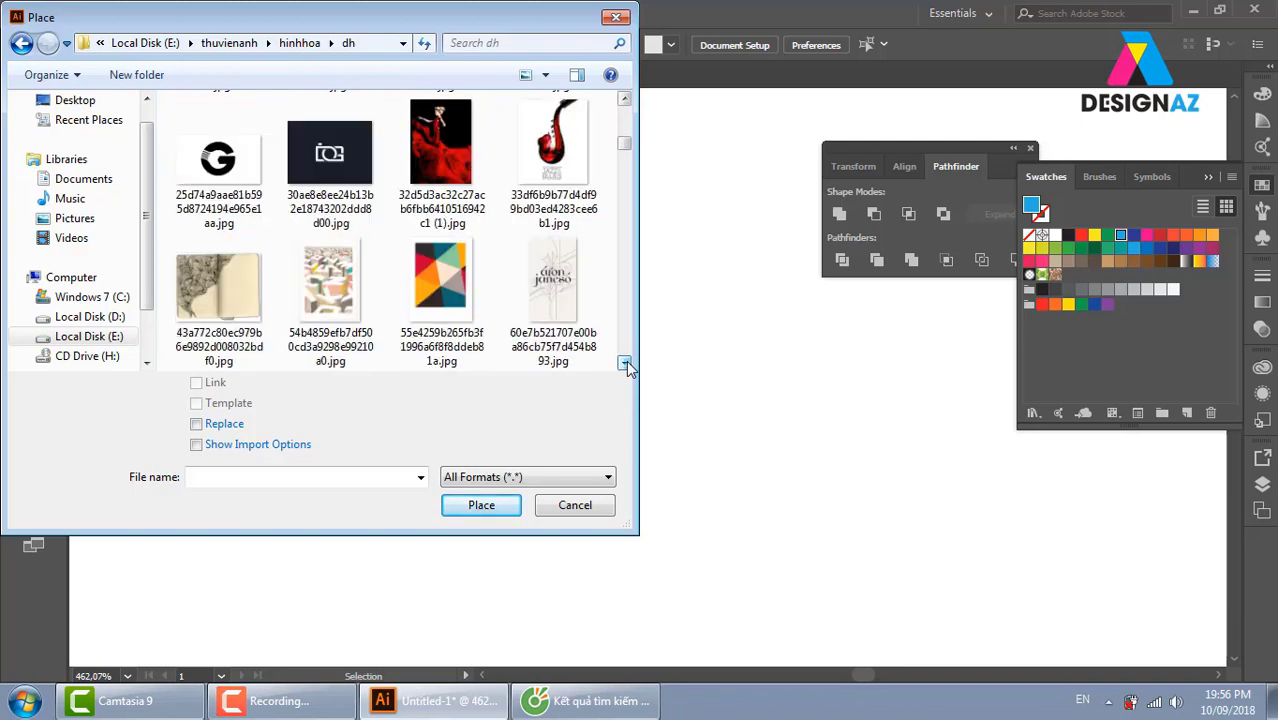
{"action": "left_click", "coordinate": [626, 104]}
{"action": "left_click", "coordinate": [478, 208]}
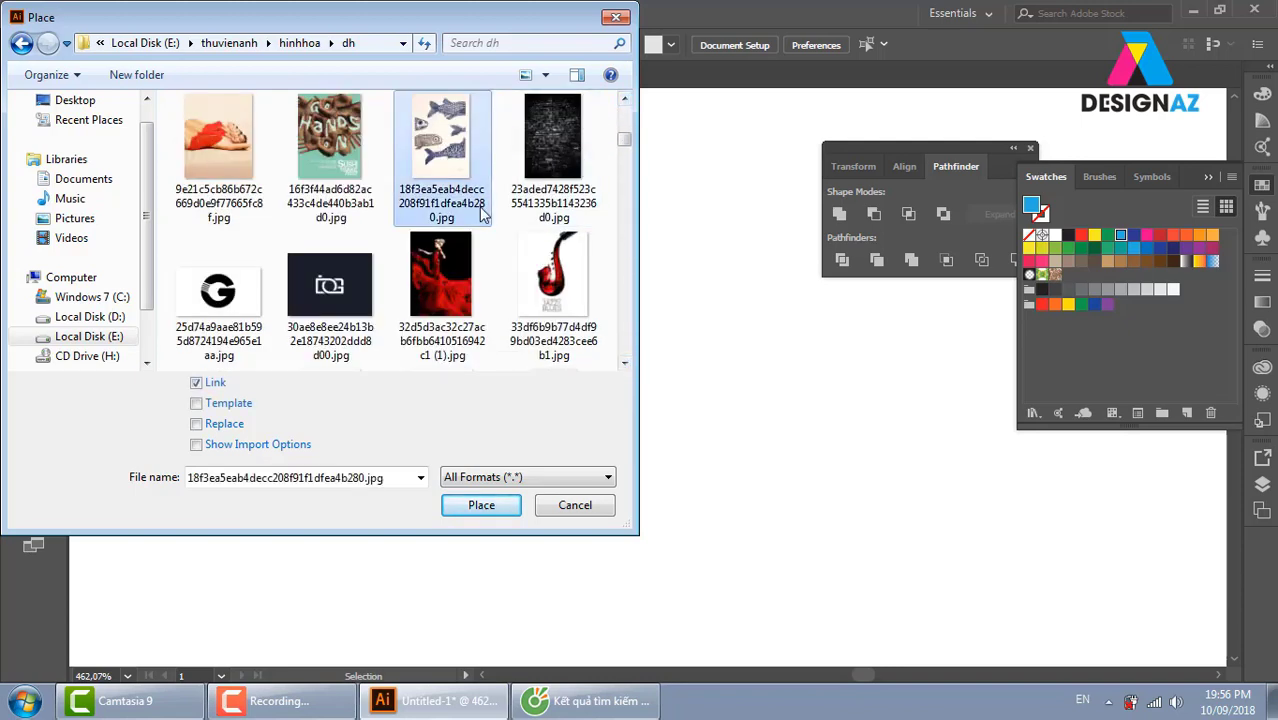
{"action": "left_click", "coordinate": [510, 508]}
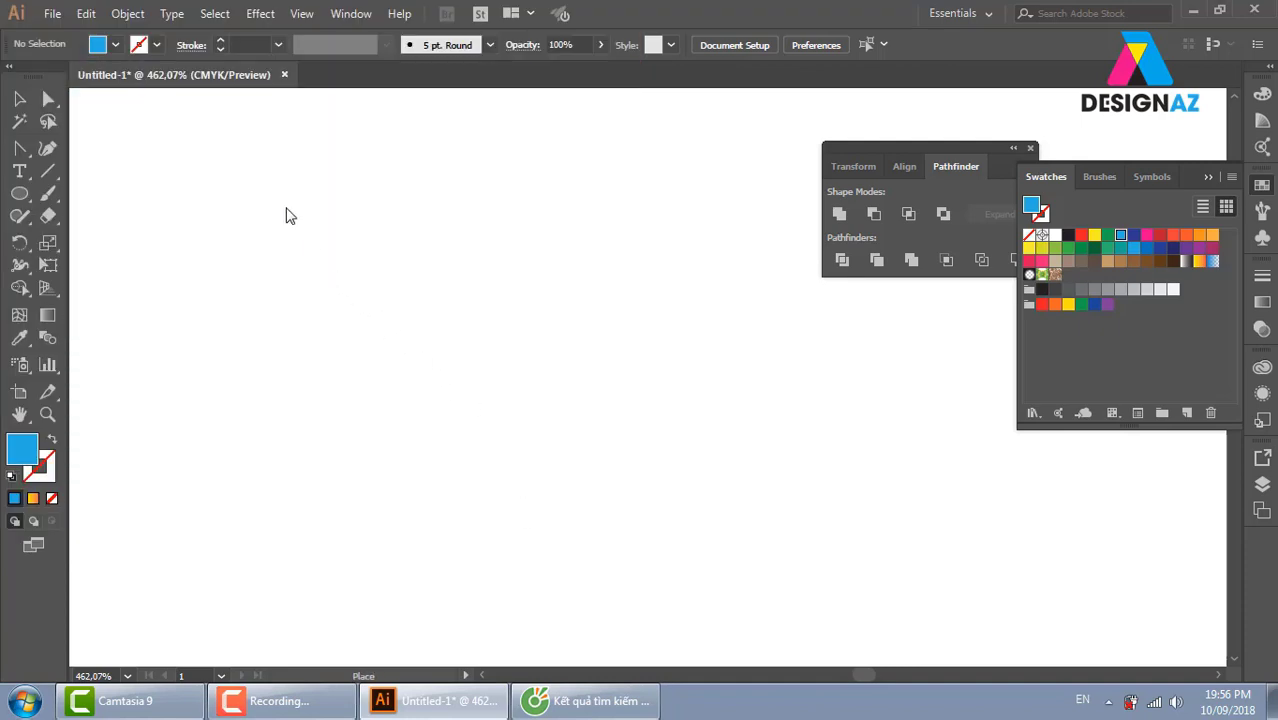
{"action": "left_click_drag", "start_coordinate": [238, 152], "coordinate": [631, 579]}
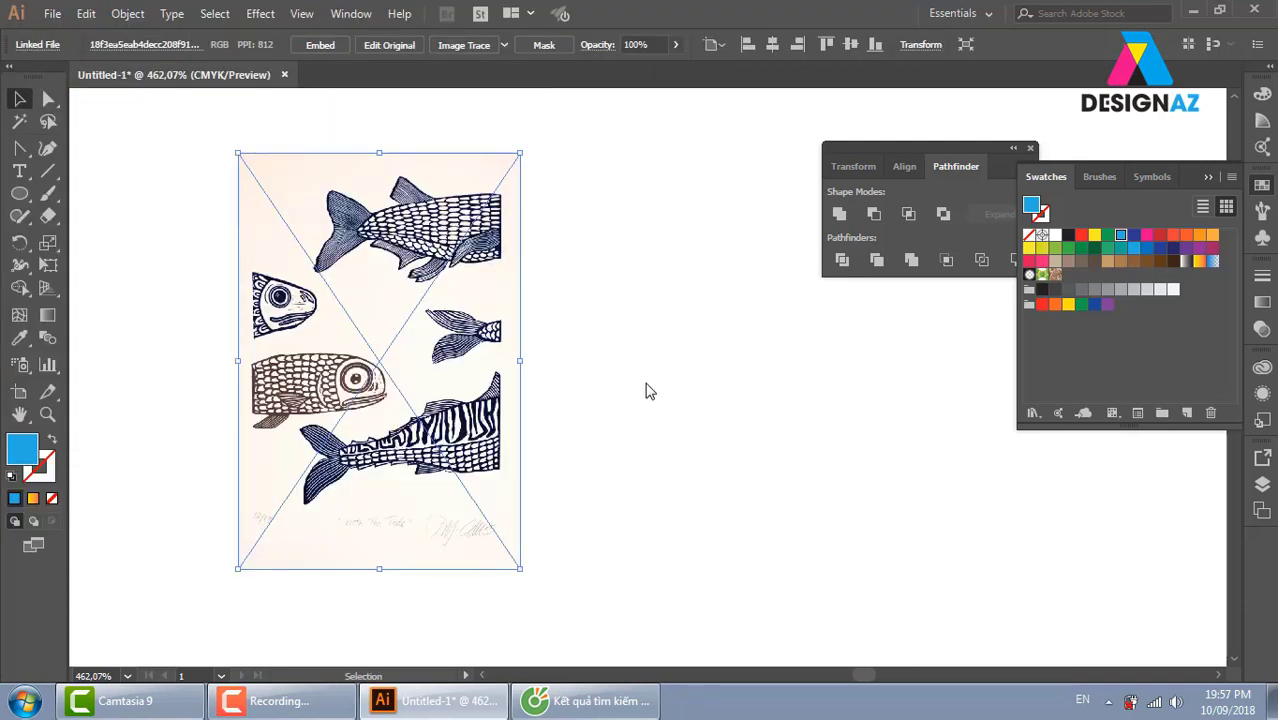
Draw a wide orange rectangle across the fish print and send it behind
{"action": "left_click", "coordinate": [533, 388]}
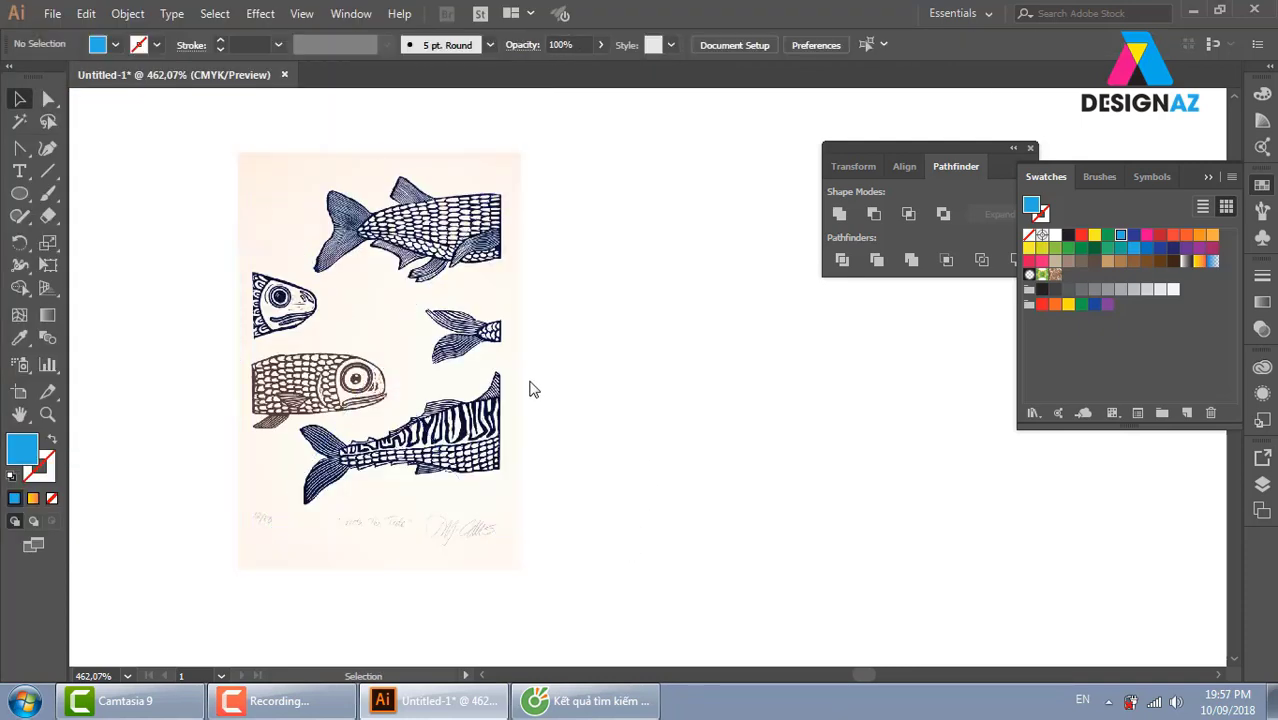
{"action": "left_click", "coordinate": [19, 193]}
{"action": "left_click", "coordinate": [57, 193]}
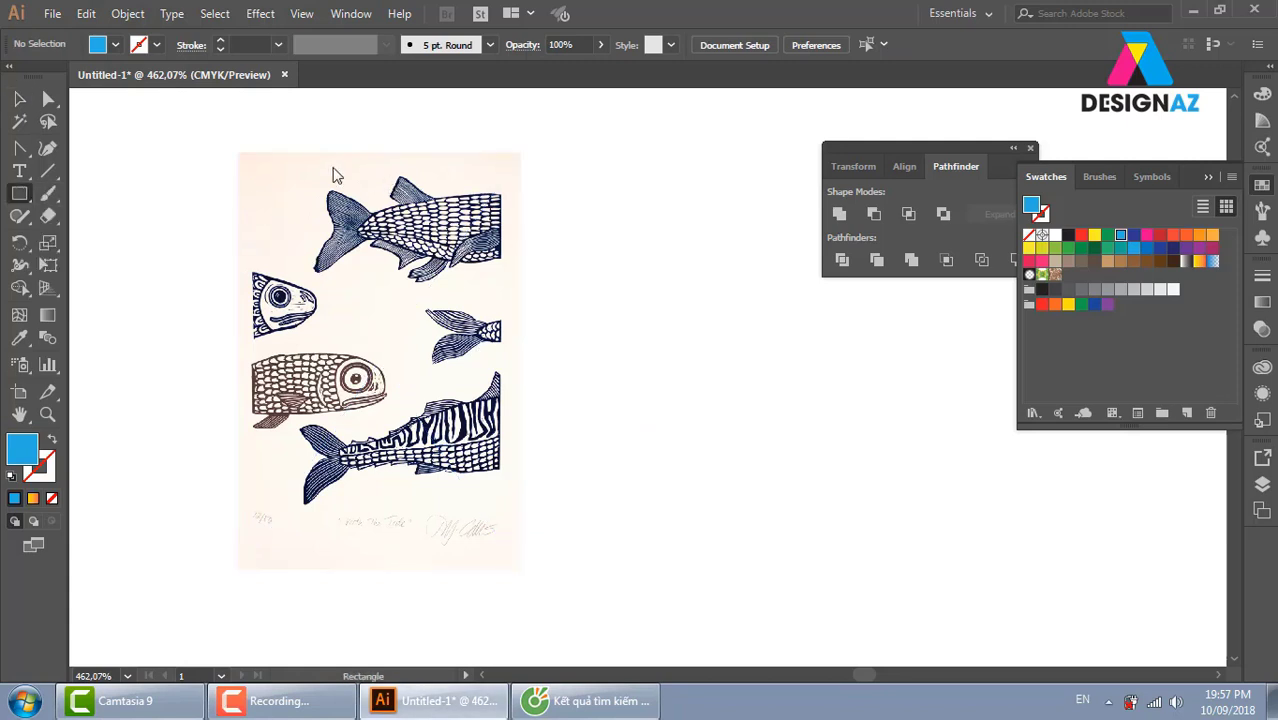
{"action": "left_click_drag", "start_coordinate": [130, 153], "coordinate": [906, 543]}
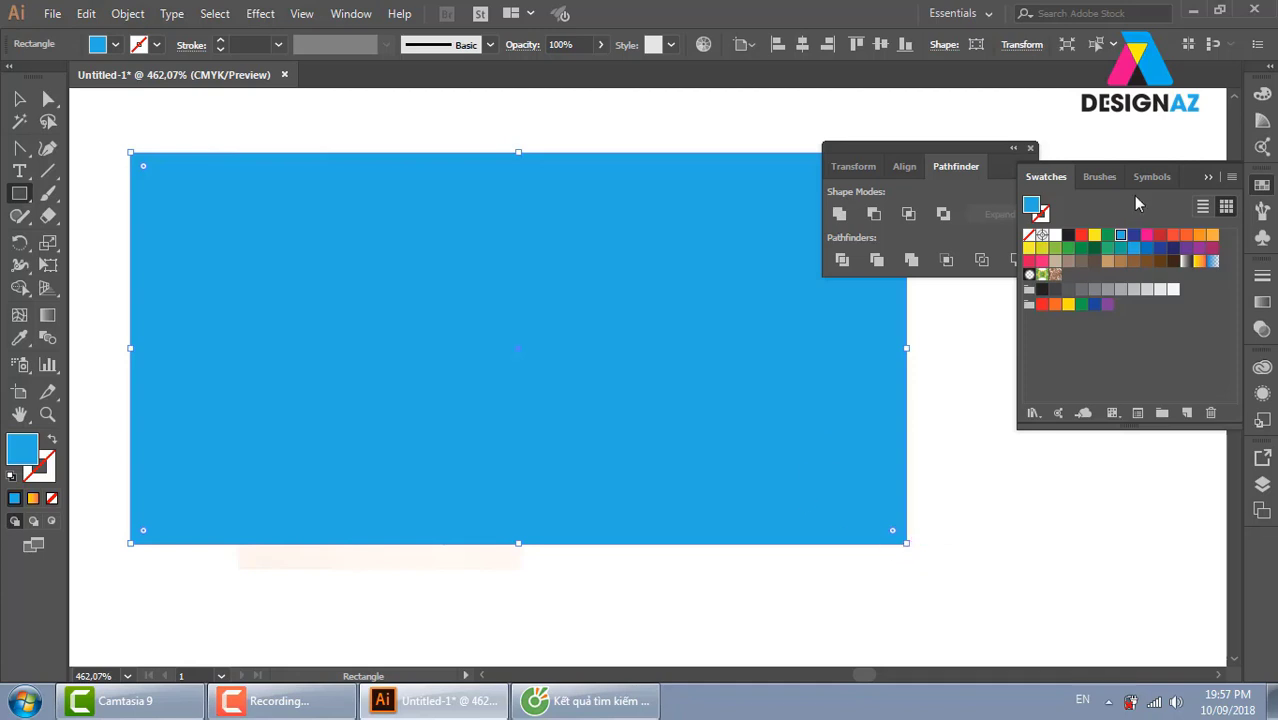
{"action": "left_click", "coordinate": [1203, 238]}
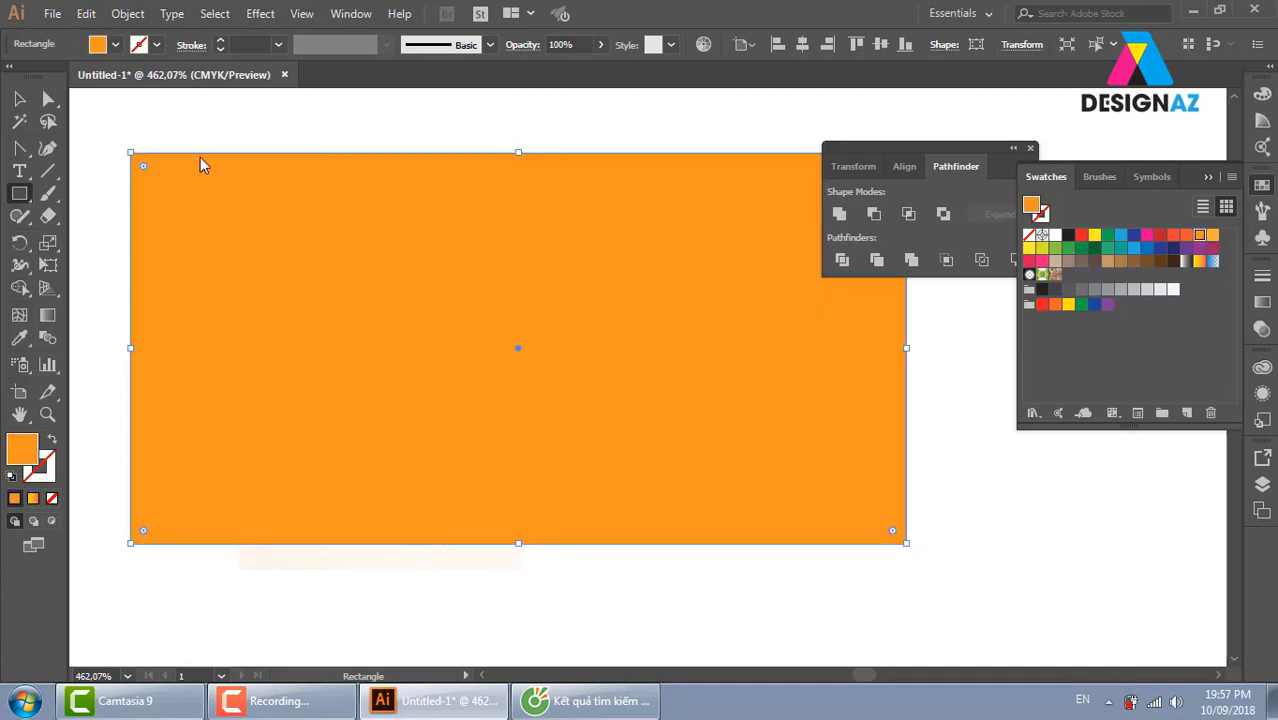
{"action": "left_click", "coordinate": [19, 99]}
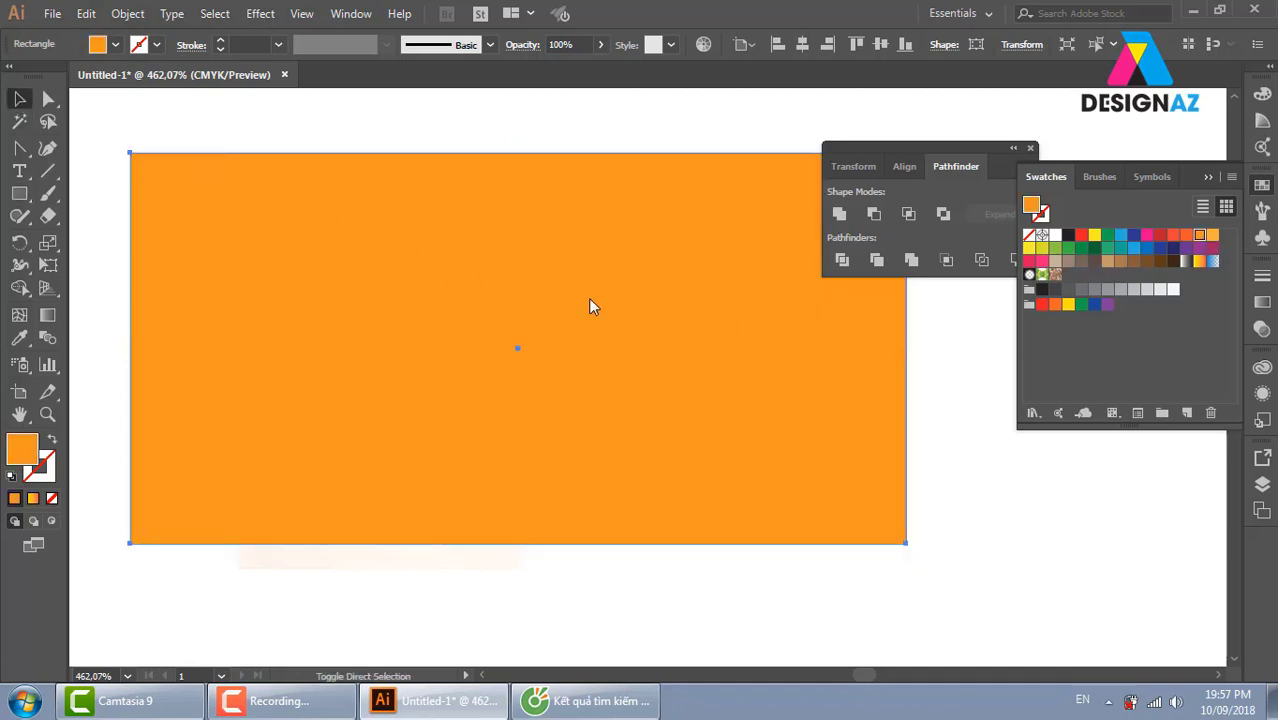
{"action": "key", "text": "ctrl+shift+bracketleft"}
{"action": "left_click", "coordinate": [589, 145]}
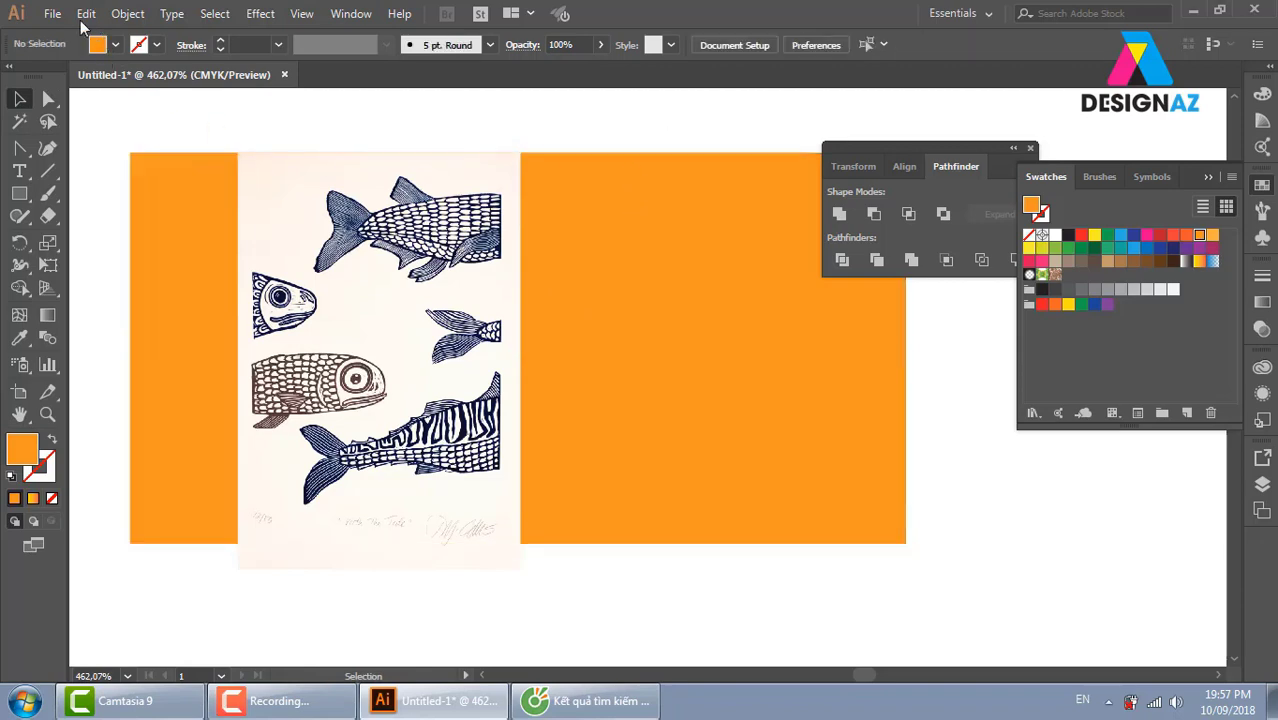
{"action": "left_click", "coordinate": [52, 13]}
In the Place dialog, browse to thuvienanh > New folder > kythuatso > dienthoai
{"action": "left_click", "coordinate": [120, 318]}
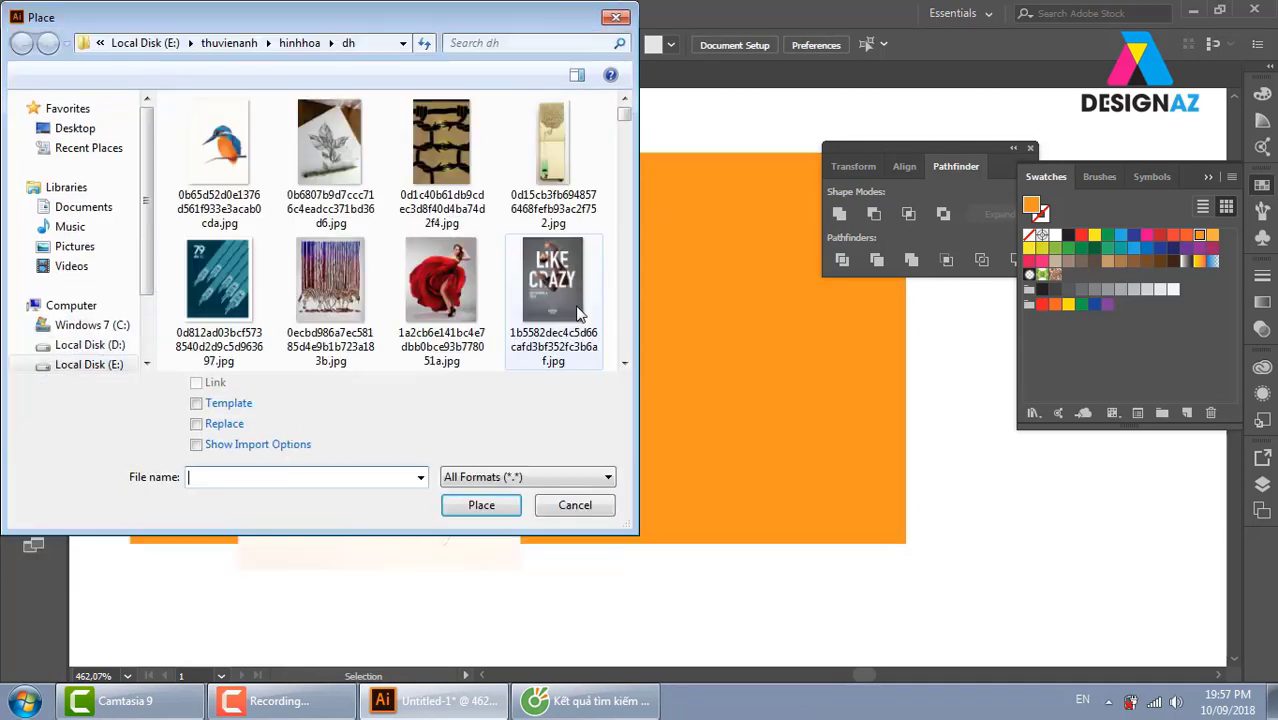
{"action": "left_click", "coordinate": [245, 43]}
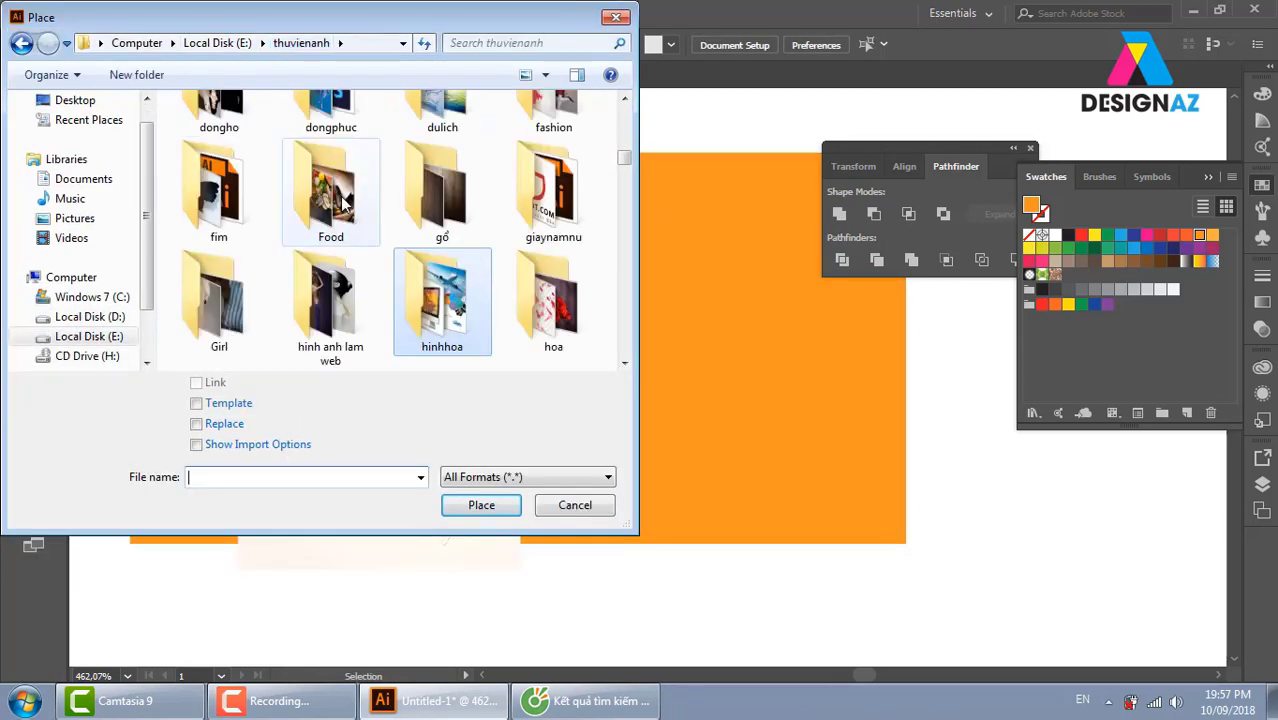
{"action": "left_click", "coordinate": [341, 230]}
{"action": "key", "text": "n"}
{"action": "key", "text": "Return"}
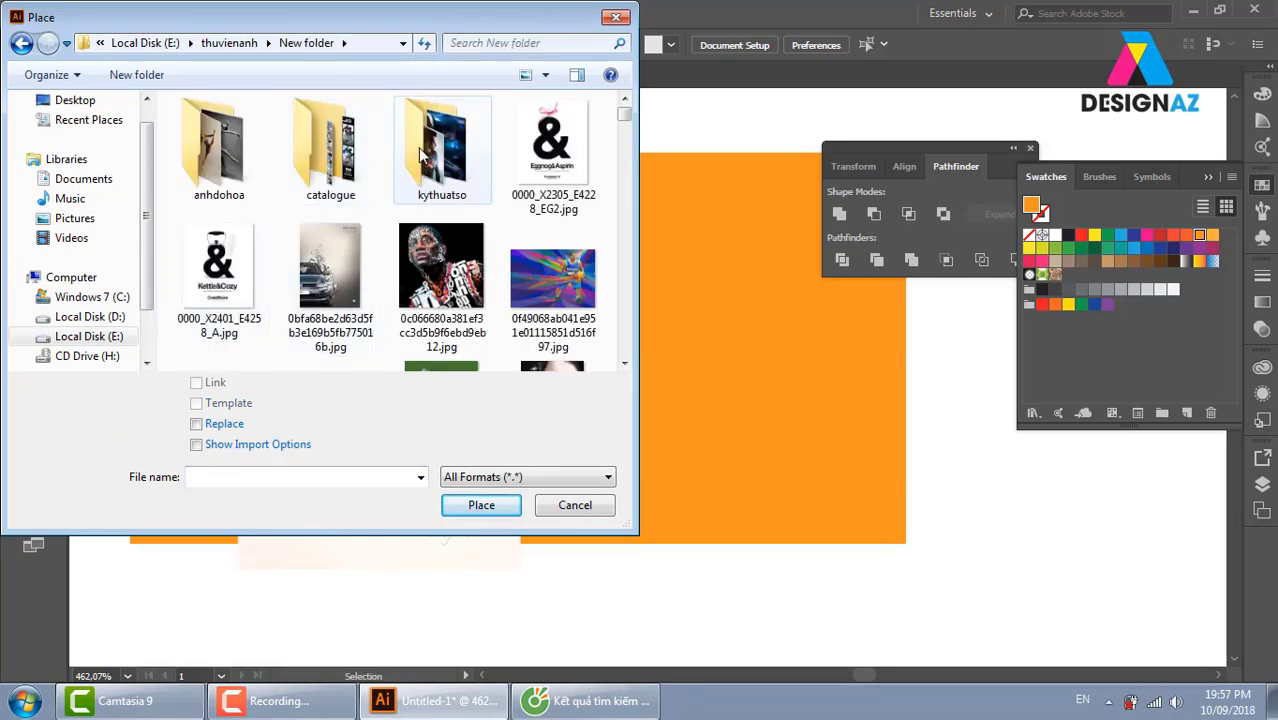
{"action": "double_click", "coordinate": [468, 140]}
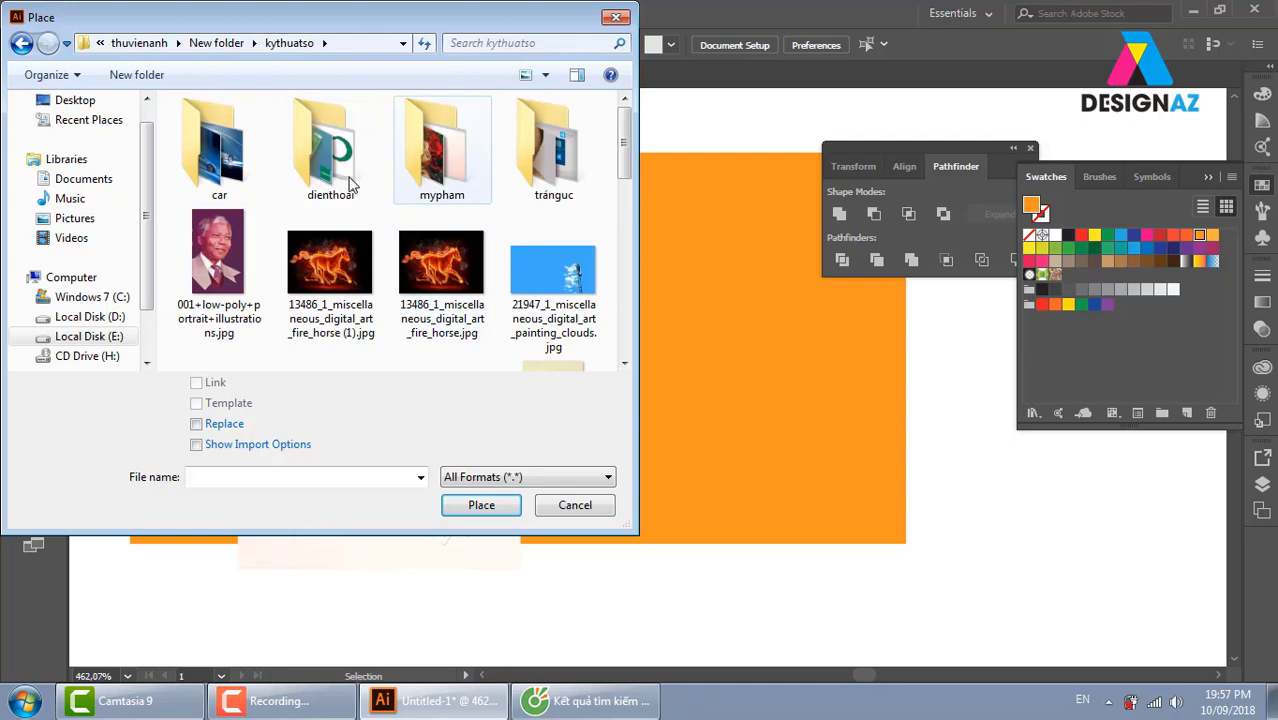
{"action": "double_click", "coordinate": [333, 148]}
Place iphone7.png as a linked image on the orange banner beside the fish print
{"action": "left_click_drag", "start_coordinate": [630, 122], "coordinate": [612, 234]}
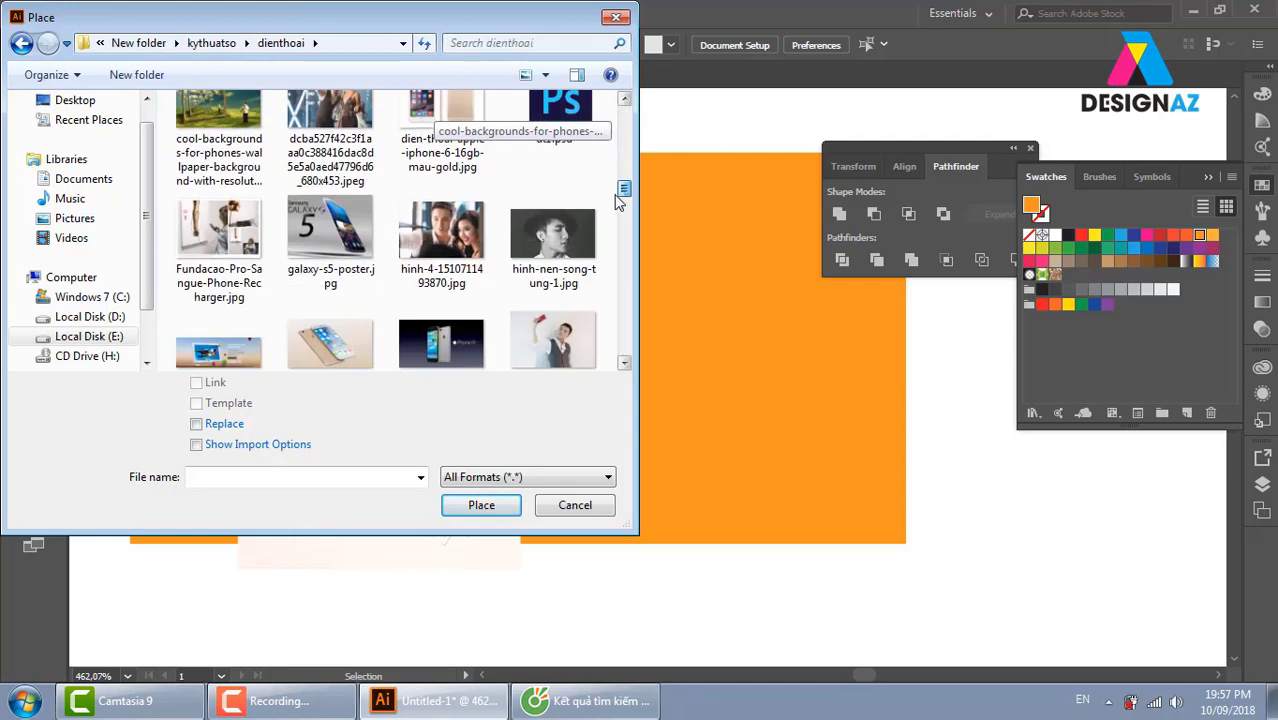
{"action": "scroll", "coordinate": [612, 234], "scroll_direction": "down", "scroll_amount": 2}
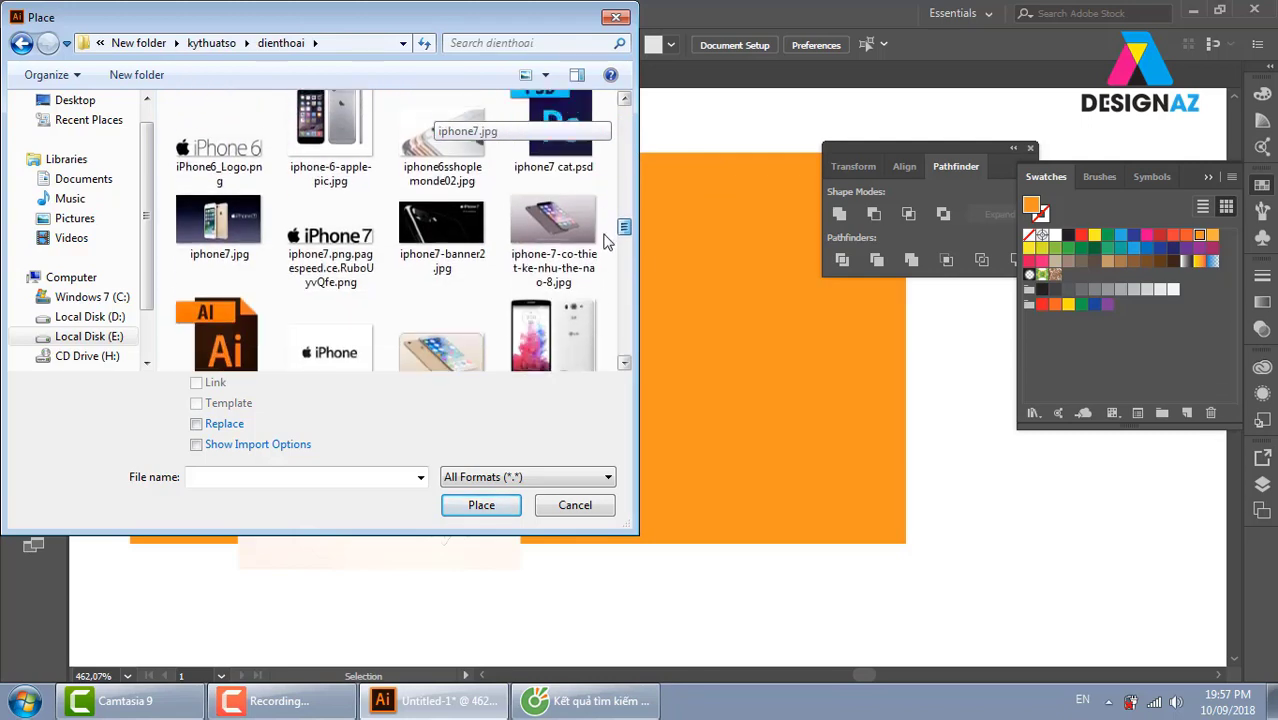
{"action": "left_click", "coordinate": [330, 215]}
{"action": "left_click", "coordinate": [481, 505]}
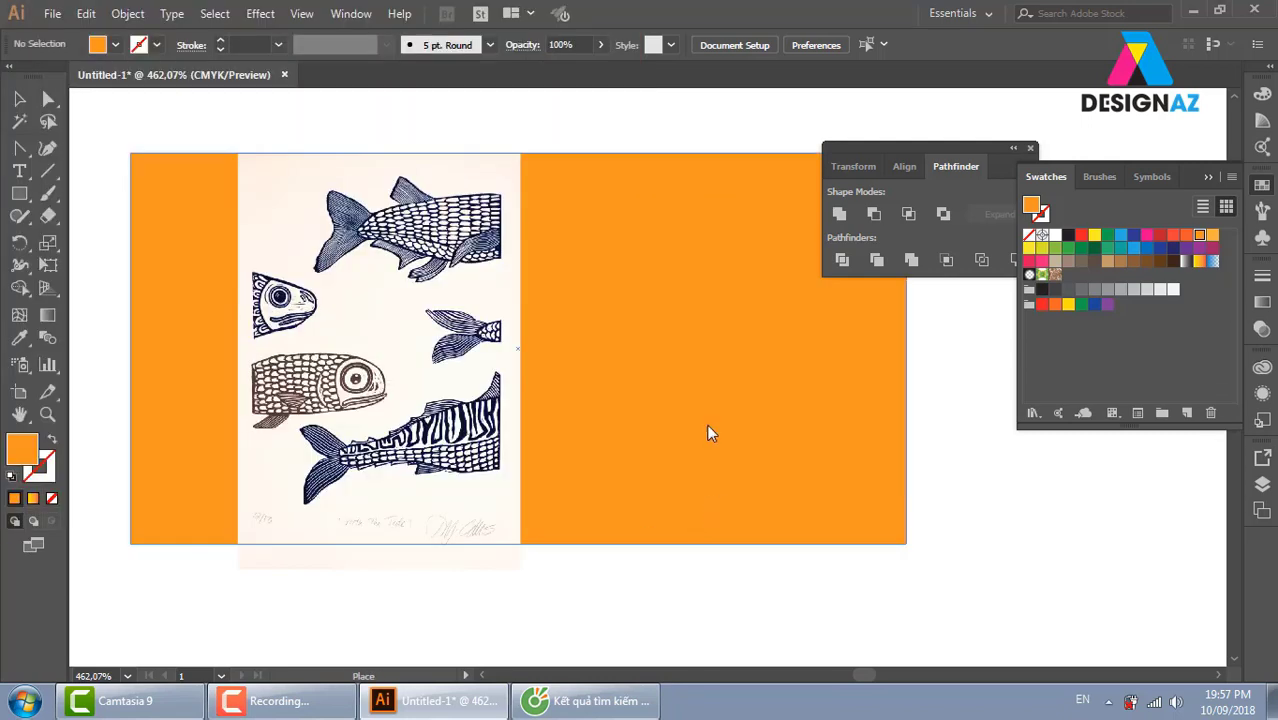
{"action": "left_click_drag", "start_coordinate": [593, 280], "coordinate": [938, 494]}
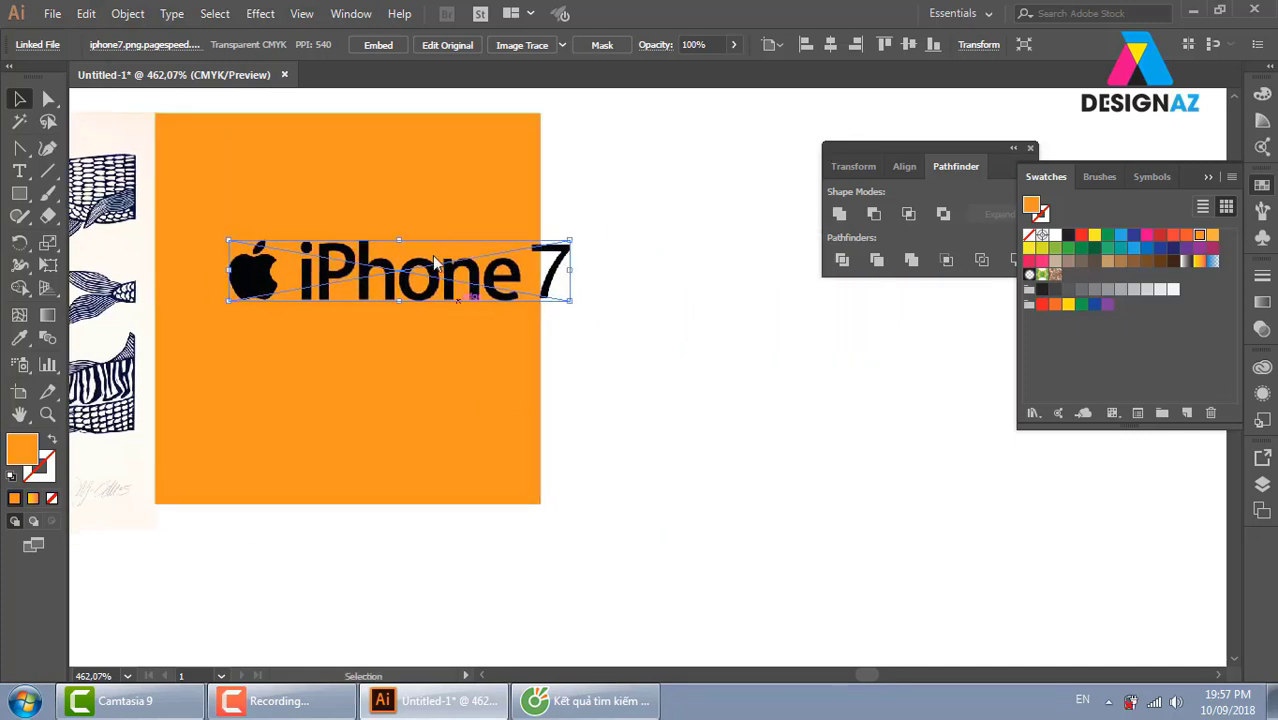
Drag the iPhone 7 logo onto the white canvas right of the orange rectangle
{"action": "left_click_drag", "start_coordinate": [445, 266], "coordinate": [784, 407]}
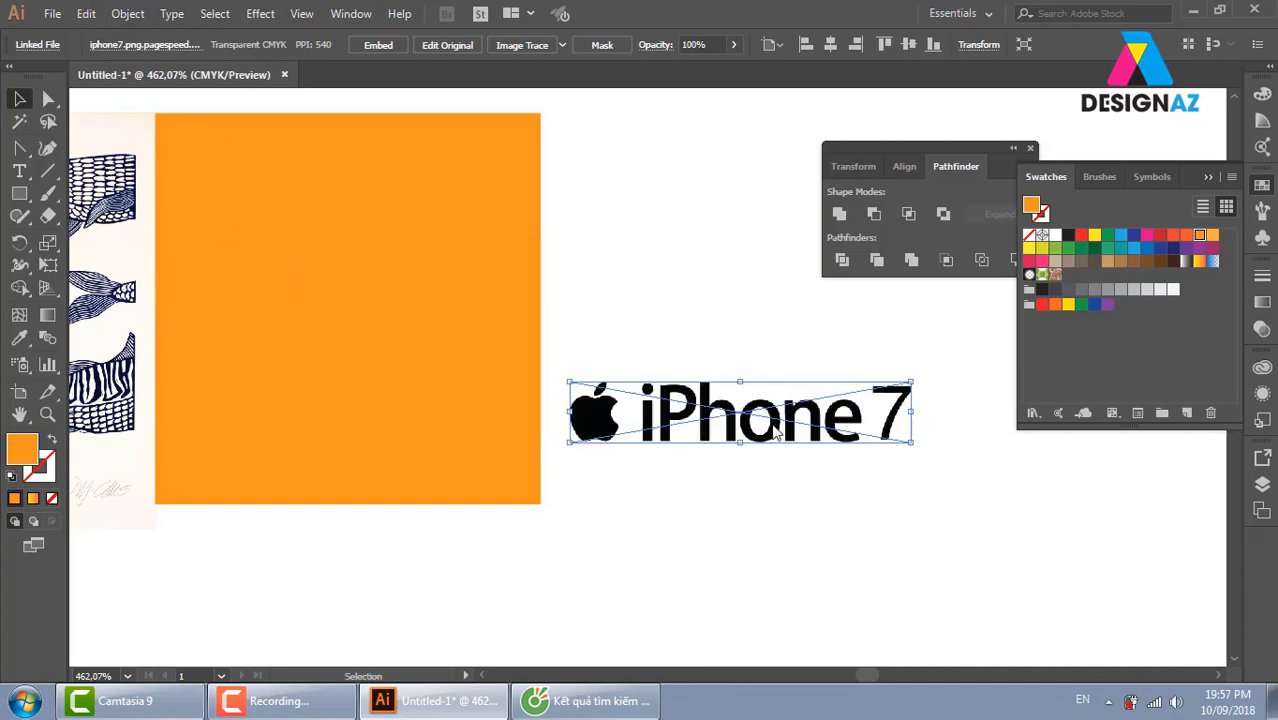
{"action": "scroll", "coordinate": [765, 415], "scroll_direction": "down", "scroll_amount": 1}
{"action": "scroll", "coordinate": [765, 415], "scroll_direction": "right", "scroll_amount": 2}
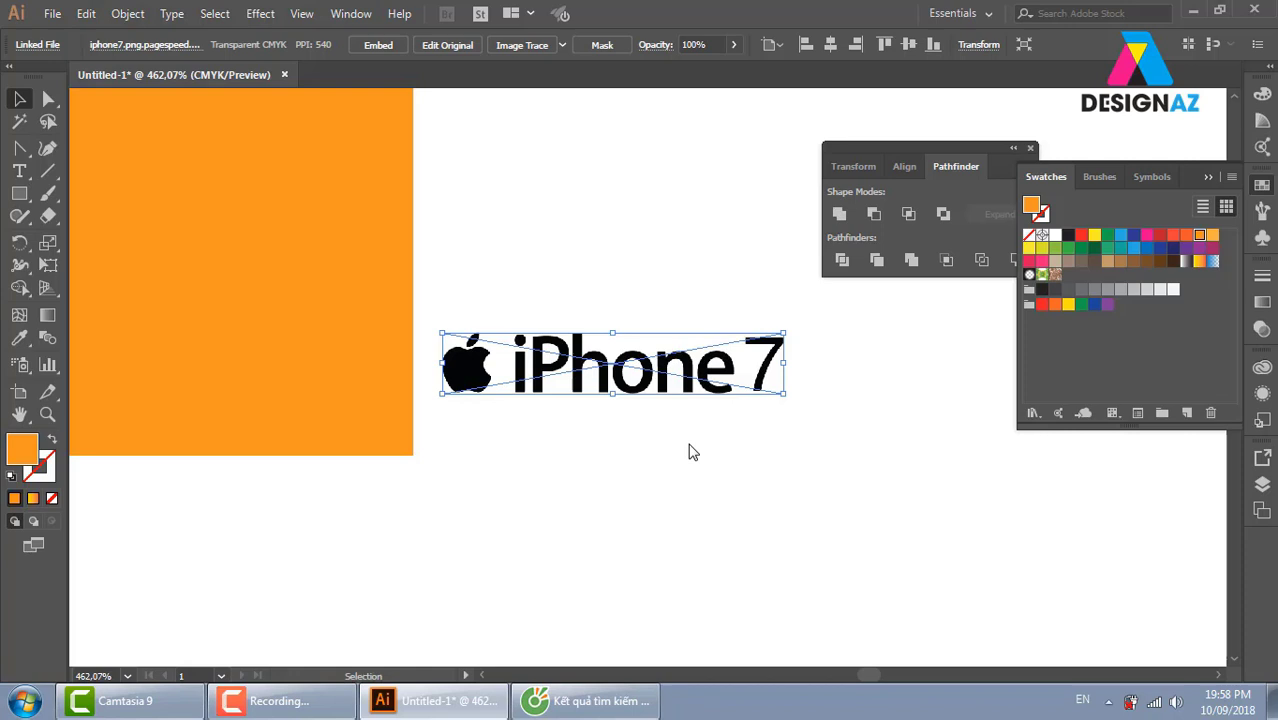
Draw a rectangle over the iPhone 7 logo and fill it navy (C=100 M=100 Y=25 K=25)
{"action": "left_click", "coordinate": [588, 256]}
{"action": "left_click_drag", "start_coordinate": [557, 386], "coordinate": [461, 378]}
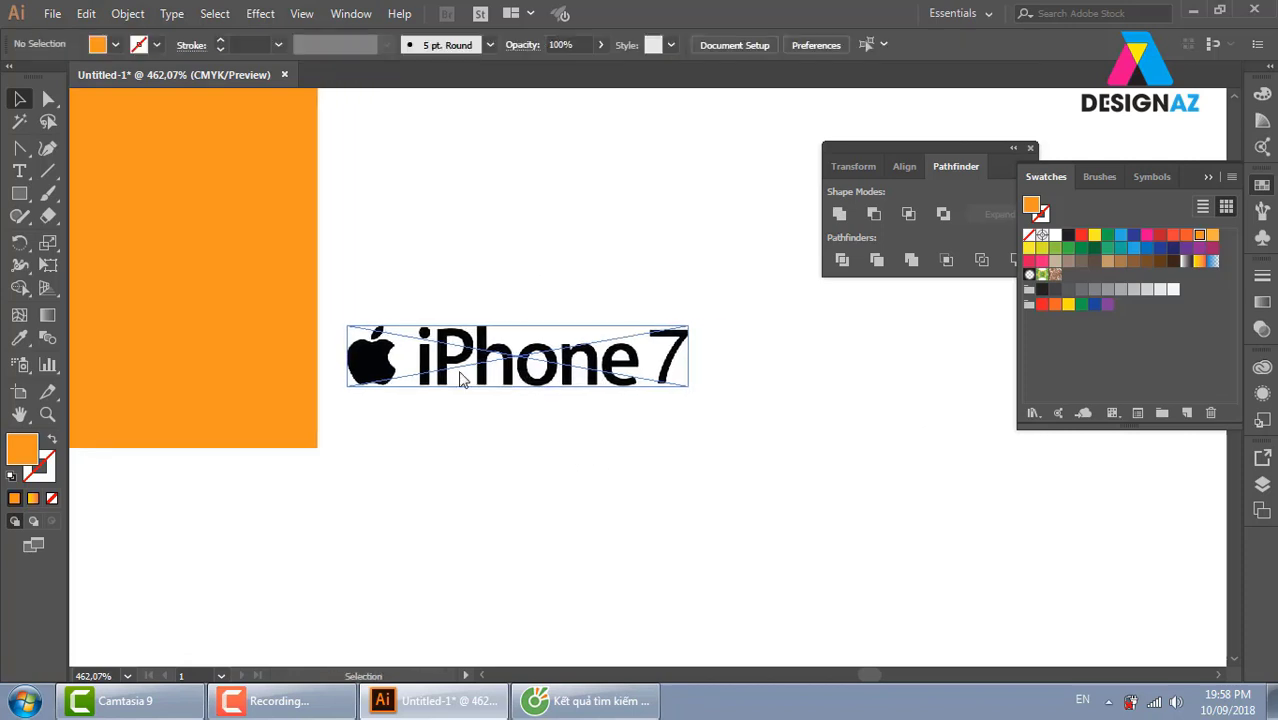
{"action": "key", "text": "m"}
{"action": "mouse_move", "coordinate": [336, 305]}
{"action": "left_mouse_down"}
{"action": "mouse_move", "coordinate": [684, 443]}
{"action": "mouse_move", "coordinate": [703, 425]}
{"action": "left_mouse_up"}
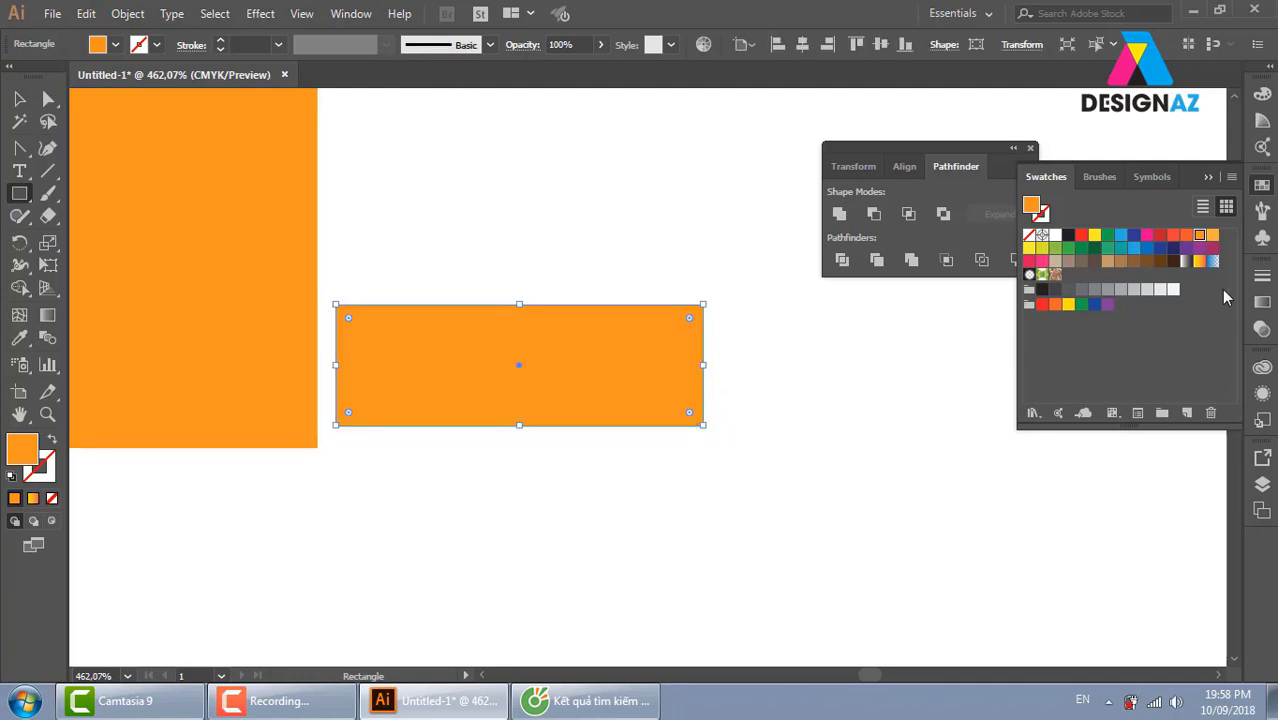
{"action": "left_click", "coordinate": [1173, 247]}
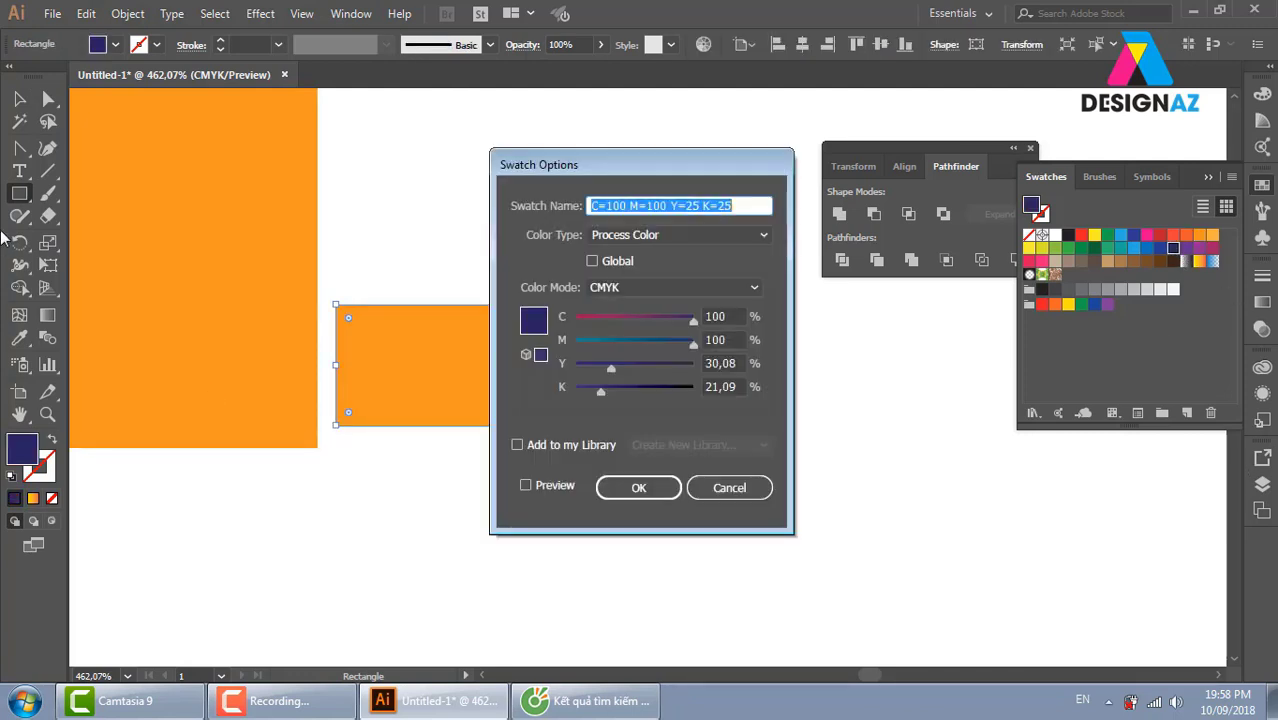
{"action": "key", "text": "Return"}
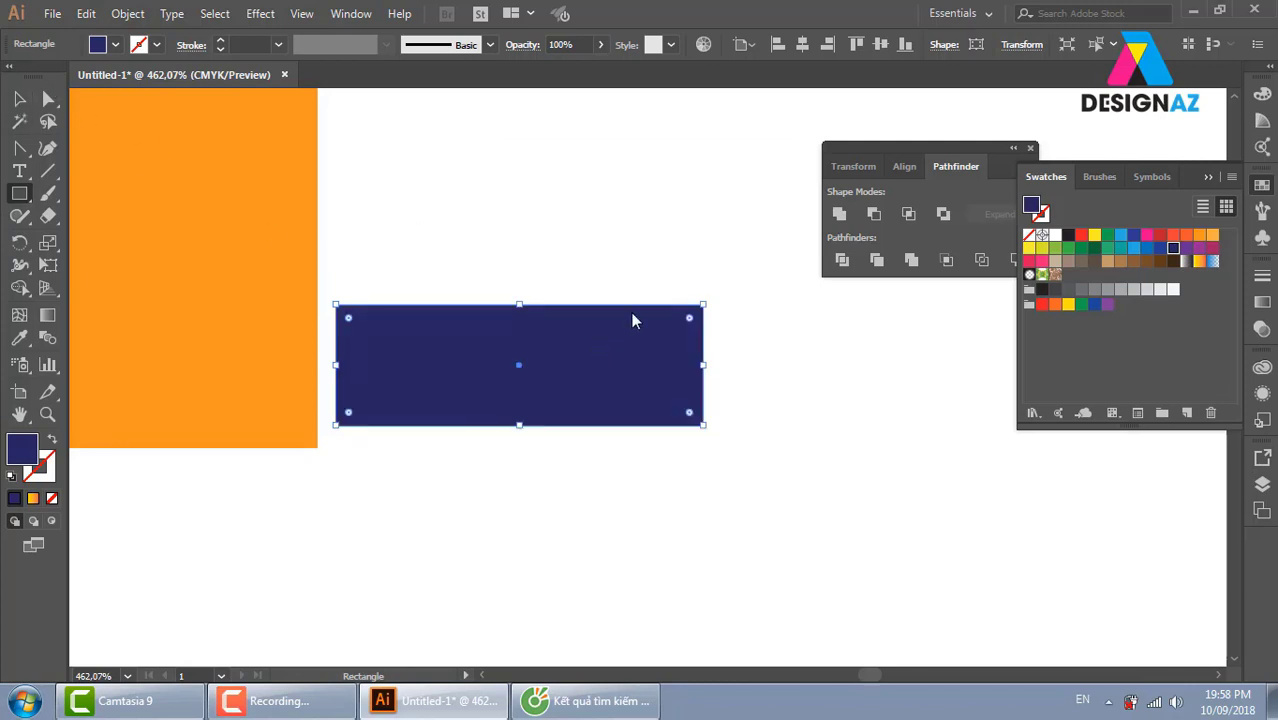
{"action": "left_click", "coordinate": [633, 320]}
{"action": "left_click", "coordinate": [700, 388]}
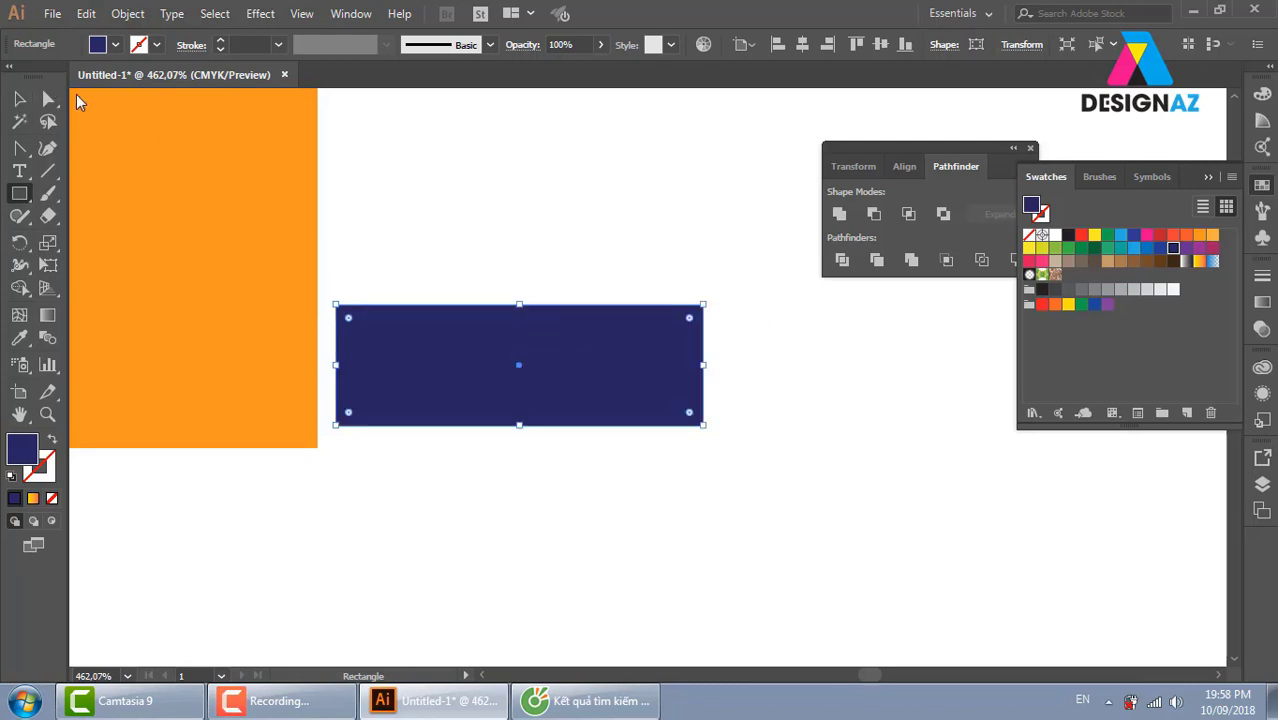
Bring the logo in front, cut it away, and select the navy rectangle
{"action": "left_click", "coordinate": [19, 98]}
{"action": "key", "text": "ctrl+v"}
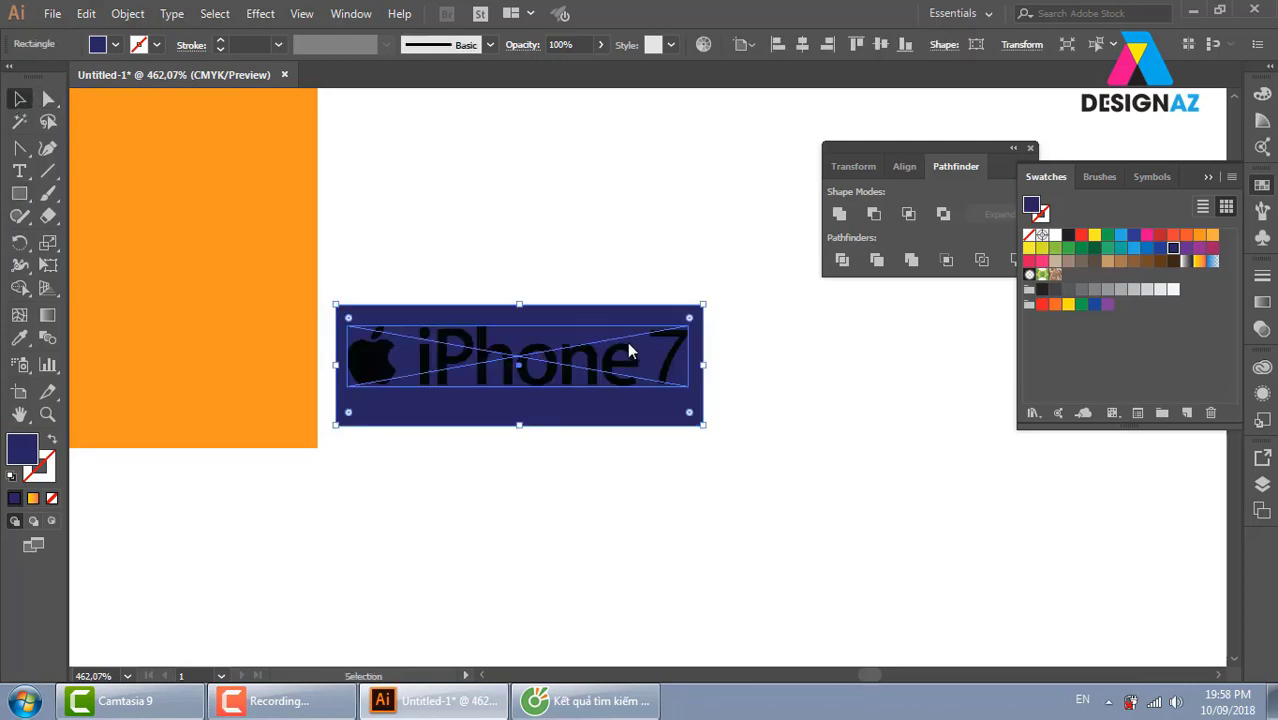
{"action": "left_click", "coordinate": [630, 349]}
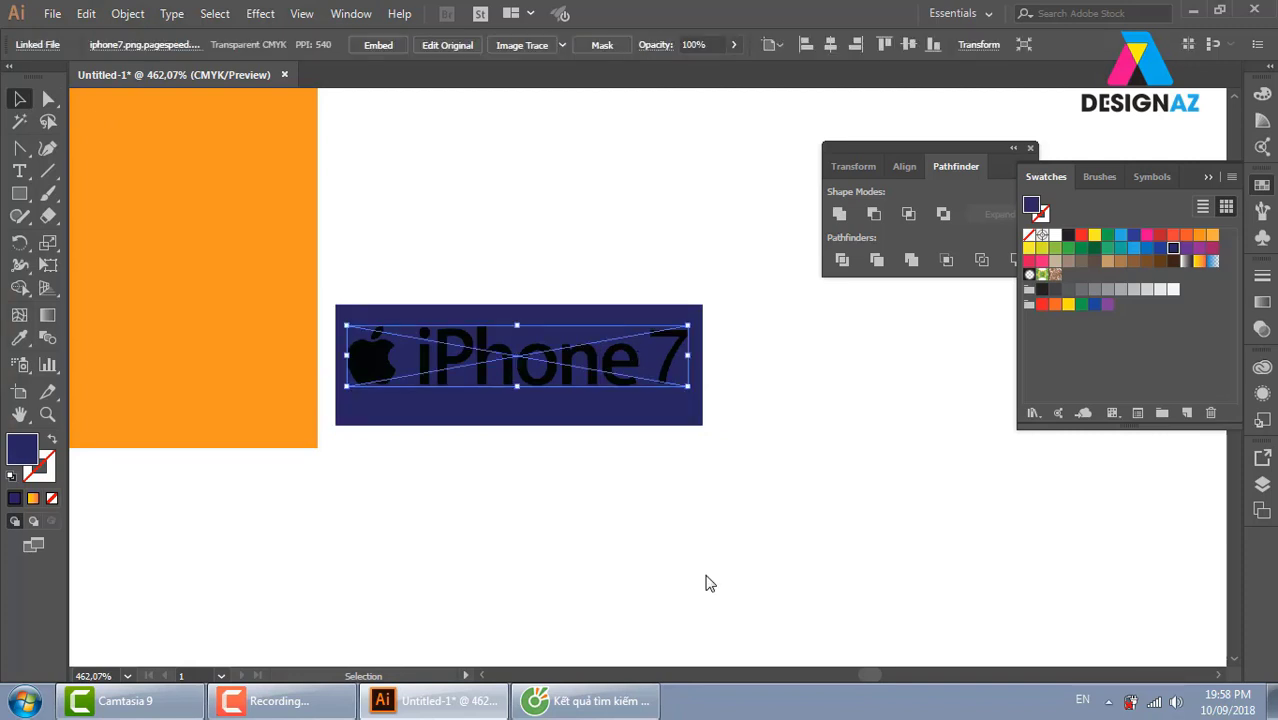
{"action": "key", "text": "Delete"}
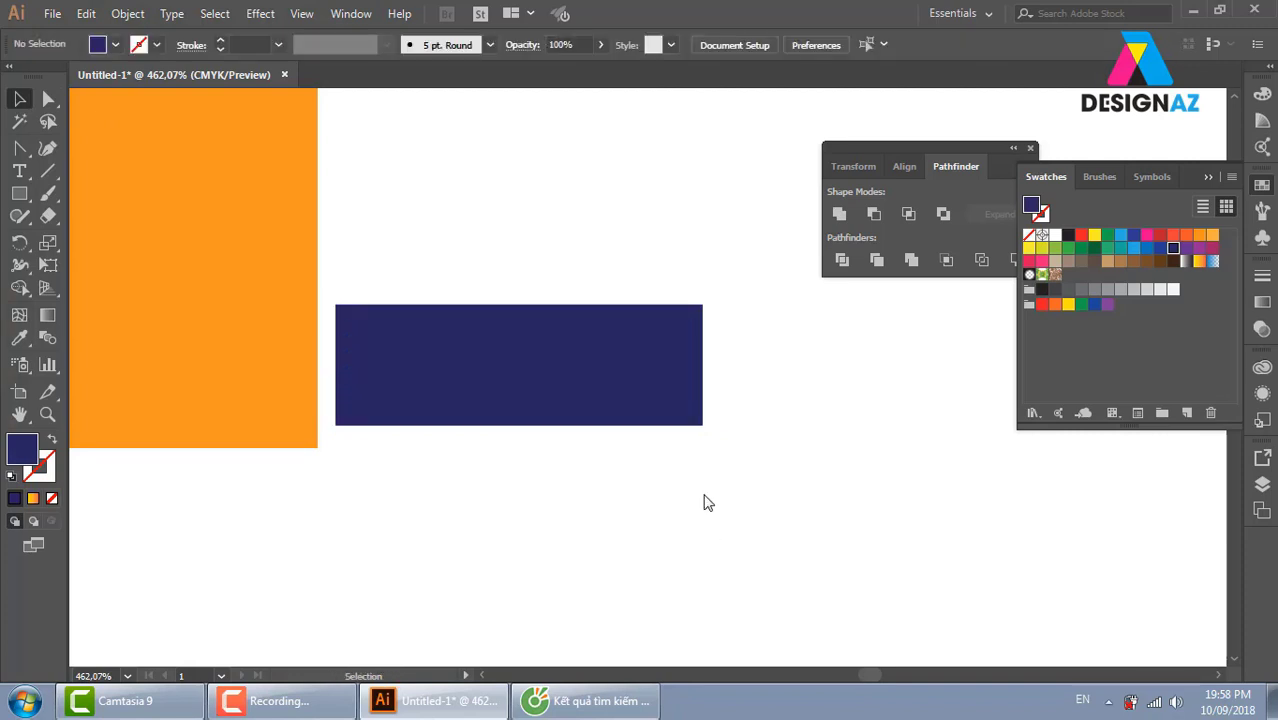
{"action": "left_click", "coordinate": [608, 378]}
Make an opacity mask on the navy rectangle from the pasted logo, with Clip and Invert Mask on
{"action": "left_click", "coordinate": [1262, 329]}
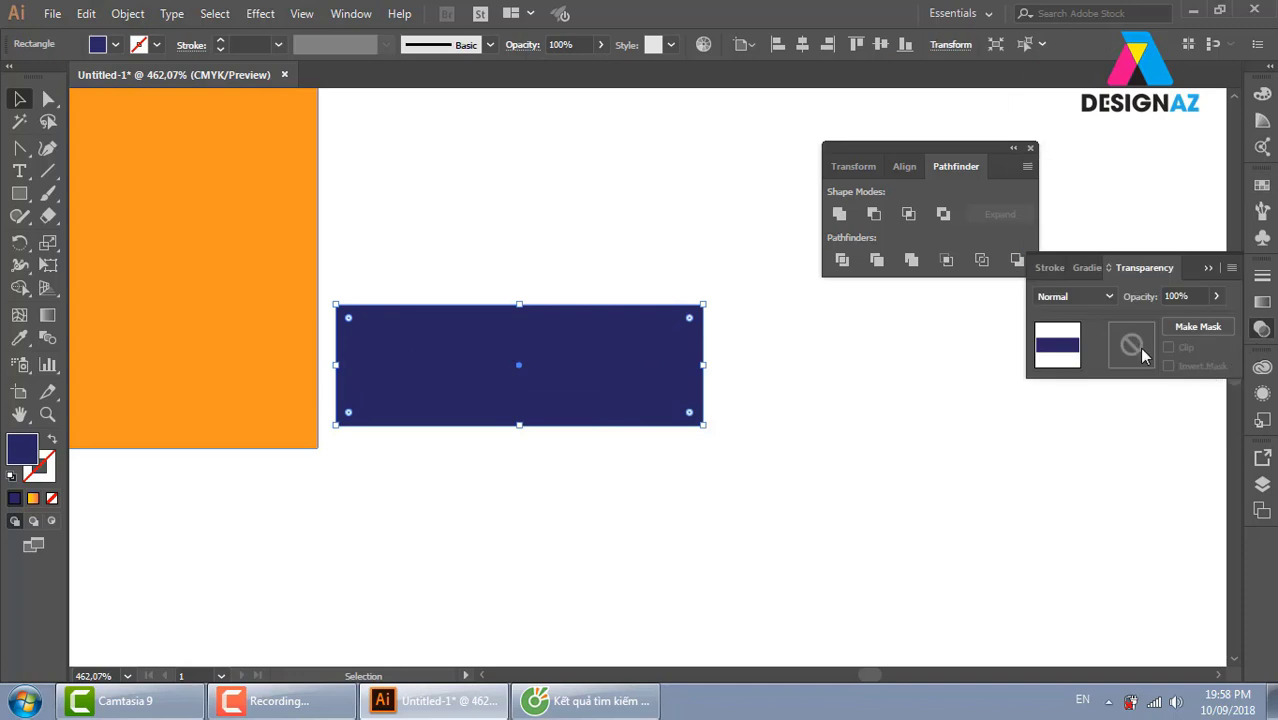
{"action": "left_click", "coordinate": [1139, 347]}
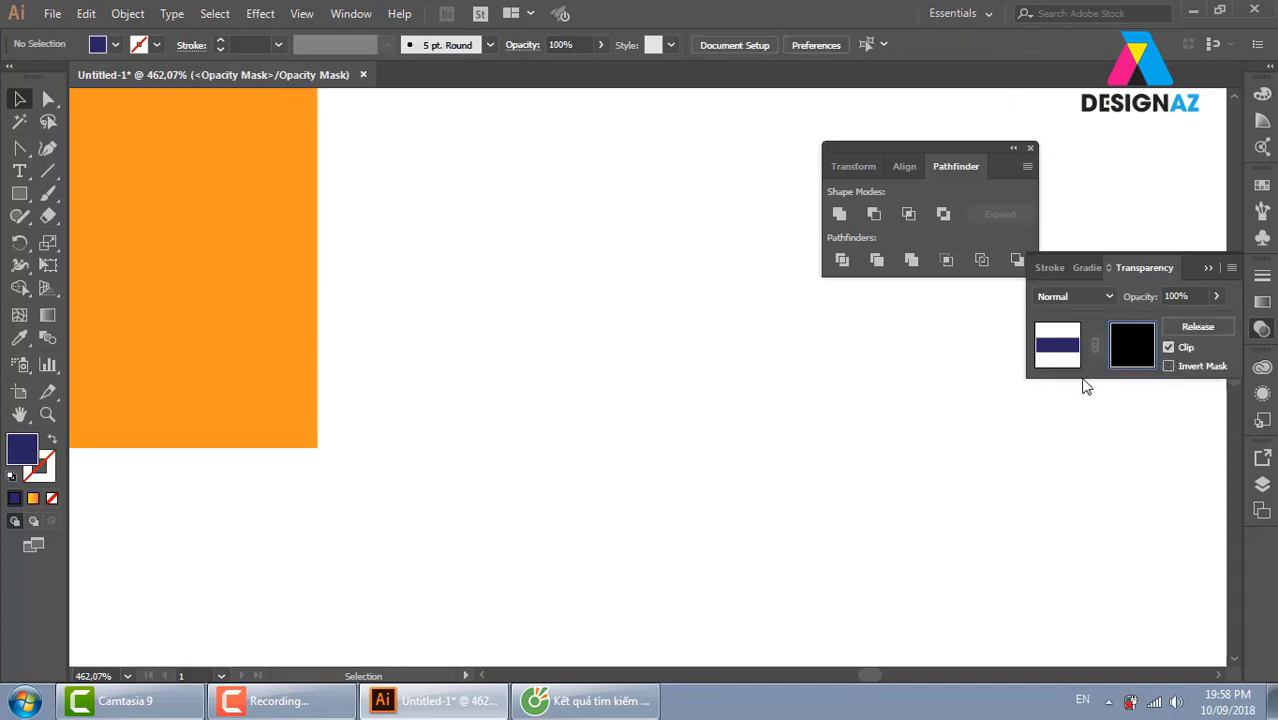
{"action": "key", "text": "ctrl+f"}
{"action": "left_click", "coordinate": [1168, 366]}
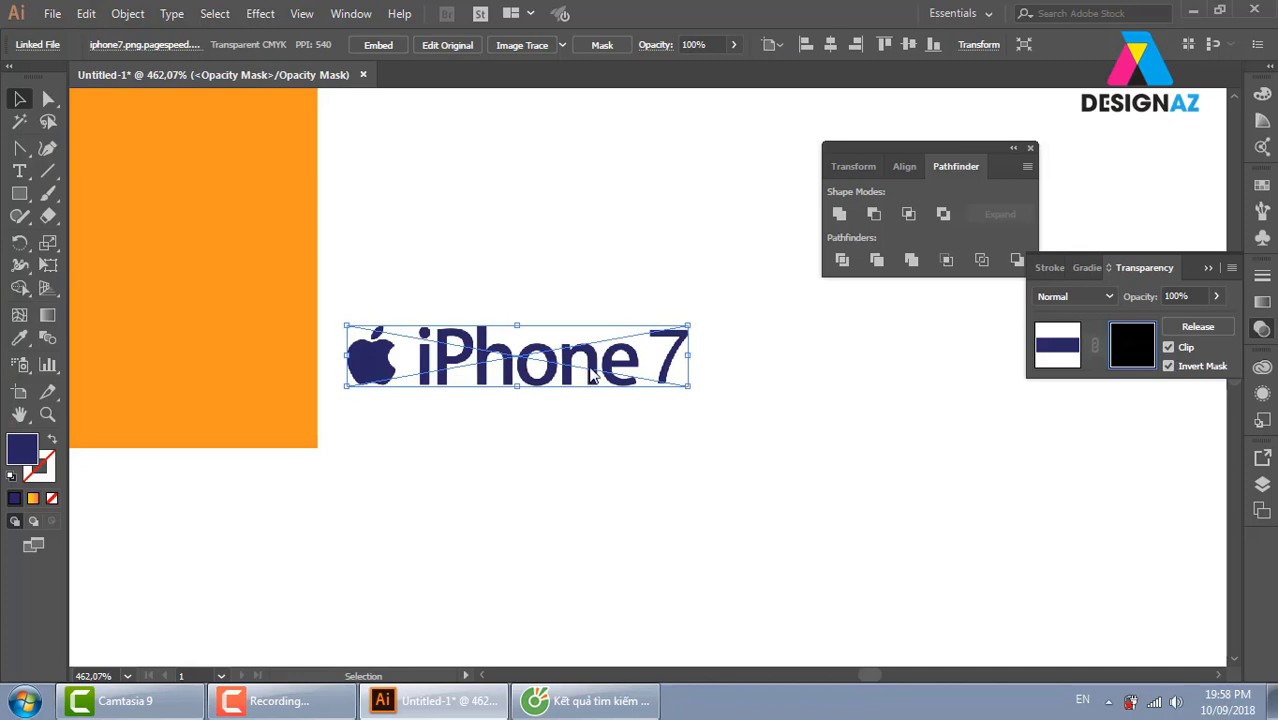
{"action": "left_click", "coordinate": [1168, 347]}
{"action": "left_click", "coordinate": [1168, 366]}
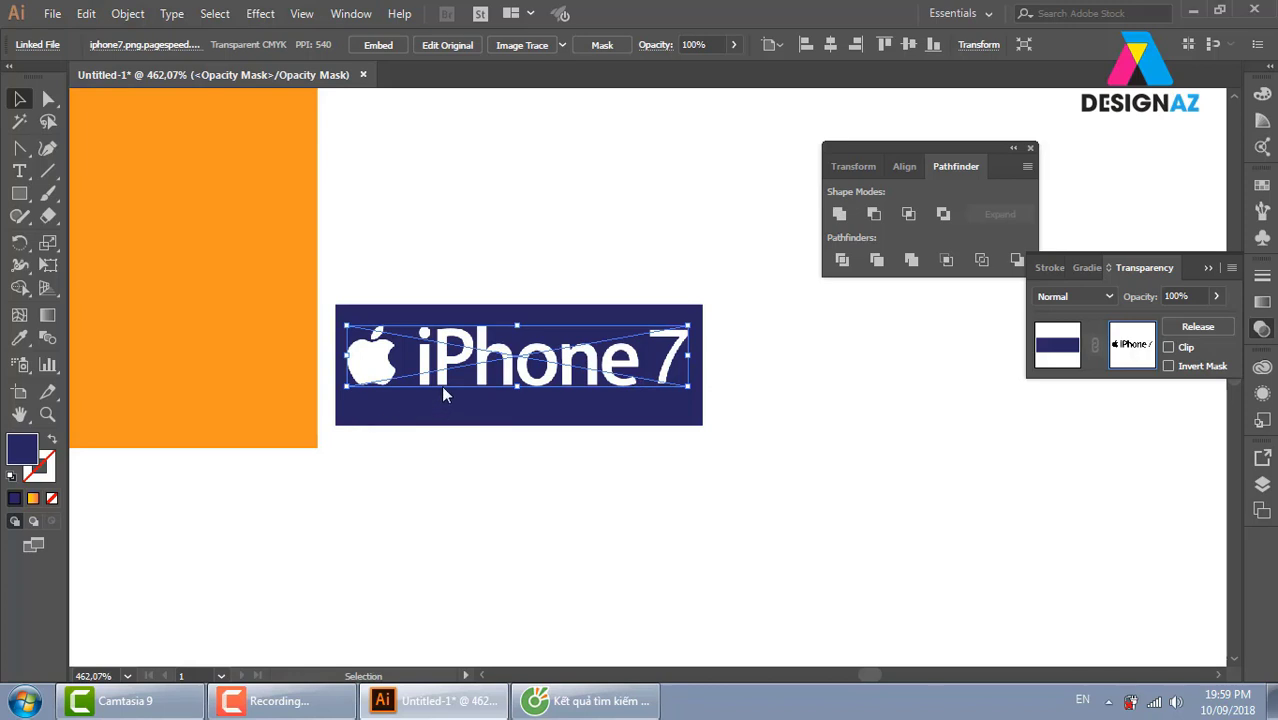
{"action": "left_click", "coordinate": [1168, 347]}
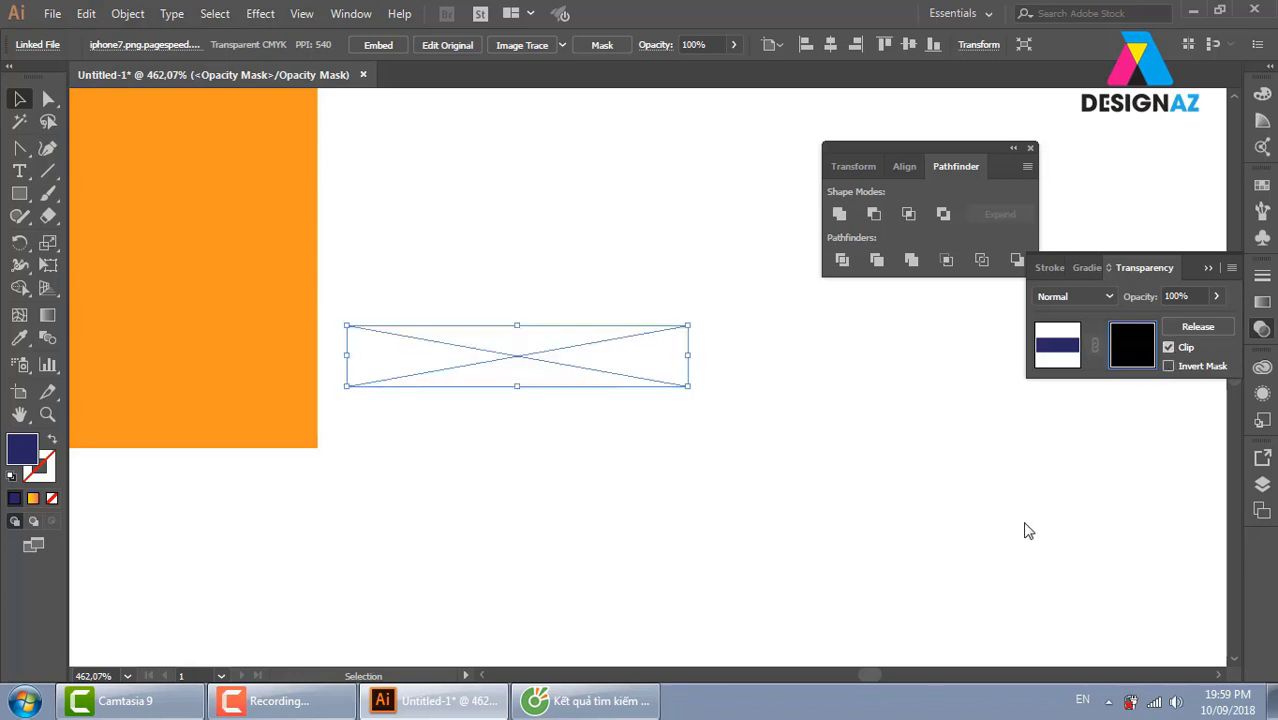
{"action": "left_click", "coordinate": [1168, 366]}
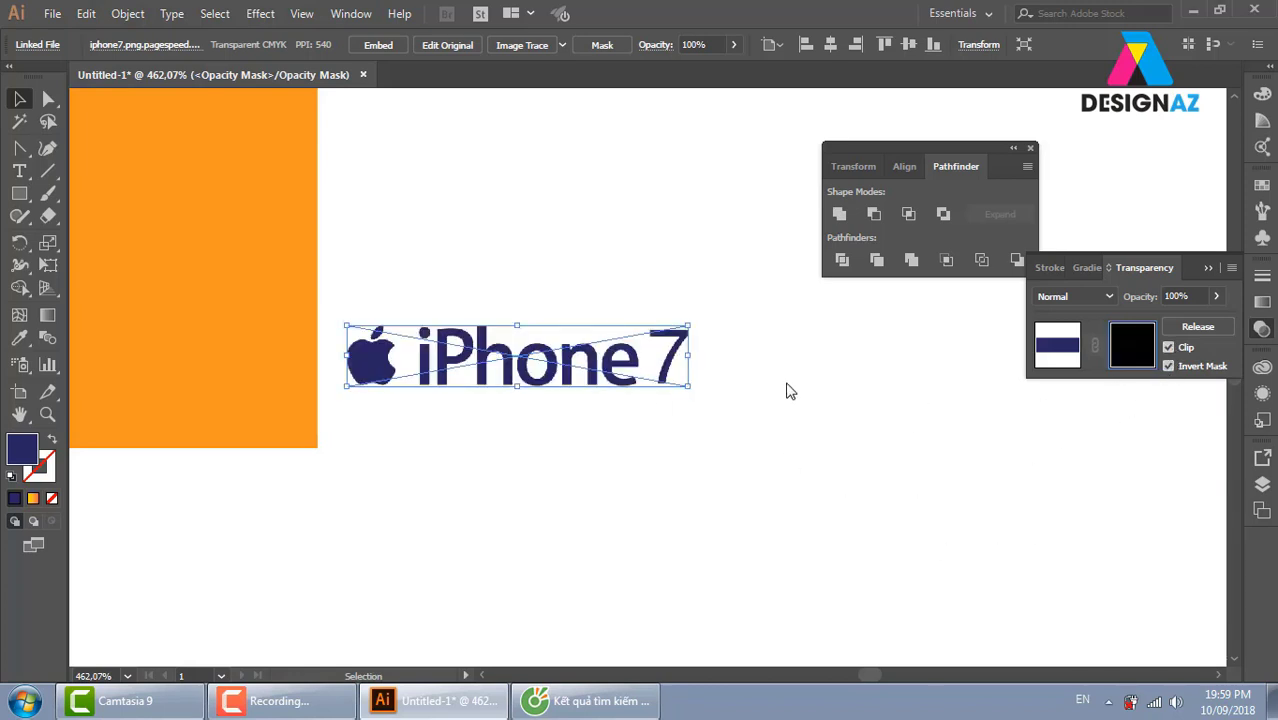
Try pink, cyan and red-orange fills, then settle on the orange-yellow gradient swatch
{"action": "left_click", "coordinate": [1064, 352]}
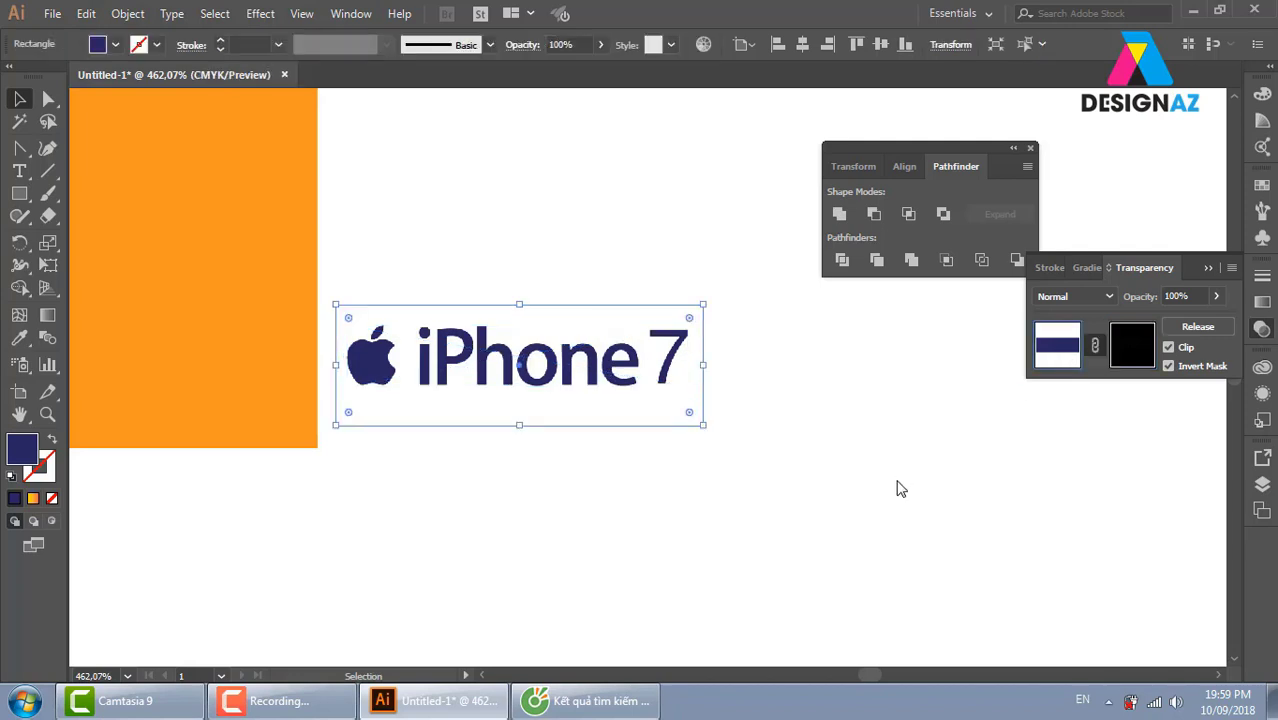
{"action": "left_click", "coordinate": [1262, 185]}
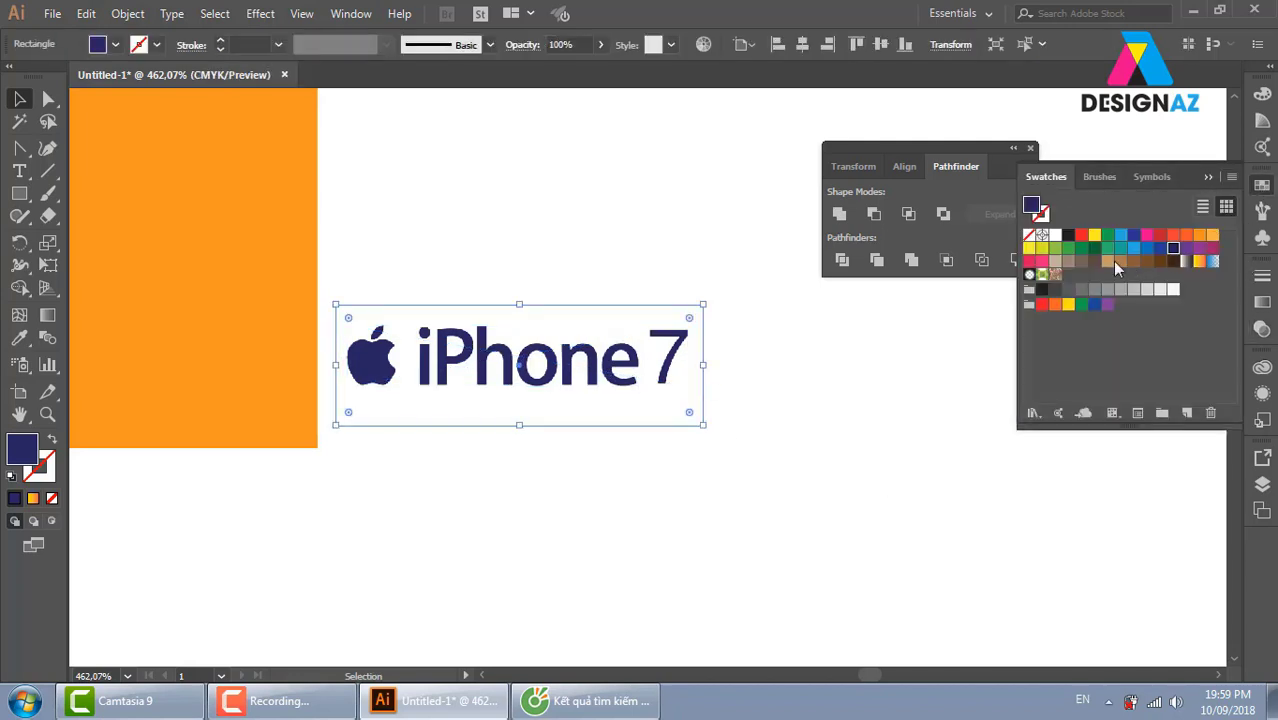
{"action": "left_click", "coordinate": [1032, 262]}
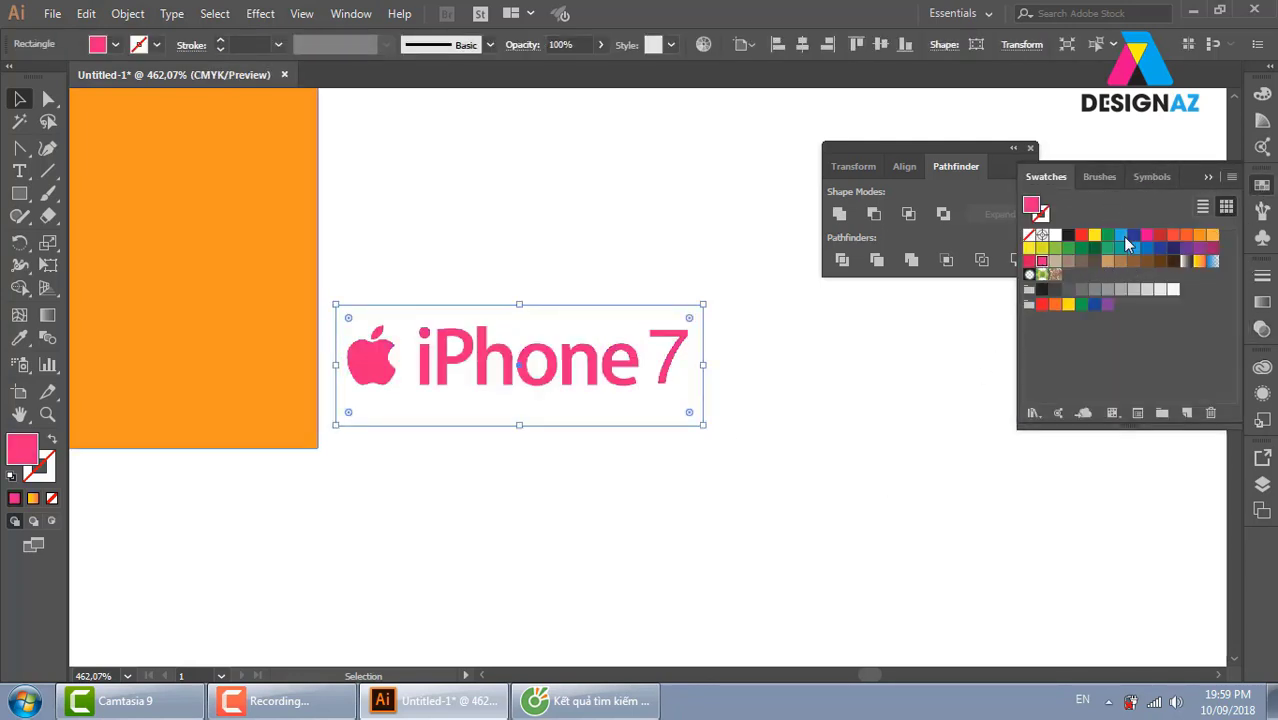
{"action": "left_click", "coordinate": [1121, 235]}
{"action": "left_click", "coordinate": [1174, 236]}
{"action": "left_click", "coordinate": [1199, 261]}
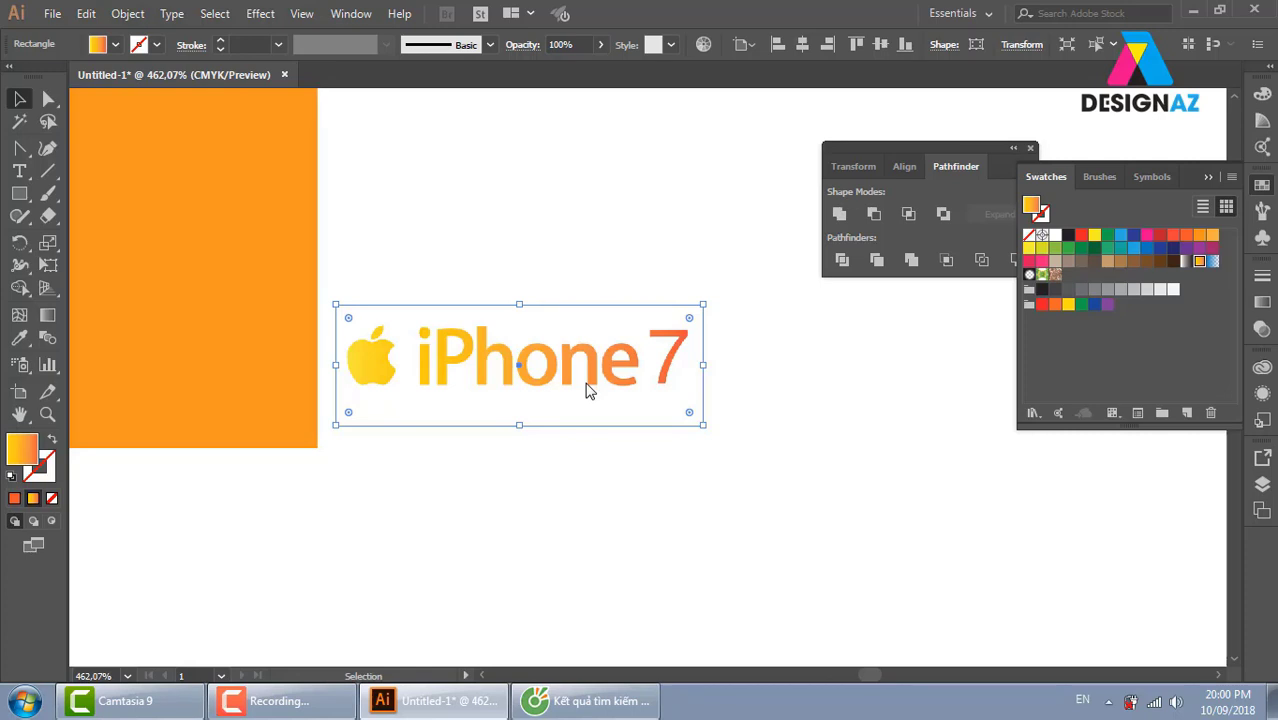
Zoom out and move the iPhone 7 logo onto the orange banner
{"action": "key", "text": "ctrl+minus"}
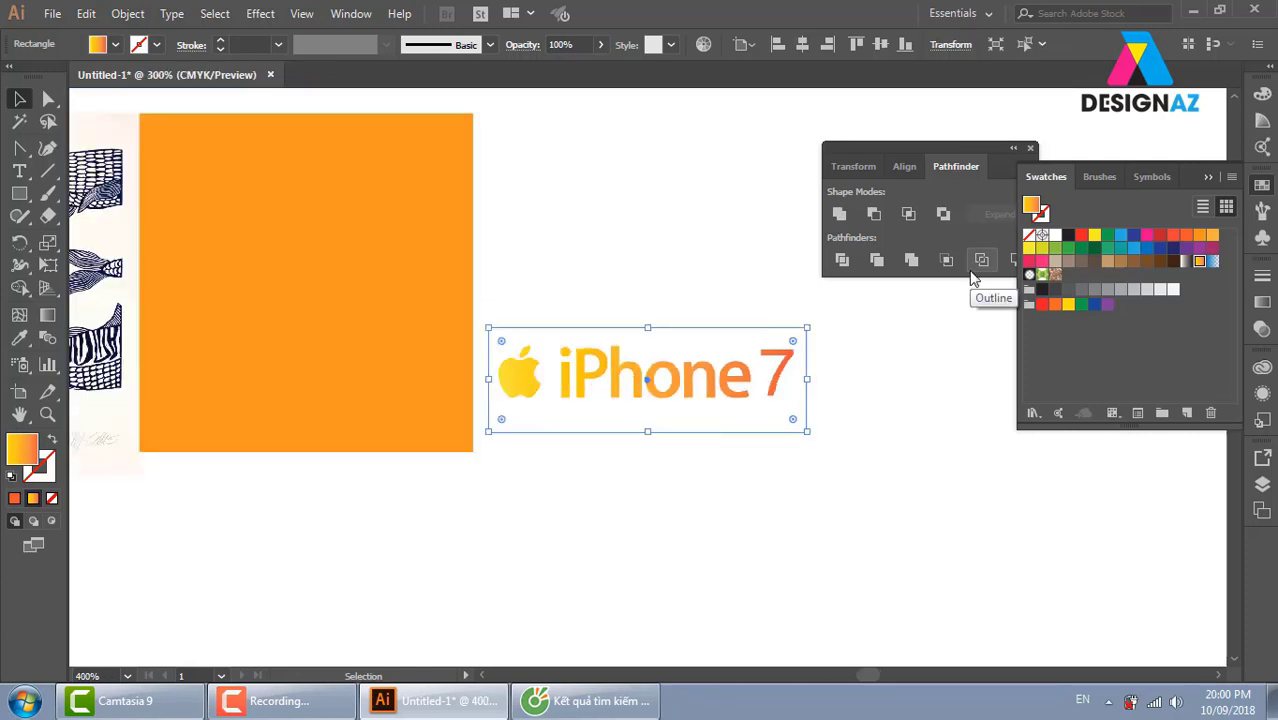
{"action": "key", "text": "ctrl+minus"}
{"action": "key", "text": "ctrl+minus"}
{"action": "left_click_drag", "start_coordinate": [528, 429], "coordinate": [613, 174]}
{"action": "scroll", "coordinate": [505, 407], "scroll_direction": "left", "scroll_amount": 5}
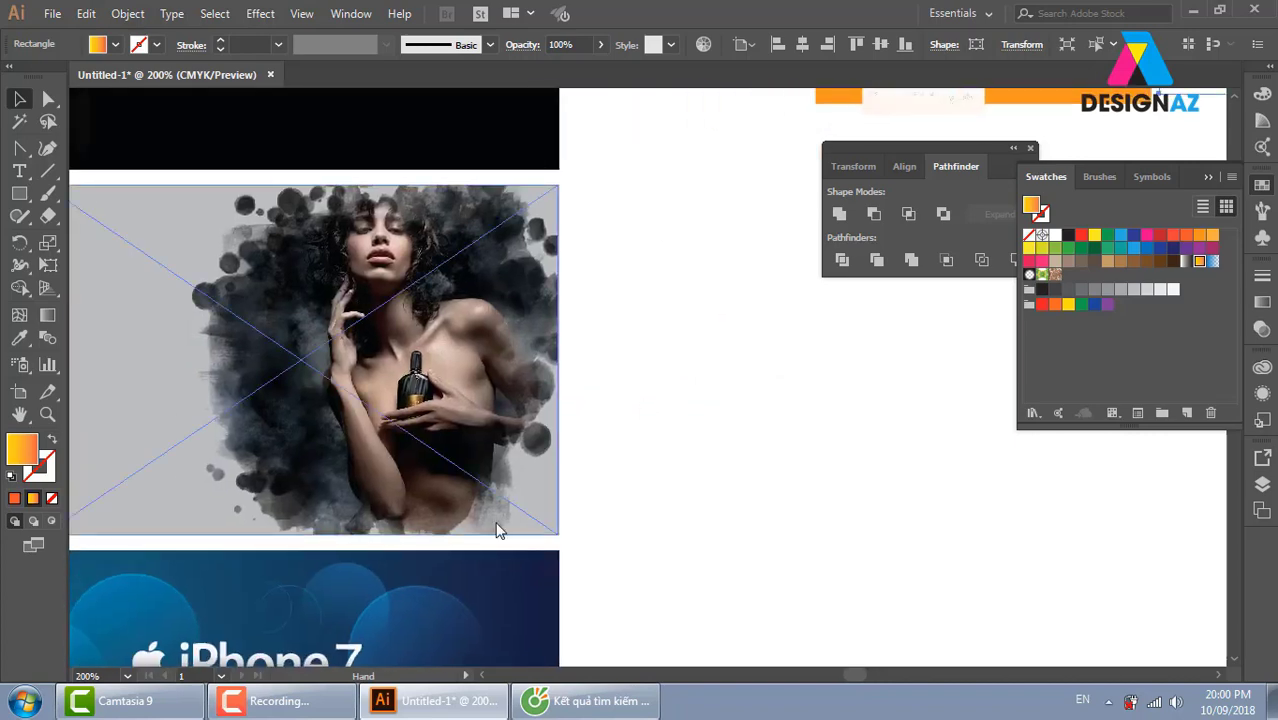
{"action": "scroll", "coordinate": [450, 420], "scroll_direction": "down", "scroll_amount": 3}
{"action": "scroll", "coordinate": [301, 426], "scroll_direction": "left", "scroll_amount": 2}
{"action": "scroll", "coordinate": [301, 426], "scroll_direction": "up", "scroll_amount": 3}
{"action": "scroll", "coordinate": [465, 391], "scroll_direction": "right", "scroll_amount": 4}
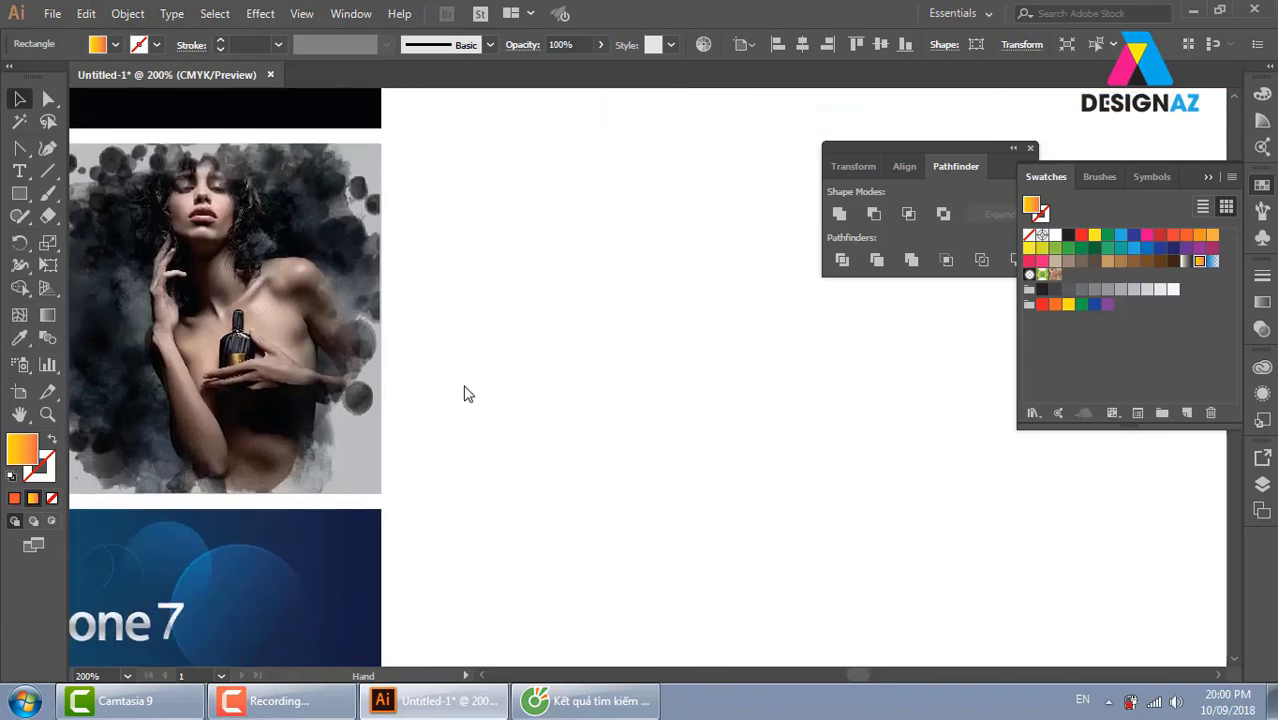
{"action": "scroll", "coordinate": [465, 391], "scroll_direction": "up", "scroll_amount": 3}
{"action": "scroll", "coordinate": [536, 397], "scroll_direction": "right", "scroll_amount": 3}
{"action": "scroll", "coordinate": [599, 337], "scroll_direction": "up", "scroll_amount": 2}
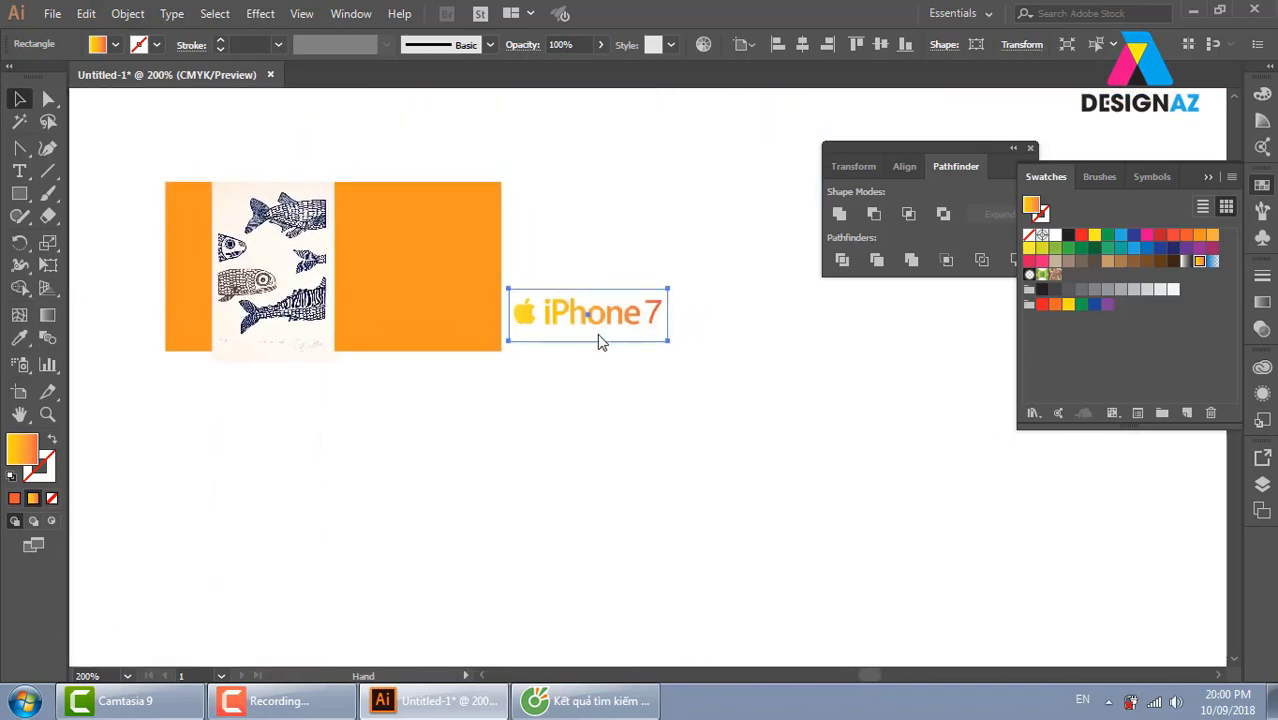
{"action": "left_click", "coordinate": [1262, 328]}
{"action": "left_click", "coordinate": [779, 428]}
{"action": "left_click_drag", "start_coordinate": [615, 337], "coordinate": [469, 284]}
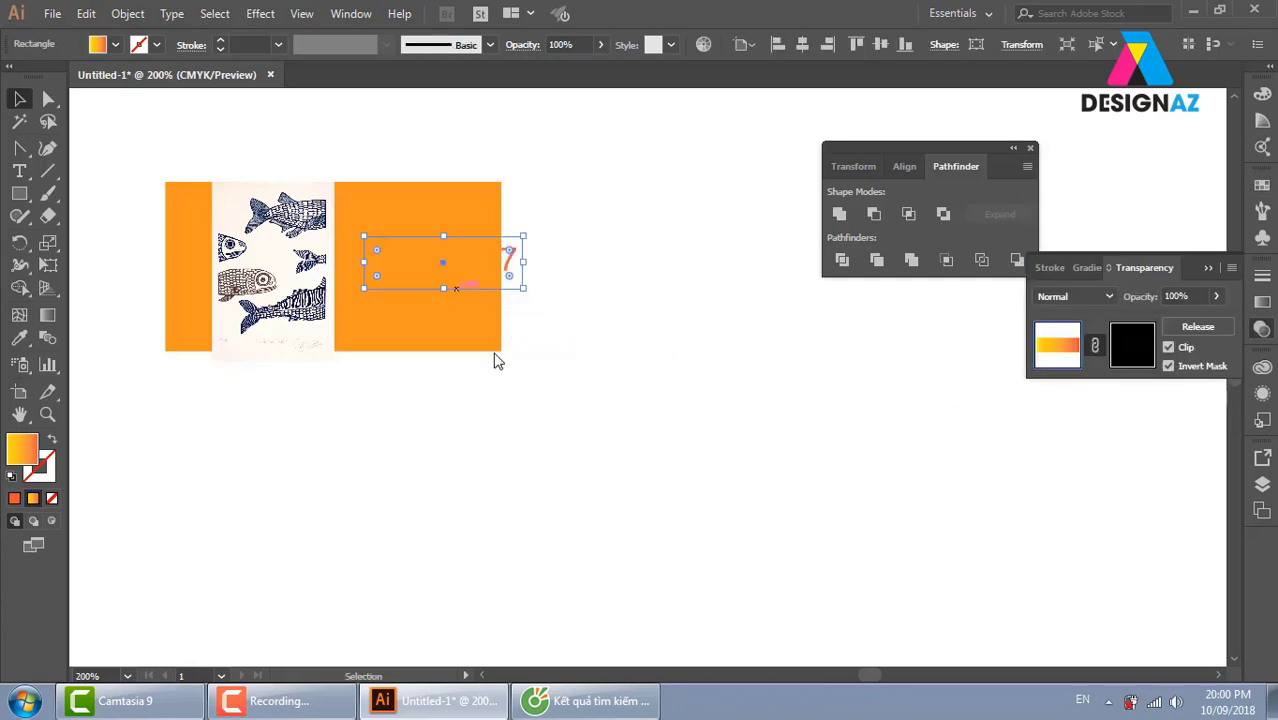
{"action": "left_click", "coordinate": [536, 408]}
Zoom in on the fish print and draw a rectangle covering it
{"action": "key", "text": "z"}
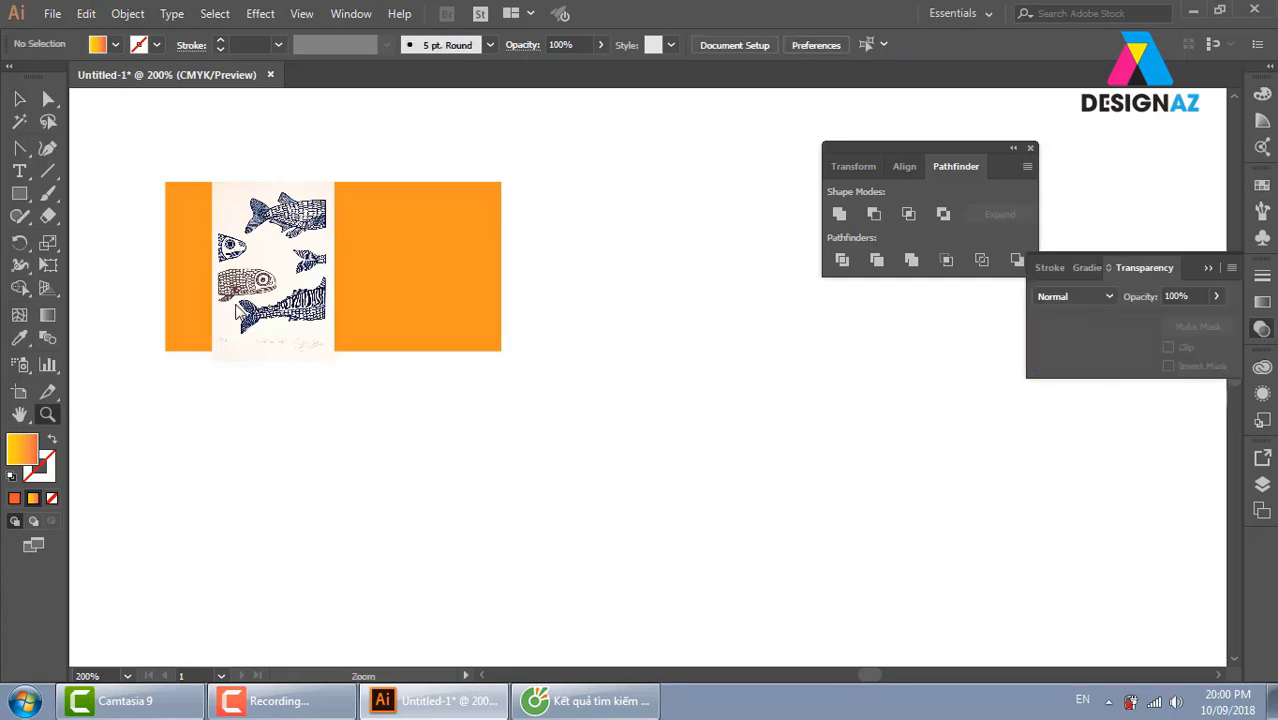
{"action": "left_click_drag", "start_coordinate": [200, 160], "coordinate": [372, 402]}
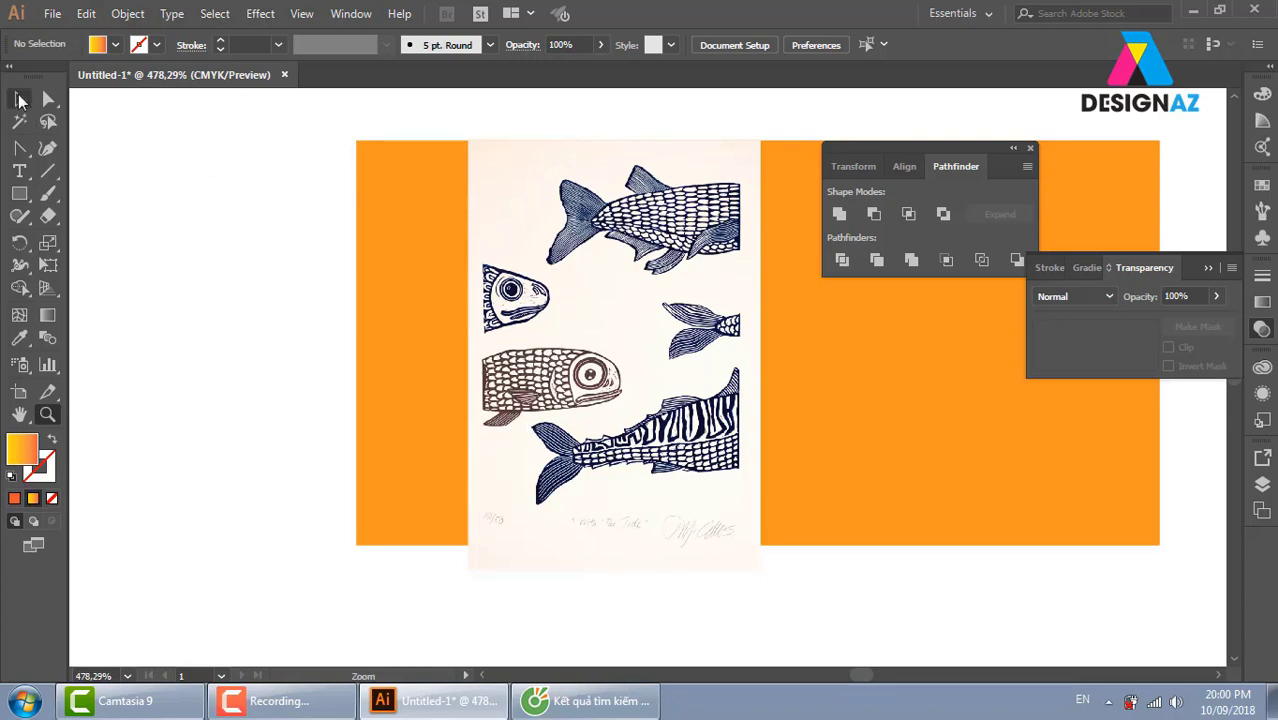
{"action": "left_click", "coordinate": [19, 121]}
{"action": "left_click_drag", "start_coordinate": [695, 262], "coordinate": [625, 255]}
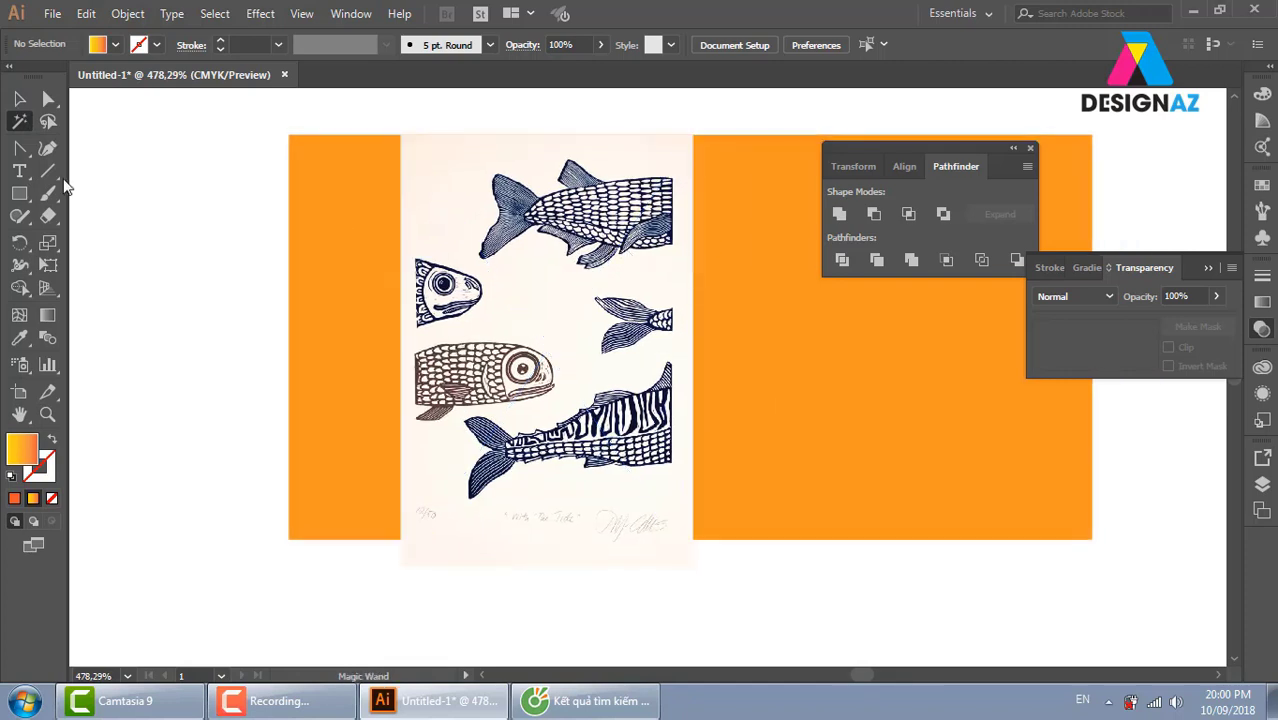
{"action": "left_click", "coordinate": [20, 194]}
{"action": "left_click", "coordinate": [60, 194]}
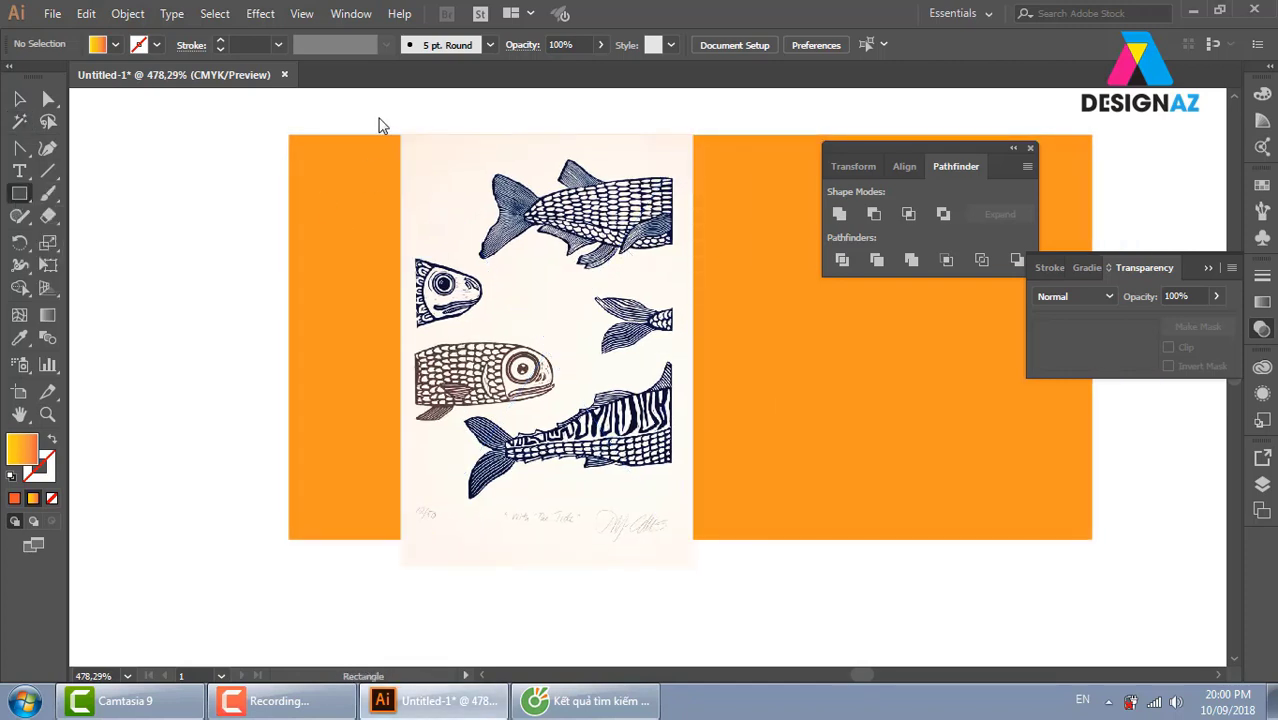
{"action": "mouse_move", "coordinate": [383, 116]}
{"action": "left_mouse_down"}
{"action": "mouse_move", "coordinate": [705, 593]}
{"action": "mouse_move", "coordinate": [709, 572]}
{"action": "left_mouse_up"}
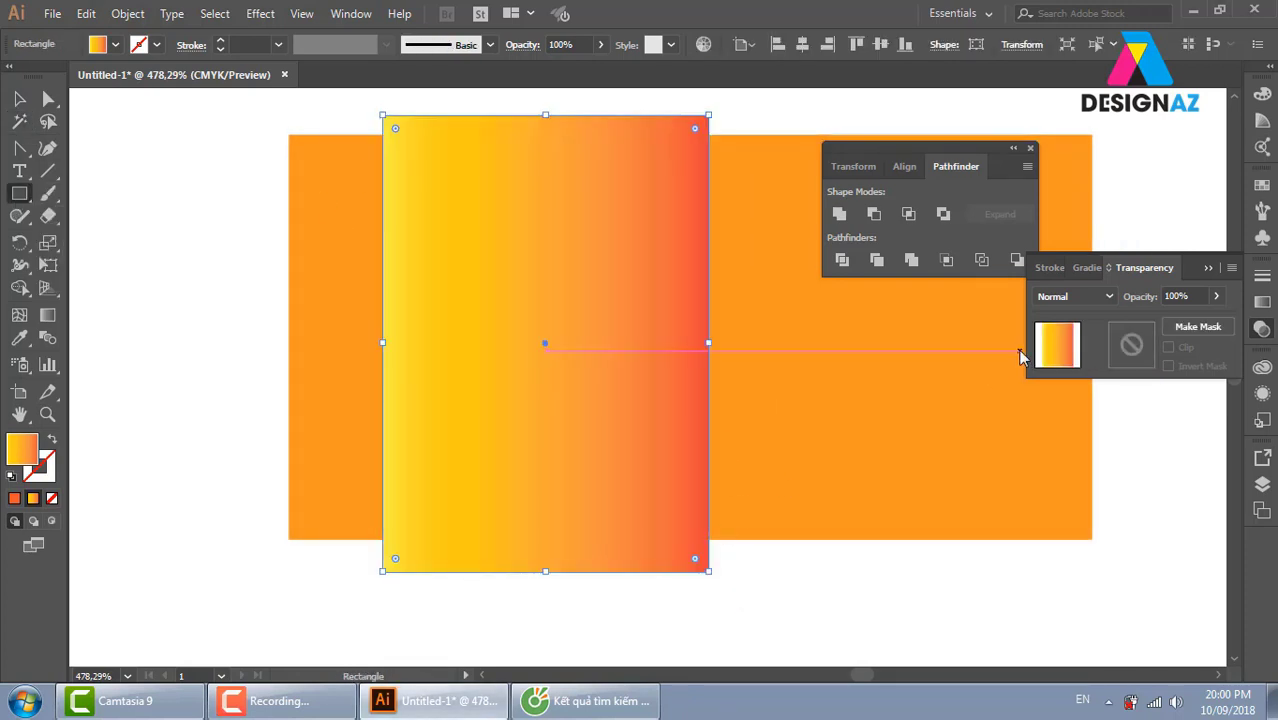
Fill the rectangle dark purple via the Color Picker and bring the fish print back in front
{"action": "left_click", "coordinate": [1265, 188]}
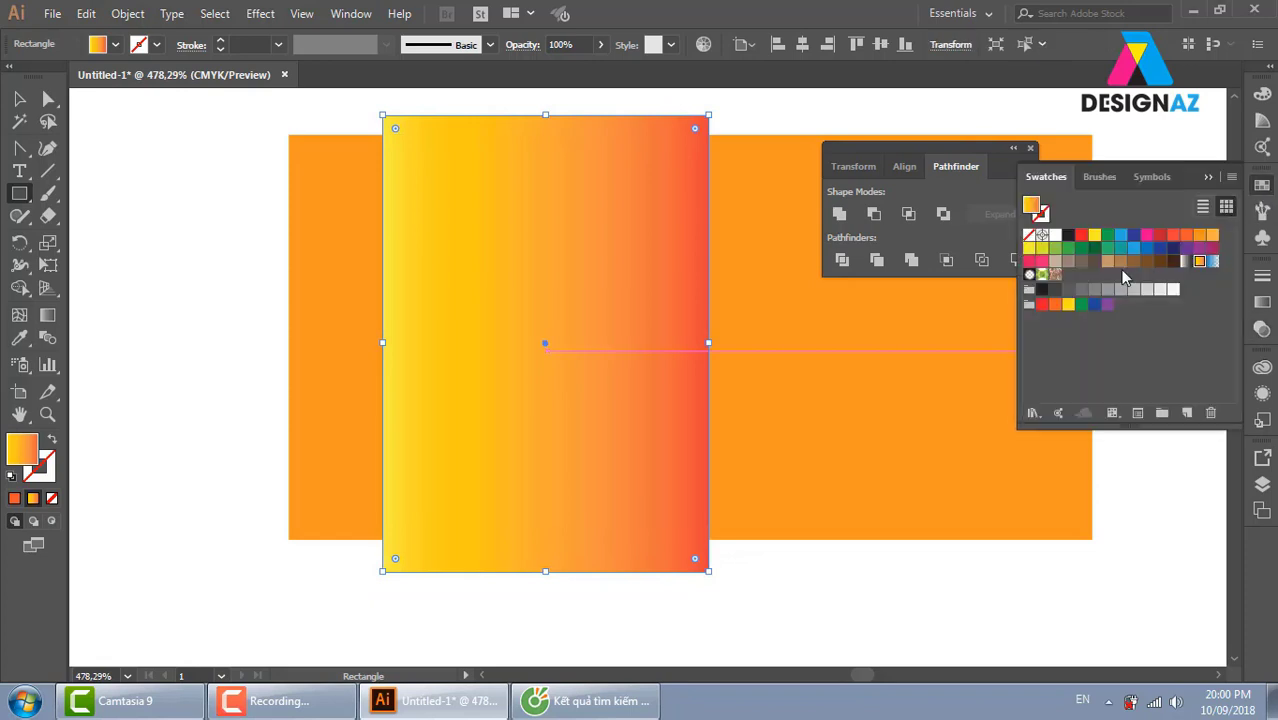
{"action": "left_click", "coordinate": [1186, 249]}
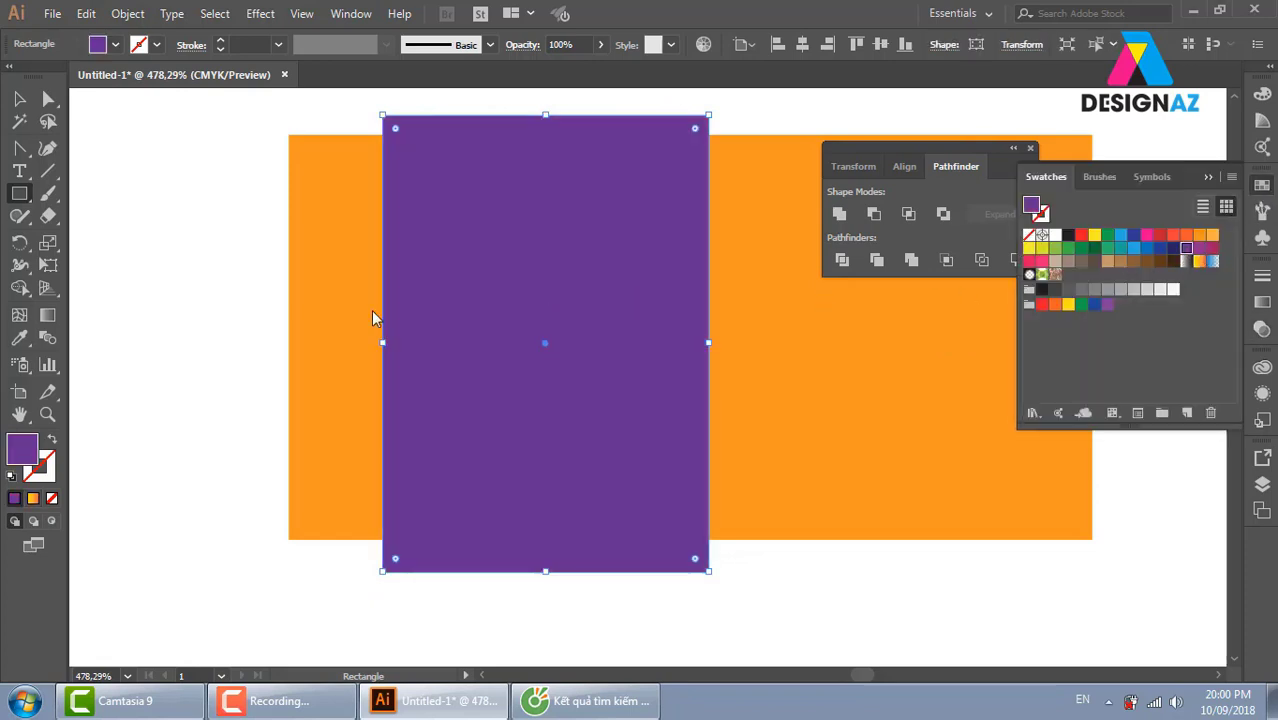
{"action": "left_click", "coordinate": [19, 98]}
{"action": "double_click", "coordinate": [25, 452]}
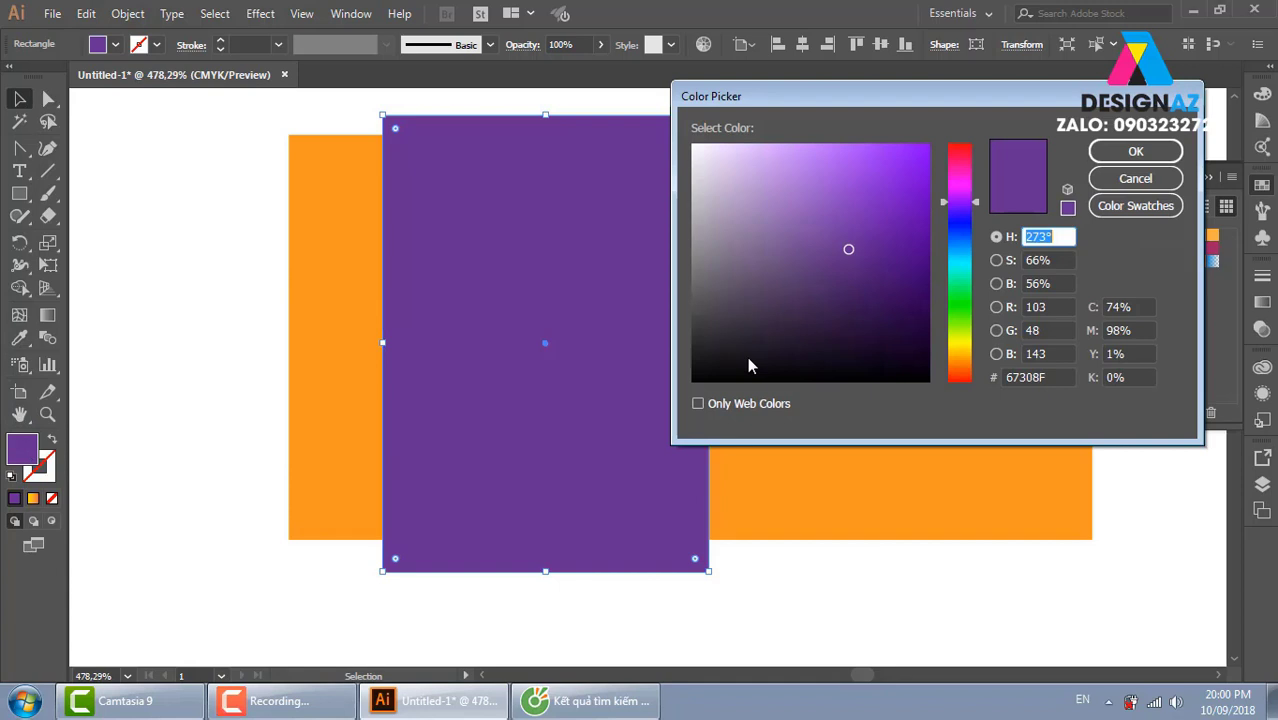
{"action": "left_click", "coordinate": [908, 294]}
{"action": "key", "text": "Return"}
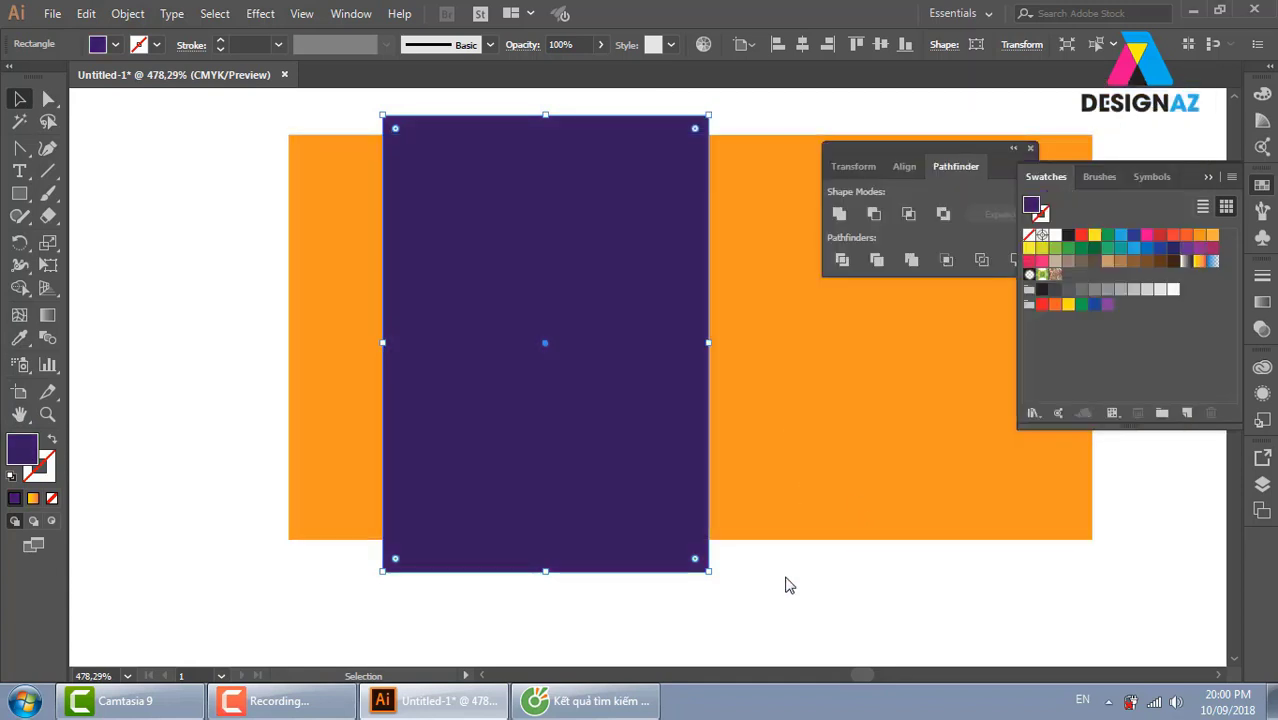
{"action": "key", "text": "ctrl+bracketleft"}
{"action": "left_click", "coordinate": [599, 287]}
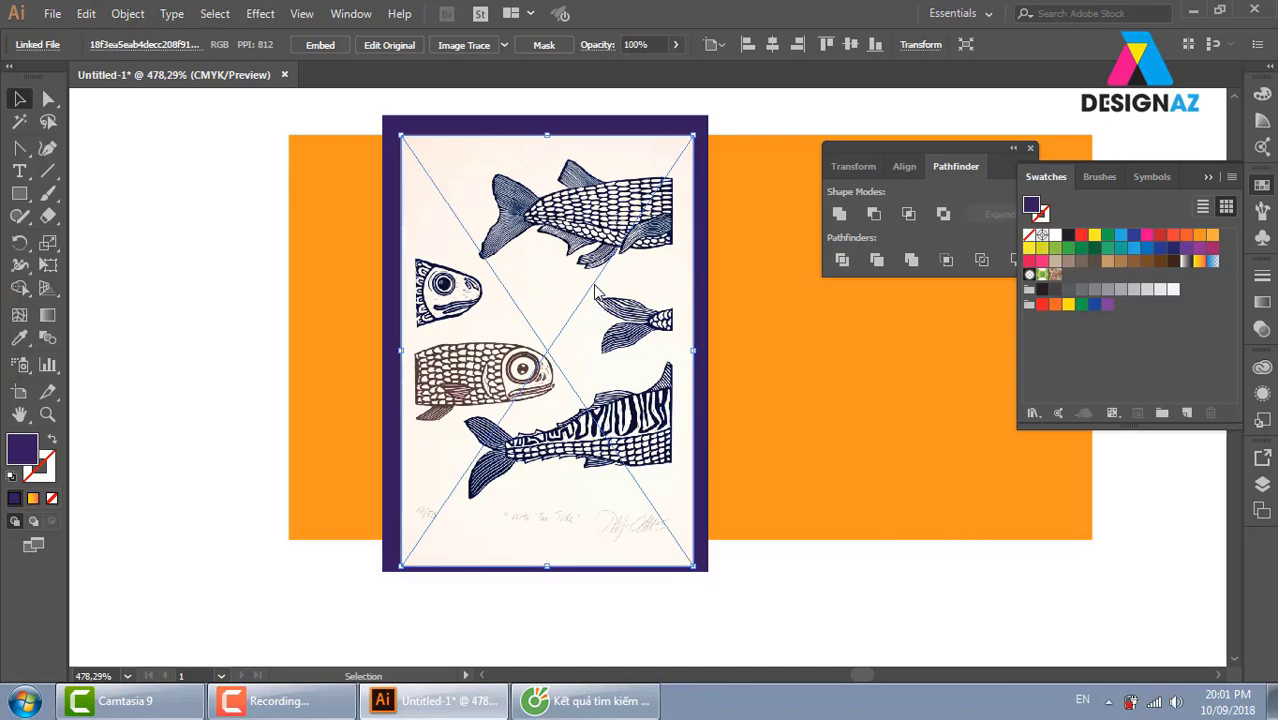
Remove the fish print, then add an opacity mask to the purple rectangle with Clip unchecked
{"action": "key", "text": "Delete"}
{"action": "left_click", "coordinate": [595, 259]}
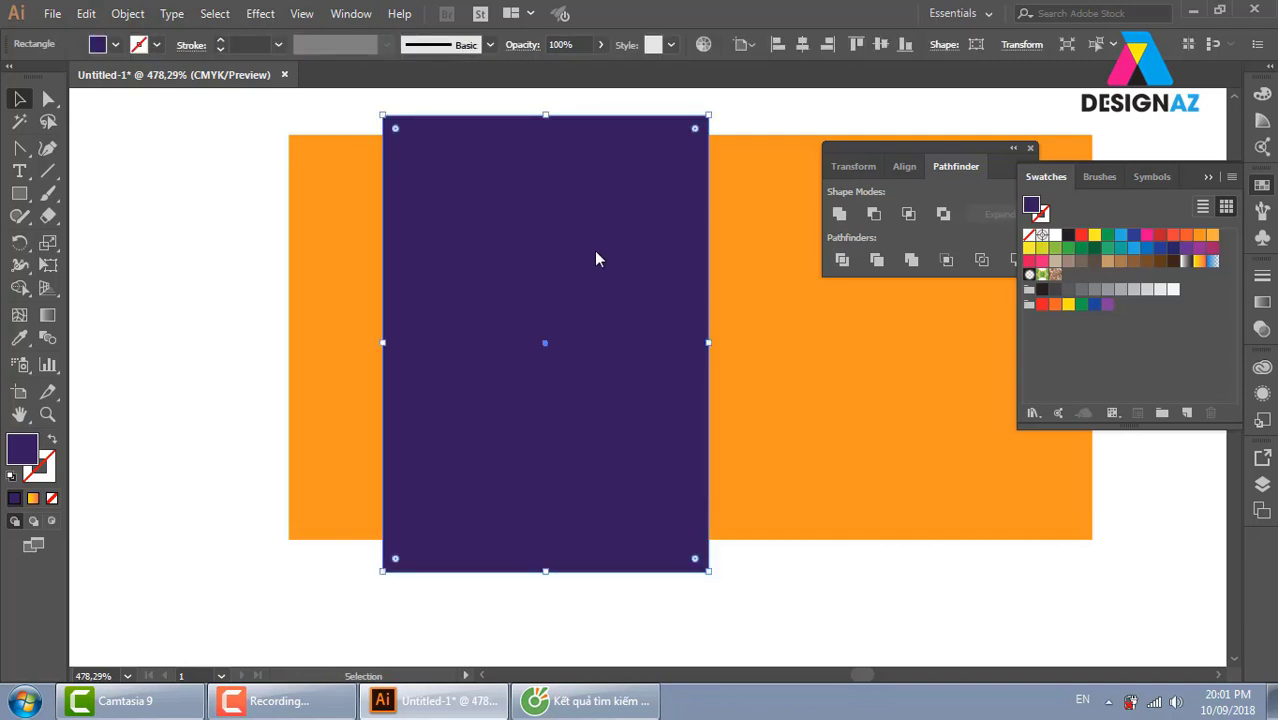
{"action": "left_click", "coordinate": [1262, 328]}
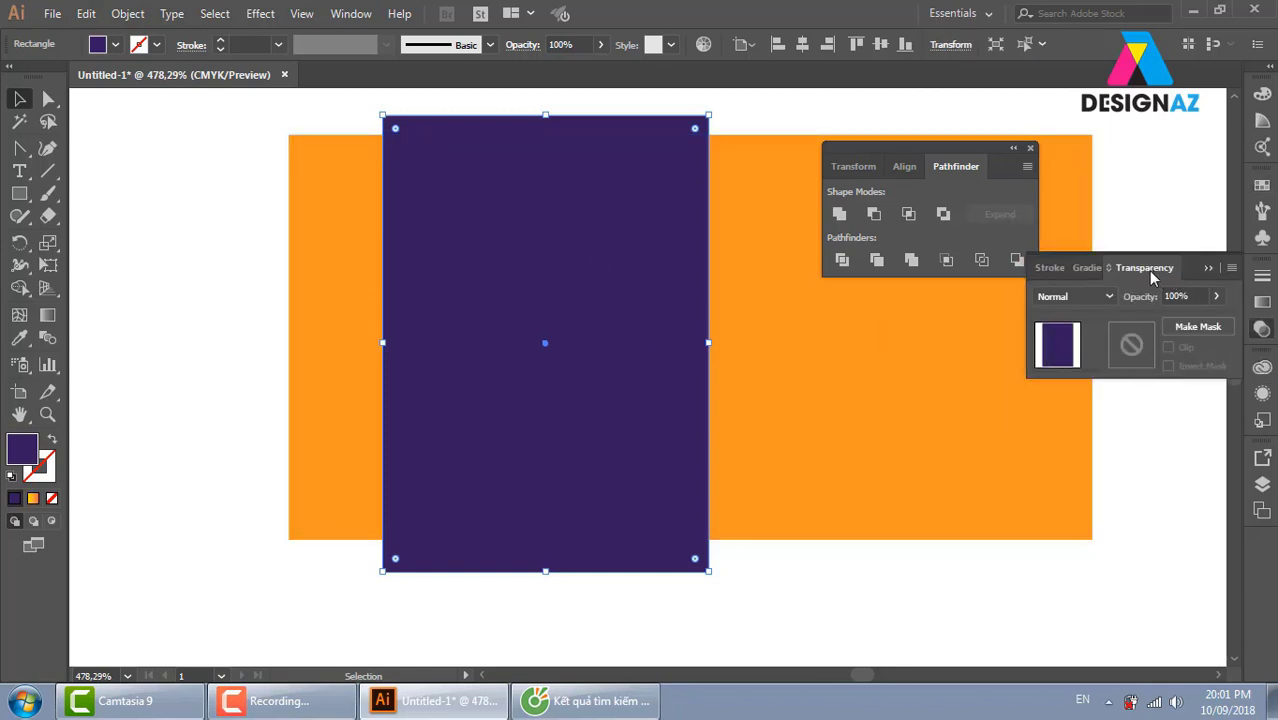
{"action": "double_click", "coordinate": [1132, 346]}
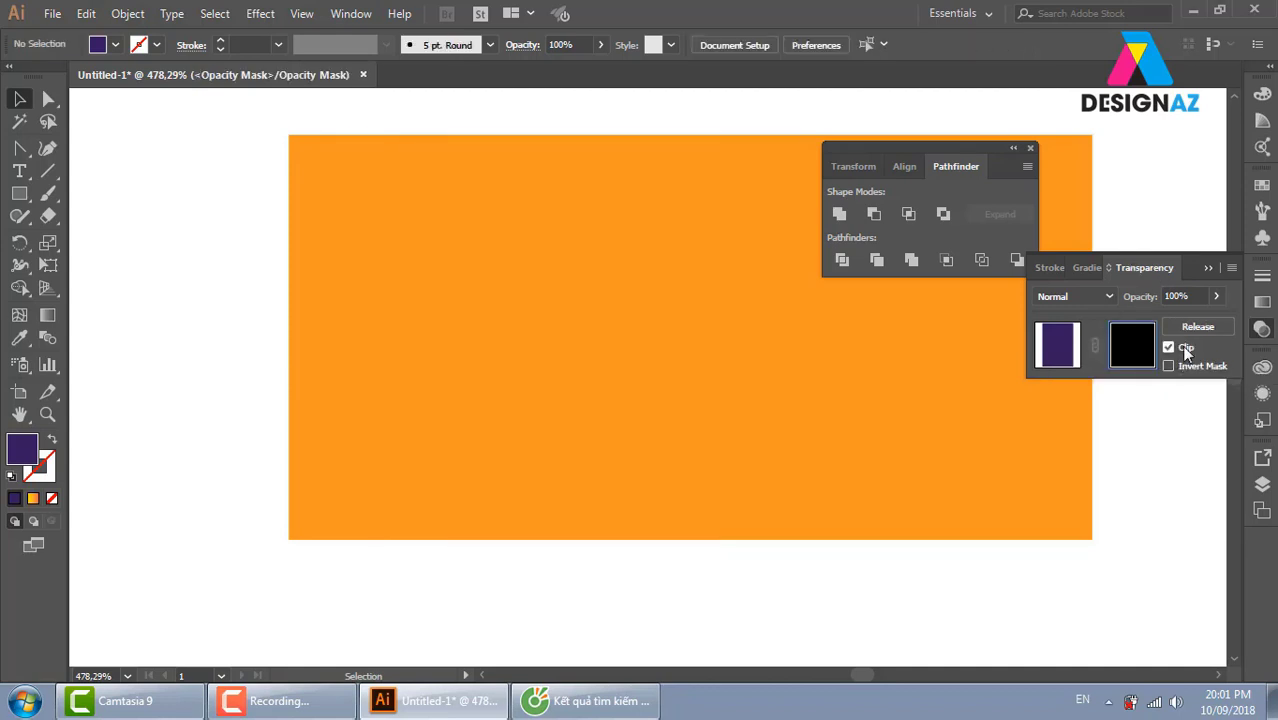
{"action": "left_click", "coordinate": [1168, 347]}
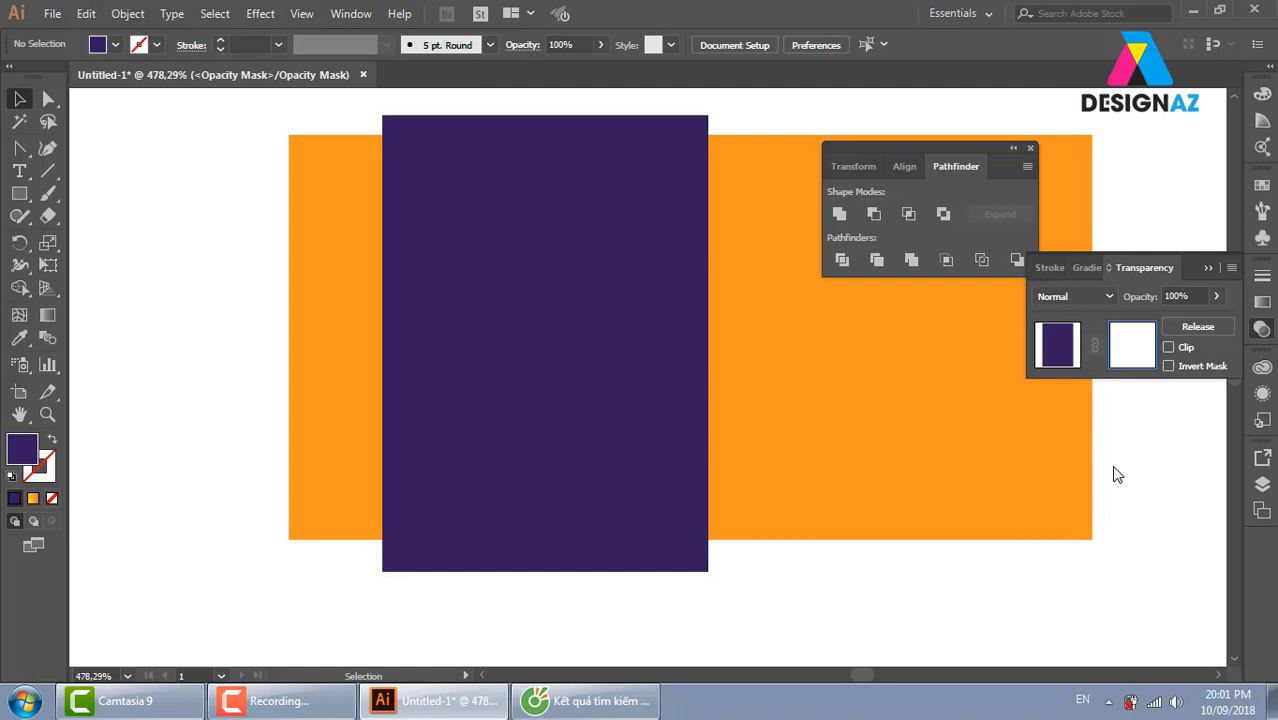
Paste the fish print into the mask with Clip and Invert Mask, then try a black fill
{"action": "key", "text": "ctrl+v"}
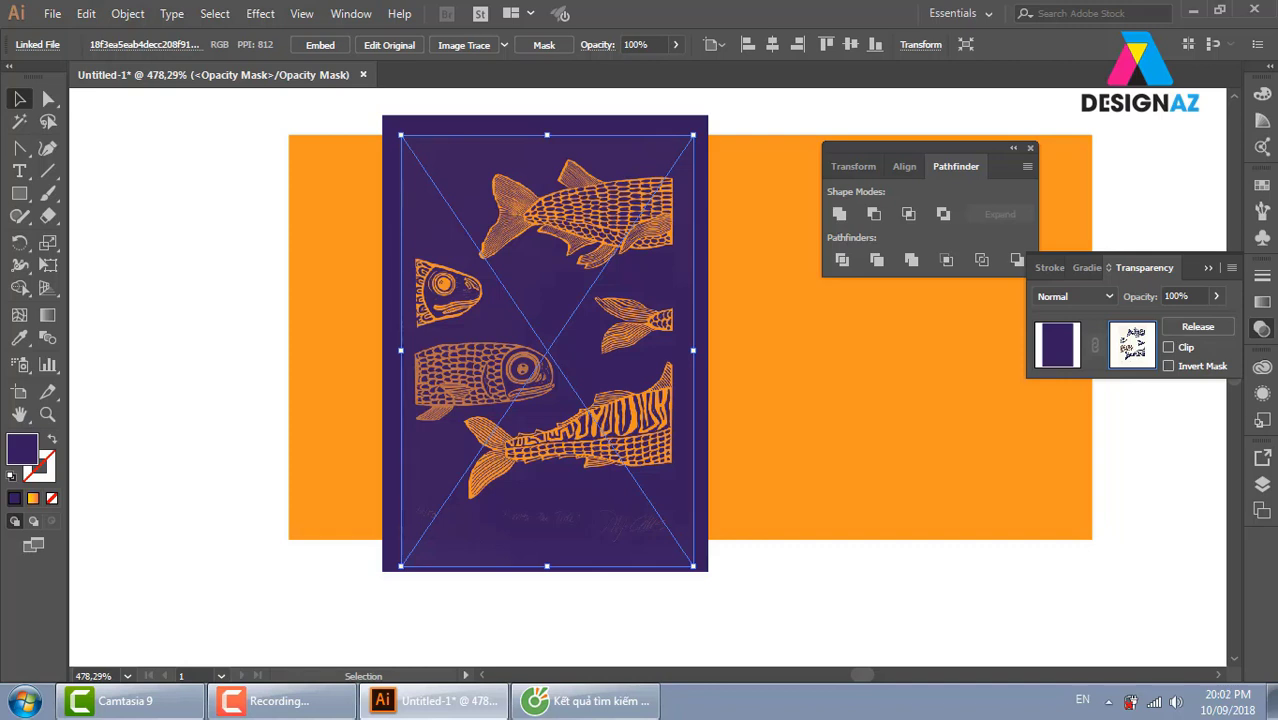
{"action": "left_click", "coordinate": [1169, 348]}
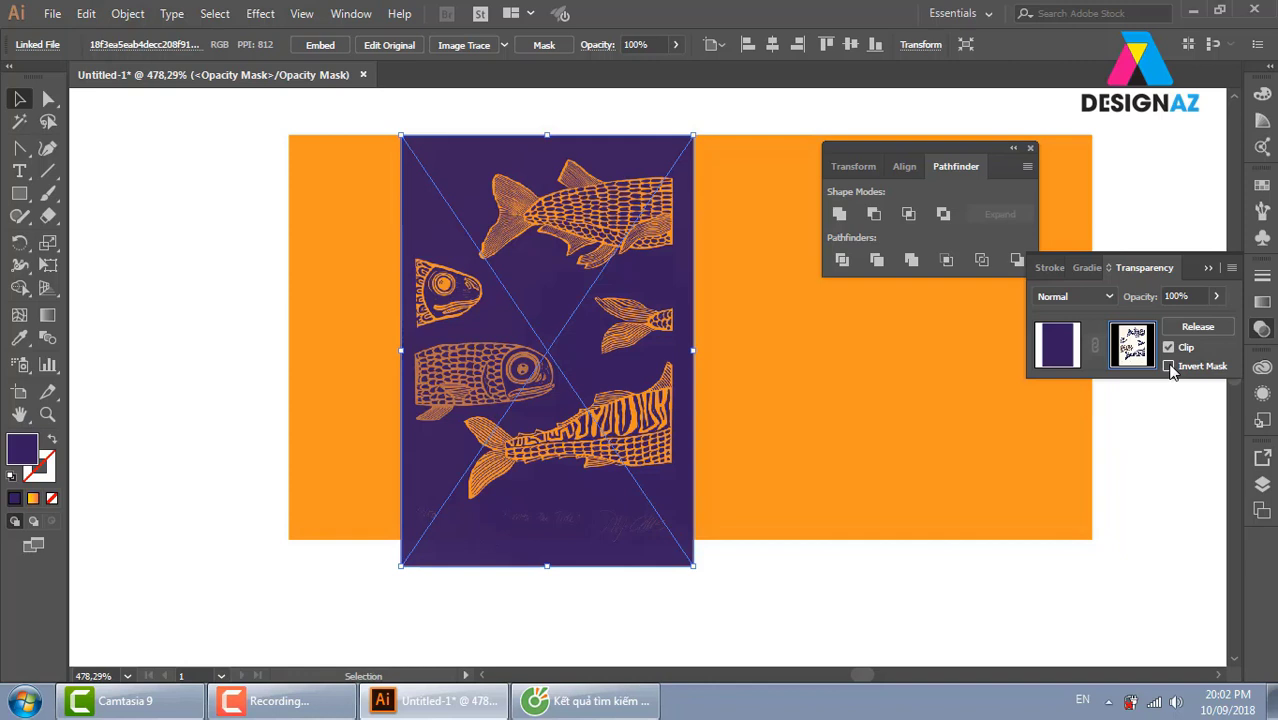
{"action": "left_click", "coordinate": [1169, 367]}
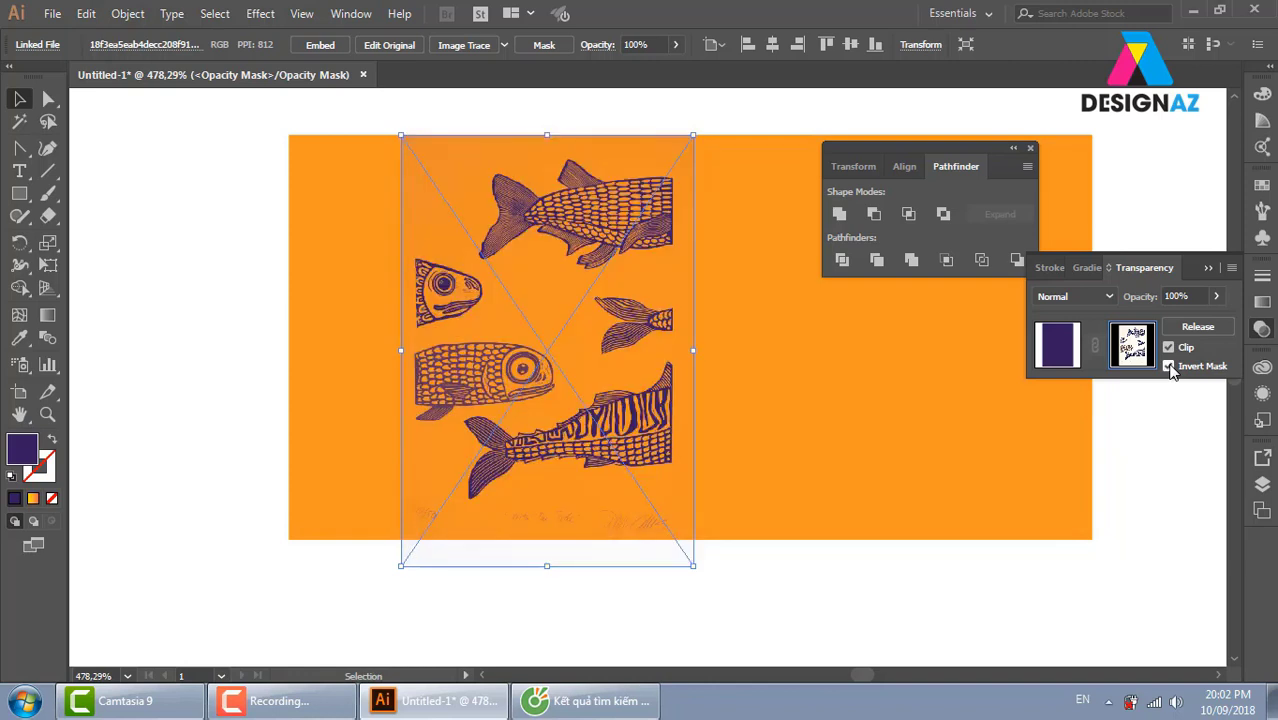
{"action": "left_click", "coordinate": [1066, 352]}
{"action": "left_click", "coordinate": [938, 519]}
{"action": "left_click", "coordinate": [656, 346]}
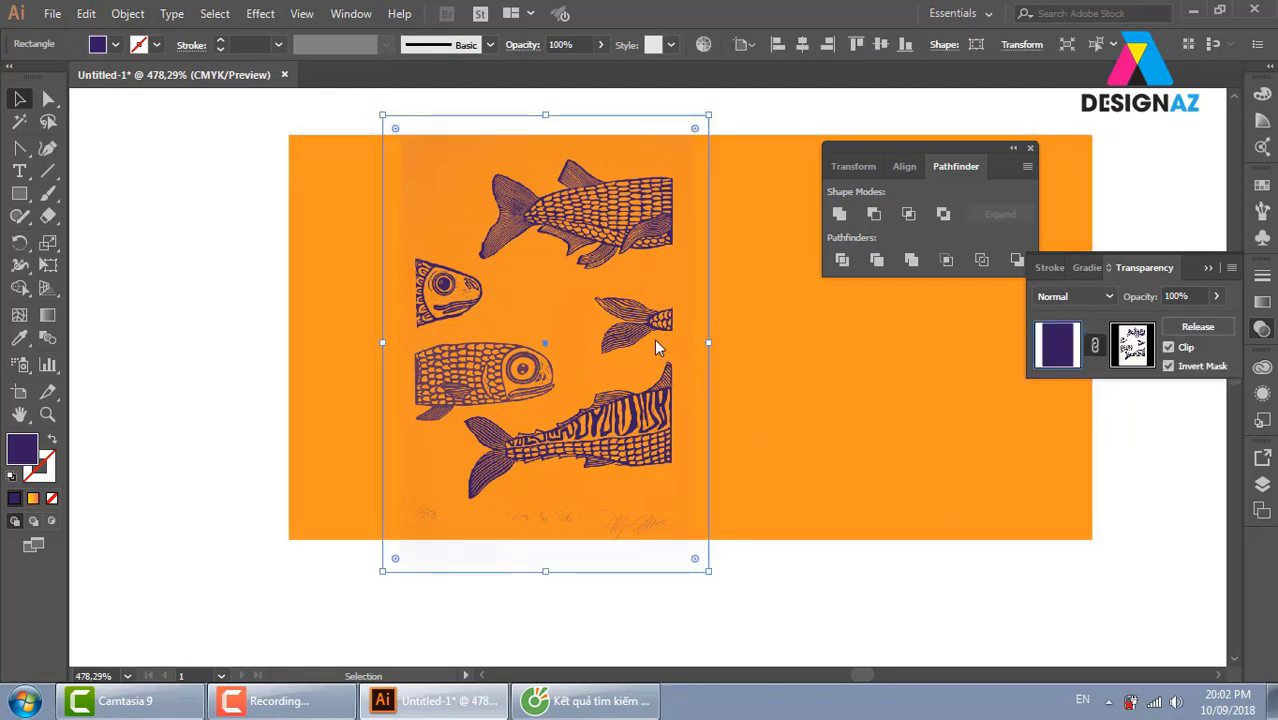
{"action": "left_click", "coordinate": [1262, 185]}
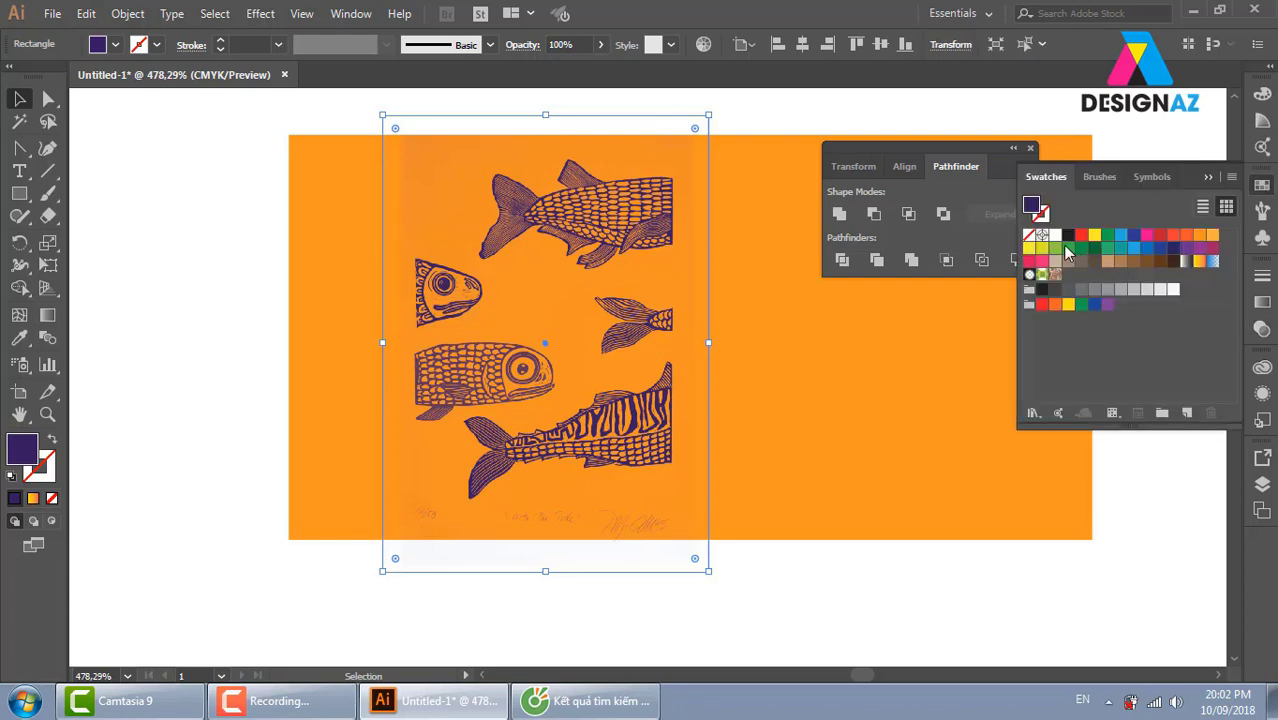
{"action": "left_click", "coordinate": [1068, 236]}
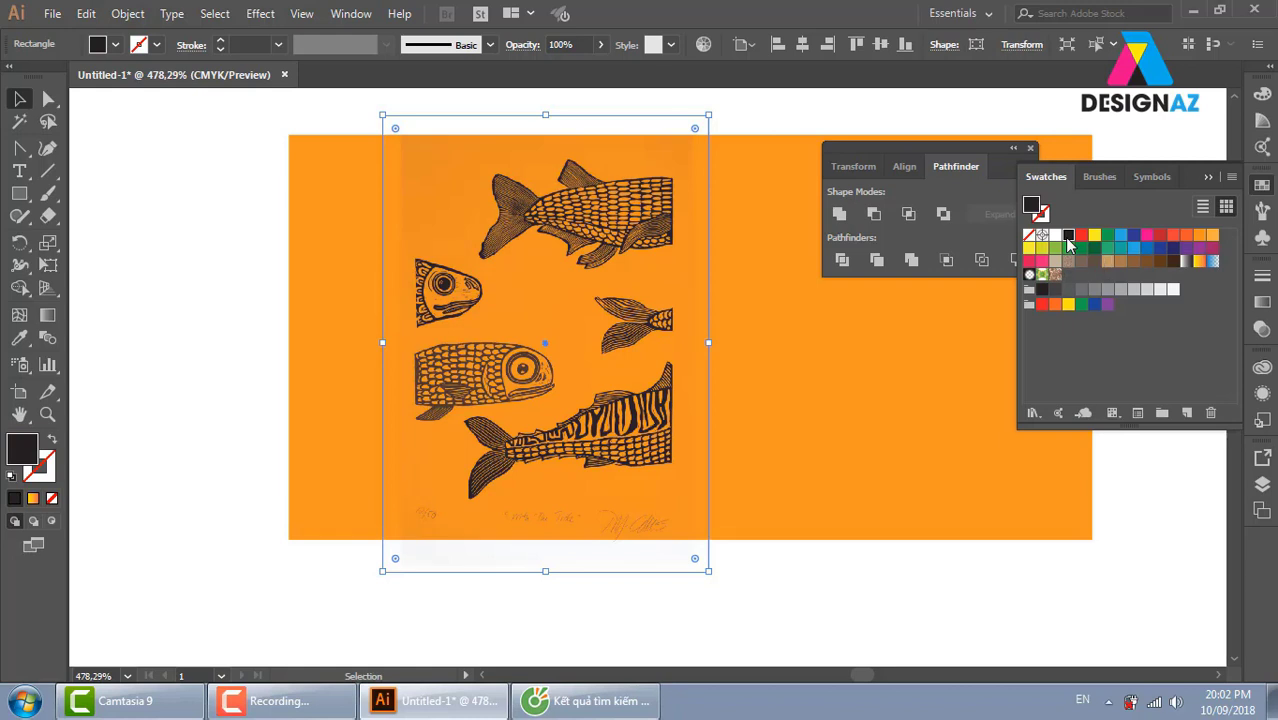
Undo back to the unmasked purple rectangle and move the fish print off to the left
{"action": "key", "text": "ctrl+z"}
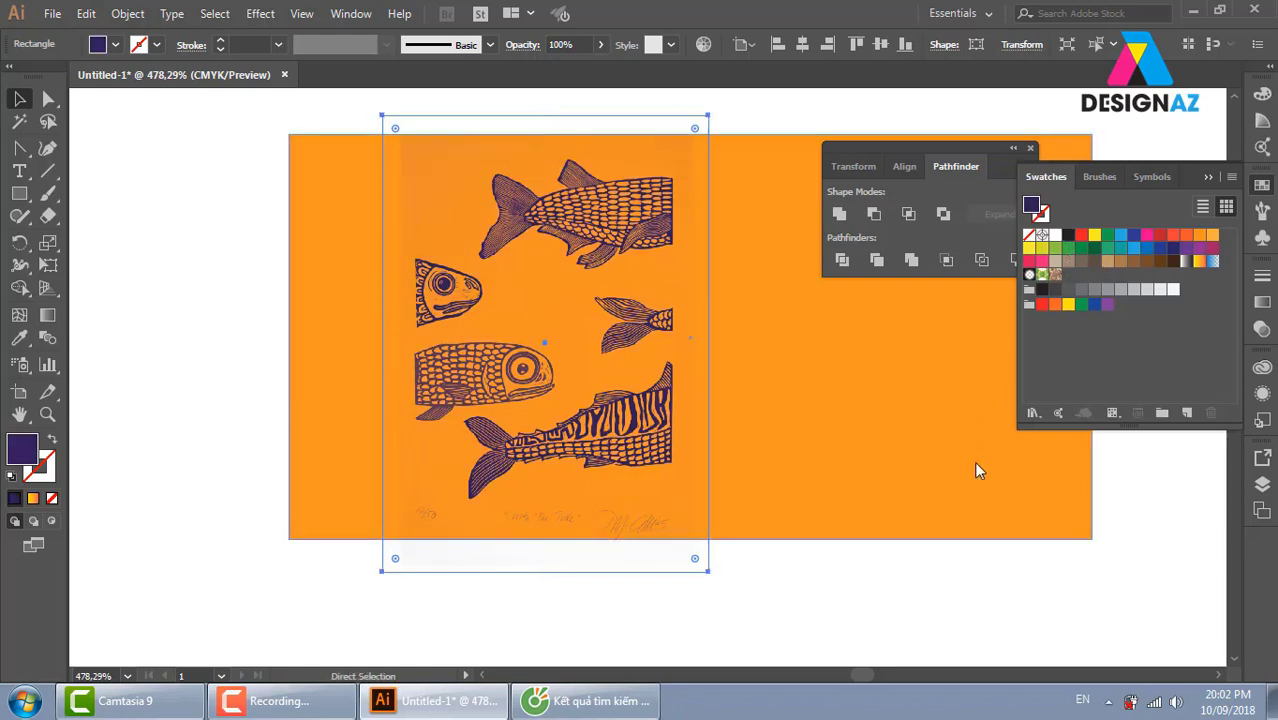
{"action": "key", "text": "ctrl+z"}
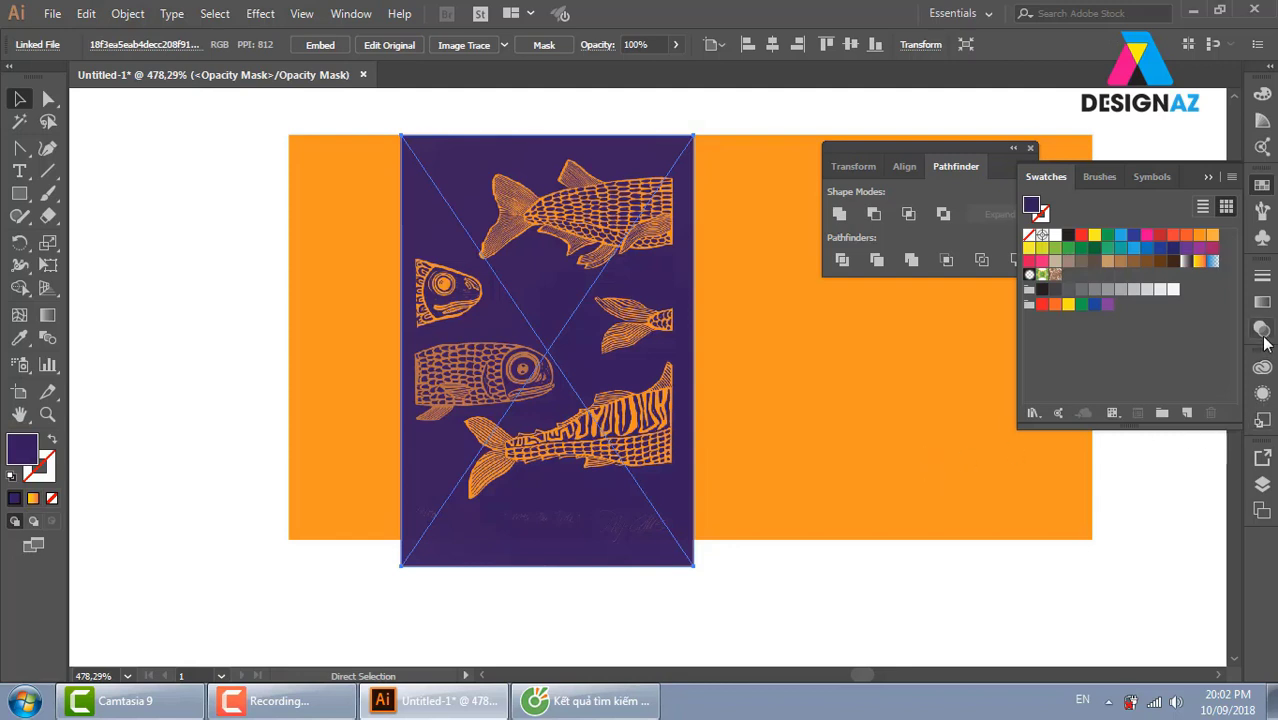
{"action": "key", "text": "ctrl+z"}
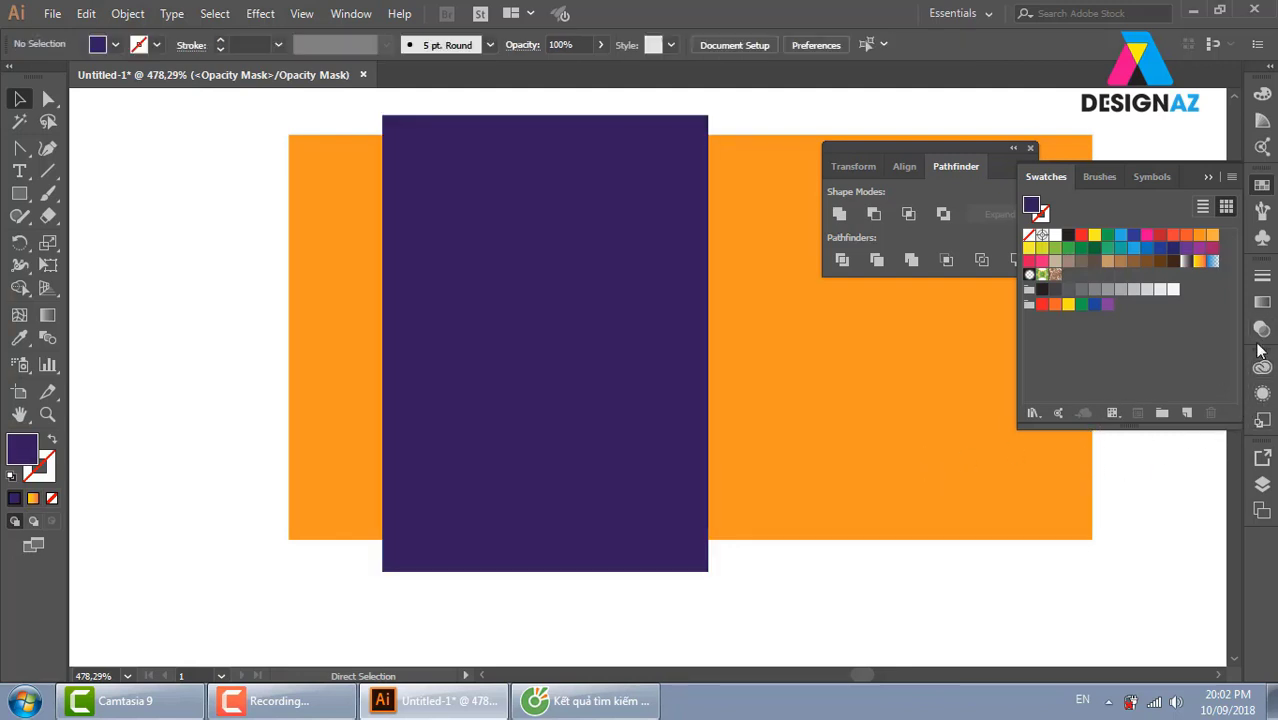
{"action": "left_click", "coordinate": [1260, 348]}
{"action": "key", "text": "ctrl+z"}
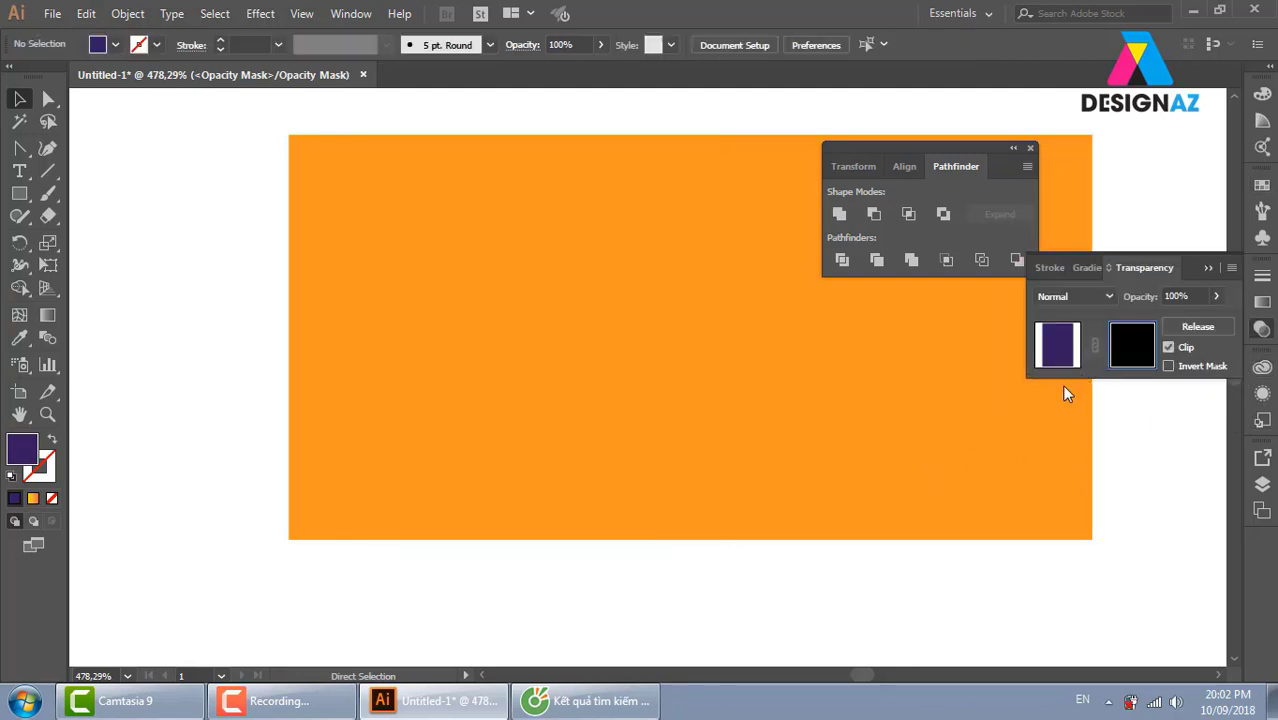
{"action": "key", "text": "ctrl+z"}
{"action": "key", "text": "ctrl+z"}
{"action": "left_click_drag", "start_coordinate": [487, 387], "coordinate": [45, 370]}
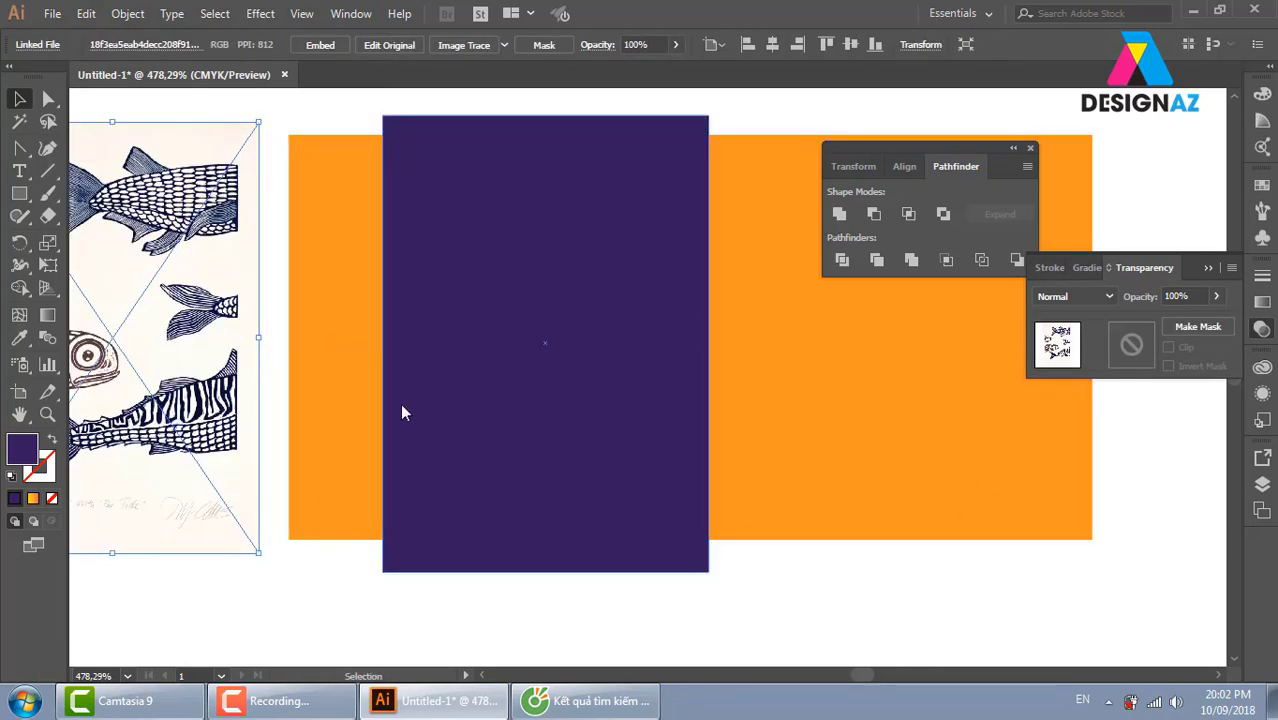
Resize the purple rectangle so its top and bottom line up with the orange banner
{"action": "left_click", "coordinate": [549, 211]}
{"action": "left_click", "coordinate": [1144, 514]}
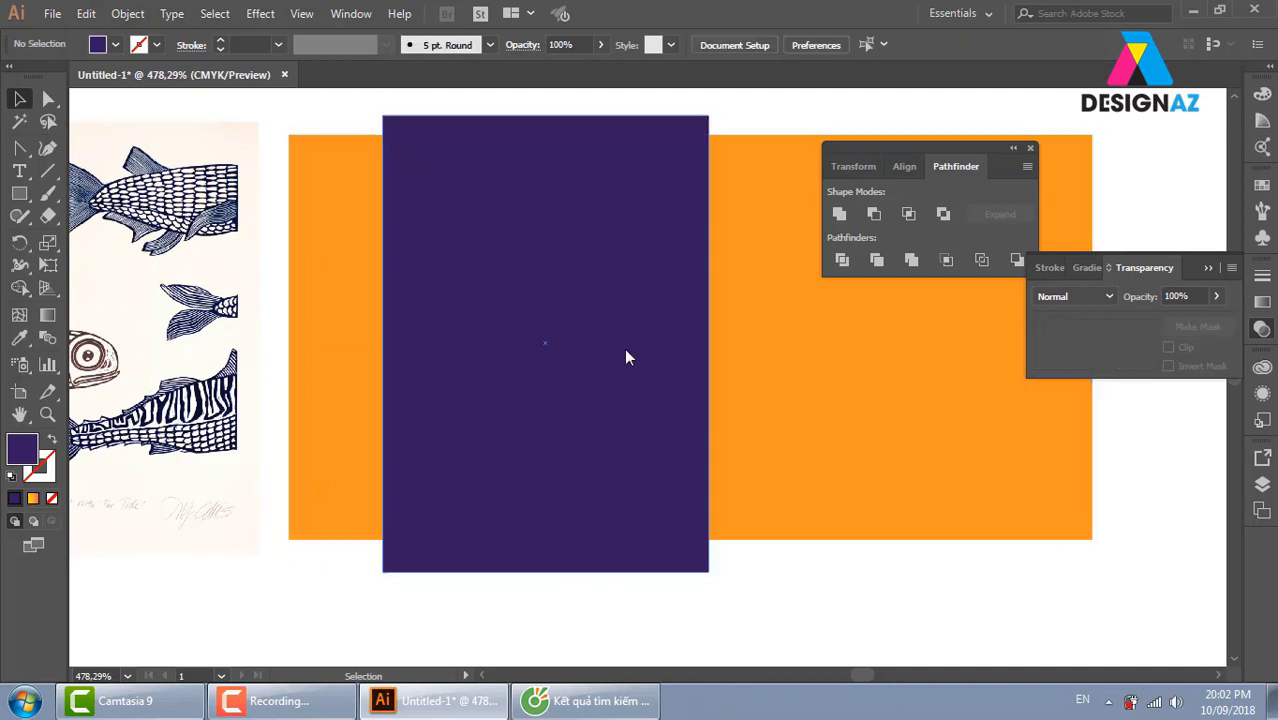
{"action": "left_click", "coordinate": [572, 161]}
{"action": "left_click_drag", "start_coordinate": [545, 115], "coordinate": [545, 134]}
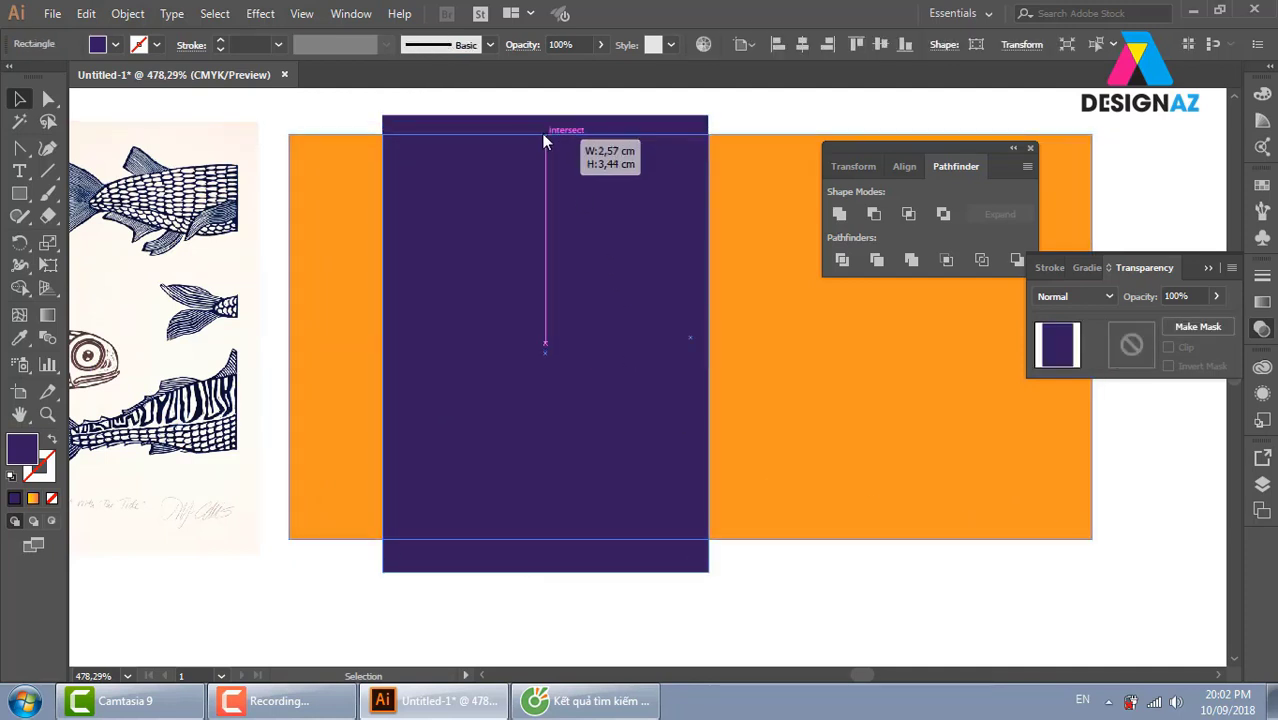
{"action": "left_click_drag", "start_coordinate": [545, 571], "coordinate": [544, 542]}
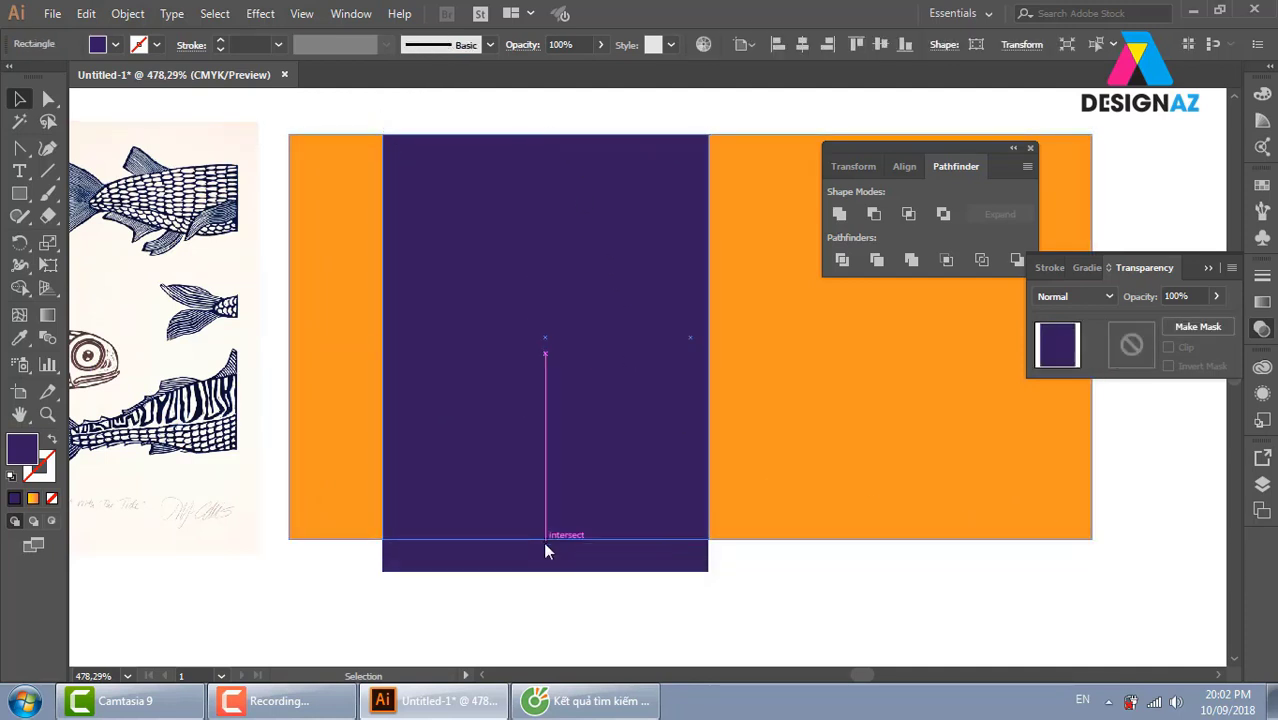
{"action": "left_click", "coordinate": [544, 543]}
{"action": "left_click", "coordinate": [672, 474]}
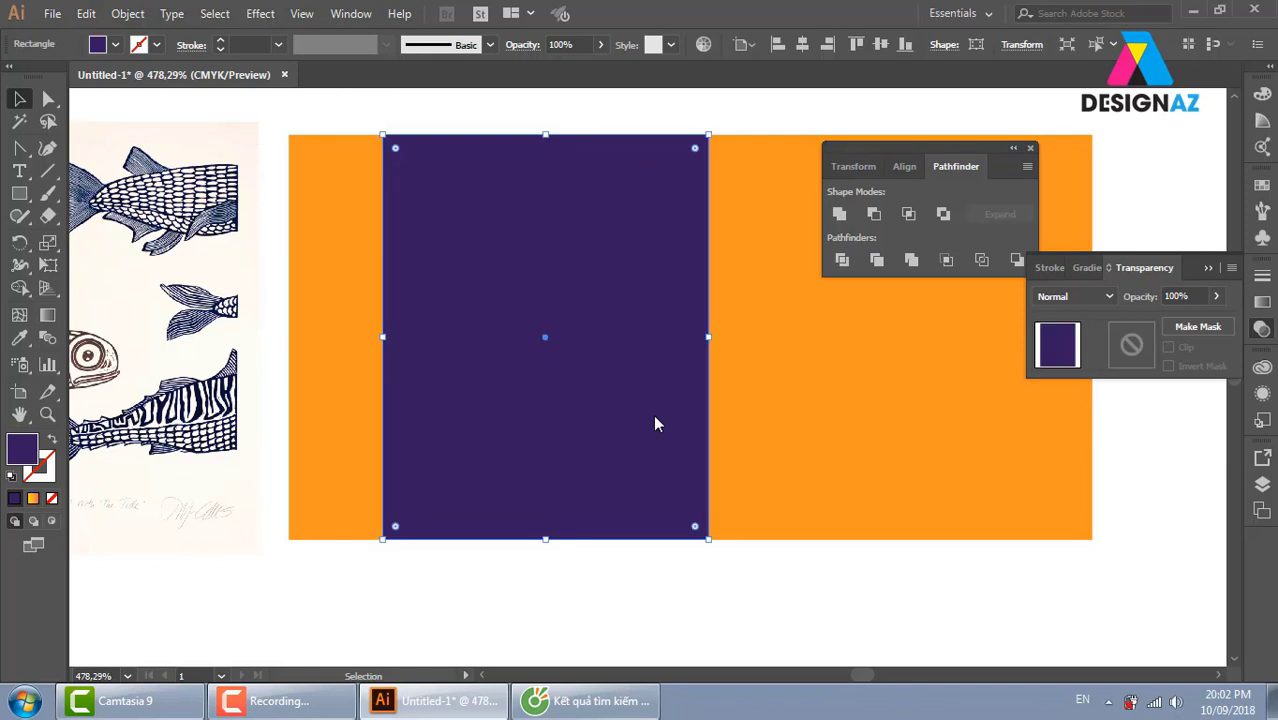
Add an unclipped opacity mask and draw black, grey and white test rectangles inside it
{"action": "left_click", "coordinate": [1136, 347]}
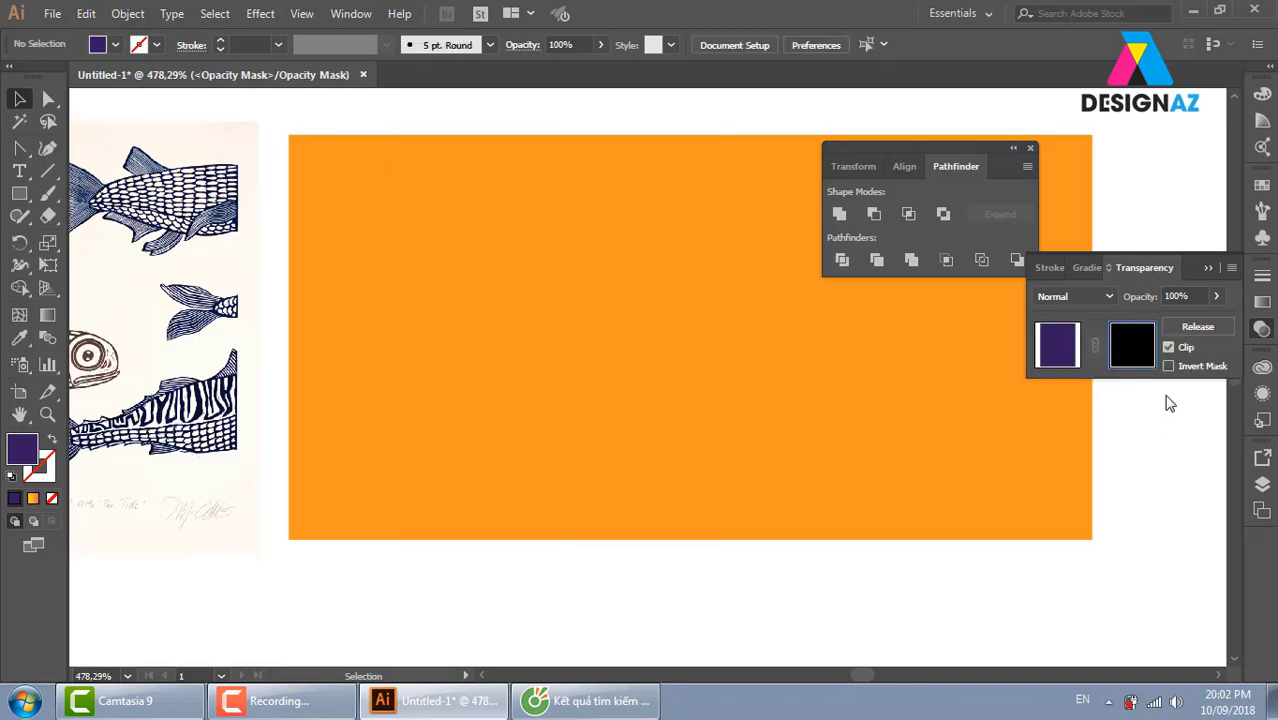
{"action": "left_click", "coordinate": [1168, 348]}
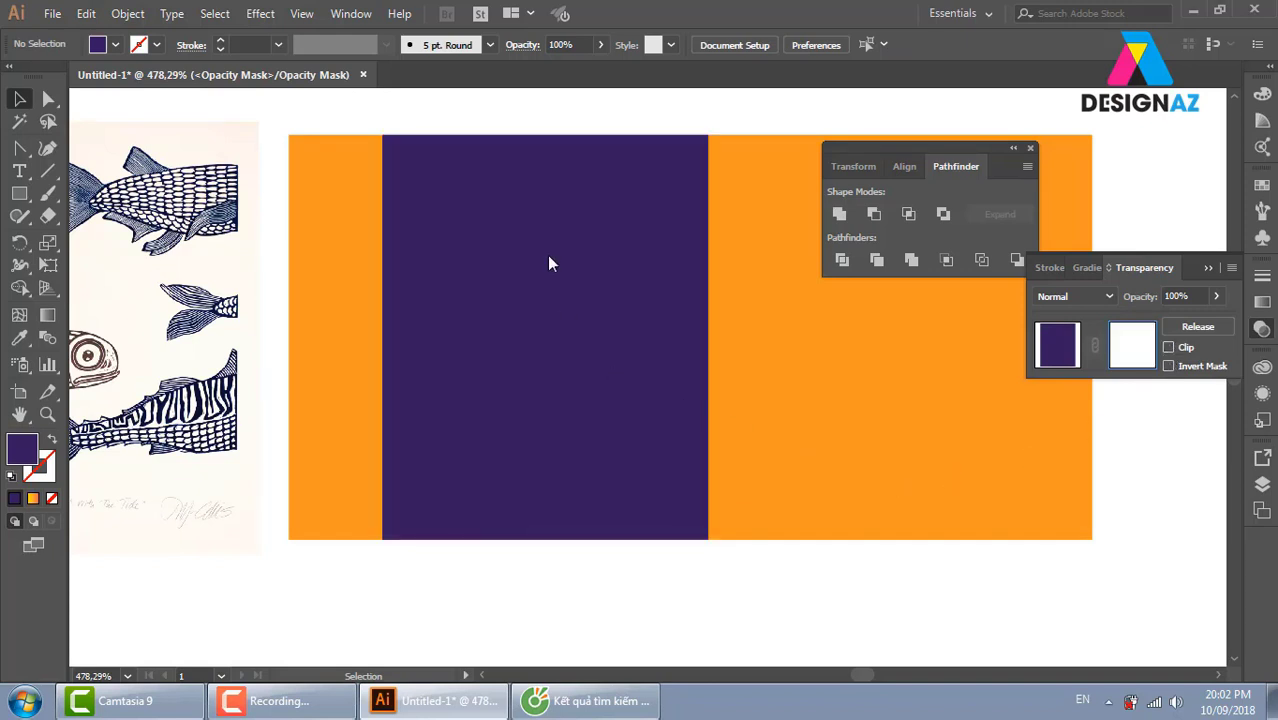
{"action": "left_click", "coordinate": [19, 193]}
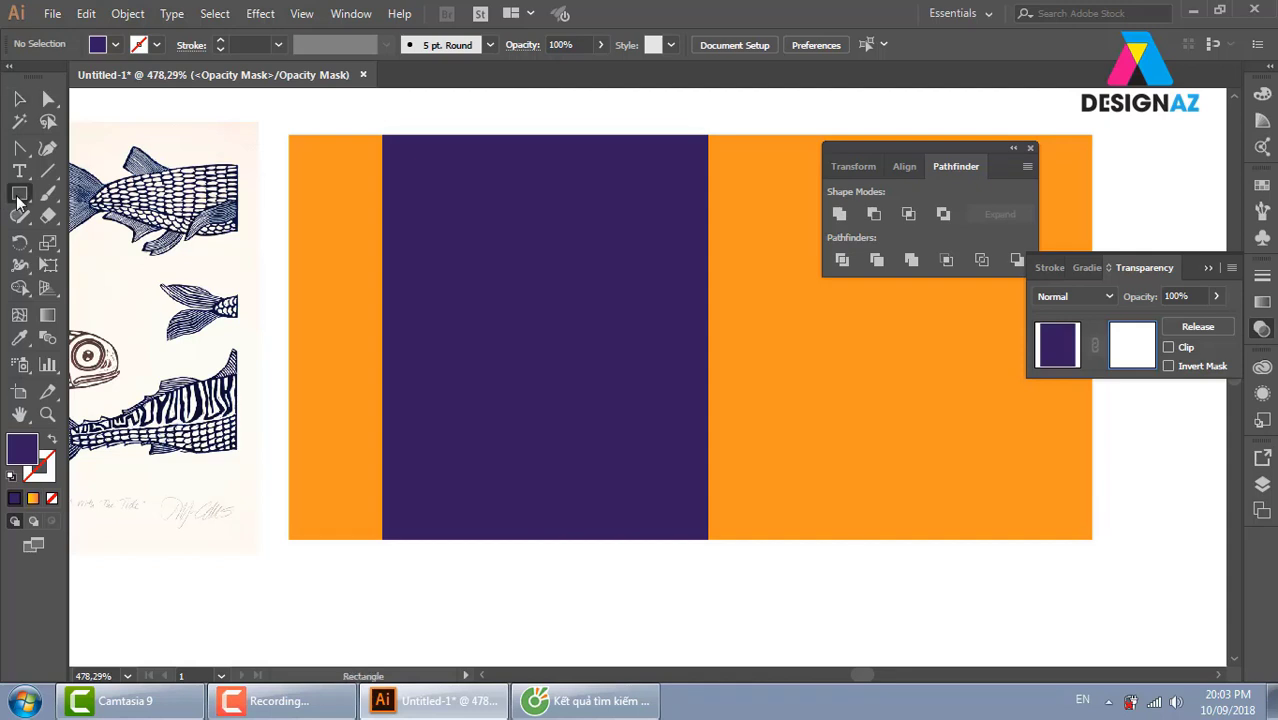
{"action": "left_click_drag", "start_coordinate": [438, 201], "coordinate": [566, 314]}
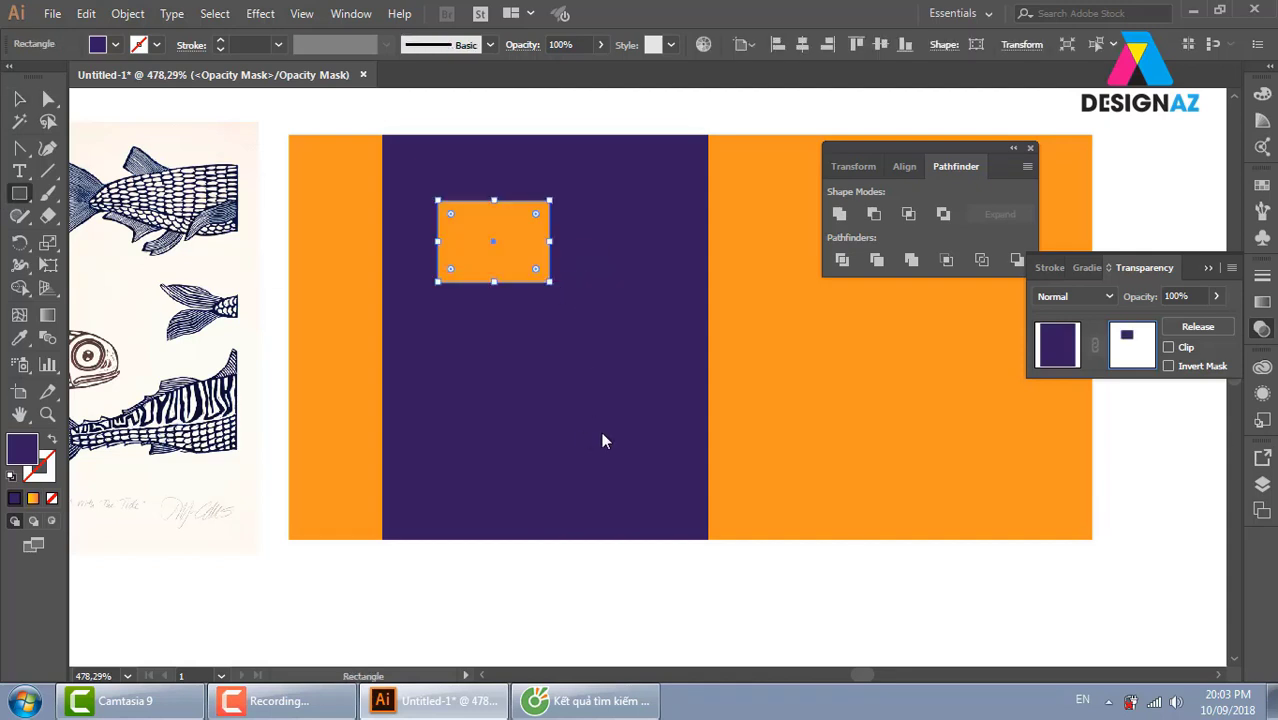
{"action": "left_click", "coordinate": [1264, 187]}
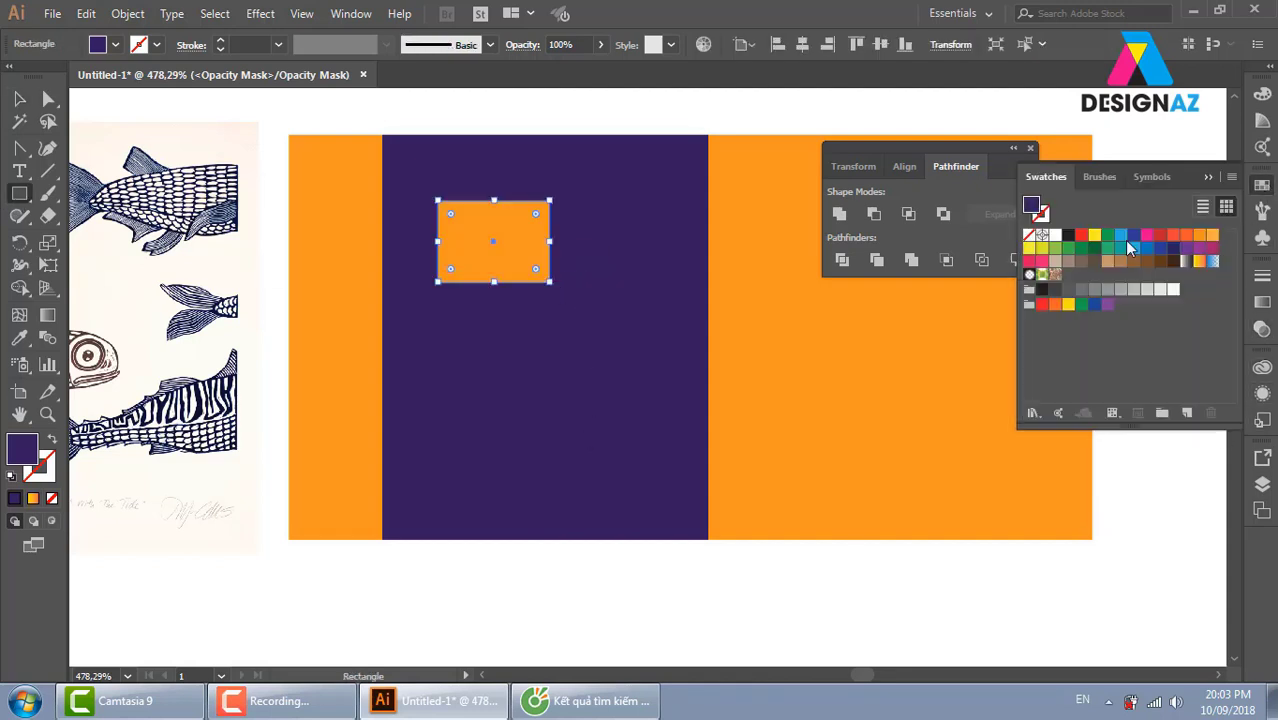
{"action": "left_click", "coordinate": [1068, 236]}
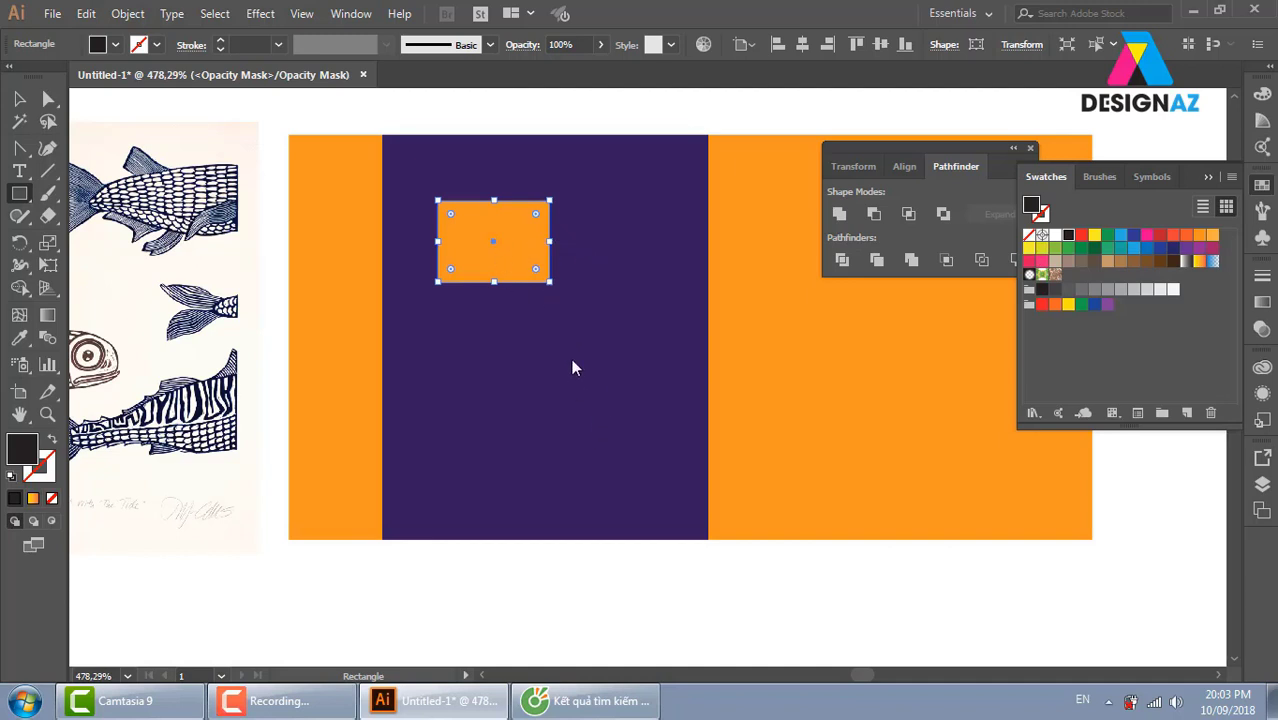
{"action": "left_click_drag", "start_coordinate": [543, 313], "coordinate": [620, 395]}
{"action": "left_click", "coordinate": [1120, 289]}
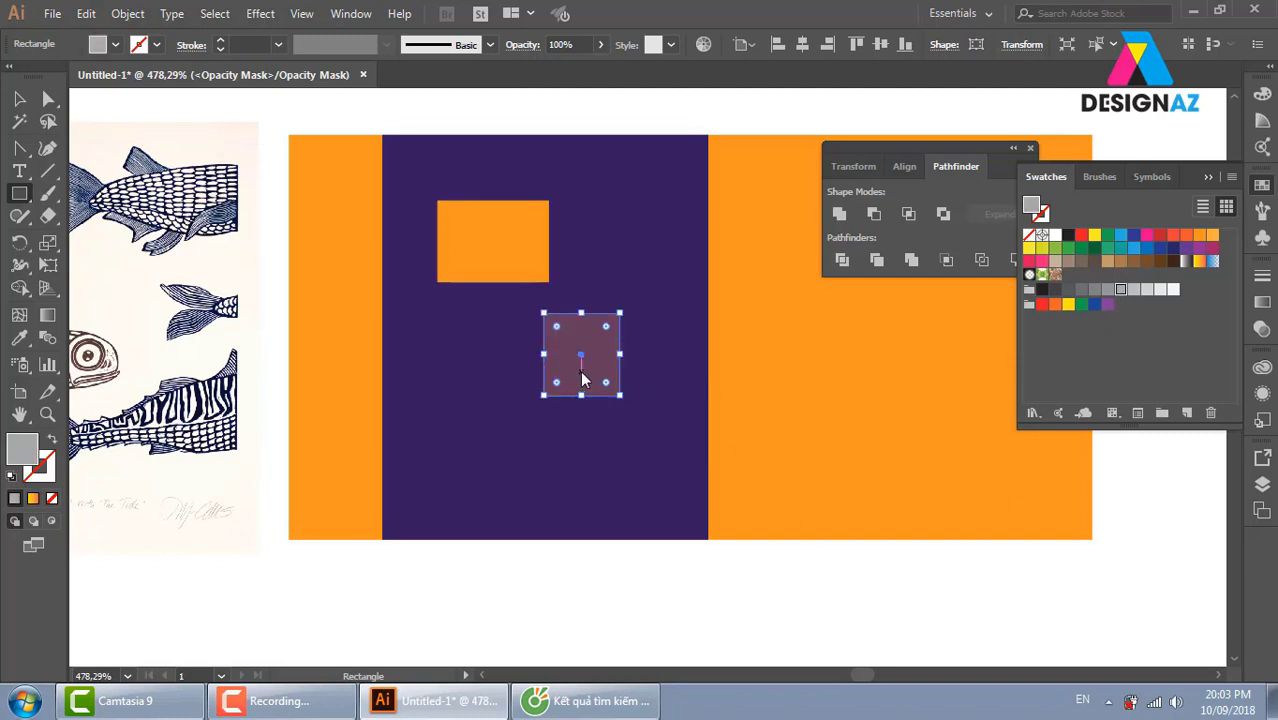
{"action": "left_click_drag", "start_coordinate": [473, 432], "coordinate": [521, 475]}
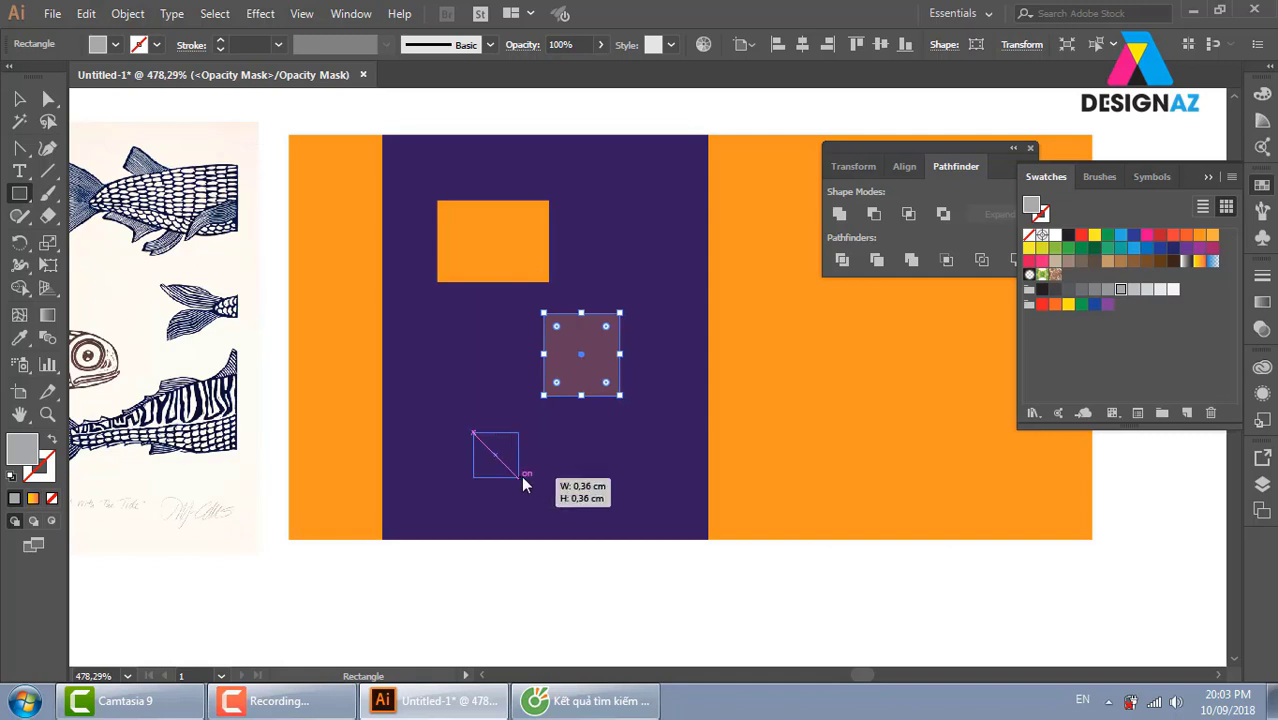
{"action": "left_click", "coordinate": [1056, 236]}
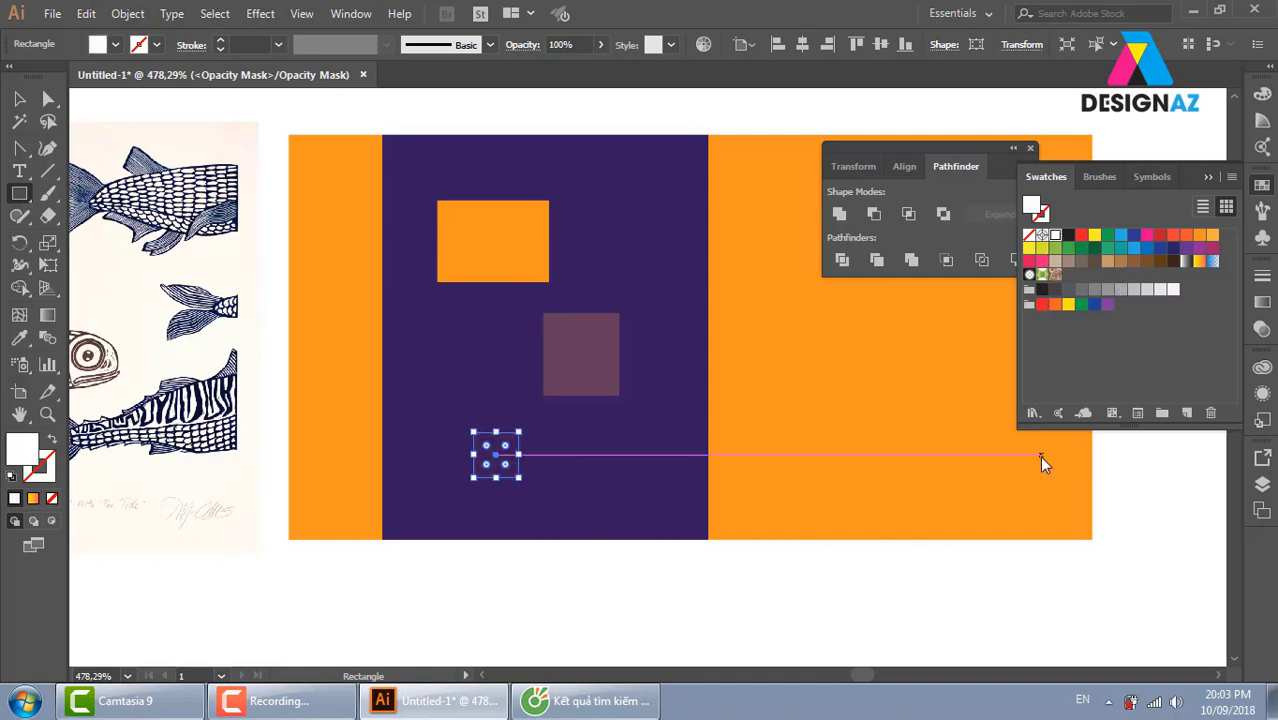
Delete the three test shapes from the mask and return to the rectangle artwork
{"action": "left_click", "coordinate": [19, 98]}
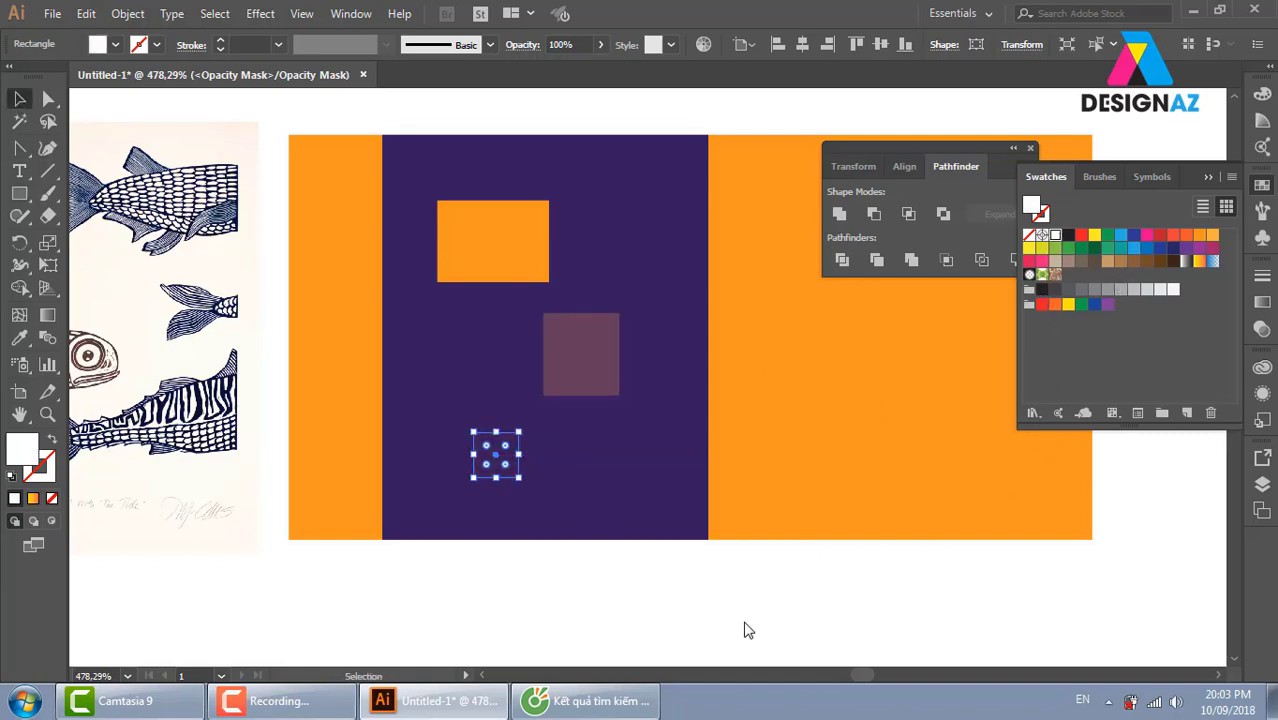
{"action": "left_click", "coordinate": [744, 630]}
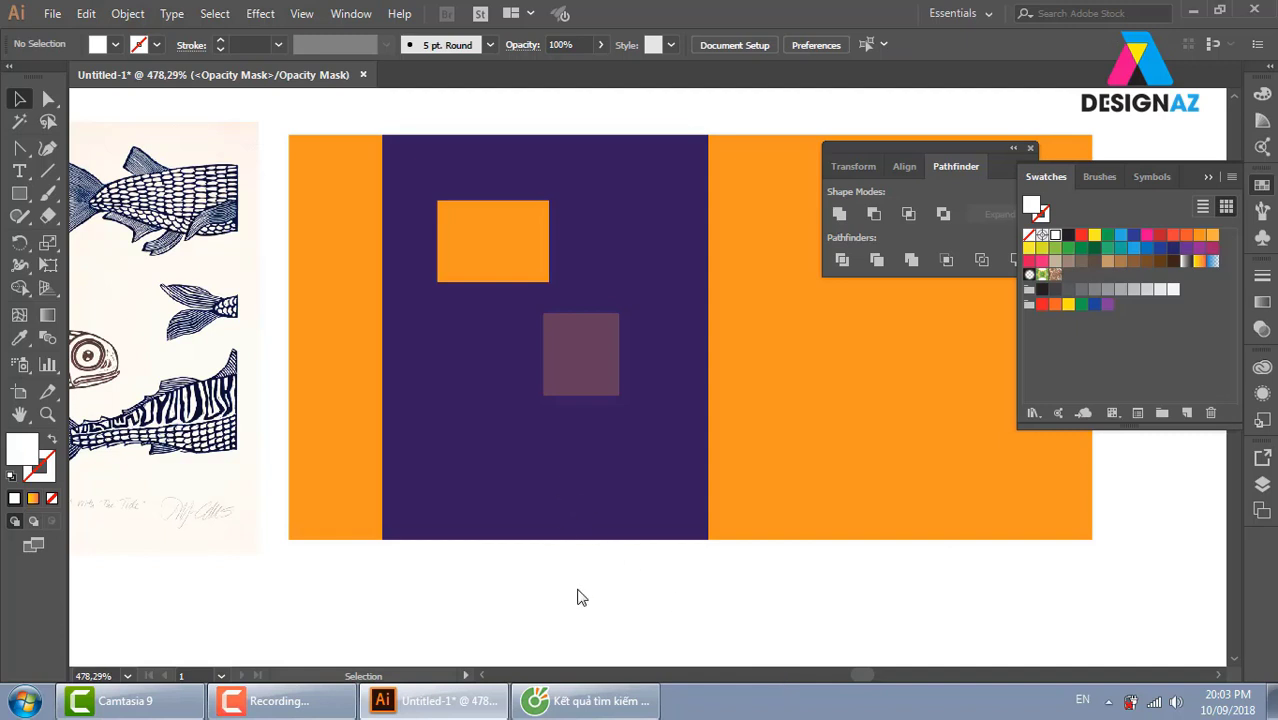
{"action": "left_click", "coordinate": [474, 457]}
{"action": "left_click", "coordinate": [560, 385]}
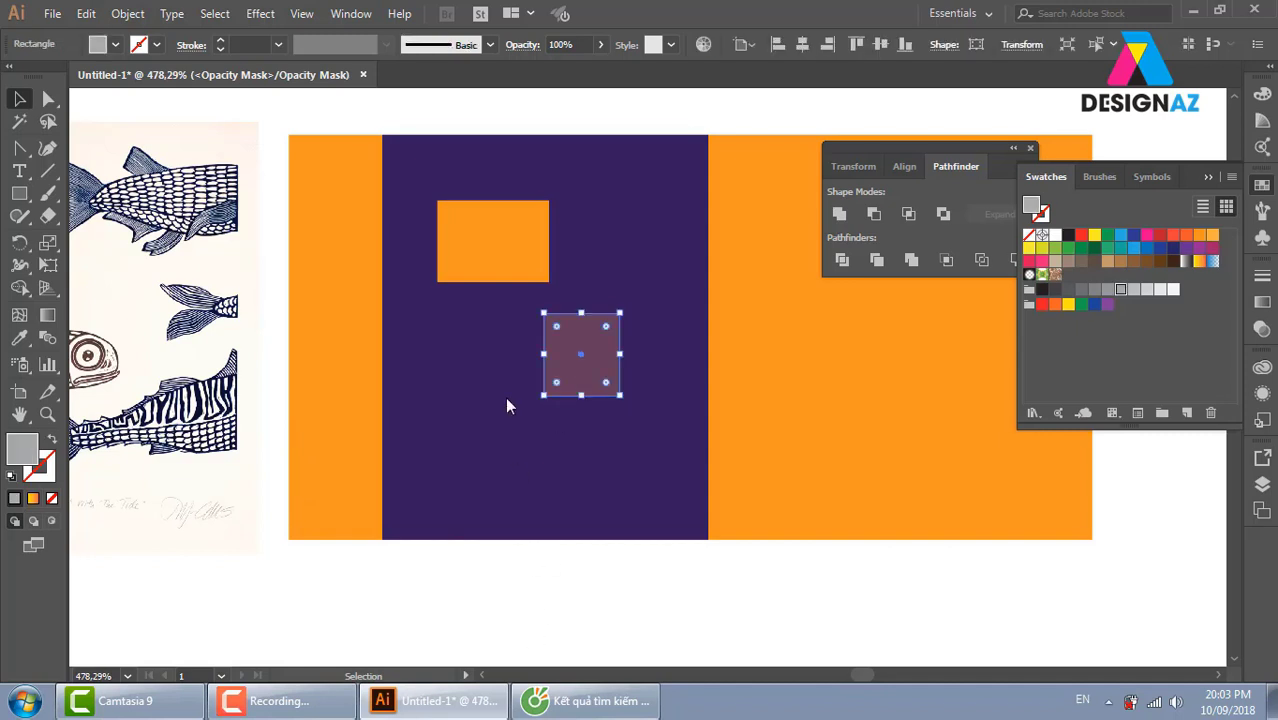
{"action": "left_click", "coordinate": [492, 242]}
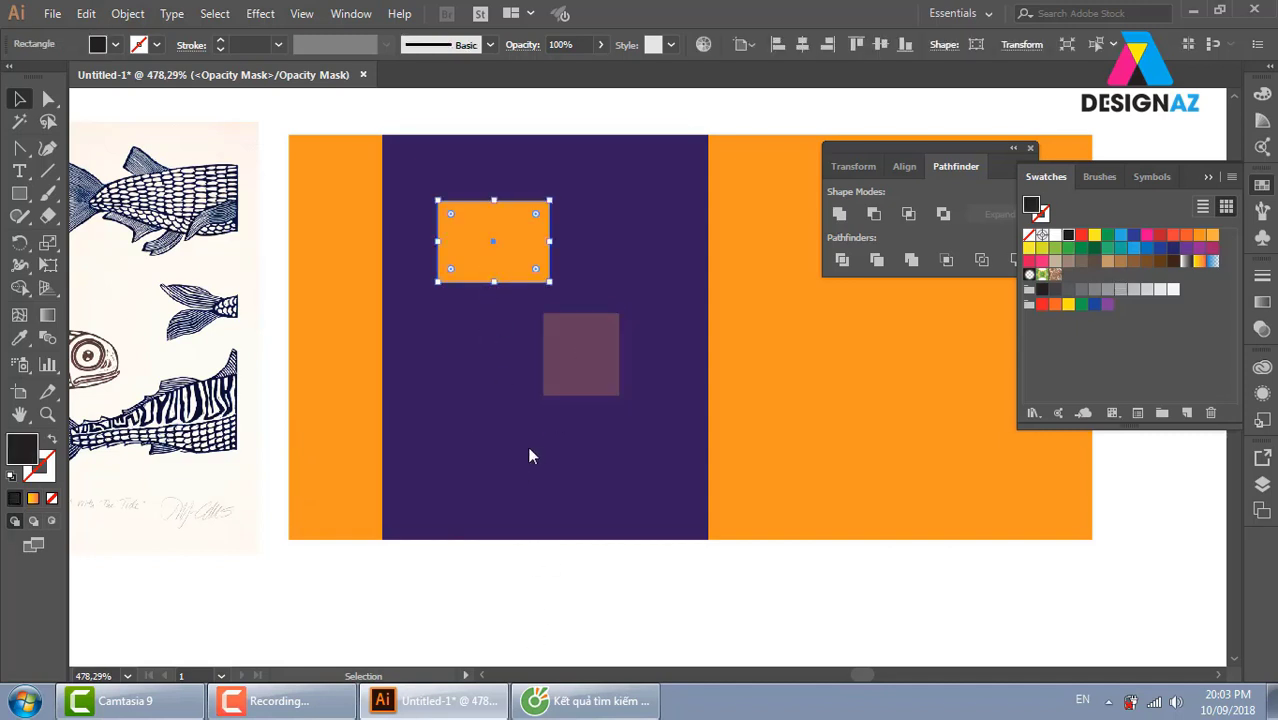
{"action": "key", "text": "Delete"}
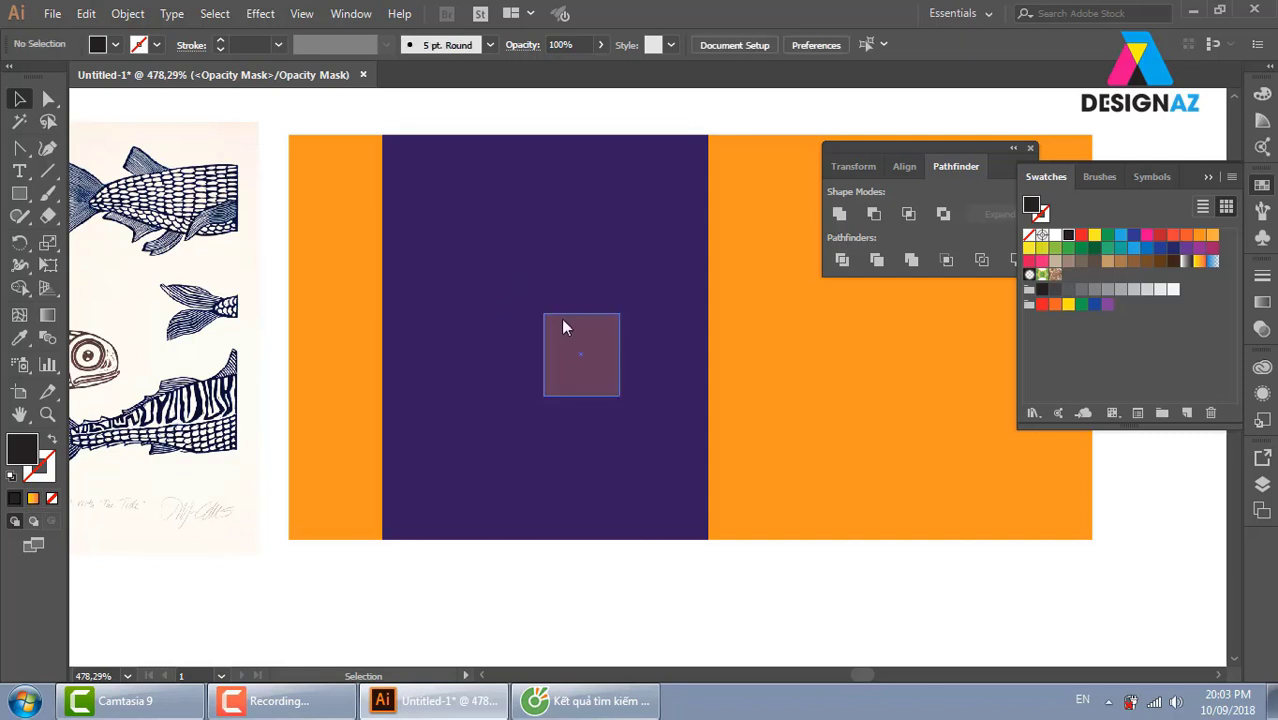
{"action": "left_click", "coordinate": [561, 320]}
{"action": "key", "text": "Delete"}
{"action": "left_click", "coordinate": [497, 468]}
{"action": "key", "text": "Delete"}
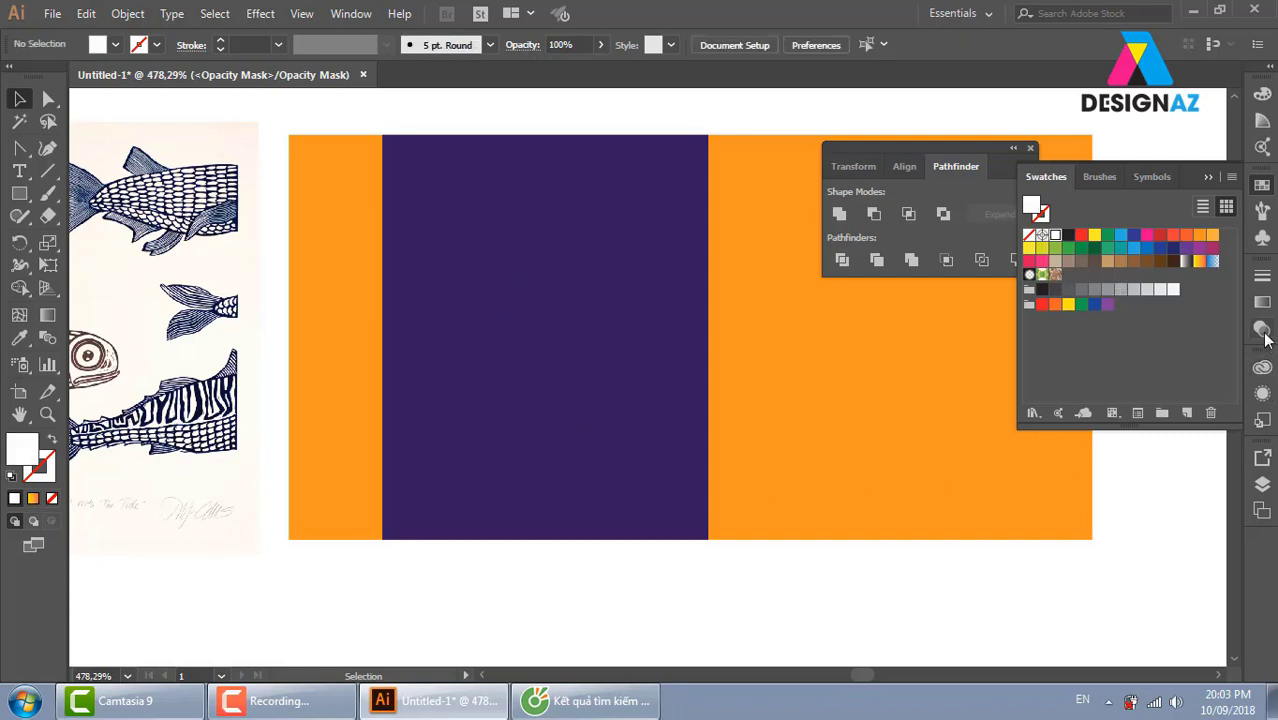
{"action": "left_click", "coordinate": [1262, 328]}
{"action": "left_click", "coordinate": [1060, 348]}
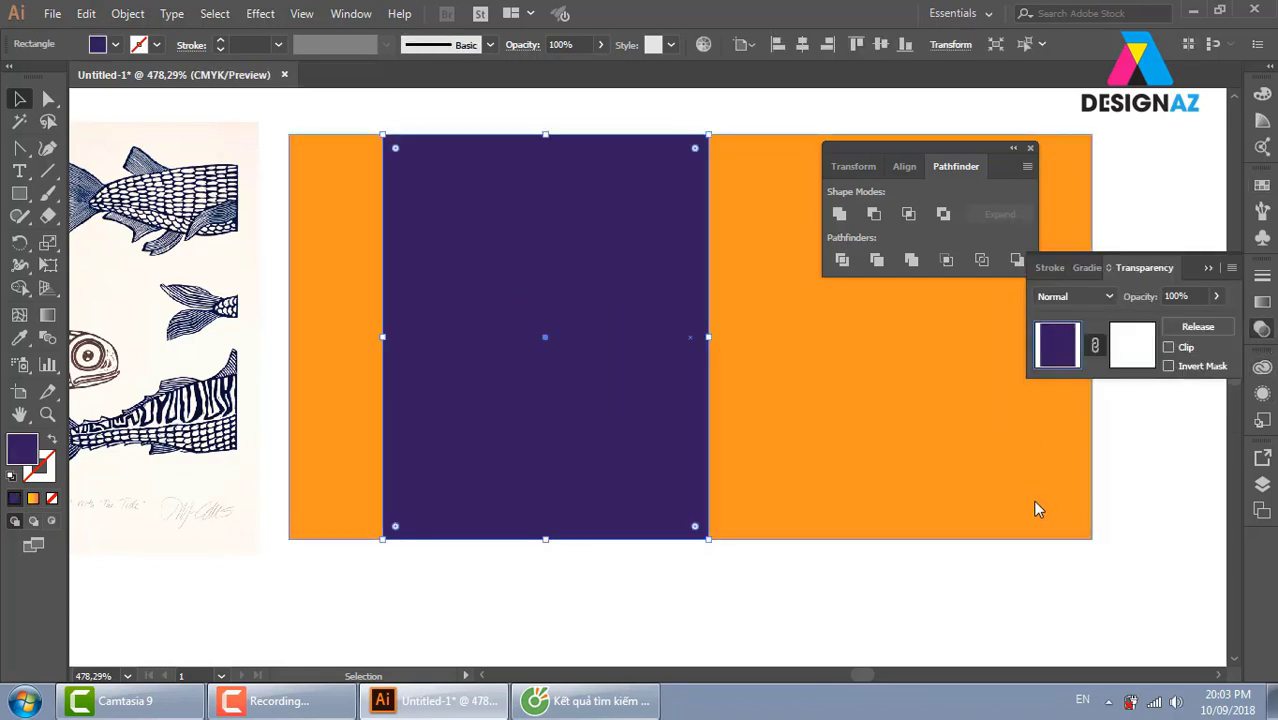
Position the fish print over the purple rectangle, then cut it, leaving the rectangle selected
{"action": "scroll", "coordinate": [257, 348], "scroll_direction": "left", "scroll_amount": 5}
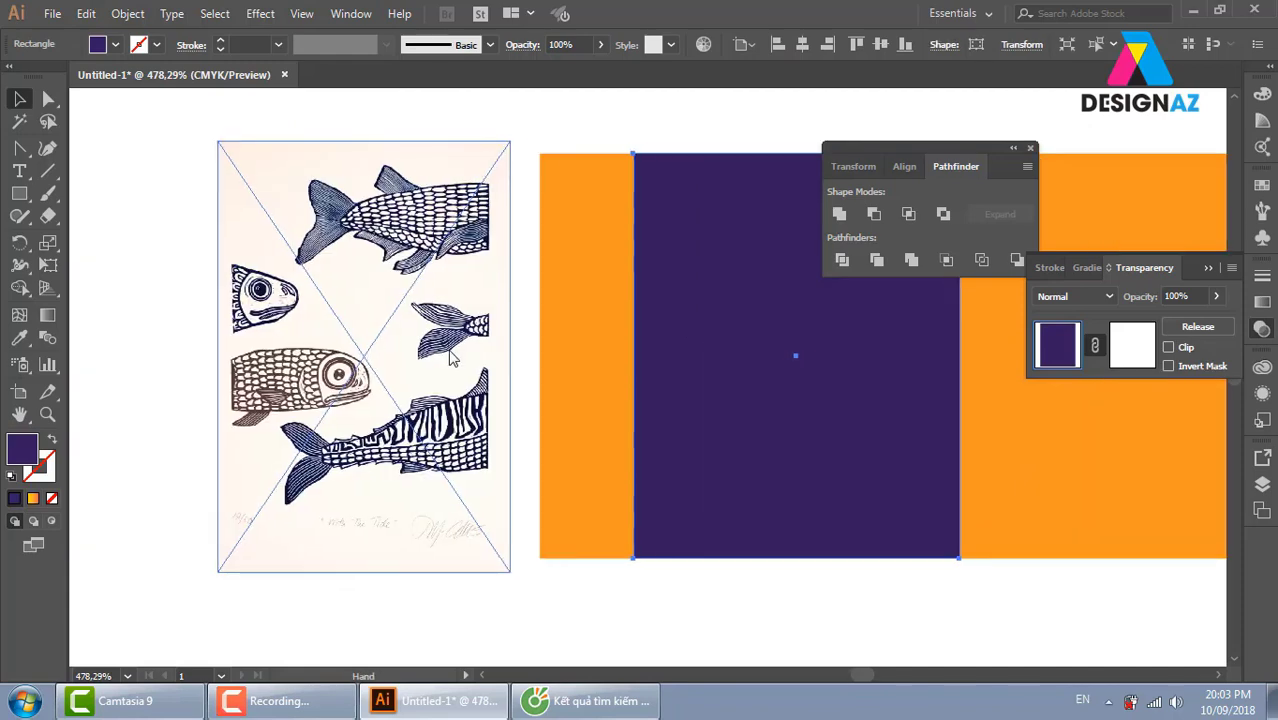
{"action": "left_click", "coordinate": [430, 330]}
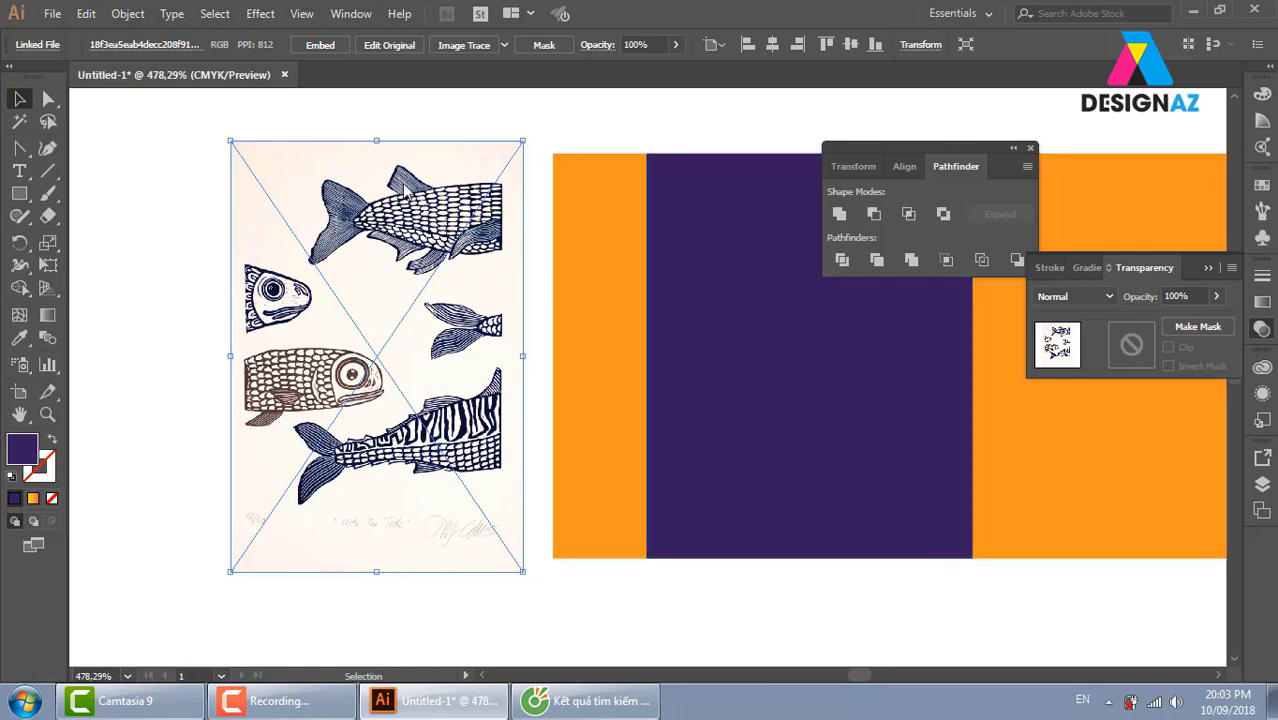
{"action": "mouse_move", "coordinate": [513, 277]}
{"action": "left_mouse_down"}
{"action": "mouse_move", "coordinate": [370, 277]}
{"action": "mouse_move", "coordinate": [714, 249]}
{"action": "left_mouse_up"}
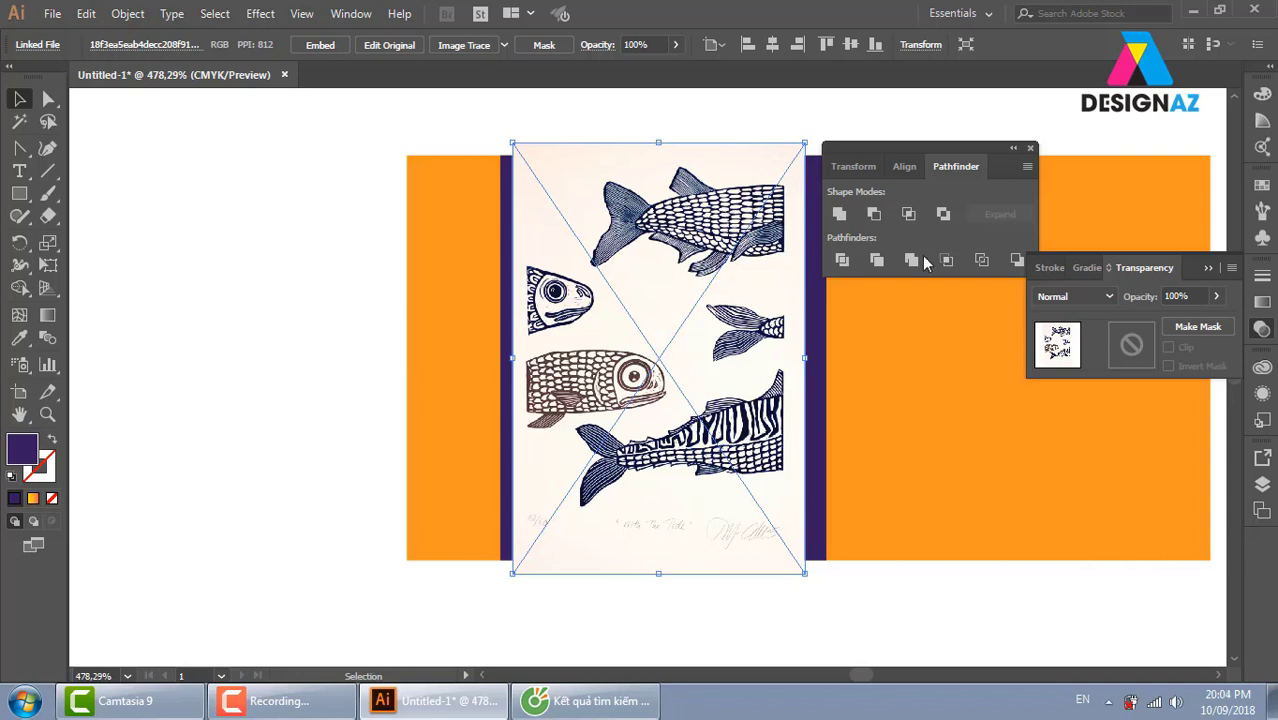
{"action": "left_click", "coordinate": [810, 340]}
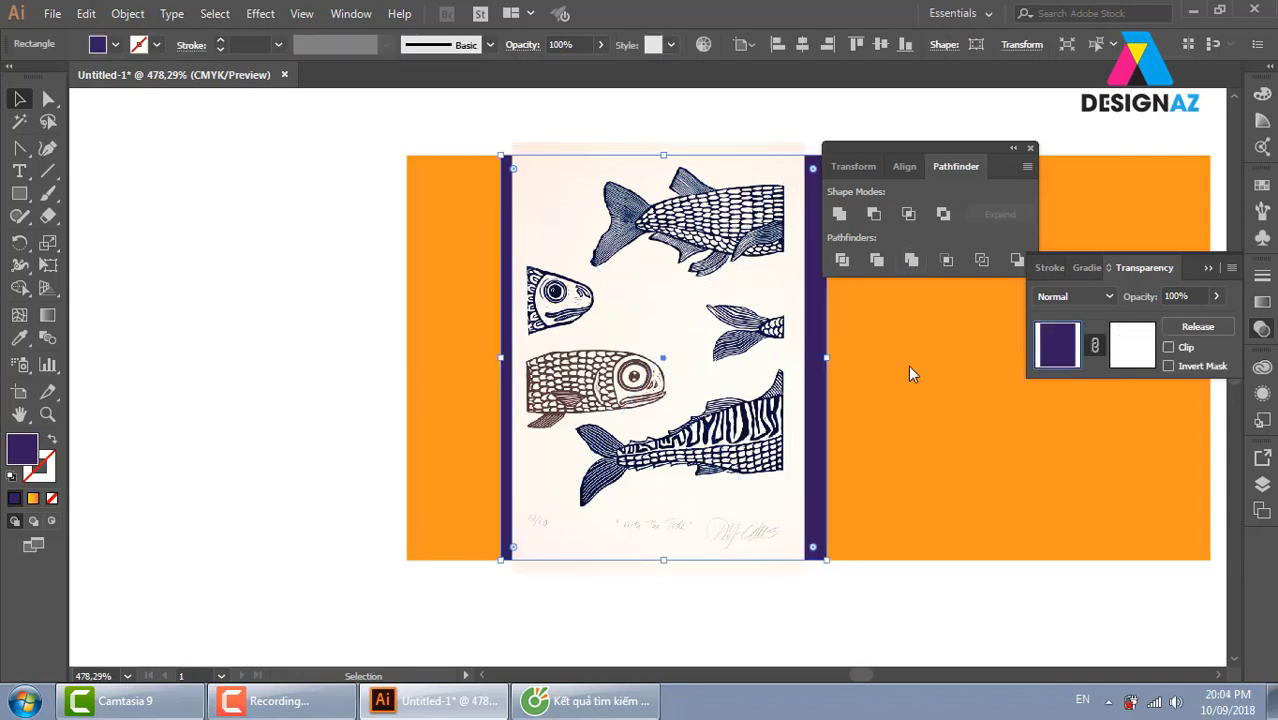
{"action": "left_click", "coordinate": [1127, 365]}
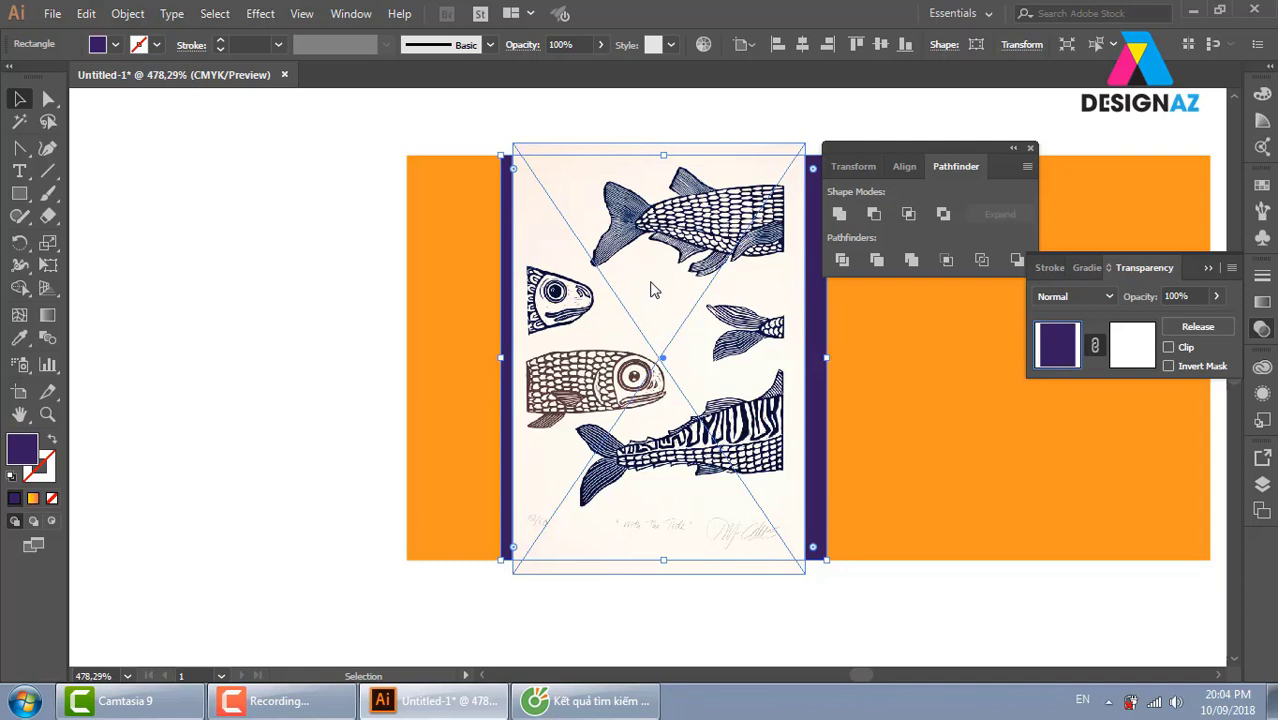
{"action": "left_click", "coordinate": [826, 375]}
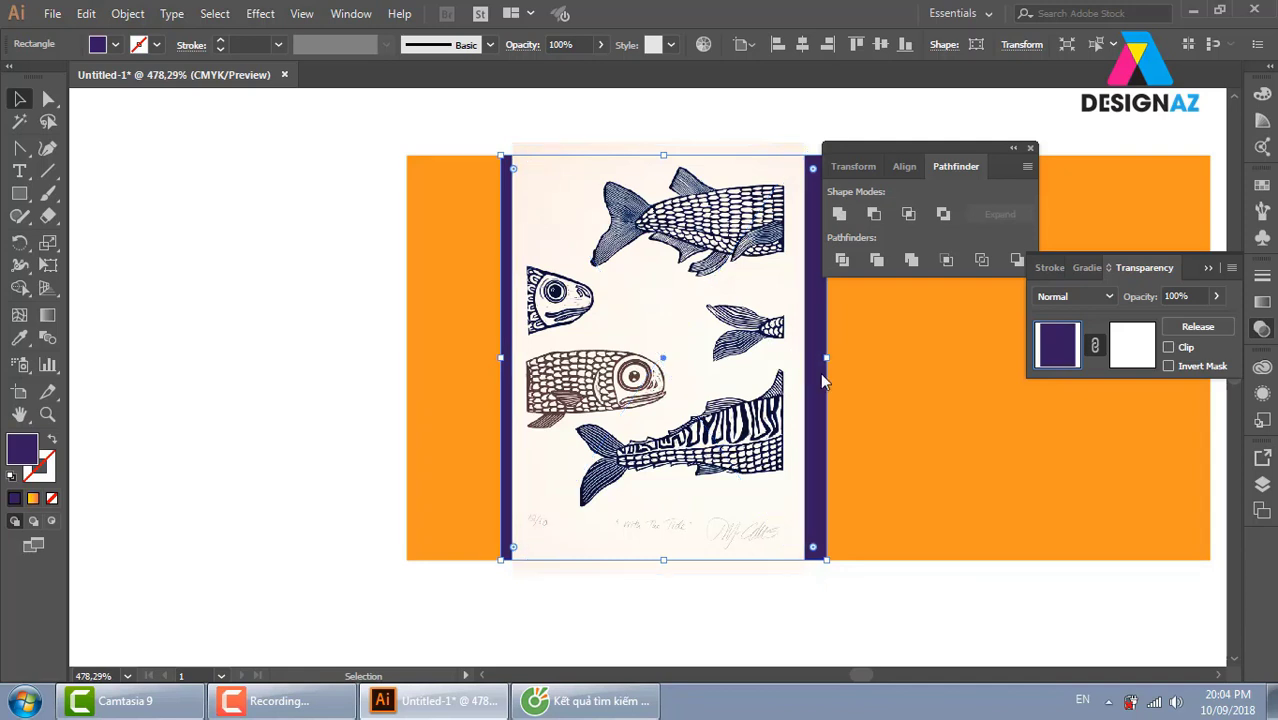
{"action": "left_click", "coordinate": [802, 424]}
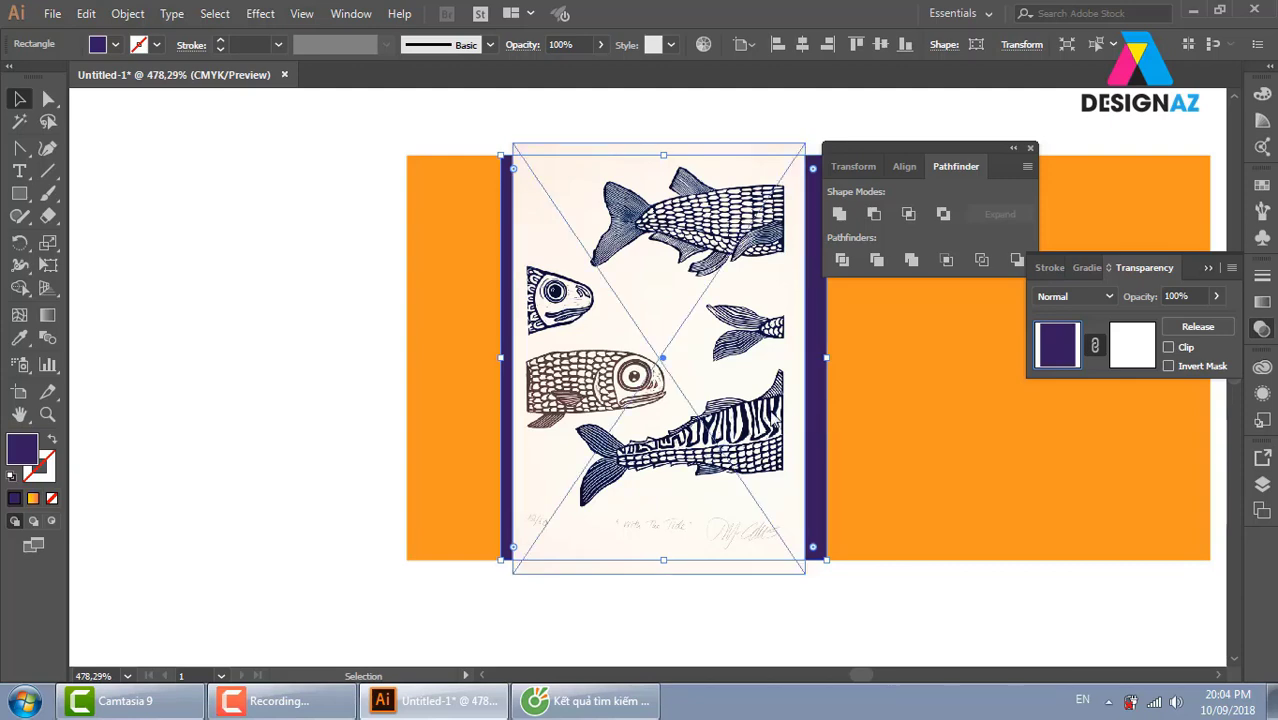
{"action": "key", "text": "Delete"}
{"action": "left_click", "coordinate": [700, 400]}
Paste the fish print into the purple rectangle's opacity mask and enable Clip and Invert Mask
{"action": "left_click", "coordinate": [1197, 326]}
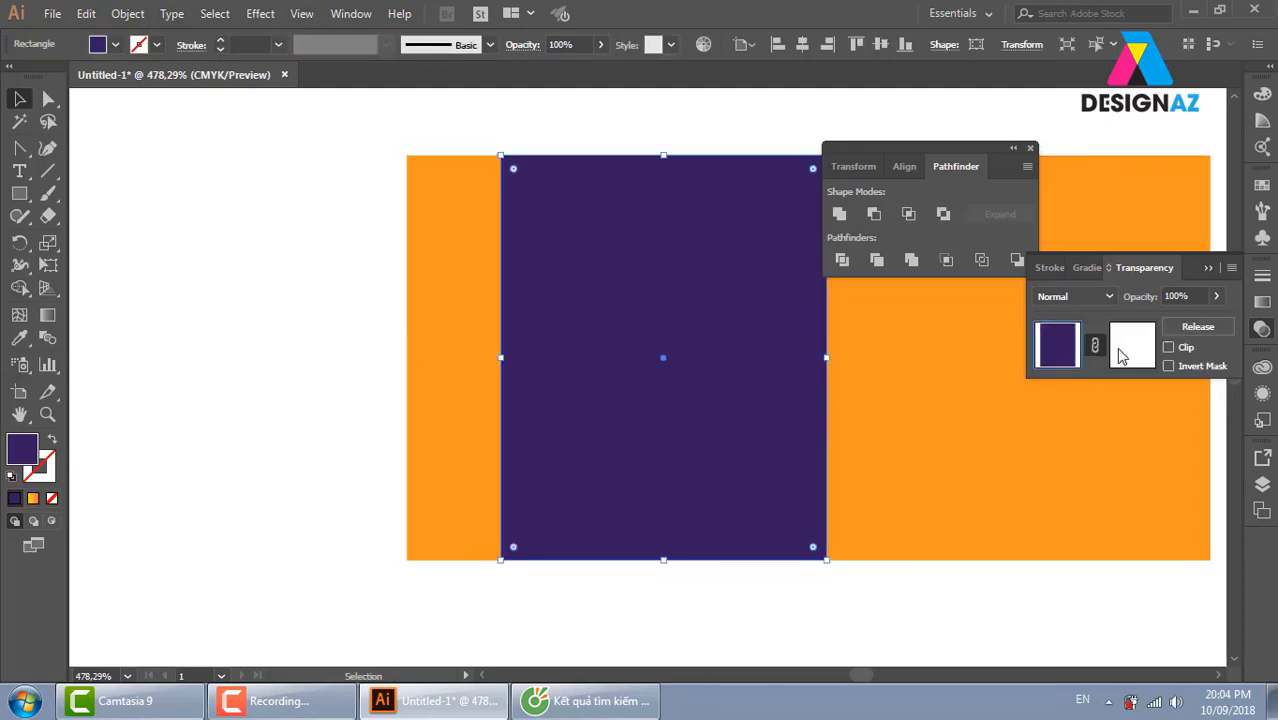
{"action": "left_click", "coordinate": [1131, 344]}
{"action": "key", "text": "ctrl+f"}
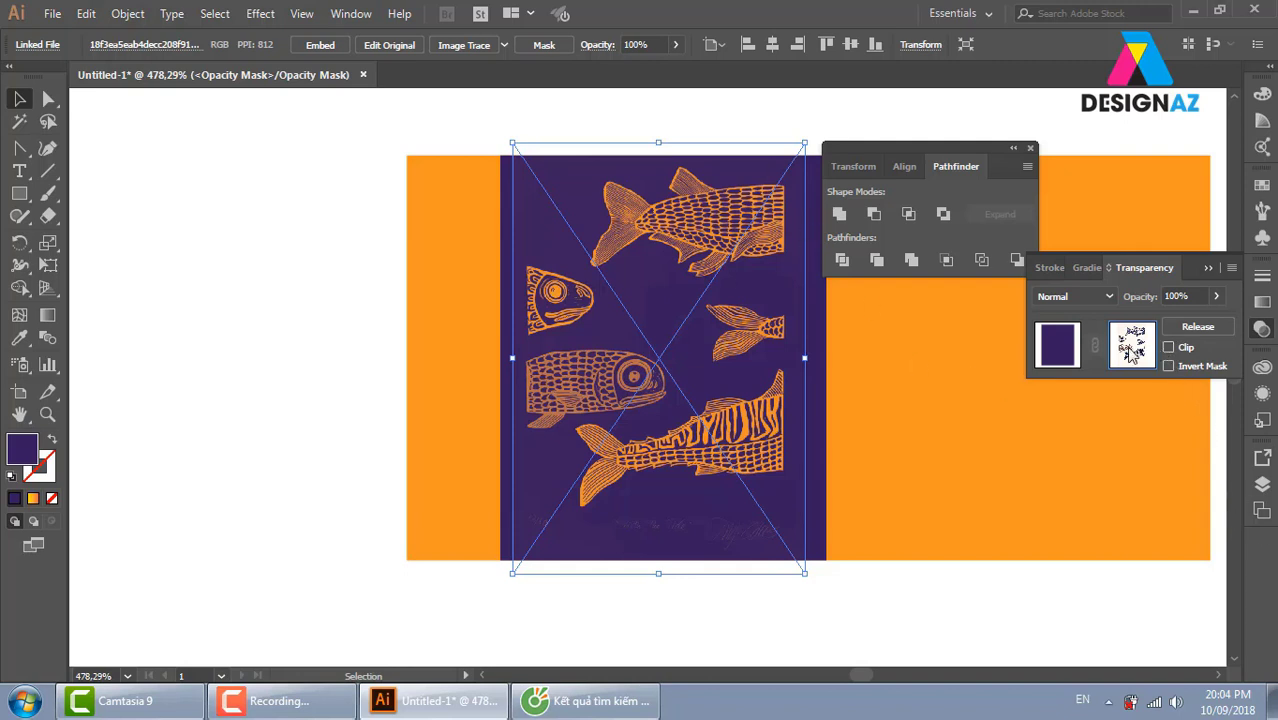
{"action": "left_click", "coordinate": [1168, 347]}
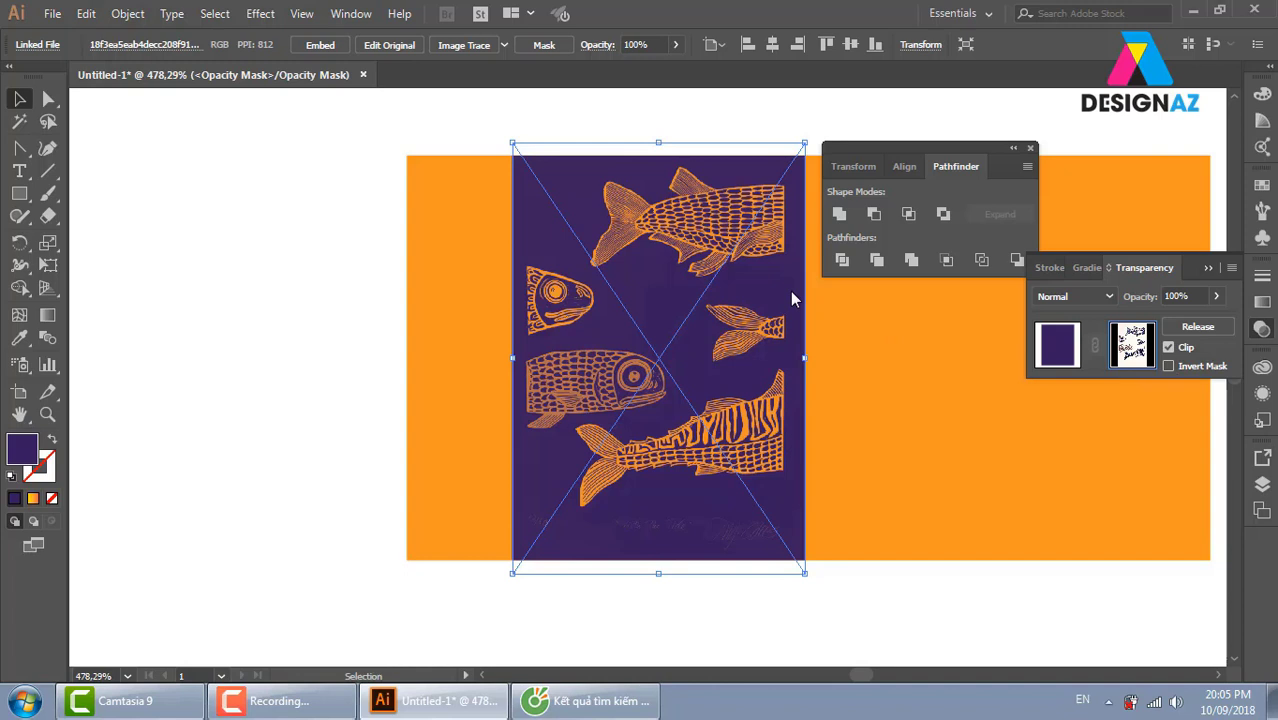
{"action": "left_click", "coordinate": [1168, 366]}
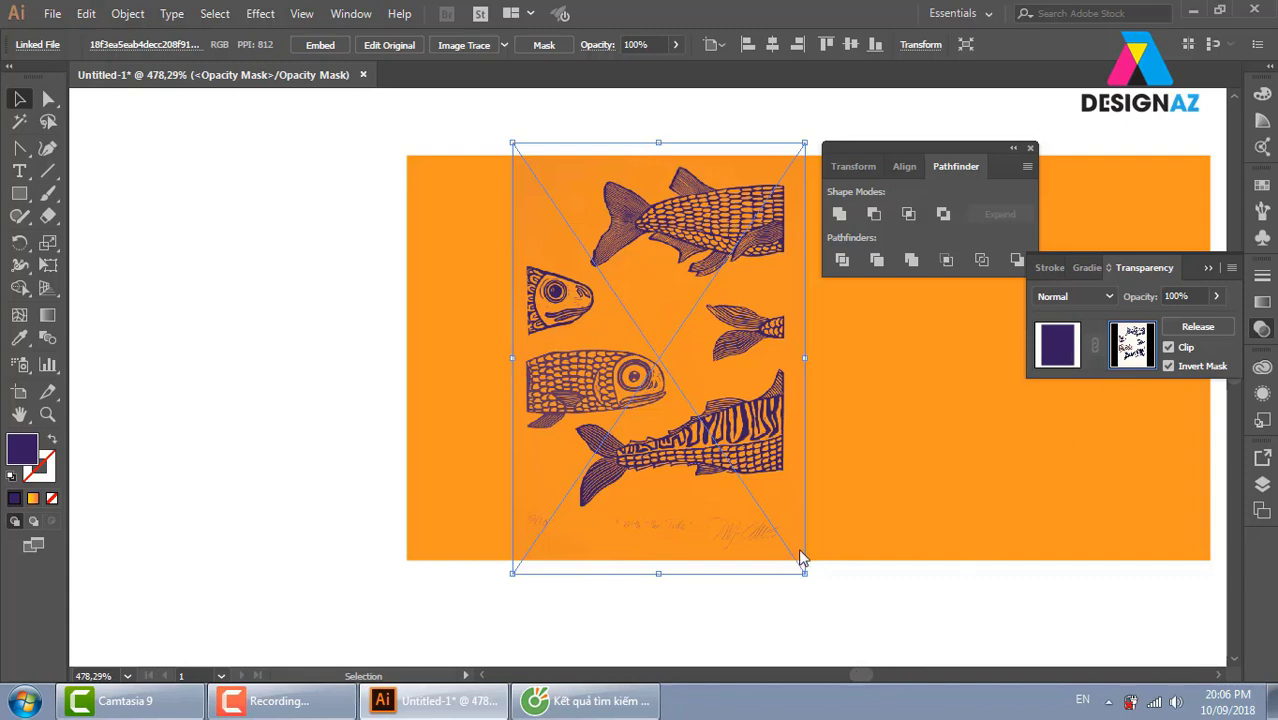
Zoom in to inspect the fish artwork, then target the artwork instead of its mask
{"action": "key", "text": "ctrl+plus"}
{"action": "key", "text": "ctrl+plus"}
{"action": "scroll", "coordinate": [728, 600], "scroll_direction": "down", "scroll_amount": 2}
{"action": "scroll", "coordinate": [721, 495], "scroll_direction": "down", "scroll_amount": 3}
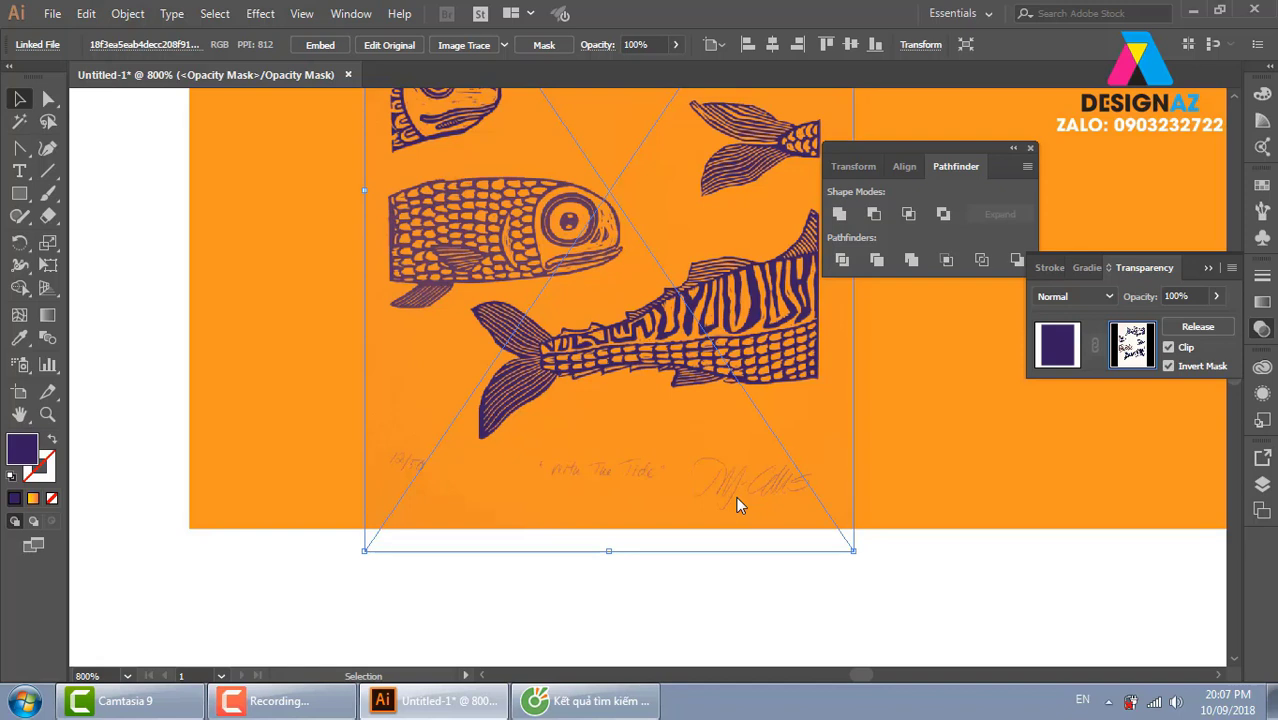
{"action": "key", "text": "ctrl+minus"}
{"action": "key", "text": "ctrl+minus"}
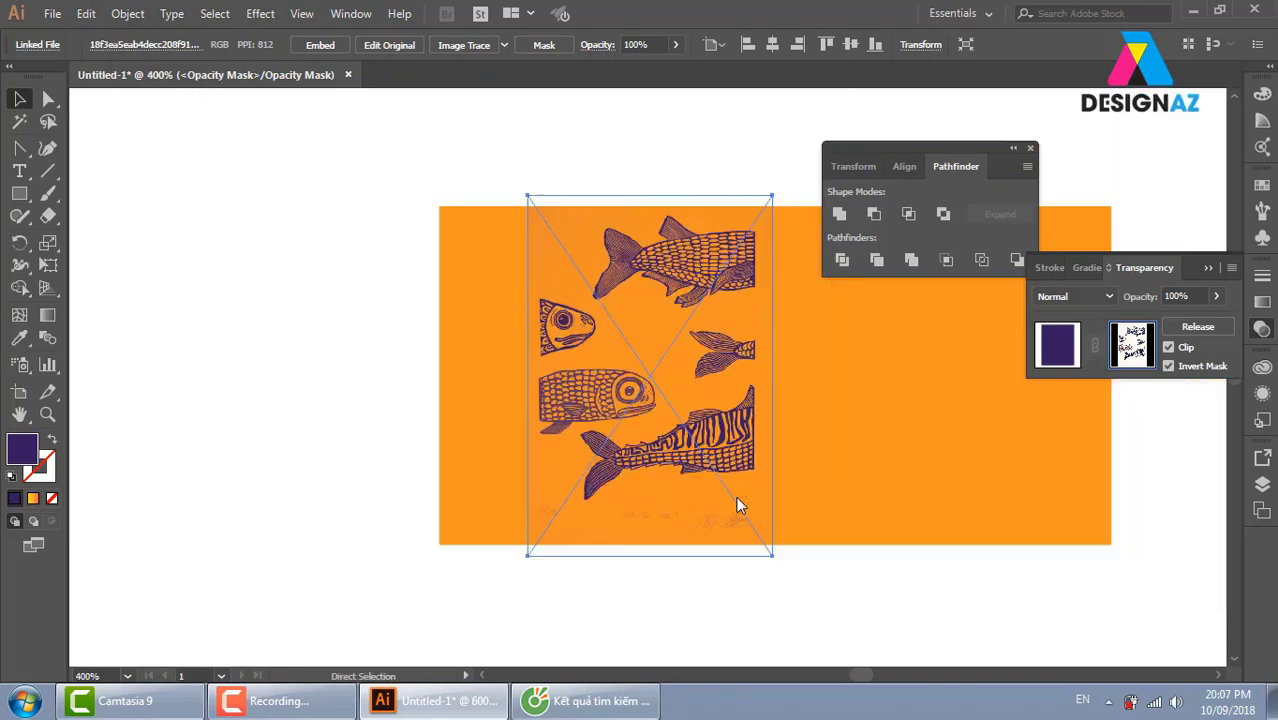
{"action": "left_click", "coordinate": [1058, 348]}
{"action": "scroll", "coordinate": [1021, 499], "scroll_direction": "down", "scroll_amount": 5}
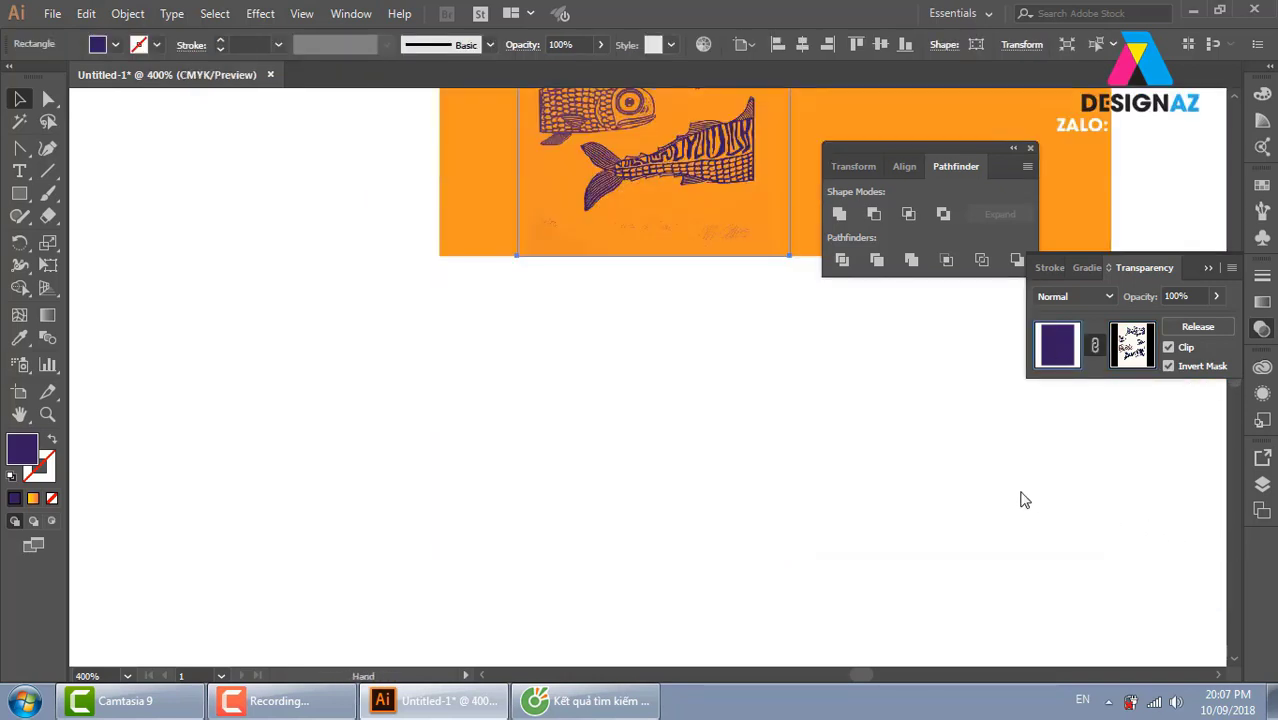
{"action": "left_click_drag", "start_coordinate": [667, 224], "coordinate": [517, 356]}
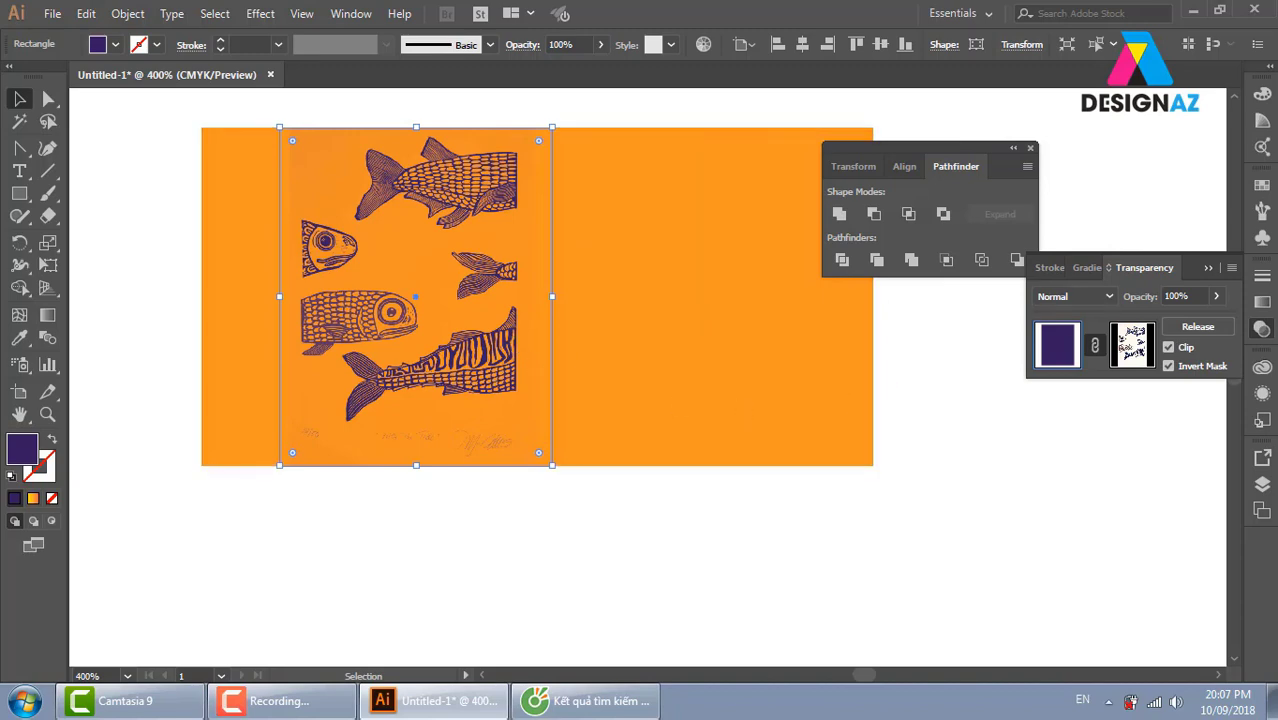
Try pink, purple, white-to-black and orange gradient fills on the fish
{"action": "left_click", "coordinate": [1262, 186]}
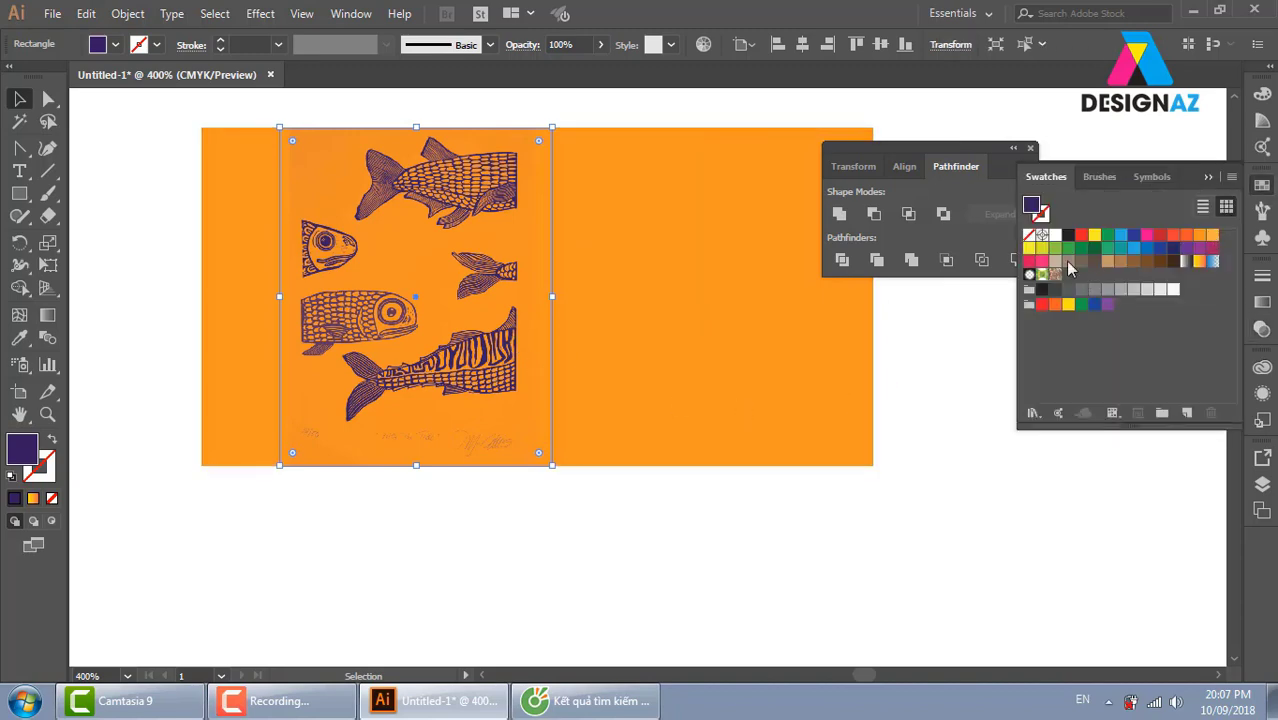
{"action": "left_click", "coordinate": [1068, 262]}
{"action": "left_click", "coordinate": [1147, 234]}
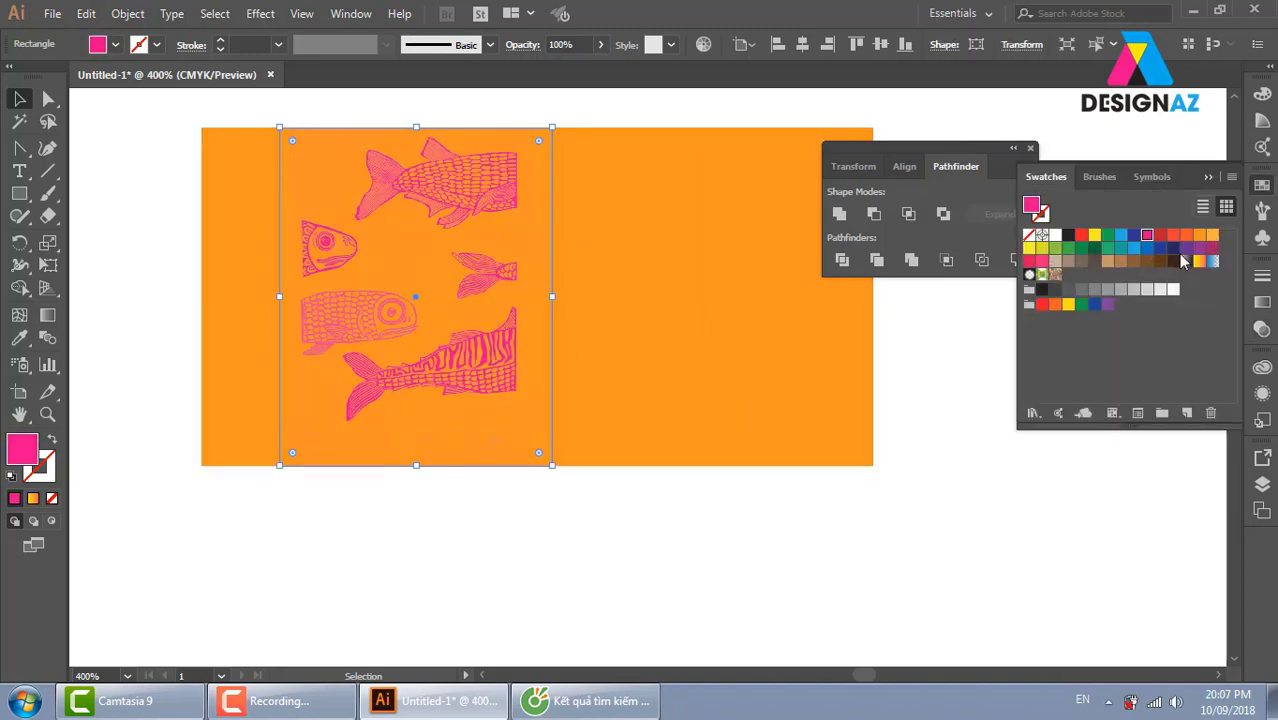
{"action": "left_click", "coordinate": [1186, 248]}
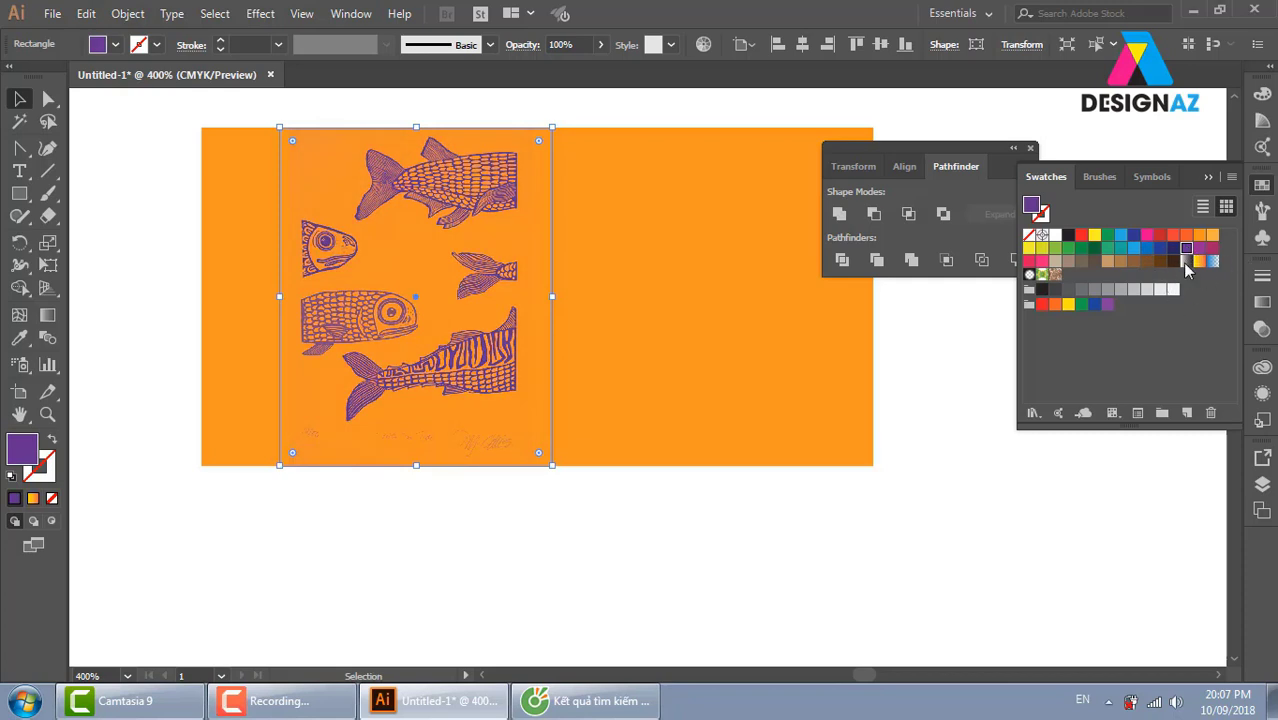
{"action": "left_click", "coordinate": [1186, 262]}
{"action": "left_click", "coordinate": [1199, 262]}
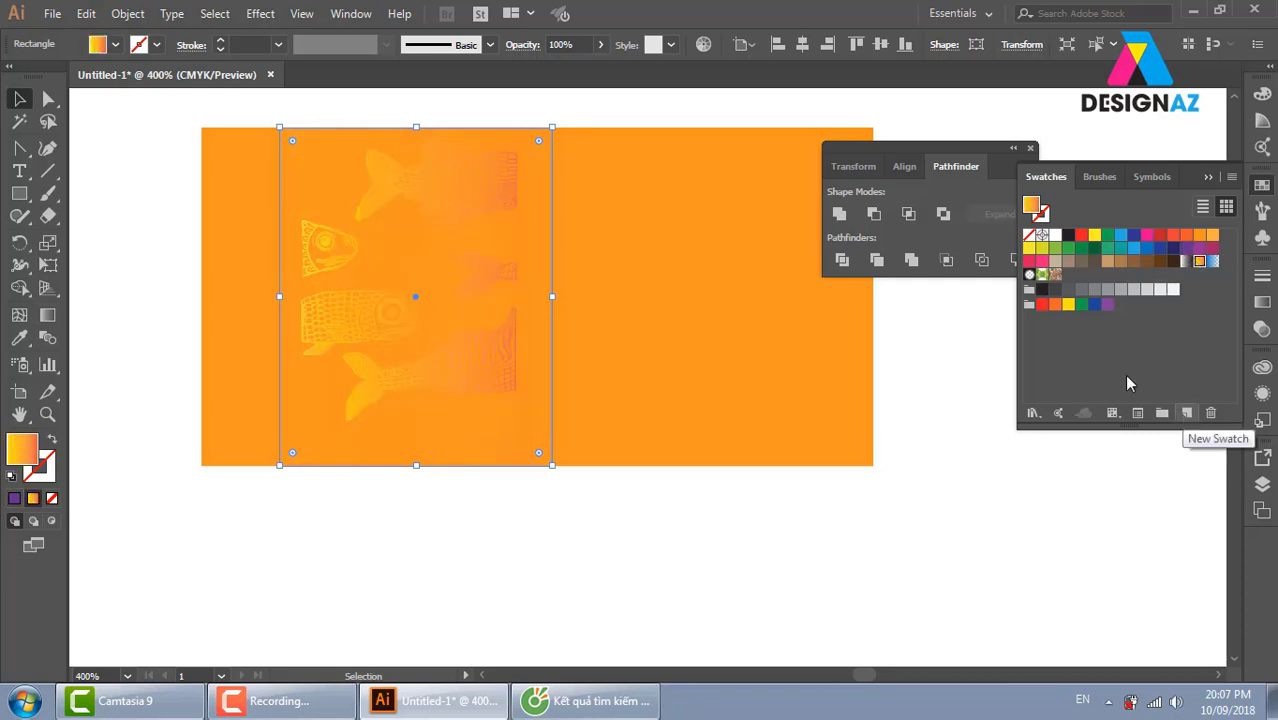
Fill the fish with a multicolour gradient from the Color Combinations swatch library
{"action": "left_click", "coordinate": [1033, 413]}
{"action": "mouse_move", "coordinate": [1103, 373]}
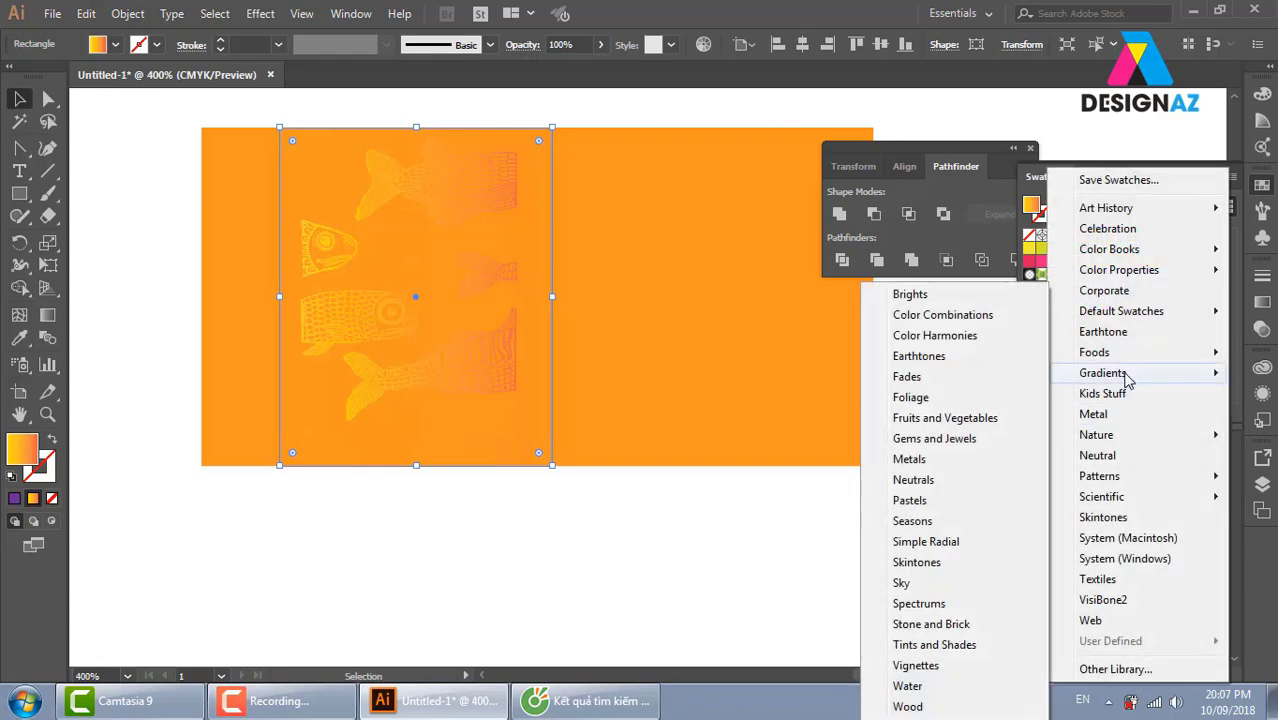
{"action": "key", "text": "Return"}
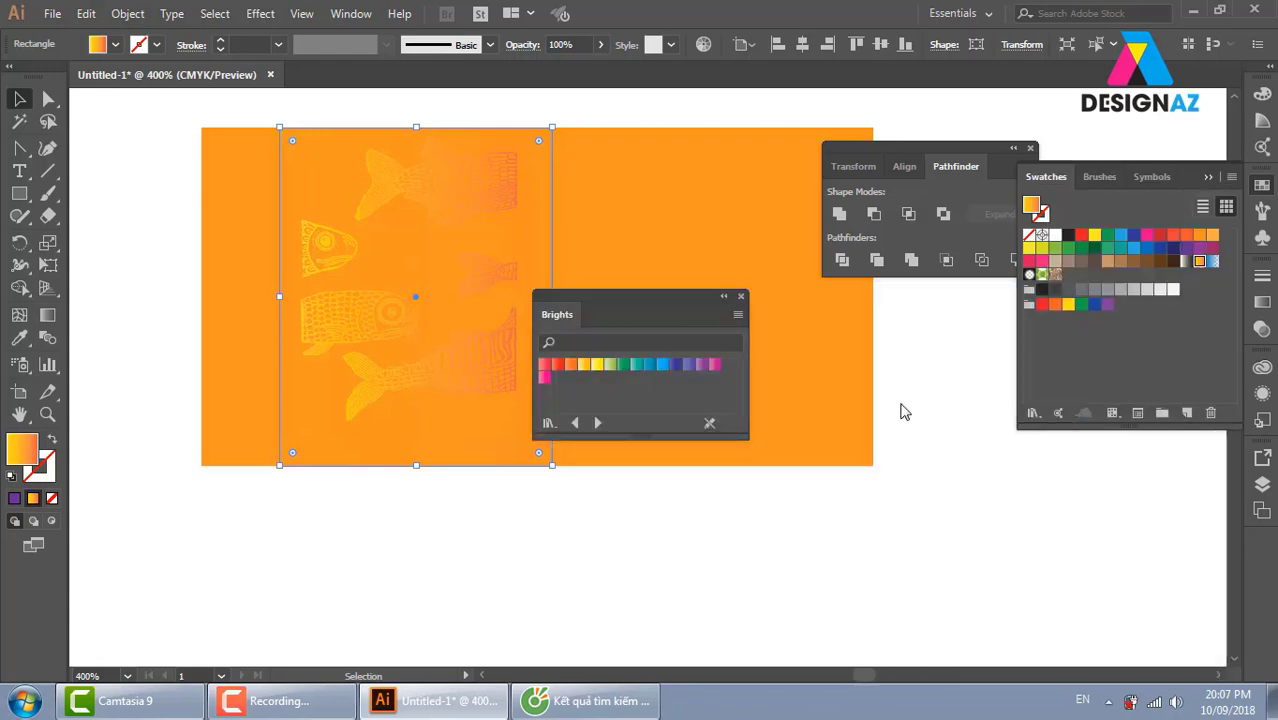
{"action": "left_click", "coordinate": [599, 422]}
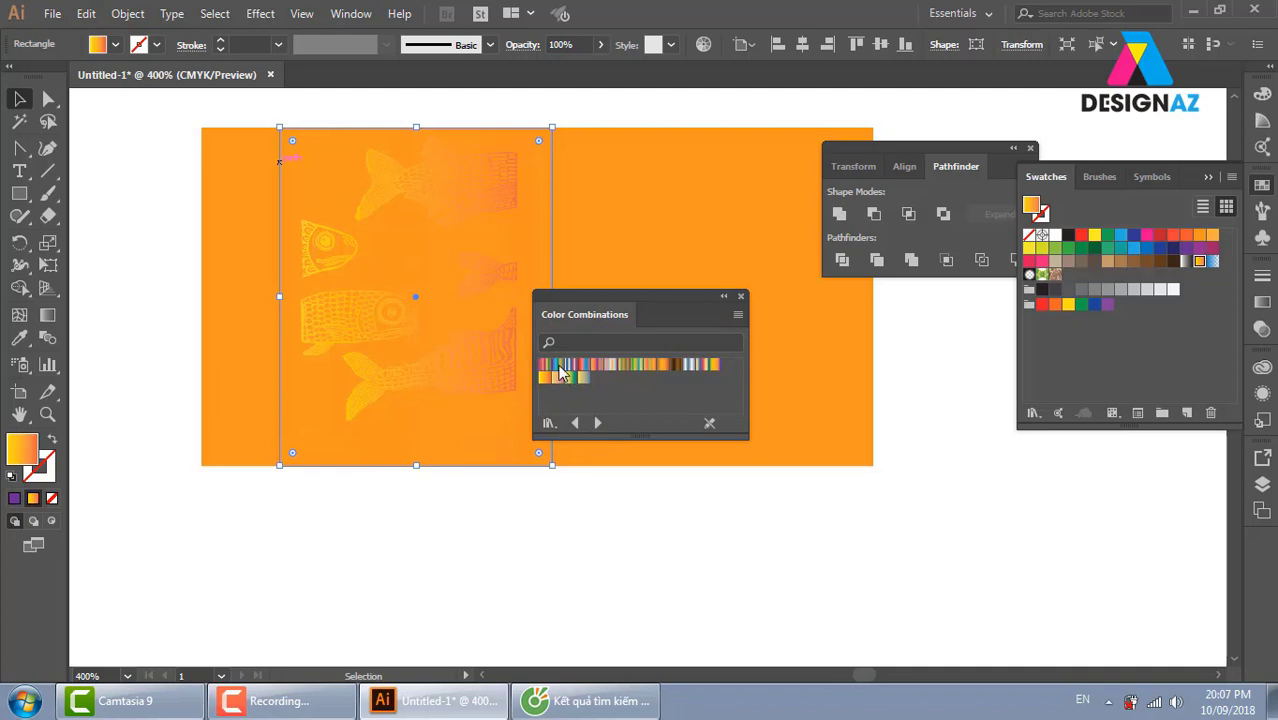
{"action": "left_click", "coordinate": [558, 365]}
Fill the large orange background rectangle with white
{"action": "left_click", "coordinate": [744, 250]}
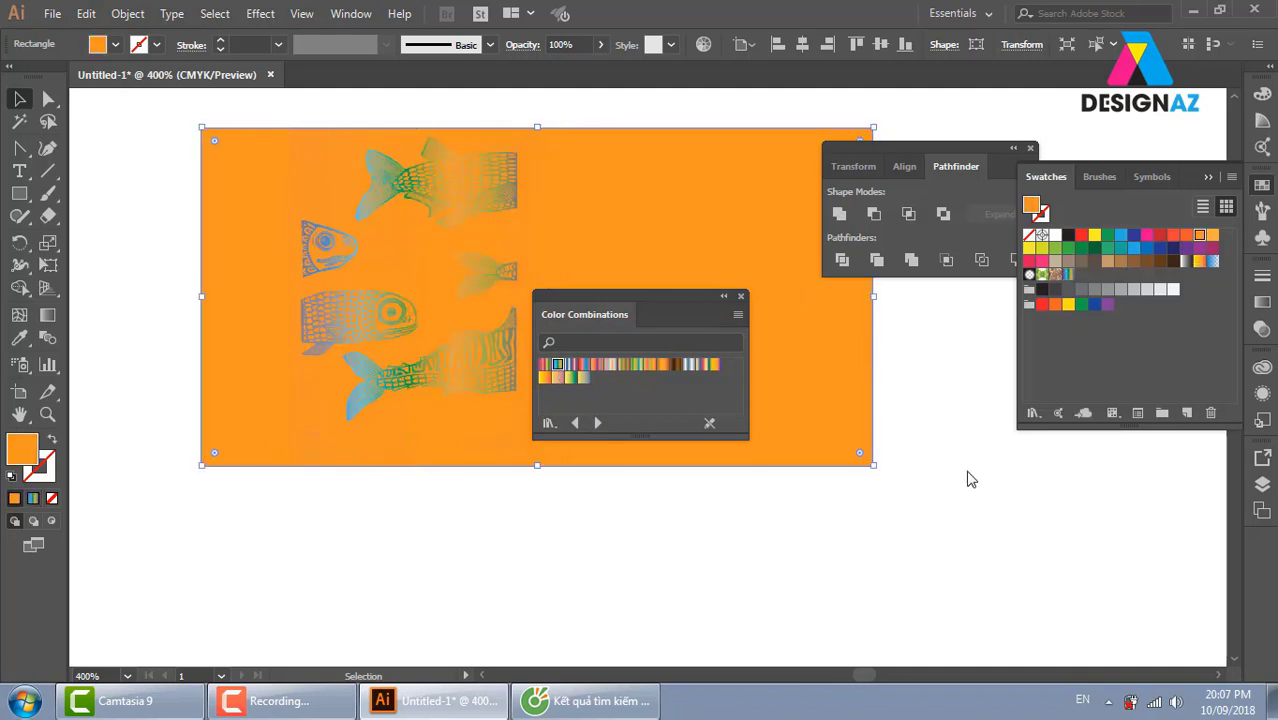
{"action": "left_click", "coordinate": [1264, 331]}
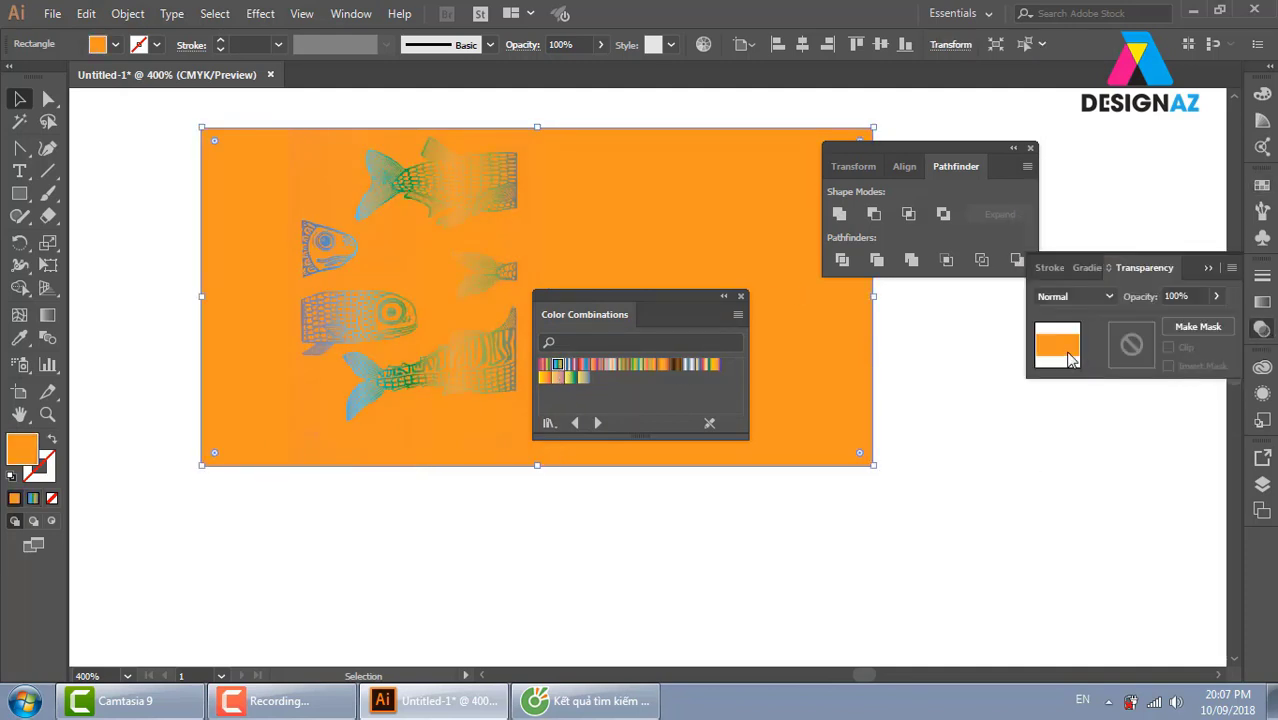
{"action": "left_click", "coordinate": [1262, 186]}
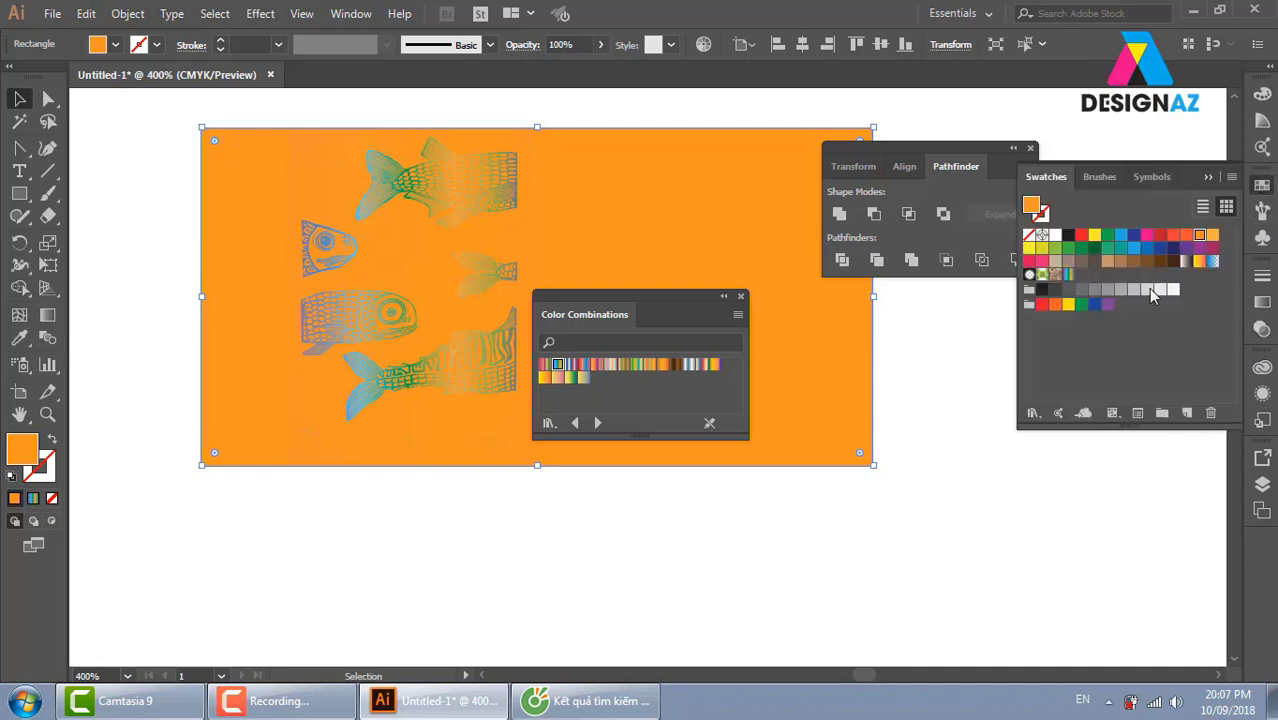
{"action": "left_click", "coordinate": [1160, 291]}
Pan the canvas slightly up and left with the Hand tool
{"action": "left_click_drag", "start_coordinate": [870, 476], "coordinate": [810, 465]}
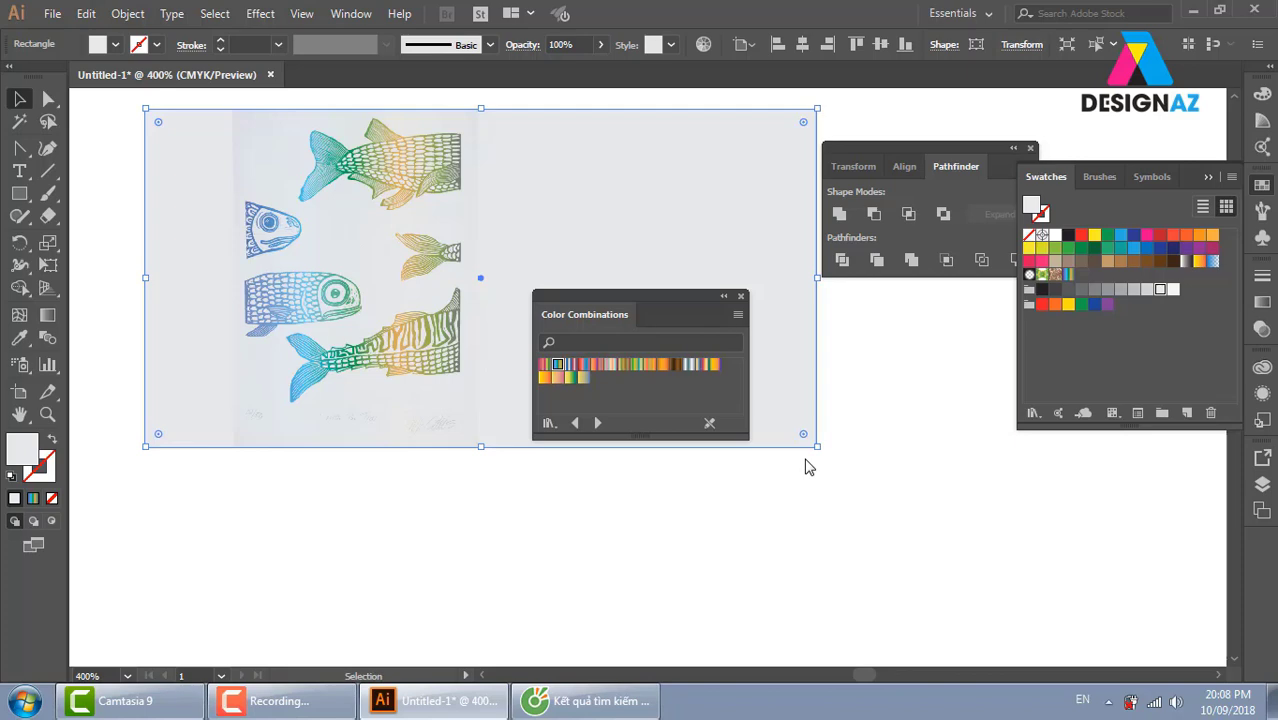
Start File > Place and browse through thuvienanh into the catalogue folder
{"action": "left_click", "coordinate": [56, 14]}
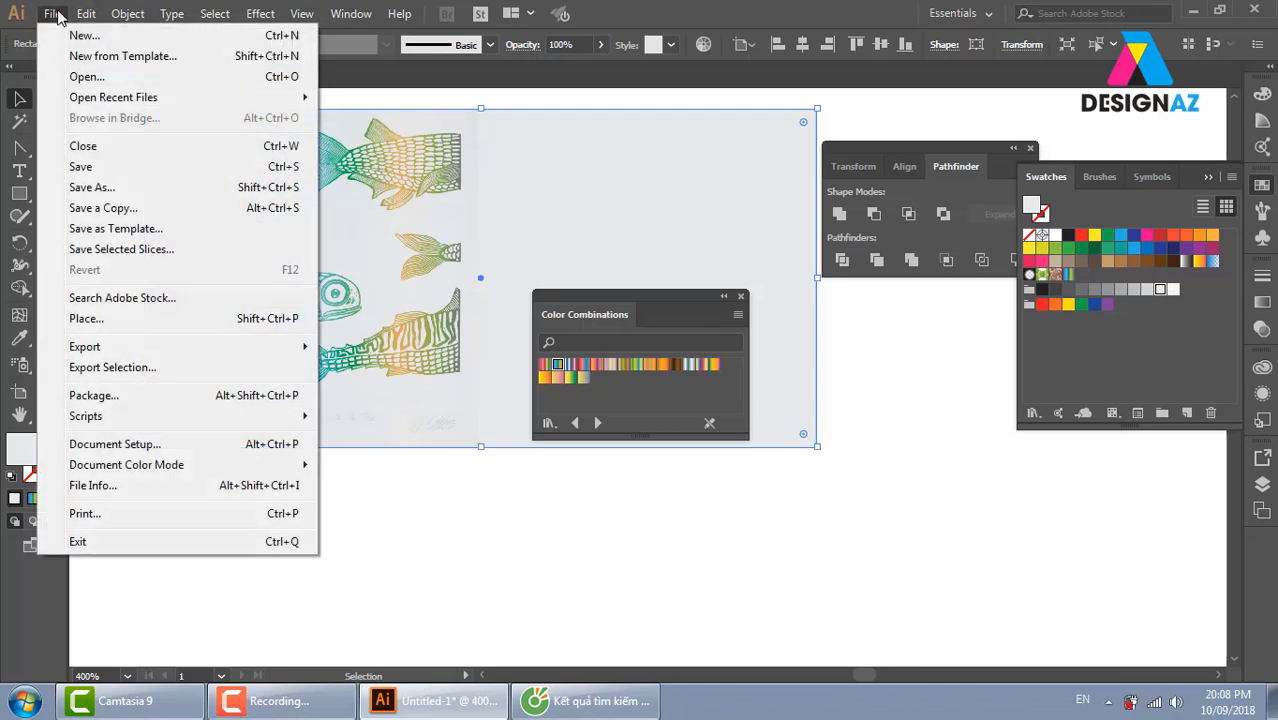
{"action": "left_click", "coordinate": [146, 320]}
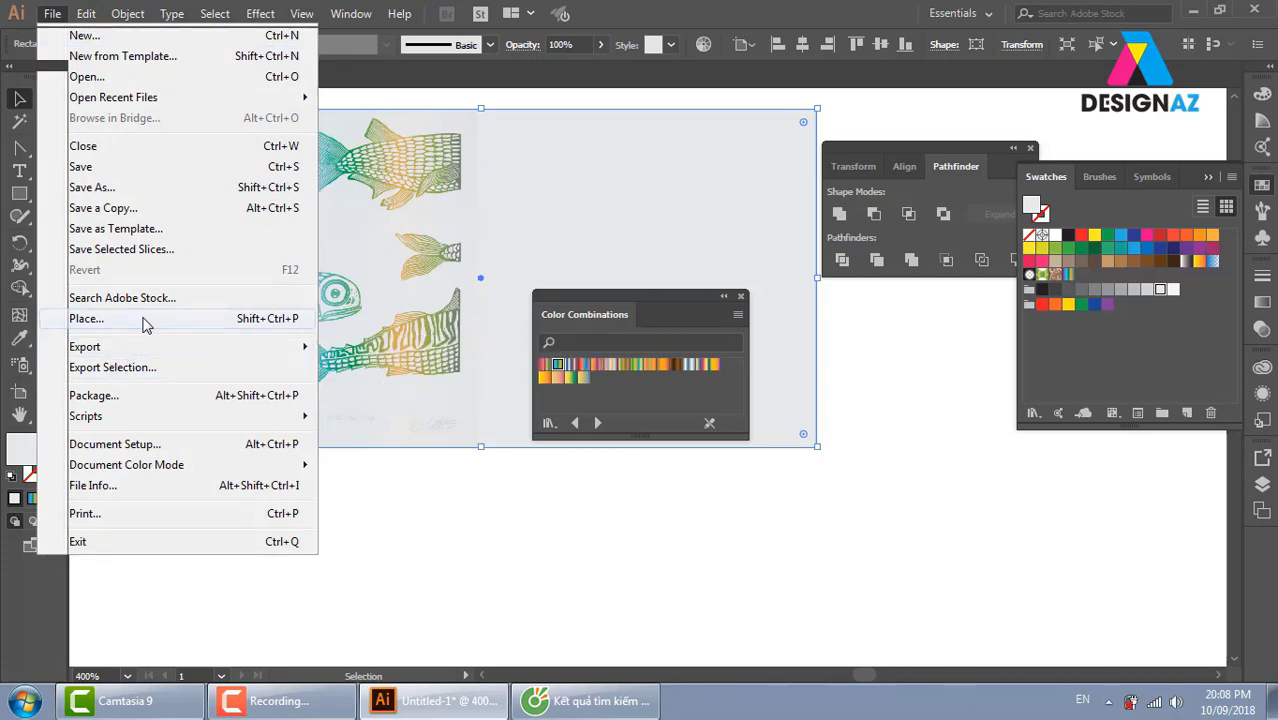
{"action": "left_click", "coordinate": [138, 43]}
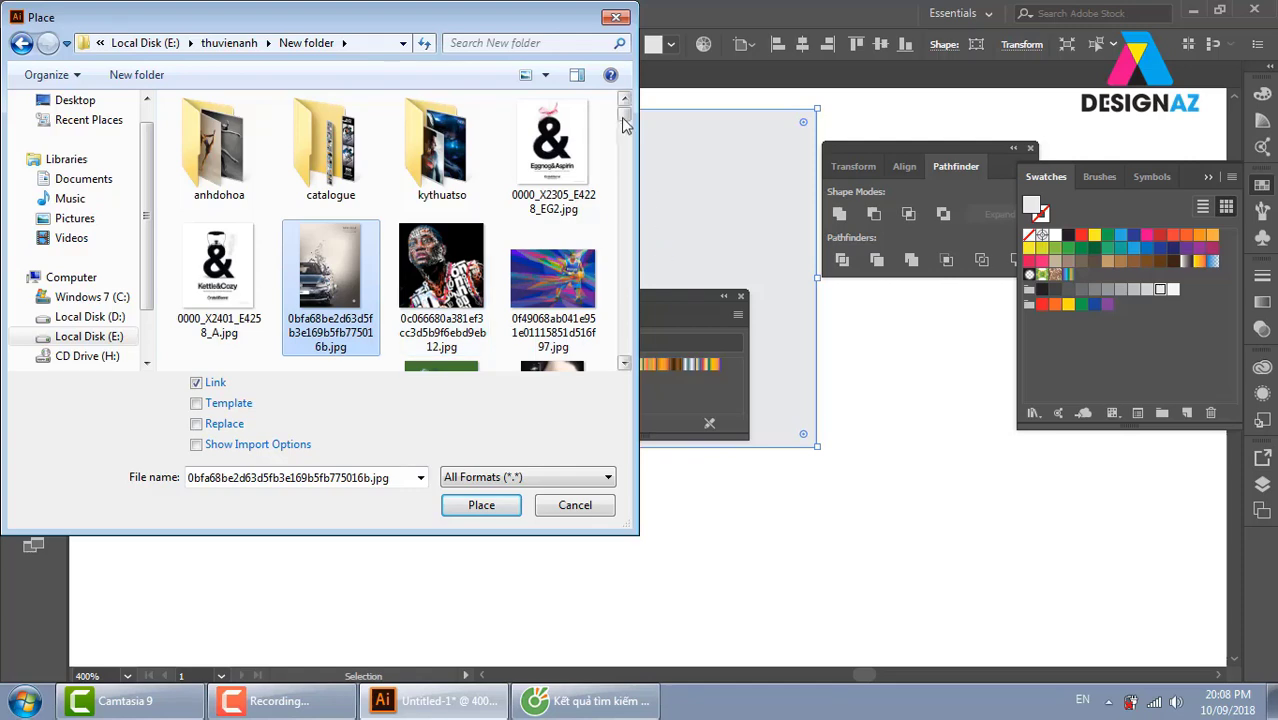
{"action": "scroll", "coordinate": [455, 145], "scroll_direction": "down", "scroll_amount": 5}
{"action": "scroll", "coordinate": [455, 145], "scroll_direction": "down", "scroll_amount": 3}
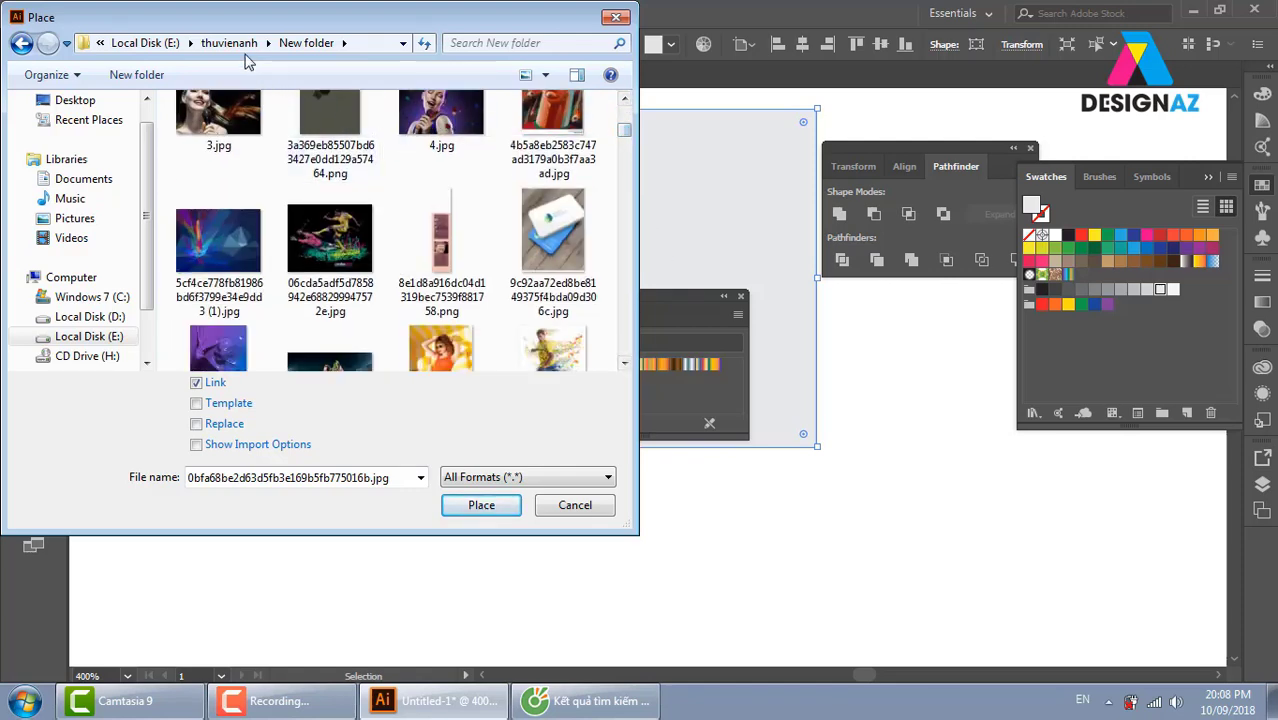
{"action": "left_click", "coordinate": [229, 43]}
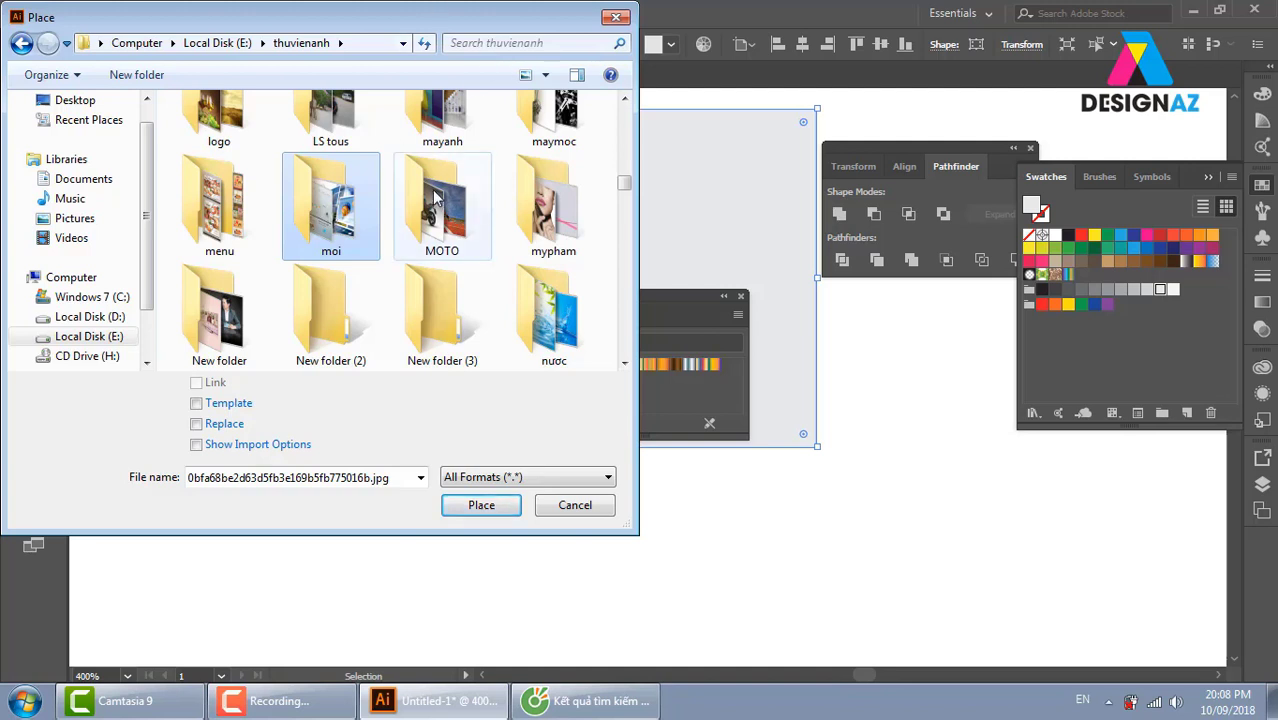
{"action": "left_click", "coordinate": [465, 206]}
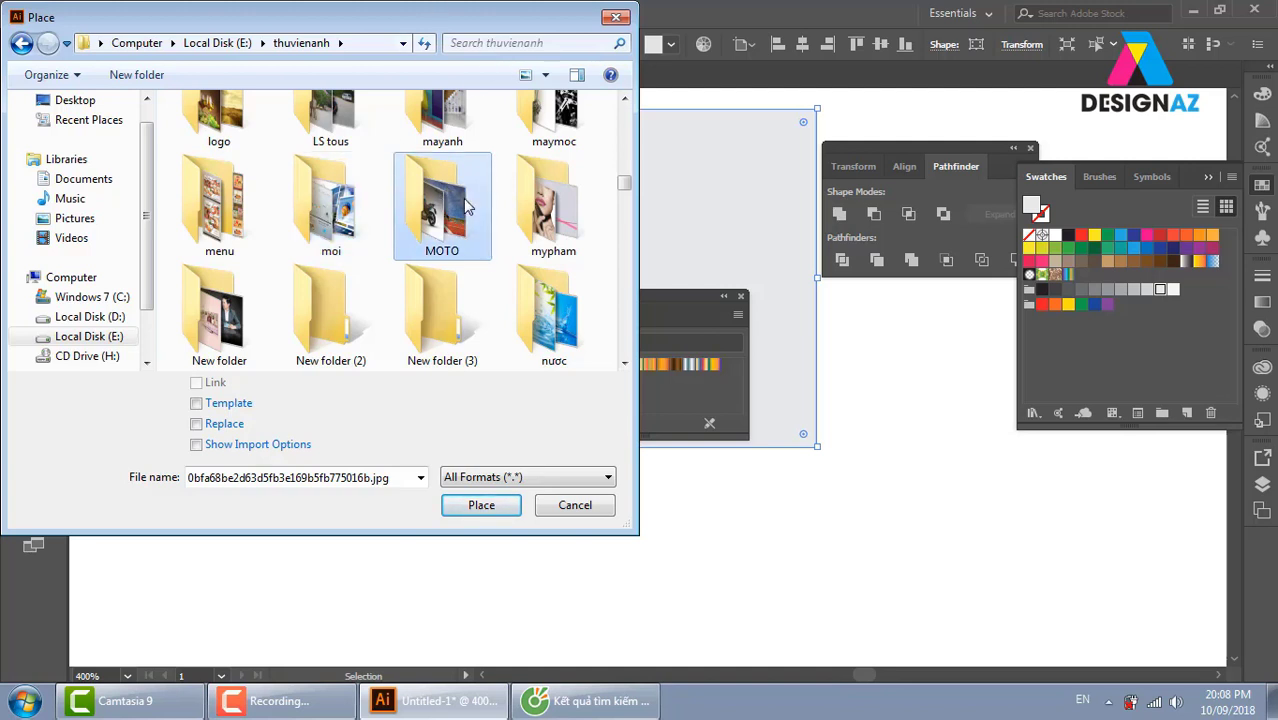
{"action": "key", "text": "c"}
{"action": "key", "text": "c"}
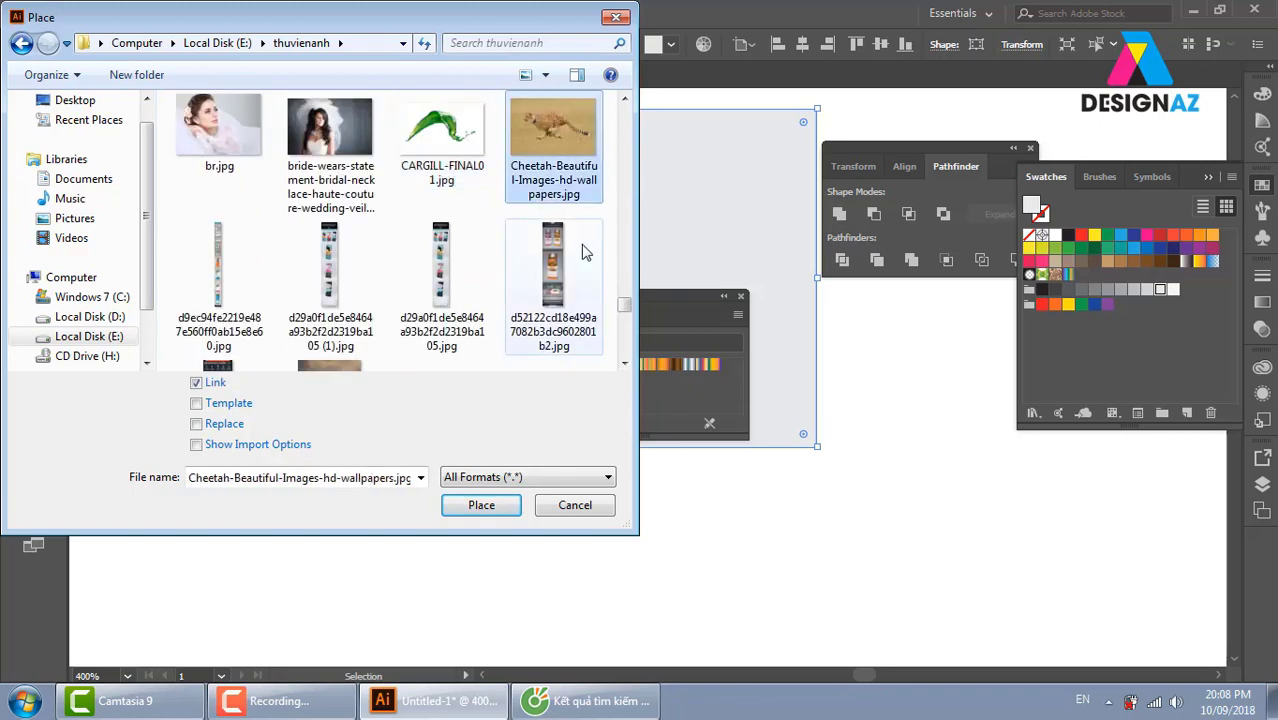
{"action": "key", "text": "c"}
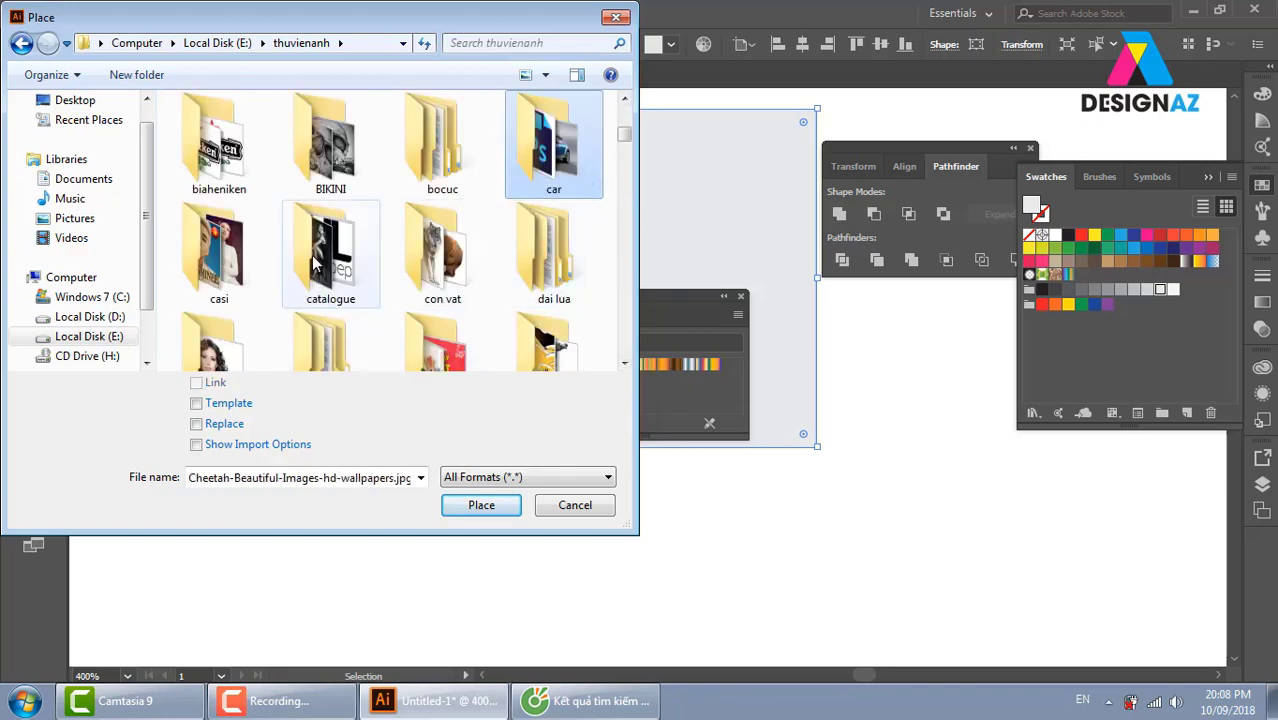
{"action": "double_click", "coordinate": [335, 285]}
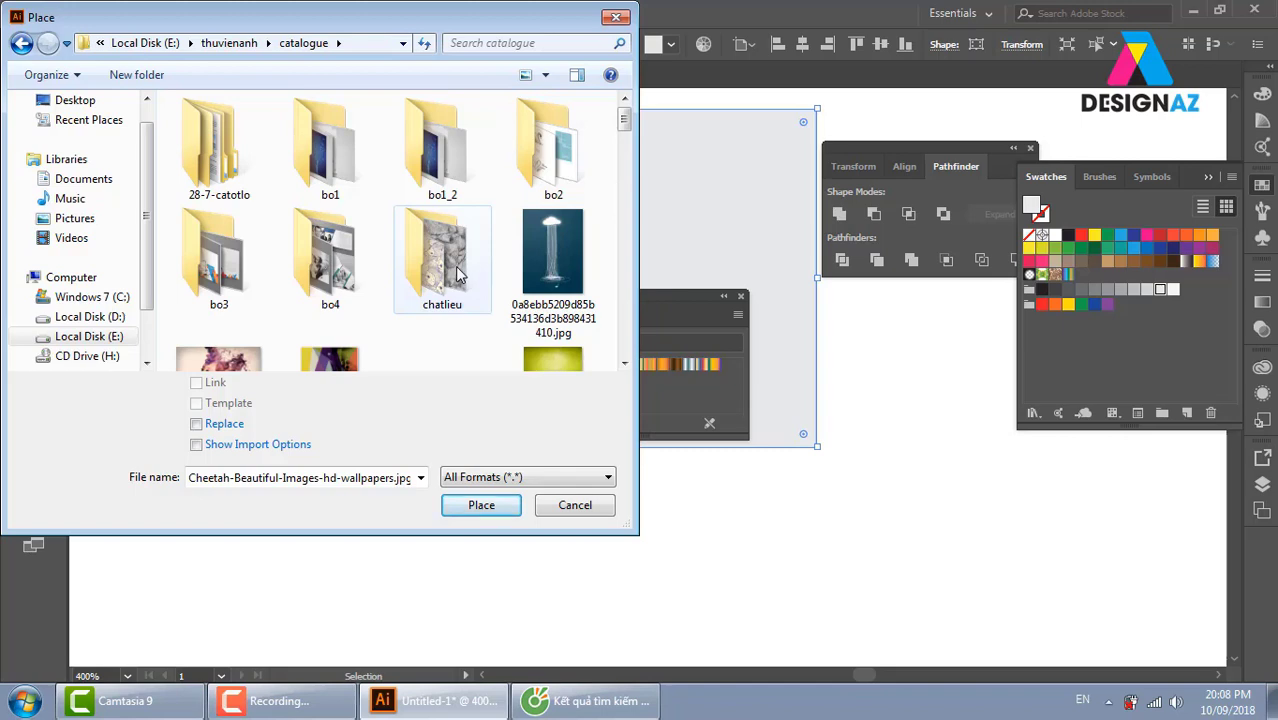
Place the black-and-white doodle image from the chatlieu folder onto the canvas
{"action": "left_click_drag", "start_coordinate": [623, 120], "coordinate": [630, 316]}
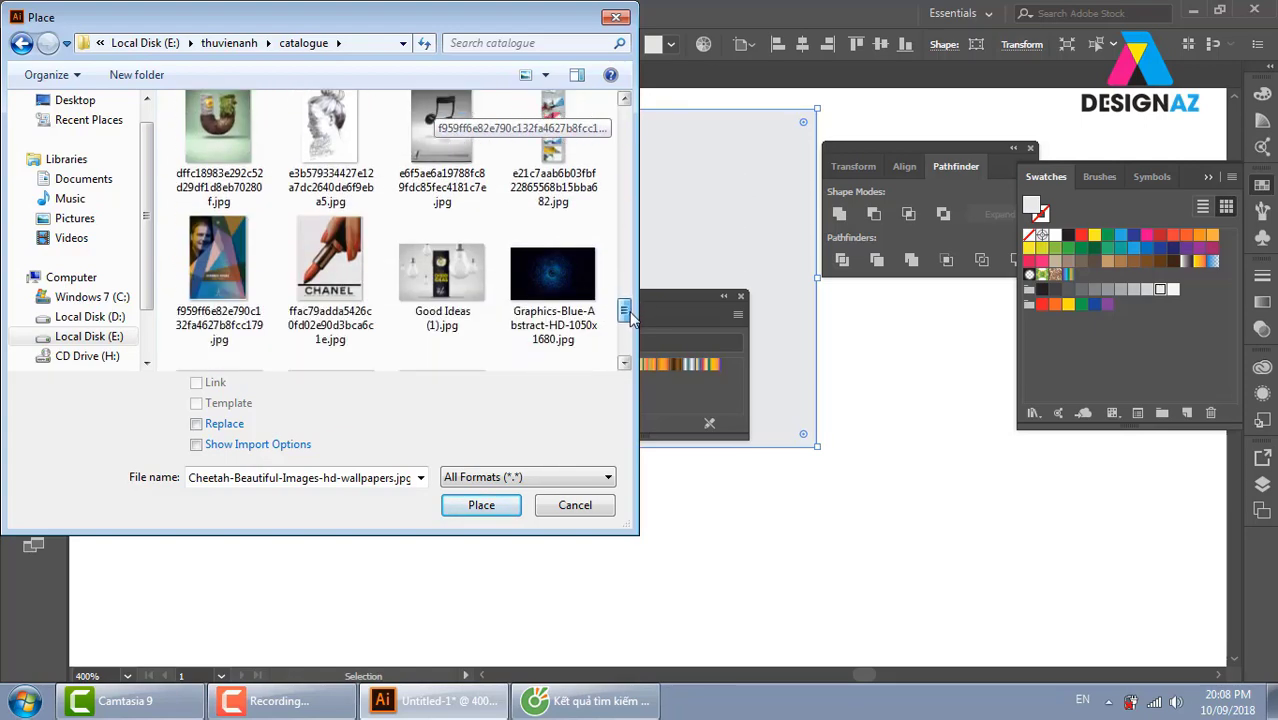
{"action": "left_click_drag", "start_coordinate": [630, 316], "coordinate": [603, 169]}
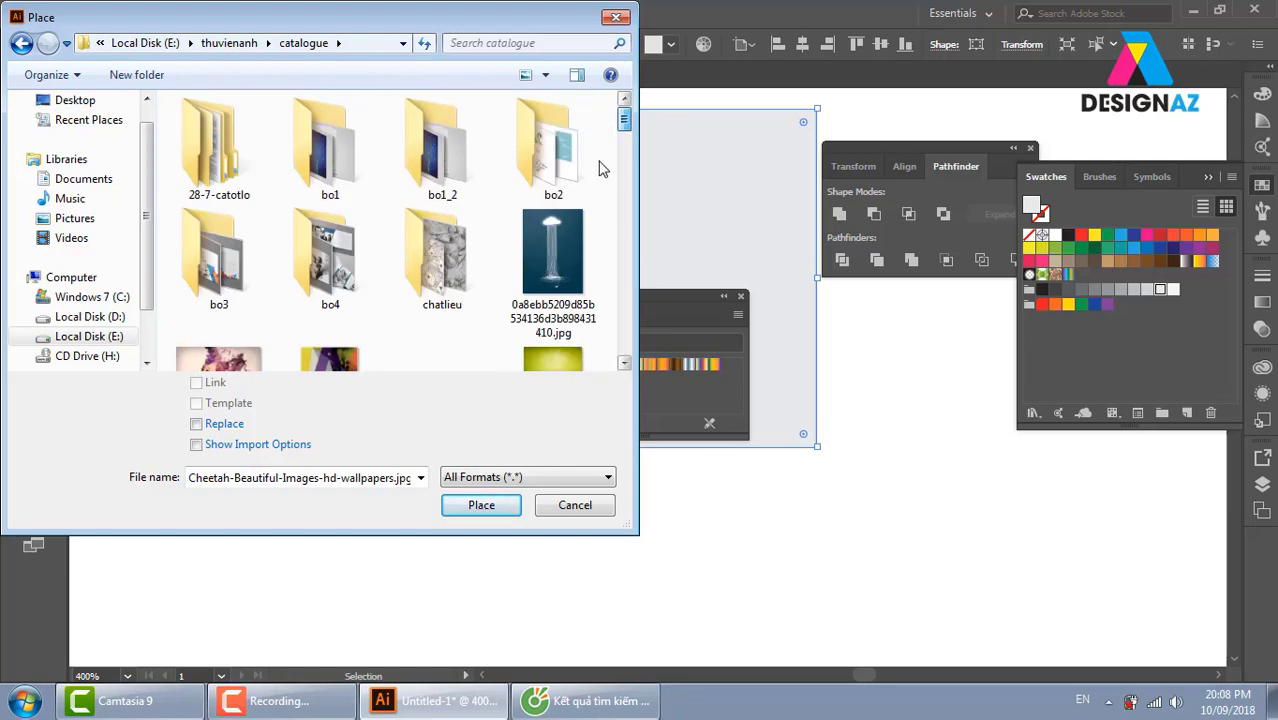
{"action": "double_click", "coordinate": [470, 270]}
{"action": "left_click", "coordinate": [338, 312]}
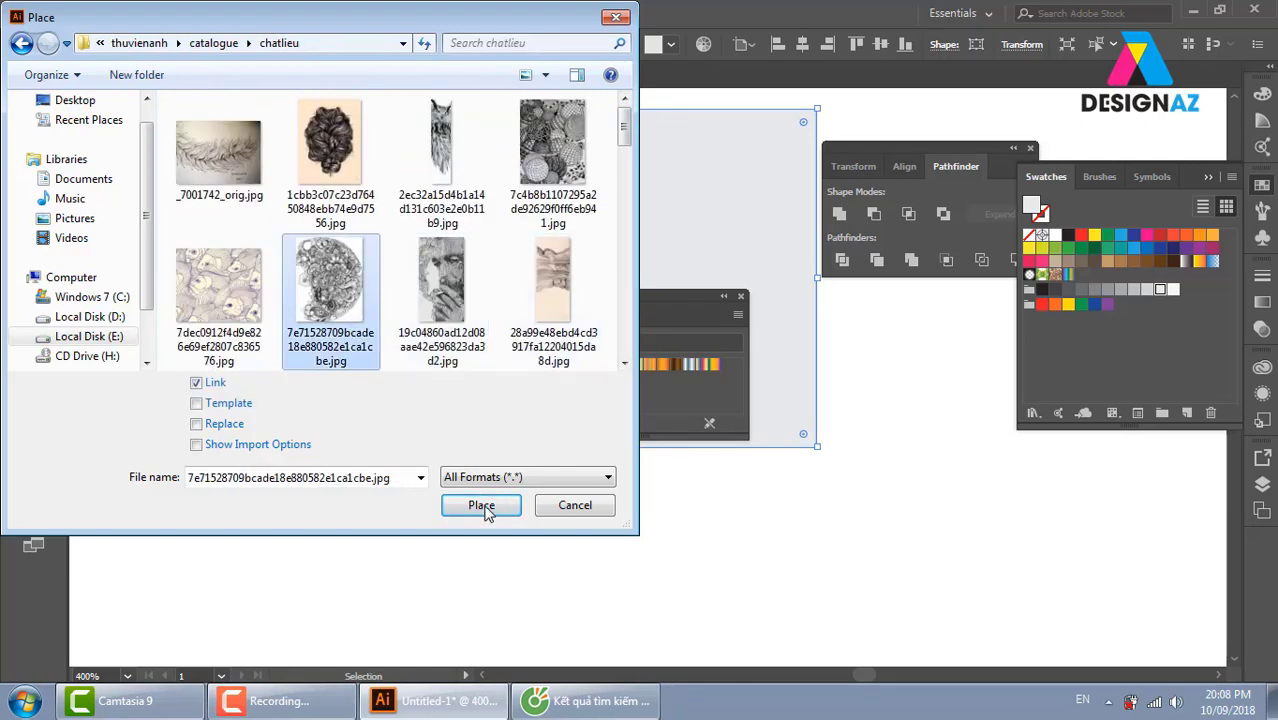
{"action": "left_click", "coordinate": [484, 508]}
{"action": "mouse_move", "coordinate": [784, 306]}
{"action": "left_mouse_down"}
{"action": "mouse_move", "coordinate": [1043, 601]}
{"action": "mouse_move", "coordinate": [708, 489]}
{"action": "left_mouse_up"}
Zoom in to inspect the placed doodle artwork, then zoom back out
{"action": "left_click_drag", "start_coordinate": [687, 312], "coordinate": [897, 341]}
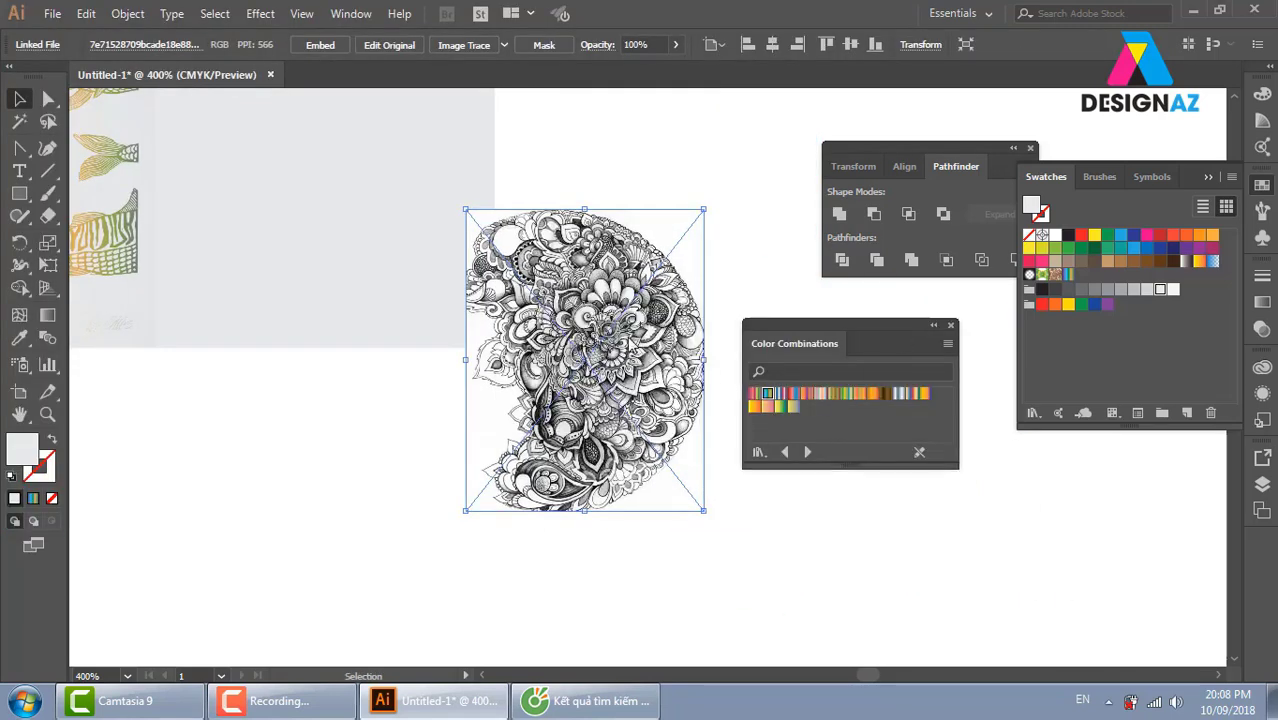
{"action": "key", "text": "z"}
{"action": "left_click_drag", "start_coordinate": [444, 200], "coordinate": [712, 522]}
{"action": "left_click_drag", "start_coordinate": [737, 567], "coordinate": [570, 462]}
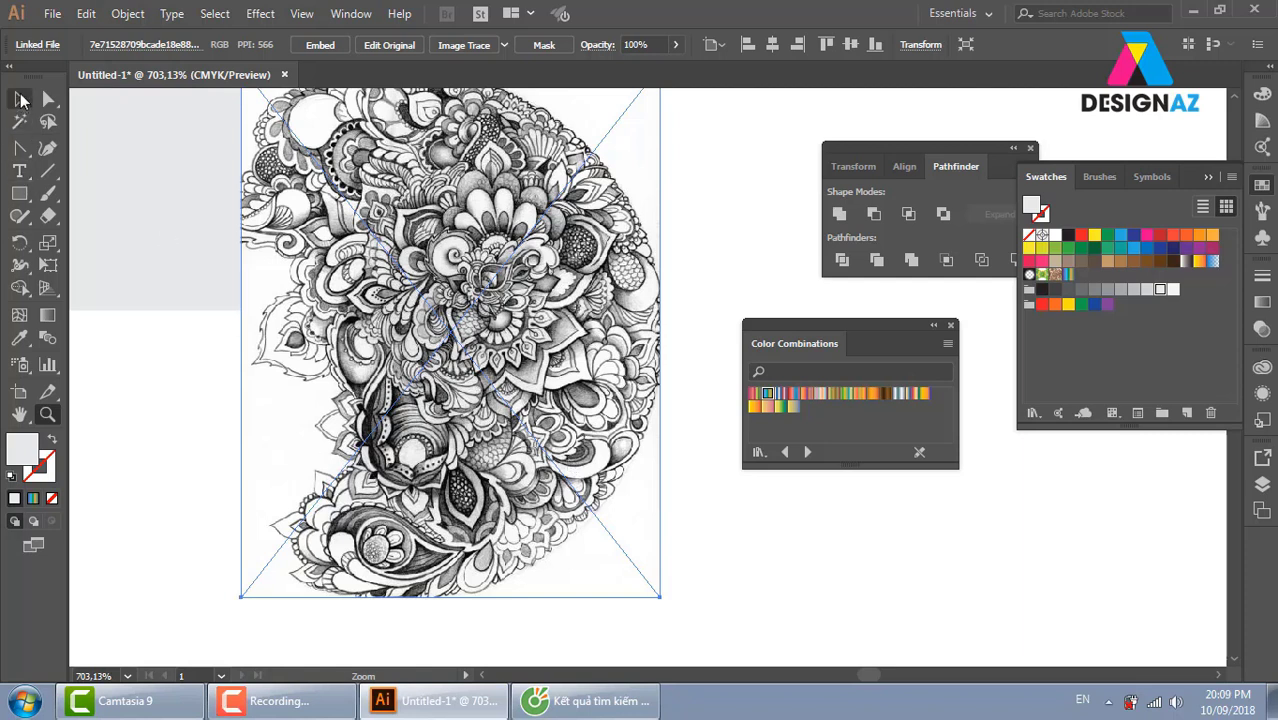
{"action": "left_click", "coordinate": [19, 98]}
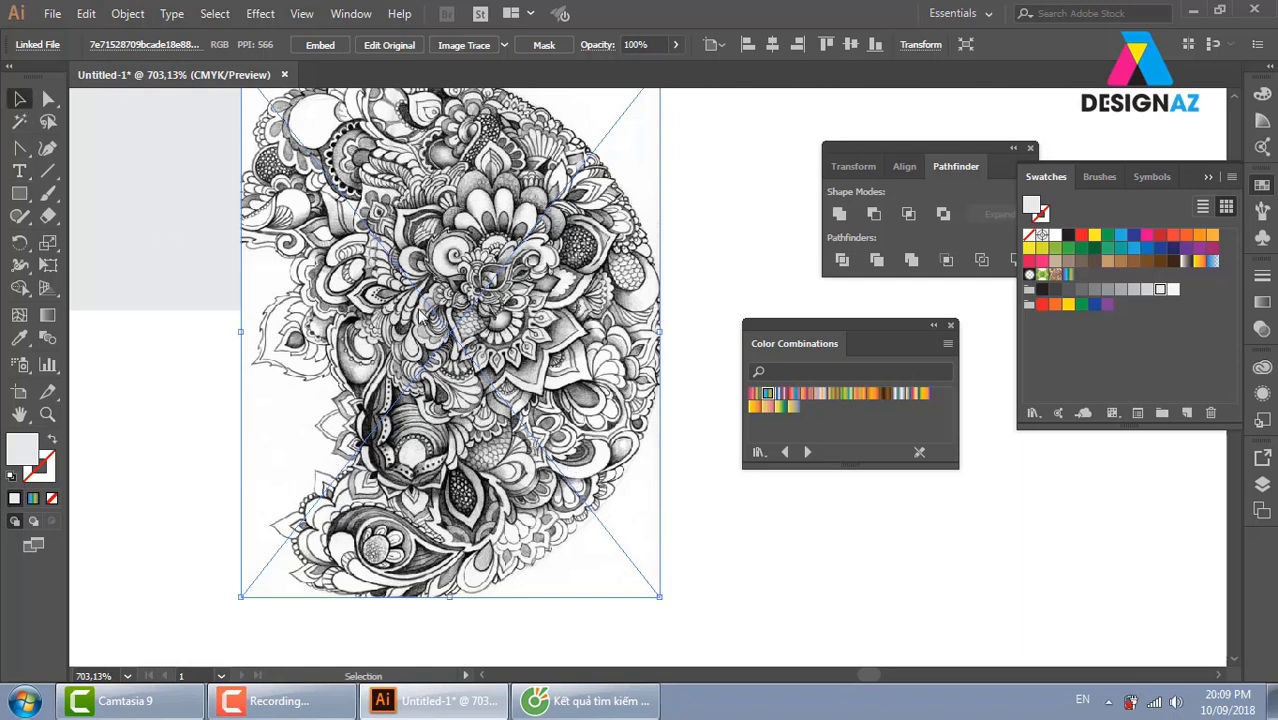
{"action": "key", "text": "ctrl+minus"}
{"action": "key", "text": "ctrl+minus"}
{"action": "key", "text": "ctrl+minus"}
Delete the fish artwork and move the doodle image onto the grey rectangle
{"action": "left_click_drag", "start_coordinate": [422, 314], "coordinate": [335, 304]}
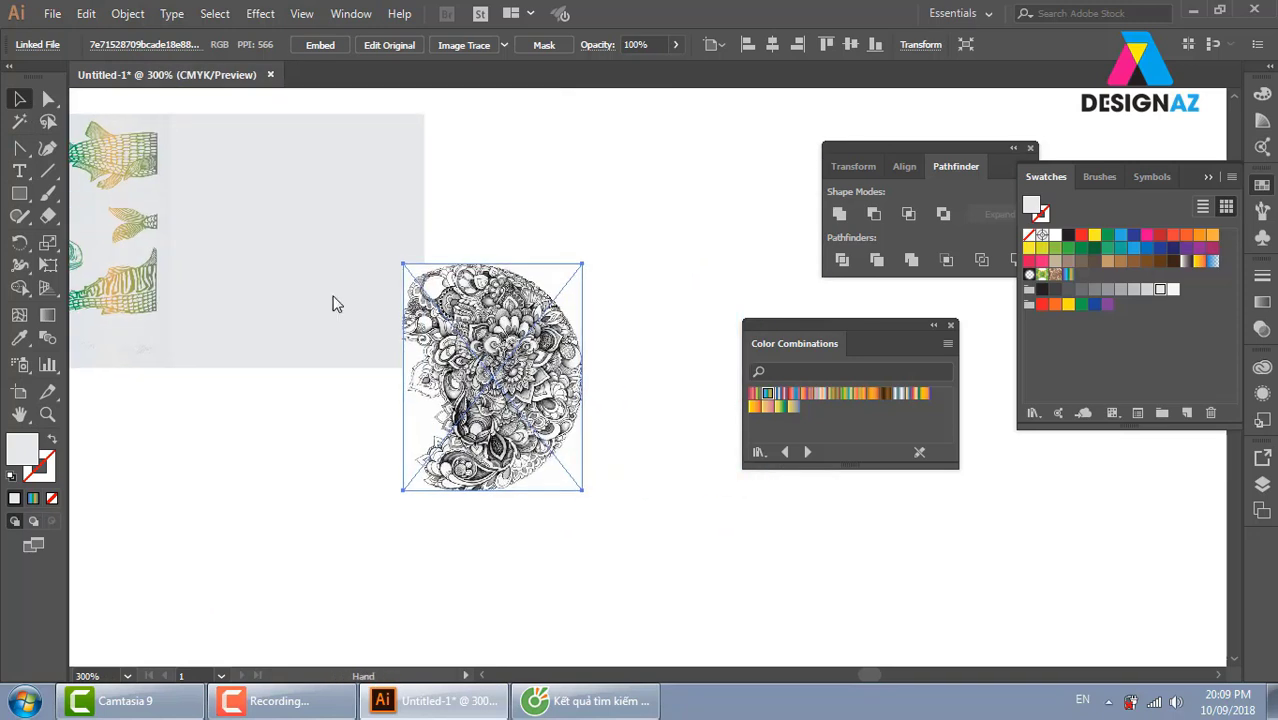
{"action": "left_click", "coordinate": [196, 276]}
{"action": "key", "text": "Delete"}
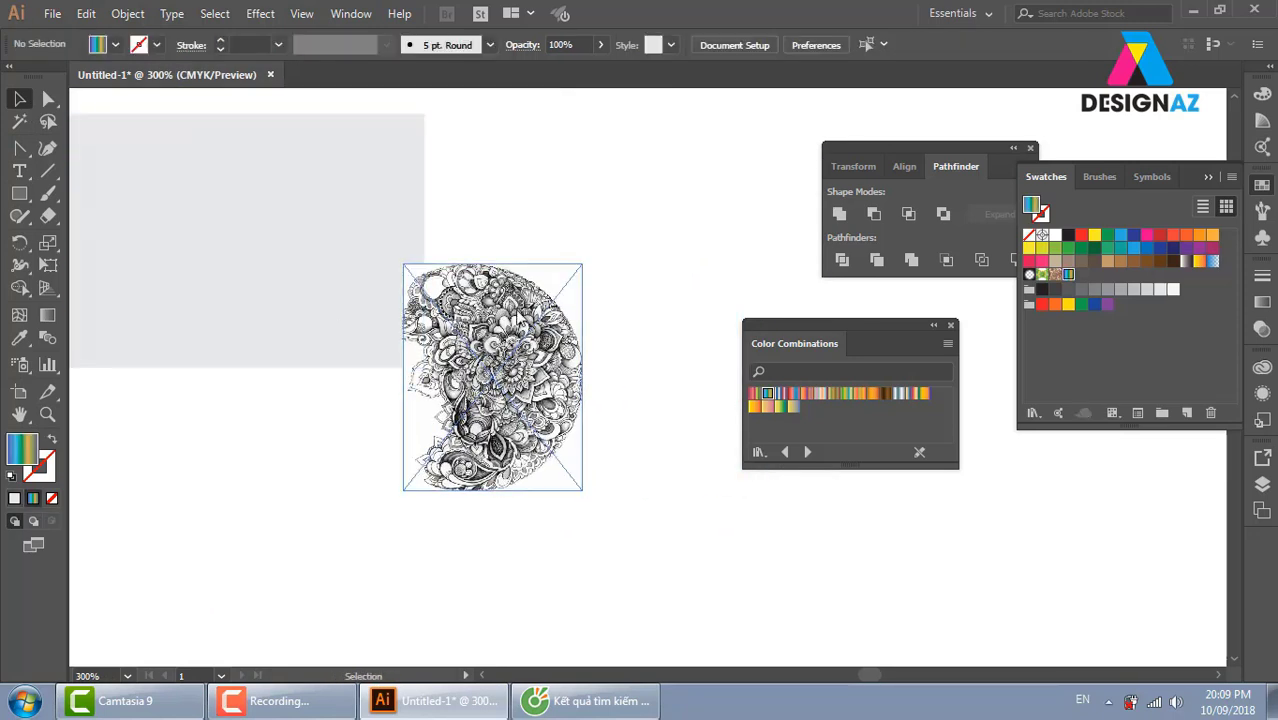
{"action": "left_click", "coordinate": [495, 410]}
{"action": "mouse_move", "coordinate": [495, 410]}
{"action": "left_mouse_down"}
{"action": "mouse_move", "coordinate": [598, 410]}
{"action": "mouse_move", "coordinate": [272, 268]}
{"action": "mouse_move", "coordinate": [472, 305]}
{"action": "mouse_move", "coordinate": [433, 317]}
{"action": "left_mouse_up"}
{"action": "left_click", "coordinate": [19, 194]}
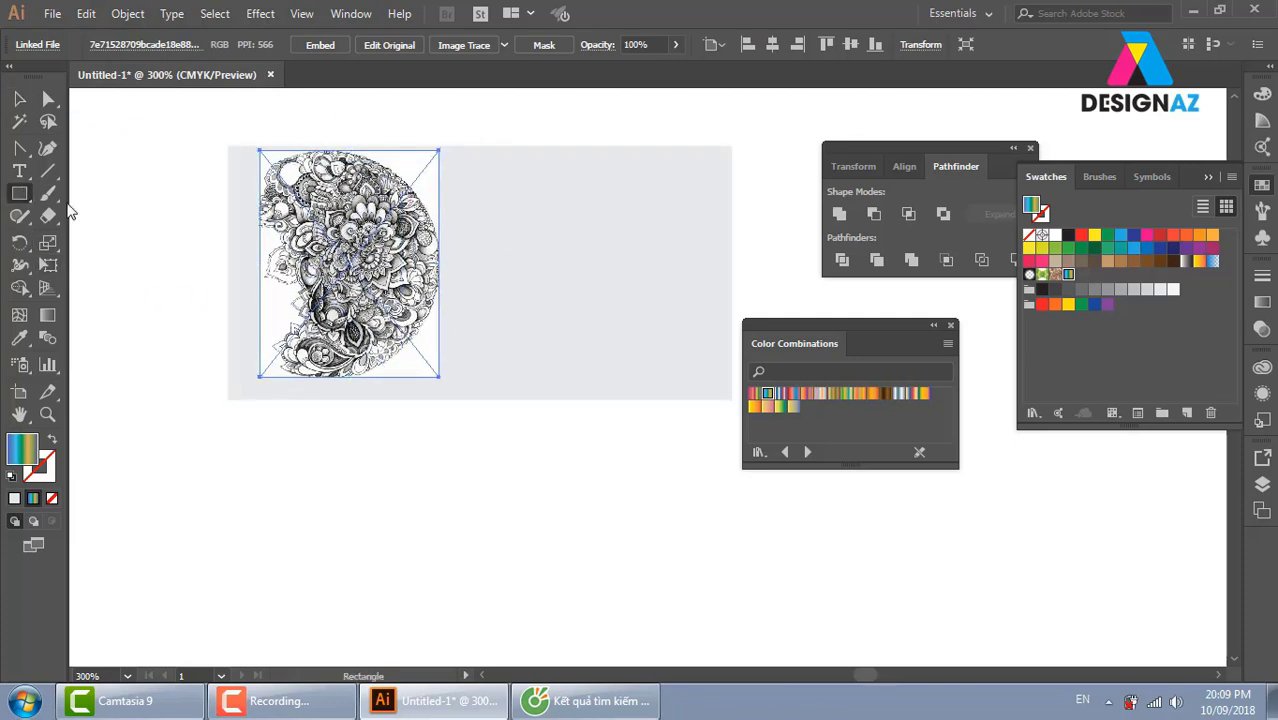
Draw a rectangle over the left of the grey area and fill it brown
{"action": "mouse_move", "coordinate": [224, 146]}
{"action": "left_mouse_down"}
{"action": "mouse_move", "coordinate": [437, 406]}
{"action": "mouse_move", "coordinate": [480, 402]}
{"action": "left_mouse_up"}
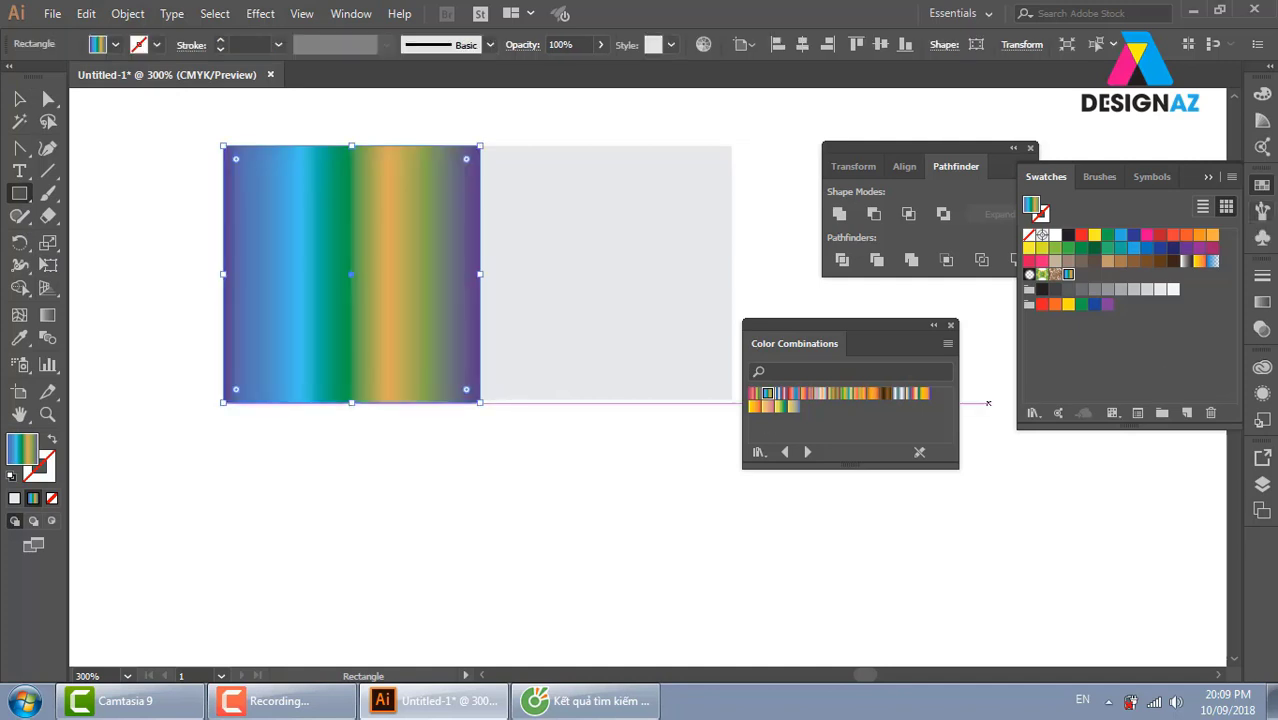
{"action": "left_click", "coordinate": [1186, 236]}
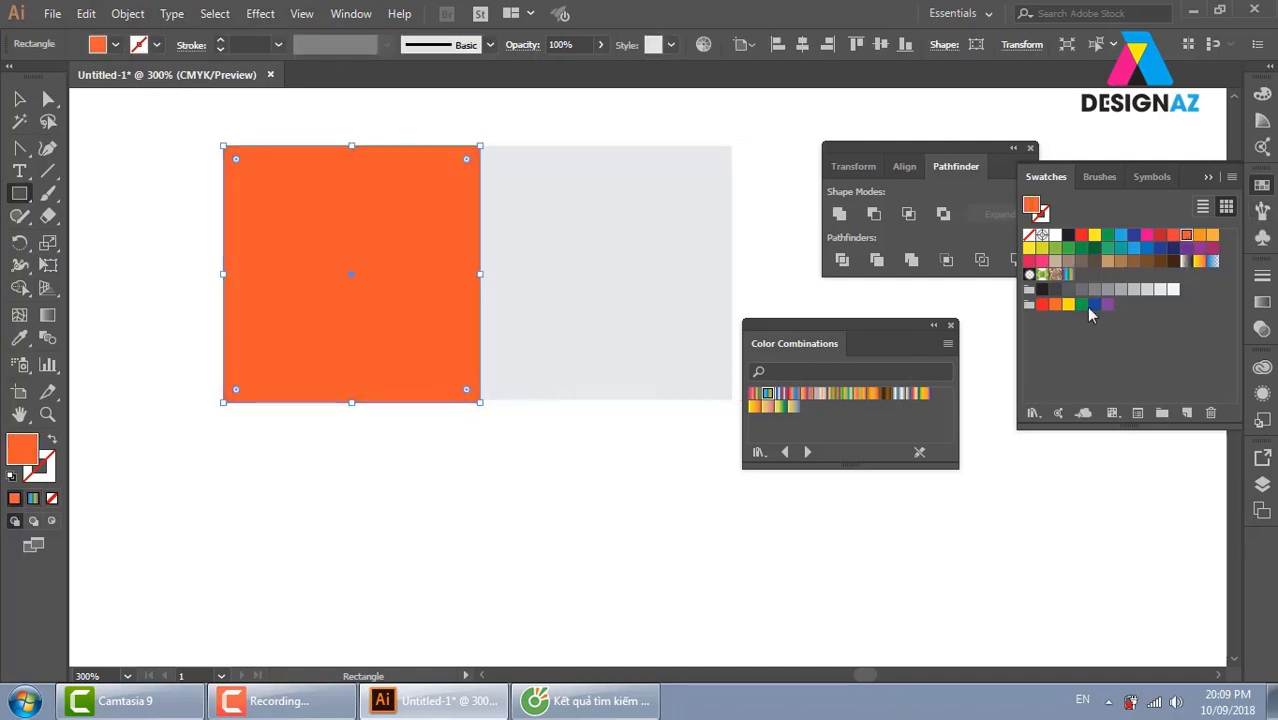
{"action": "left_click", "coordinate": [1147, 261]}
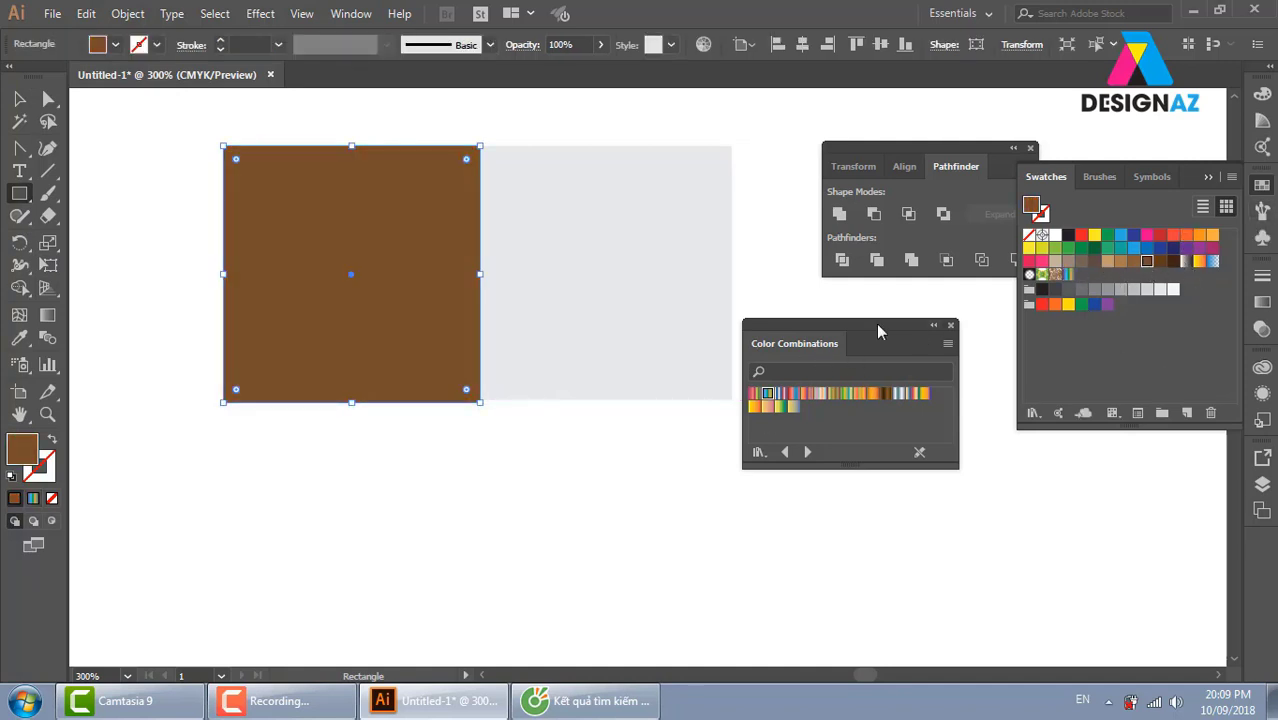
{"action": "scroll", "coordinate": [567, 291], "scroll_direction": "right", "scroll_amount": 1}
Paste the doodle image in front, enlarge it over the rectangle, then cut it
{"action": "key", "text": "ctrl+v"}
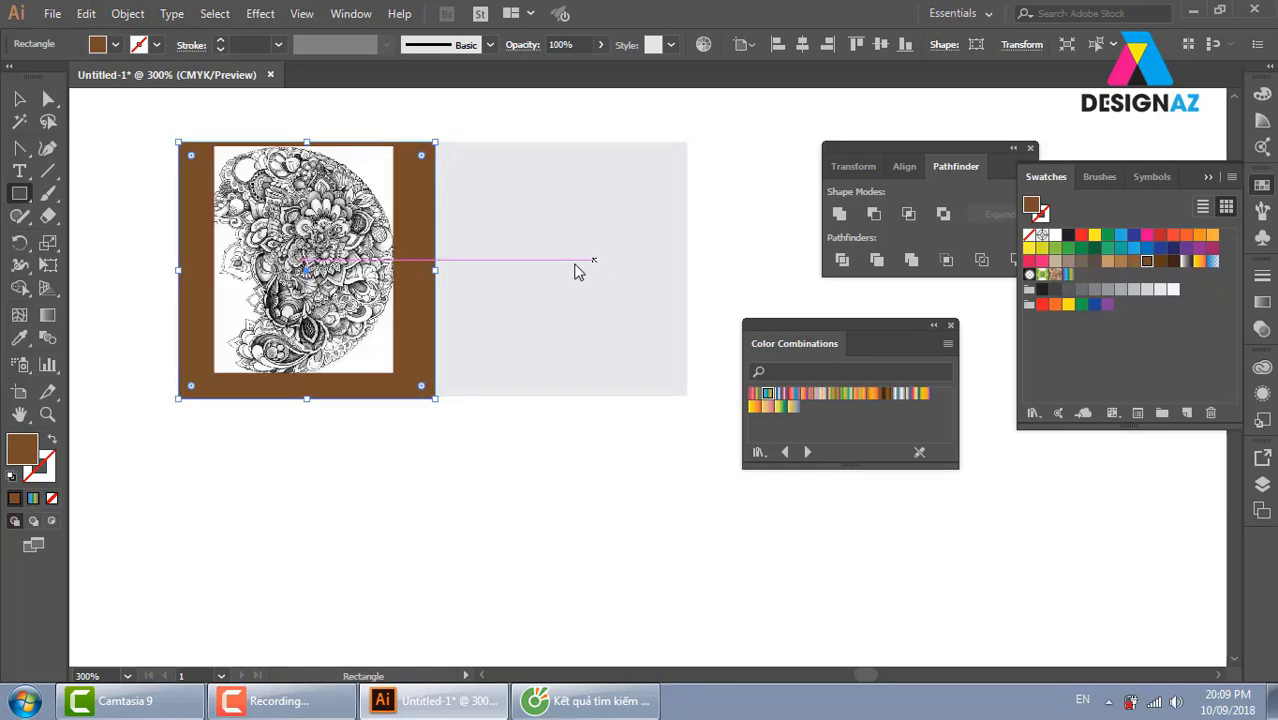
{"action": "key", "text": "v"}
{"action": "left_click", "coordinate": [395, 376]}
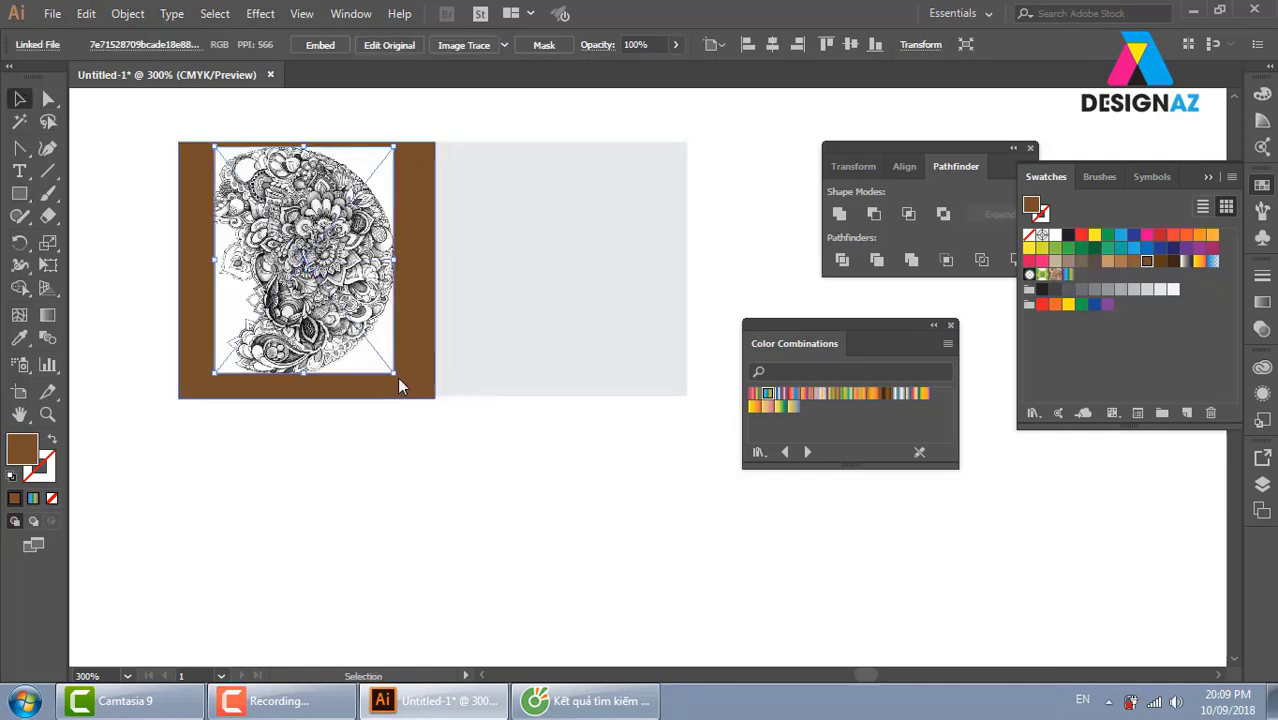
{"action": "left_click_drag", "start_coordinate": [395, 376], "coordinate": [418, 411]}
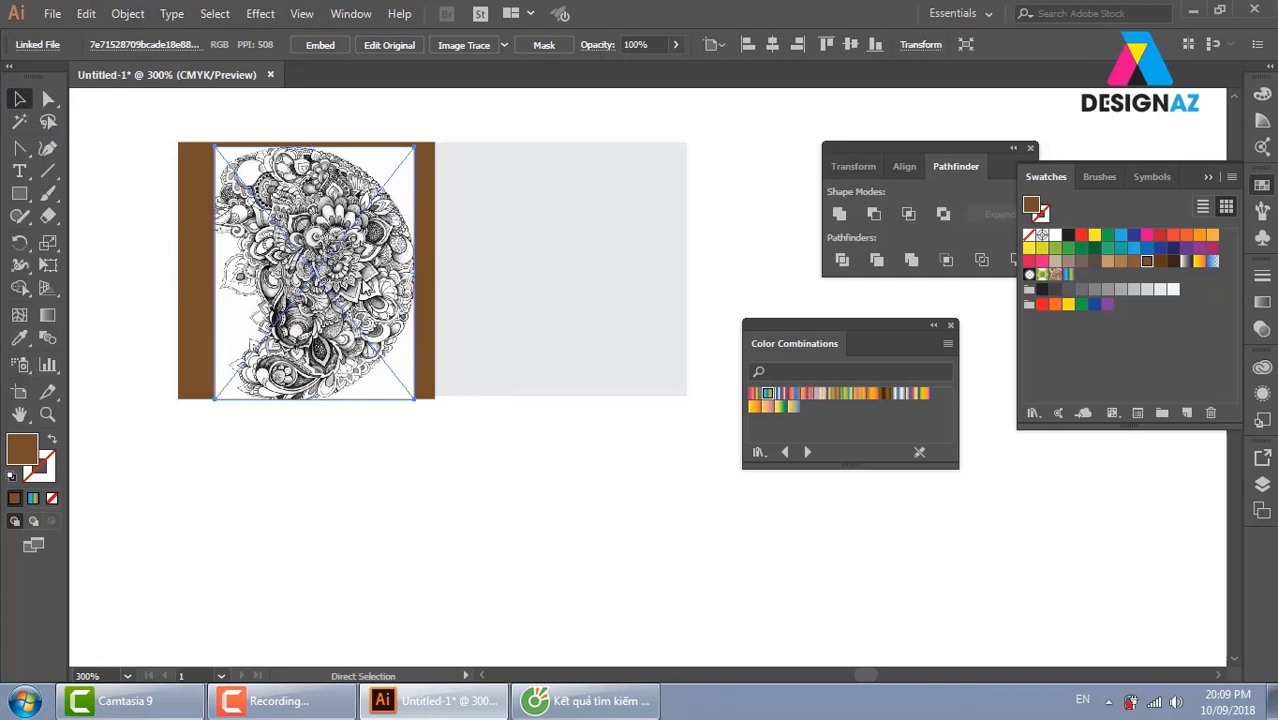
{"action": "key", "text": "ctrl+plus"}
{"action": "key", "text": "ctrl+plus"}
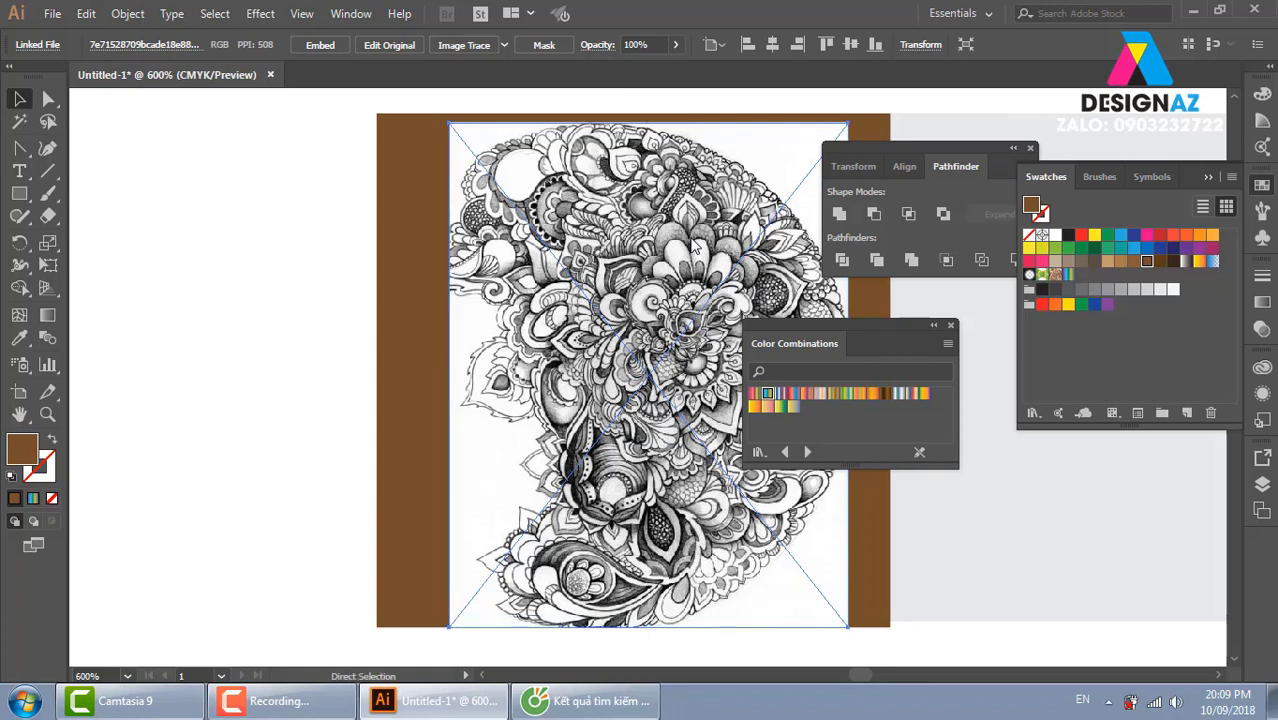
{"action": "key", "text": "Delete"}
Give the brown rectangle an inverted opacity mask made from the pasted doodle image
{"action": "left_click", "coordinate": [615, 284]}
{"action": "left_click", "coordinate": [1262, 330]}
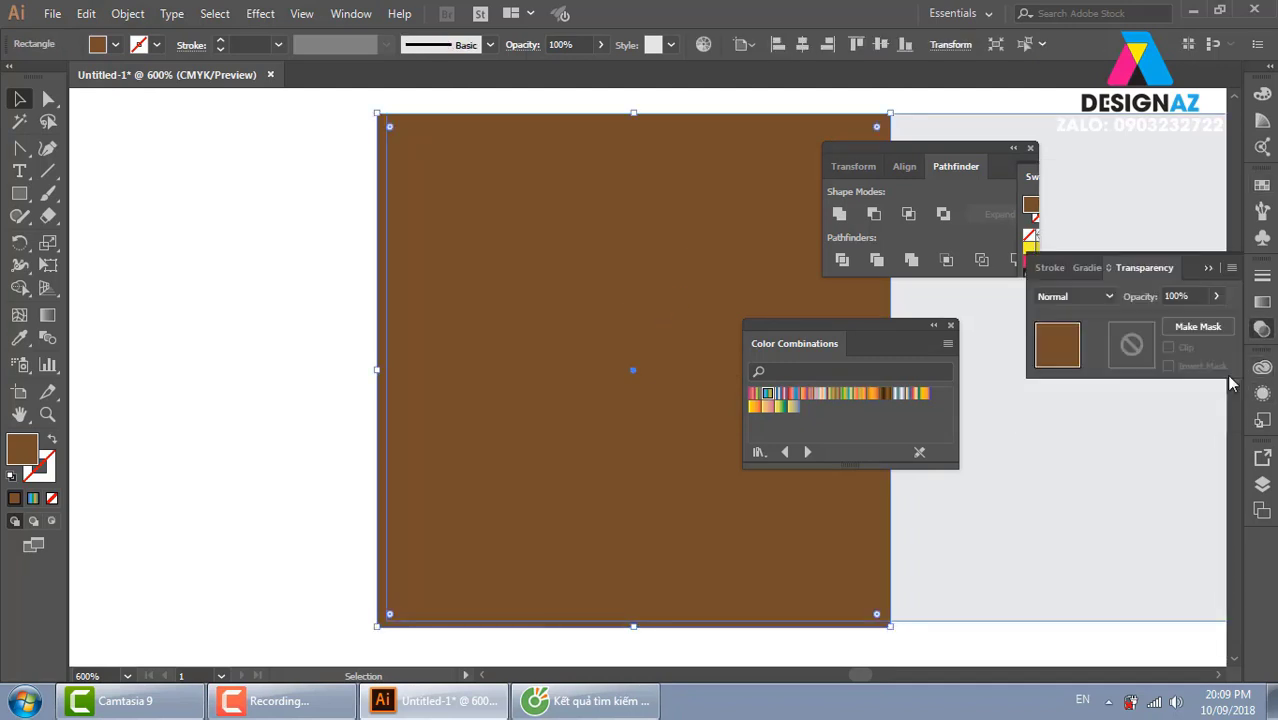
{"action": "left_click", "coordinate": [1132, 345]}
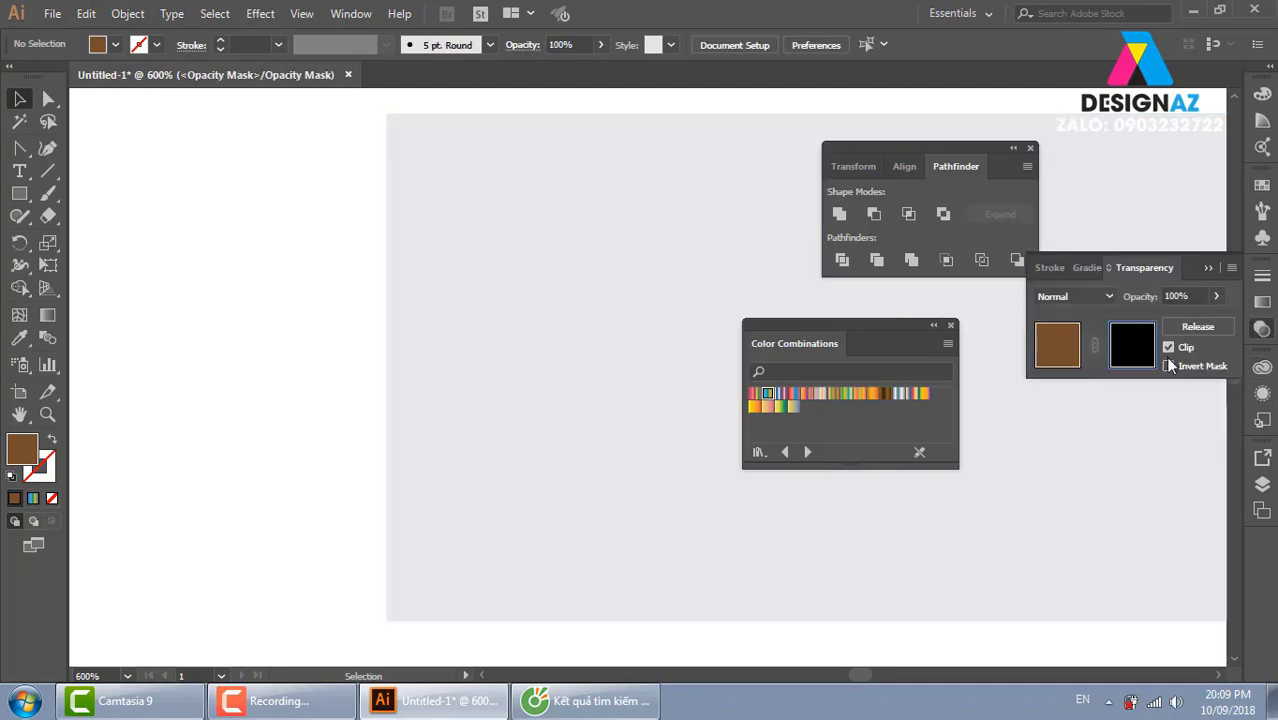
{"action": "key", "text": "ctrl+v"}
{"action": "left_click_drag", "start_coordinate": [1191, 486], "coordinate": [996, 449]}
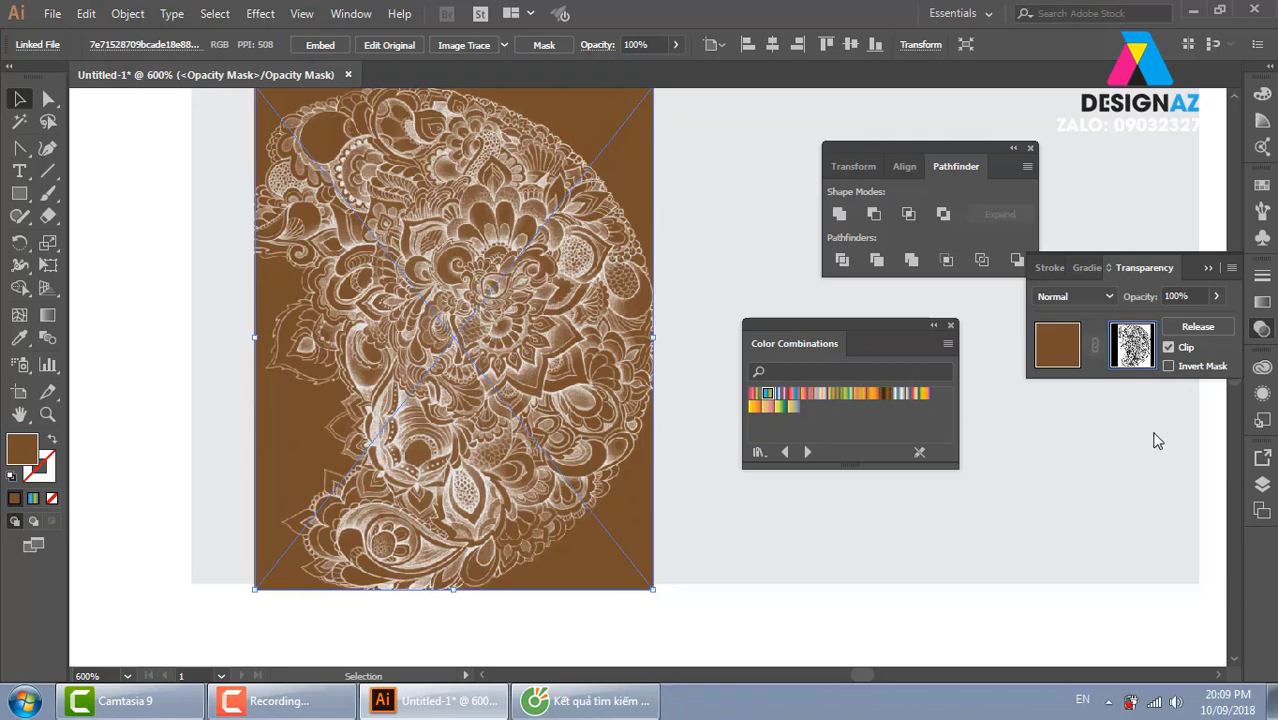
{"action": "left_click", "coordinate": [1168, 366]}
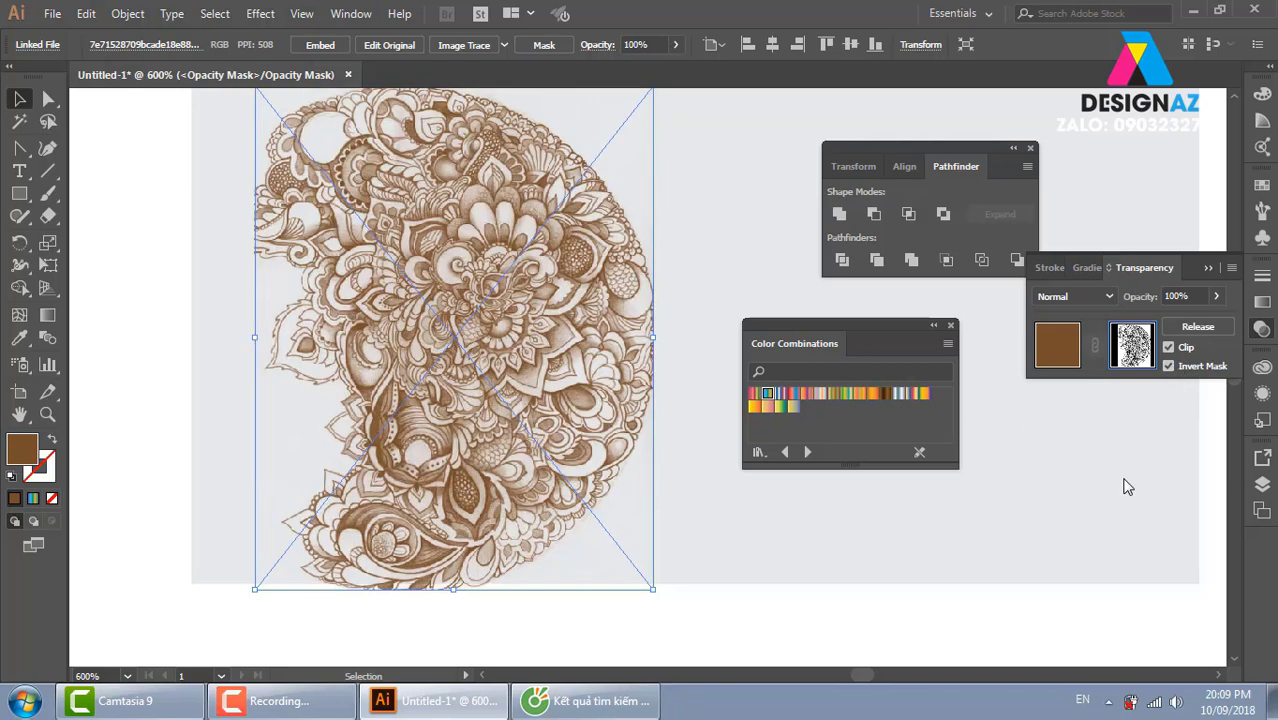
{"action": "left_click", "coordinate": [1060, 345]}
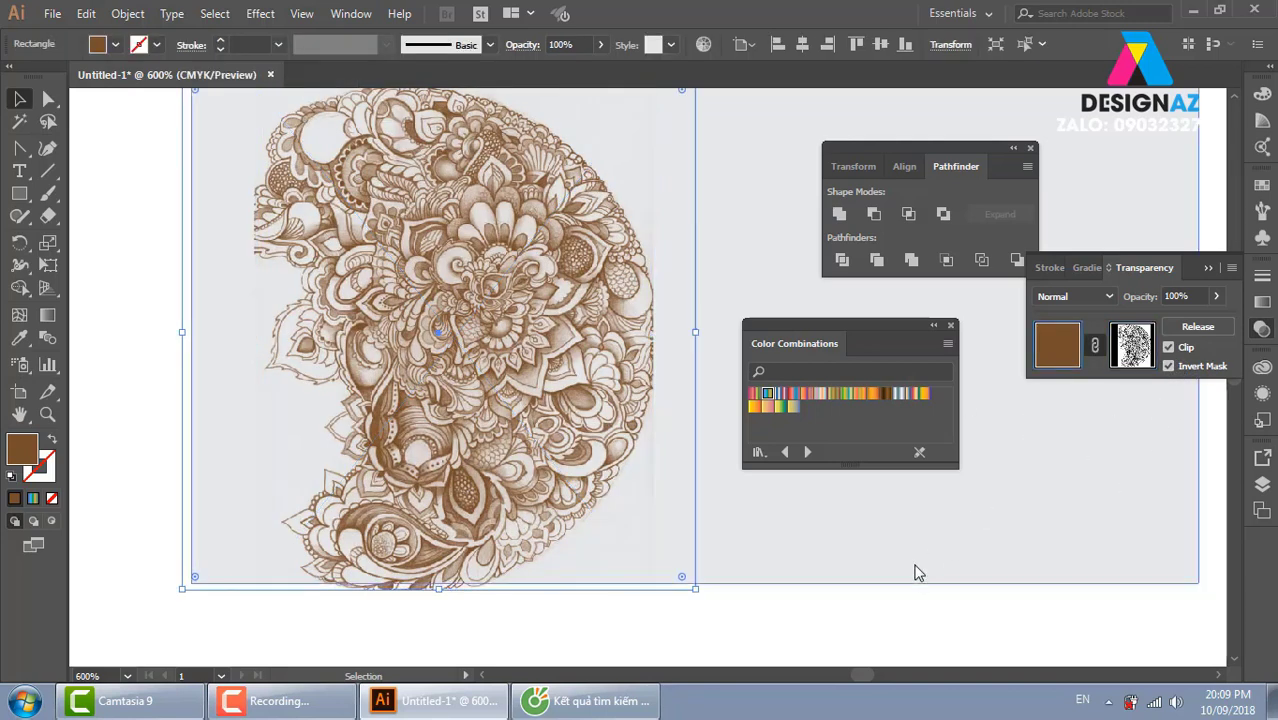
{"action": "key", "text": "ctrl+minus"}
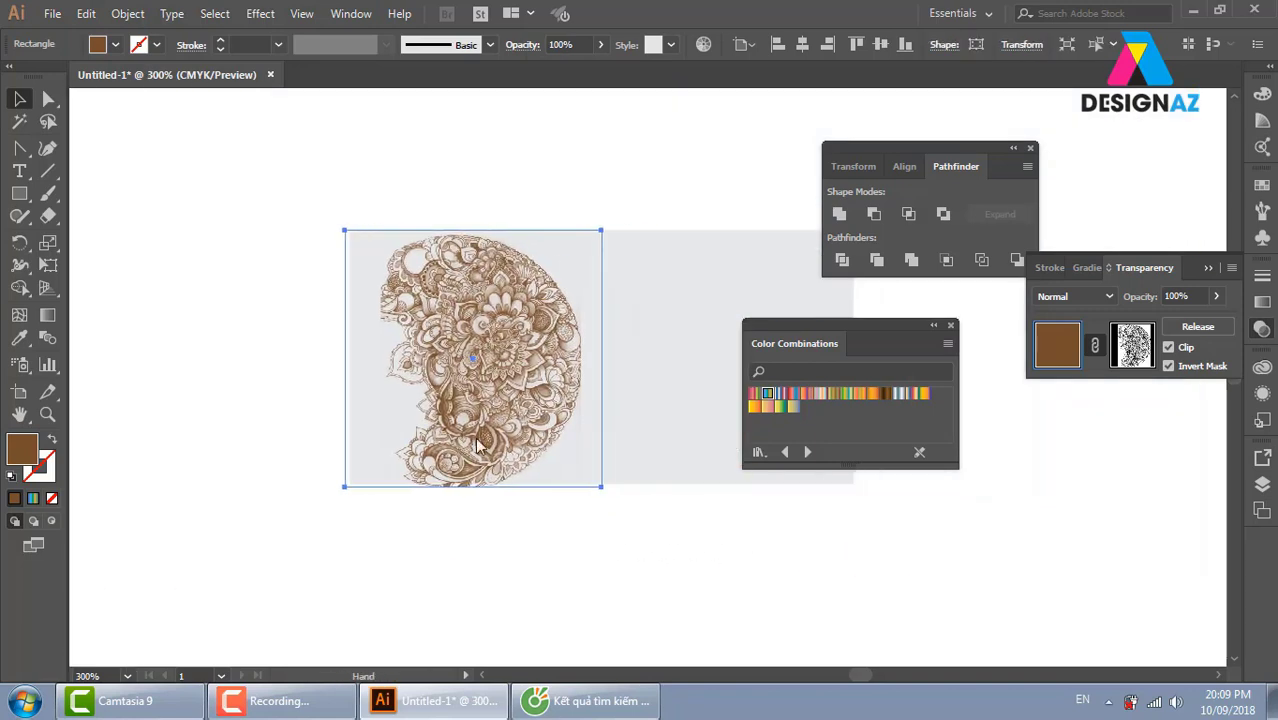
Undo the mask and fill the background rectangle with dark brown
{"action": "mouse_move", "coordinate": [472, 400]}
{"action": "left_mouse_down"}
{"action": "mouse_move", "coordinate": [460, 400]}
{"action": "mouse_move", "coordinate": [528, 392]}
{"action": "left_mouse_up"}
{"action": "key", "text": "ctrl+z"}
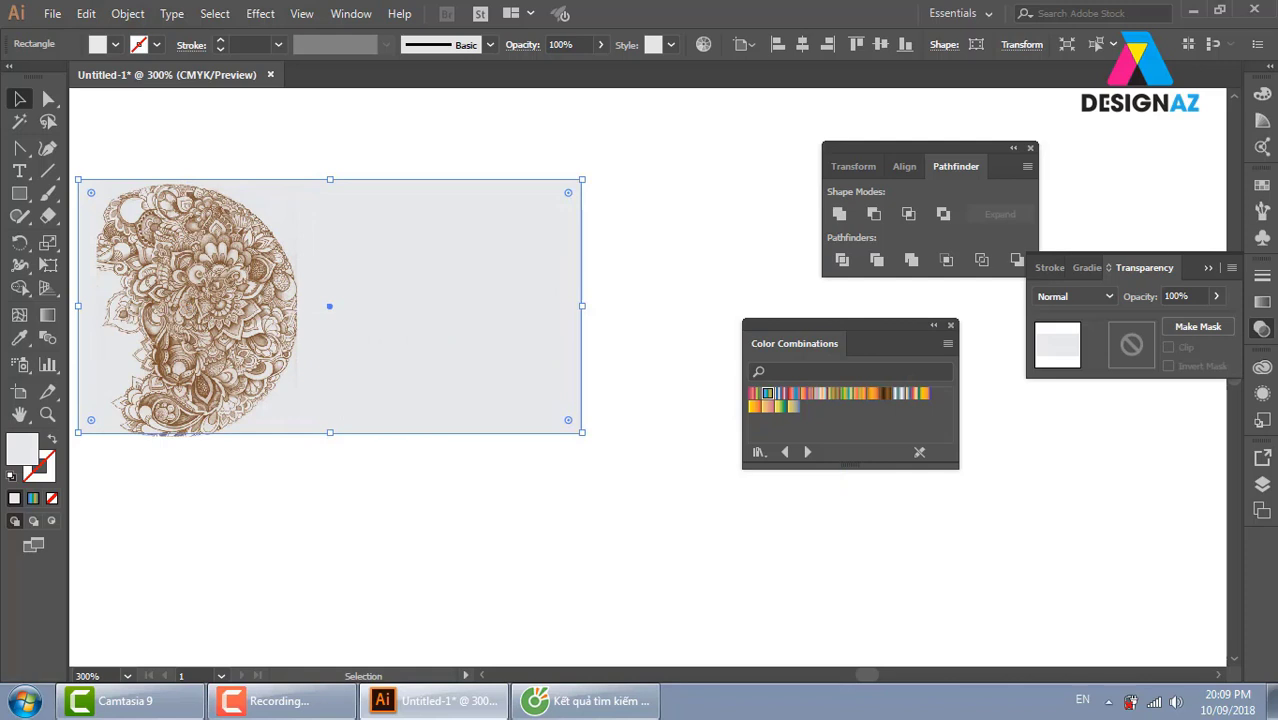
{"action": "left_click", "coordinate": [1262, 185]}
{"action": "left_click", "coordinate": [1173, 261]}
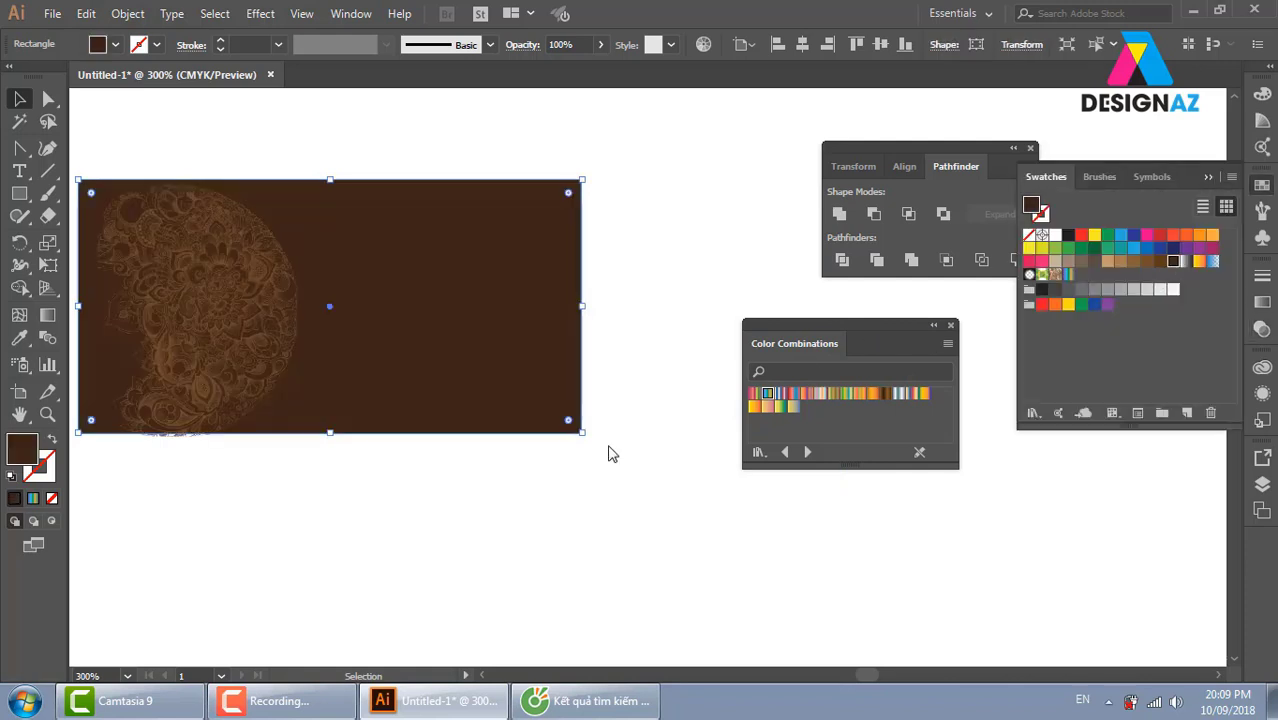
Zoom in on the paisley pattern, then zoom back out to 400% to see the whole rectangle
{"action": "key", "text": "z"}
{"action": "left_click_drag", "start_coordinate": [245, 171], "coordinate": [413, 497]}
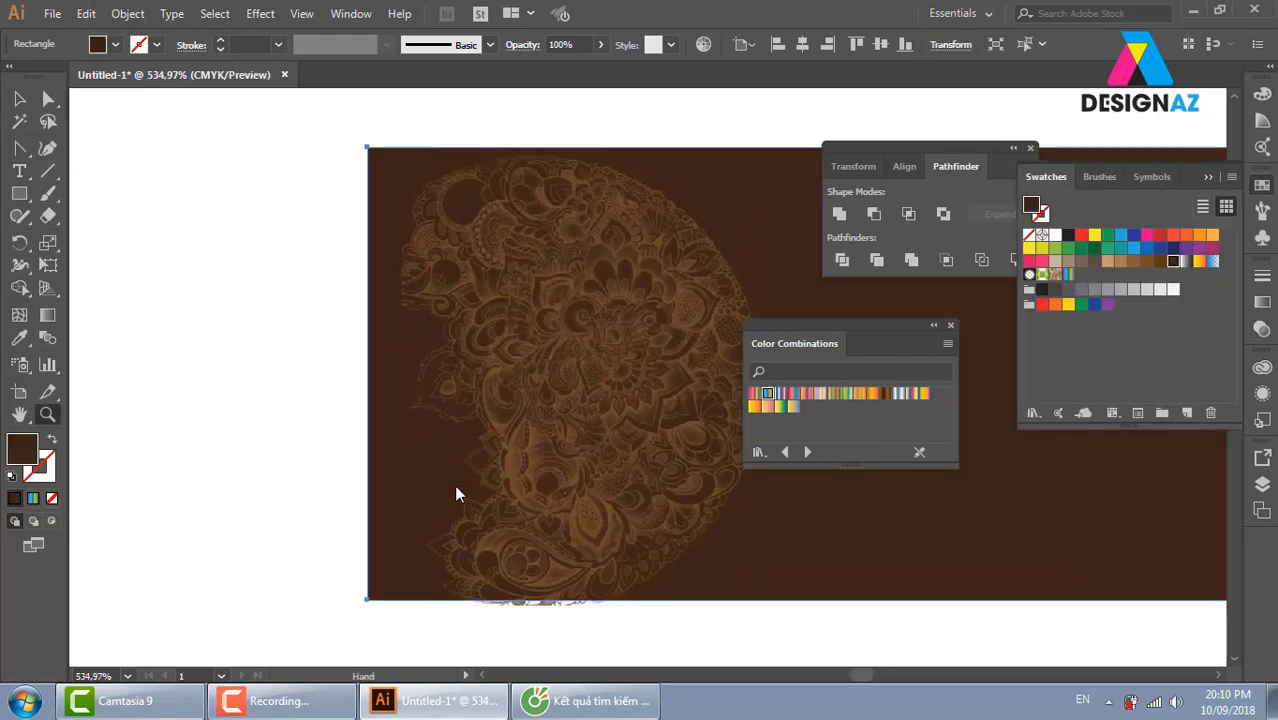
{"action": "left_click_drag", "start_coordinate": [568, 299], "coordinate": [694, 504]}
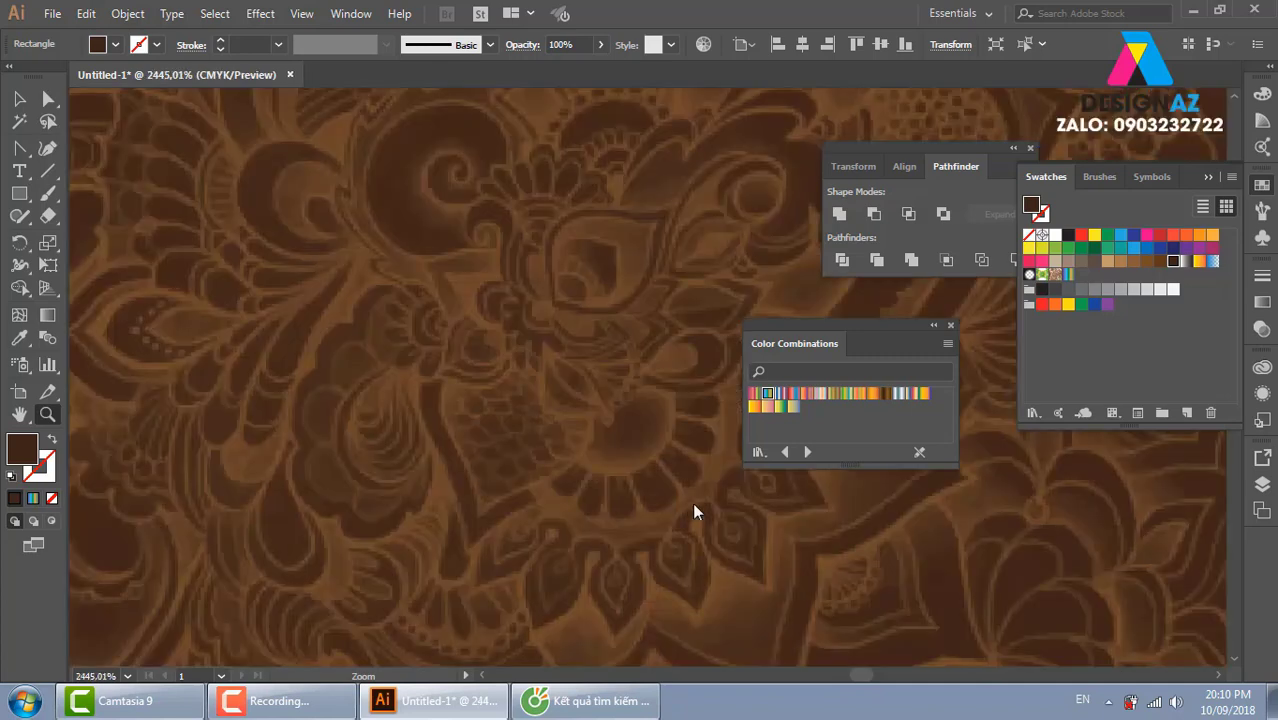
{"action": "left_click", "coordinate": [698, 507], "text": "alt"}
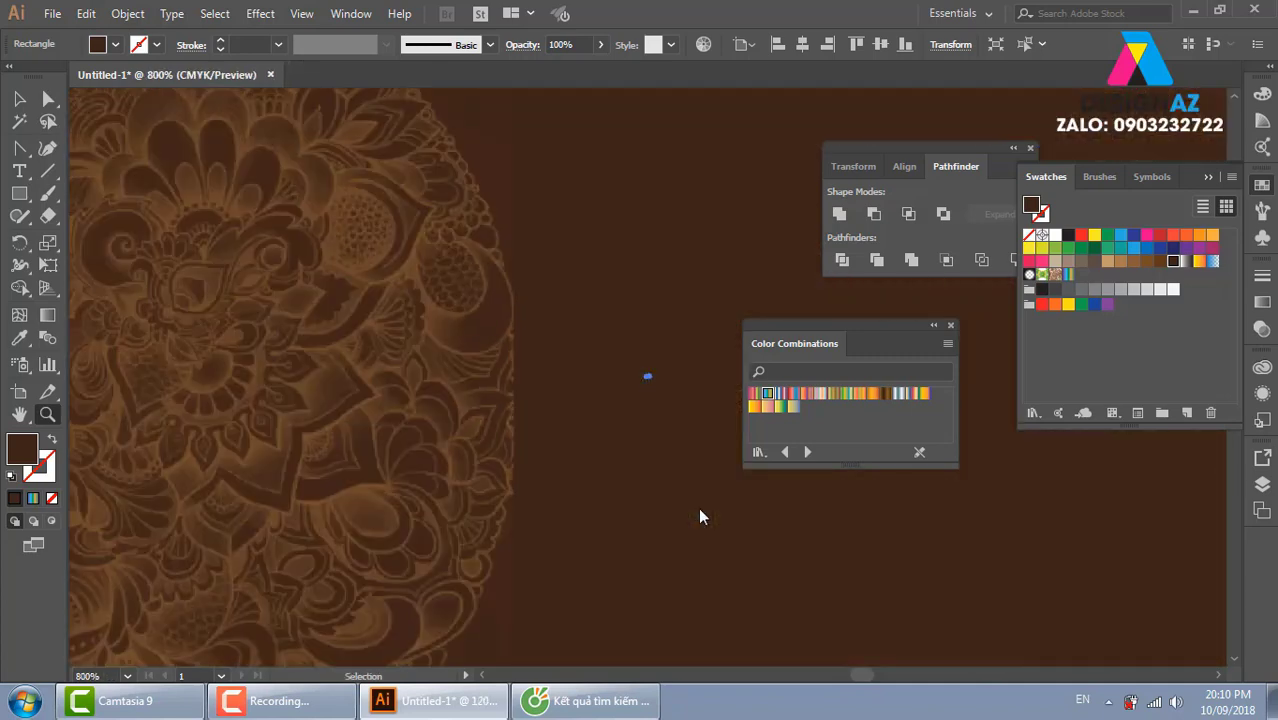
{"action": "left_click", "coordinate": [698, 507], "text": "alt"}
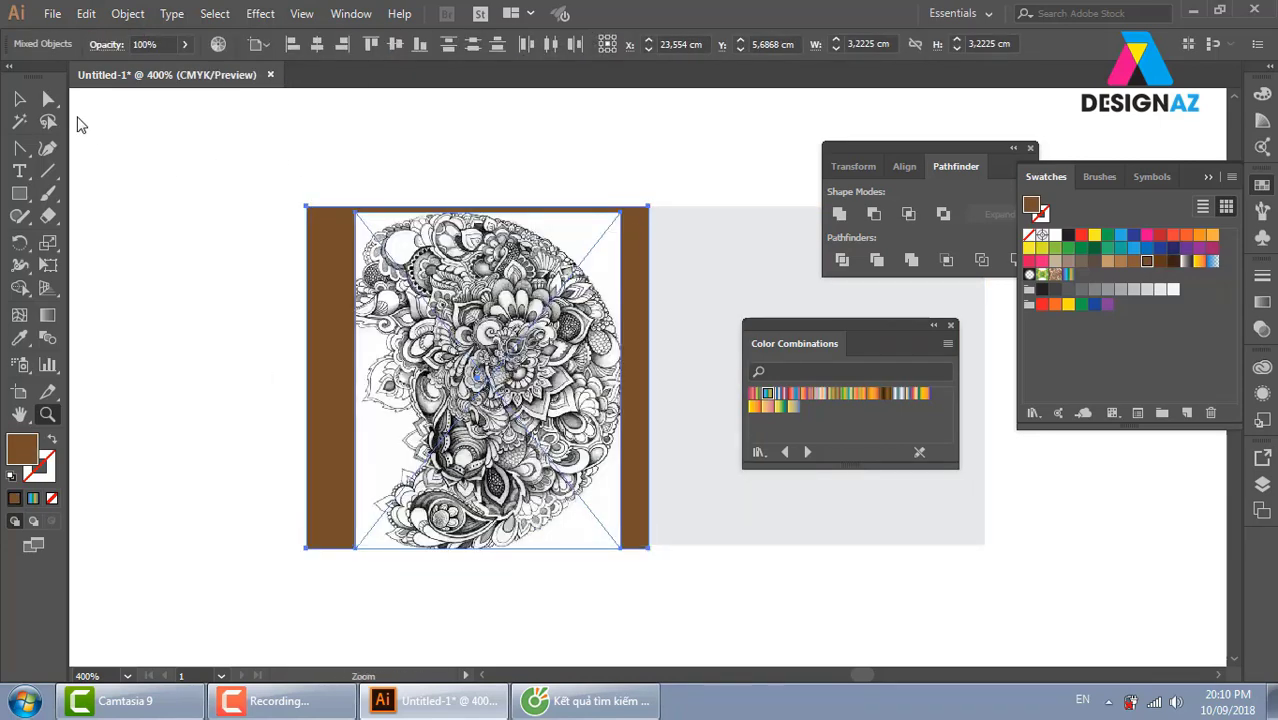
Delete the brown rectangle, then select the mandala image and zoom in on it
{"action": "left_click", "coordinate": [19, 98]}
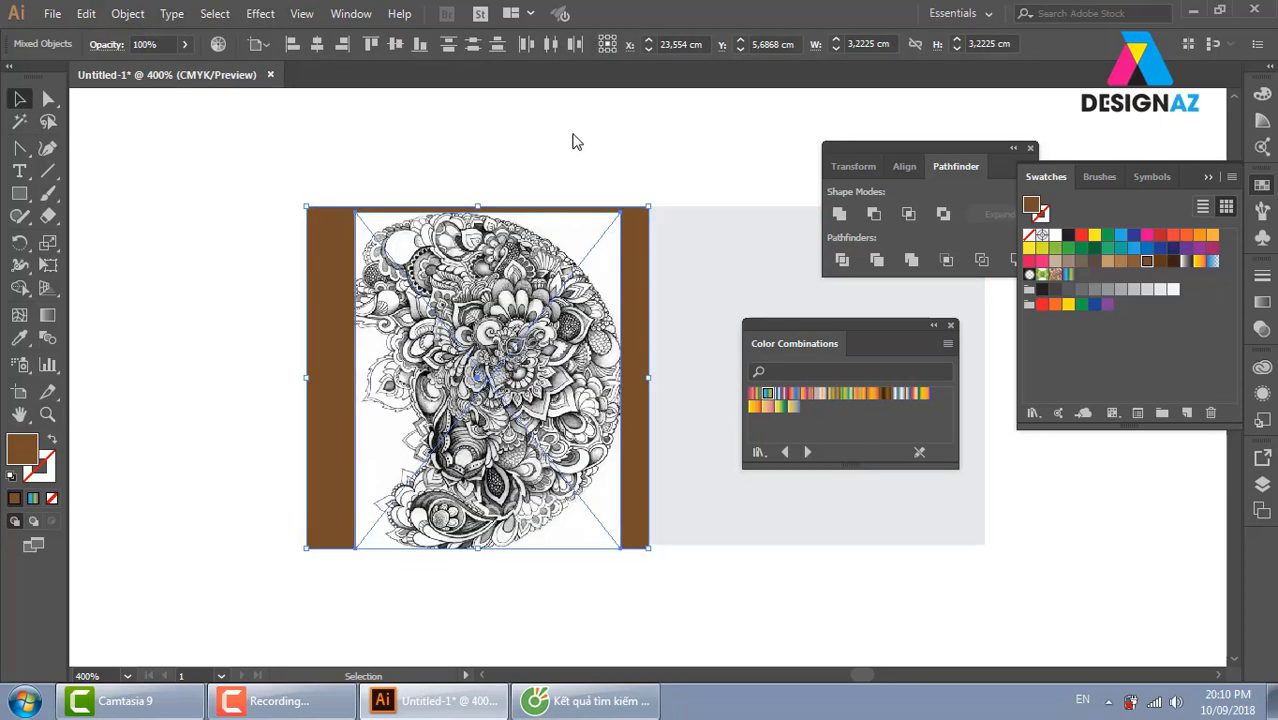
{"action": "left_click", "coordinate": [692, 187]}
{"action": "left_click", "coordinate": [637, 236]}
{"action": "key", "text": "Delete"}
{"action": "left_click", "coordinate": [490, 275]}
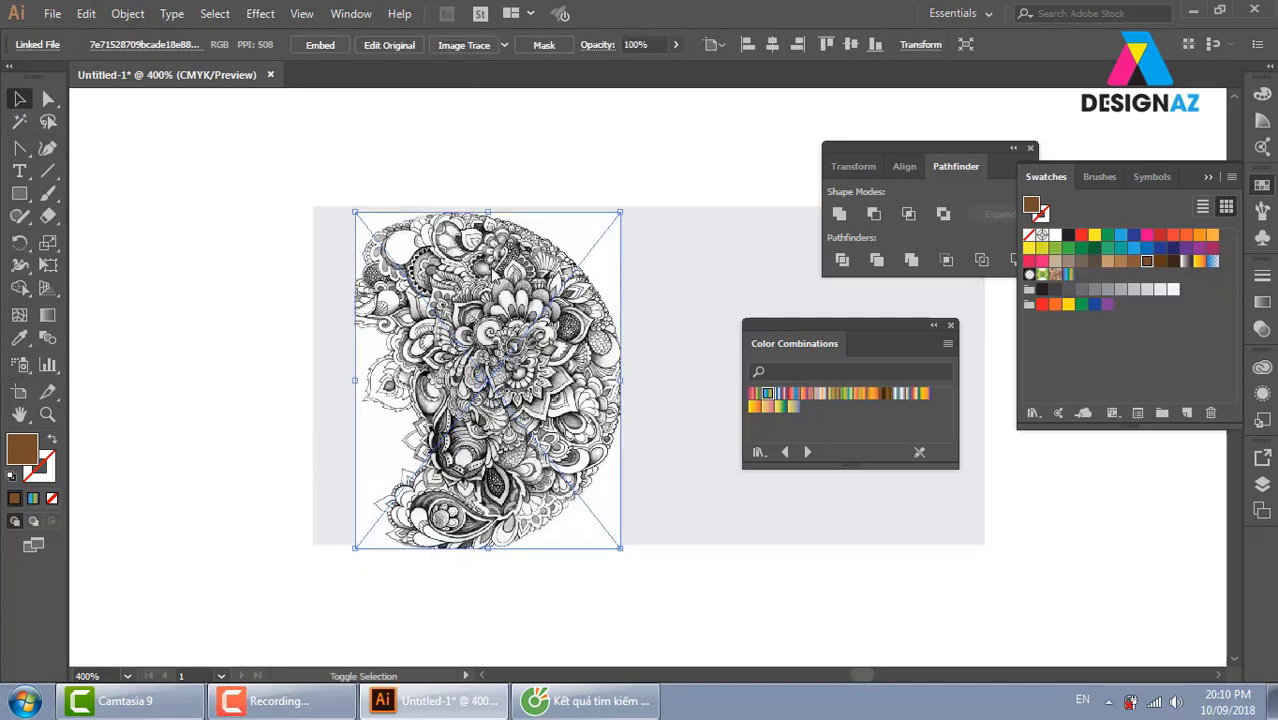
{"action": "key", "text": "z"}
{"action": "left_click", "coordinate": [305, 160]}
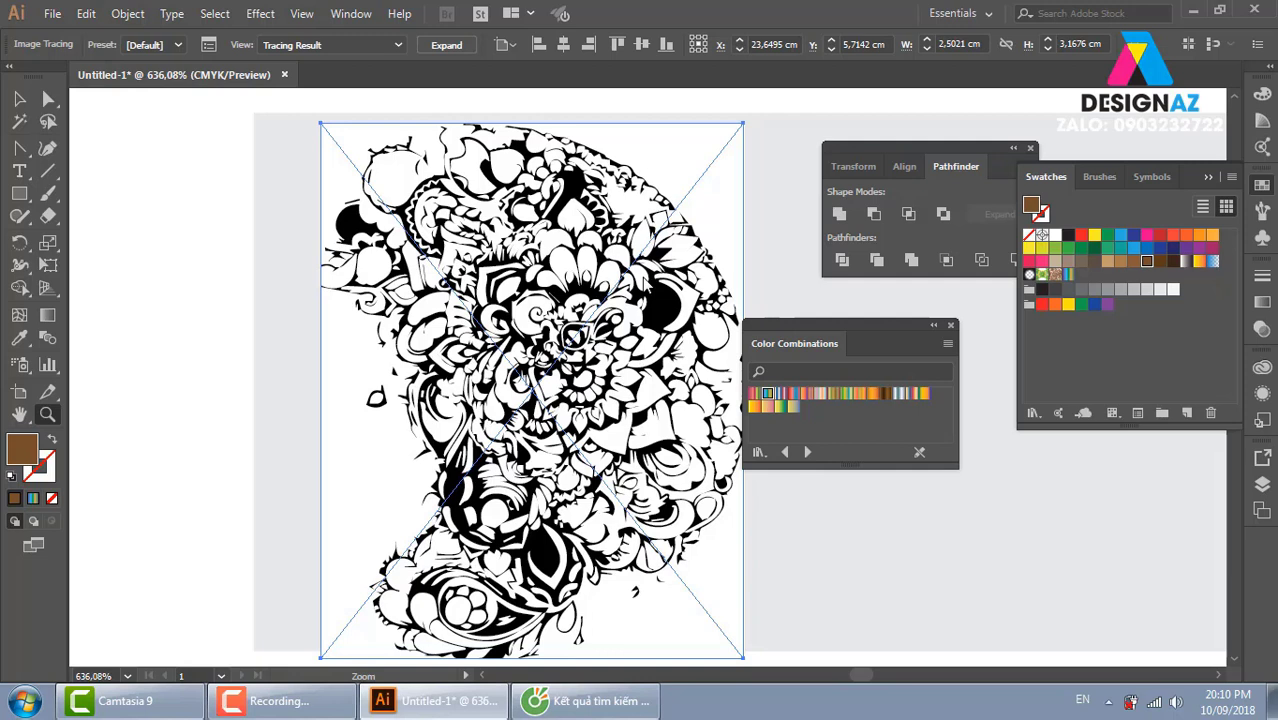
Delete the traced mandala artwork, leaving only the empty grey background
{"action": "left_click", "coordinate": [21, 100]}
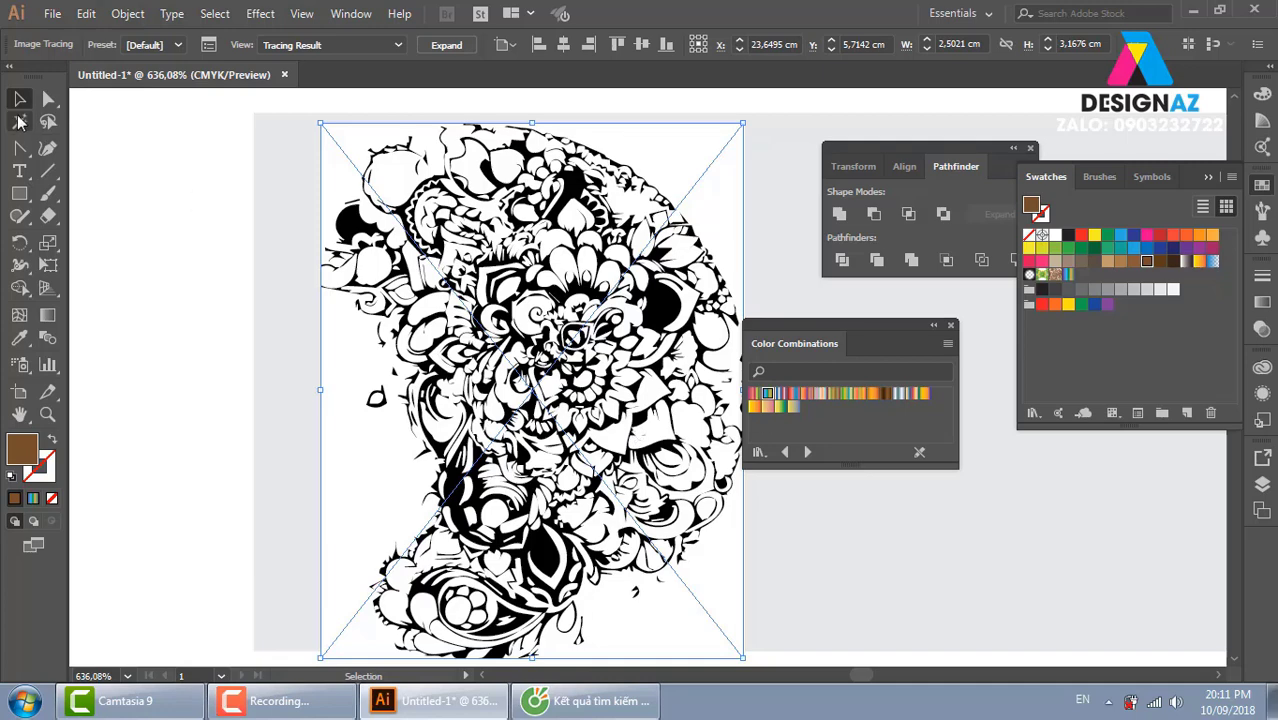
{"action": "left_click", "coordinate": [145, 158]}
{"action": "left_click", "coordinate": [432, 290]}
{"action": "key", "text": "Delete"}
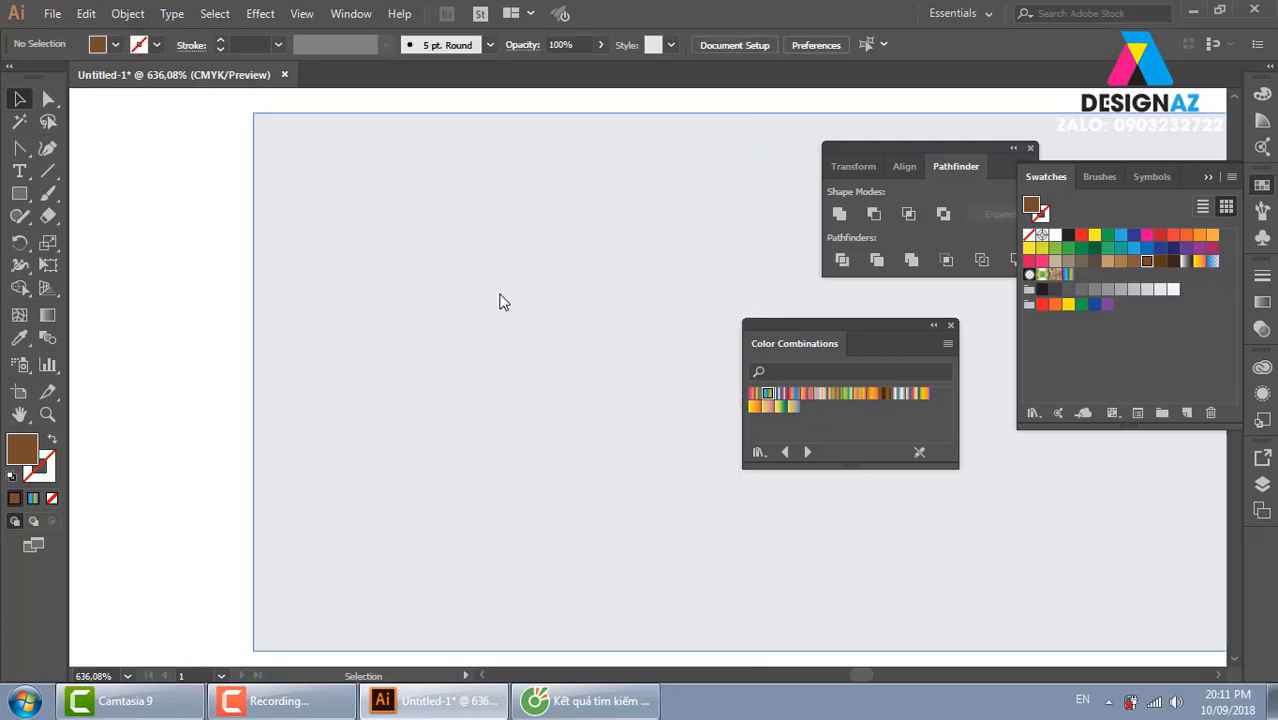
{"action": "key", "text": "ctrl+minus"}
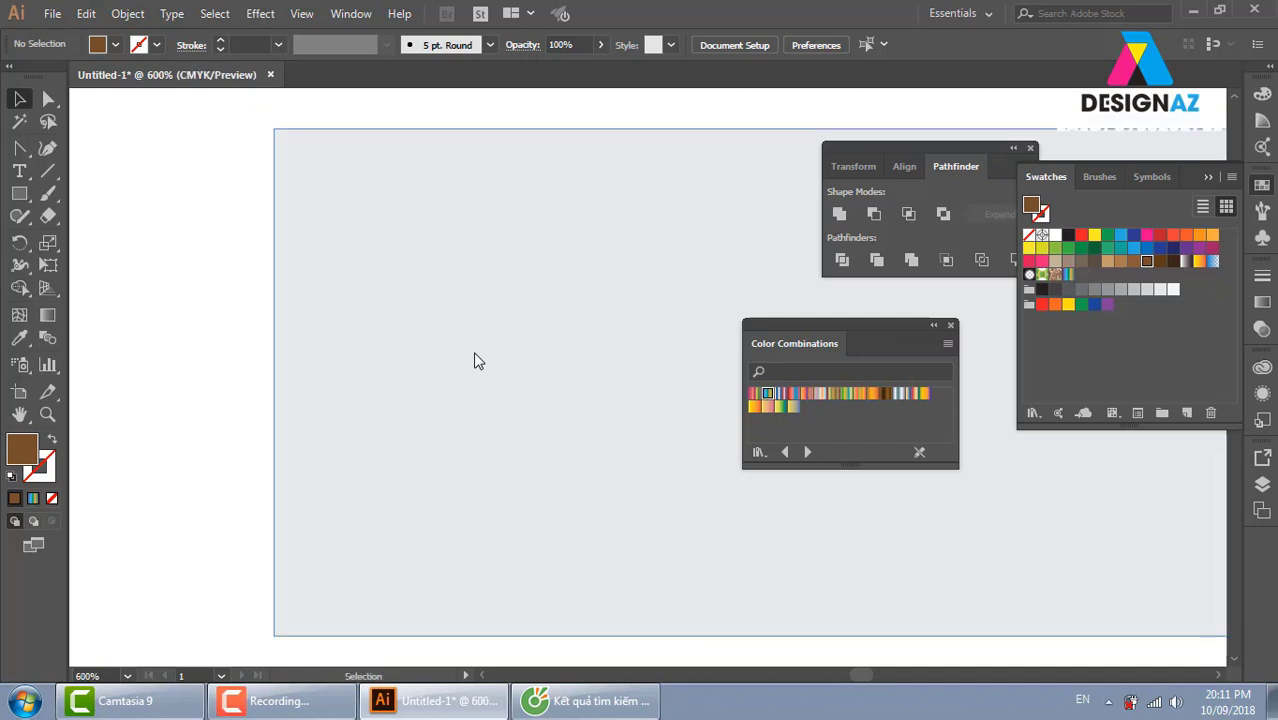
In the browser, go to Google Images and start an upload-an-image search
{"action": "left_click", "coordinate": [590, 700]}
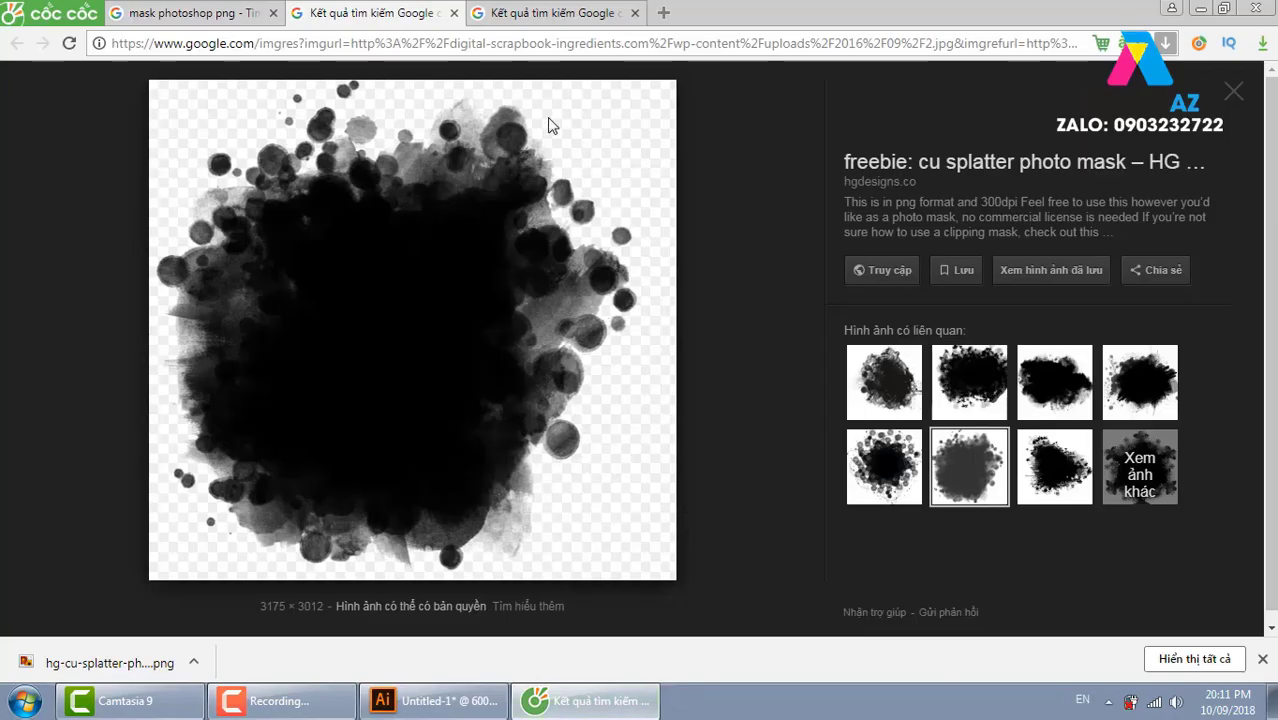
{"action": "left_click", "coordinate": [436, 44]}
{"action": "key", "text": "BackSpace"}
{"action": "type", "text": "google.com"}
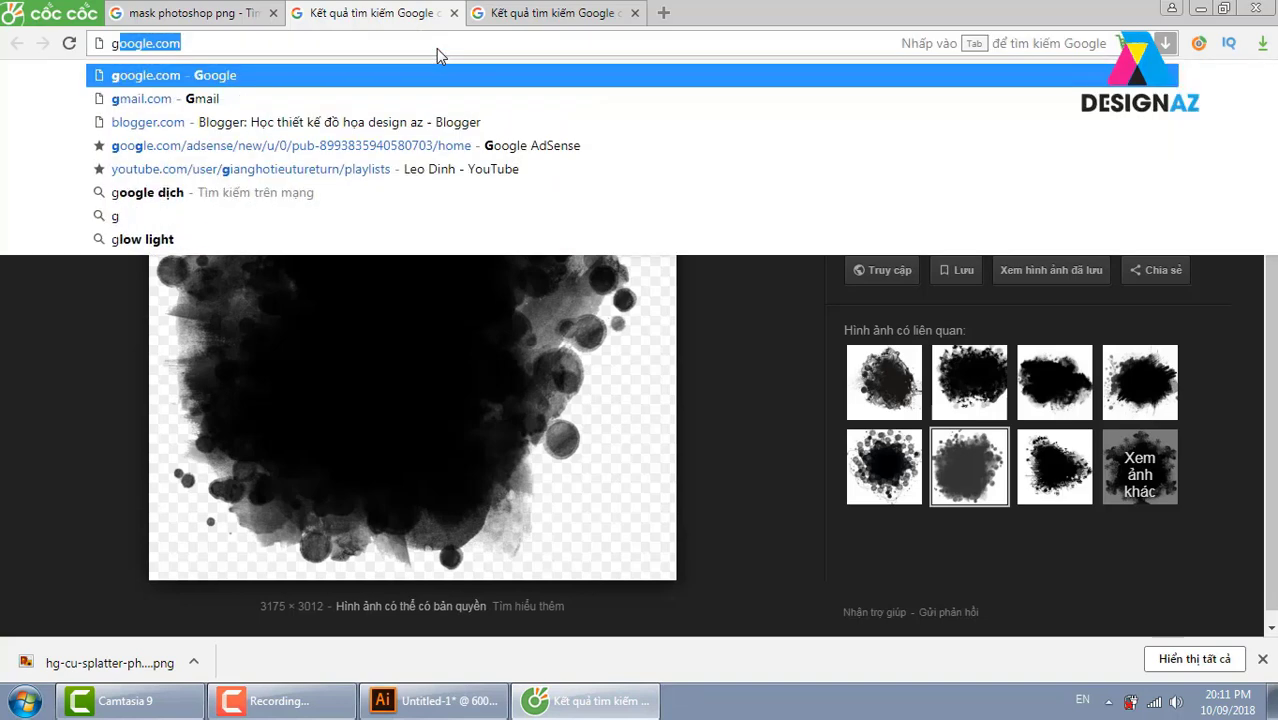
{"action": "key", "text": "Return"}
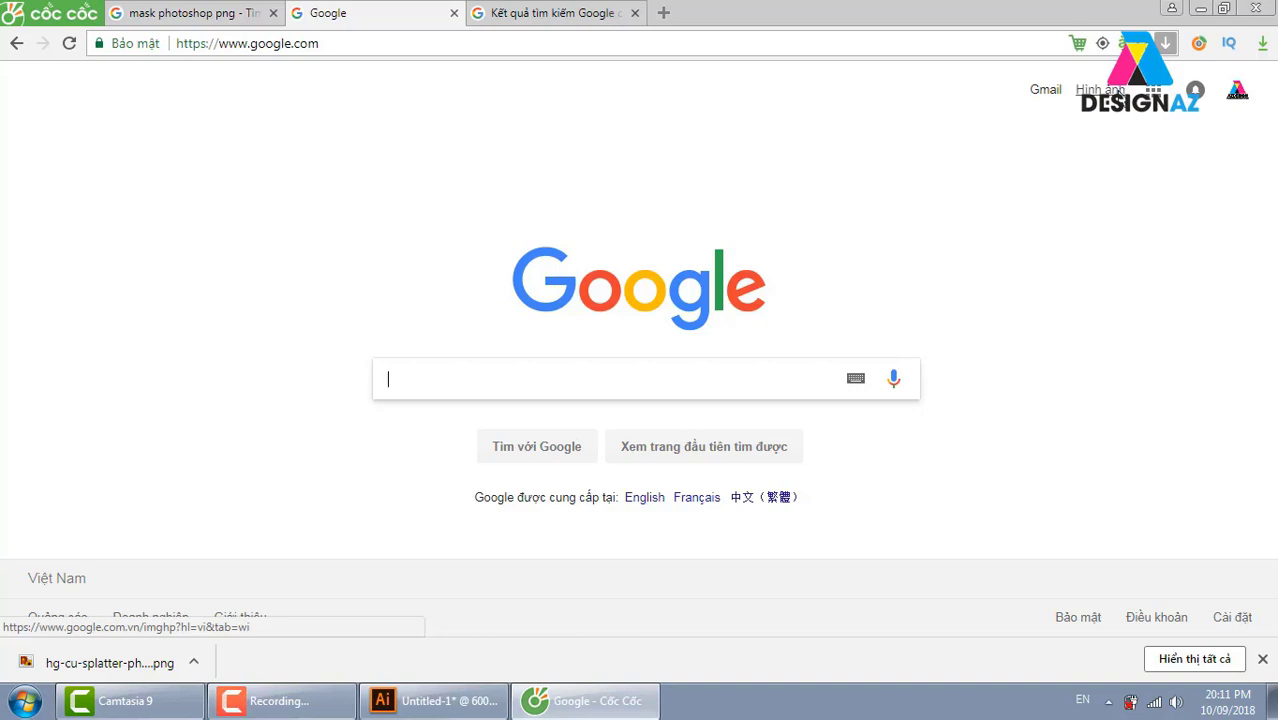
{"action": "left_click", "coordinate": [1099, 89]}
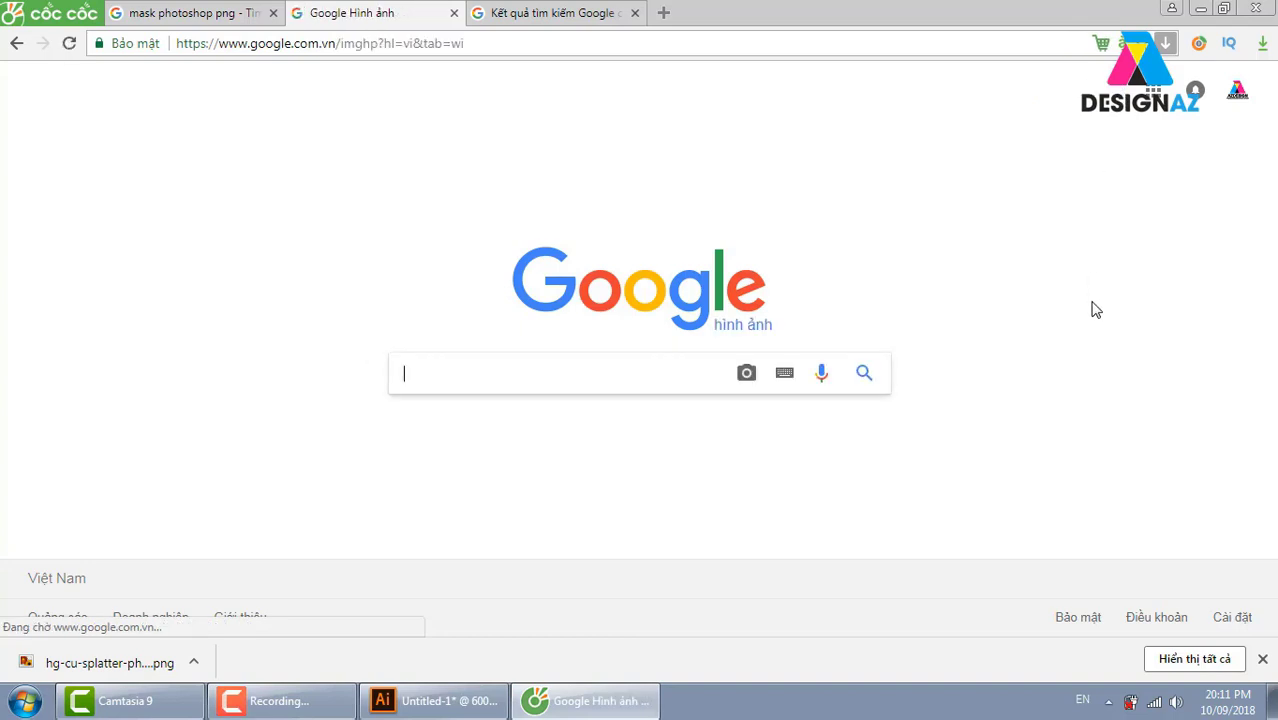
{"action": "left_click", "coordinate": [746, 372]}
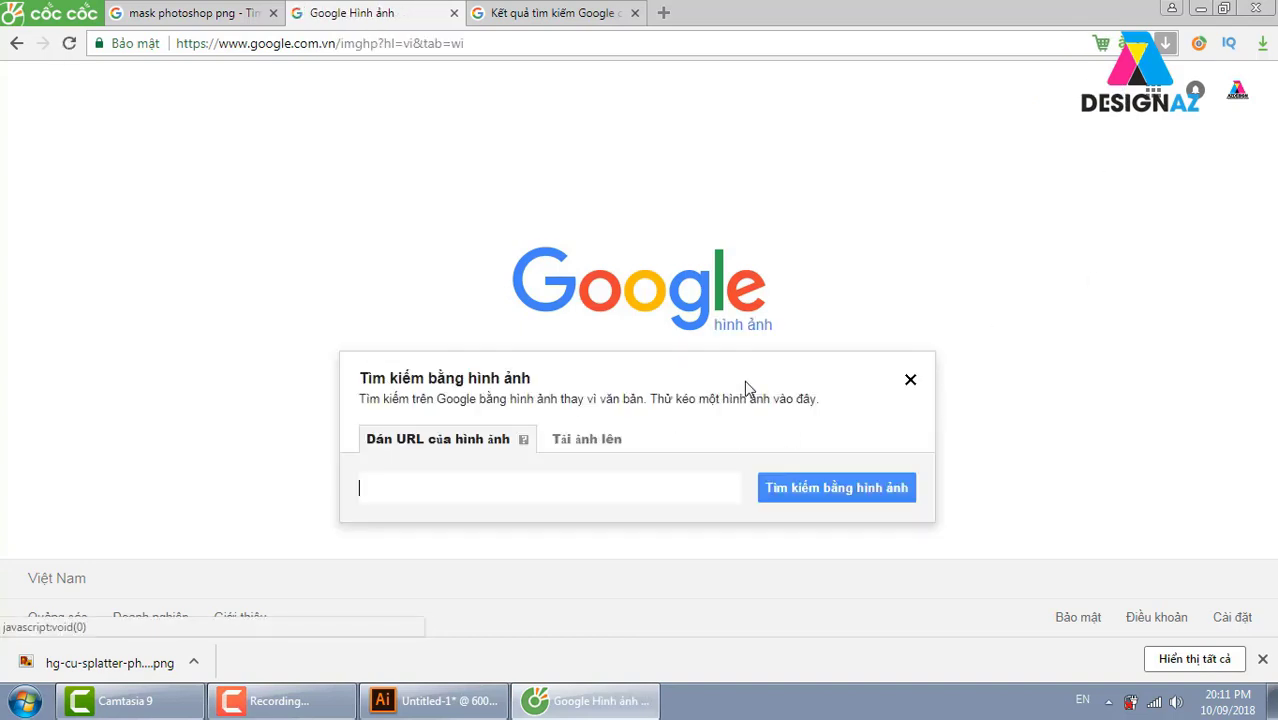
{"action": "left_click", "coordinate": [590, 440]}
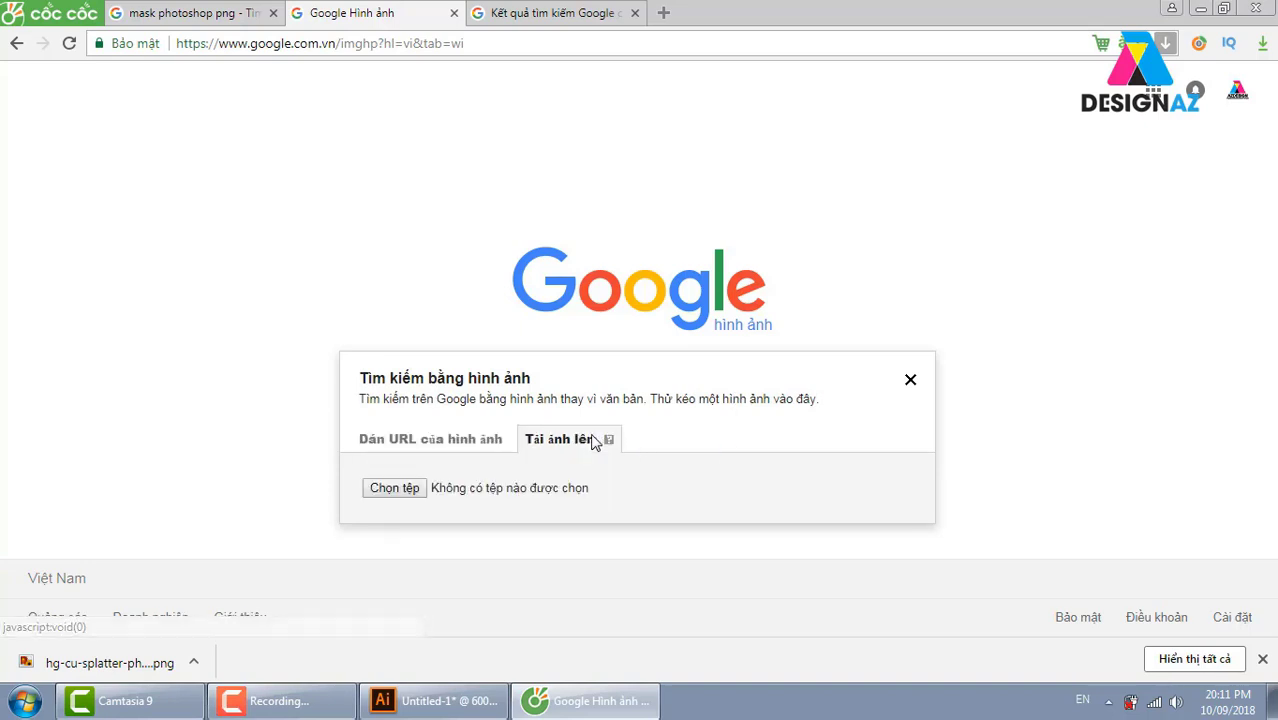
{"action": "left_click", "coordinate": [418, 497]}
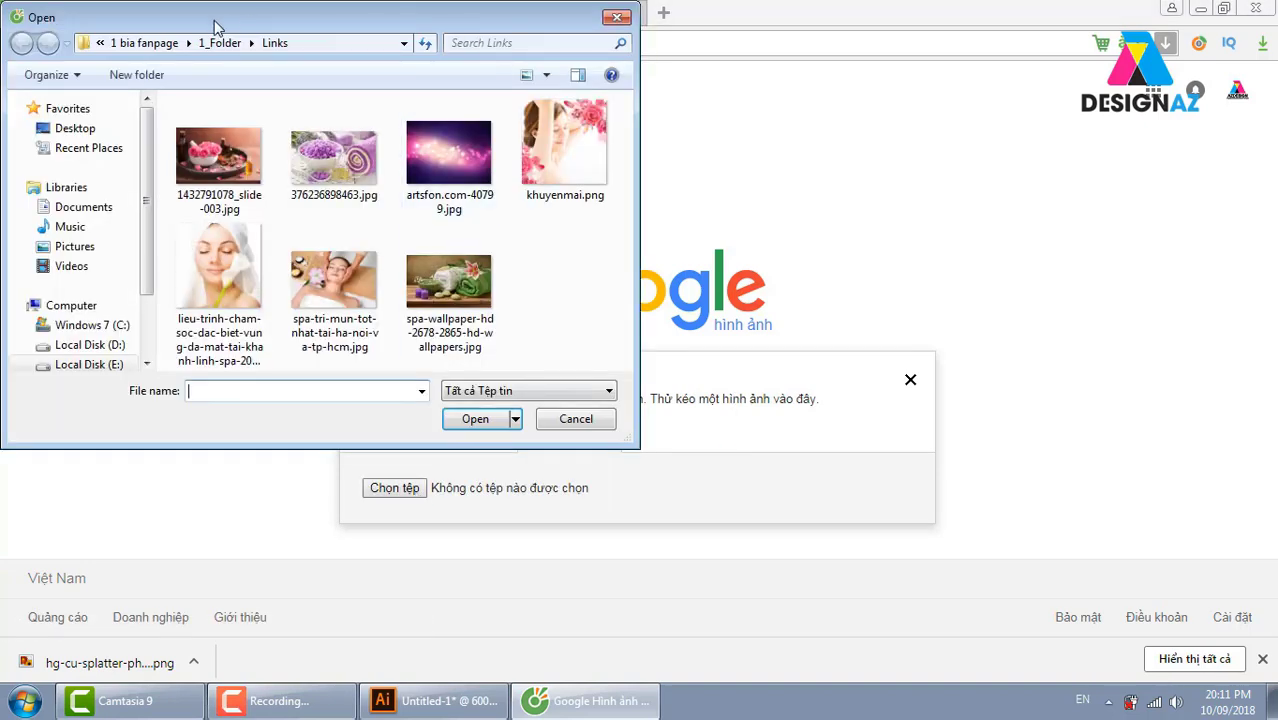
Browse the file picker to Local Disk (E:) and into the thuvienanh folder
{"action": "left_click", "coordinate": [116, 366]}
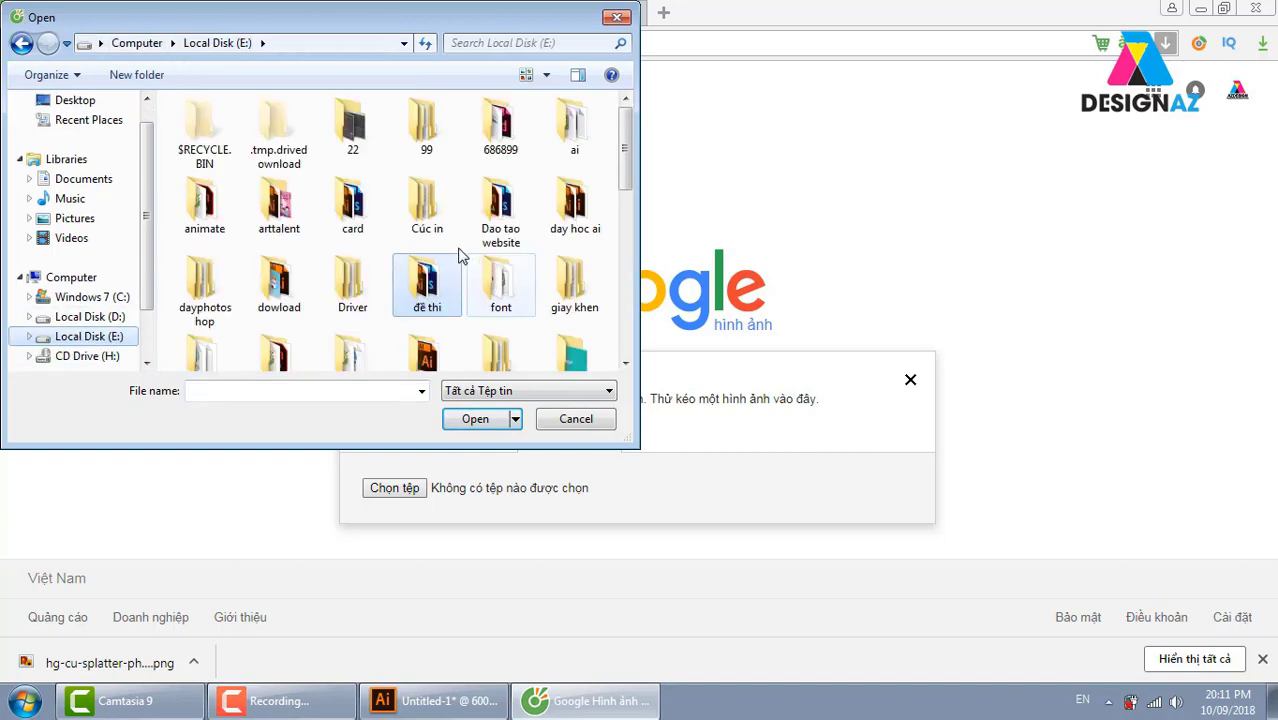
{"action": "mouse_move", "coordinate": [627, 160]}
{"action": "left_mouse_down"}
{"action": "mouse_move", "coordinate": [631, 318]}
{"action": "mouse_move", "coordinate": [630, 292]}
{"action": "left_mouse_up"}
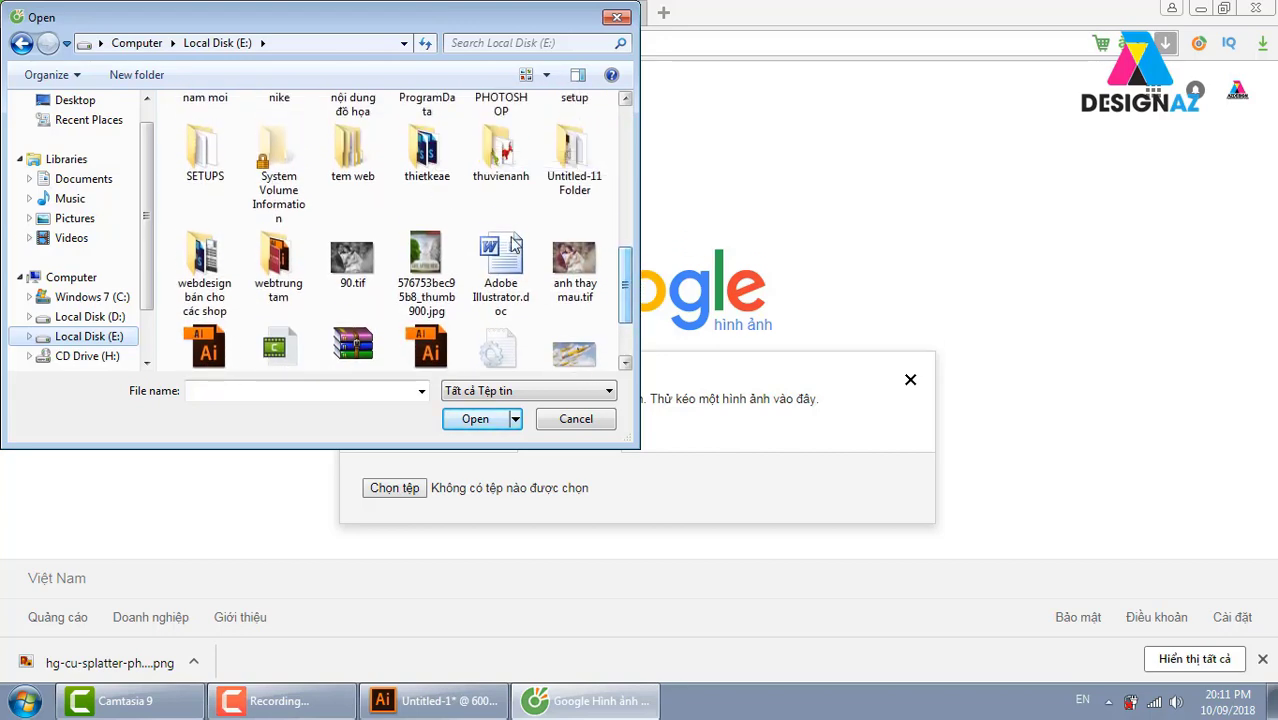
{"action": "double_click", "coordinate": [498, 128]}
{"action": "left_click", "coordinate": [438, 280]}
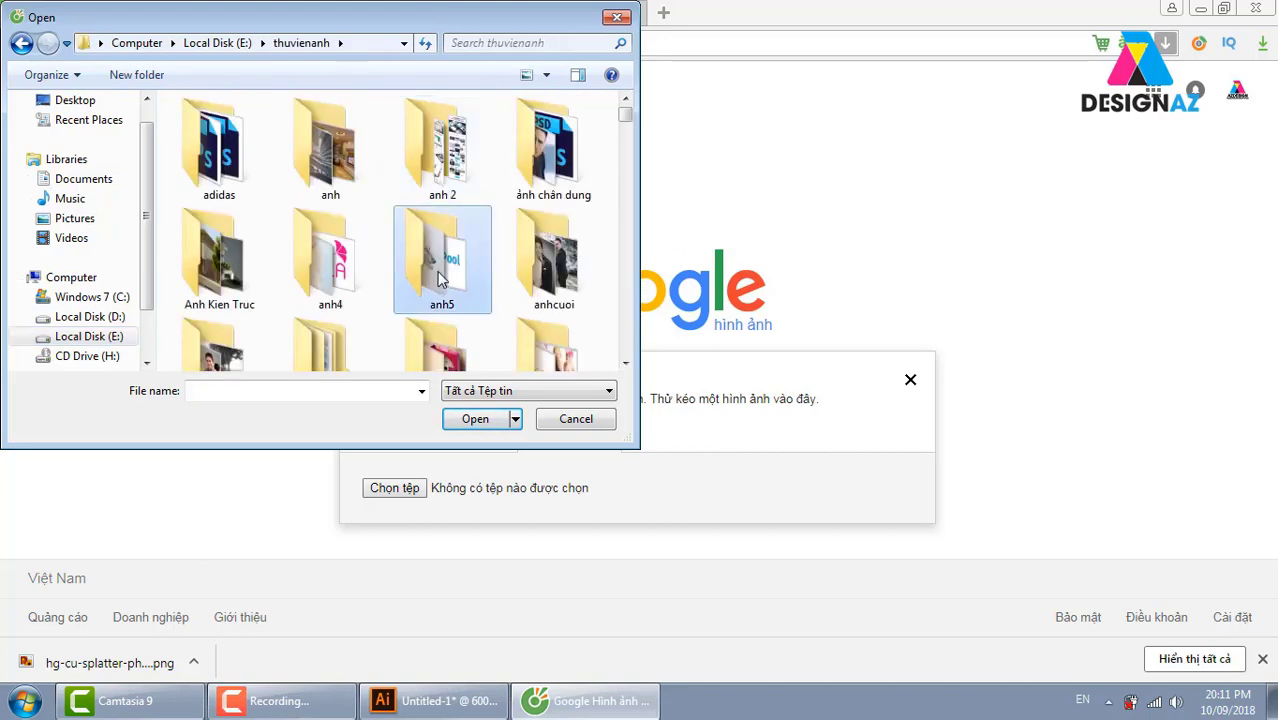
{"action": "key", "text": "n"}
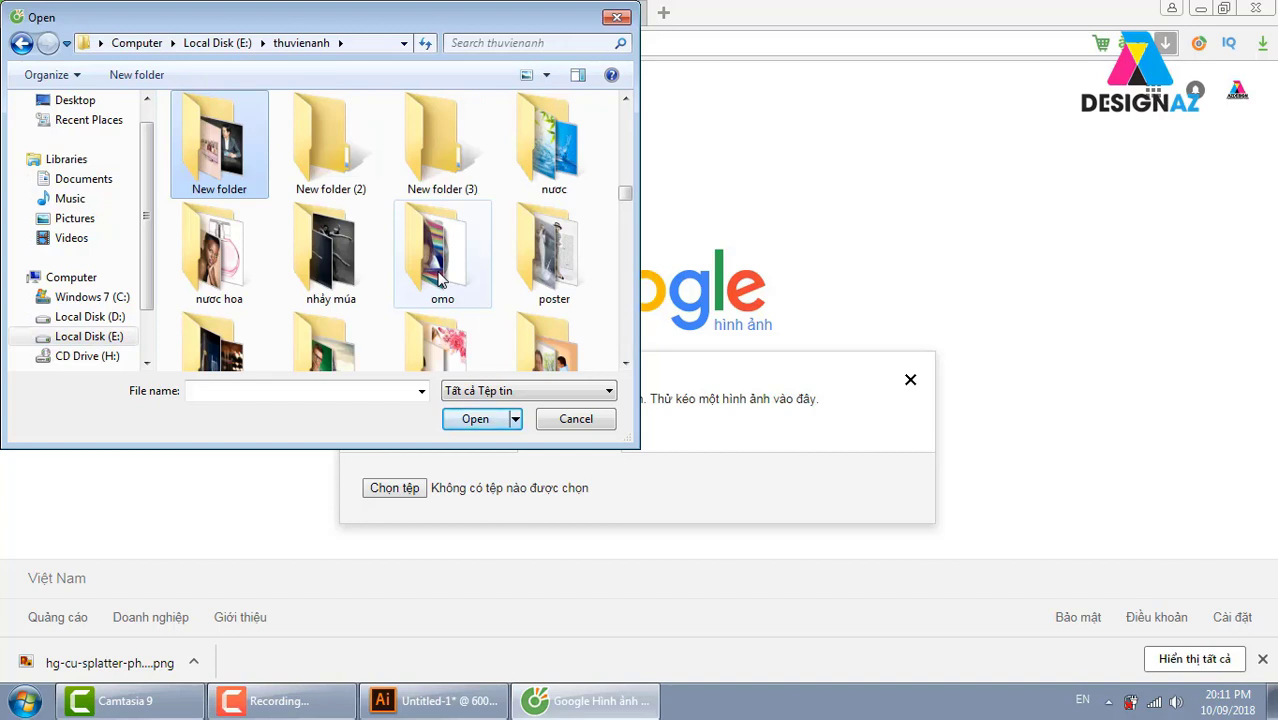
{"action": "key", "text": "h"}
{"action": "key", "text": "Right"}
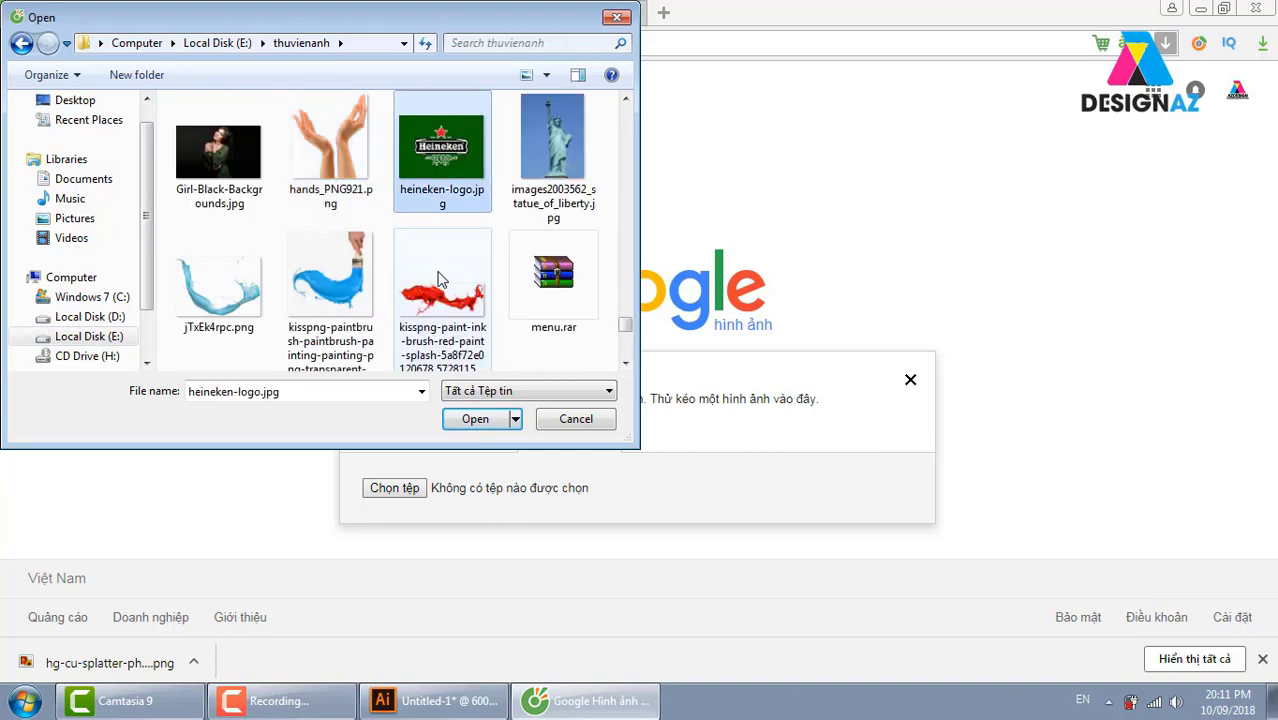
{"action": "scroll", "coordinate": [440, 280], "scroll_direction": "up", "scroll_amount": 5}
Open hinhhoa > dh and choose a patterned image to upload
{"action": "double_click", "coordinate": [443, 168]}
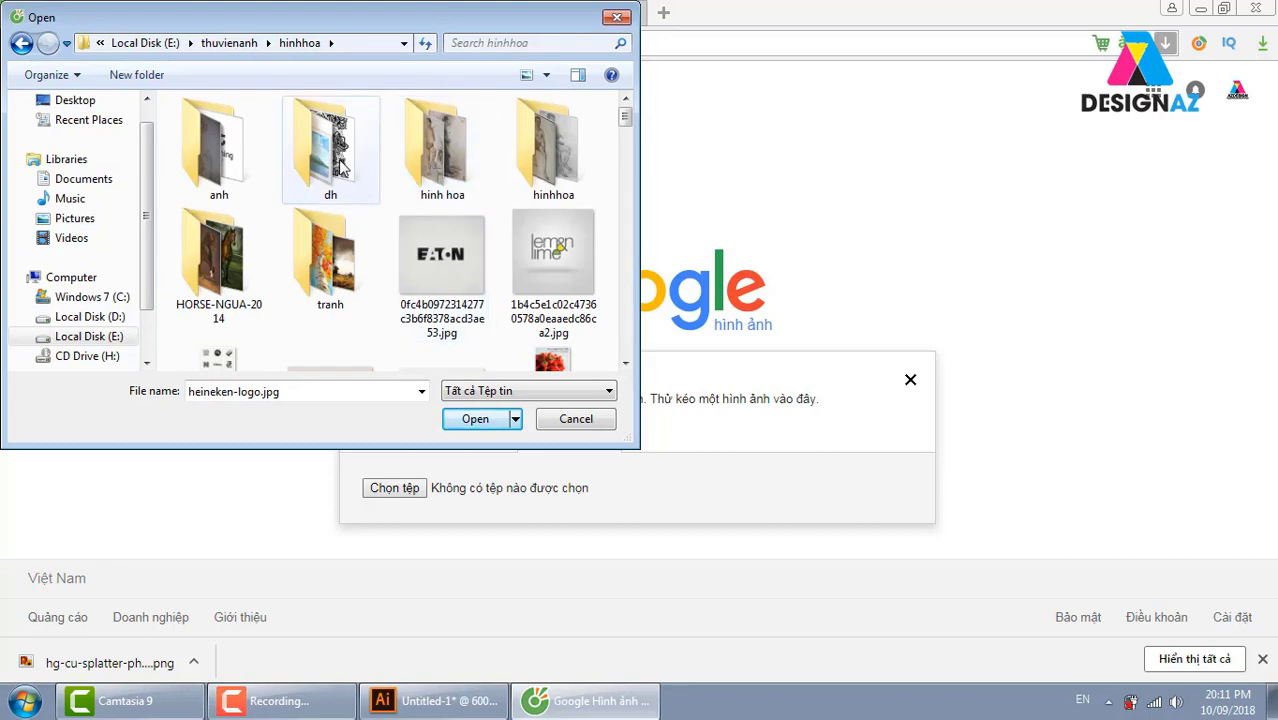
{"action": "double_click", "coordinate": [365, 192]}
{"action": "left_click_drag", "start_coordinate": [626, 121], "coordinate": [636, 126]}
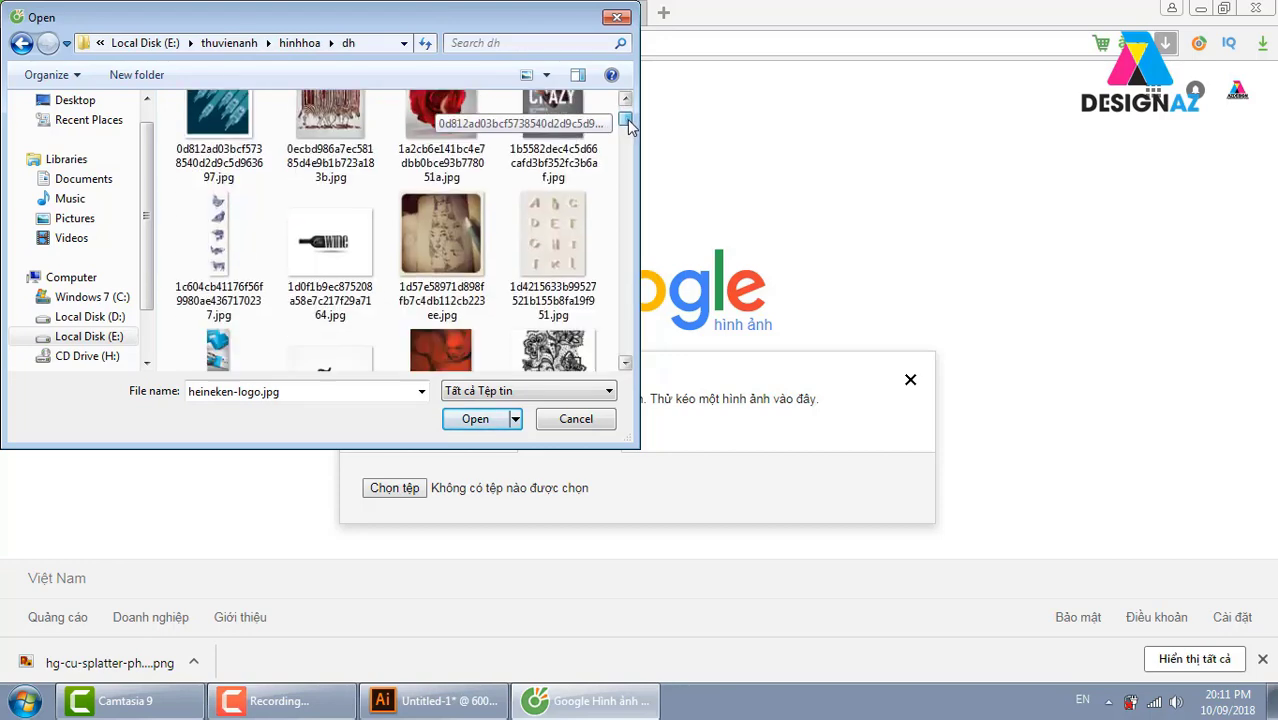
{"action": "left_click", "coordinate": [553, 240]}
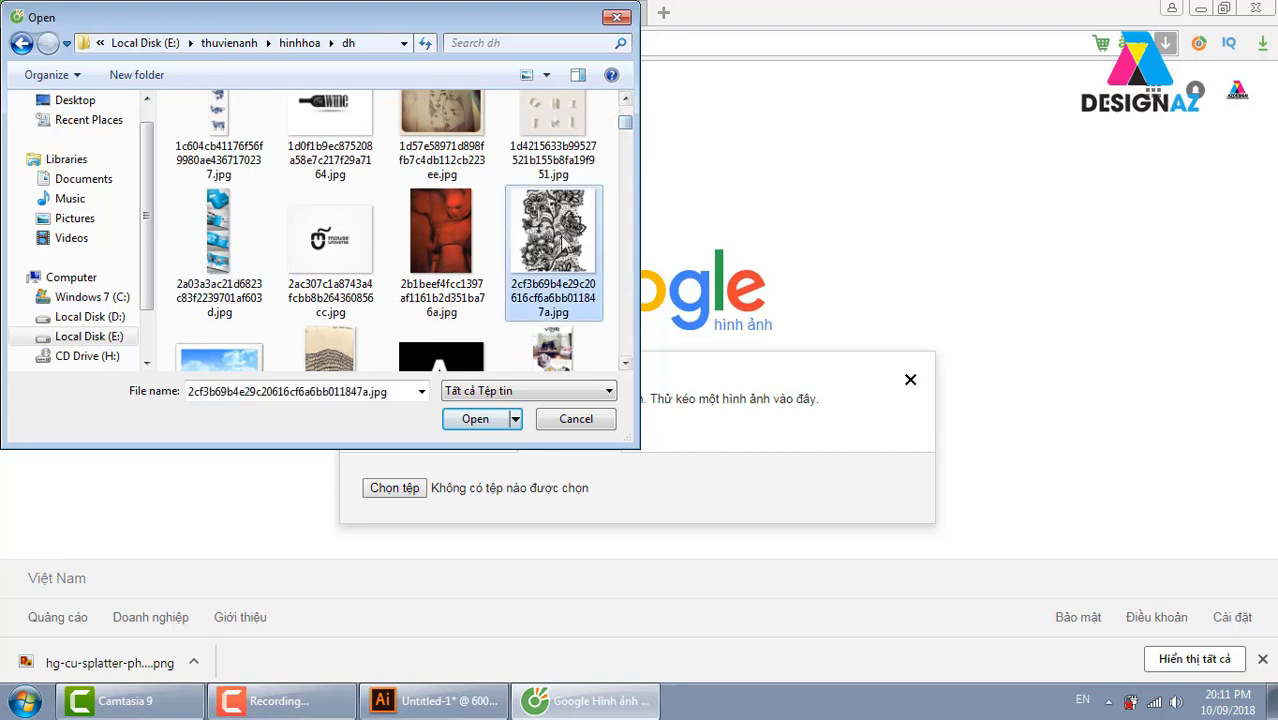
{"action": "scroll", "coordinate": [405, 215], "scroll_direction": "down", "scroll_amount": 2}
{"action": "left_click", "coordinate": [330, 165]}
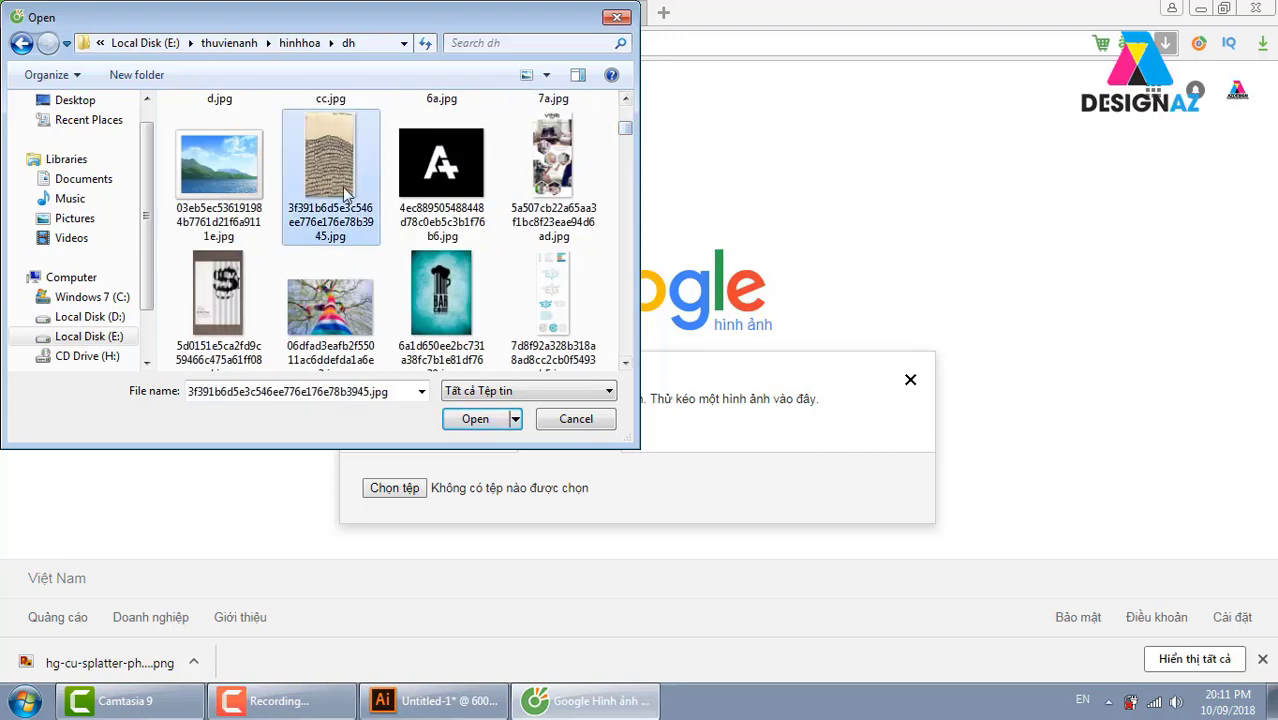
Upload the chosen image and open the Pinterest result on doodle character body shapes
{"action": "left_click", "coordinate": [476, 420]}
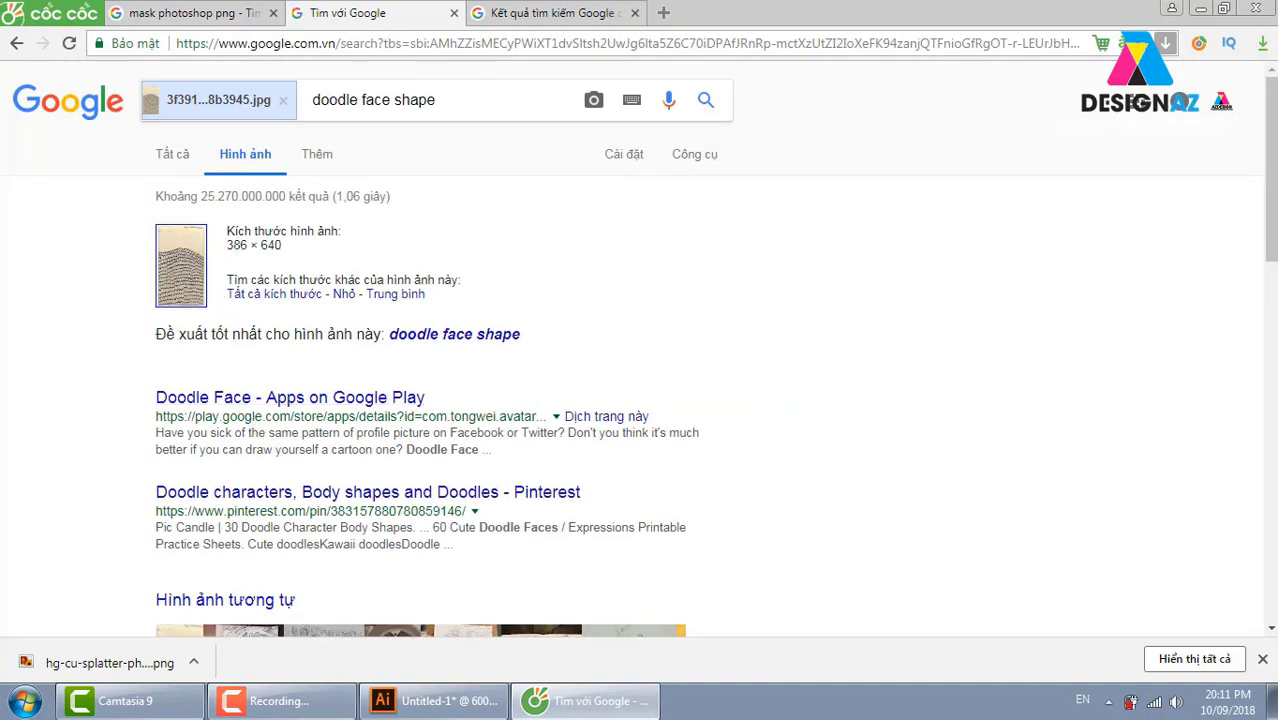
{"action": "scroll", "coordinate": [668, 288], "scroll_direction": "down", "scroll_amount": 2}
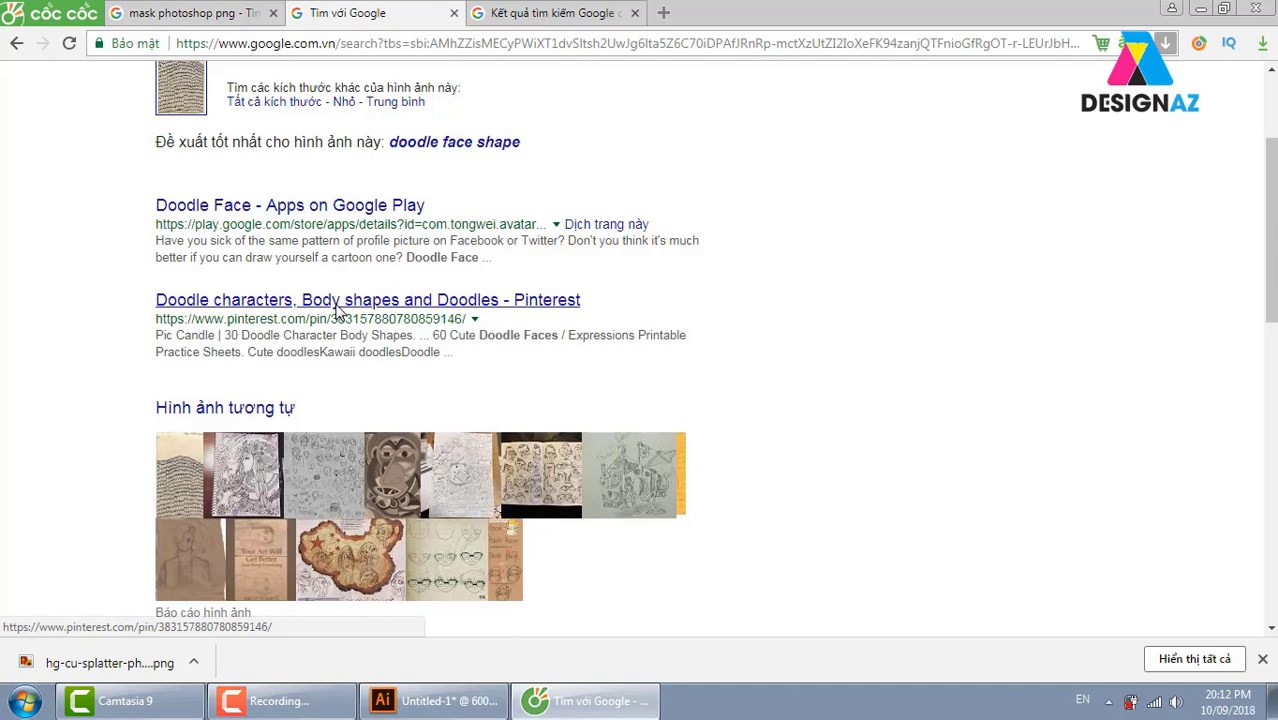
{"action": "left_click", "coordinate": [337, 301]}
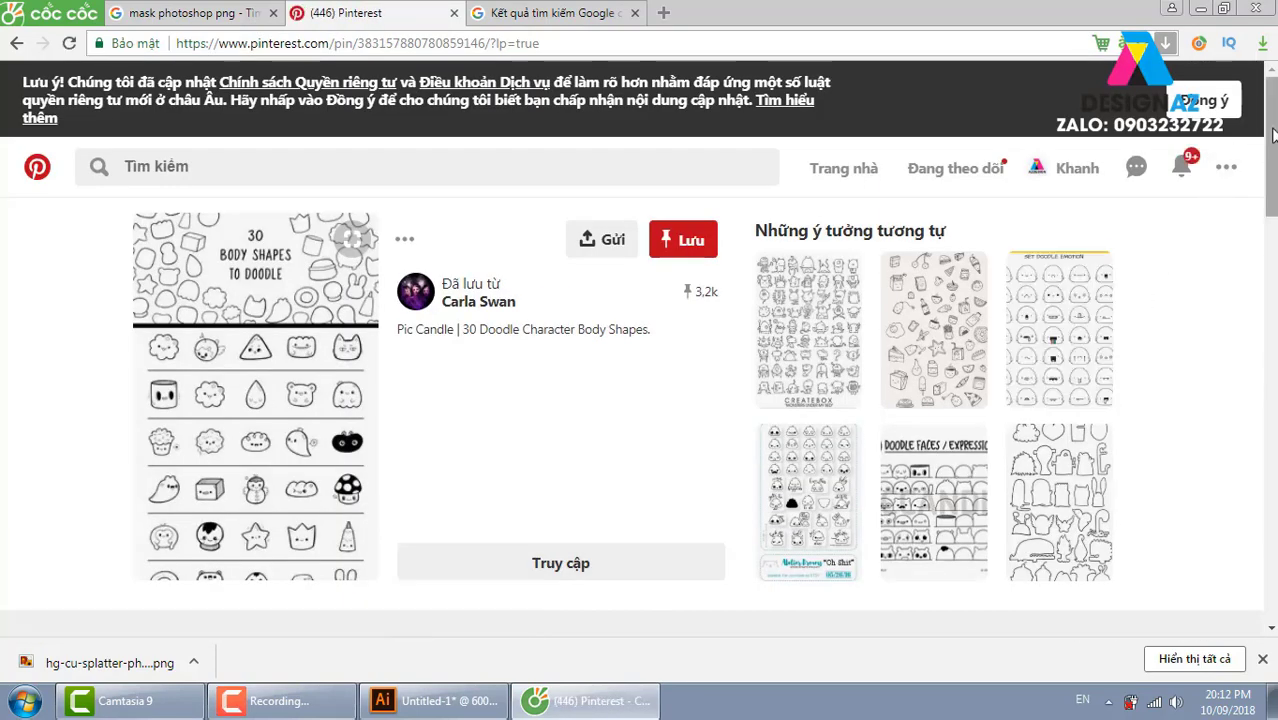
Scroll the related doodle pins and open the 'doodle art' pin's kcdoodleart.com source page in a new tab
{"action": "left_click_drag", "start_coordinate": [1272, 125], "coordinate": [1272, 225]}
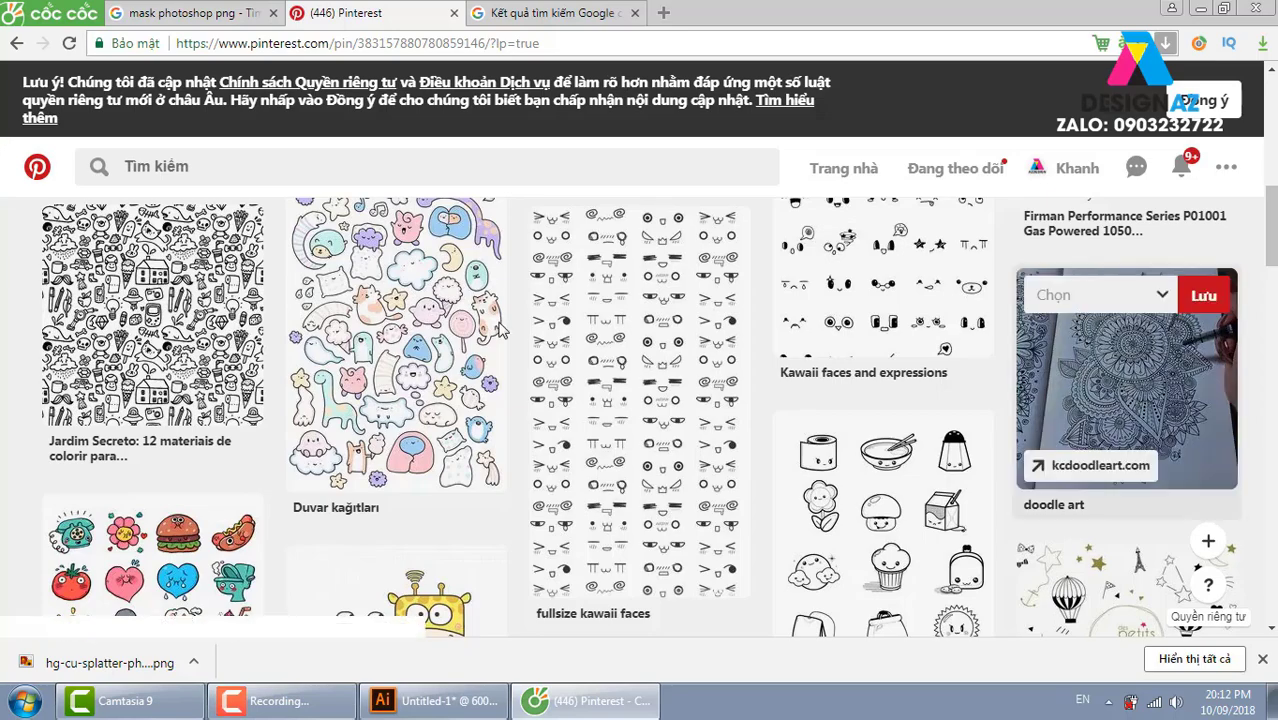
{"action": "mouse_move", "coordinate": [152, 315]}
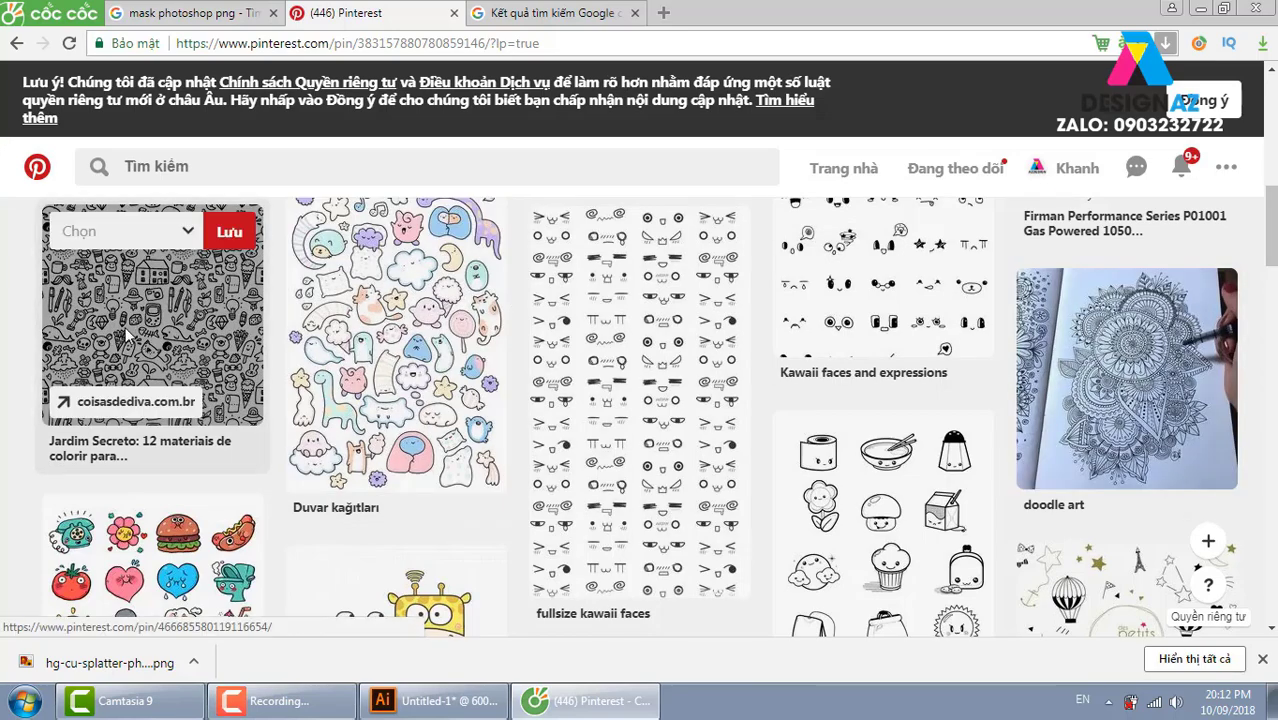
{"action": "left_click_drag", "start_coordinate": [1272, 228], "coordinate": [1272, 253]}
{"action": "scroll", "coordinate": [663, 300], "scroll_direction": "down", "scroll_amount": 3}
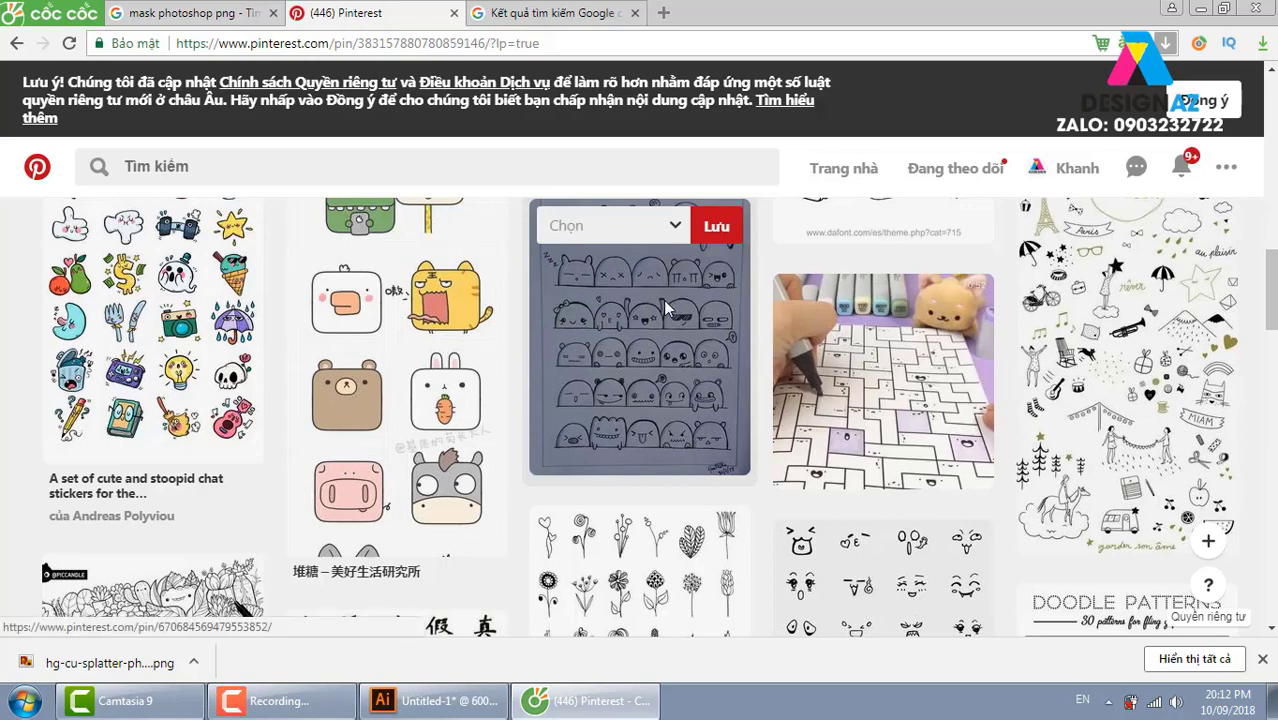
{"action": "scroll", "coordinate": [1270, 280], "scroll_direction": "down", "scroll_amount": 5}
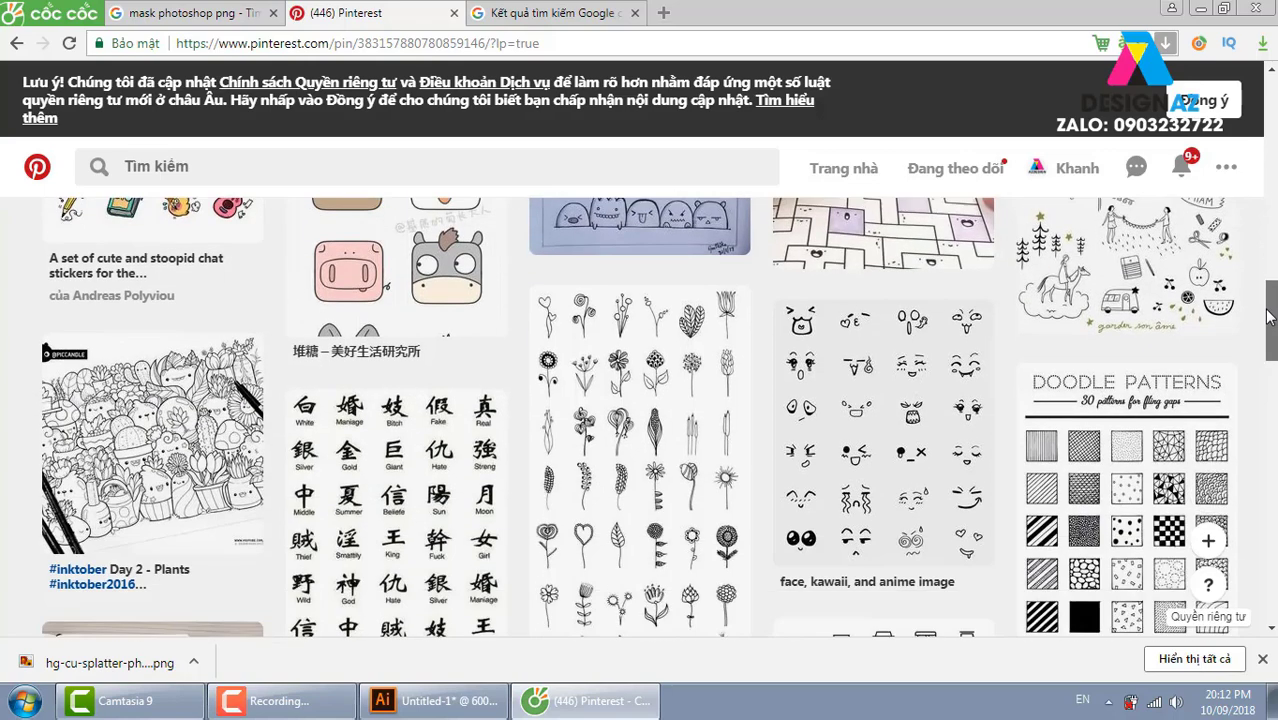
{"action": "scroll", "coordinate": [219, 318], "scroll_direction": "up", "scroll_amount": 2}
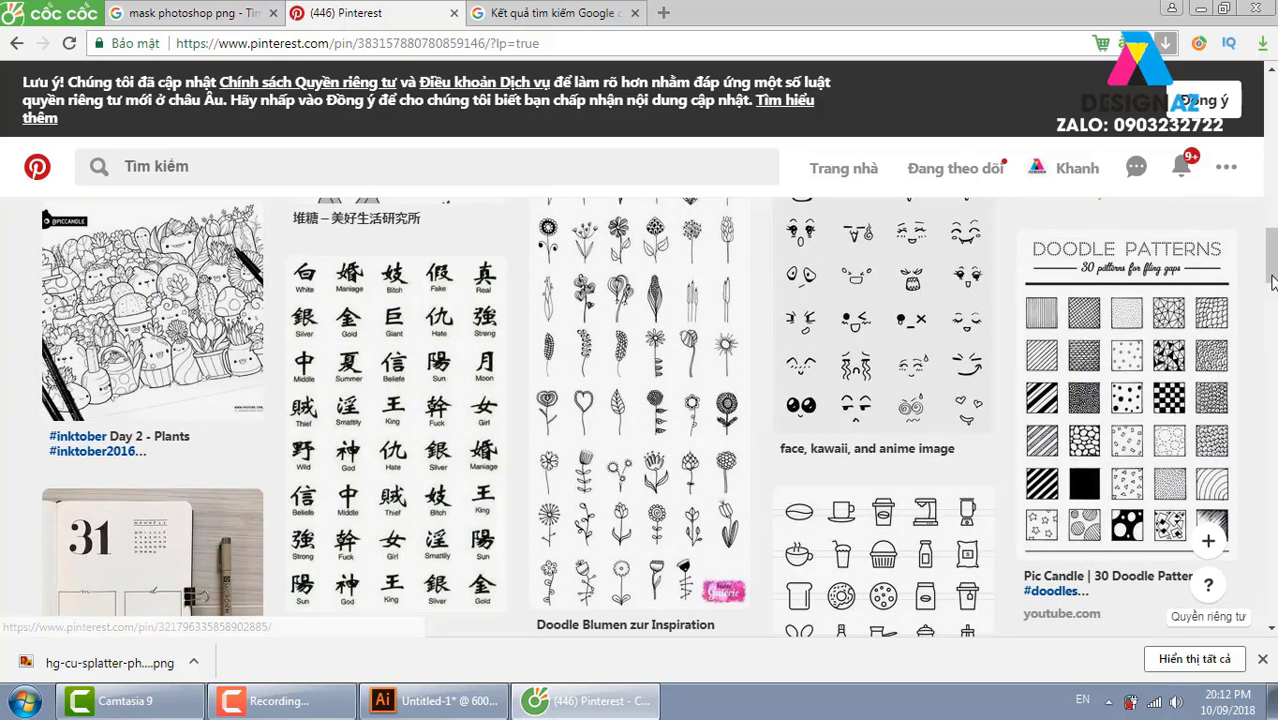
{"action": "scroll", "coordinate": [1270, 290], "scroll_direction": "down", "scroll_amount": 2}
{"action": "scroll", "coordinate": [1270, 290], "scroll_direction": "down", "scroll_amount": 2}
{"action": "scroll", "coordinate": [1270, 290], "scroll_direction": "down", "scroll_amount": 2}
{"action": "scroll", "coordinate": [659, 418], "scroll_direction": "down", "scroll_amount": 1}
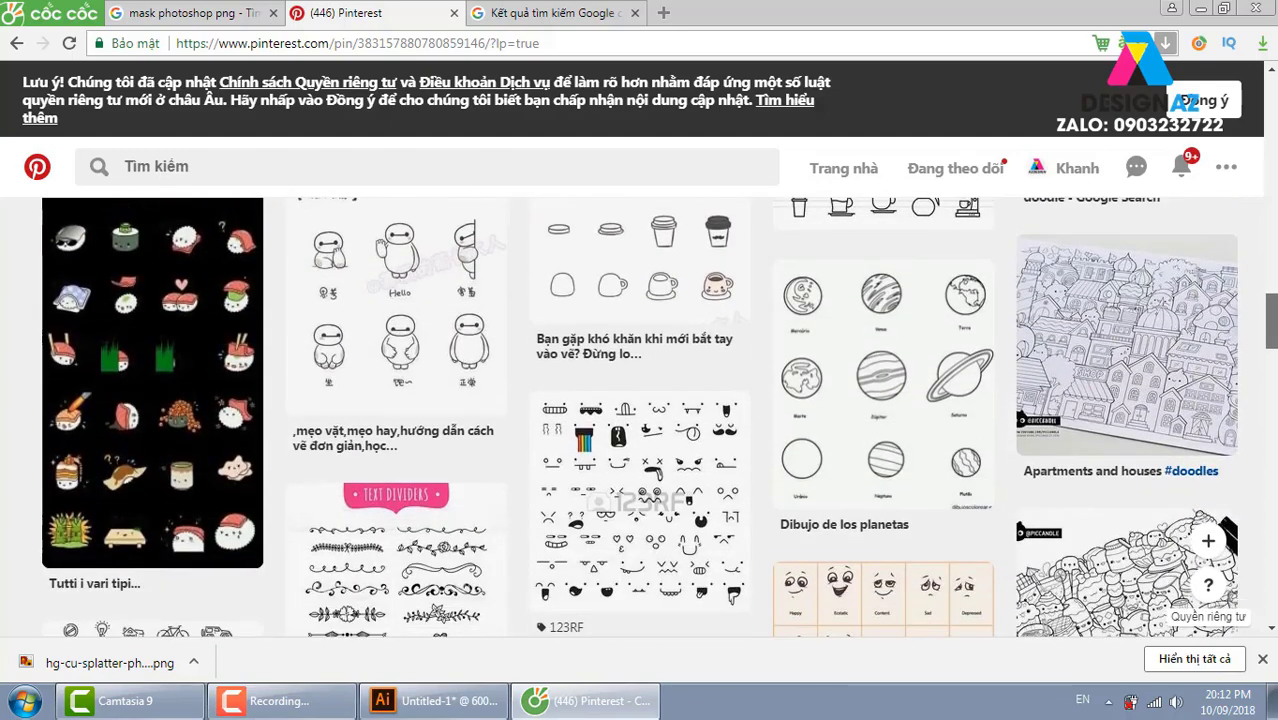
{"action": "scroll", "coordinate": [659, 418], "scroll_direction": "down", "scroll_amount": 2}
{"action": "scroll", "coordinate": [659, 418], "scroll_direction": "down", "scroll_amount": 3}
{"action": "scroll", "coordinate": [659, 418], "scroll_direction": "down", "scroll_amount": 3}
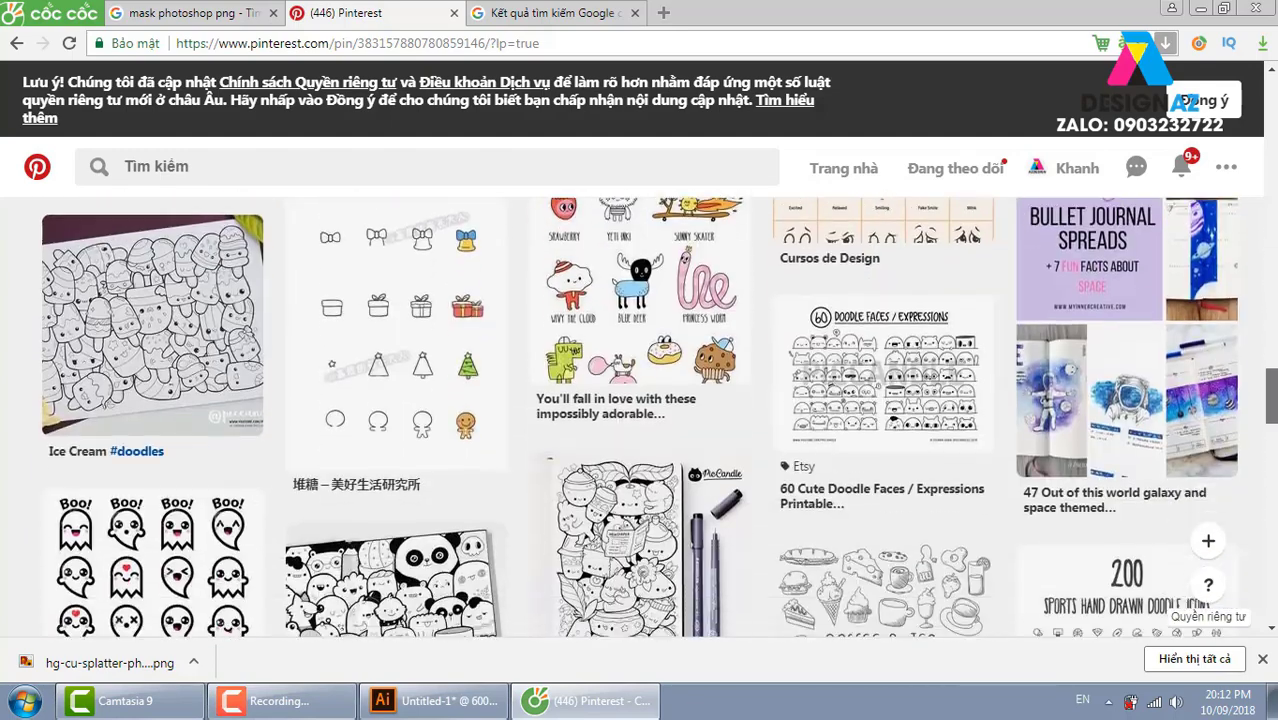
{"action": "scroll", "coordinate": [659, 418], "scroll_direction": "down", "scroll_amount": 1}
{"action": "scroll", "coordinate": [659, 418], "scroll_direction": "down", "scroll_amount": 2}
{"action": "scroll", "coordinate": [659, 418], "scroll_direction": "down", "scroll_amount": 1}
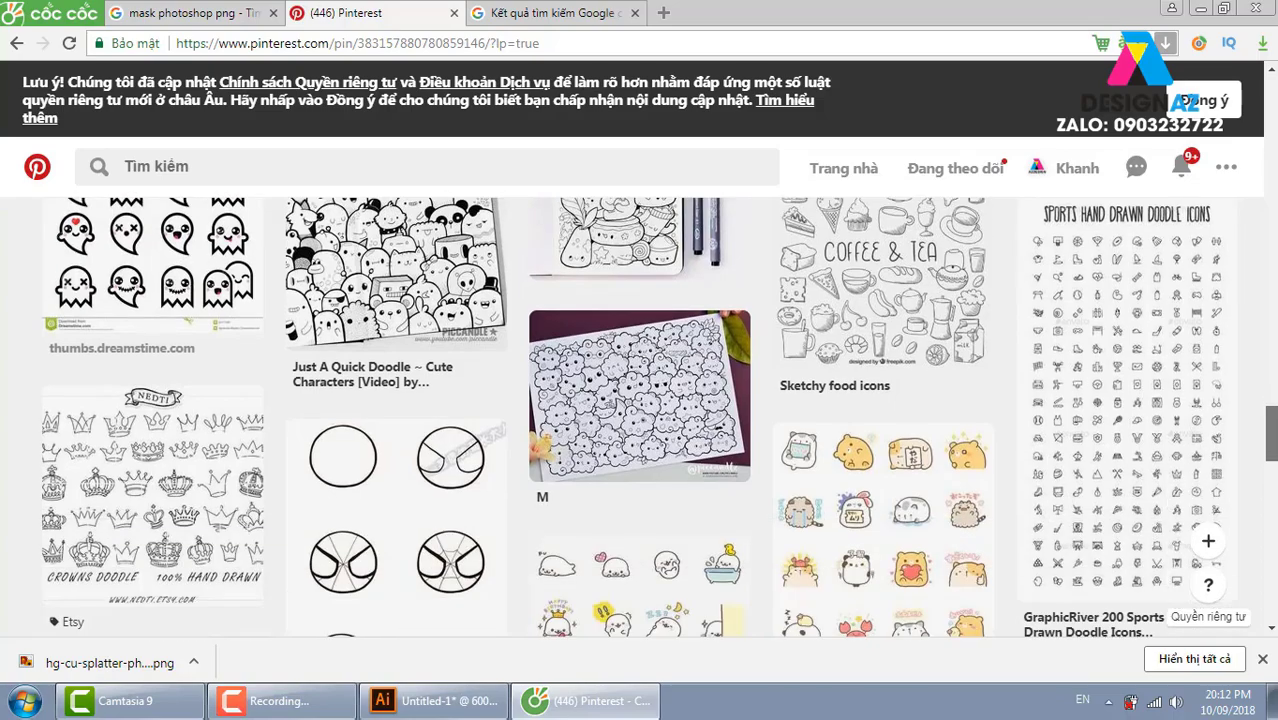
{"action": "scroll", "coordinate": [659, 418], "scroll_direction": "down", "scroll_amount": 5}
{"action": "scroll", "coordinate": [659, 418], "scroll_direction": "down", "scroll_amount": 2}
{"action": "scroll", "coordinate": [659, 418], "scroll_direction": "up", "scroll_amount": 10}
{"action": "scroll", "coordinate": [659, 418], "scroll_direction": "down", "scroll_amount": 3}
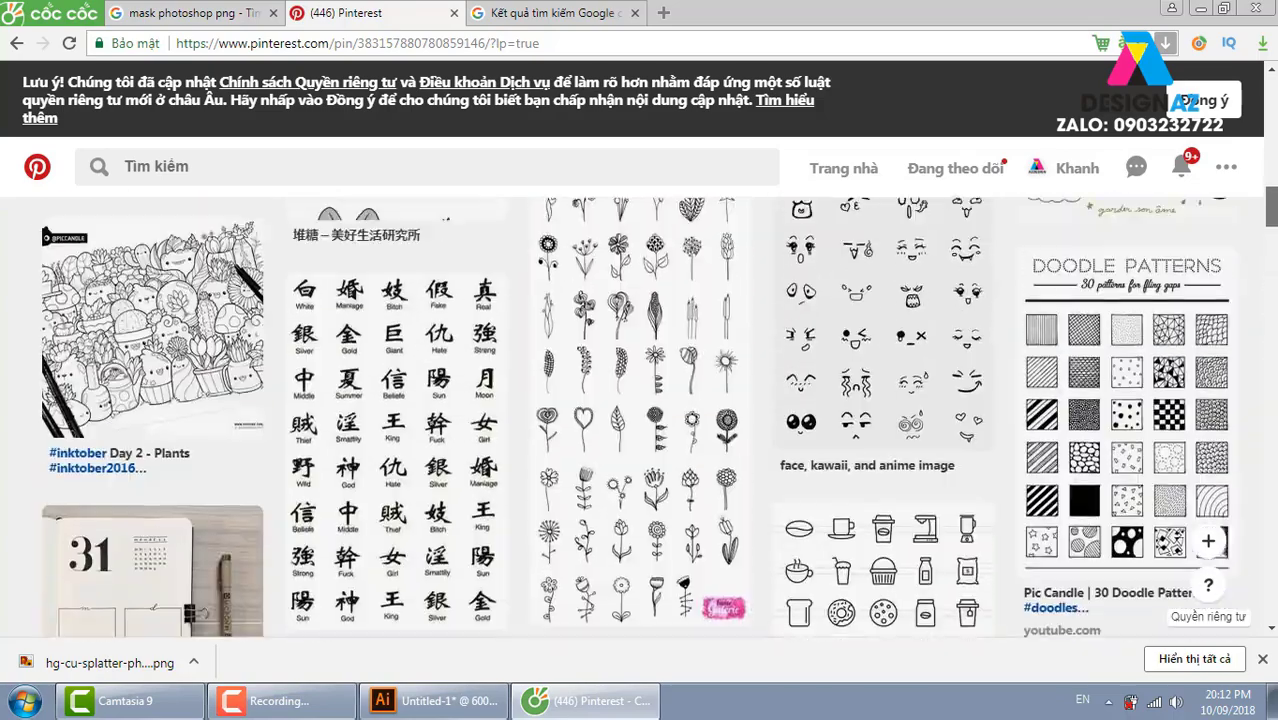
{"action": "scroll", "coordinate": [659, 418], "scroll_direction": "up", "scroll_amount": 4}
{"action": "scroll", "coordinate": [659, 418], "scroll_direction": "up", "scroll_amount": 3}
{"action": "scroll", "coordinate": [659, 418], "scroll_direction": "up", "scroll_amount": 3}
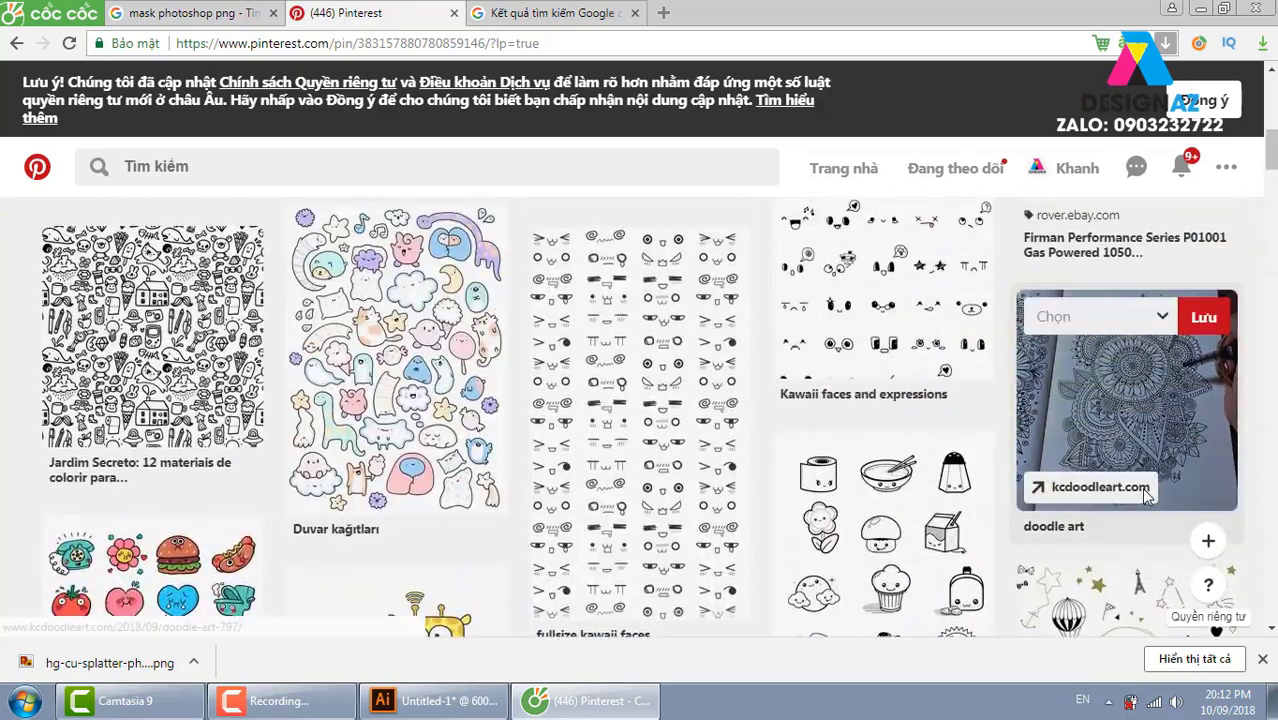
{"action": "left_click", "coordinate": [1160, 405]}
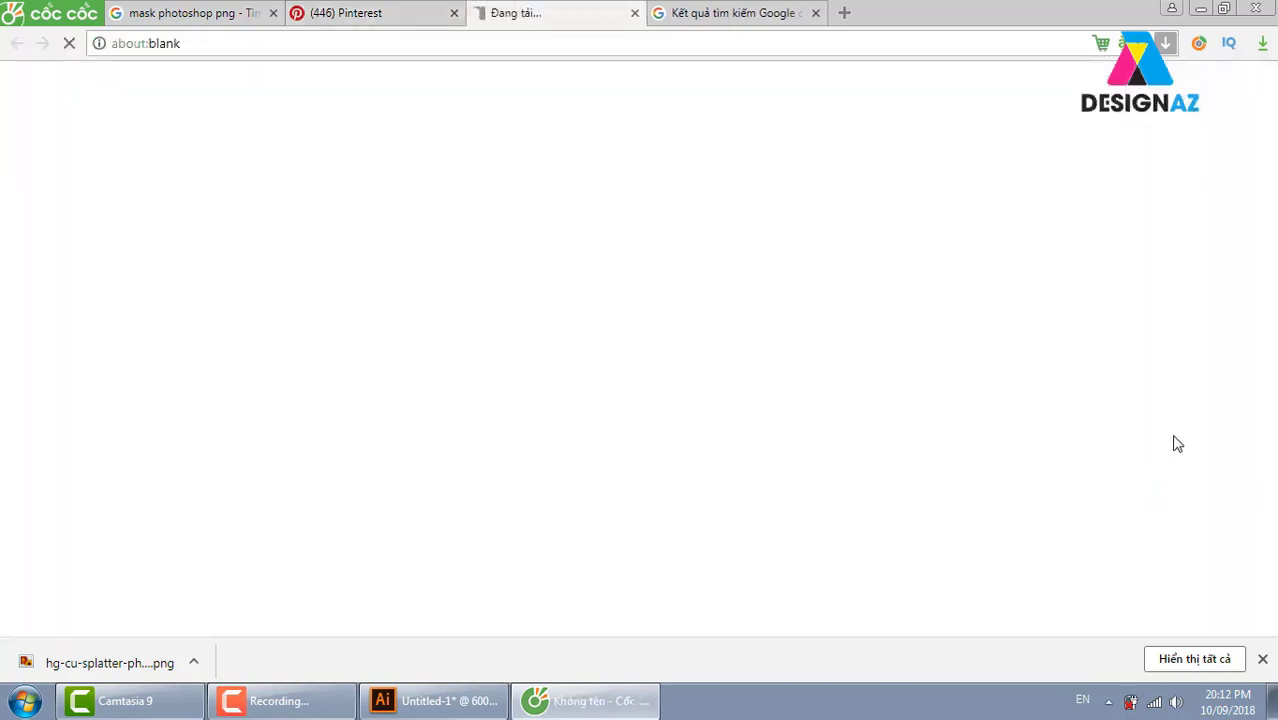
Browse the mandala pins similar to the doodle art pin on Pinterest, then switch back to Illustrator
{"action": "left_click", "coordinate": [414, 18]}
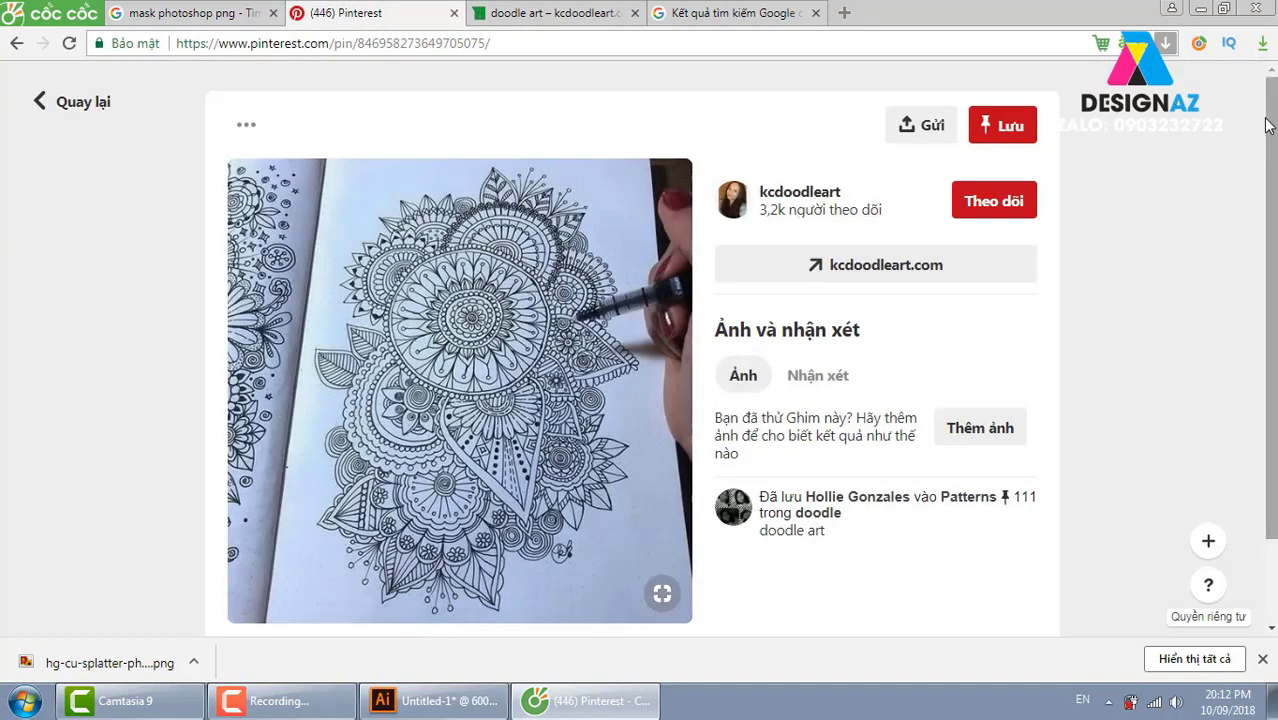
{"action": "left_click_drag", "start_coordinate": [1265, 192], "coordinate": [1275, 340]}
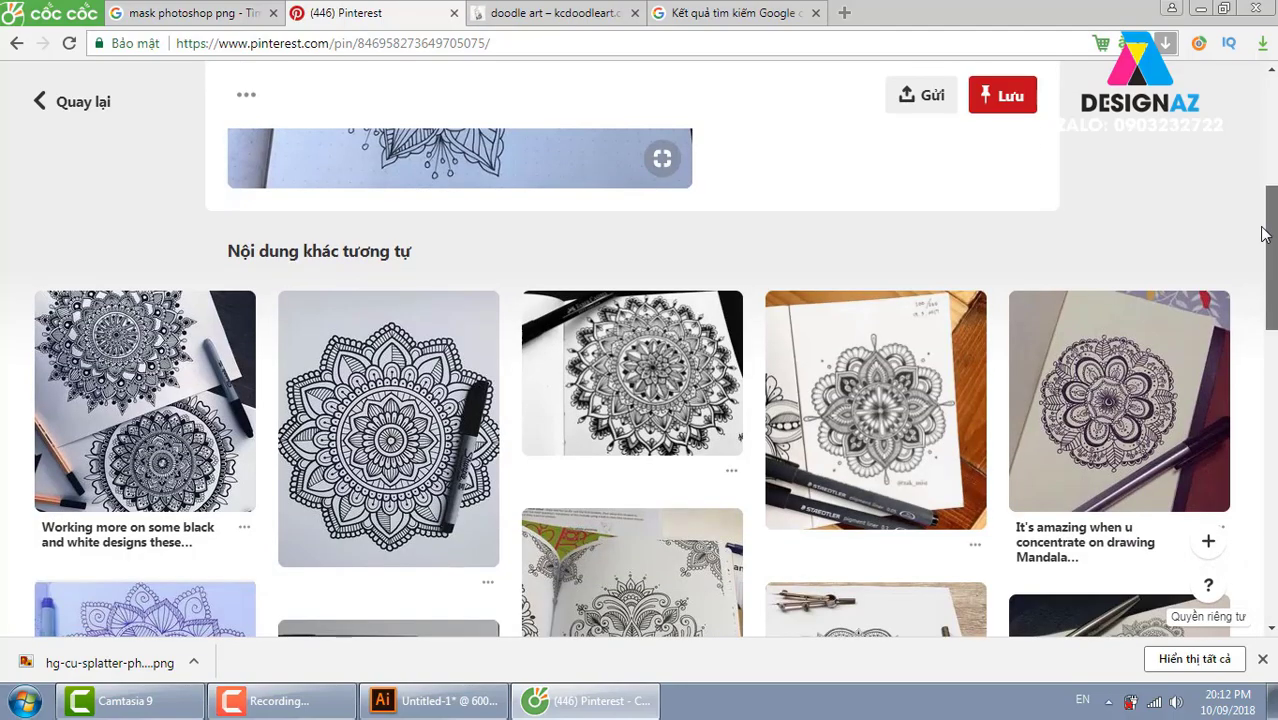
{"action": "scroll", "coordinate": [1275, 340], "scroll_direction": "down", "scroll_amount": 2}
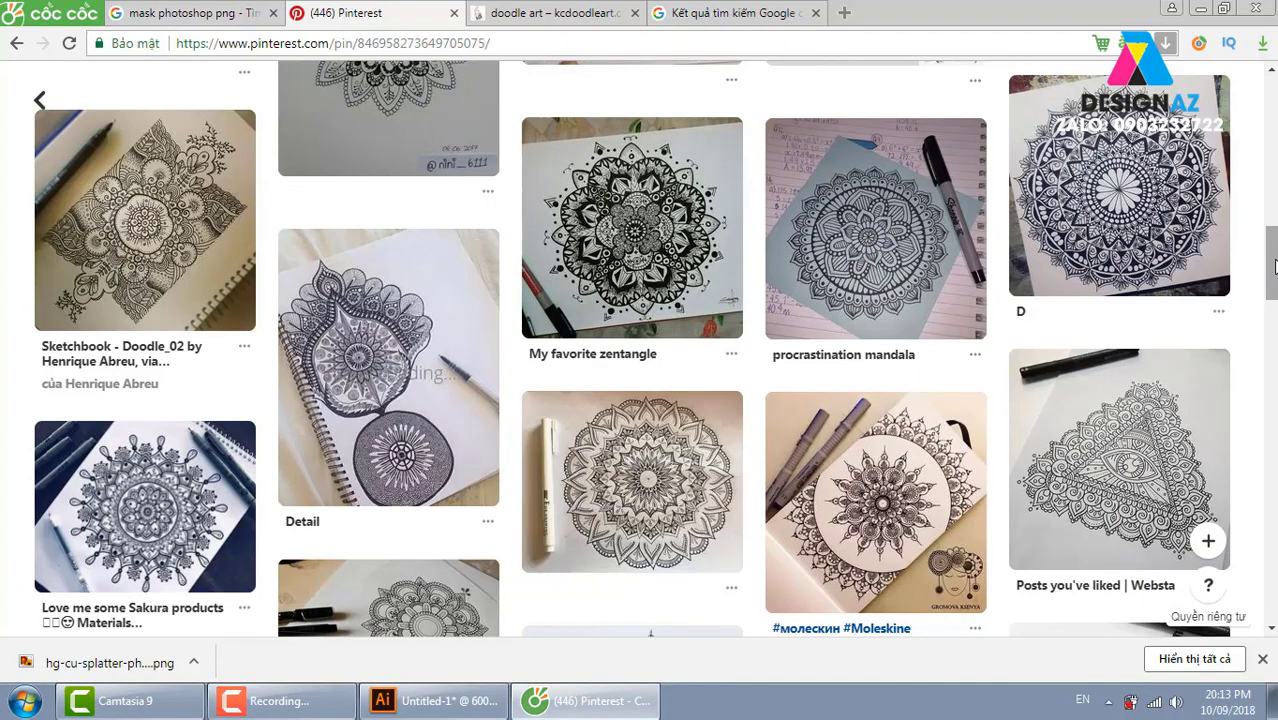
{"action": "left_click_drag", "start_coordinate": [1271, 270], "coordinate": [1263, 490]}
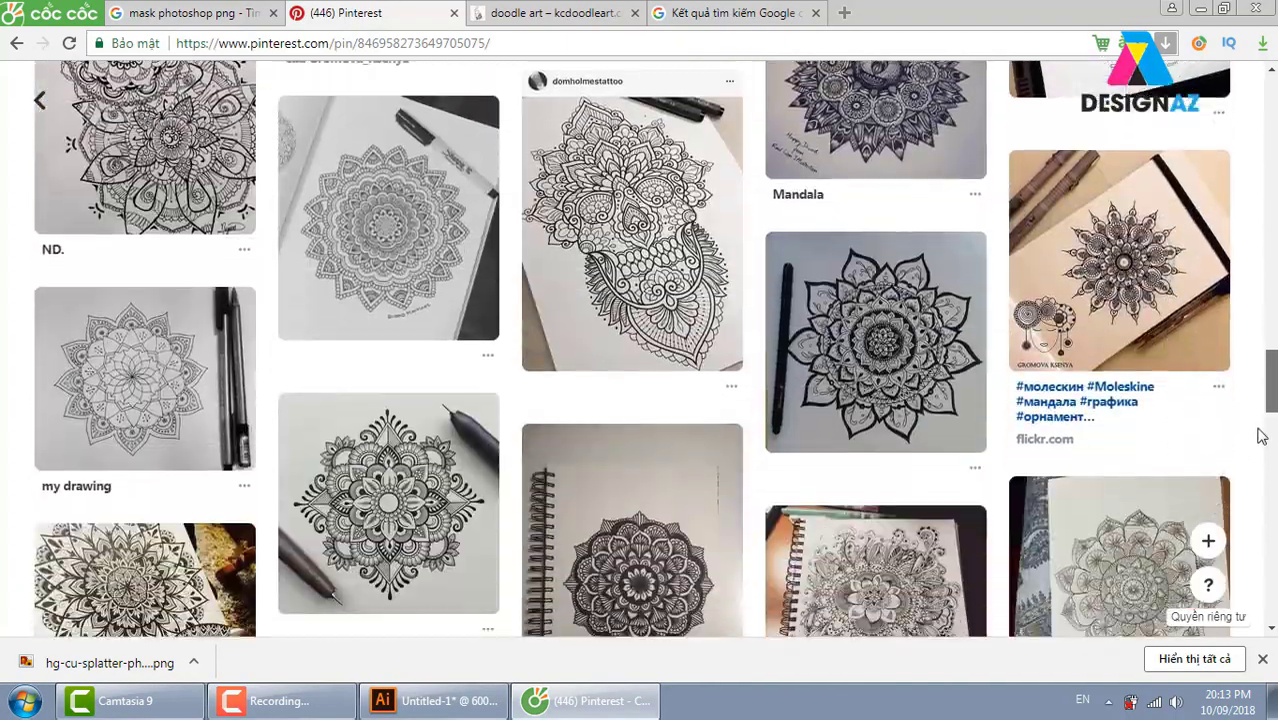
{"action": "scroll", "coordinate": [1263, 490], "scroll_direction": "down", "scroll_amount": 2}
{"action": "scroll", "coordinate": [1240, 480], "scroll_direction": "down", "scroll_amount": 1}
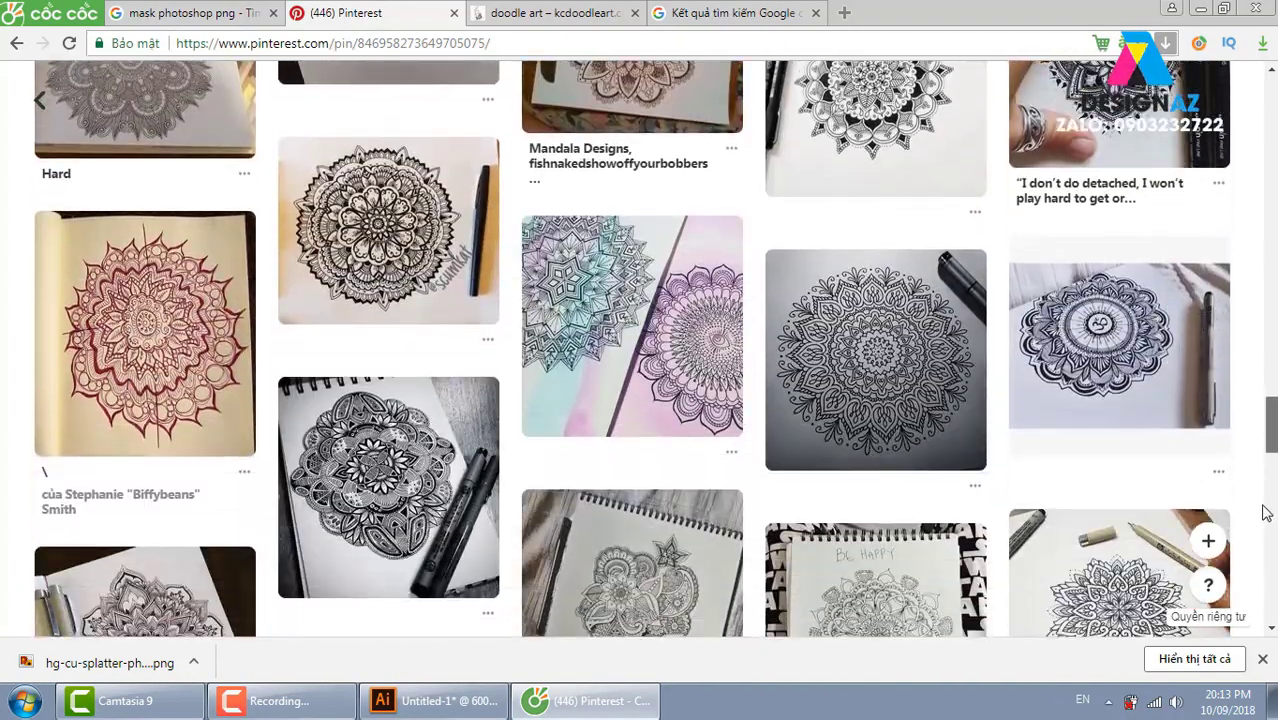
{"action": "scroll", "coordinate": [1210, 470], "scroll_direction": "down", "scroll_amount": 2}
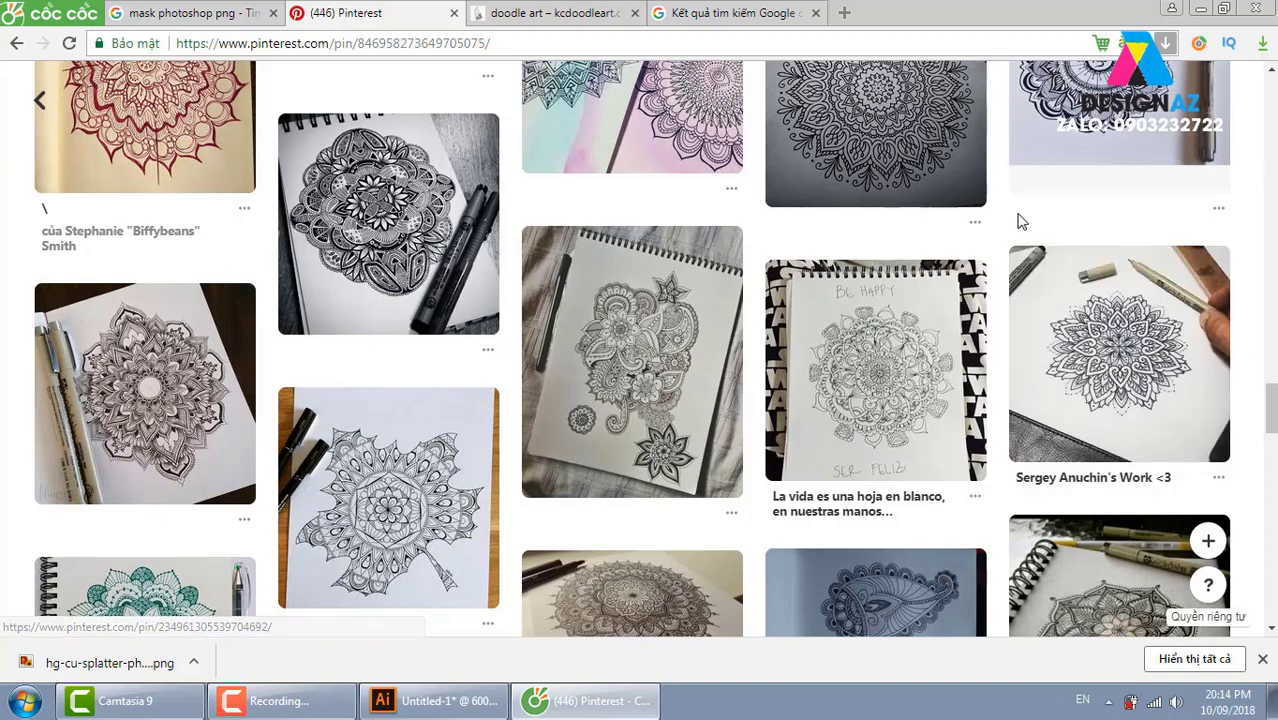
{"action": "left_click_drag", "start_coordinate": [1272, 410], "coordinate": [1274, 471]}
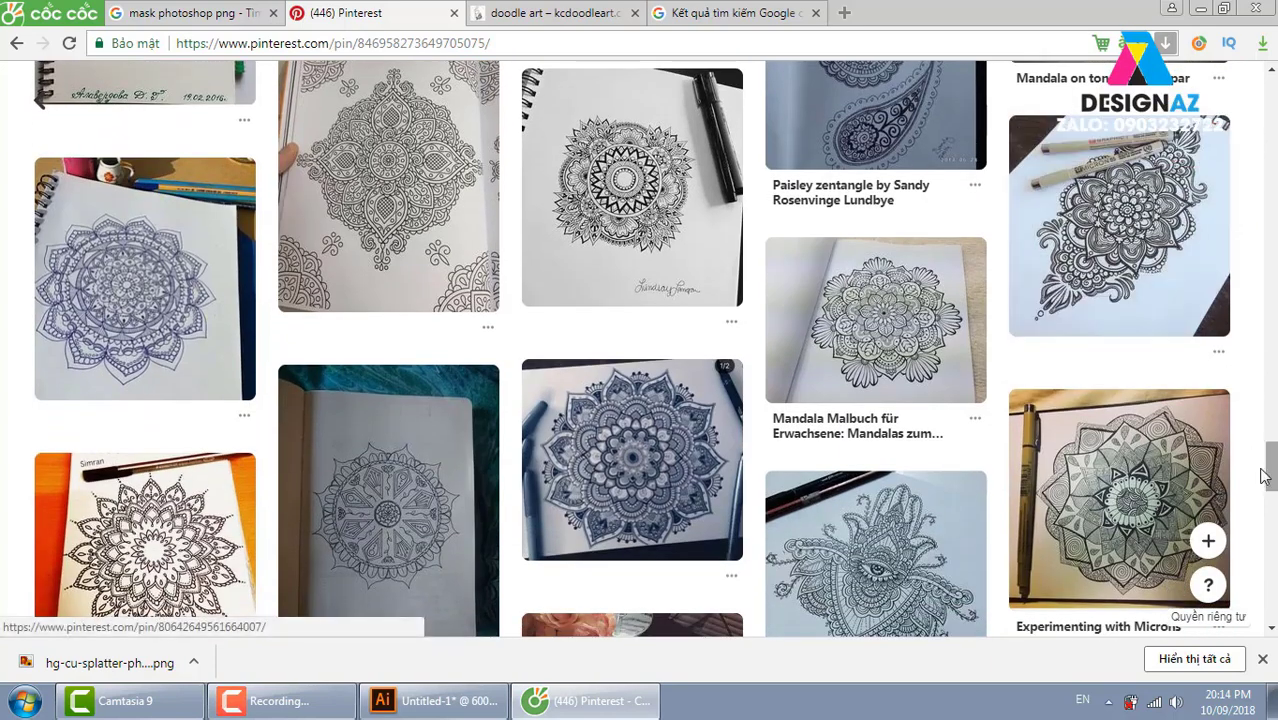
{"action": "mouse_move", "coordinate": [875, 553]}
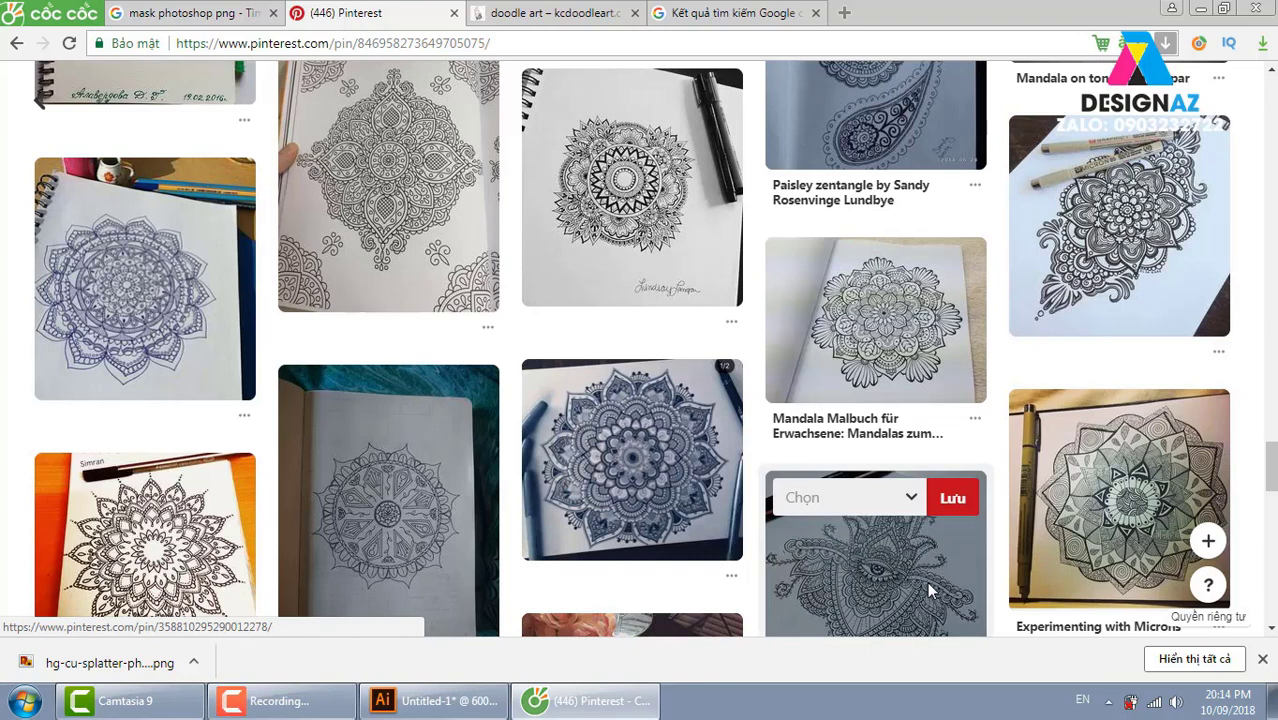
{"action": "left_click", "coordinate": [440, 700]}
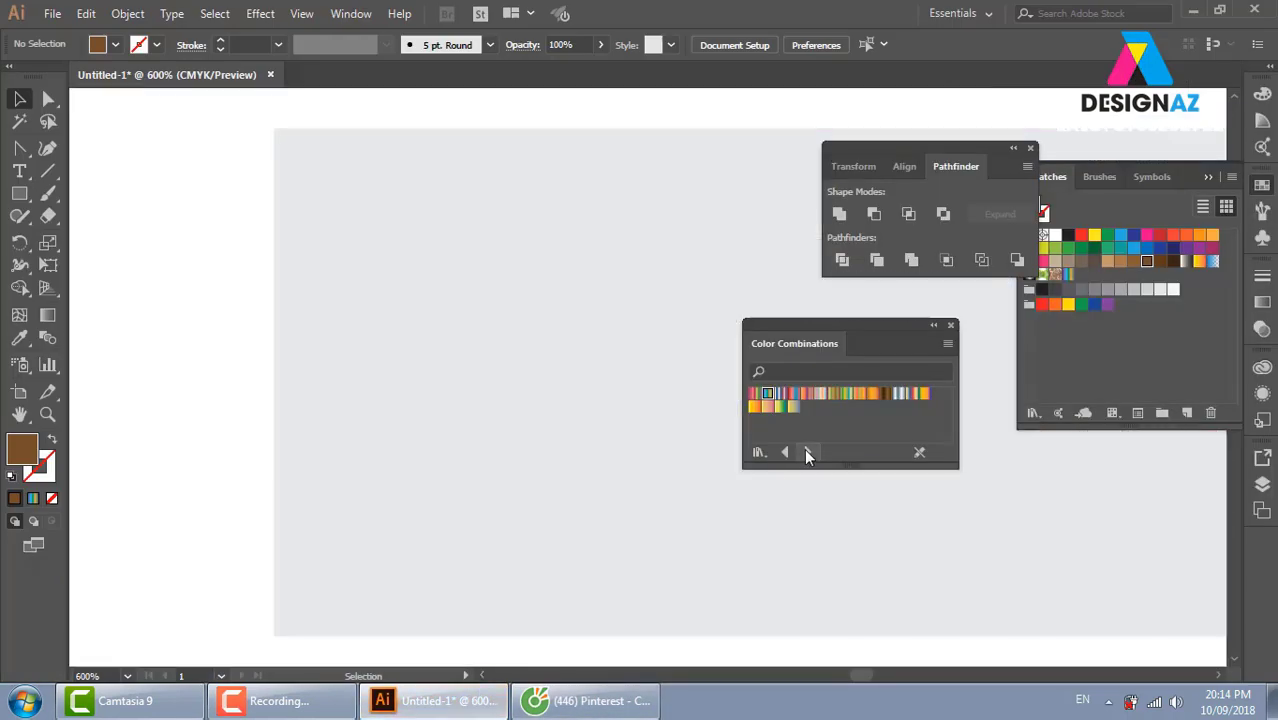
Zoom out and marquee-zoom onto the earlier banner designs beside the empty grey rectangle
{"action": "key", "text": "ctrl+minus"}
{"action": "key", "text": "ctrl+minus"}
{"action": "key", "text": "ctrl+minus"}
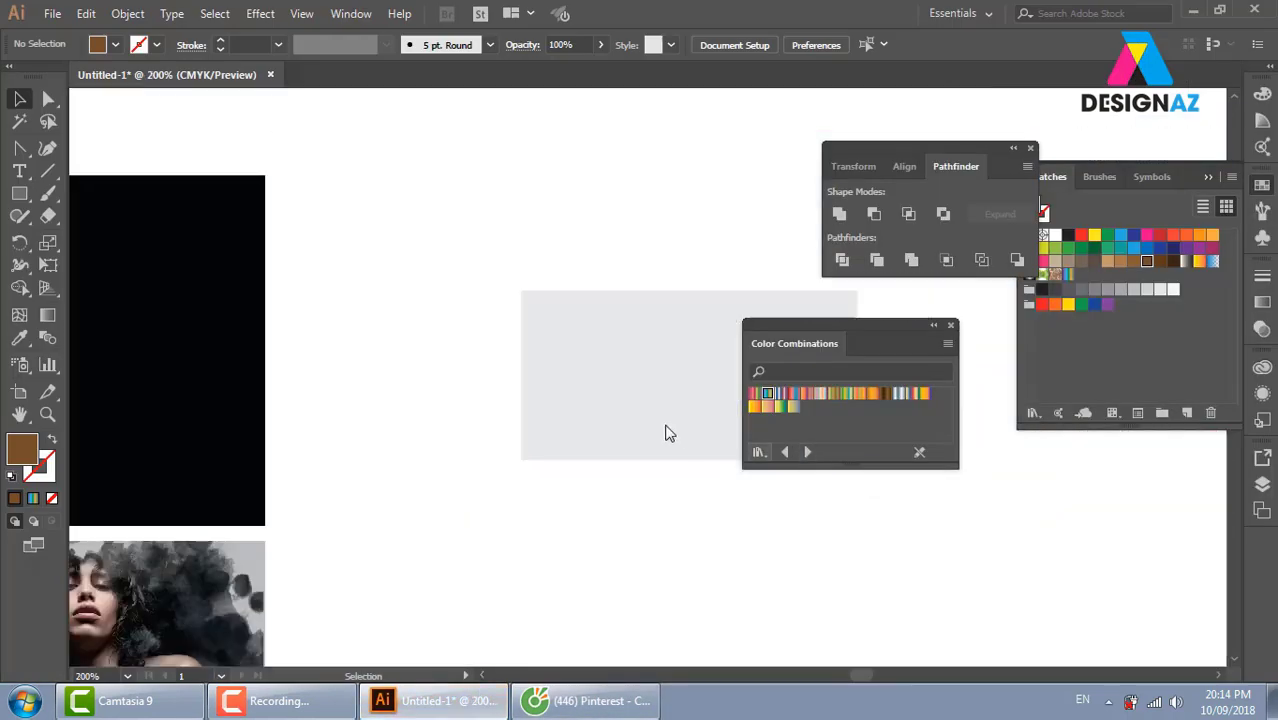
{"action": "left_click_drag", "start_coordinate": [566, 569], "coordinate": [575, 451]}
{"action": "key", "text": "z"}
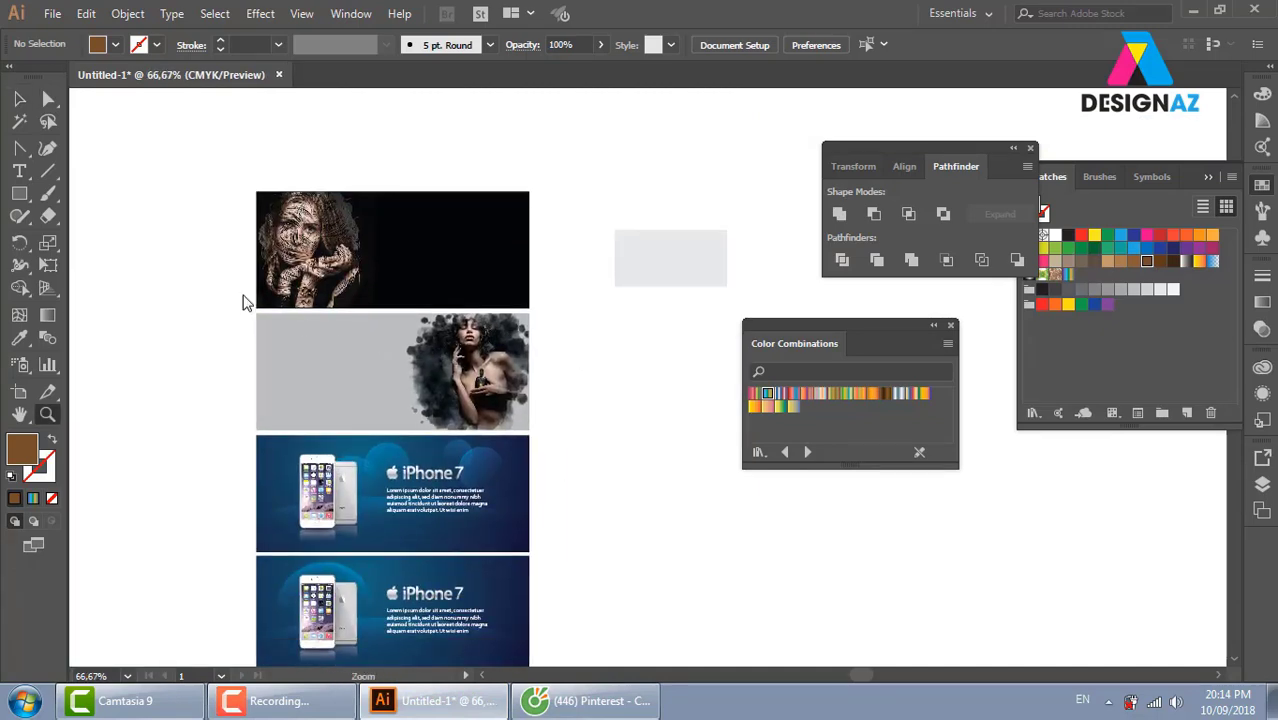
{"action": "mouse_move", "coordinate": [242, 296]}
{"action": "left_mouse_down"}
{"action": "mouse_move", "coordinate": [547, 668]}
{"action": "mouse_move", "coordinate": [533, 565]}
{"action": "left_mouse_up"}
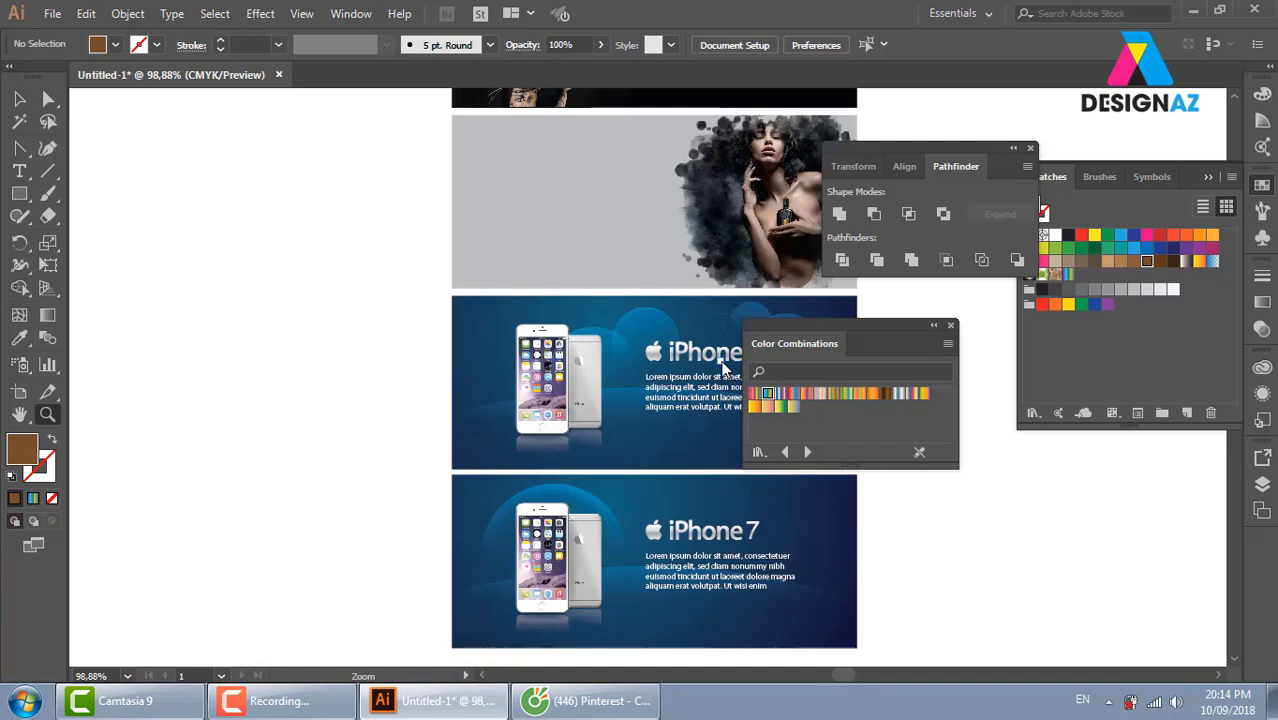
{"action": "mouse_move", "coordinate": [435, 701]}
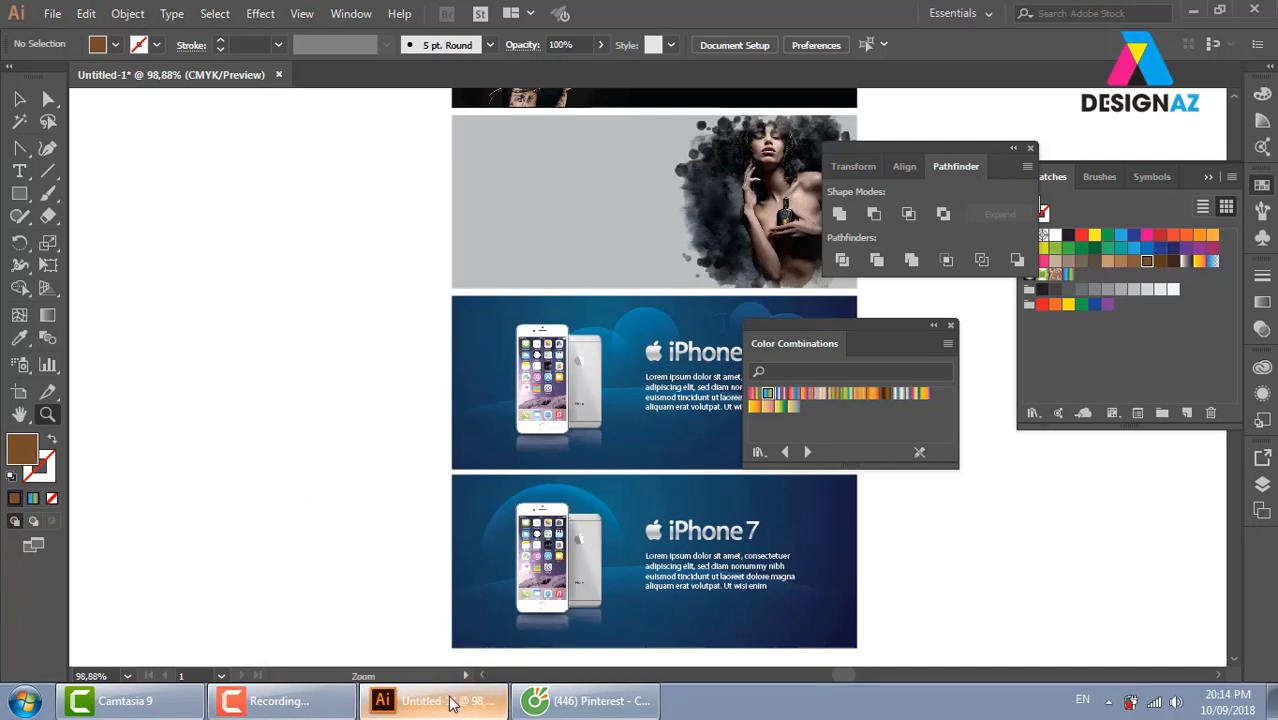
{"action": "left_click", "coordinate": [290, 700]}
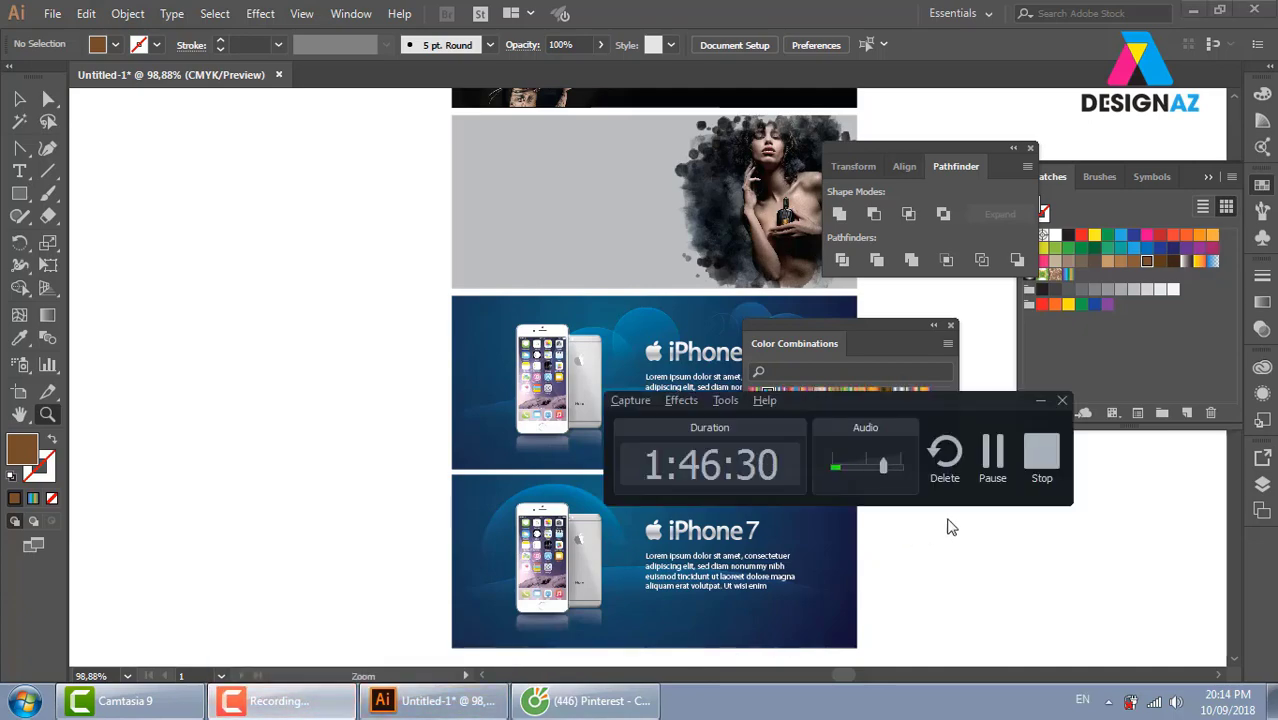